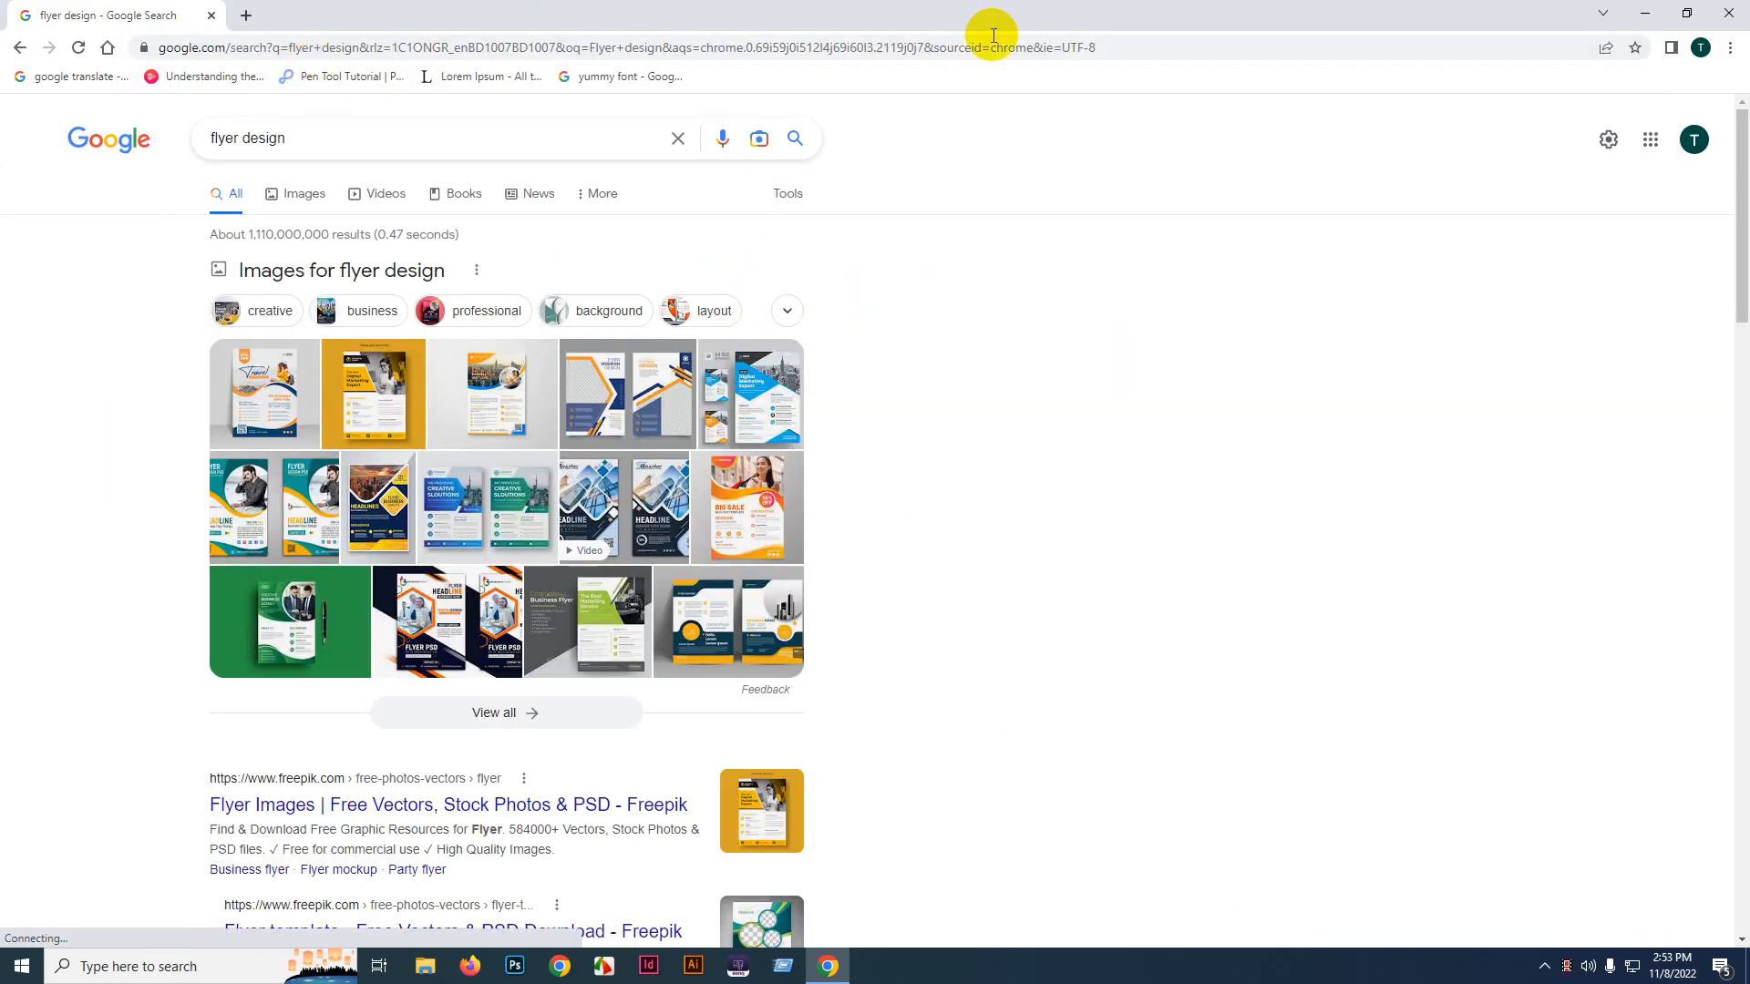
# - Show the image results for "flyer design" and open graphicriver.net in a new tab
pyautogui.click(319, 195)
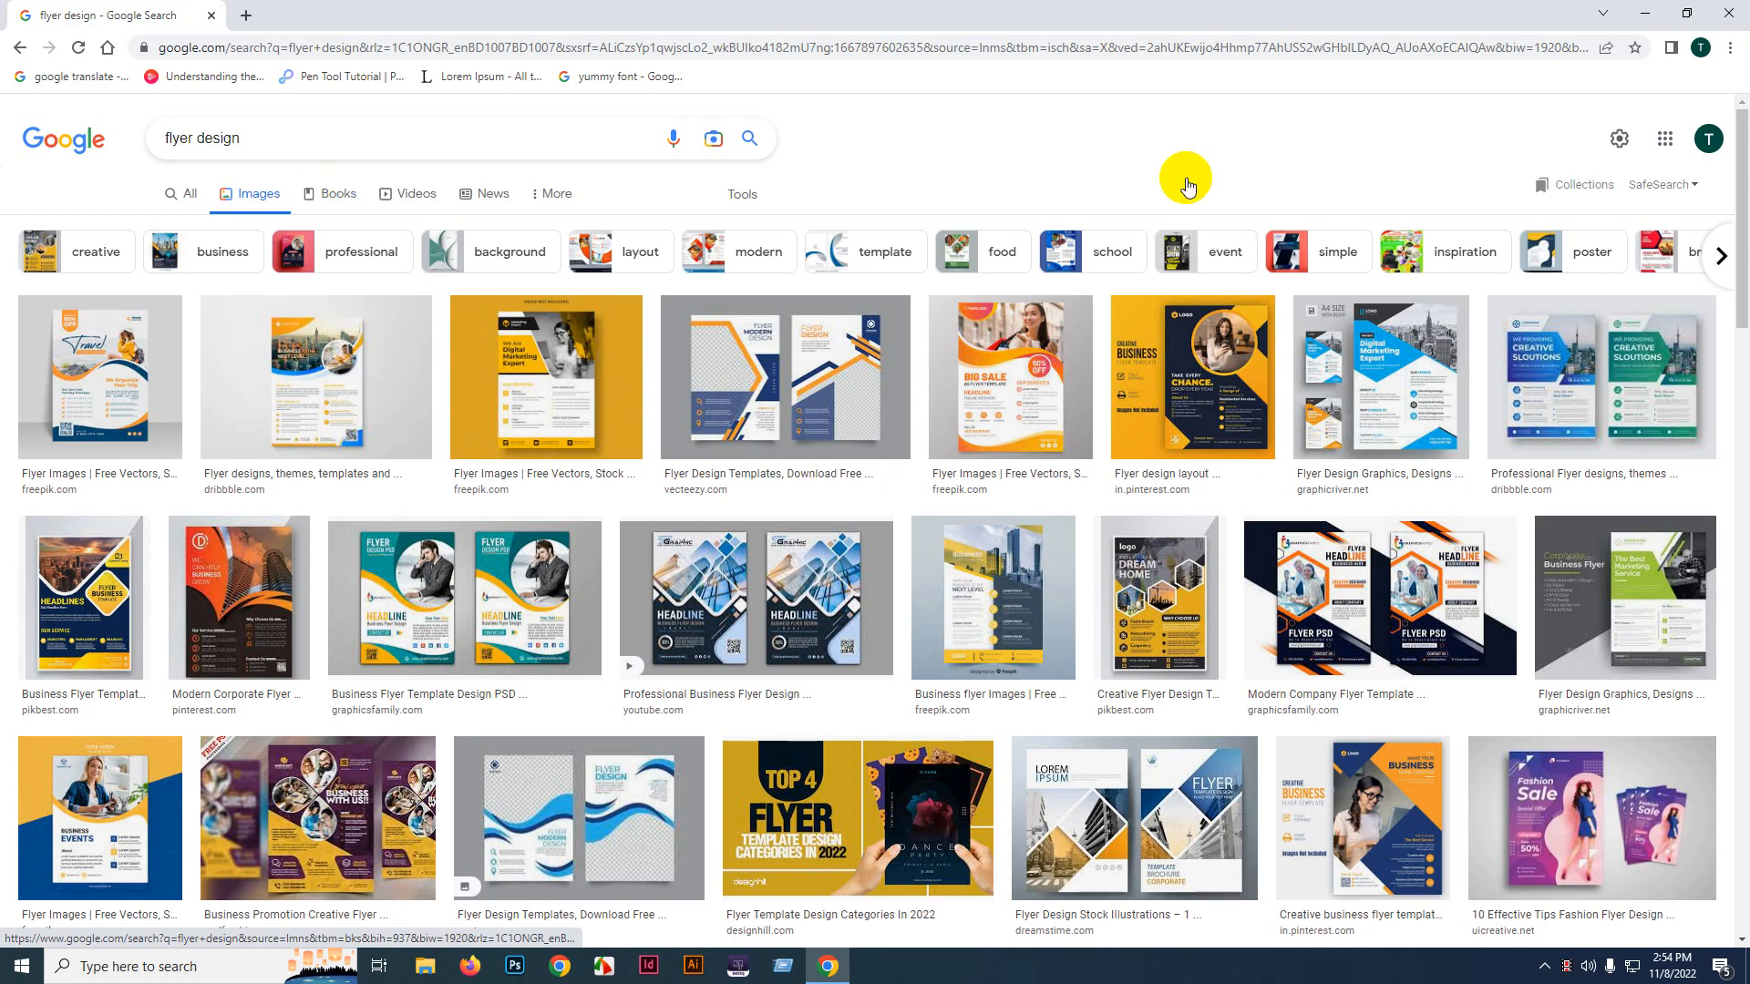
pyautogui.click(245, 15)
pyautogui.write('gra')
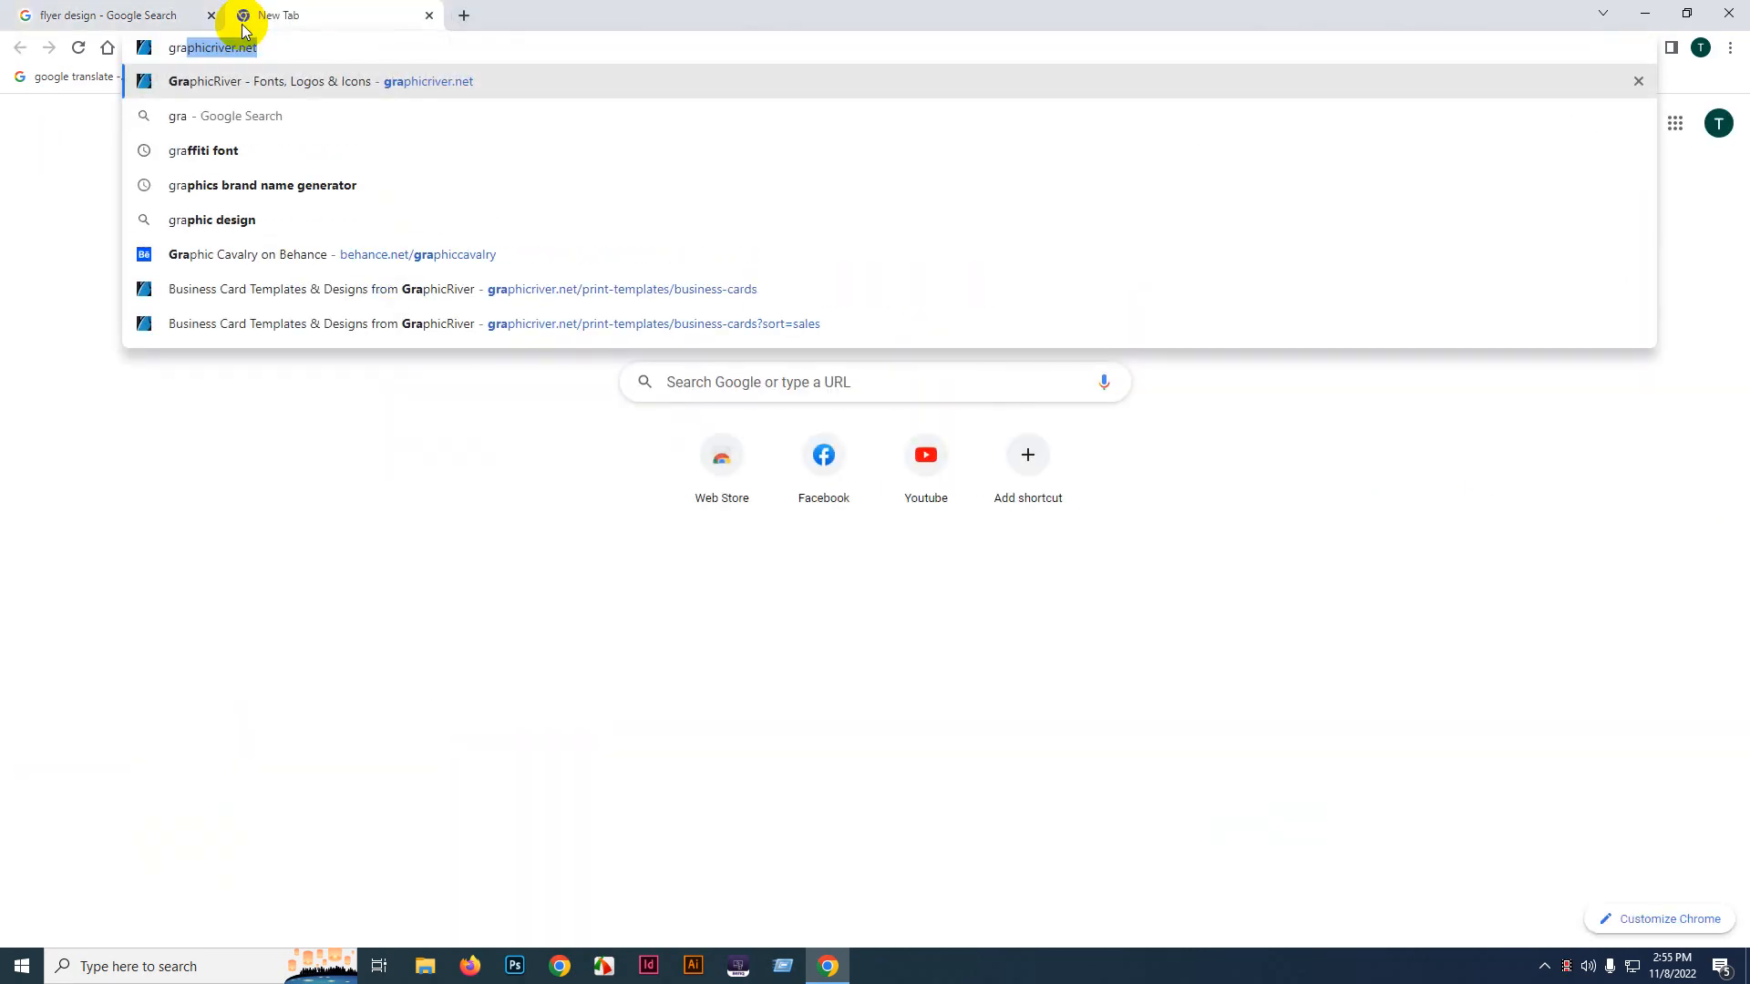
pyautogui.press('Return')
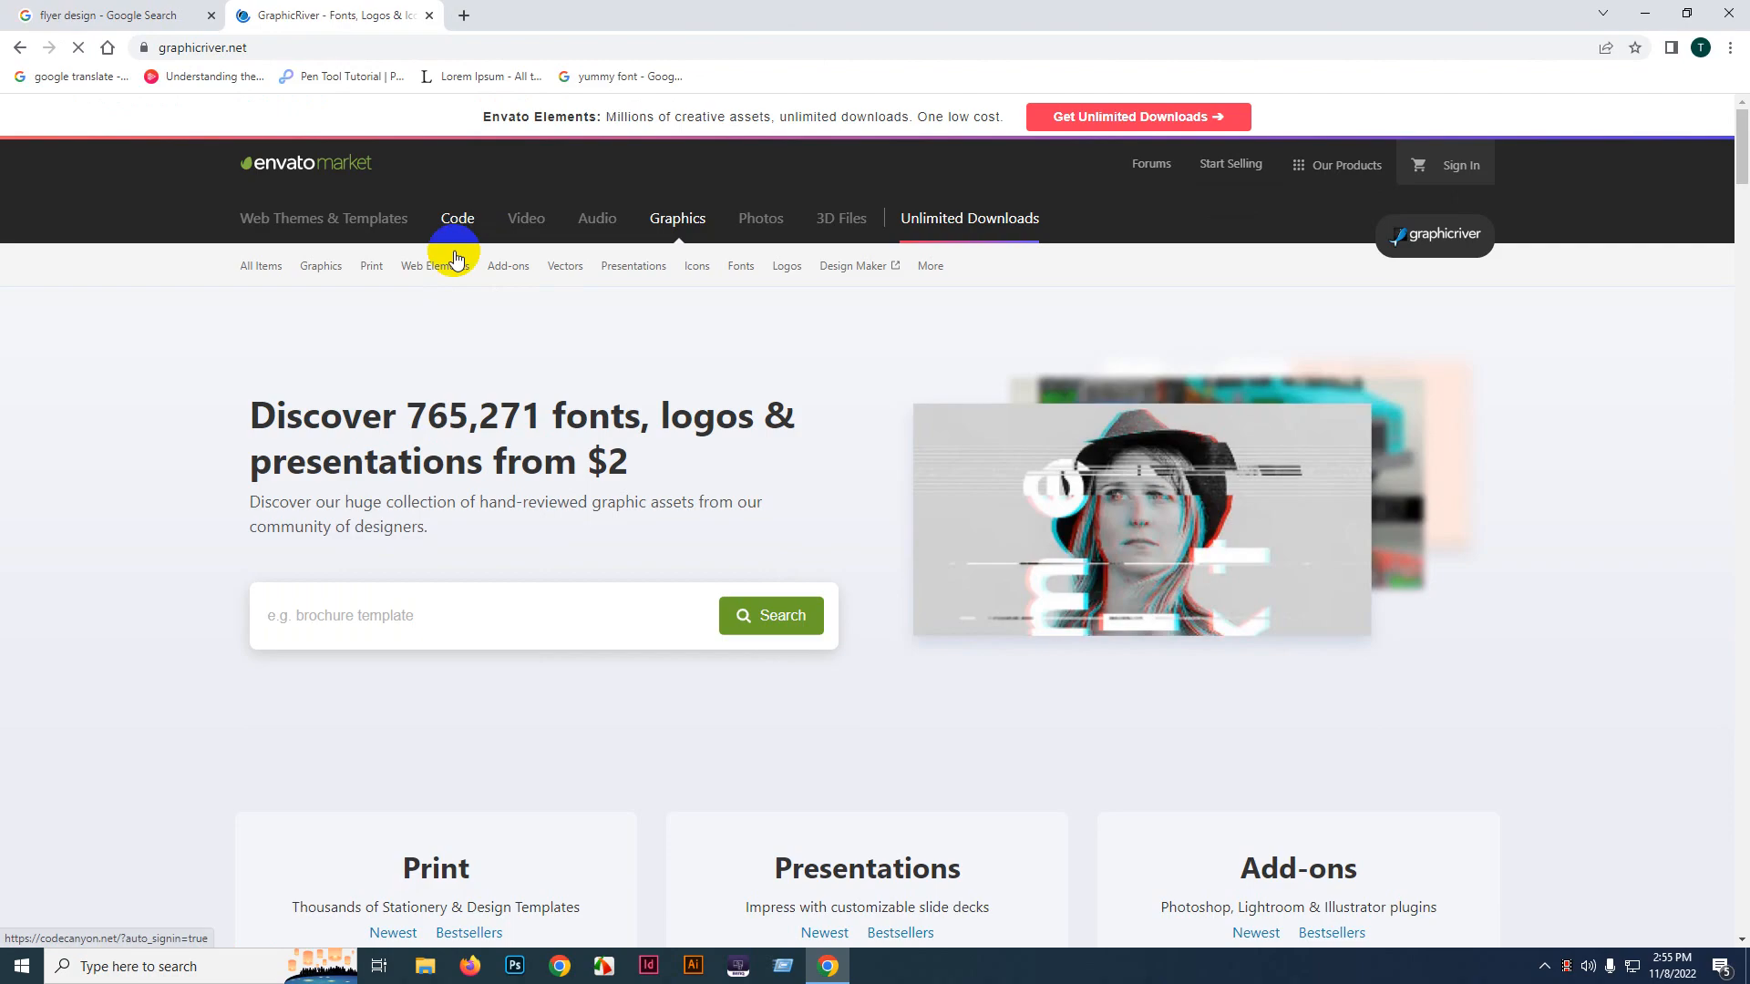
# - Search GraphicRiver for "Corporate flyer"
pyautogui.click(505, 615)
pyautogui.write('c')
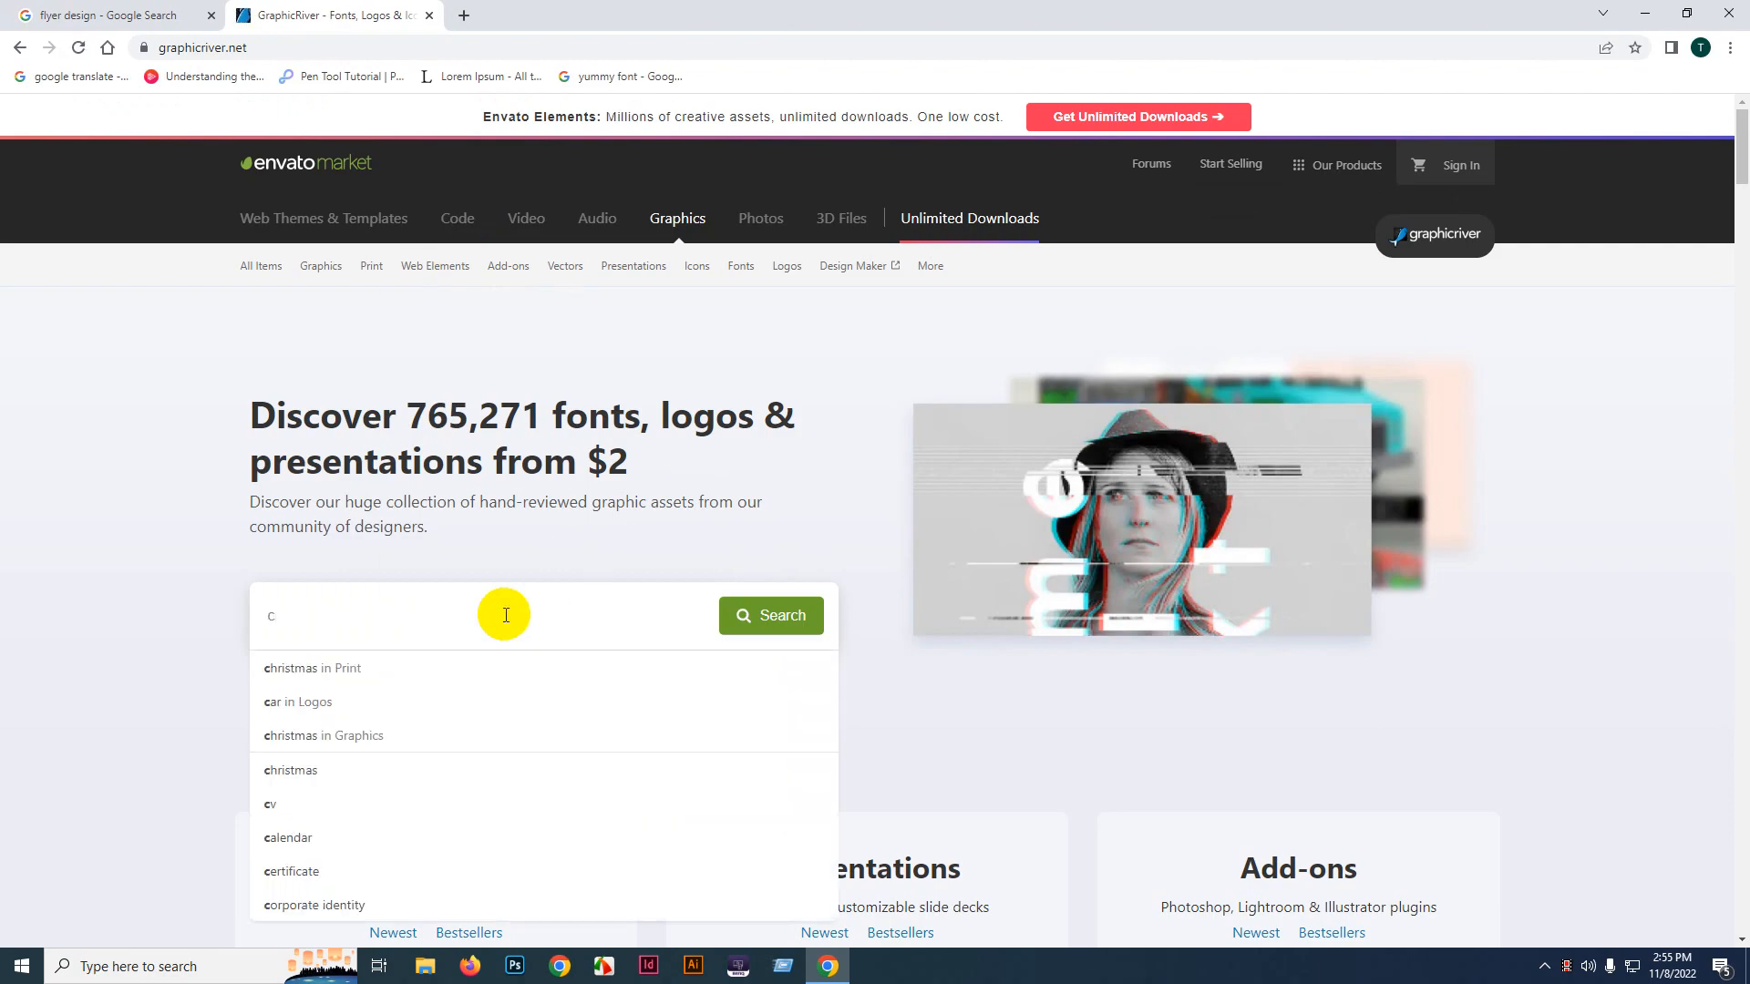
pyautogui.click(144, 704)
pyautogui.click(148, 629)
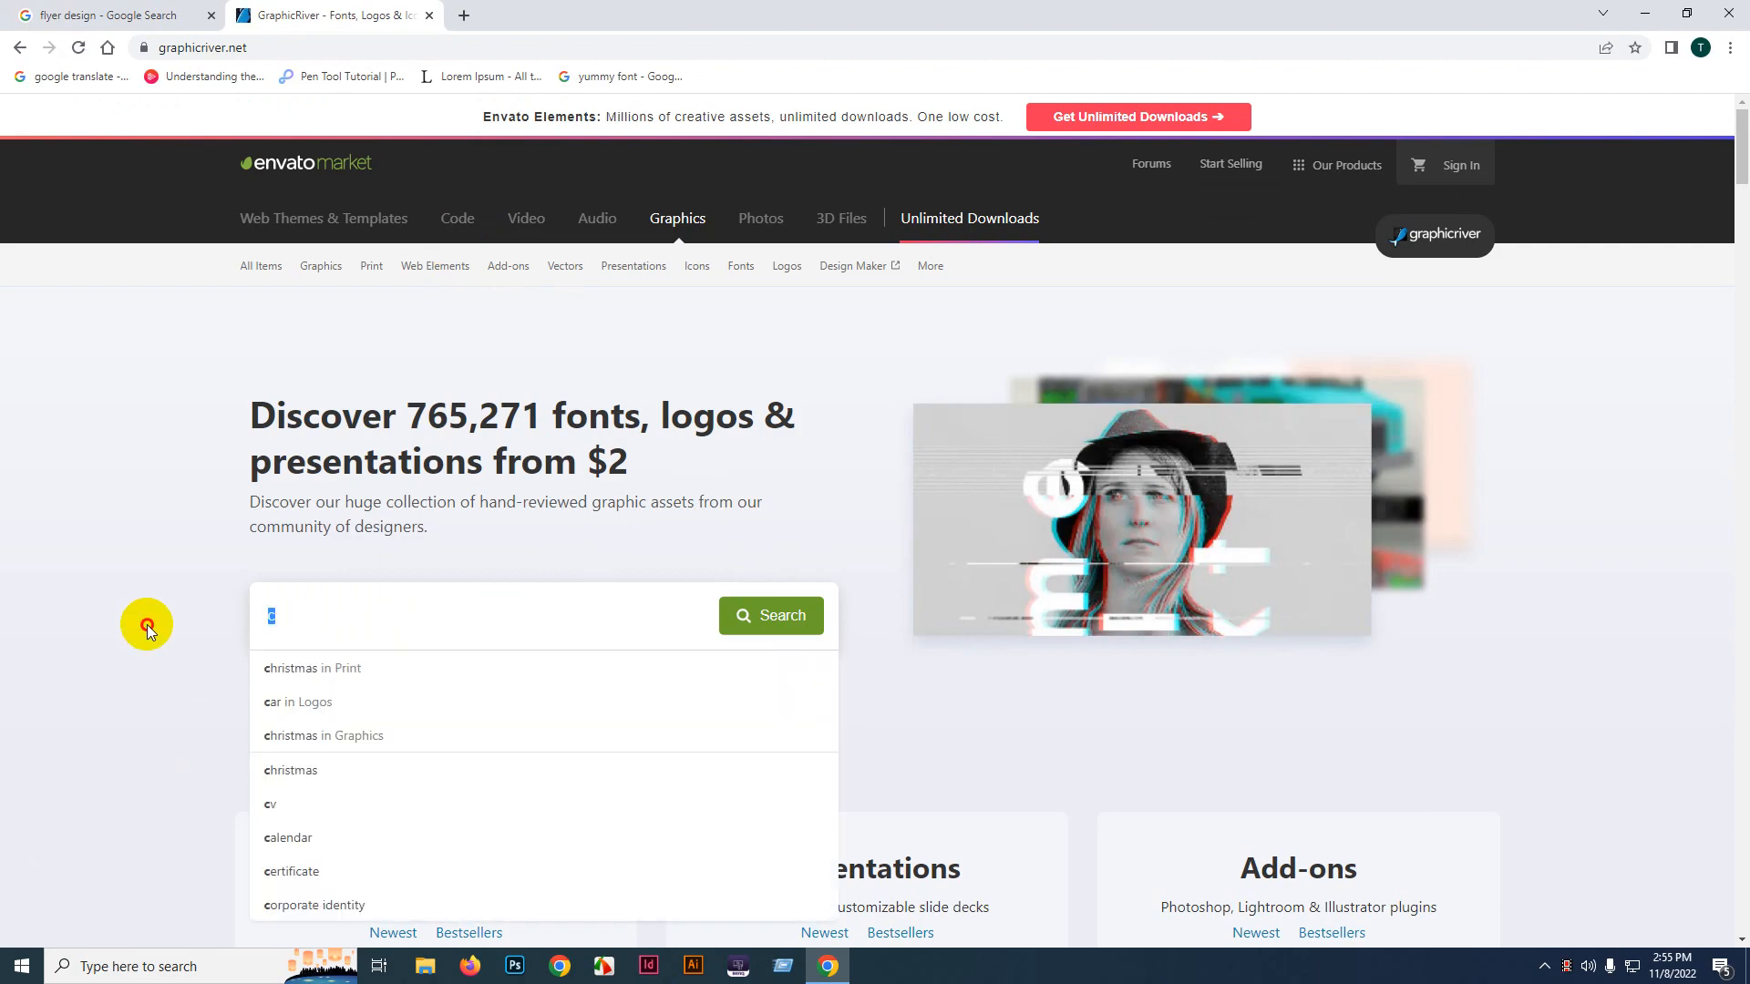
pyautogui.write('c')
pyautogui.click(351, 670)
pyautogui.press('Return')
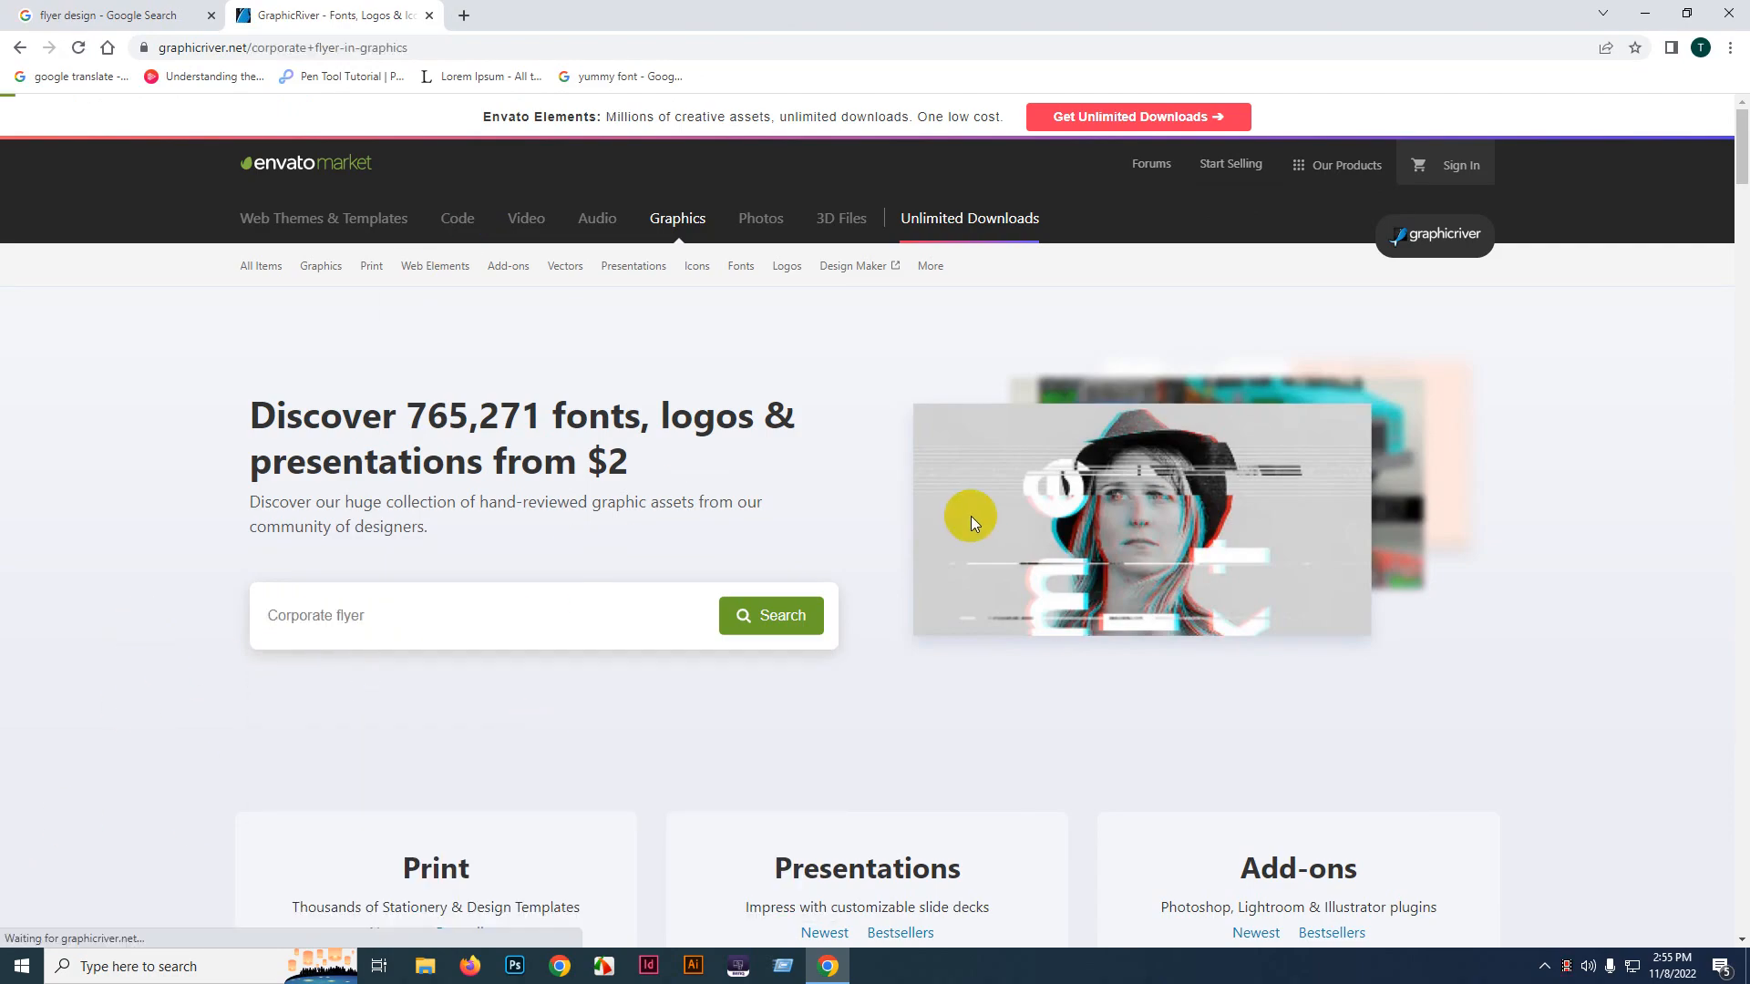
# - Open the flyer results by Image_Studio, MHGraphiics, 76Studios and graphicpanda01 in separate background tabs
pyautogui.scroll(-3, 875, 456)
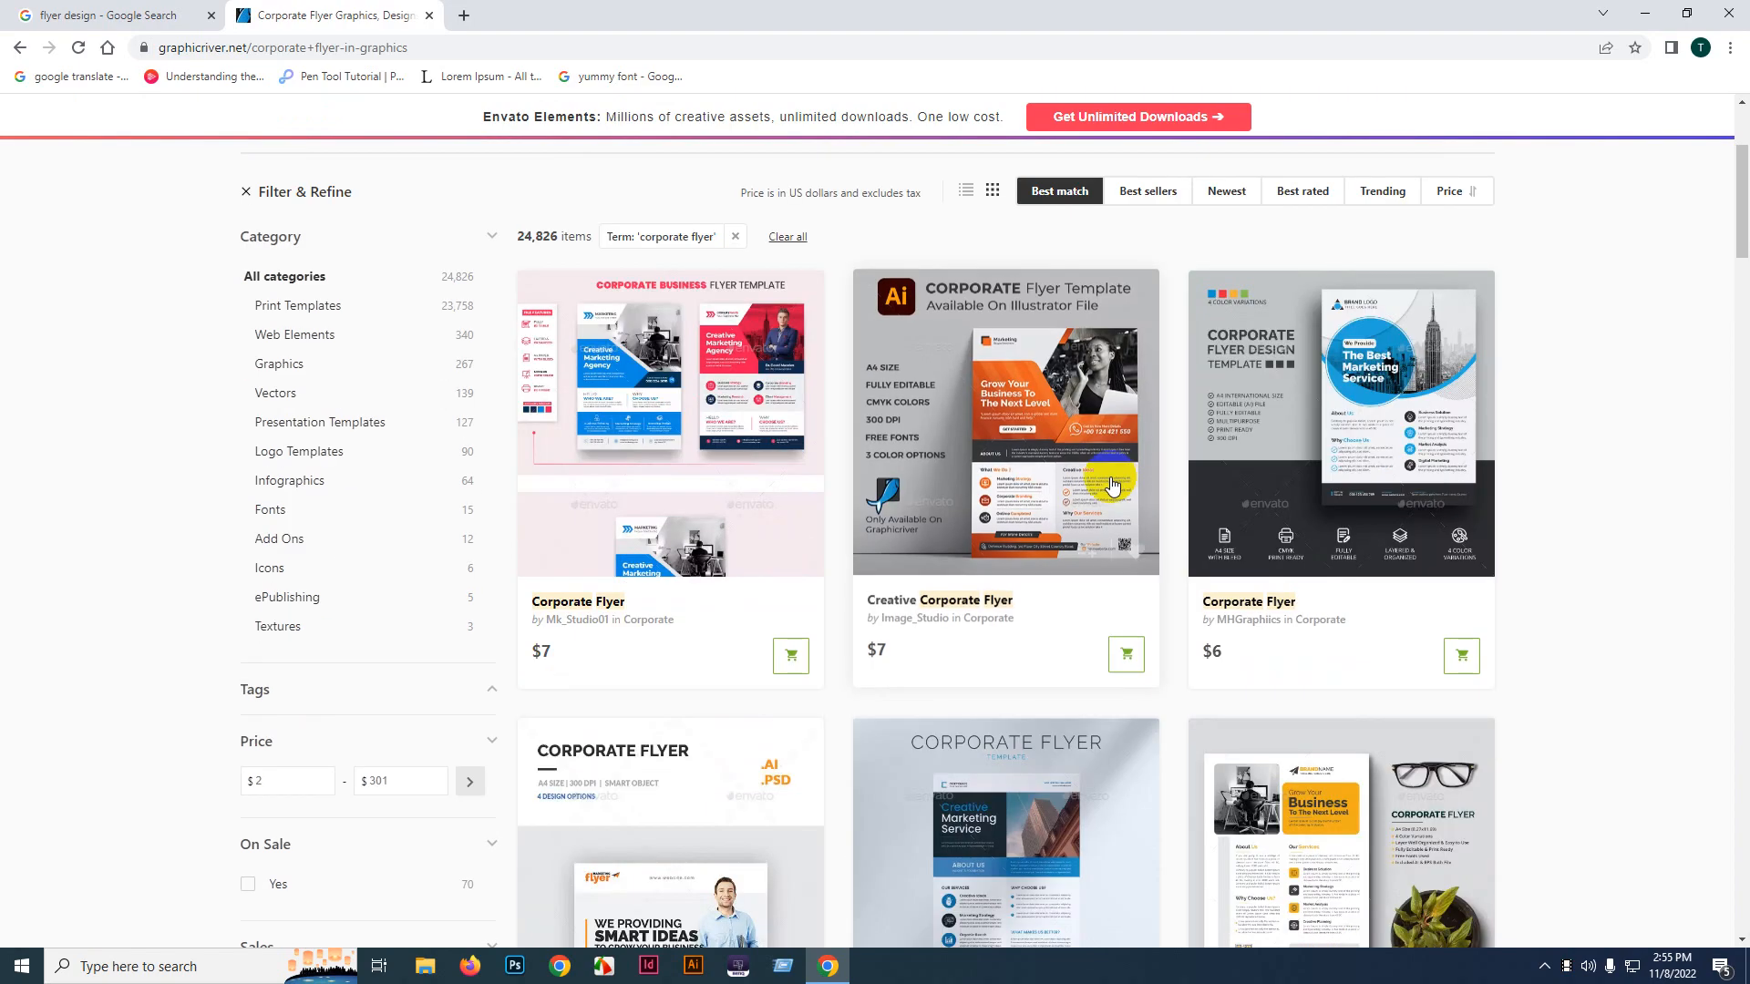
pyautogui.middleClick(1064, 422)
pyautogui.middleClick(1367, 392)
pyautogui.scroll(-5, 1030, 444)
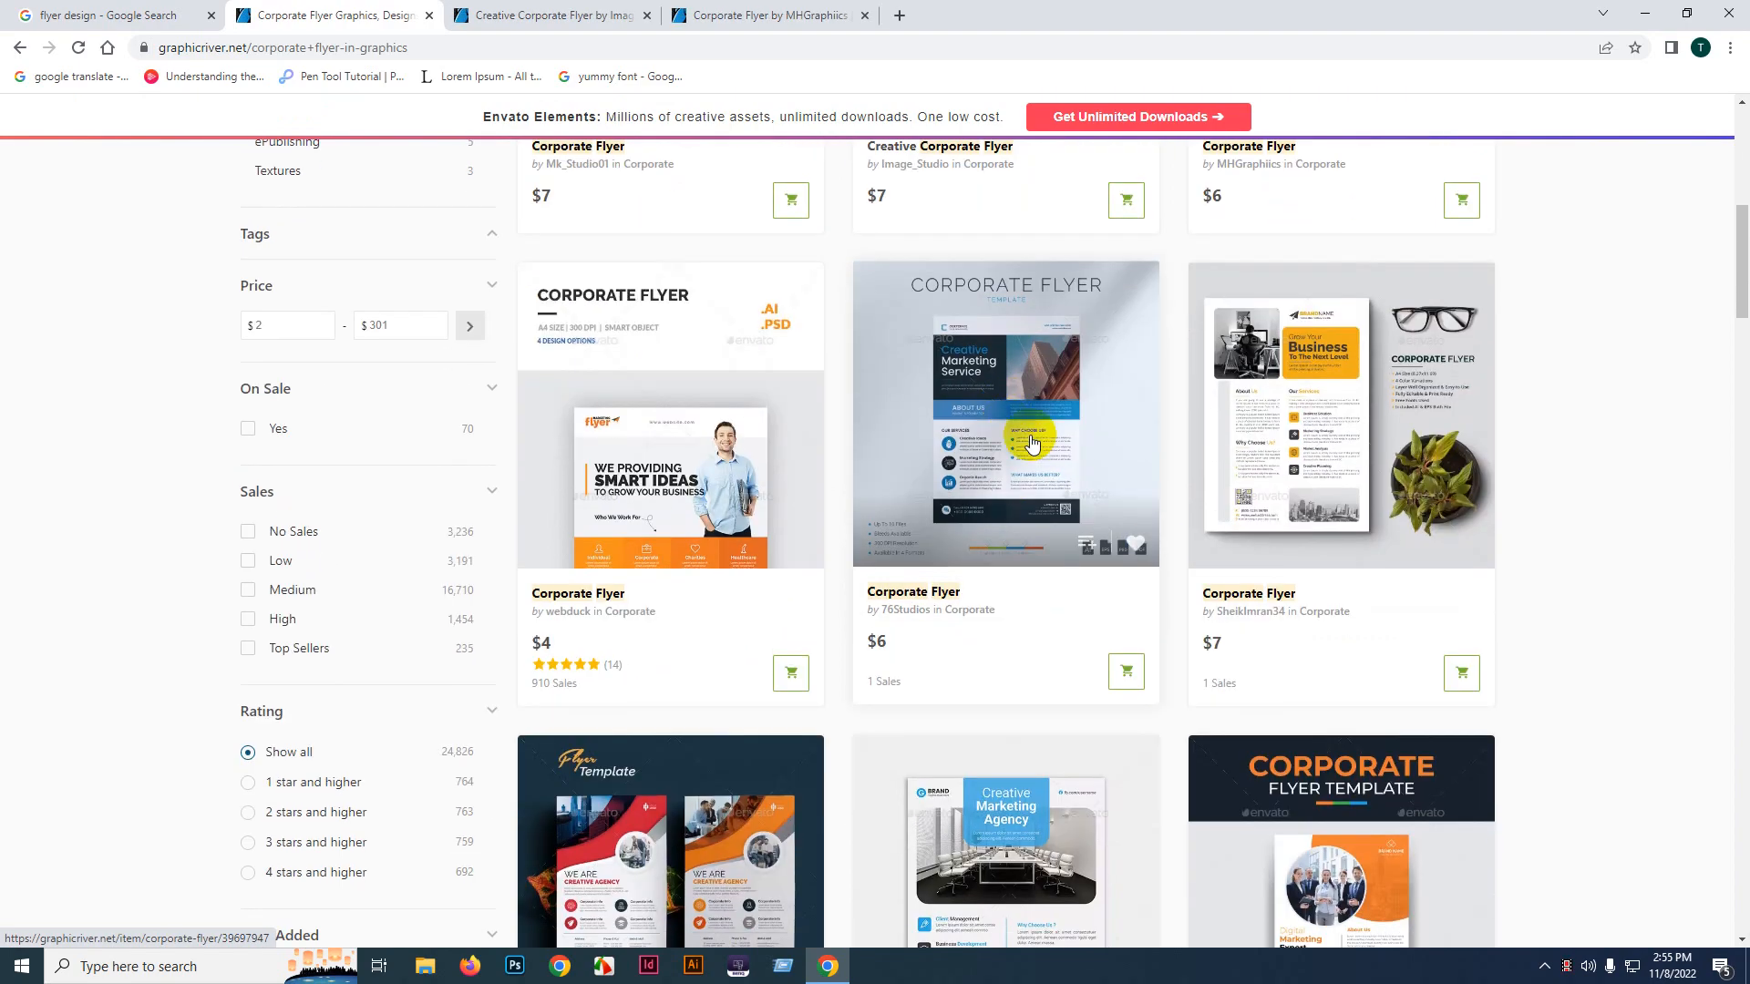
pyautogui.middleClick(1031, 444)
pyautogui.scroll(-5, 1031, 444)
pyautogui.scroll(-3, 1187, 571)
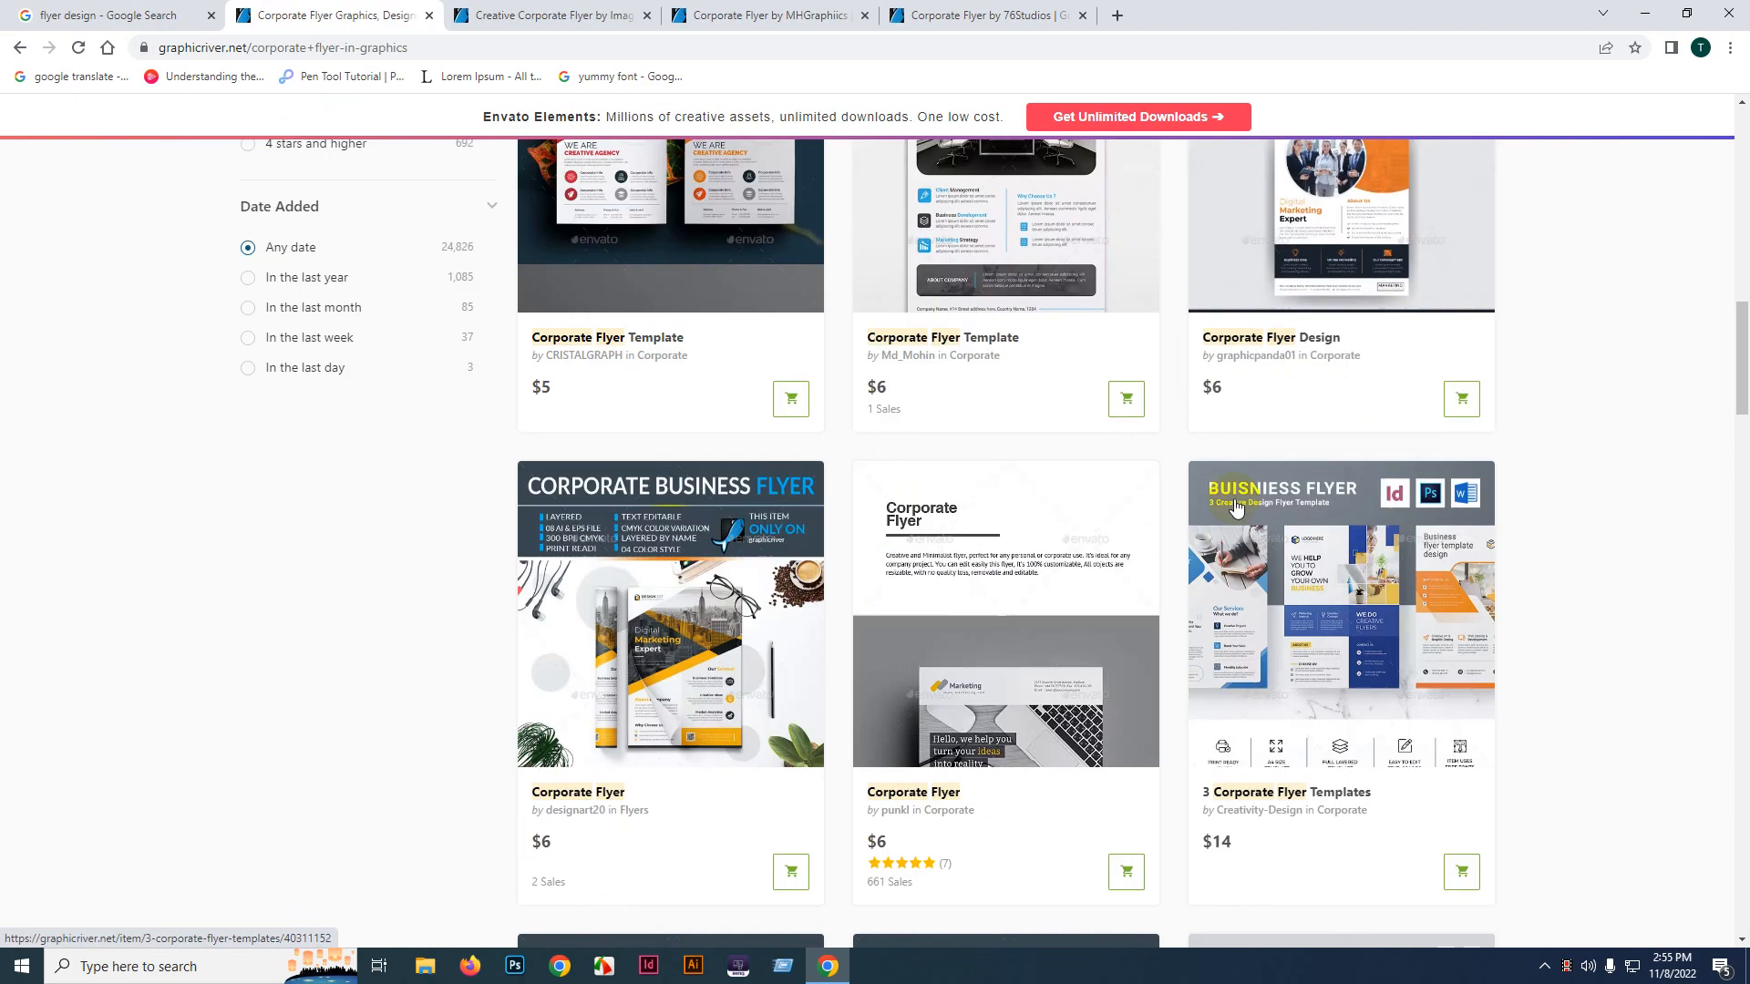
pyautogui.middleClick(1349, 218)
# - Open four more results in background tabs: two designart20 flyers, the Templatemoon flyer and the Graph_It flyer
pyautogui.scroll(-2, 723, 633)
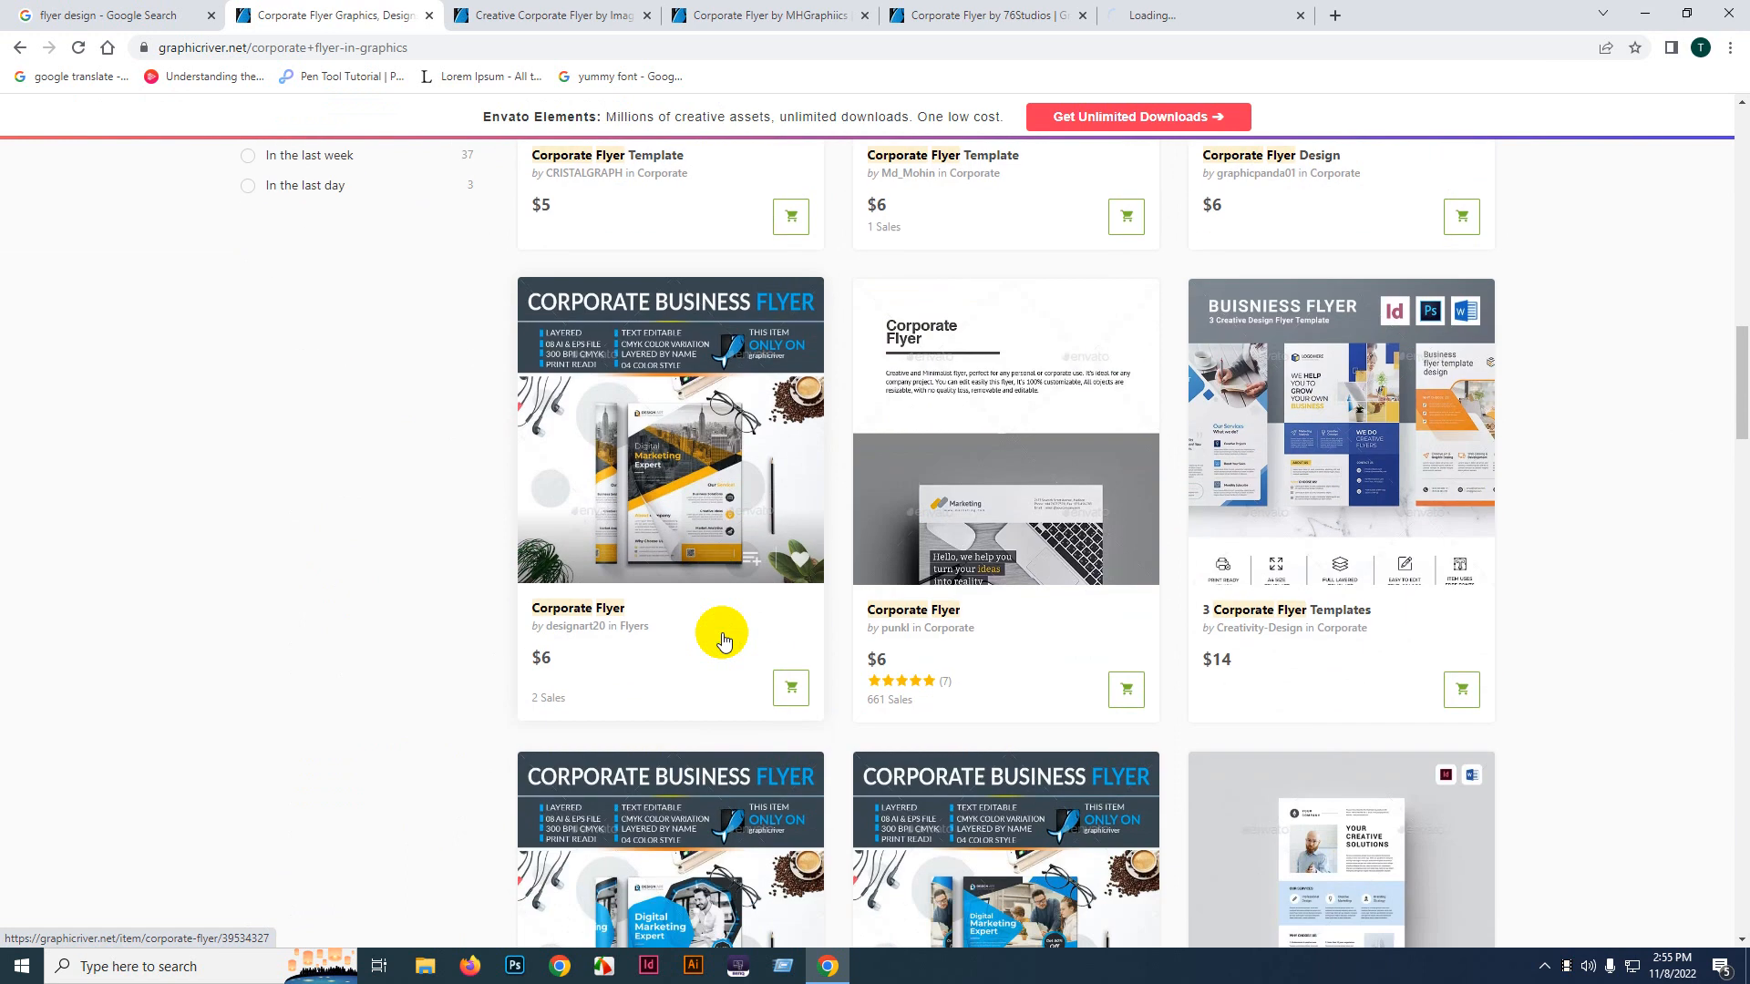
pyautogui.middleClick(723, 582)
pyautogui.scroll(-4, 558, 504)
pyautogui.scroll(-1, 880, 605)
pyautogui.middleClick(881, 606)
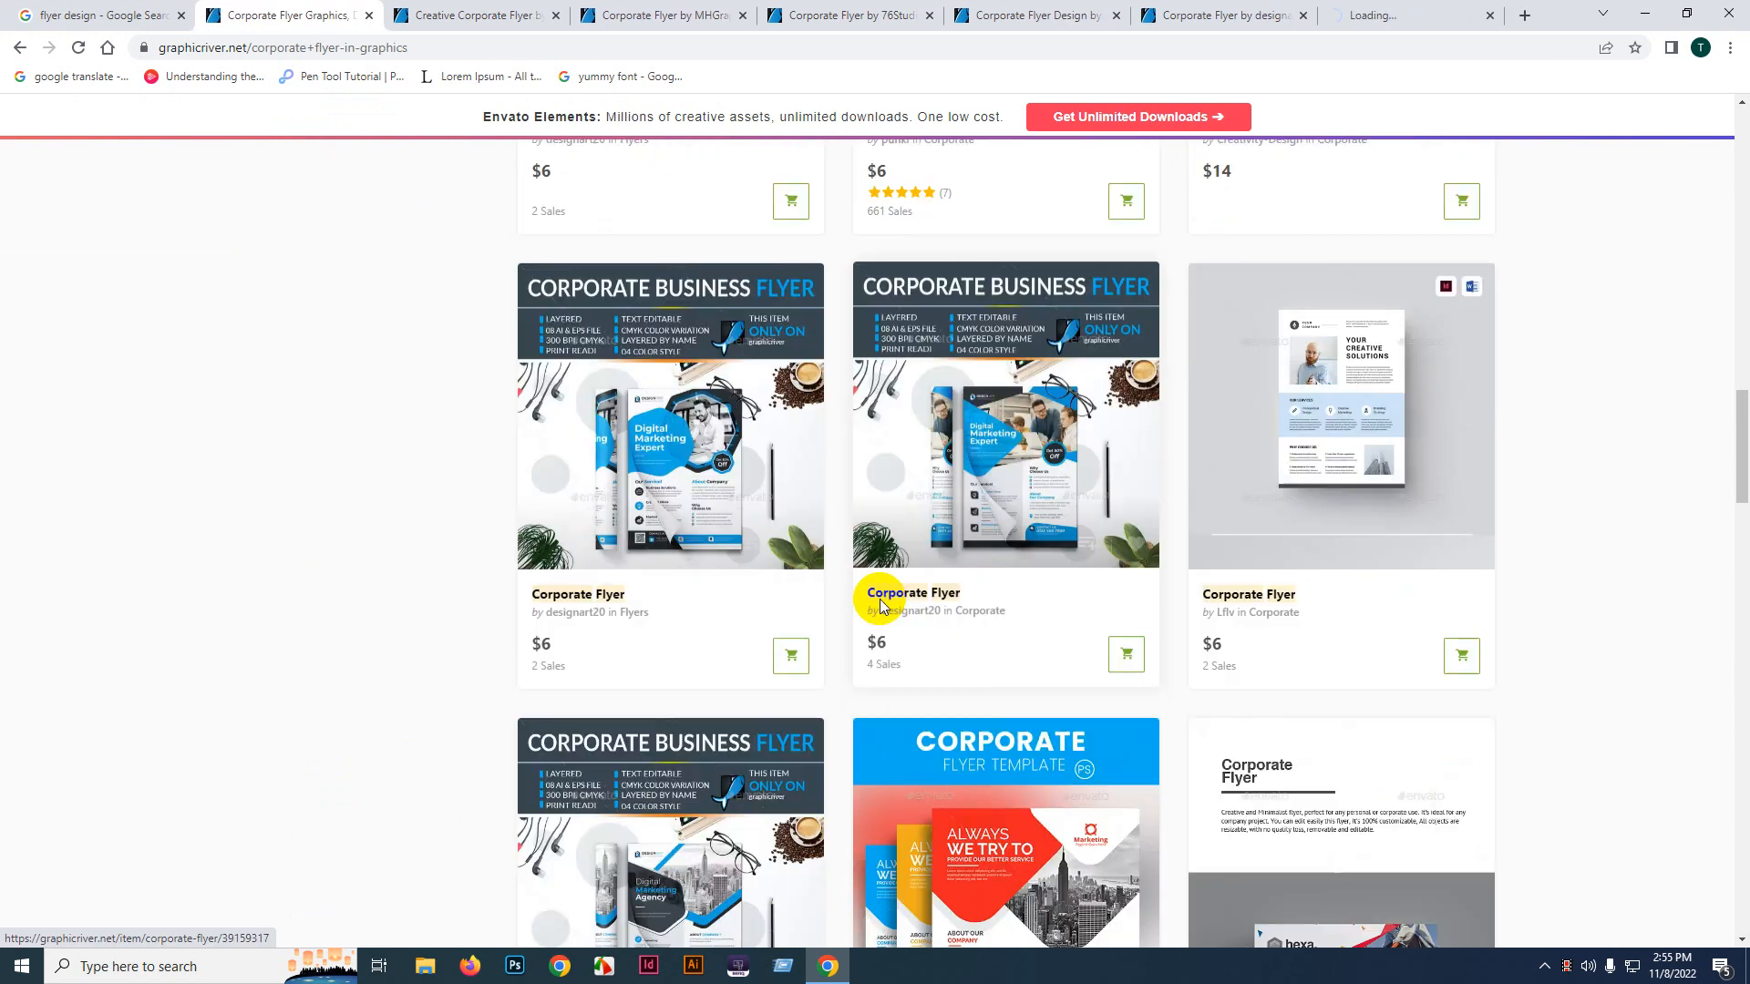
pyautogui.scroll(-3, 880, 605)
pyautogui.middleClick(959, 675)
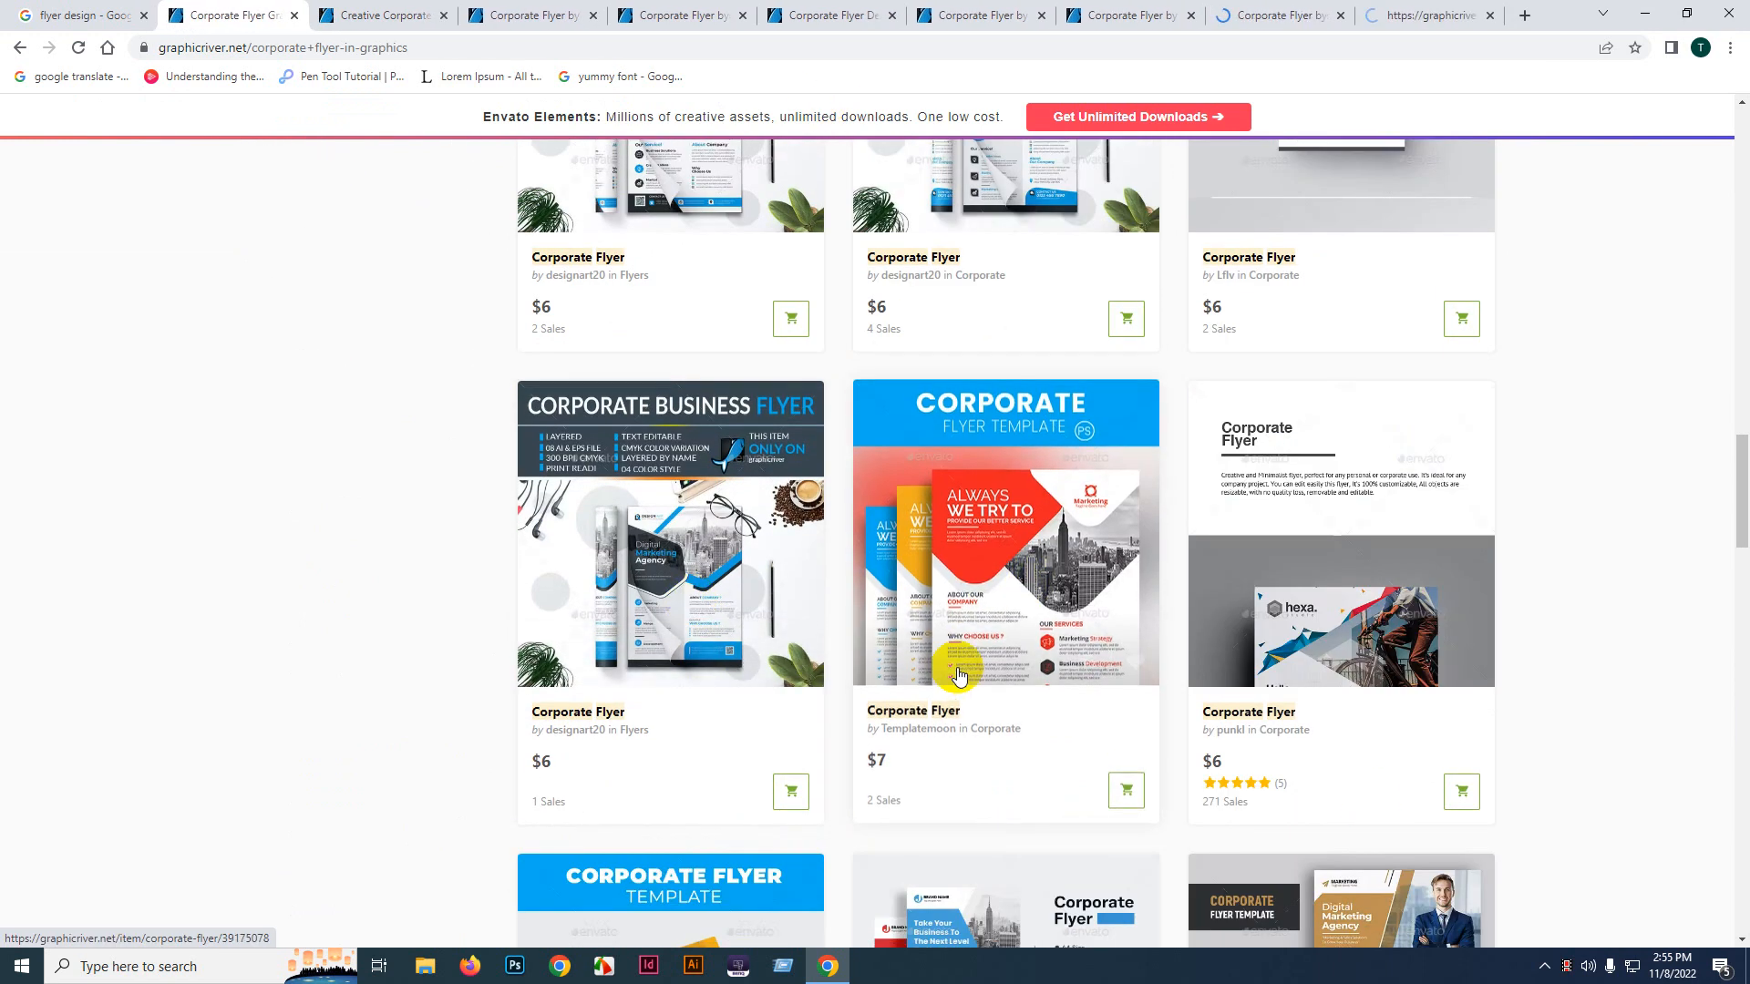
pyautogui.scroll(-5, 959, 675)
pyautogui.middleClick(945, 570)
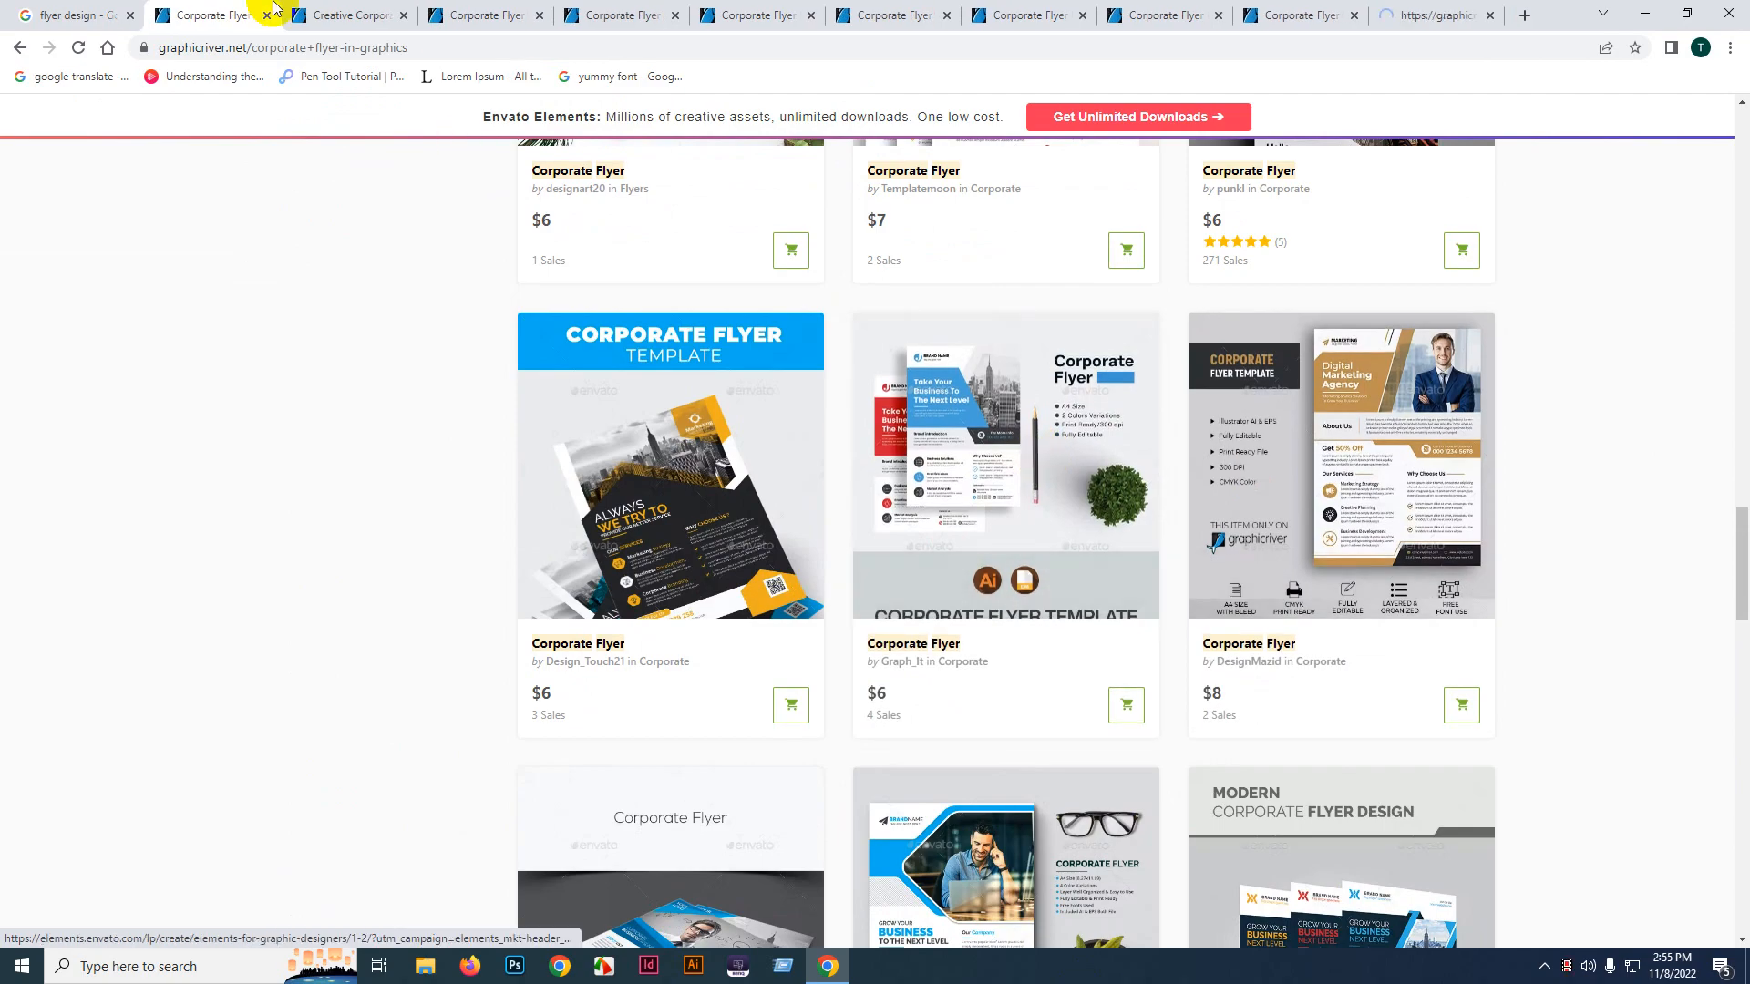
# - Switch to the Creative Corporate Flyer page and examine its title, item details and colour variation previews
pyautogui.click(347, 13)
pyautogui.scroll(-3, 474, 446)
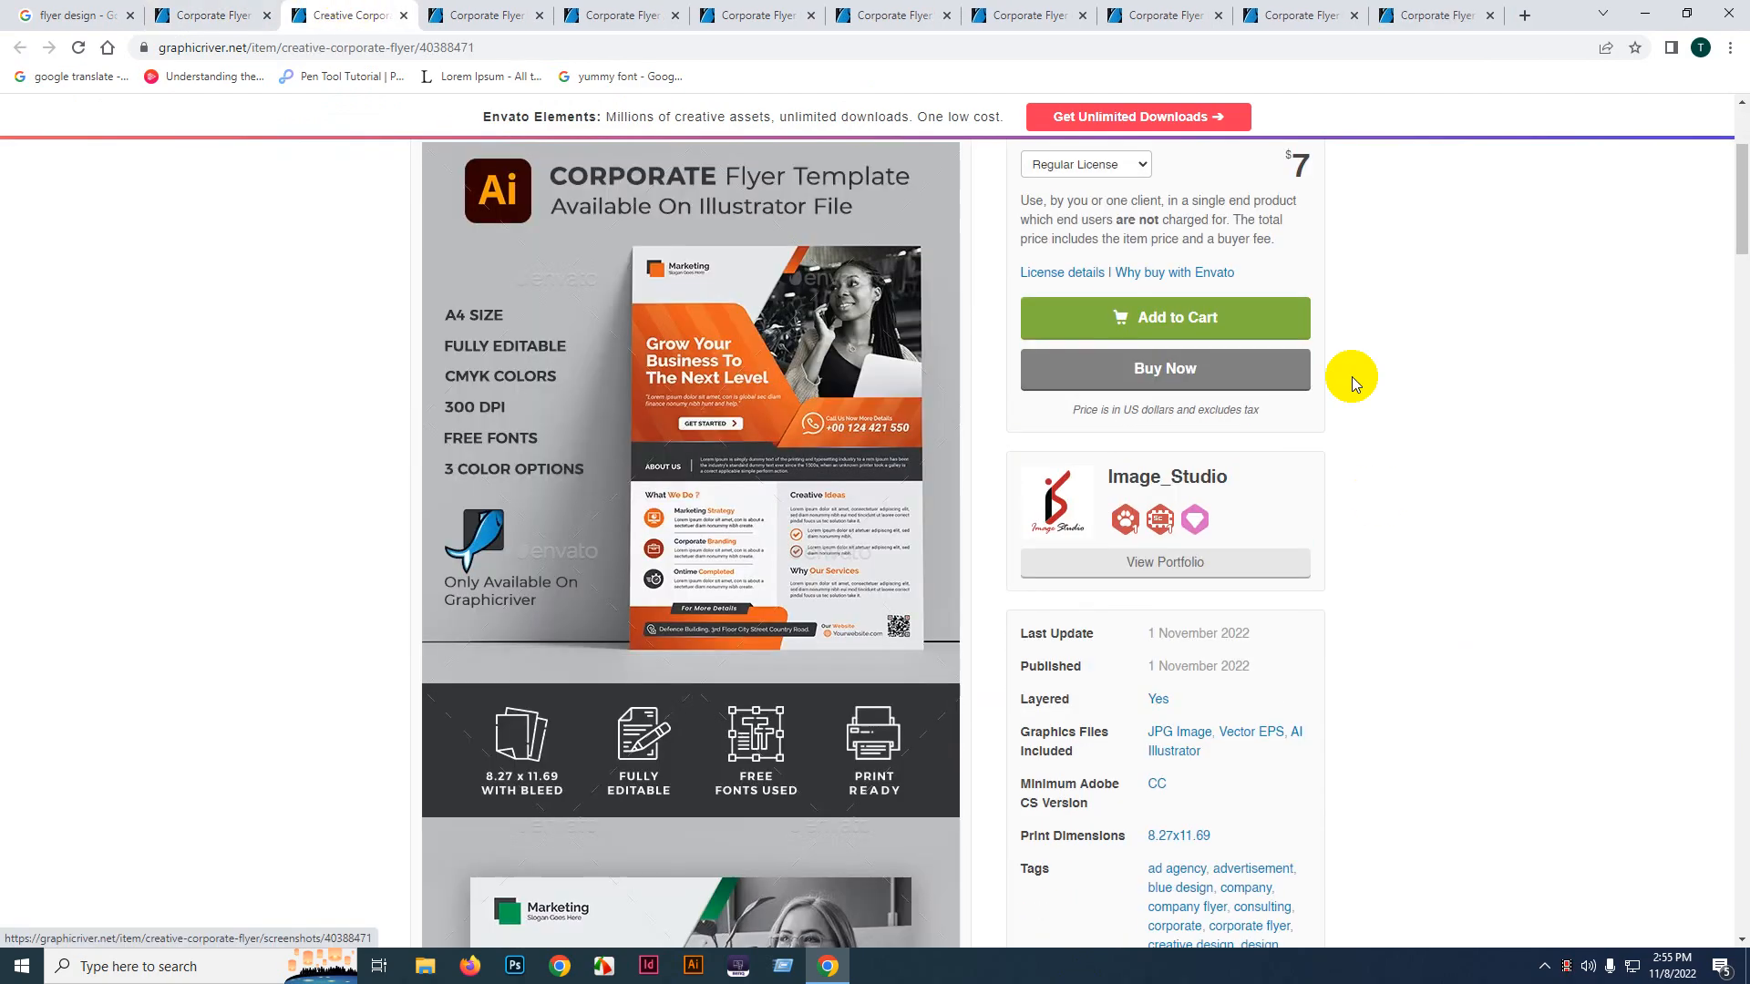
pyautogui.scroll(2, 1354, 383)
pyautogui.moveTo(481, 202); pyautogui.dragTo(839, 239)
pyautogui.click(839, 239)
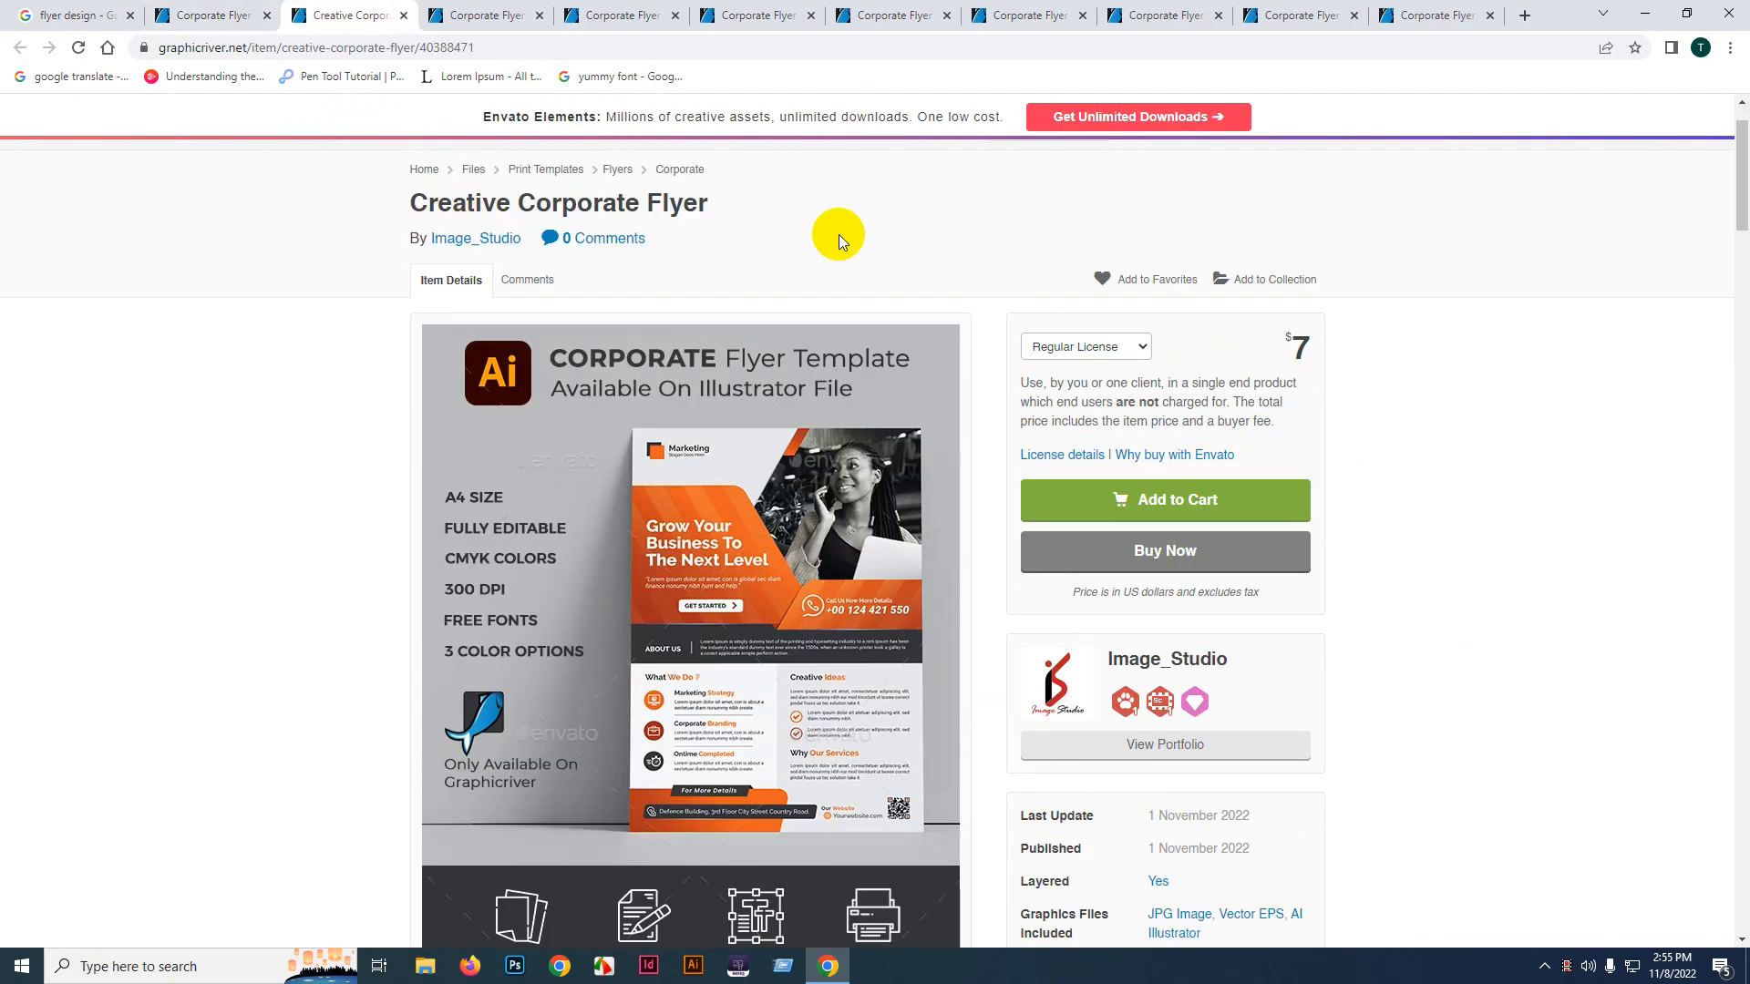
pyautogui.scroll(-6, 1203, 638)
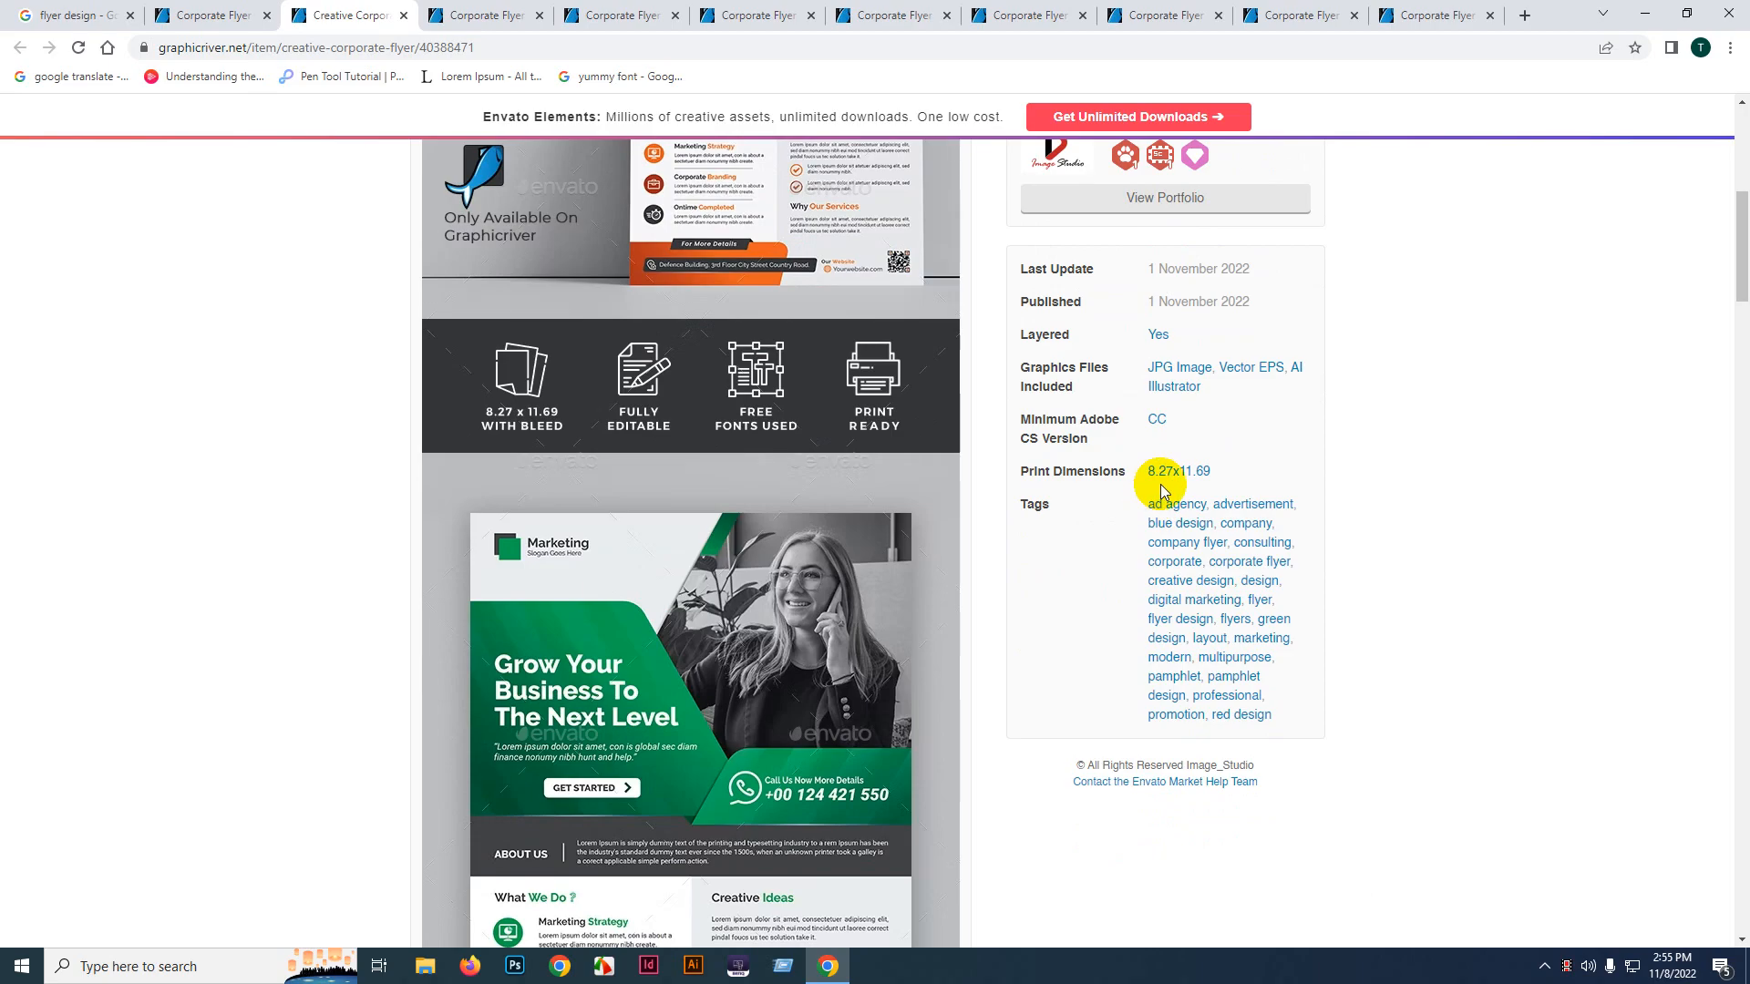
pyautogui.scroll(-20, 295, 594)
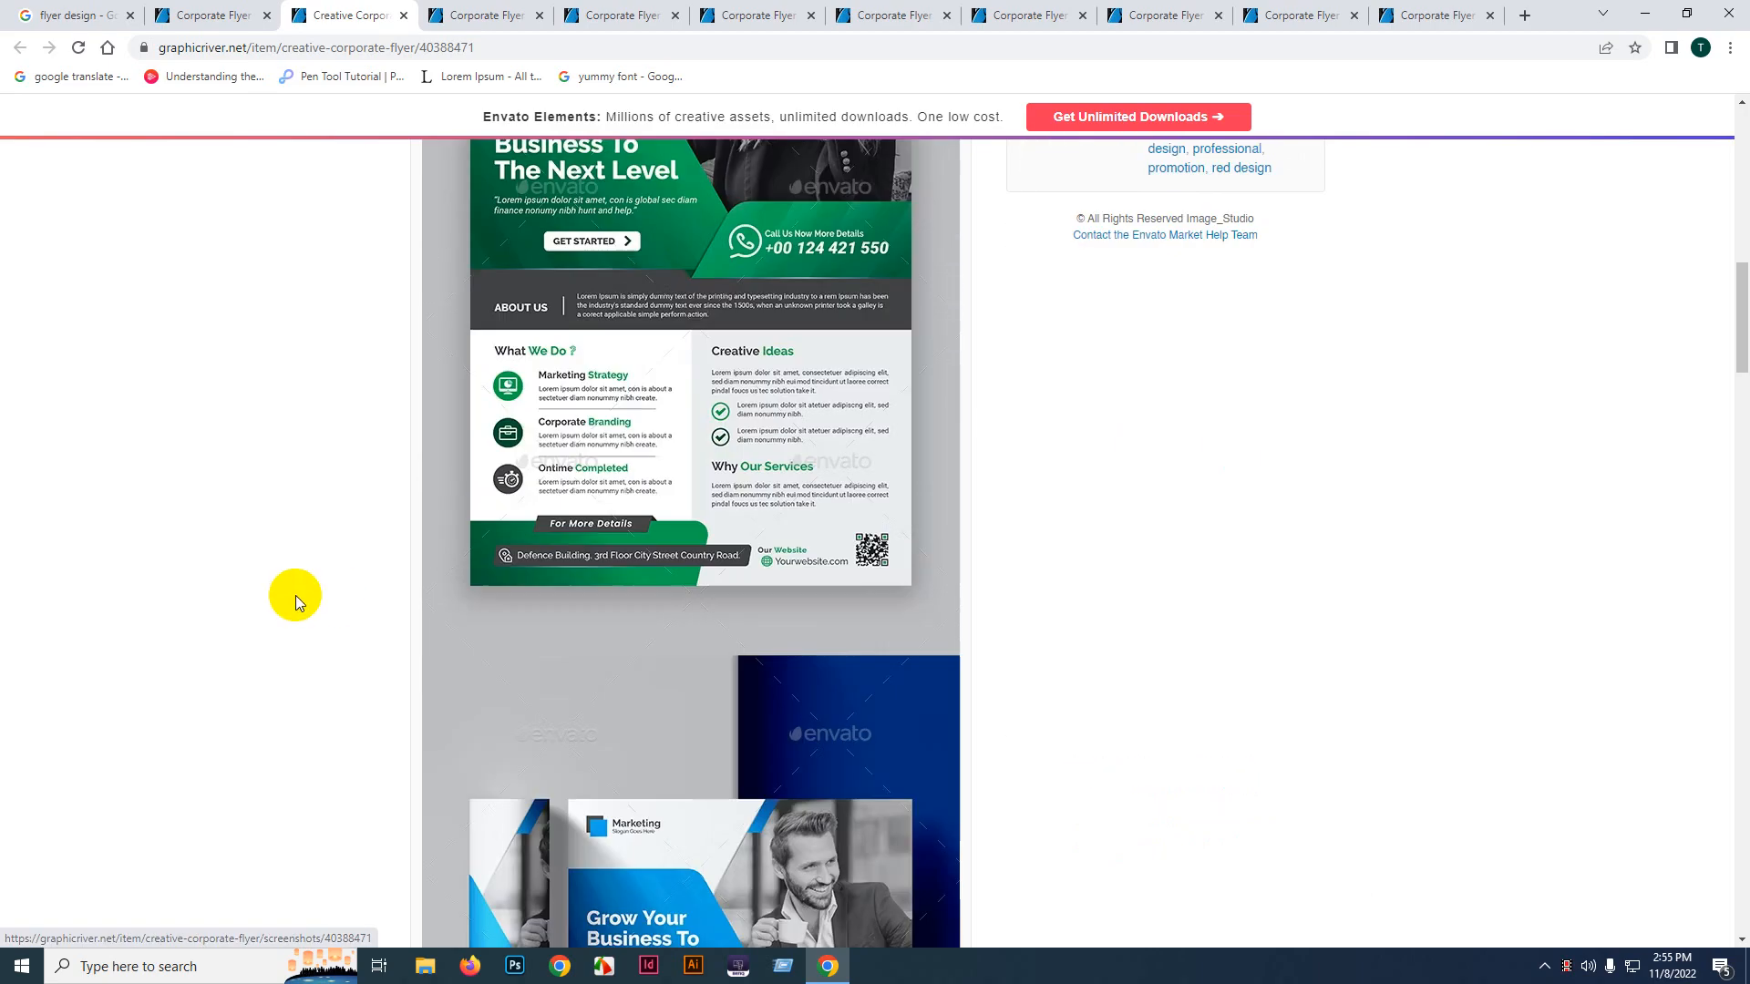
pyautogui.scroll(-6, 302, 592)
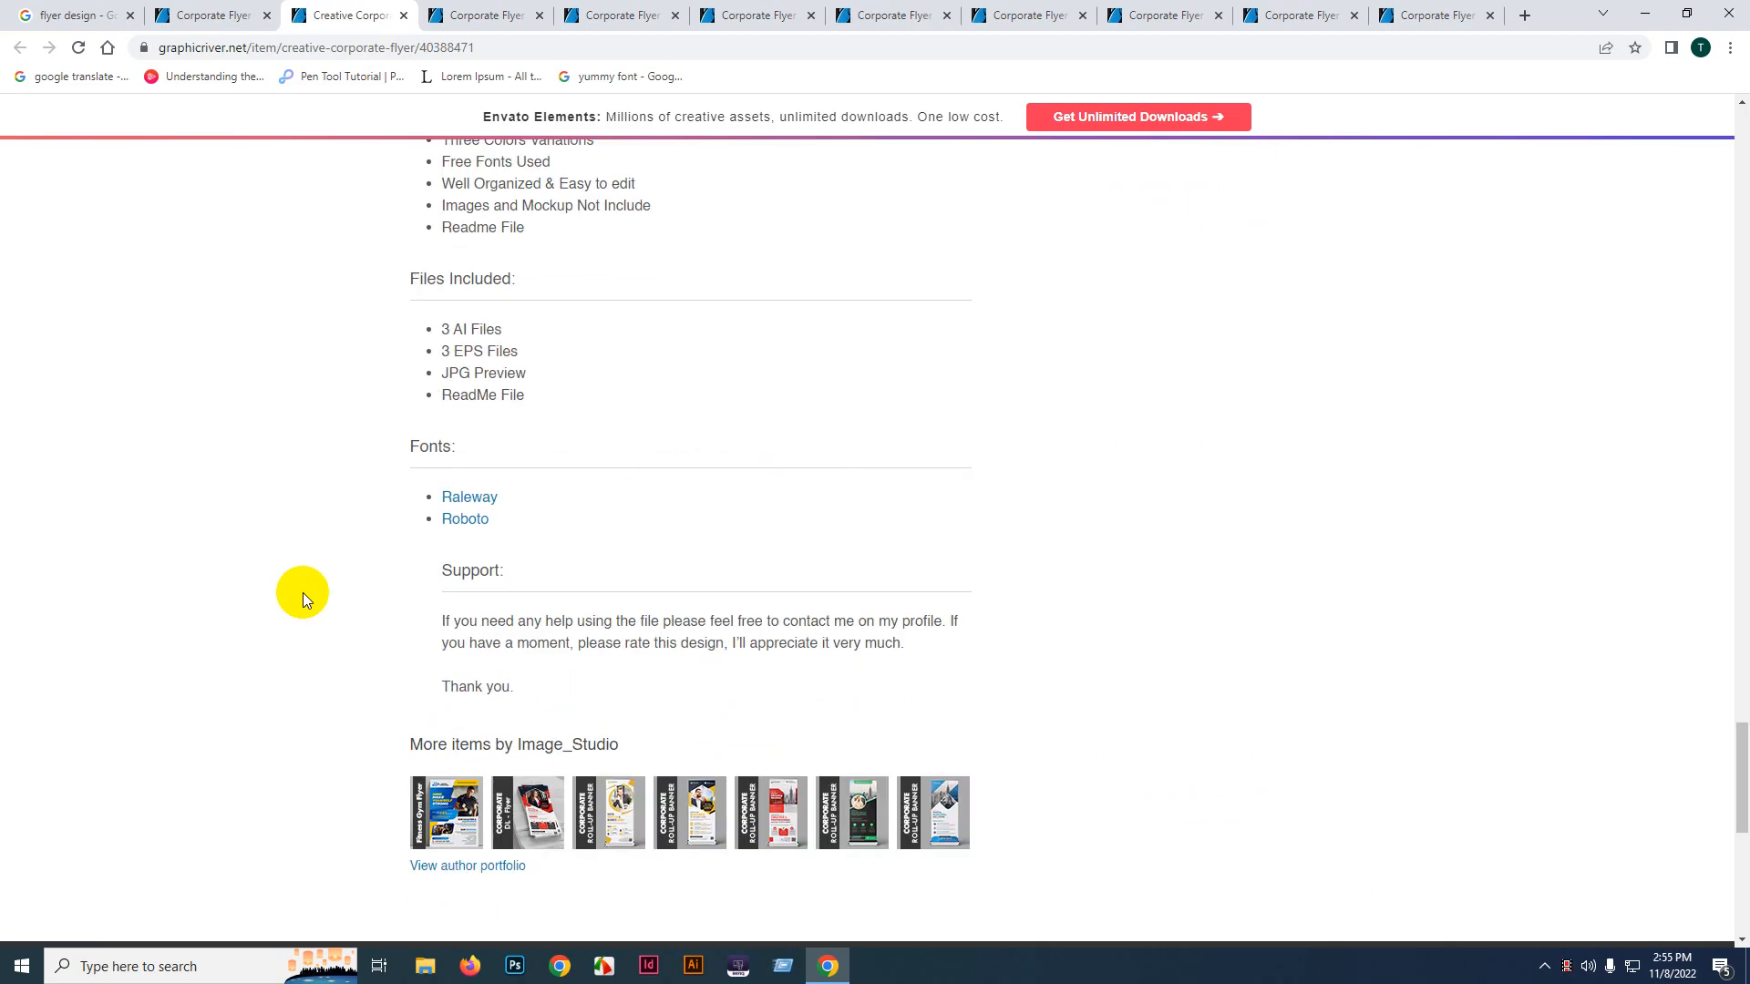
# - Read the Creative Corporate Flyer's template features, including its page size, bleed and colour mode
pyautogui.scroll(3, 419, 625)
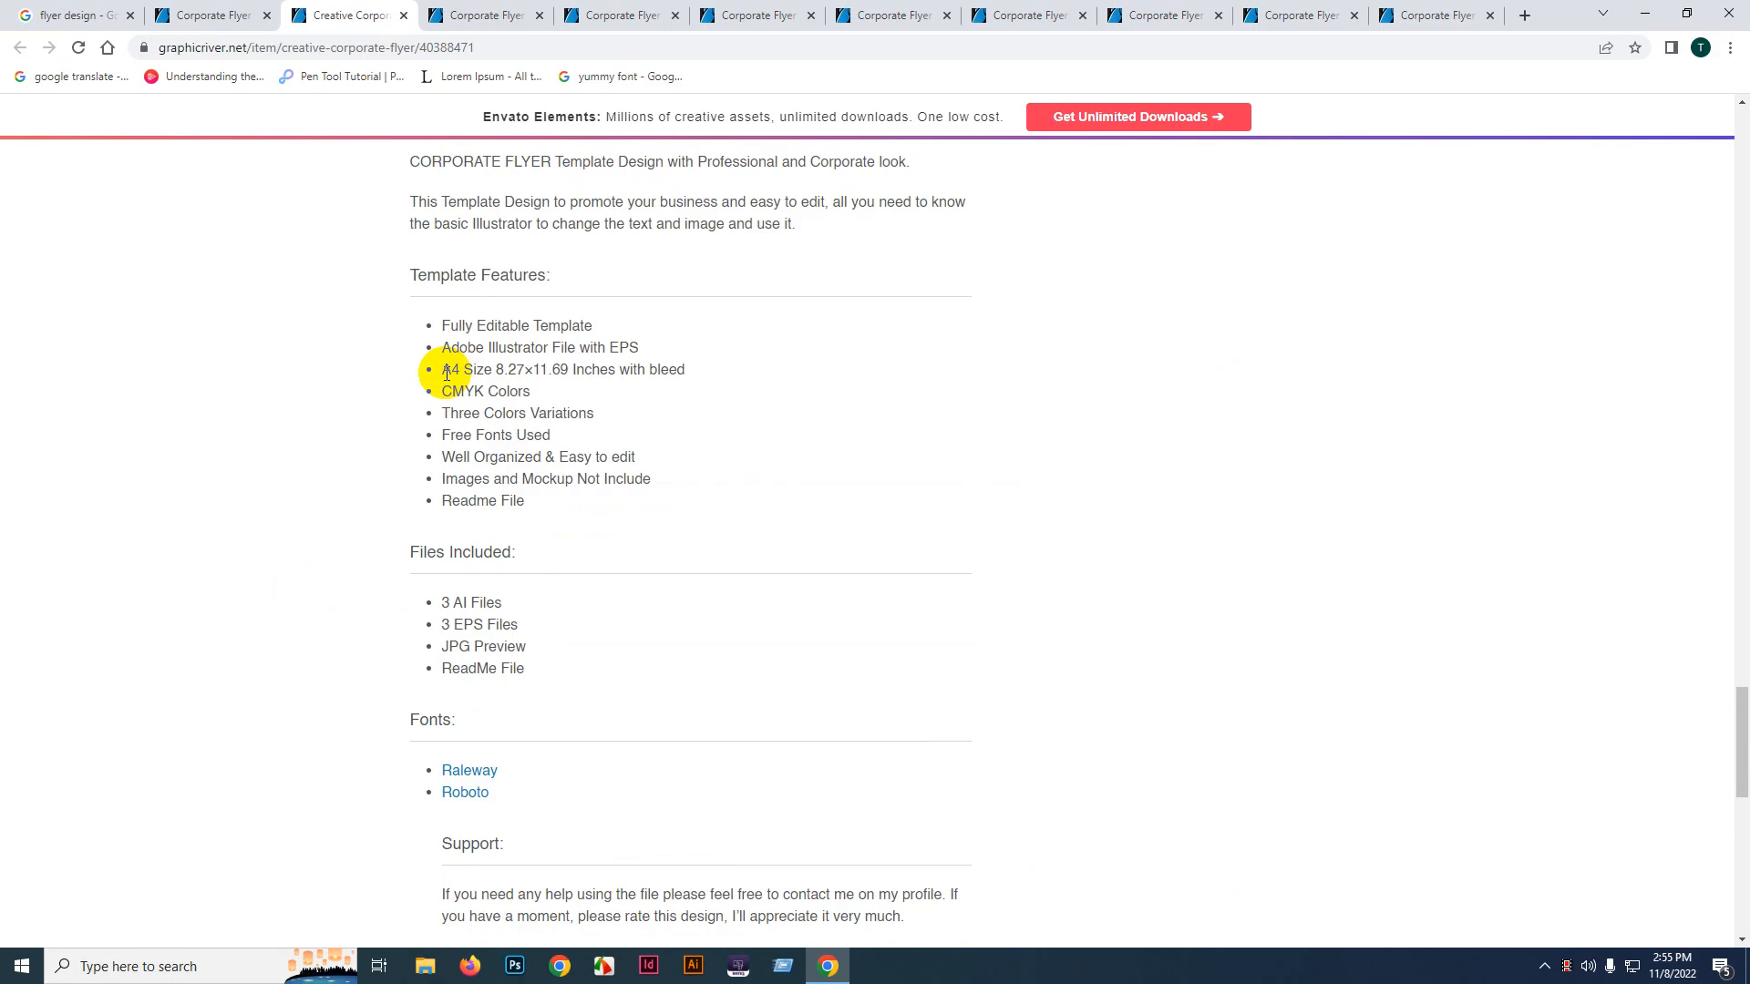
pyautogui.moveTo(442, 371); pyautogui.dragTo(569, 370)
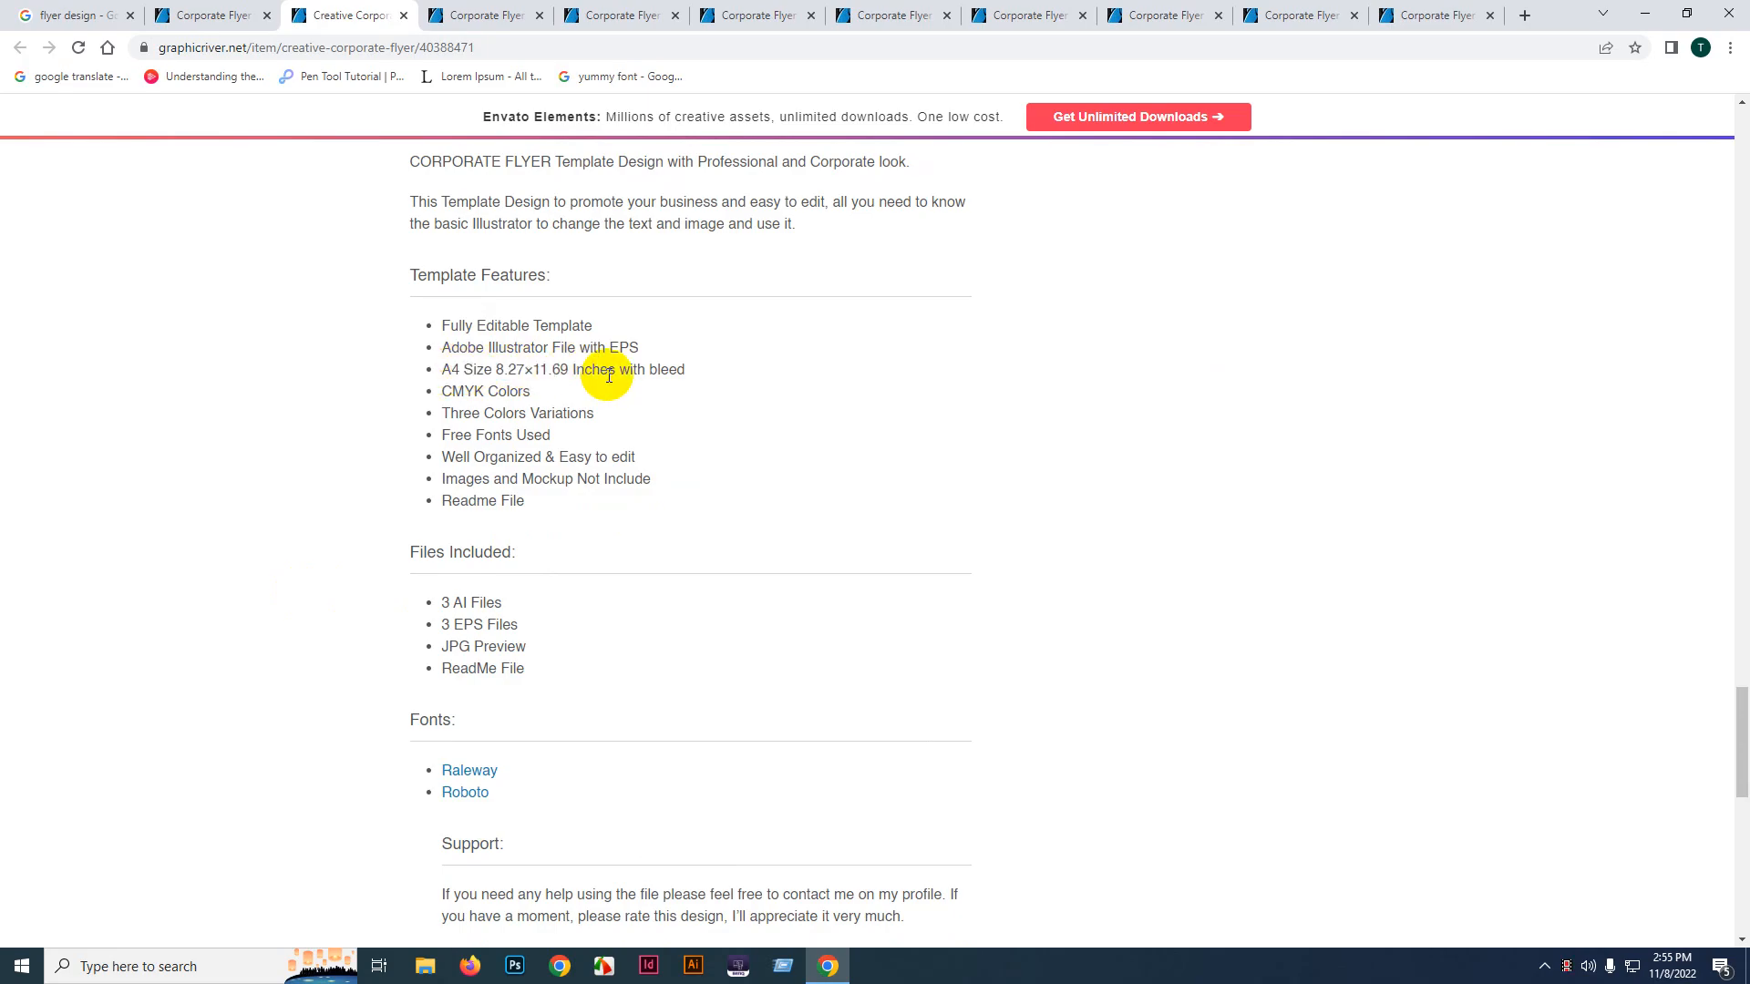
pyautogui.moveTo(526, 369); pyautogui.dragTo(548, 392)
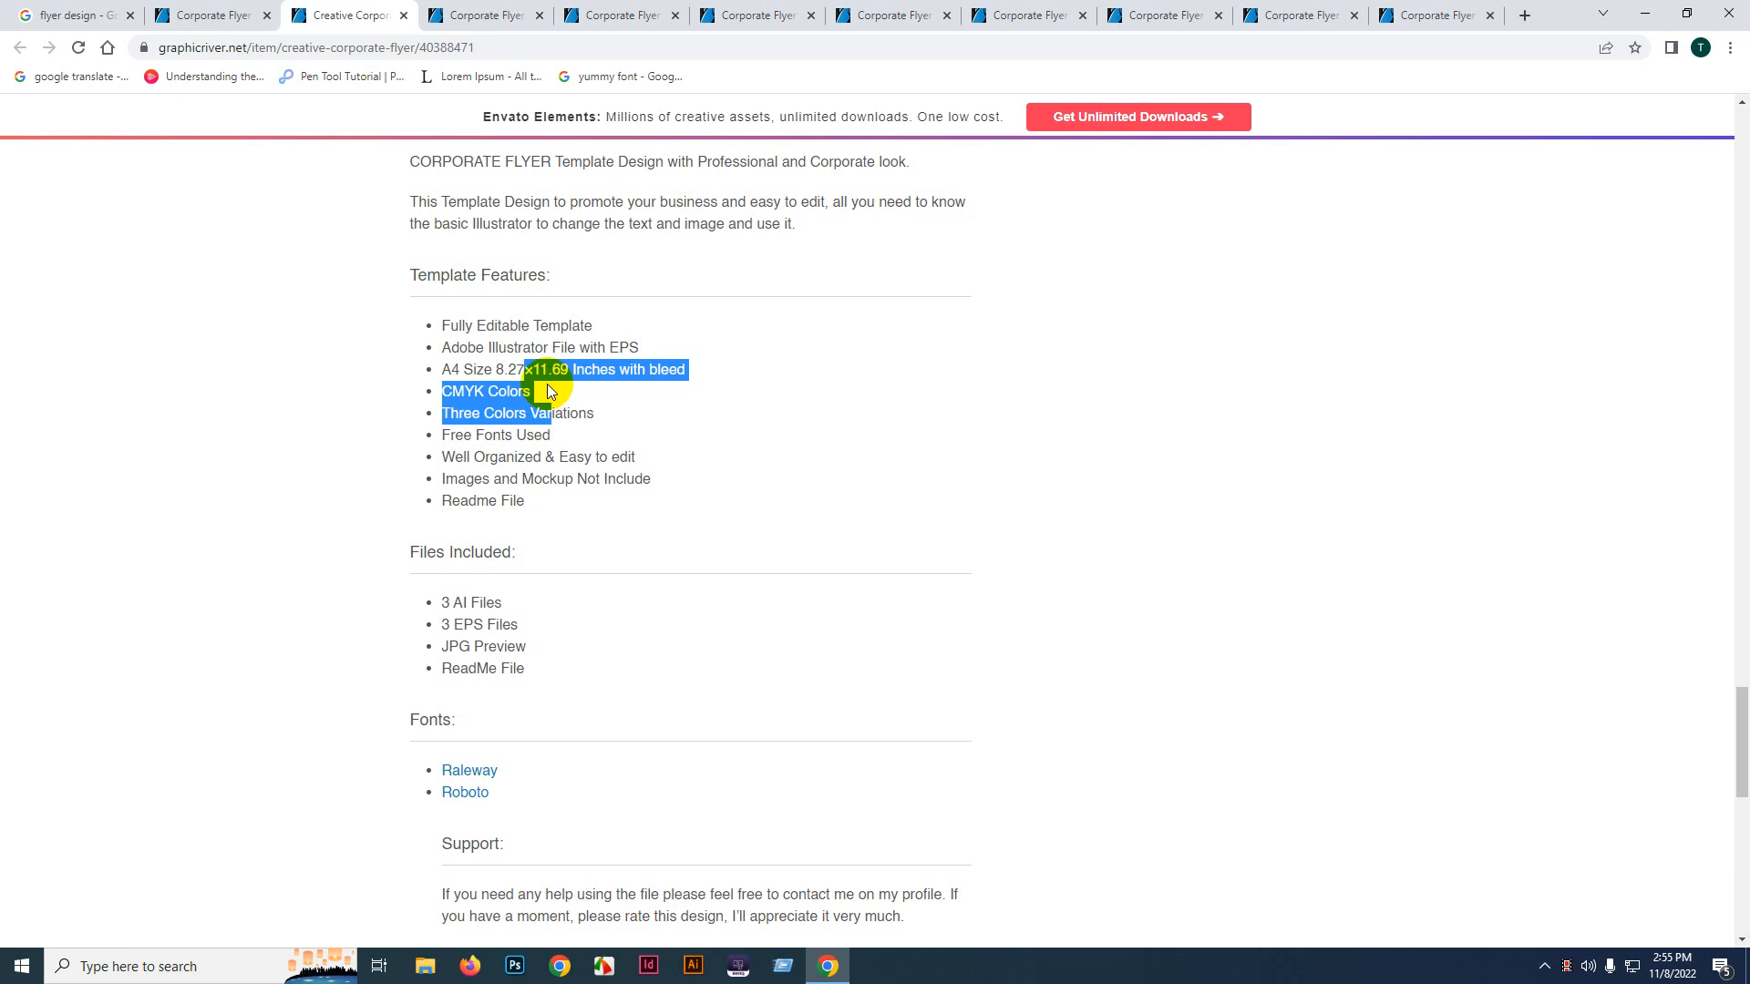
pyautogui.moveTo(419, 330); pyautogui.dragTo(538, 495)
pyautogui.click(521, 457)
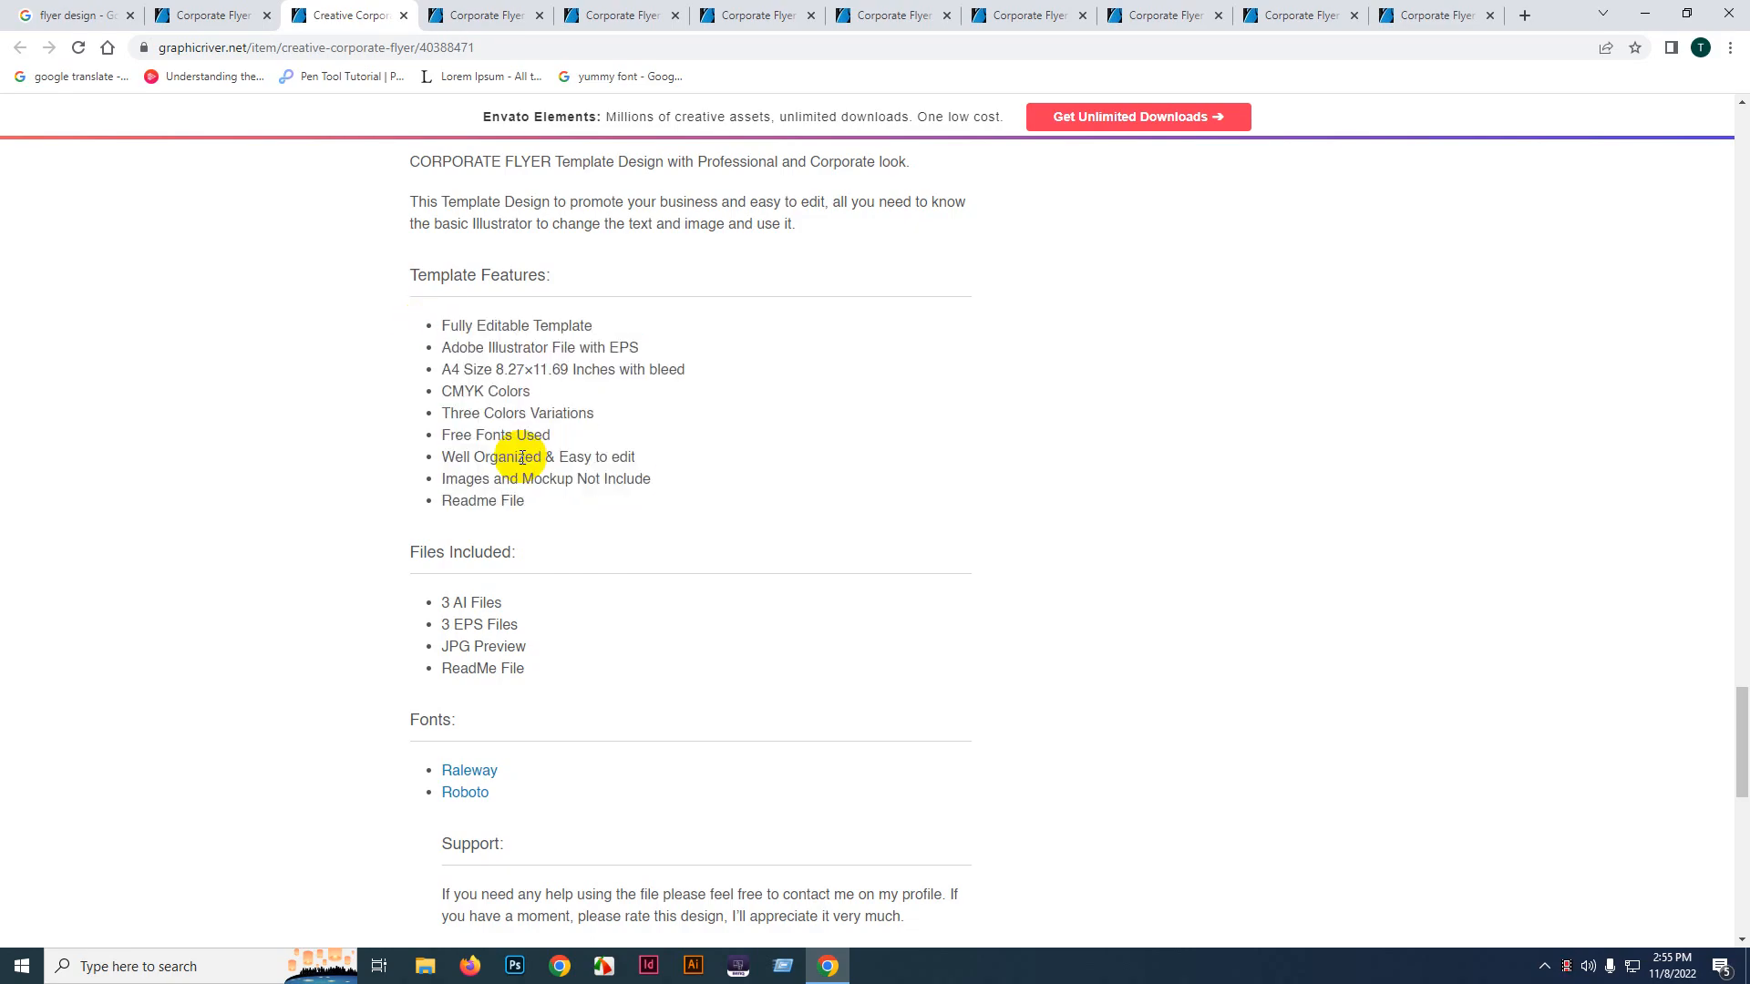
# - Check the fonts listed for the Creative Corporate Flyer and review its features and included files again
pyautogui.scroll(-2, 594, 430)
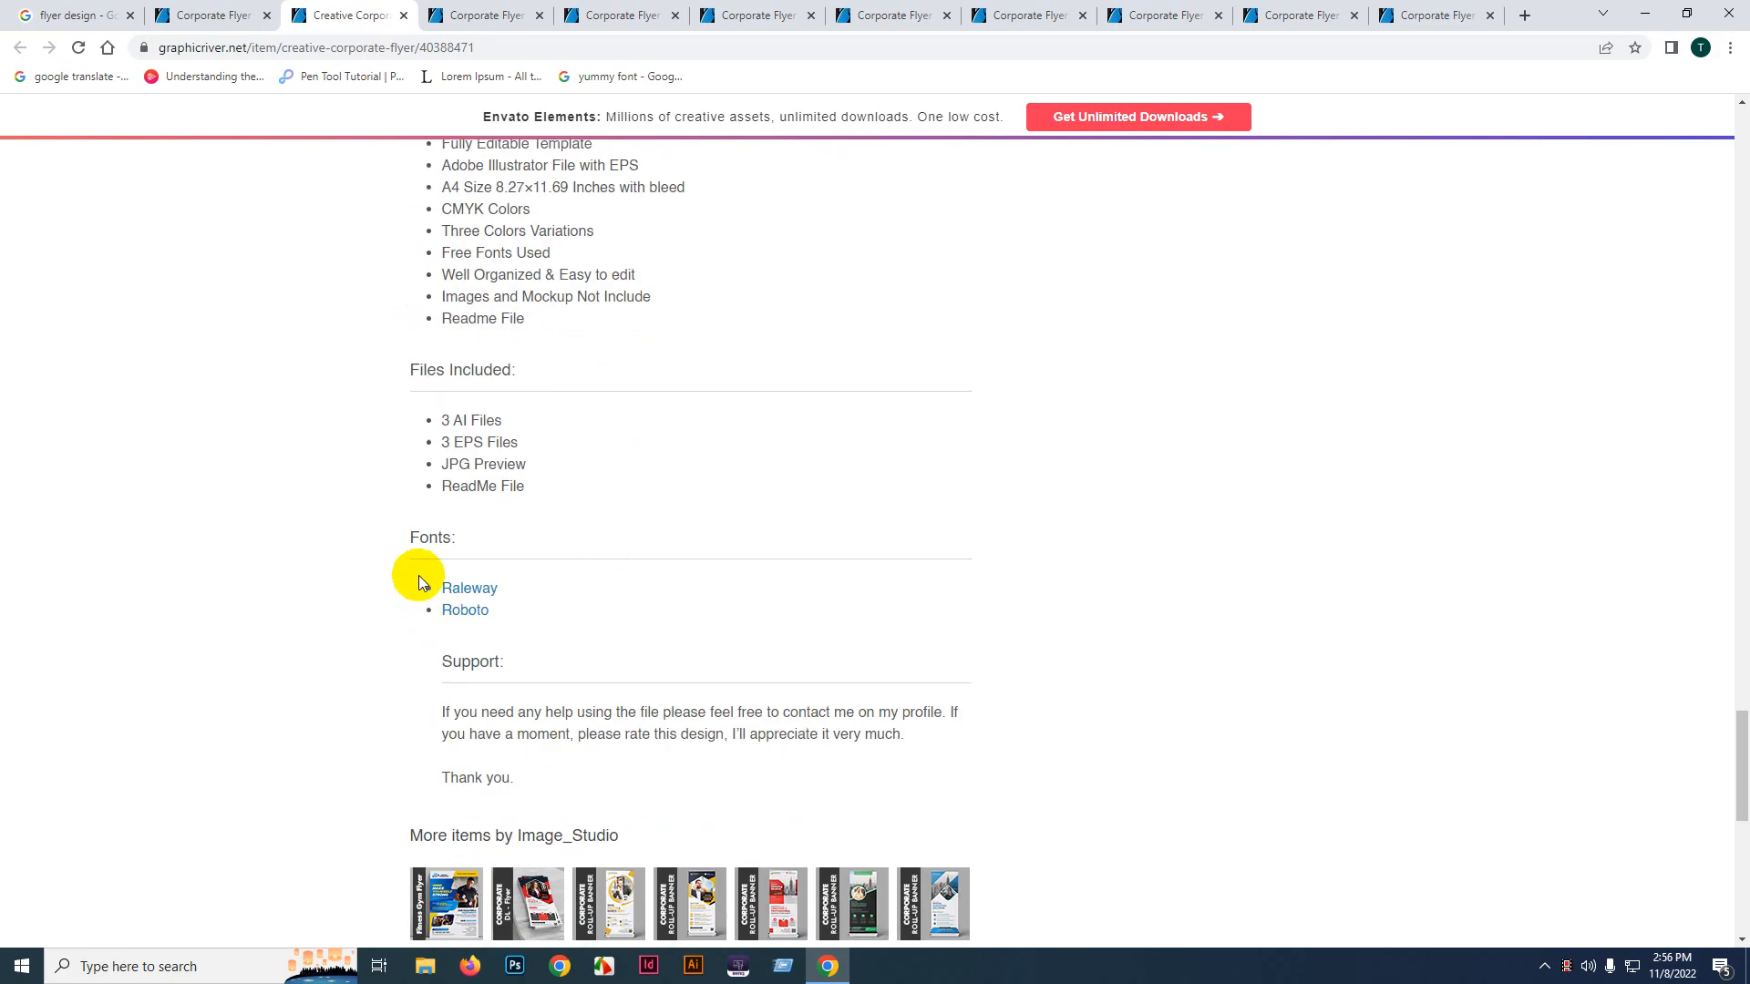
pyautogui.moveTo(418, 576); pyautogui.dragTo(519, 742)
pyautogui.click(496, 679)
pyautogui.scroll(5, 601, 586)
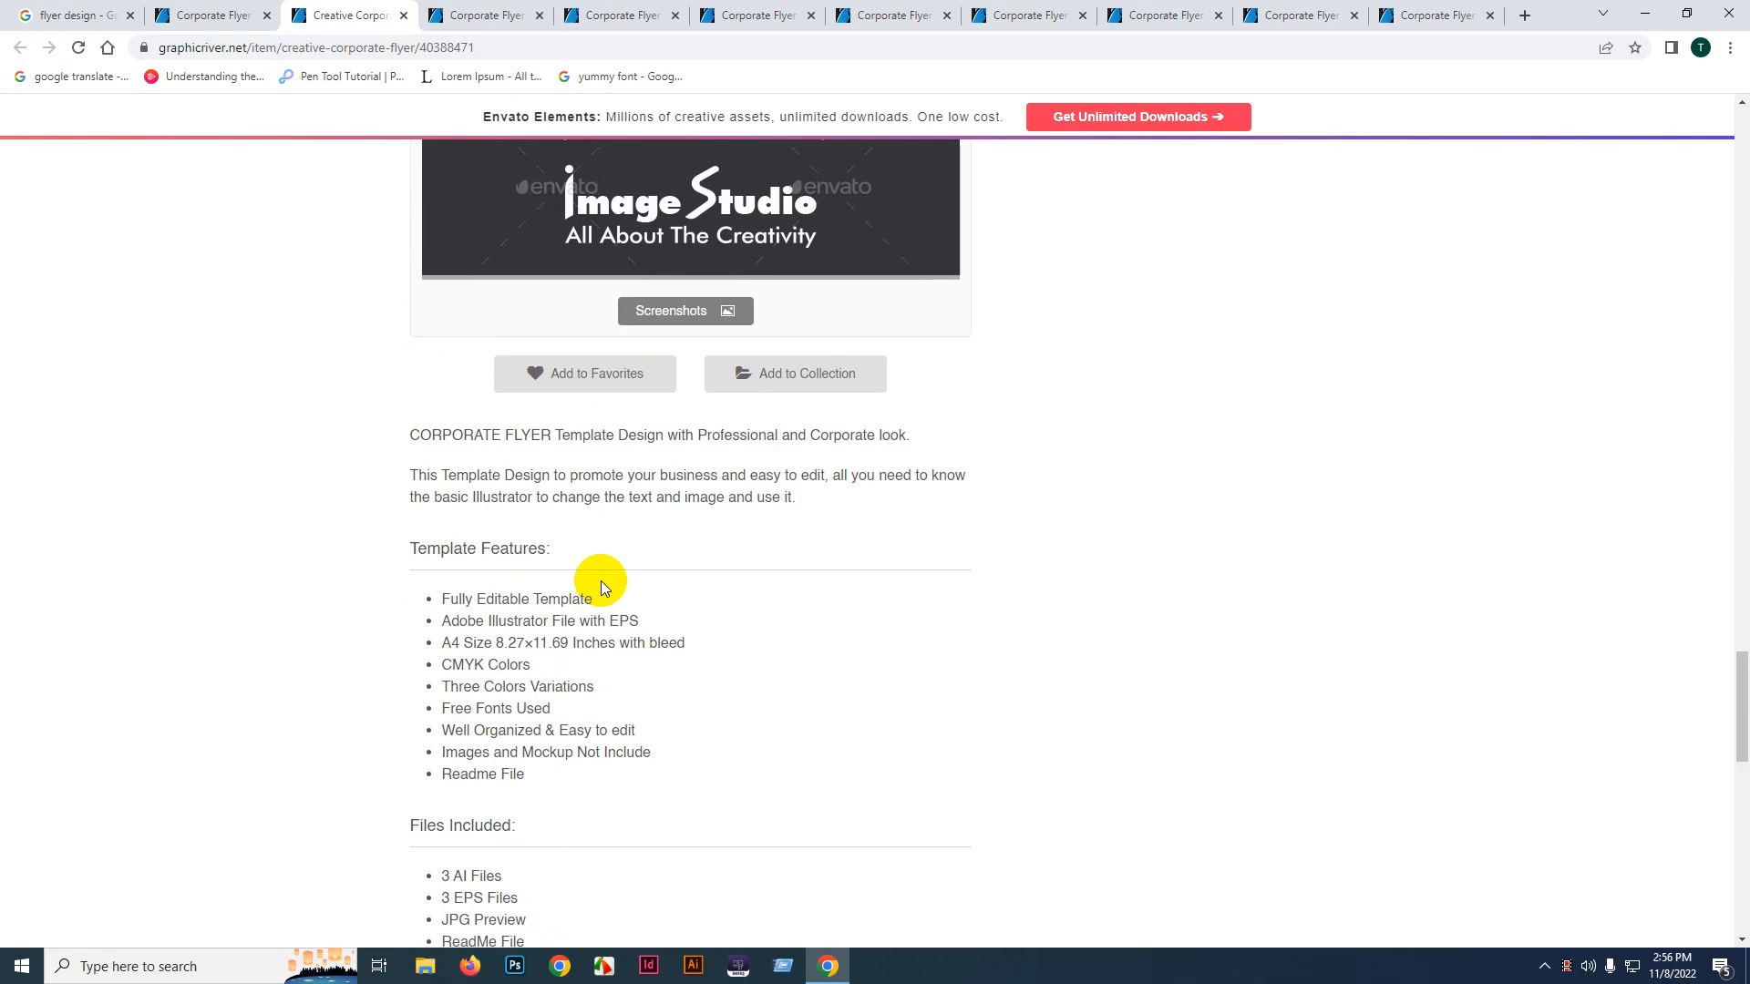
pyautogui.scroll(-5, 601, 587)
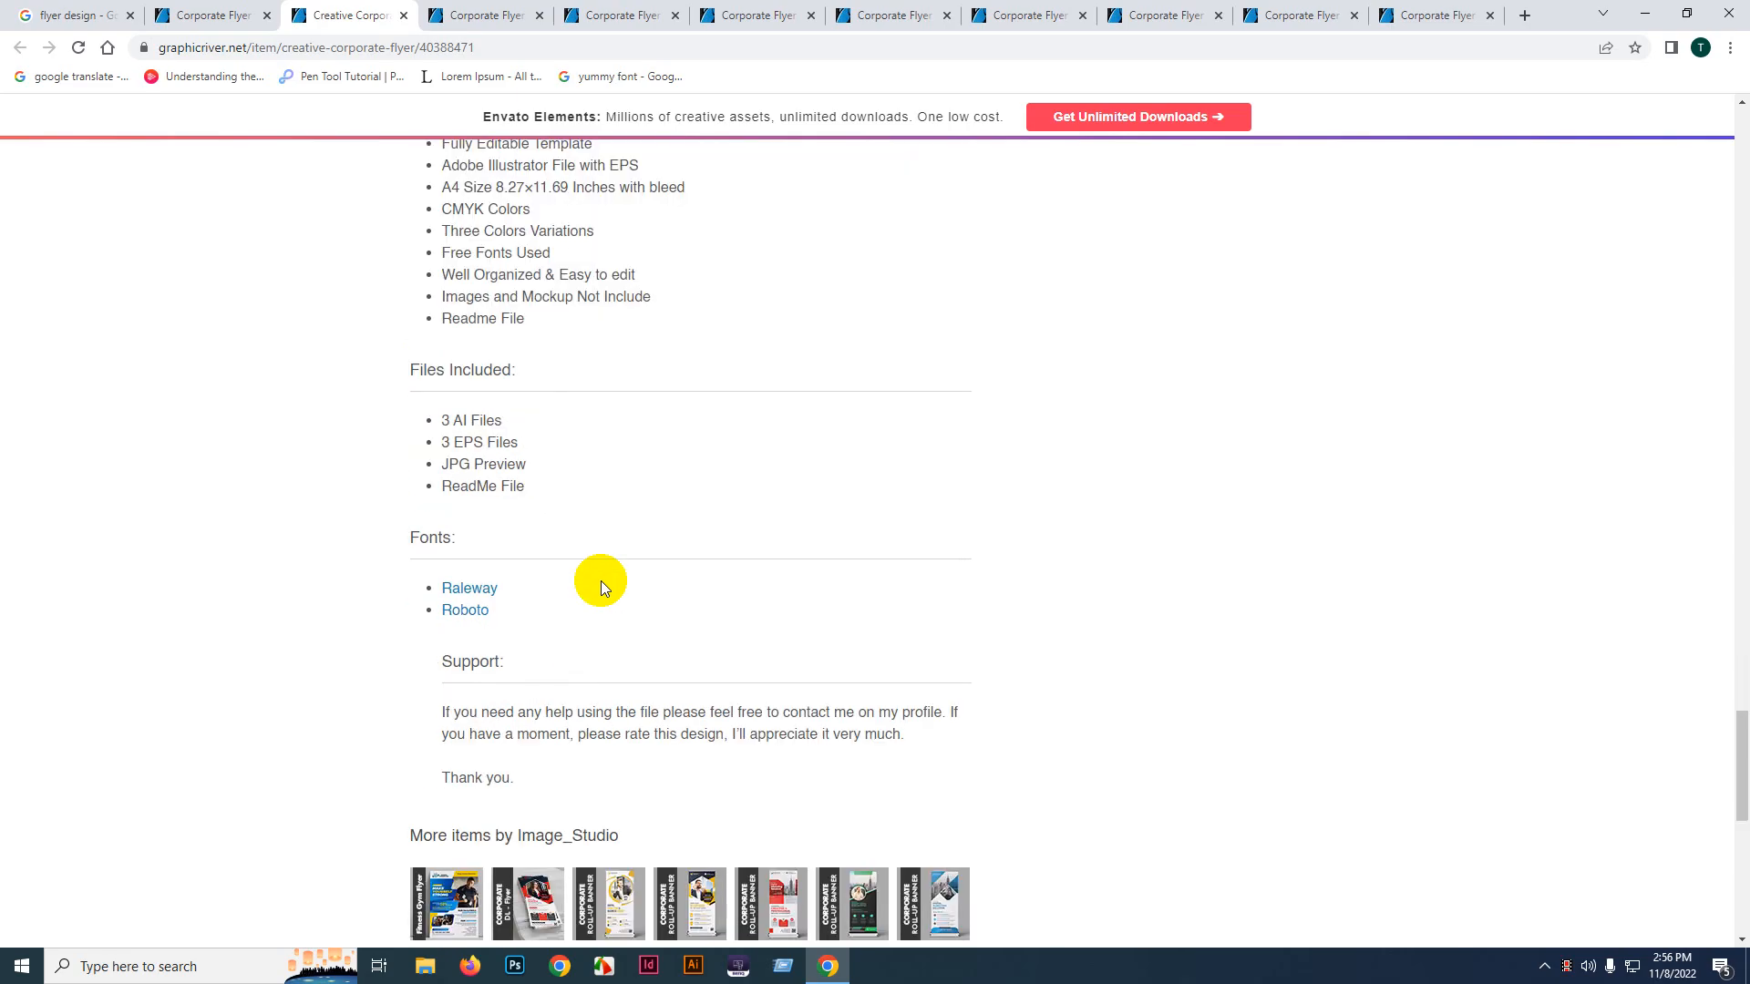
pyautogui.moveTo(385, 567); pyautogui.dragTo(558, 651)
pyautogui.click(569, 594)
pyautogui.scroll(4, 568, 594)
# - Switch to the MHGraphiics Corporate Flyer page and examine its previews, page size and bleed setting
pyautogui.click(472, 9)
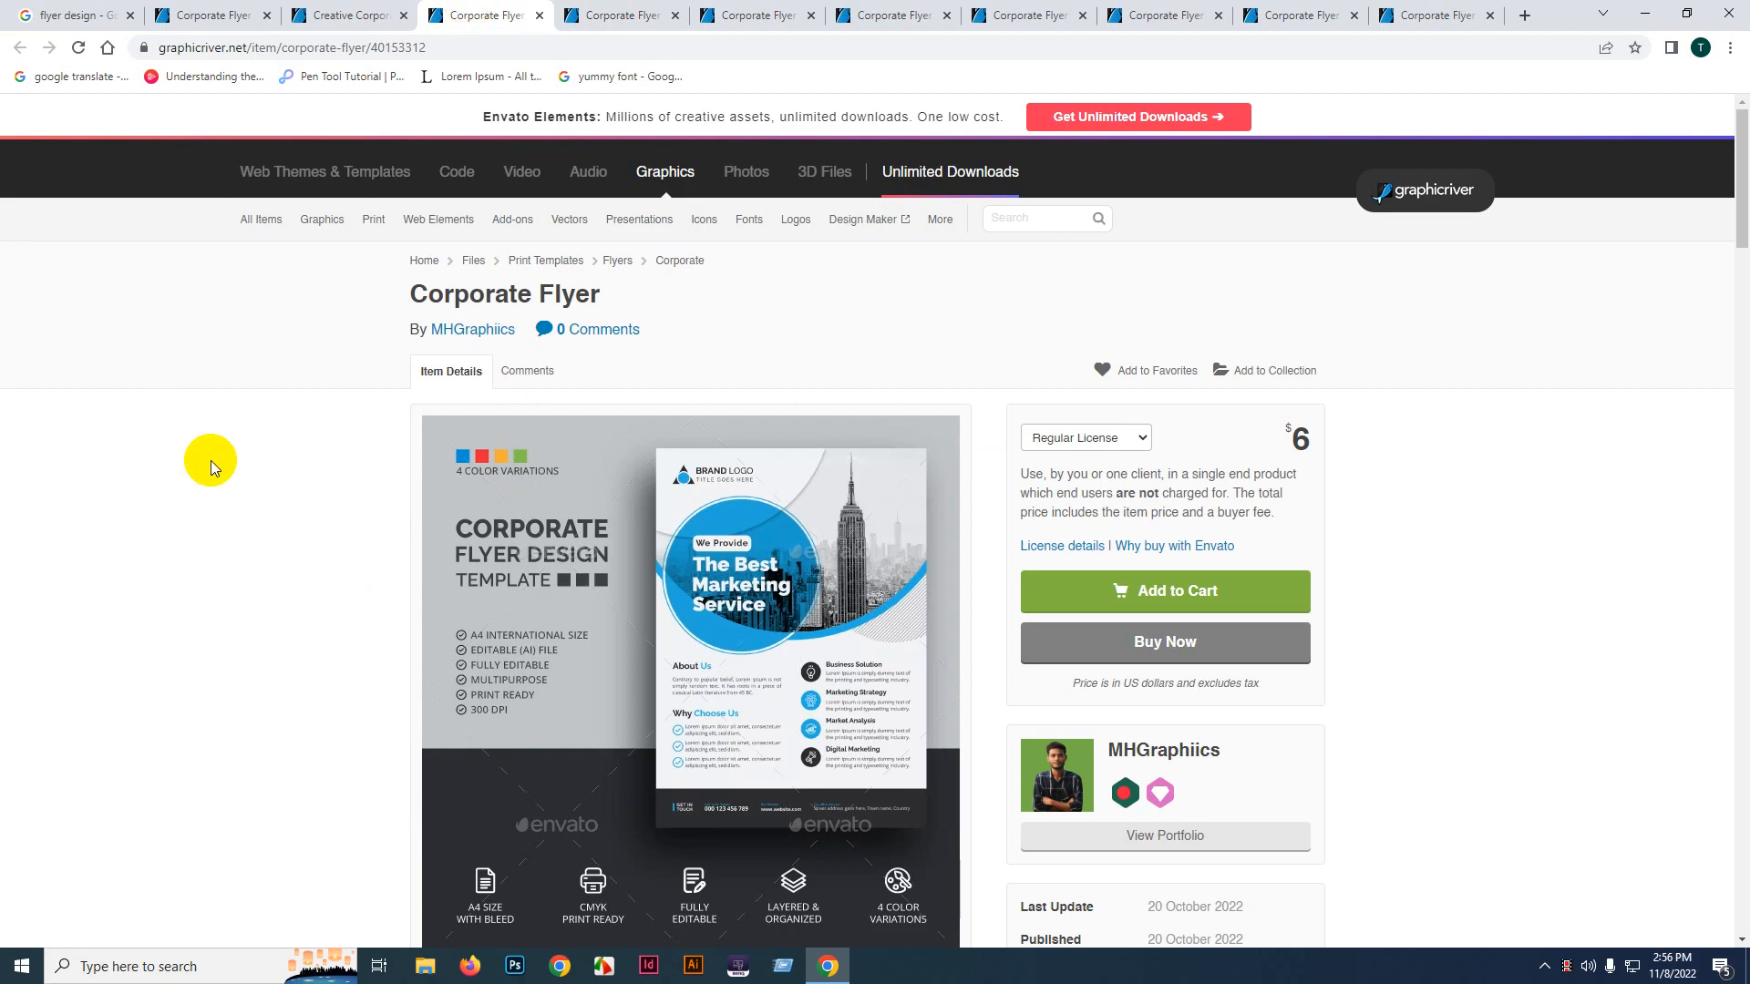
pyautogui.scroll(-7, 211, 451)
pyautogui.scroll(-15, 210, 451)
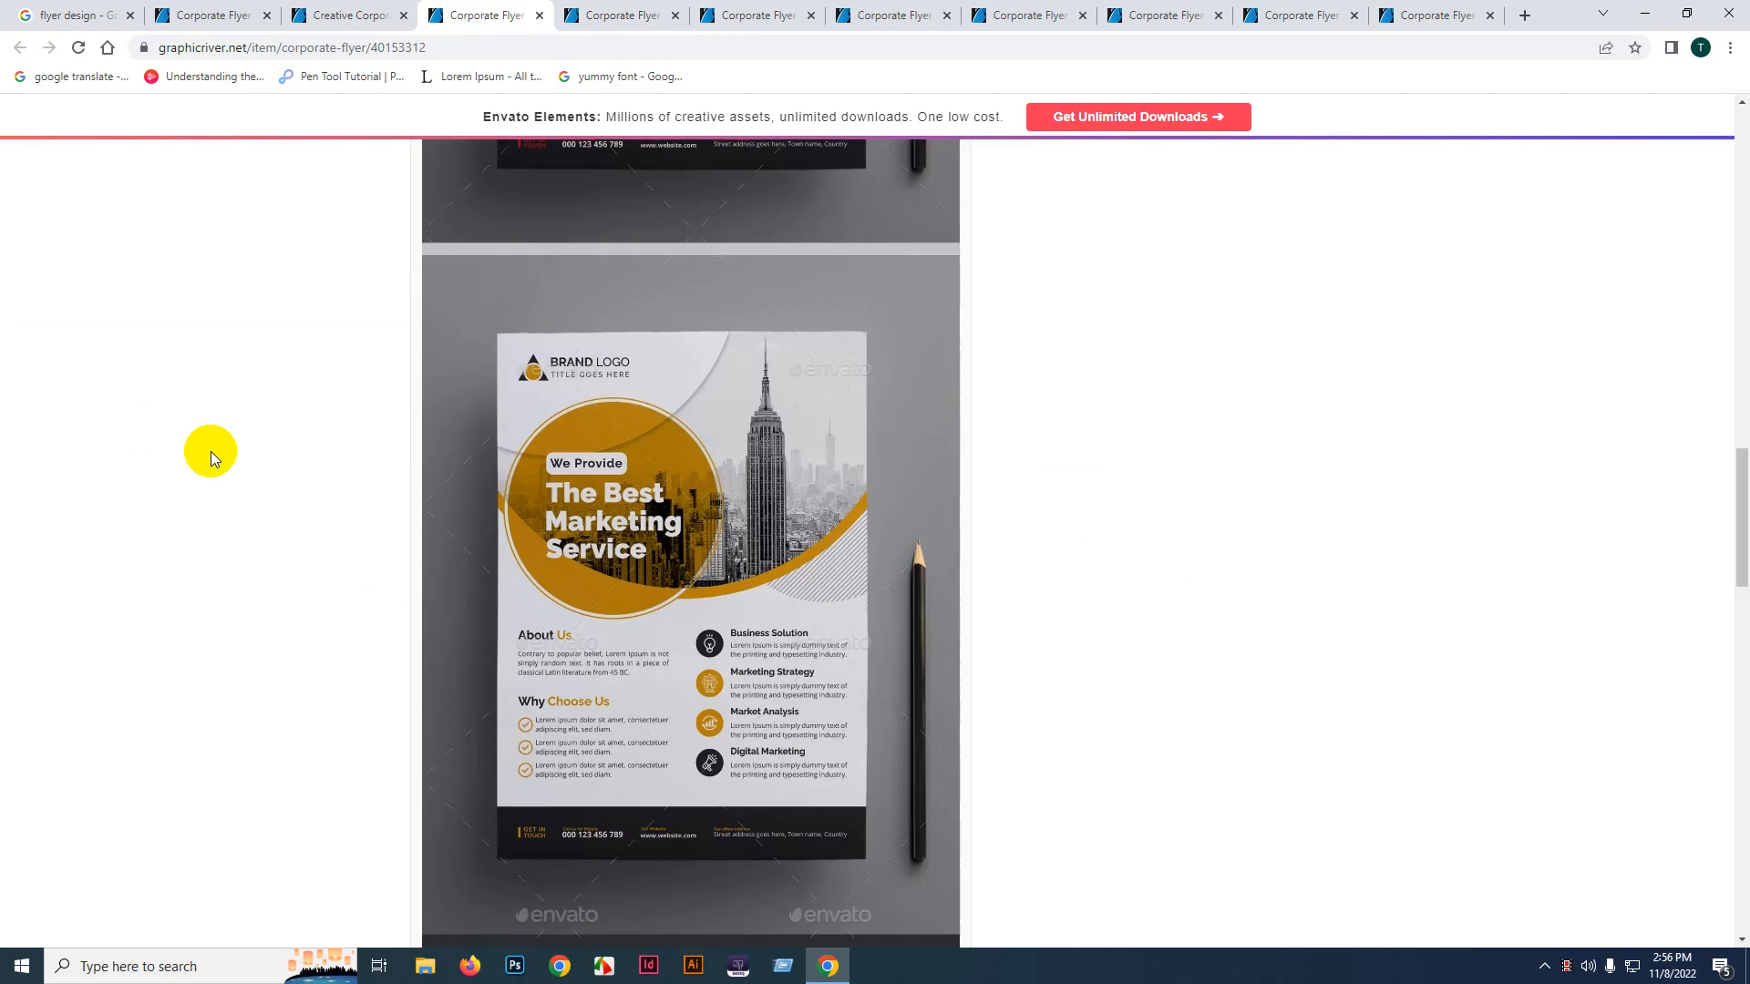
pyautogui.scroll(1, 208, 456)
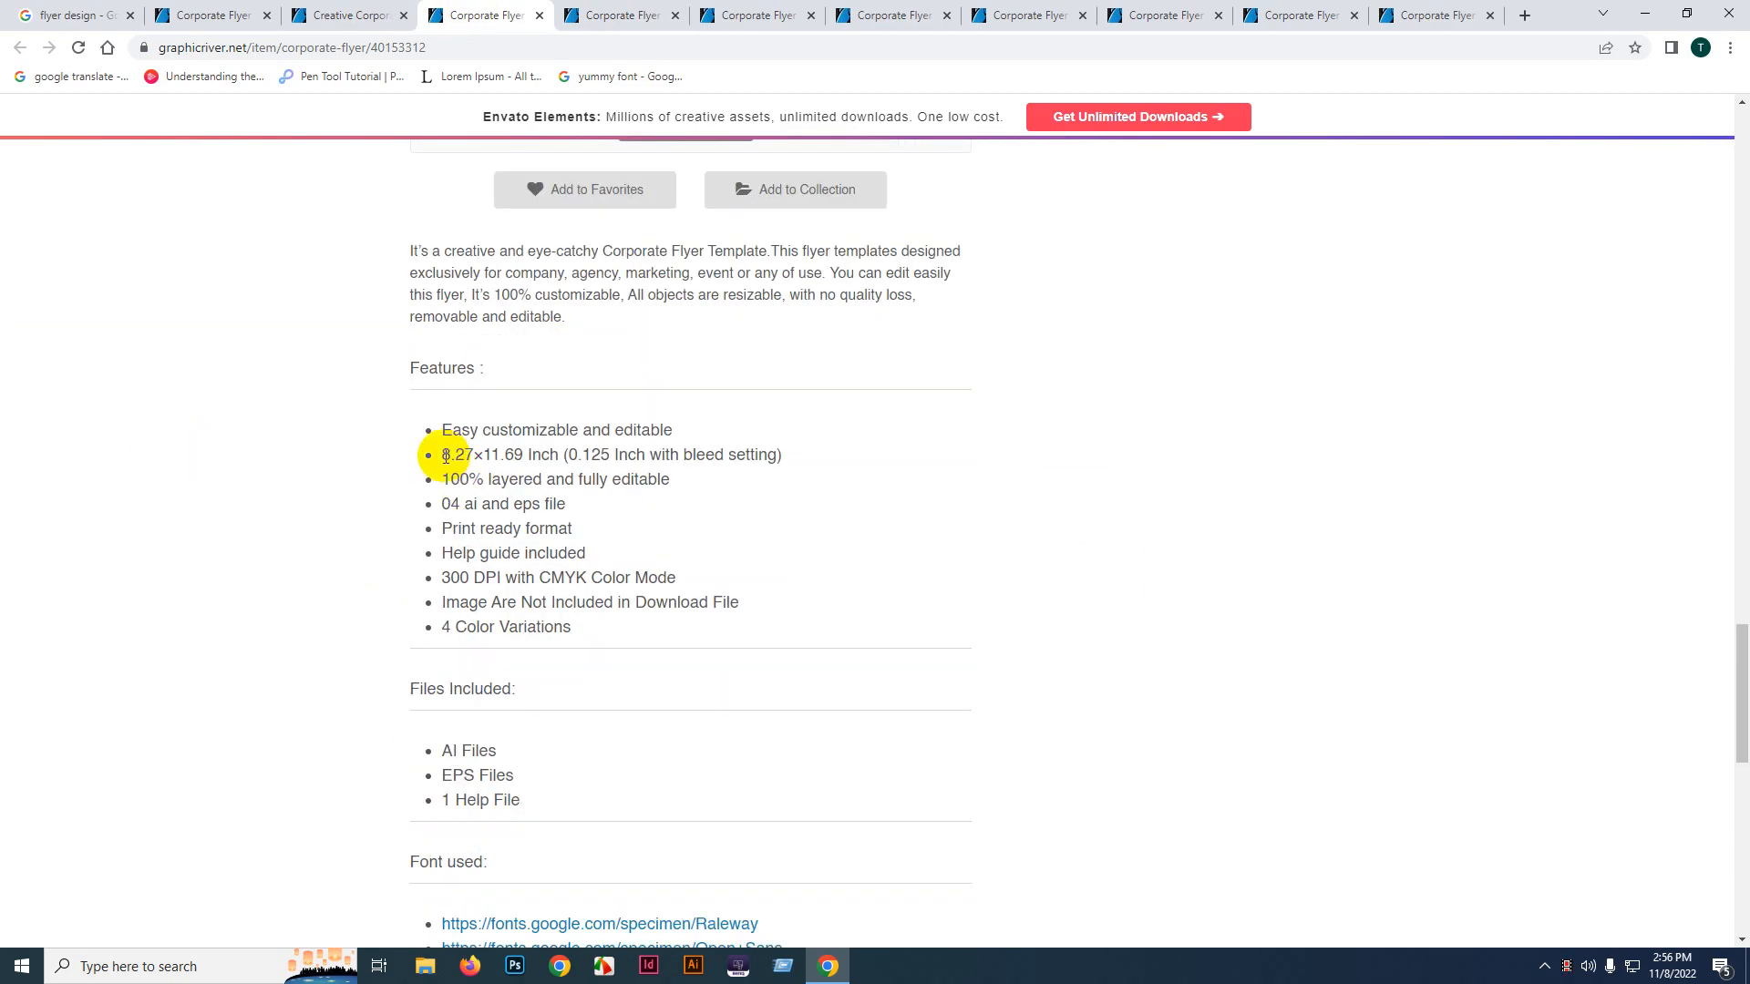
pyautogui.moveTo(441, 454); pyautogui.dragTo(616, 459)
pyautogui.click(582, 457)
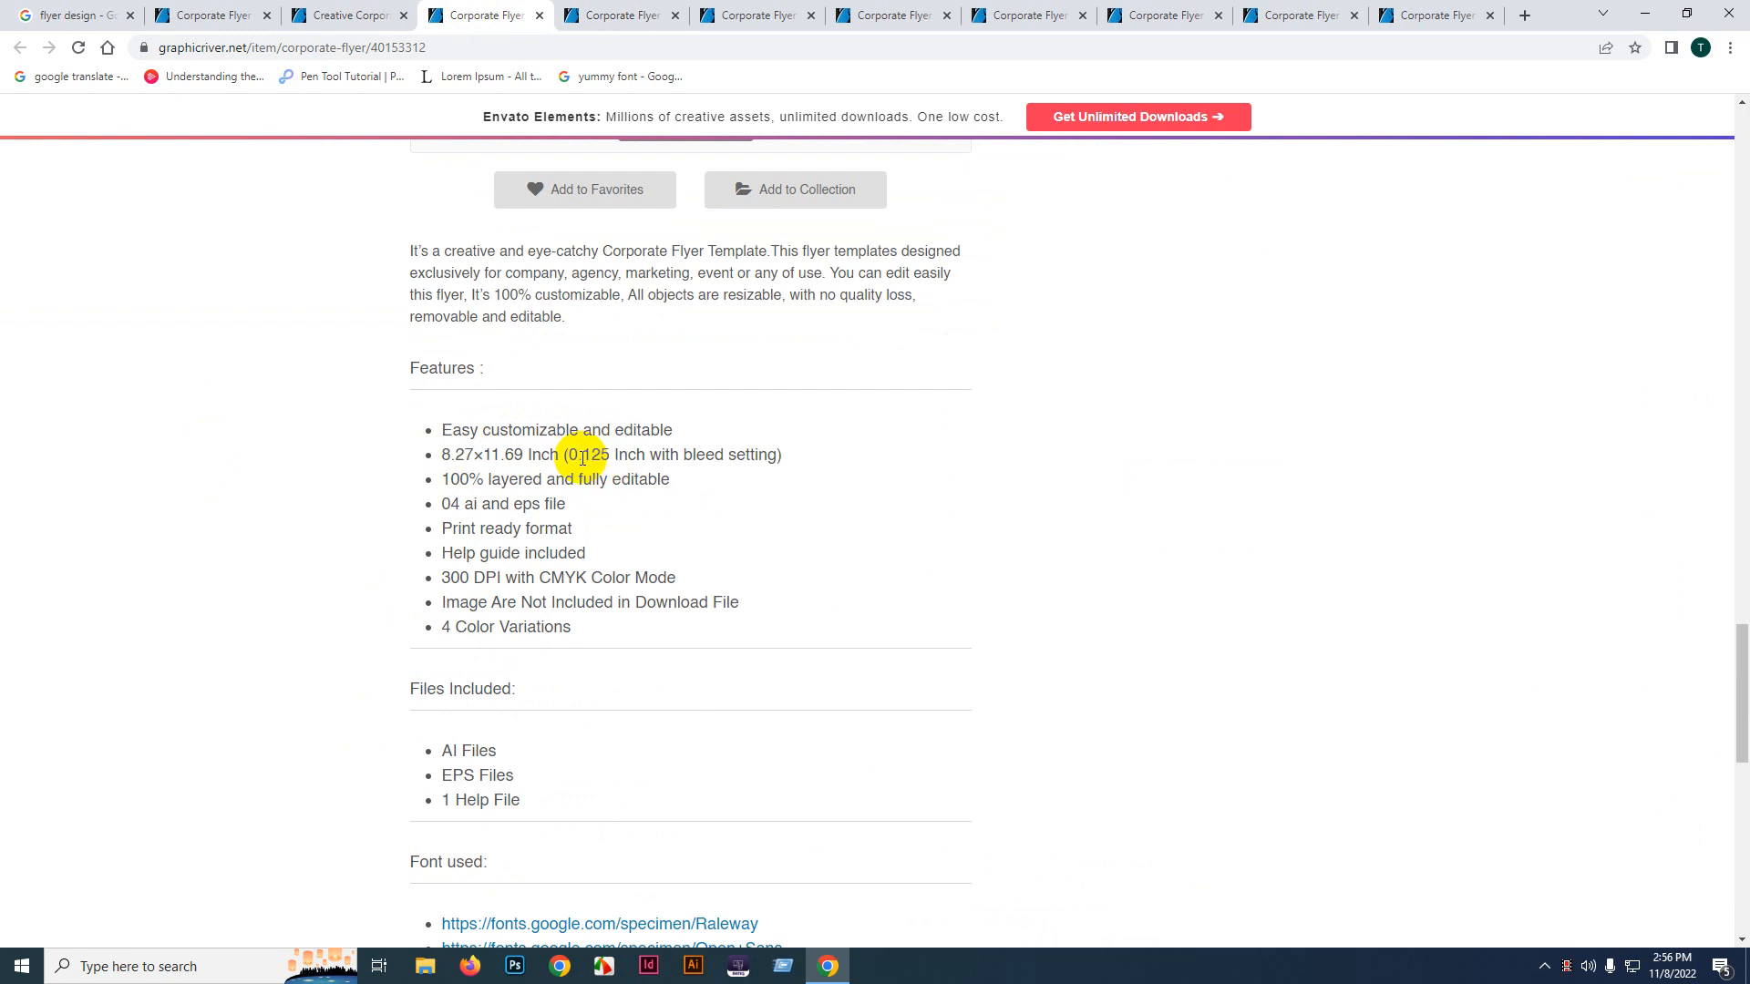
# - Check which fonts are used in the MHGraphiics Corporate Flyer
pyautogui.scroll(-4, 583, 469)
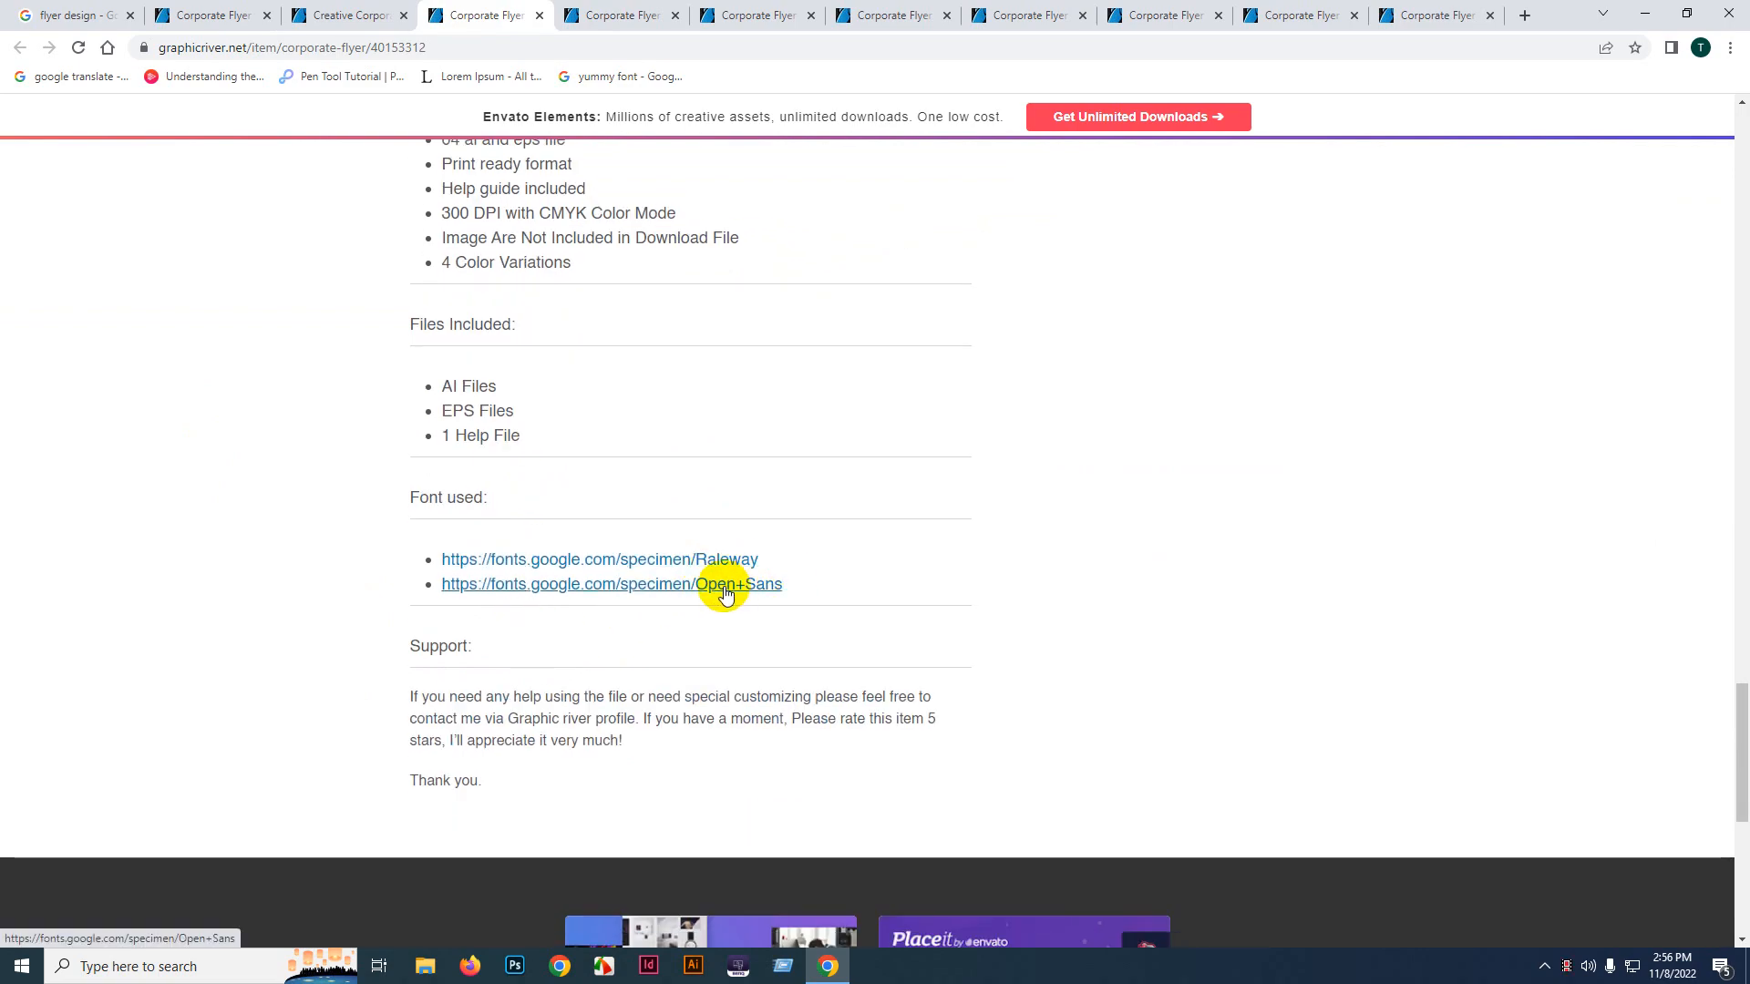
pyautogui.moveTo(801, 586); pyautogui.dragTo(633, 558)
pyautogui.click(846, 581)
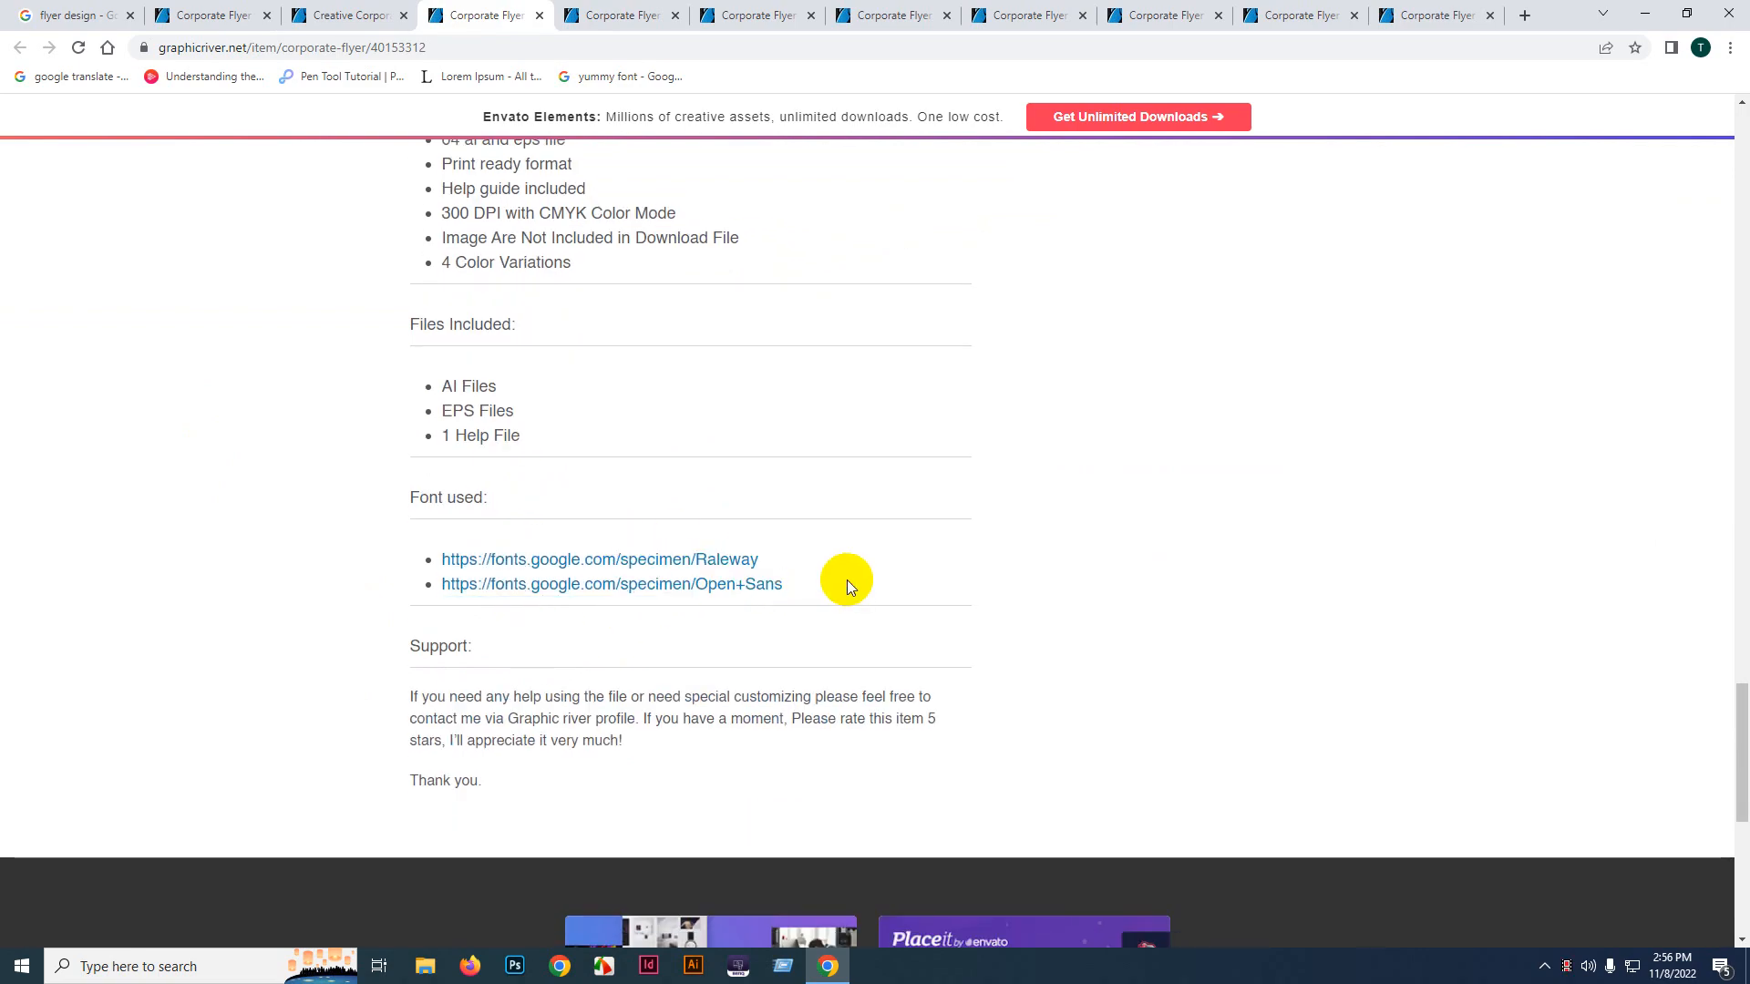
# - Switch to the 76Studios Corporate Flyer page and examine its paper size, bleed, colour mode and raster resolution
pyautogui.click(624, 15)
pyautogui.scroll(-15, 188, 548)
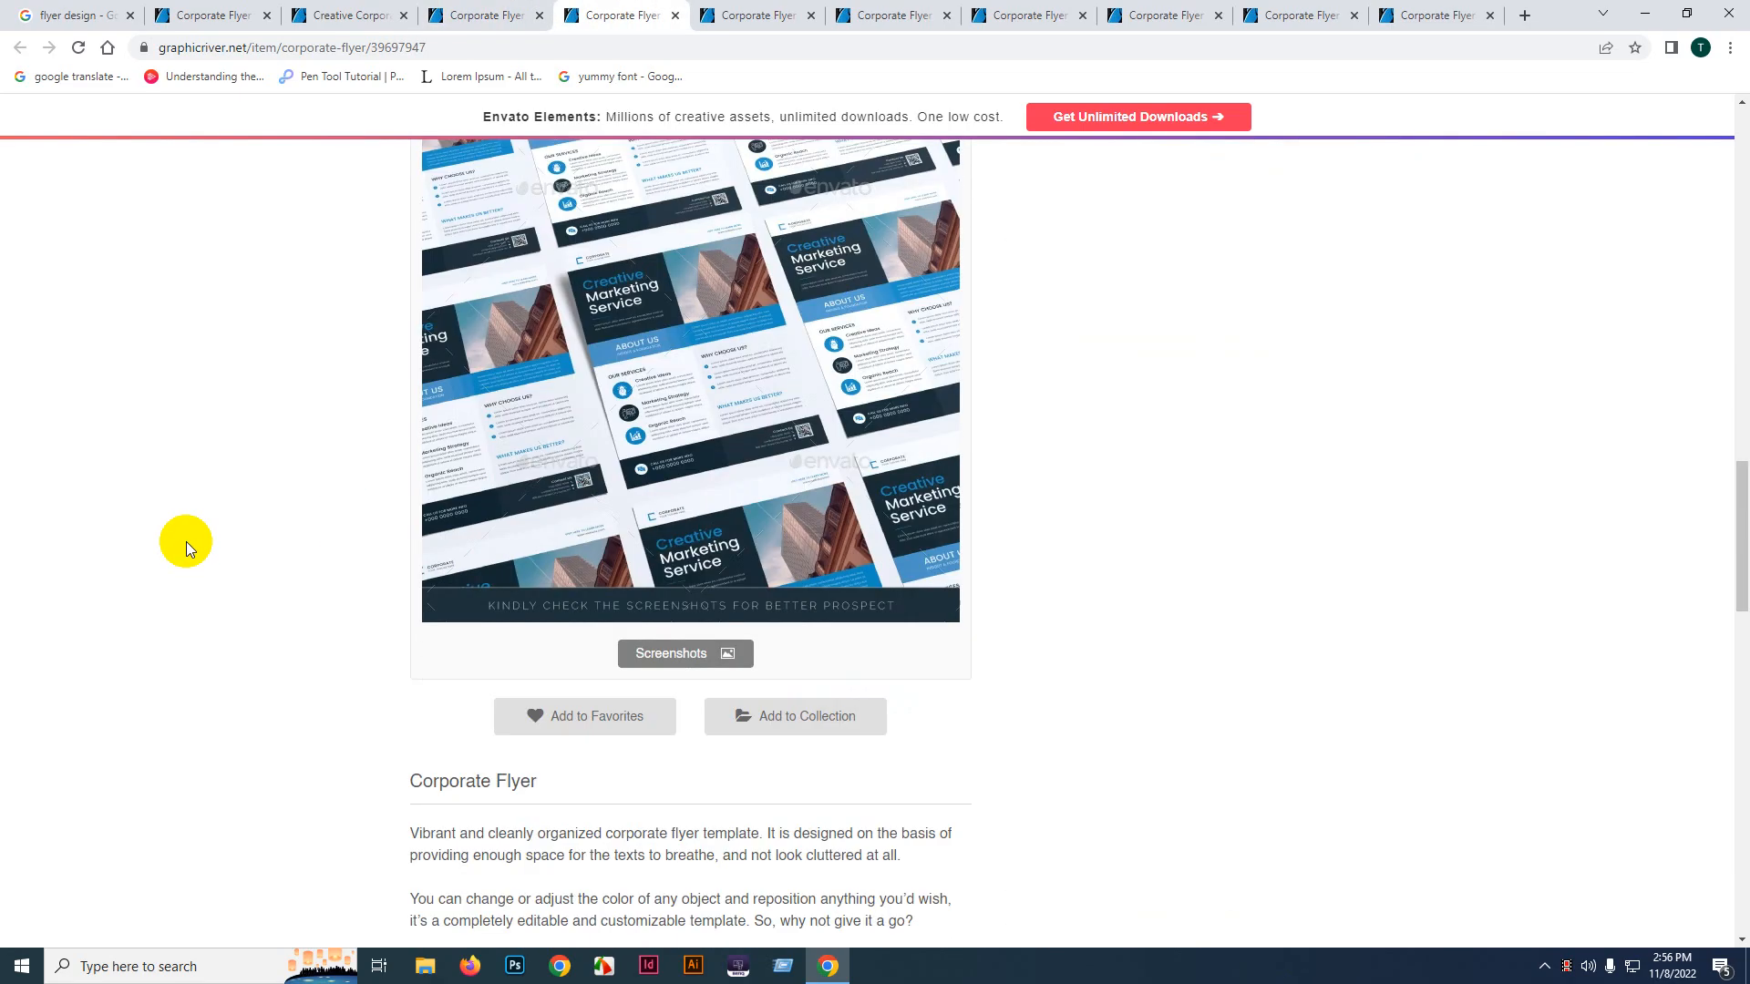
pyautogui.doubleClick(452, 479)
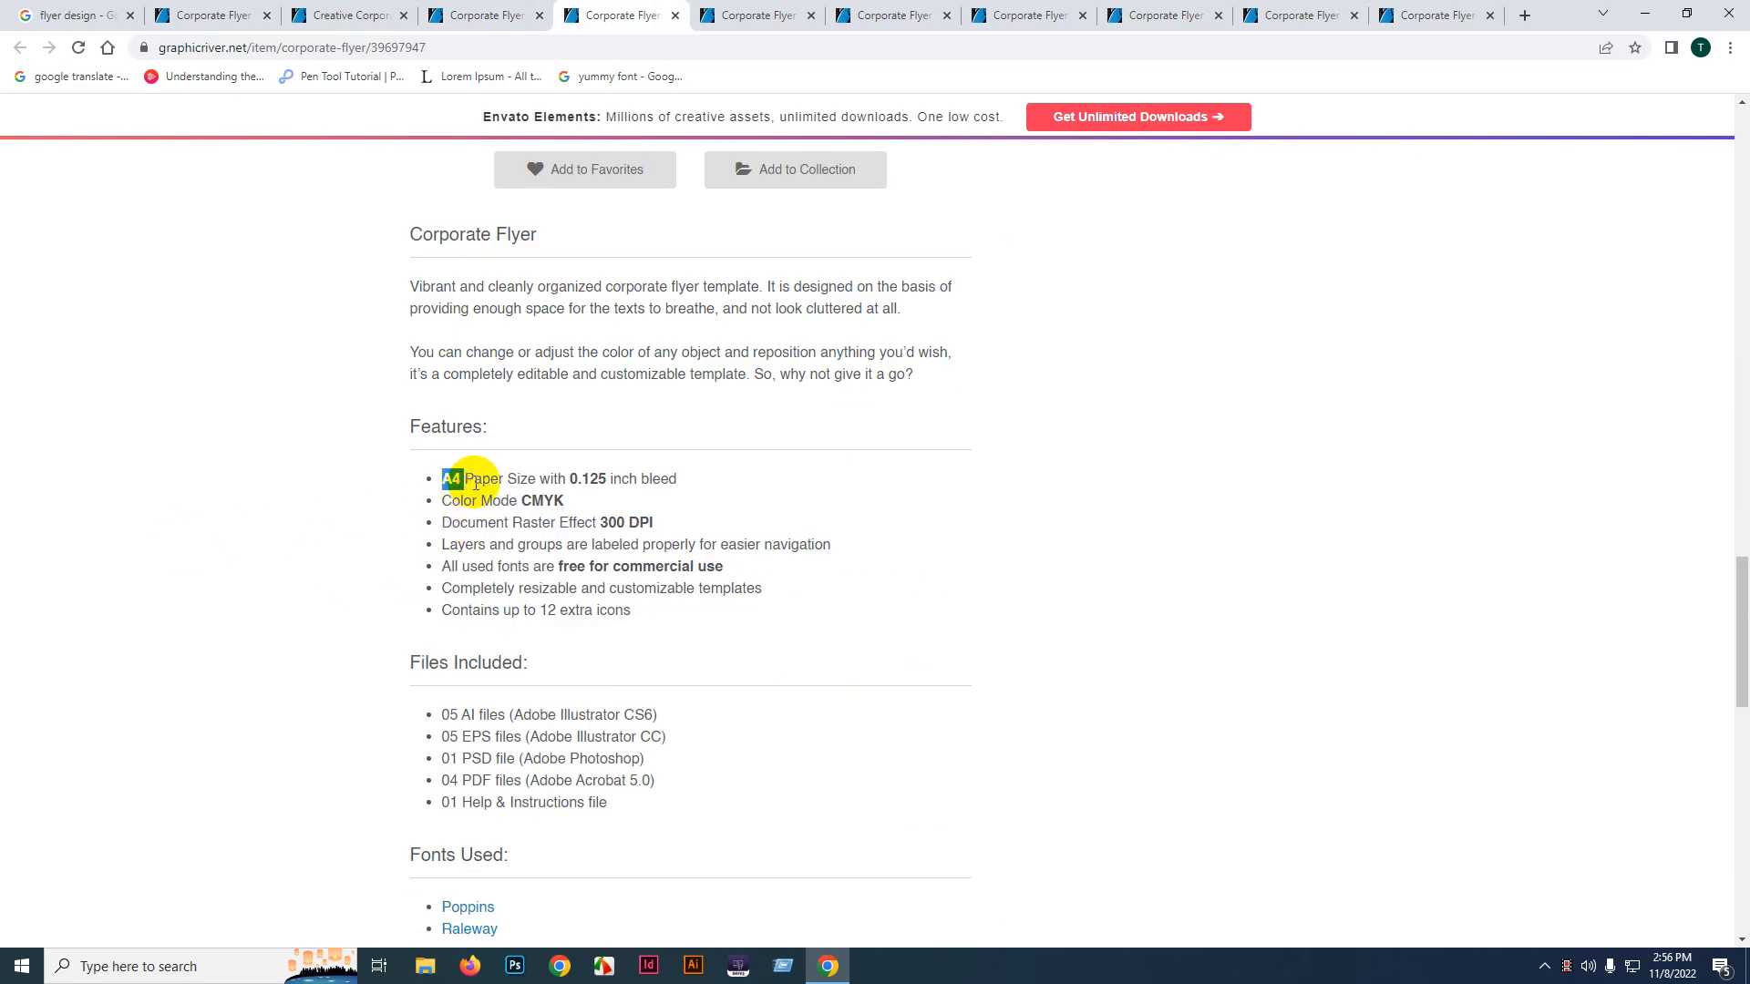
pyautogui.moveTo(569, 481); pyautogui.dragTo(670, 480)
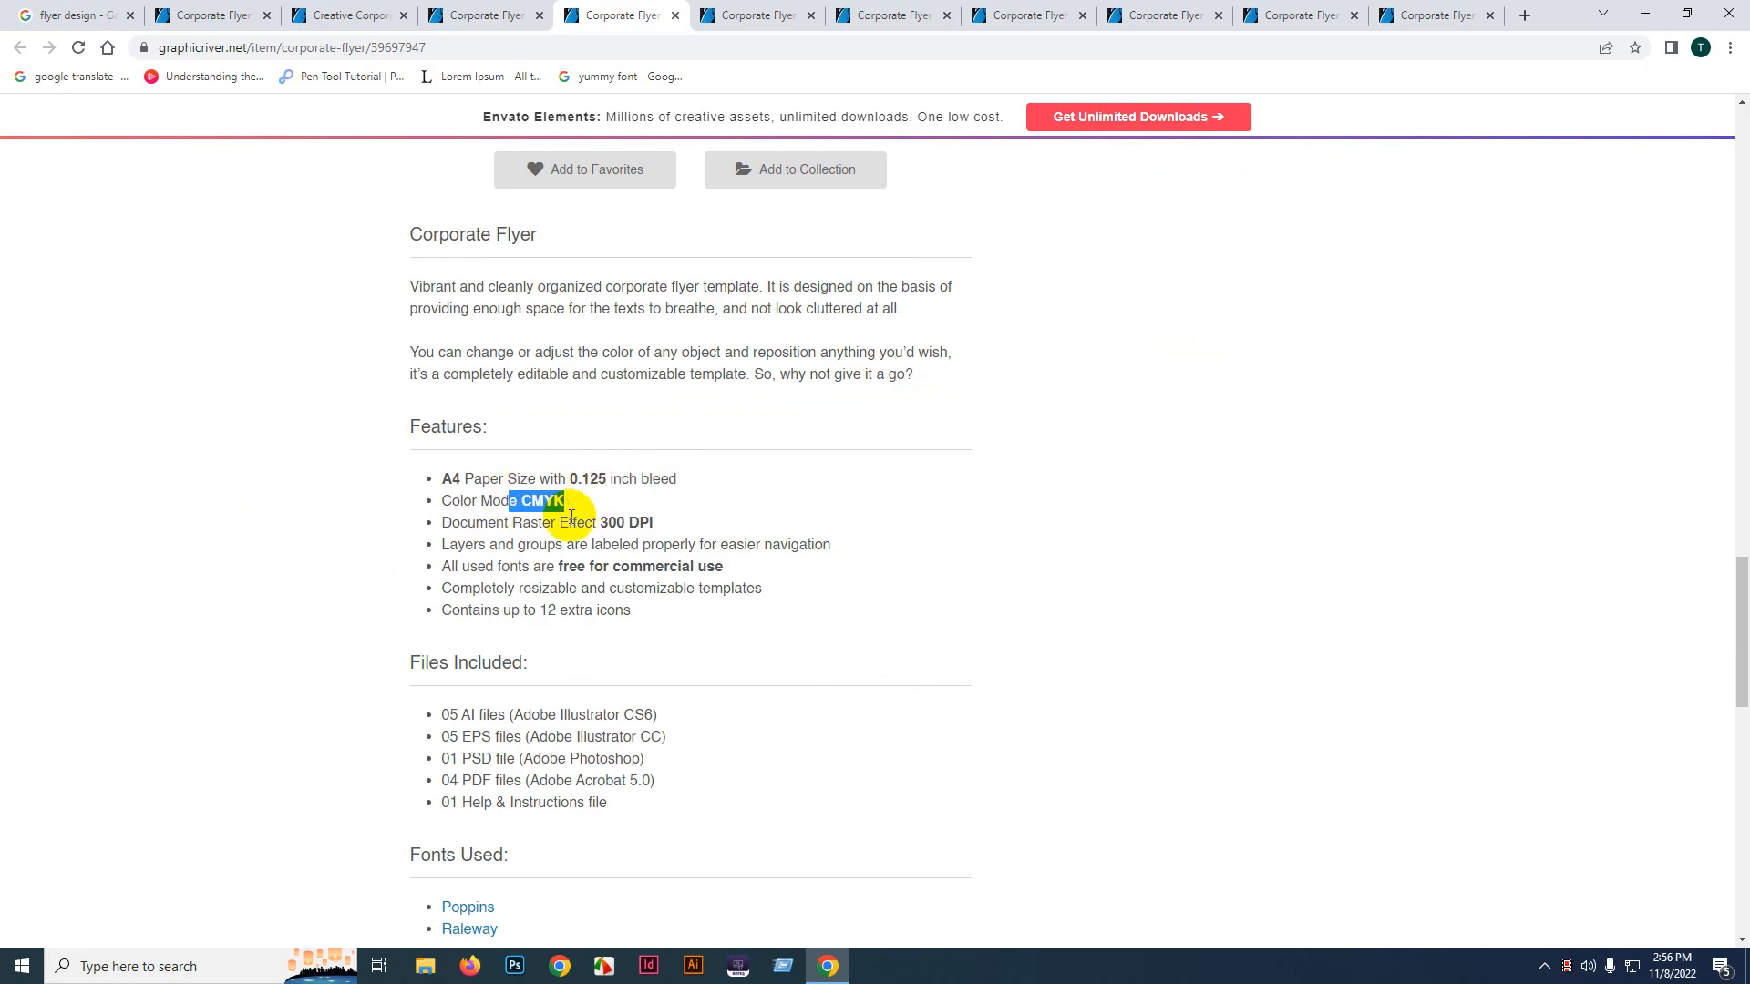
pyautogui.moveTo(451, 524); pyautogui.dragTo(672, 523)
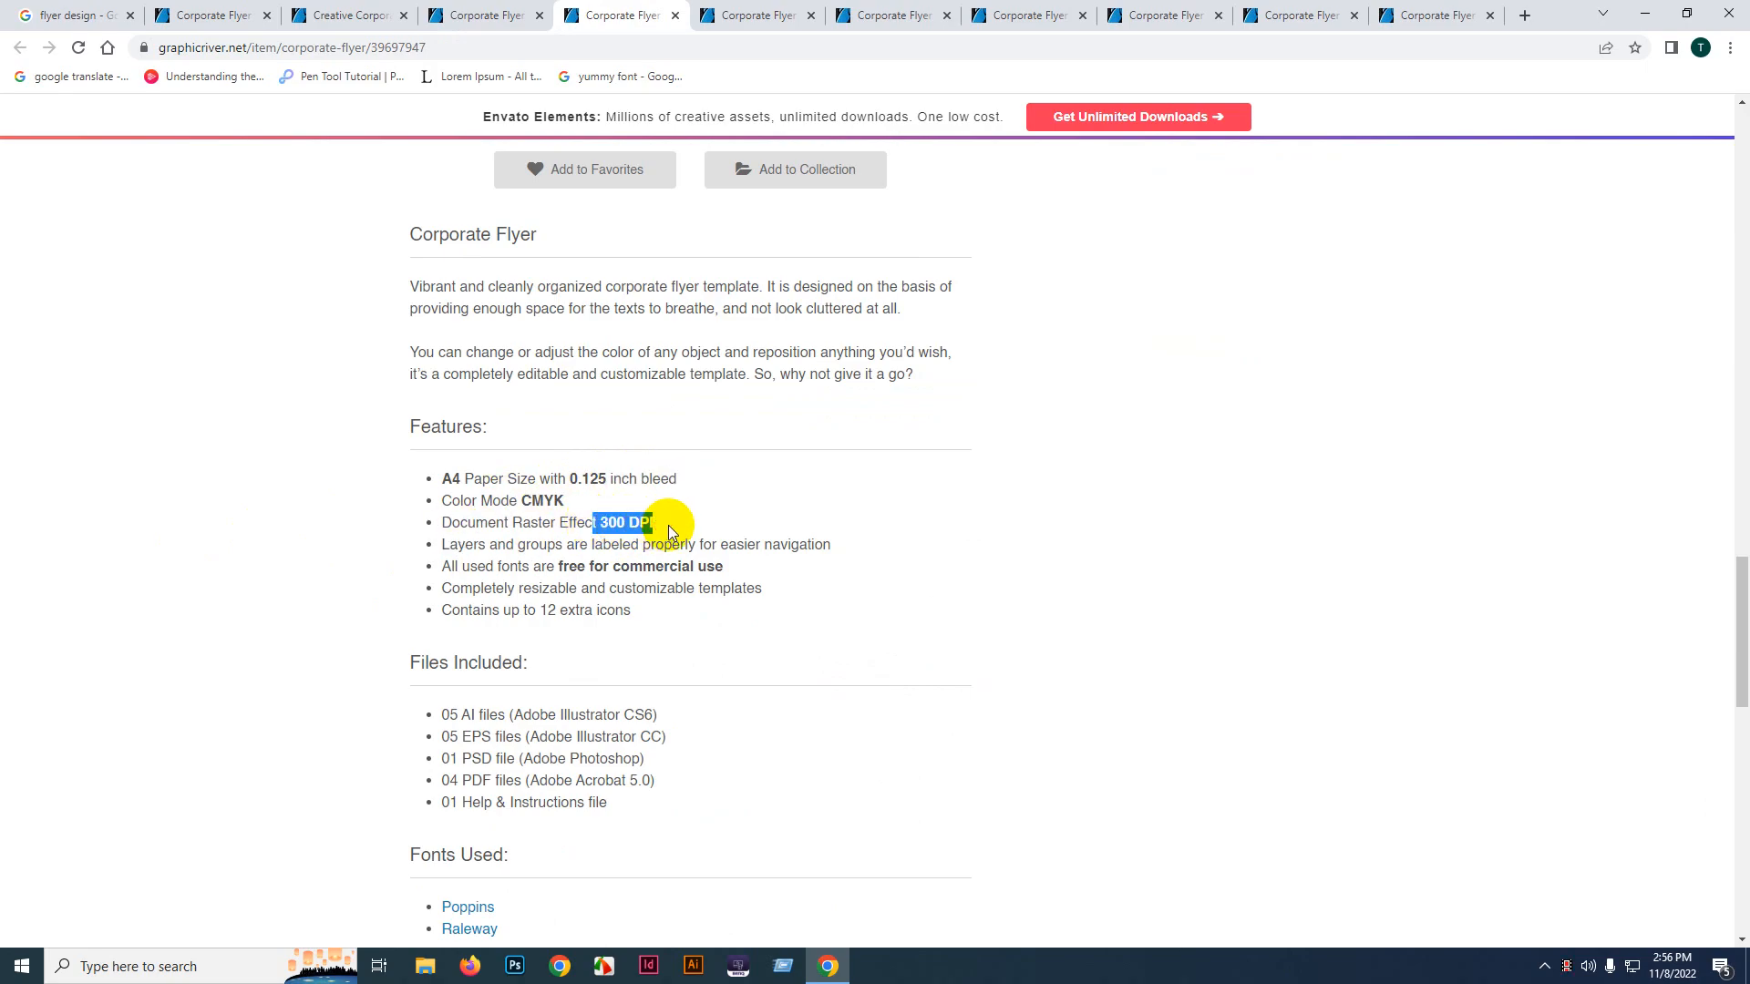
# - Review the remaining features, included files and fonts of the 76Studios Corporate Flyer
pyautogui.scroll(-2, 693, 492)
pyautogui.click(629, 384)
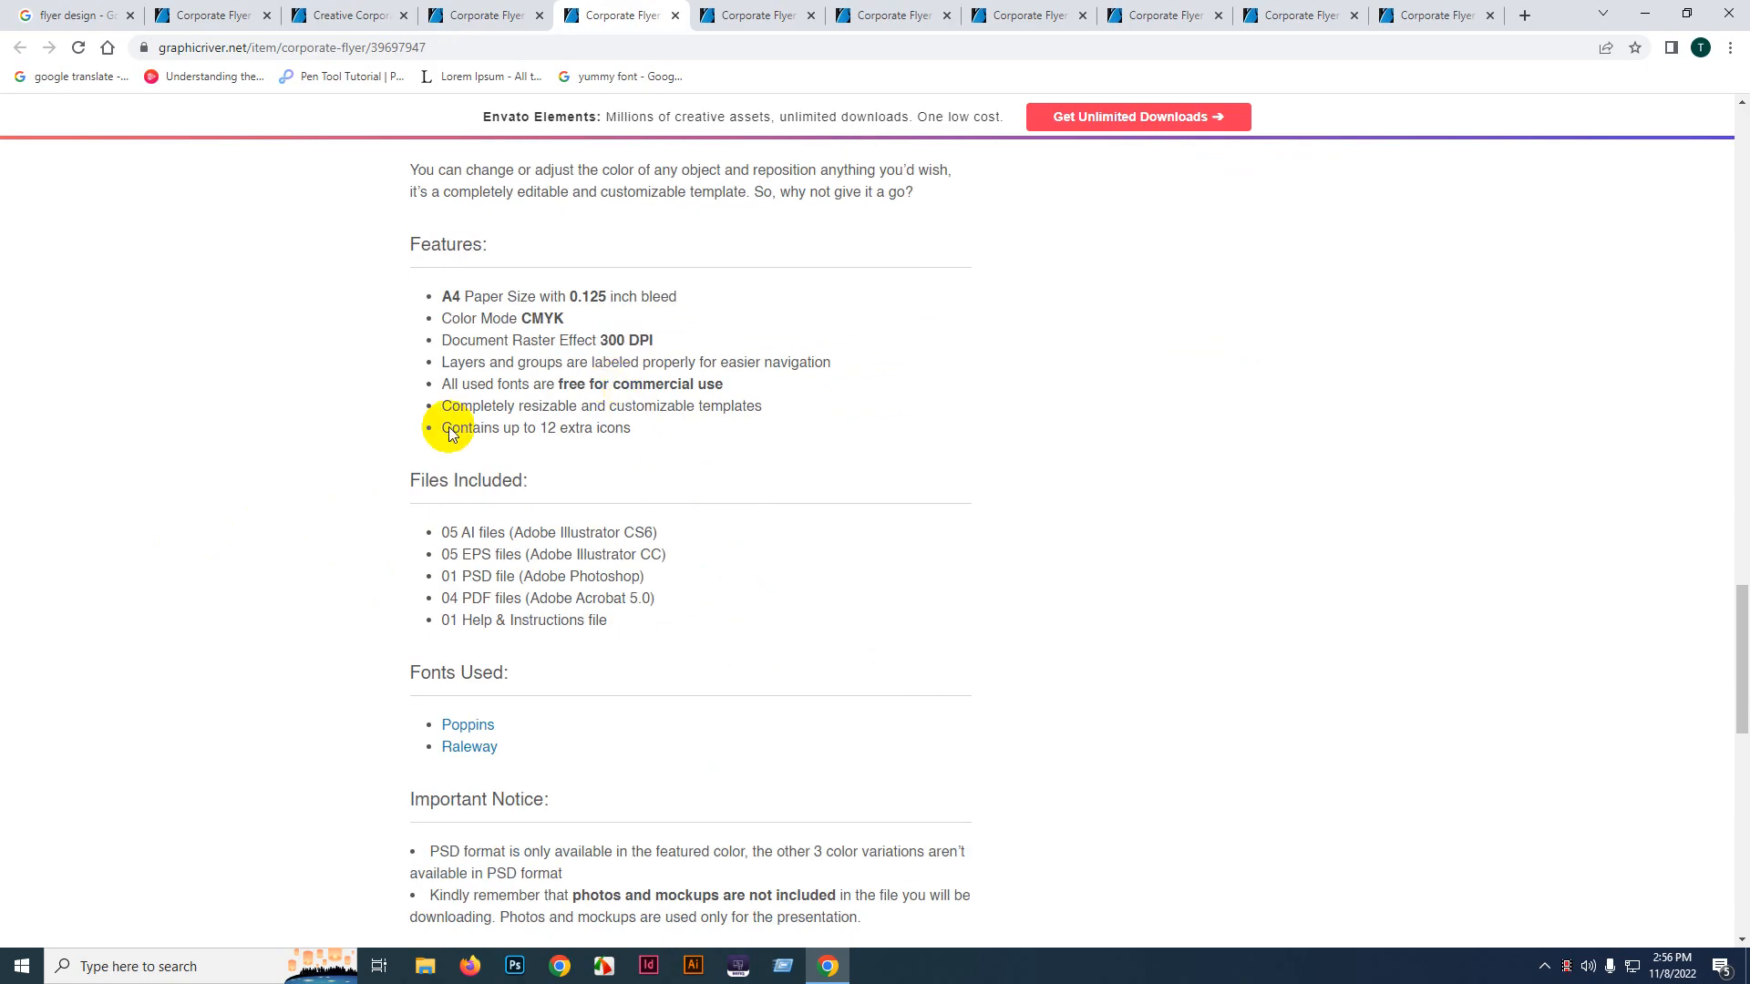
pyautogui.scroll(-2, 456, 629)
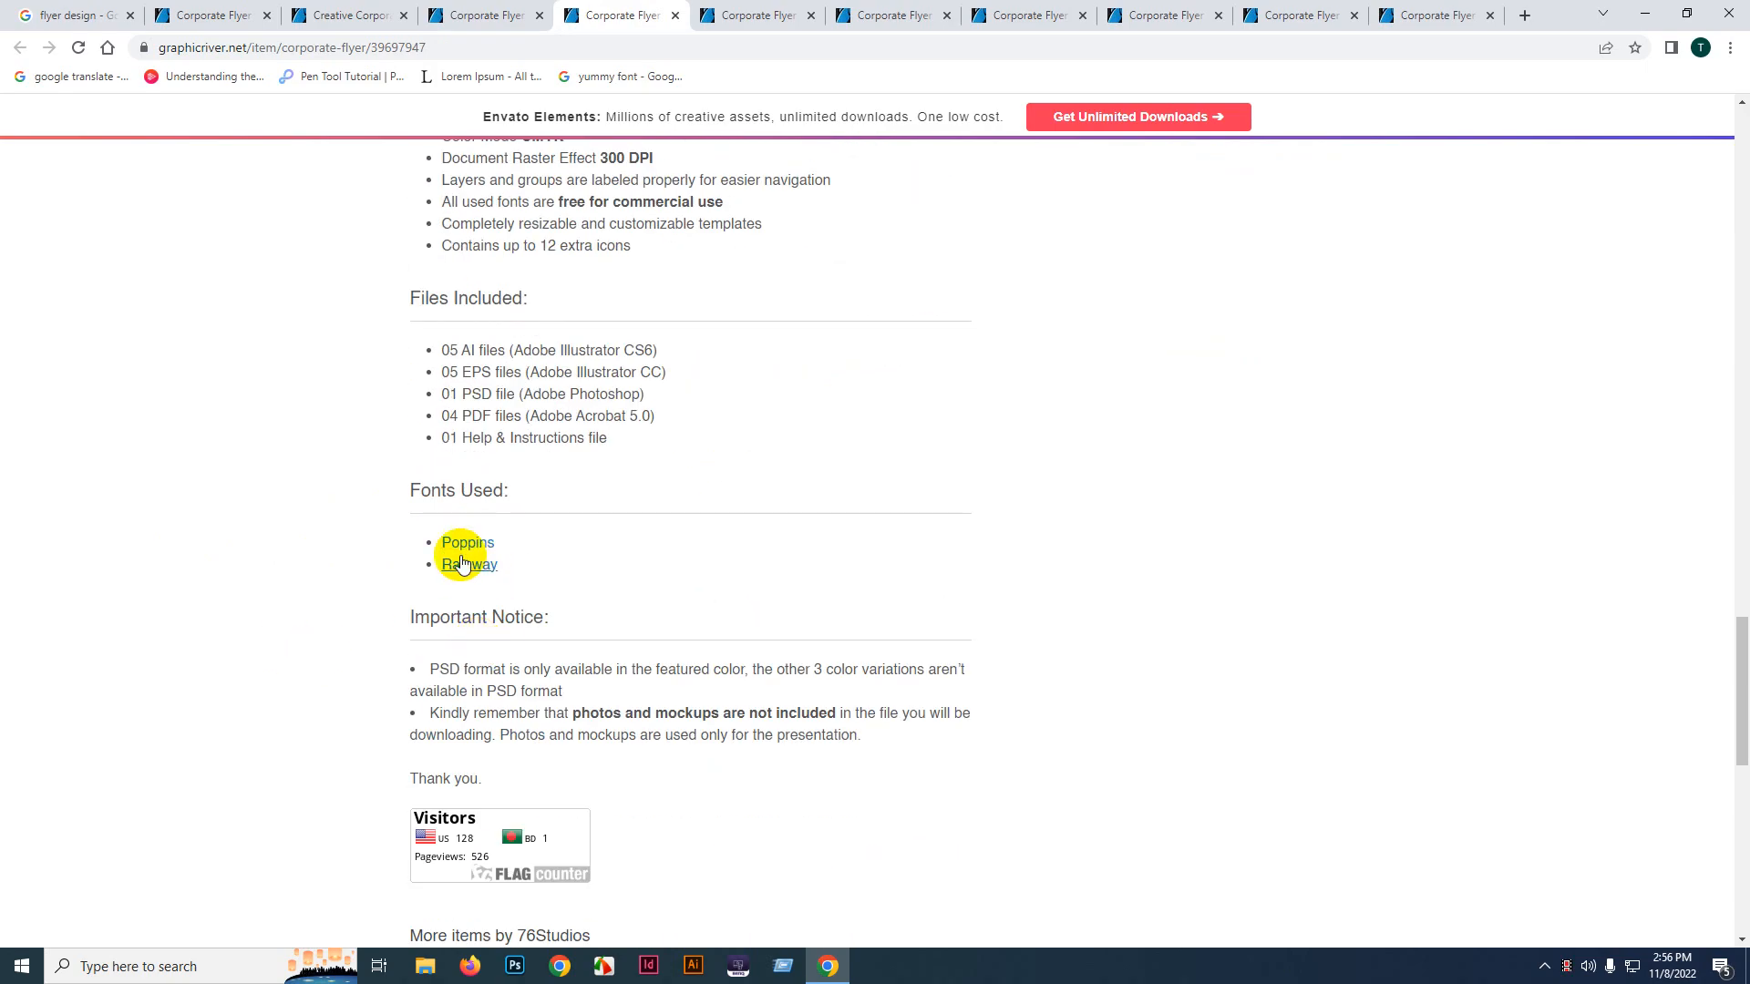
# - Switch to the graphicpanda01 Corporate Flyer page and examine its bleed area and paper size
pyautogui.click(715, 15)
pyautogui.scroll(-5, 129, 566)
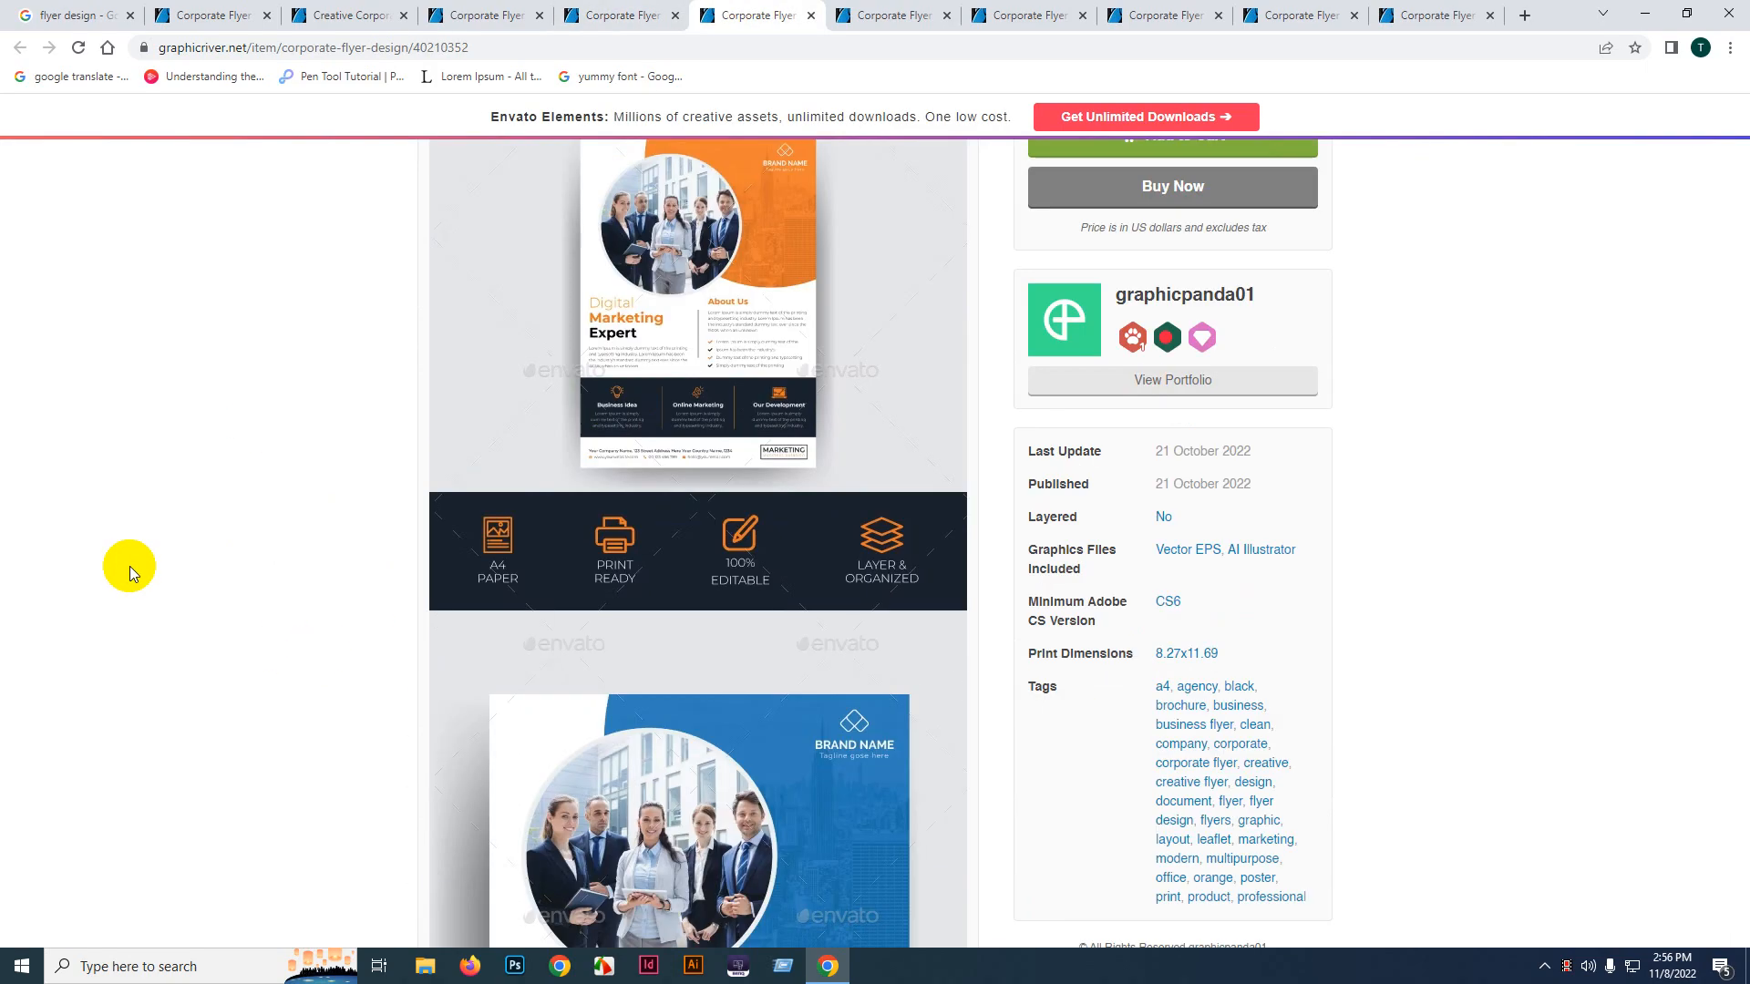
pyautogui.scroll(-15, 129, 566)
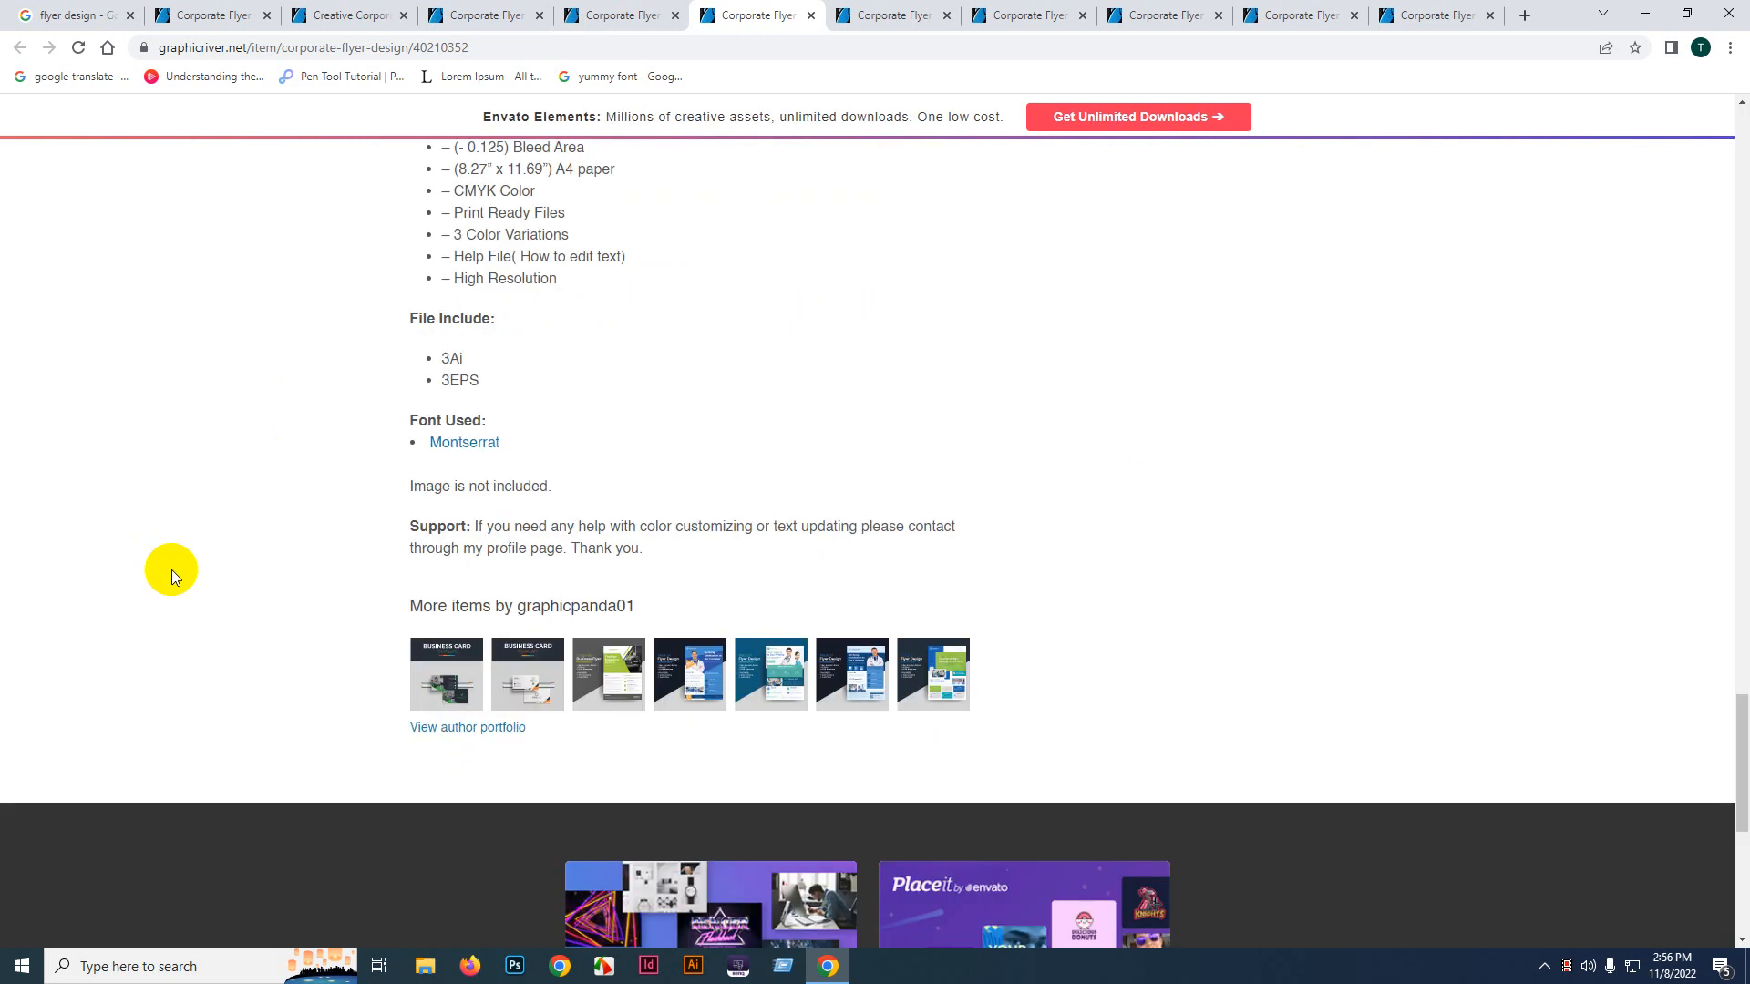
pyautogui.scroll(2, 500, 486)
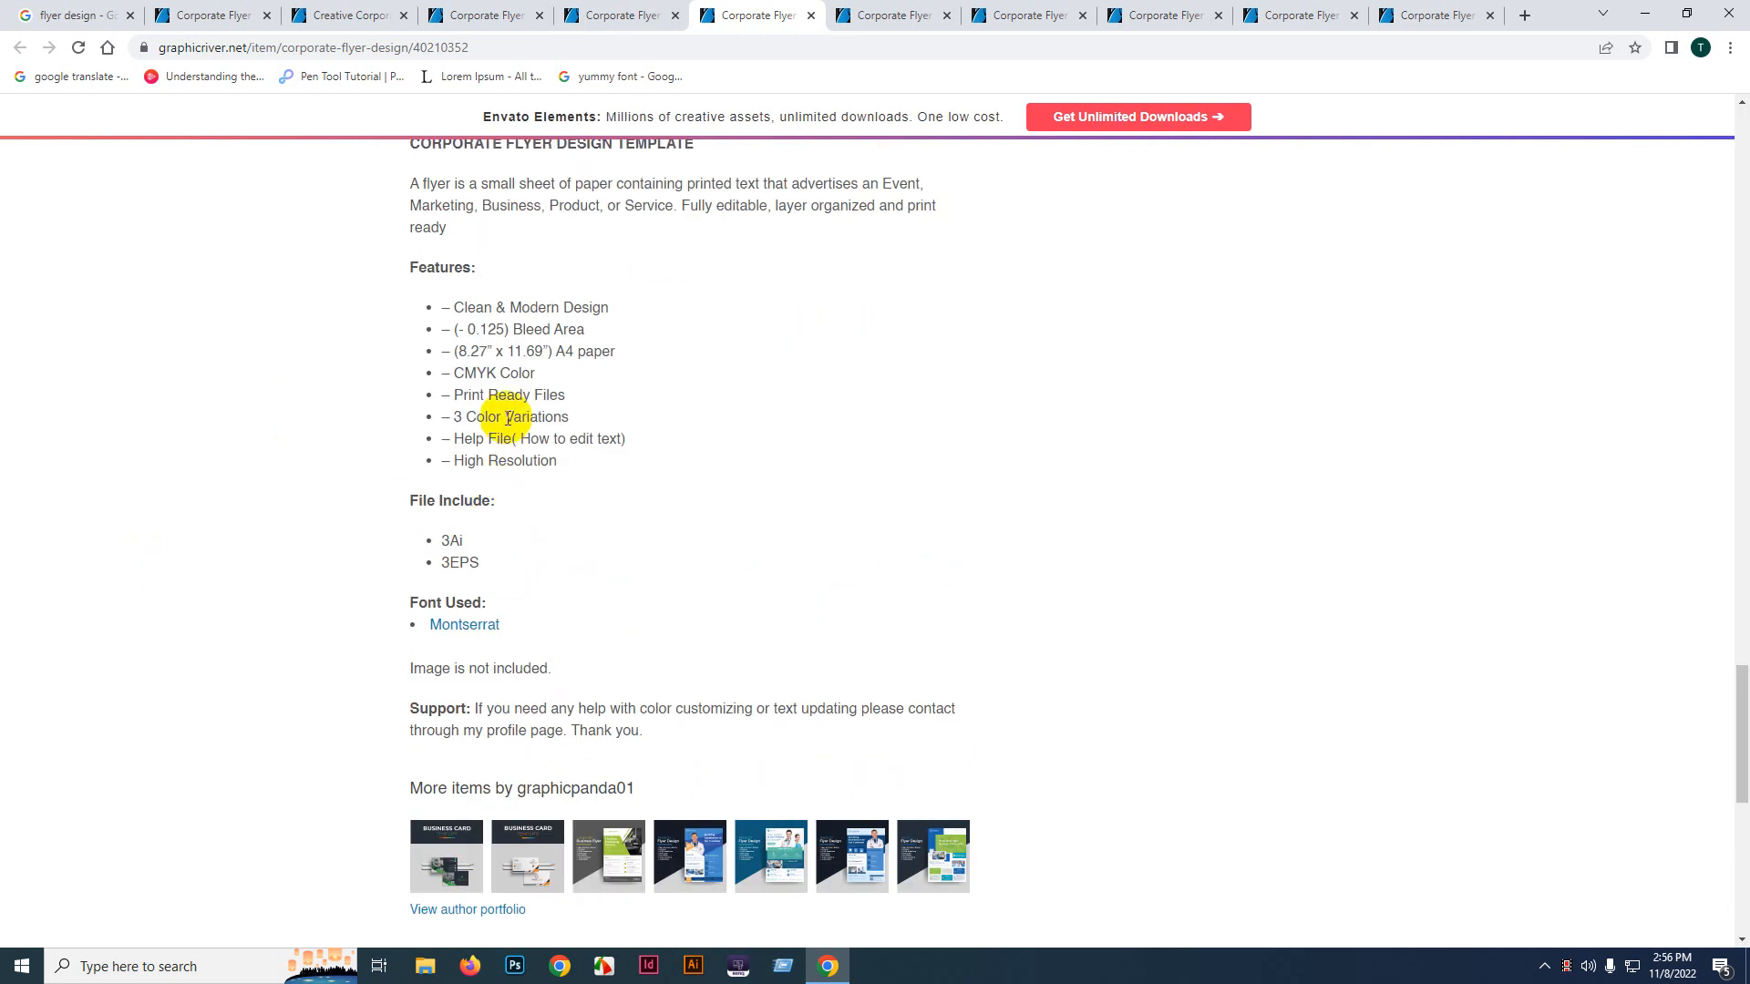
pyautogui.moveTo(465, 329); pyautogui.dragTo(584, 329)
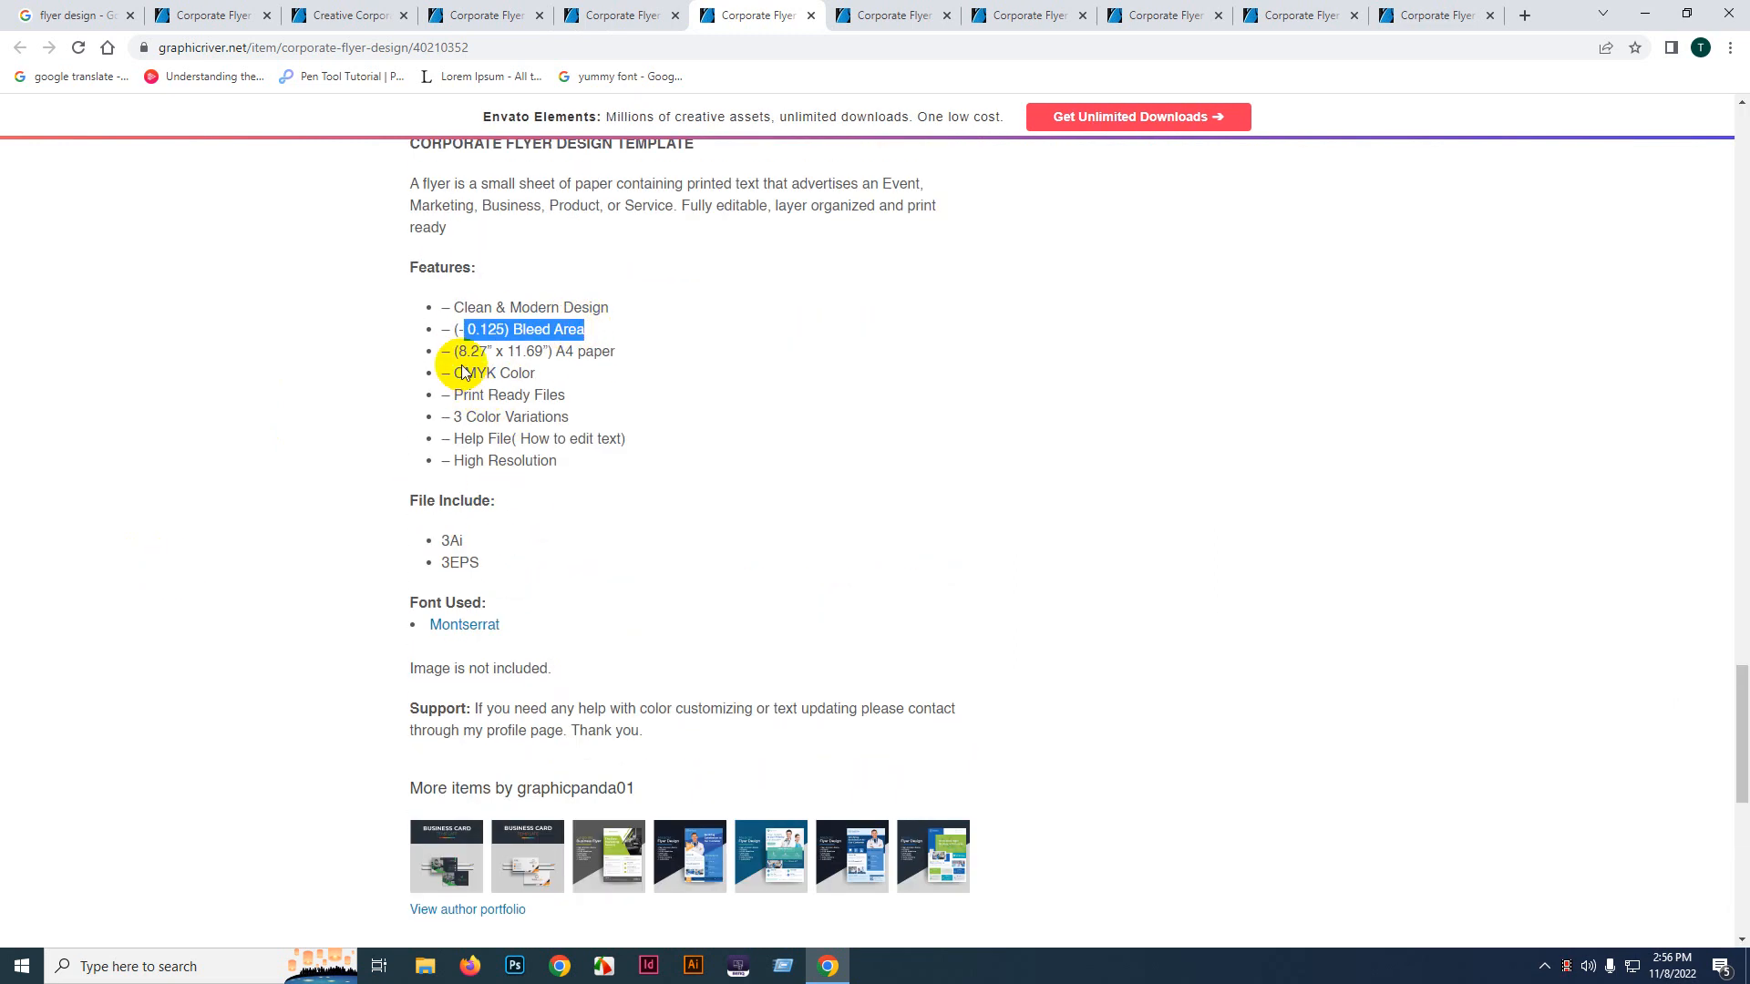
pyautogui.moveTo(454, 351); pyautogui.dragTo(572, 351)
# - Switch to the designart20 Corporate Flyer page with the yellow design and examine its print dimensions
pyautogui.click(866, 16)
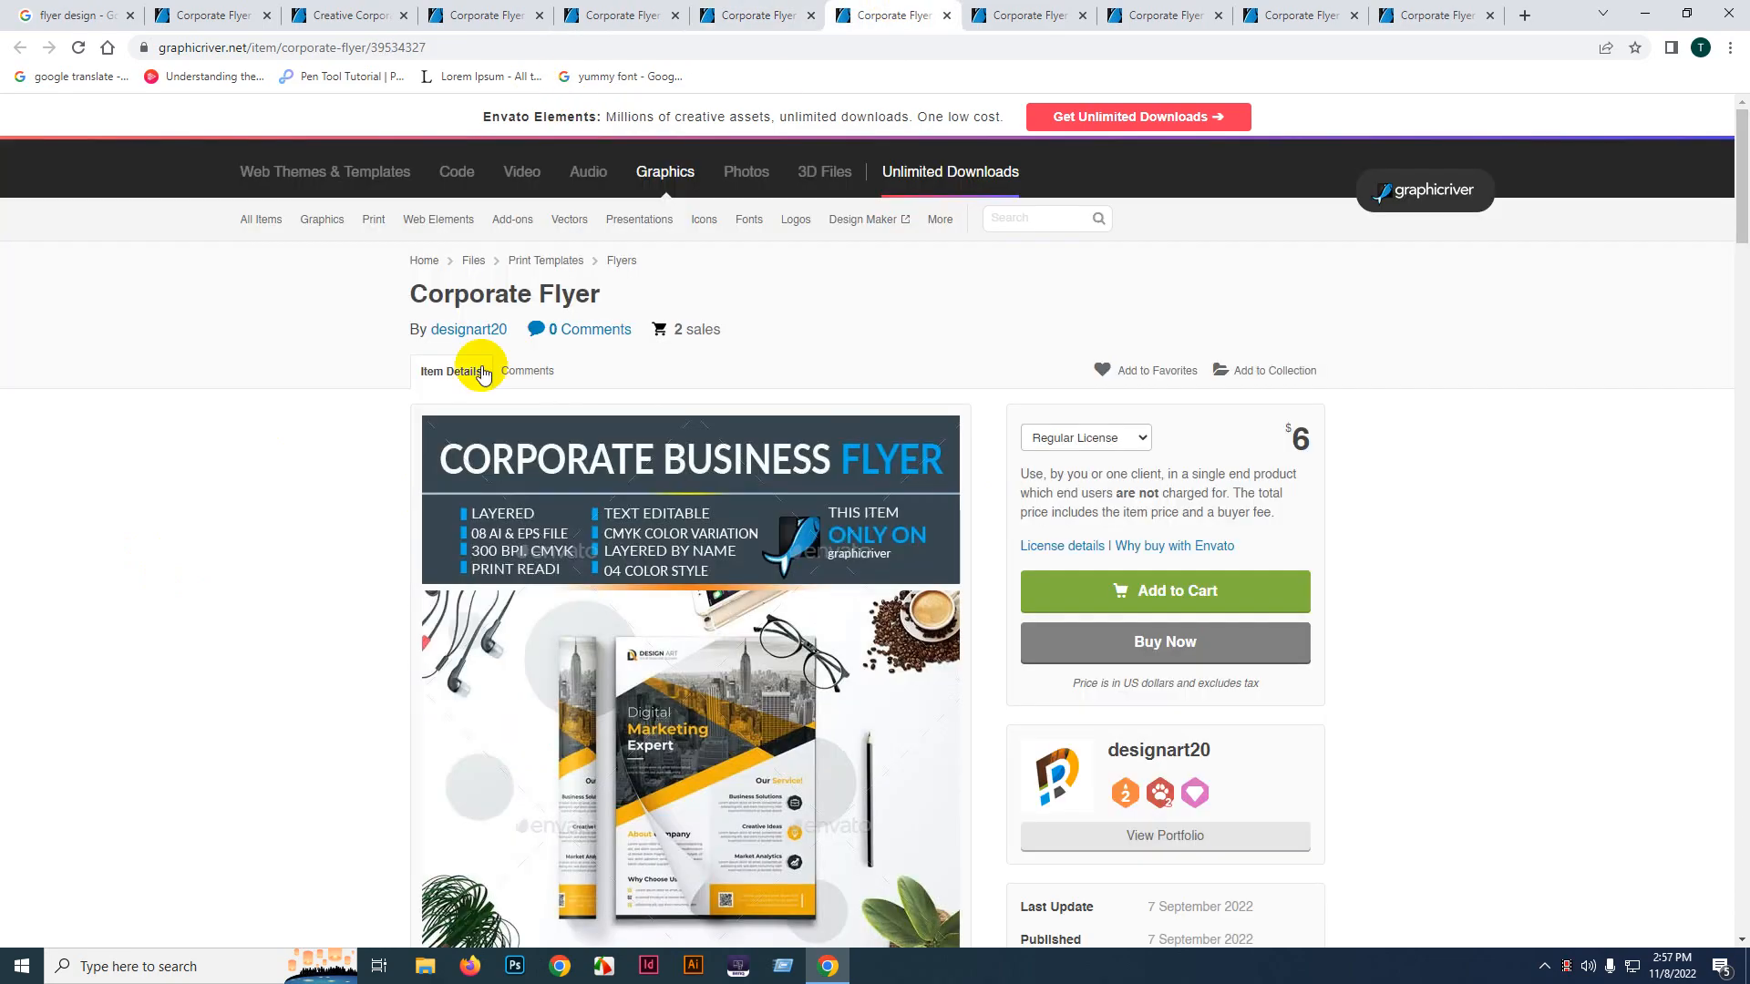
pyautogui.scroll(-10, 310, 443)
pyautogui.scroll(-18, 260, 471)
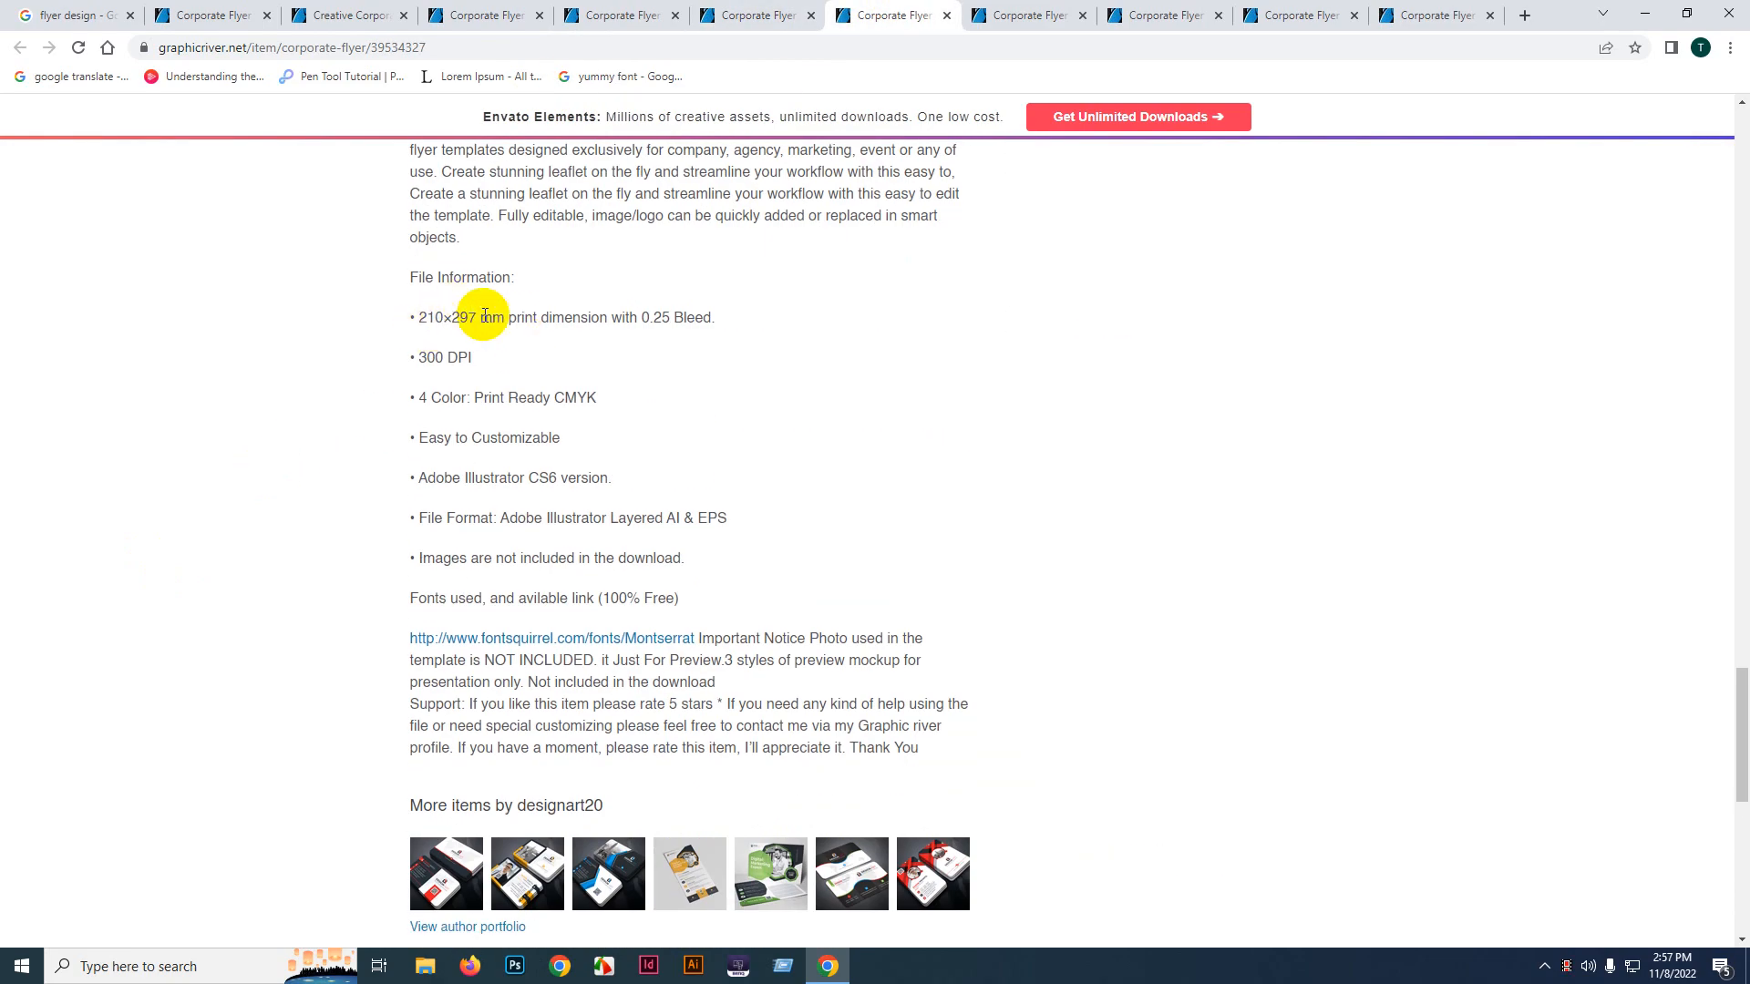
pyautogui.doubleClick(487, 321)
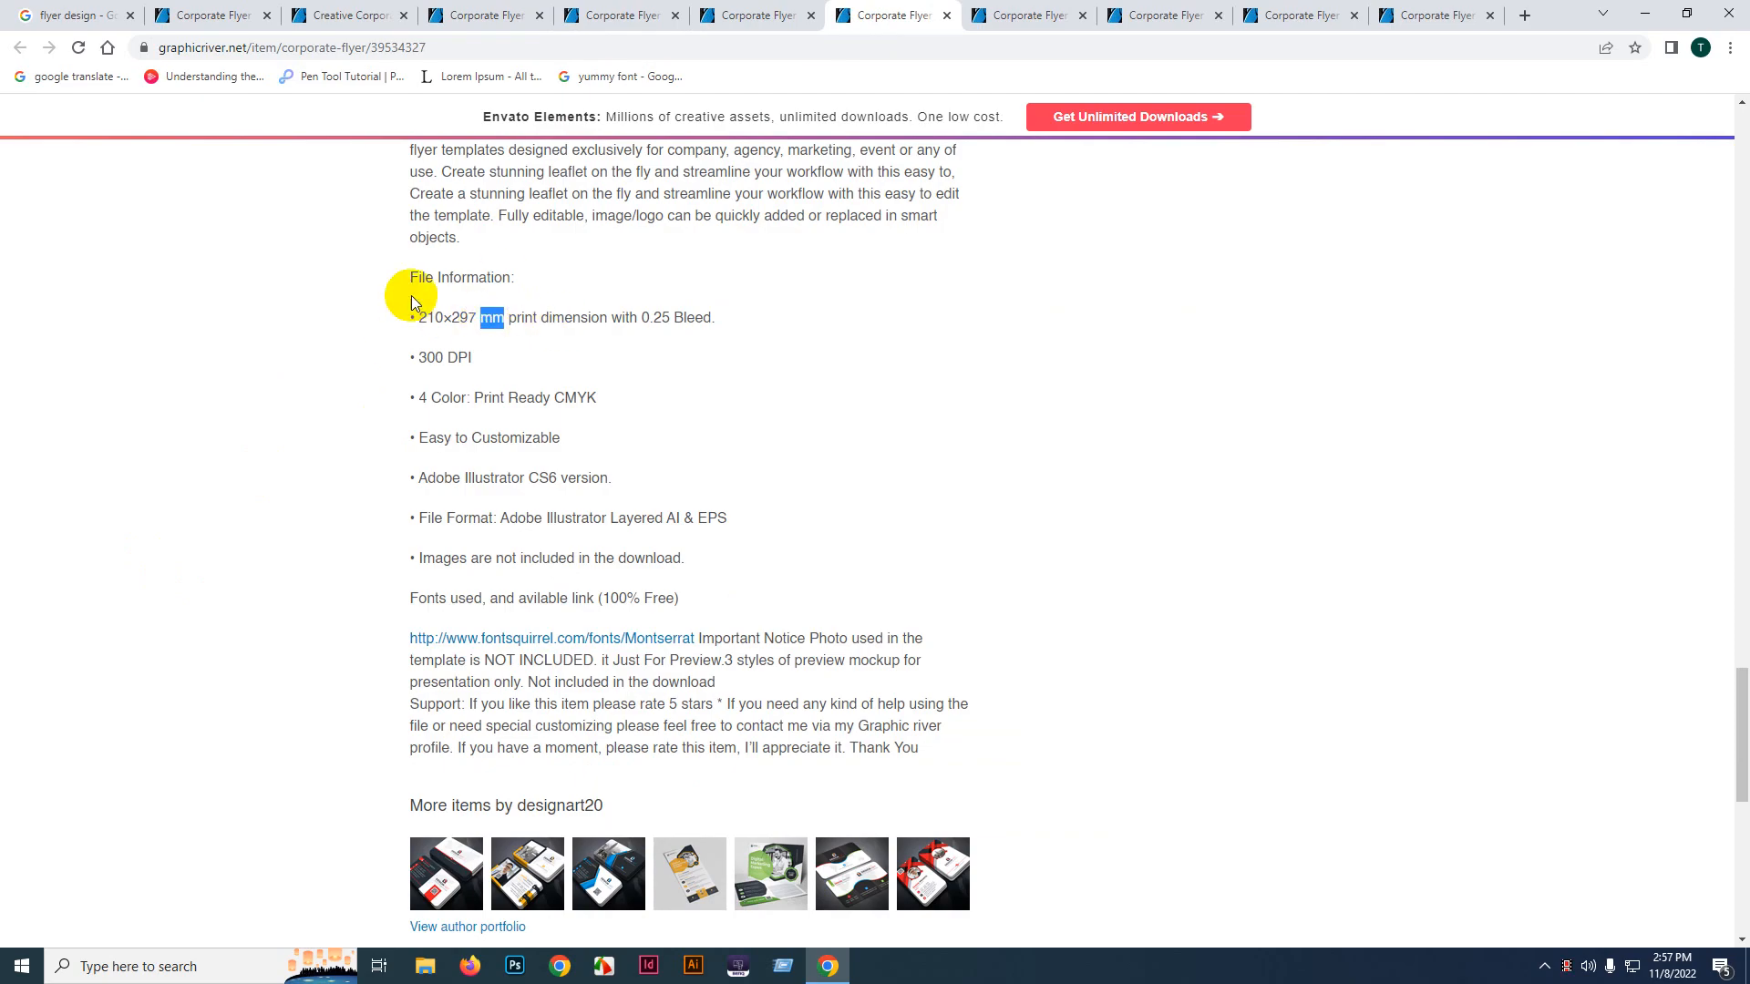
pyautogui.moveTo(423, 315); pyautogui.dragTo(474, 317)
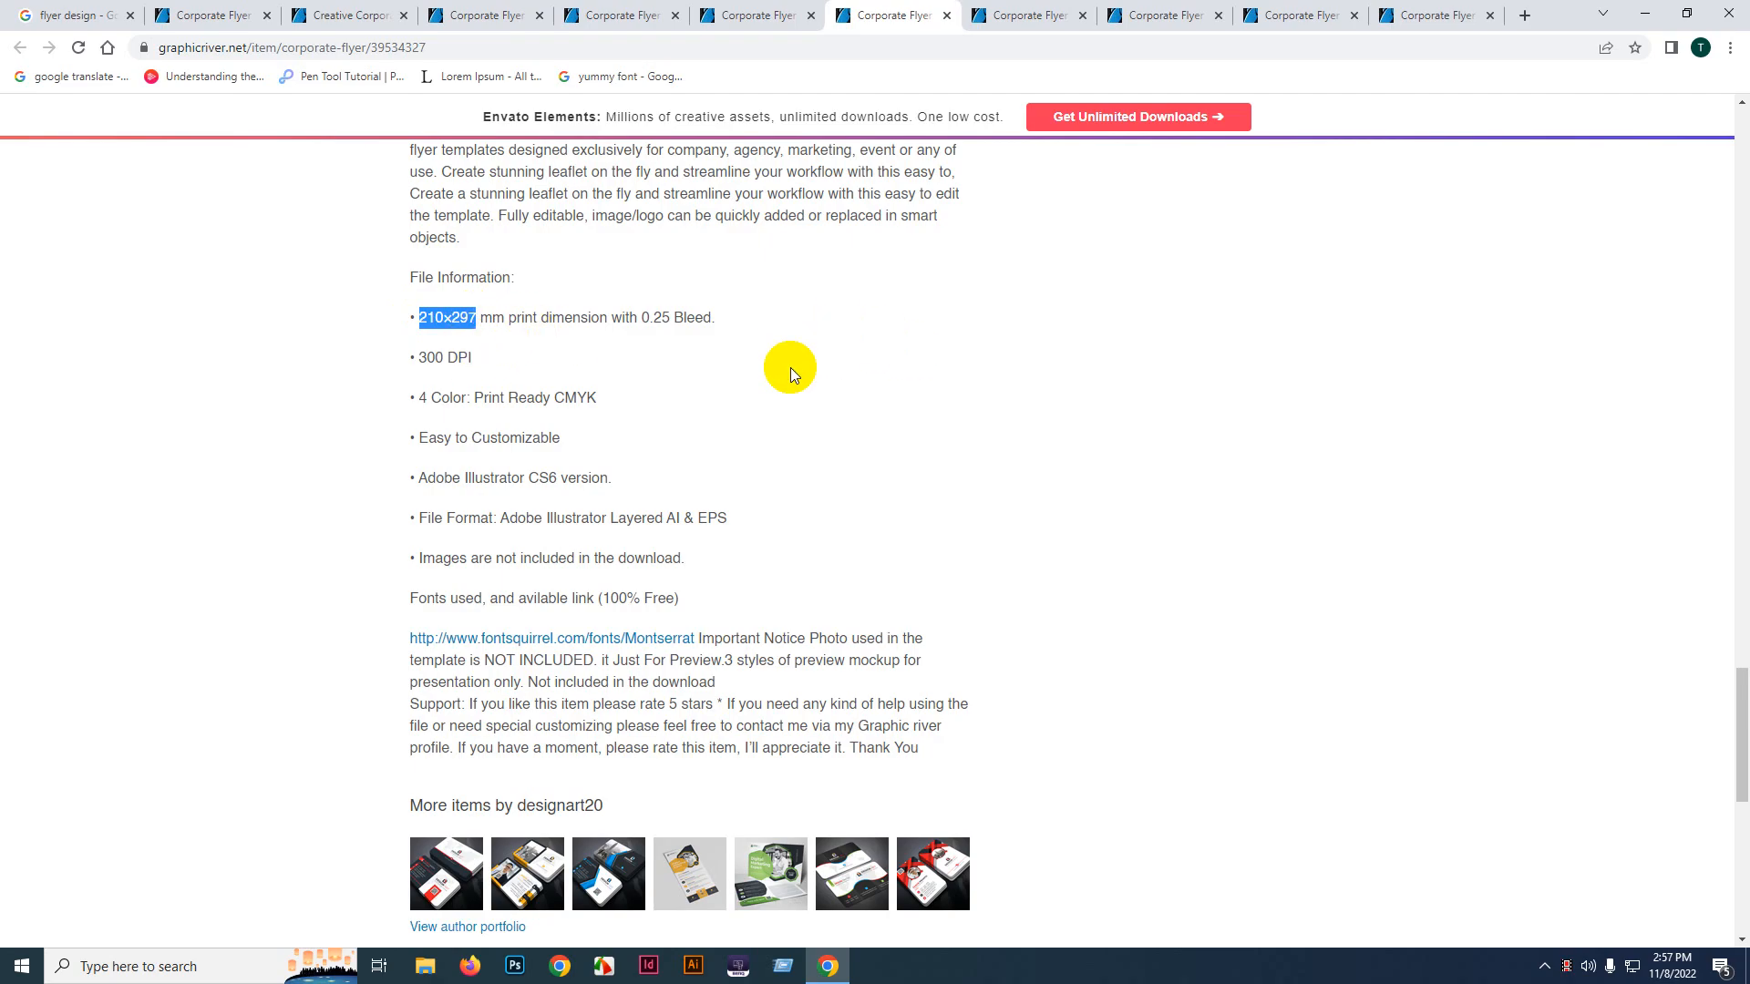
# - Examine the bleed value in the yellow designart20 flyer's file information, followed by its formats and font
pyautogui.moveTo(607, 317); pyautogui.dragTo(711, 319)
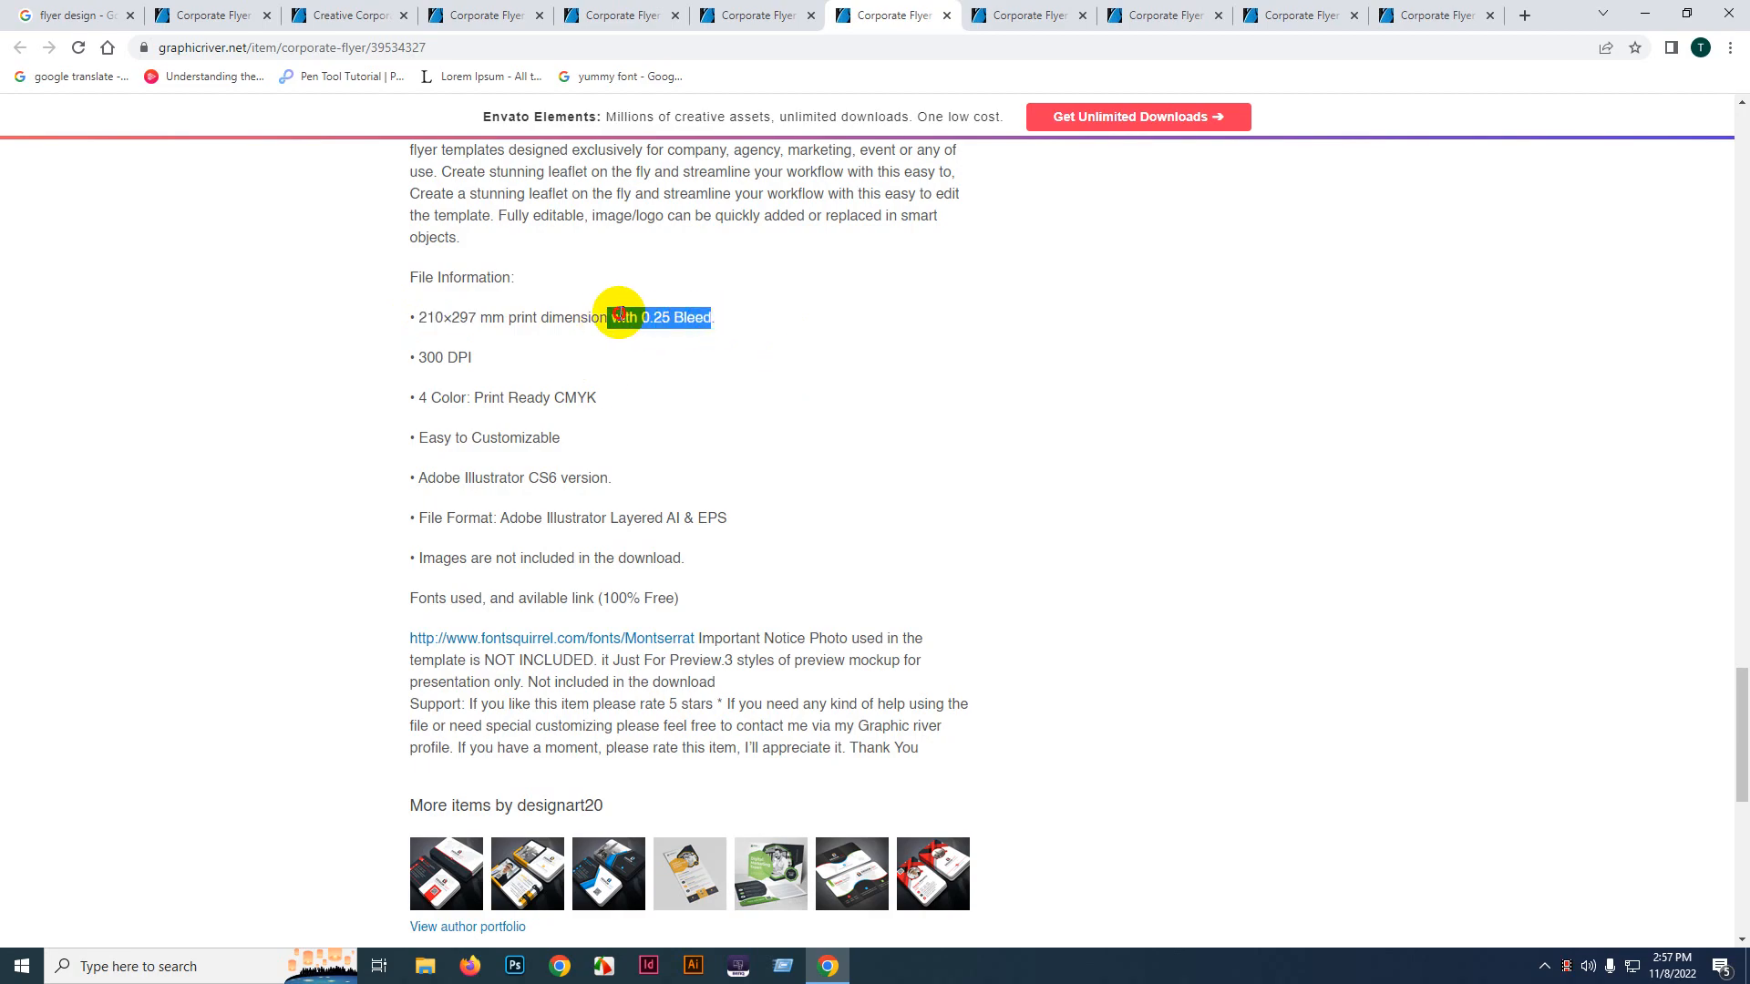
pyautogui.click(649, 319)
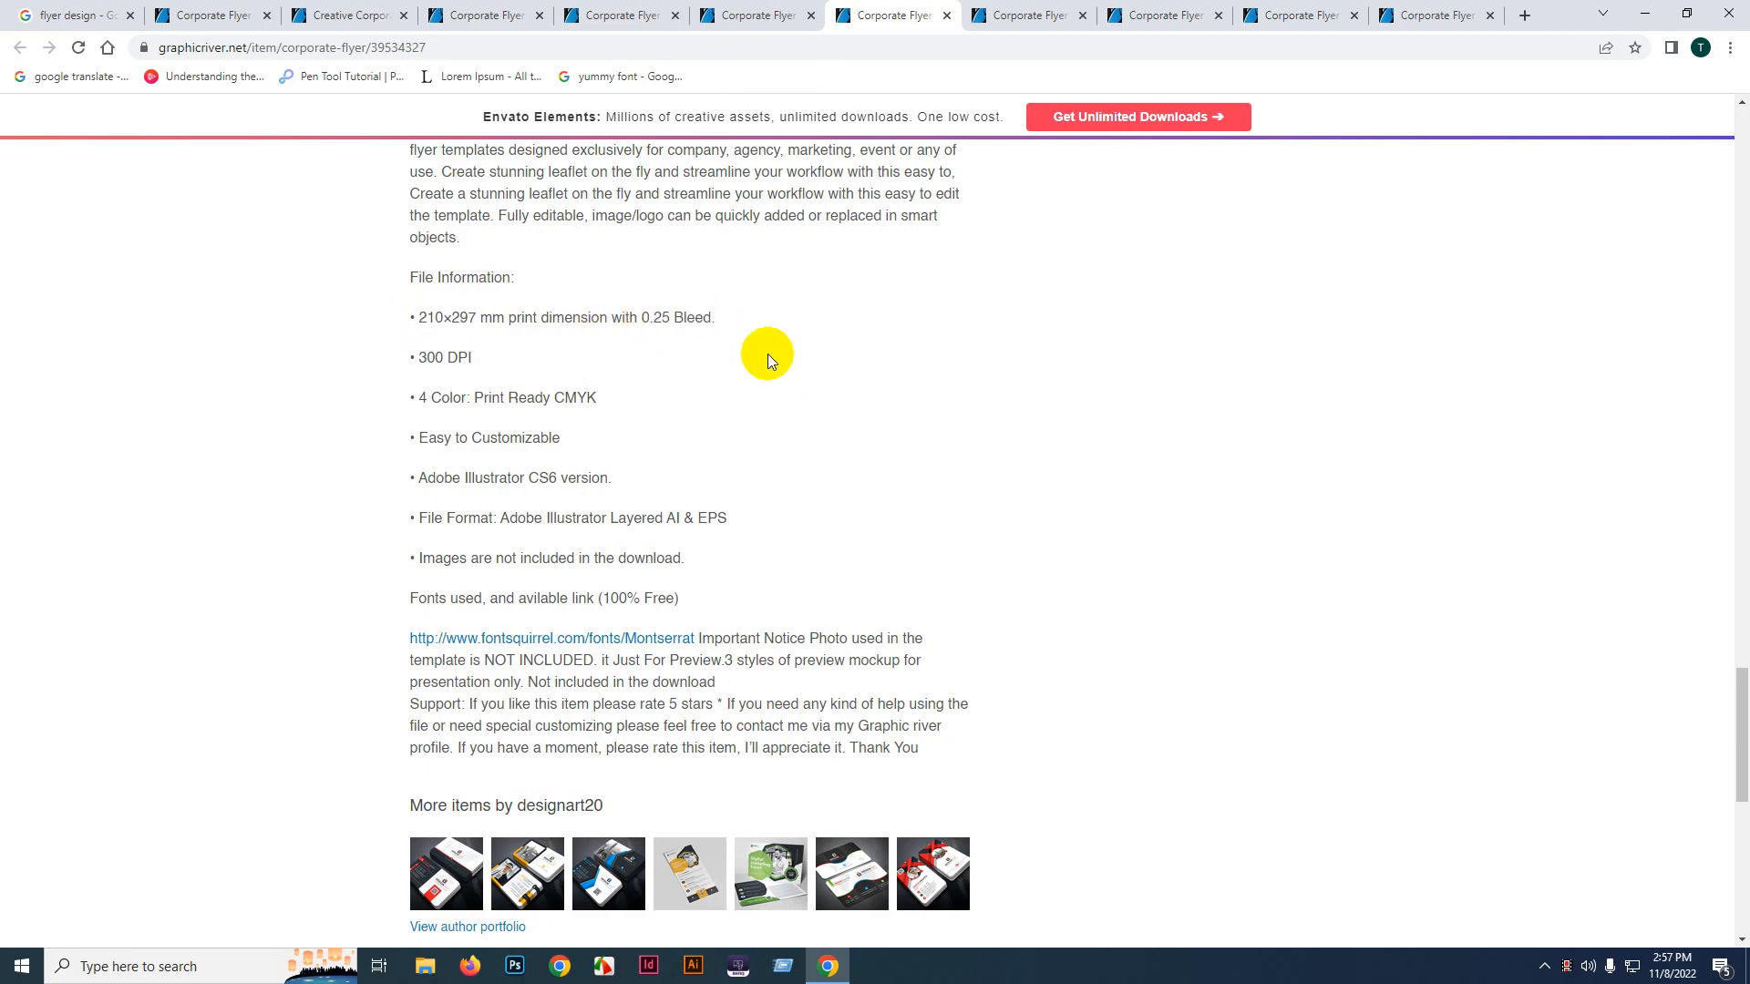
pyautogui.moveTo(650, 319); pyautogui.dragTo(670, 320)
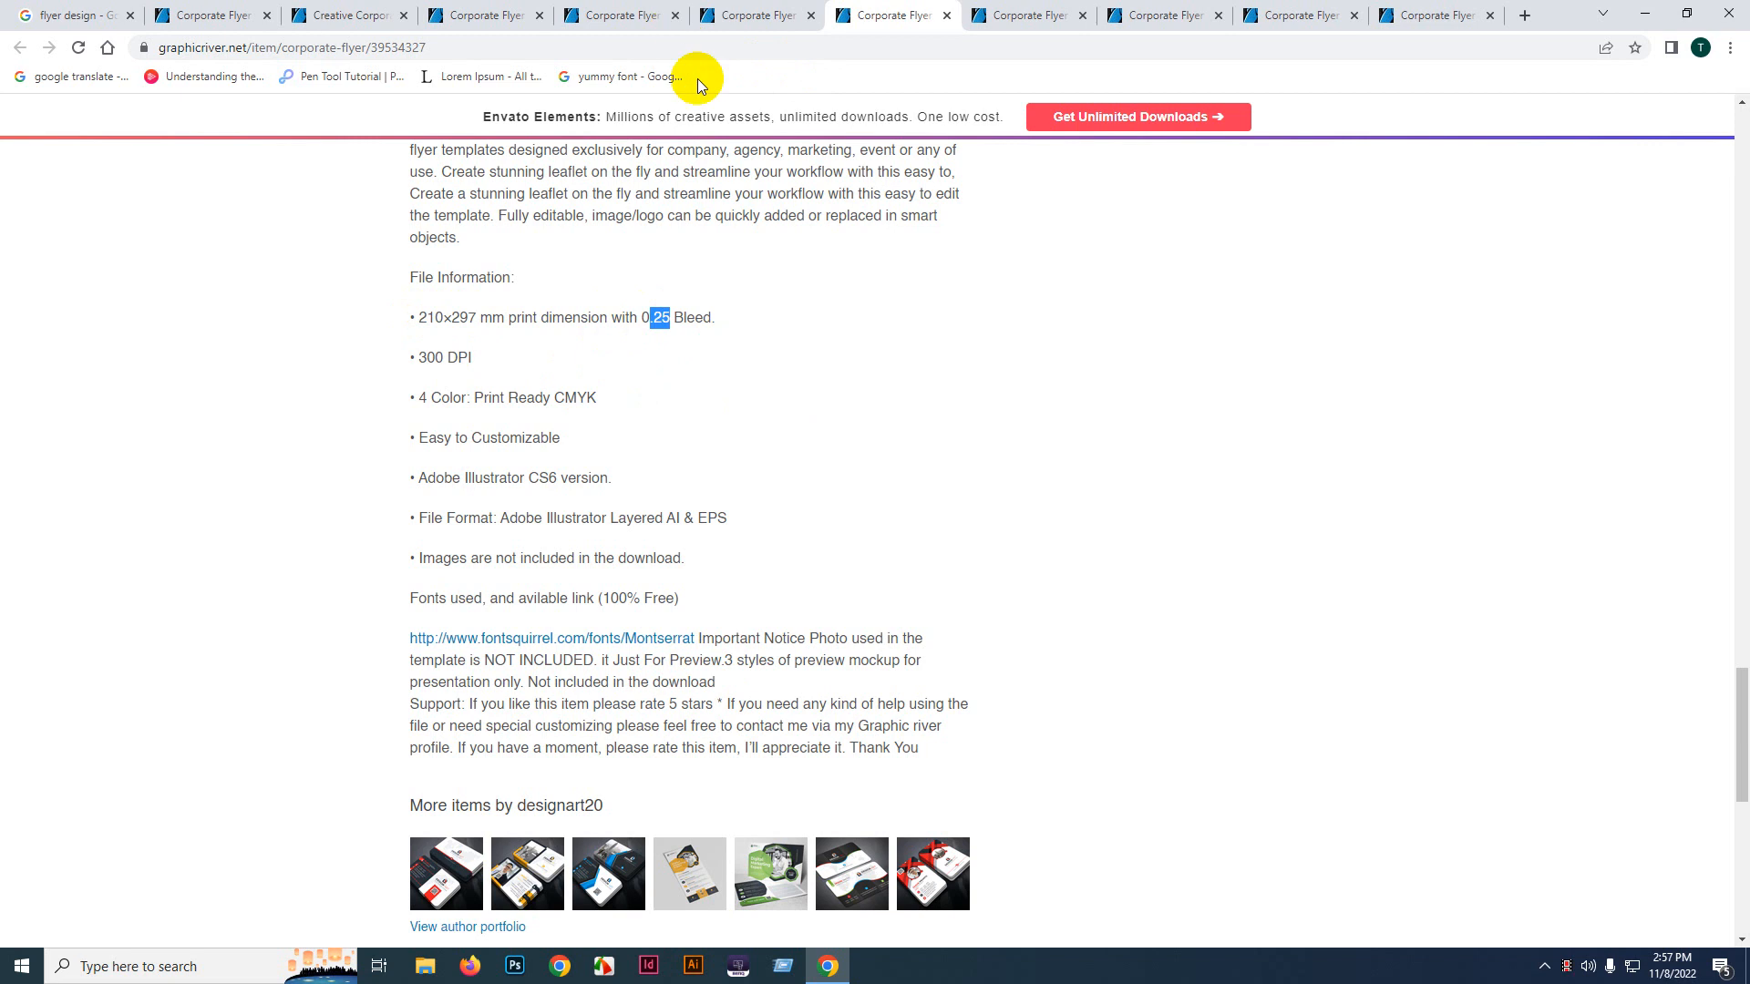
pyautogui.click(624, 319)
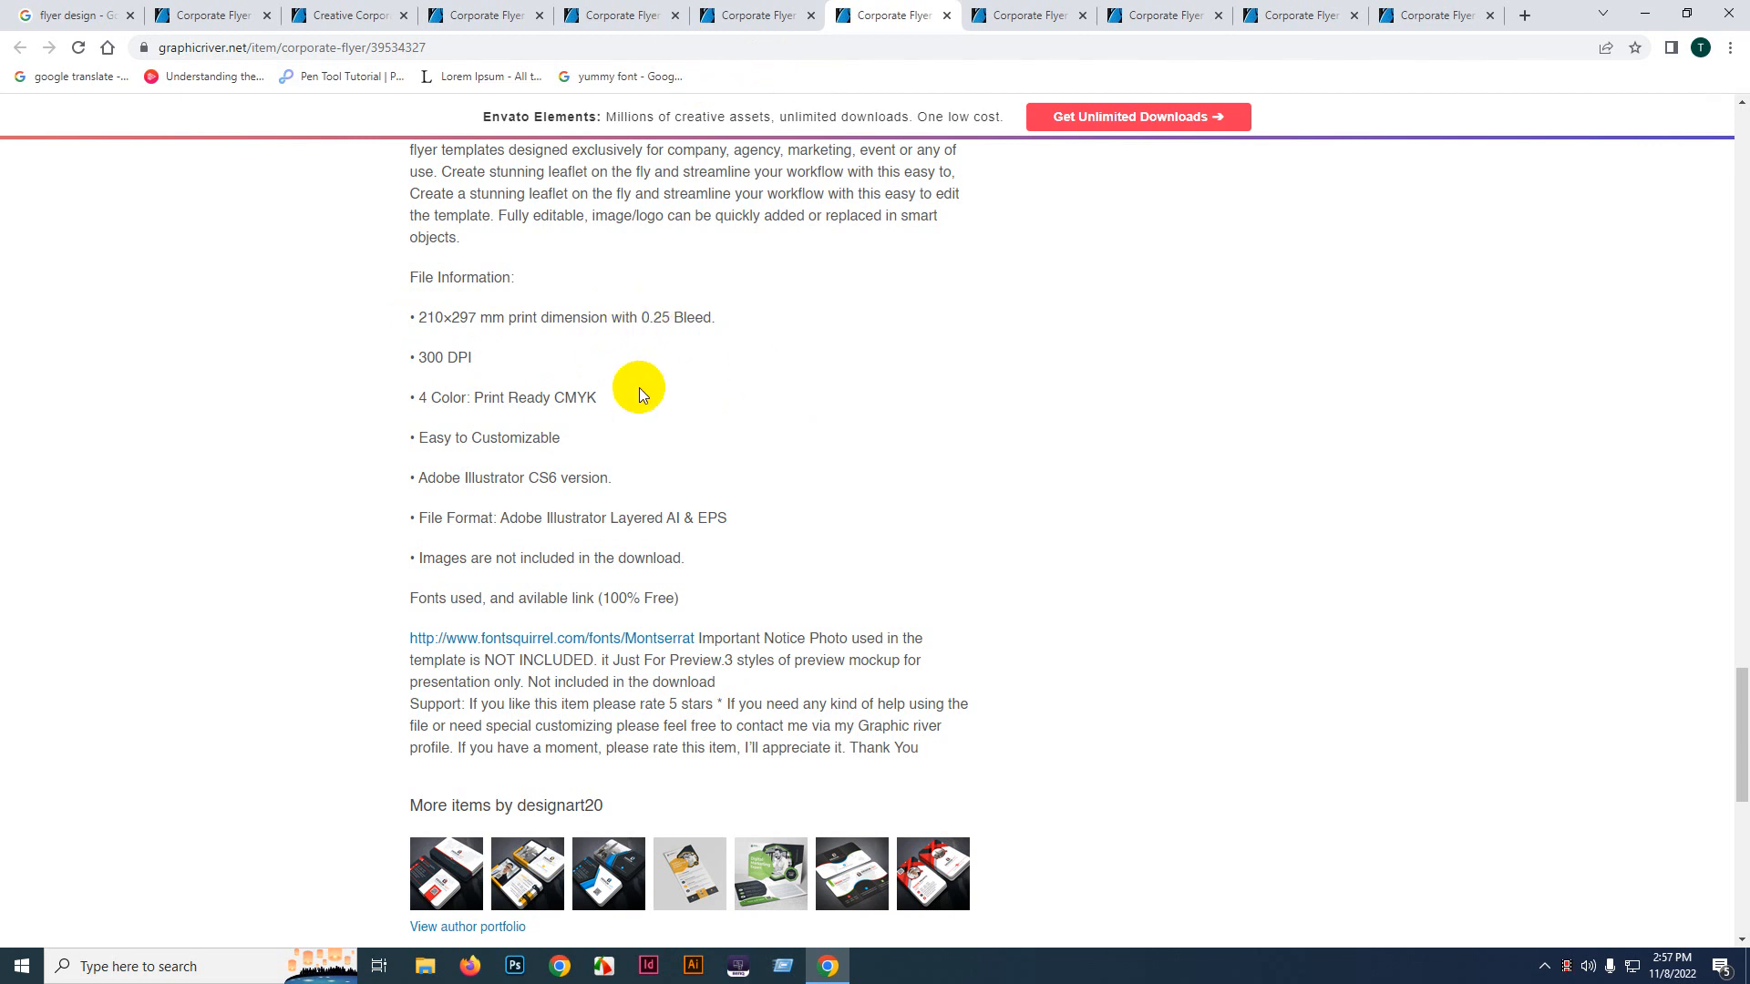
pyautogui.moveTo(720, 319); pyautogui.dragTo(421, 316)
pyautogui.click(695, 316)
pyautogui.scroll(-1, 687, 460)
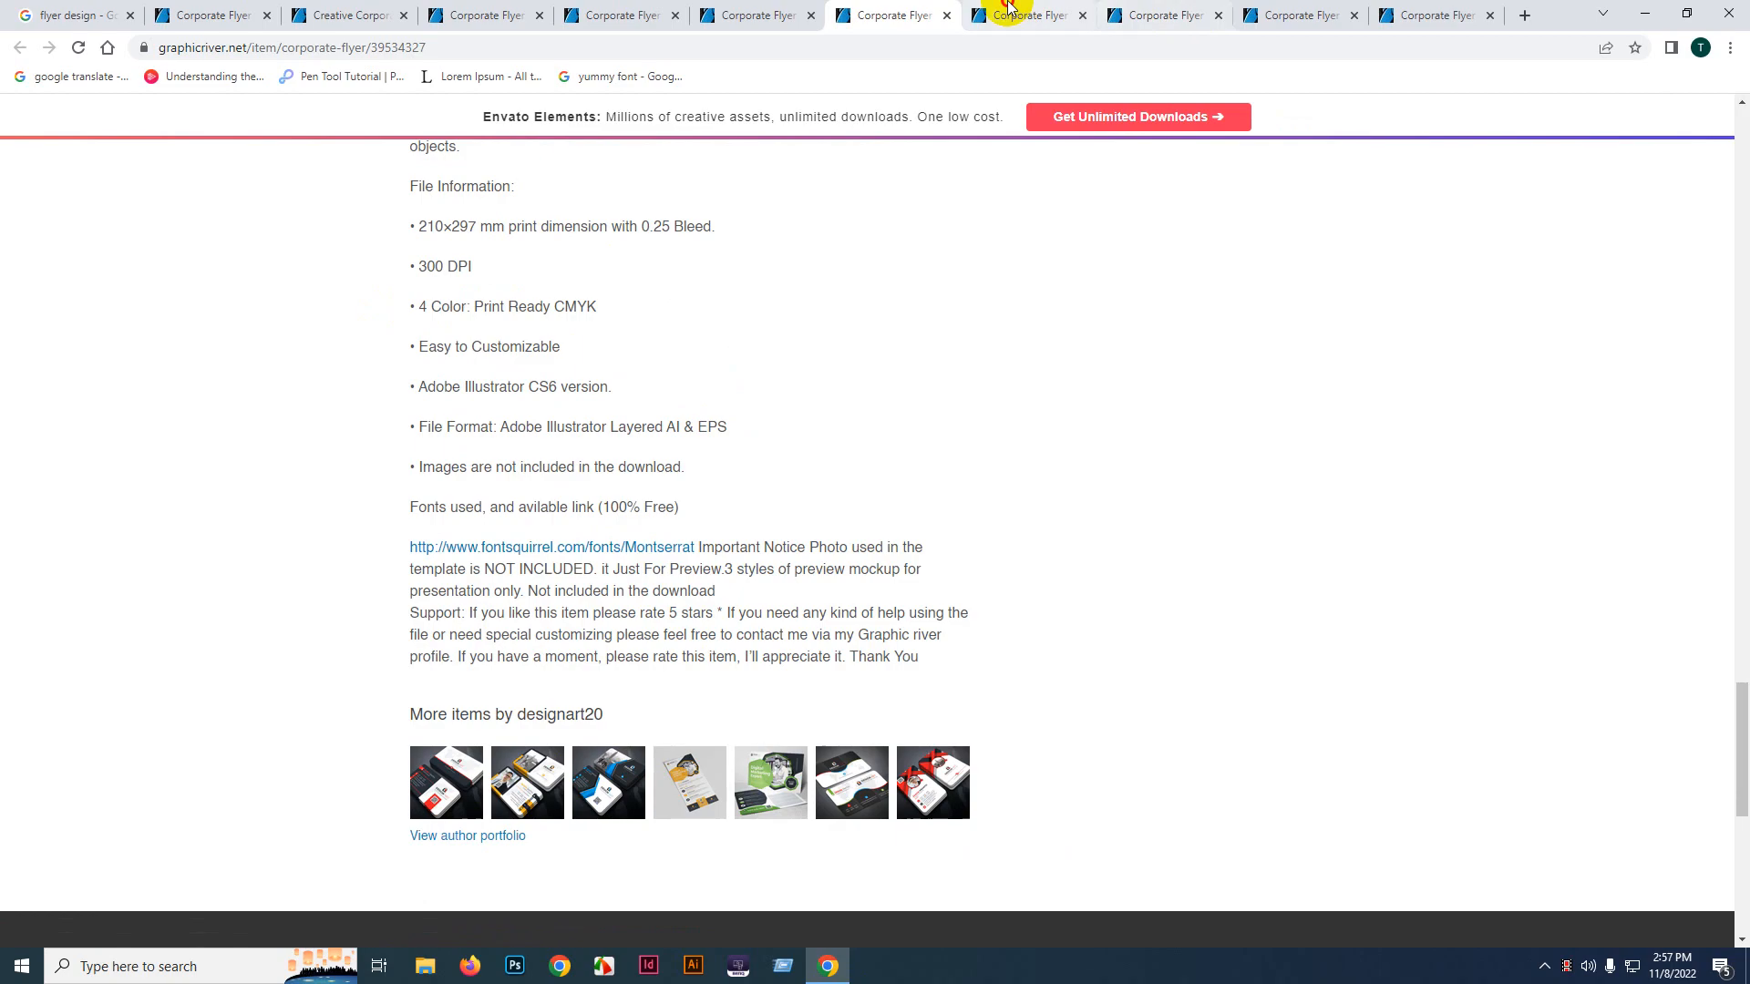
# - Switch to the green designart20 Corporate Flyer page and examine its previews, file information and print dimensions
pyautogui.click(1009, 11)
pyautogui.scroll(-15, 278, 610)
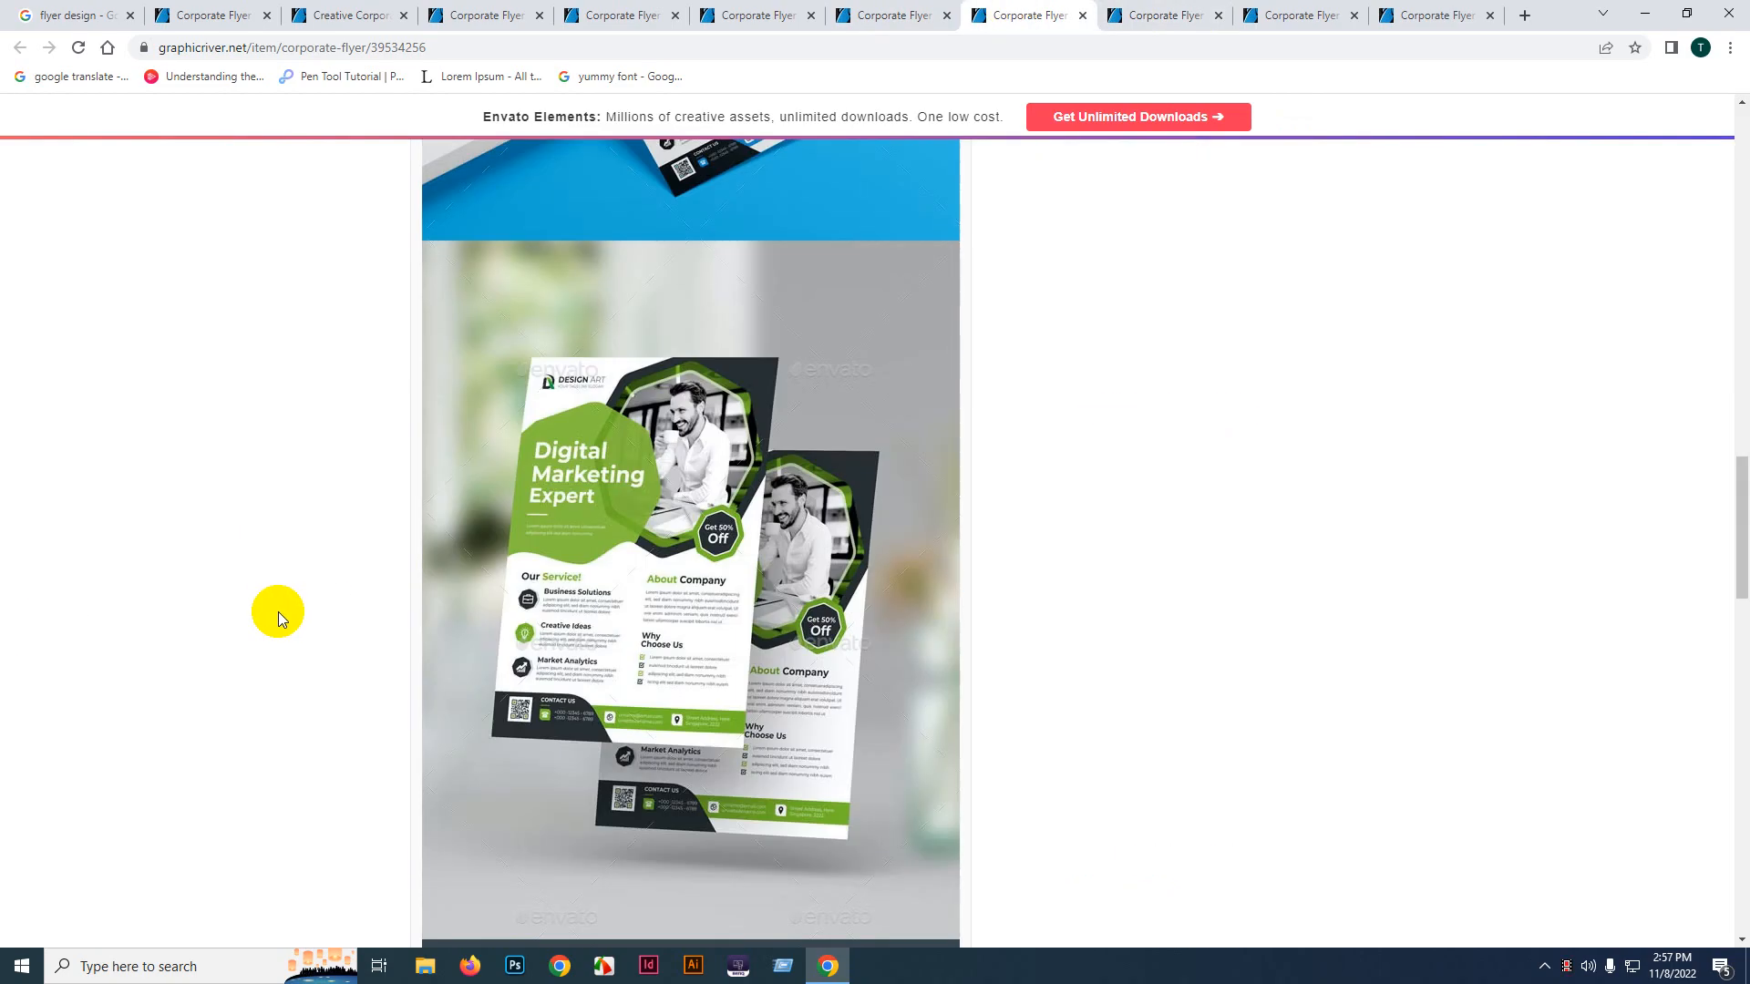
pyautogui.scroll(-10, 281, 611)
pyautogui.scroll(-8, 281, 610)
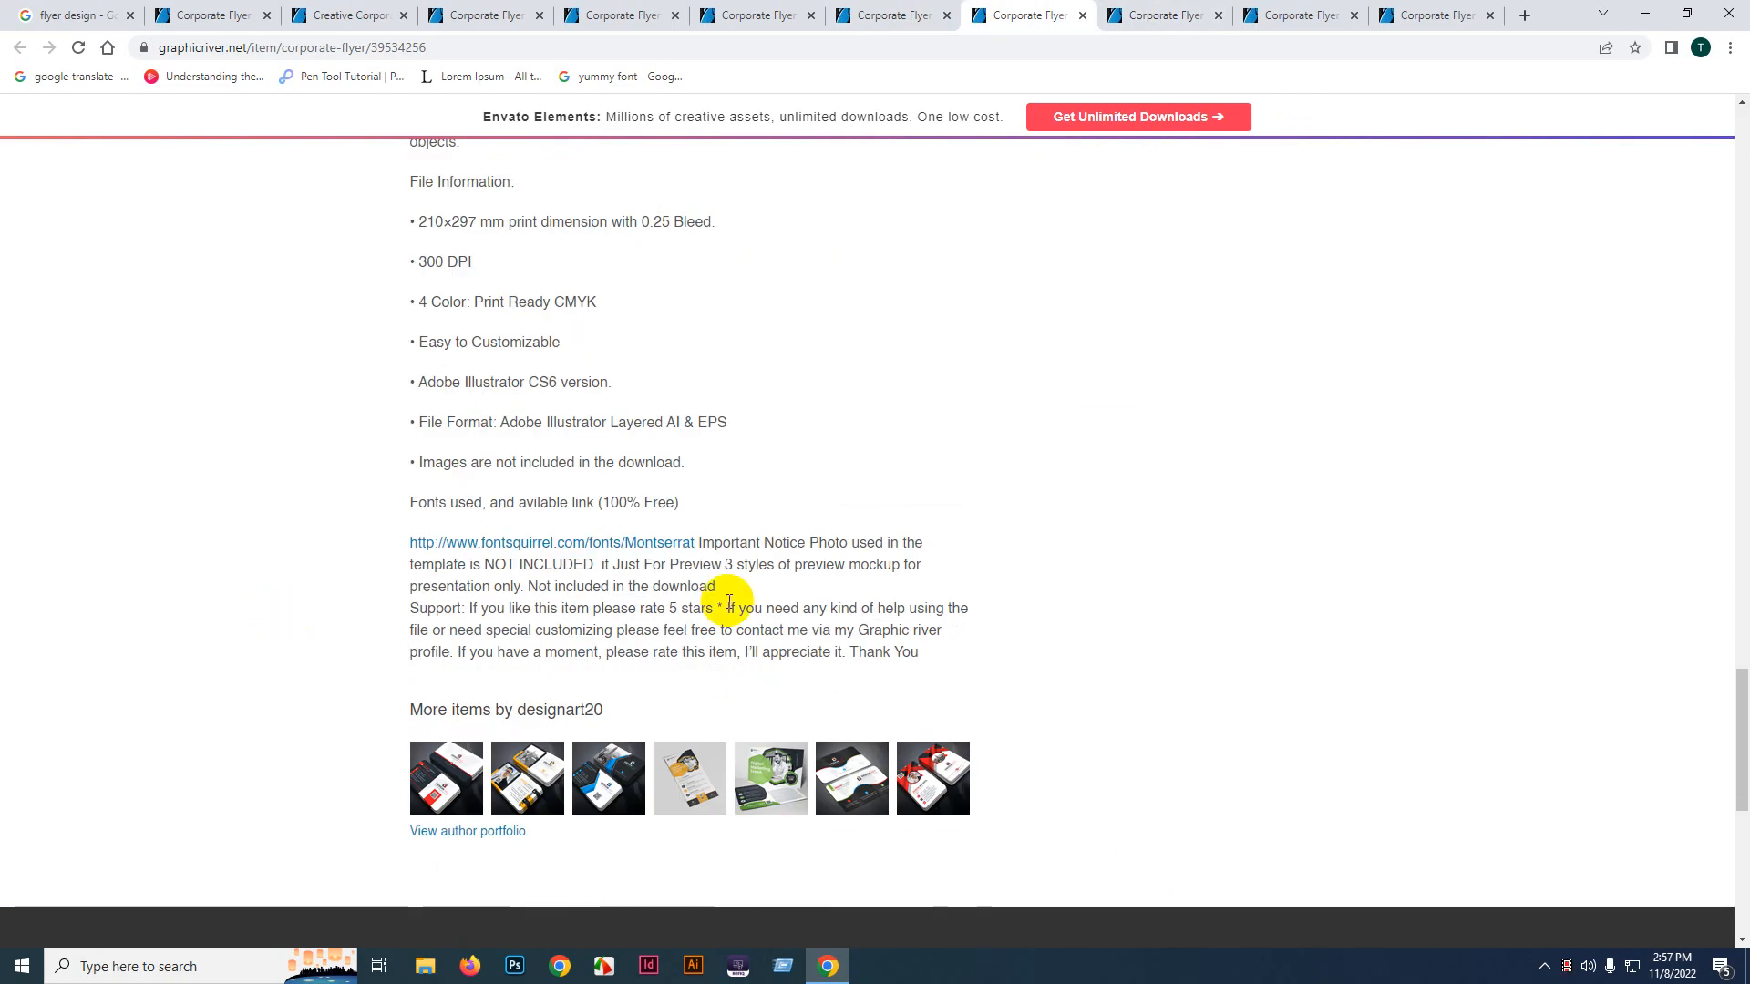
pyautogui.scroll(1, 469, 369)
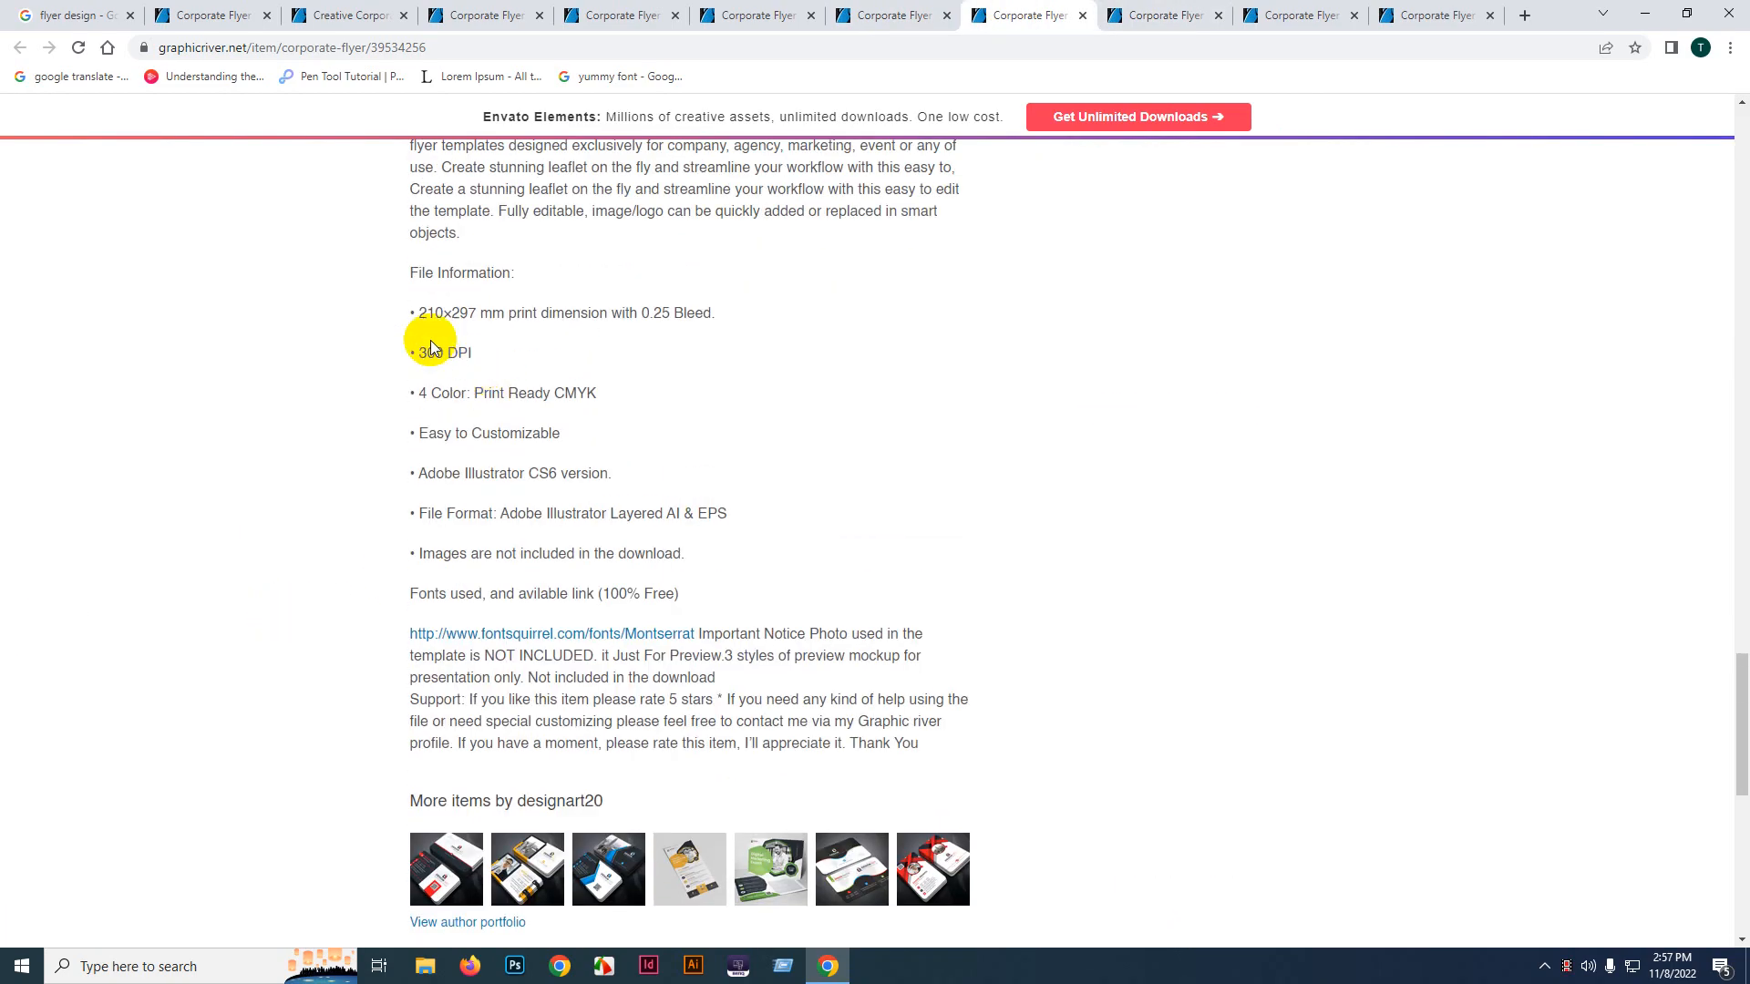
pyautogui.moveTo(420, 313); pyautogui.dragTo(516, 313)
# - Switch to the blue designart20 Corporate Flyer page and check its file information and font link
pyautogui.click(1198, 14)
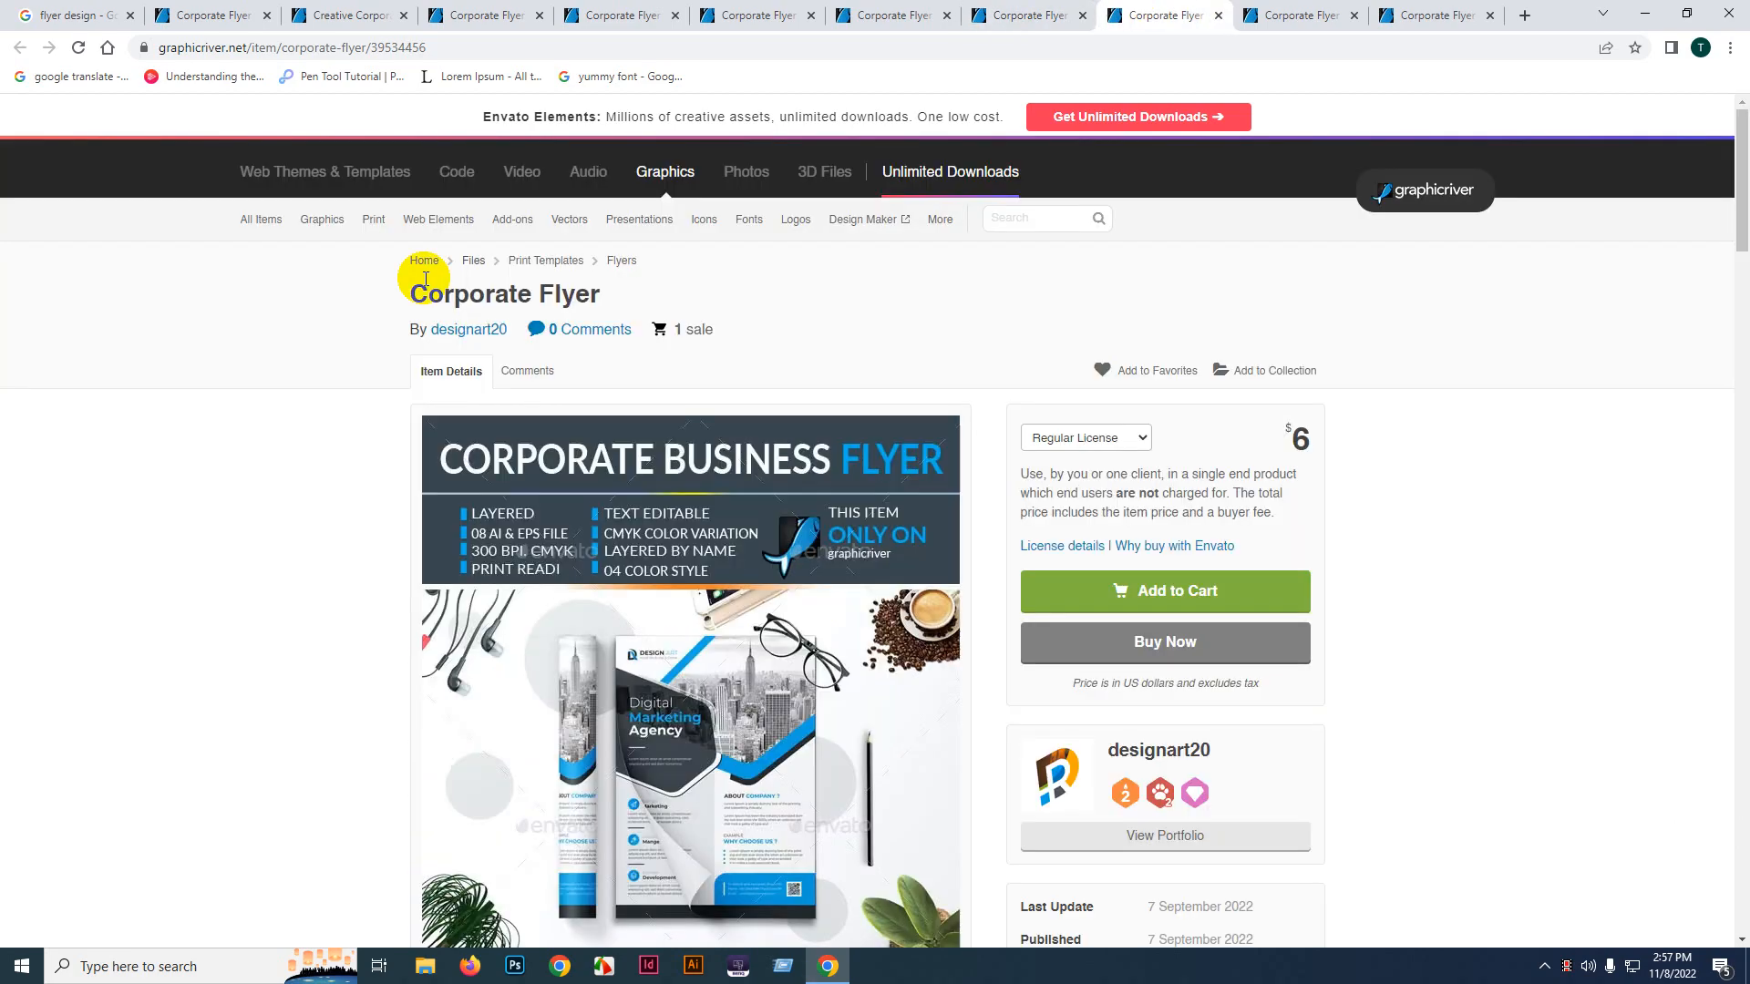
pyautogui.scroll(-15, 174, 455)
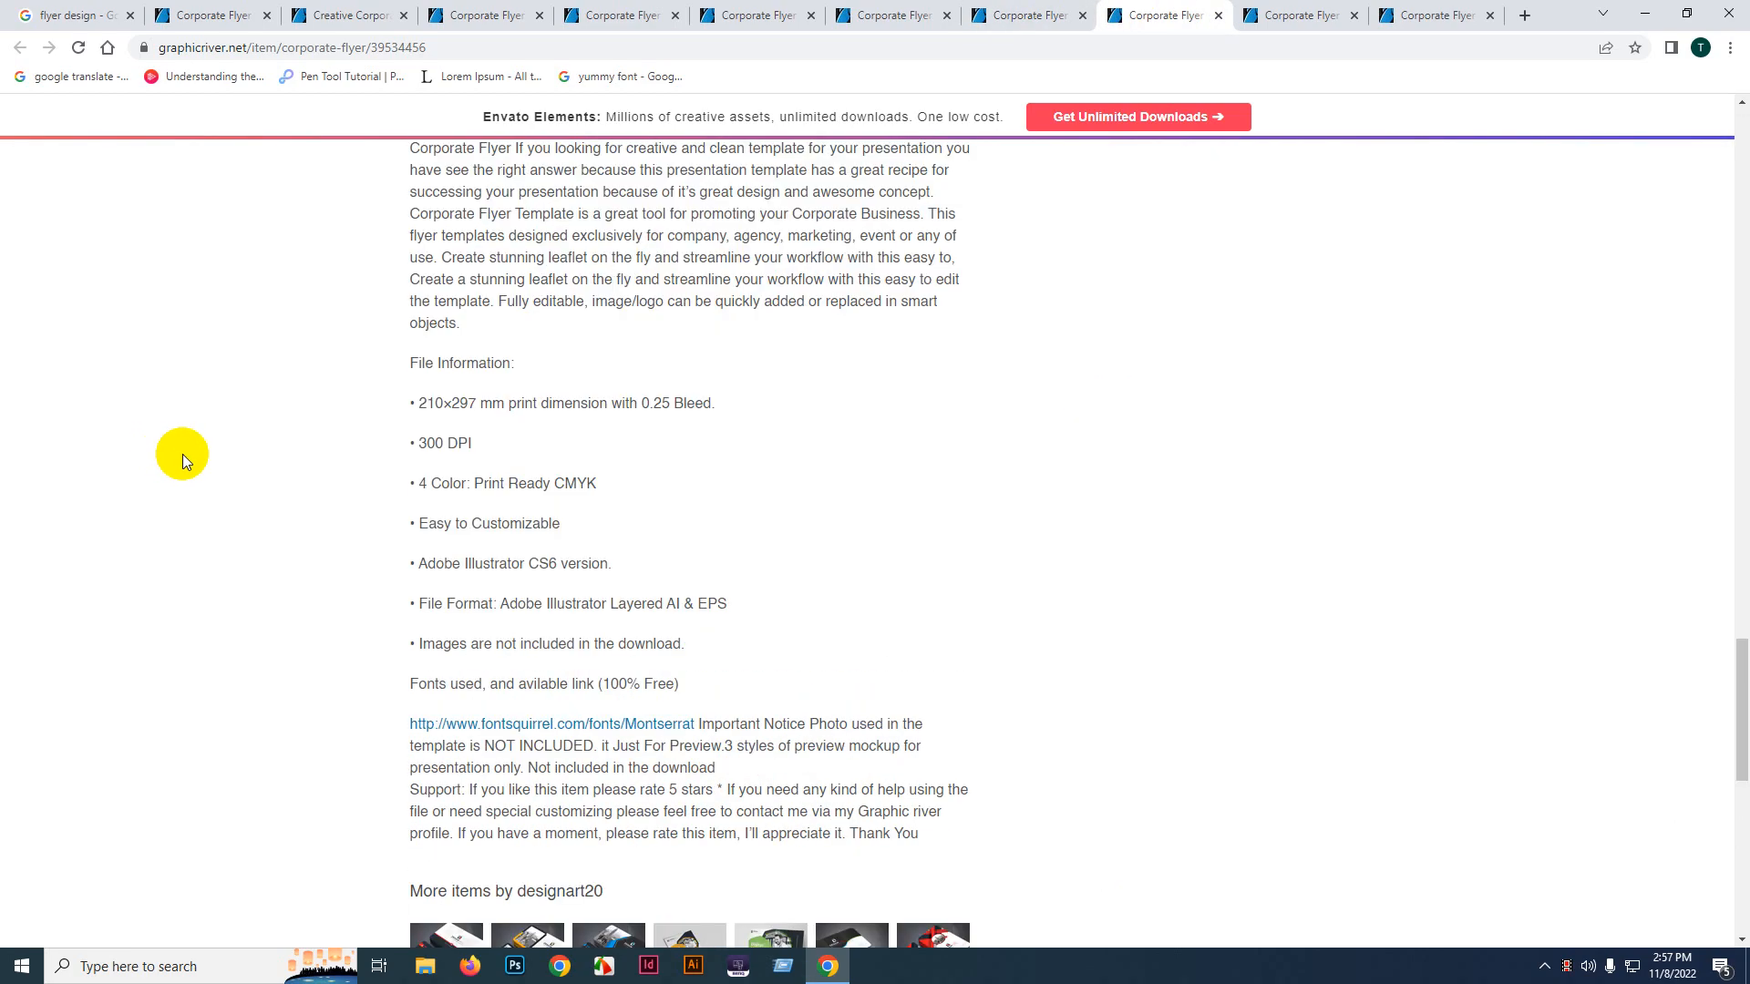
pyautogui.scroll(-3, 182, 458)
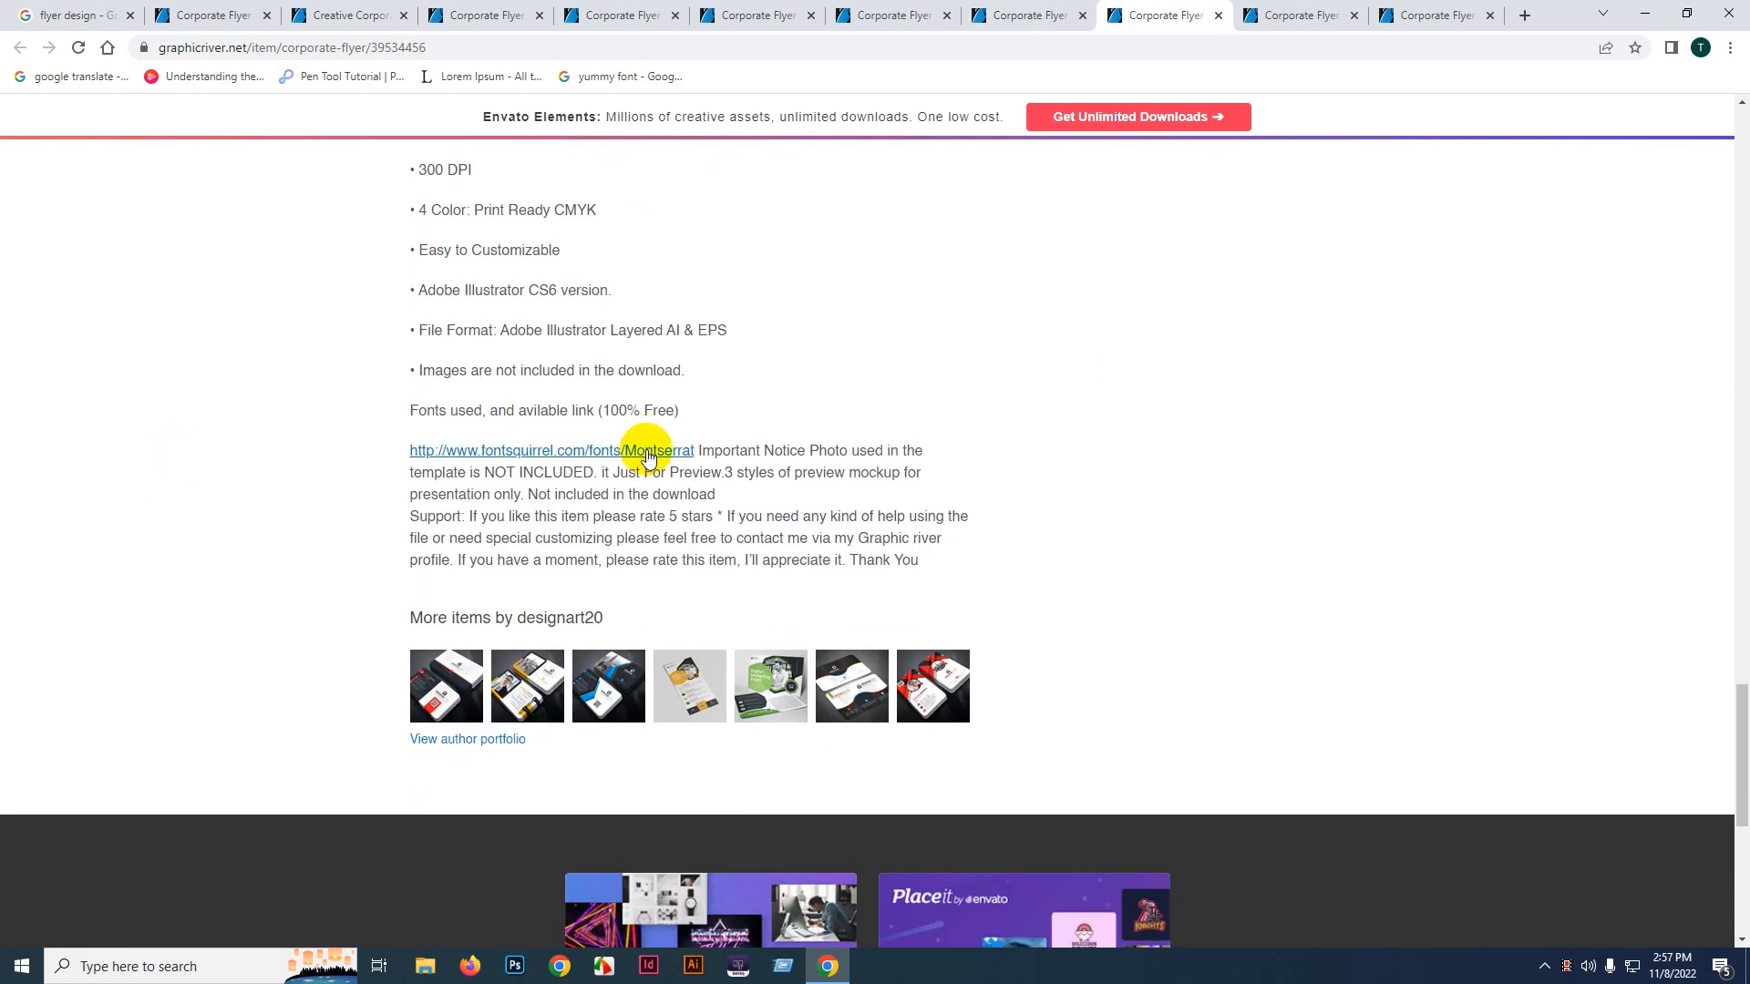
# - Switch to the Templatemoon Corporate Flyer page and examine its previews, features, included files and fonts
pyautogui.click(1305, 14)
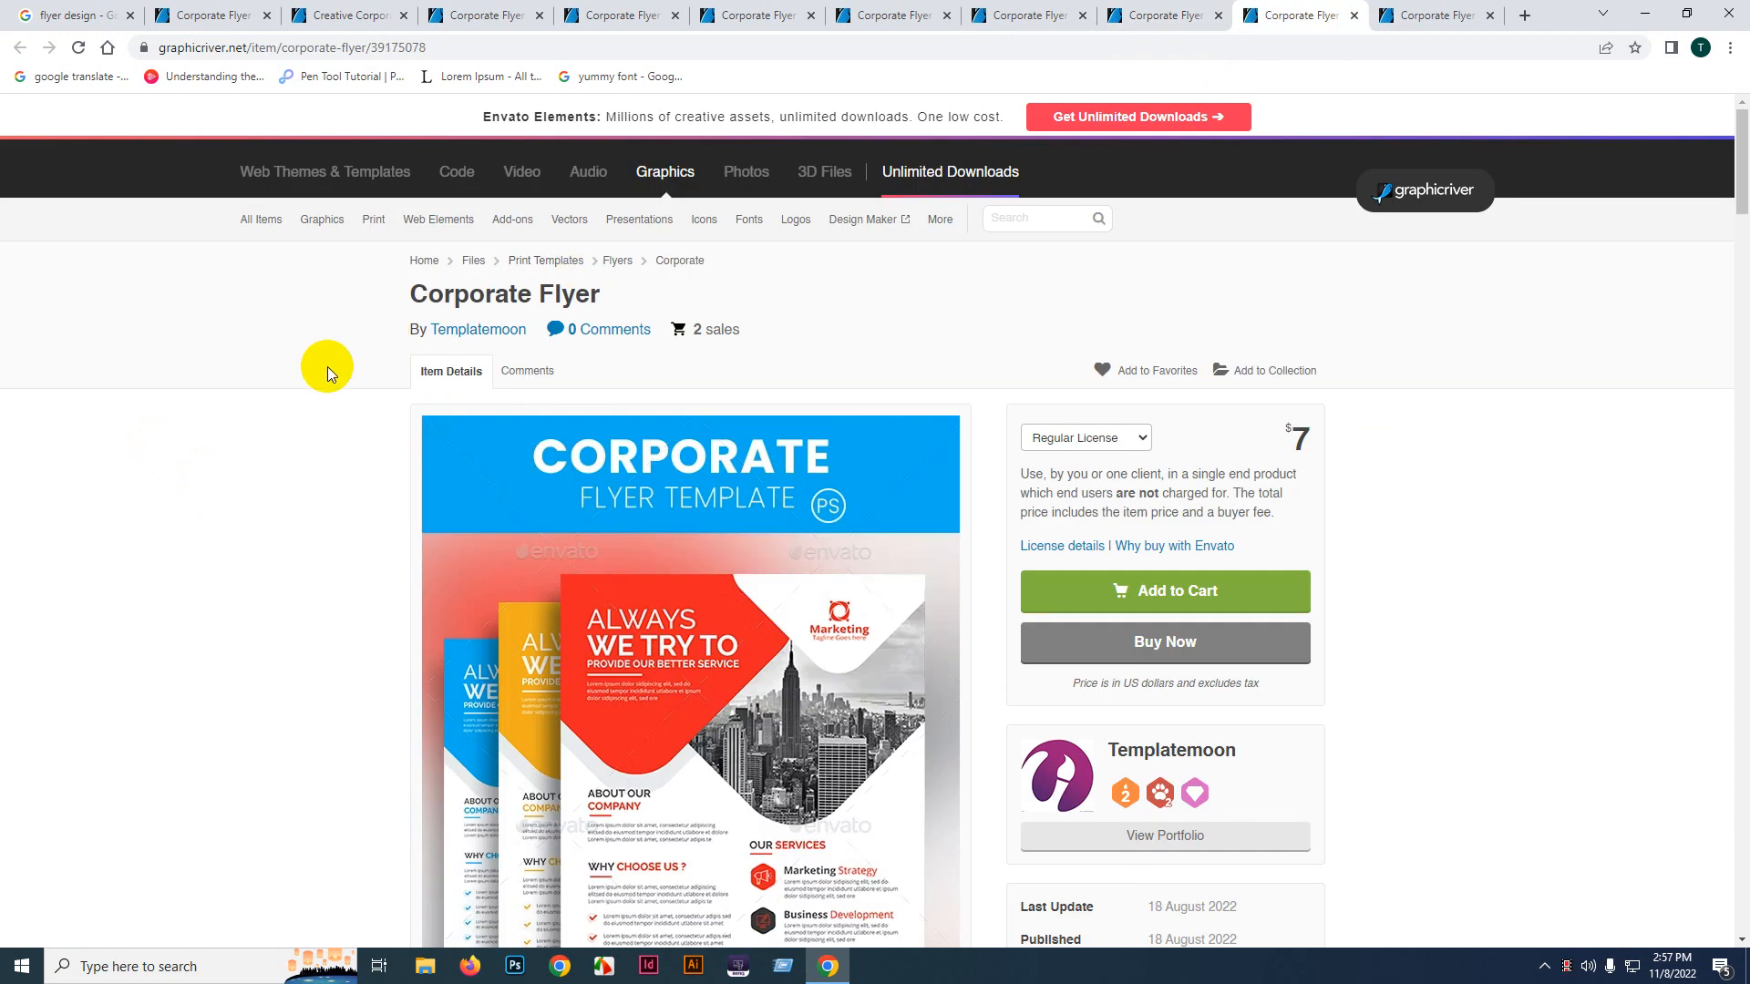
pyautogui.scroll(-5, 301, 419)
pyautogui.scroll(-20, 288, 451)
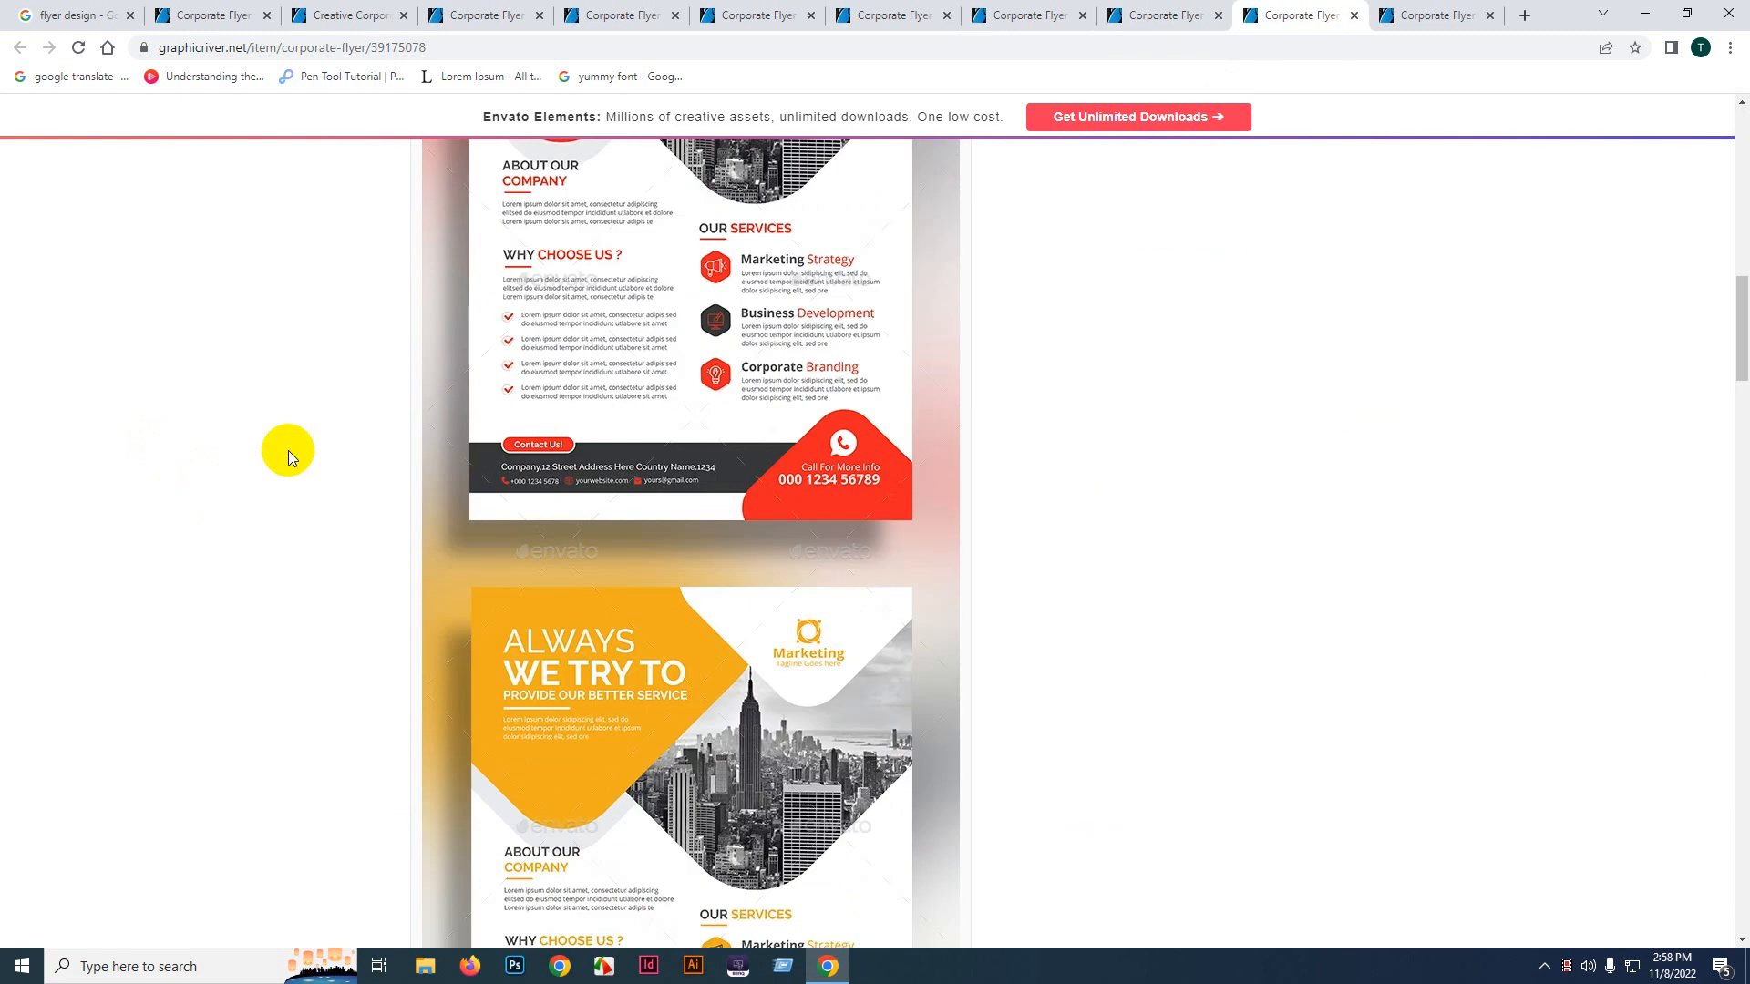
pyautogui.scroll(-15, 286, 450)
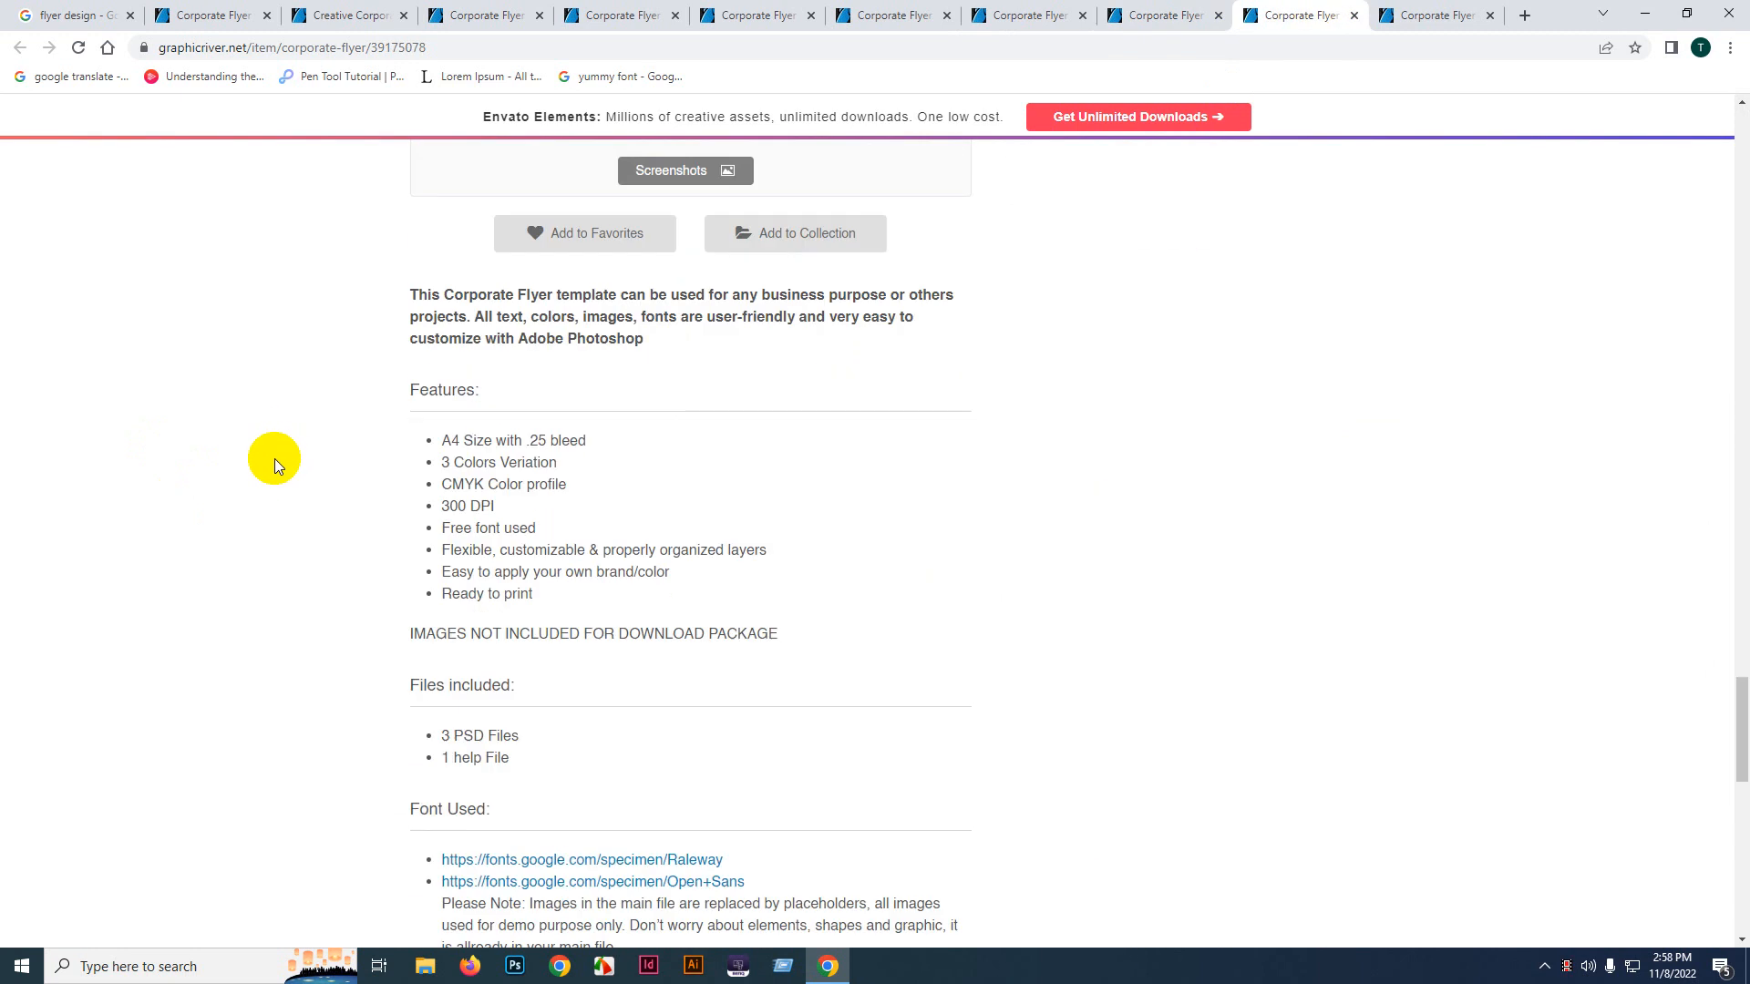
pyautogui.scroll(-2, 275, 458)
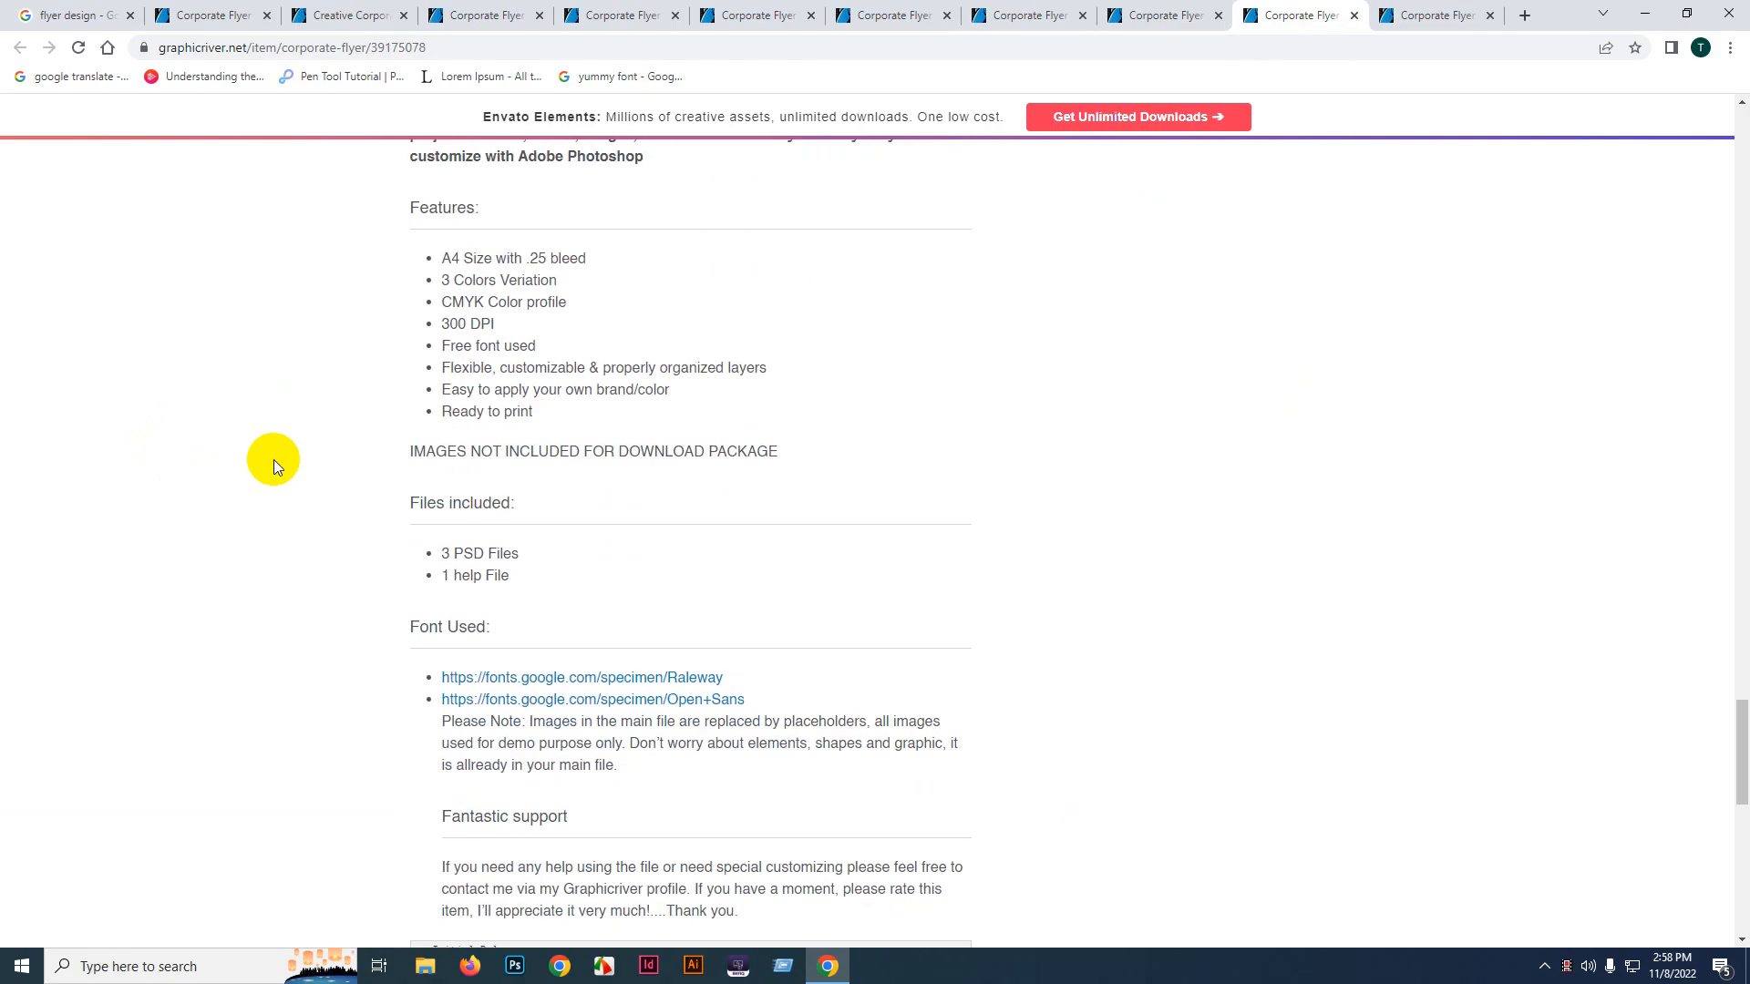
# - Highlight the Templatemoon flyer's font and support text, and recheck its features and included files
pyautogui.moveTo(529, 946); pyautogui.dragTo(890, 720)
pyautogui.click(981, 740)
pyautogui.moveTo(529, 946); pyautogui.dragTo(412, 675)
pyautogui.click(1096, 638)
pyautogui.scroll(5, 1068, 614)
pyautogui.scroll(-4, 1069, 614)
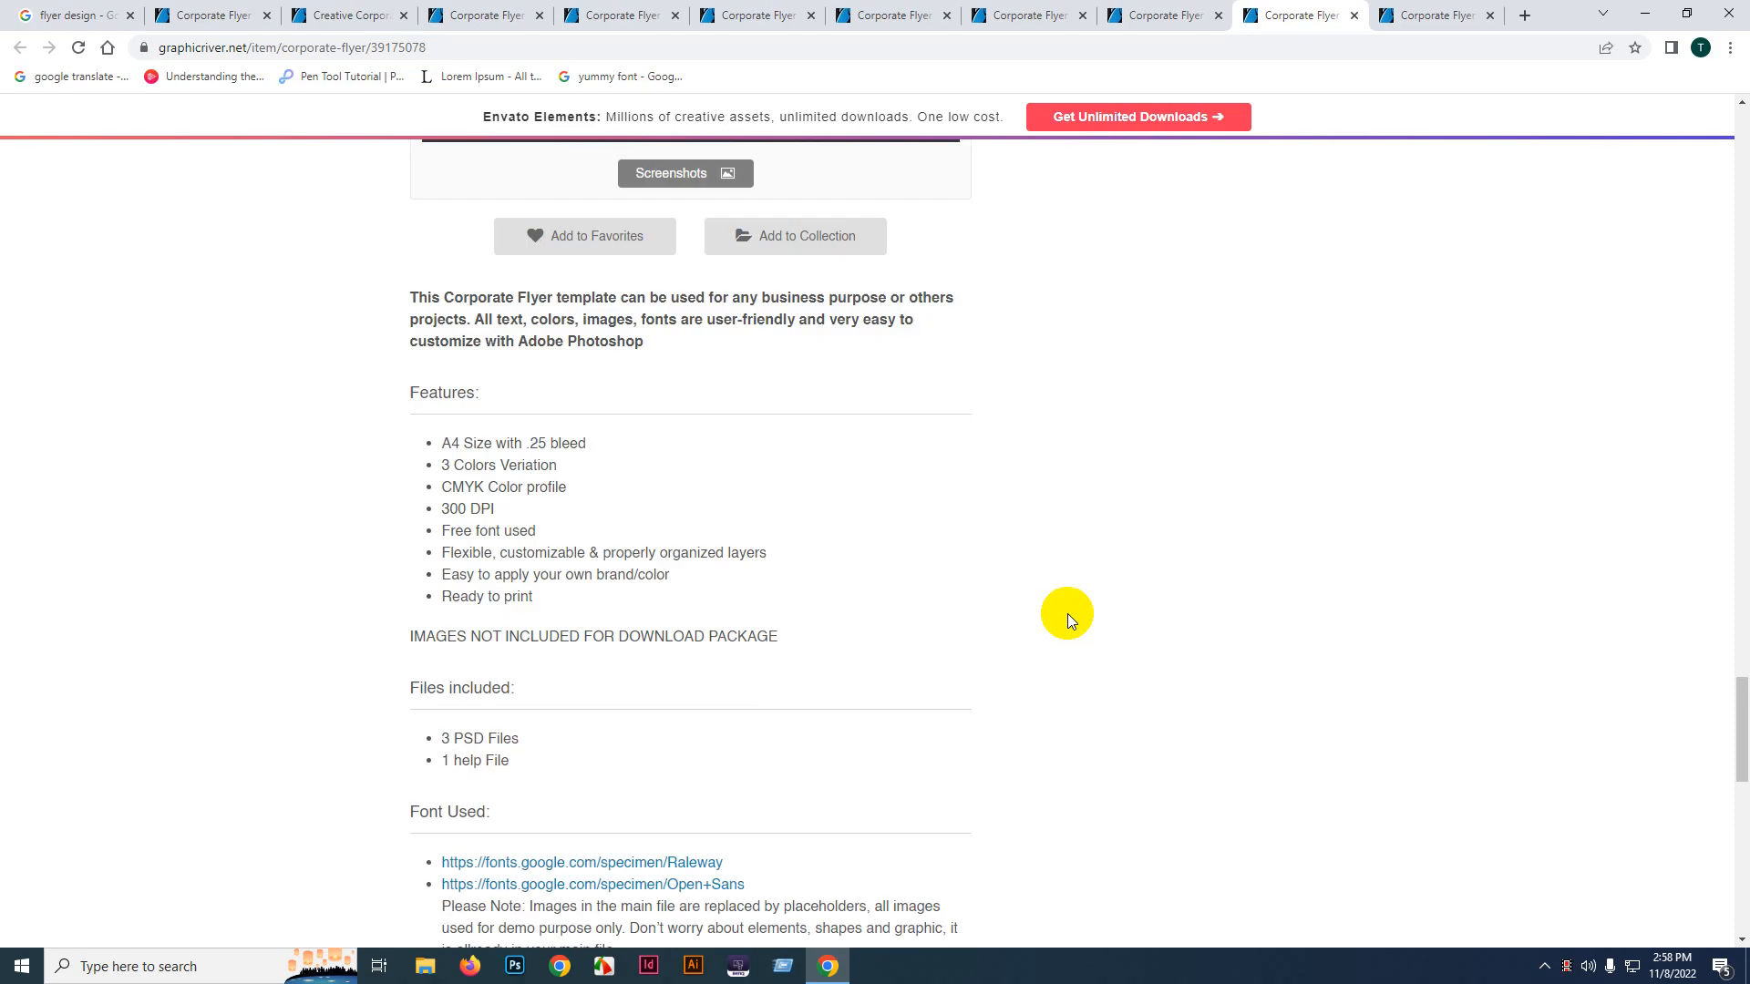
# - Review the Templatemoon flyer's colour-variation previews and its item details beside the main preview
pyautogui.scroll(10, 656, 328)
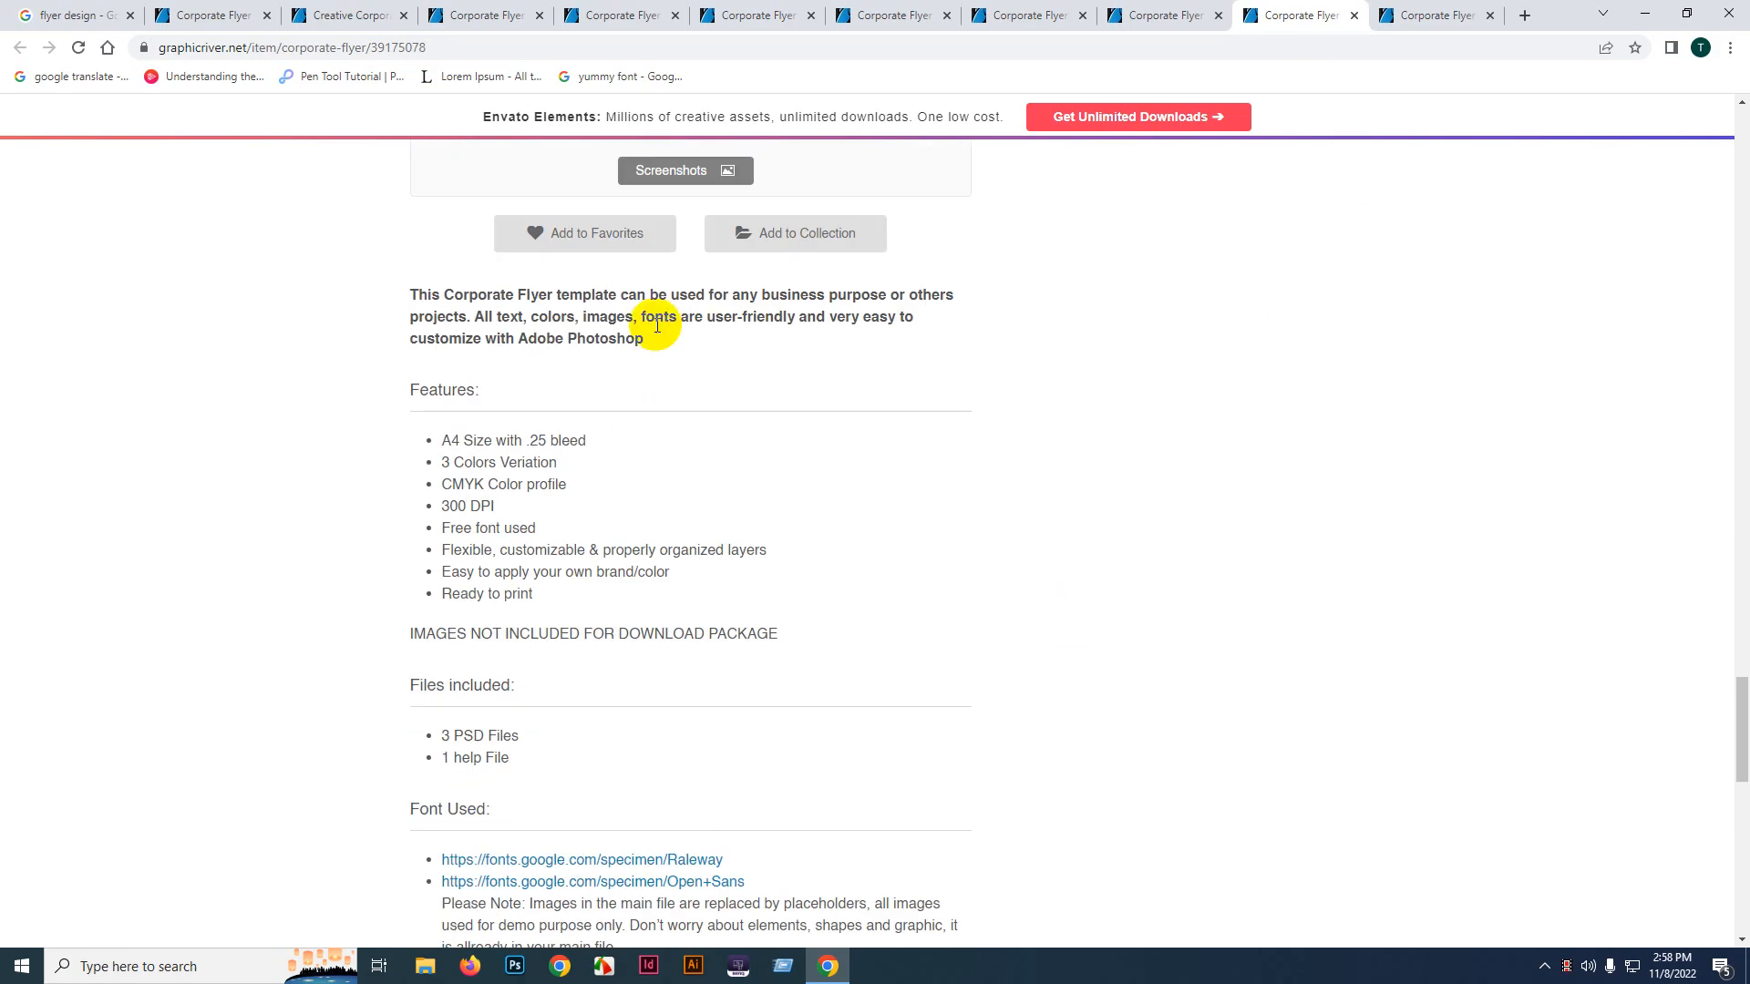
pyautogui.scroll(15, 244, 514)
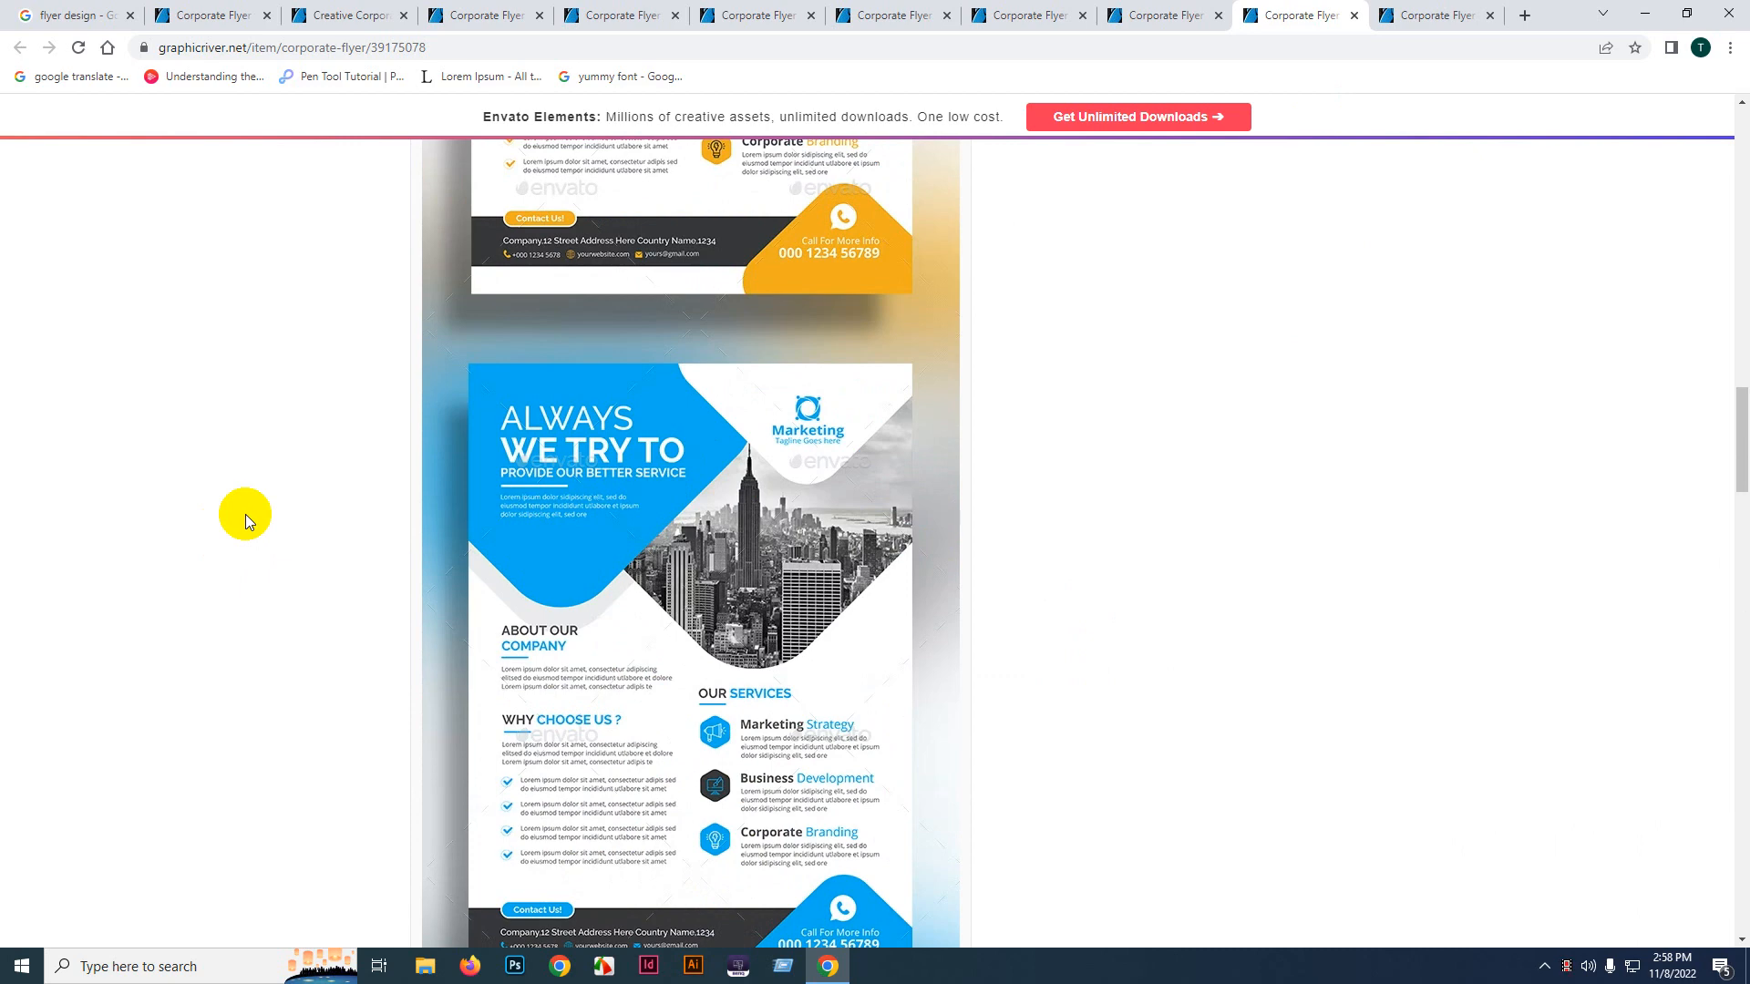
pyautogui.scroll(2, 245, 514)
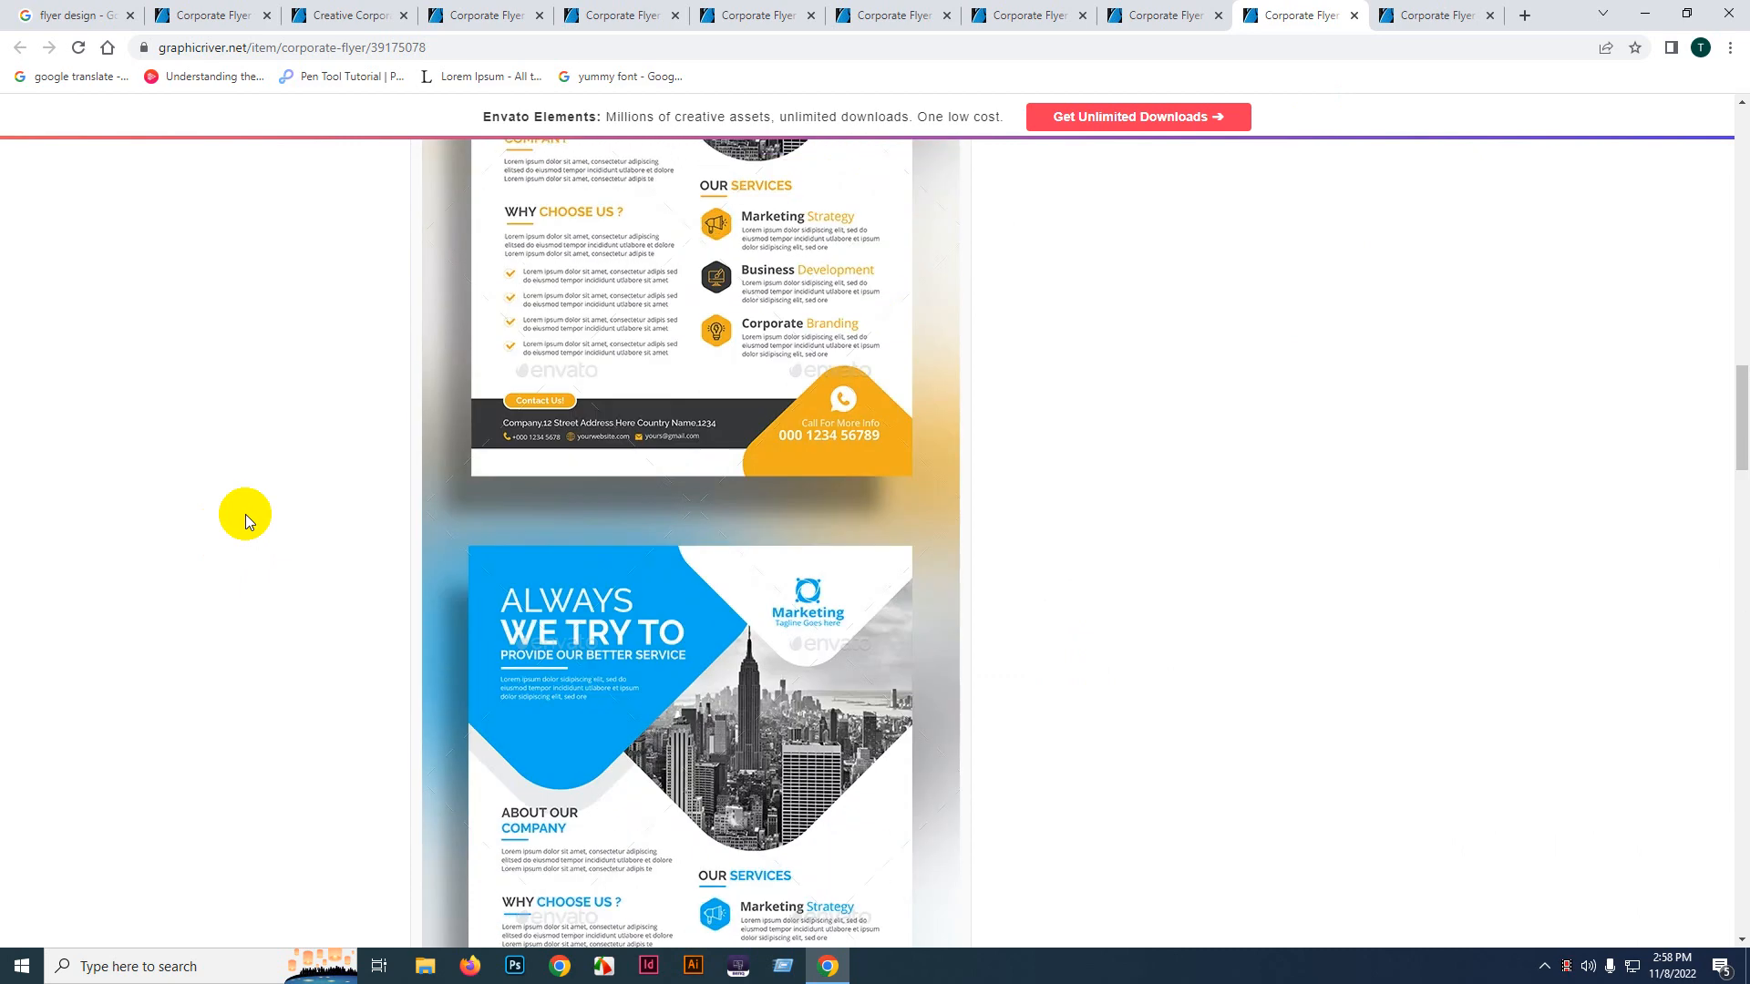
pyautogui.scroll(20, 244, 514)
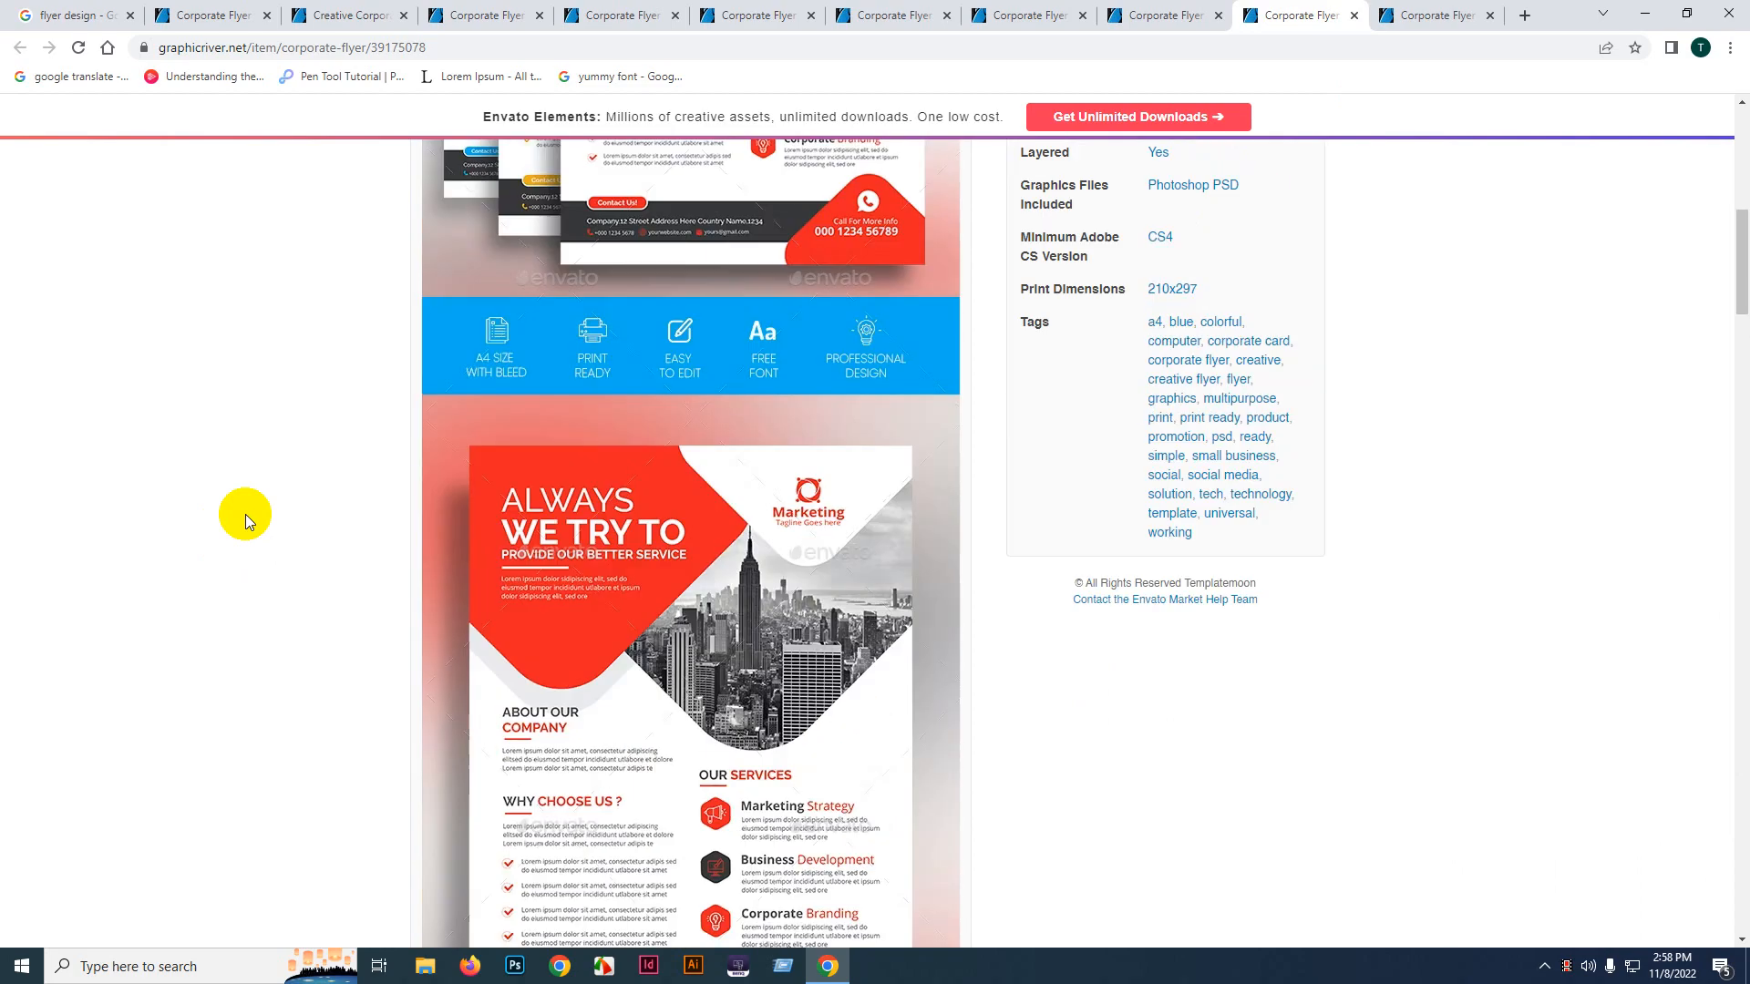
pyautogui.scroll(1, 245, 514)
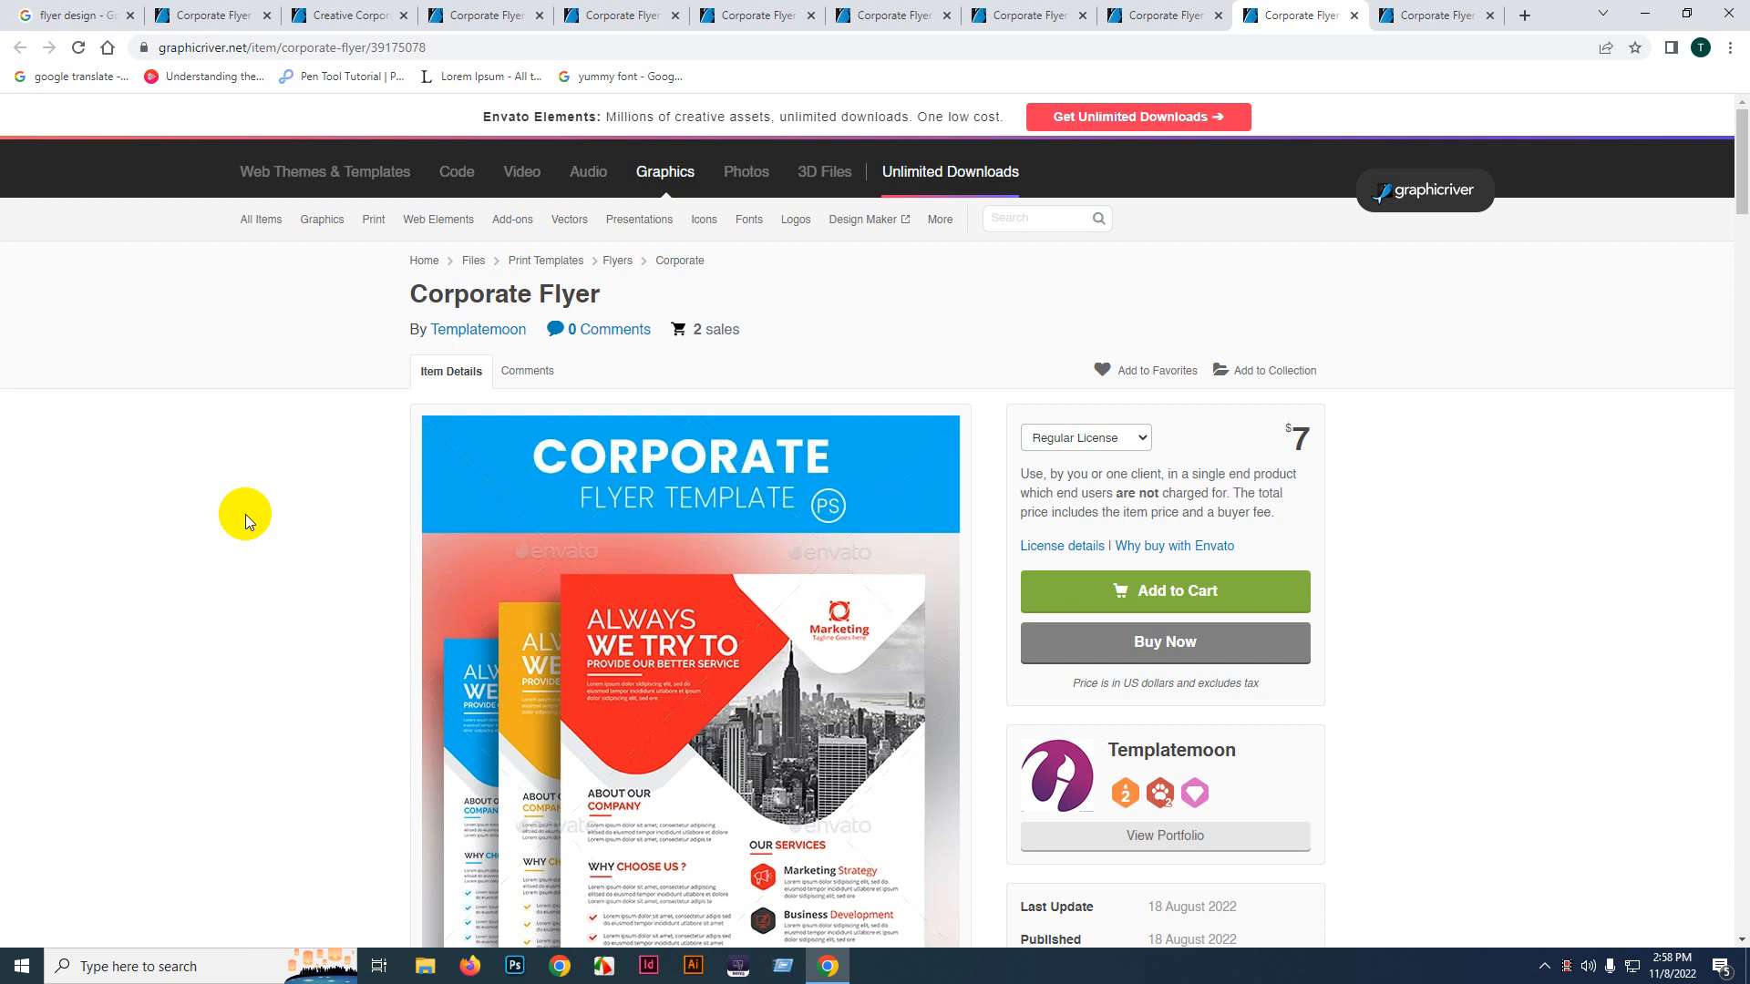
pyautogui.scroll(-3, 271, 516)
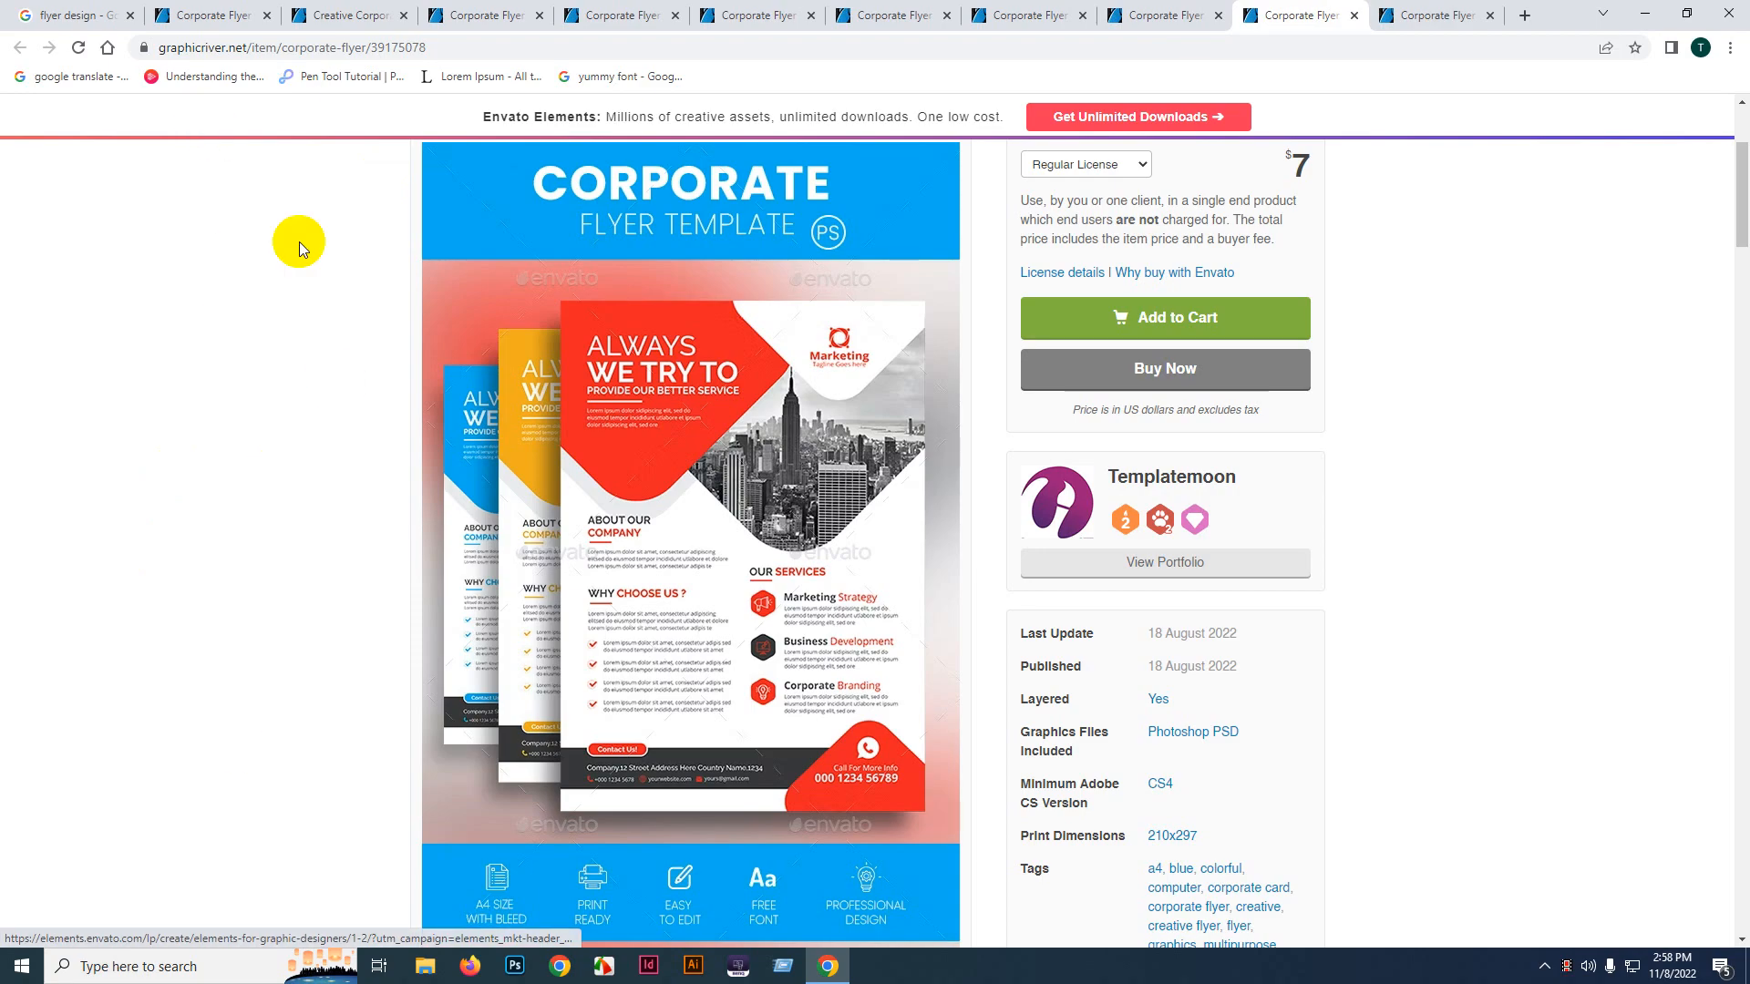
# - Preview the GraphicRiver A4 flyer from the Google image results for flyer design, and return to the GraphicRiver corporate flyer listing
pyautogui.click(232, 13)
pyautogui.click(117, 9)
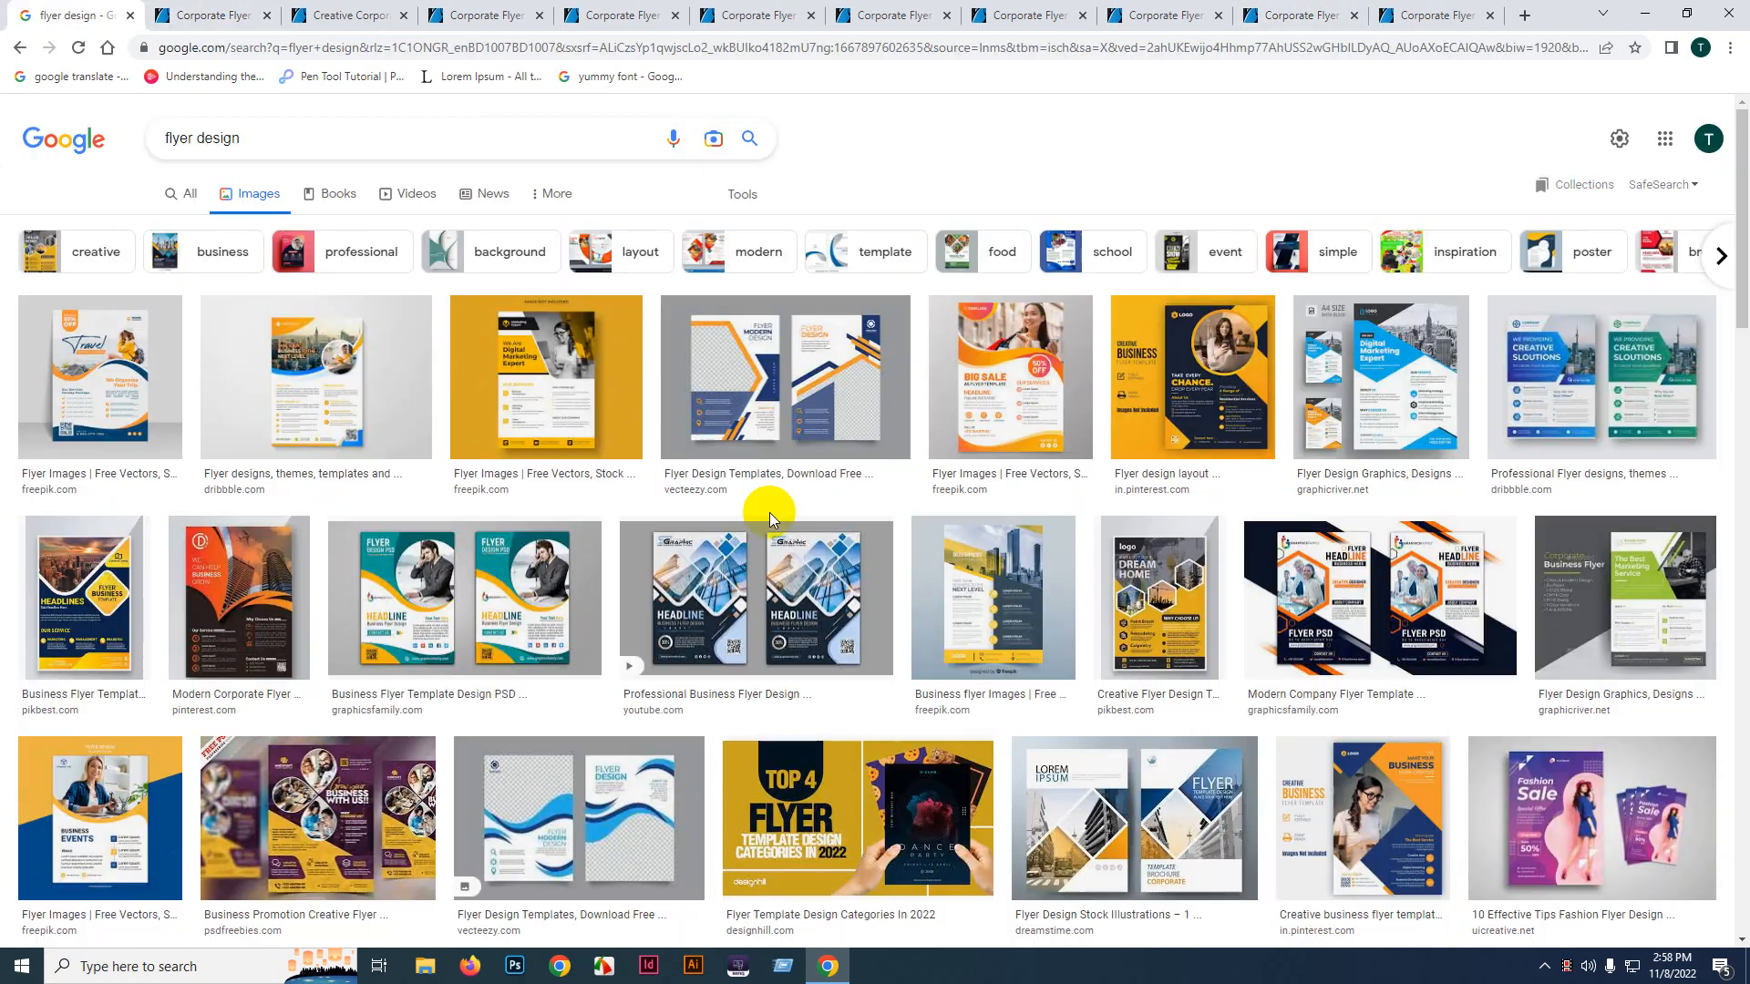
pyautogui.click(1407, 372)
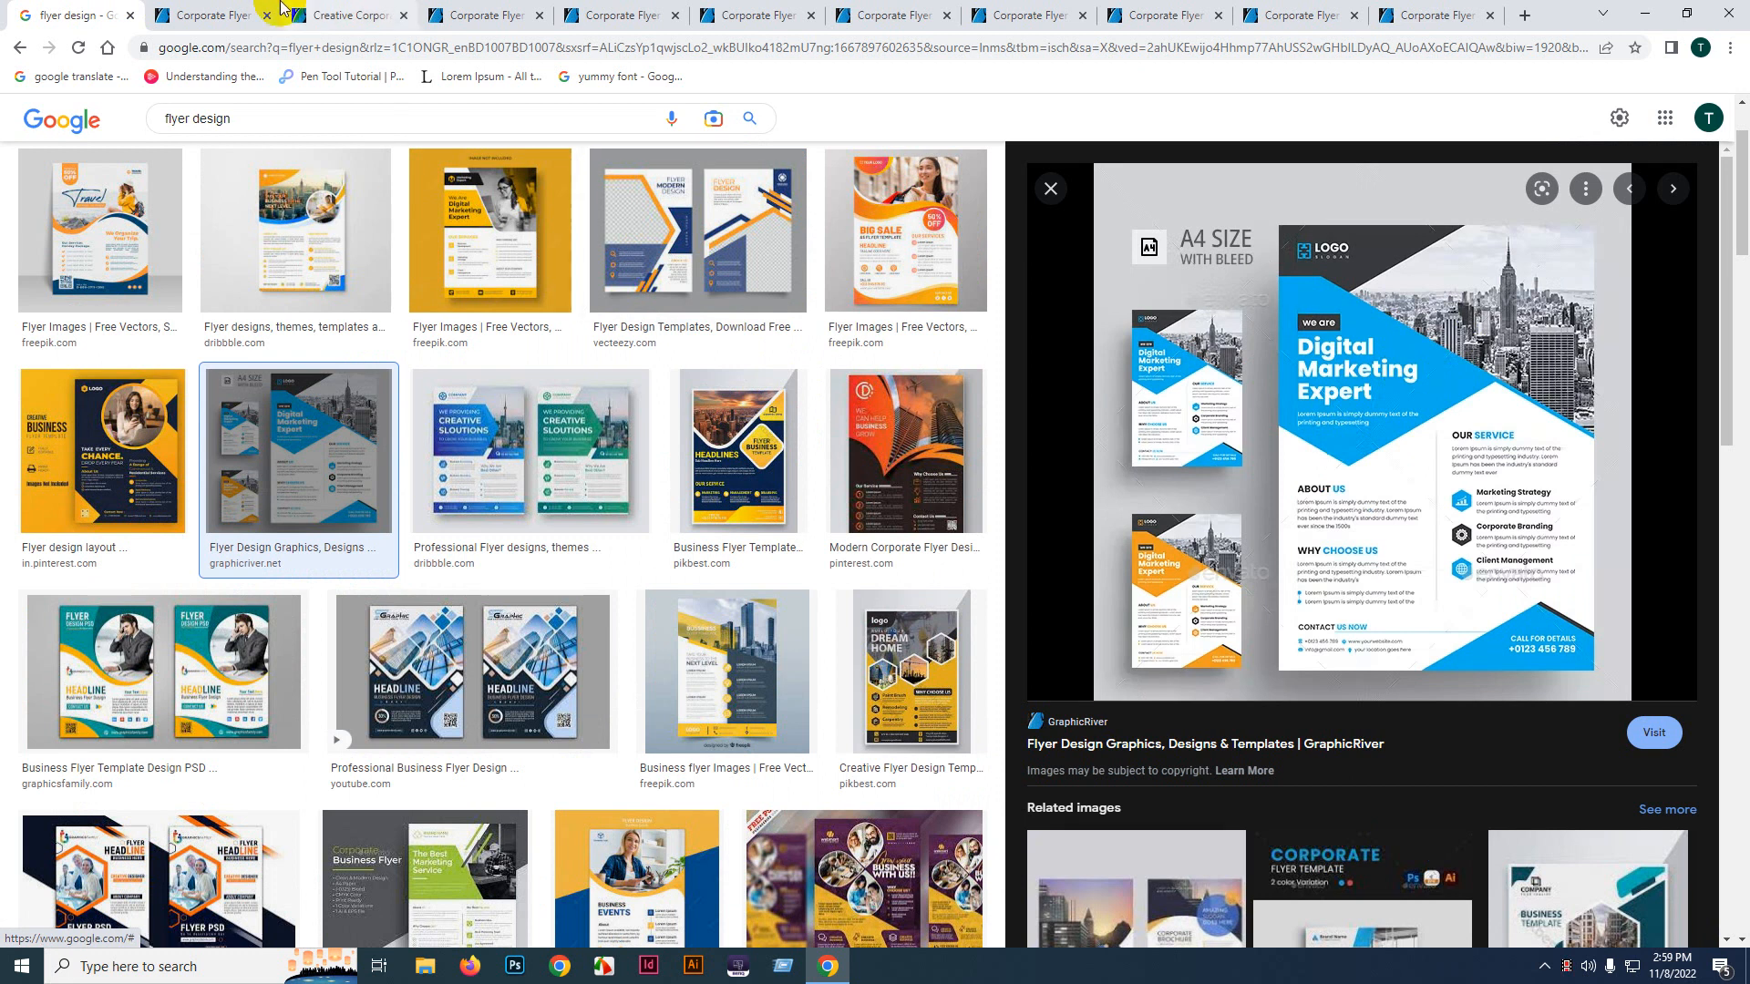
pyautogui.click(365, 15)
pyautogui.click(251, 14)
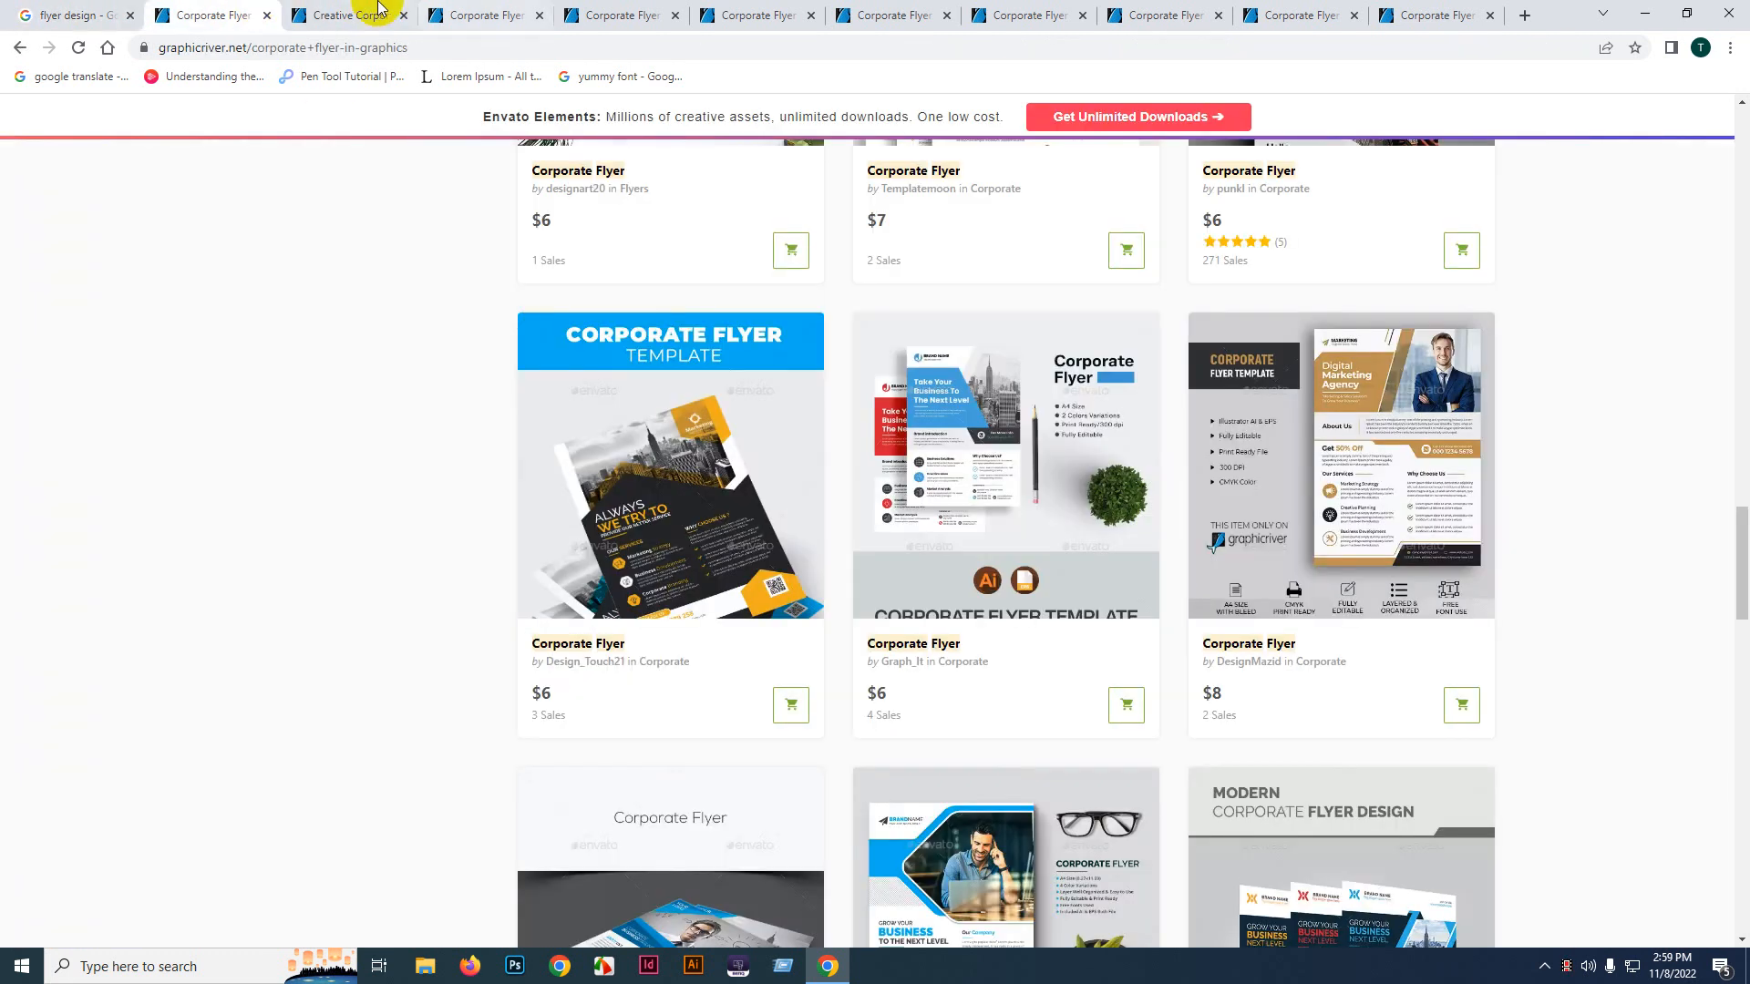
# - Open the Creative Corporate Flyer item and enlarge its blue version's preview to examine the full page layout
pyautogui.click(327, 15)
pyautogui.scroll(7, 429, 237)
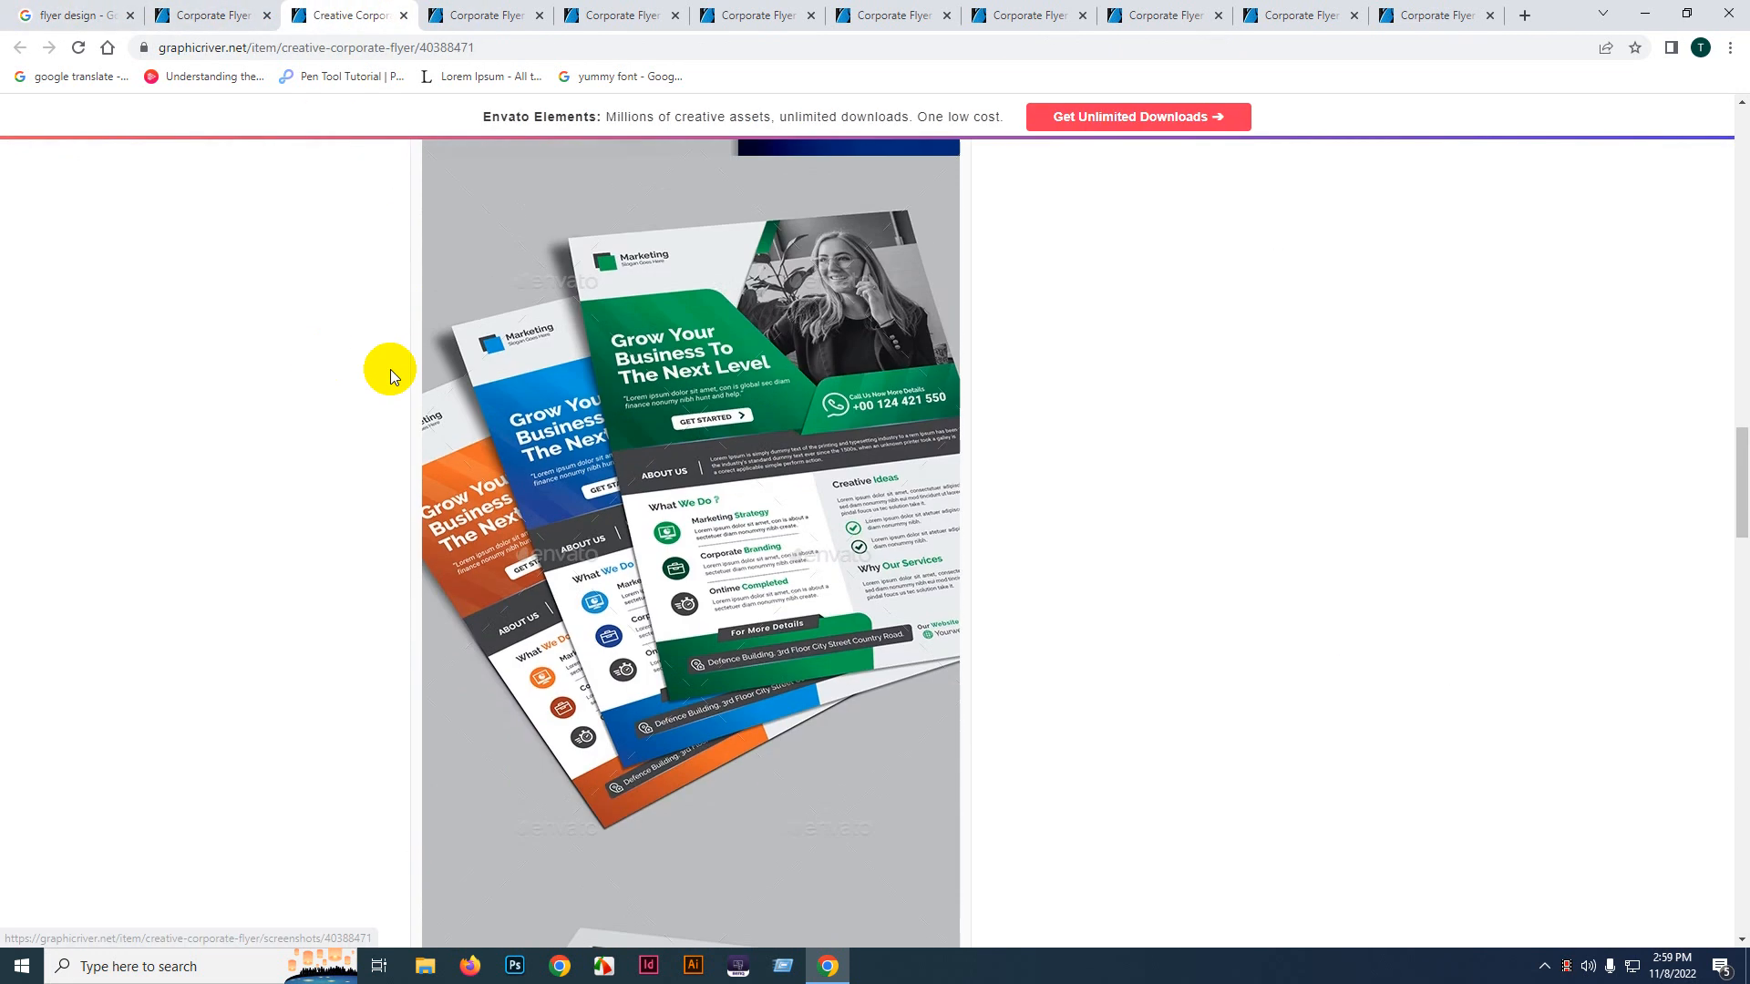
pyautogui.click(683, 340)
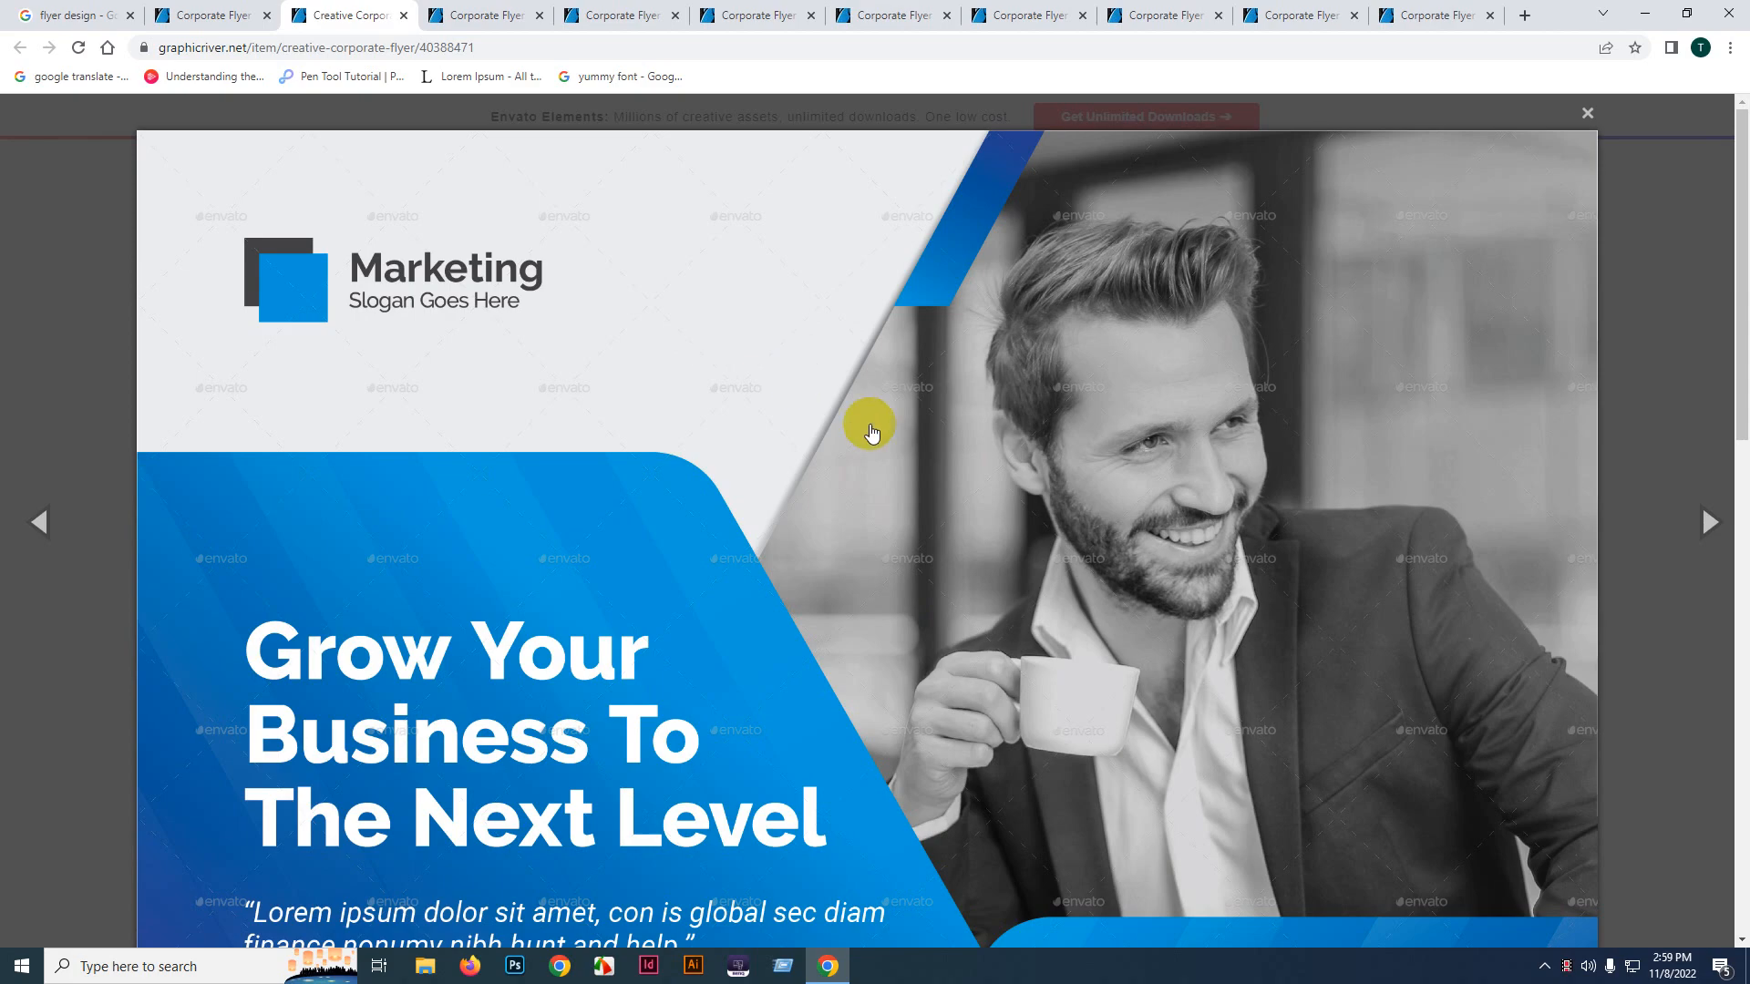
pyautogui.scroll(-7, 777, 518)
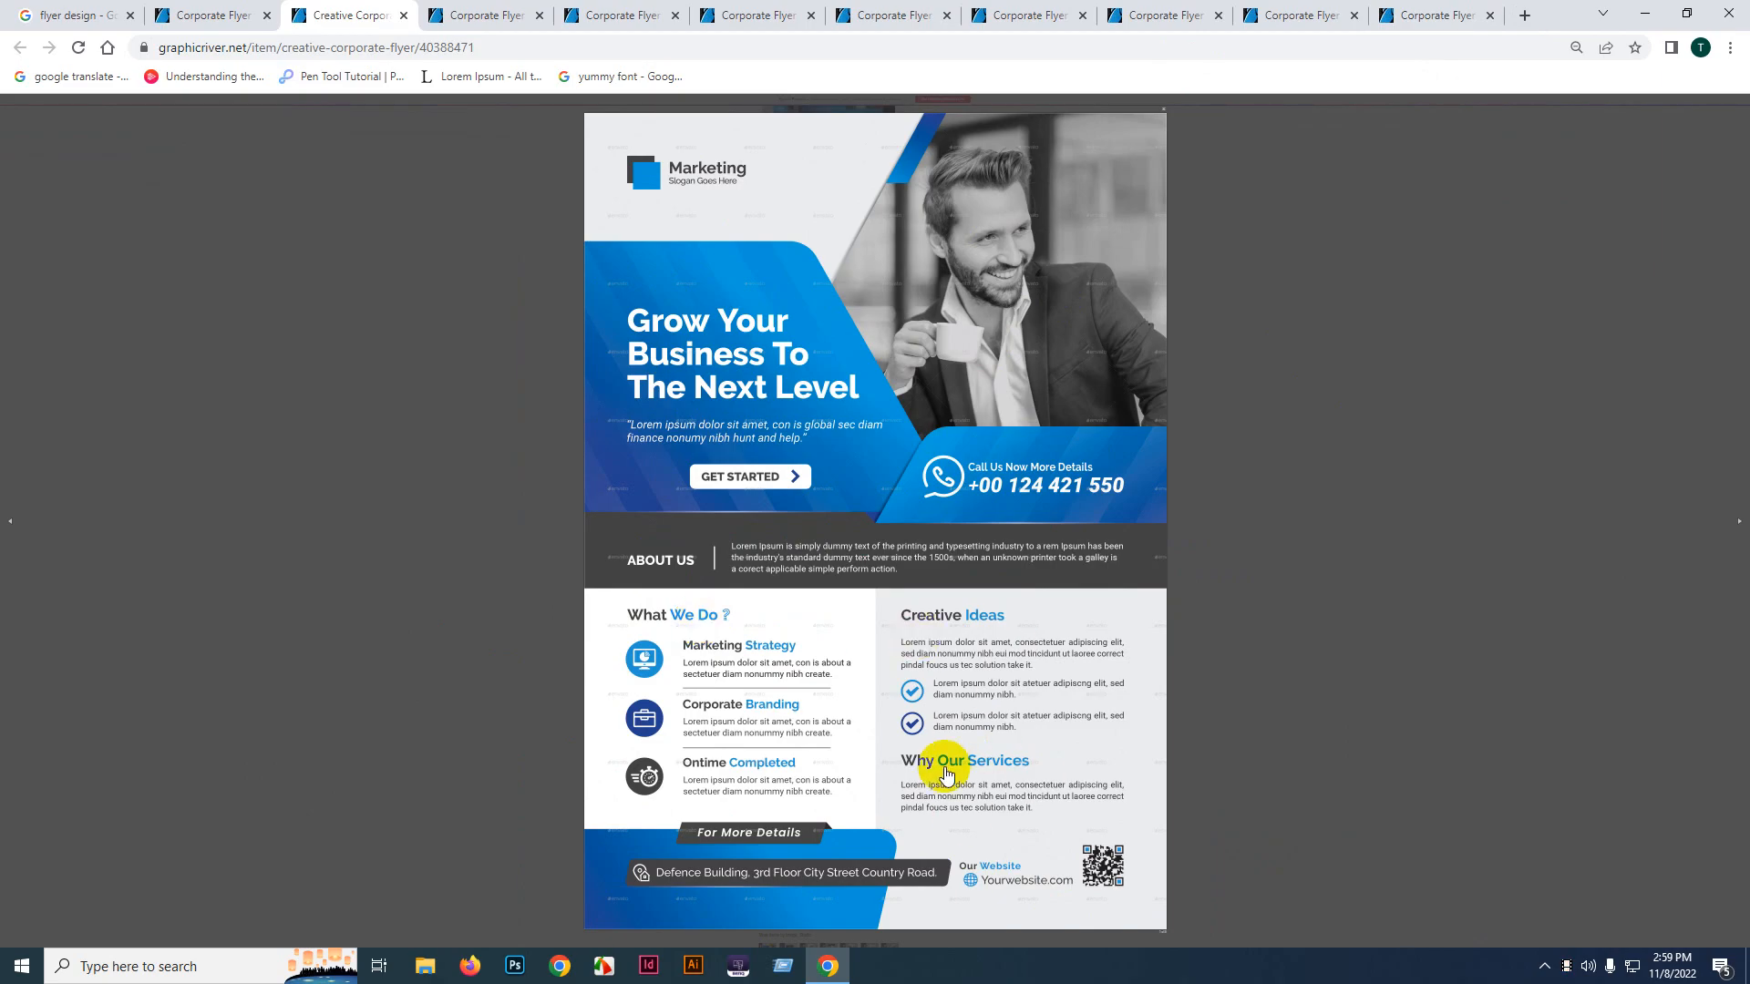
# - Return to the Google image results for flyer design and study the layout of GraphicRiver's A4 Digital Marketing Expert flyer
pyautogui.click(522, 7)
pyautogui.scroll(5, 927, 476)
pyautogui.click(153, 11)
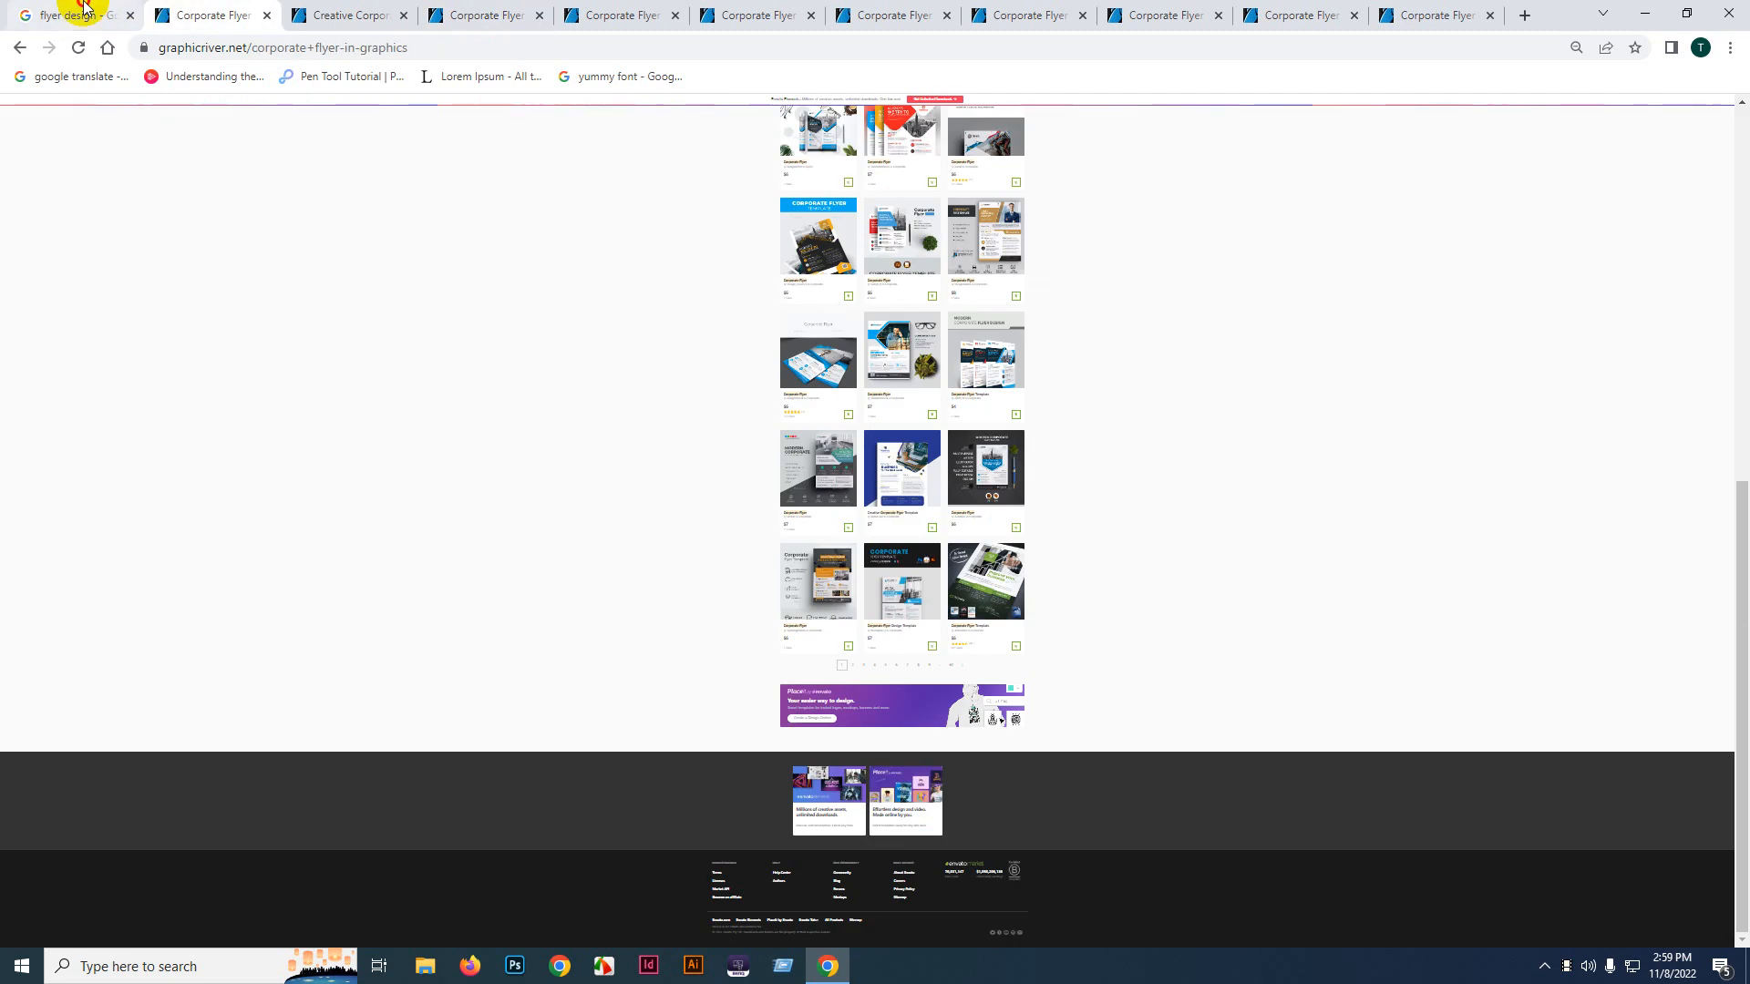
pyautogui.click(82, 9)
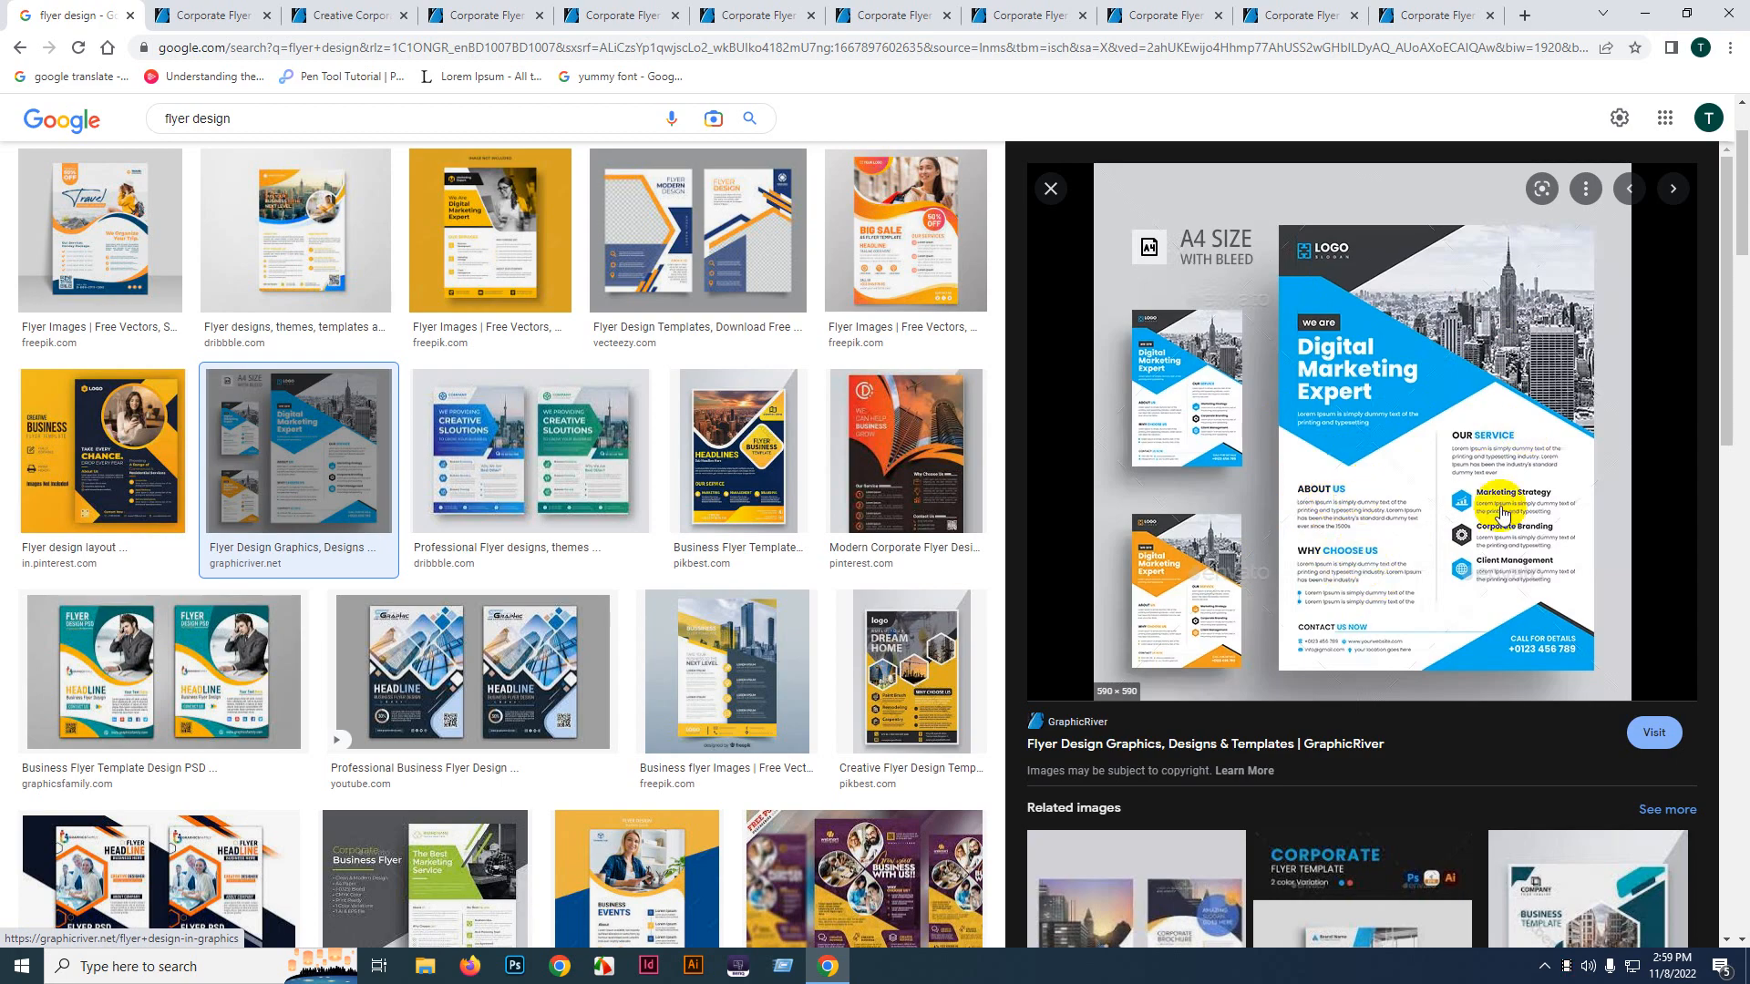
pyautogui.click(1520, 653)
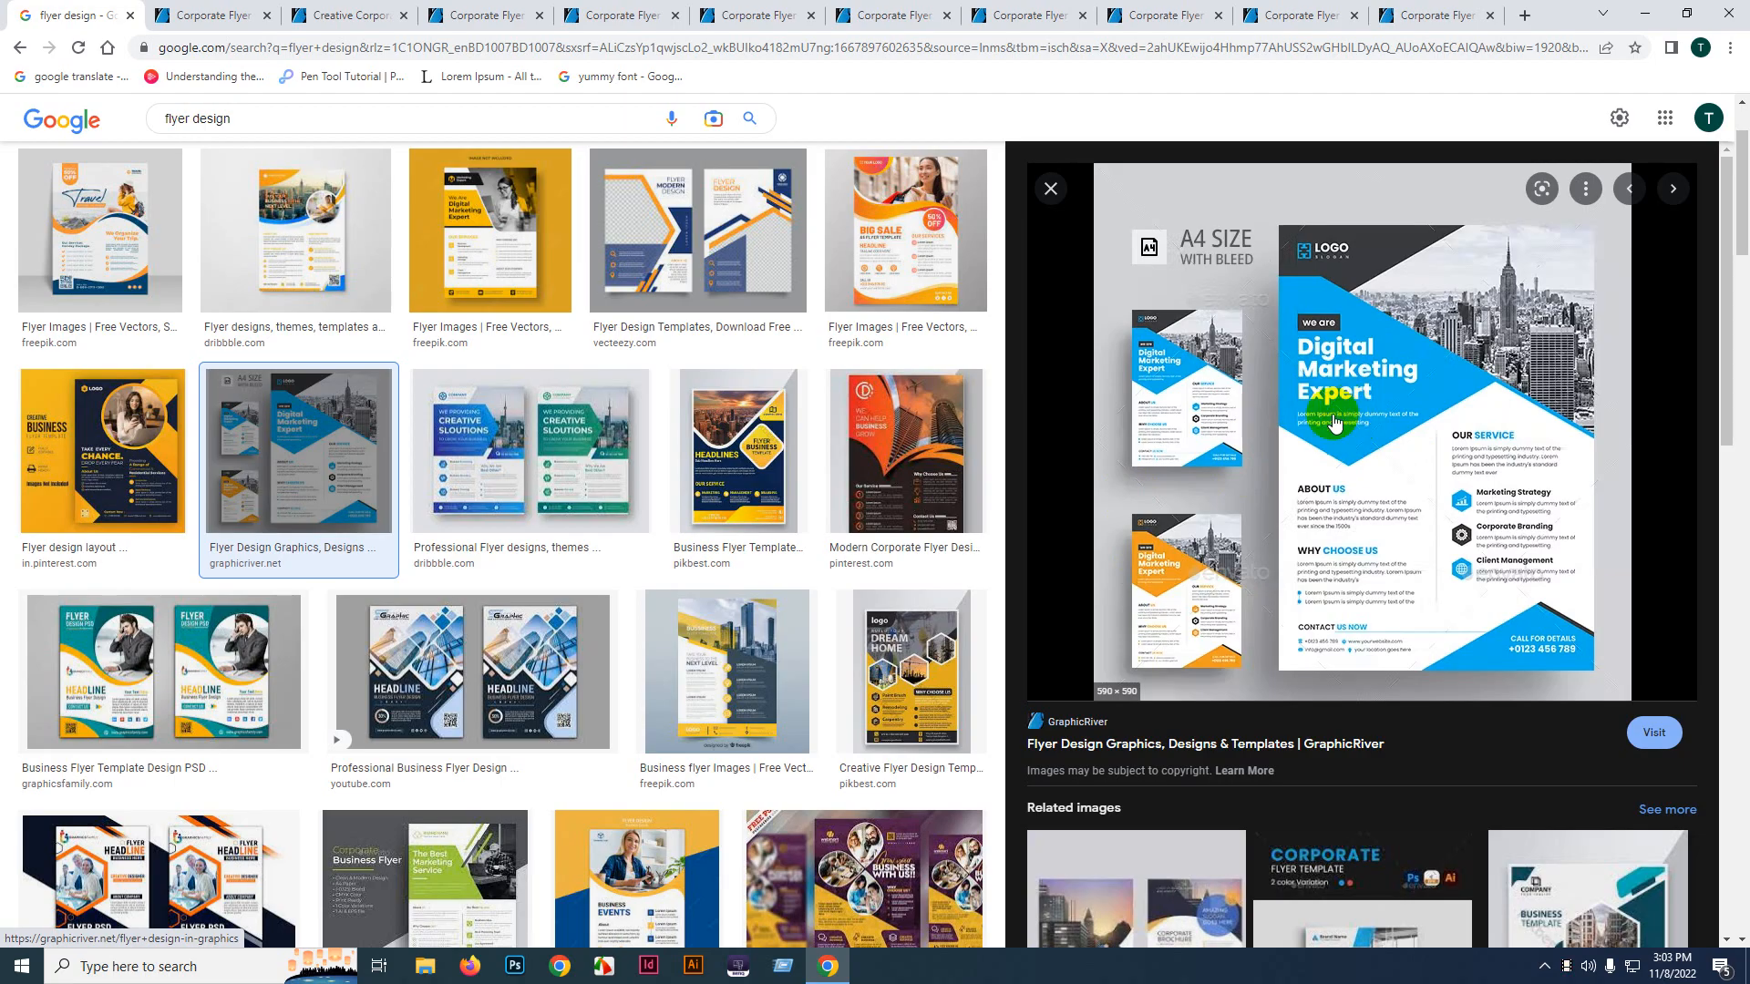
# - Switch back to the Creative Corporate Flyer preview and study its headline, contact and footer areas
pyautogui.click(242, 11)
pyautogui.click(344, 13)
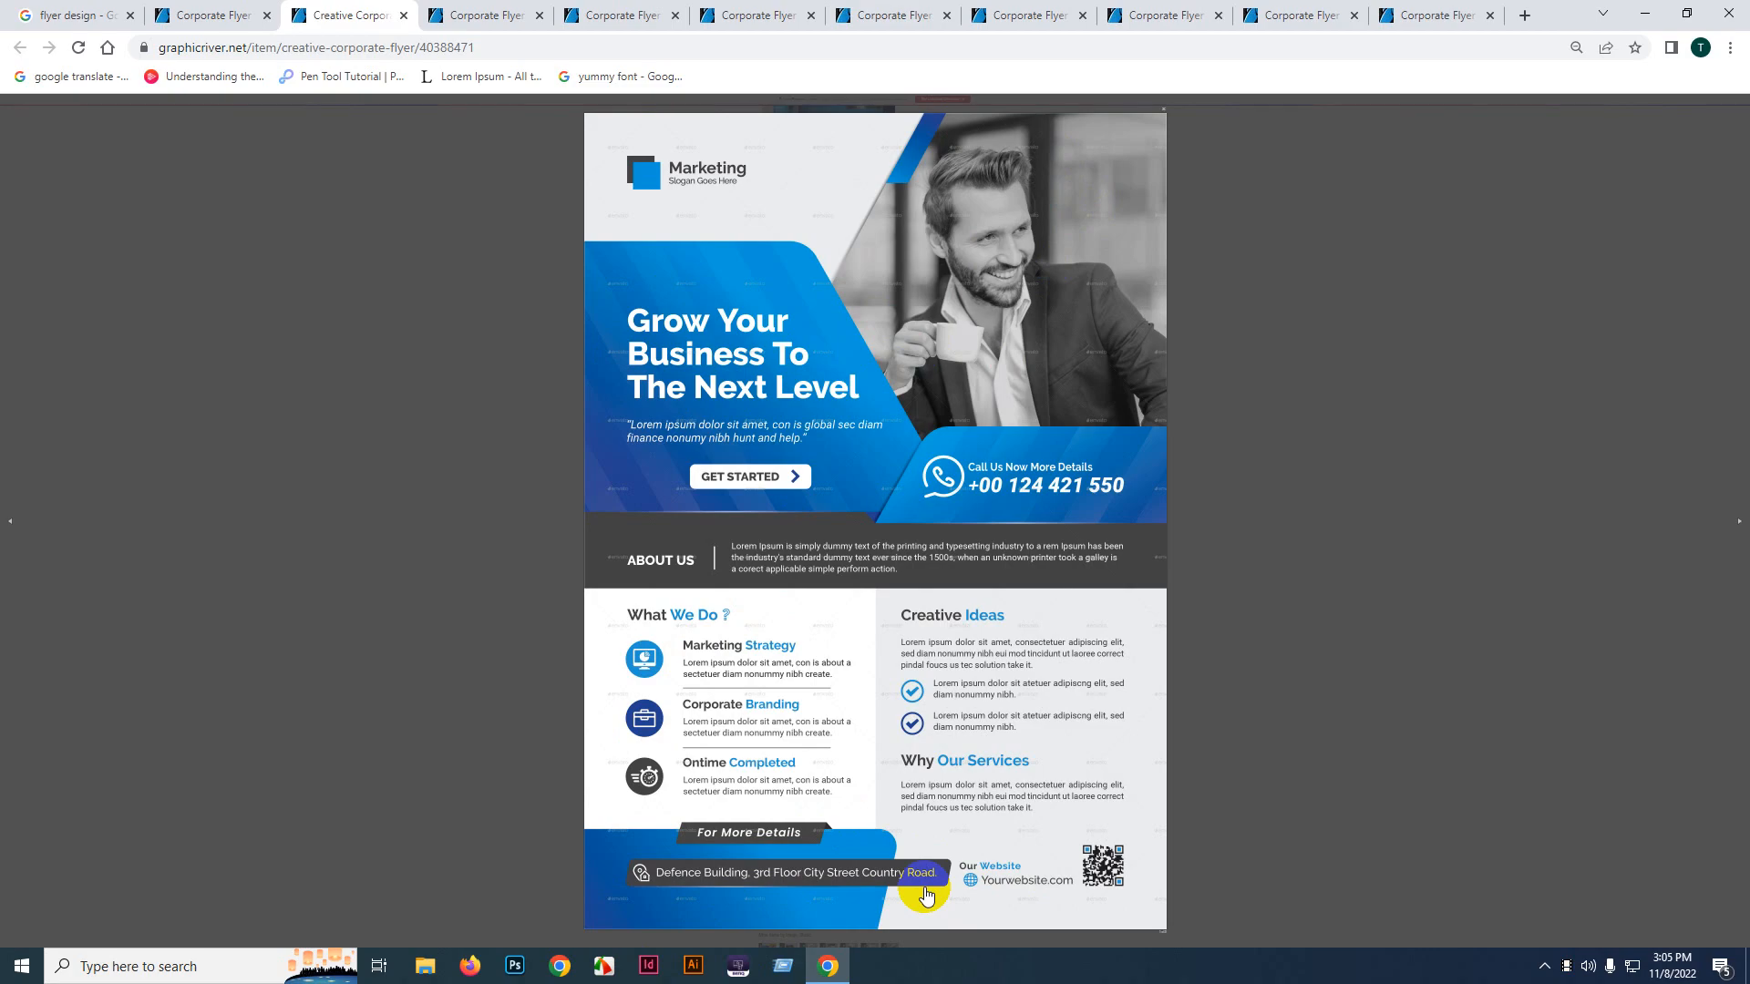
pyautogui.click(1014, 471)
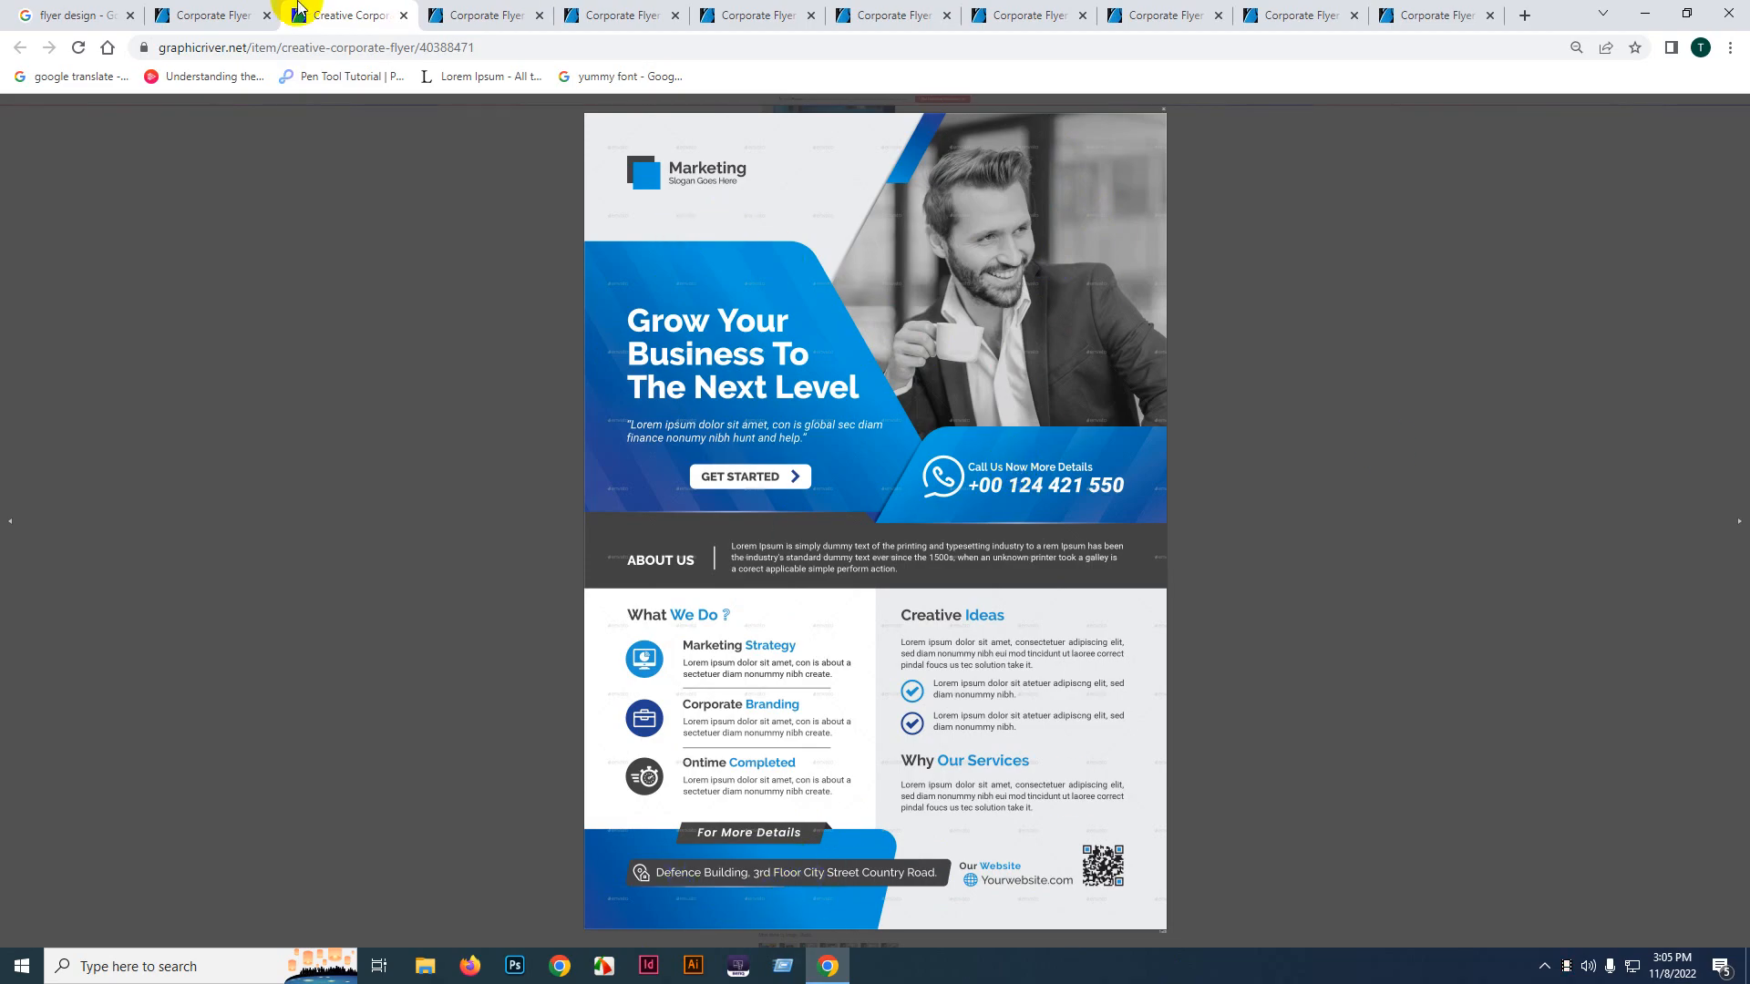
# - Preview Creative Fabrica's Business Flyer Design Template among the Google related images, and return to the Creative Corporate Flyer preview
pyautogui.click(178, 12)
pyautogui.click(508, 13)
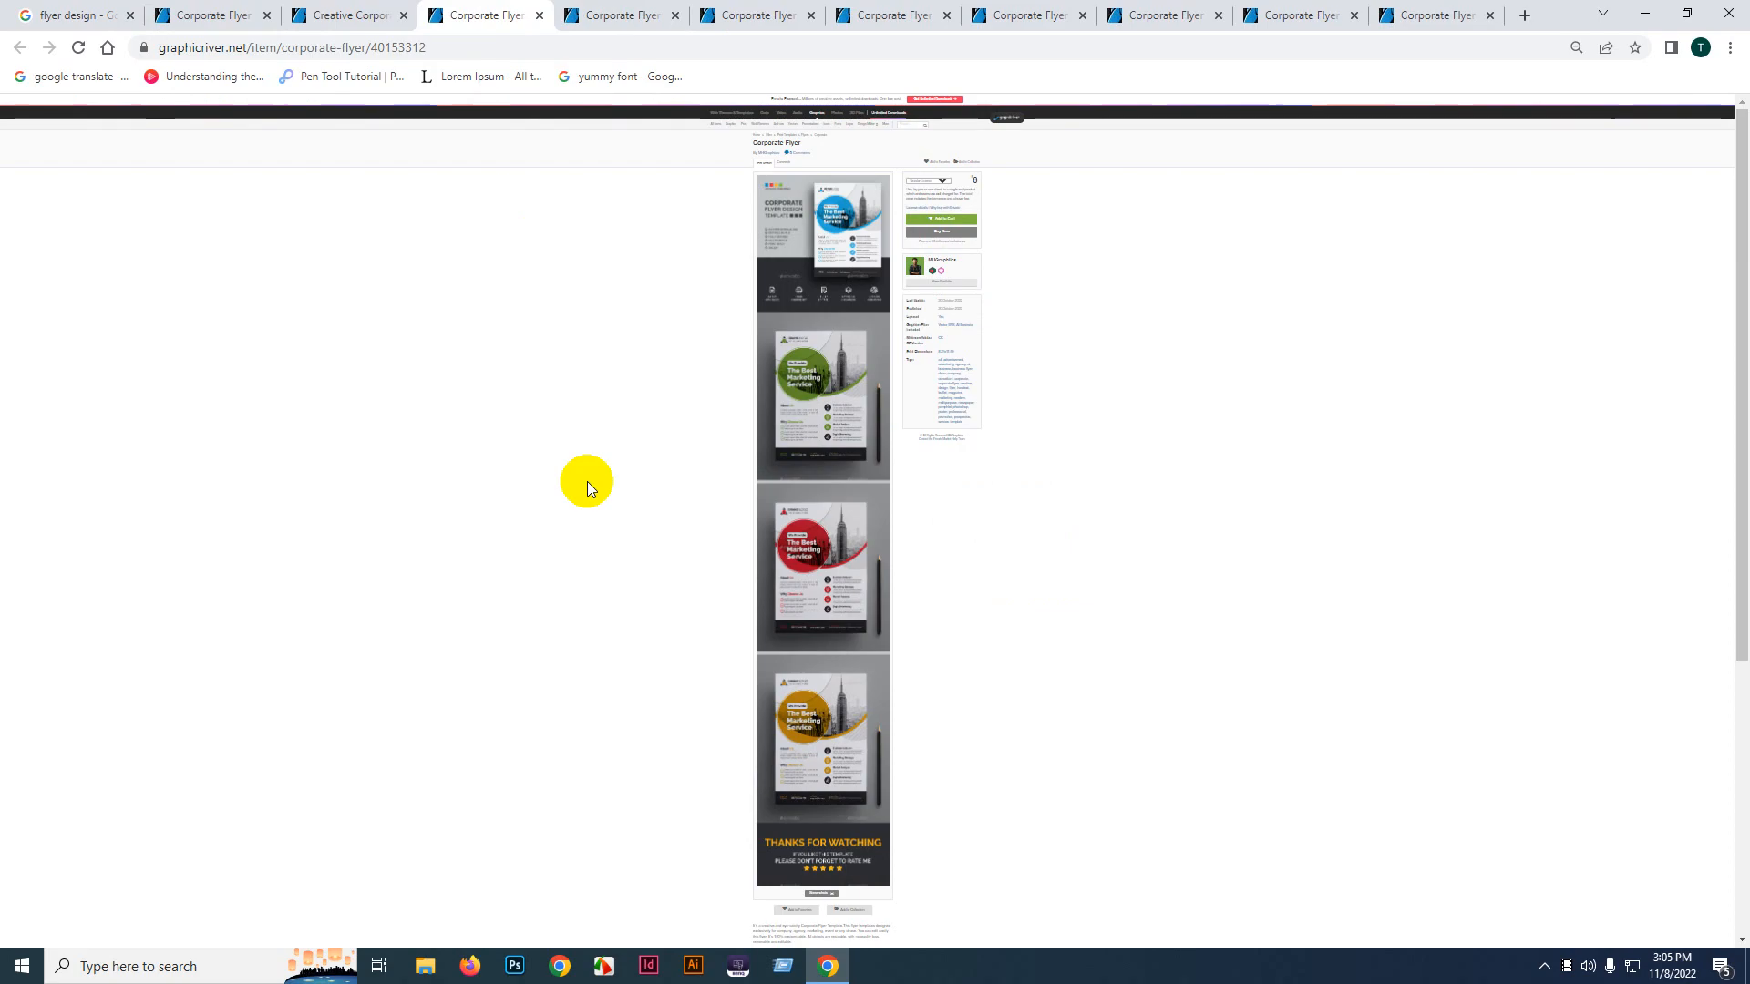
pyautogui.click(73, 15)
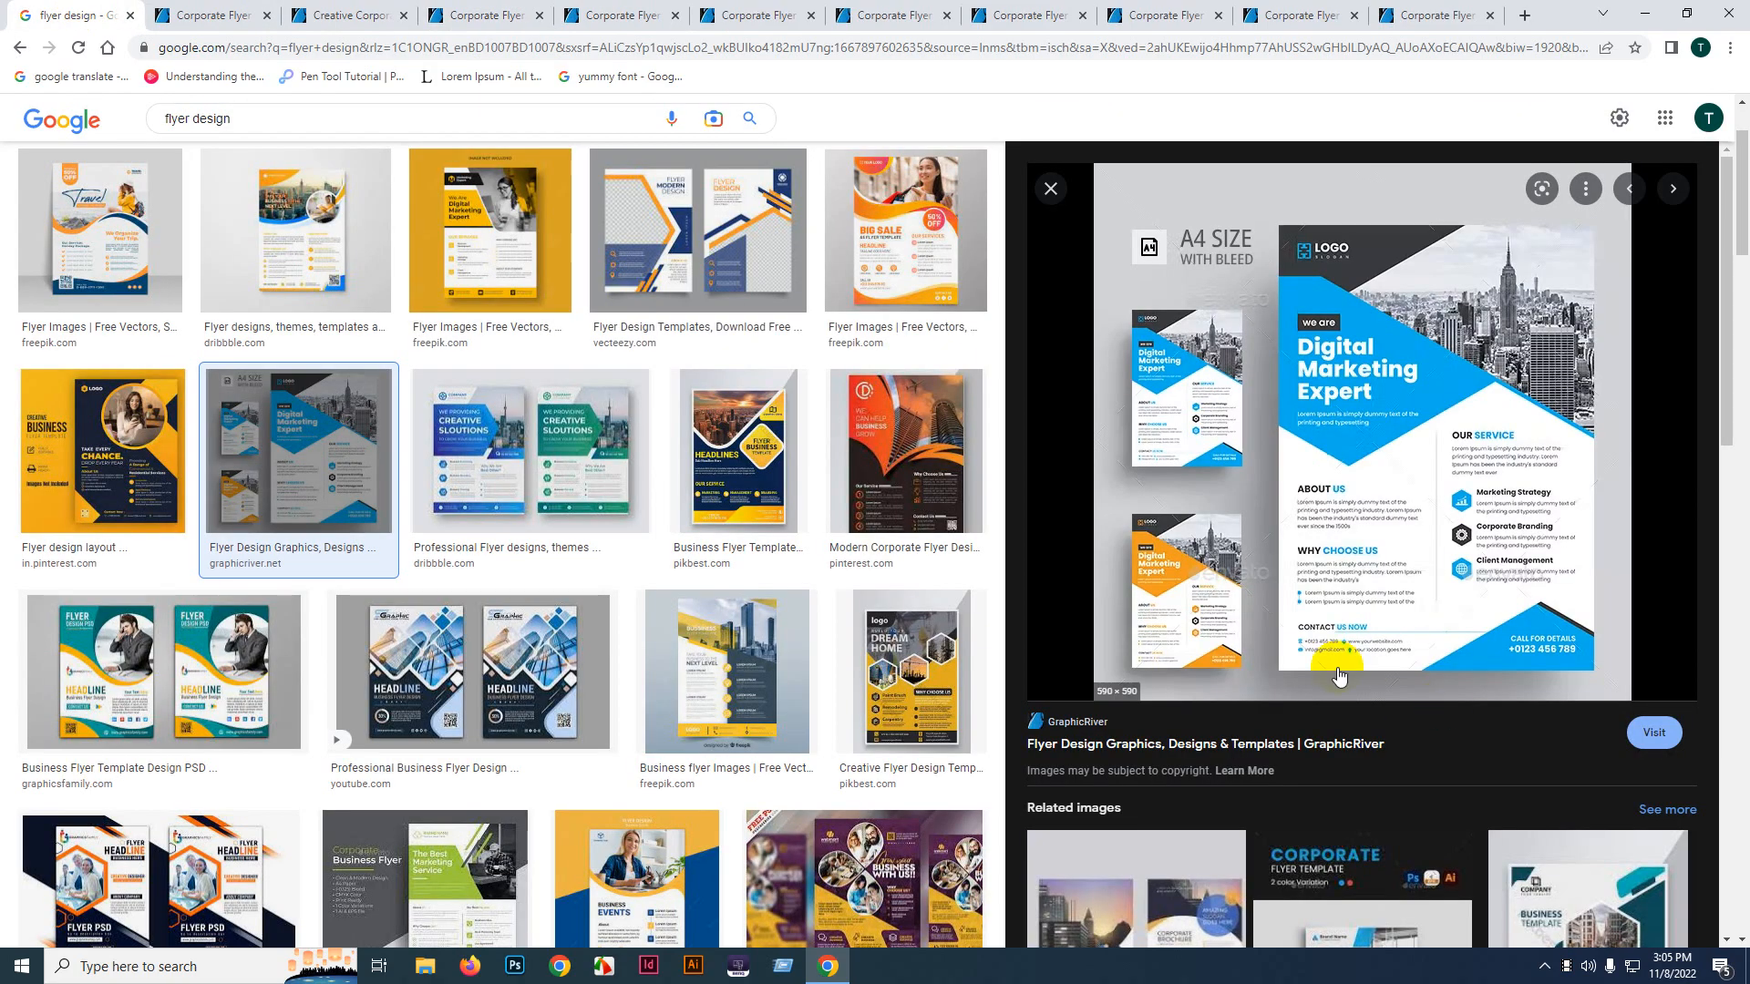
pyautogui.click(512, 465)
pyautogui.click(1518, 597)
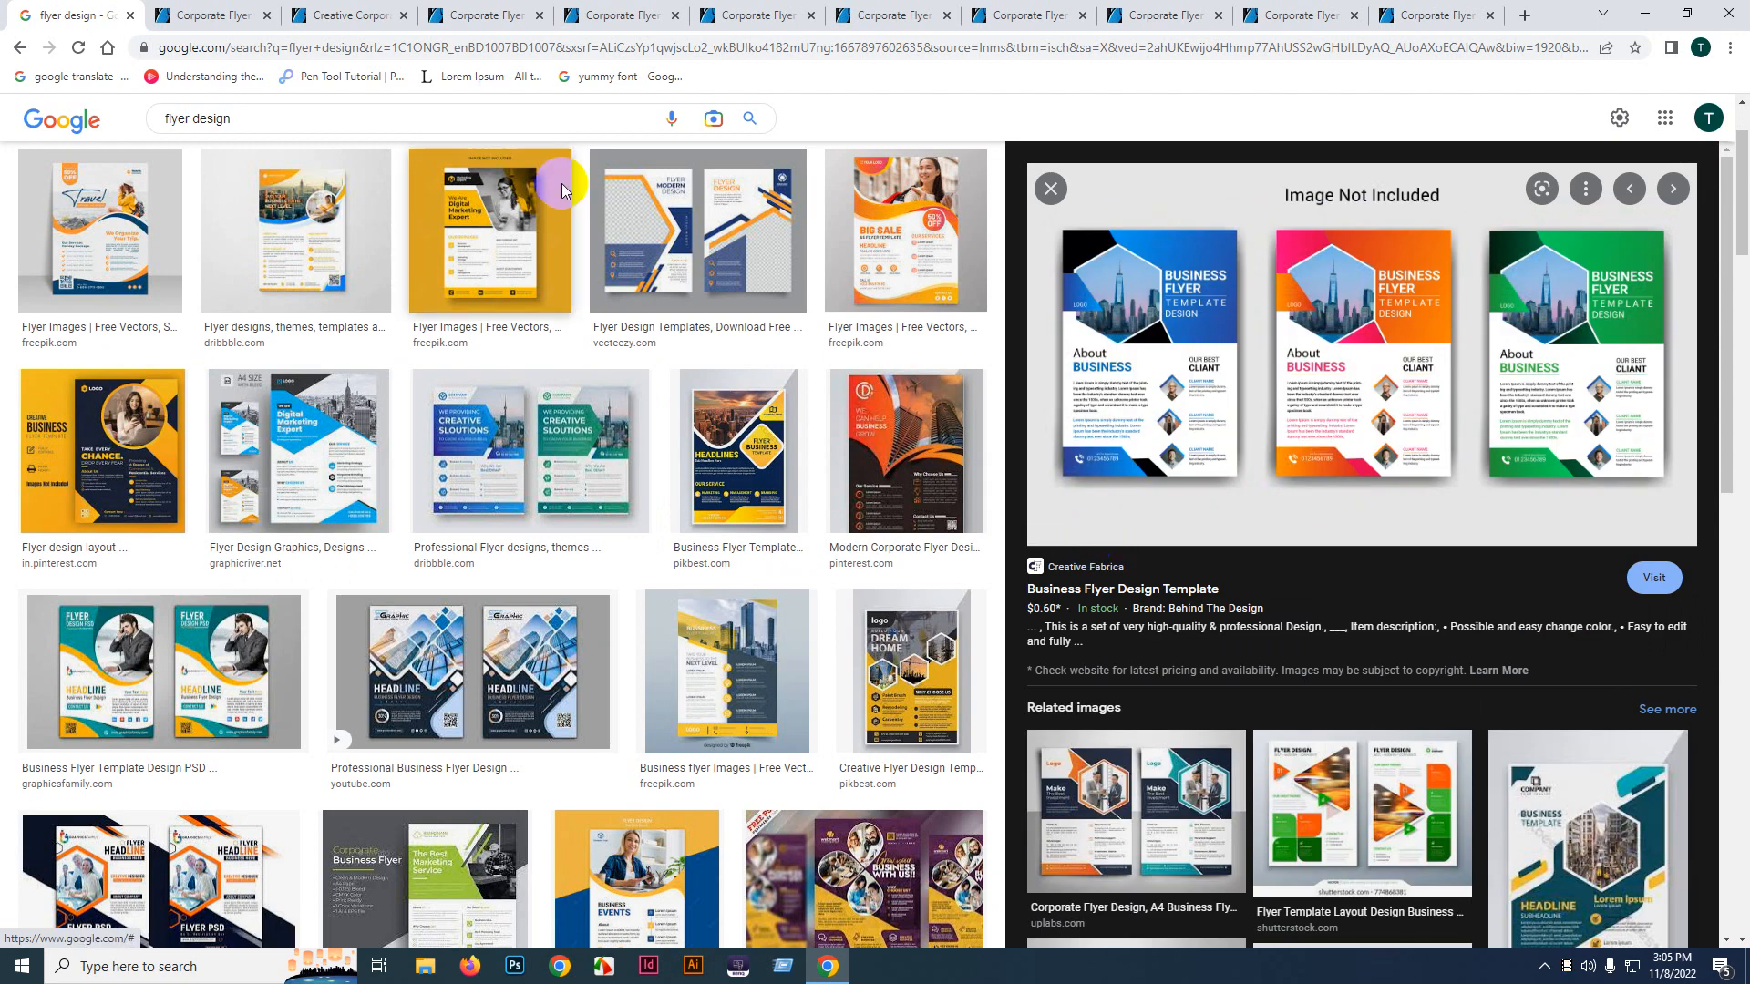
pyautogui.click(346, 15)
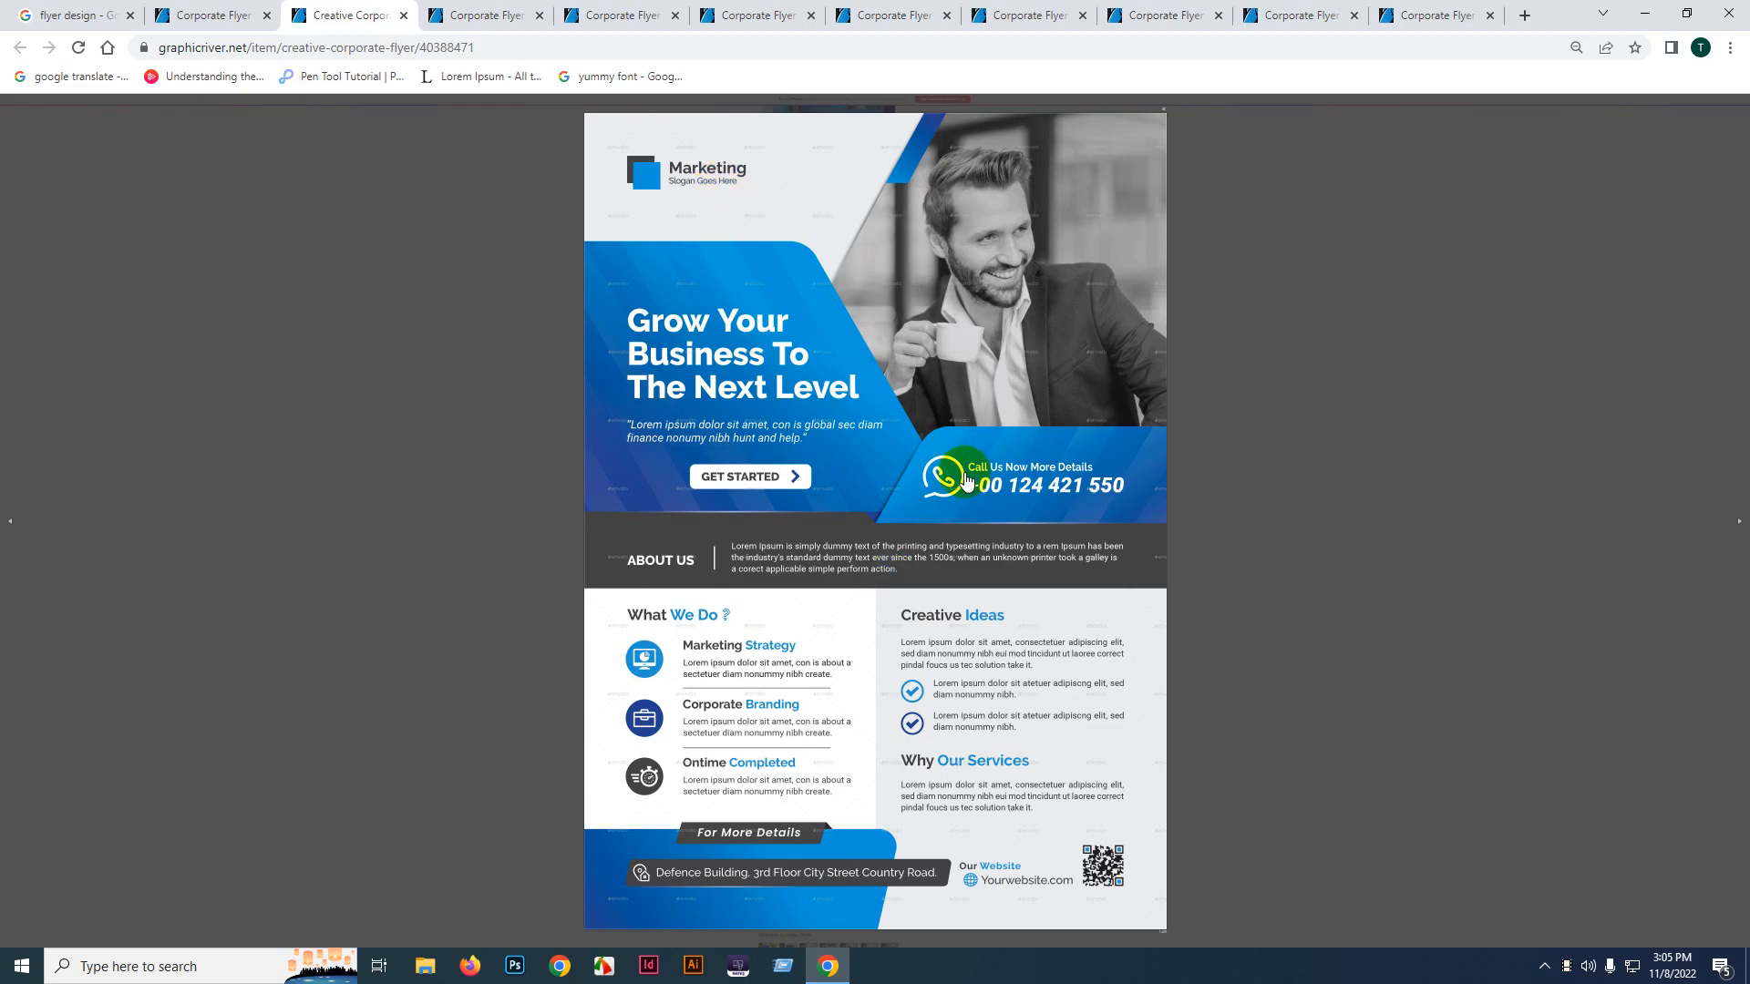
# - Search Google for "wonderstudio 100" in a new tab and open the wonderstudio100 author page on Freepik
pyautogui.click(1524, 18)
pyautogui.write('+')
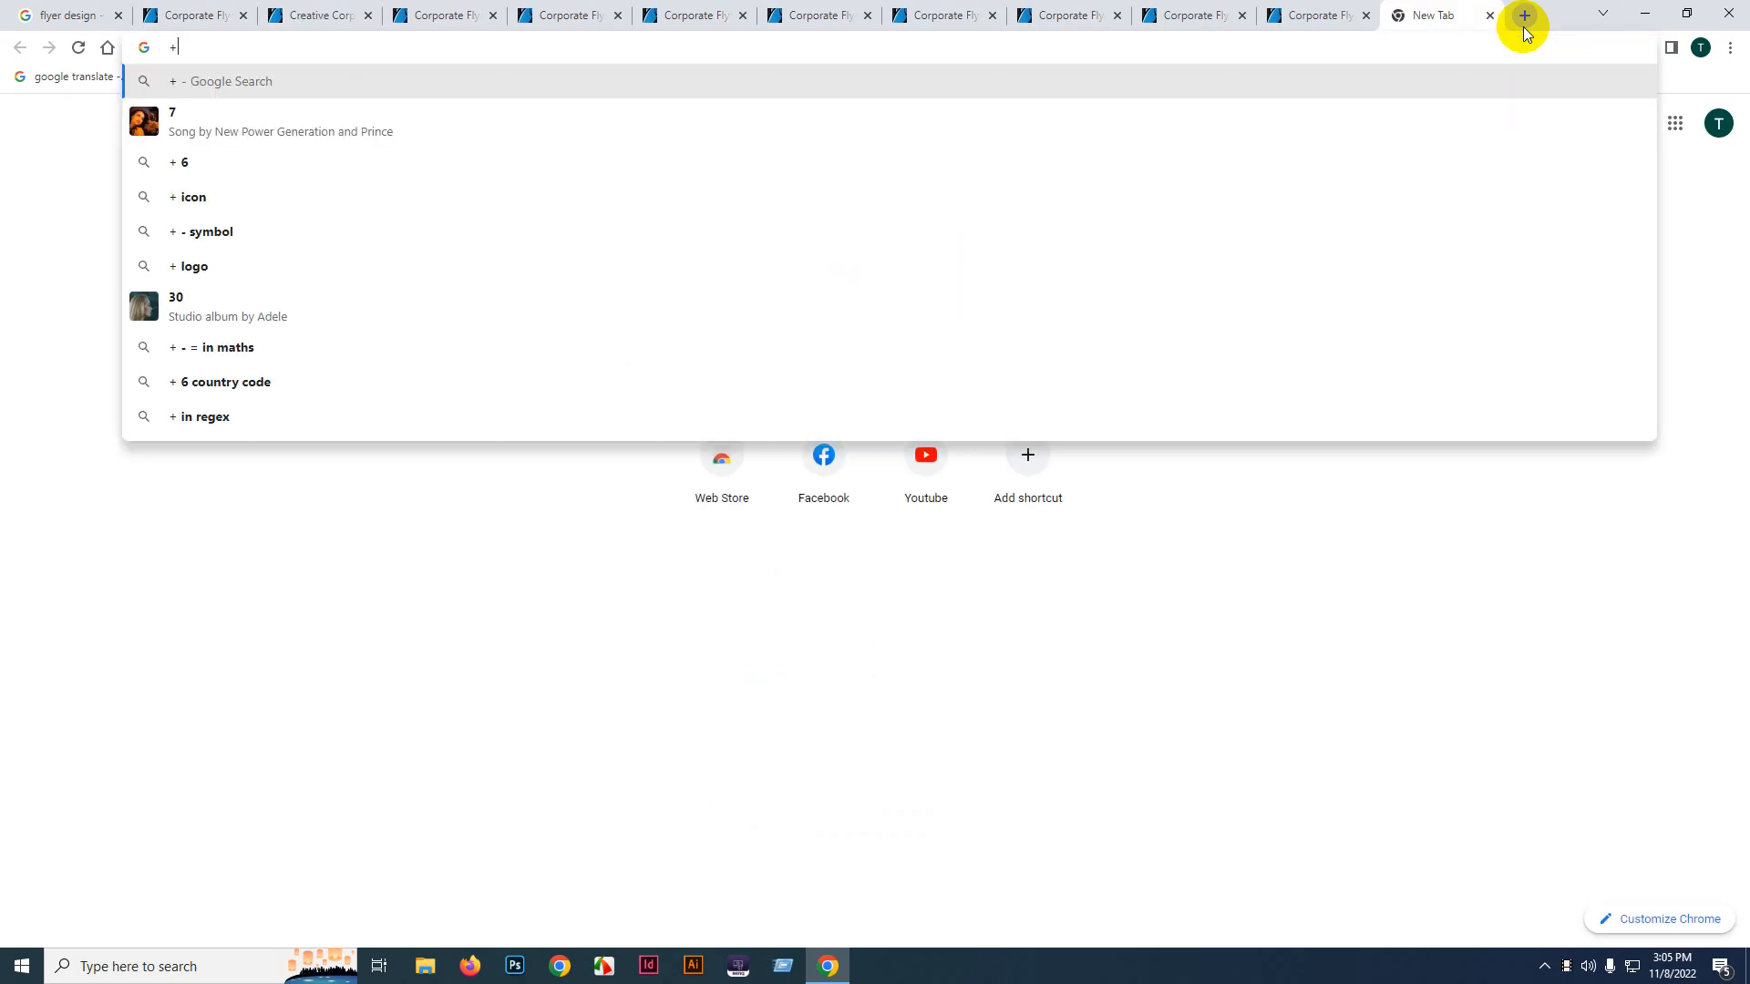
pyautogui.press('BackSpace')
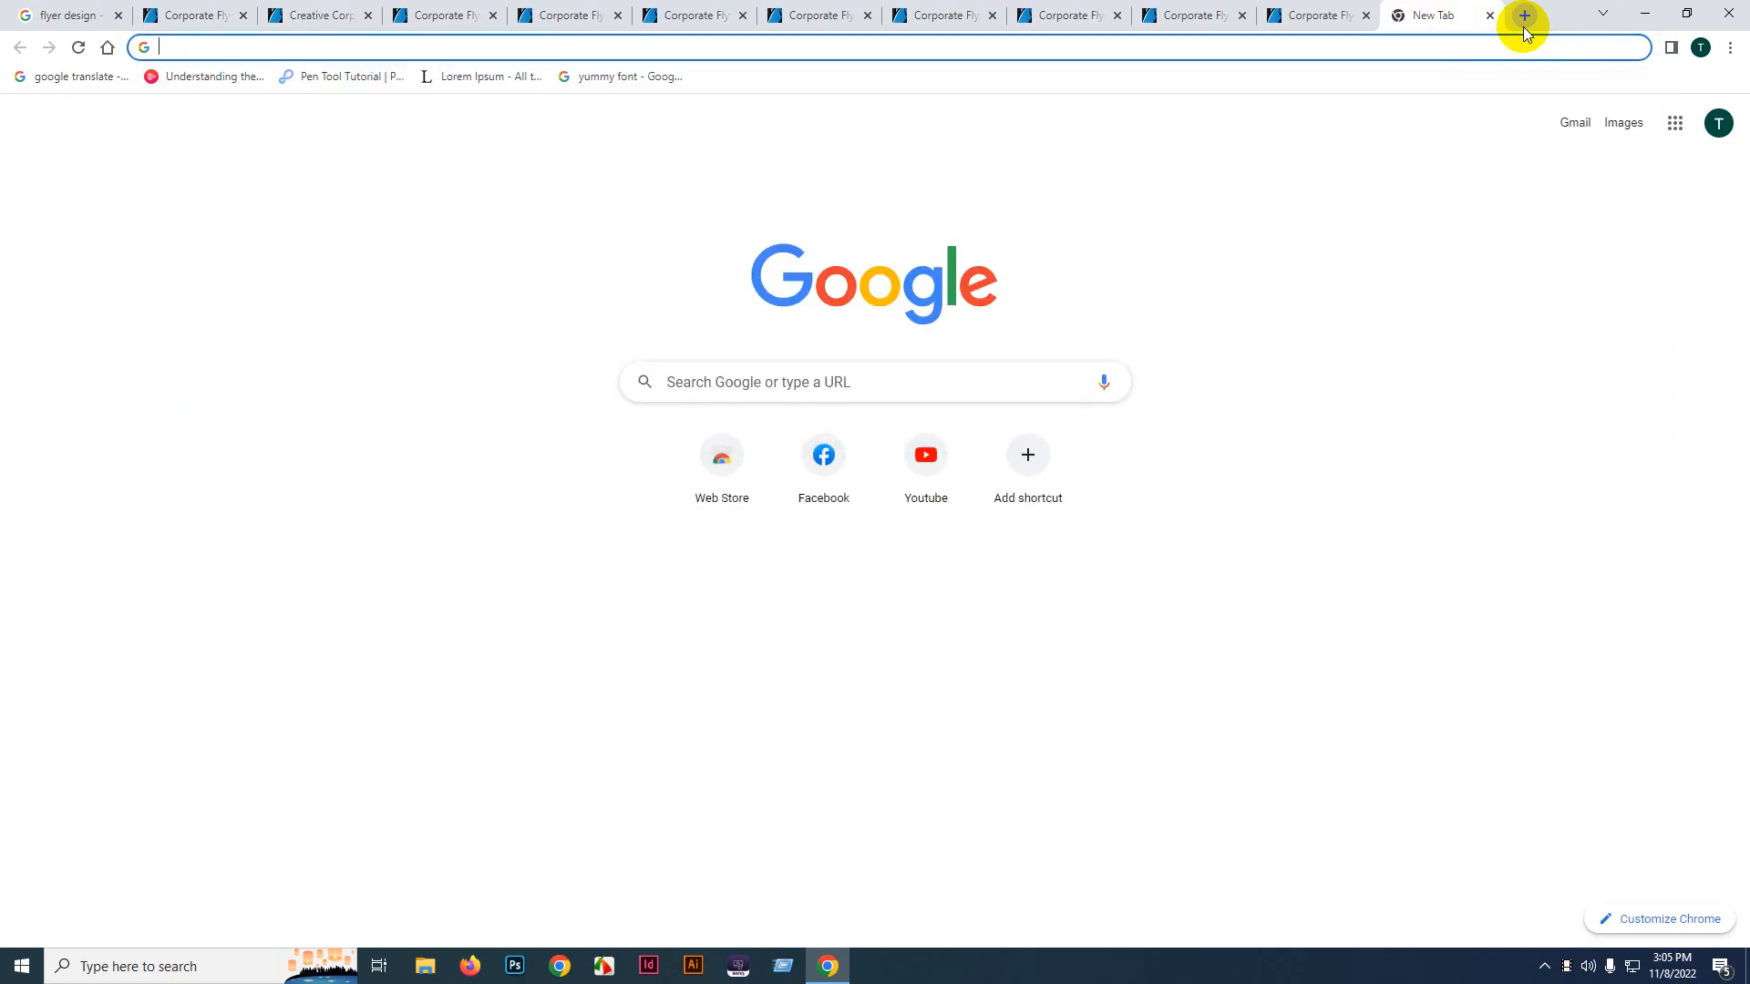
pyautogui.write('wonderstudio 100')
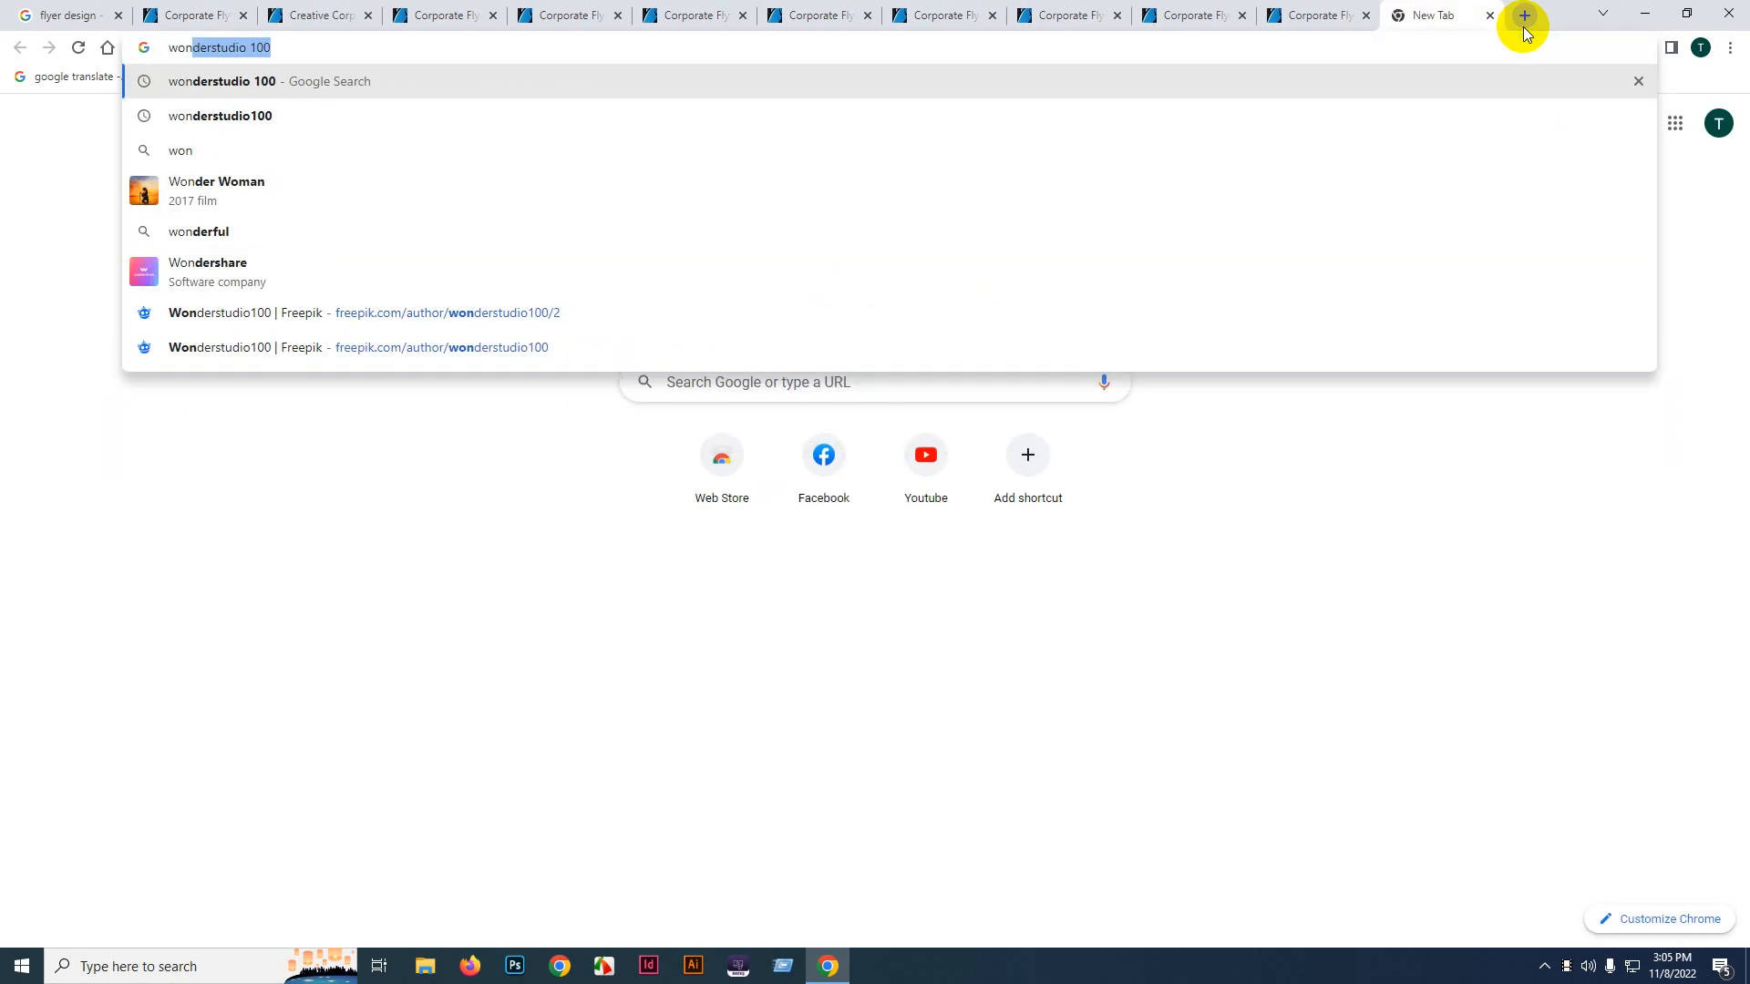
pyautogui.press('Return')
pyautogui.click(280, 299)
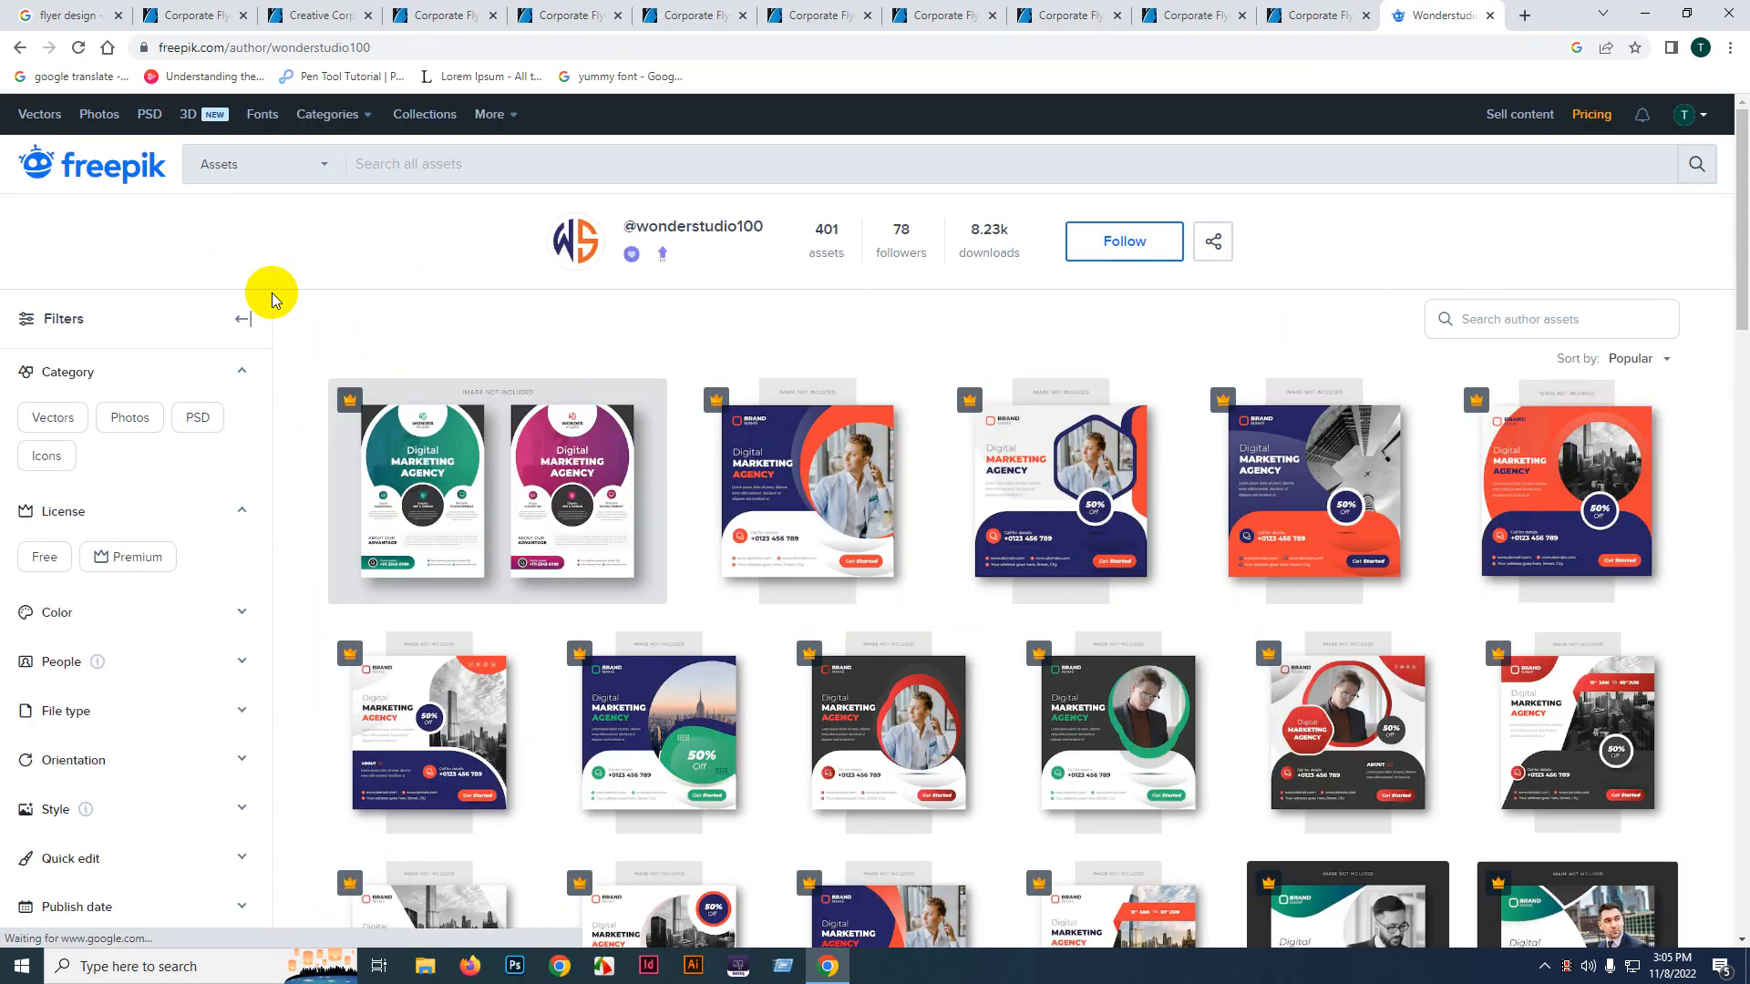
# - Open the green and purple round flyer and the last two business flyers on the author's first page in new tabs
pyautogui.middleClick(508, 462)
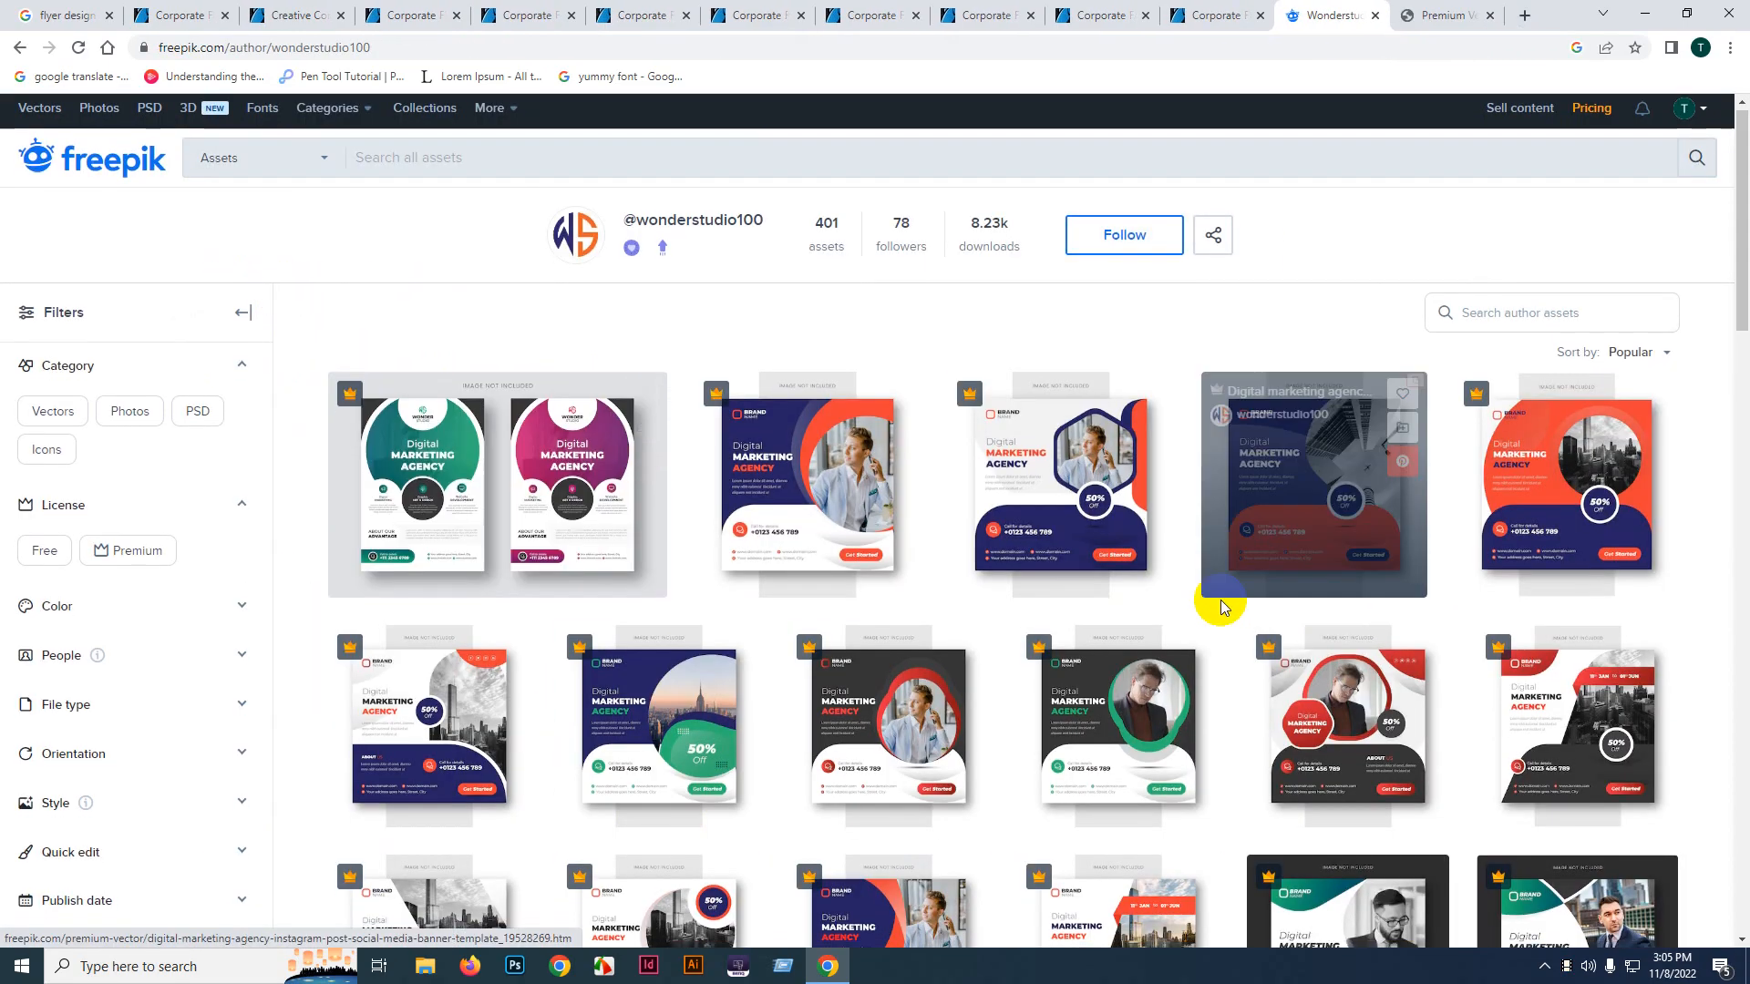
pyautogui.scroll(-4, 1222, 599)
pyautogui.scroll(-14, 1182, 613)
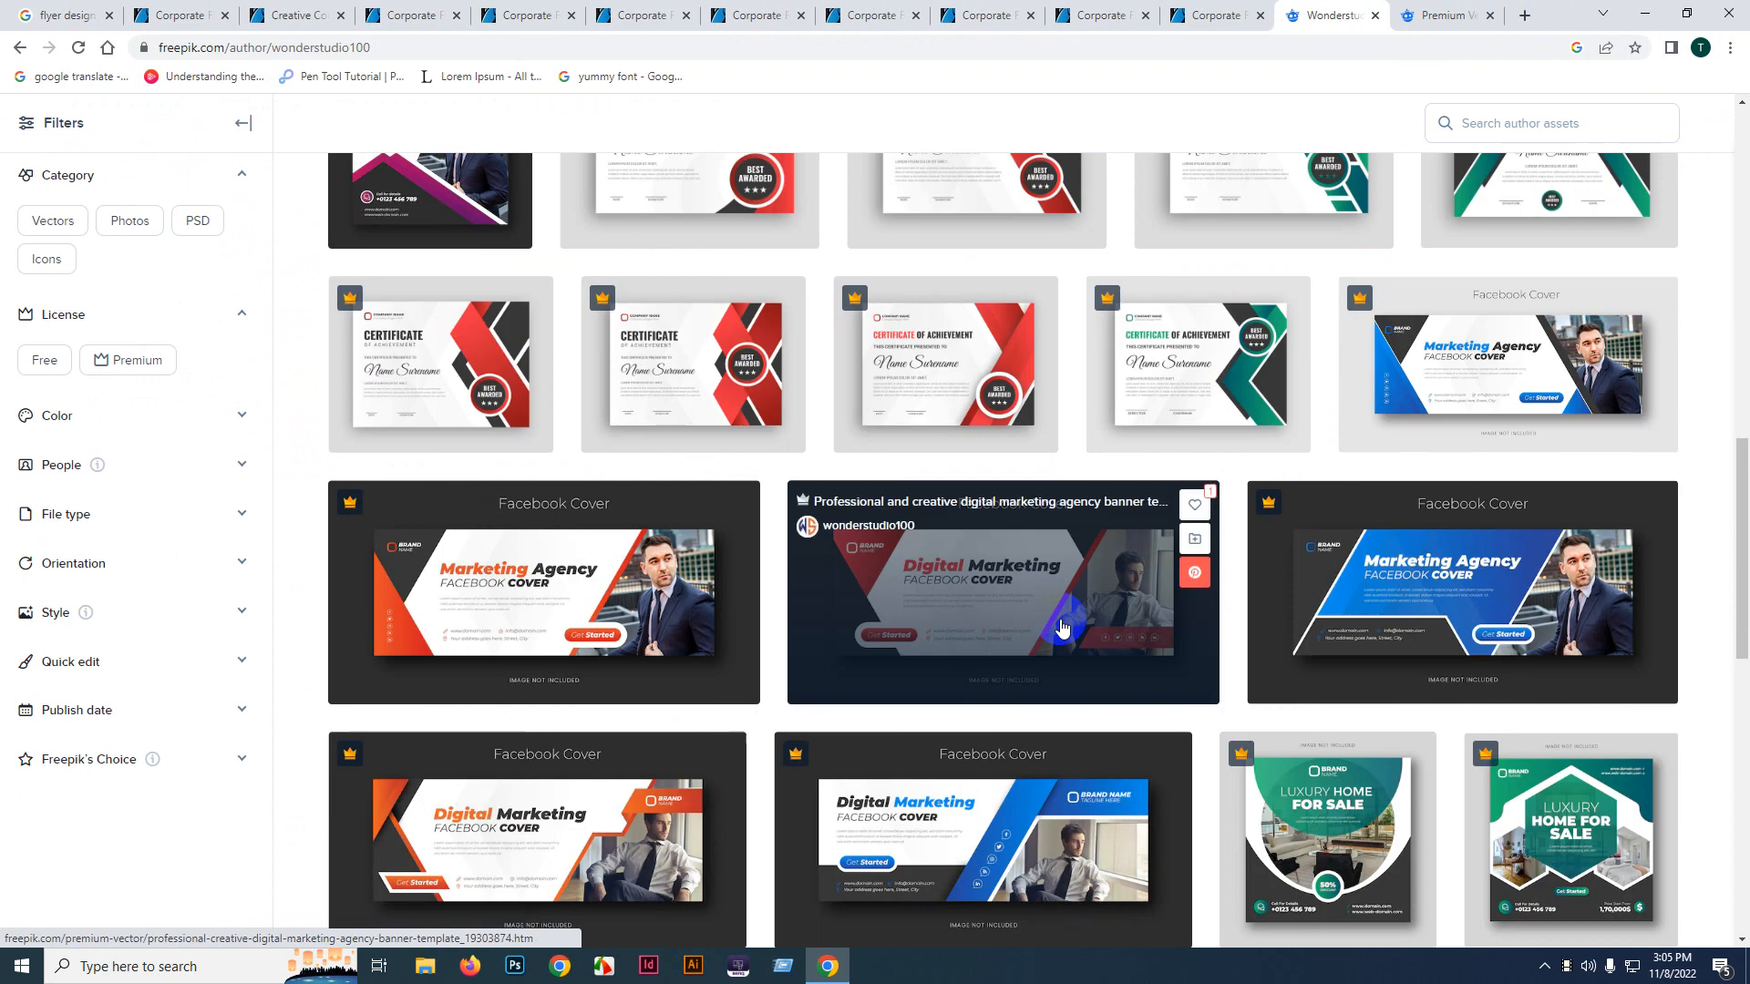
pyautogui.scroll(-4, 1060, 620)
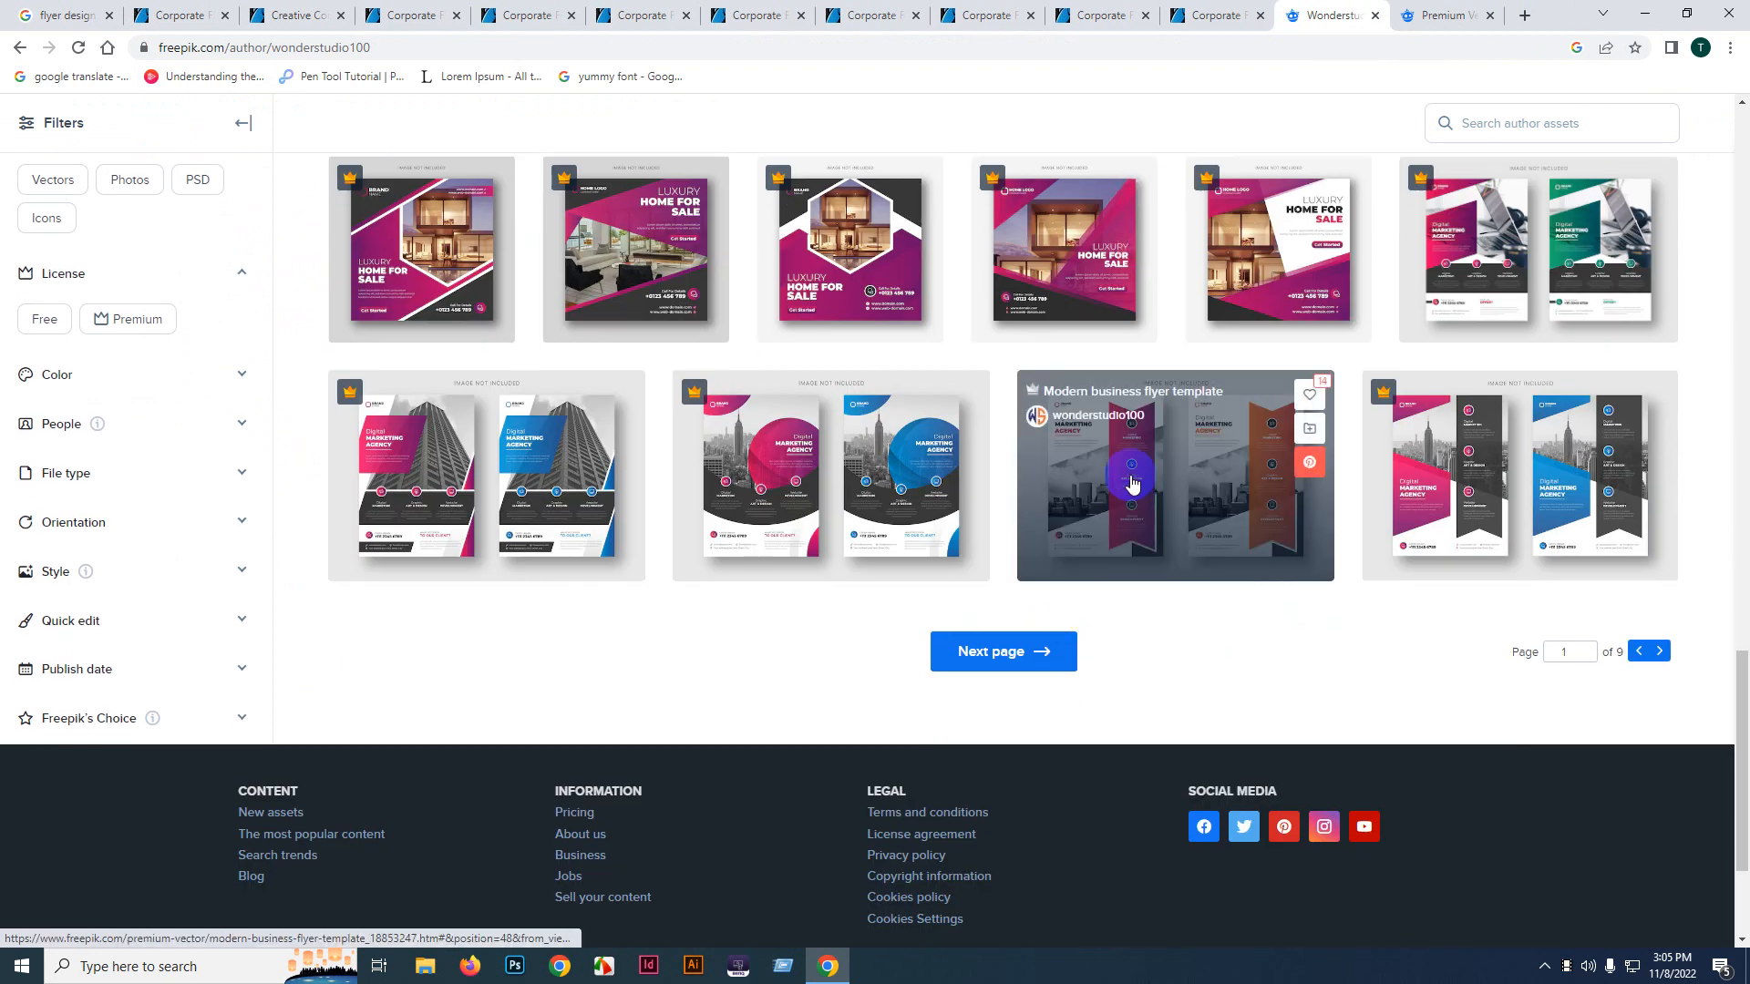
pyautogui.middleClick(1130, 481)
pyautogui.middleClick(1385, 511)
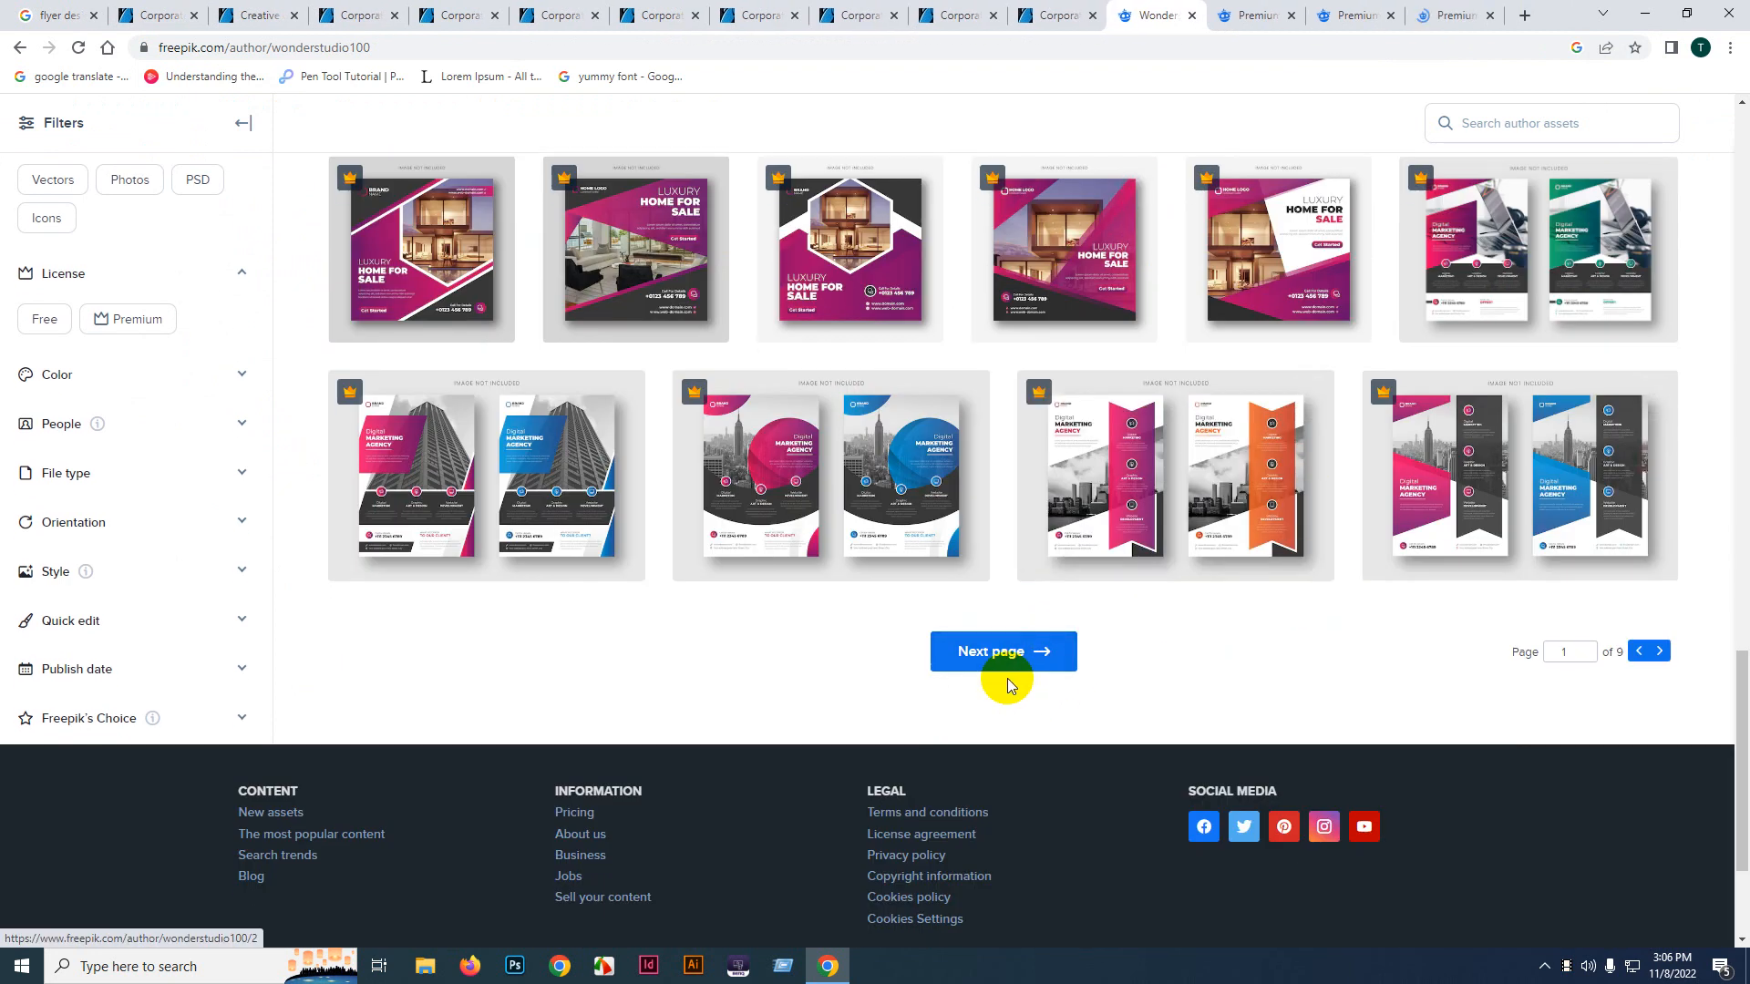
# - Go to the author's second page of assets and open two more business flyer templates in new tabs
pyautogui.click(1014, 653)
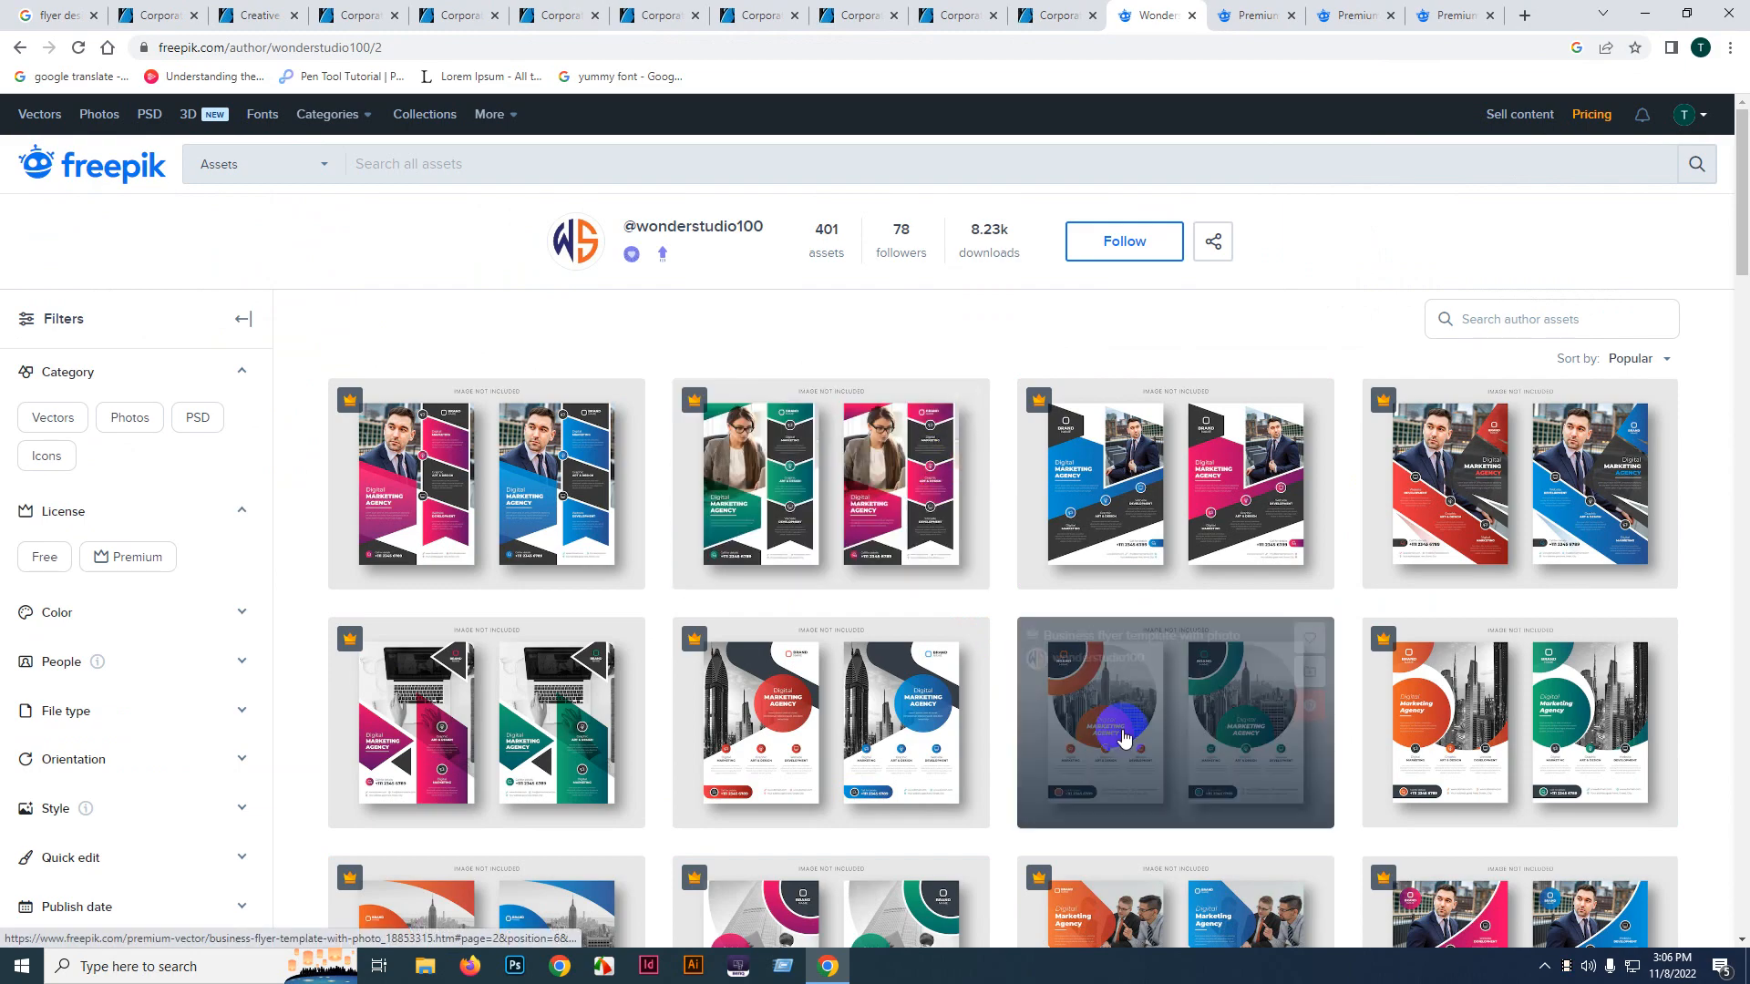
pyautogui.middleClick(1615, 729)
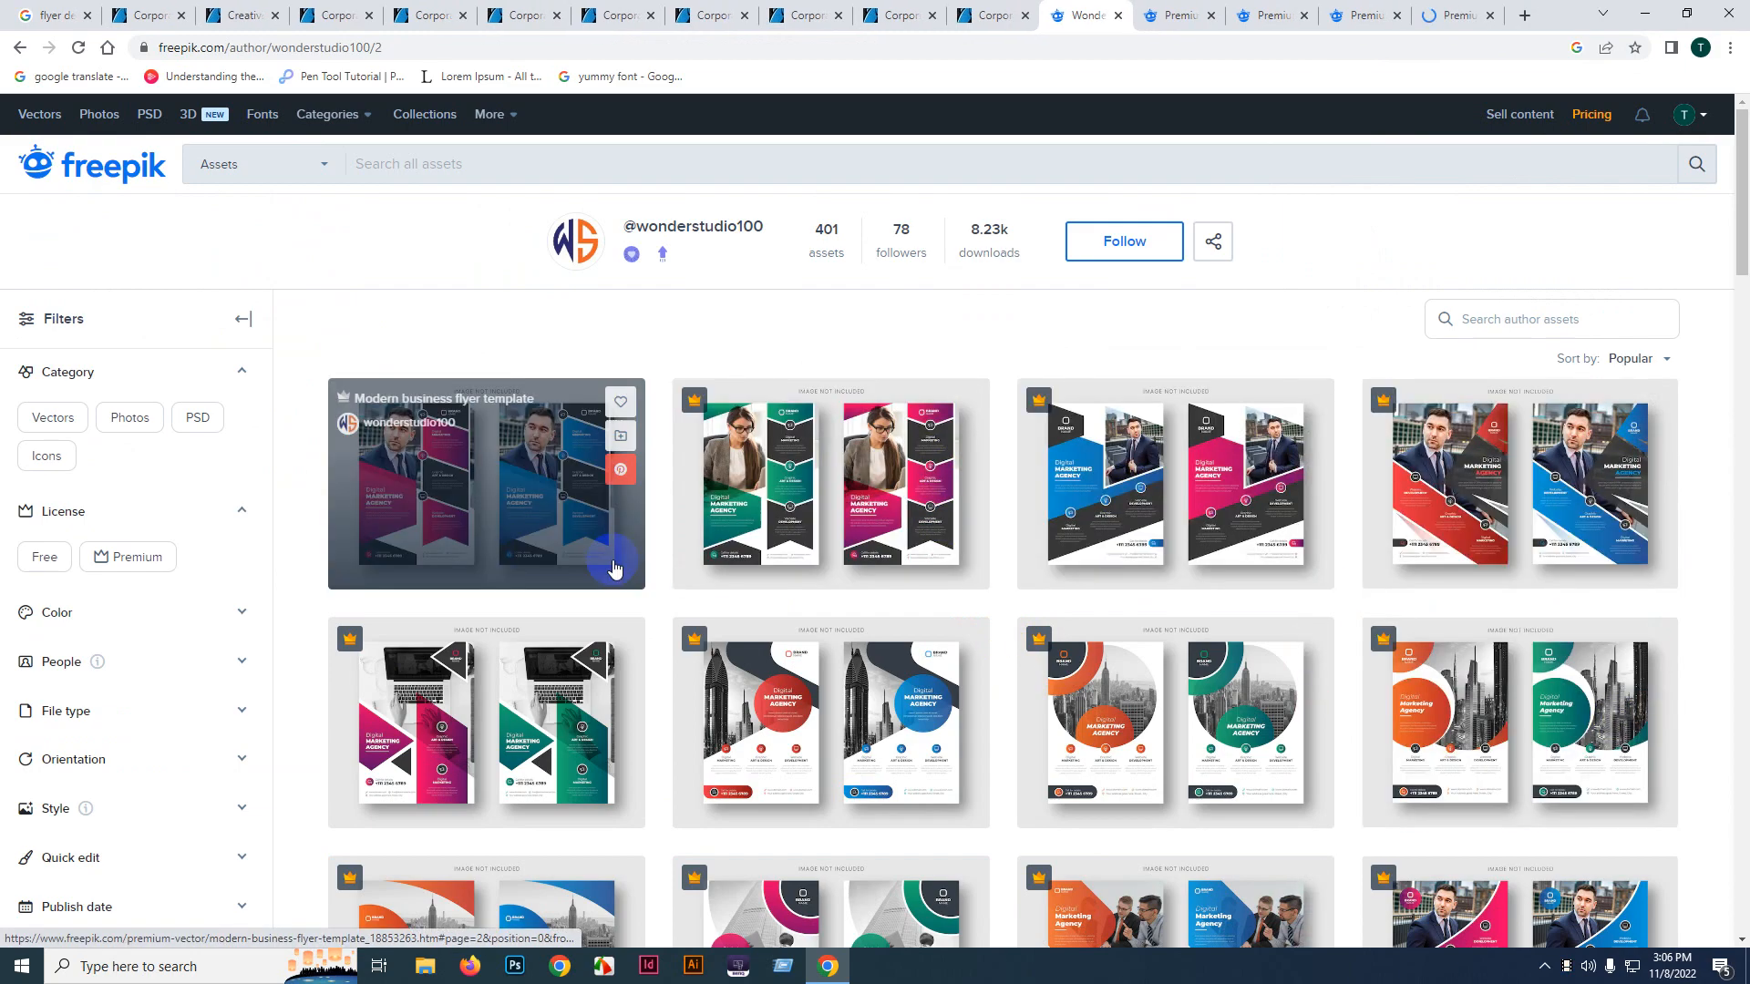
pyautogui.scroll(-4, 727, 683)
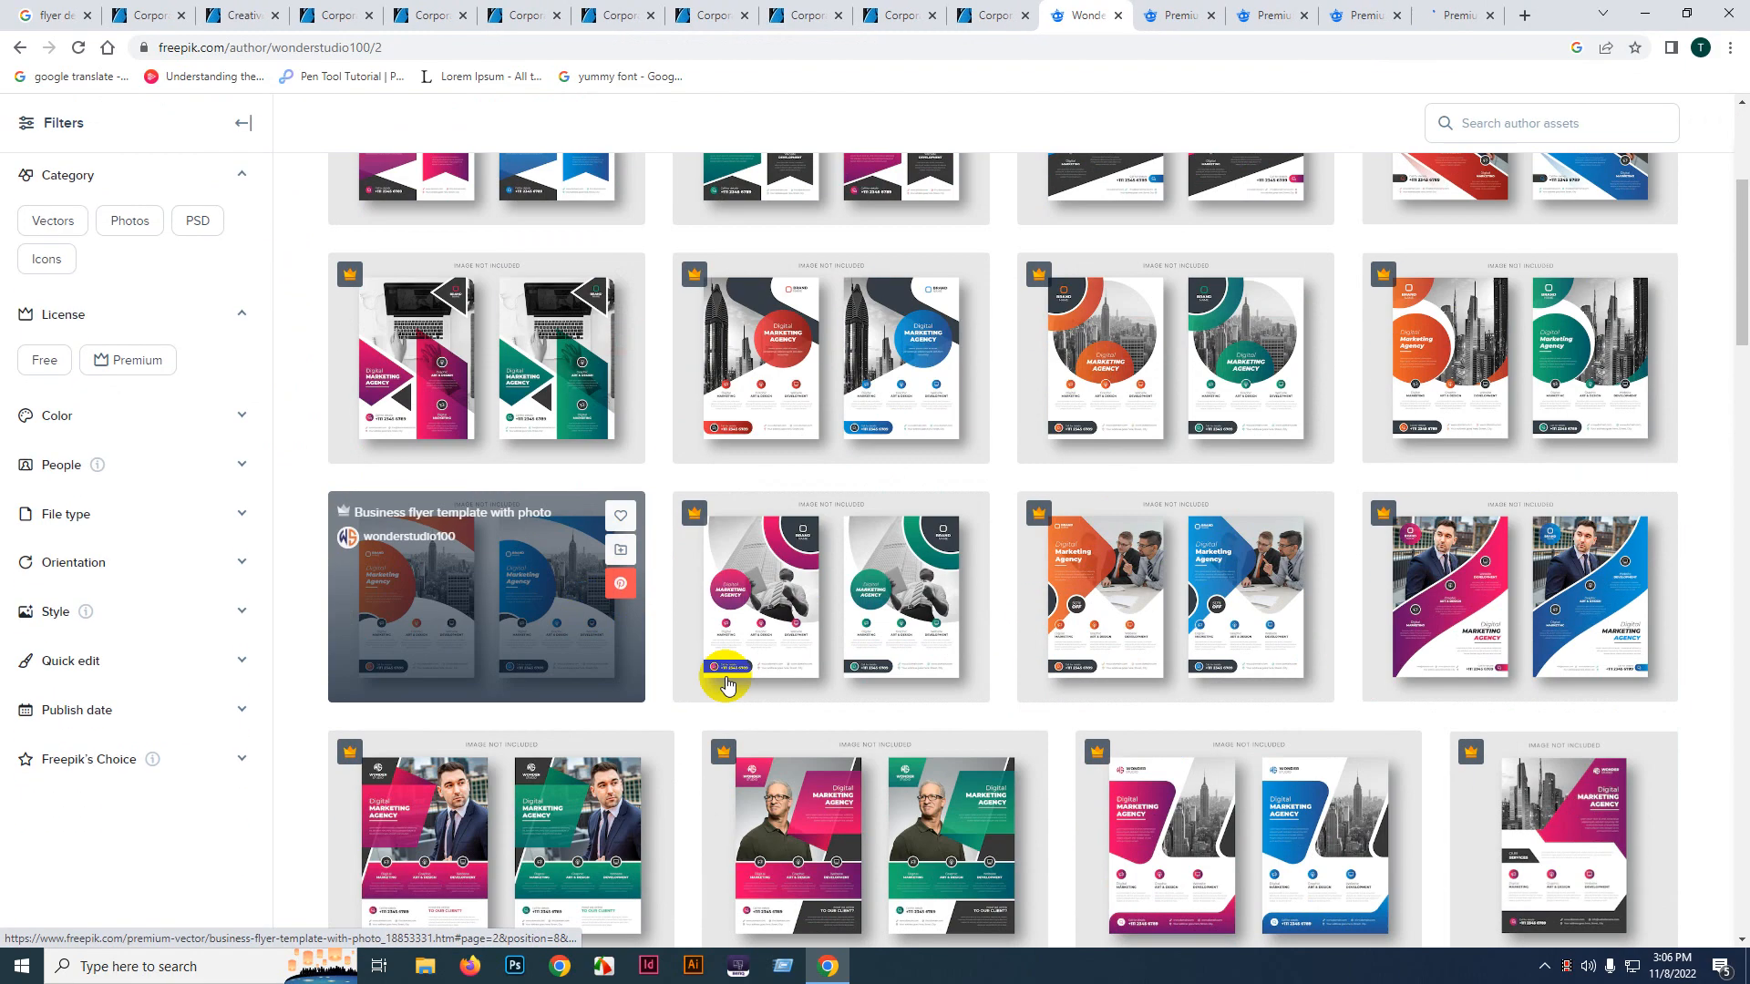
pyautogui.scroll(-1, 623, 572)
pyautogui.scroll(-3, 624, 572)
pyautogui.middleClick(624, 573)
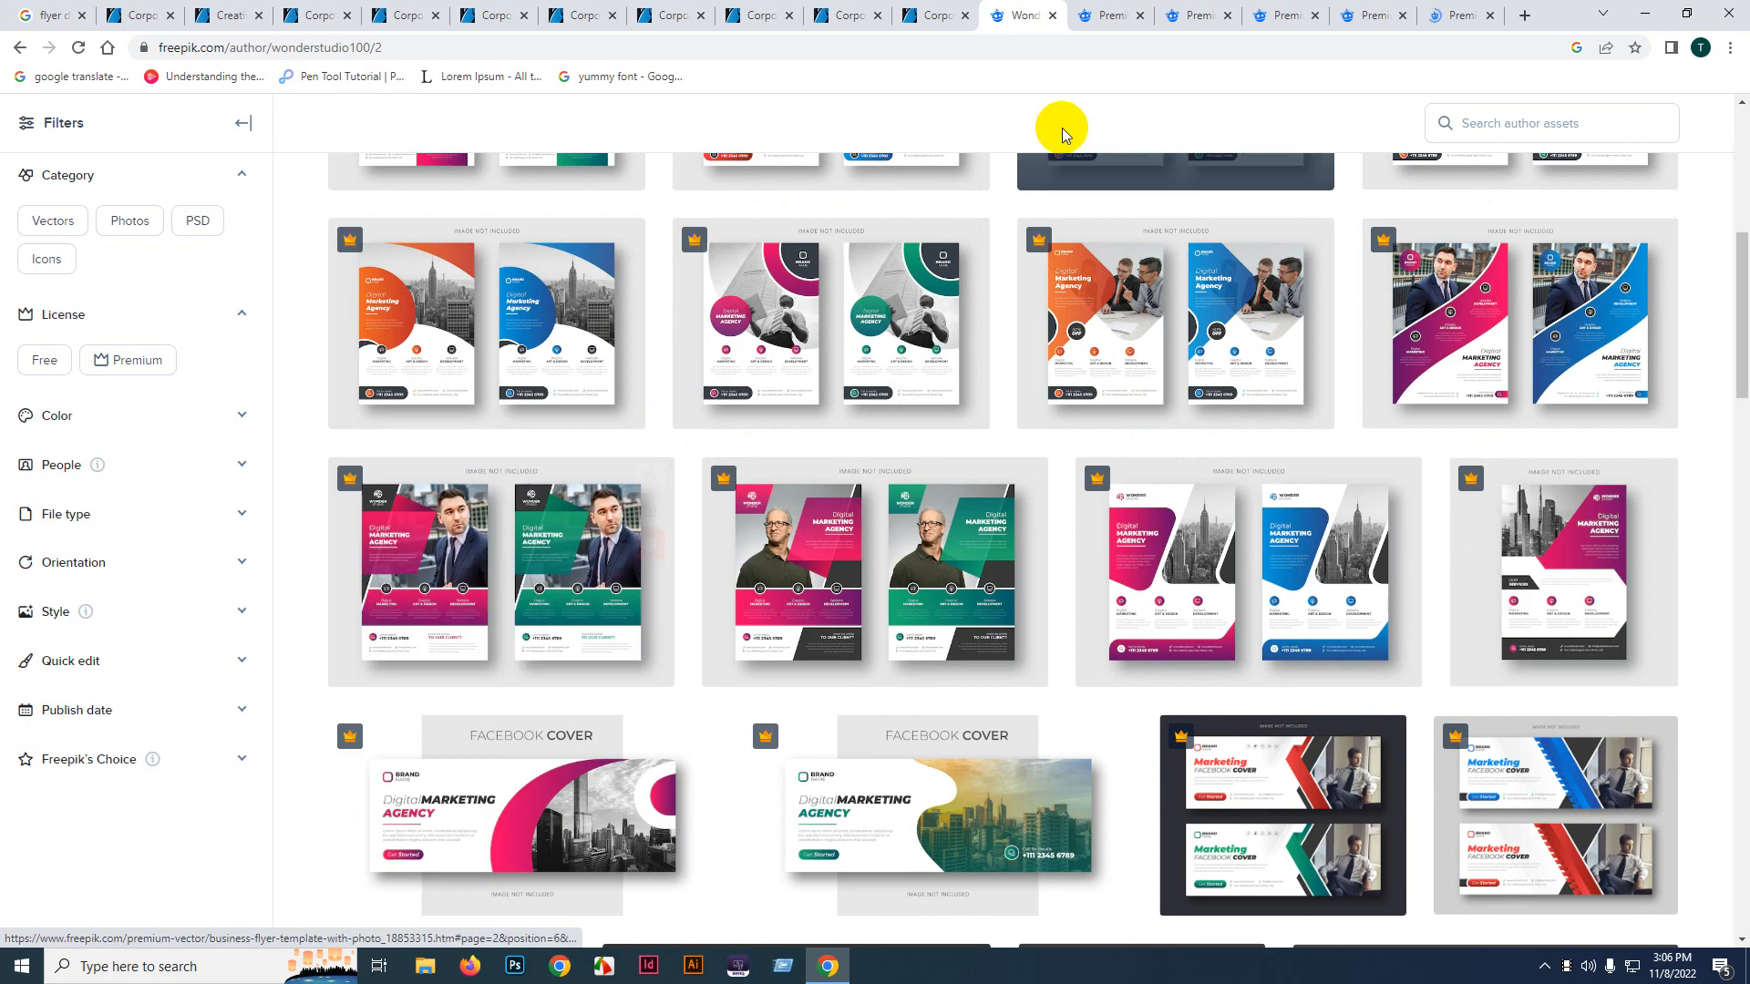
# - Examine Freepik's Rounded blue modern flyer and Modern business flyer template, and return to the Creative Corporate Flyer preview
pyautogui.click(1100, 14)
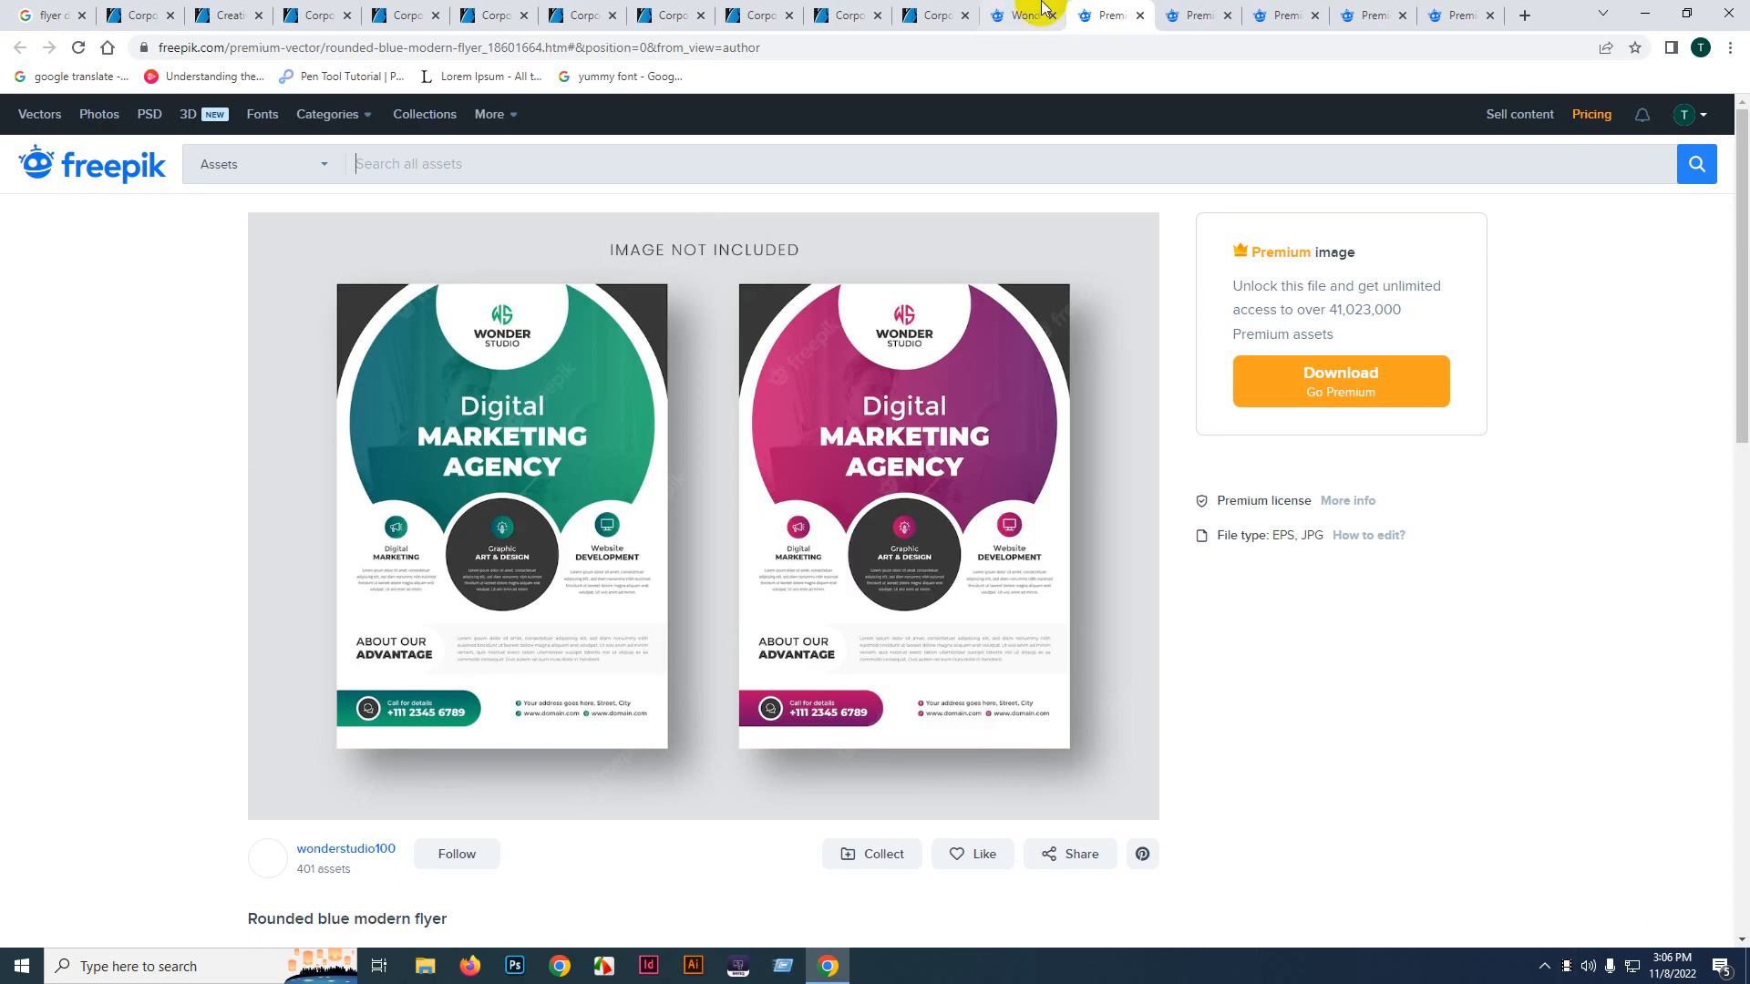
pyautogui.click(1184, 15)
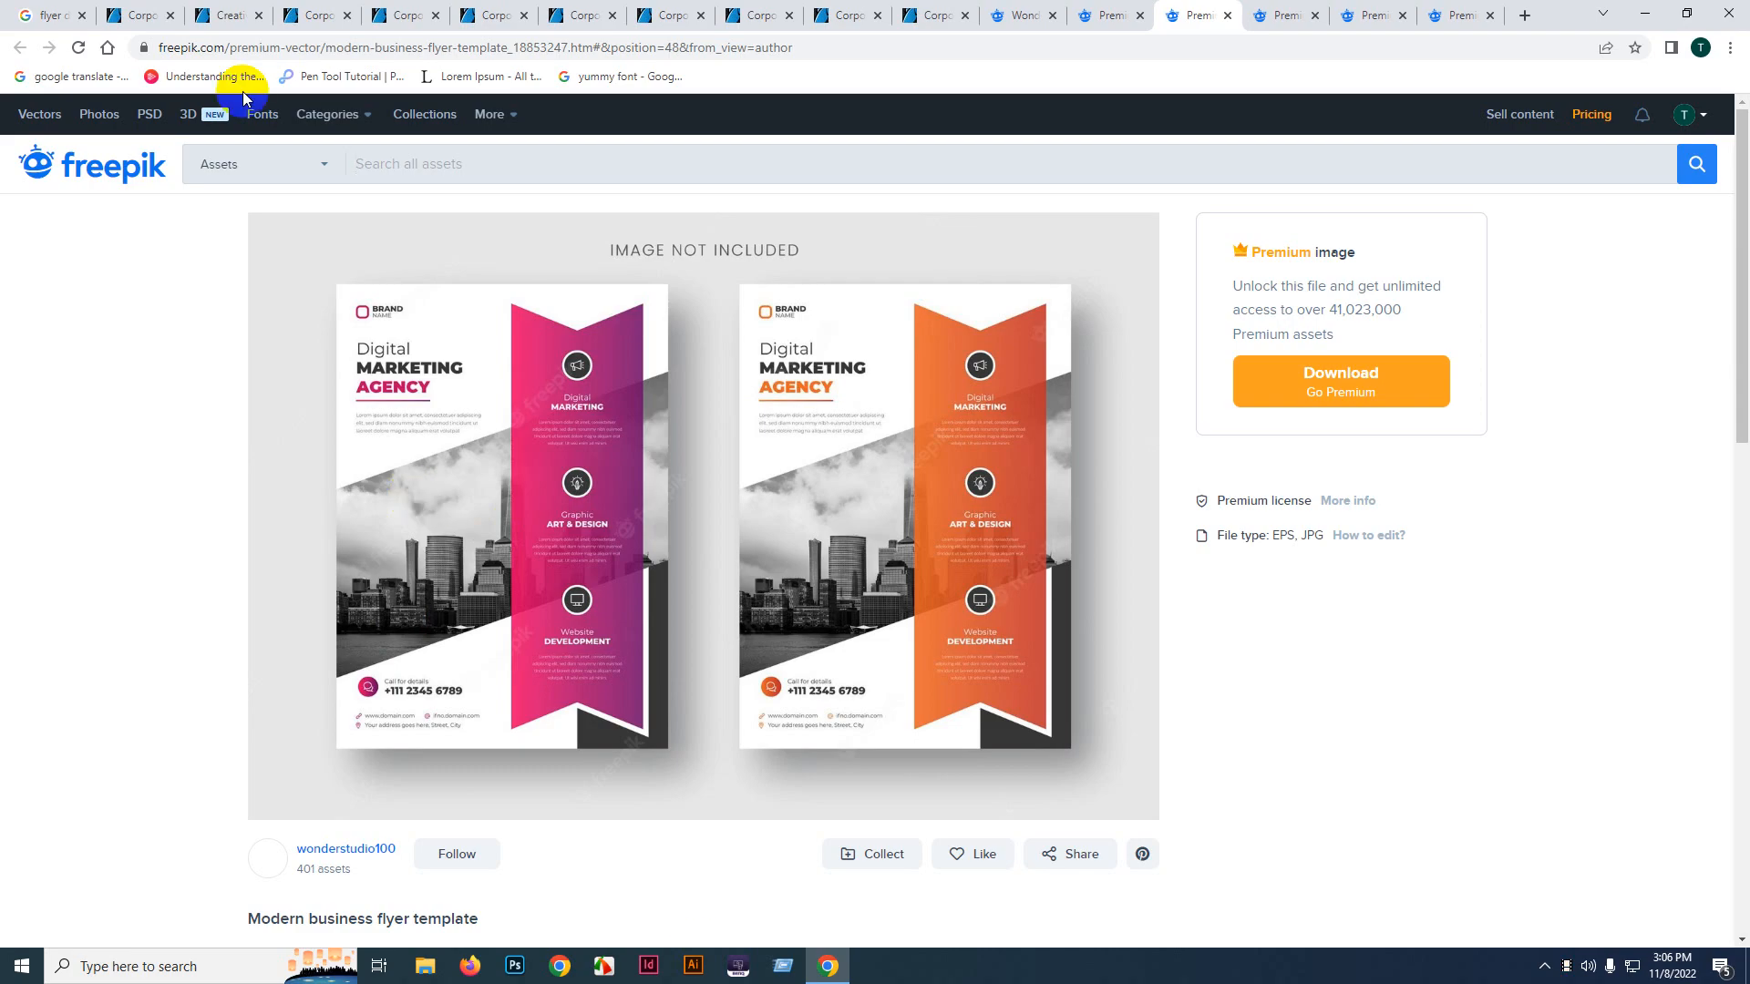
pyautogui.click(141, 13)
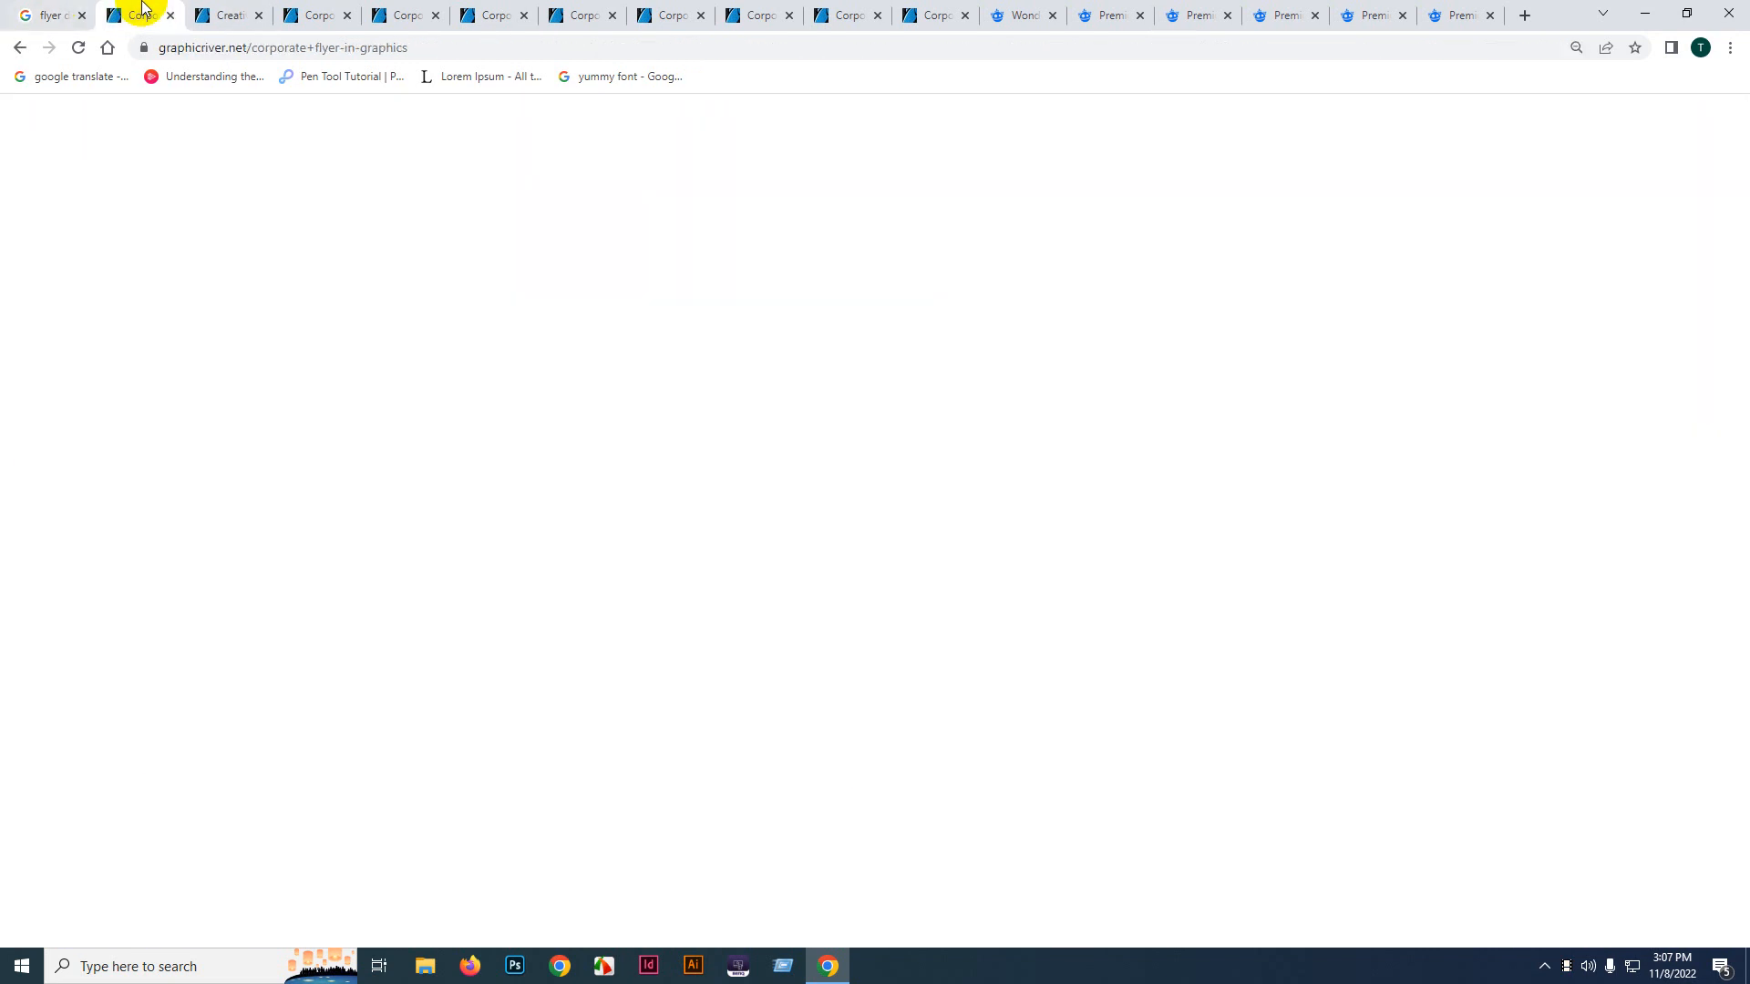
pyautogui.click(239, 13)
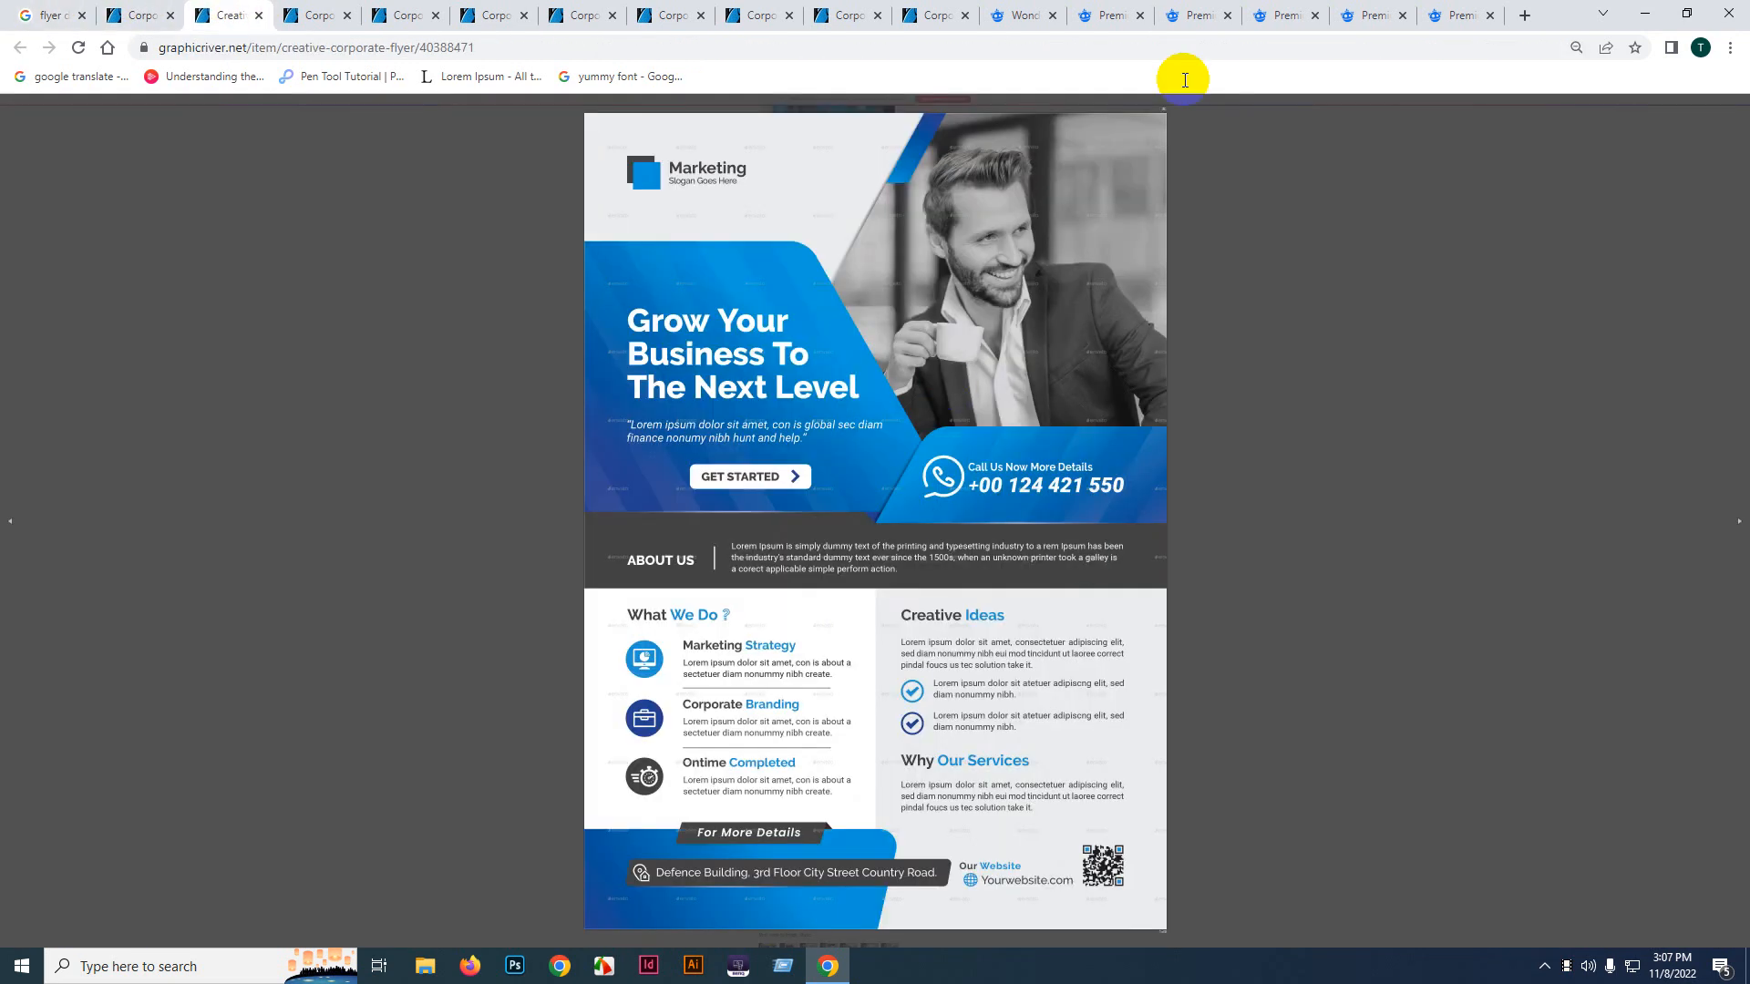
pyautogui.click(701, 278)
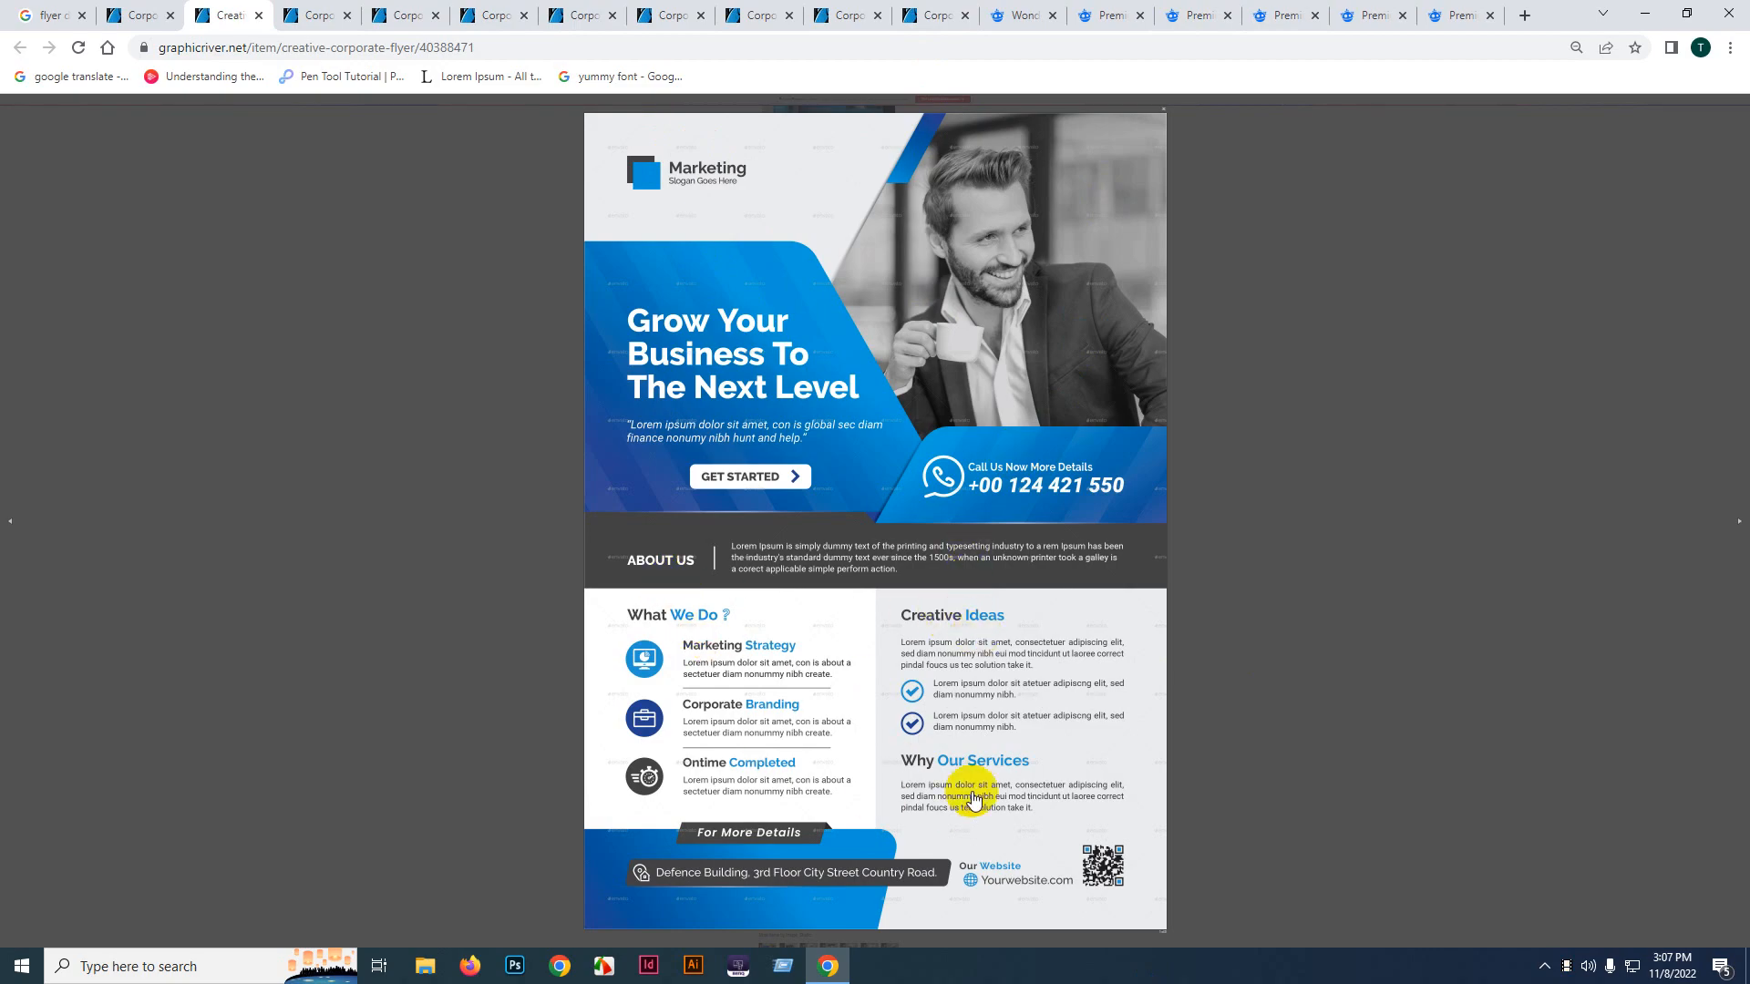
# - Preview the GraphicsFamily Business Flyer Template and Dribbble's Creative Solutions flyer in the Google image results
pyautogui.click(52, 11)
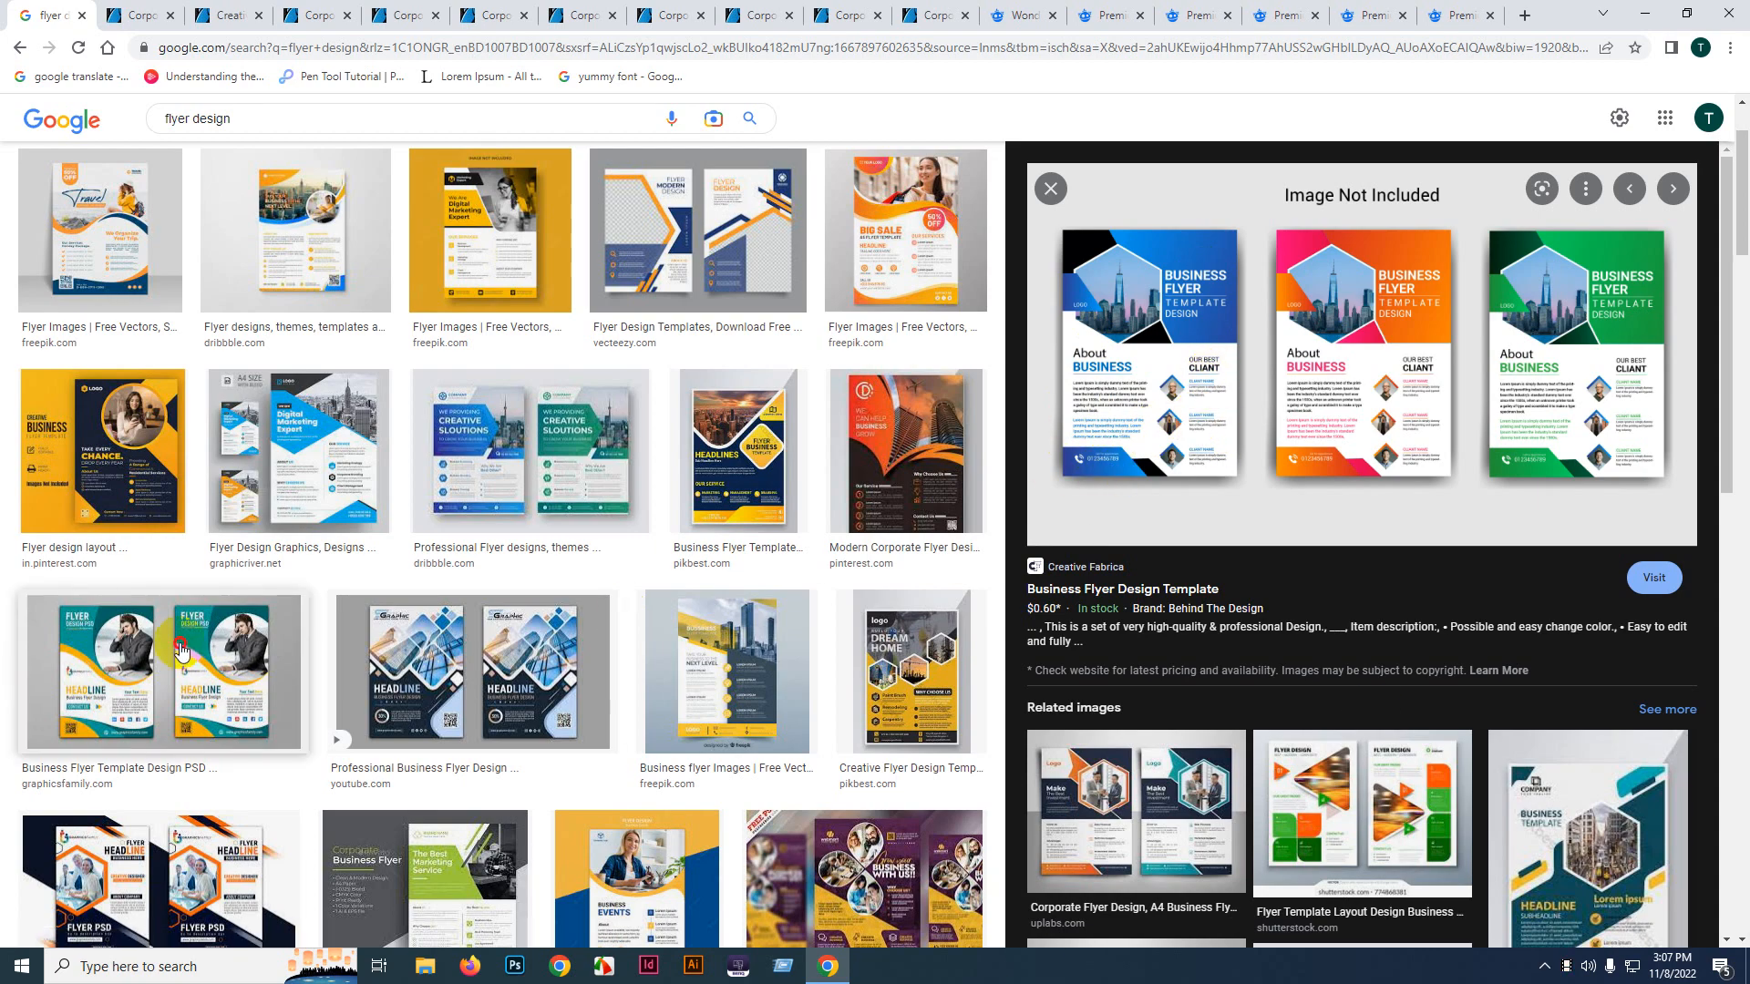
pyautogui.click(170, 675)
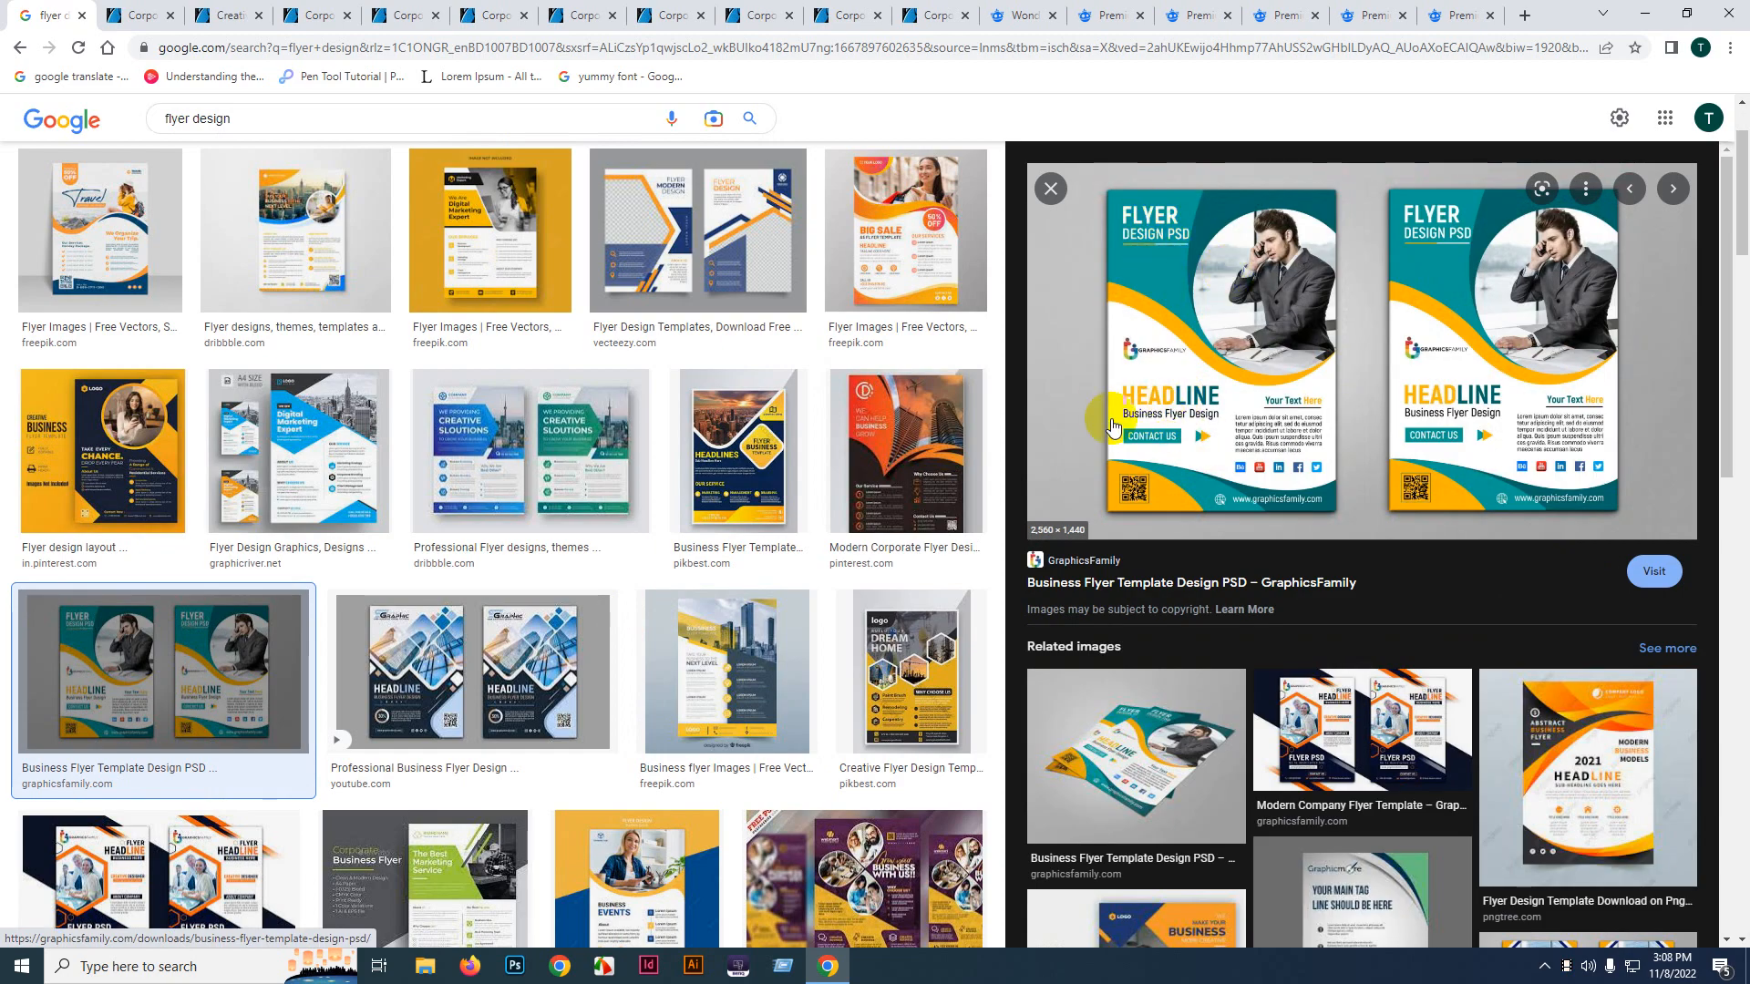
pyautogui.click(576, 465)
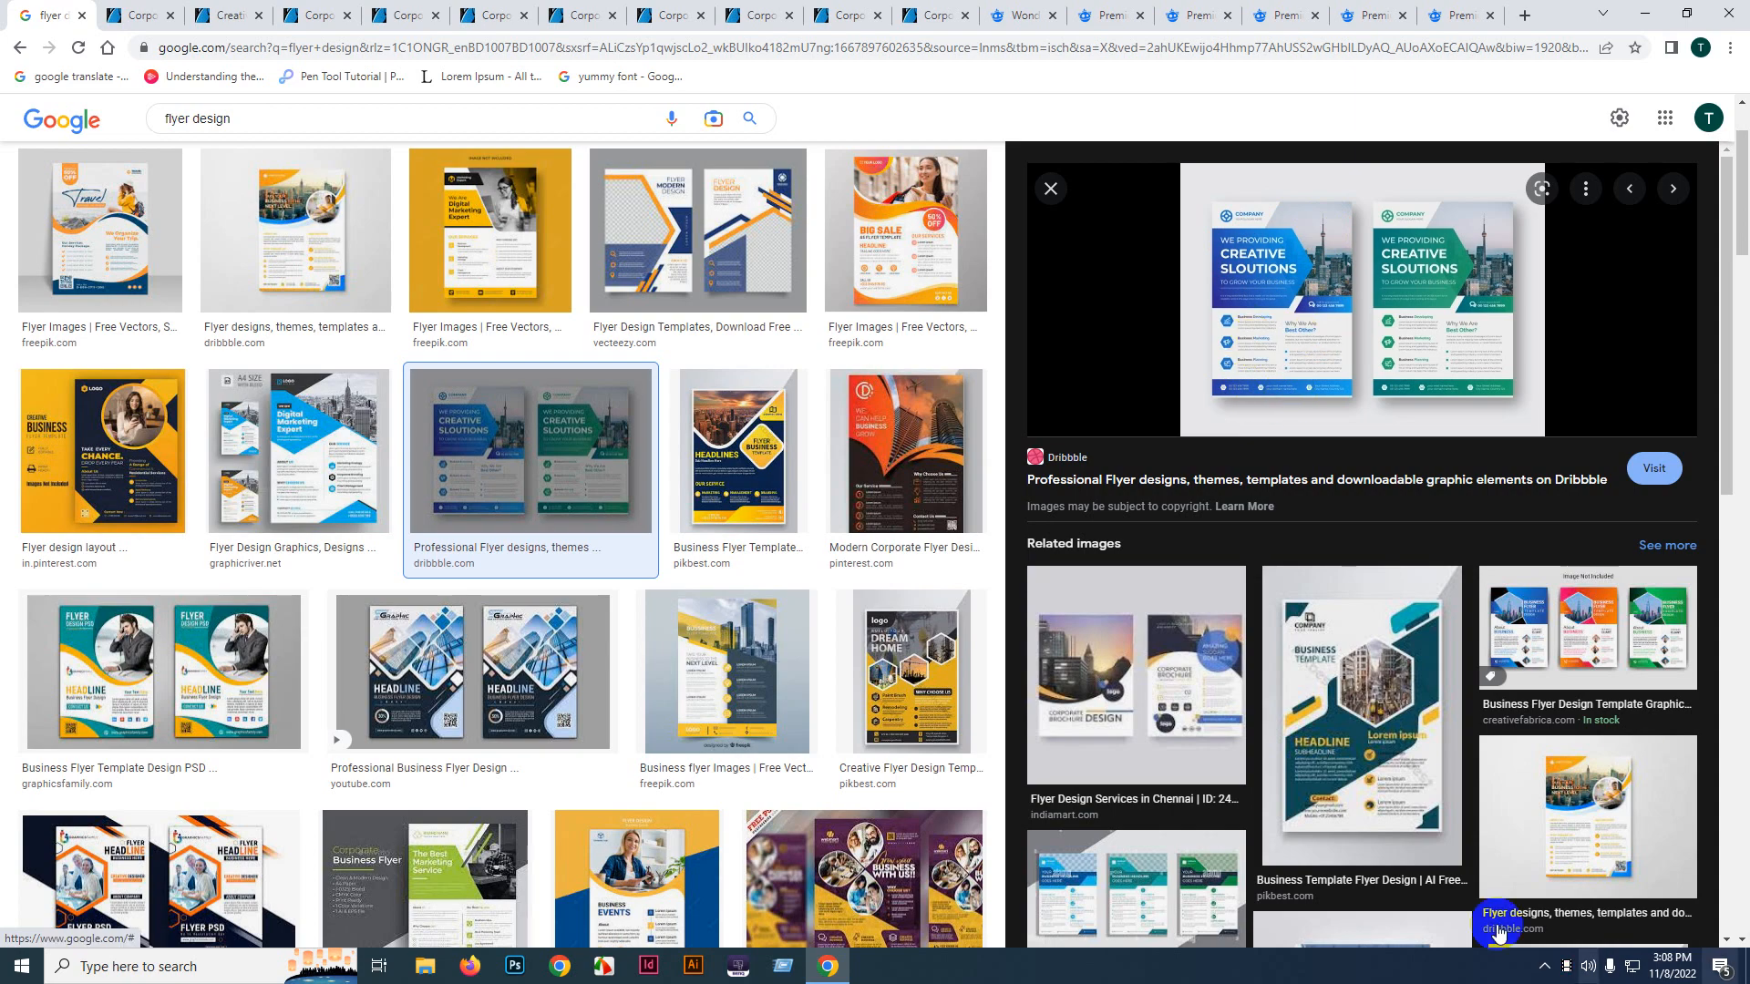
# - Switch to Freepik's Modern business flyer template and enlarge the page to 110% to inspect its magenta and orange designs
pyautogui.click(1222, 7)
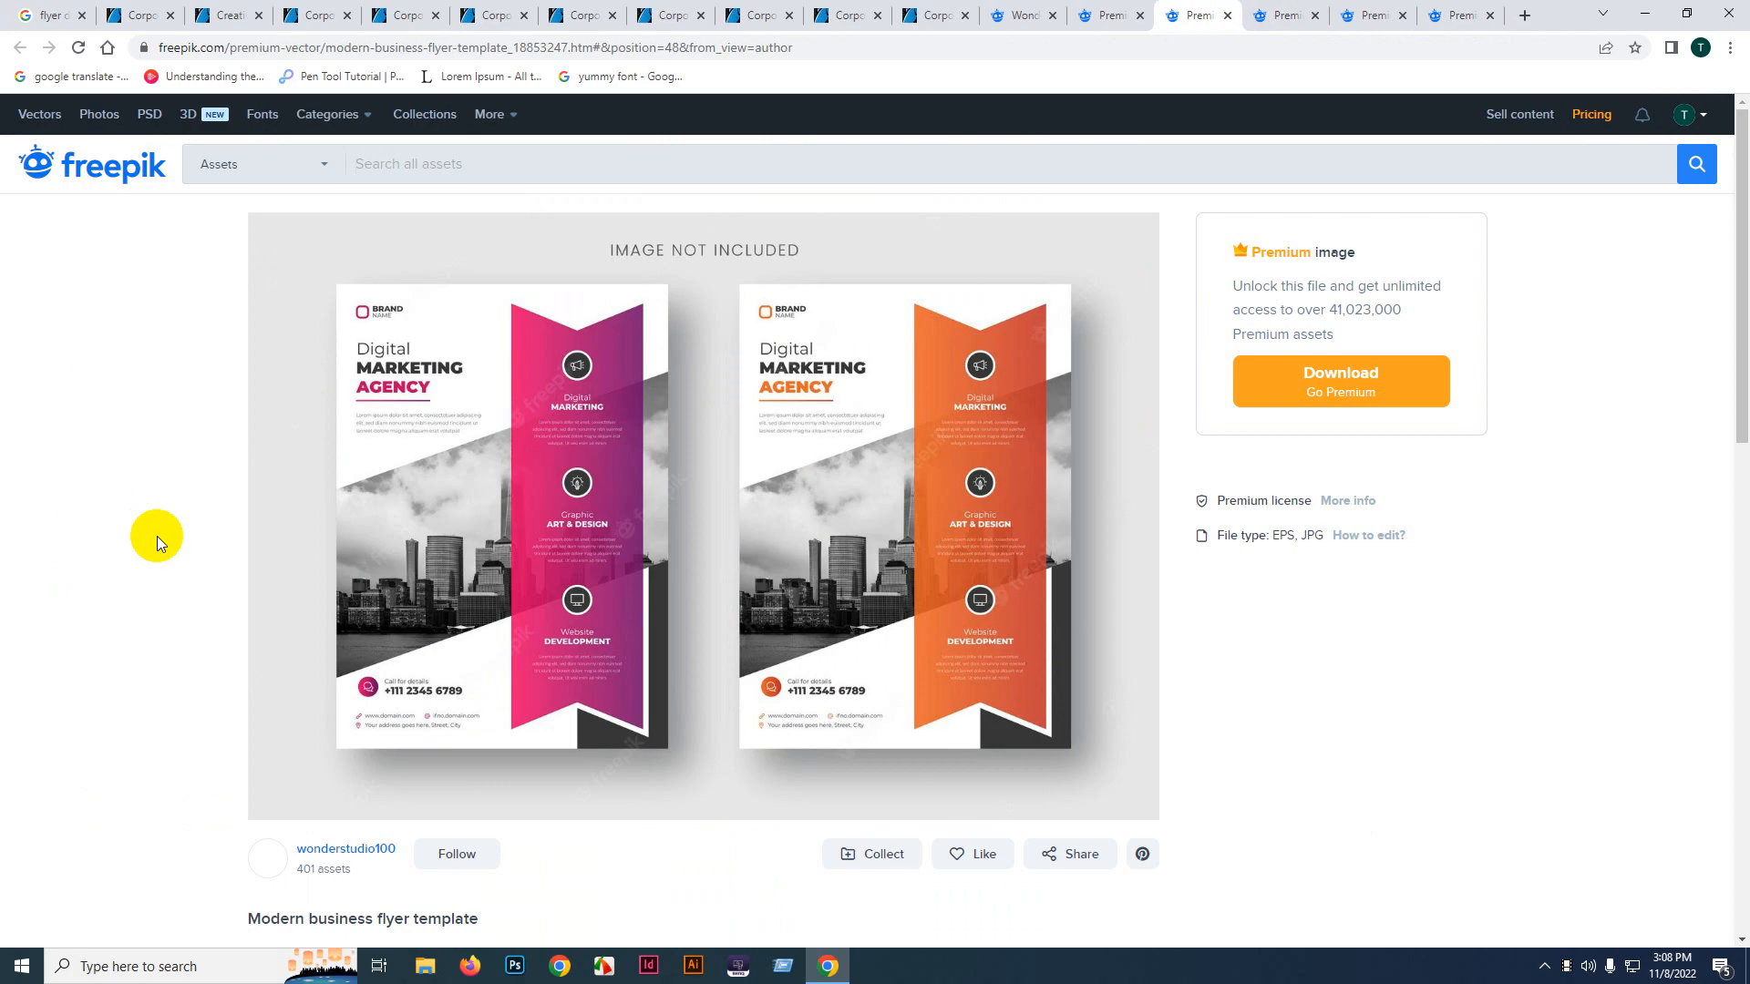
pyautogui.scroll(3, 166, 534)
pyautogui.scroll(-1, 167, 577)
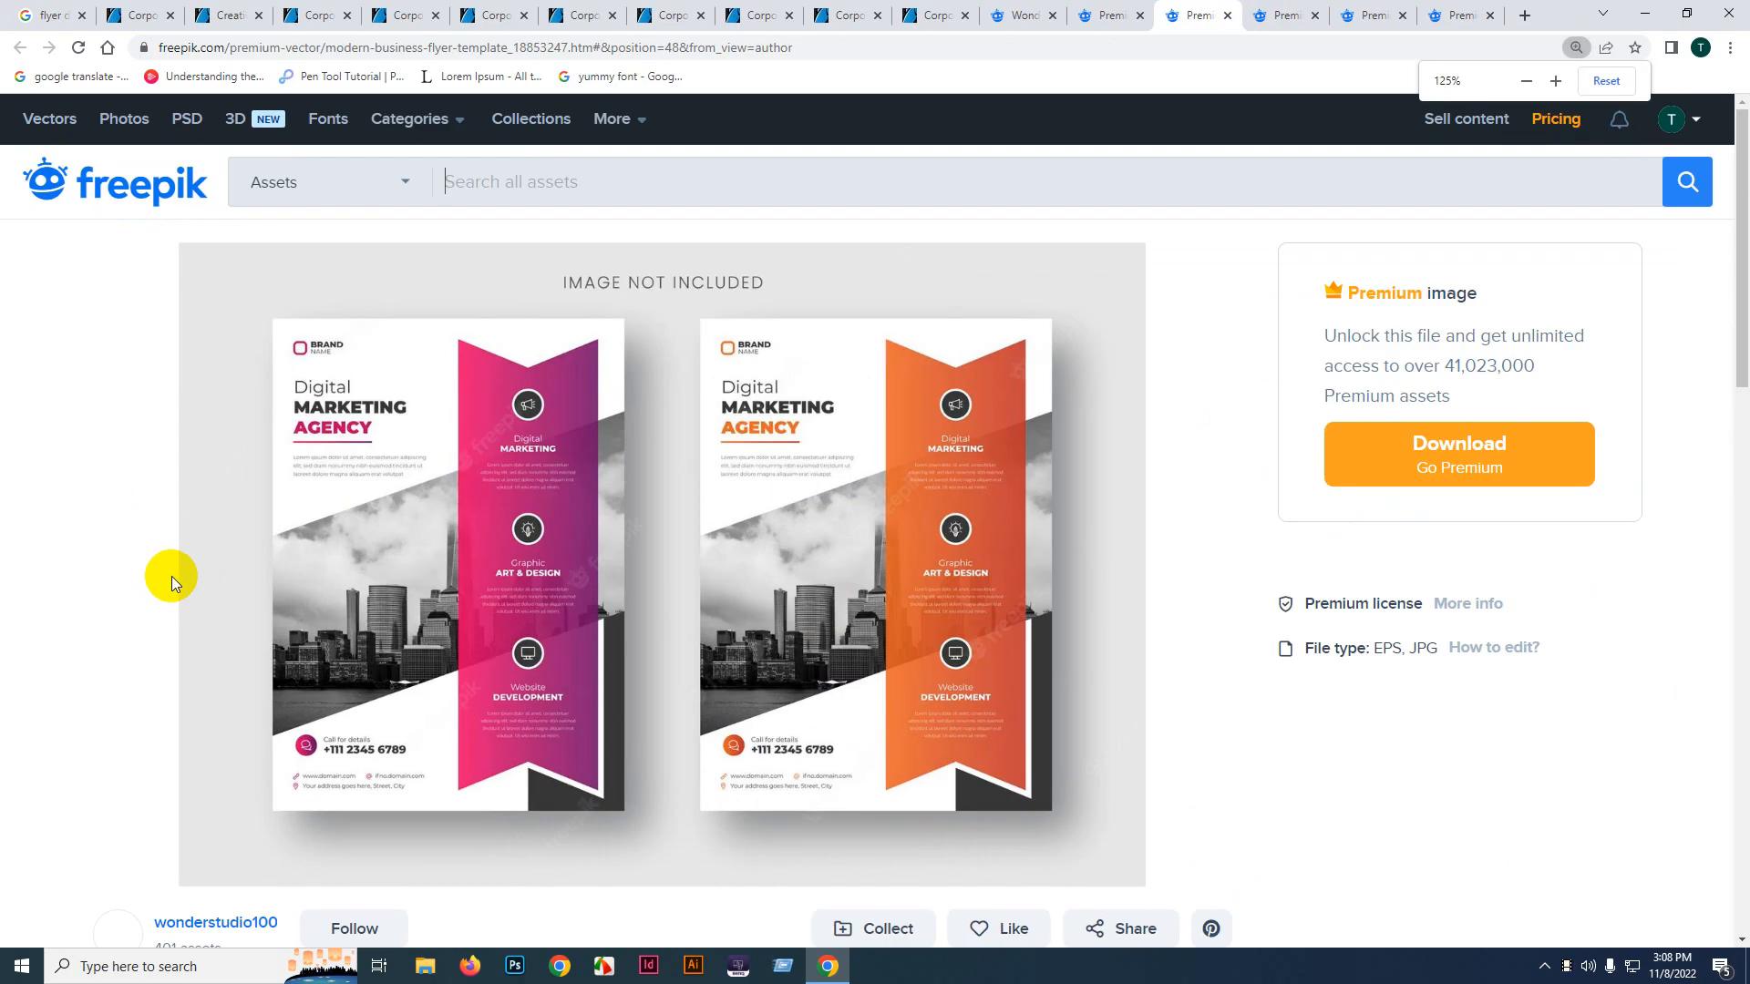
pyautogui.scroll(-3, 171, 576)
pyautogui.scroll(2, 172, 576)
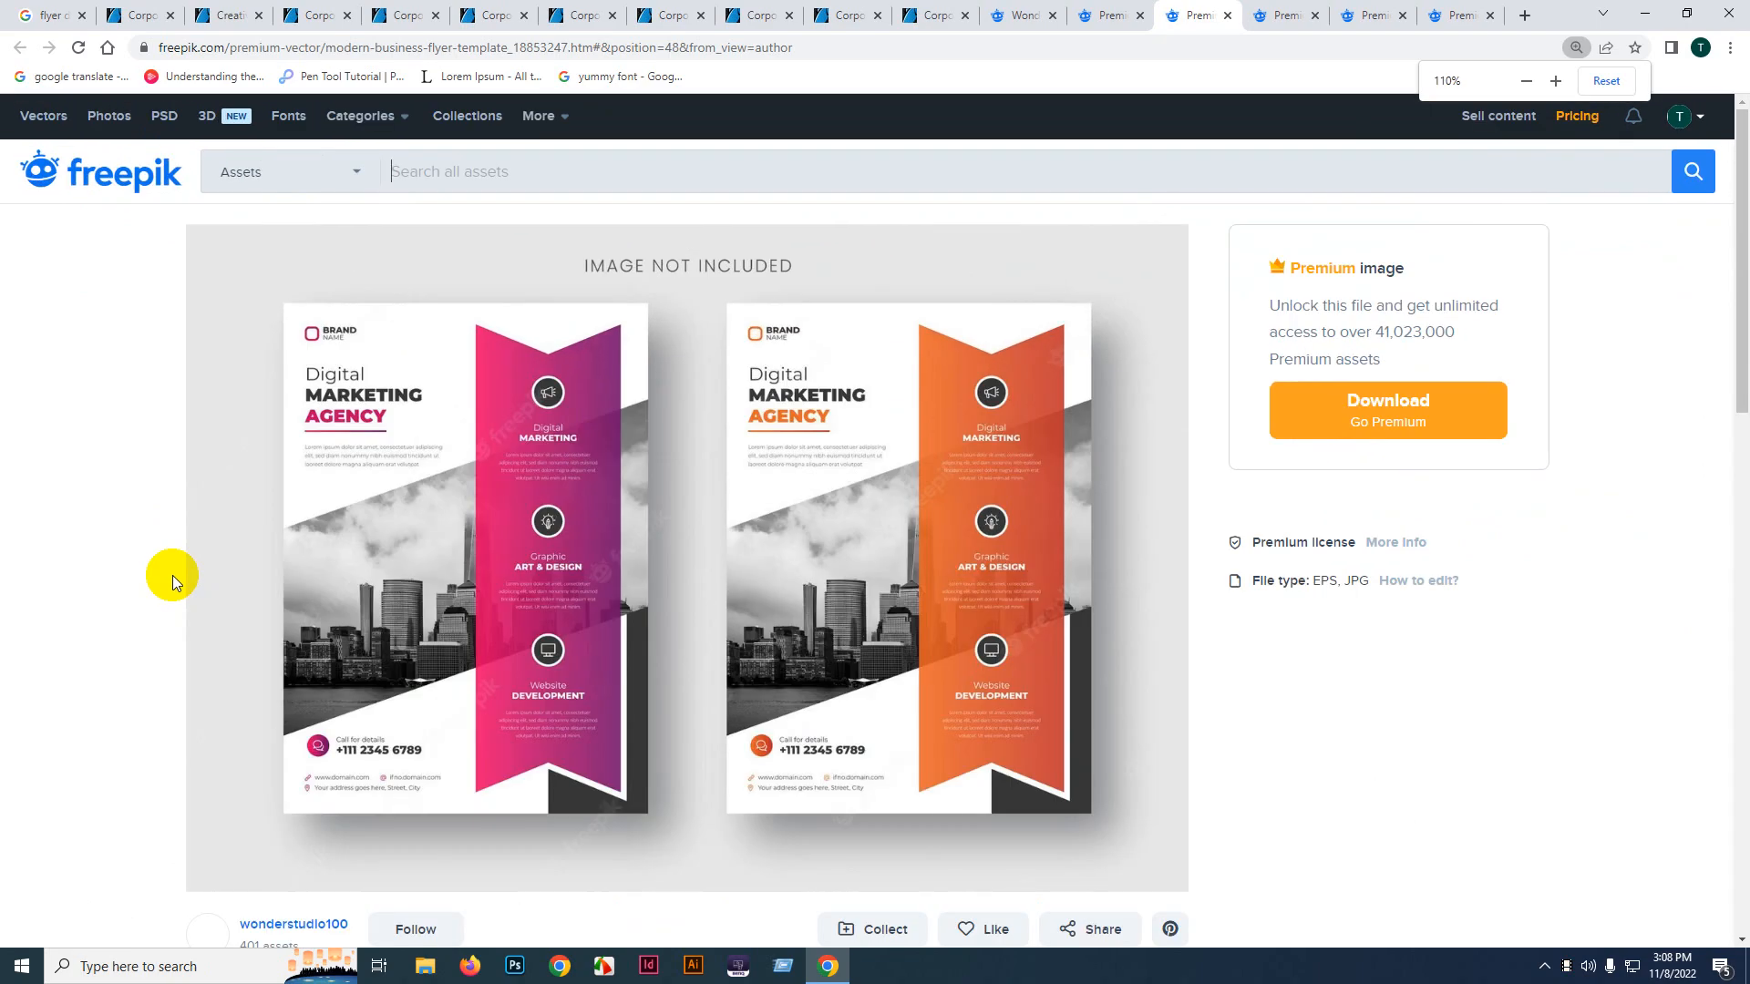
# - Examine the magenta and orange Modern business flyer template, and switch to Freepik's Corporate business flyer poster with the businessman photo
pyautogui.scroll(1, 172, 576)
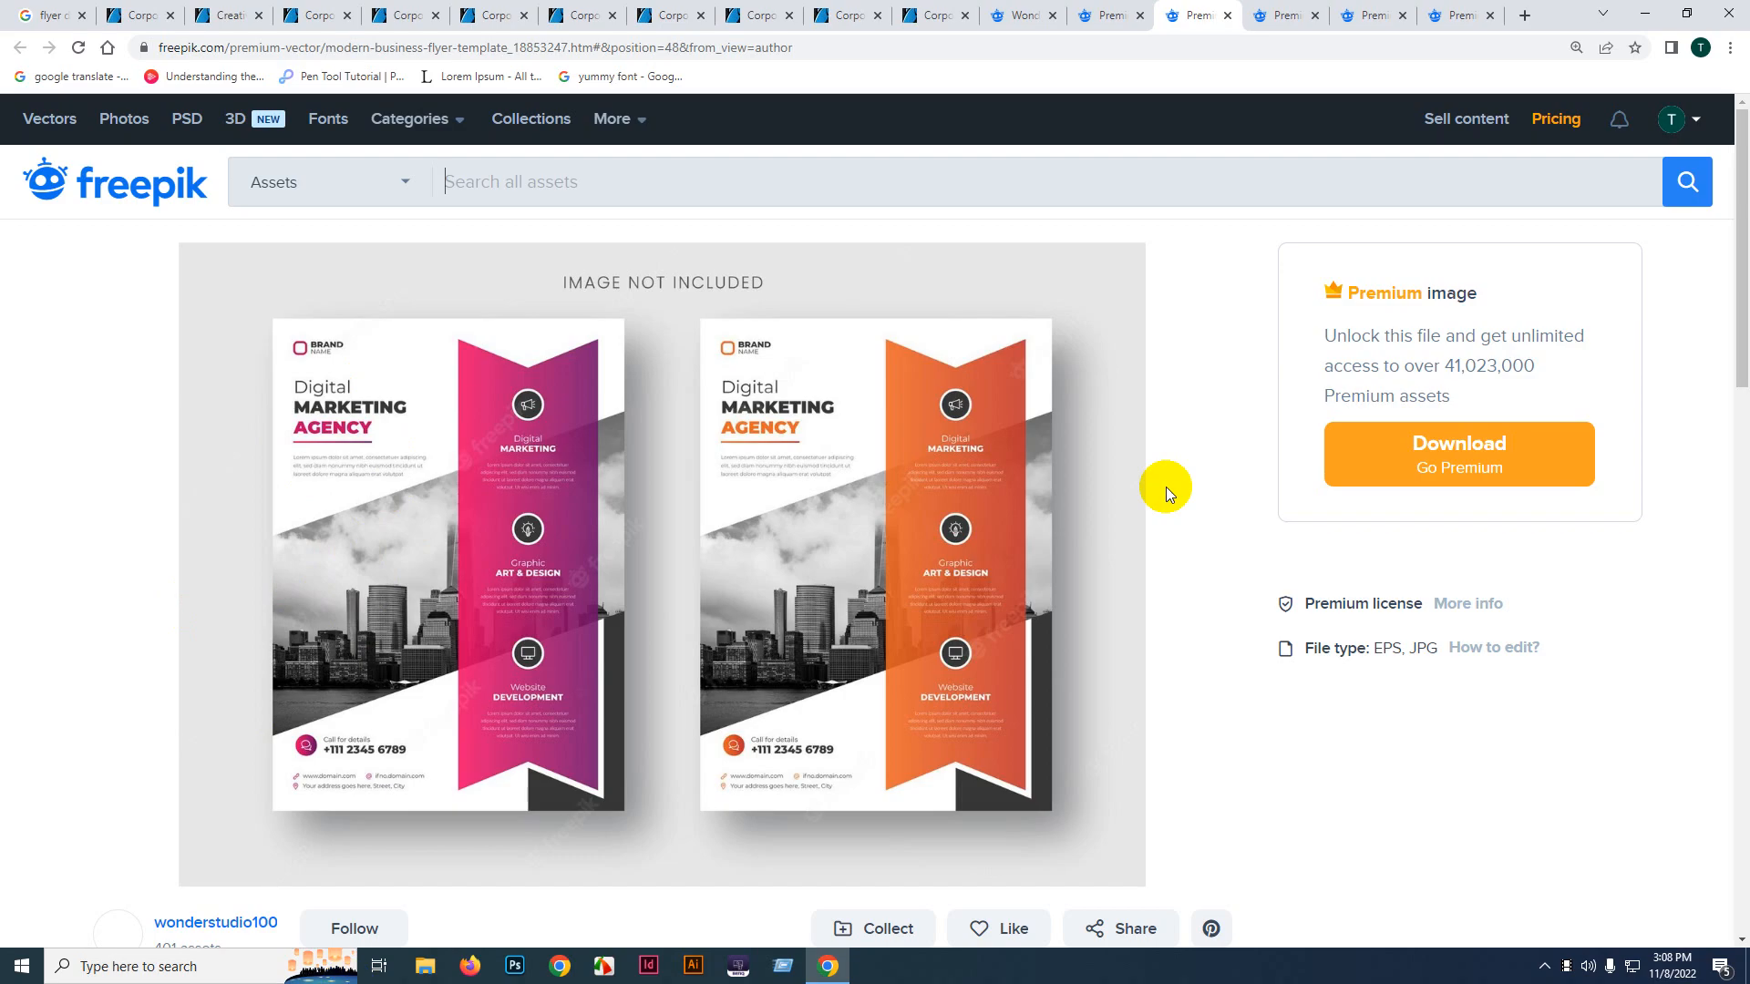
pyautogui.click(1287, 11)
pyautogui.click(1374, 10)
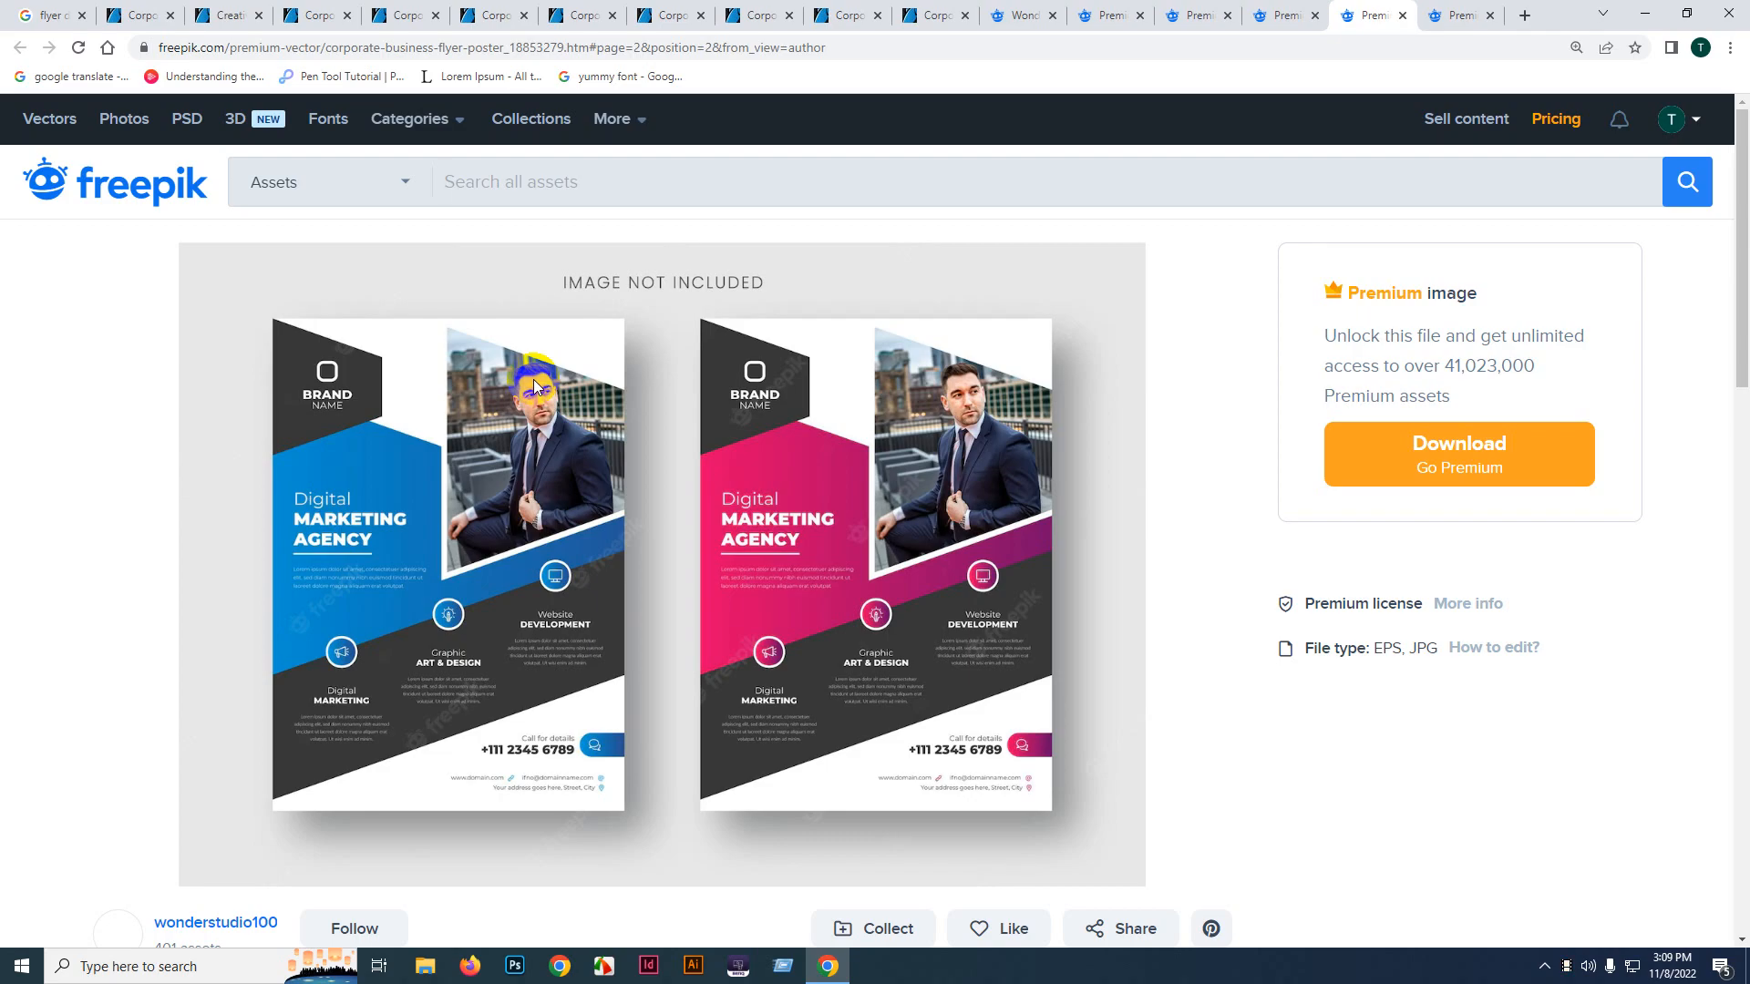
# - Revisit the Creative Corporate Flyer preview, and preview GraphicRiver's Digital Marketing Expert flyer in the Google image results
pyautogui.click(229, 16)
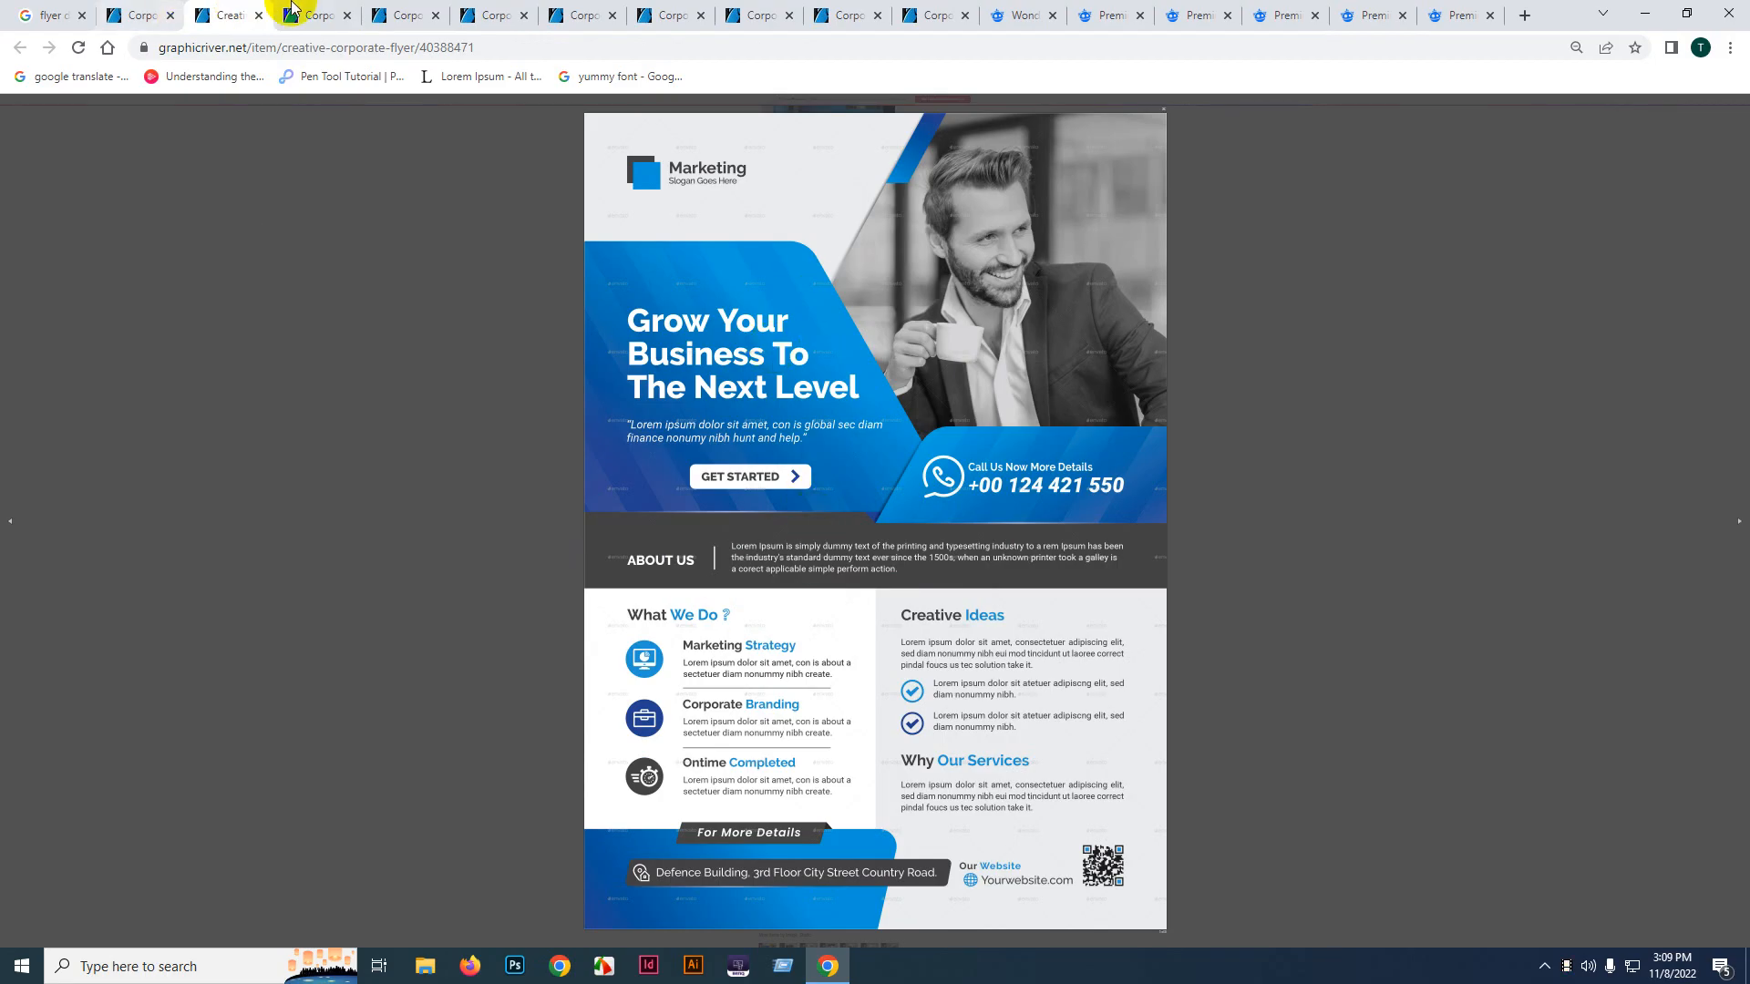
pyautogui.click(157, 9)
pyautogui.click(50, 15)
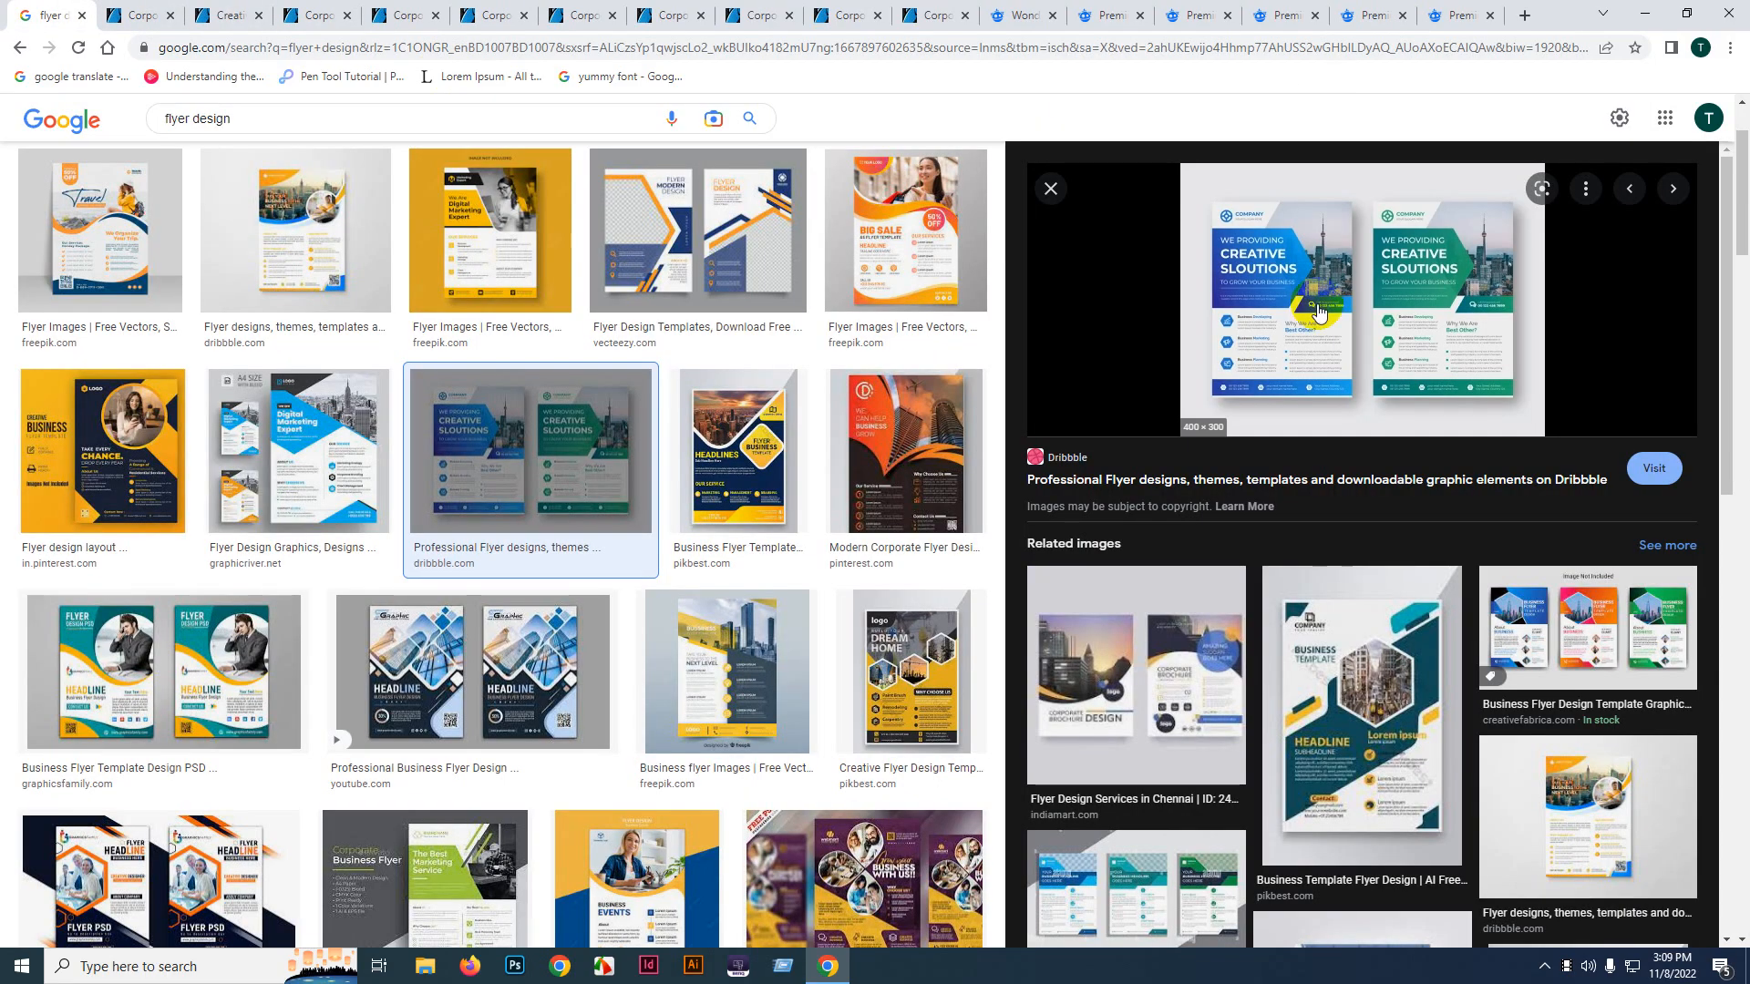
pyautogui.scroll(2, 821, 410)
pyautogui.click(365, 584)
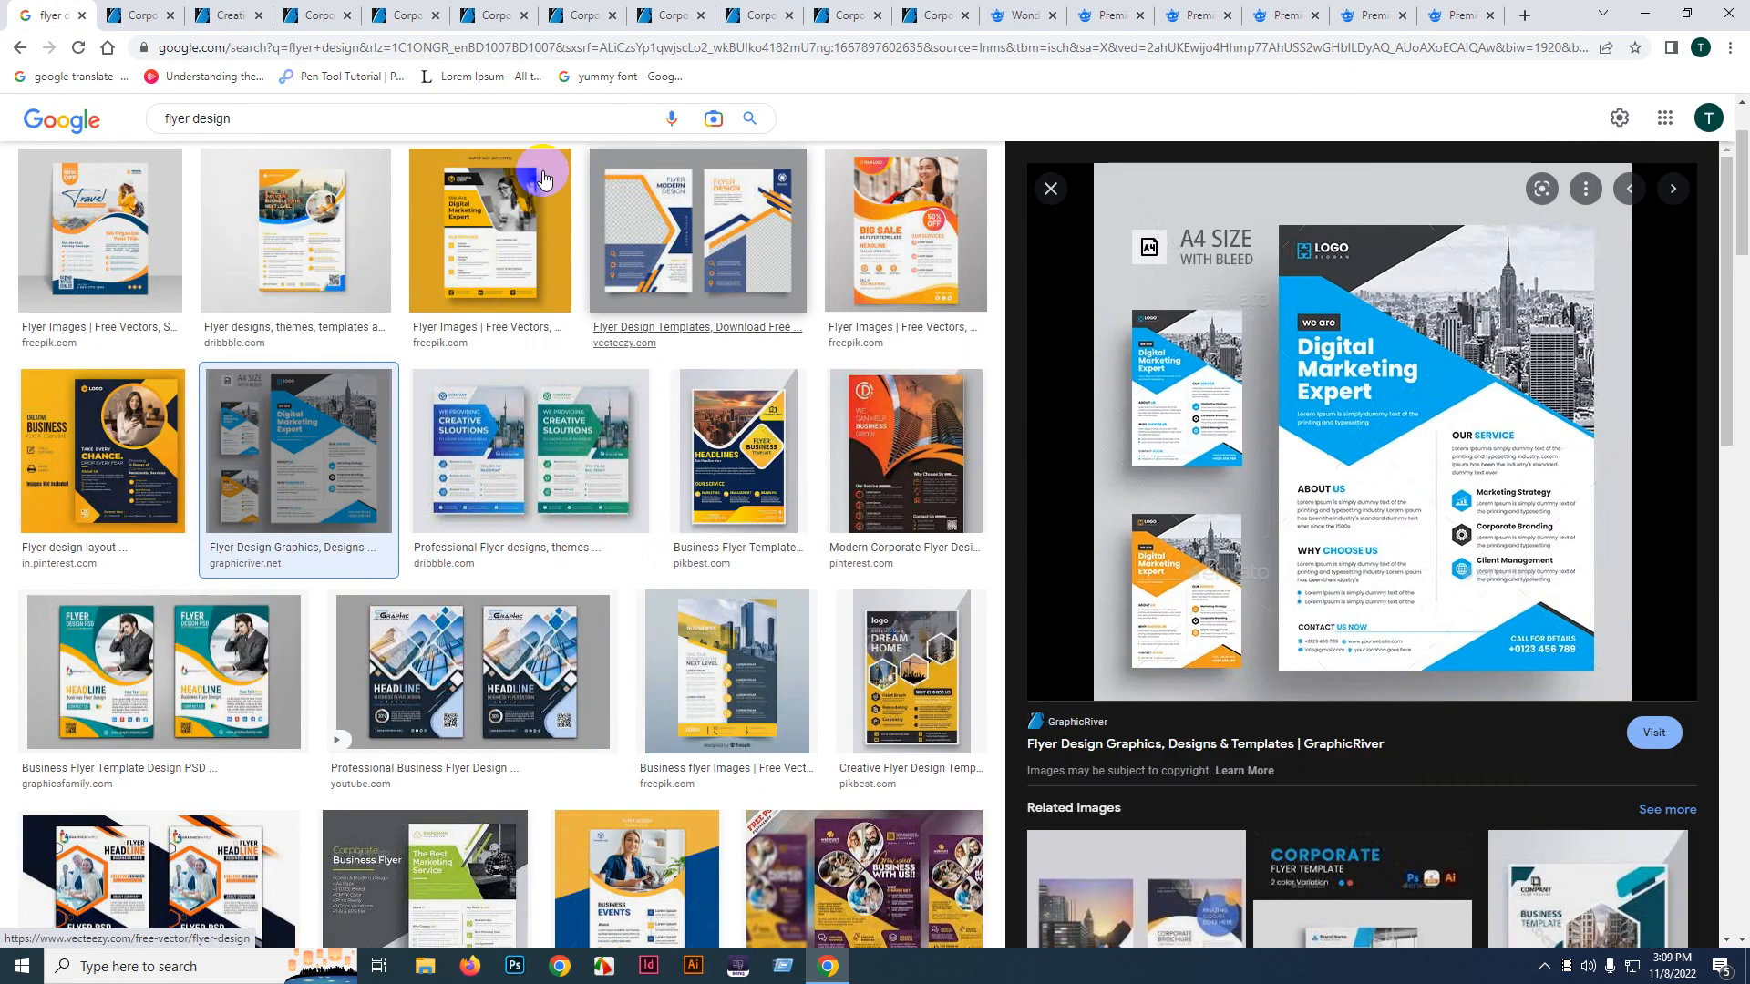
# - Examine the colour variations and item details of GraphicRiver's Corporate Flyer with the Digital Marketing Expert headline
pyautogui.click(409, 16)
pyautogui.scroll(4, 775, 278)
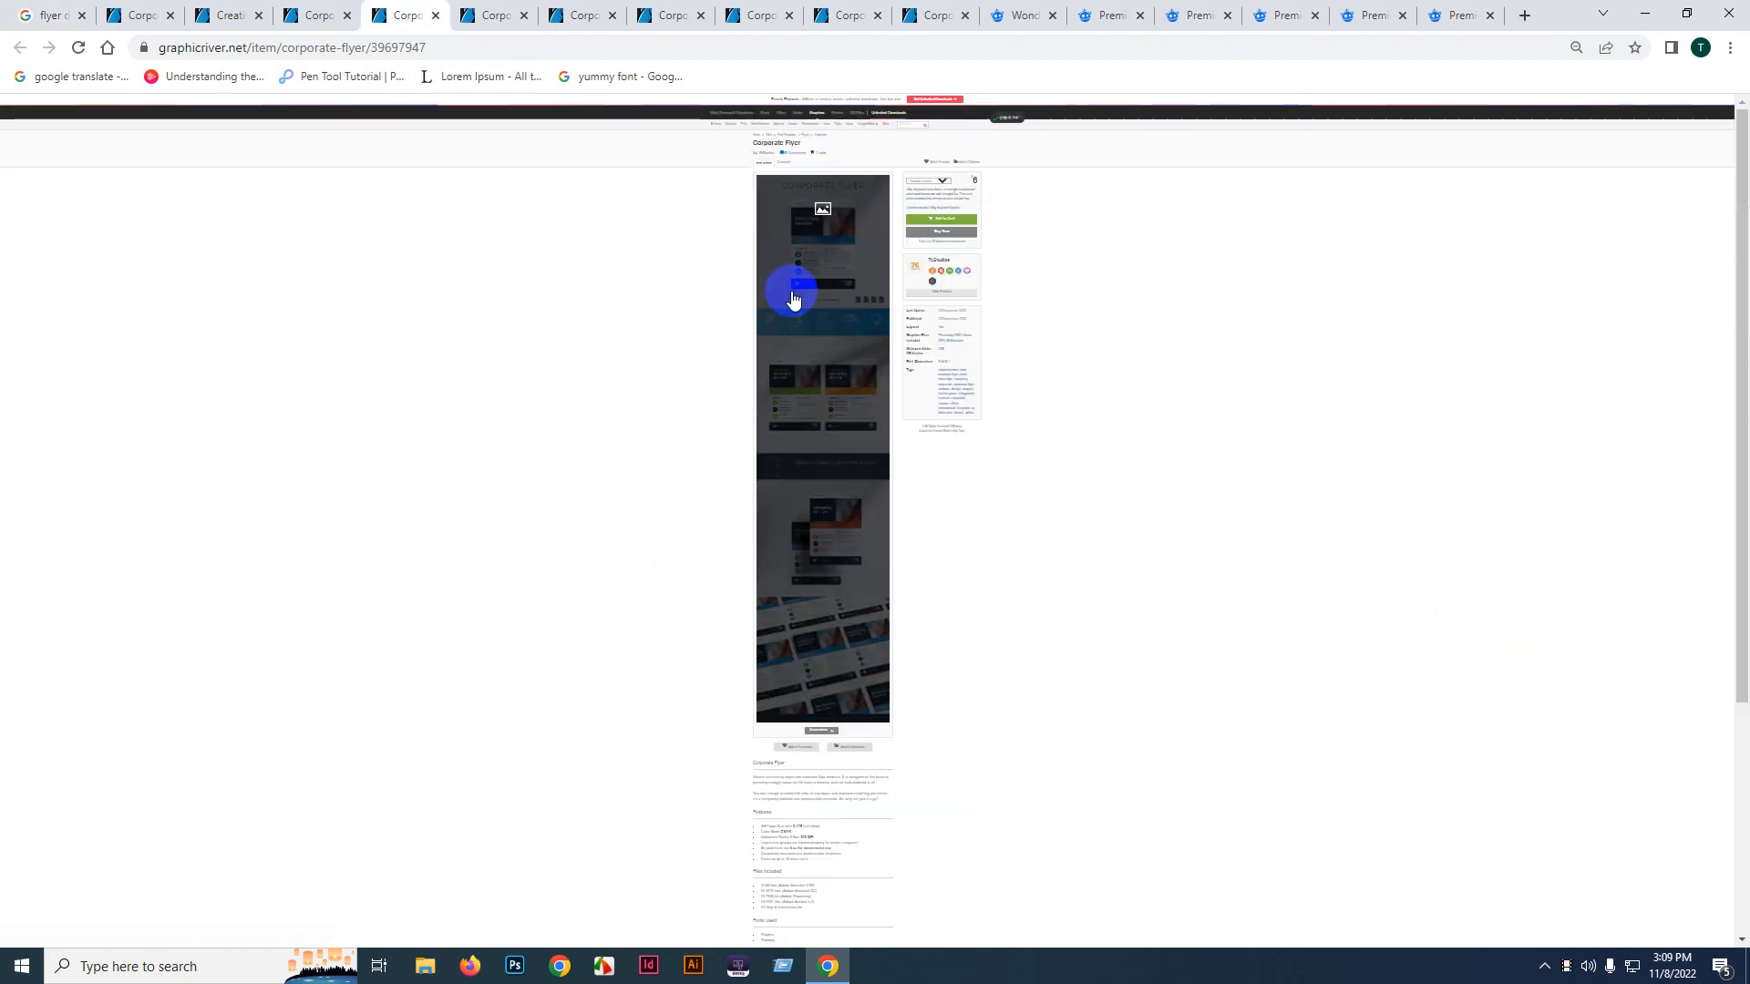
pyautogui.click(574, 16)
pyautogui.scroll(-10, 866, 501)
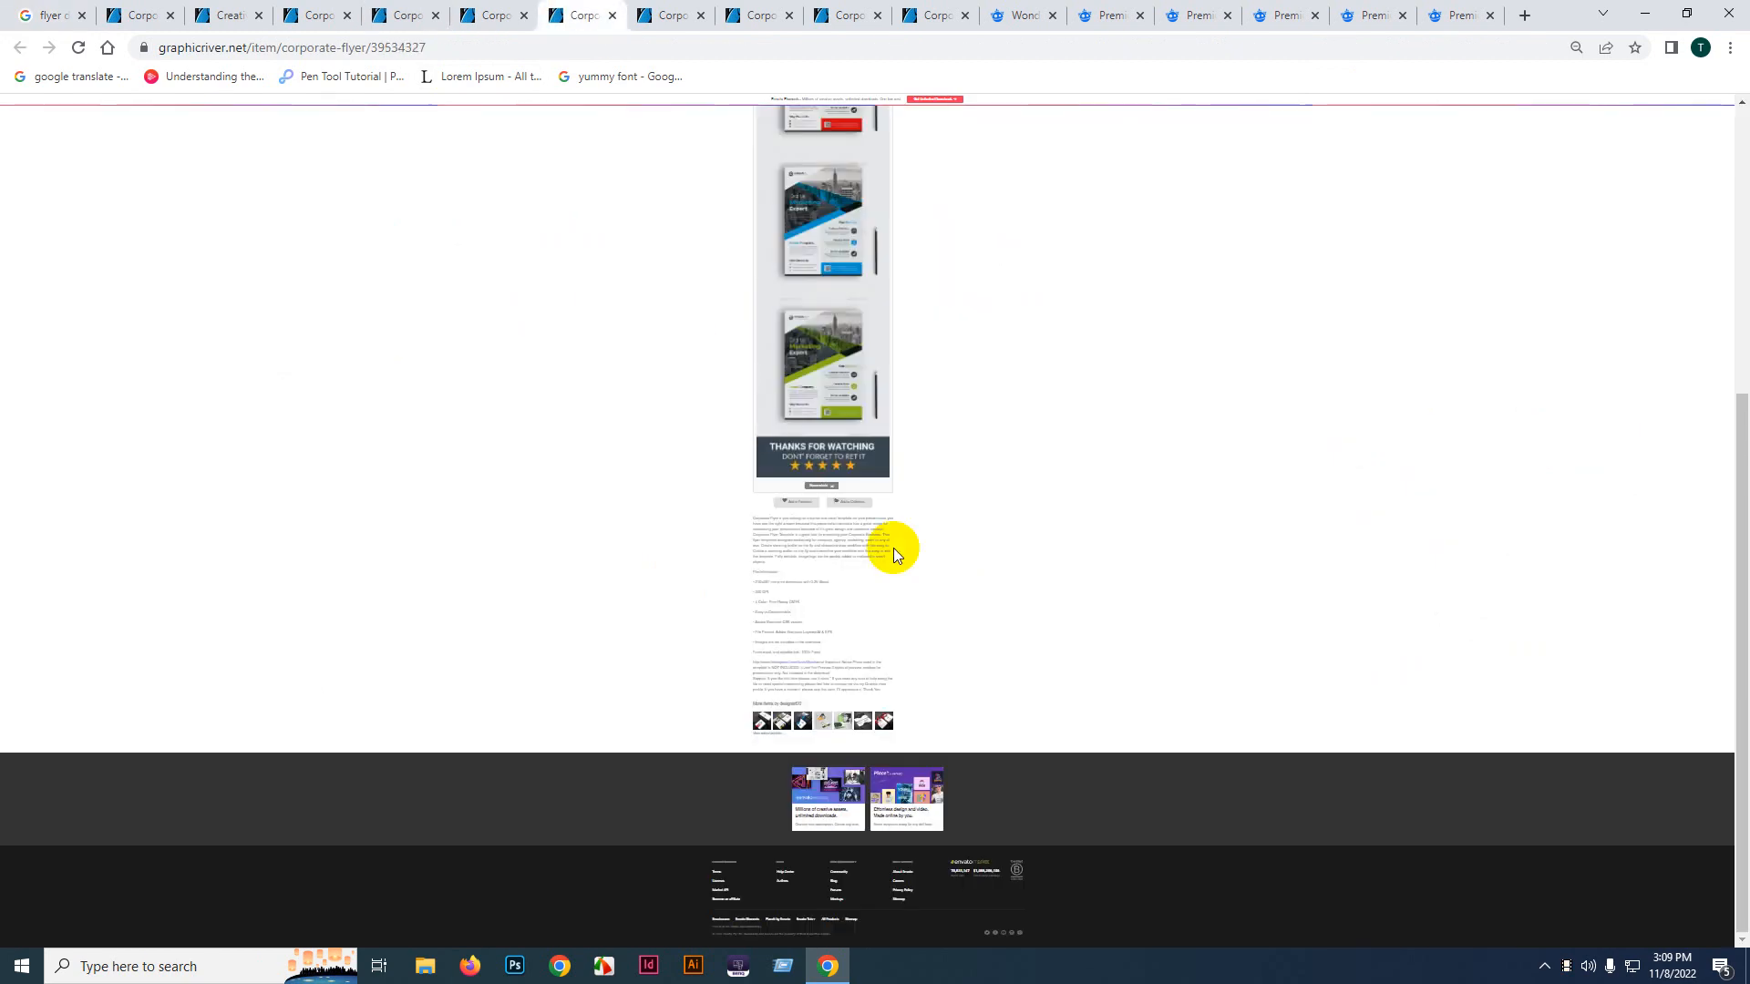
pyautogui.keyDown('ctrl'); pyautogui.scroll(10, 825, 511); pyautogui.keyUp('ctrl')
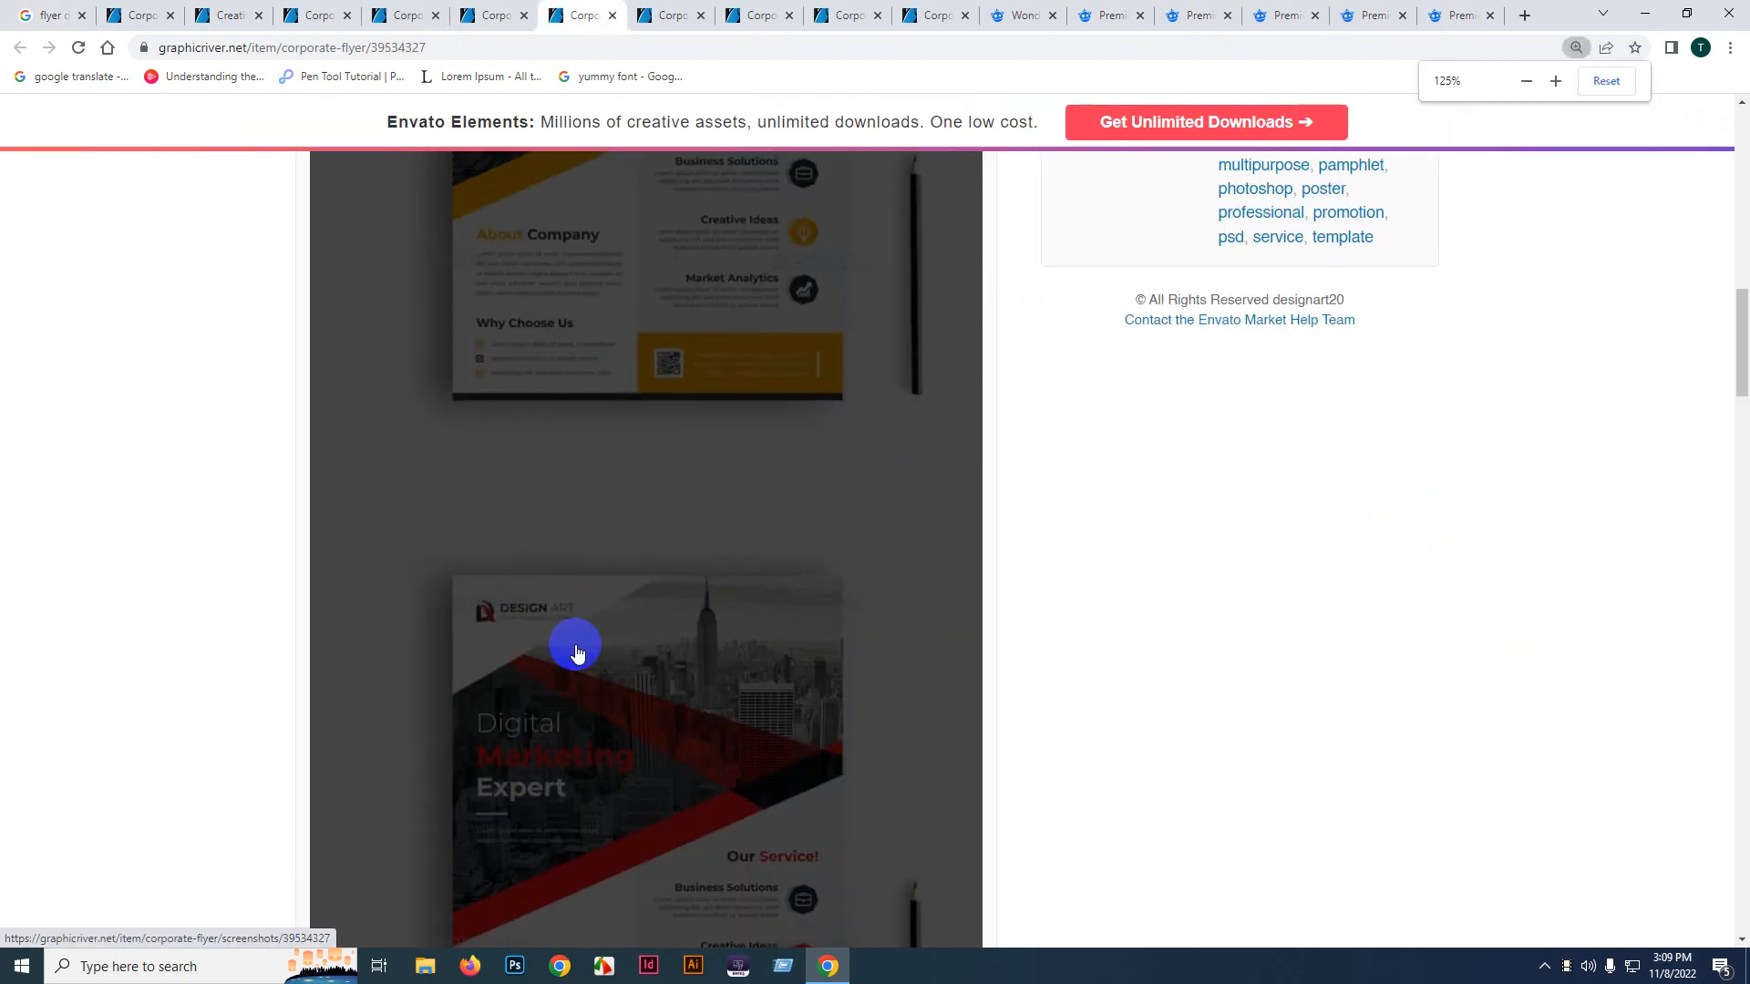
pyautogui.scroll(-4, 594, 624)
pyautogui.keyDown('ctrl'); pyautogui.scroll(-4, 610, 594); pyautogui.keyUp('ctrl')
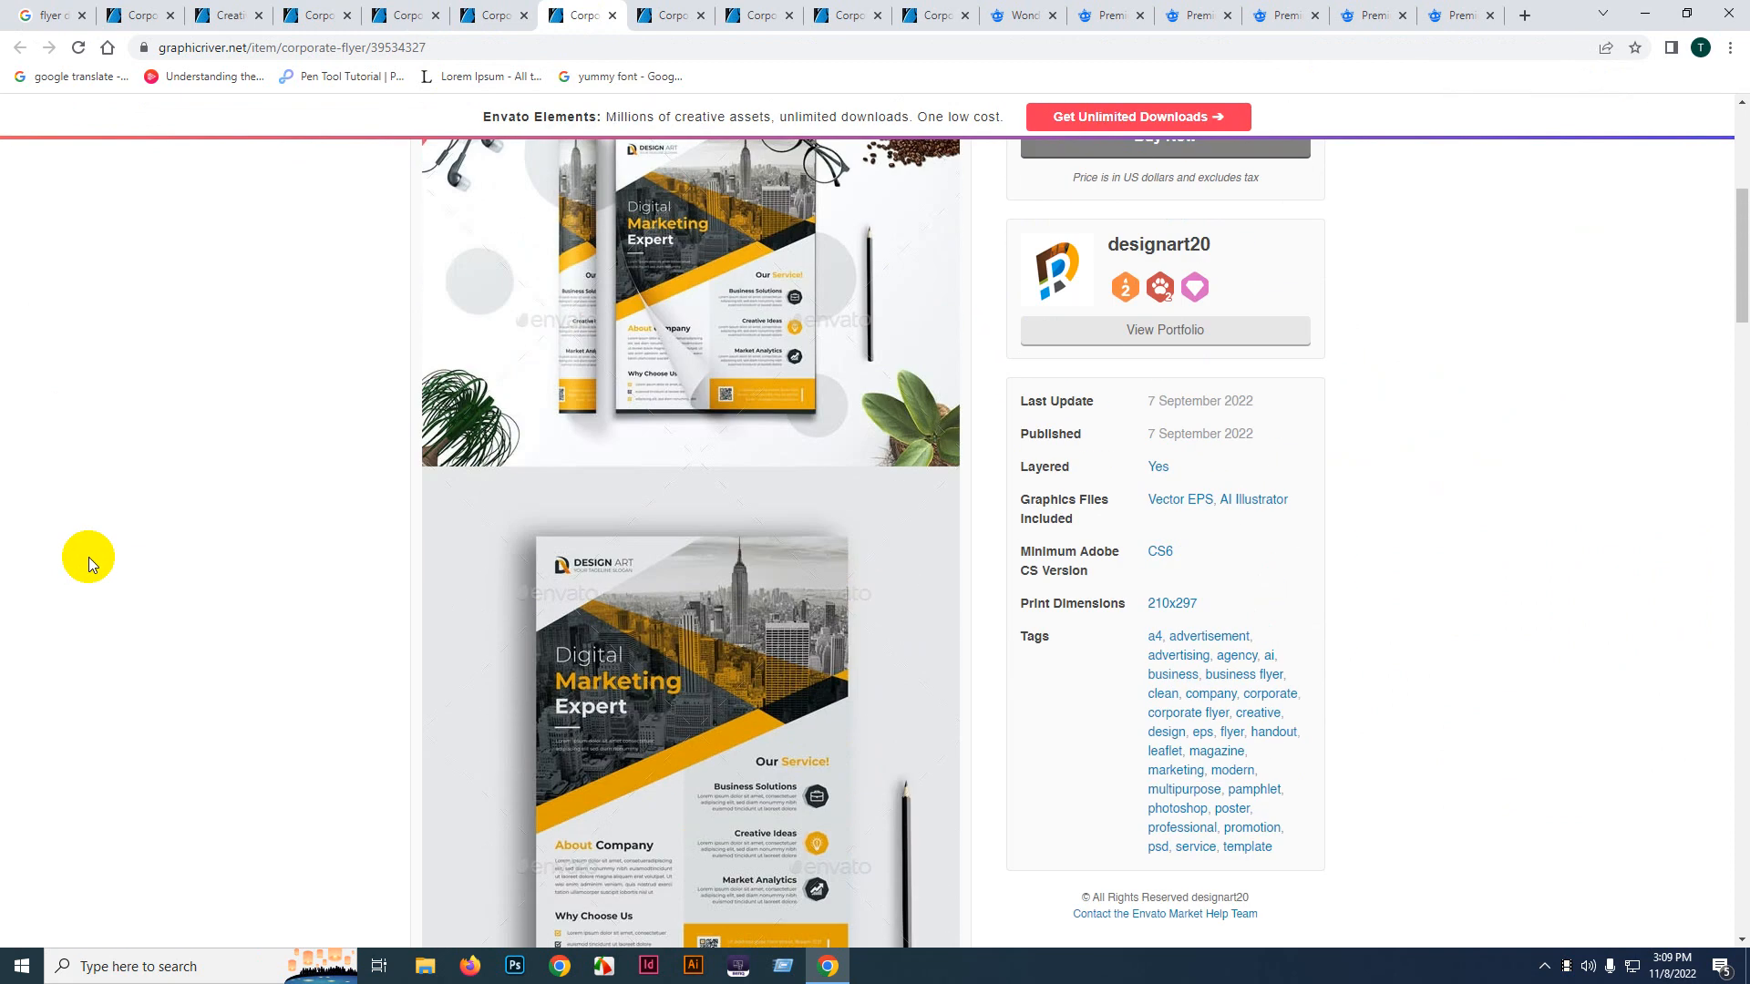
pyautogui.scroll(-1, 90, 556)
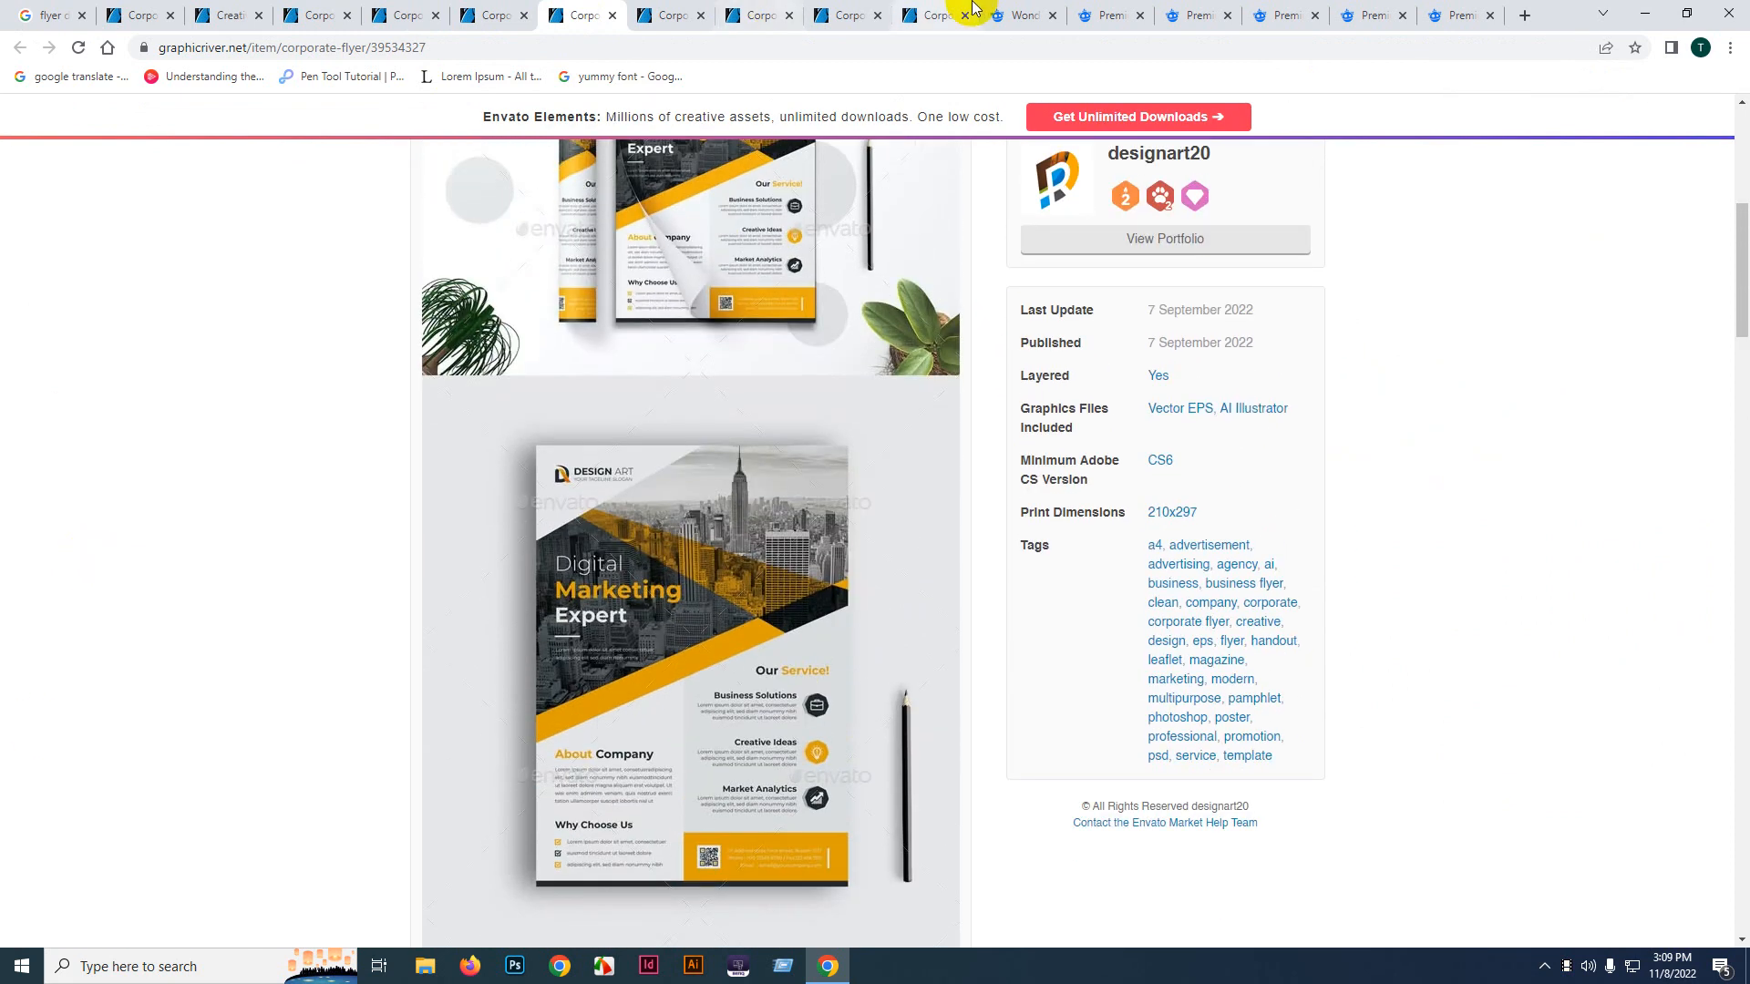
# - Compare the layouts of Freepik's open flyer templates, from the Rounded blue modern flyer to the Business flyer concept design
pyautogui.click(1048, 11)
pyautogui.click(1126, 14)
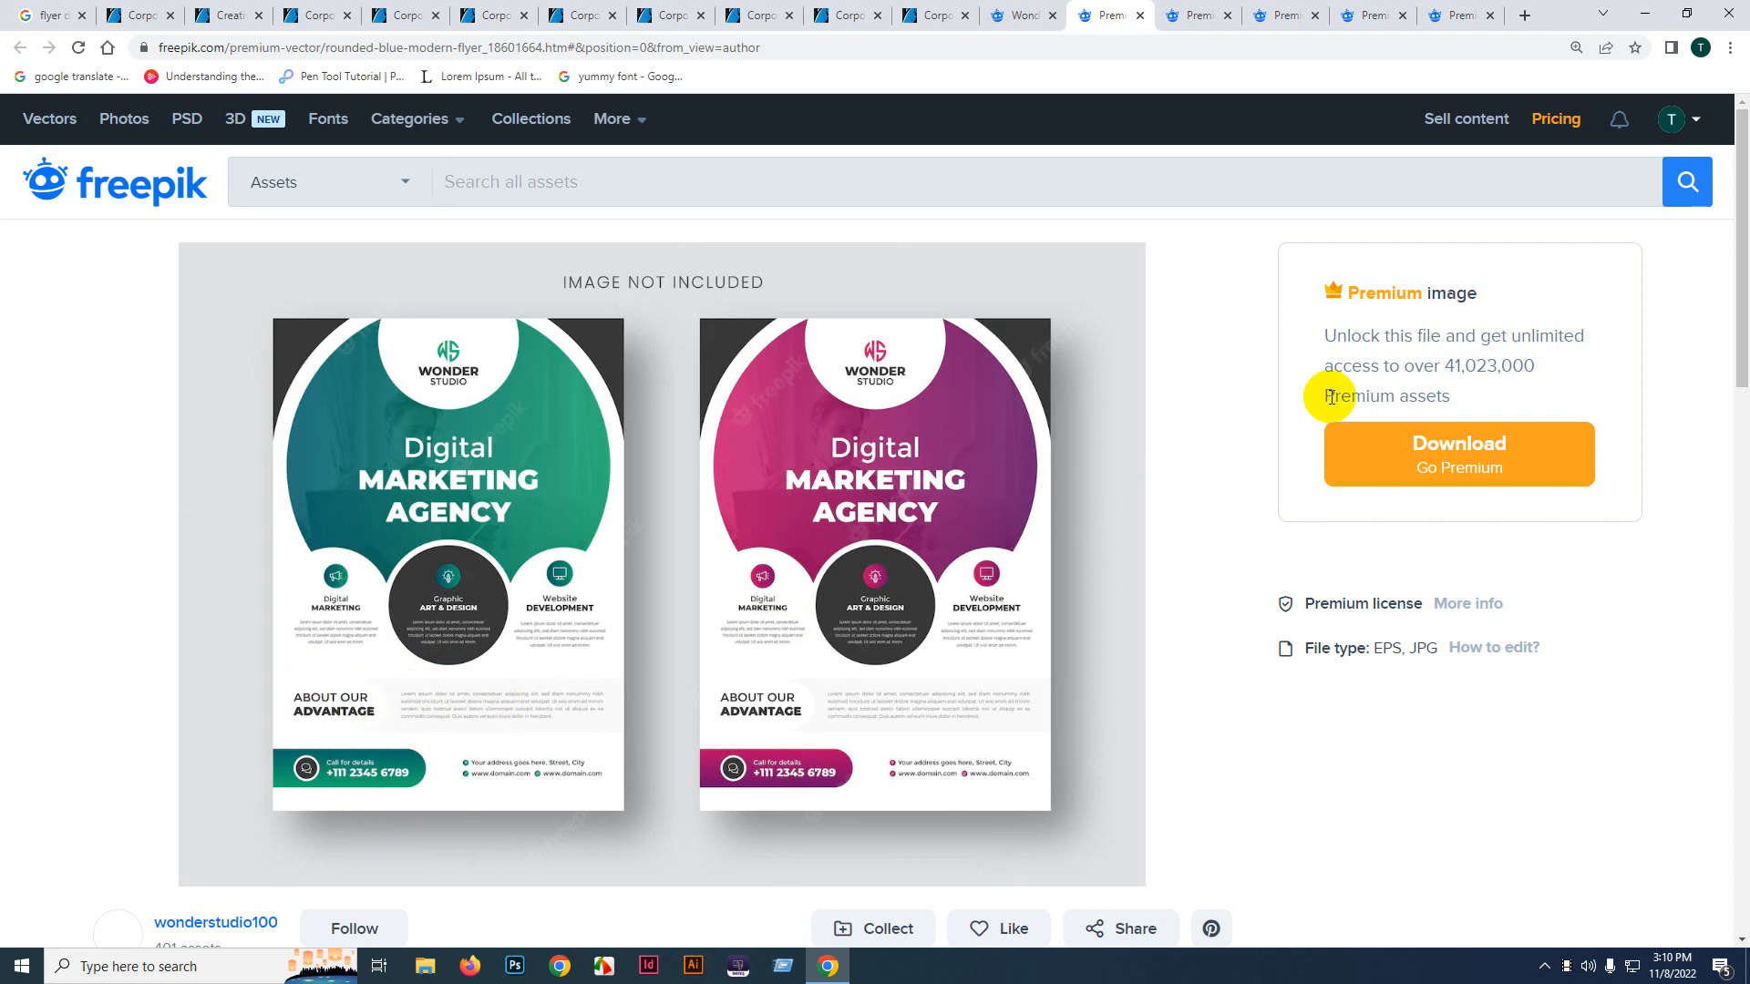
pyautogui.click(1195, 15)
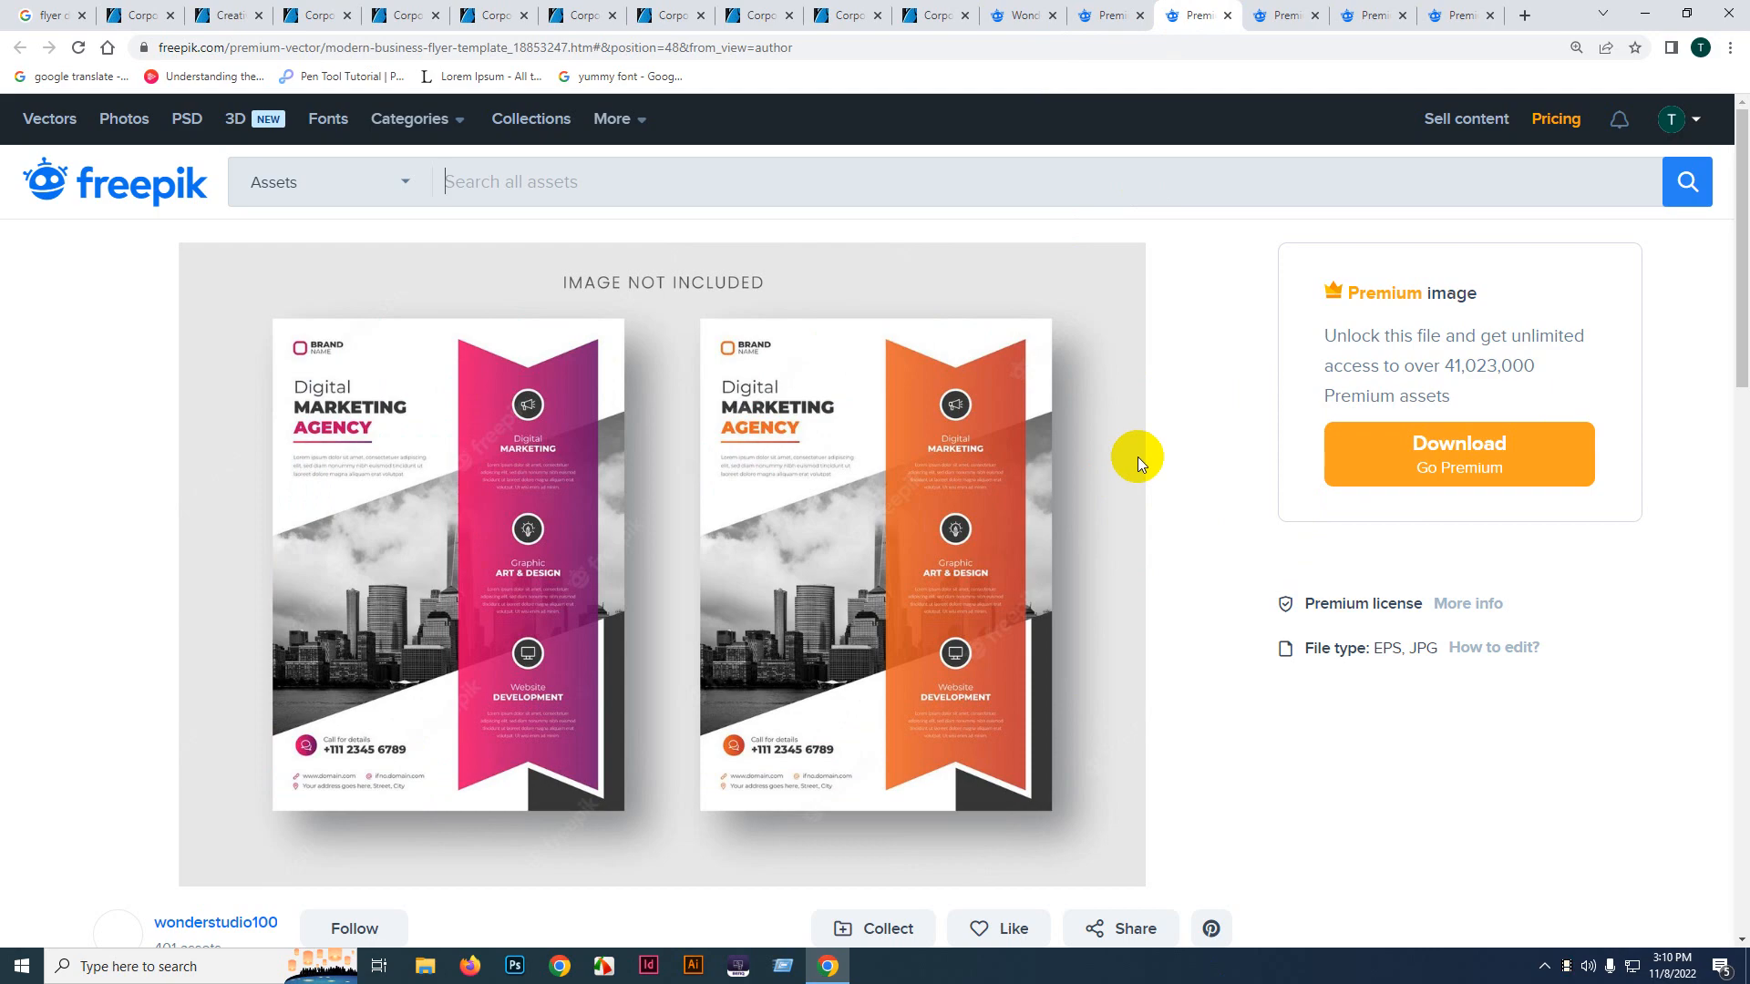
pyautogui.scroll(-1, 1137, 457)
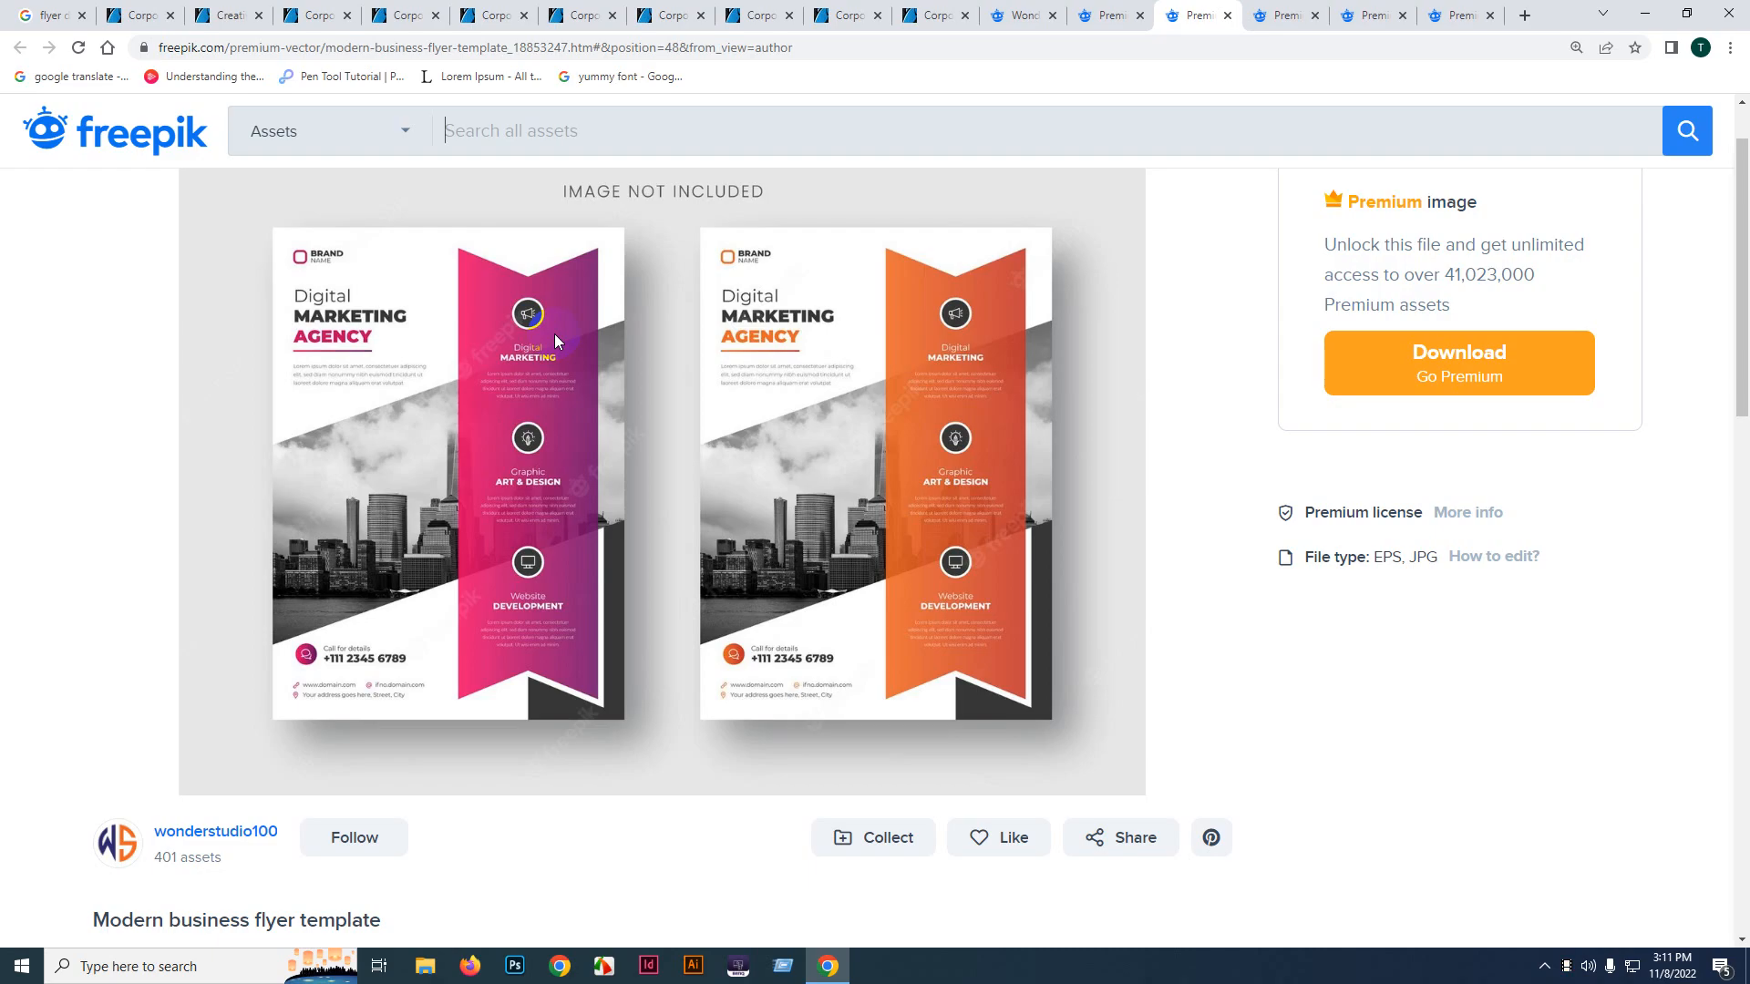
pyautogui.click(1287, 15)
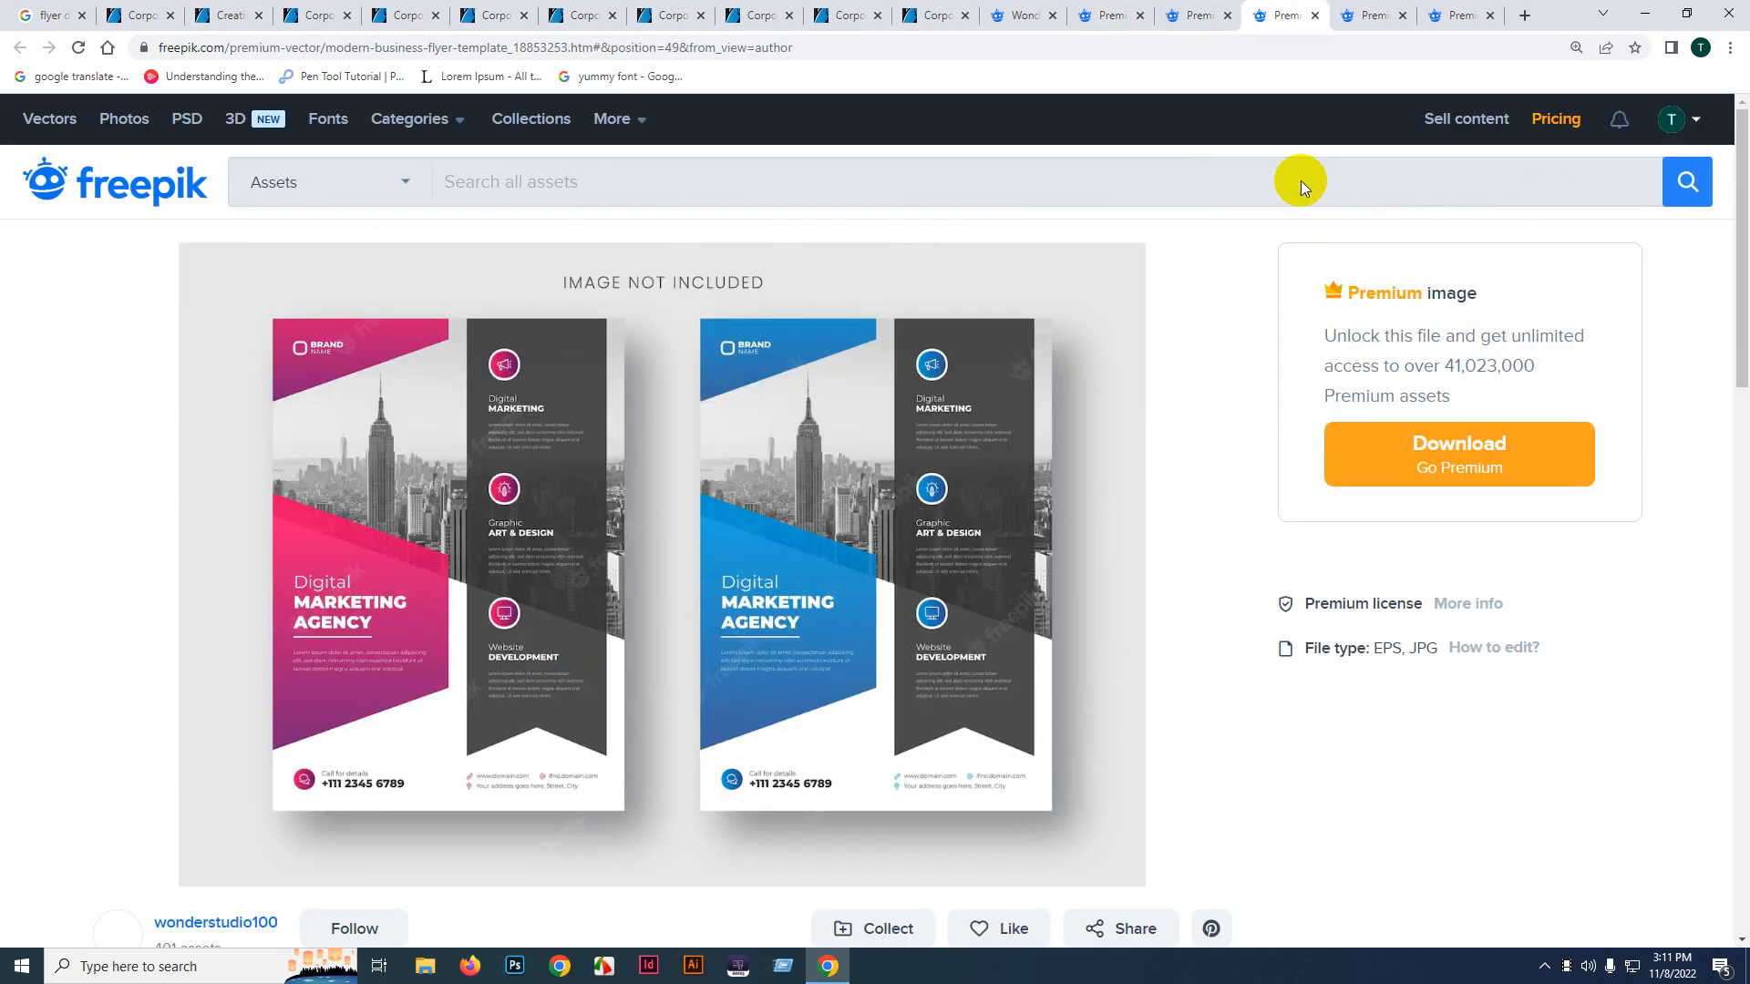
pyautogui.click(1381, 15)
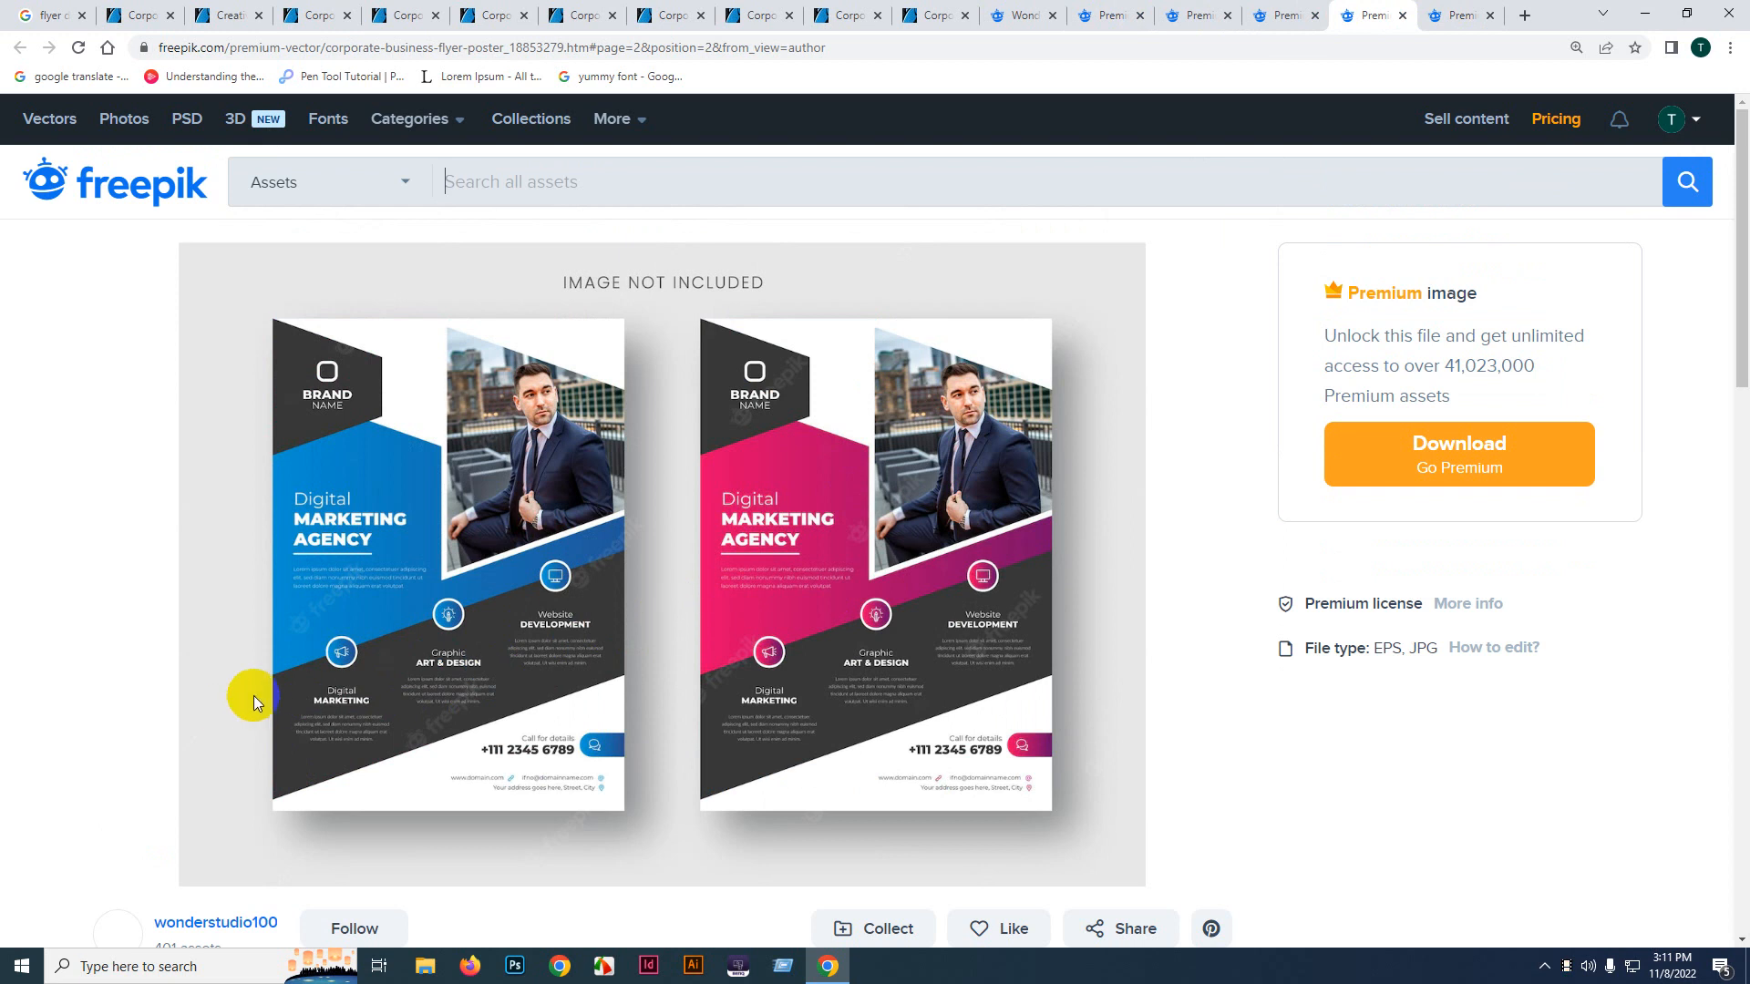
pyautogui.click(1449, 14)
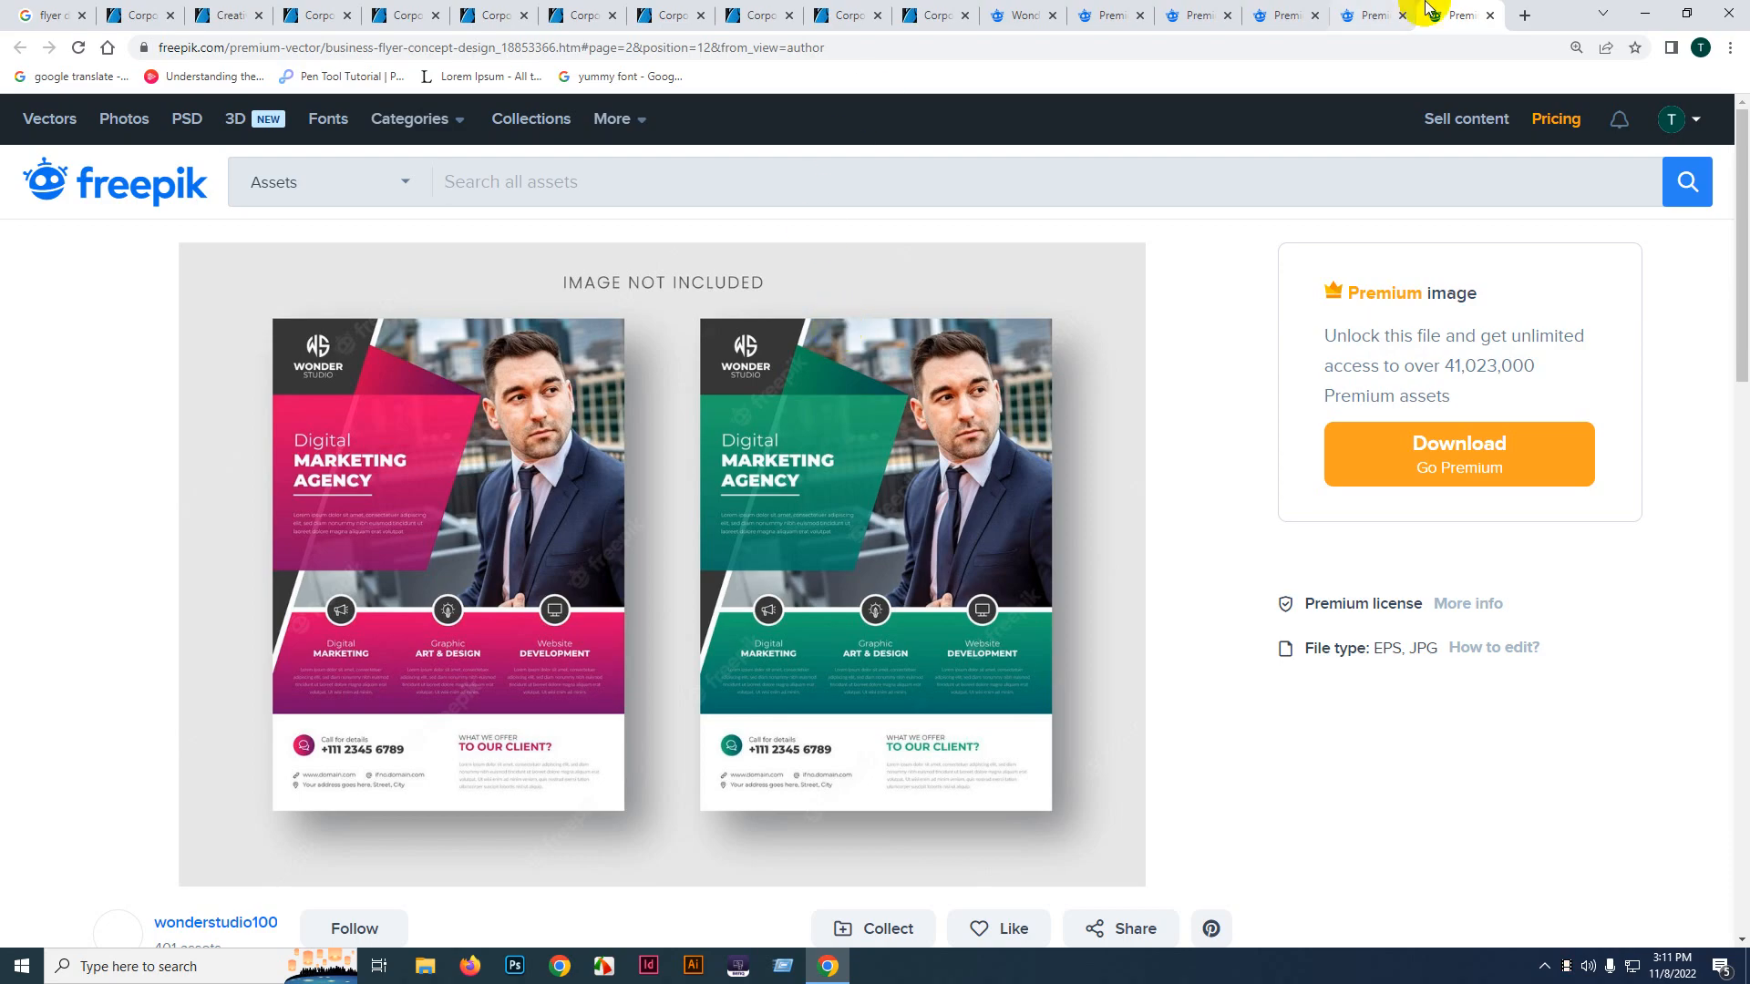
# - Go back through the open Freepik flyer templates to the author's second page of assets
pyautogui.click(1372, 14)
pyautogui.click(1299, 7)
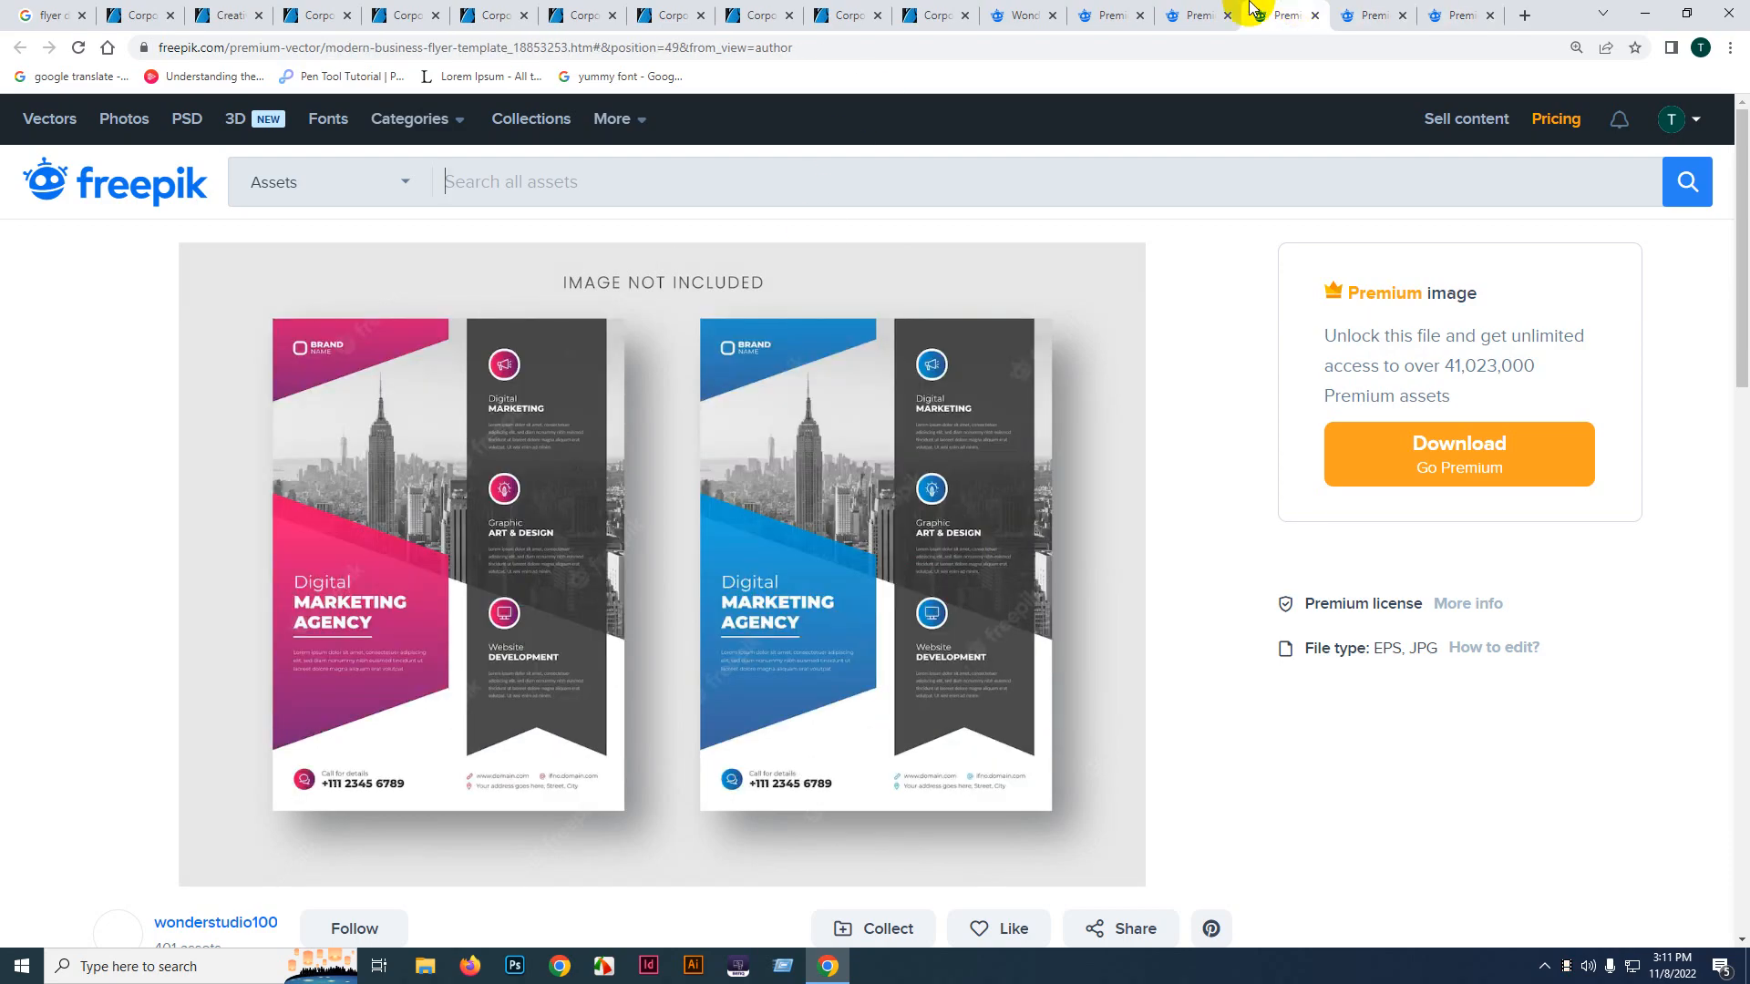
pyautogui.click(1190, 9)
pyautogui.click(1091, 7)
pyautogui.click(1026, 14)
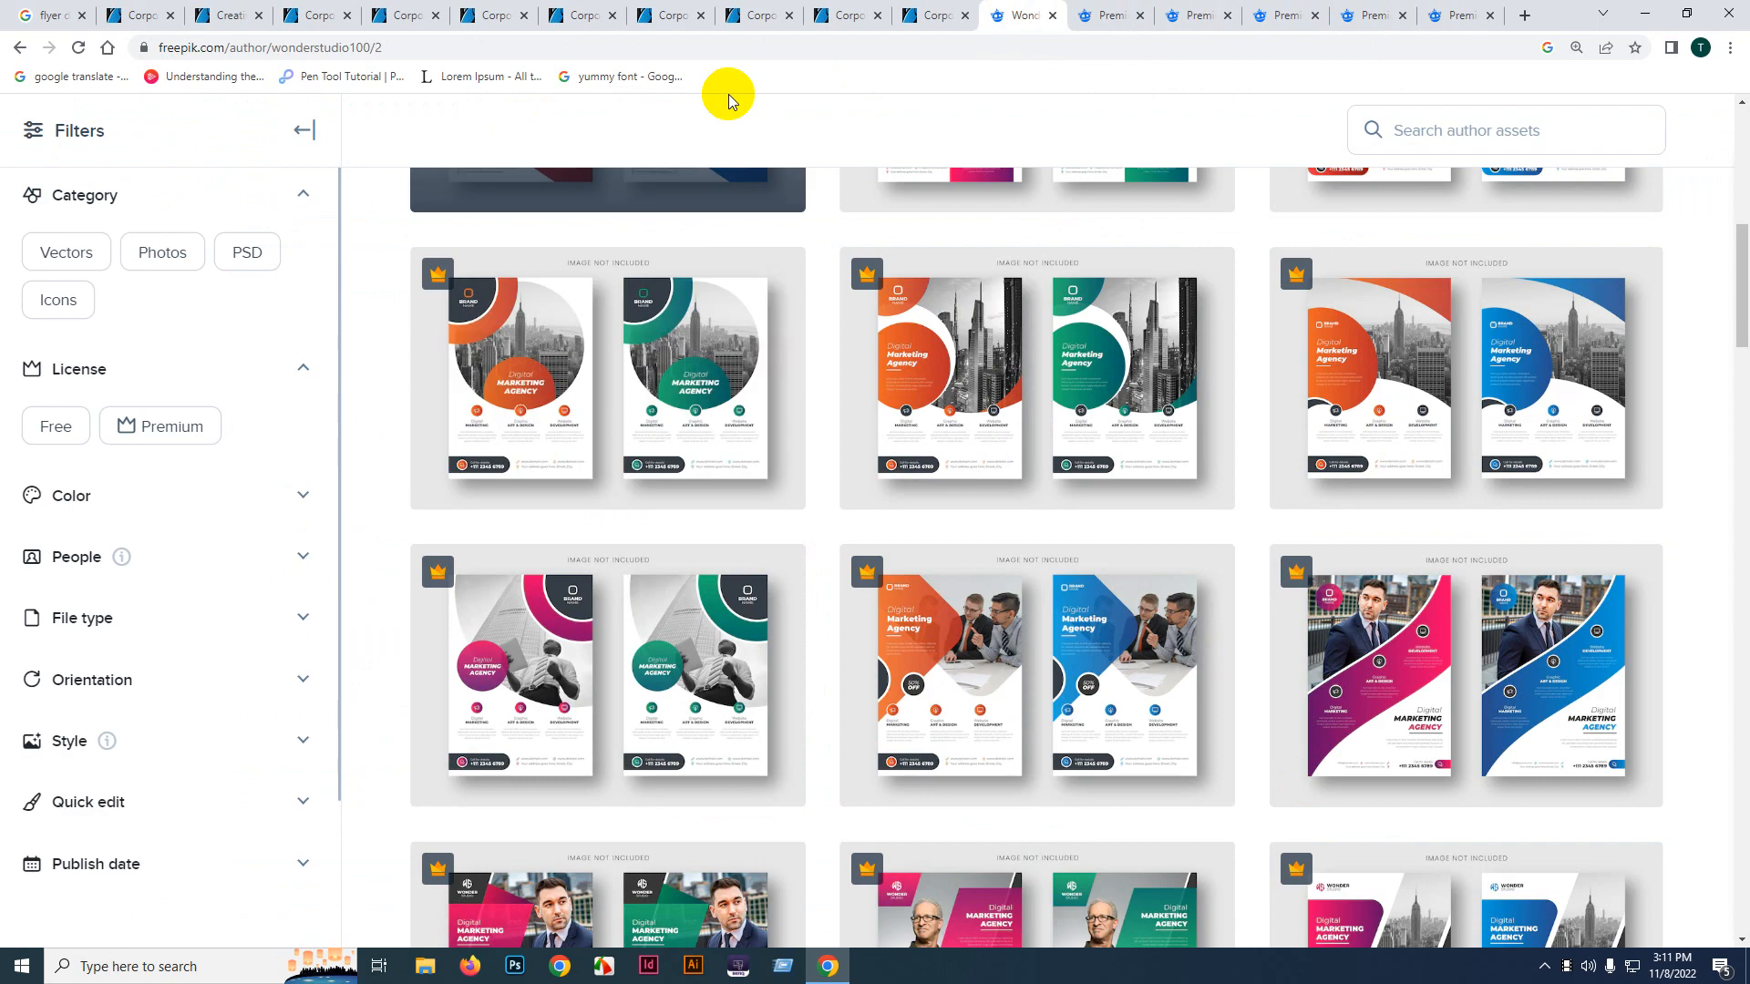
# - Revisit GraphicRiver's The Best Marketing Service flyer and the enlarged Creative Corporate Flyer, and return to the corporate flyer search results
pyautogui.click(401, 15)
pyautogui.click(318, 7)
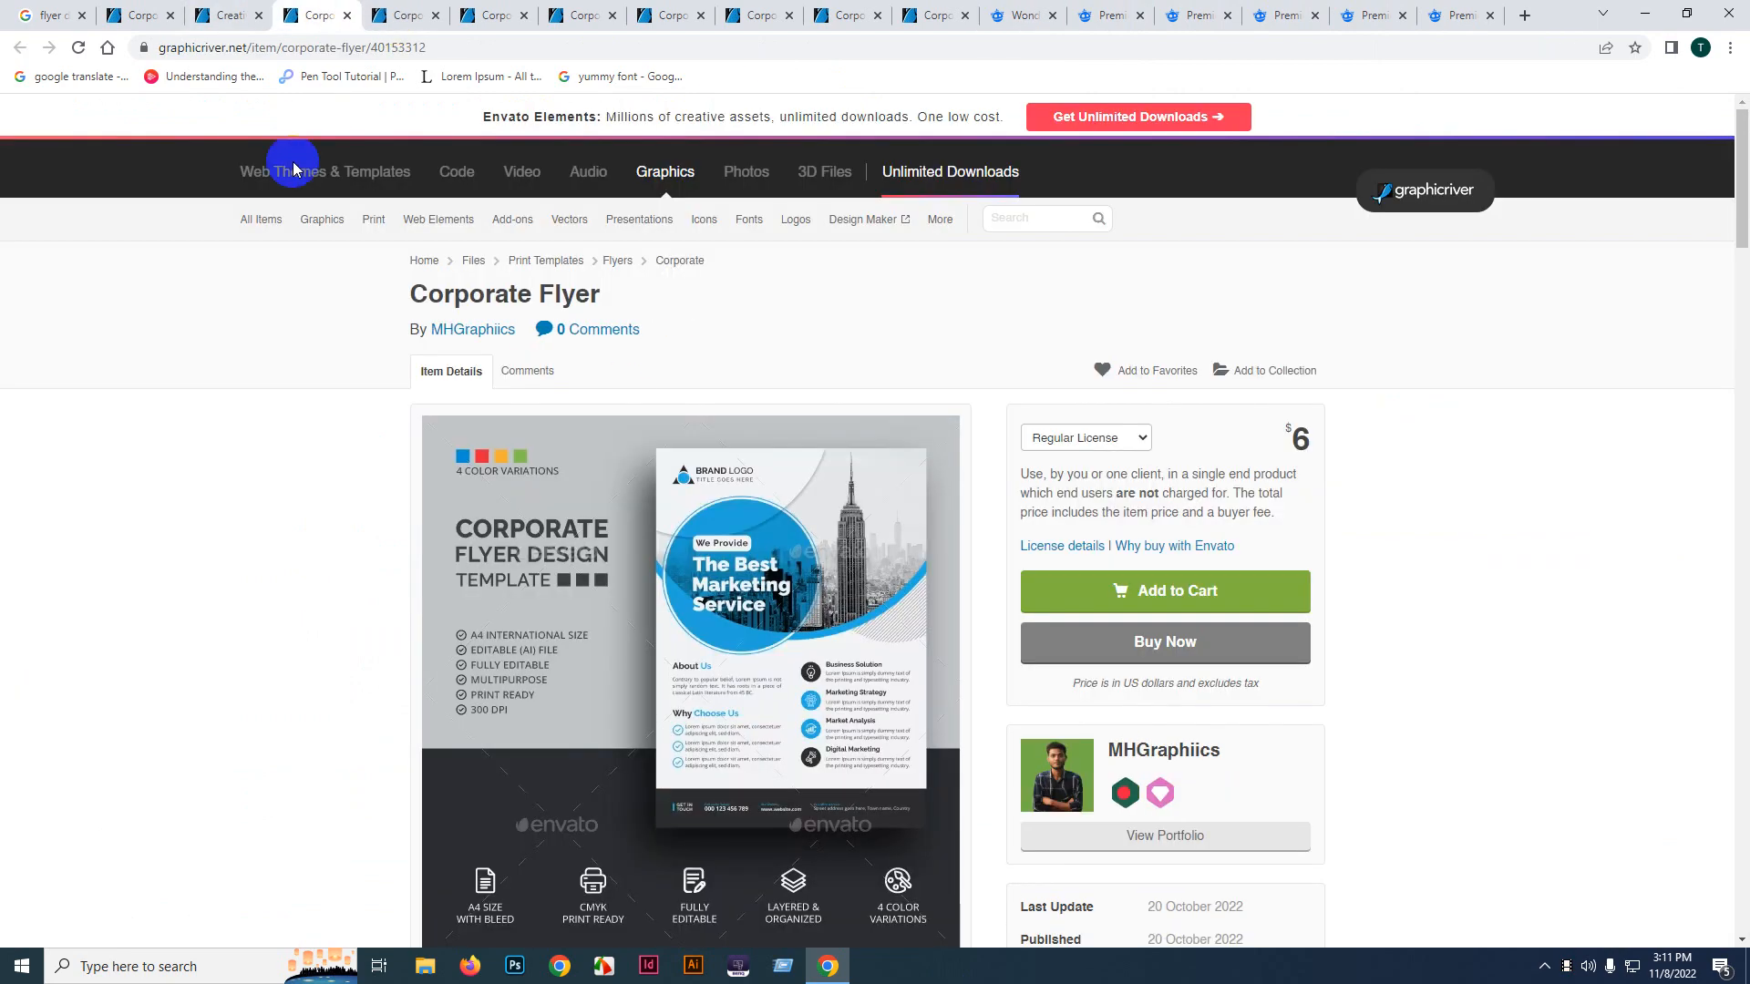
pyautogui.scroll(-2, 391, 164)
pyautogui.click(255, 9)
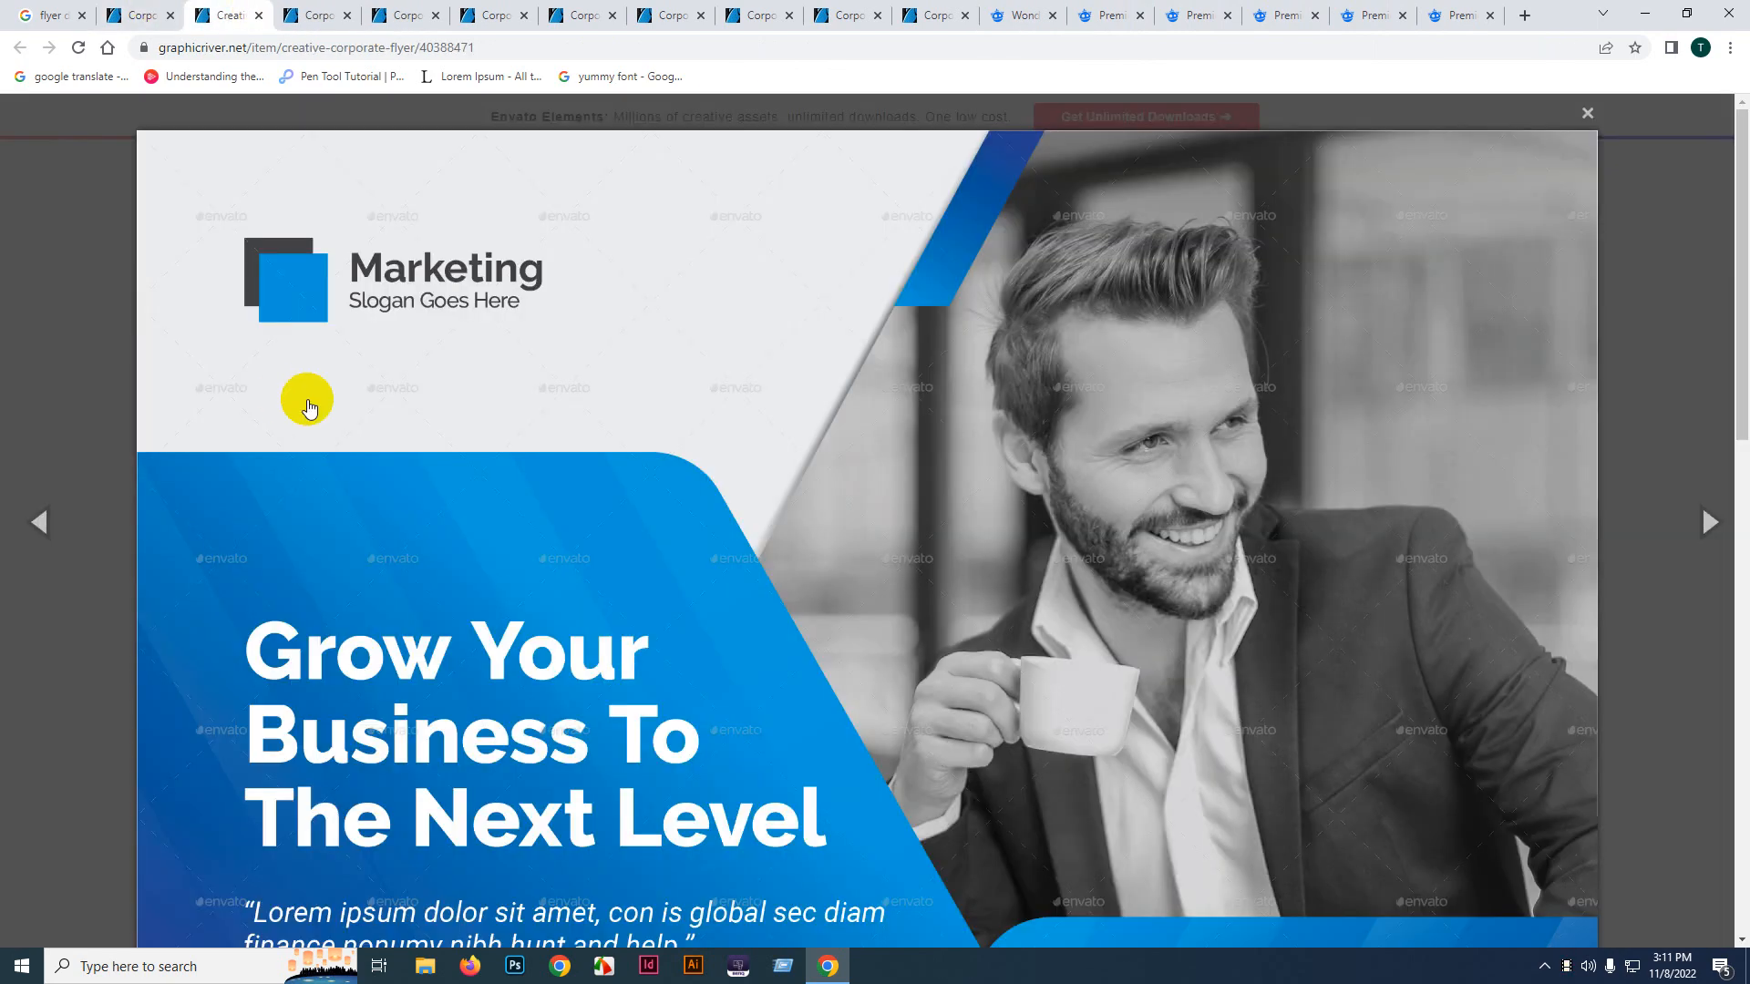
pyautogui.click(120, 7)
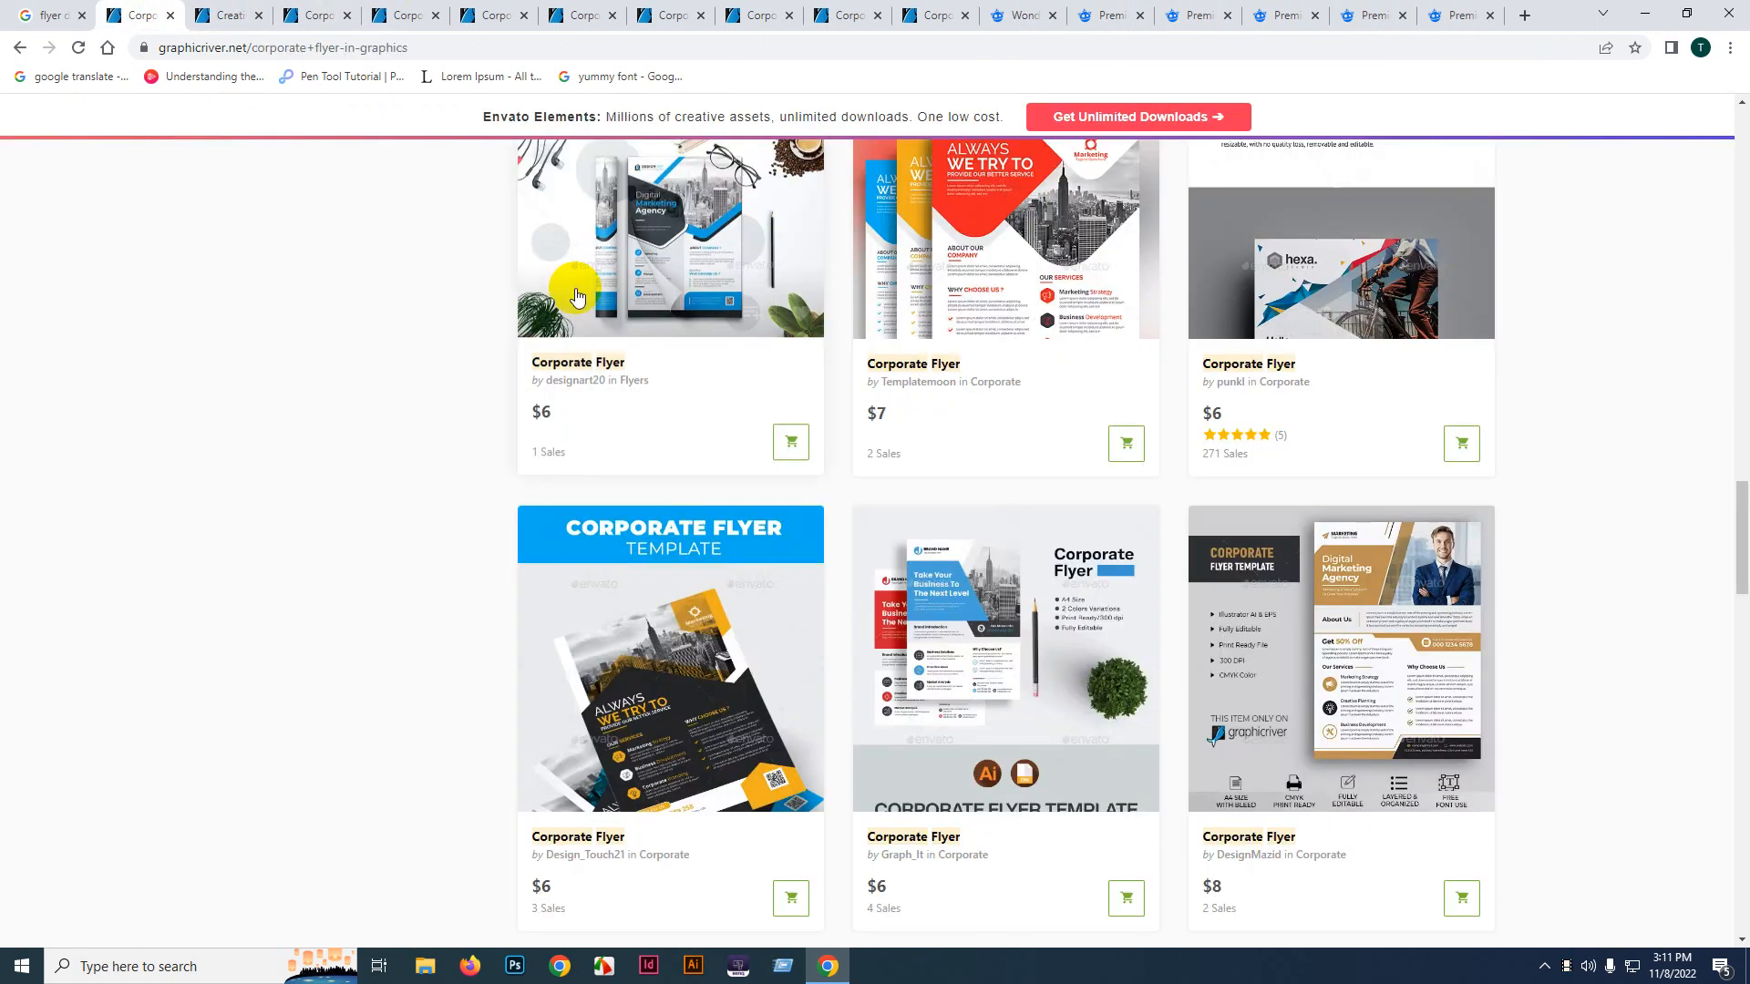
# - Close the Creative Corporate Flyer's enlarged preview, and examine its green version and print specifications on the item page
pyautogui.click(224, 14)
pyautogui.click(1588, 113)
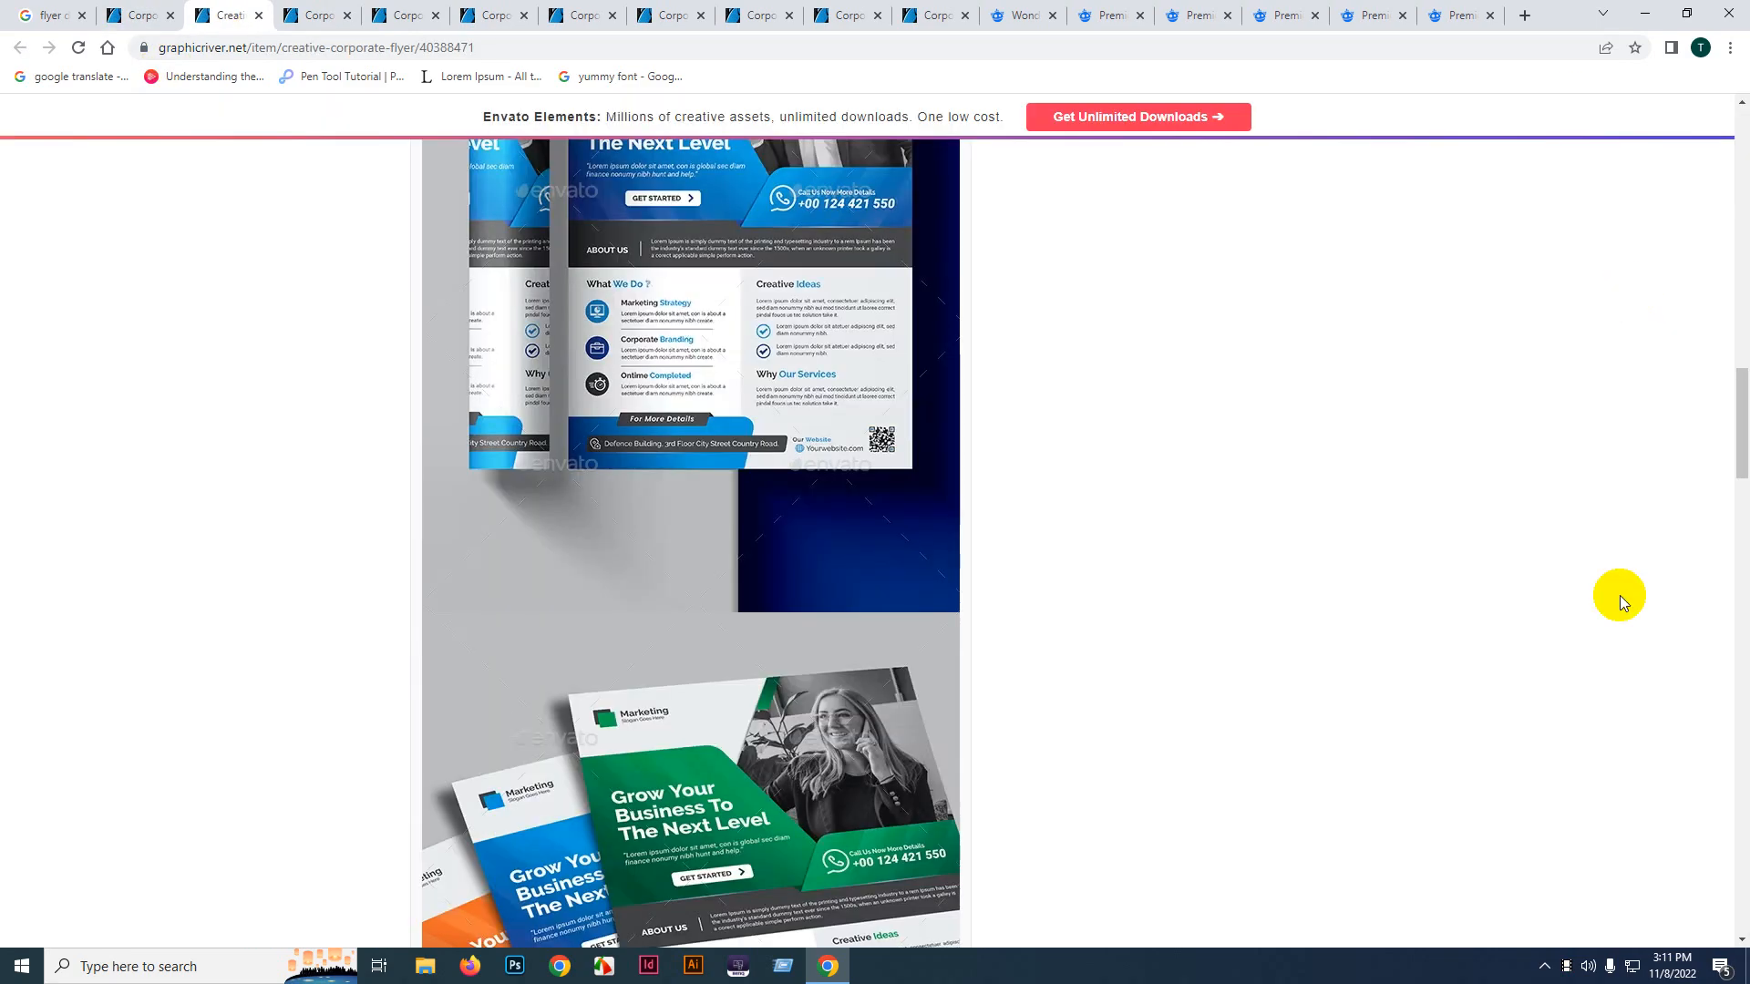
pyautogui.scroll(5, 547, 456)
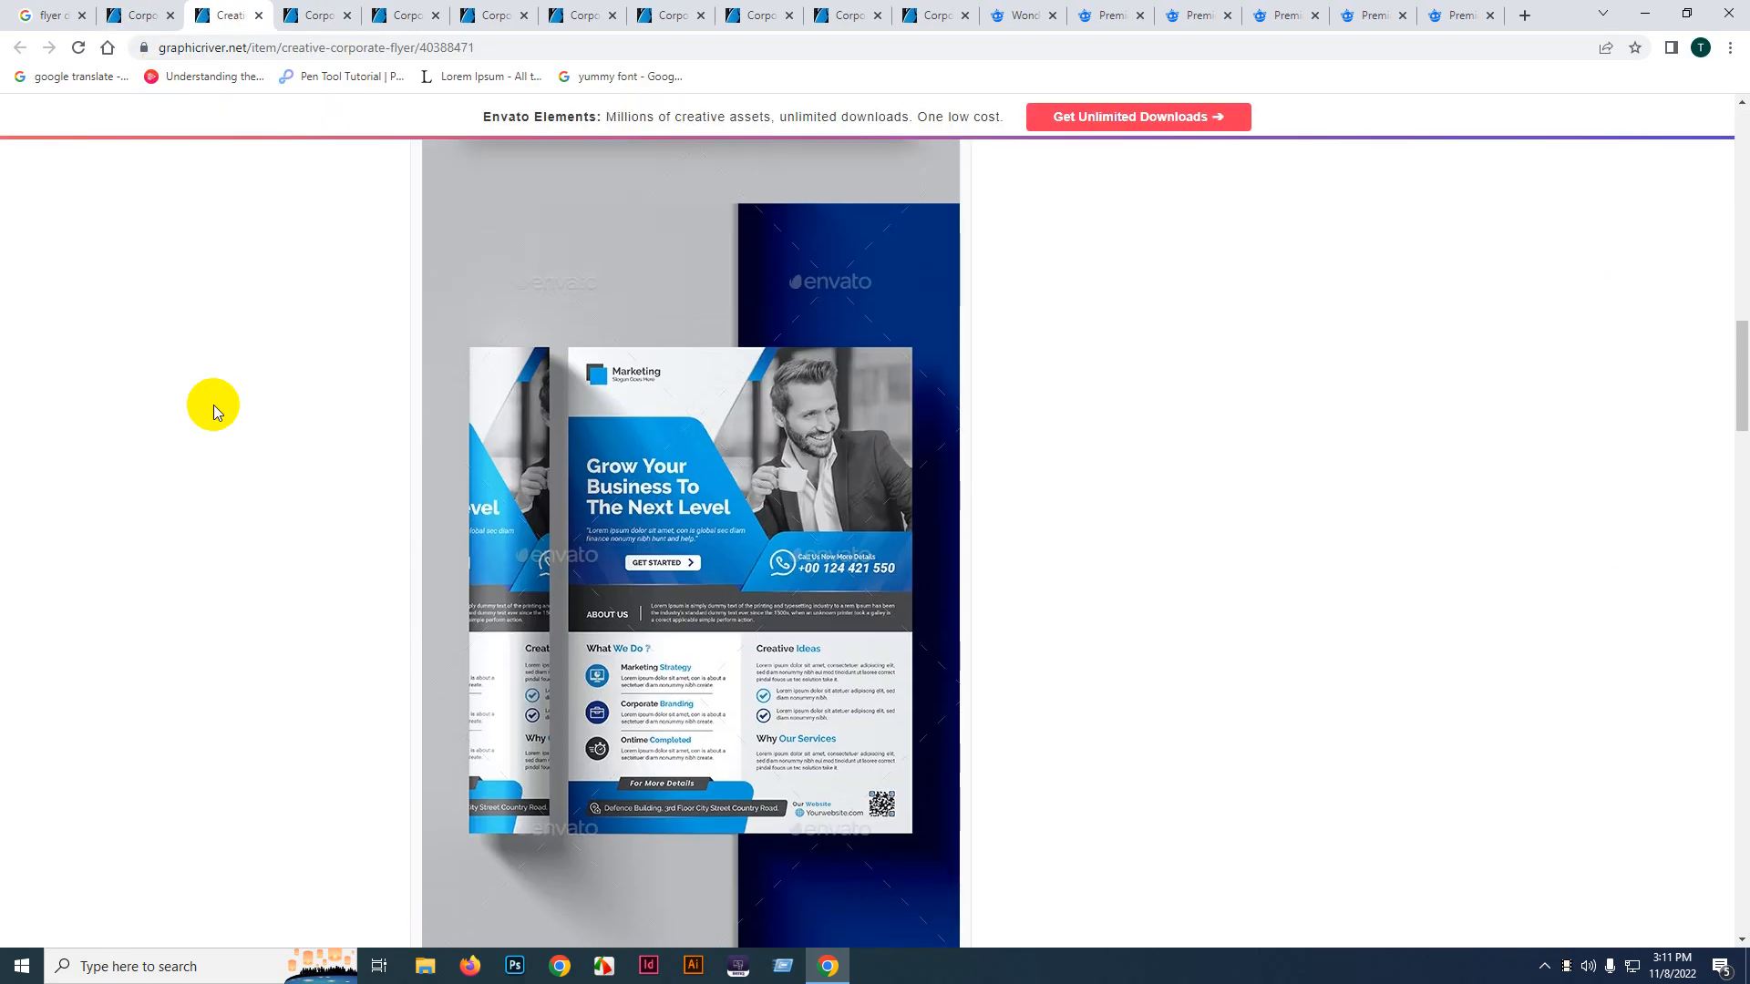
pyautogui.scroll(10, 214, 405)
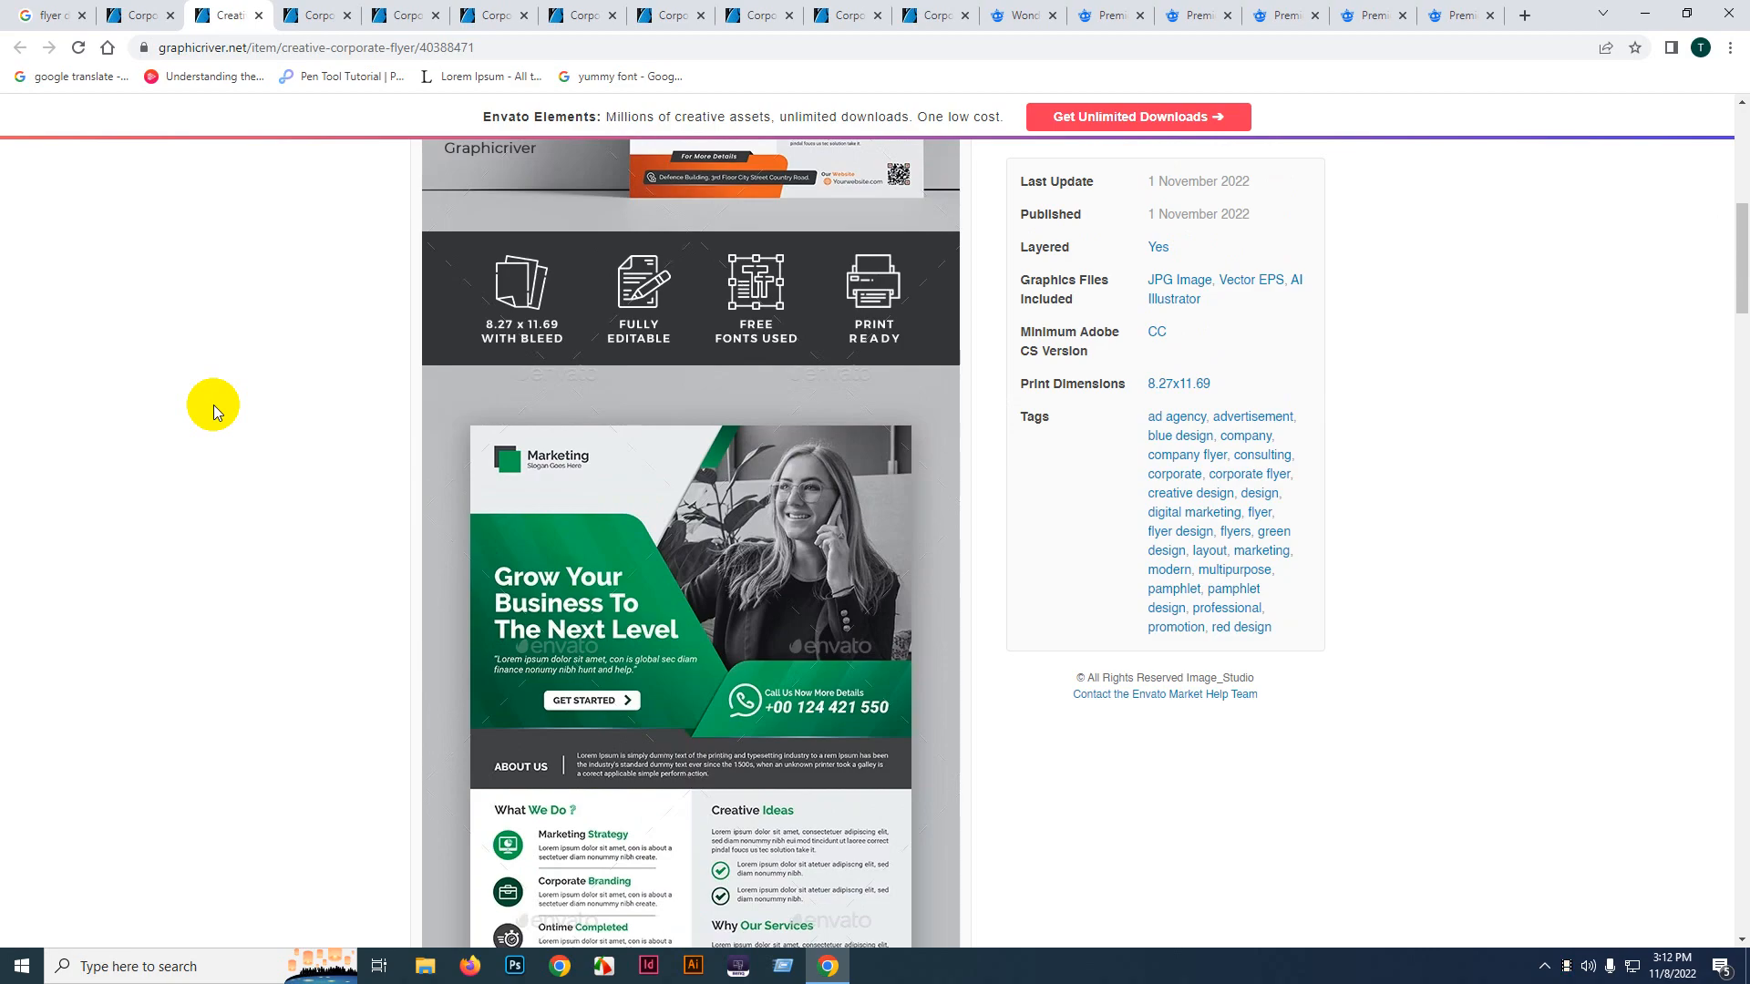
pyautogui.scroll(-2, 270, 414)
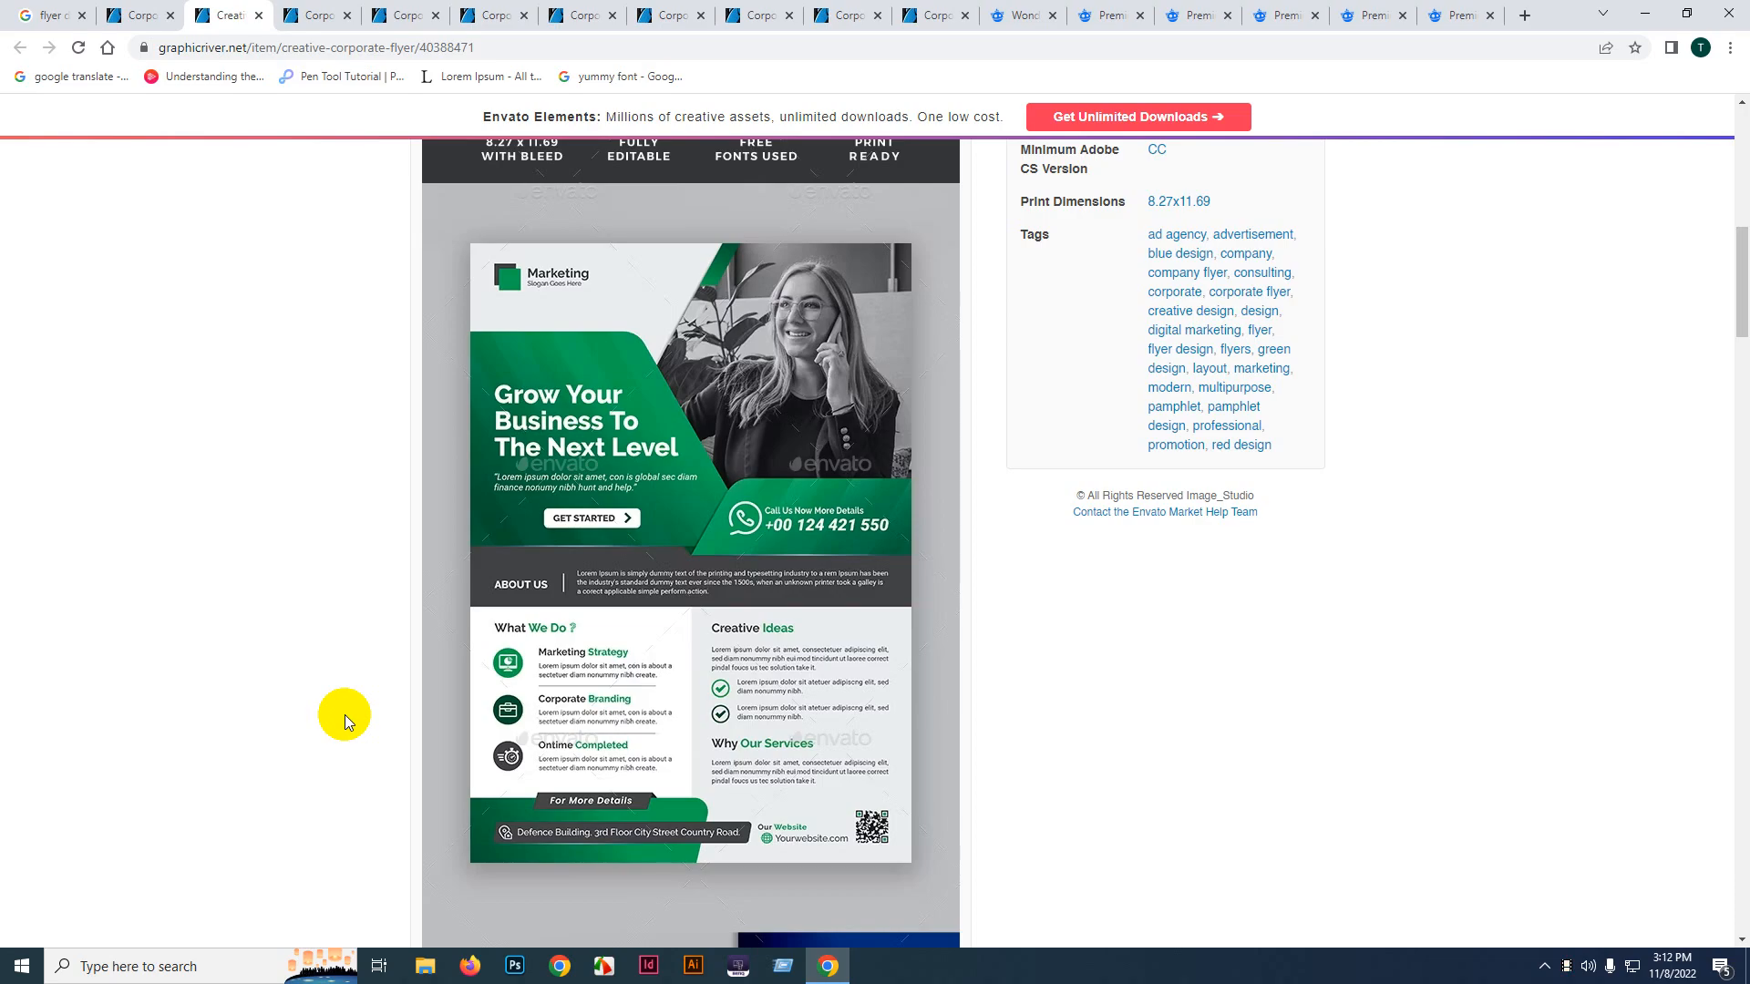
# - Review the first corporate flyer search results on GraphicRiver and recheck The Best Marketing Service flyer's item page
pyautogui.click(141, 15)
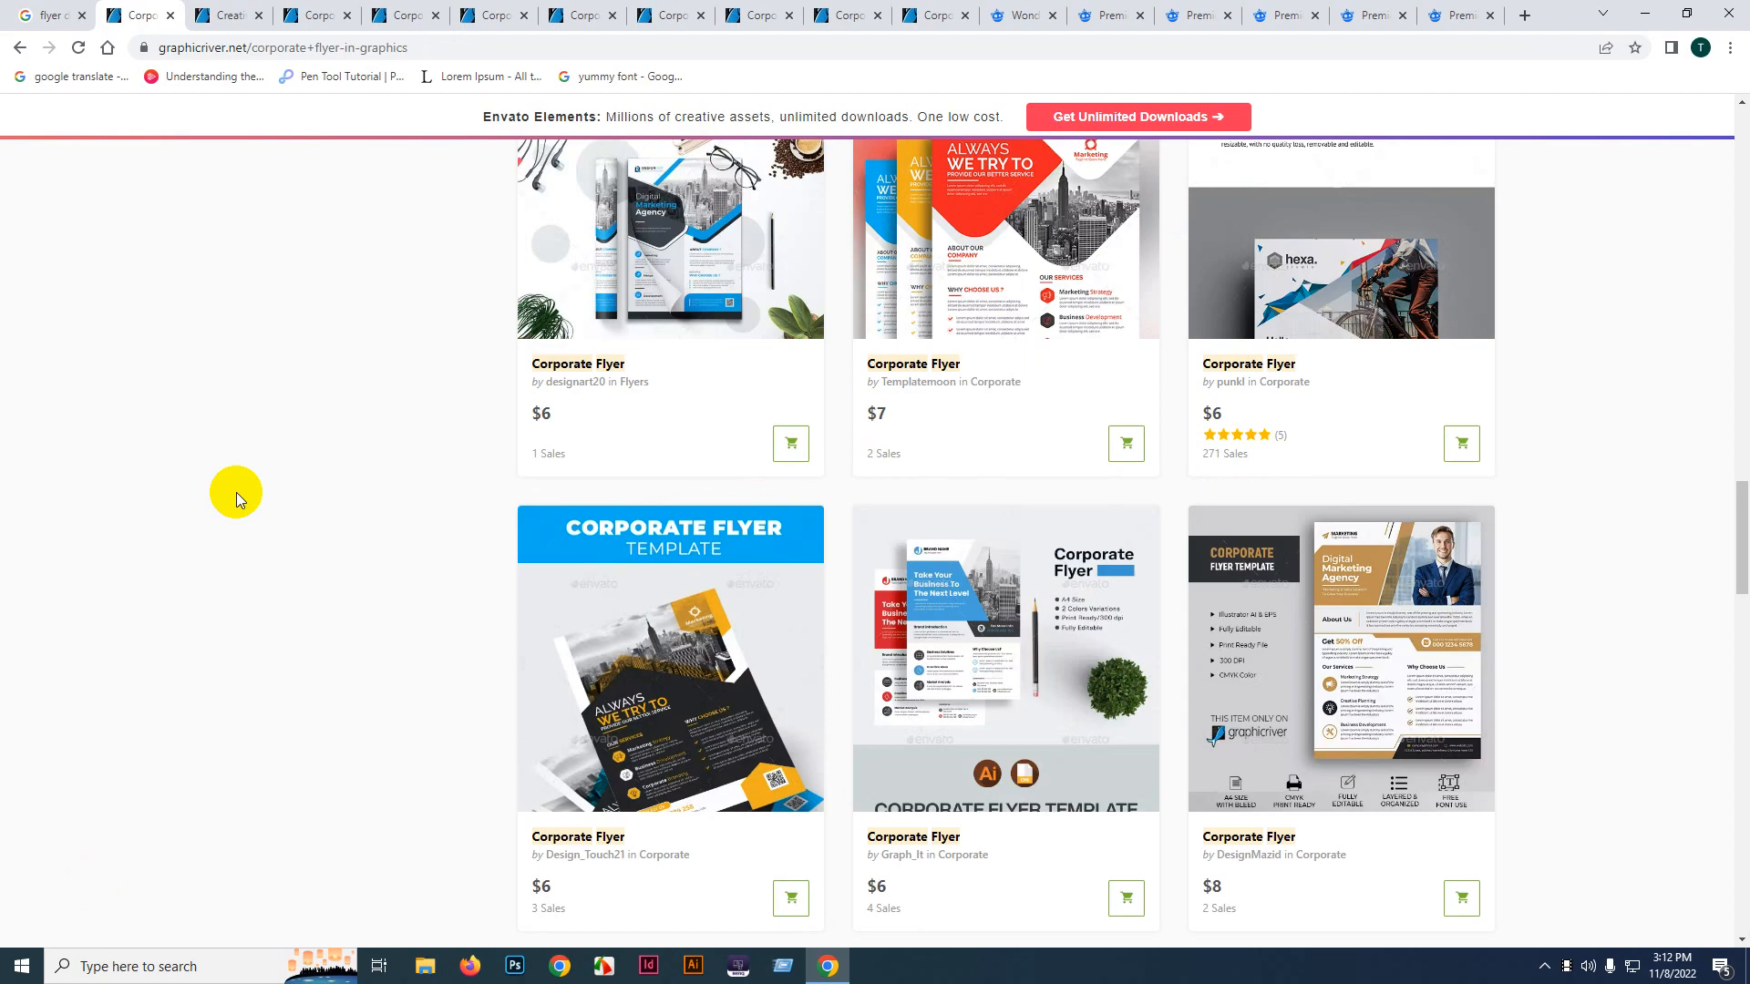
pyautogui.scroll(15, 237, 492)
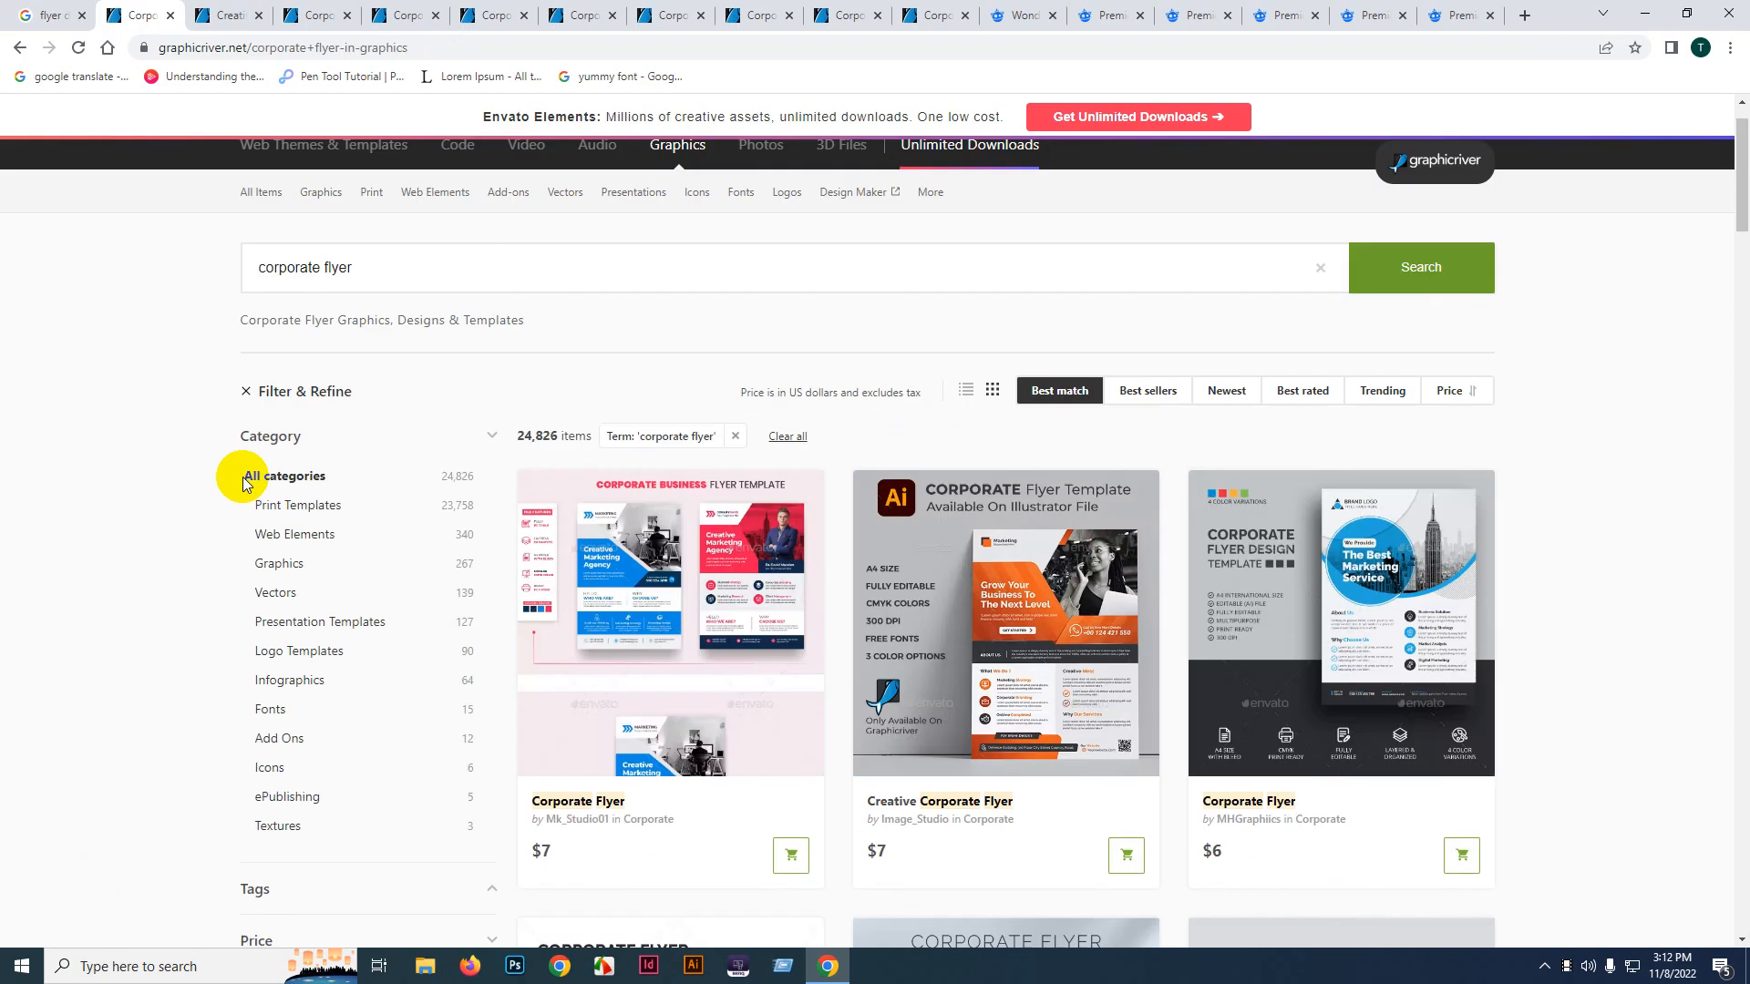
pyautogui.scroll(3, 243, 474)
pyautogui.click(500, 14)
pyautogui.click(292, 7)
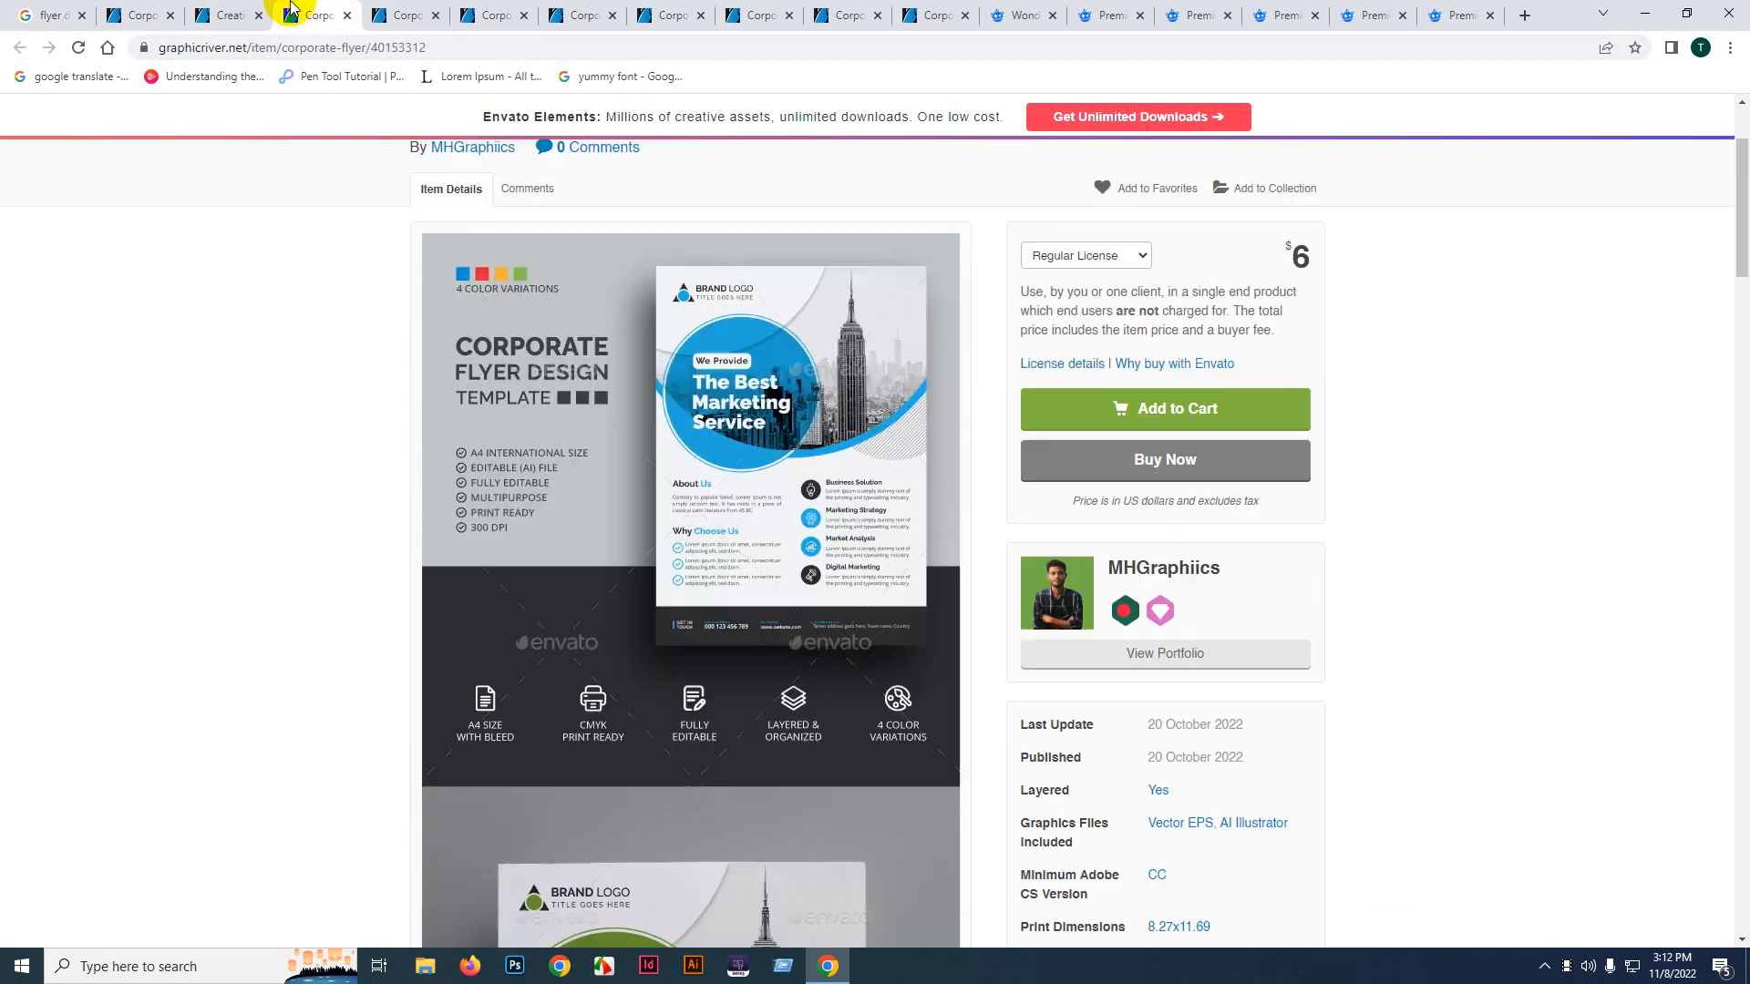
pyautogui.click(224, 9)
pyautogui.click(133, 7)
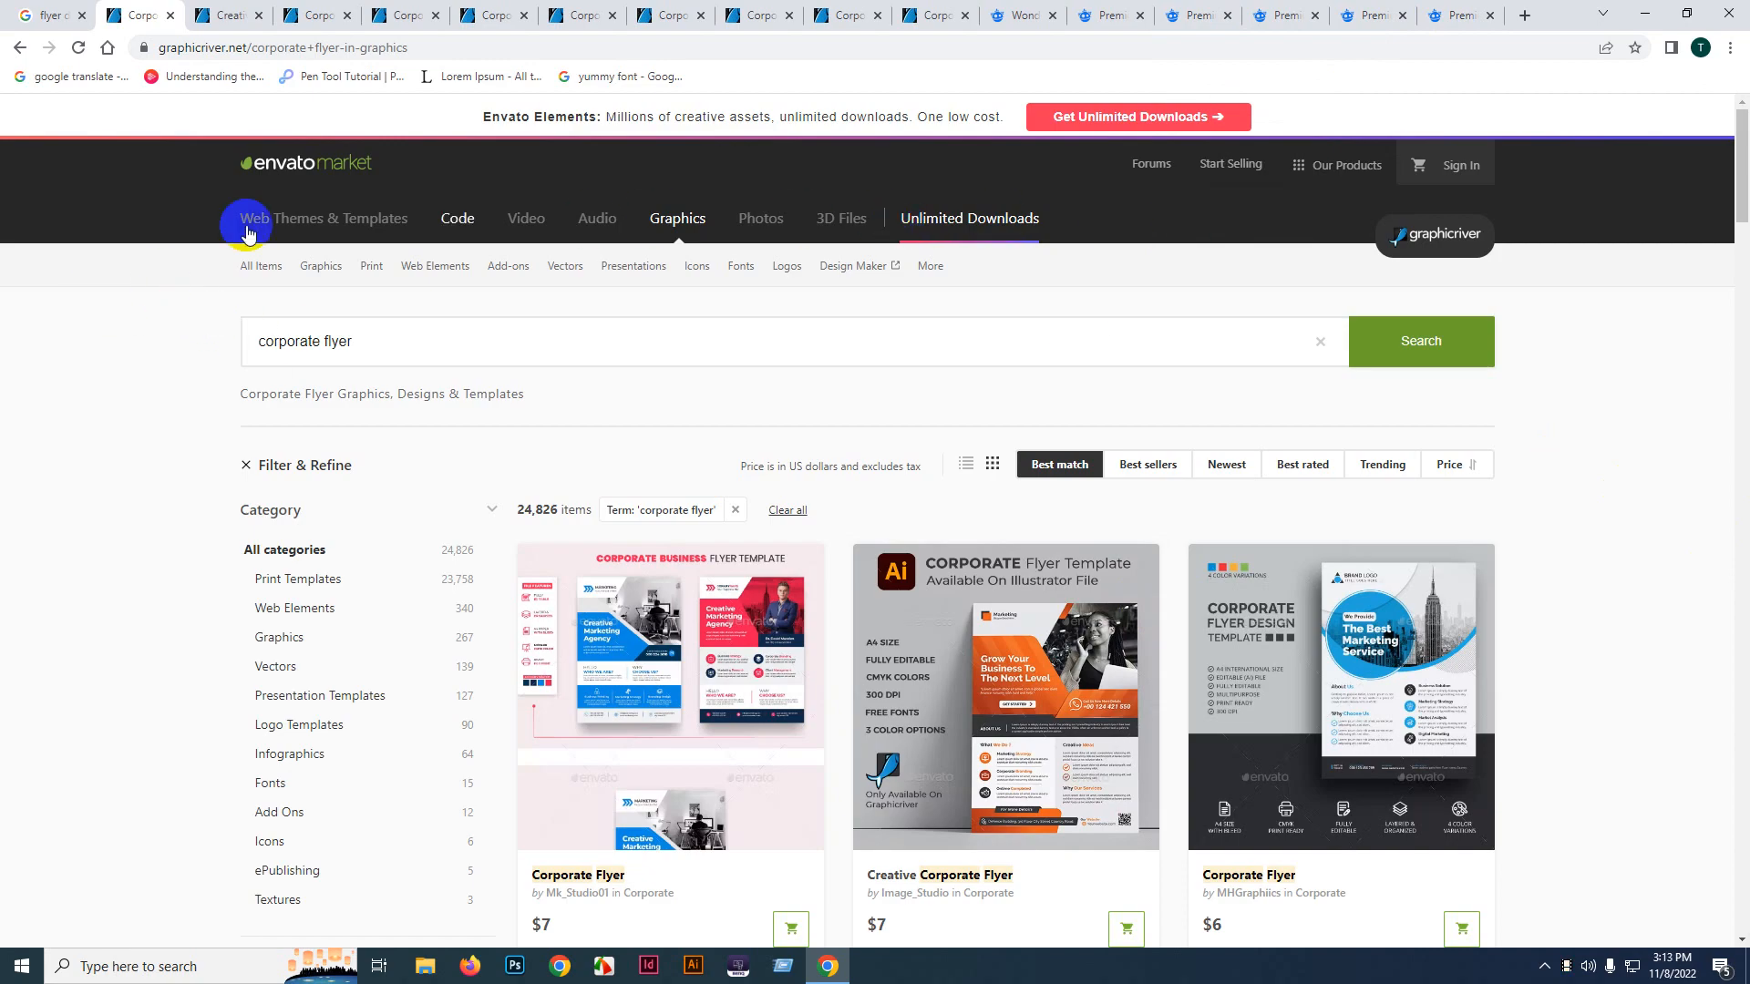
pyautogui.scroll(-1, 69, 532)
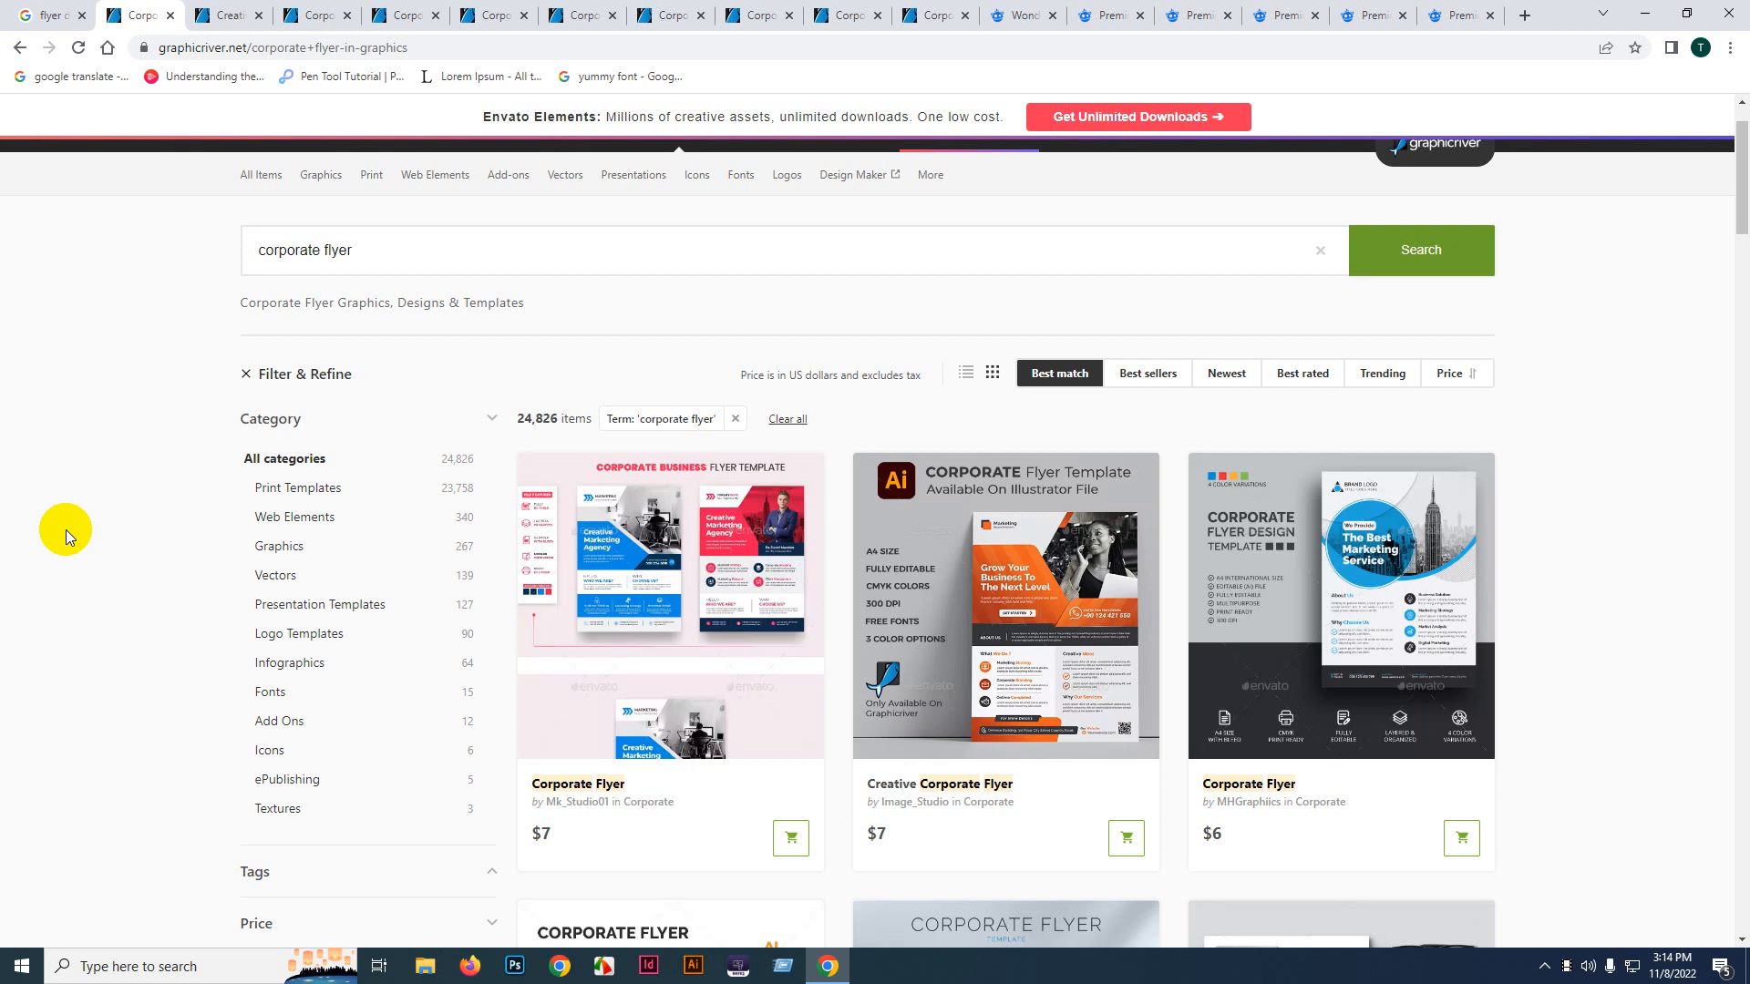
# - Switch to Illustrator and start a new print document from the A4 preset with units in inches
pyautogui.click(690, 965)
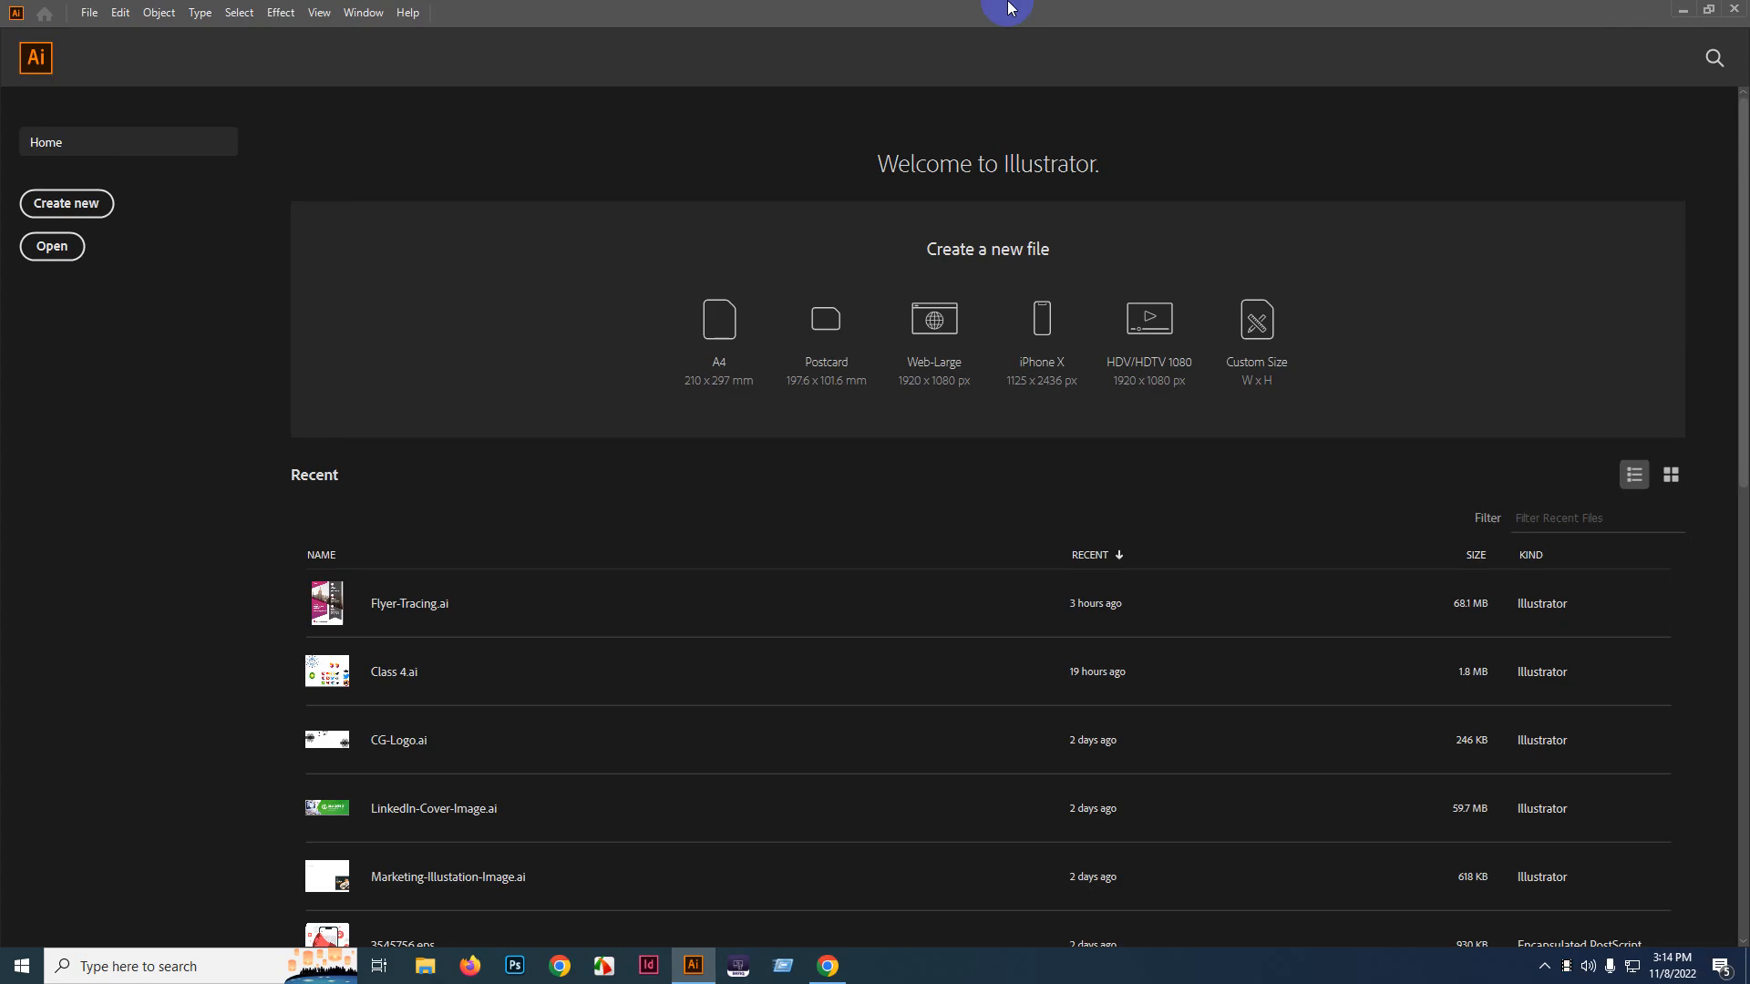
pyautogui.click(71, 202)
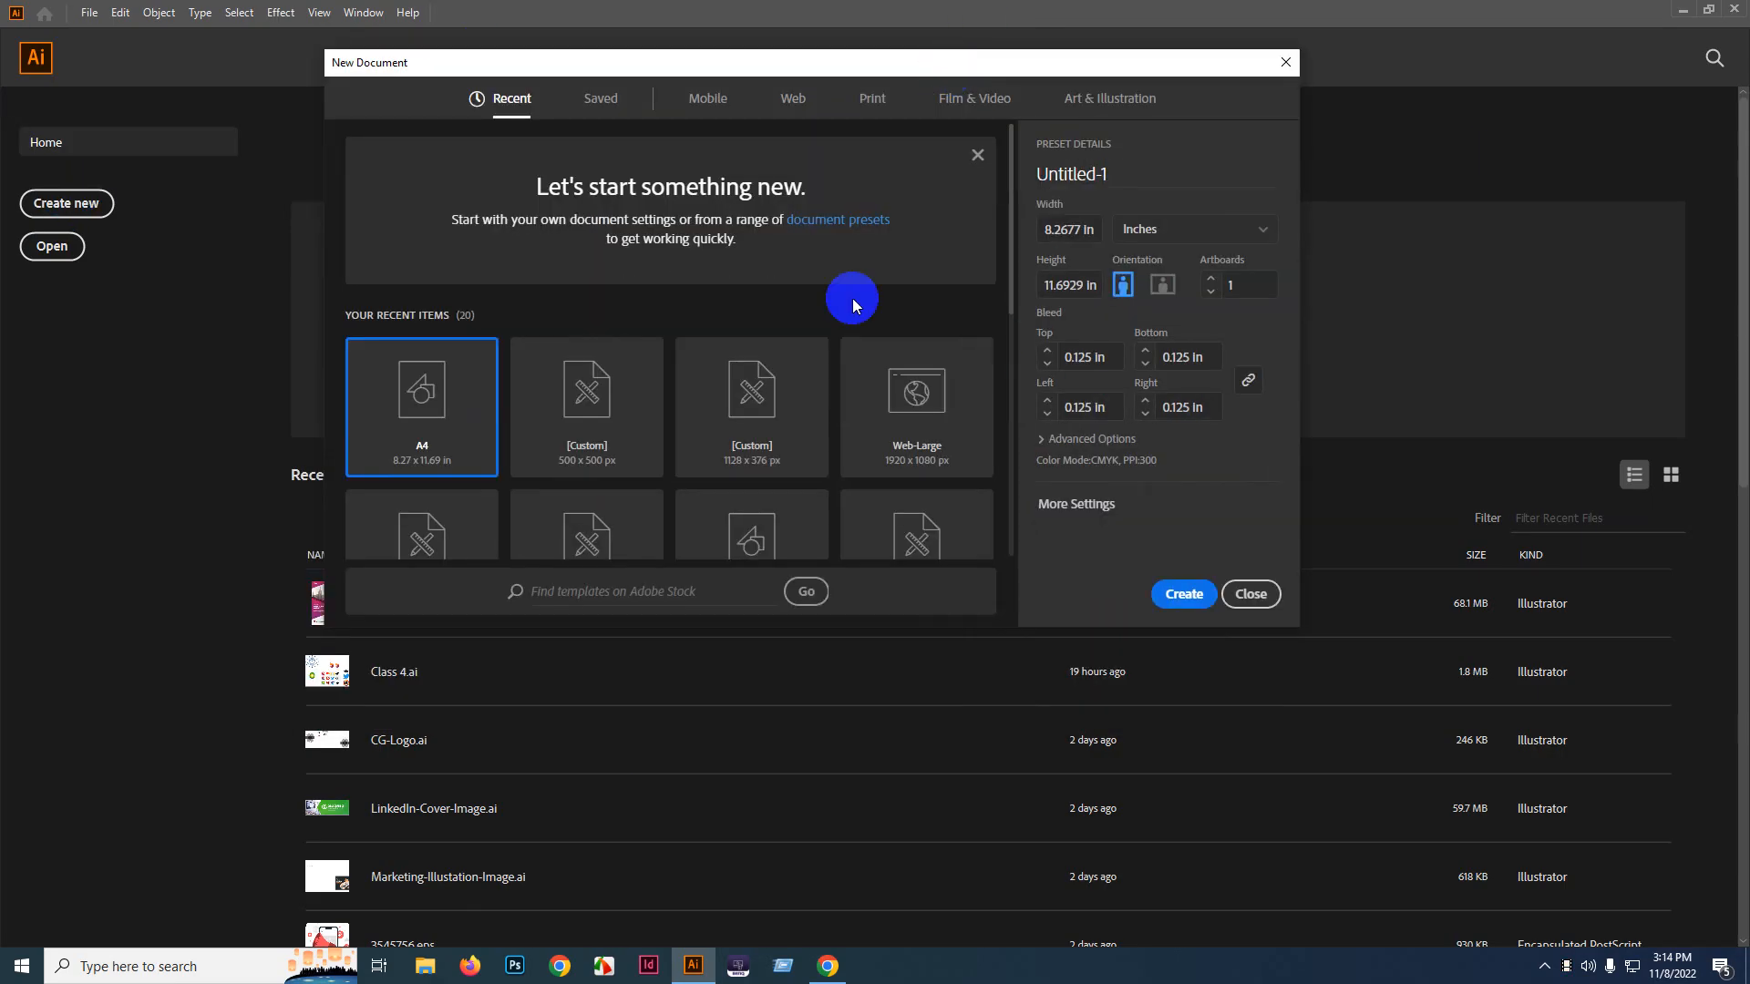
pyautogui.click(872, 99)
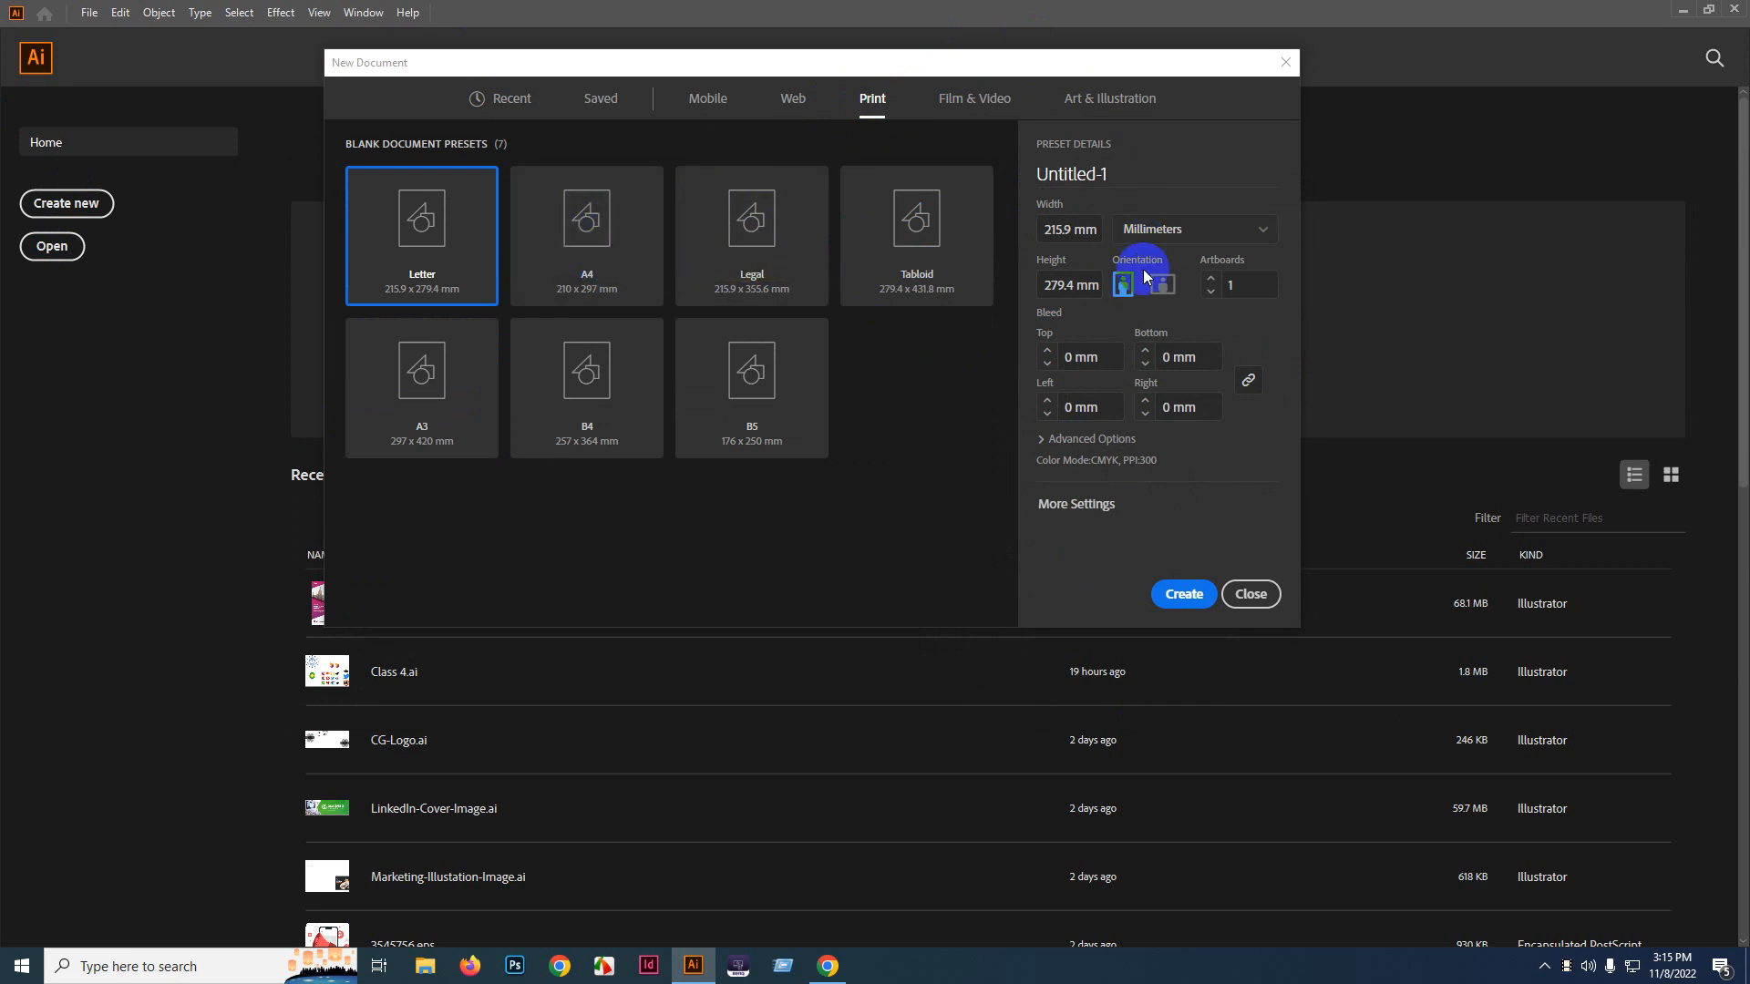
pyautogui.click(581, 273)
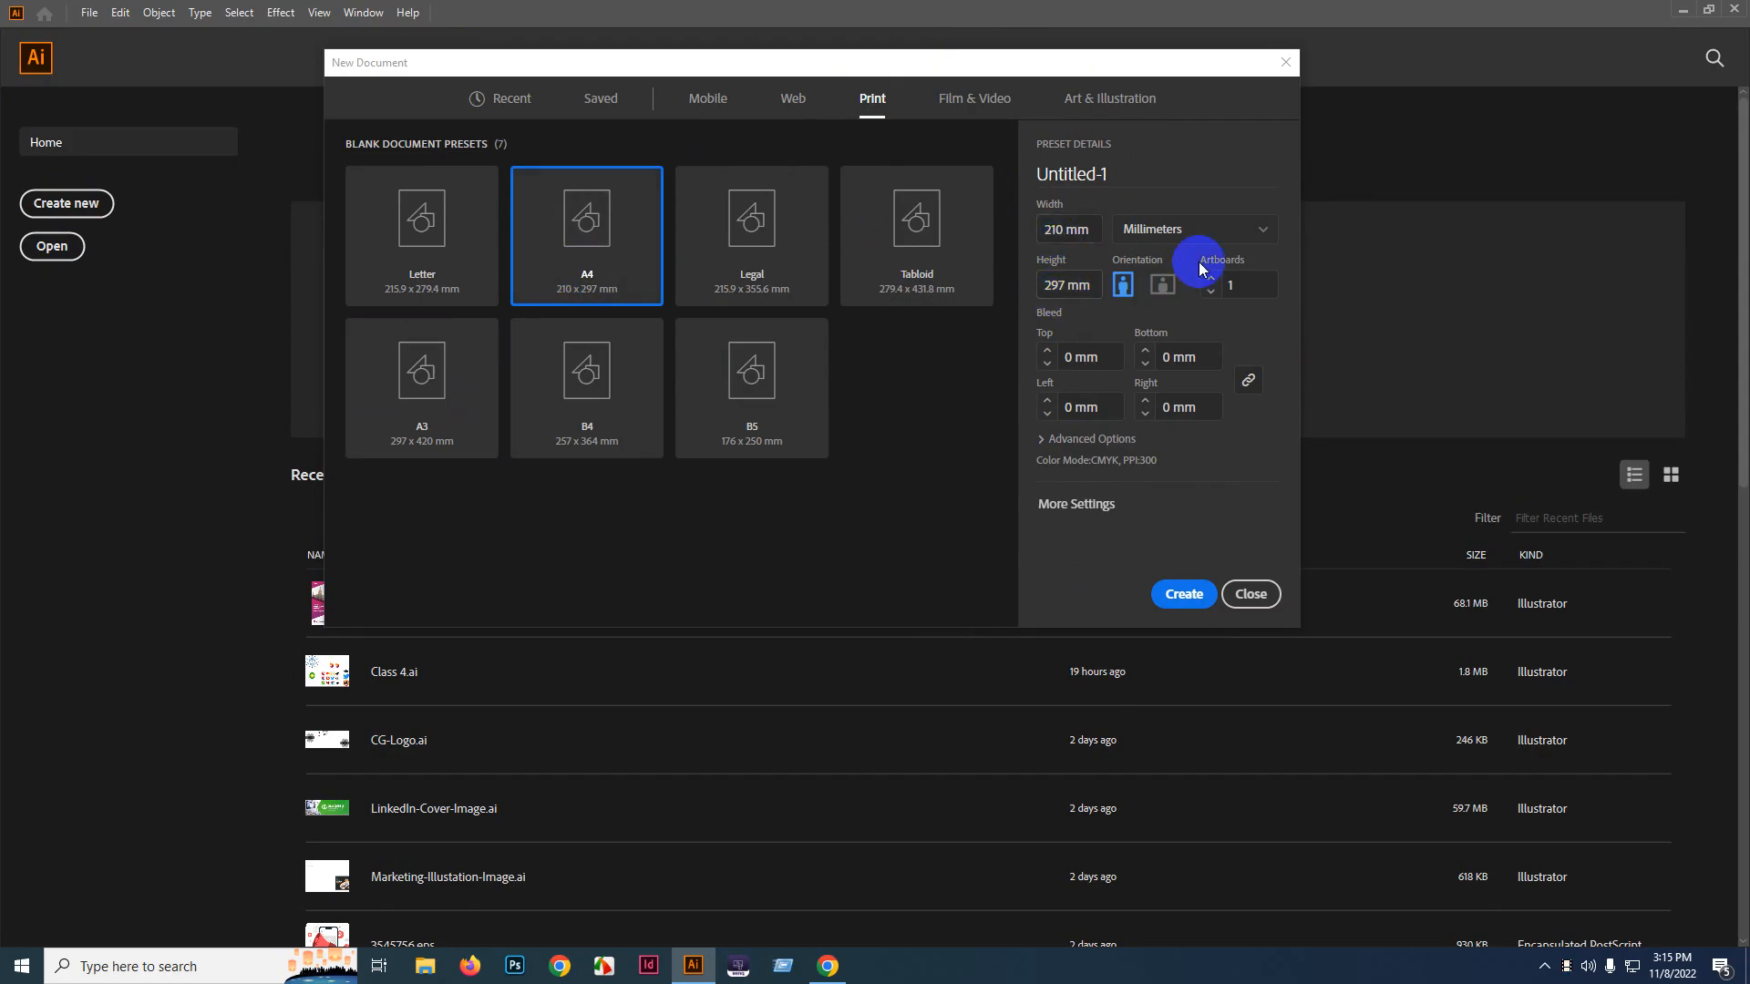
pyautogui.click(1189, 234)
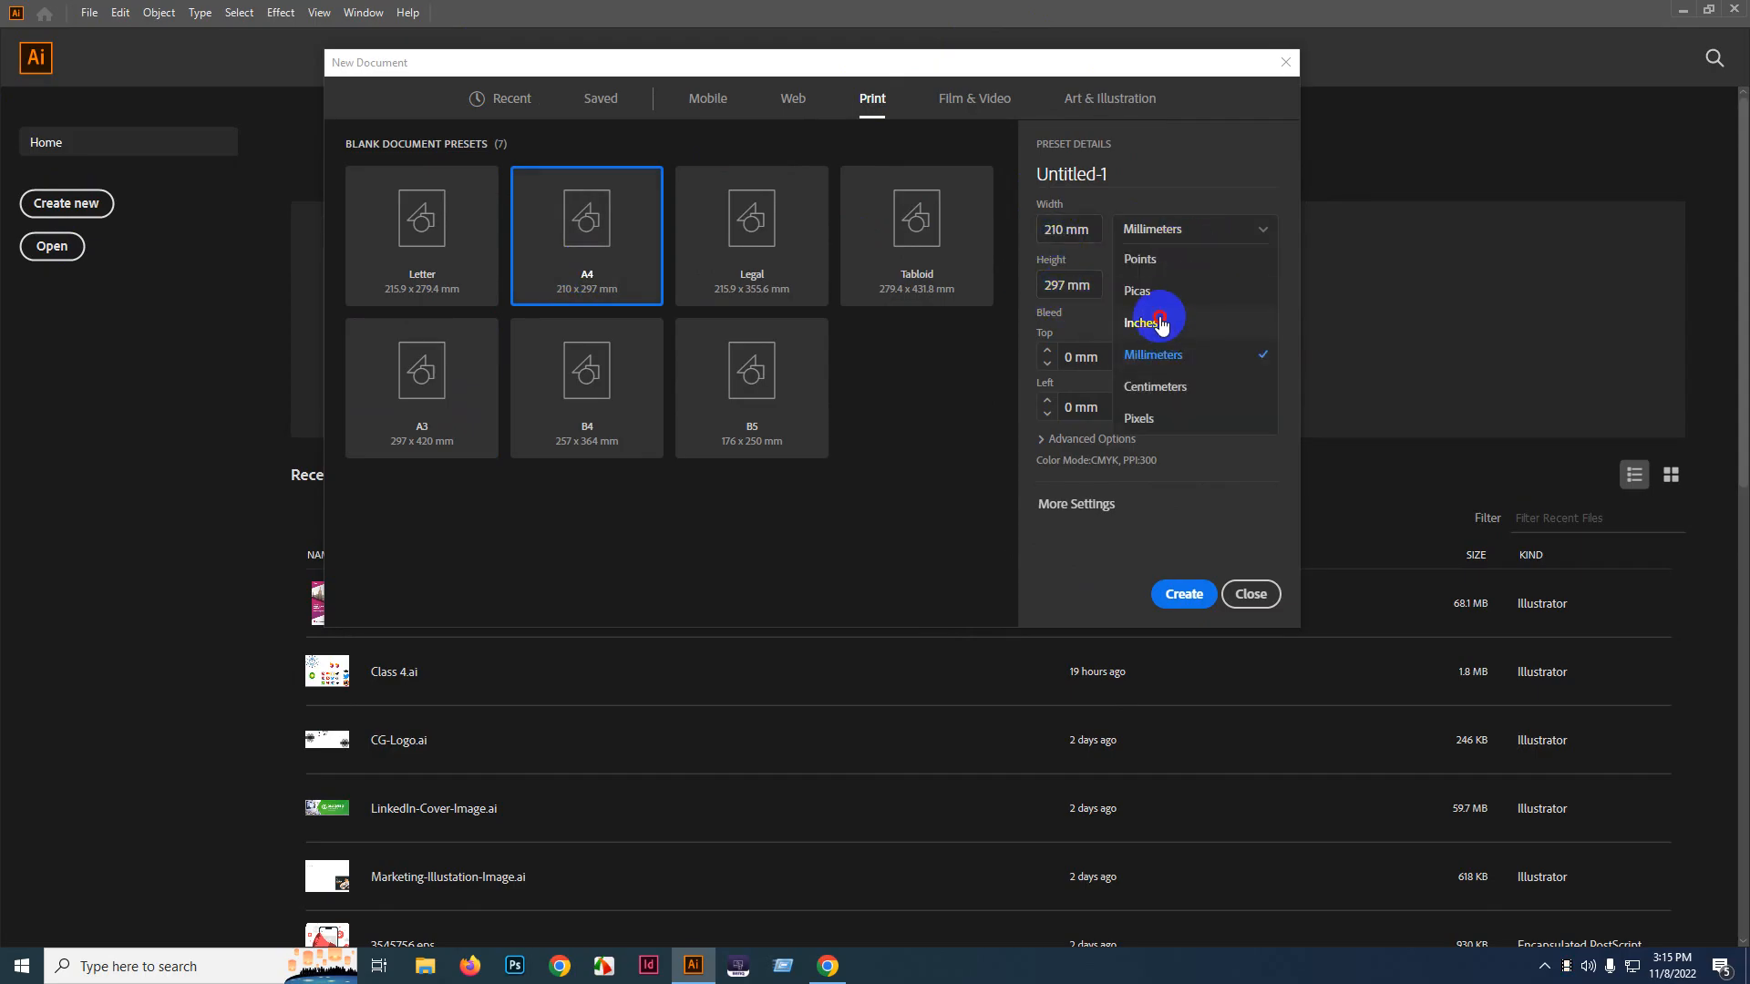
pyautogui.click(1161, 328)
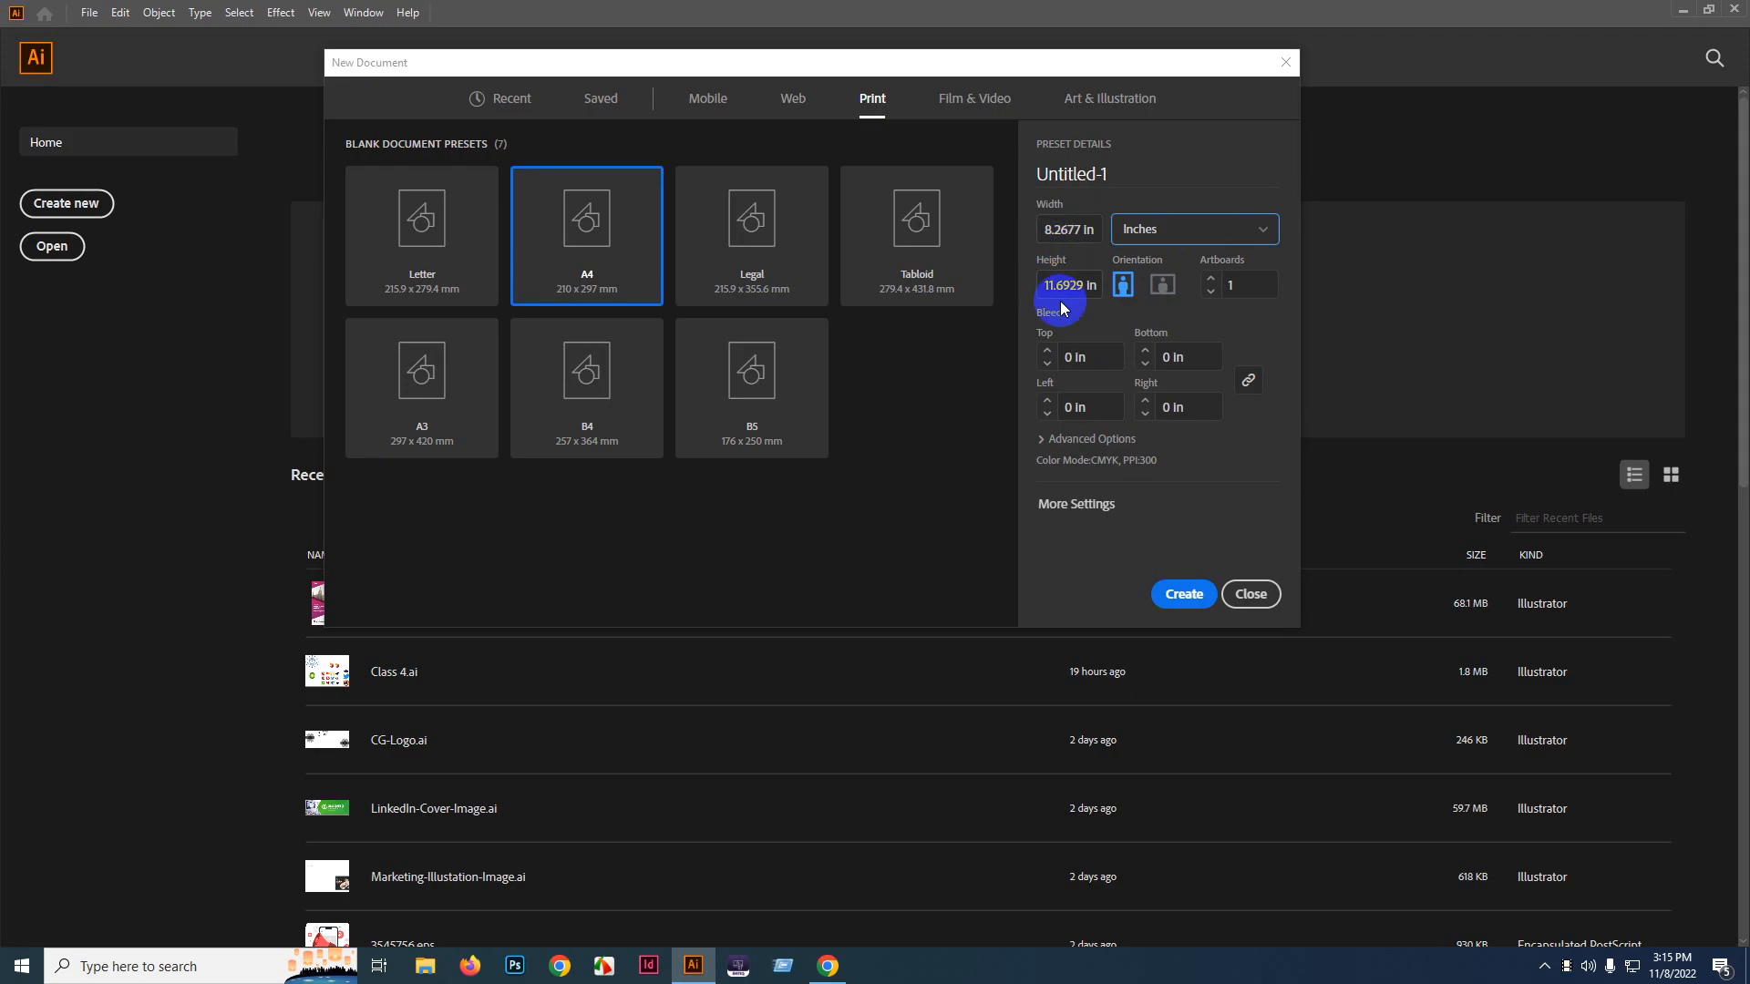
# - Name the new document Flyer-Tracing
pyautogui.doubleClick(1102, 171)
pyautogui.write('Fl')
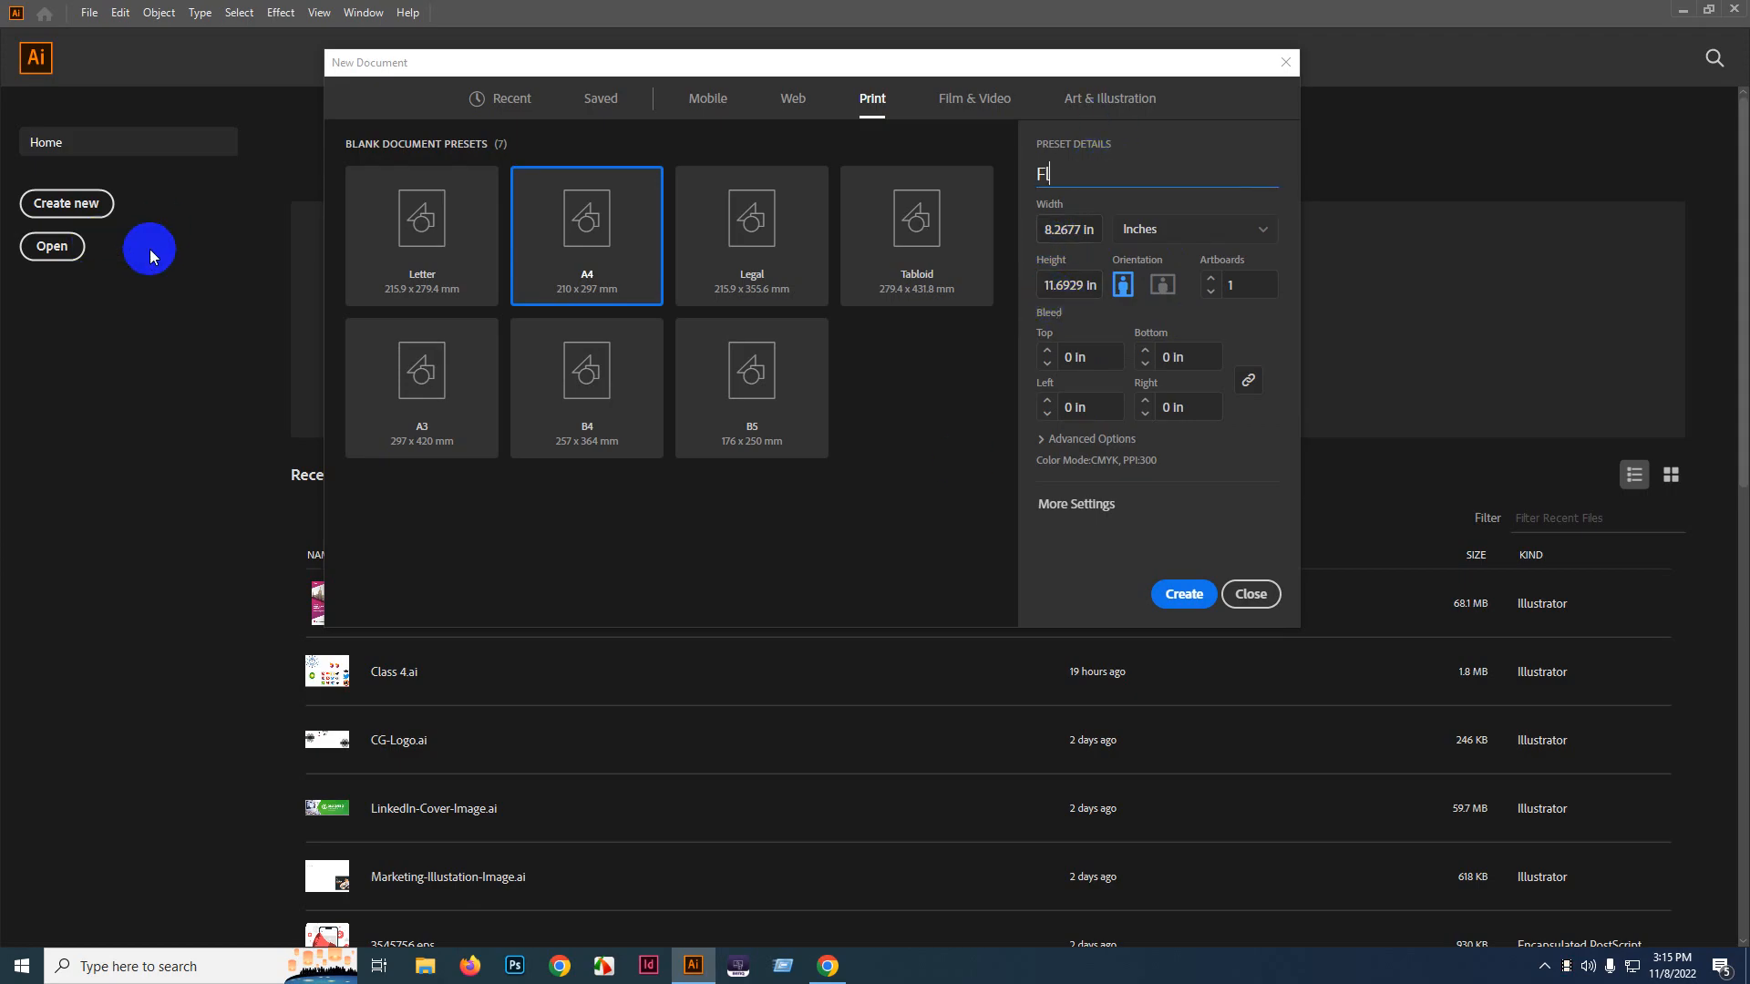
pyautogui.write('yer-Tarcing')
pyautogui.press('BackSpace')
pyautogui.press('BackSpace')
pyautogui.press('BackSpace')
pyautogui.press('BackSpace')
pyautogui.press('BackSpace')
pyautogui.press('BackSpace')
pyautogui.write('racing')
# - Set a 0.125 in bleed on all sides, check the color mode and raster resolution, and create the document
pyautogui.click(1047, 350)
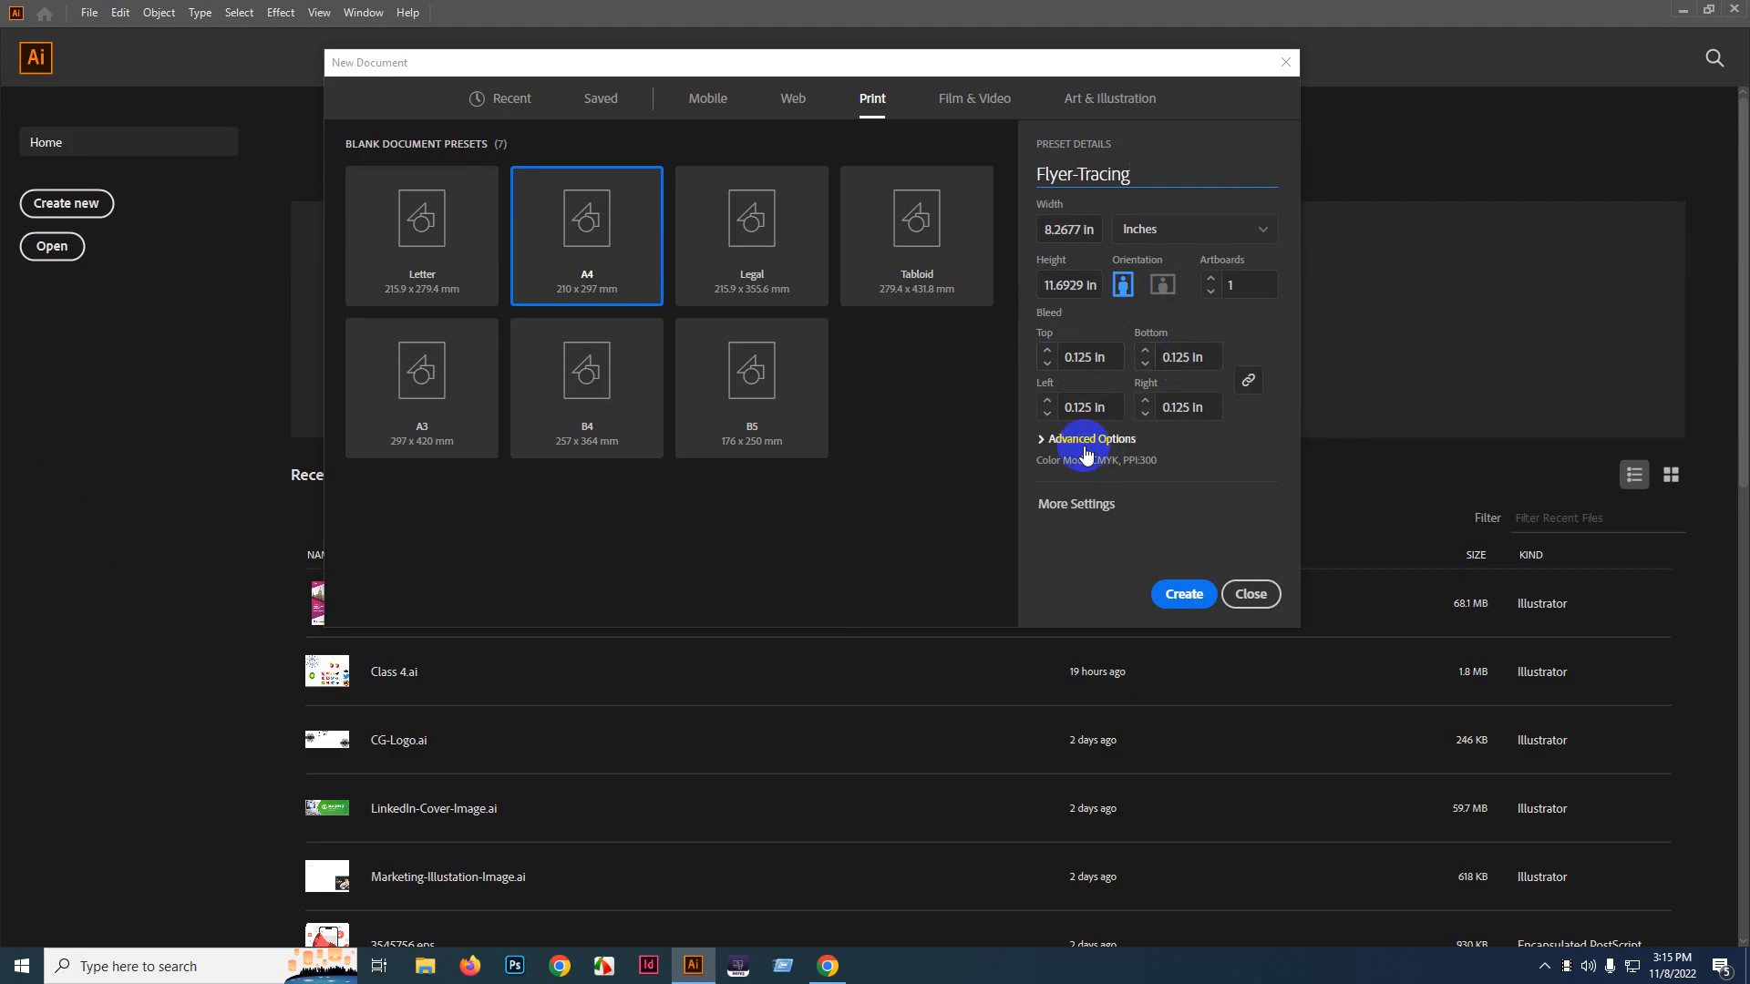
pyautogui.click(1043, 436)
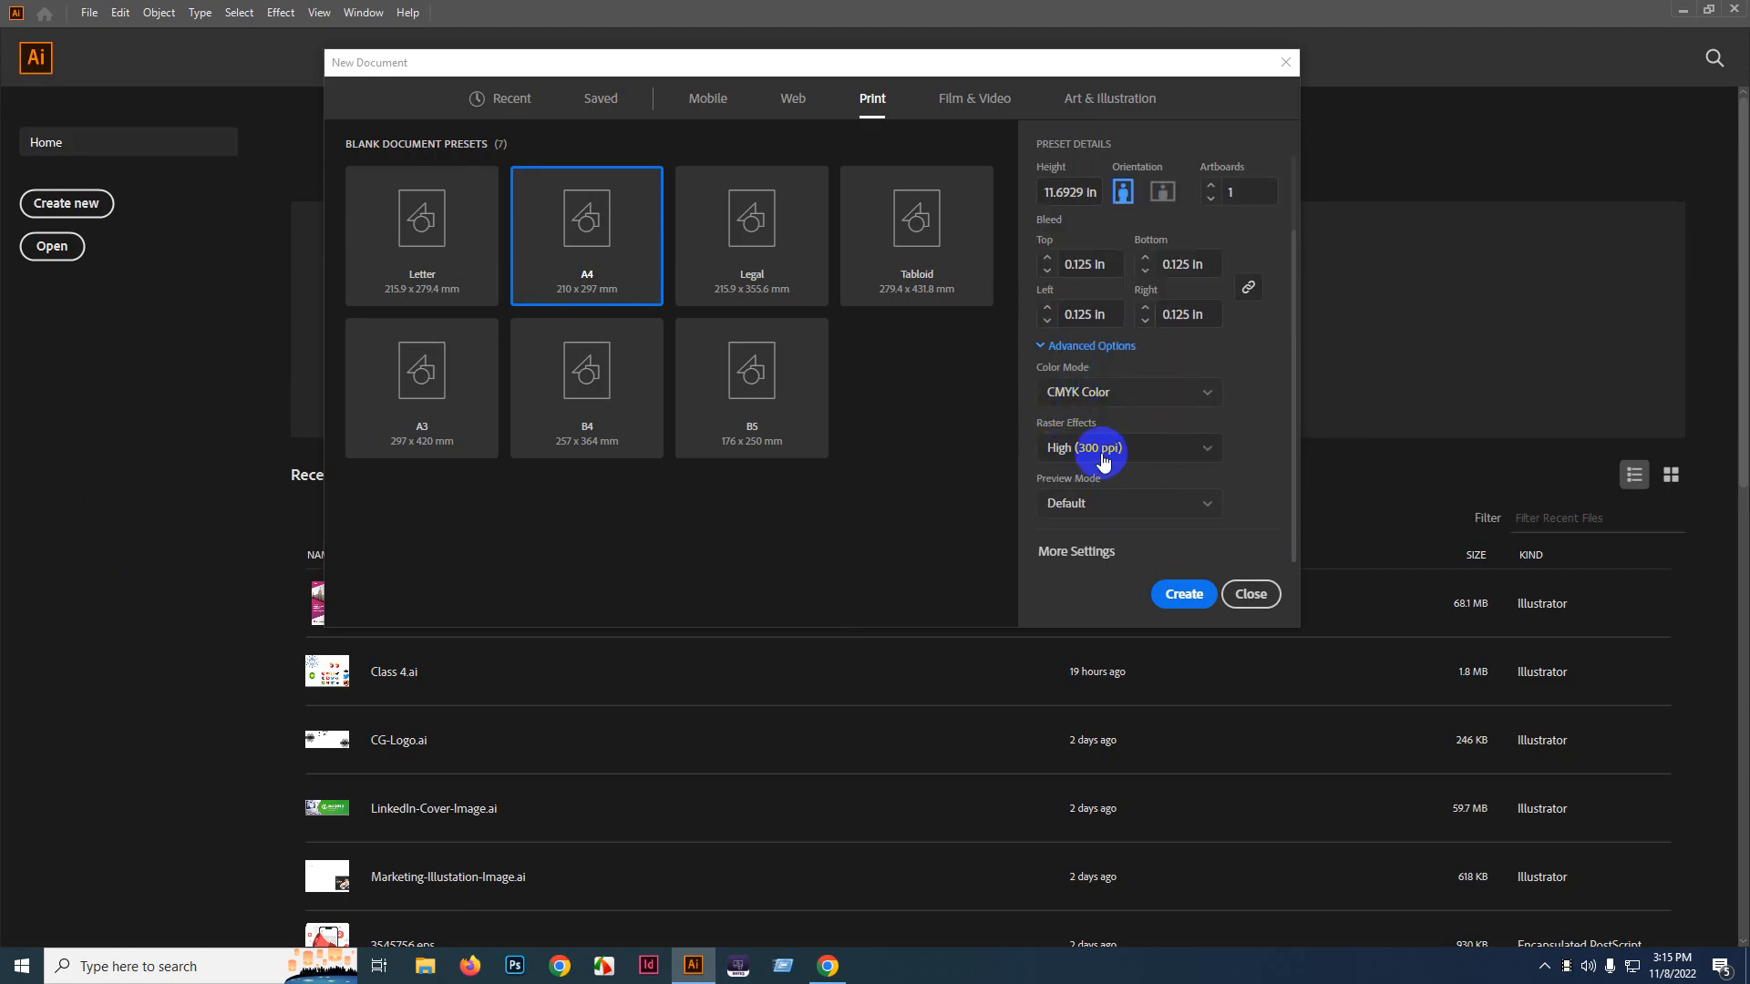
pyautogui.scroll(2, 1103, 460)
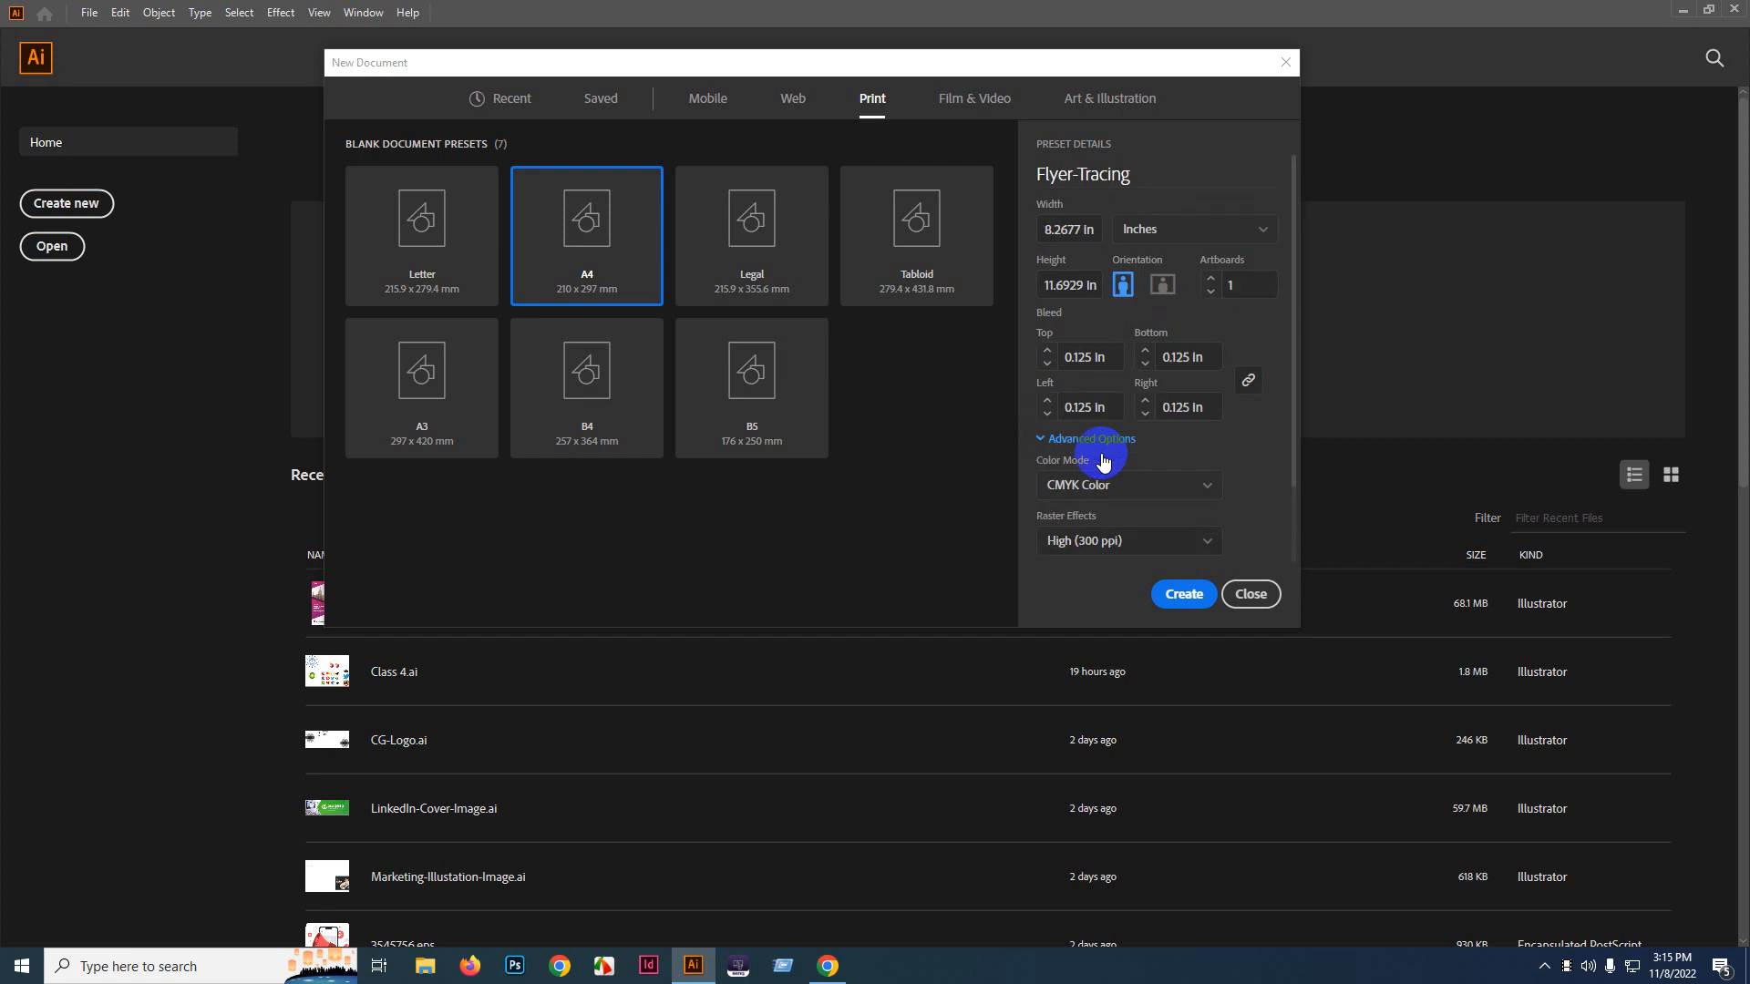
pyautogui.click(1195, 593)
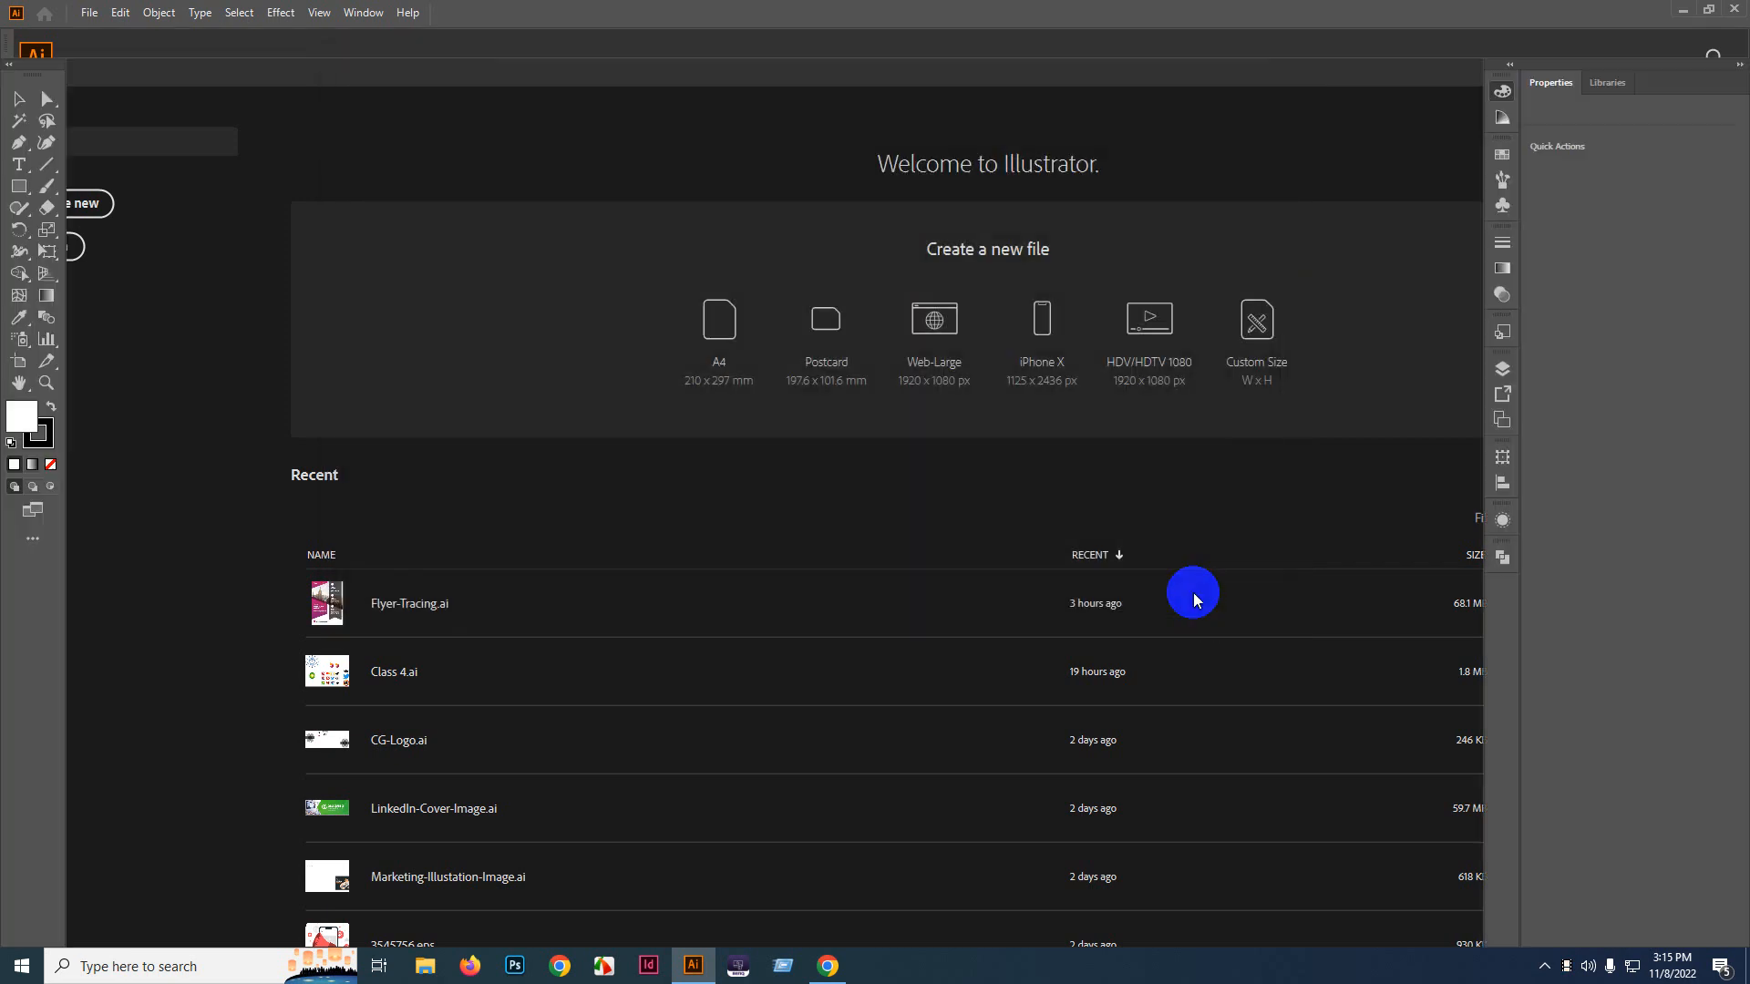
pyautogui.hotkey('ctrl', '-')
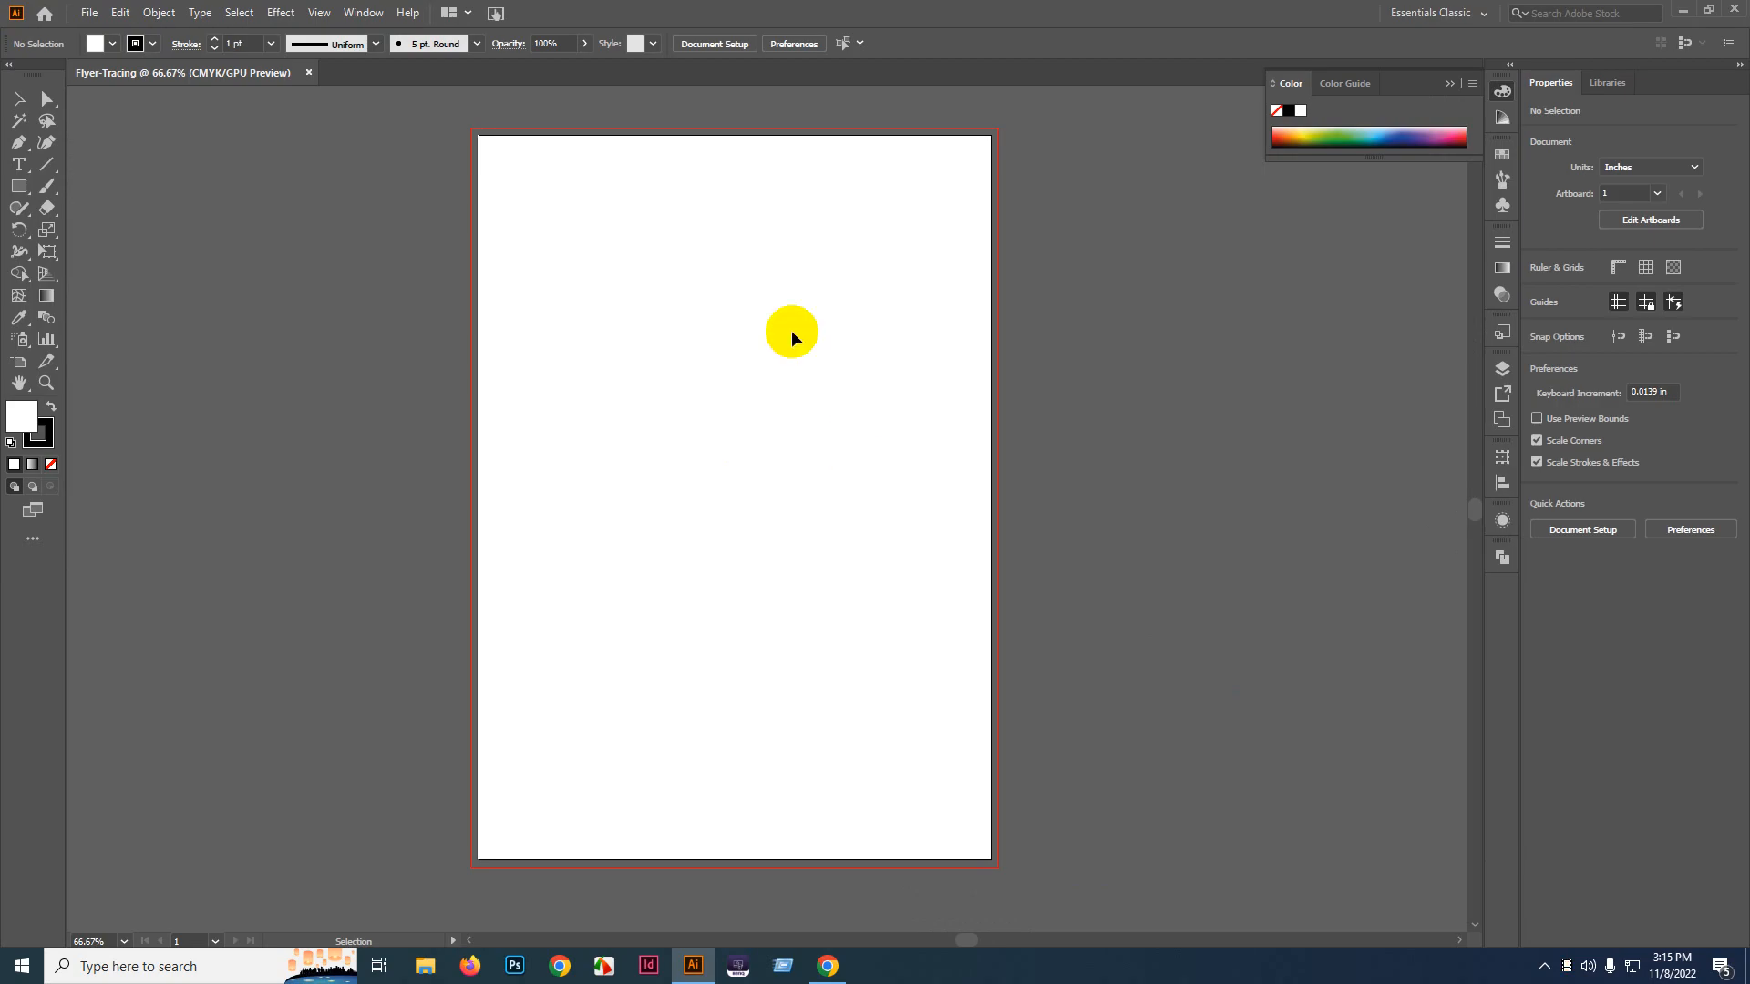
# - Draw a white rectangle about 8.52 by 11.94 in covering the page out to the bleed, and remove its stroke
pyautogui.click(19, 187)
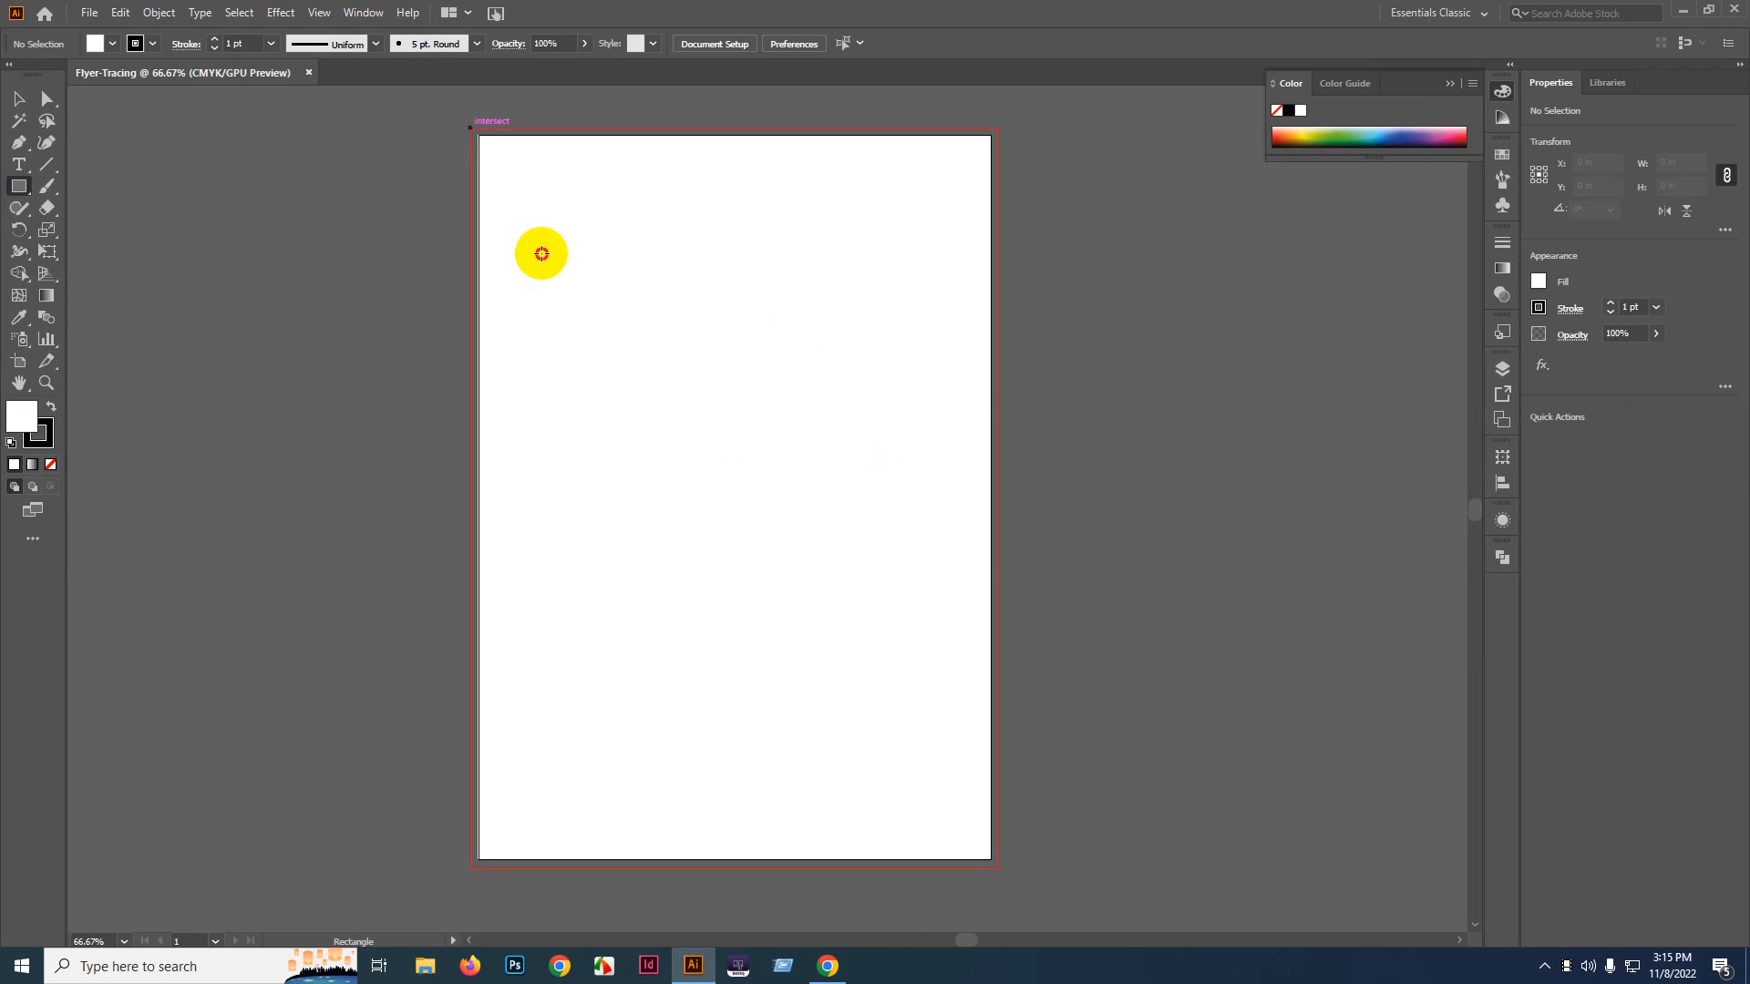
pyautogui.moveTo(471, 127); pyautogui.dragTo(1001, 867)
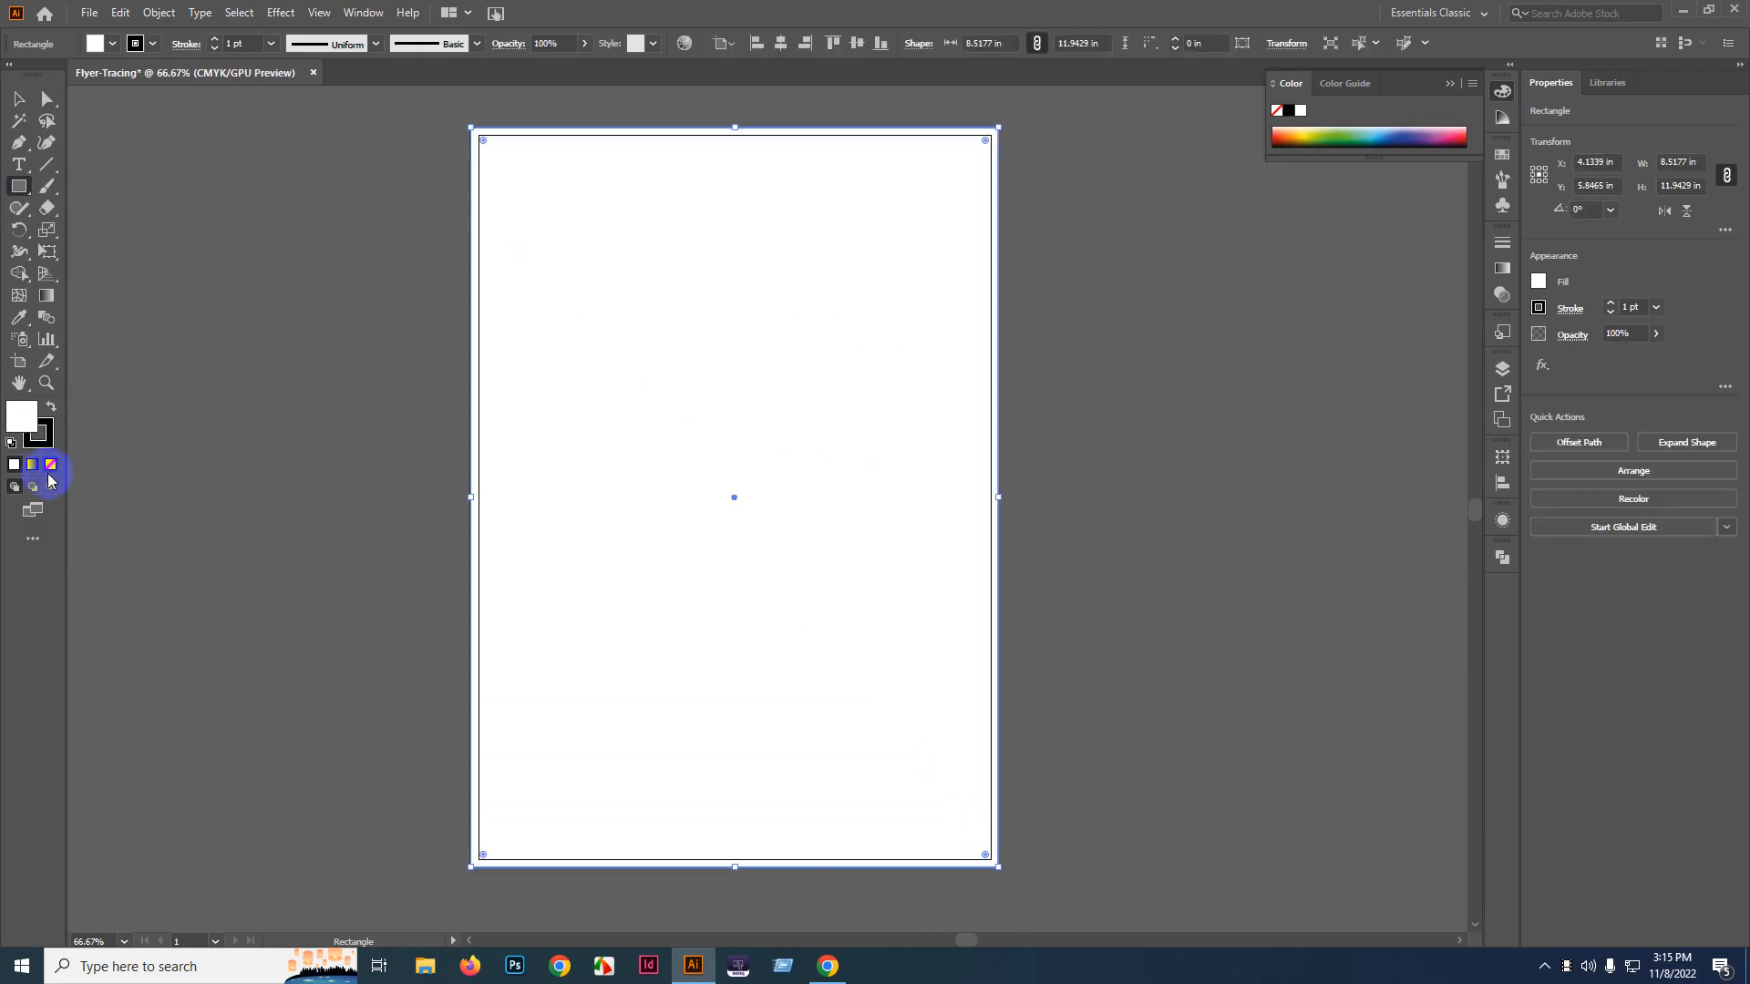
pyautogui.click(51, 465)
pyautogui.click(30, 419)
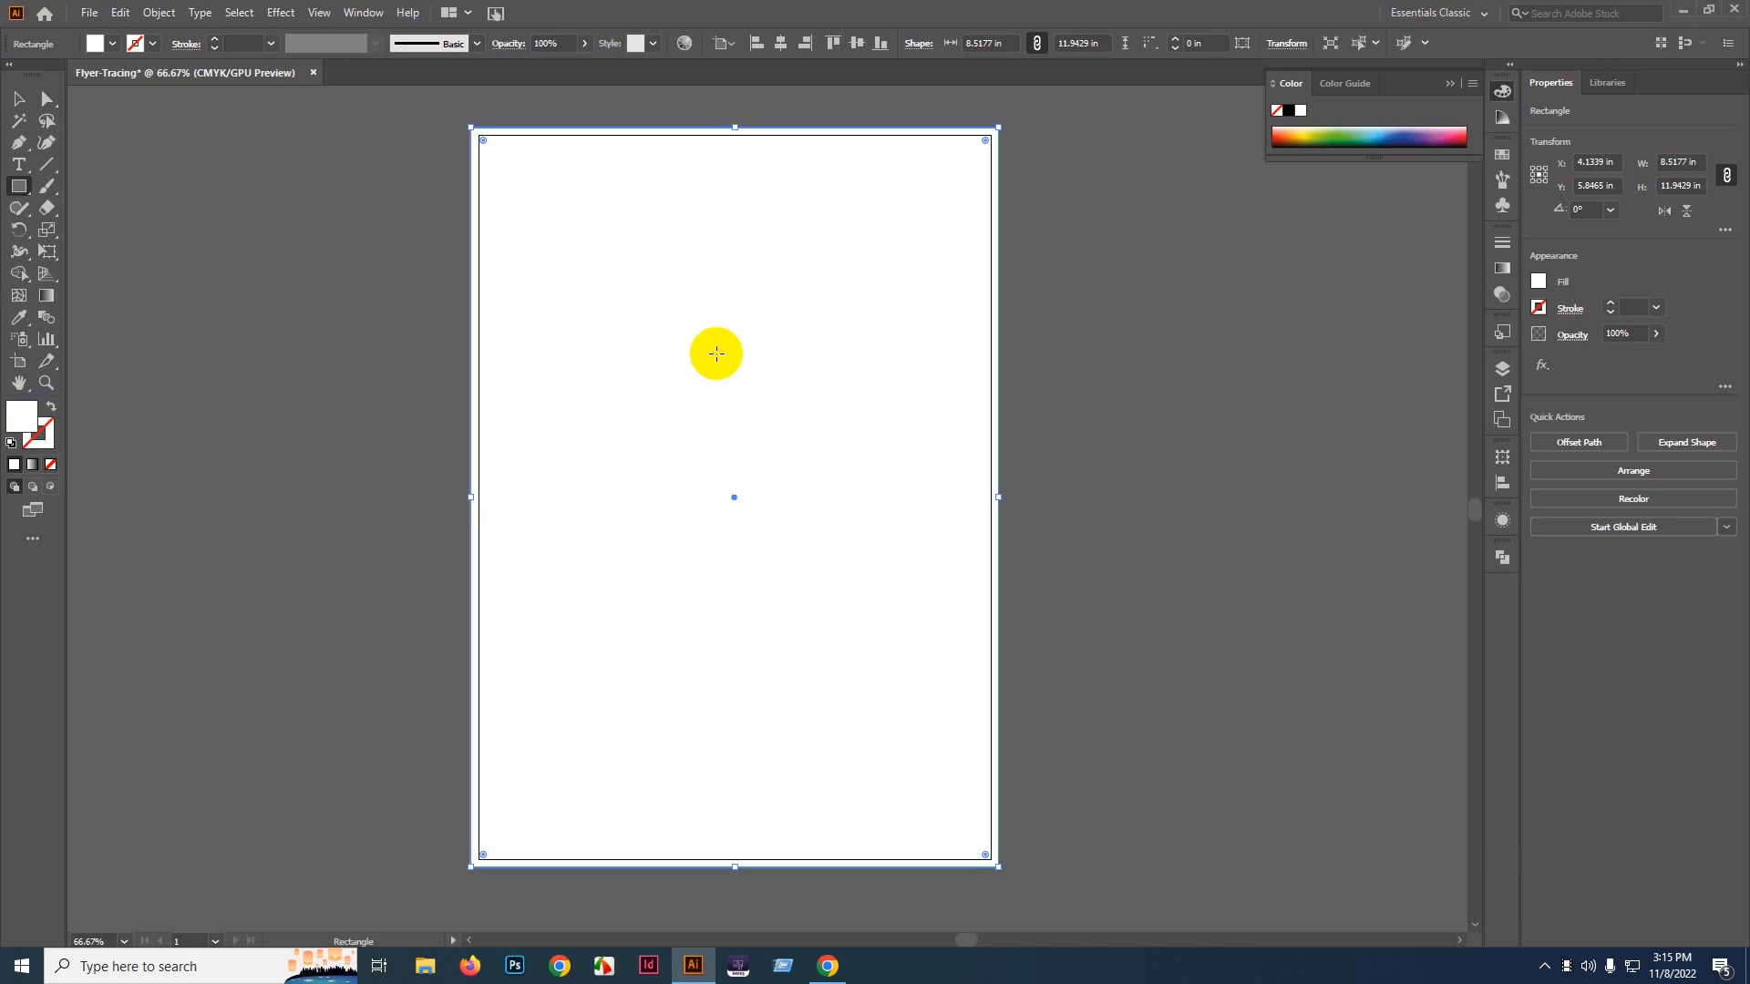
# - Start an Offset Path on the background rectangle and set the previewed offset to -0.375 in
pyautogui.click(156, 13)
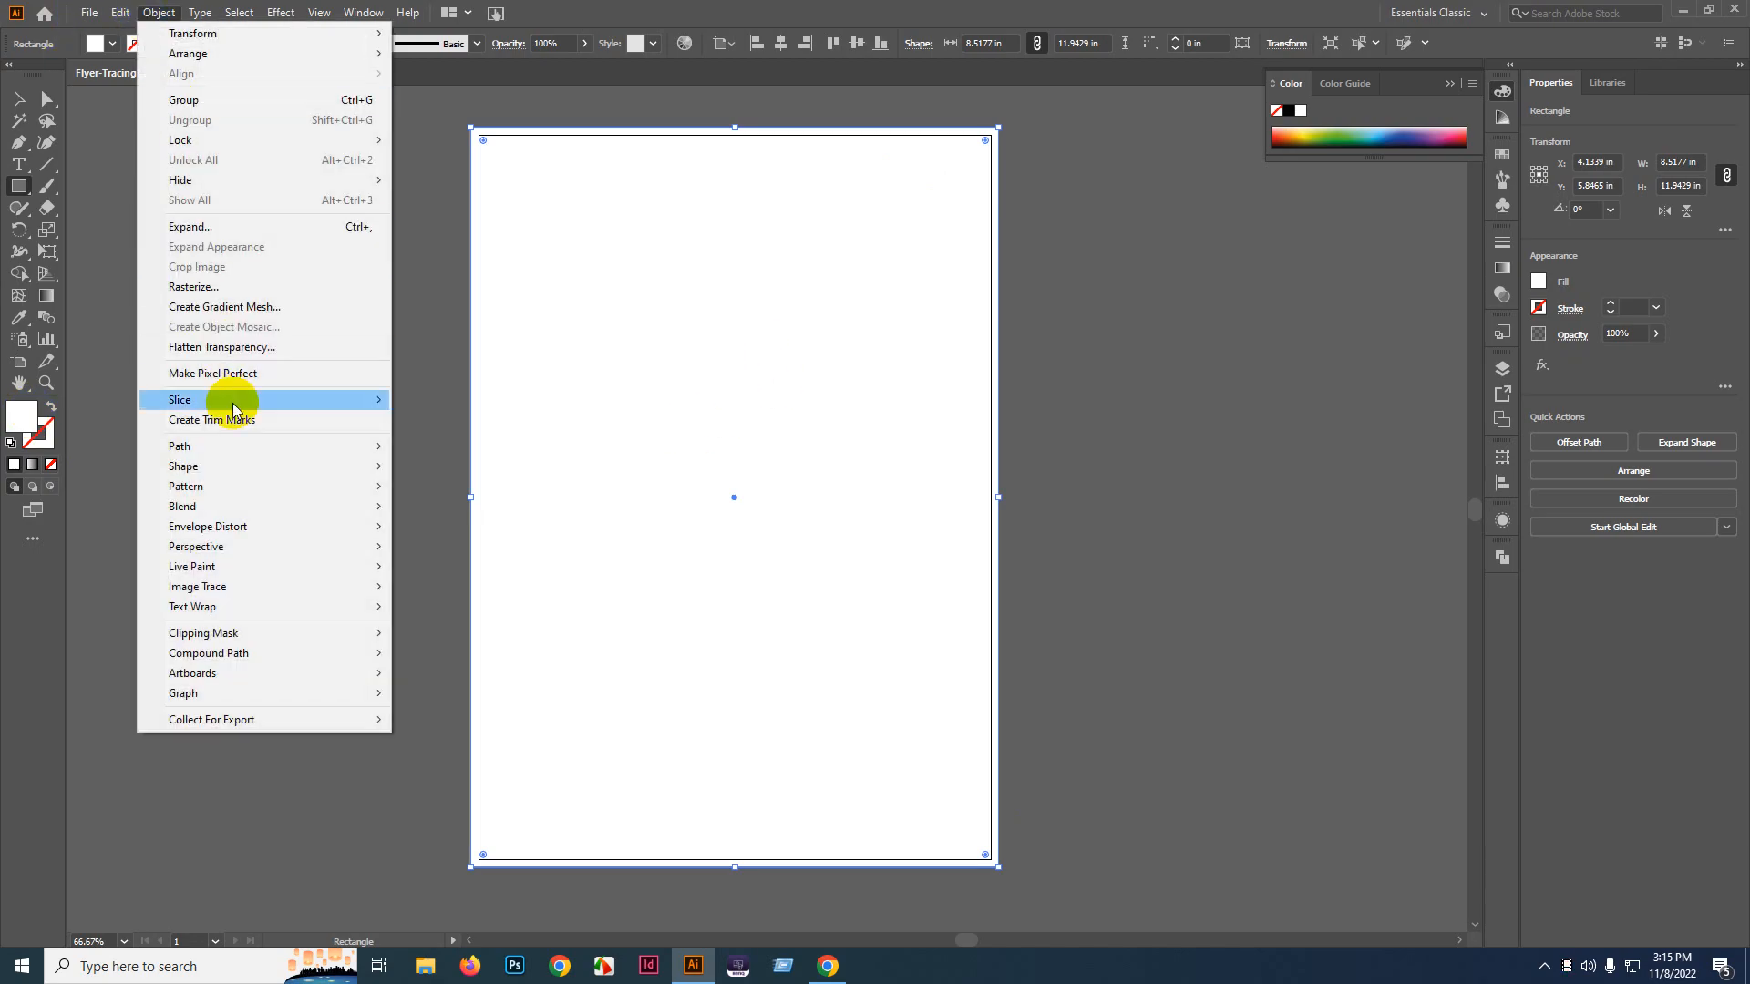
pyautogui.moveTo(236, 446)
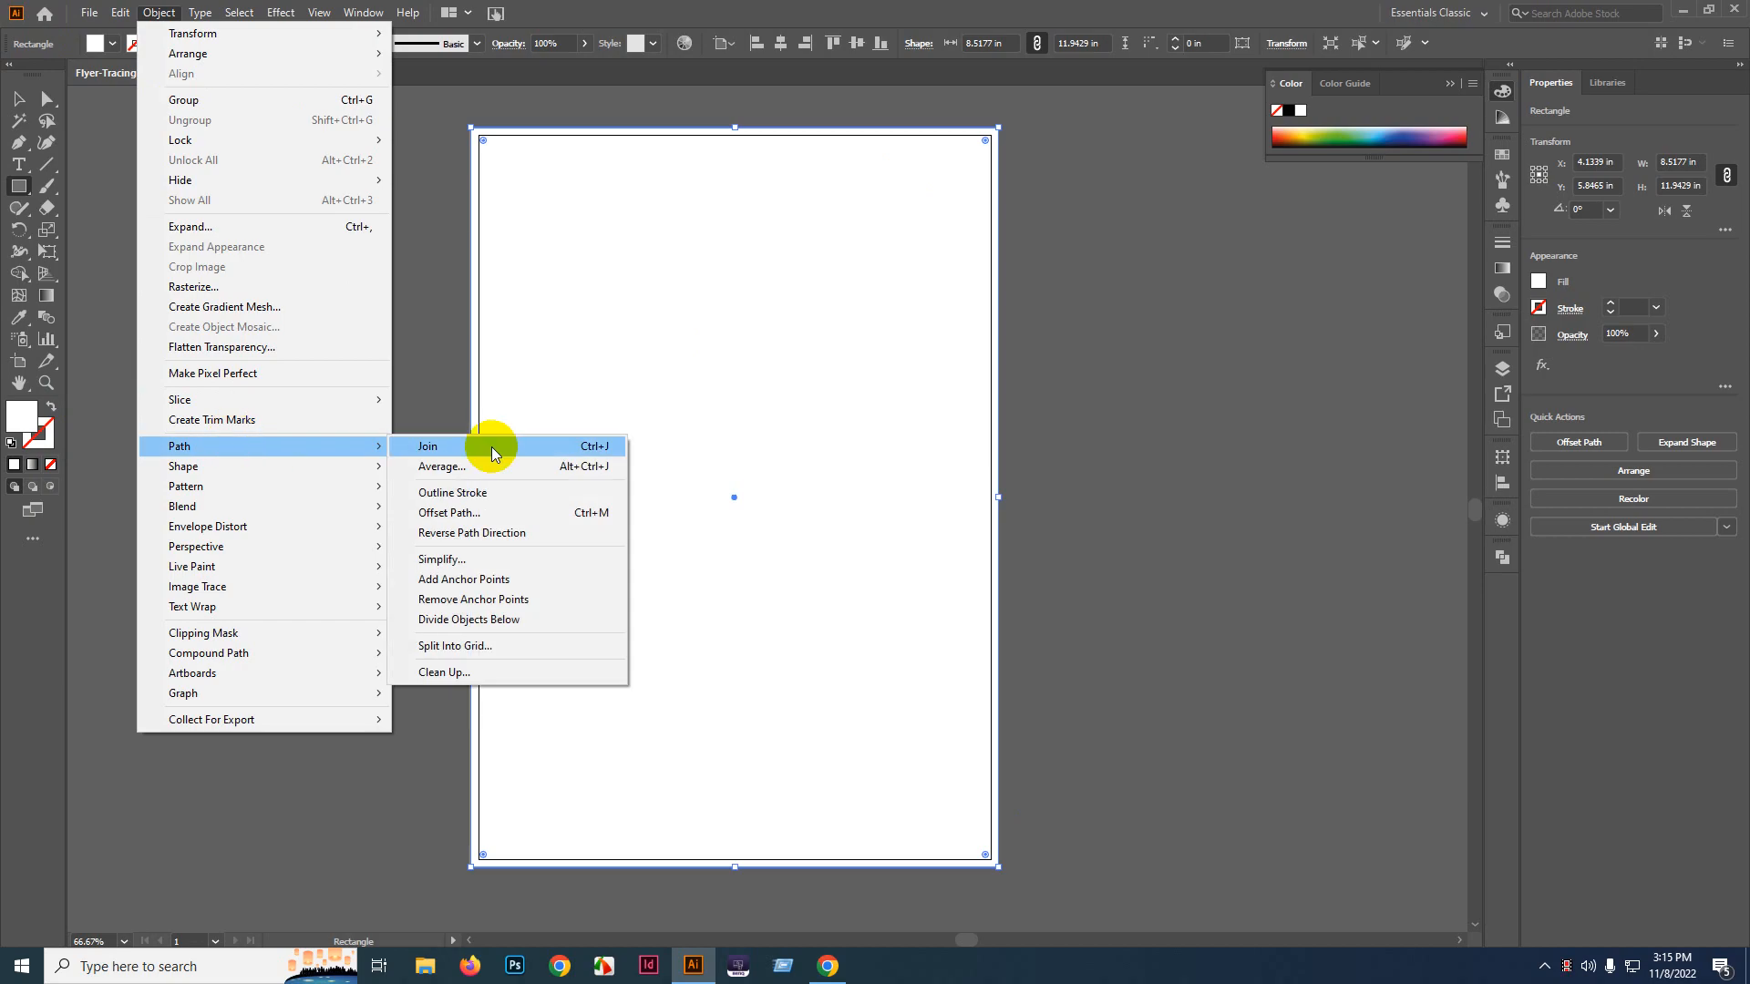
pyautogui.click(481, 513)
pyautogui.moveTo(1145, 246); pyautogui.dragTo(1192, 223)
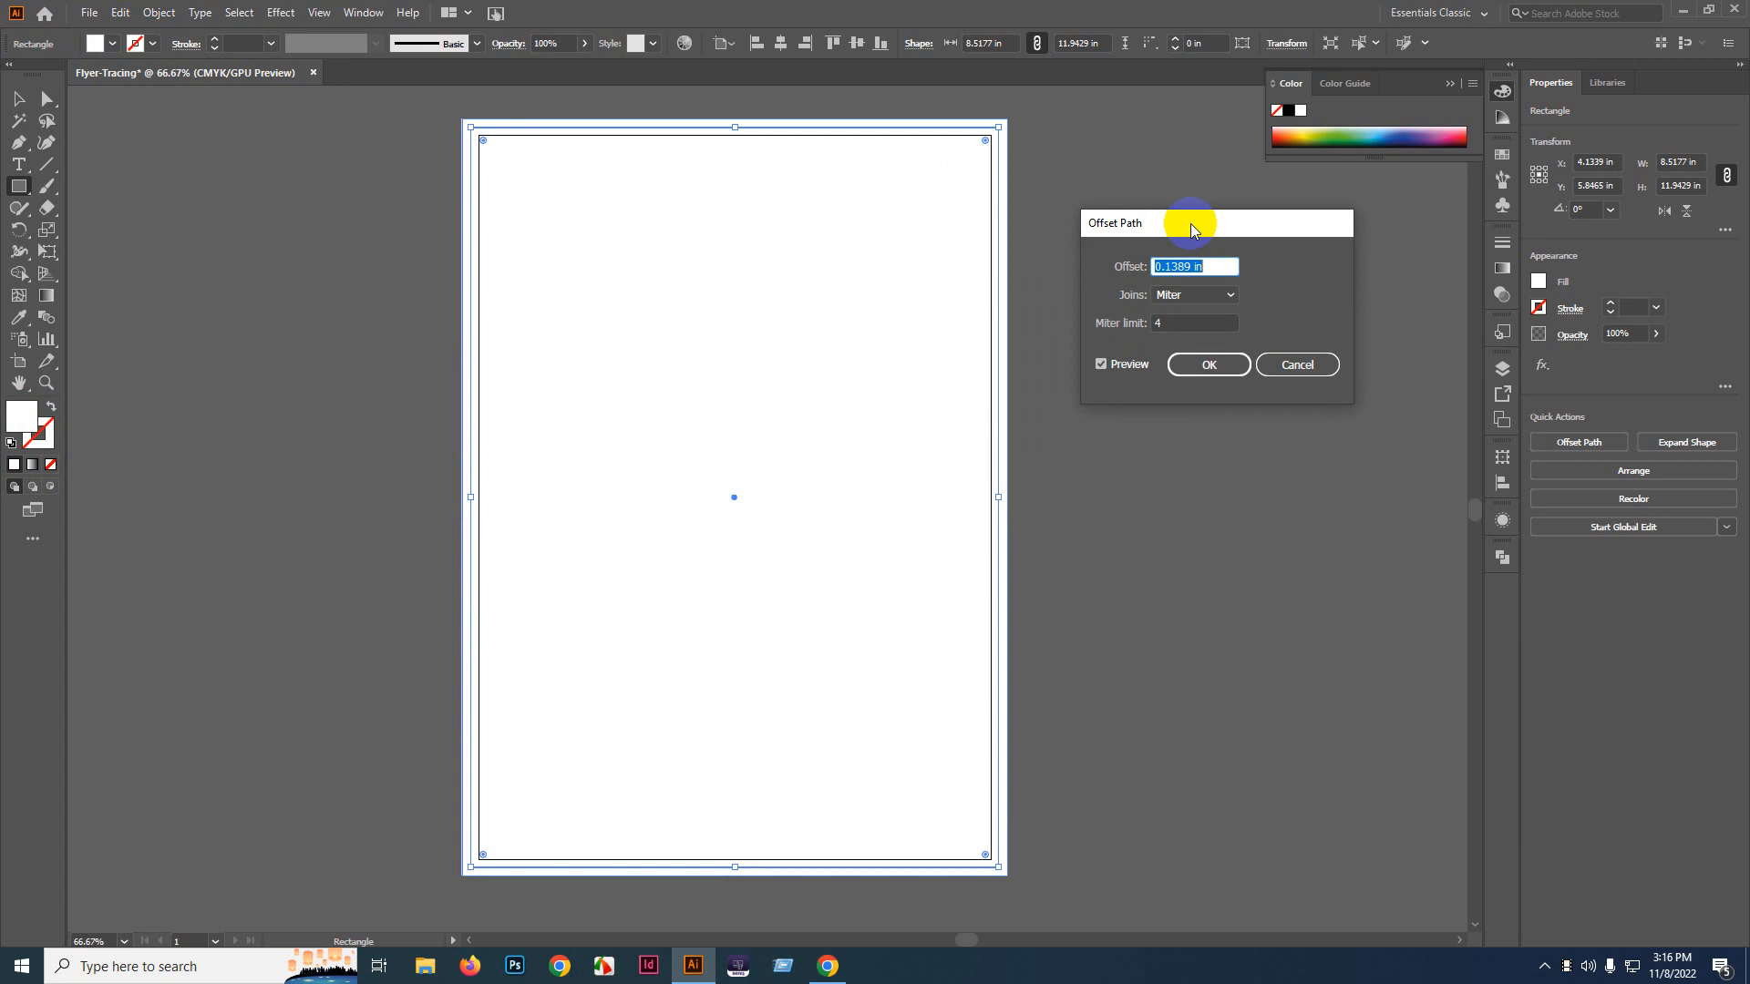
pyautogui.click(1216, 271)
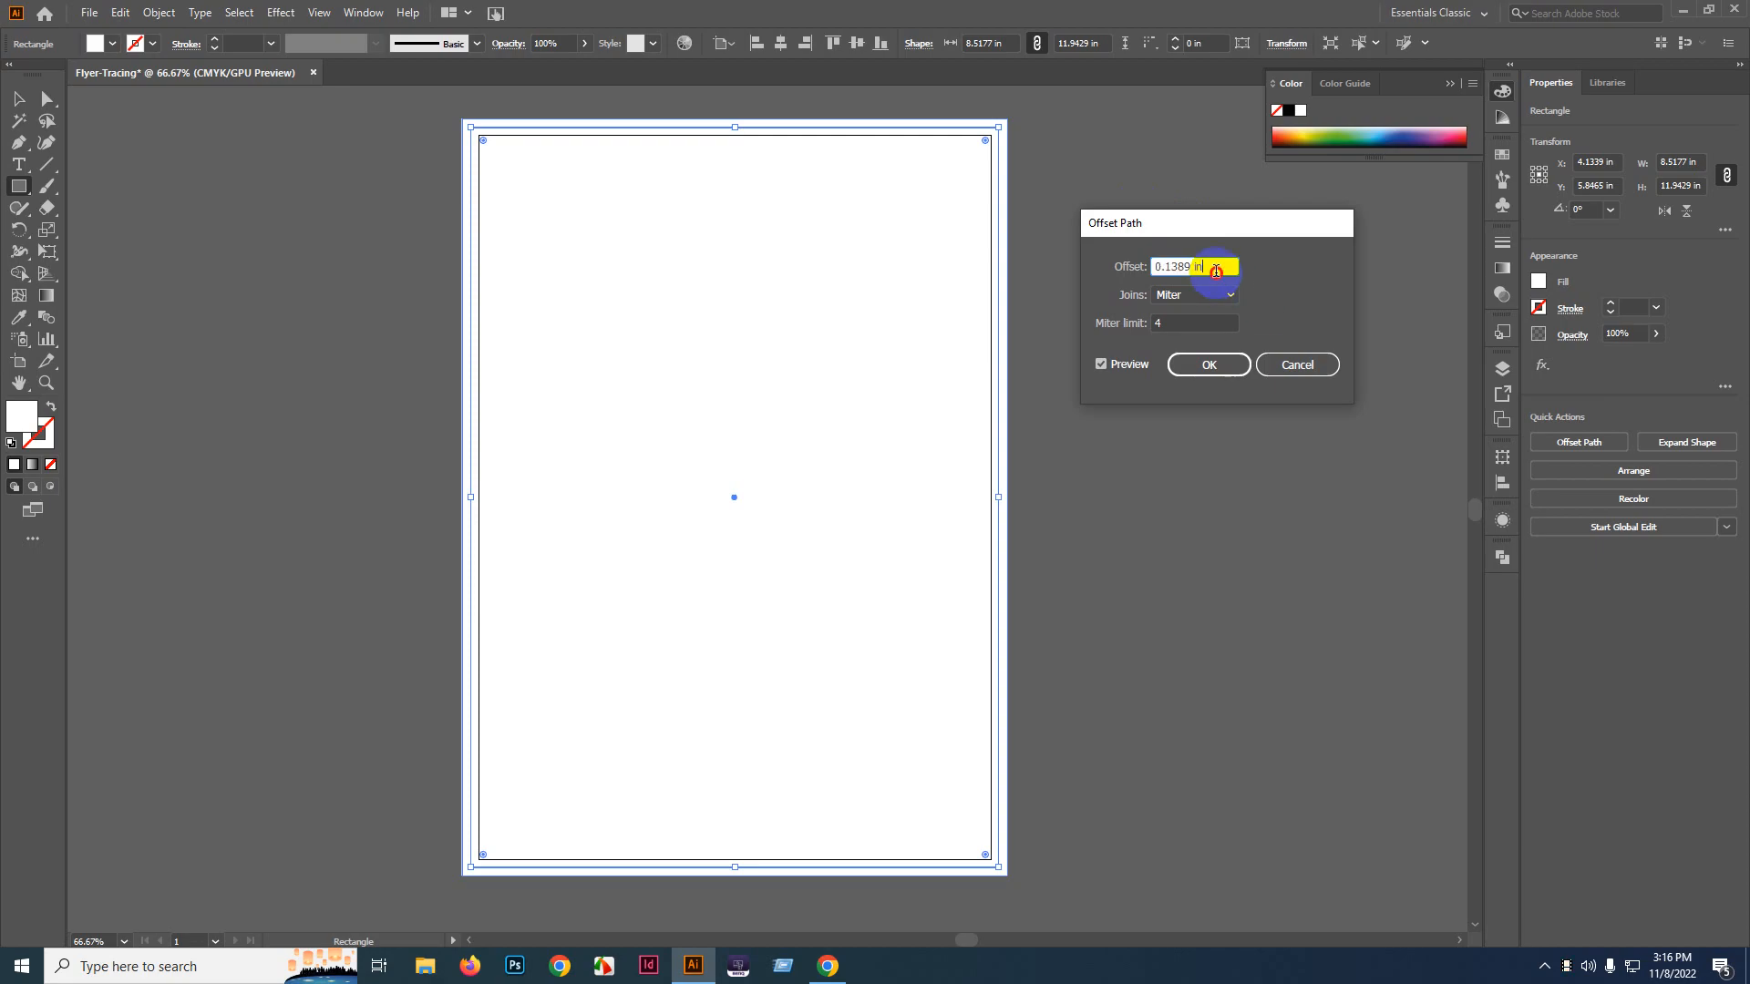
pyautogui.press('Down')
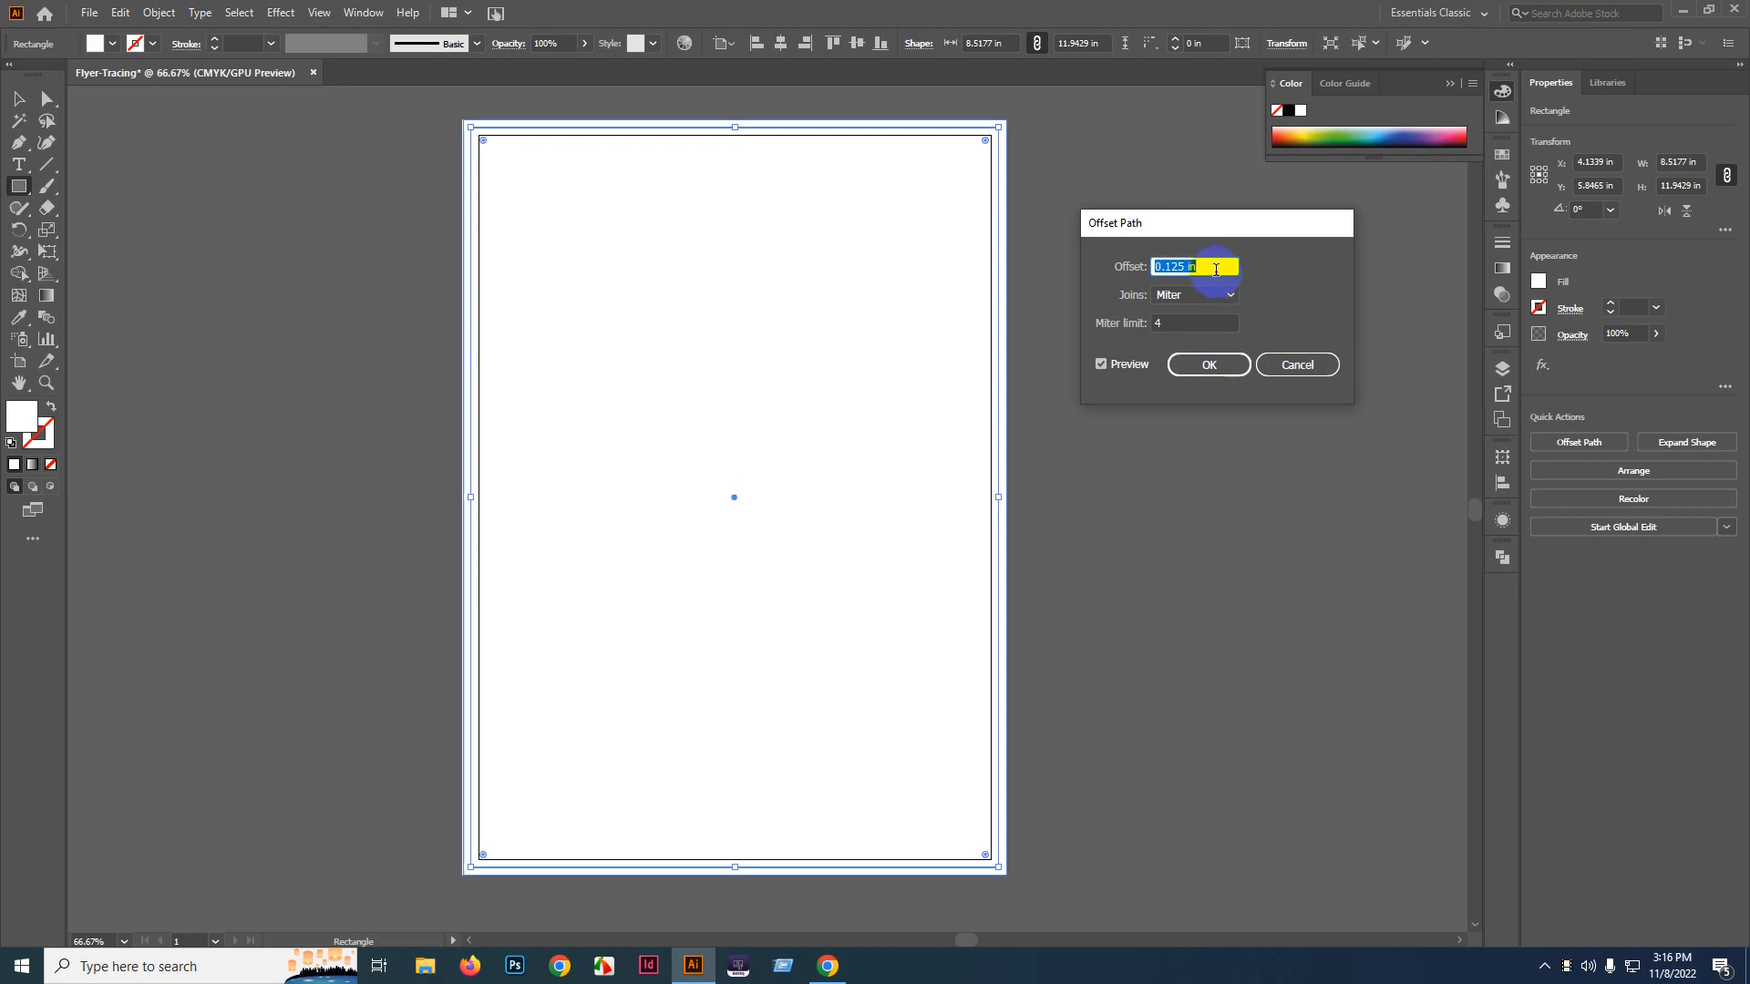
pyautogui.press('Down')
pyautogui.press('Down')
pyautogui.press('Down')
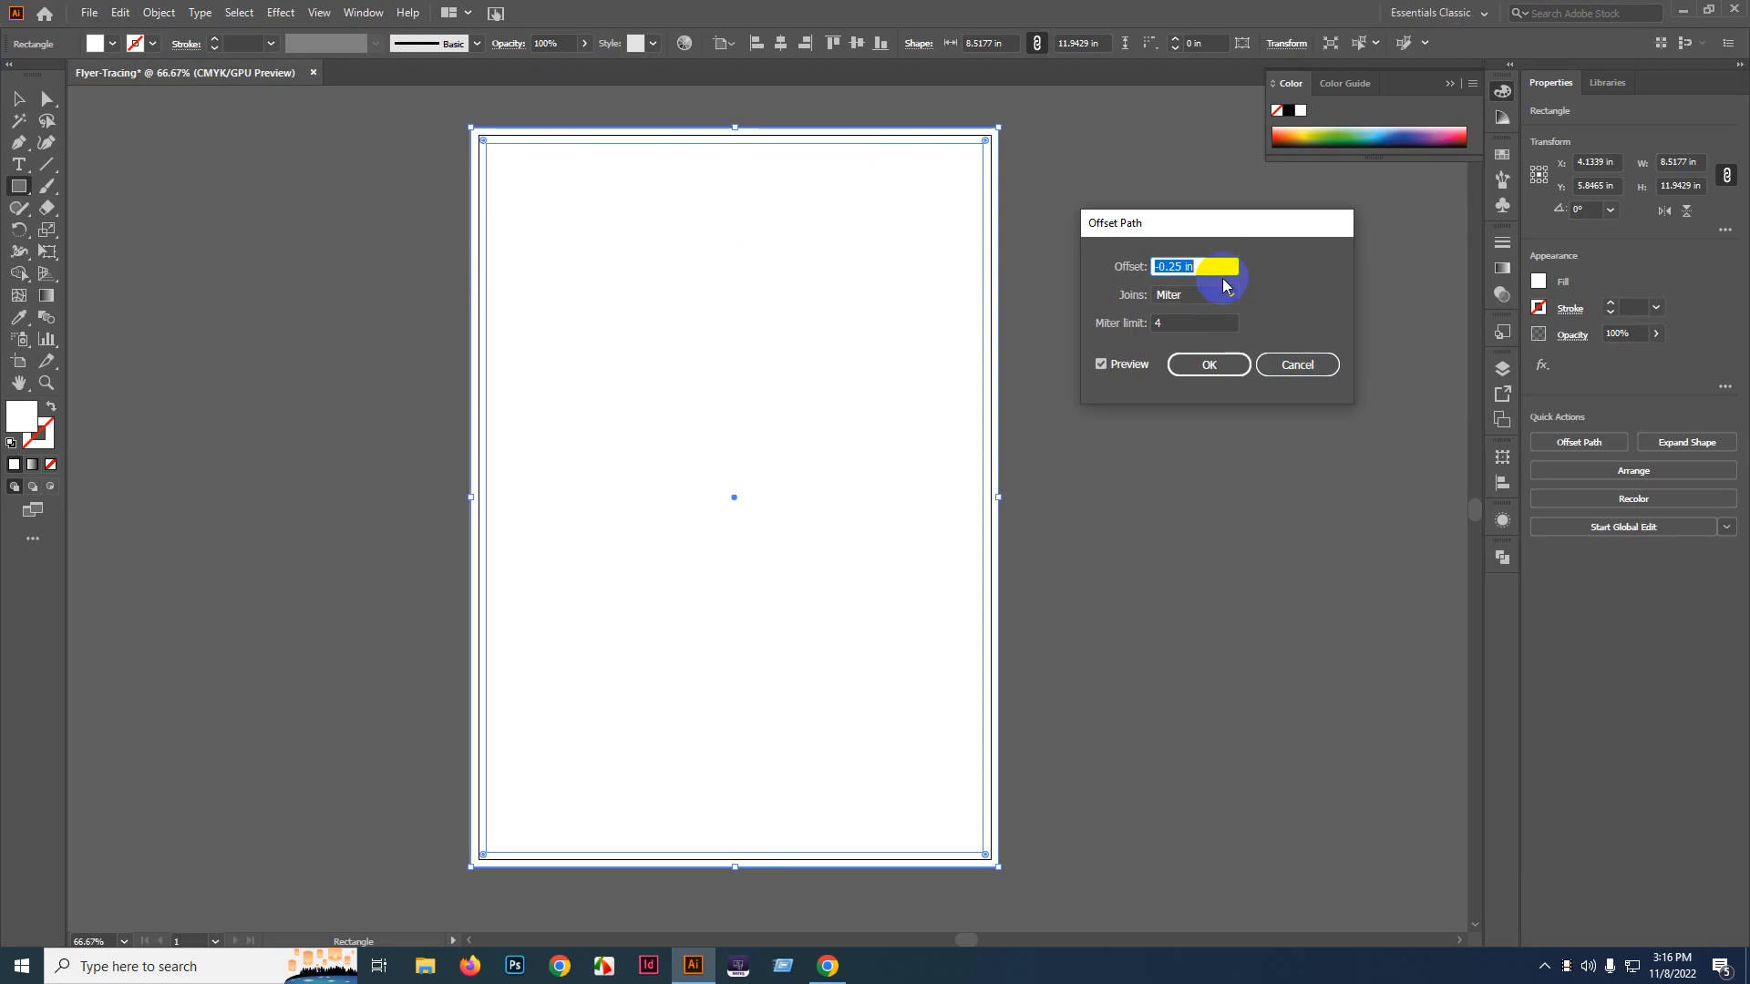
pyautogui.press('Down')
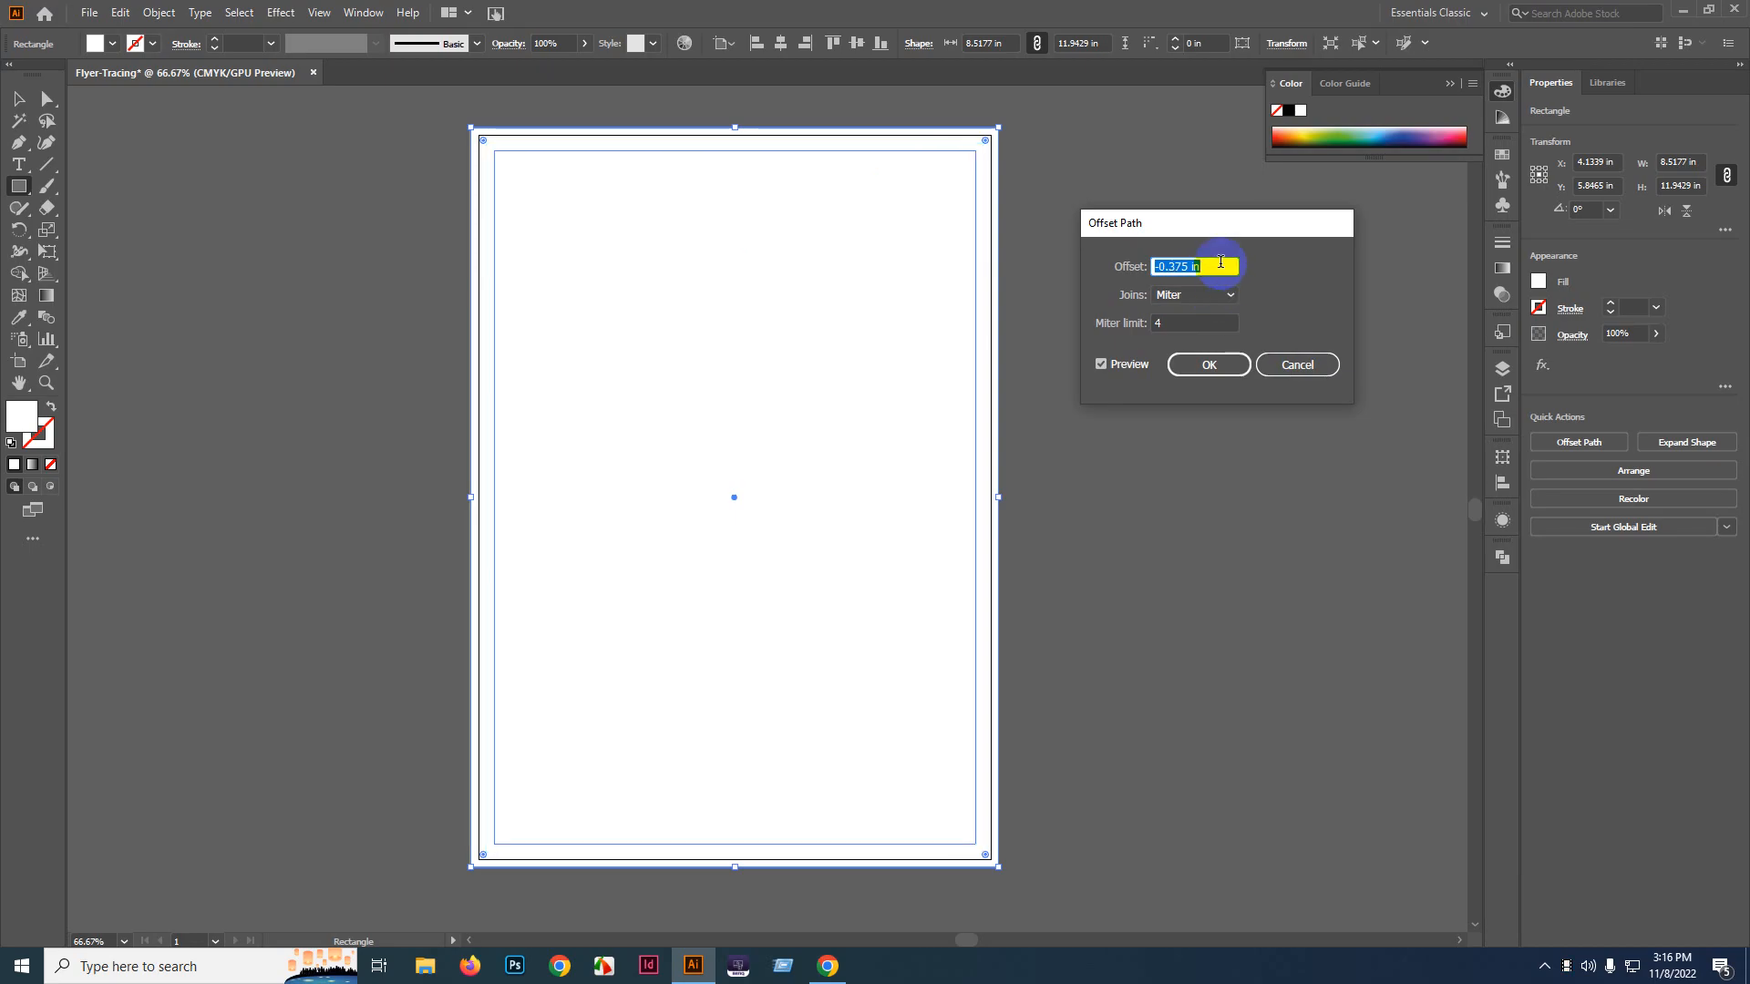
# - Compare the preview with a -0.5 in offset, and apply the Offset Path at -0.375 in
pyautogui.press('Down')
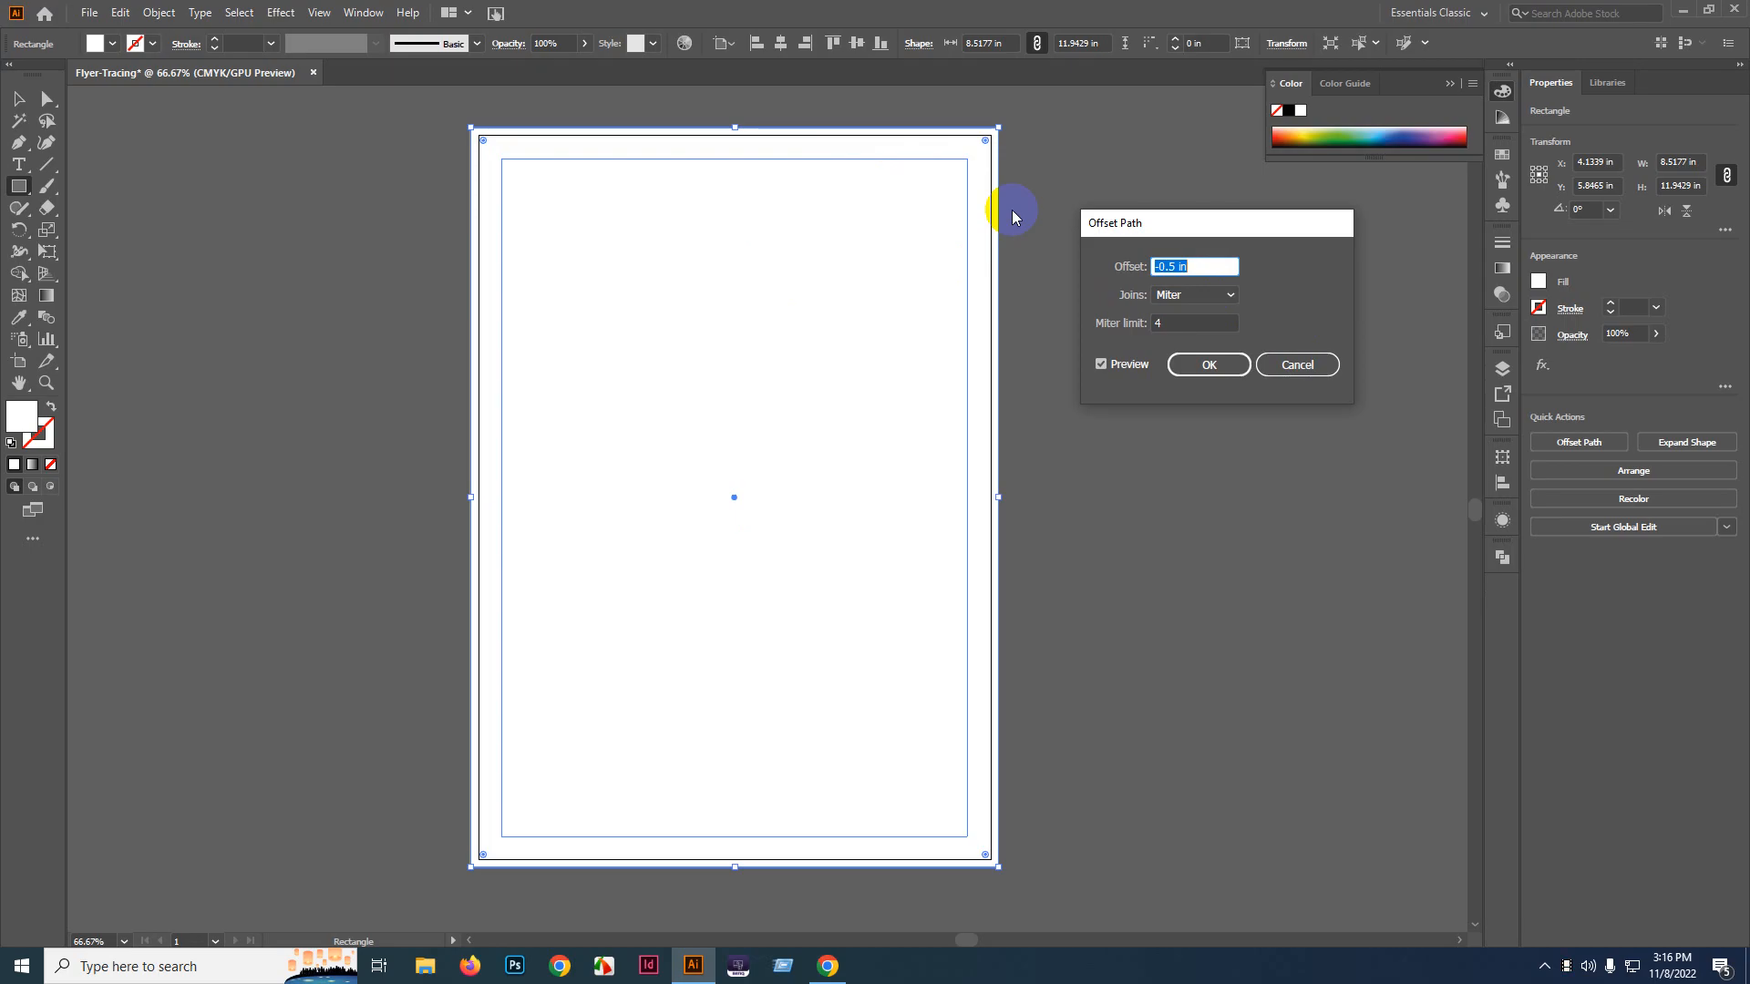
pyautogui.click(1202, 265)
pyautogui.press('Up')
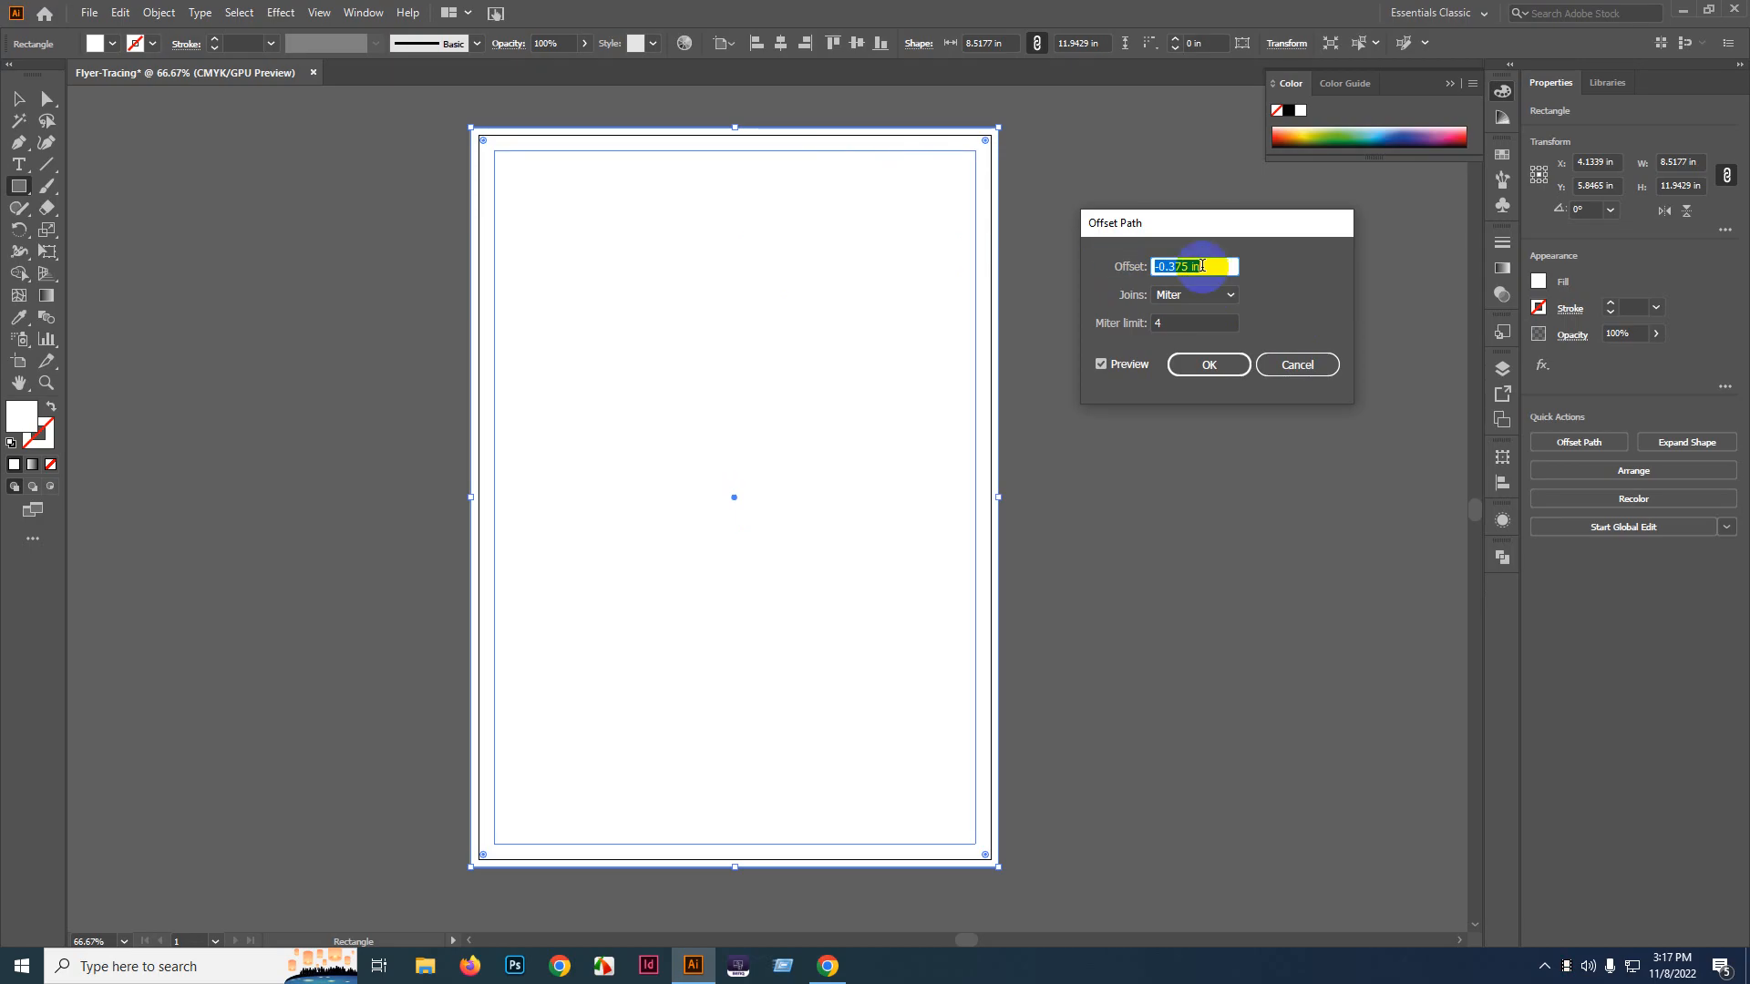
pyautogui.press('Down')
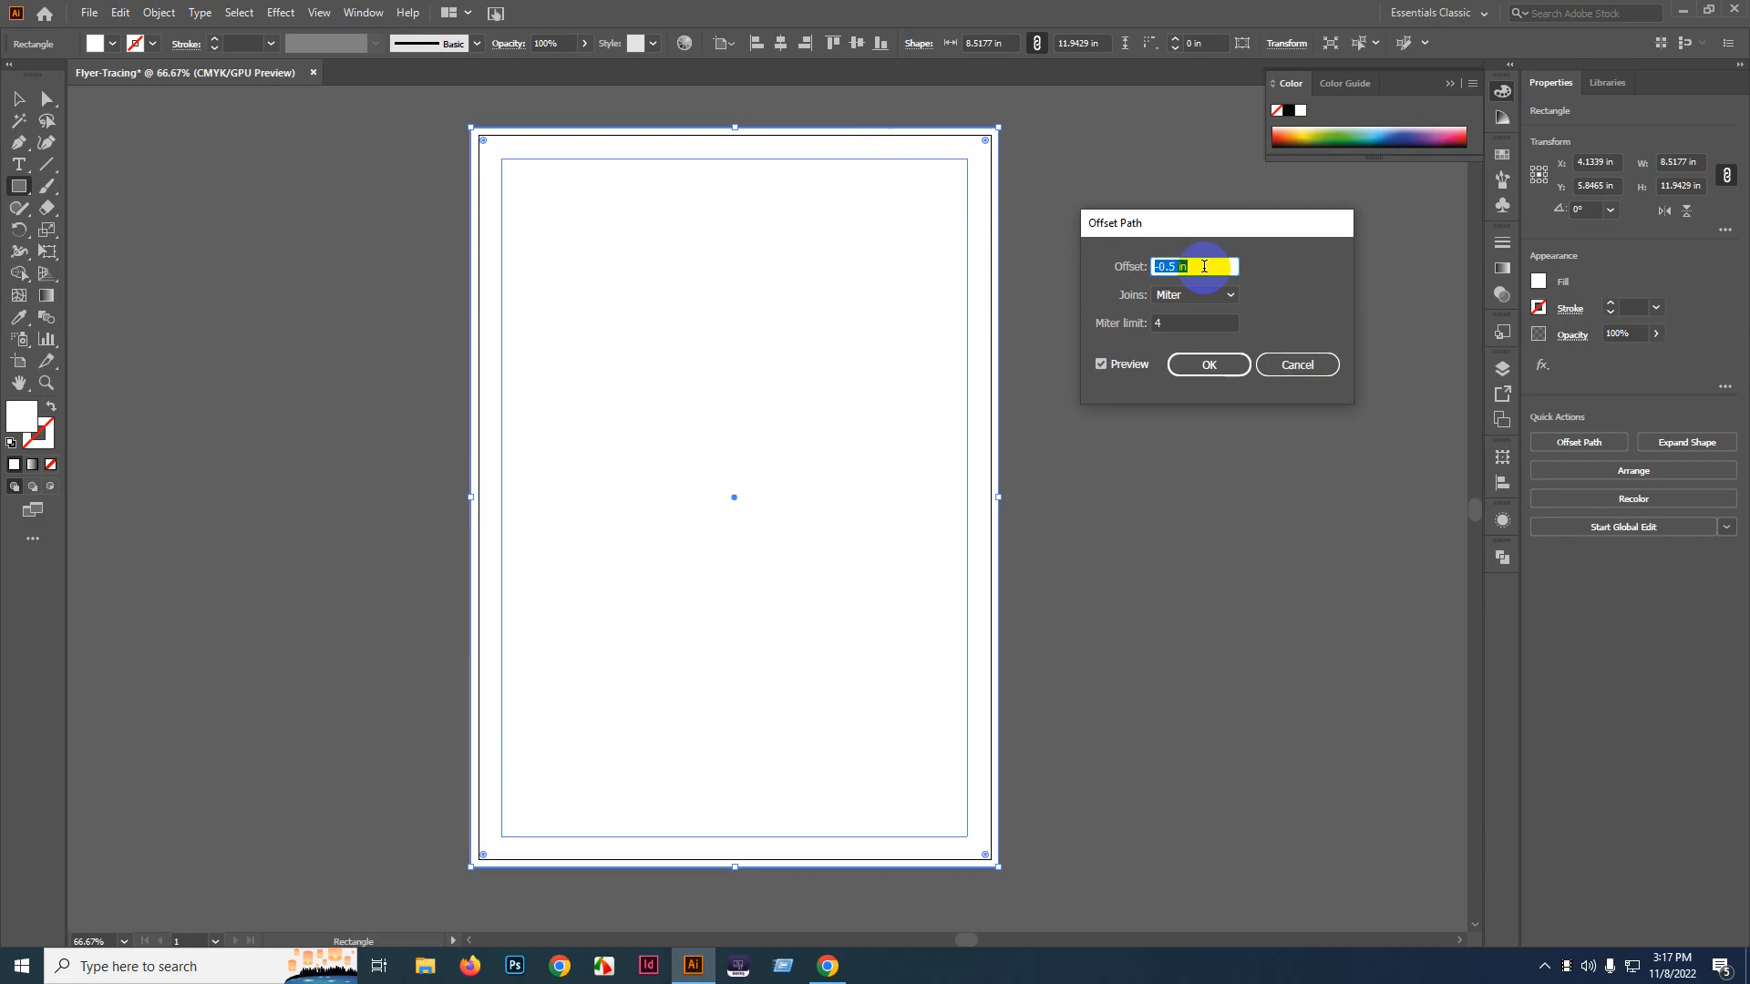
pyautogui.moveTo(1213, 226); pyautogui.dragTo(1196, 266)
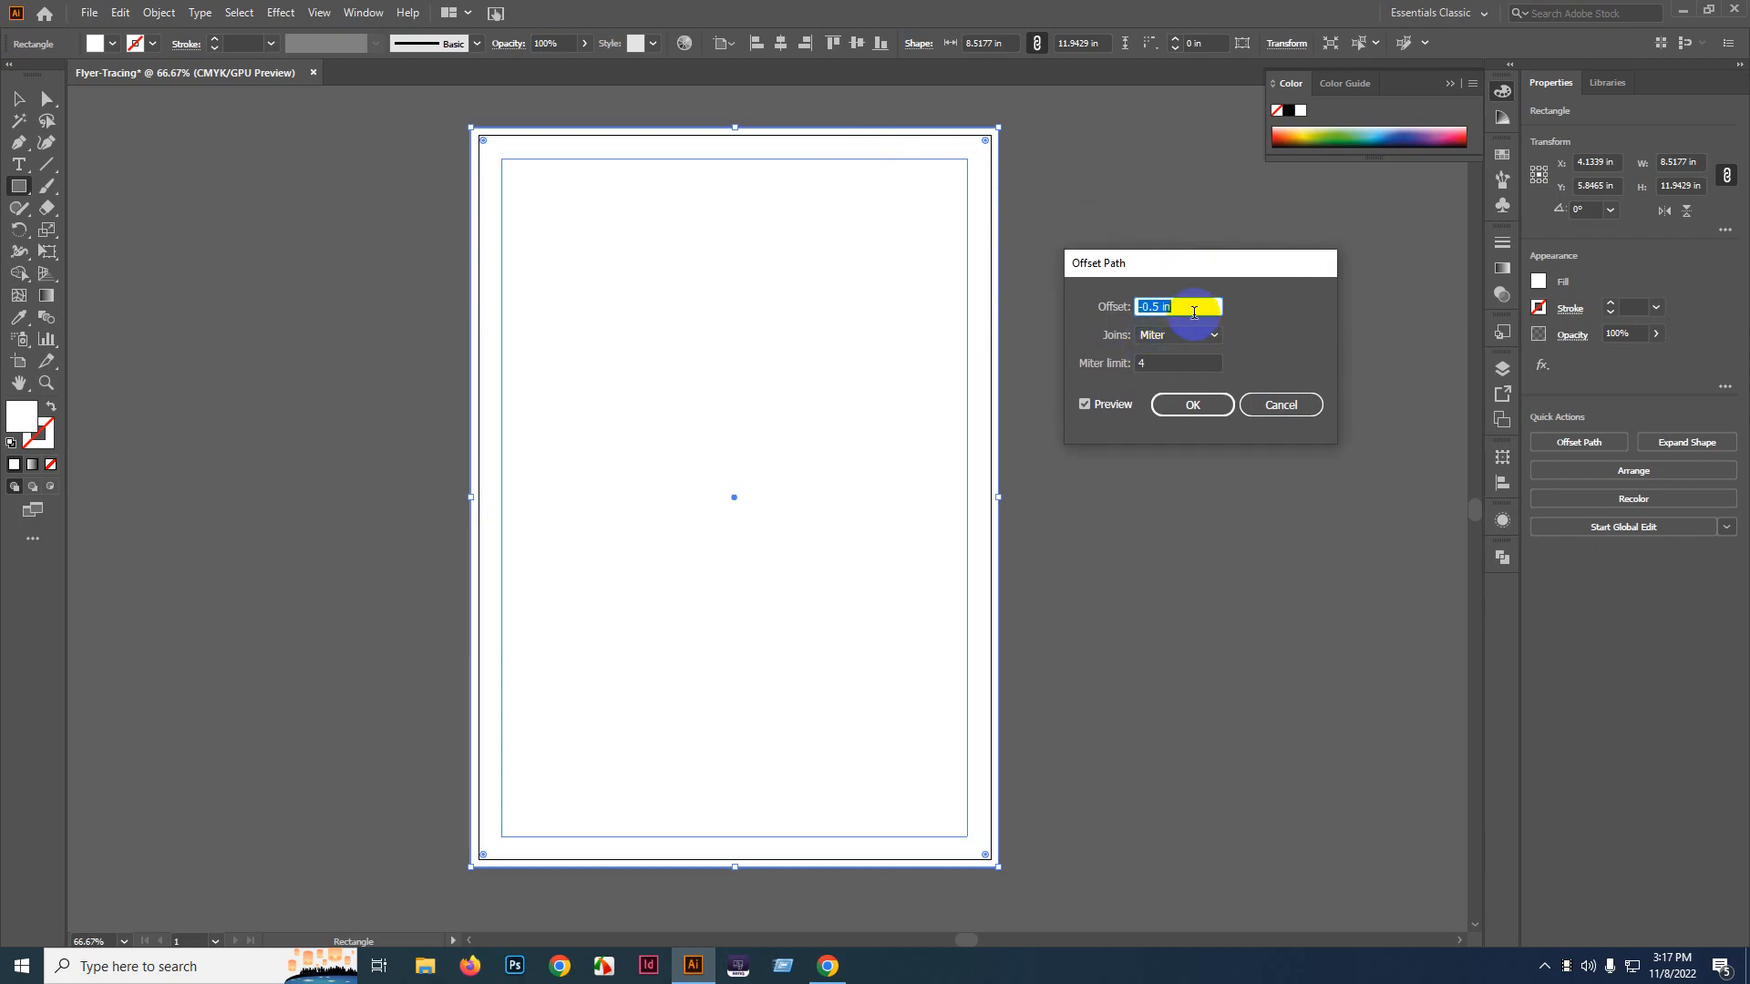
pyautogui.click(1199, 310)
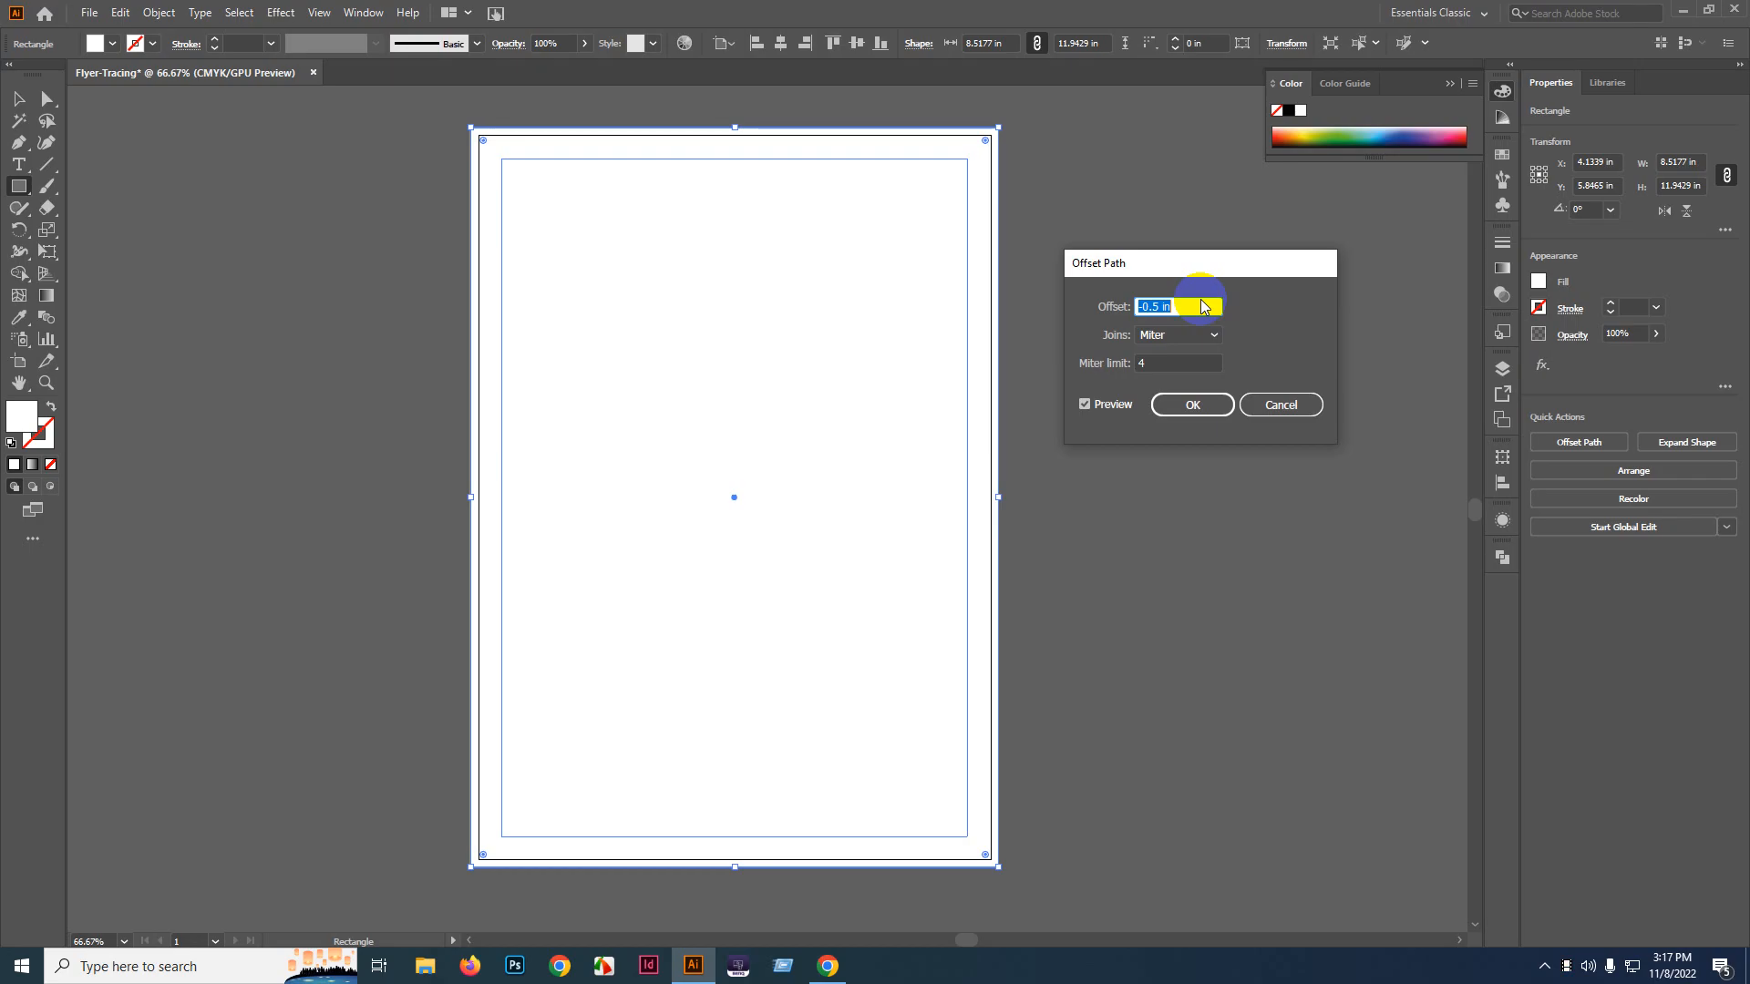
pyautogui.click(1204, 403)
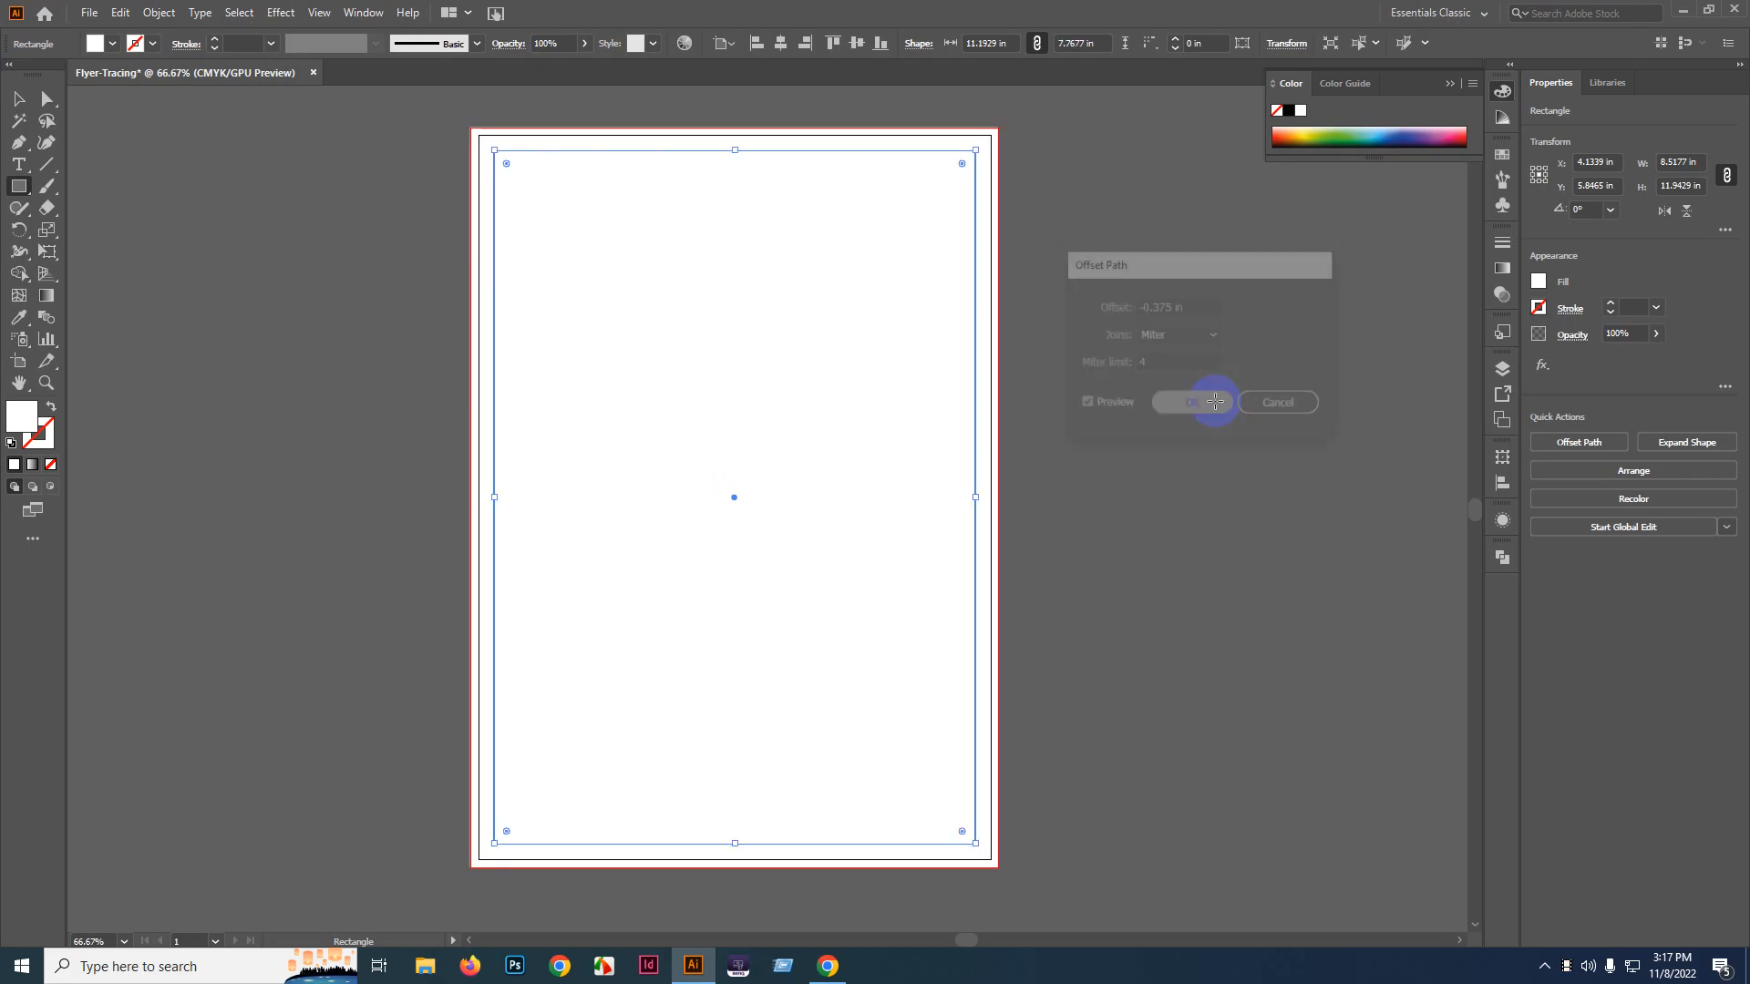
# - Convert the inner offset rectangle into margin guides
pyautogui.rightClick(1105, 297)
pyautogui.click(1159, 500)
pyautogui.rightClick(1117, 233)
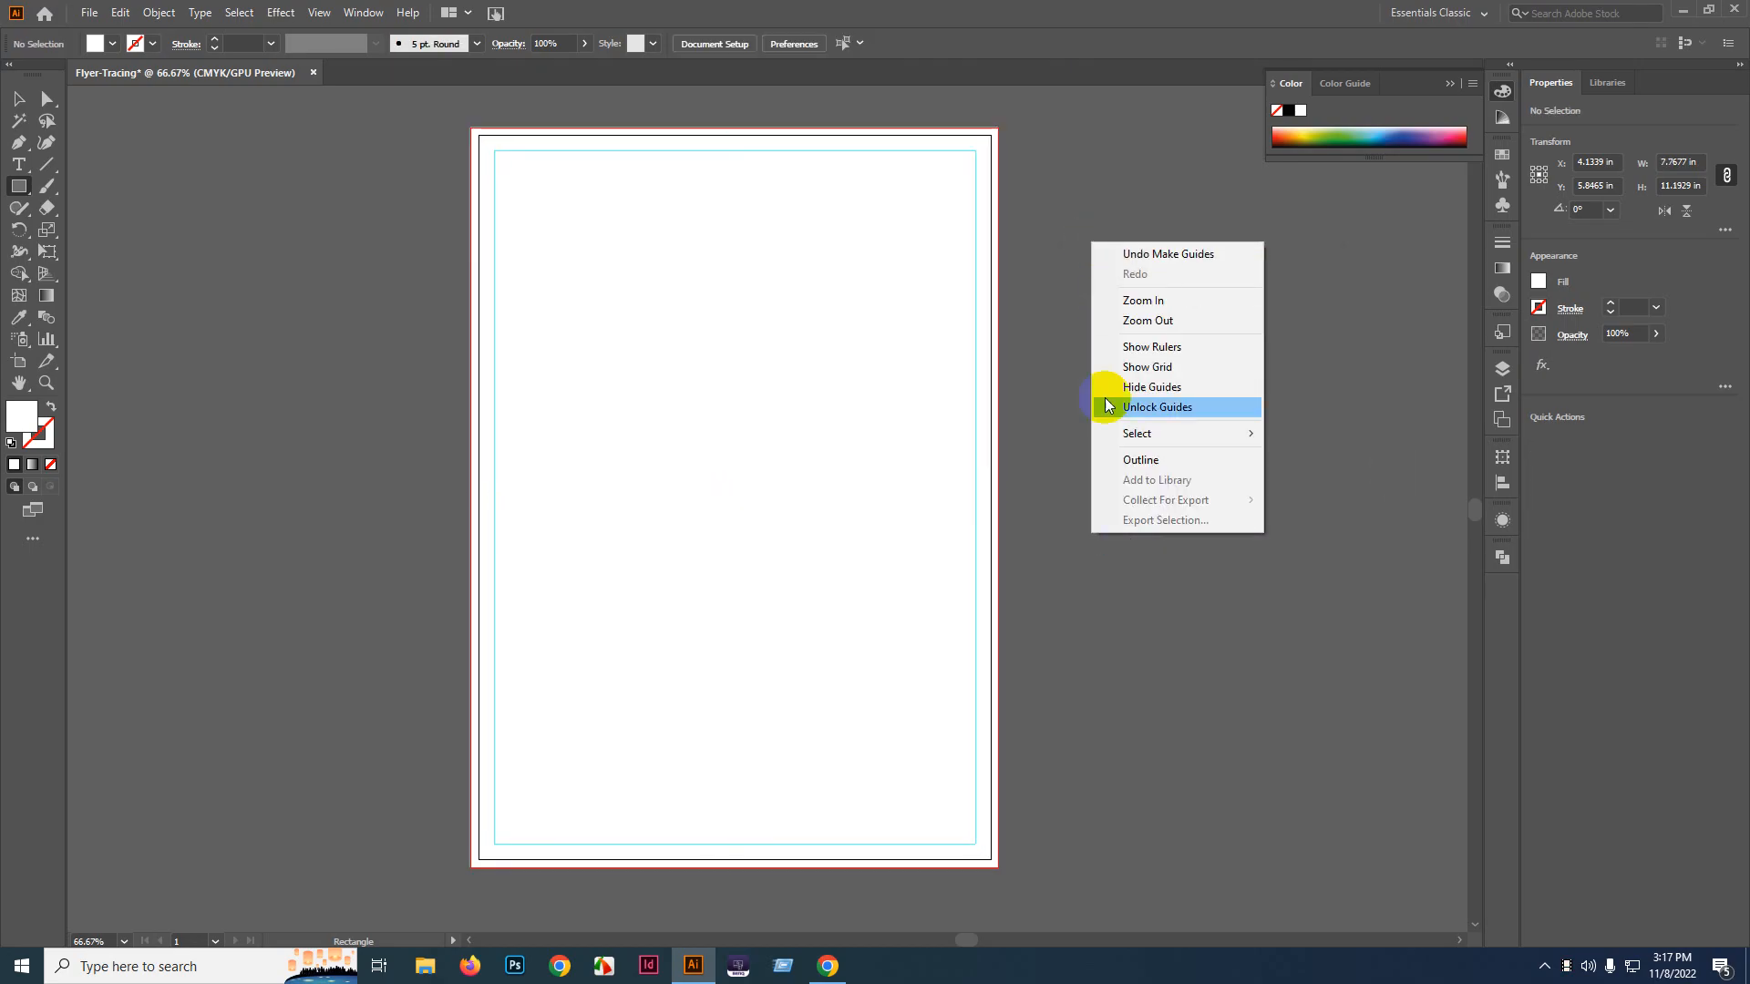
pyautogui.click(1113, 203)
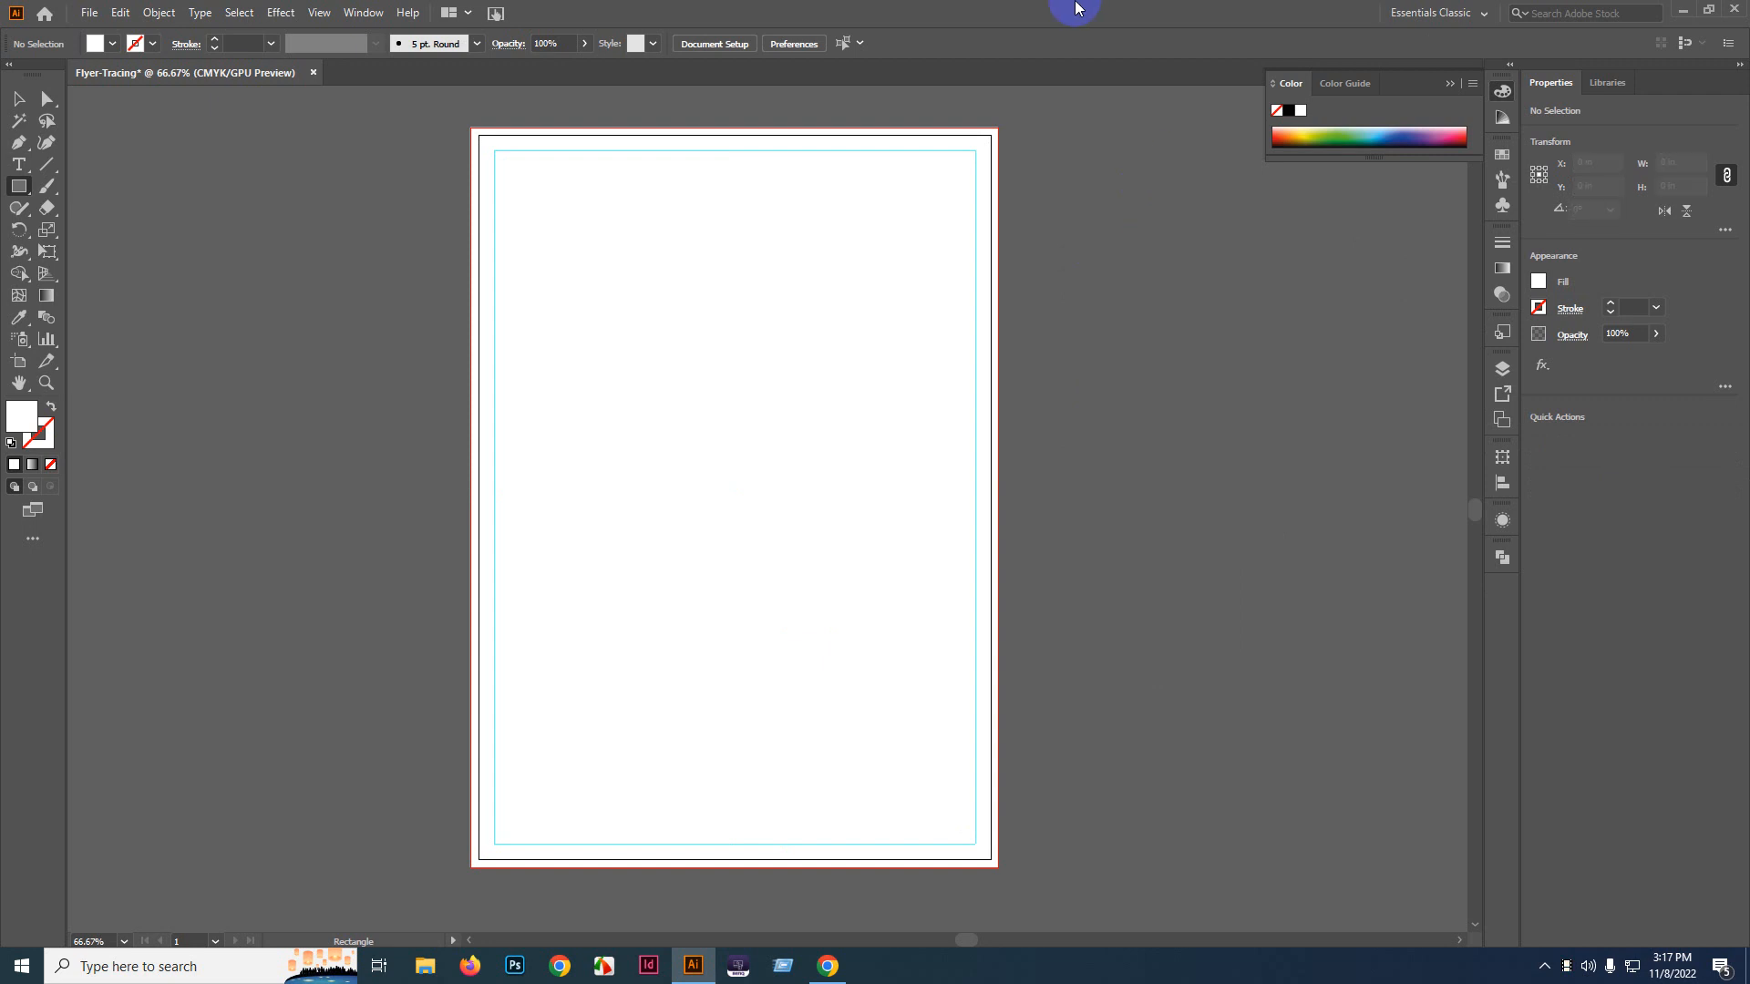
# - Try moving the white background rectangle off the page, and undo the move
pyautogui.click(18, 99)
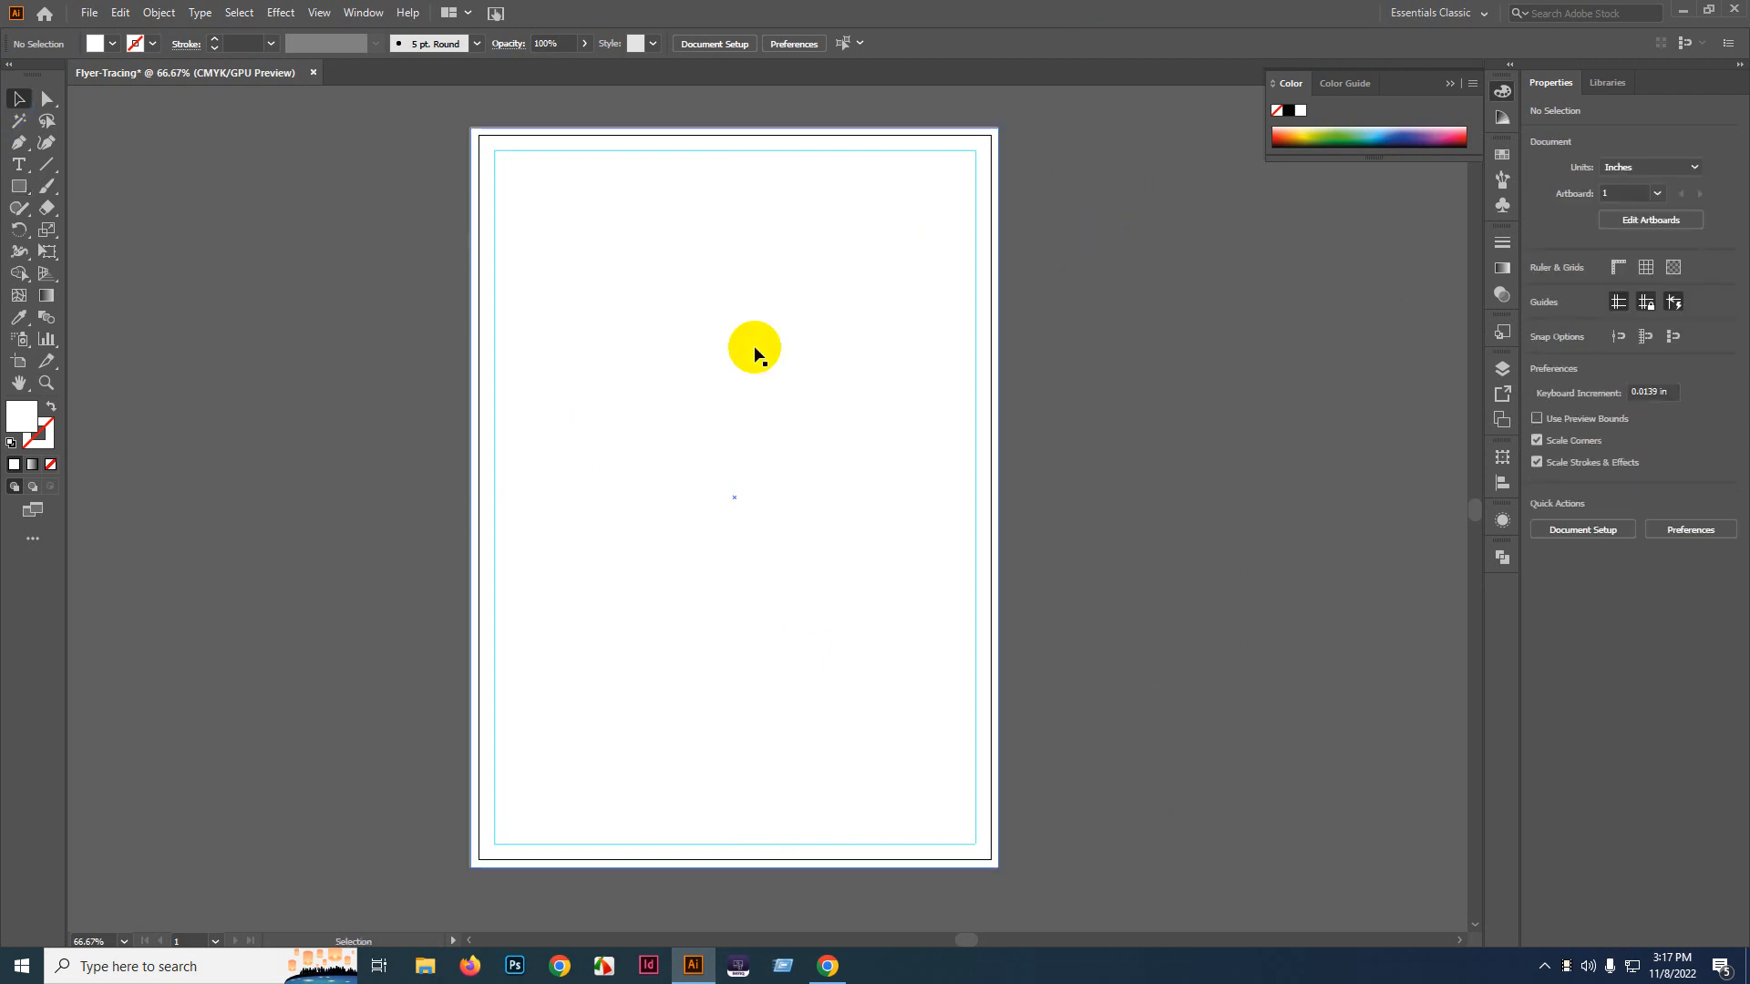
pyautogui.moveTo(750, 344); pyautogui.dragTo(918, 395)
pyautogui.hotkey('ctrl', 'z')
# - Examine the spacing between the bleed edge, artboard edge and margin guides at the flyer's upper-right corner
pyautogui.scroll(3, 991, 158)
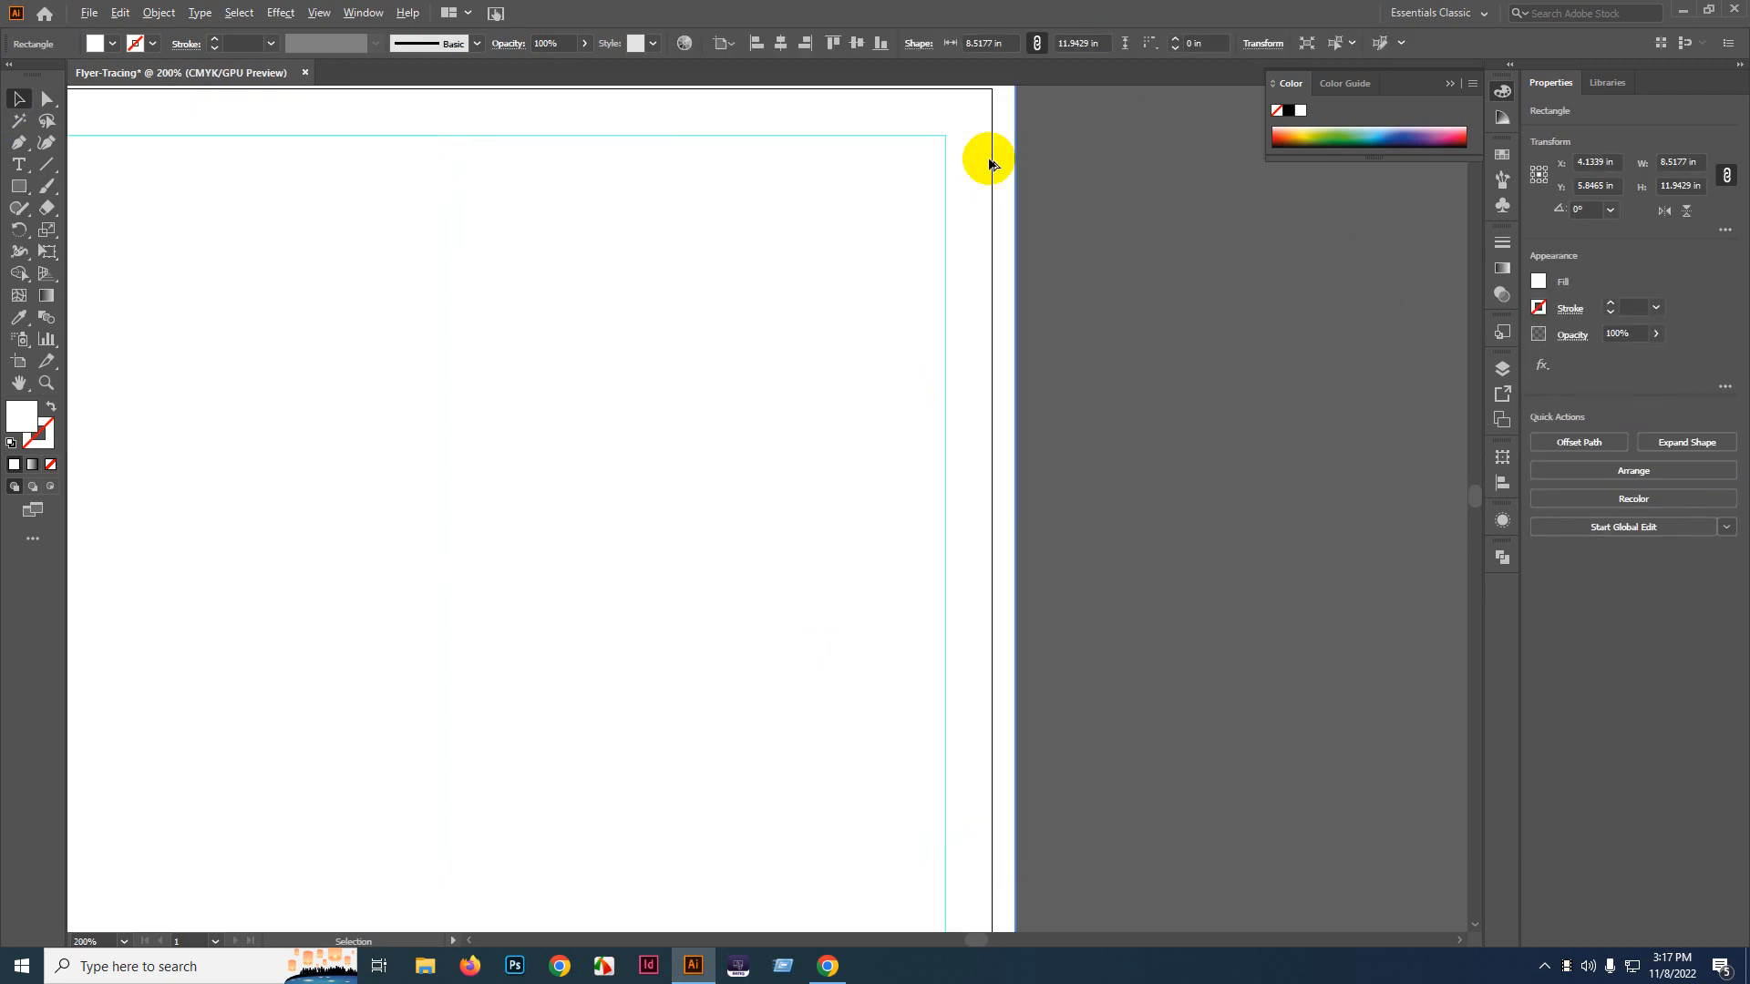
pyautogui.moveTo(987, 158); pyautogui.dragTo(1180, 443)
pyautogui.click(1189, 282)
pyautogui.scroll(3, 1229, 368)
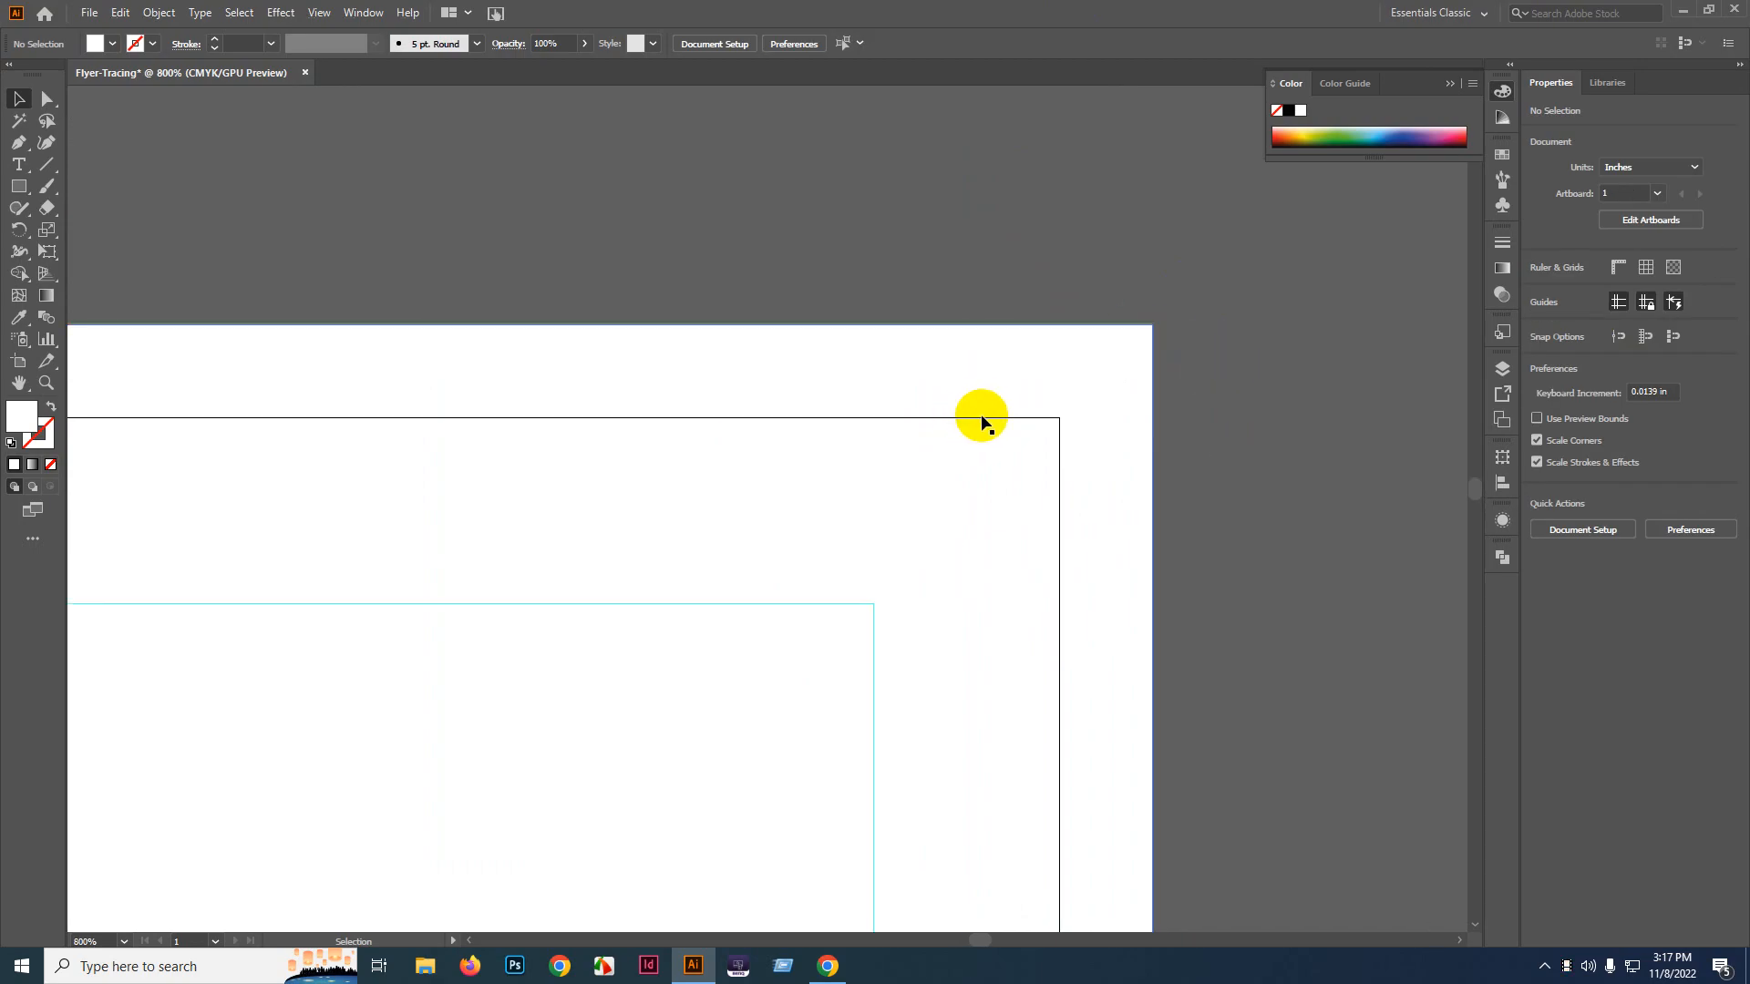
pyautogui.scroll(-3, 984, 418)
pyautogui.moveTo(985, 418); pyautogui.dragTo(1170, 209)
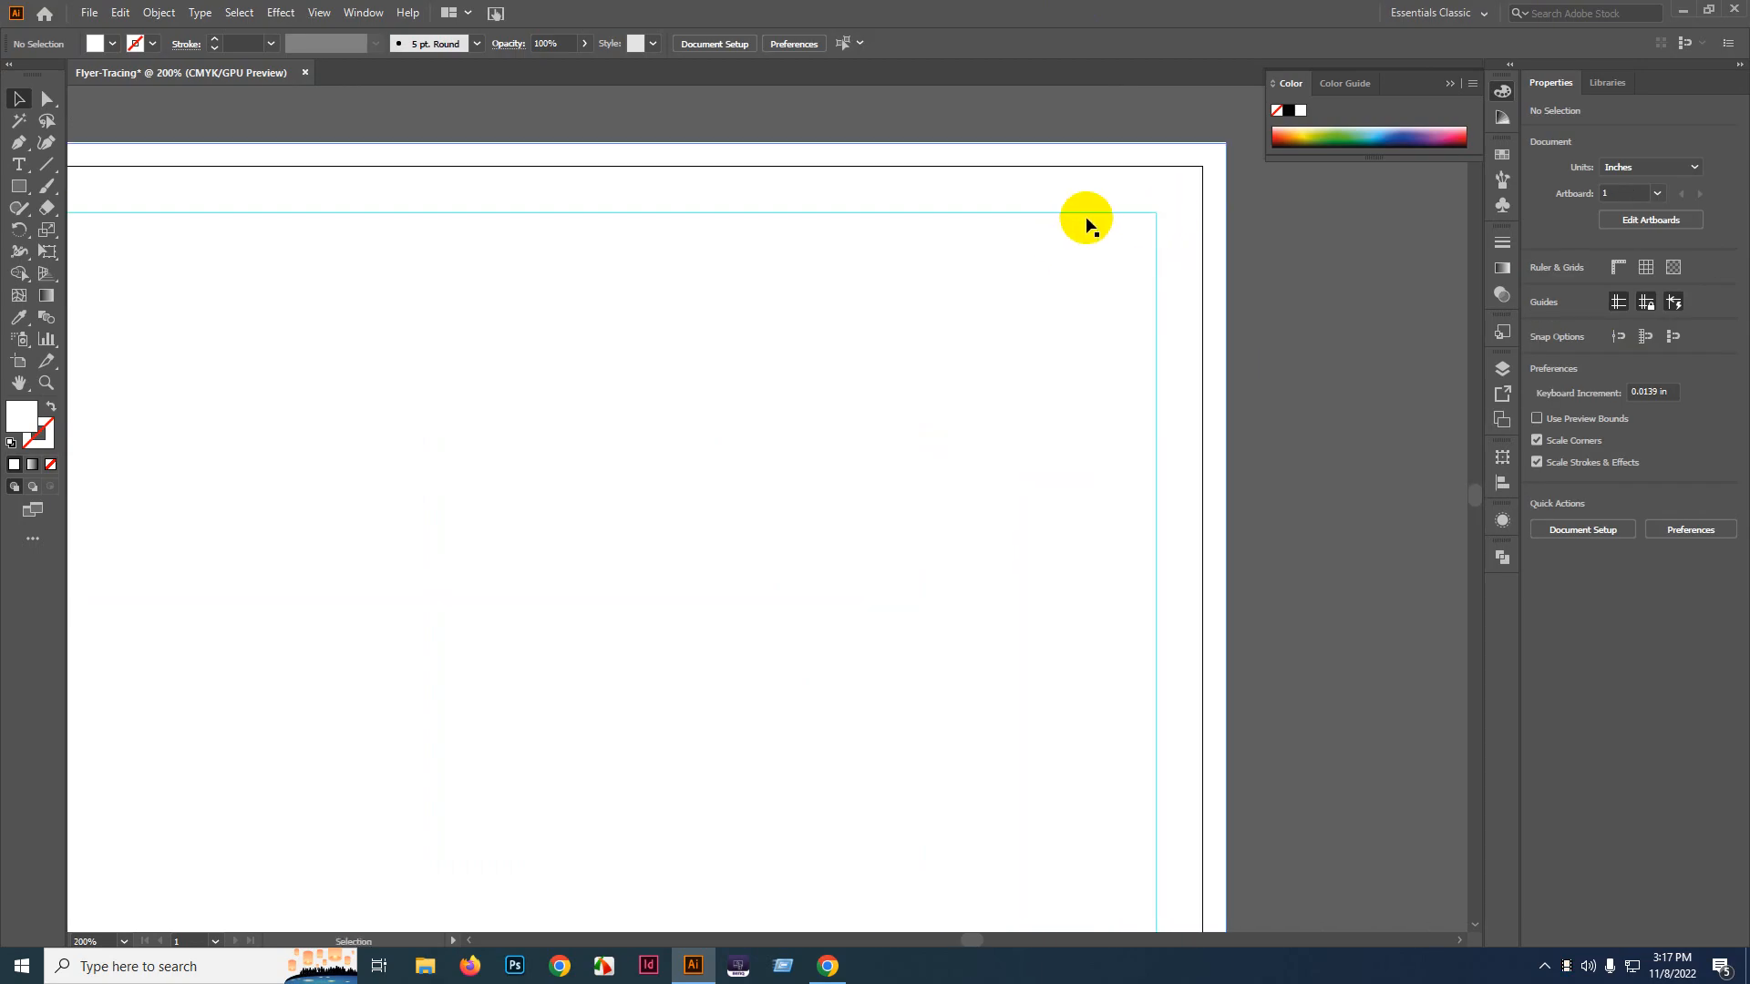
pyautogui.scroll(-4, 1091, 226)
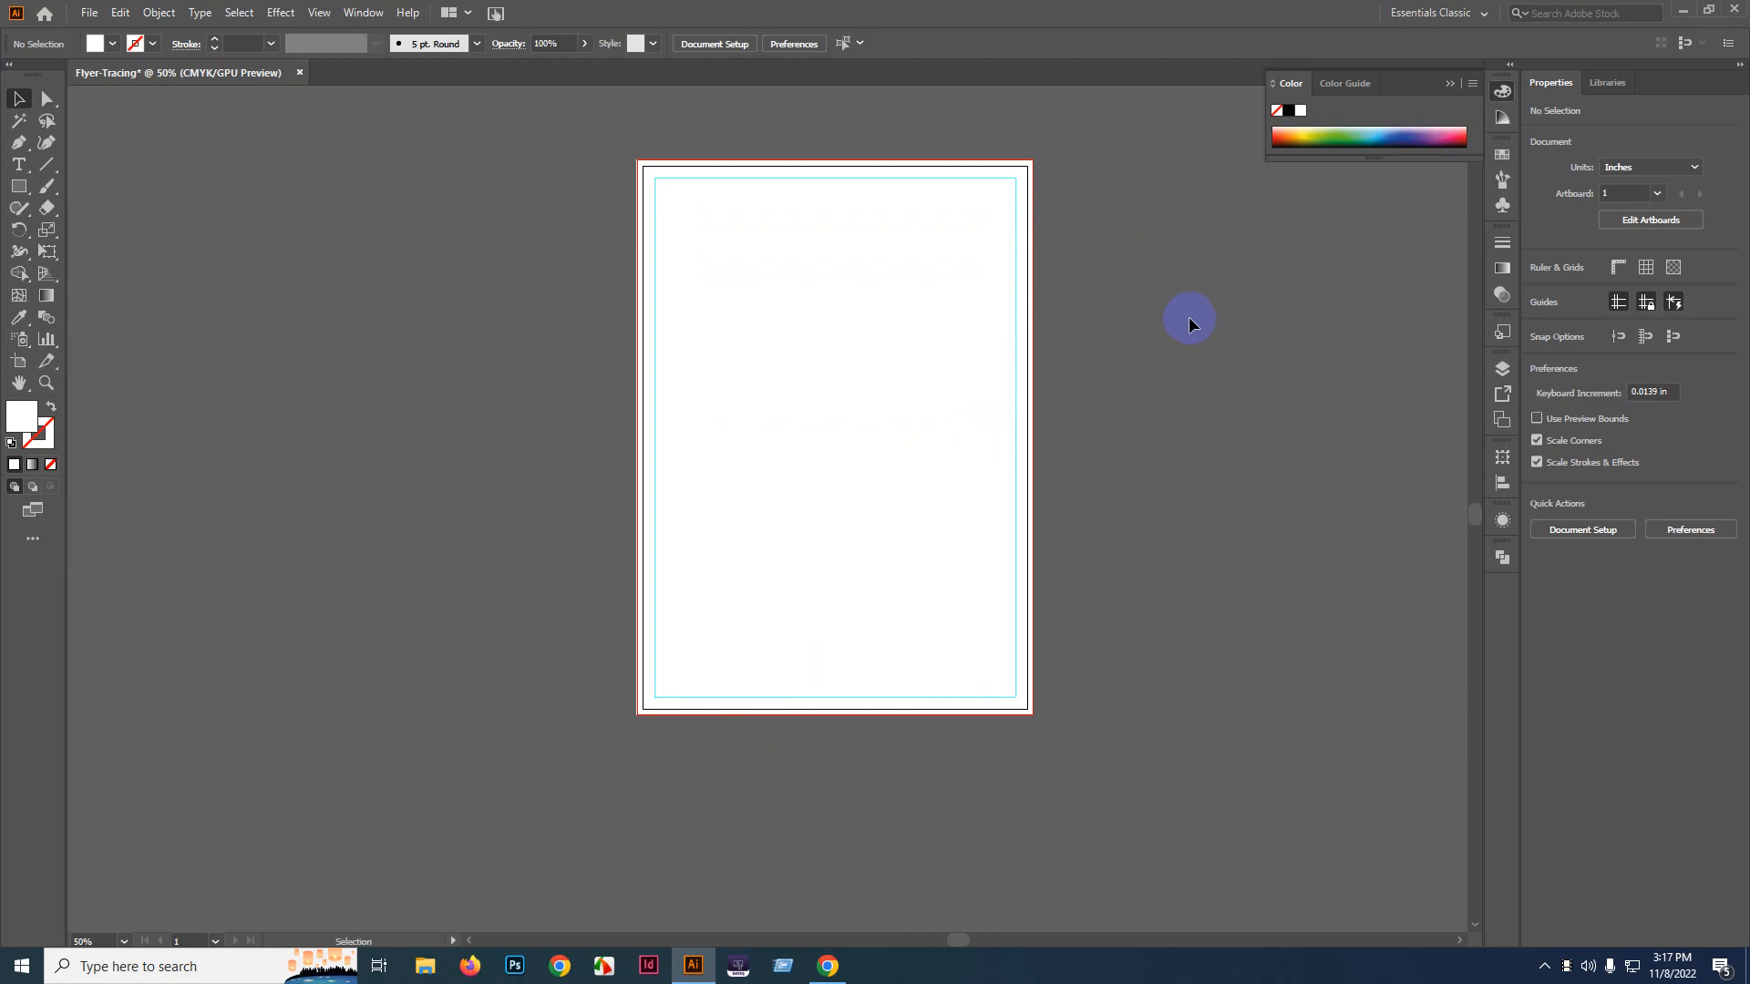
# - Switch to Chrome and look through the open GraphicRiver and Freepik flyers for a tracing reference, ending on the skyline business flyer with the dark ribbon column
pyautogui.moveTo(1187, 320); pyautogui.dragTo(851, 356)
pyautogui.click(826, 968)
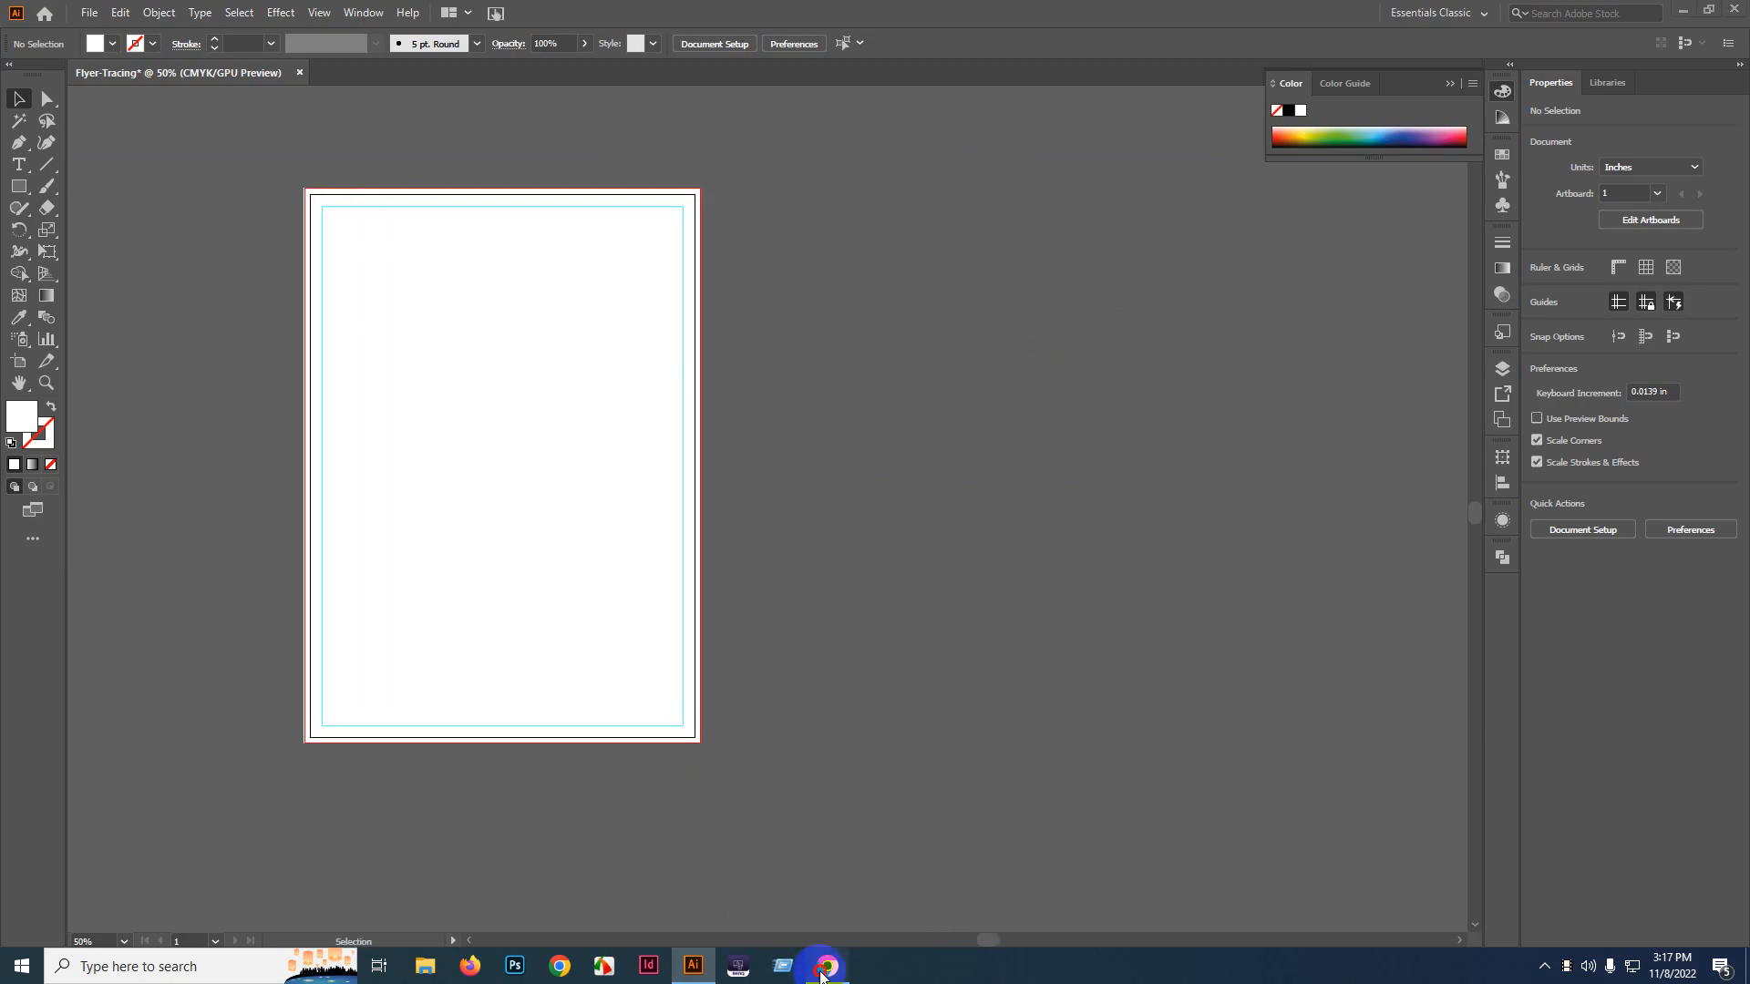
pyautogui.click(866, 11)
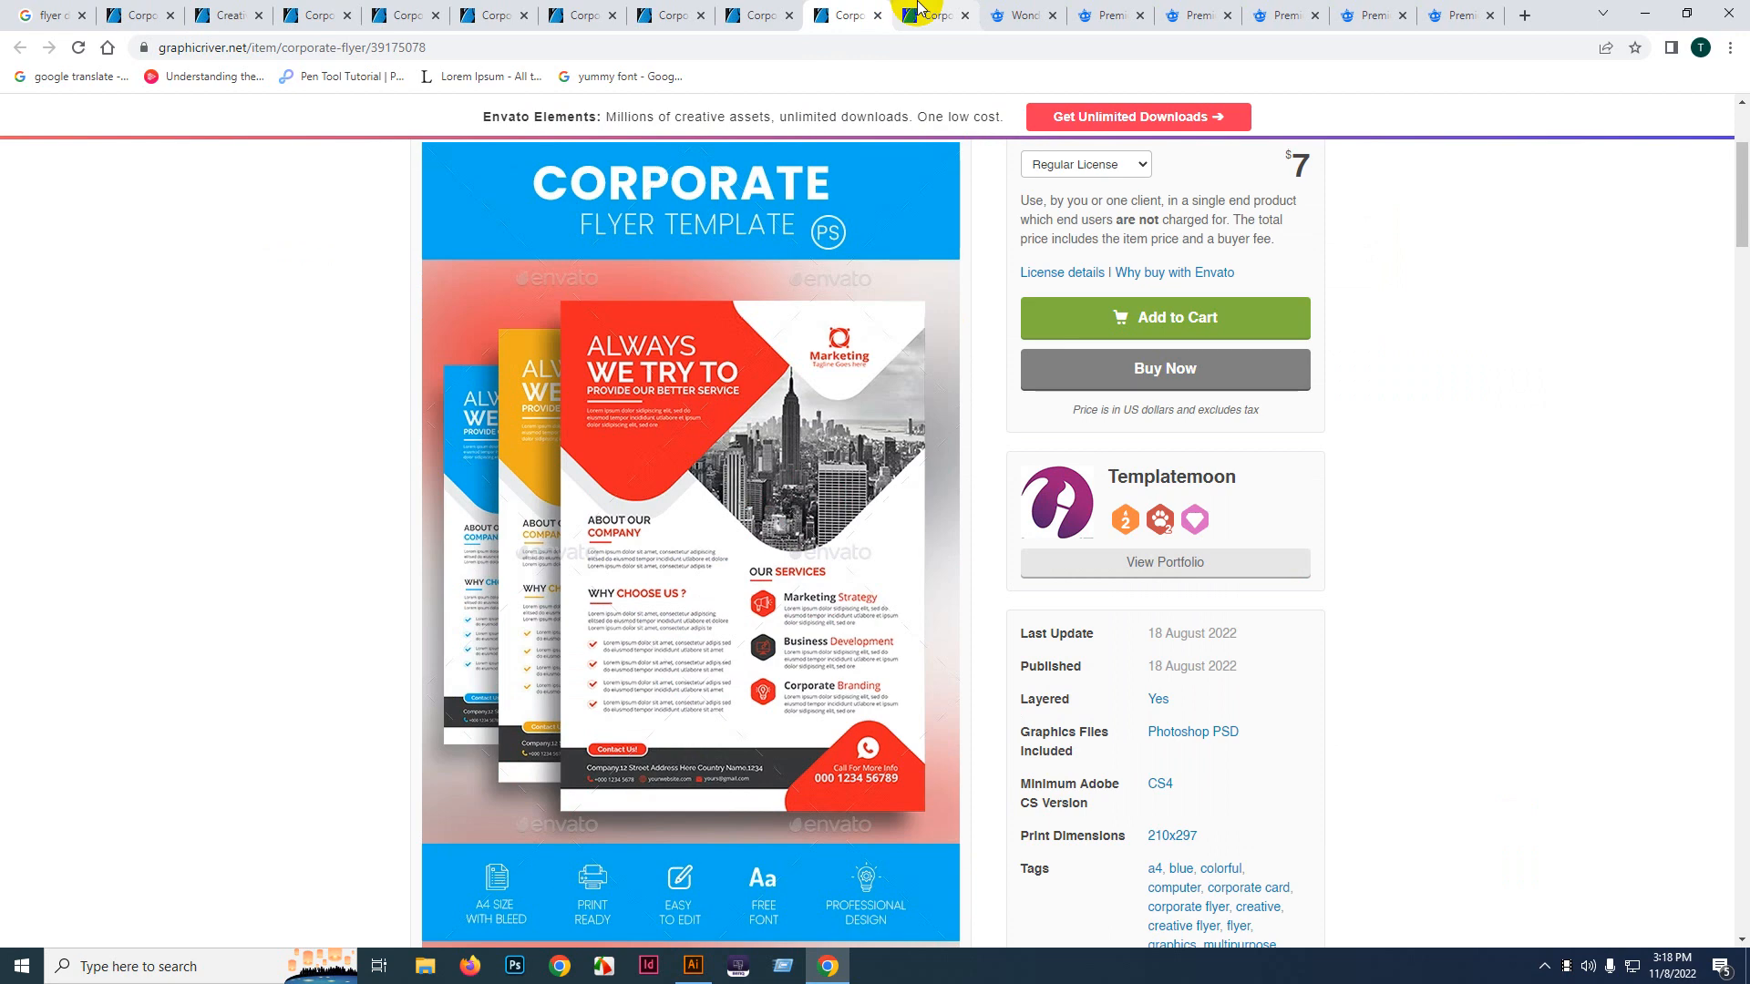
pyautogui.click(920, 9)
pyautogui.click(1108, 11)
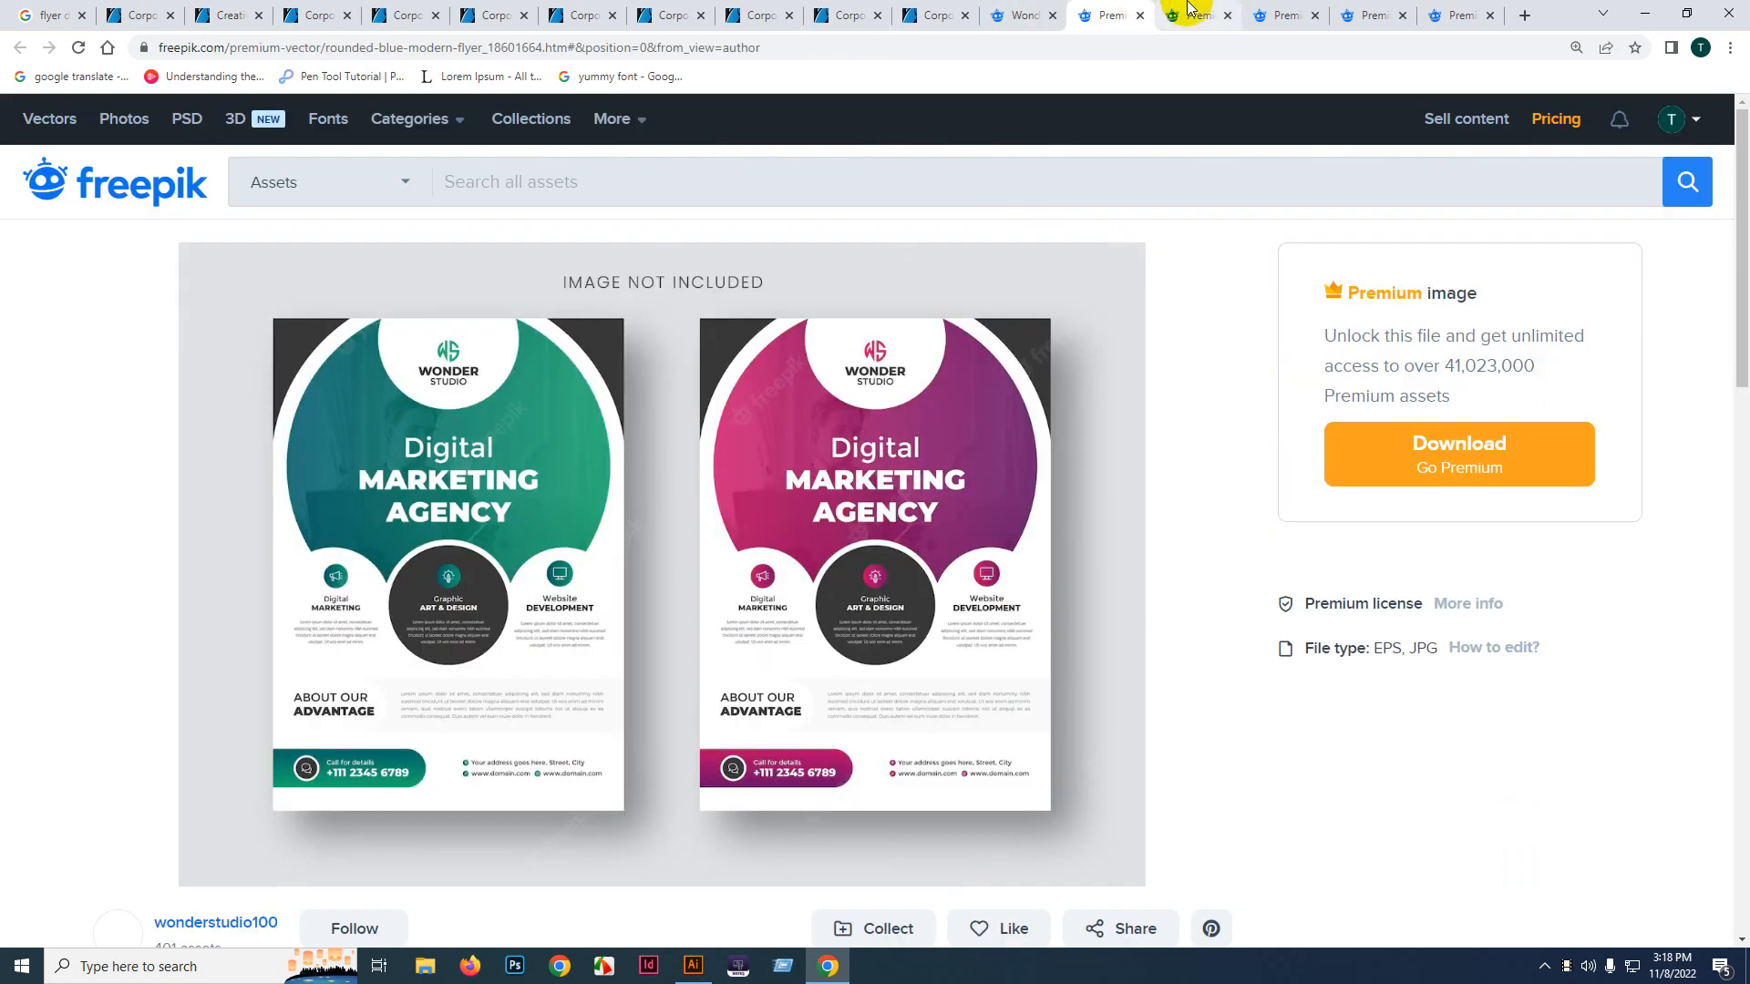
pyautogui.click(1188, 7)
pyautogui.click(1381, 9)
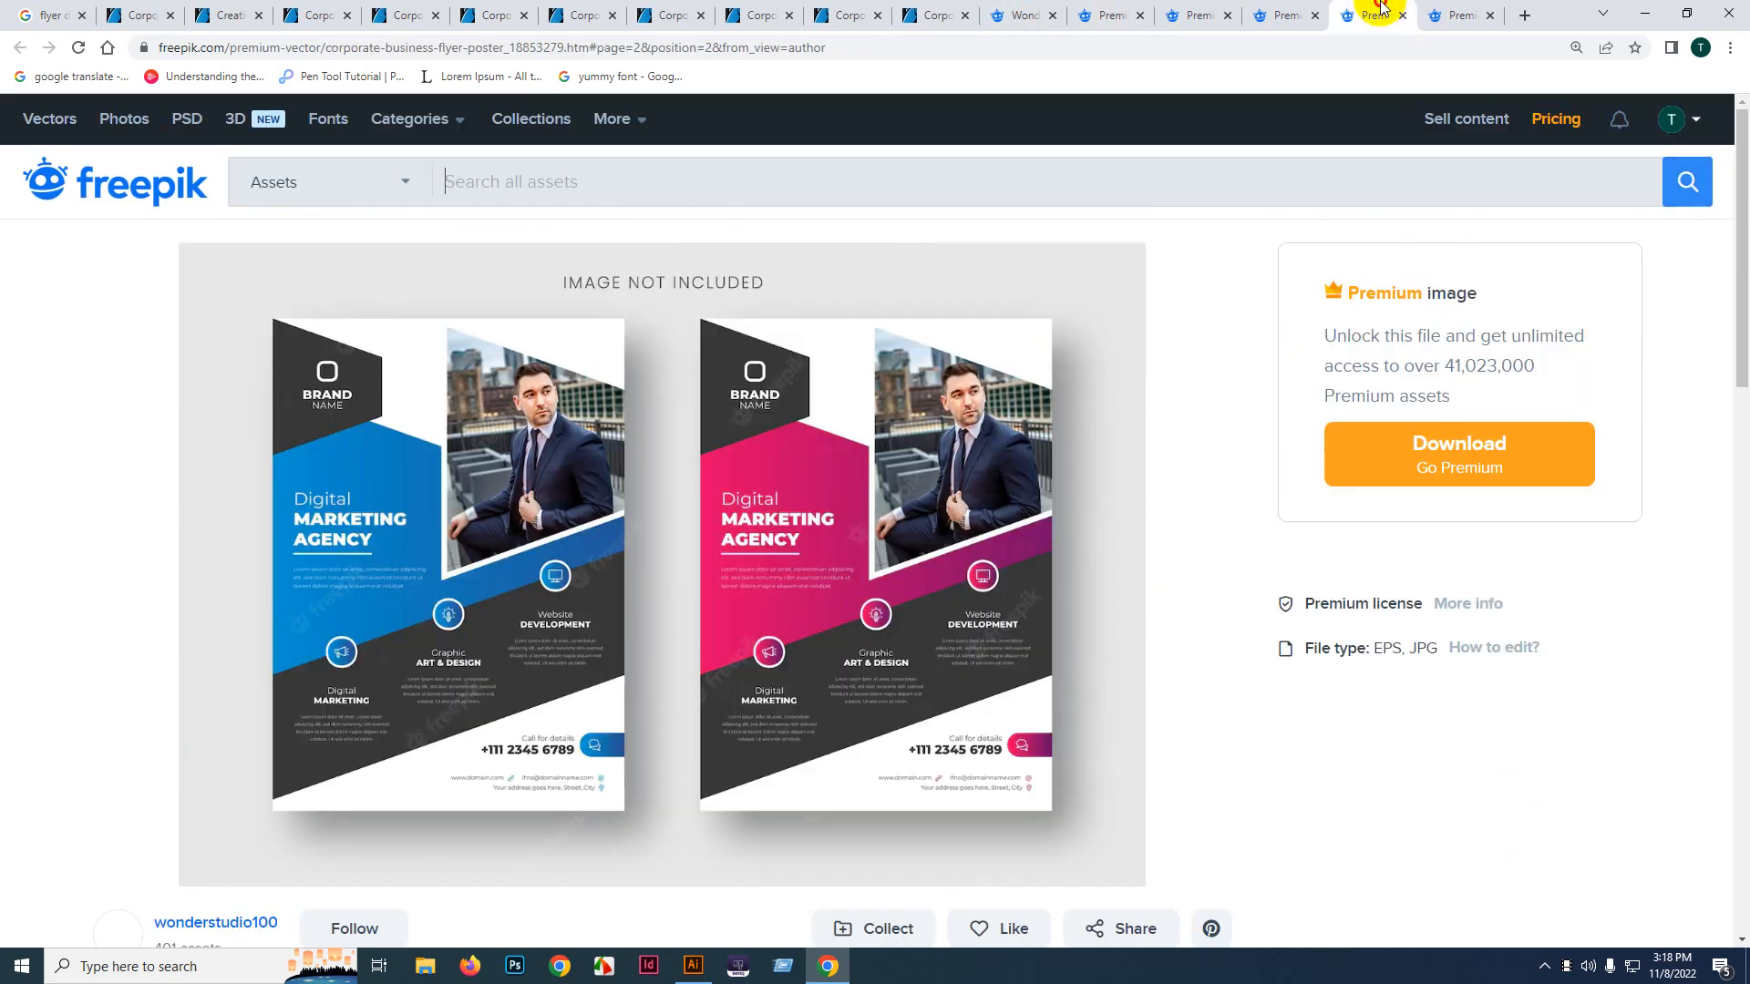
pyautogui.click(1267, 11)
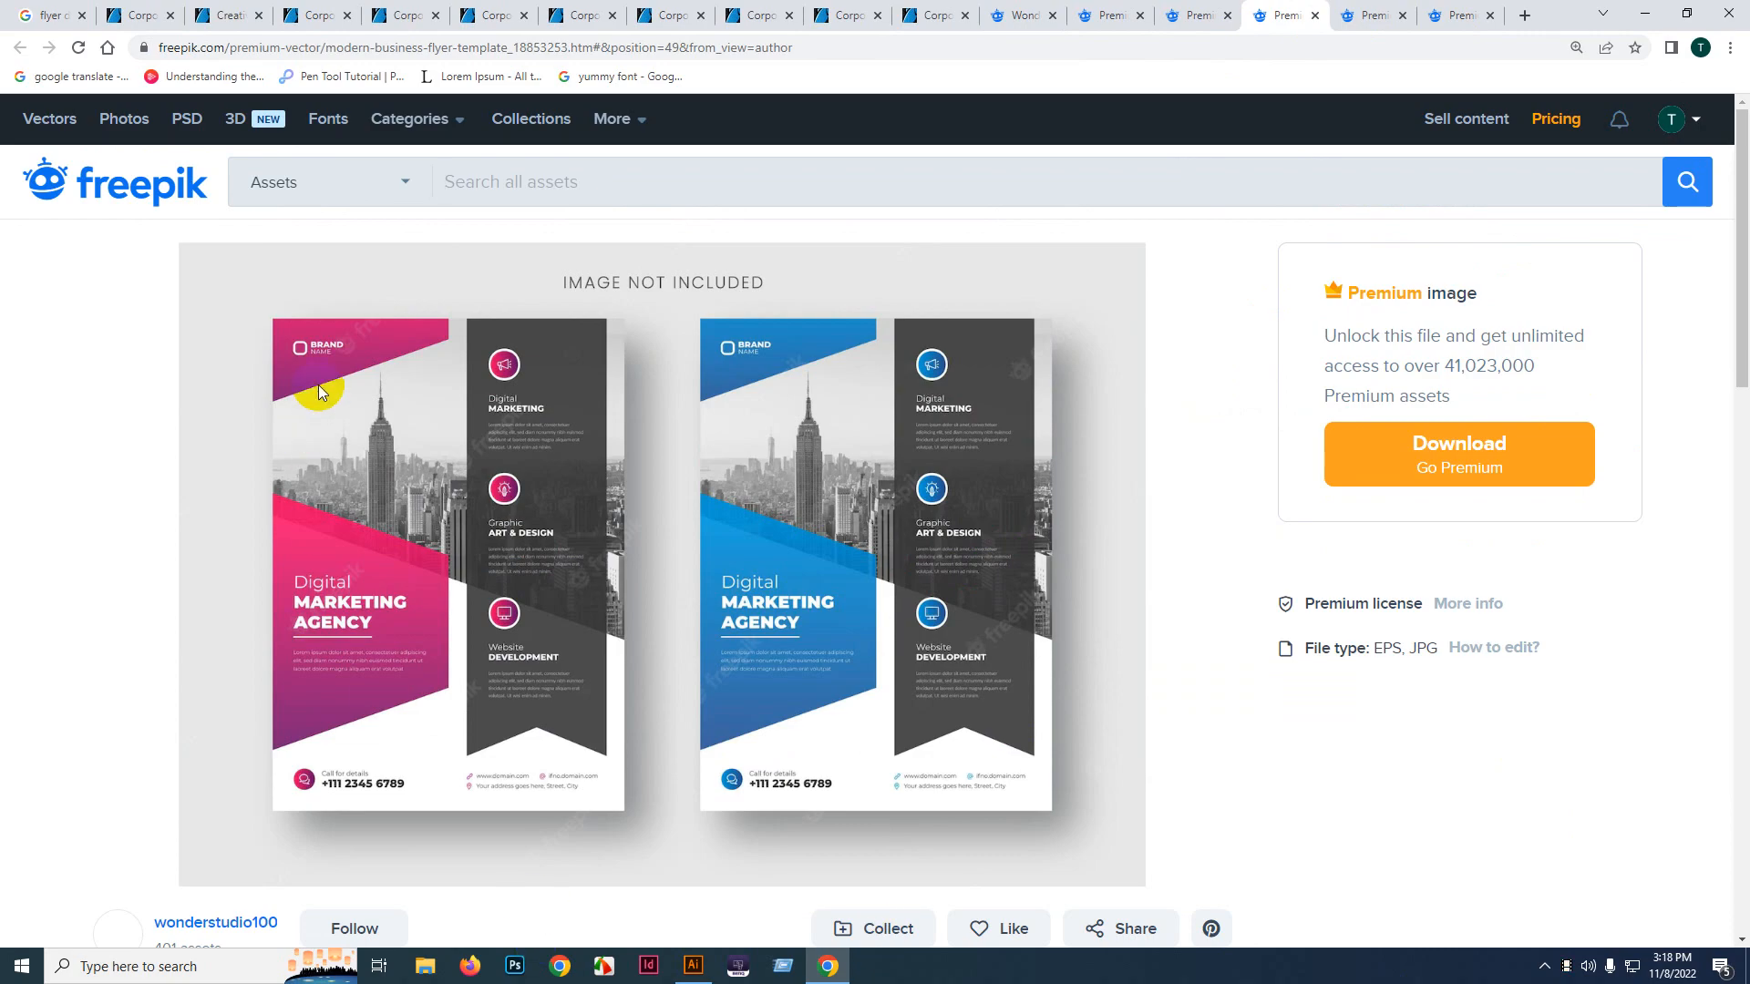
# - Copy the Freepik modern business flyer preview image and paste it into the Illustrator document, placing it beside the artboard
pyautogui.click(502, 367)
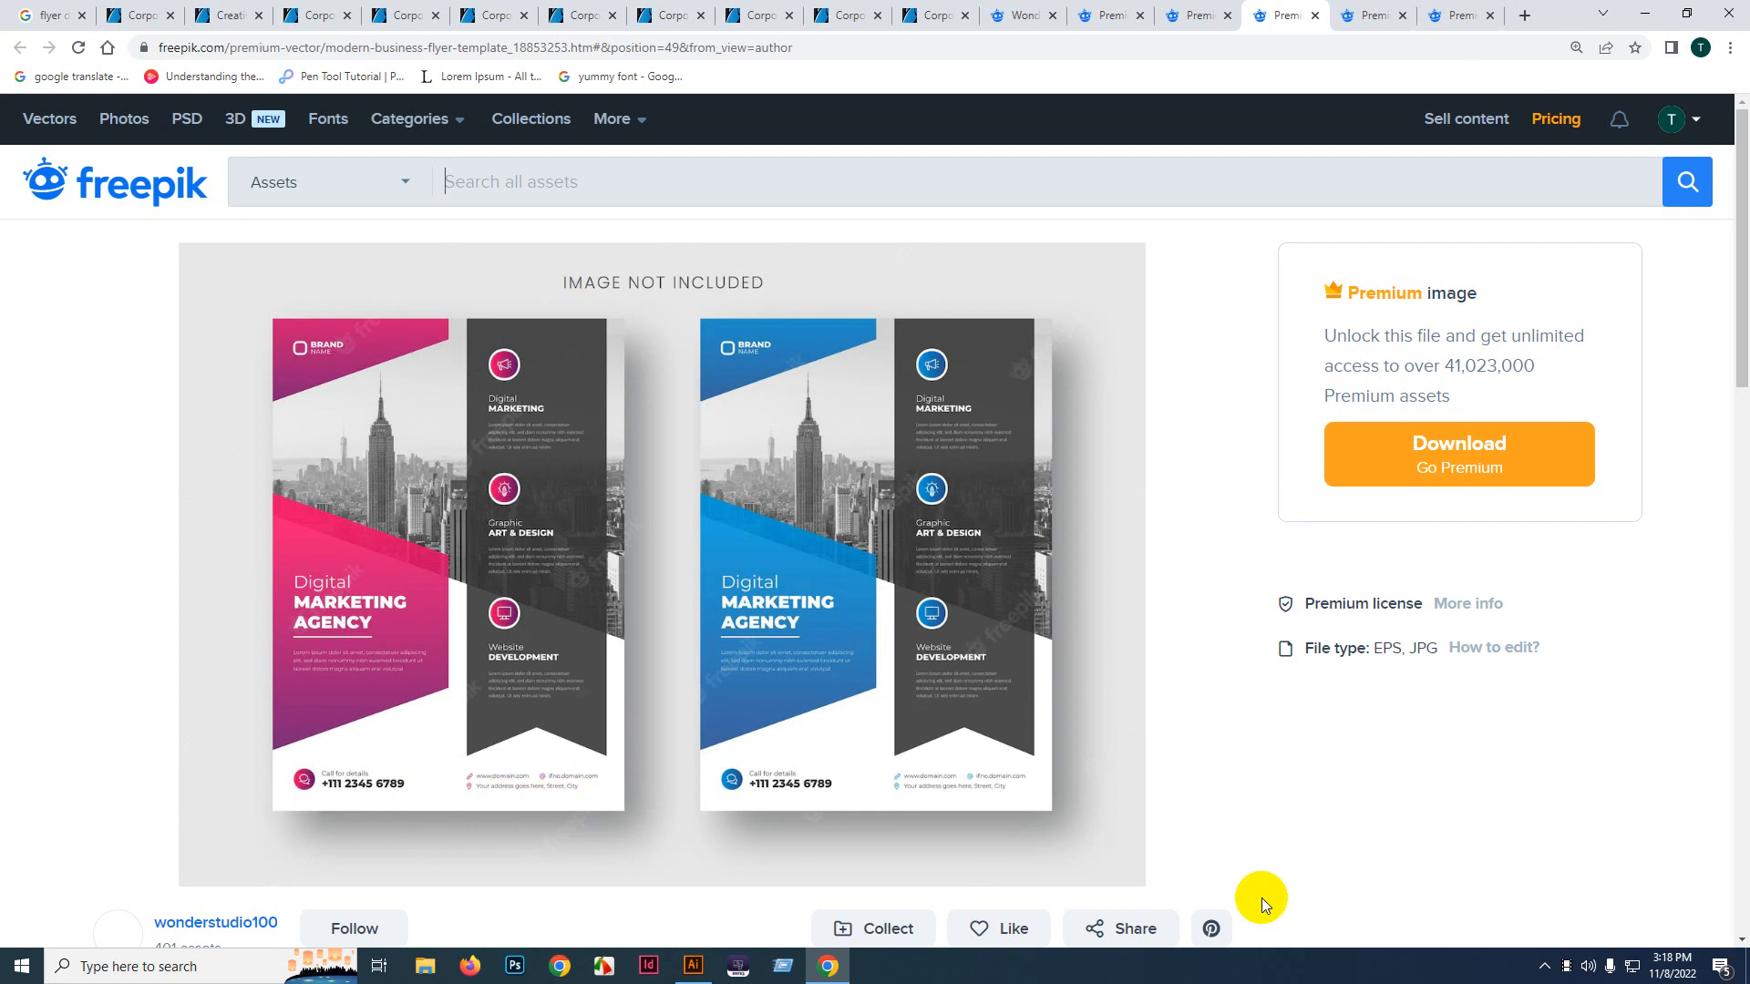
pyautogui.rightClick(557, 261)
pyautogui.click(601, 326)
pyautogui.click(648, 968)
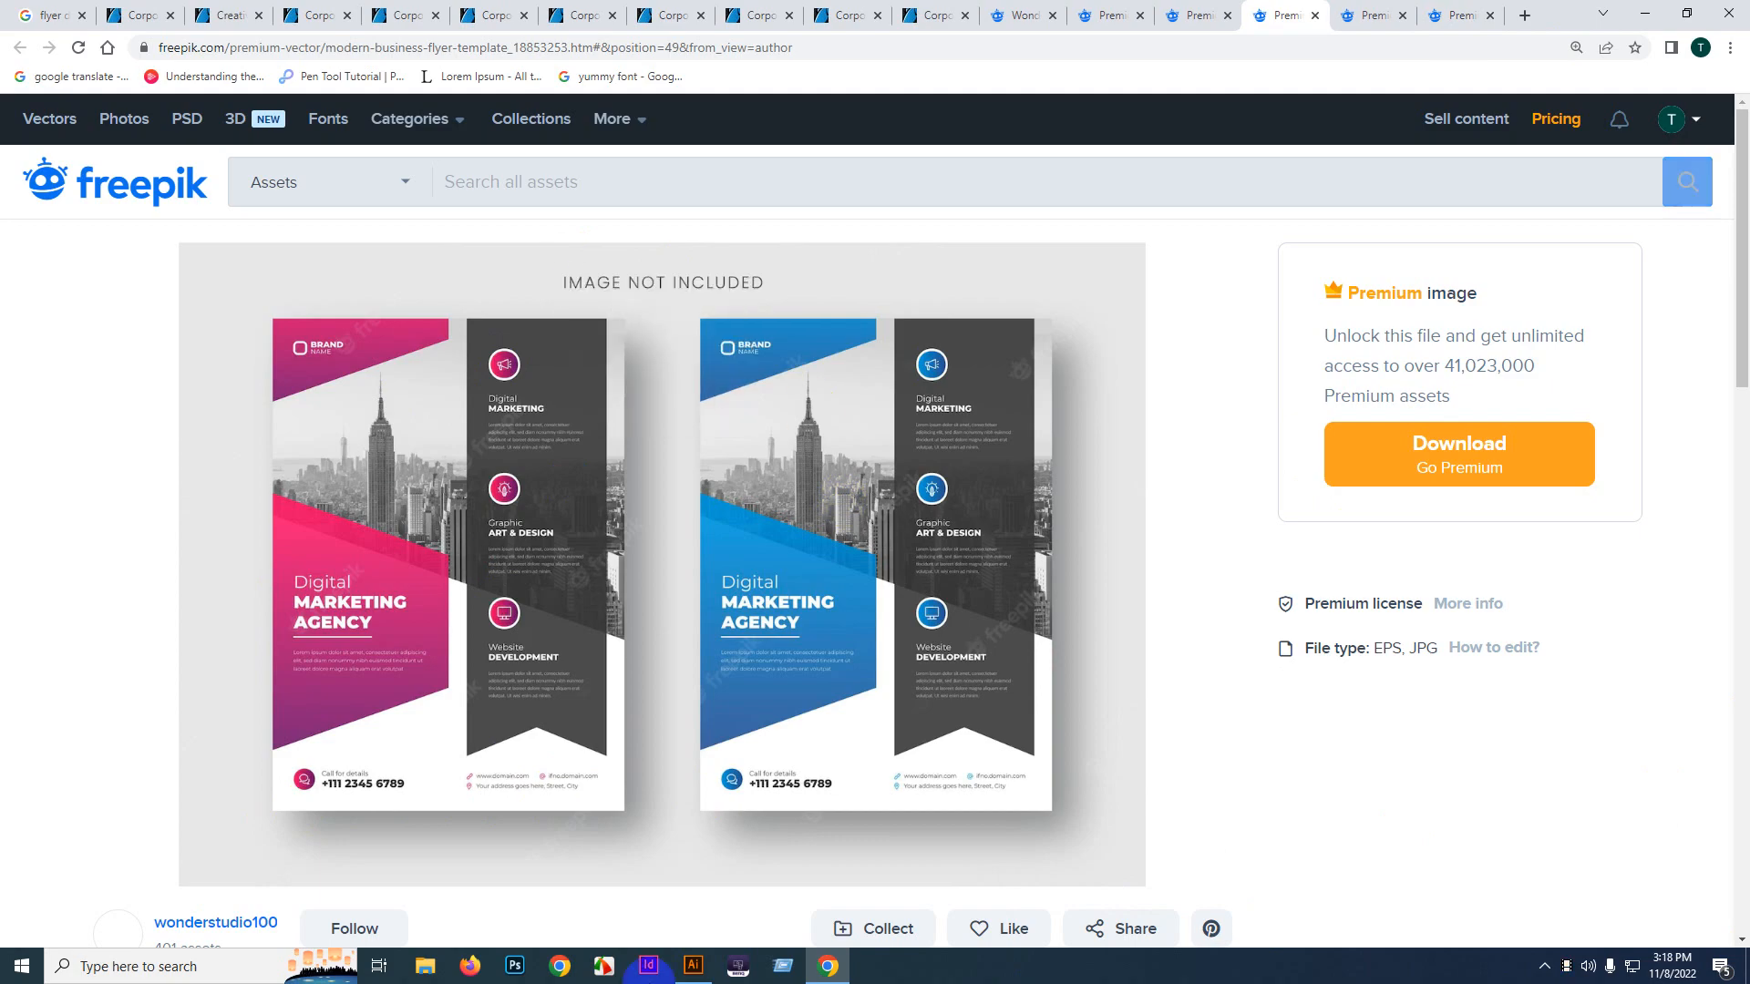
pyautogui.click(693, 968)
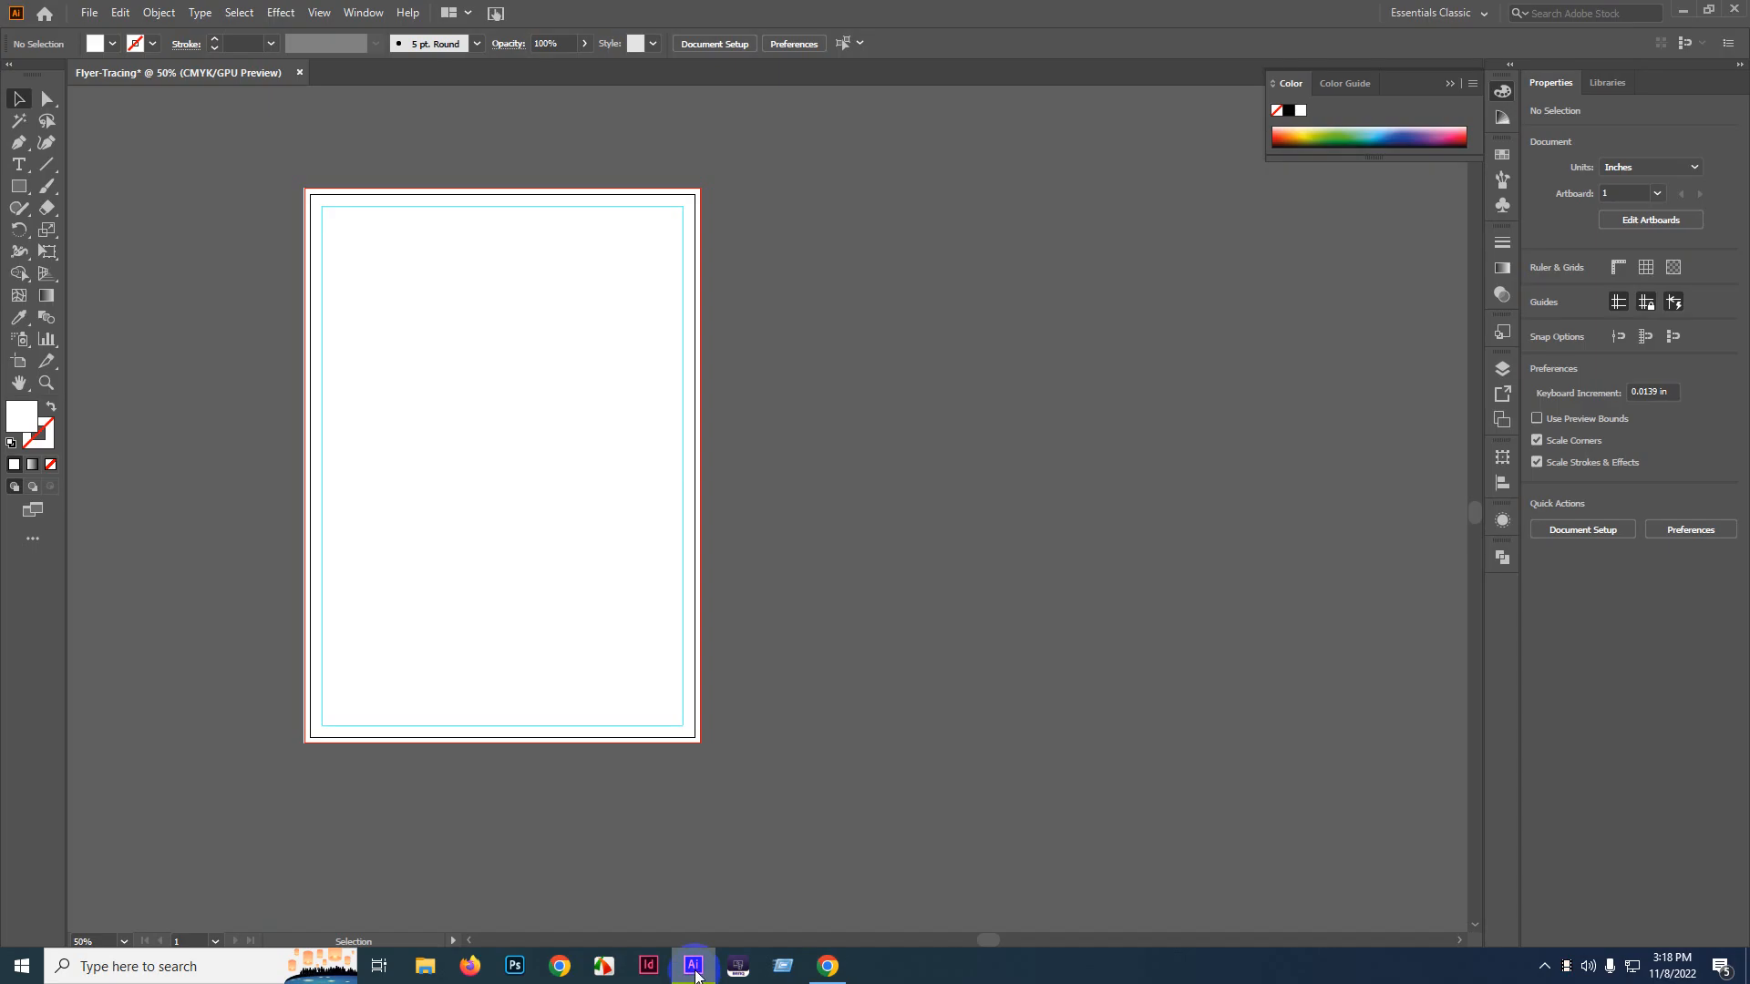
pyautogui.hotkey('ctrl', 'v')
pyautogui.moveTo(696, 507); pyautogui.dragTo(762, 435)
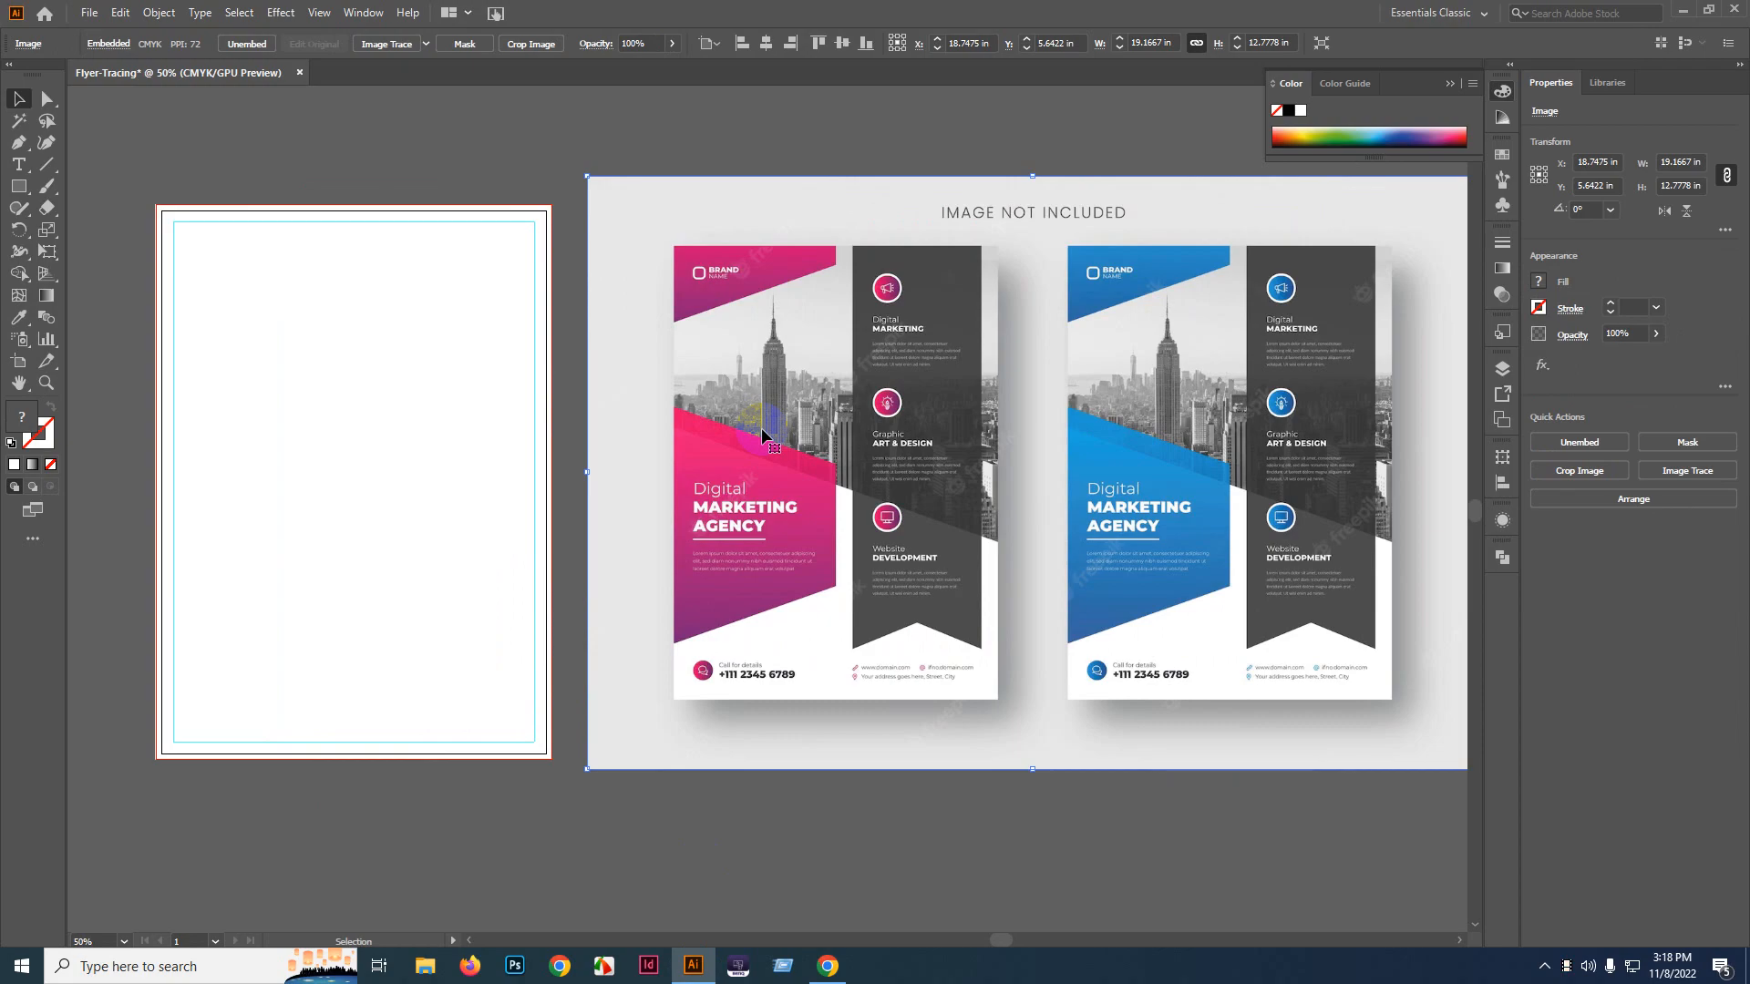
# - Switch to Chrome and examine the layouts of the other Freepik business flyers and the GraphicRiver corporate flyers
pyautogui.click(828, 966)
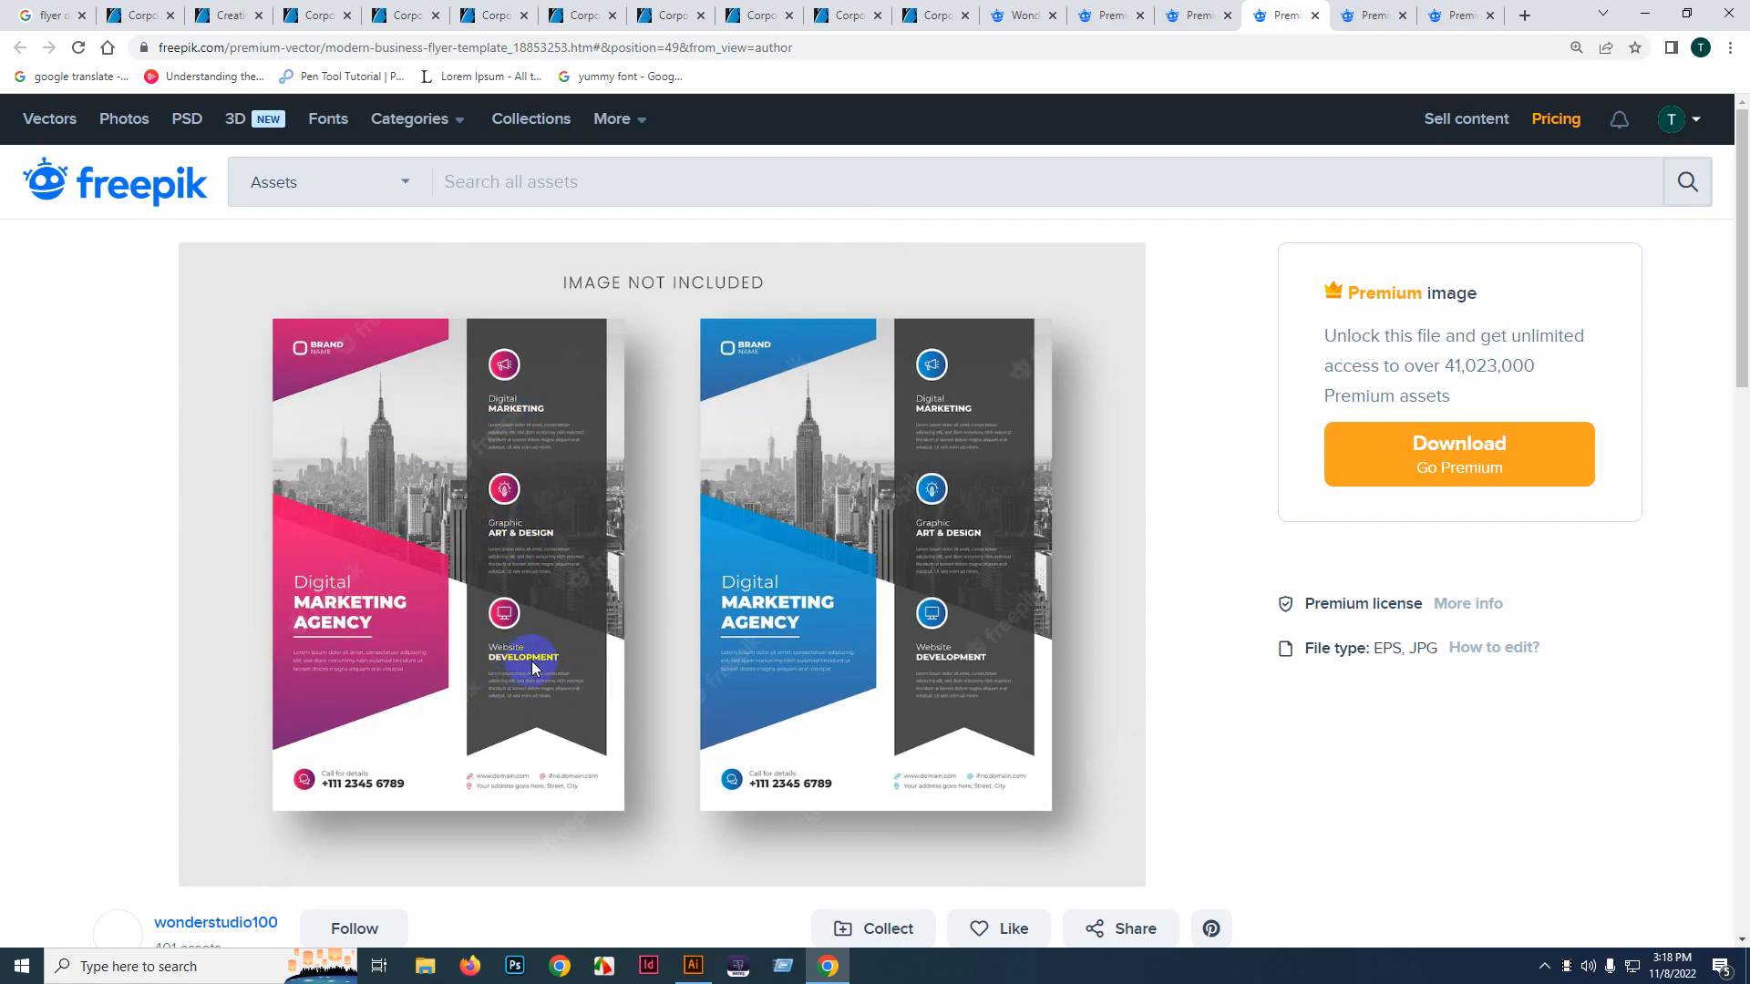
pyautogui.click(1376, 12)
pyautogui.click(253, 548)
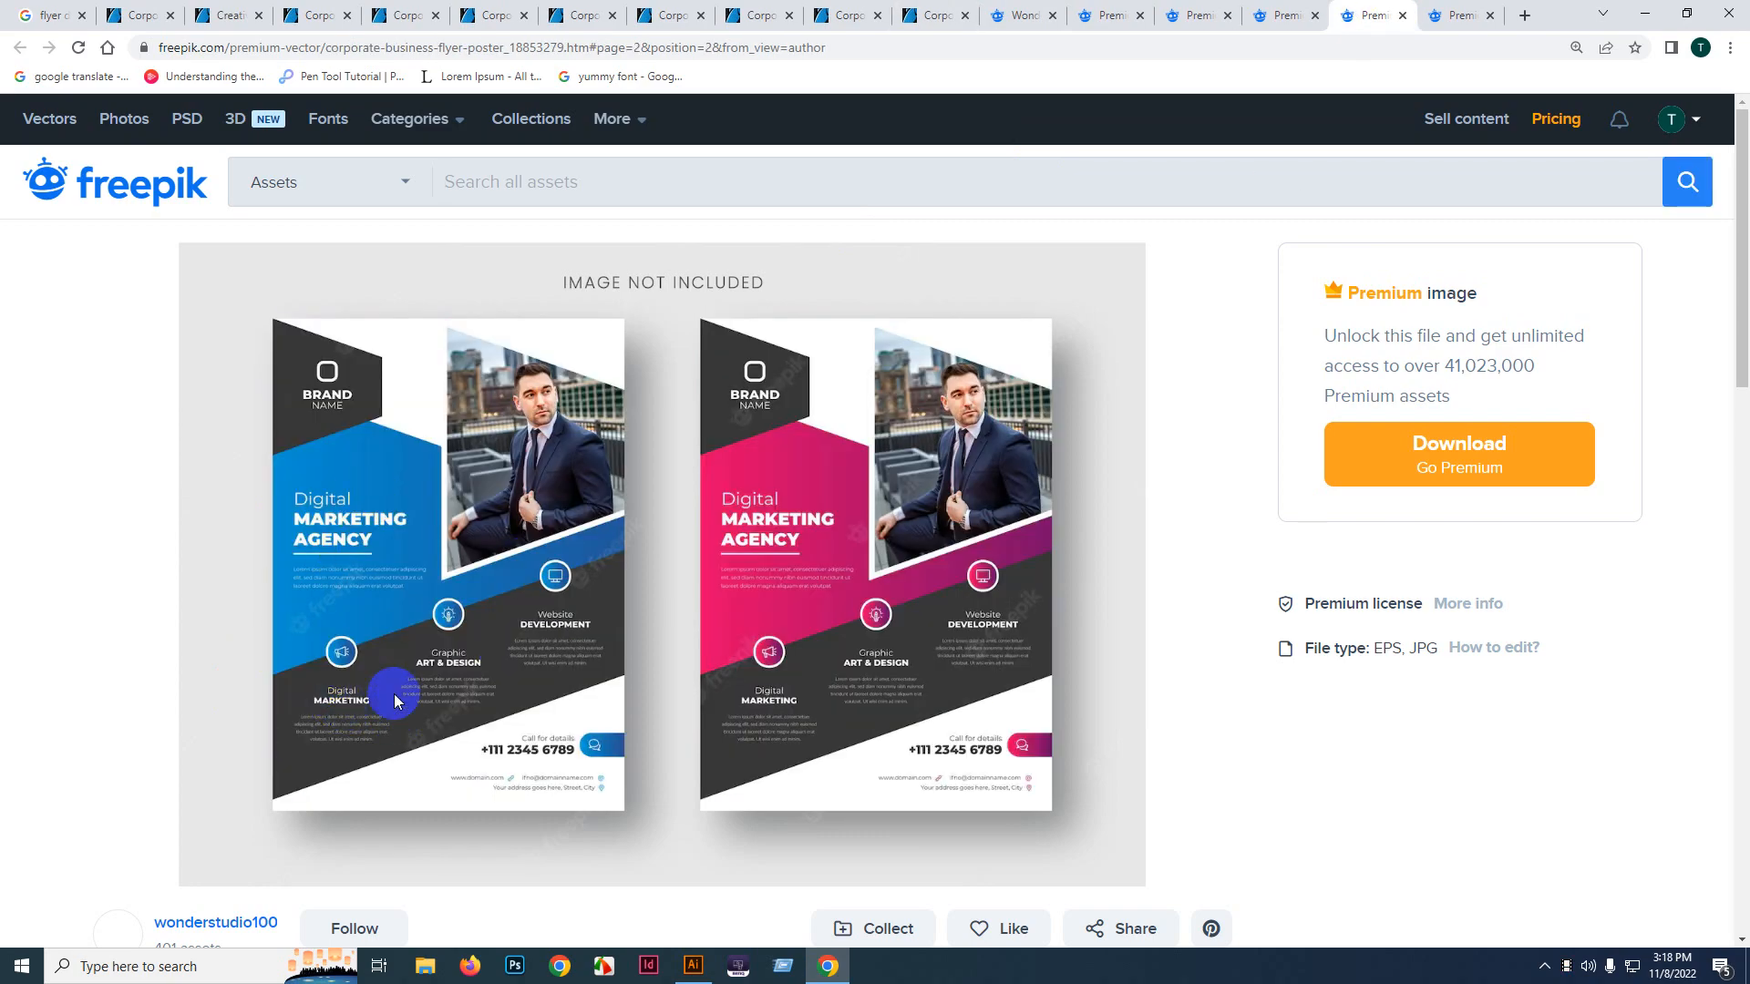
pyautogui.click(1434, 11)
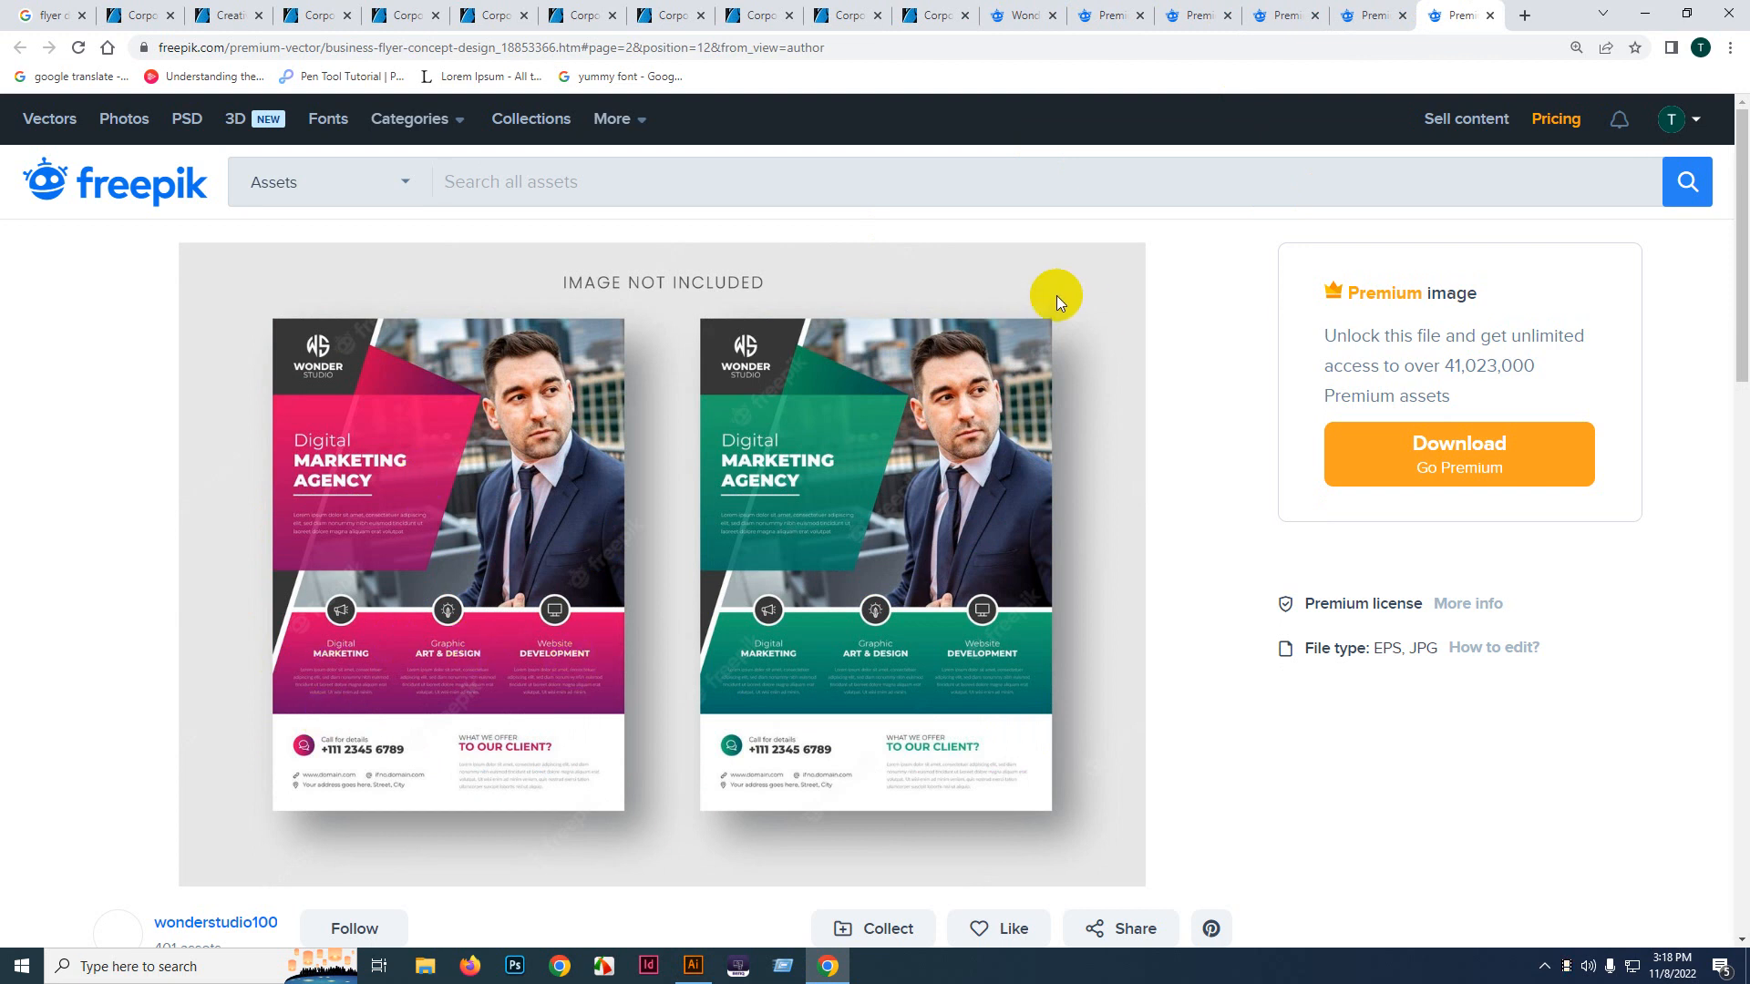
pyautogui.click(145, 14)
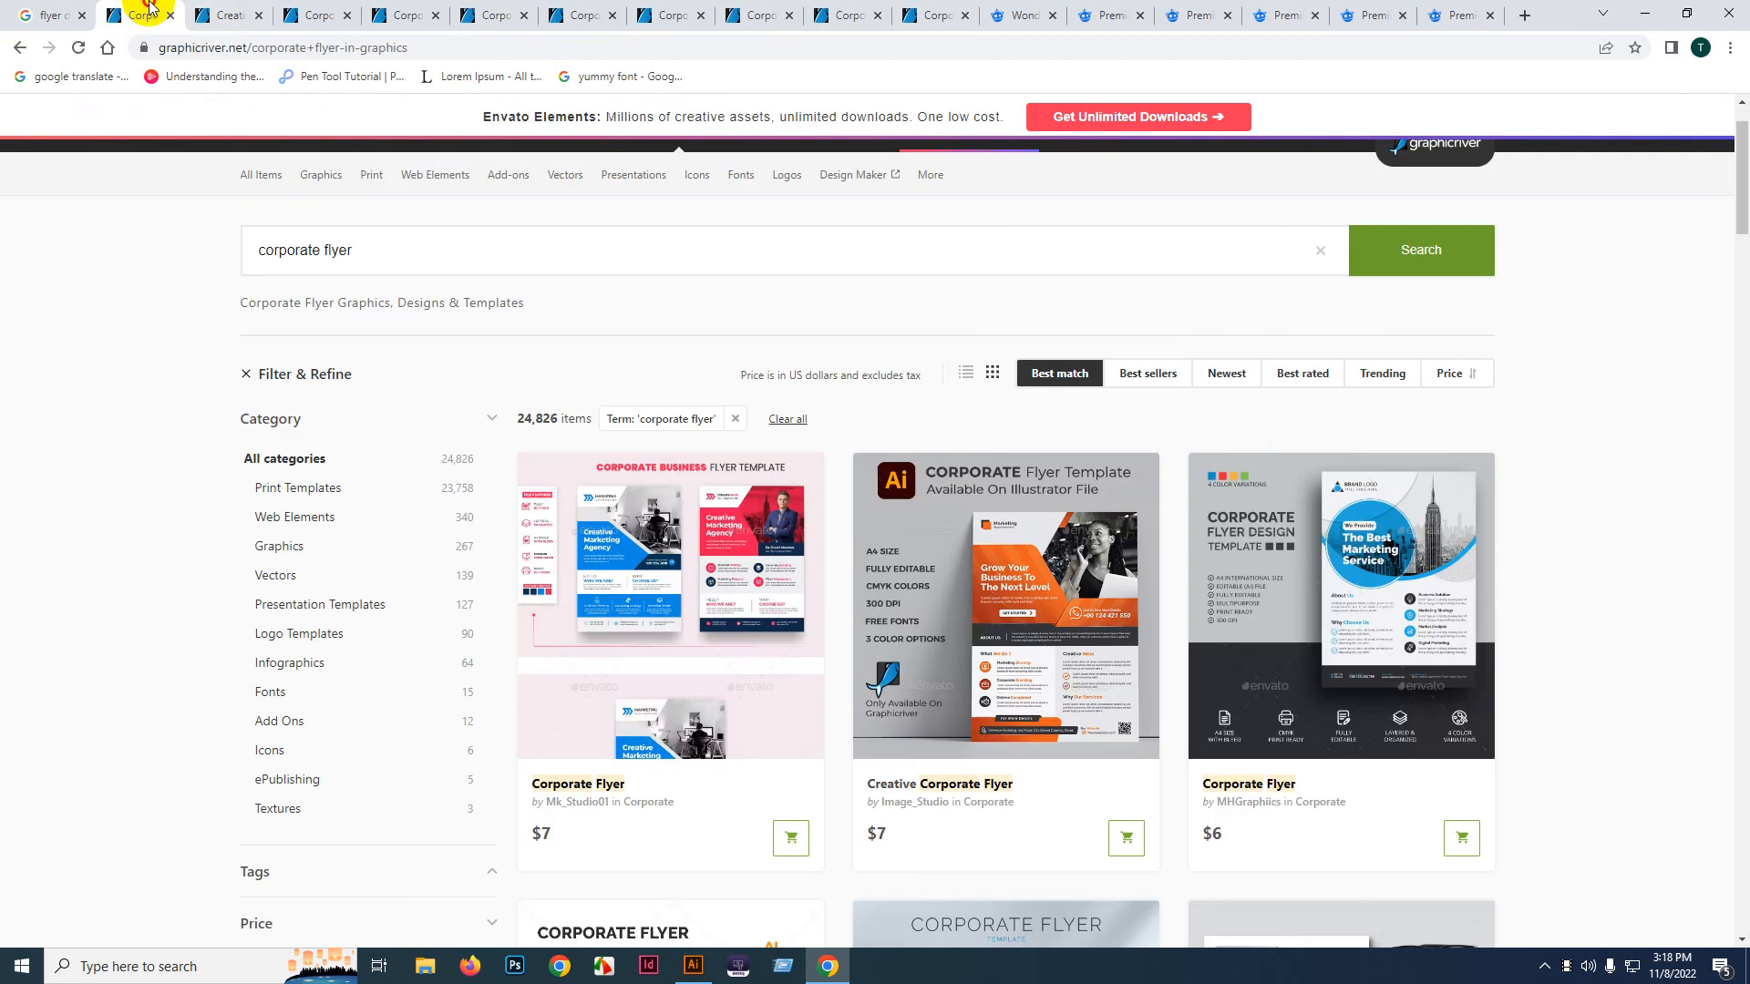
pyautogui.click(233, 14)
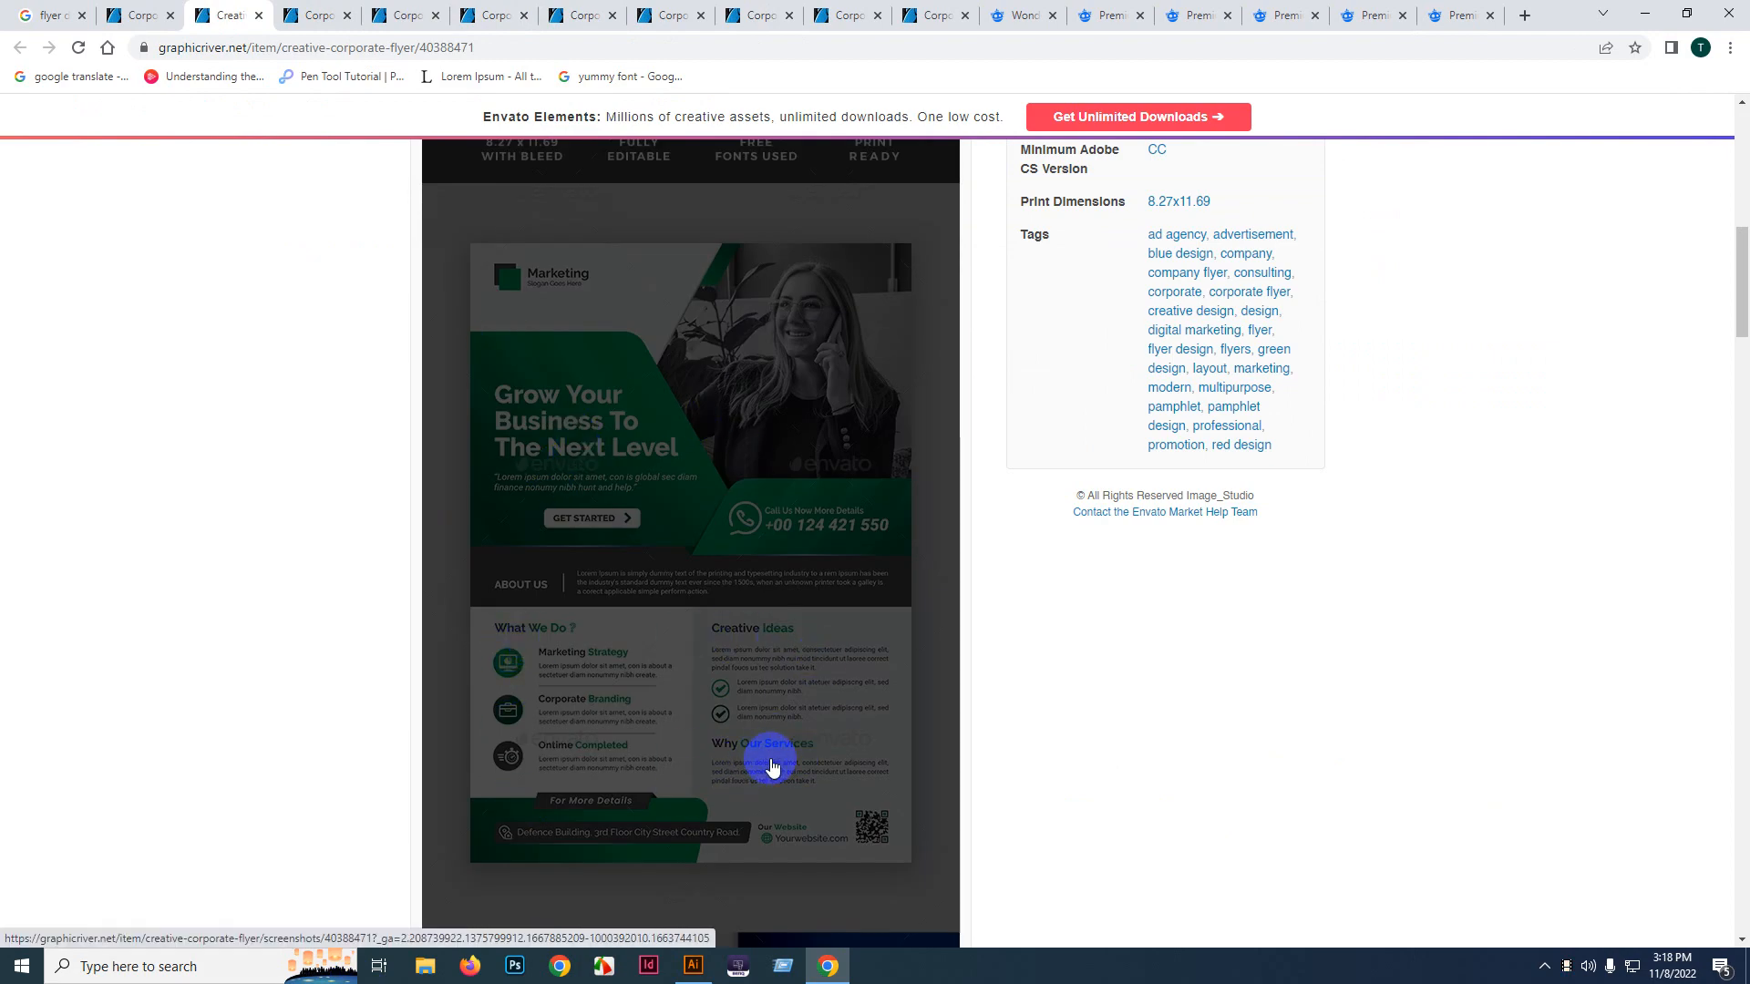
pyautogui.click(316, 15)
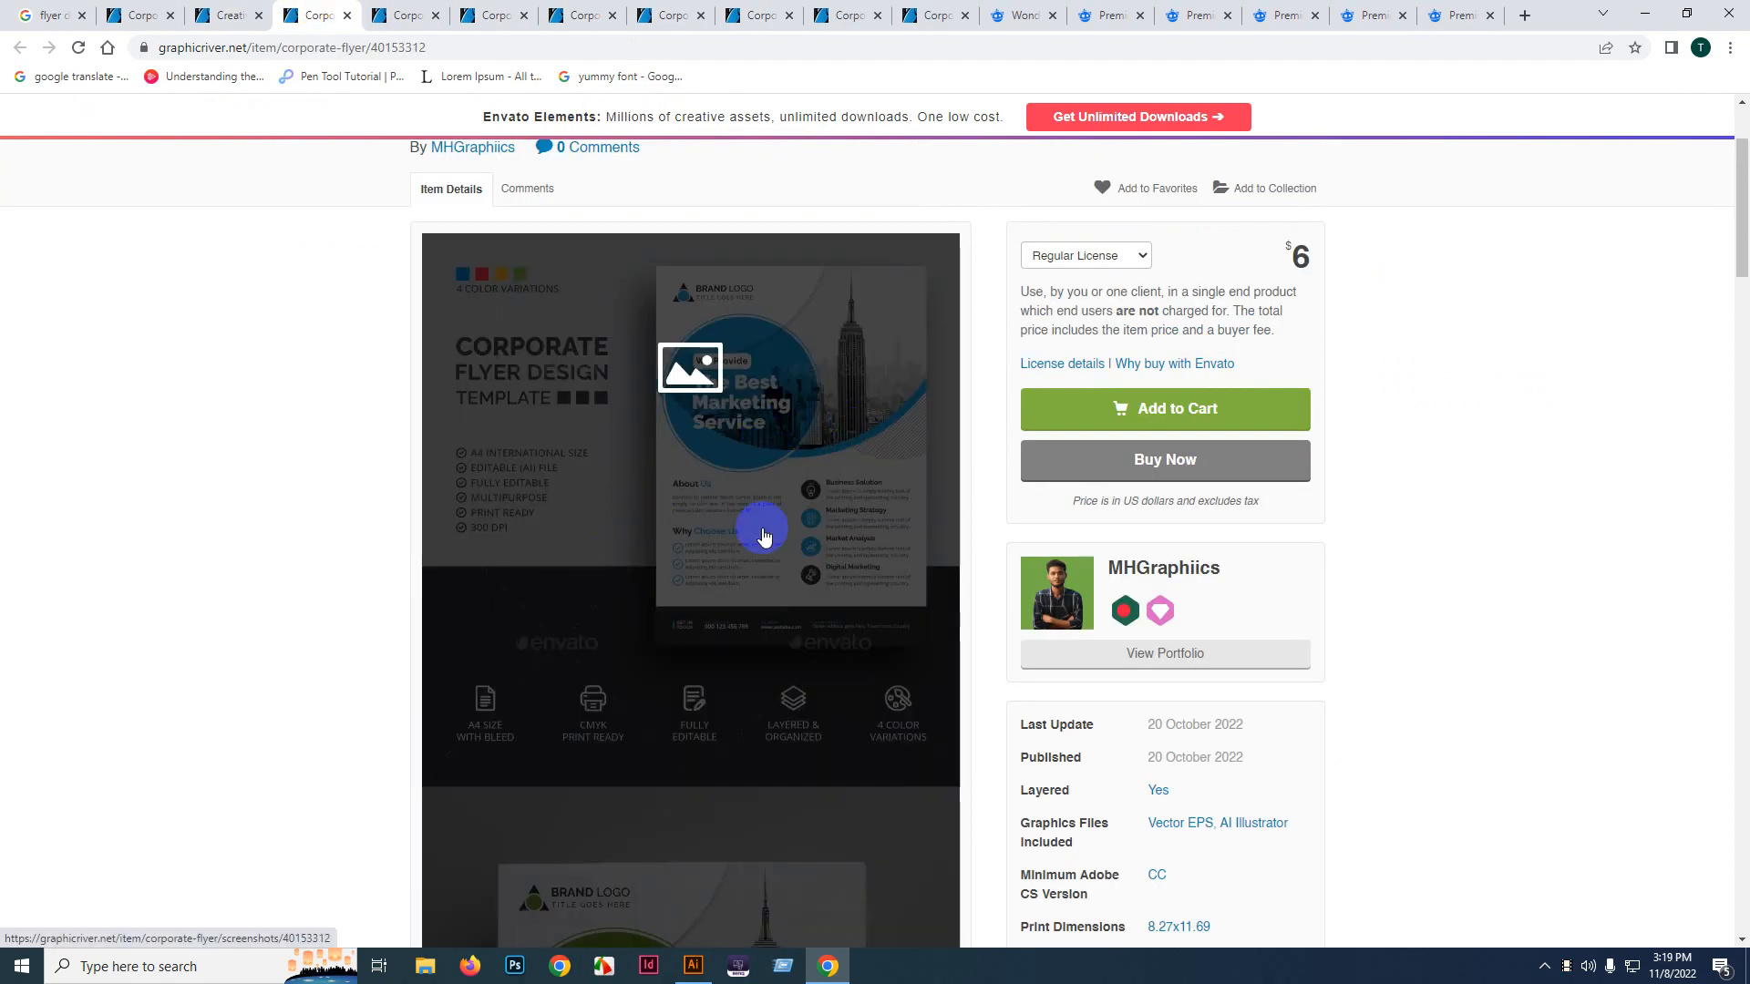
# - Browse the Google Images results for flyer design and preview the blue and green professional flyer from Dribbble
pyautogui.click(50, 14)
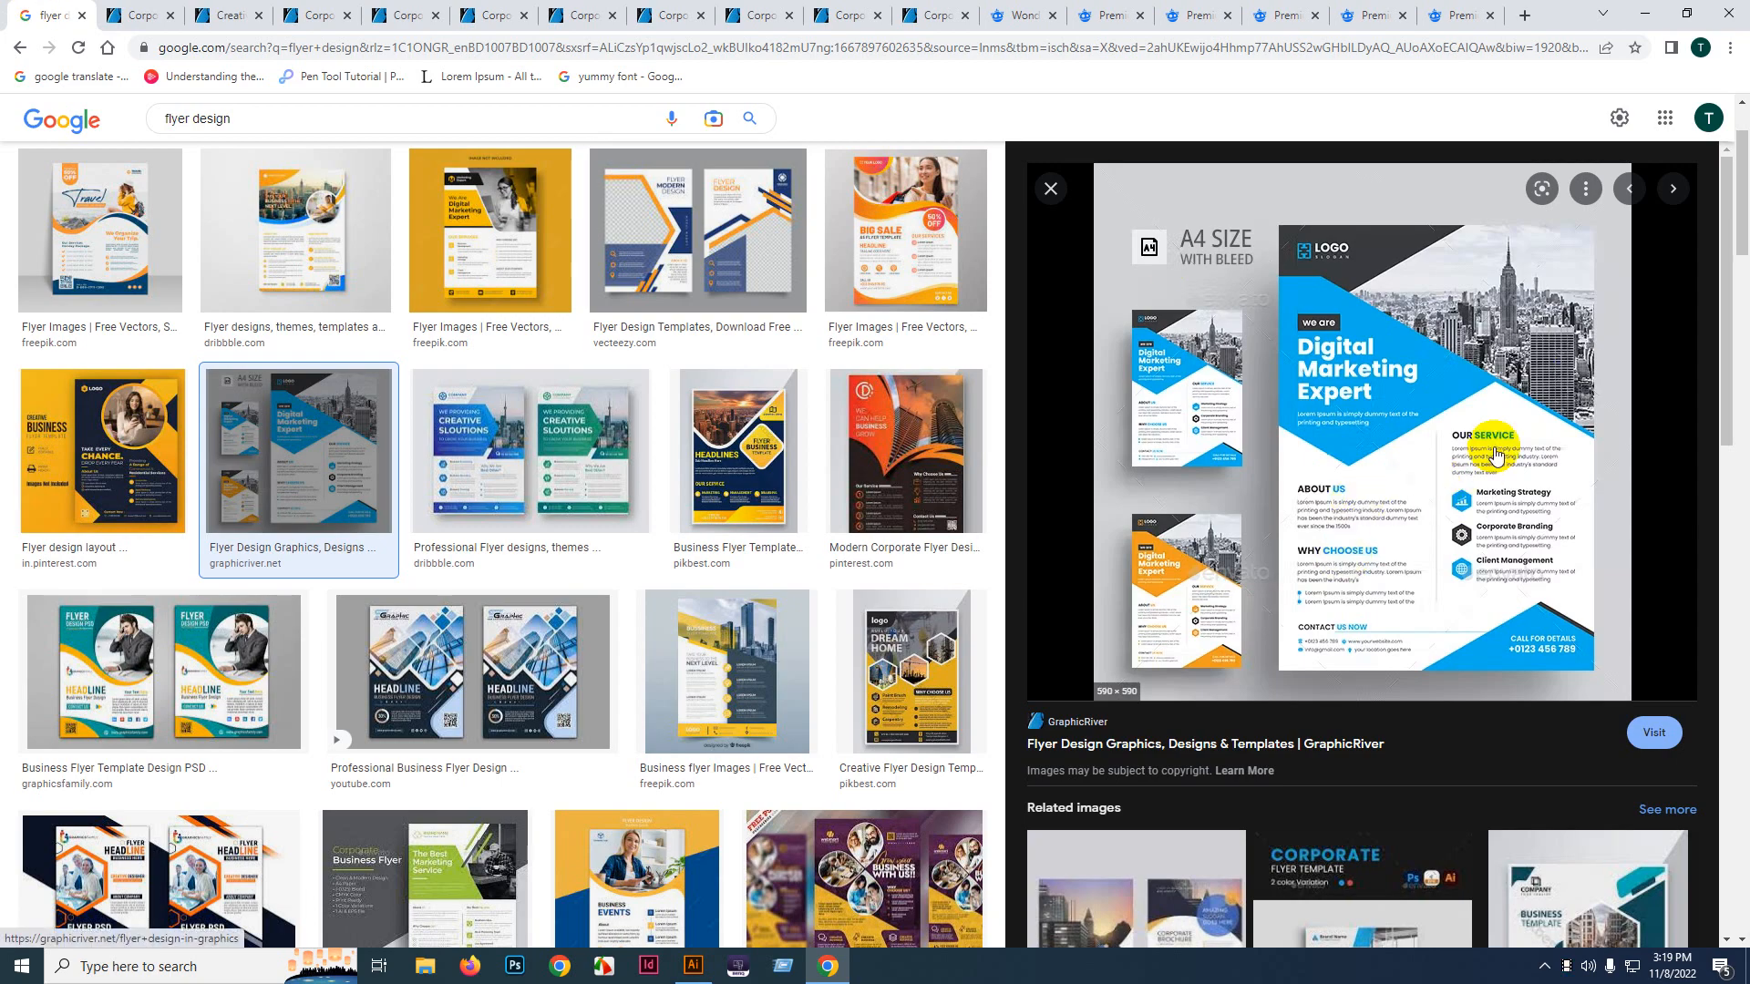
pyautogui.scroll(-5, 1488, 518)
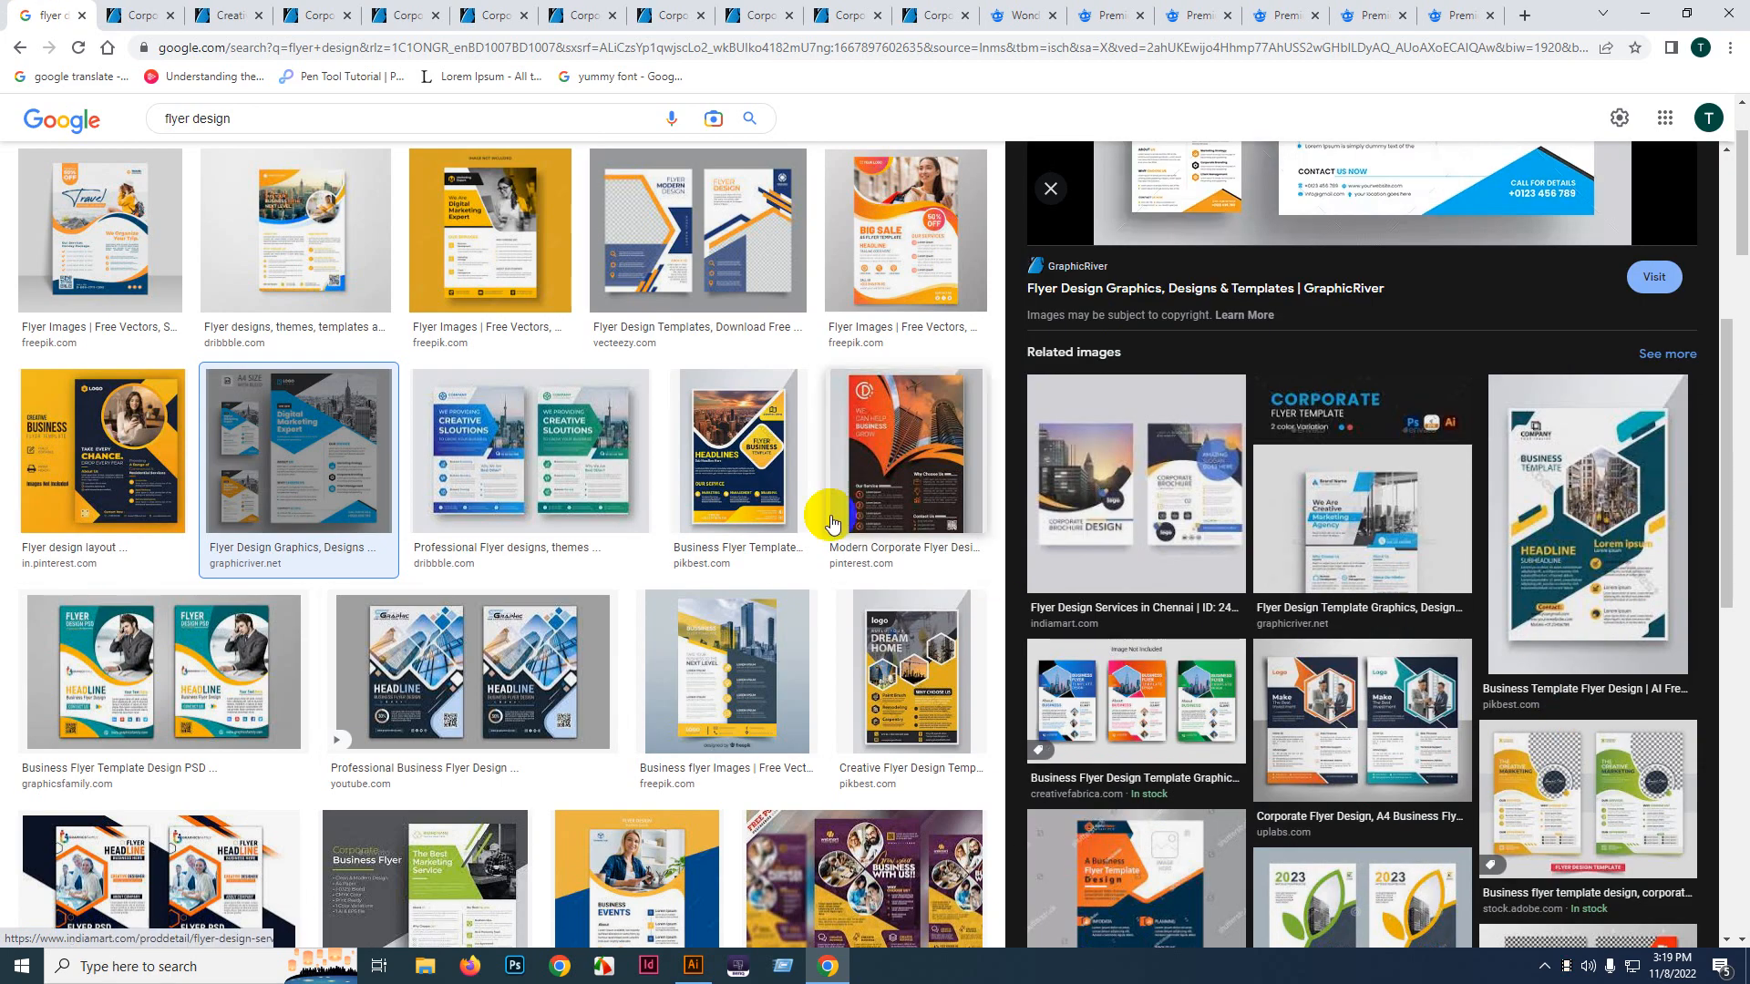
pyautogui.click(446, 486)
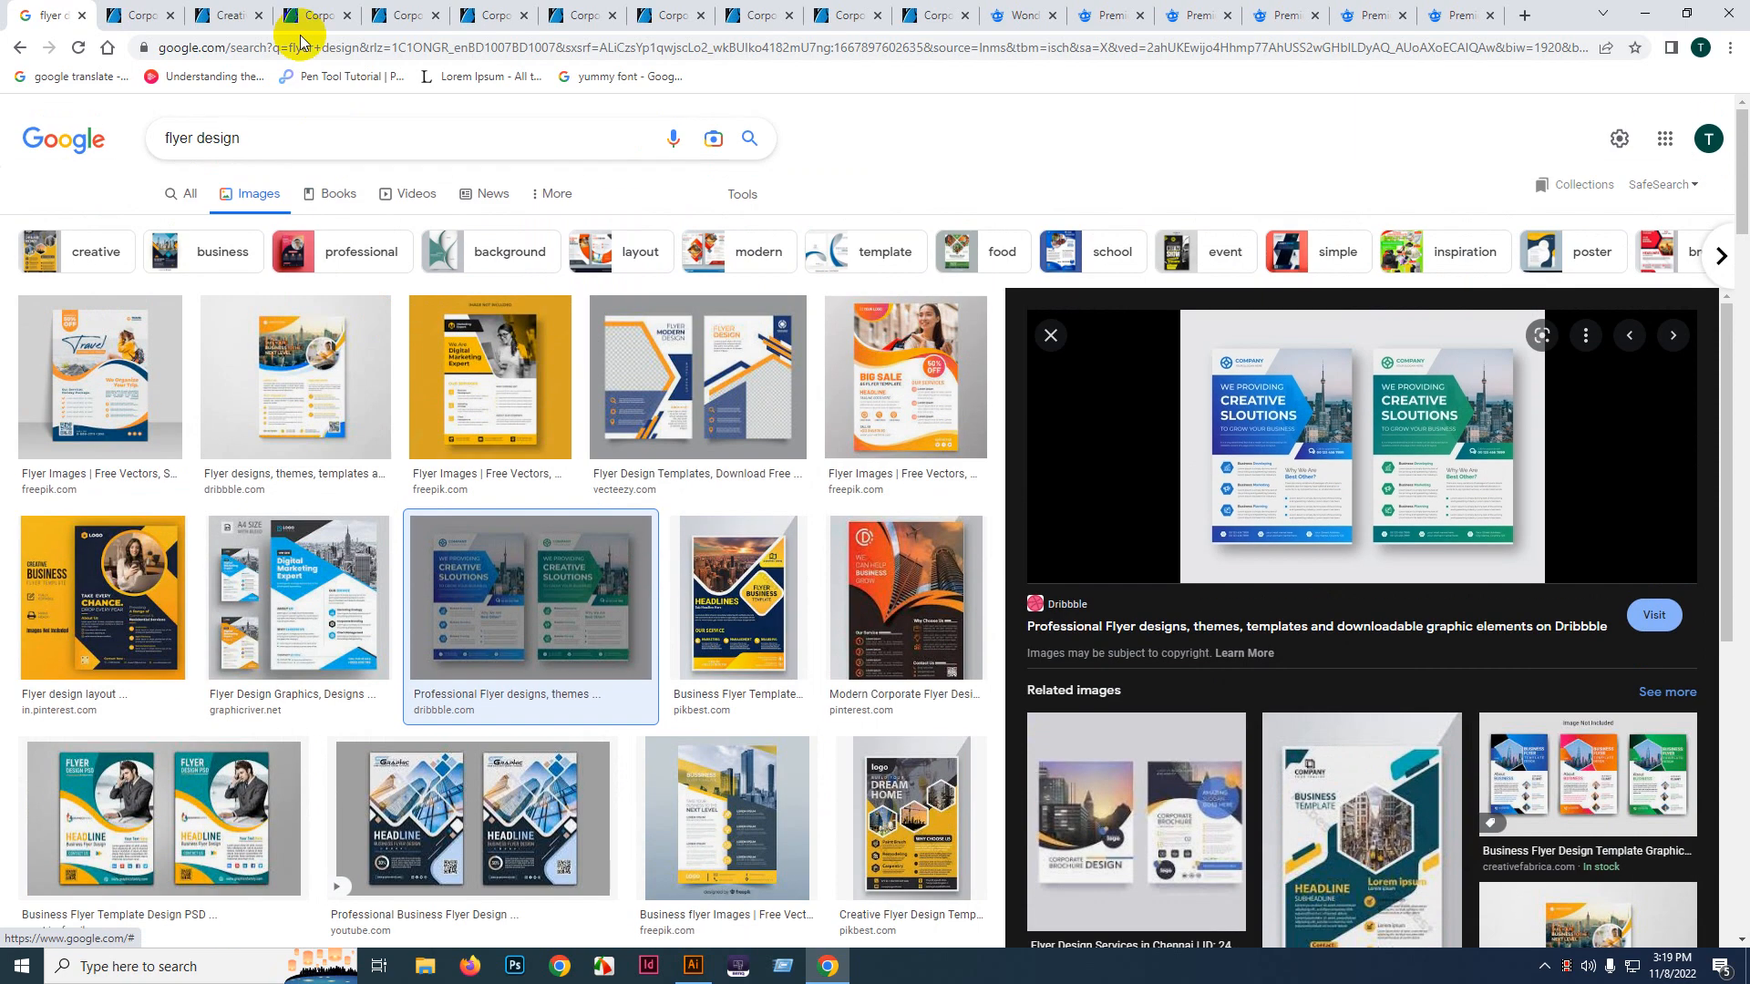
# - Review the GraphicRiver corporate flyer pages, including the features list, and examine the green Creative Corporate Flyer layout
pyautogui.click(310, 16)
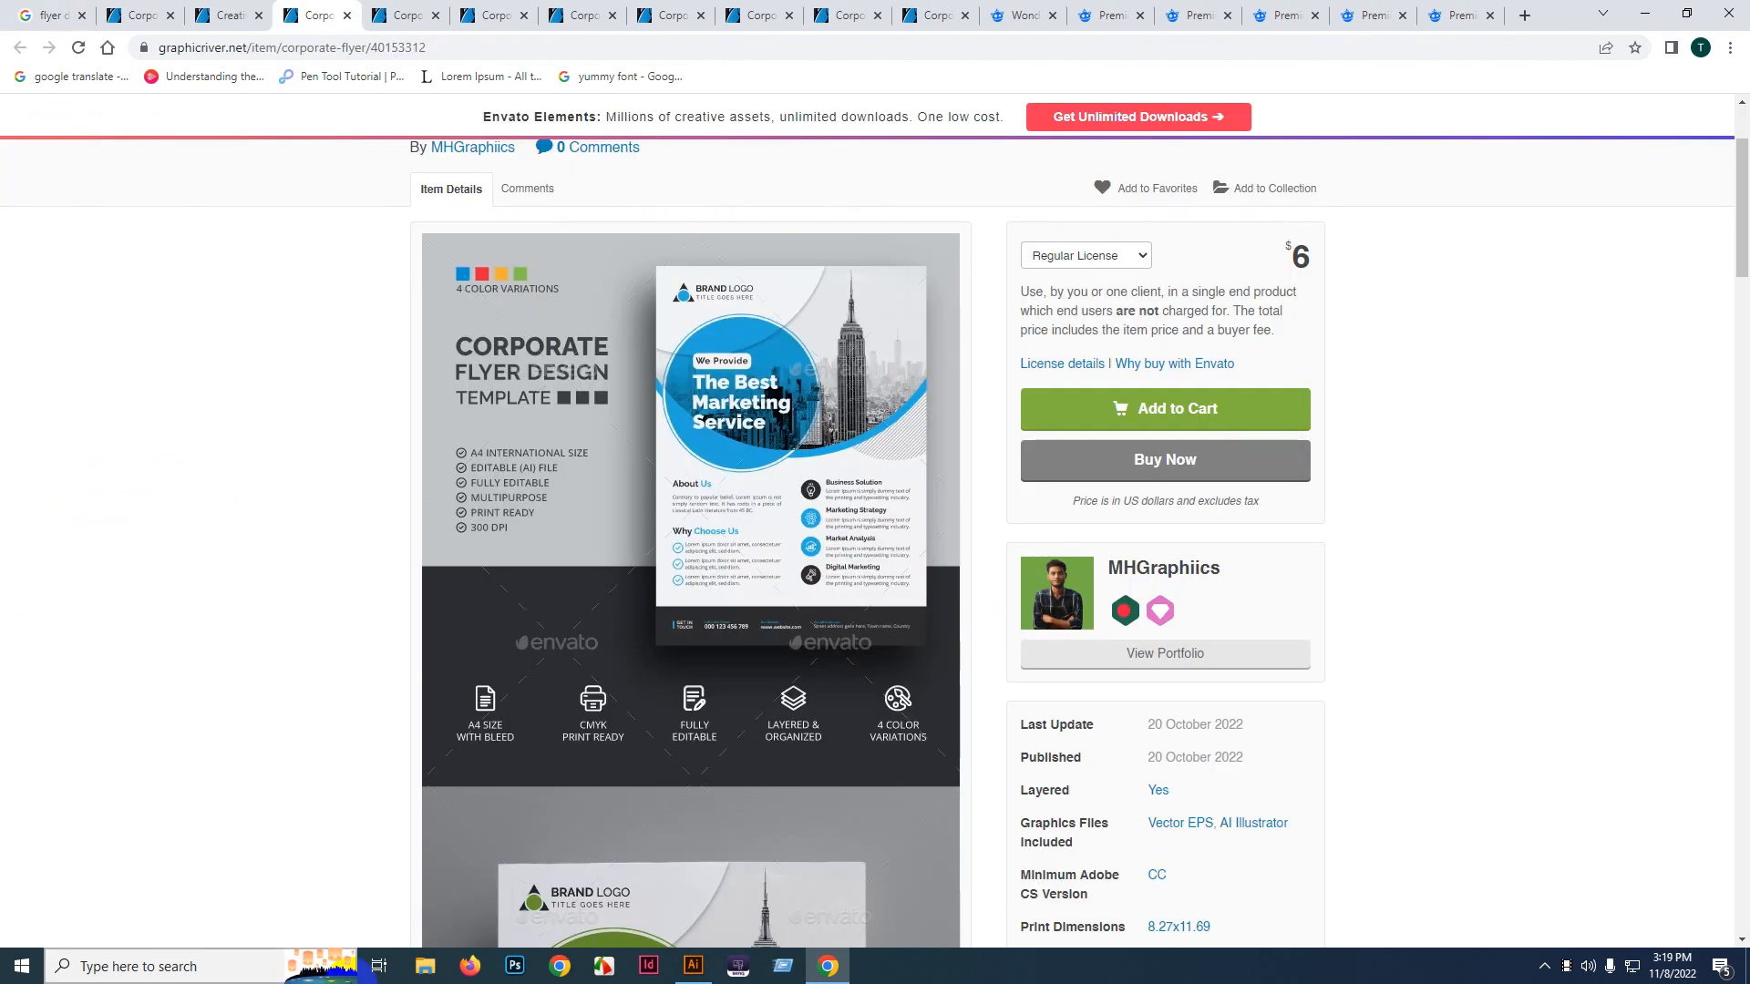
pyautogui.click(407, 16)
pyautogui.scroll(-1, 272, 451)
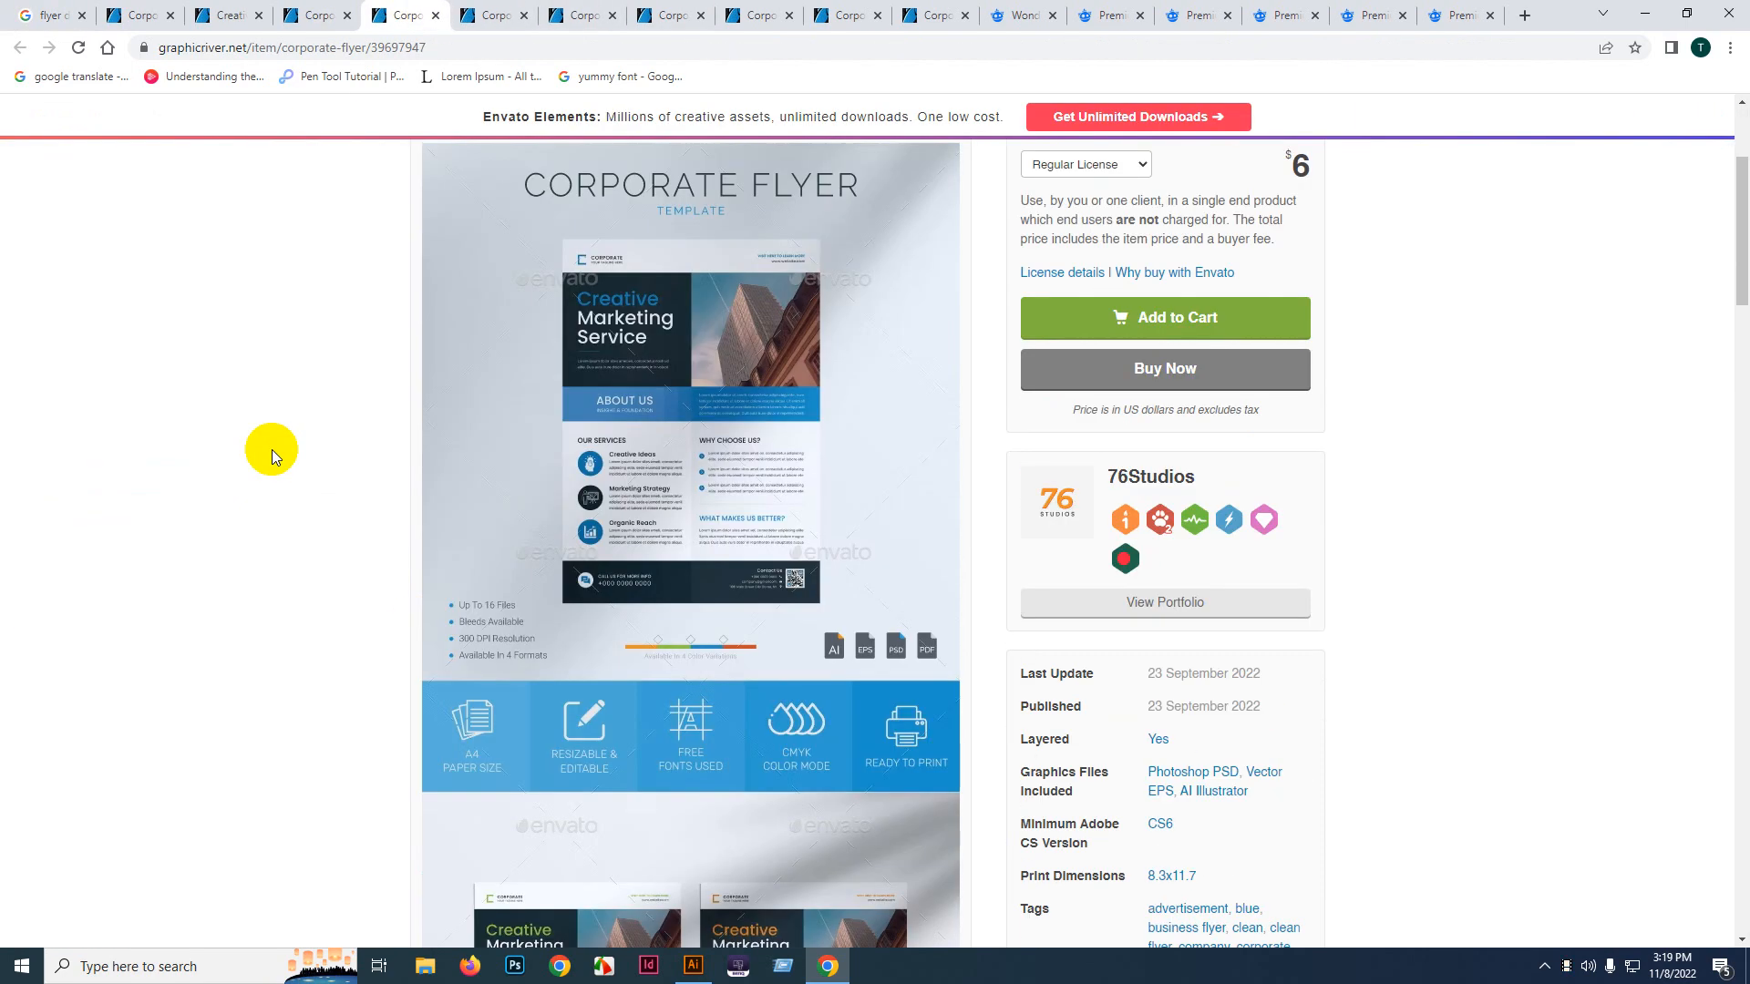
pyautogui.click(460, 16)
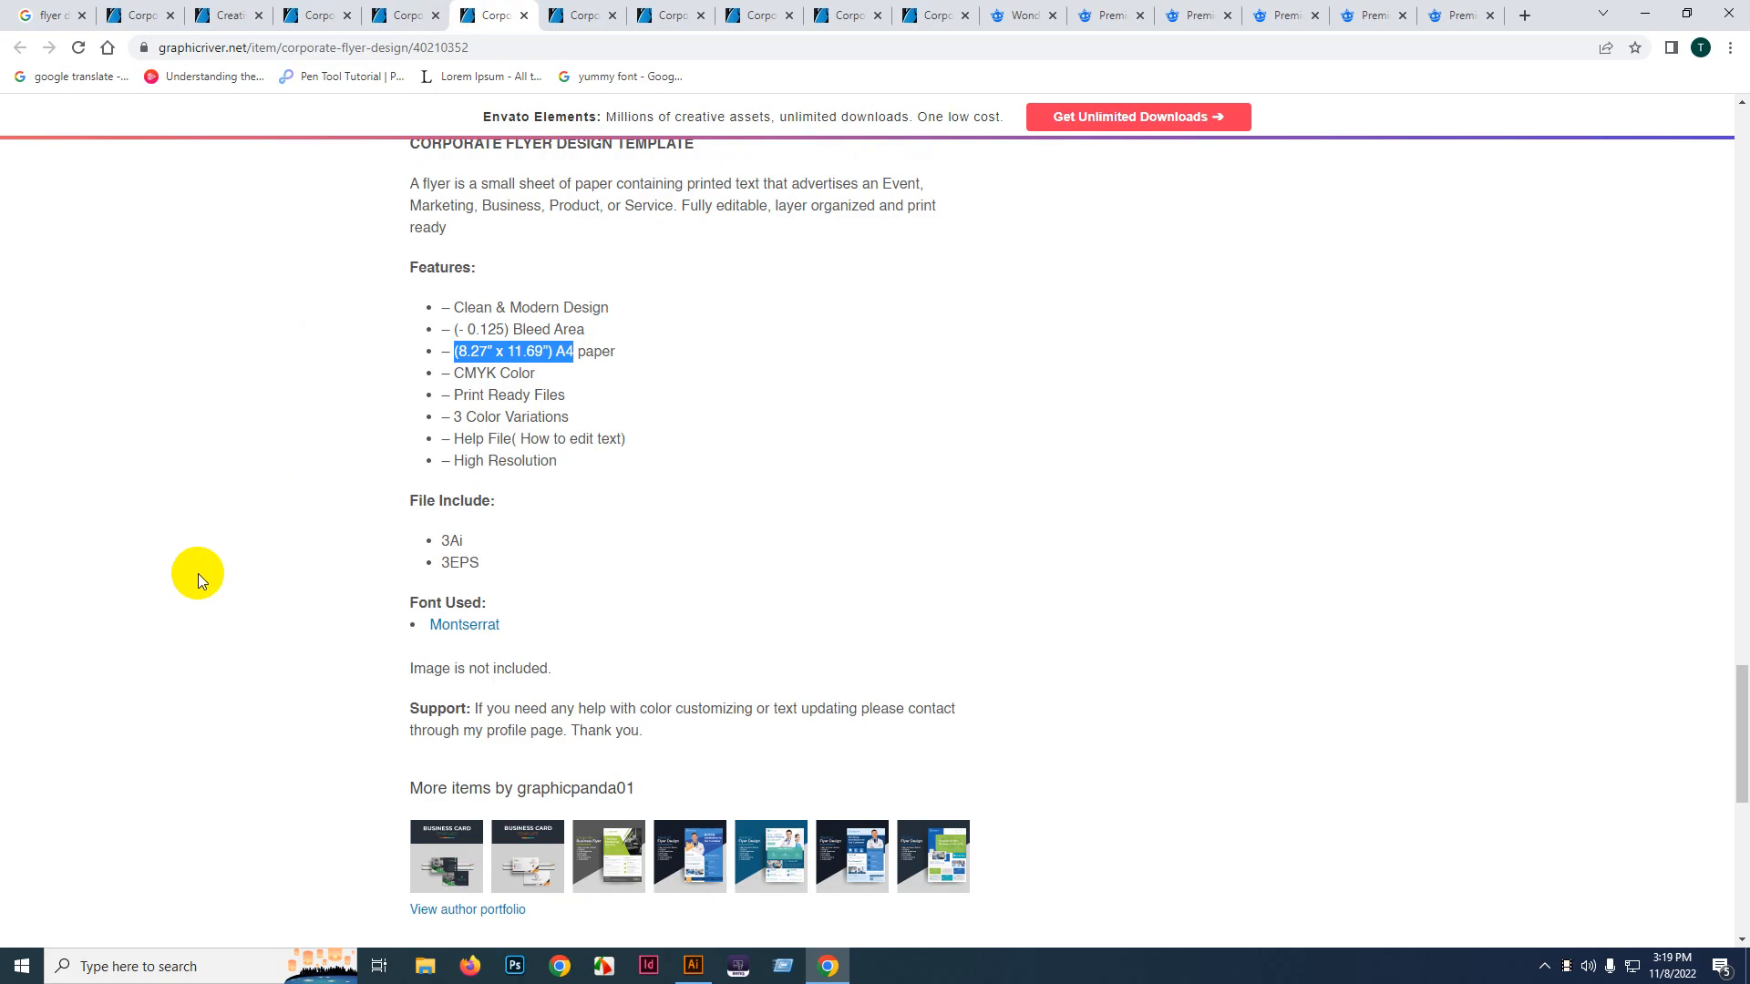
pyautogui.click(199, 572)
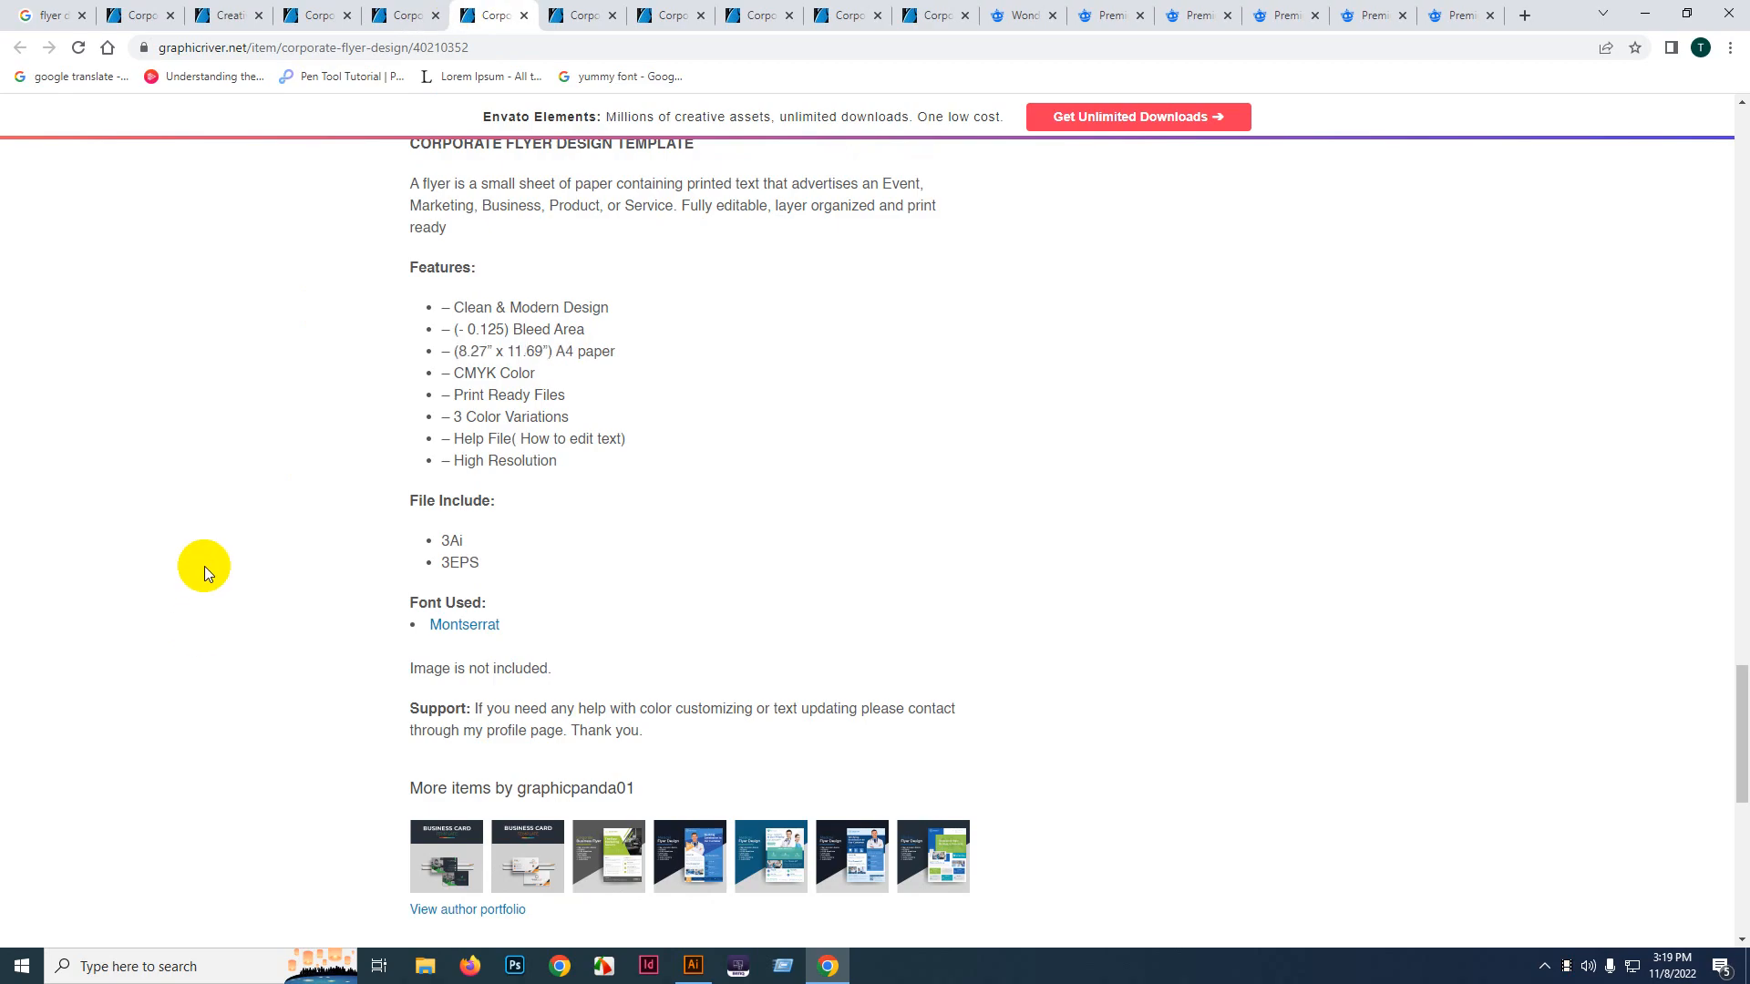
pyautogui.scroll(8, 204, 566)
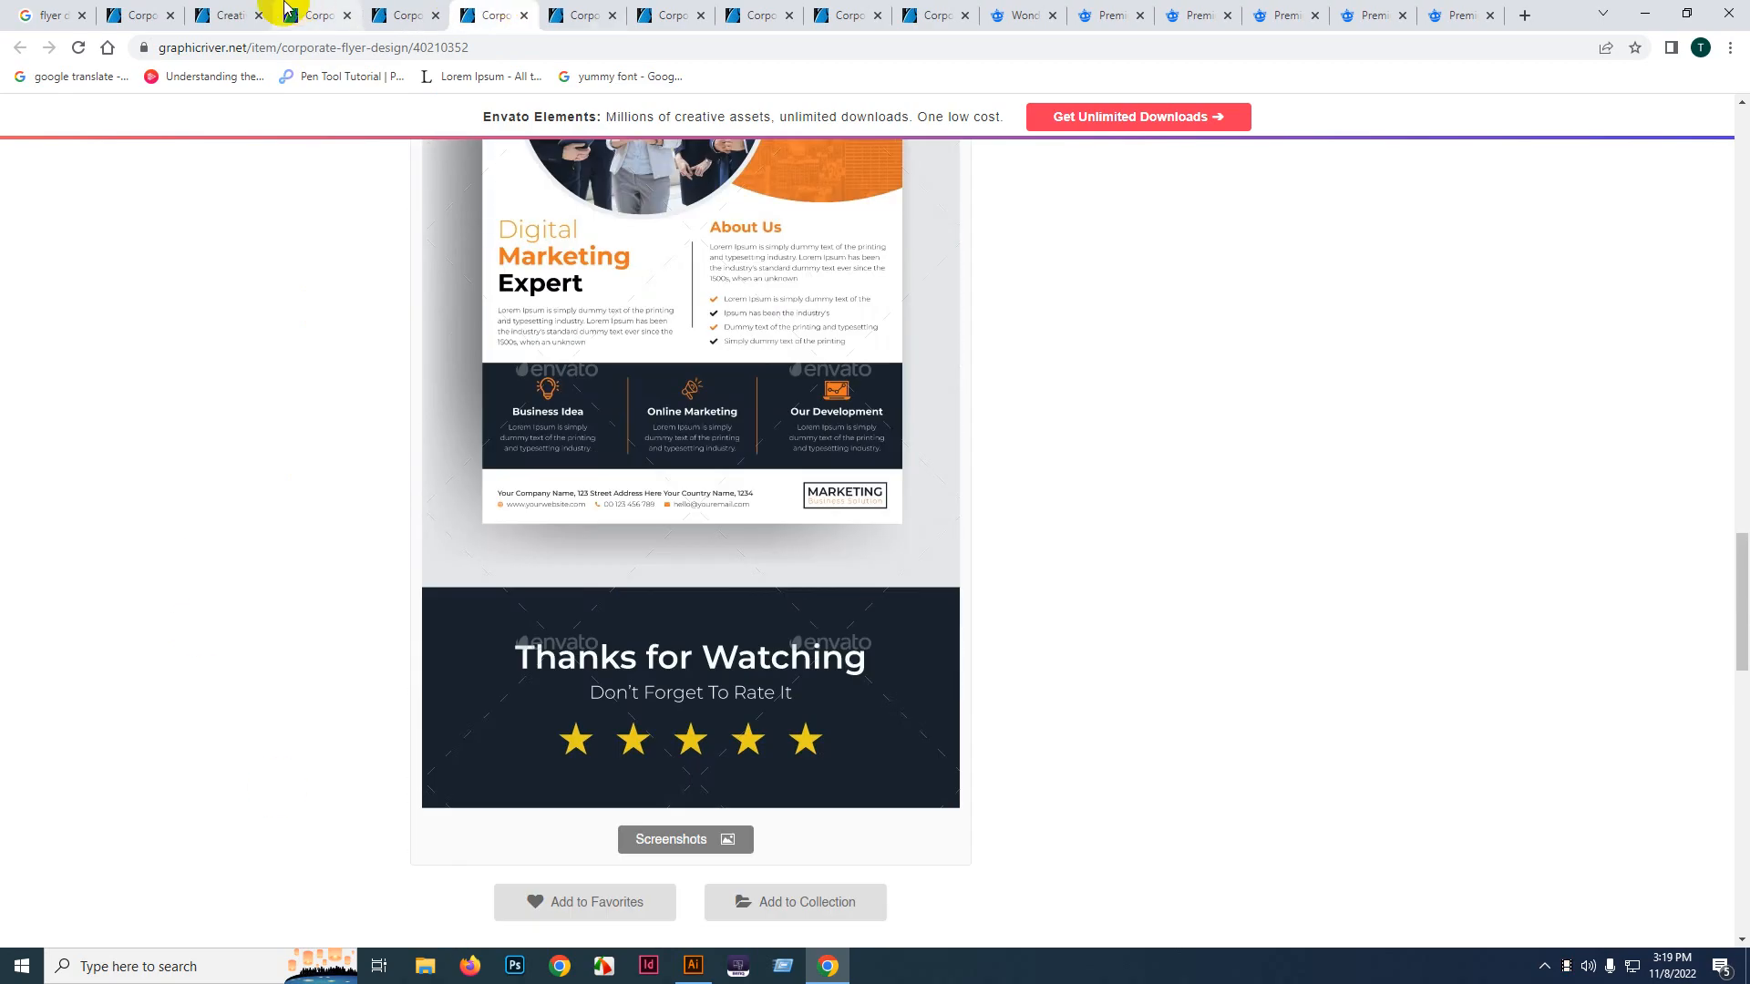
pyautogui.click(235, 14)
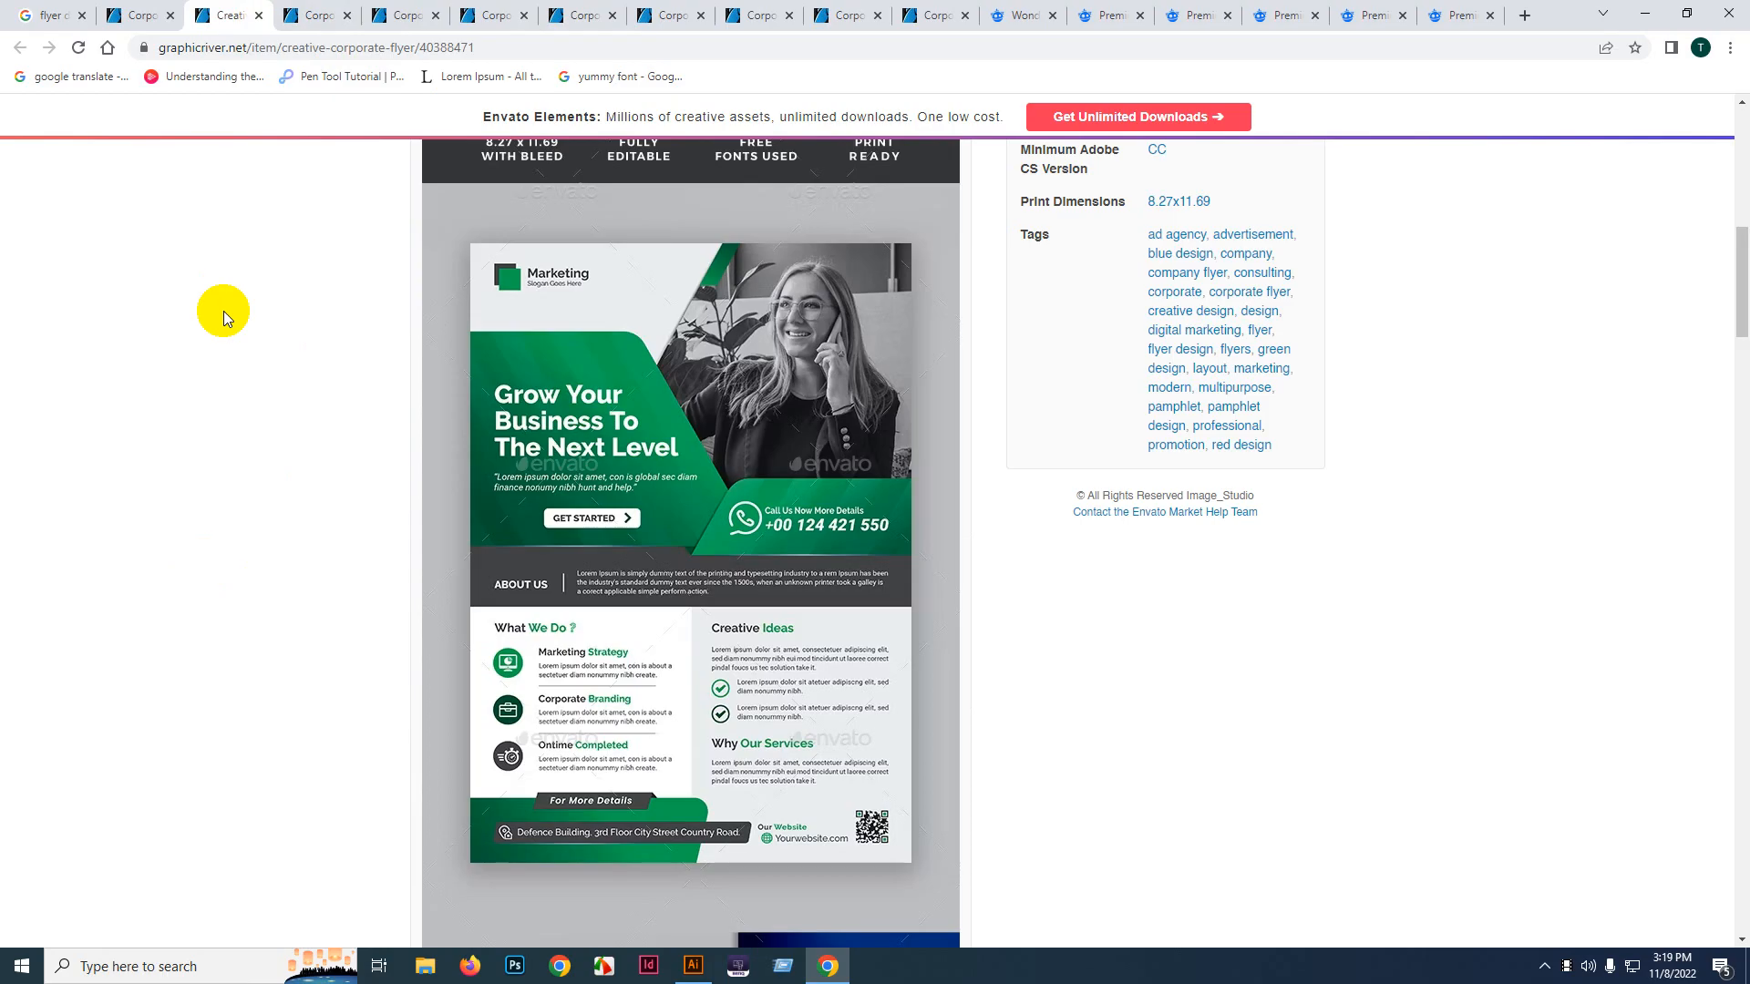
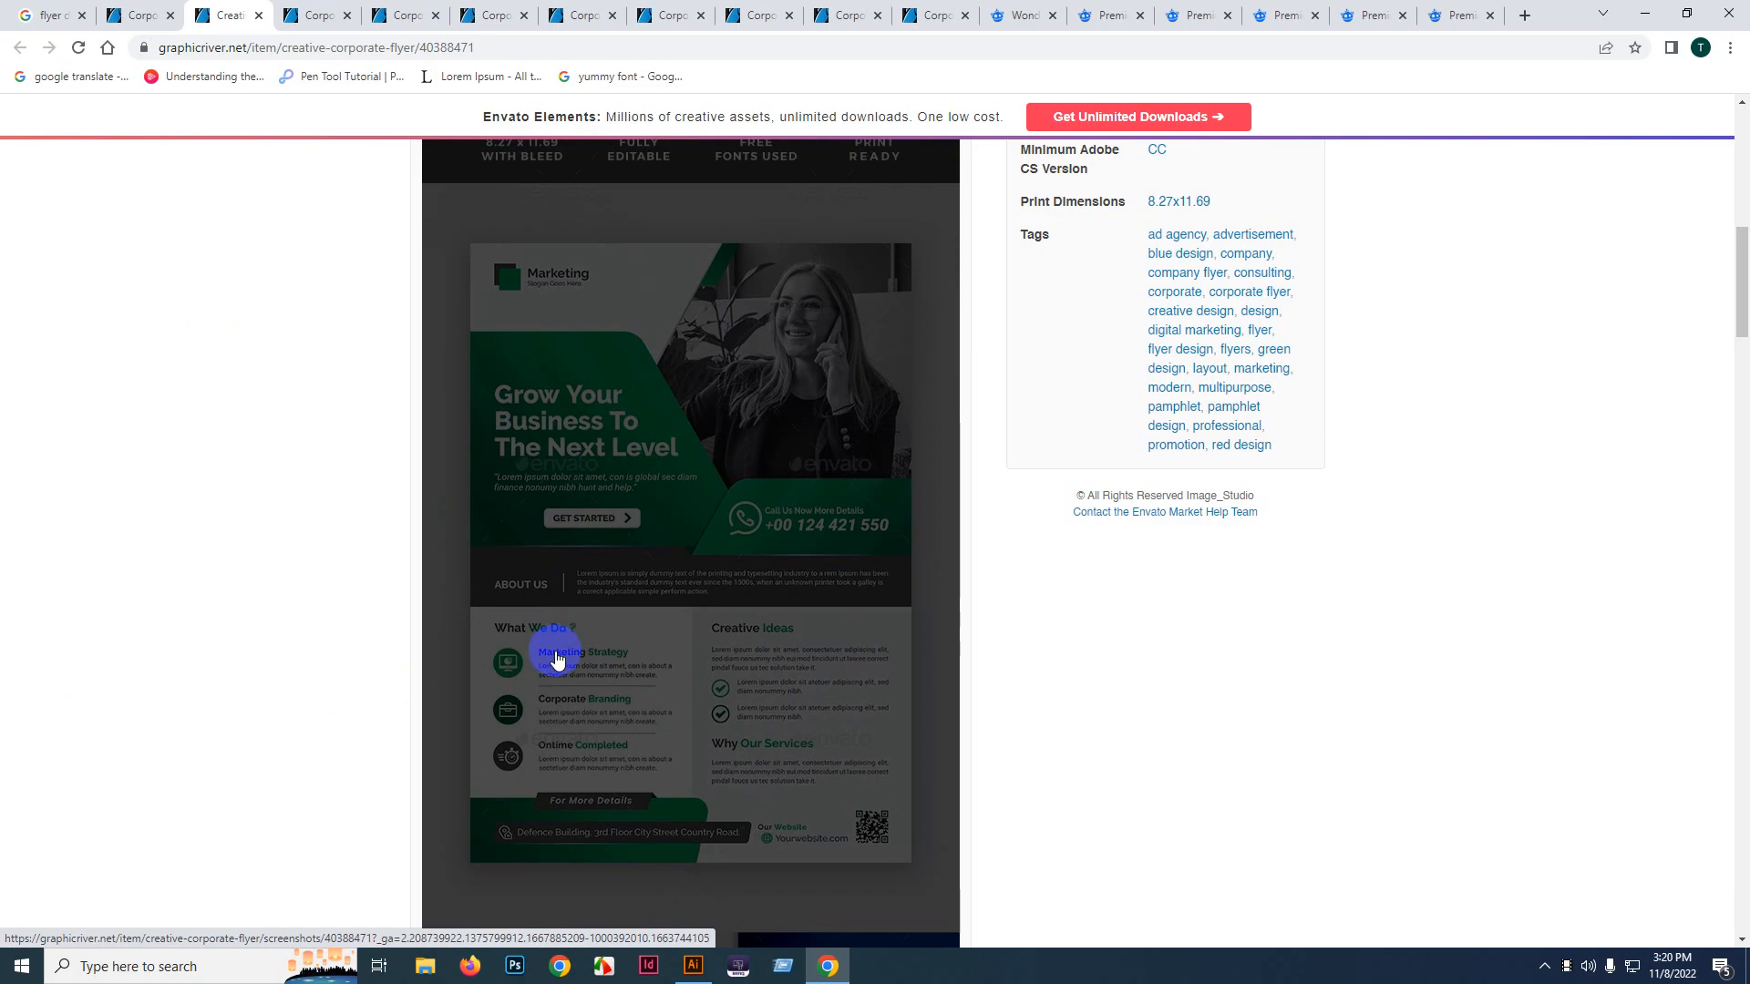
# - Compare the Freepik digital marketing agency flyers with the GraphicRiver corporate flyer listings and the Creative Corporate Flyer
pyautogui.click(1100, 9)
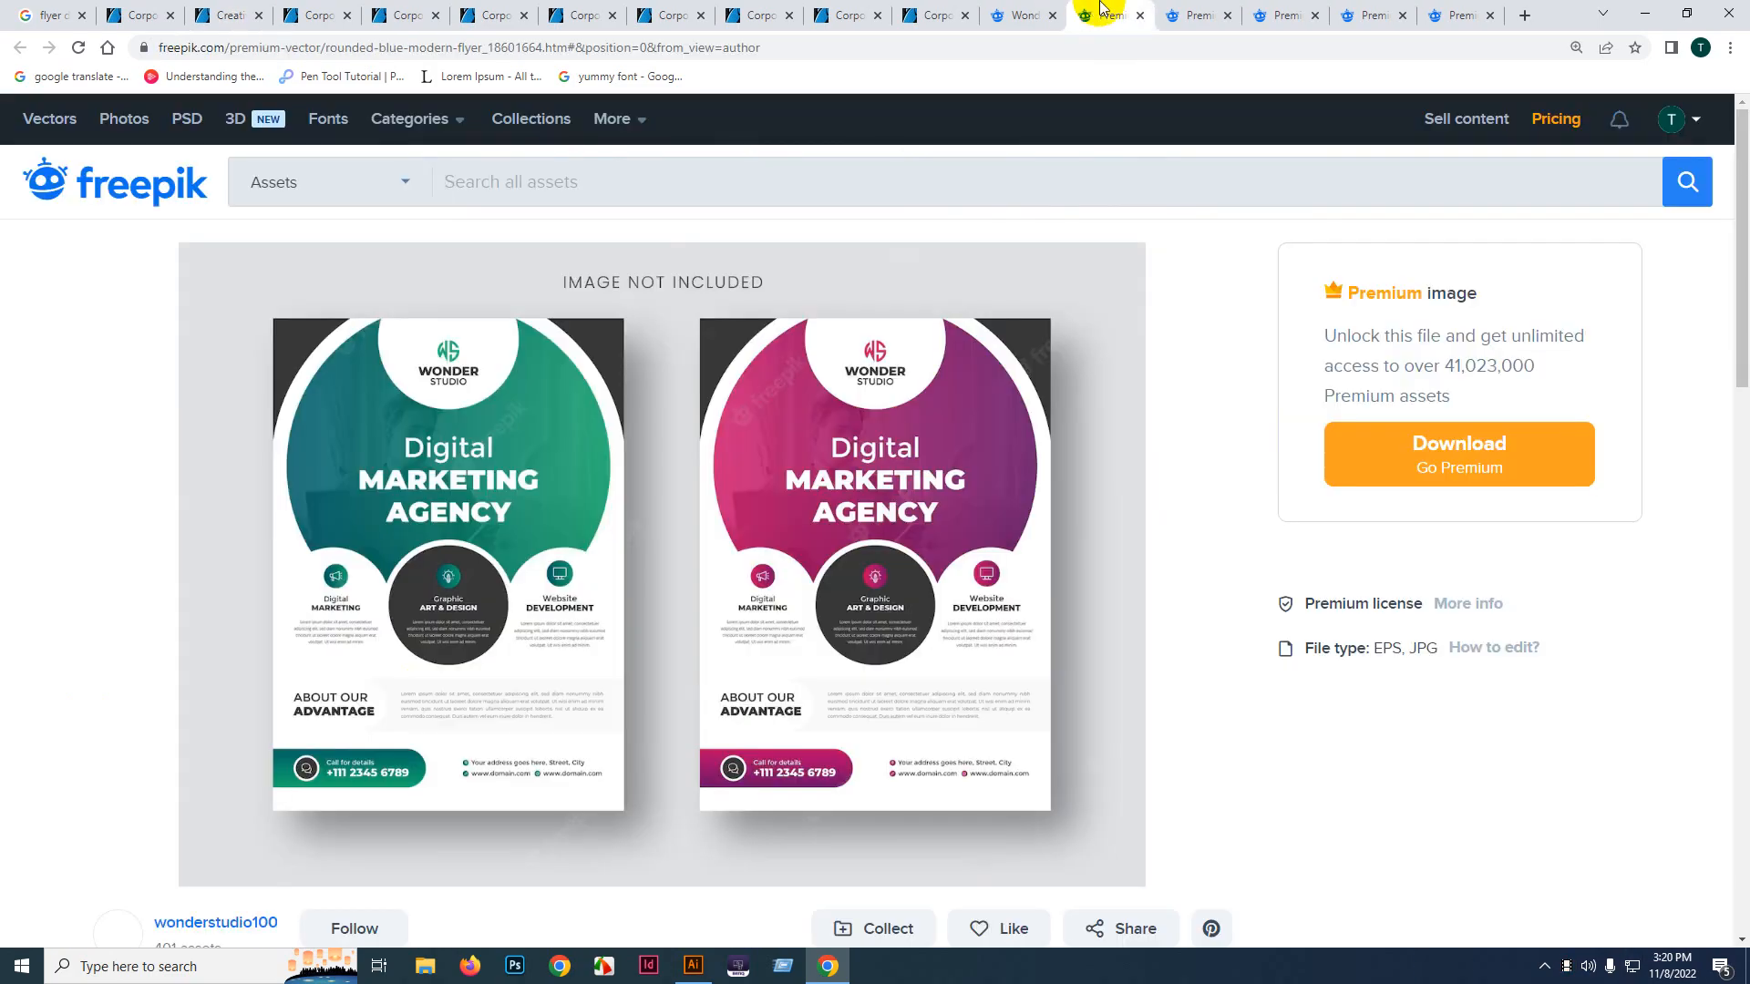
pyautogui.click(1202, 13)
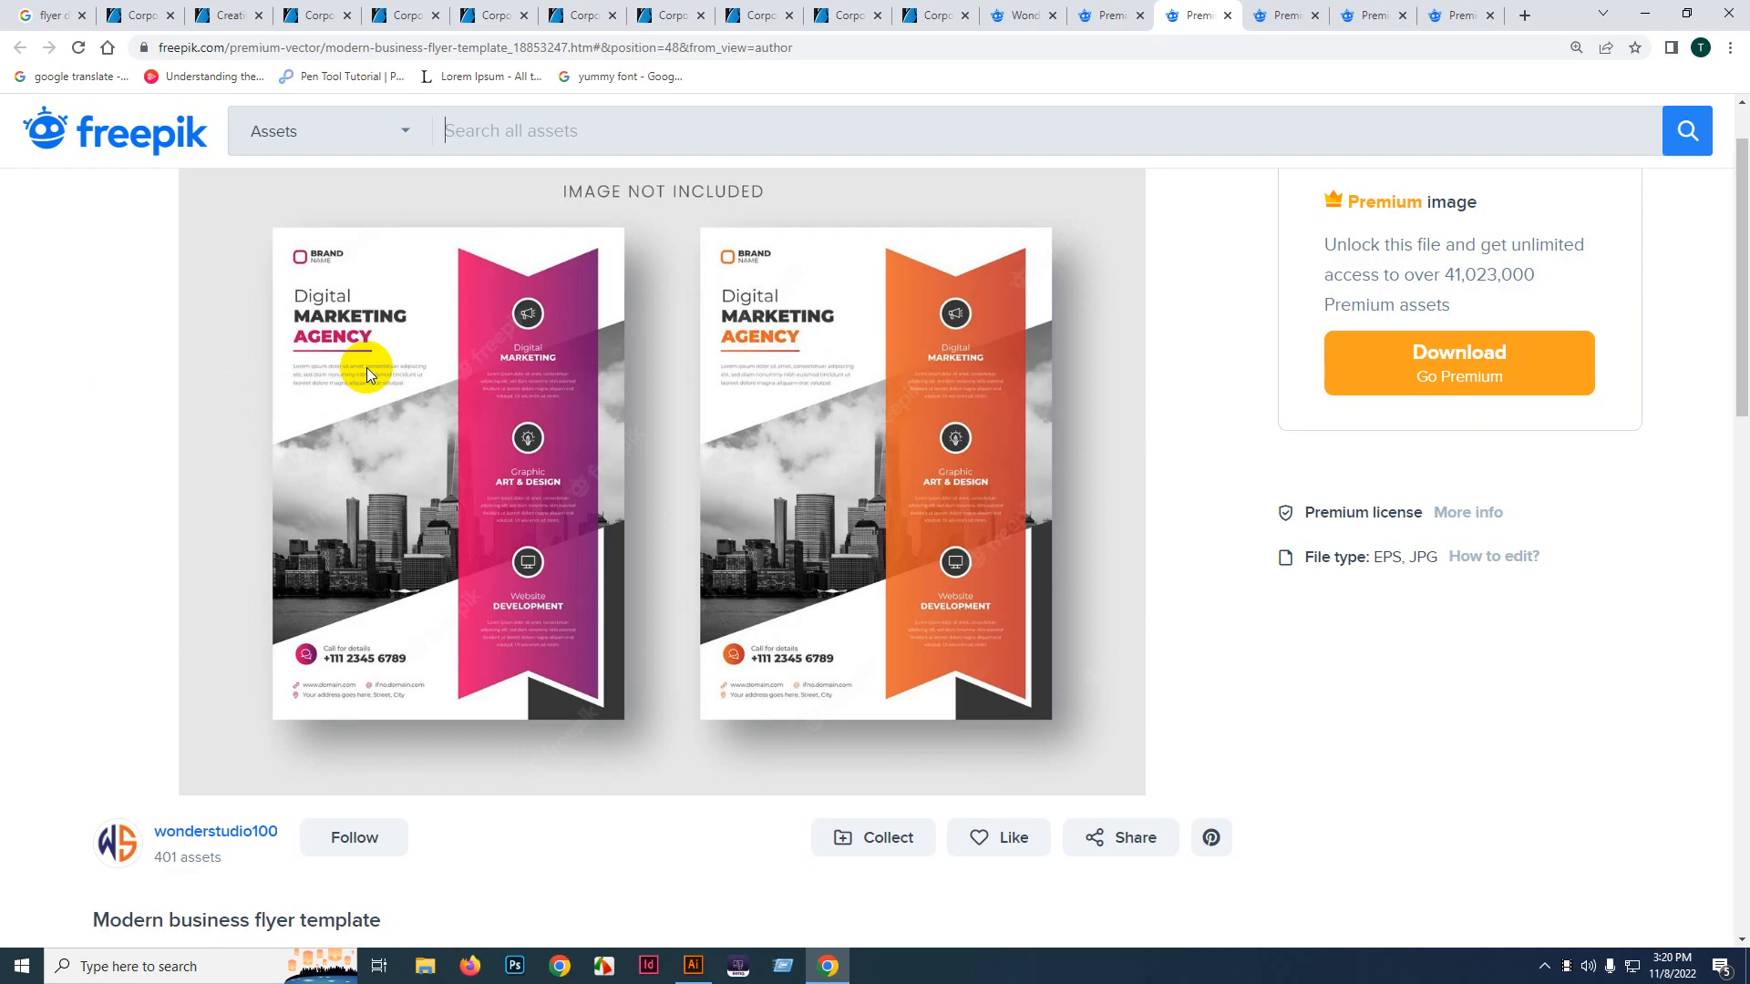
pyautogui.click(132, 11)
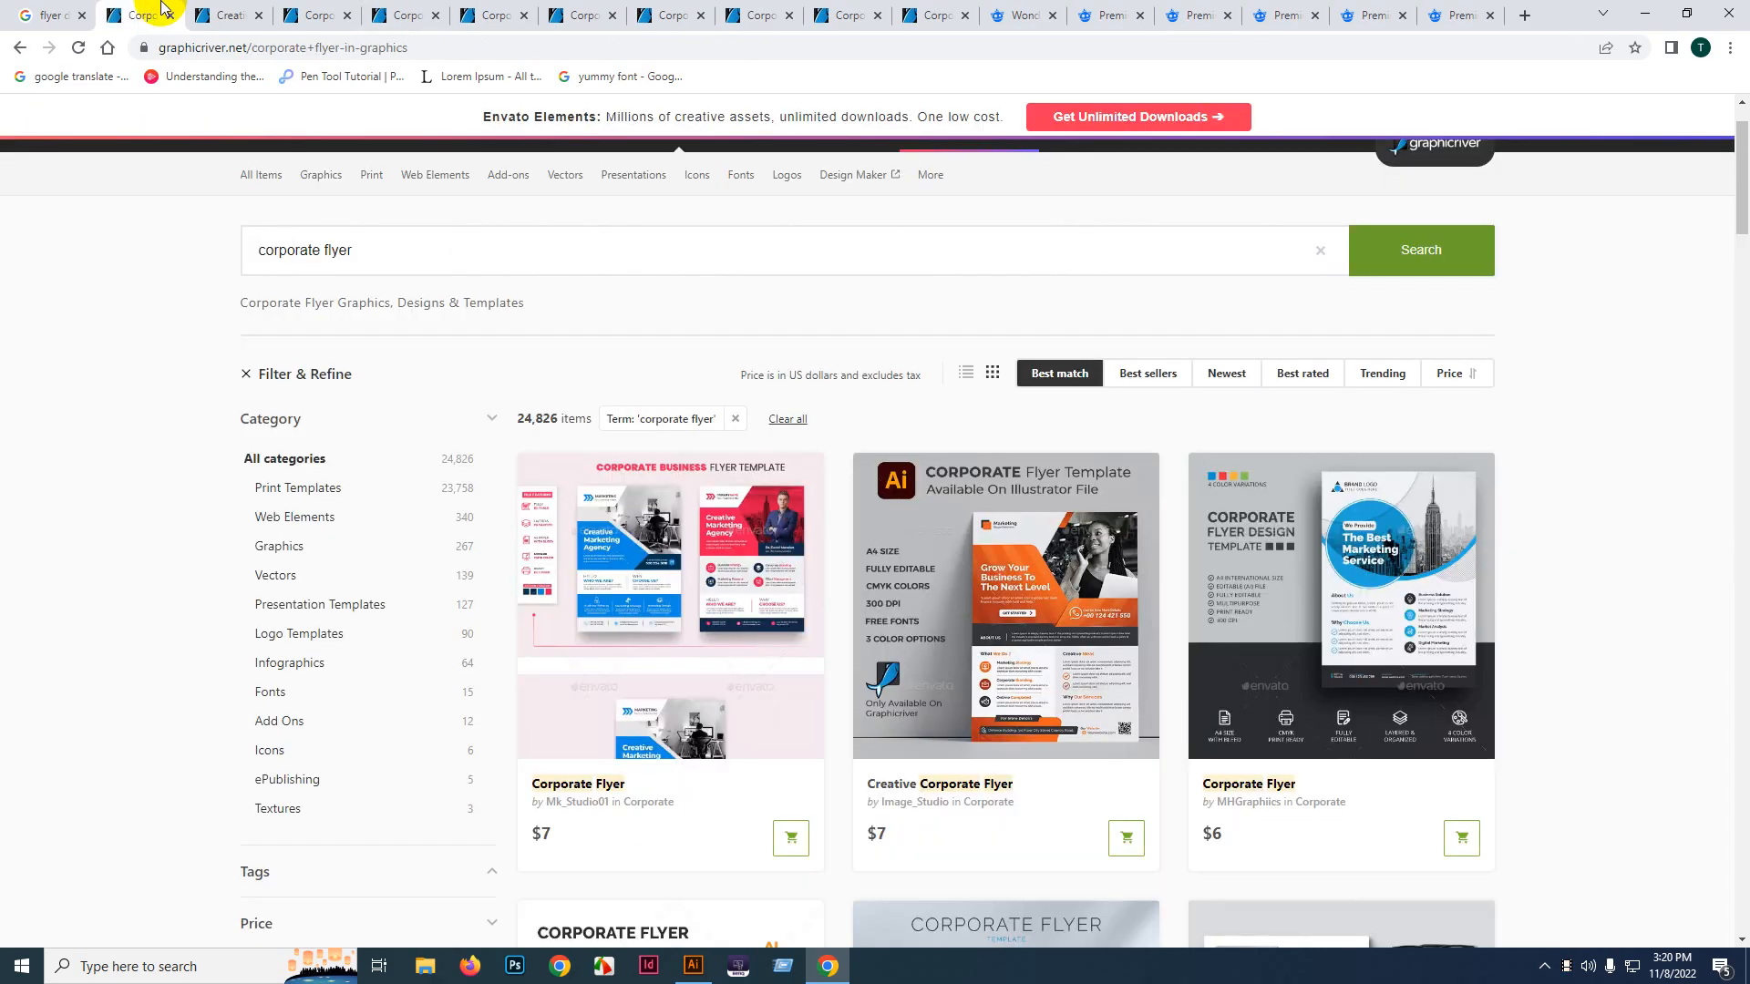
pyautogui.click(1367, 15)
pyautogui.click(150, 11)
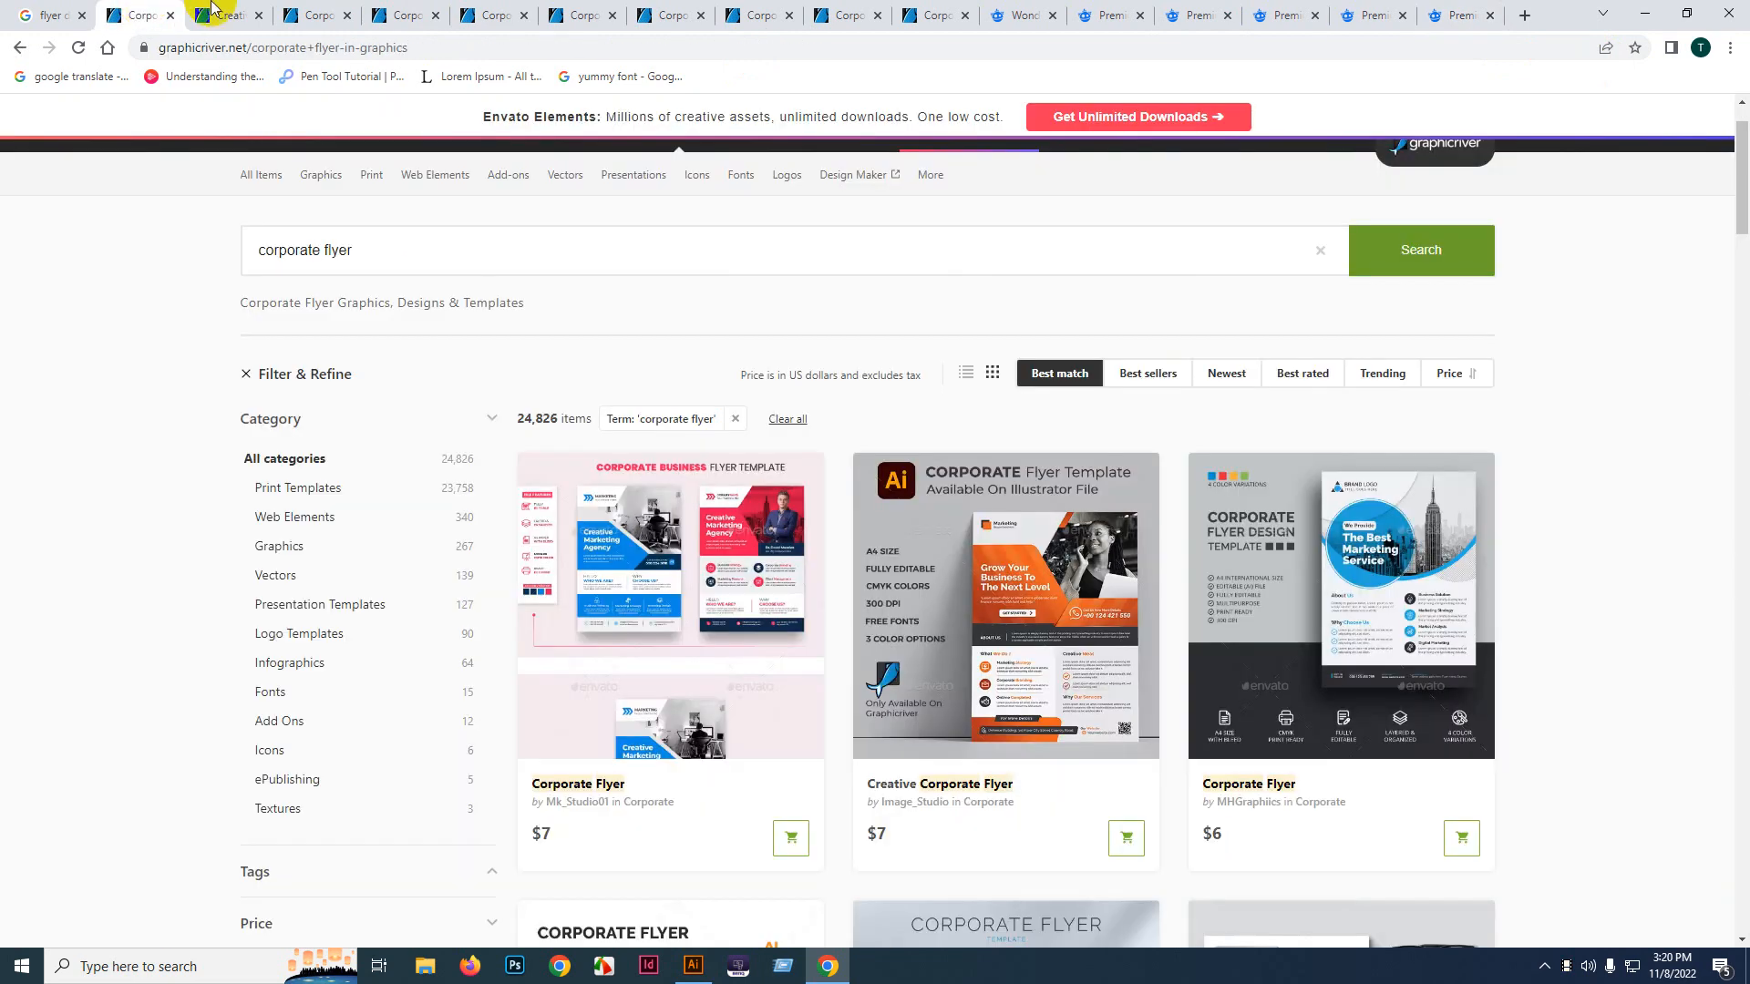
pyautogui.click(228, 14)
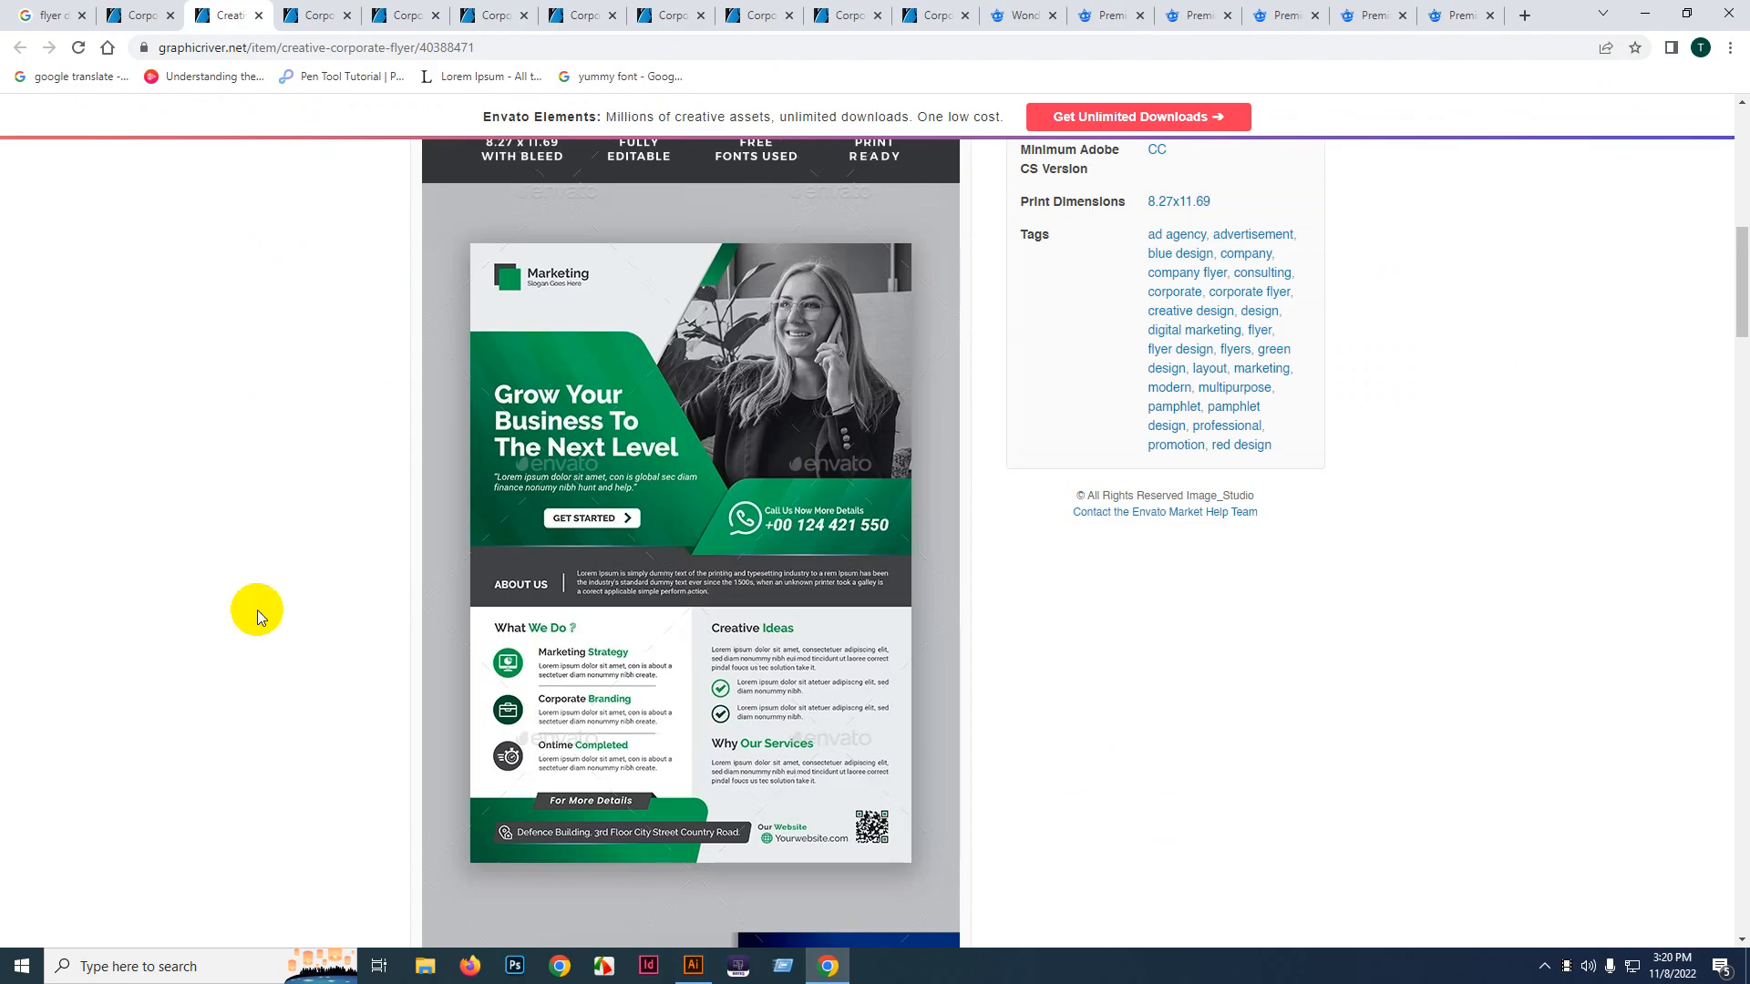
pyautogui.scroll(-3, 216, 604)
# - Examine the skyline flyer, the GraphicRiver listings and the Freepik business flyer concept once more, and switch back to Illustrator
pyautogui.click(1315, 11)
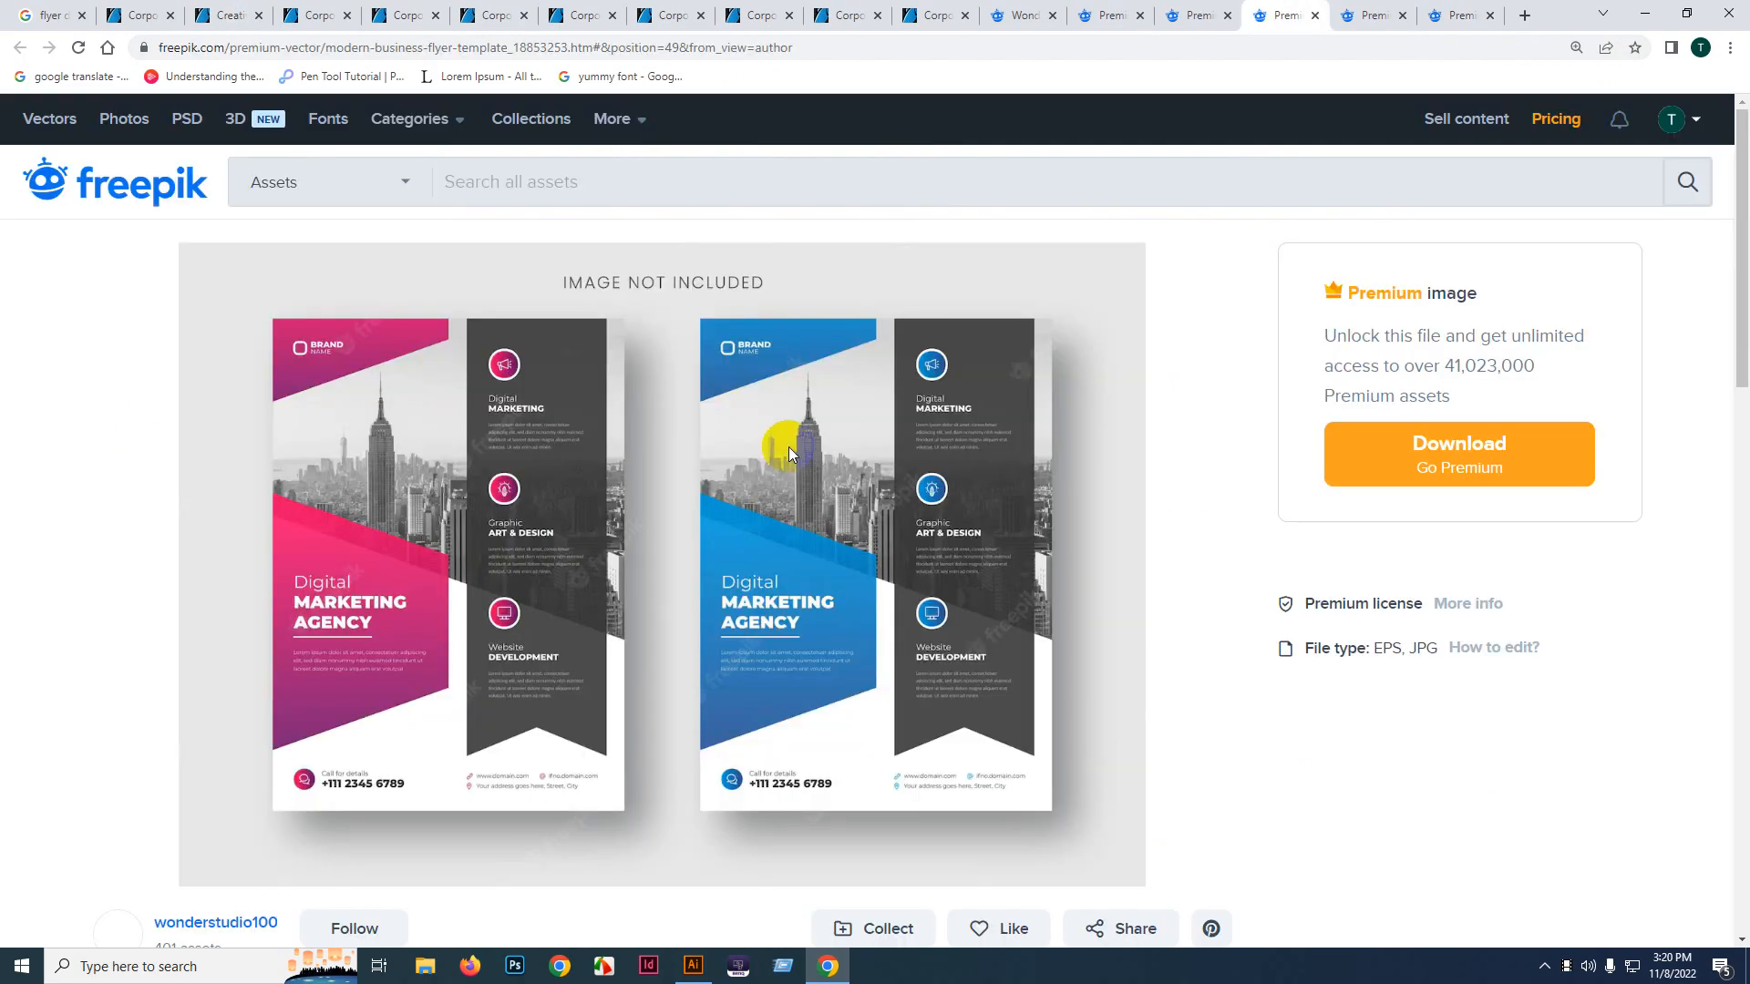
pyautogui.click(145, 16)
pyautogui.scroll(-5, 310, 165)
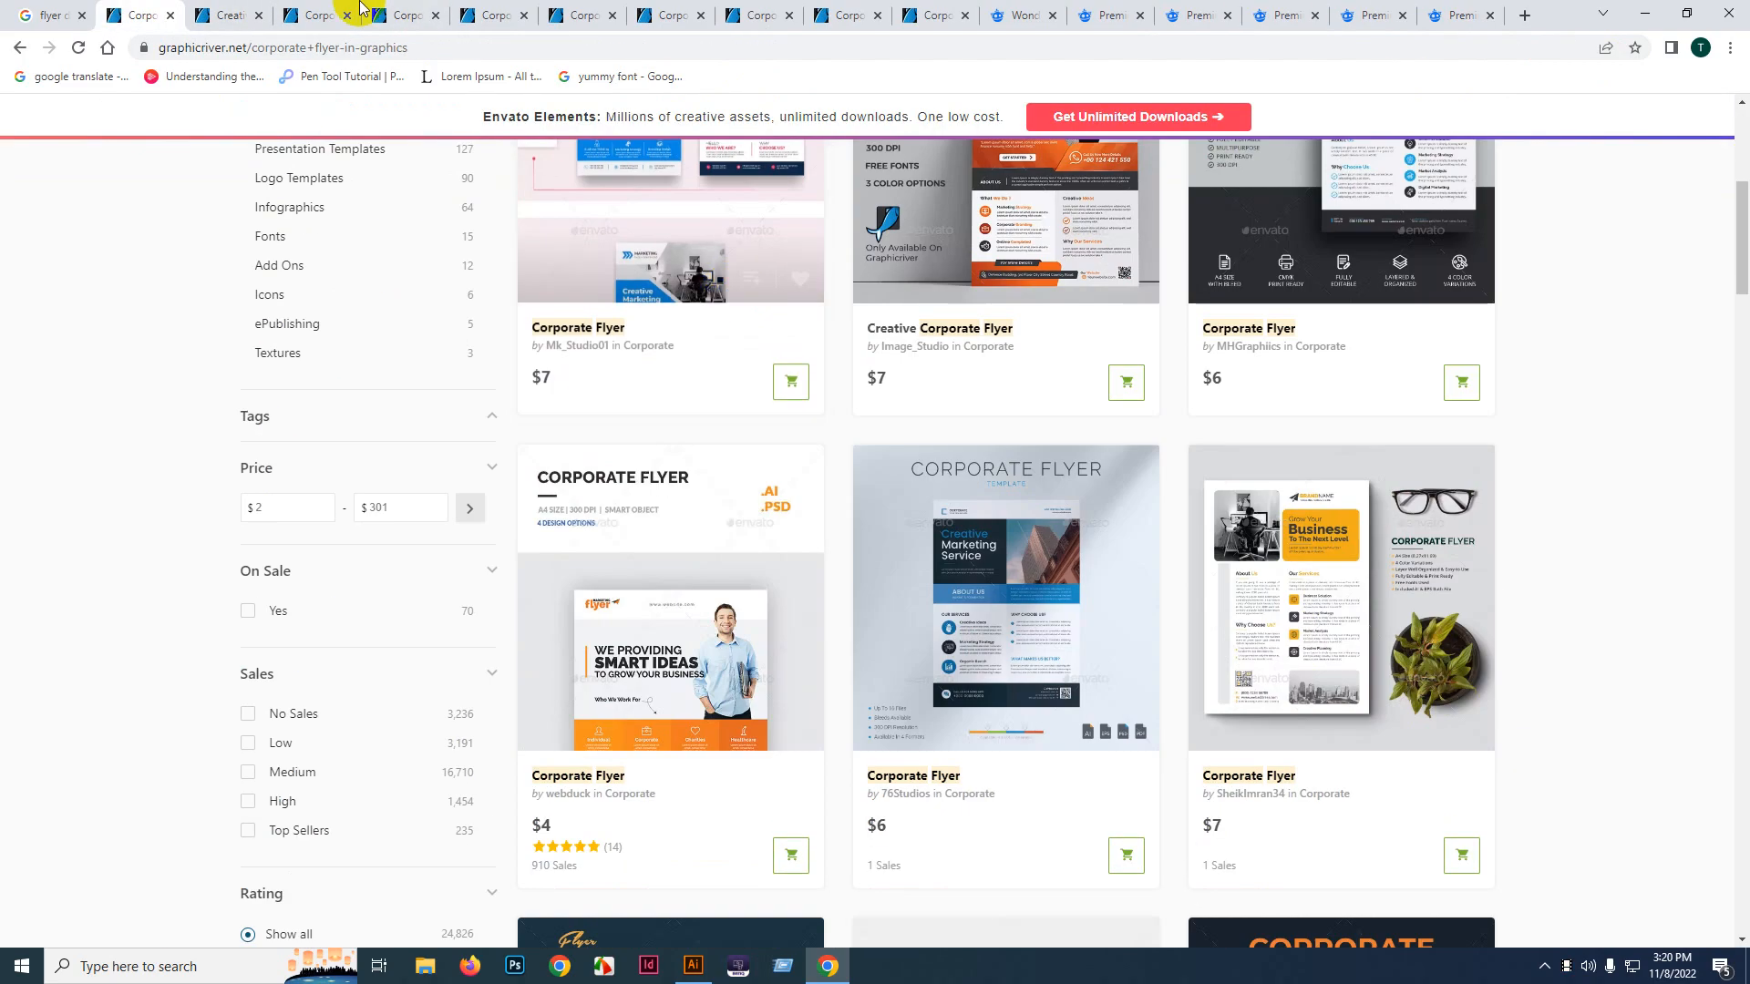
pyautogui.click(229, 13)
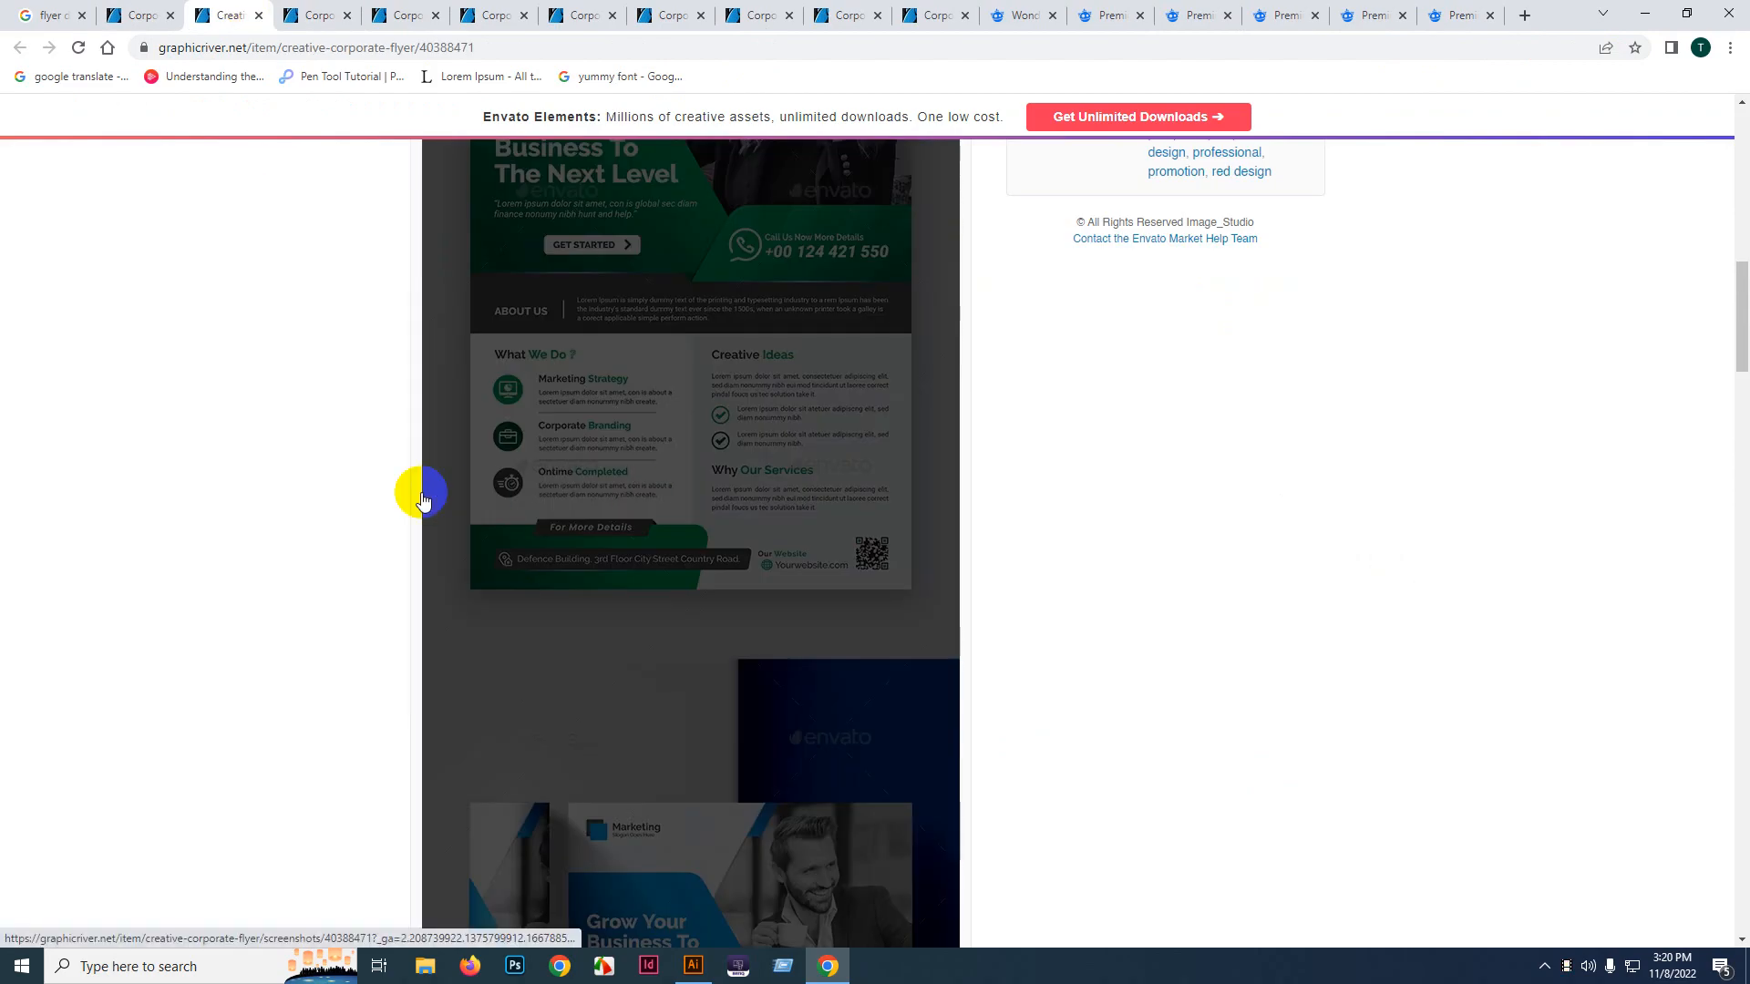
pyautogui.click(1438, 12)
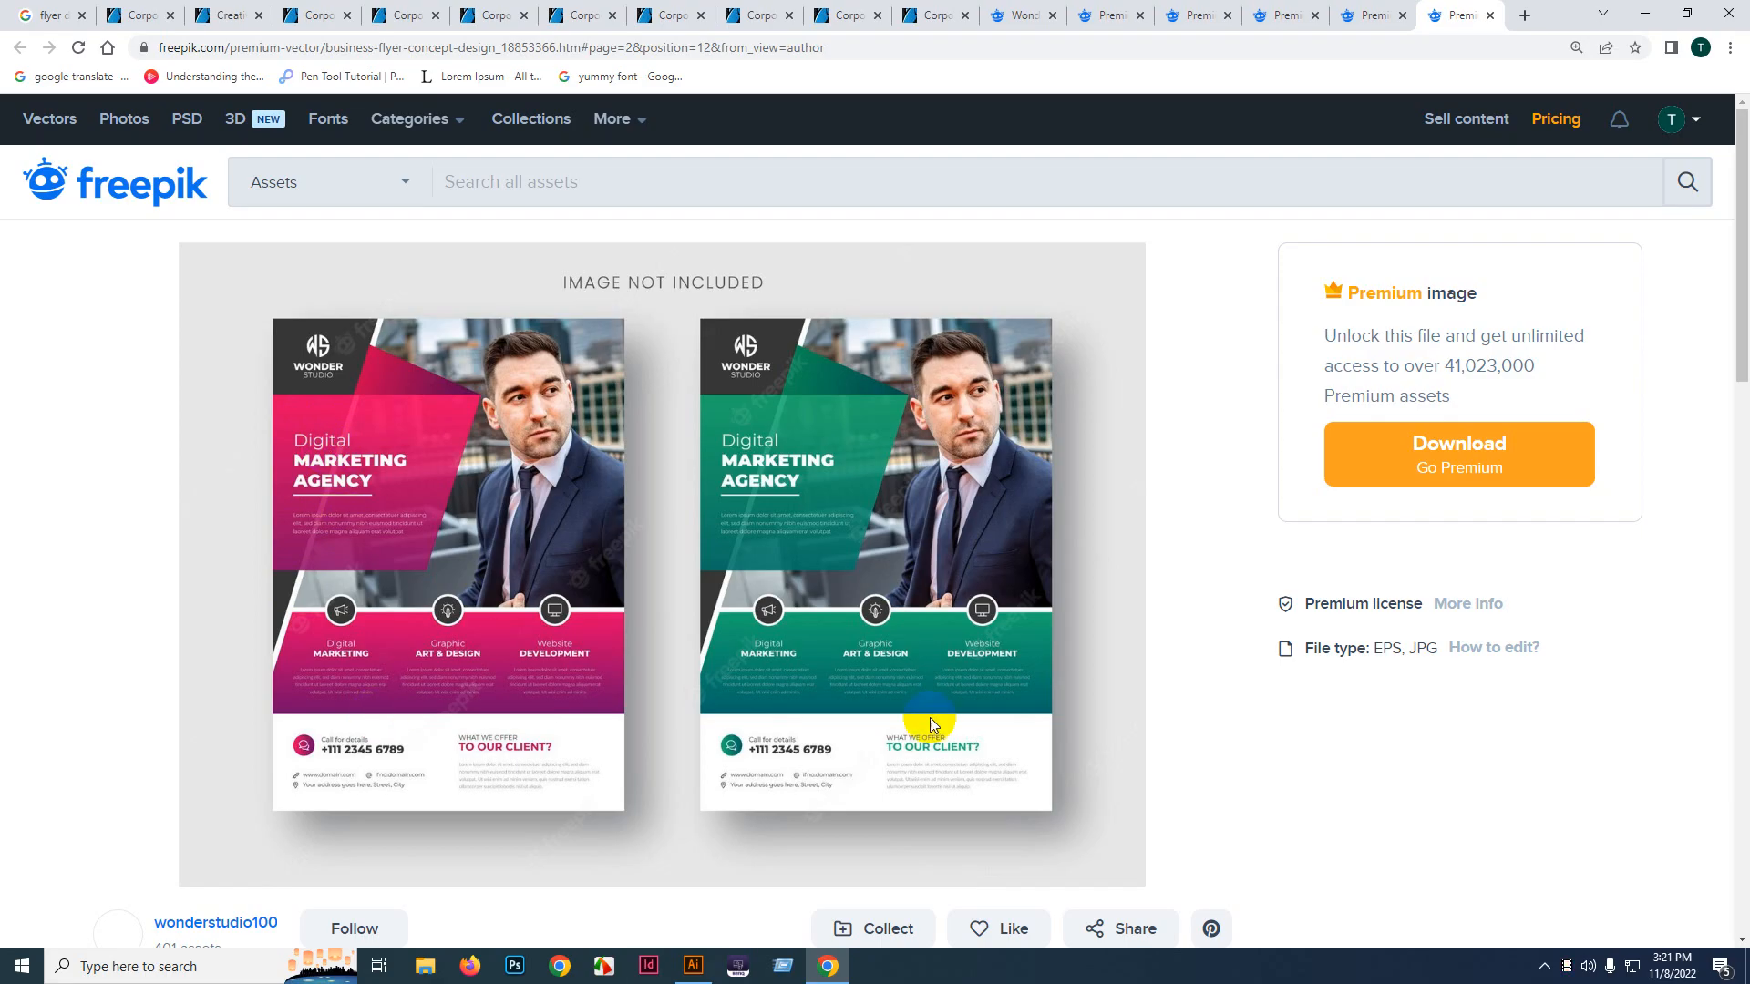
pyautogui.click(707, 962)
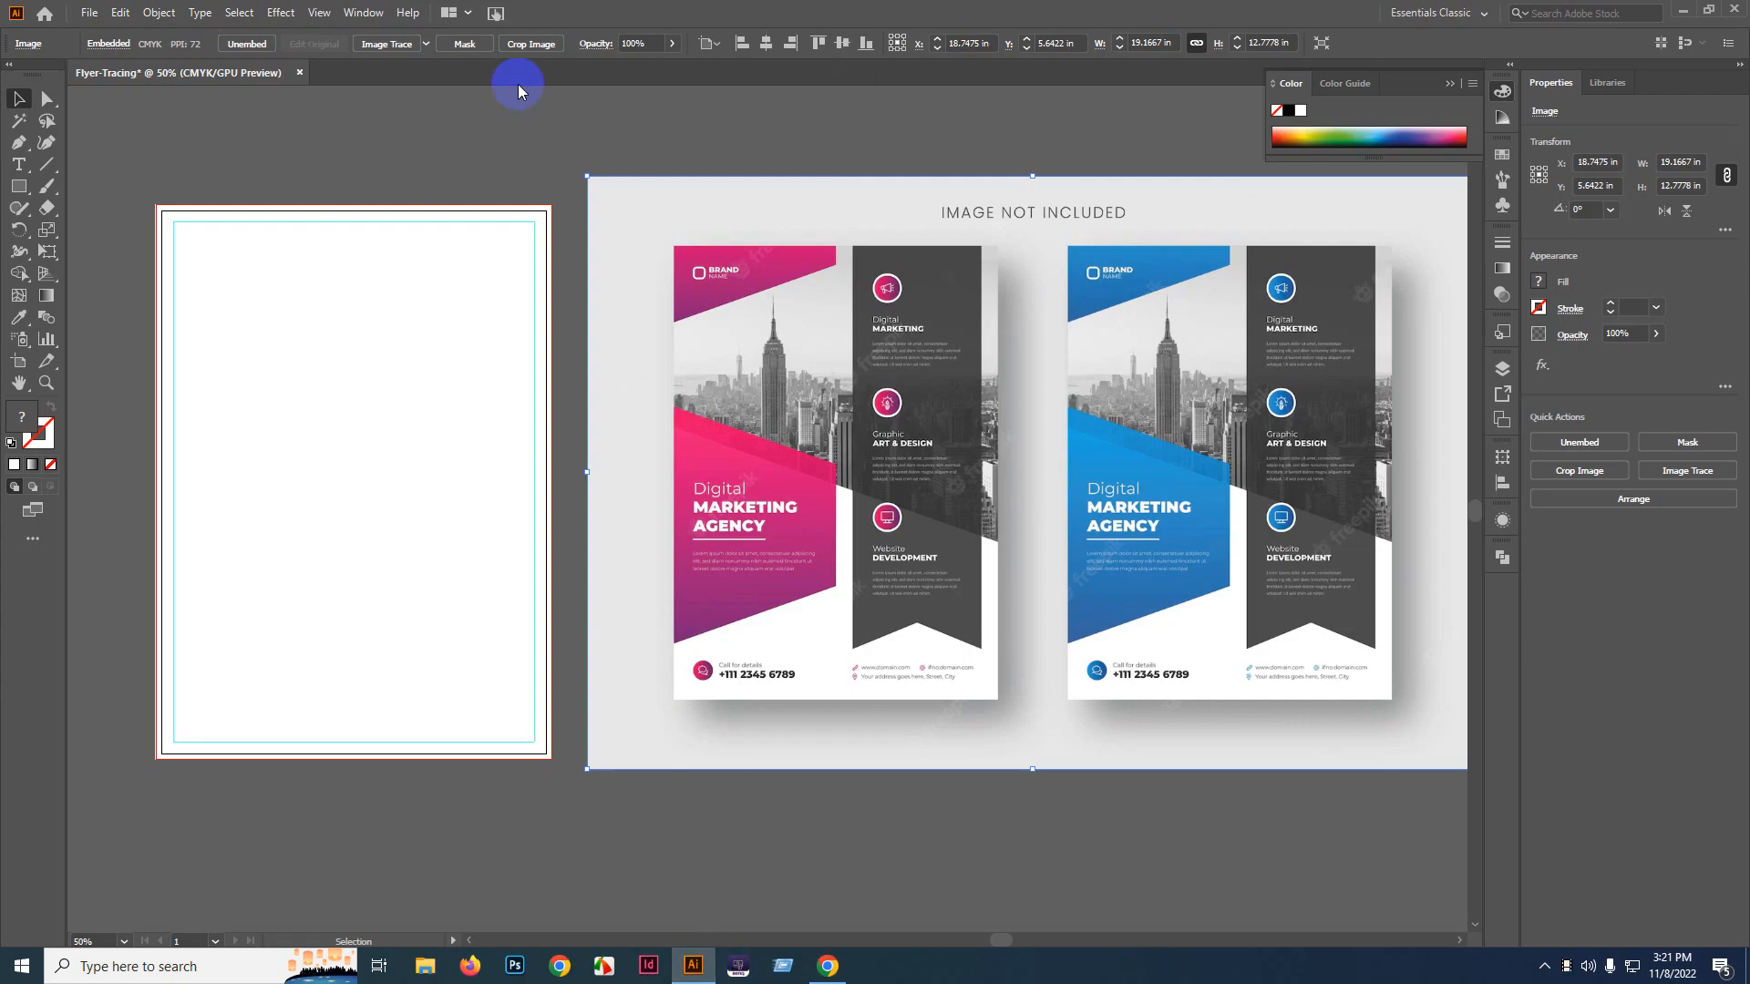
# - Start cropping the reference image and bring the left and right crop edges in to the pink flyer
pyautogui.click(511, 44)
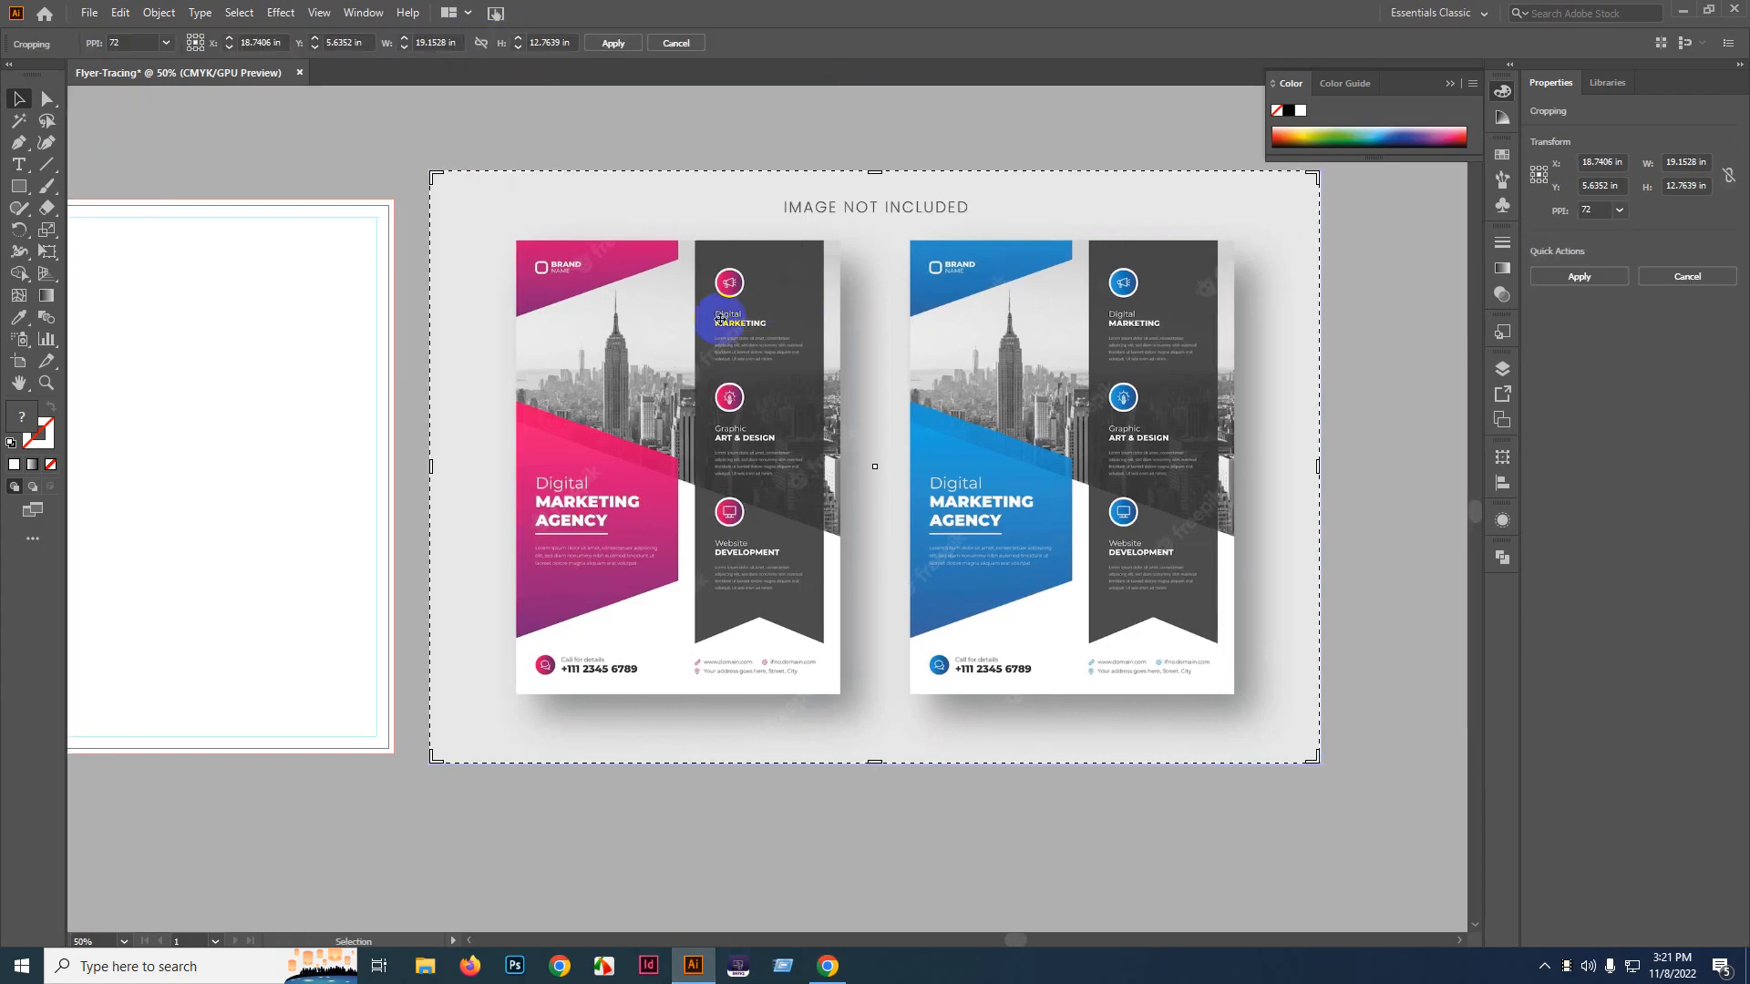
pyautogui.moveTo(1319, 469); pyautogui.dragTo(839, 458)
pyautogui.scroll(15, 839, 459)
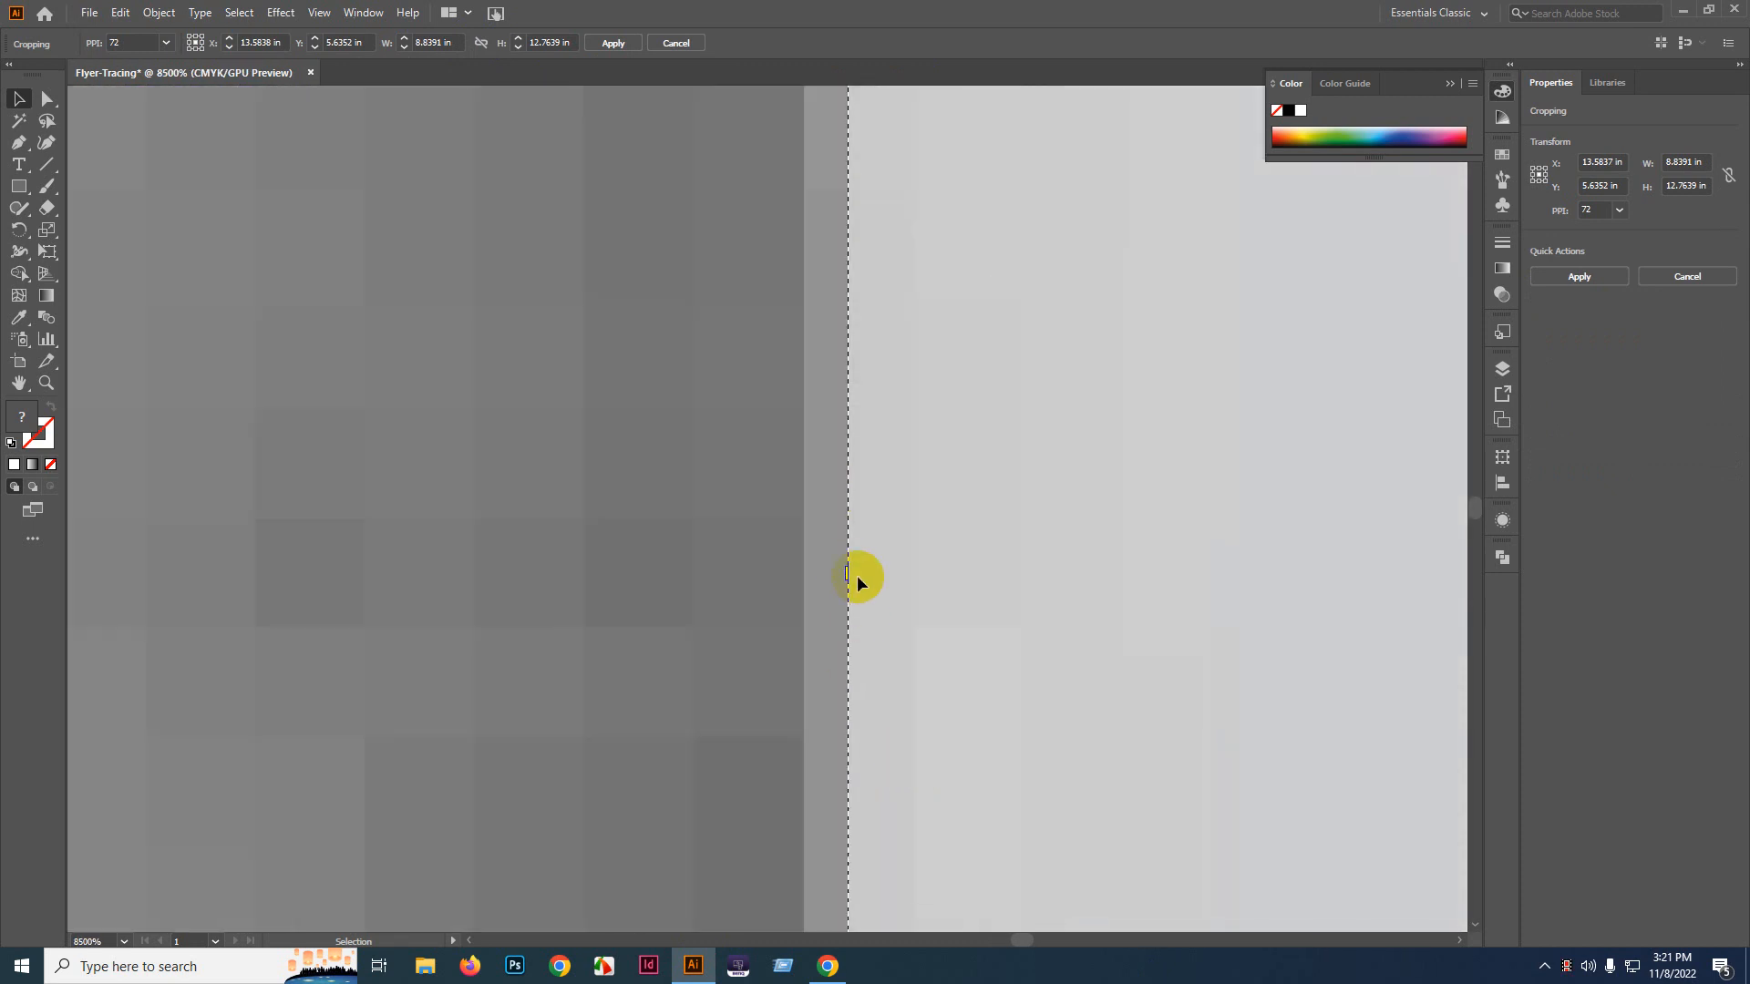
pyautogui.moveTo(857, 578); pyautogui.dragTo(810, 570)
pyautogui.scroll(-10, 807, 570)
pyautogui.scroll(-7, 803, 570)
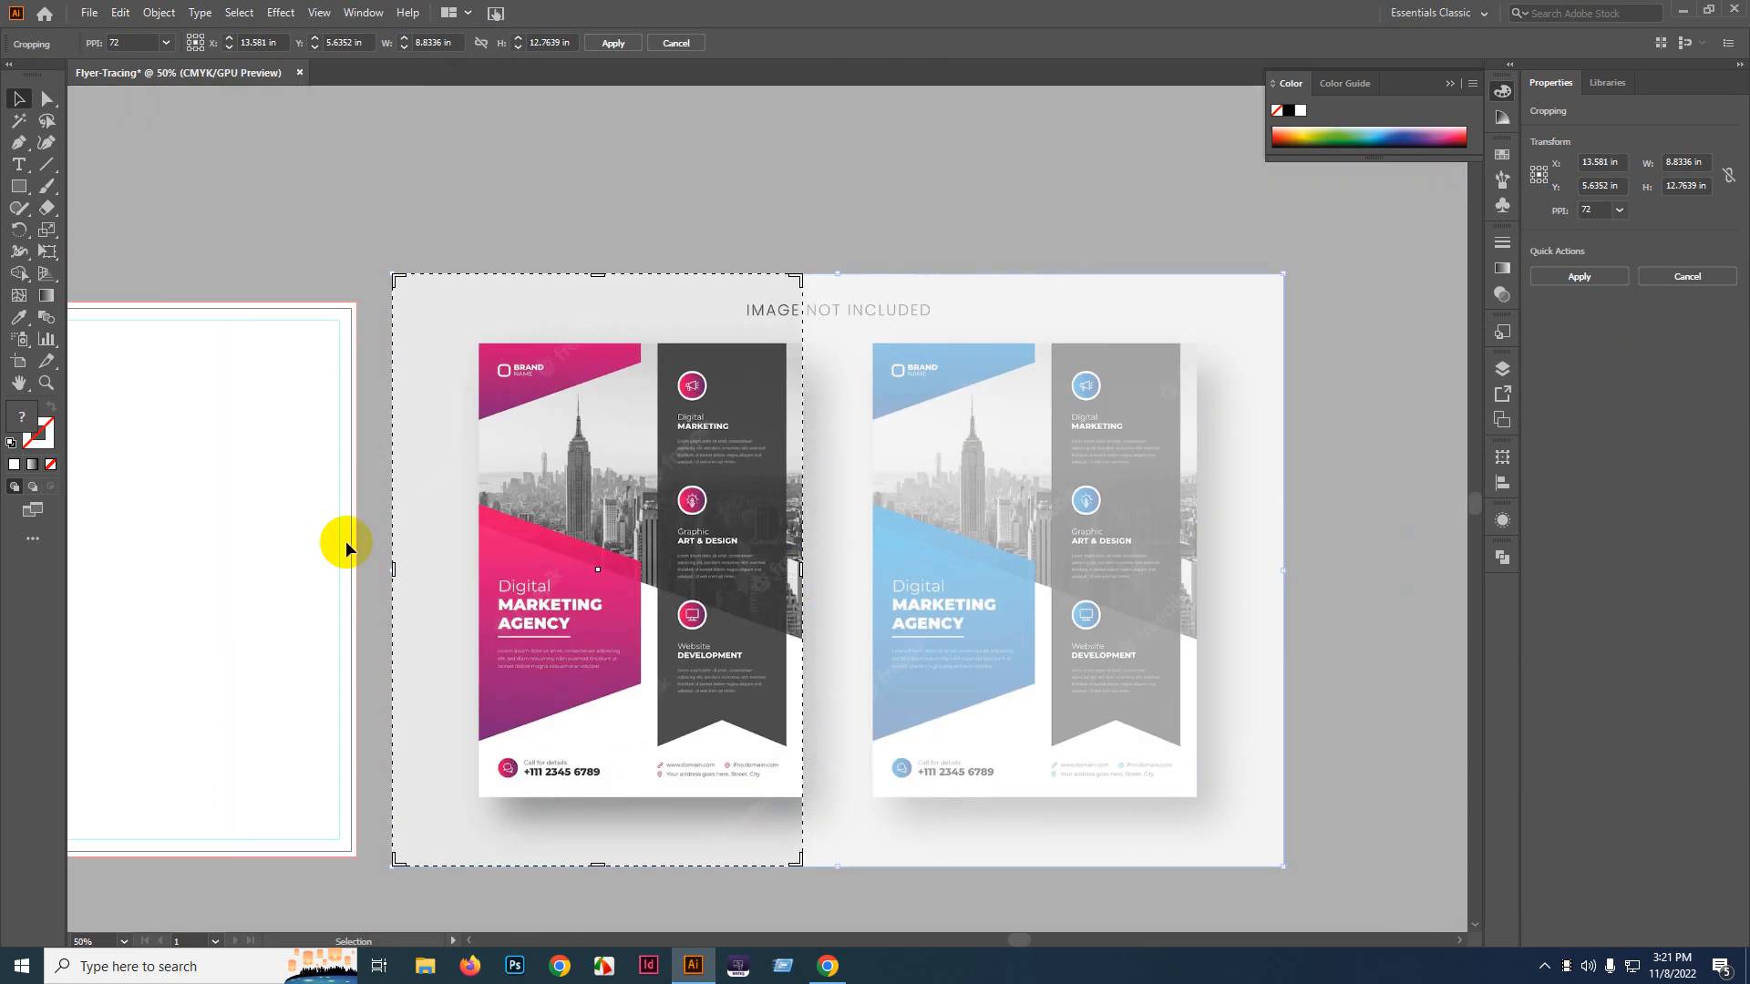
pyautogui.scroll(4, 386, 576)
pyautogui.moveTo(420, 543); pyautogui.dragTo(918, 547)
pyautogui.scroll(-6, 684, 575)
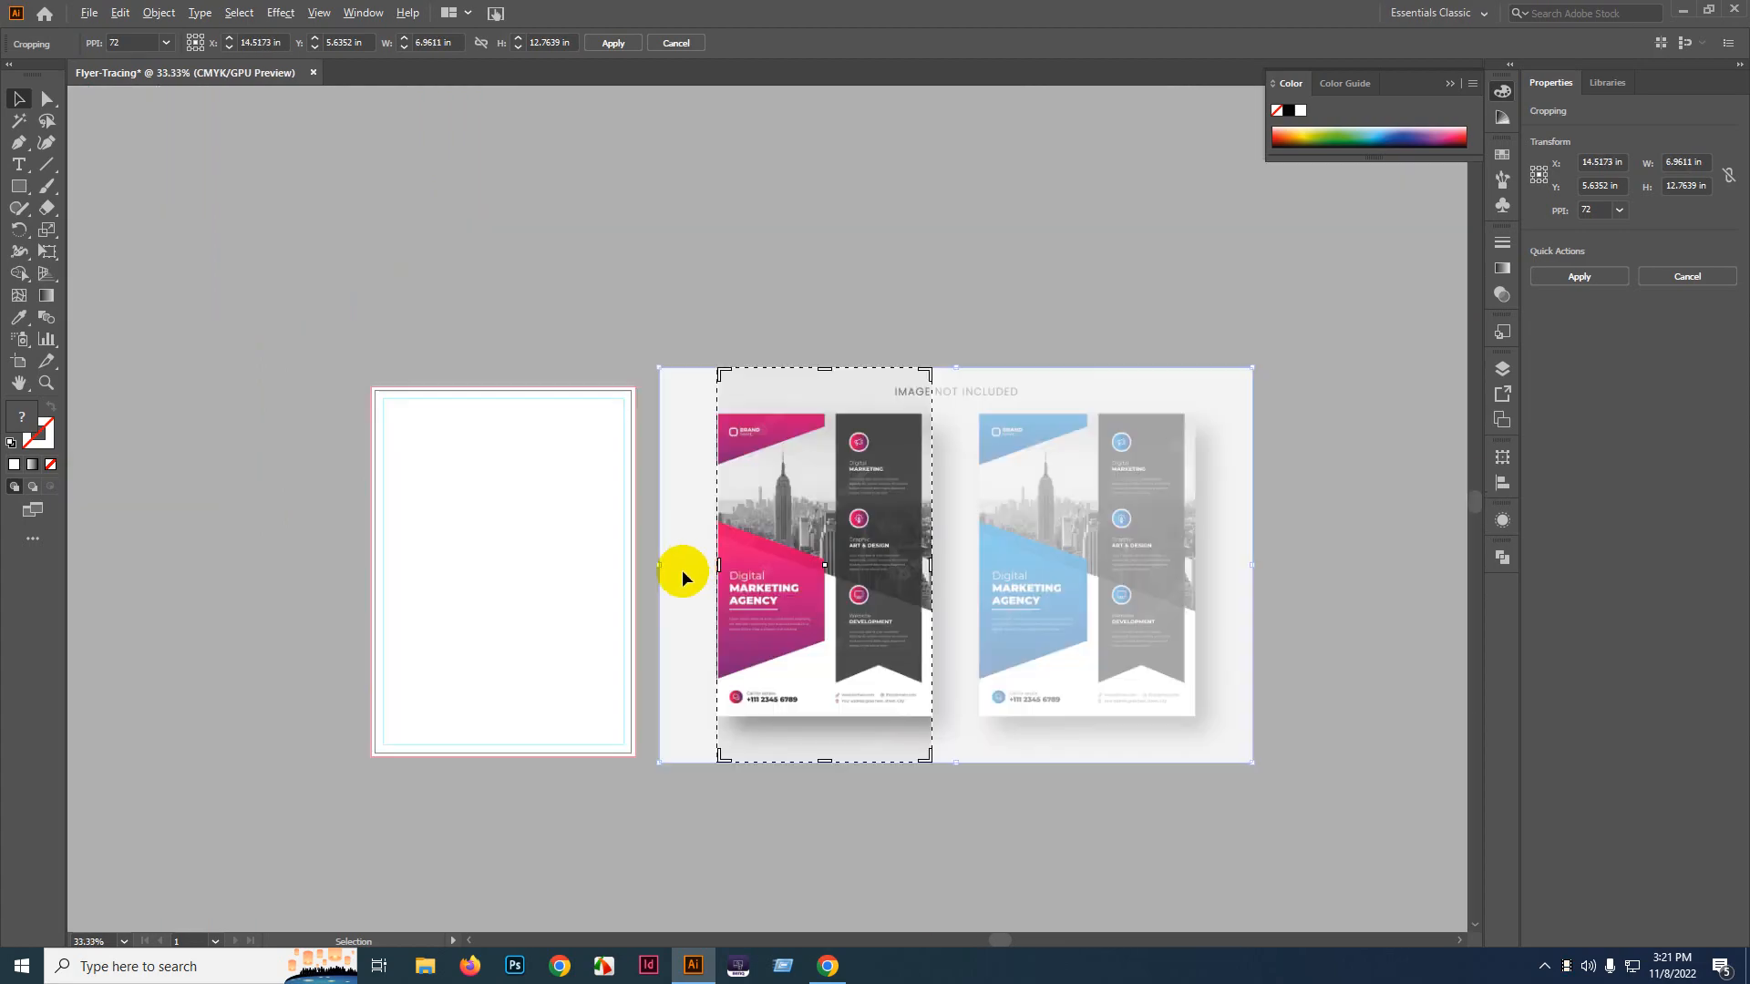
# - Trim the crop area's upper and lower edges to the pink flyer's page and apply the crop
pyautogui.scroll(4, 828, 397)
pyautogui.moveTo(777, 273); pyautogui.dragTo(863, 218)
pyautogui.scroll(-6, 786, 673)
pyautogui.scroll(7, 809, 754)
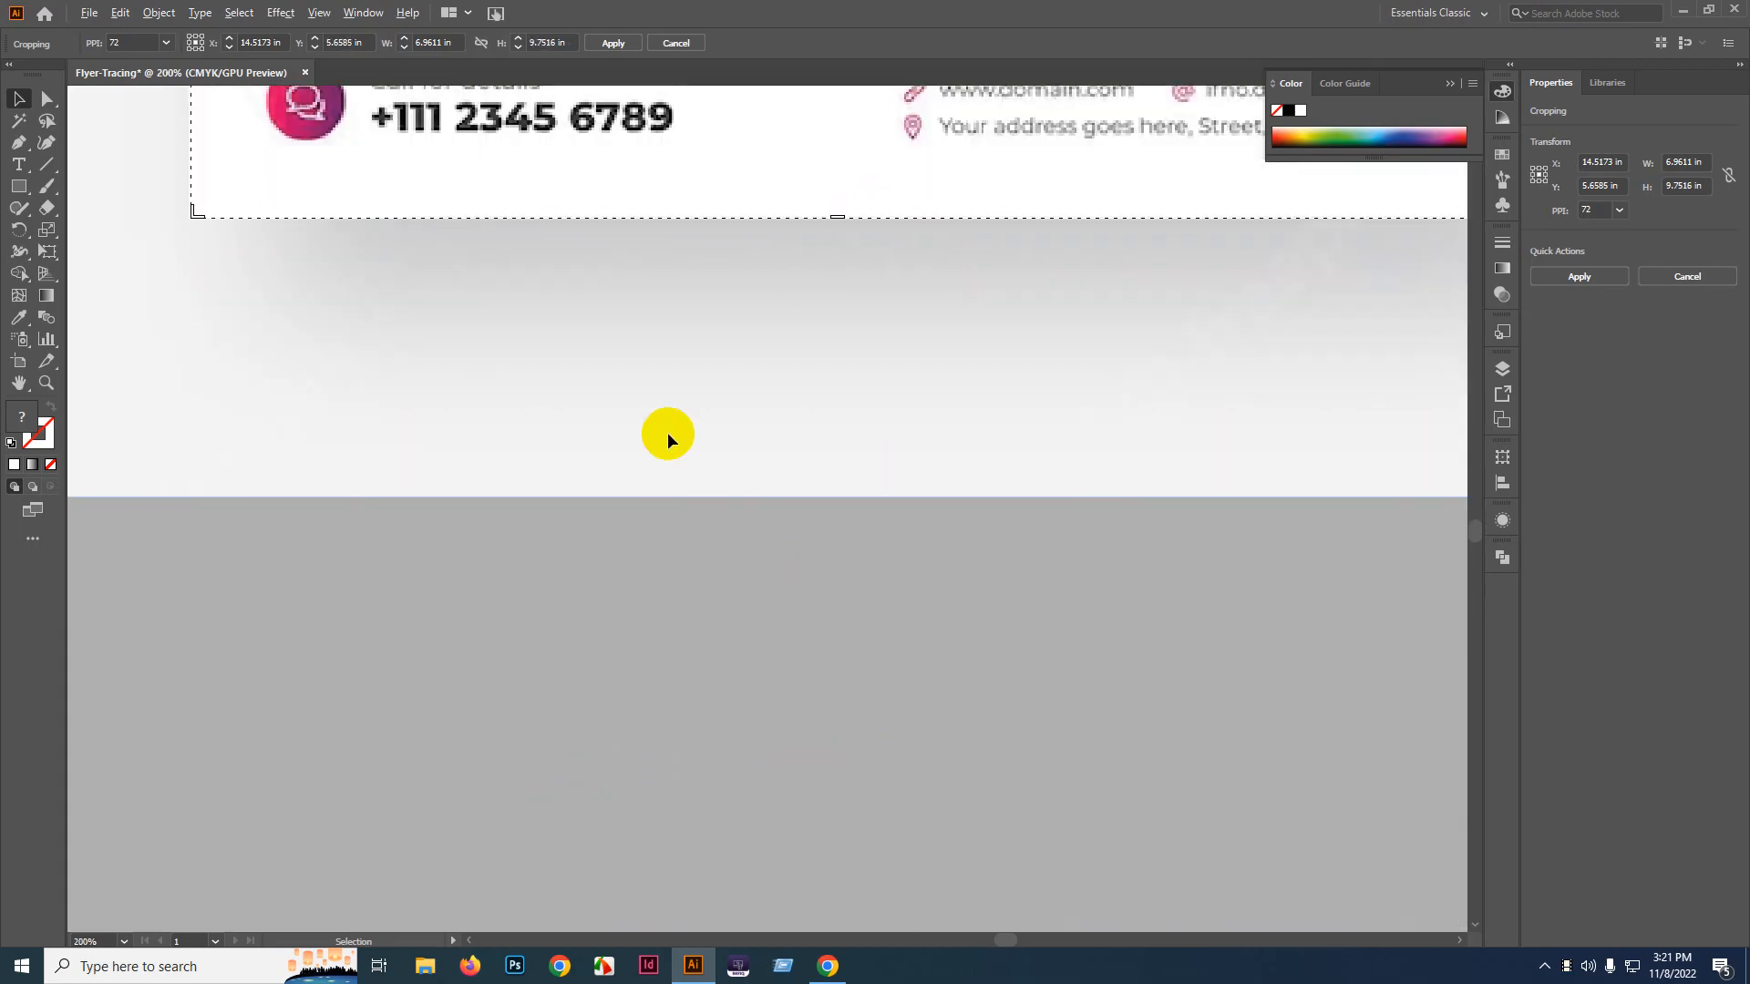
pyautogui.scroll(-7, 747, 647)
pyautogui.click(614, 43)
# - Move the cropped flyer image onto the artboard and scale it to the bleed size, about 8.53 × 11.94 in
pyautogui.scroll(3, 793, 468)
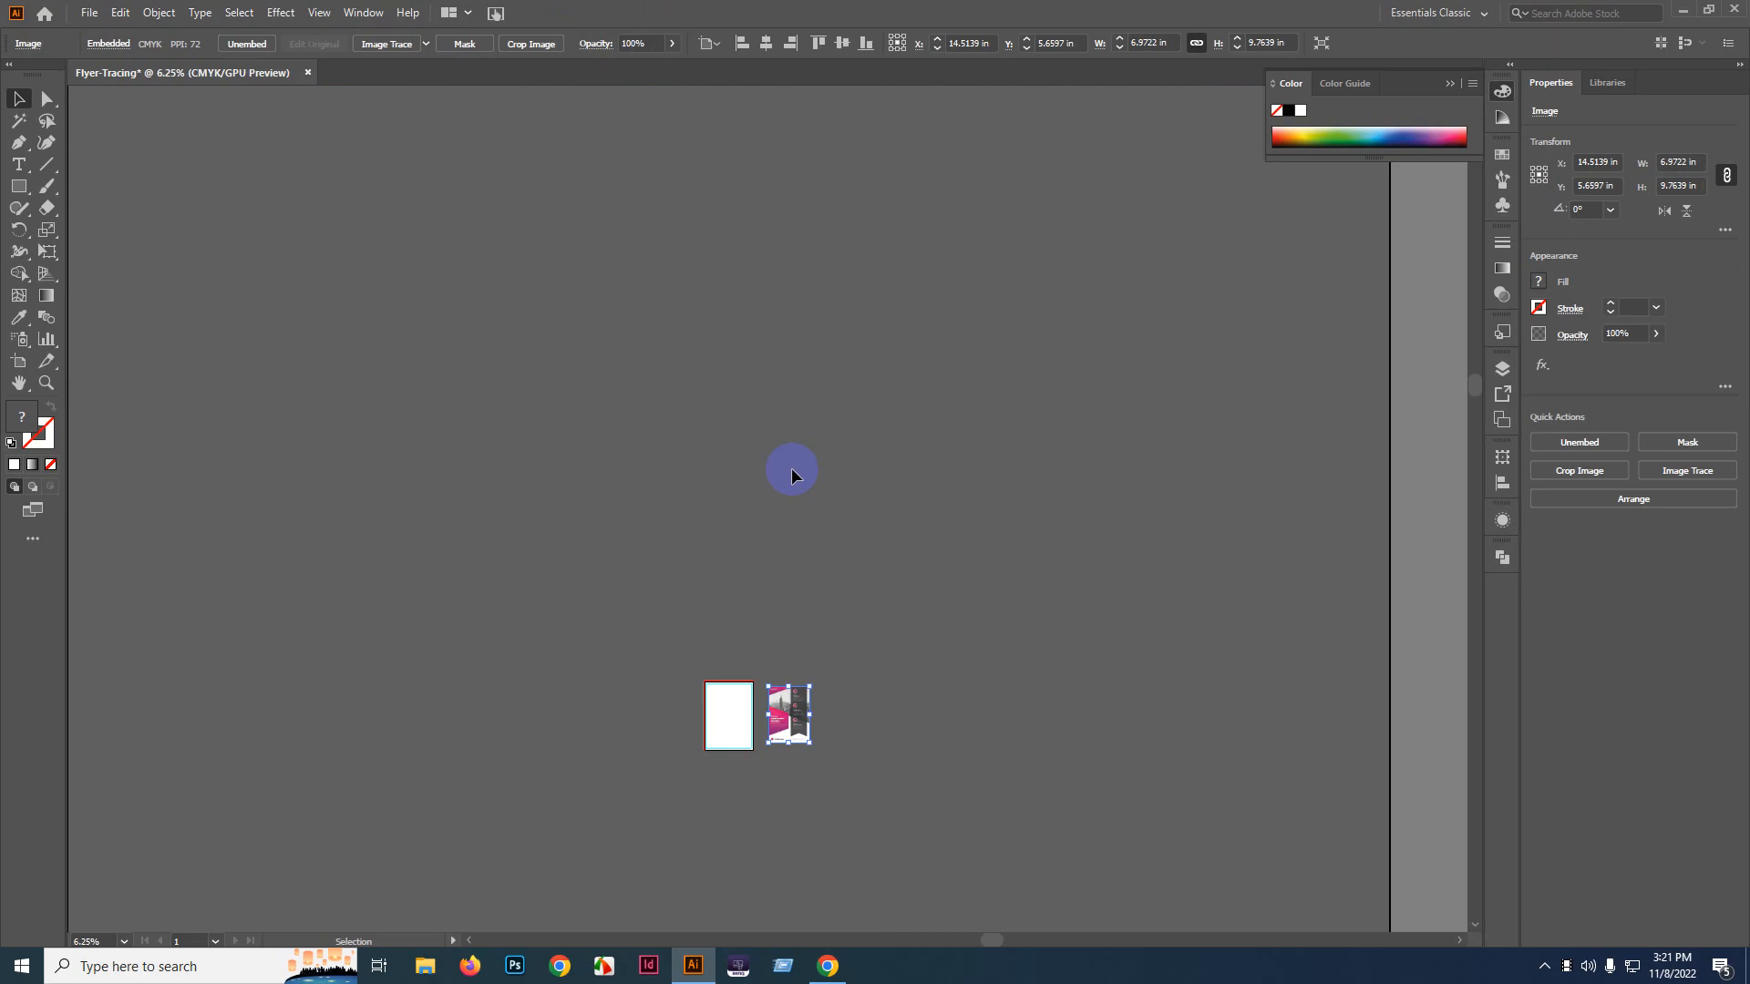
pyautogui.moveTo(837, 533); pyautogui.dragTo(508, 320)
pyautogui.moveTo(653, 588); pyautogui.dragTo(751, 692)
pyautogui.scroll(-3, 752, 533)
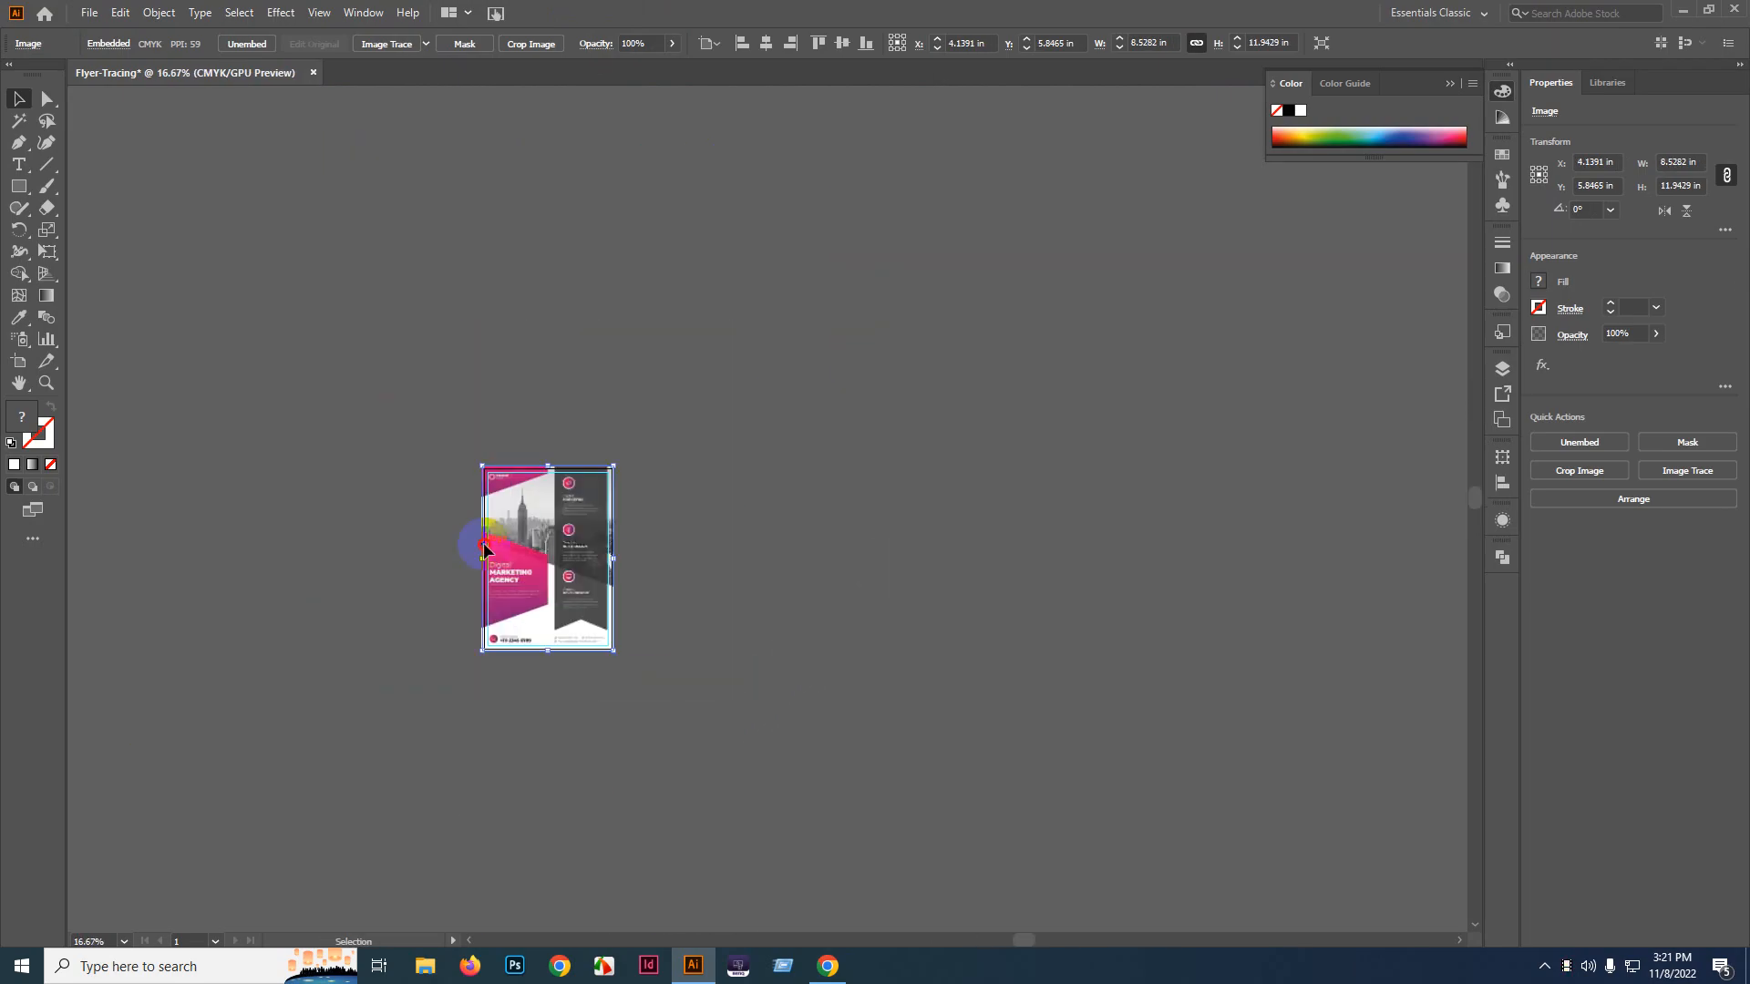
pyautogui.moveTo(489, 546); pyautogui.dragTo(931, 483)
pyautogui.scroll(4, 644, 559)
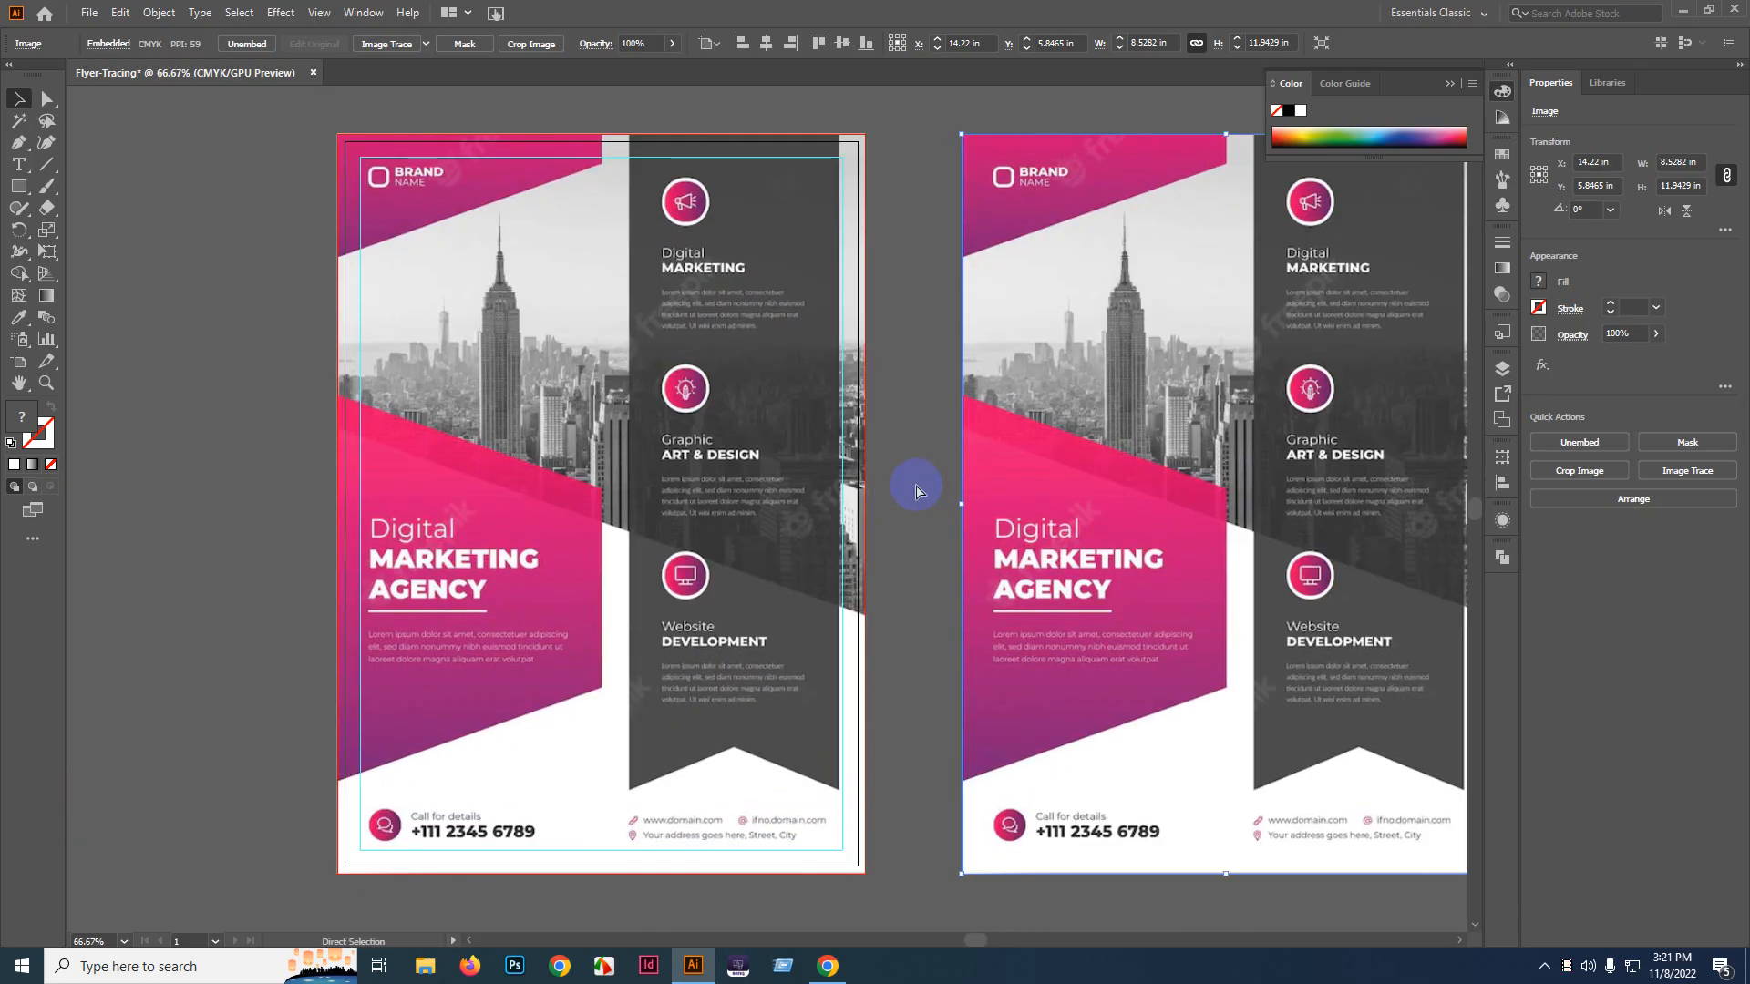
pyautogui.hotkey('ctrl', 'z')
# - Place the scaled reference image beside the artboard, level with it, and collapse the floating Color panel
pyautogui.moveTo(752, 478); pyautogui.dragTo(1213, 481)
pyautogui.scroll(-1, 1213, 481)
pyautogui.hscroll(3, 1204, 483)
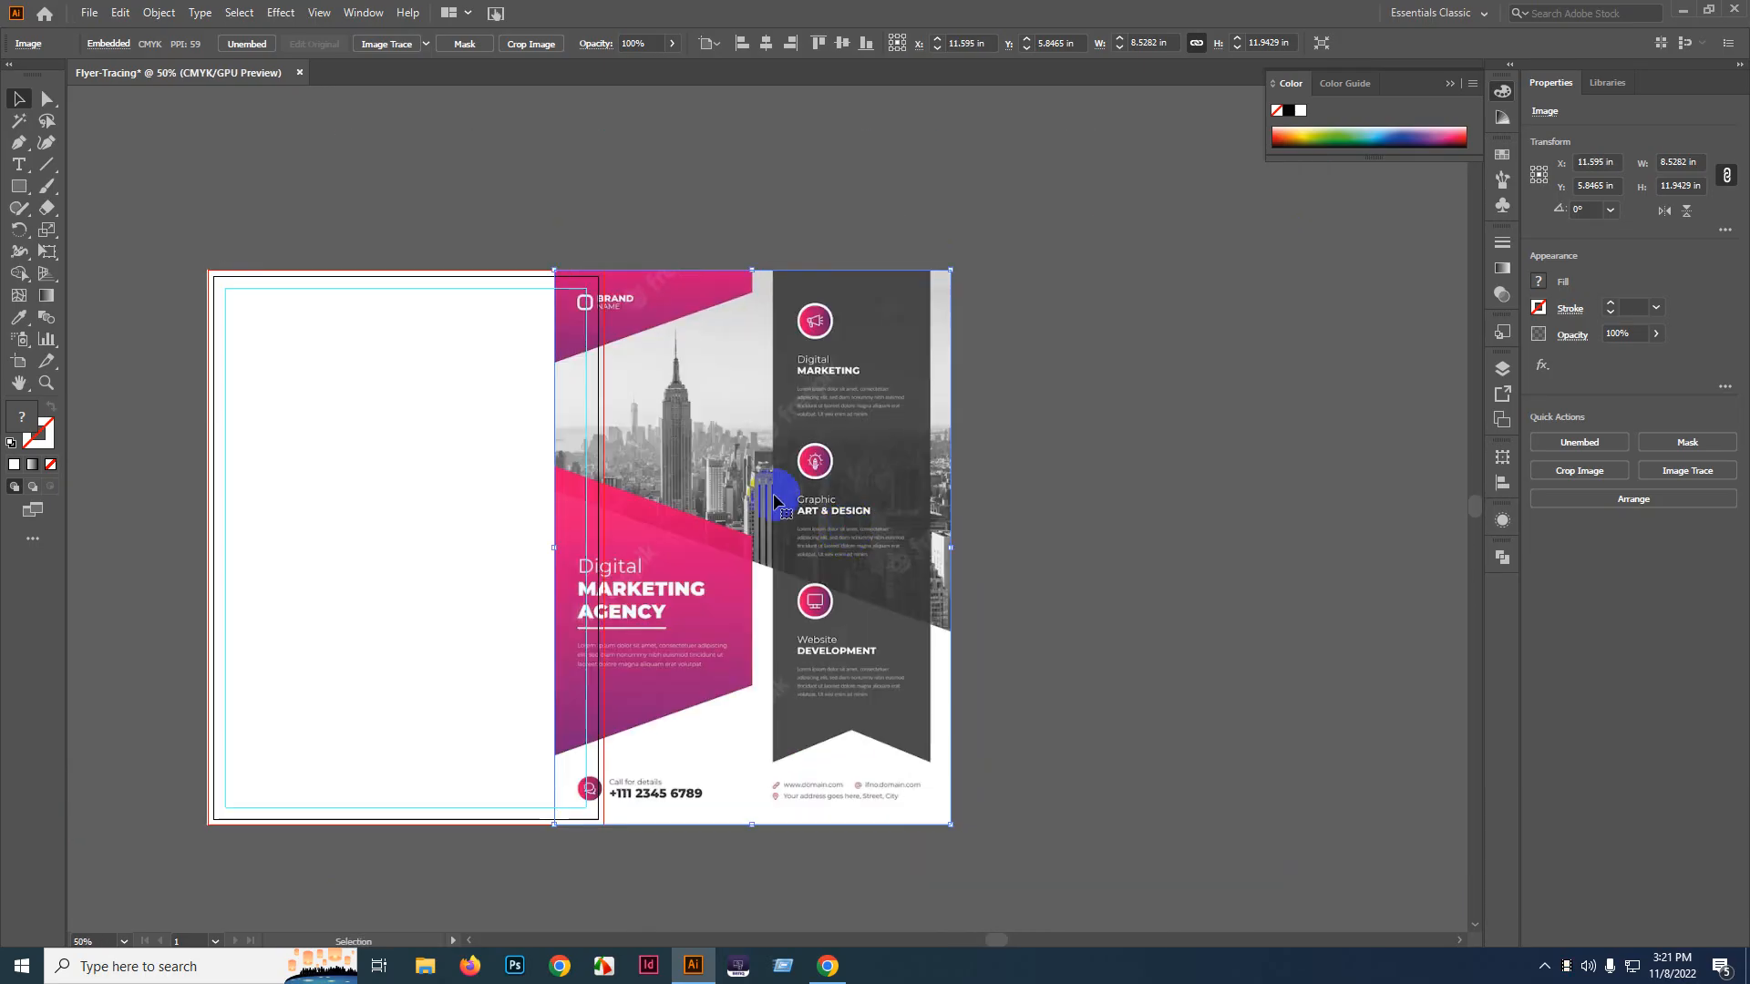
pyautogui.moveTo(769, 473); pyautogui.dragTo(912, 494)
pyautogui.hscroll(-2, 1021, 483)
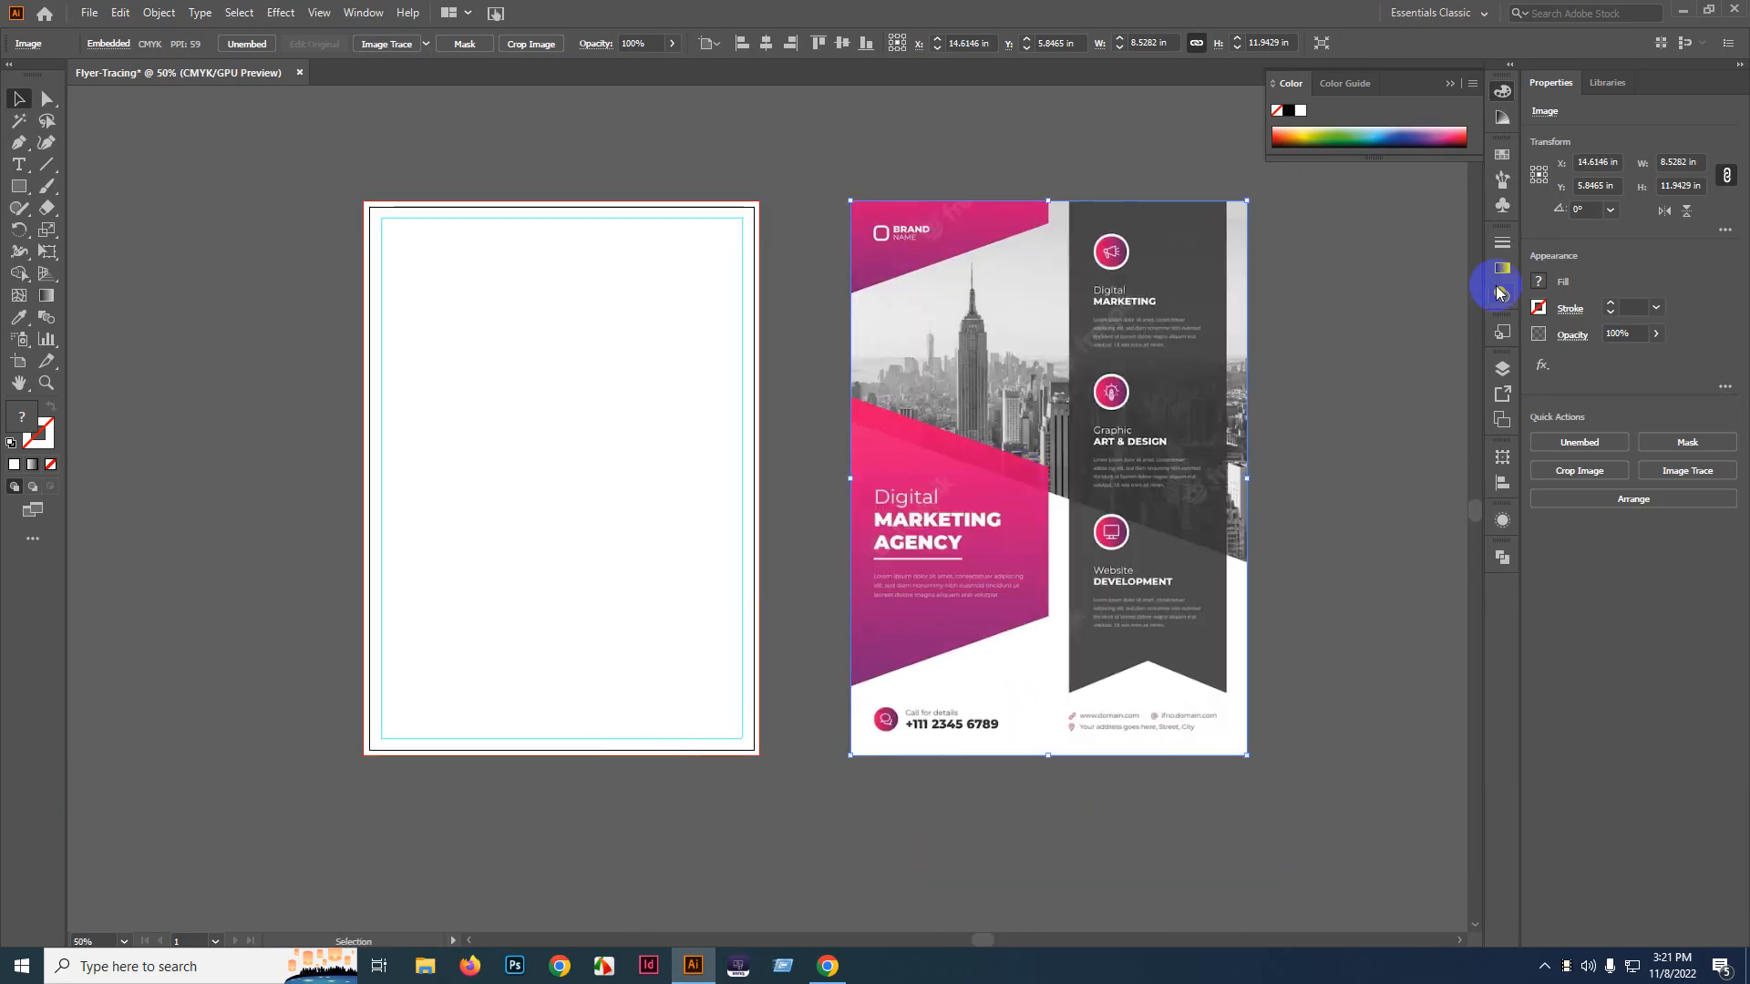
pyautogui.click(1449, 81)
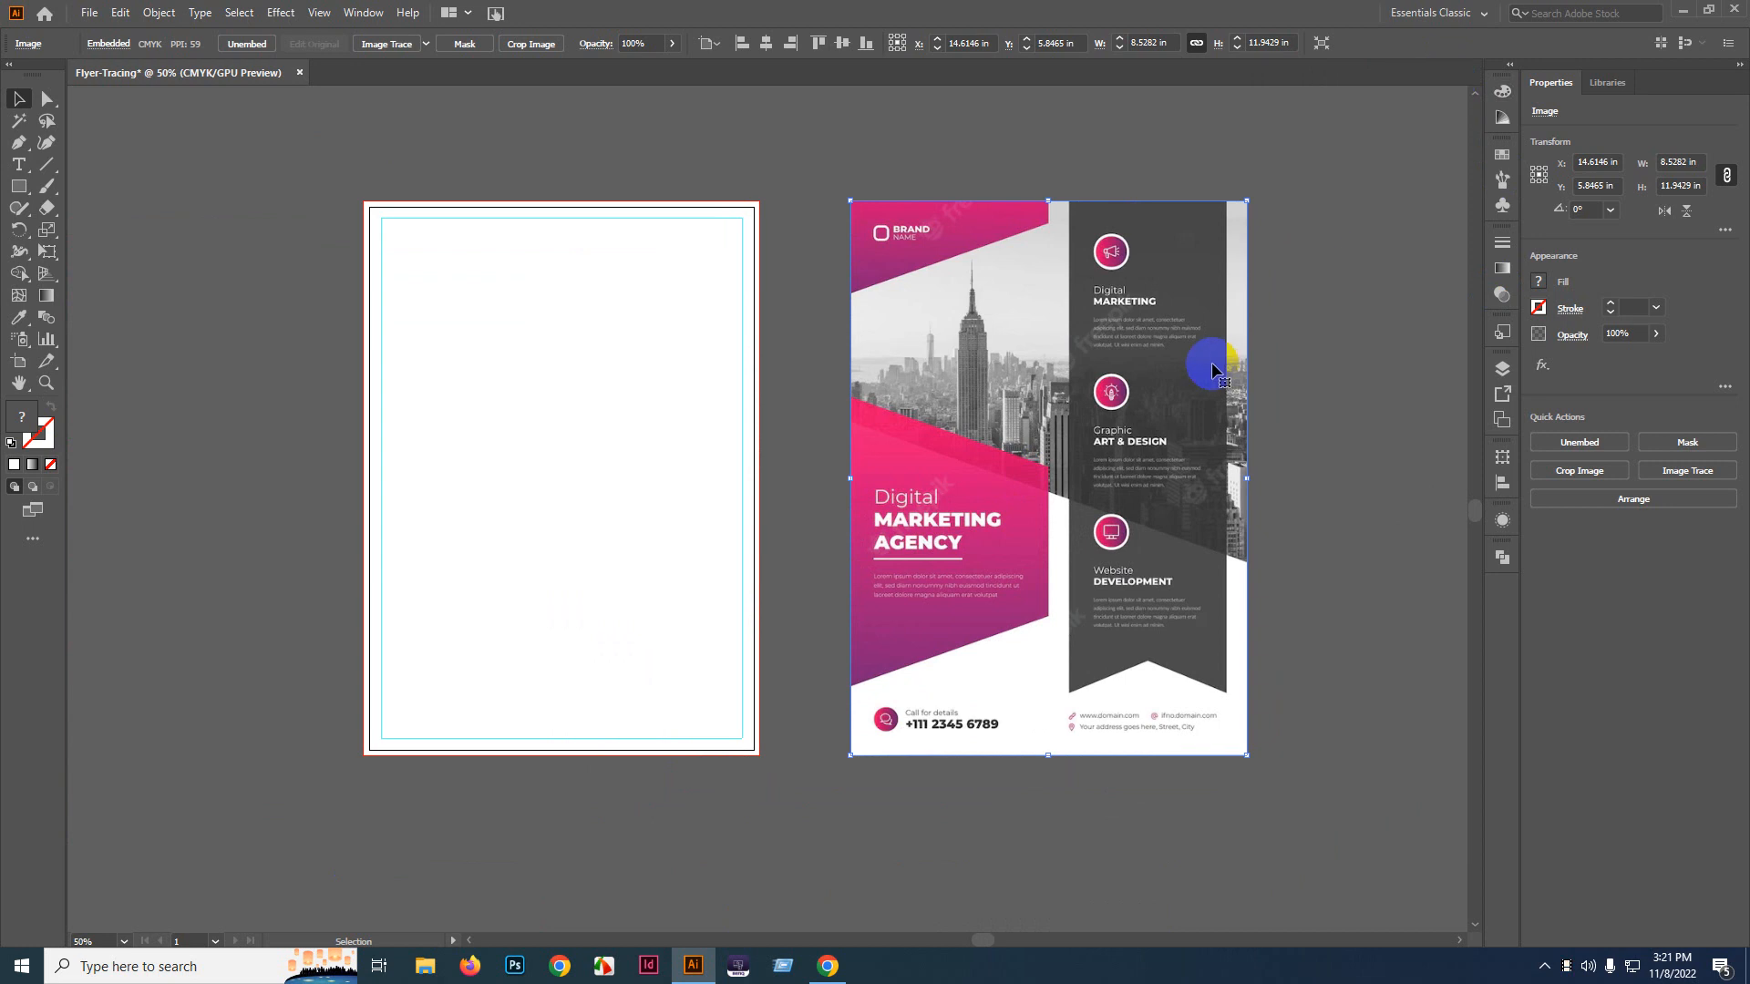
# - Lay the reference image over the artboard to compare sizes, return it beside the artboard with a narrower gap, and deselect it
pyautogui.moveTo(1215, 369); pyautogui.dragTo(727, 344)
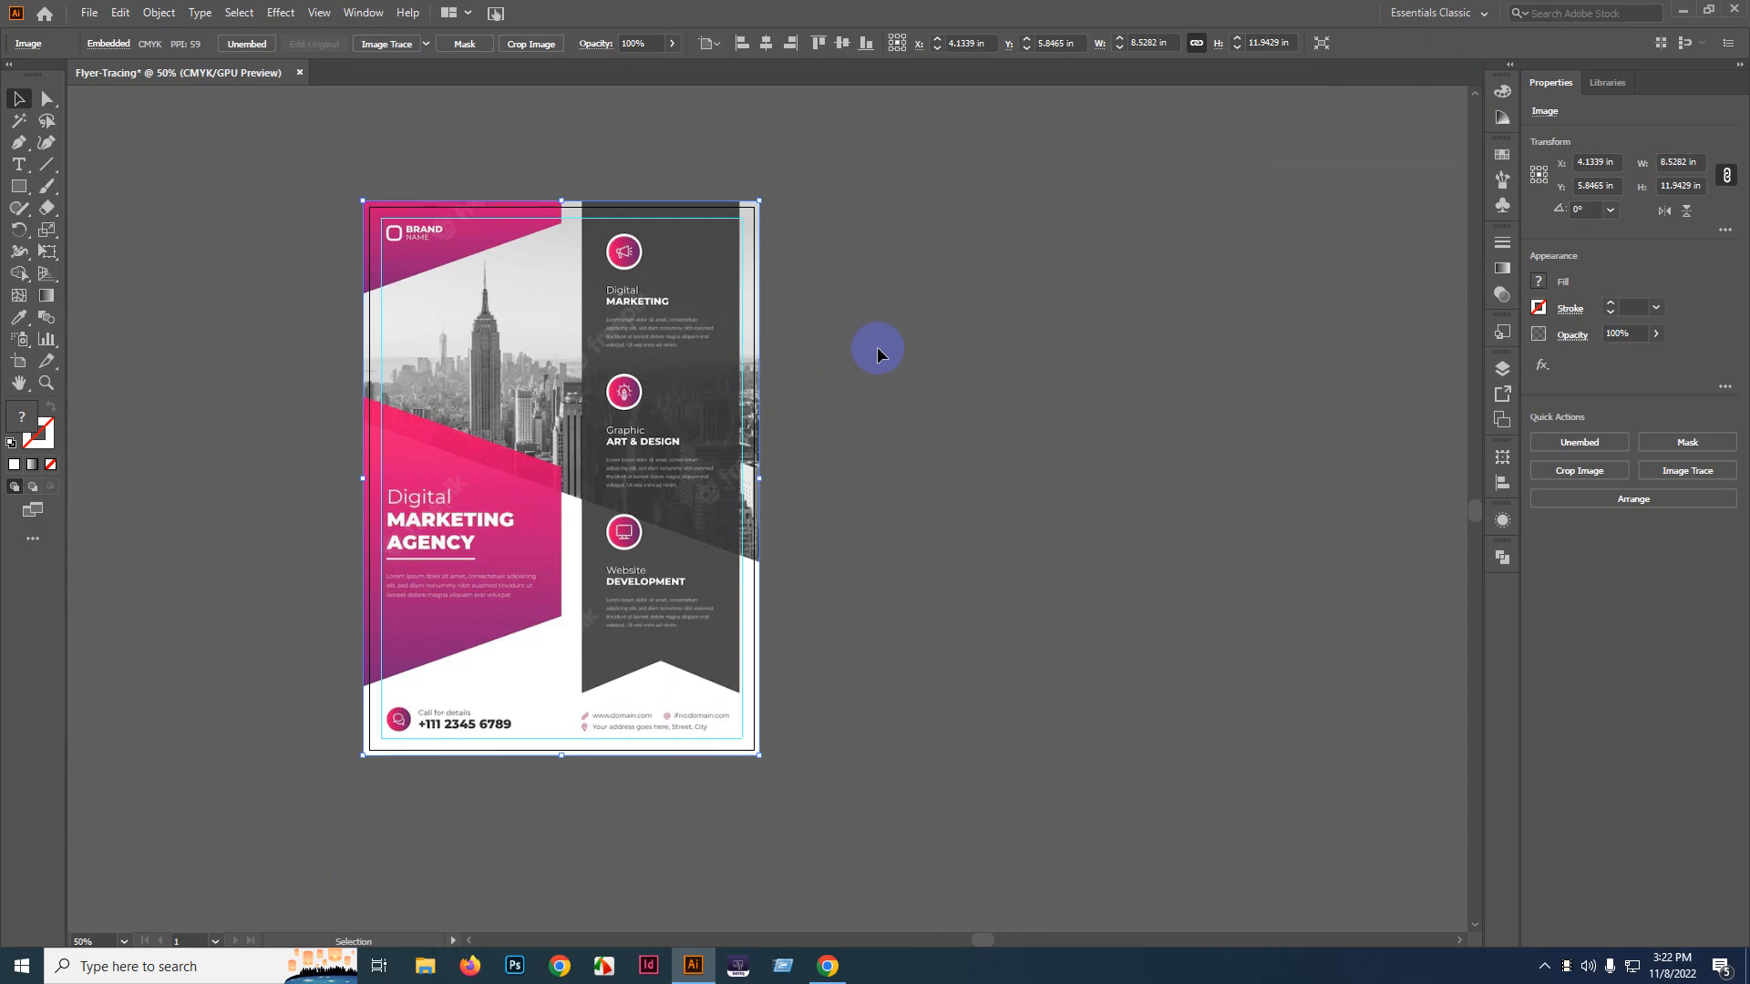
pyautogui.moveTo(442, 375); pyautogui.dragTo(906, 390)
pyautogui.click(1249, 330)
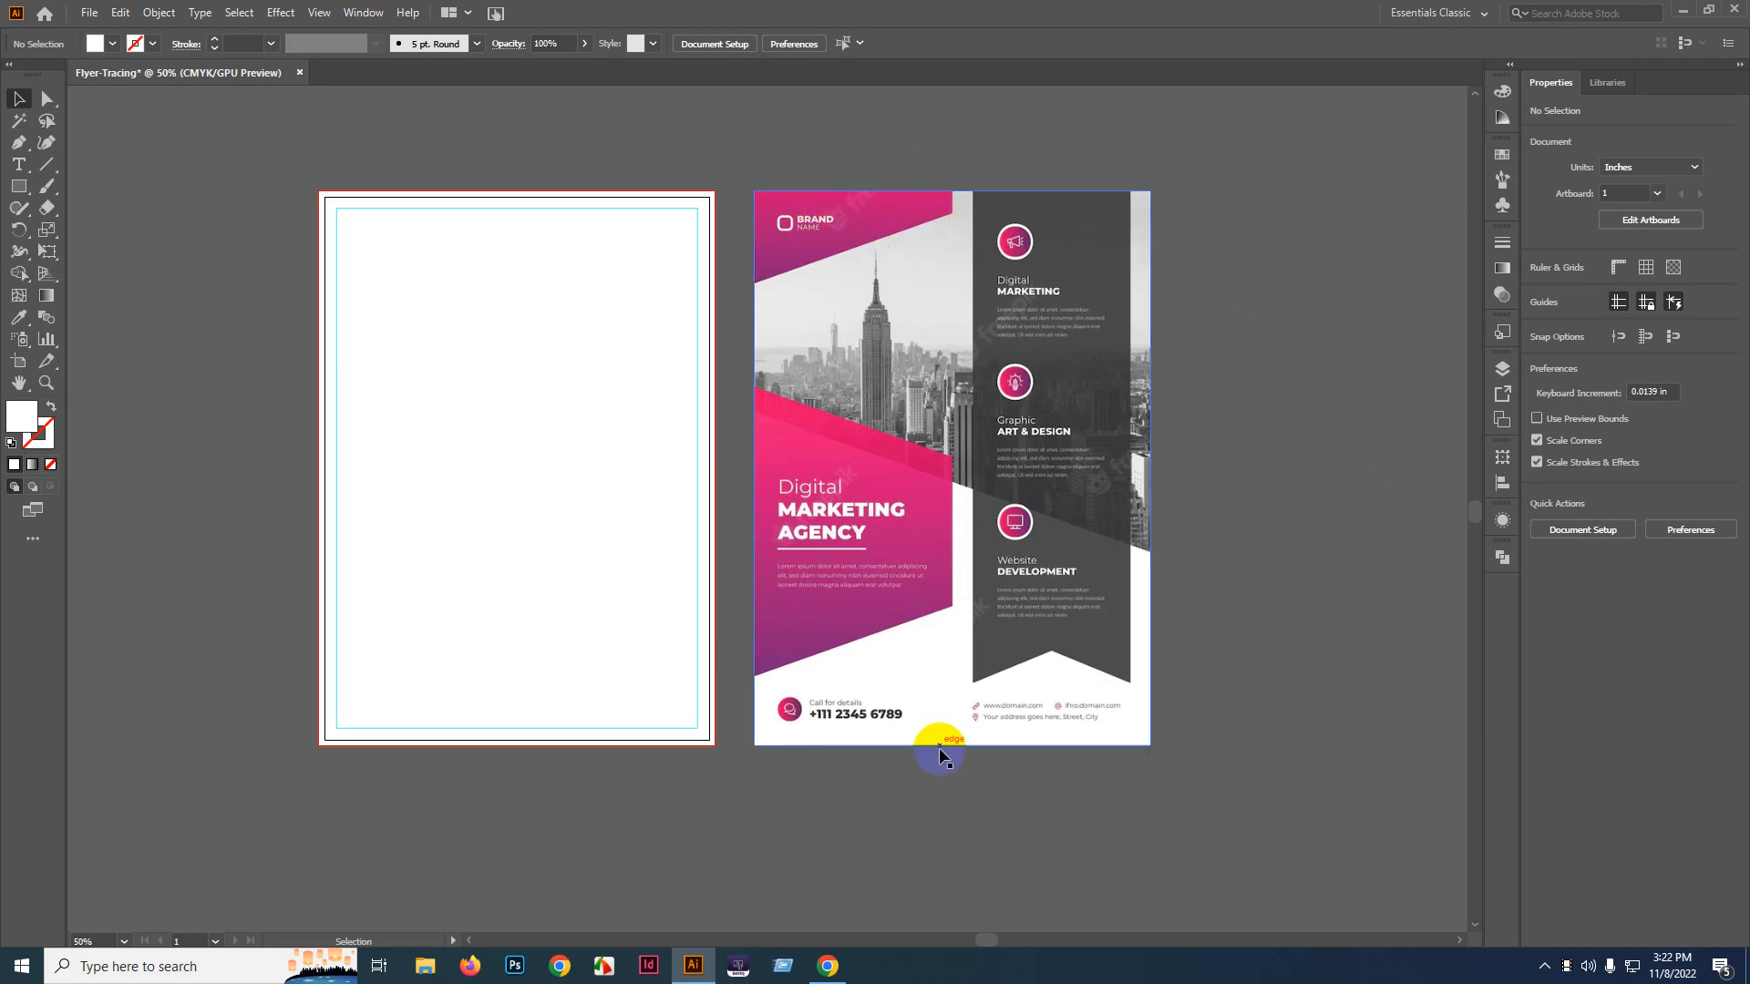
pyautogui.moveTo(579, 463); pyautogui.dragTo(418, 504)
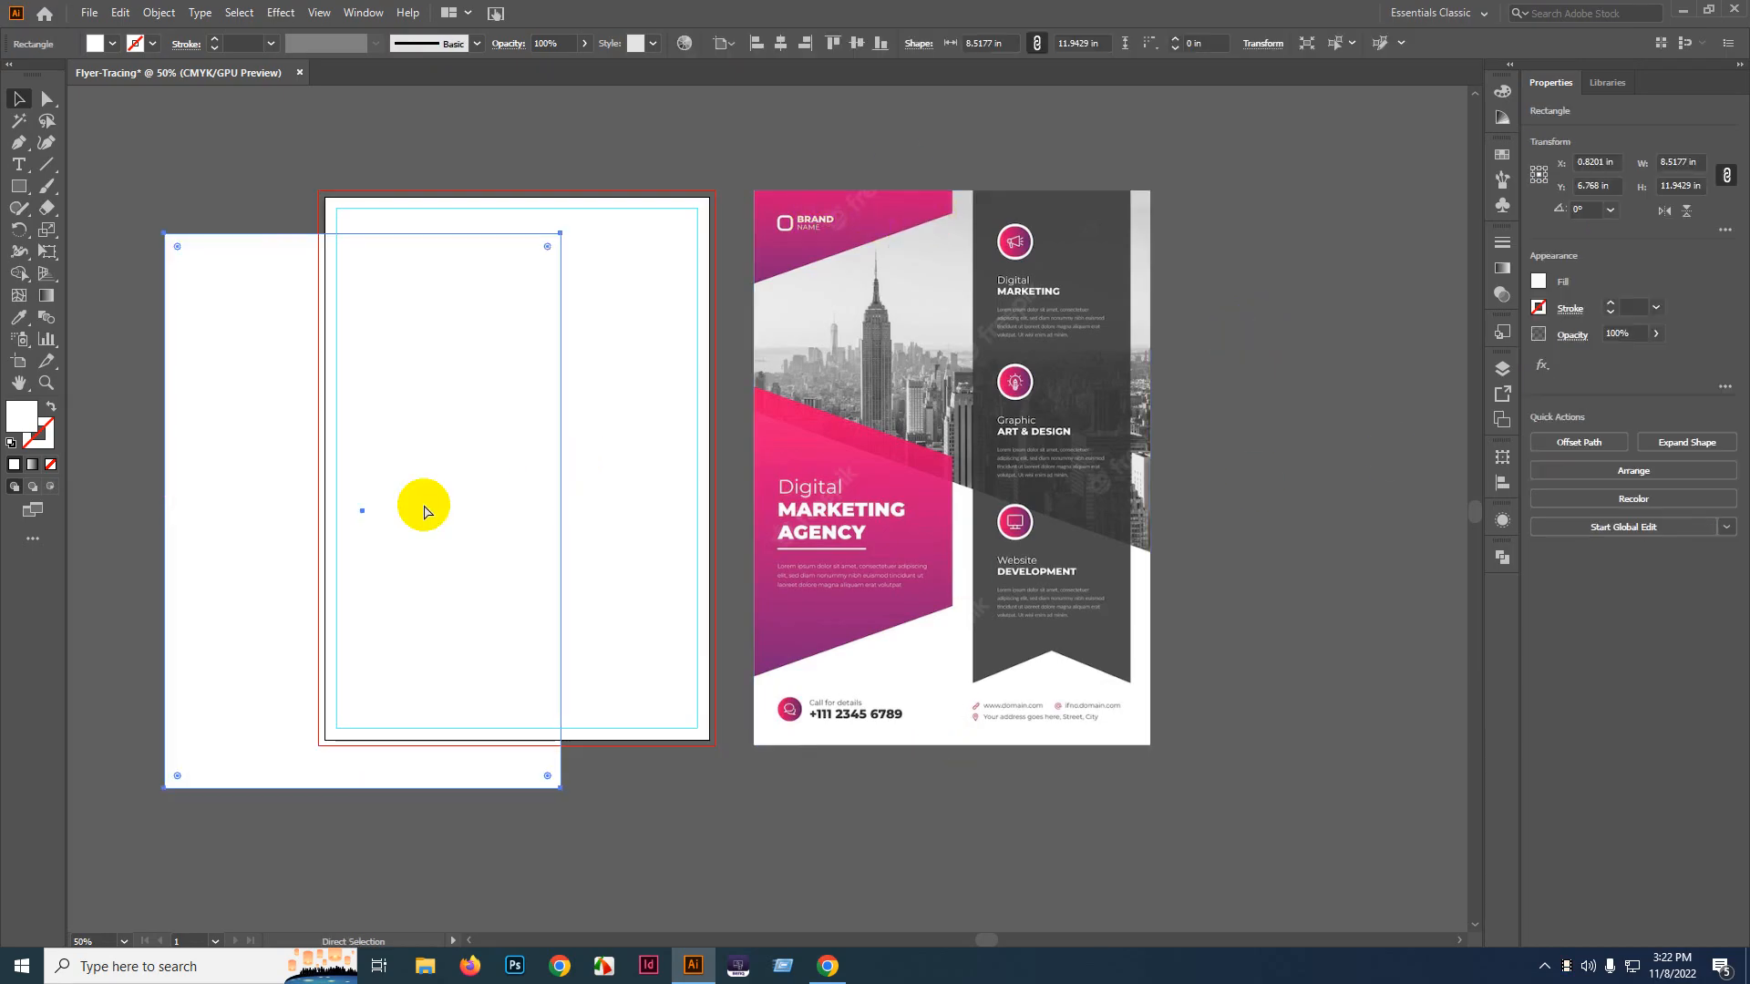
pyautogui.hotkey('ctrl', 'z')
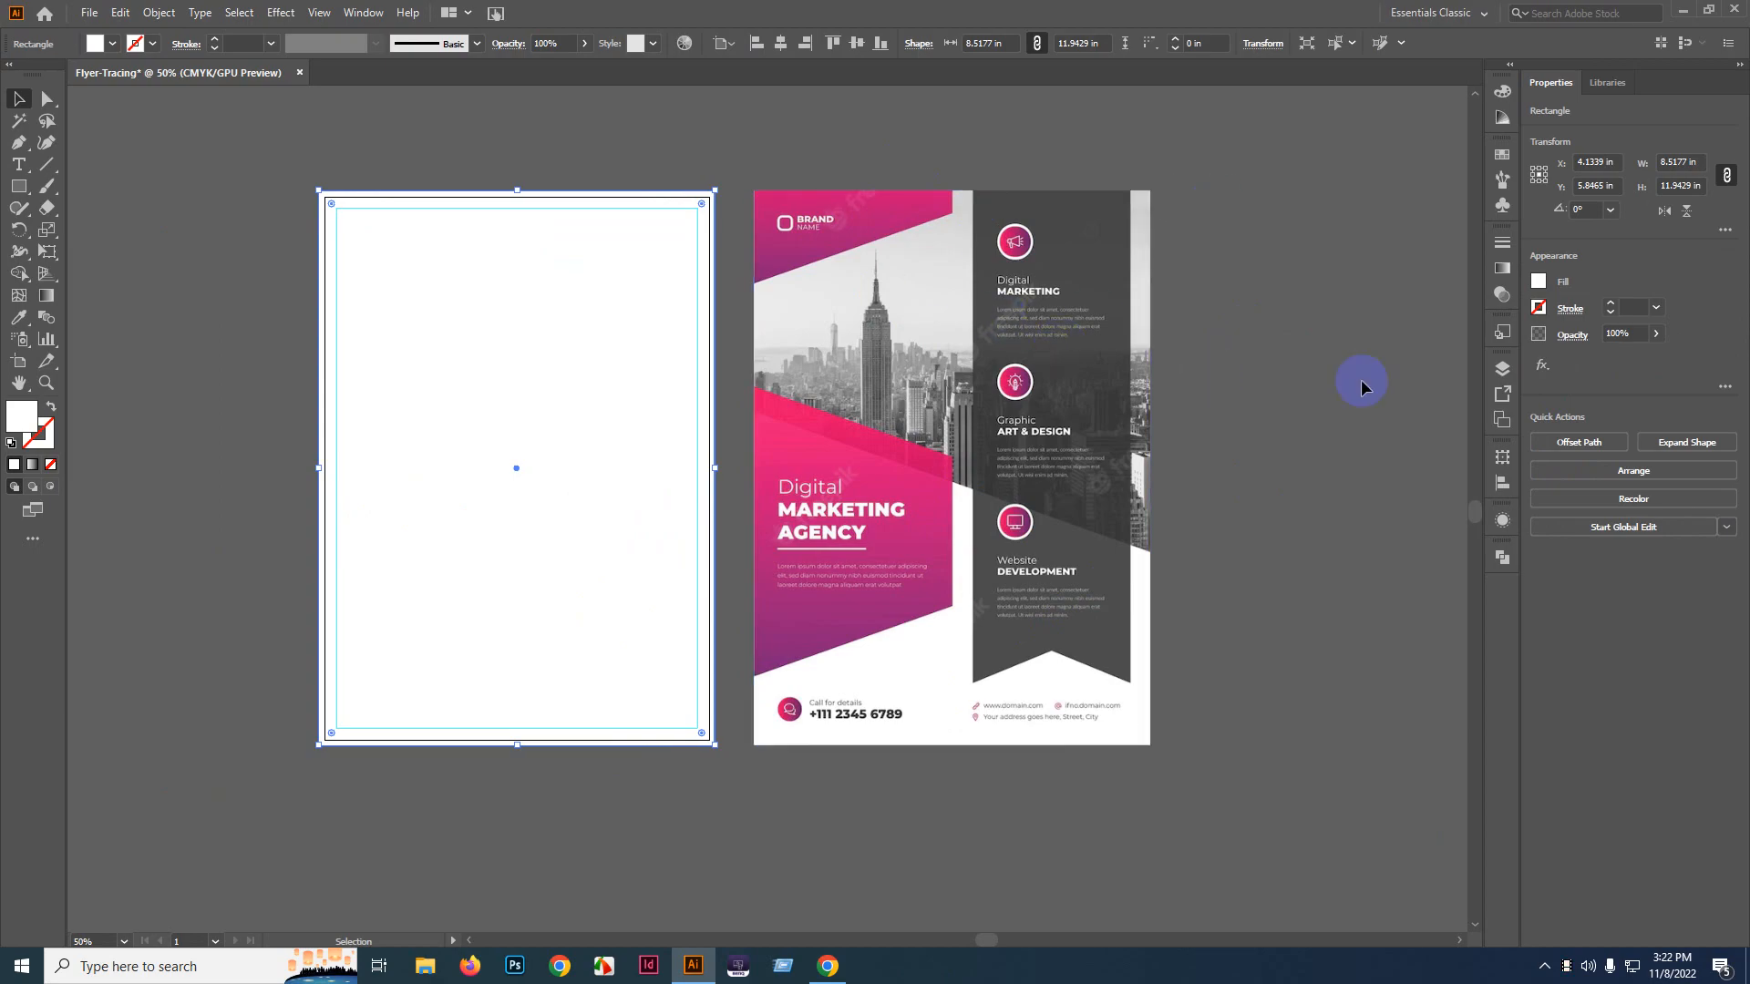
pyautogui.click(1329, 340)
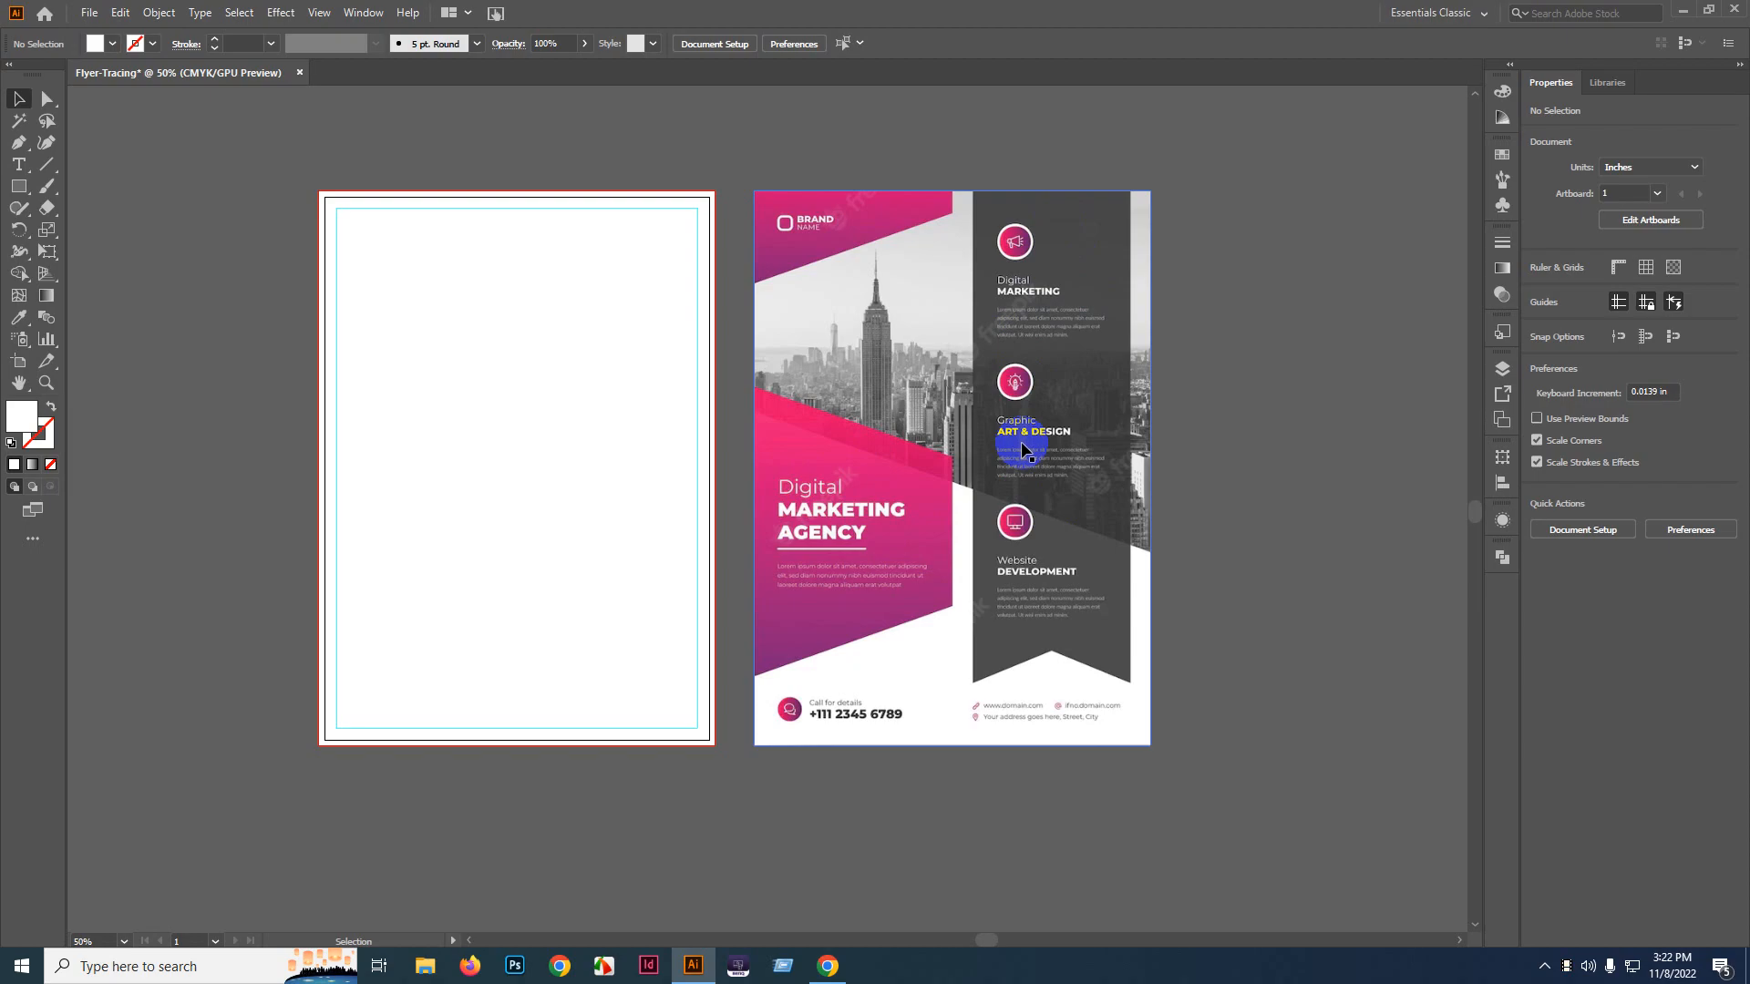
pyautogui.click(1048, 729)
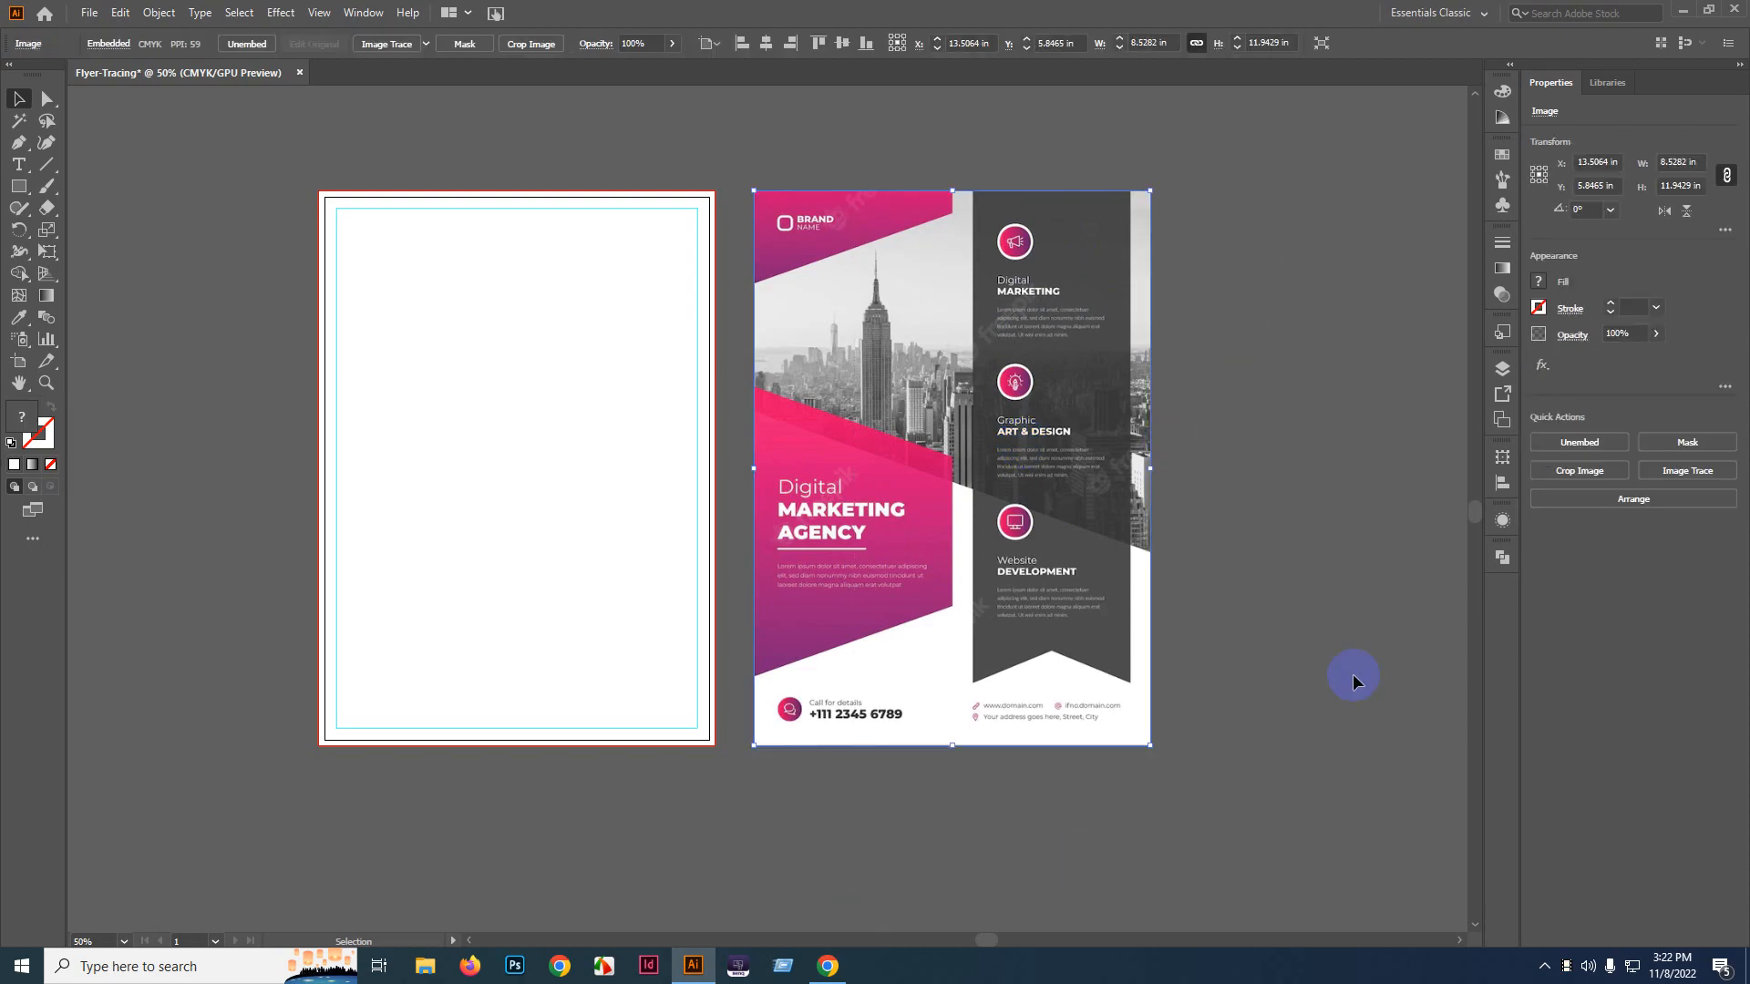
pyautogui.click(1321, 627)
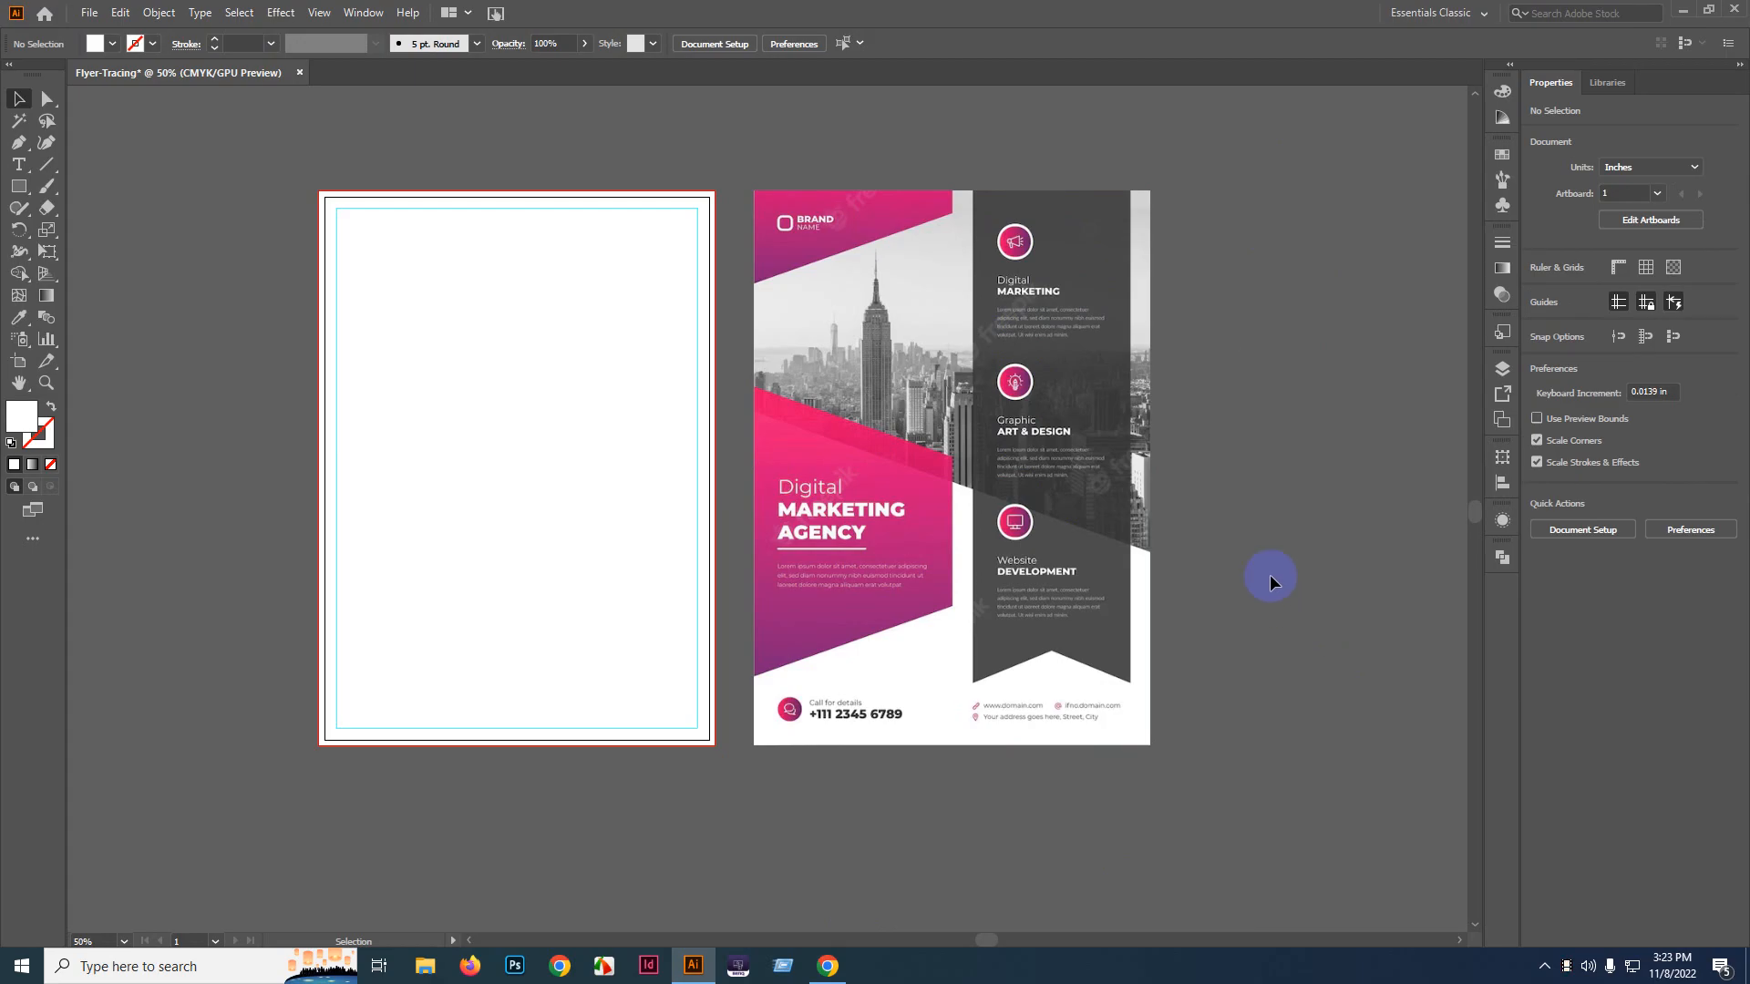
# - Switch to Chrome and examine the green Creative Corporate Flyer's layout on GraphicRiver
pyautogui.click(827, 966)
pyautogui.click(228, 15)
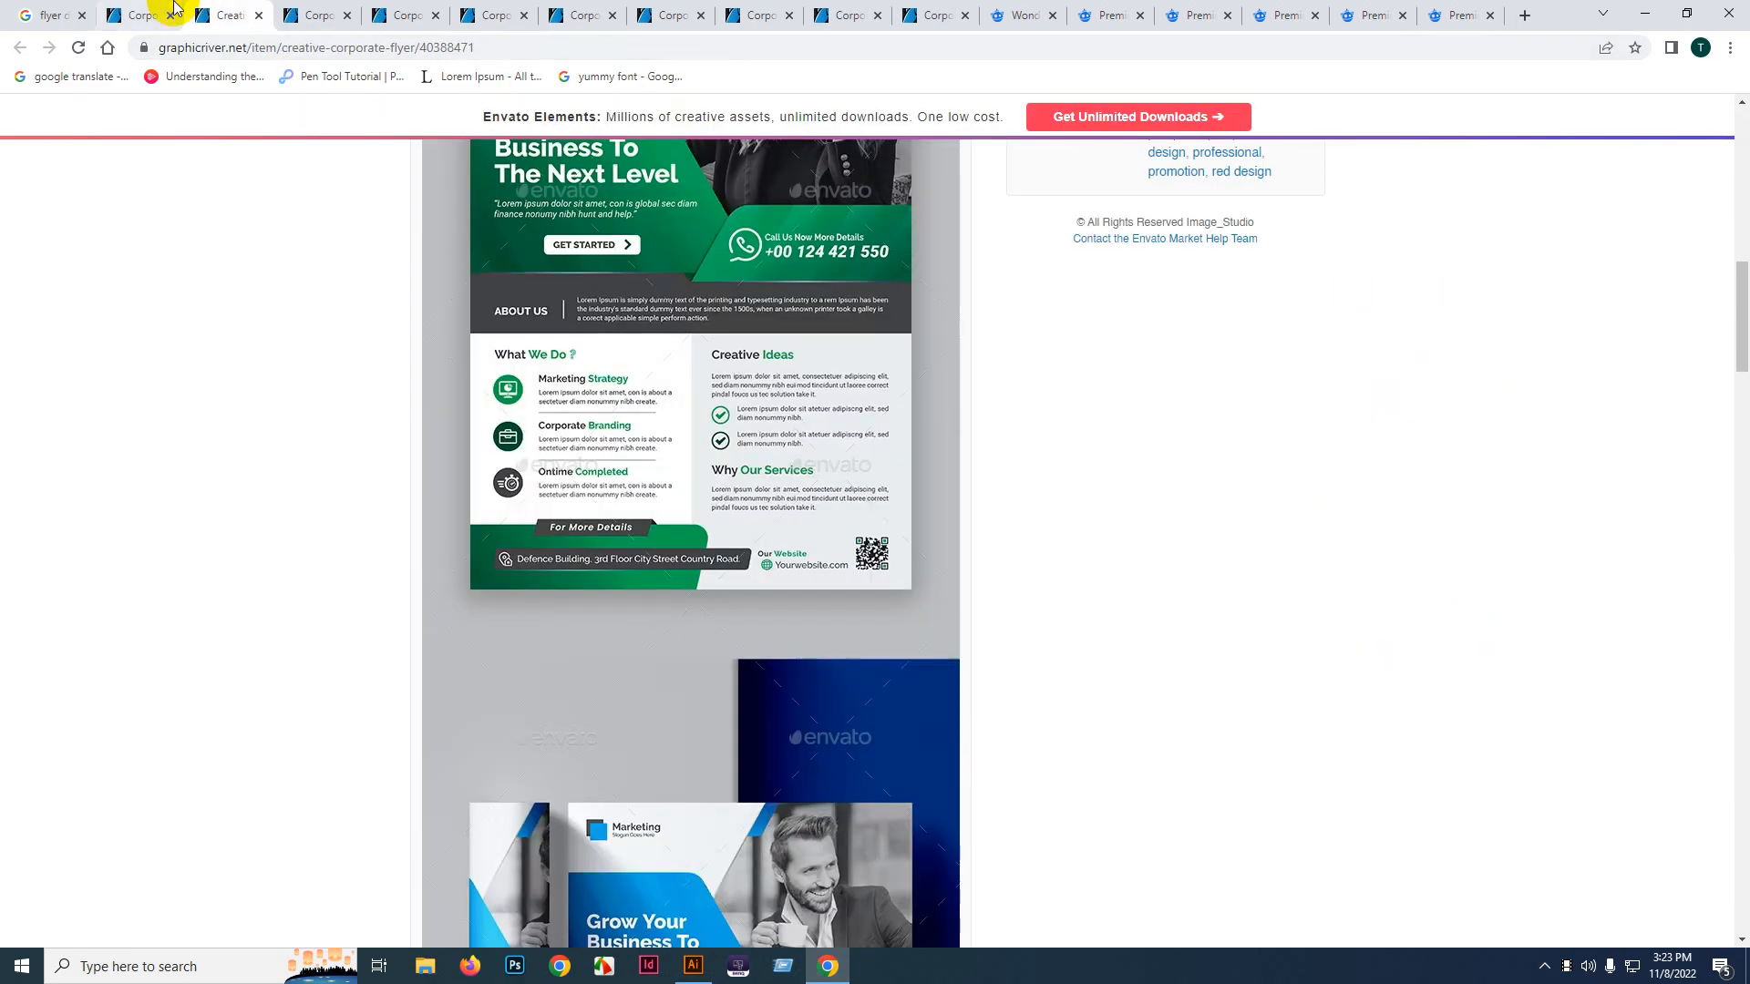
pyautogui.scroll(3, 314, 503)
pyautogui.scroll(1, 310, 497)
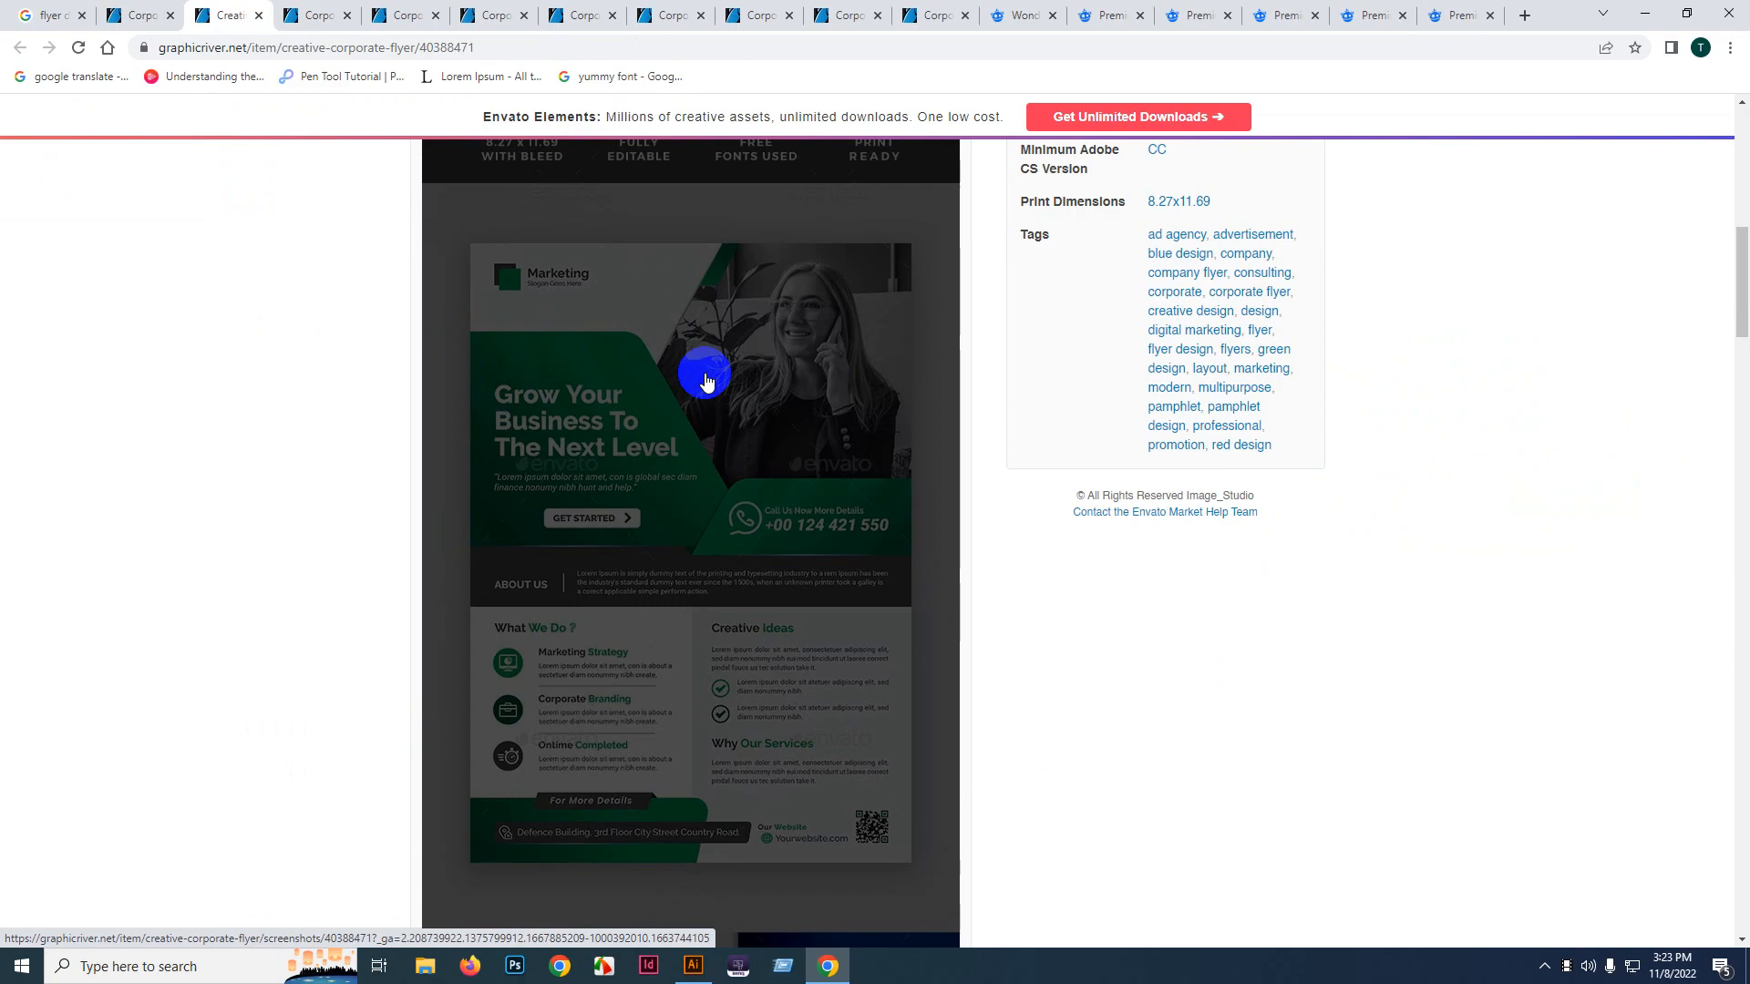
pyautogui.scroll(-1, 559, 372)
pyautogui.moveTo(641, 627)
pyautogui.mouseDown()
pyautogui.moveTo(753, 638)
pyautogui.moveTo(500, 672)
pyautogui.moveTo(456, 656)
pyautogui.mouseUp()
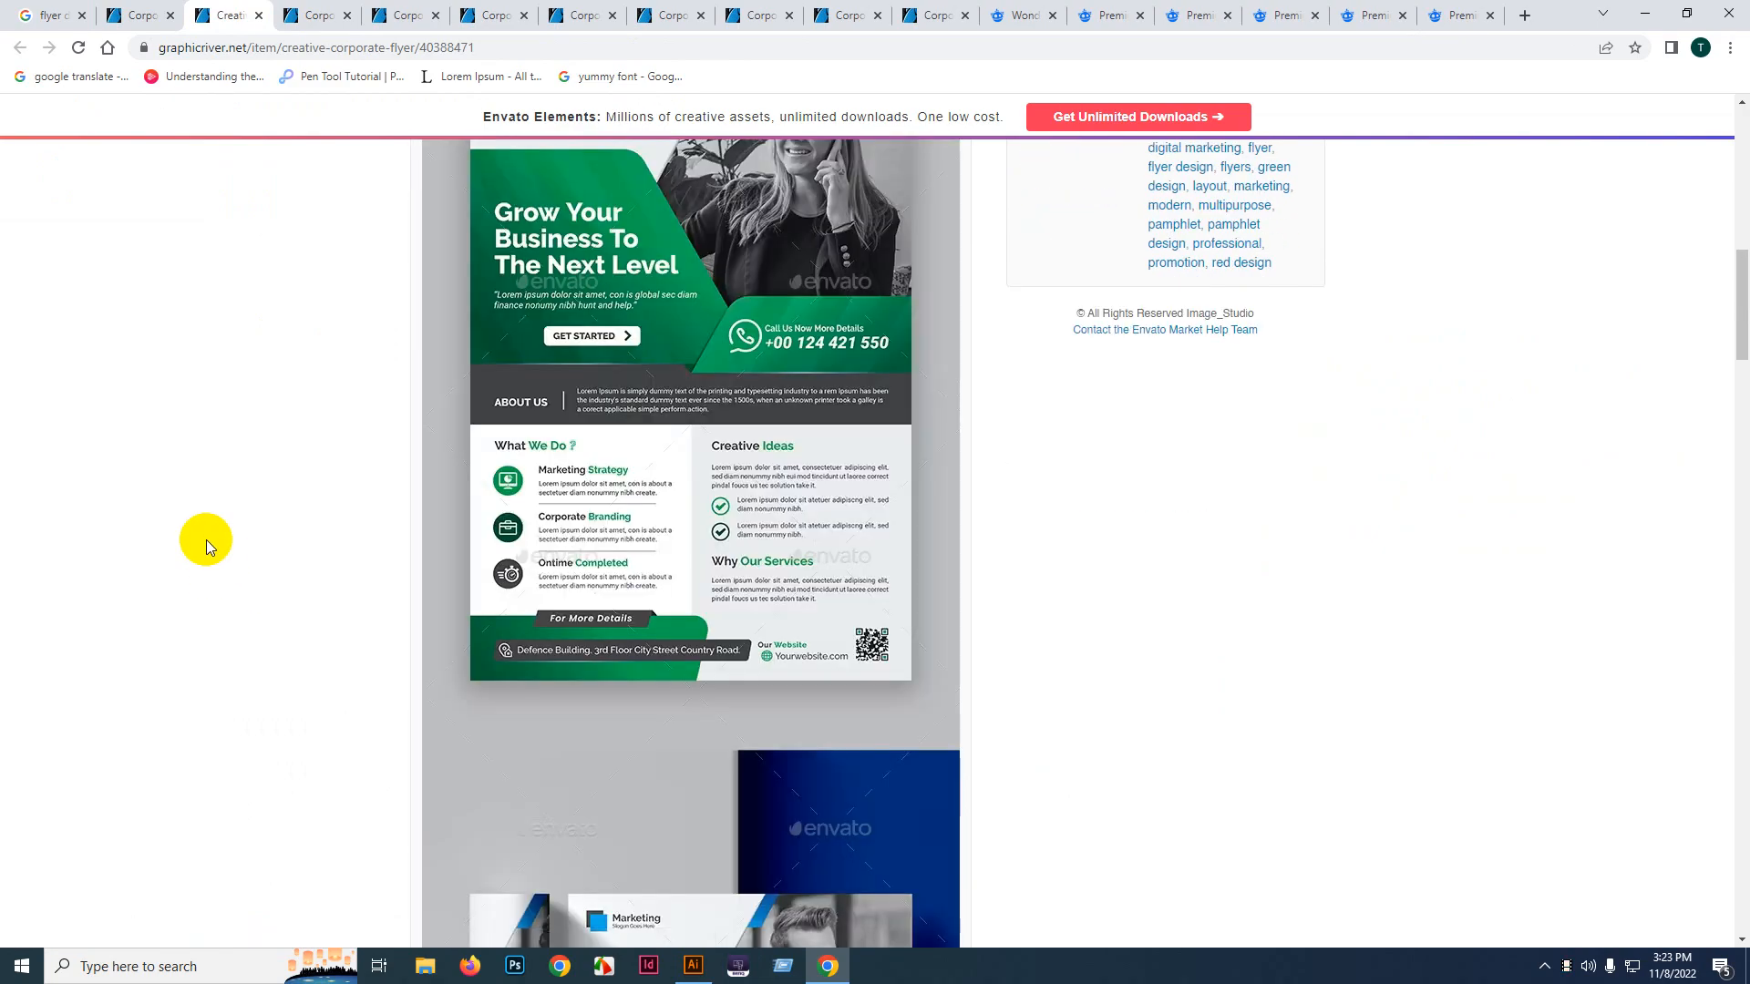
pyautogui.scroll(2, 206, 540)
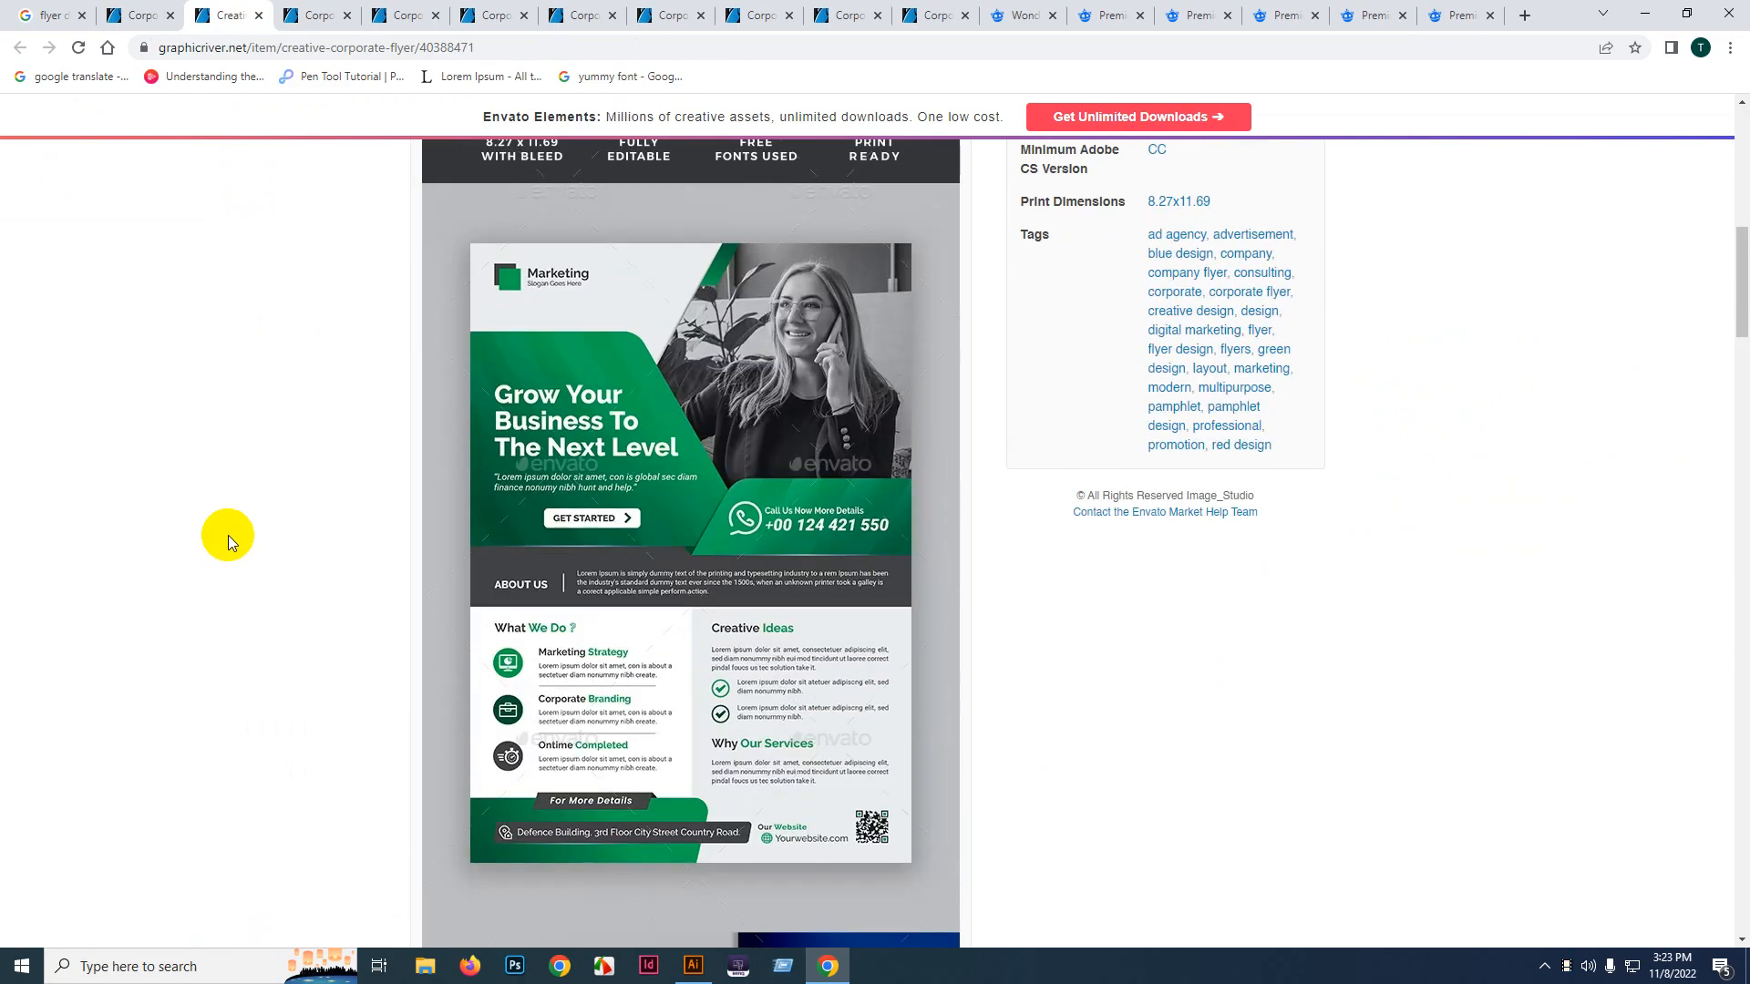
pyautogui.moveTo(513, 532); pyautogui.dragTo(210, 549)
# - Compare the Freepik flyer templates with the red GraphicRiver corporate flyer, and return to Illustrator
pyautogui.click(1451, 14)
pyautogui.click(1276, 9)
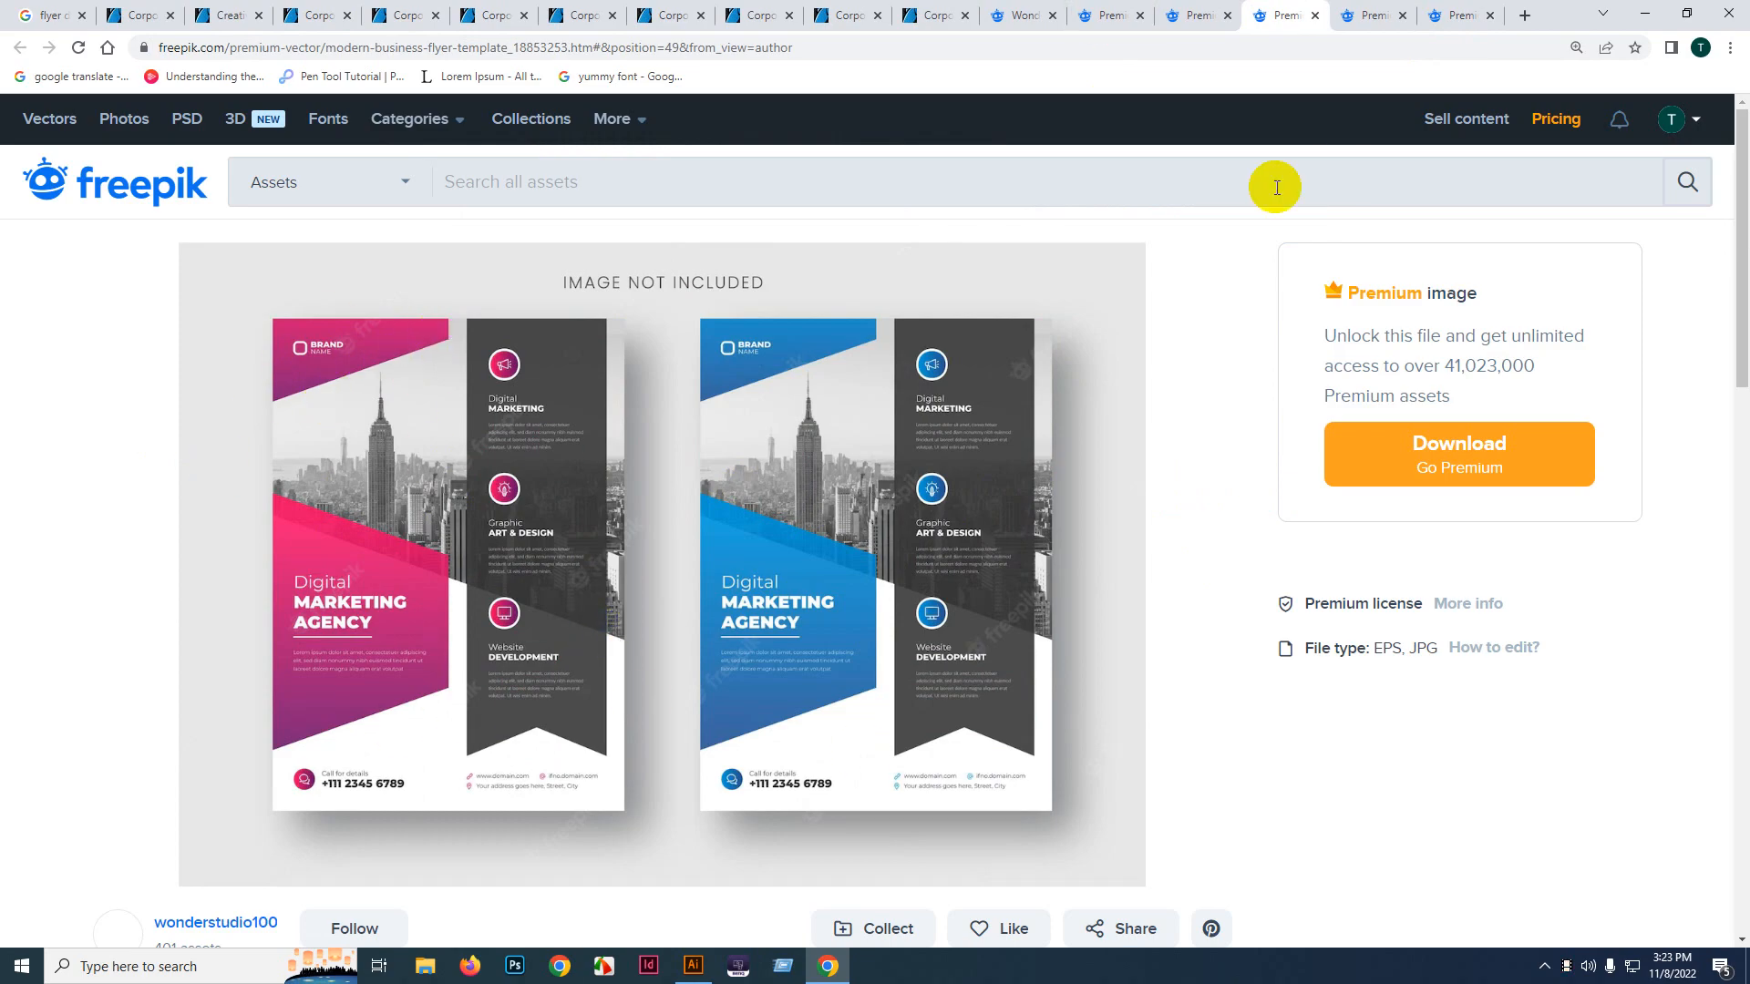
pyautogui.click(1205, 15)
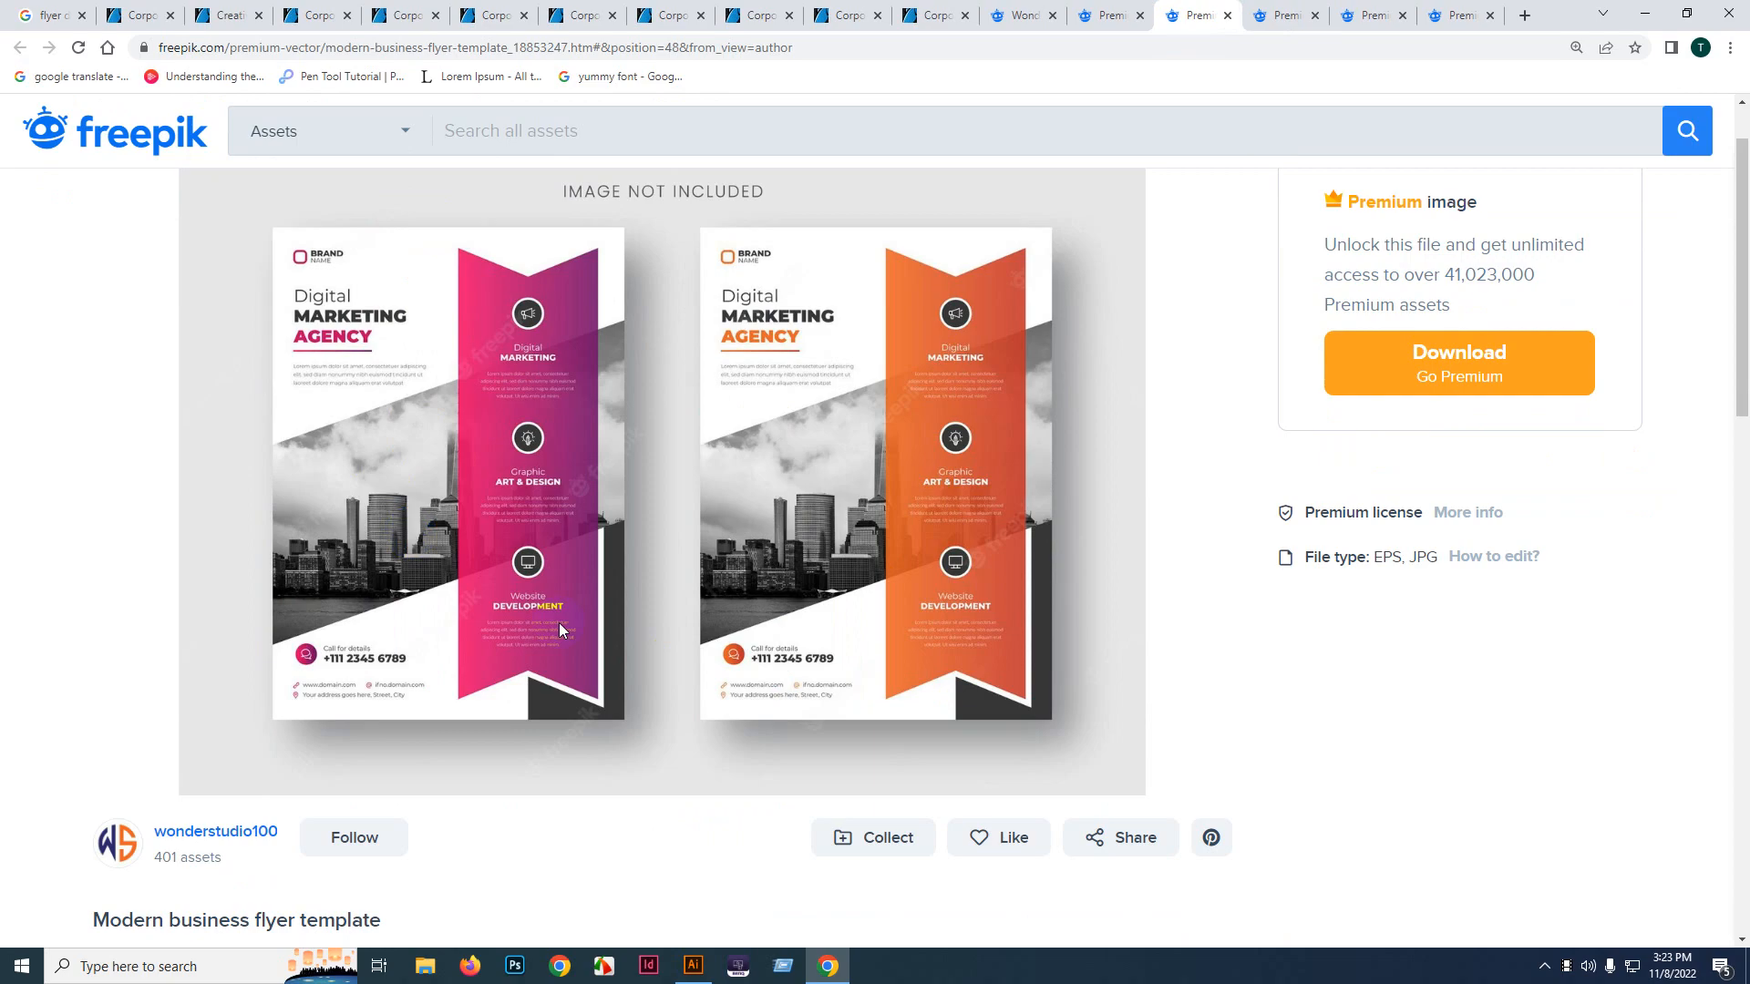
pyautogui.click(1011, 14)
pyautogui.click(1098, 14)
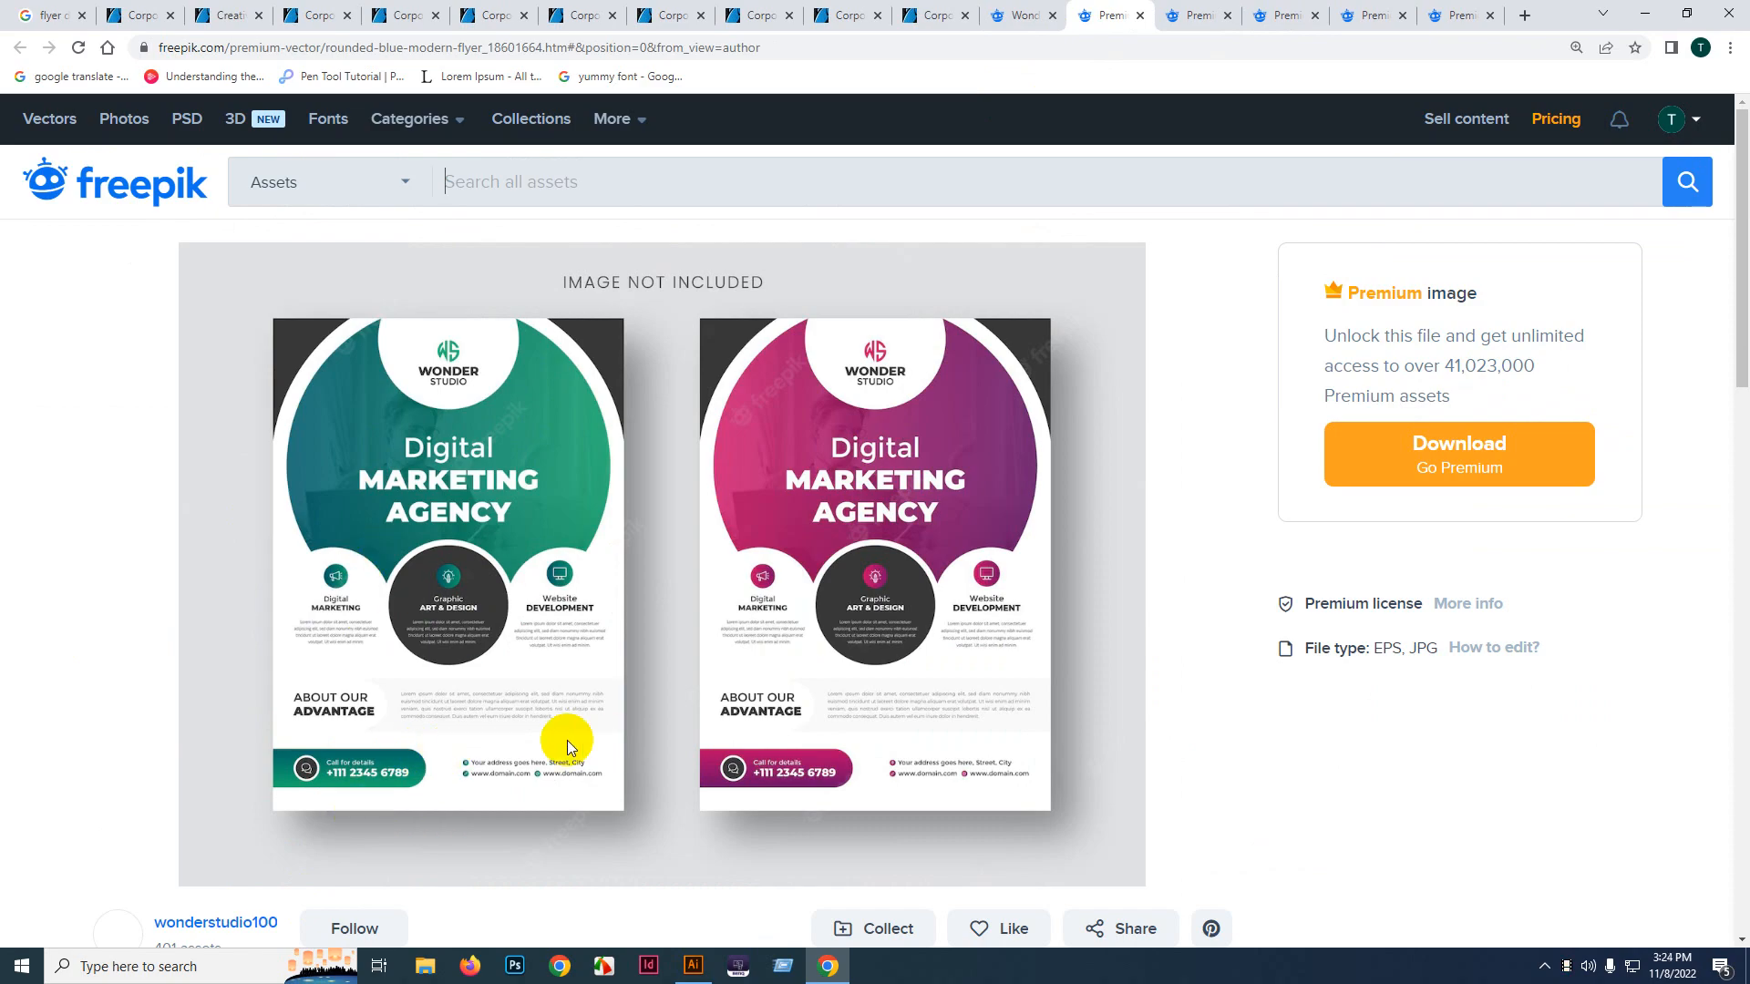
pyautogui.click(852, 14)
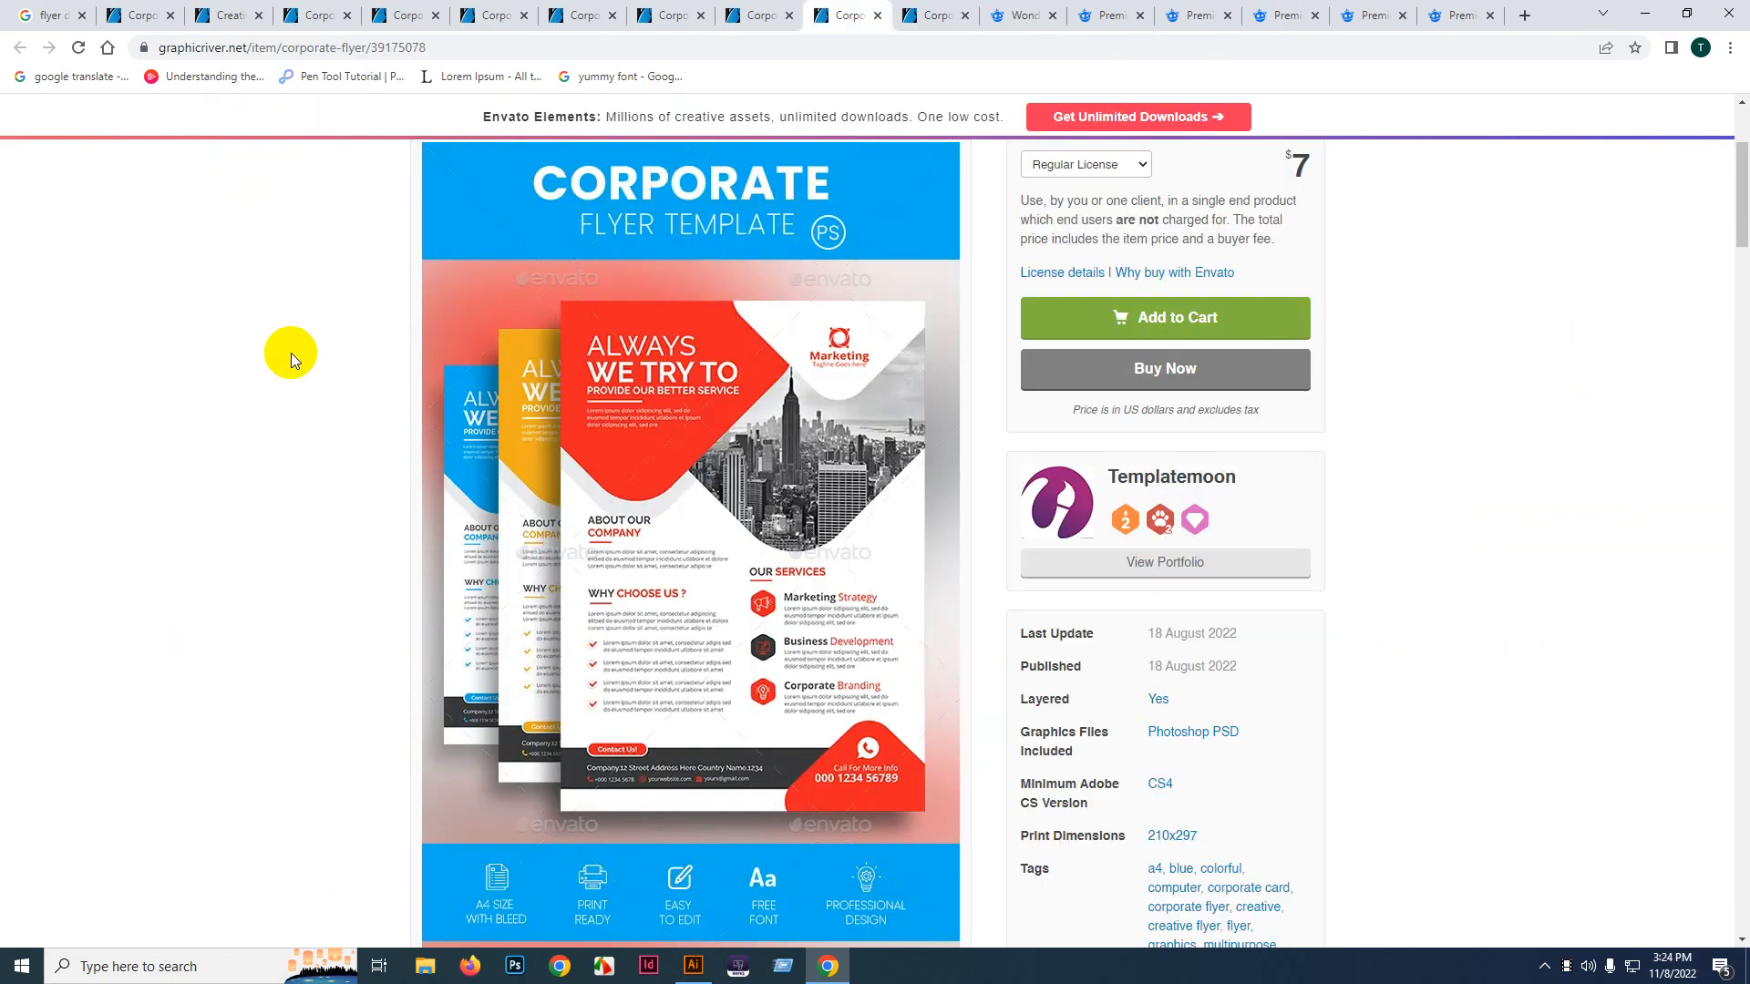
pyautogui.click(1645, 13)
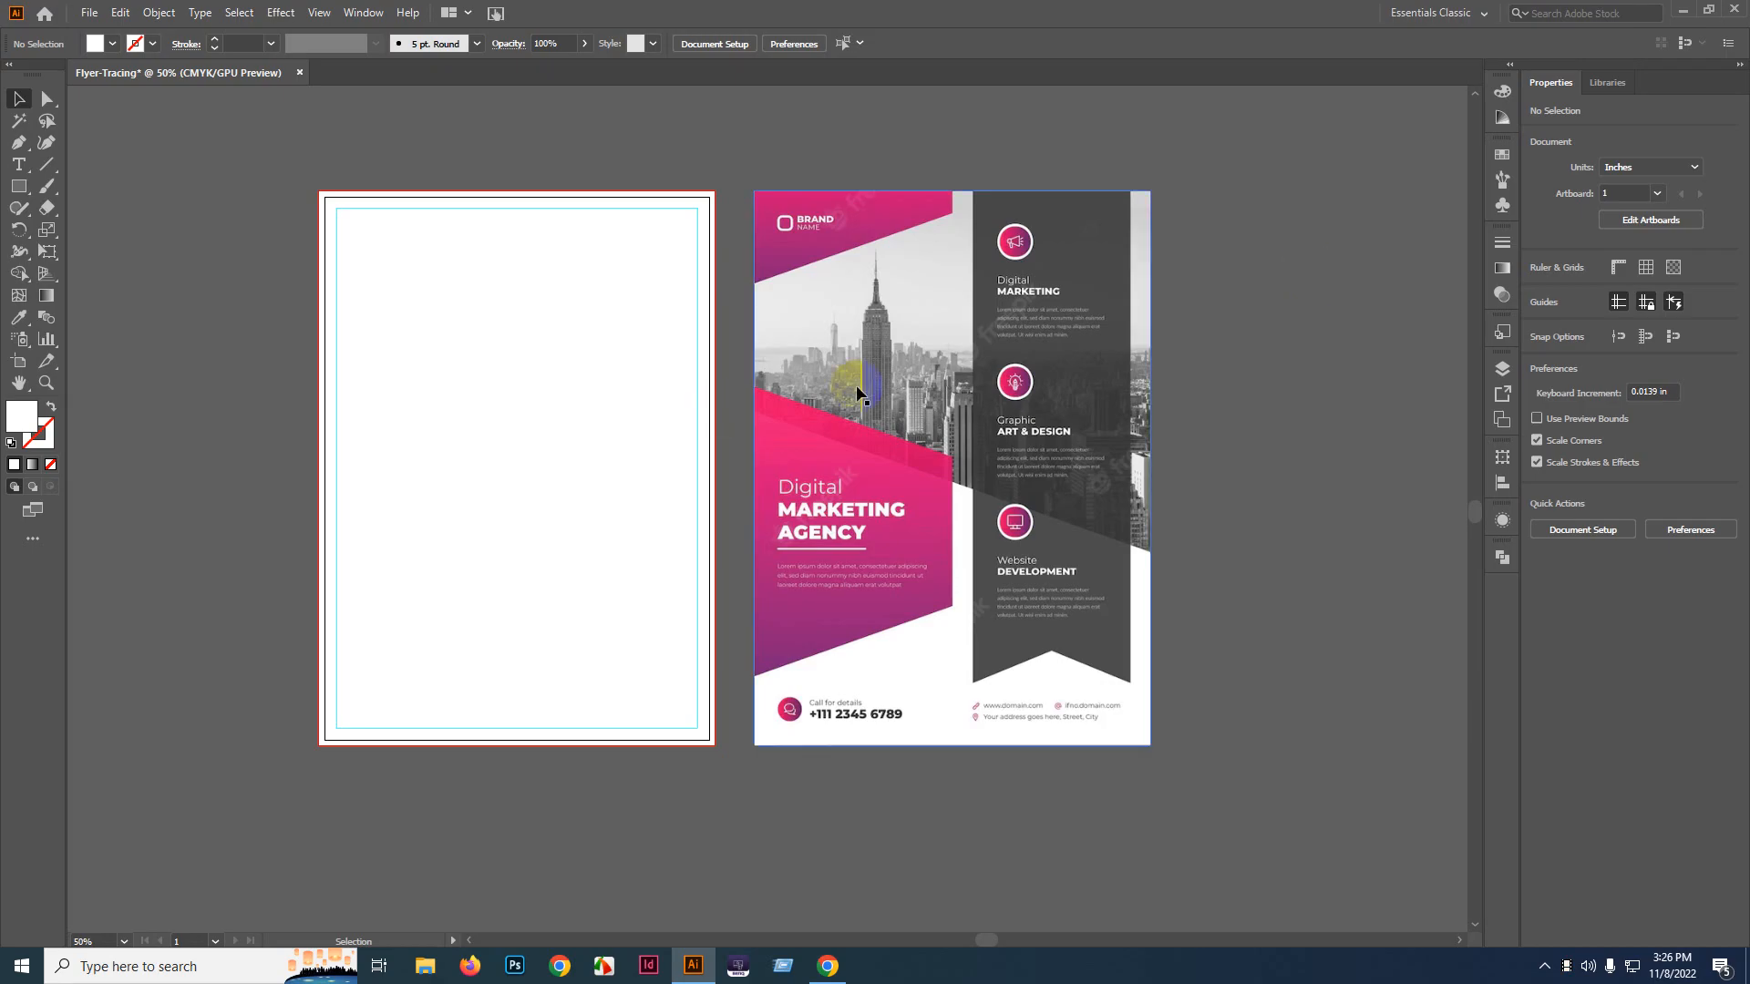
pyautogui.hscroll(-1, 939, 410)
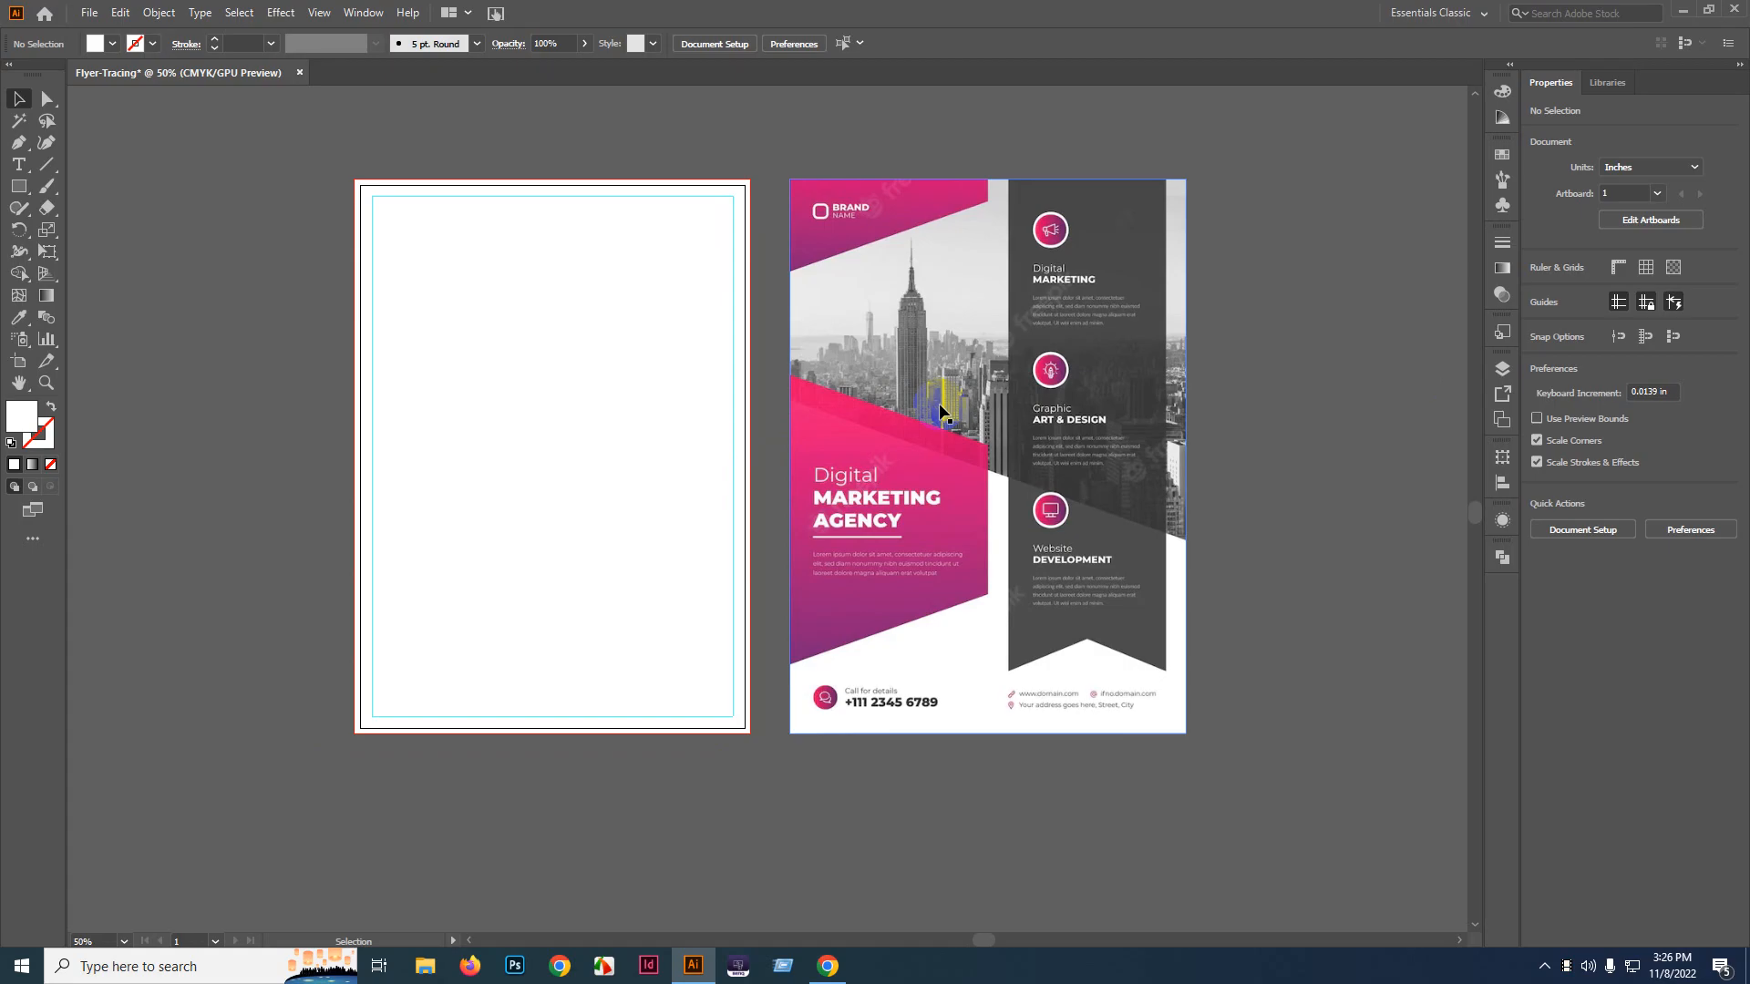
pyautogui.hscroll(3, 1028, 402)
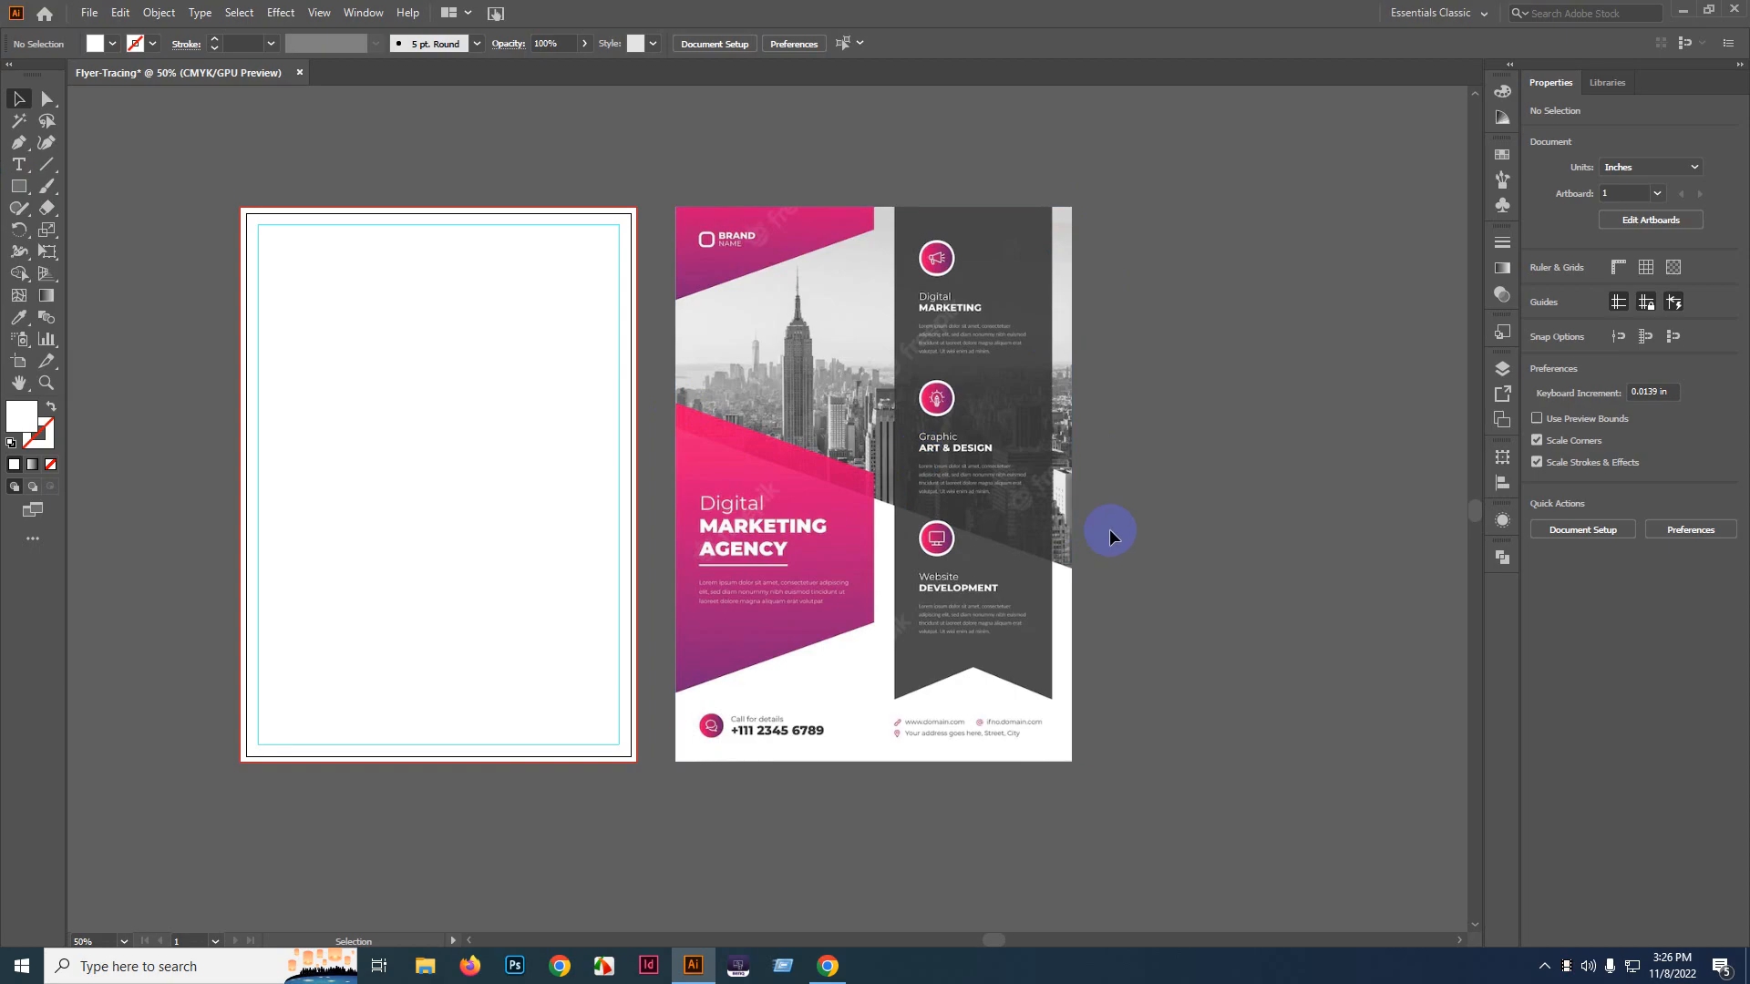
pyautogui.moveTo(1153, 182); pyautogui.dragTo(820, 800)
pyautogui.click(1164, 519)
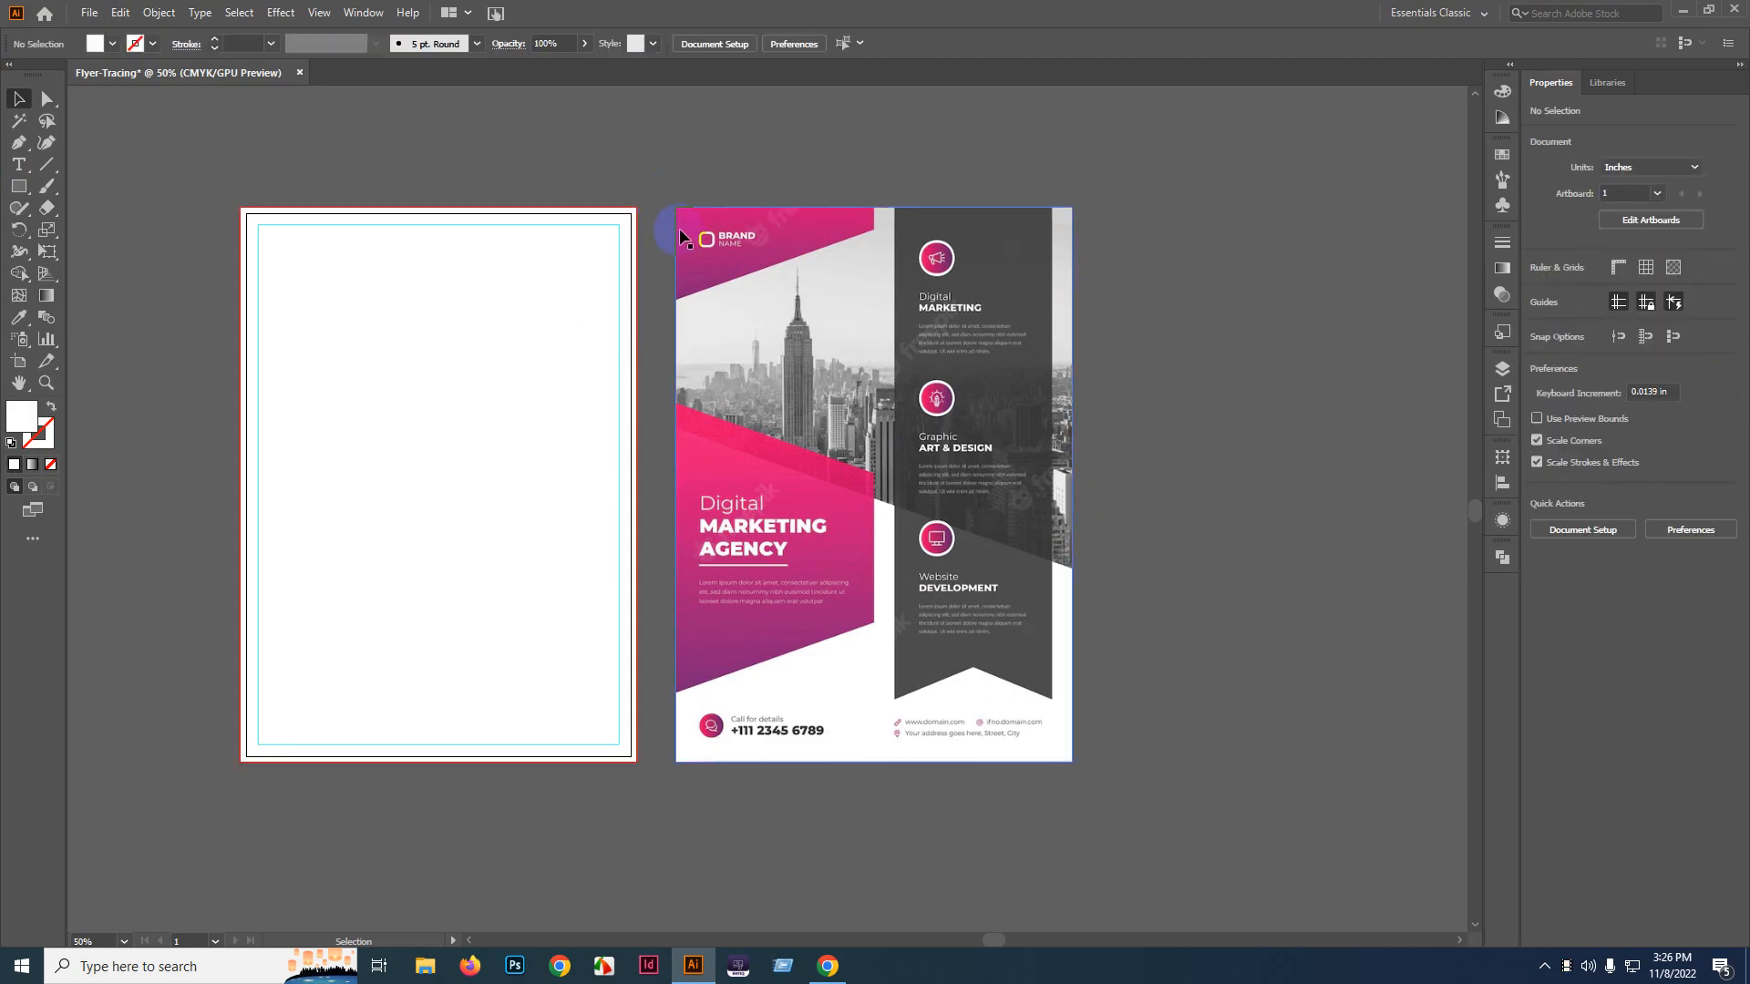
# - Draw a rectangle about 8.52 × 5.25 in across the artboard's upper part and fill it with pink sampled from the reference flyer
pyautogui.moveTo(13, 151); pyautogui.dragTo(264, 192)
pyautogui.click(16, 186)
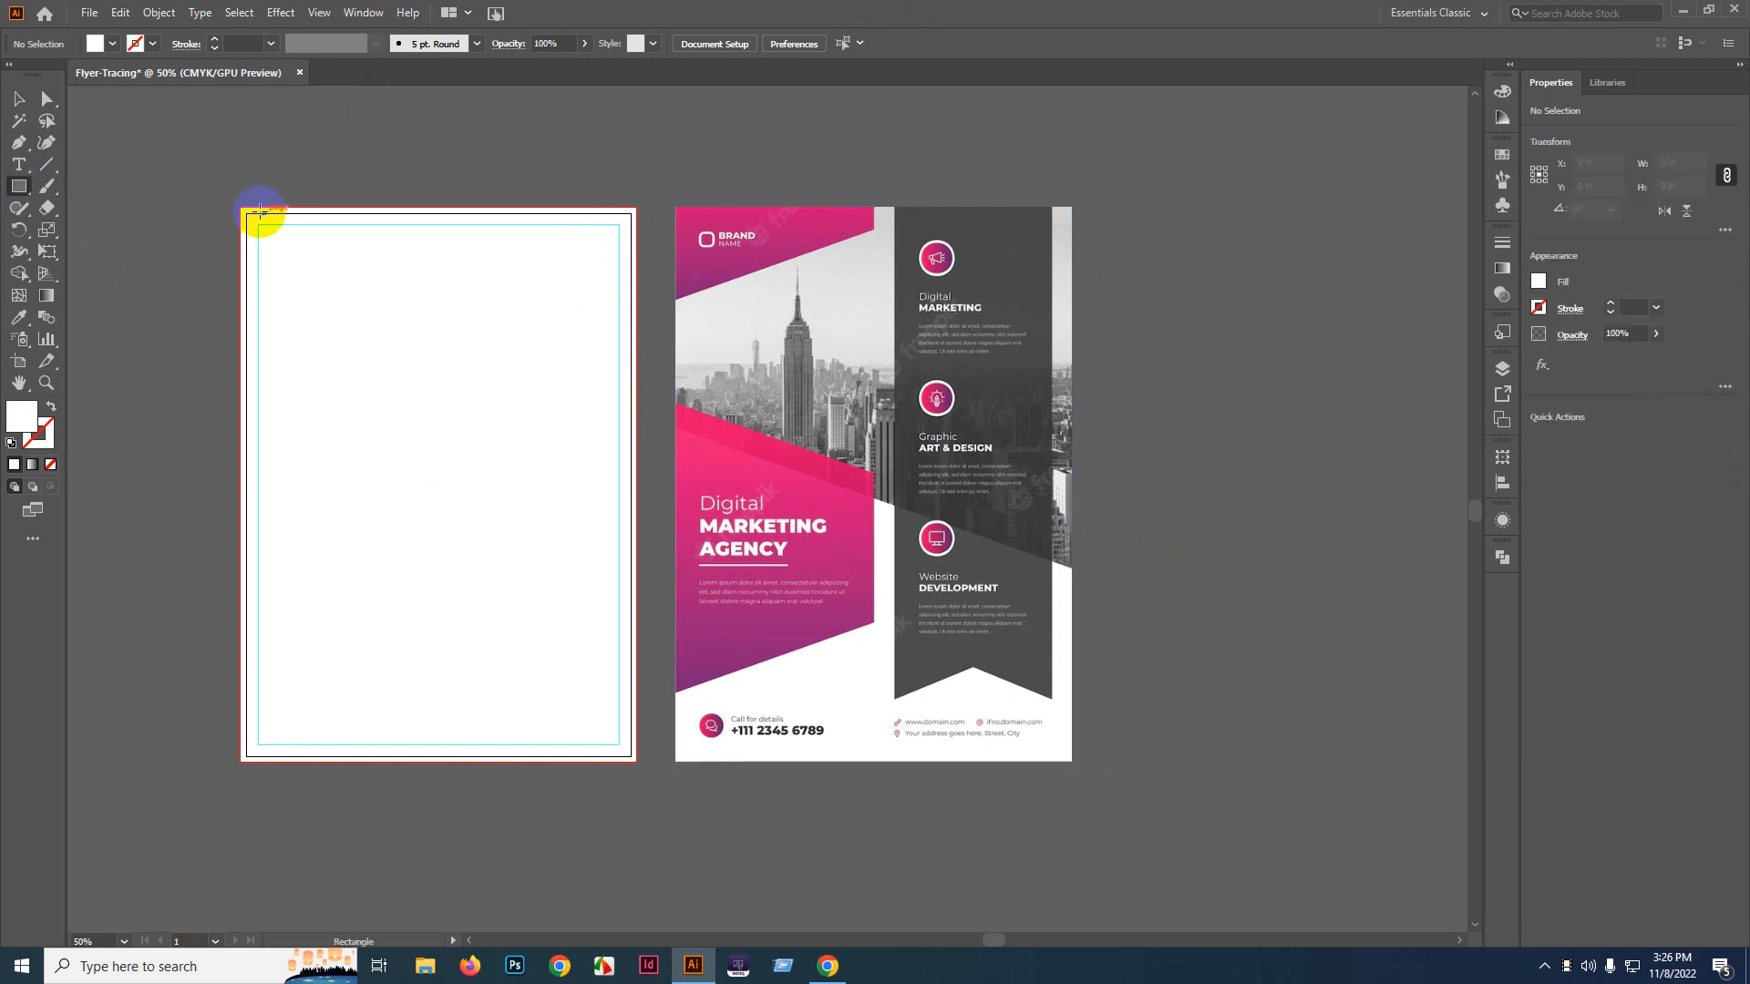
pyautogui.moveTo(241, 209); pyautogui.dragTo(636, 451)
pyautogui.click(18, 317)
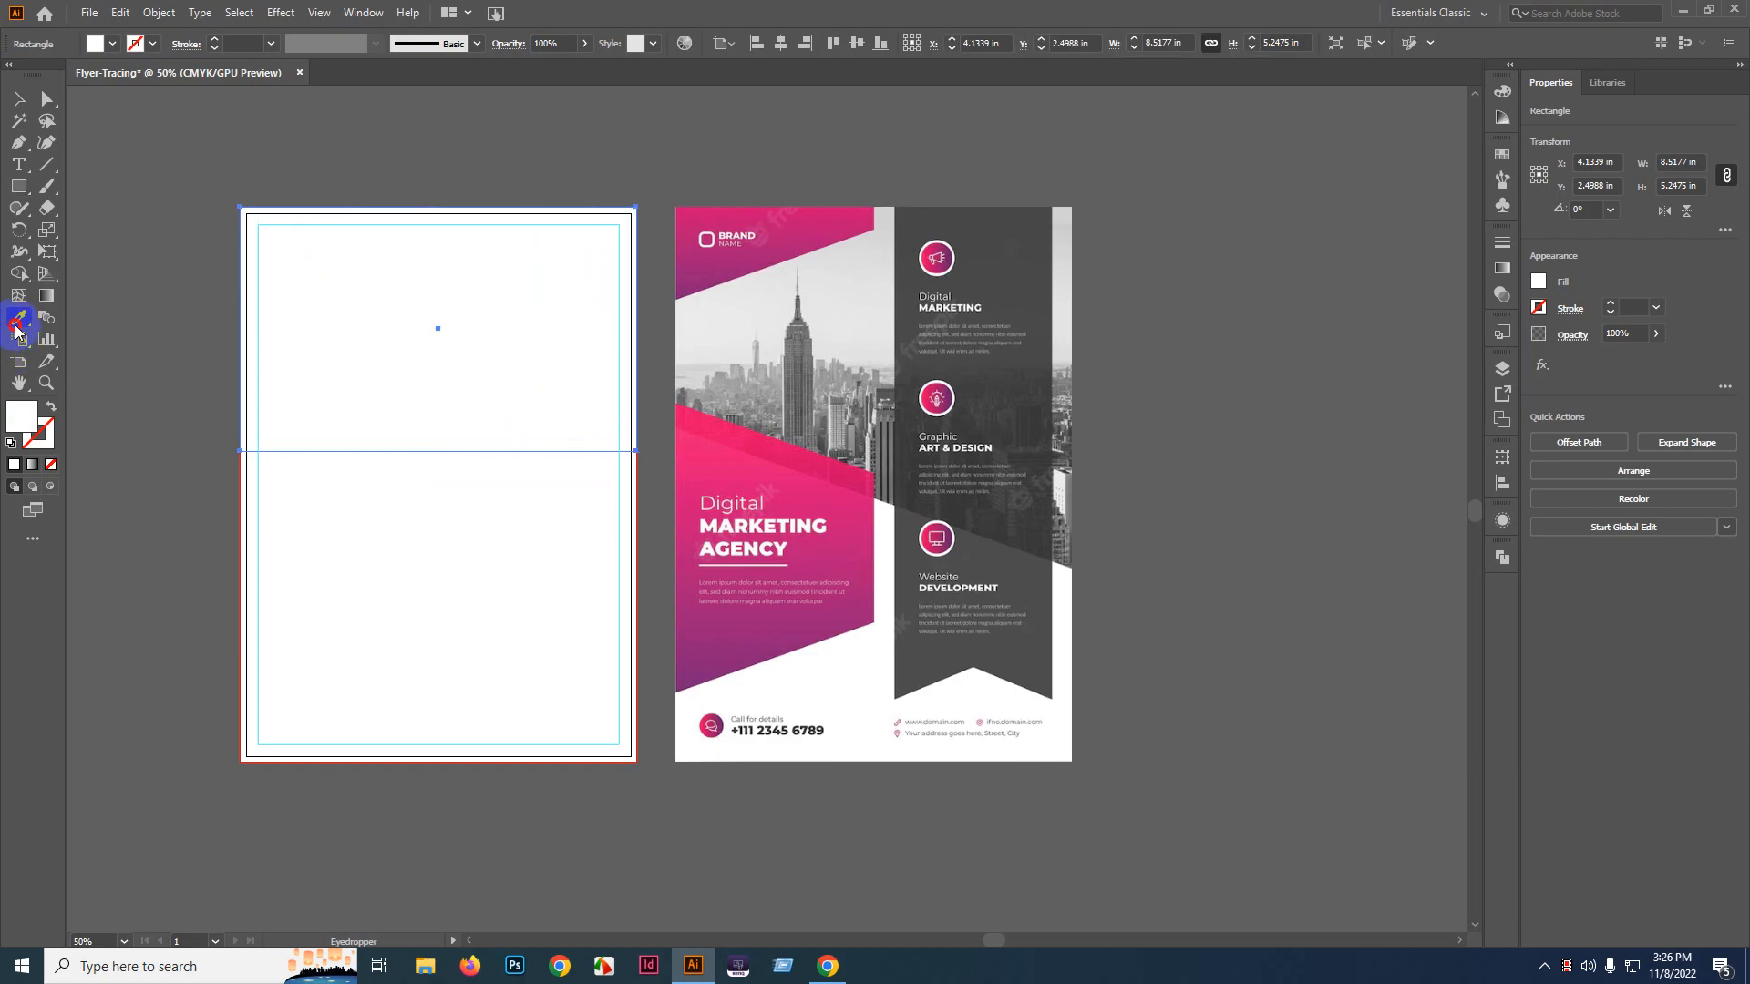
pyautogui.click(761, 616)
pyautogui.press('v')
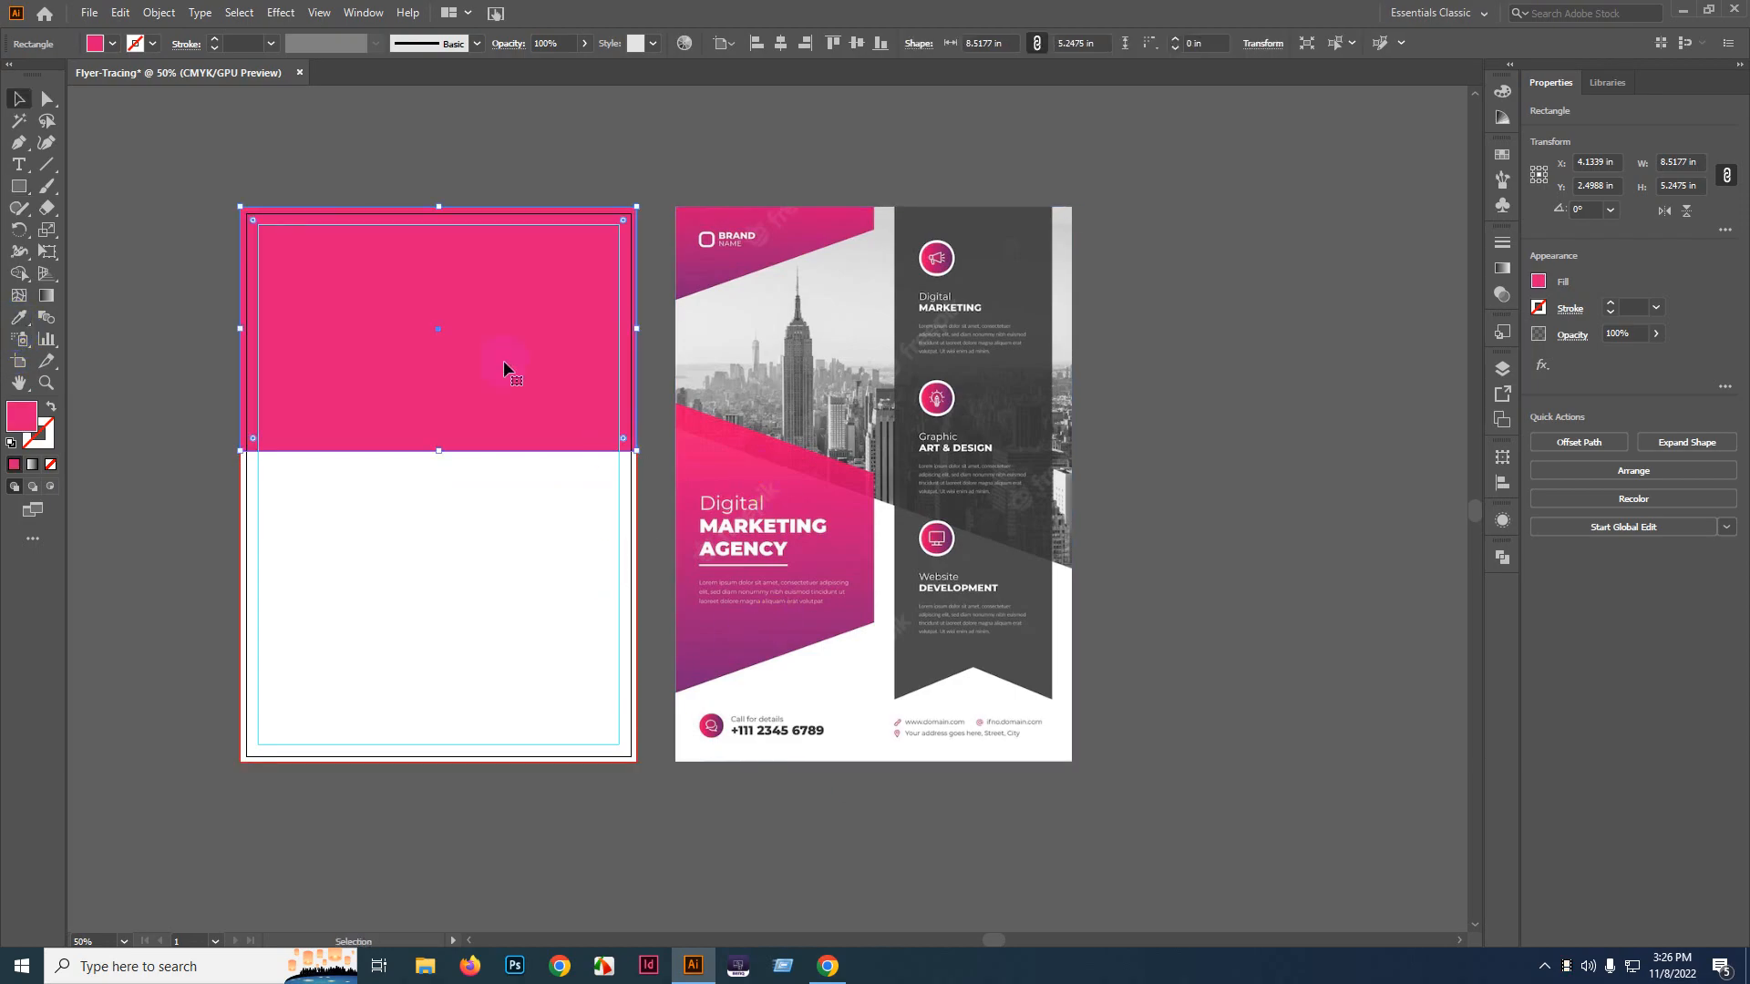
# - Move the pink rectangle from the artboard over the upper part of the reference flyer, aligned with its edges
pyautogui.moveTo(507, 367); pyautogui.dragTo(448, 372)
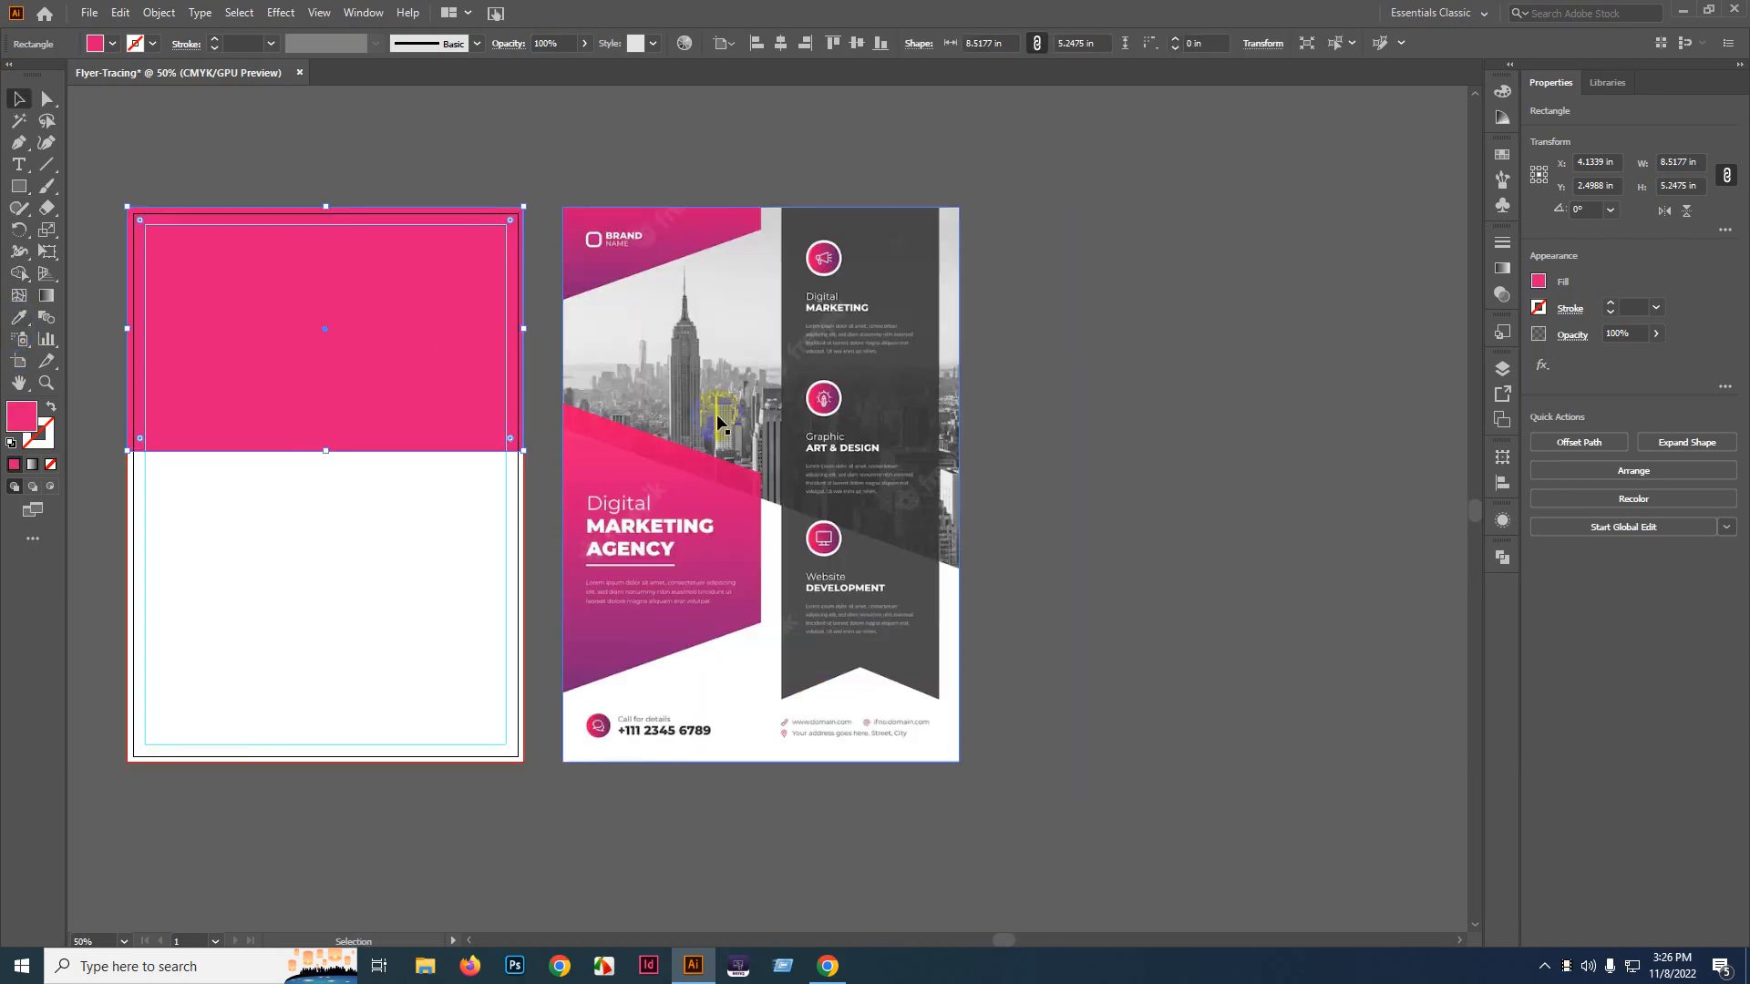
pyautogui.moveTo(238, 307); pyautogui.dragTo(672, 308)
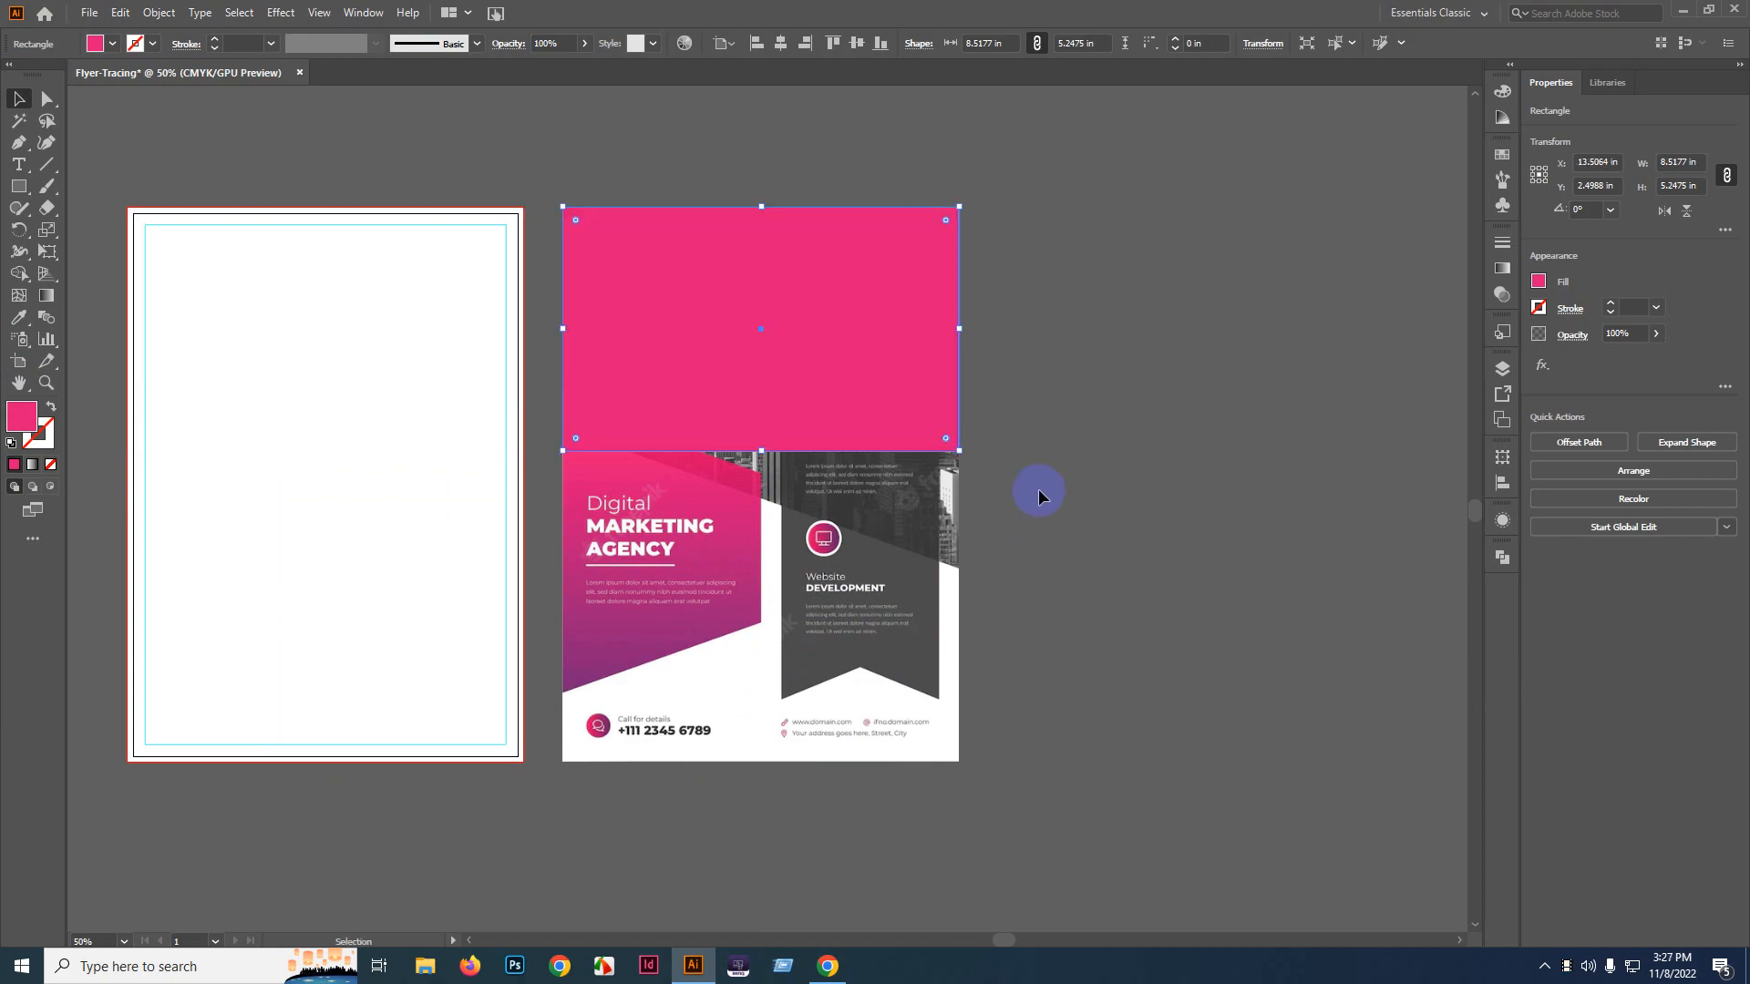
# - Reshape the pink rectangle's bottom corners over the reference flyer so its lower edge slopes down to the right along the city photo's edge
pyautogui.press('a')
pyautogui.click(959, 451)
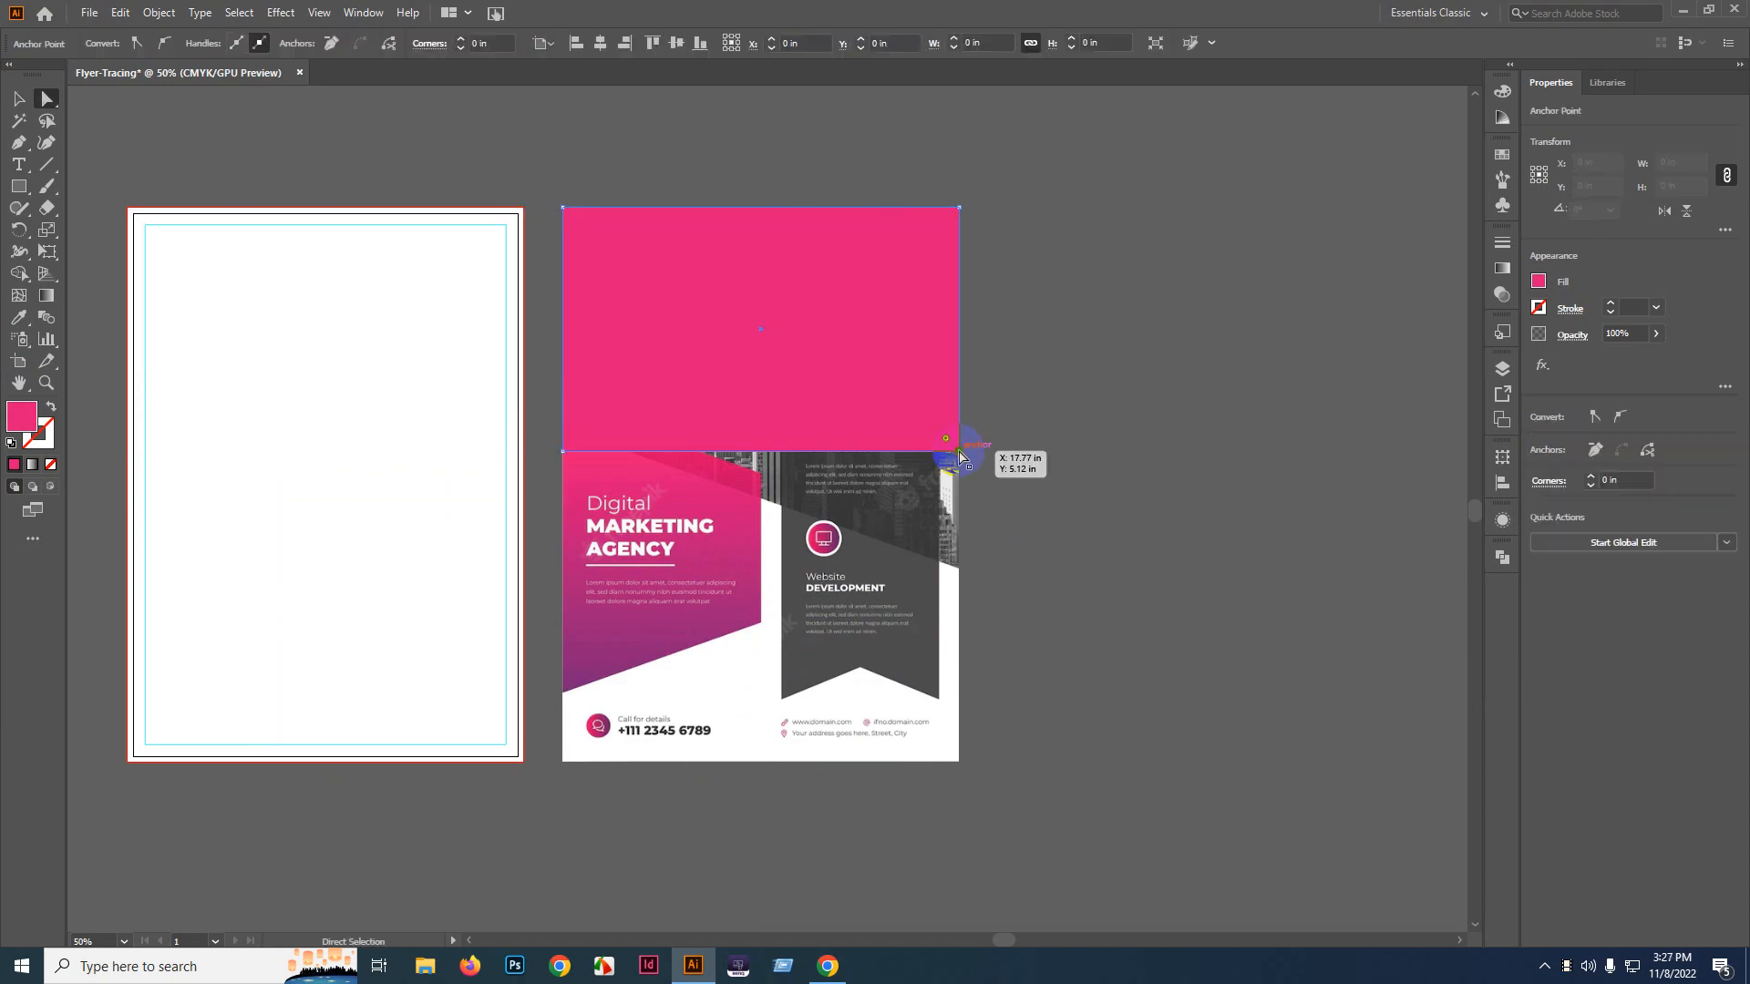
pyautogui.moveTo(960, 453); pyautogui.dragTo(966, 572)
pyautogui.scroll(4, 583, 458)
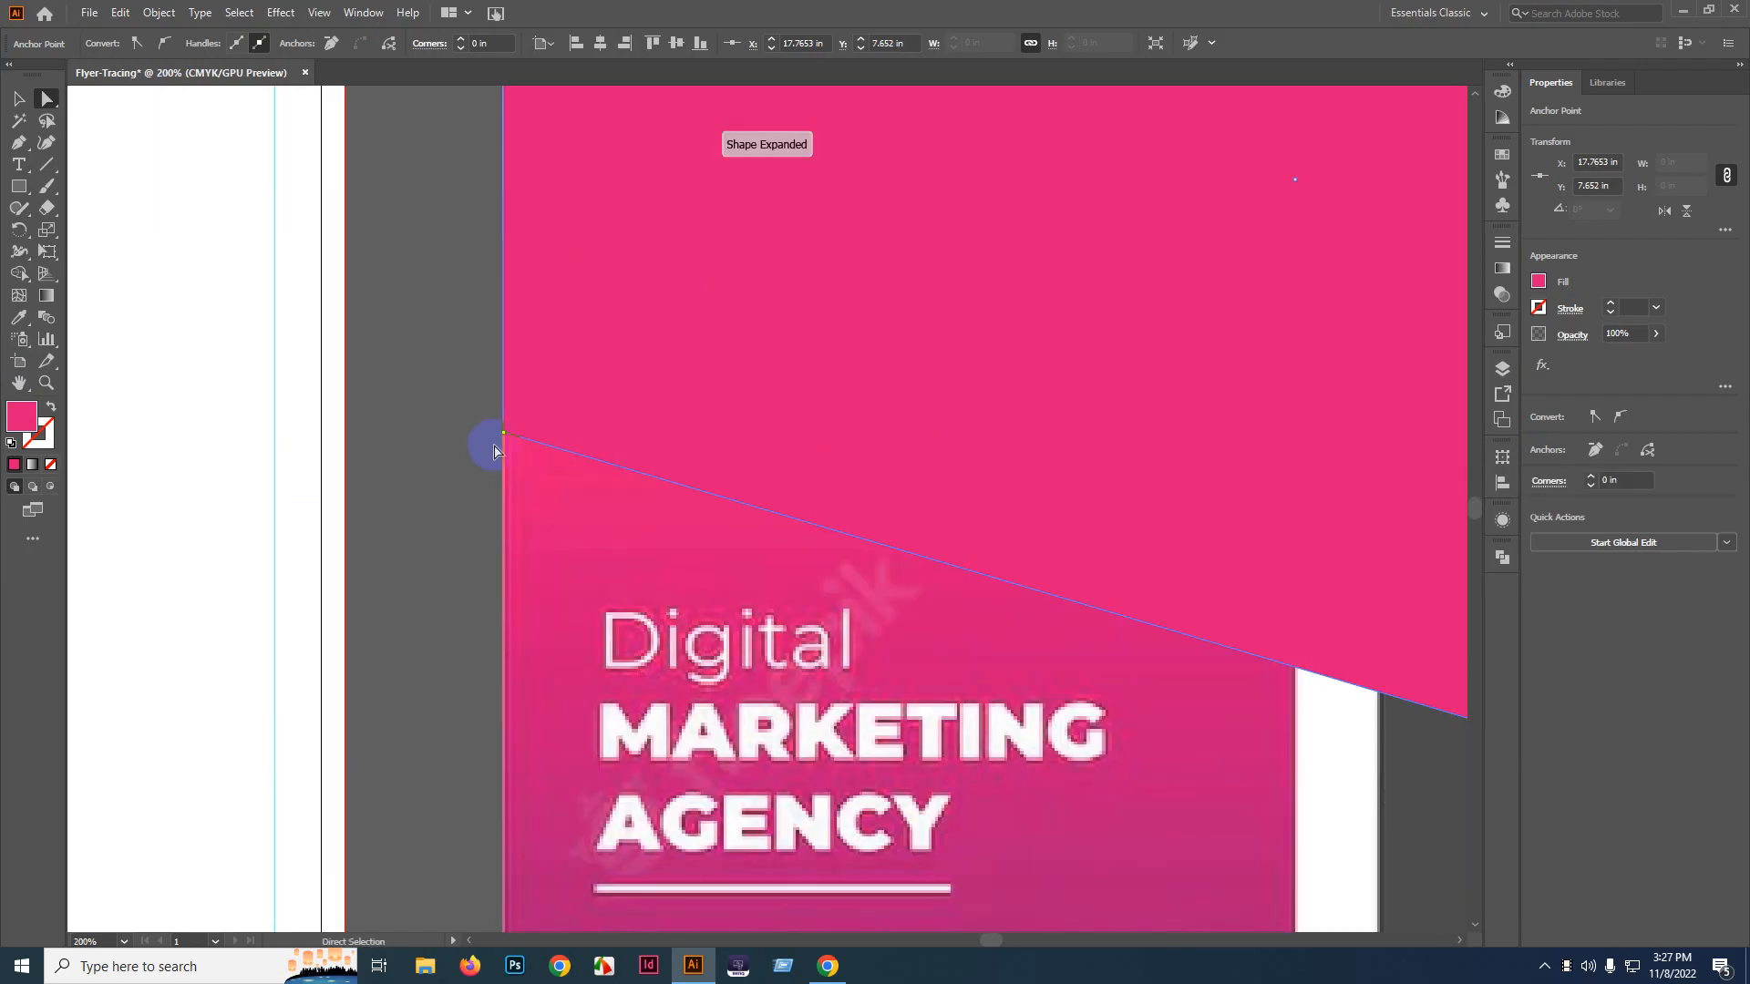
pyautogui.moveTo(503, 438); pyautogui.dragTo(509, 263)
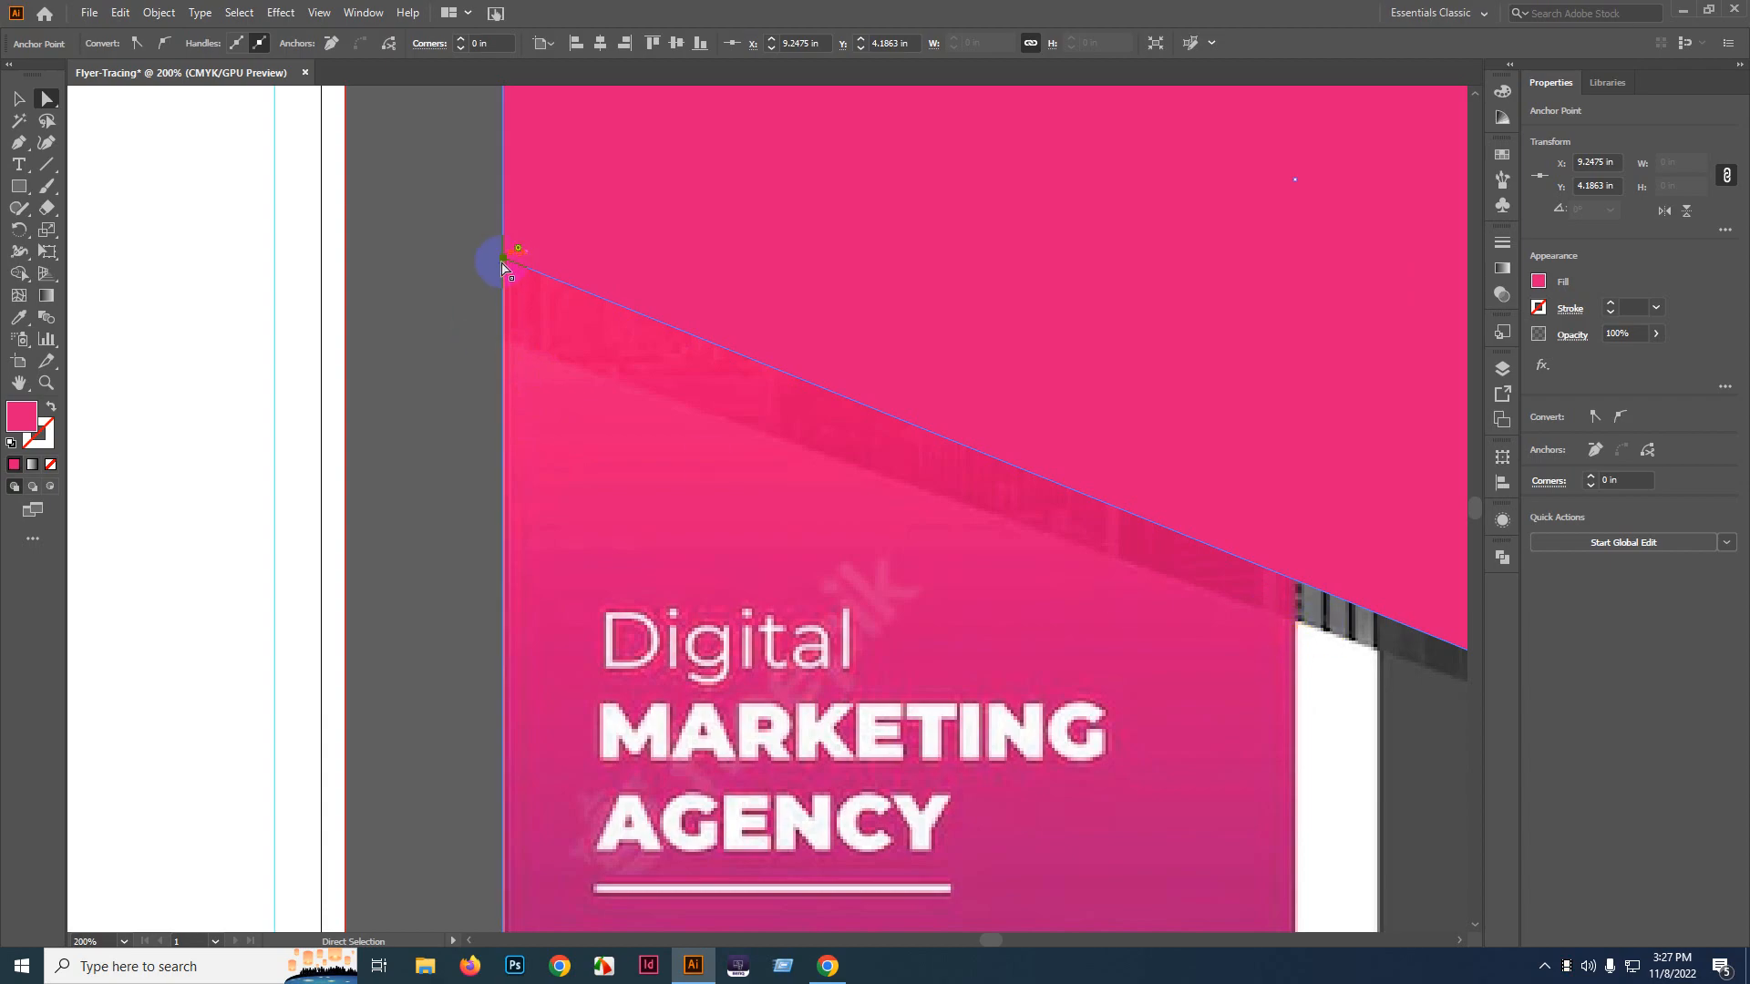
pyautogui.moveTo(502, 264); pyautogui.dragTo(510, 341)
pyautogui.scroll(-3, 456, 411)
pyautogui.press('v')
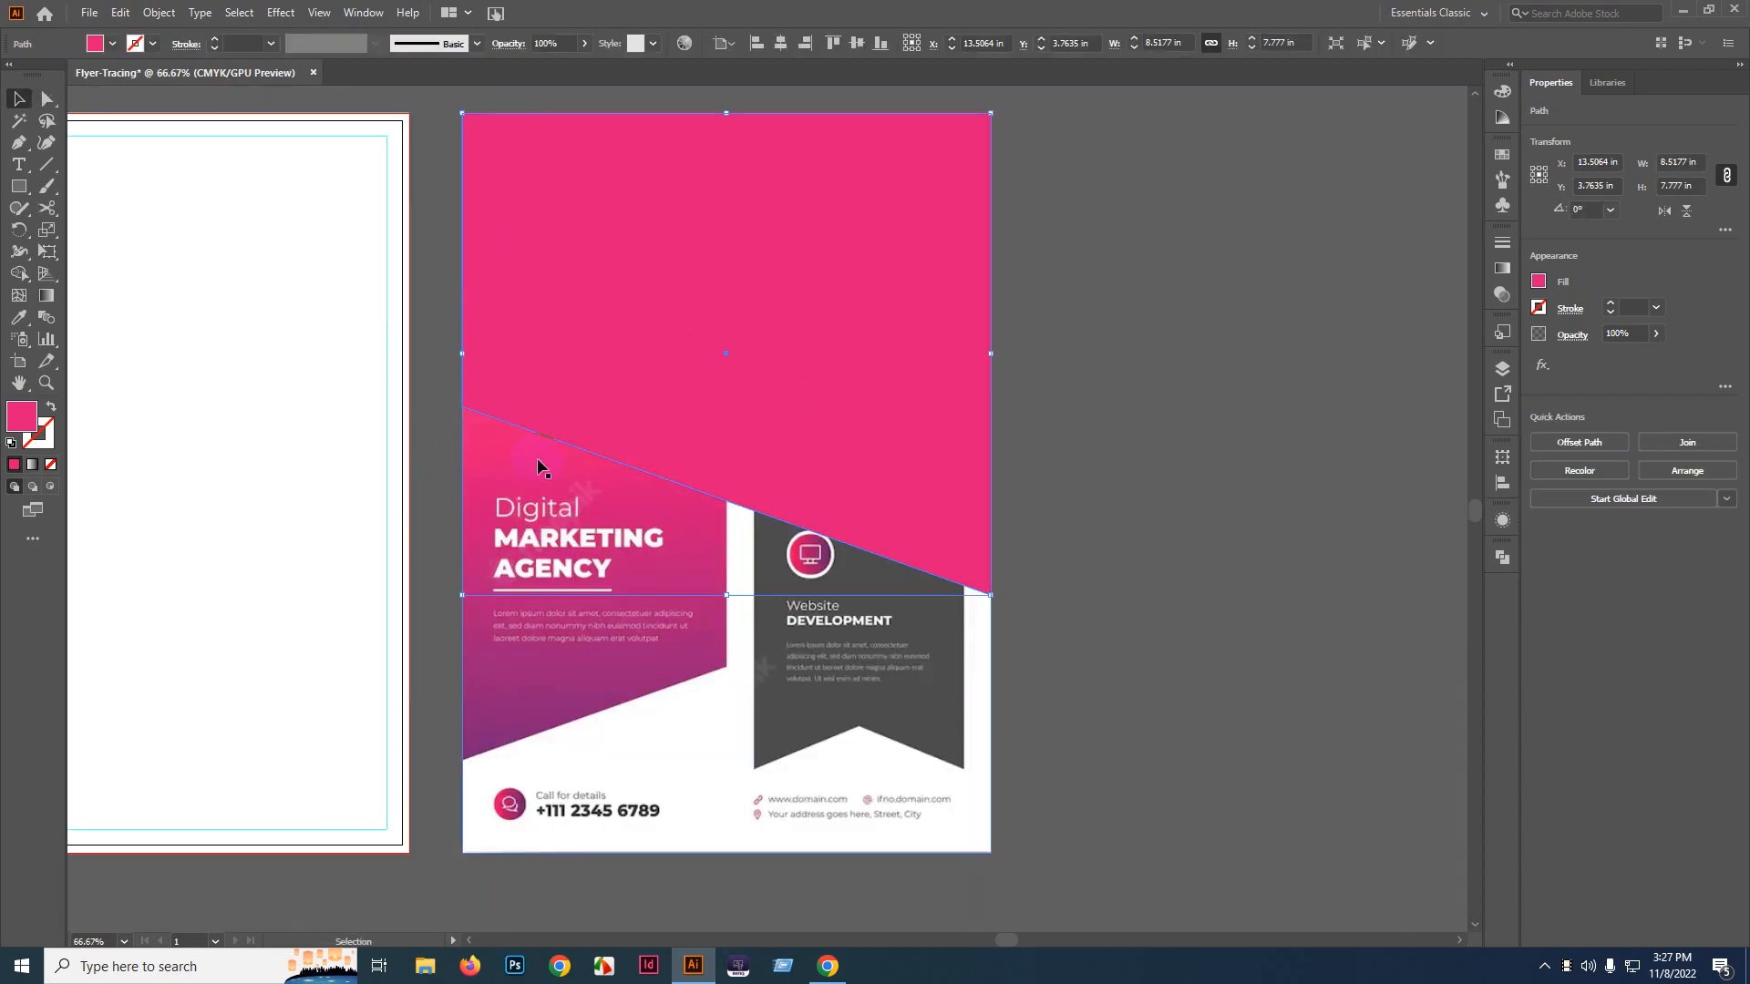
# - Move the slanted pink shape onto the artboard's upper part and centre it horizontally with the page outline rectangle
pyautogui.moveTo(539, 457); pyautogui.dragTo(1102, 576)
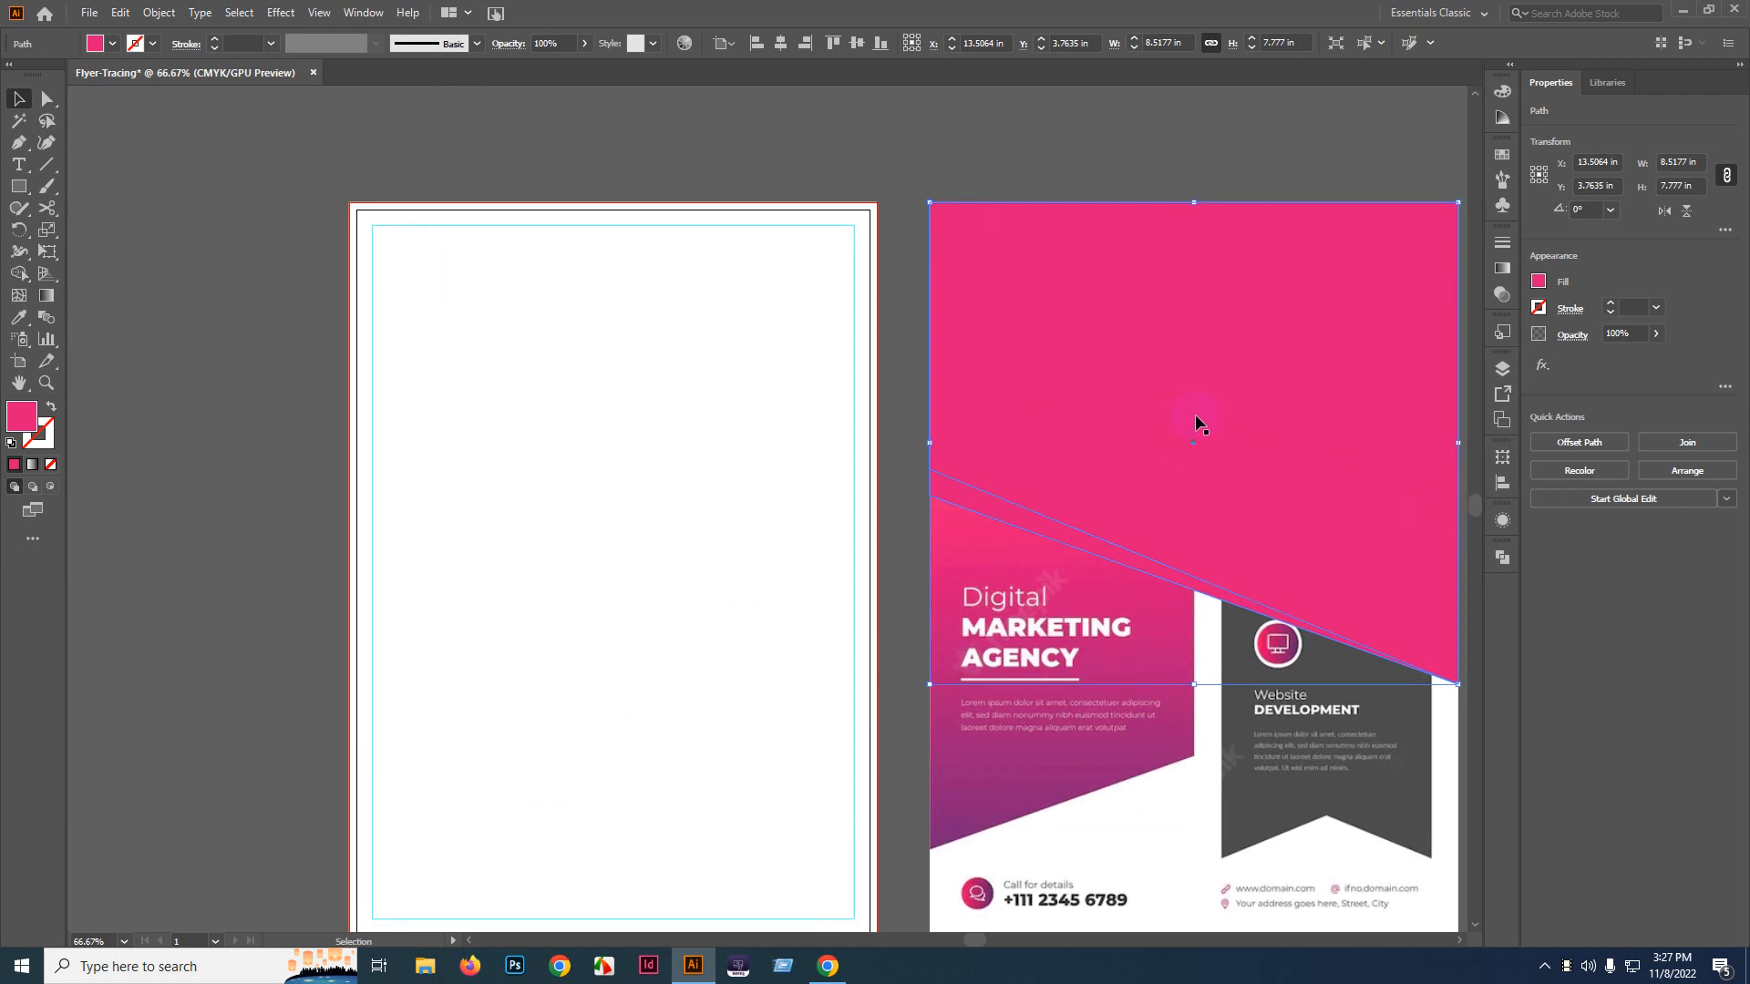
pyautogui.moveTo(1249, 383); pyautogui.dragTo(674, 379)
pyautogui.keyDown('shift'); pyautogui.click(477, 691); pyautogui.keyUp('shift')
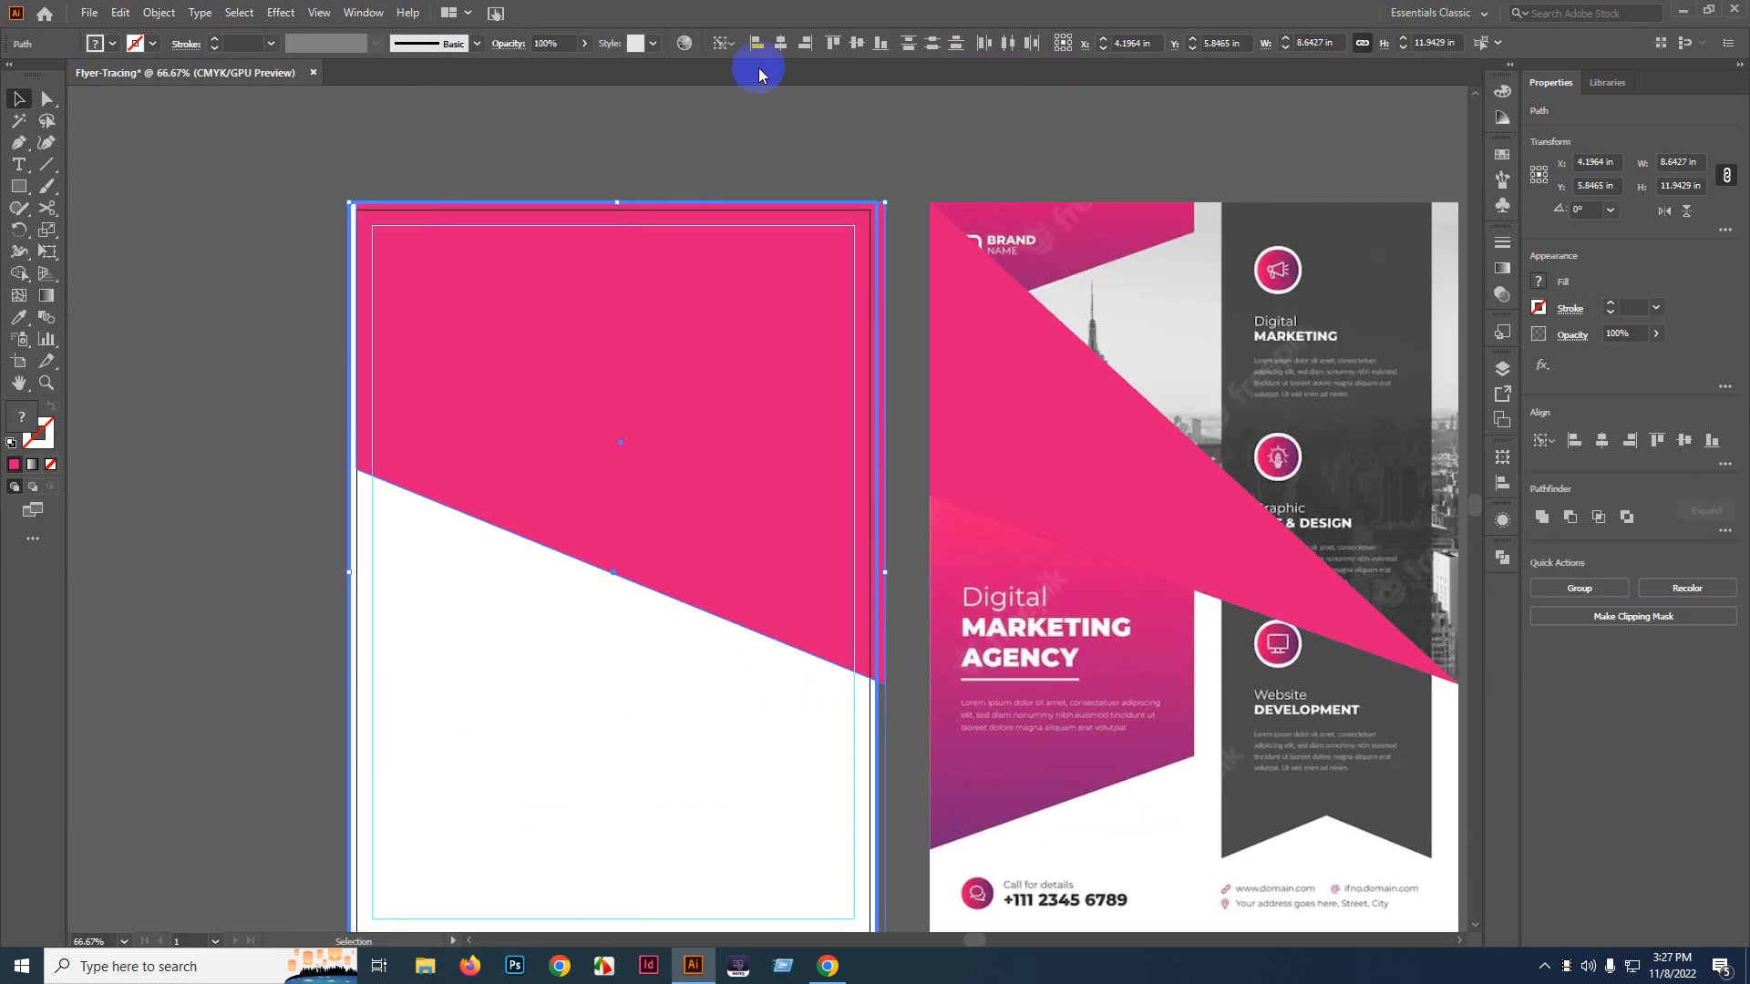
pyautogui.click(777, 43)
pyautogui.click(301, 313)
pyautogui.scroll(-2, 301, 313)
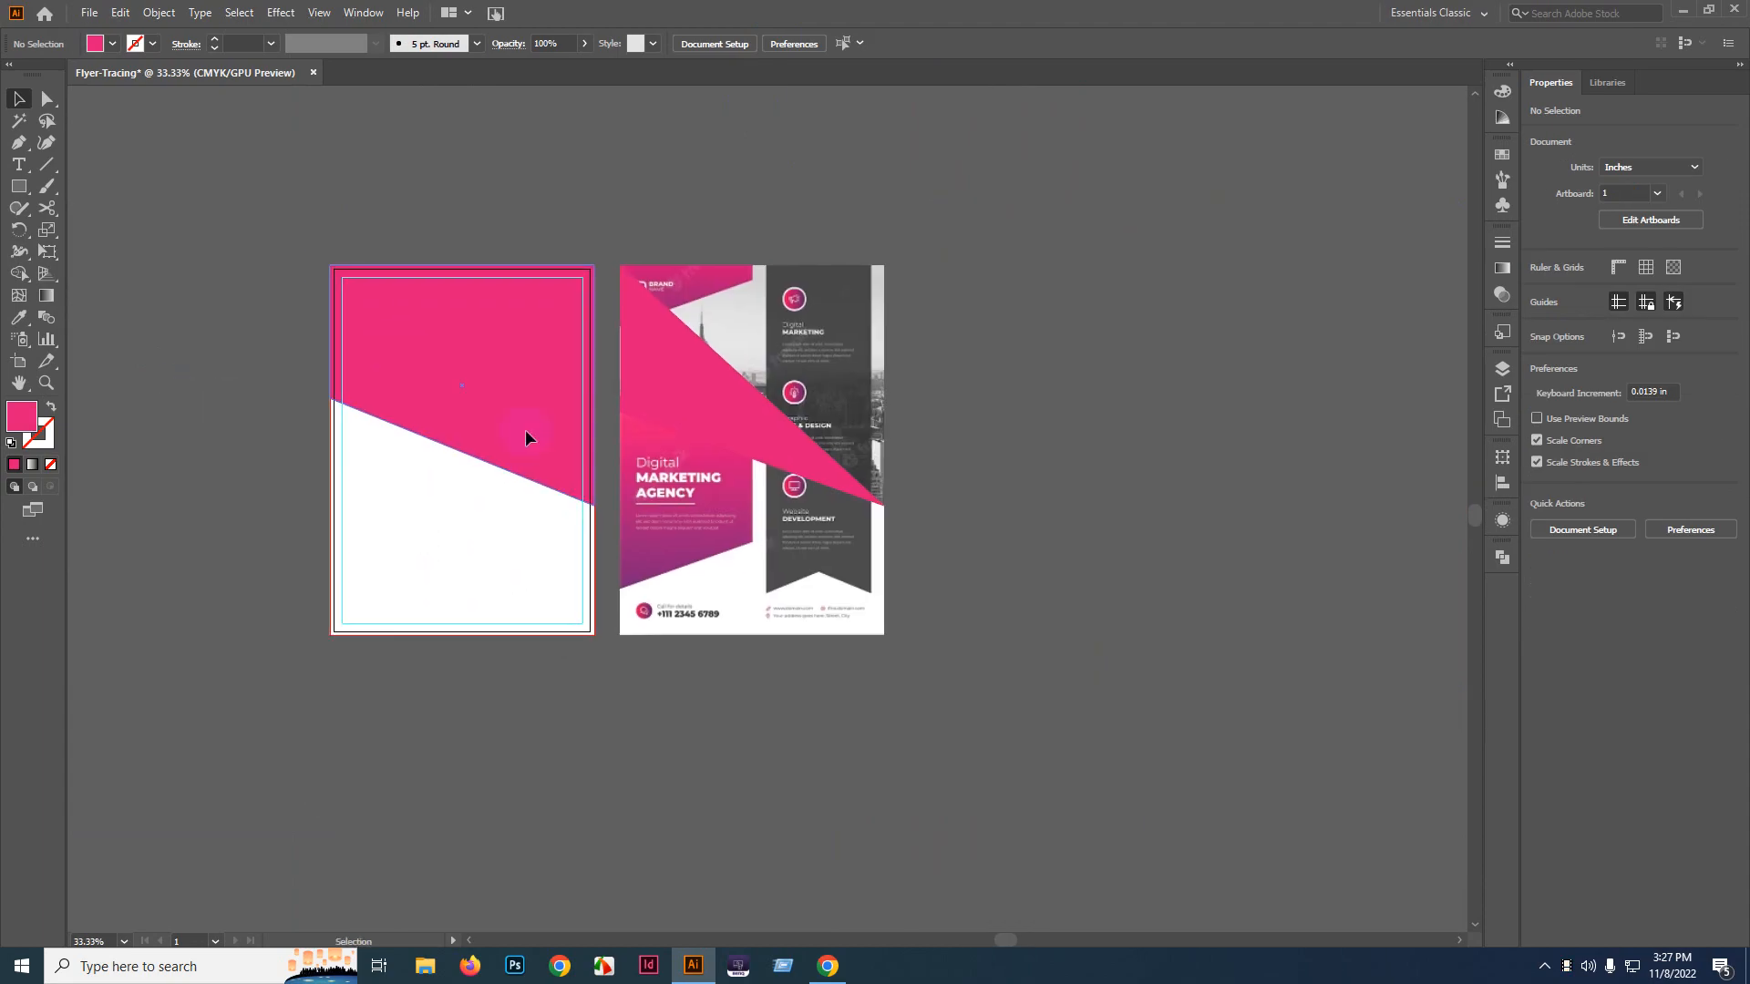
# - Remove the stray pink triangle left over the reference flyer while keeping the slanted shape aligned on the artboard
pyautogui.moveTo(707, 402); pyautogui.dragTo(1099, 441)
pyautogui.hotkey('ctrl', 'z')
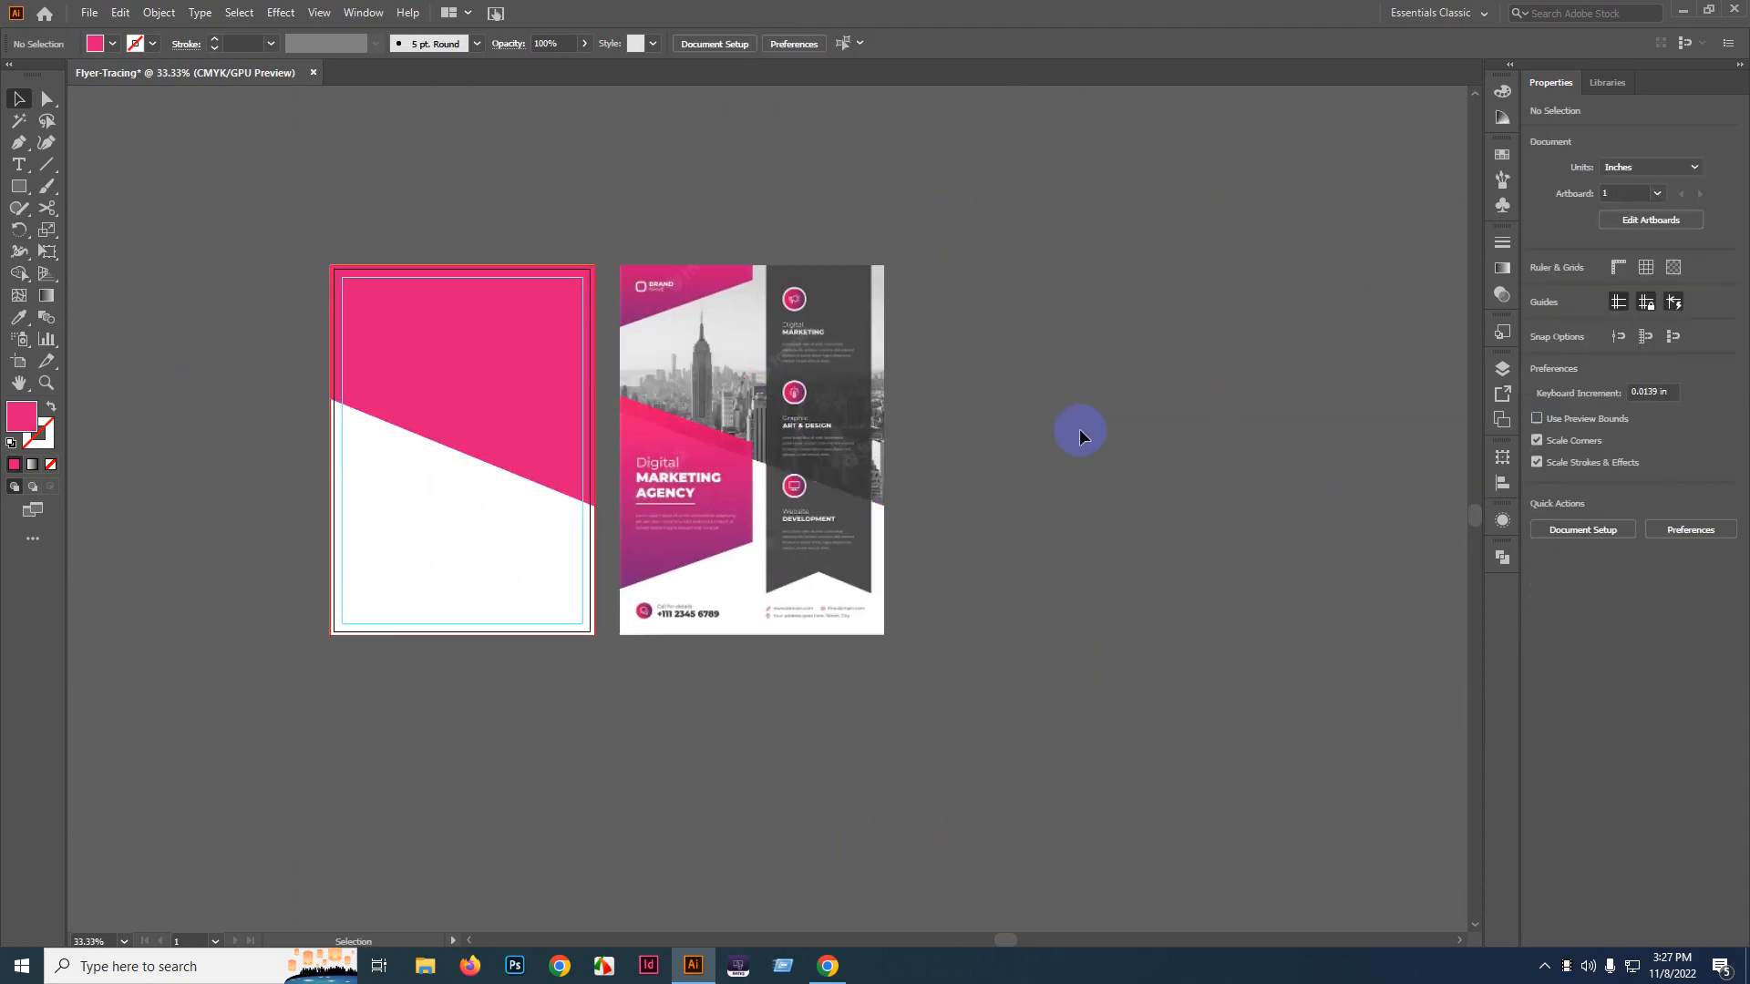
pyautogui.hotkey('ctrl', 'z')
pyautogui.hotkey('ctrl', 'shift', 'z')
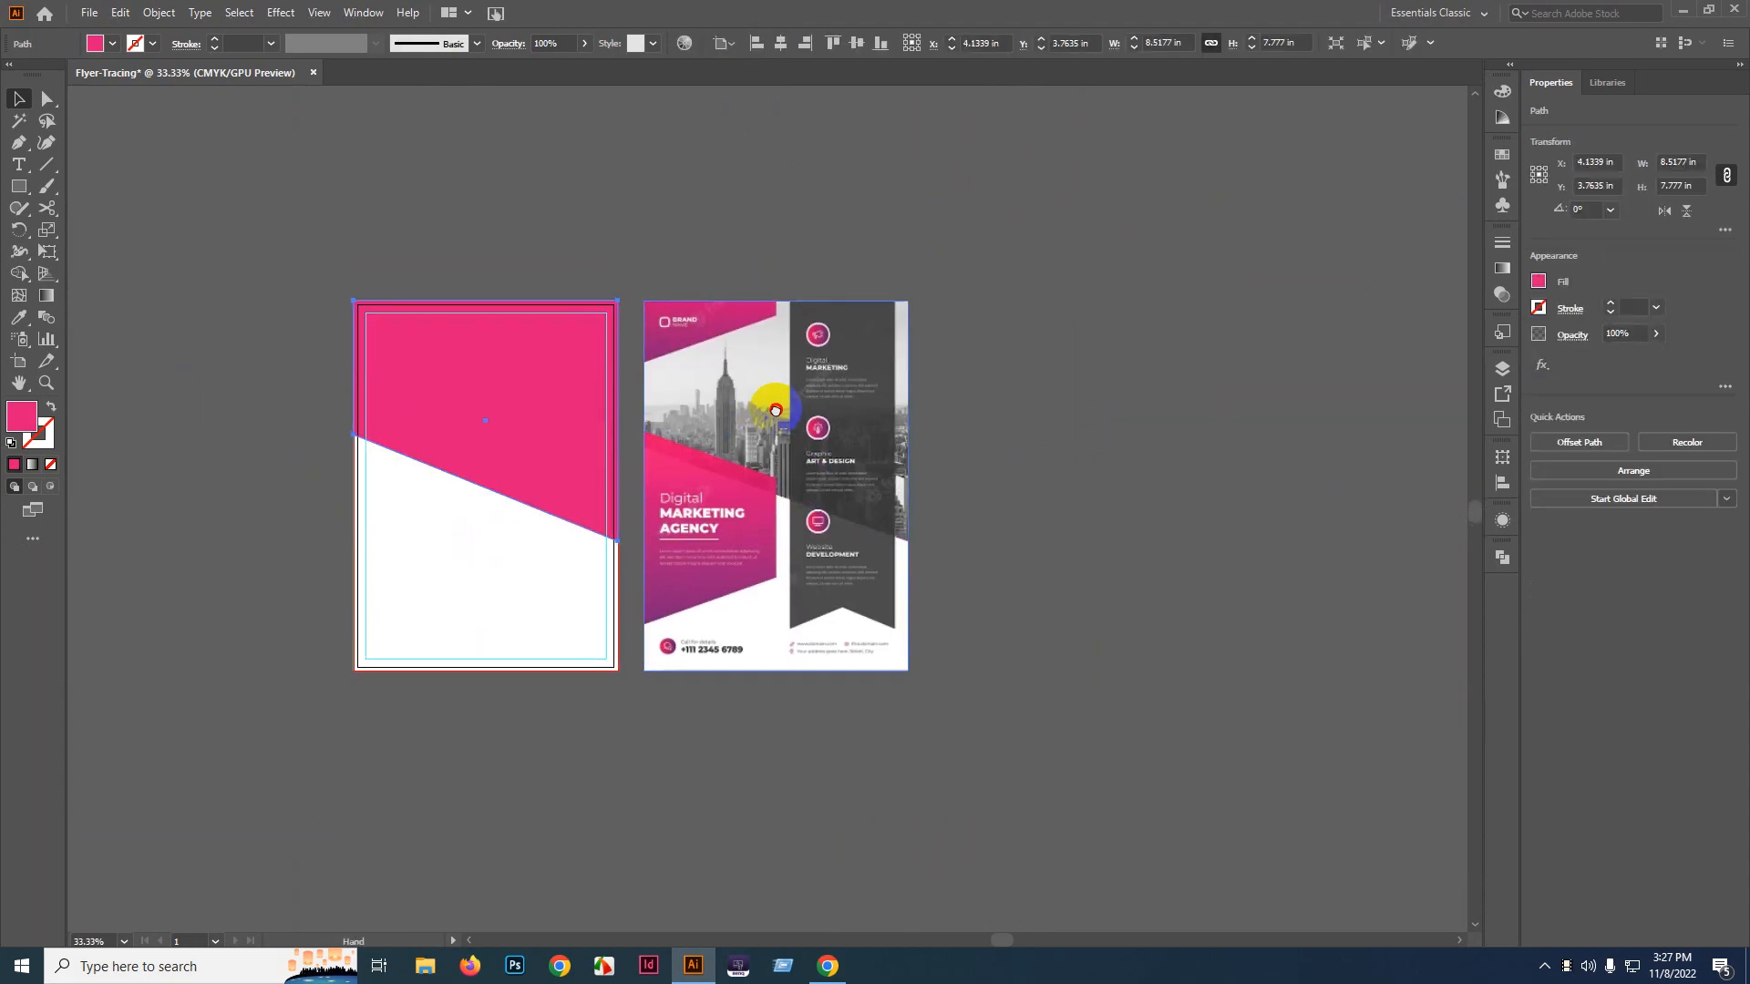
# - Change the slanted shape's fill on the artboard to light pink #ed9dc5
pyautogui.moveTo(698, 383); pyautogui.dragTo(693, 540)
pyautogui.scroll(2, 558, 517)
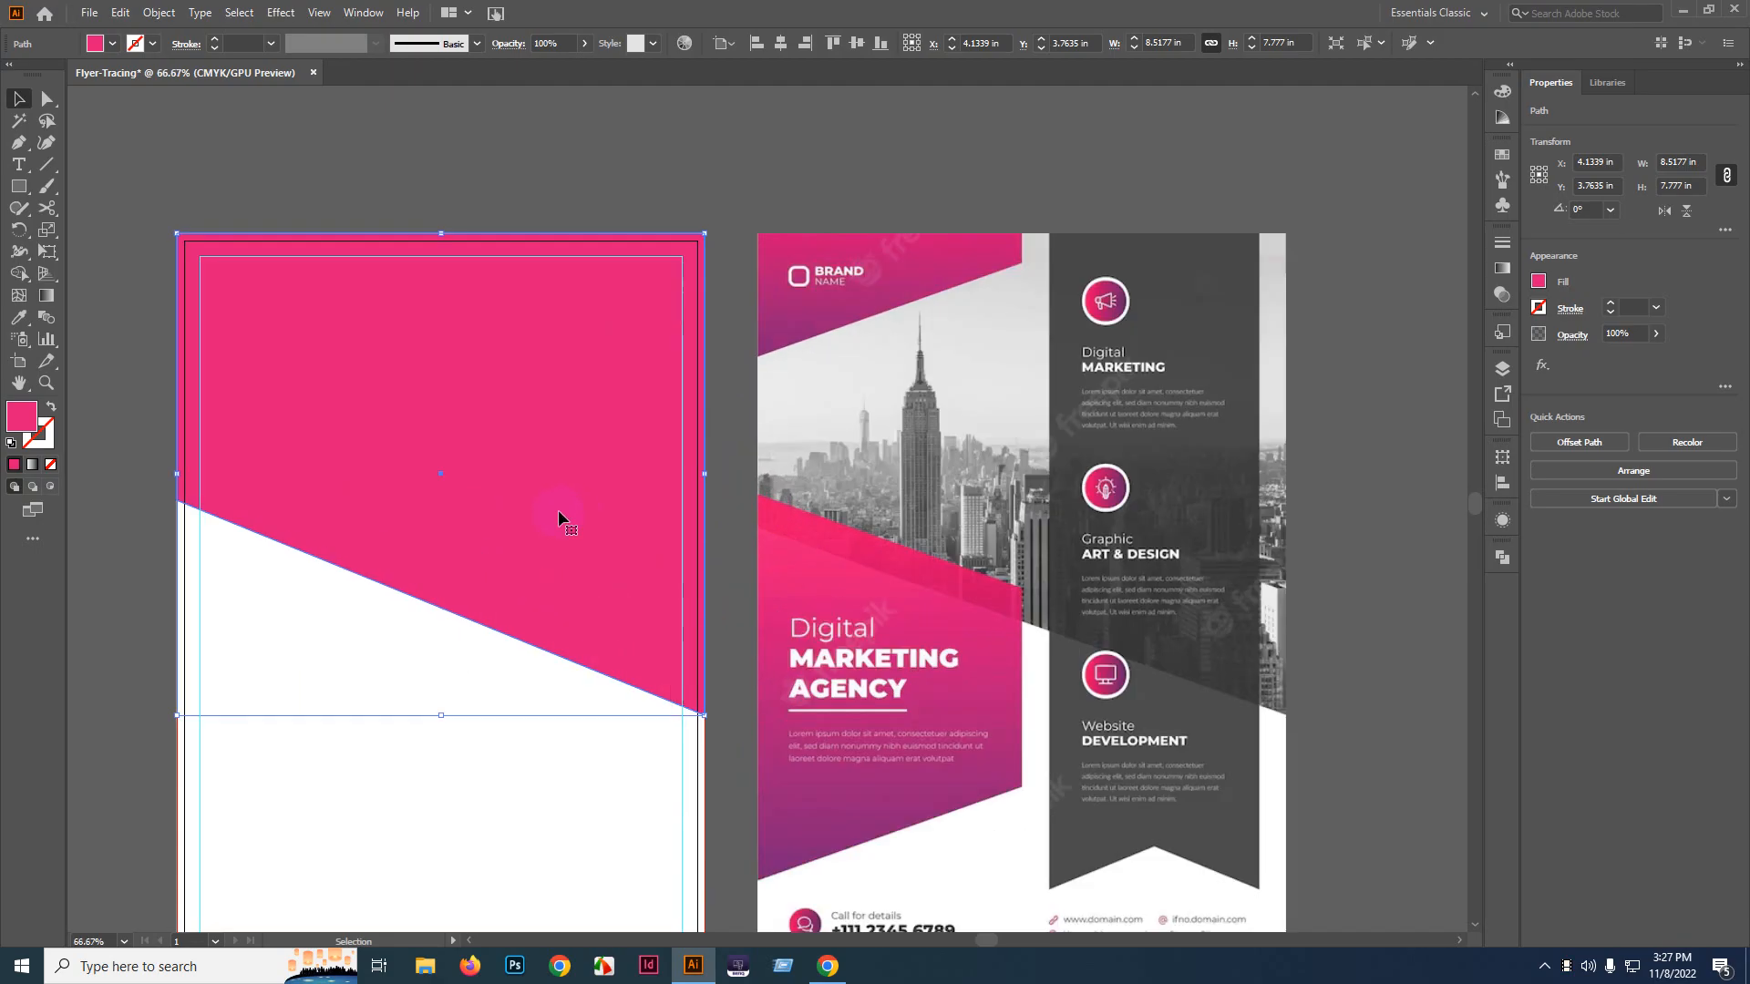
pyautogui.doubleClick(20, 419)
pyautogui.click(1220, 254)
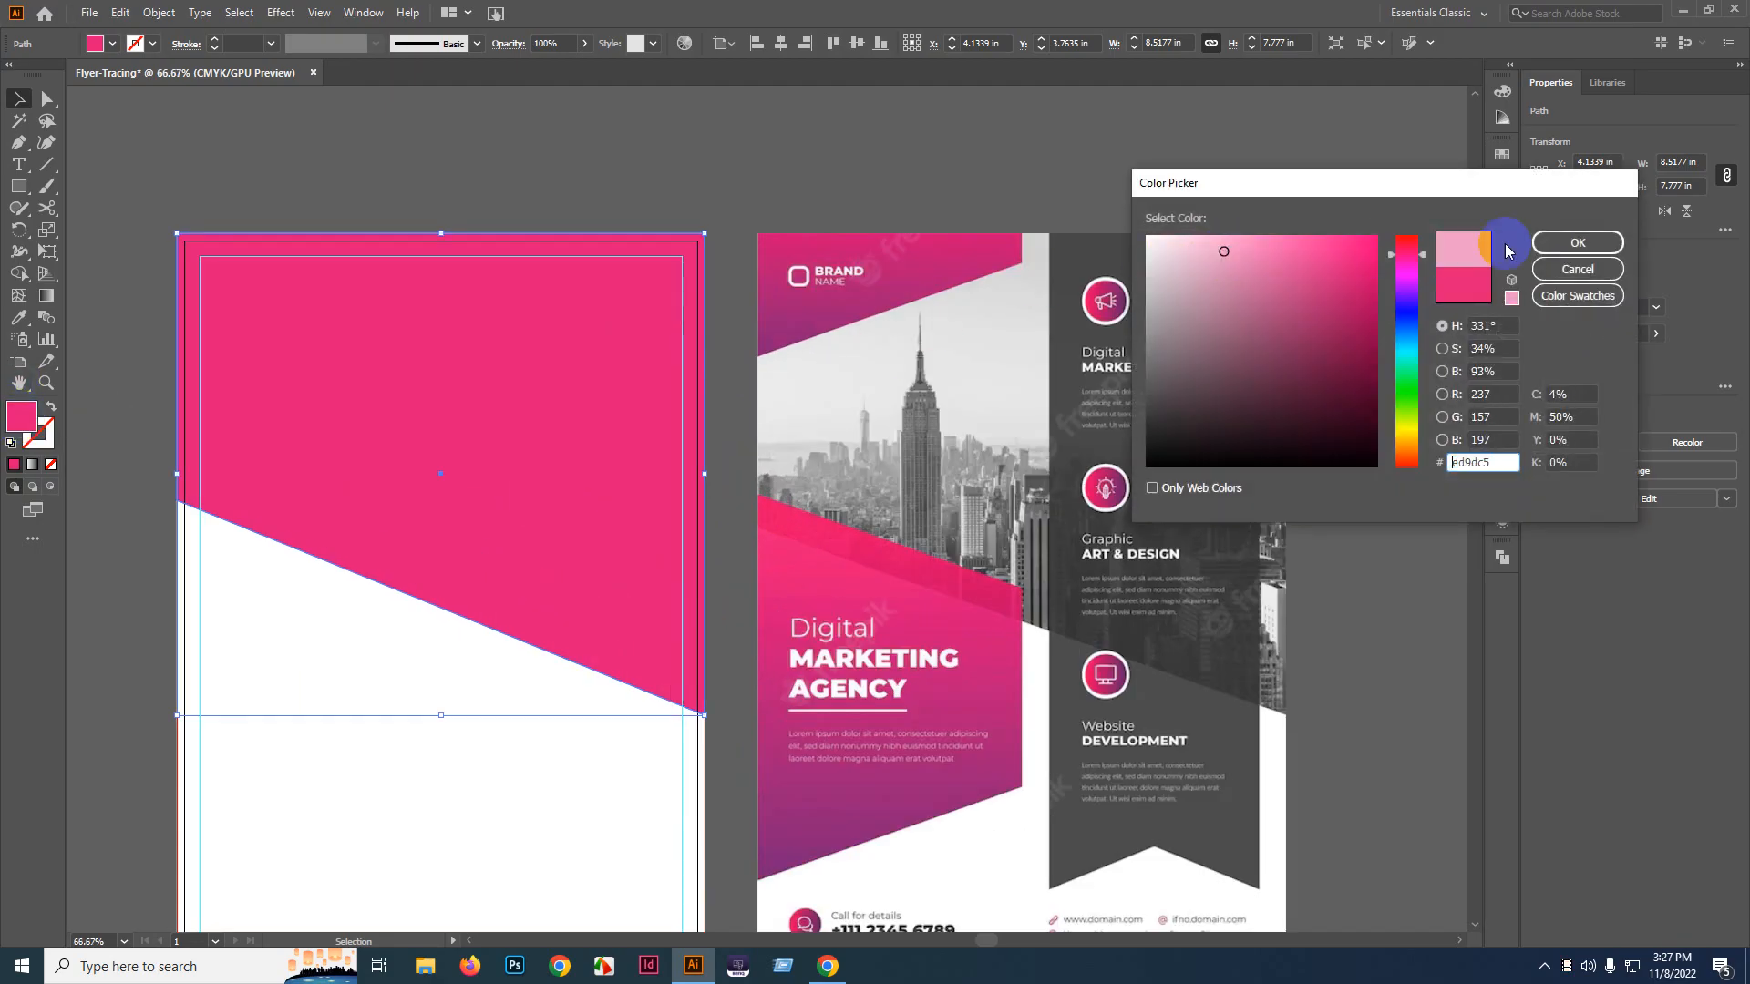
pyautogui.click(1577, 243)
pyautogui.moveTo(832, 340); pyautogui.dragTo(775, 293)
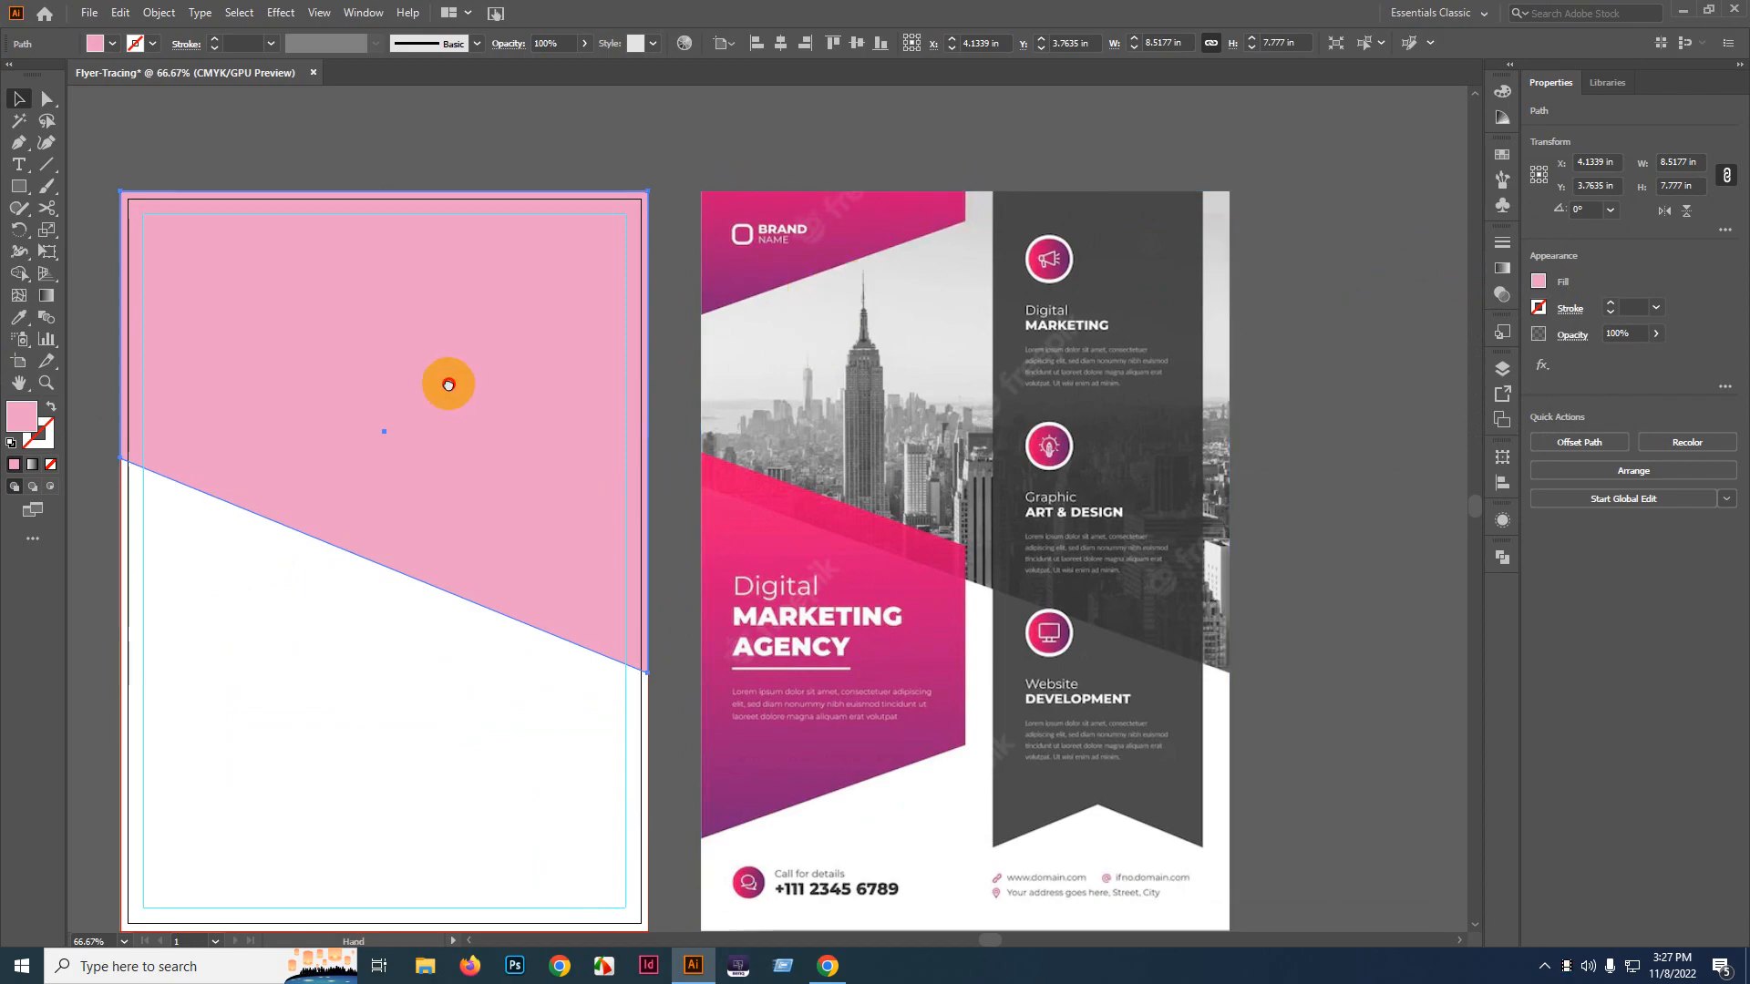
pyautogui.hscroll(-2, 449, 383)
pyautogui.hotkey('ctrl', '-')
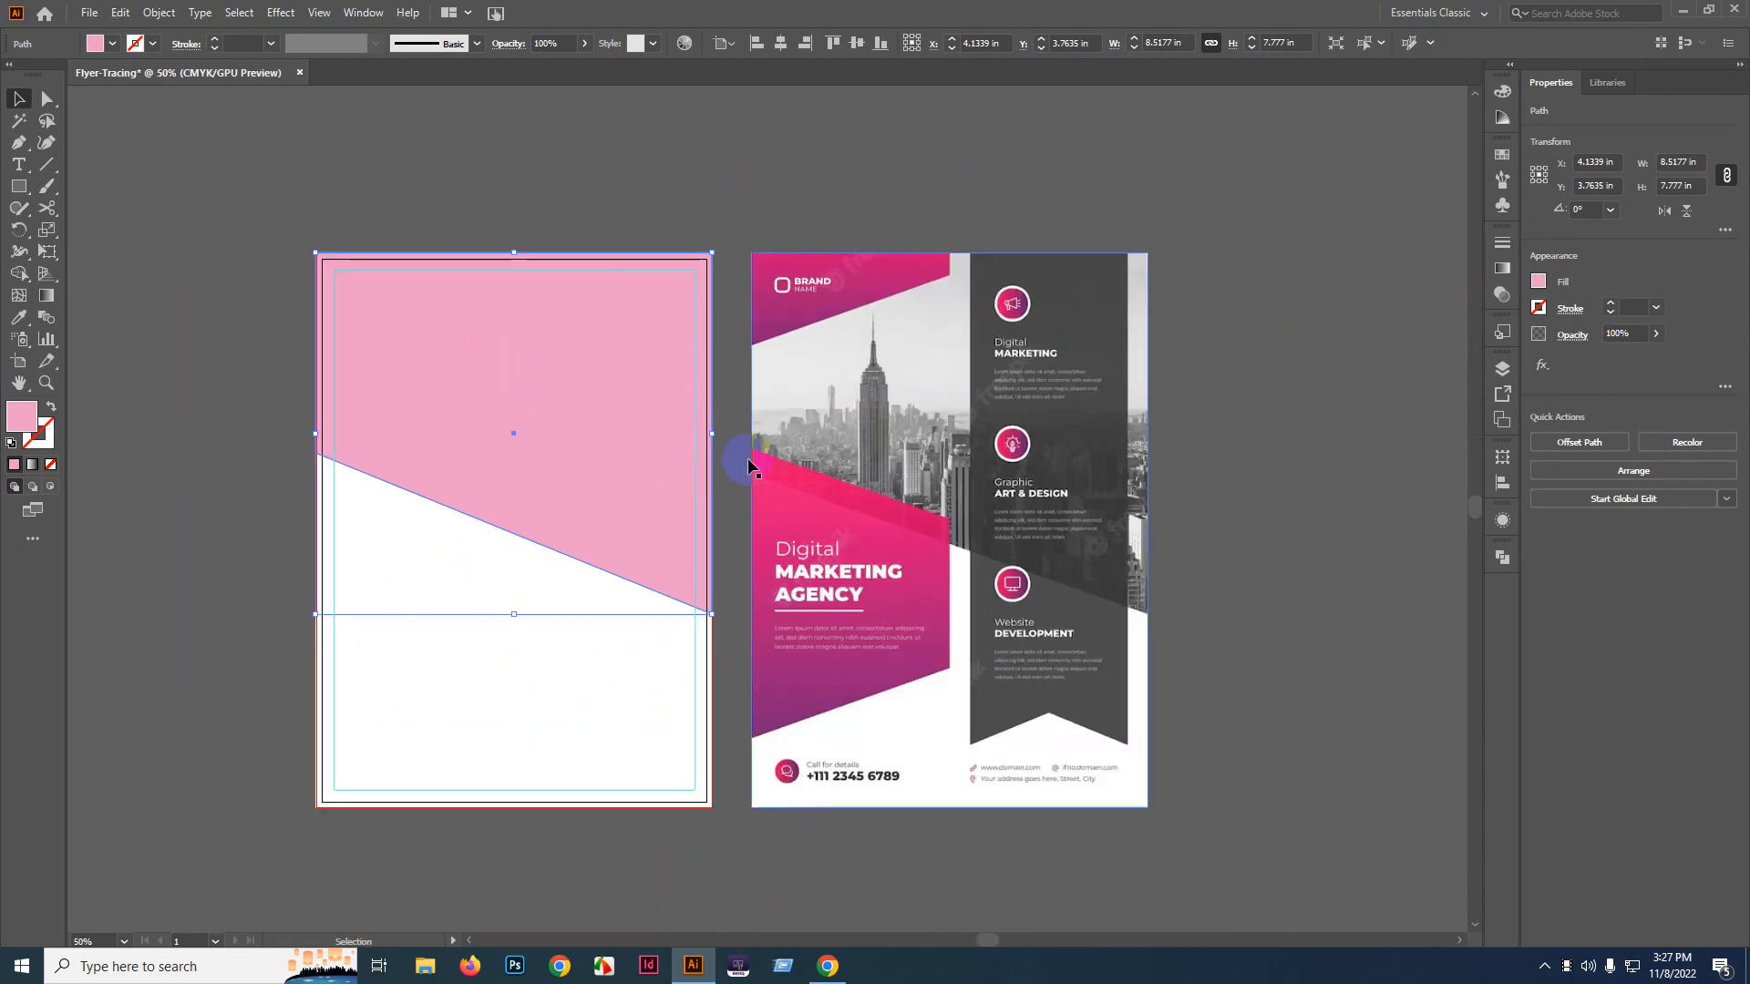
pyautogui.click(745, 285)
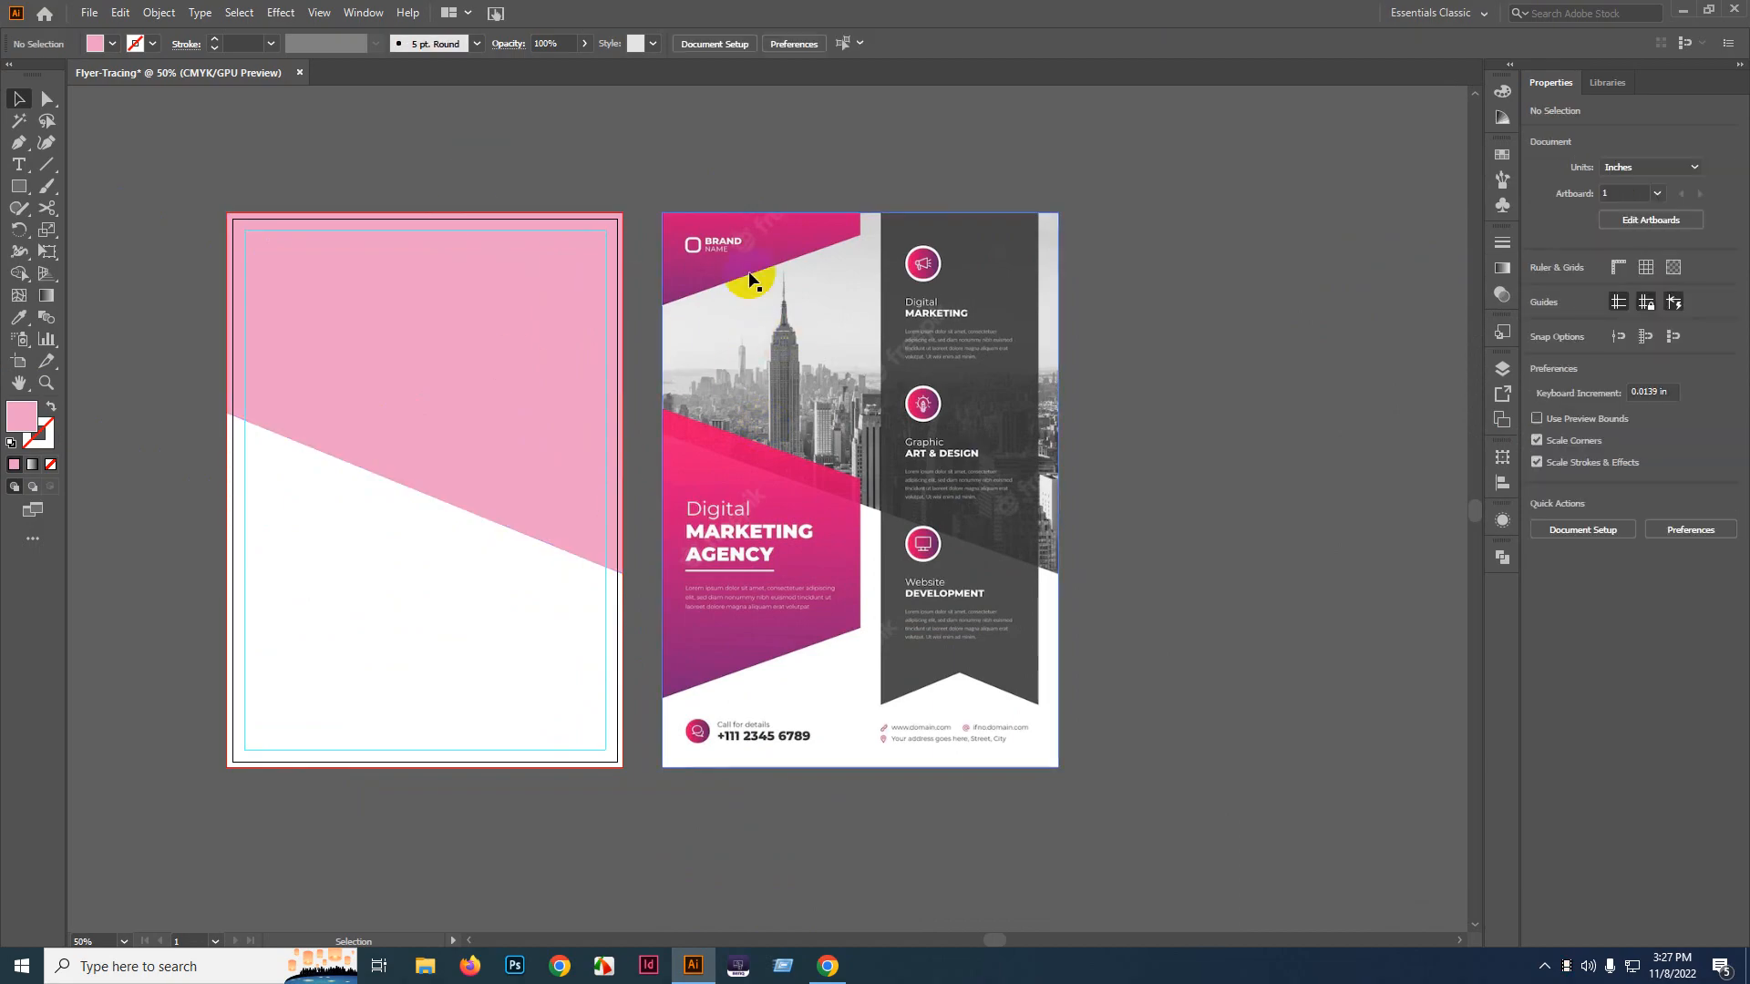
# - Draw a shape about 4.26 × 1.99 in over the reference's brand-name banner and slant its lower edge to match
pyautogui.hotkey('ctrl', '+')
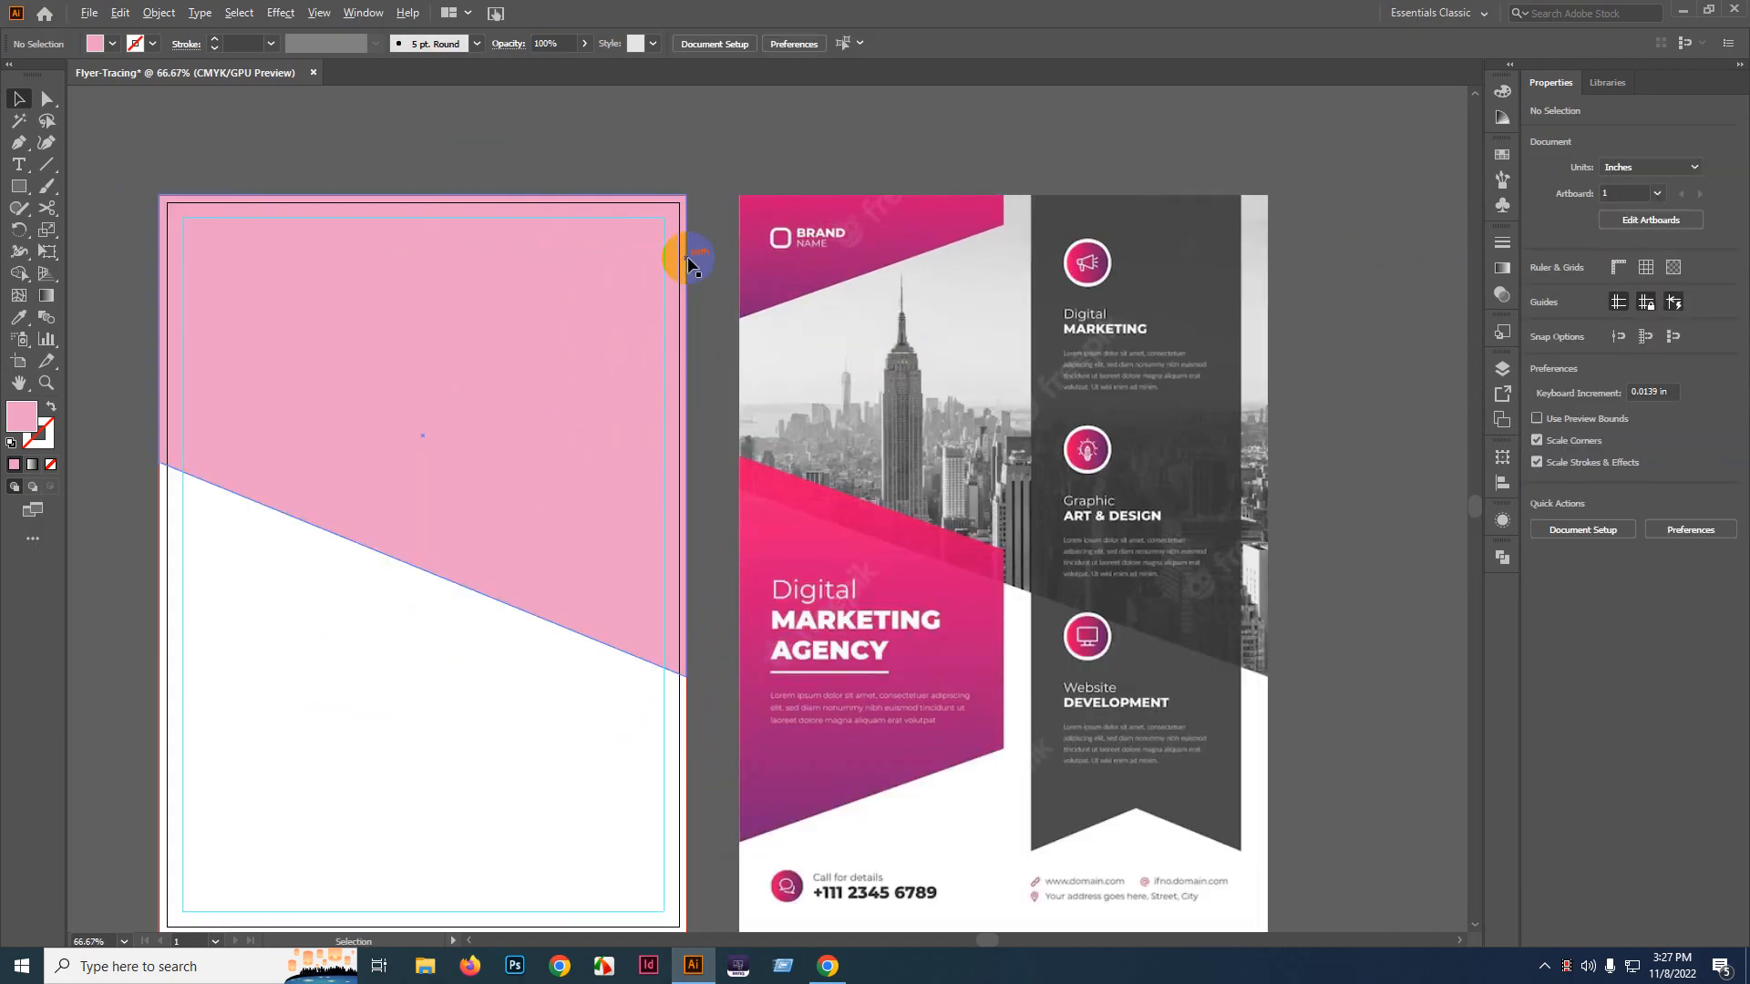
pyautogui.moveTo(688, 264); pyautogui.dragTo(781, 271)
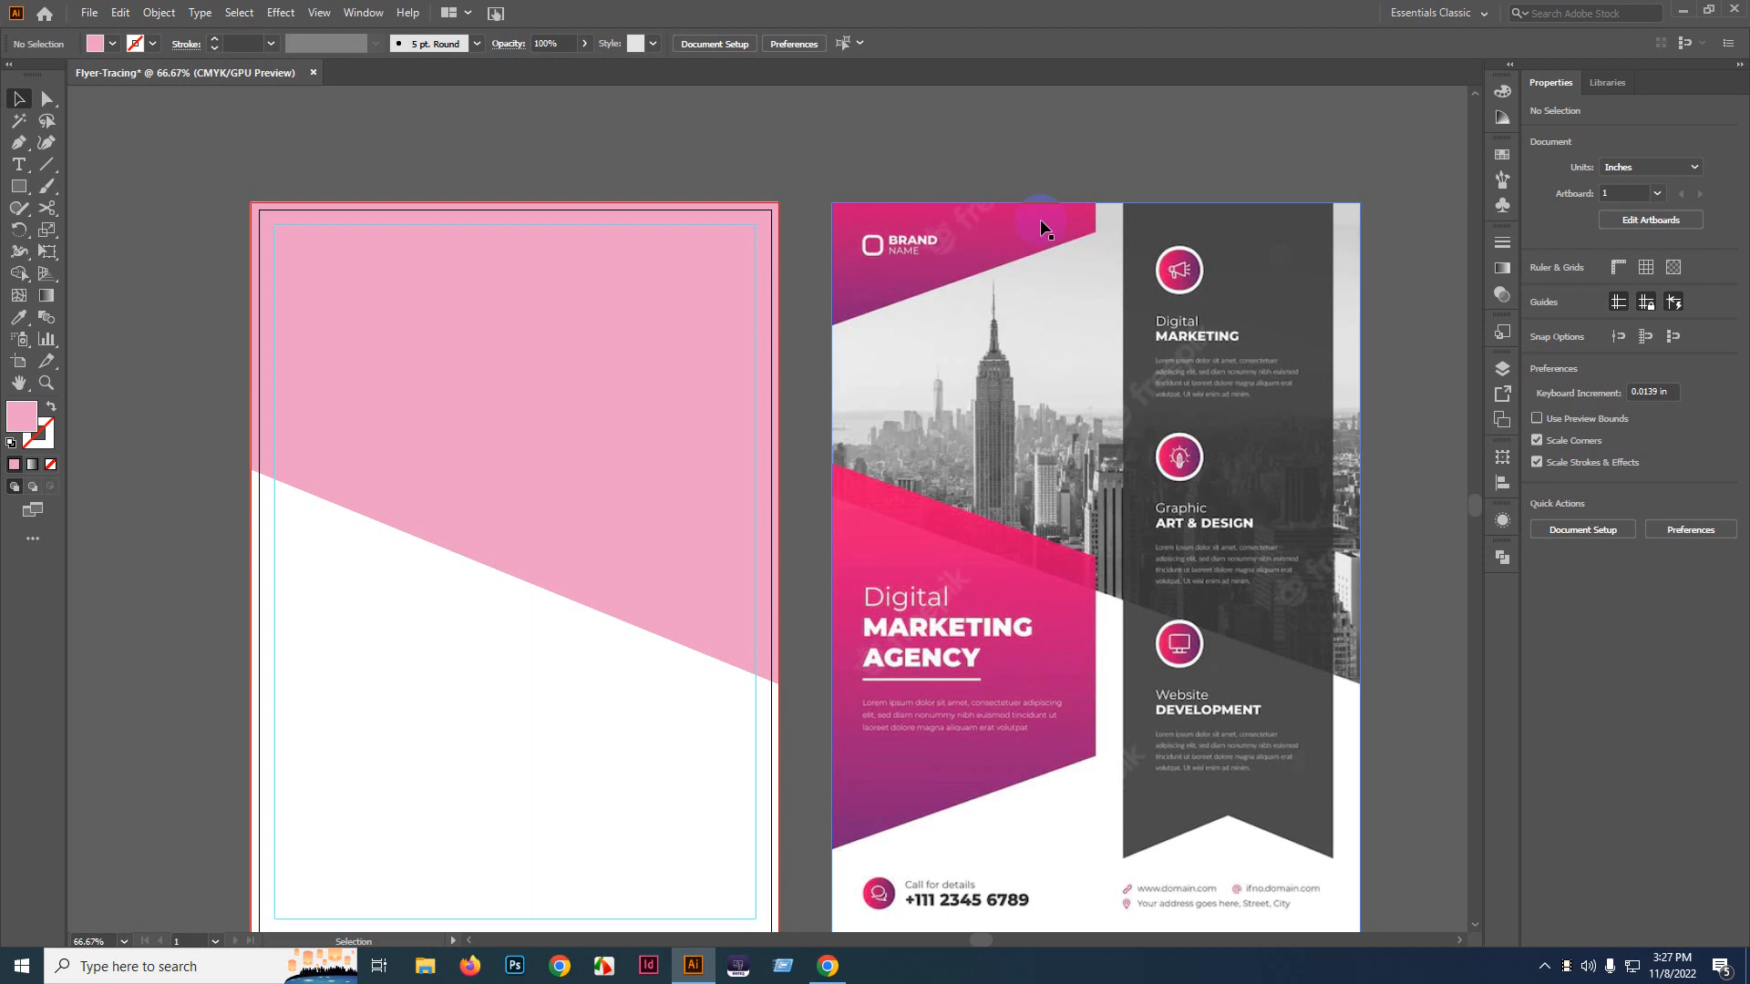
pyautogui.press('m')
pyautogui.moveTo(530, 267); pyautogui.dragTo(543, 327)
pyautogui.moveTo(863, 233); pyautogui.dragTo(613, 250)
pyautogui.moveTo(691, 299); pyautogui.dragTo(558, 296)
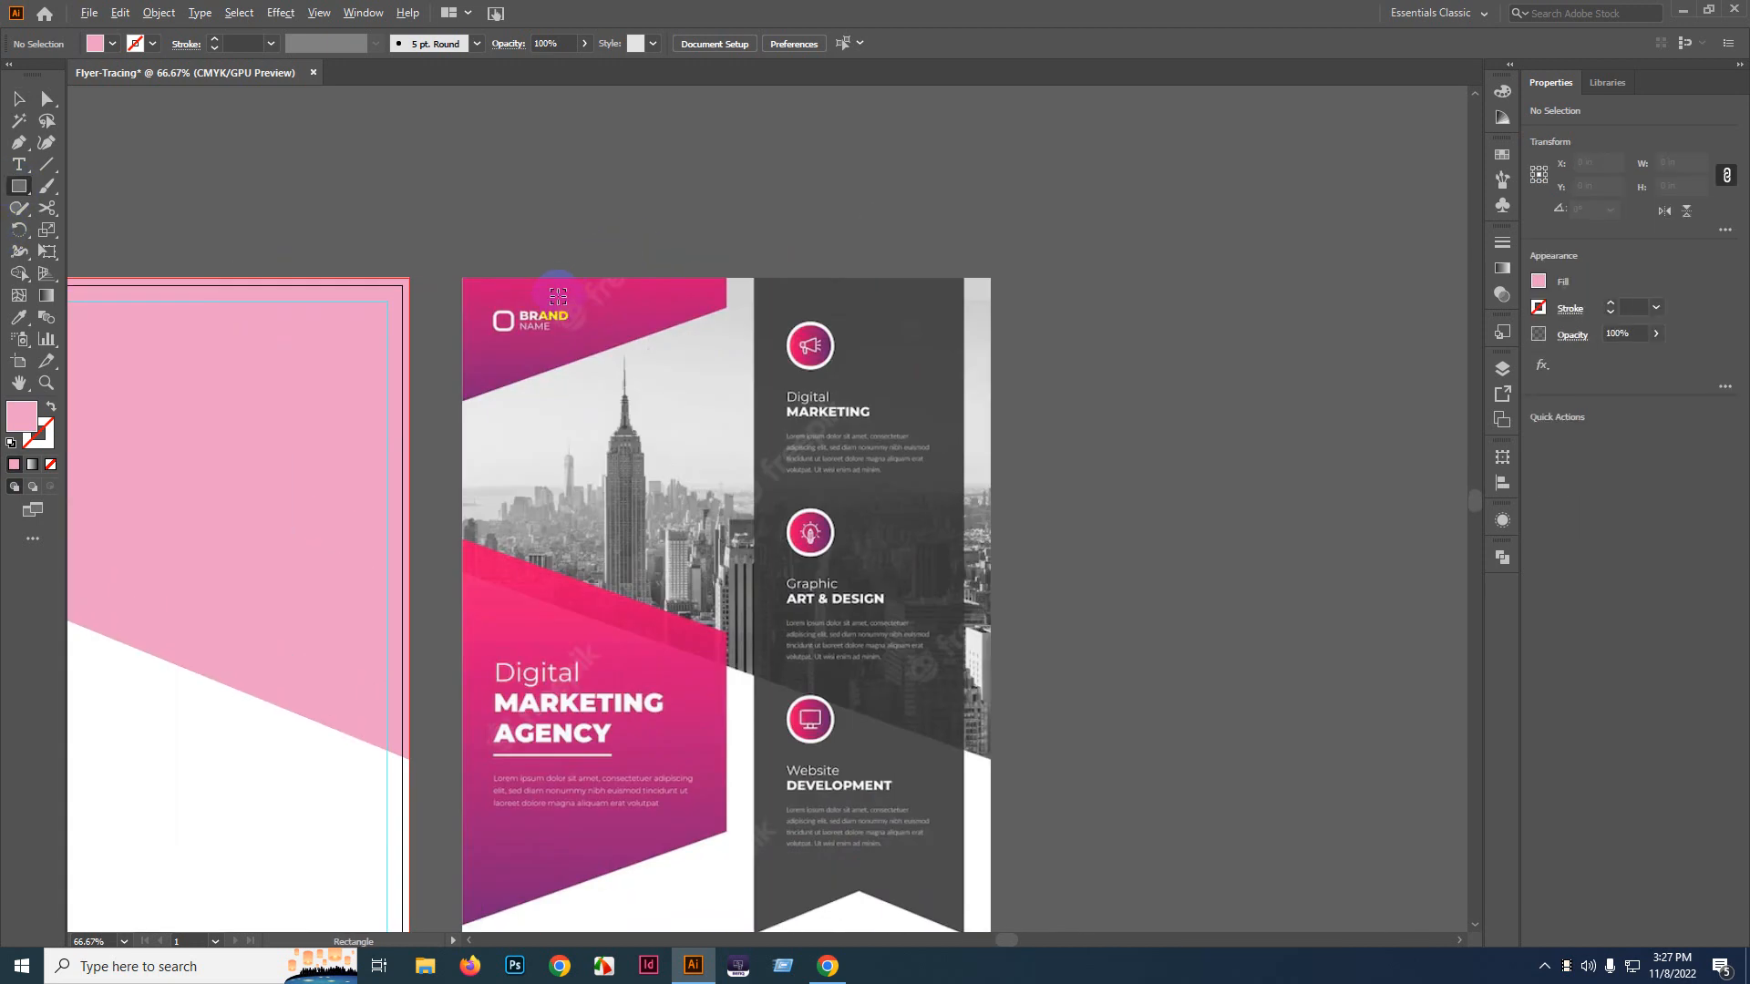
pyautogui.scroll(1, 558, 296)
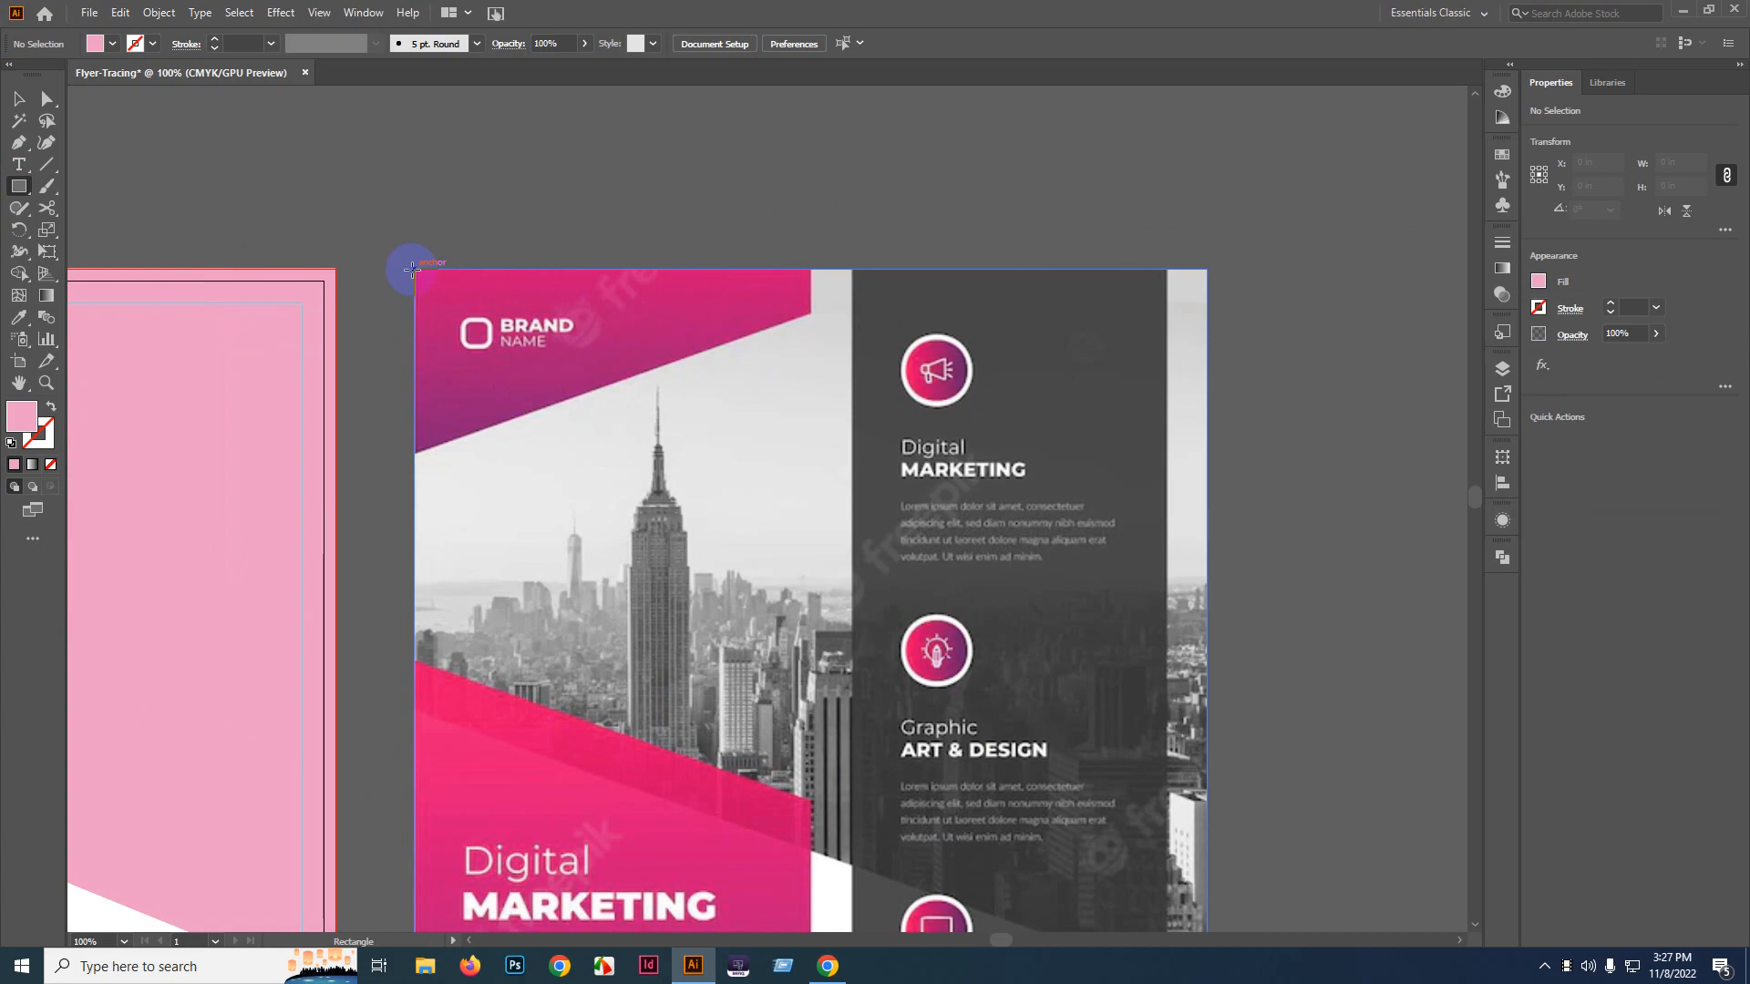
pyautogui.moveTo(413, 270); pyautogui.dragTo(816, 276)
pyautogui.press('a')
pyautogui.scroll(5, 820, 320)
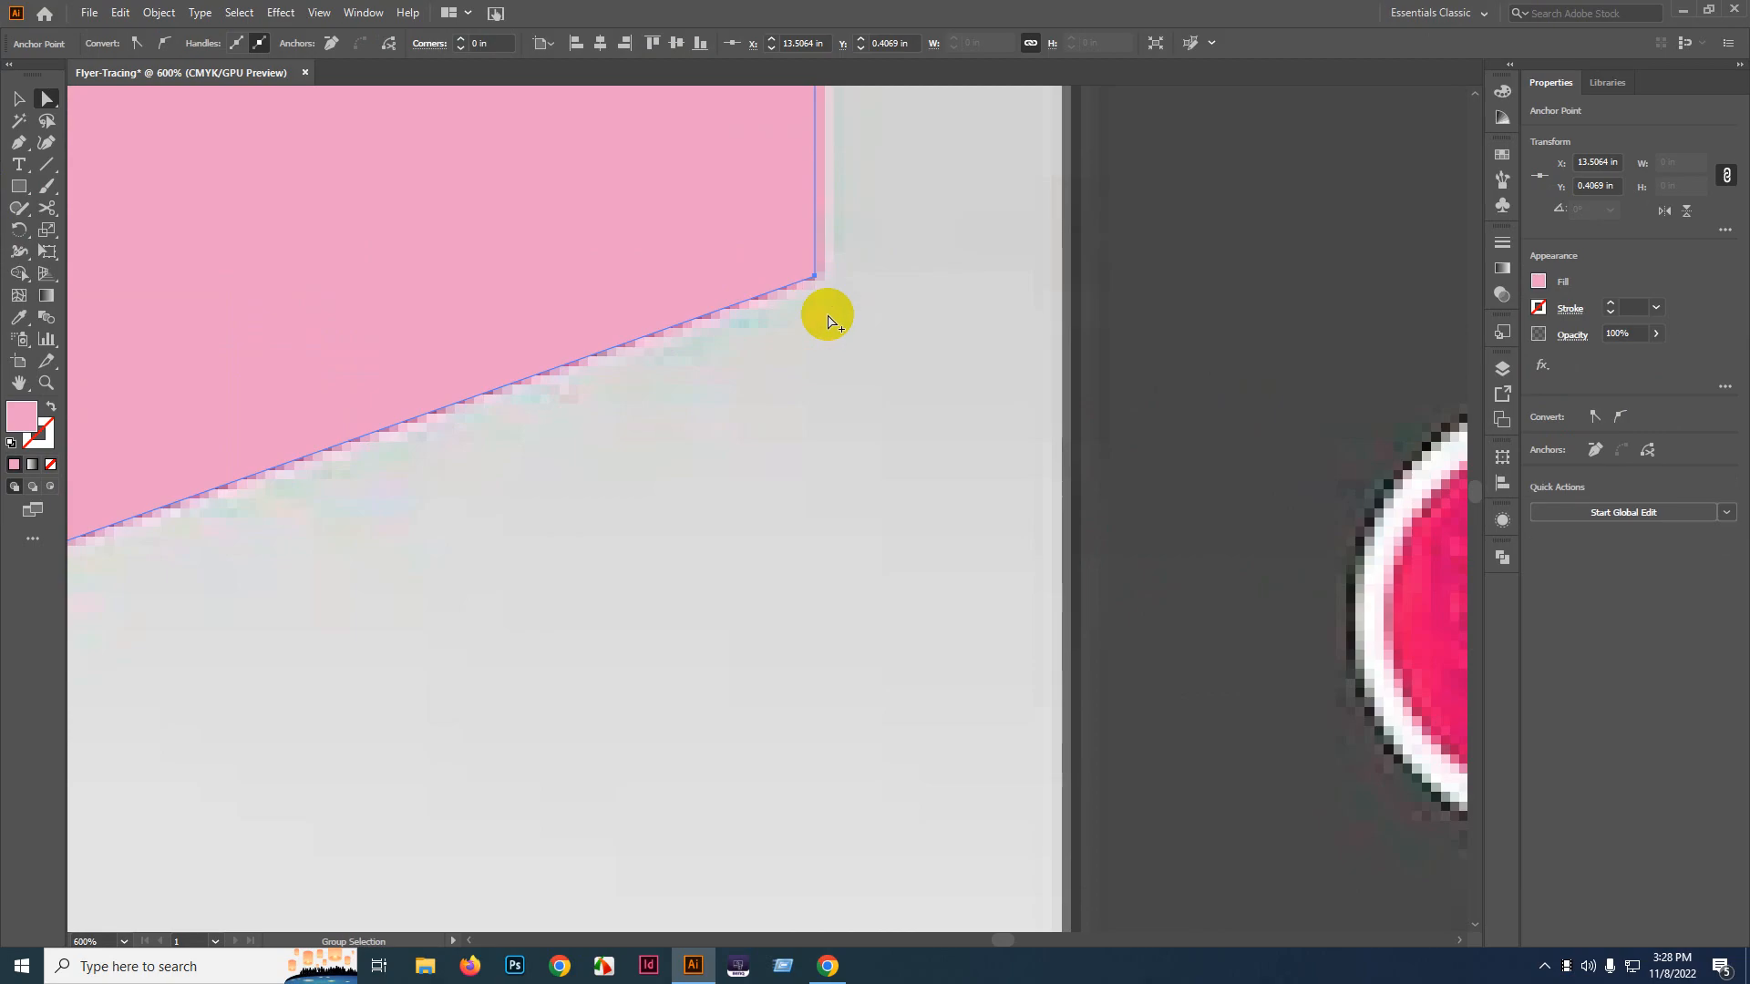
pyautogui.scroll(-7, 828, 321)
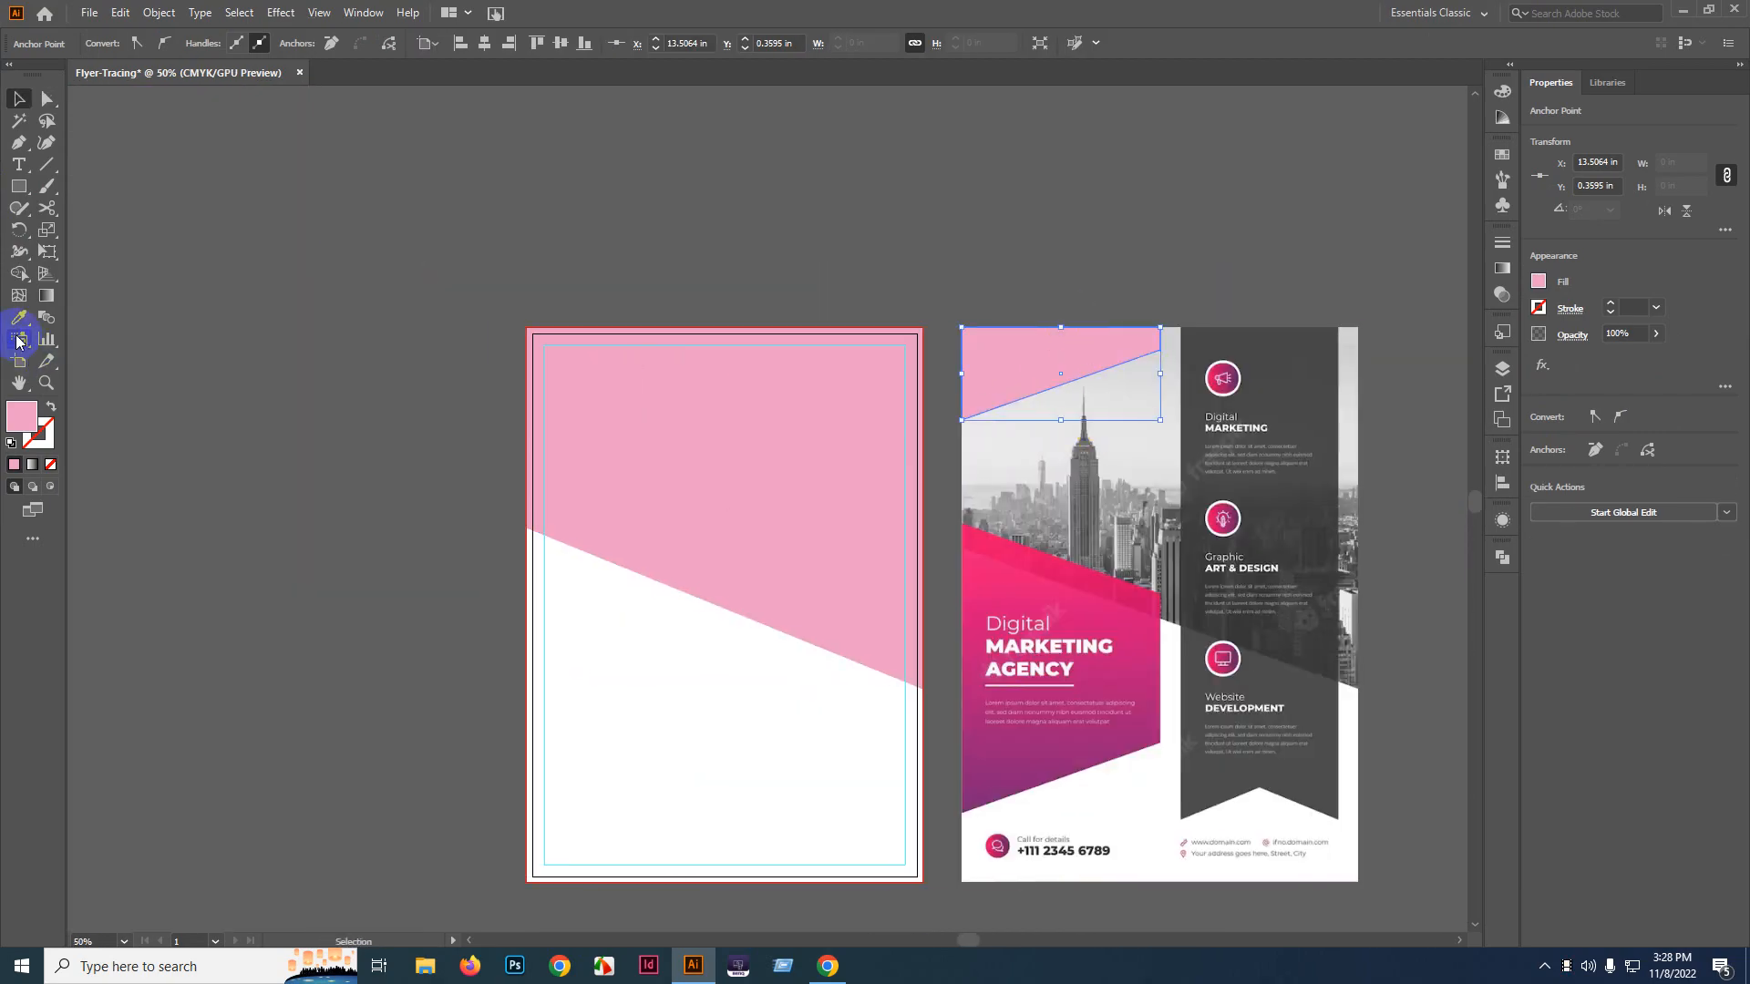
# - Fill the banner shape with purple sampled from the reference and move it into the artboard's upper-left bleed corner
pyautogui.click(19, 320)
pyautogui.click(1061, 707)
pyautogui.press('v')
pyautogui.moveTo(1076, 354); pyautogui.dragTo(704, 353)
pyautogui.scroll(10, 501, 340)
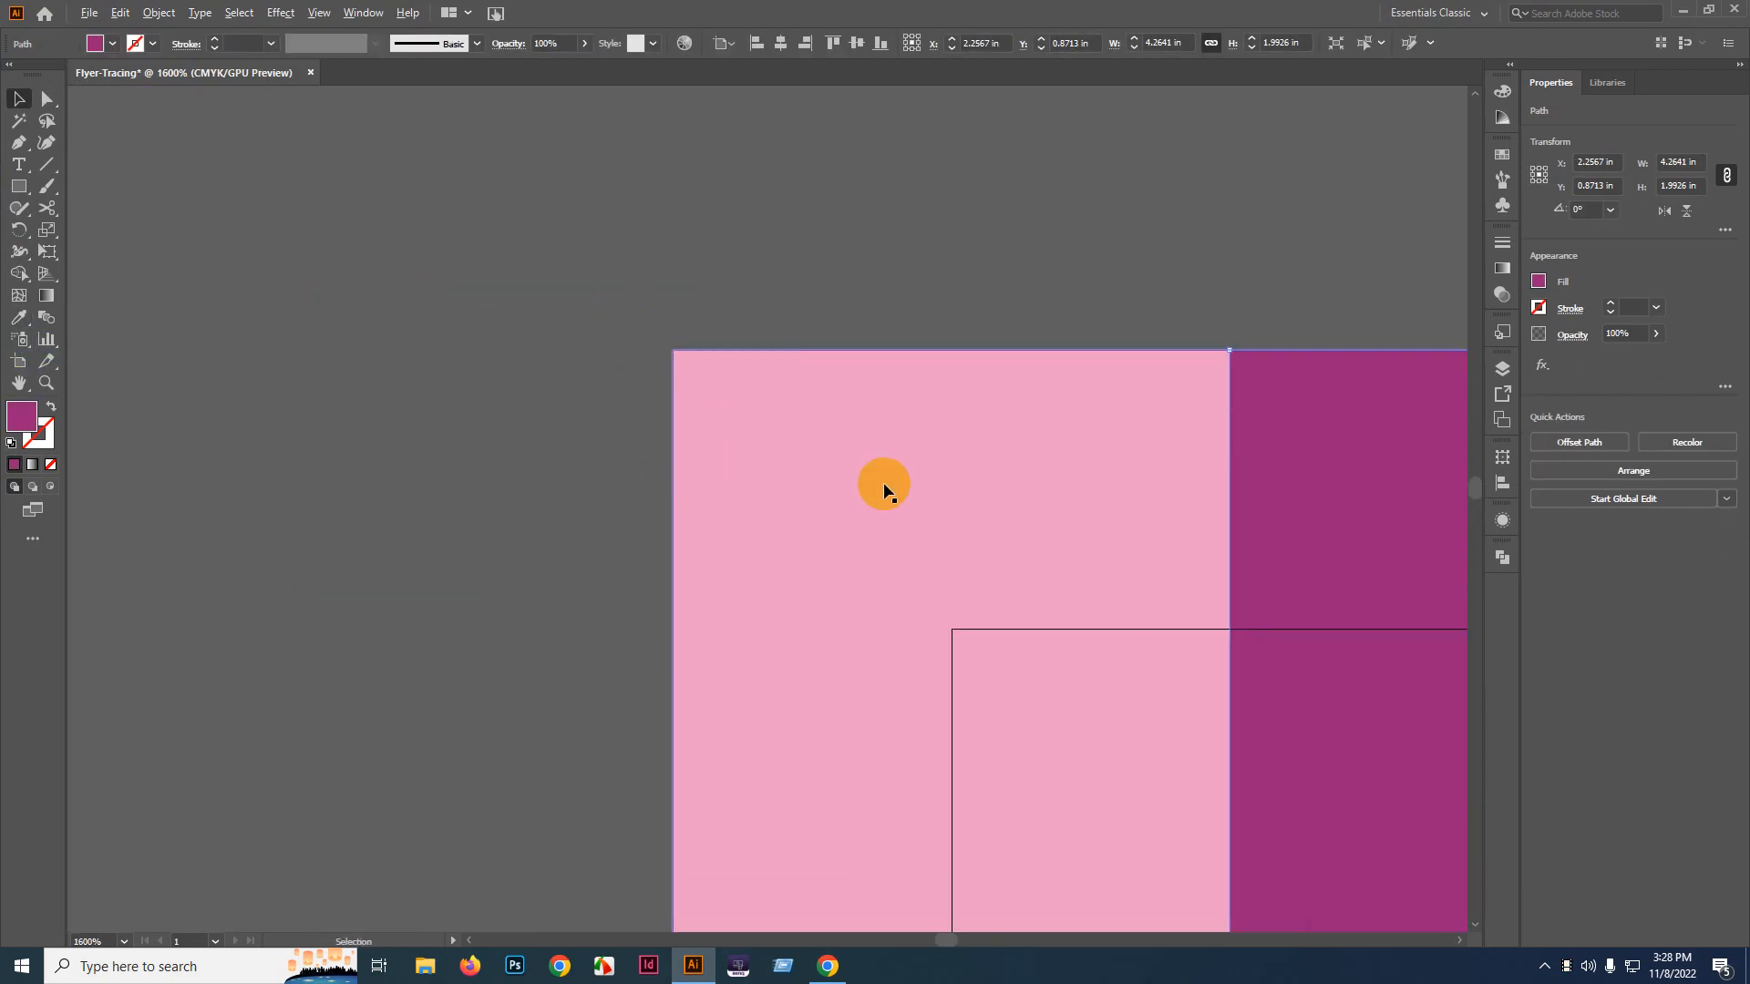
pyautogui.scroll(2, 883, 485)
pyautogui.moveTo(1198, 342); pyautogui.dragTo(682, 352)
pyautogui.scroll(-10, 449, 579)
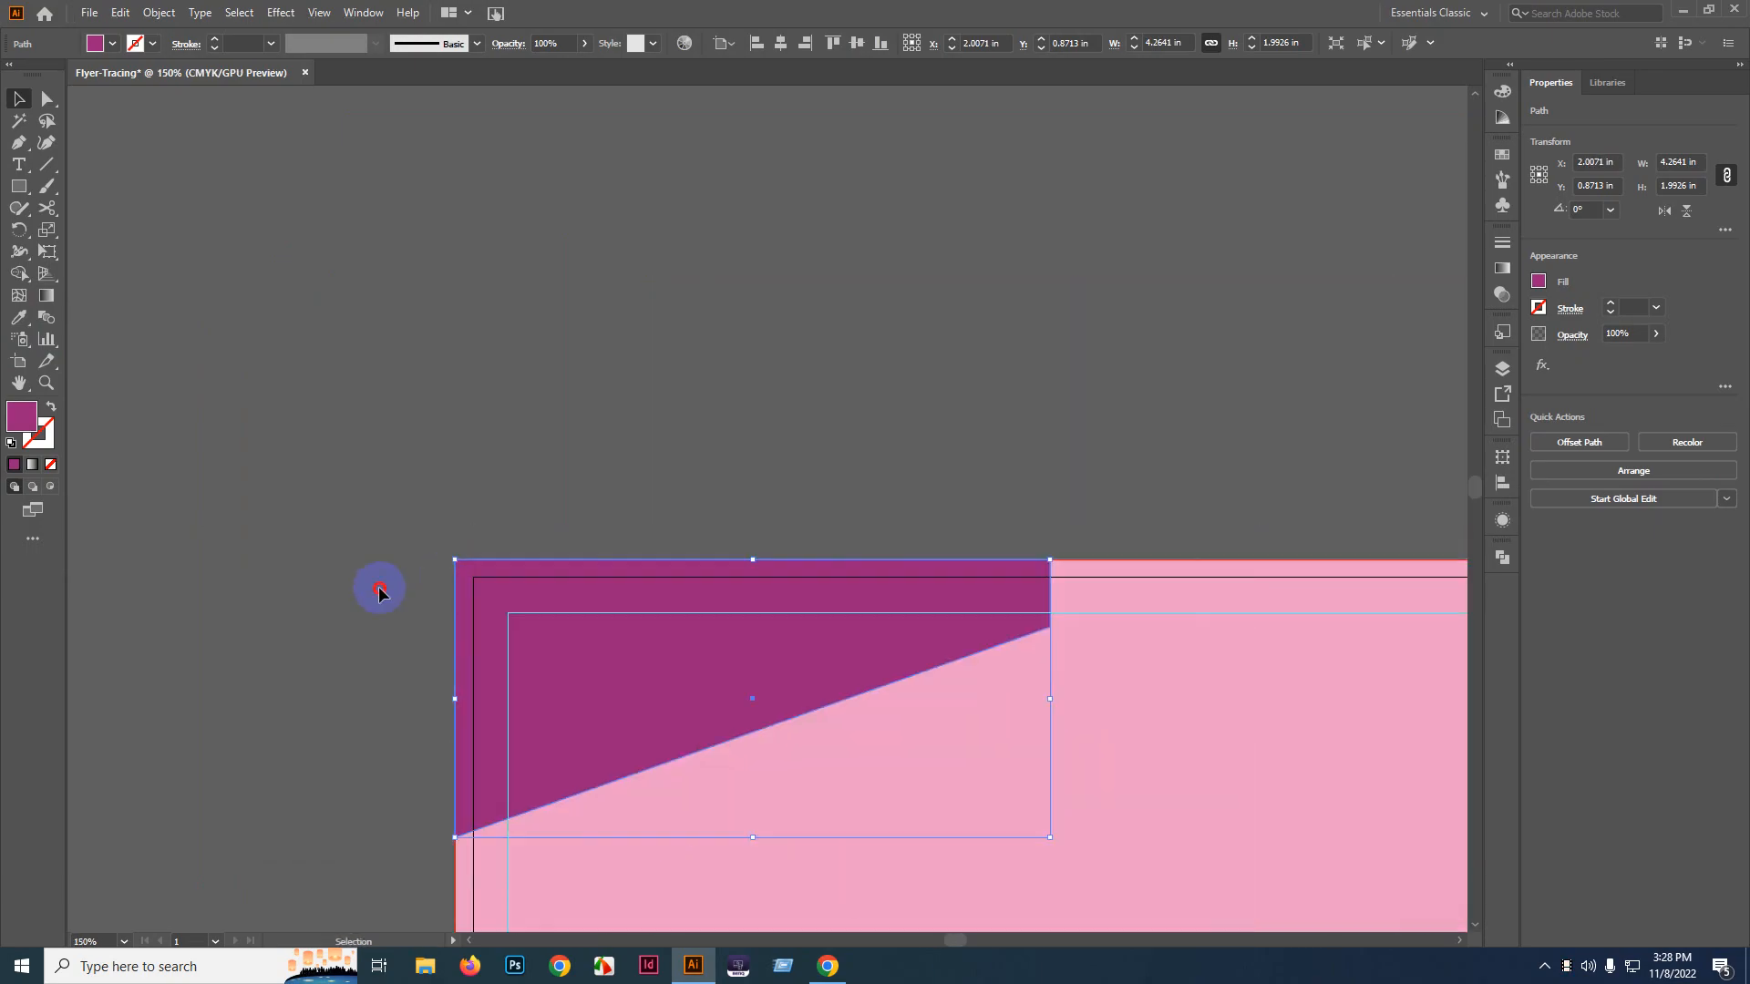
pyautogui.click(379, 586)
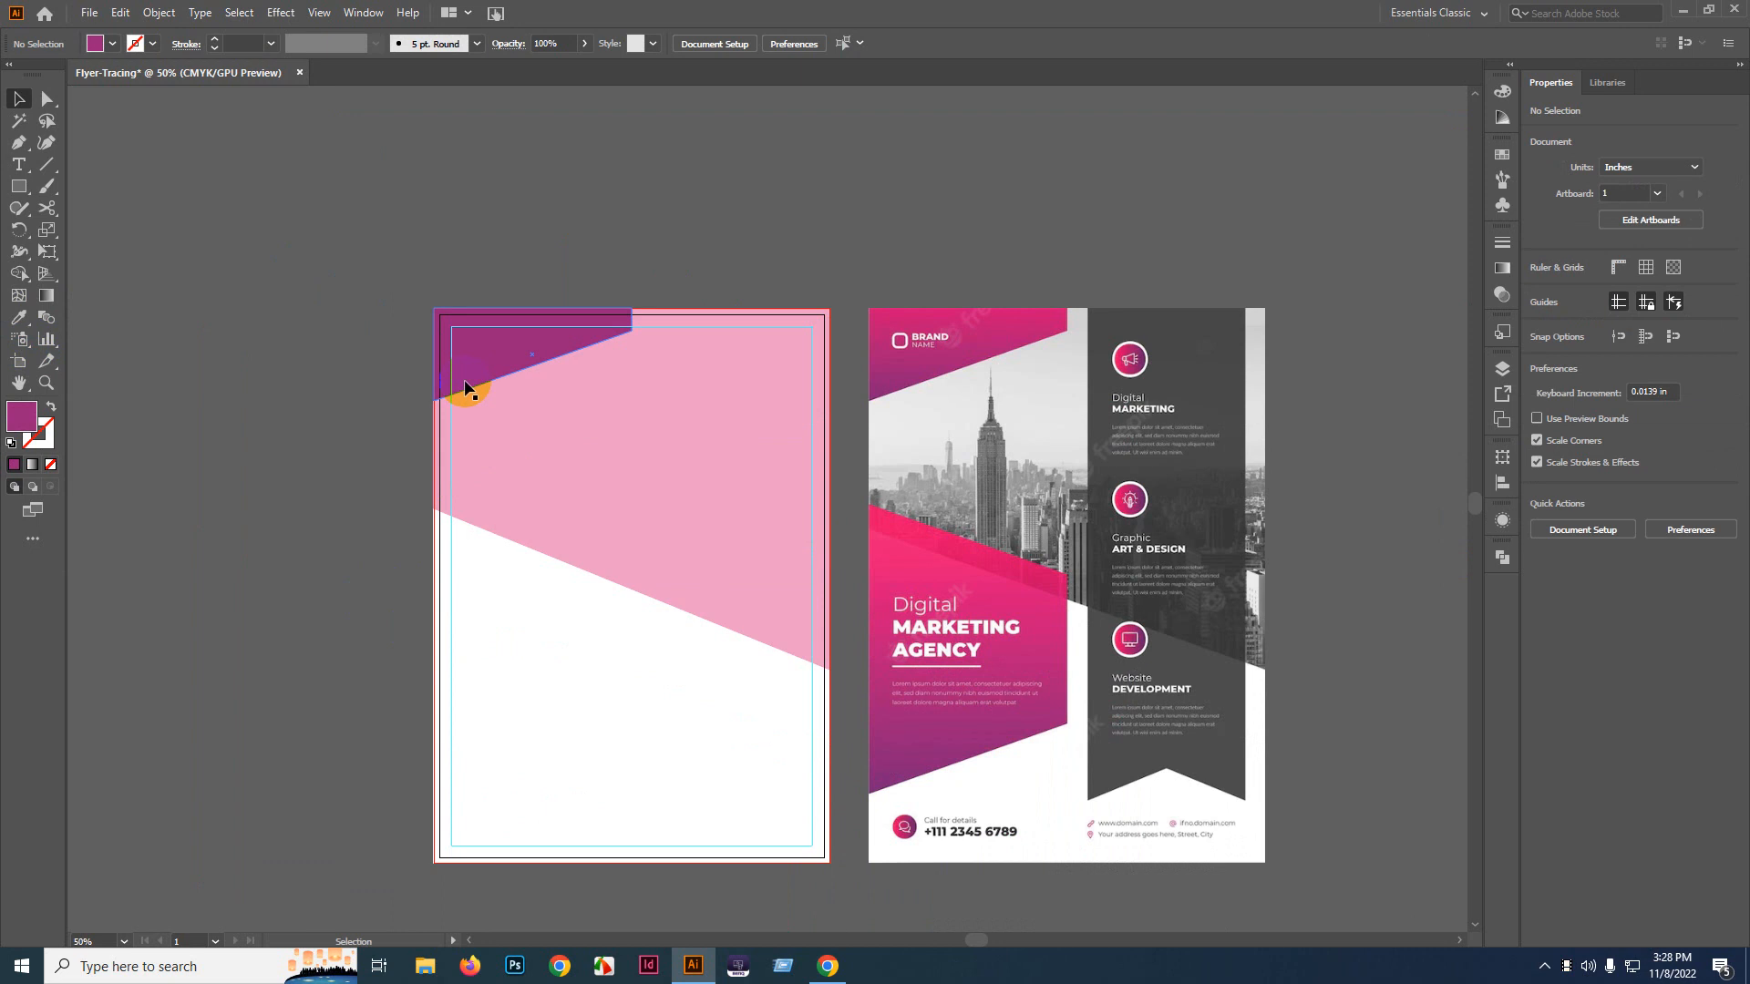
# - Draw a purple rectangle about 4.26 × 6.18 in over the reference's Digital Marketing Agency block
pyautogui.moveTo(596, 392); pyautogui.dragTo(566, 376)
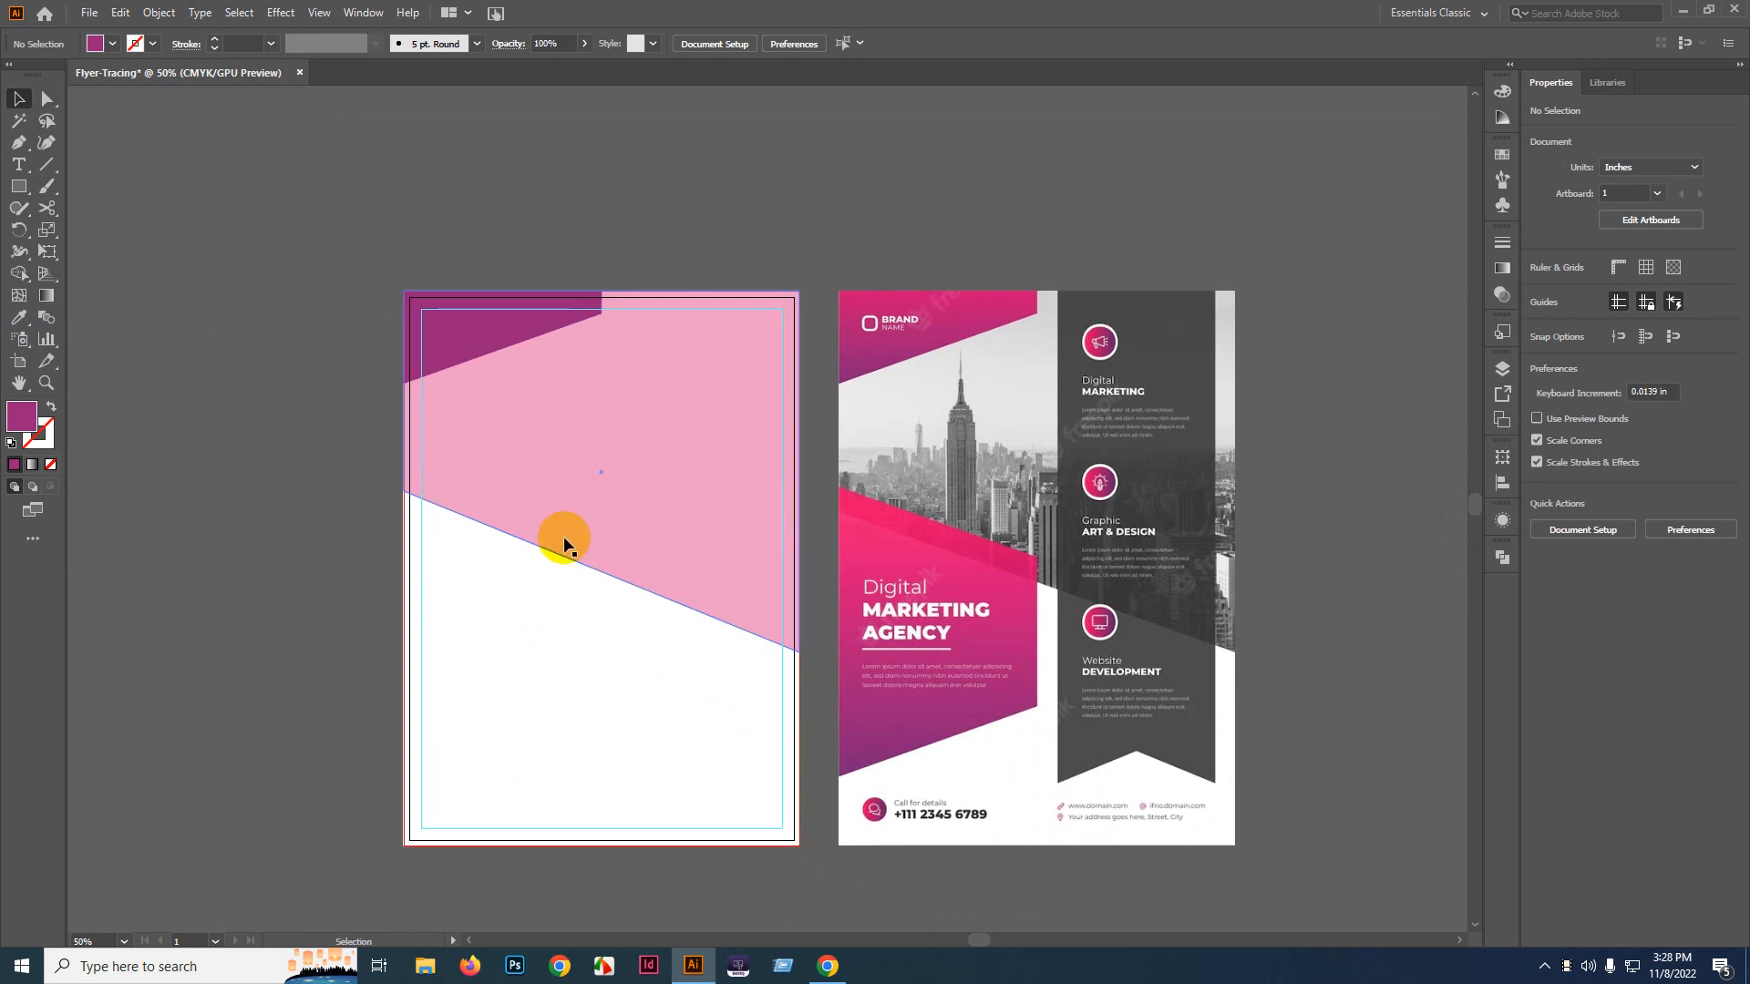
pyautogui.moveTo(924, 593); pyautogui.dragTo(806, 520)
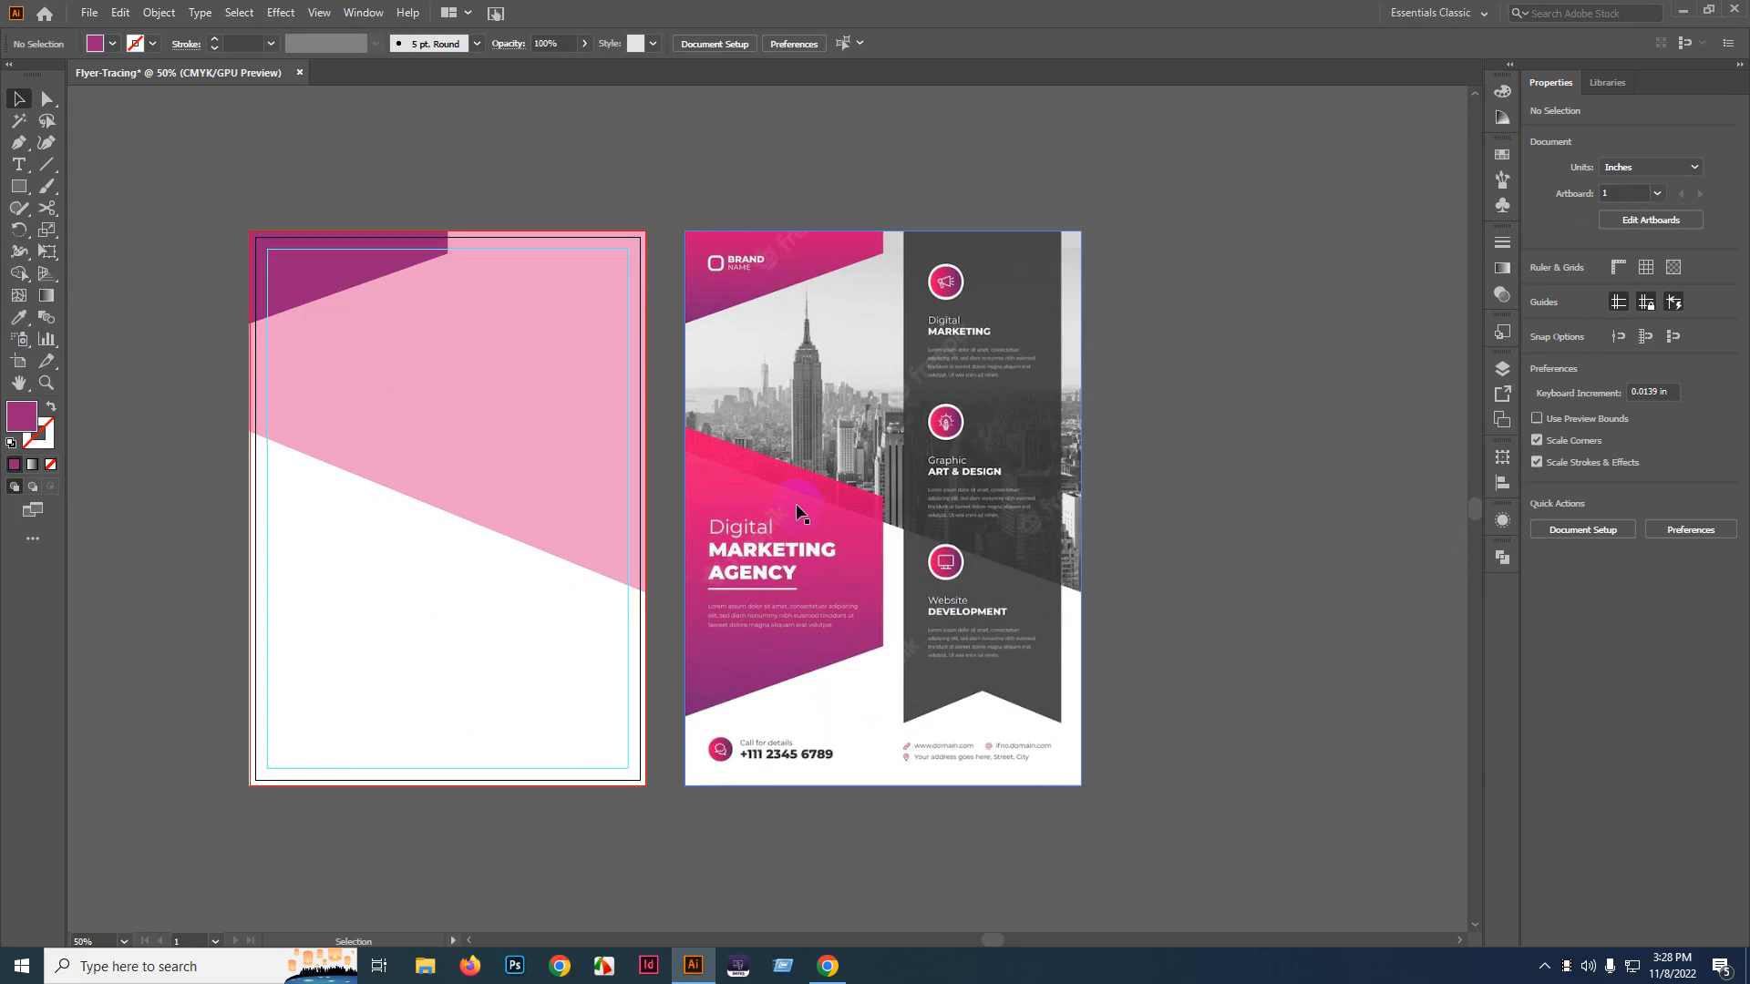
pyautogui.click(18, 190)
pyautogui.moveTo(565, 490); pyautogui.dragTo(456, 417)
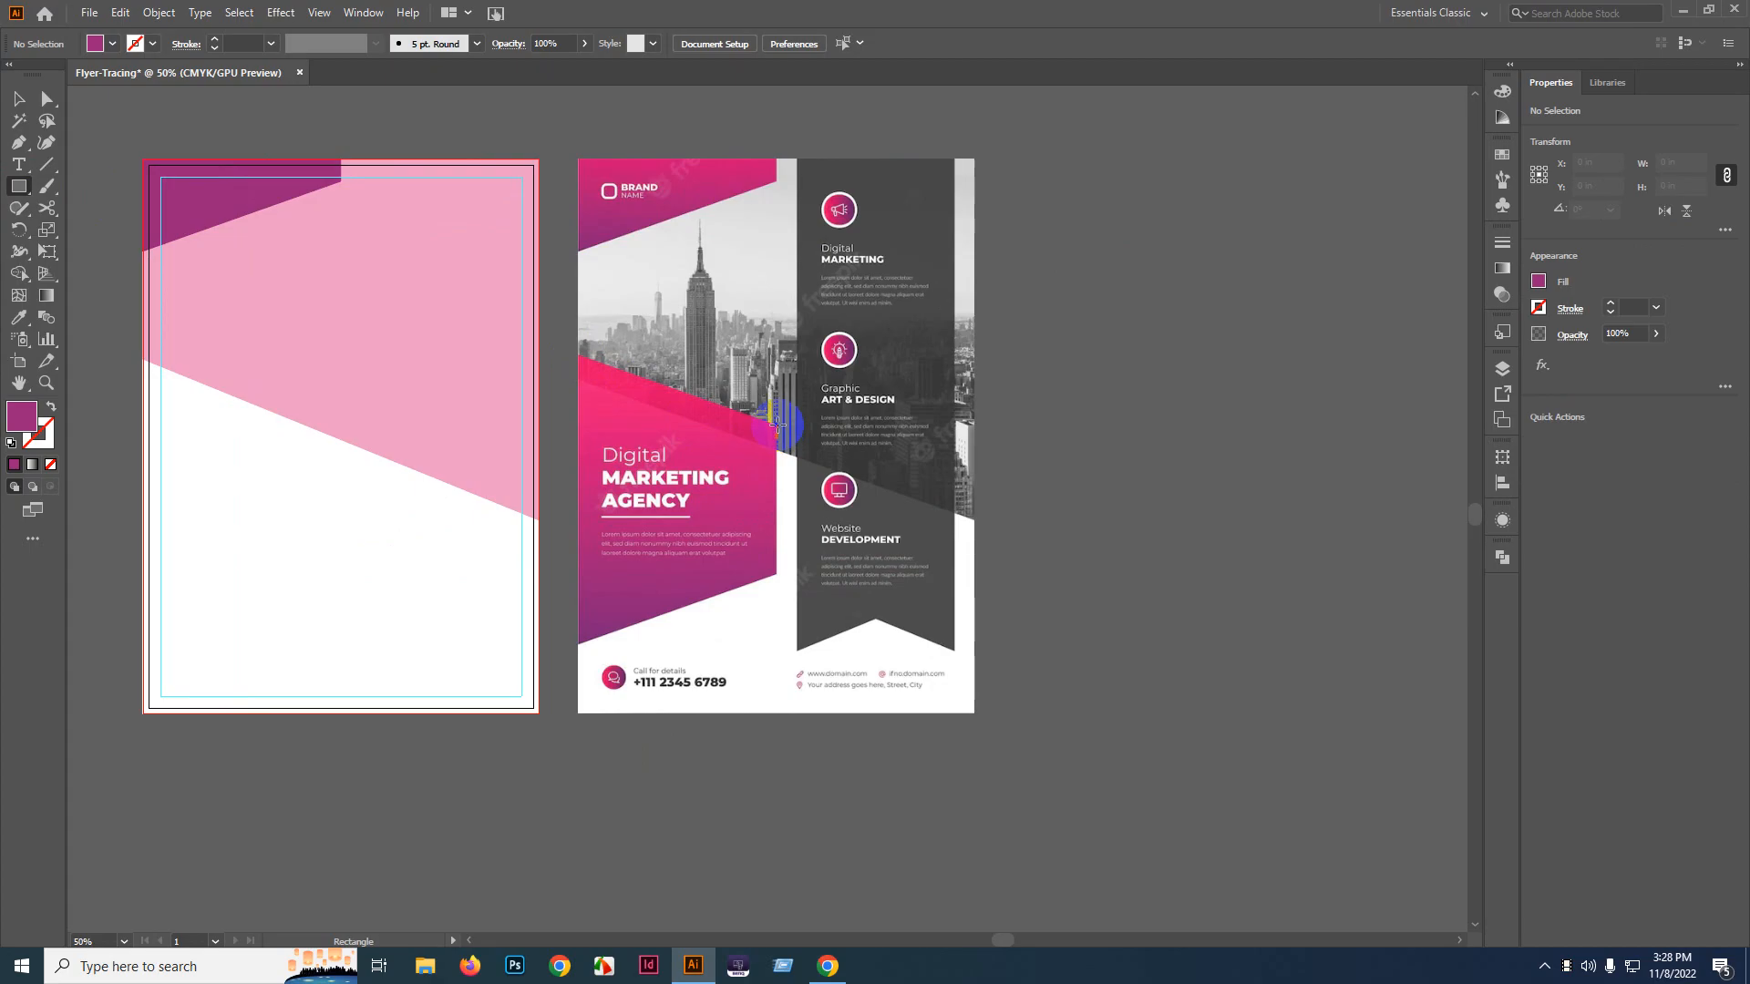
pyautogui.moveTo(775, 422); pyautogui.dragTo(579, 583)
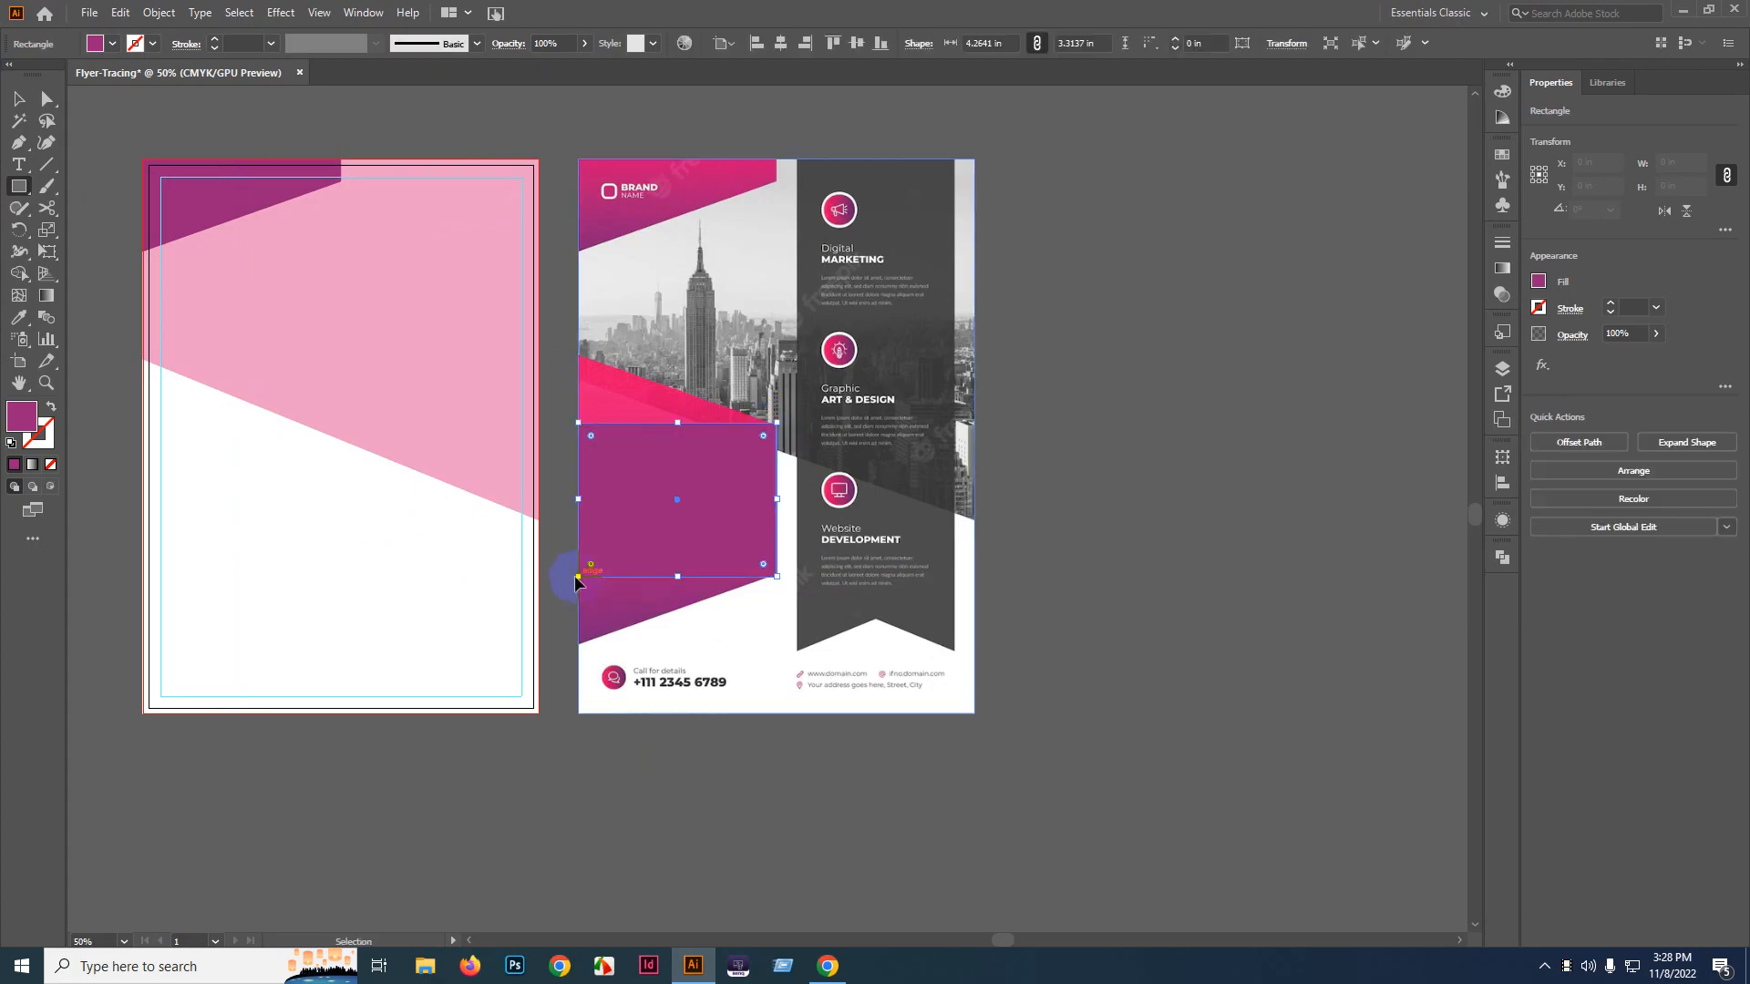
pyautogui.hotkey('ctrl', 'z')
pyautogui.moveTo(579, 355); pyautogui.dragTo(776, 643)
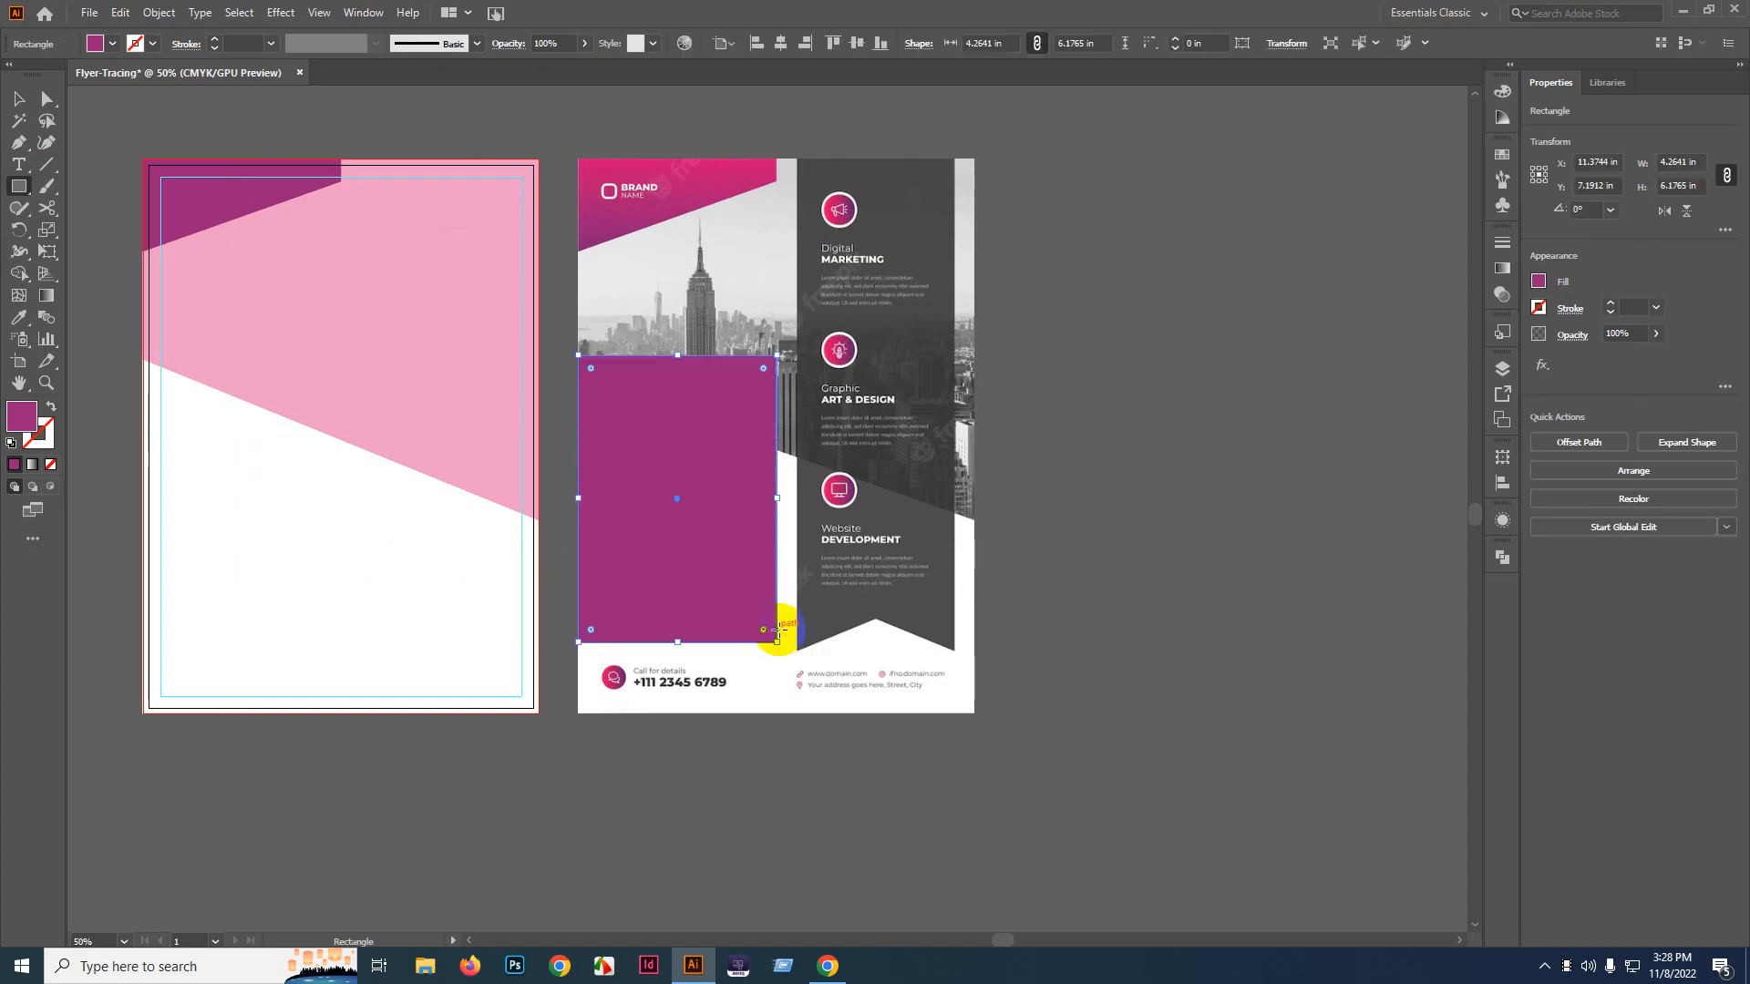
# - Lower the purple rectangle's upper-right corner so its top edge slants along the reference block's upper edge
pyautogui.press('a')
pyautogui.click(1106, 434)
pyautogui.click(777, 356)
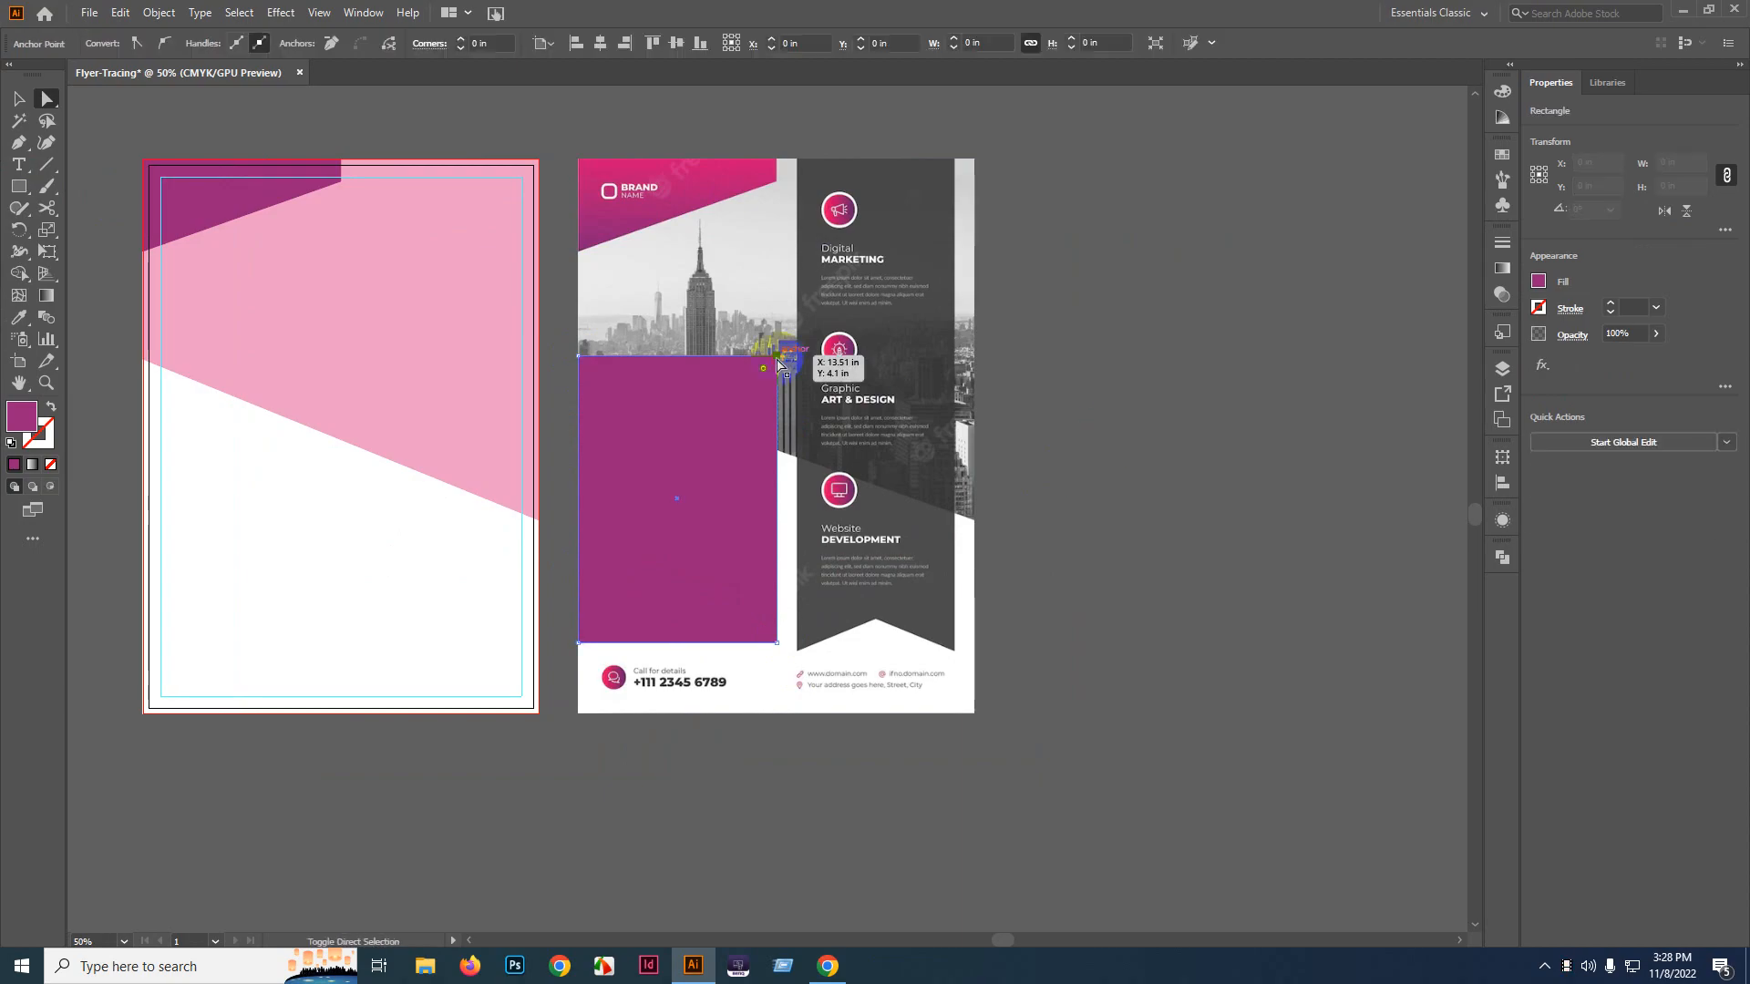
pyautogui.moveTo(777, 356); pyautogui.dragTo(777, 470)
pyautogui.scroll(3, 778, 470)
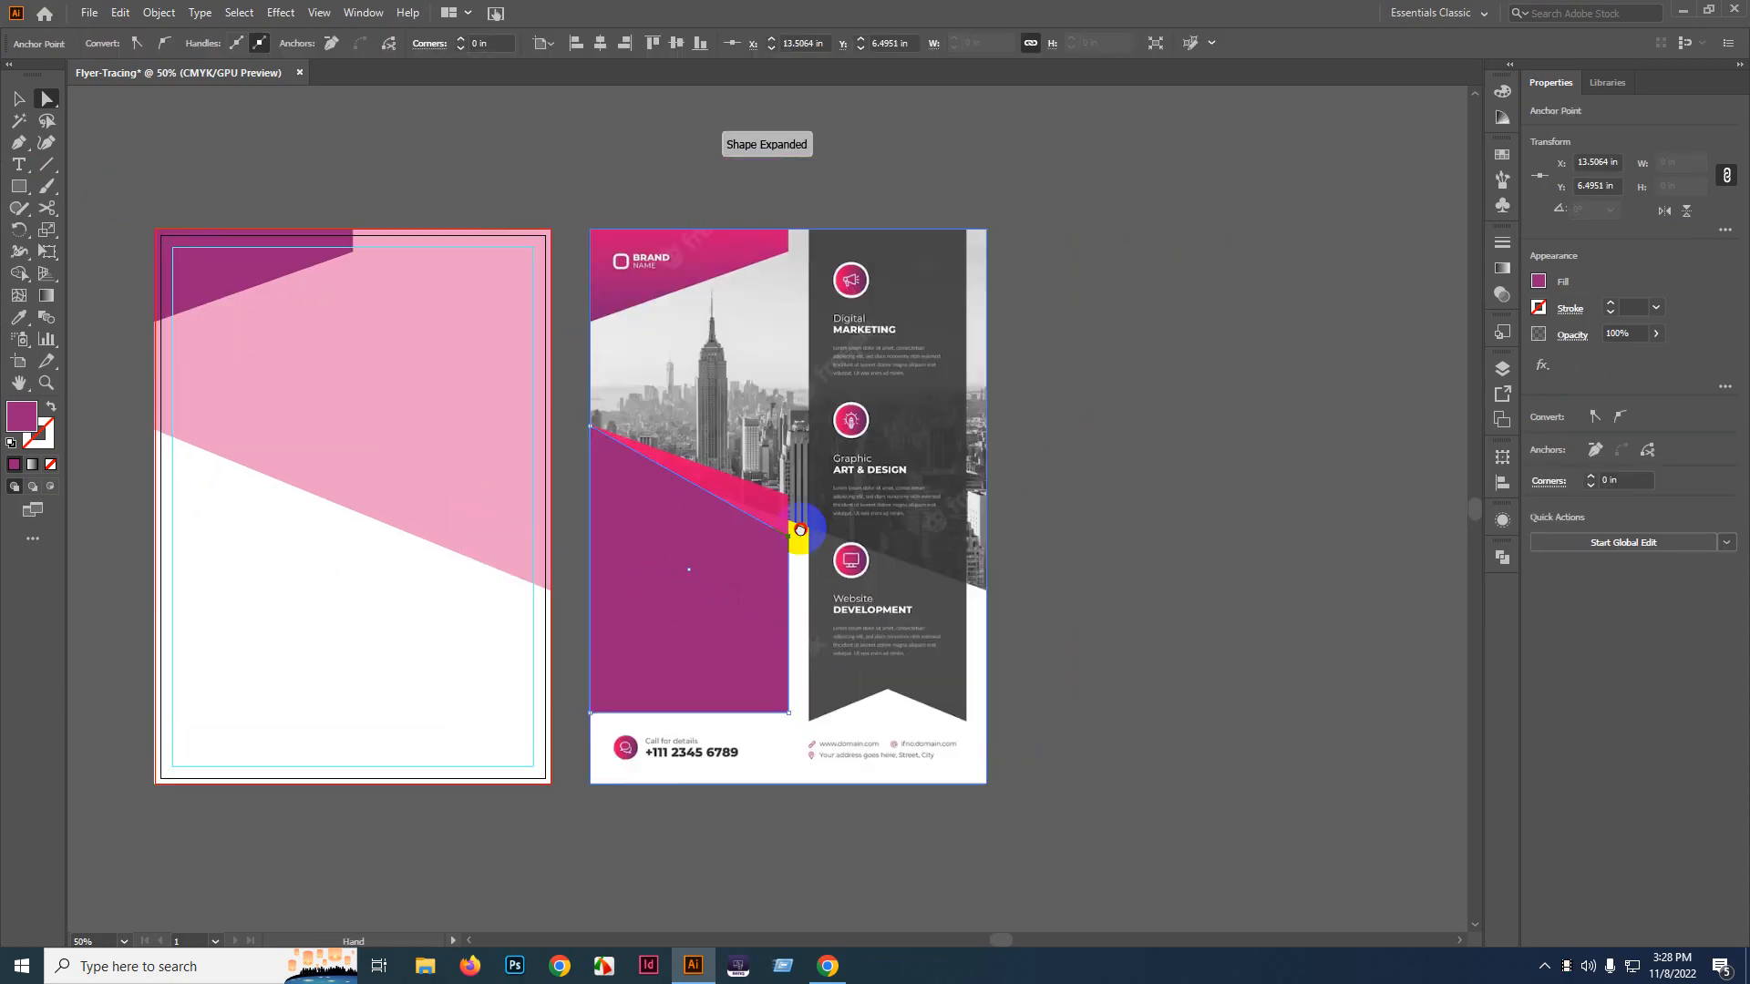
pyautogui.moveTo(823, 551); pyautogui.dragTo(813, 407)
pyautogui.scroll(-4, 818, 580)
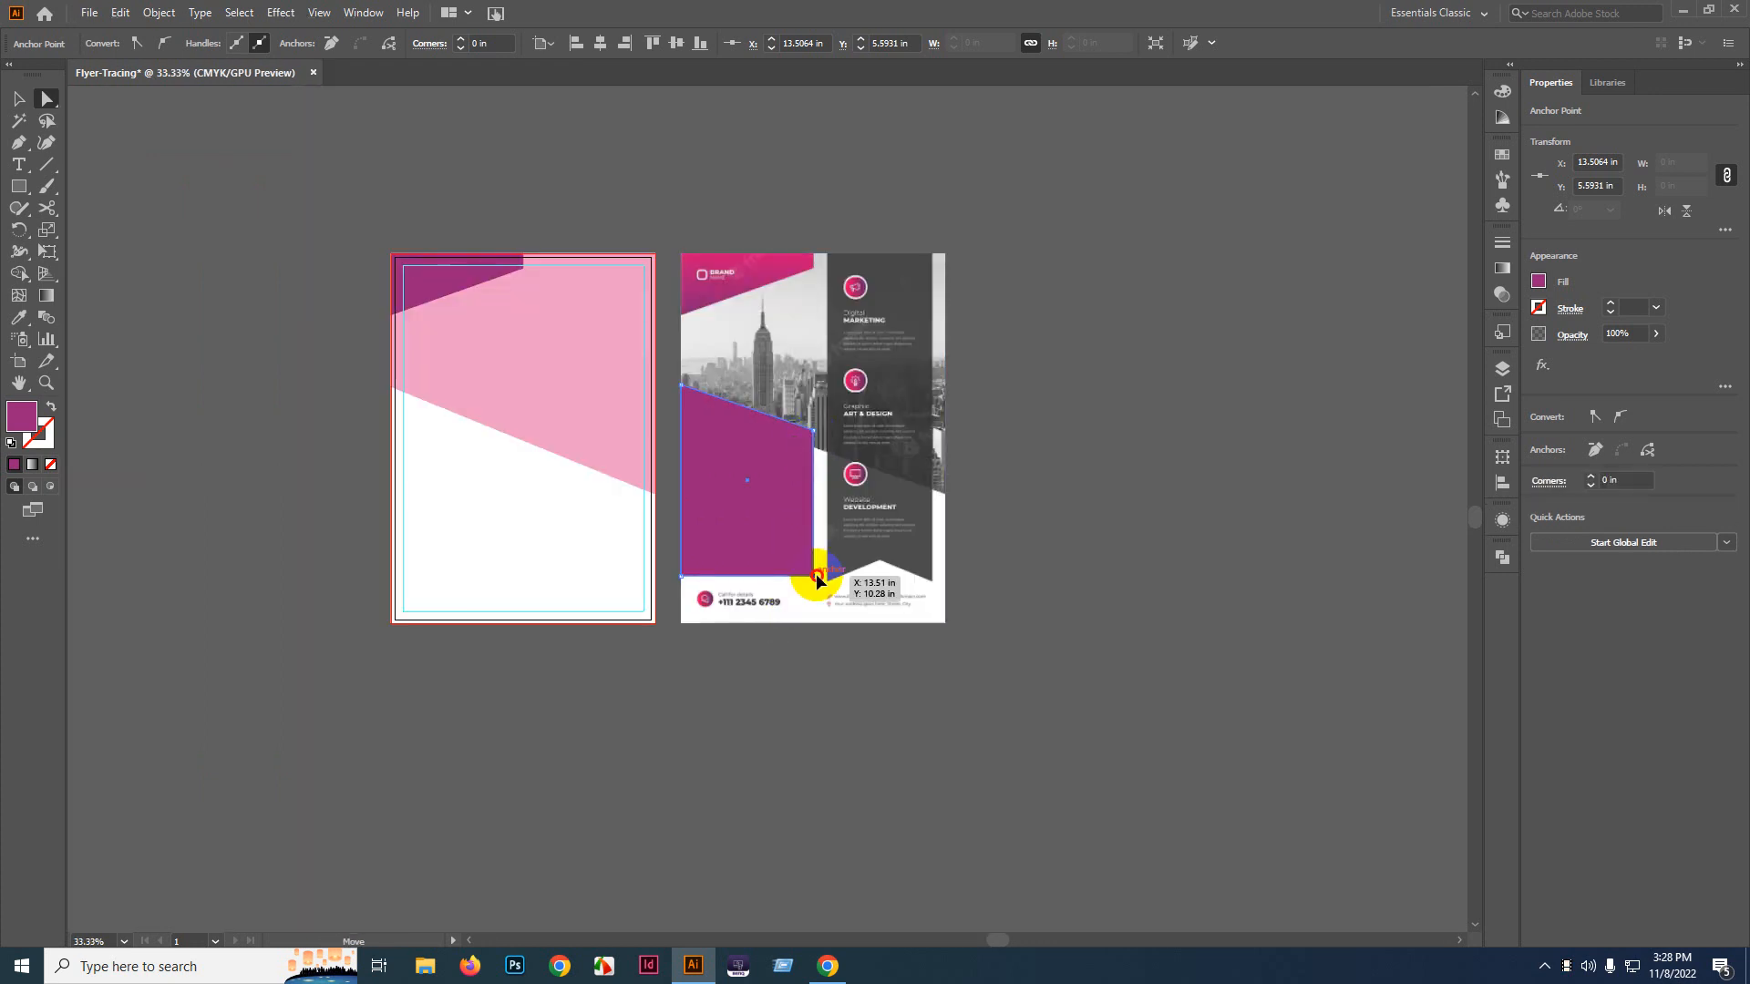
# - Raise the purple shape's lower-right corner so its bottom edge follows the slanted lower edge of the reference block
pyautogui.moveTo(817, 573); pyautogui.dragTo(816, 507)
pyautogui.scroll(4, 816, 507)
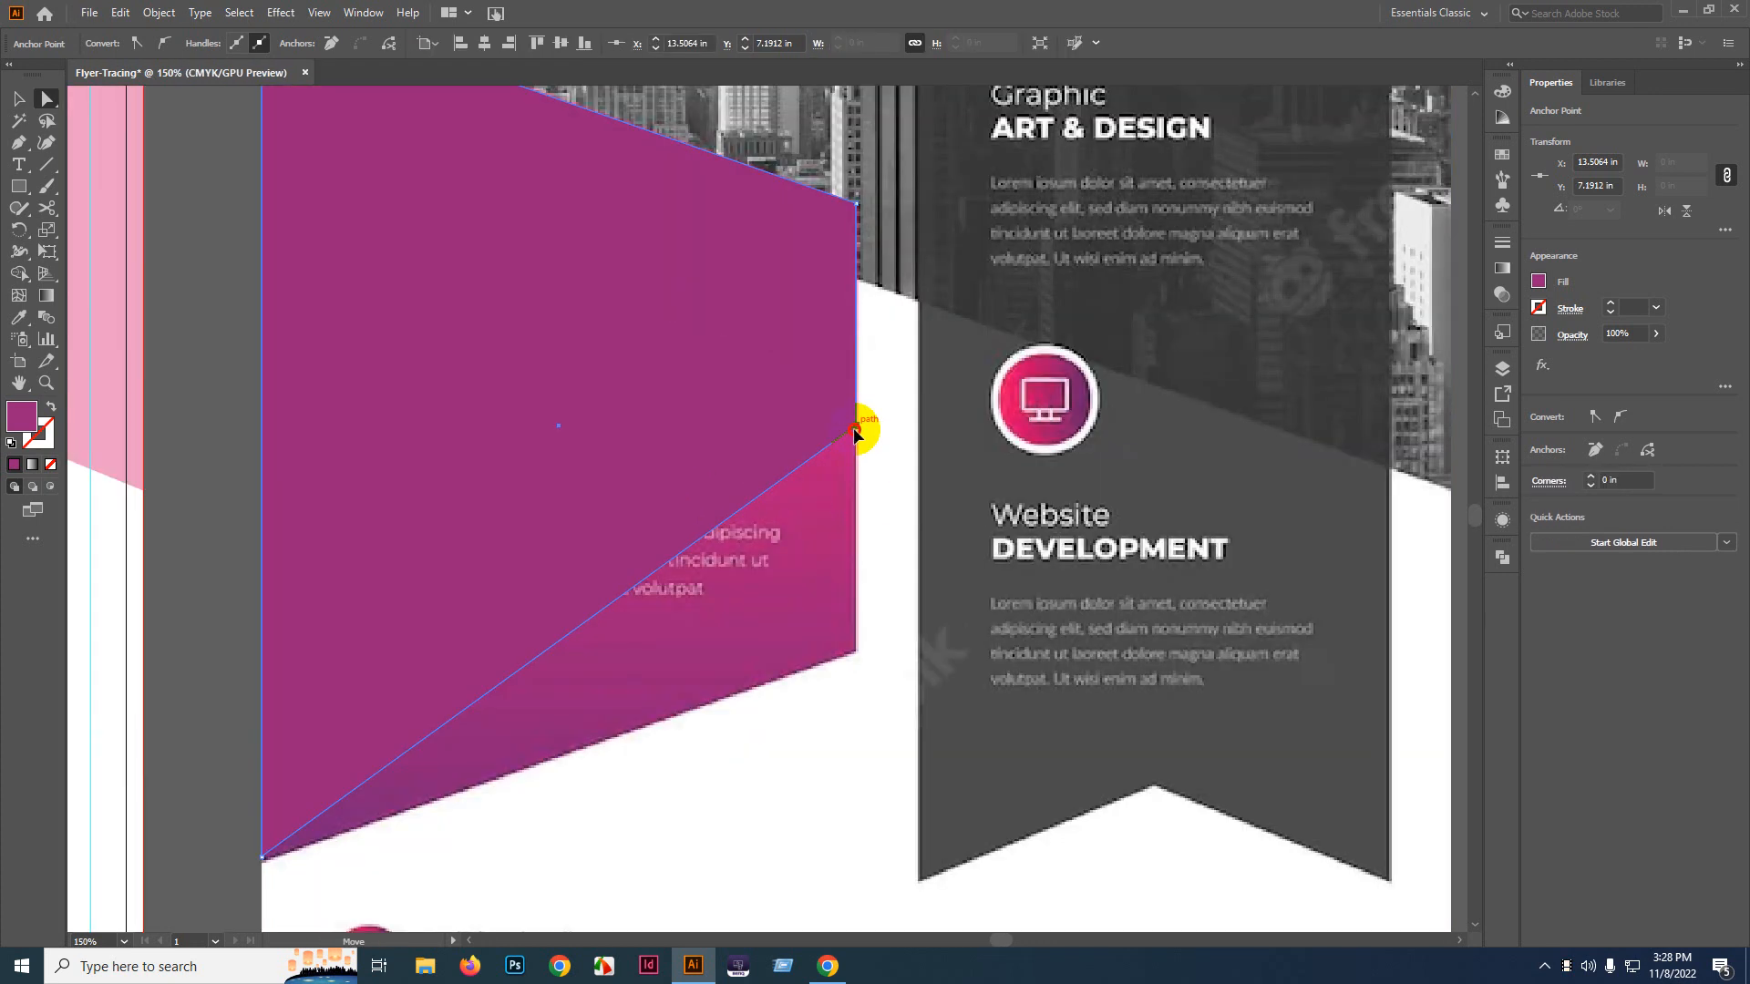
pyautogui.moveTo(855, 431); pyautogui.dragTo(847, 646)
pyautogui.scroll(-4, 841, 655)
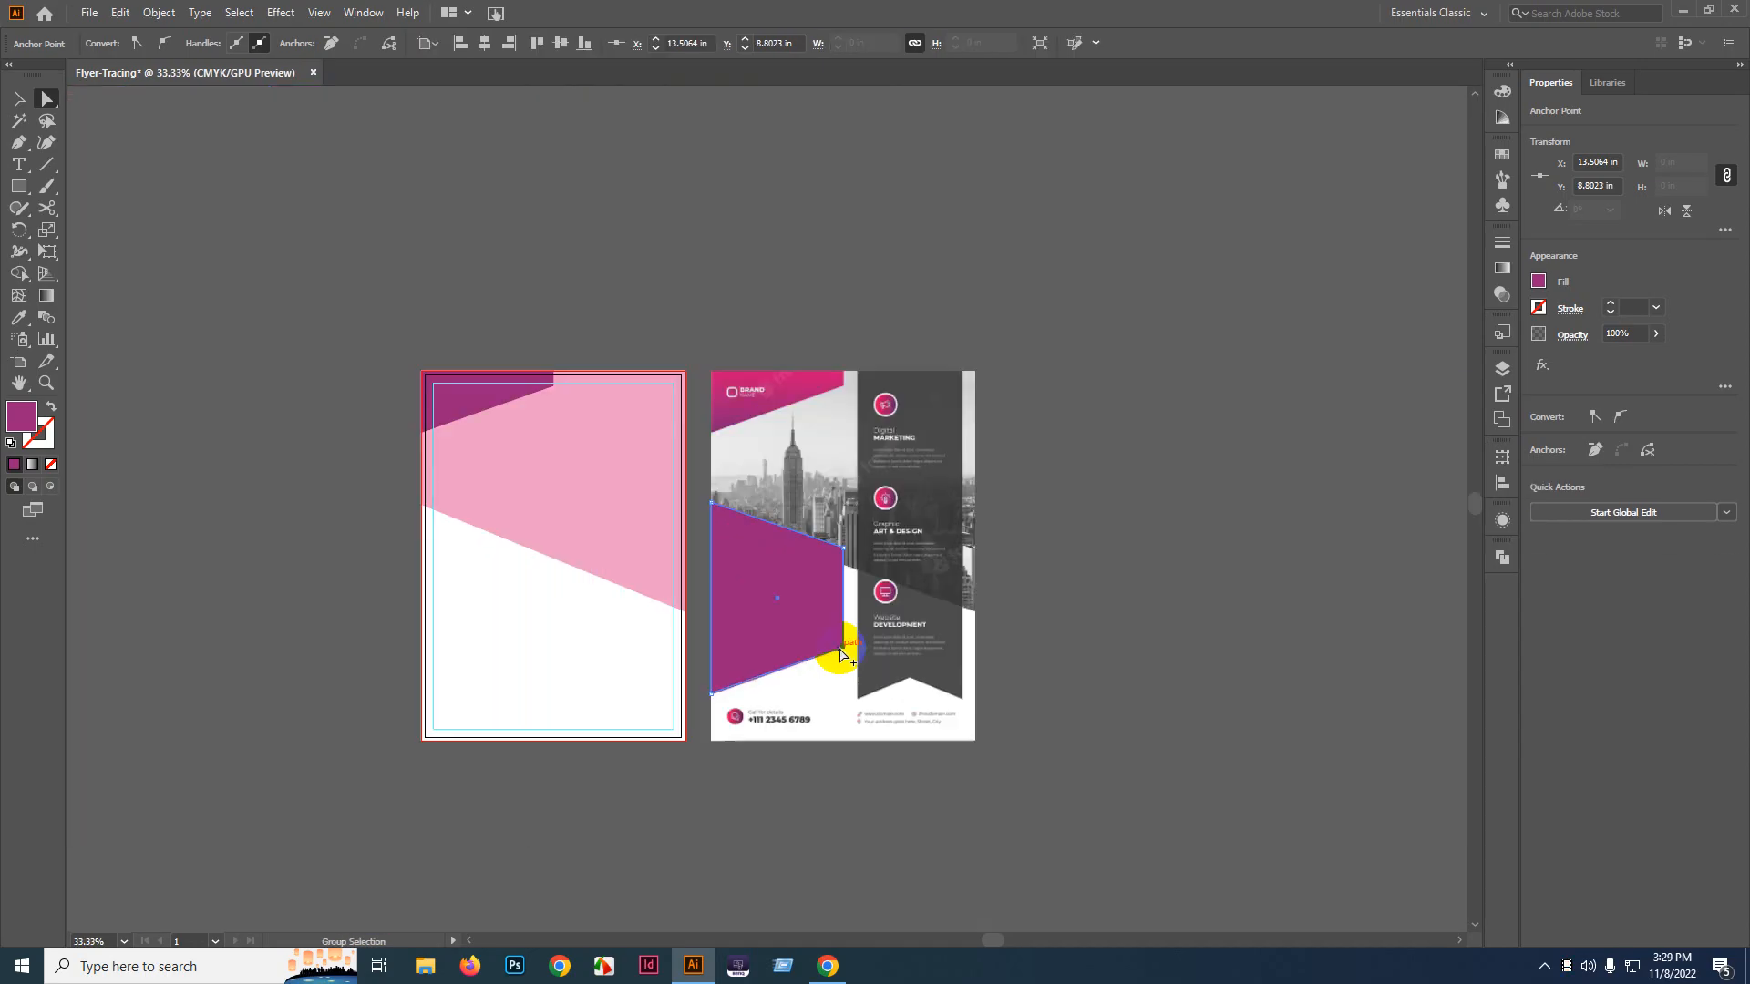
pyautogui.press('v')
pyautogui.click(1200, 538)
pyautogui.scroll(1, 893, 513)
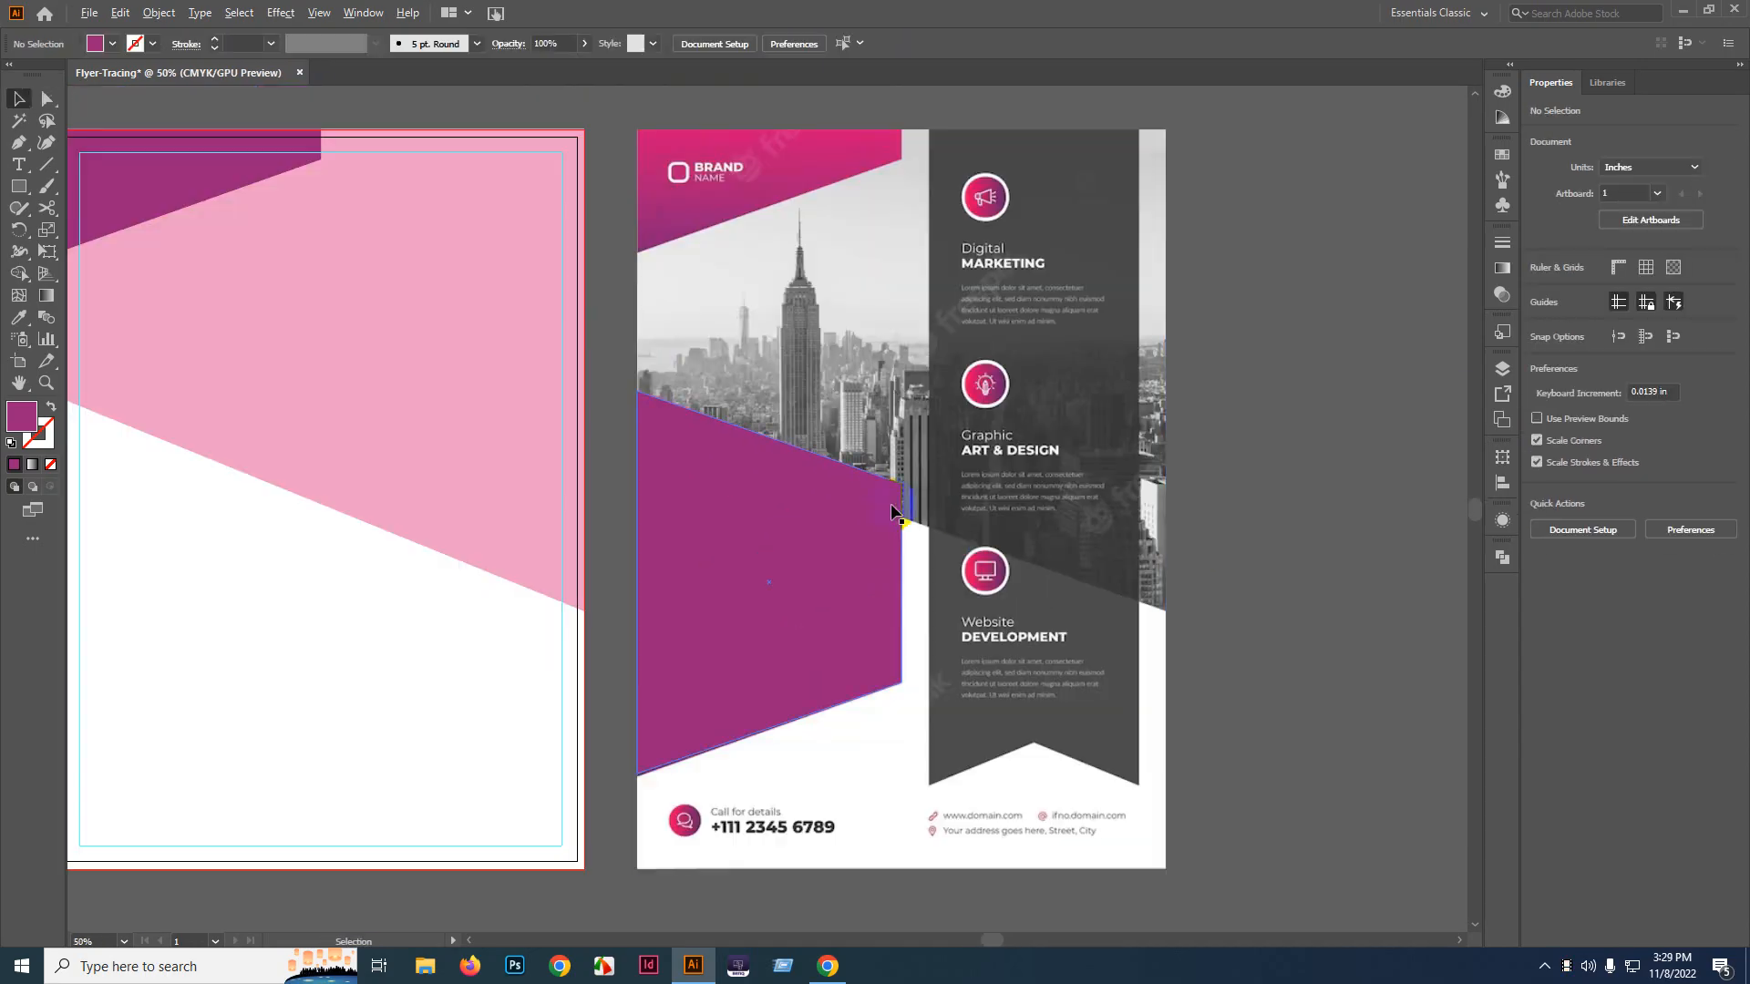
pyautogui.moveTo(746, 464); pyautogui.dragTo(851, 426)
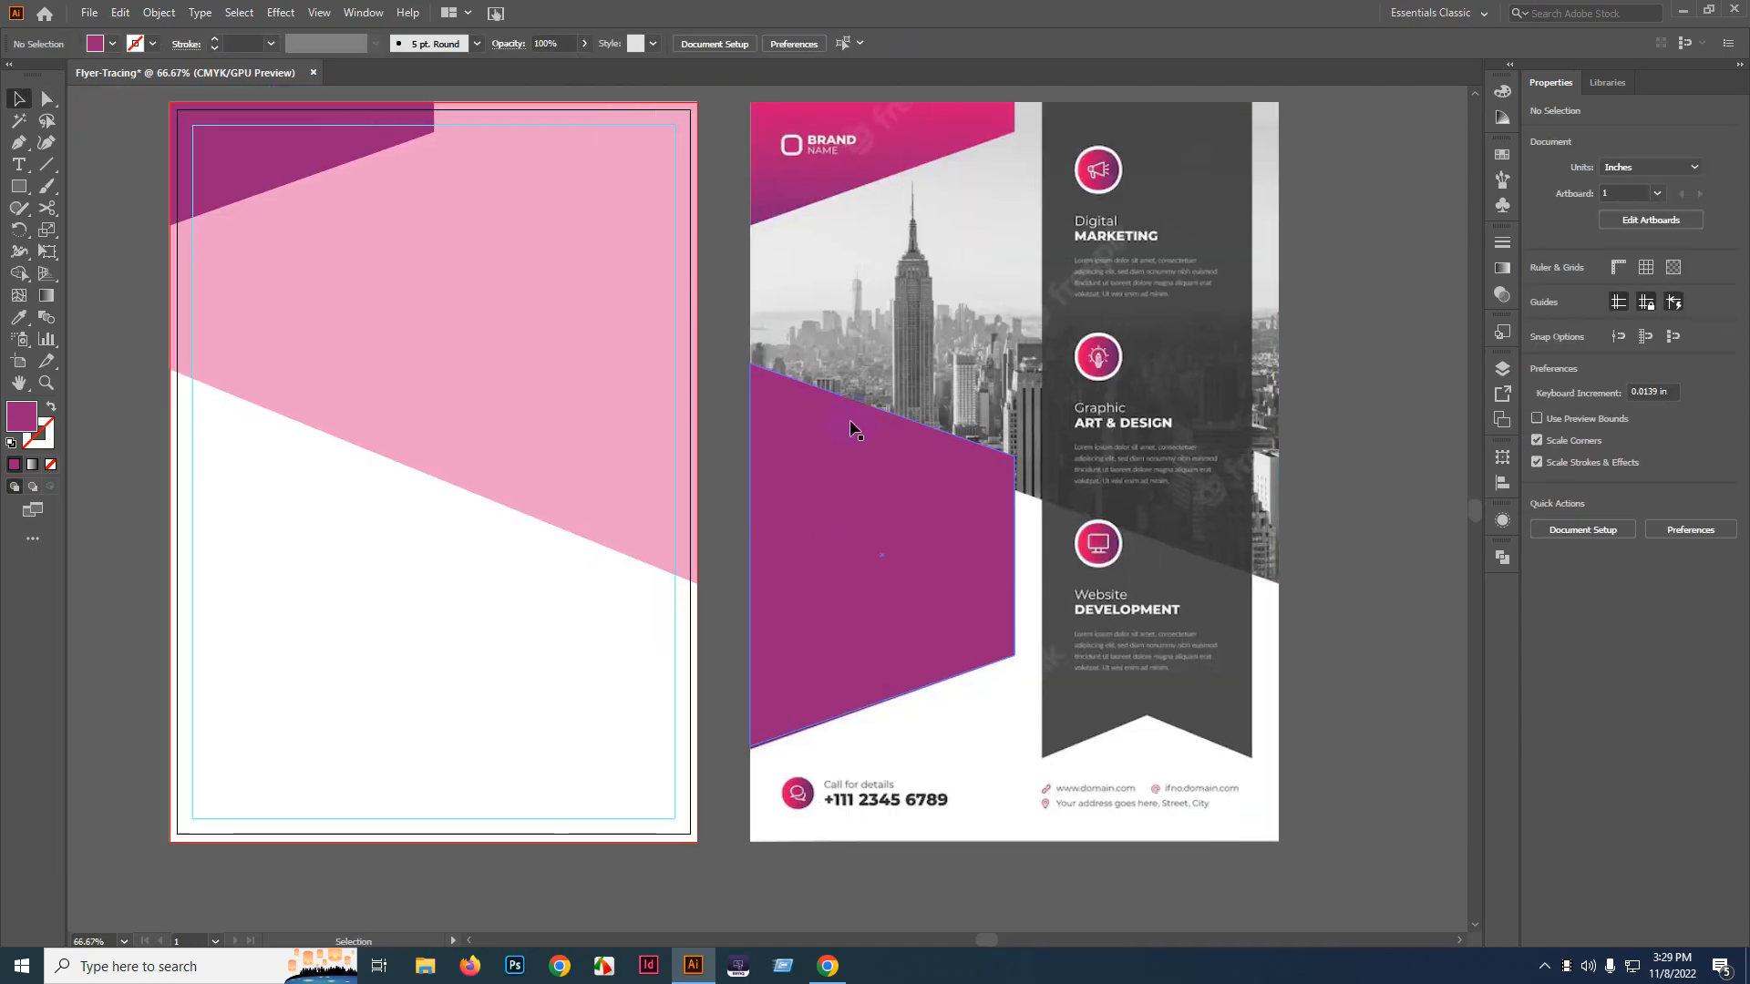
# - Move the purple slanted block from the reference onto the artboard, aligning its straight outer edge with the left bleed line
pyautogui.scroll(-1, 989, 645)
pyautogui.moveTo(881, 580); pyautogui.dragTo(671, 547)
pyautogui.scroll(-1, 1081, 549)
pyautogui.scroll(5, 508, 490)
pyautogui.moveTo(438, 534); pyautogui.dragTo(832, 536)
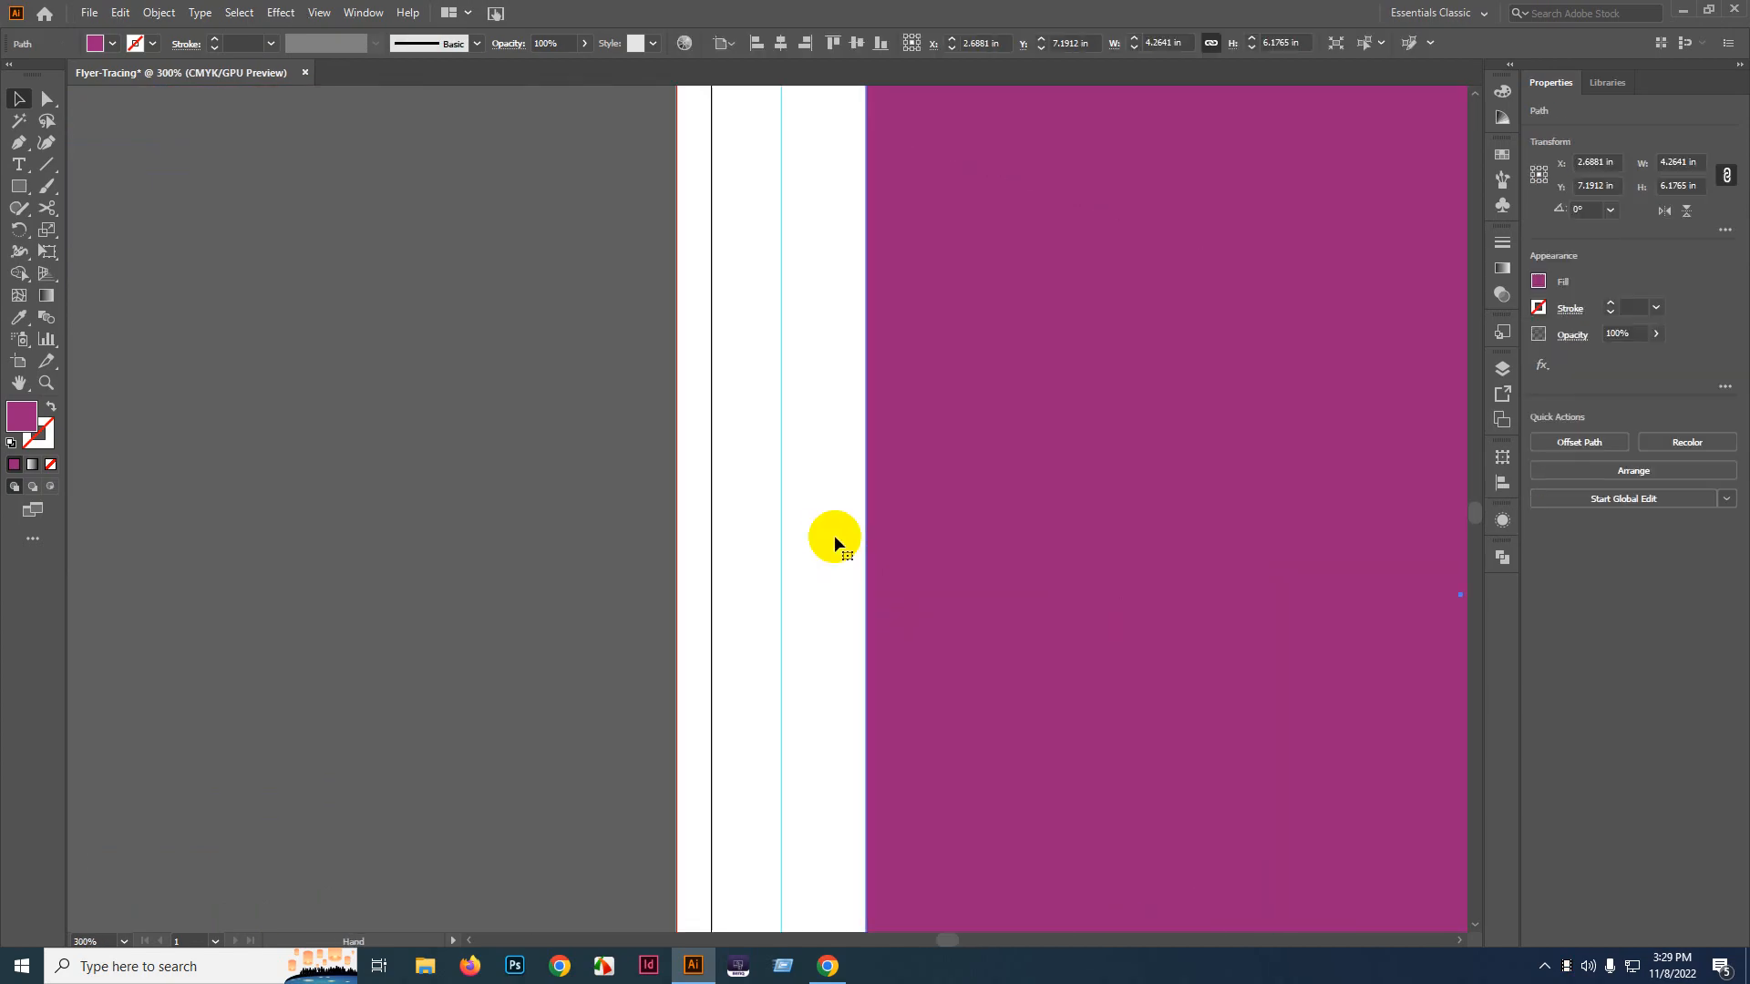
pyautogui.moveTo(1008, 538); pyautogui.dragTo(782, 527)
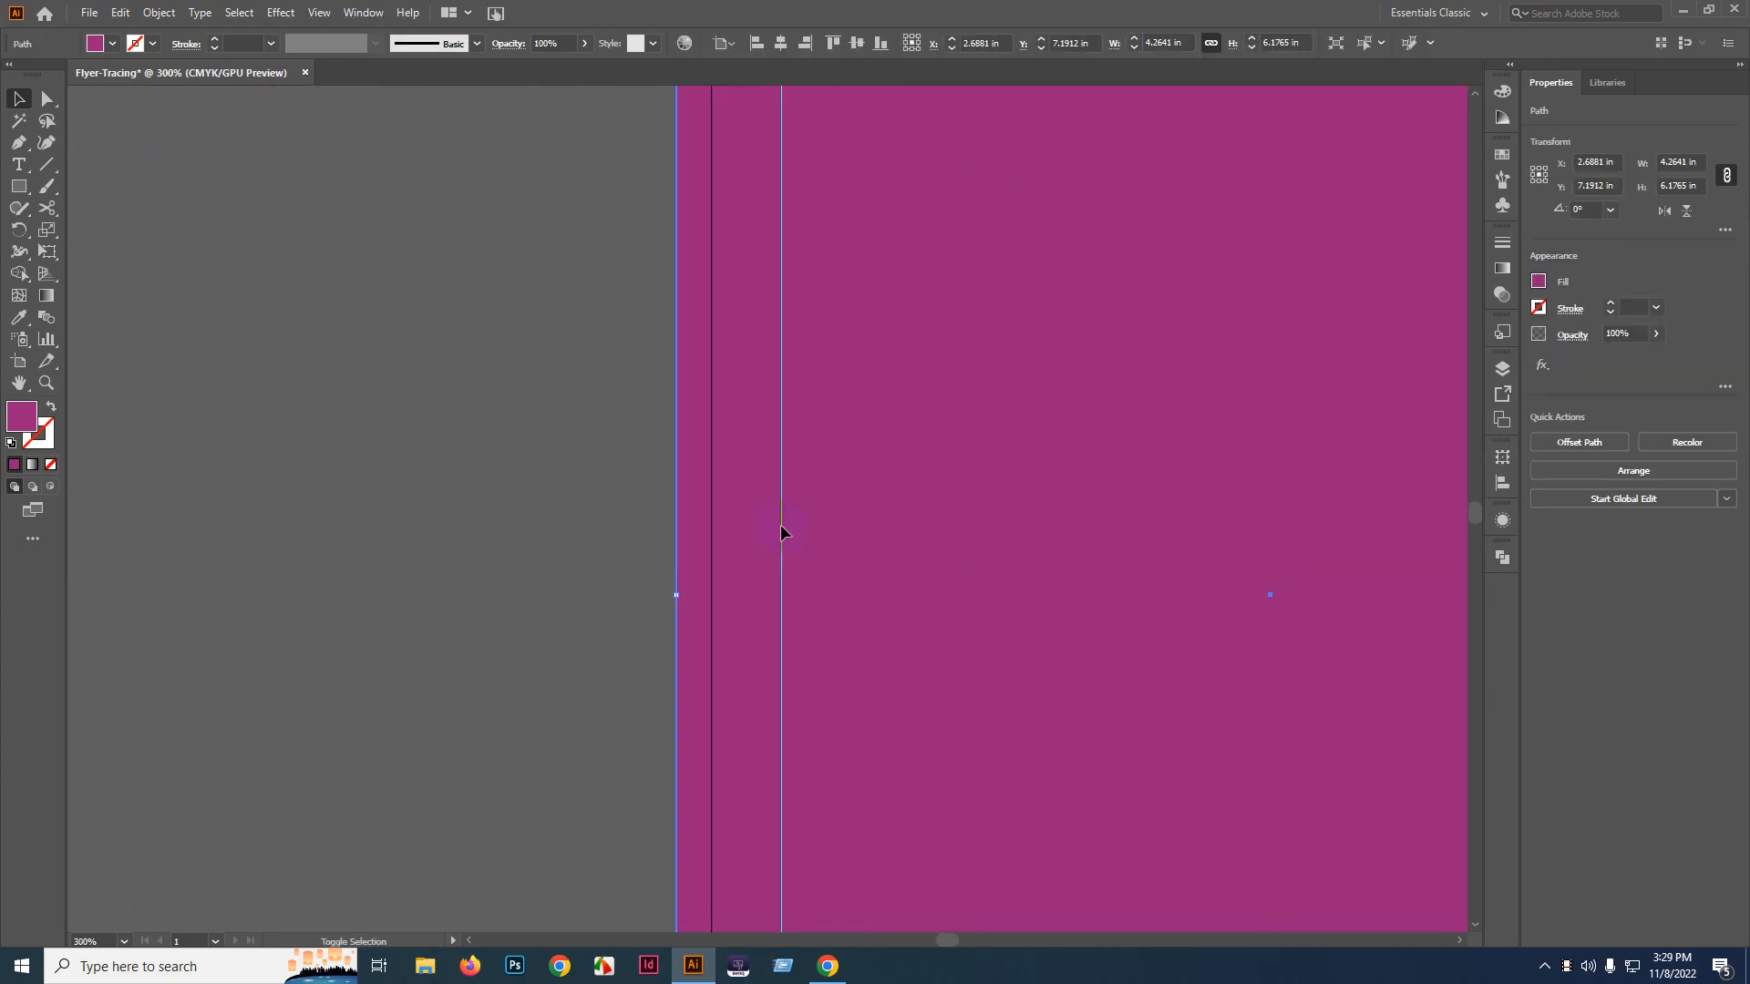
pyautogui.scroll(-5, 253, 611)
pyautogui.click(254, 611)
pyautogui.scroll(-2, 252, 611)
pyautogui.moveTo(378, 590); pyautogui.dragTo(451, 556)
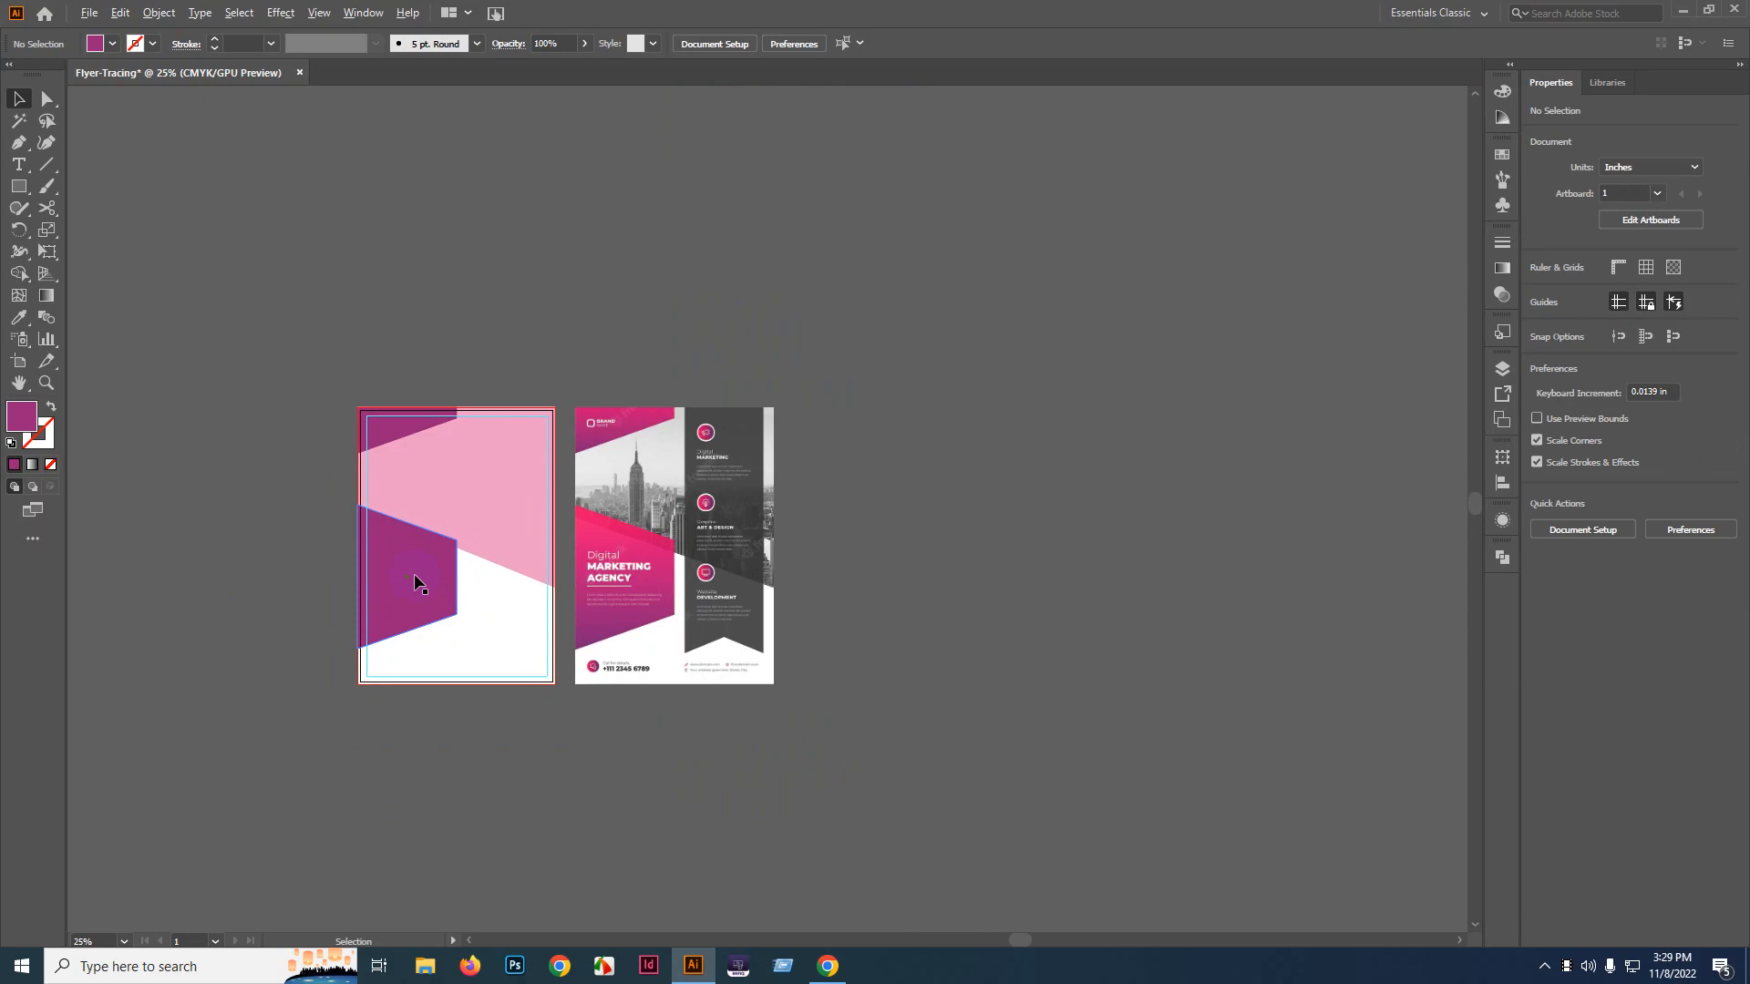
pyautogui.scroll(2, 416, 579)
pyautogui.moveTo(507, 690); pyautogui.dragTo(508, 672)
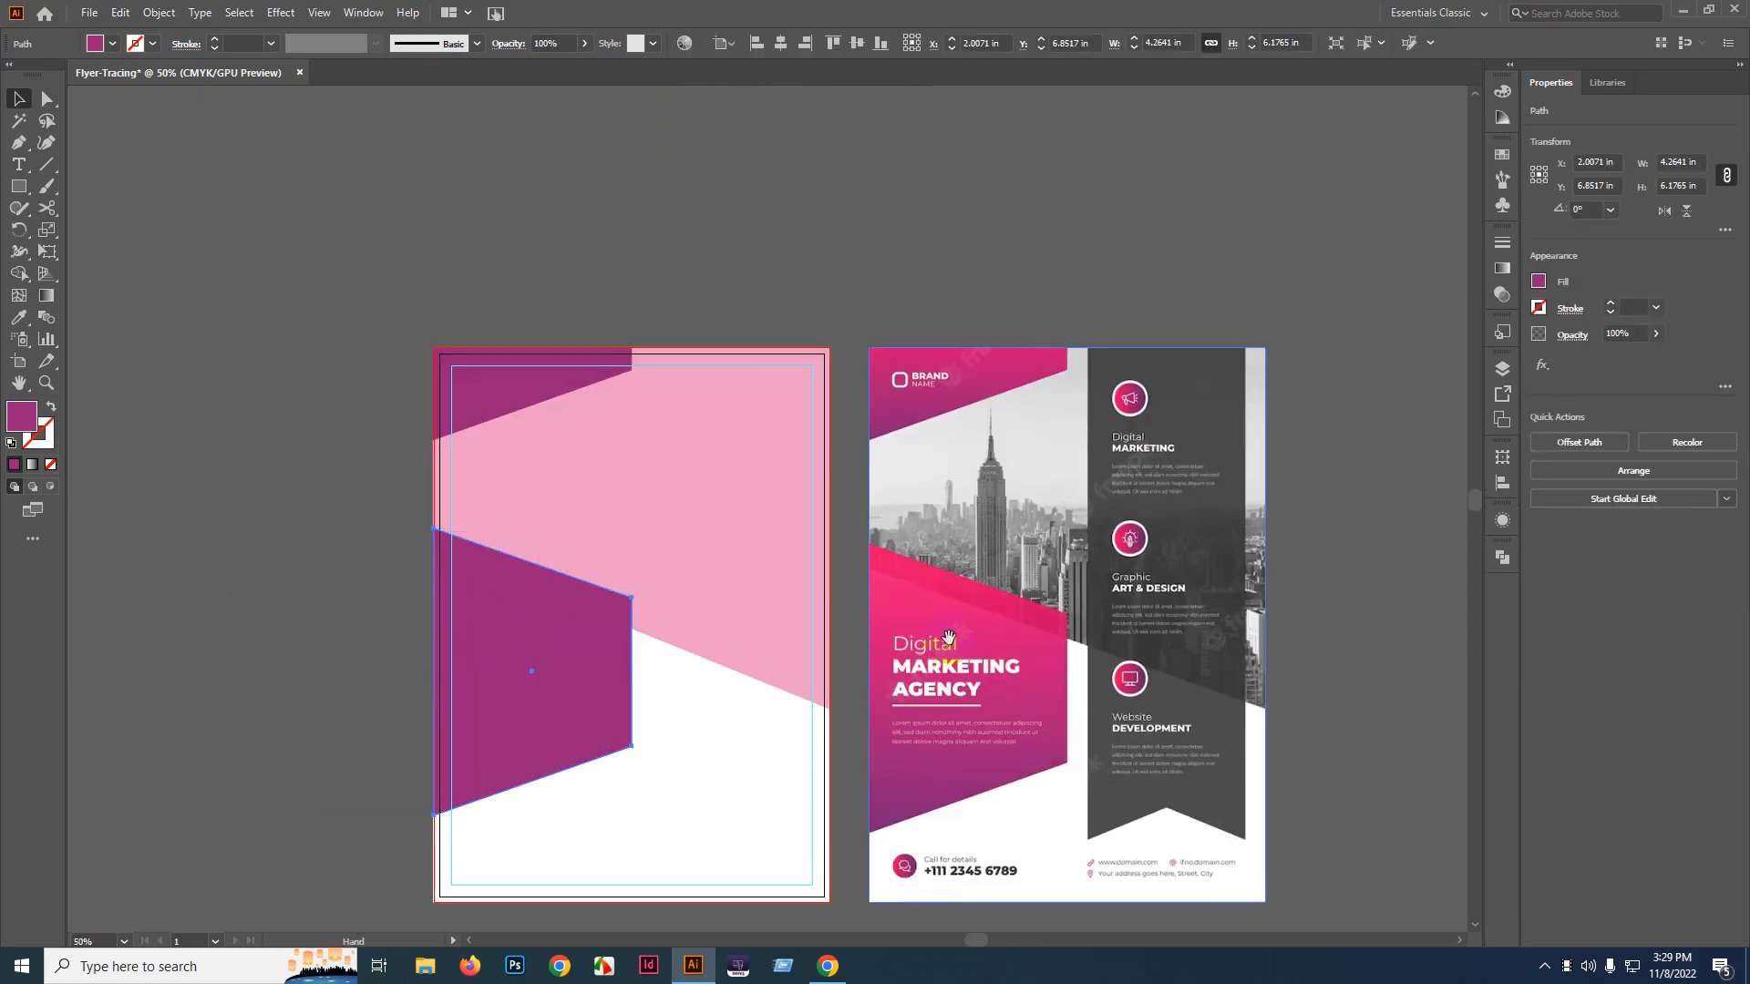
# - Draw a purple rectangle about 3.37 × 10.54 in over the reference's dark services ribbon, ending at the ribbon's lower tips
pyautogui.scroll(-2, 997, 442)
pyautogui.hscroll(4, 997, 442)
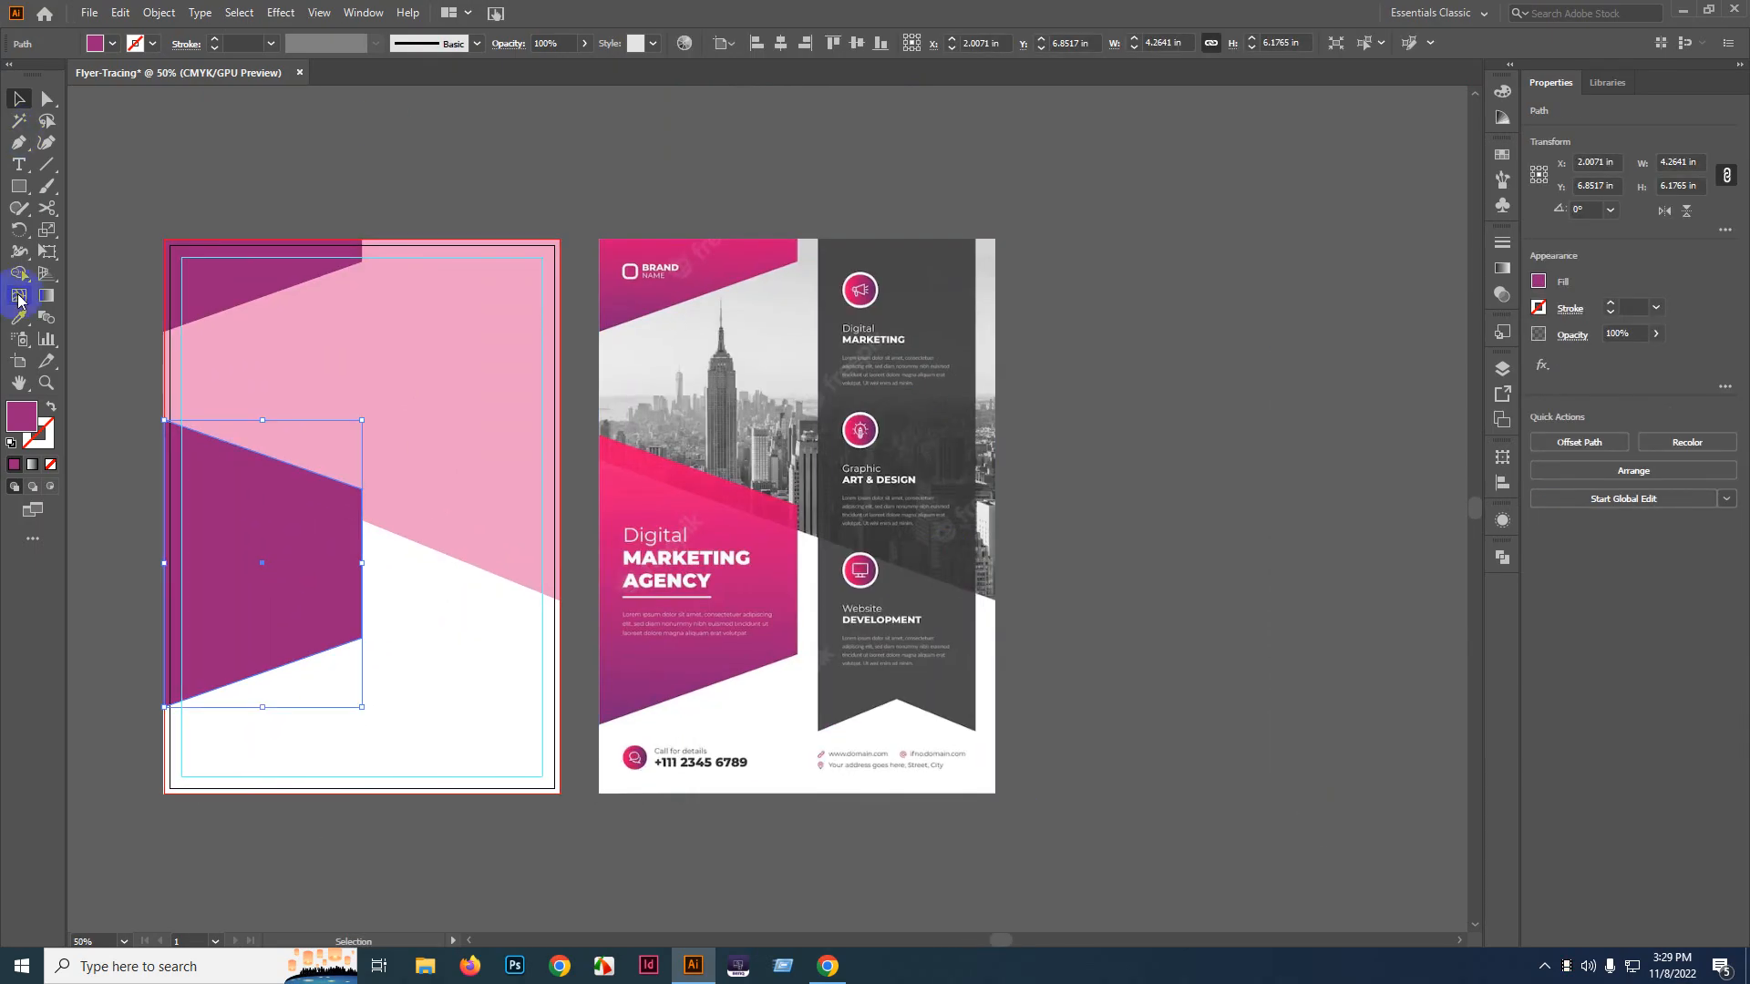
pyautogui.click(19, 186)
pyautogui.scroll(-1, 531, 490)
pyautogui.hscroll(2, 531, 490)
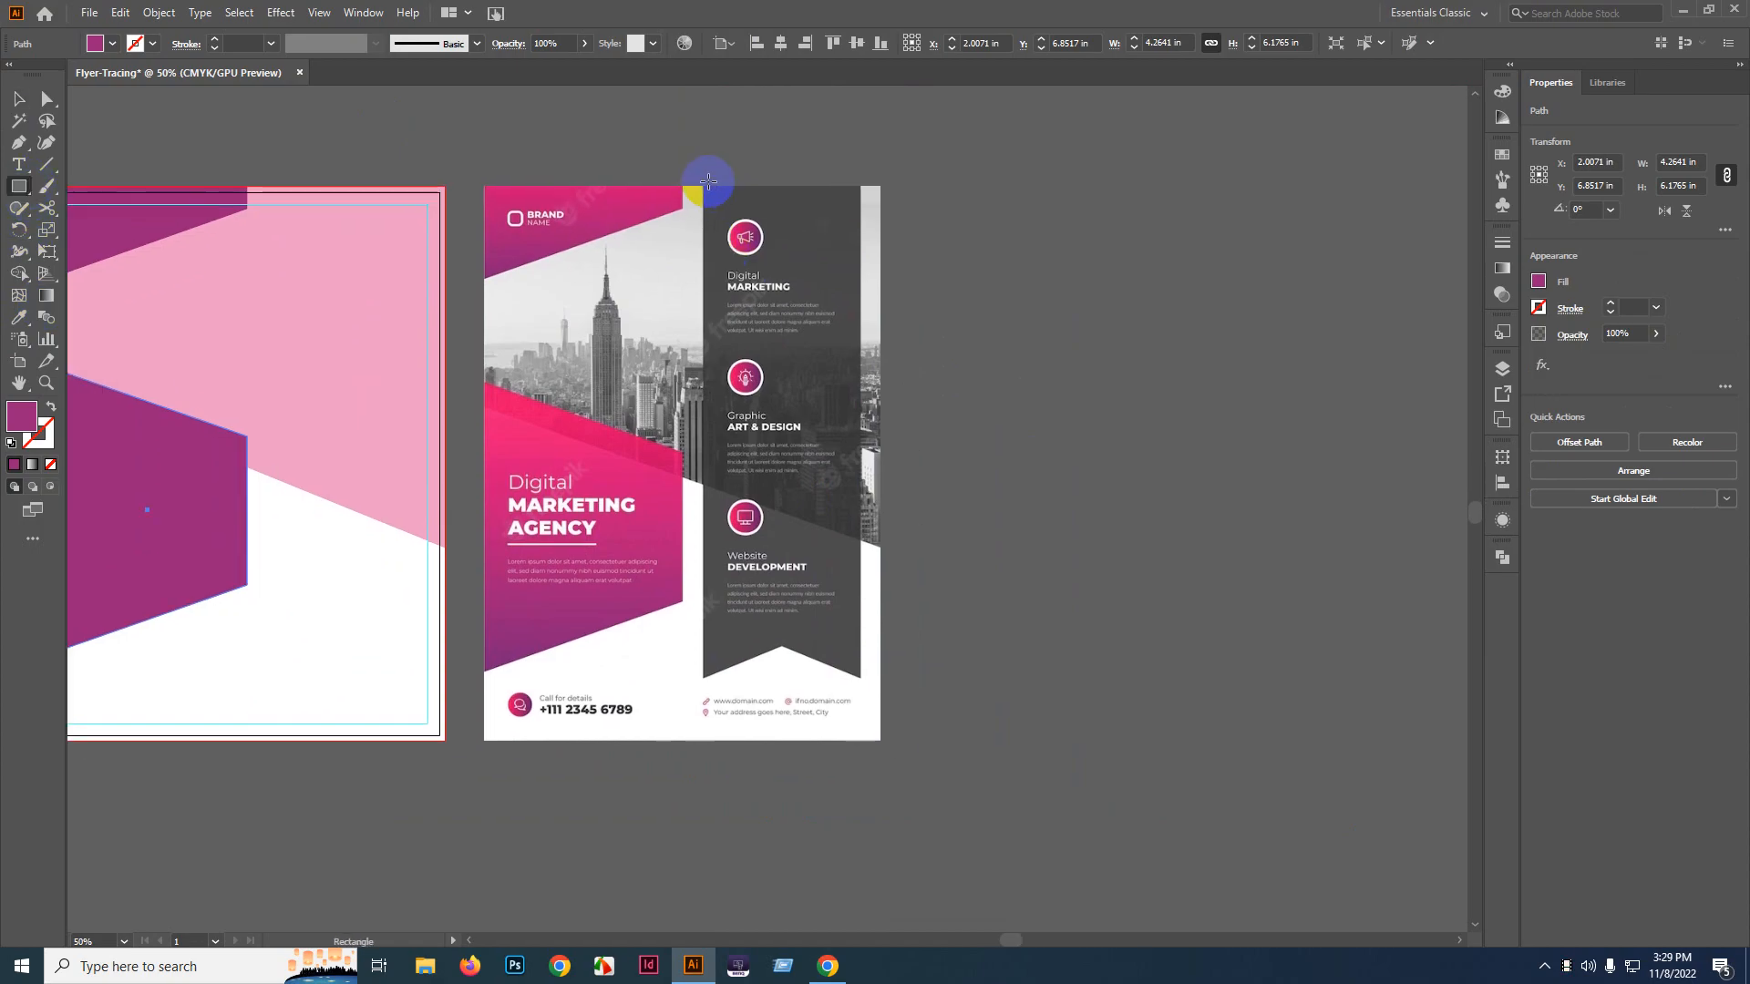
pyautogui.moveTo(707, 181); pyautogui.dragTo(862, 677)
# - Add an anchor point at the middle of the tall rectangle's bottom edge
pyautogui.click(11, 143)
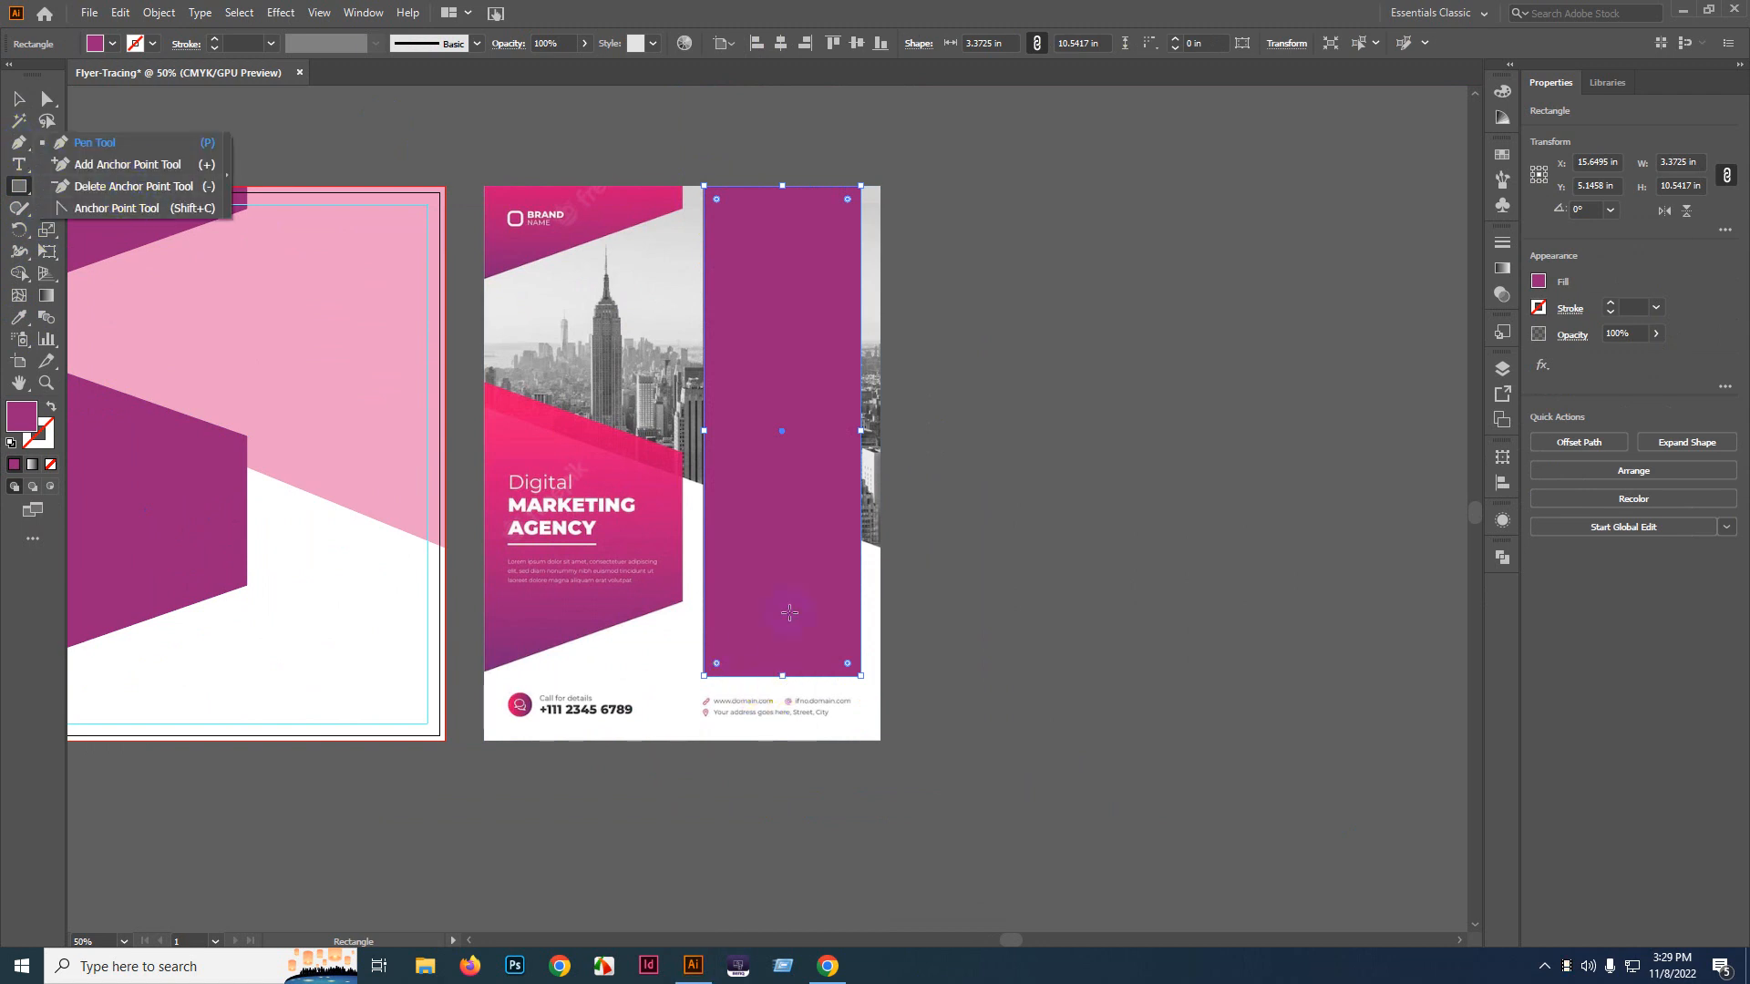
pyautogui.click(118, 164)
pyautogui.click(790, 683)
pyautogui.press('a')
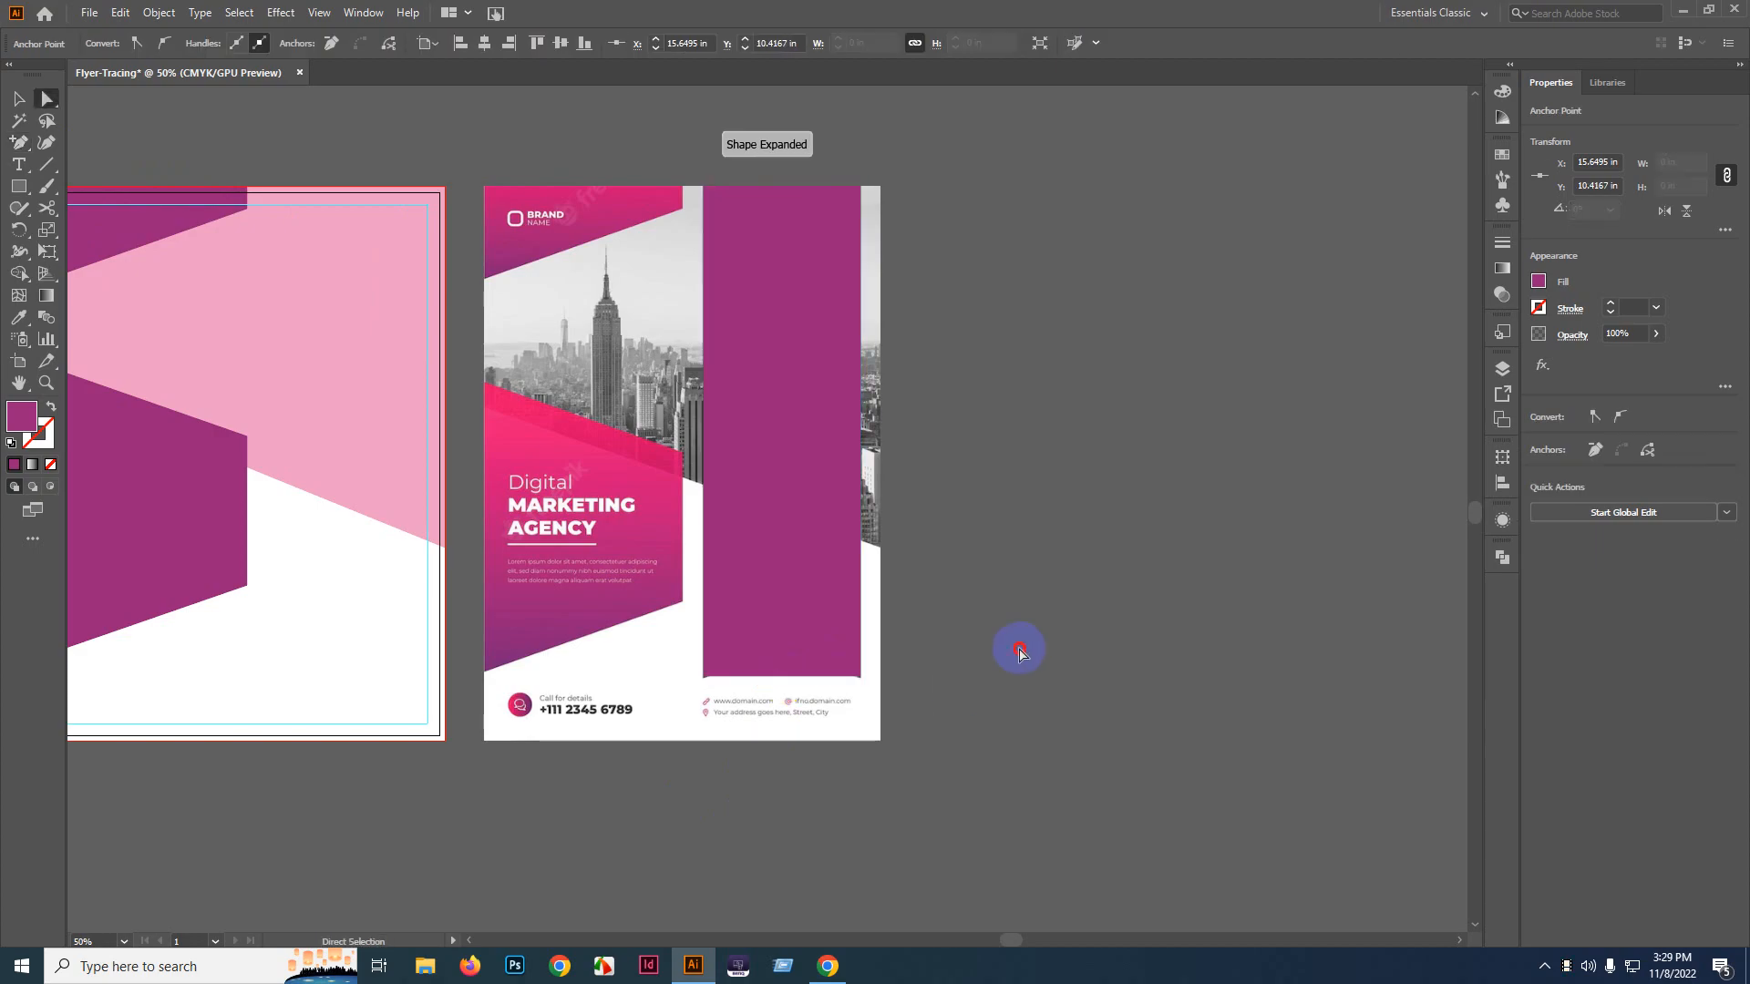
# - Raise the rectangle's middle bottom anchor point to form an inverted V notch matching the reference ribbon's lower end
pyautogui.click(1015, 652)
pyautogui.moveTo(782, 682); pyautogui.dragTo(781, 662)
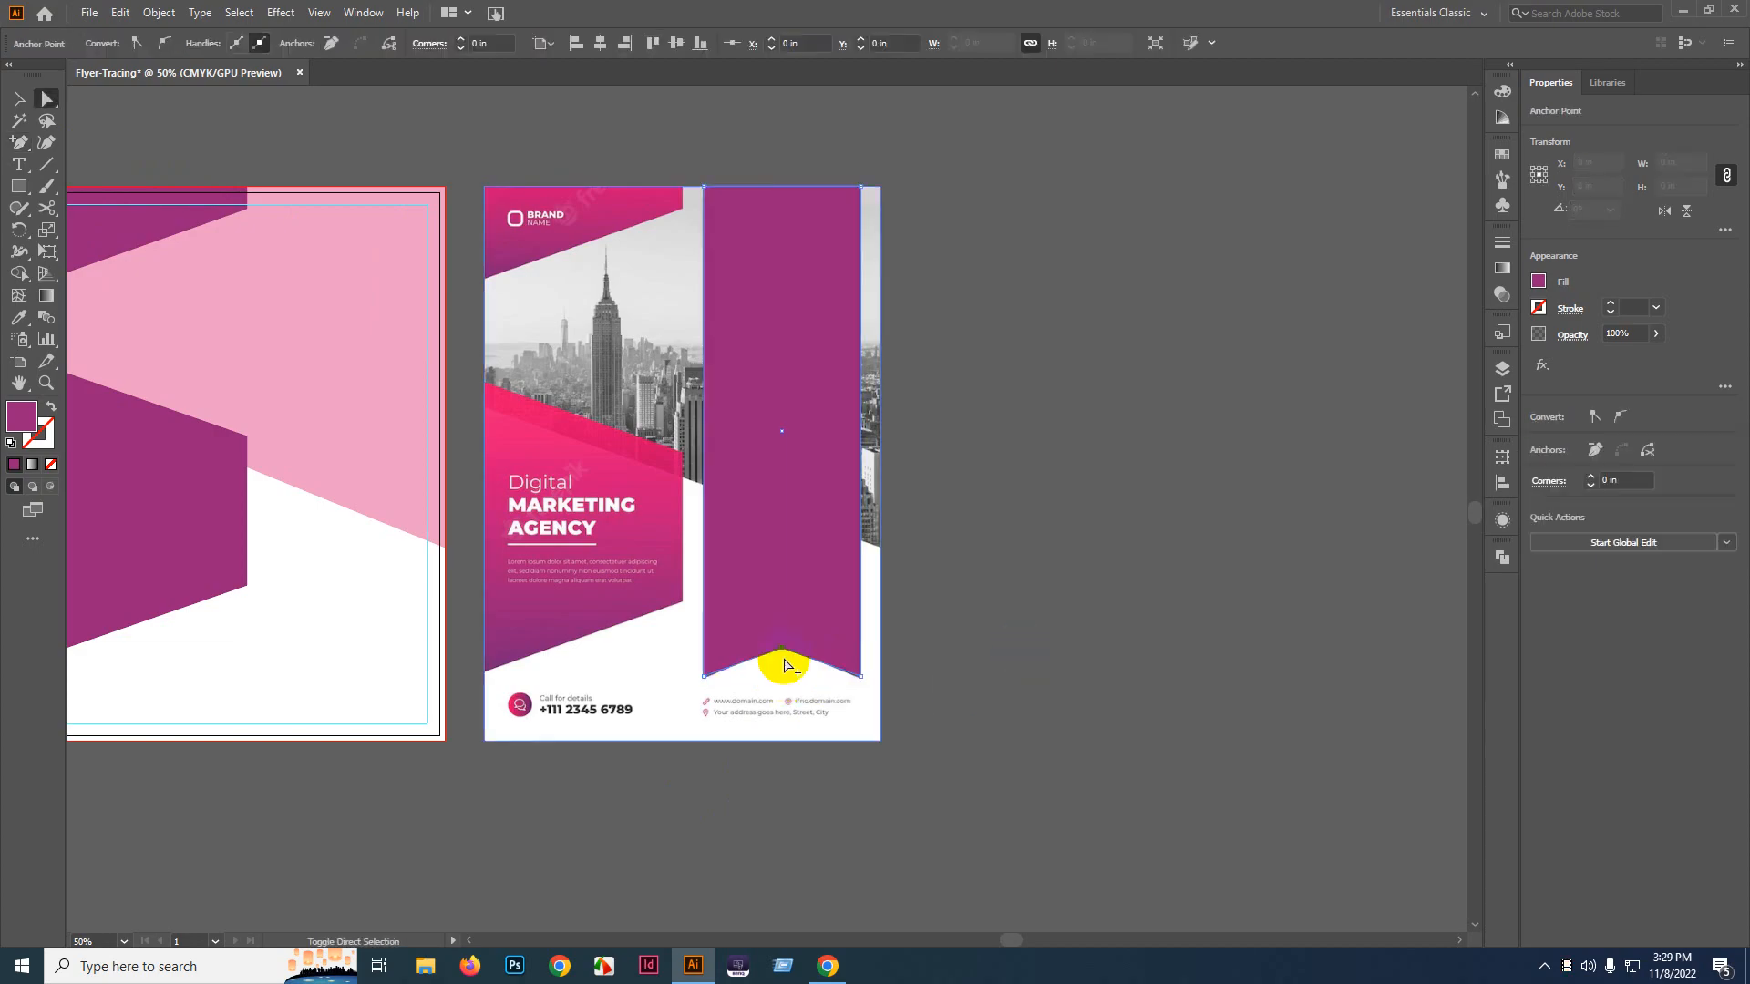
pyautogui.hotkey('ctrl', '+')
pyautogui.hotkey('ctrl', '+')
pyautogui.hotkey('ctrl', '+')
pyautogui.hotkey('ctrl', '+')
pyautogui.hotkey('ctrl', '+')
pyautogui.moveTo(788, 570); pyautogui.dragTo(790, 560)
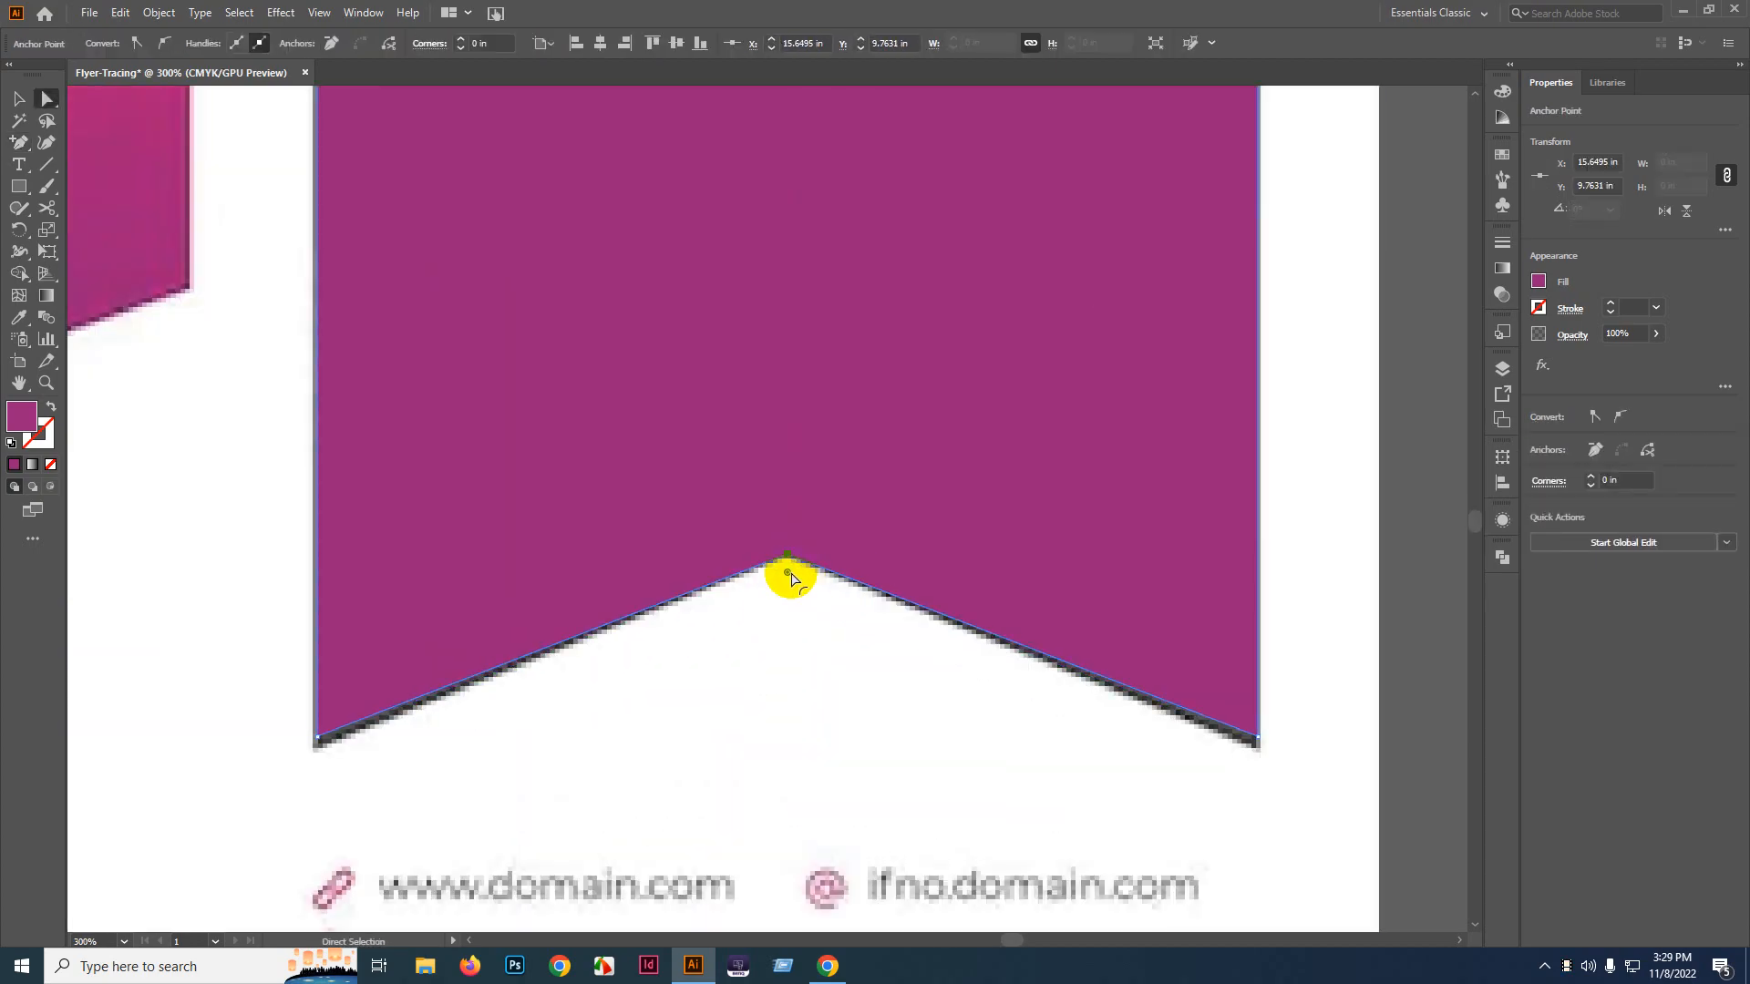
# - Move the purple ribbon shape onto the artboard, with its top at the upper bleed edge and its right side near the margin guide
pyautogui.hotkey('ctrl', '-')
pyautogui.hotkey('ctrl', '-')
pyautogui.hotkey('ctrl', '-')
pyautogui.hotkey('ctrl', '-')
pyautogui.hotkey('ctrl', '-')
pyautogui.hotkey('ctrl', '-')
pyautogui.hotkey('ctrl', '-')
pyautogui.press('v')
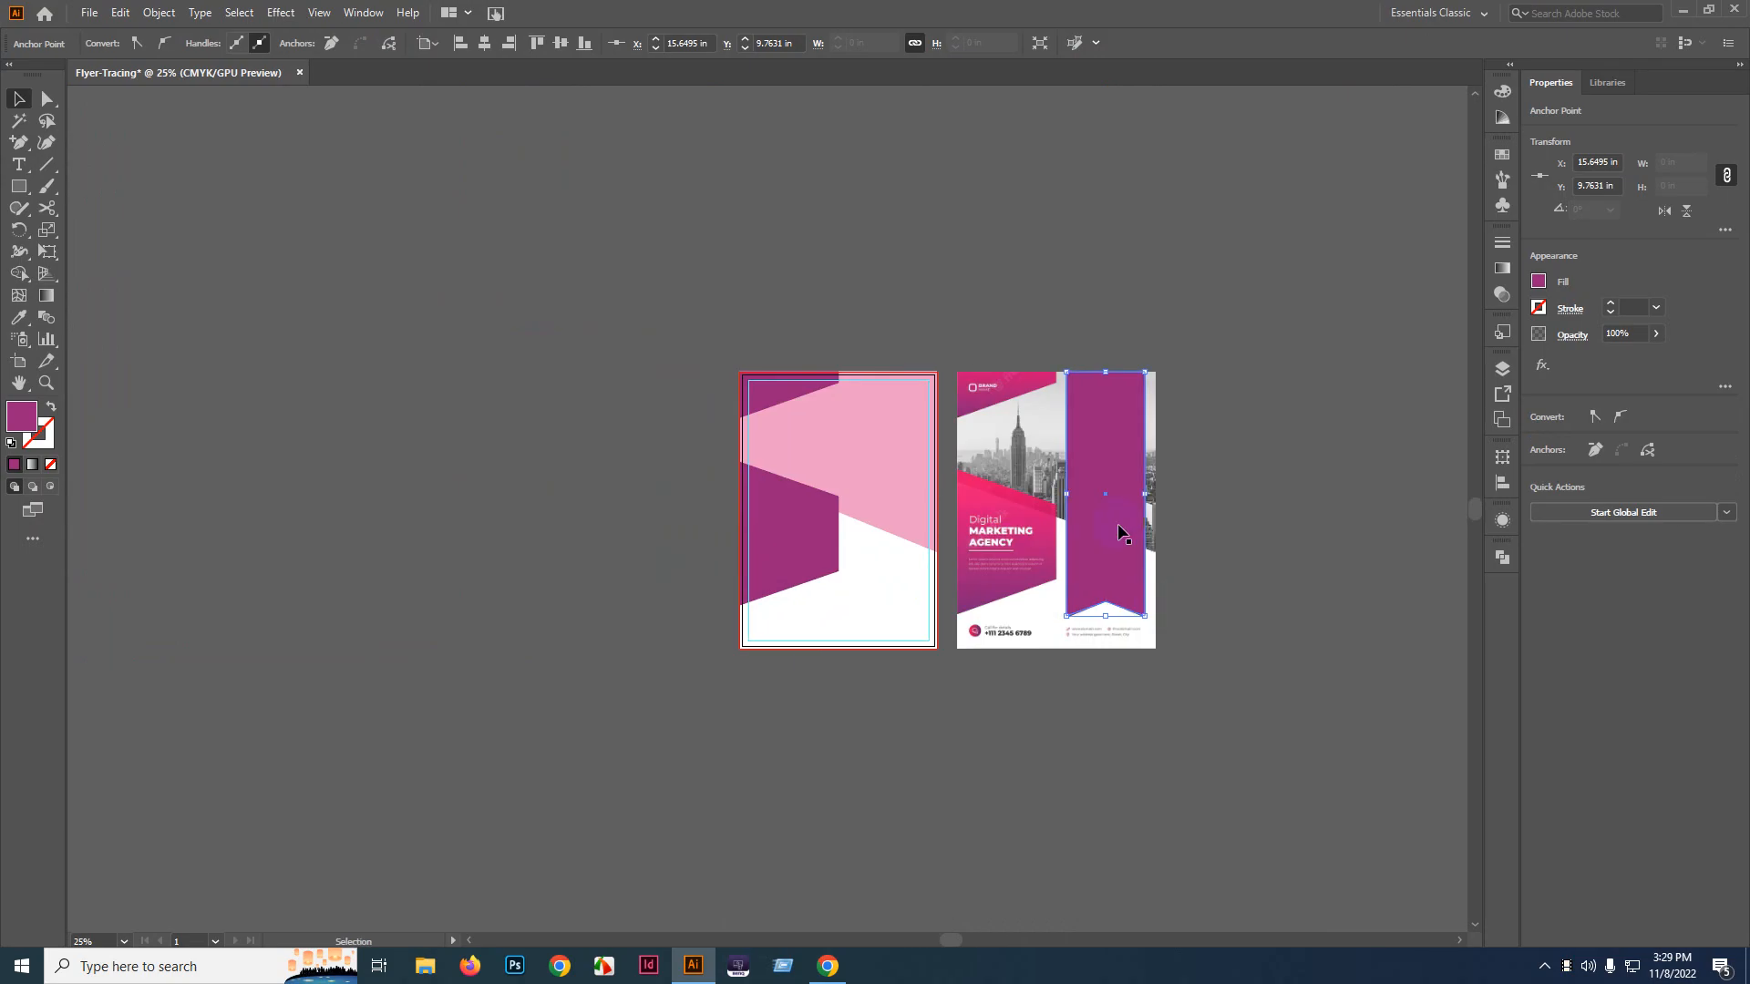
pyautogui.moveTo(1099, 529); pyautogui.dragTo(901, 498)
pyautogui.hotkey('ctrl', '+')
pyautogui.hotkey('ctrl', '+')
pyautogui.hotkey('ctrl', '+')
pyautogui.hotkey('ctrl', '+')
pyautogui.hotkey('ctrl', '-')
pyautogui.hotkey('ctrl', '-')
pyautogui.hotkey('ctrl', '-')
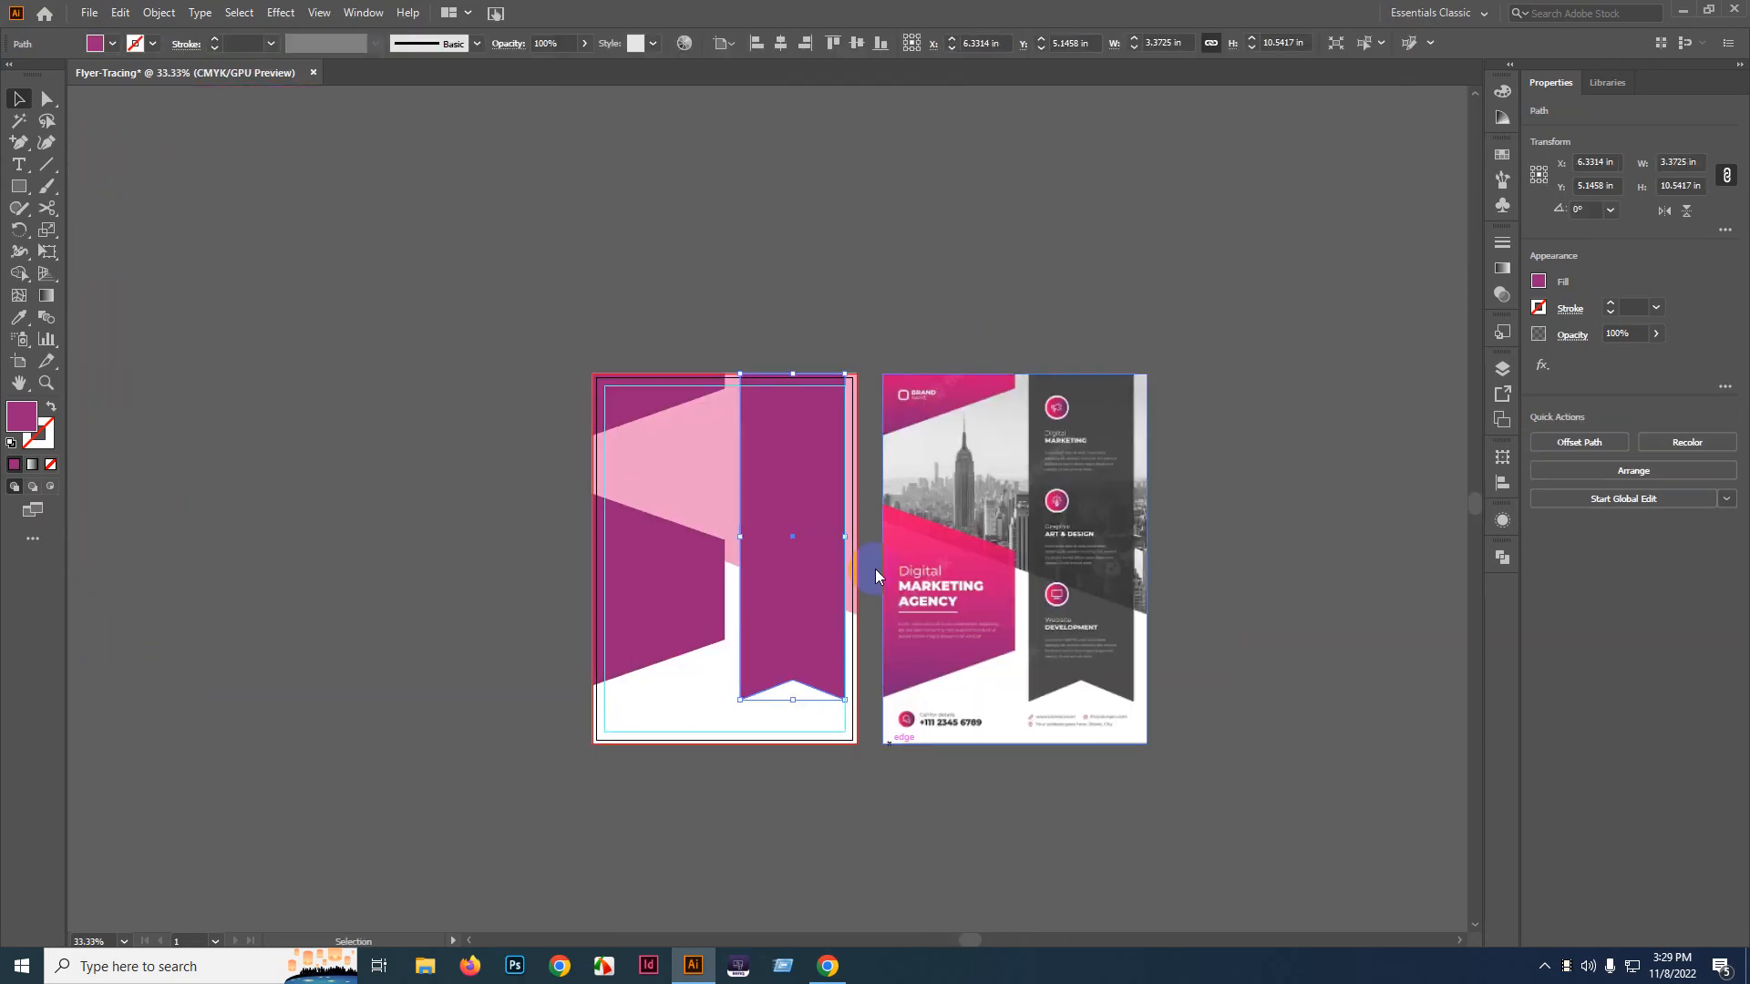
# - Fill the ribbon shape with dark gray sampled from the reference's services ribbon and deselect it
pyautogui.scroll(3, 849, 449)
pyautogui.click(18, 324)
pyautogui.scroll(-3, 219, 419)
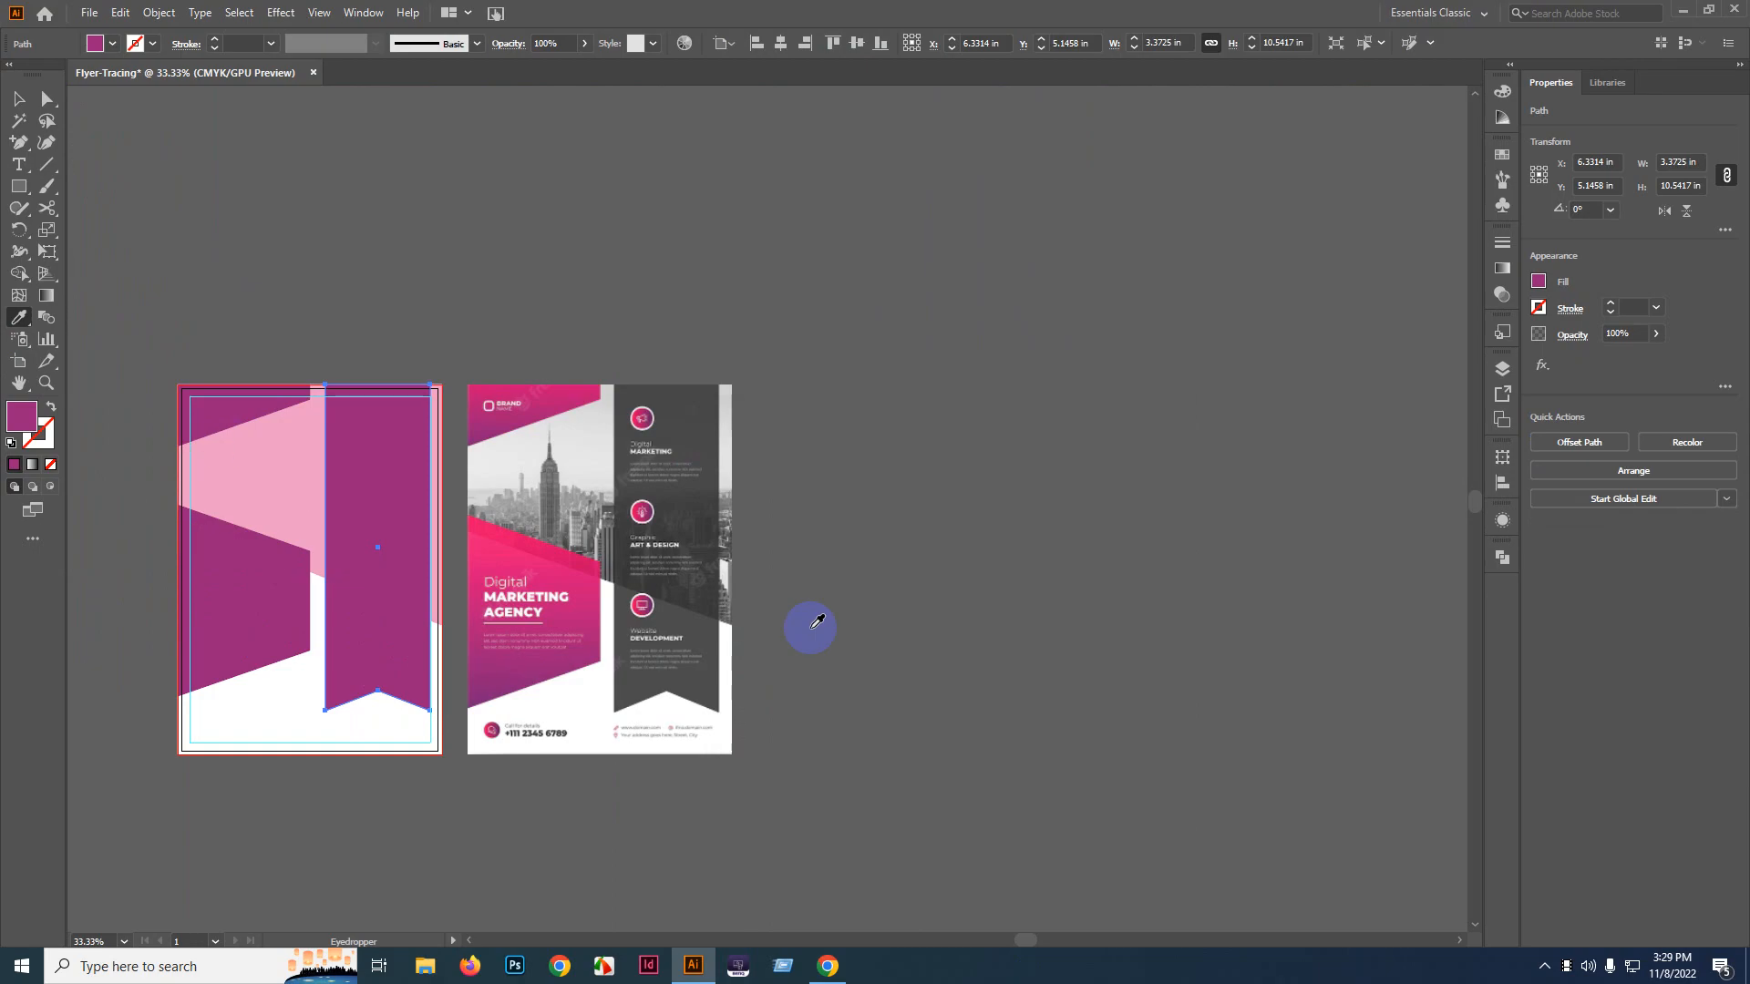
pyautogui.click(691, 405)
pyautogui.scroll(2, 594, 512)
pyautogui.hscroll(-5, 945, 547)
pyautogui.scroll(-1, 945, 545)
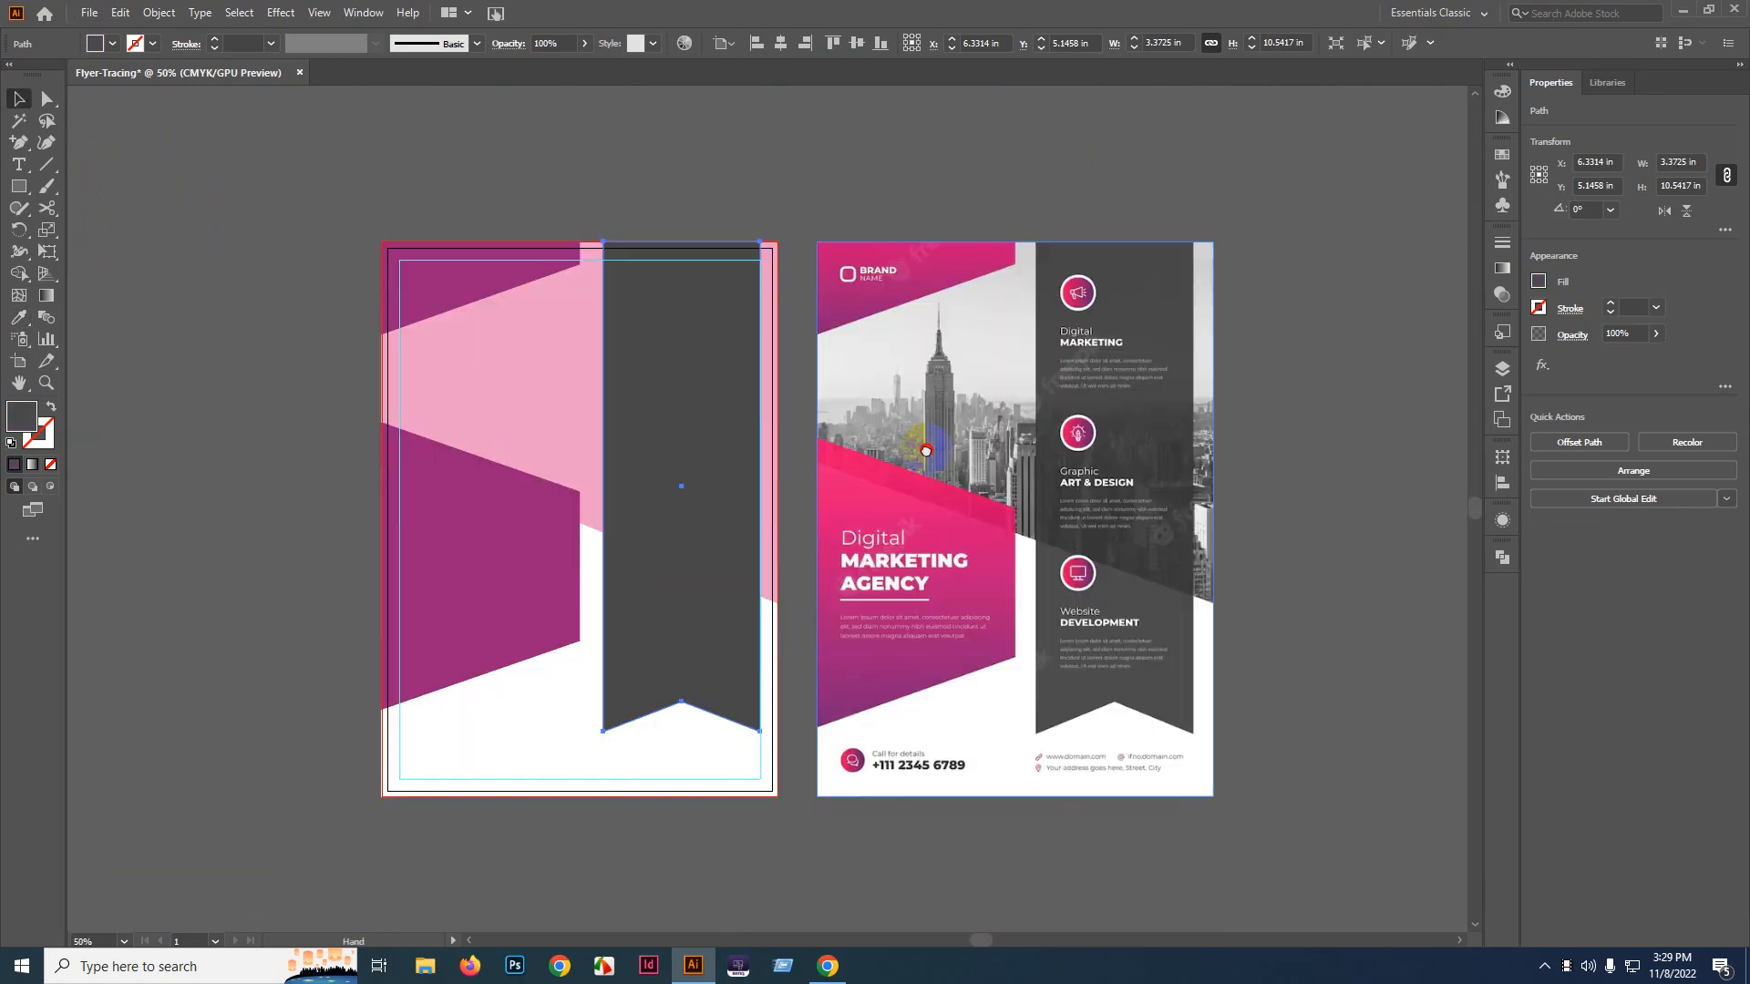
pyautogui.click(1329, 463)
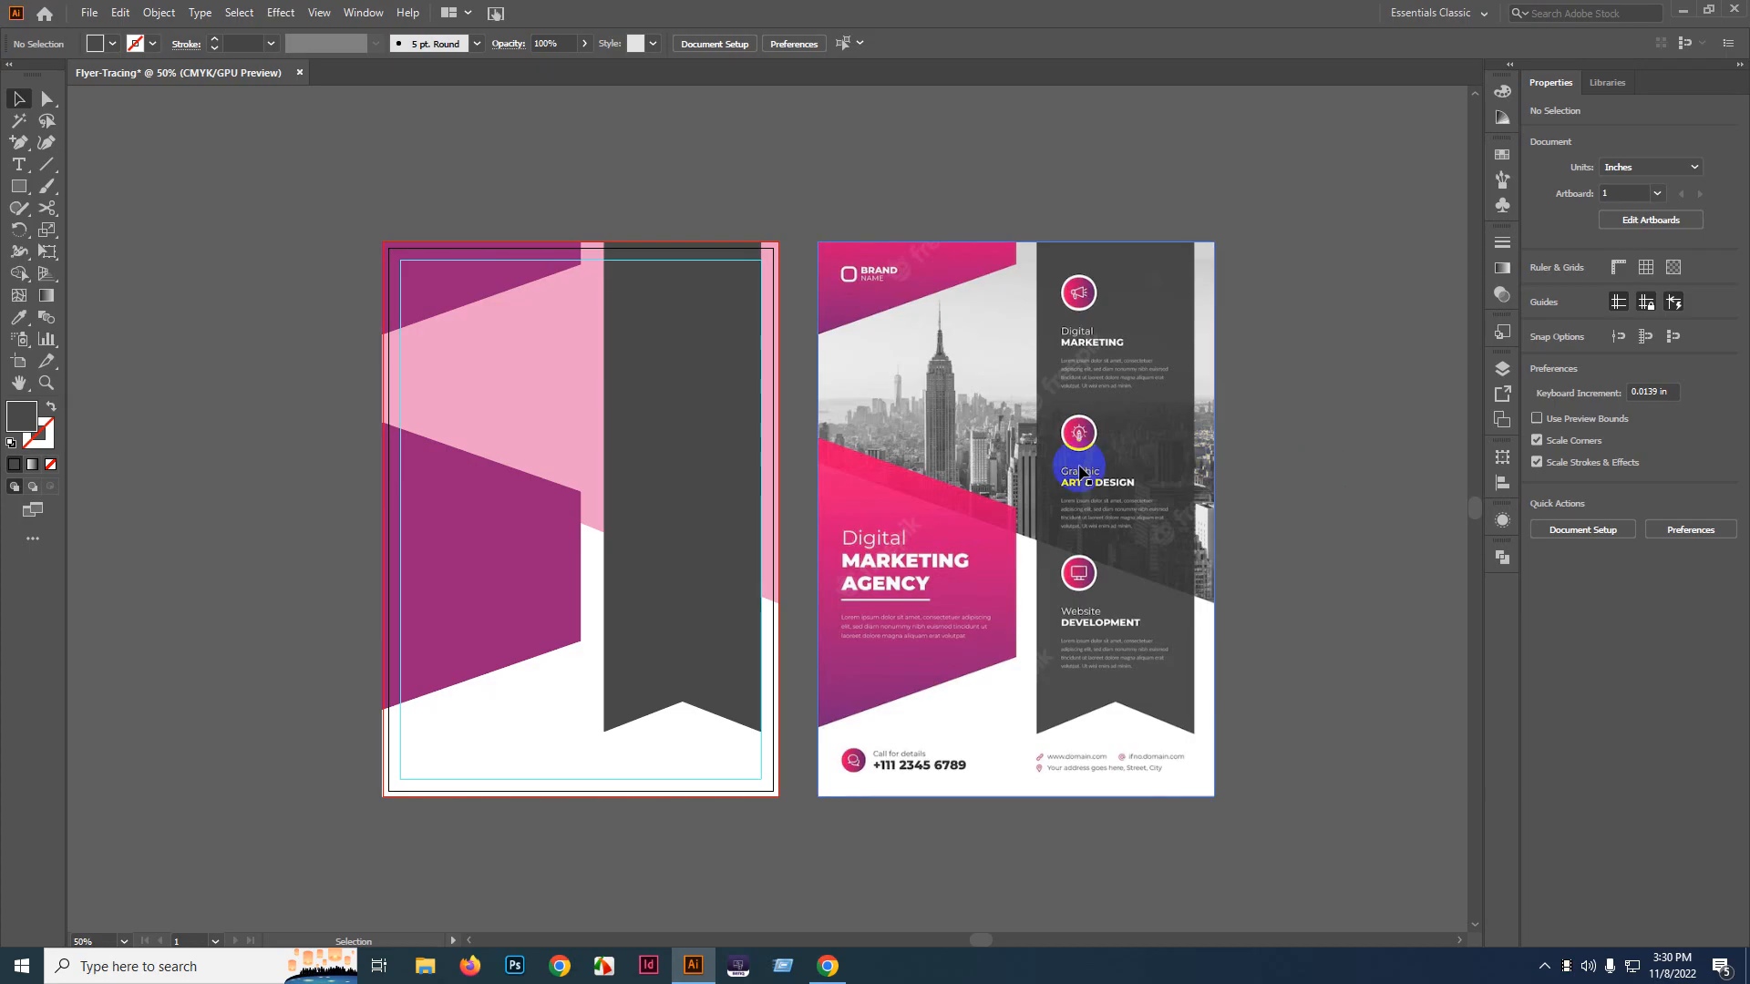
# - Compare the traced background shapes on the artboard with the reference flyer, including its banner colours, ribbon and contact area
pyautogui.scroll(1, 573, 361)
pyautogui.moveTo(586, 364); pyautogui.dragTo(545, 352)
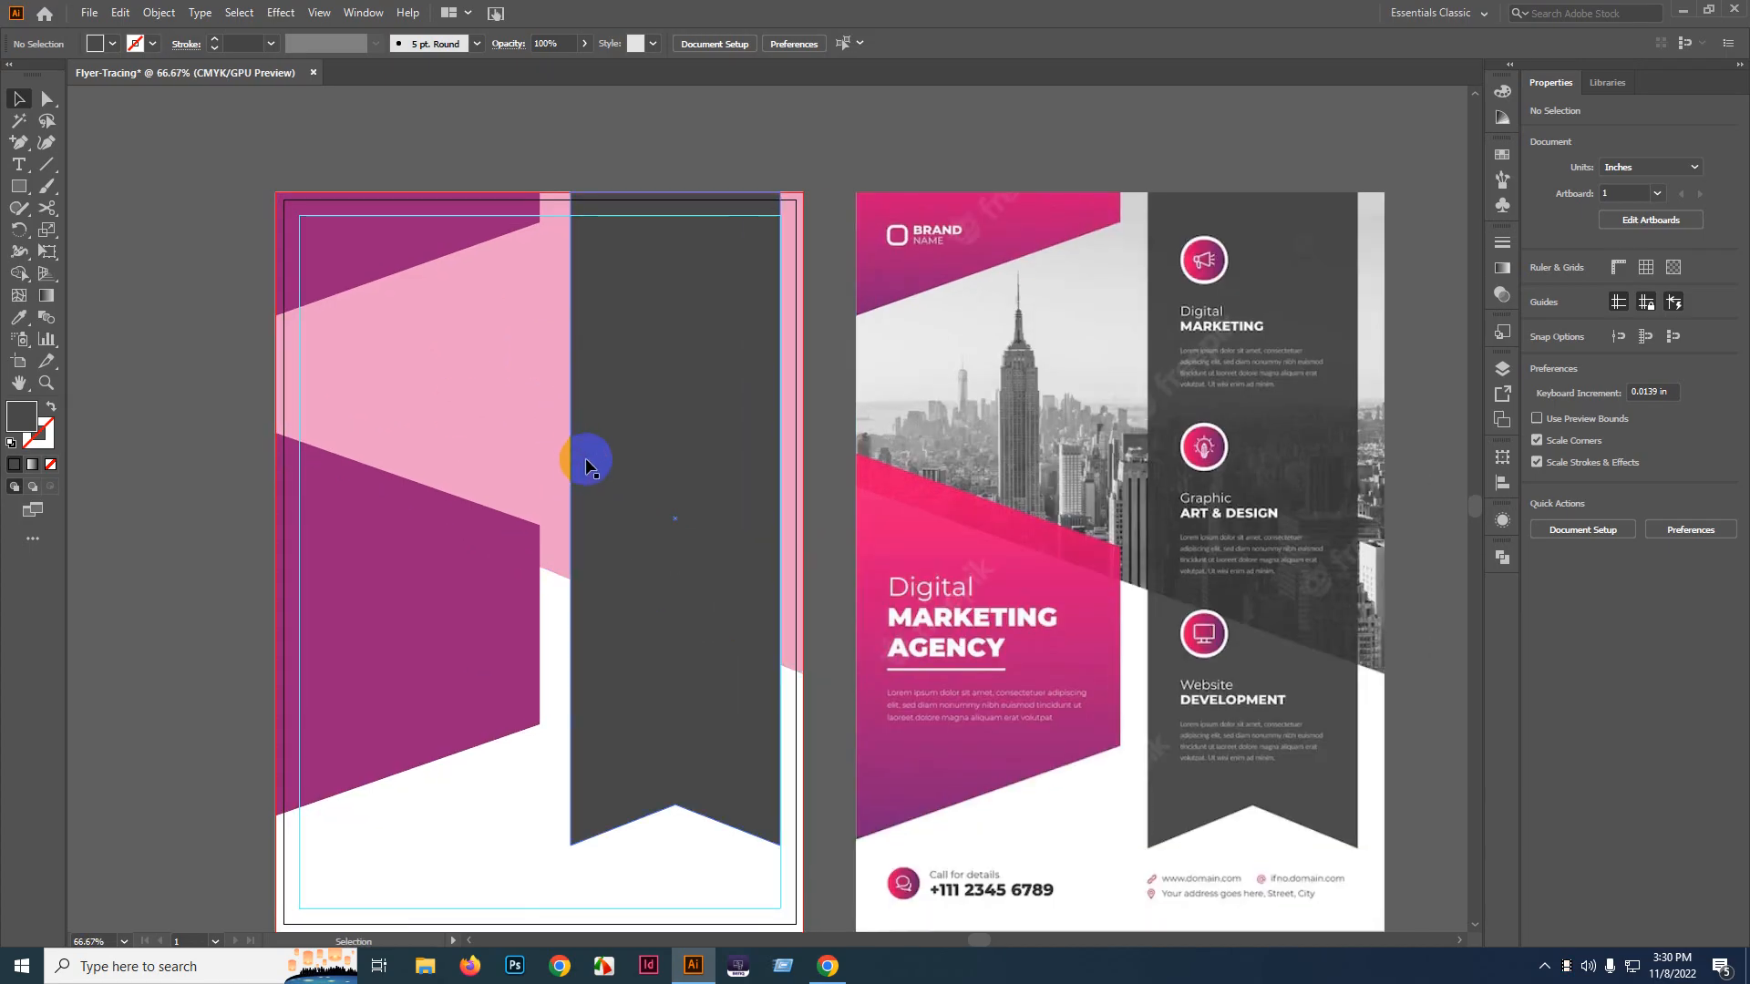
pyautogui.moveTo(586, 461); pyautogui.dragTo(551, 358)
pyautogui.moveTo(483, 545); pyautogui.dragTo(292, 611)
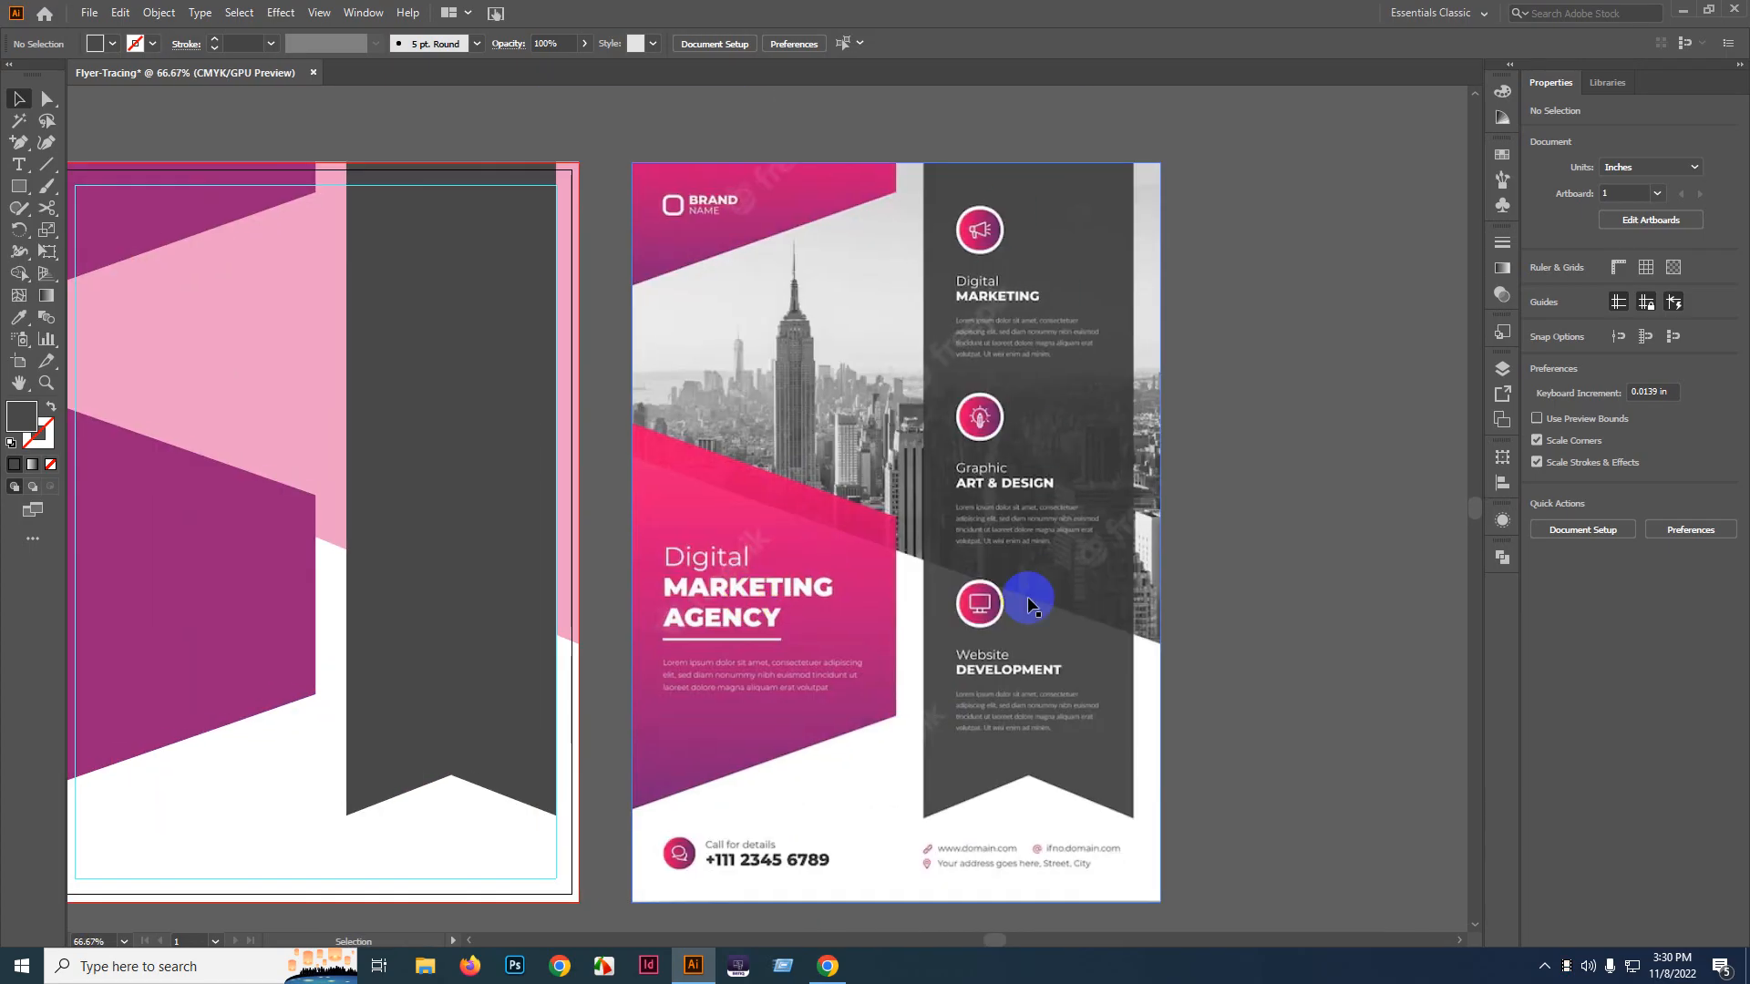
pyautogui.moveTo(1033, 595); pyautogui.dragTo(1089, 419)
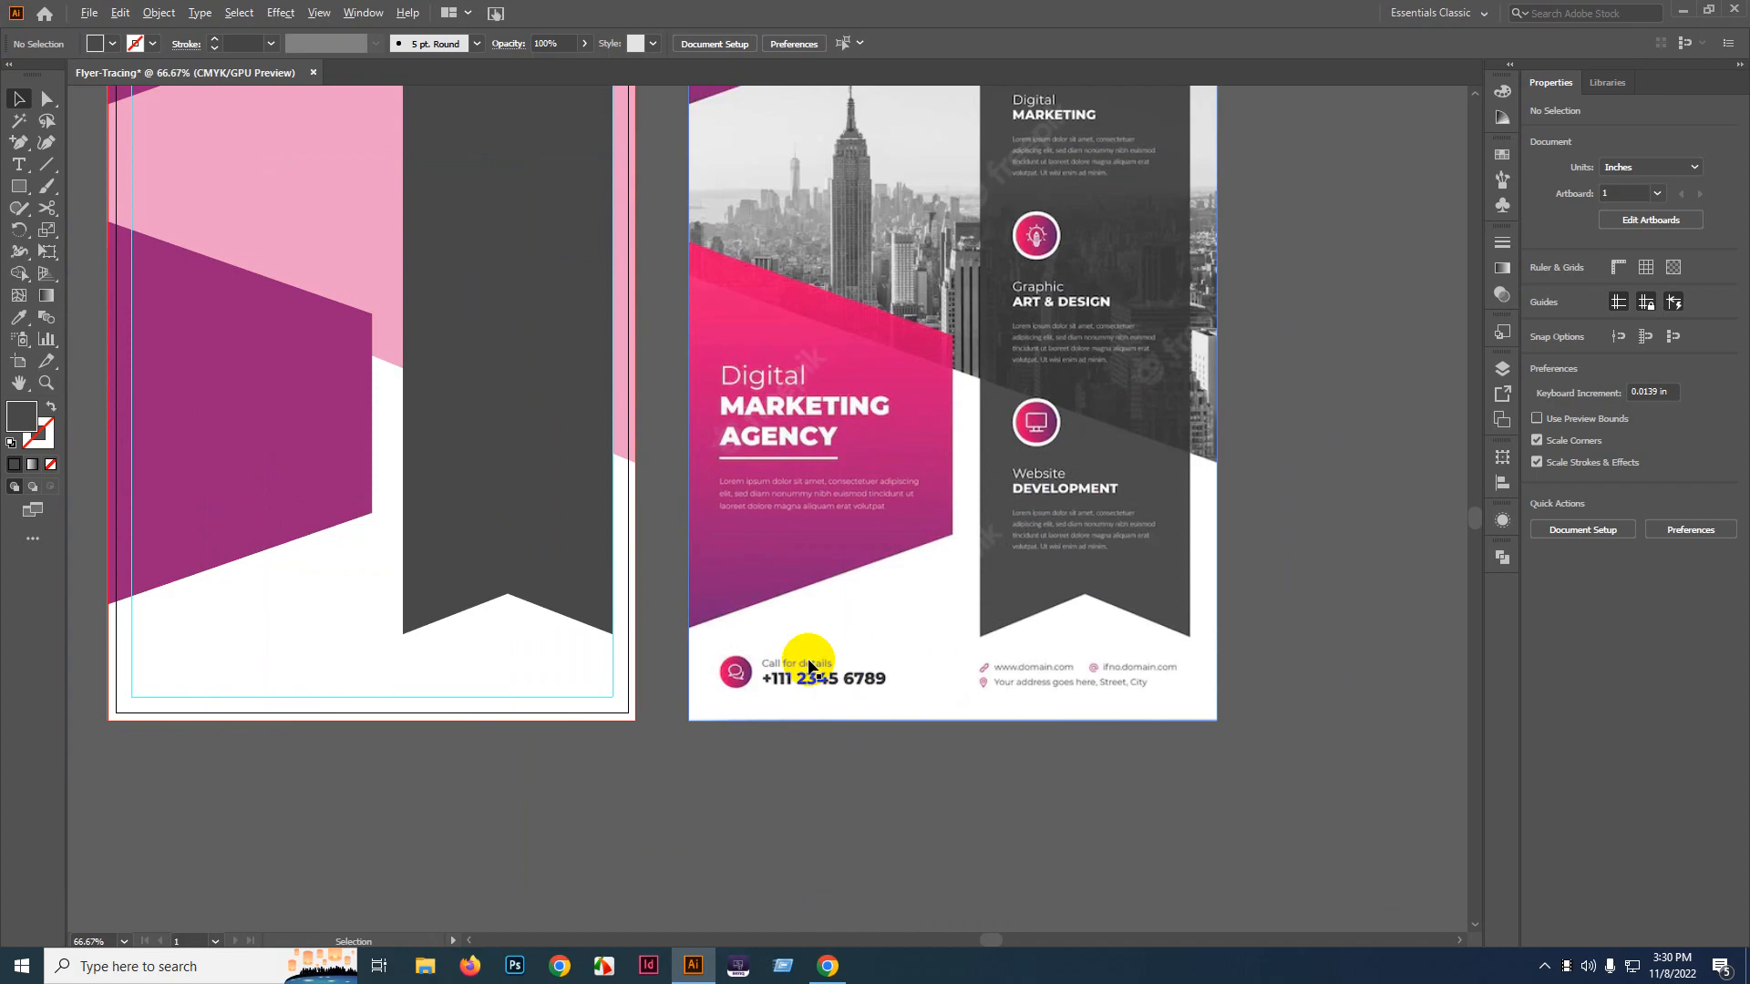
pyautogui.scroll(-2, 992, 658)
pyautogui.hscroll(1, 696, 555)
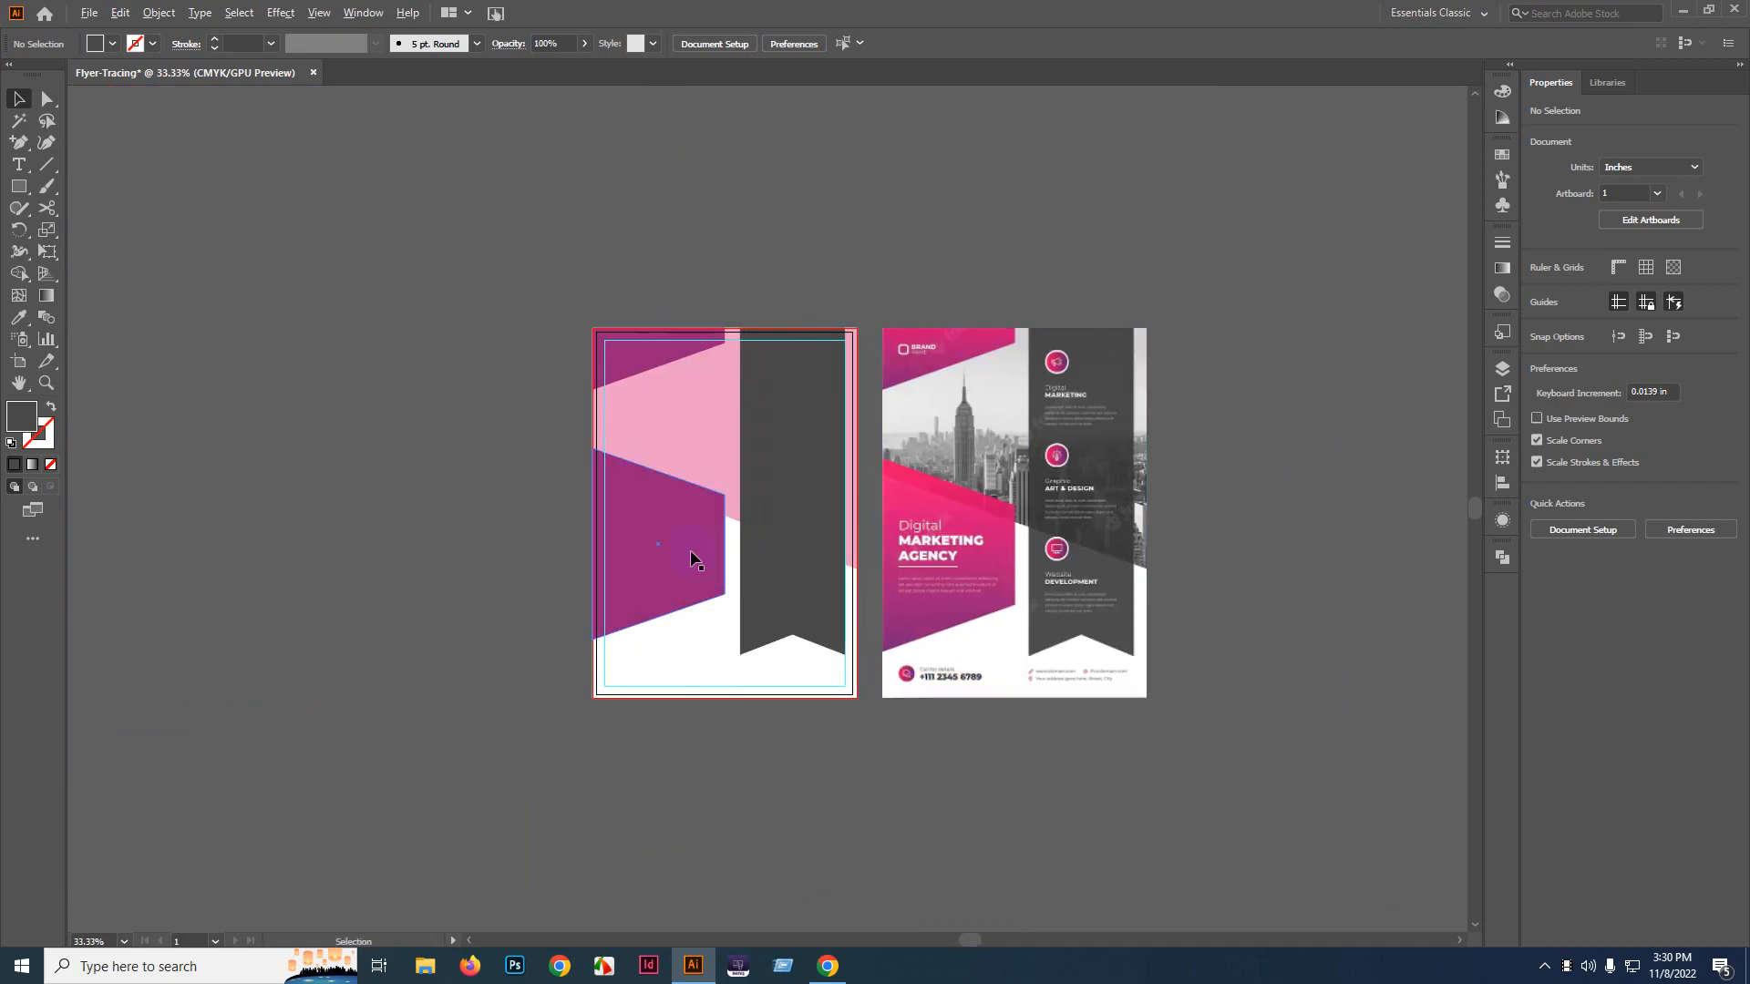
pyautogui.scroll(1, 681, 547)
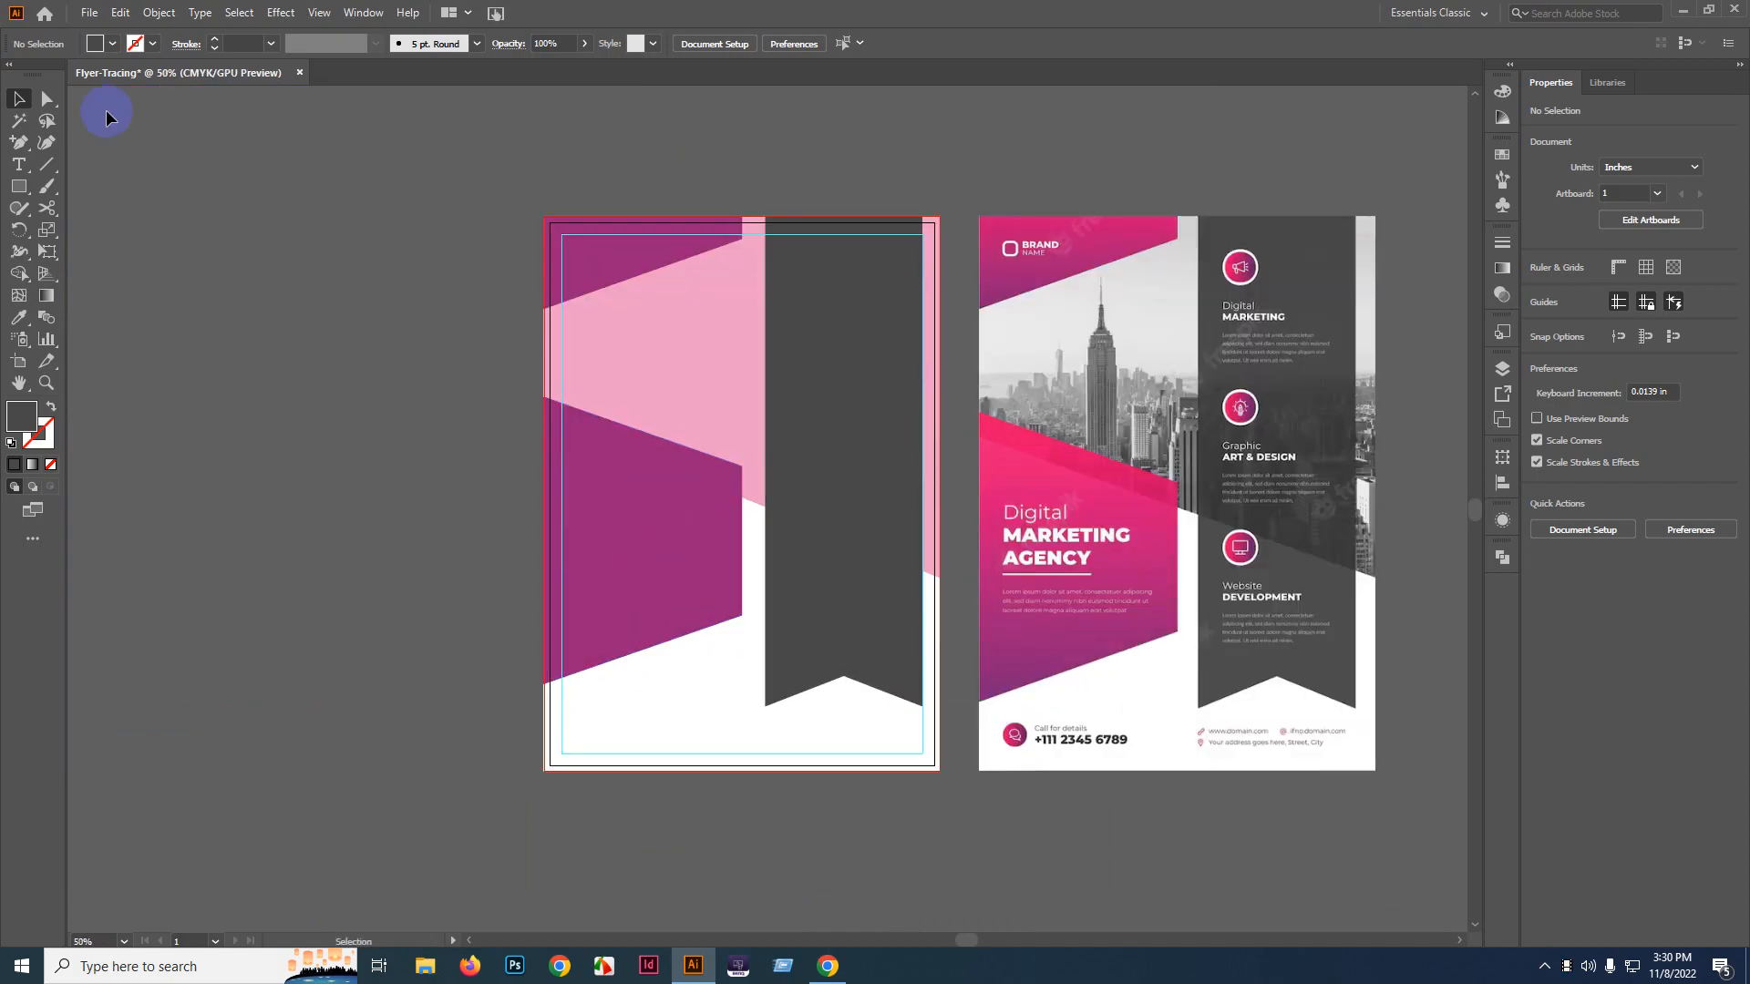
pyautogui.hscroll(2, 832, 598)
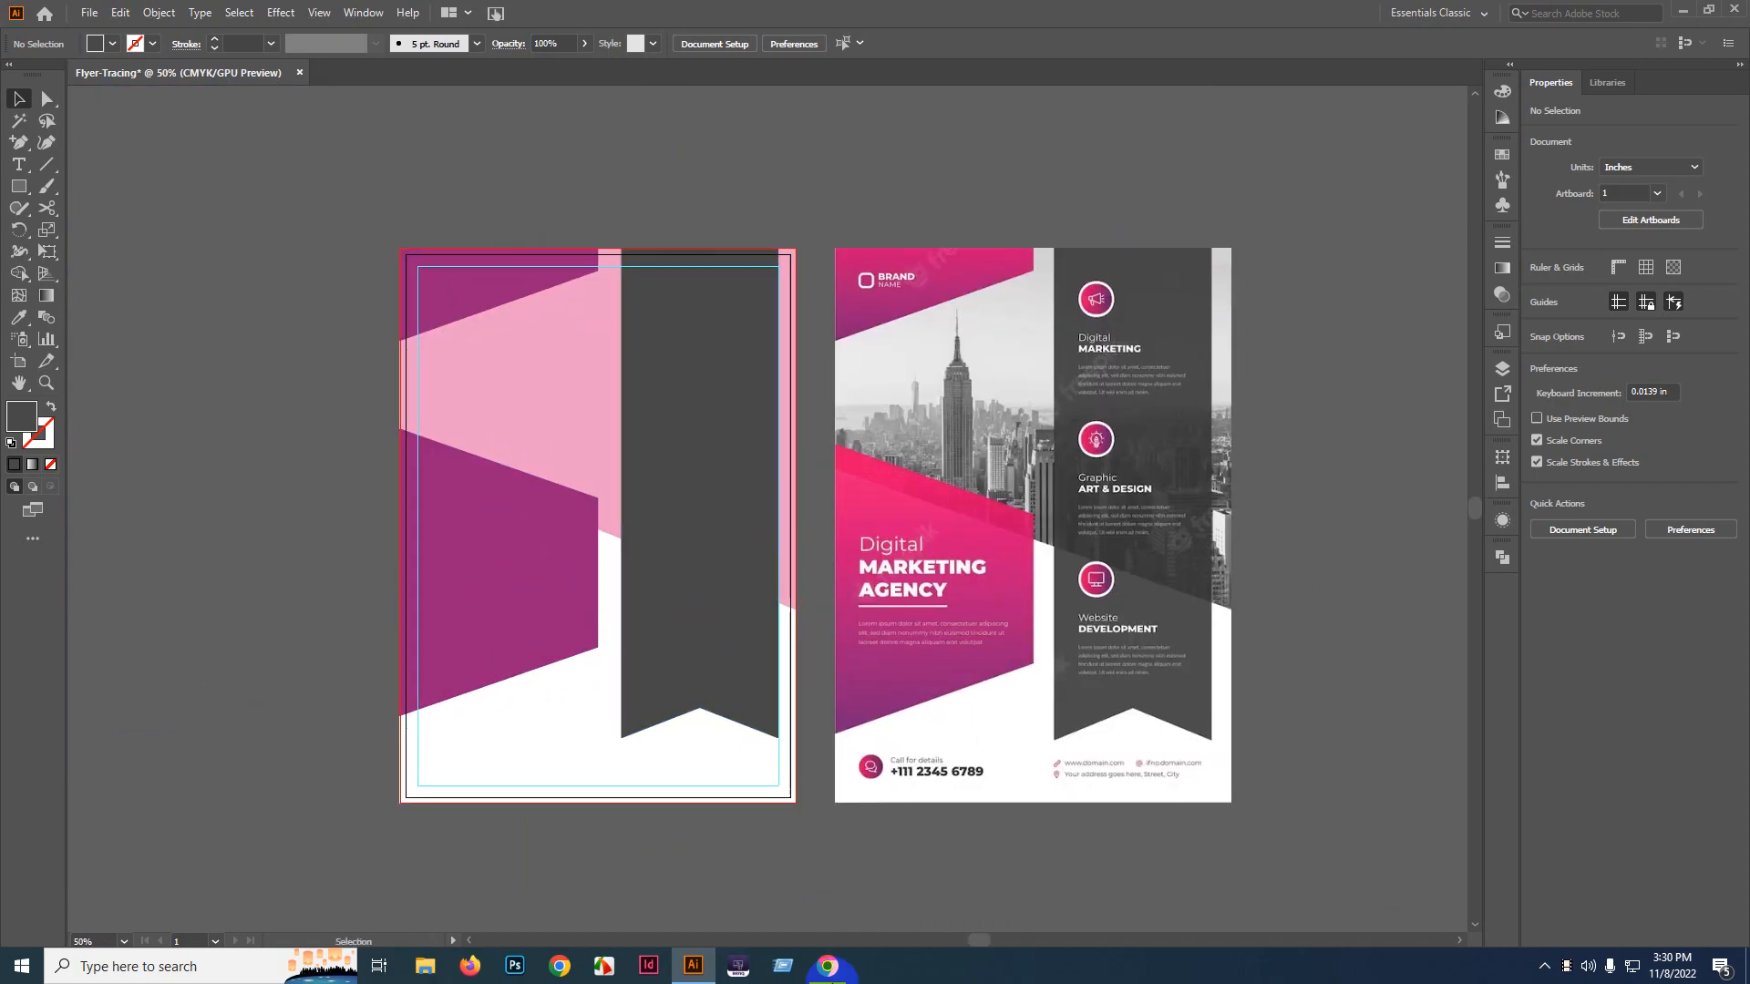
pyautogui.scroll(1, 820, 489)
pyautogui.click(481, 383)
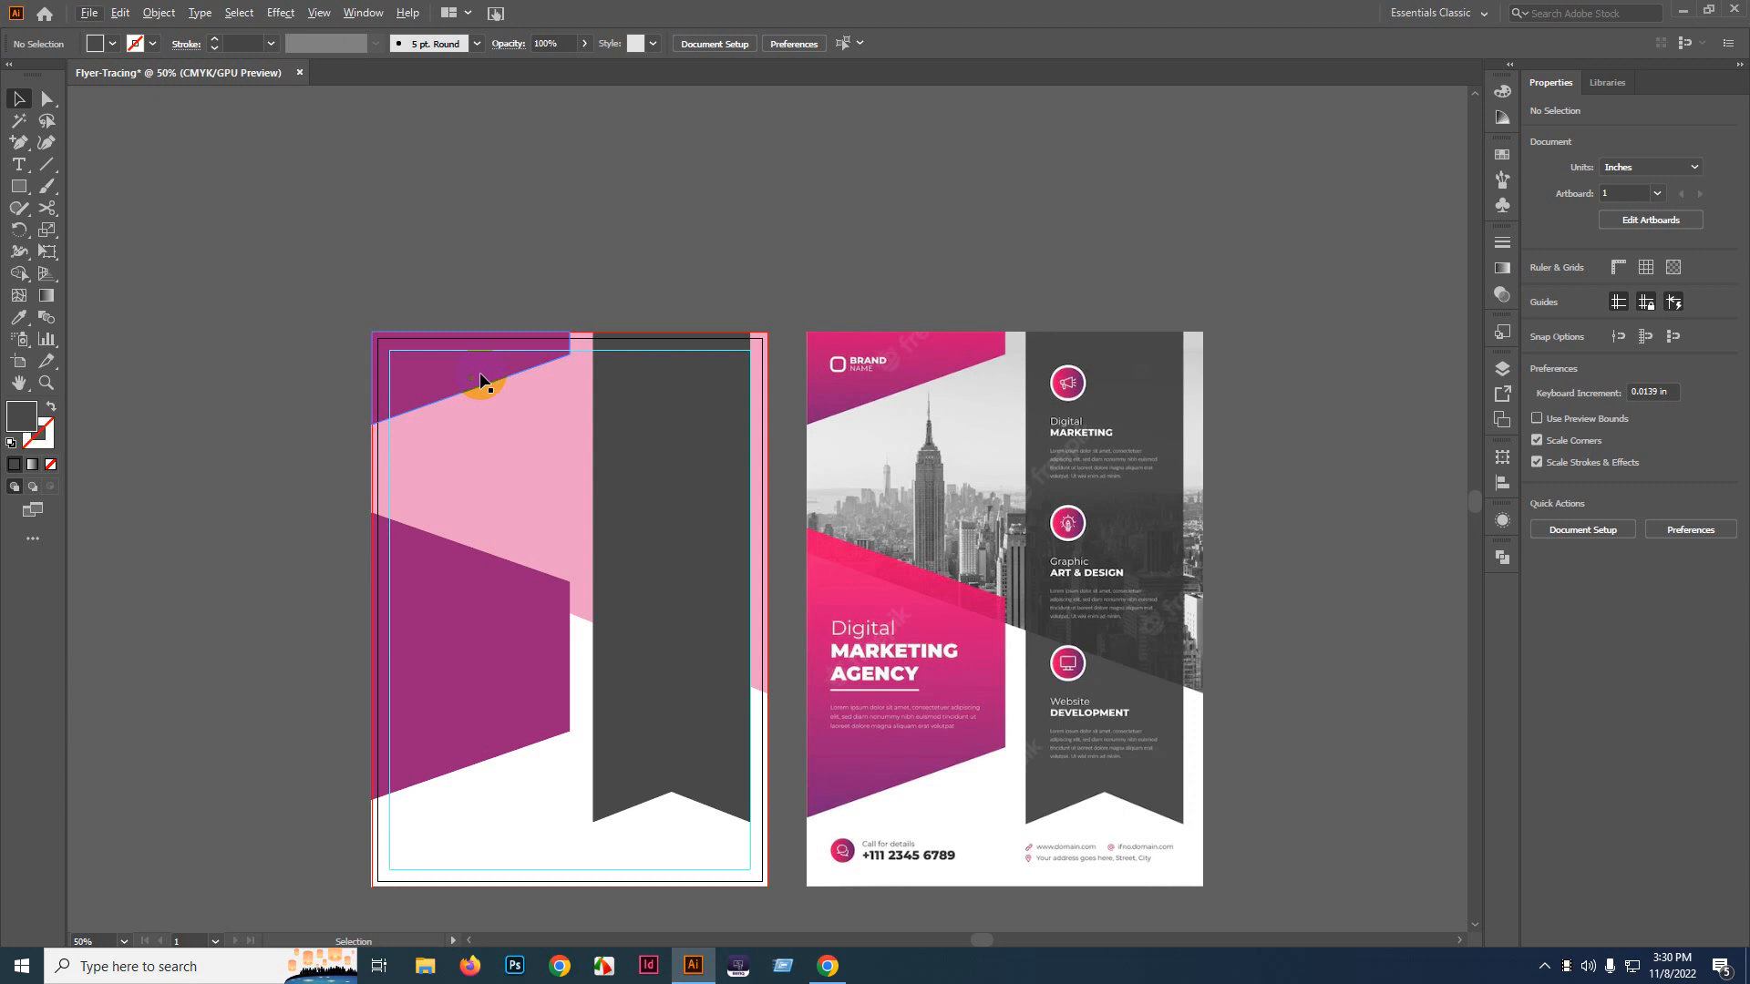
pyautogui.scroll(-1, 592, 369)
pyautogui.hscroll(1, 593, 369)
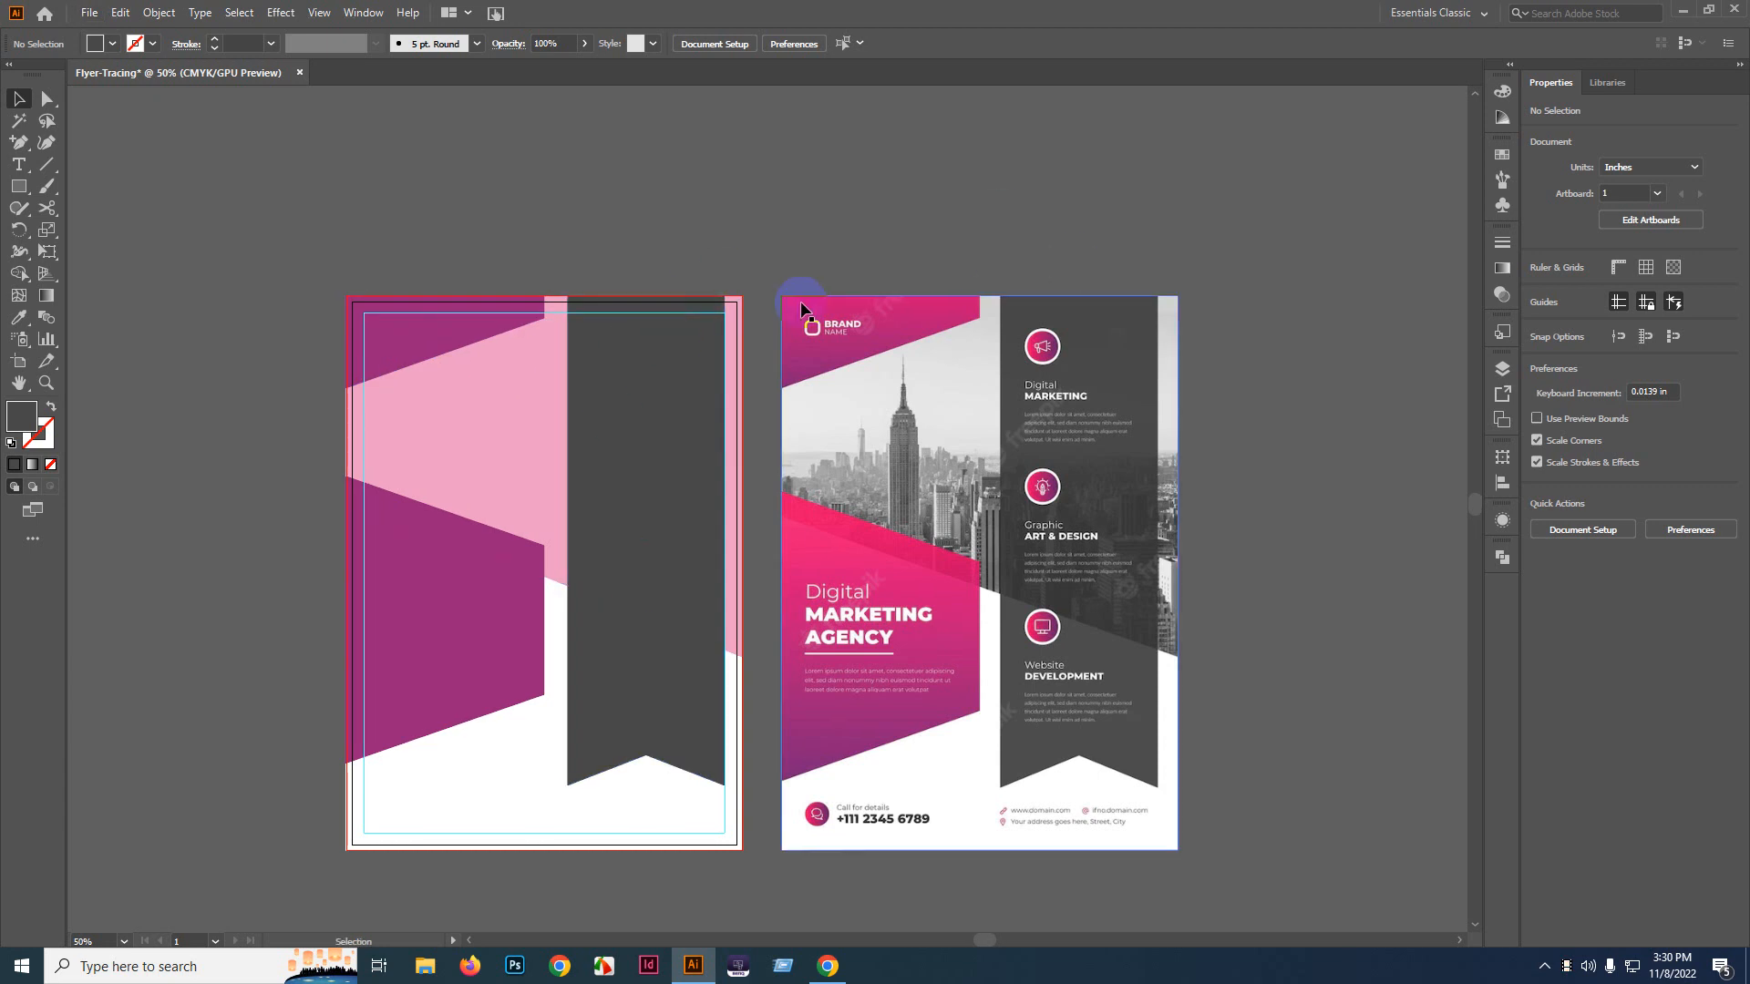
pyautogui.scroll(-1, 422, 359)
pyautogui.hscroll(1, 422, 359)
# - Fill the upper banner shape with a linear gradient and set its starting stop to purple sampled from the reference banner's lower part
pyautogui.click(364, 357)
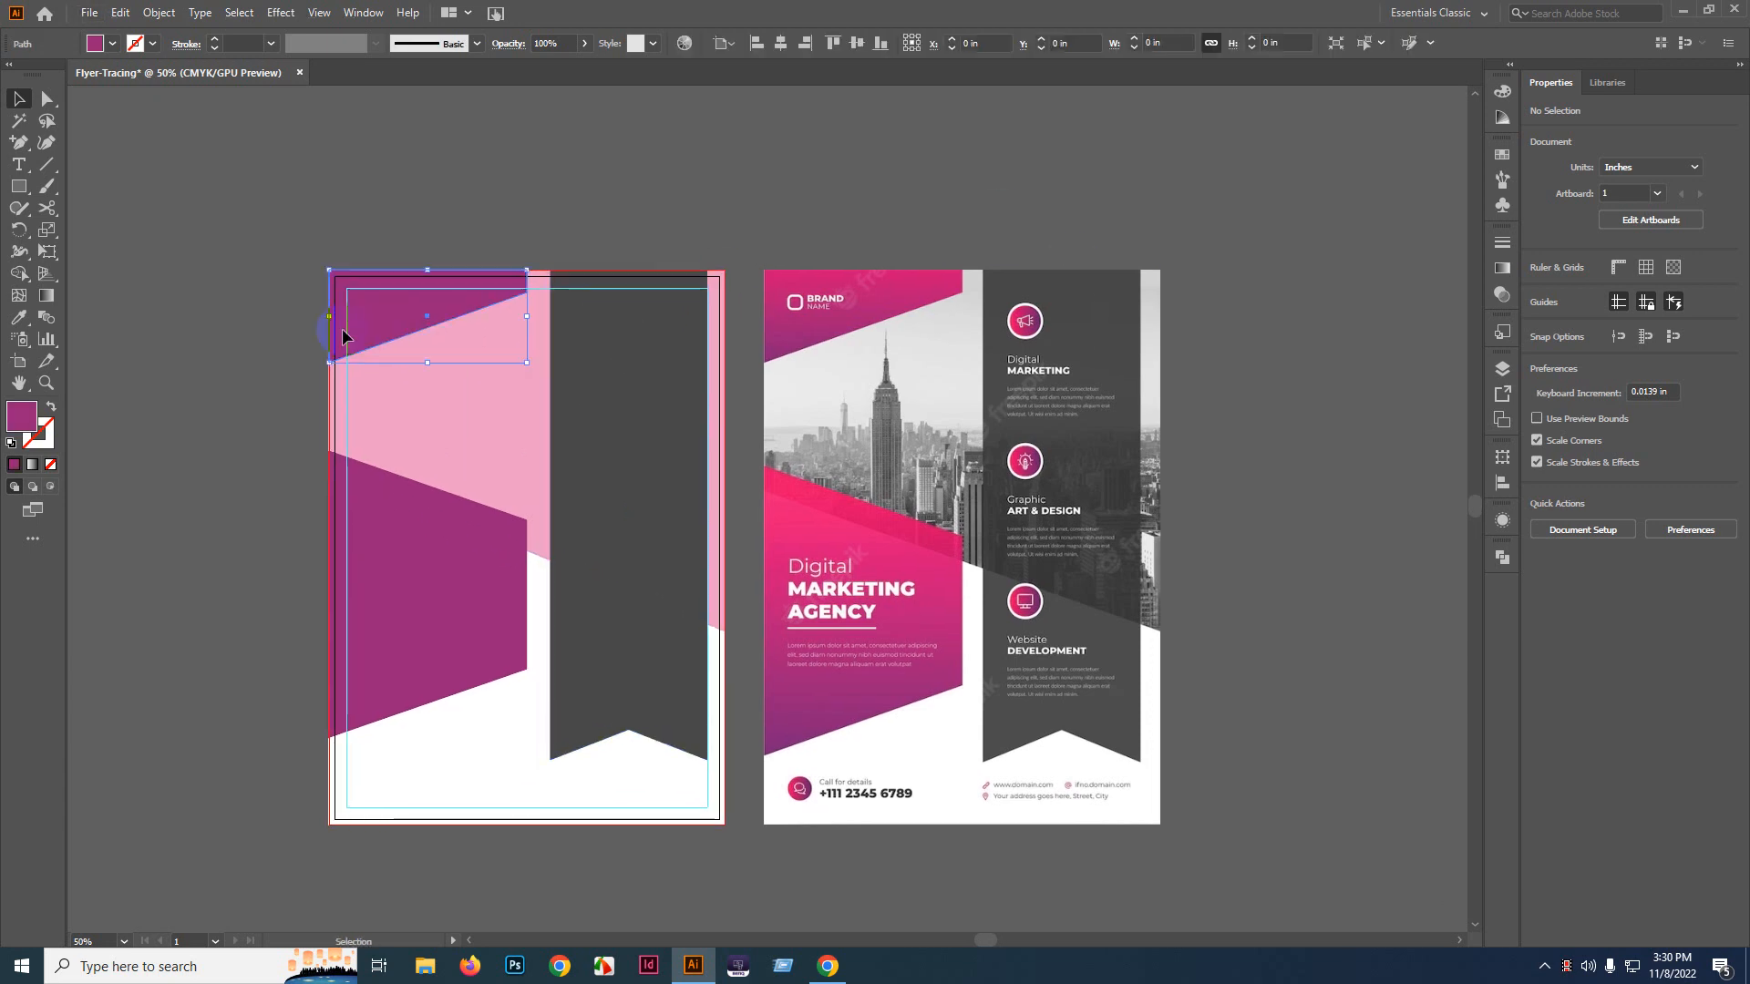
pyautogui.click(39, 464)
pyautogui.click(1286, 407)
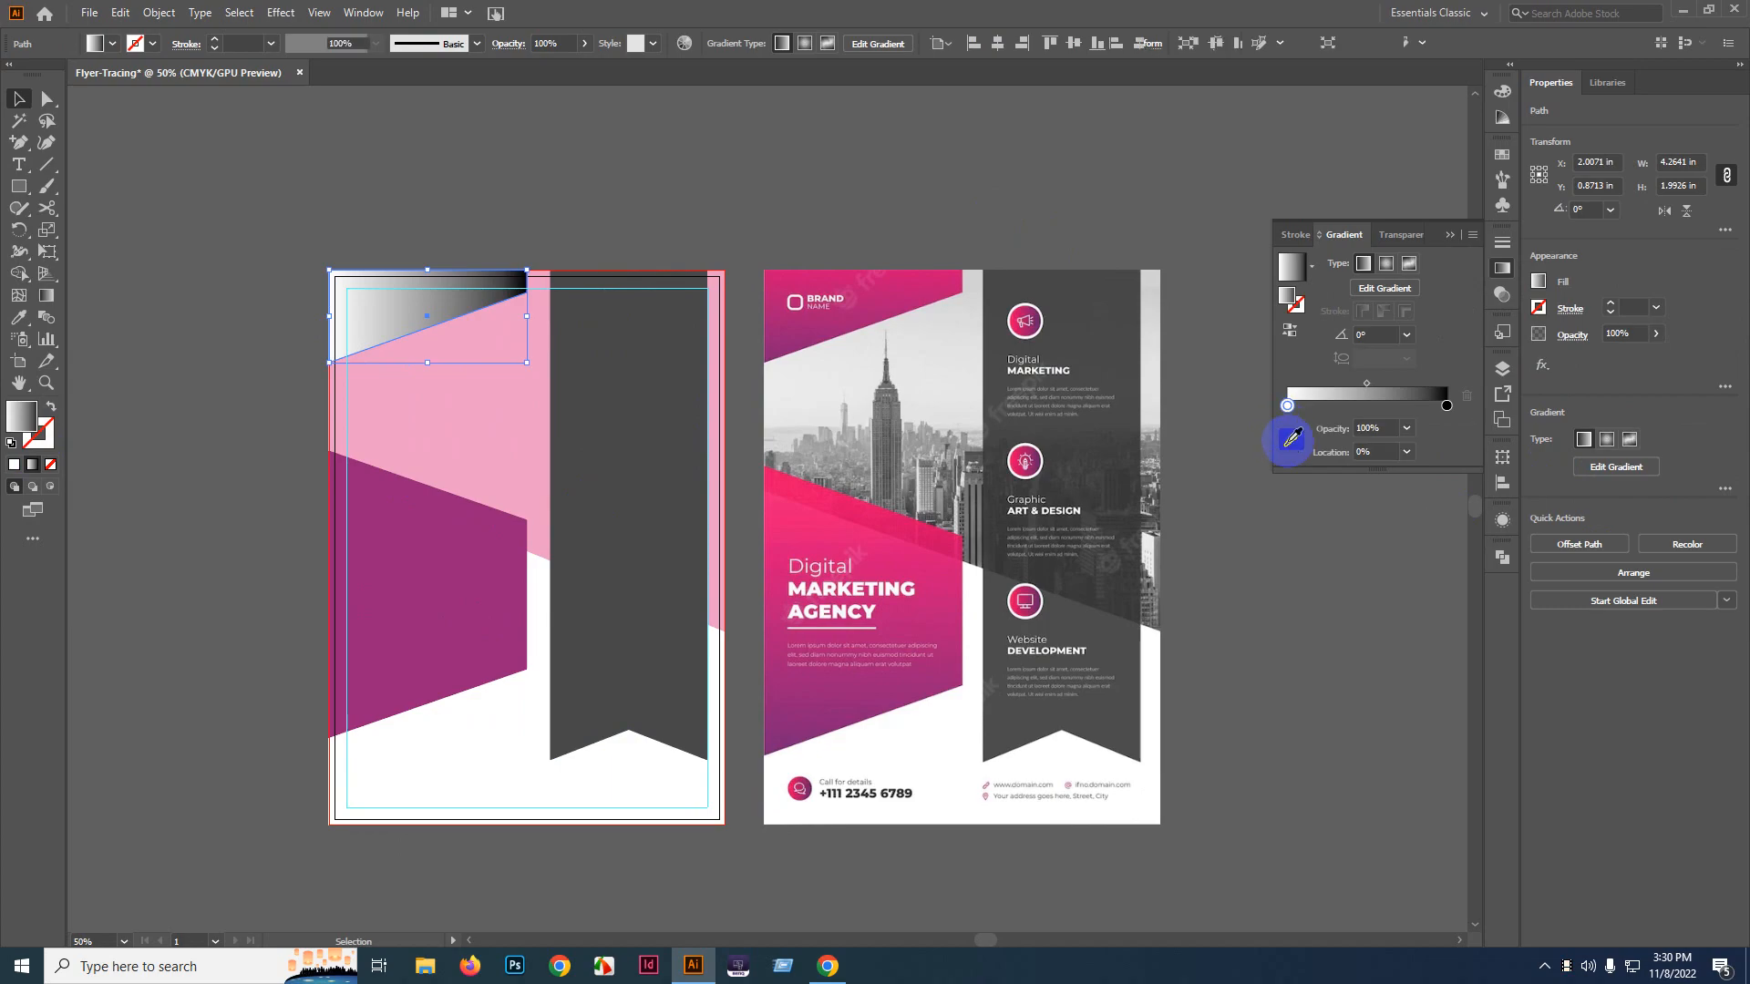
pyautogui.click(1291, 440)
pyautogui.click(782, 339)
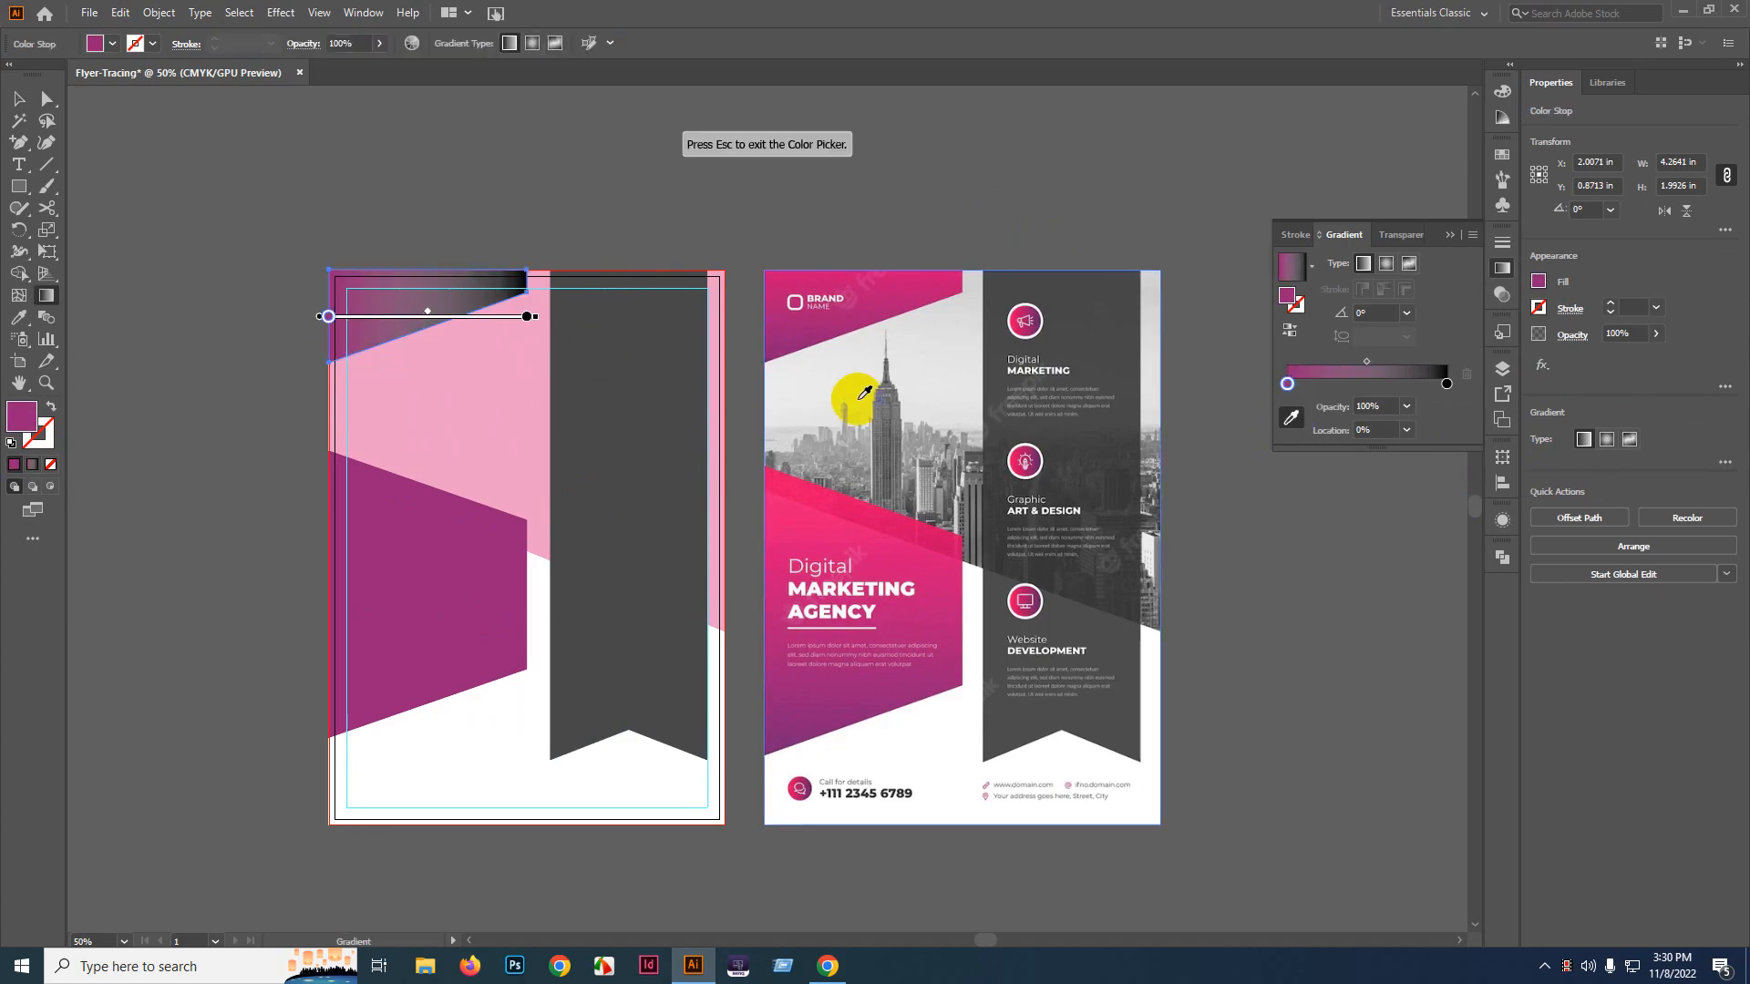
# - Set the banner gradient's end stop to the pink sampled from the upper part of the reference banner
pyautogui.click(1447, 384)
pyautogui.scroll(3, 886, 297)
pyautogui.scroll(1, 886, 296)
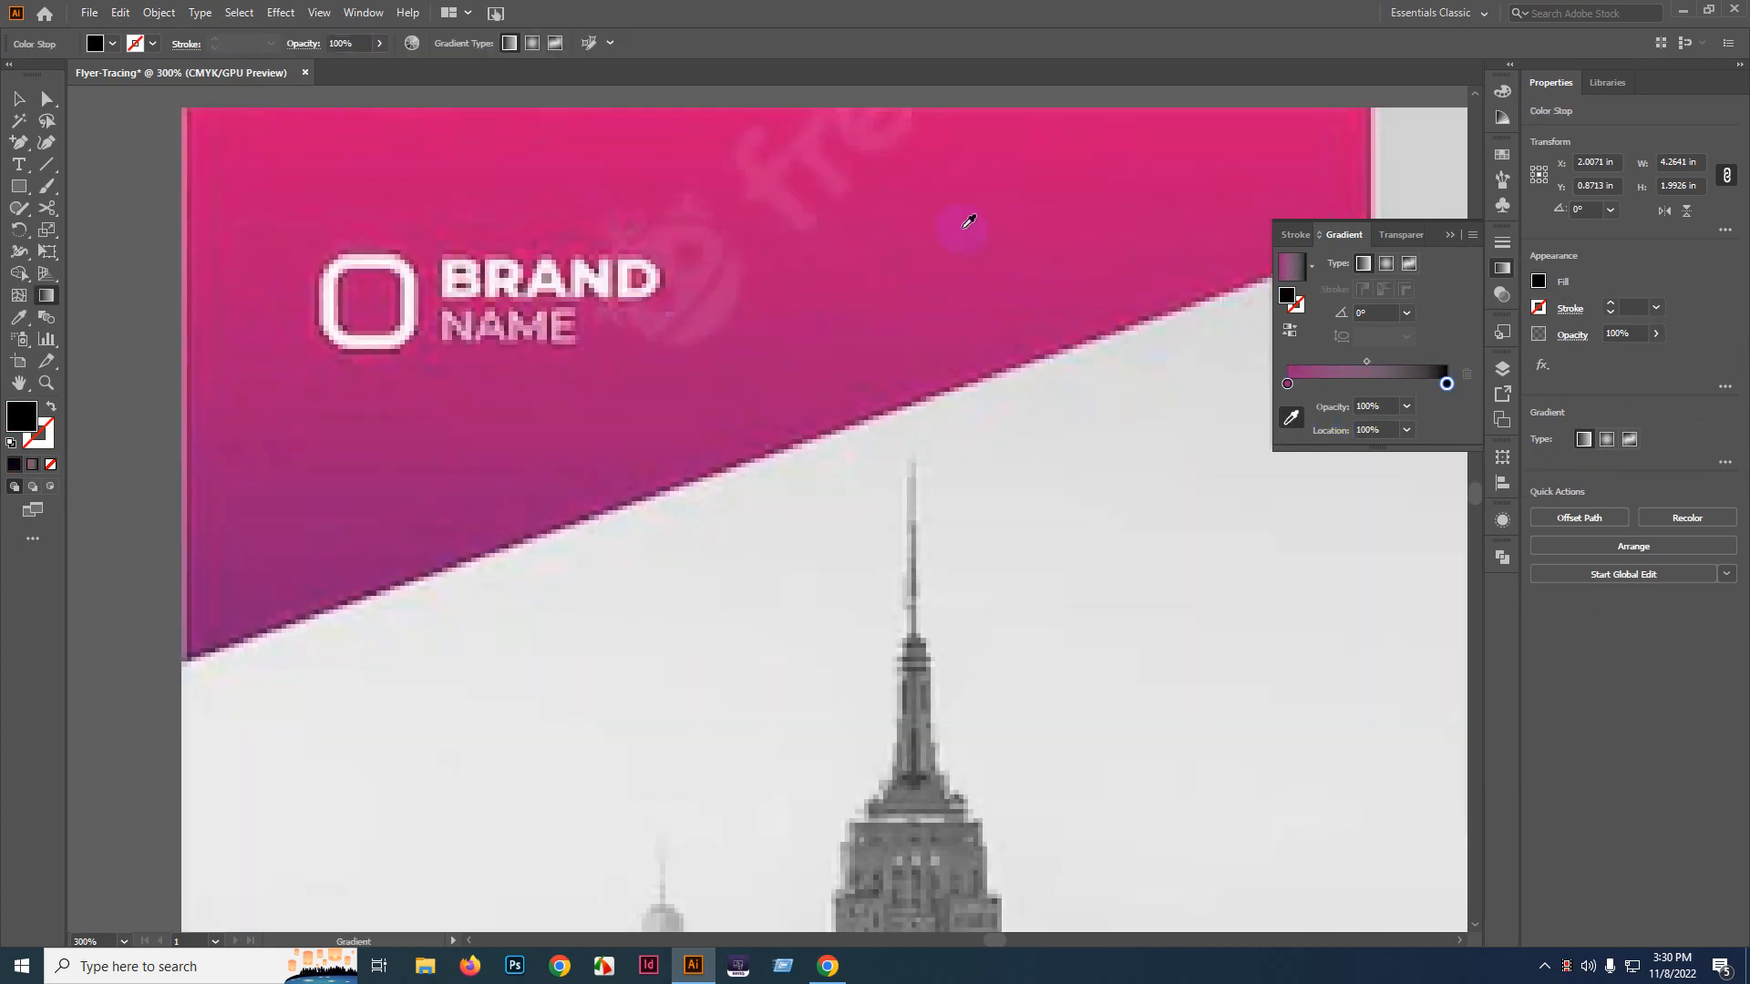
pyautogui.click(924, 191)
# - Redirect the banner's gradient vertically at 90°, running from purple at its lower edge to pink at the top
pyautogui.scroll(-4, 827, 343)
pyautogui.moveTo(220, 384); pyautogui.dragTo(570, 381)
pyautogui.moveTo(1060, 321); pyautogui.dragTo(803, 296)
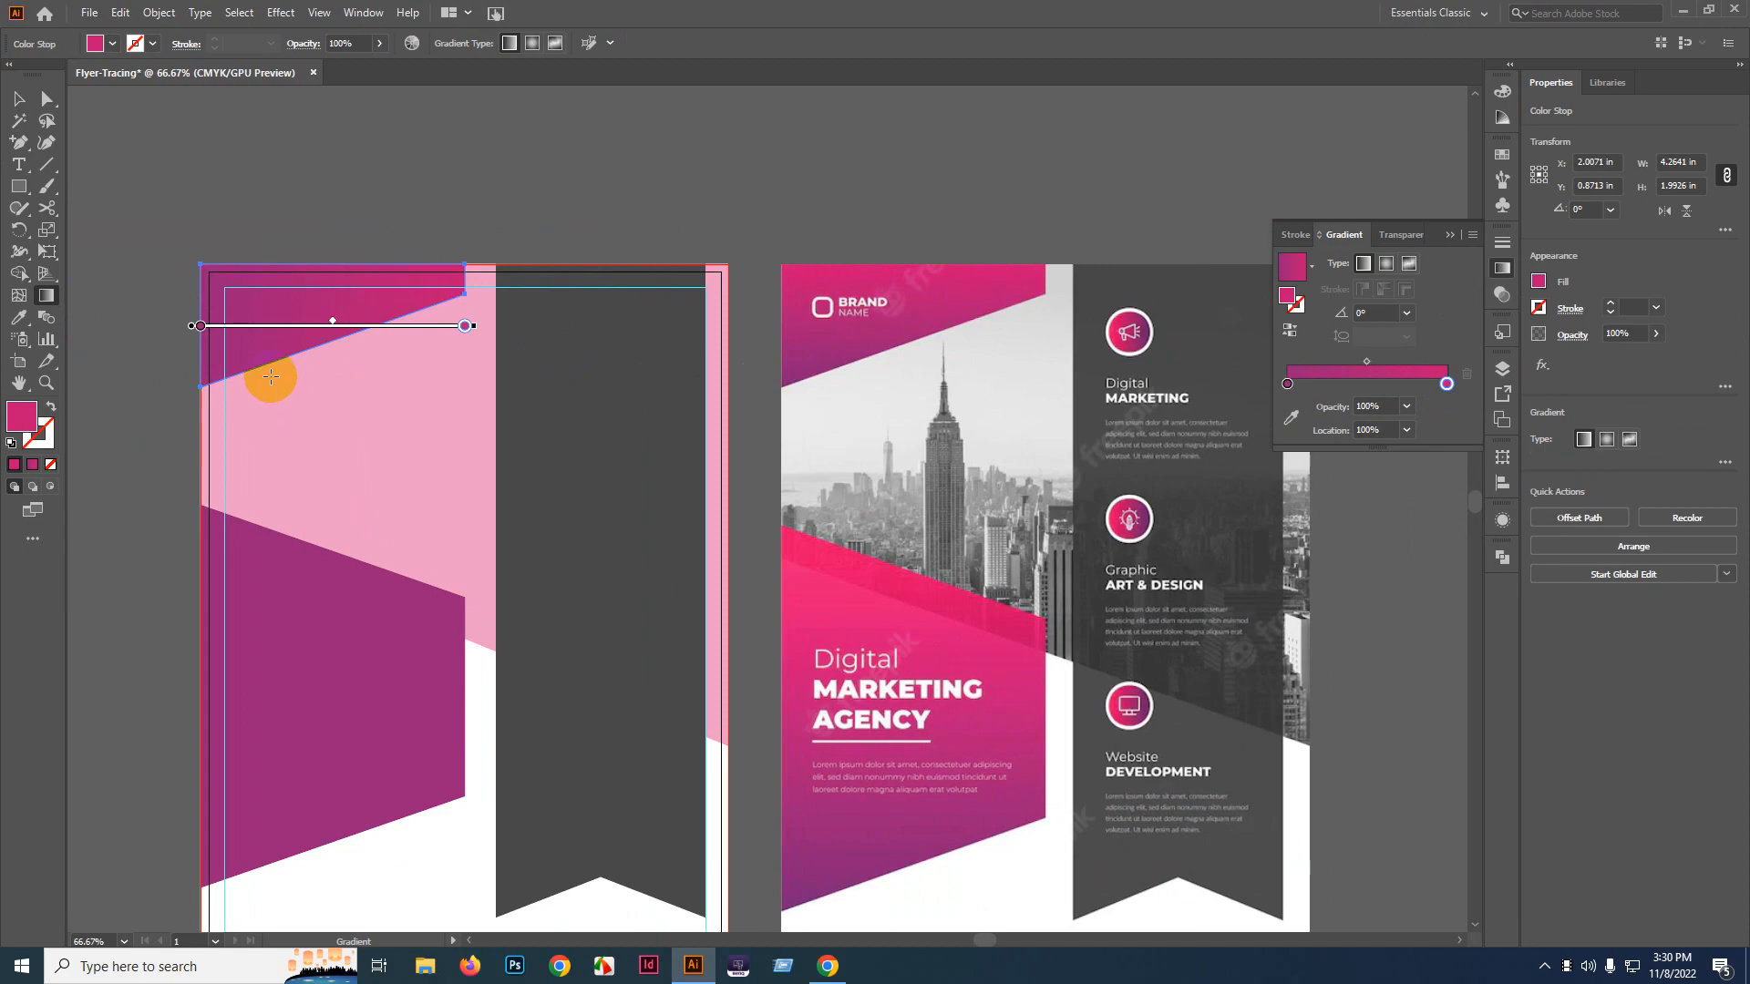
pyautogui.moveTo(196, 395); pyautogui.dragTo(292, 317)
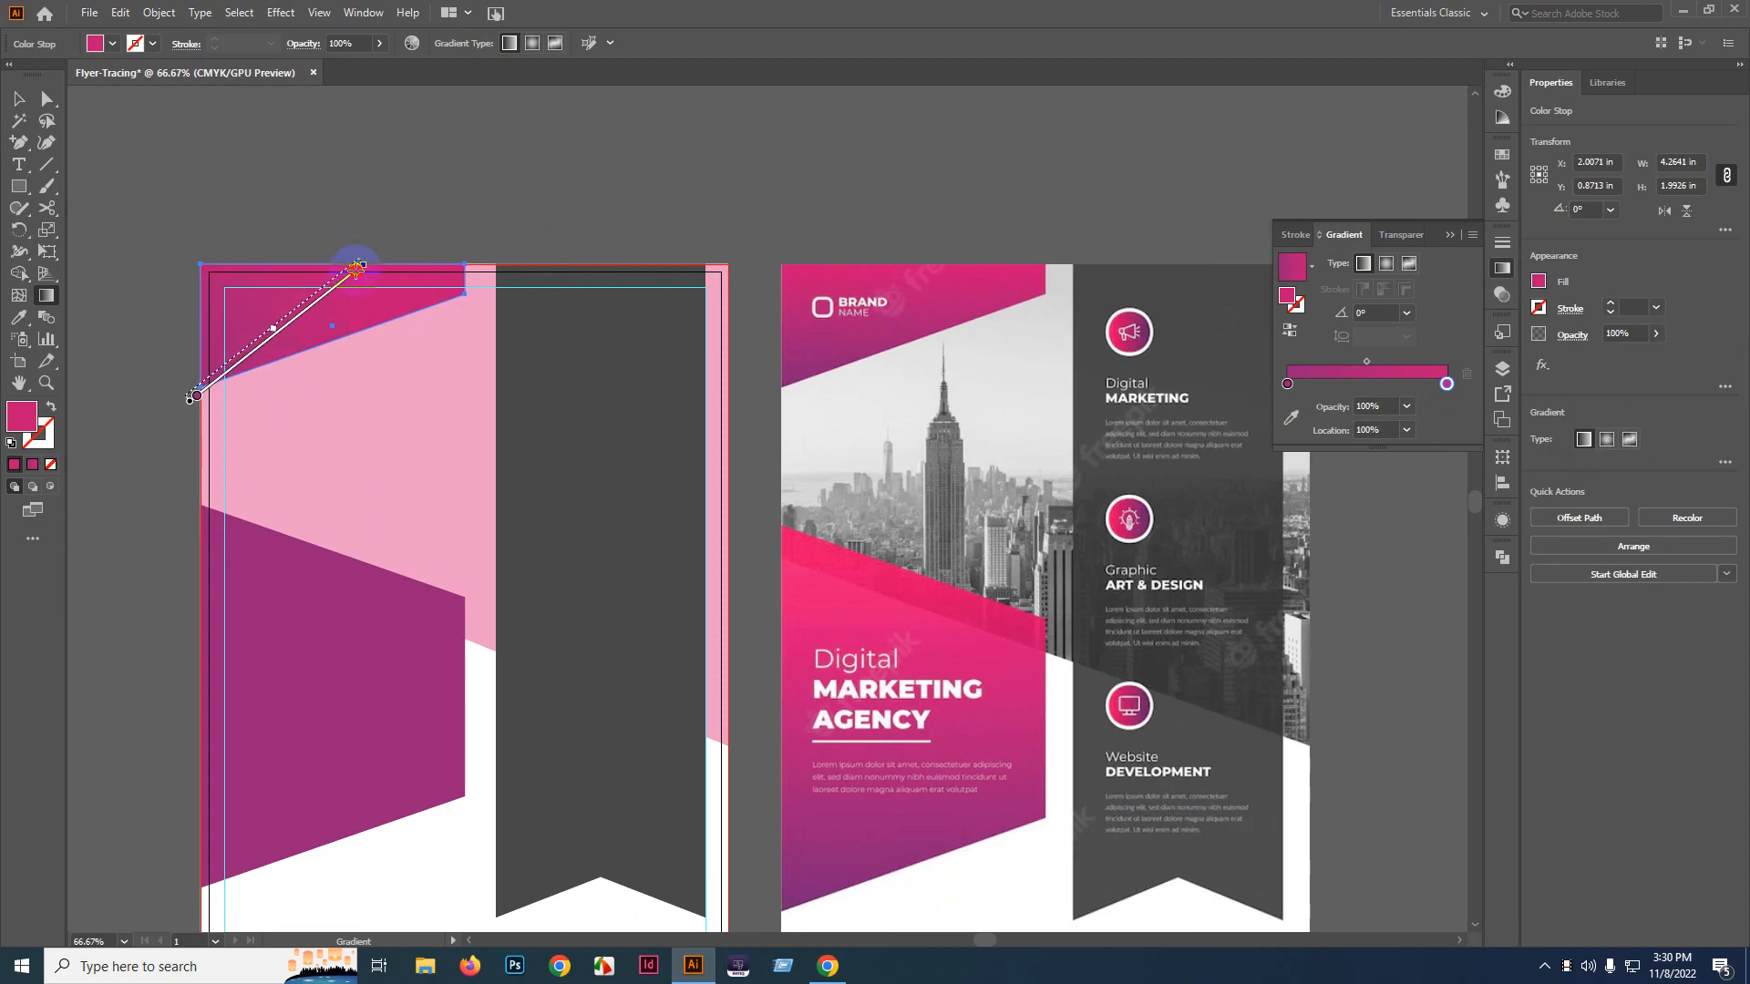
pyautogui.moveTo(357, 268); pyautogui.dragTo(362, 254)
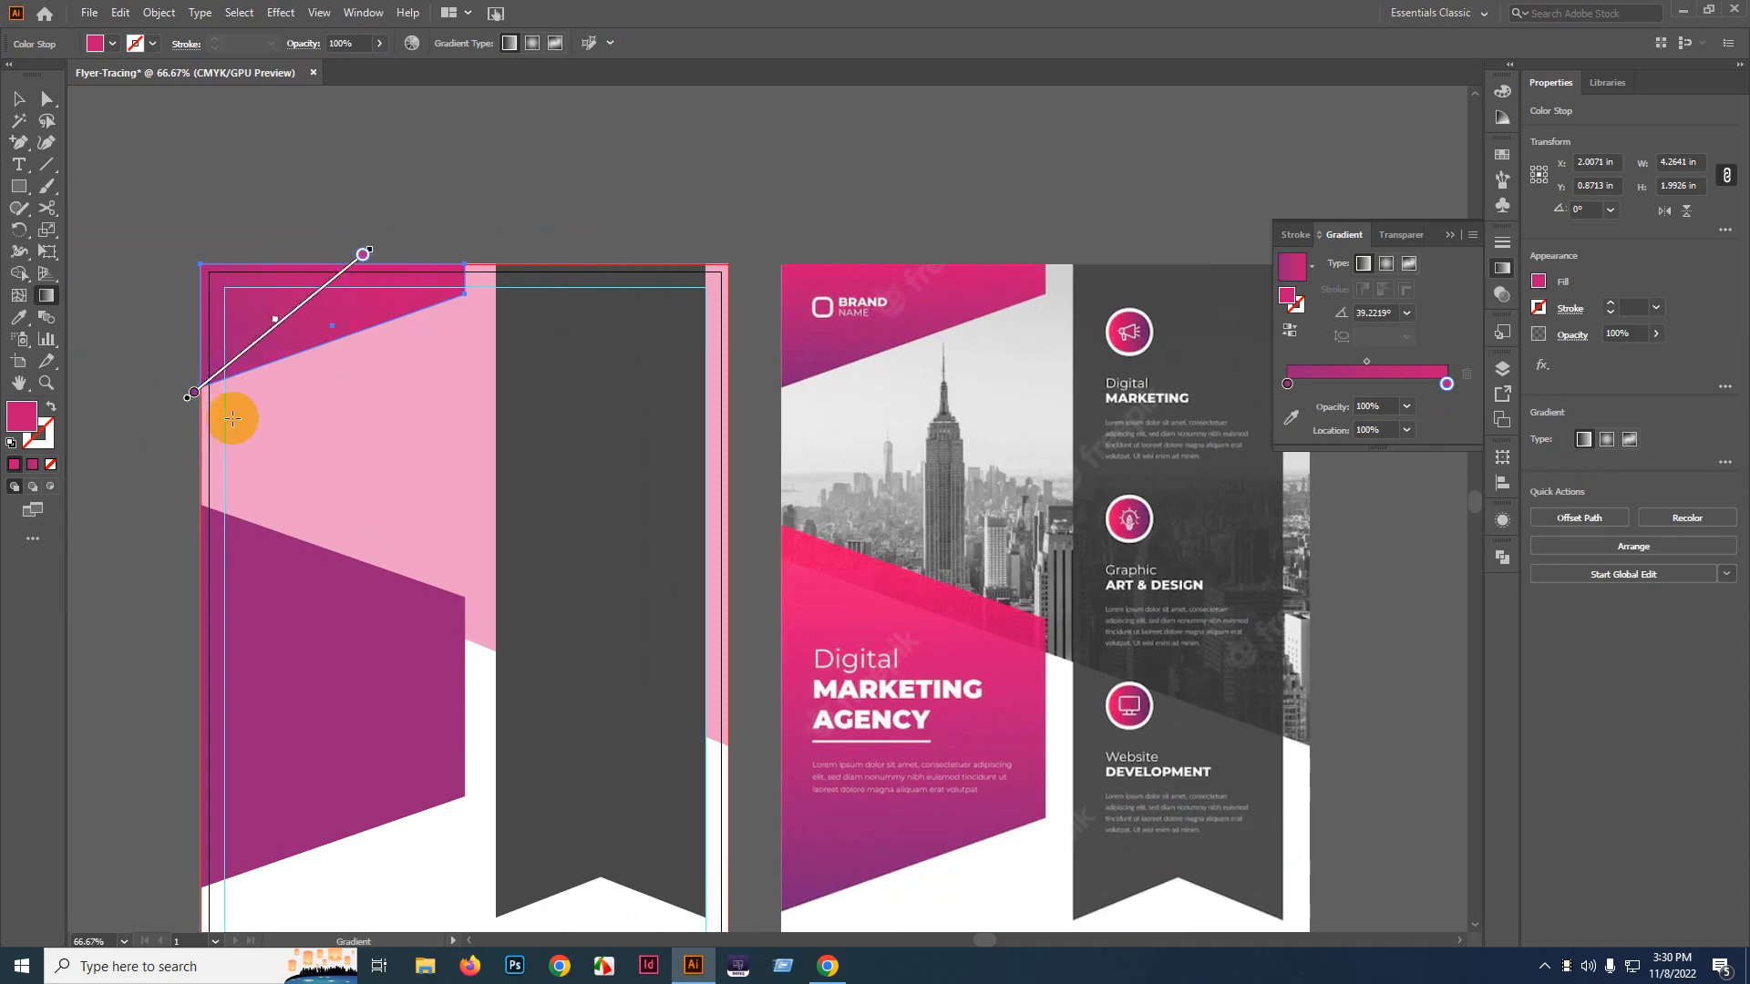
pyautogui.moveTo(283, 401)
pyautogui.mouseDown()
pyautogui.moveTo(285, 324)
pyautogui.moveTo(332, 269)
pyautogui.mouseUp()
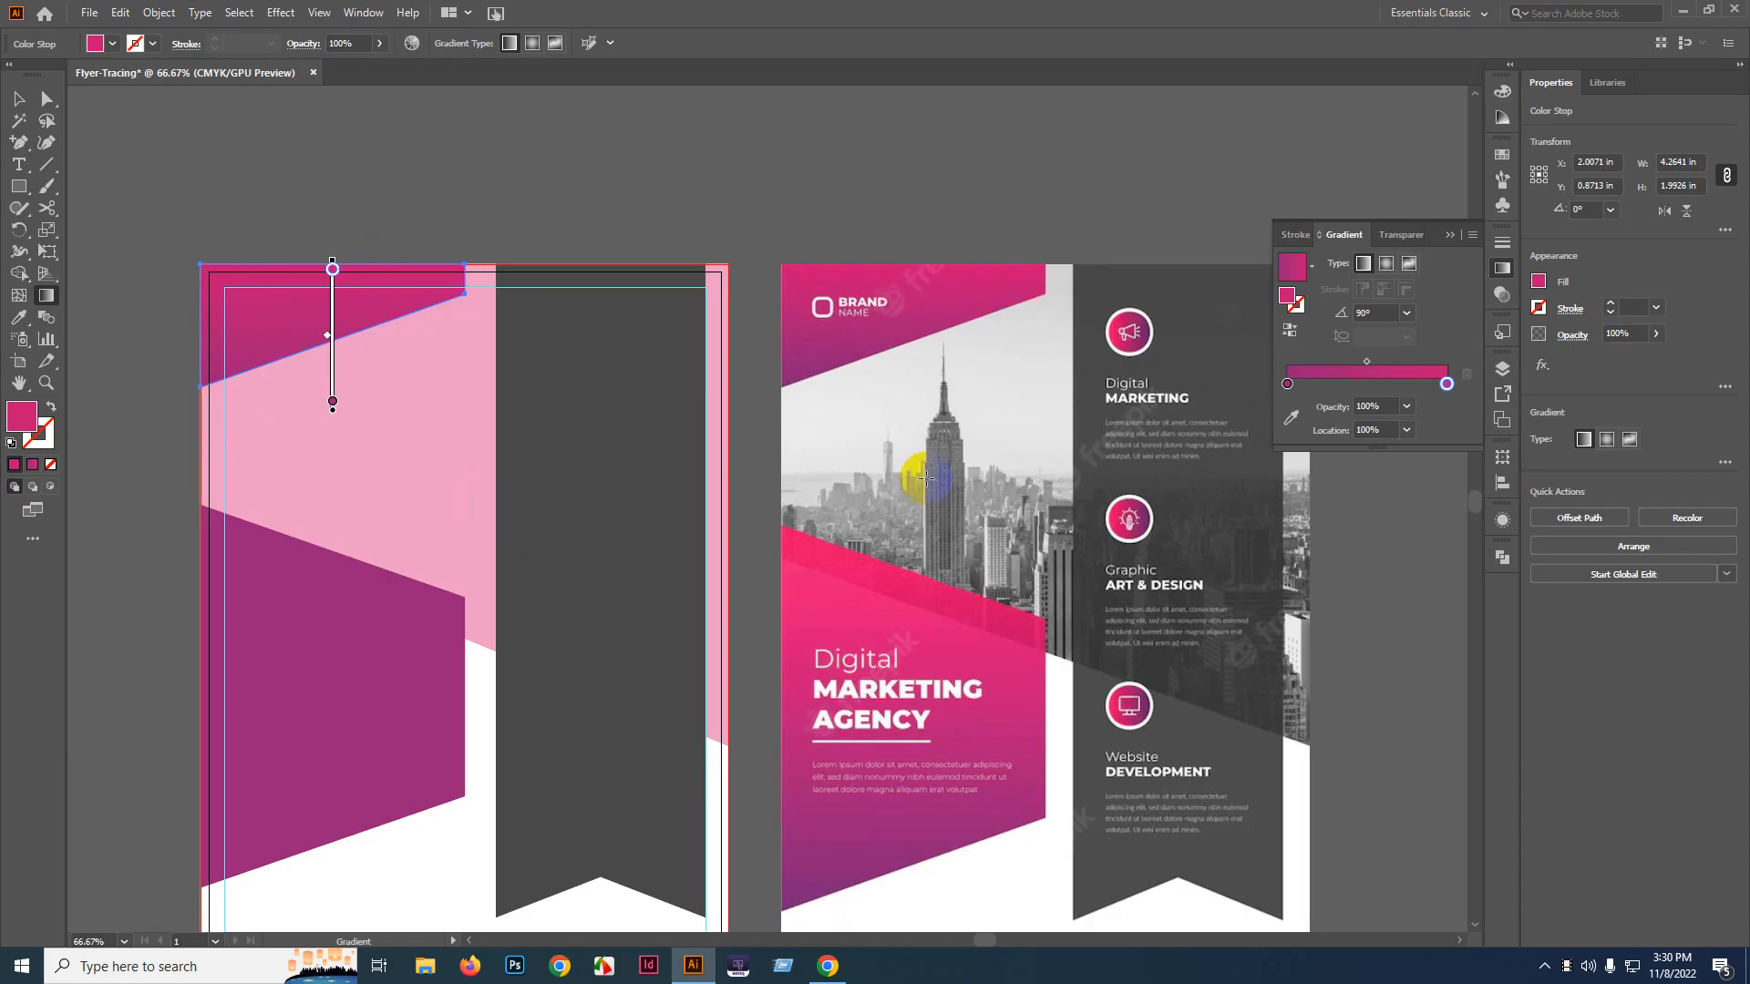
# - Copy the purple-to-pink gradient fill from the flyer's upper shape onto the large lower purple shape
pyautogui.scroll(-2, 926, 478)
pyautogui.click(394, 633)
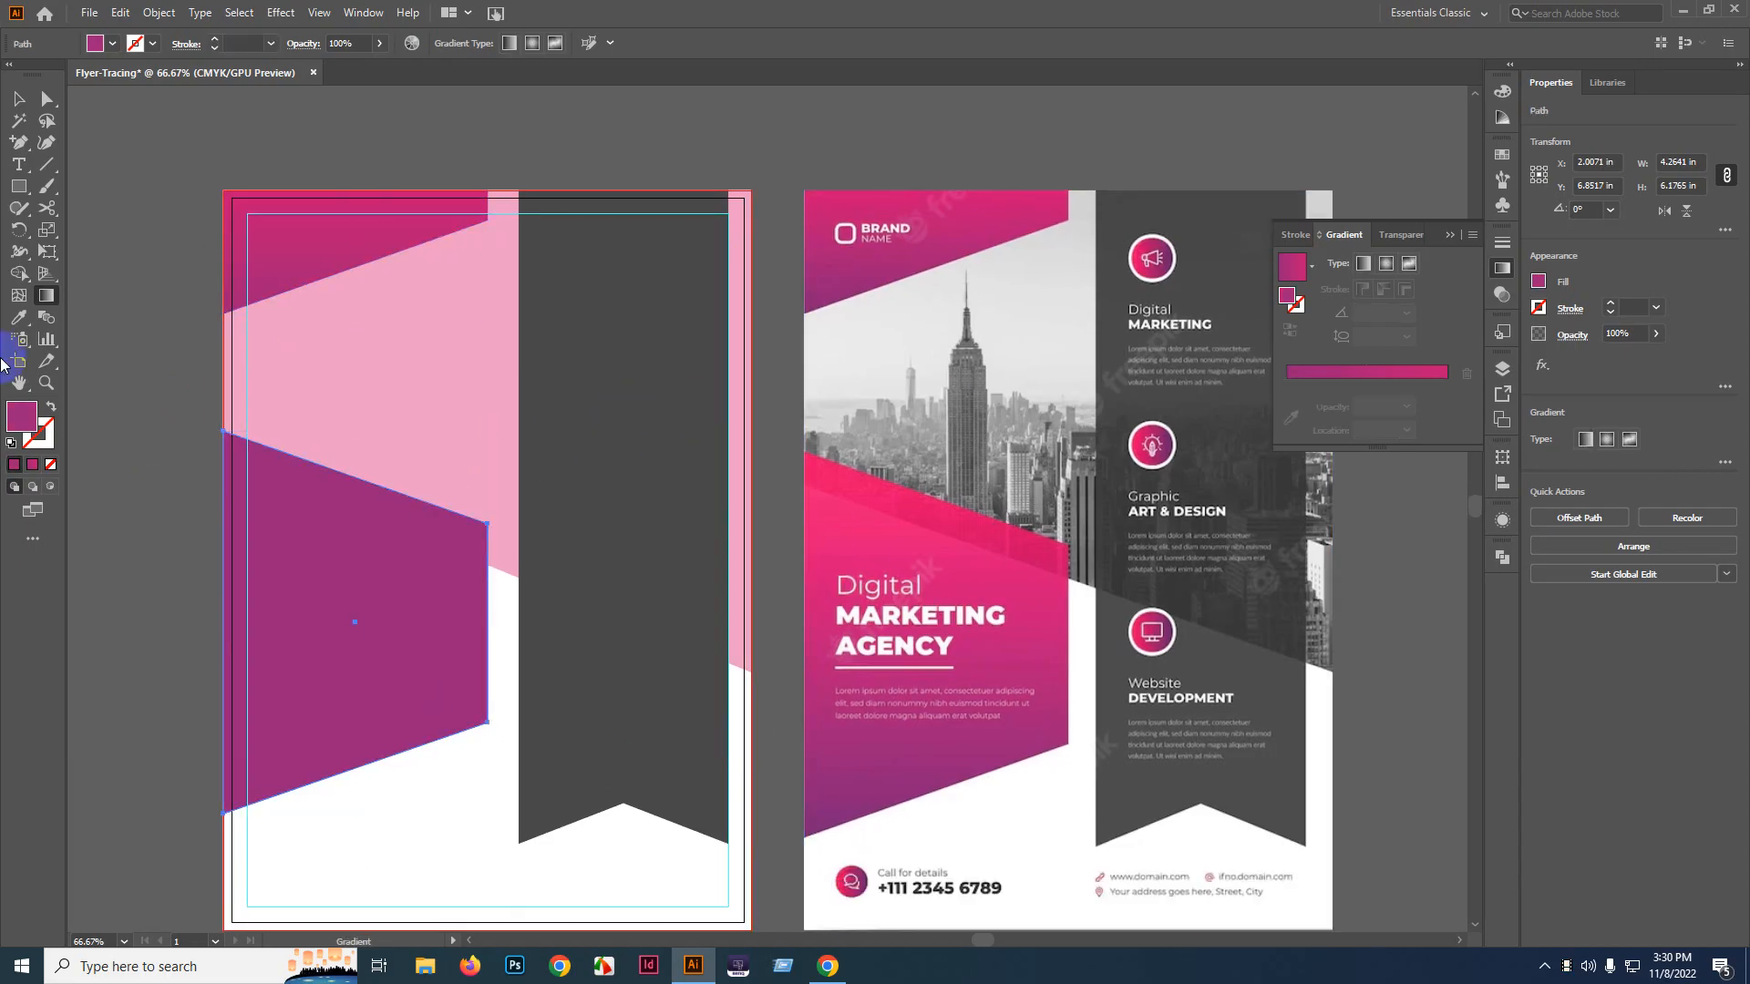
pyautogui.click(12, 321)
pyautogui.click(392, 239)
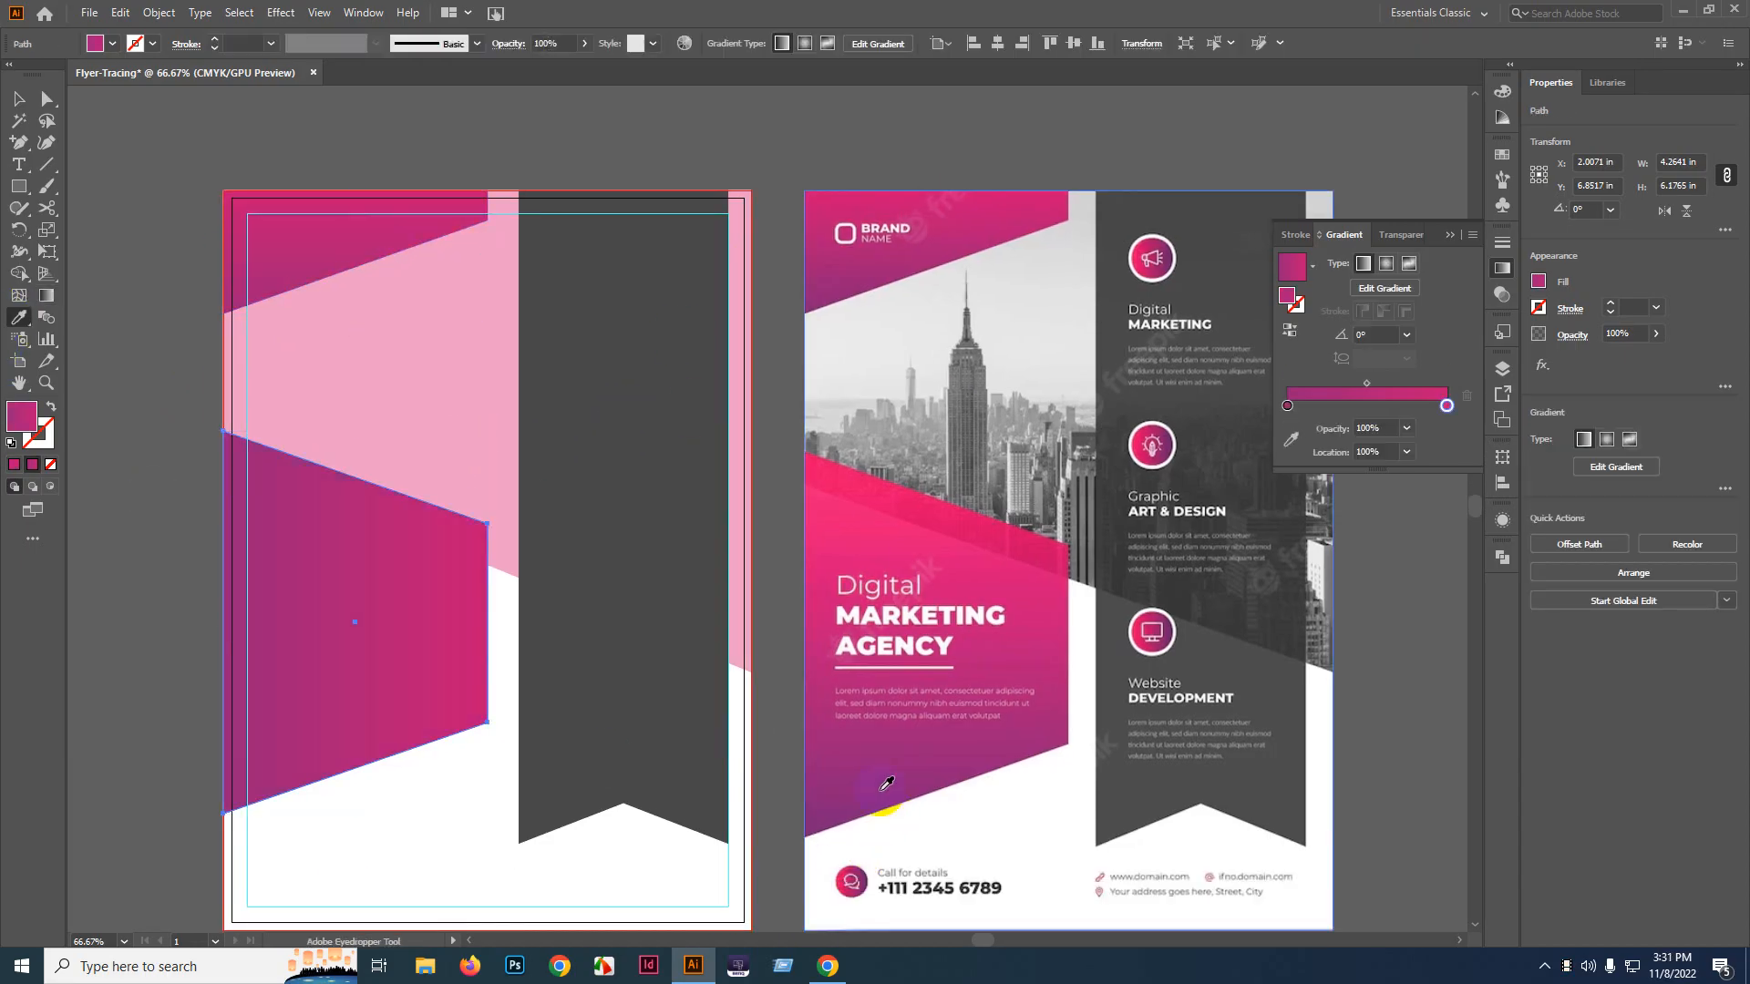
# - Redirect the lower shape's gradient to run vertically at 90°, purple at the bottom and pink at the top, and deselect it
pyautogui.click(20, 365)
pyautogui.click(45, 298)
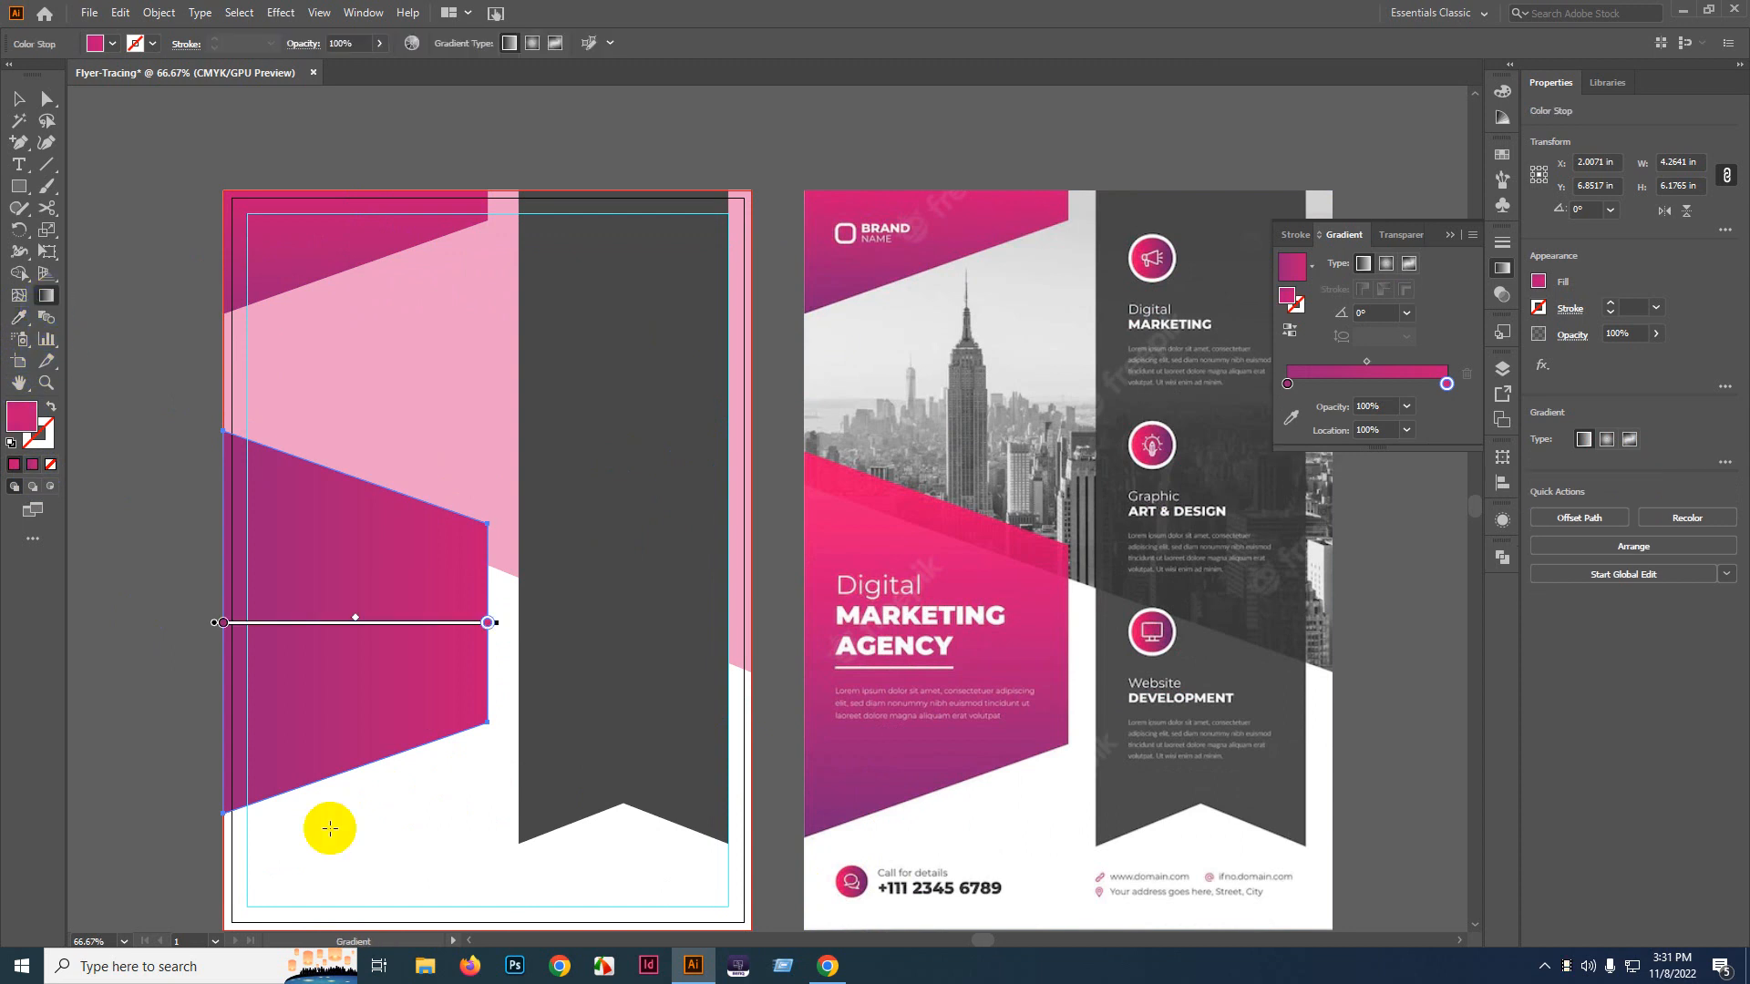
pyautogui.moveTo(340, 802); pyautogui.dragTo(361, 605)
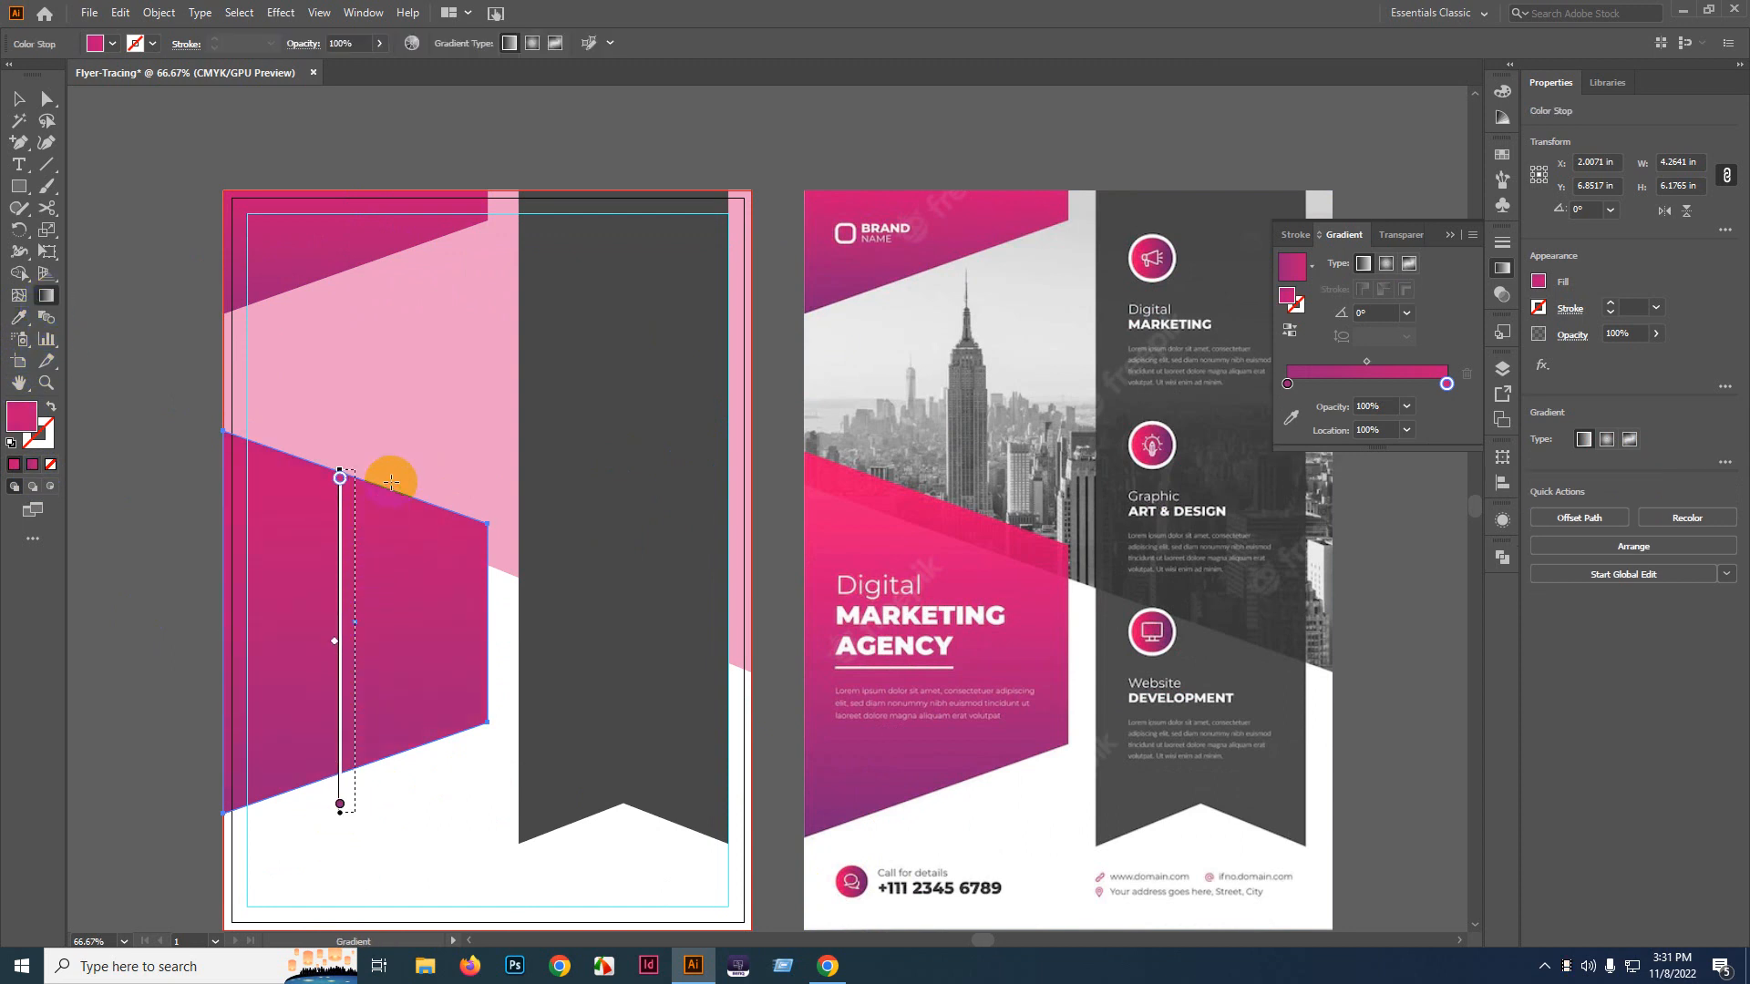
pyautogui.moveTo(391, 482); pyautogui.dragTo(391, 480)
pyautogui.scroll(-1, 1065, 494)
pyautogui.moveTo(1065, 494); pyautogui.dragTo(807, 378)
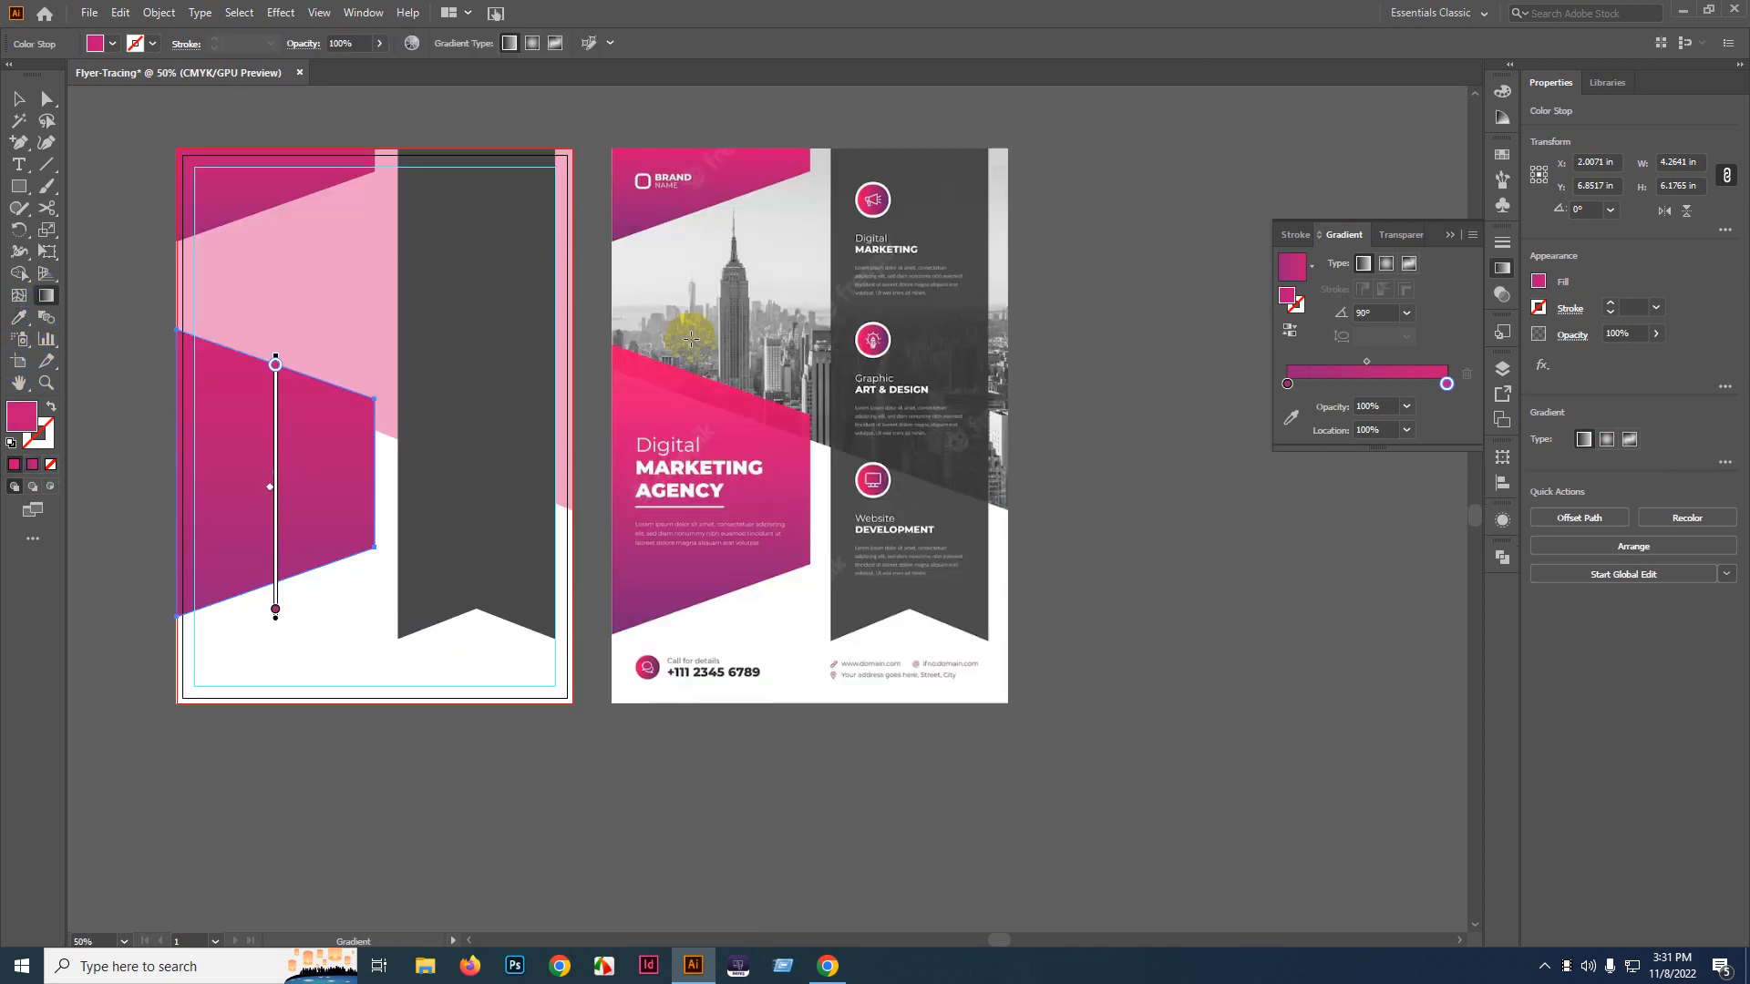
pyautogui.scroll(2, 691, 339)
pyautogui.scroll(-2, 801, 450)
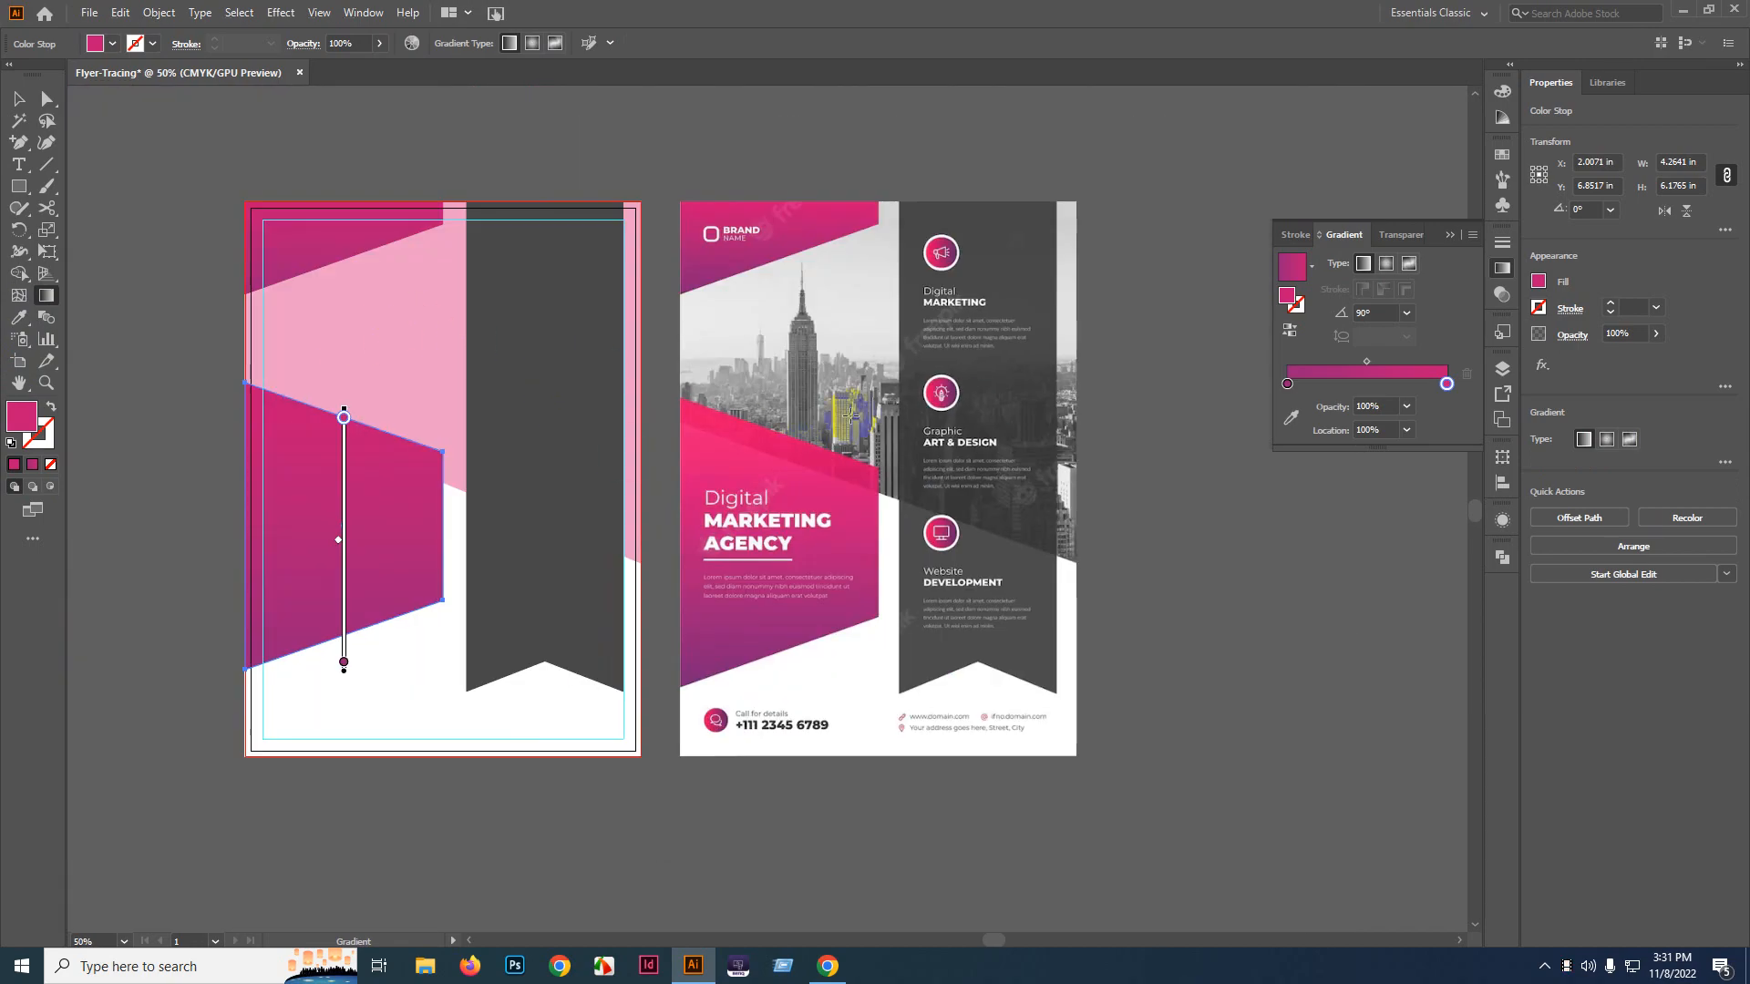
pyautogui.press('v')
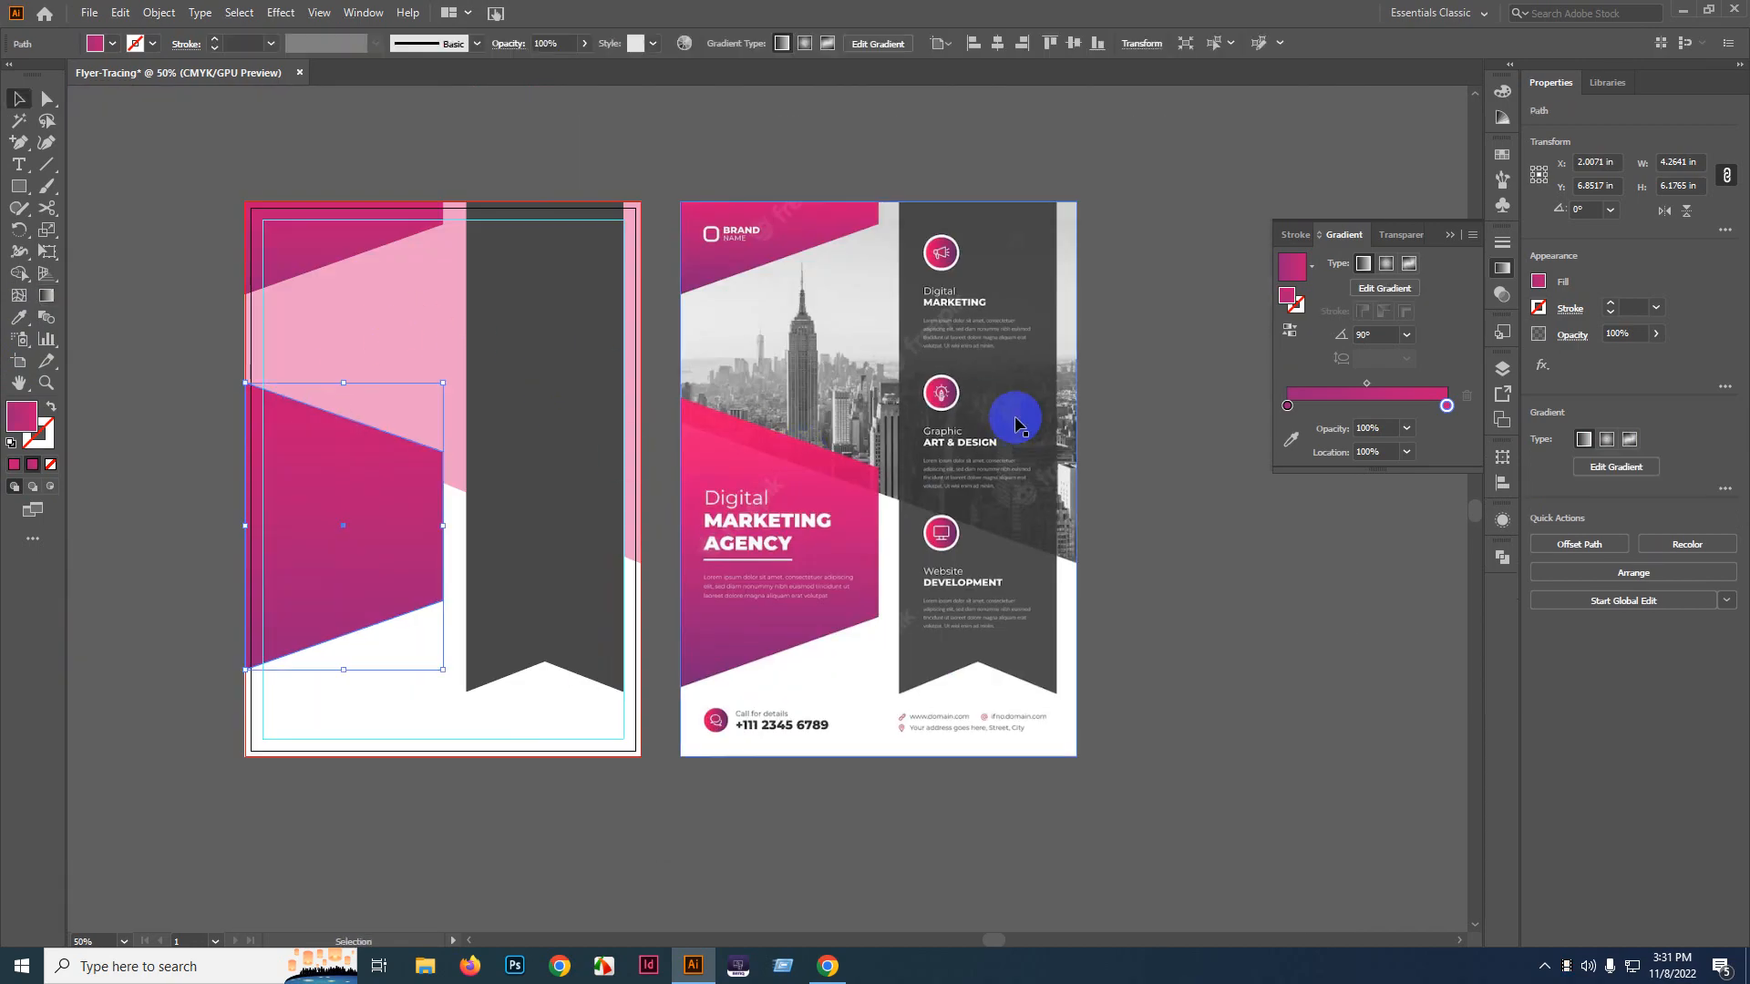
pyautogui.click(1145, 543)
pyautogui.moveTo(1145, 542); pyautogui.dragTo(1208, 544)
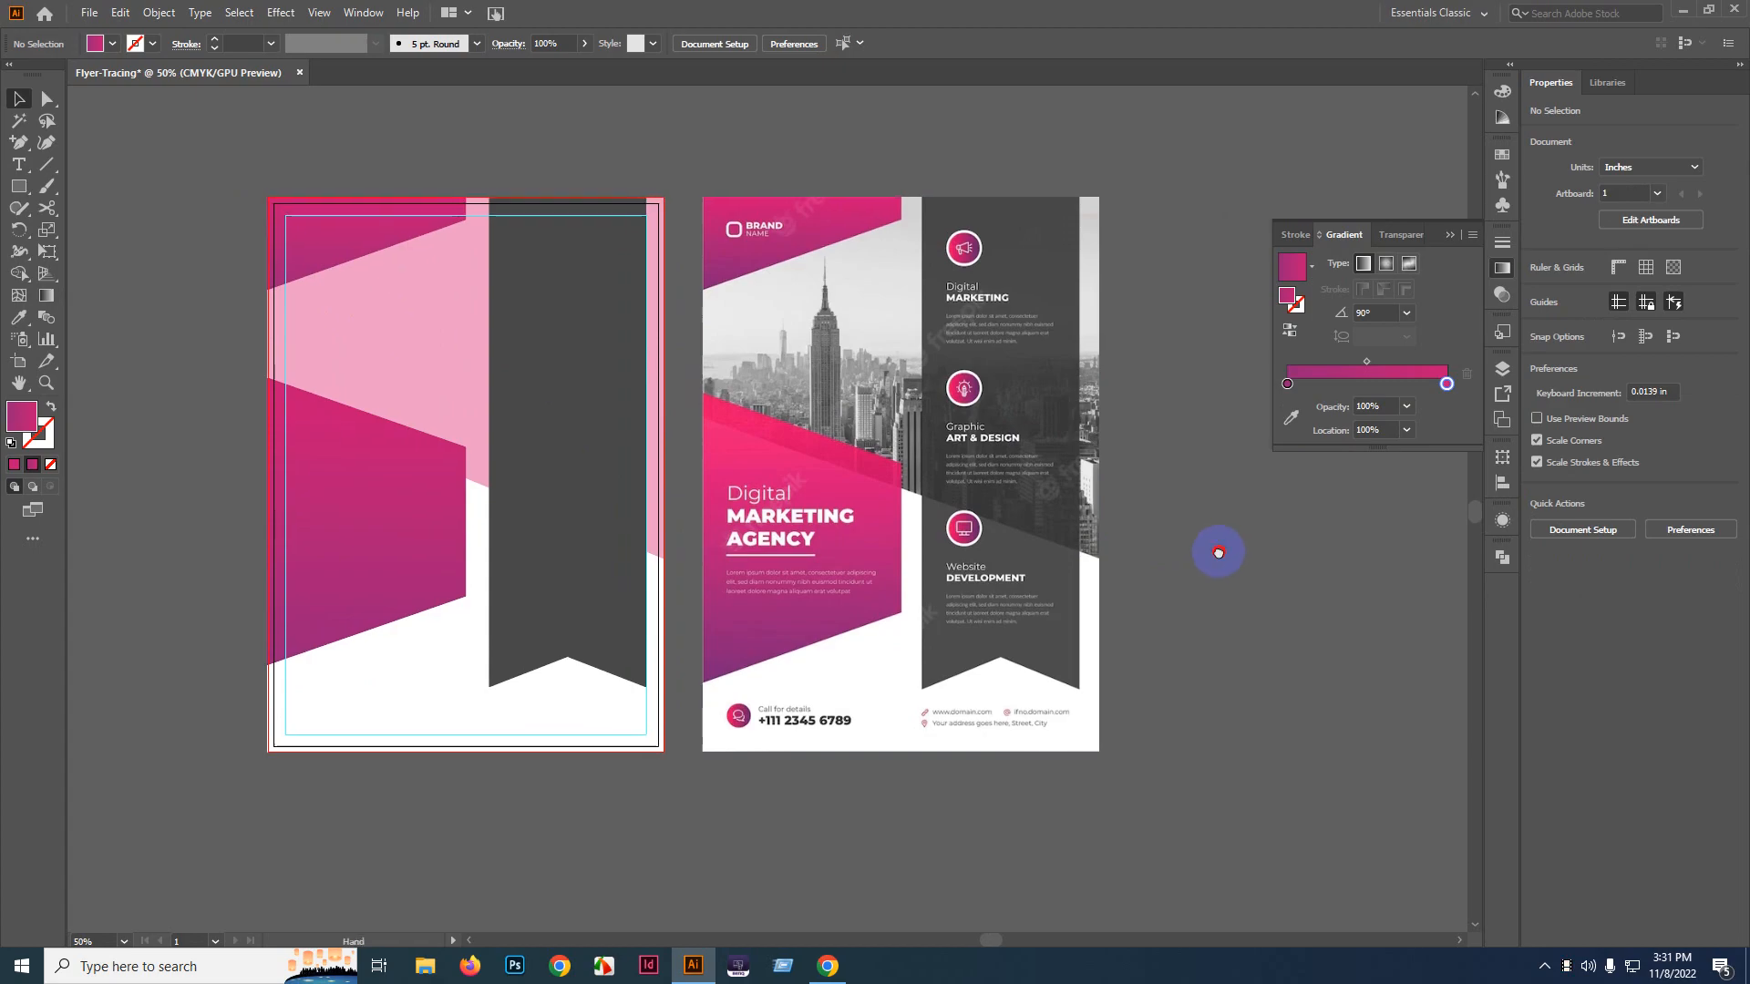
# - Select the light pink shape and start placing an image, opening the Downloads folder as the source
pyautogui.click(547, 383)
pyautogui.moveTo(655, 381); pyautogui.dragTo(768, 411)
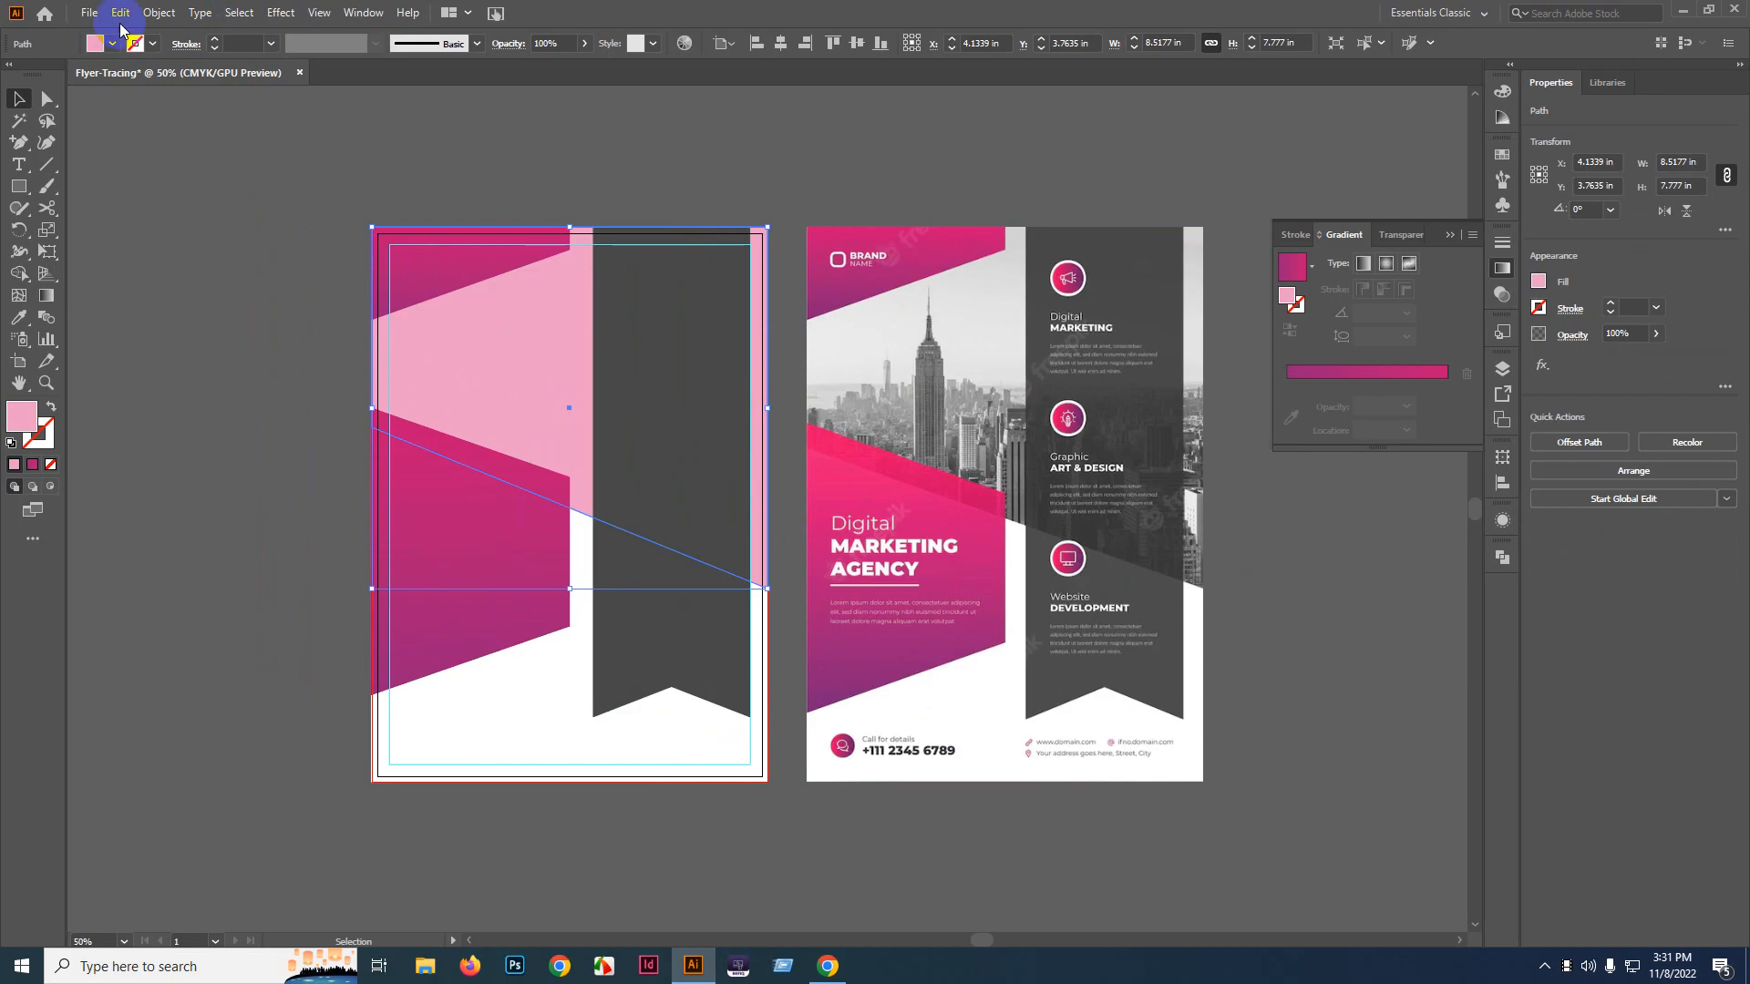
pyautogui.click(90, 12)
pyautogui.click(246, 305)
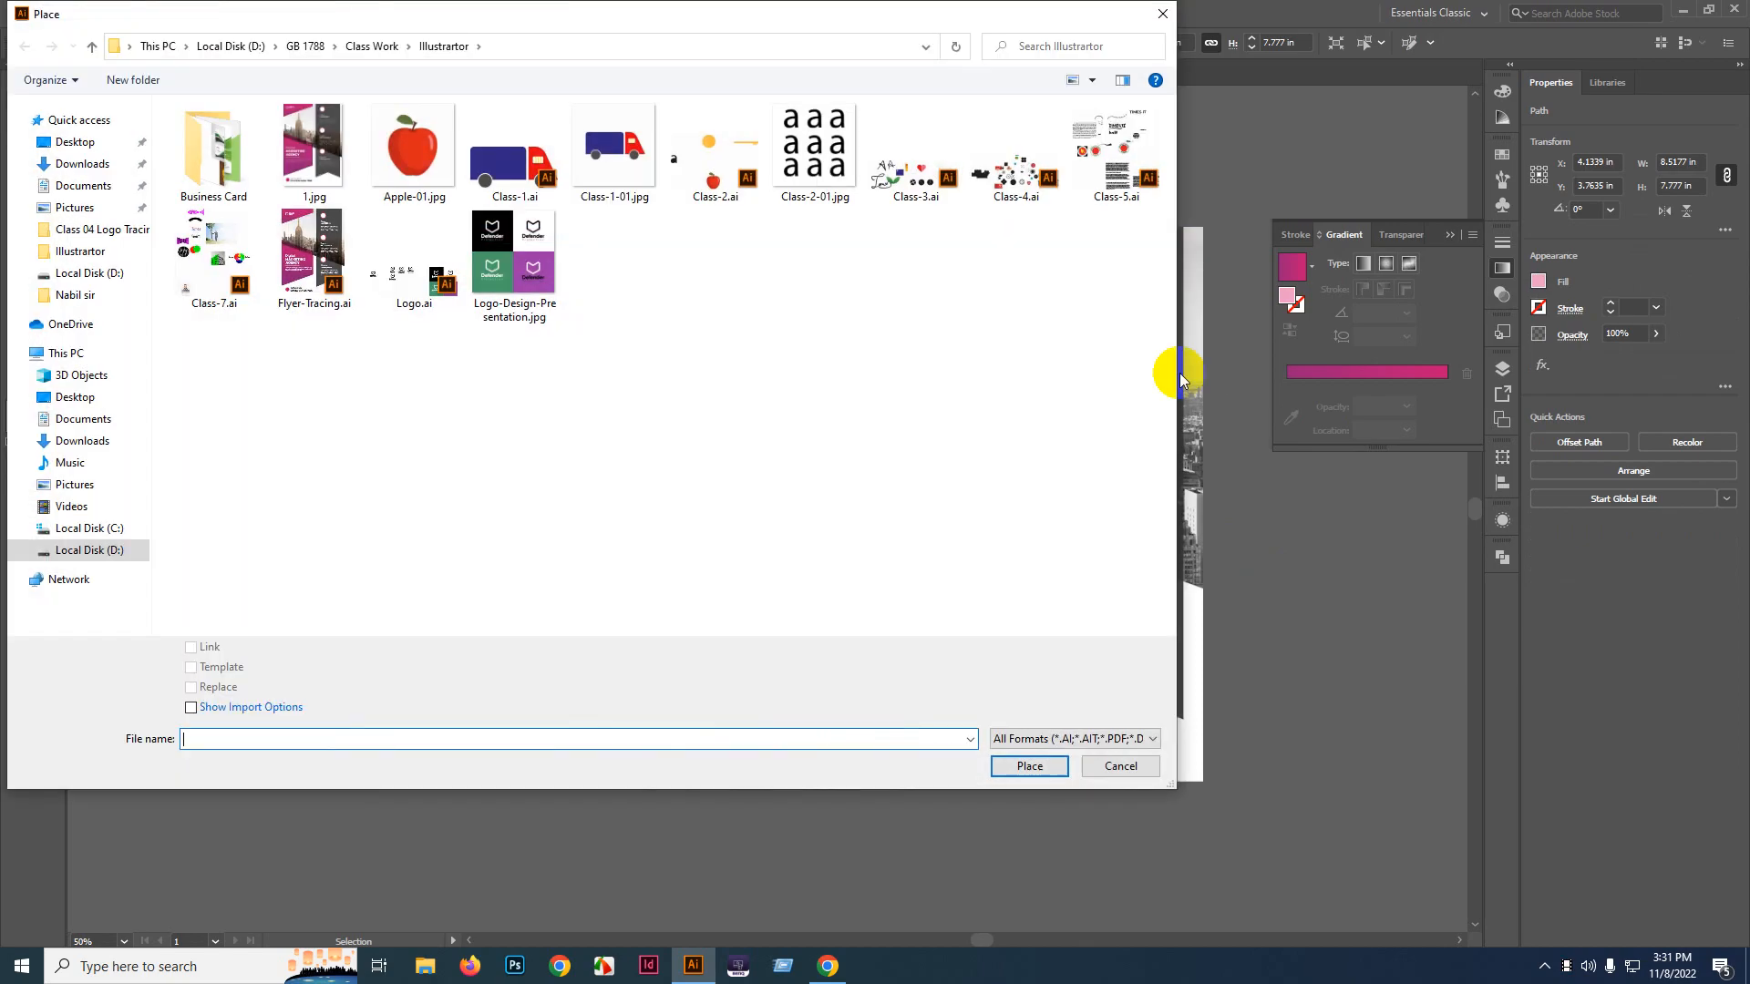
pyautogui.click(78, 186)
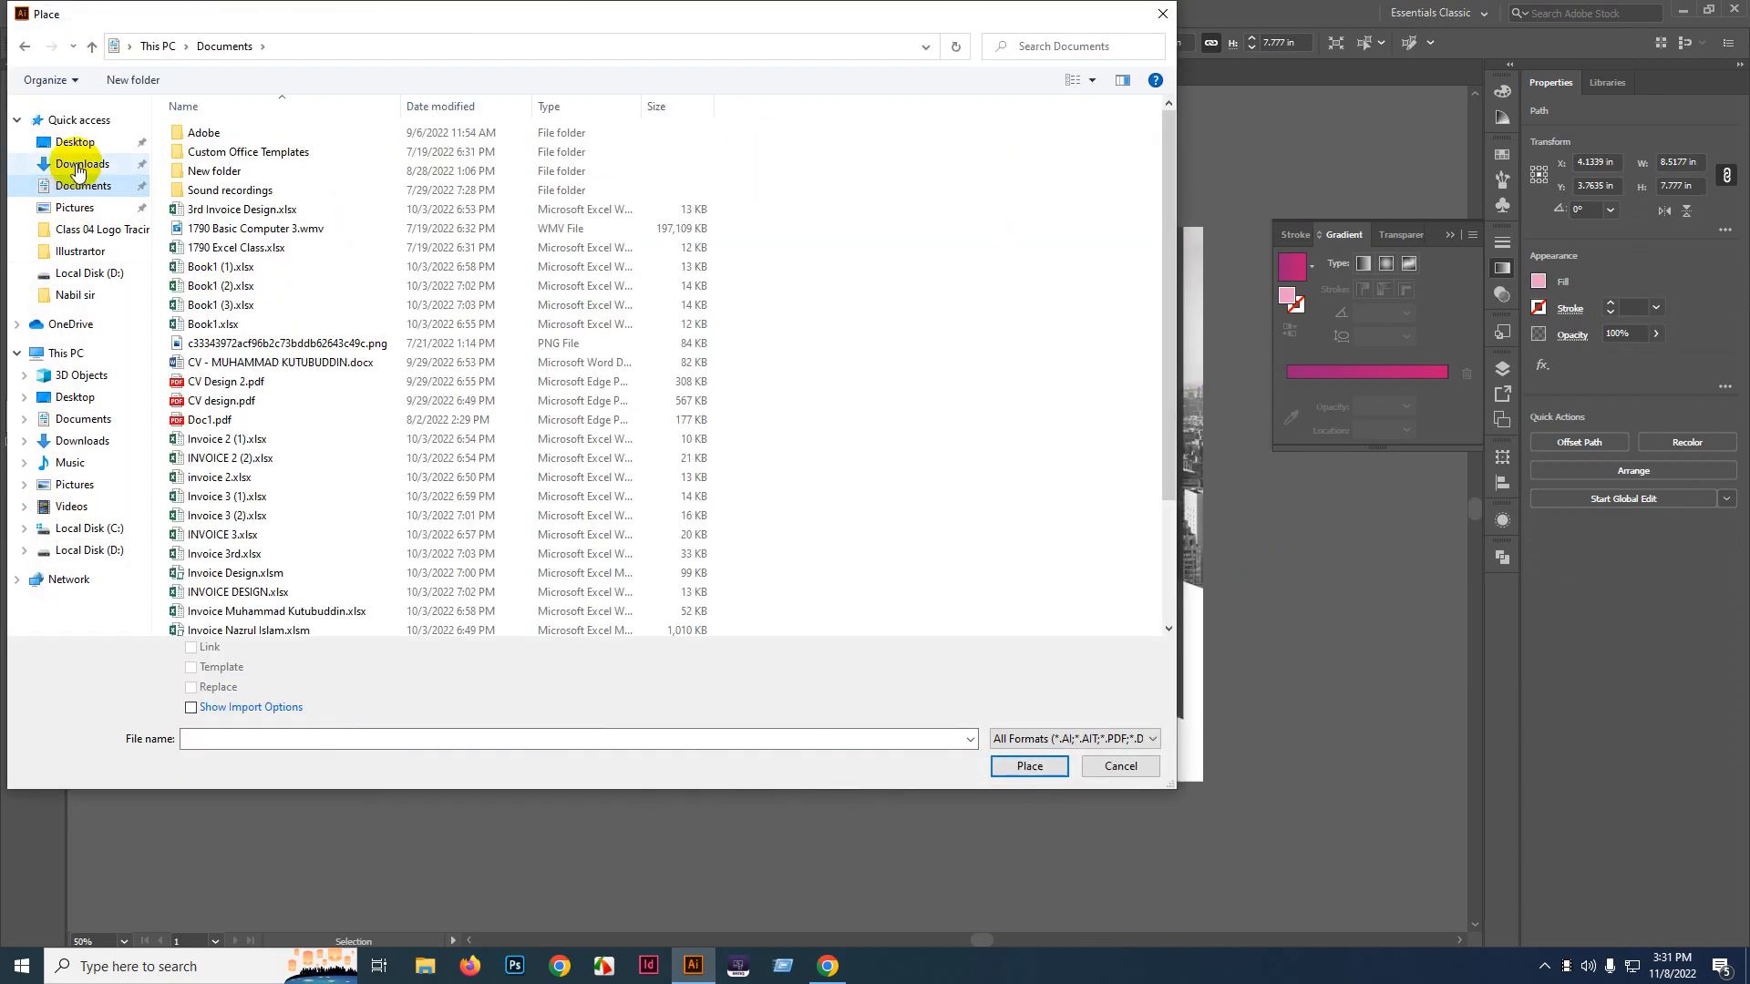
pyautogui.click(78, 164)
# - Place the sepia-toned New York skyline JPG over the upper part of the flyer, about 12.17 by 8.11 in
pyautogui.scroll(-15, 669, 440)
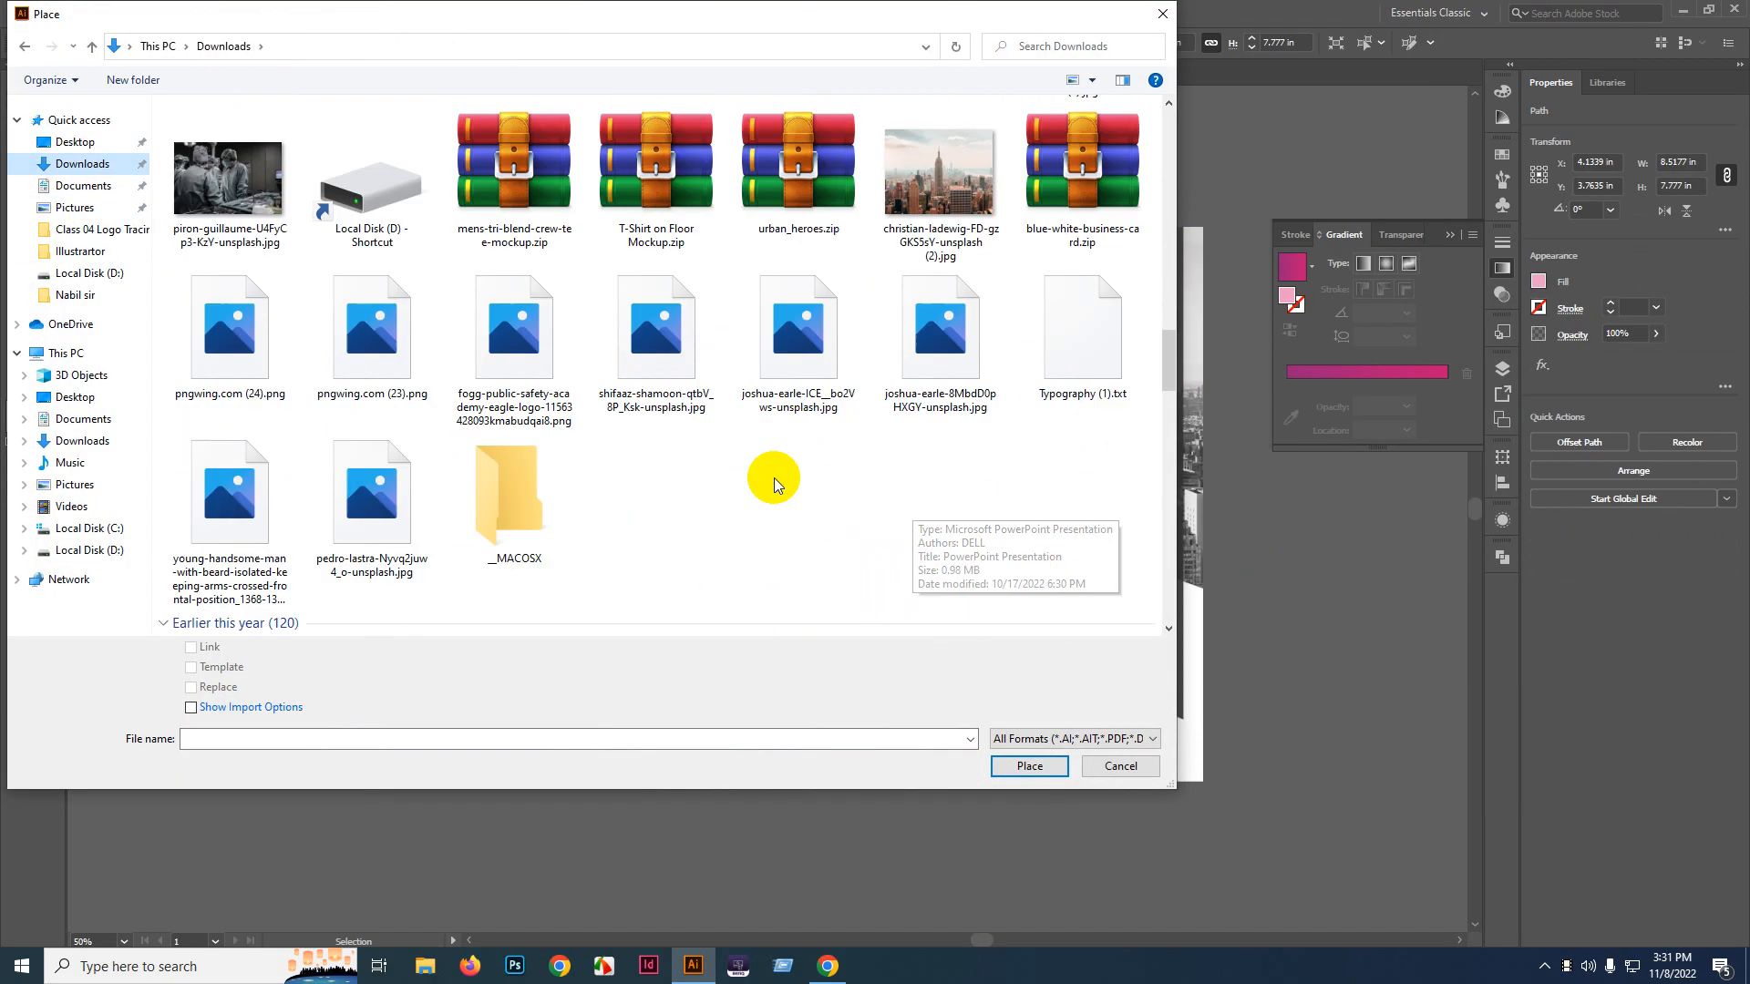
pyautogui.scroll(-5, 774, 478)
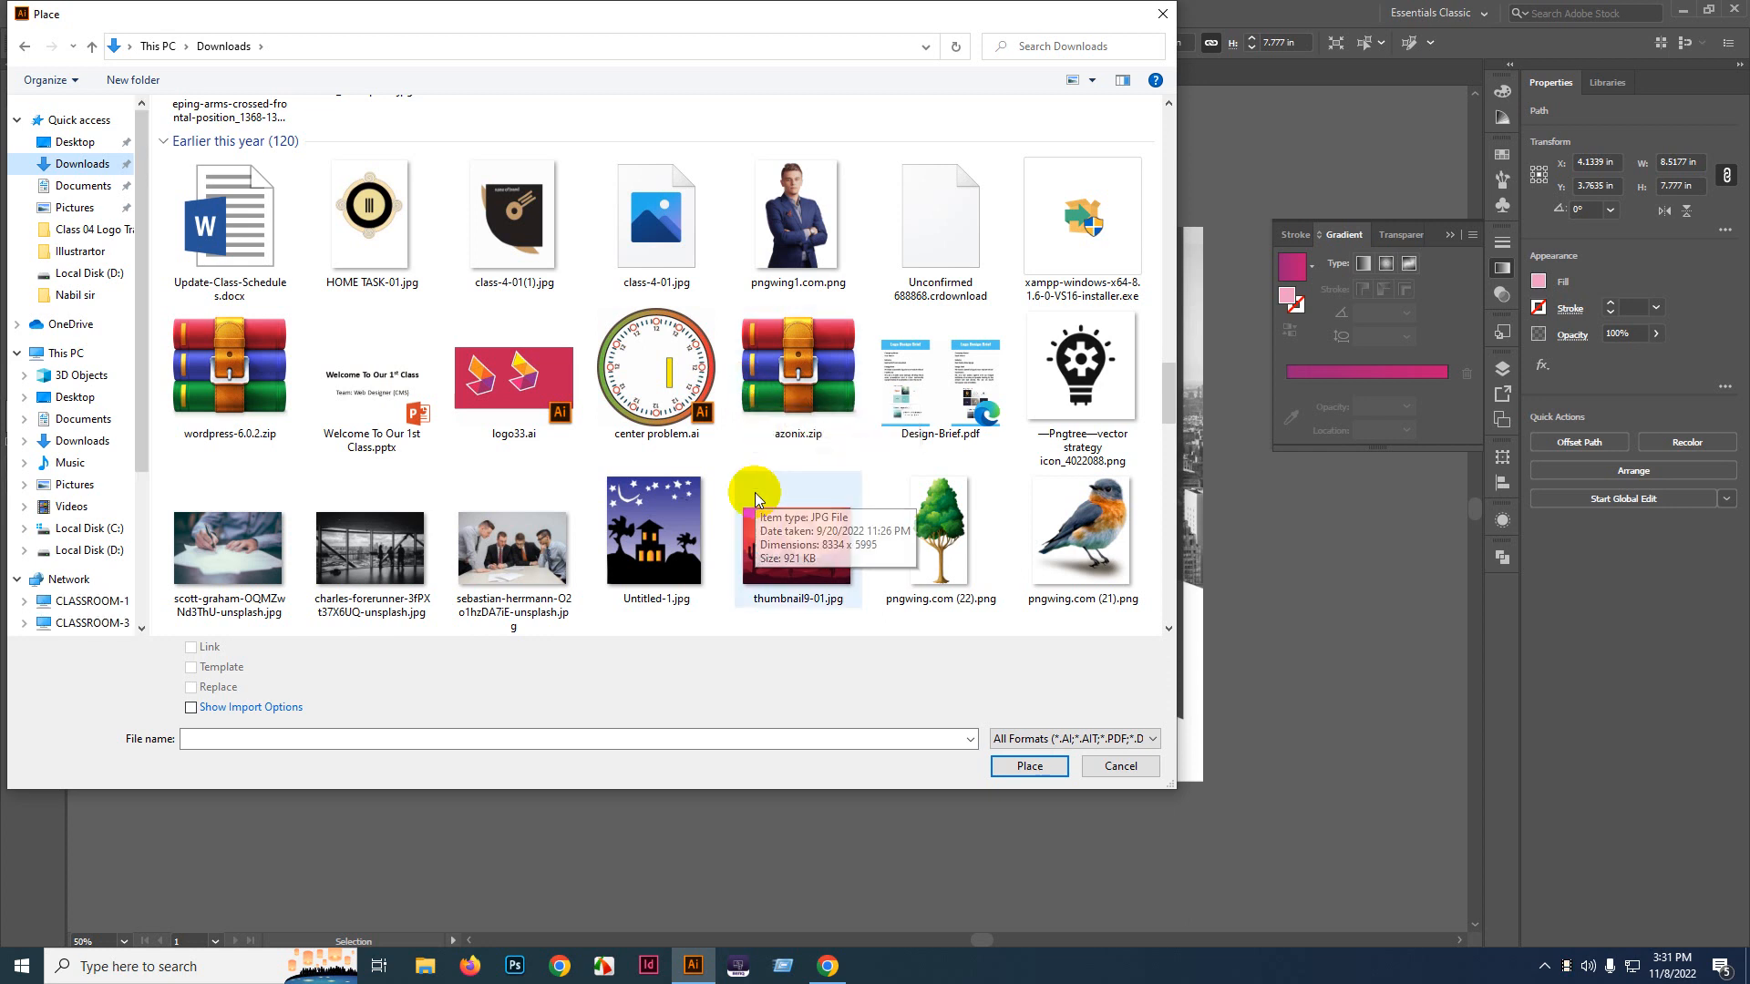
pyautogui.scroll(-3, 756, 499)
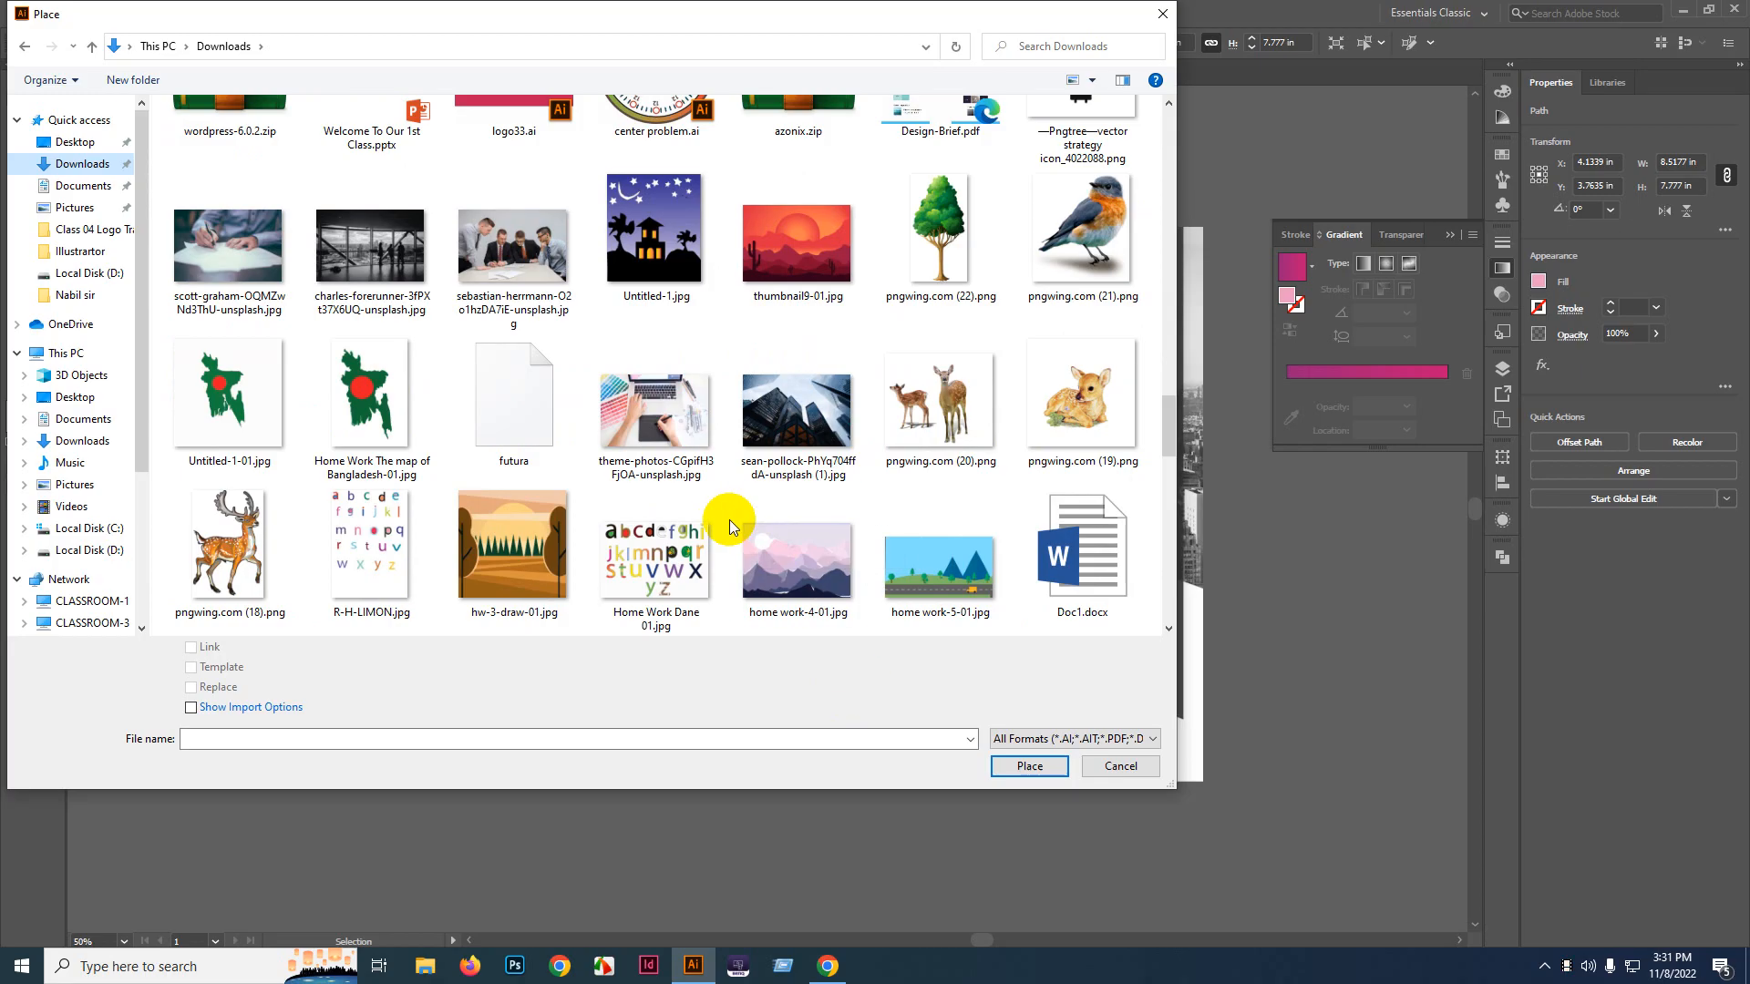
pyautogui.scroll(-3, 729, 520)
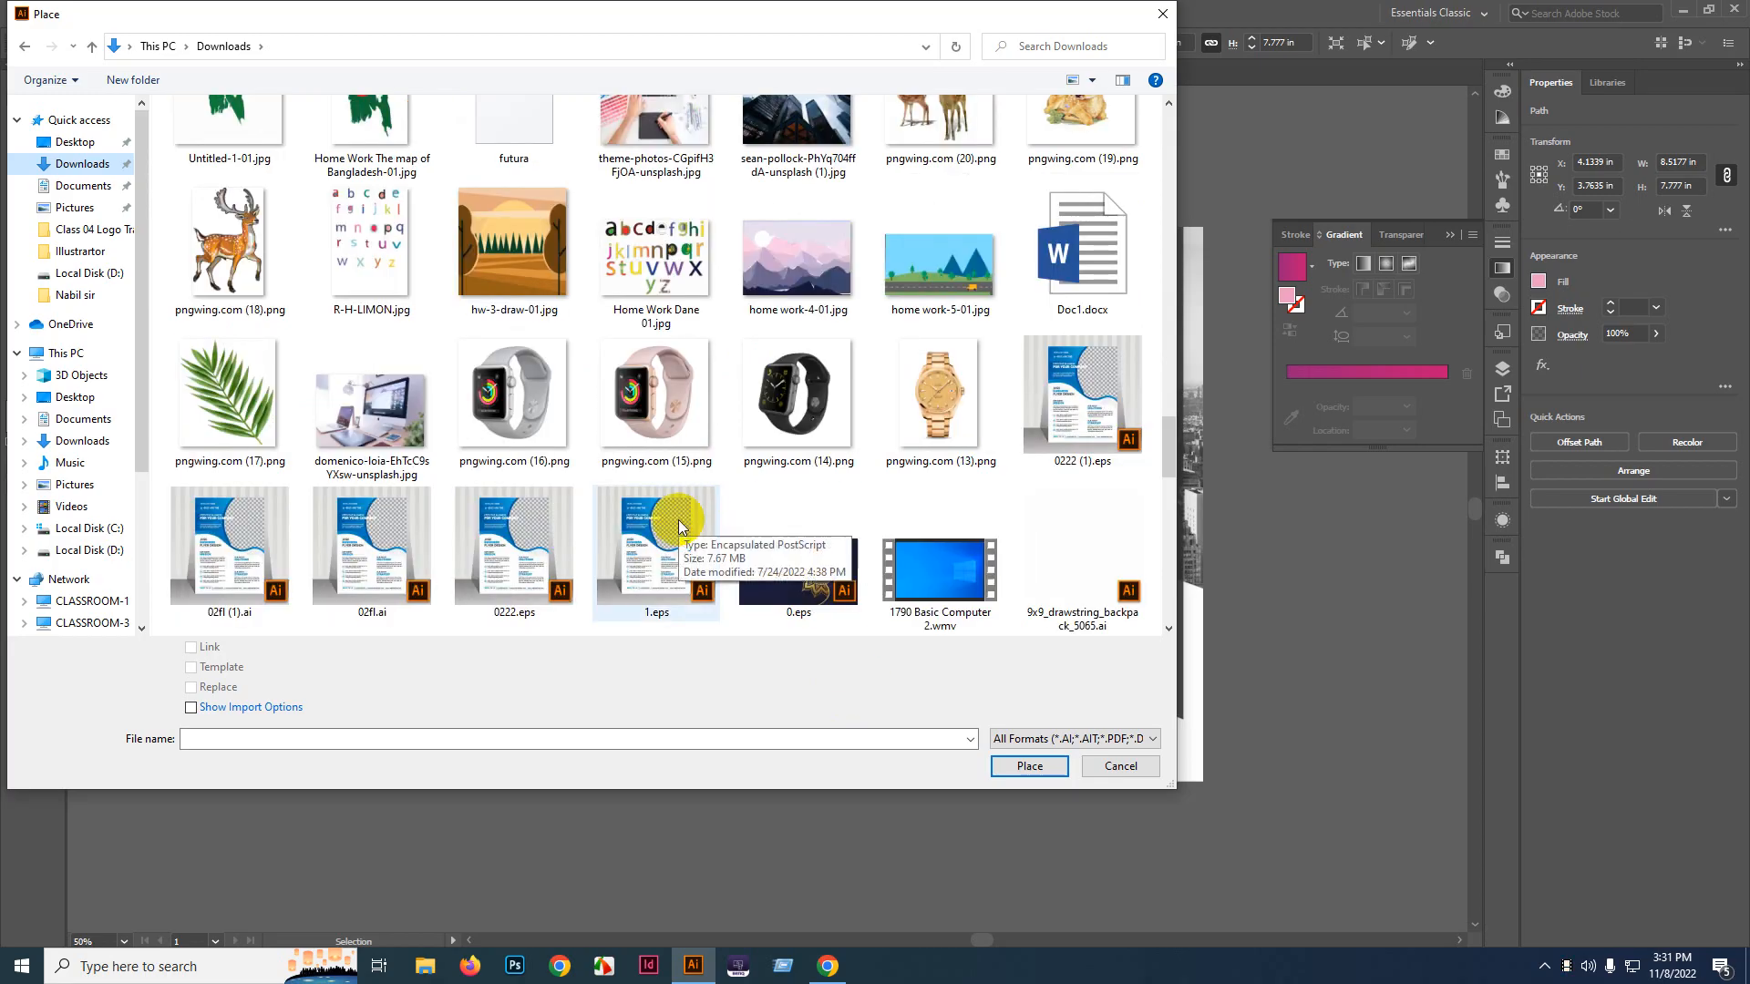
pyautogui.scroll(-6, 679, 527)
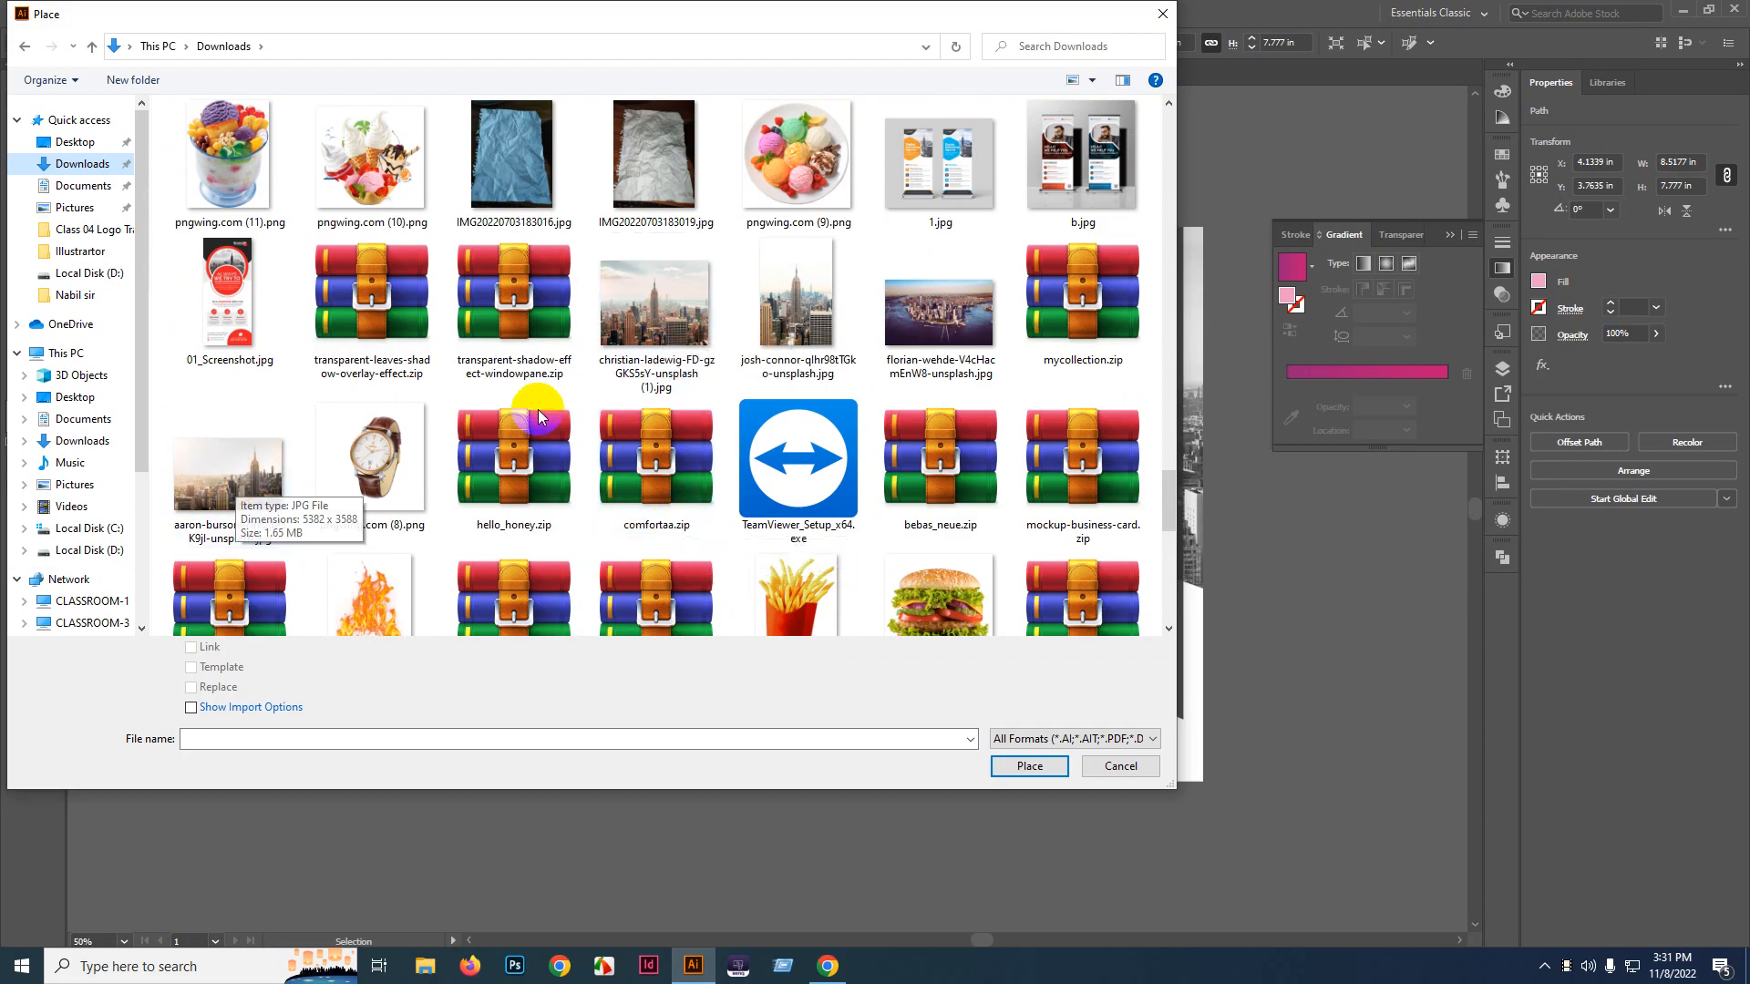
pyautogui.click(262, 459)
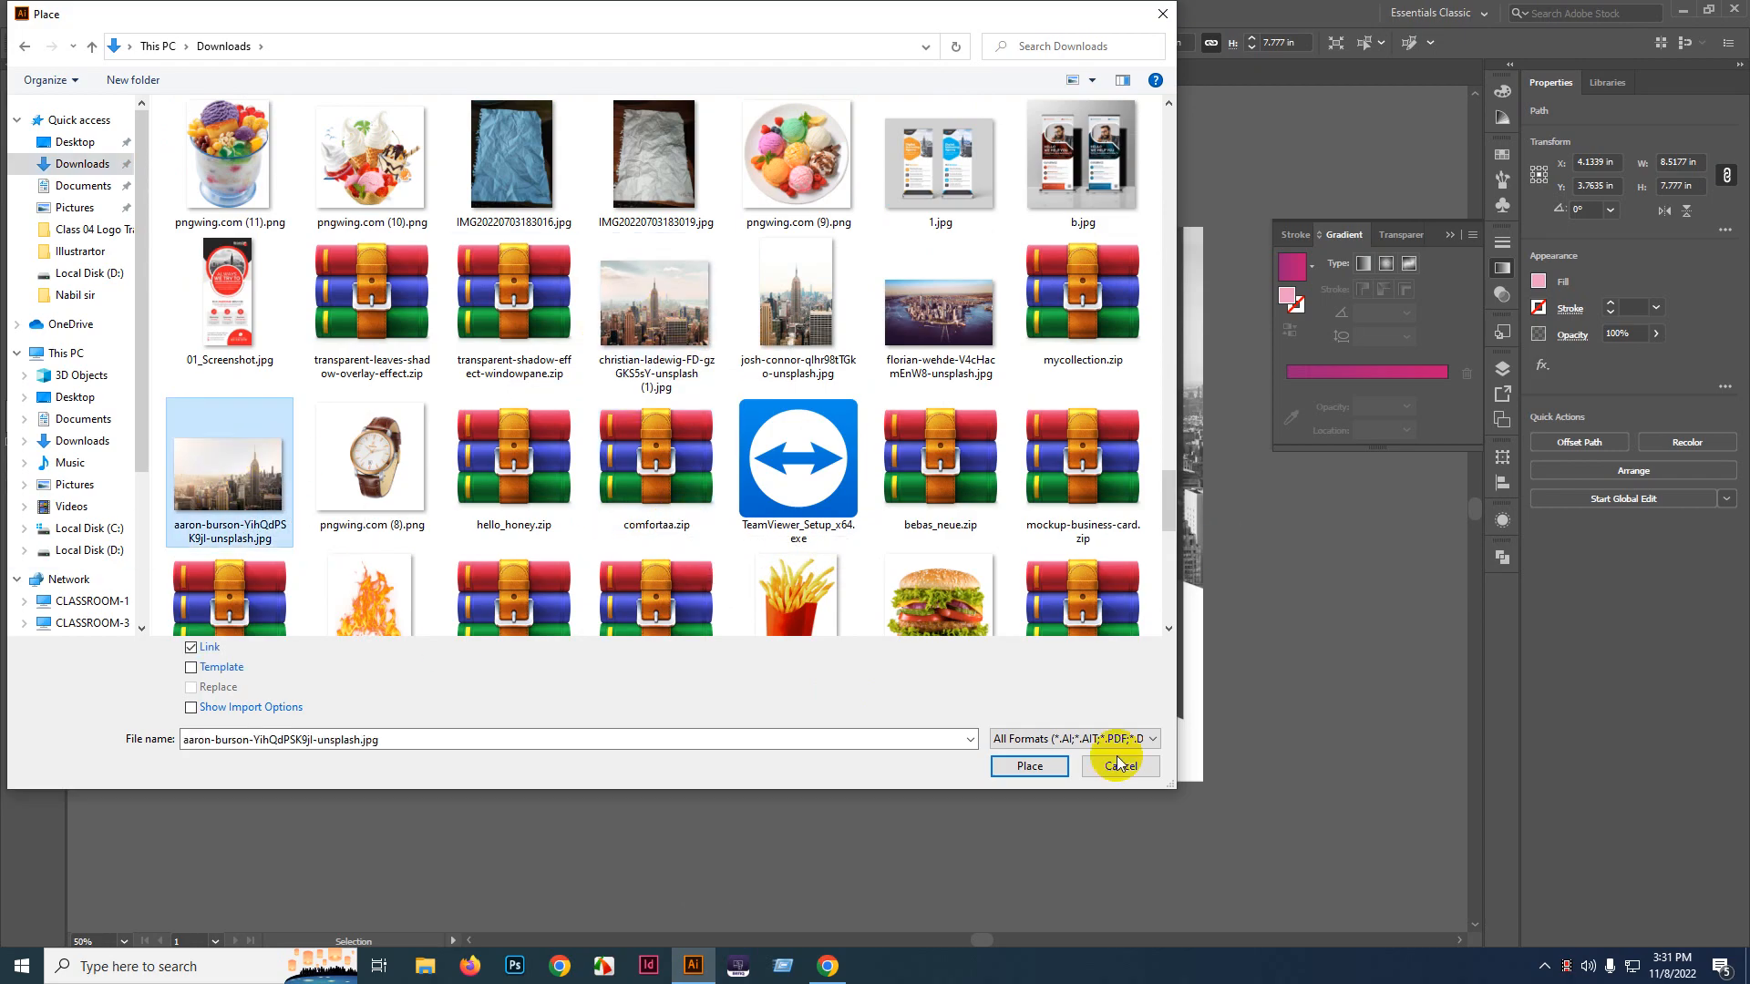
pyautogui.click(1029, 766)
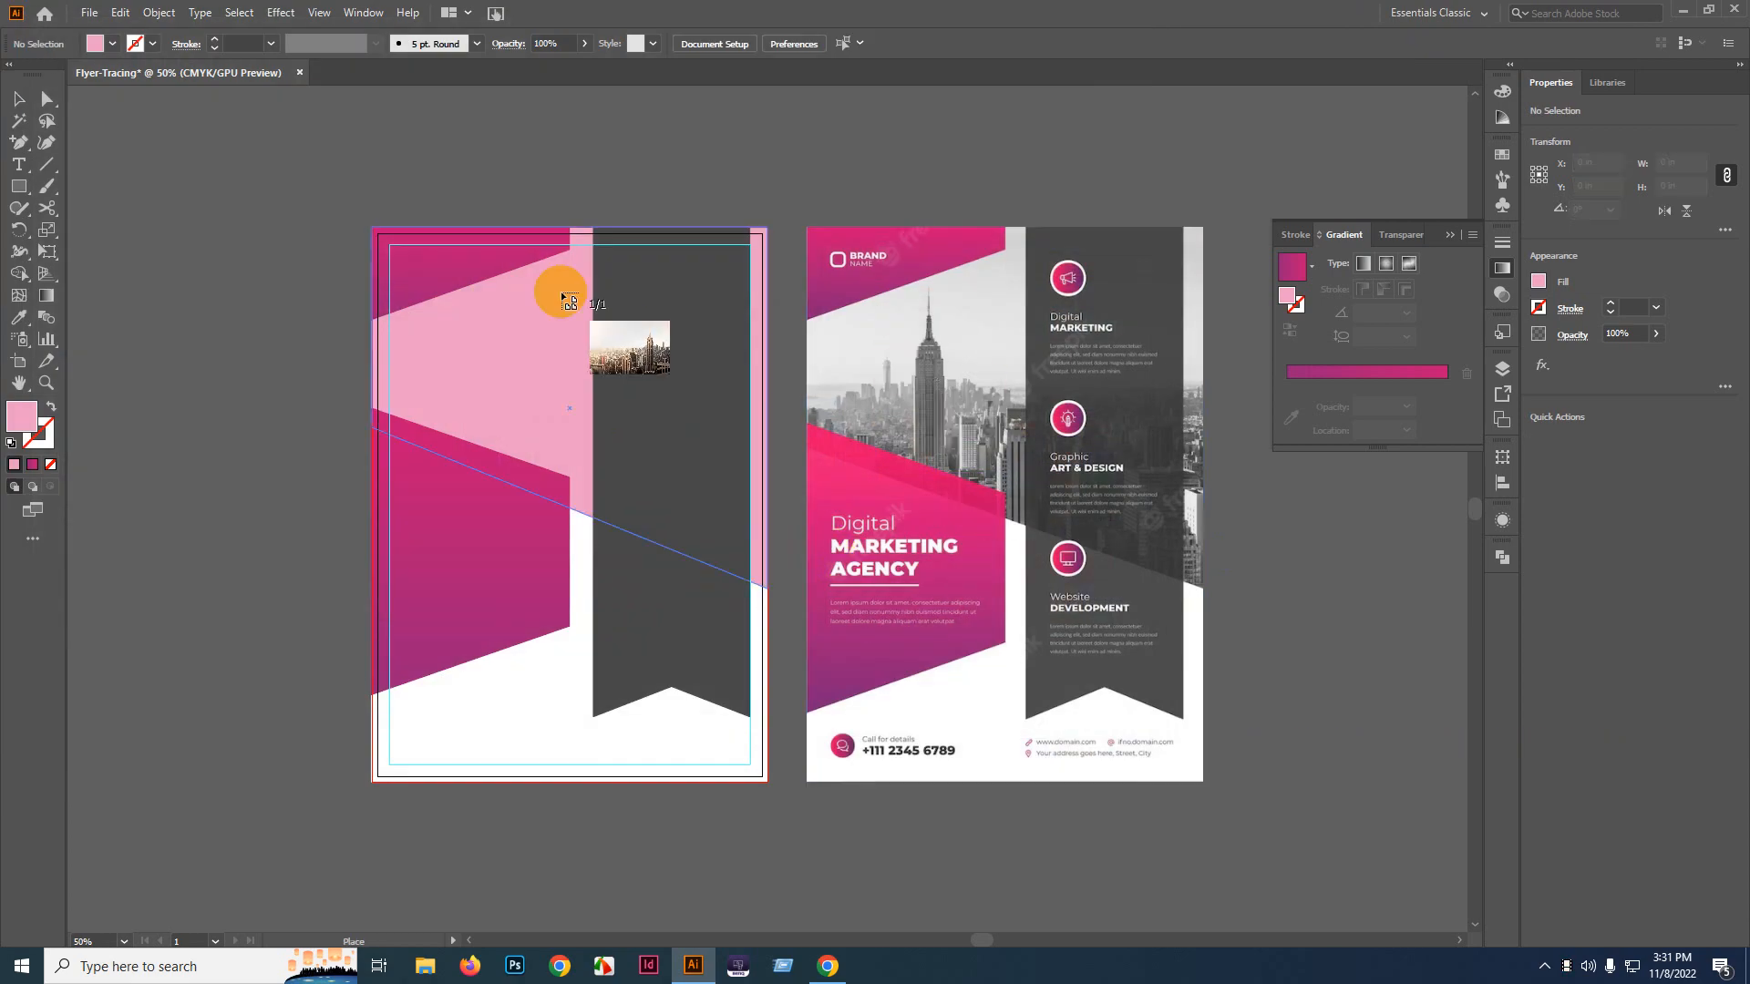
pyautogui.moveTo(371, 228); pyautogui.dragTo(931, 482)
# - Reflect the skyline photo across the vertical axis so the tall tower stands on its left side
pyautogui.rightClick(793, 405)
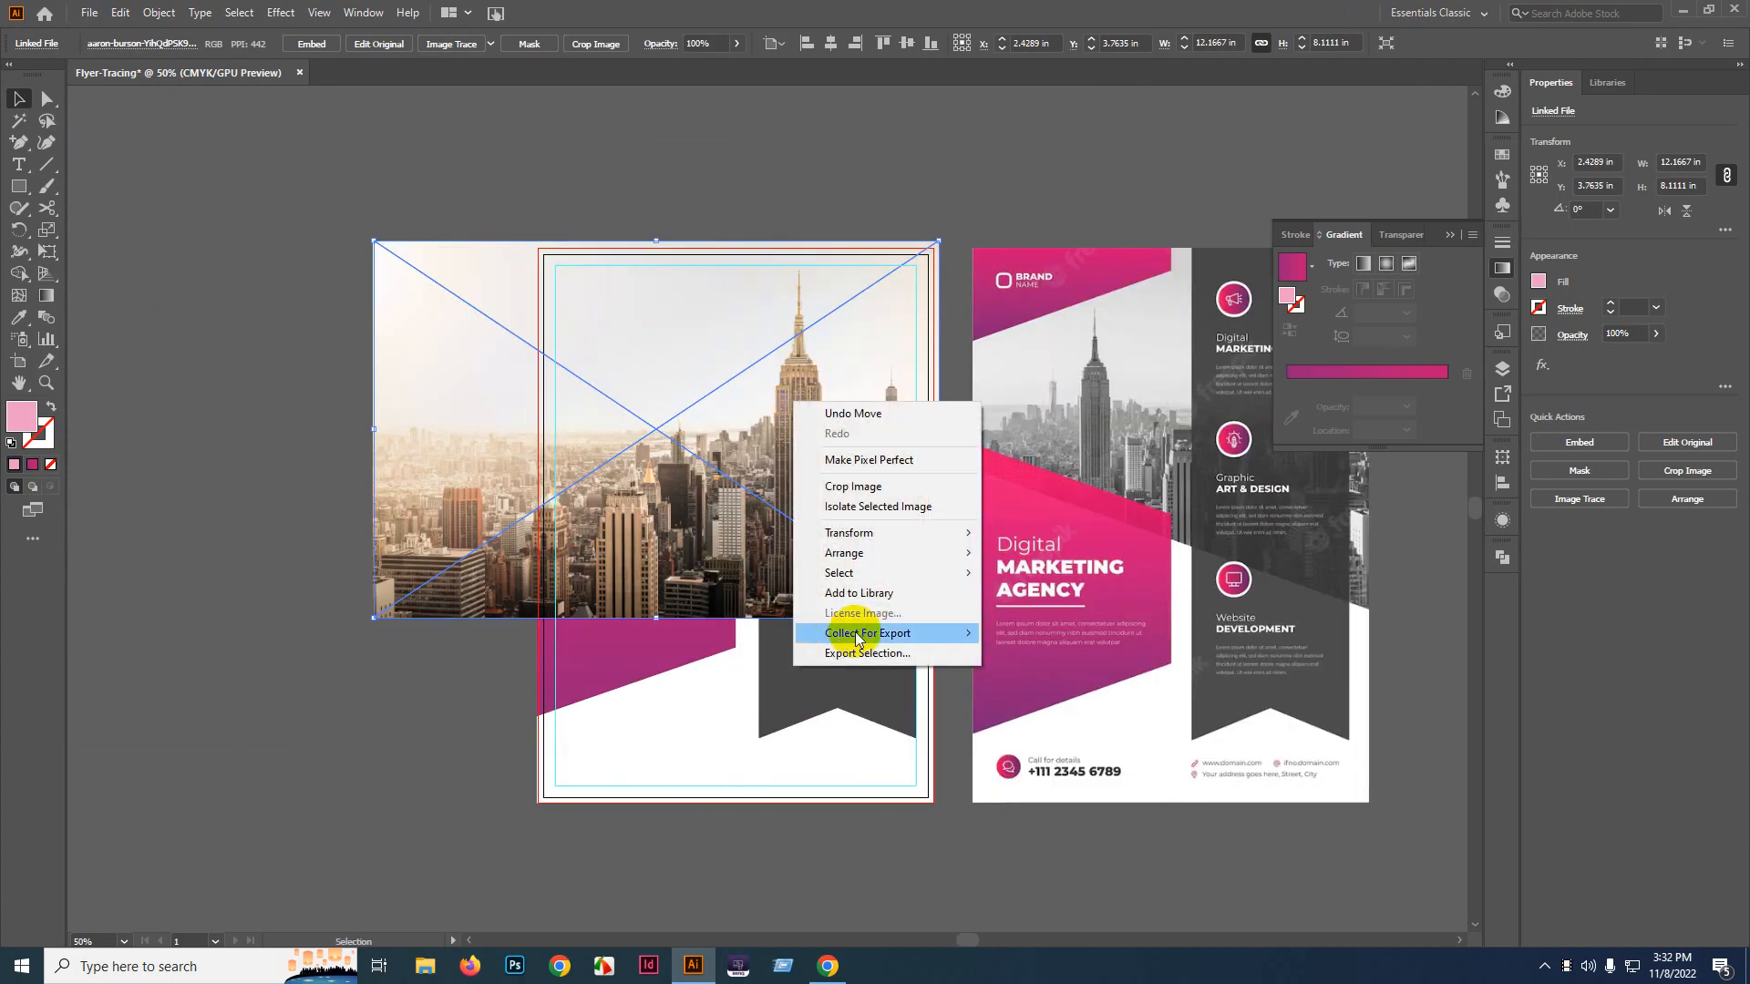
pyautogui.moveTo(866, 533)
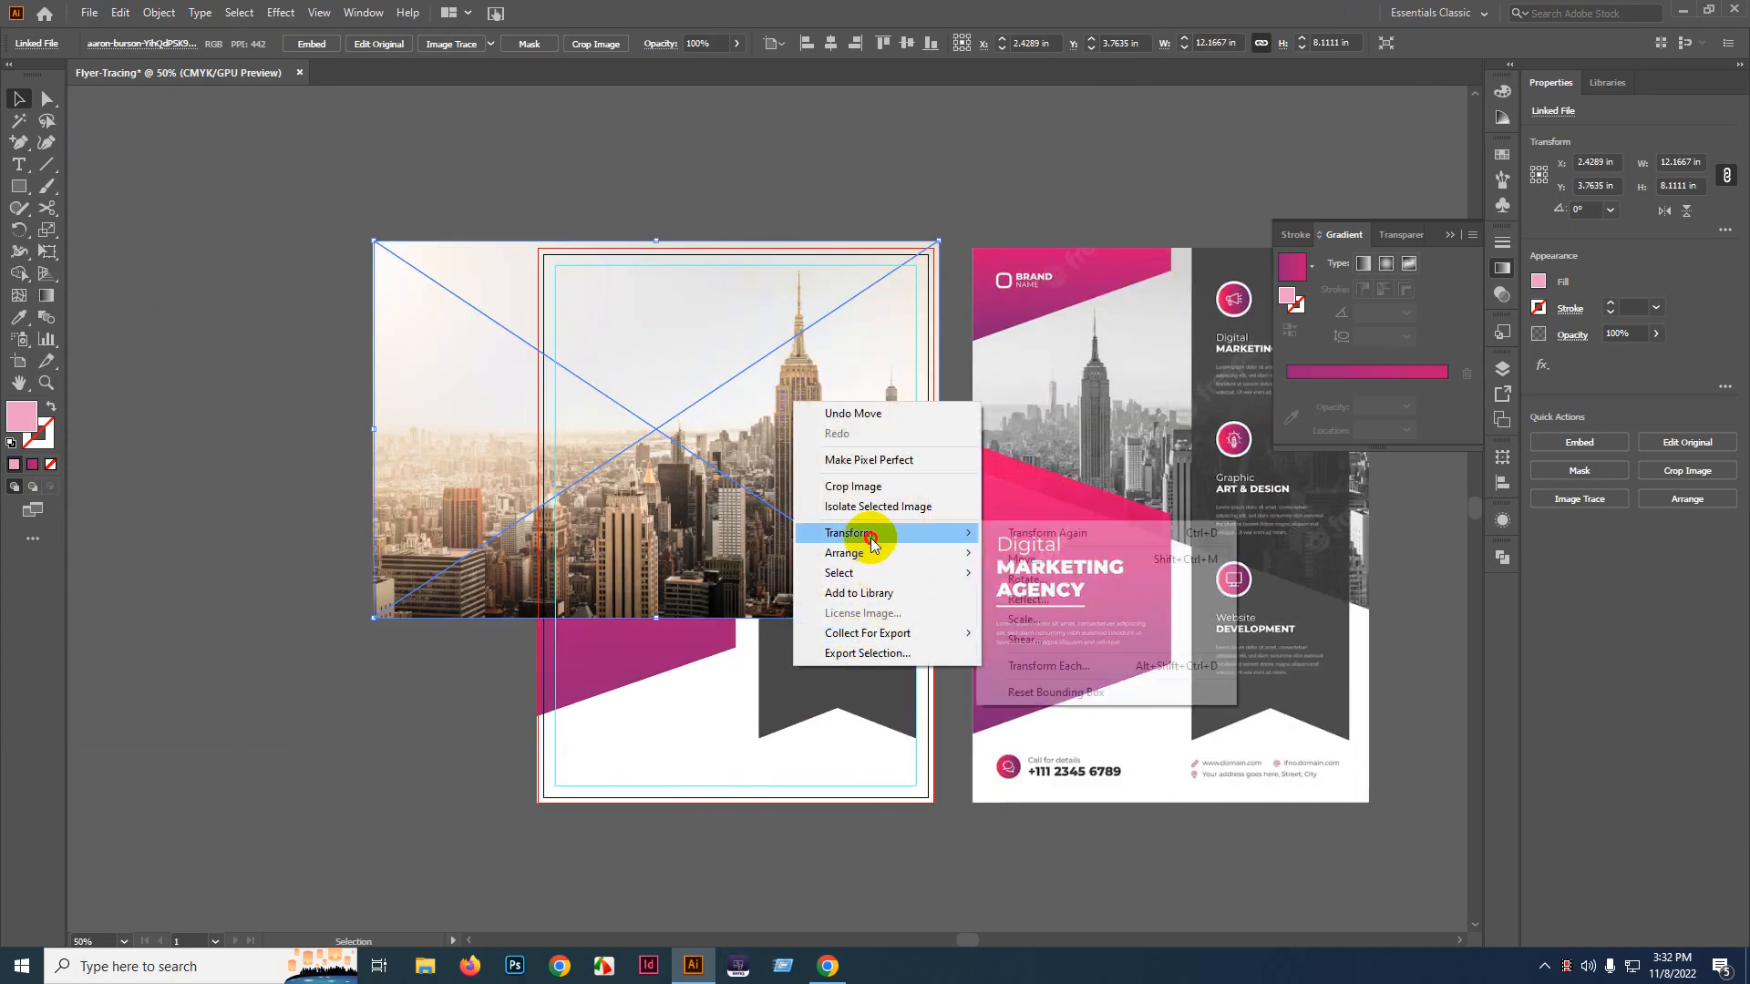
pyautogui.click(1057, 597)
pyautogui.click(1328, 489)
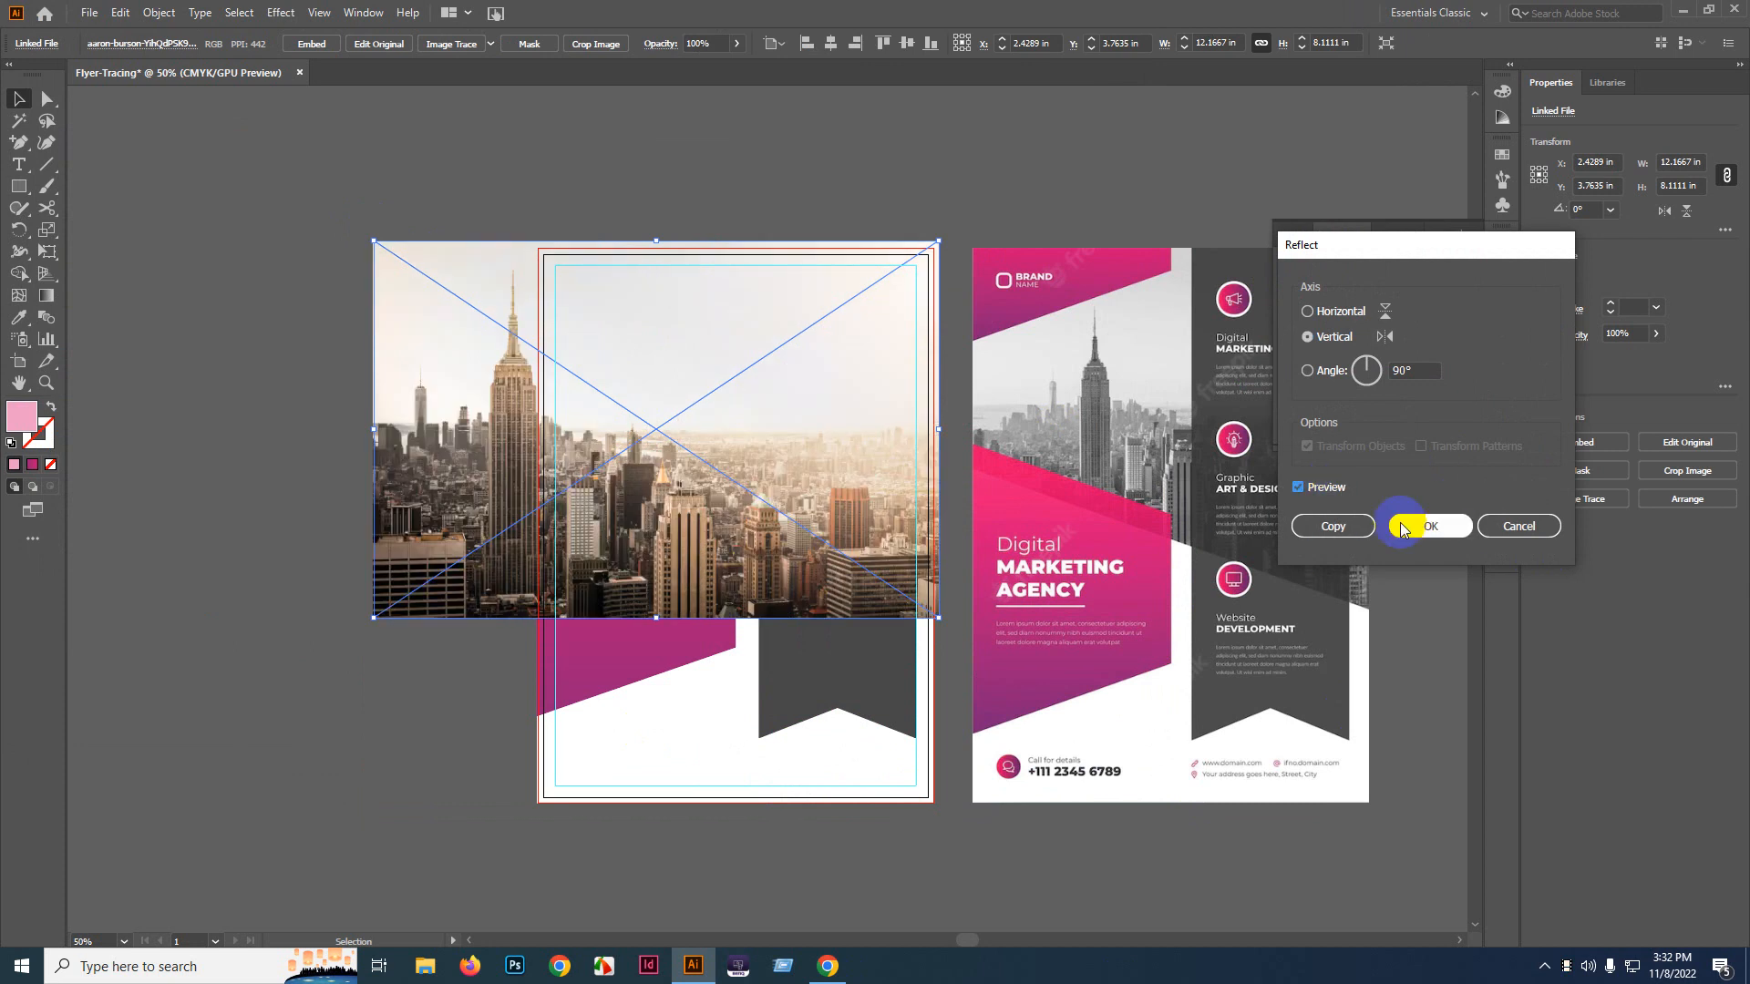
pyautogui.click(1417, 526)
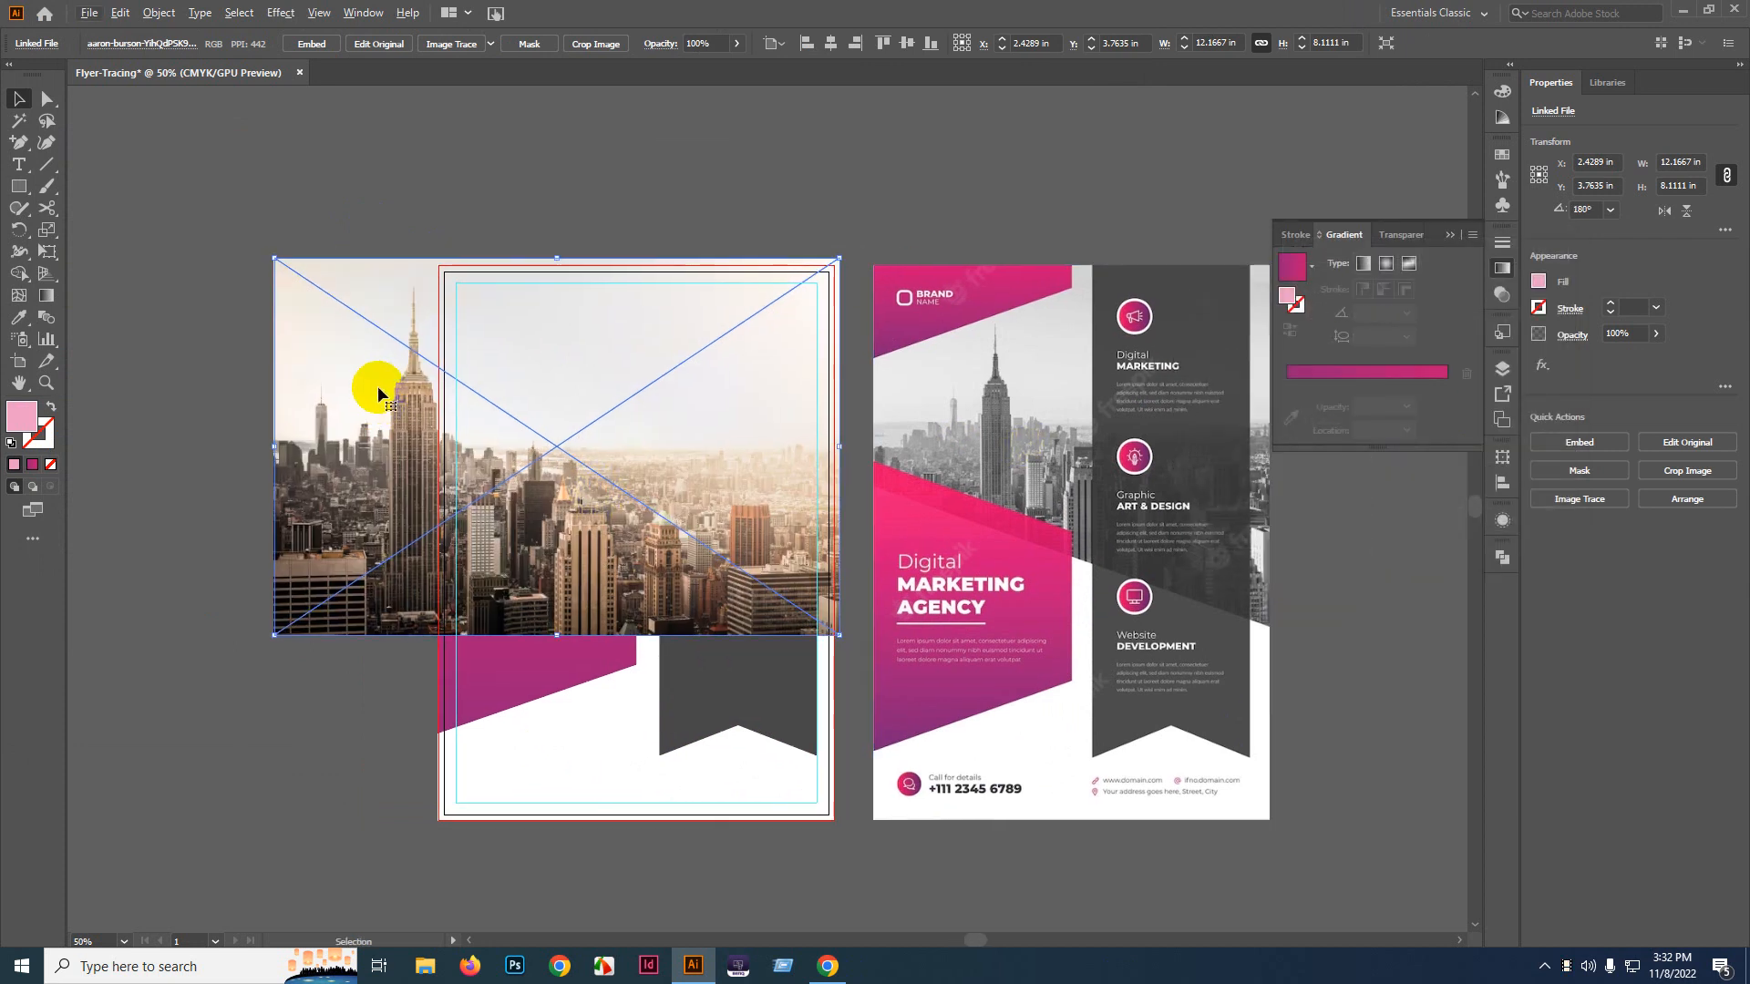
# - Embed the skyline photo in the document and move it down over the middle of the flyer
pyautogui.moveTo(622, 468); pyautogui.dragTo(576, 465)
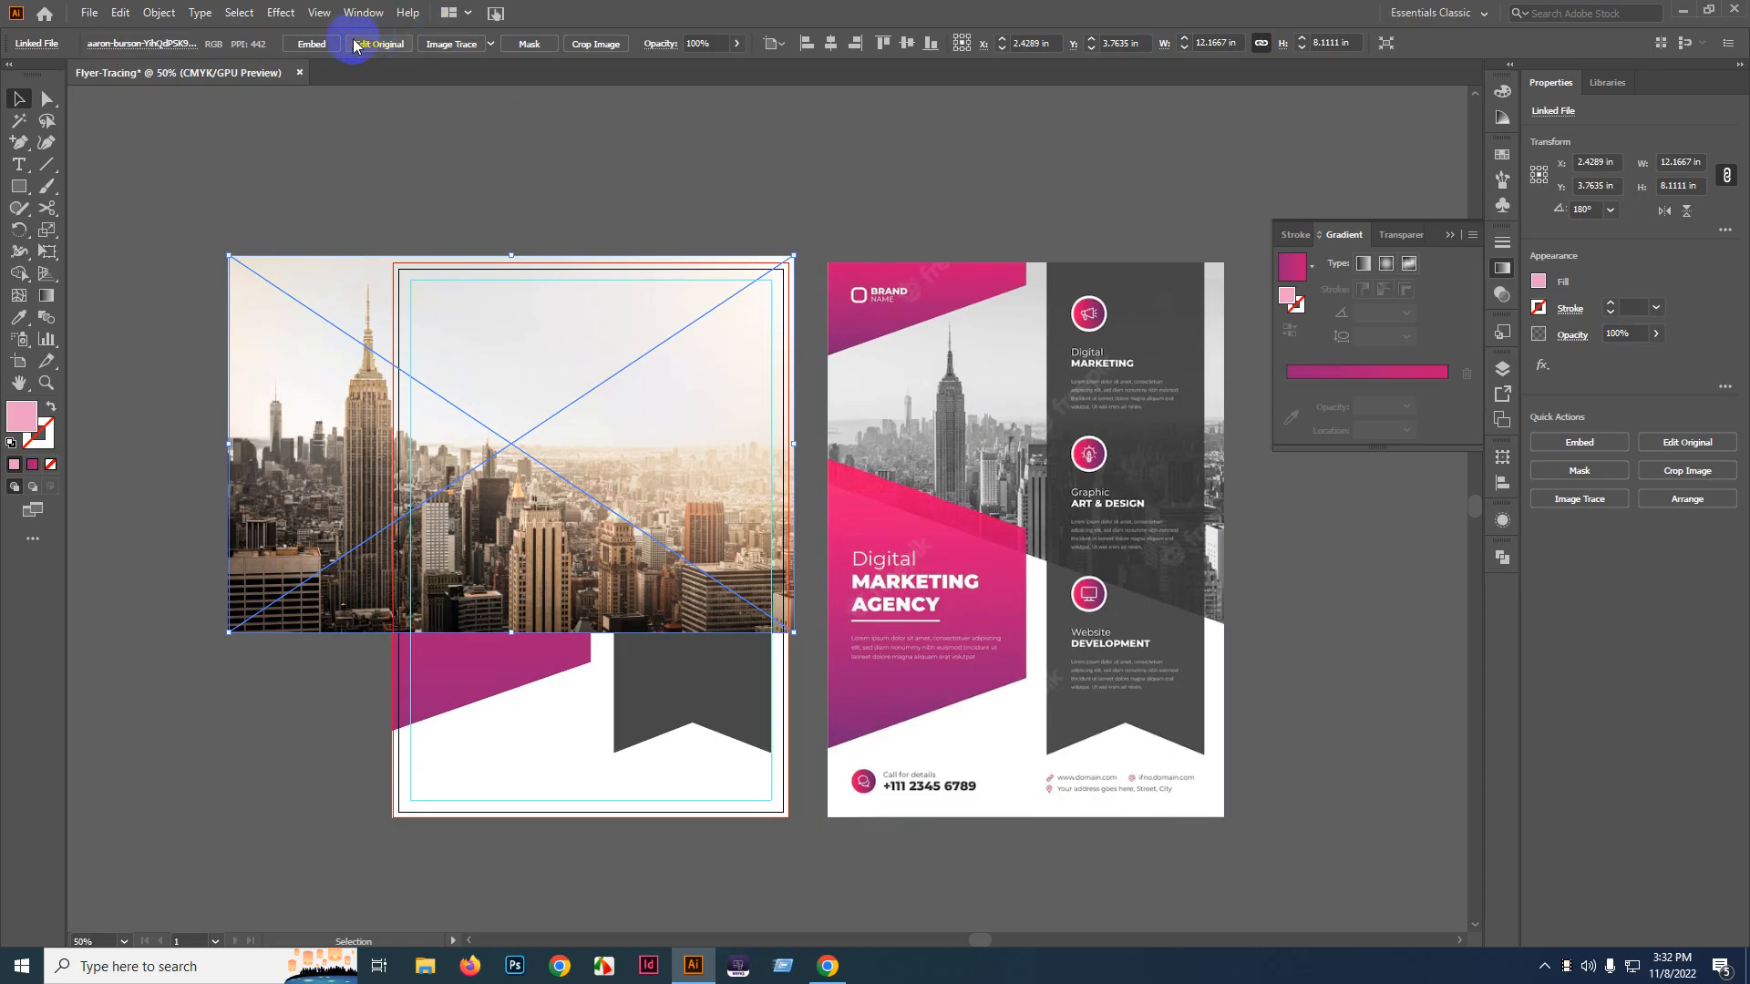
pyautogui.moveTo(613, 335); pyautogui.dragTo(608, 601)
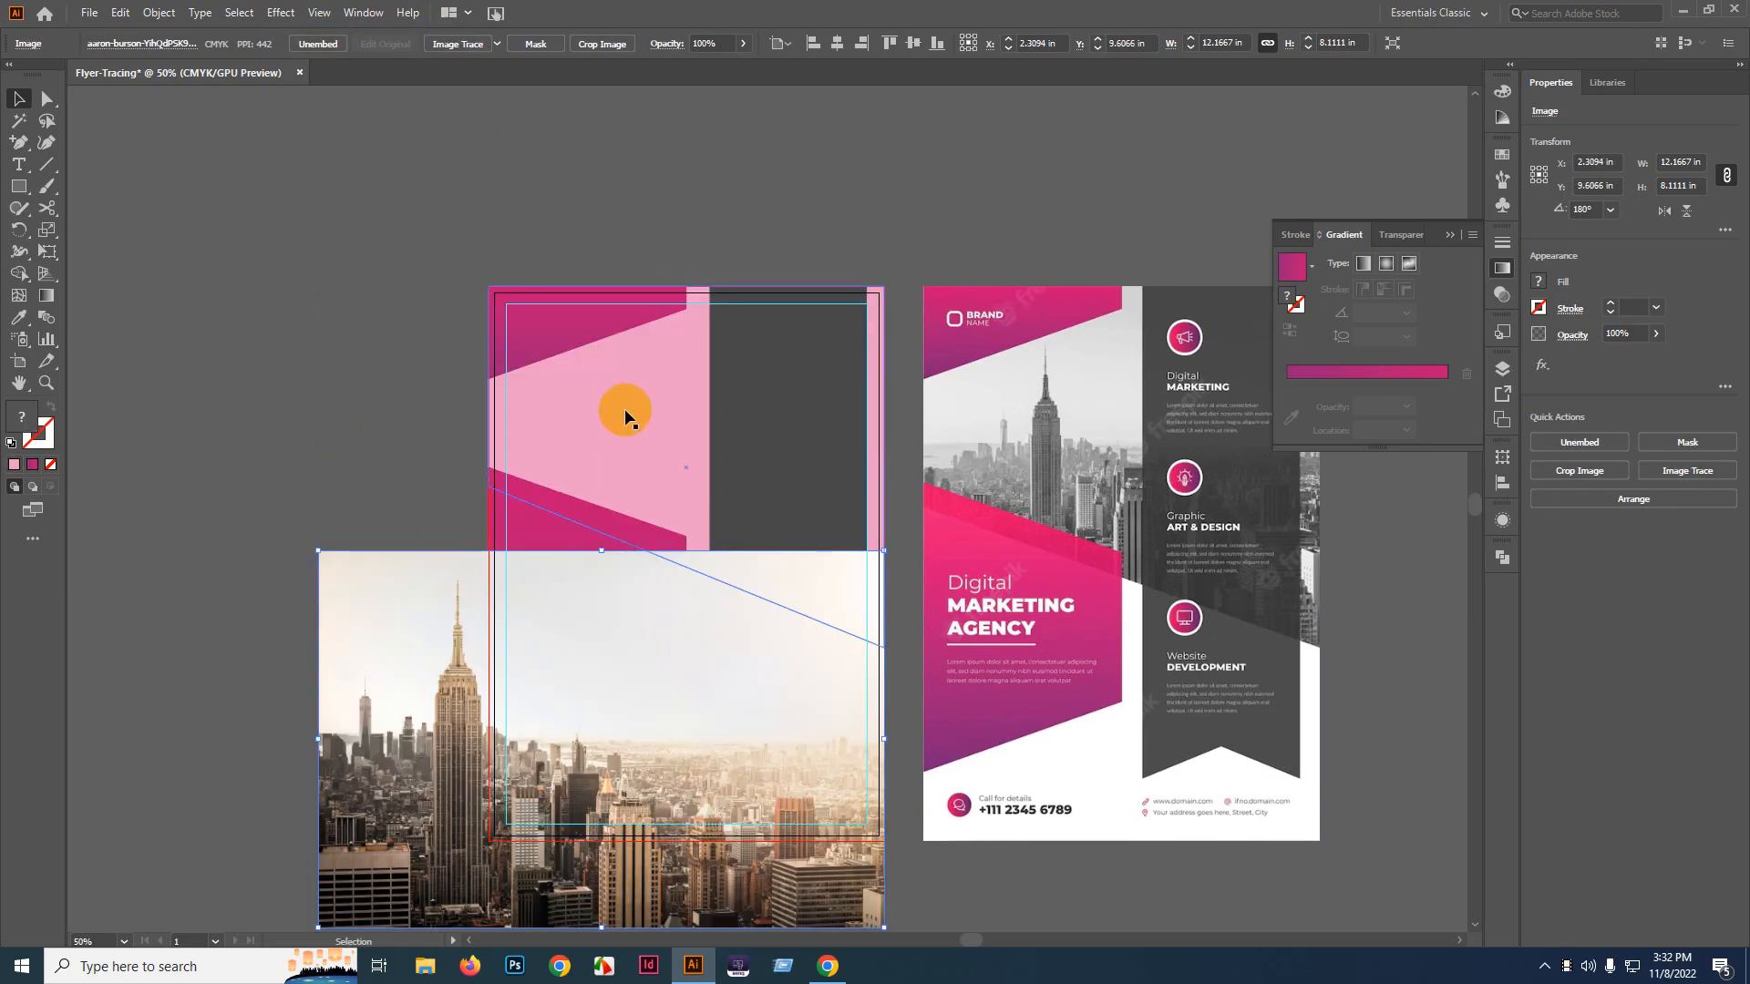
pyautogui.moveTo(469, 640); pyautogui.dragTo(460, 454)
pyautogui.rightClick(525, 436)
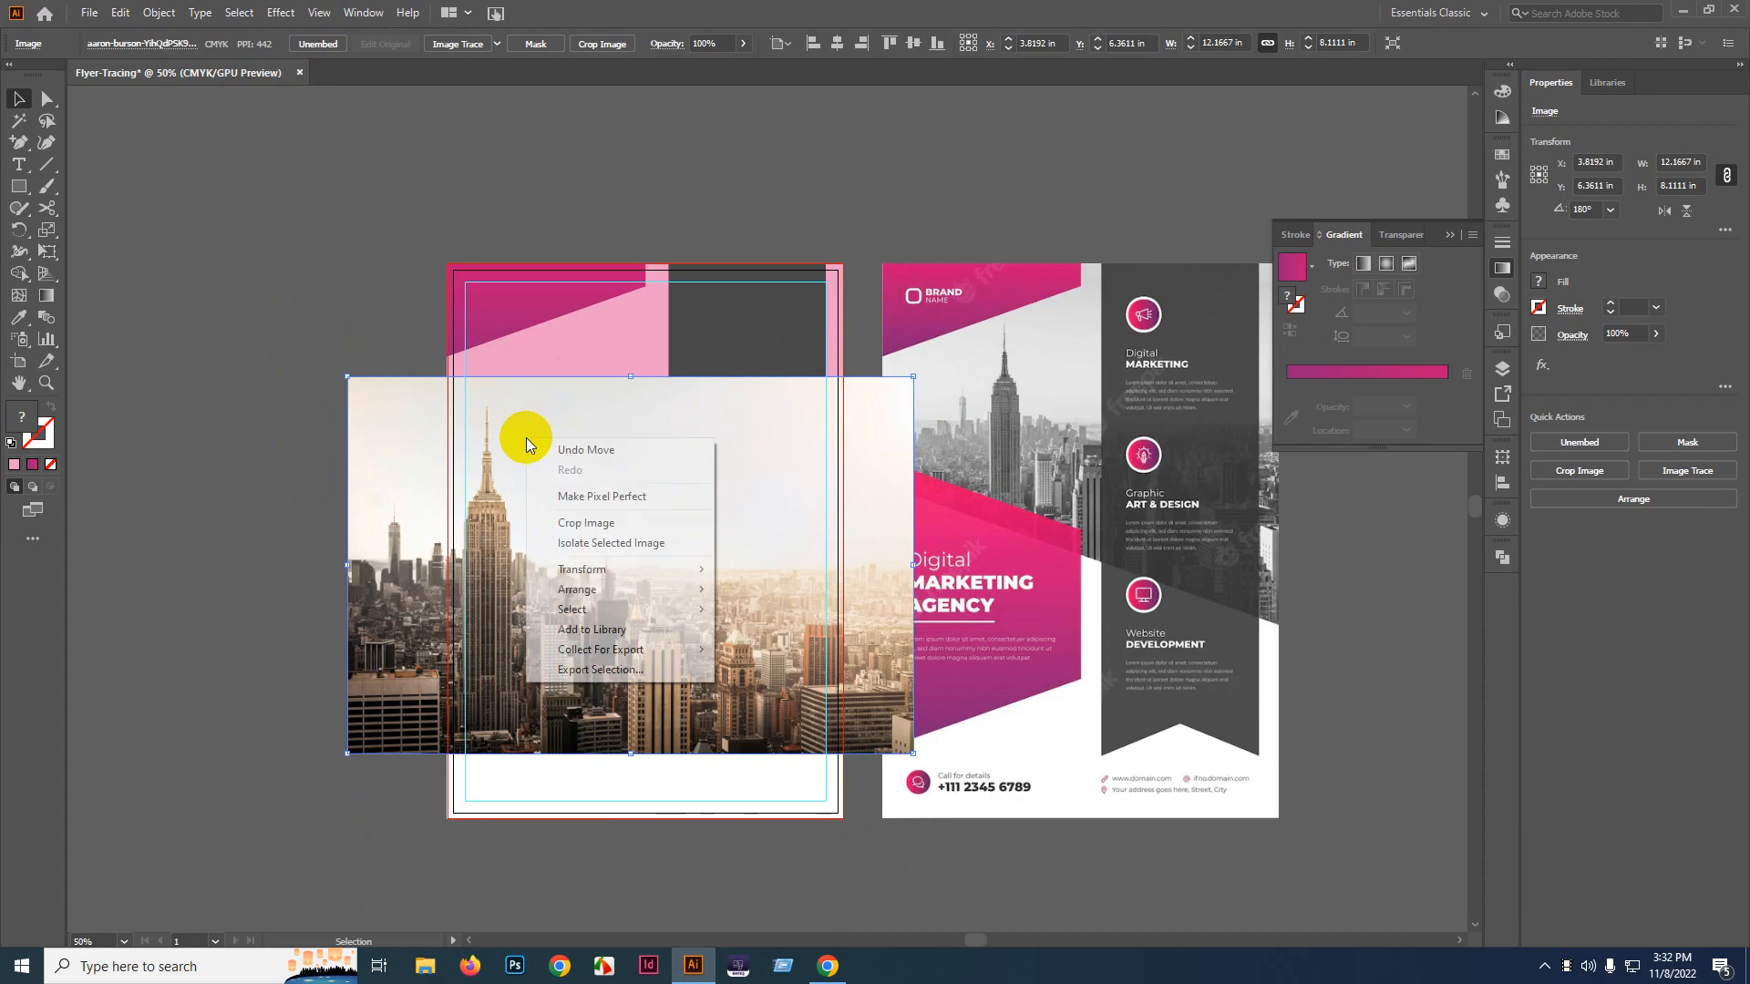
pyautogui.moveTo(625, 589)
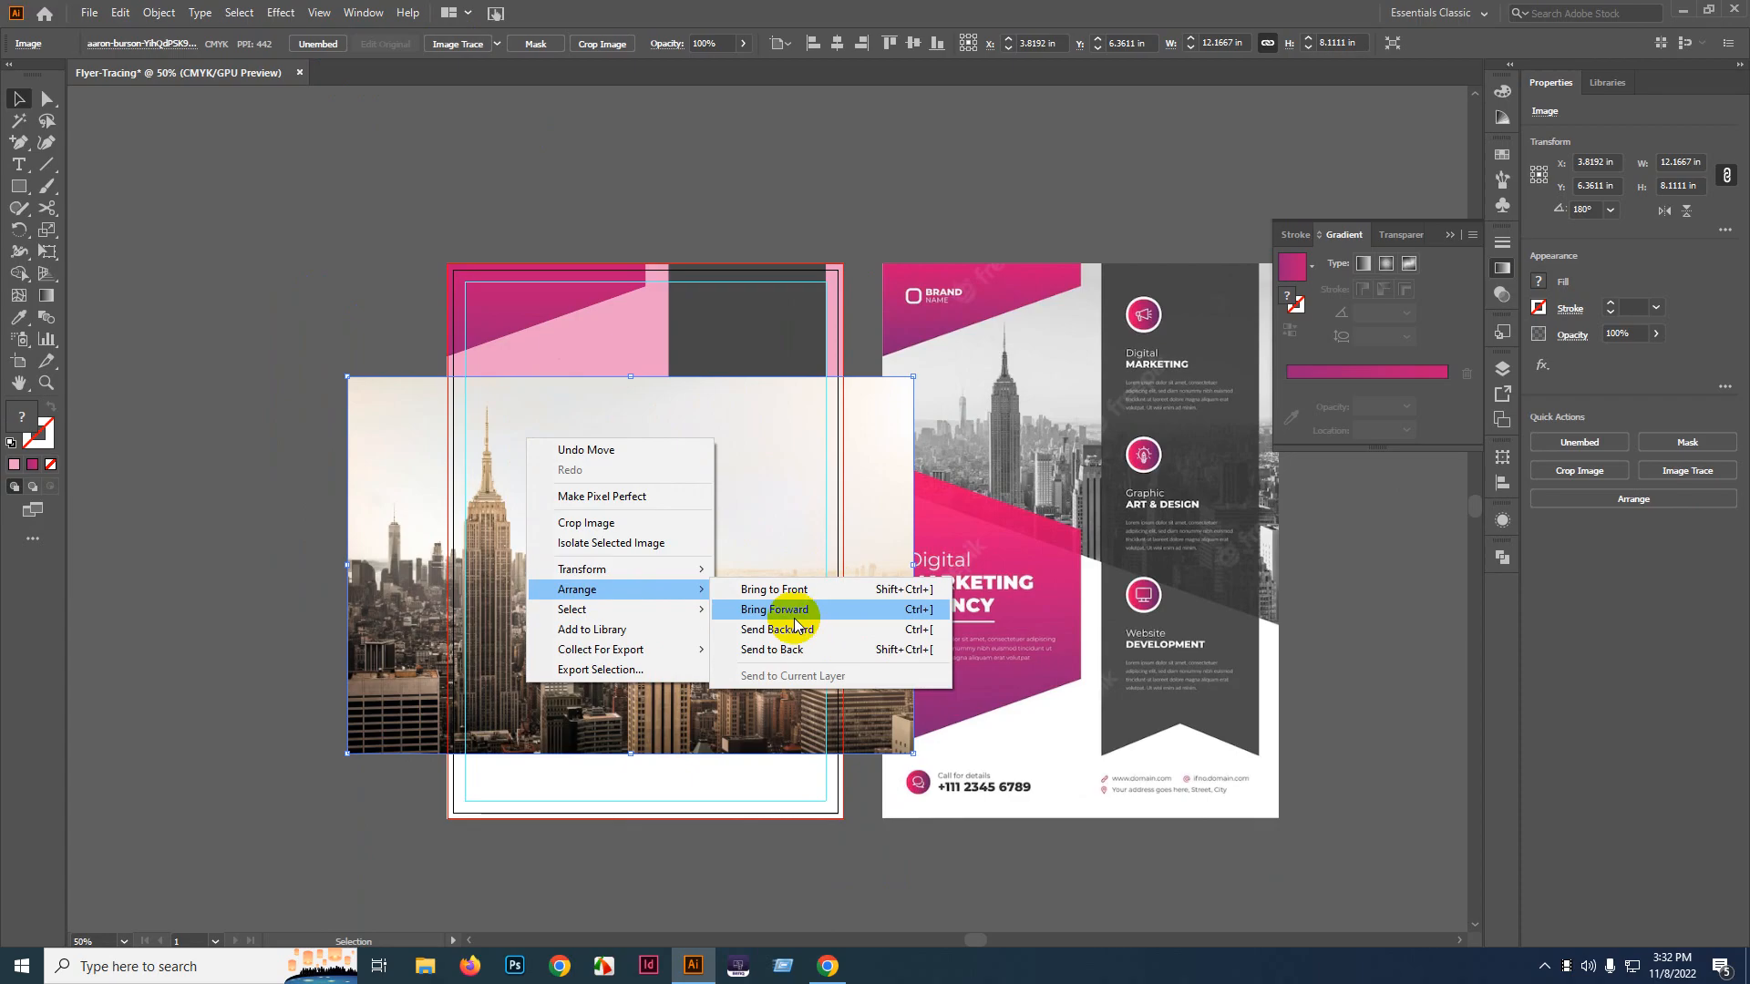
pyautogui.click(928, 638)
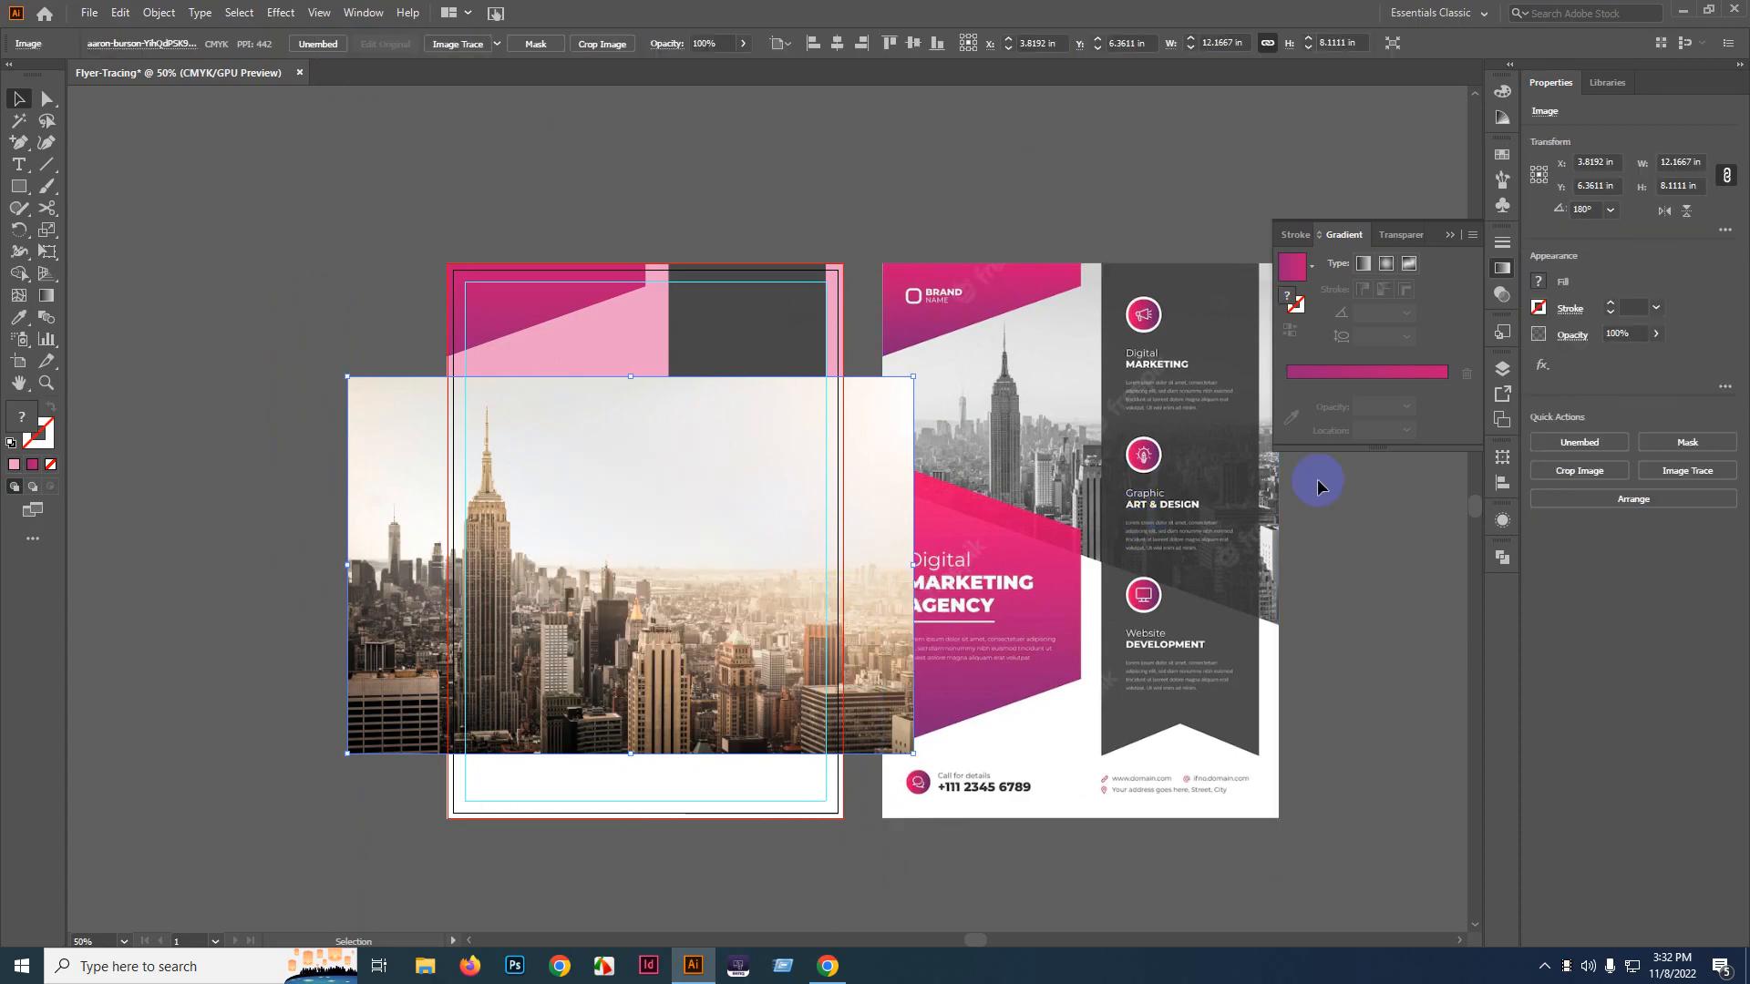
# - Show the objects inside Layer 1 and move the skyline image directly below the light pink path in the stacking order
pyautogui.scroll(-1, 1319, 486)
pyautogui.hscroll(2, 1319, 486)
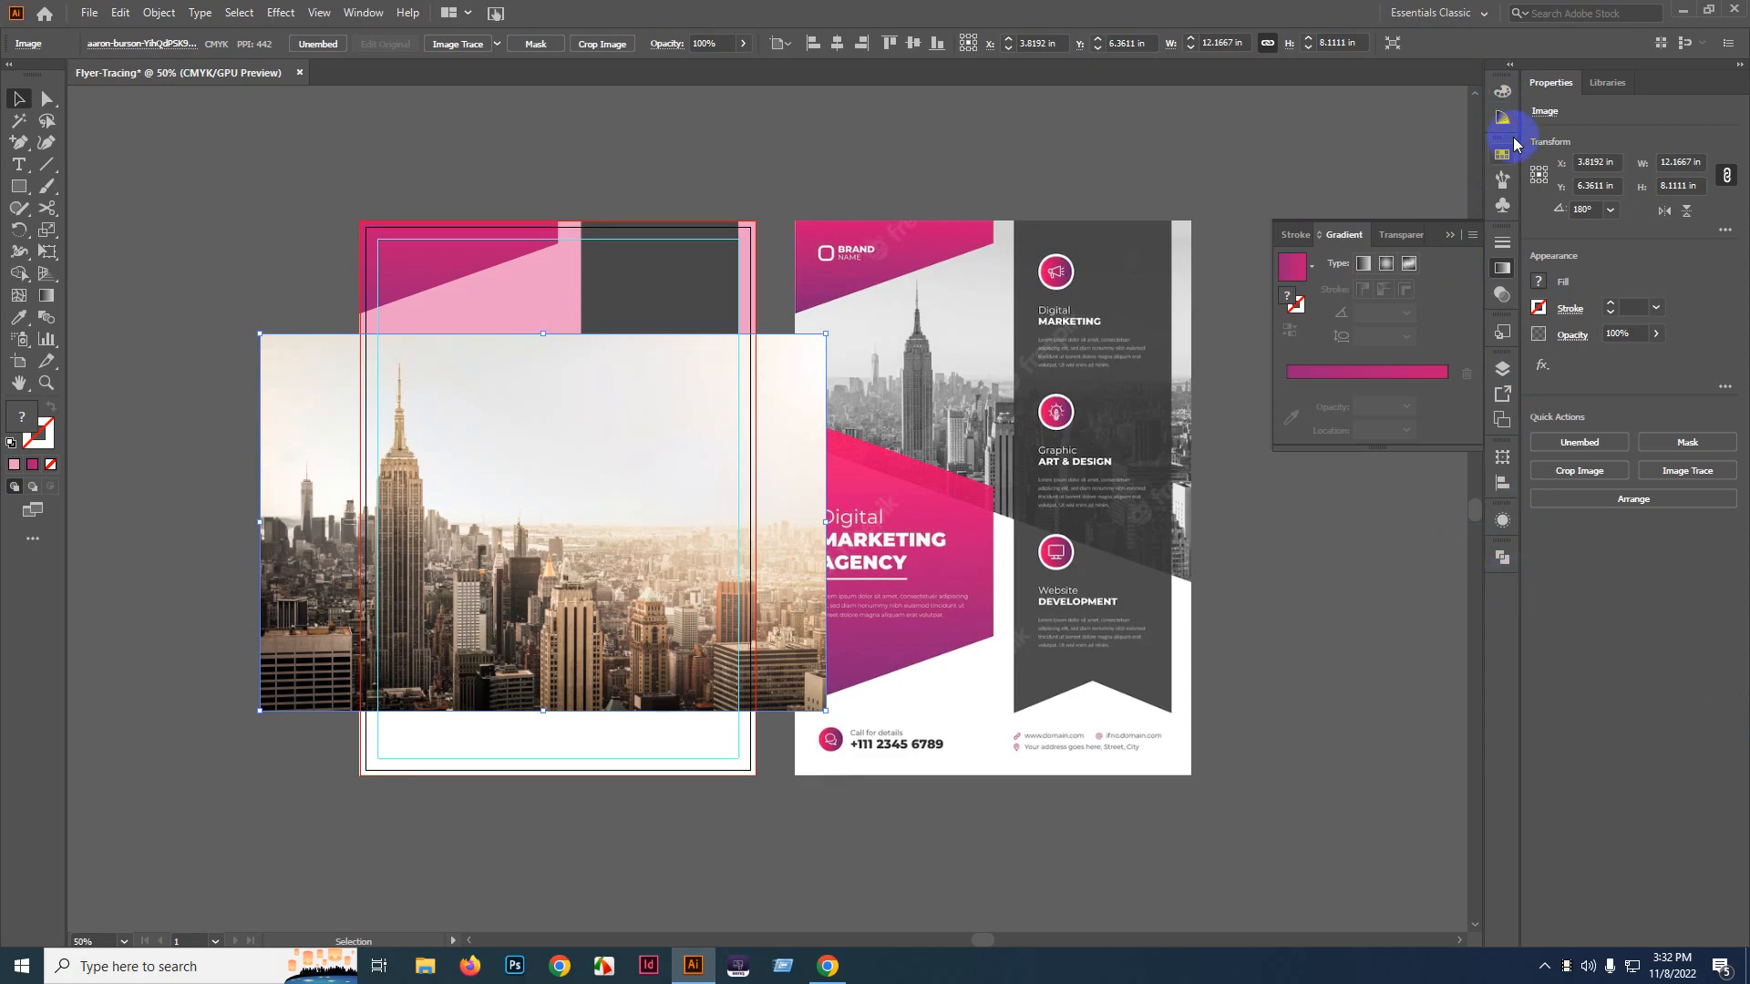
pyautogui.click(1502, 368)
pyautogui.moveTo(1313, 354); pyautogui.dragTo(1279, 87)
pyautogui.click(1317, 119)
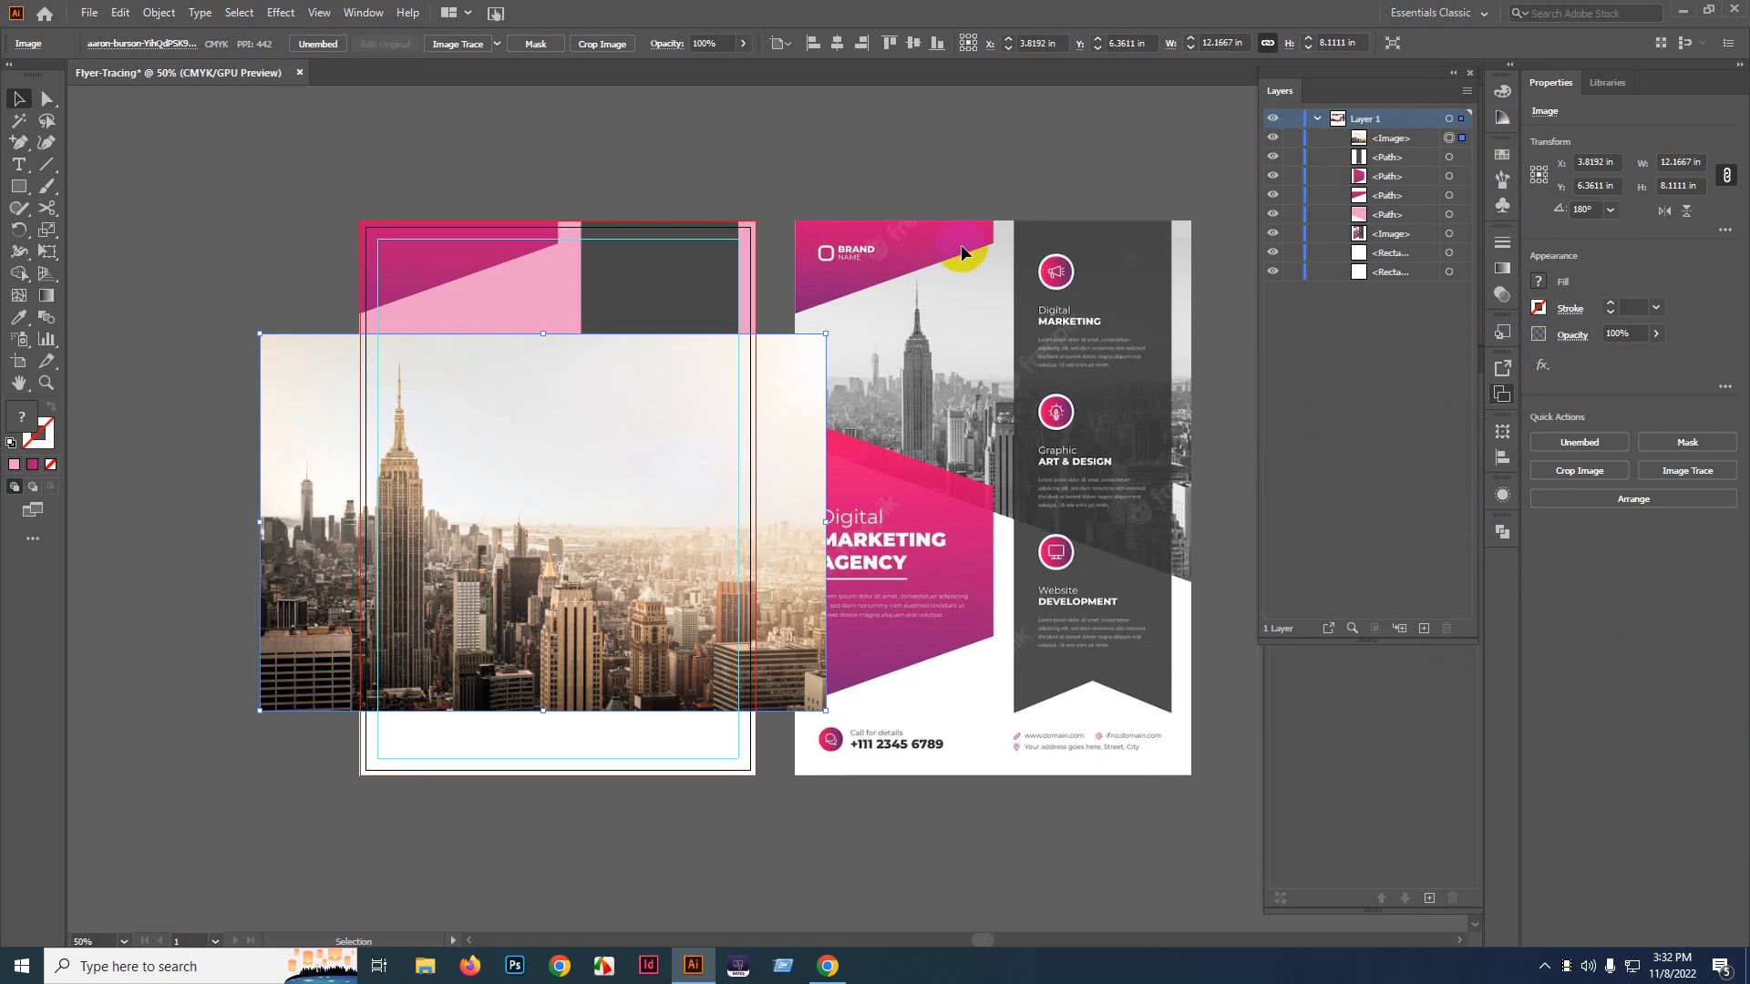
pyautogui.click(762, 149)
pyautogui.click(391, 352)
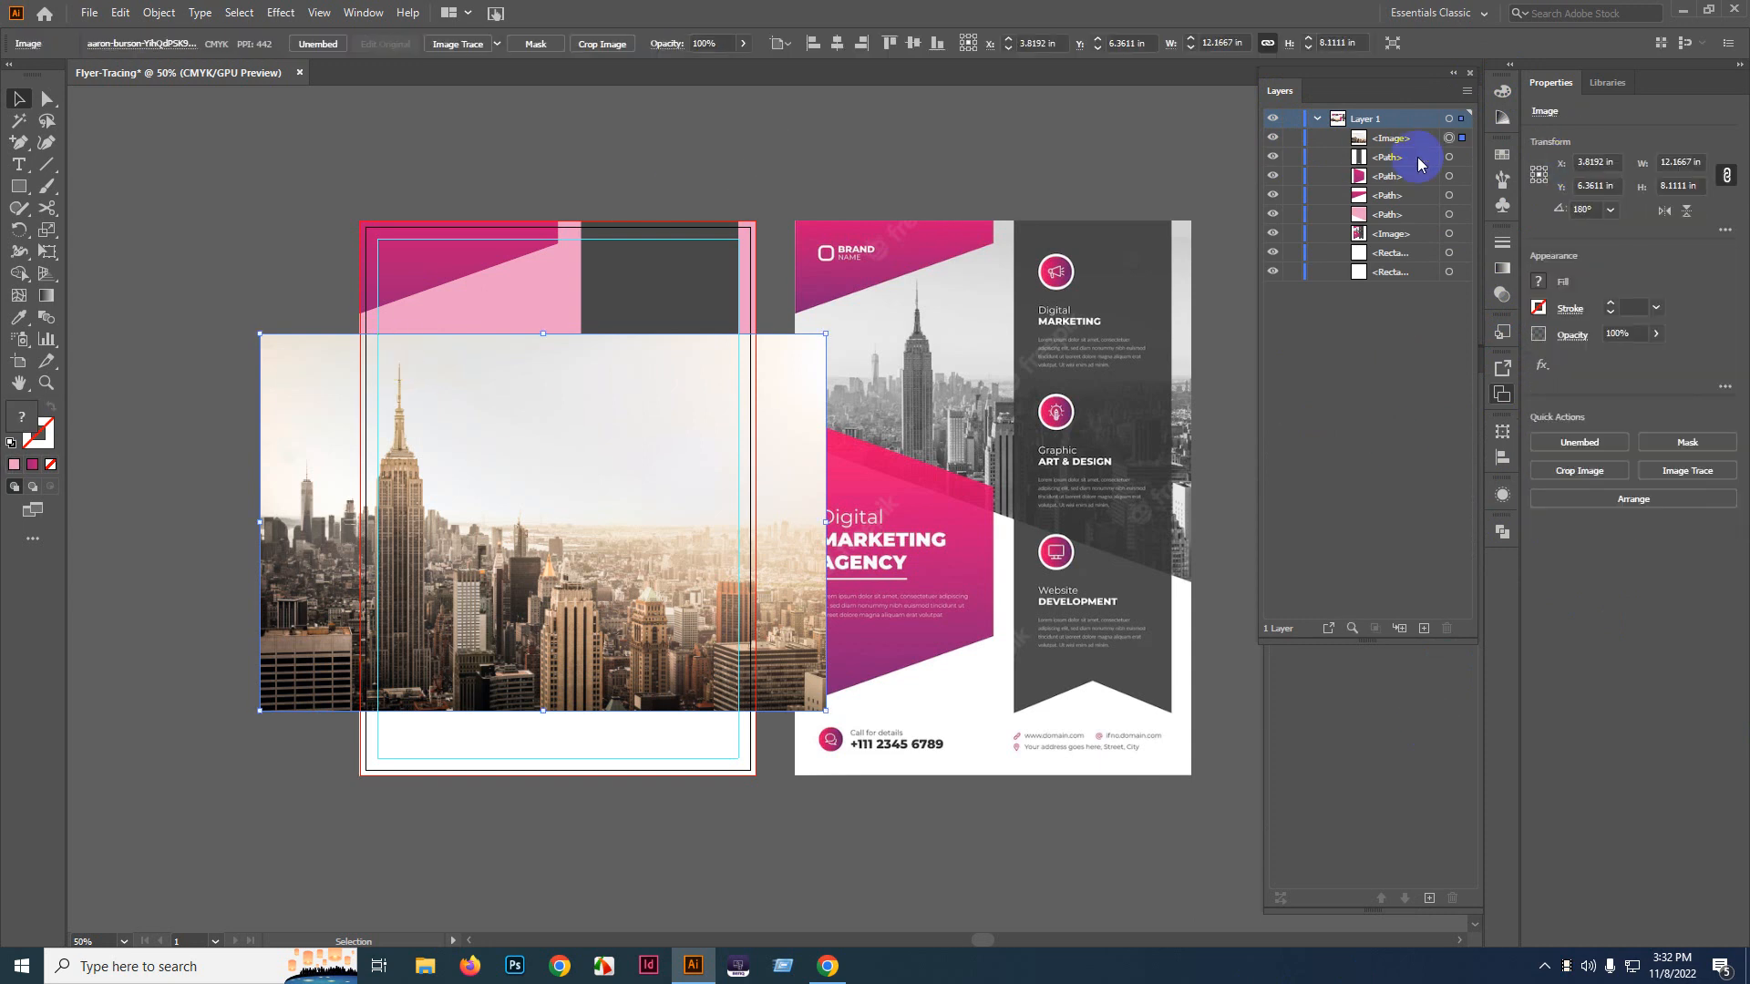
pyautogui.moveTo(1401, 146); pyautogui.dragTo(1401, 233)
# - Align the skyline photo with the flyer's top edge and clip it with the light pink shape as a clipping mask
pyautogui.moveTo(295, 385); pyautogui.dragTo(350, 273)
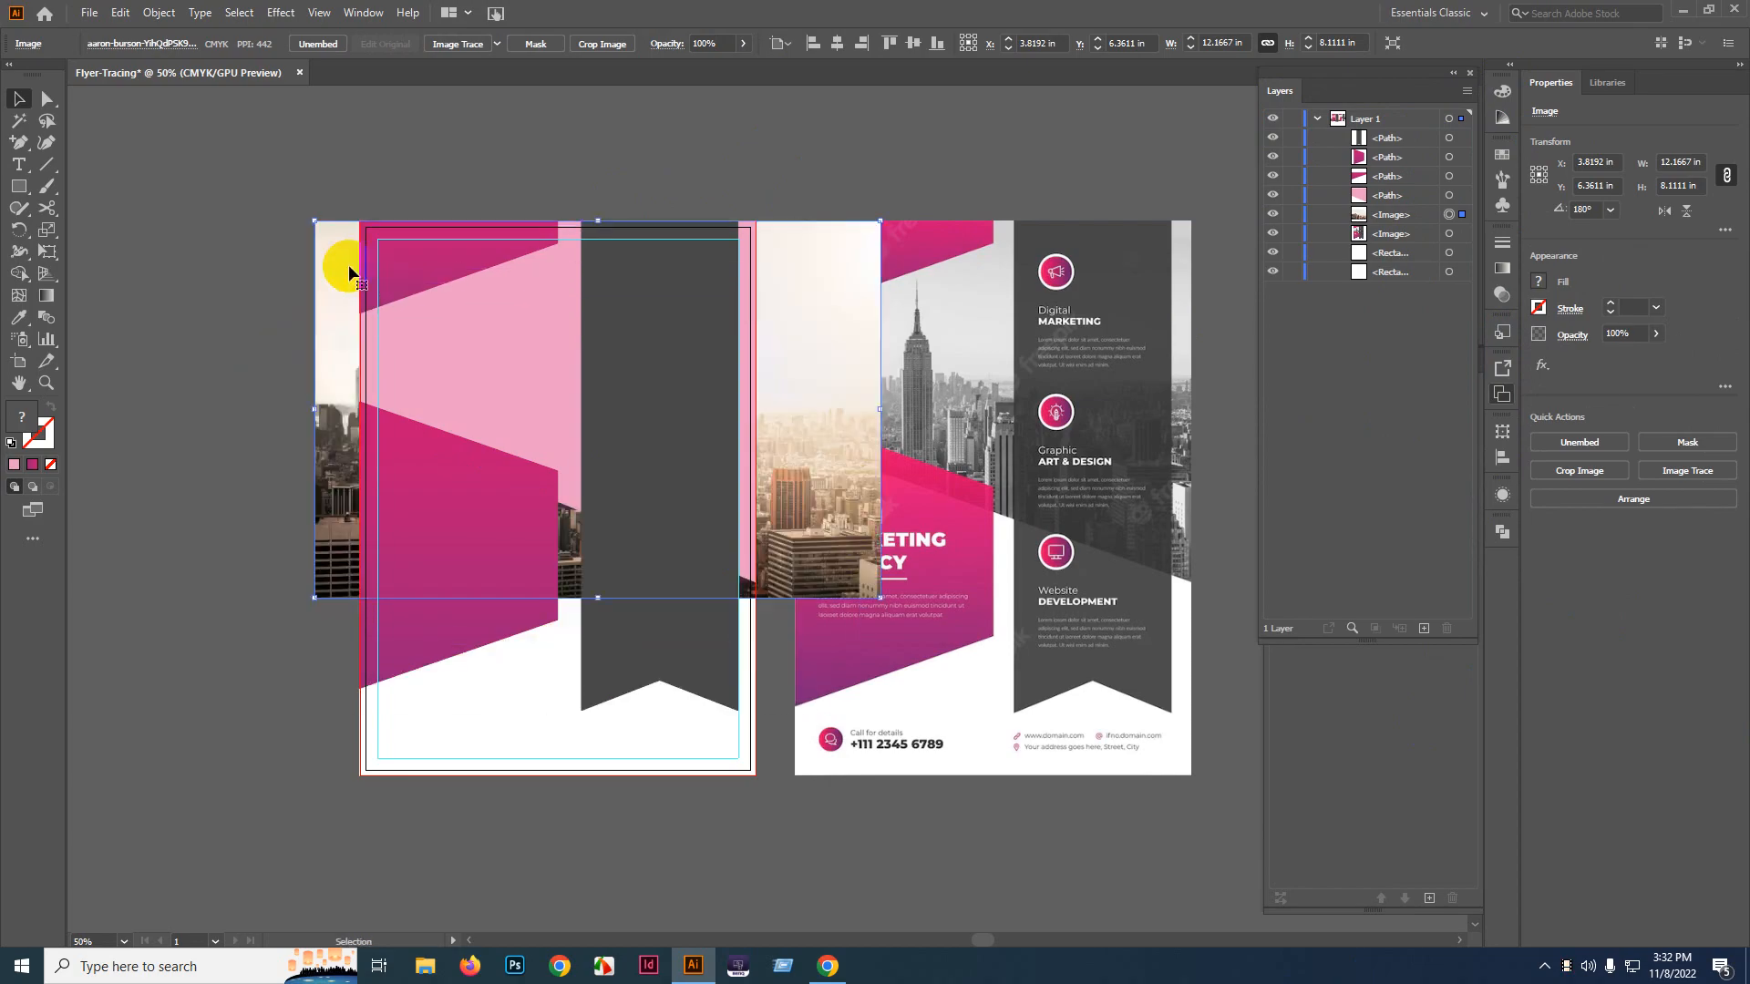
pyautogui.rightClick(509, 354)
pyautogui.click(587, 506)
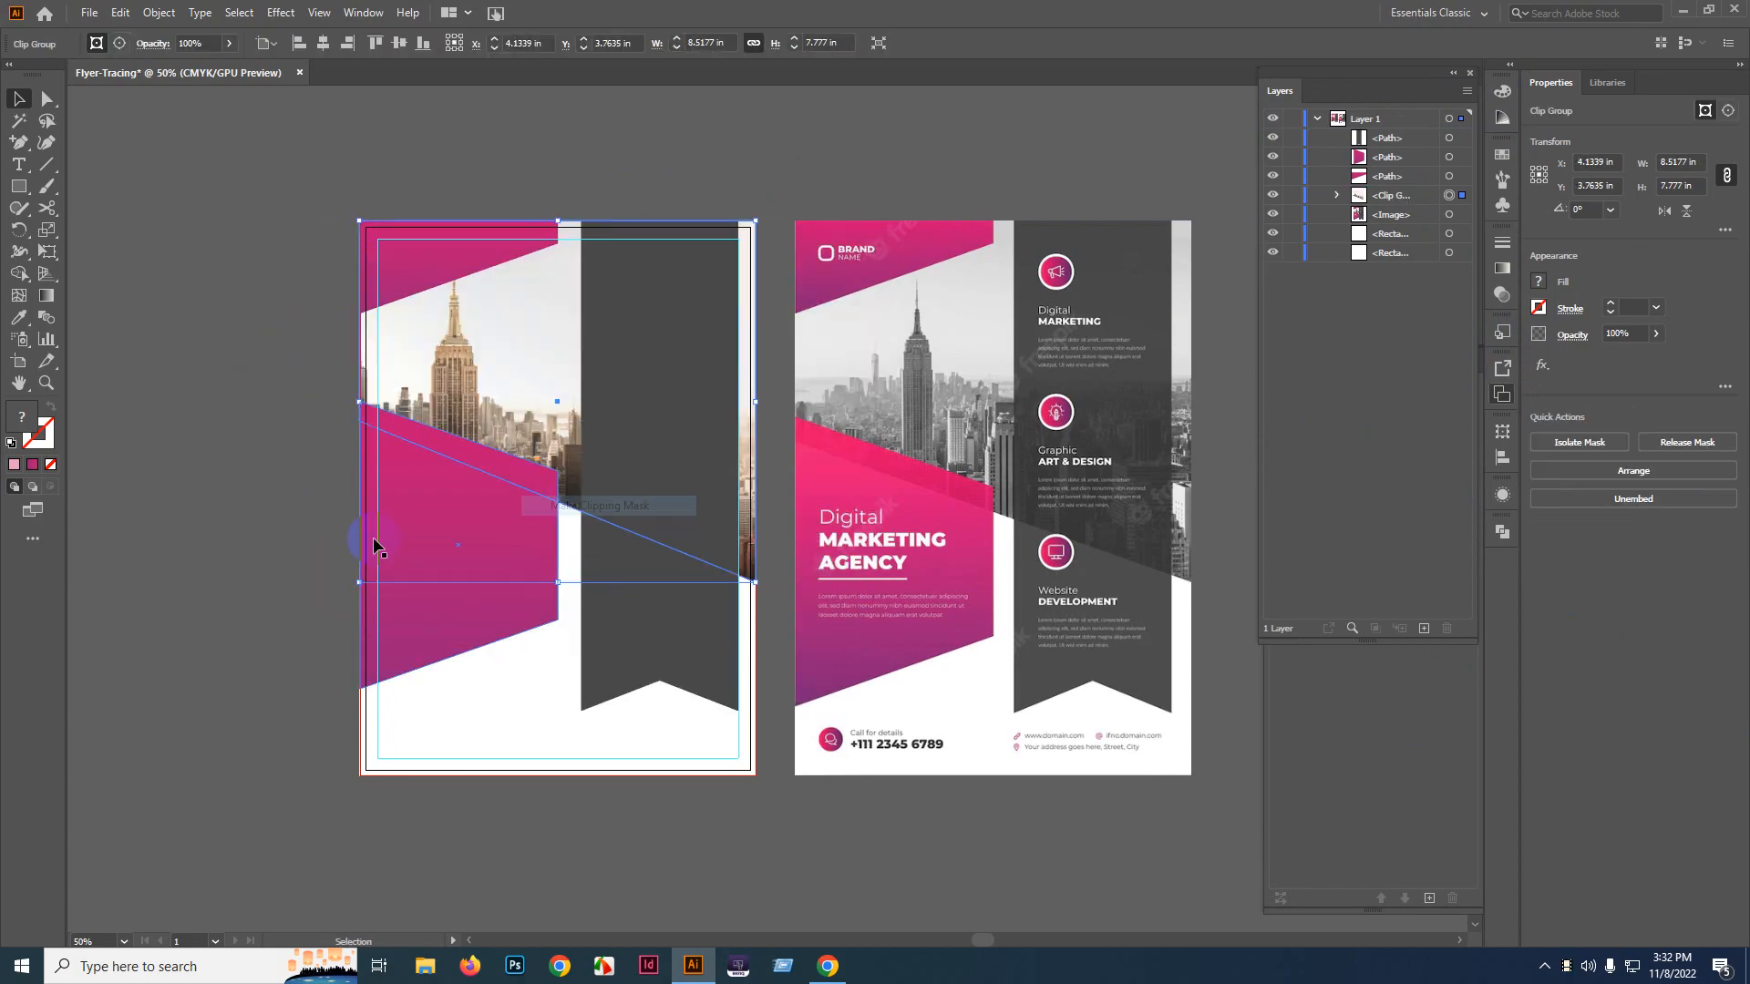
# - Isolate the clip group and proportionally scale the skyline photo inside it to about 11.67 by 7.78 in
pyautogui.doubleClick(562, 367)
pyautogui.click(500, 304)
pyautogui.scroll(1, 499, 327)
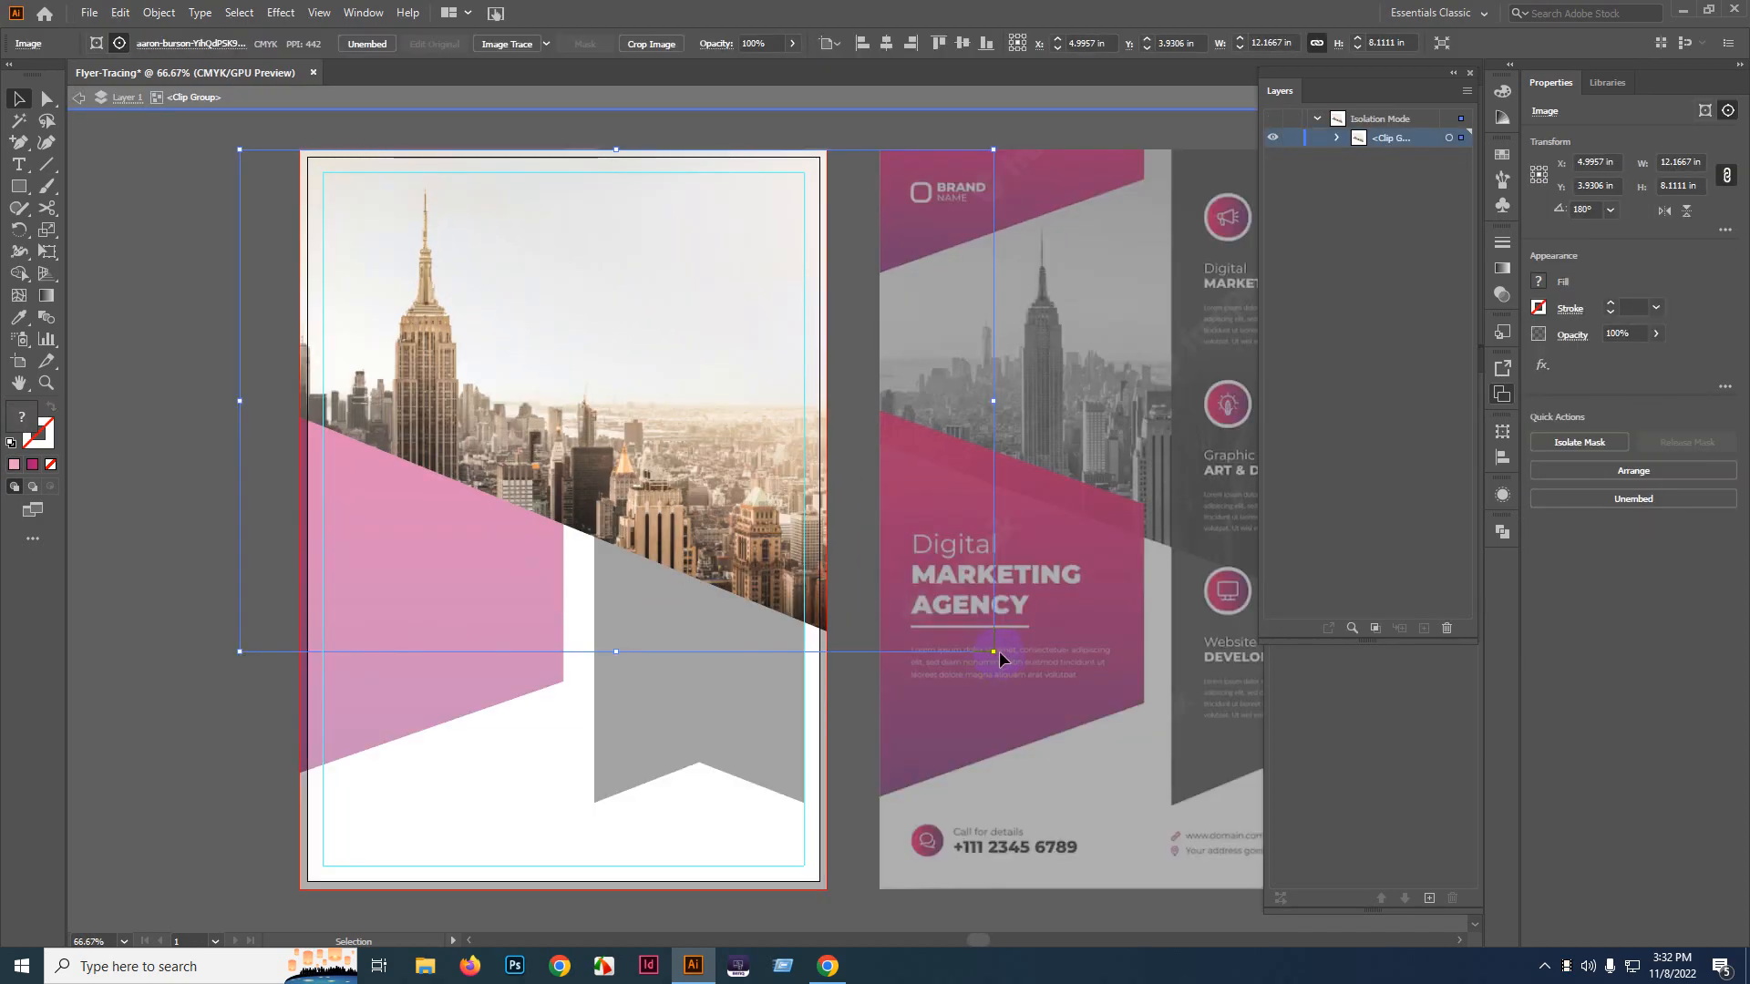
pyautogui.moveTo(994, 651); pyautogui.dragTo(879, 627)
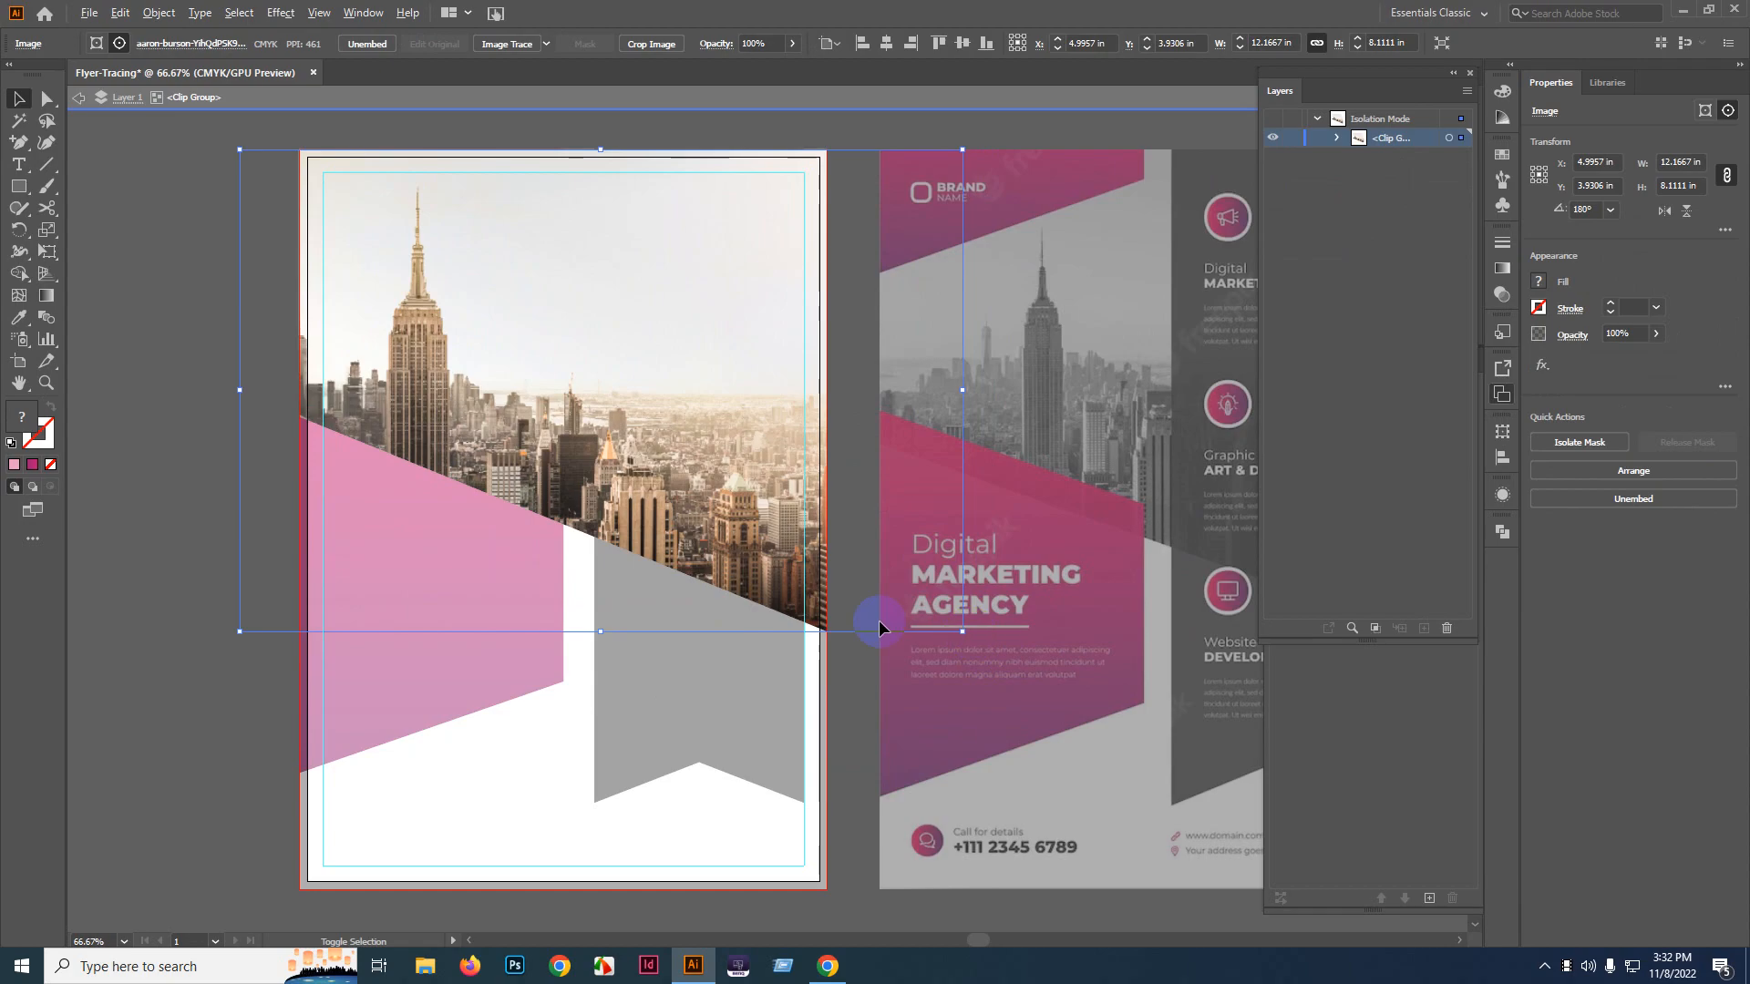
pyautogui.scroll(-1, 880, 627)
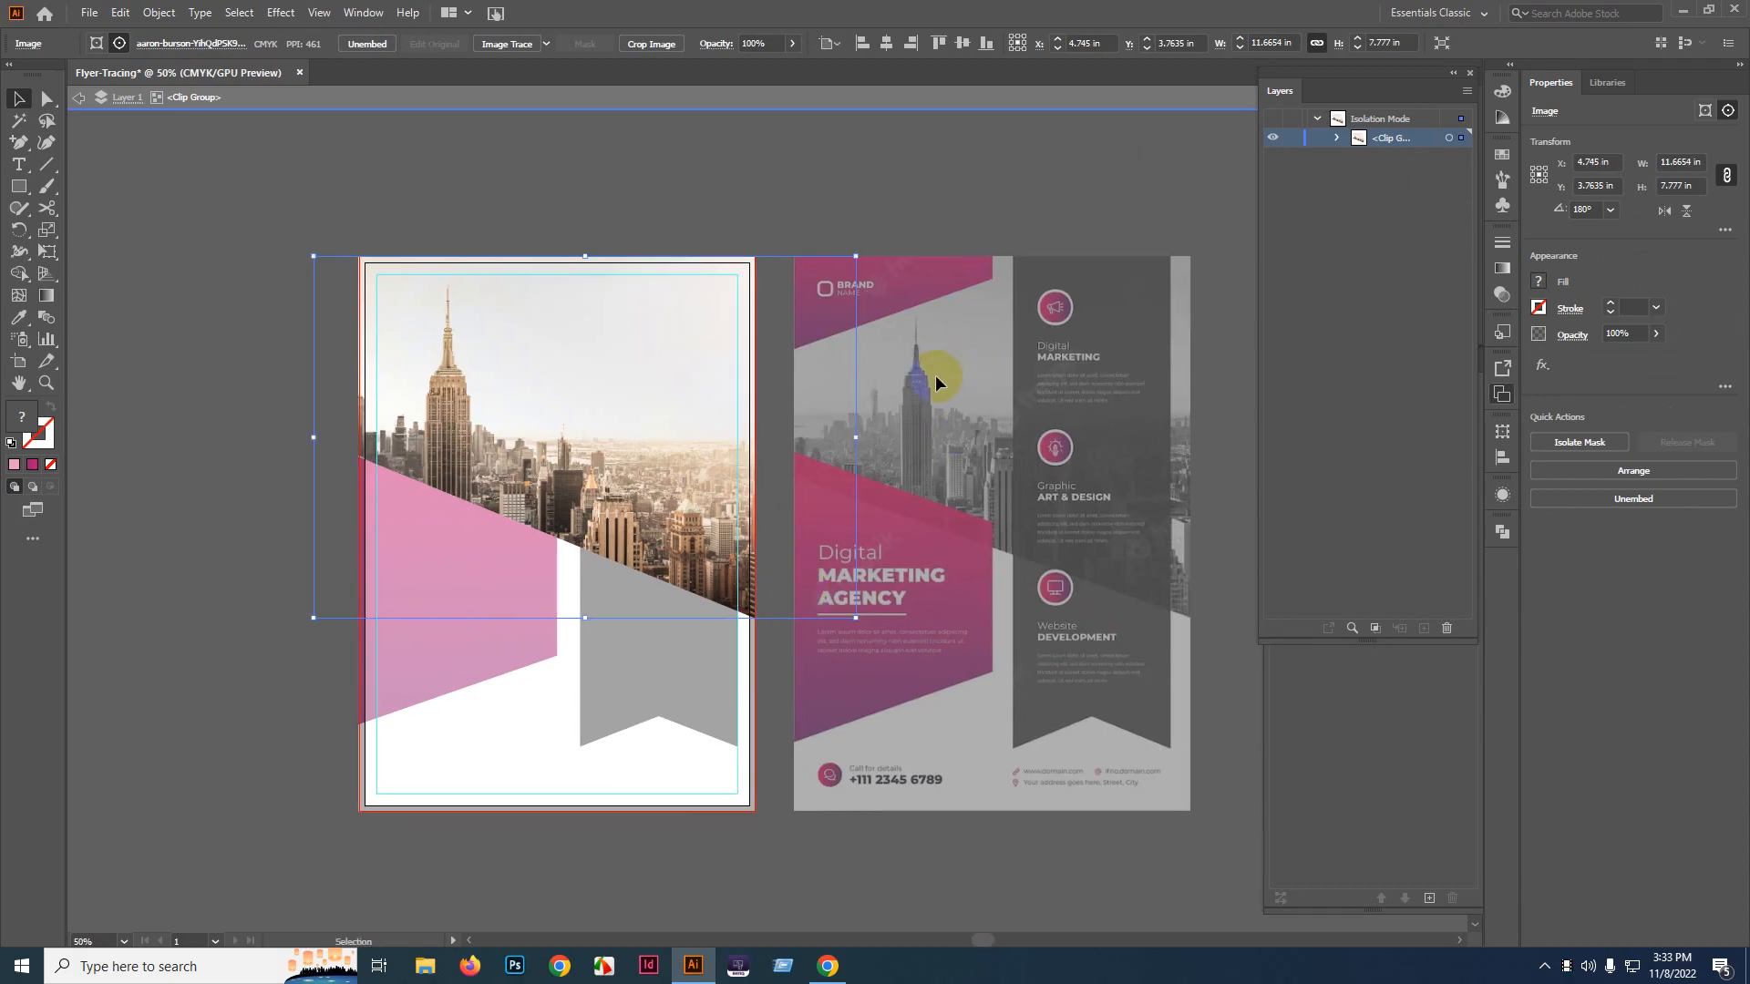
# - Shift the skyline photo sideways within its mask to an X position of 5.549 in and exit isolation mode
pyautogui.moveTo(497, 369)
pyautogui.mouseDown()
pyautogui.moveTo(523, 370)
pyautogui.moveTo(495, 343)
pyautogui.moveTo(520, 375)
pyautogui.moveTo(476, 379)
pyautogui.mouseUp()
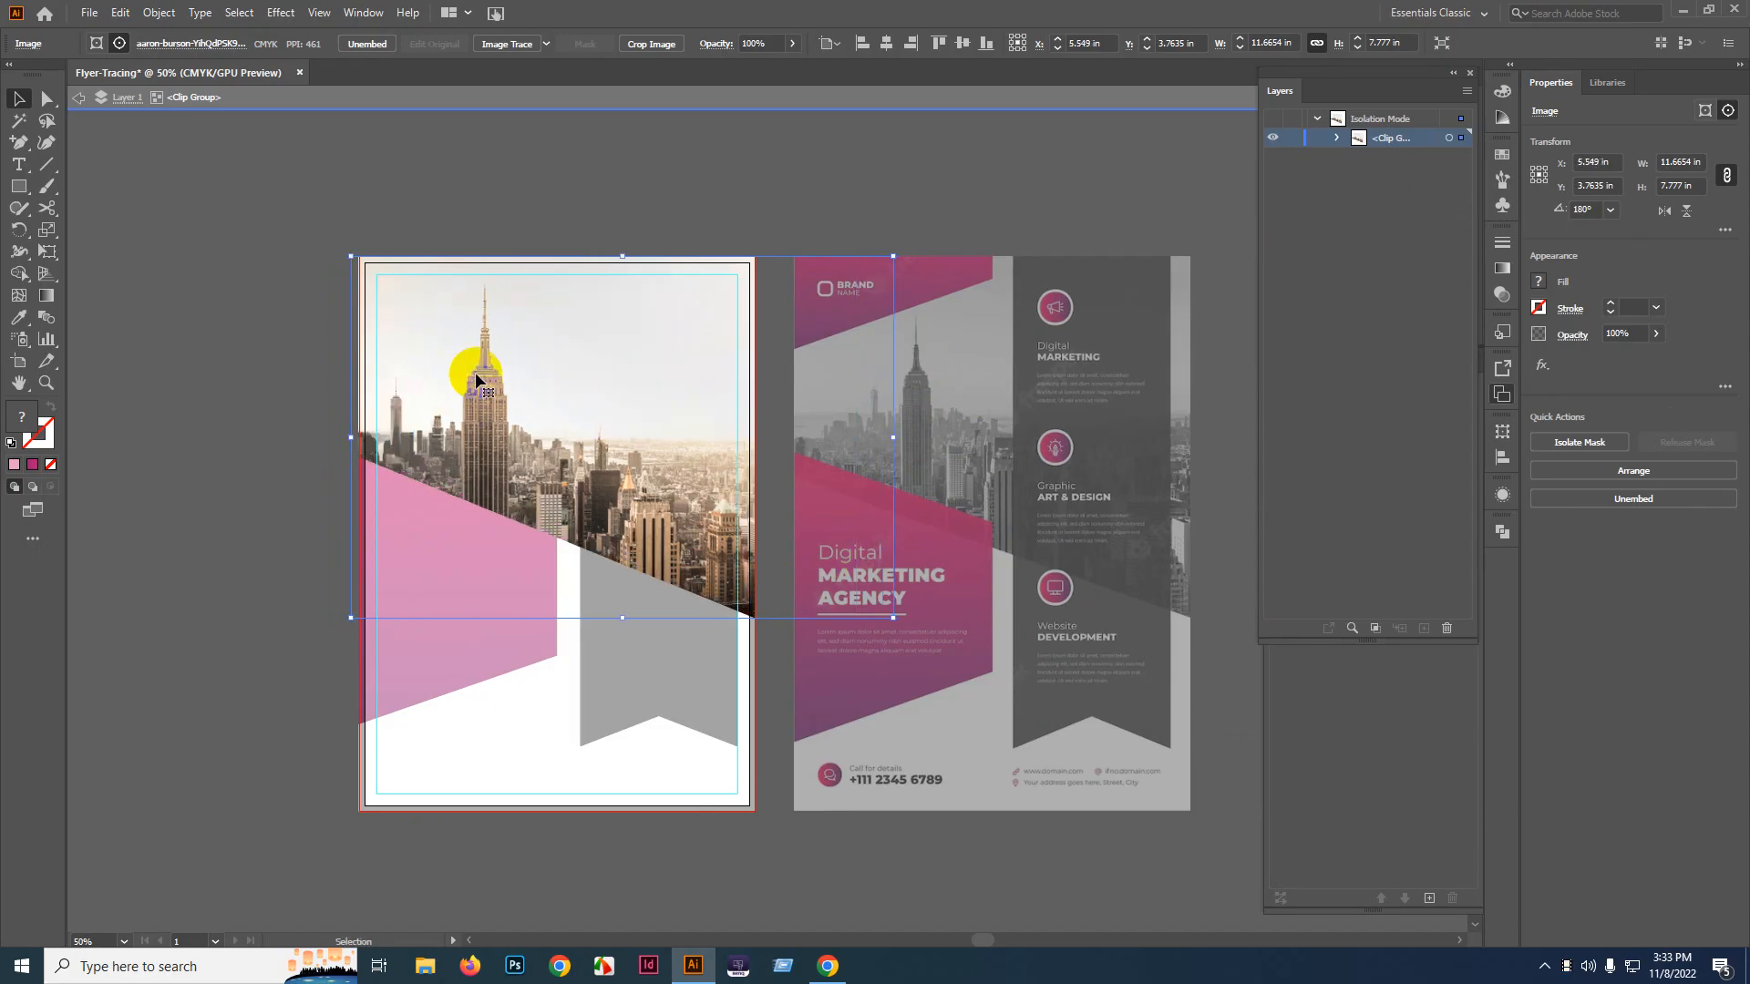
pyautogui.doubleClick(665, 113)
pyautogui.click(711, 136)
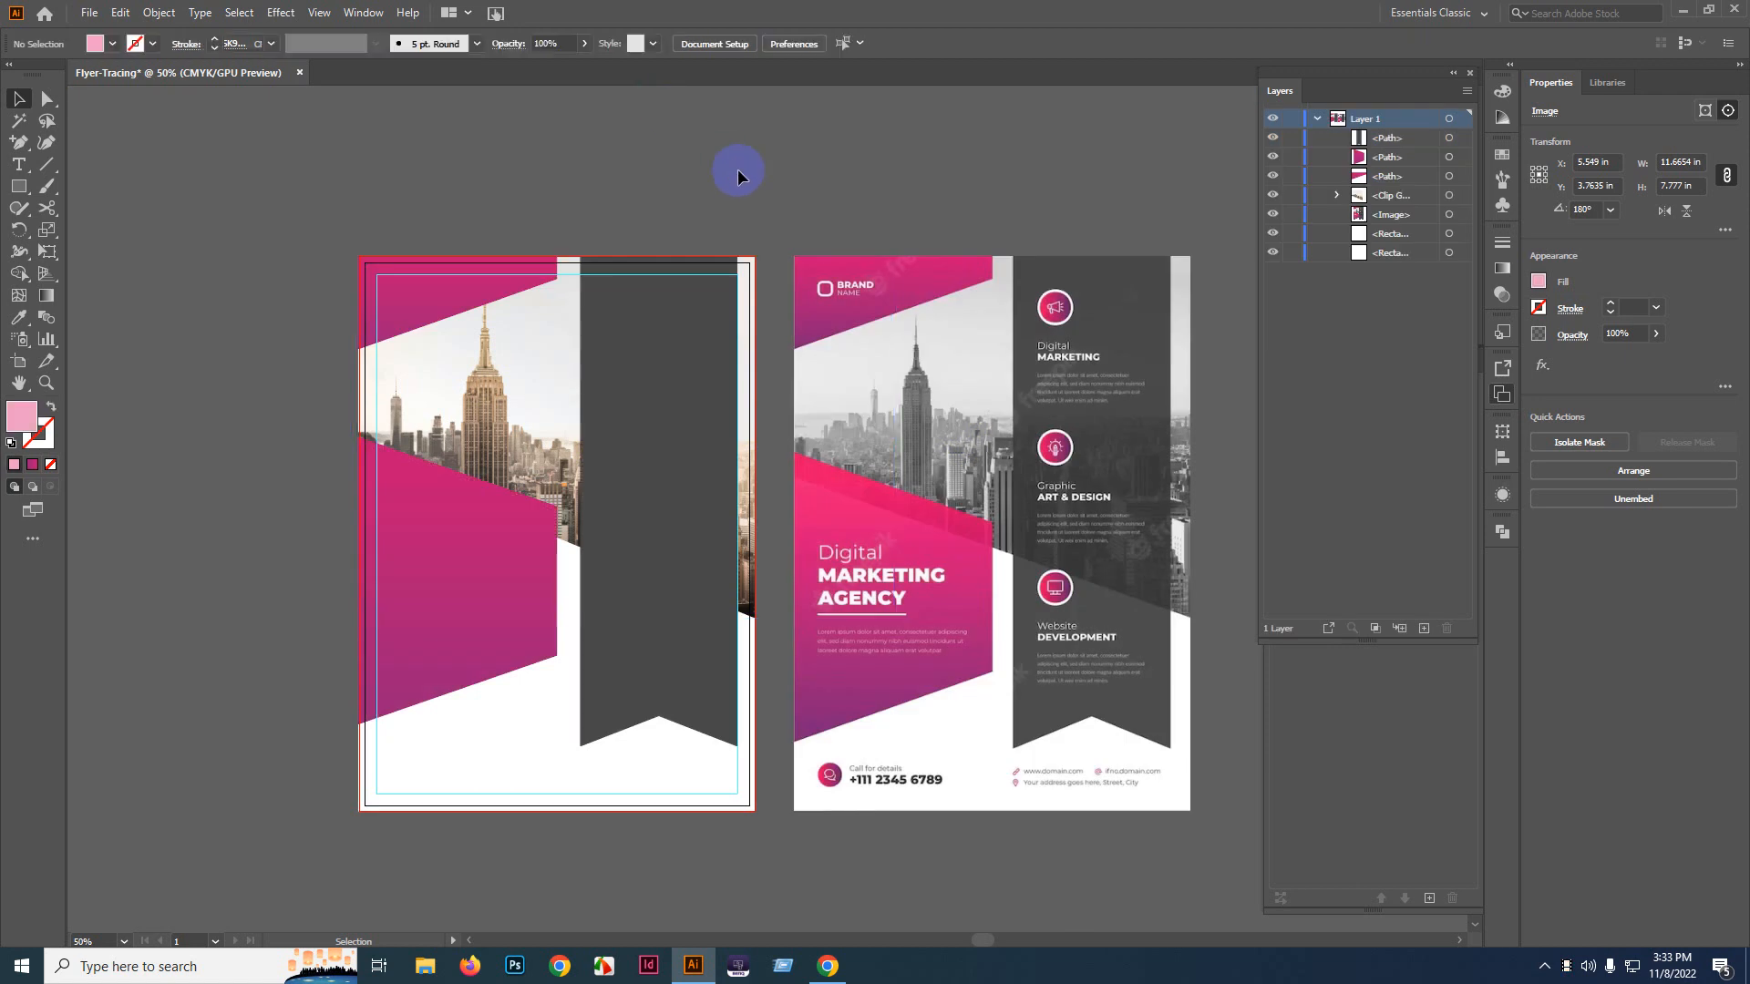
# - Set the blend mode of the large lower magenta gradient shape to Multiply
pyautogui.hotkey('ctrl', '-')
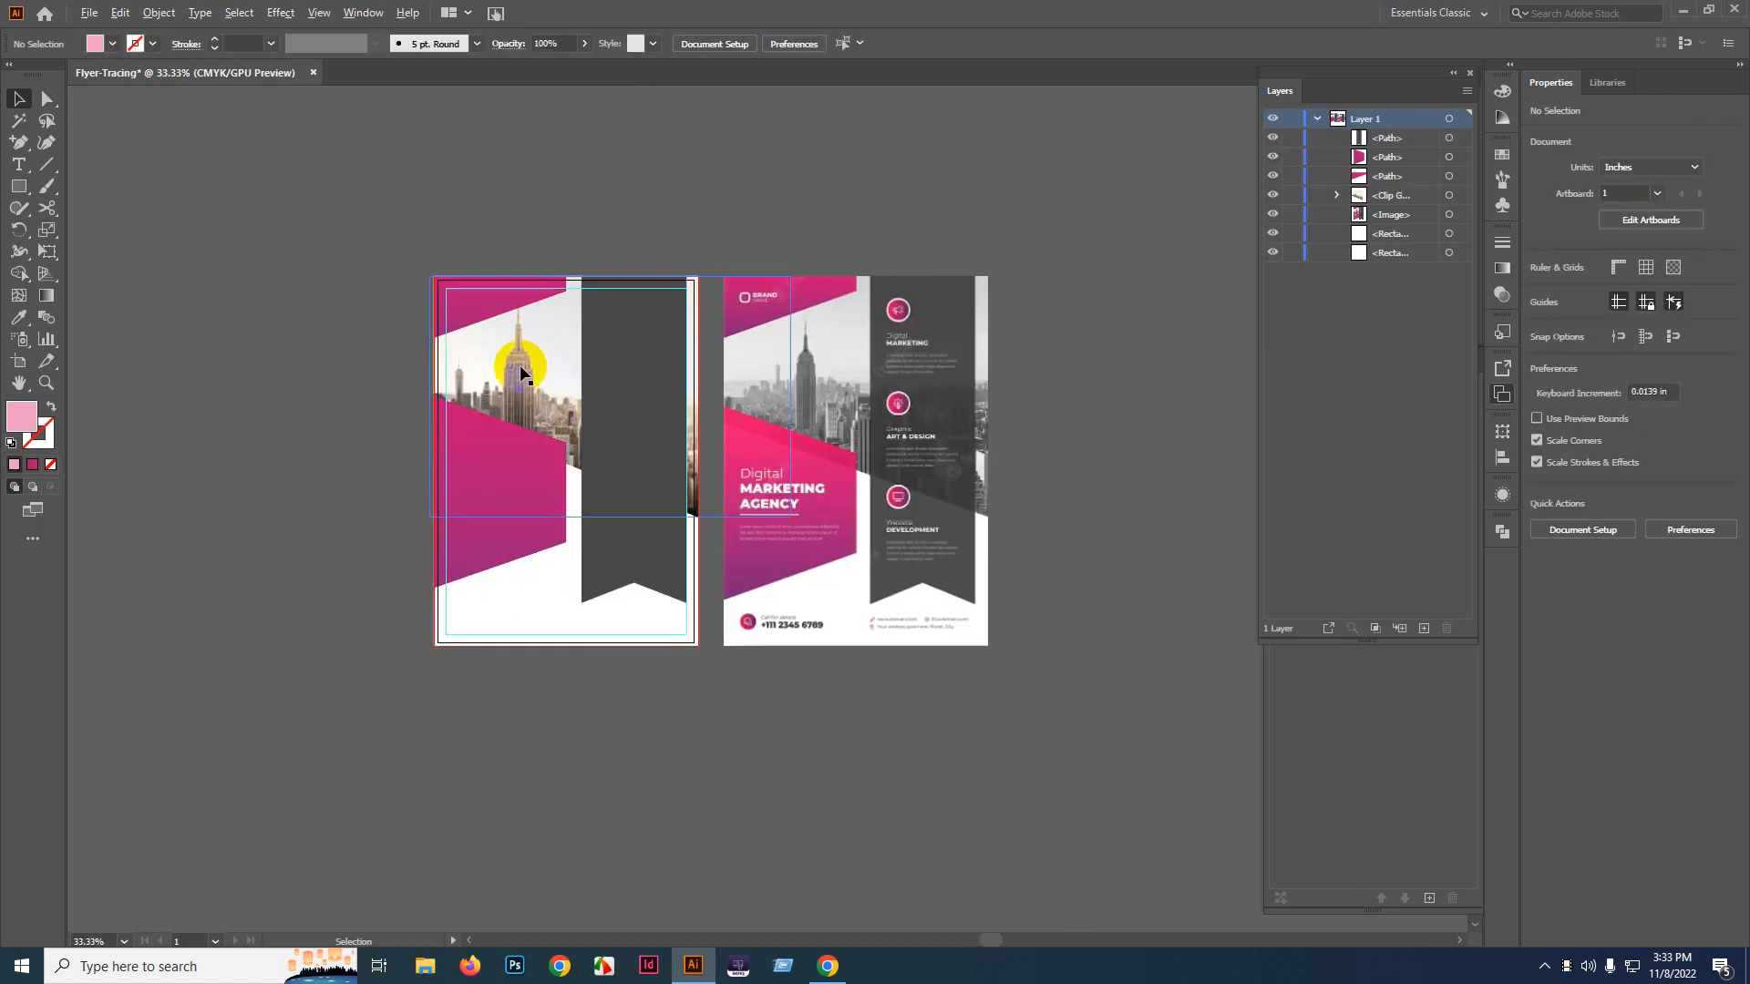
pyautogui.scroll(1, 516, 371)
pyautogui.moveTo(850, 335); pyautogui.dragTo(774, 335)
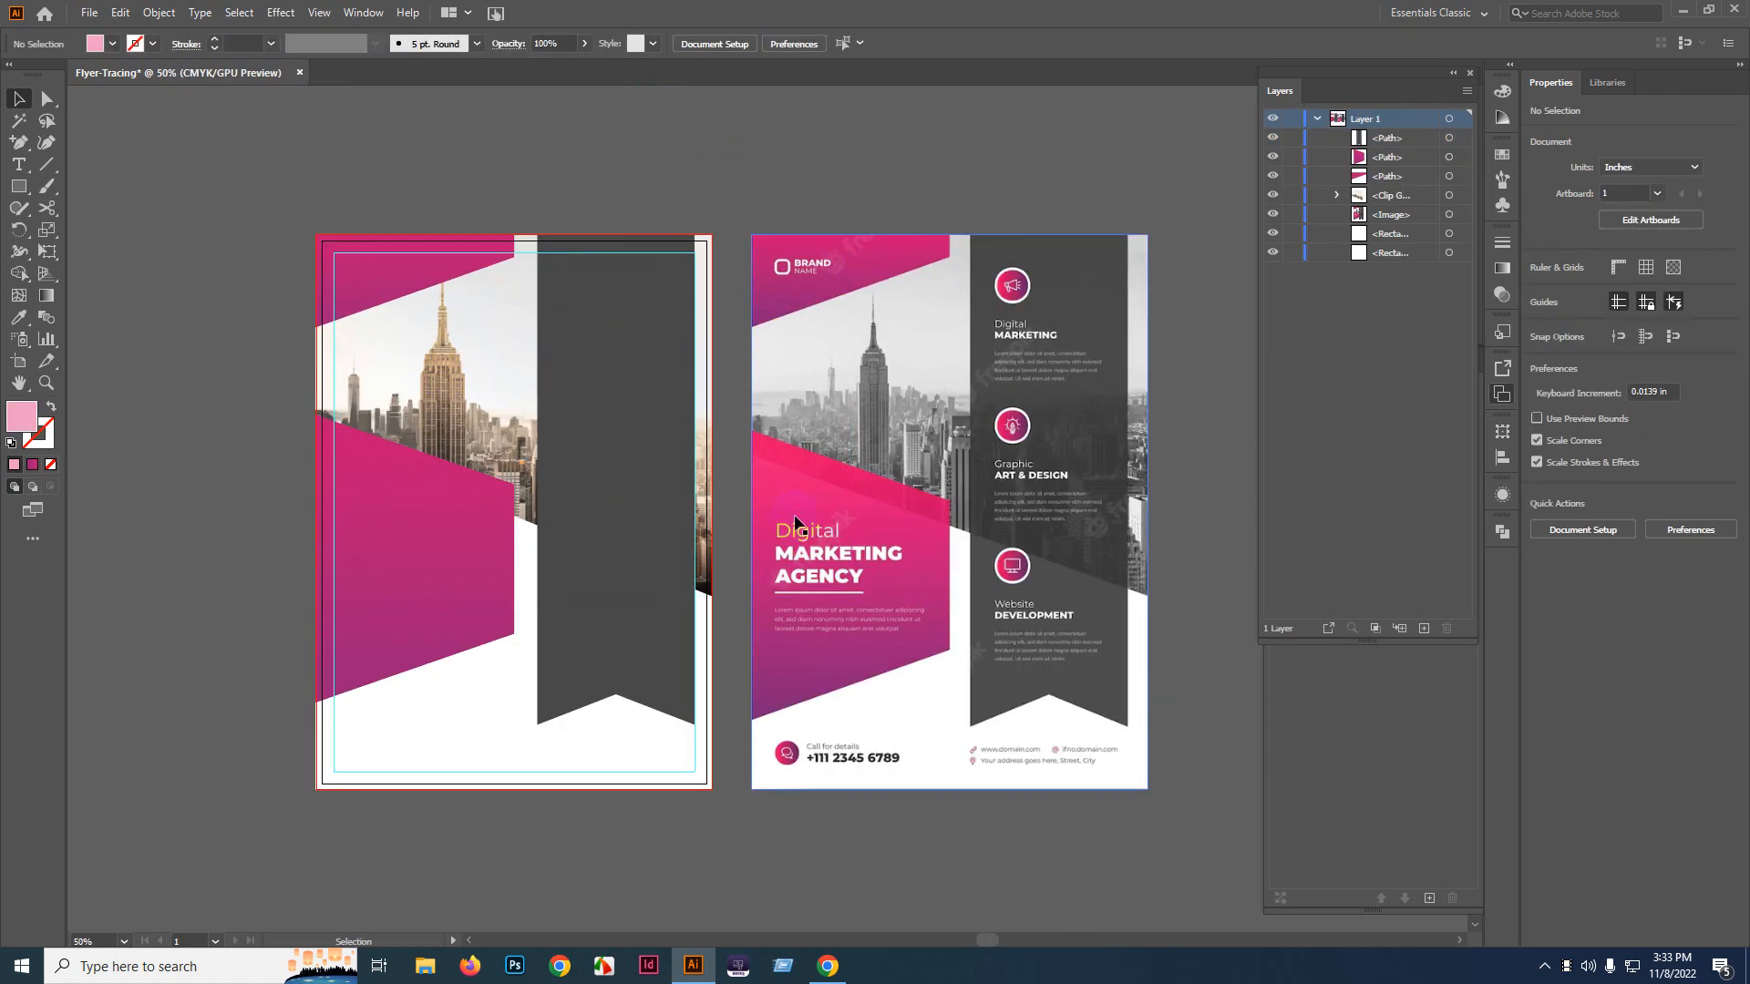
pyautogui.moveTo(801, 525); pyautogui.dragTo(774, 478)
pyautogui.click(415, 485)
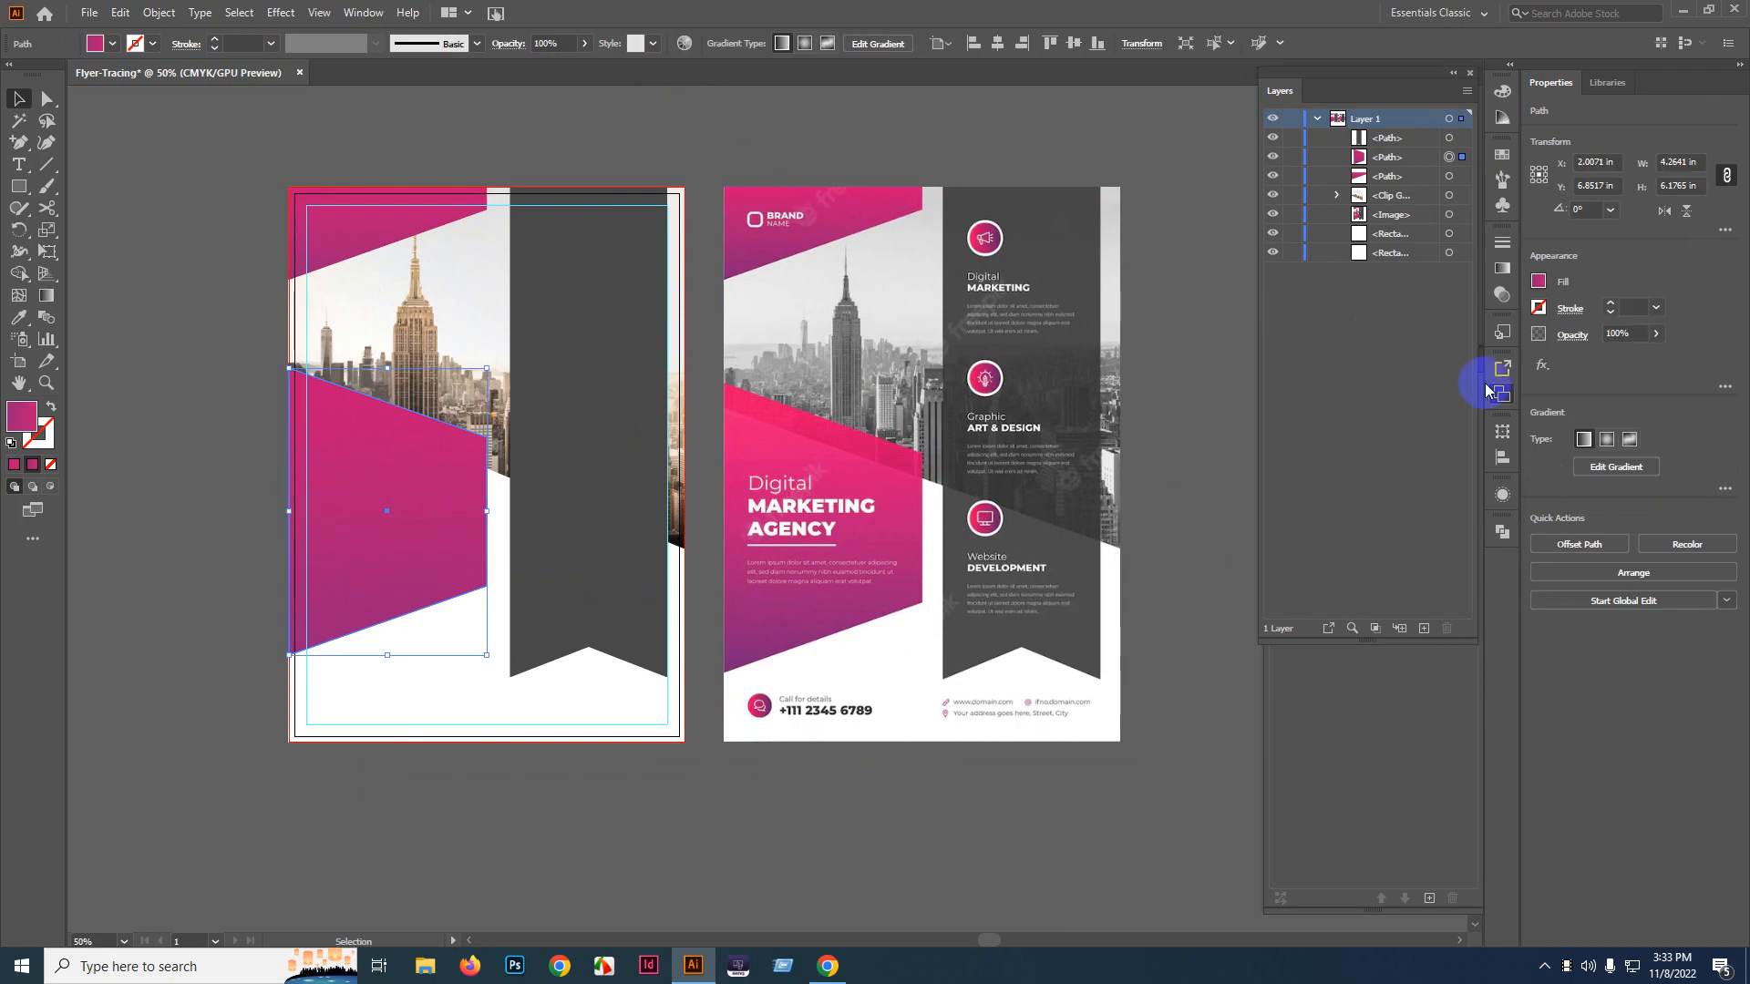
pyautogui.click(1503, 295)
pyautogui.click(1351, 263)
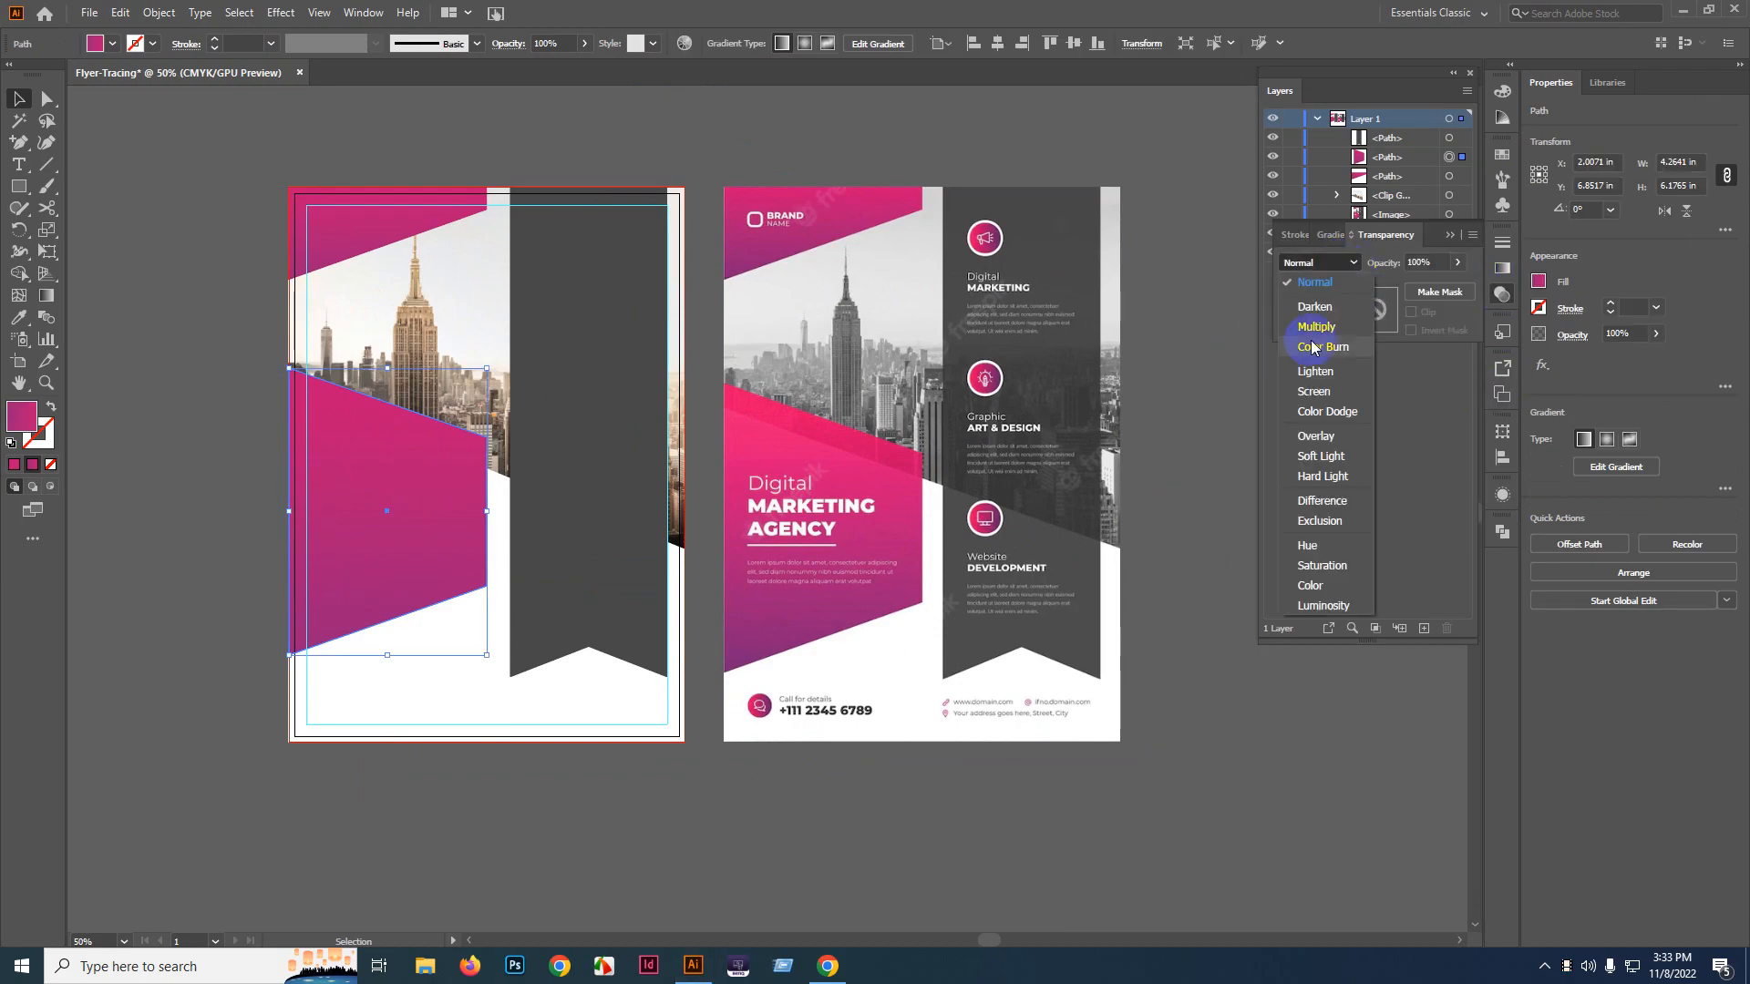
pyautogui.click(1313, 320)
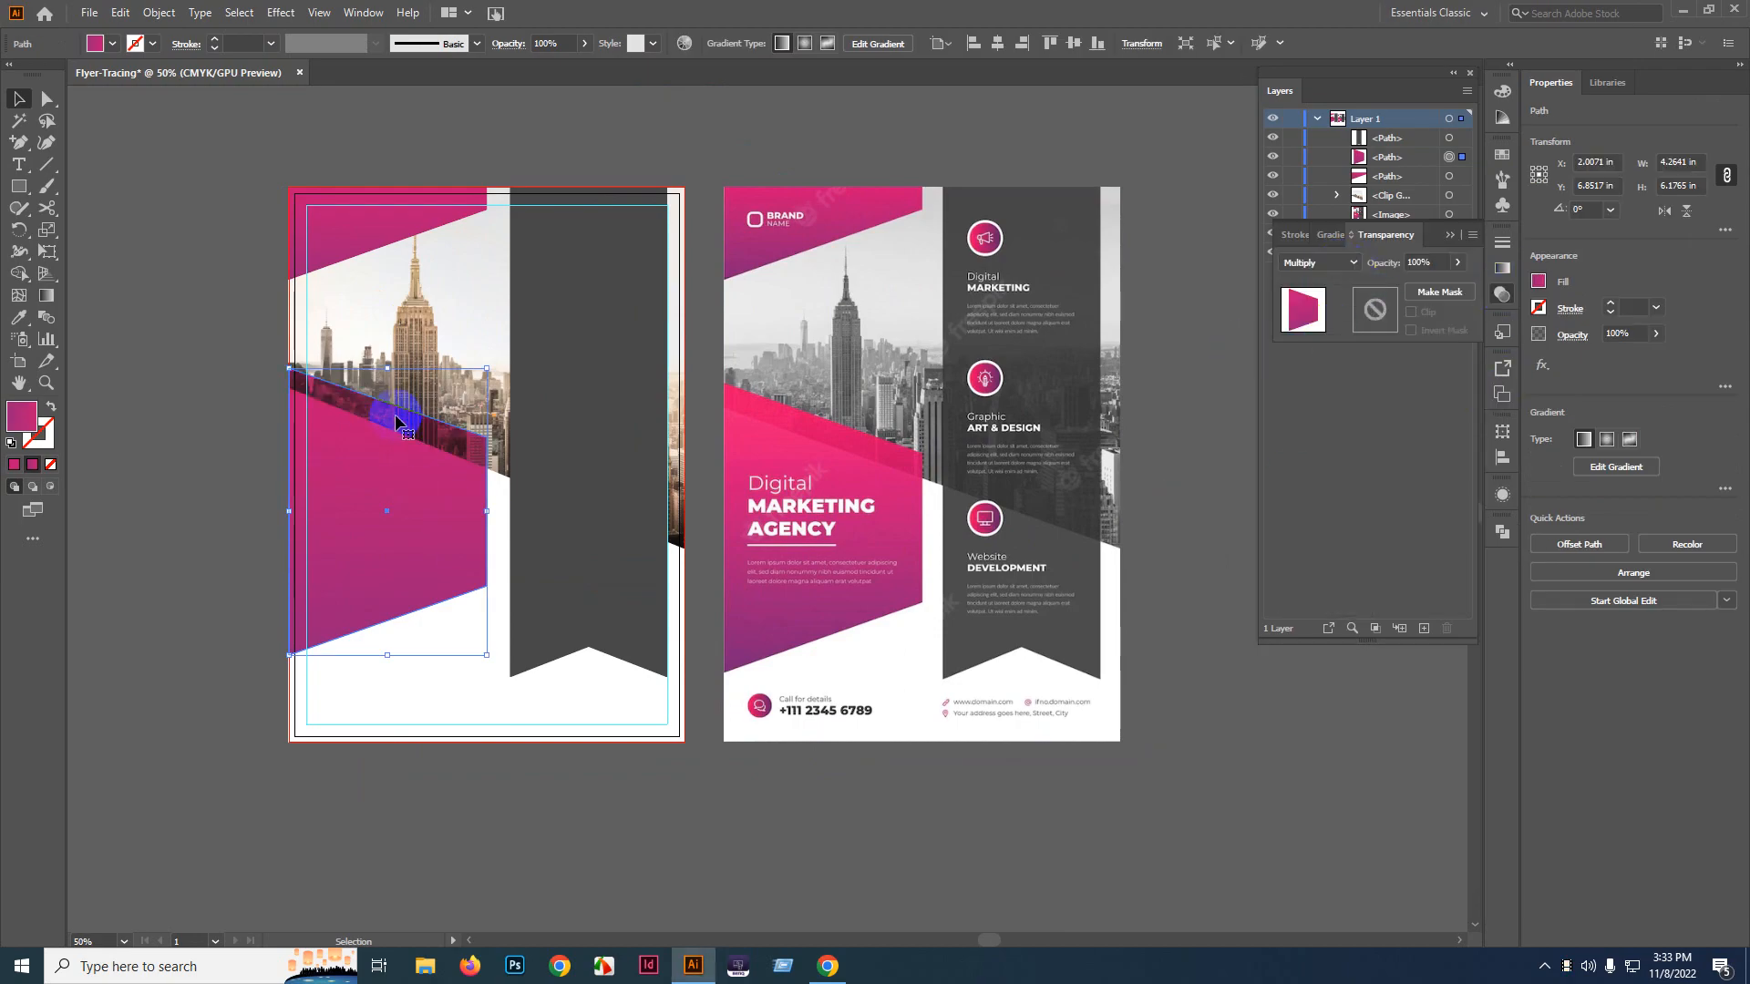
# - Set the blend mode of the dark gray ribbon shape to Multiply and deselect it
pyautogui.scroll(-2, 909, 422)
pyautogui.click(484, 280)
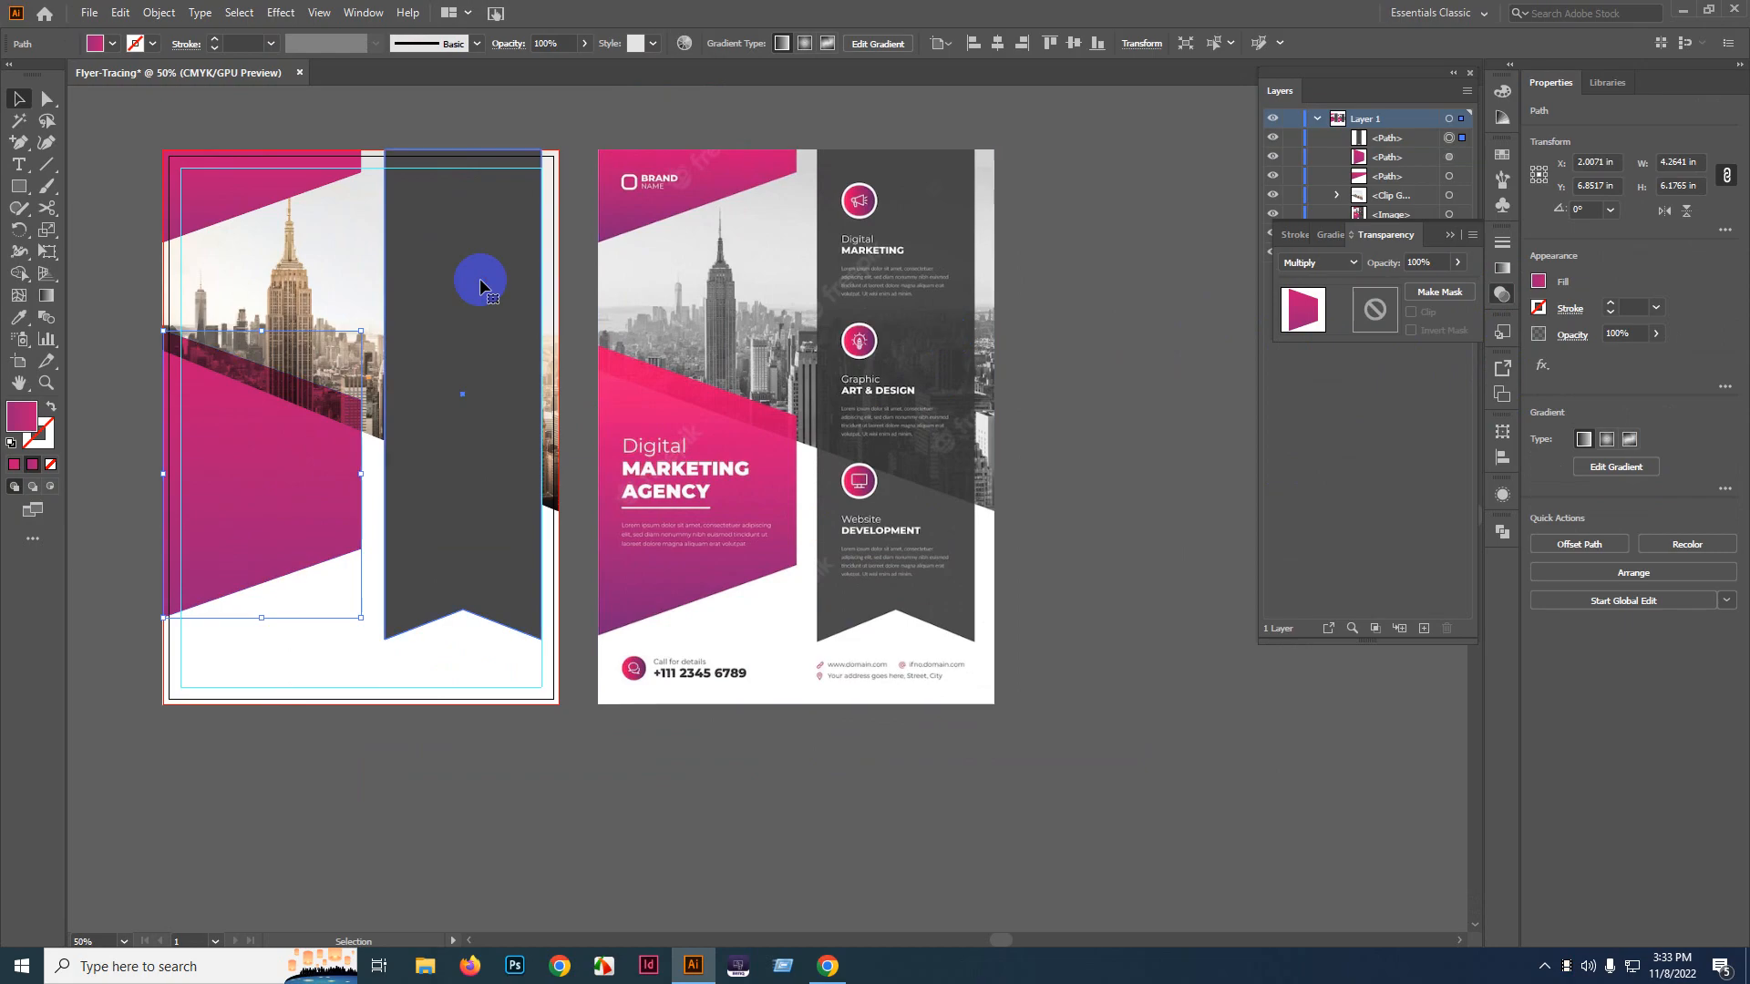
pyautogui.click(1312, 262)
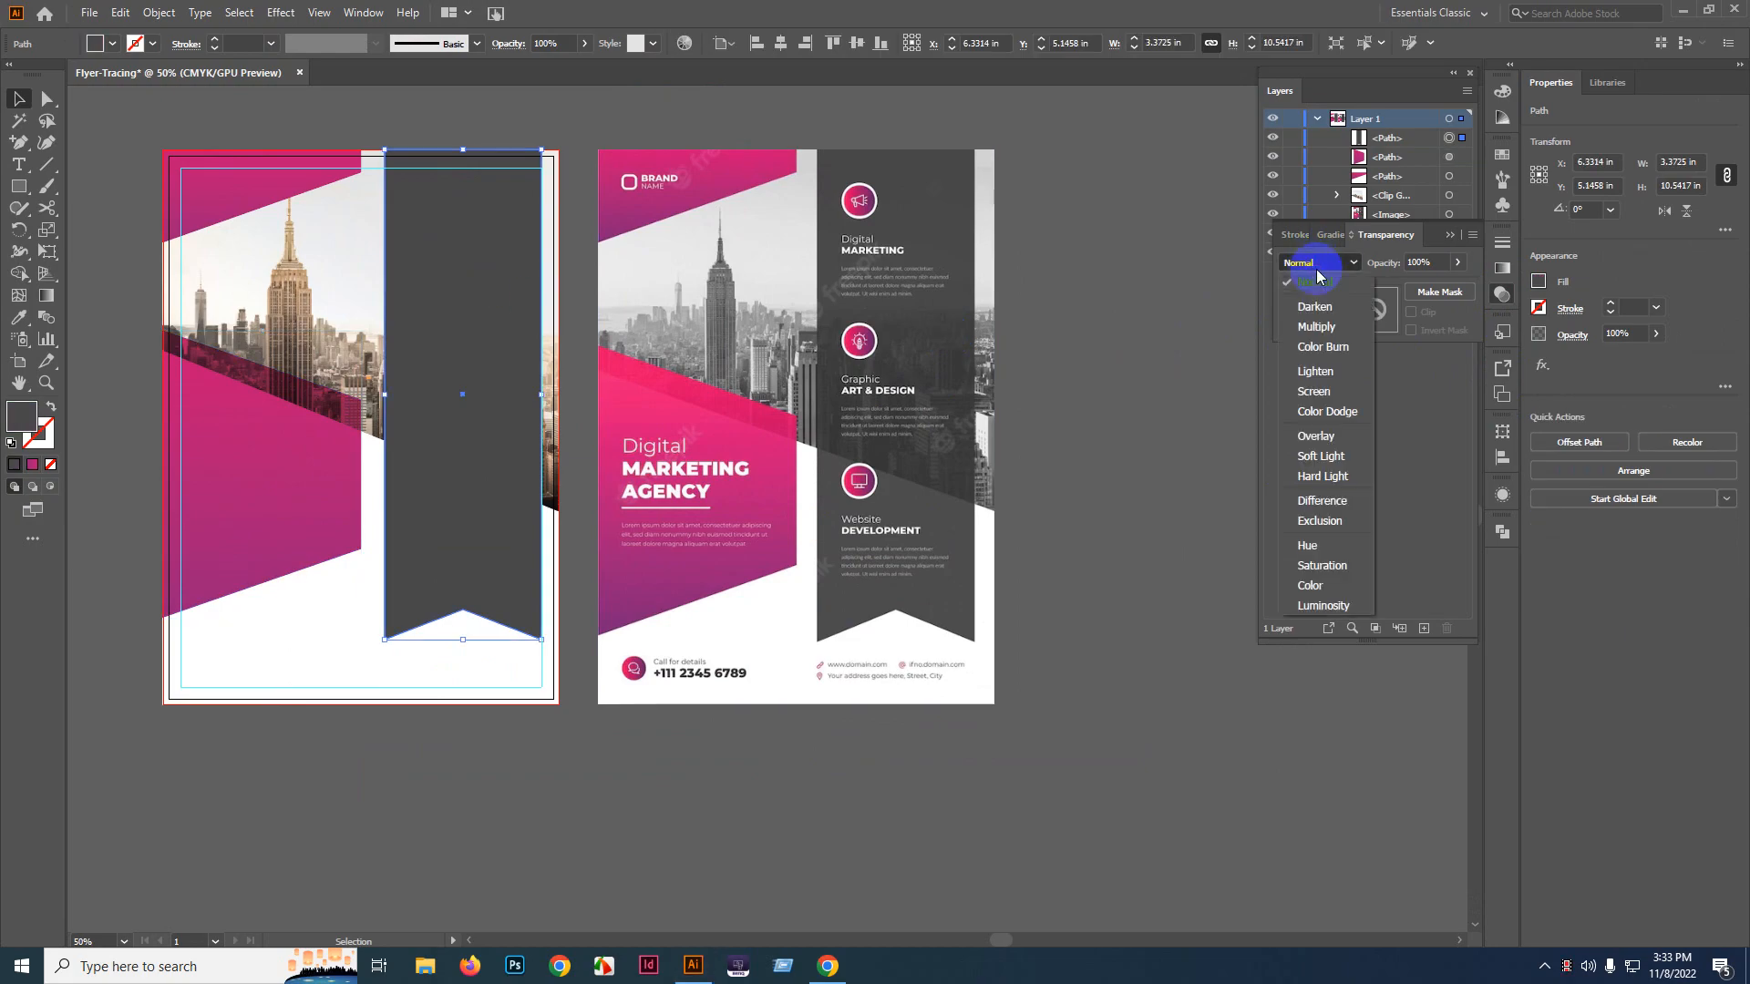
pyautogui.click(1319, 327)
pyautogui.moveTo(1085, 422); pyautogui.dragTo(1151, 458)
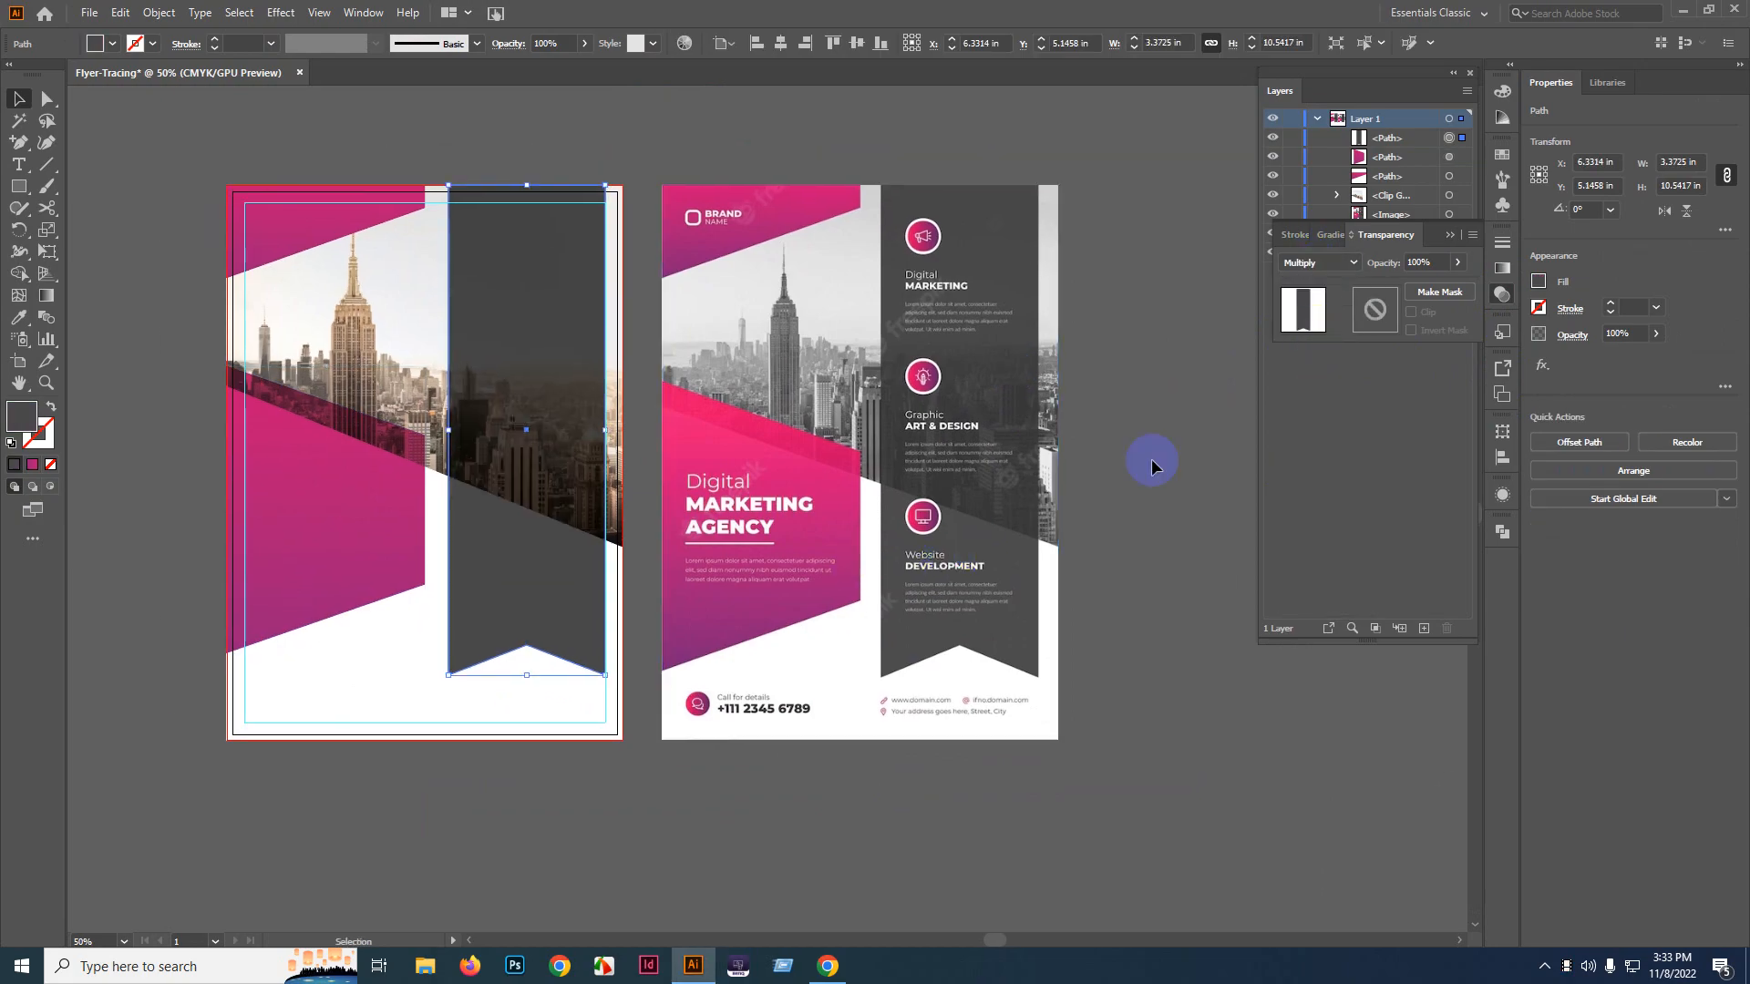
pyautogui.click(1161, 435)
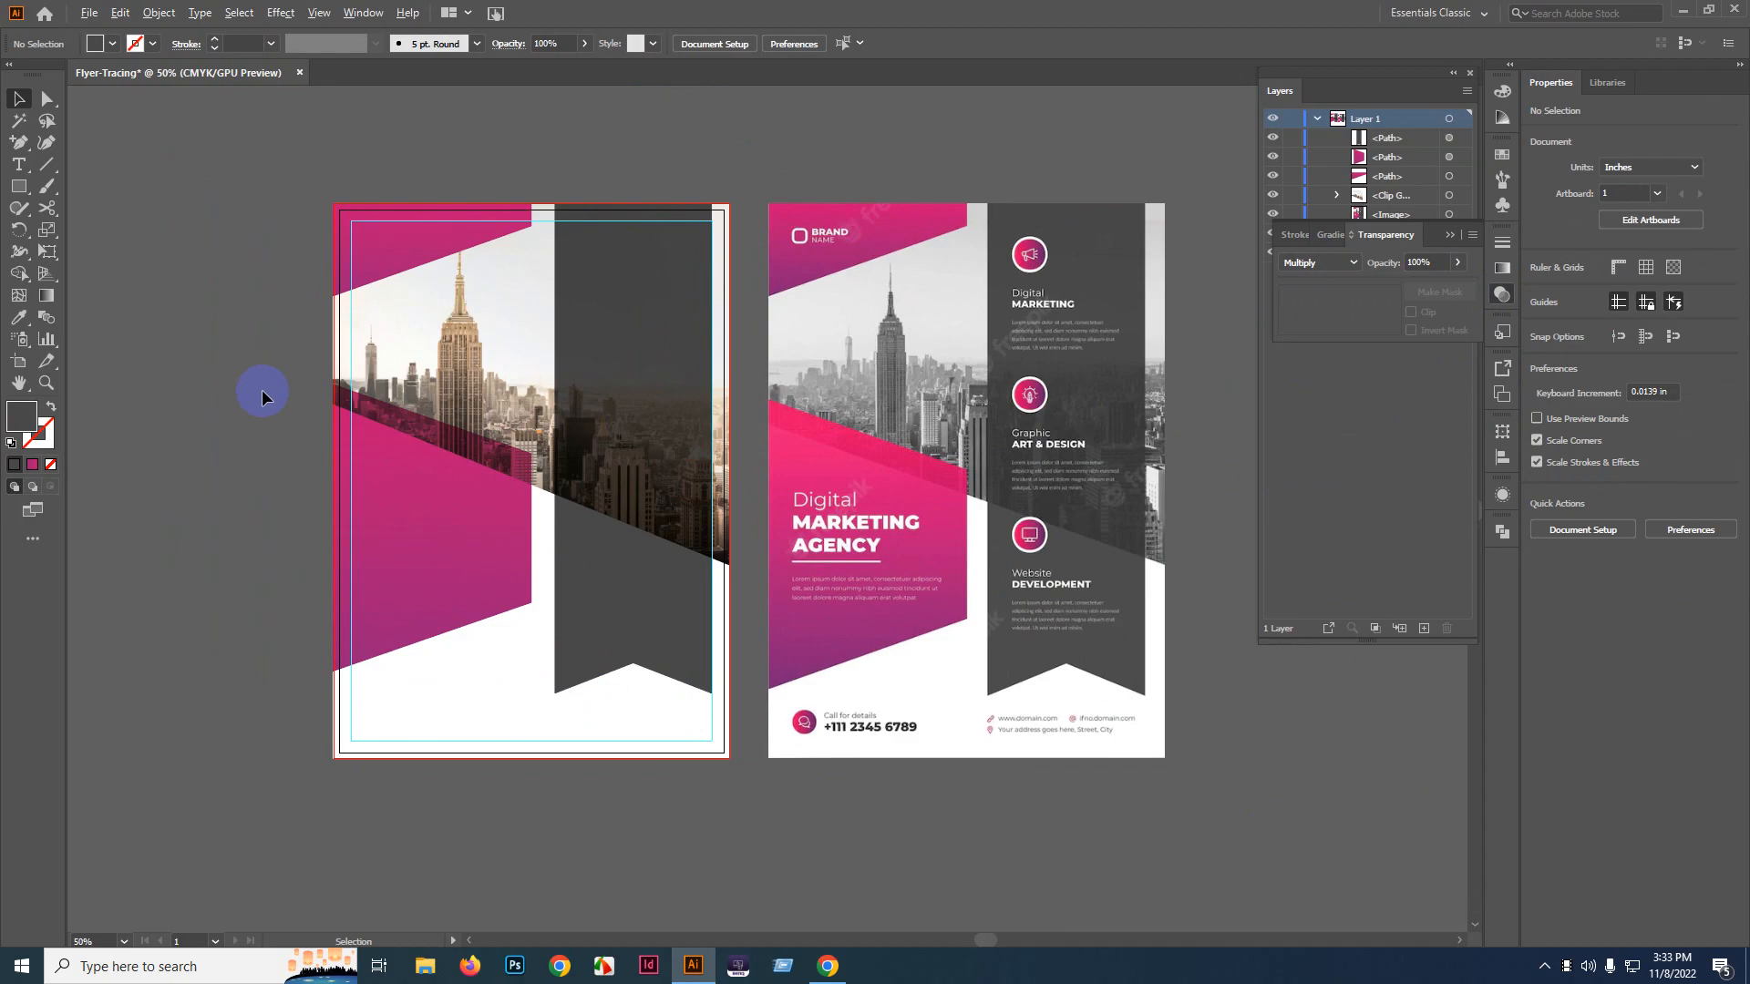
# - Examine the Multiply overlap of the magenta shape and skyline photo up close and compare it with the reference flyer
pyautogui.keyDown('ctrl'); pyautogui.click(393, 390); pyautogui.keyUp('ctrl')
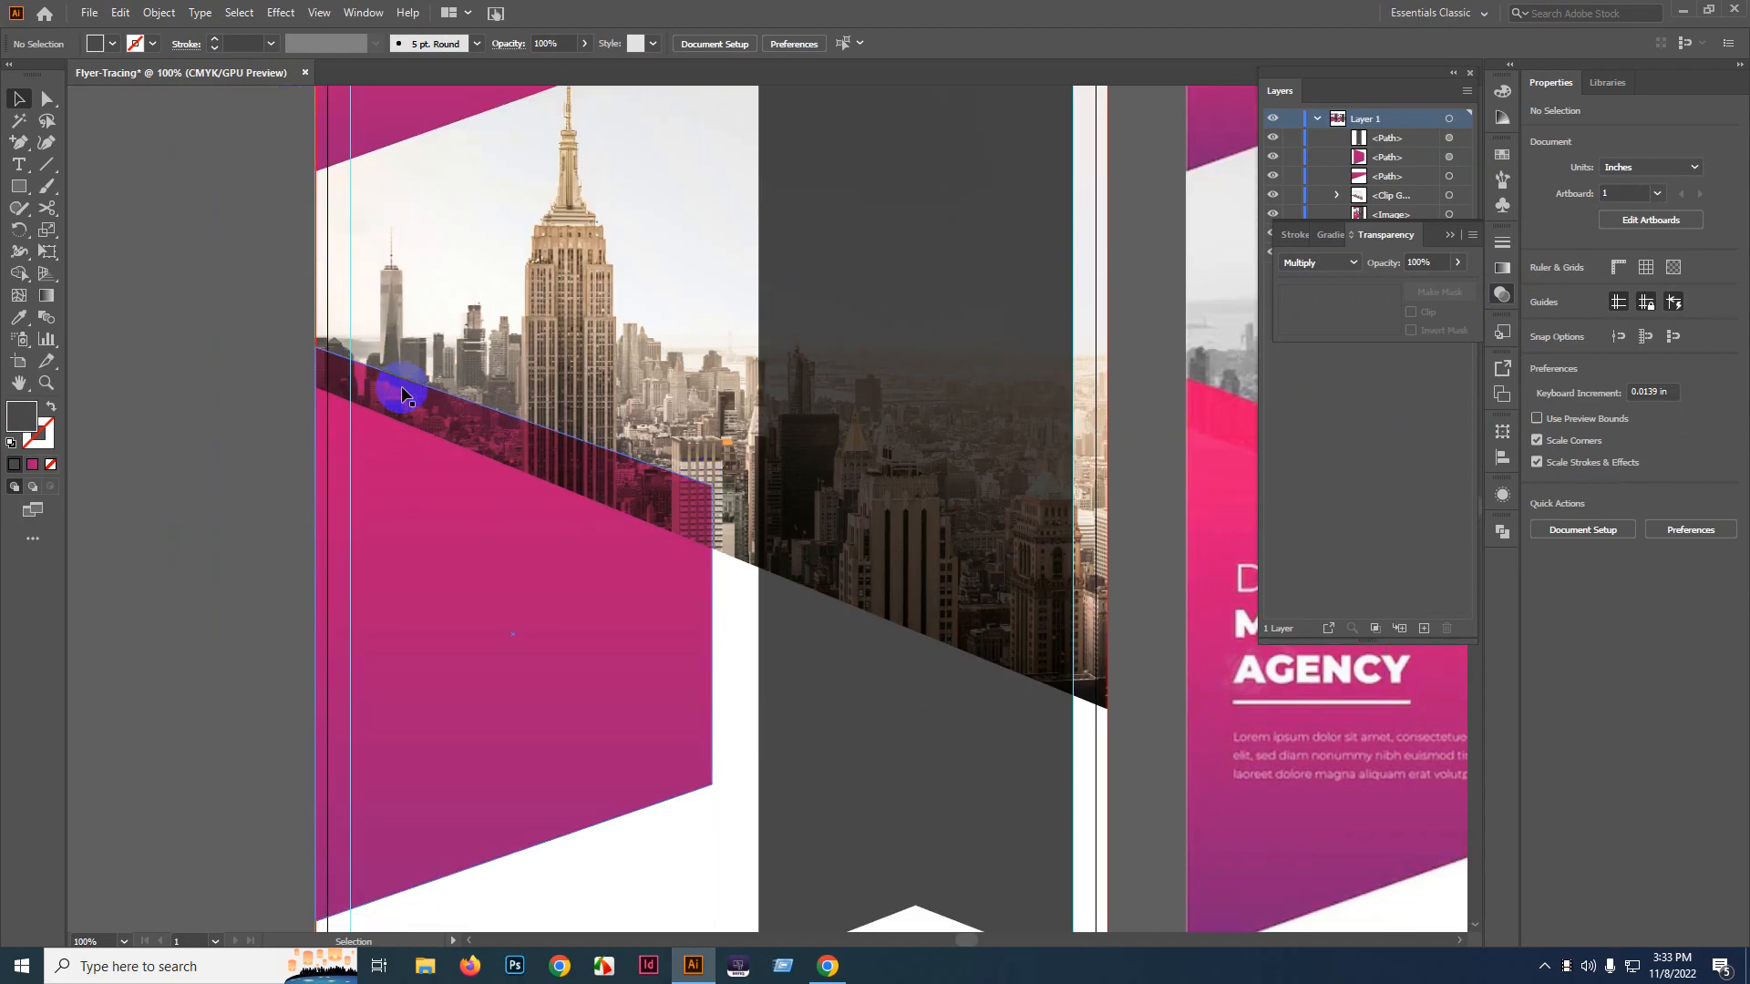
pyautogui.keyDown('ctrl'); pyautogui.keyDown('alt'); pyautogui.click(648, 427); pyautogui.keyUp('alt'); pyautogui.keyUp('ctrl')
pyautogui.moveTo(648, 427); pyautogui.dragTo(562, 394)
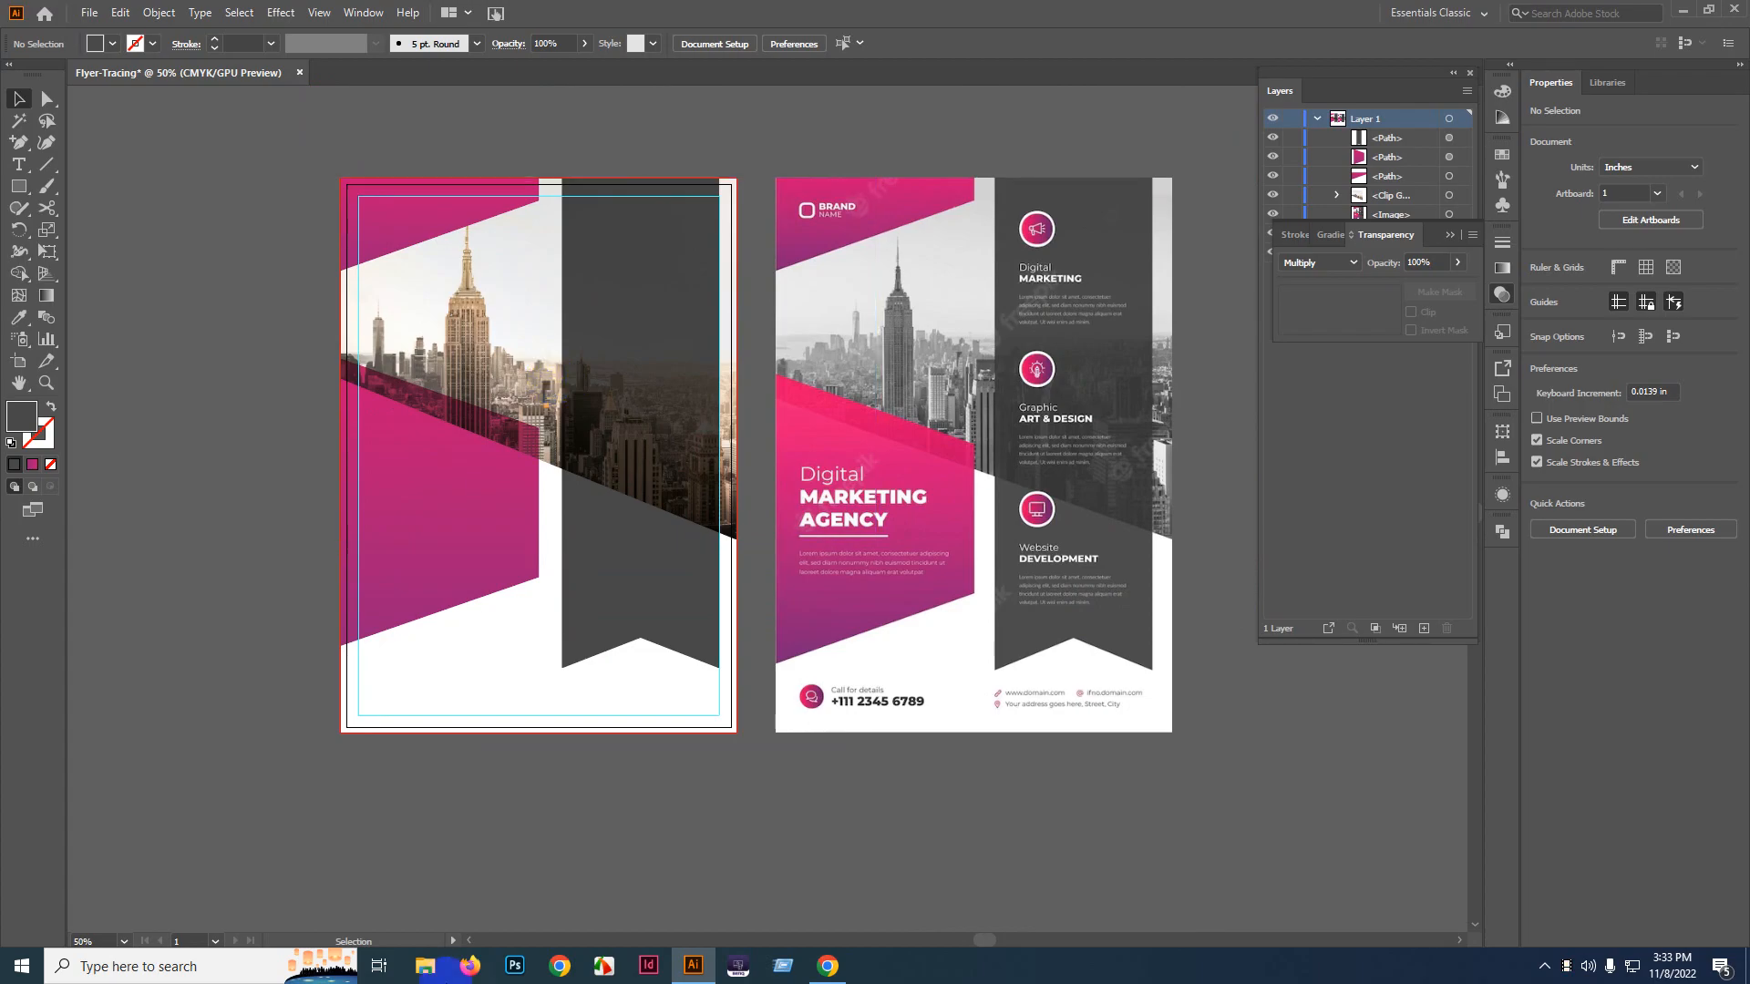
pyautogui.moveTo(597, 487); pyautogui.dragTo(507, 529)
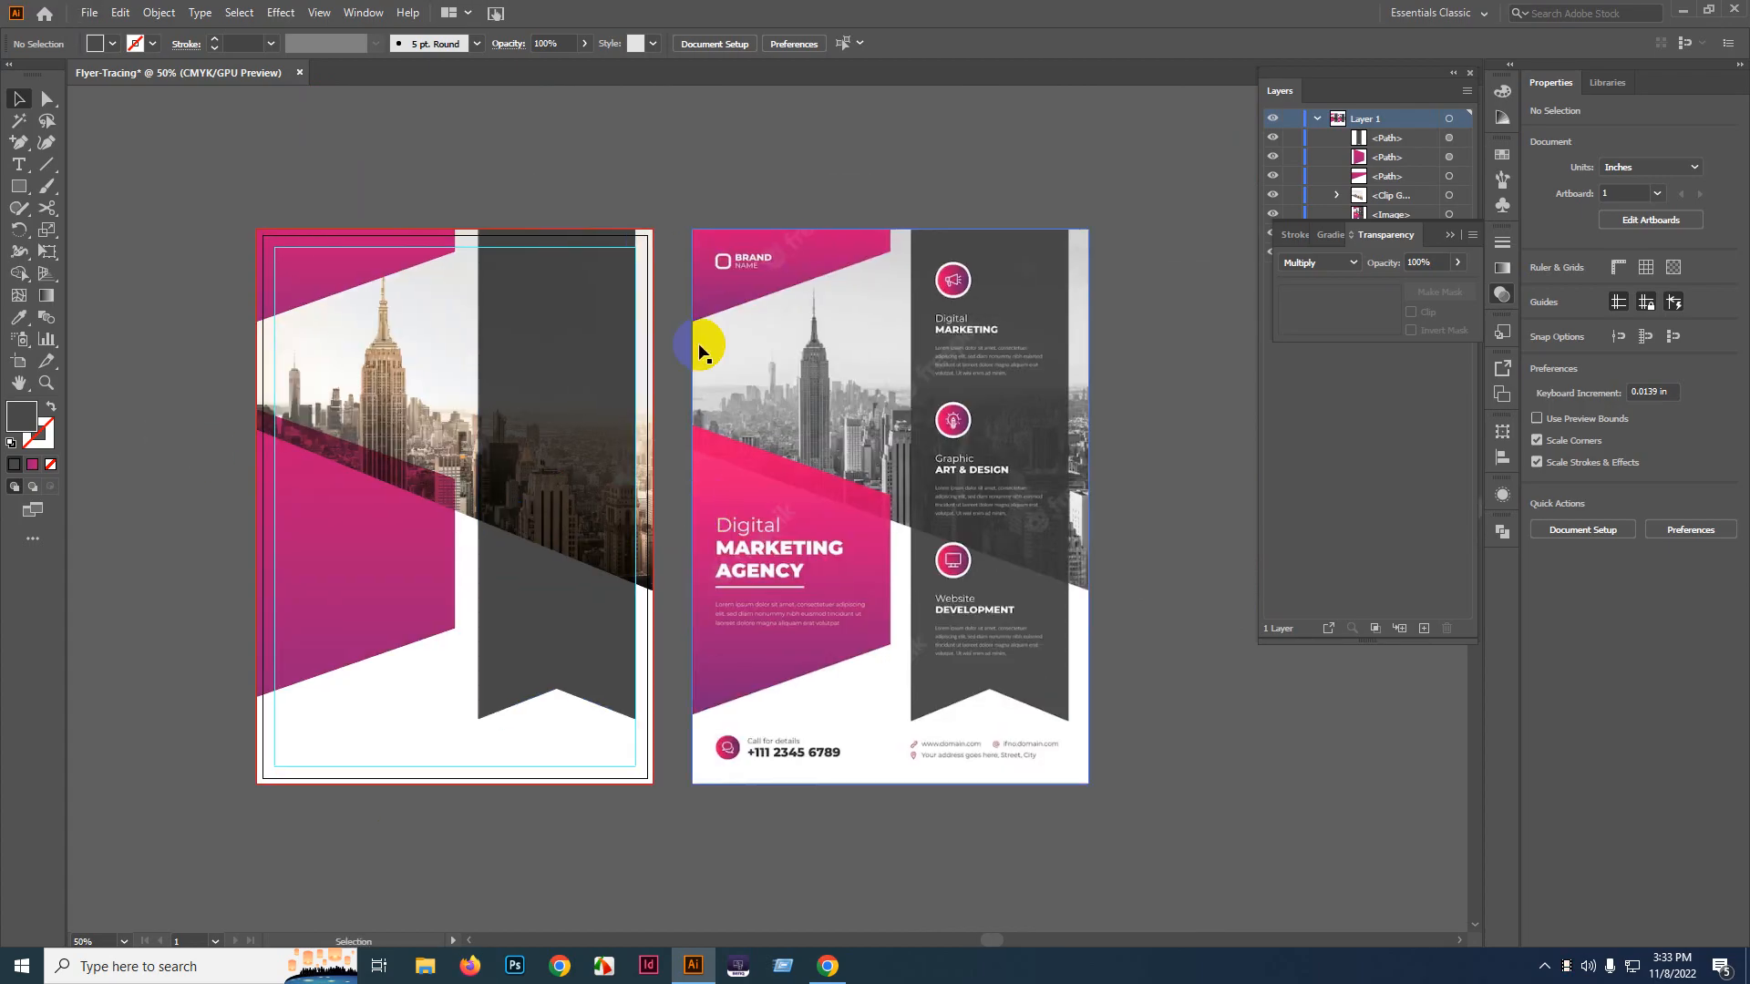
pyautogui.scroll(-1, 793, 526)
pyautogui.hscroll(2, 501, 437)
pyautogui.hscroll(-3, 222, 358)
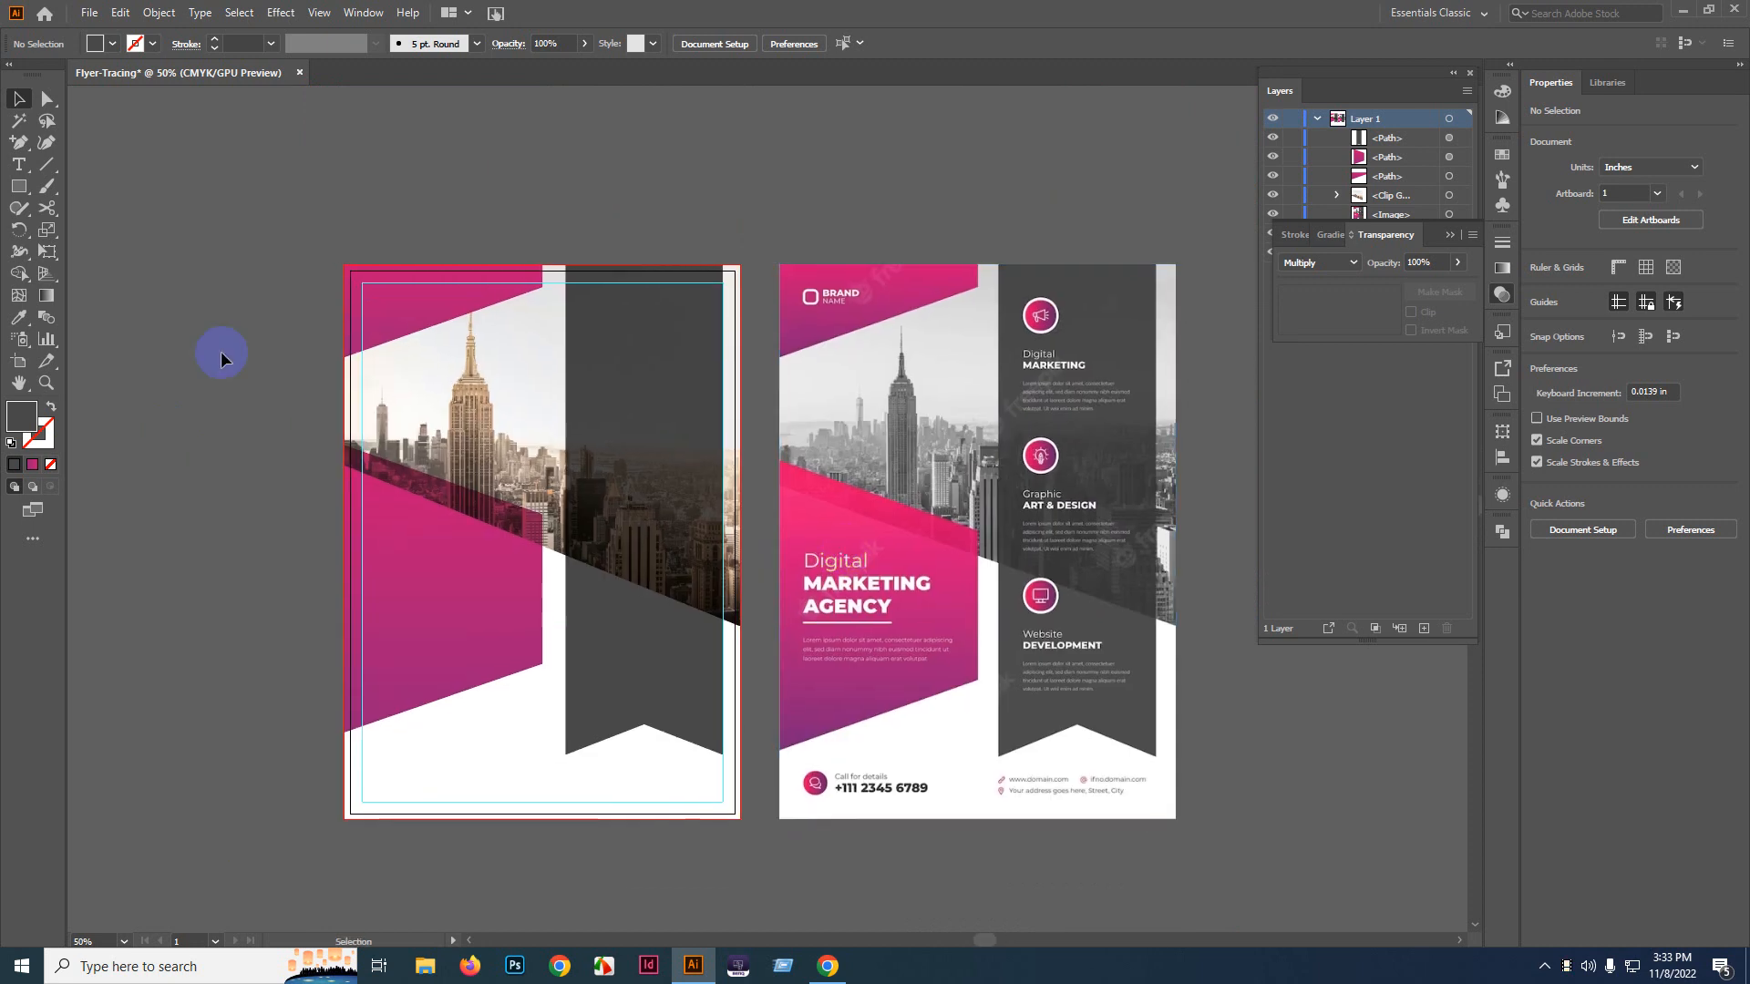
# - Place a line of placeholder point text in the magenta shape at the flyer's top-left corner
pyautogui.click(18, 164)
pyautogui.scroll(4, 406, 300)
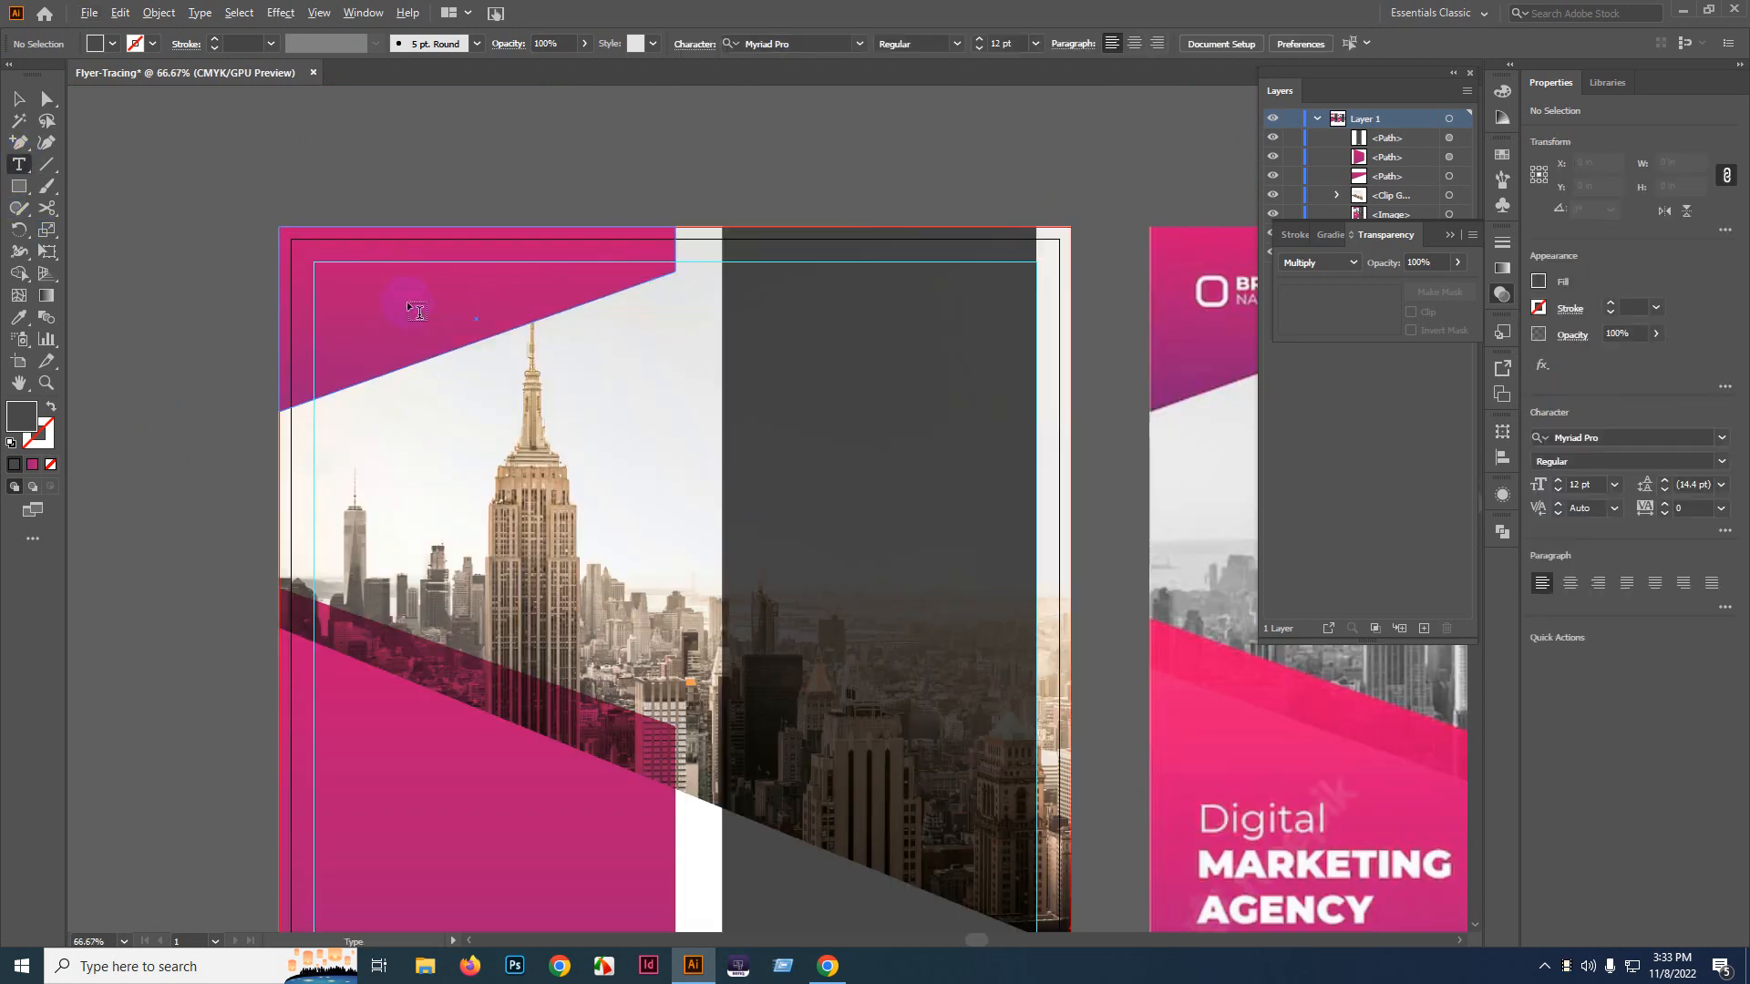
pyautogui.click(392, 310)
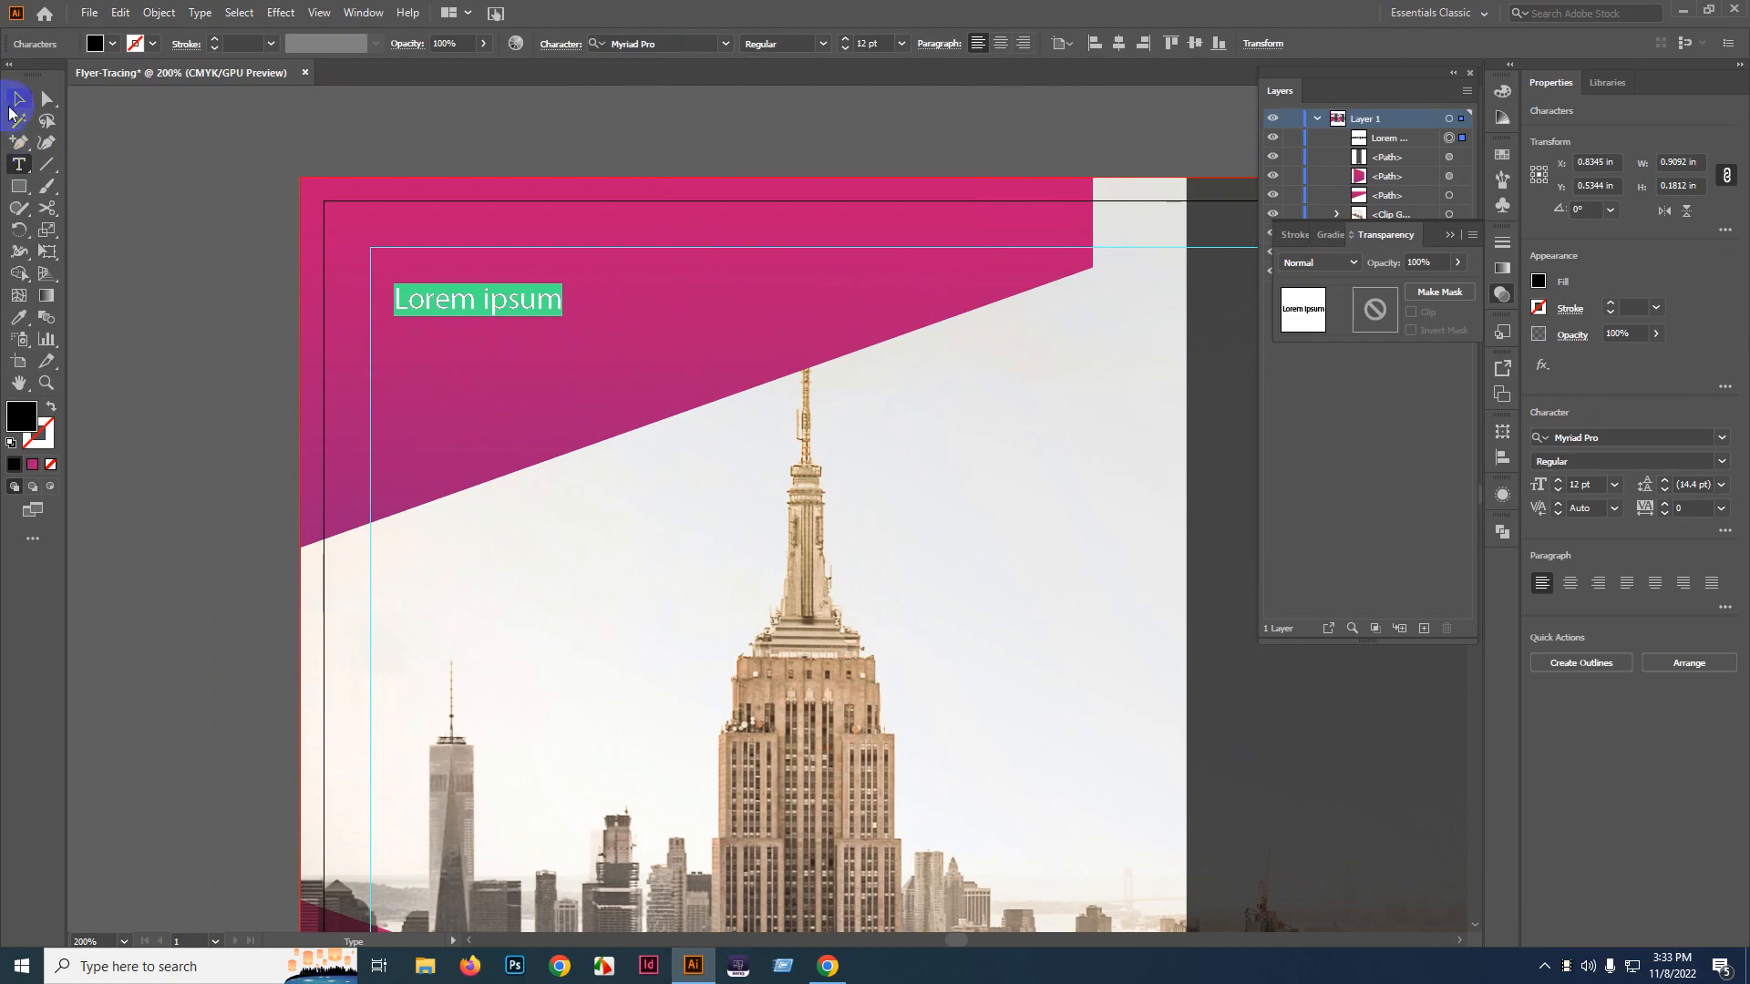
pyautogui.click(10, 108)
# - Change the font of the placeholder text in the top magenta shape to Montserrat Bold
pyautogui.scroll(-4, 363, 312)
pyautogui.scroll(2, 867, 468)
pyautogui.scroll(-2, 631, 640)
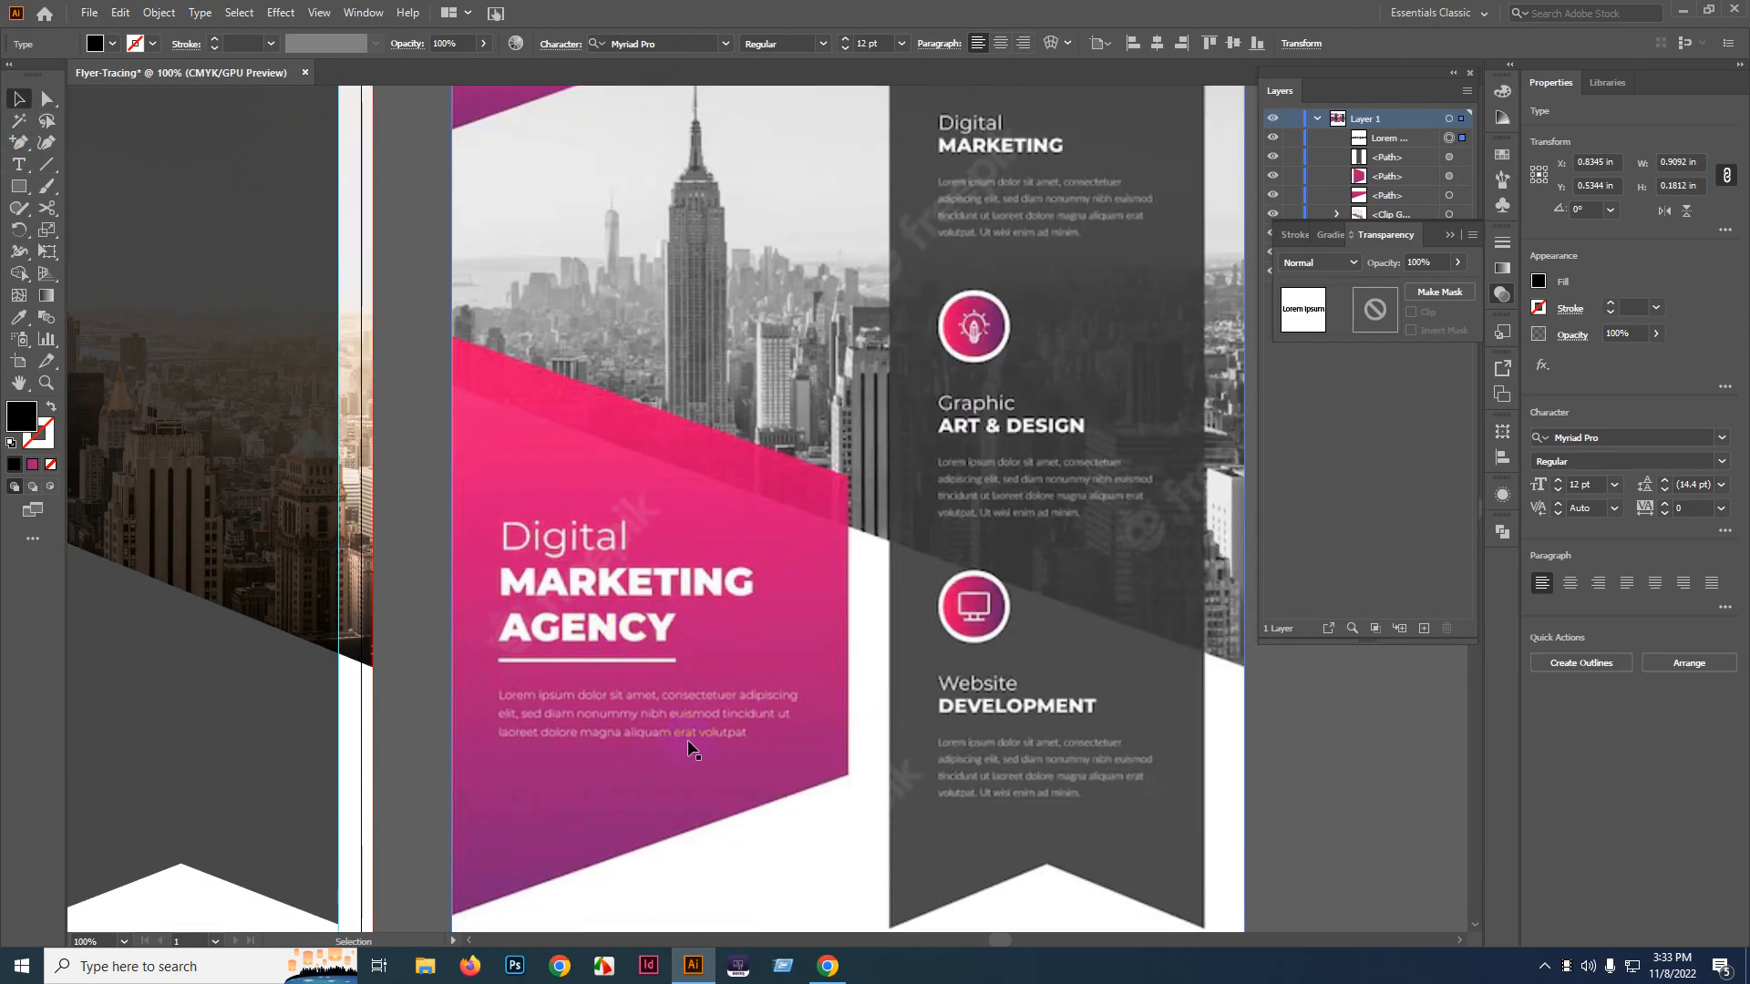
pyautogui.scroll(-3, 688, 749)
pyautogui.moveTo(617, 676); pyautogui.dragTo(1015, 714)
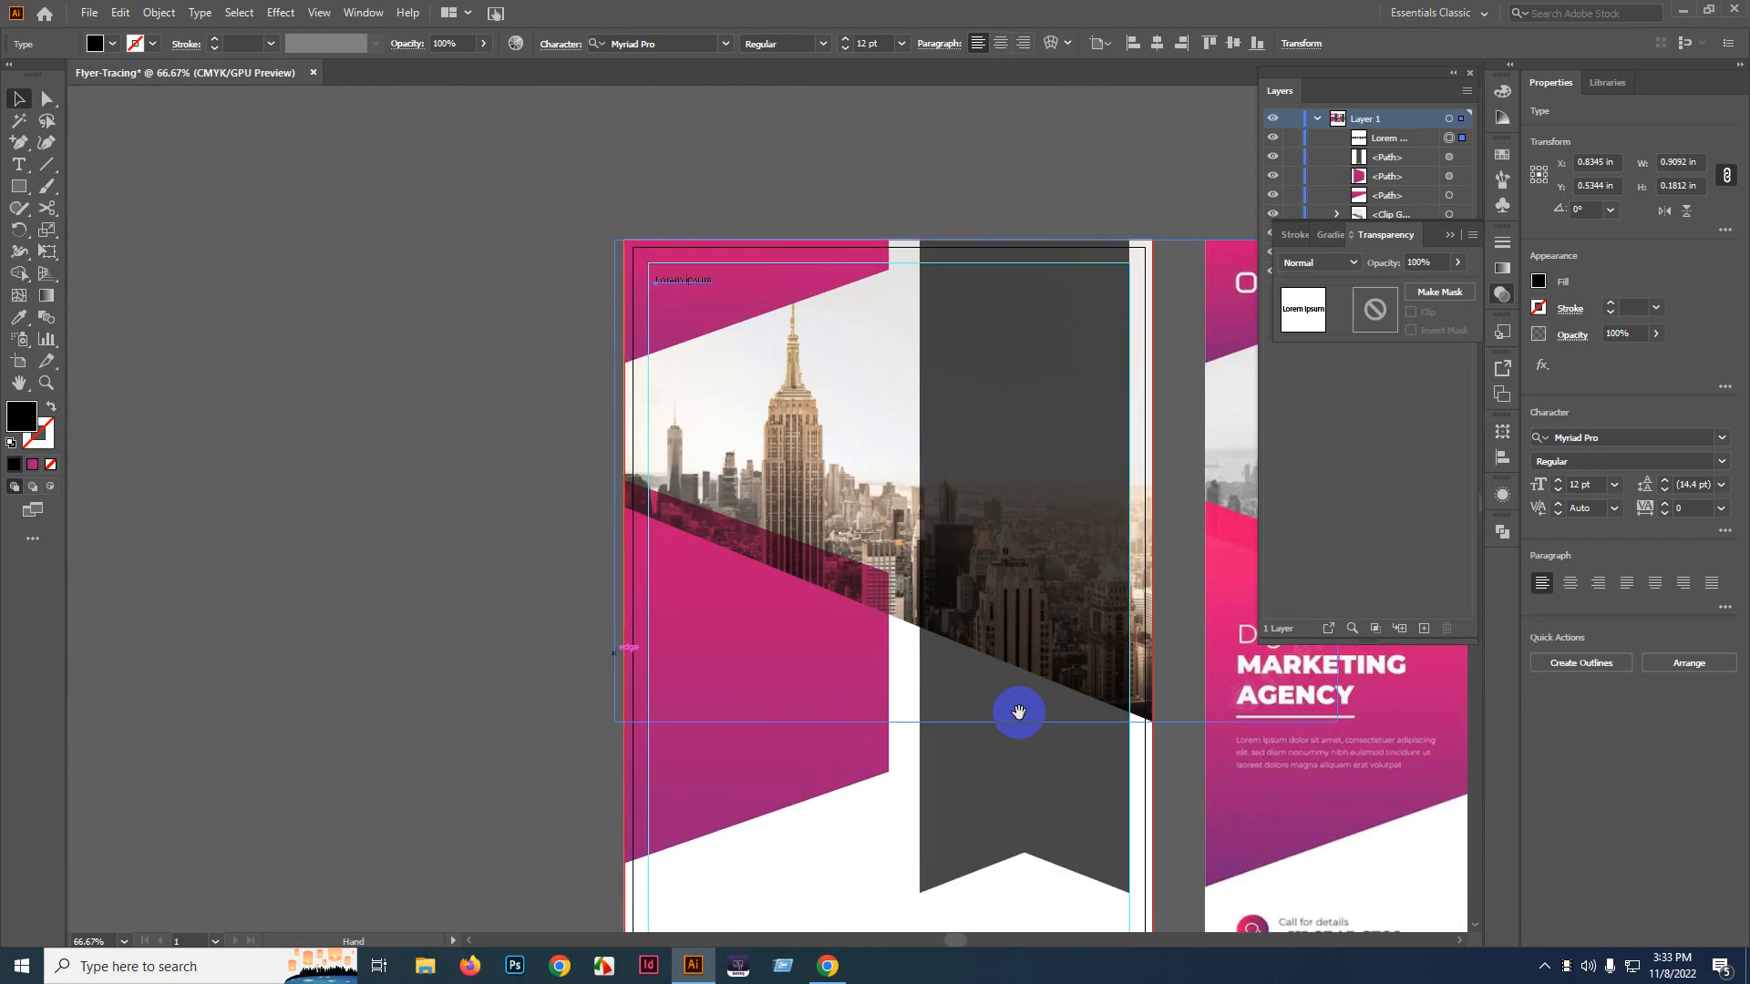
pyautogui.scroll(5, 754, 333)
pyautogui.scroll(3, 753, 333)
pyautogui.click(442, 371)
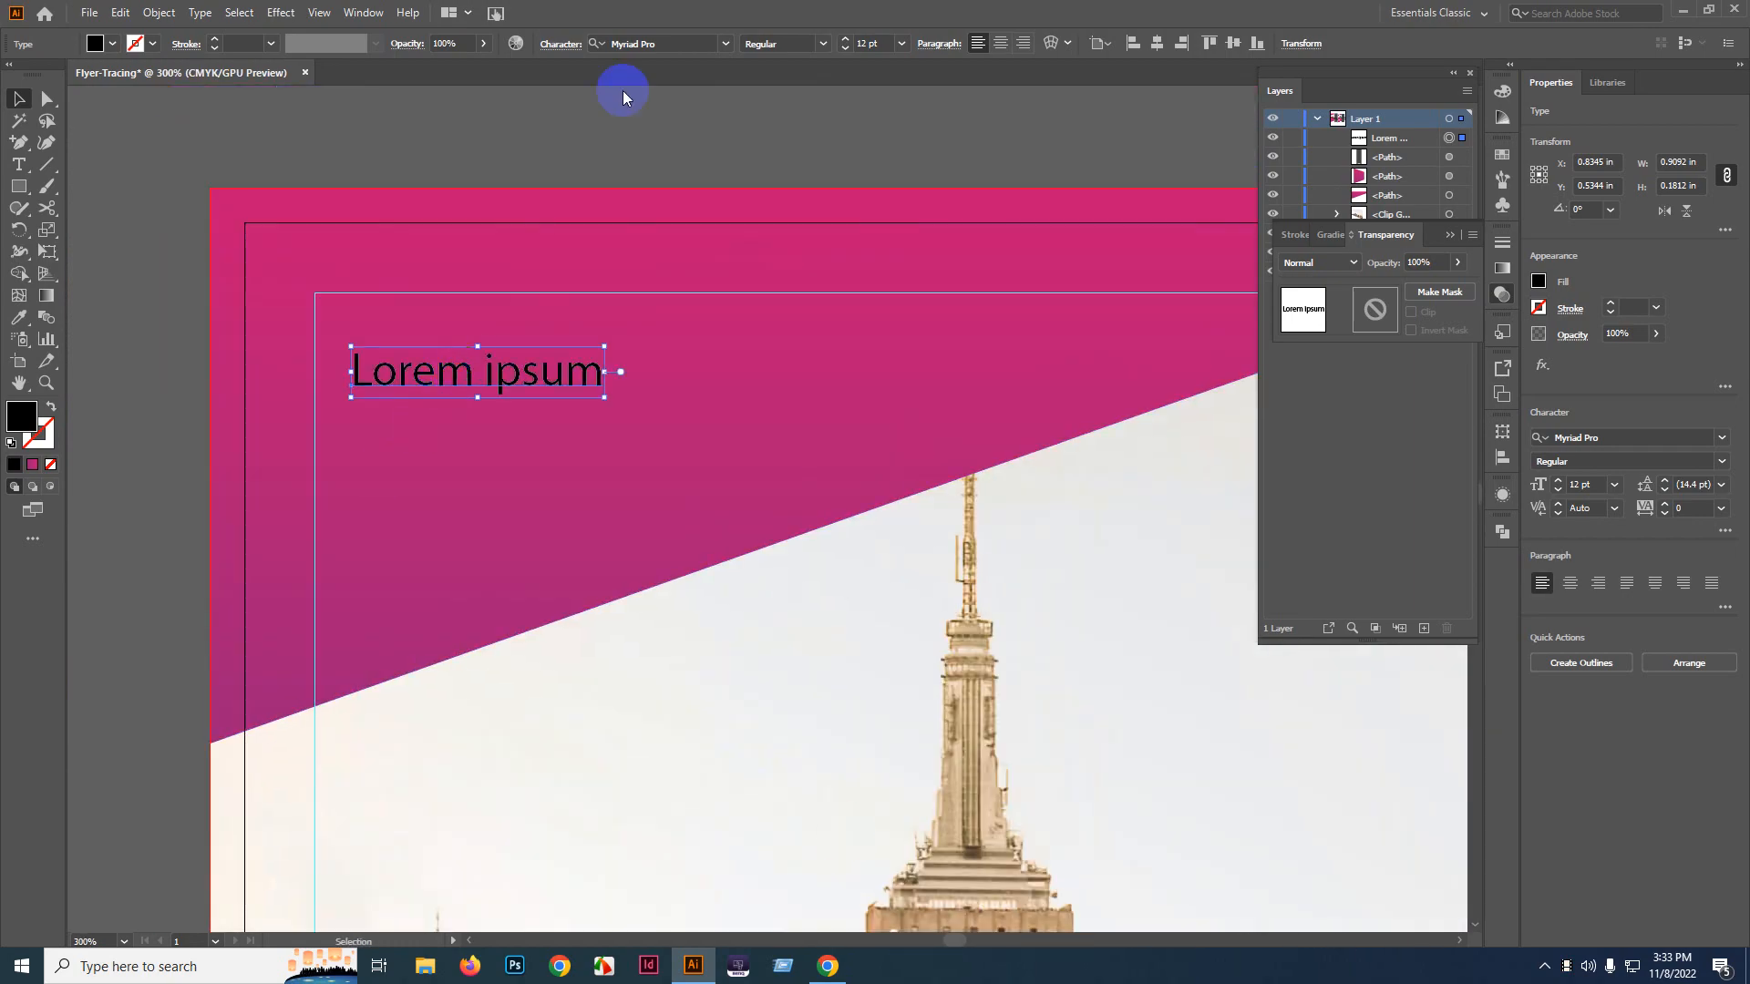
pyautogui.click(674, 41)
pyautogui.write('mont')
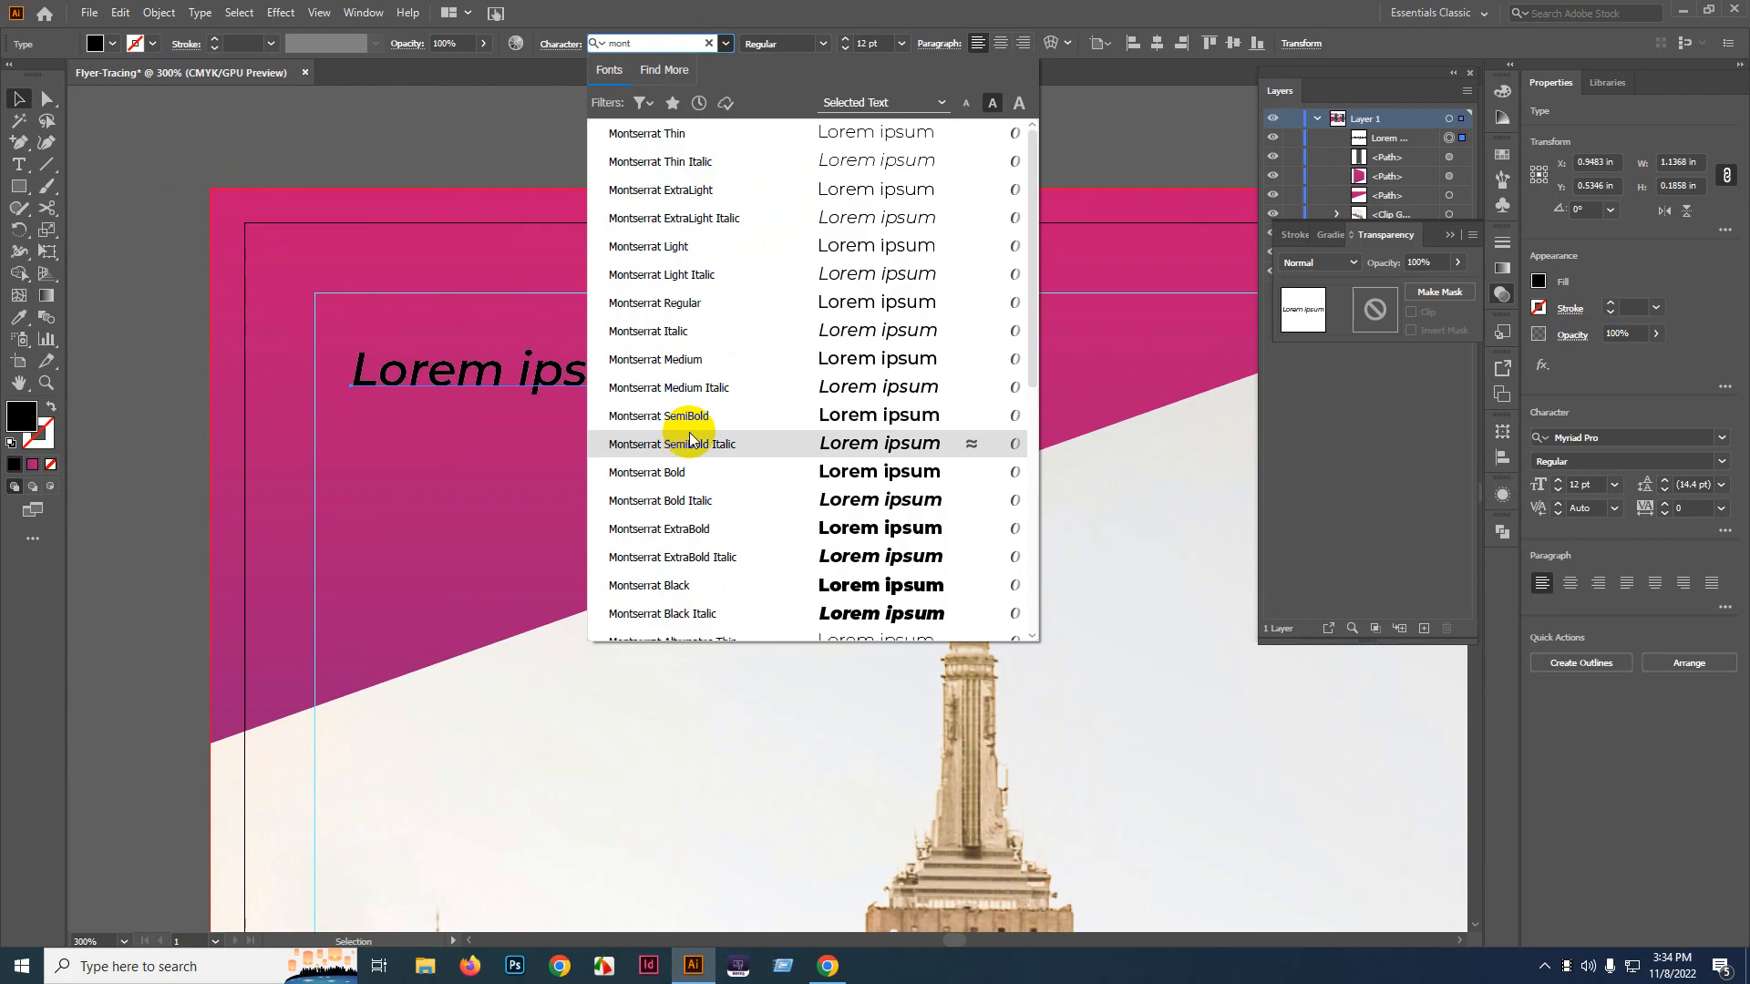
pyautogui.click(690, 472)
# - Replace the placeholder text with "Brand Name" and finish editing the text
pyautogui.tripleClick(535, 374)
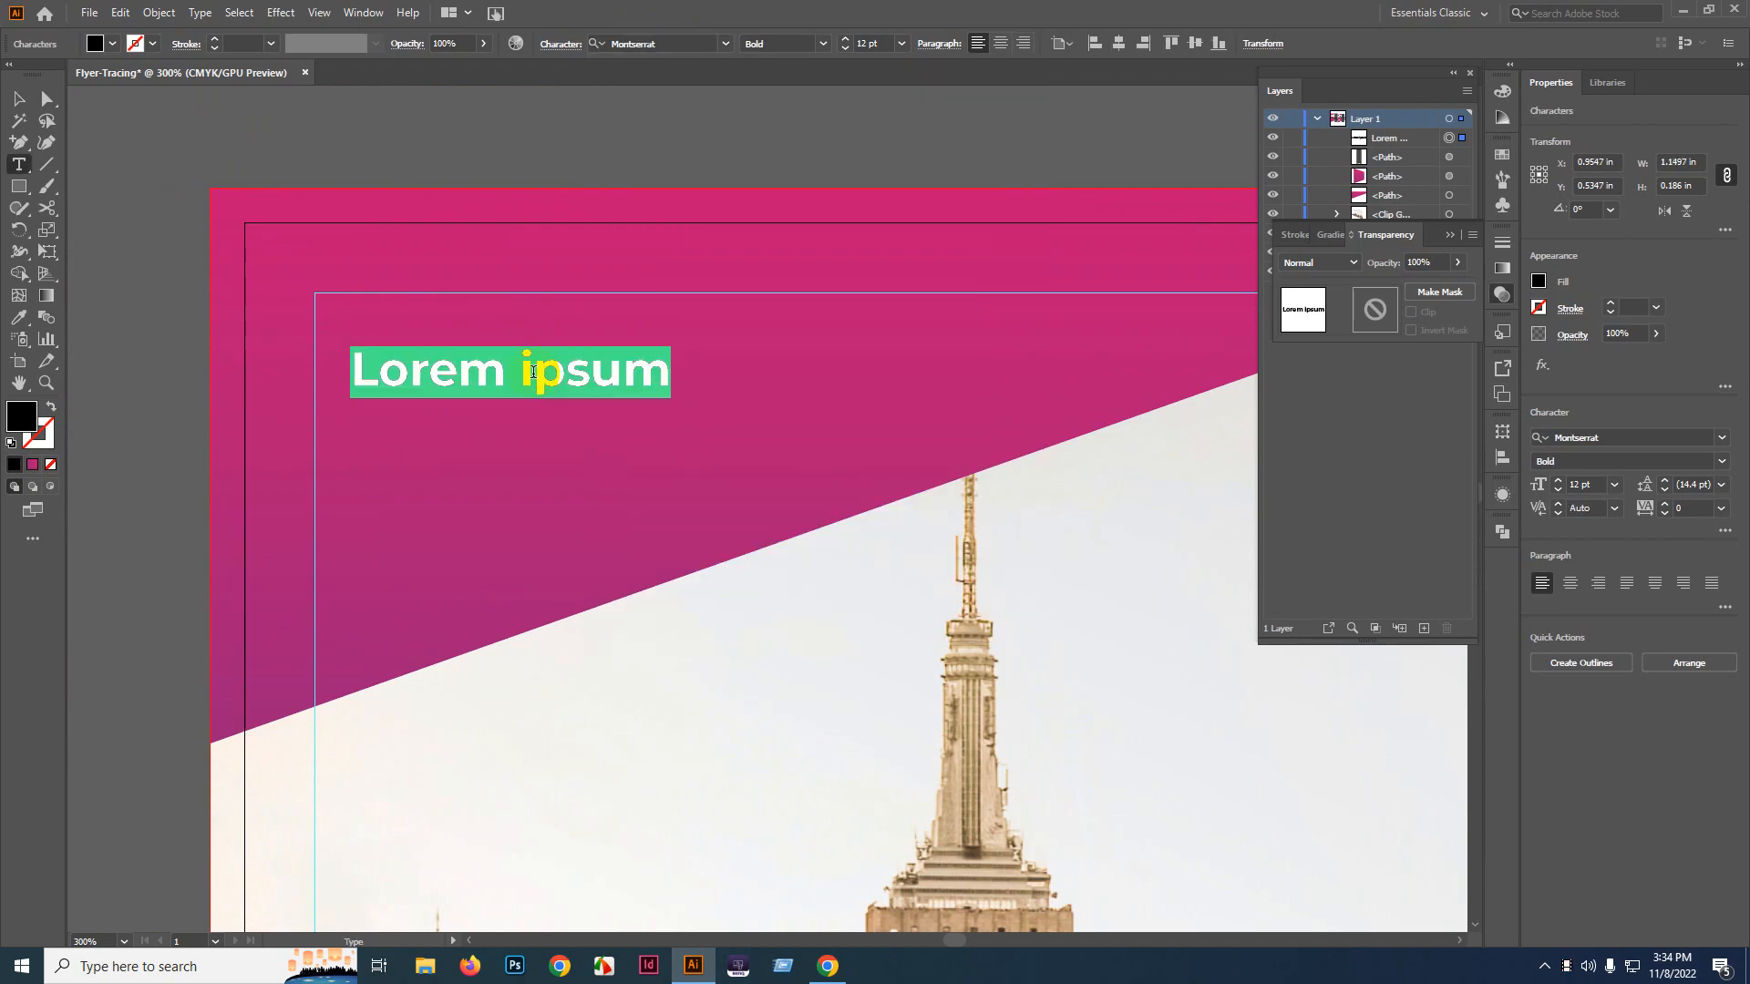
pyautogui.write('bB')
pyautogui.press('BackSpace')
pyautogui.press('BackSpace')
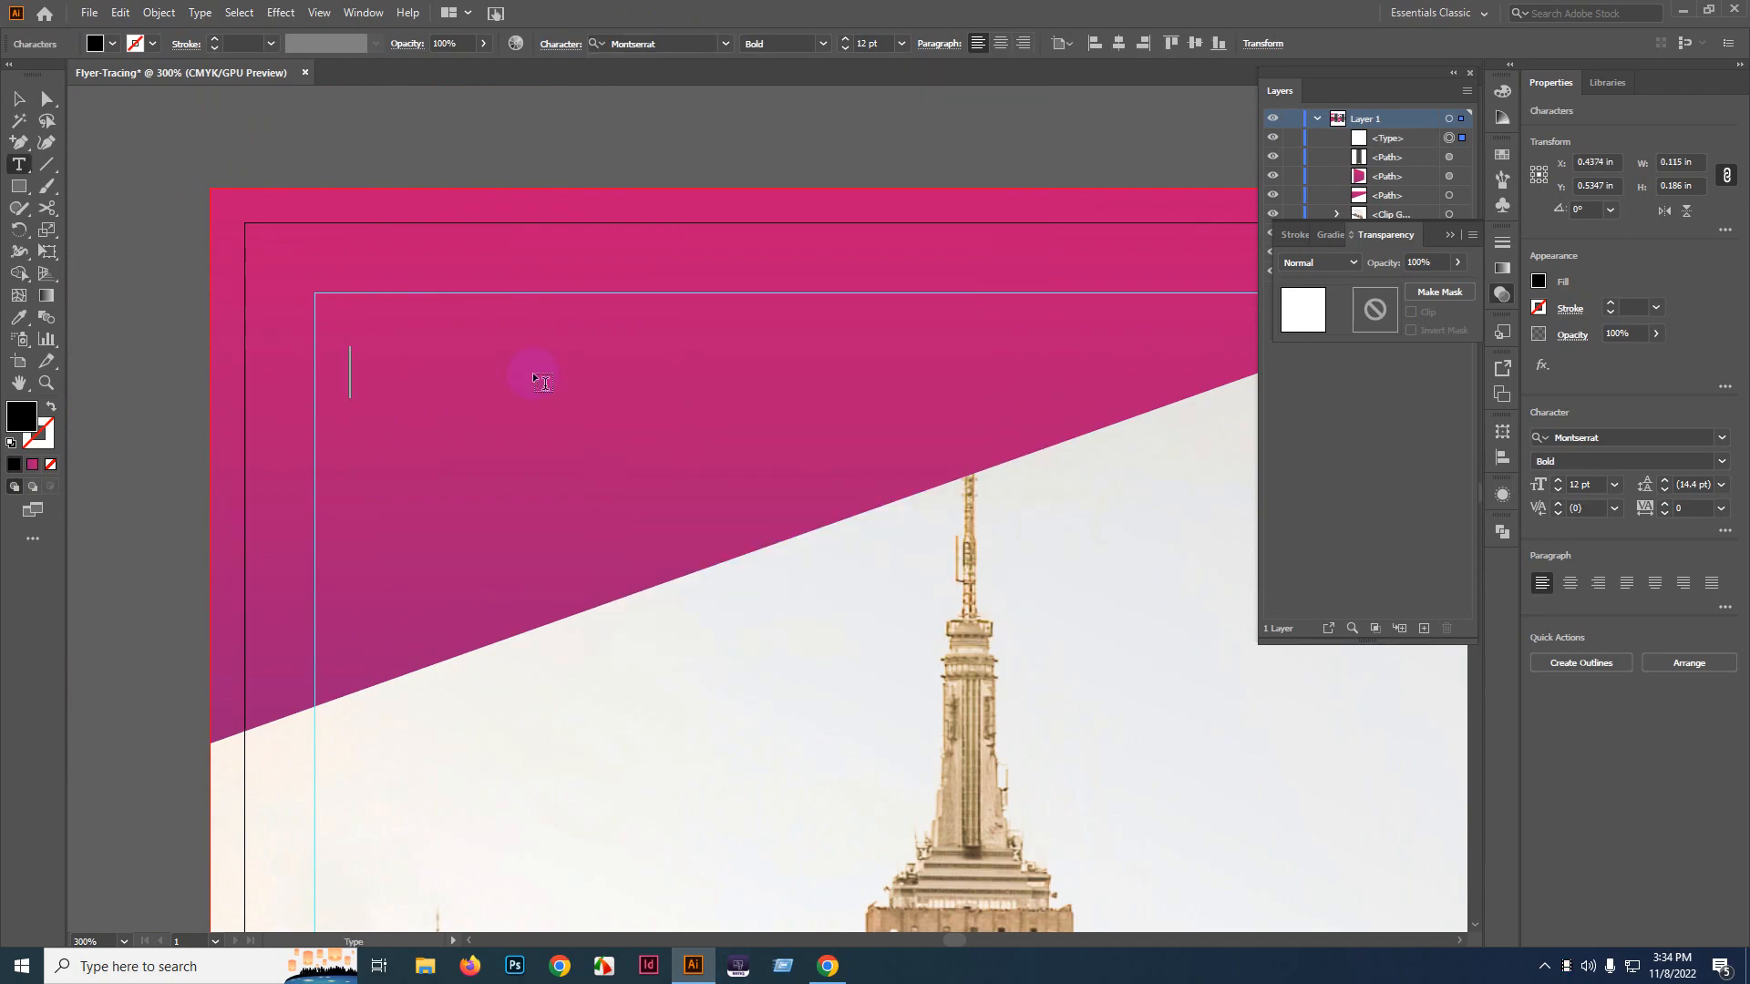
pyautogui.write('Brand Name')
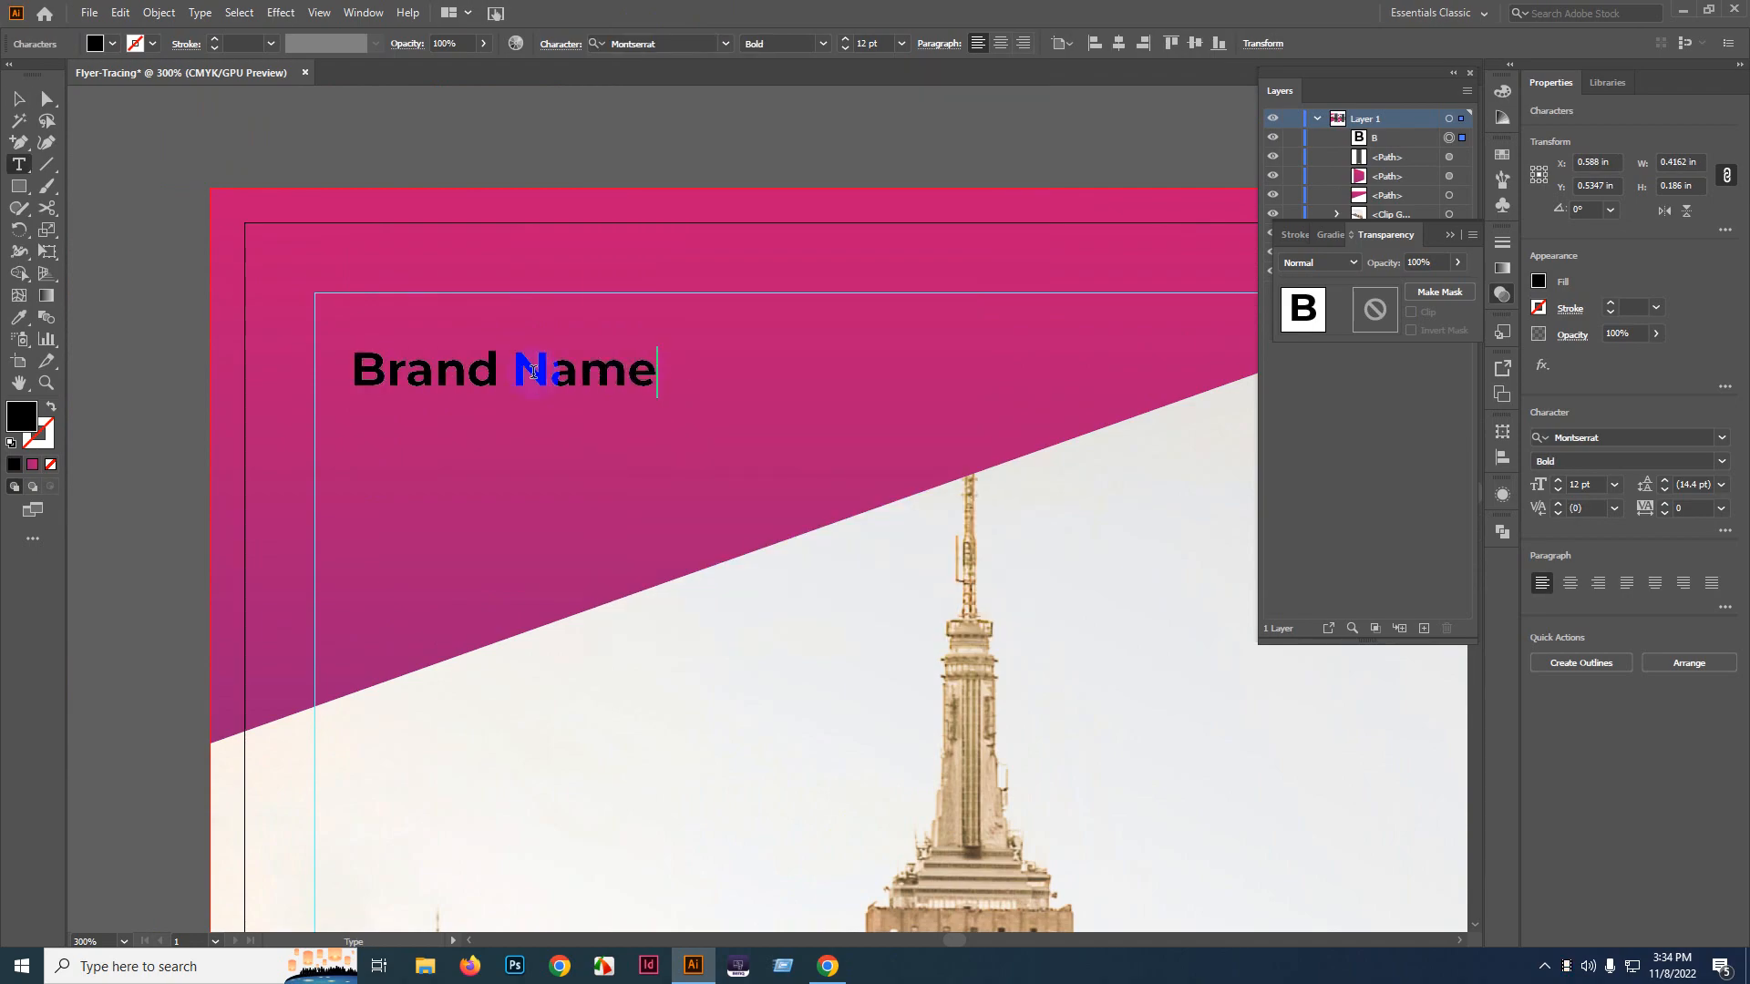
pyautogui.press('Escape')
# - Compare the brand name text with the logo and brand lettering on the reference flyer
pyautogui.scroll(-4, 536, 379)
pyautogui.moveTo(685, 387); pyautogui.dragTo(333, 363)
pyautogui.scroll(4, 679, 326)
pyautogui.scroll(-3, 1034, 431)
pyautogui.moveTo(1039, 425); pyautogui.dragTo(918, 383)
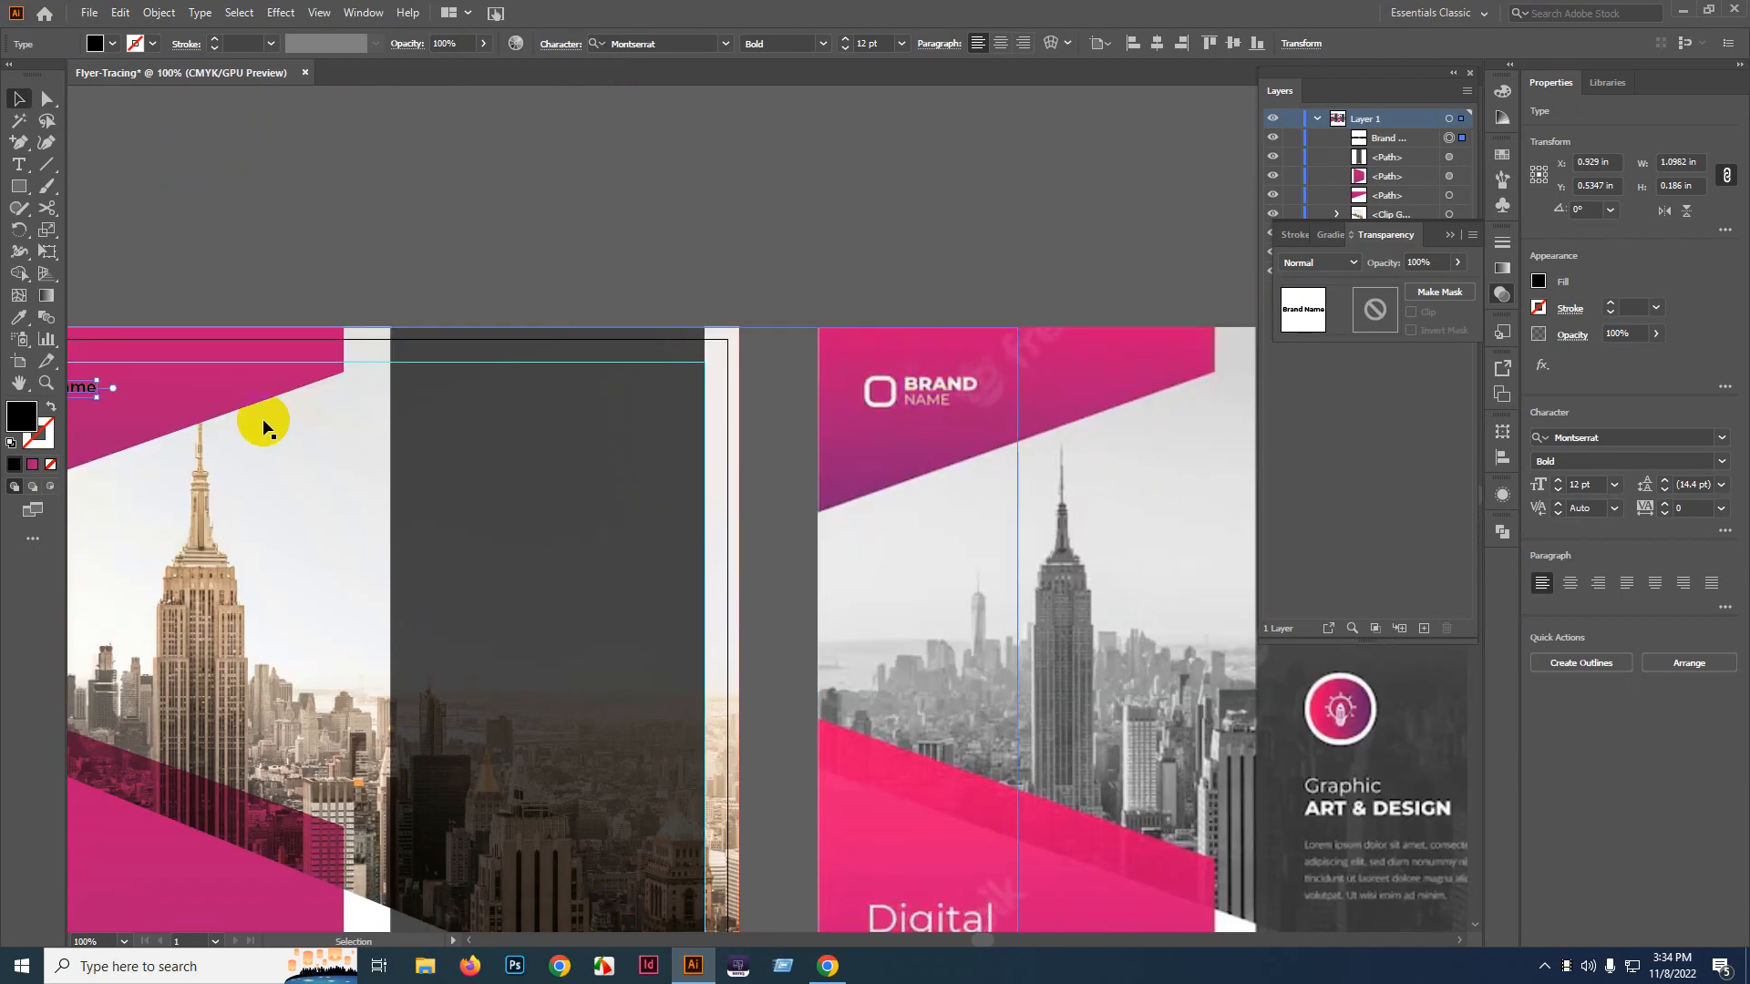
pyautogui.moveTo(86, 391); pyautogui.dragTo(237, 389)
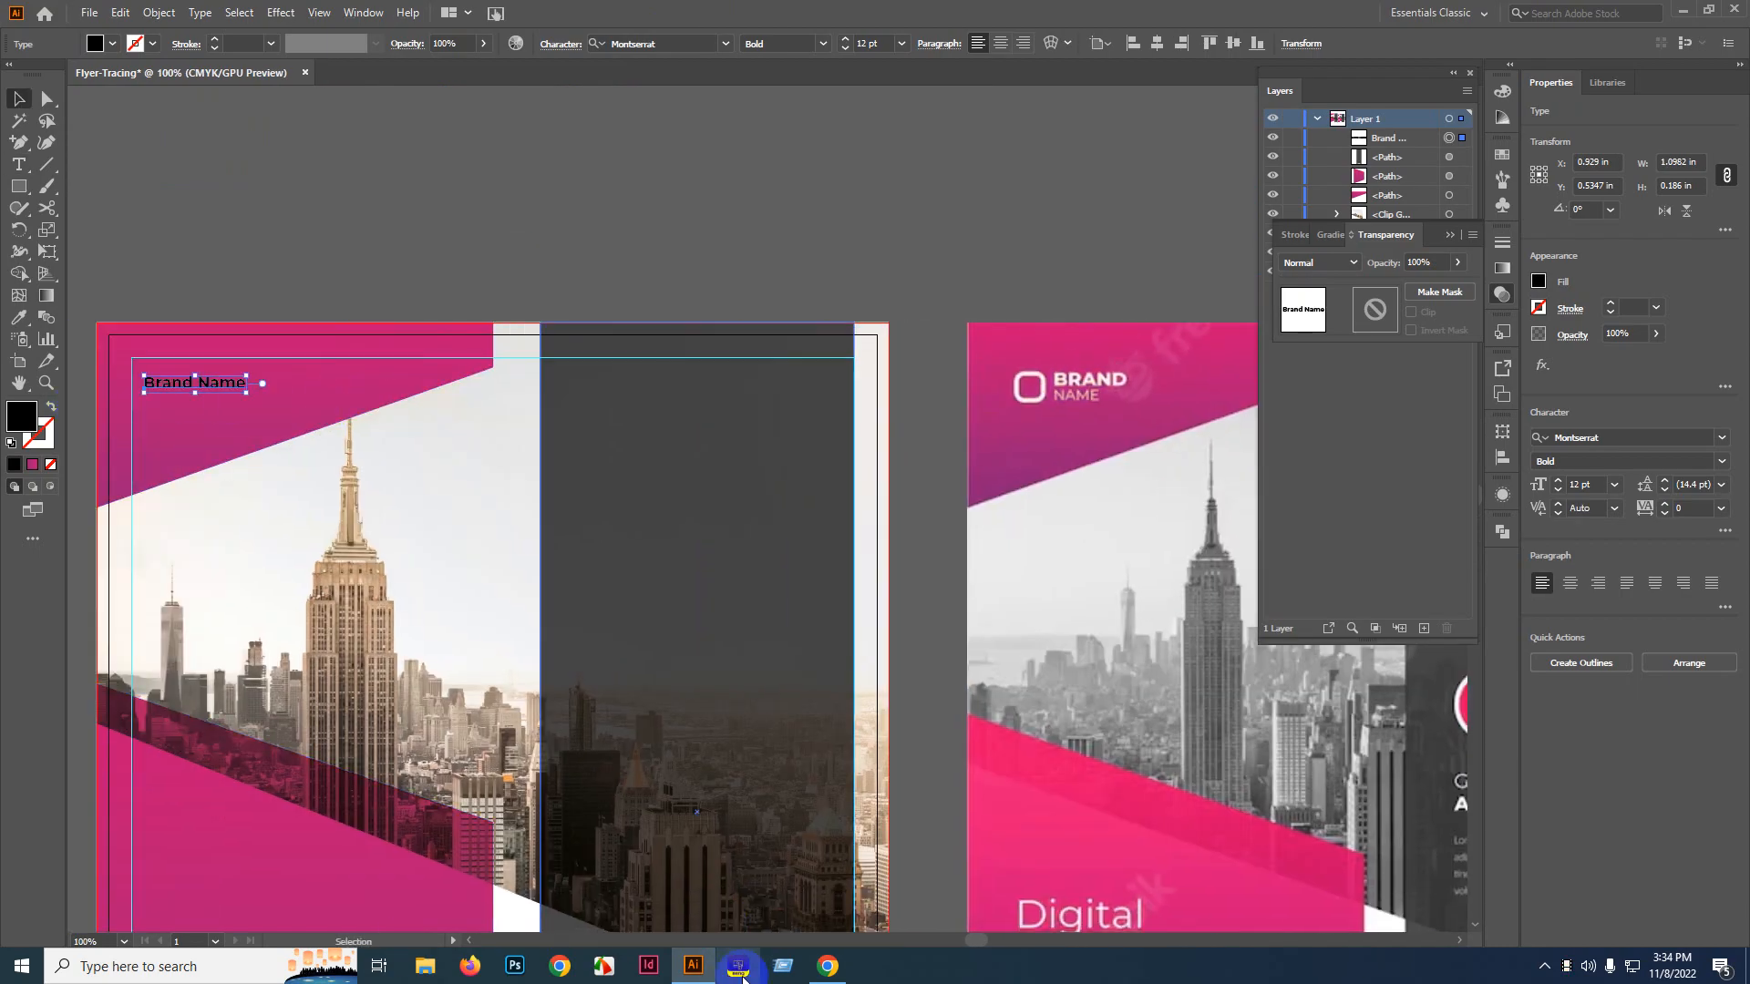
# - Switch to Chrome and look through the open Freepik and GraphicRiver flyer template pages for design references
pyautogui.click(692, 966)
pyautogui.click(827, 966)
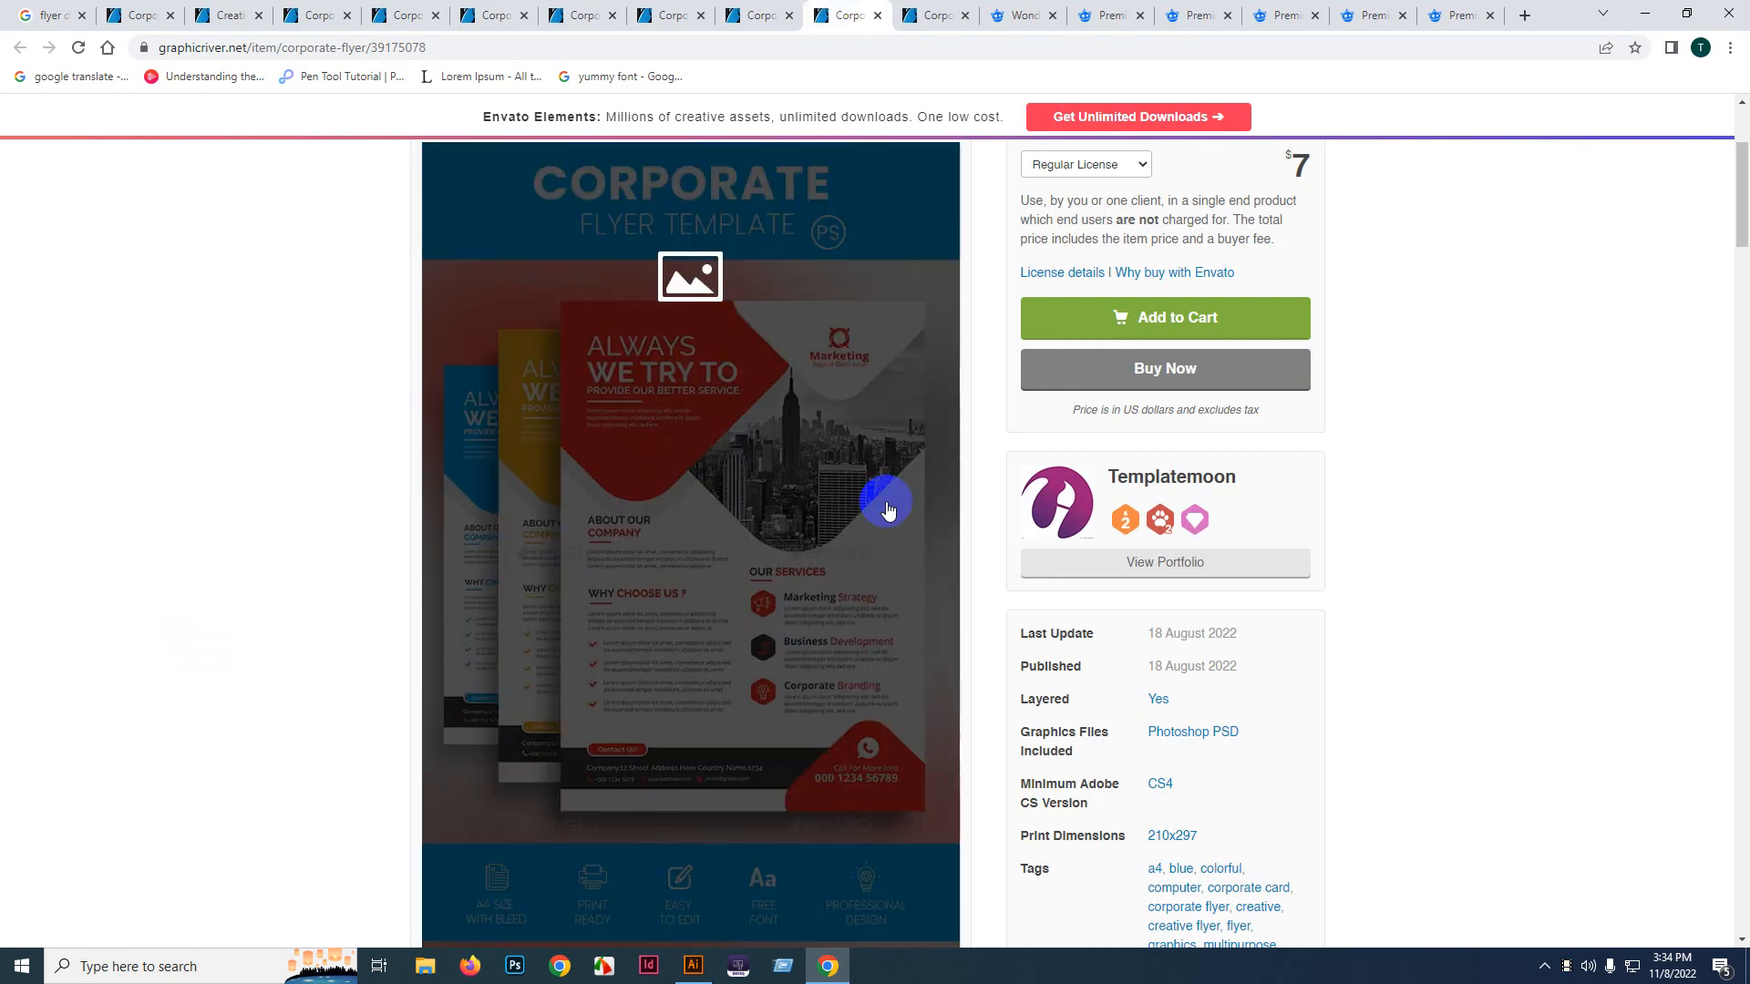
pyautogui.click(1454, 12)
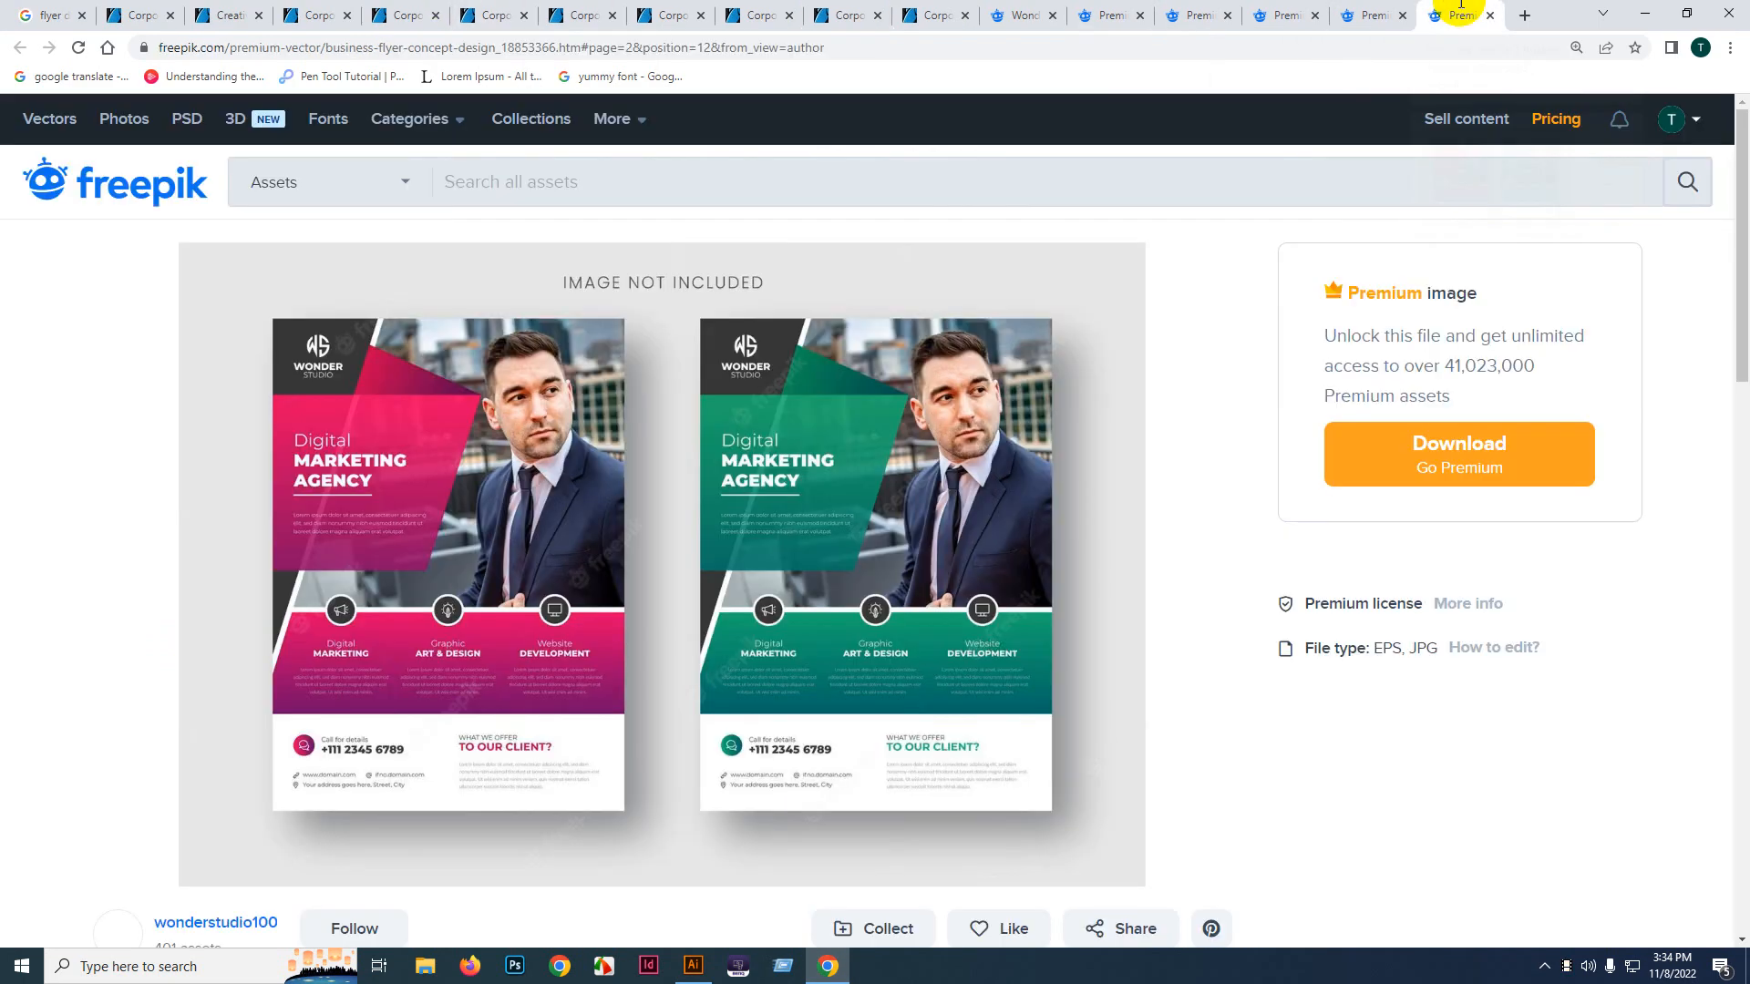
pyautogui.click(314, 15)
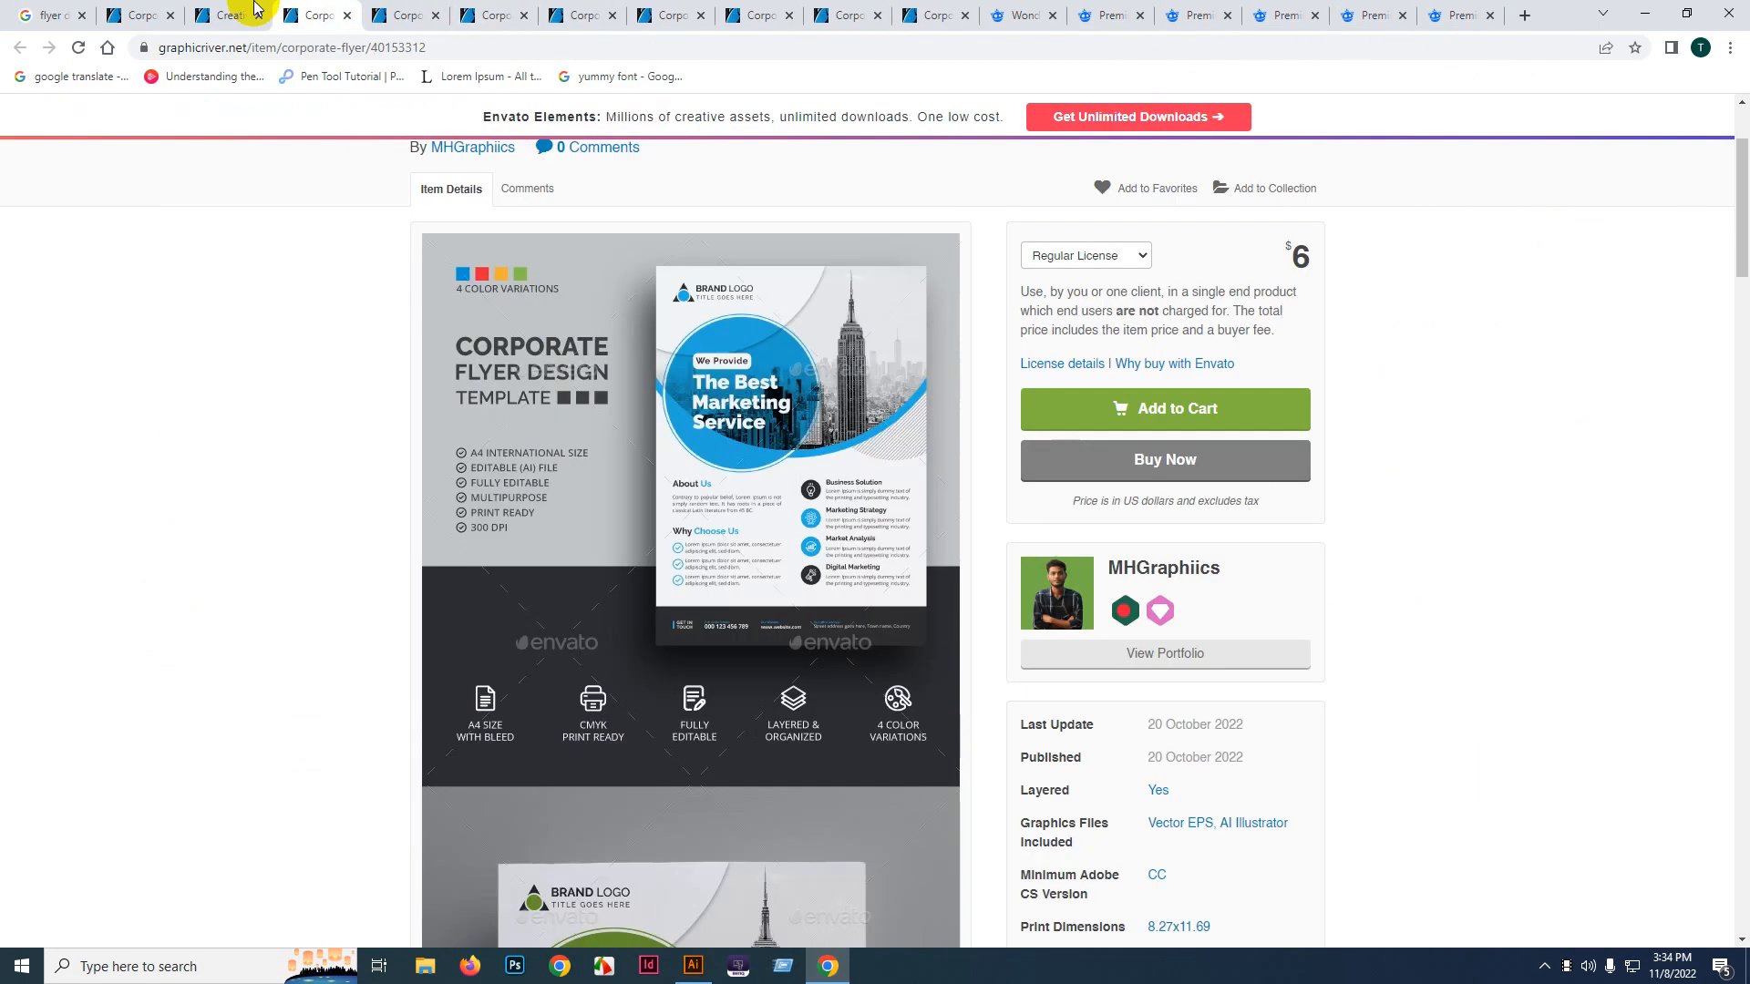
pyautogui.click(228, 14)
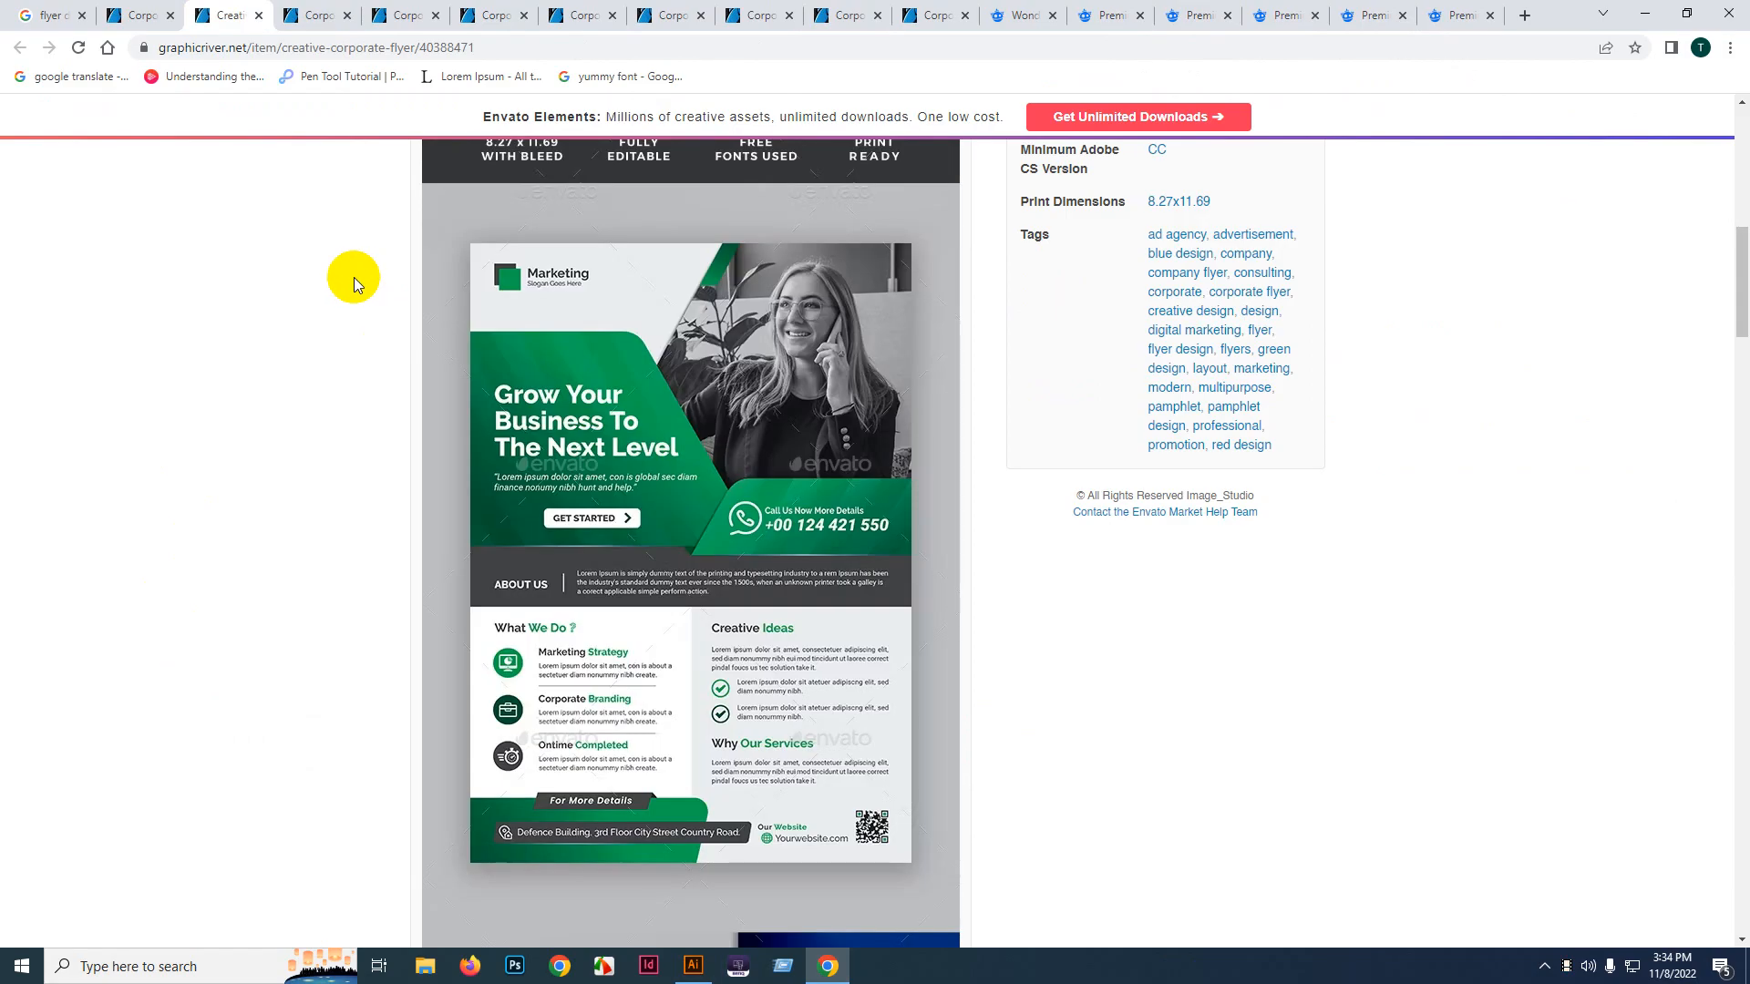
pyautogui.click(307, 11)
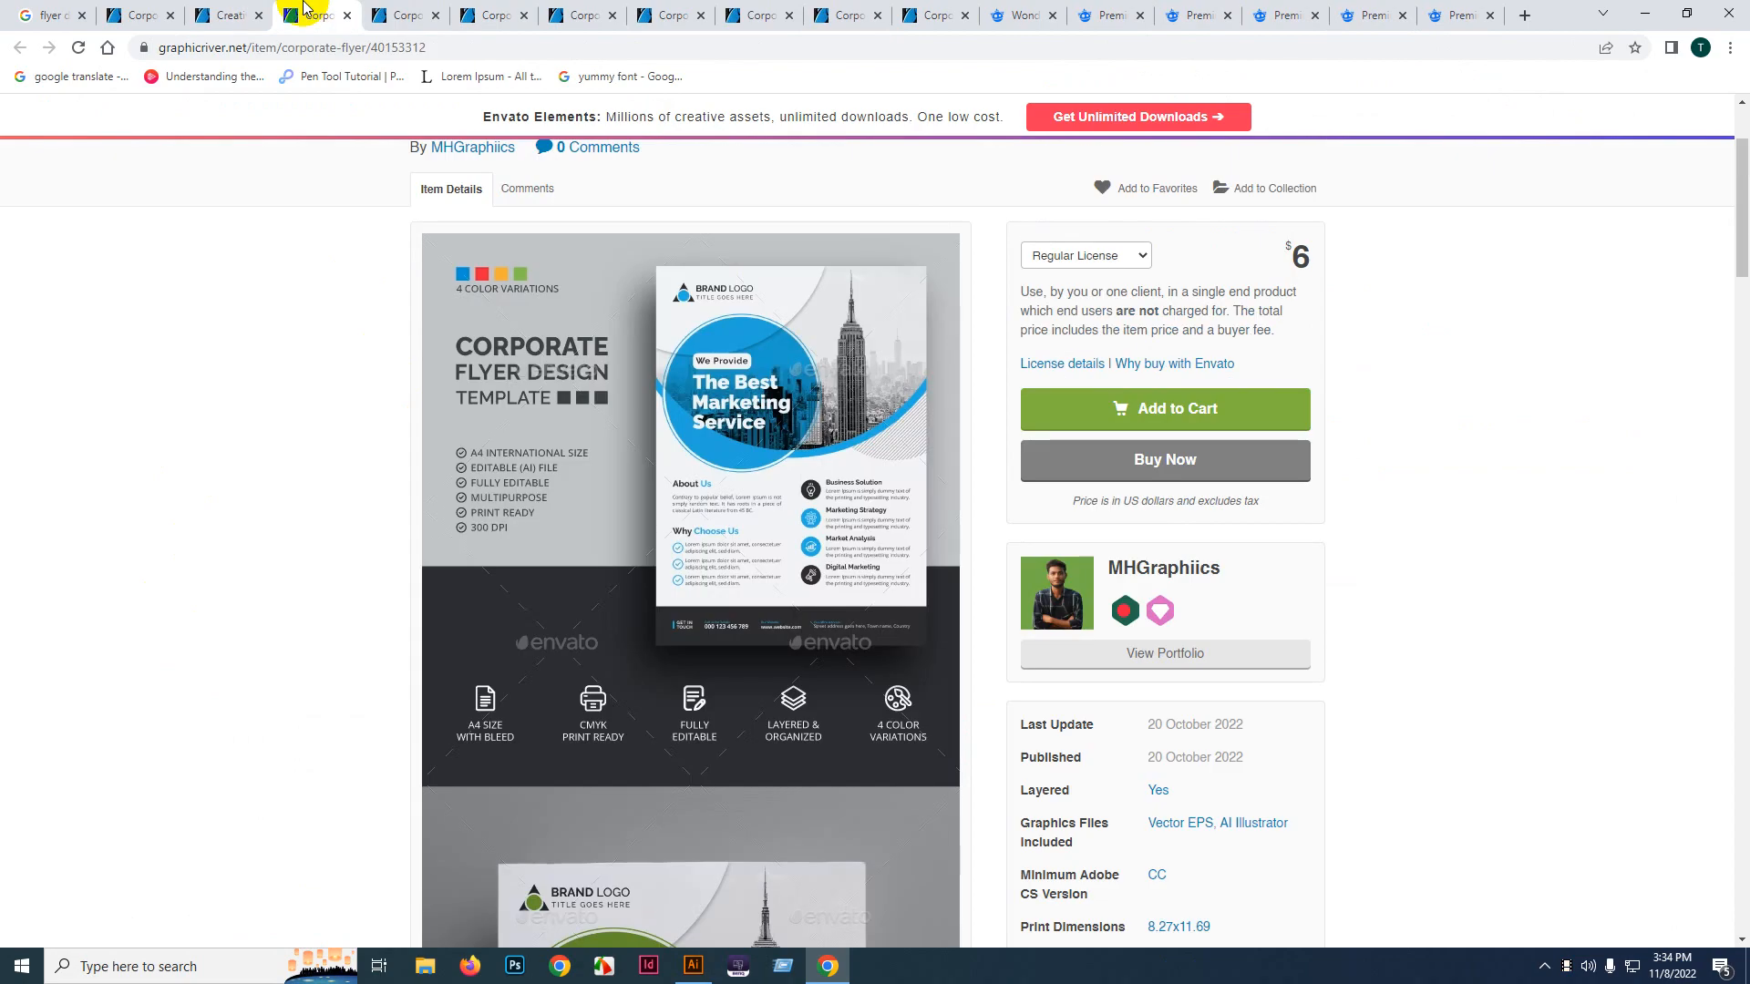
pyautogui.click(372, 15)
pyautogui.hotkey('ctrl', 'Tab')
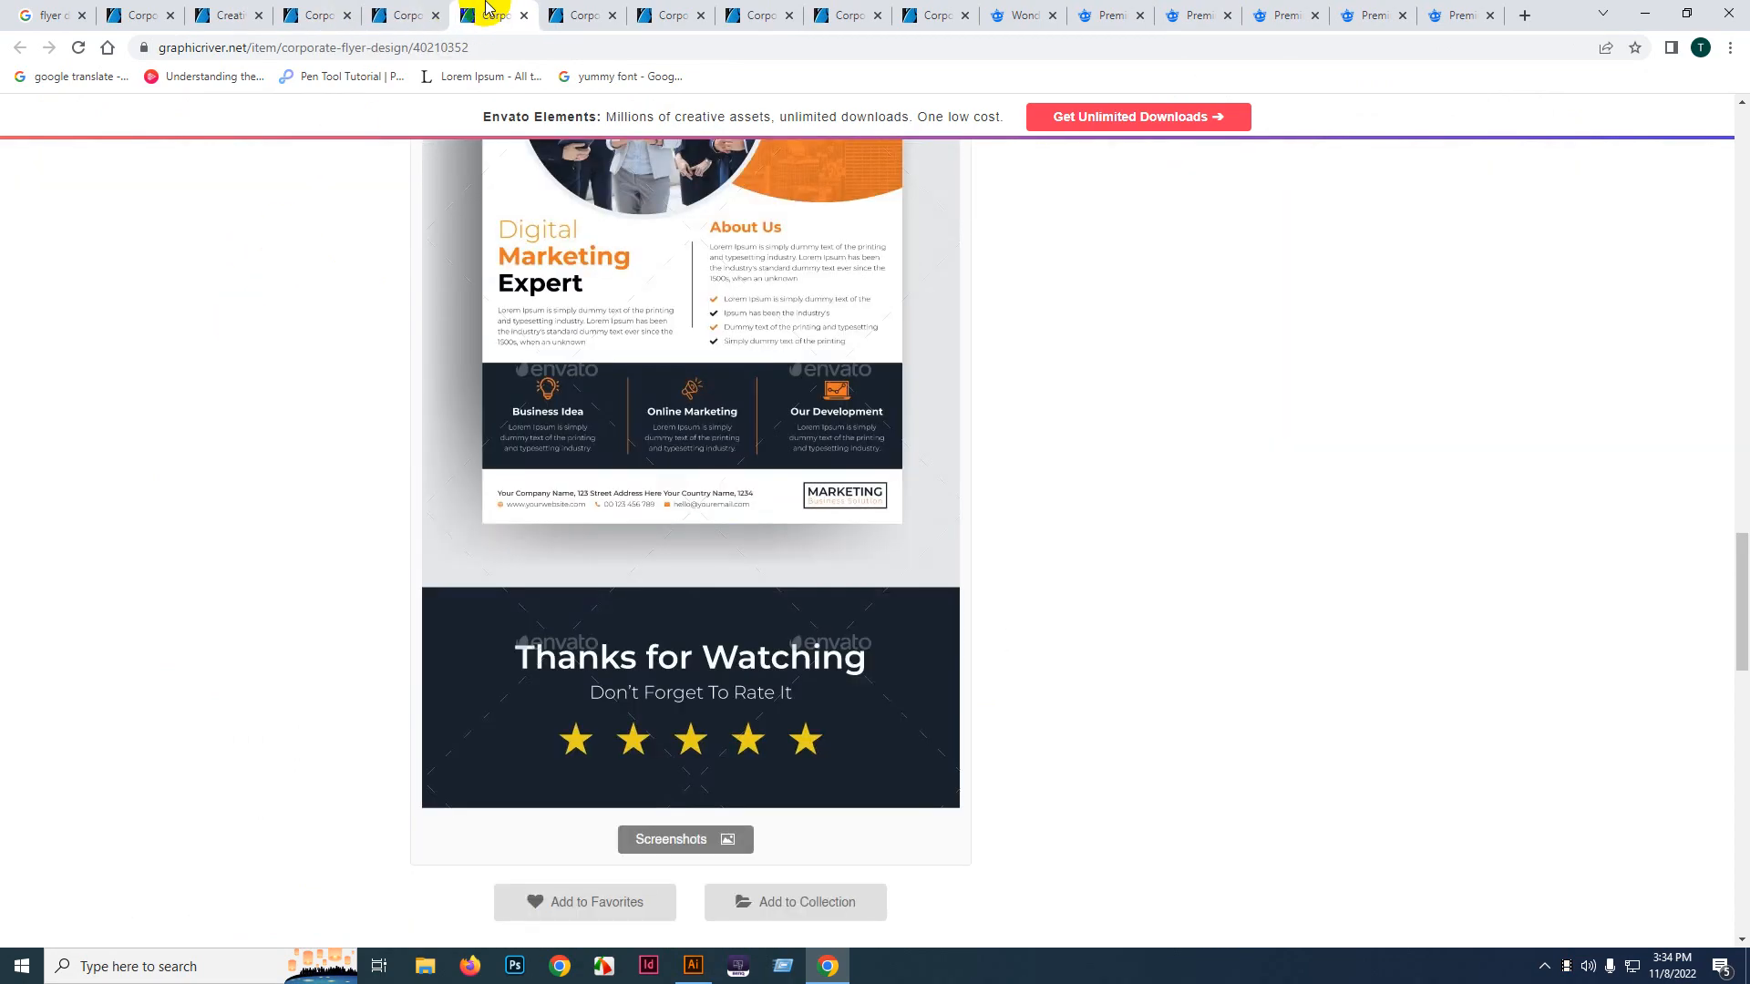
pyautogui.scroll(5, 189, 401)
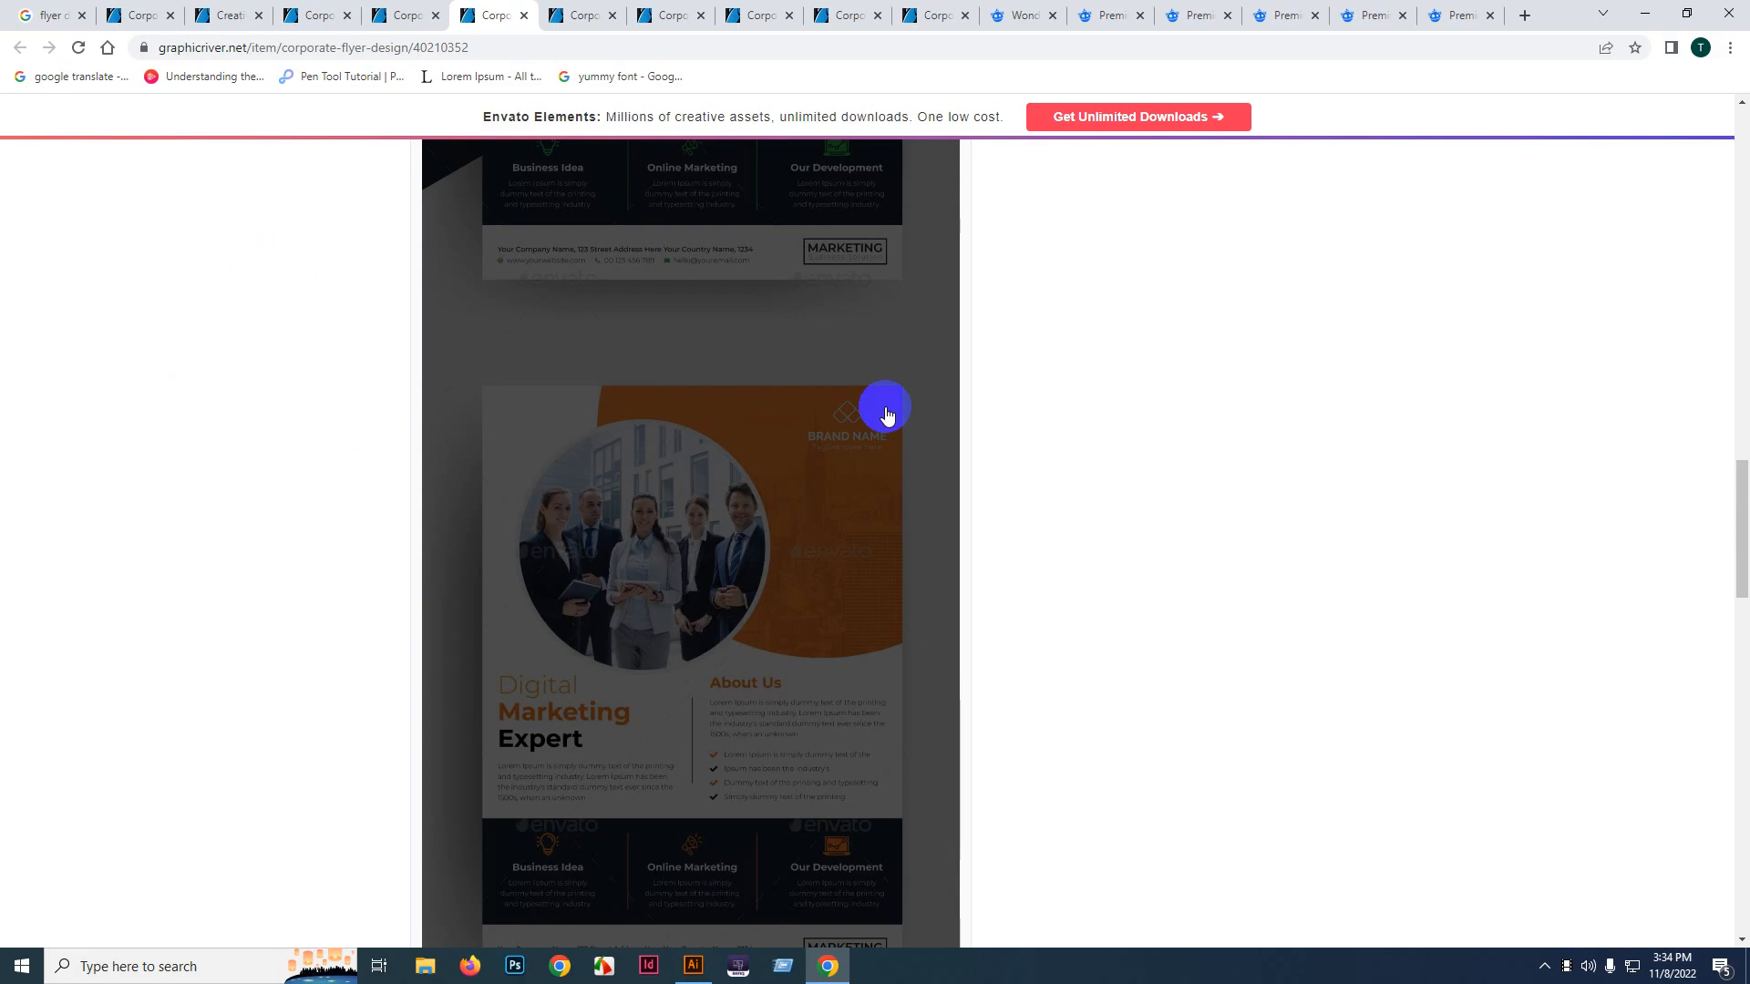
# - Open the enlarged screenshot preview of the Corporate Business Flyer by designart20 on GraphicRiver
pyautogui.click(579, 15)
pyautogui.scroll(4, 352, 308)
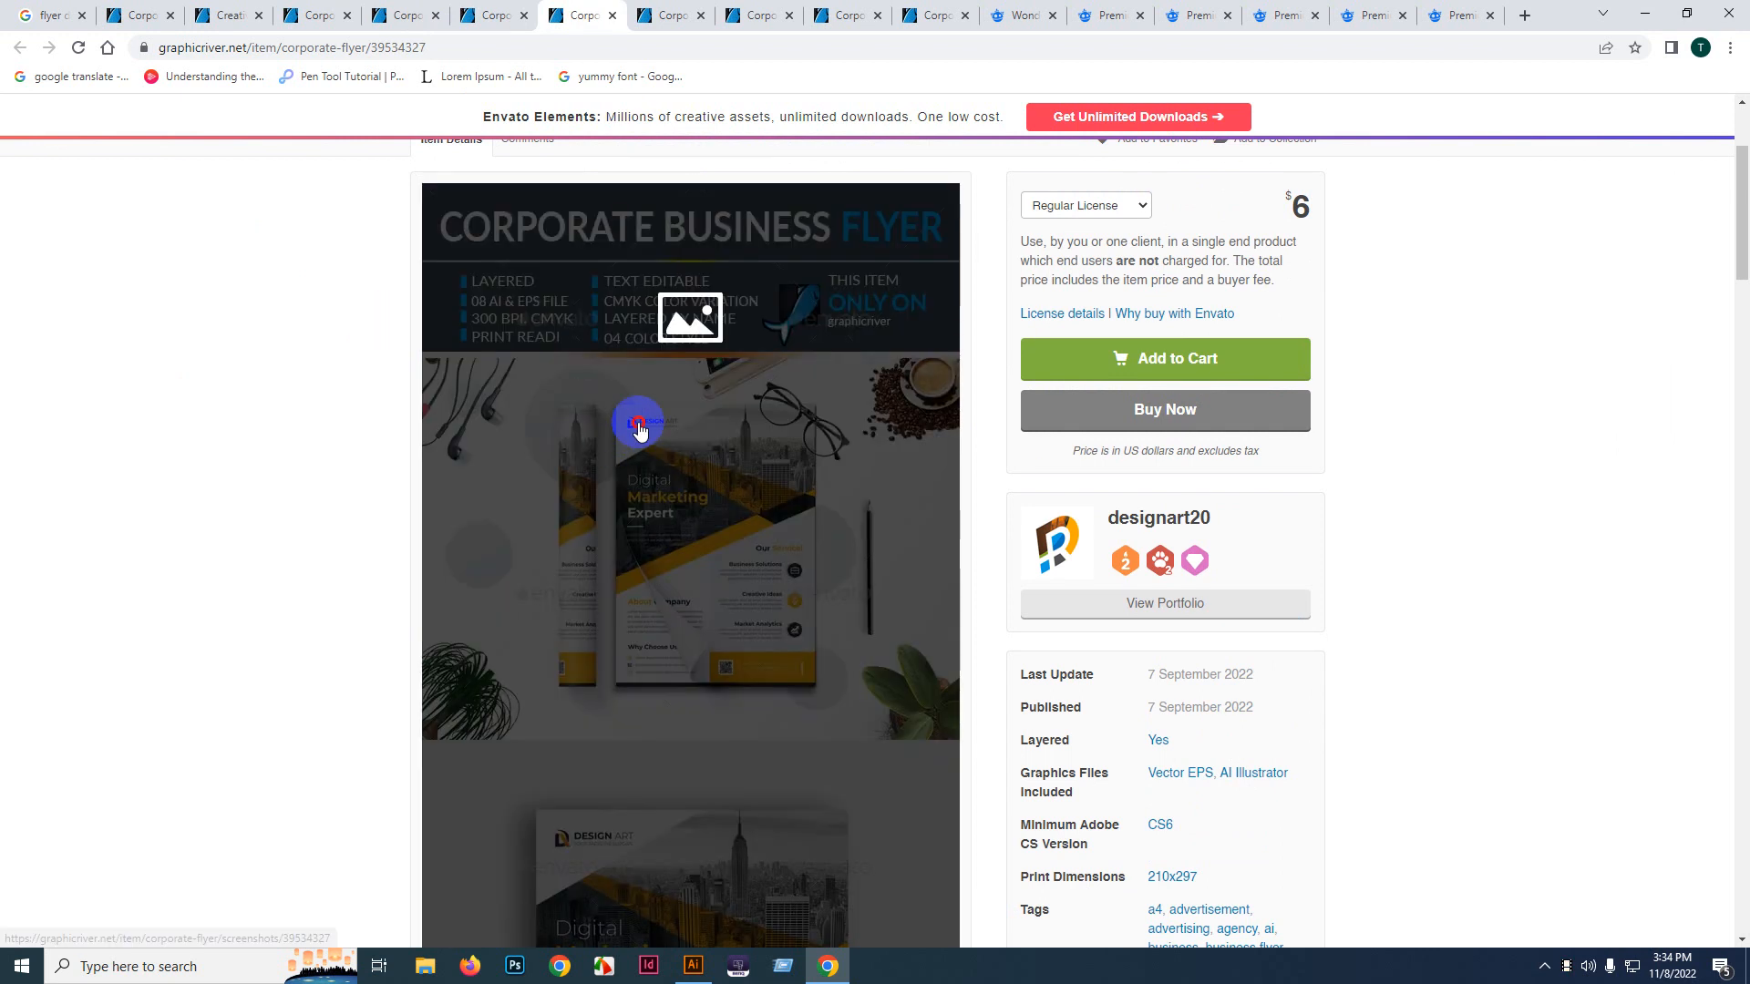
pyautogui.click(637, 428)
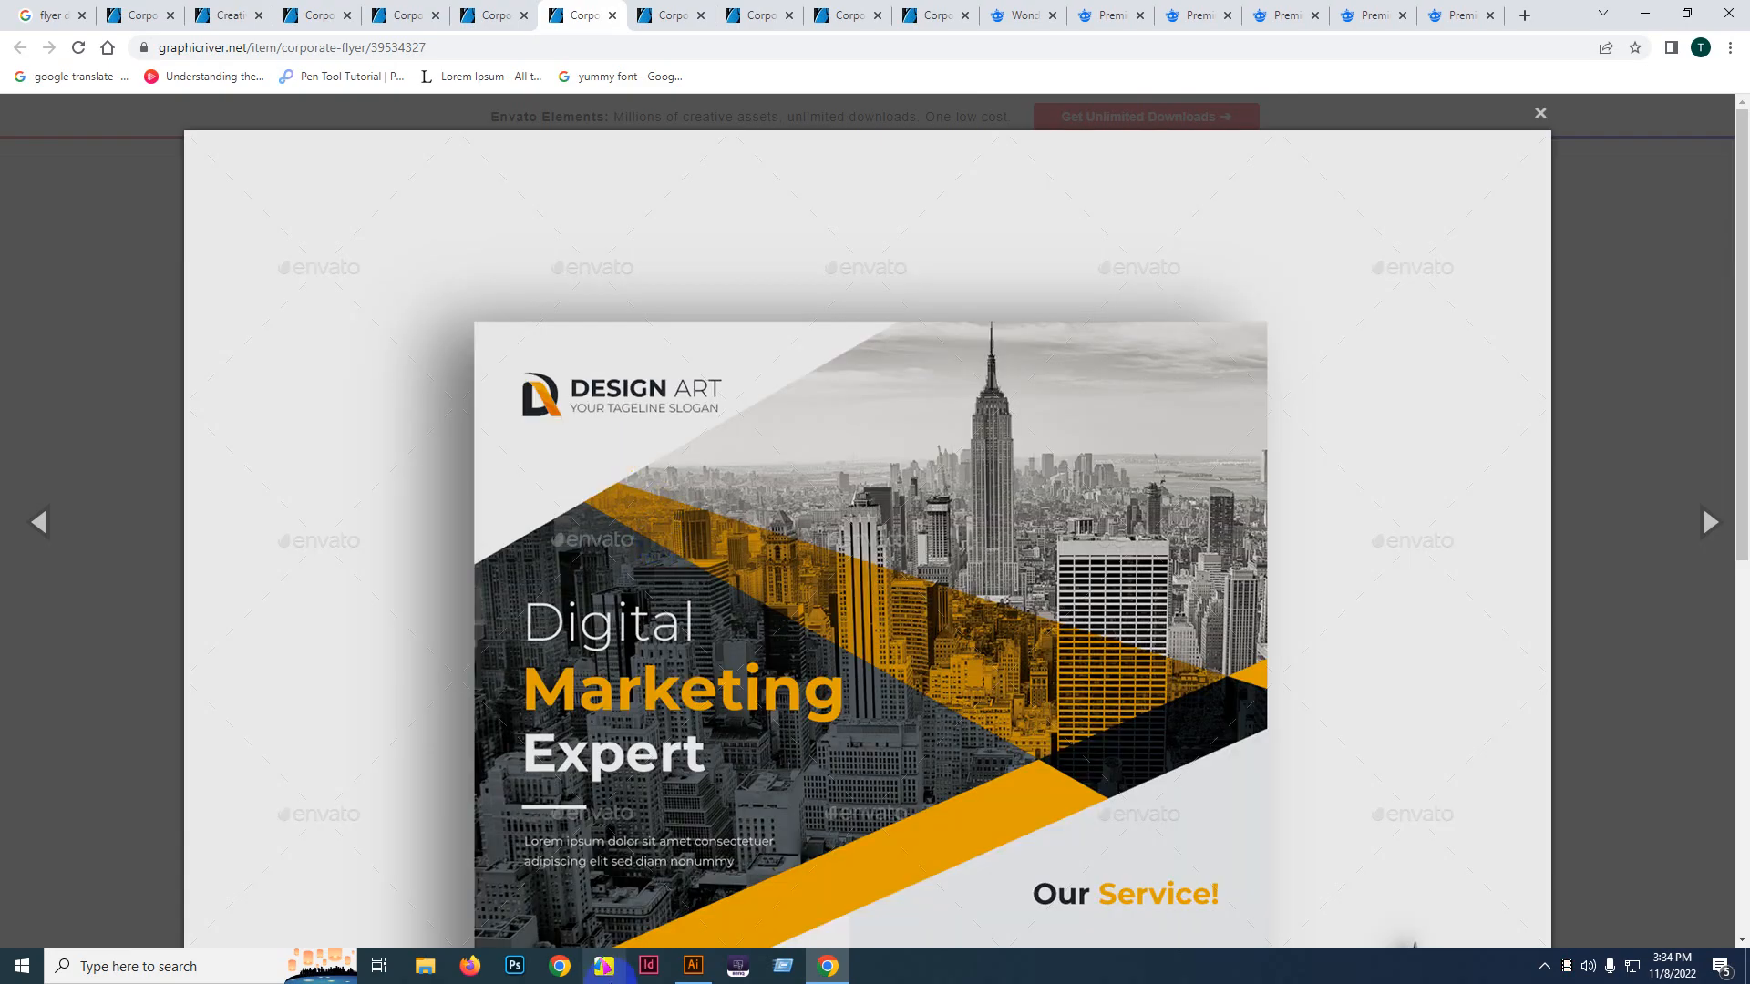
# - Switch back to Illustrator and delete the "Brand Name" text from the flyer
pyautogui.click(312, 14)
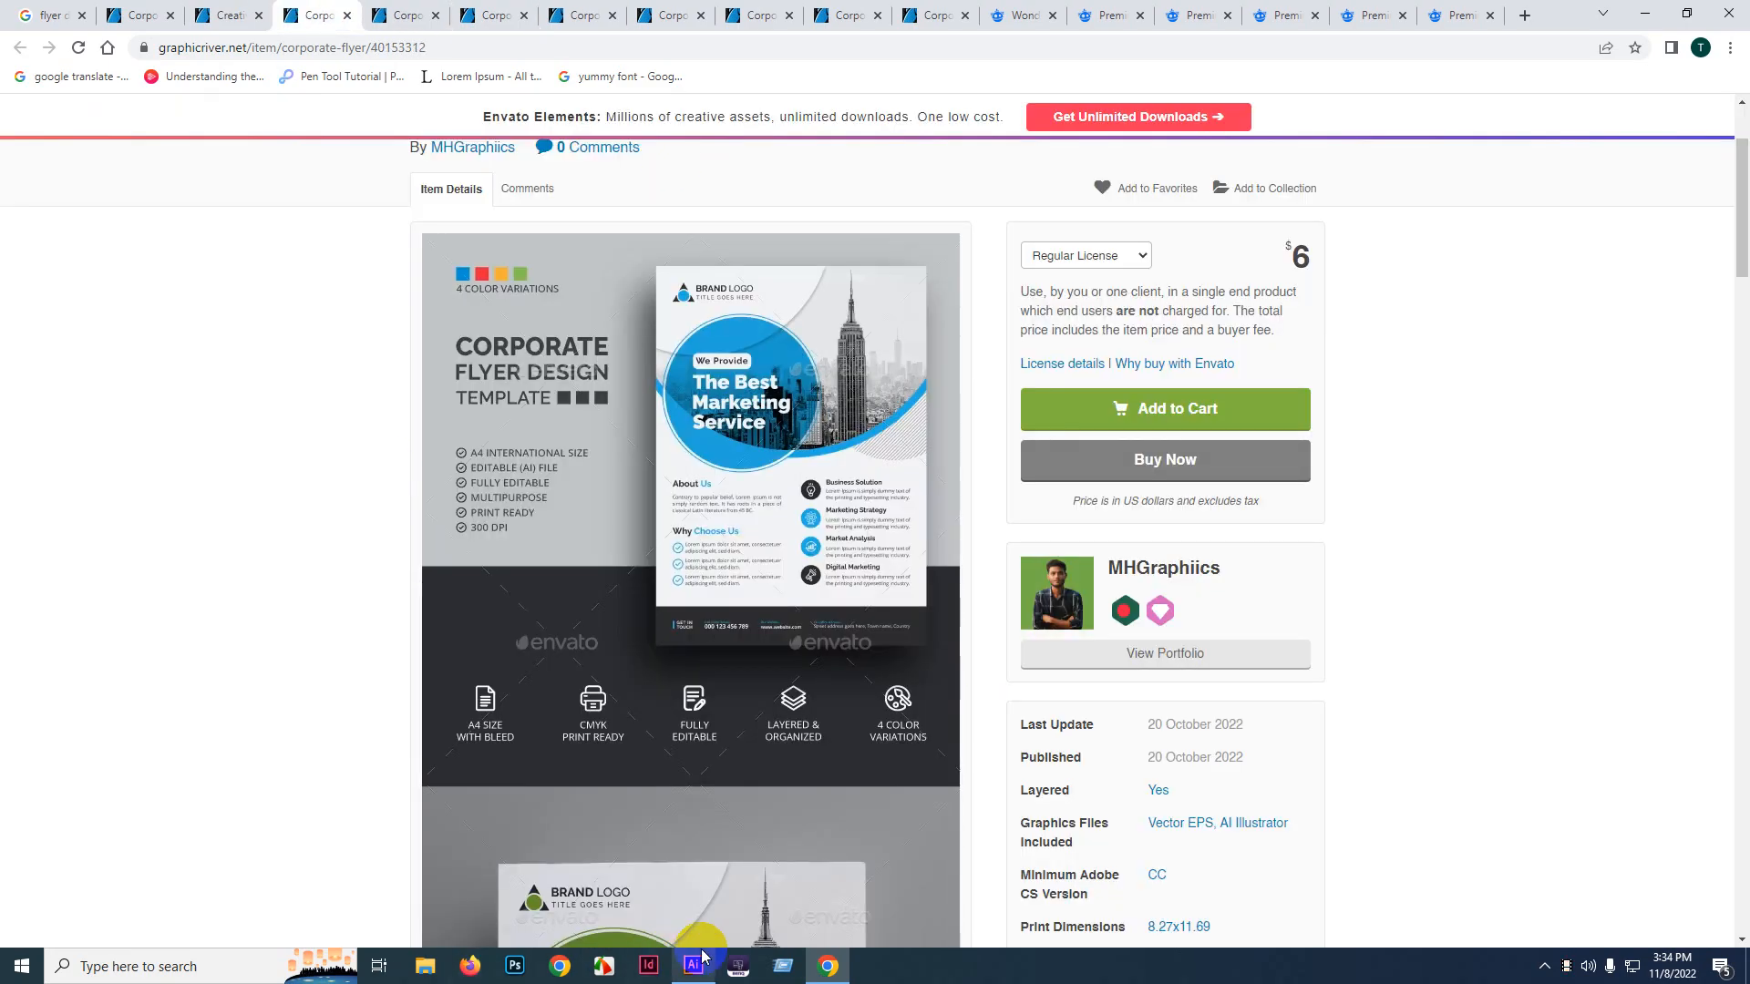
pyautogui.click(693, 965)
pyautogui.moveTo(1175, 339)
pyautogui.mouseDown()
pyautogui.moveTo(1074, 332)
pyautogui.moveTo(1195, 319)
pyautogui.mouseUp()
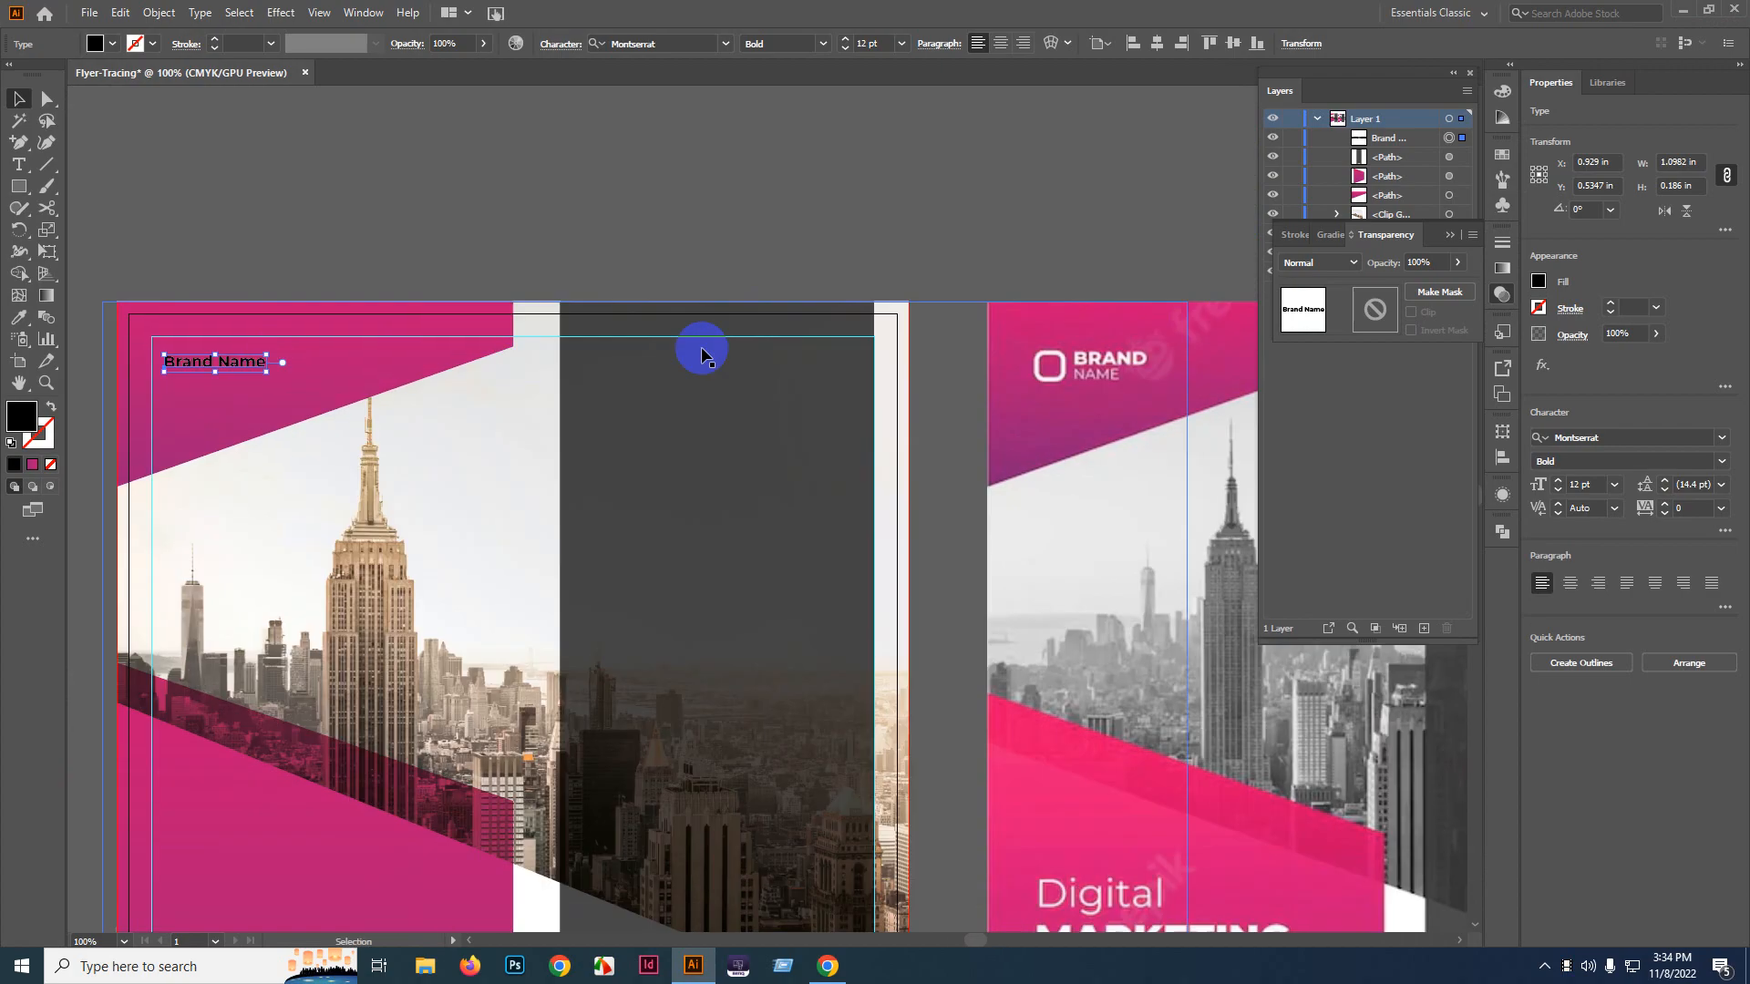
pyautogui.moveTo(229, 367); pyautogui.dragTo(952, 219)
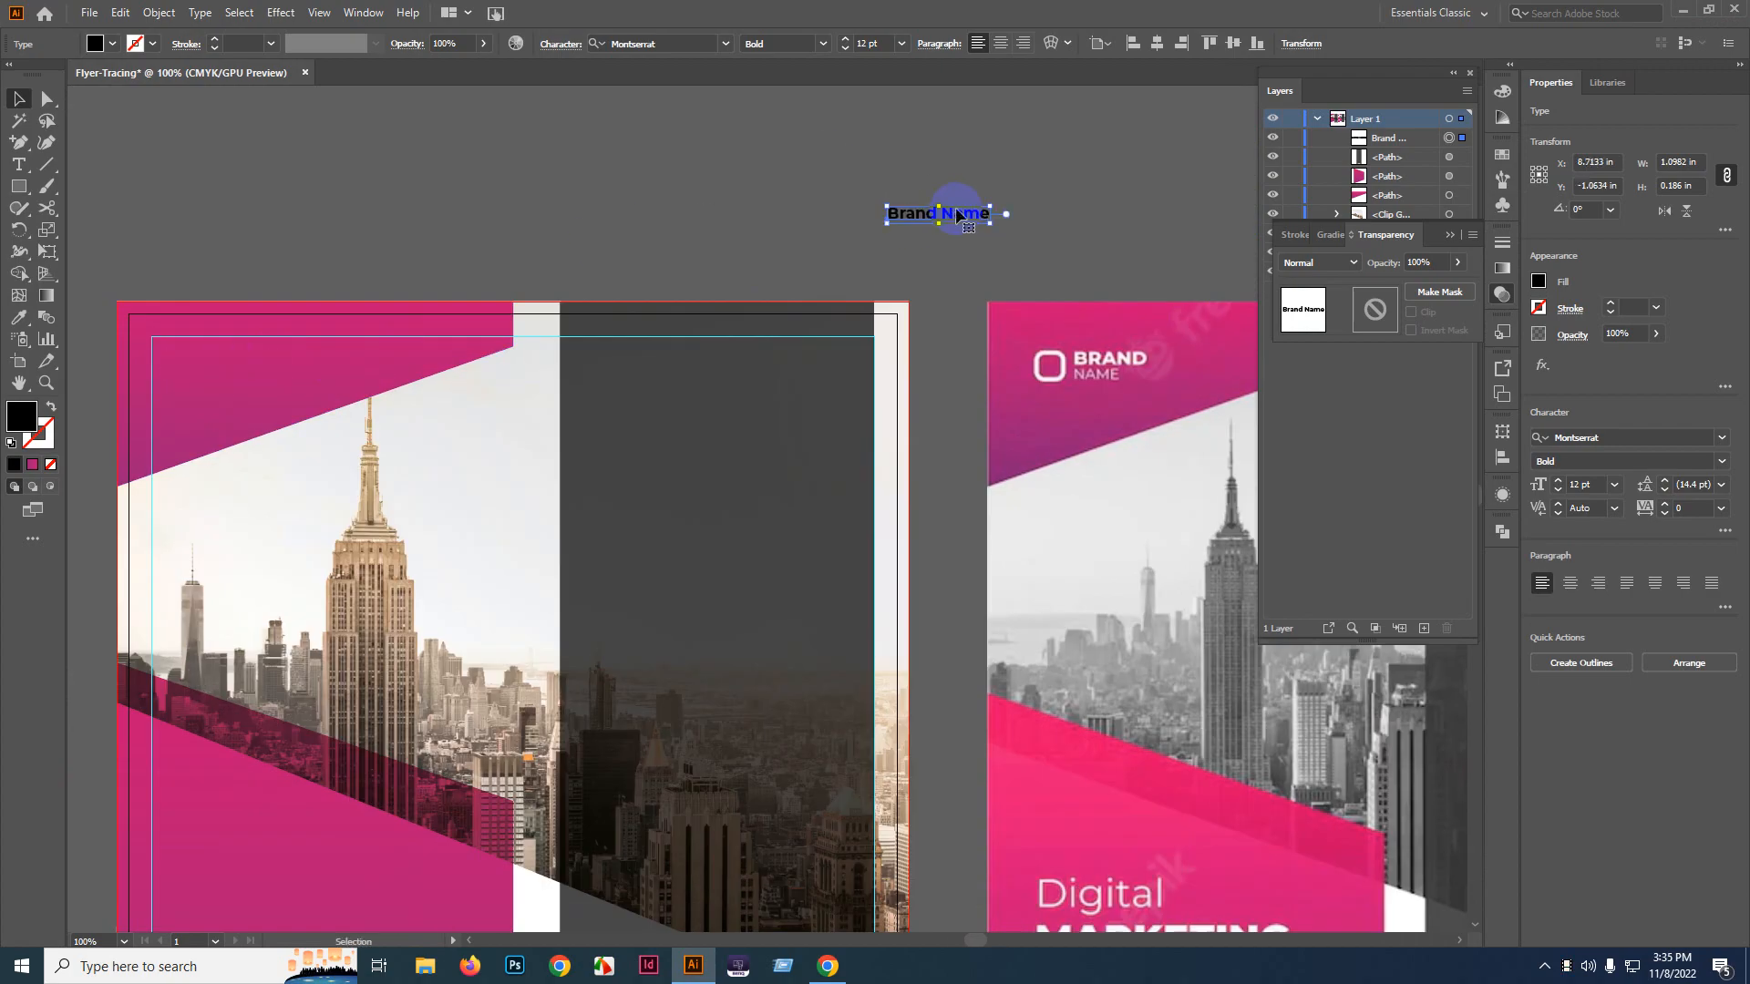
pyautogui.press('Delete')
# - Draw a square of about 0.29 in over the reference logo icon, with a black stroke and no fill
pyautogui.moveTo(1168, 315); pyautogui.dragTo(675, 284)
pyautogui.scroll(5, 511, 363)
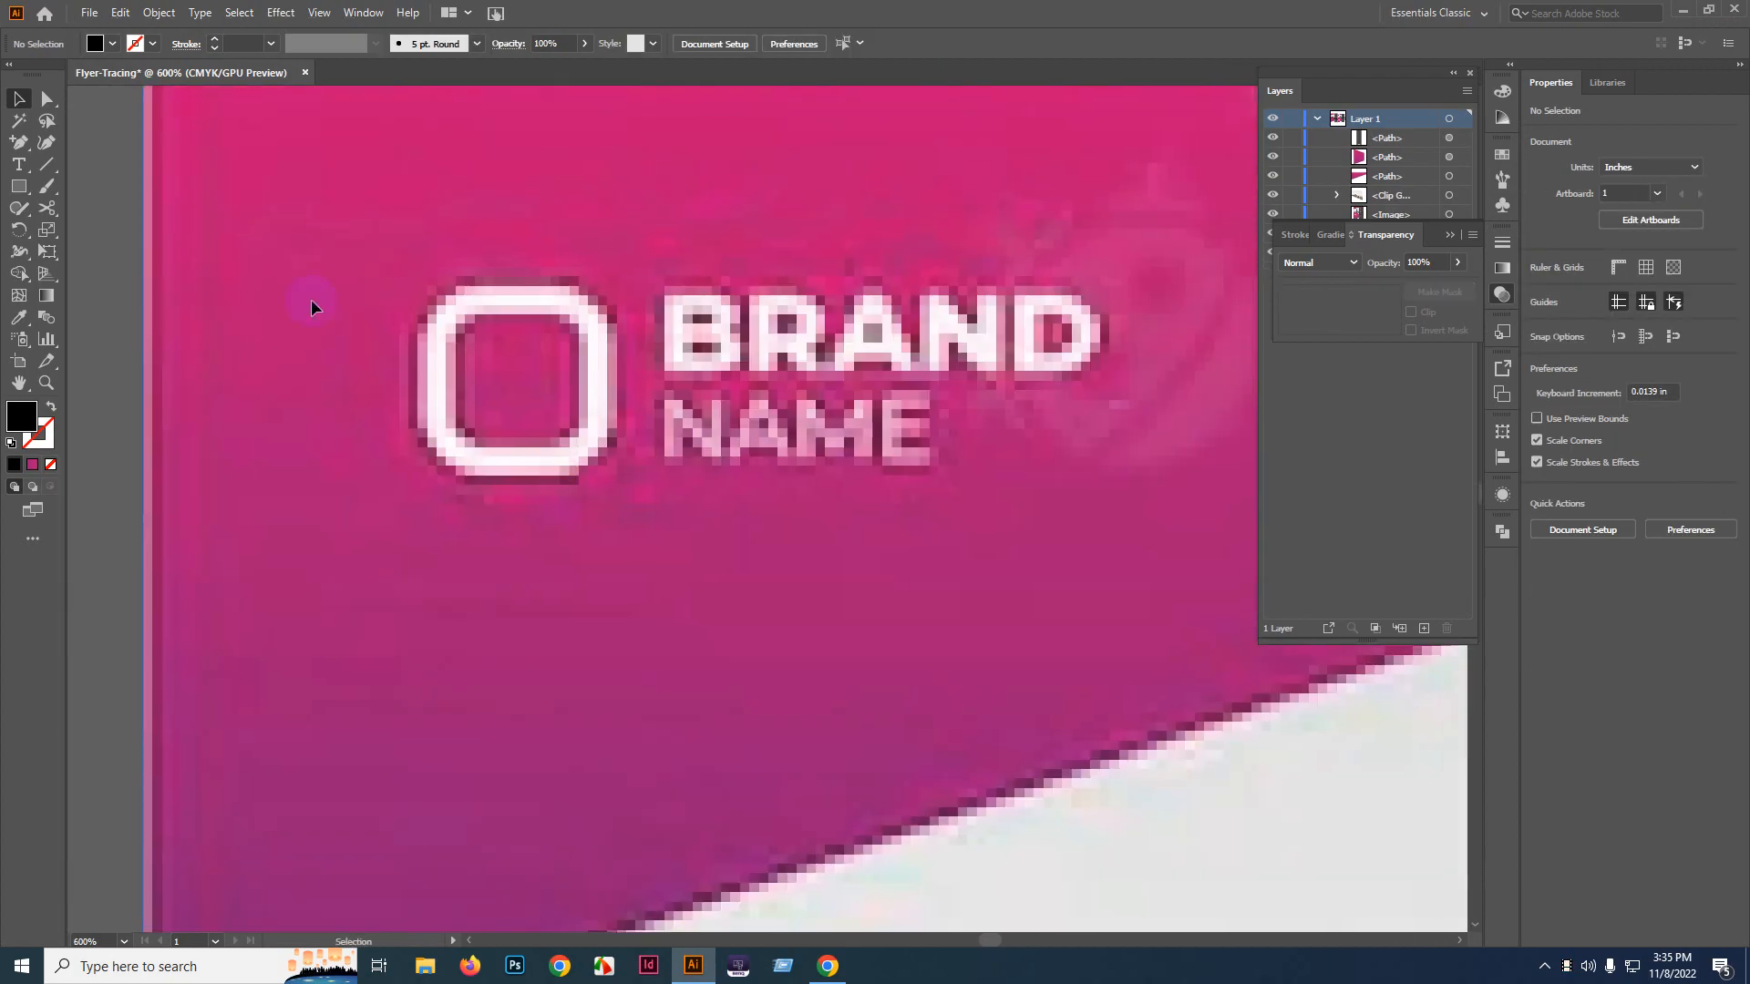
pyautogui.click(15, 186)
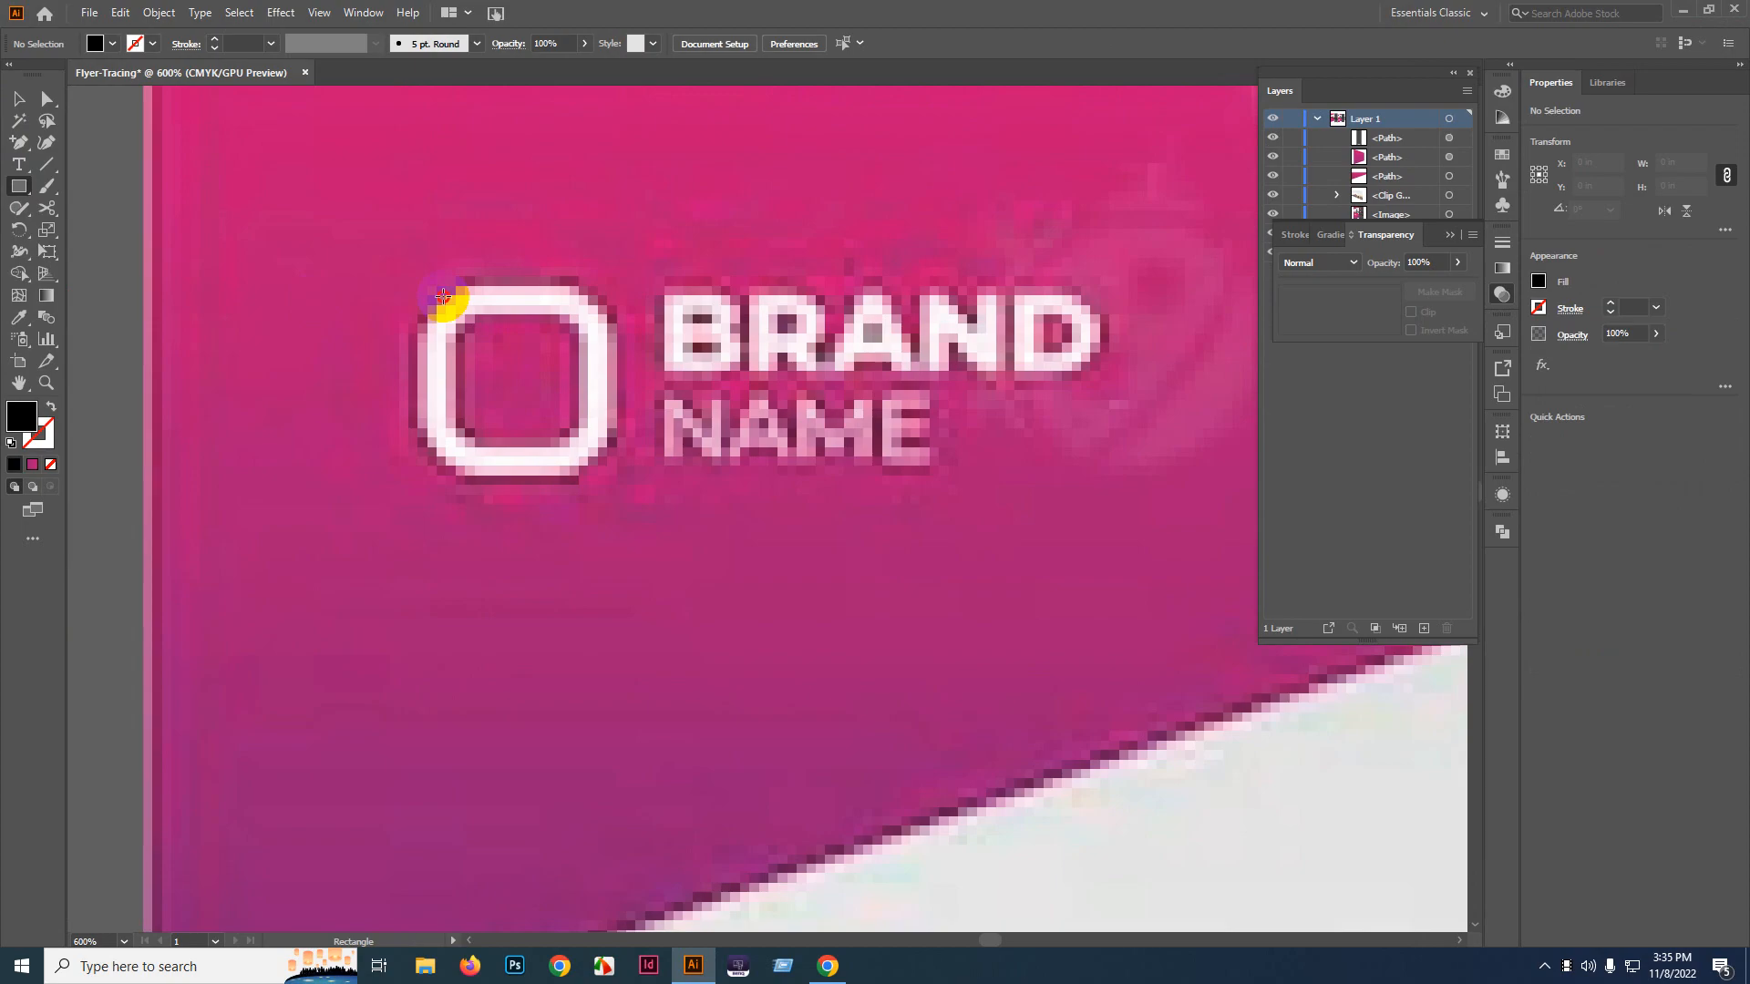
pyautogui.moveTo(443, 297); pyautogui.dragTo(581, 461)
pyautogui.hotkey('shift', 'x')
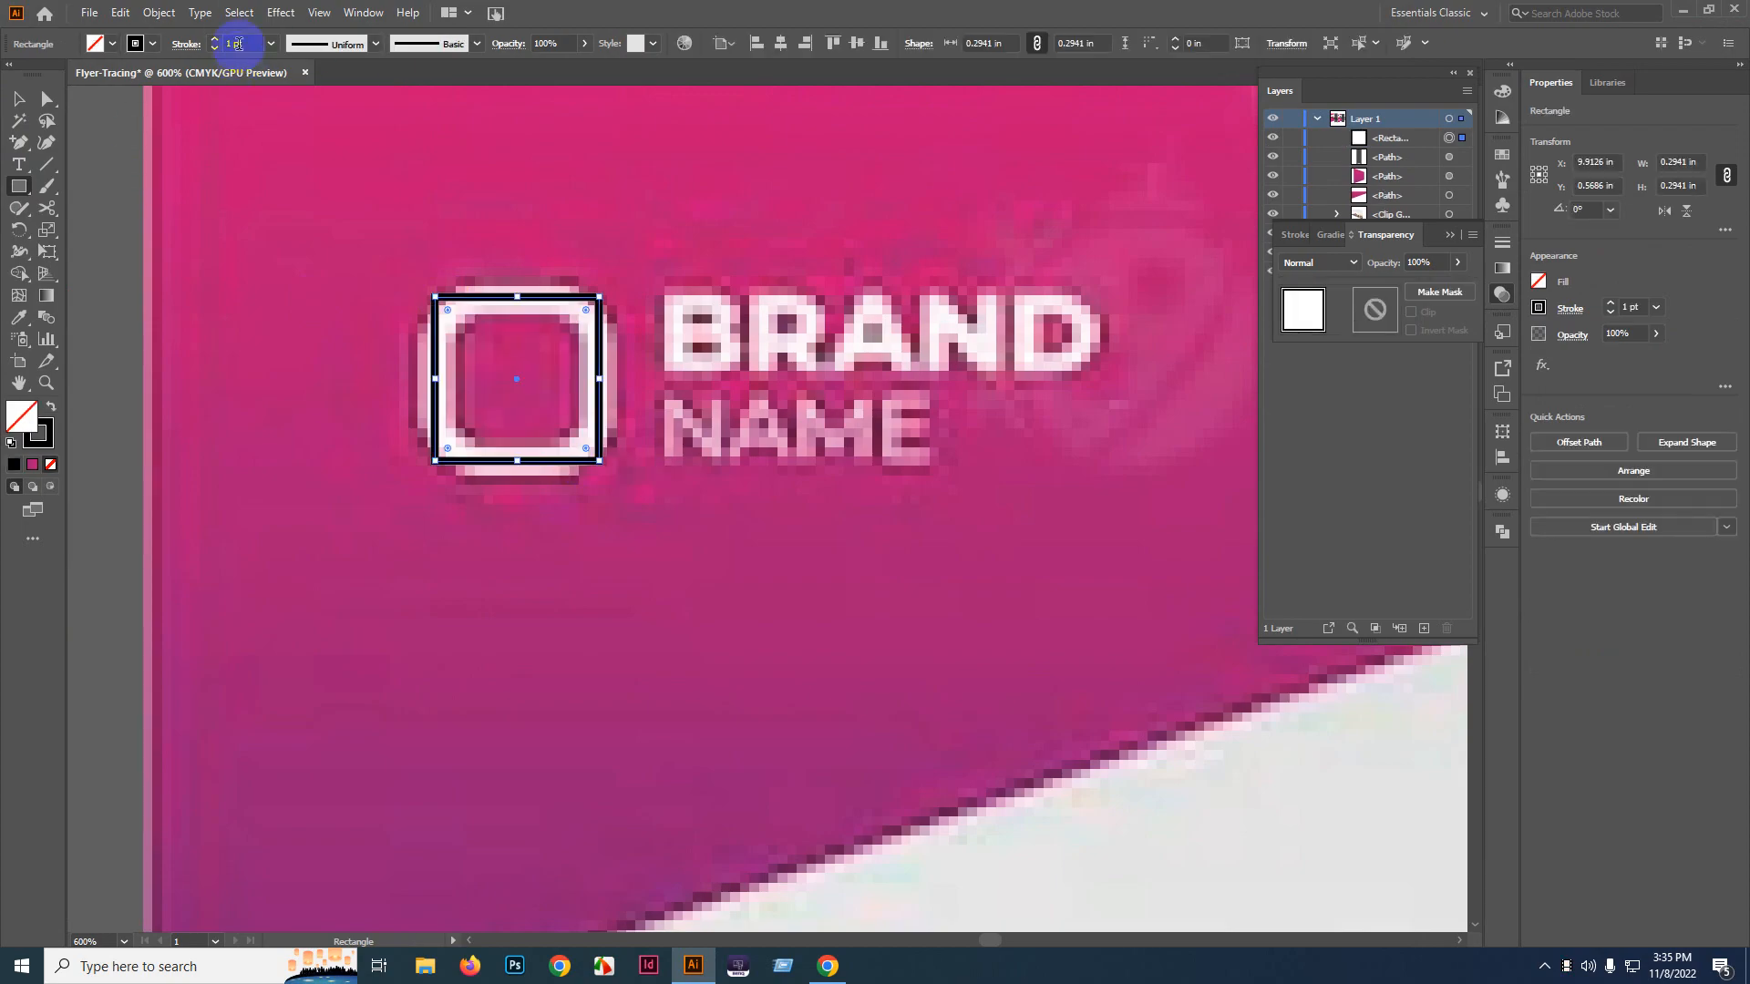
# - Set the logo square's stroke weight to 3 pt and round its corners to about 0.06 in
pyautogui.scroll(3, 238, 43)
pyautogui.scroll(-3, 239, 42)
pyautogui.scroll(2, 238, 43)
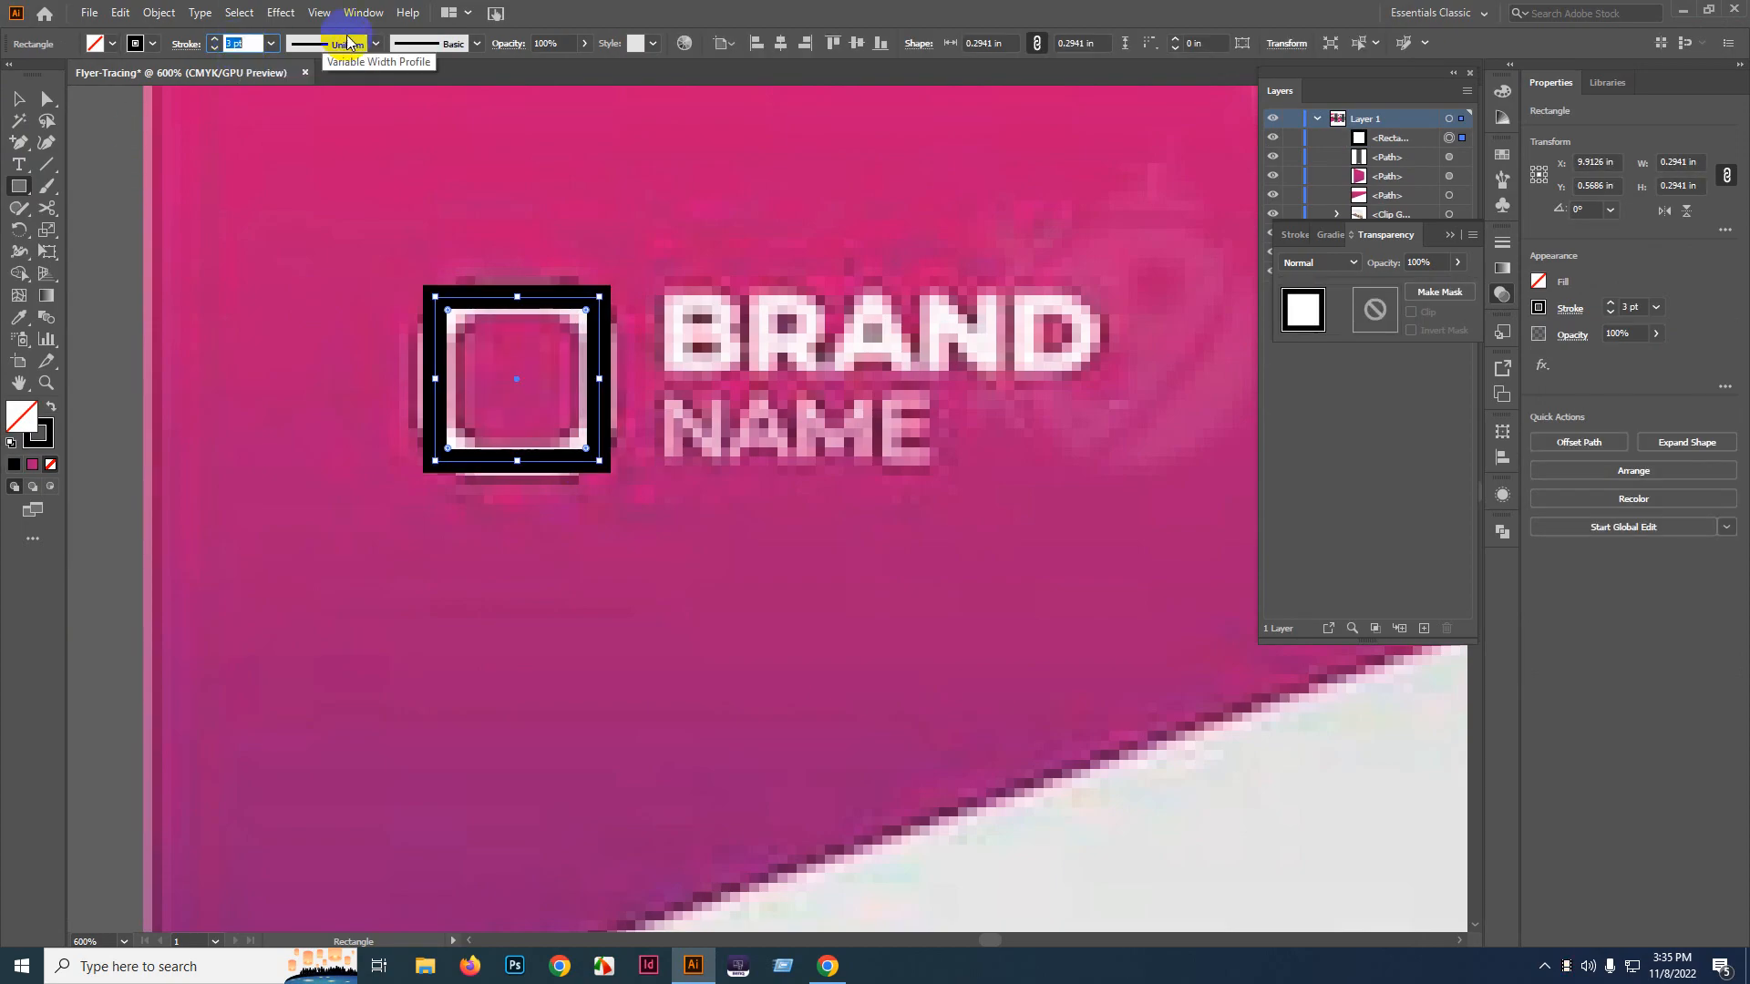
pyautogui.moveTo(584, 314)
pyautogui.mouseDown()
pyautogui.moveTo(586, 333)
pyautogui.moveTo(565, 335)
pyautogui.mouseUp()
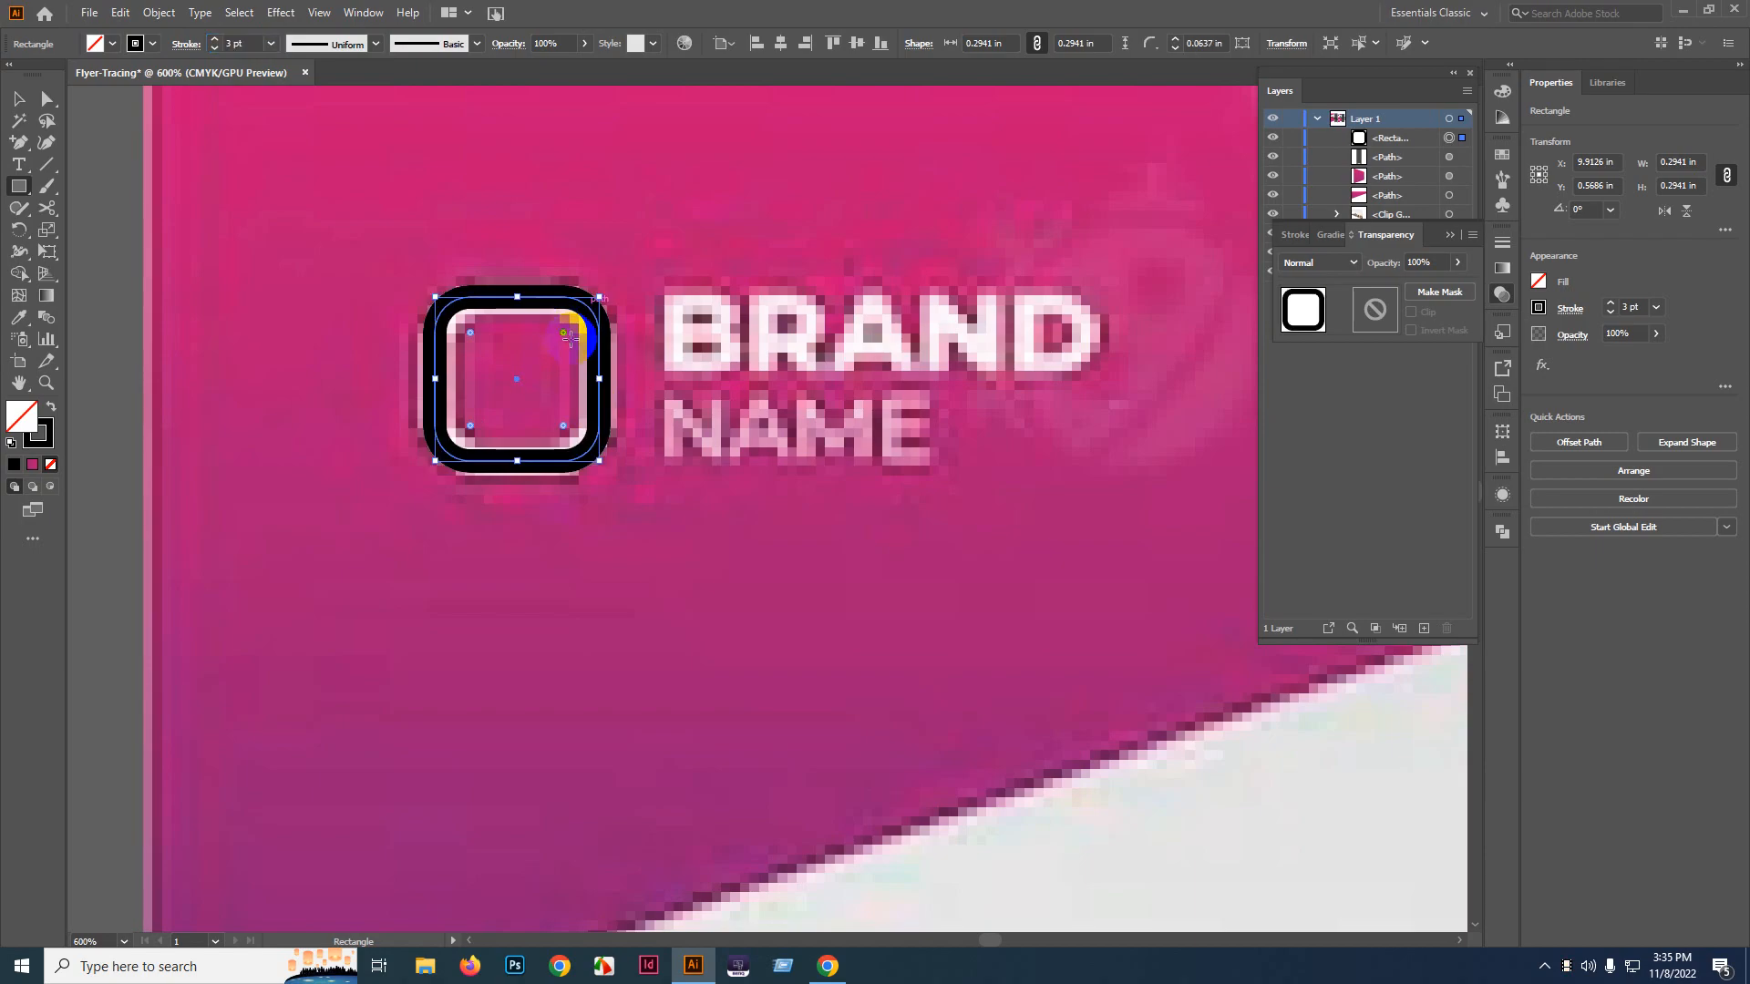
# - Change the stroke color of the rounded logo square to white
pyautogui.click(27, 415)
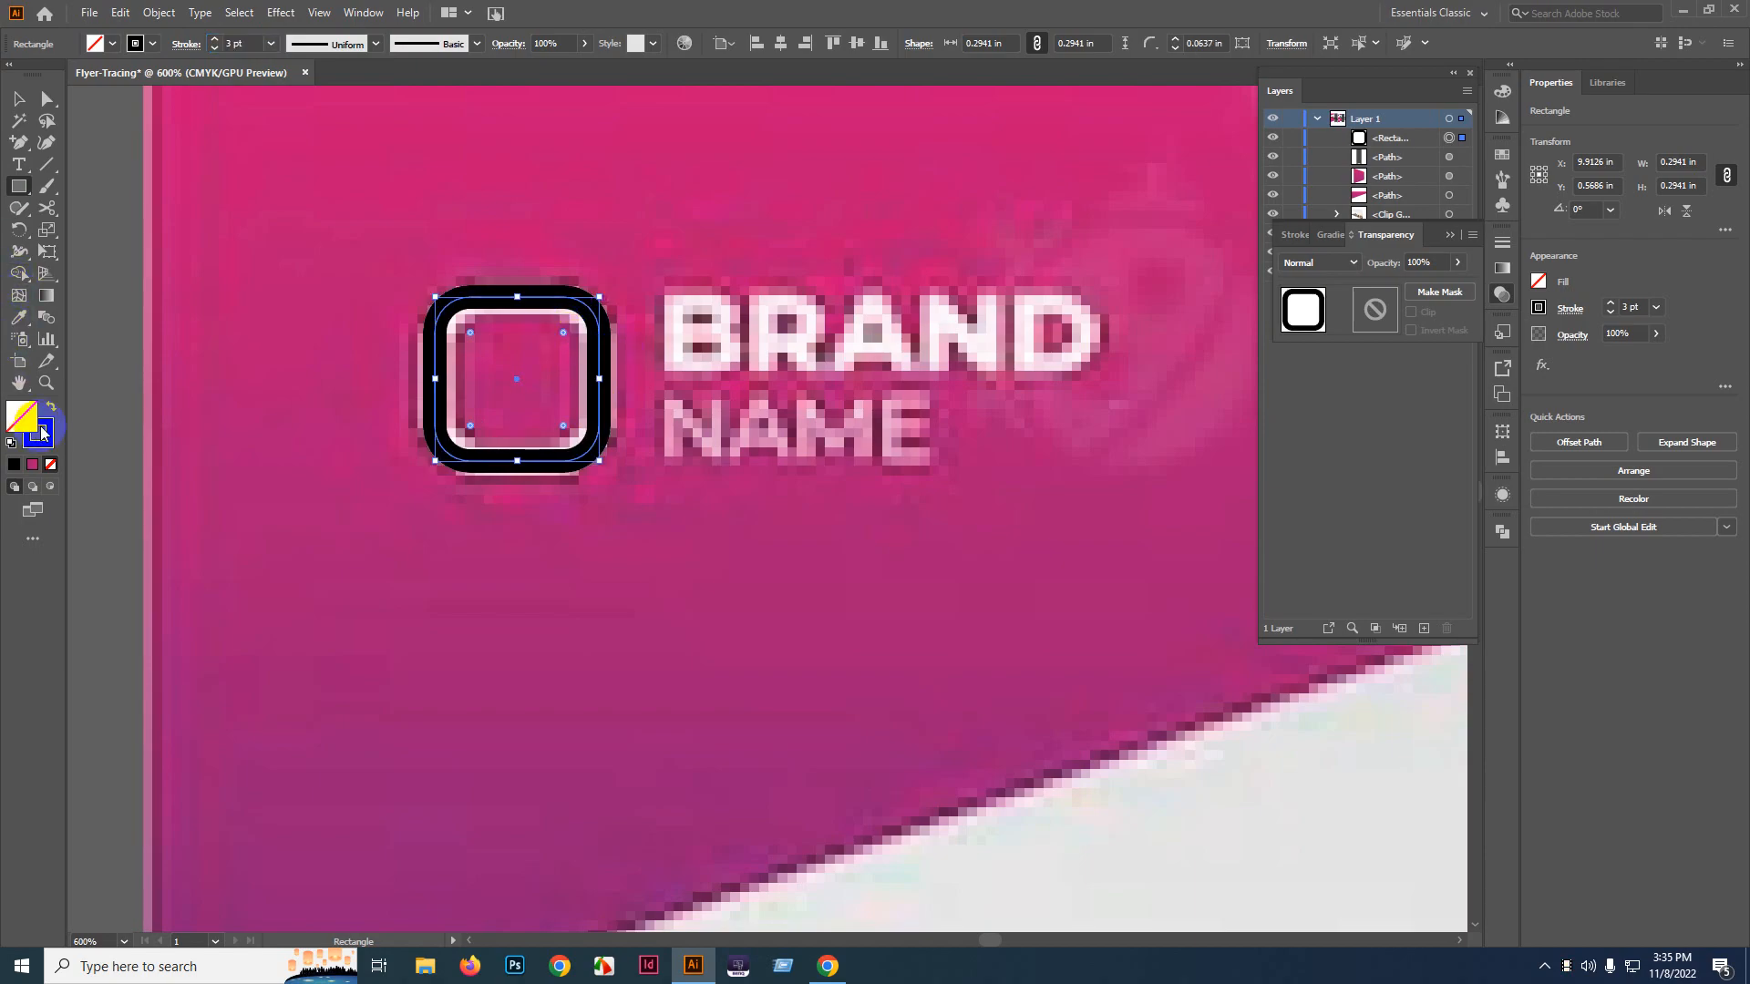
pyautogui.click(41, 432)
pyautogui.click(1300, 110)
pyautogui.press('v')
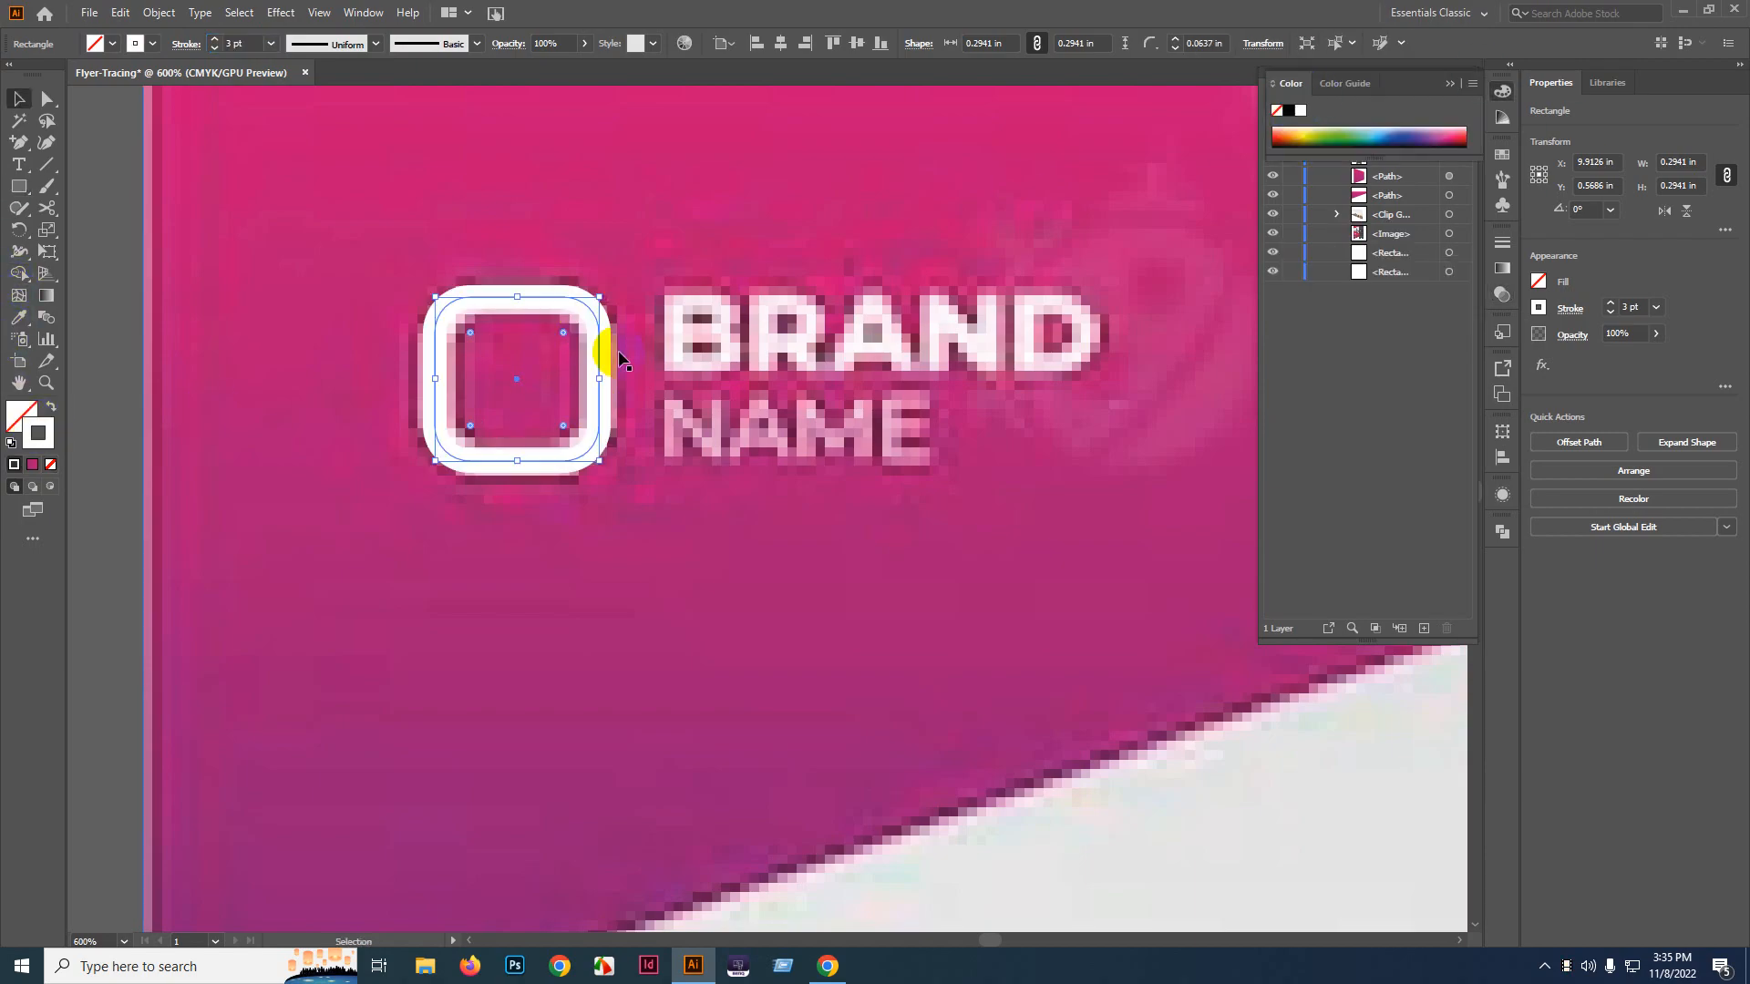
# - Add the point text "BRAND" beside the logo icon on the reference flyer
pyautogui.moveTo(613, 362); pyautogui.dragTo(520, 350)
pyautogui.press('t')
pyautogui.click(617, 314)
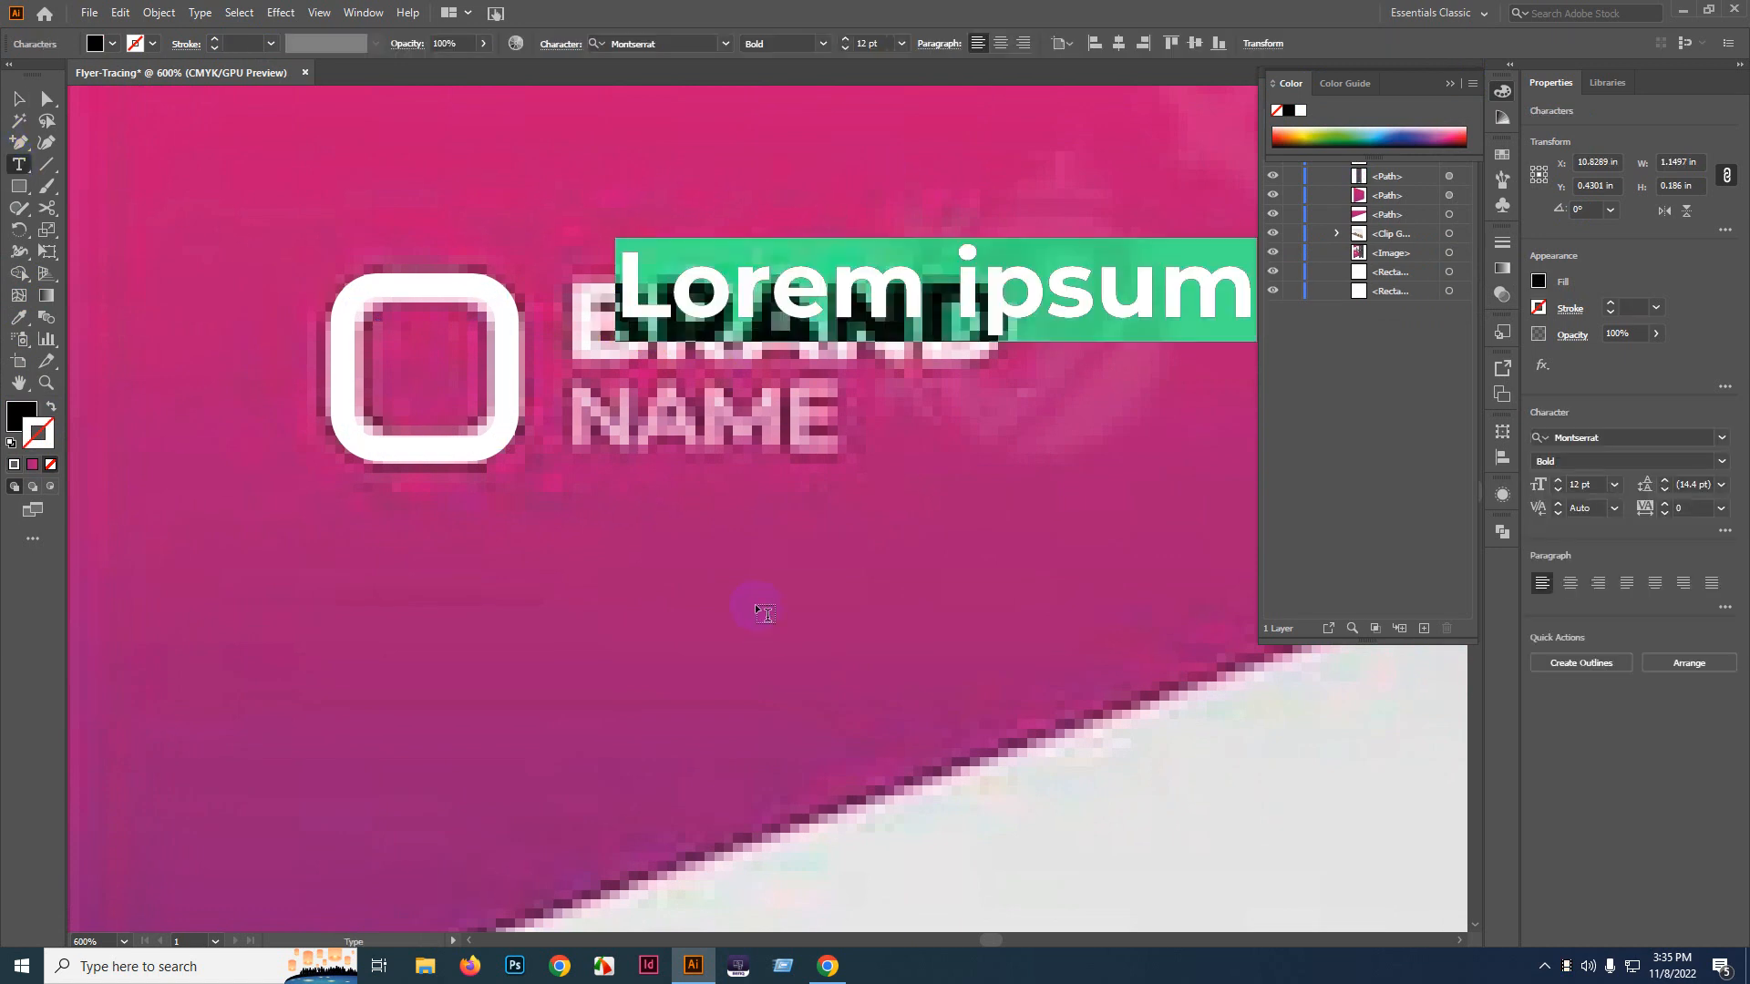
pyautogui.write('BRTAND')
pyautogui.press('BackSpace')
pyautogui.press('BackSpace')
pyautogui.press('BackSpace')
pyautogui.press('BackSpace')
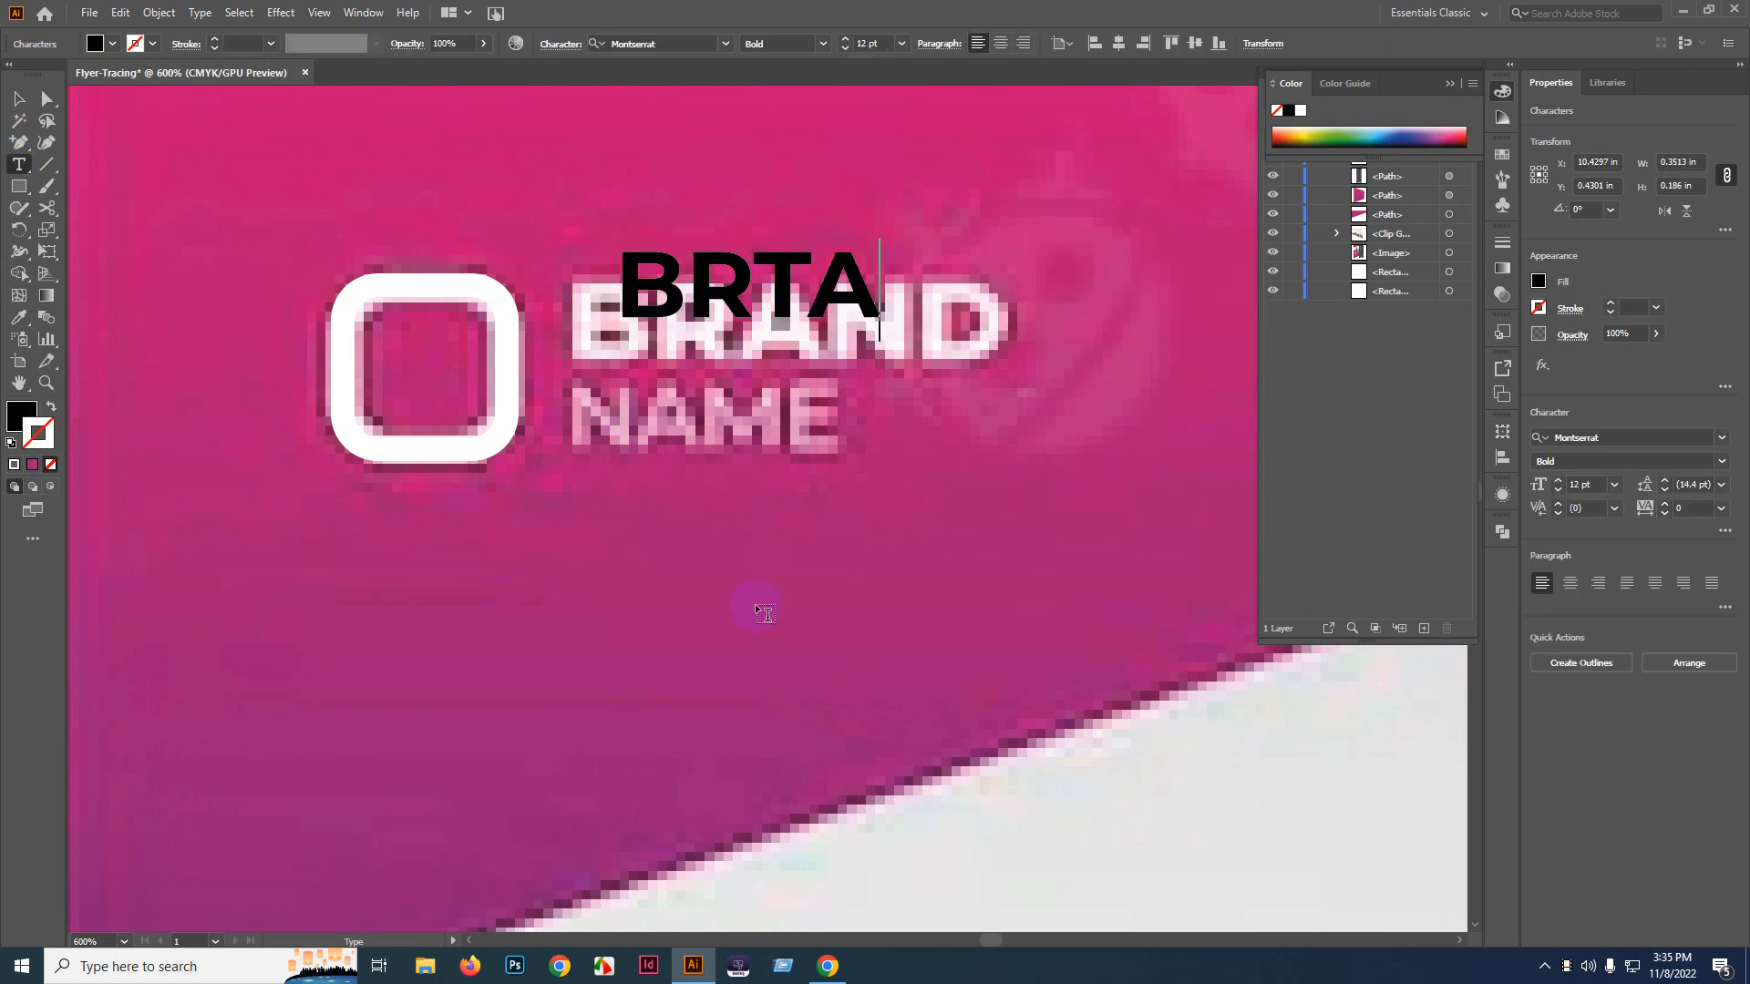
pyautogui.write('ABD')
pyautogui.press('BackSpace')
pyautogui.press('BackSpace')
pyautogui.write('ND')
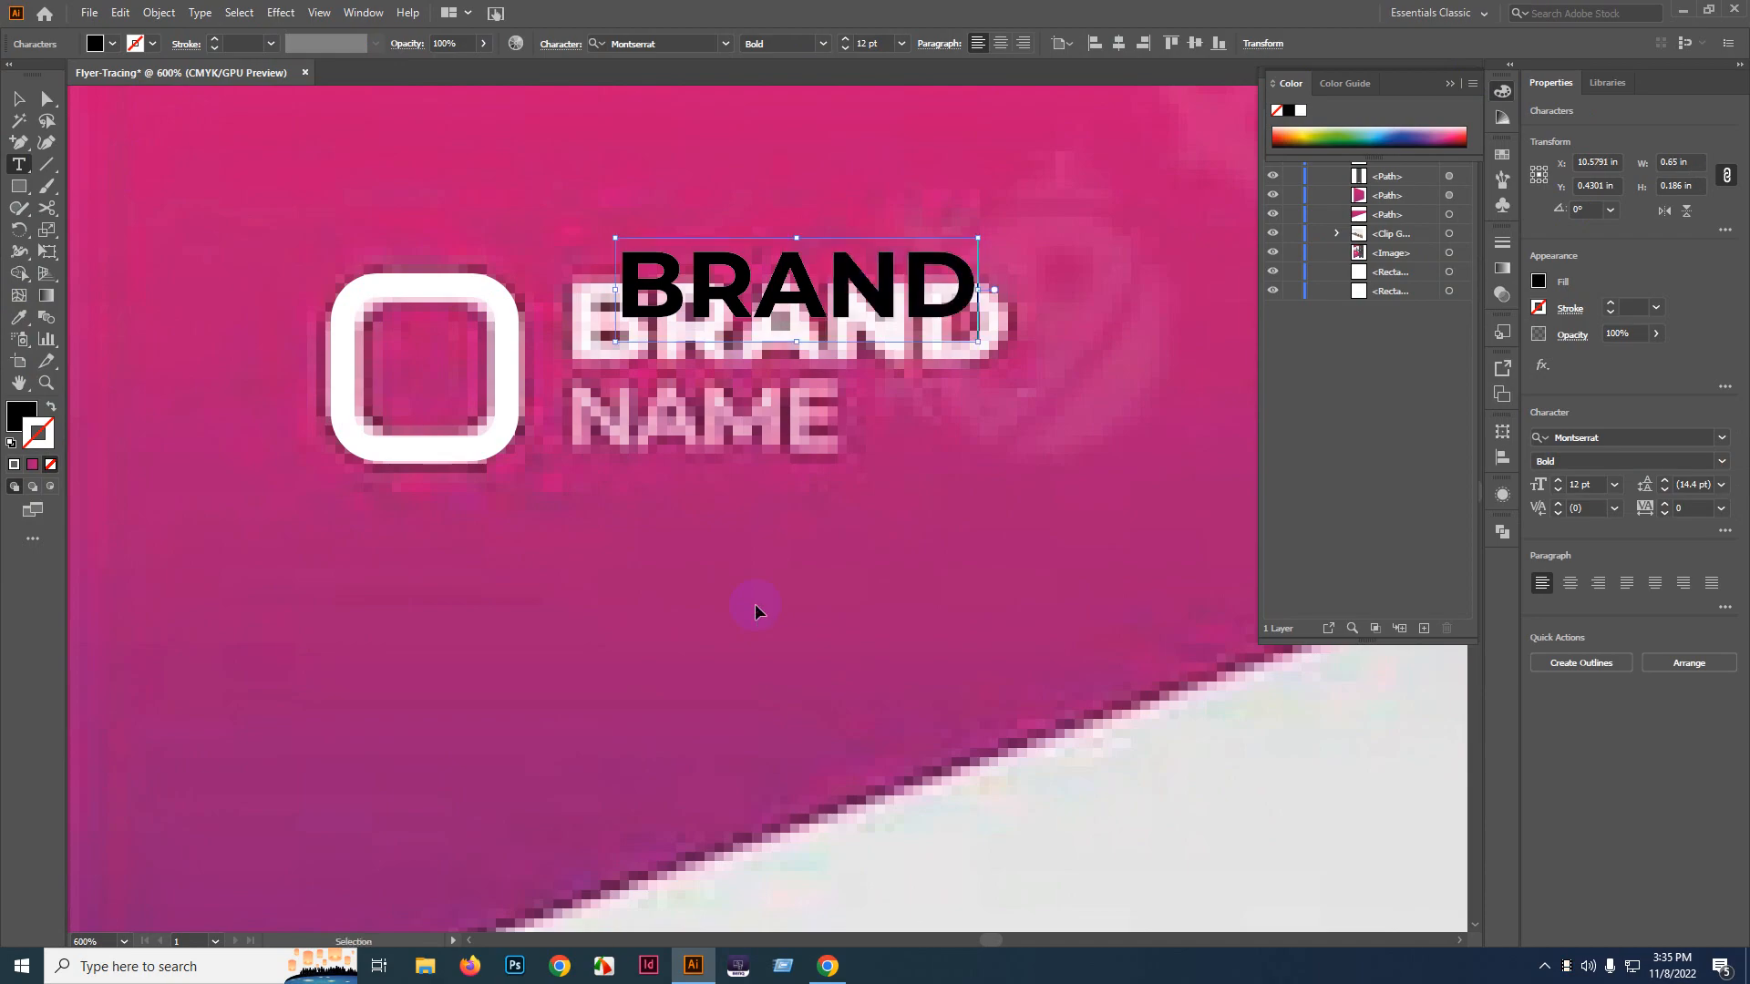
pyautogui.press('Escape')
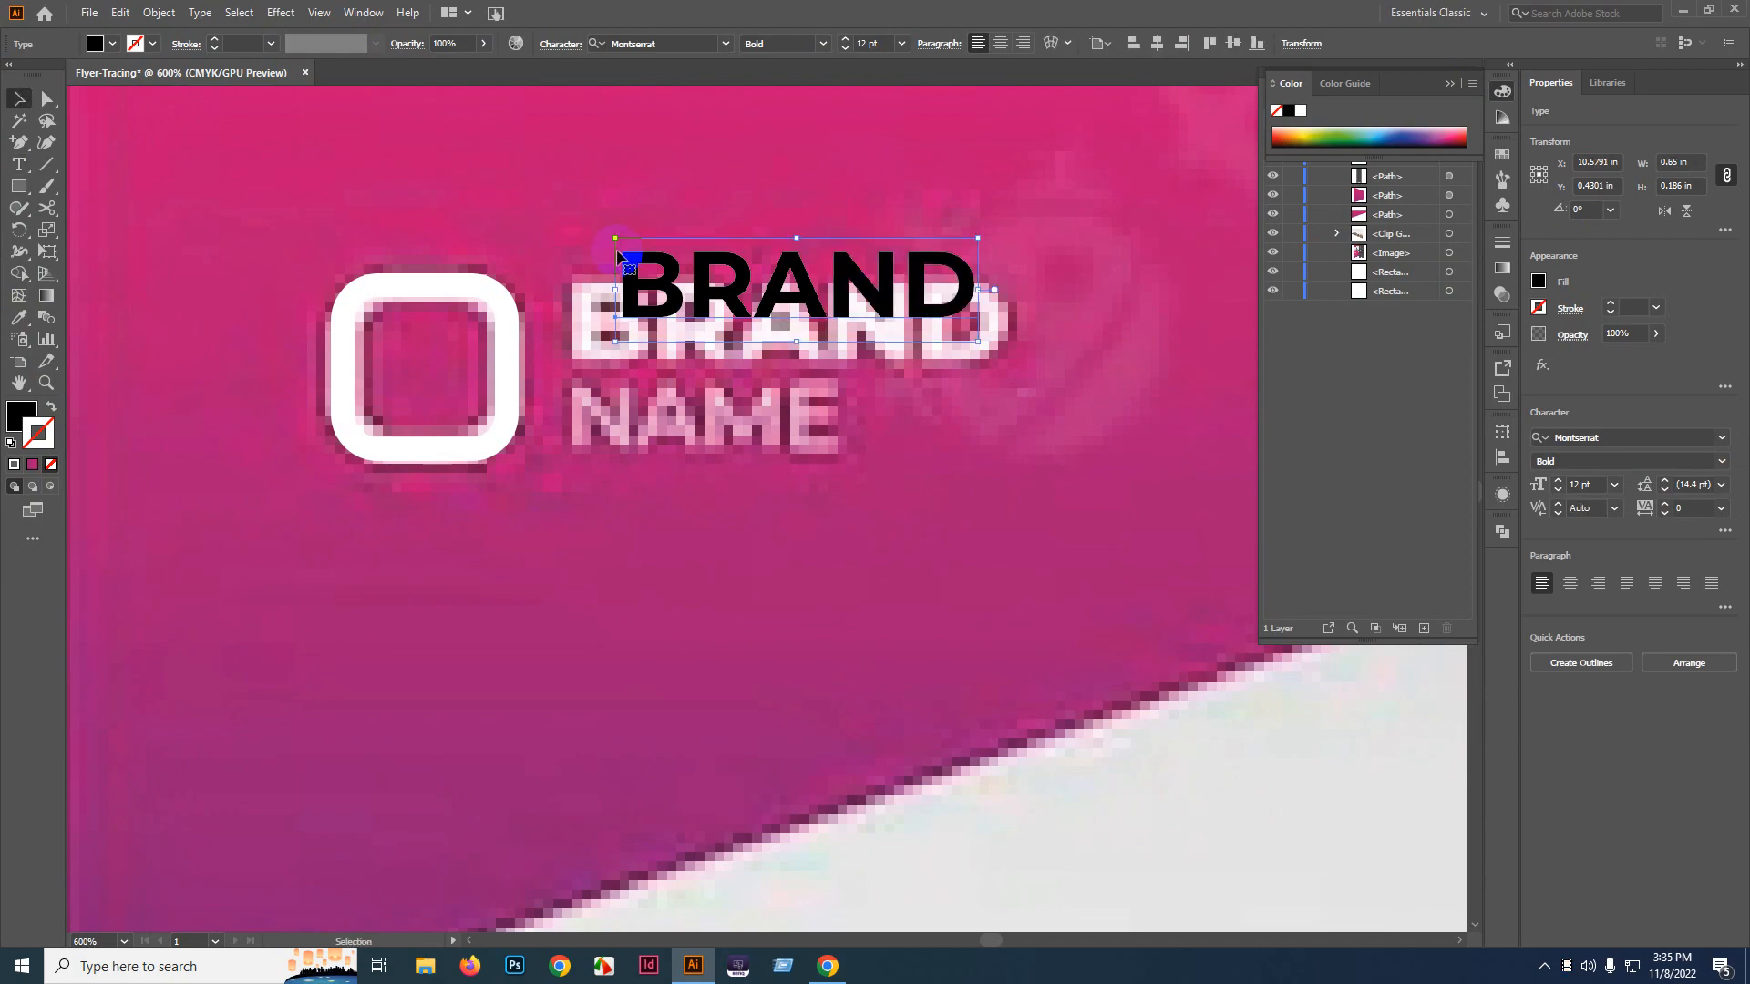
# - Move the BRAND text onto the reference lettering and set its font size to 15 pt
pyautogui.moveTo(640, 297); pyautogui.dragTo(606, 322)
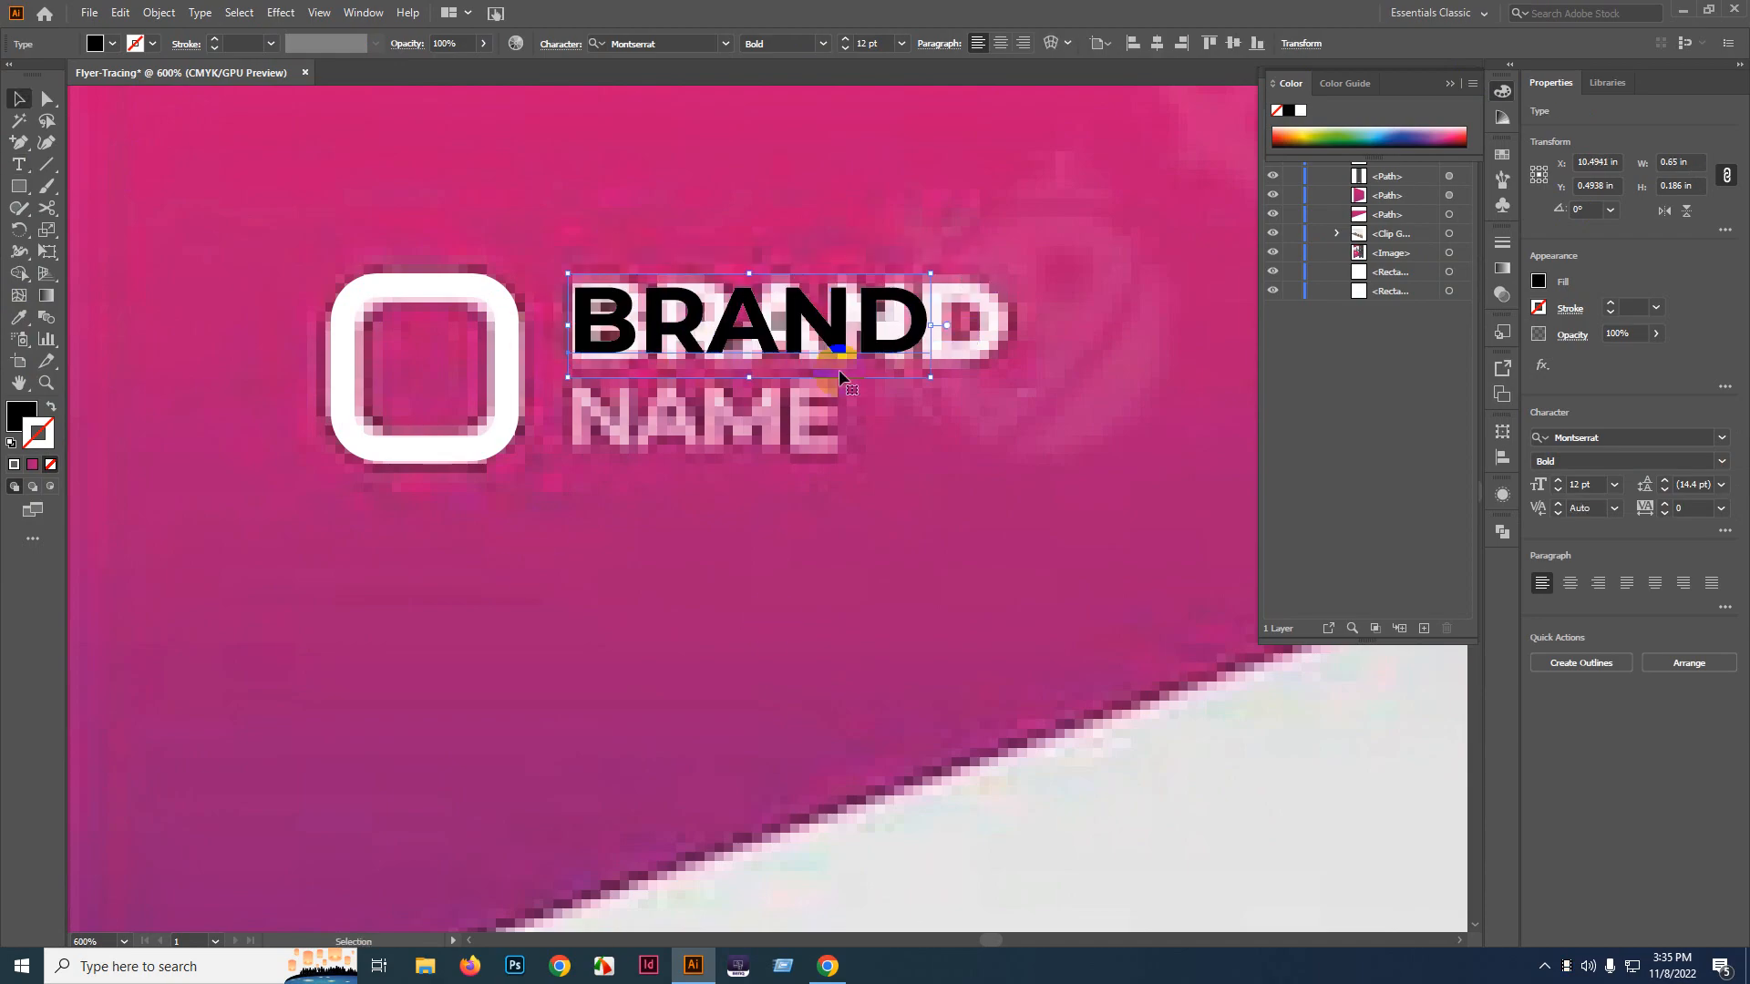
pyautogui.scroll(1, 839, 370)
pyautogui.hscroll(1, 838, 369)
pyautogui.moveTo(881, 393); pyautogui.dragTo(937, 390)
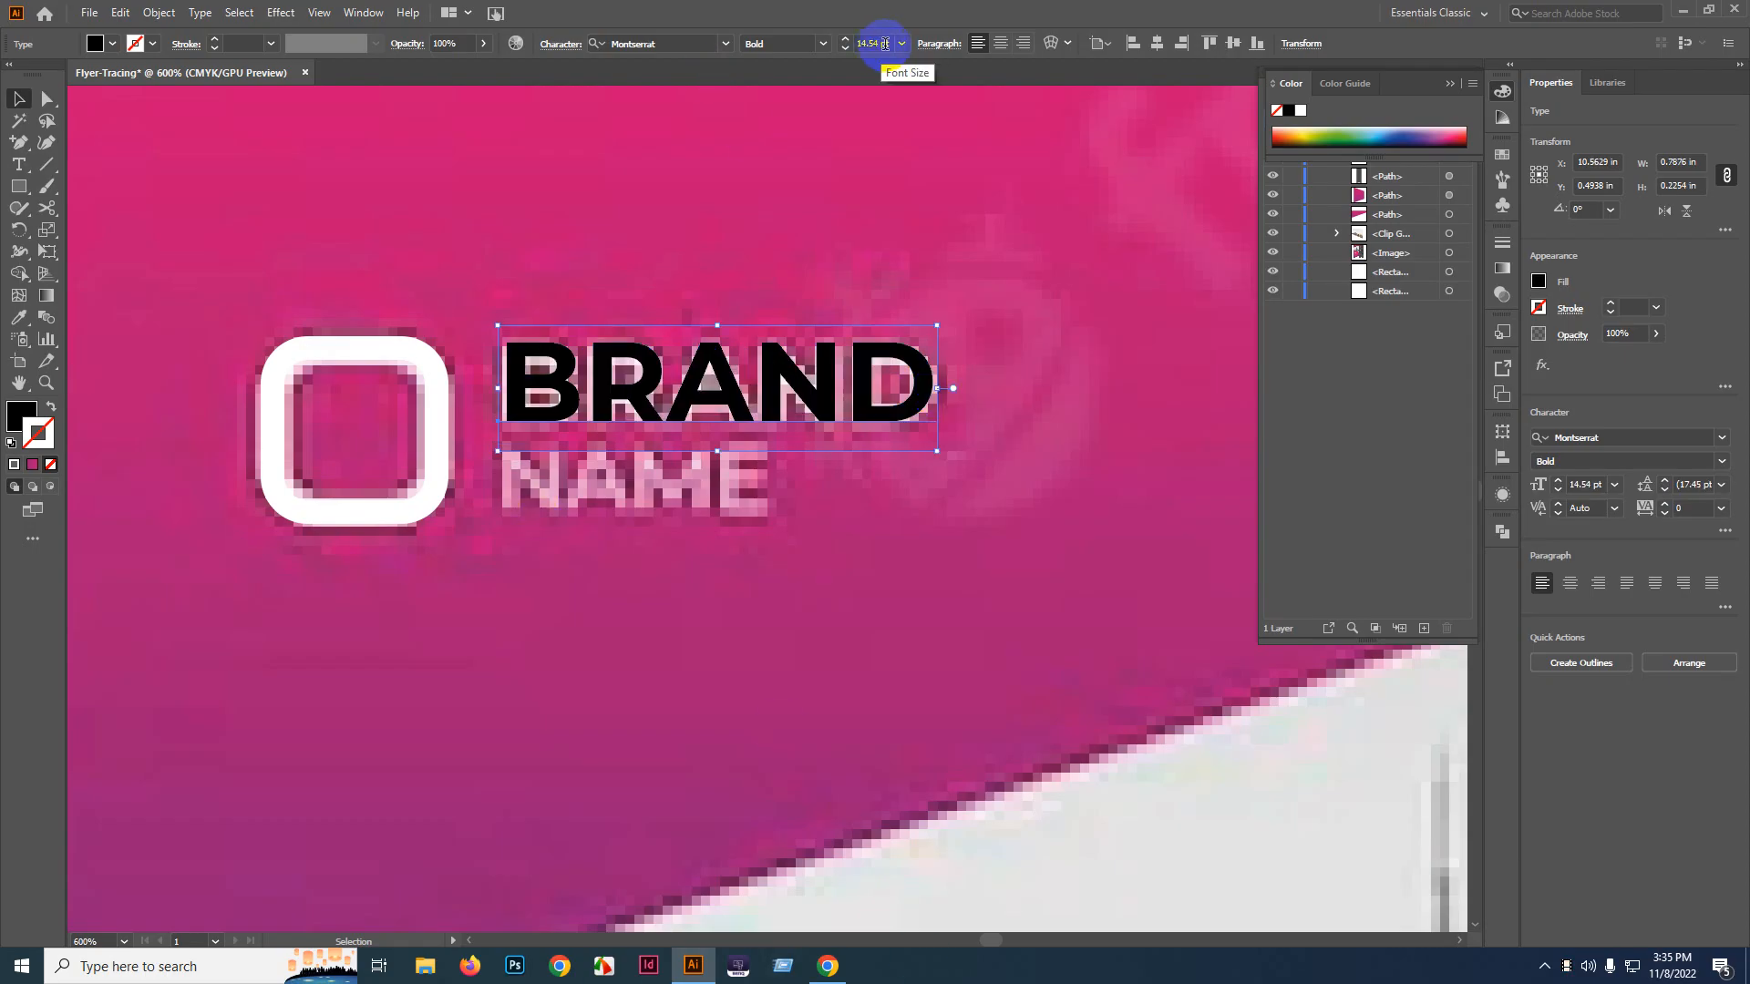
pyautogui.write('15')
pyautogui.press('Return')
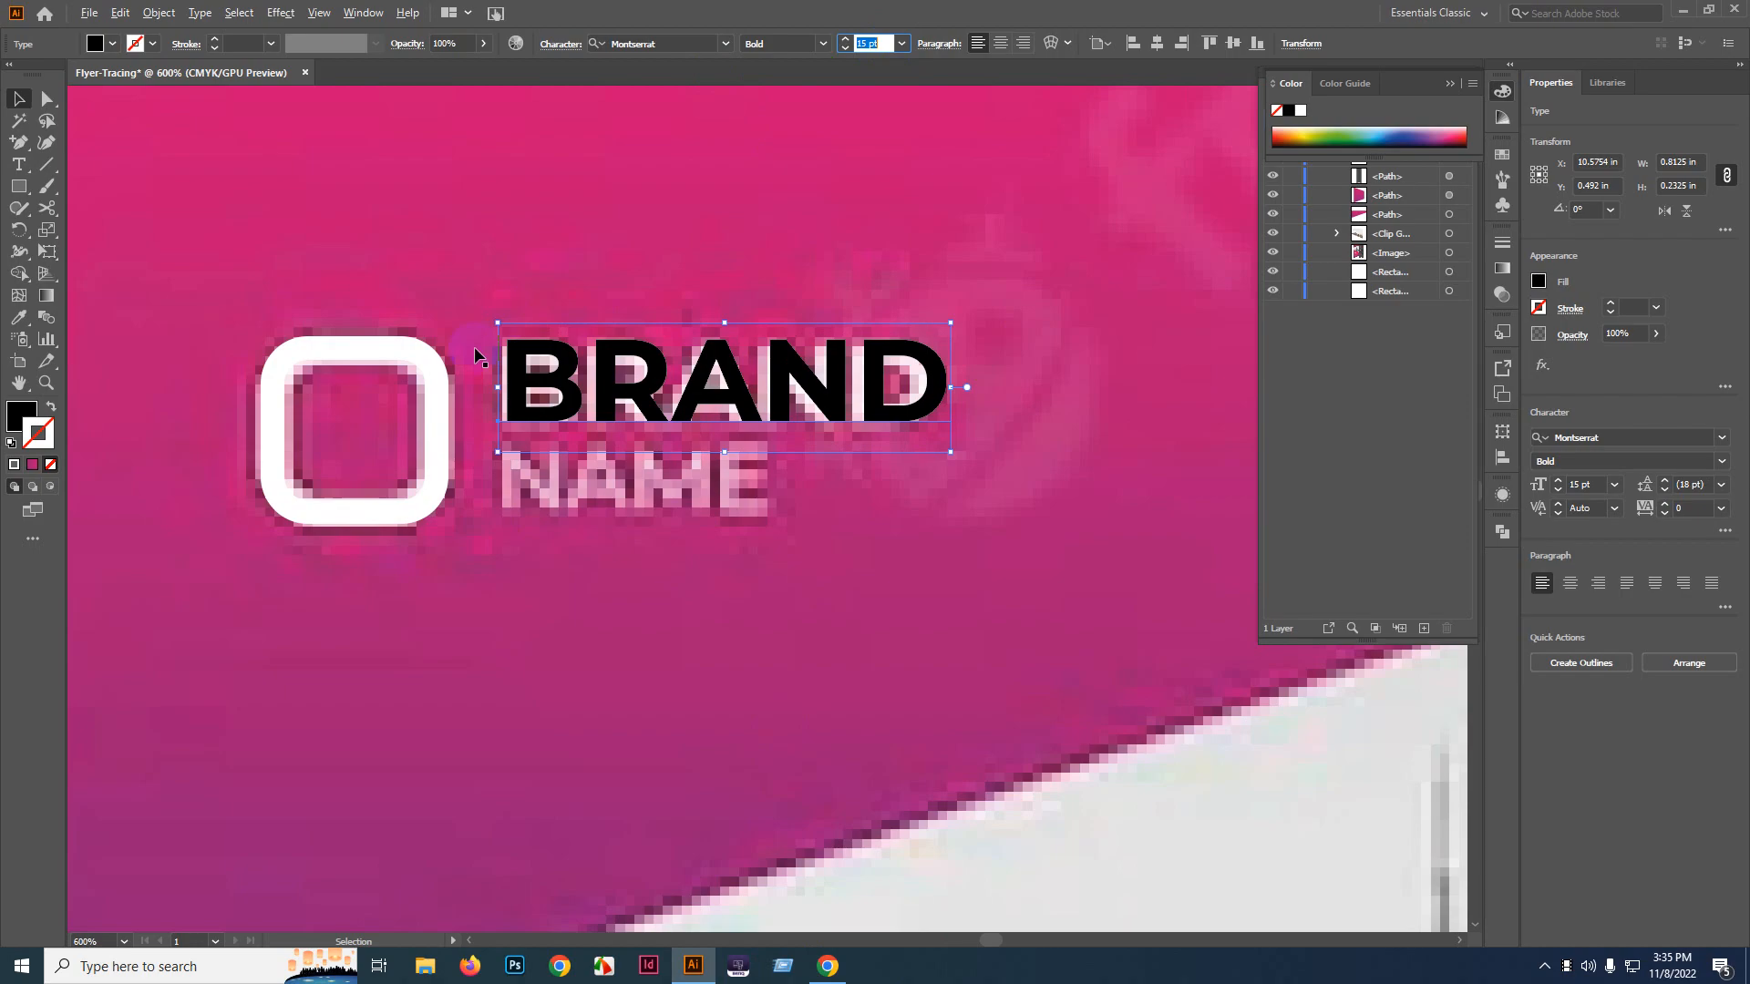
# - Nudge the BRAND text to line up with the reference lettering and check its fit against the logo
pyautogui.hotkey('ctrl', '+')
pyautogui.hotkey('ctrl', '+')
pyautogui.moveTo(597, 336); pyautogui.dragTo(586, 334)
pyautogui.scroll(-6, 544, 334)
pyautogui.scroll(7, 538, 333)
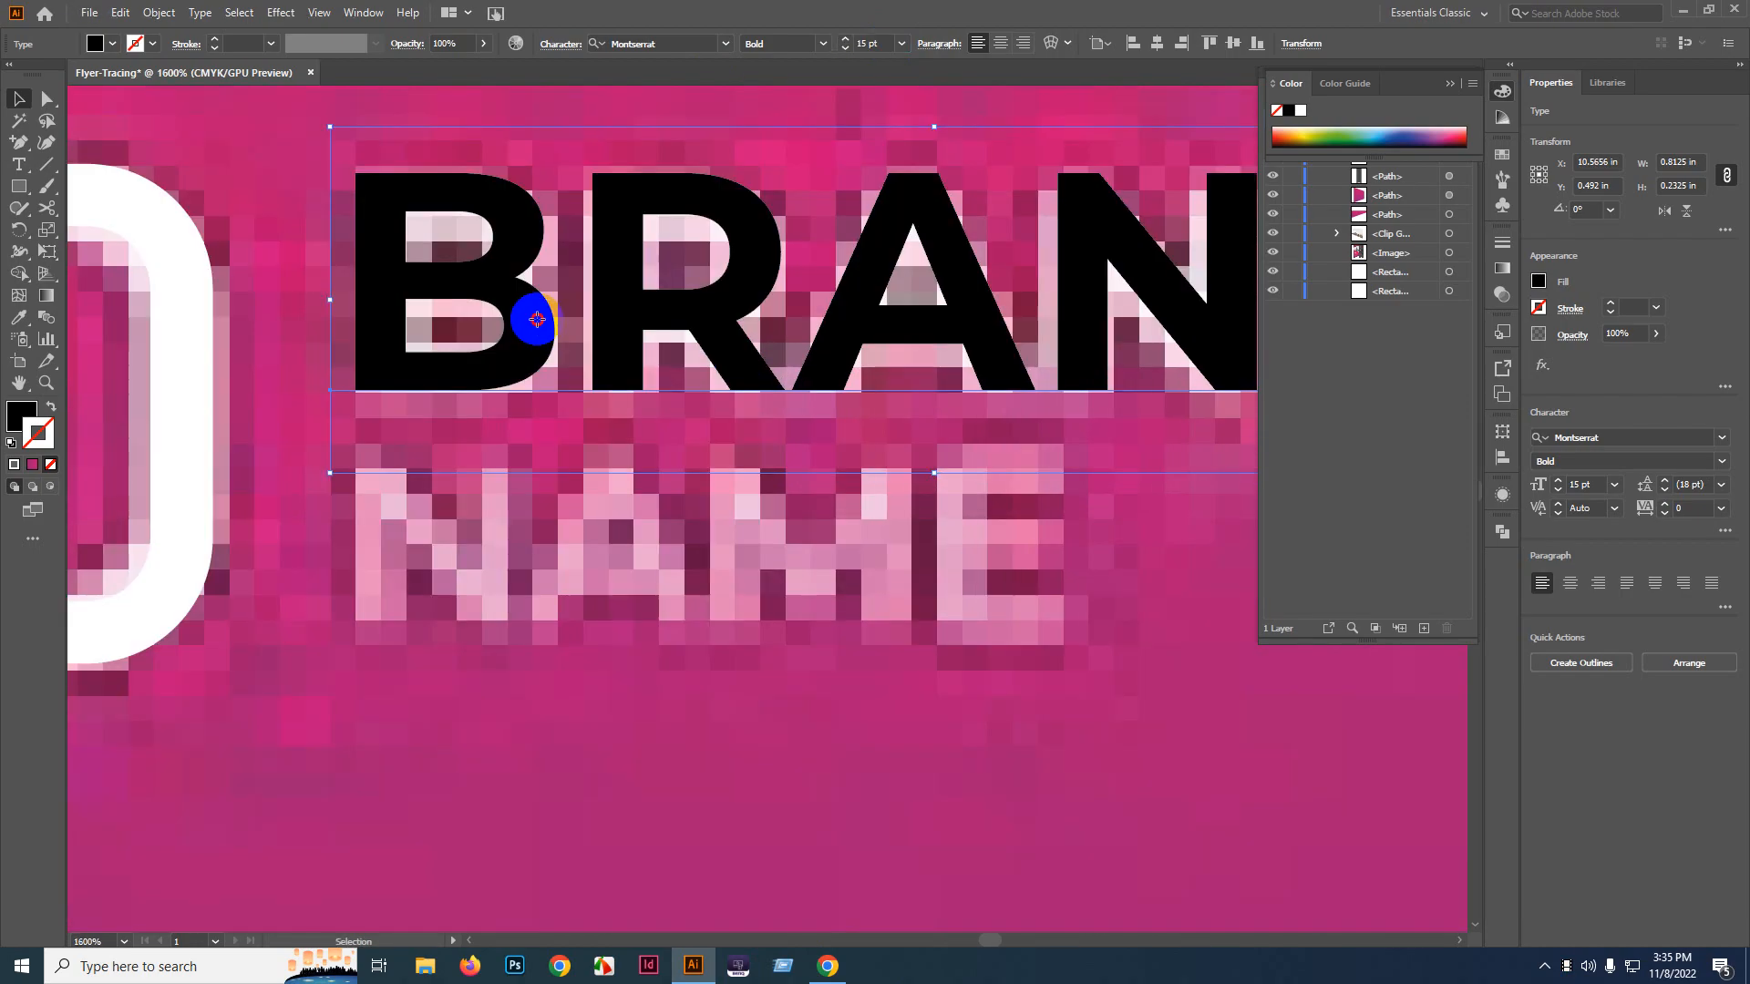
pyautogui.scroll(-4, 536, 329)
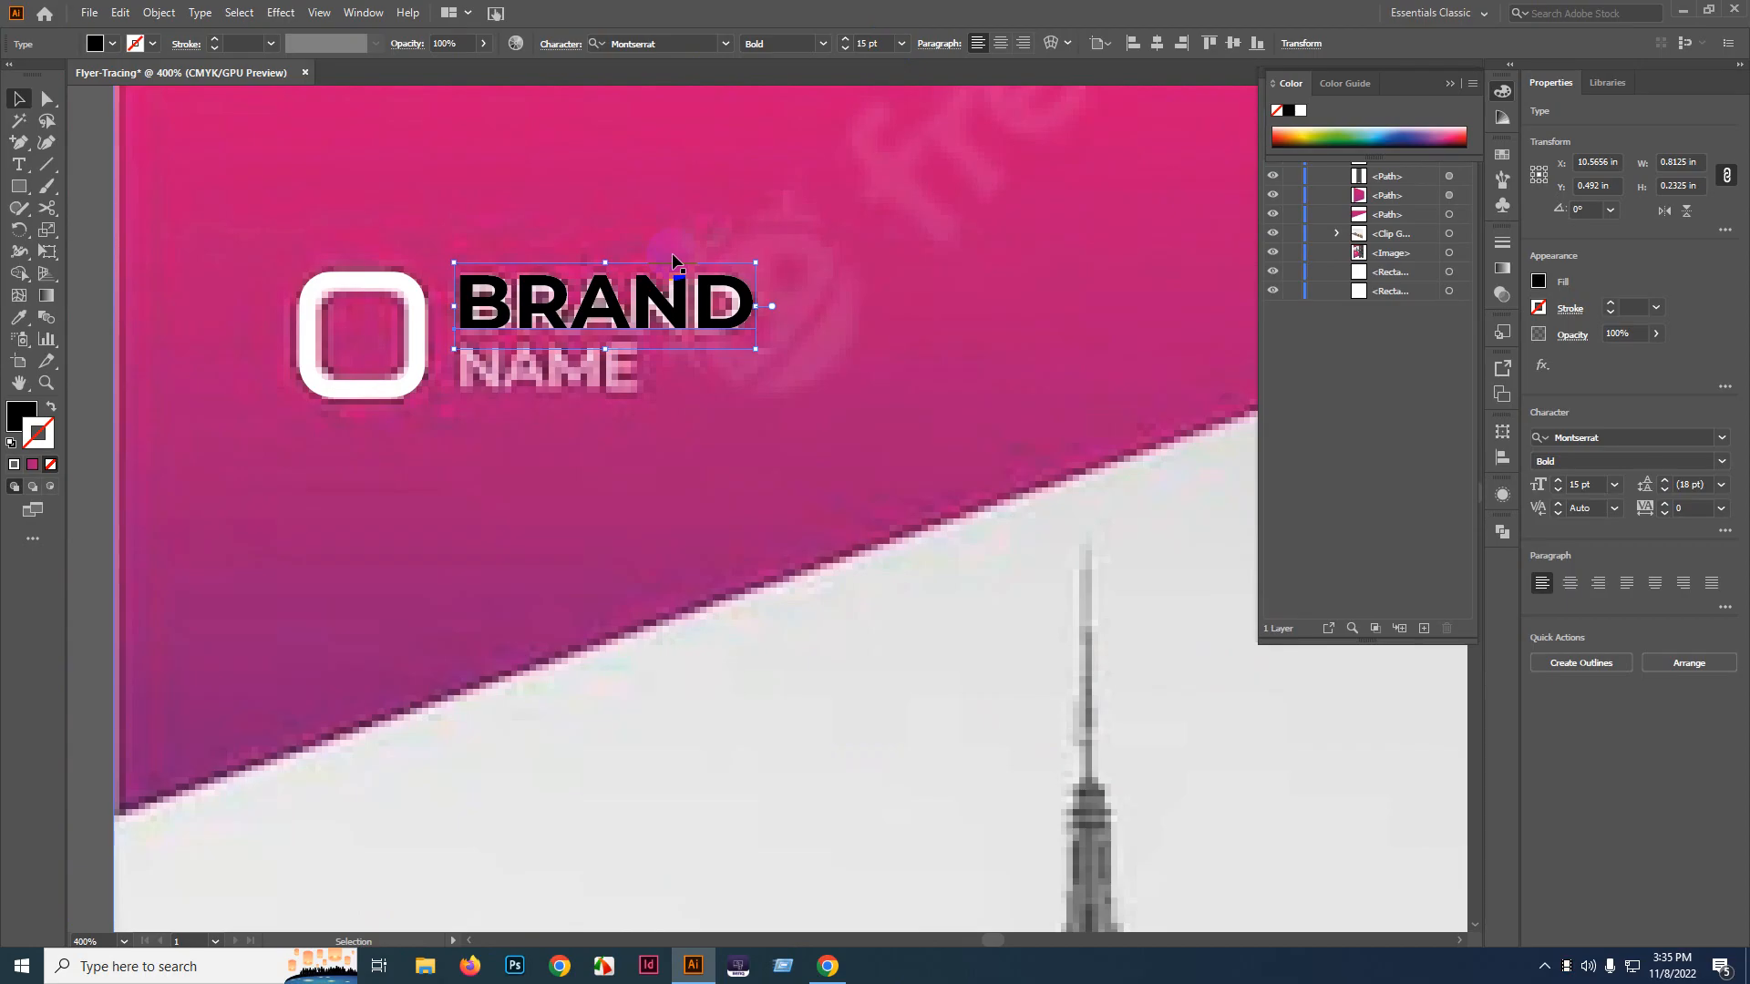
pyautogui.scroll(-3, 673, 264)
pyautogui.scroll(3, 638, 301)
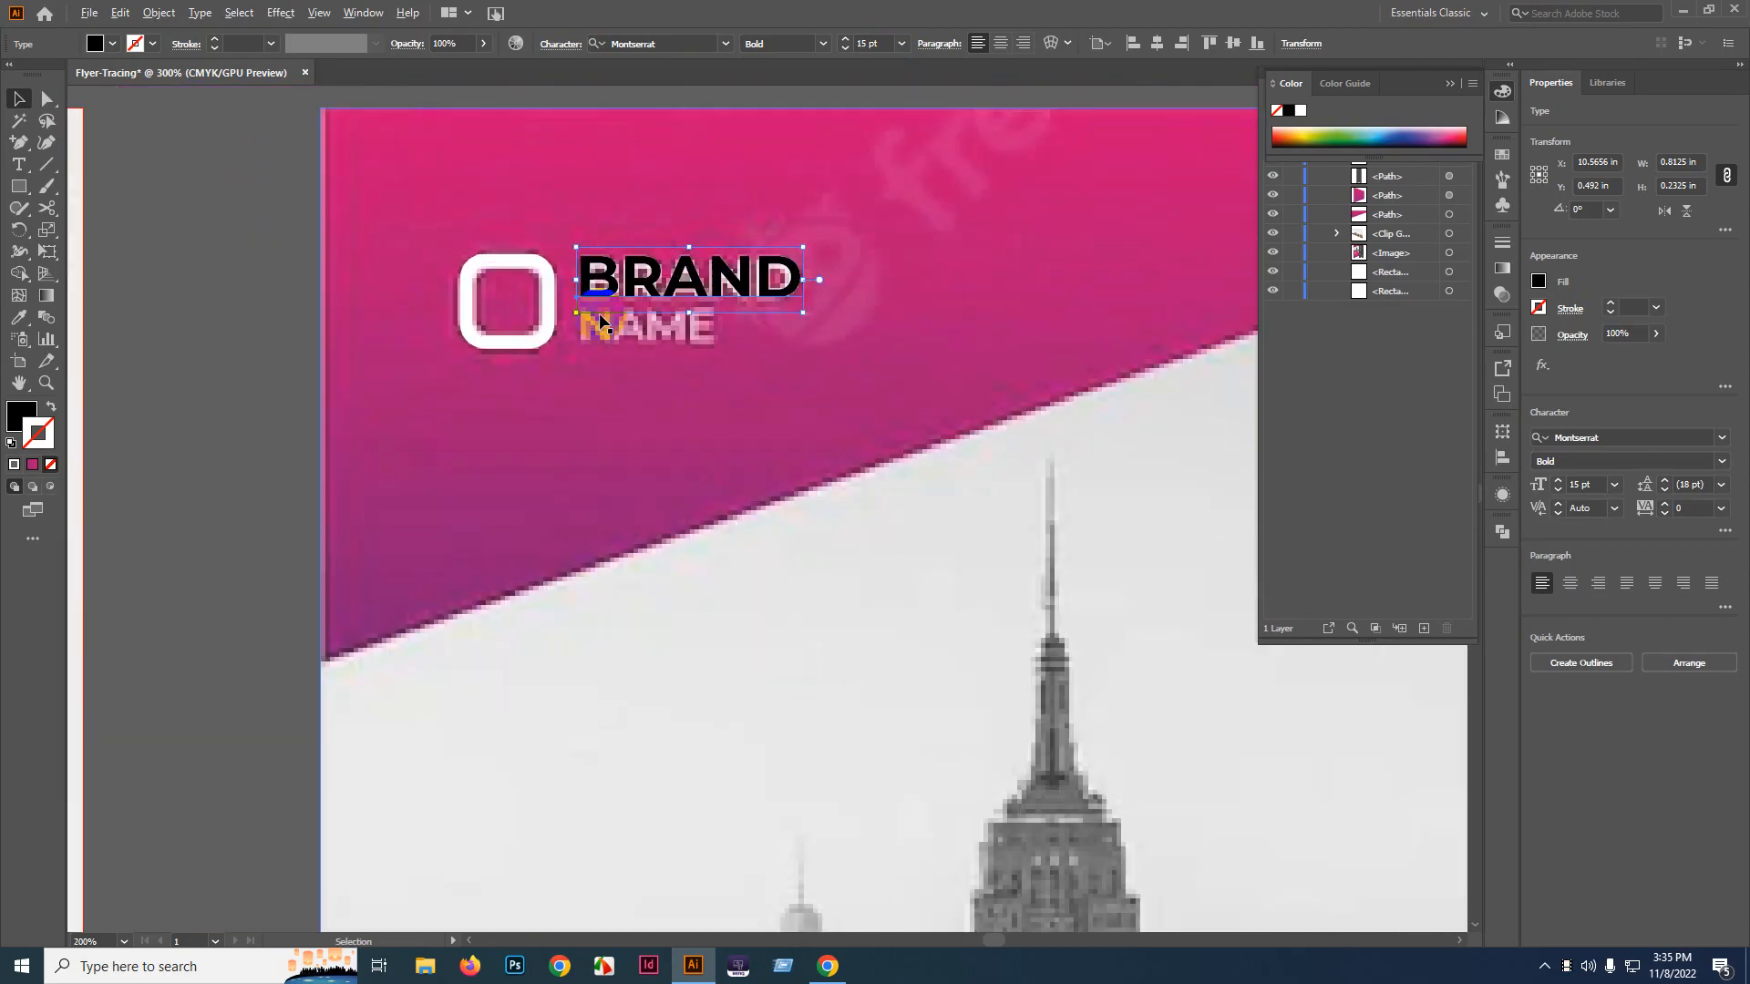
pyautogui.scroll(-1, 602, 321)
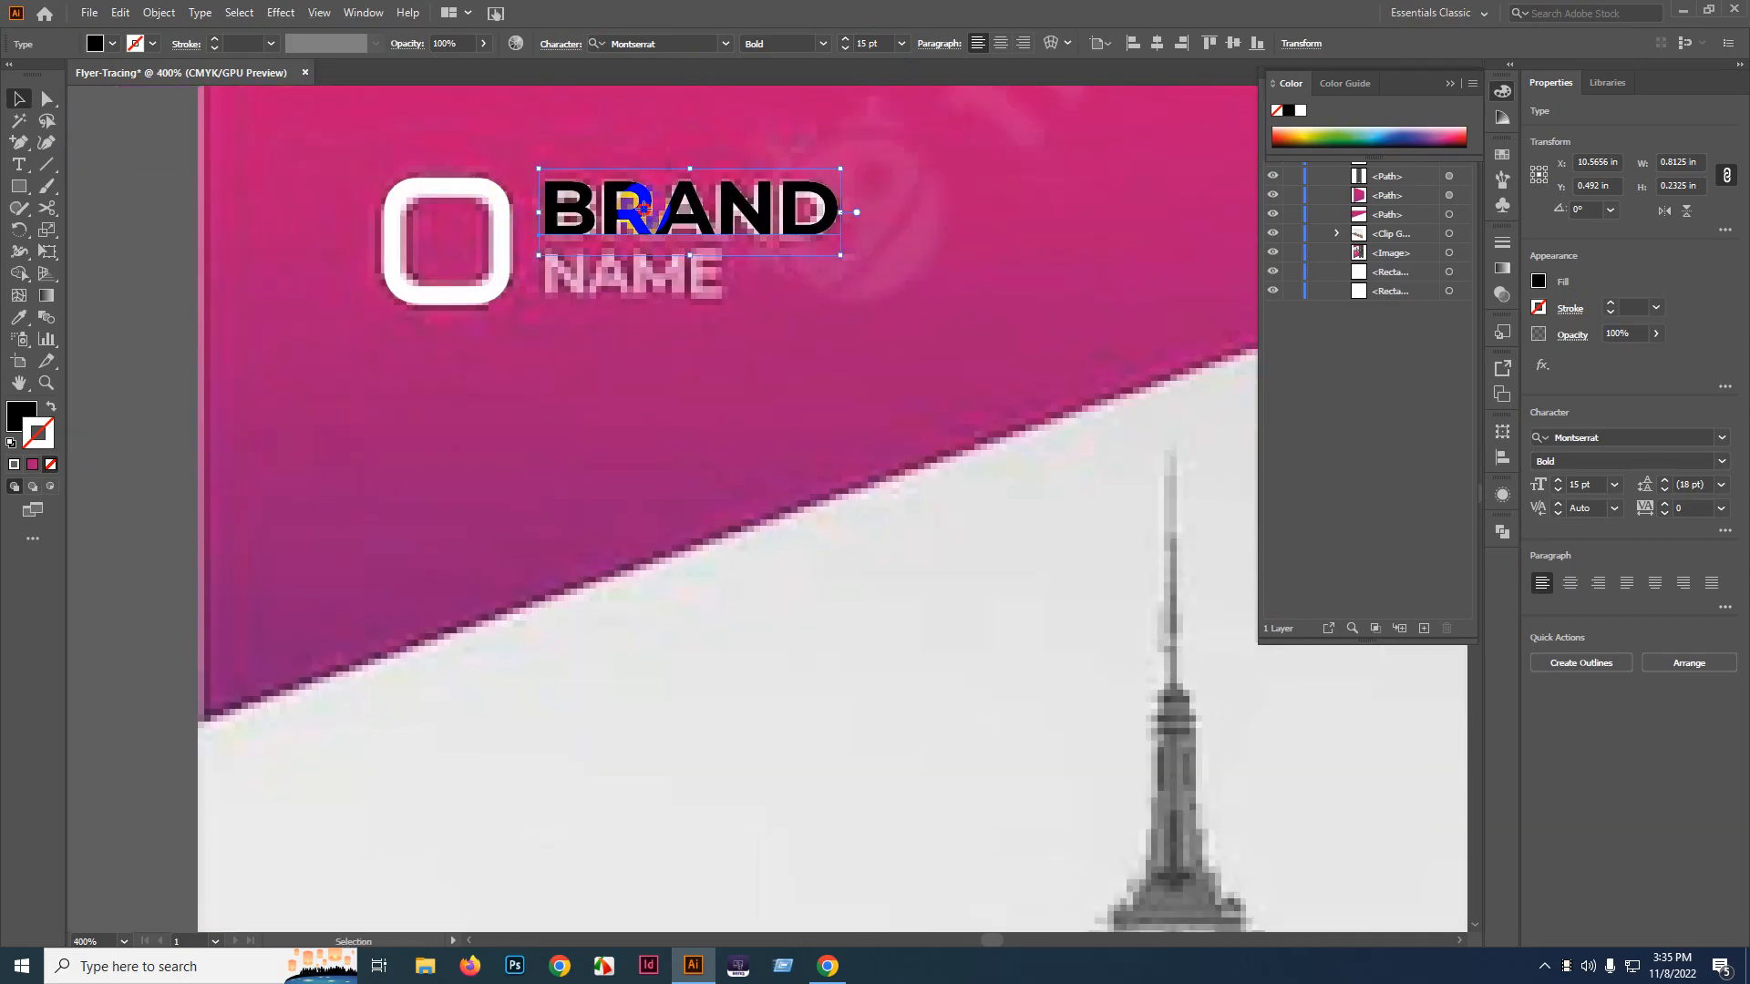
# - Duplicate the BRAND text directly below itself and change the copy to "NAME"
pyautogui.moveTo(643, 210); pyautogui.dragTo(645, 283)
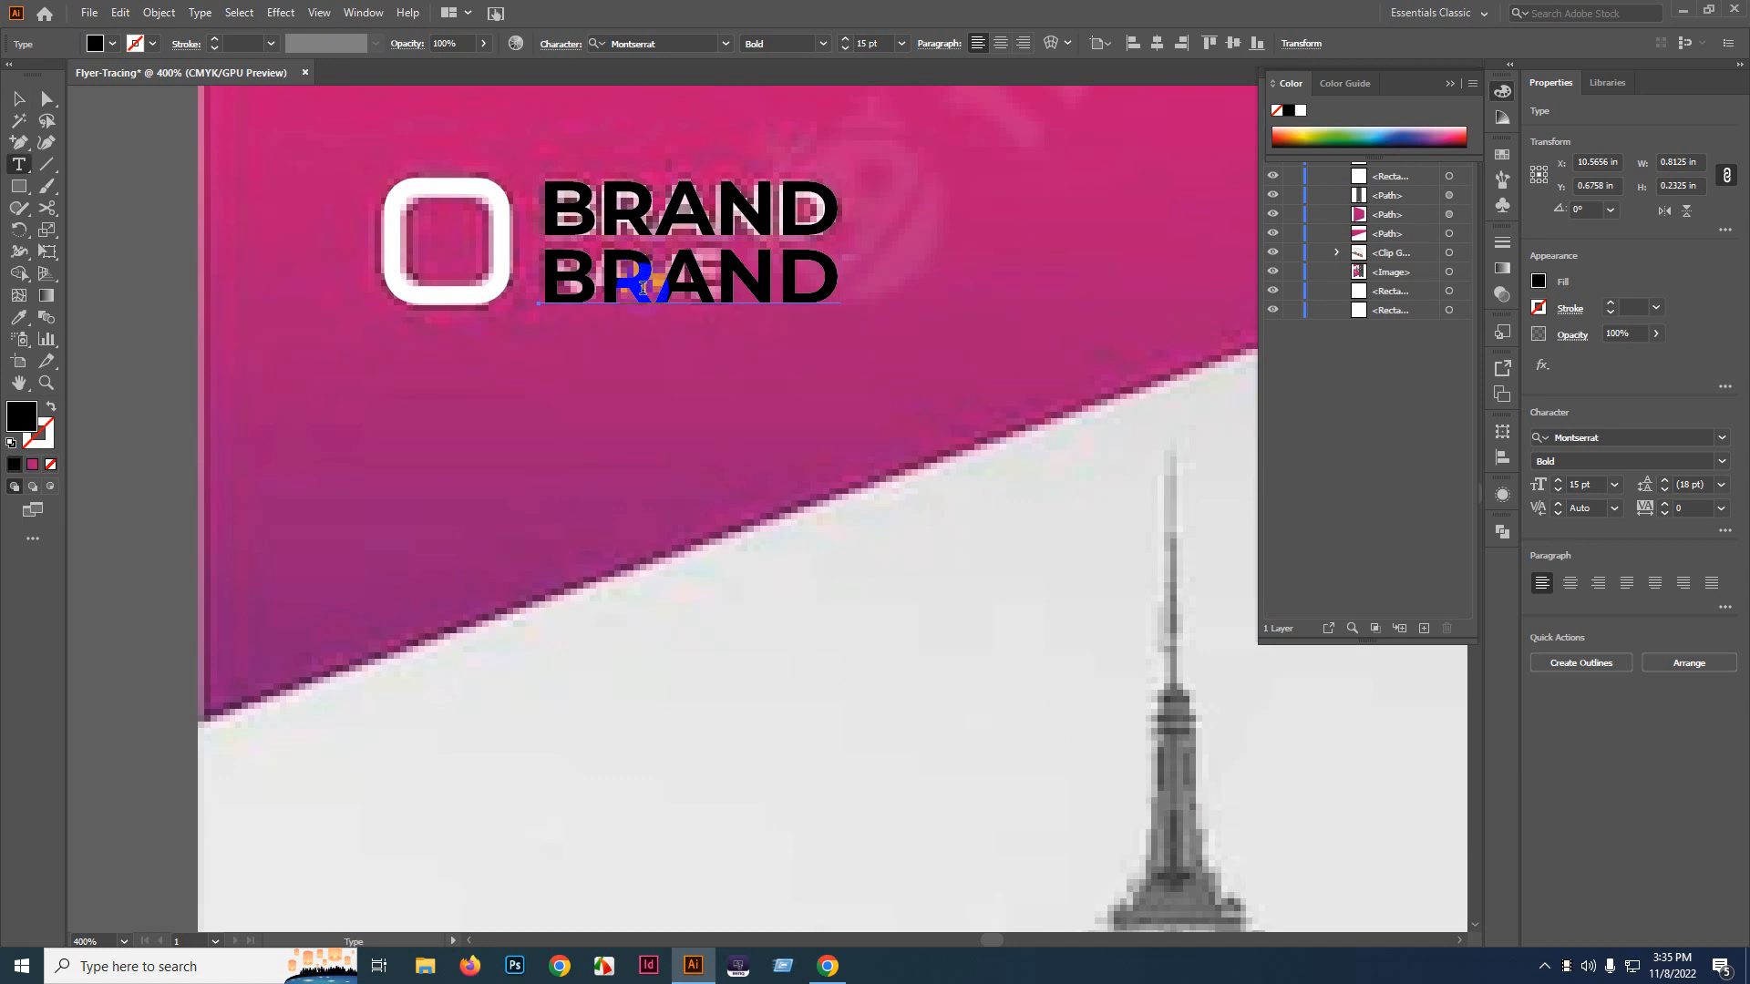
pyautogui.tripleClick(649, 290)
pyautogui.write('NAME')
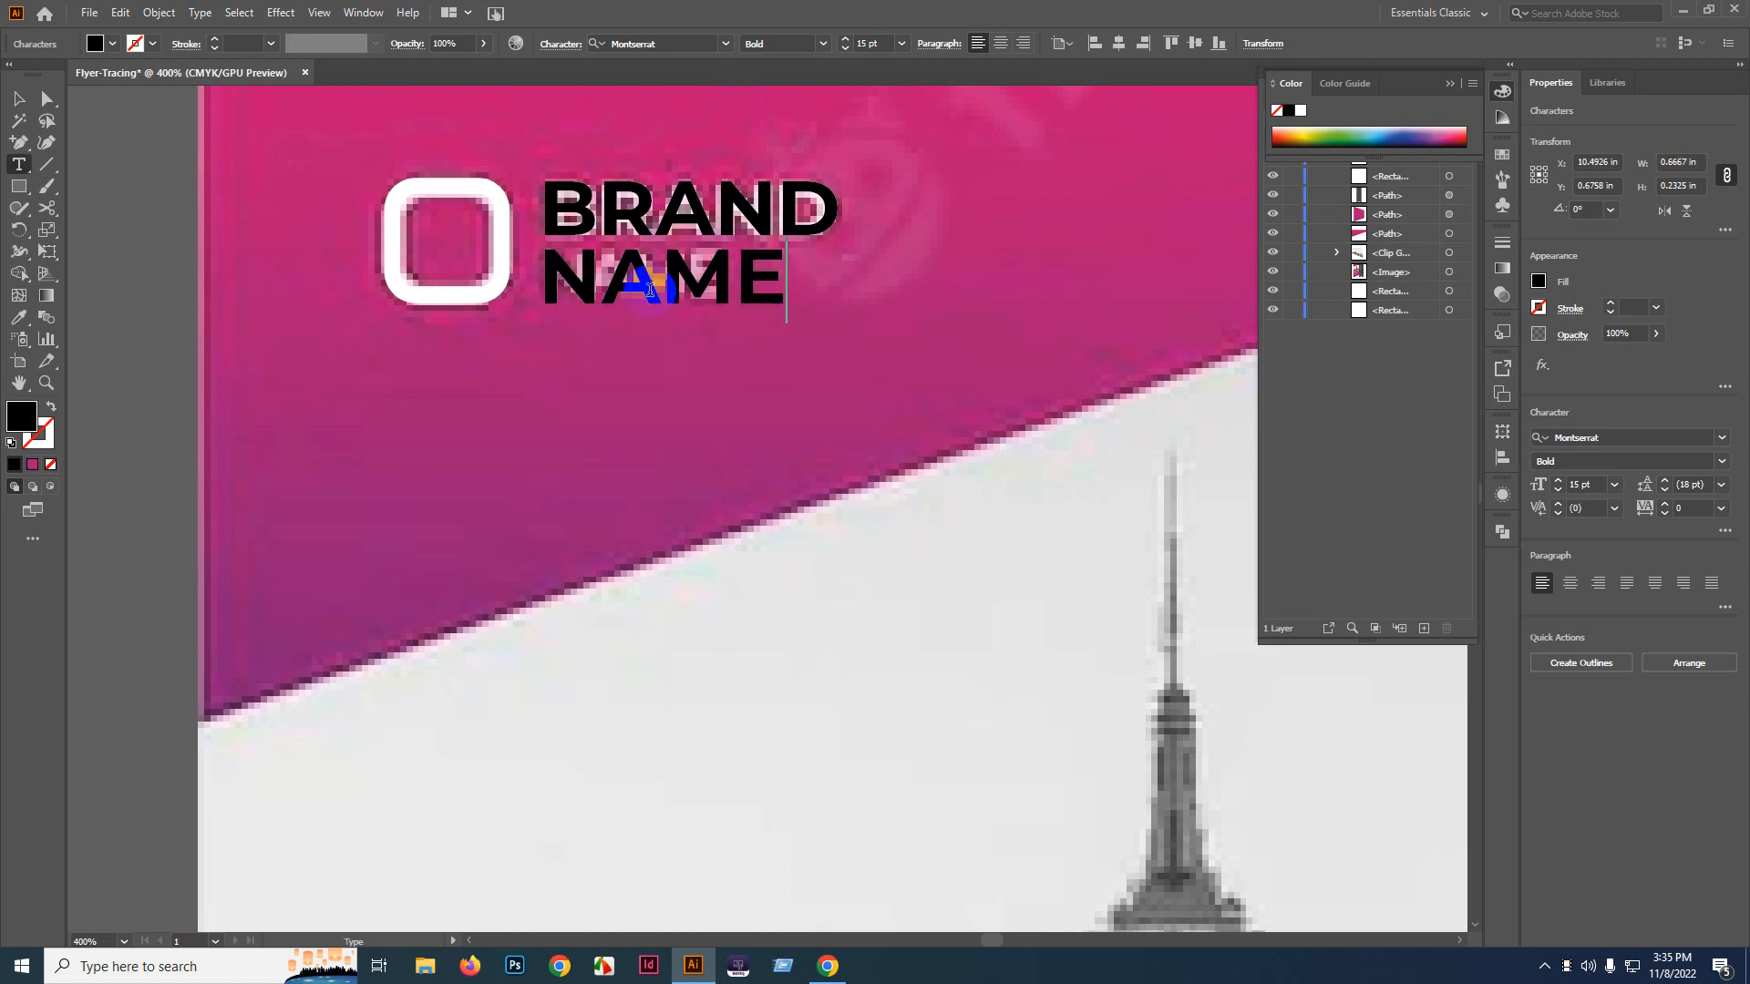
# - Set the font size of the NAME text to 12 pt
pyautogui.tripleClick(650, 290)
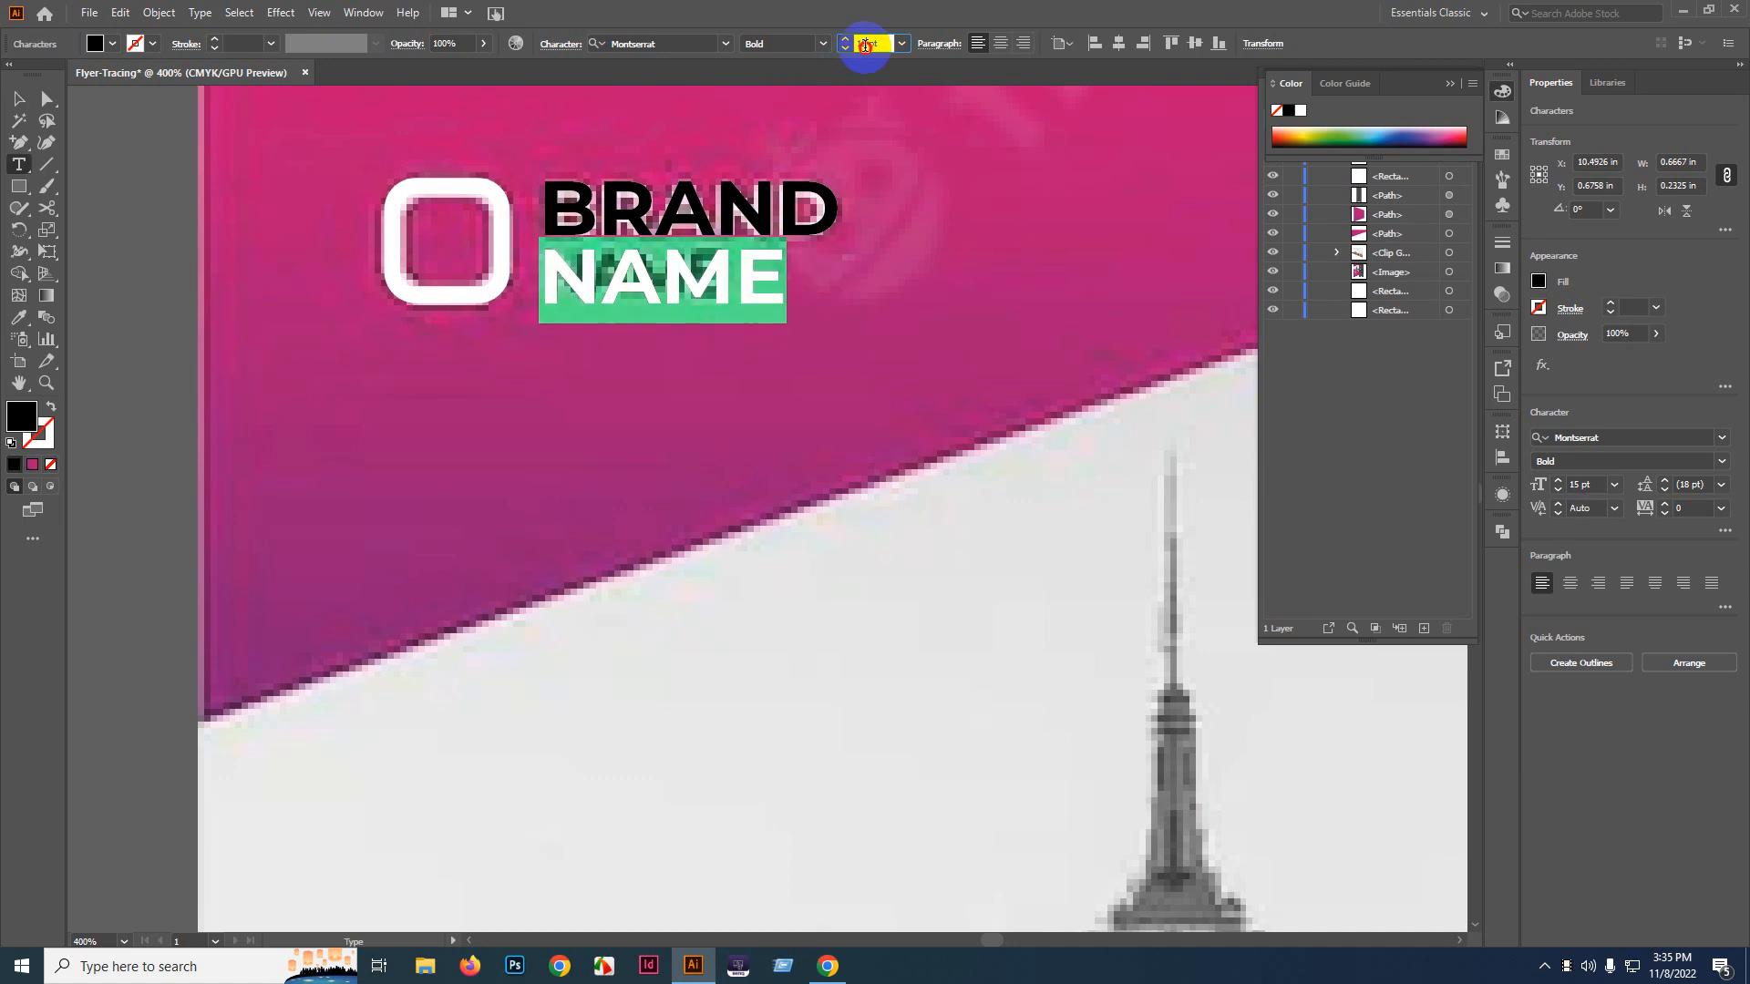
pyautogui.press('Down')
pyautogui.press('Down')
pyautogui.press('Down')
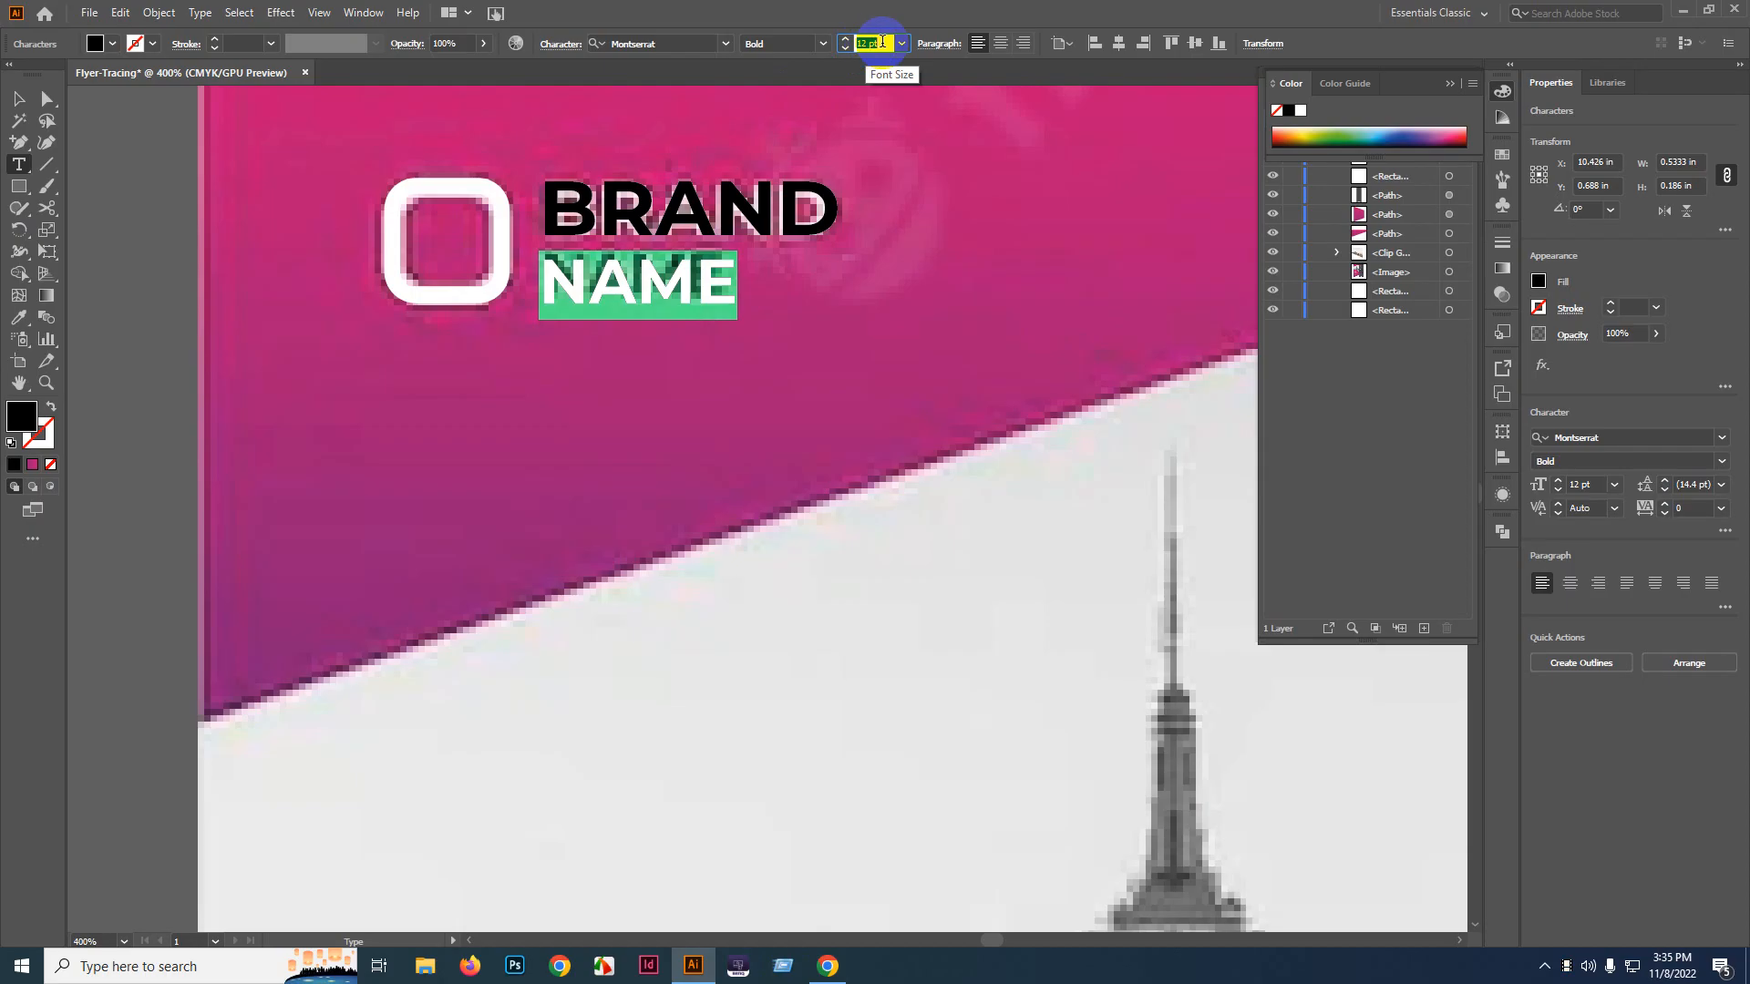
pyautogui.press('Down')
pyautogui.press('Up')
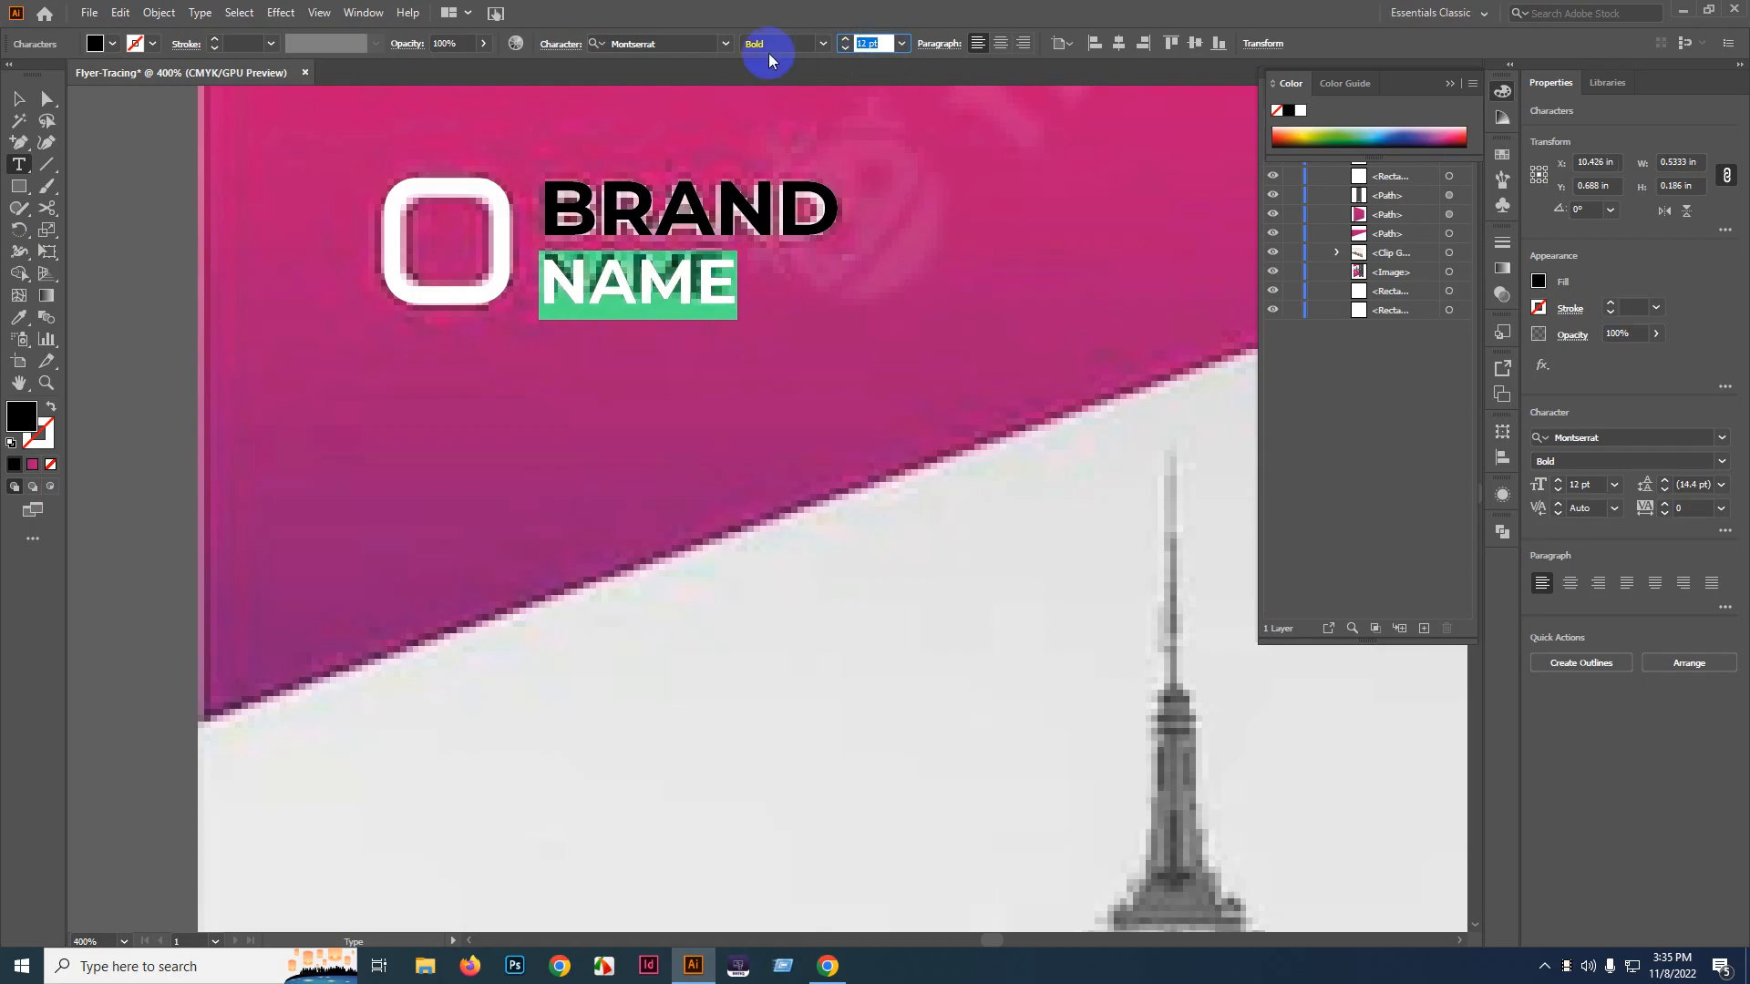
# - Set the font style of the NAME text to Montserrat Medium
pyautogui.click(819, 42)
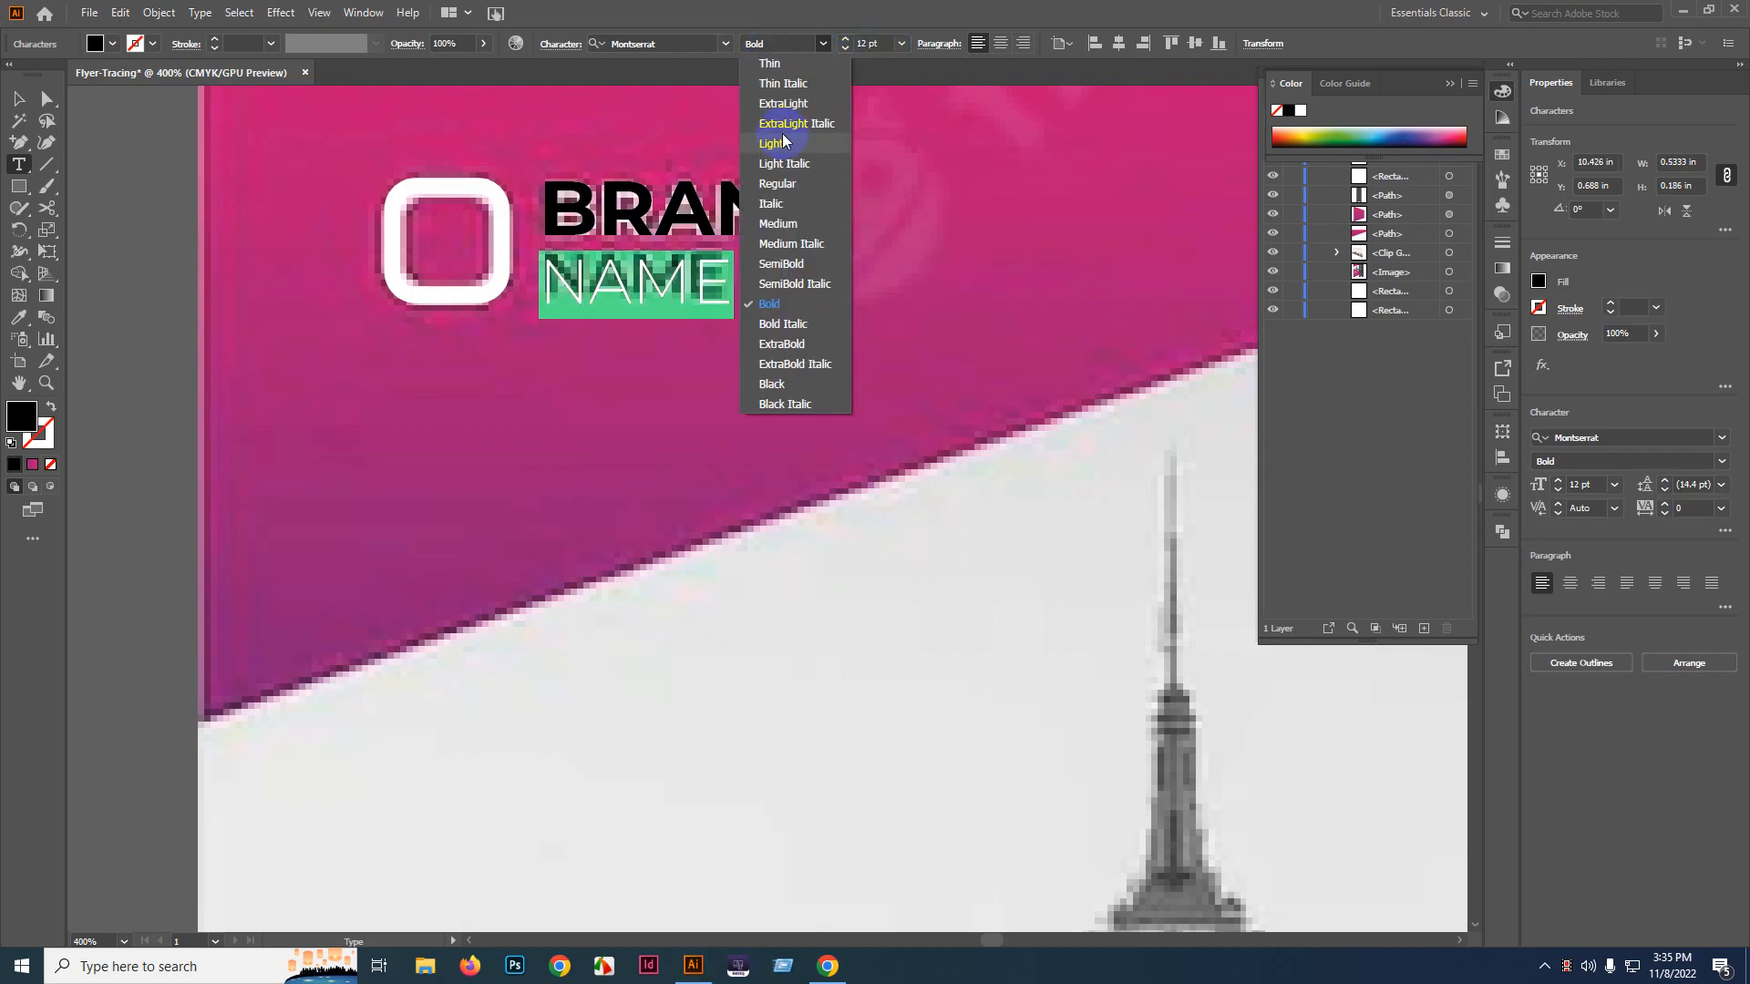
pyautogui.click(800, 187)
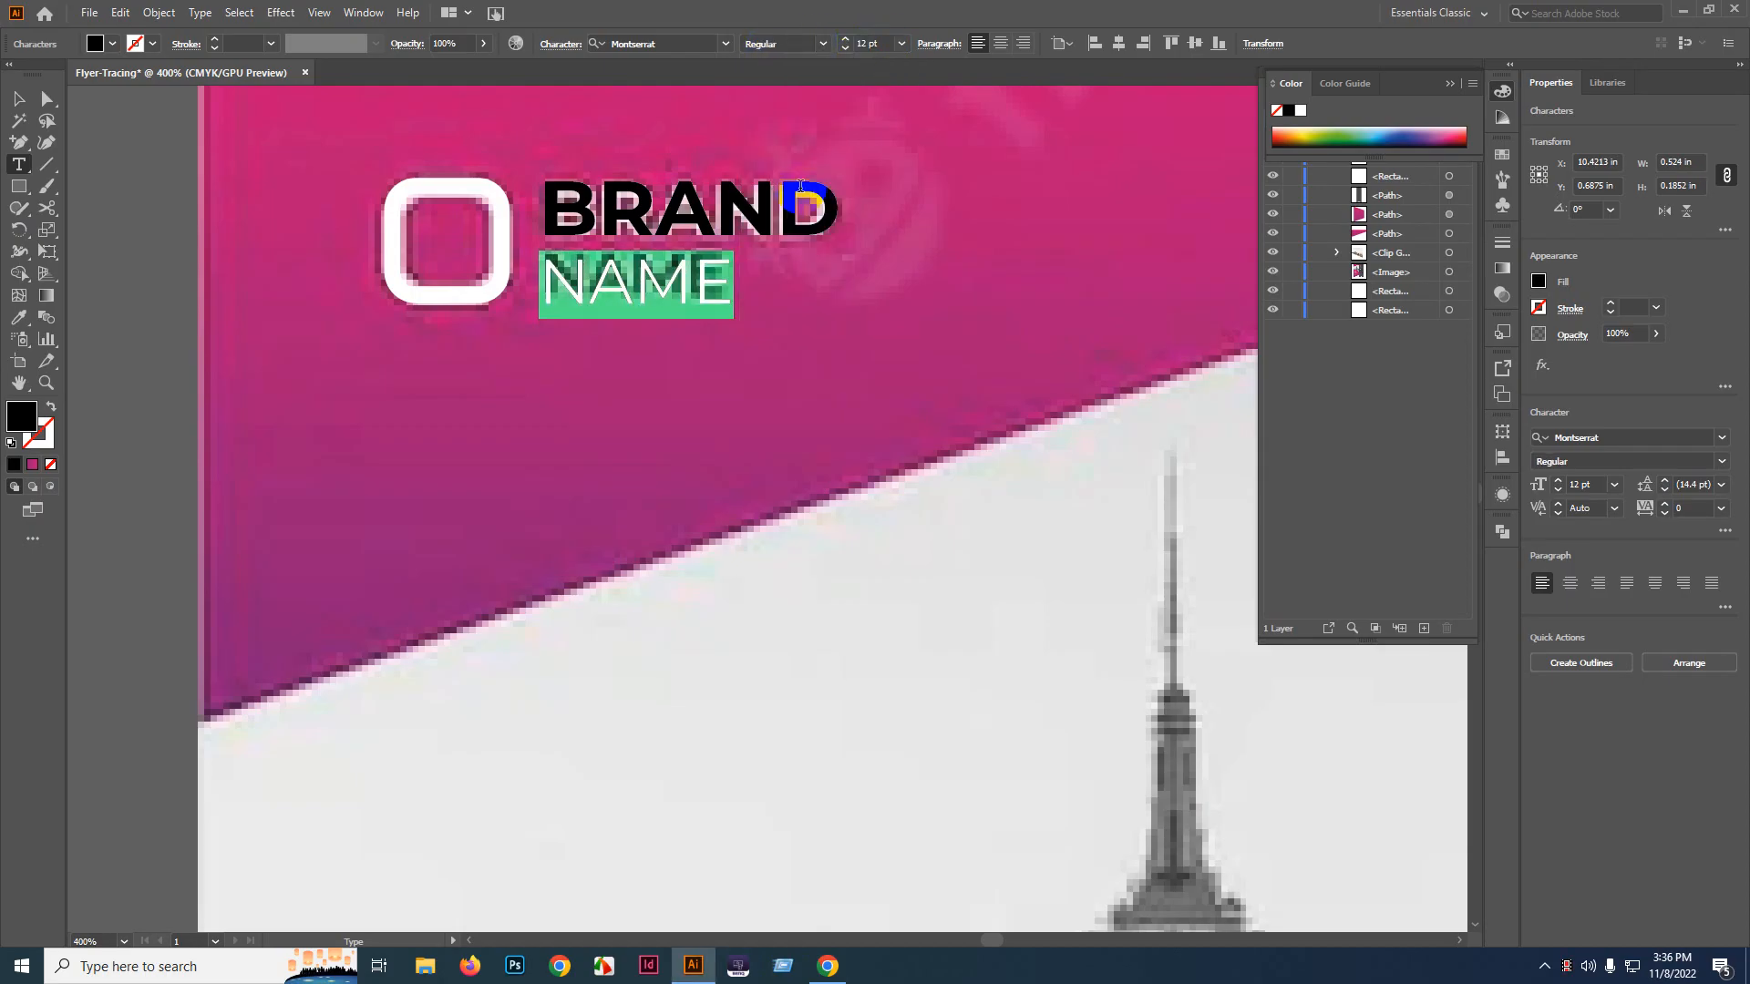
pyautogui.click(822, 43)
pyautogui.click(788, 226)
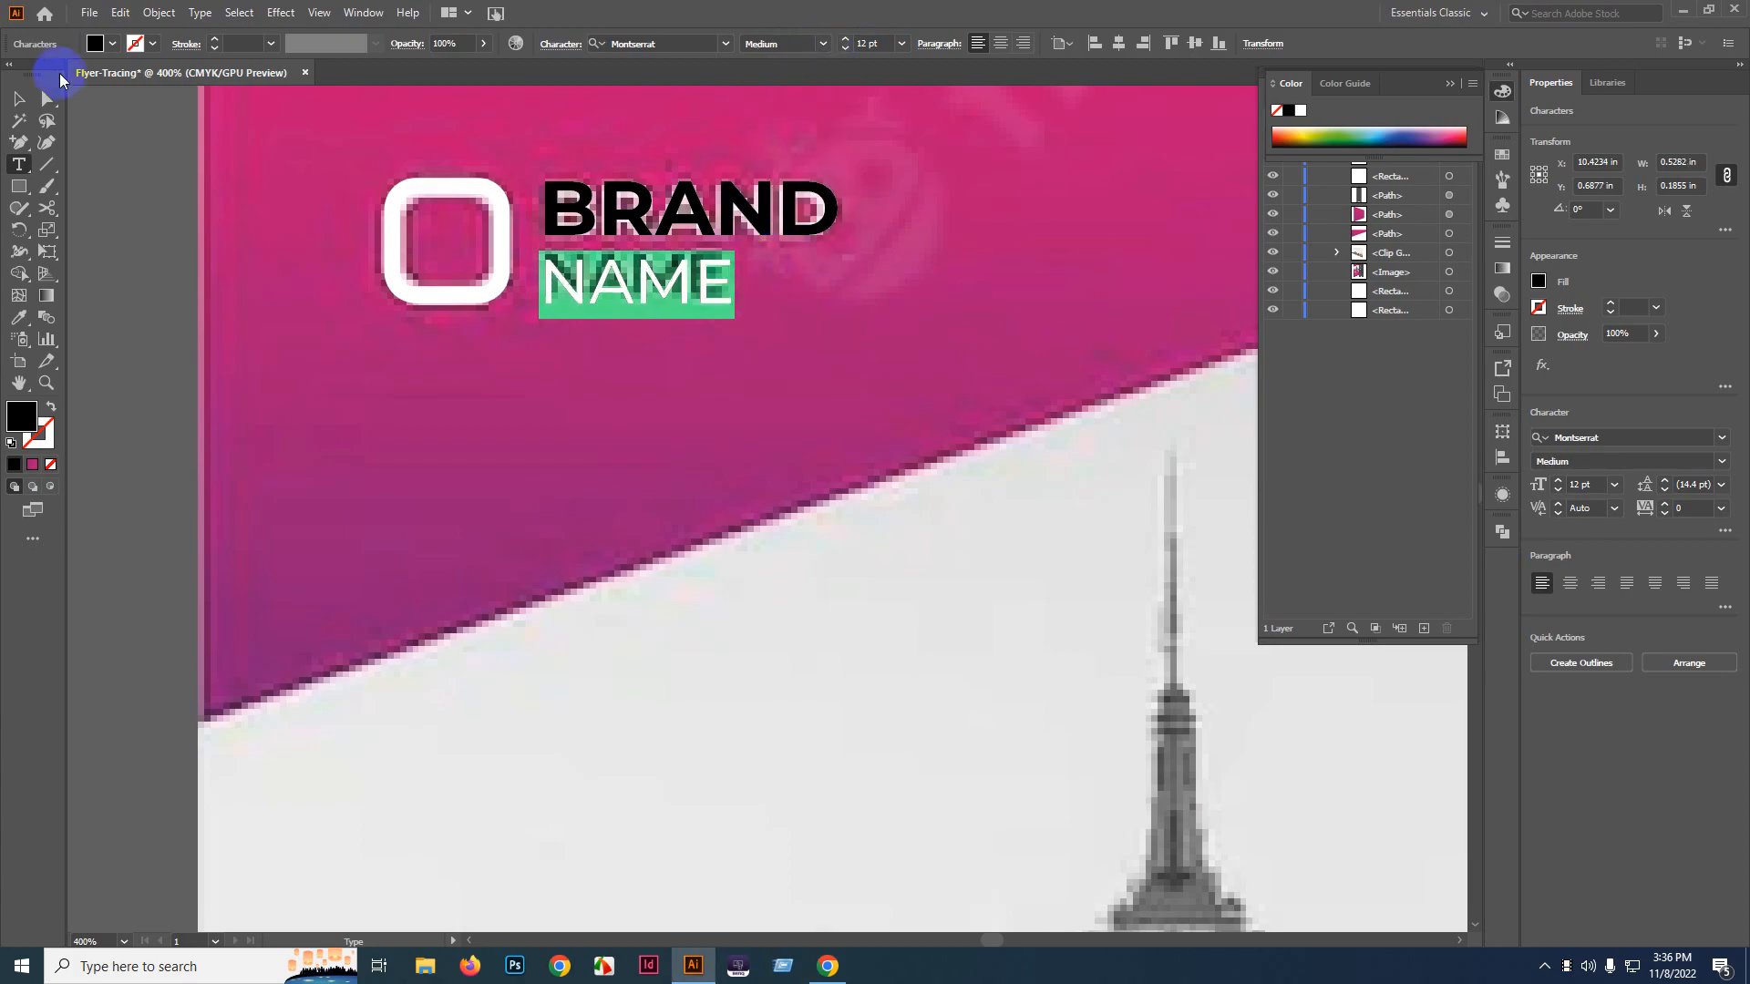
# - Move the NAME text up over the matching word in the reference logo
pyautogui.click(18, 98)
pyautogui.scroll(3, 595, 273)
pyautogui.moveTo(637, 307); pyautogui.dragTo(638, 290)
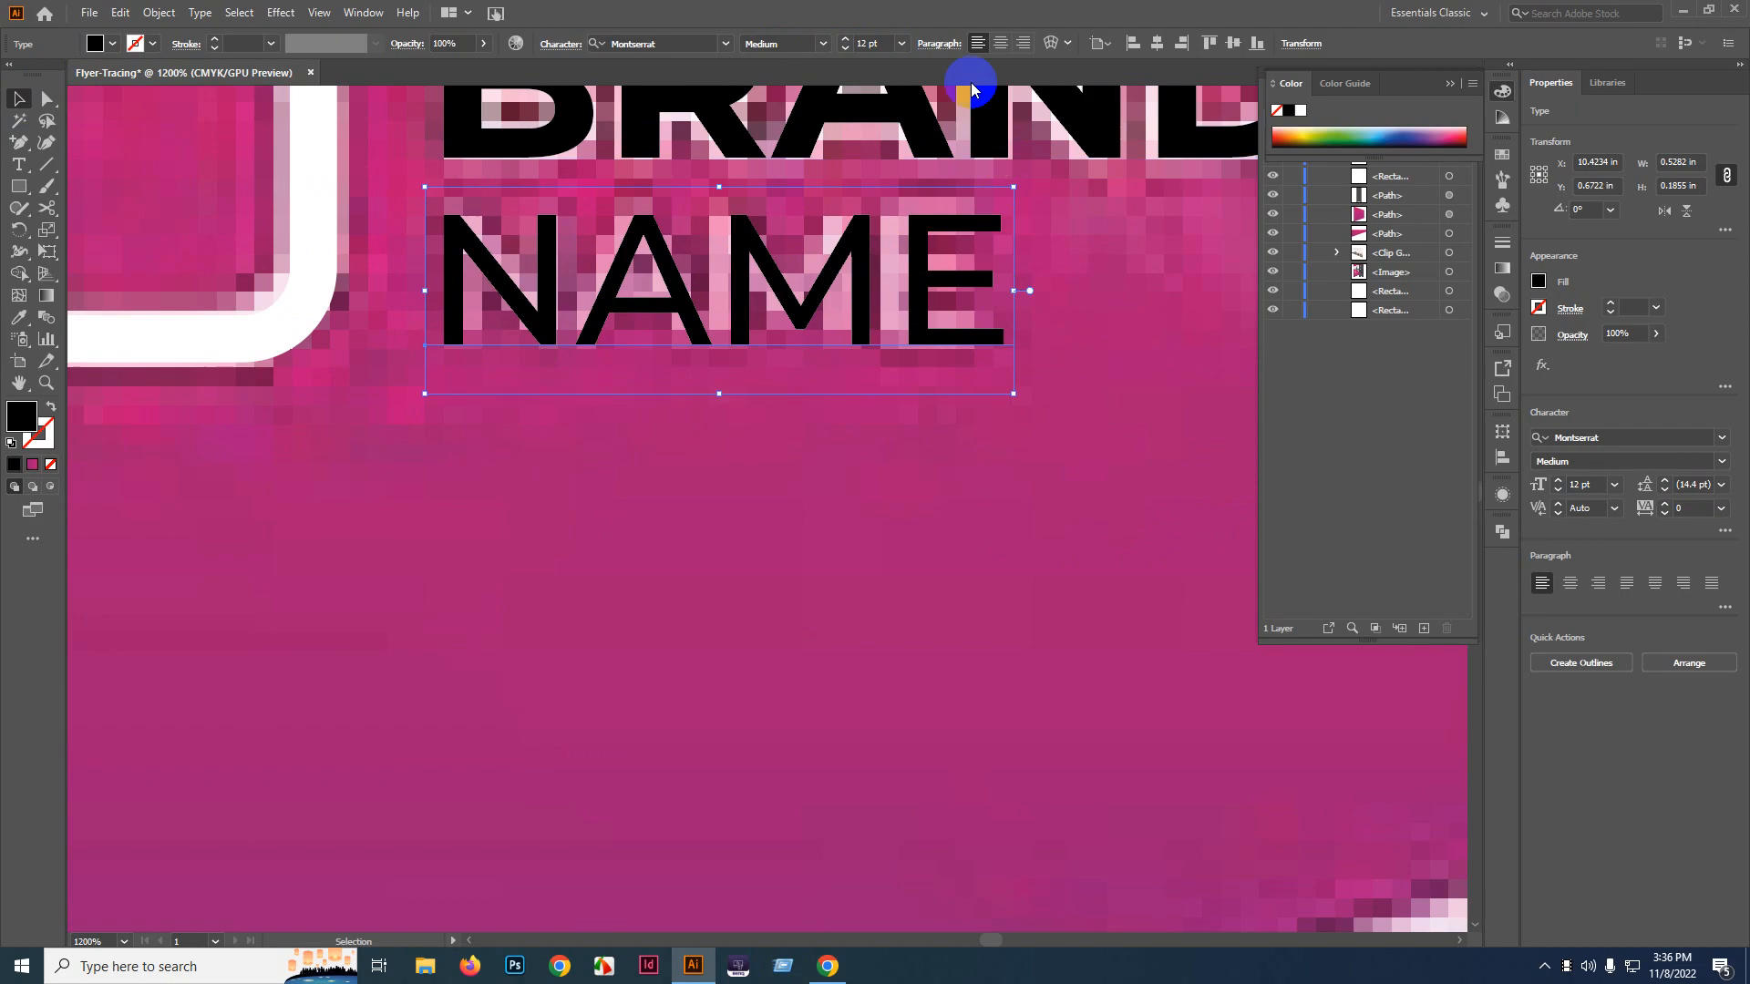
# - Try the NAME text at 11 pt, shifted over the reference lettering
pyautogui.click(873, 41)
pyautogui.press('Return')
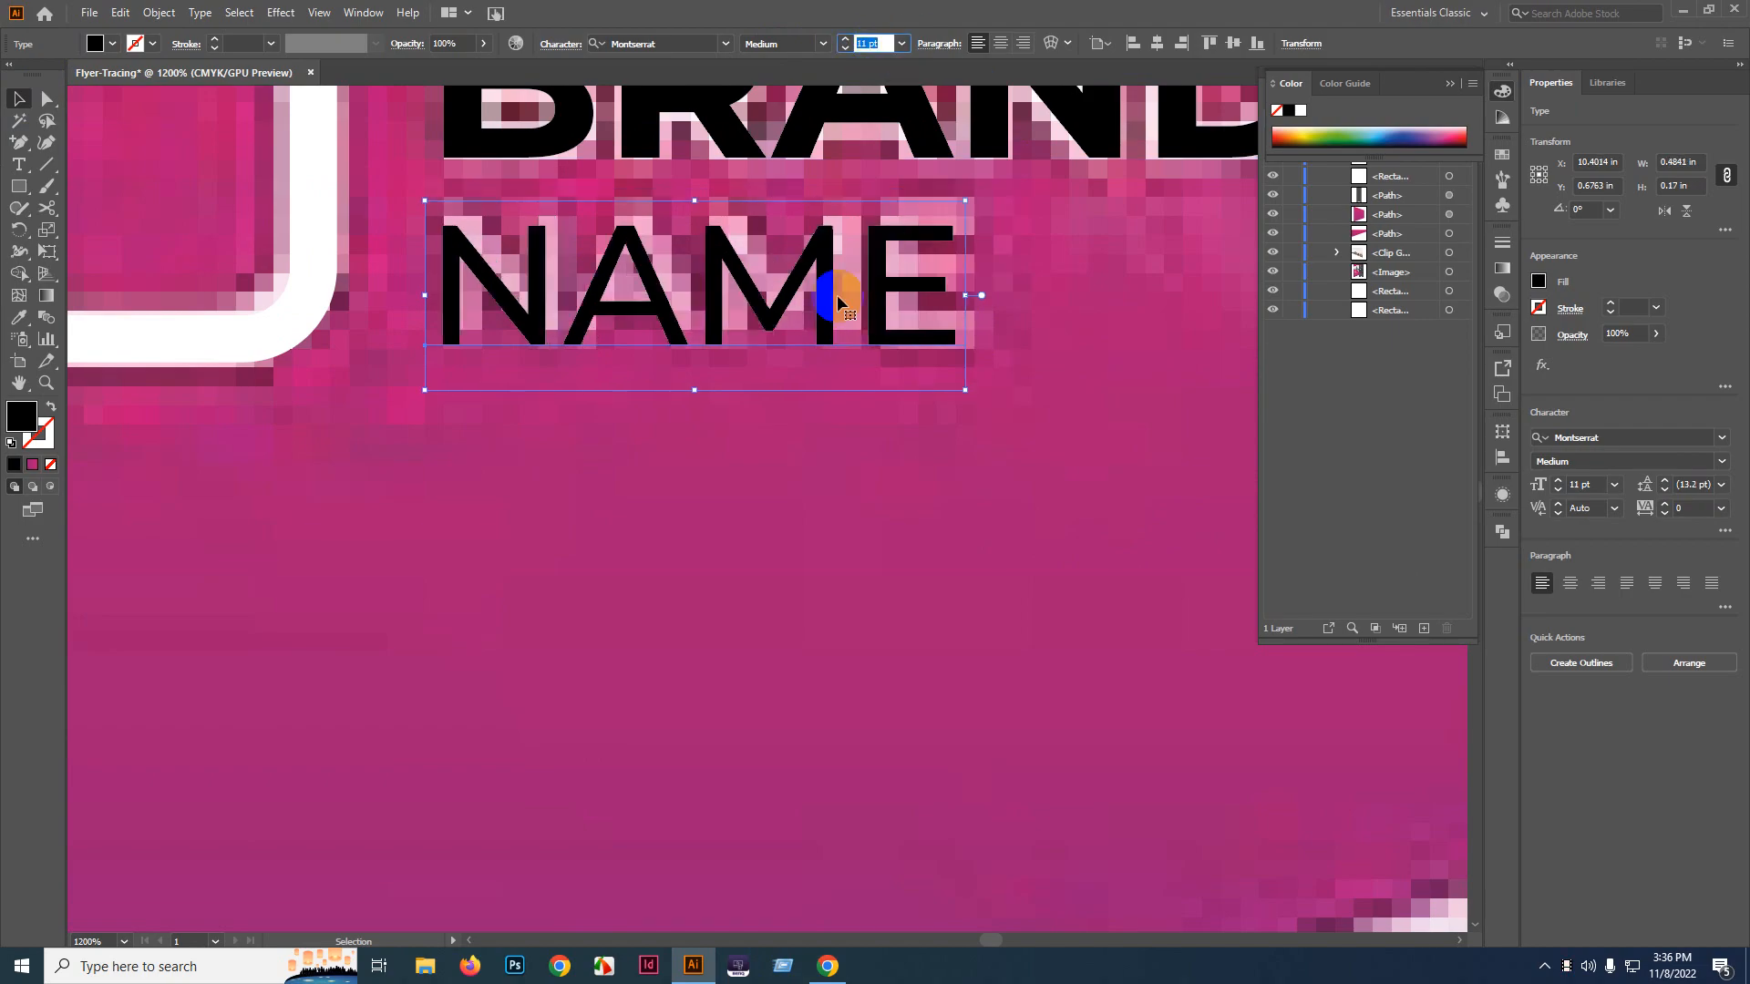
pyautogui.moveTo(817, 249); pyautogui.dragTo(822, 243)
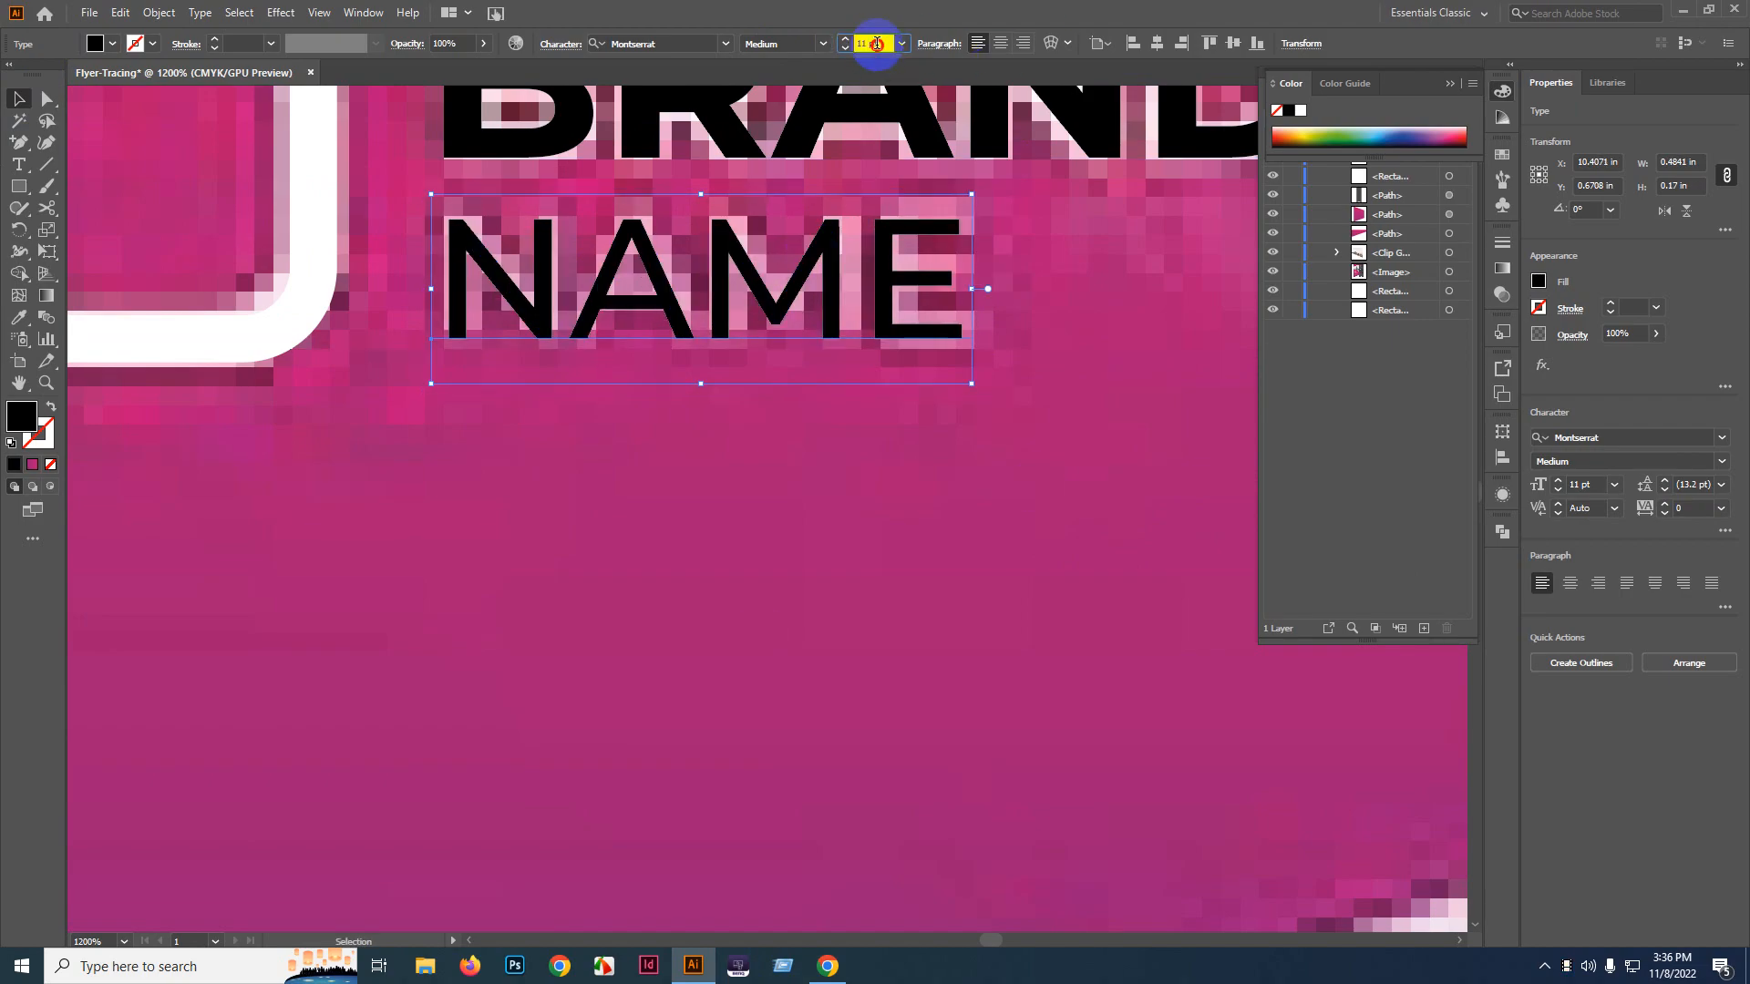
# - Set the NAME text to 12 pt and reposition it over the reference word beneath BRAND
pyautogui.write('12')
pyautogui.press('Return')
pyautogui.moveTo(868, 262); pyautogui.dragTo(847, 428)
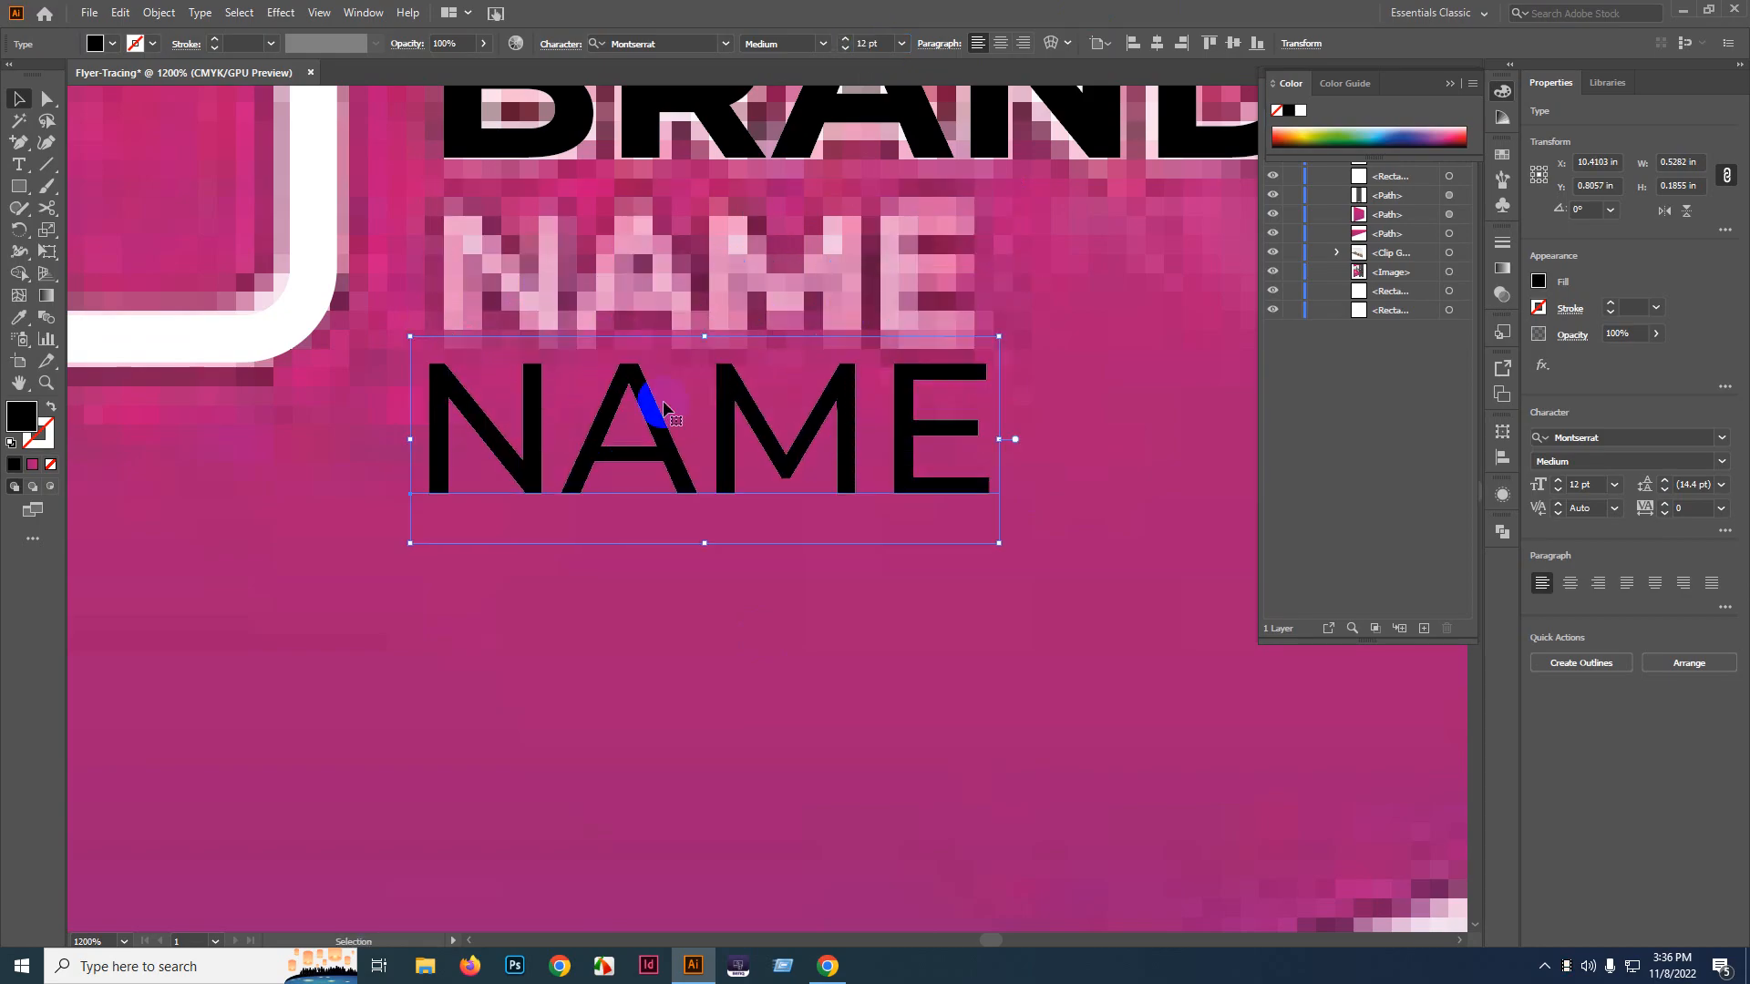
pyautogui.moveTo(732, 392); pyautogui.dragTo(745, 232)
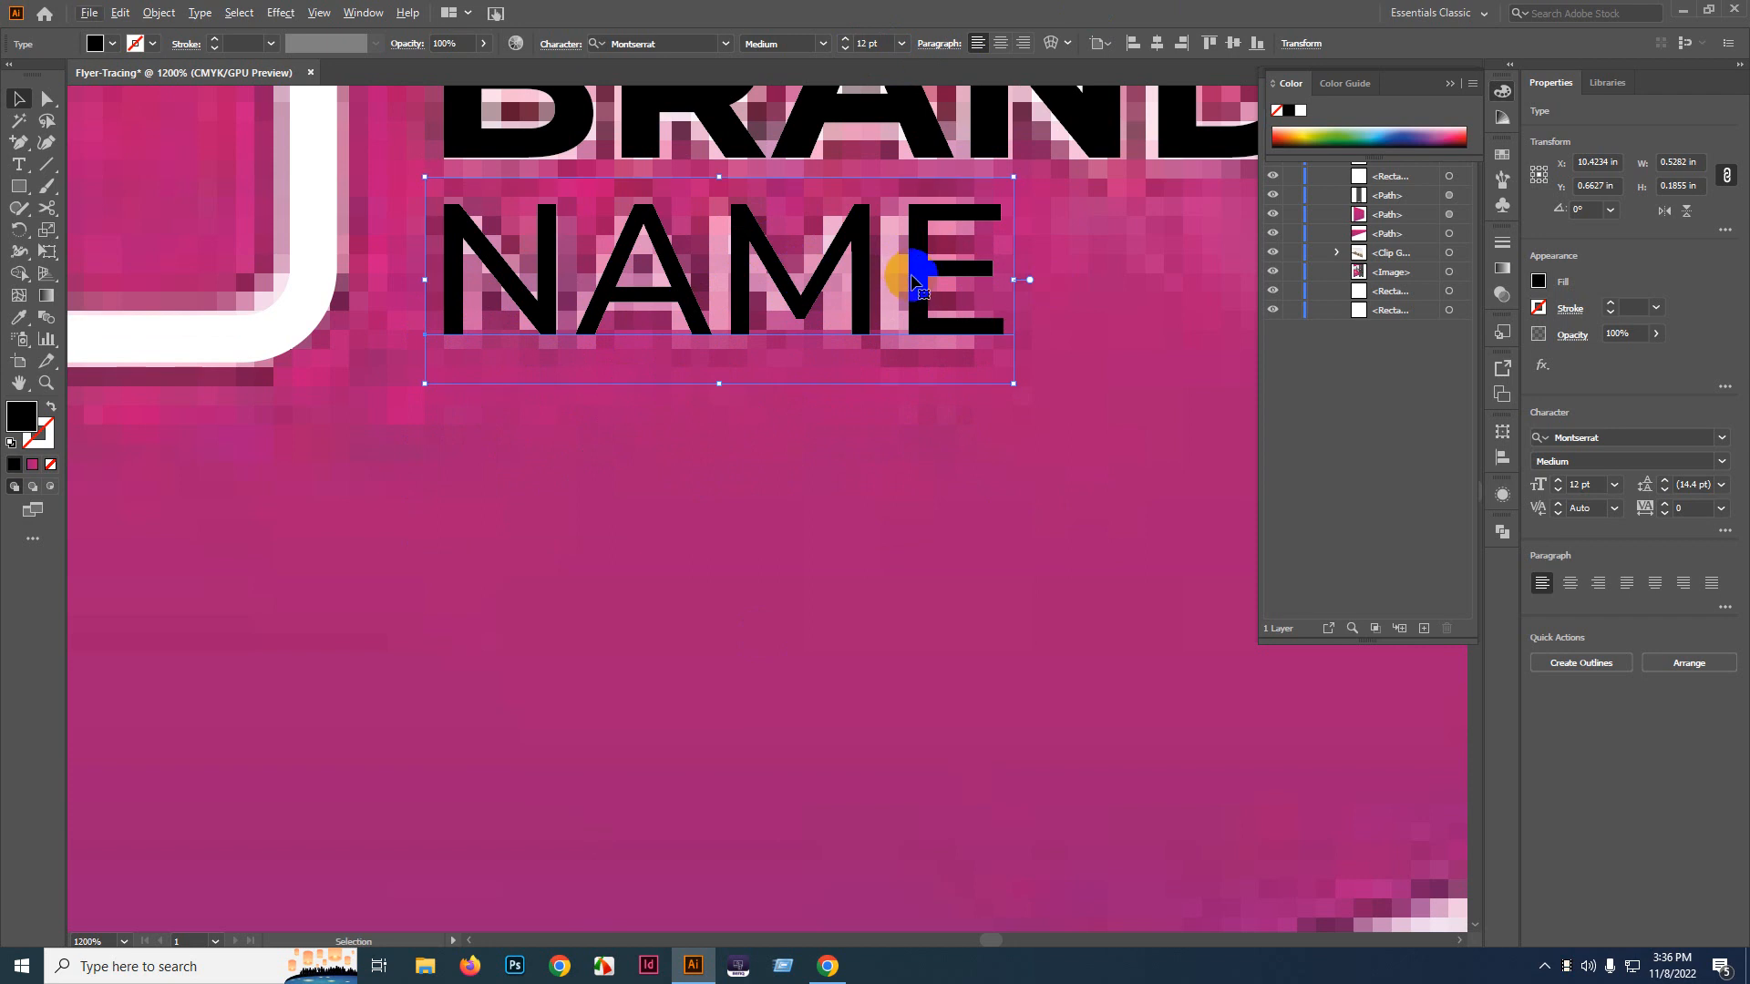
pyautogui.scroll(-3, 921, 296)
pyautogui.click(782, 391)
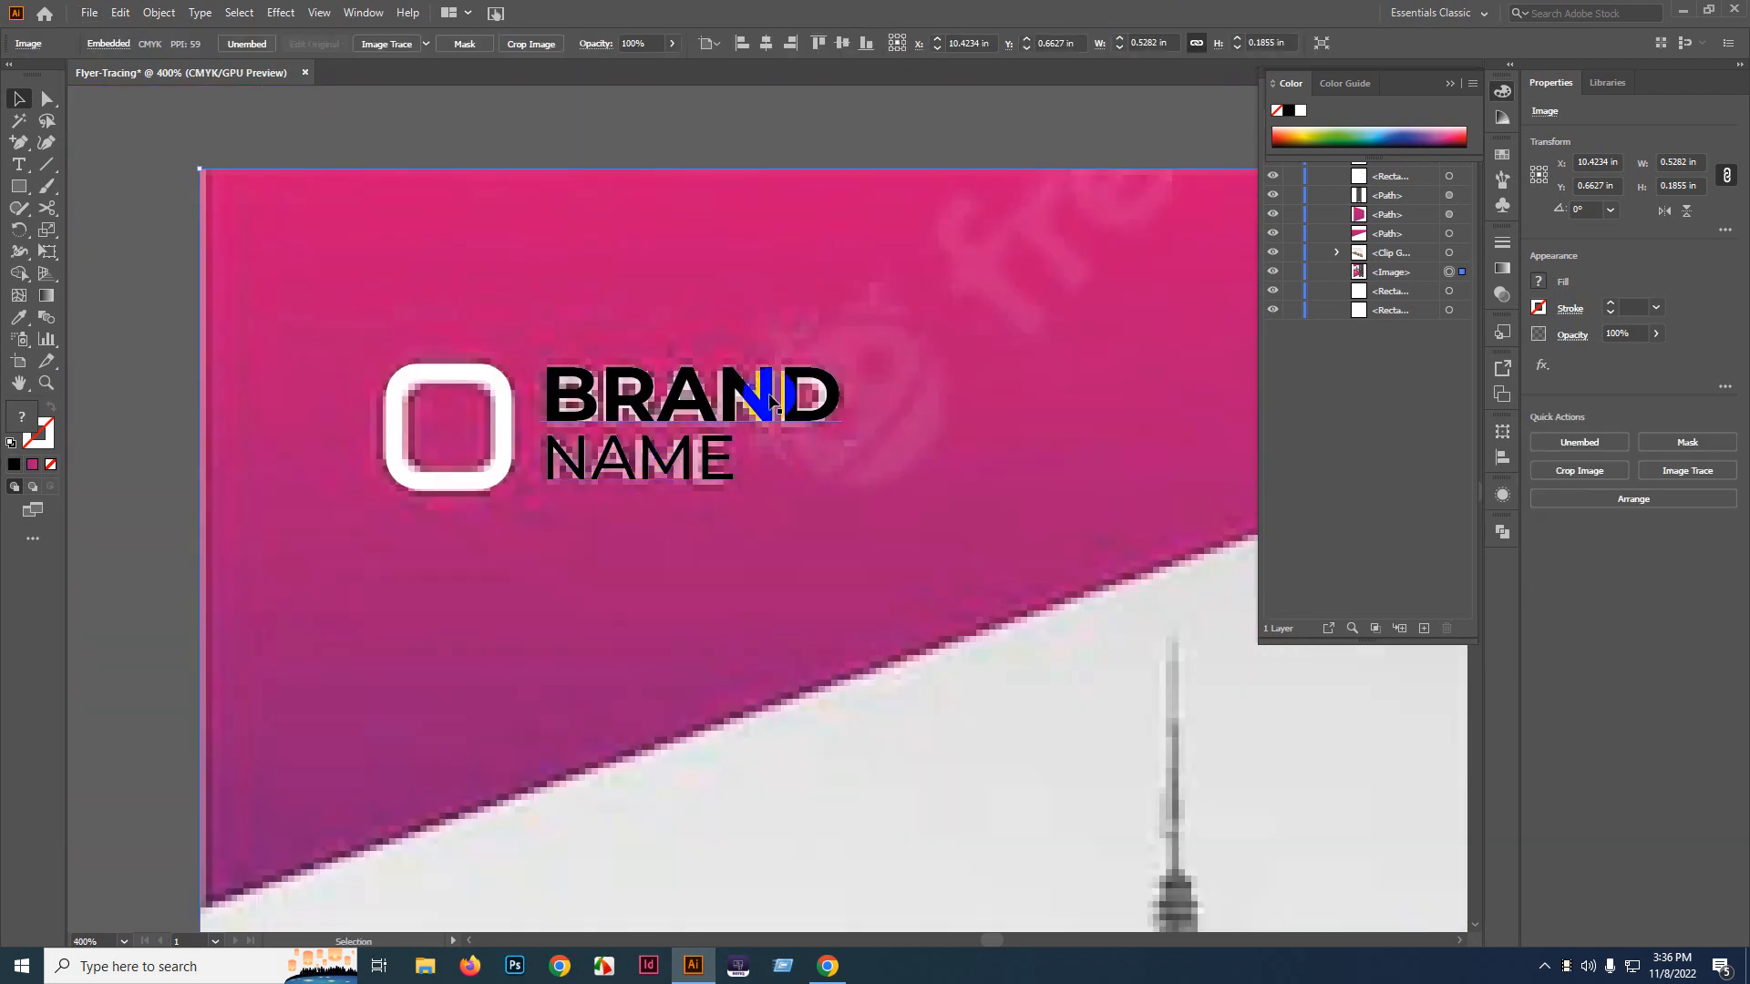
# - Recolor the BRAND and NAME texts white by sampling a white area of the flyer with the Eyedropper
pyautogui.keyDown('shift'); pyautogui.click(726, 476); pyautogui.keyUp('shift')
pyautogui.click(19, 317)
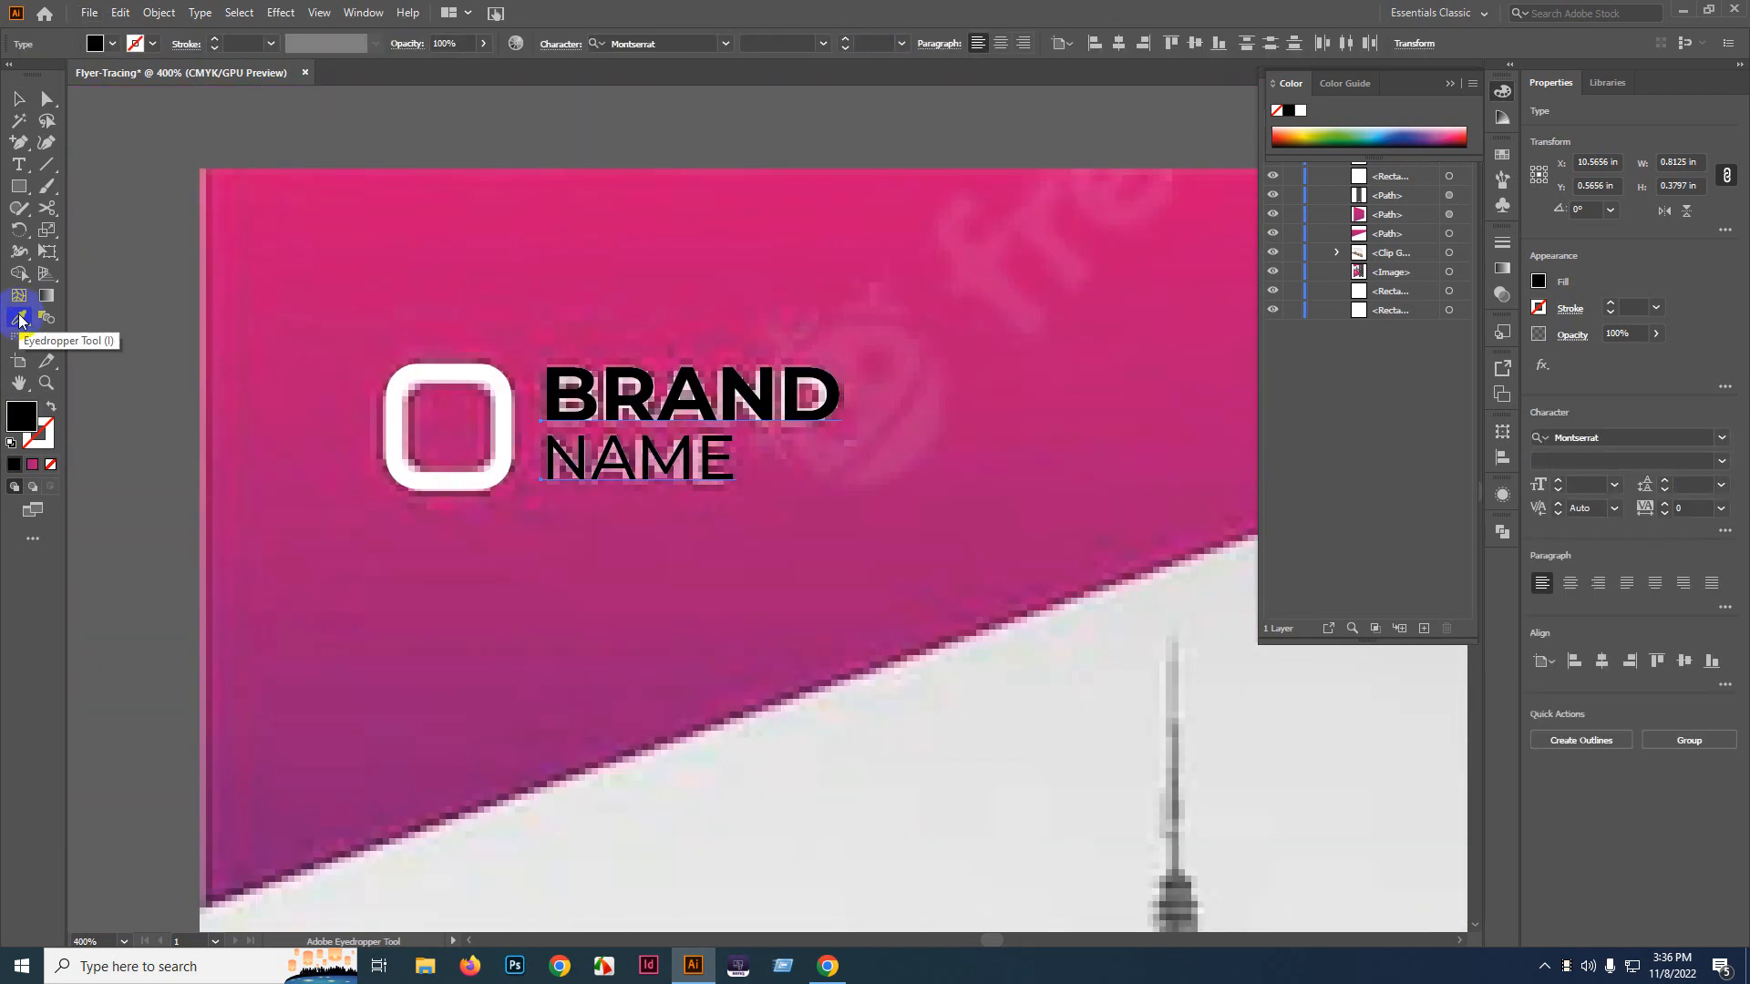
pyautogui.click(492, 392)
pyautogui.scroll(-6, 492, 392)
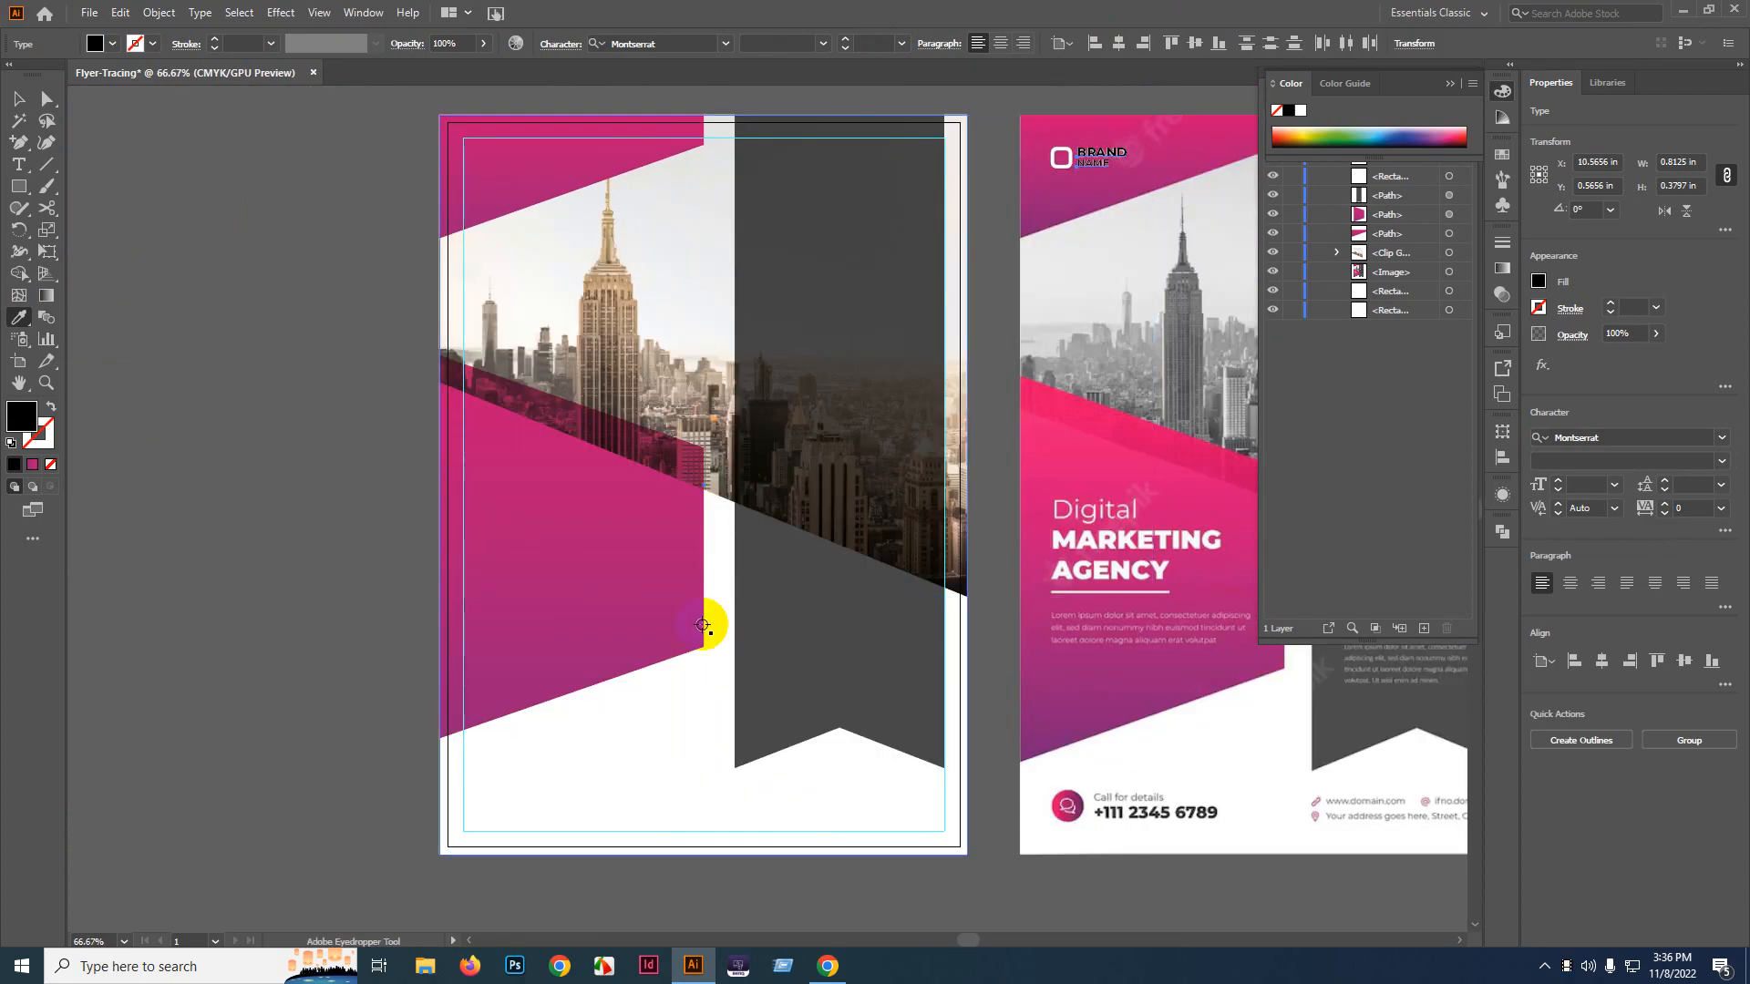
pyautogui.click(675, 722)
pyautogui.scroll(-2, 668, 717)
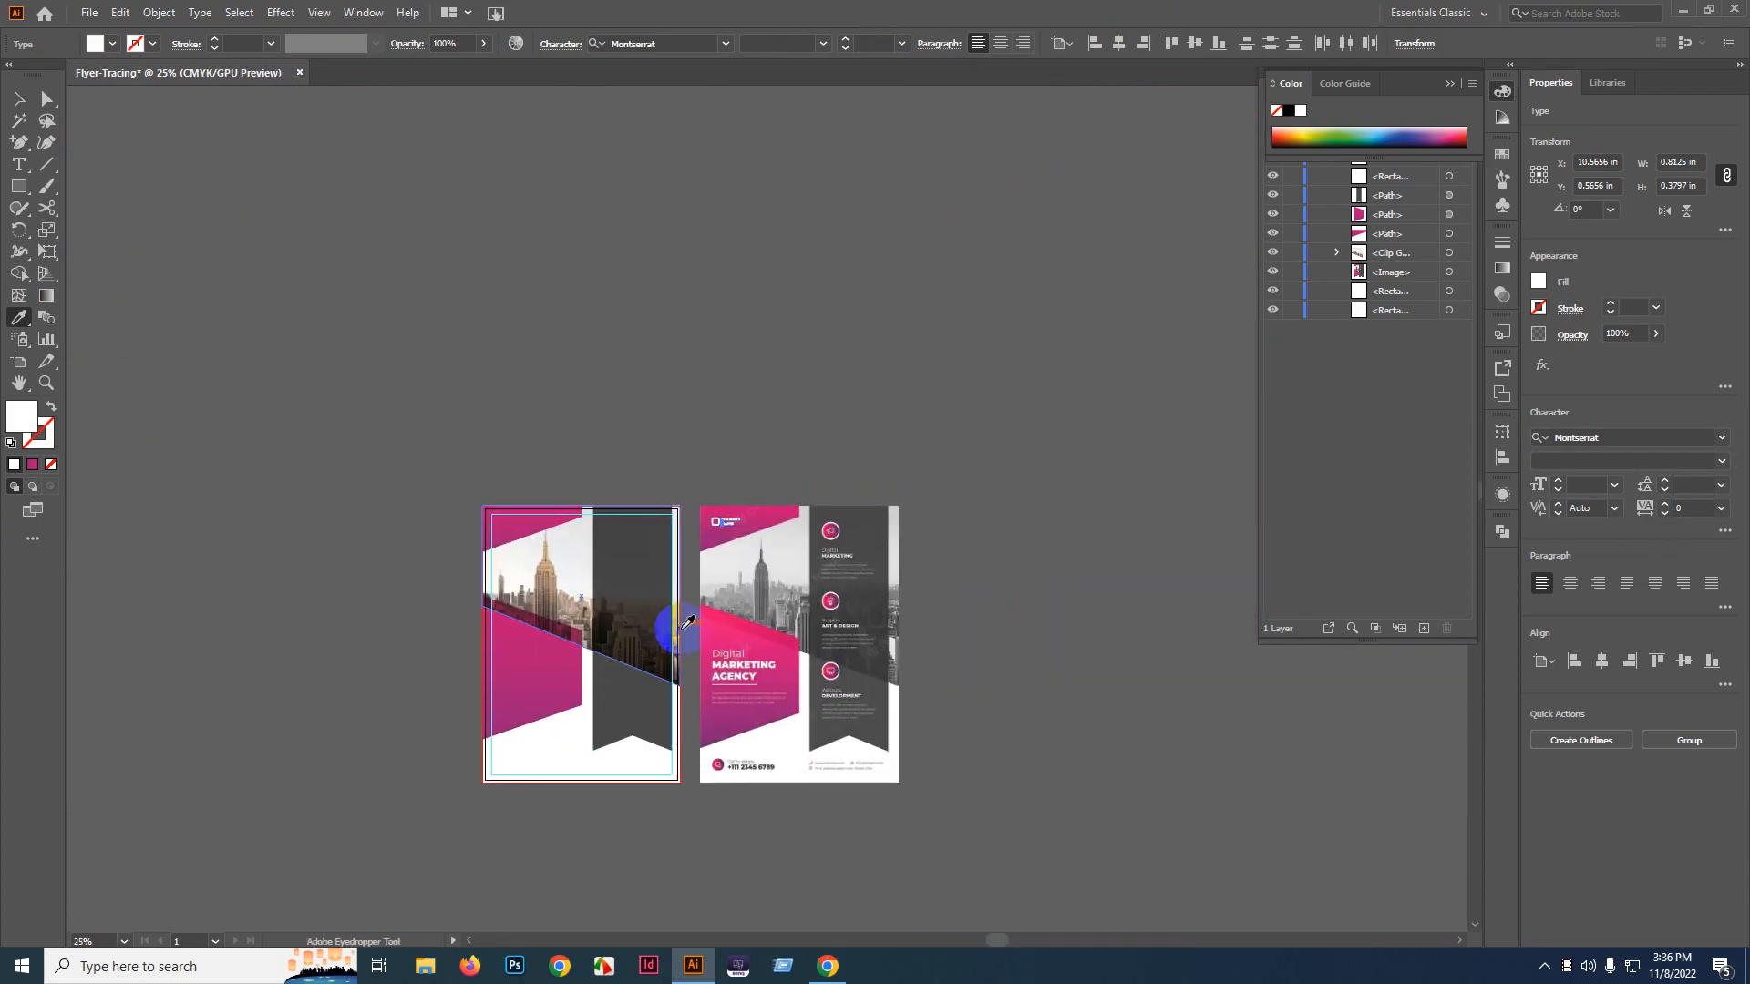
pyautogui.scroll(8, 684, 625)
pyautogui.press('v')
pyautogui.scroll(-1, 824, 379)
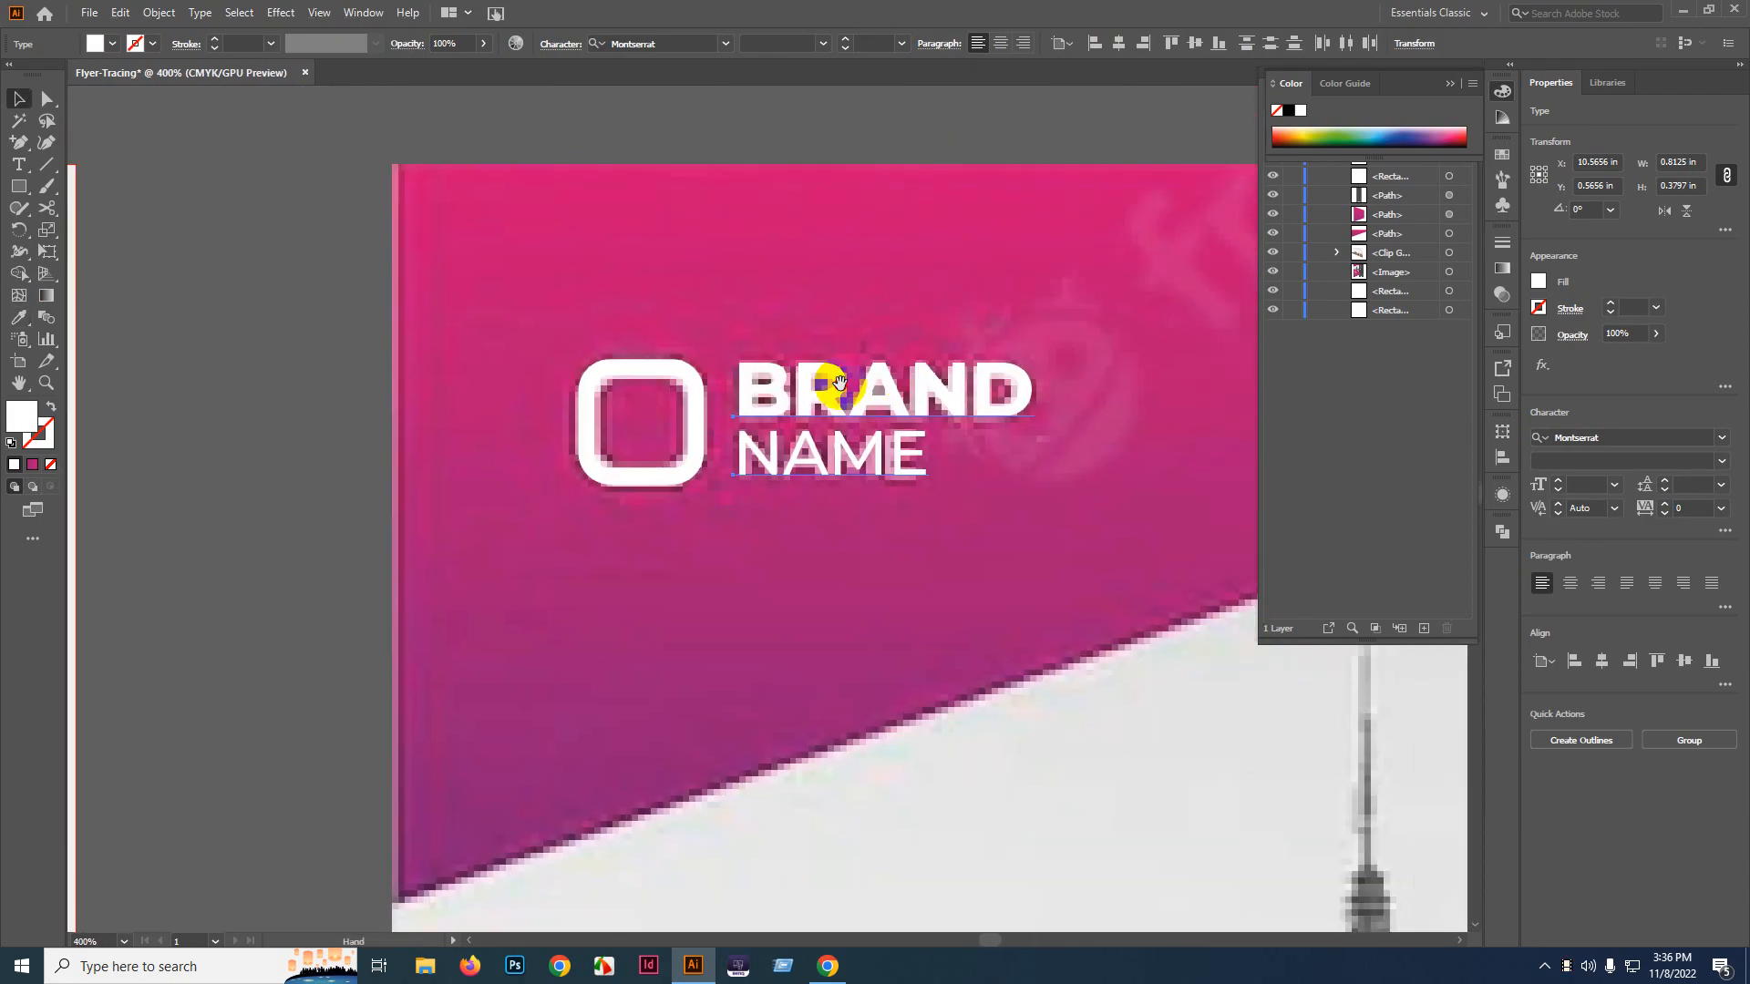
# - Group the BRAND and NAME texts together, leaving the rounded-square icon out of the group
pyautogui.scroll(2, 669, 419)
pyautogui.keyDown('shift'); pyautogui.click(642, 392); pyautogui.keyUp('shift')
pyautogui.scroll(-2, 771, 470)
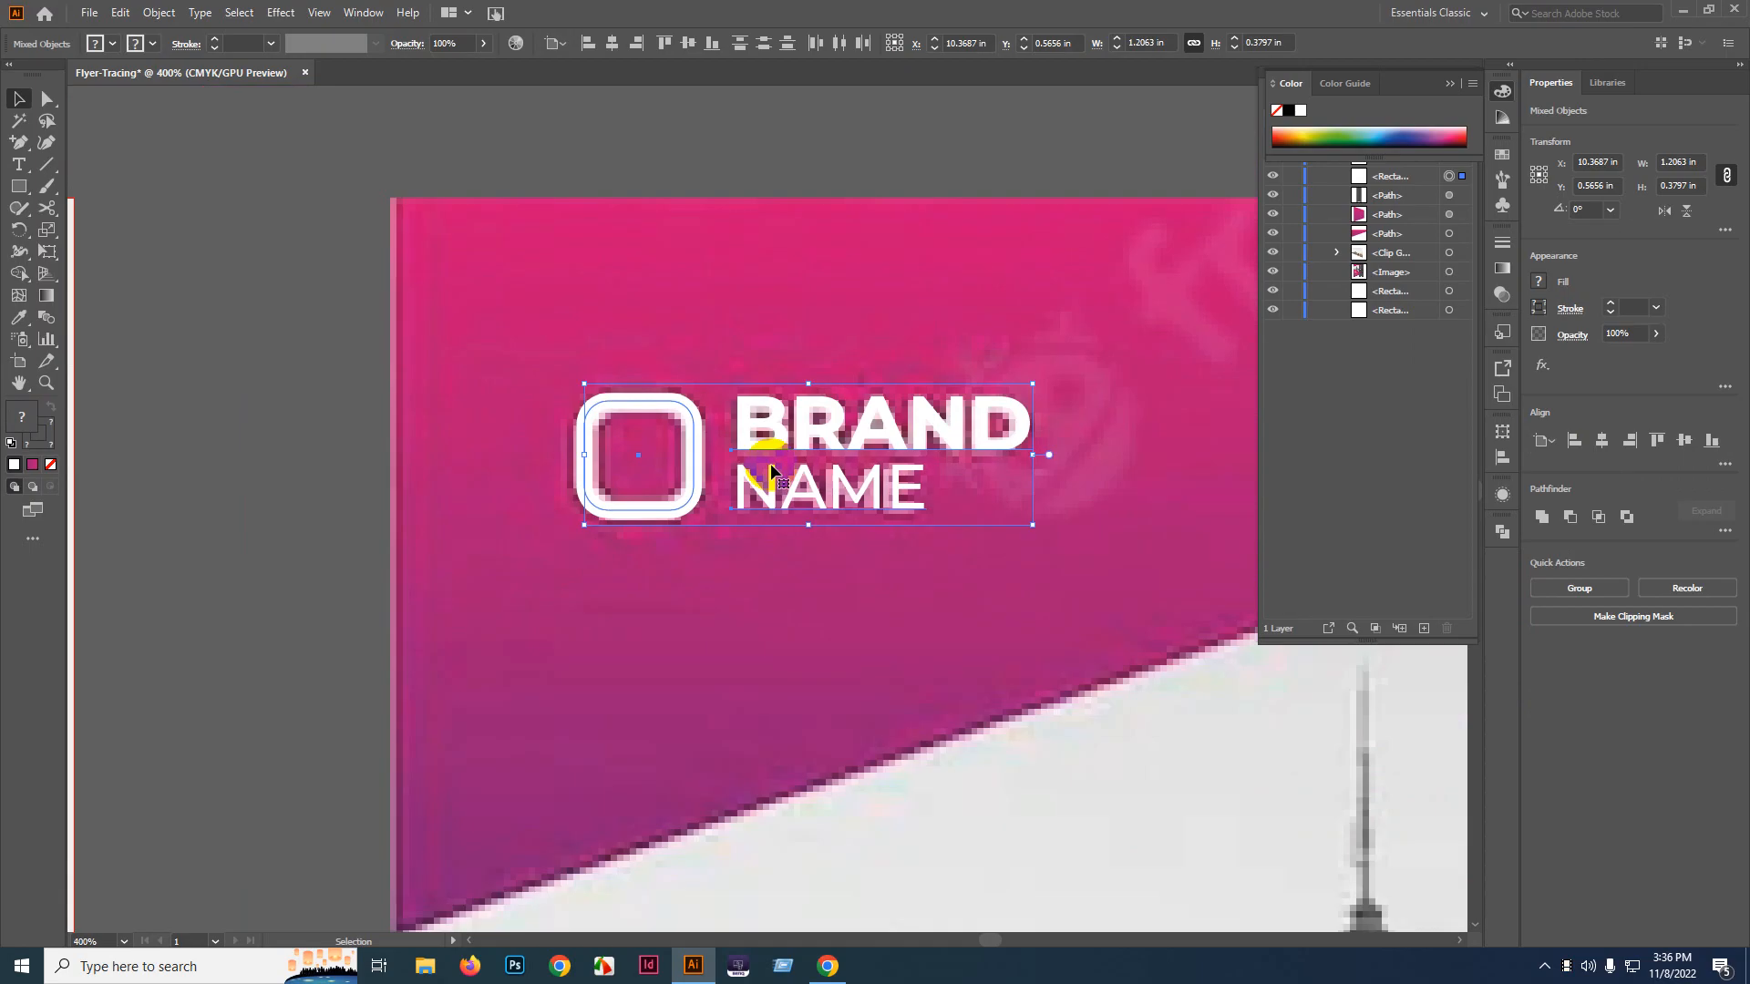
pyautogui.click(757, 439)
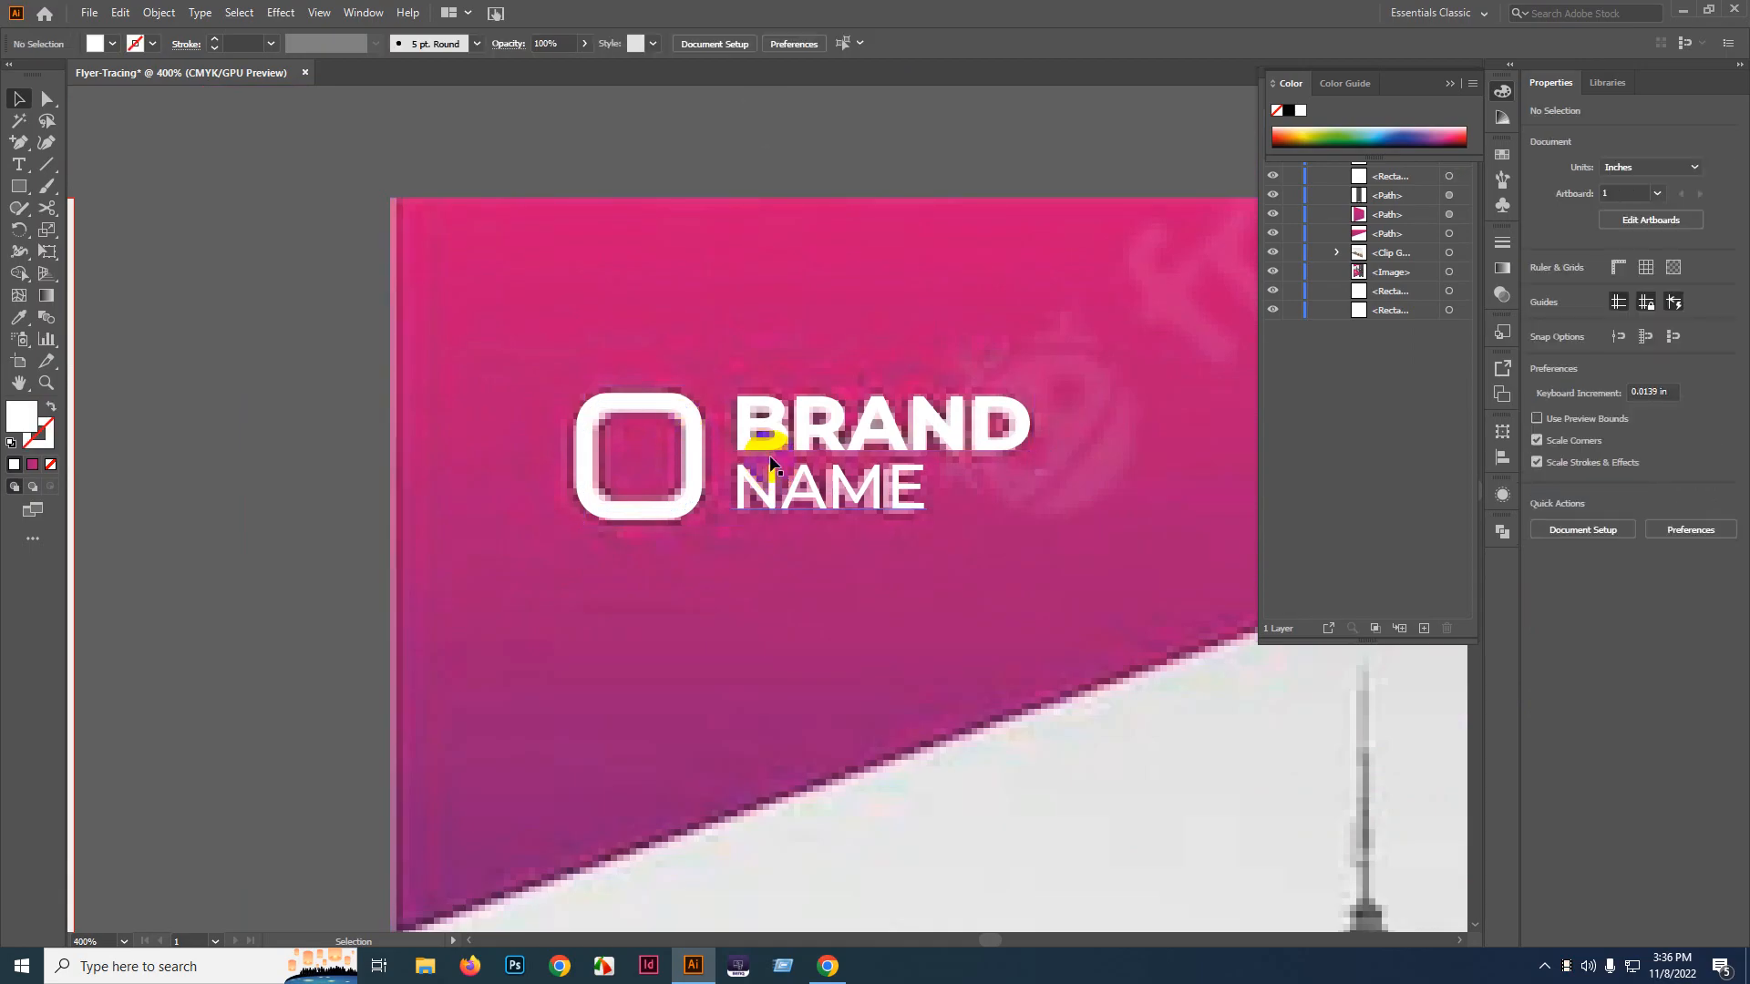
pyautogui.keyDown('shift'); pyautogui.click(740, 482); pyautogui.keyUp('shift')
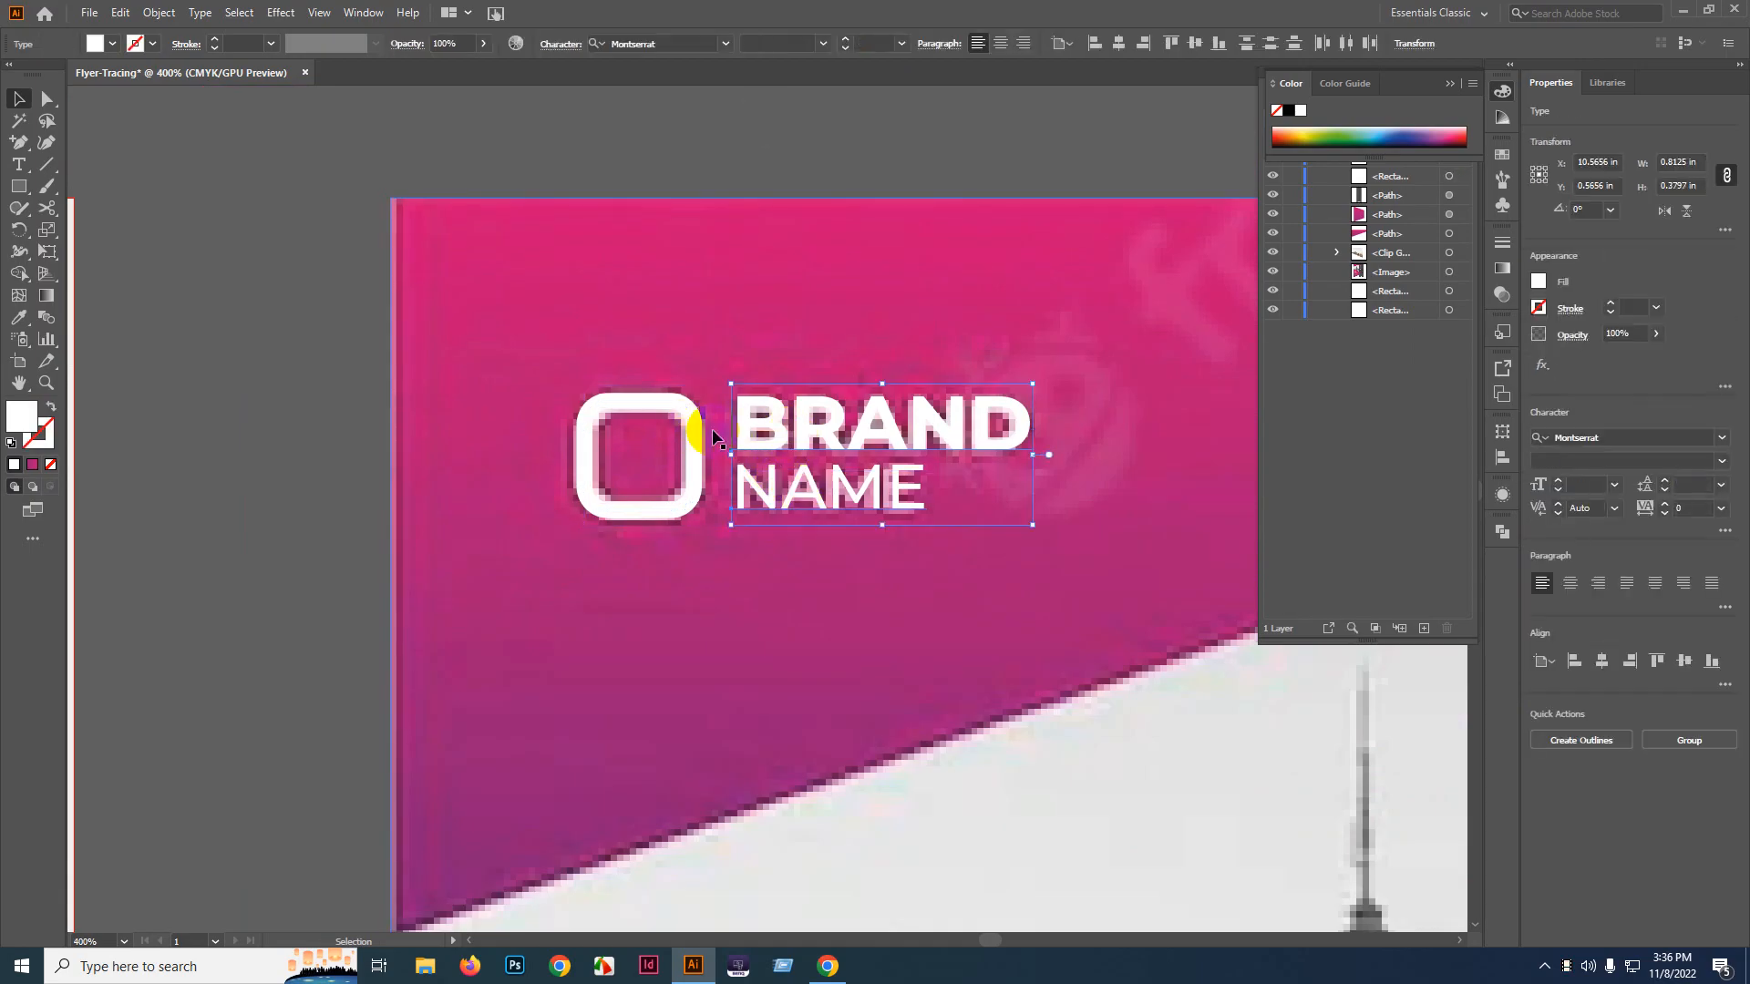
pyautogui.hotkey('ctrl', 'g')
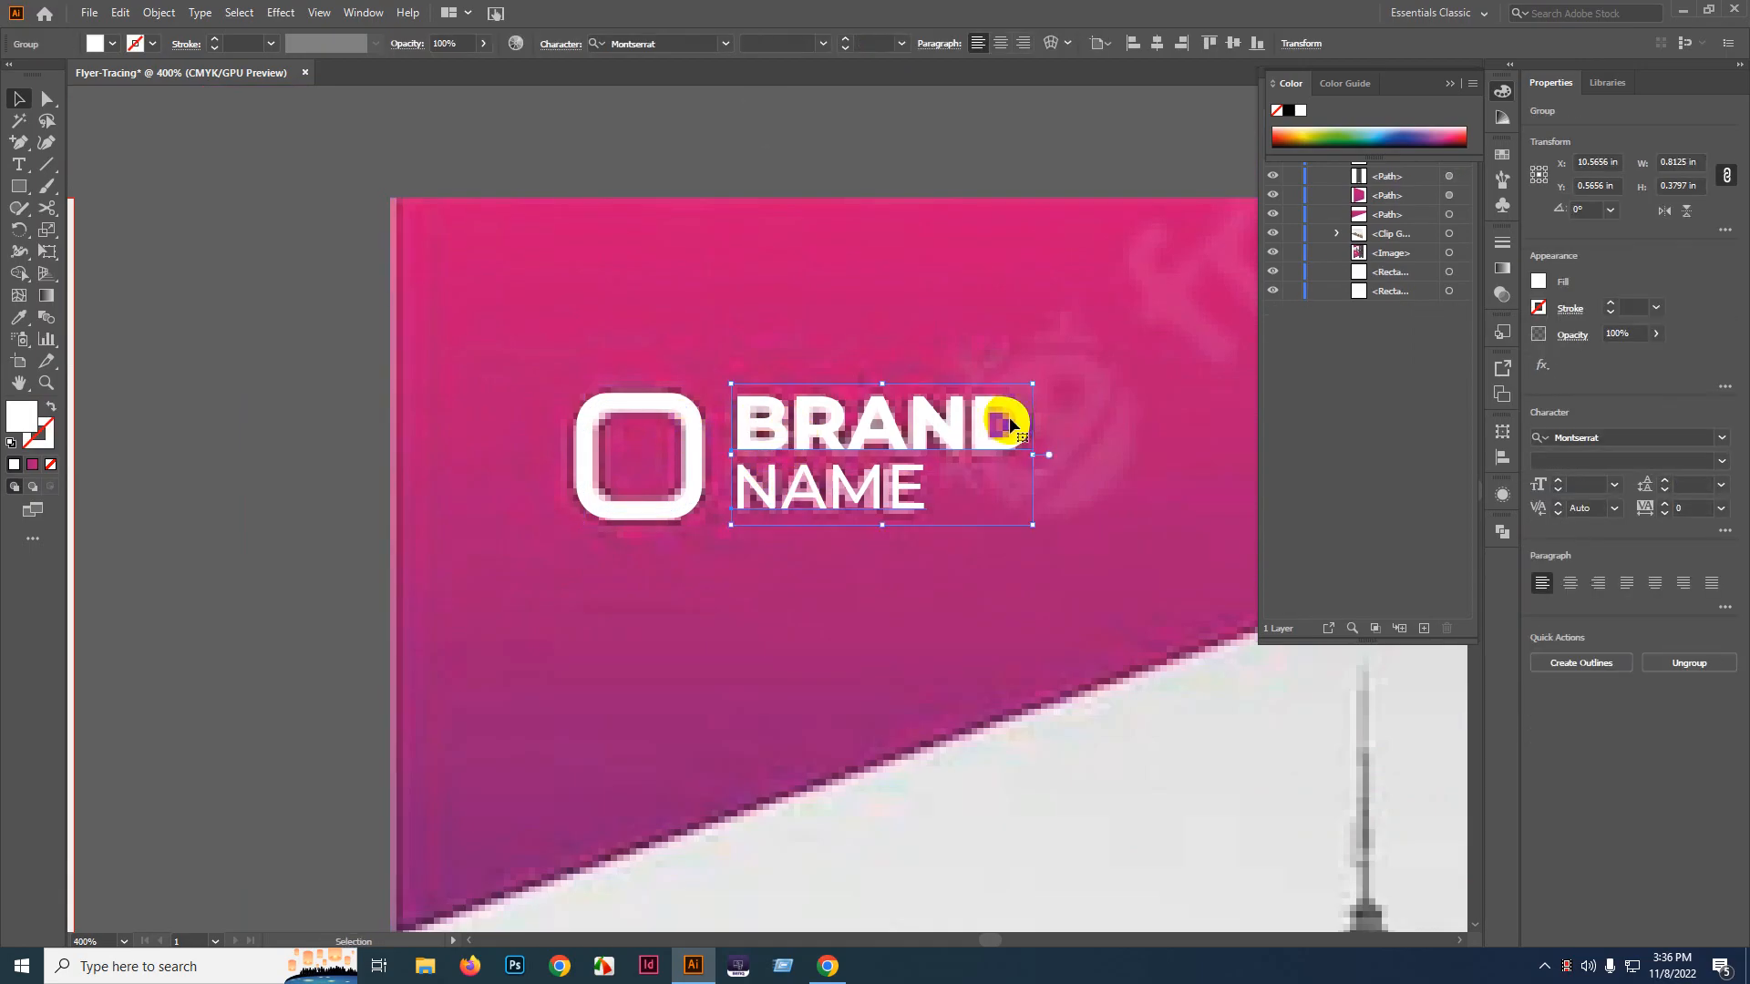
# - Center the rounded-square icon and the brand lettering vertically on each other and group them as one logo
pyautogui.keyDown('shift'); pyautogui.click(697, 436); pyautogui.keyUp('shift')
pyautogui.click(676, 43)
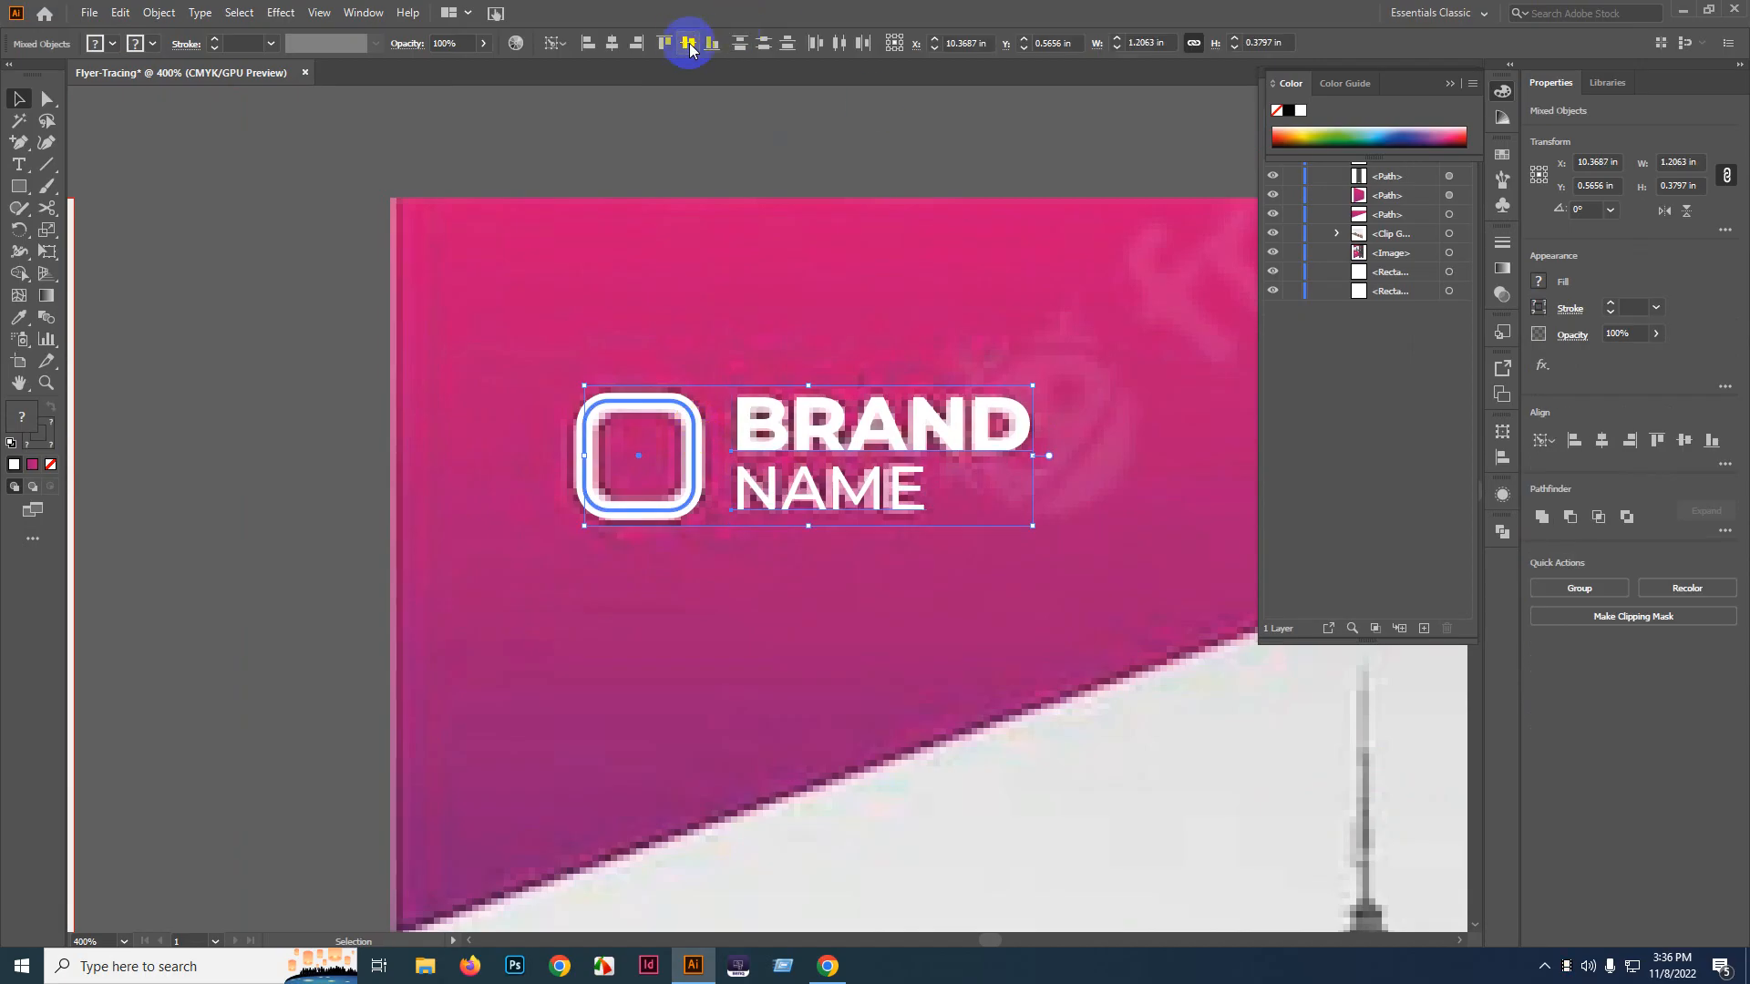
pyautogui.click(632, 527)
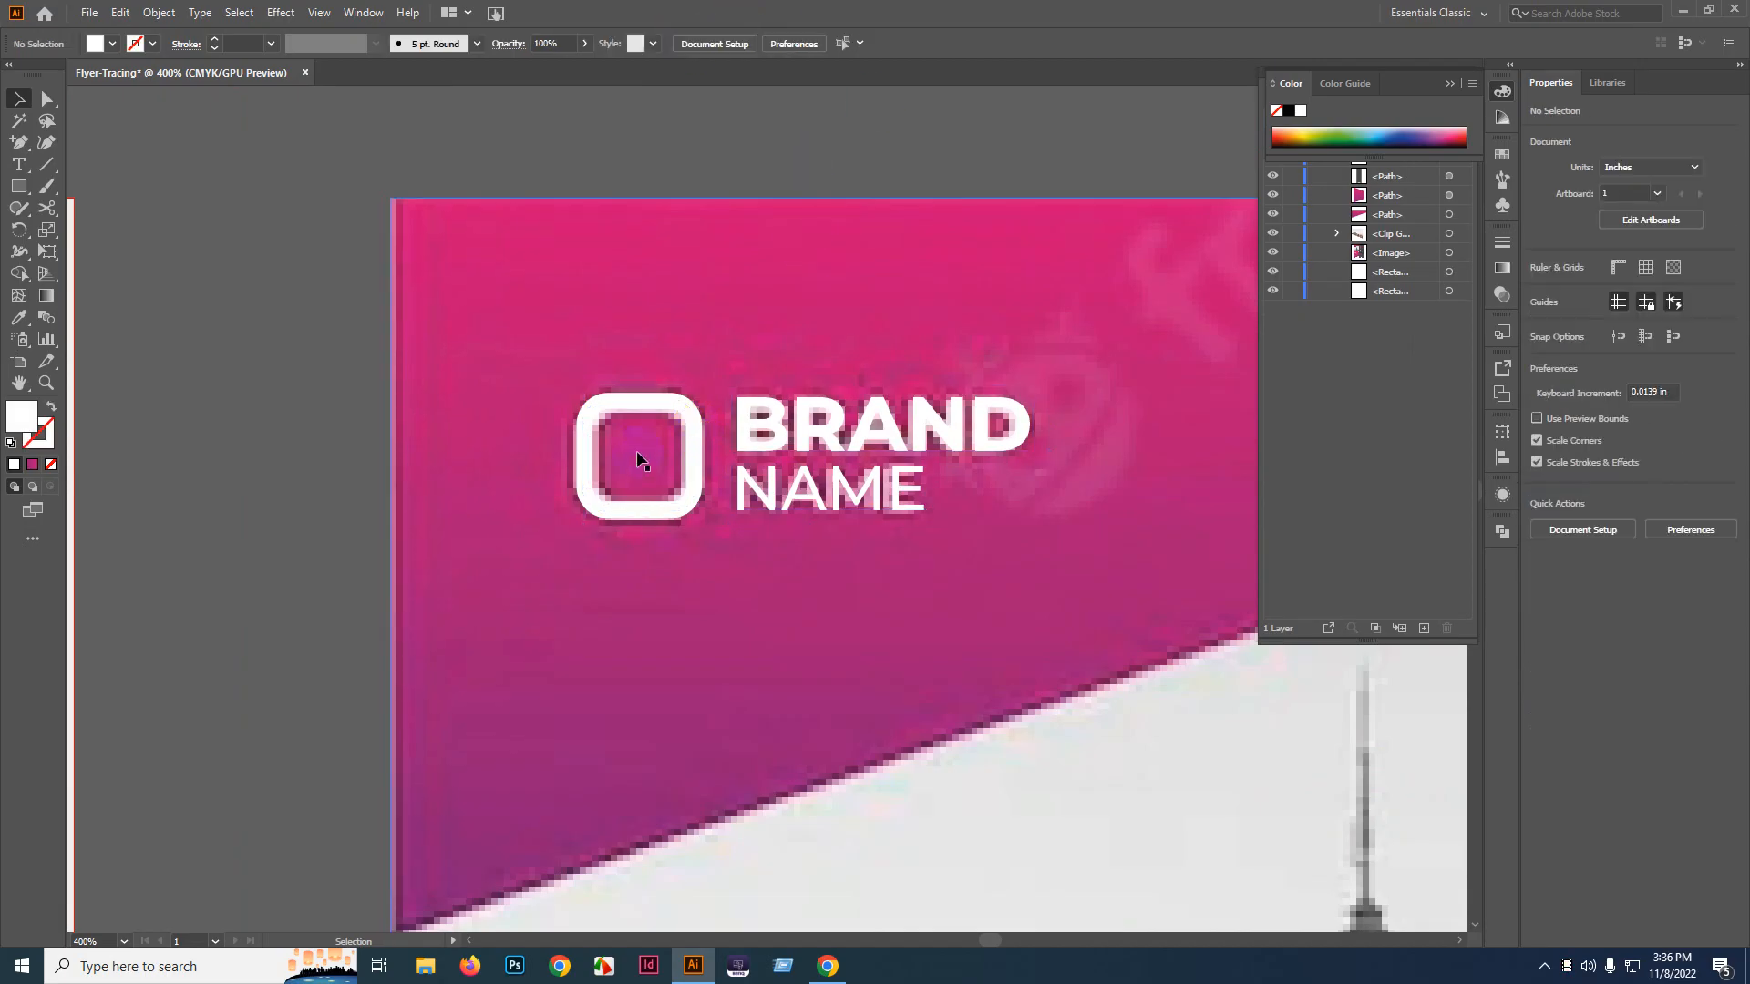
pyautogui.click(617, 415)
pyautogui.keyDown('shift'); pyautogui.click(769, 415); pyautogui.keyUp('shift')
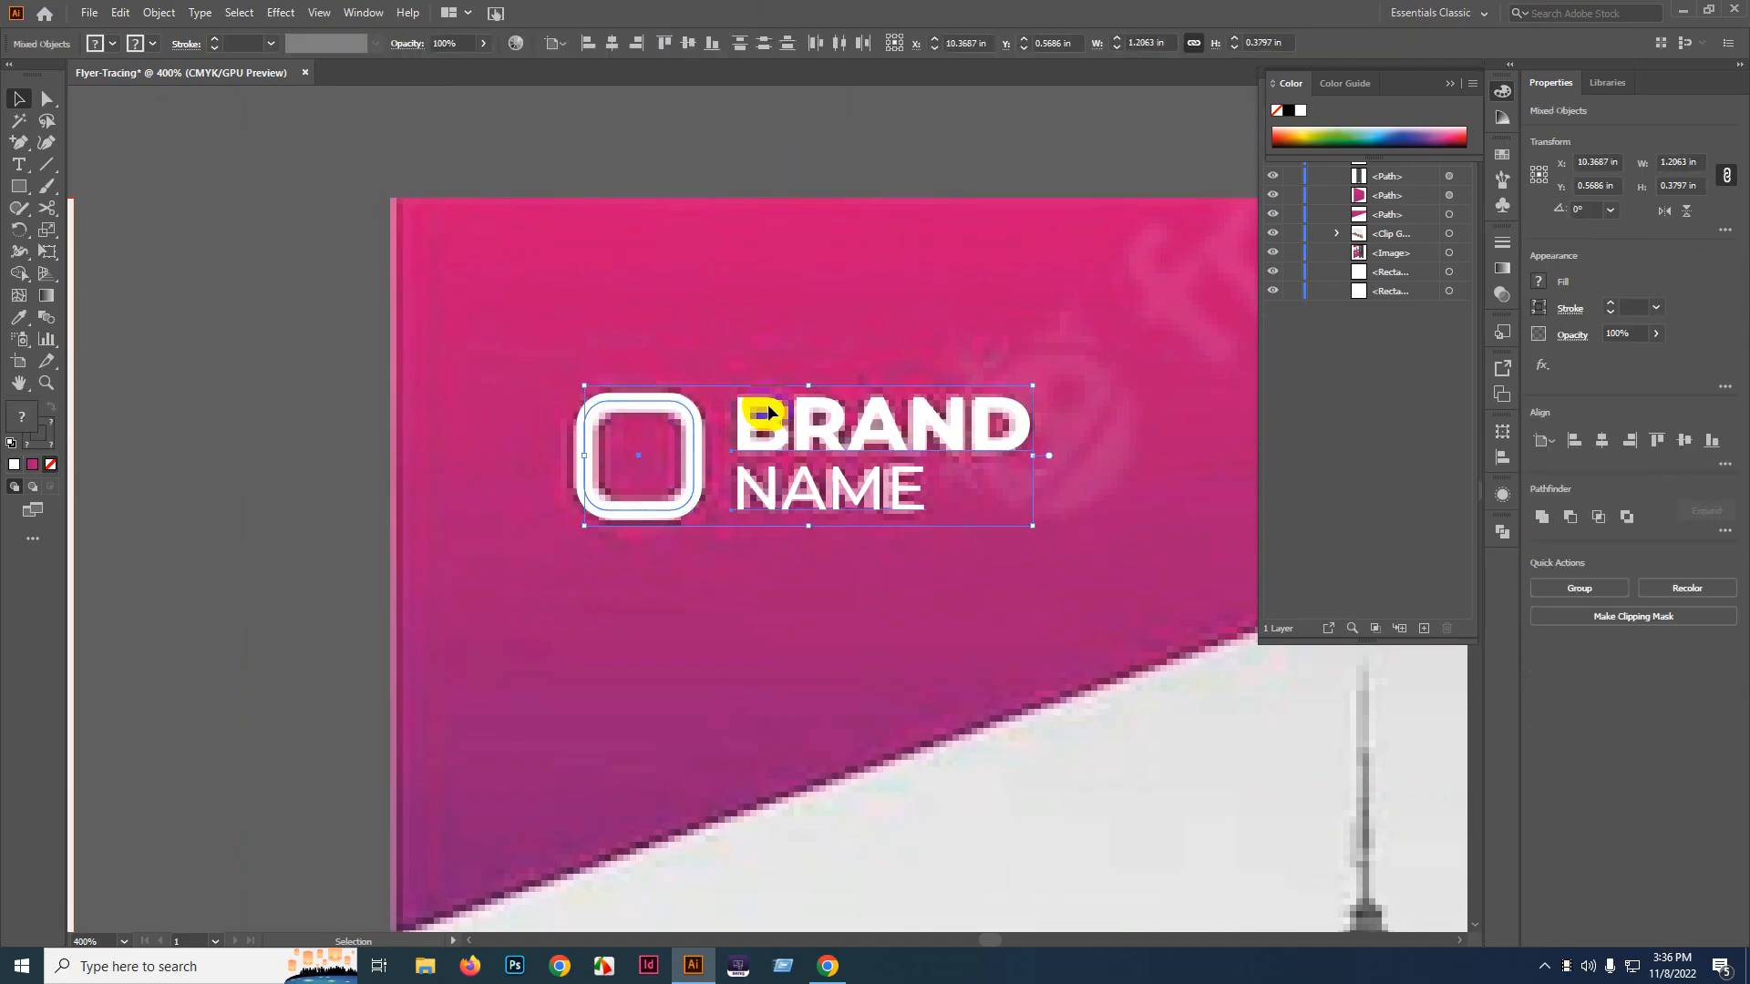
pyautogui.hotkey('ctrl', 'g')
# - Move the logo group onto the upper-left pink shape of the recreated flyer, its left edge snapped to the inner margin guide
pyautogui.hotkey('ctrl', '-')
pyautogui.hotkey('ctrl', '-')
pyautogui.hotkey('ctrl', '-')
pyautogui.hotkey('ctrl', '-')
pyautogui.press('v')
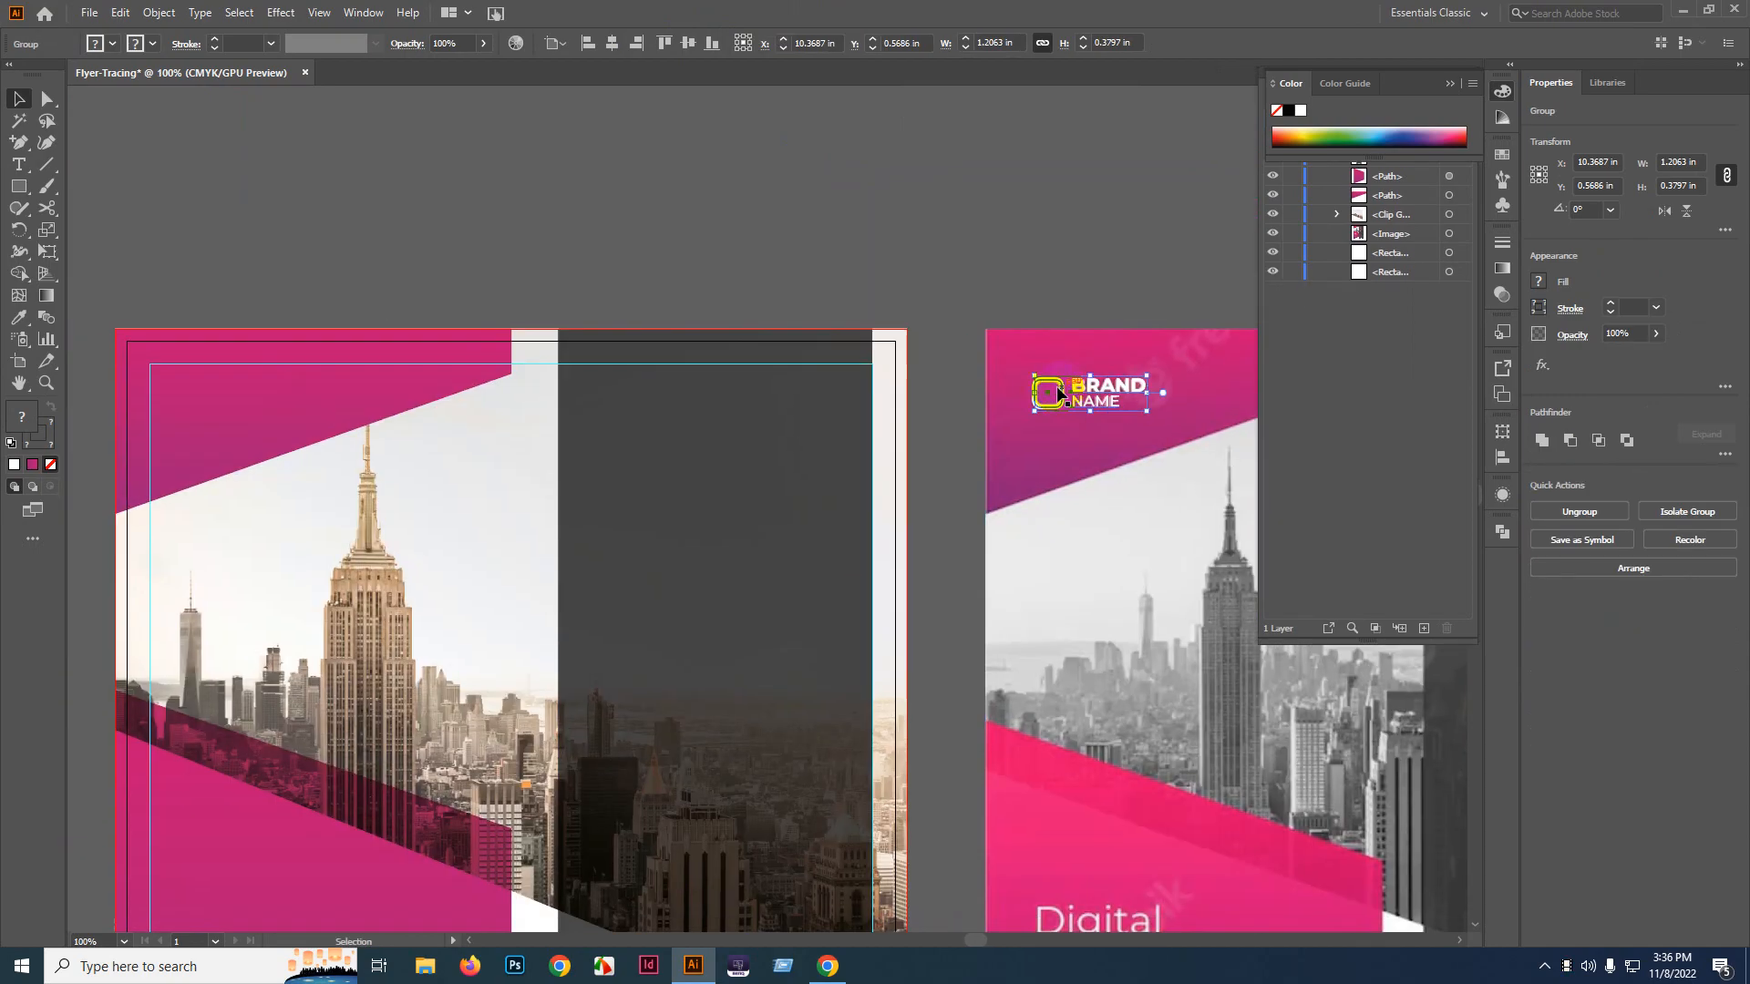
pyautogui.moveTo(1051, 398); pyautogui.dragTo(636, 470)
pyautogui.scroll(4, 186, 370)
pyautogui.scroll(3, 636, 470)
pyautogui.moveTo(734, 438); pyautogui.dragTo(485, 428)
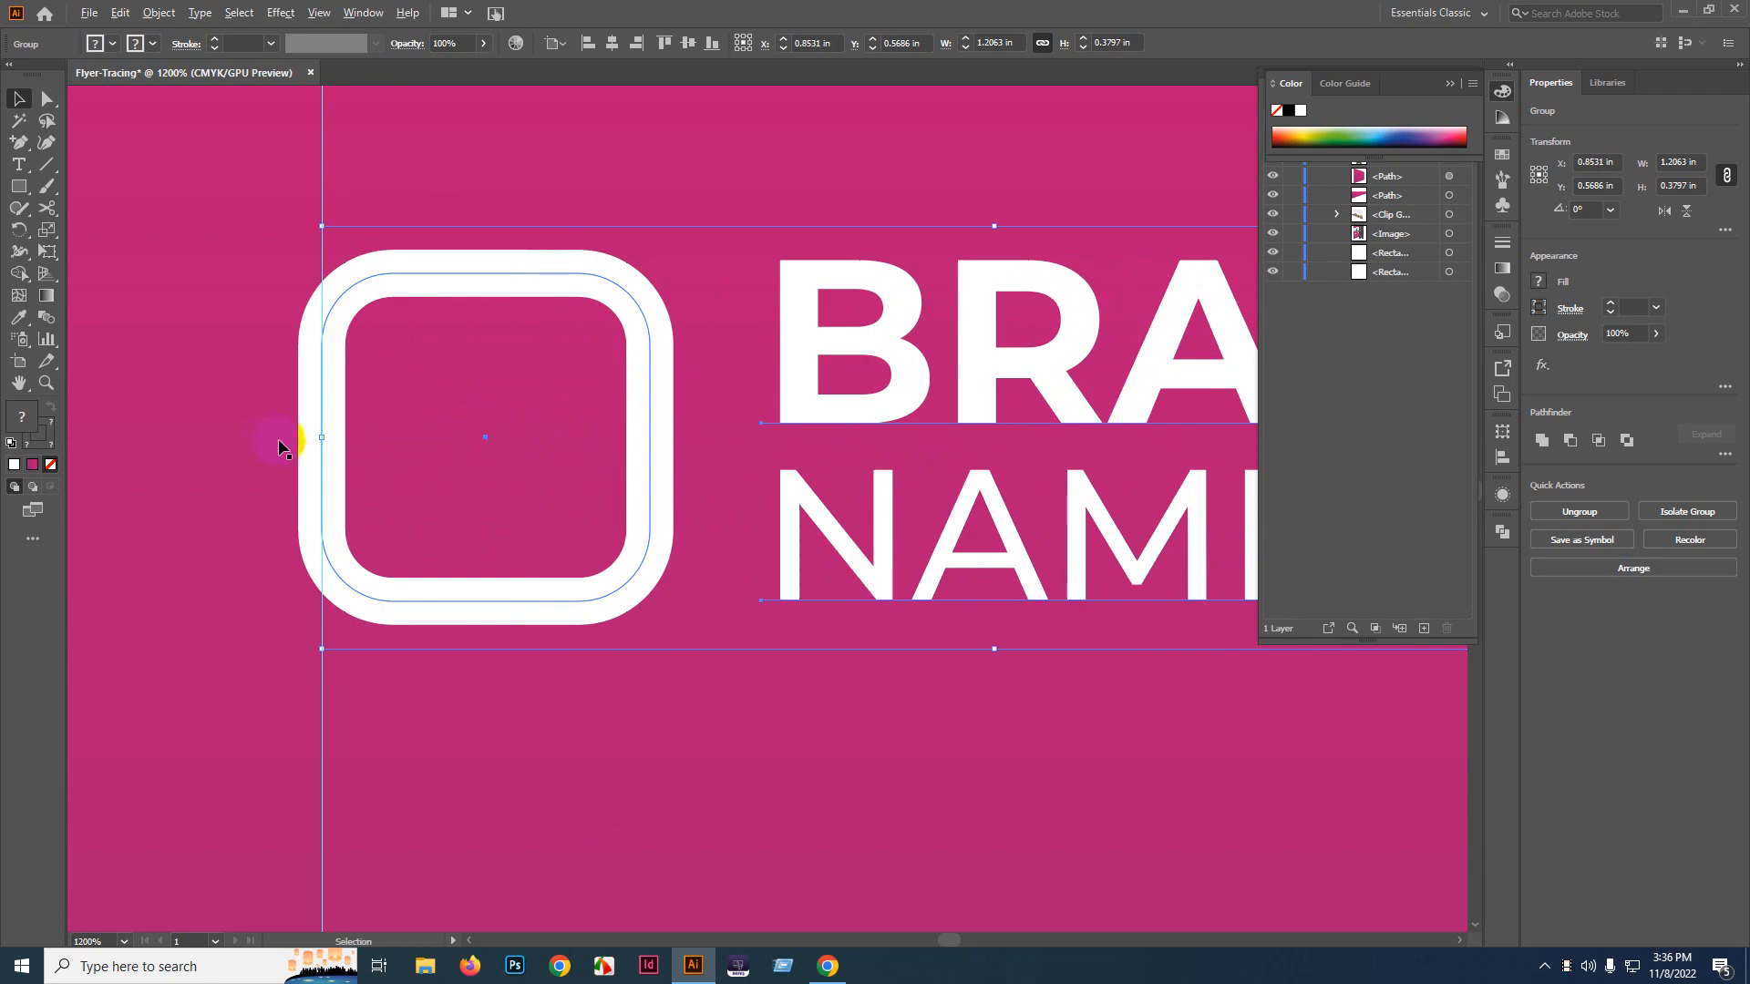
pyautogui.scroll(-3, 558, 381)
pyautogui.click(450, 352)
# - Align the logo icon's 3 pt stroke to the inside of its path
pyautogui.scroll(1, 504, 349)
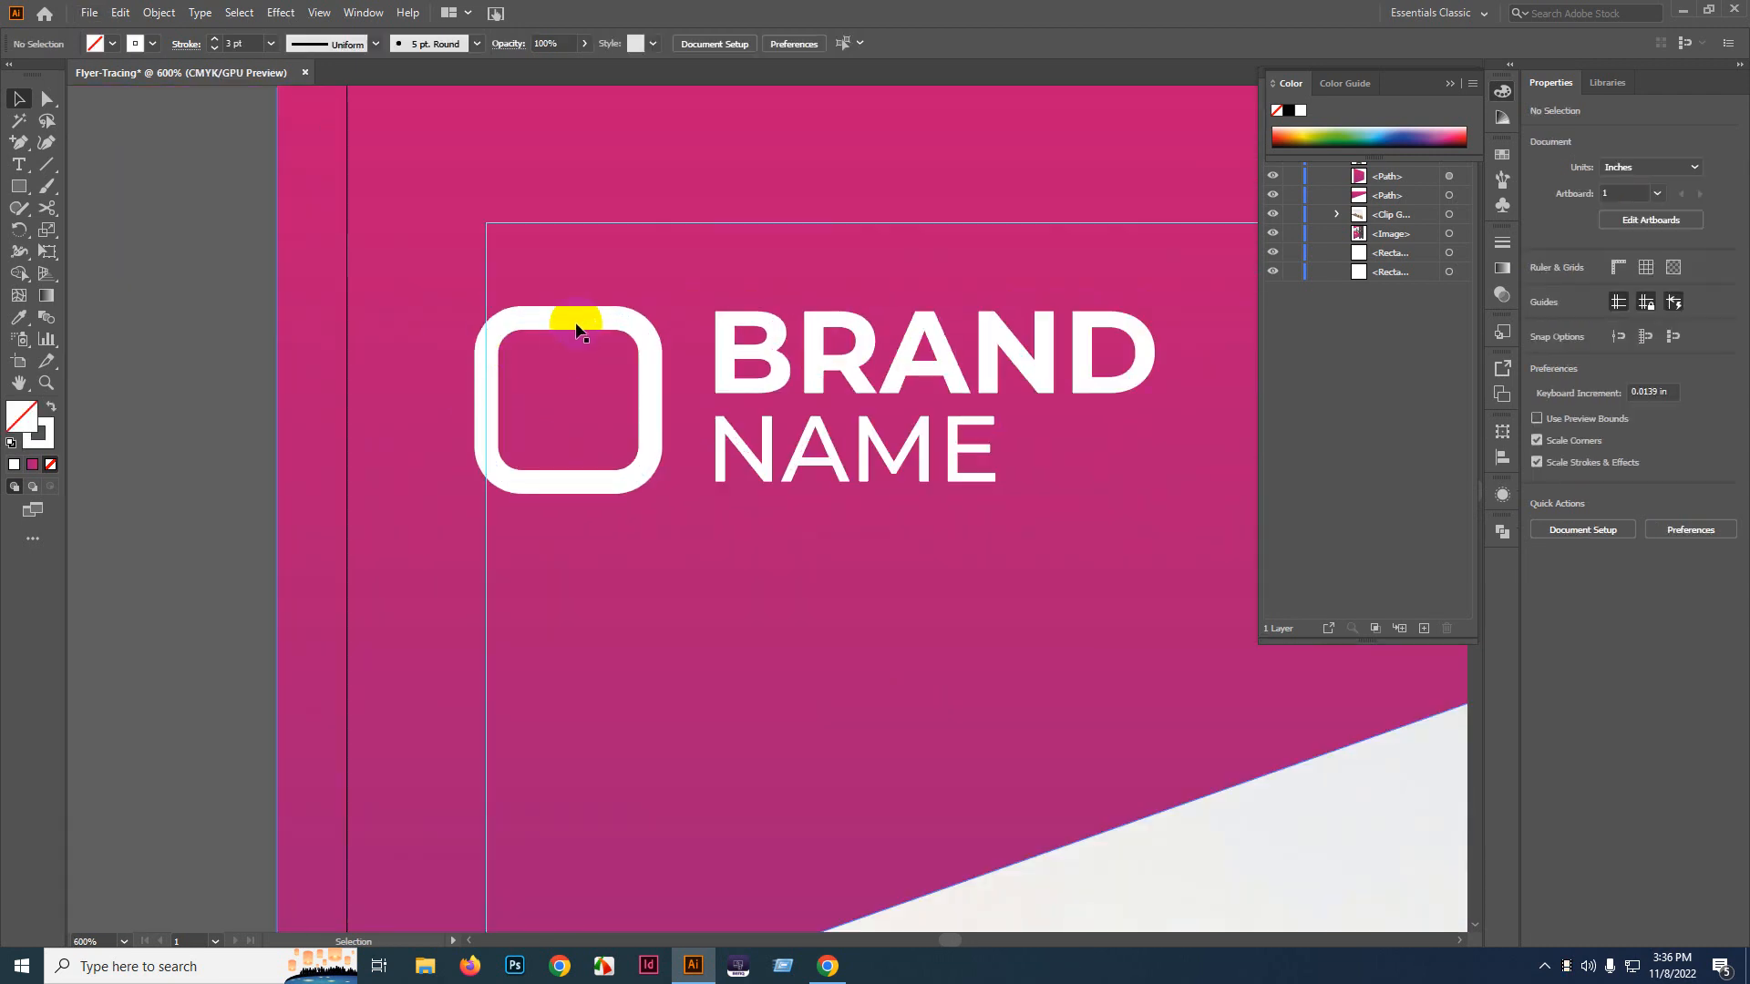
pyautogui.keyDown('ctrl'); pyautogui.click(575, 320); pyautogui.keyUp('ctrl')
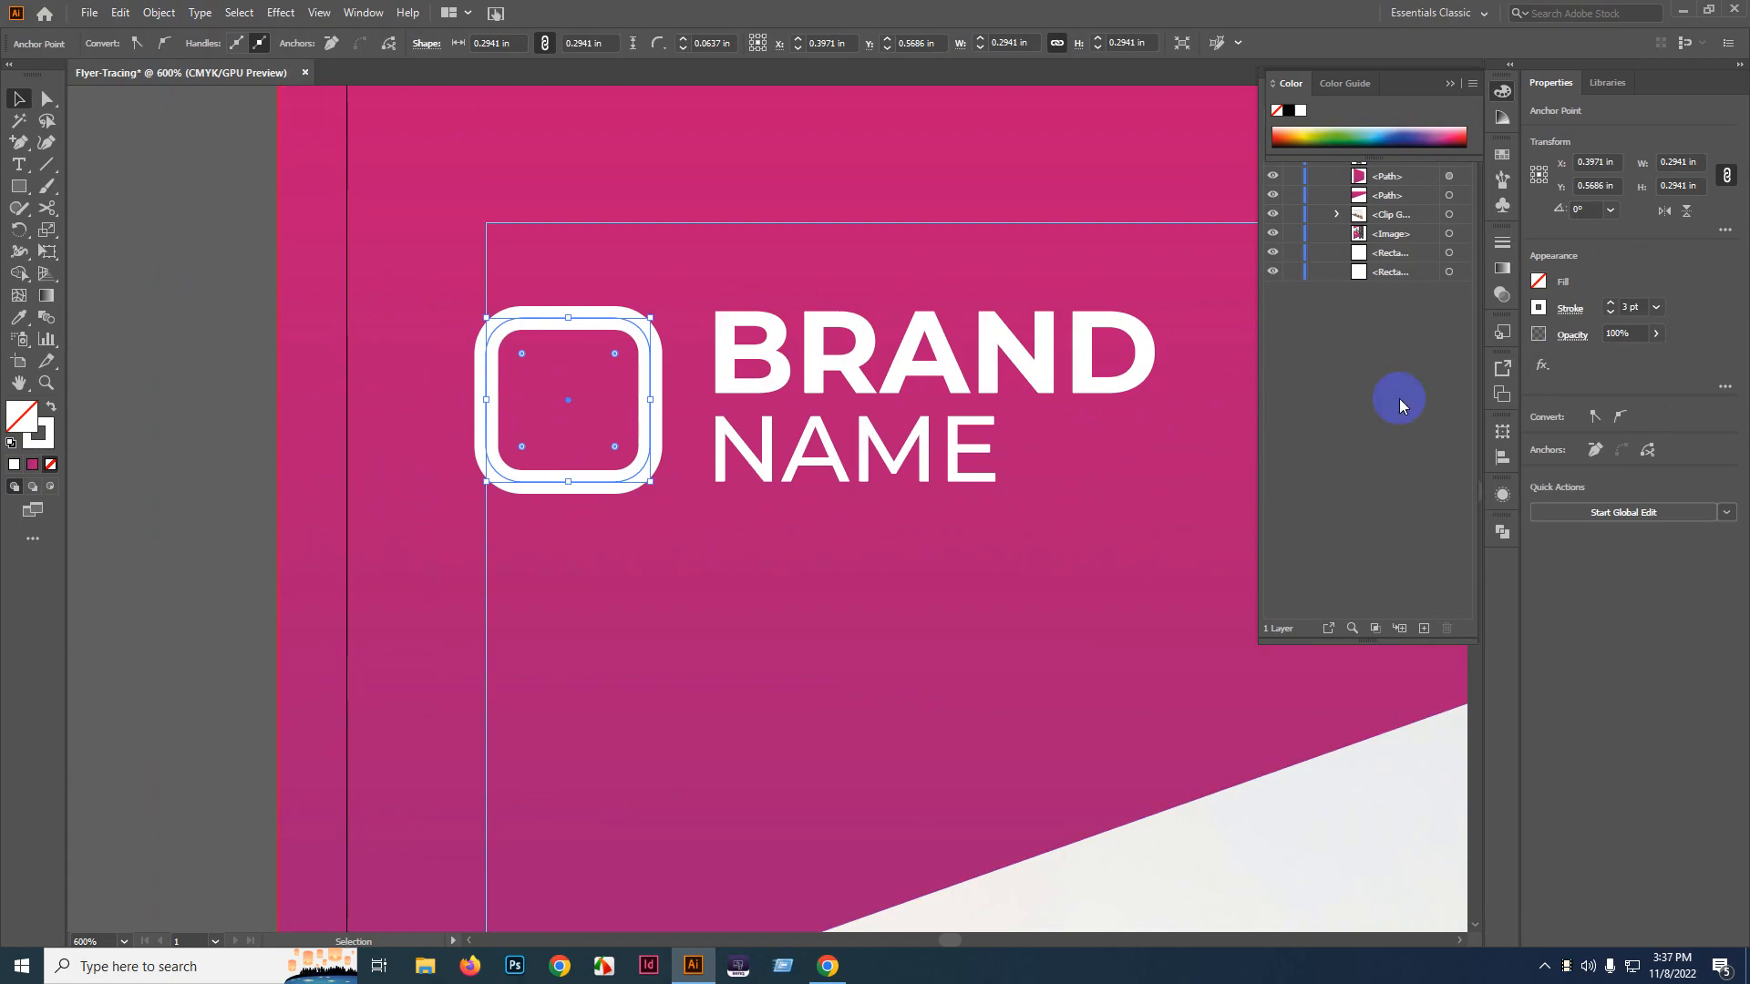
pyautogui.click(1502, 253)
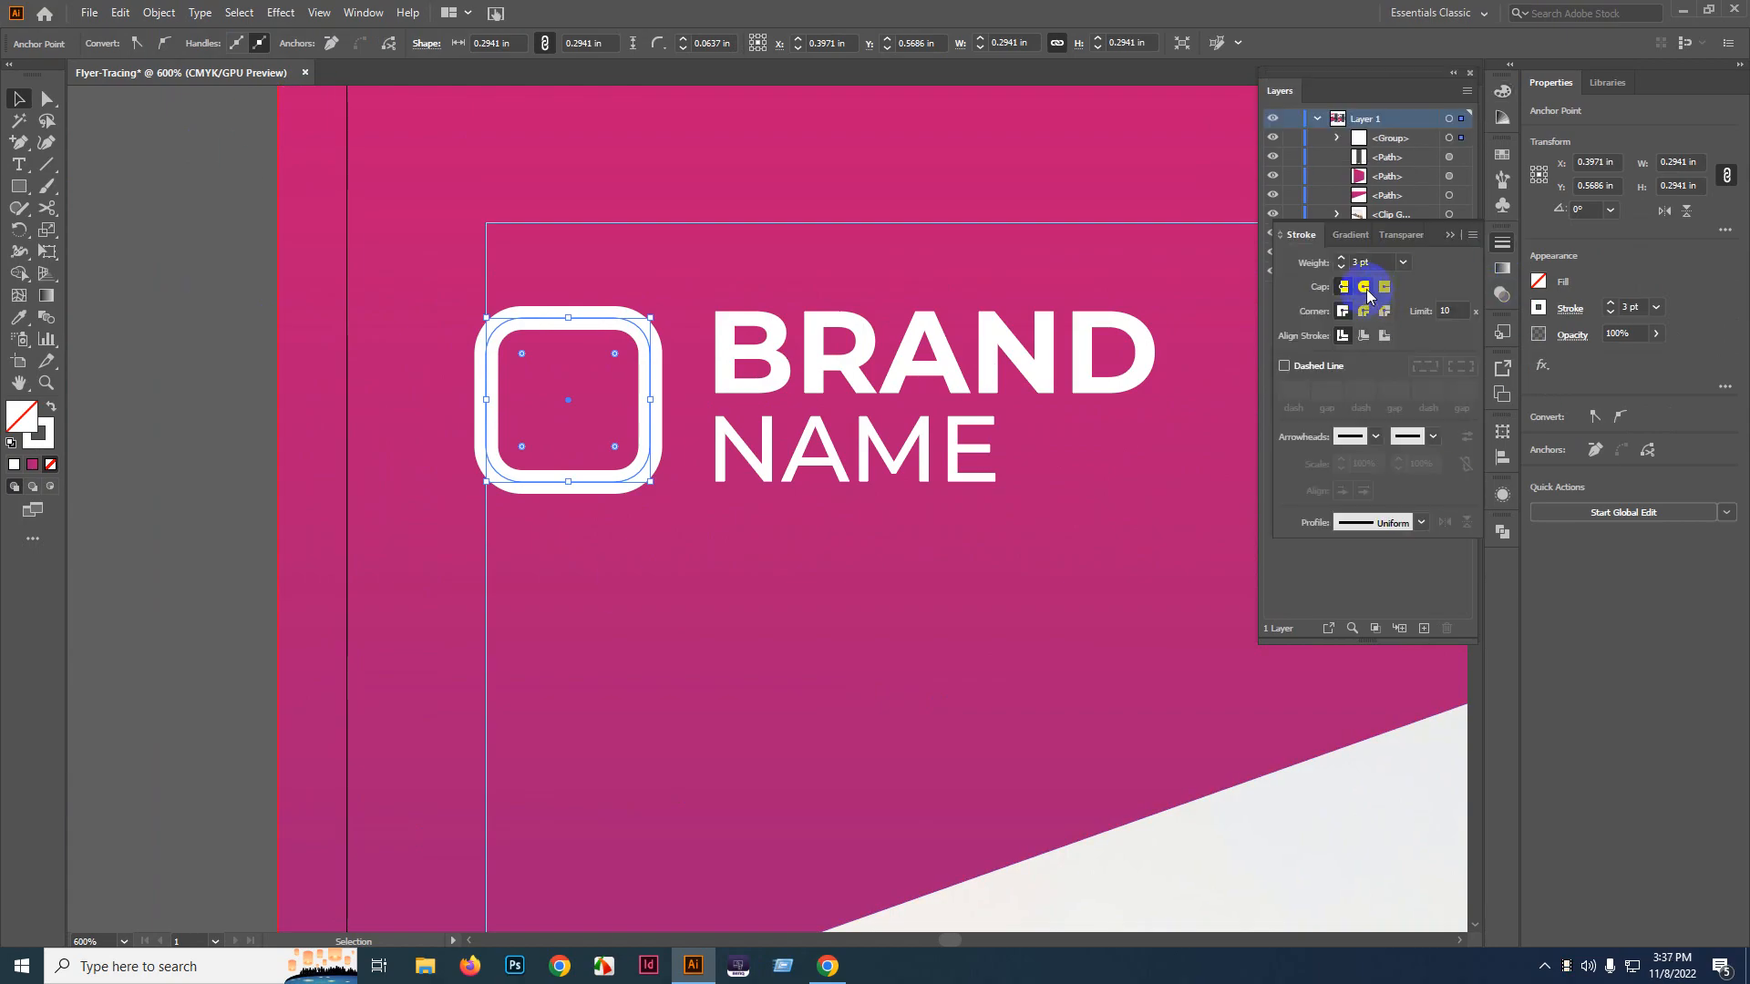
pyautogui.click(1363, 336)
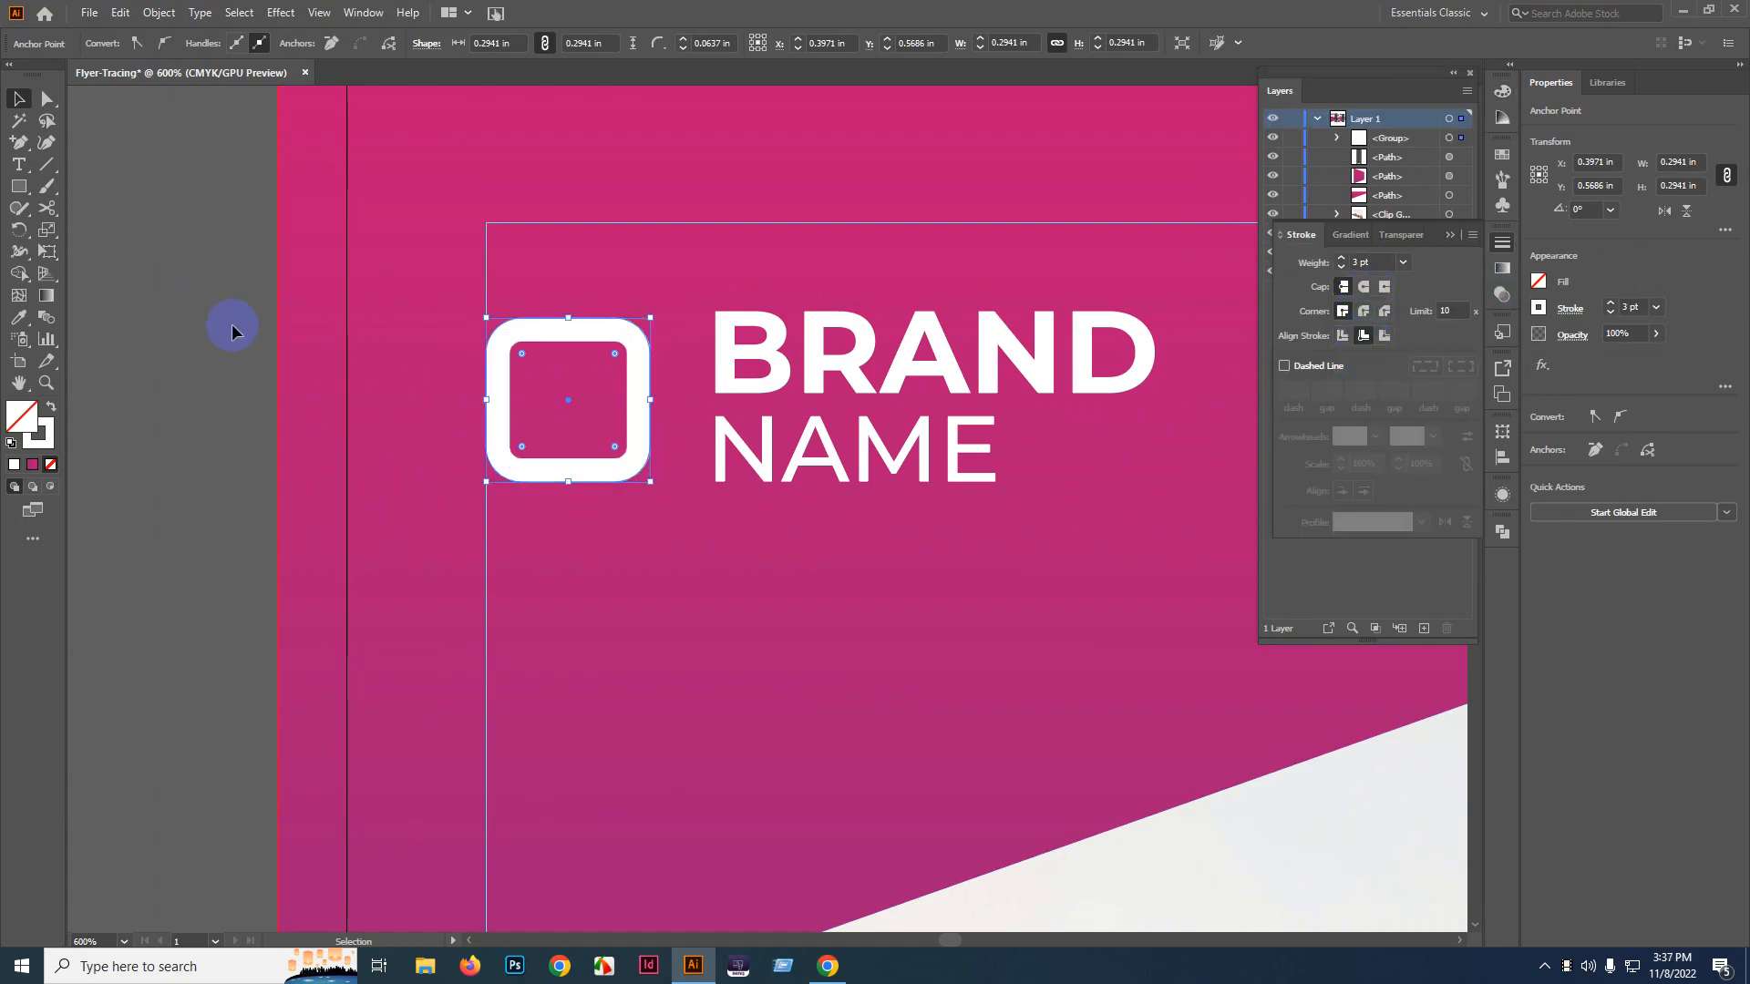
pyautogui.click(229, 258)
pyautogui.scroll(-2, 268, 354)
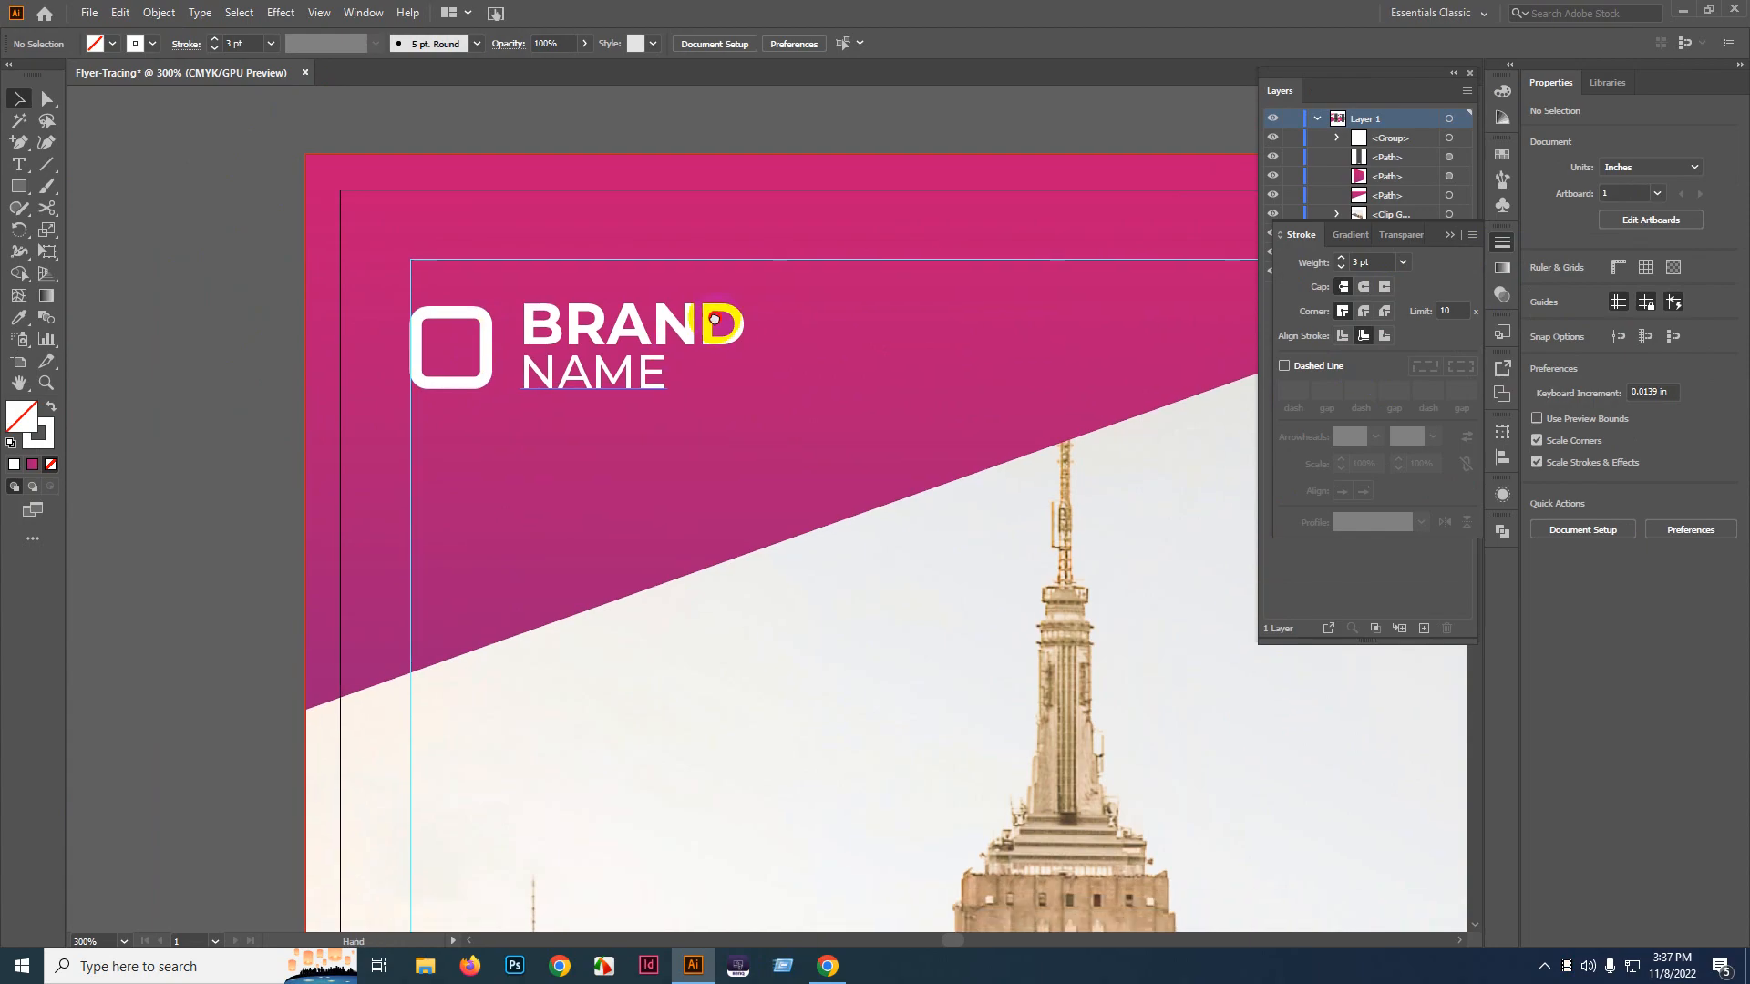
pyautogui.scroll(-4, 543, 355)
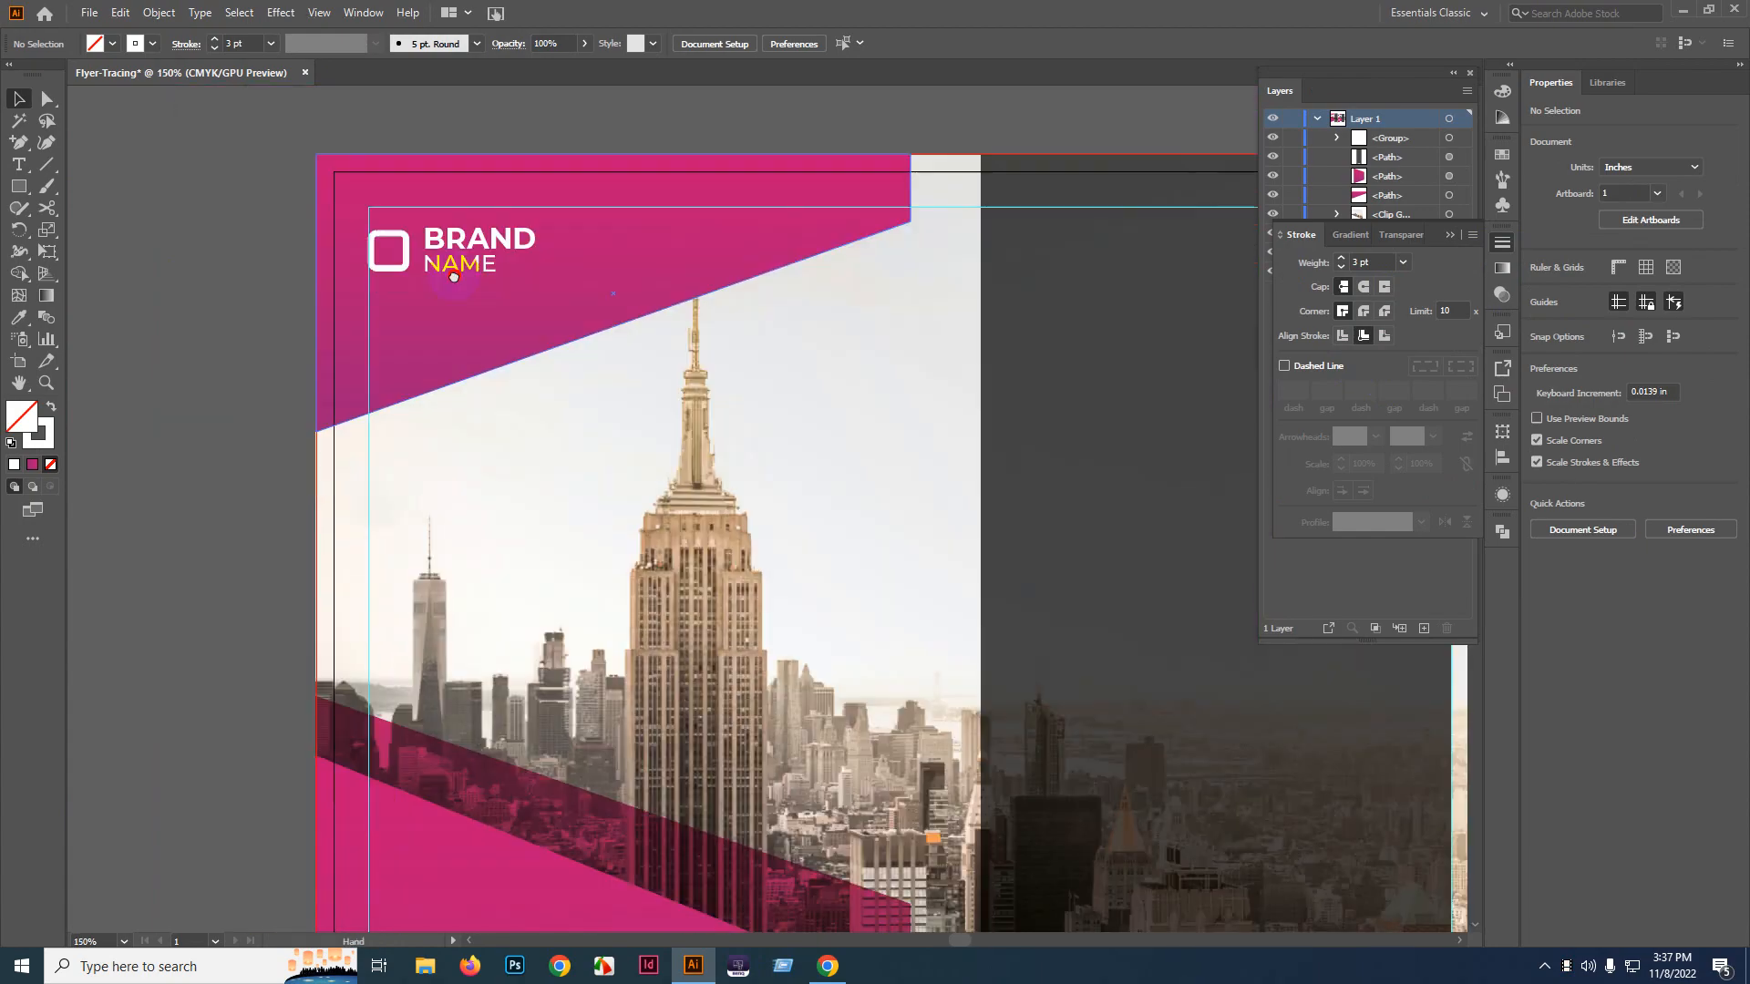
# - Switch to Chrome and examine the logo, heading and margin layout of the sample flyers on GraphicRiver and Freepik
pyautogui.hotkey('ctrl', '0')
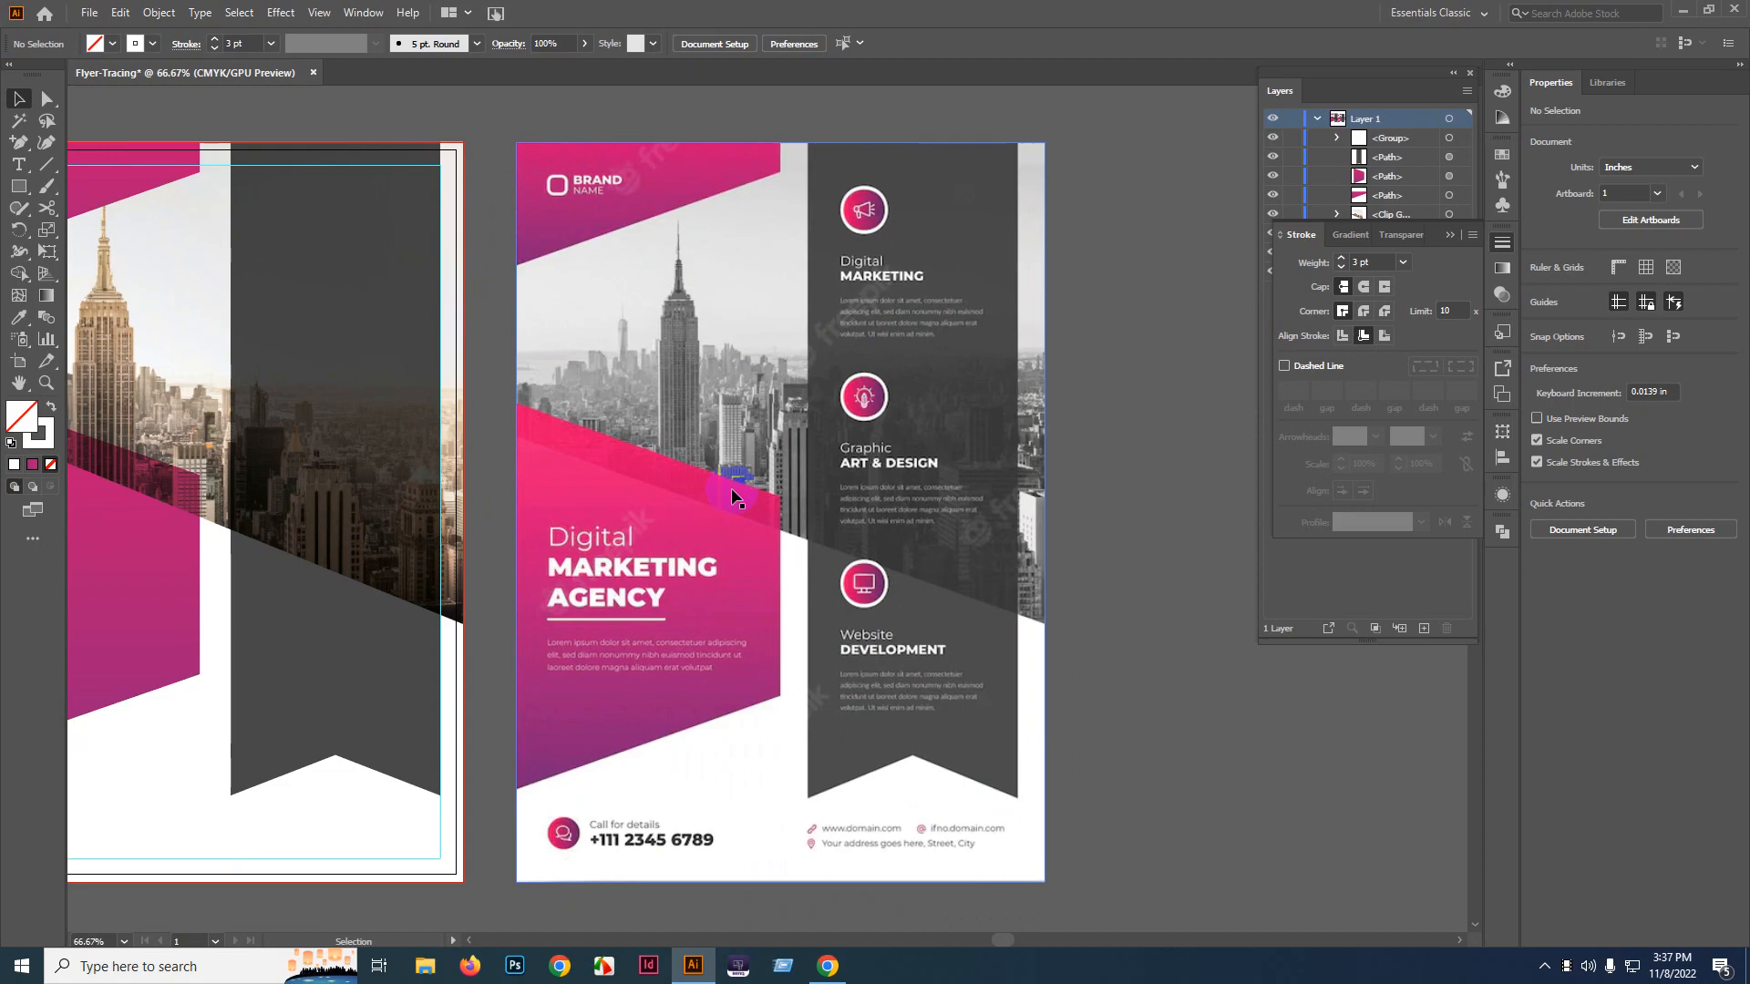
pyautogui.click(829, 967)
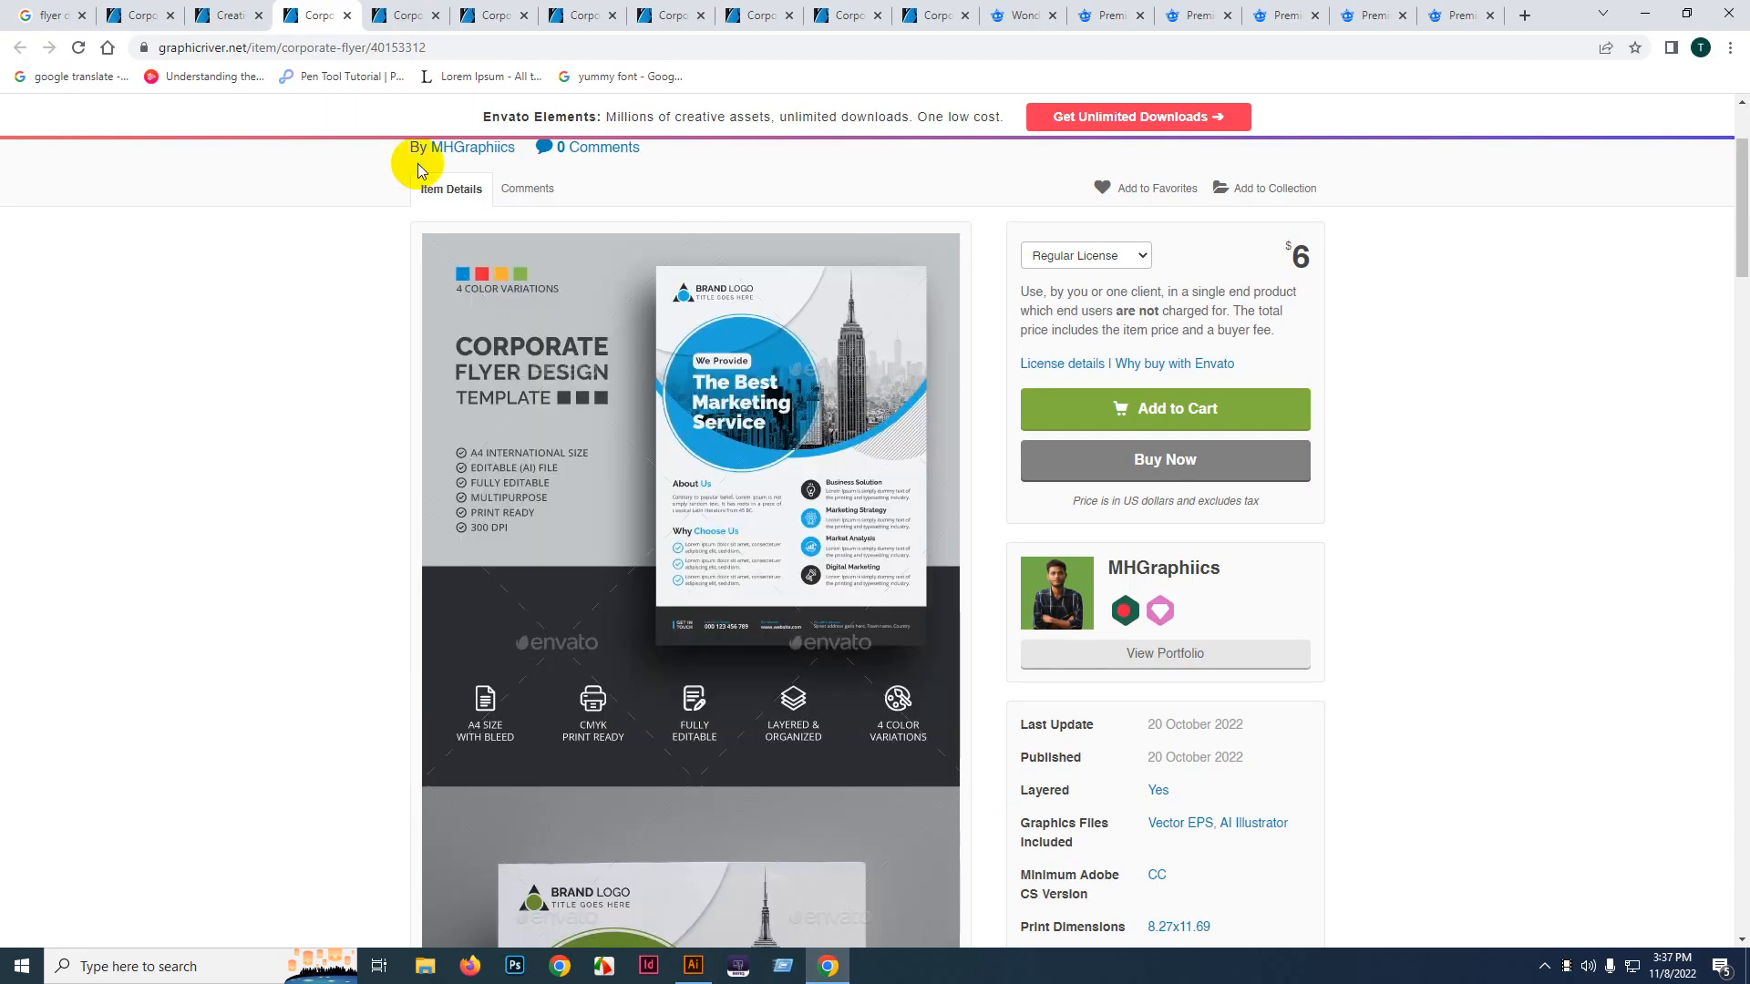
pyautogui.click(239, 15)
pyautogui.click(500, 380)
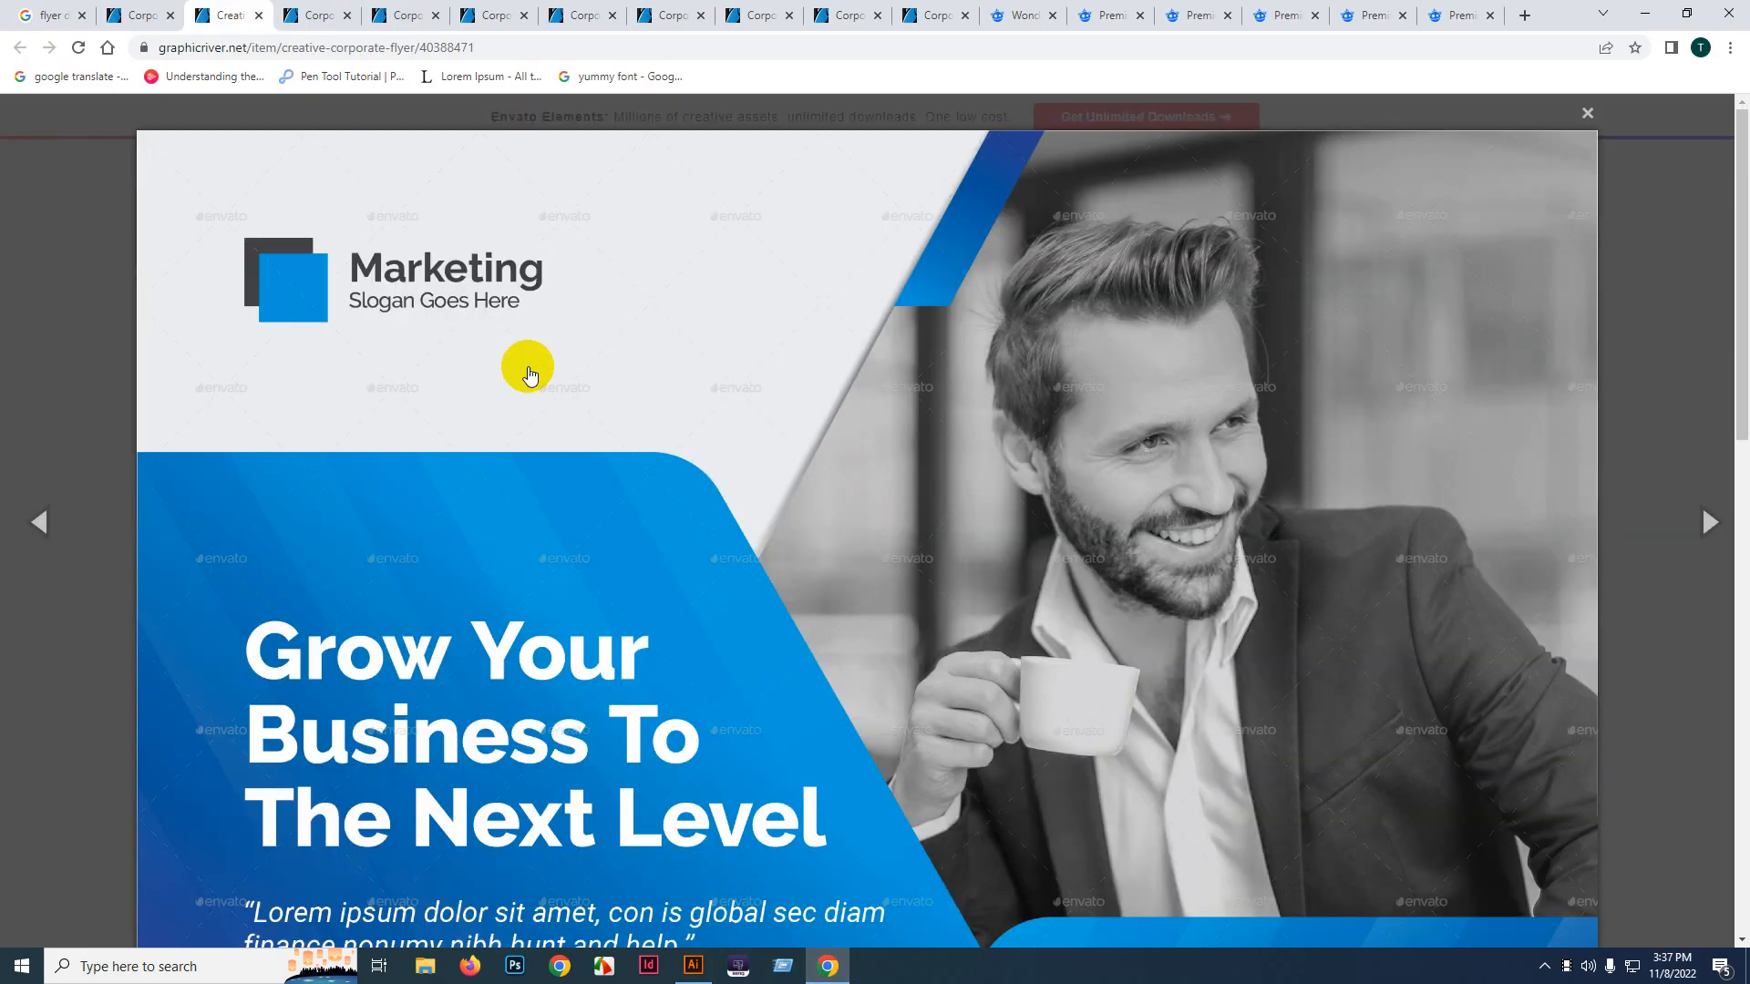
pyautogui.scroll(-3, 497, 374)
pyautogui.scroll(3, 515, 410)
pyautogui.keyDown('ctrl'); pyautogui.scroll(-7, 531, 440); pyautogui.keyUp('ctrl')
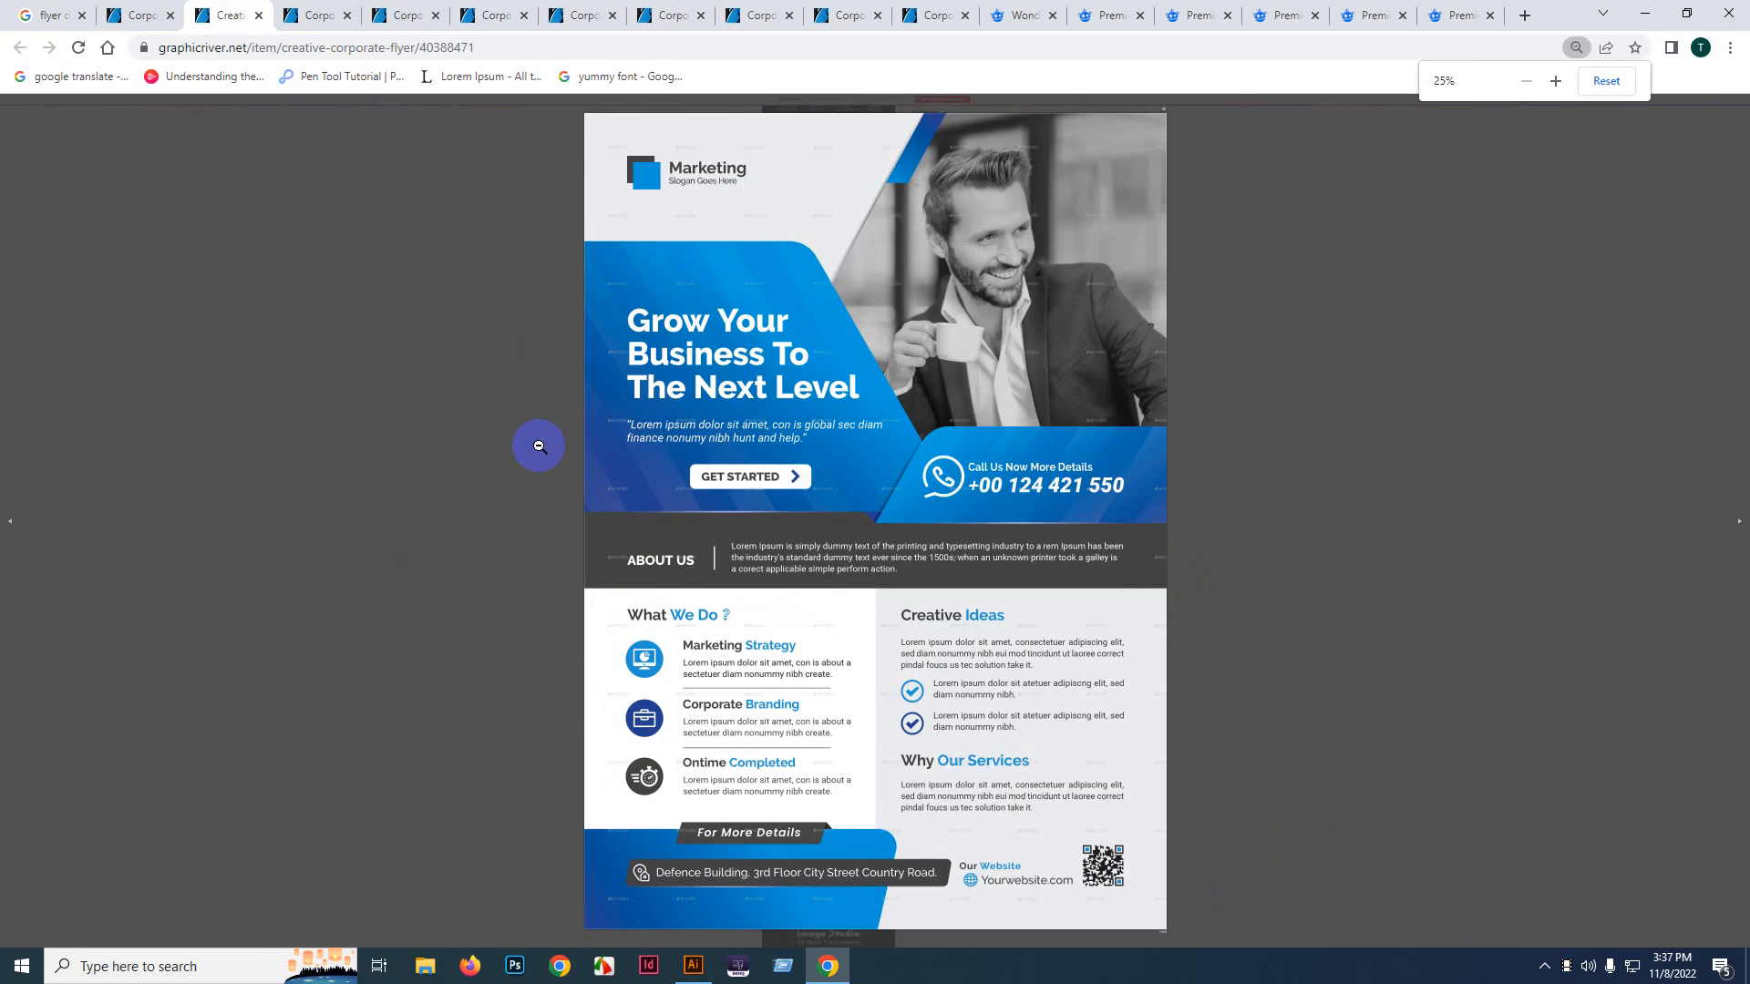
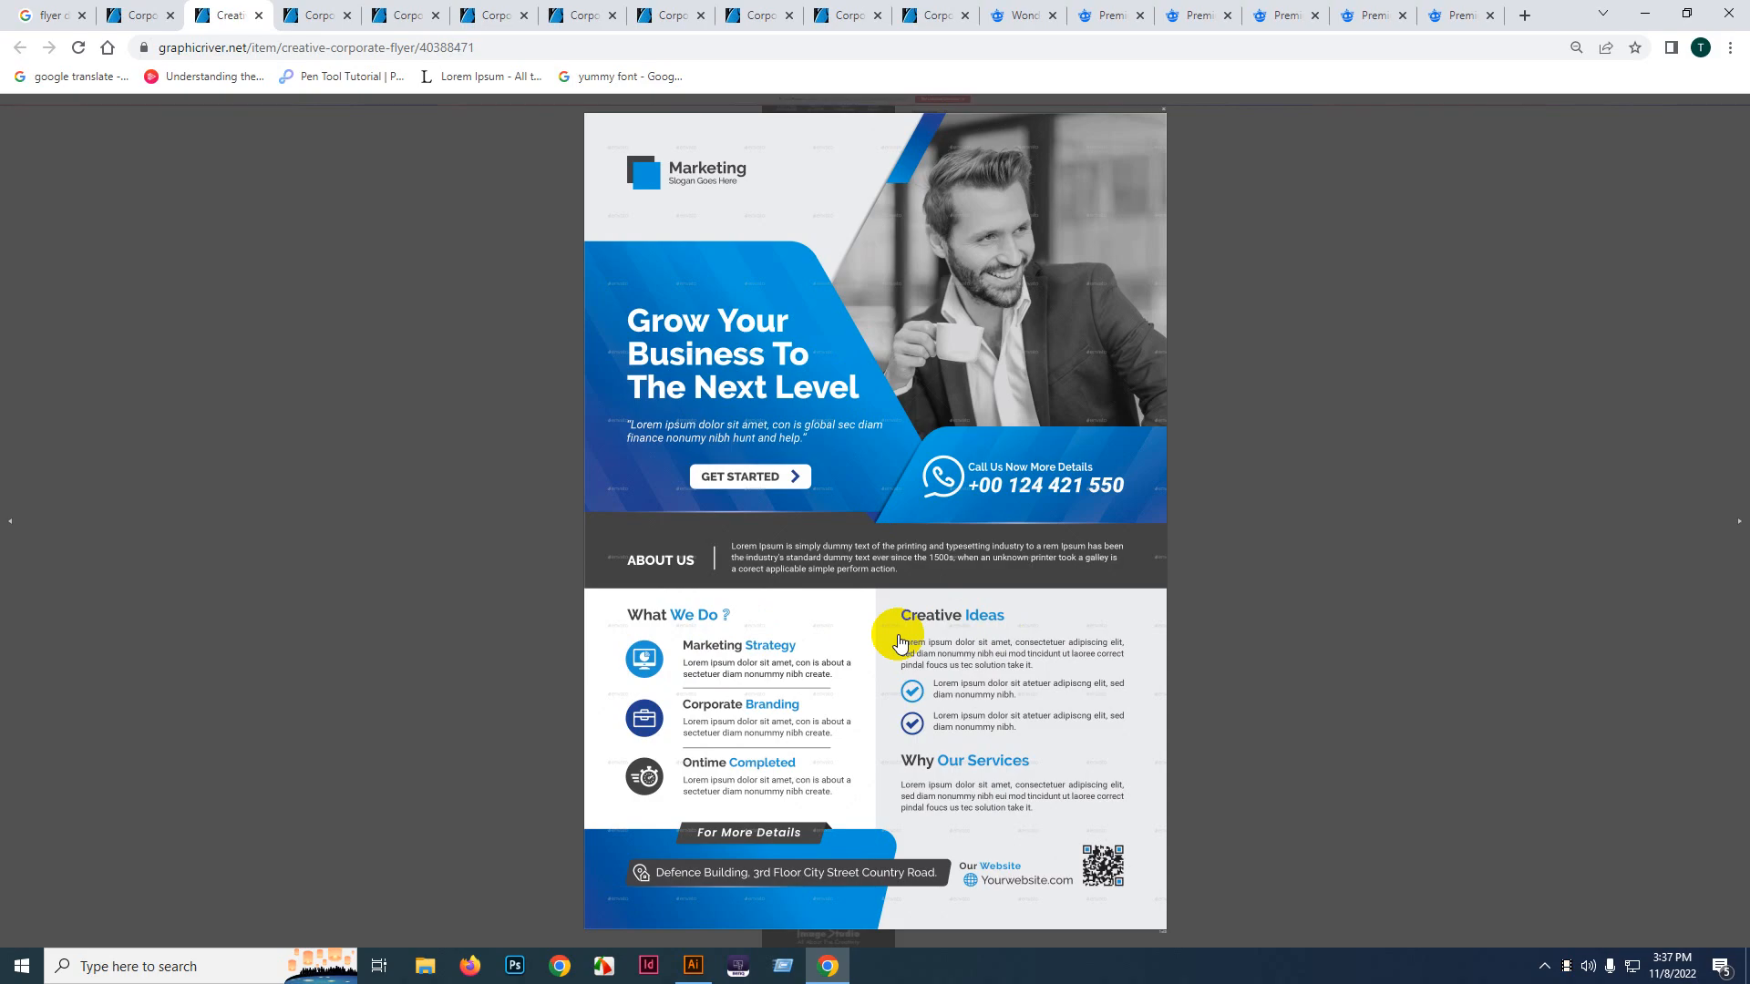
pyautogui.click(337, 15)
pyautogui.click(1132, 6)
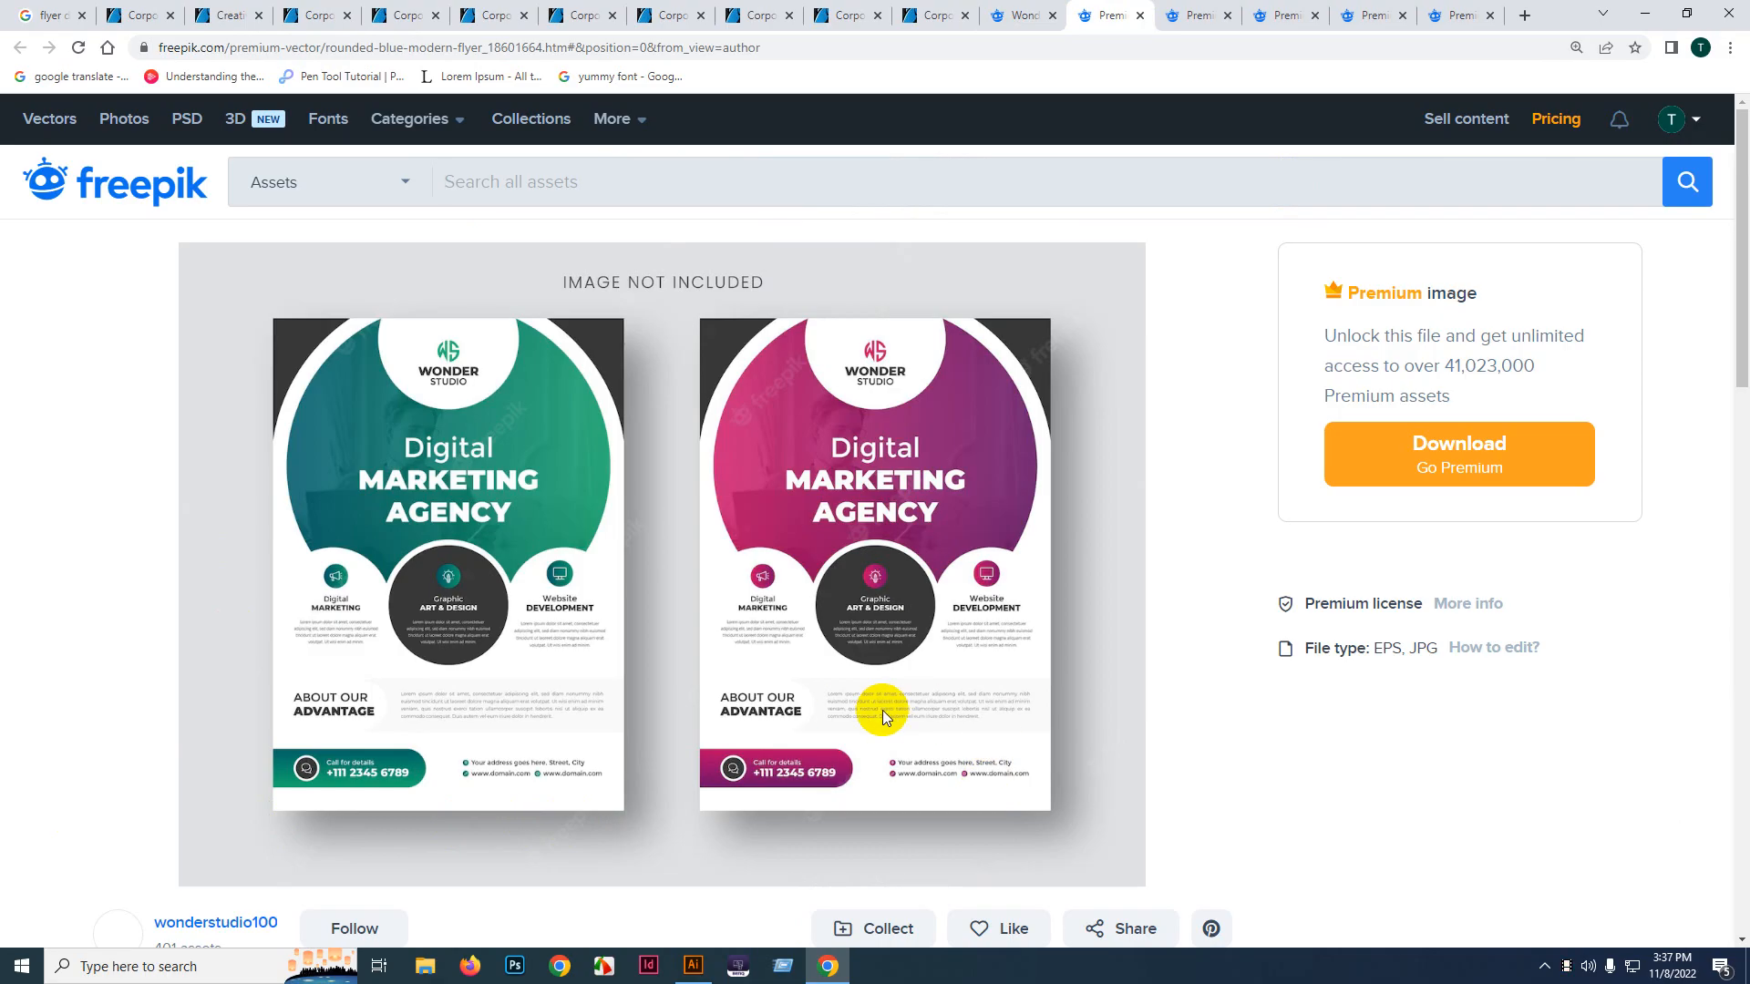
# - Switch back to Illustrator and add a text reading Digital above the headline of the reference flyer
pyautogui.click(693, 966)
pyautogui.hscroll(-3, 721, 839)
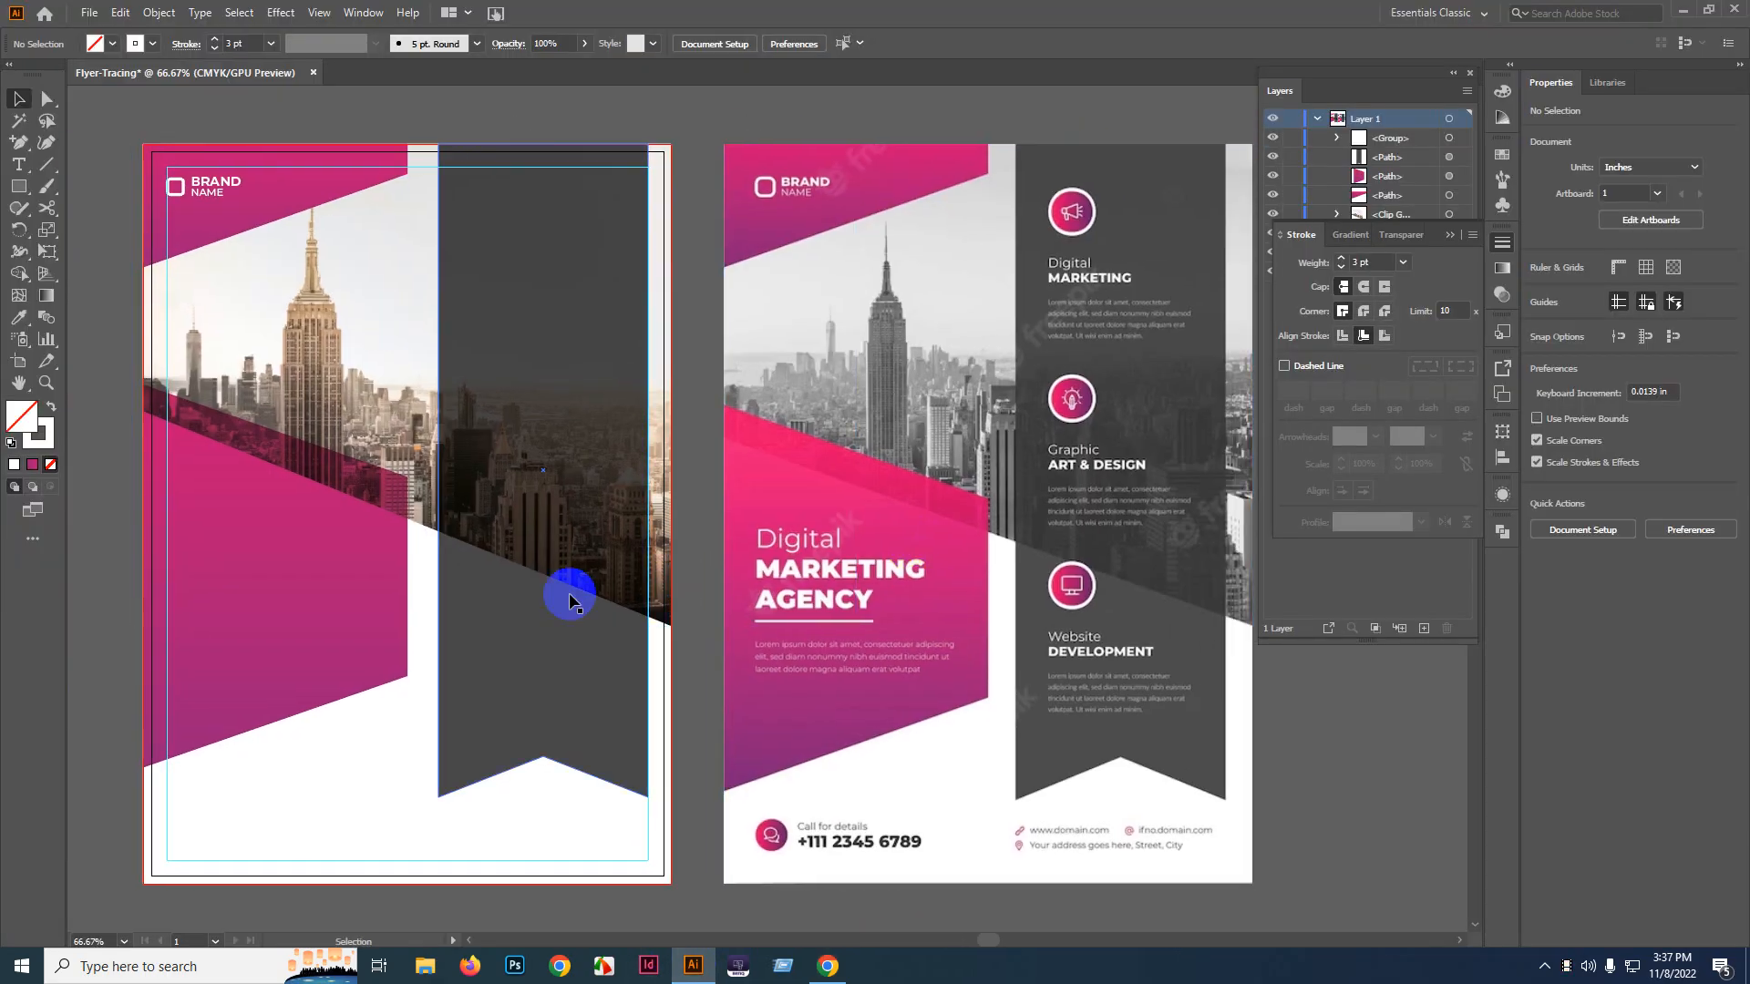
pyautogui.scroll(2, 911, 593)
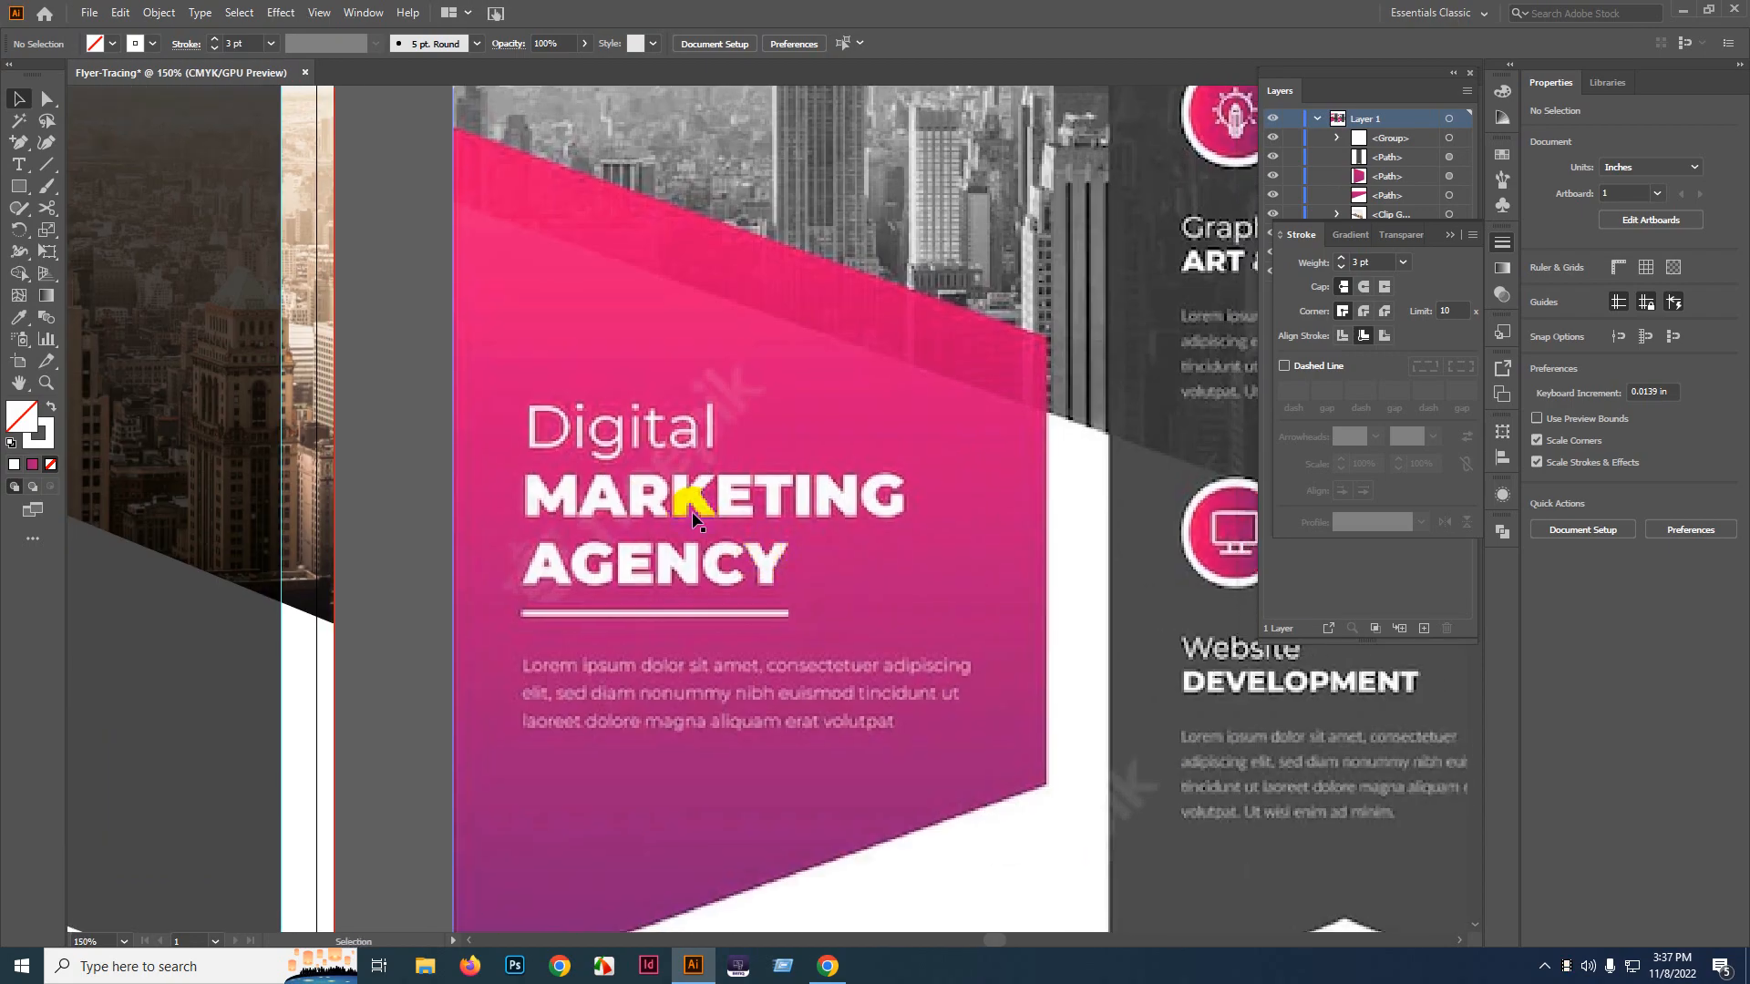
pyautogui.press('t')
pyautogui.click(538, 357)
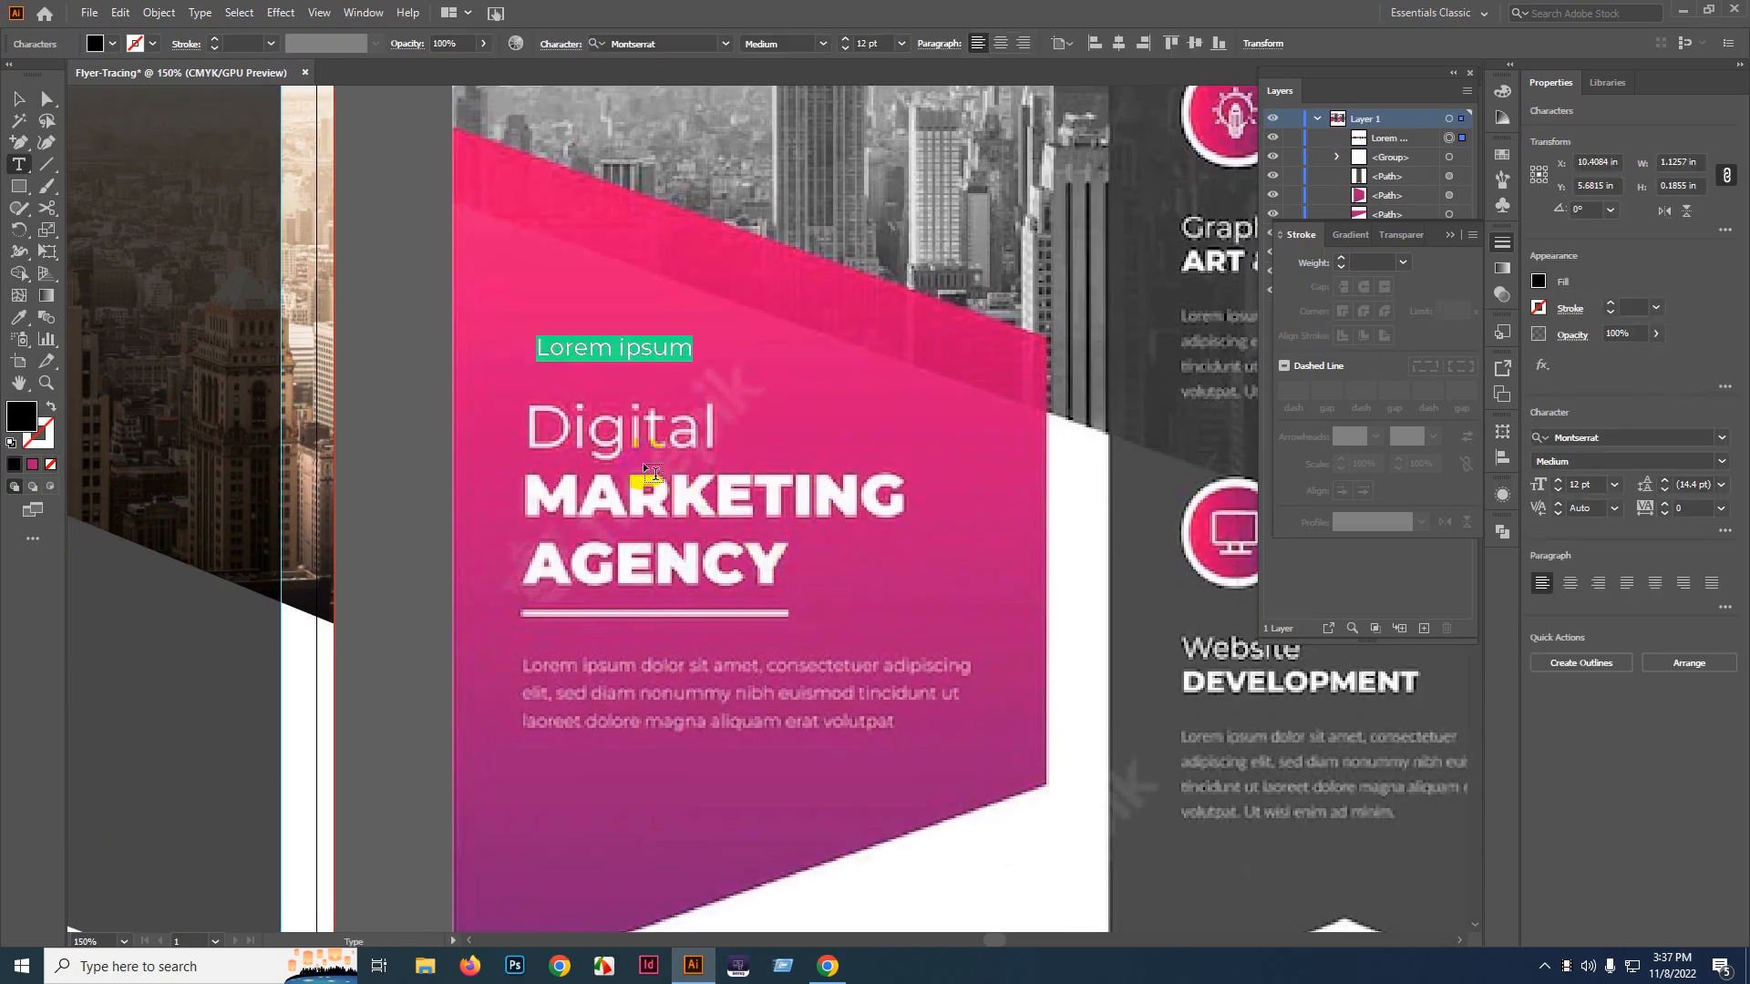
pyautogui.write('Digital')
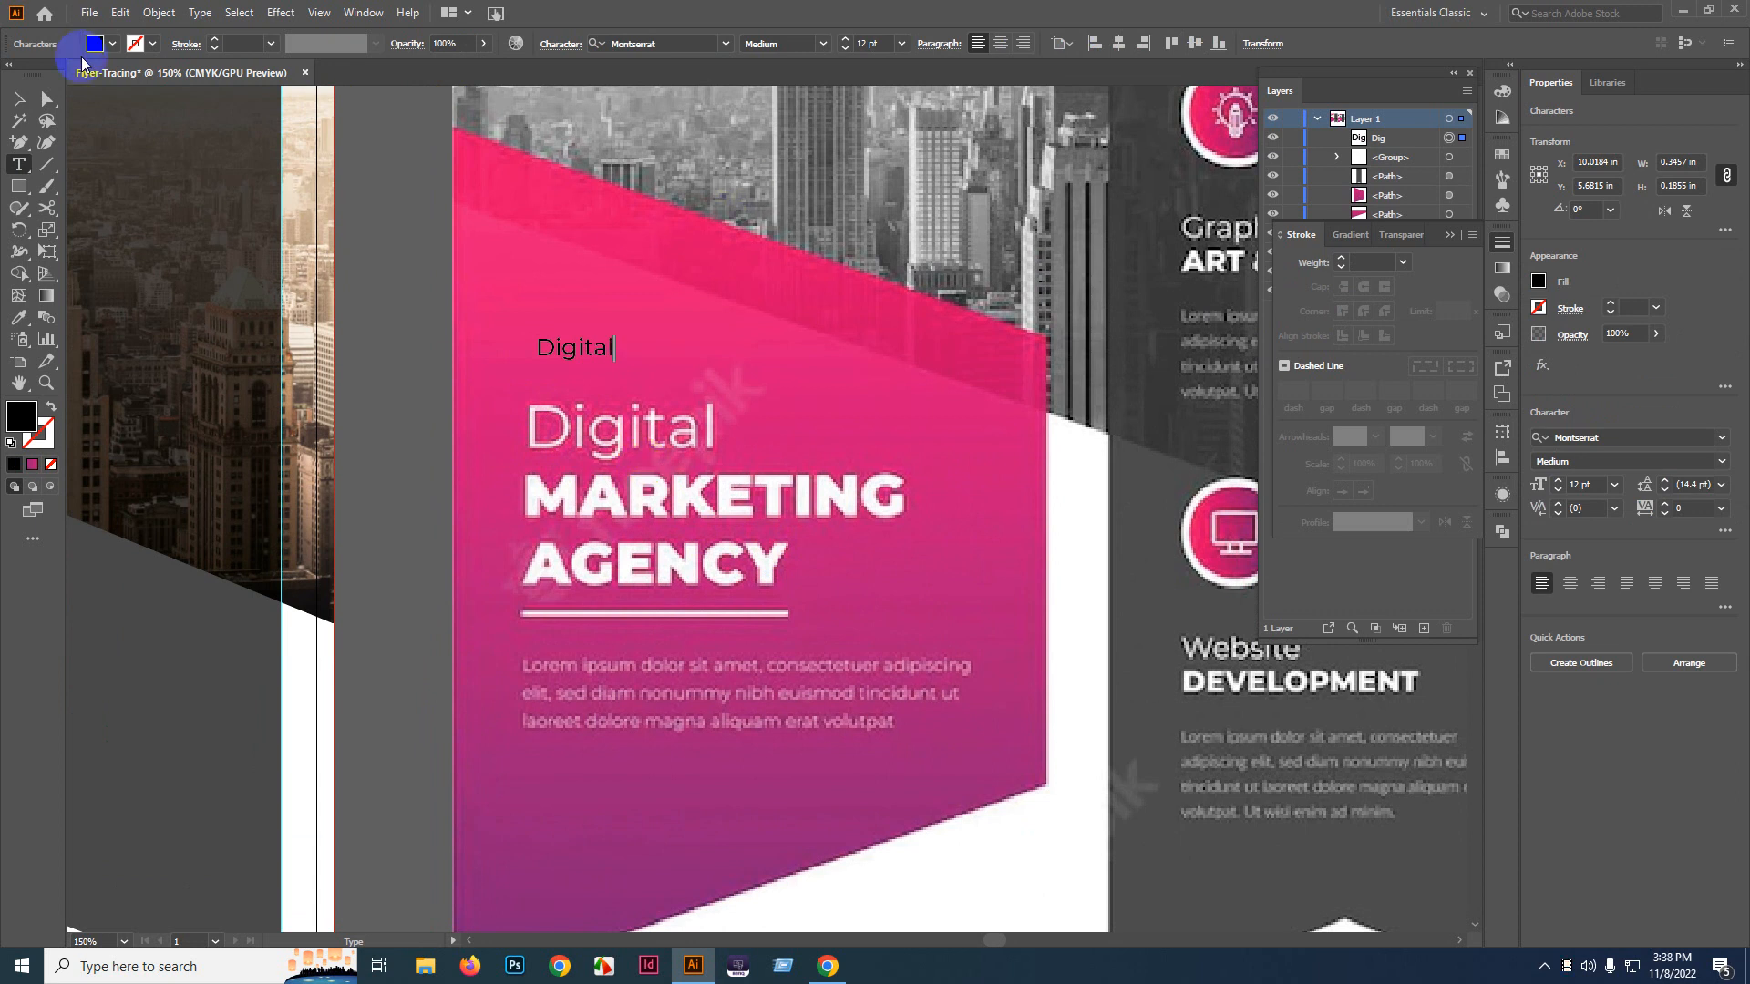
pyautogui.click(18, 98)
# - Move the Digital text over the matching reference word and scale it up to about 29 pt
pyautogui.scroll(4, 597, 394)
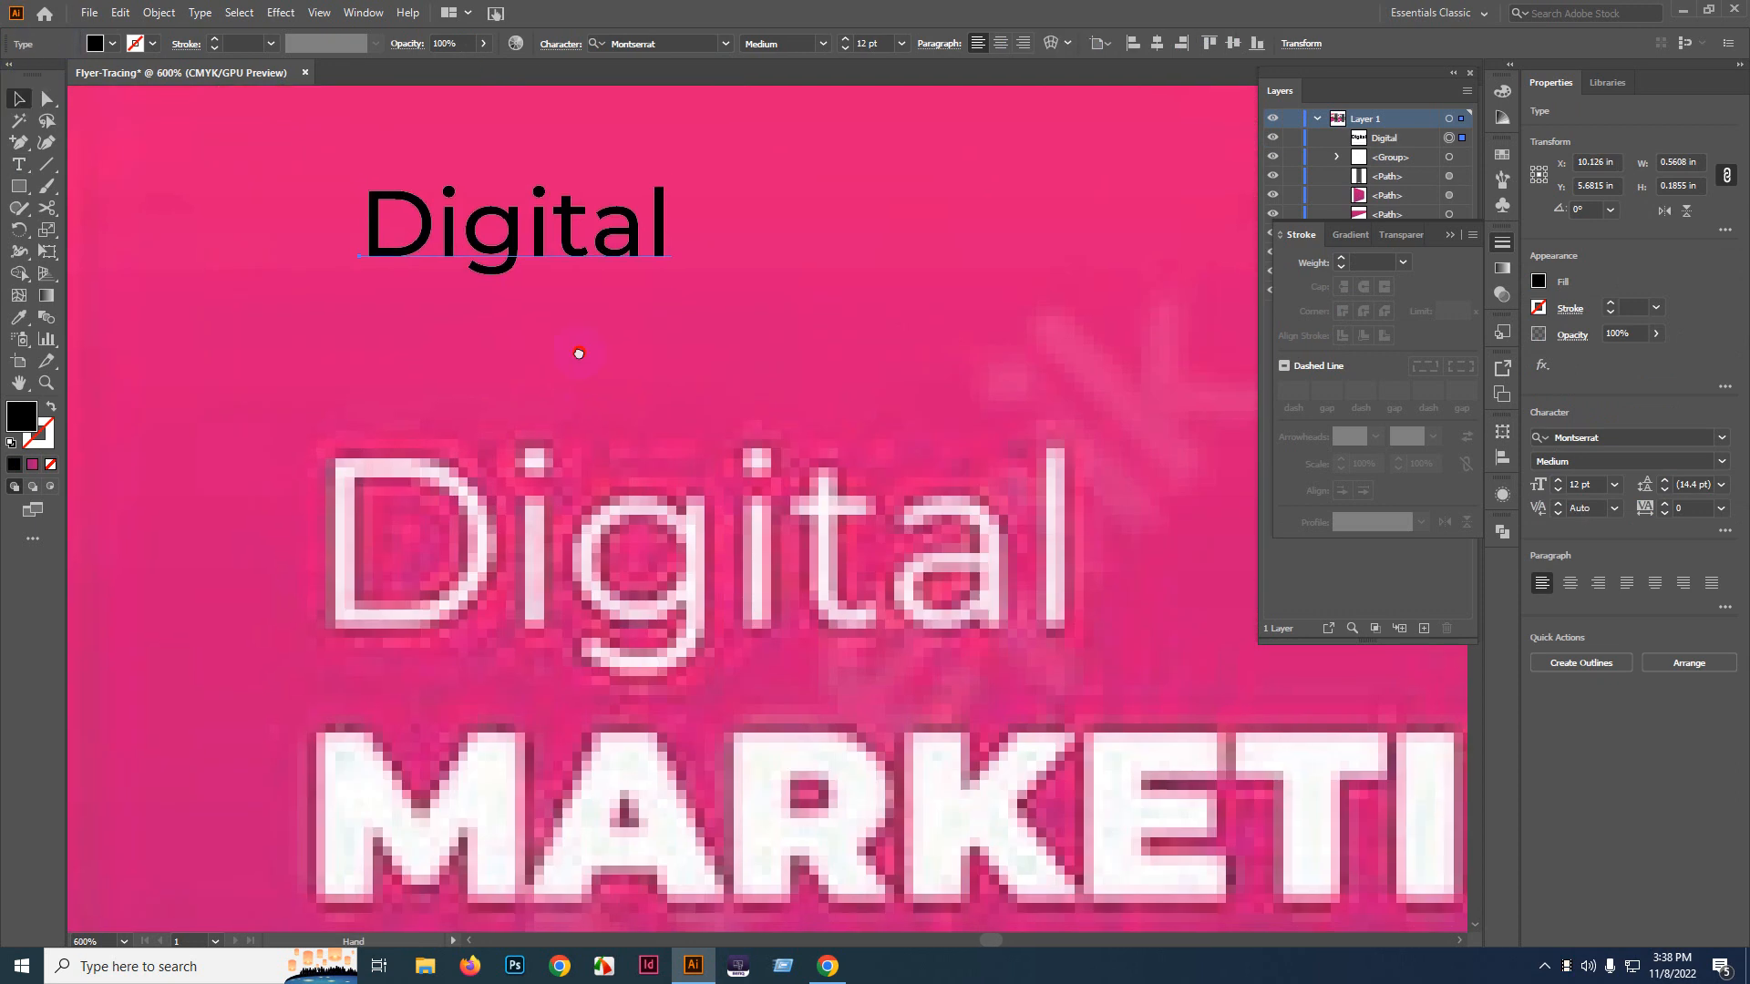
pyautogui.moveTo(393, 196); pyautogui.dragTo(356, 471)
pyautogui.moveTo(622, 502); pyautogui.dragTo(1091, 650)
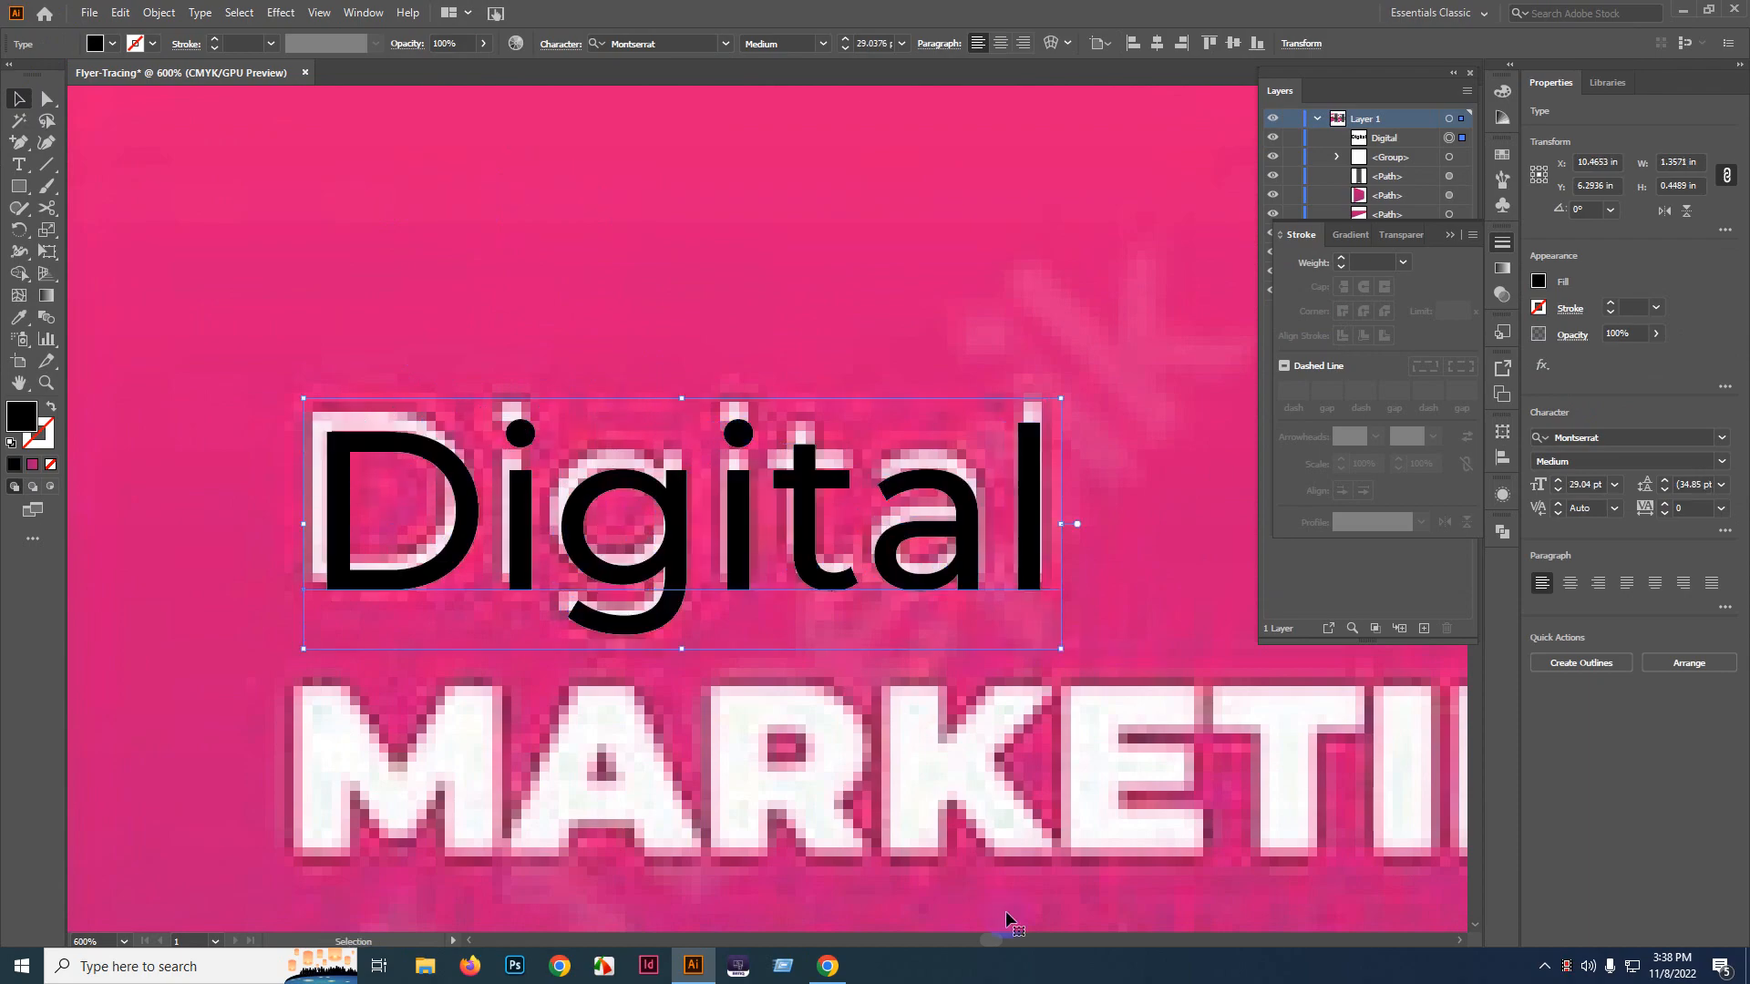
# - Set the Digital text to 30 pt and shift it to line up with the reference word above MARKETING
pyautogui.click(875, 43)
pyautogui.write('30')
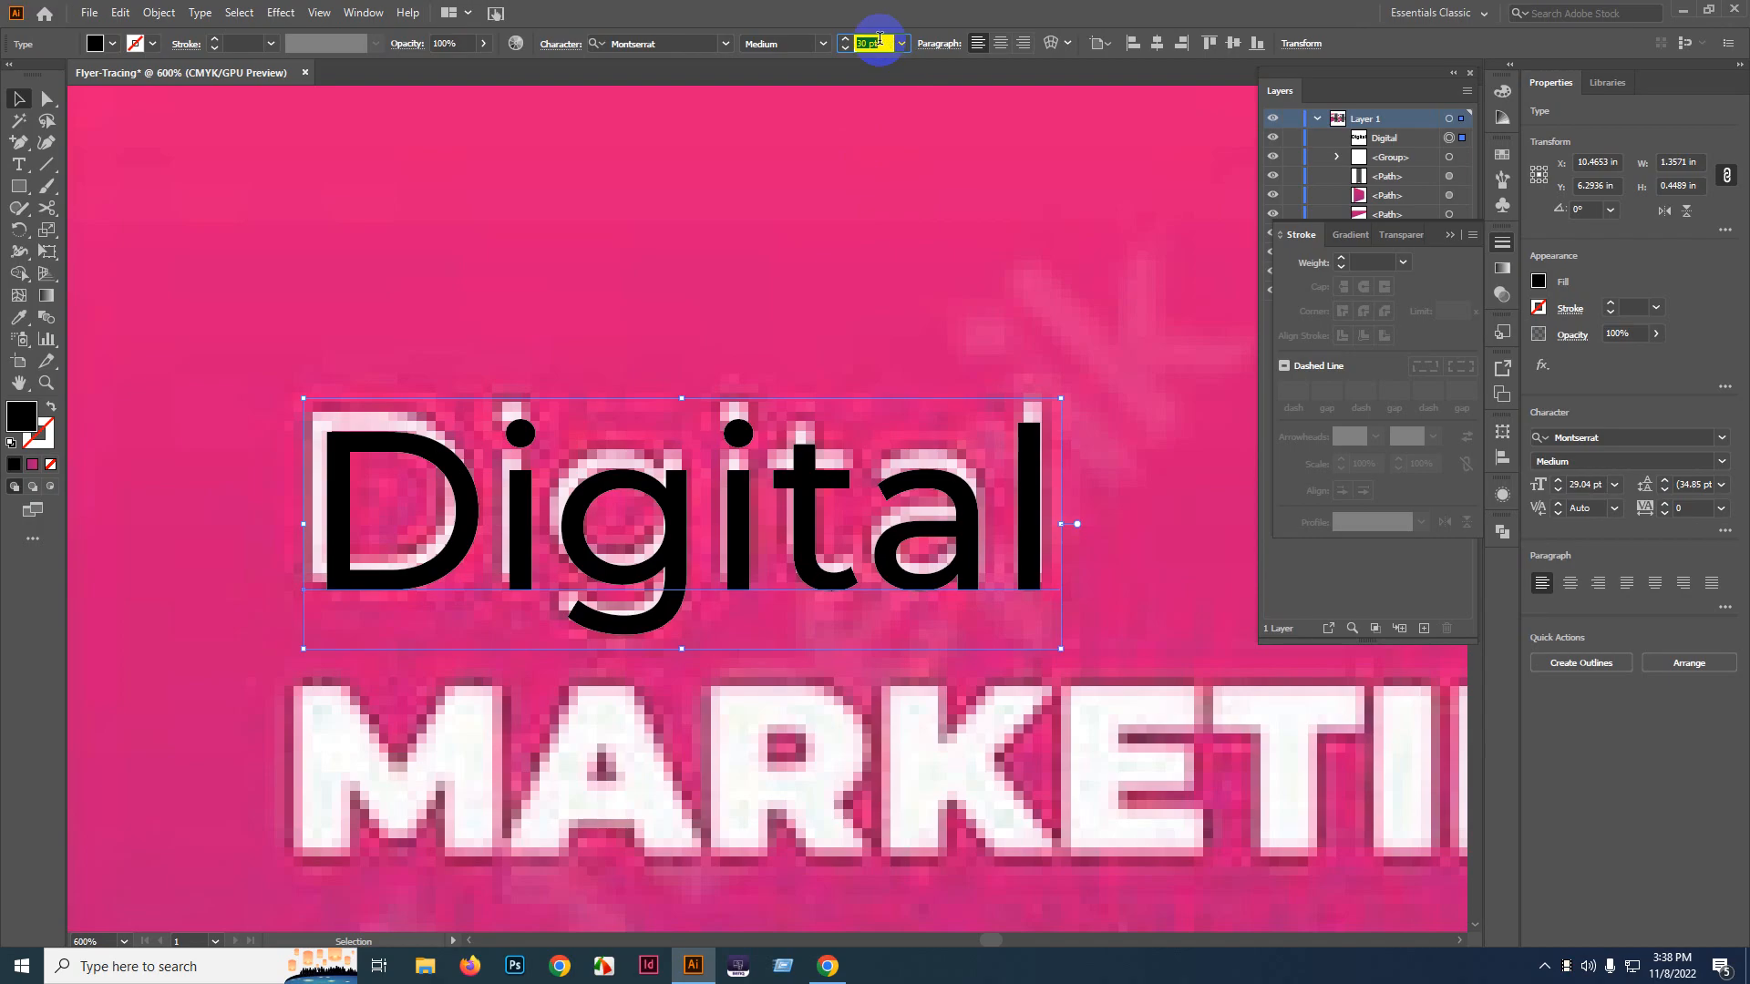
pyautogui.press('Return')
pyautogui.click(337, 469)
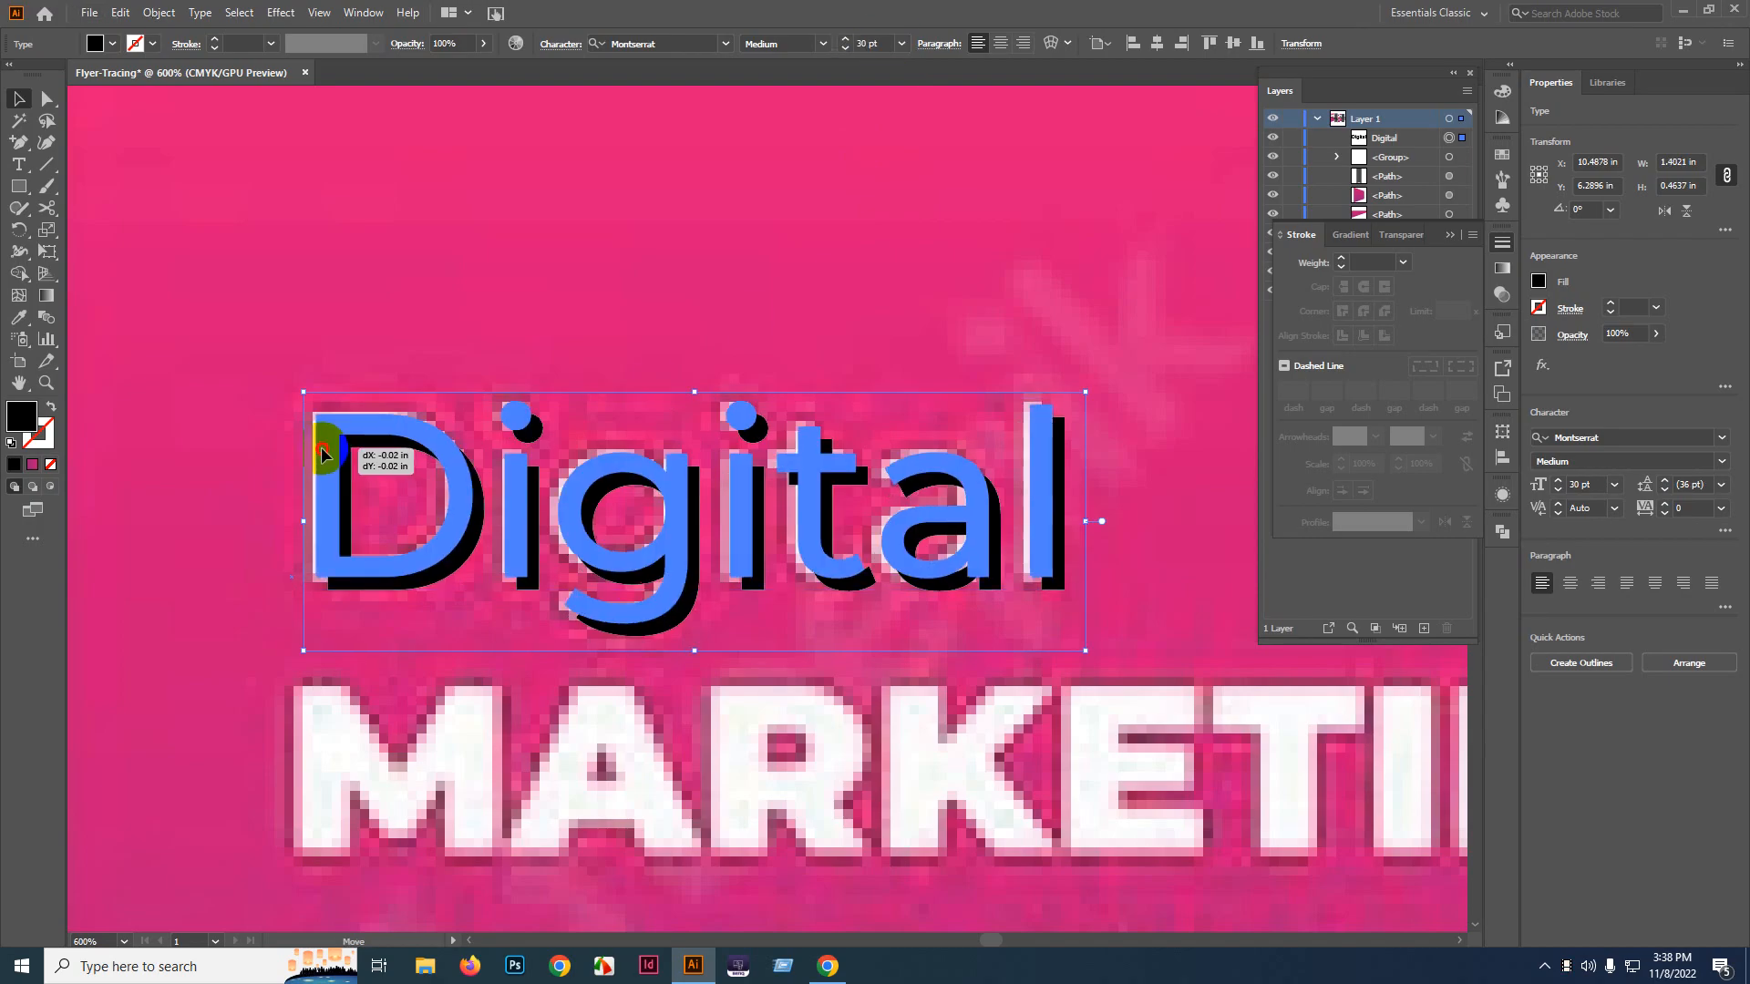
pyautogui.scroll(-3, 633, 304)
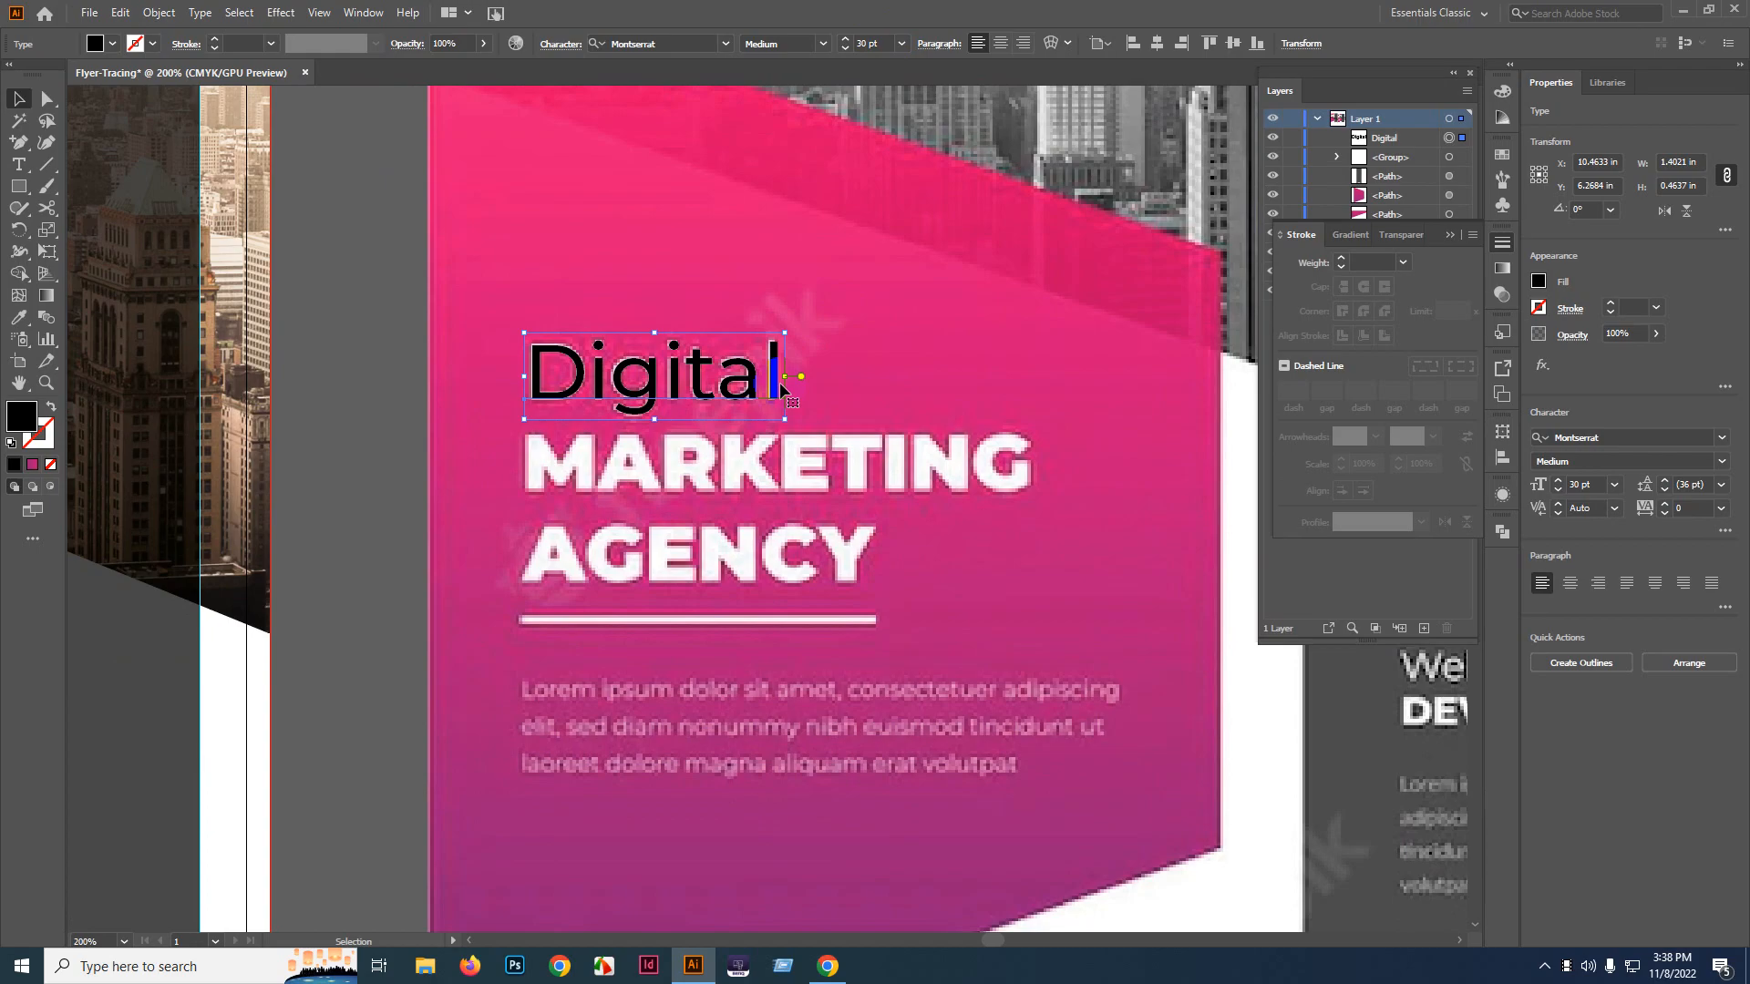
pyautogui.scroll(2, 566, 359)
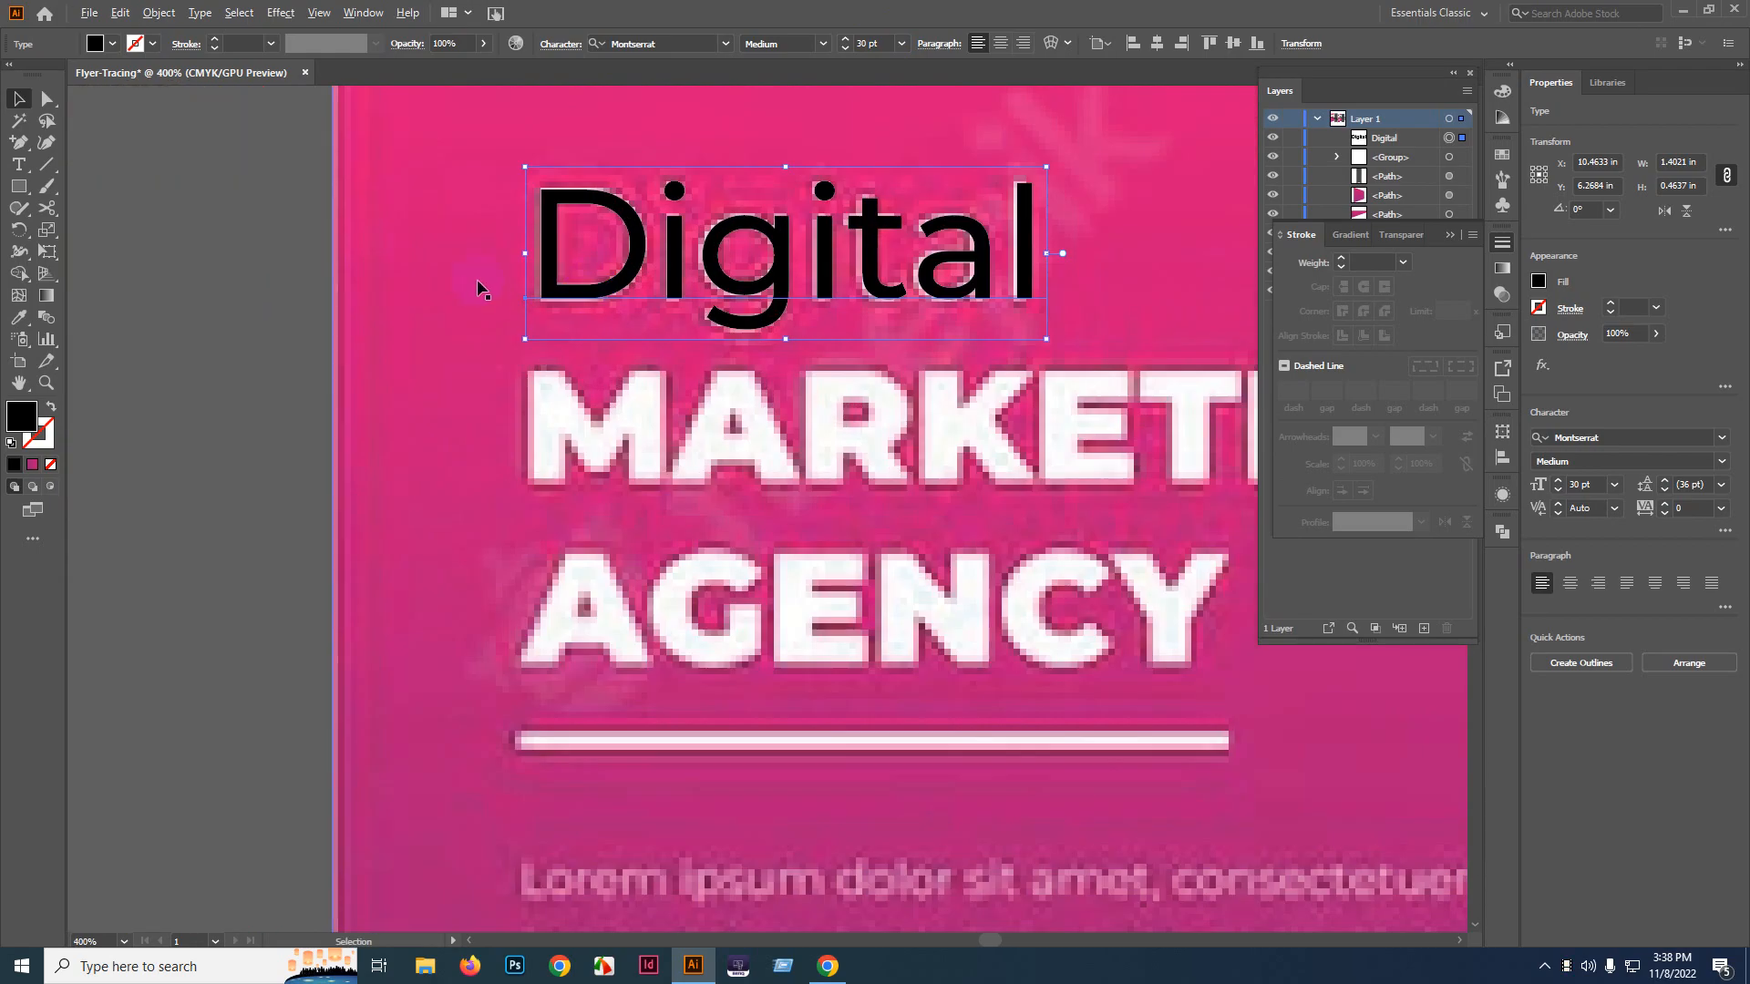
# - Duplicate the Digital text down onto the second headline line and replace the copy's wording with marketing
pyautogui.moveTo(624, 291); pyautogui.dragTo(624, 474)
pyautogui.scroll(-1, 624, 474)
pyautogui.doubleClick(595, 390)
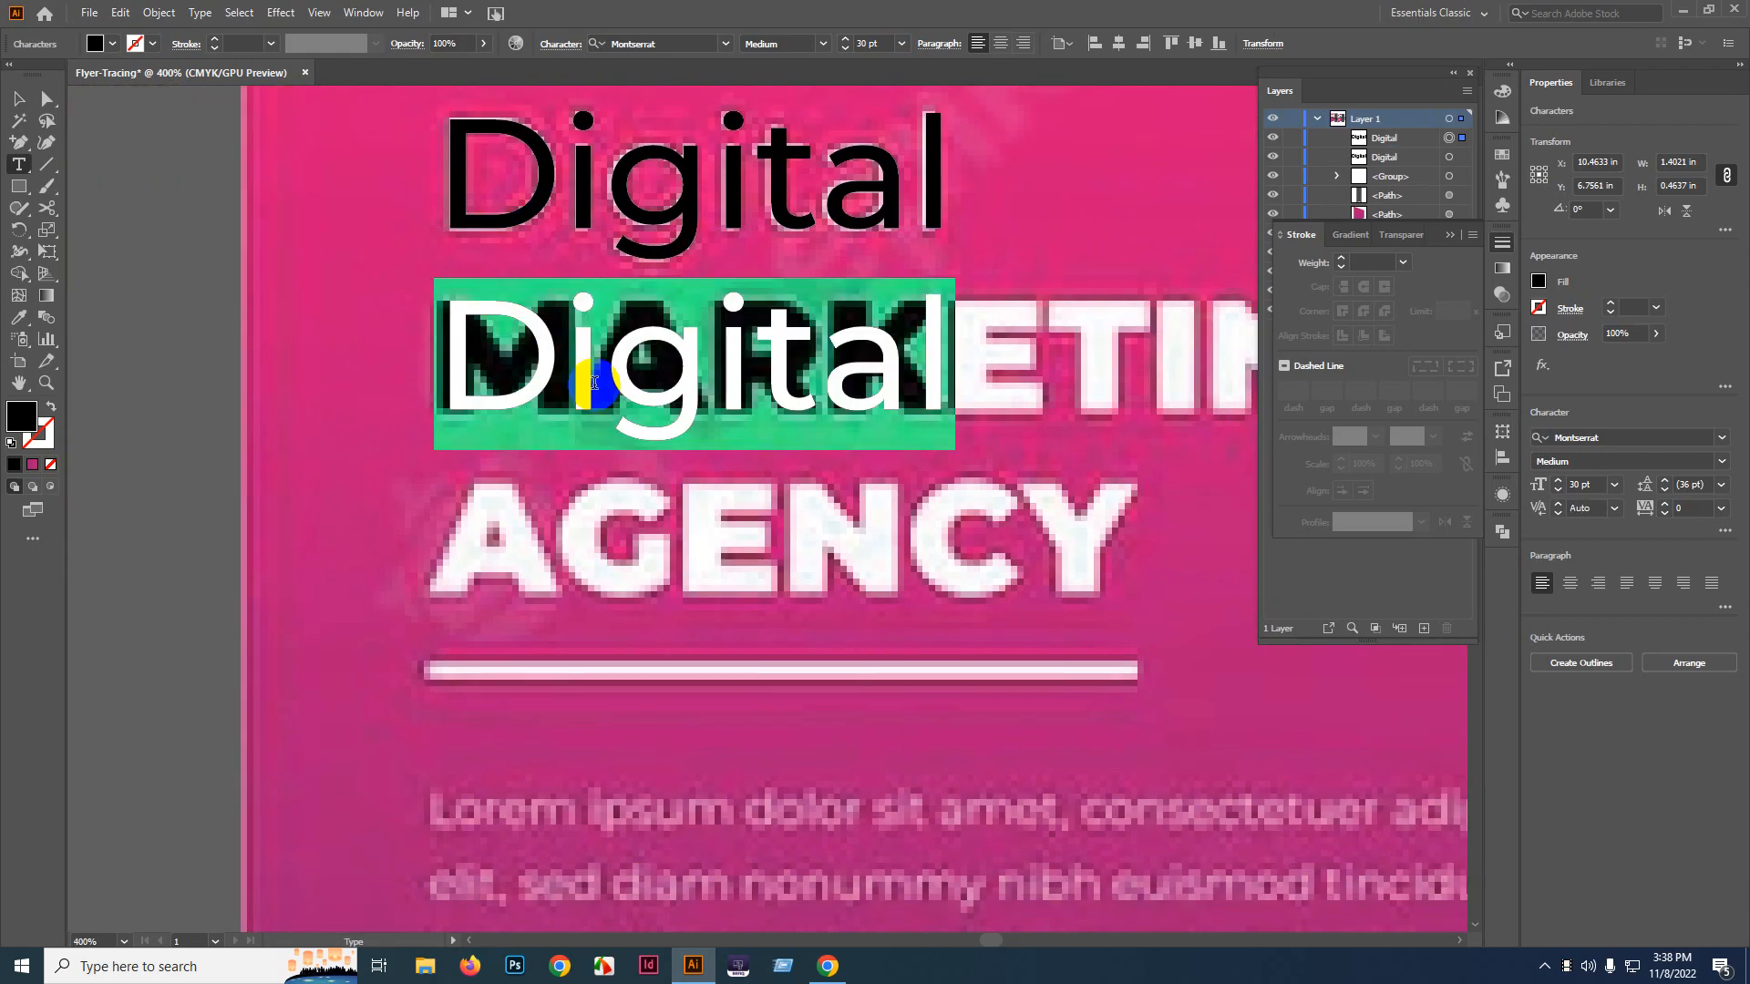
pyautogui.write('marke')
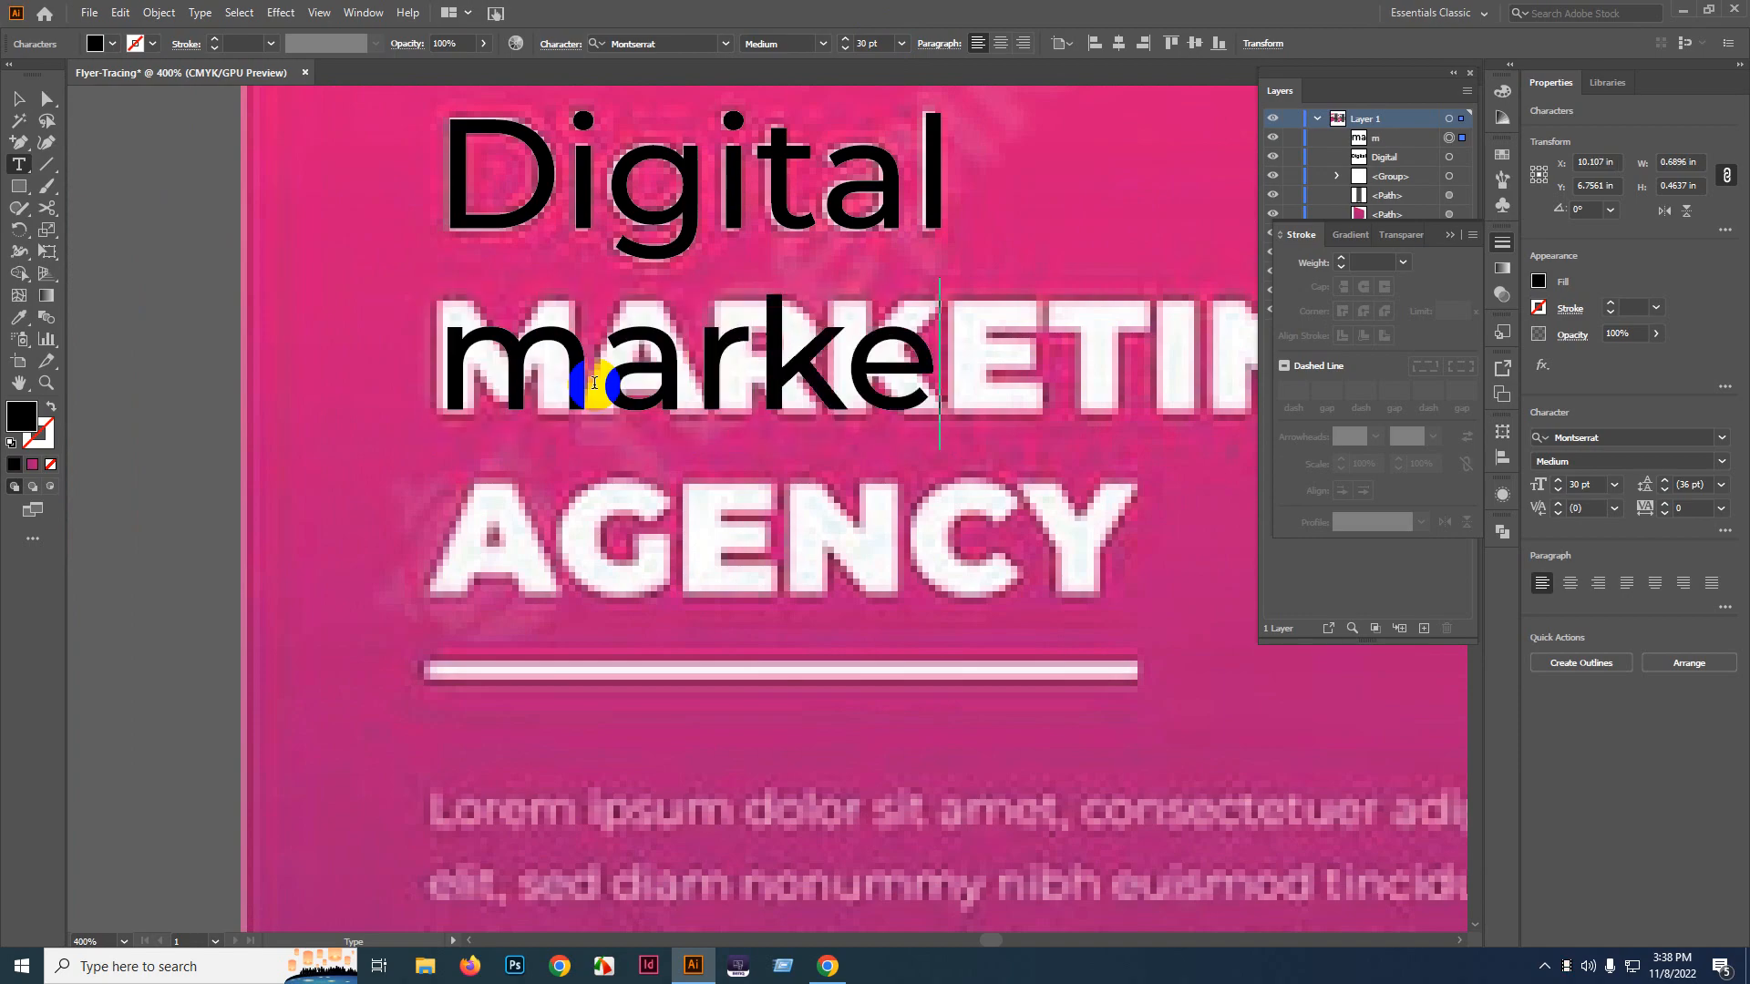
pyautogui.write('ting')
pyautogui.press('Escape')
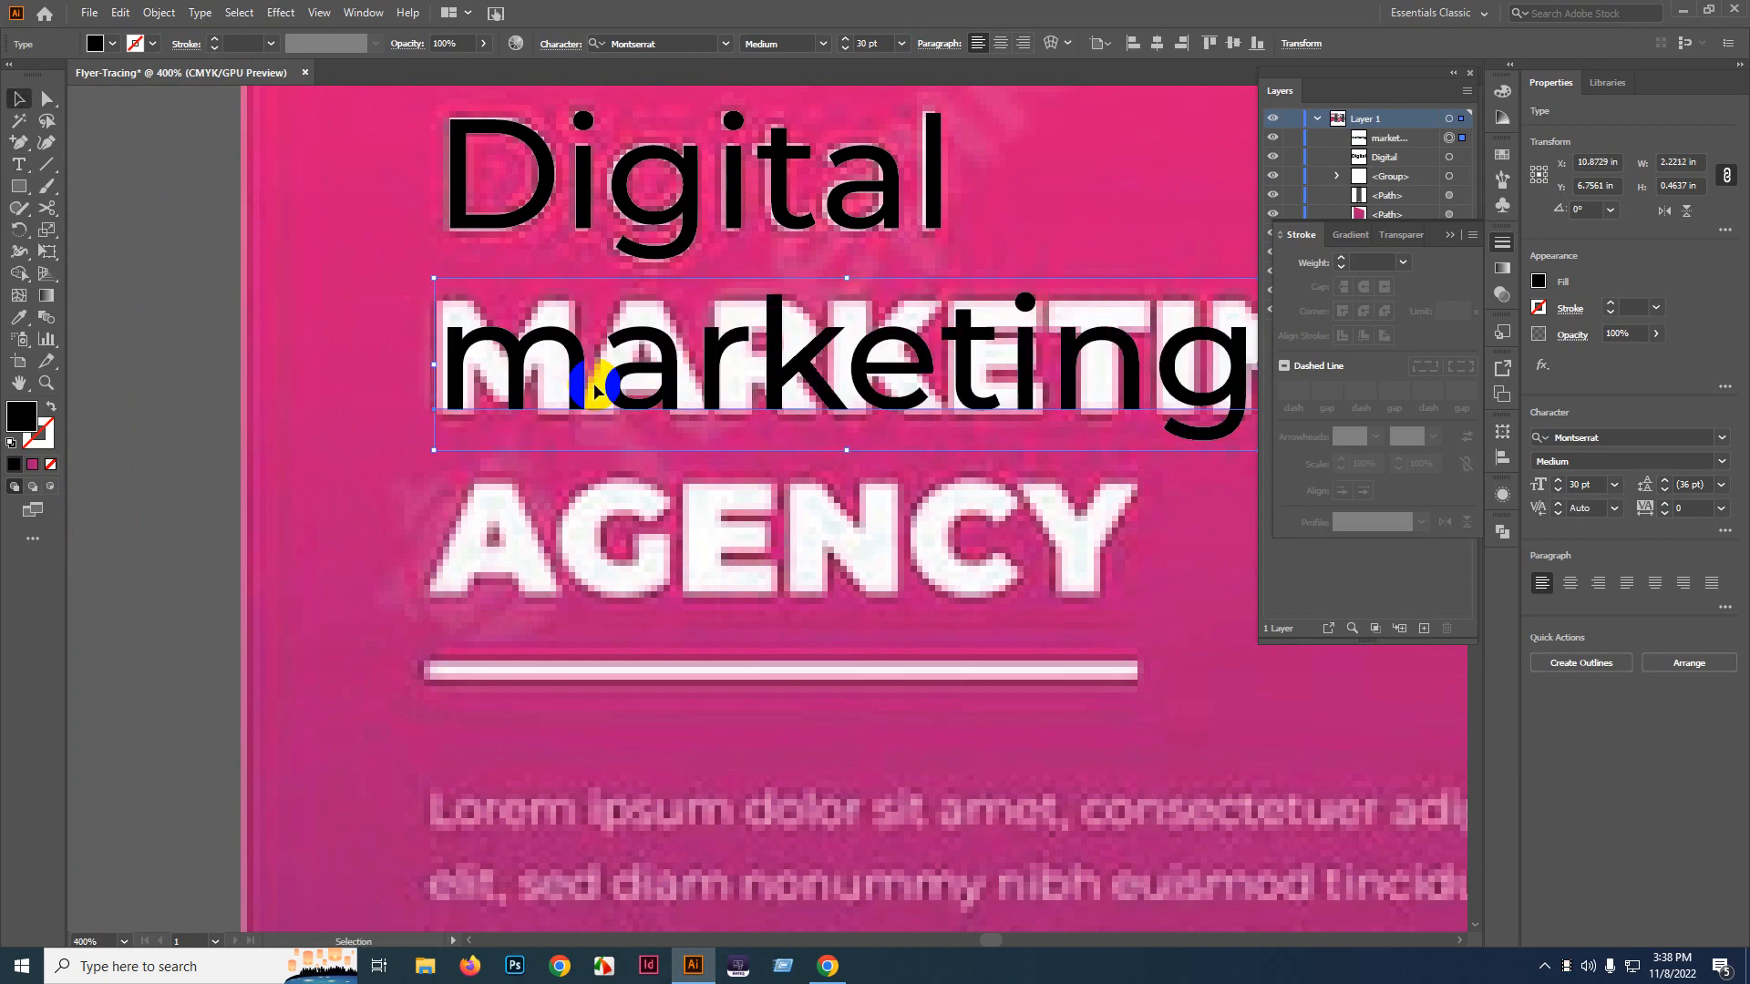
# - Set the marketing text in all caps and change its Montserrat weight to Black
pyautogui.hotkey('ctrl', '-')
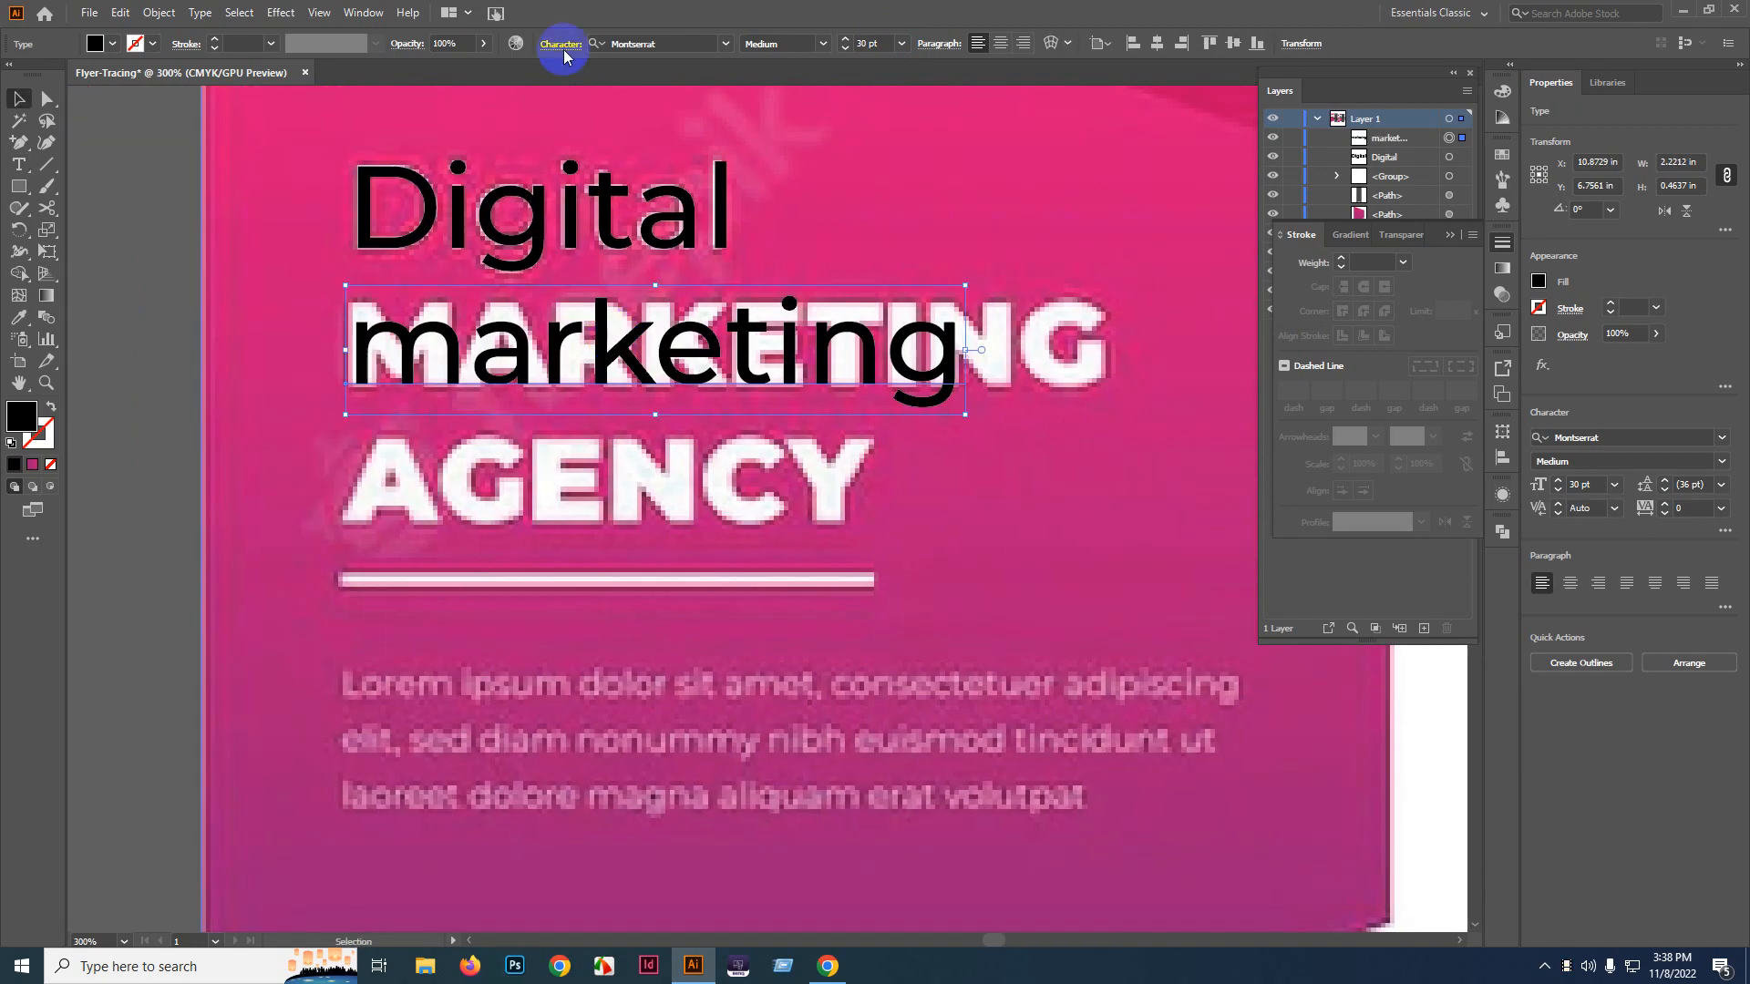
pyautogui.click(564, 55)
pyautogui.click(390, 232)
pyautogui.click(755, 381)
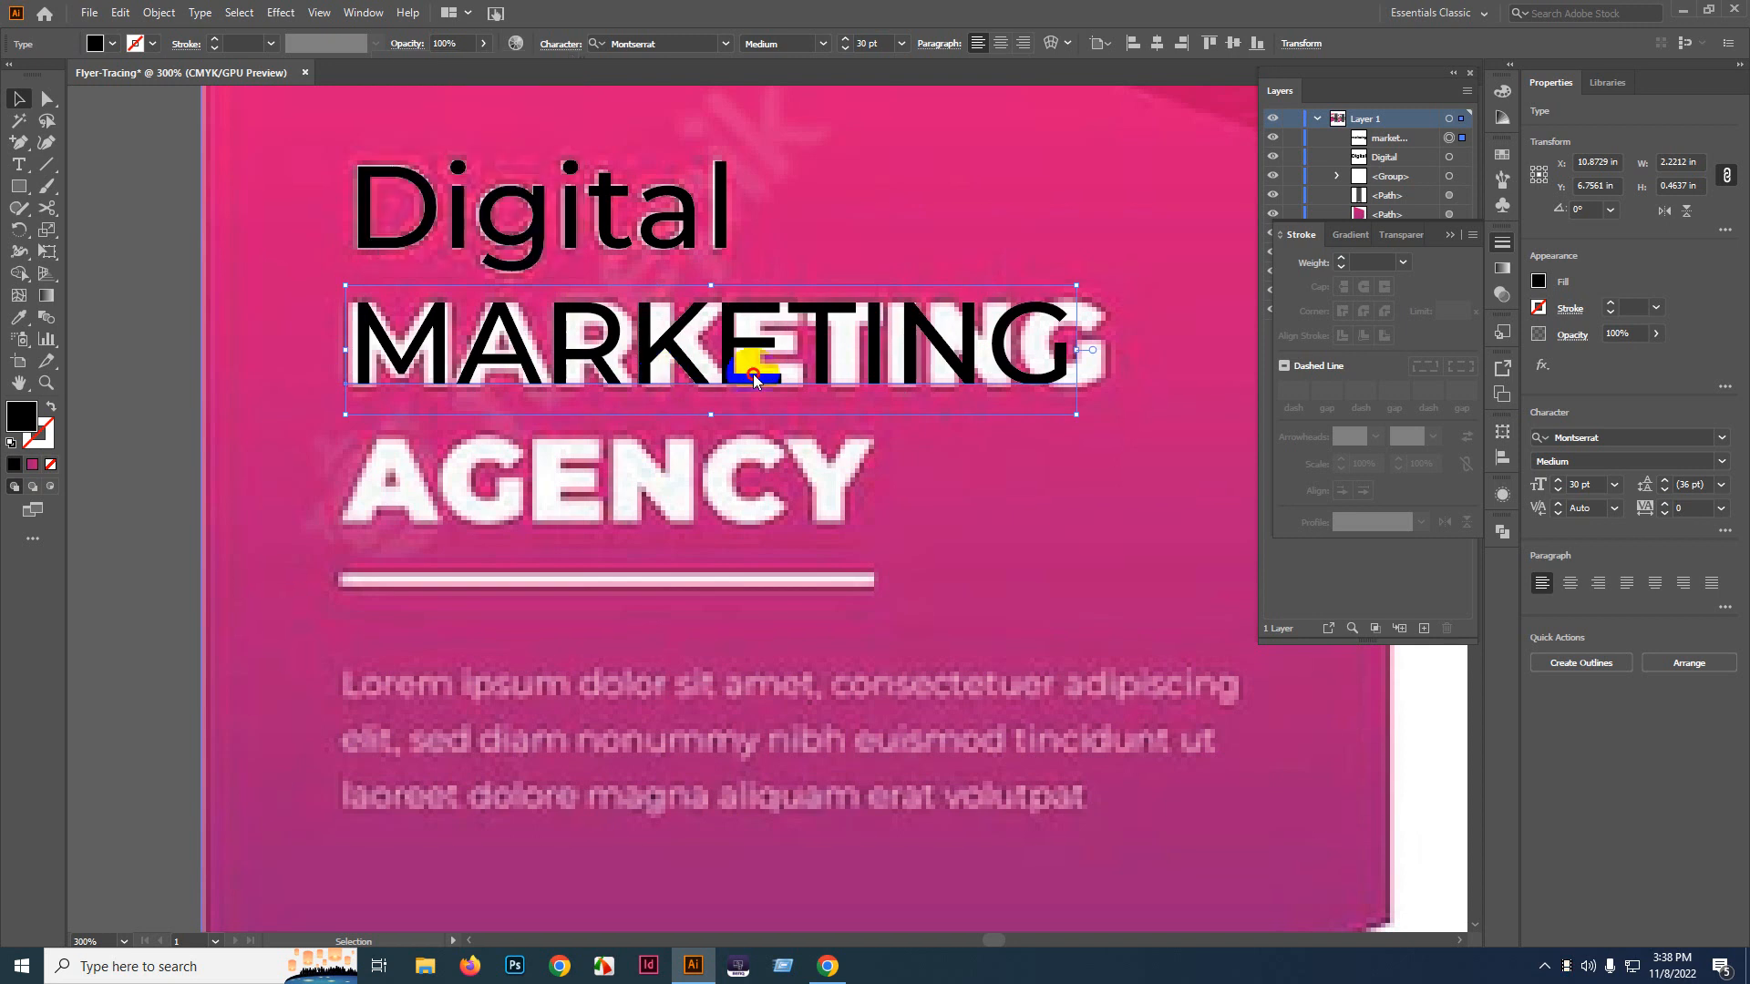
pyautogui.click(822, 44)
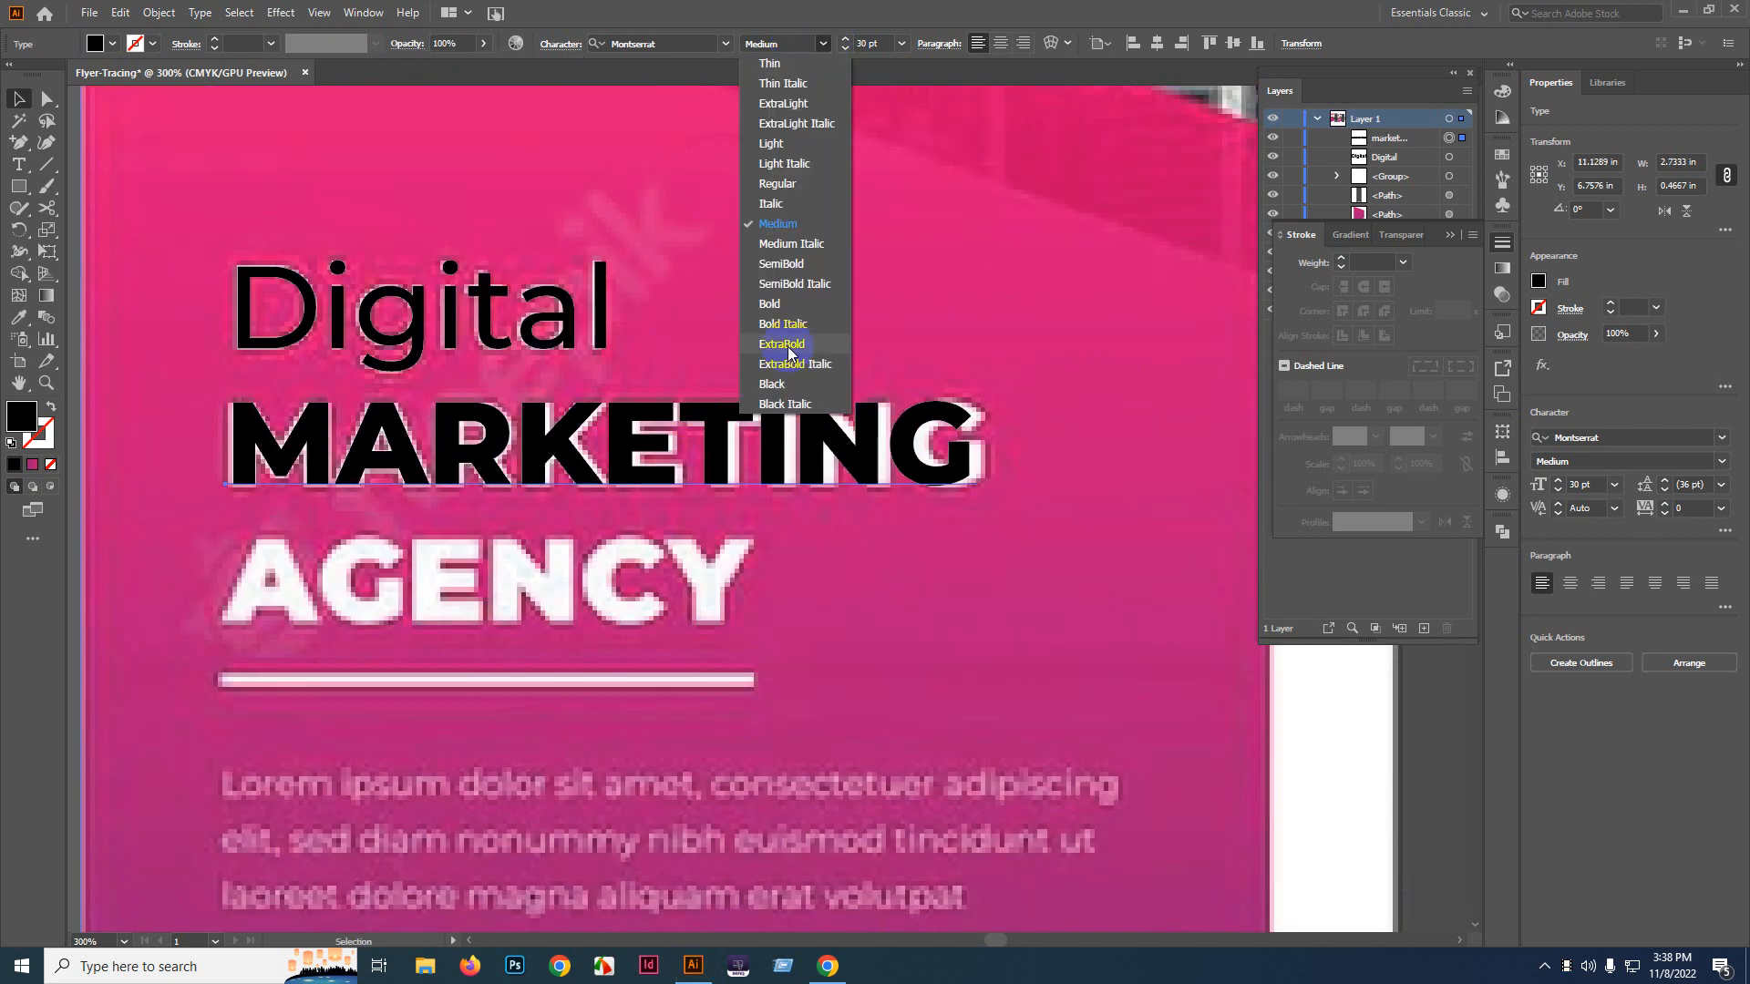
pyautogui.click(796, 387)
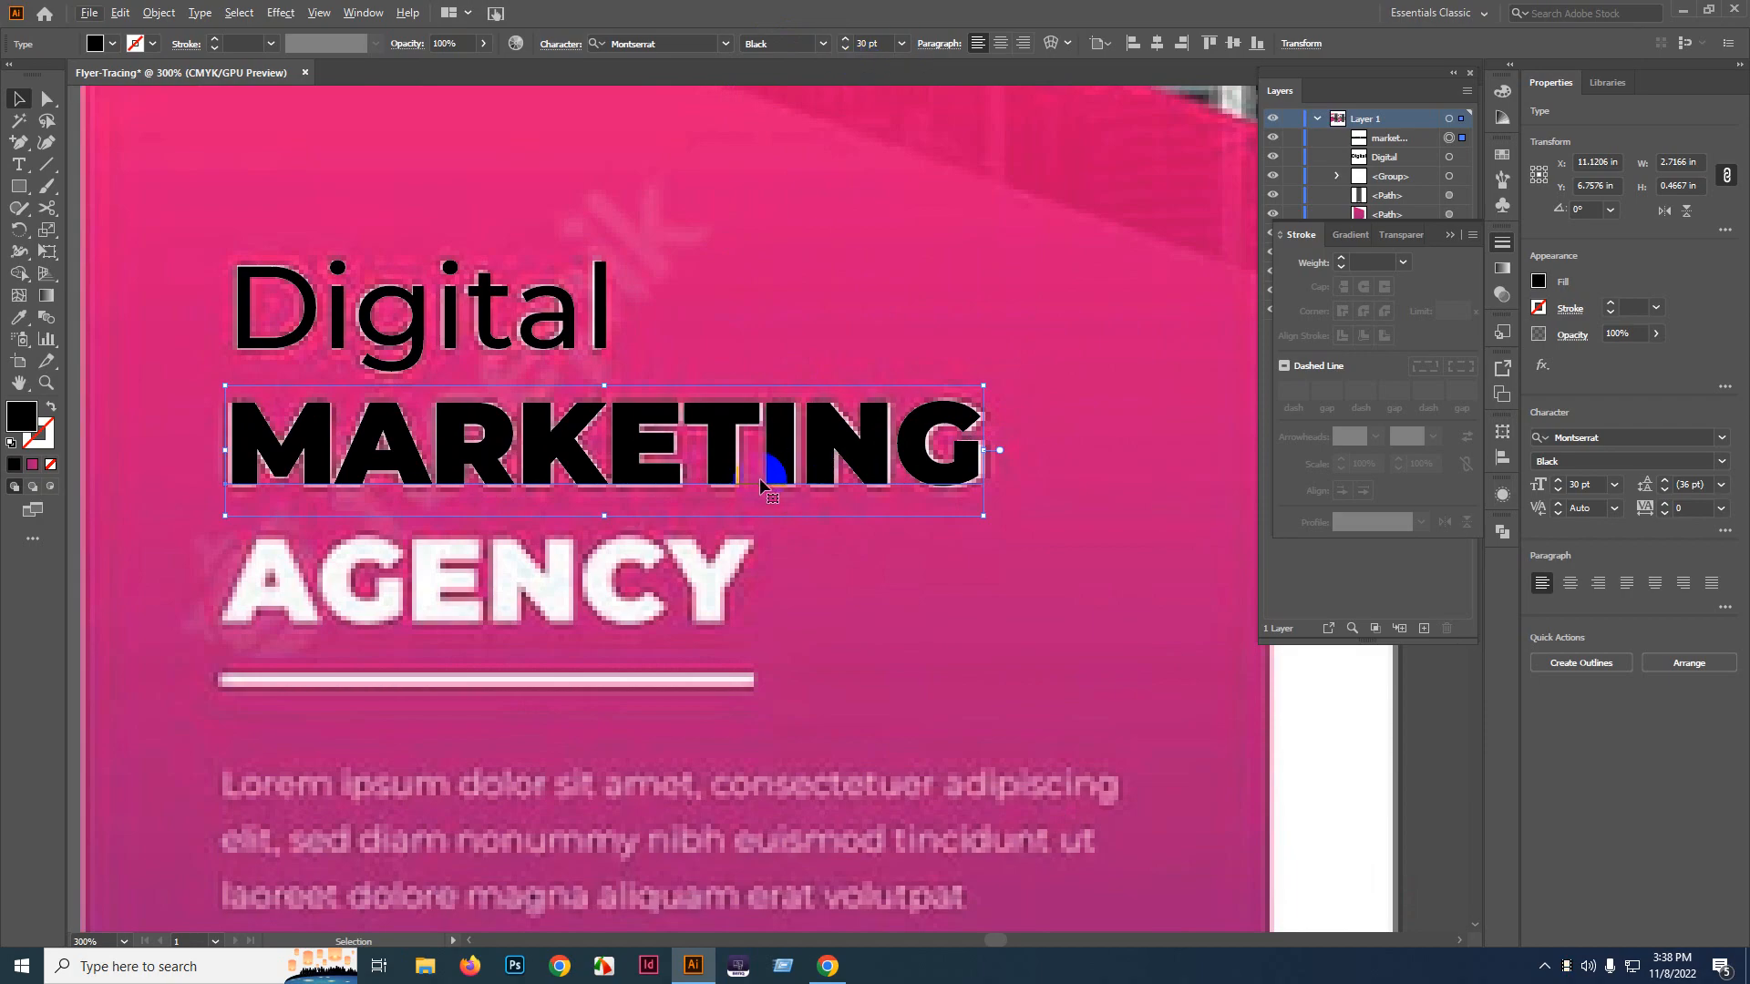
# - Duplicate the MARKETING text down onto the third headline line and replace the copy's wording with agency
pyautogui.moveTo(593, 364); pyautogui.dragTo(593, 503)
pyautogui.doubleClick(593, 506)
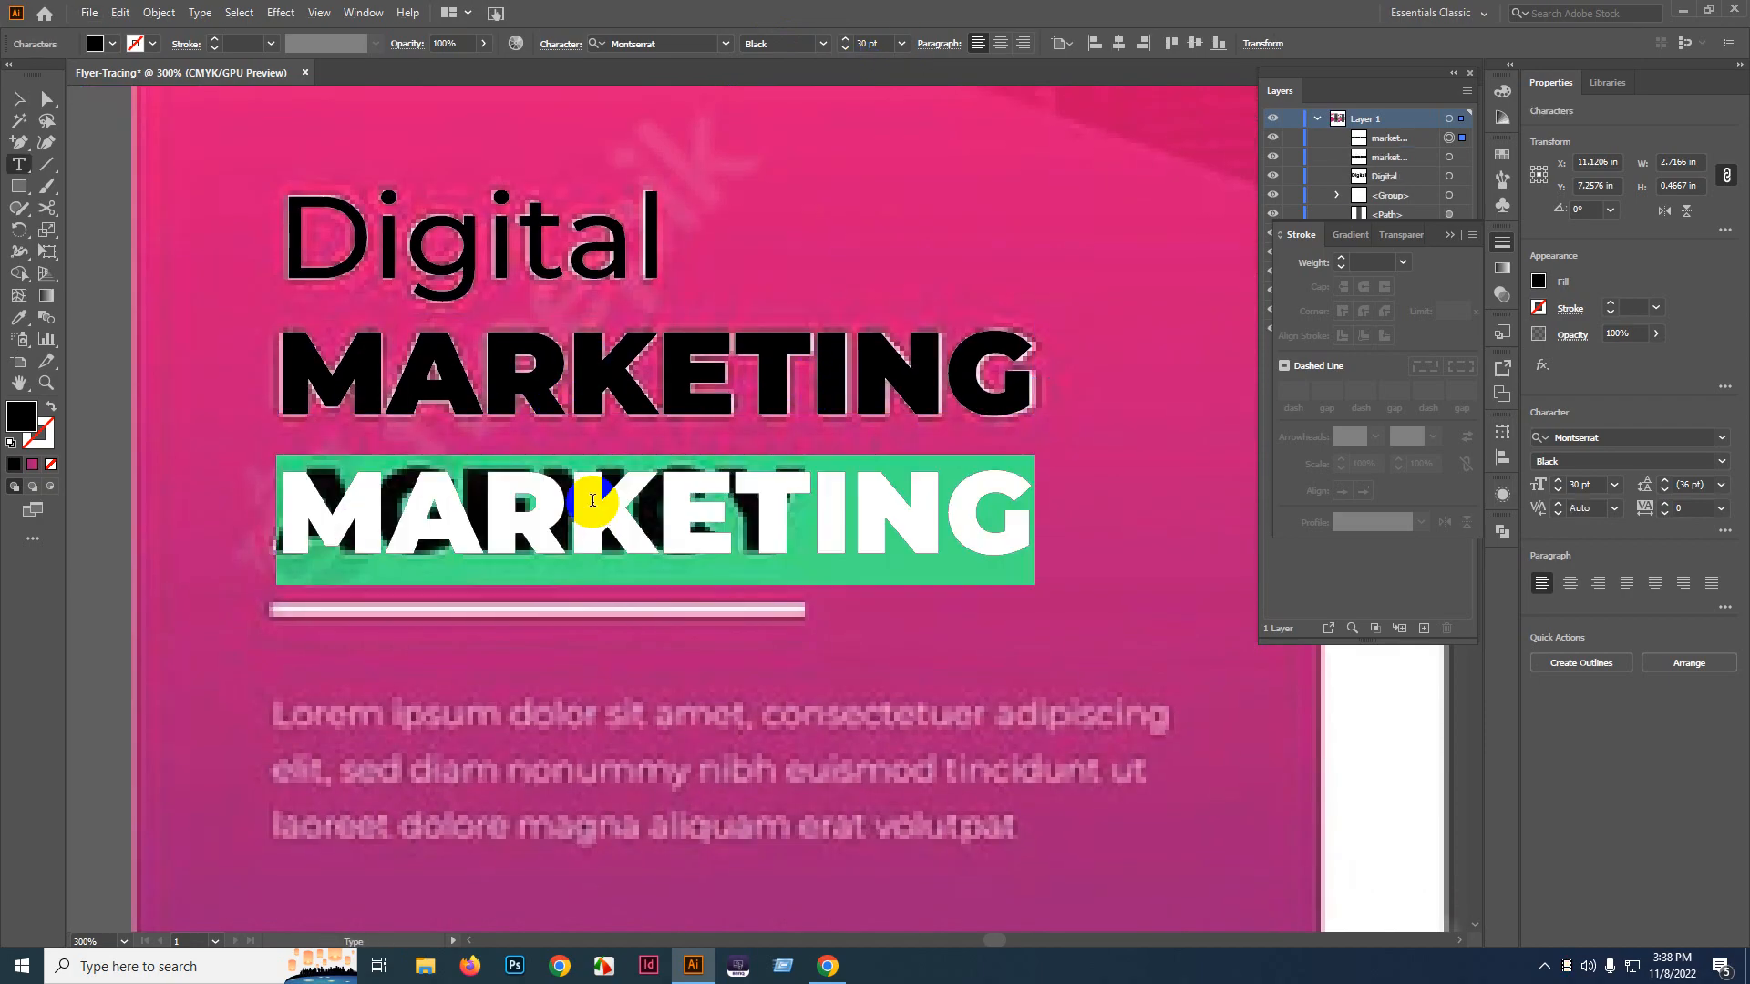
pyautogui.write('anegcy')
pyautogui.press('BackSpace')
pyautogui.press('BackSpace')
pyautogui.press('BackSpace')
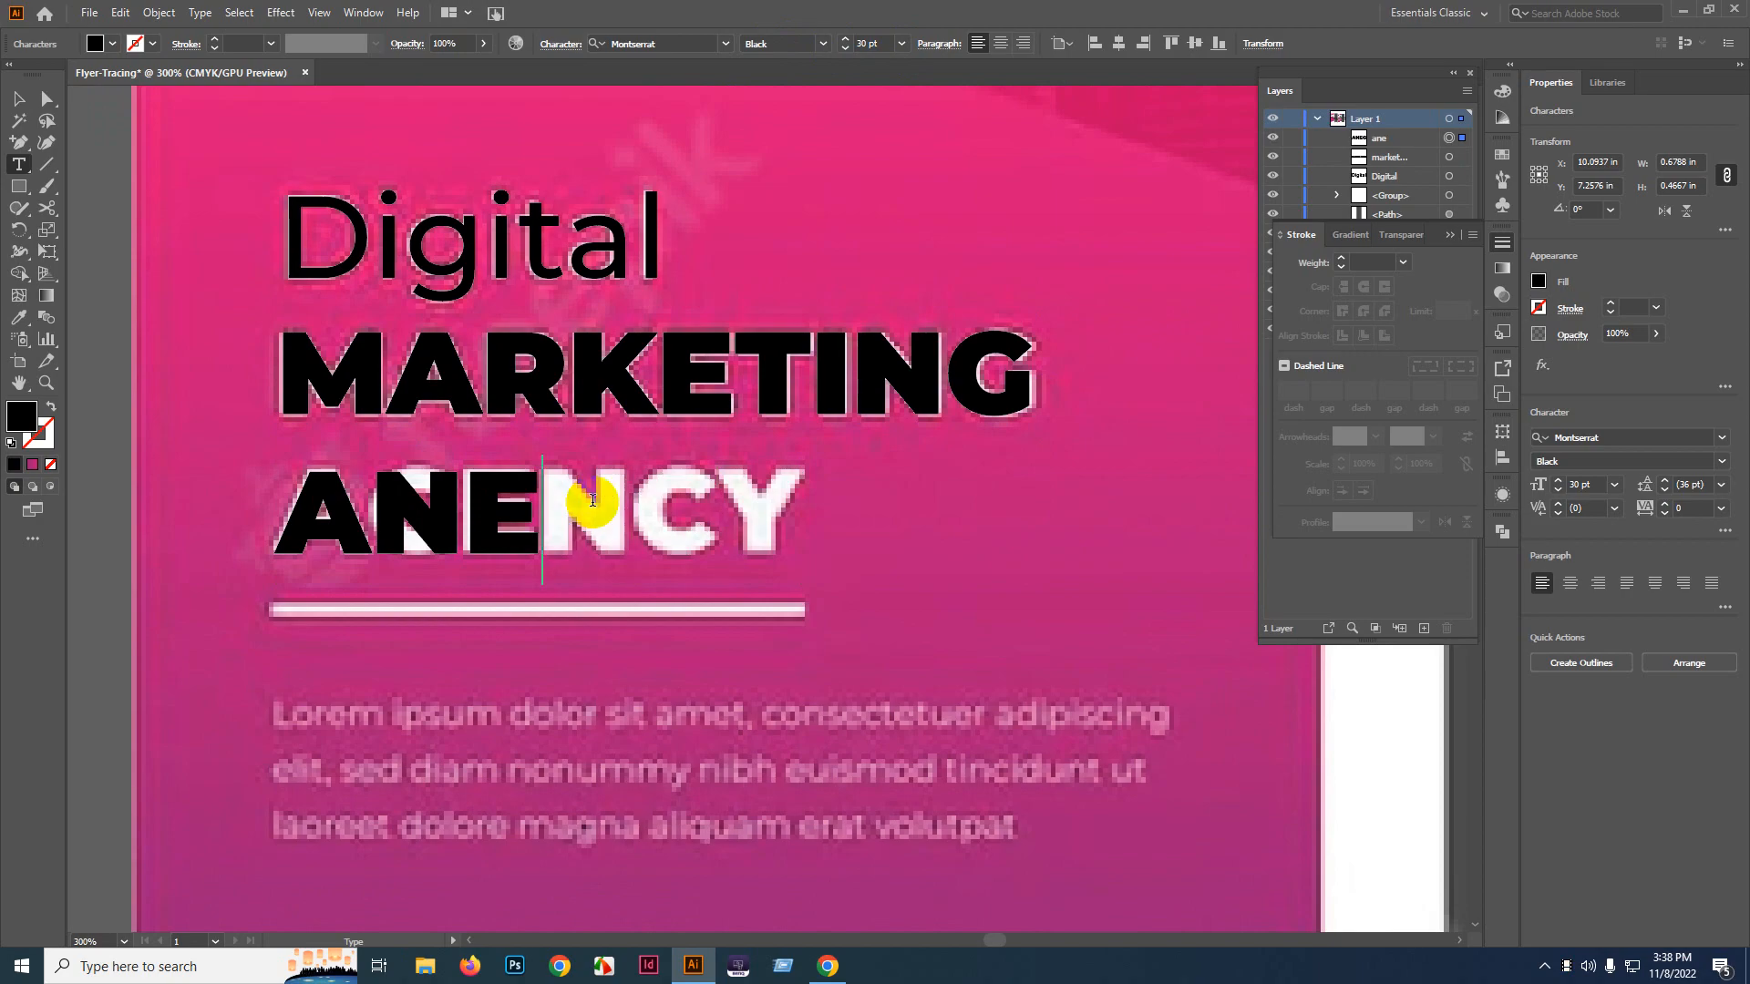
pyautogui.press('BackSpace')
pyautogui.press('BackSpace')
pyautogui.write('gency')
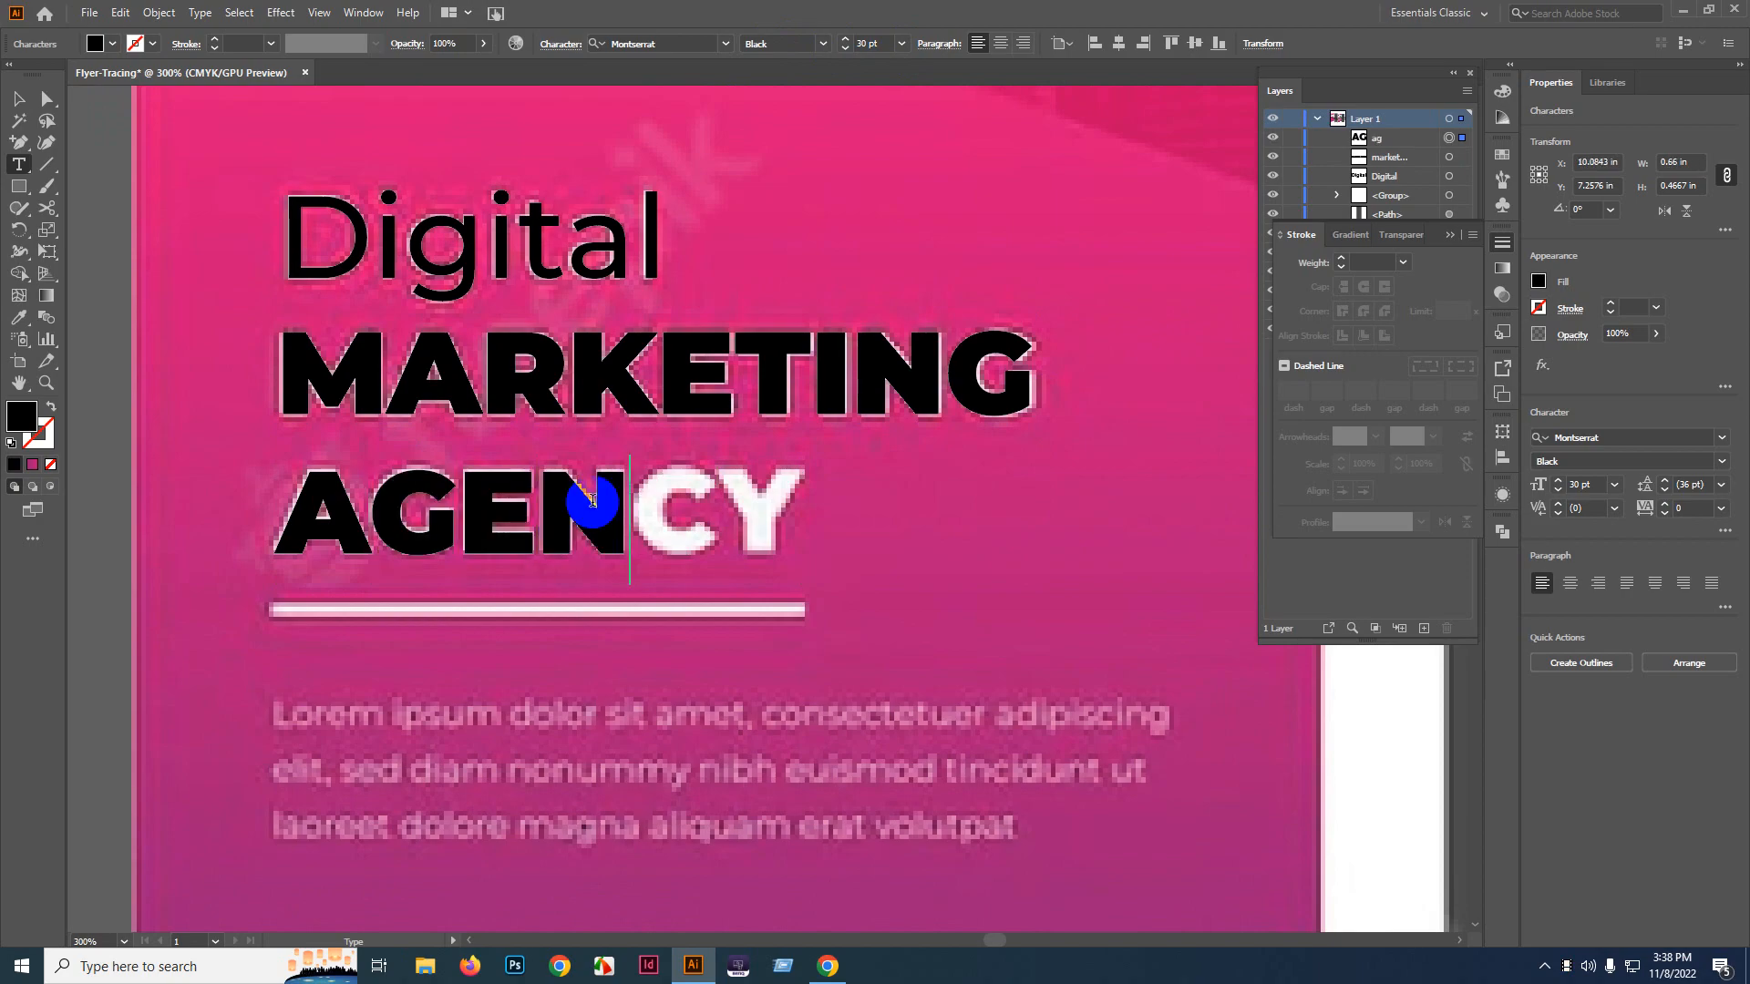
pyautogui.press('Escape')
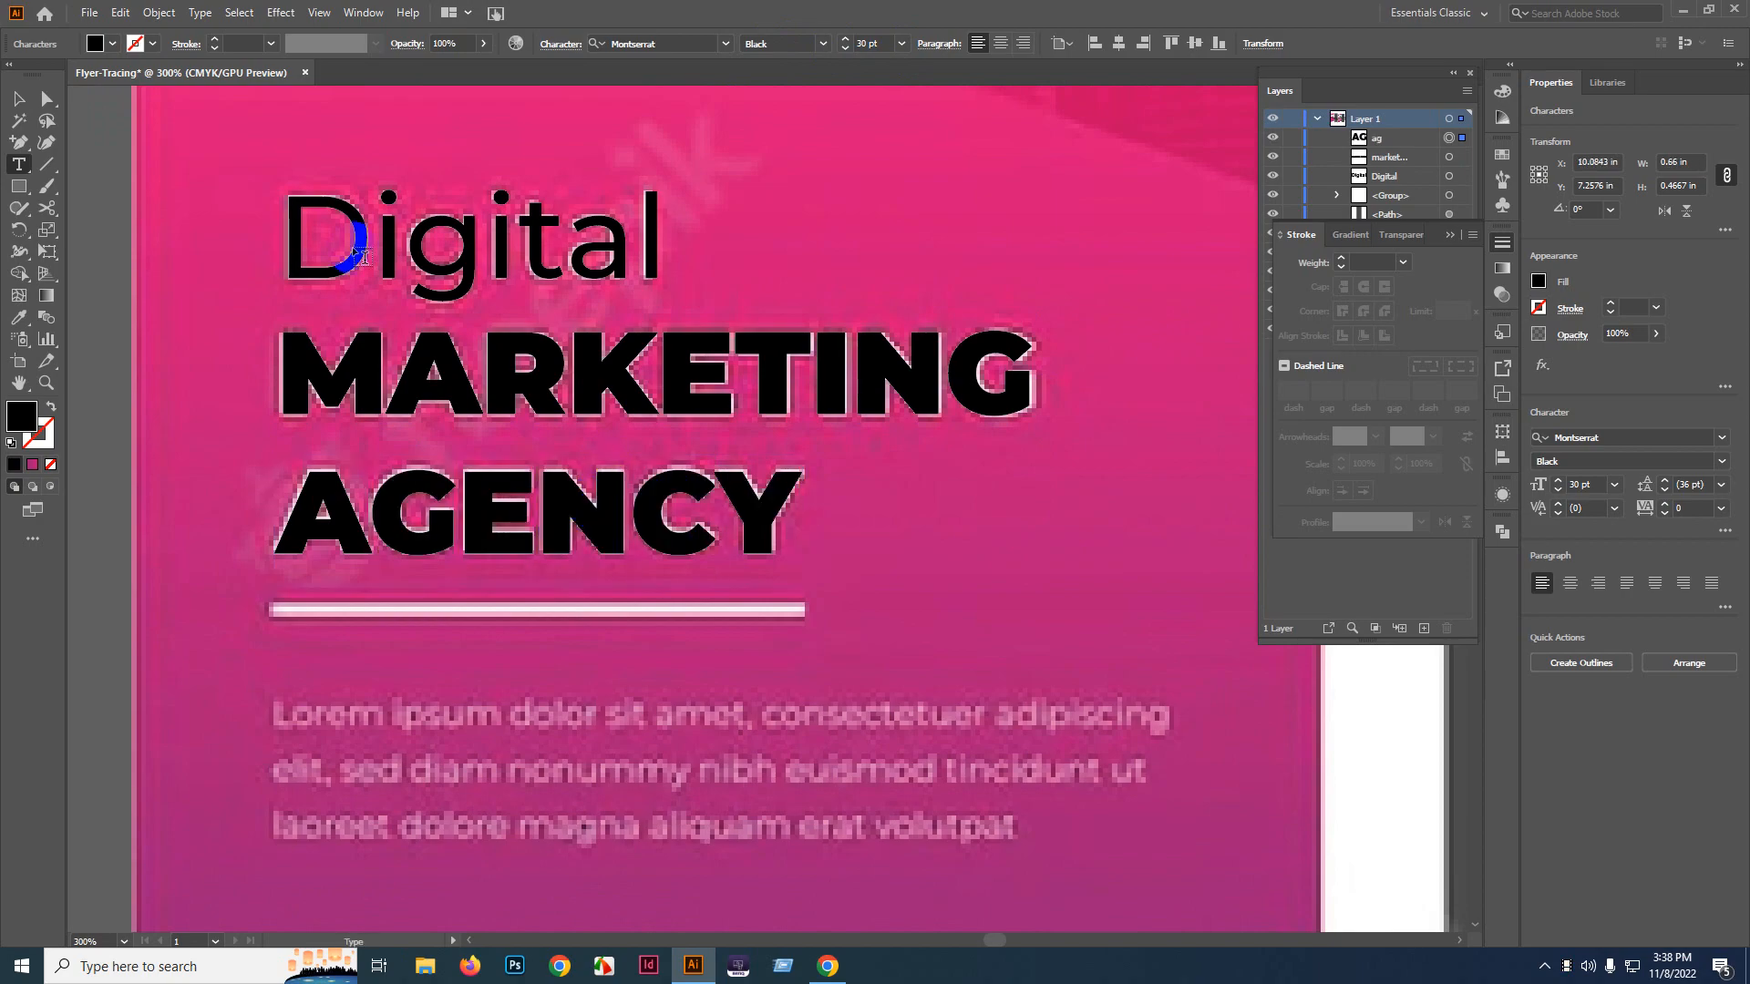
pyautogui.click(19, 100)
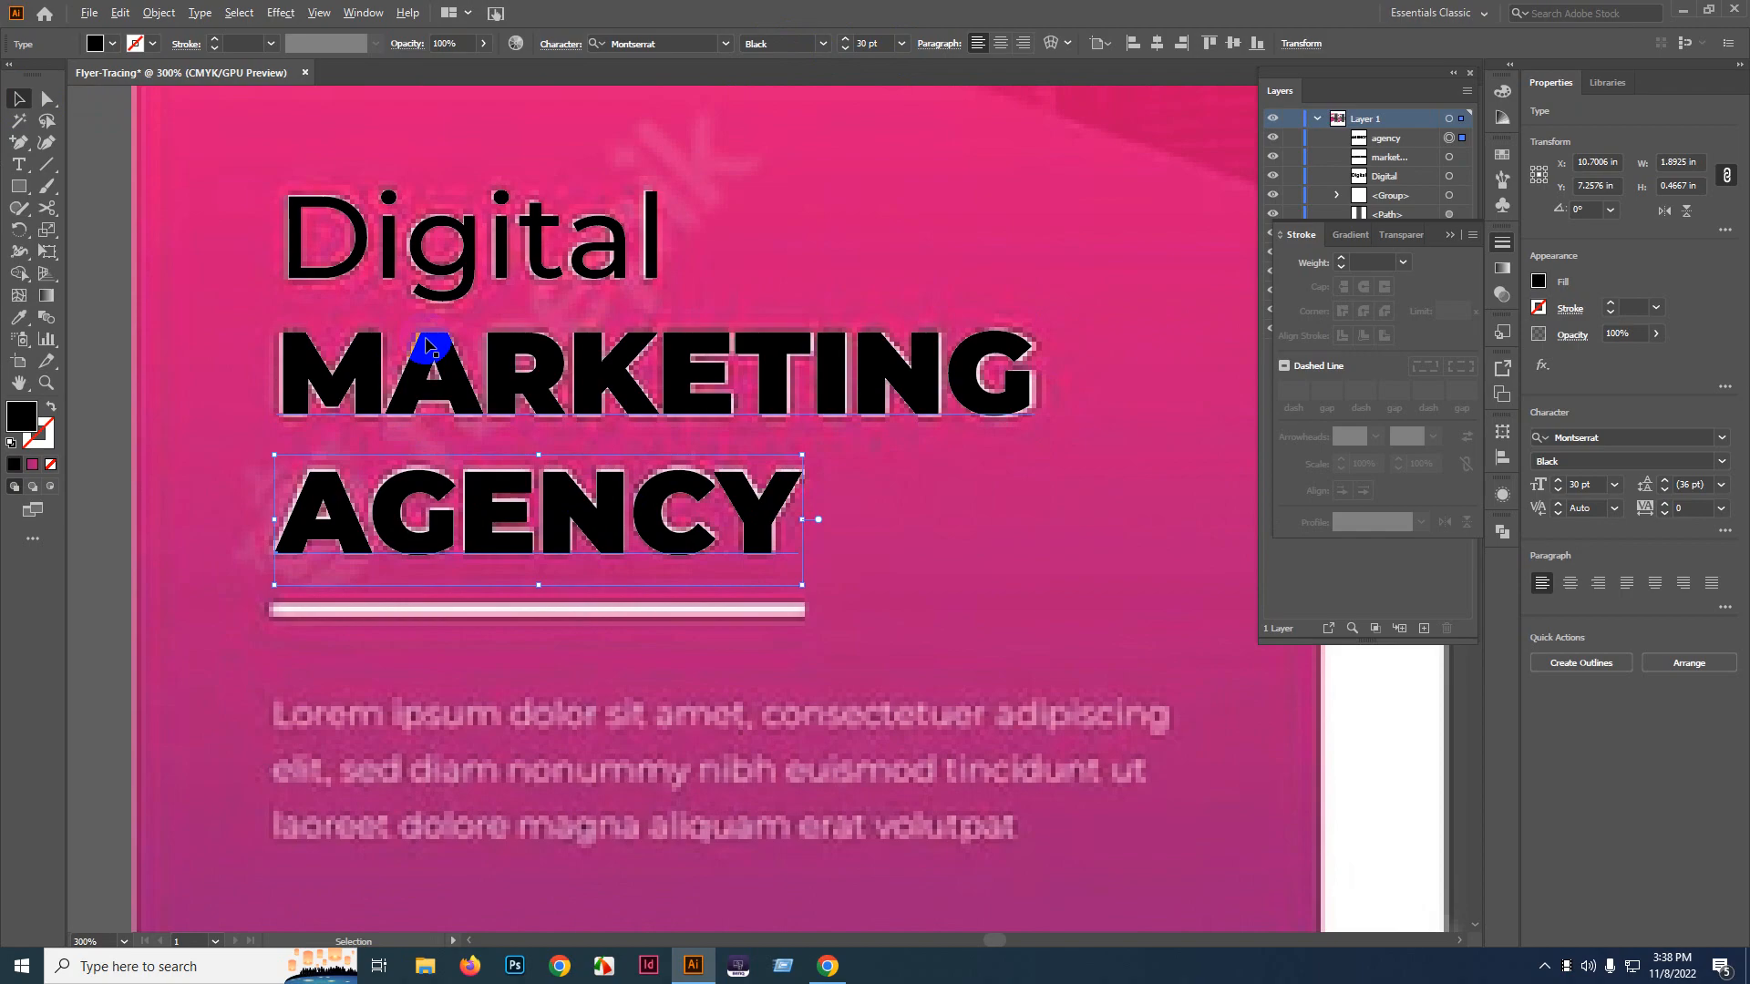
# - Select all three headline texts and recolor them white with the Eyedropper by sampling a white area of the artwork
pyautogui.scroll(-1, 414, 360)
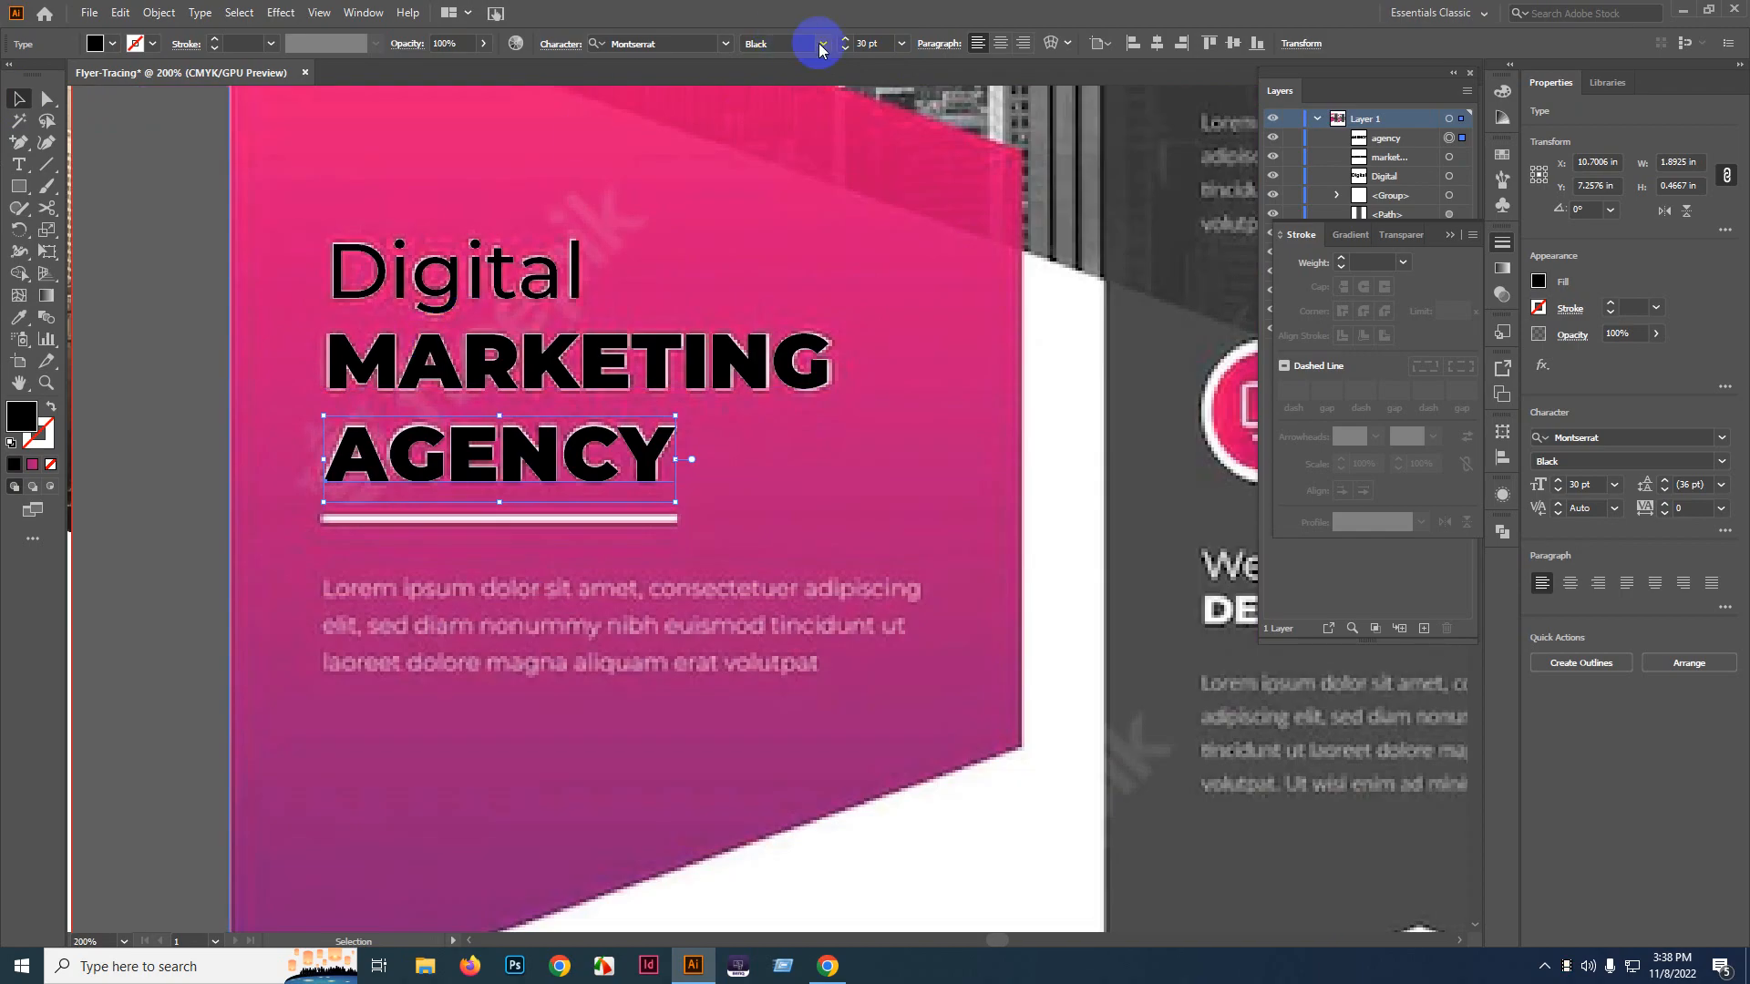
pyautogui.scroll(-1, 568, 401)
pyautogui.keyDown('shift'); pyautogui.click(556, 356); pyautogui.keyUp('shift')
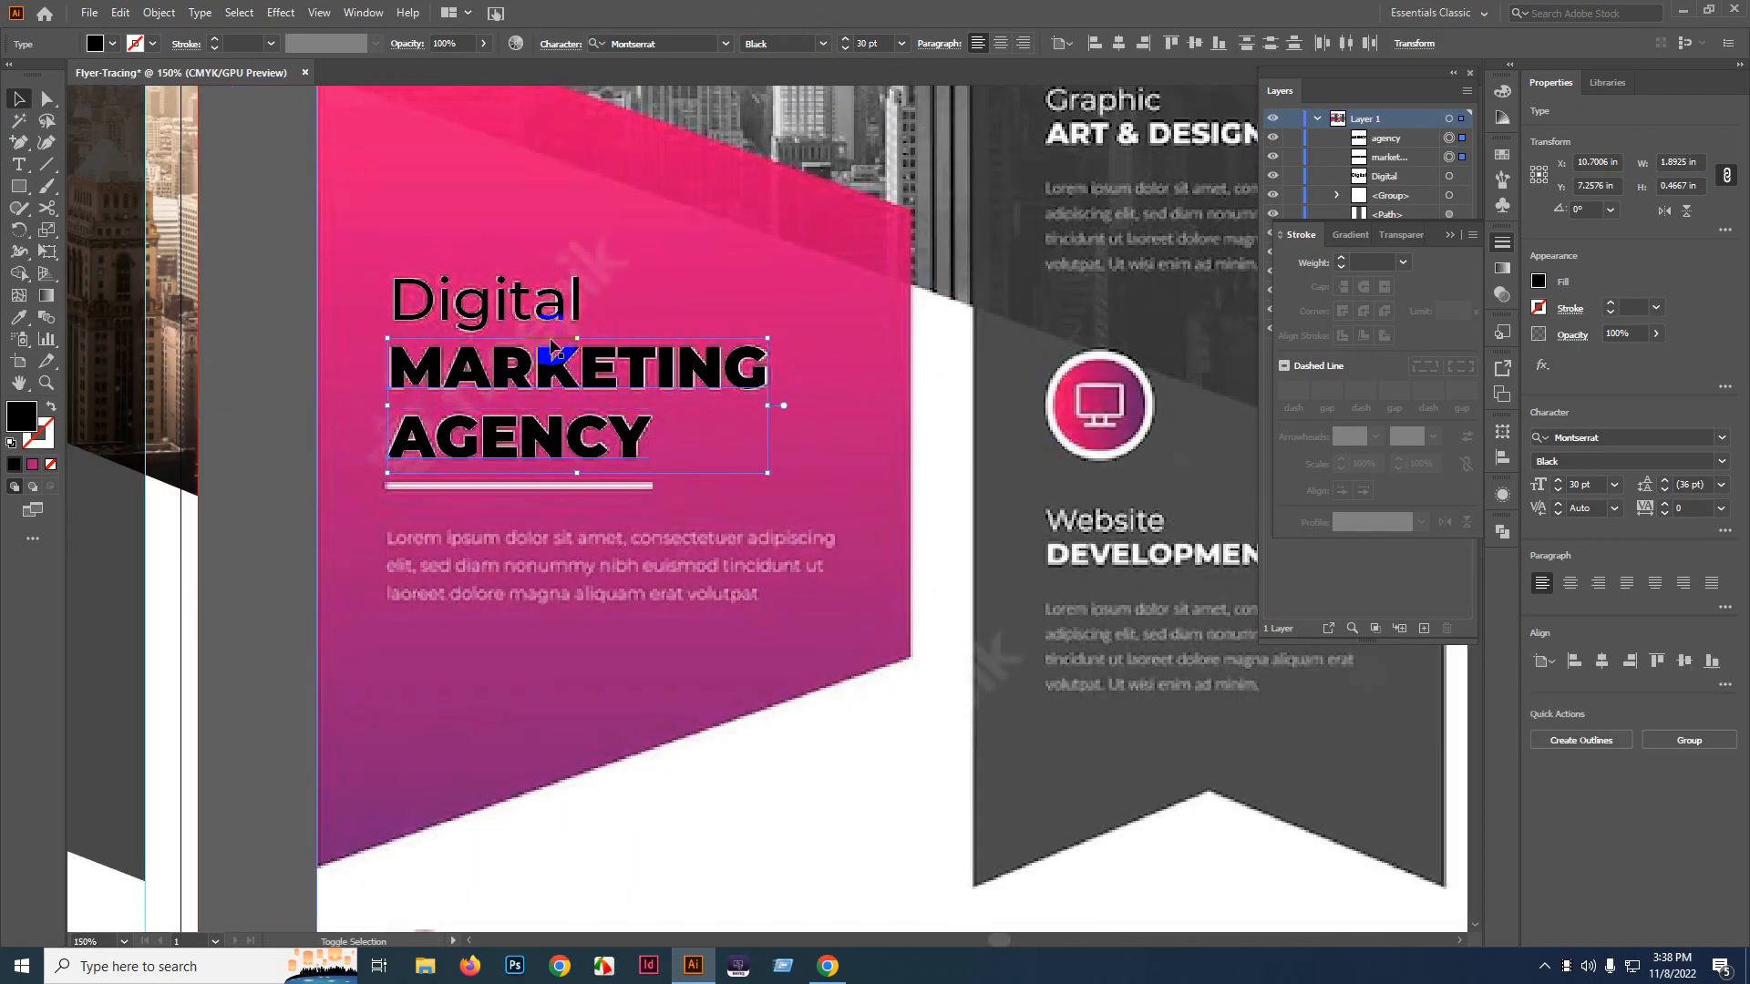
pyautogui.keyDown('shift'); pyautogui.click(547, 306); pyautogui.keyUp('shift')
pyautogui.click(18, 295)
pyautogui.scroll(-4, 696, 715)
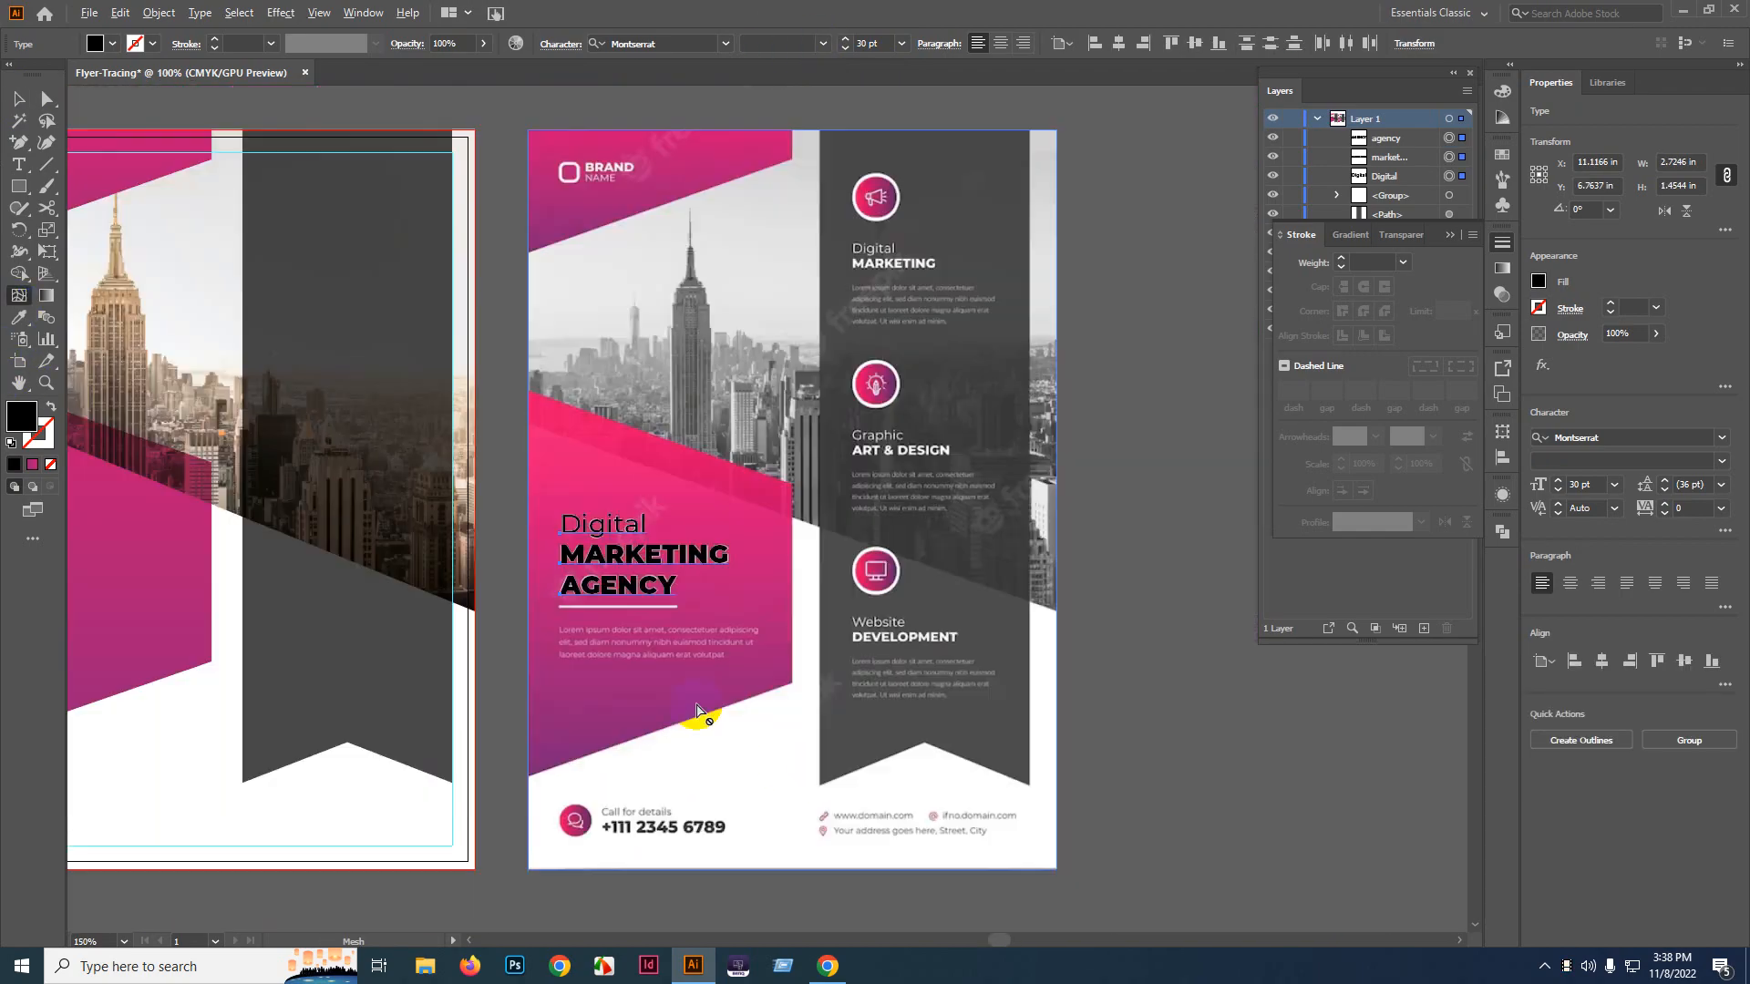
pyautogui.click(19, 317)
pyautogui.click(385, 743)
pyautogui.scroll(4, 715, 664)
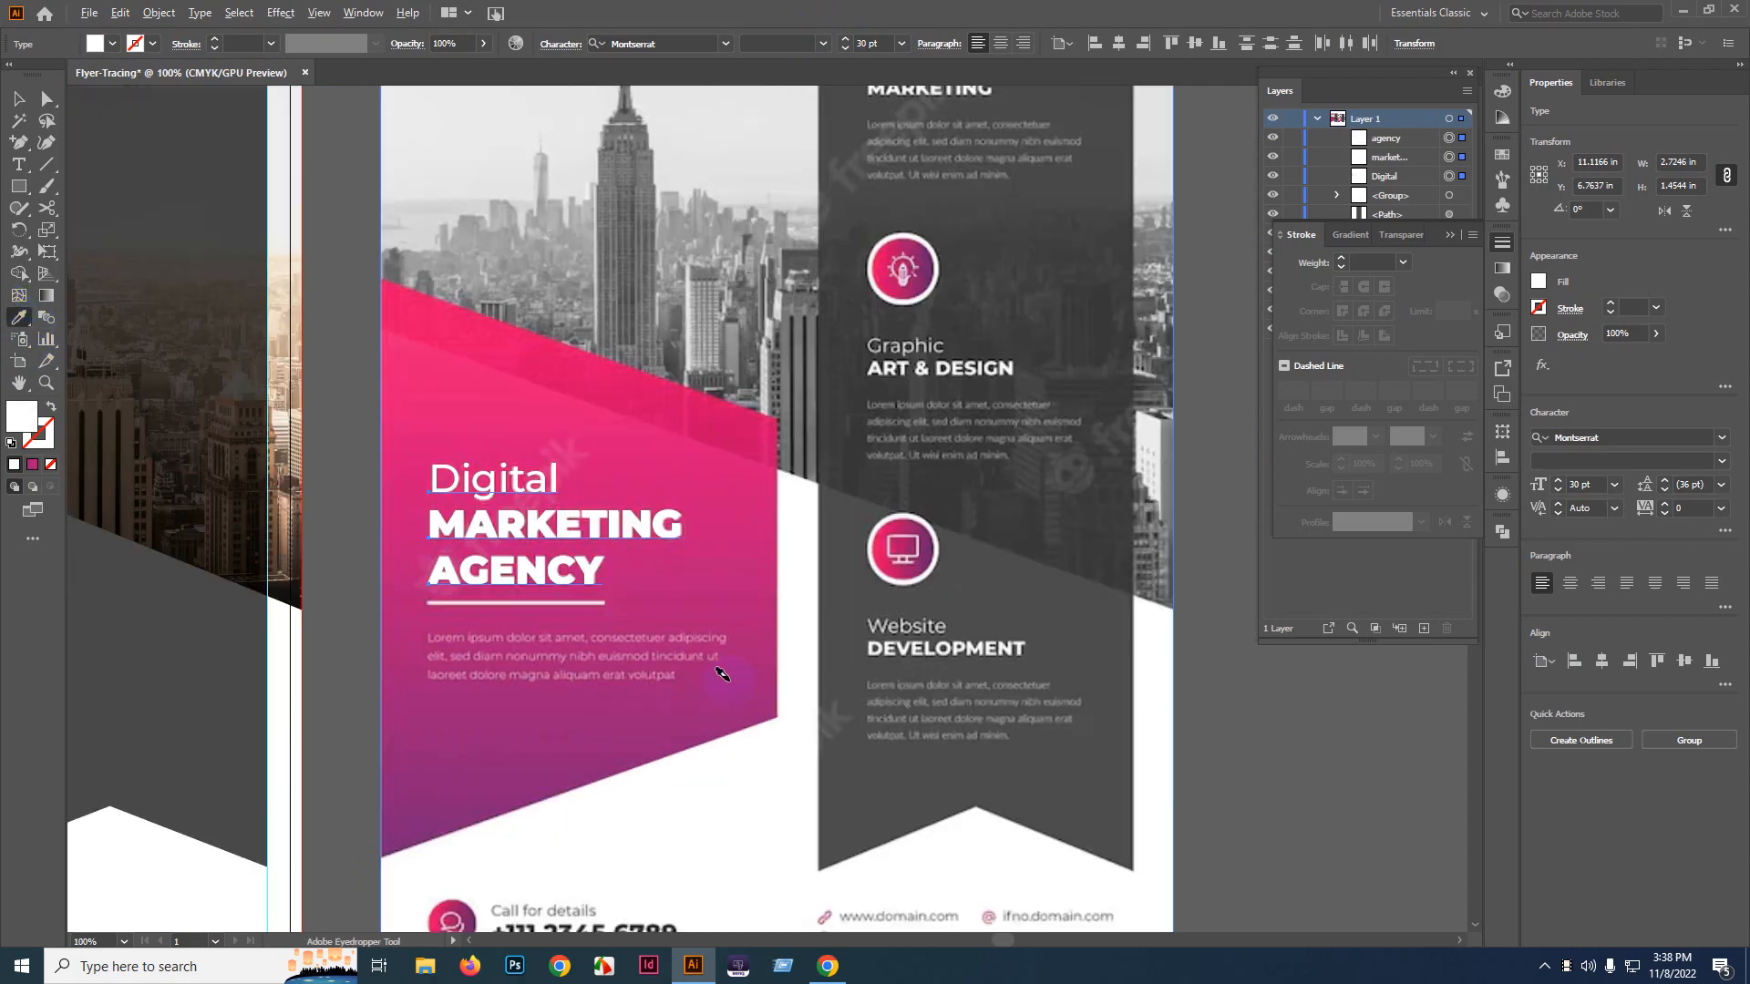
pyautogui.press('v')
# - Examine the headline, underline and service sections of the reference flyer and compare them with the recreated flyer
pyautogui.scroll(-1, 925, 499)
pyautogui.scroll(3, 925, 500)
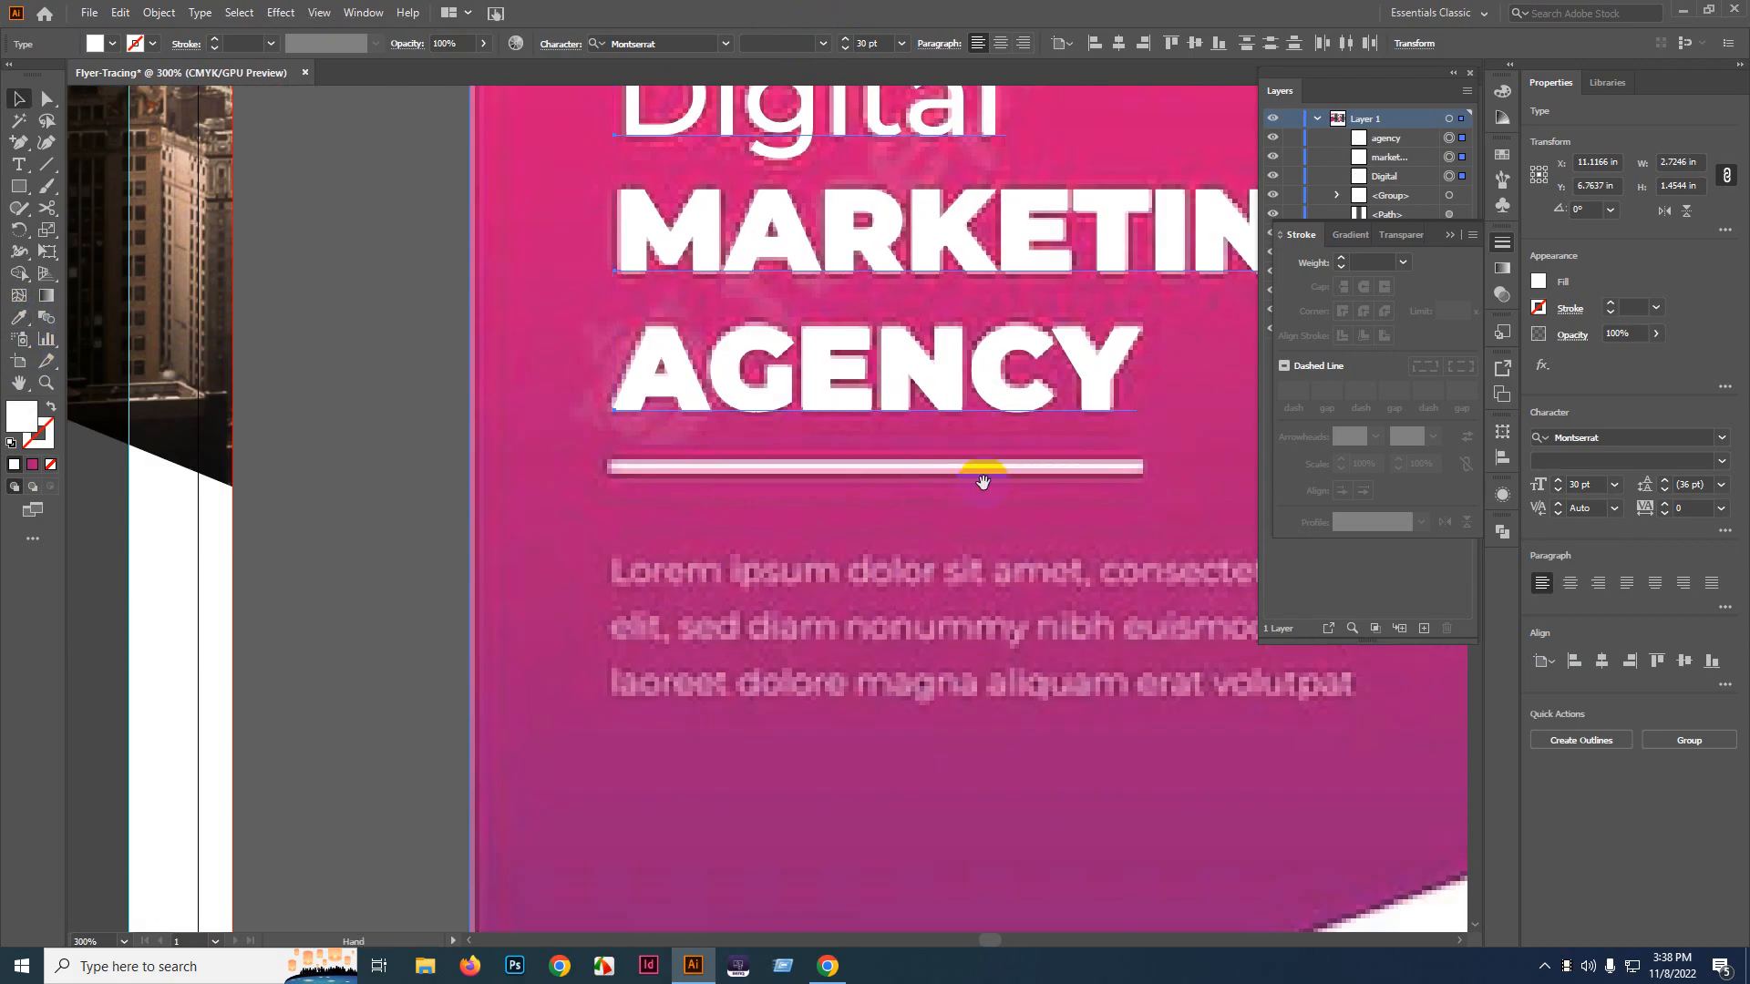
pyautogui.moveTo(834, 497); pyautogui.dragTo(732, 472)
pyautogui.scroll(-3, 647, 497)
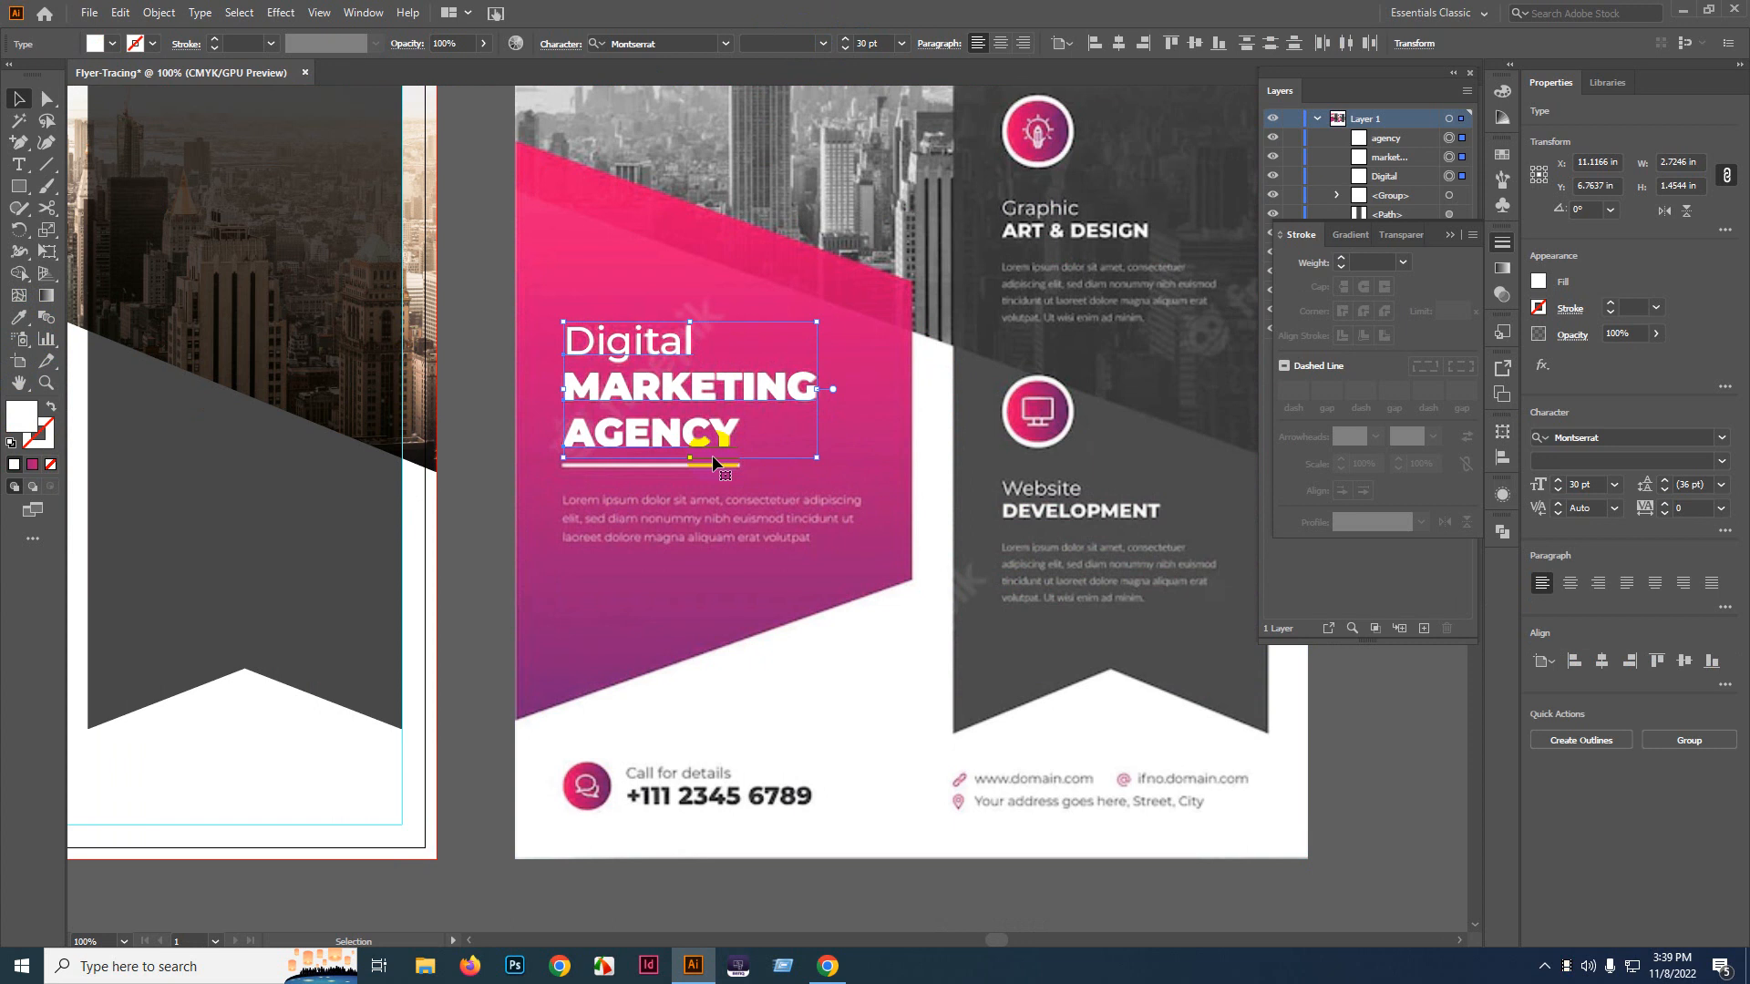
pyautogui.scroll(-2, 720, 460)
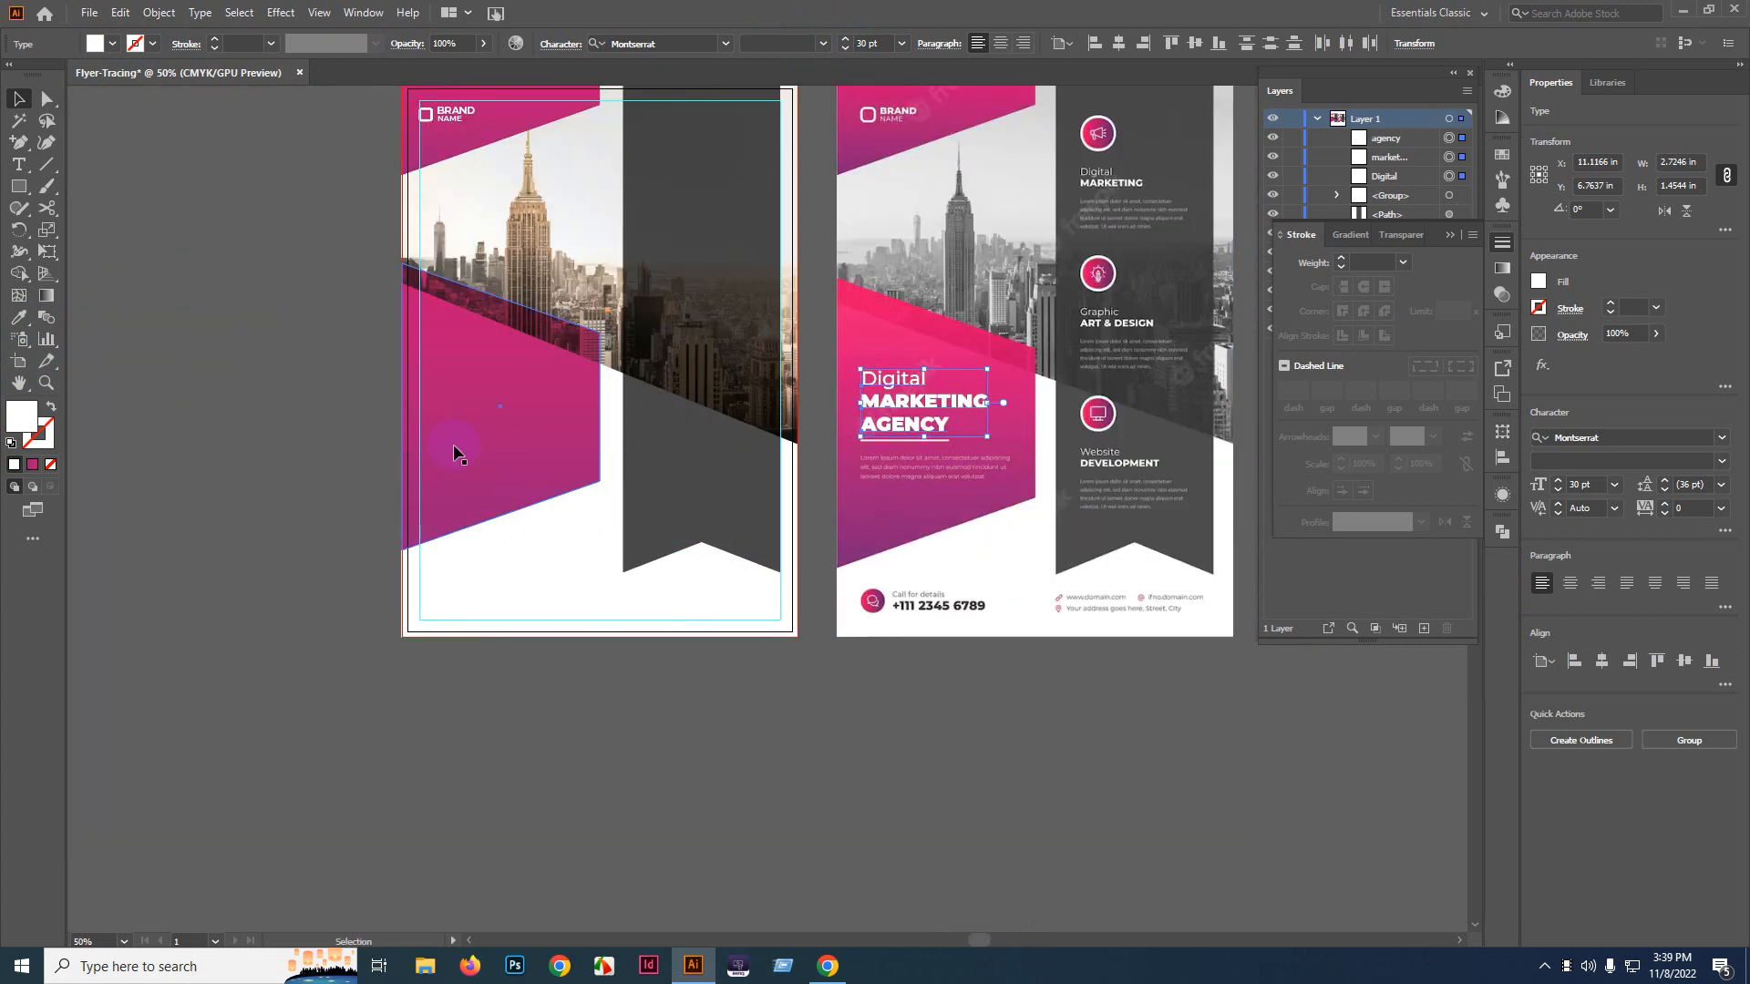
pyautogui.hscroll(1, 472, 401)
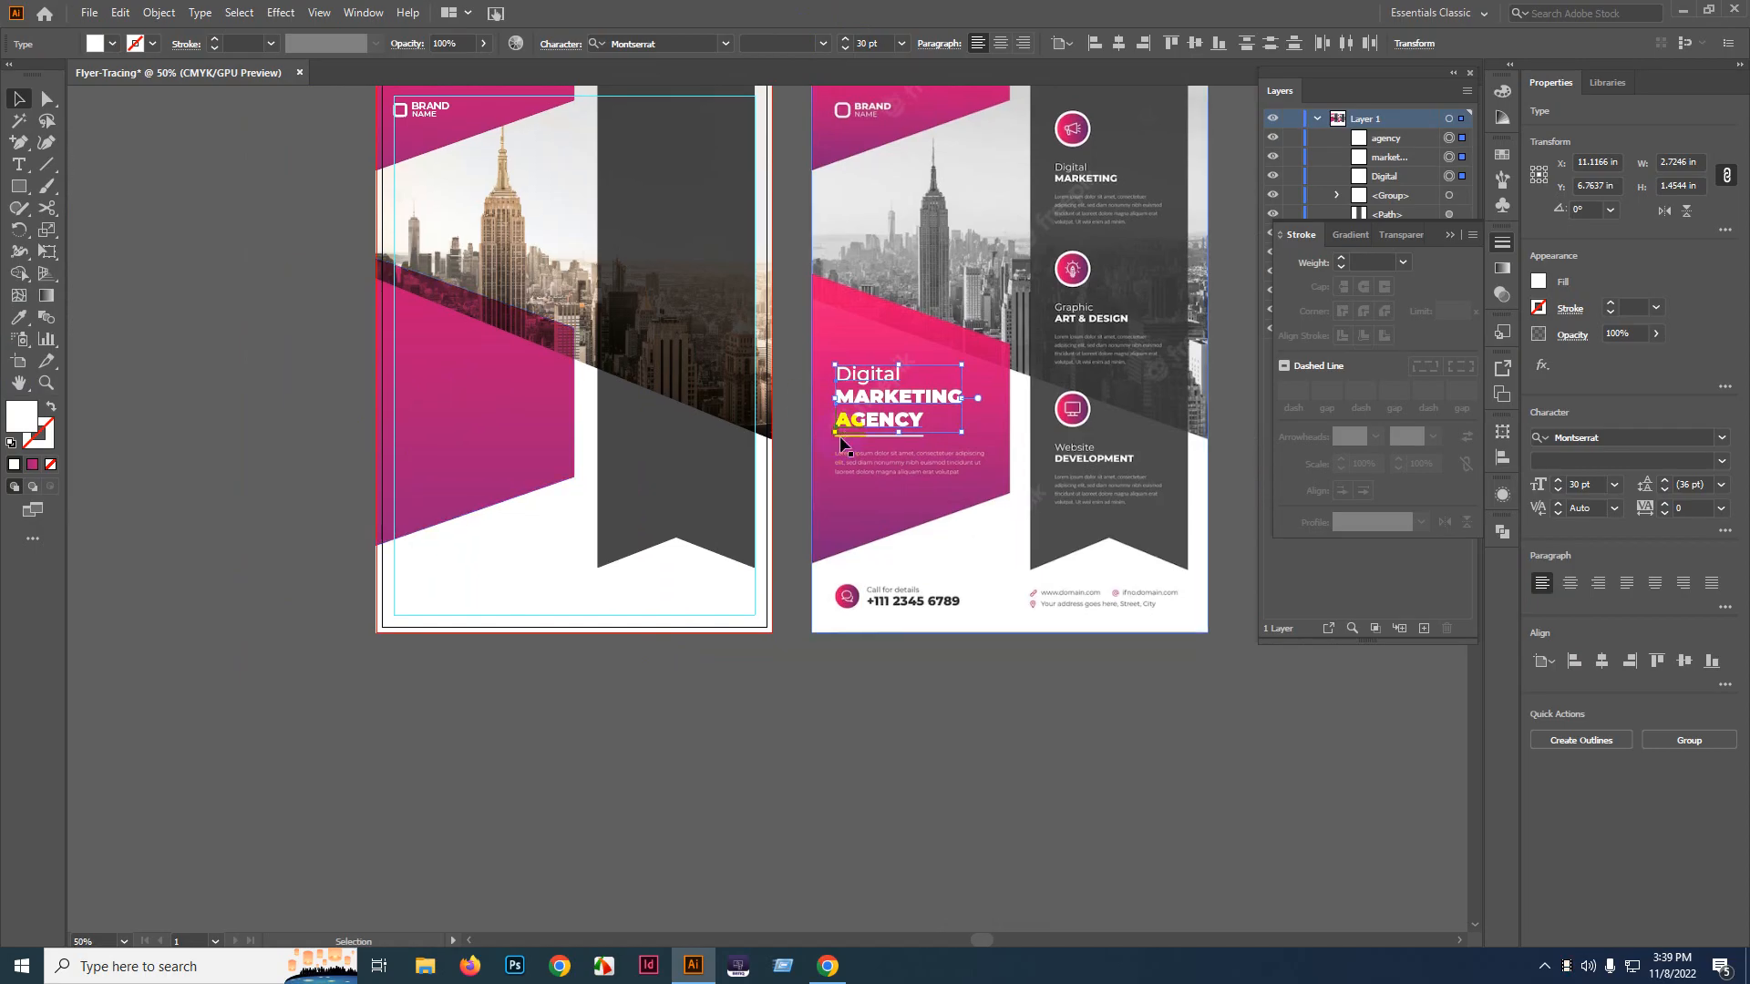
pyautogui.scroll(5, 879, 458)
pyautogui.moveTo(857, 439); pyautogui.dragTo(713, 434)
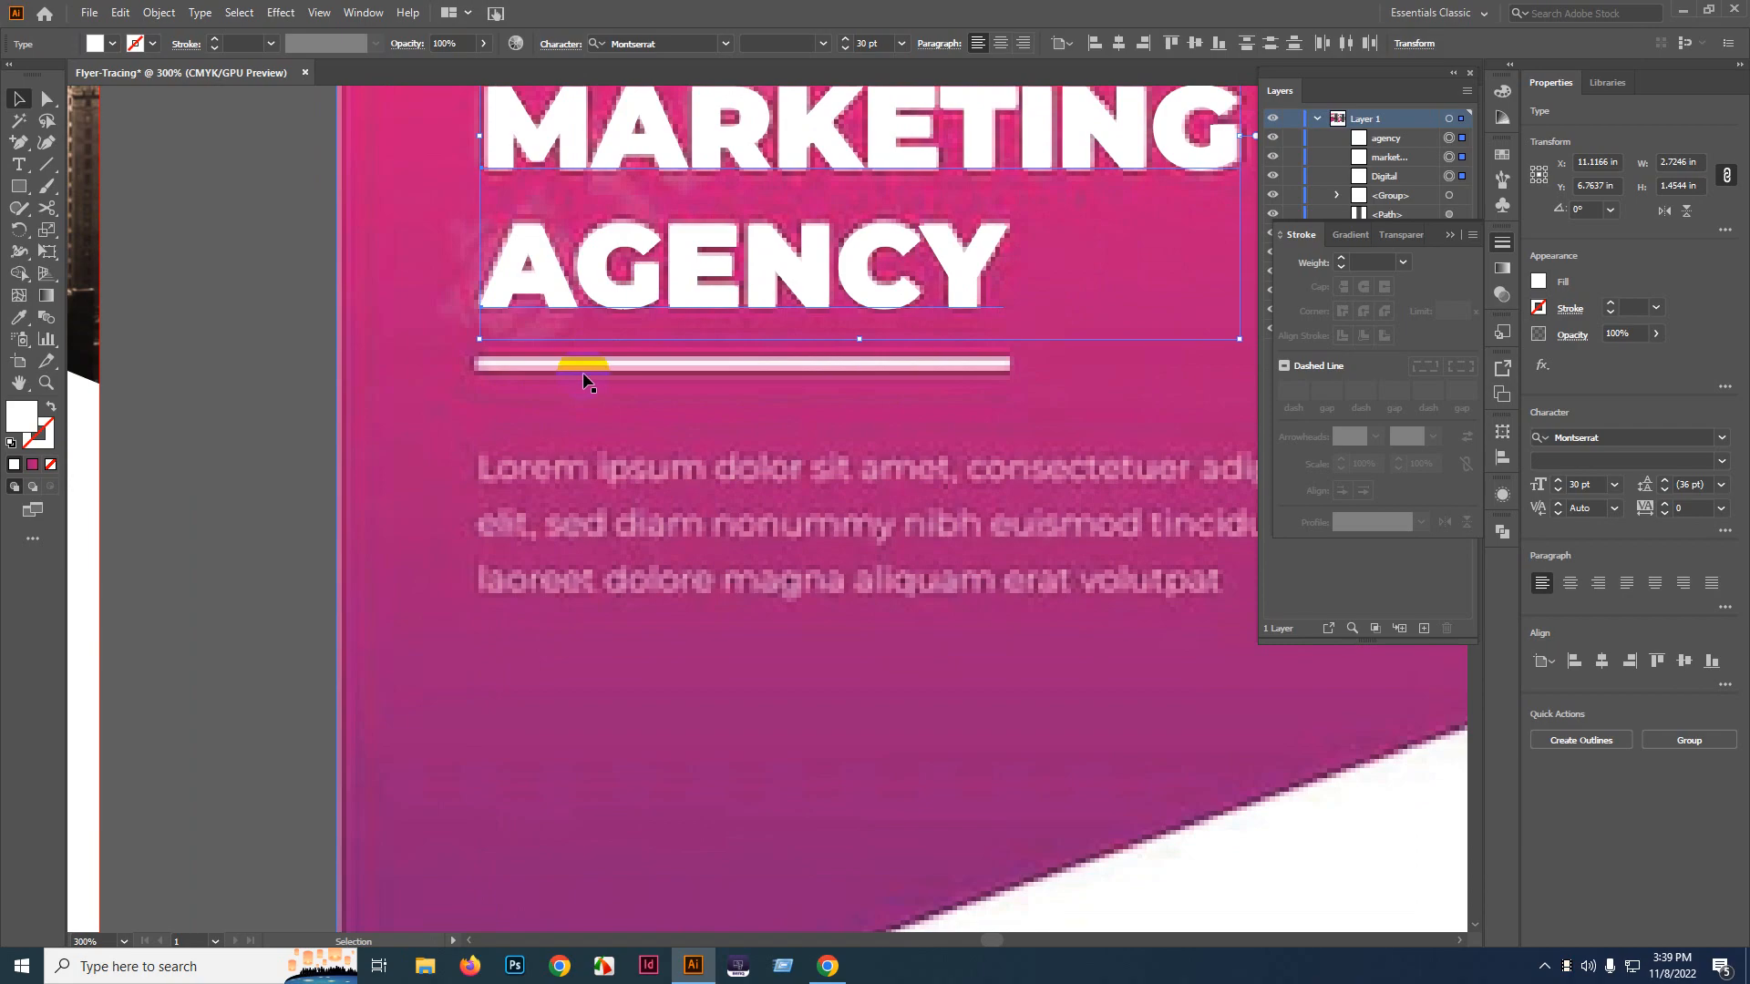
pyautogui.scroll(-1, 641, 414)
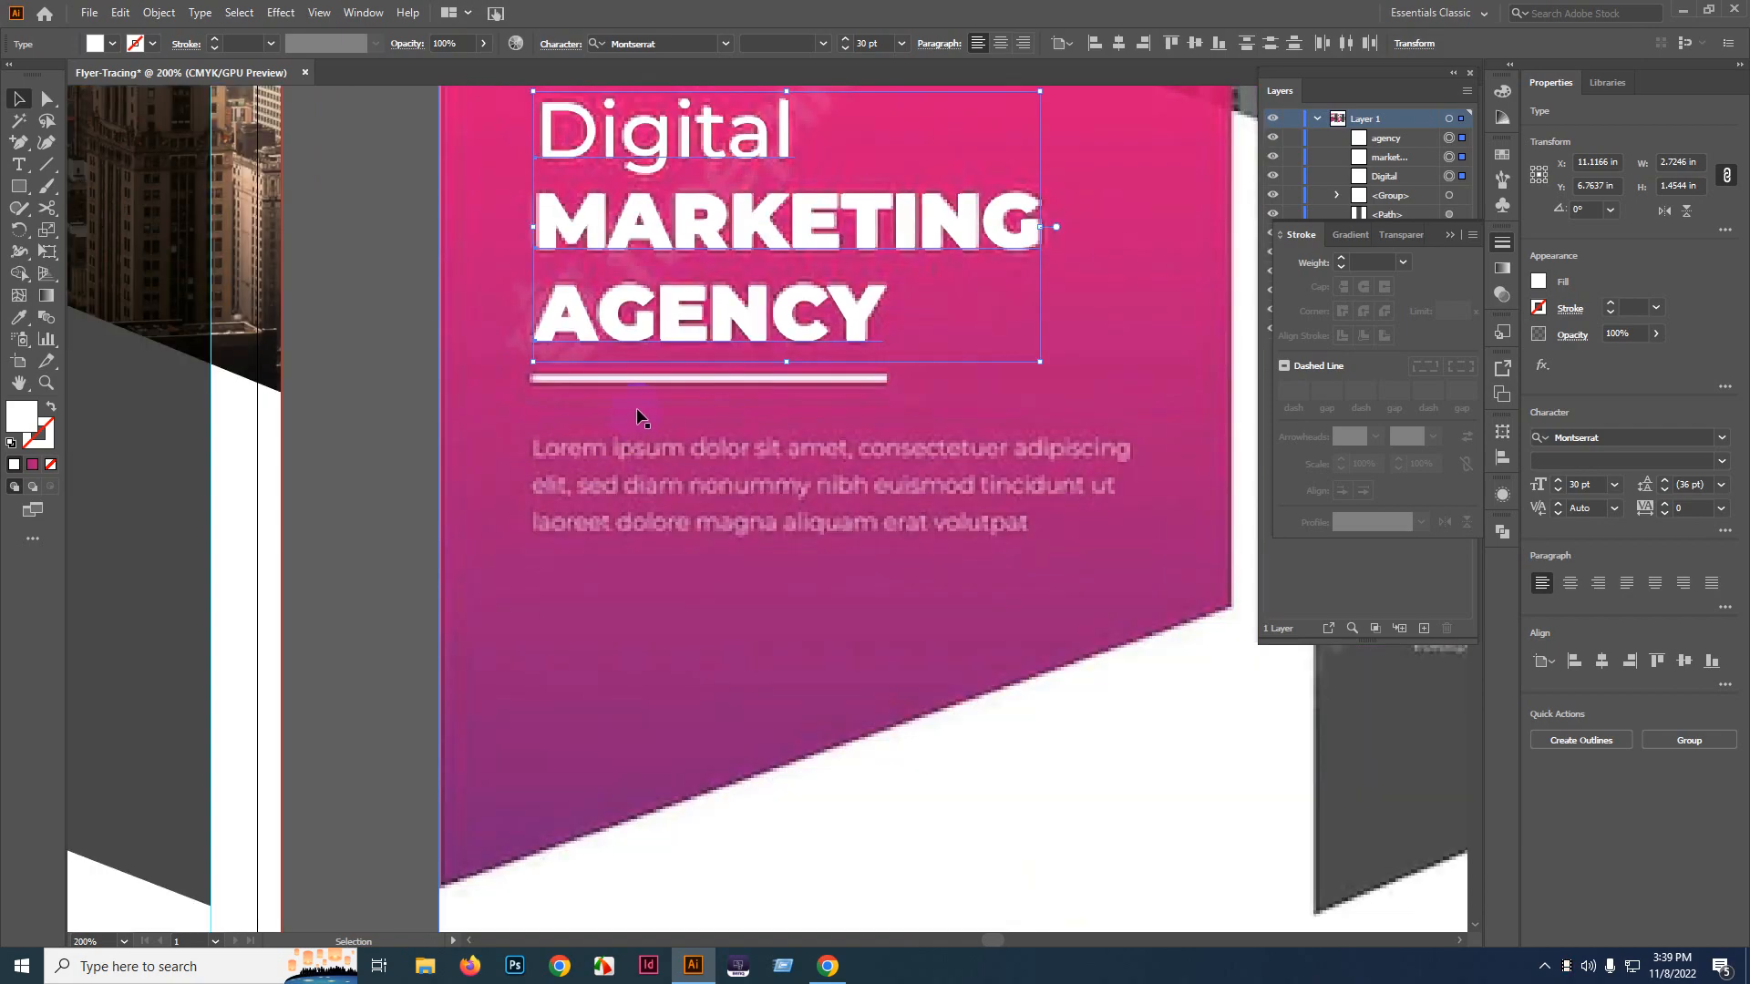
pyautogui.scroll(-5, 642, 418)
pyautogui.scroll(2, 863, 407)
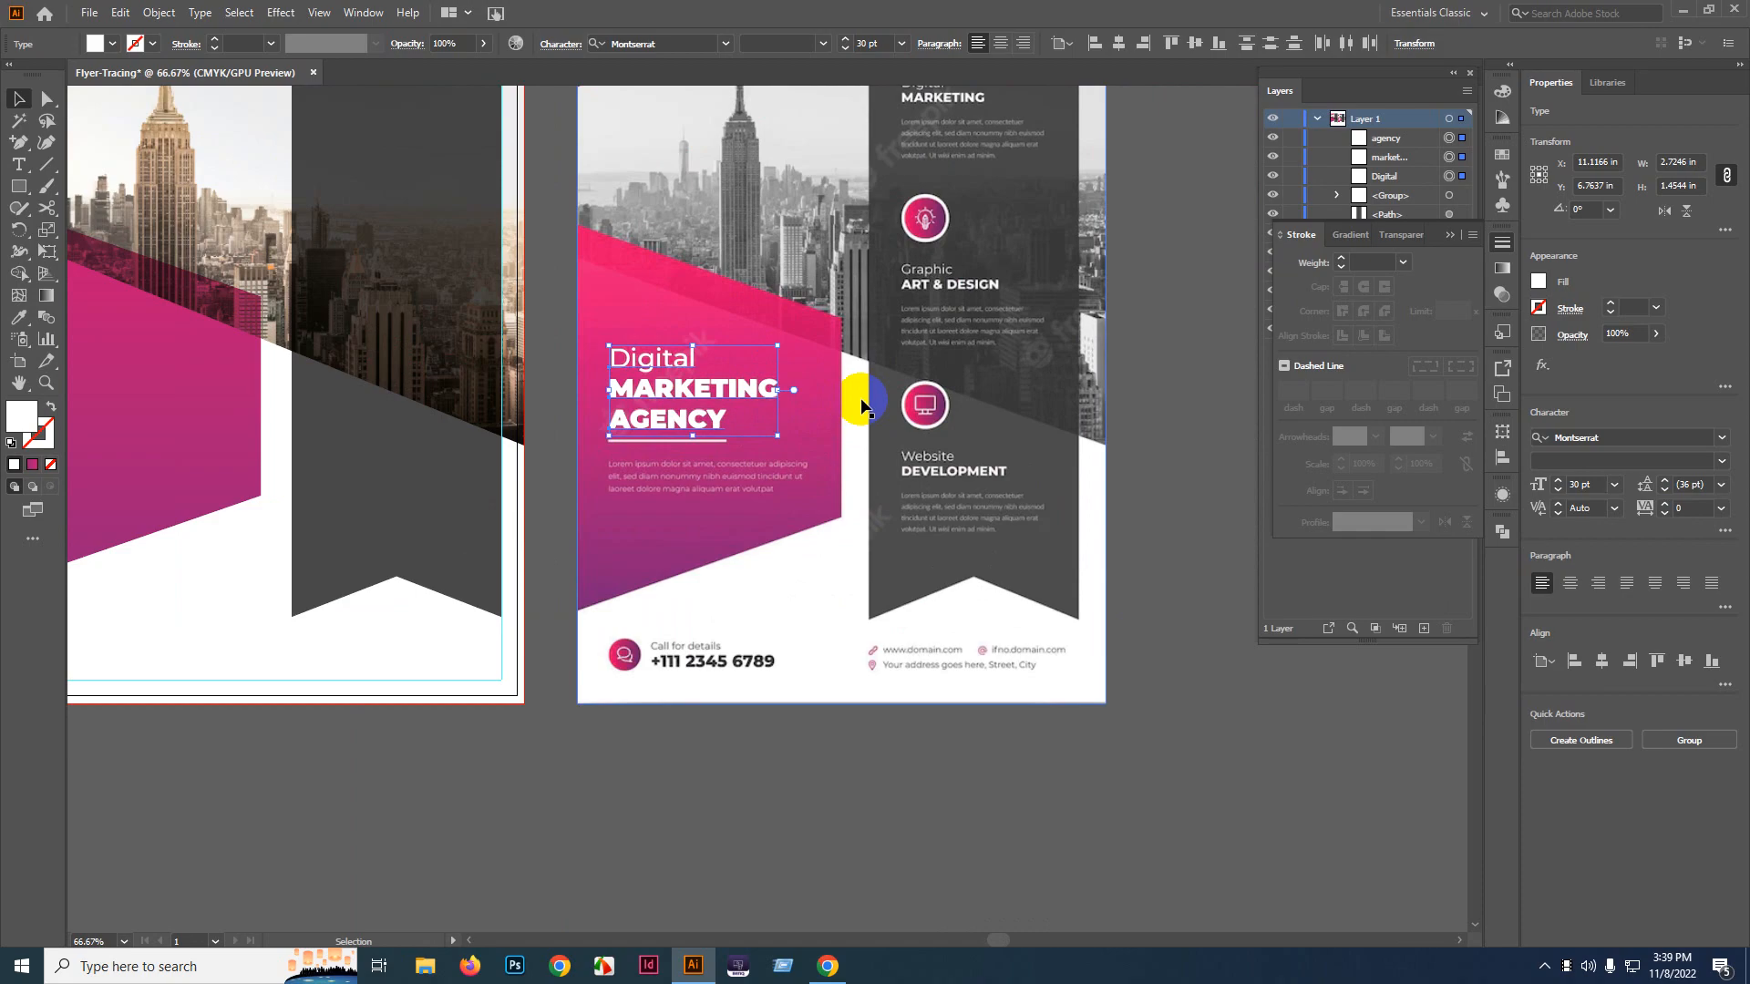
pyautogui.scroll(3, 848, 364)
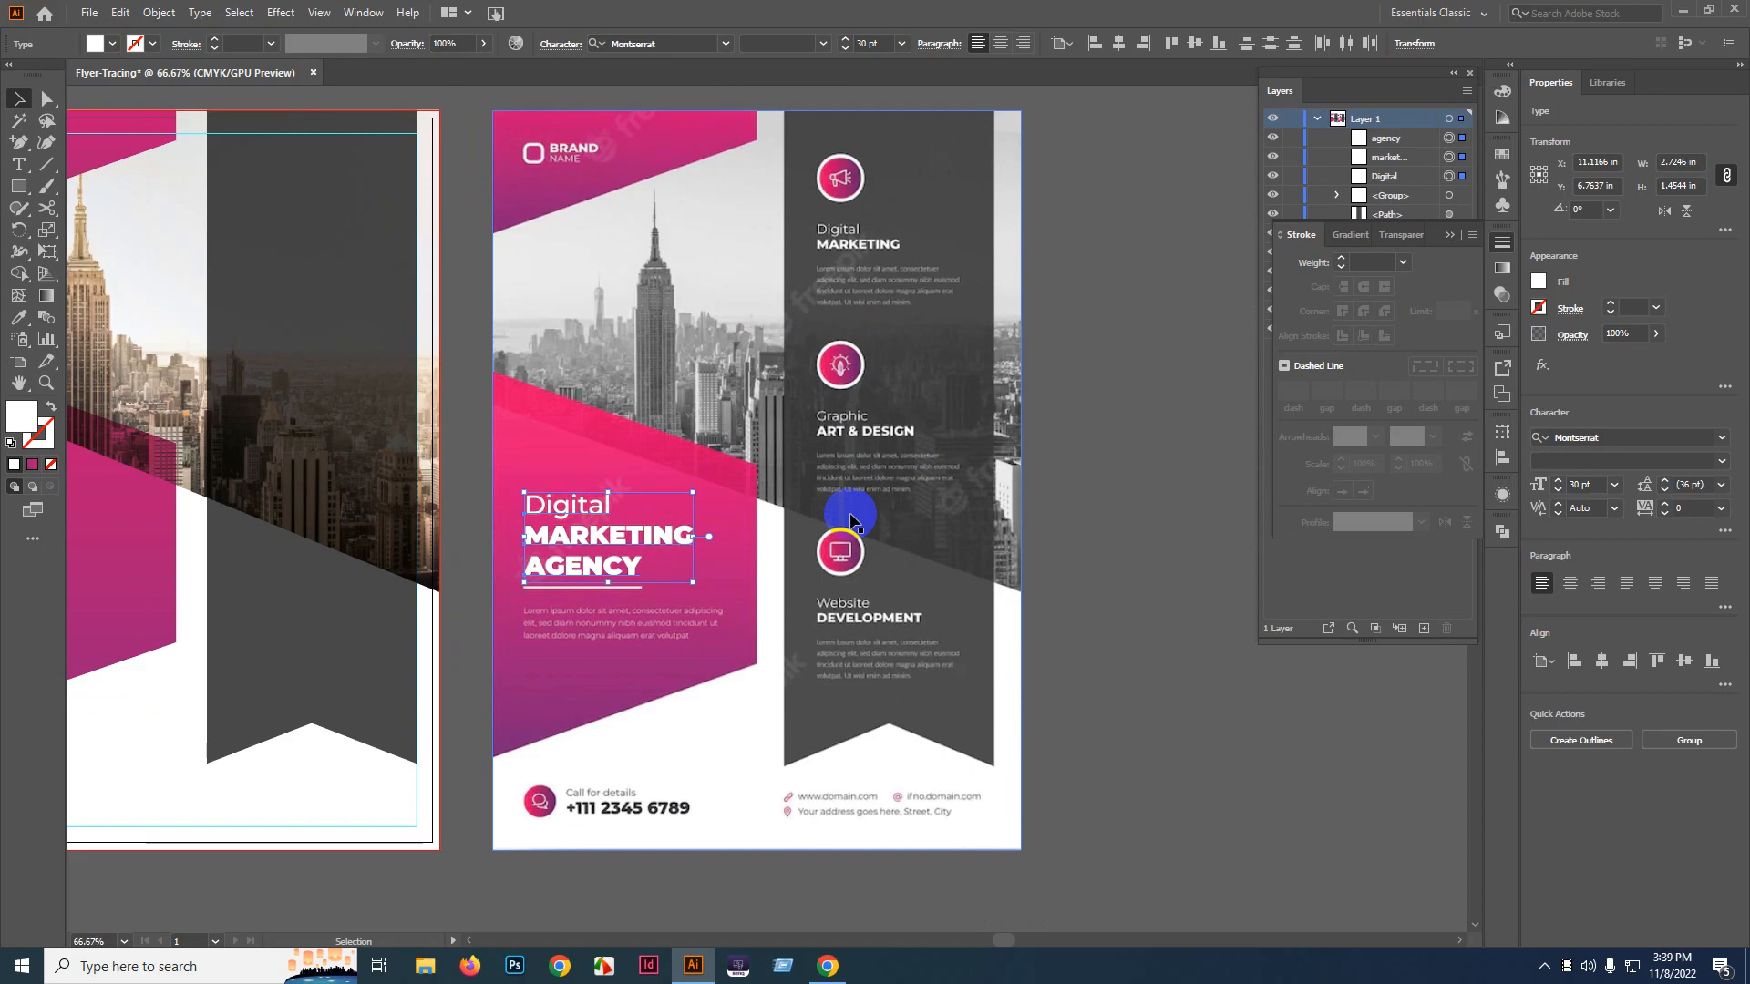
pyautogui.hscroll(-5, 912, 528)
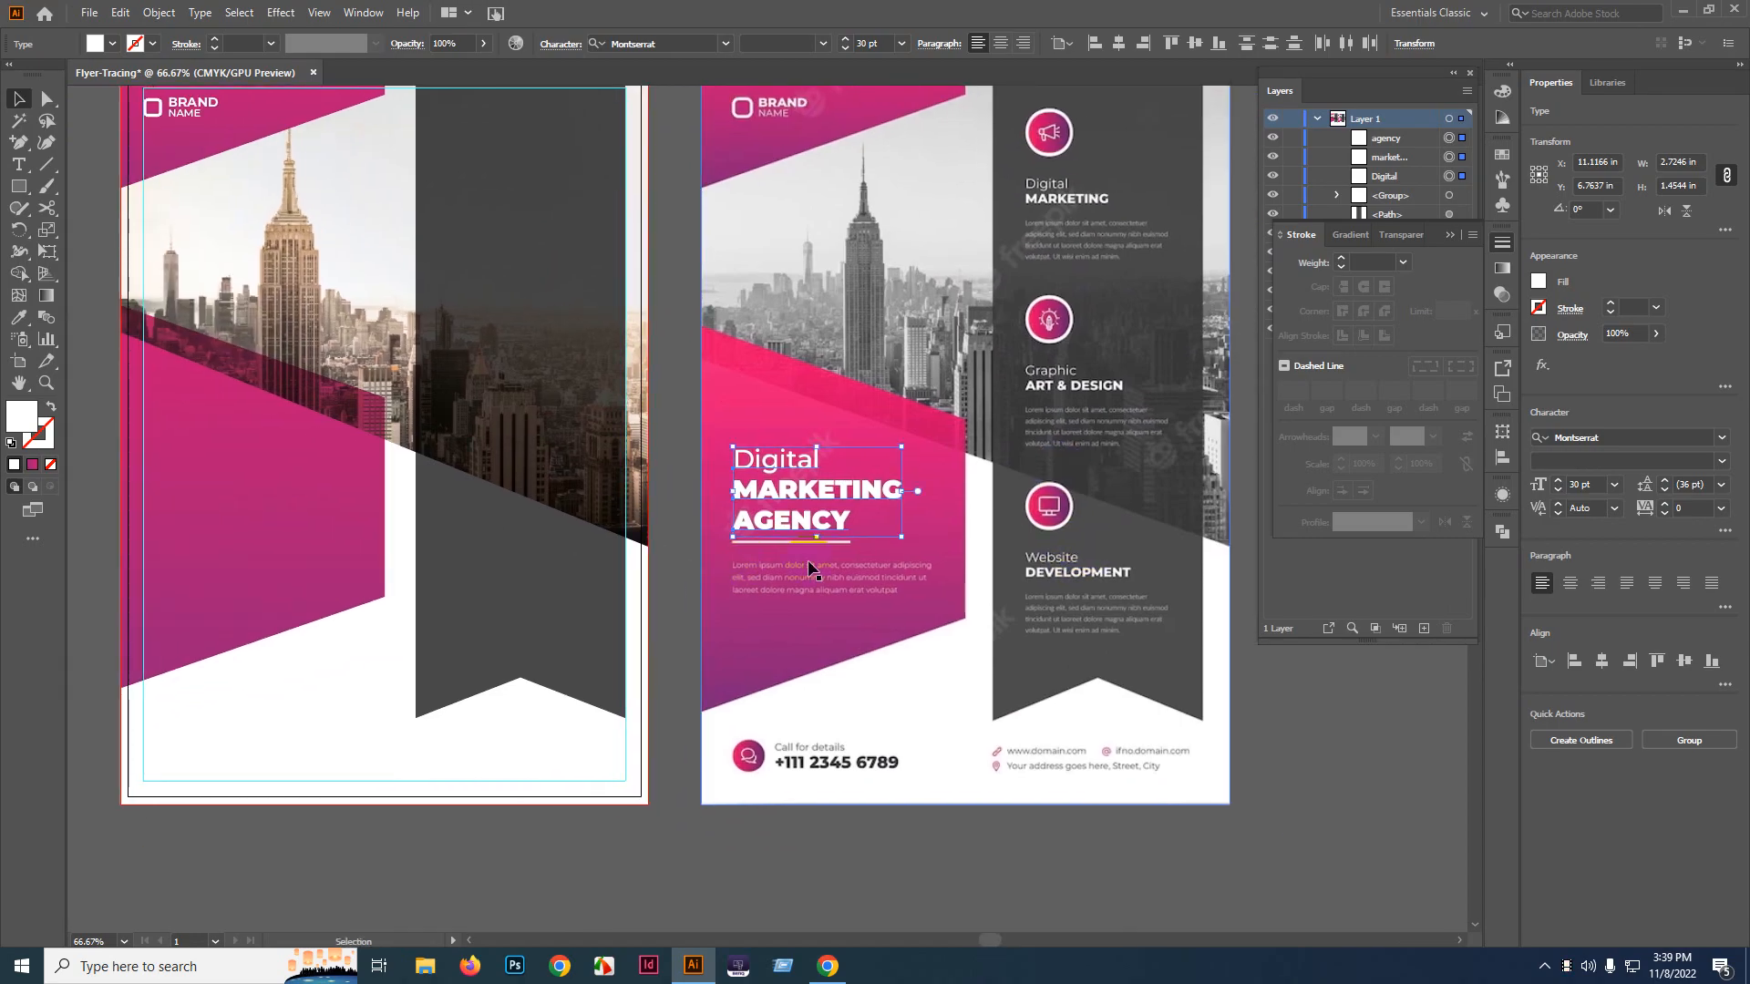
pyautogui.hscroll(3, 784, 556)
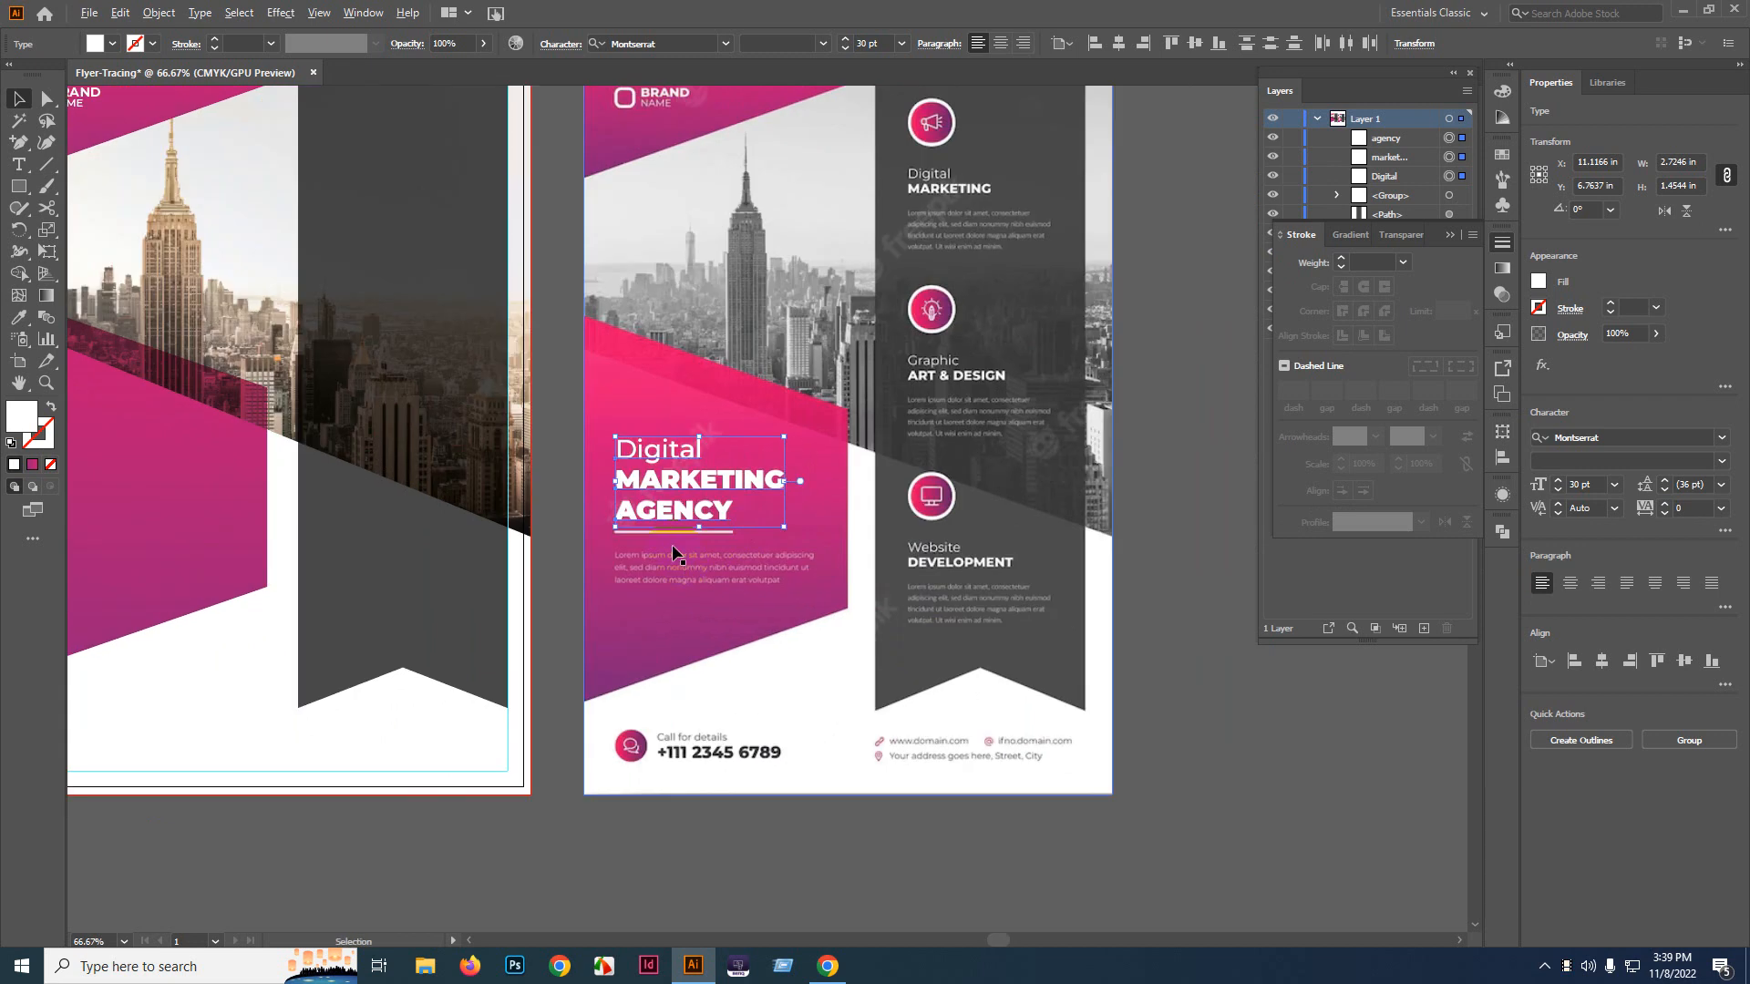
pyautogui.scroll(1, 702, 556)
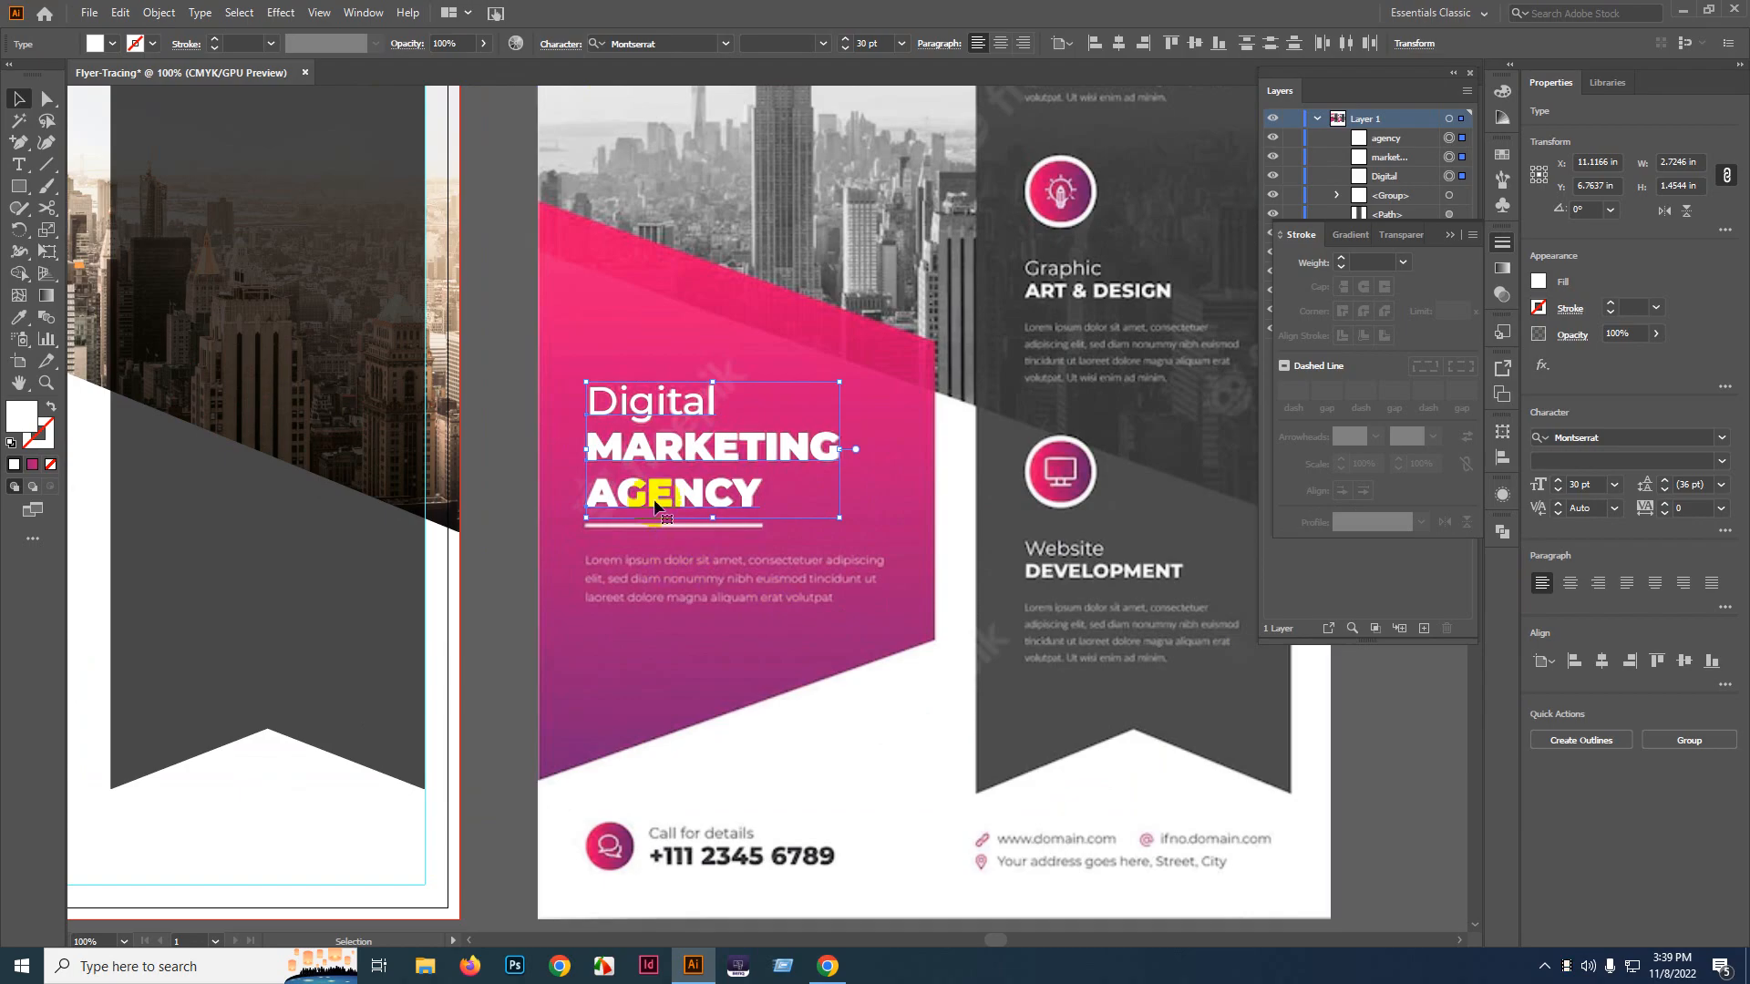
pyautogui.click(1087, 321)
pyautogui.scroll(2, 1087, 321)
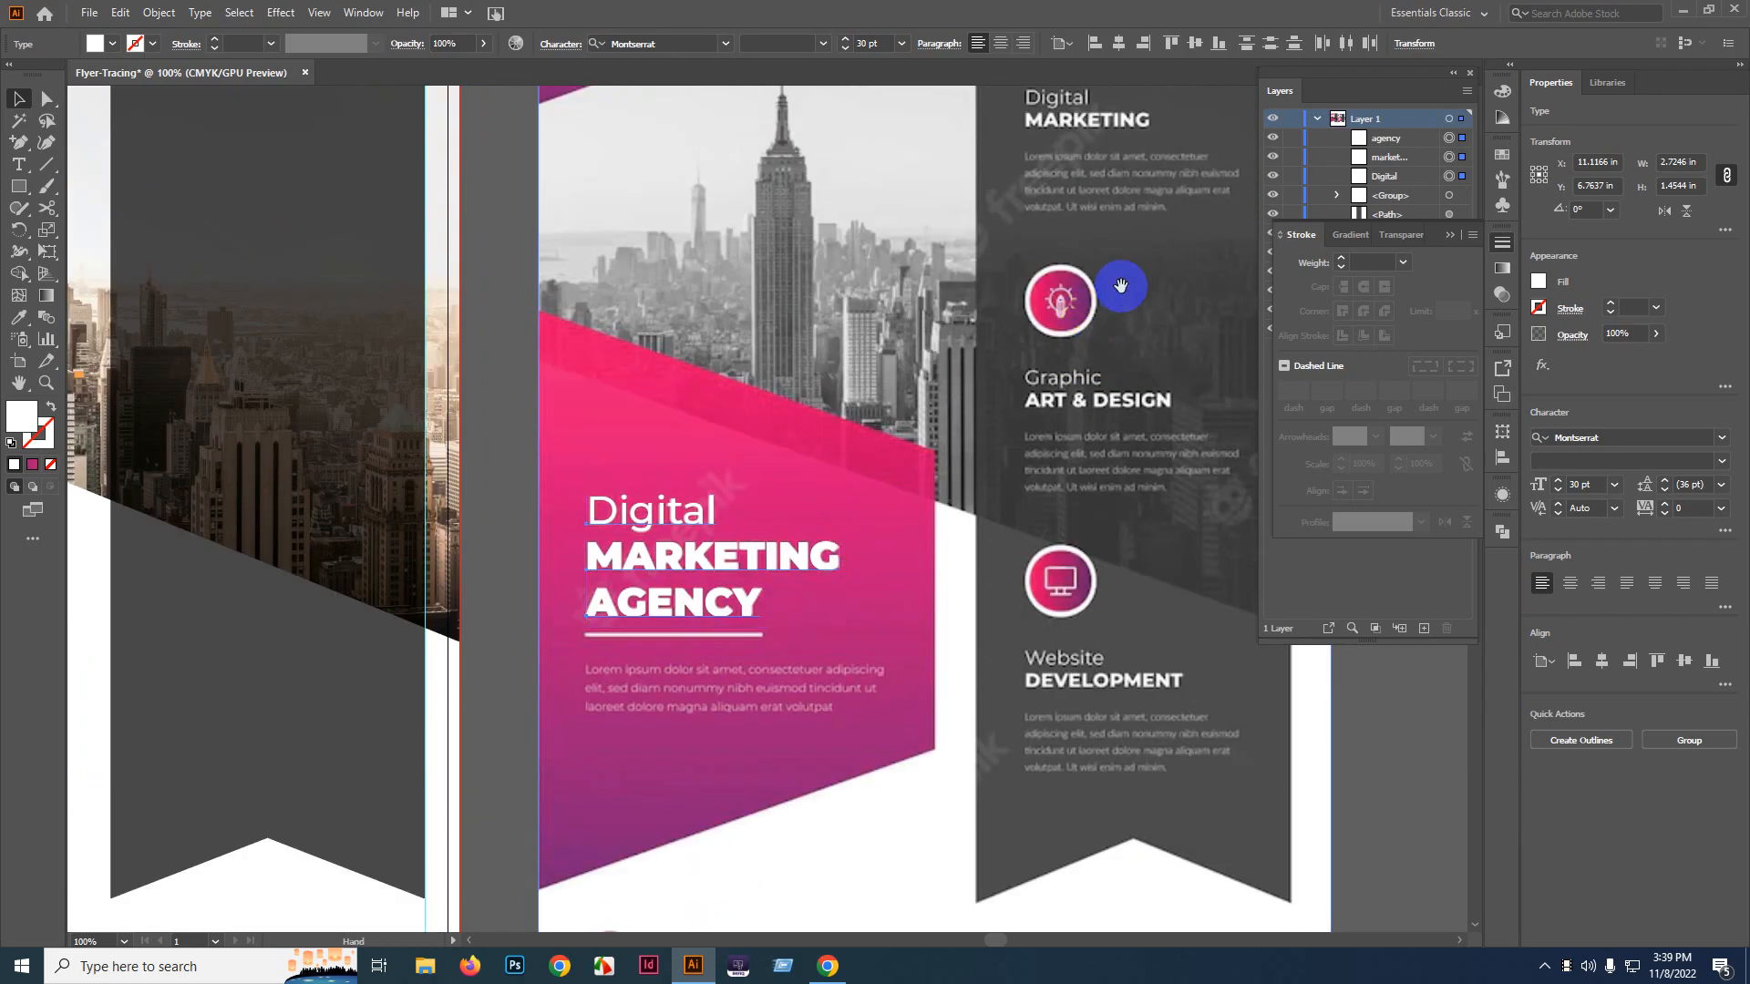
pyautogui.hscroll(1, 1122, 282)
pyautogui.scroll(-2, 924, 383)
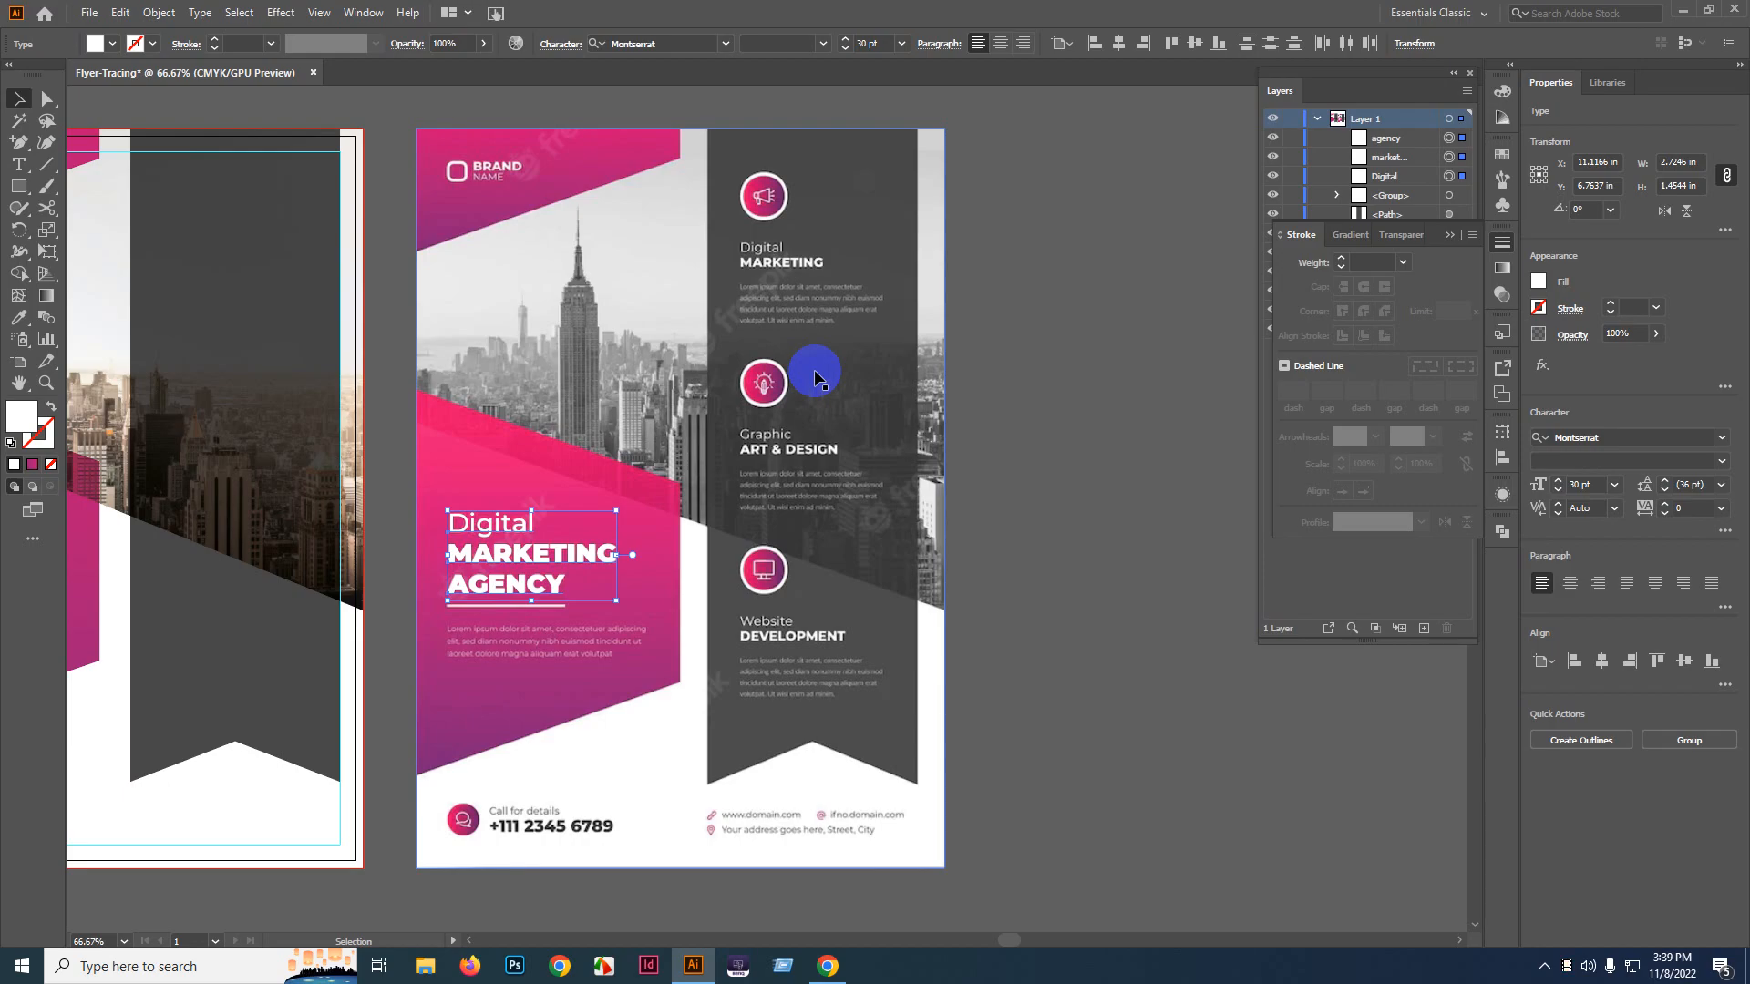
pyautogui.scroll(5, 524, 638)
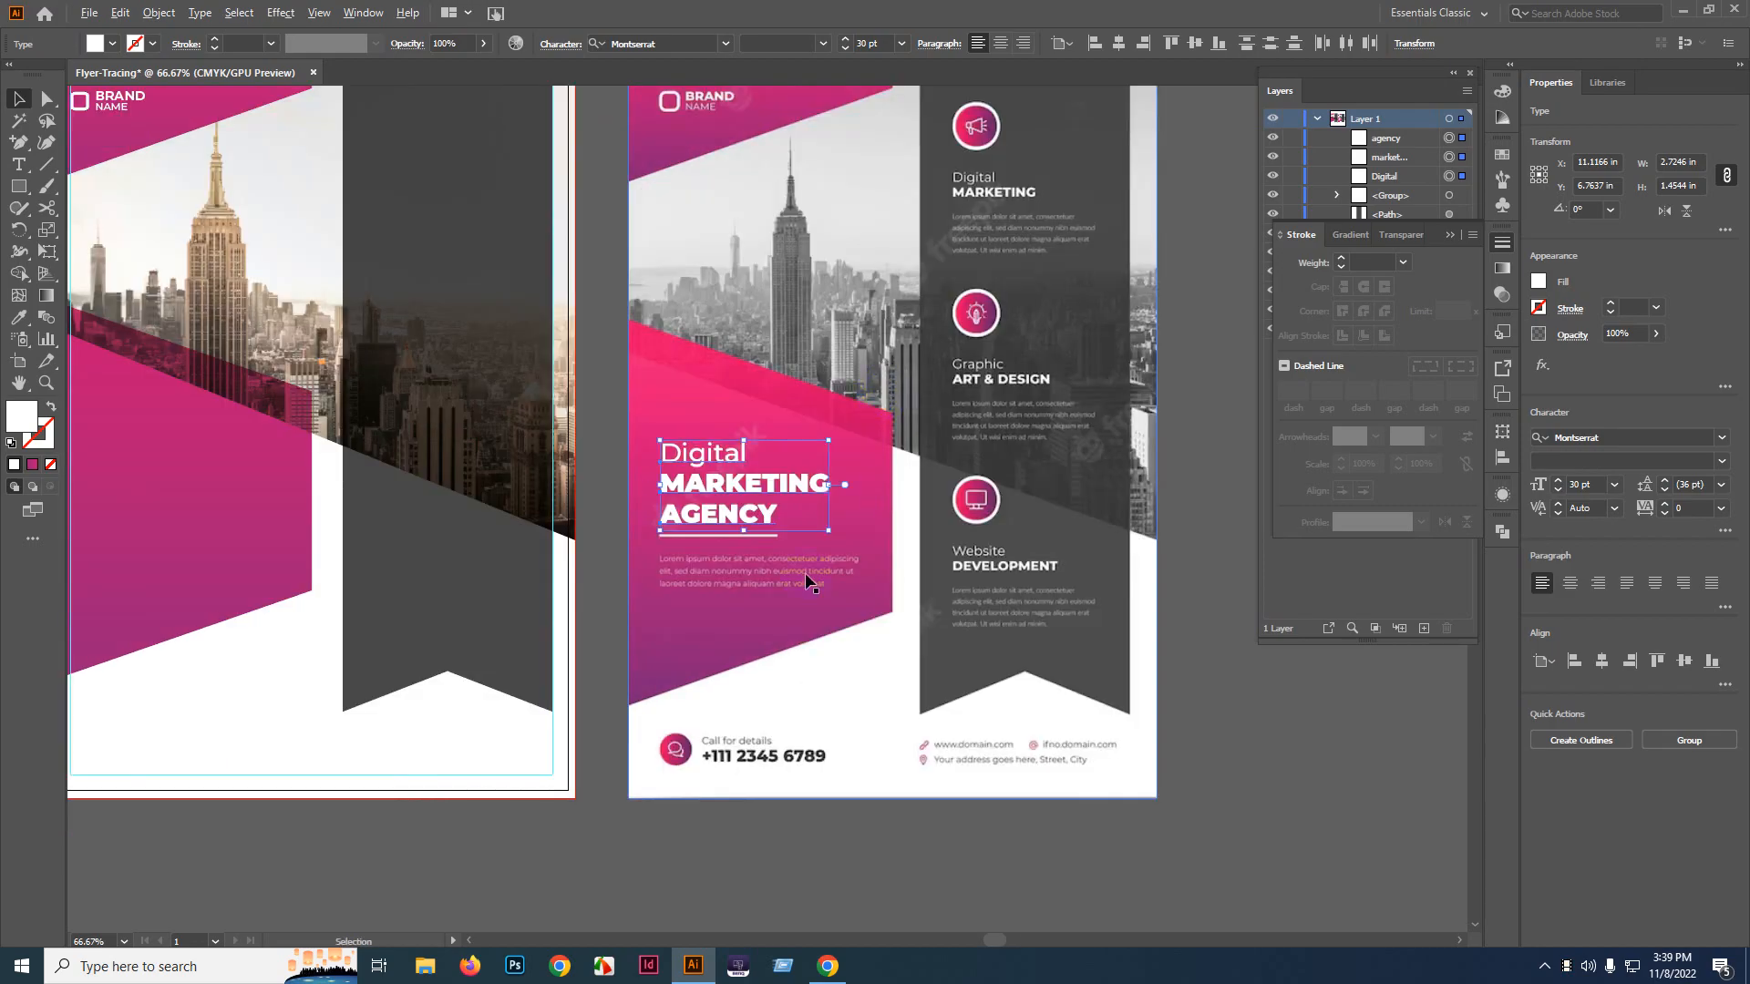
pyautogui.hscroll(-2, 507, 477)
# - Draw a horizontal line about 1.91 in long over the reference underline below AGENCY and give it a white 3 pt stroke
pyautogui.click(45, 165)
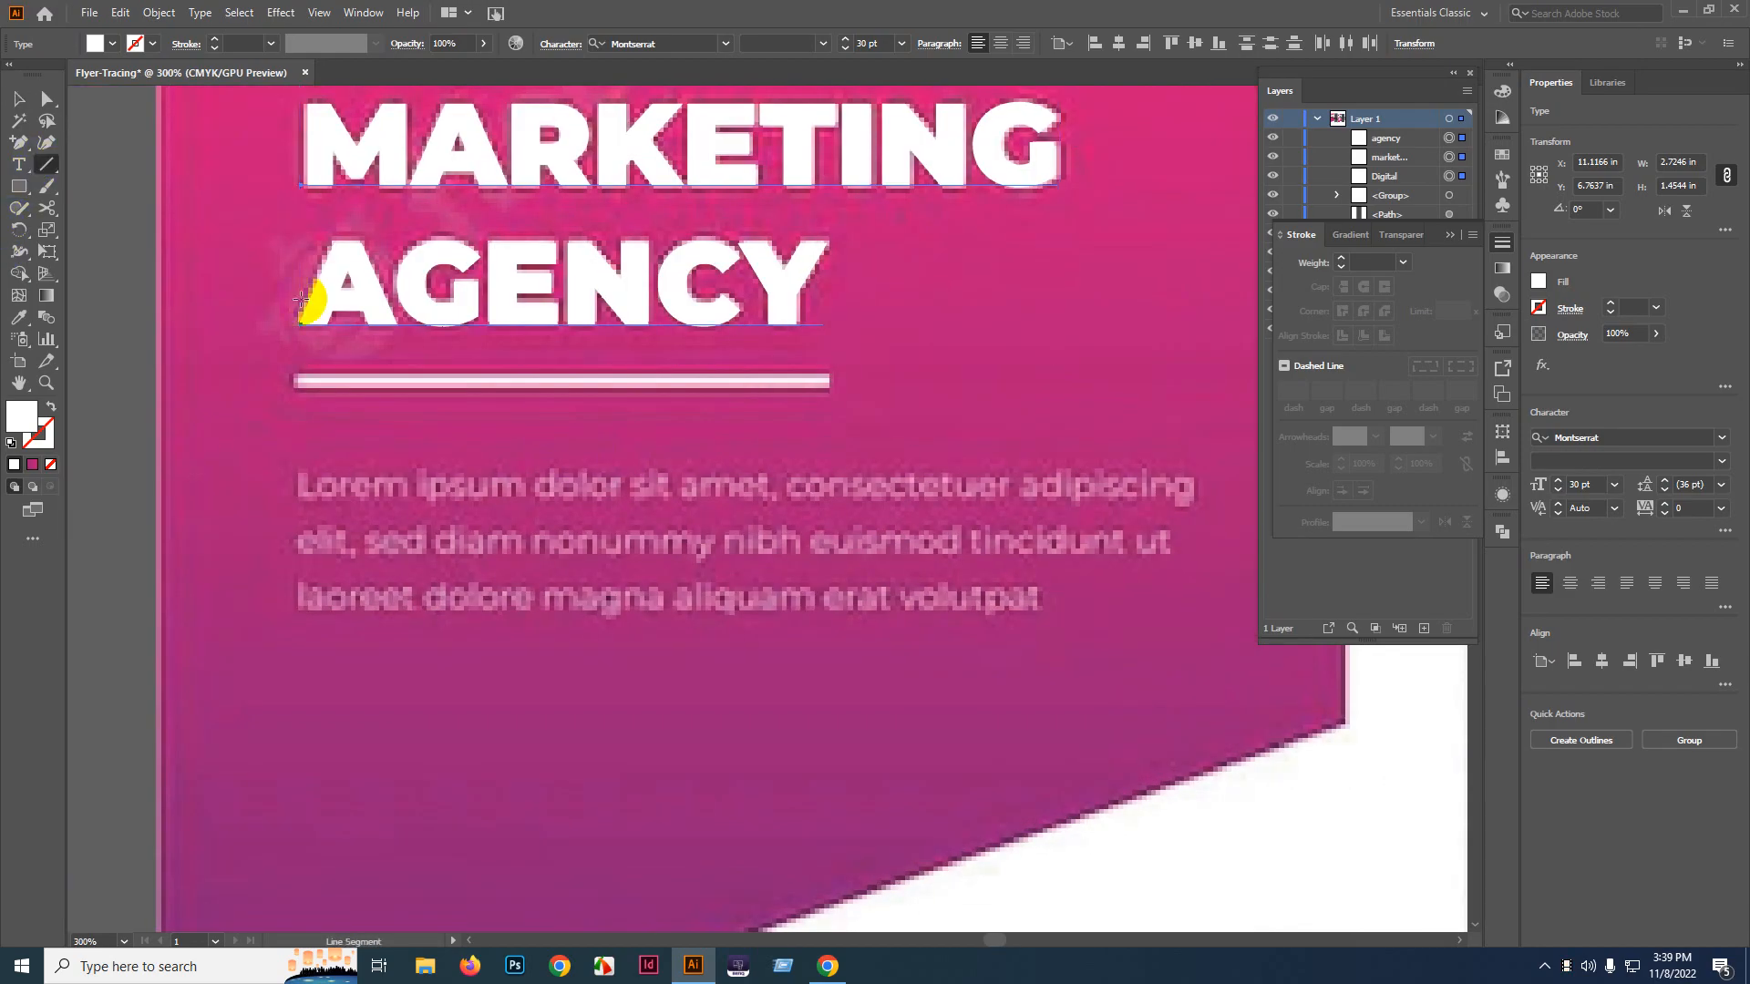
pyautogui.moveTo(296, 381); pyautogui.dragTo(832, 384)
pyautogui.click(38, 433)
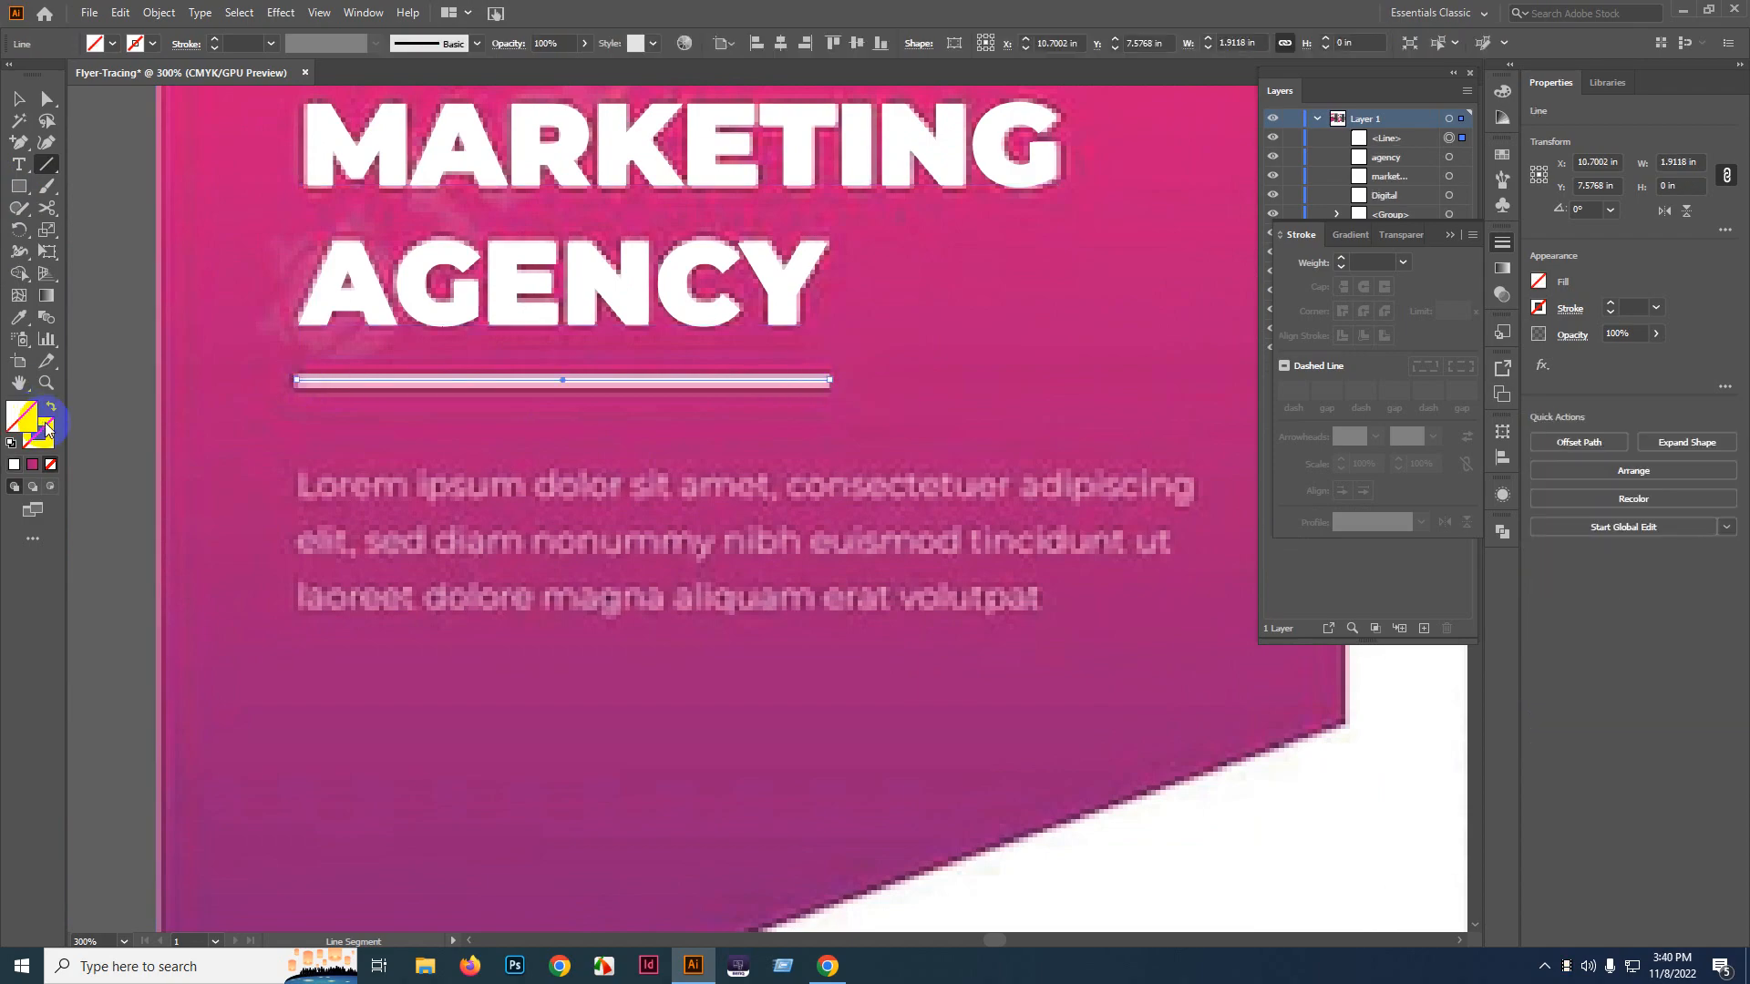
pyautogui.click(13, 464)
pyautogui.click(230, 43)
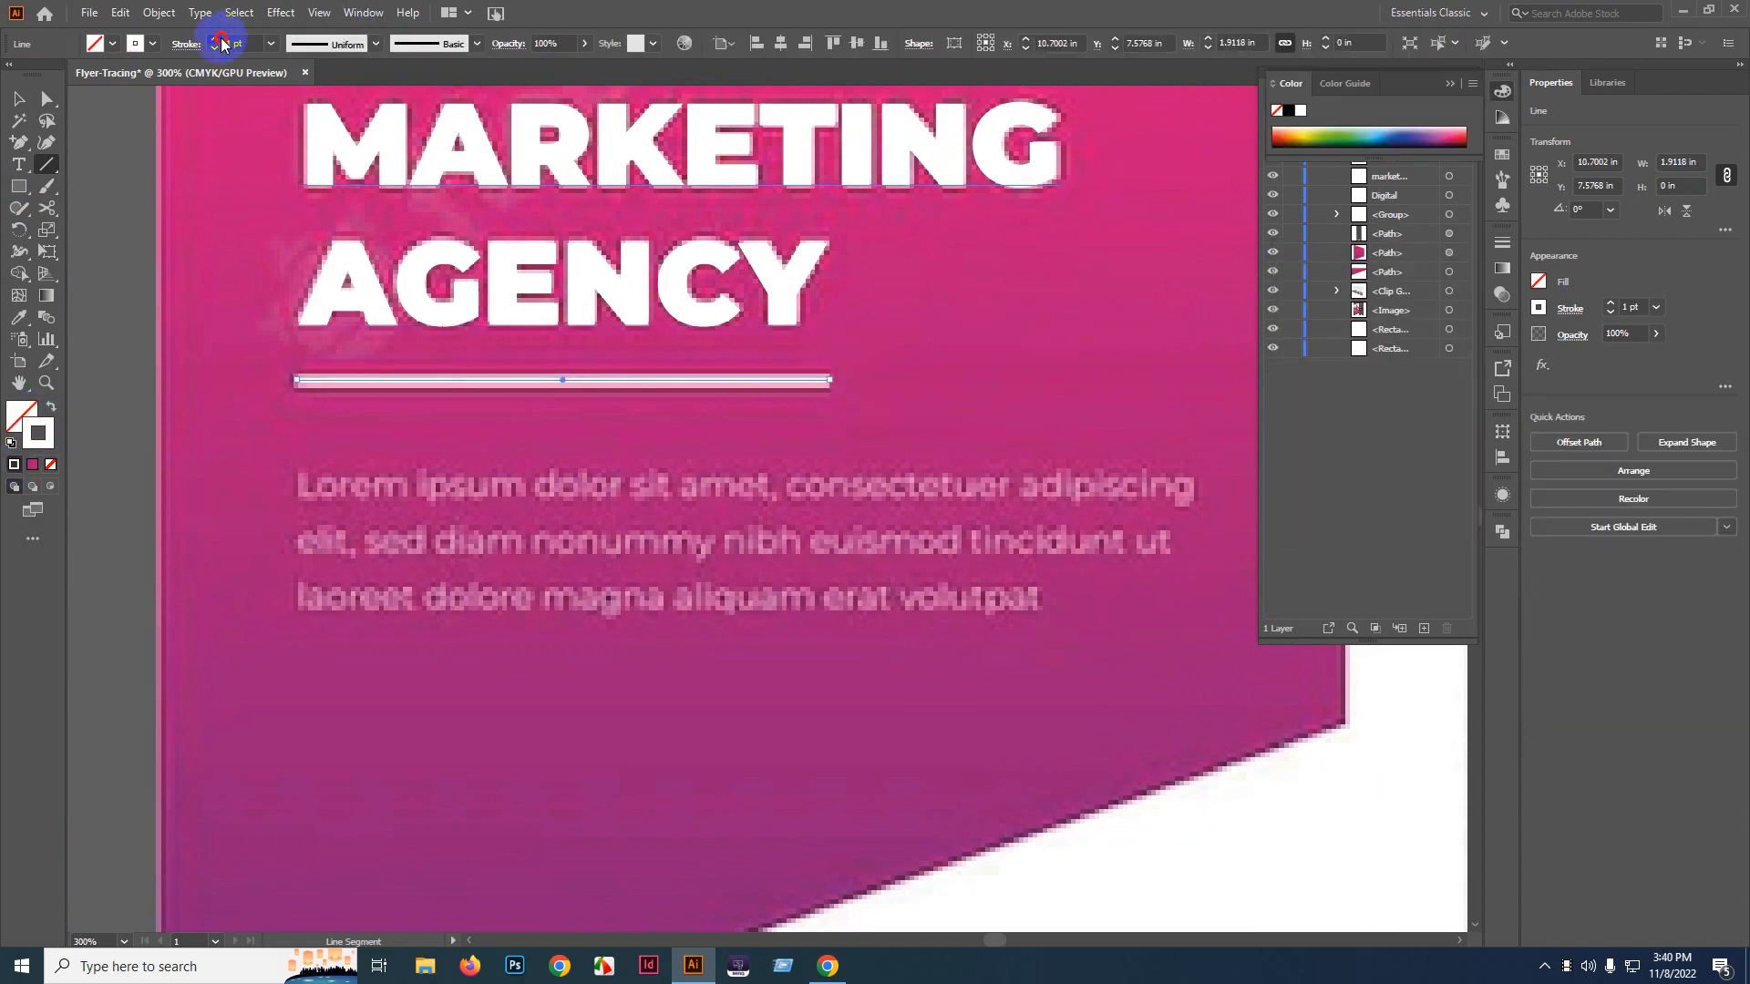
pyautogui.click(217, 39)
pyautogui.click(218, 39)
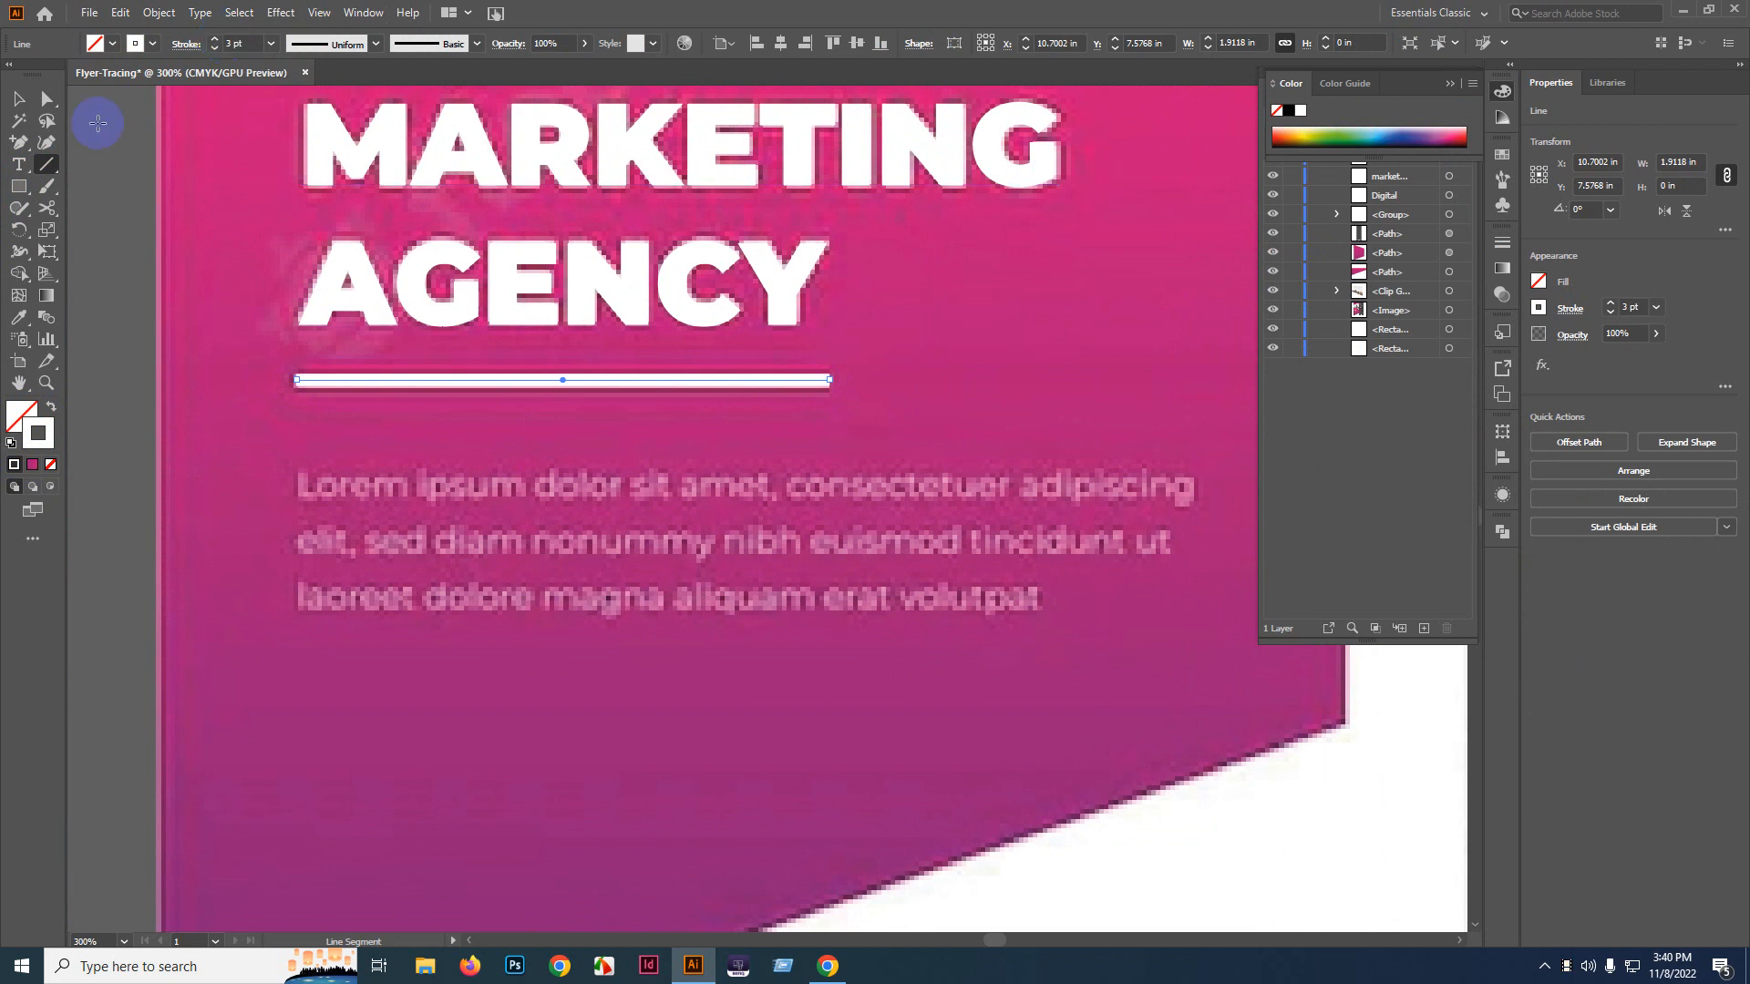
pyautogui.click(22, 104)
pyautogui.scroll(-4, 666, 380)
pyautogui.moveTo(694, 387); pyautogui.dragTo(718, 332)
pyautogui.scroll(2, 665, 379)
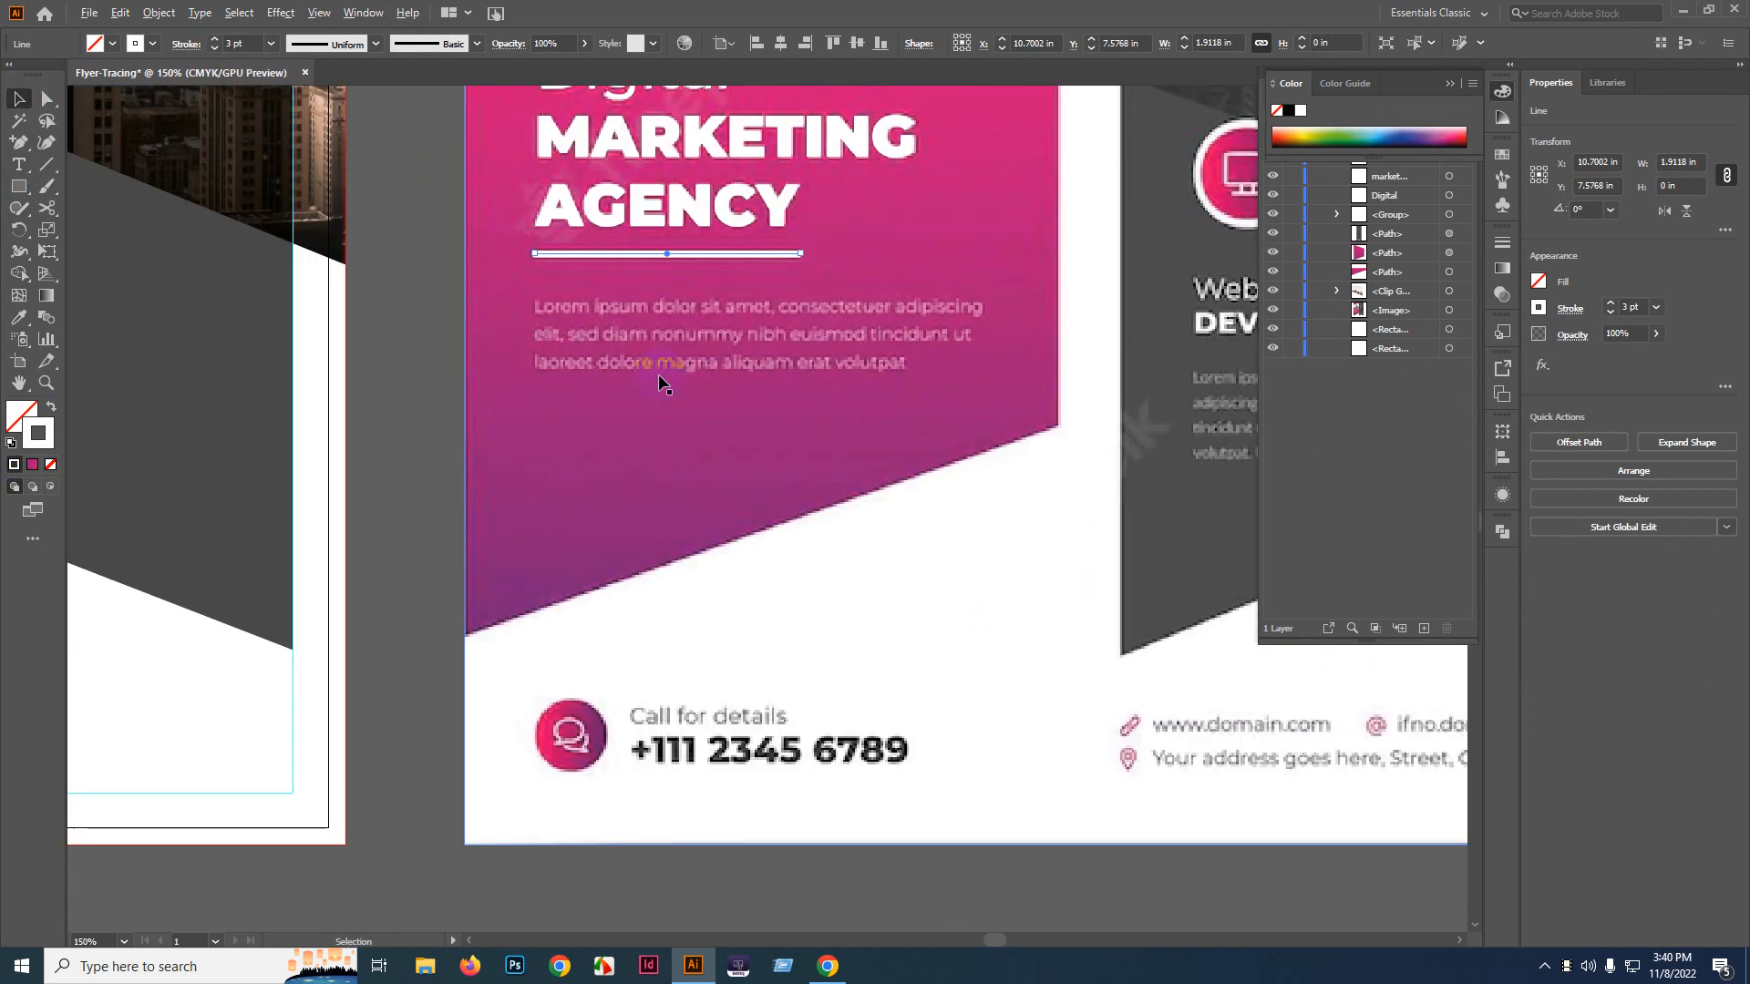
# - Move the three headline texts and the underline from the reference flyer onto the recreated pink shape, against the inner left guide
pyautogui.scroll(-2, 660, 379)
pyautogui.moveTo(595, 371); pyautogui.dragTo(1055, 434)
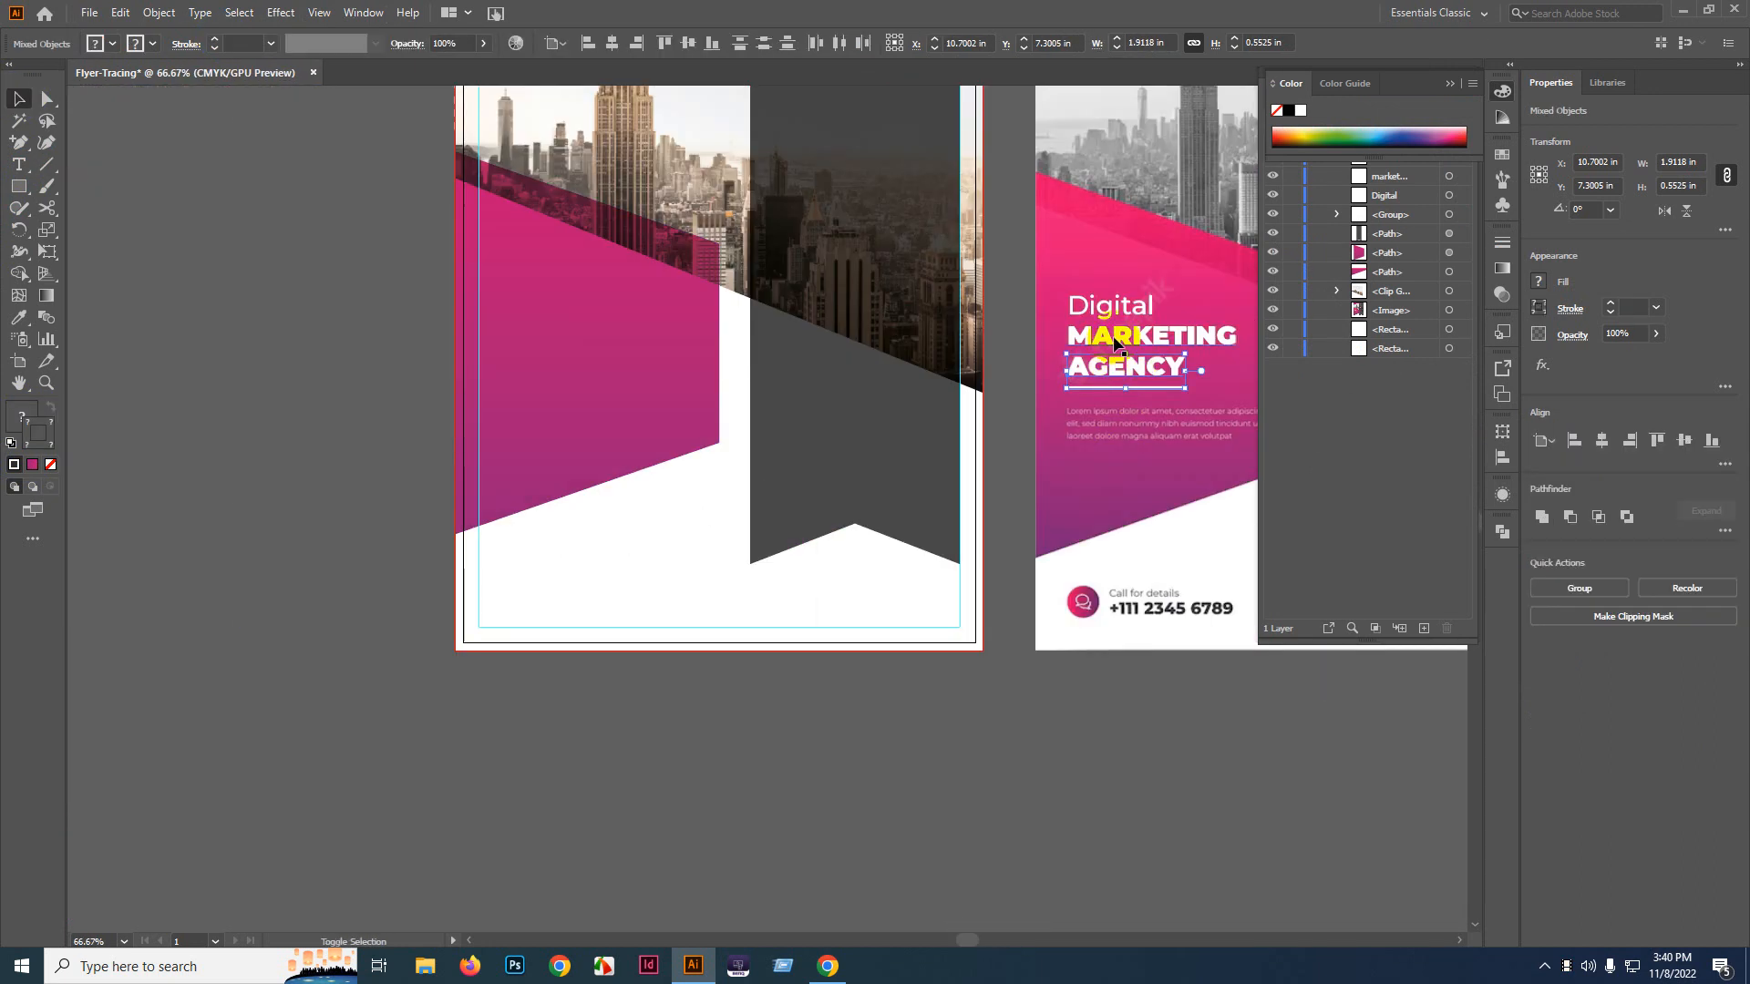
pyautogui.keyDown('shift'); pyautogui.click(1112, 327); pyautogui.keyUp('shift')
pyautogui.keyDown('shift'); pyautogui.click(1111, 310); pyautogui.keyUp('shift')
pyautogui.moveTo(1121, 345); pyautogui.dragTo(536, 346)
pyautogui.scroll(4, 474, 353)
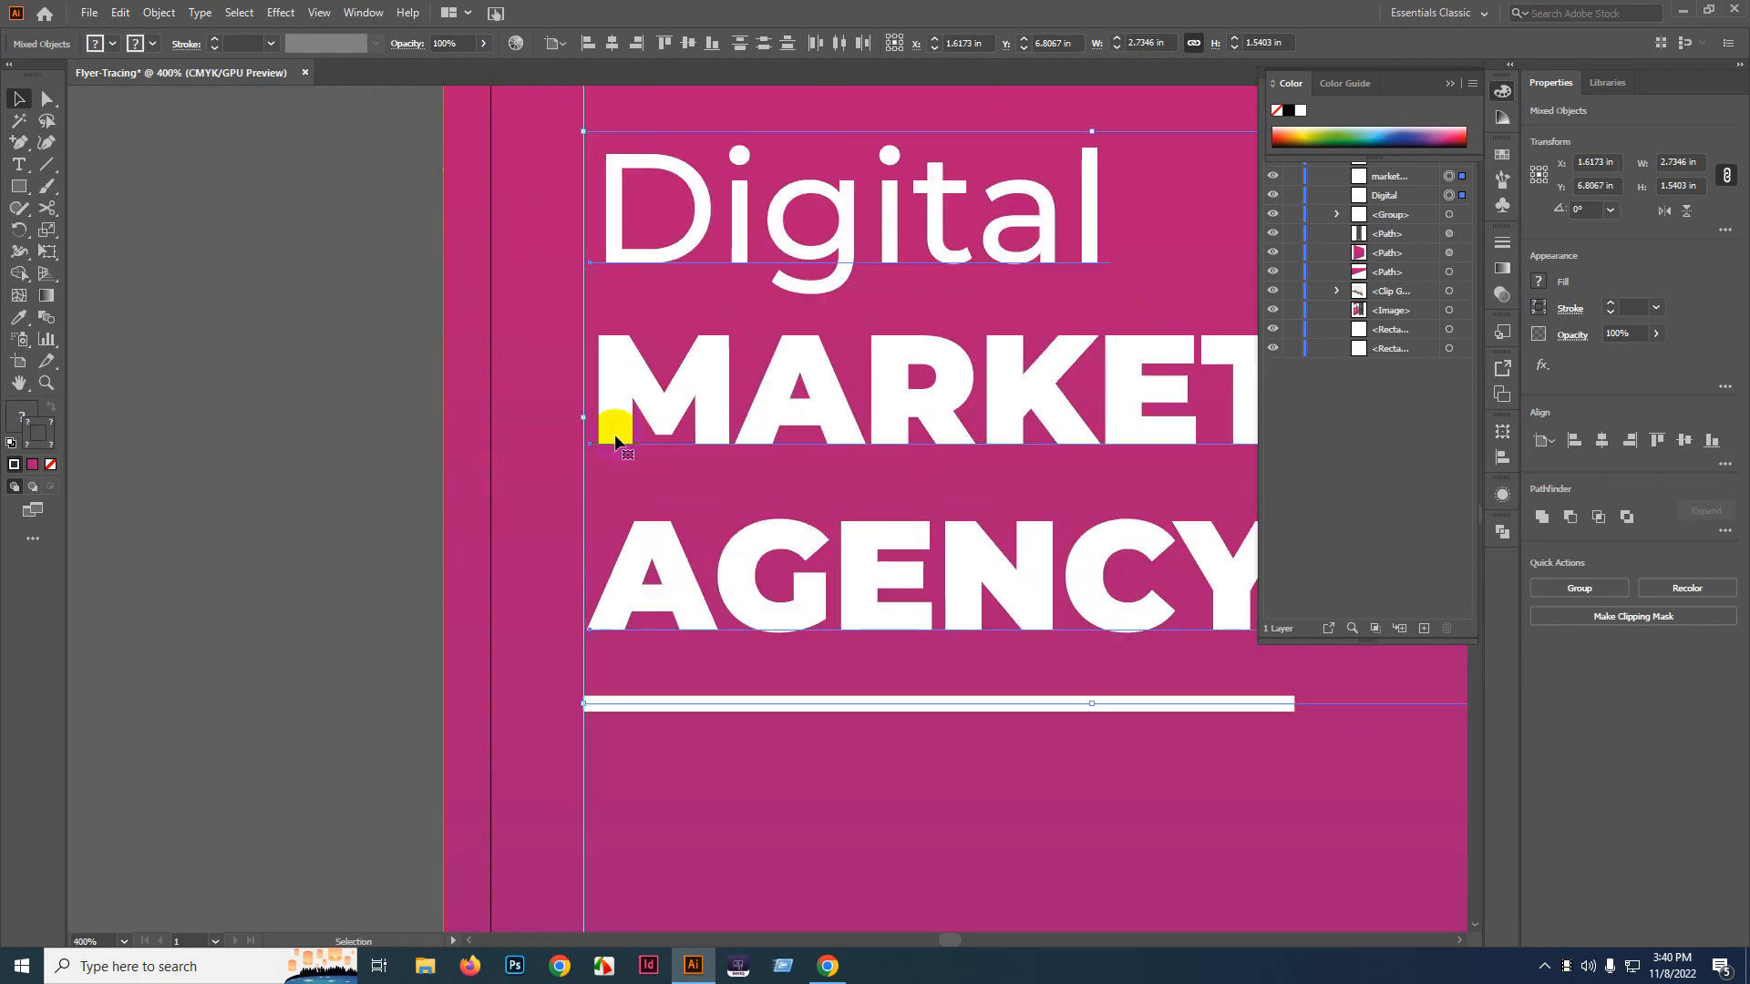
pyautogui.click(210, 446)
pyautogui.hscroll(1, 410, 417)
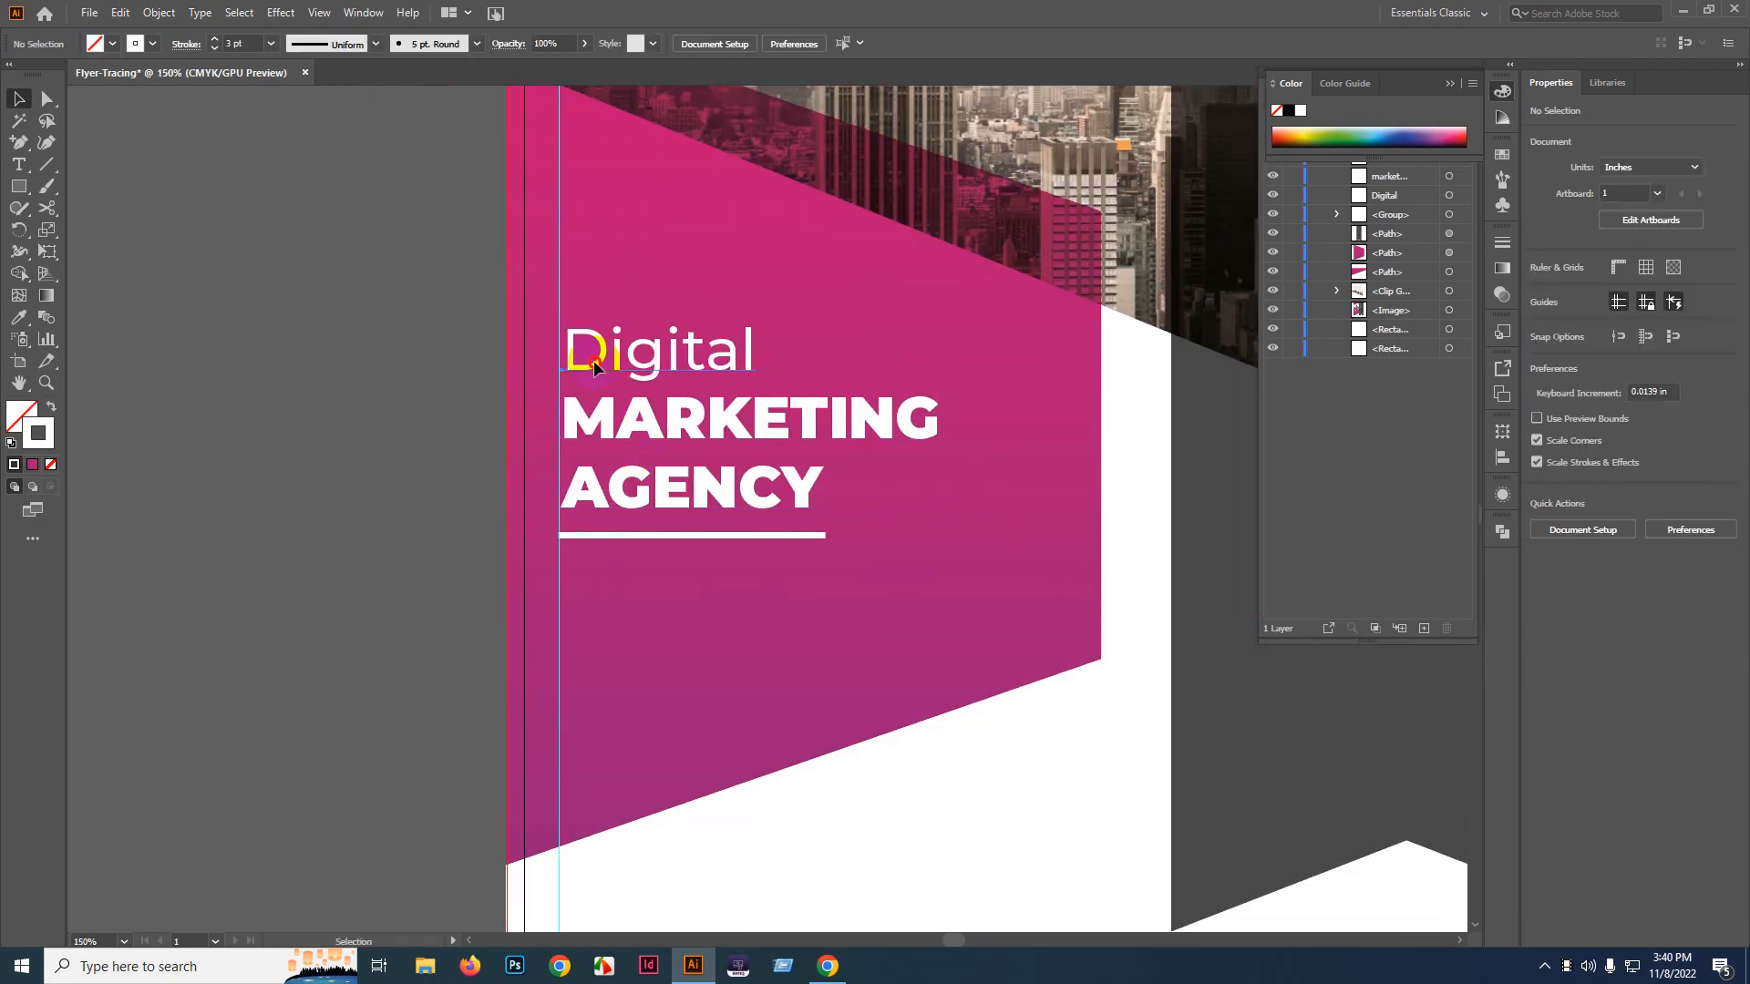
# - Left-align the Digital and MARKETING texts on the pink shape to AGENCY as the key object
pyautogui.click(594, 359)
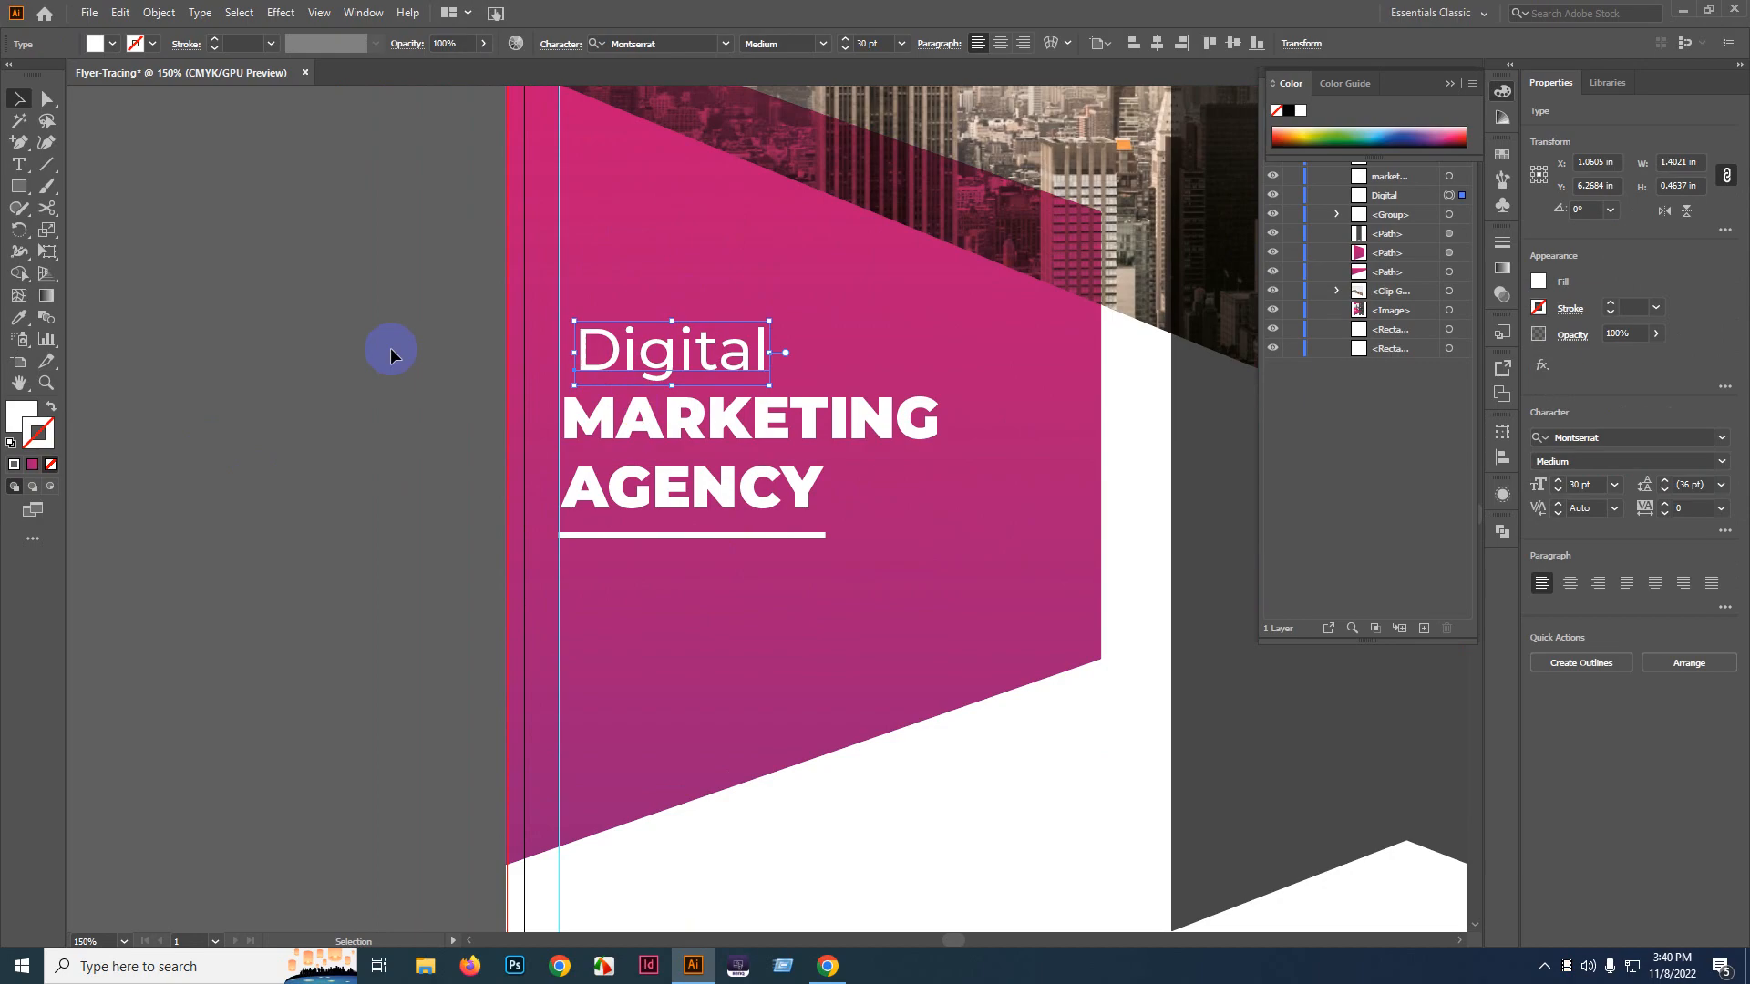
pyautogui.keyDown('shift'); pyautogui.click(730, 427); pyautogui.keyUp('shift')
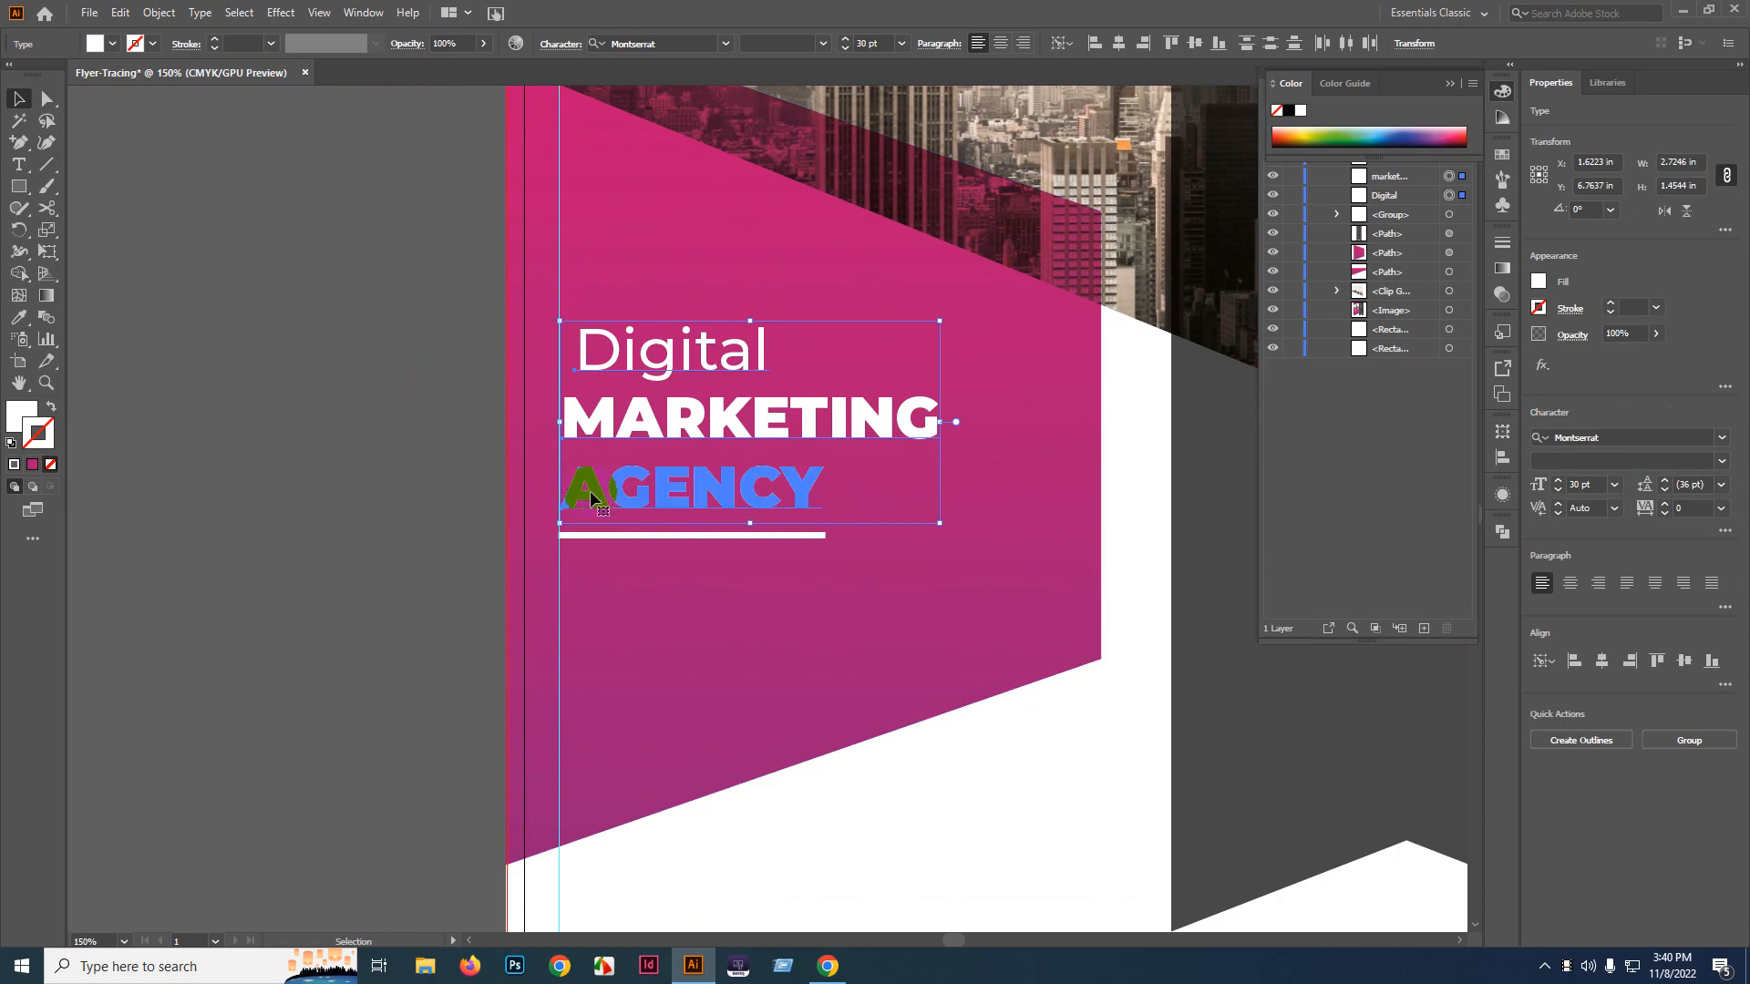
pyautogui.click(1096, 46)
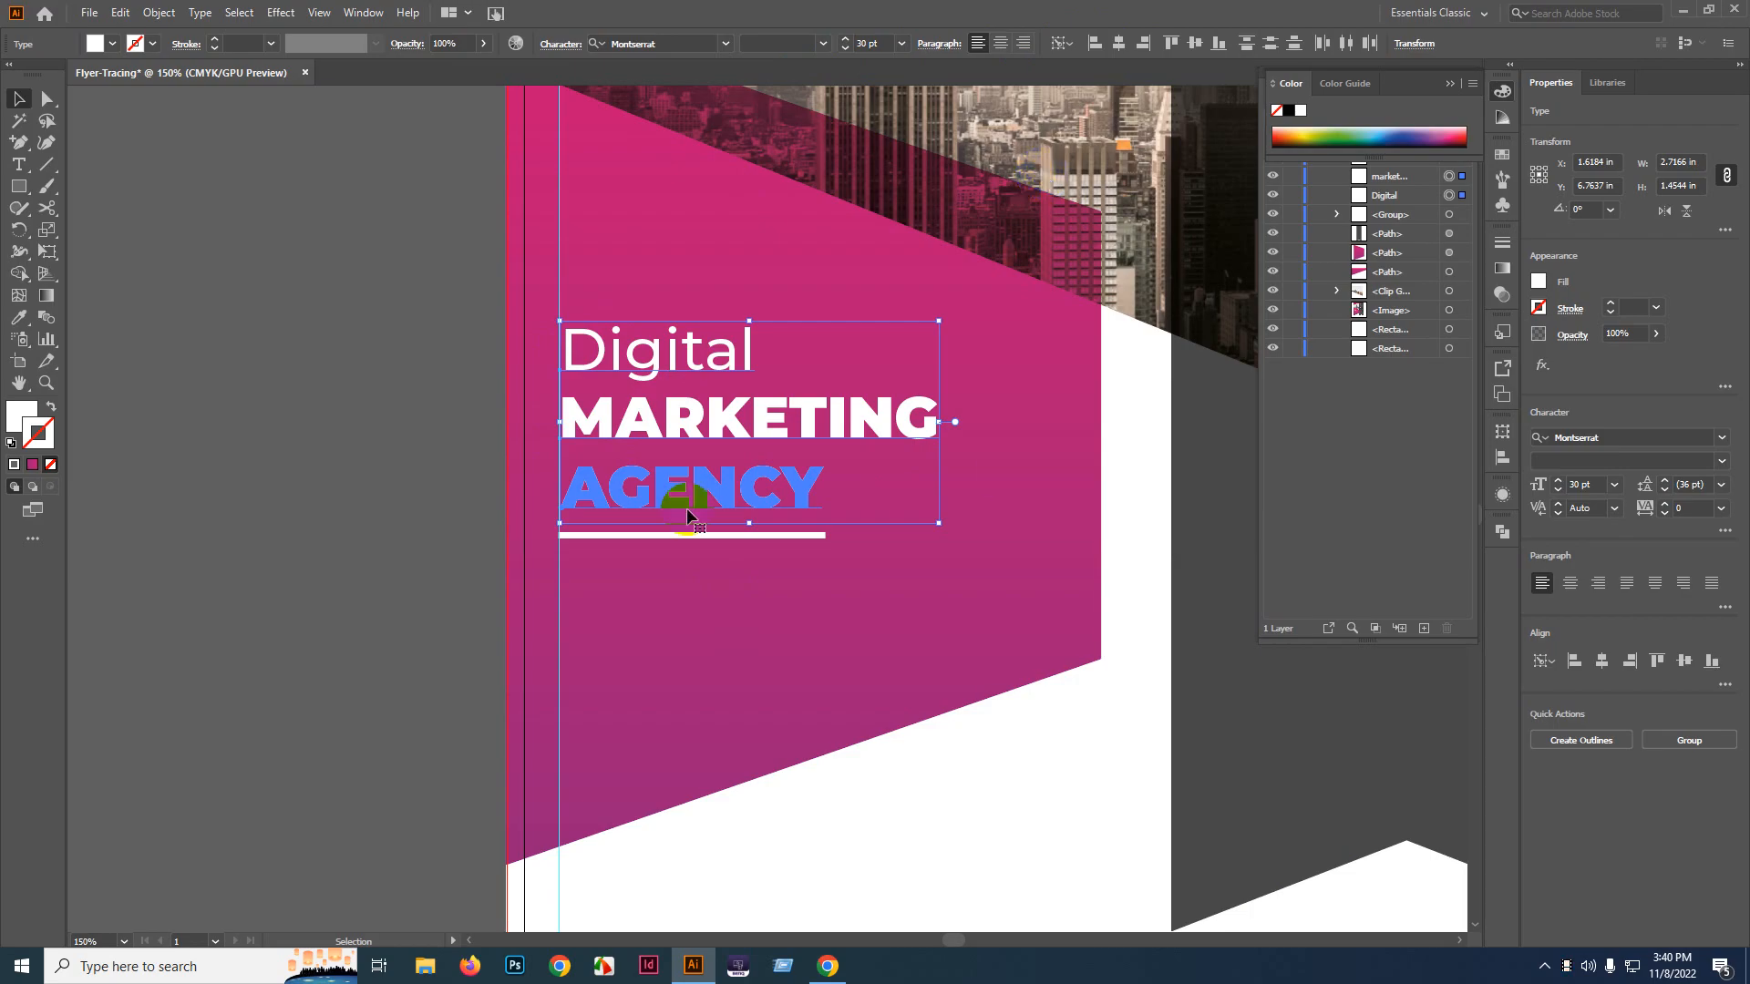
pyautogui.click(325, 362)
# - Duplicate the three headline texts, without the underline, onto the empty pasteboard left of the flyer
pyautogui.moveTo(324, 363); pyautogui.dragTo(516, 379)
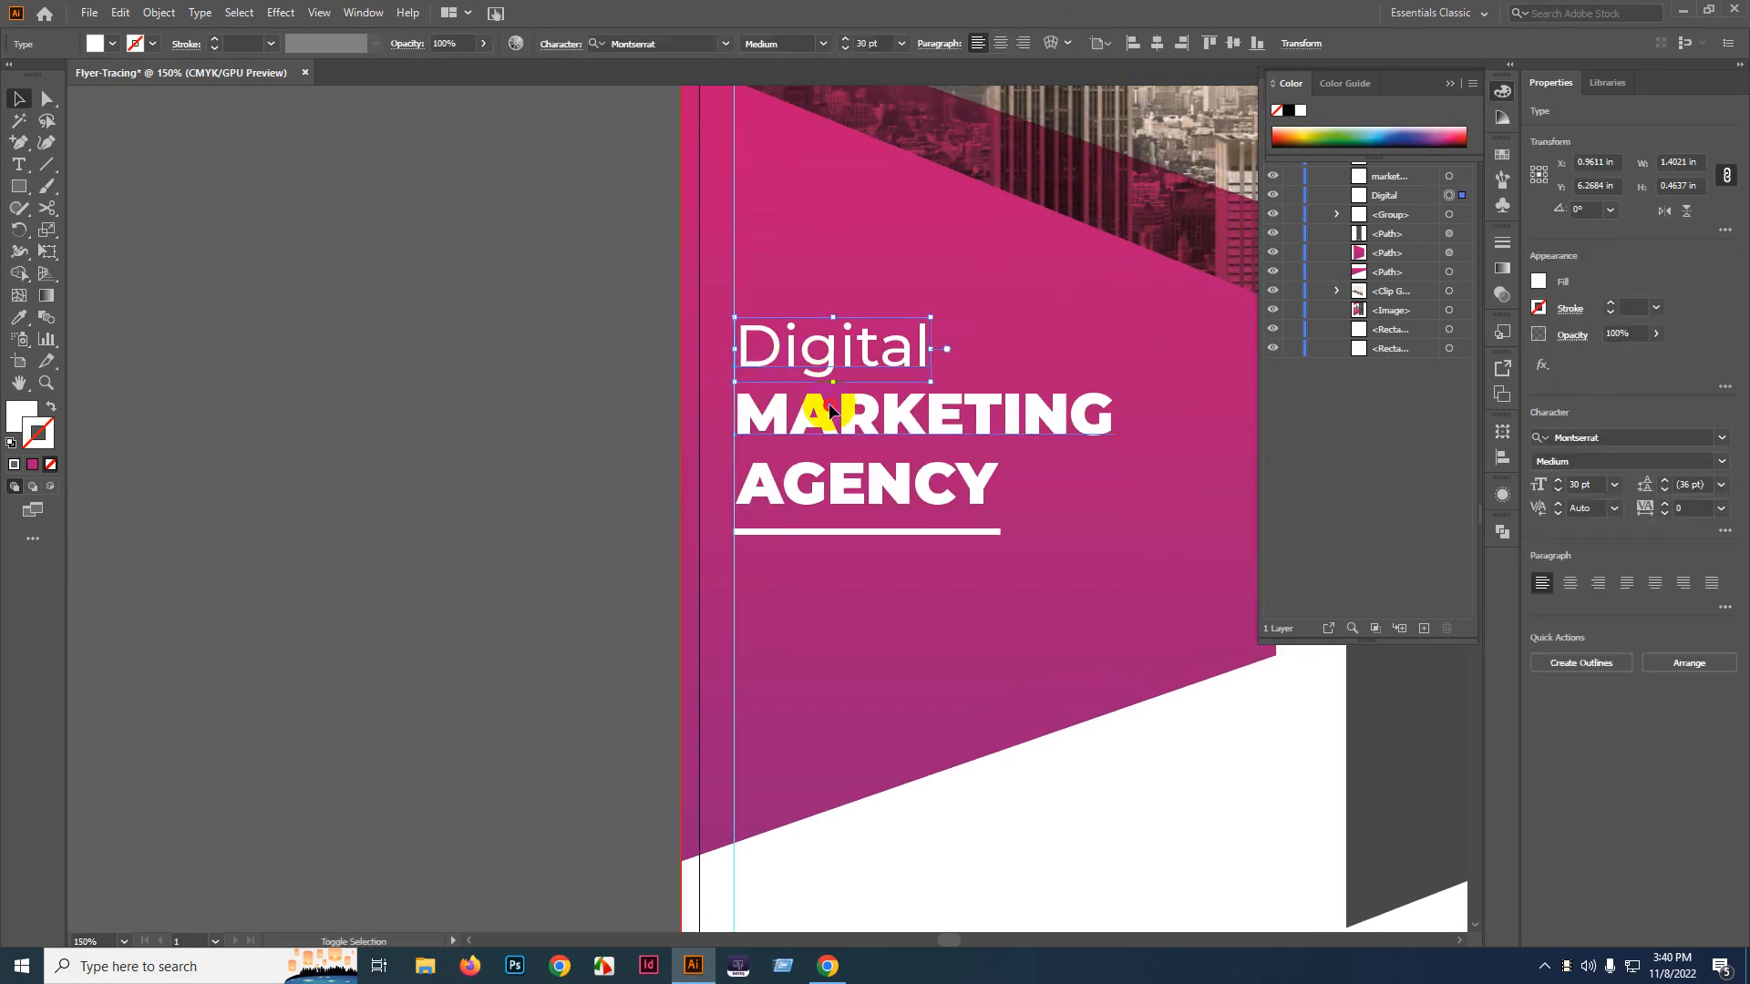
pyautogui.click(782, 406)
pyautogui.moveTo(844, 484); pyautogui.dragTo(930, 461)
pyautogui.moveTo(1088, 416); pyautogui.dragTo(539, 394)
pyautogui.hotkey('ctrl', 'shift', 'a')
pyautogui.scroll(2, 394, 397)
pyautogui.scroll(1, 393, 397)
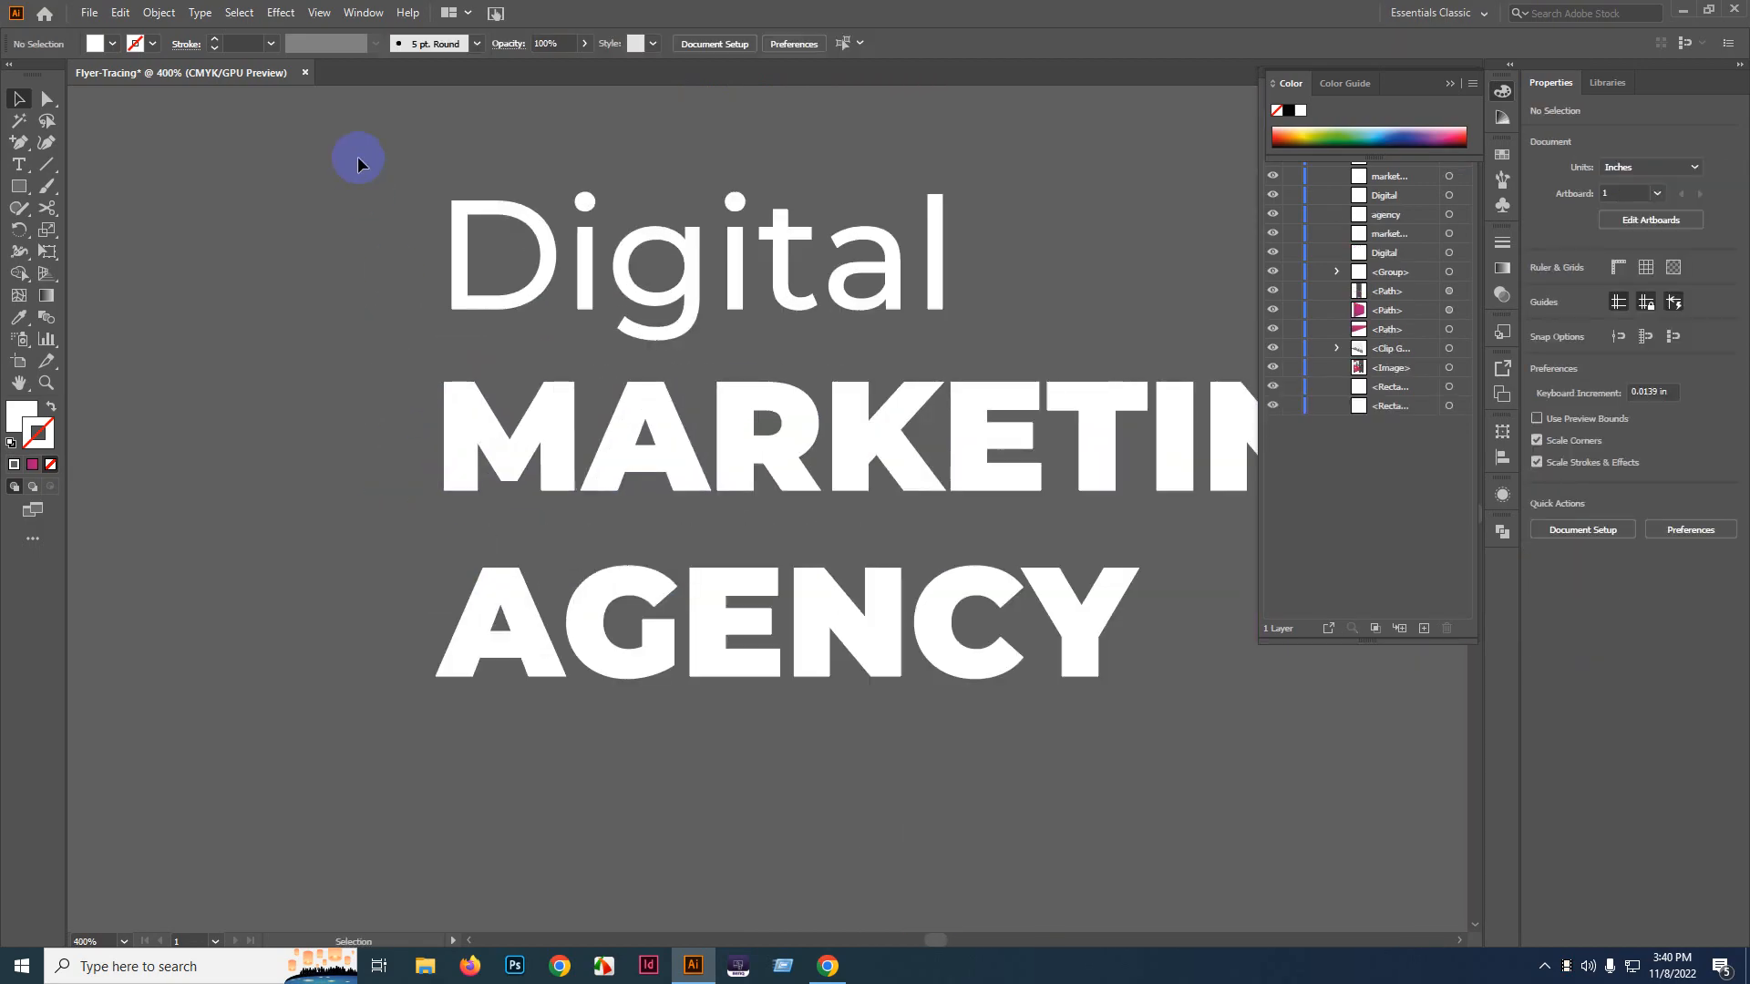
# - Shift the pasteboard copy of Digital left, out of line with the MARKETING and AGENCY copies
pyautogui.click(567, 675)
pyautogui.click(513, 402)
pyautogui.moveTo(467, 305); pyautogui.dragTo(370, 290)
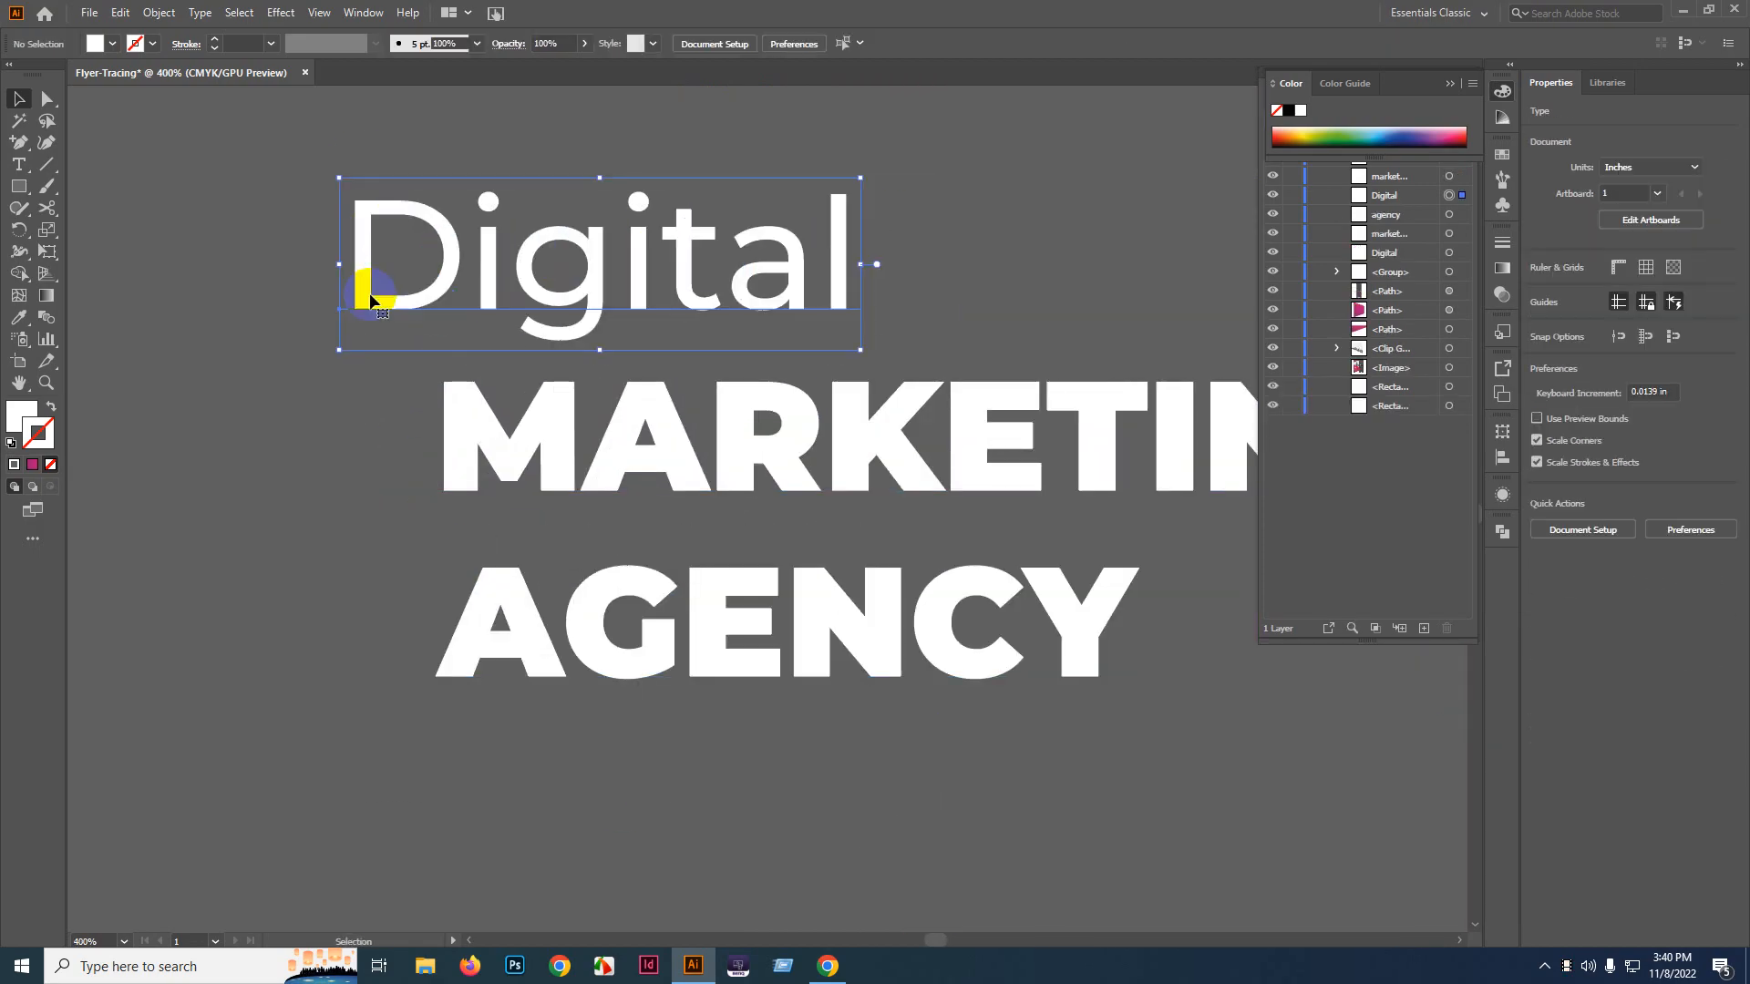
pyautogui.scroll(-1, 422, 397)
pyautogui.click(435, 402)
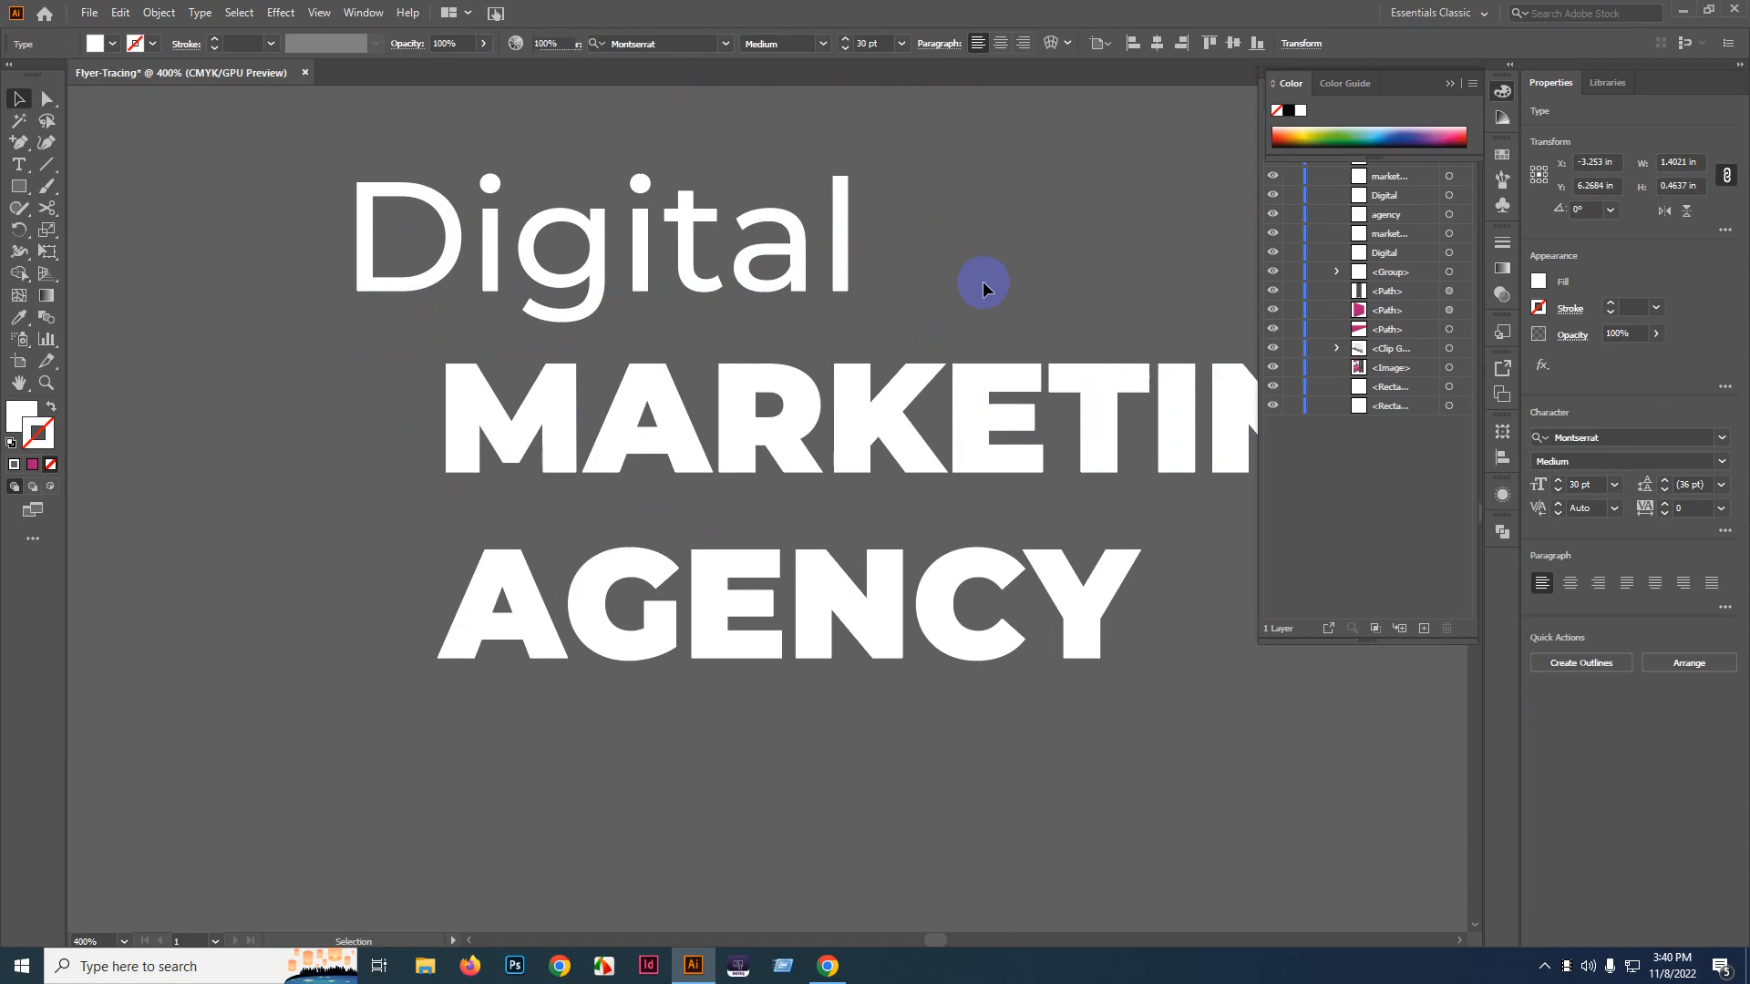
pyautogui.click(364, 273)
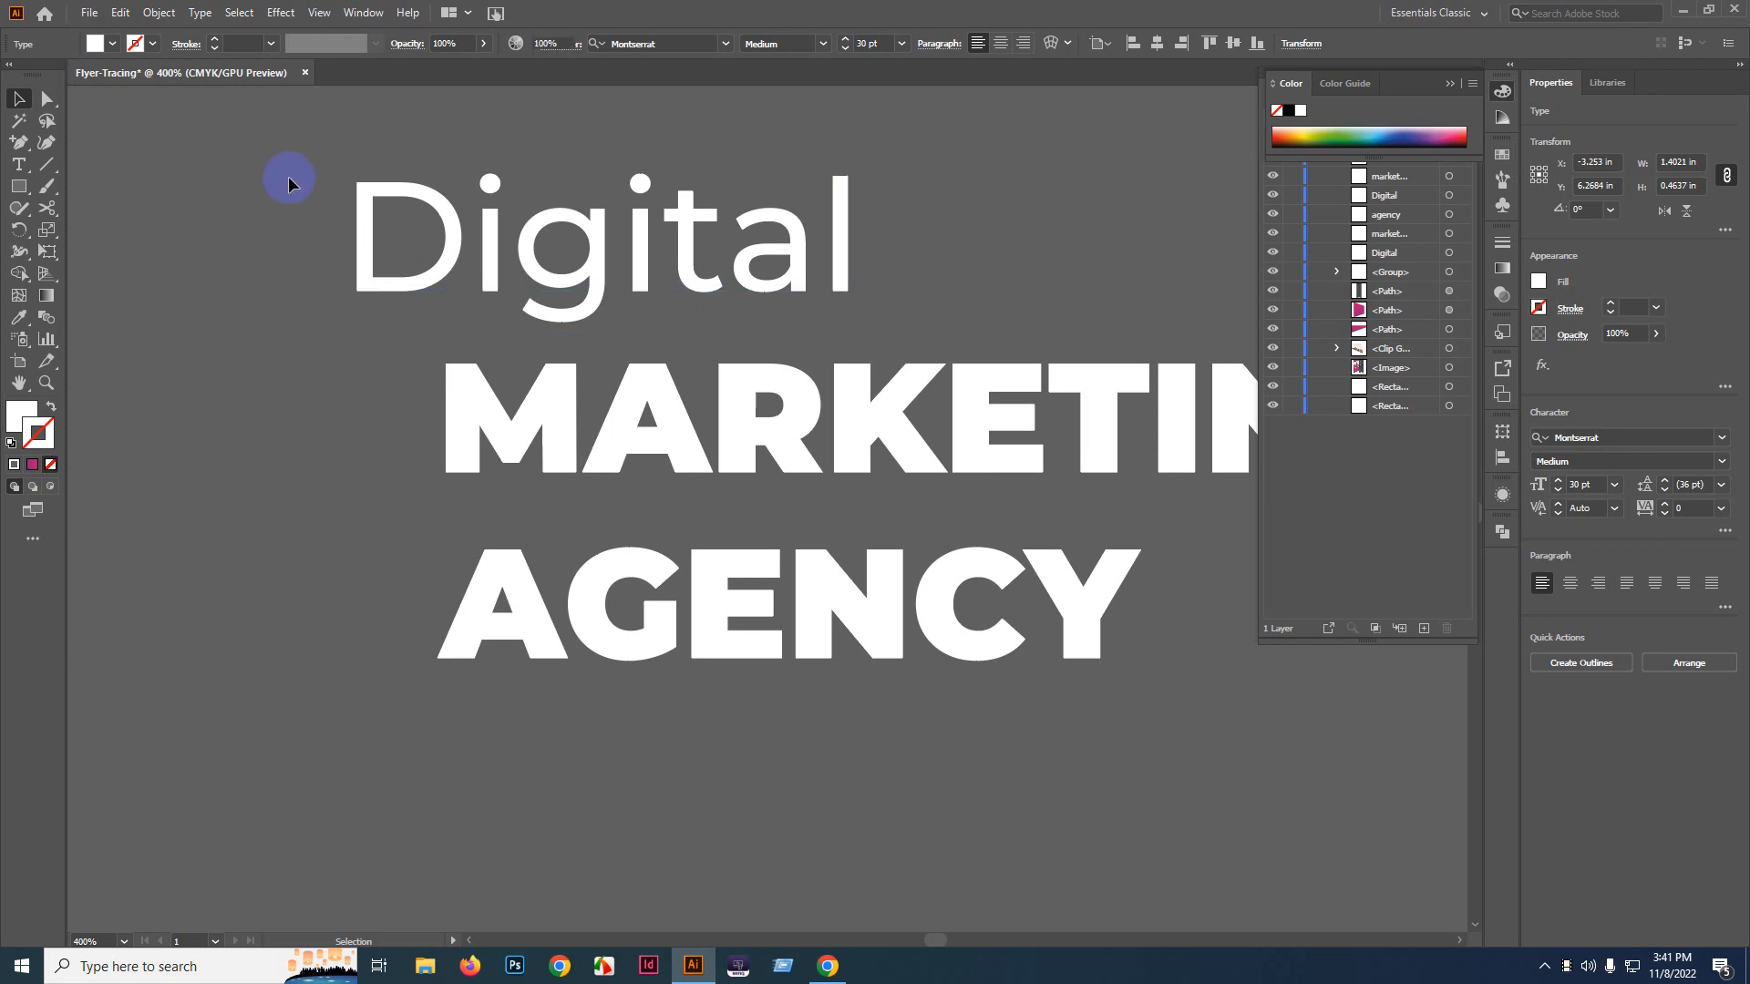
# - Left-align the three pasteboard headline copies using Digital as the key object
pyautogui.moveTo(285, 176); pyautogui.dragTo(769, 692)
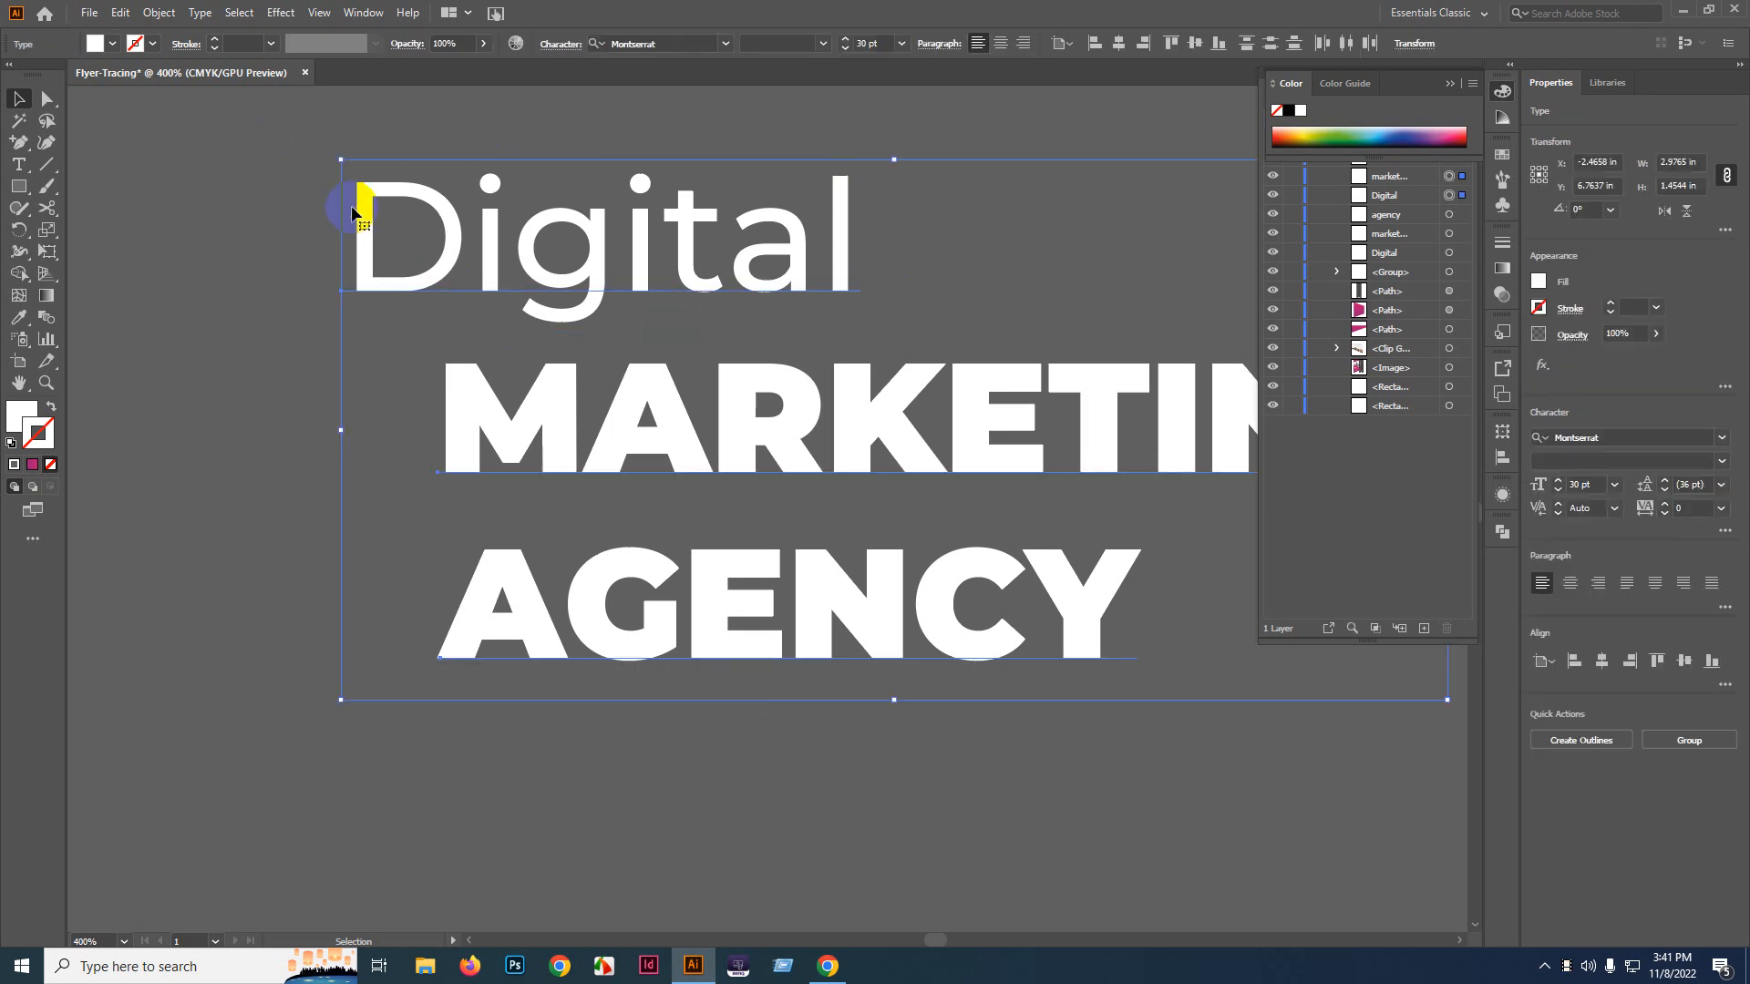
pyautogui.moveTo(257, 238); pyautogui.dragTo(800, 800)
pyautogui.click(358, 269)
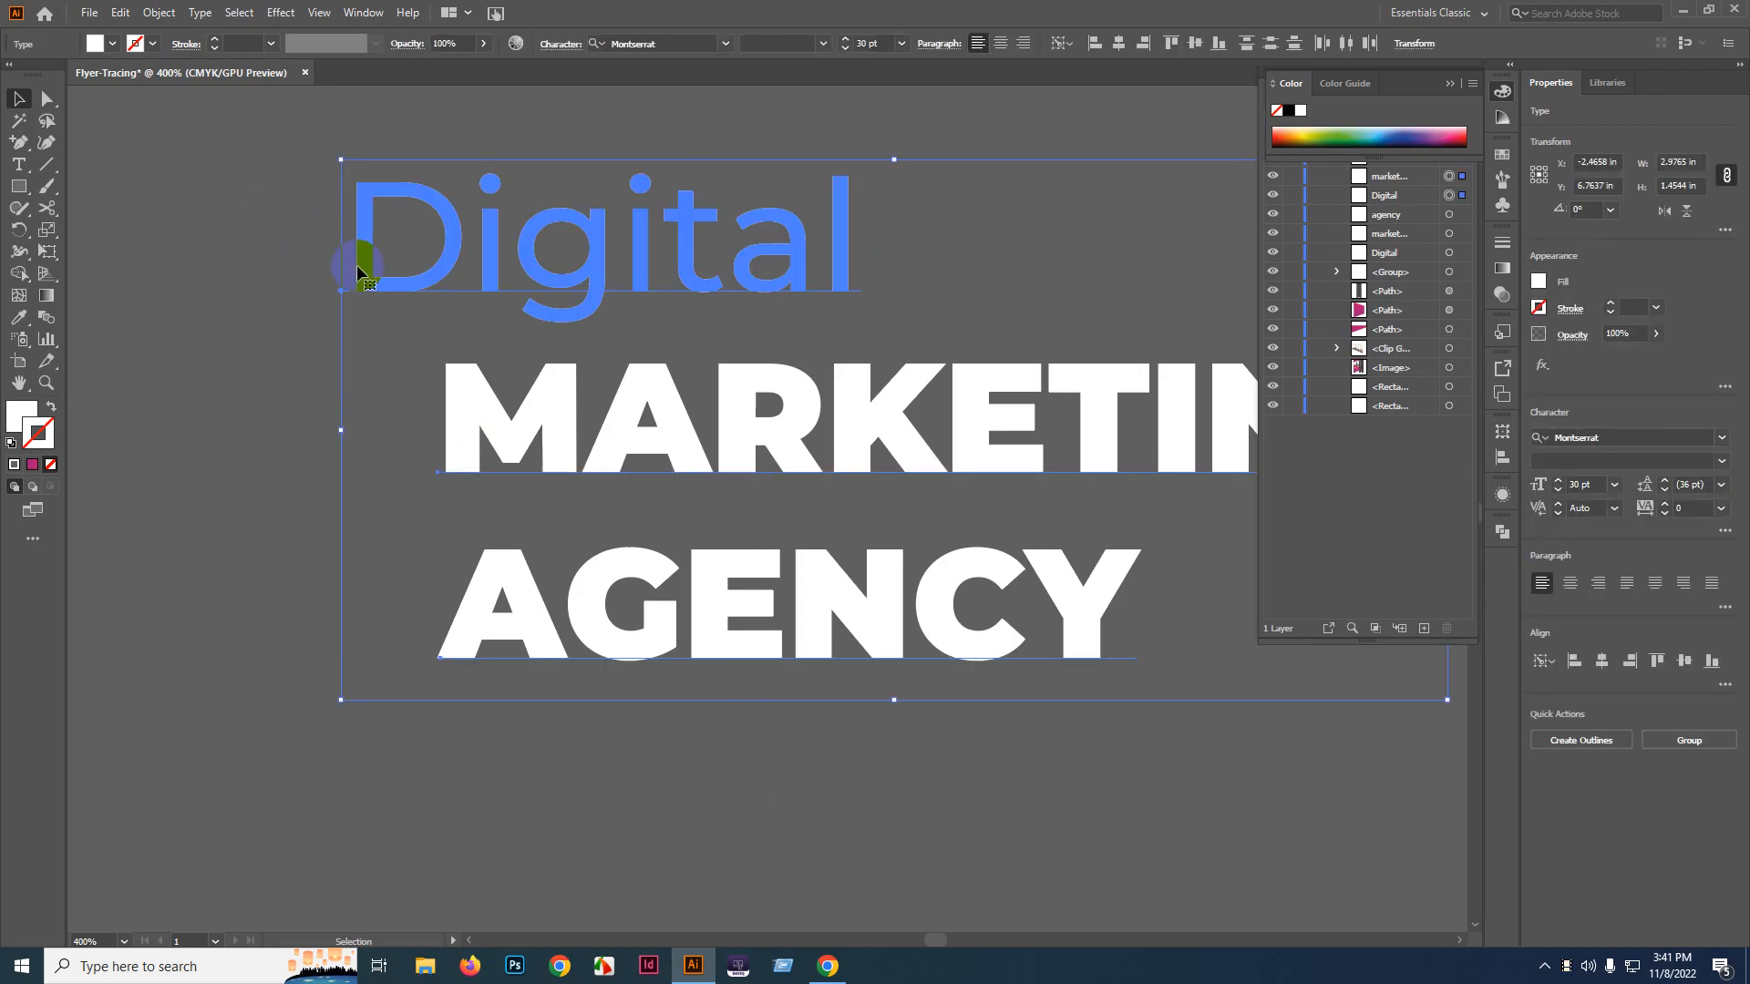
pyautogui.click(366, 292)
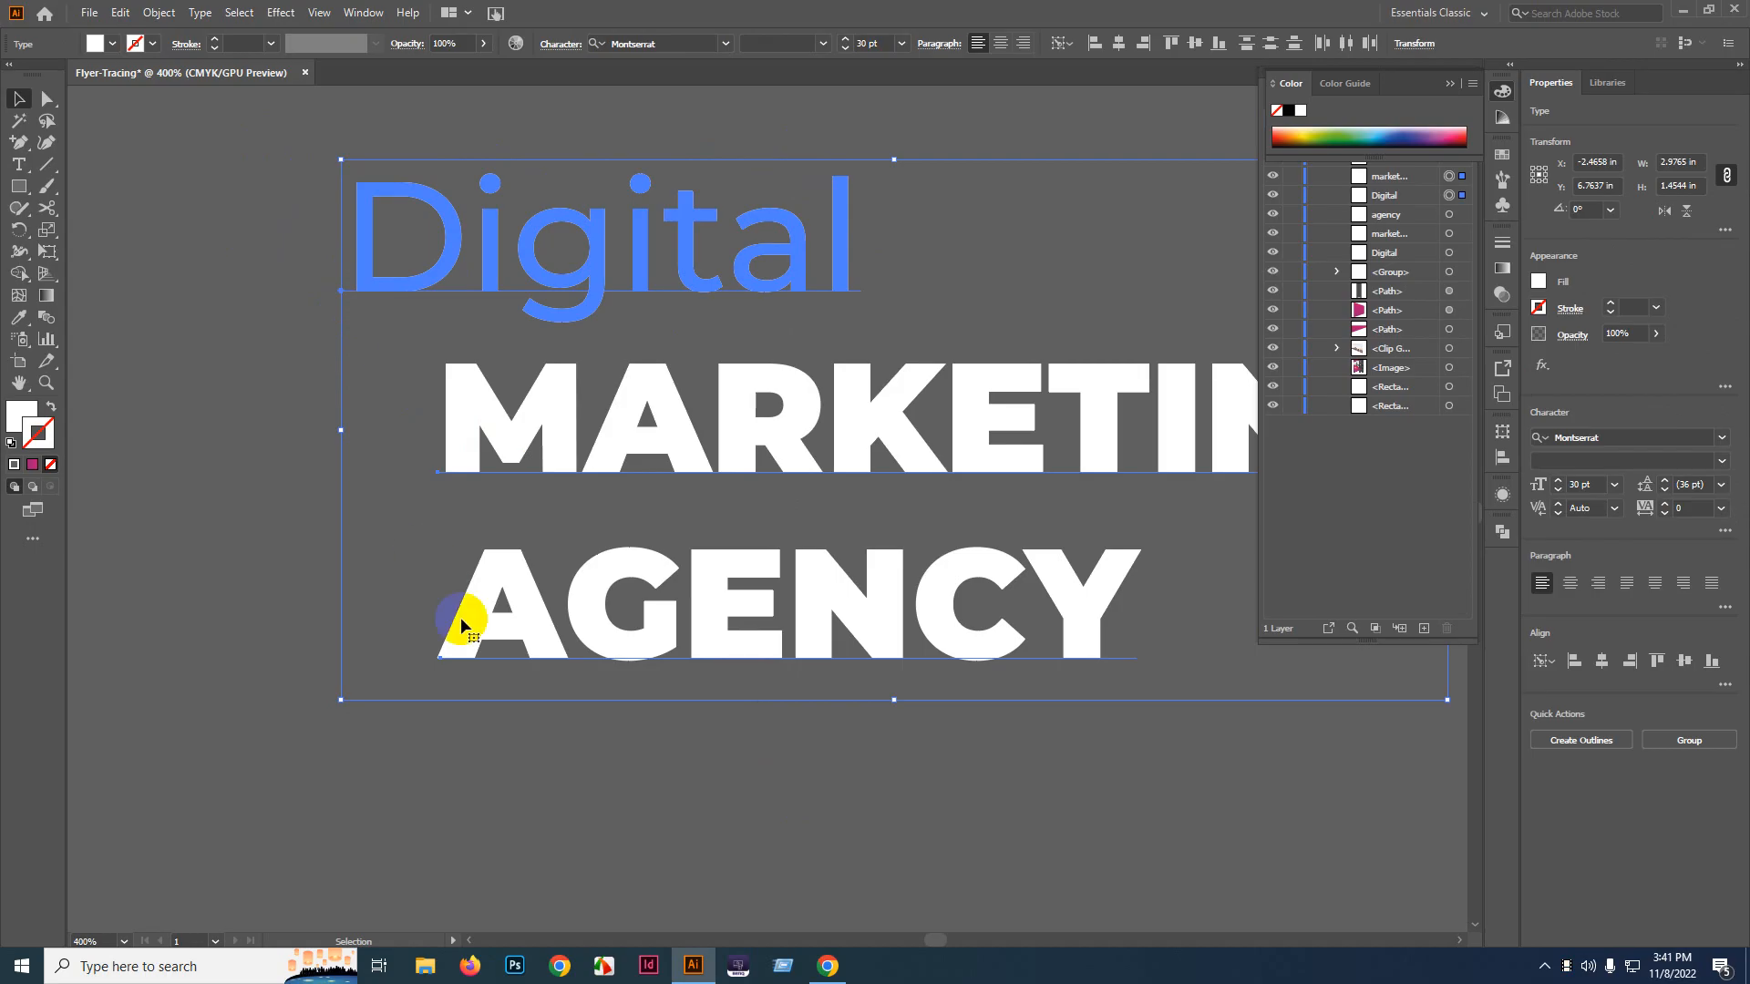
pyautogui.click(1095, 43)
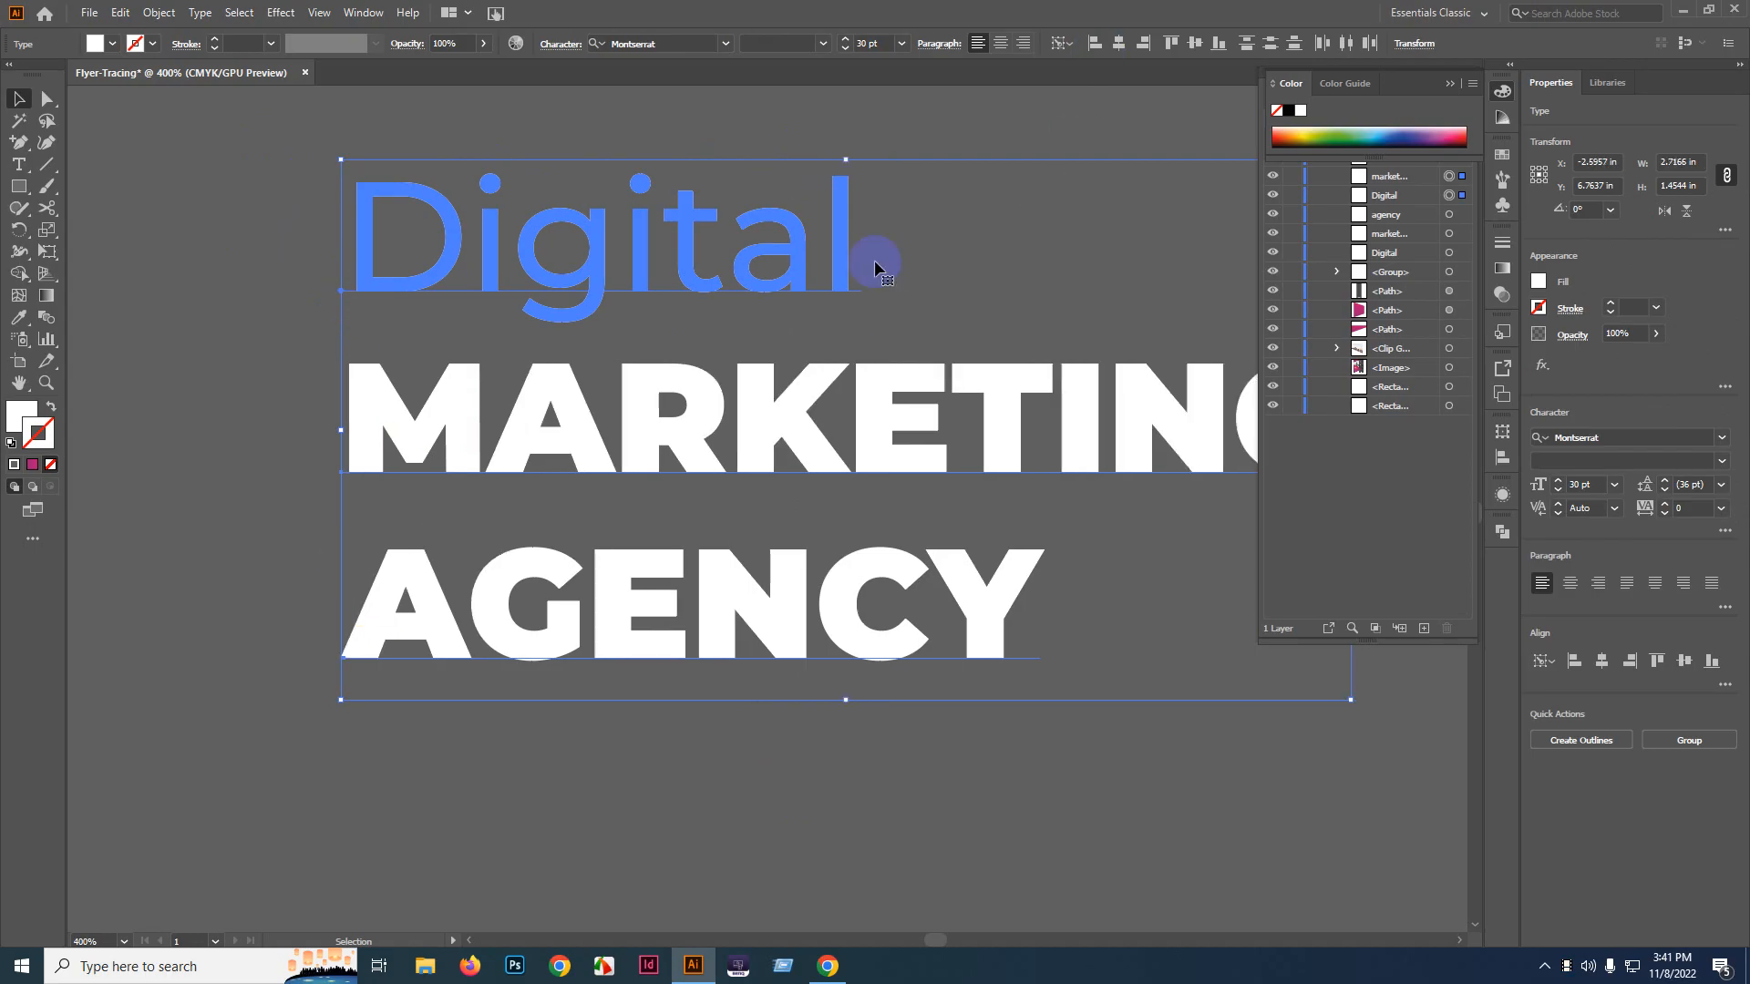
pyautogui.click(278, 470)
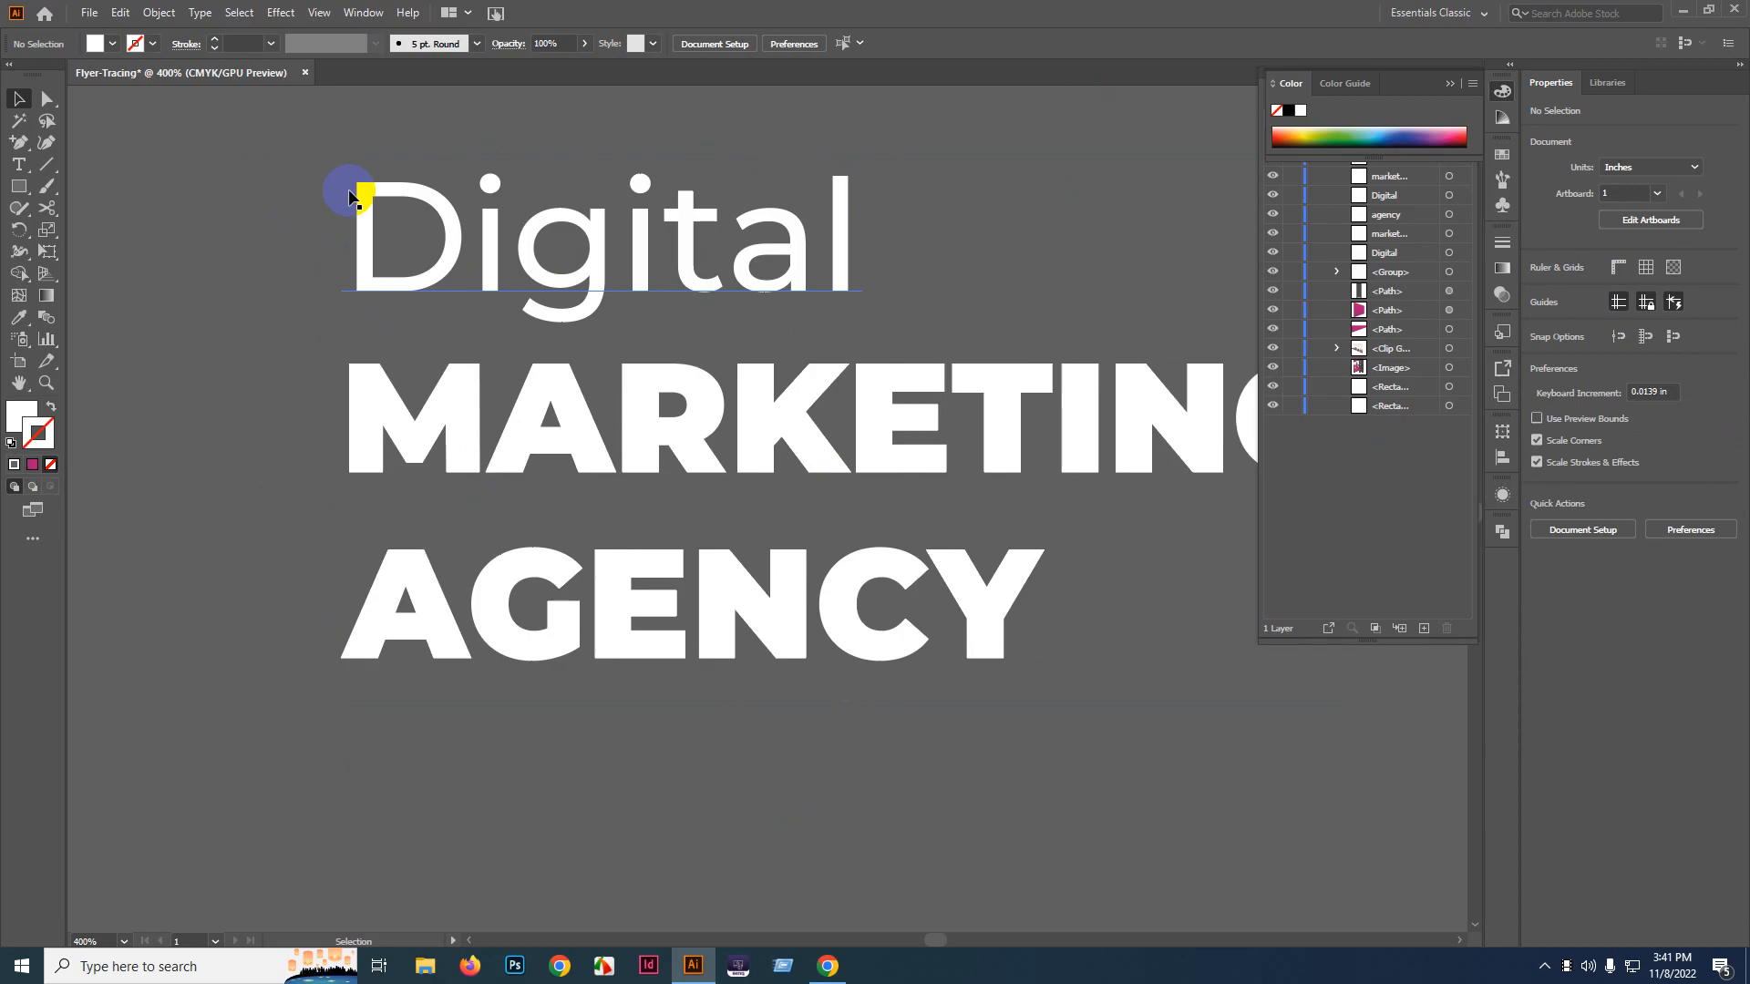
# - Delete the MARKETING and AGENCY copies from the pasteboard, keeping only the Digital copy
pyautogui.scroll(-5, 539, 258)
pyautogui.hscroll(3, 555, 300)
pyautogui.scroll(3, 640, 301)
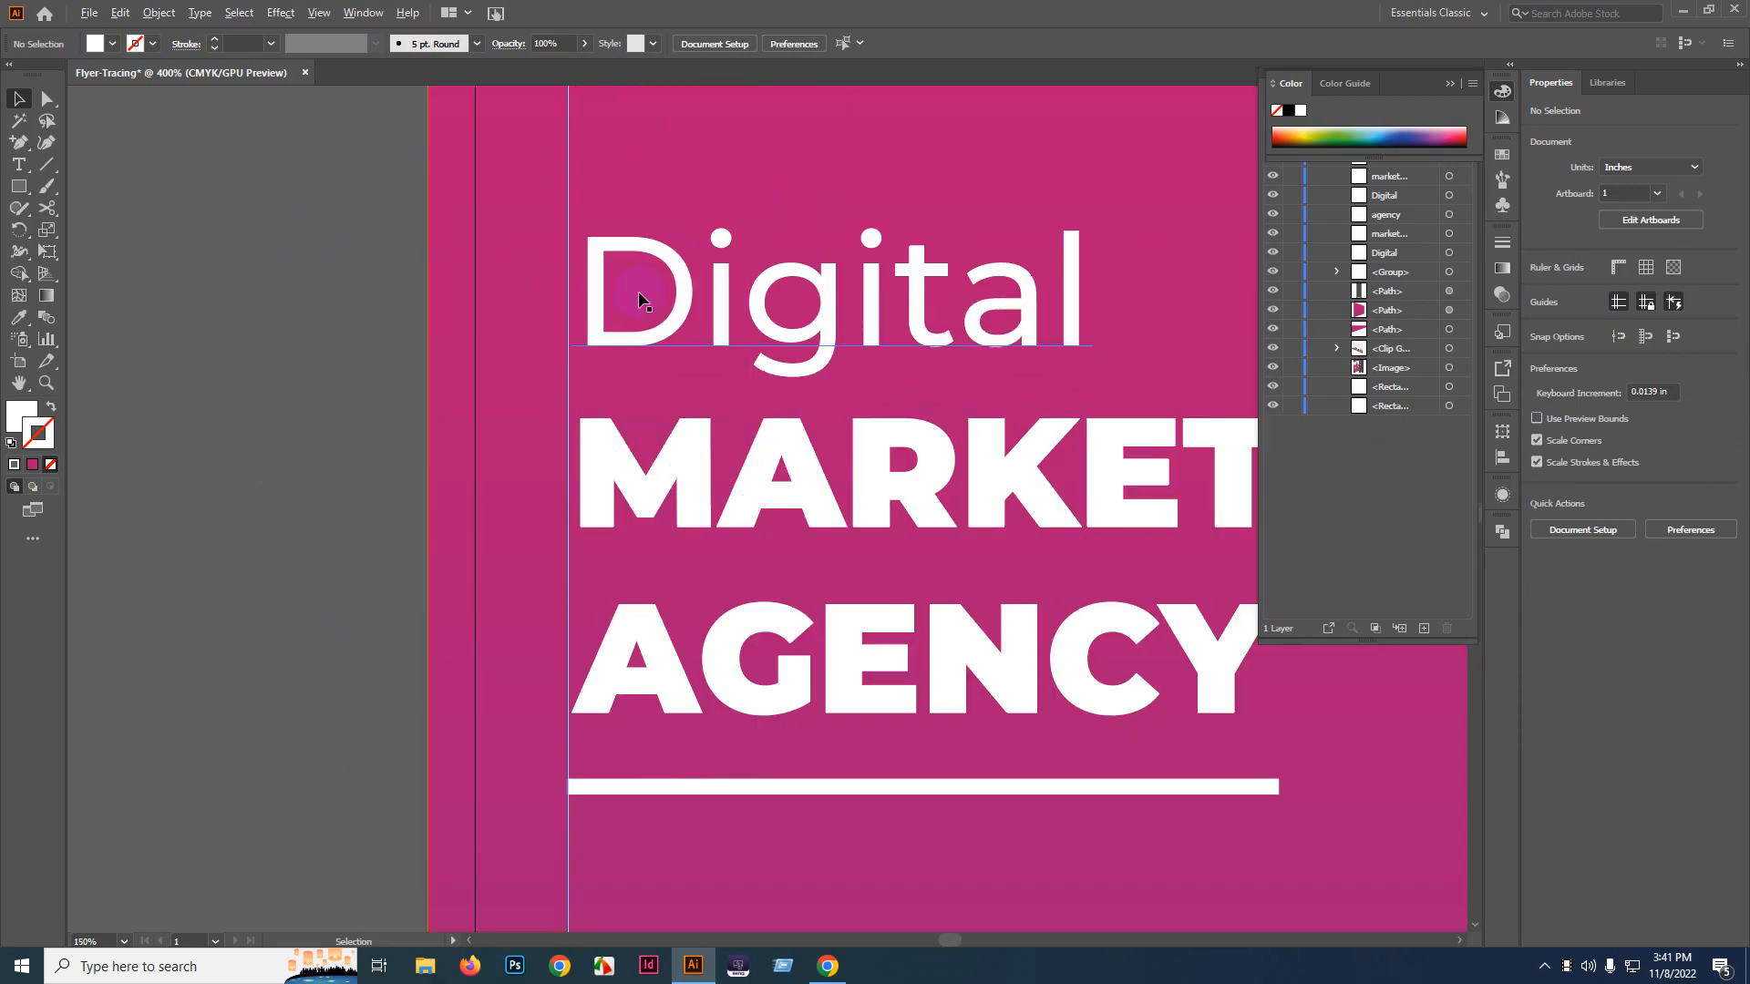
pyautogui.click(594, 296)
pyautogui.scroll(-2, 593, 296)
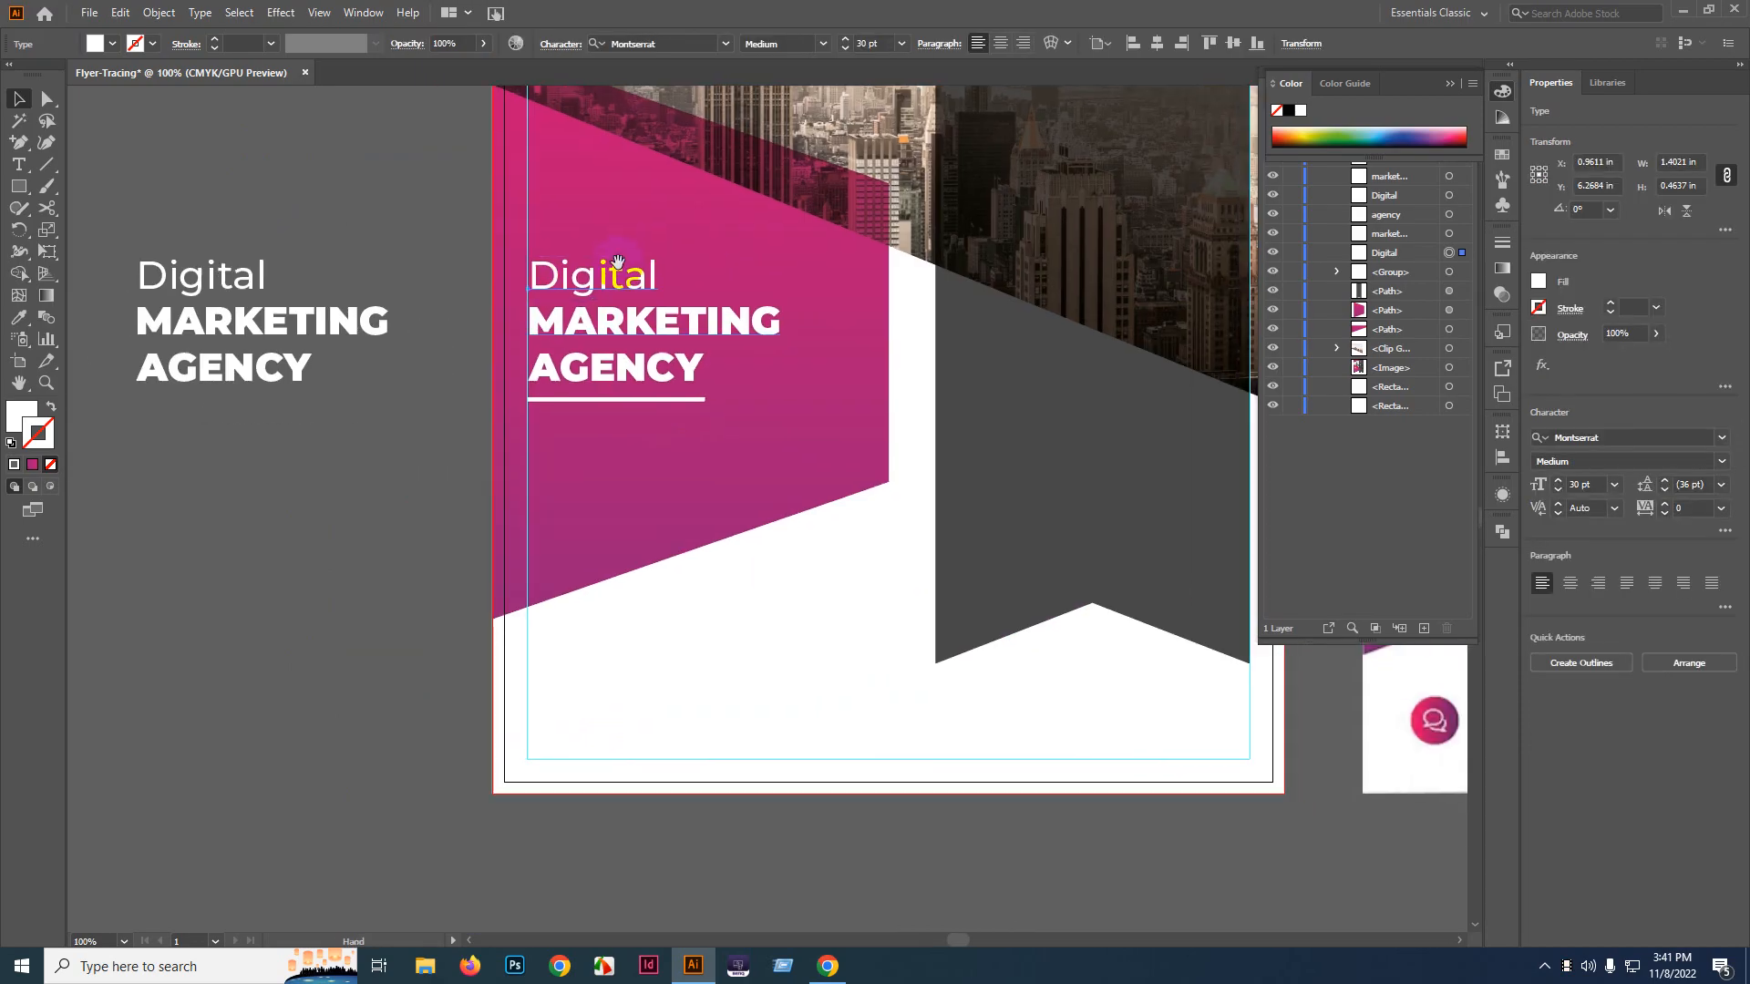
pyautogui.scroll(2, 574, 296)
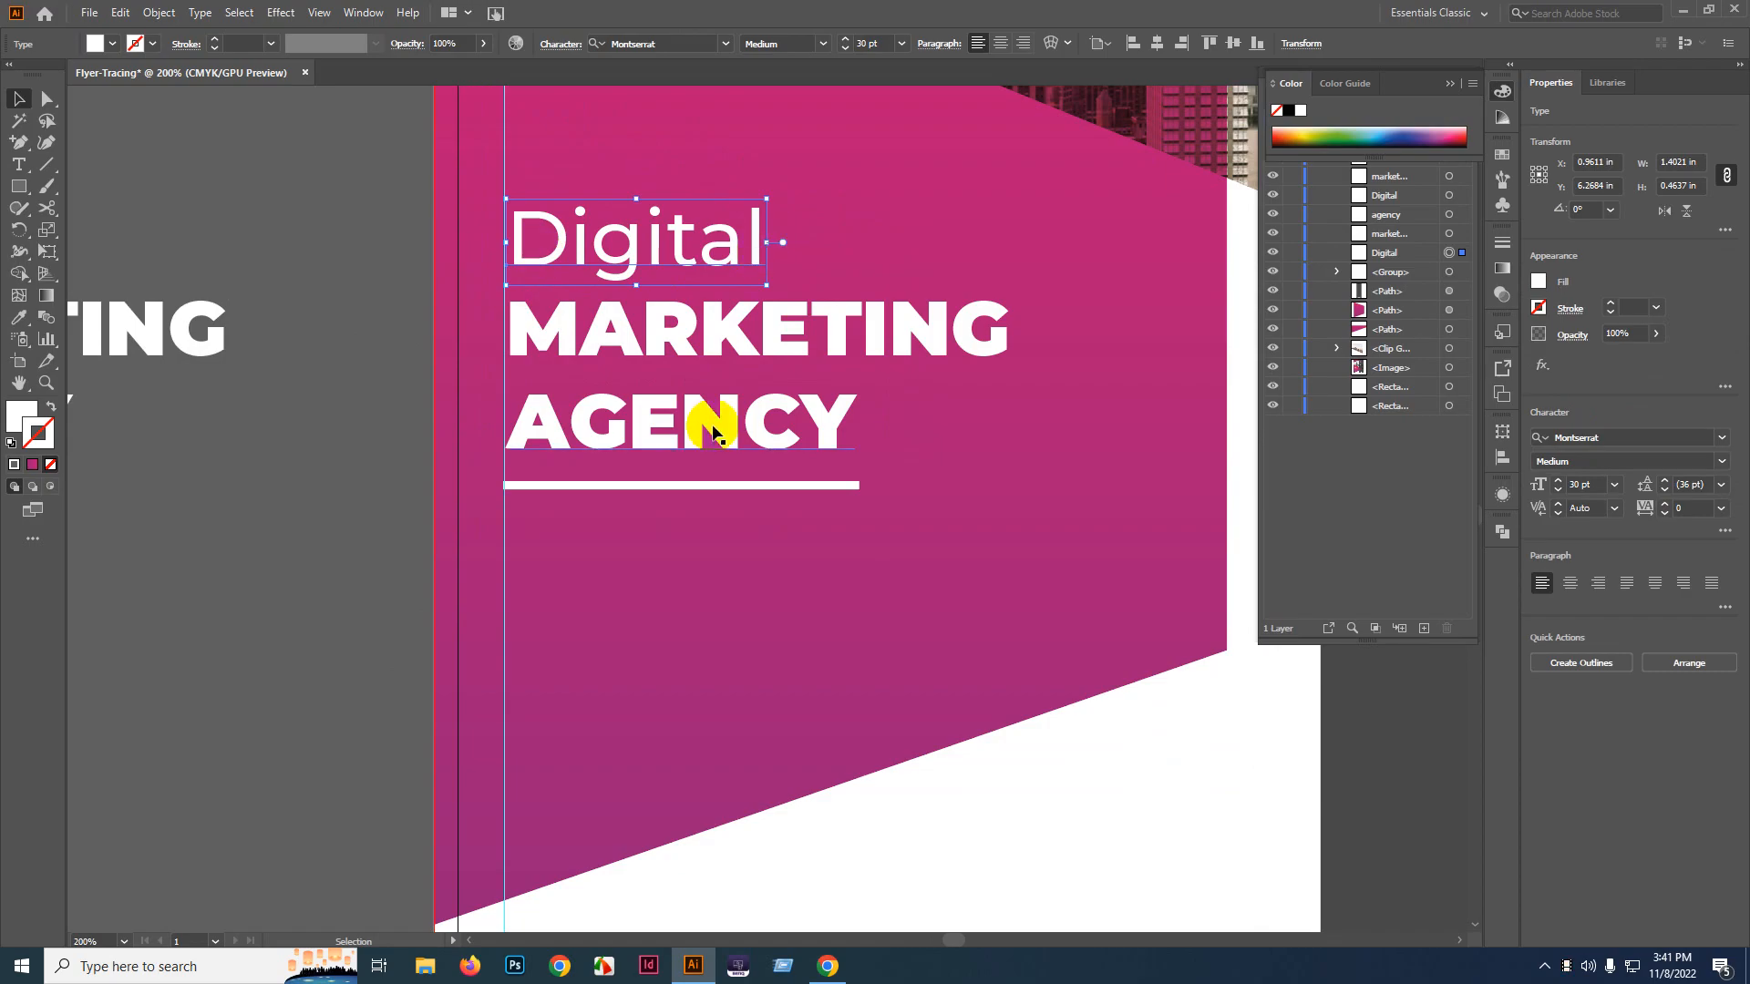
pyautogui.moveTo(340, 441); pyautogui.dragTo(828, 445)
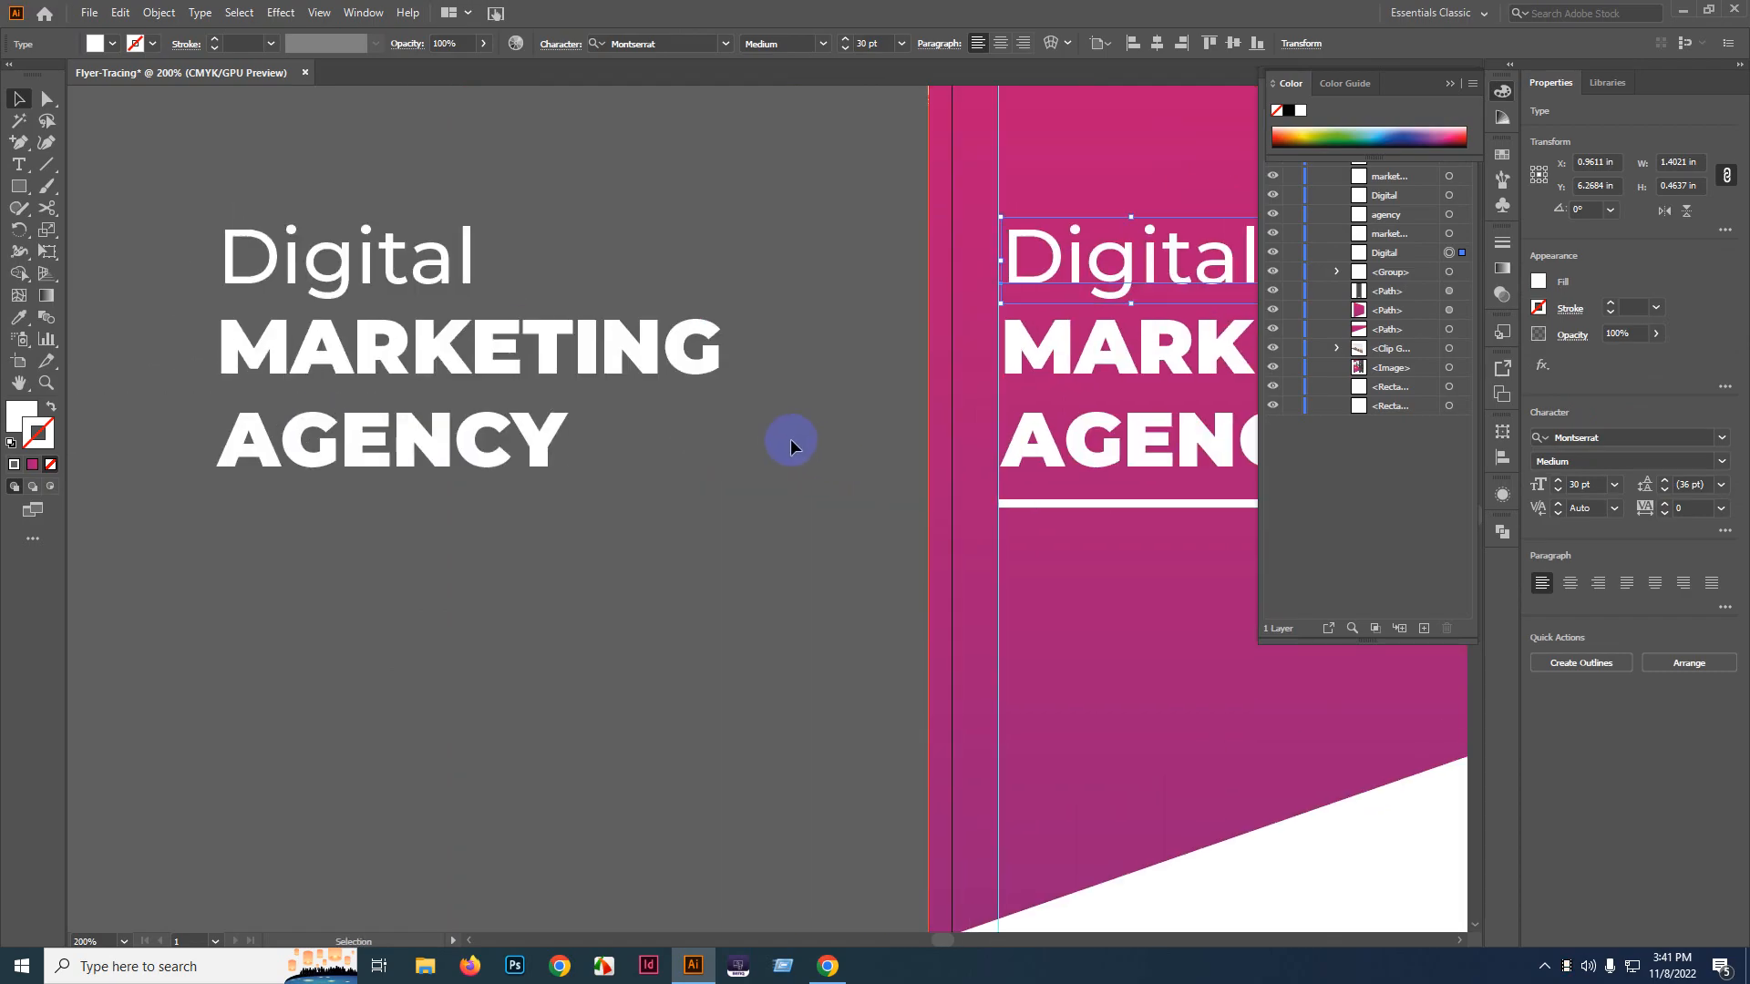
pyautogui.click(433, 470)
pyautogui.keyDown('shift'); pyautogui.click(451, 349); pyautogui.keyUp('shift')
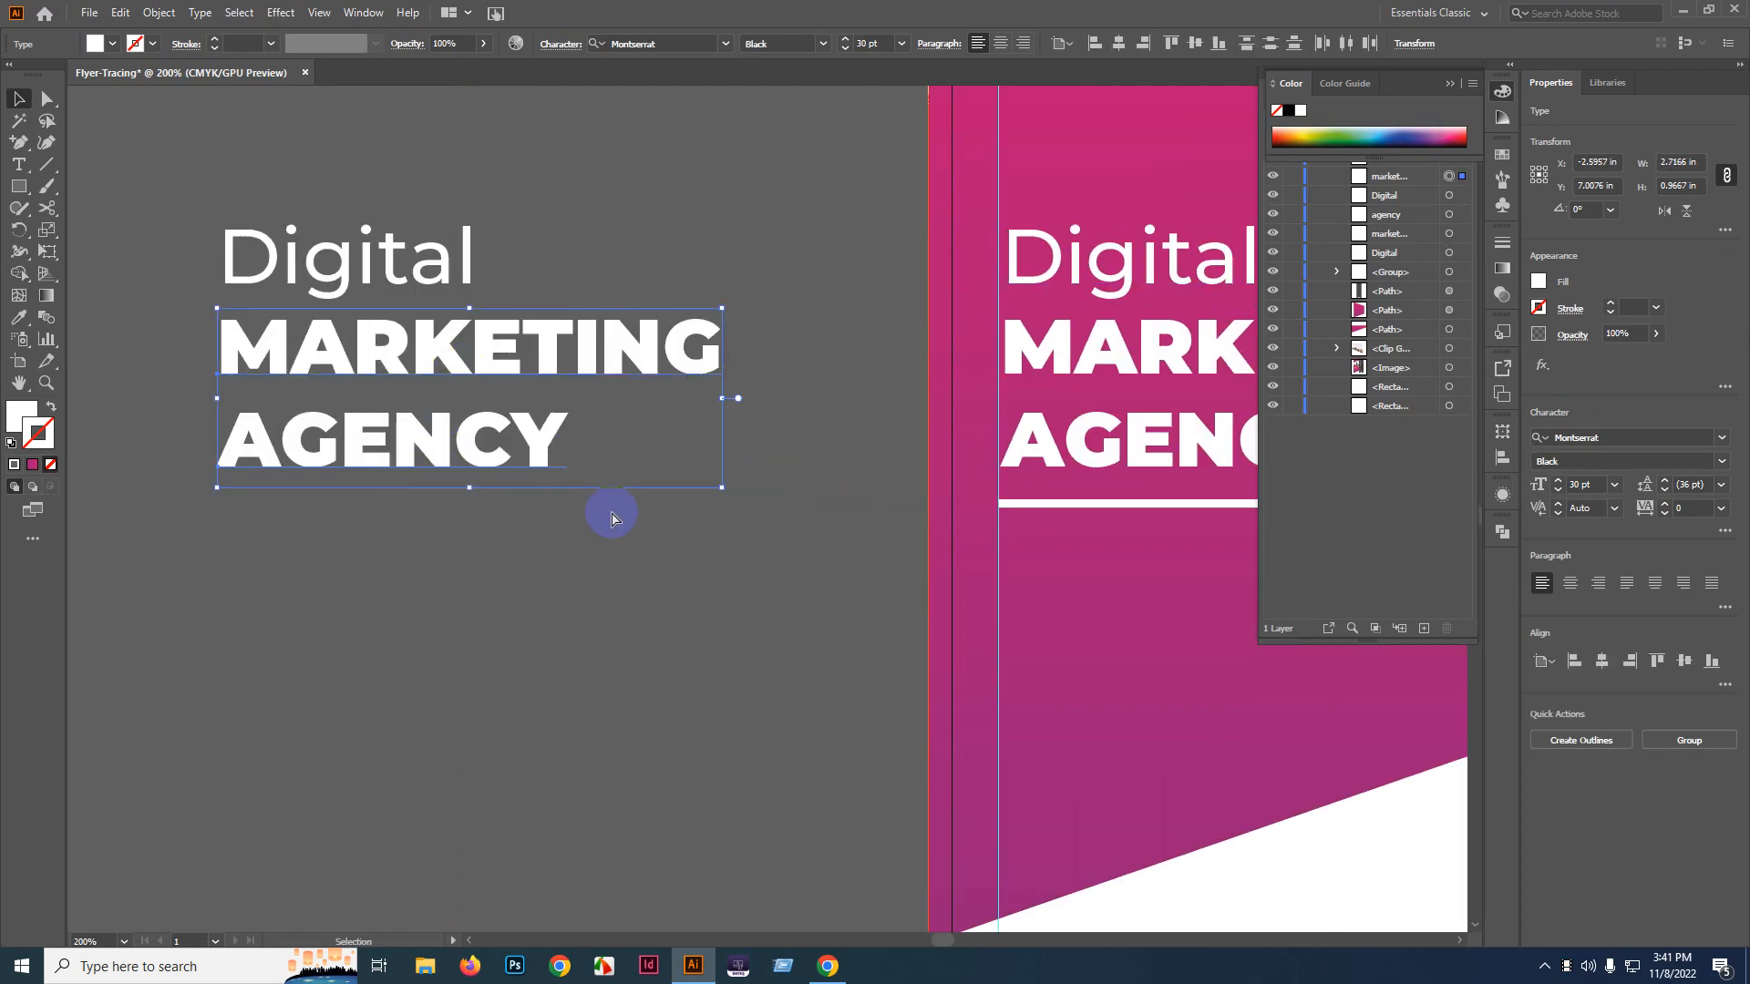
pyautogui.press('Delete')
# - Extend the pasteboard Digital text with two Montserrat Black lines reading MARKETING and AGENCY, making one three-line text object
pyautogui.press('t')
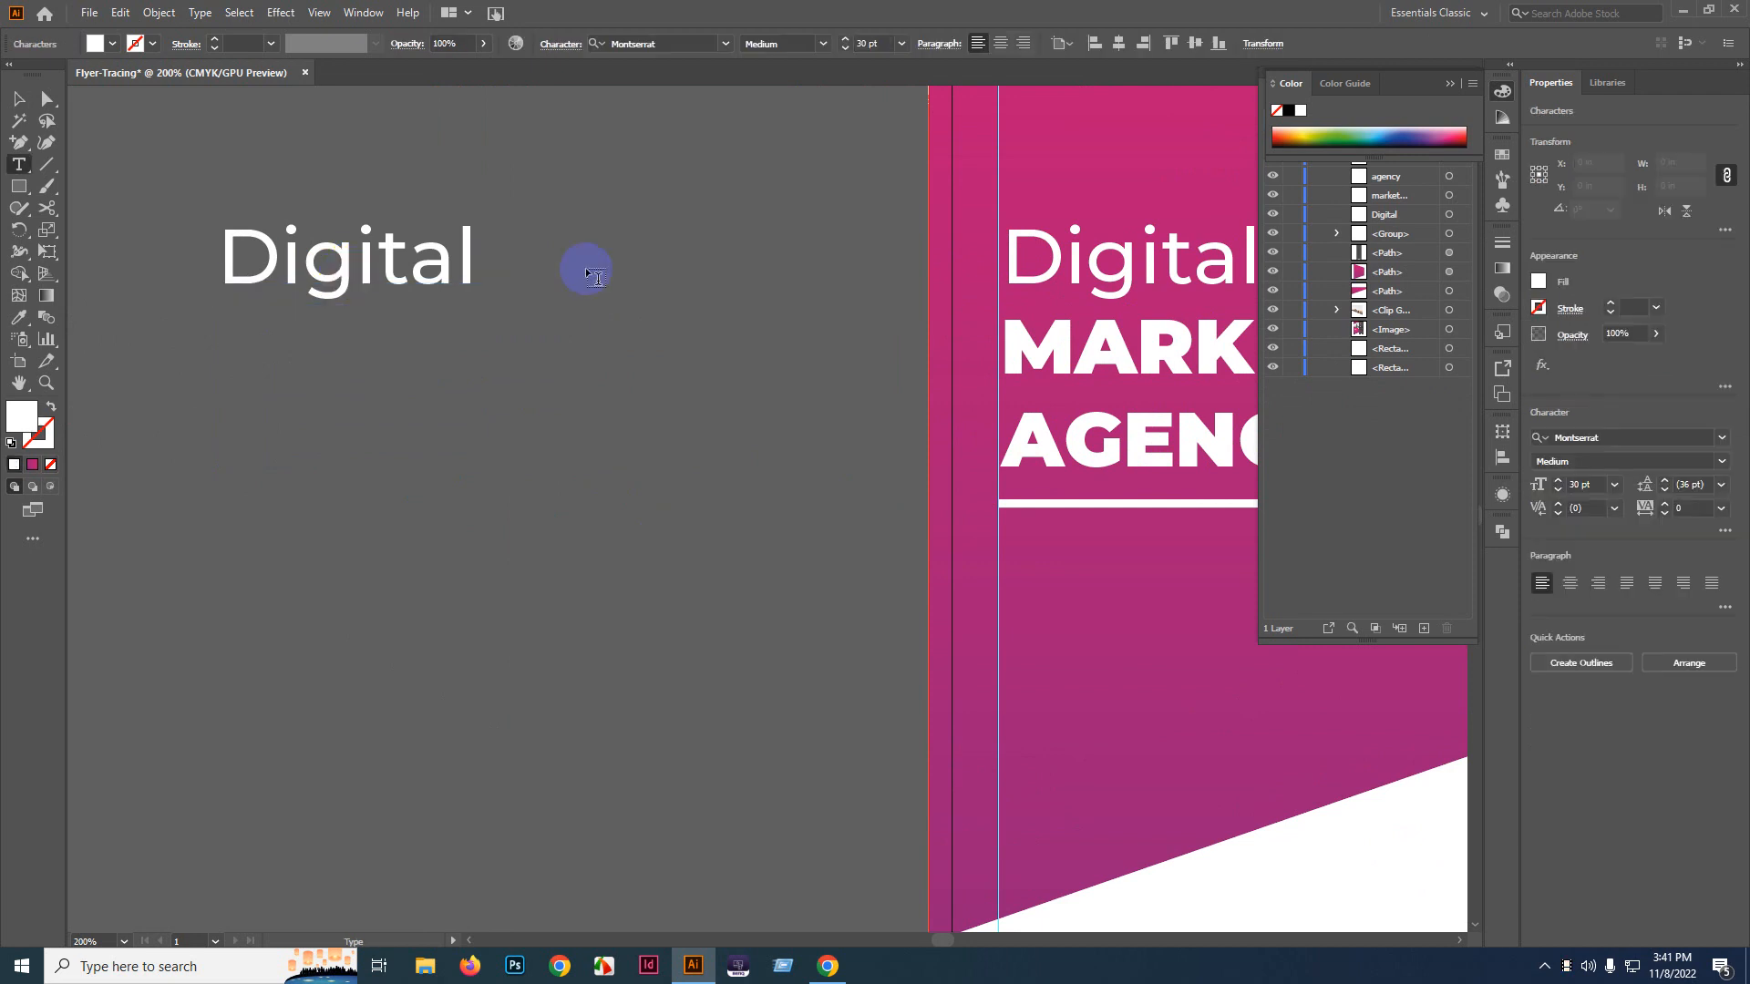
pyautogui.click(488, 252)
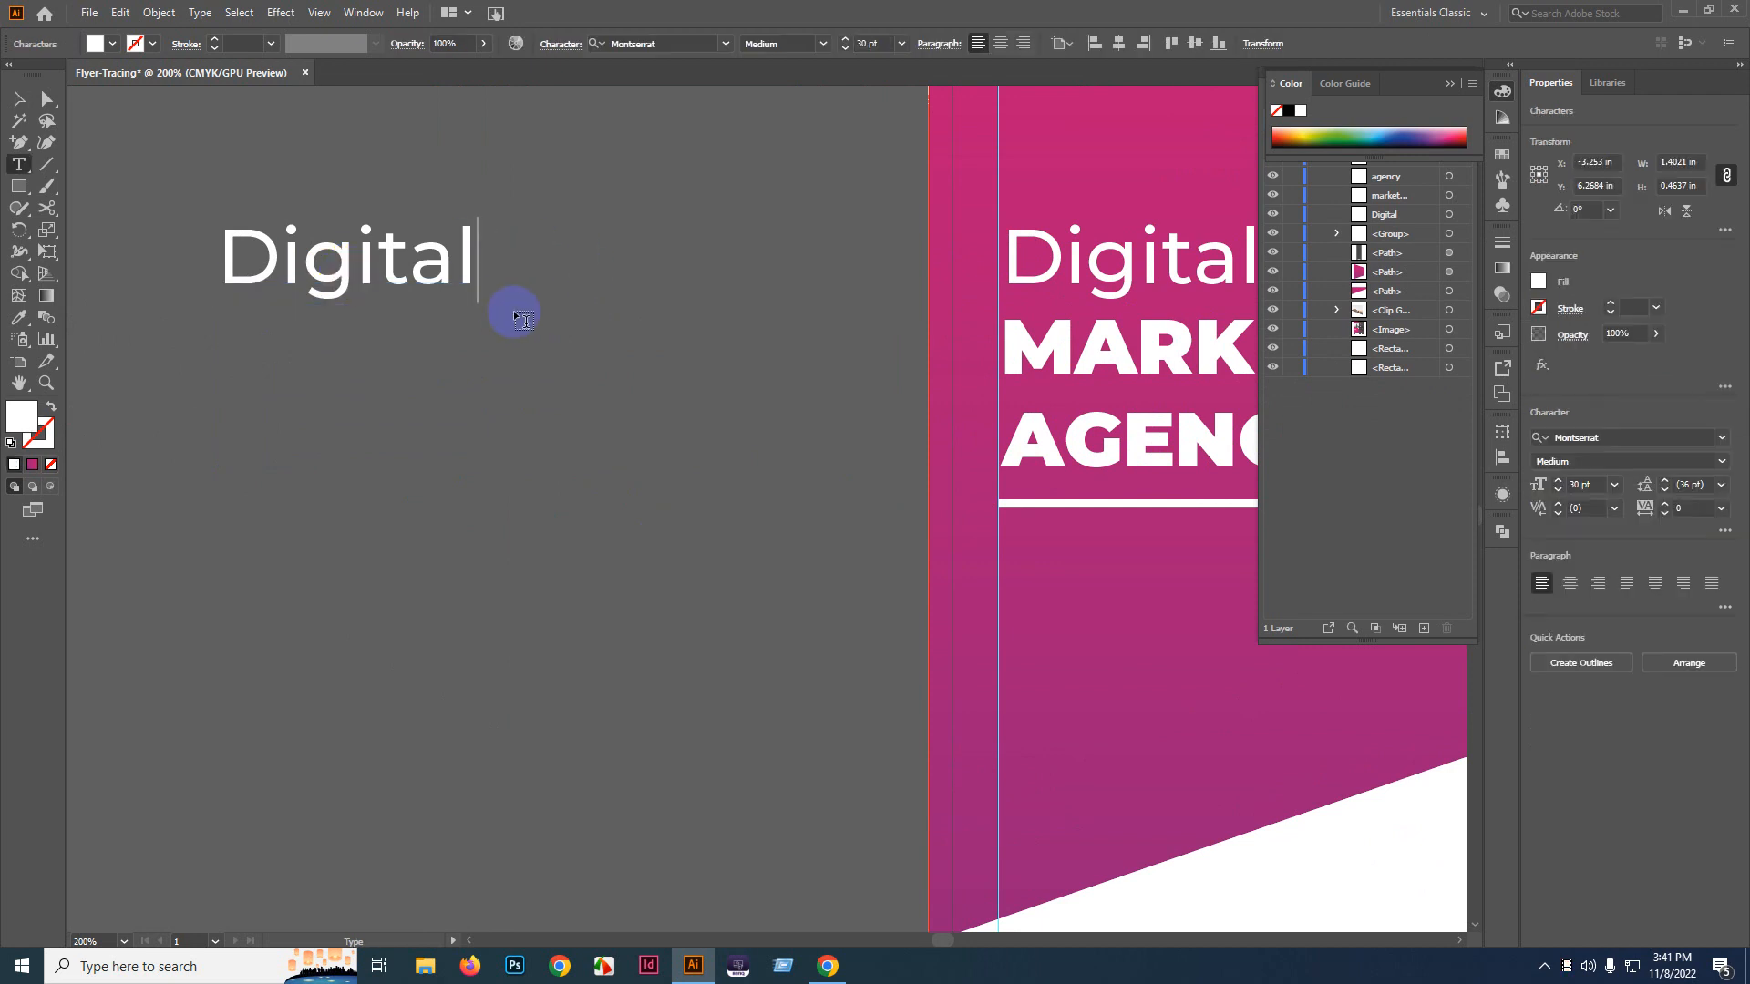
pyautogui.press('Return')
pyautogui.write('MARKETINGAGENCY')
pyautogui.click(720, 362)
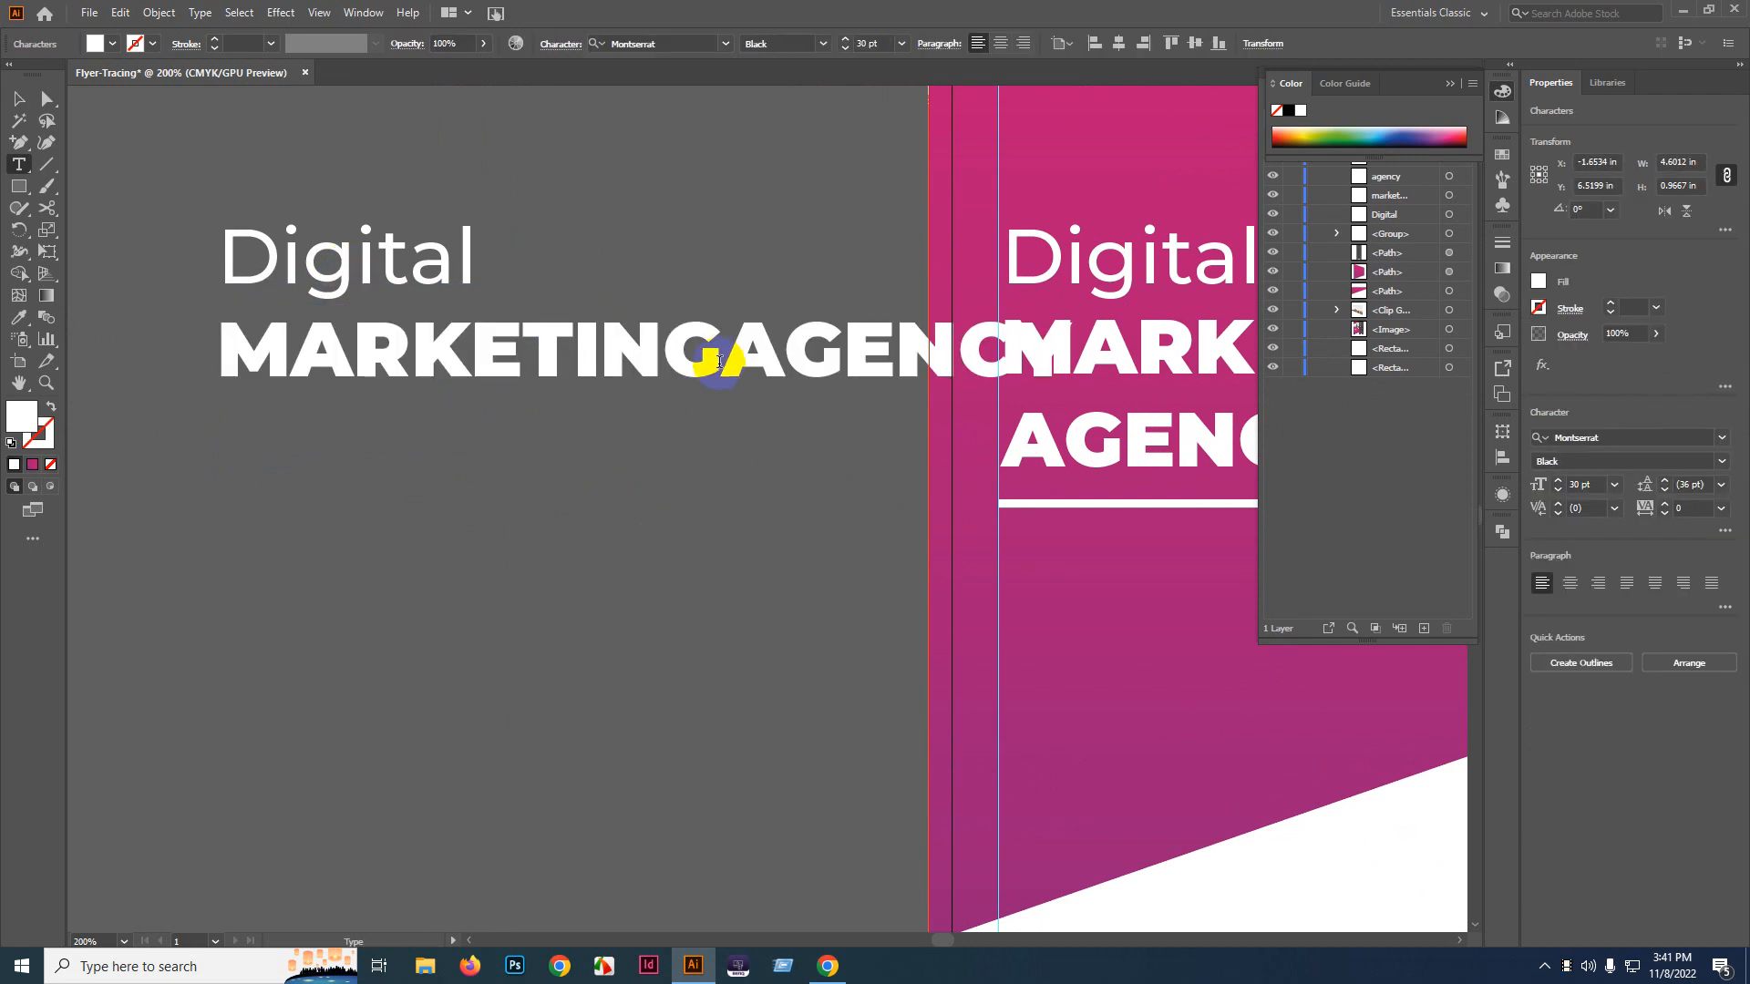
pyautogui.press('Return')
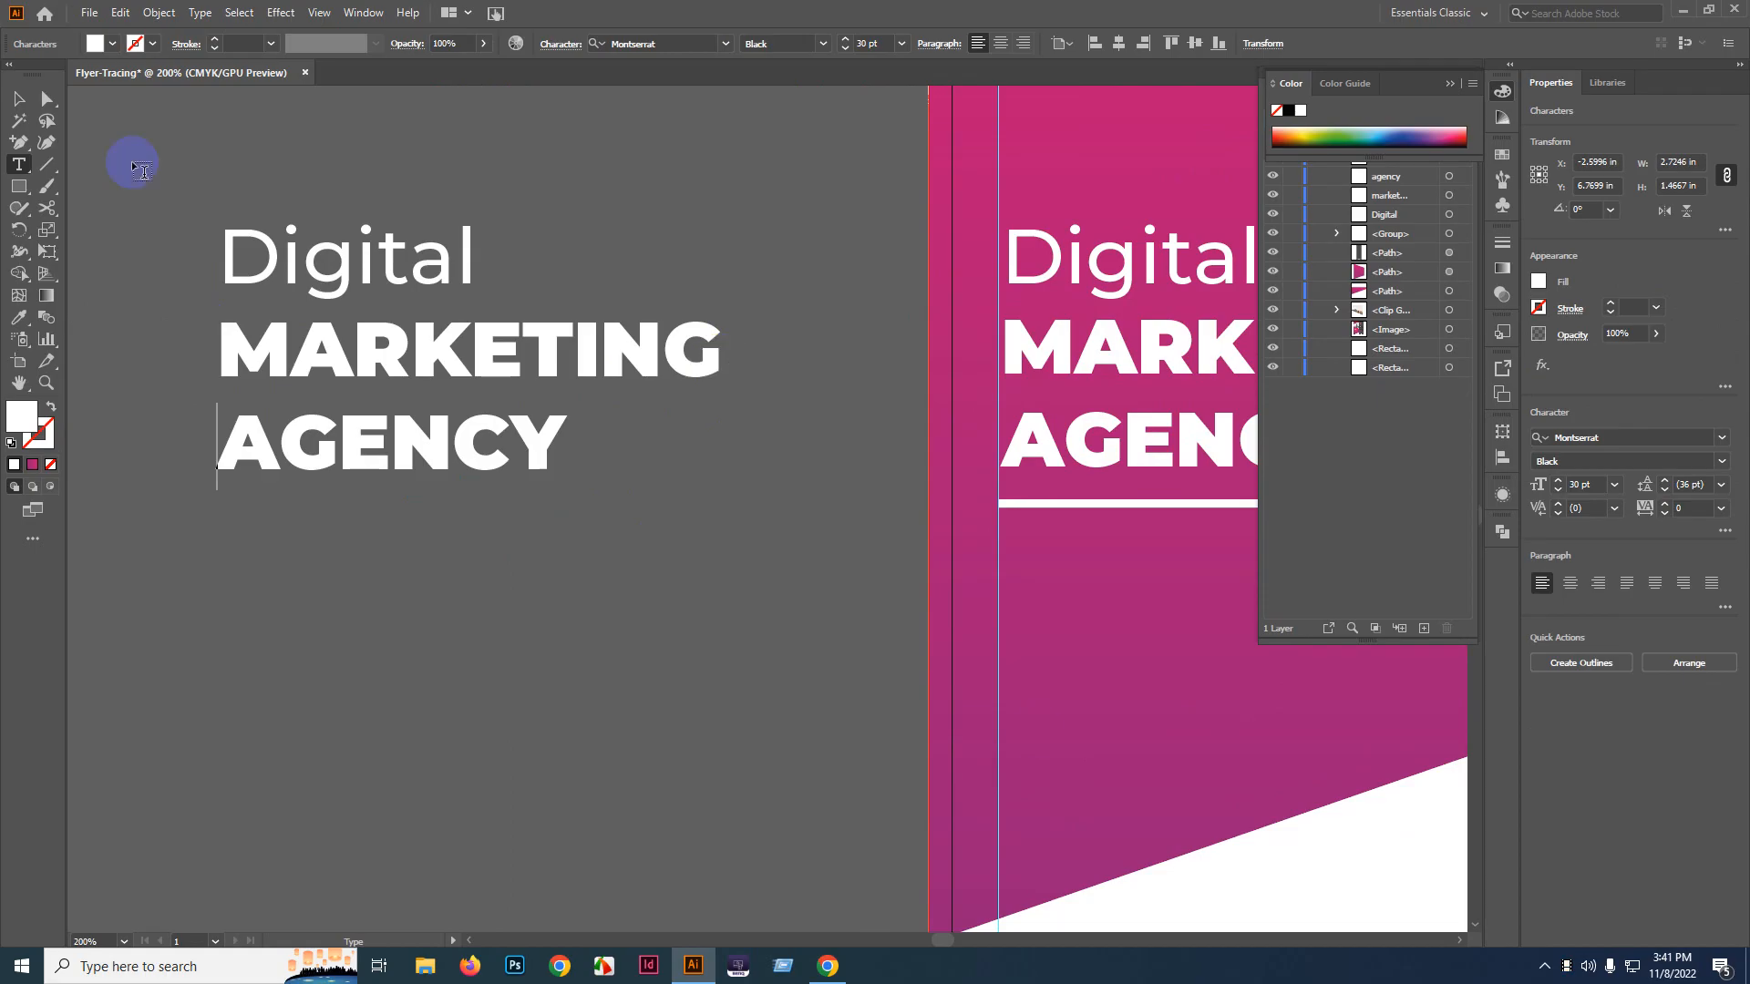
pyautogui.click(18, 98)
# - Hide the three separate headline texts on the pink shape, leaving the underline shown
pyautogui.hotkey('ctrl', '-')
pyautogui.hotkey('ctrl', '-')
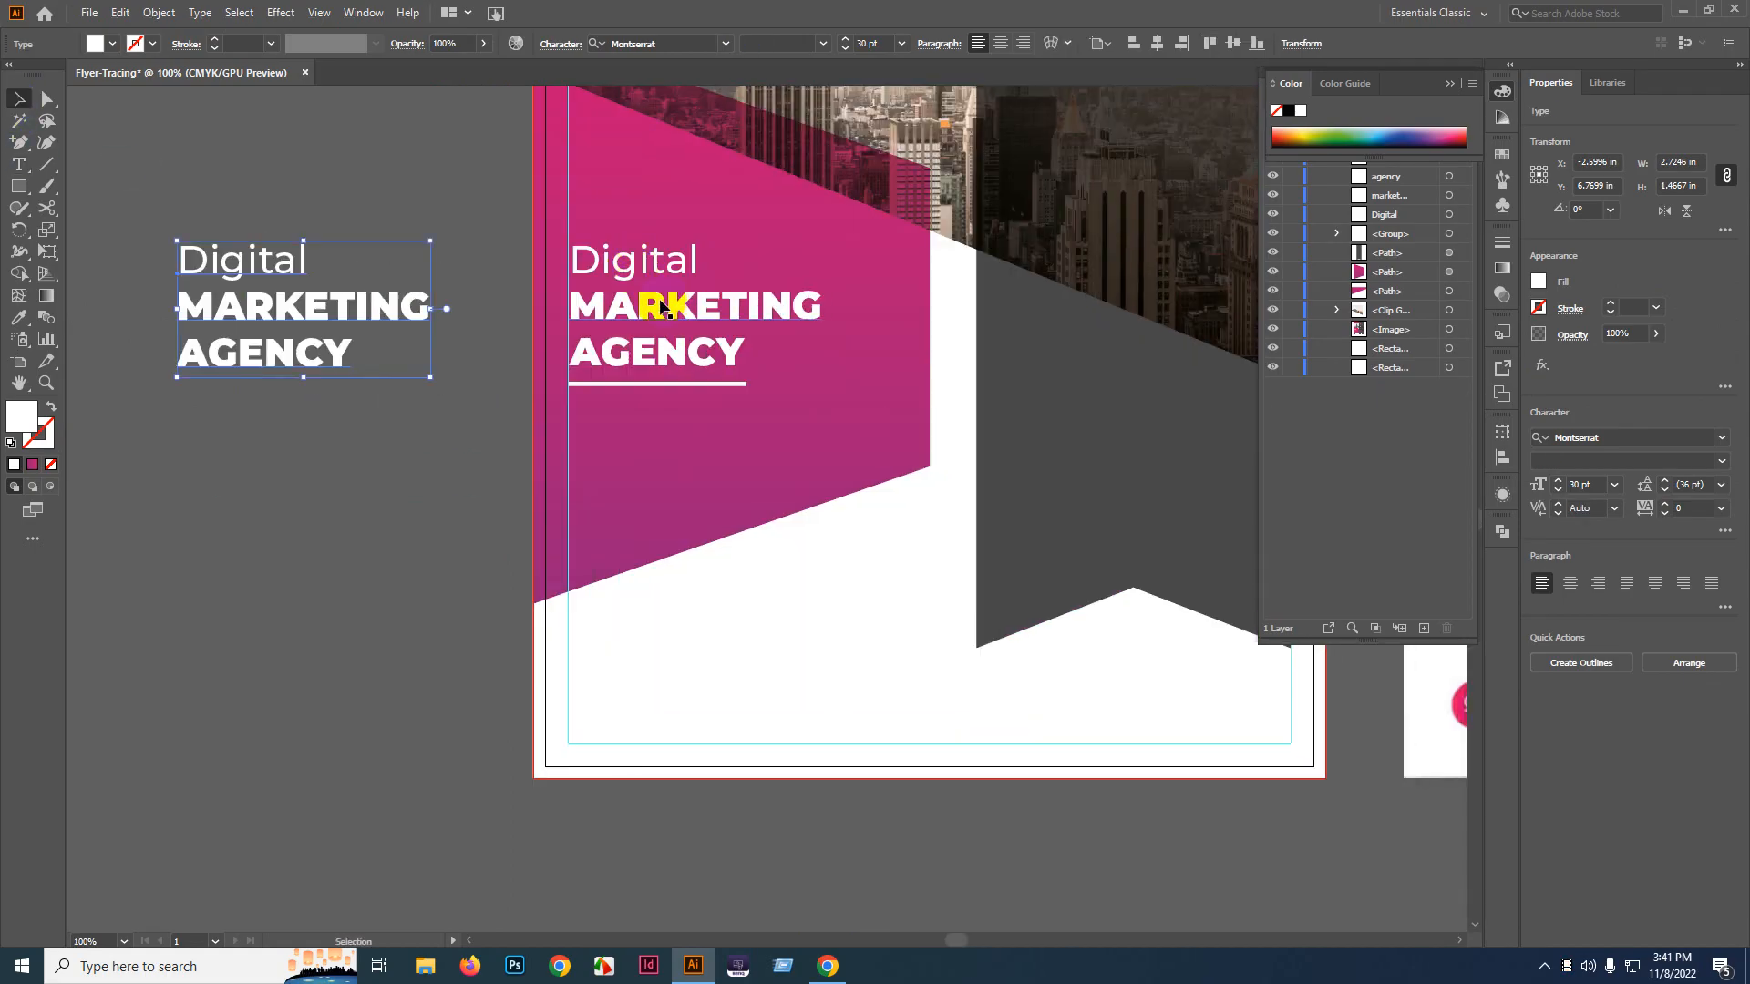
pyautogui.click(666, 314)
pyautogui.keyDown('shift'); pyautogui.click(656, 315); pyautogui.keyUp('shift')
pyautogui.keyDown('shift'); pyautogui.click(682, 349); pyautogui.keyUp('shift')
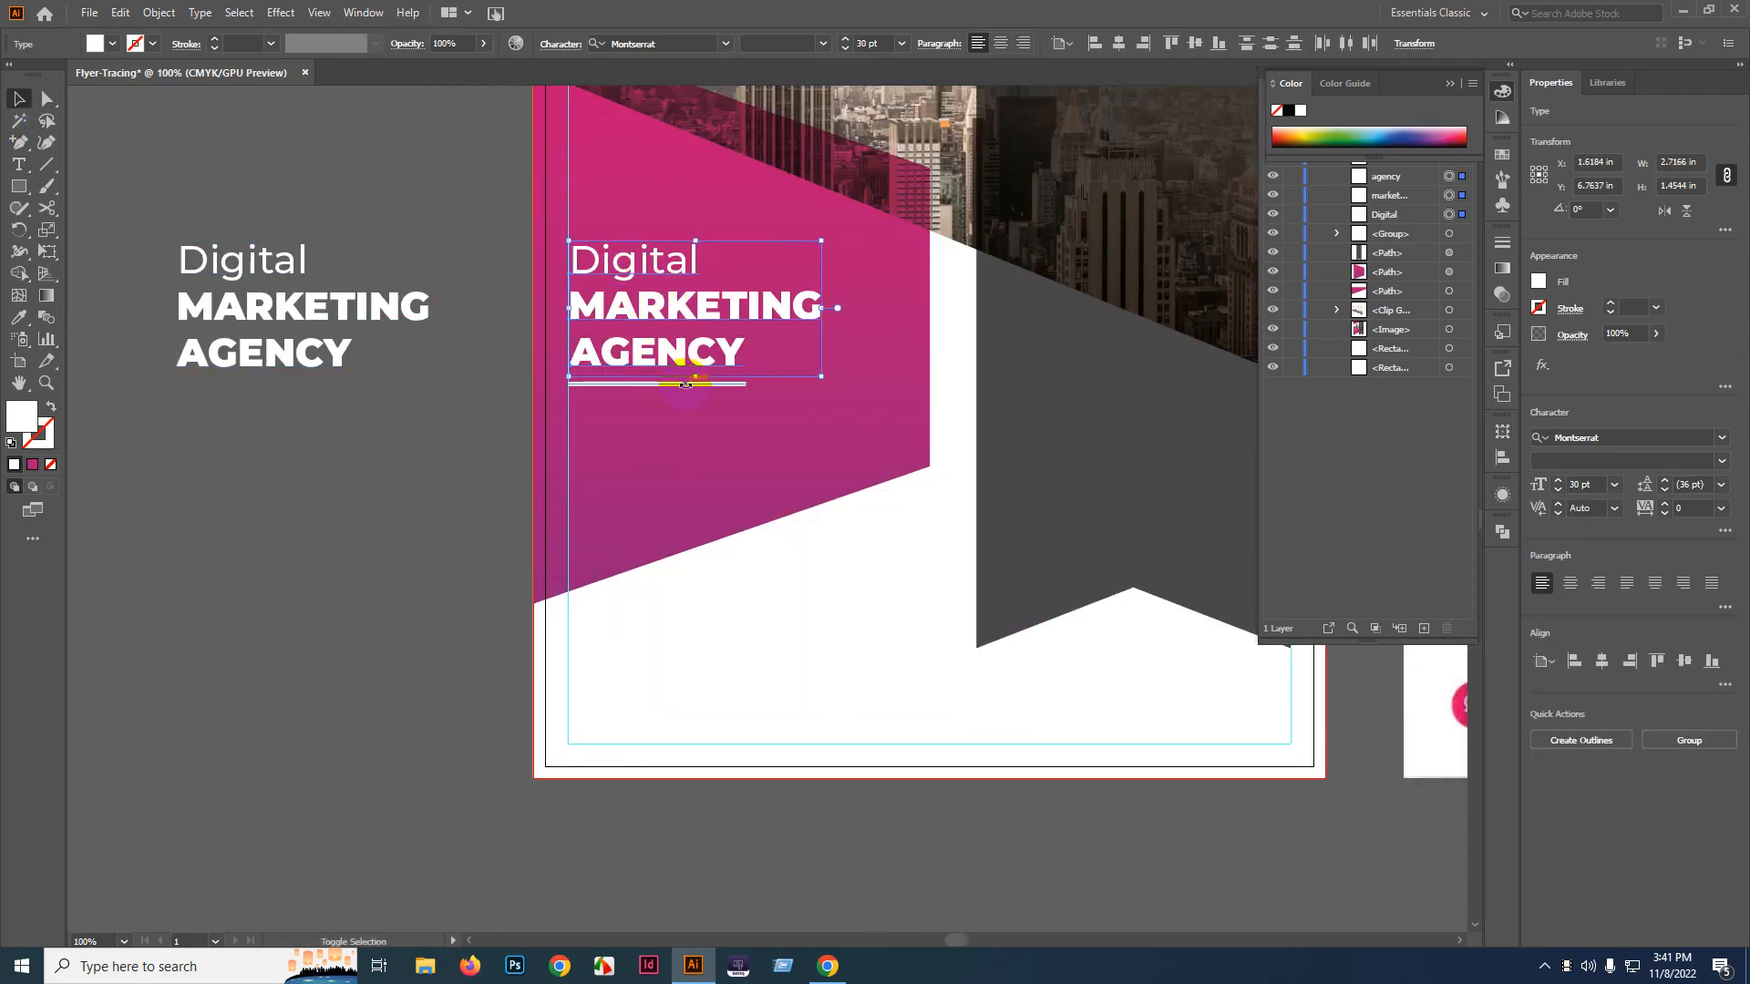
pyautogui.hotkey('ctrl', '3')
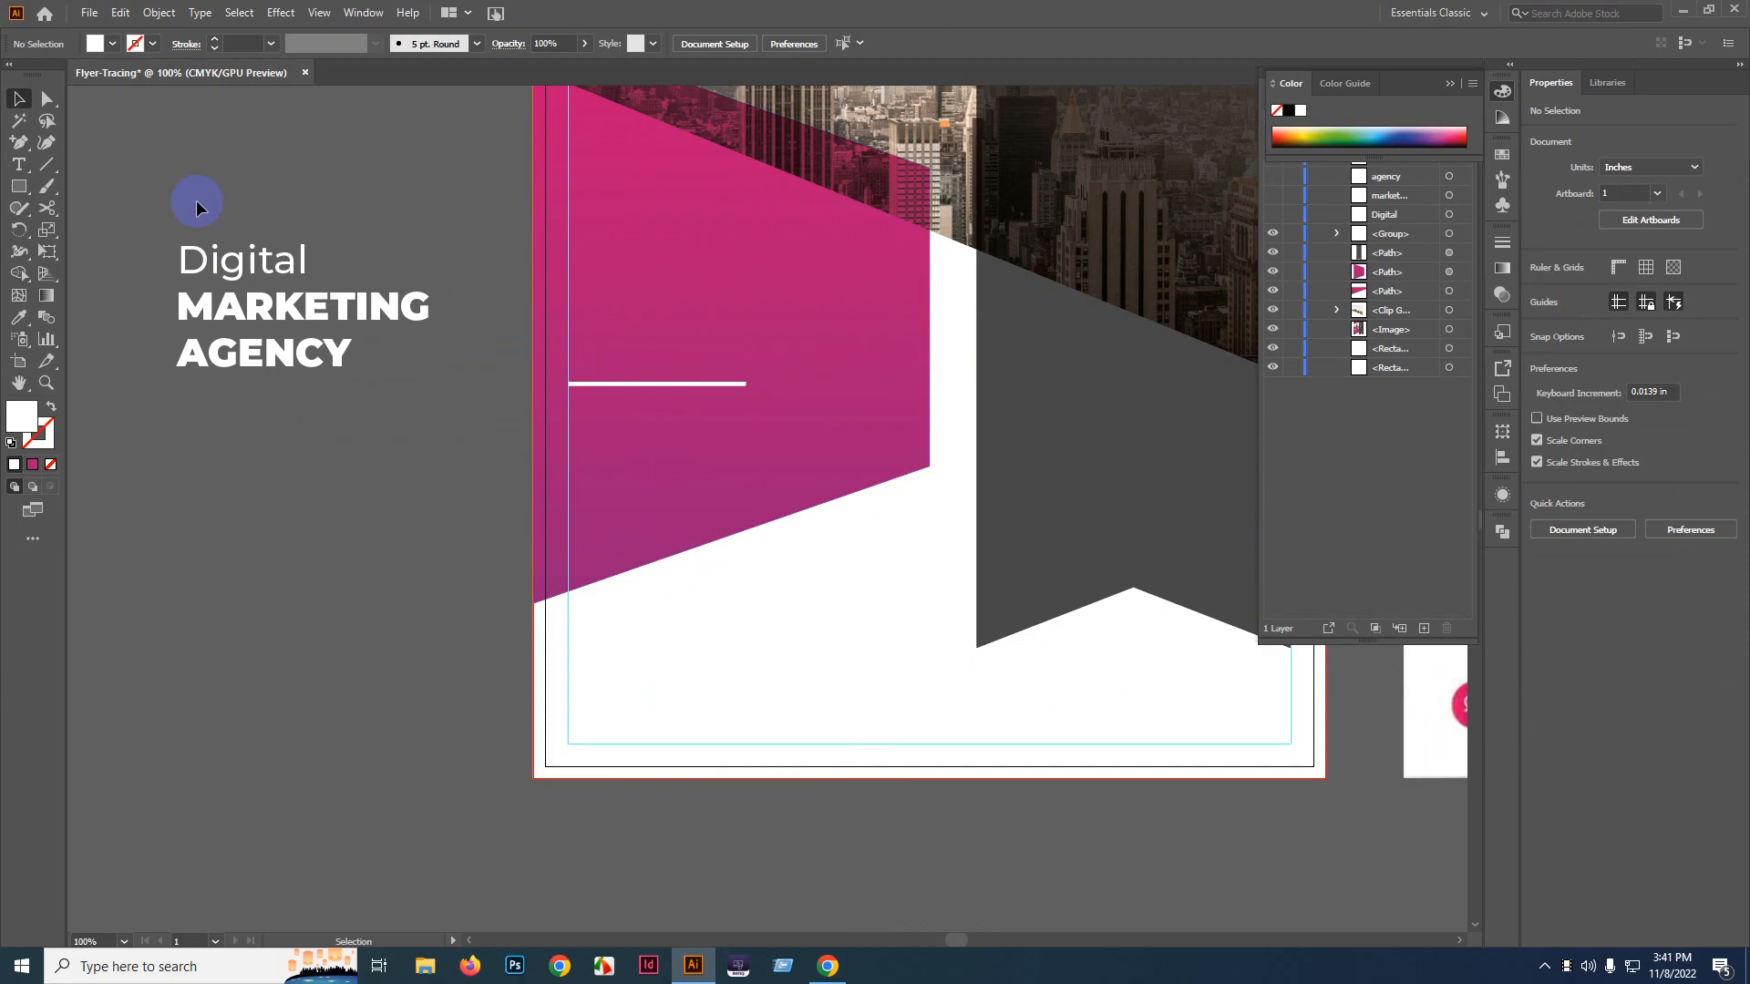
# - Move the combined three-line headline onto the pink shape and shift it left so the D of Digital meets the inner guide
pyautogui.click(264, 308)
pyautogui.moveTo(265, 308); pyautogui.dragTo(649, 312)
pyautogui.click(535, 281)
pyautogui.scroll(5, 606, 282)
pyautogui.click(777, 264)
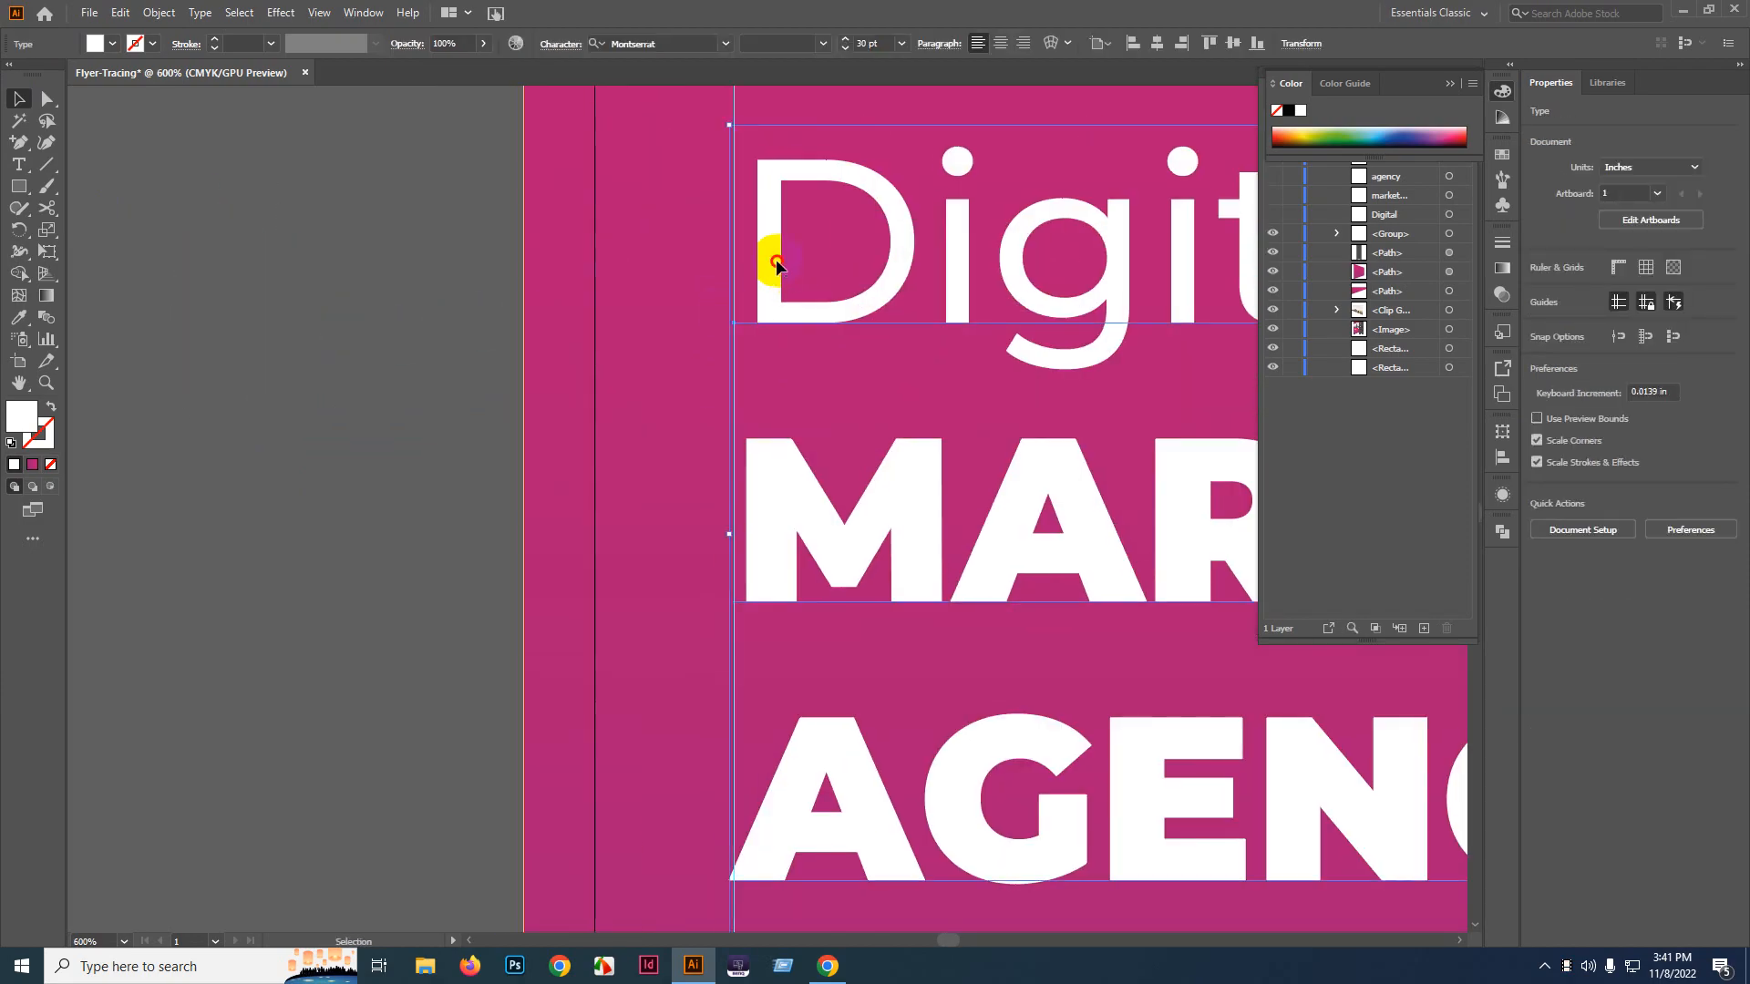
pyautogui.moveTo(777, 267); pyautogui.dragTo(749, 278)
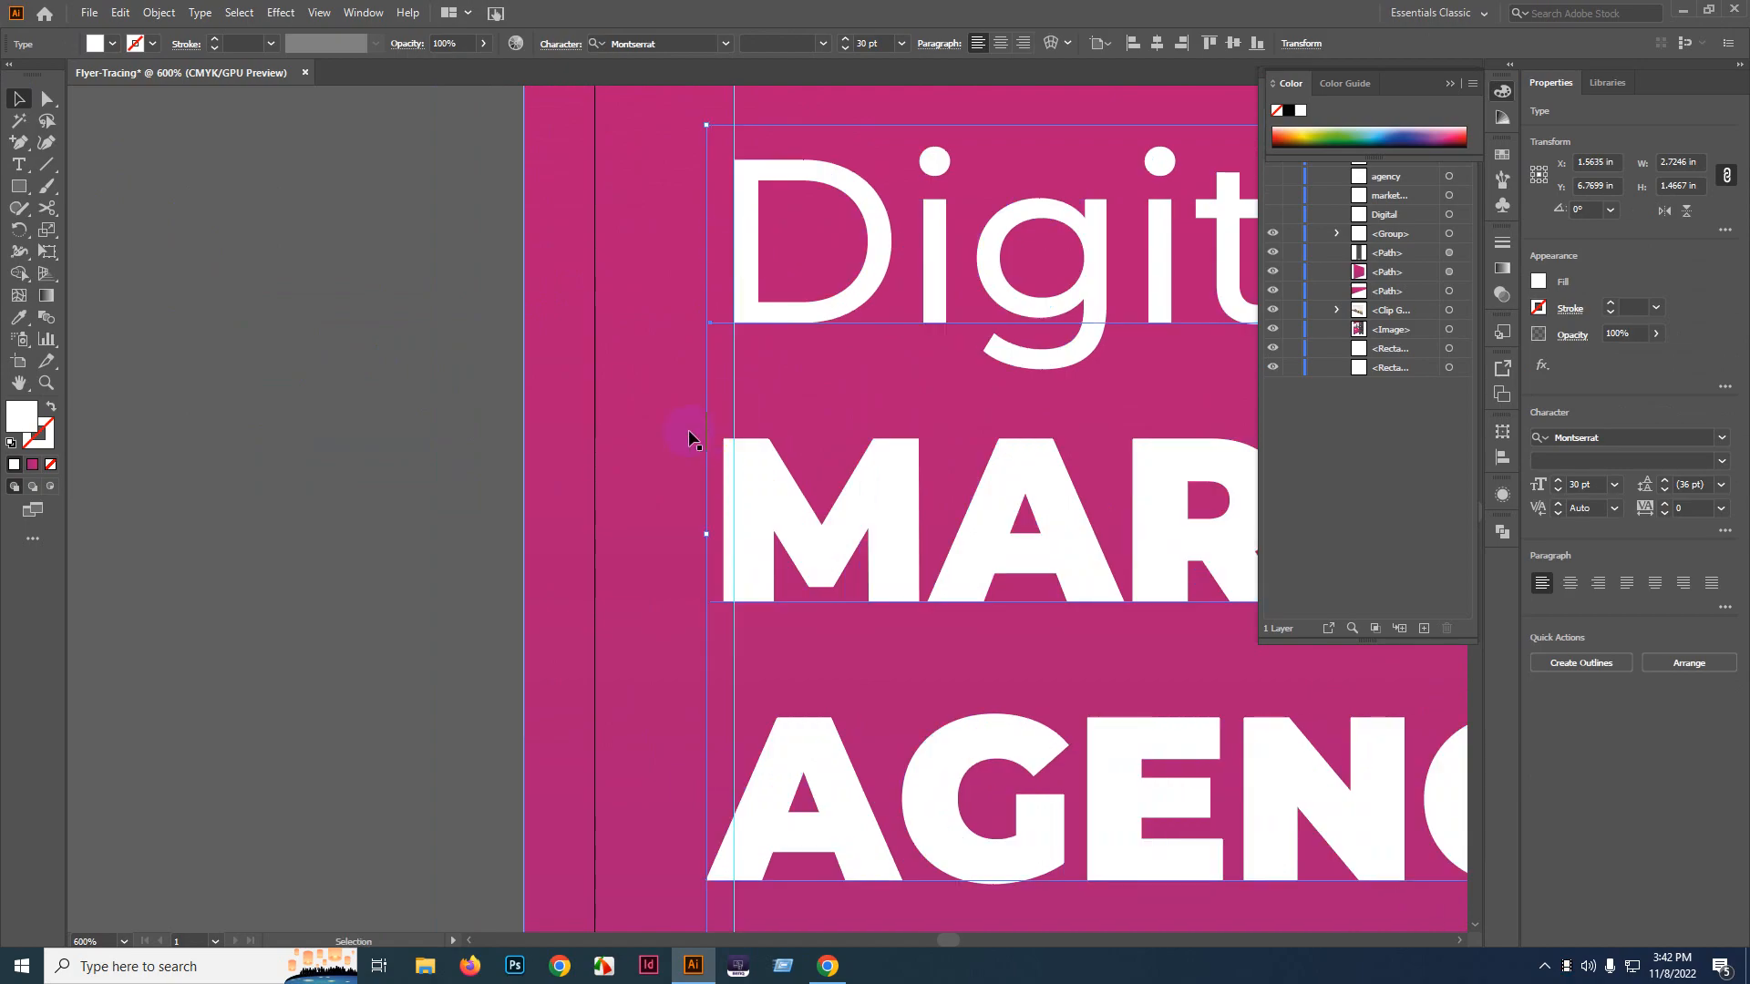
# - Undo the combined headline's placement and the hiding of the three separate headline texts
pyautogui.scroll(-4, 688, 440)
pyautogui.hscroll(-3, 565, 407)
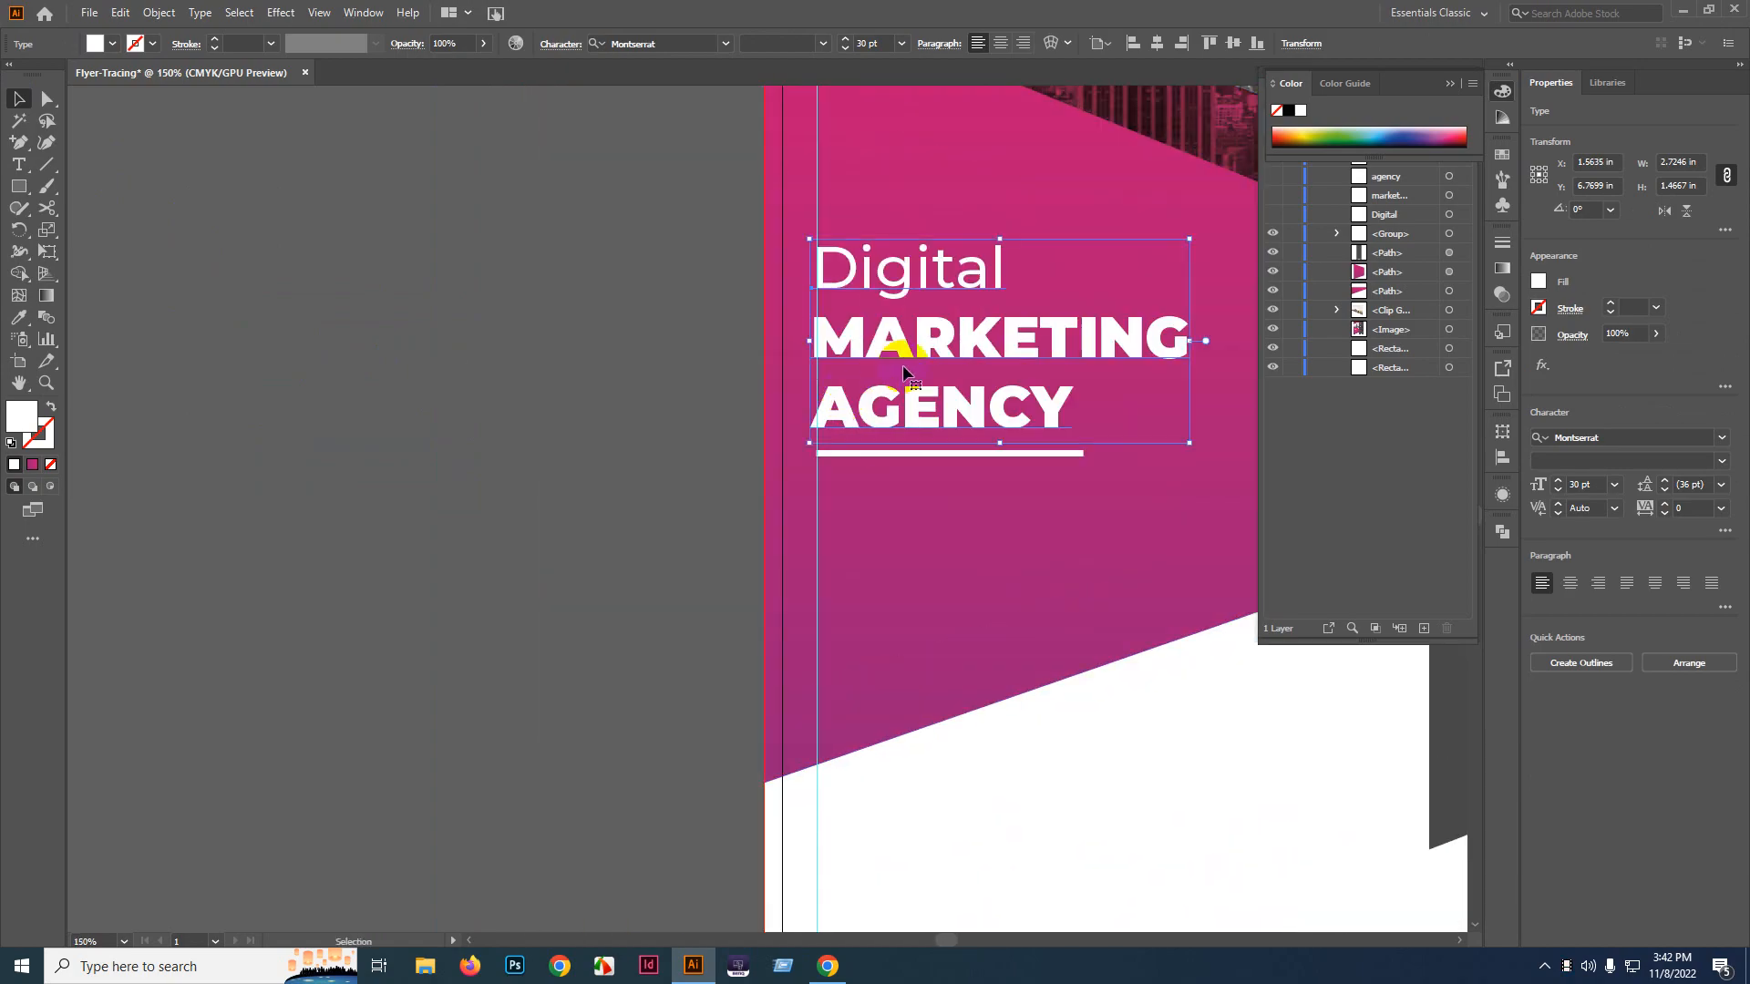
pyautogui.hotkey('ctrl', 'x')
pyautogui.hotkey('ctrl', 'v')
pyautogui.hotkey('ctrl', 'f')
pyautogui.moveTo(563, 534); pyautogui.dragTo(448, 551)
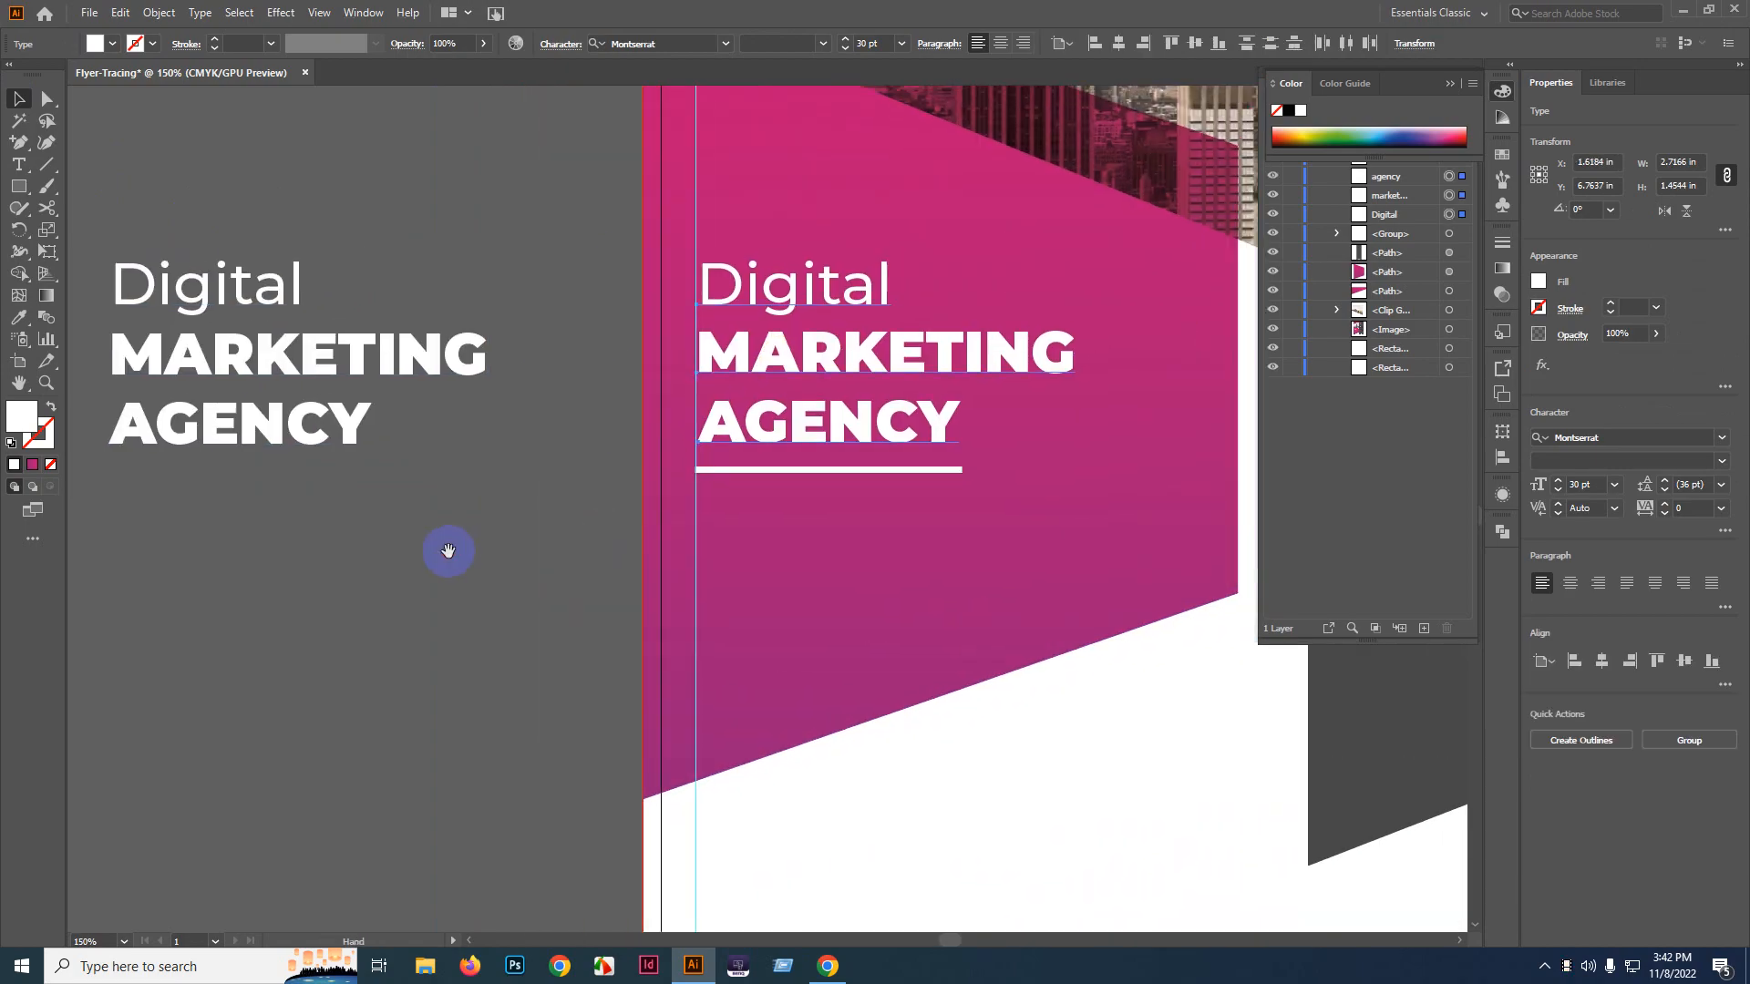
# - Shift the separate Digital text on the pink shape slightly left so its D lines up with the inner left guide
pyautogui.click(773, 351)
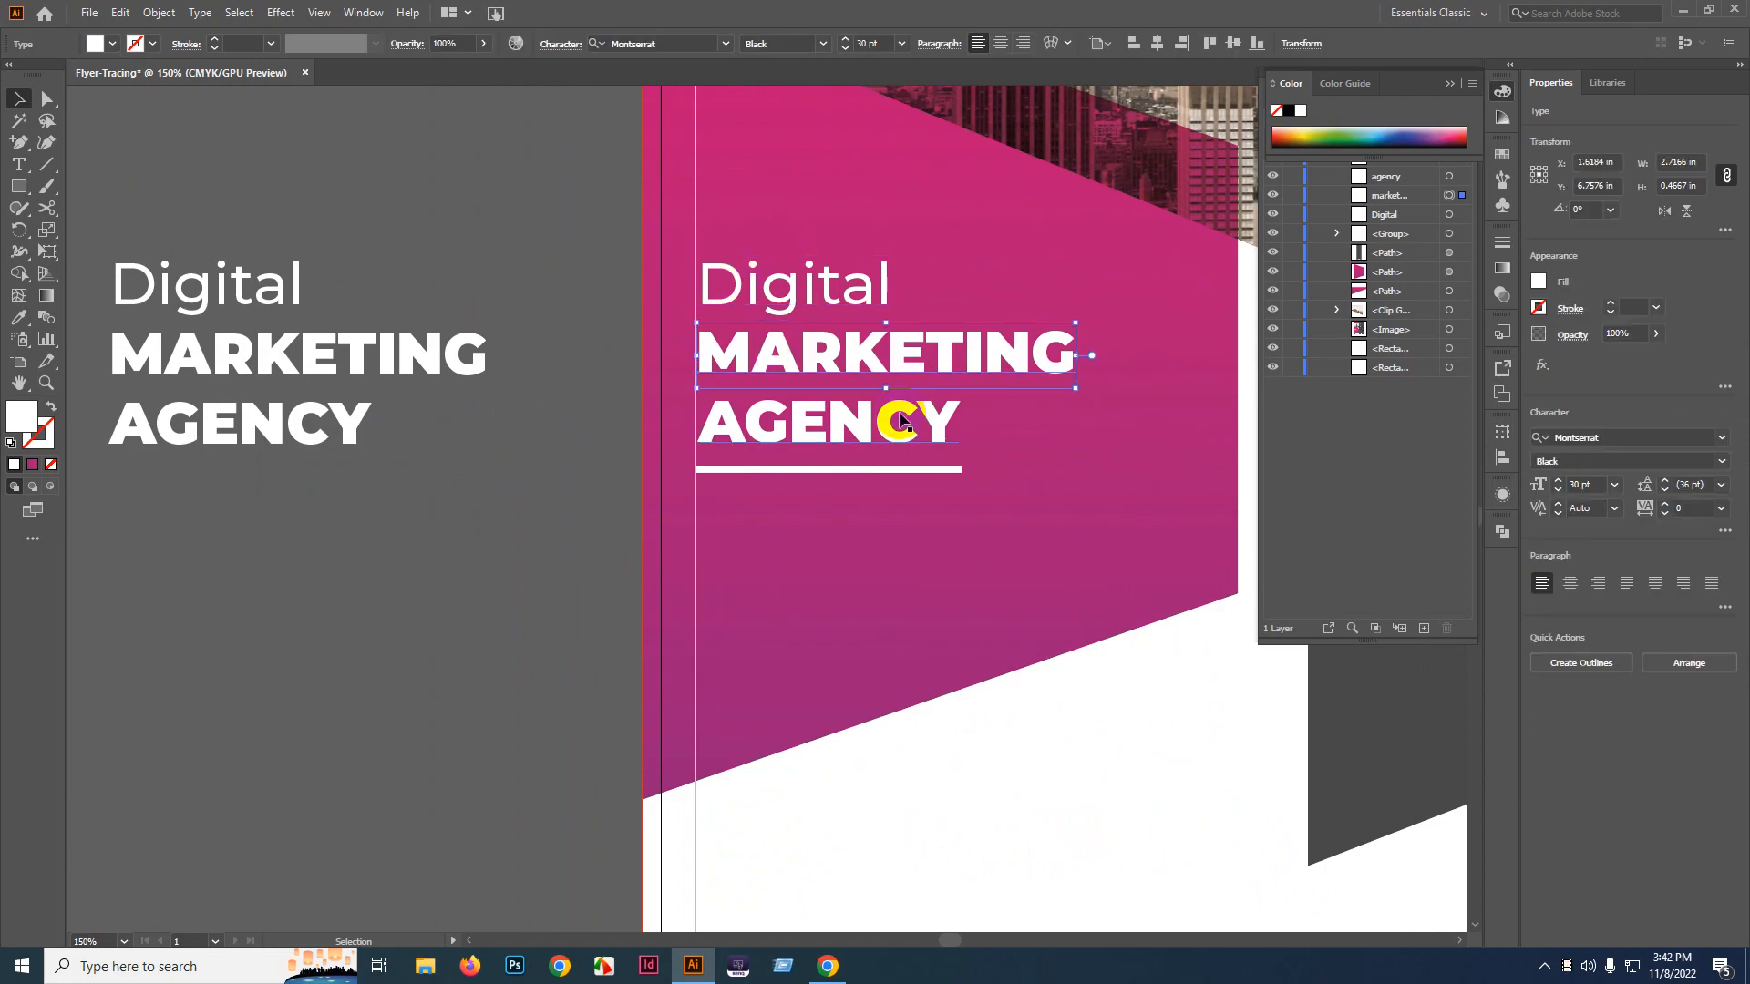
pyautogui.click(905, 417)
pyautogui.click(801, 282)
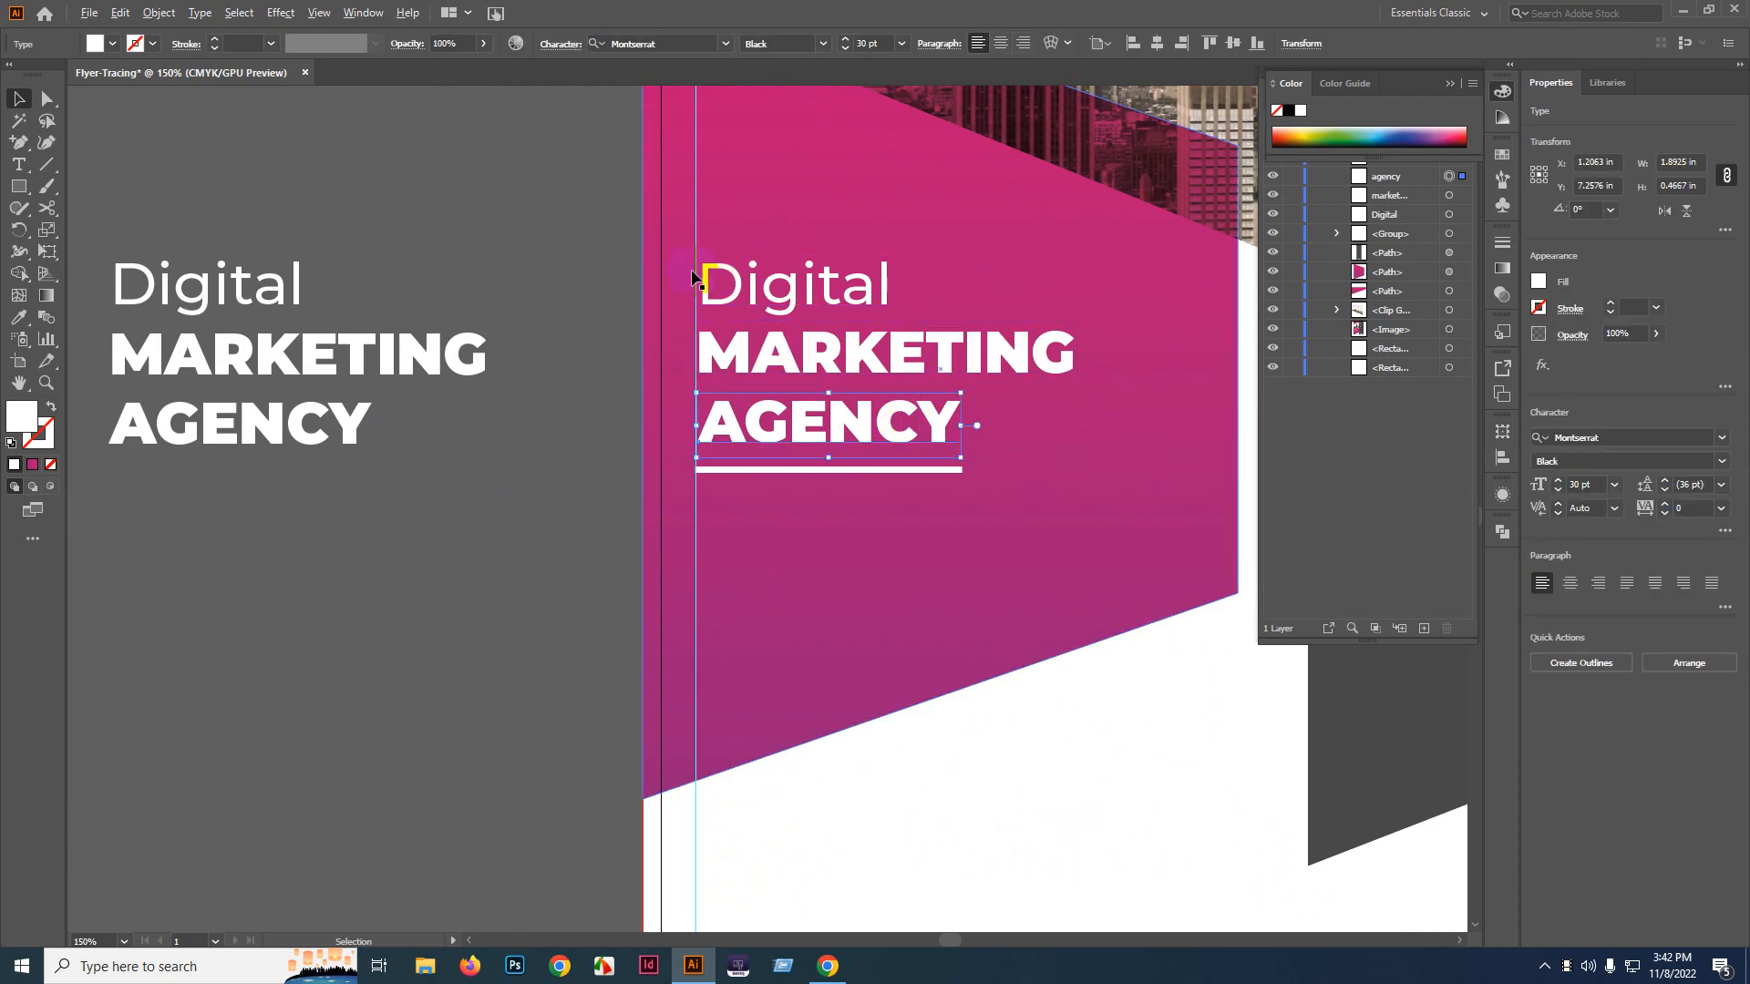
pyautogui.scroll(6, 703, 281)
pyautogui.moveTo(817, 297); pyautogui.dragTo(759, 304)
pyautogui.scroll(5, 925, 570)
pyautogui.moveTo(925, 570)
pyautogui.mouseDown()
pyautogui.moveTo(949, 562)
pyautogui.moveTo(928, 570)
pyautogui.mouseUp()
pyautogui.scroll(-8, 641, 520)
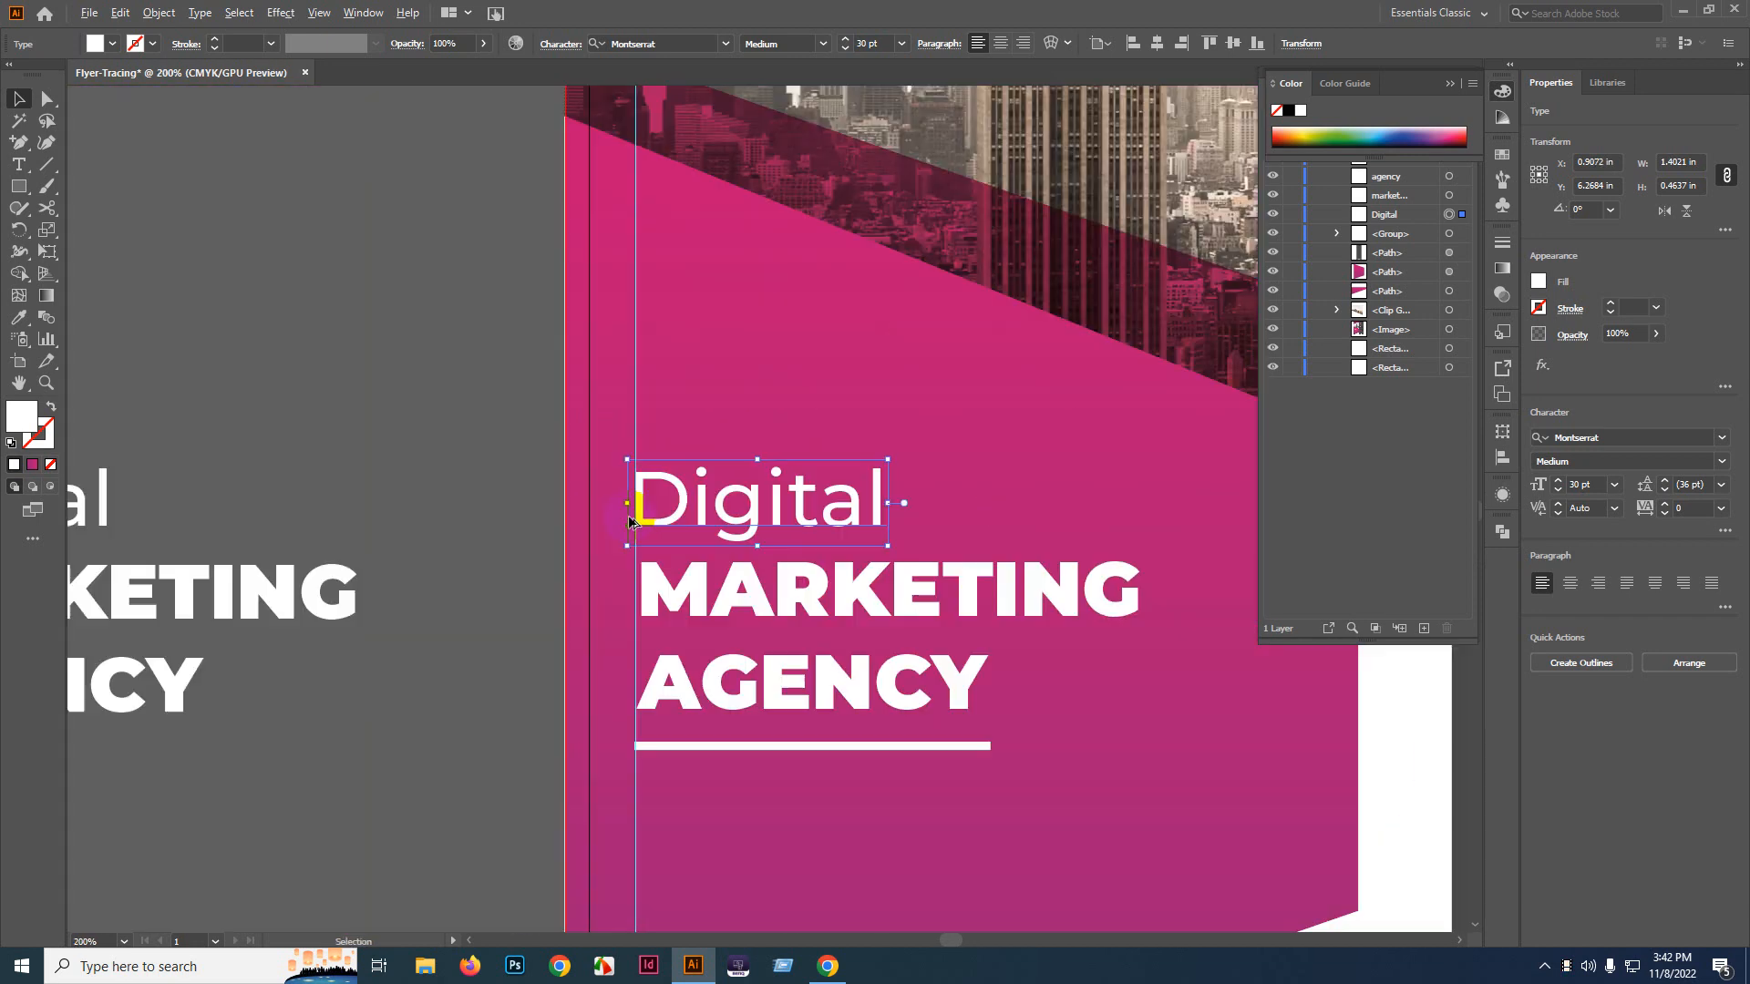
# - Shift the MARKETING text on the pink shape about 0.02 in left so its M meets the inner left guide
pyautogui.click(637, 351)
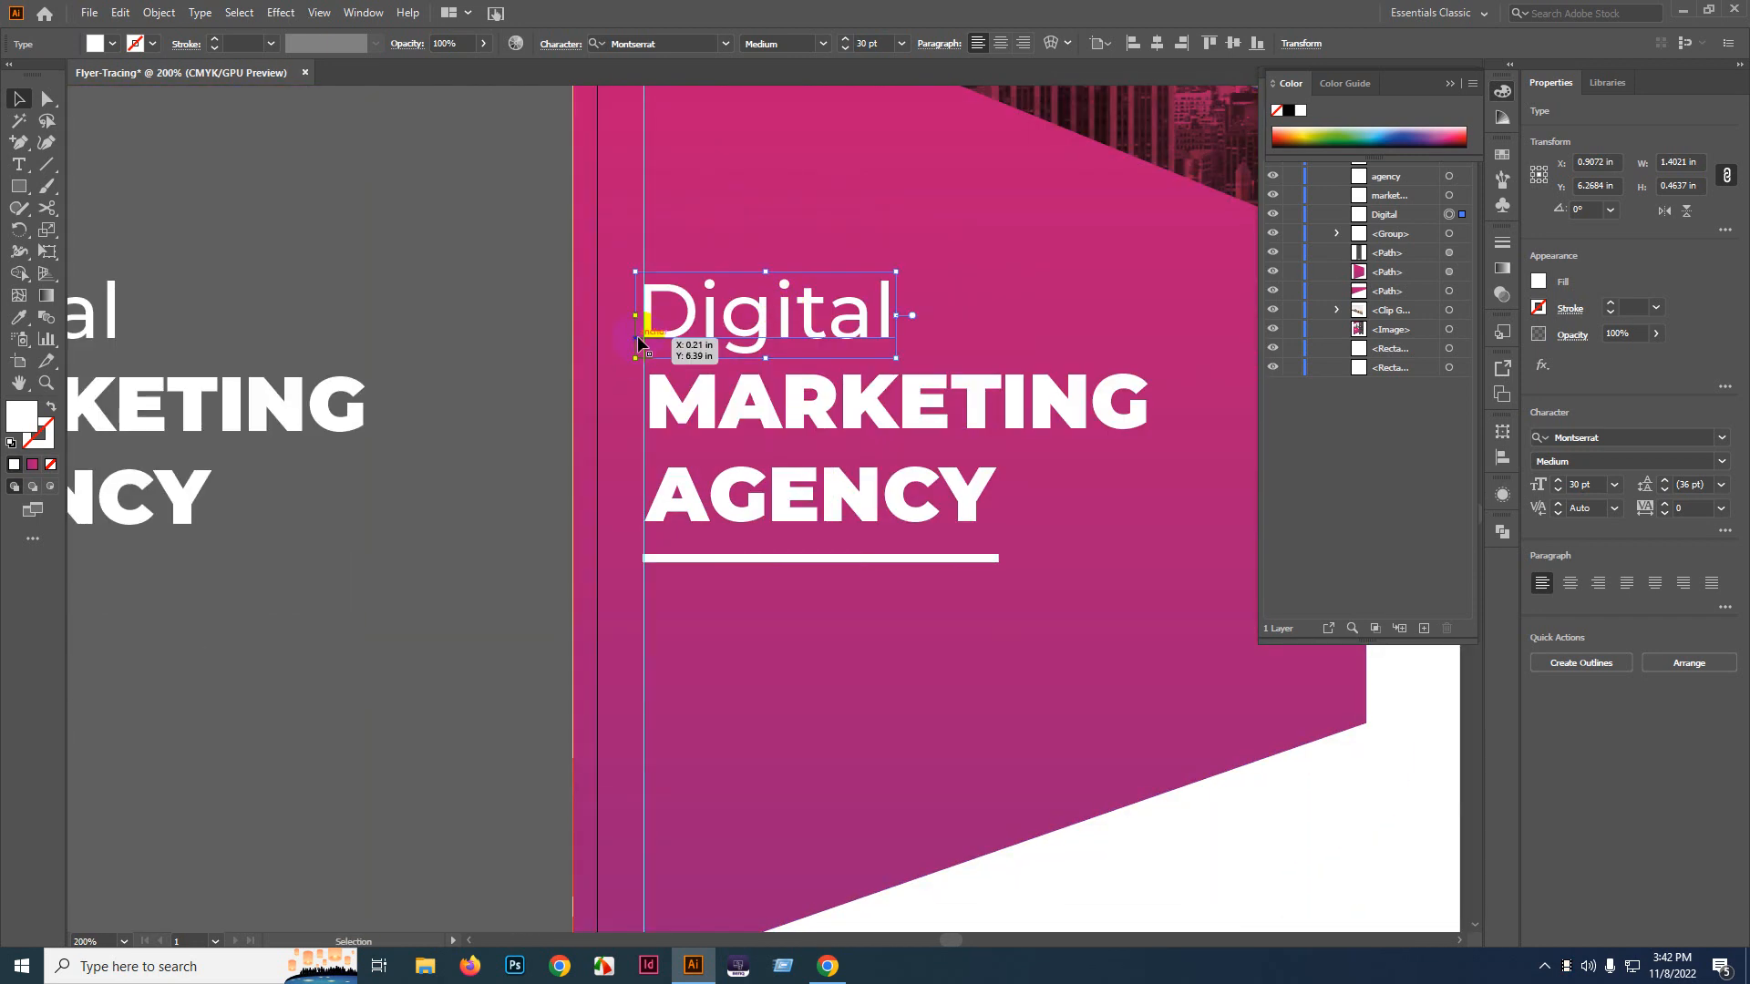
pyautogui.click(349, 352)
pyautogui.scroll(5, 611, 410)
pyautogui.doubleClick(1040, 402)
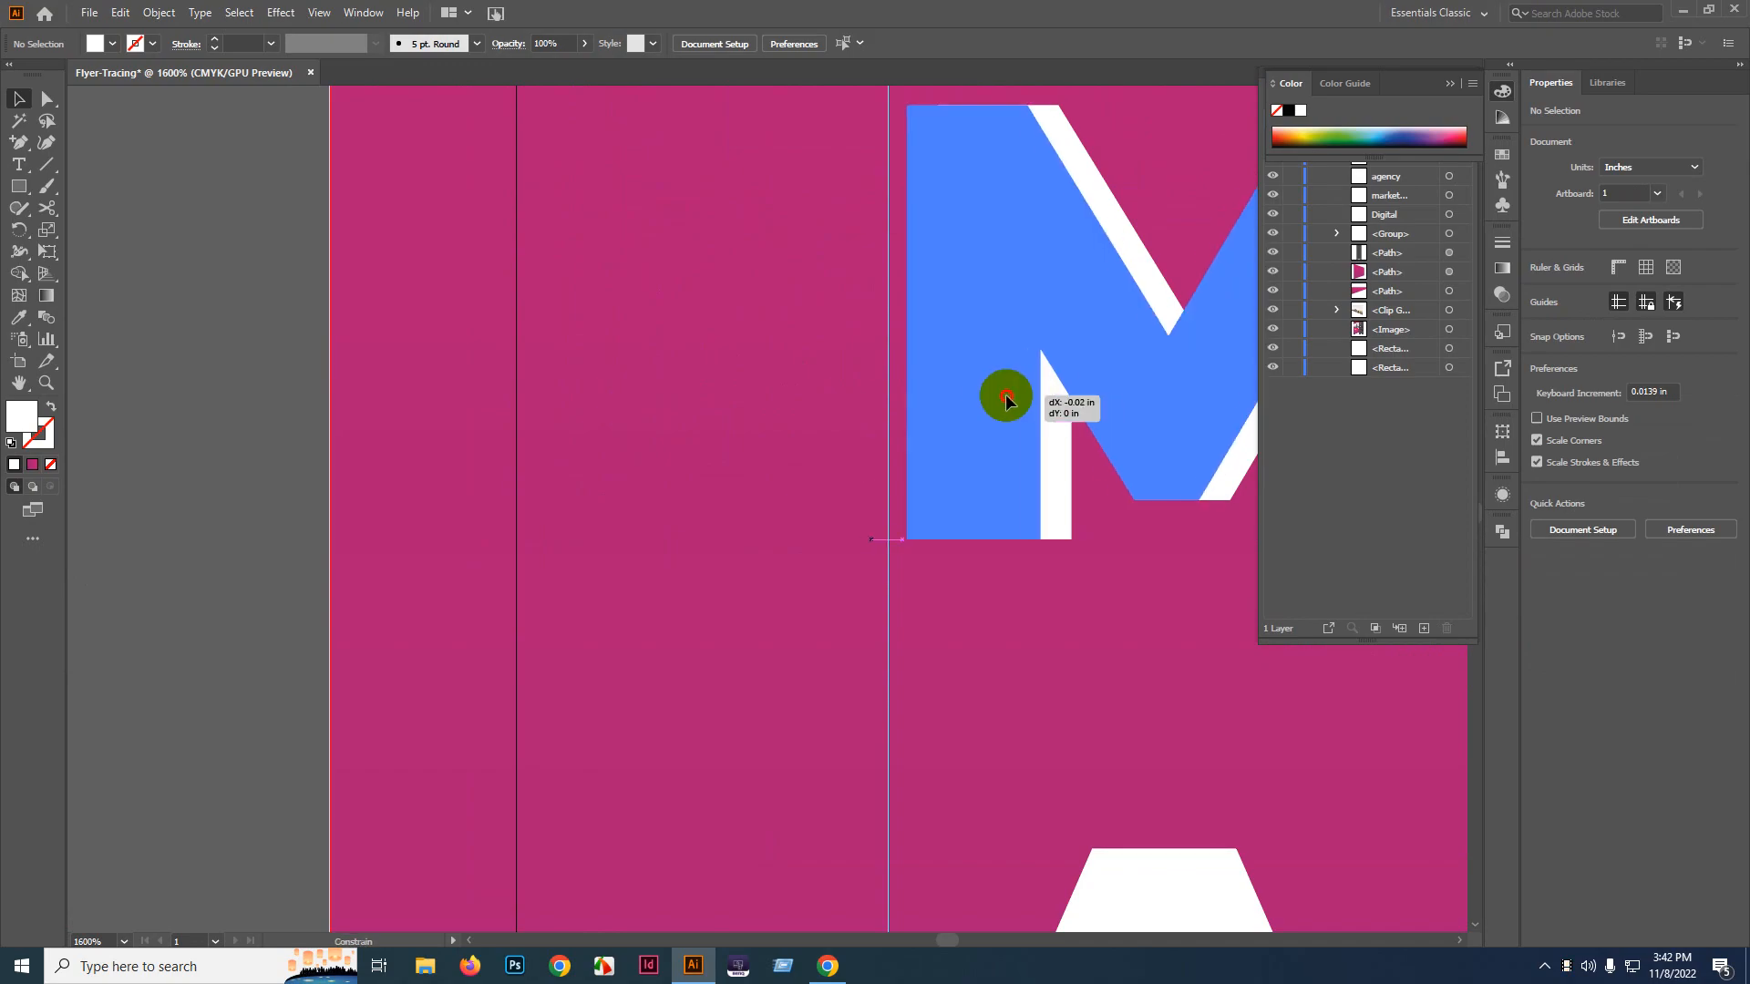
pyautogui.press('Escape')
pyautogui.scroll(-5, 436, 507)
pyautogui.click(436, 508)
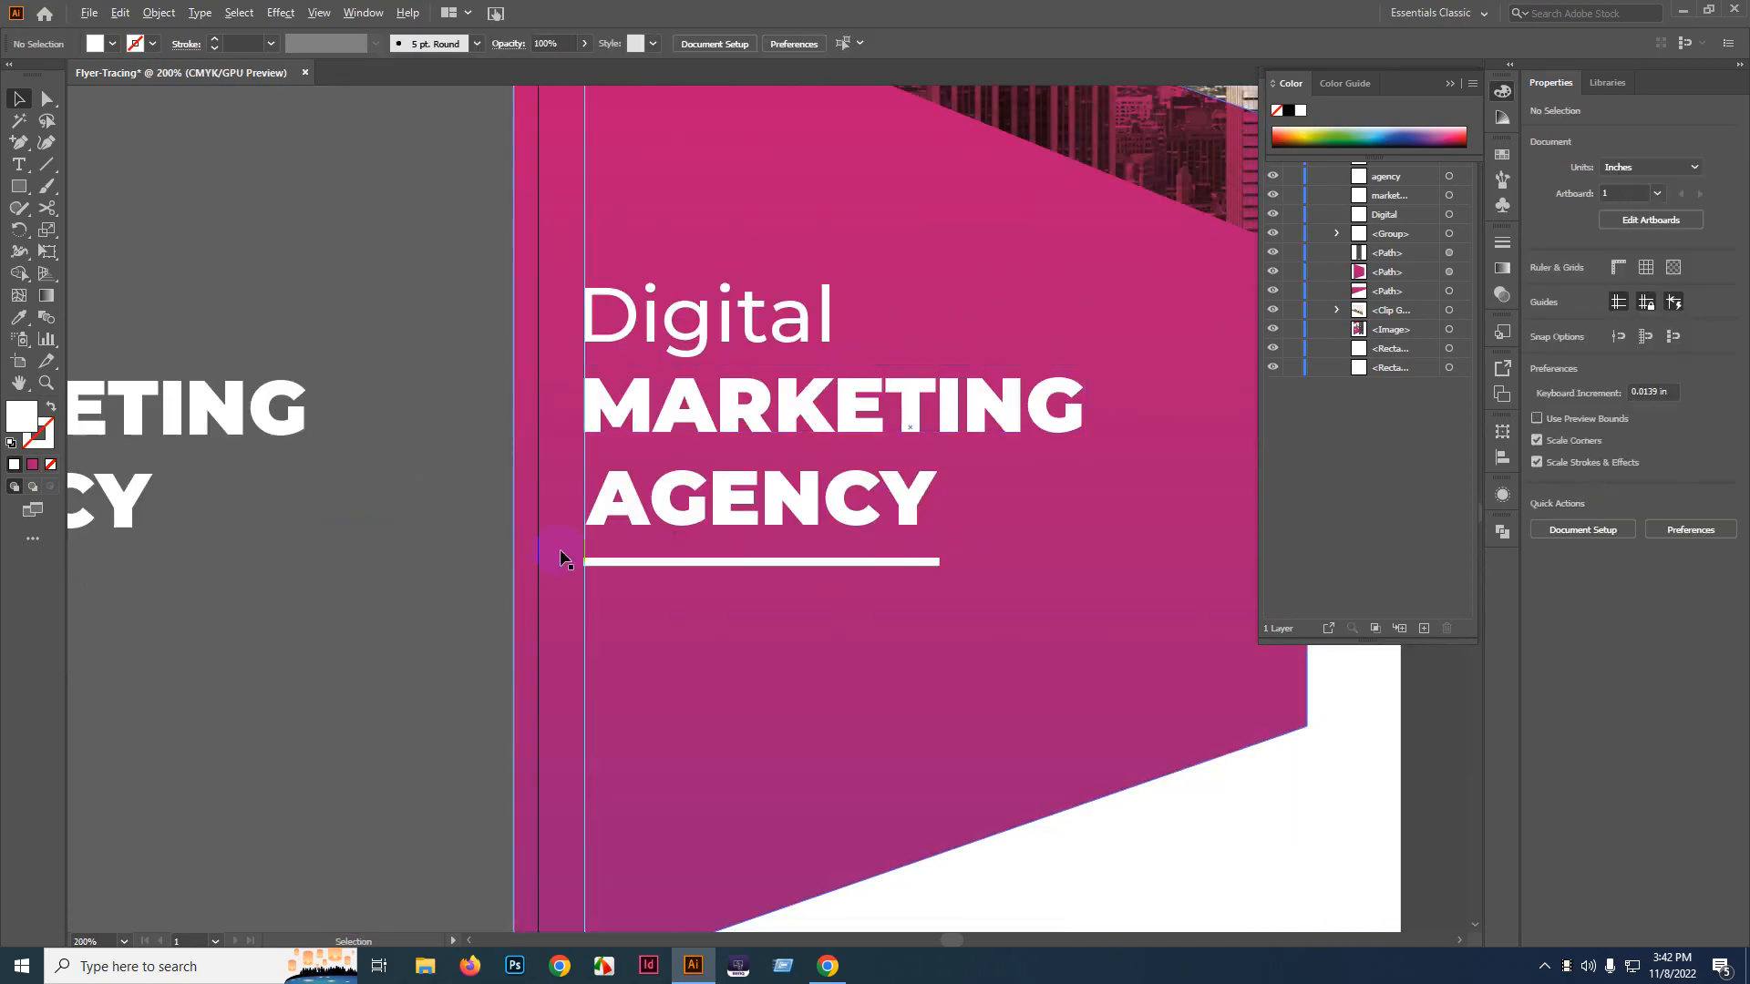
# - Shift the AGENCY text on the pink shape about 0.01 in left so its A meets the inner left guide
pyautogui.scroll(8, 692, 379)
pyautogui.click(1062, 198)
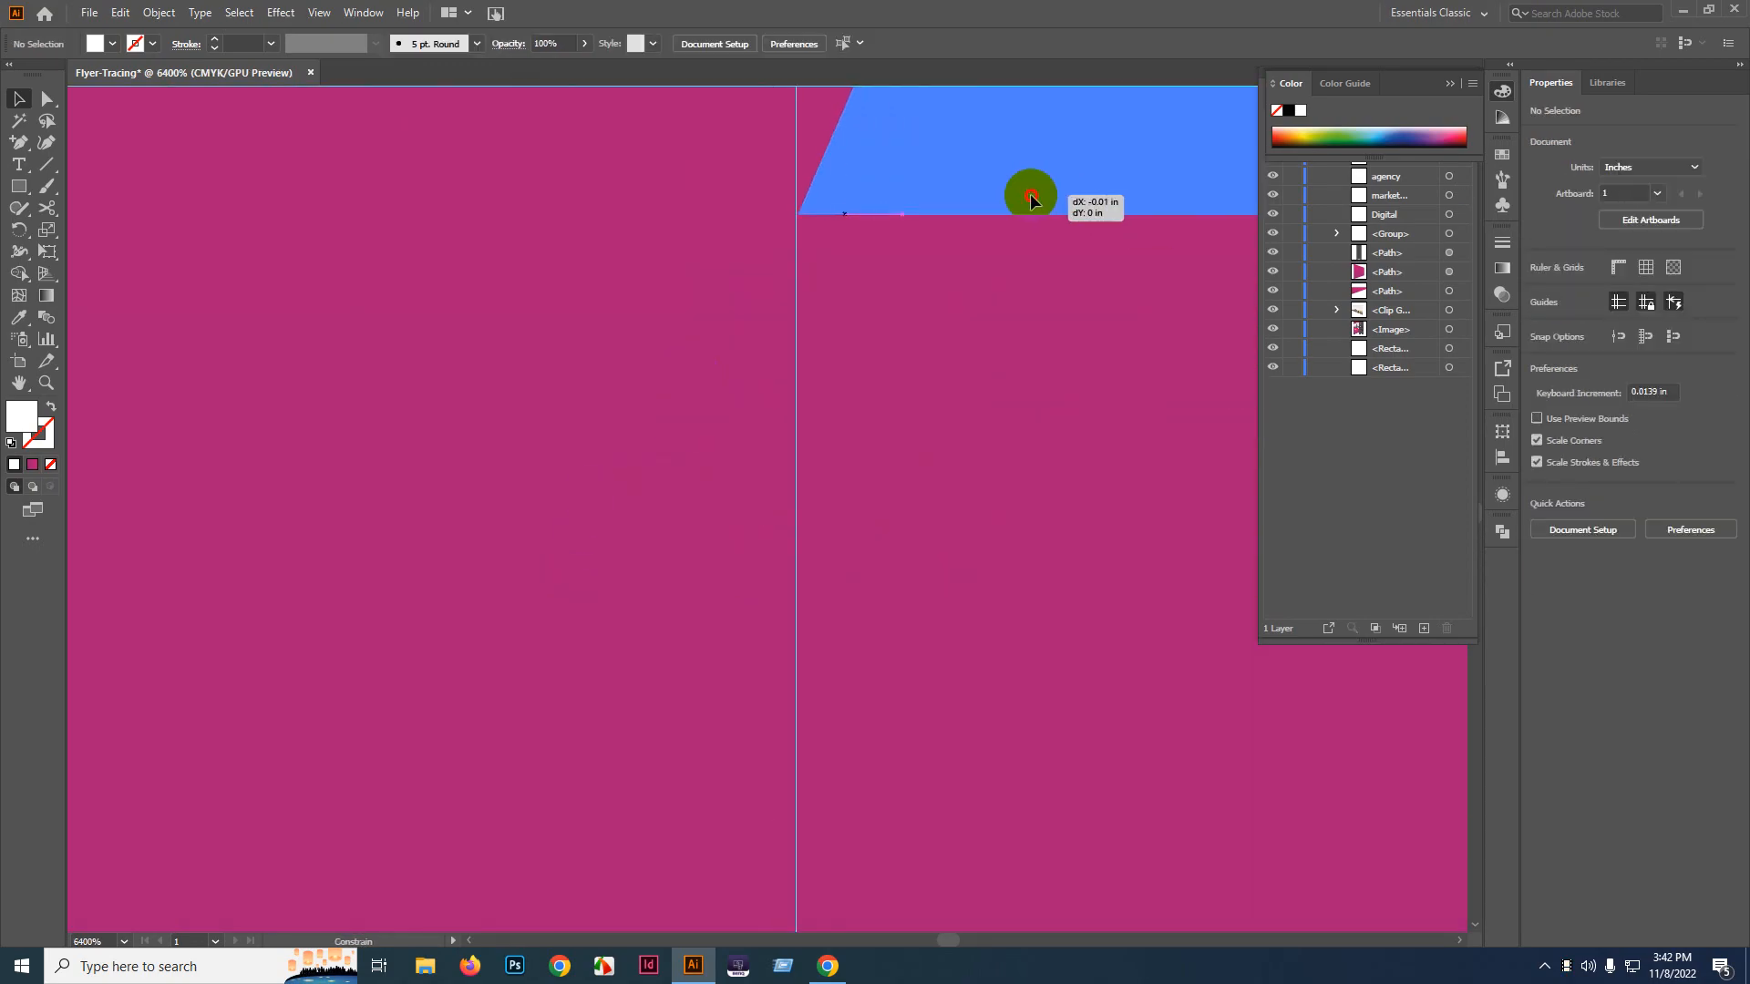
pyautogui.scroll(-7, 593, 379)
pyautogui.click(508, 438)
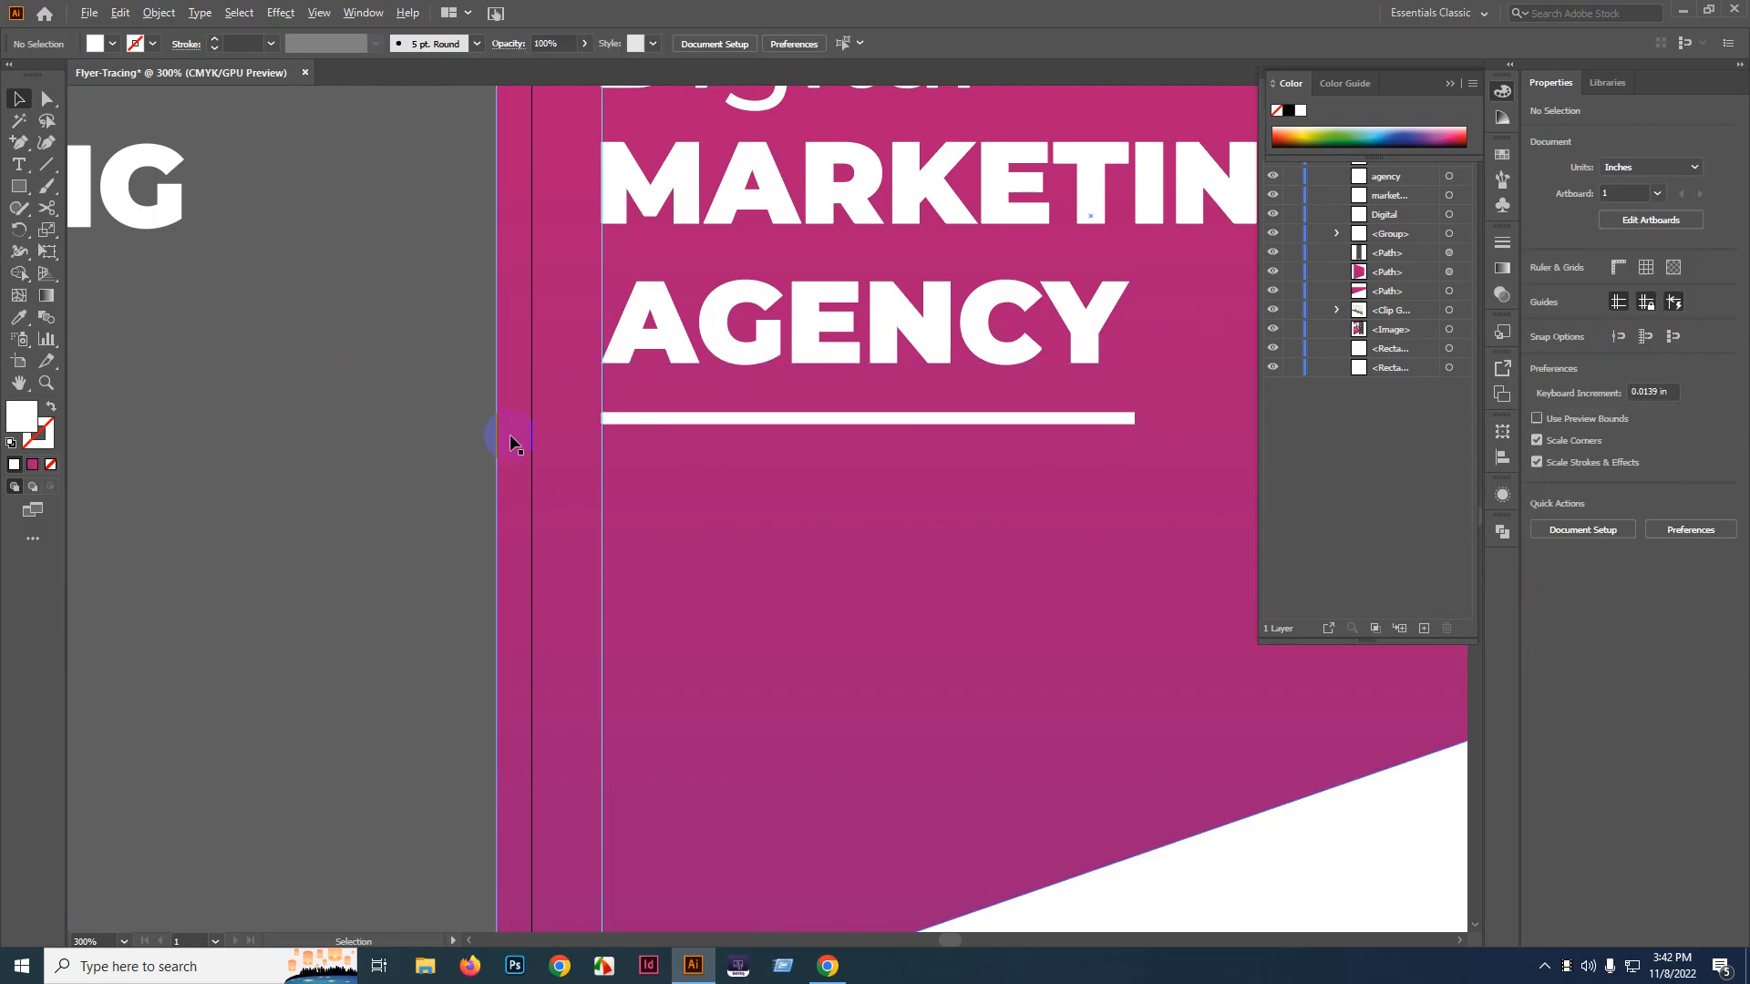
pyautogui.scroll(4, 801, 293)
pyautogui.scroll(-4, 623, 372)
pyautogui.scroll(-4, 623, 372)
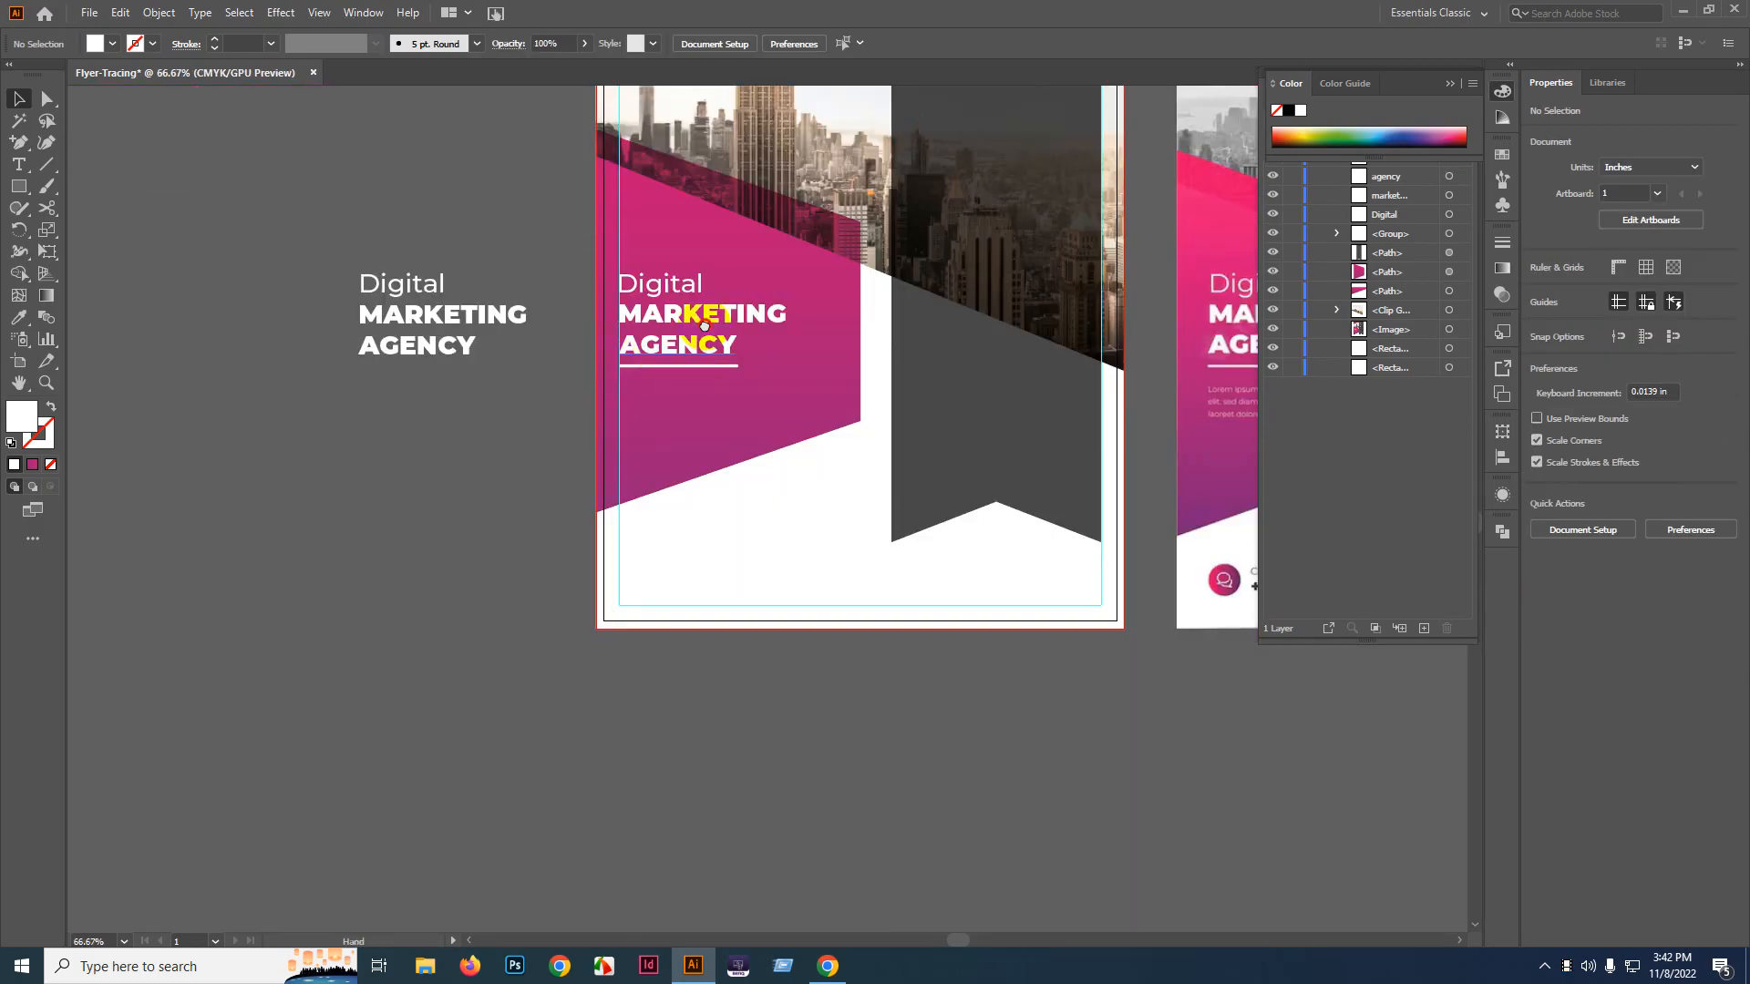
# - Set the stroke weight of the white underline below AGENCY to 2 pt
pyautogui.hscroll(1, 696, 298)
pyautogui.hscroll(2, 820, 422)
pyautogui.scroll(5, 555, 424)
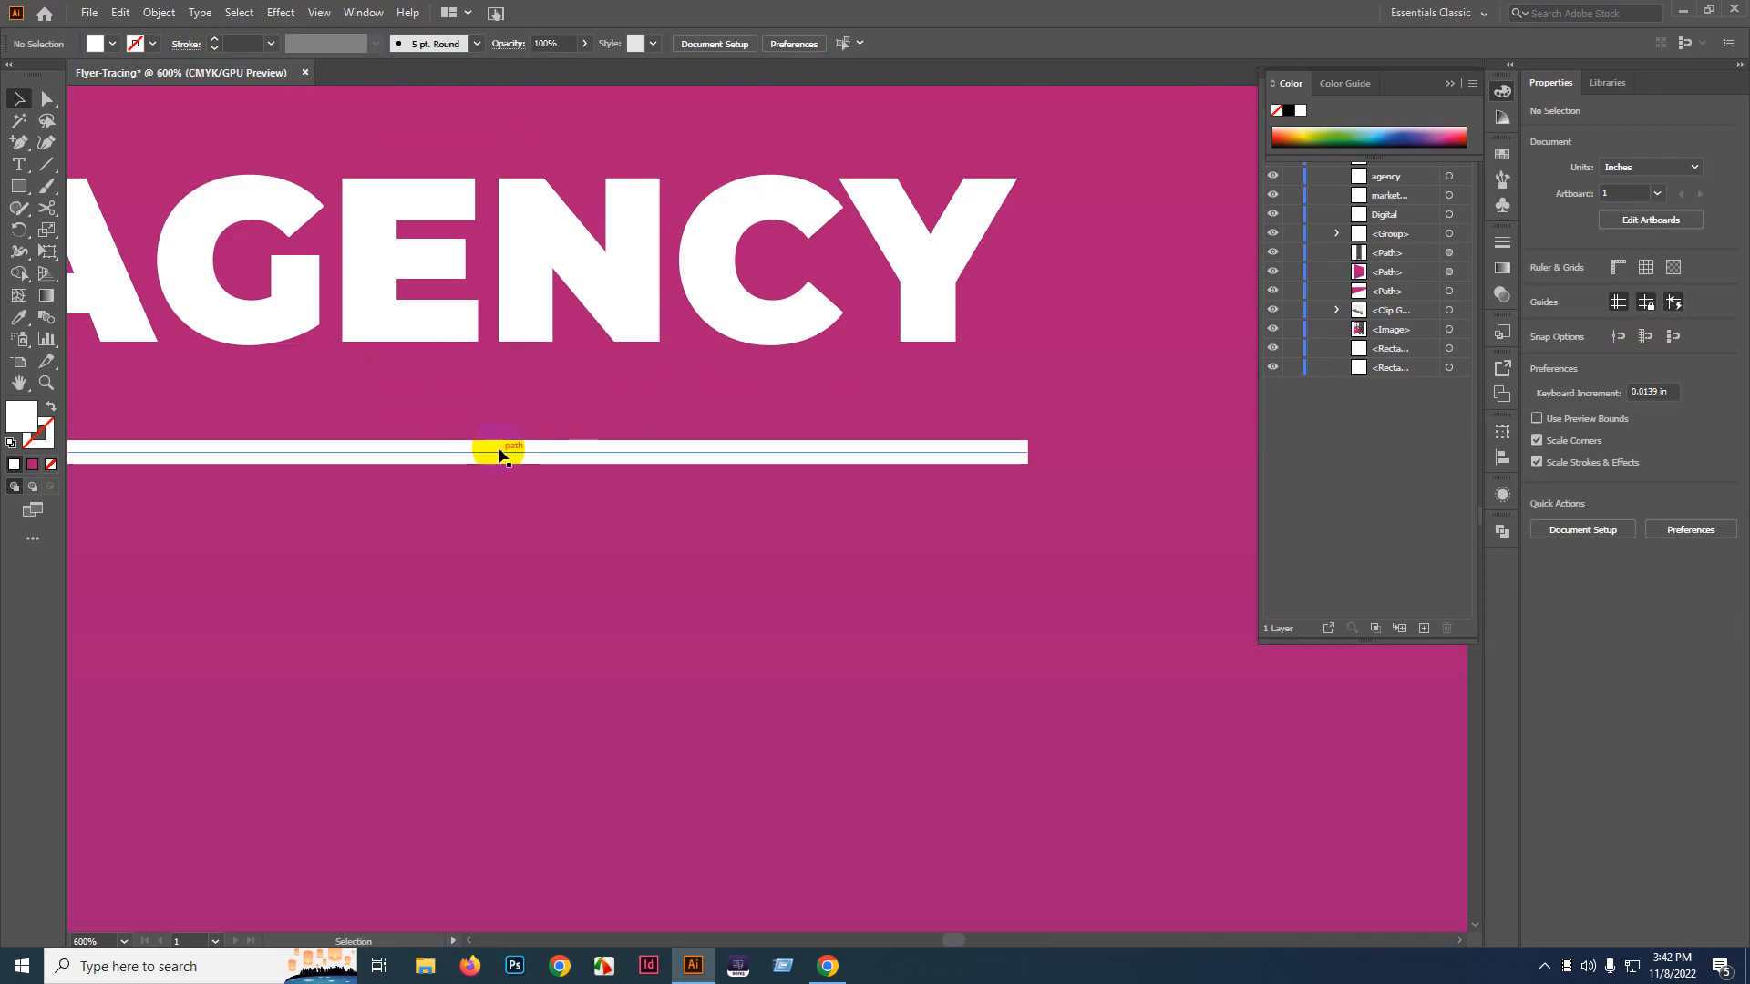
pyautogui.click(506, 451)
pyautogui.click(231, 44)
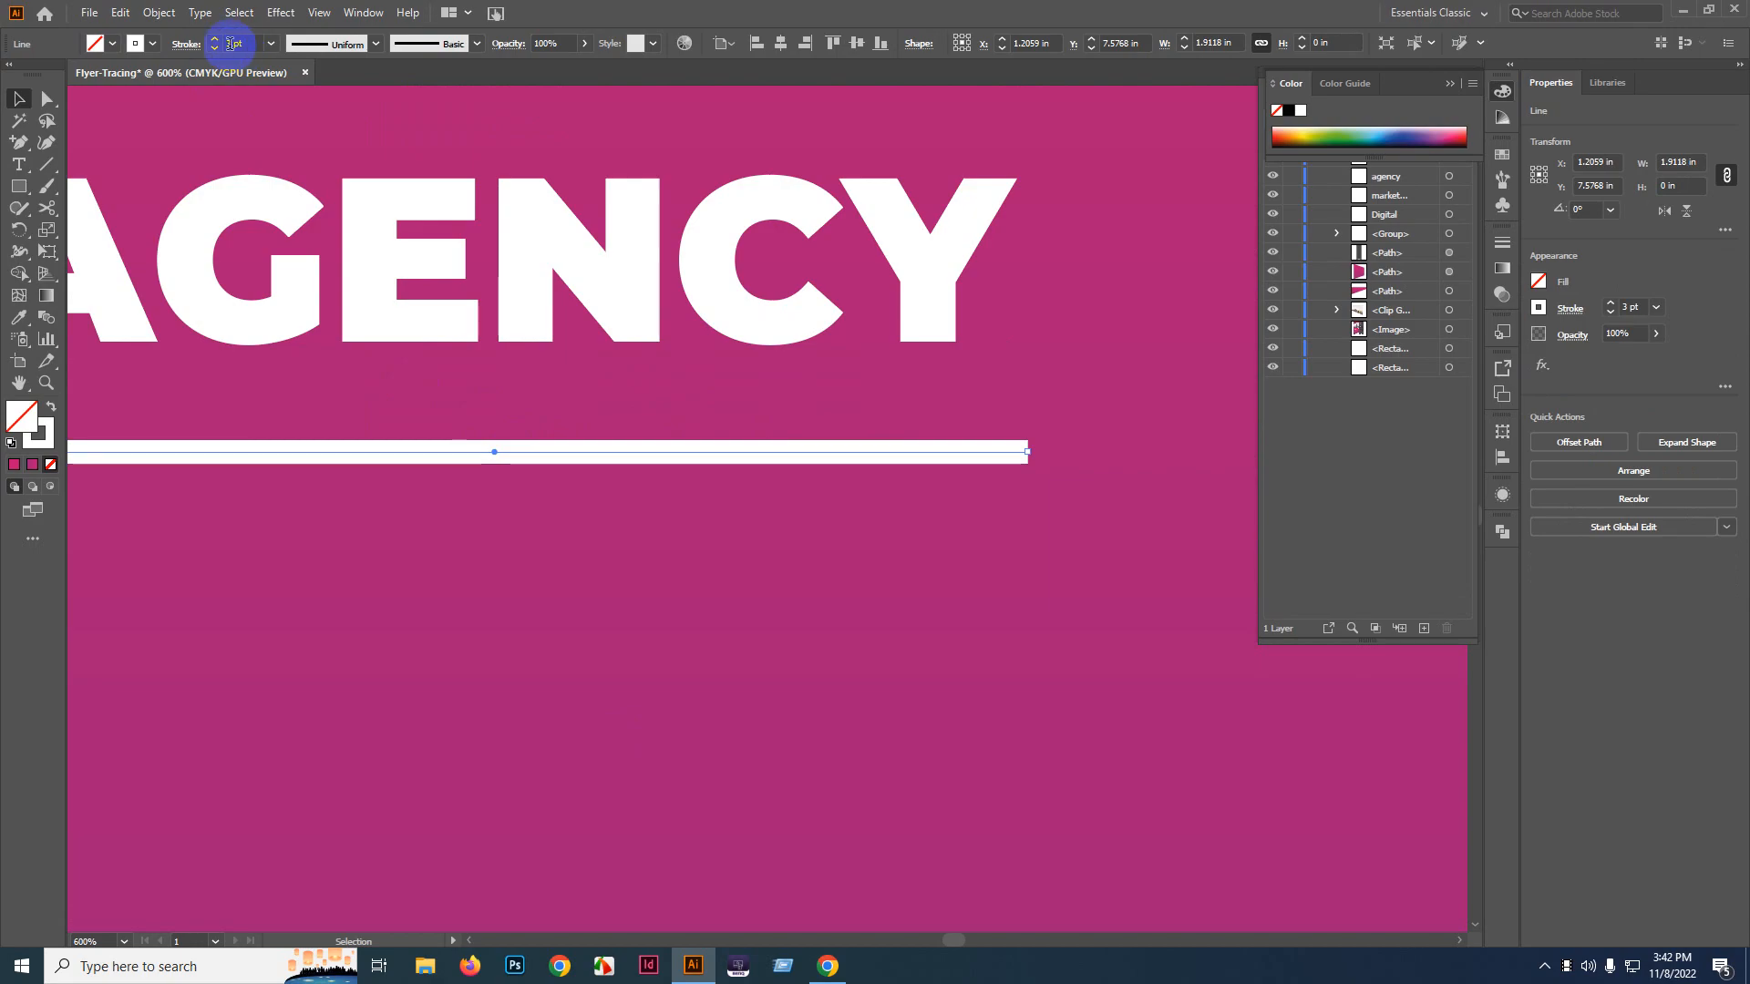
pyautogui.scroll(-3, 851, 423)
pyautogui.click(427, 452)
pyautogui.scroll(-2, 427, 453)
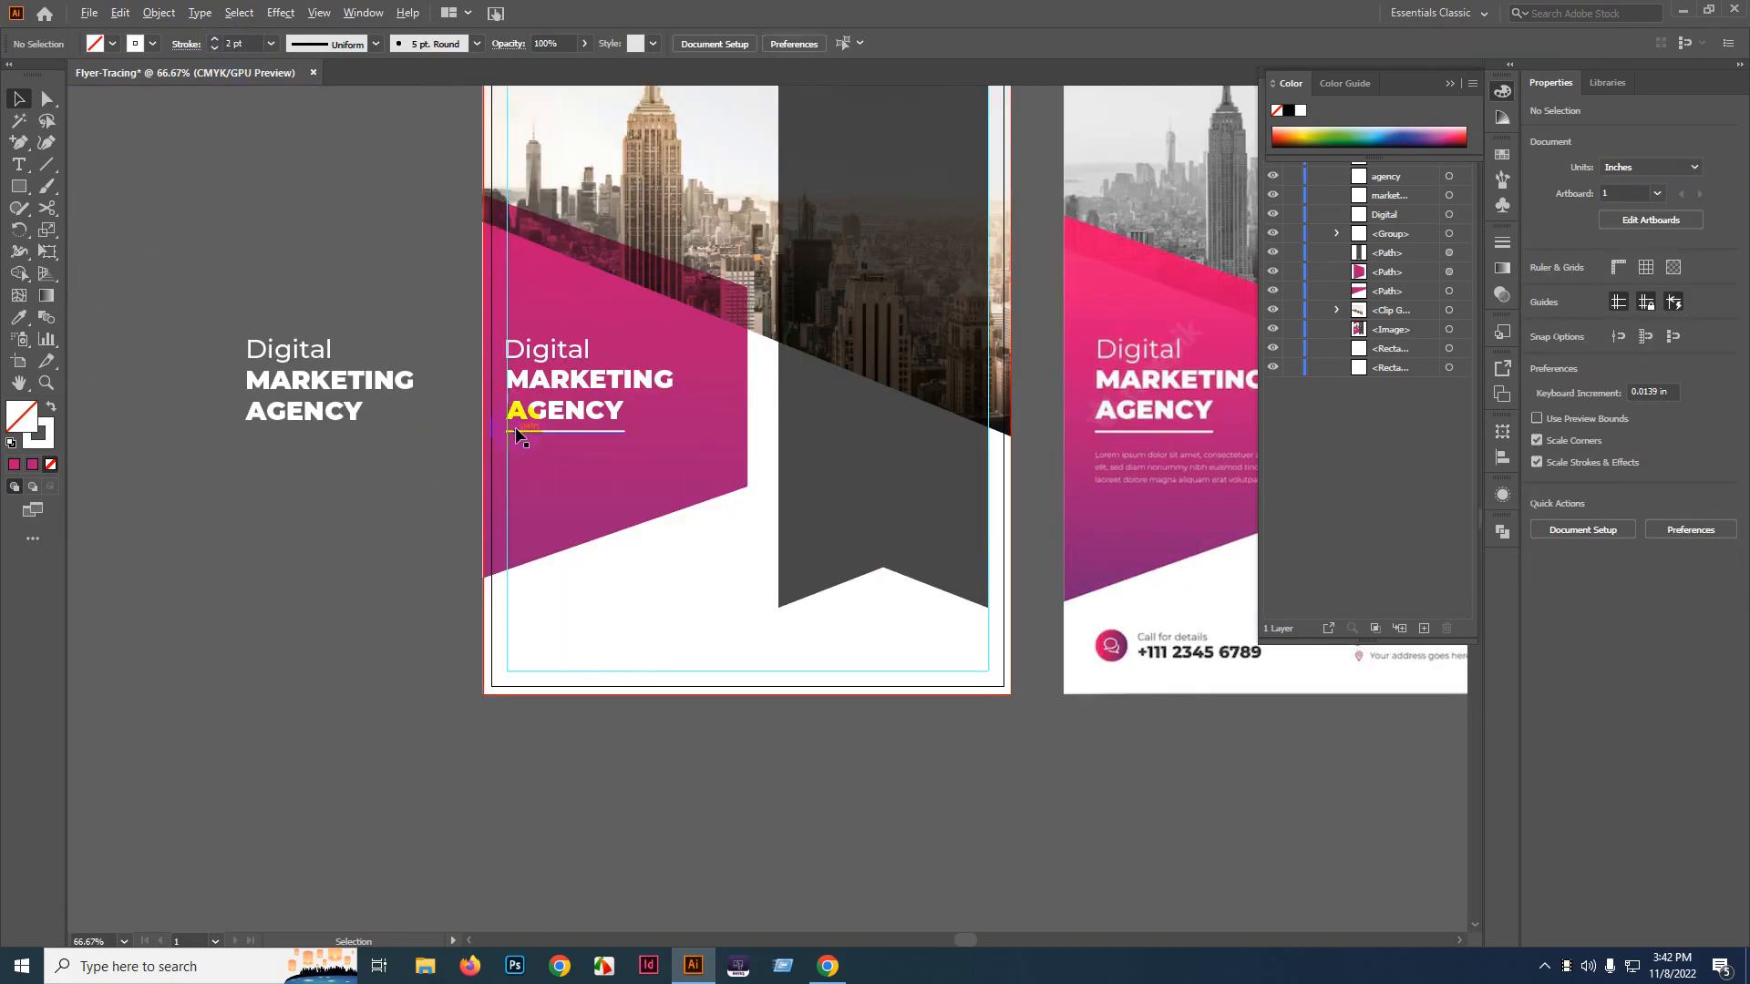
# - Compare the flyer's headline block with the reference flyer and examine the reference's body paragraph, service blocks and contact details
pyautogui.scroll(8, 519, 428)
pyautogui.scroll(-10, 398, 492)
pyautogui.scroll(-3, 485, 396)
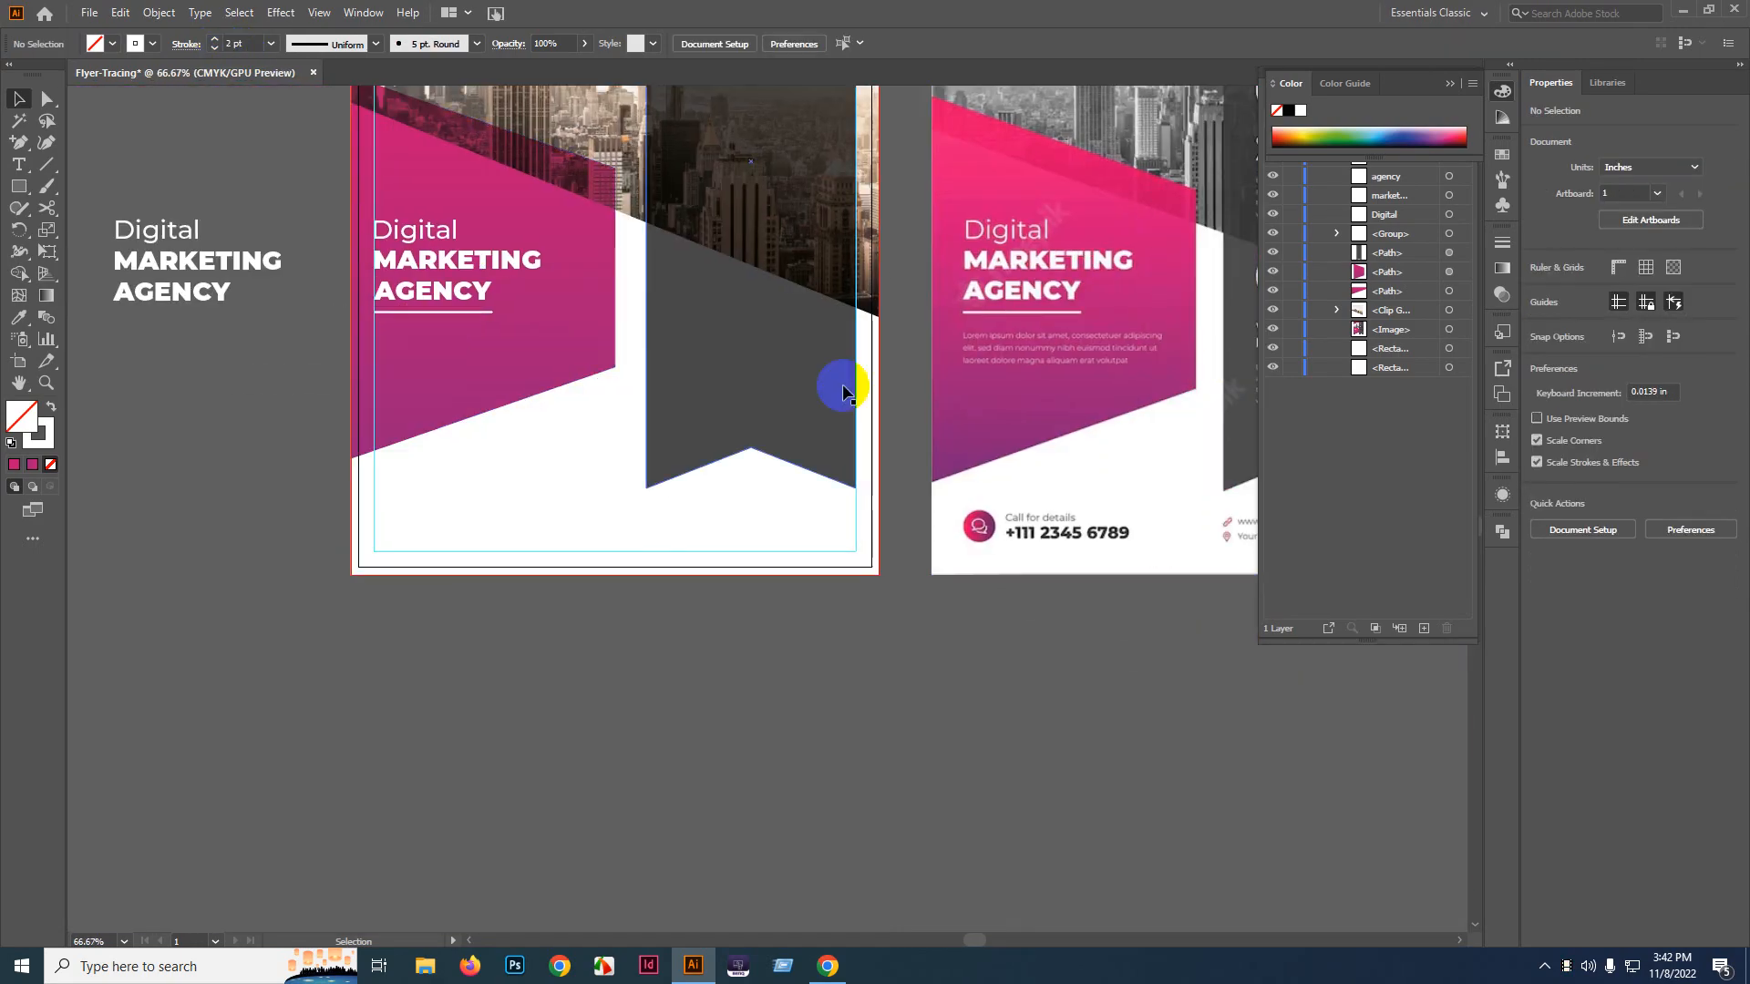
pyautogui.hscroll(3, 833, 379)
pyautogui.scroll(3, 1010, 366)
pyautogui.scroll(-4, 984, 365)
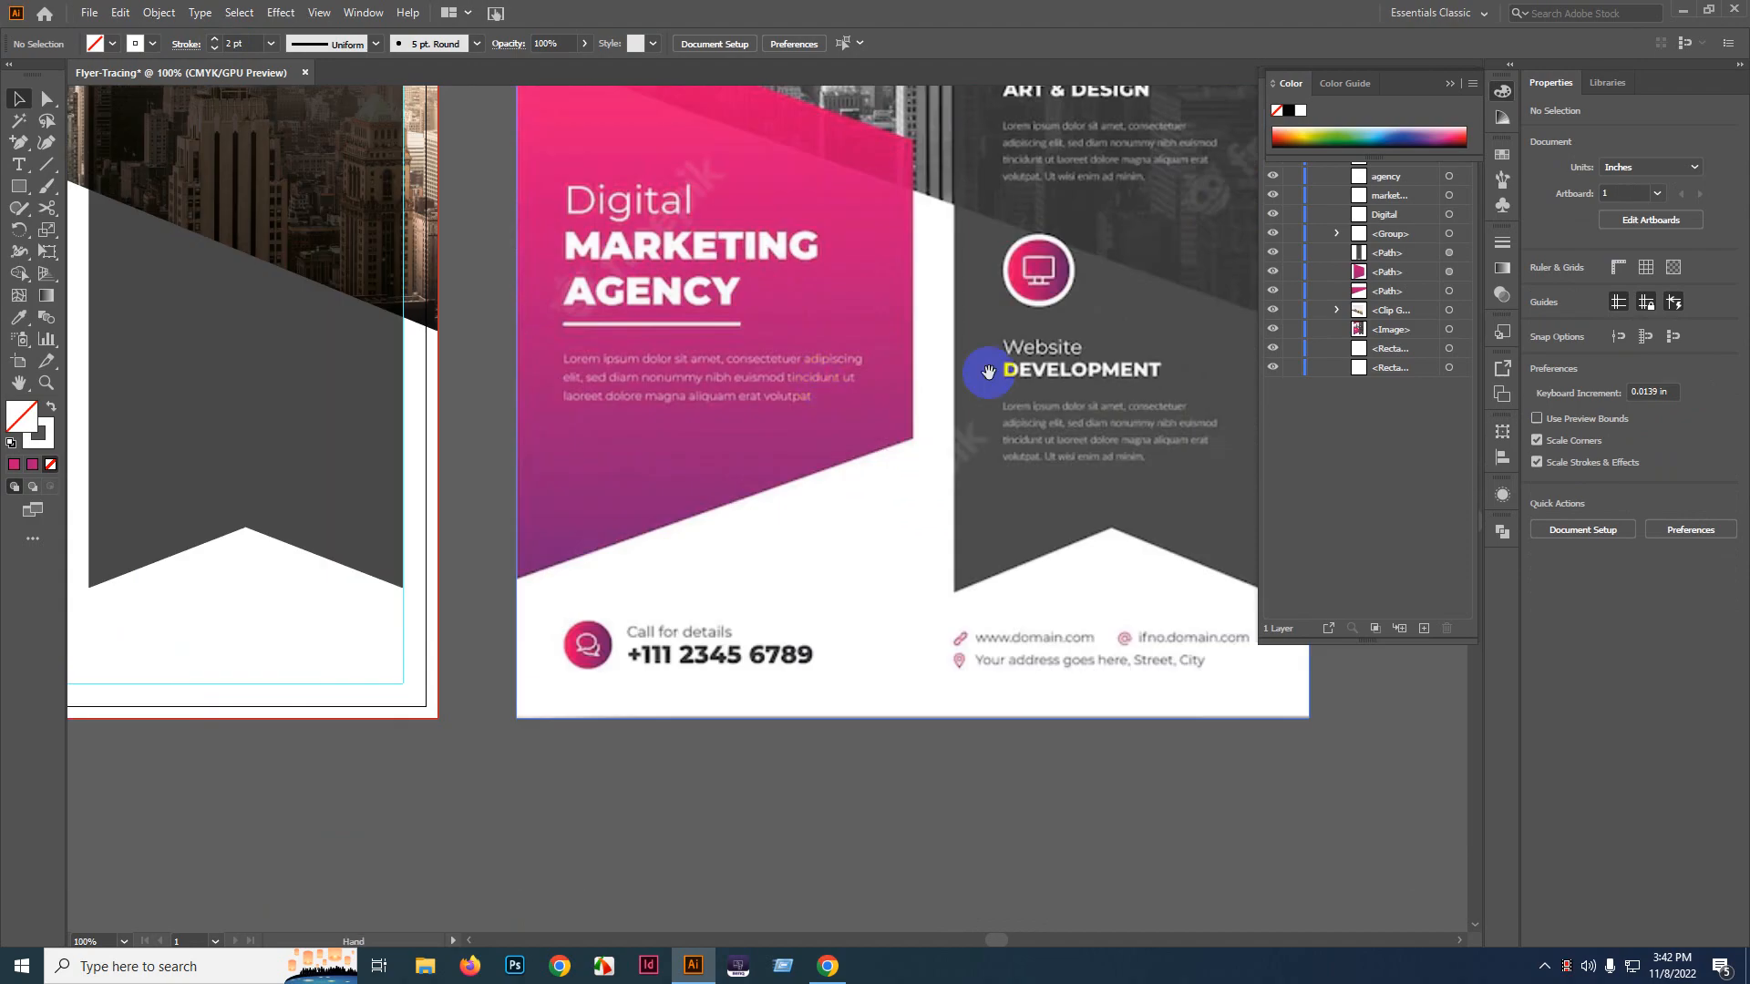
pyautogui.moveTo(985, 371); pyautogui.dragTo(640, 597)
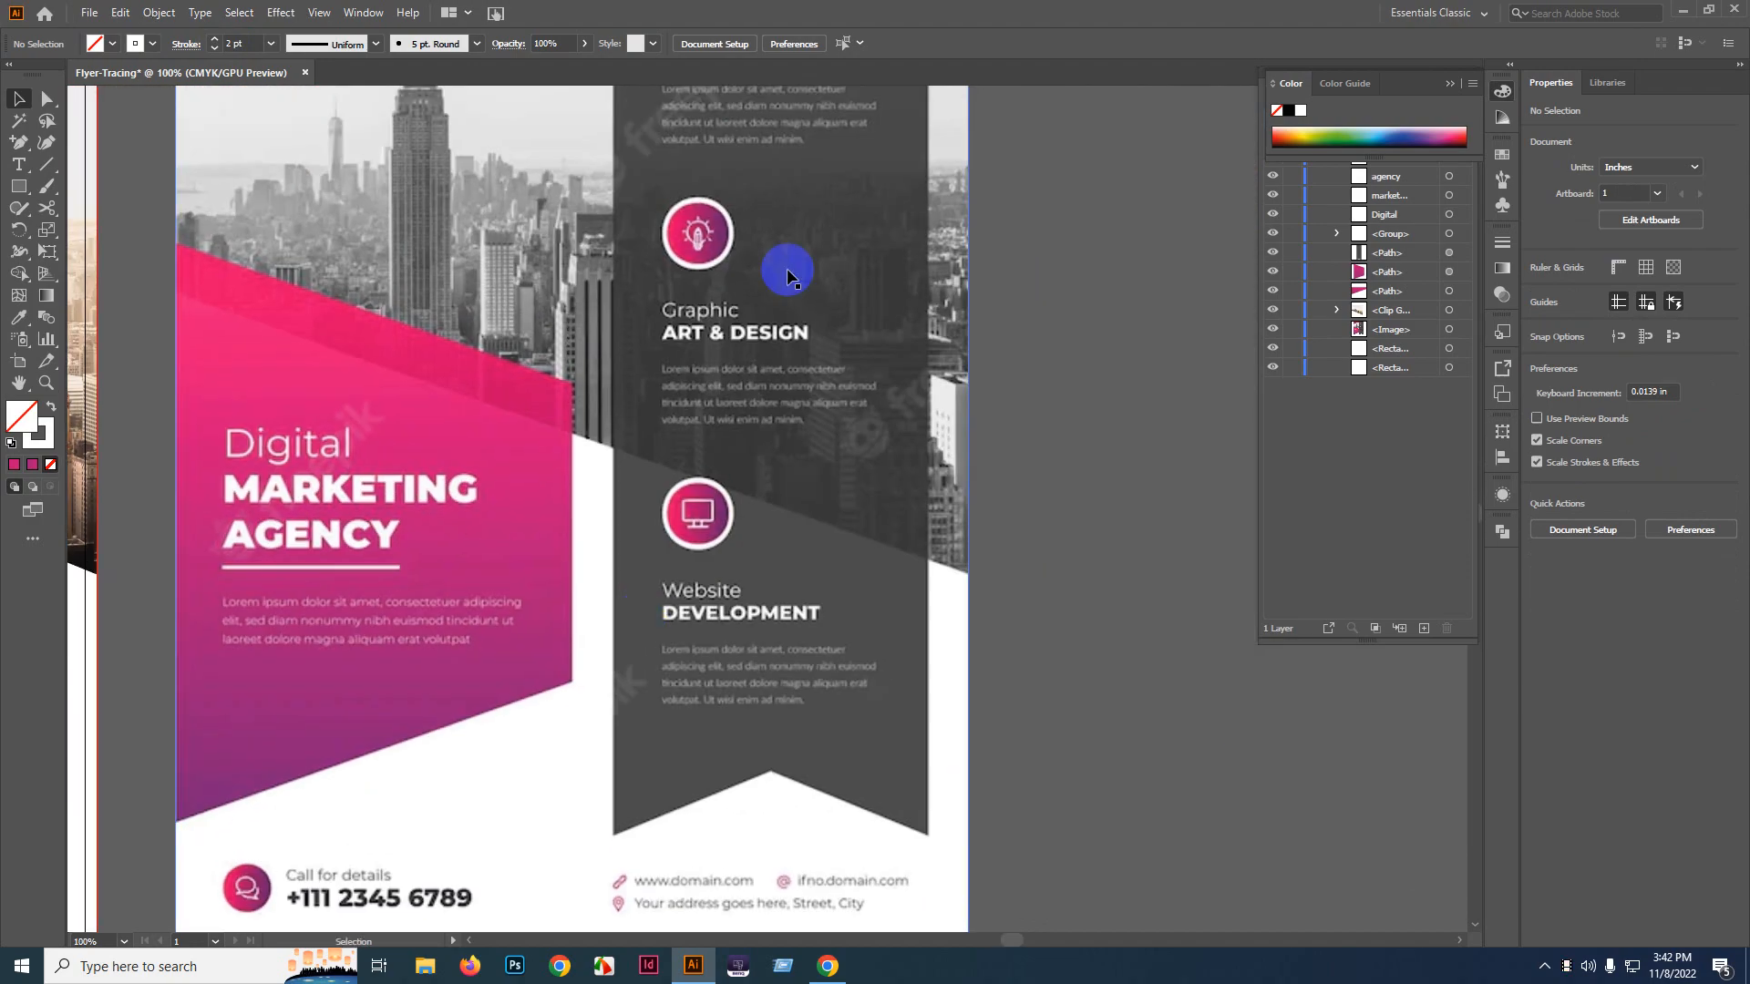
pyautogui.scroll(3, 730, 129)
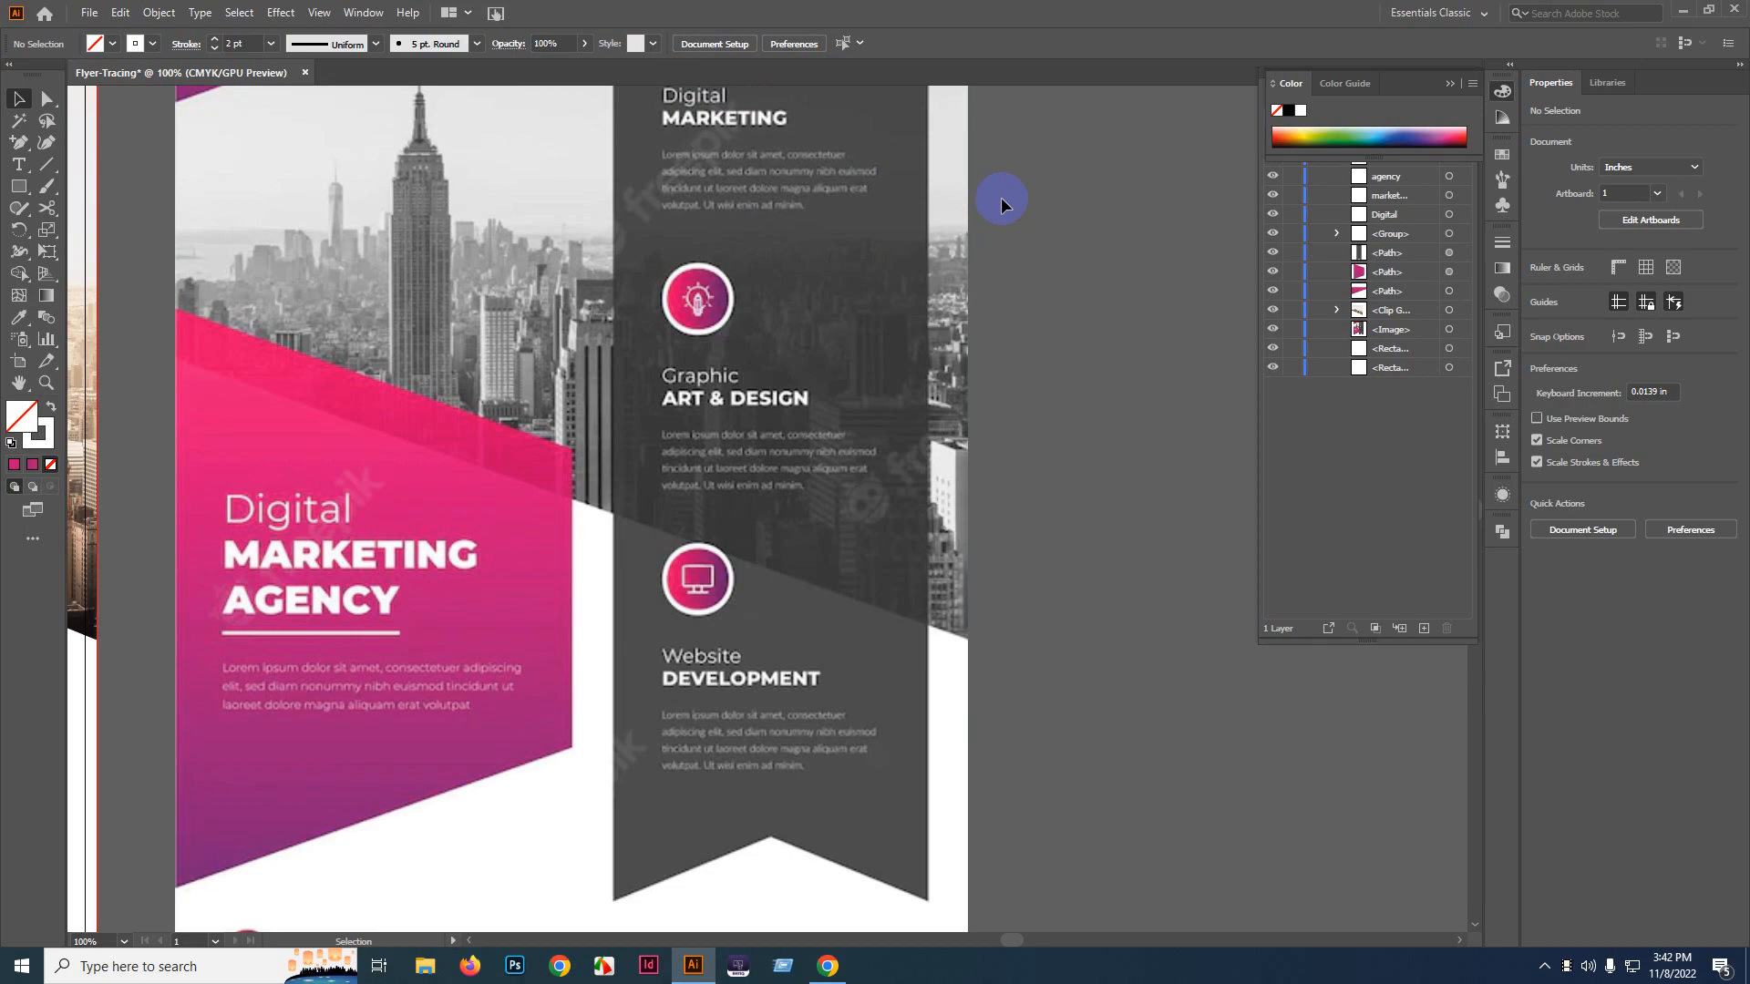
pyautogui.click(429, 547)
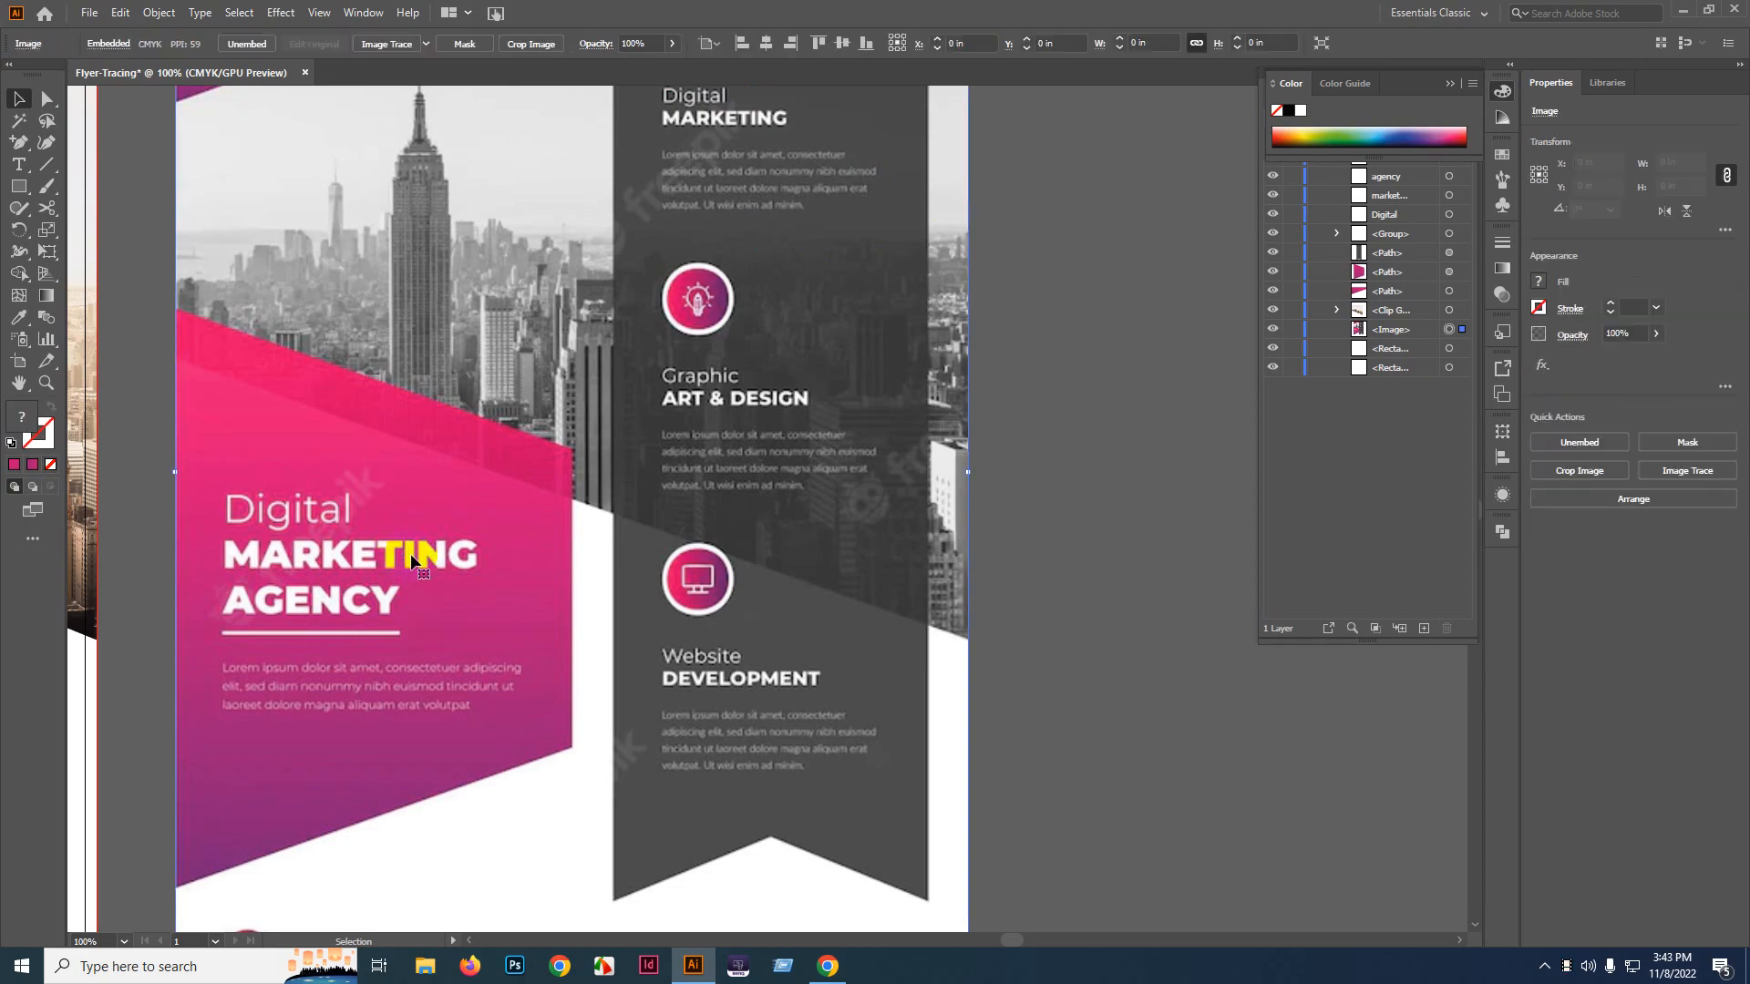
pyautogui.moveTo(447, 547); pyautogui.dragTo(1030, 527)
pyautogui.scroll(-3, 1030, 527)
pyautogui.moveTo(1145, 473); pyautogui.dragTo(938, 422)
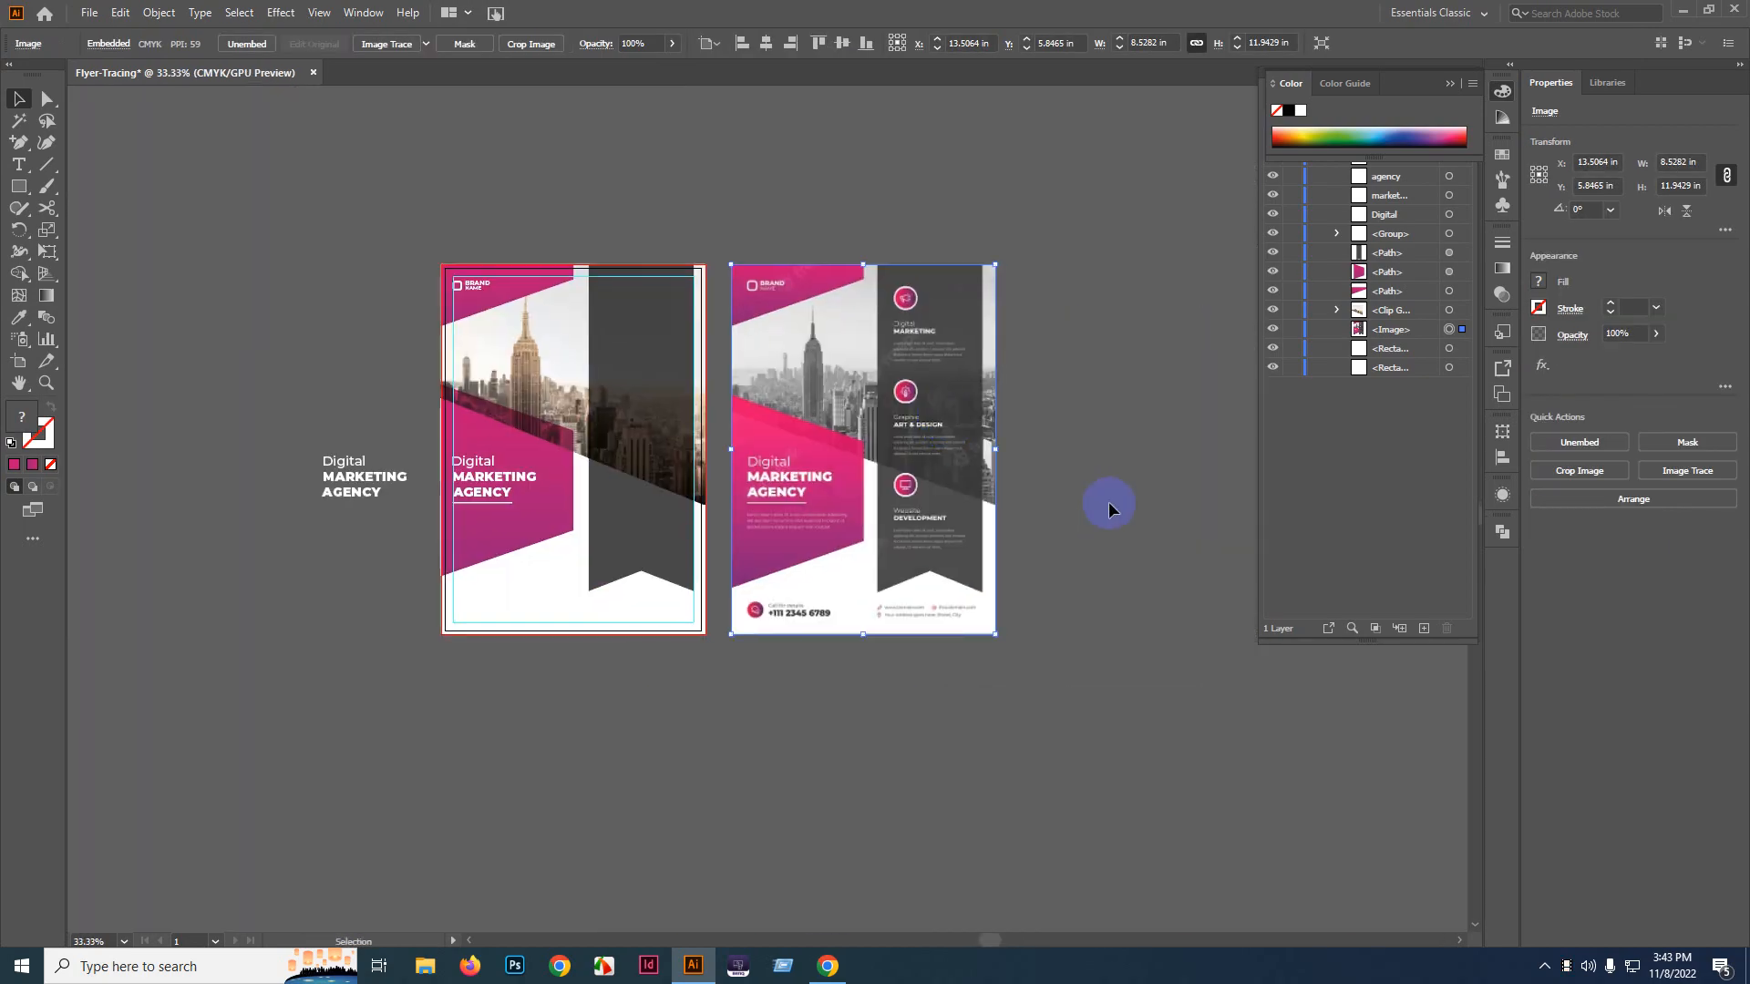
pyautogui.moveTo(1109, 500); pyautogui.dragTo(1142, 470)
pyautogui.scroll(2, 665, 488)
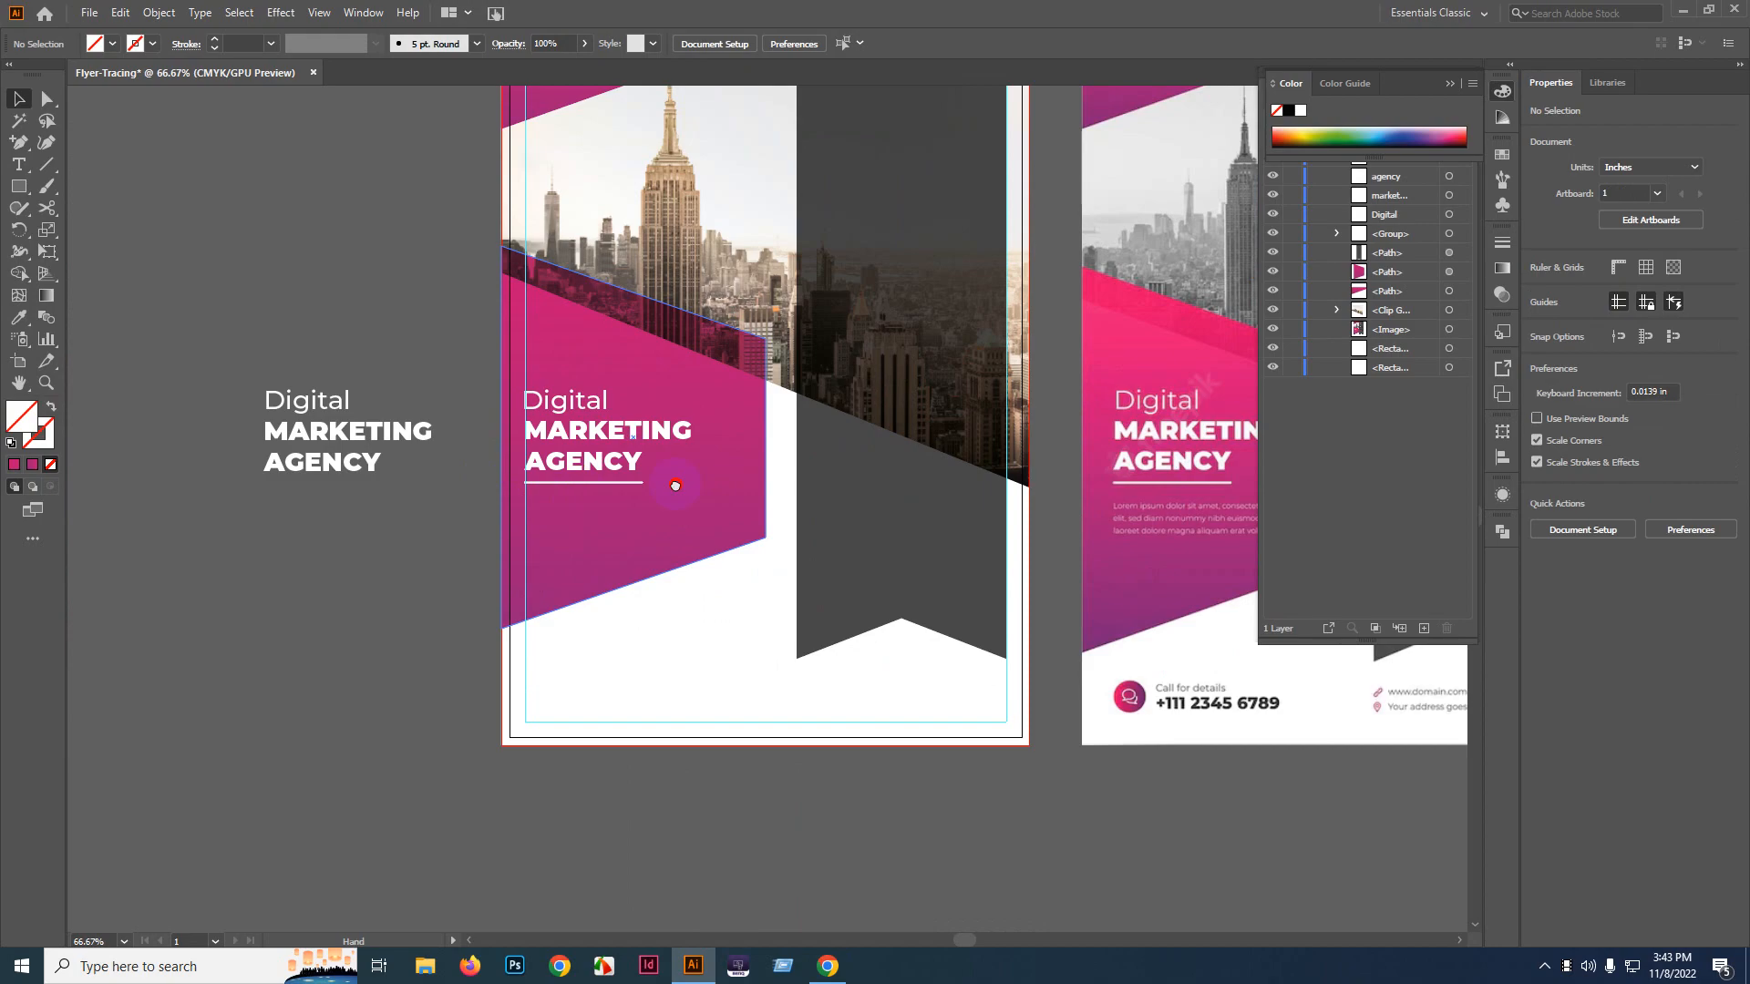
pyautogui.moveTo(942, 420); pyautogui.dragTo(868, 412)
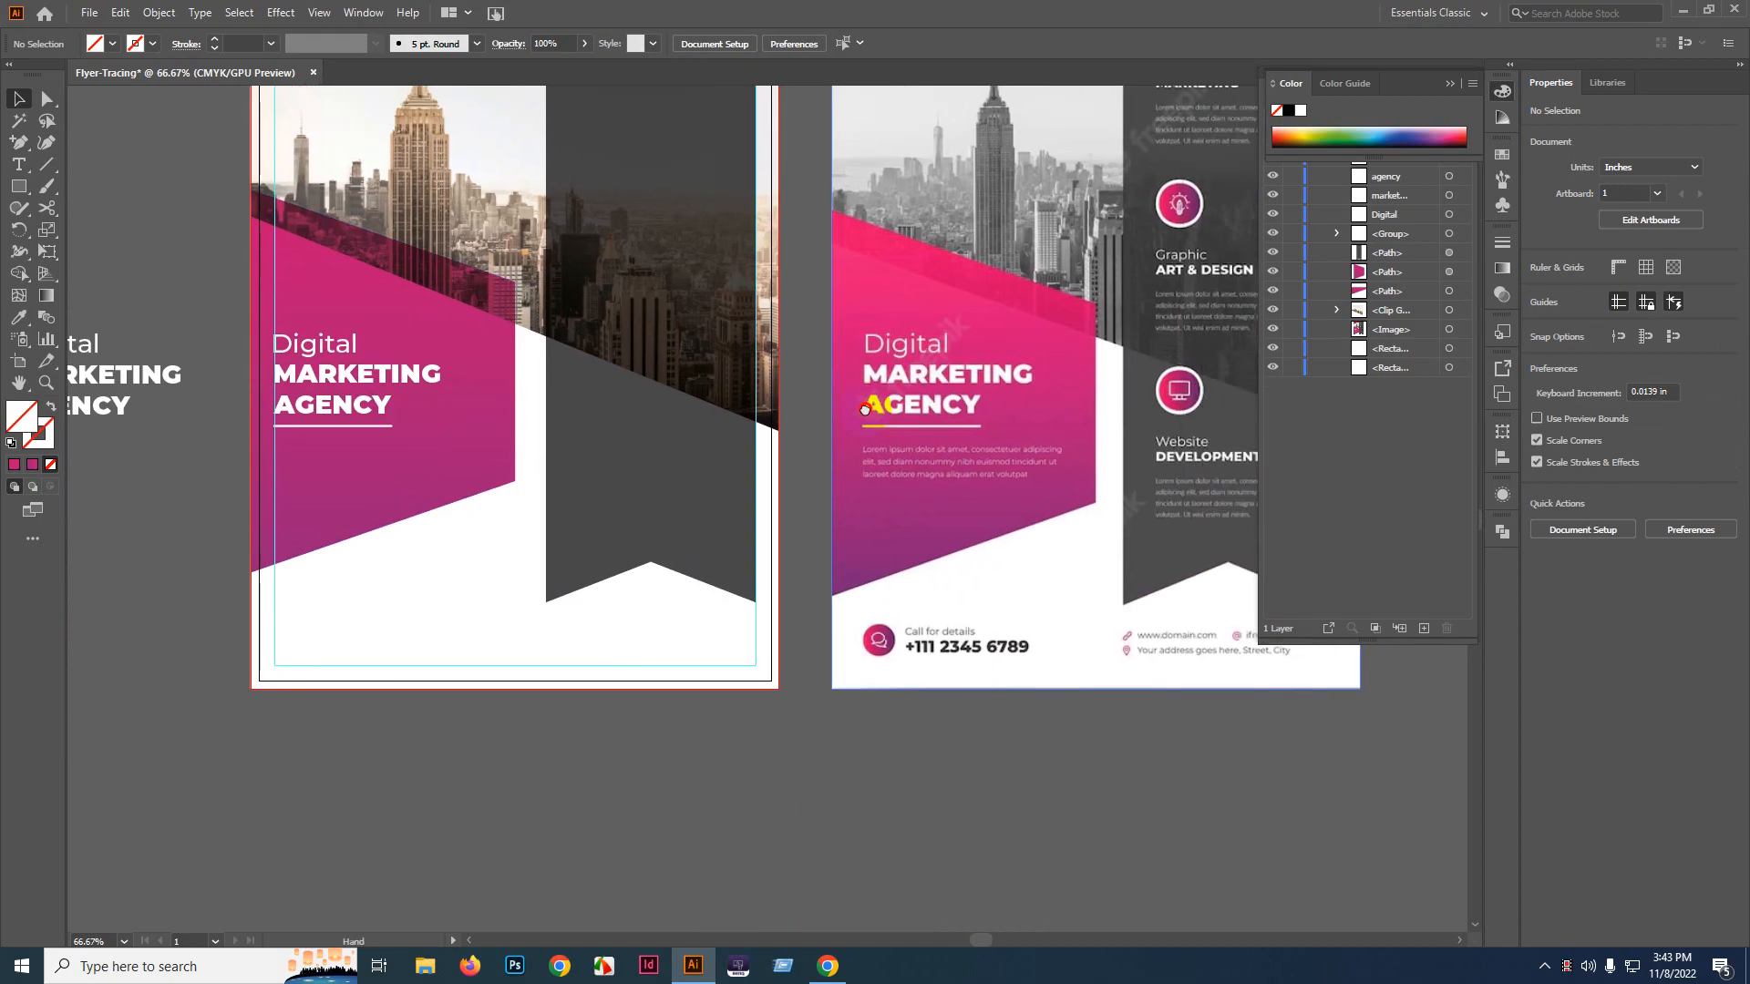
pyautogui.click(18, 167)
pyautogui.scroll(2, 283, 456)
pyautogui.hscroll(6, 442, 391)
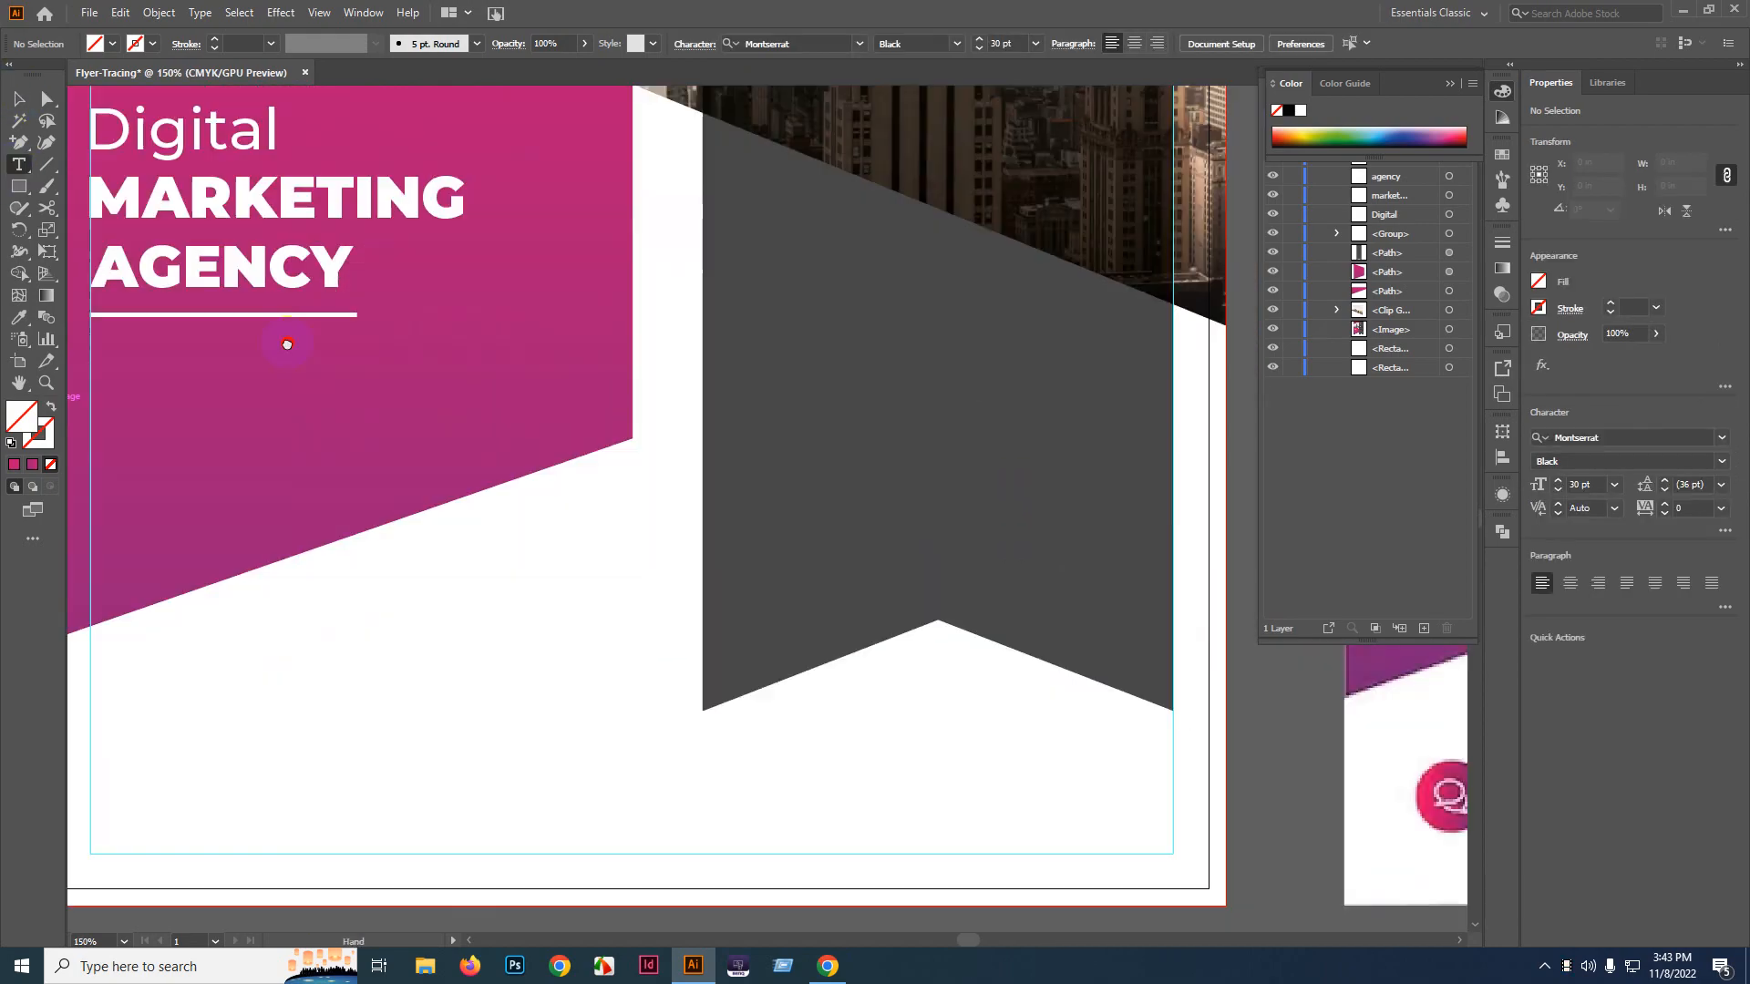
pyautogui.moveTo(286, 338); pyautogui.dragTo(857, 386)
pyautogui.press('BackSpace')
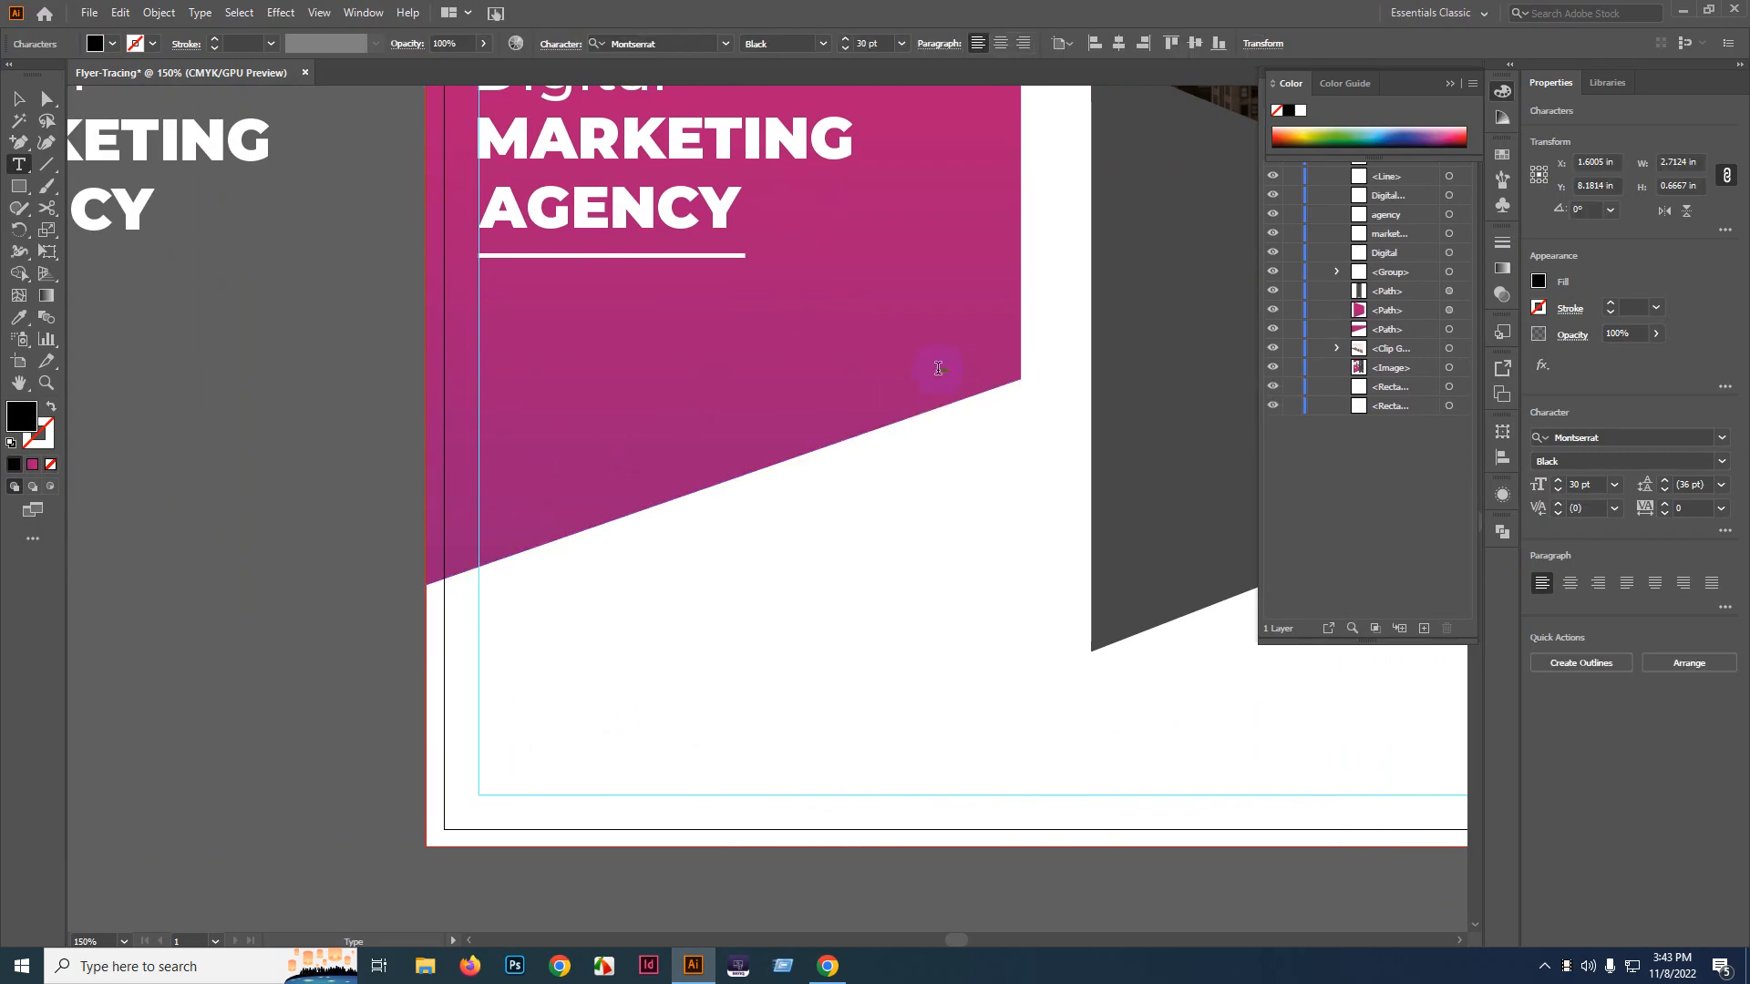
pyautogui.write('LOREM')
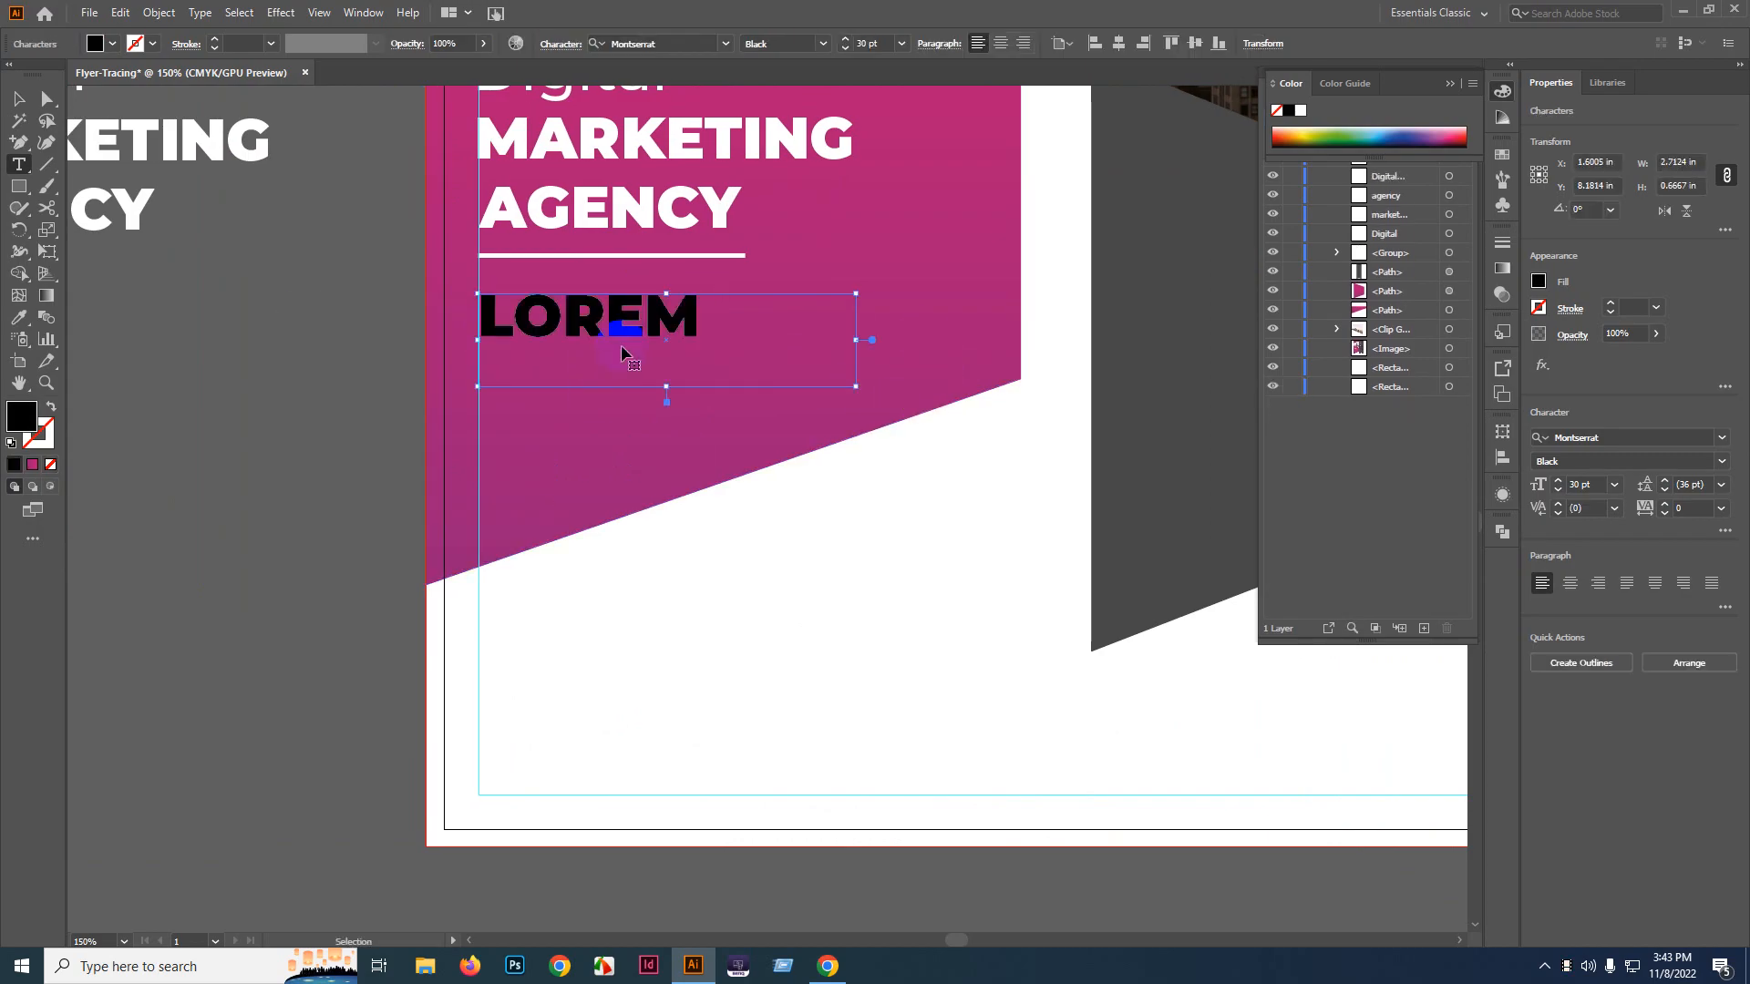
pyautogui.doubleClick(622, 343)
pyautogui.click(897, 48)
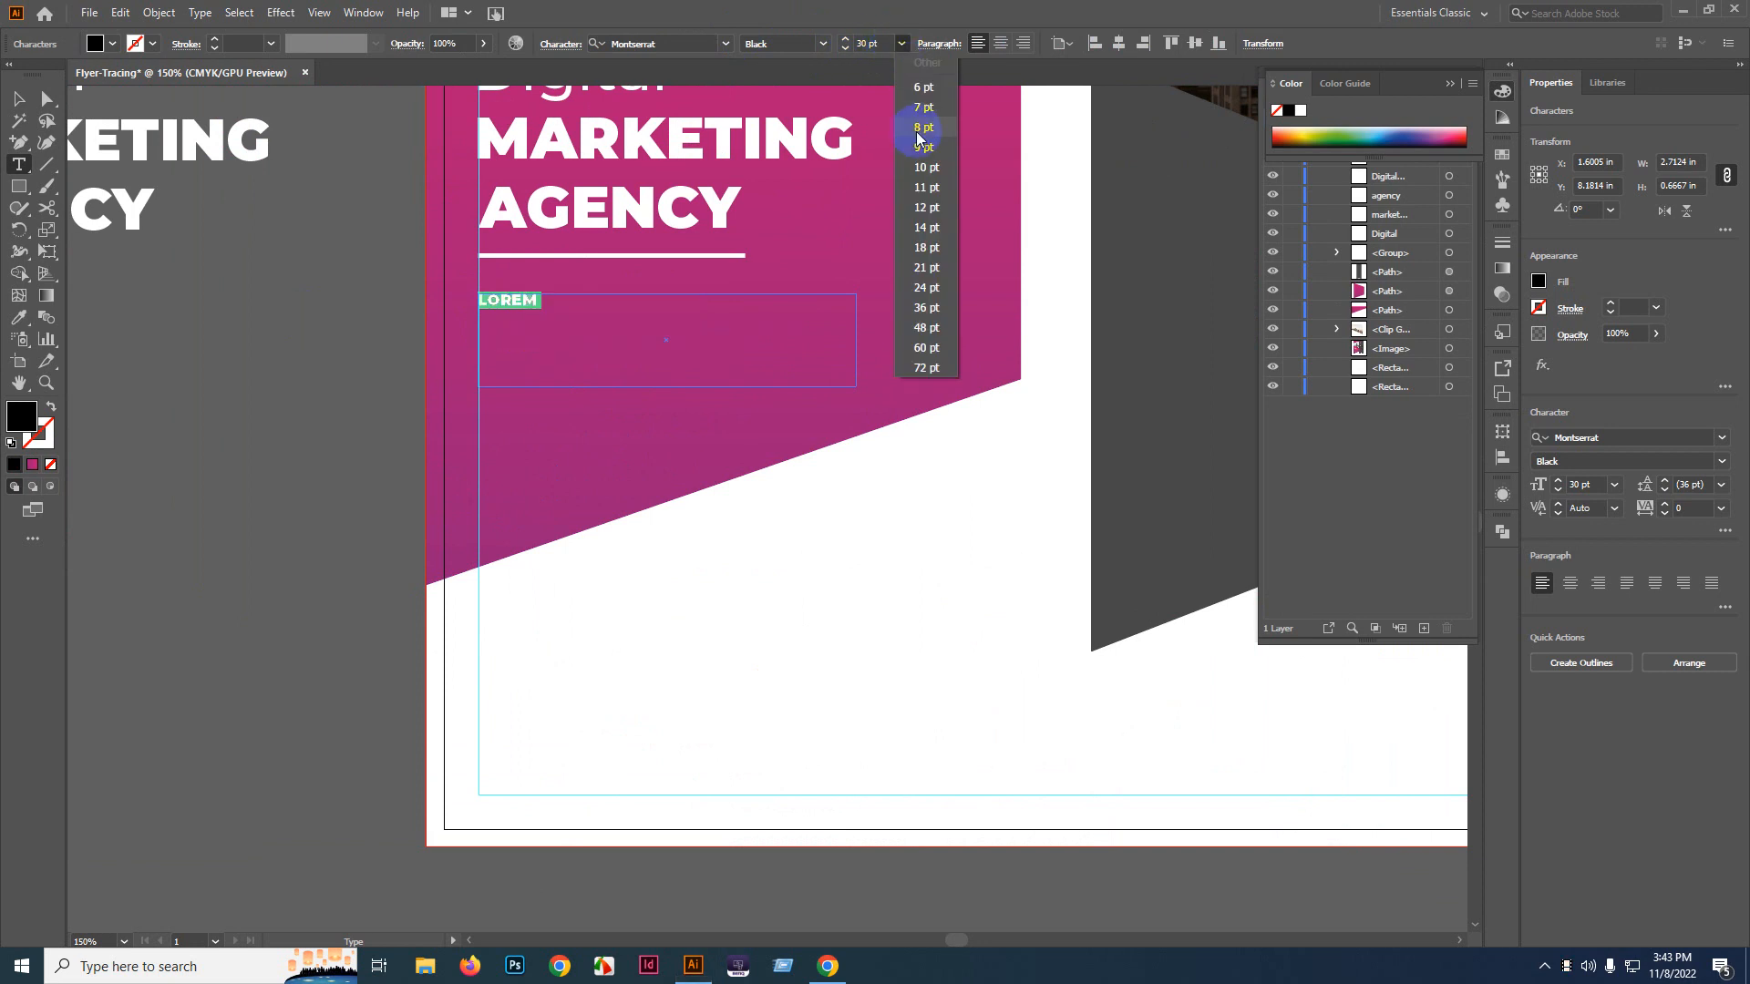
pyautogui.click(919, 162)
pyautogui.hotkey('ctrl', 'z')
pyautogui.hotkey('ctrl', 'z')
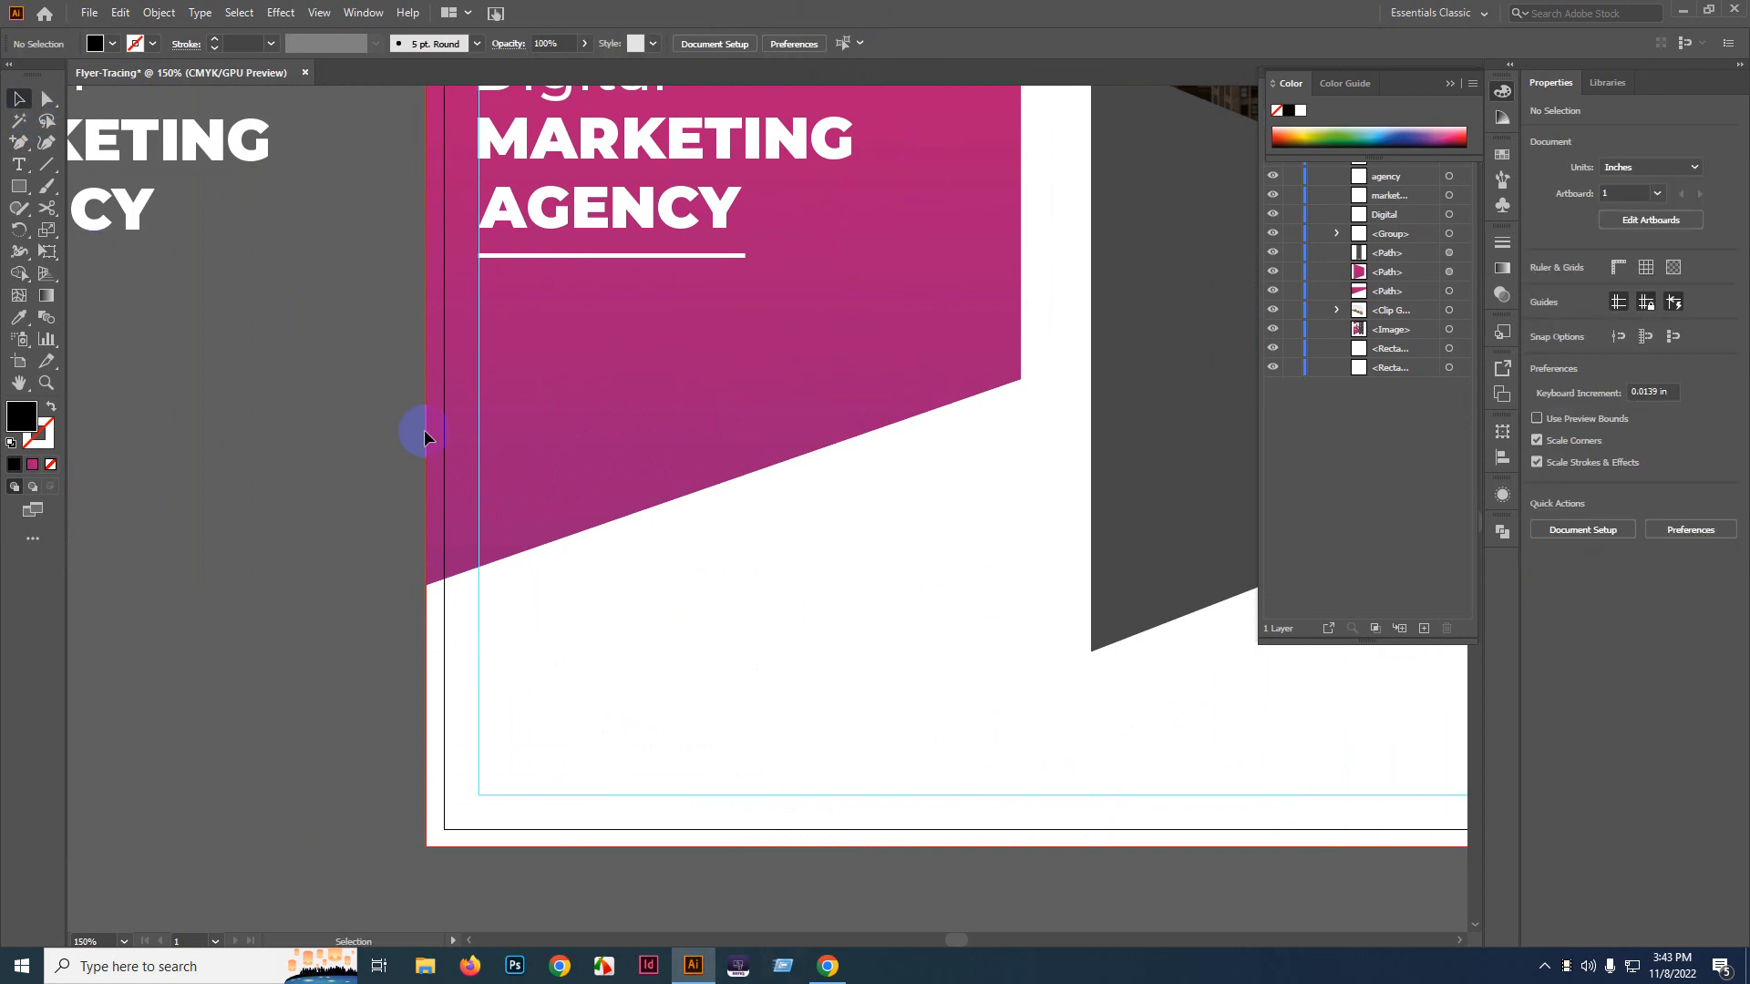
# - Switch to Chrome, open lipsum.com from a search for lorem, and copy the "What is Lorem Ipsum?" paragraph through "remaining essentially unchanged."
pyautogui.click(811, 955)
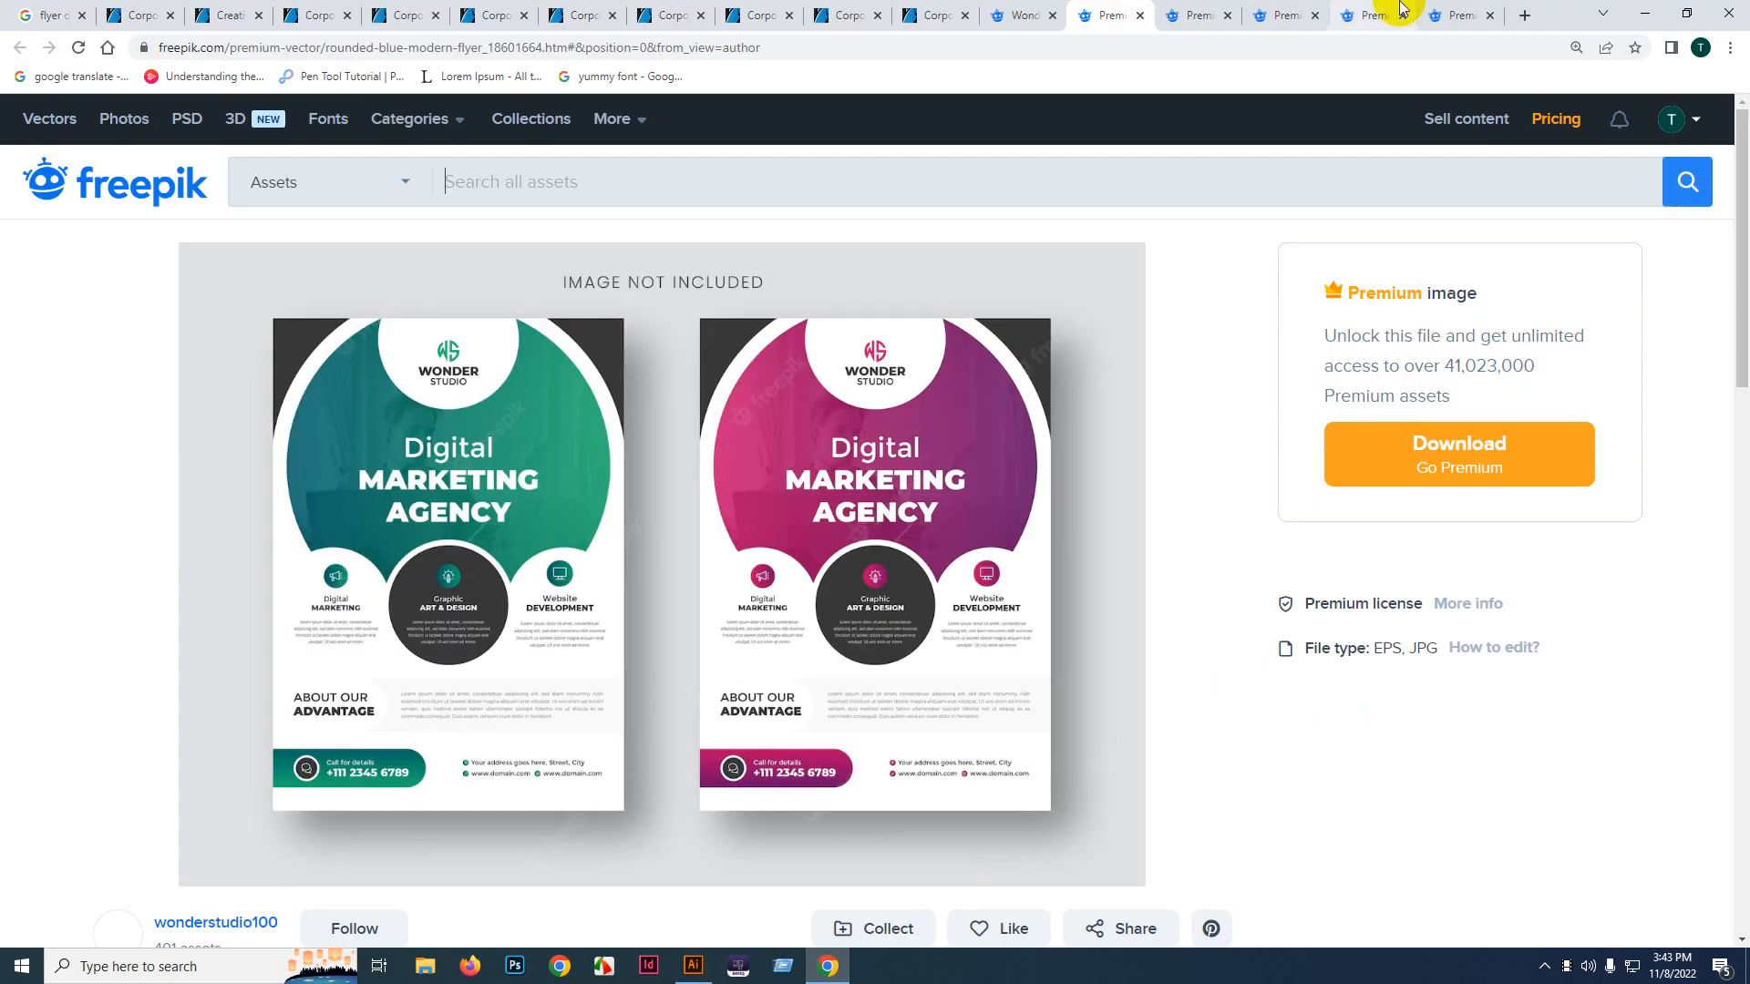
pyautogui.click(1526, 16)
pyautogui.write('lorem')
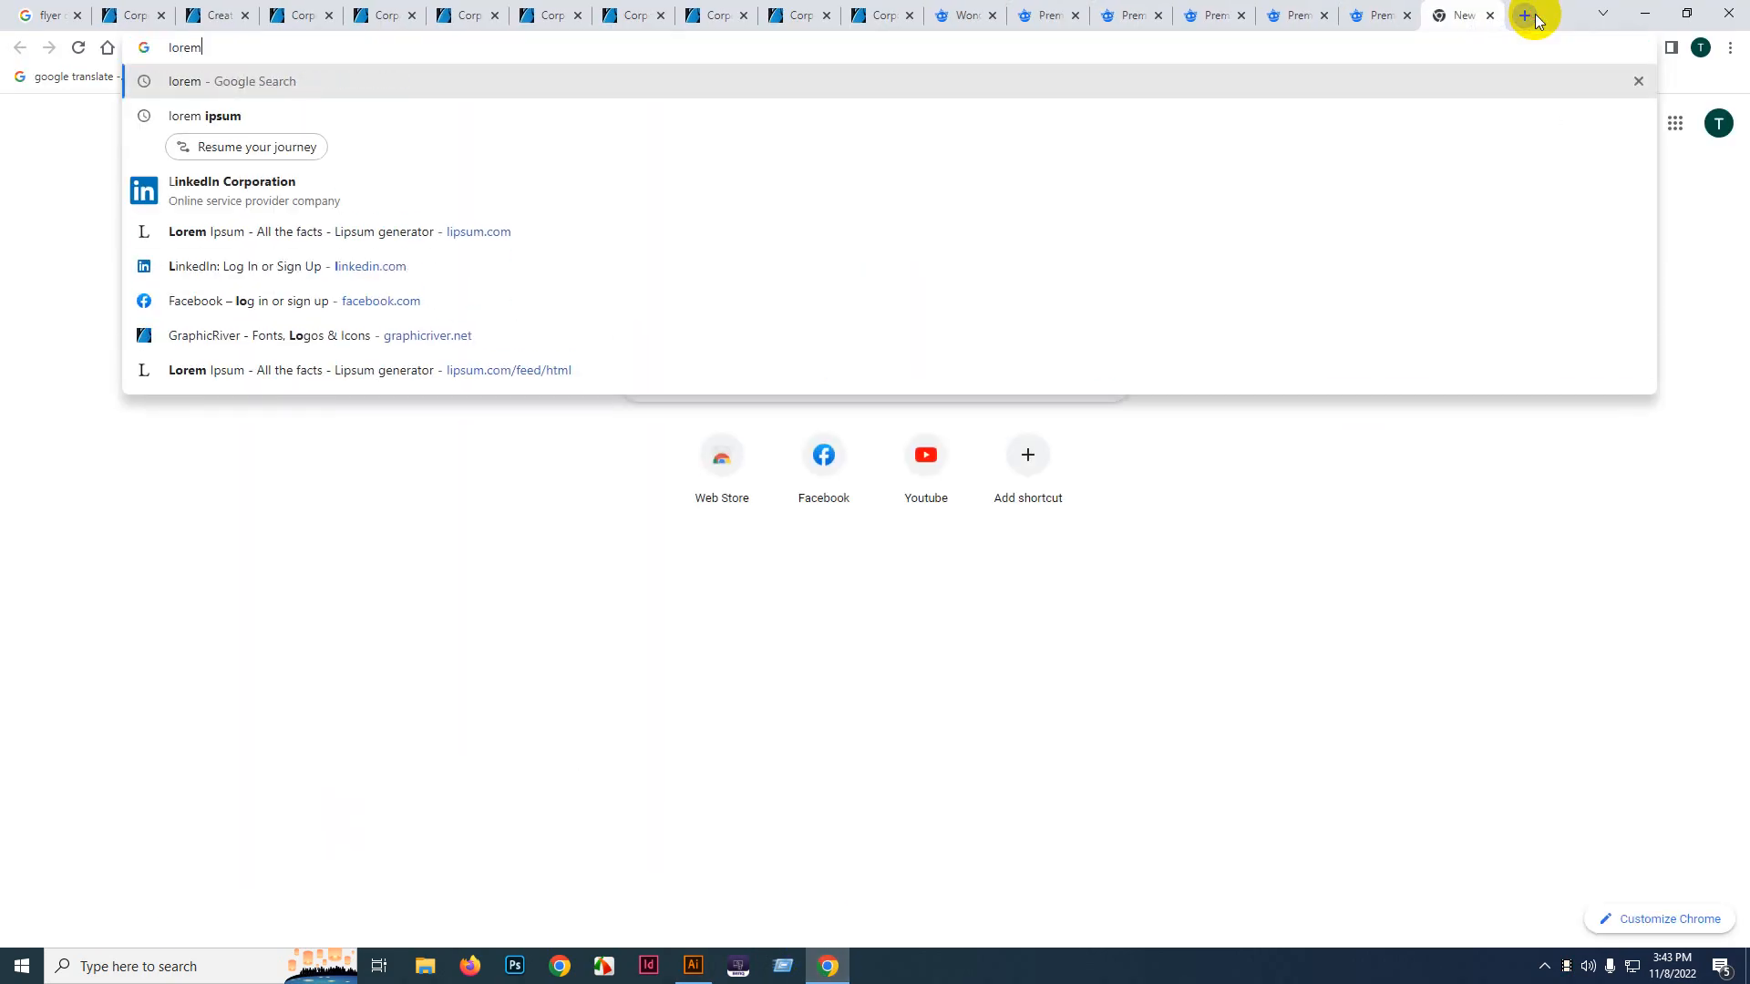
pyautogui.press('Return')
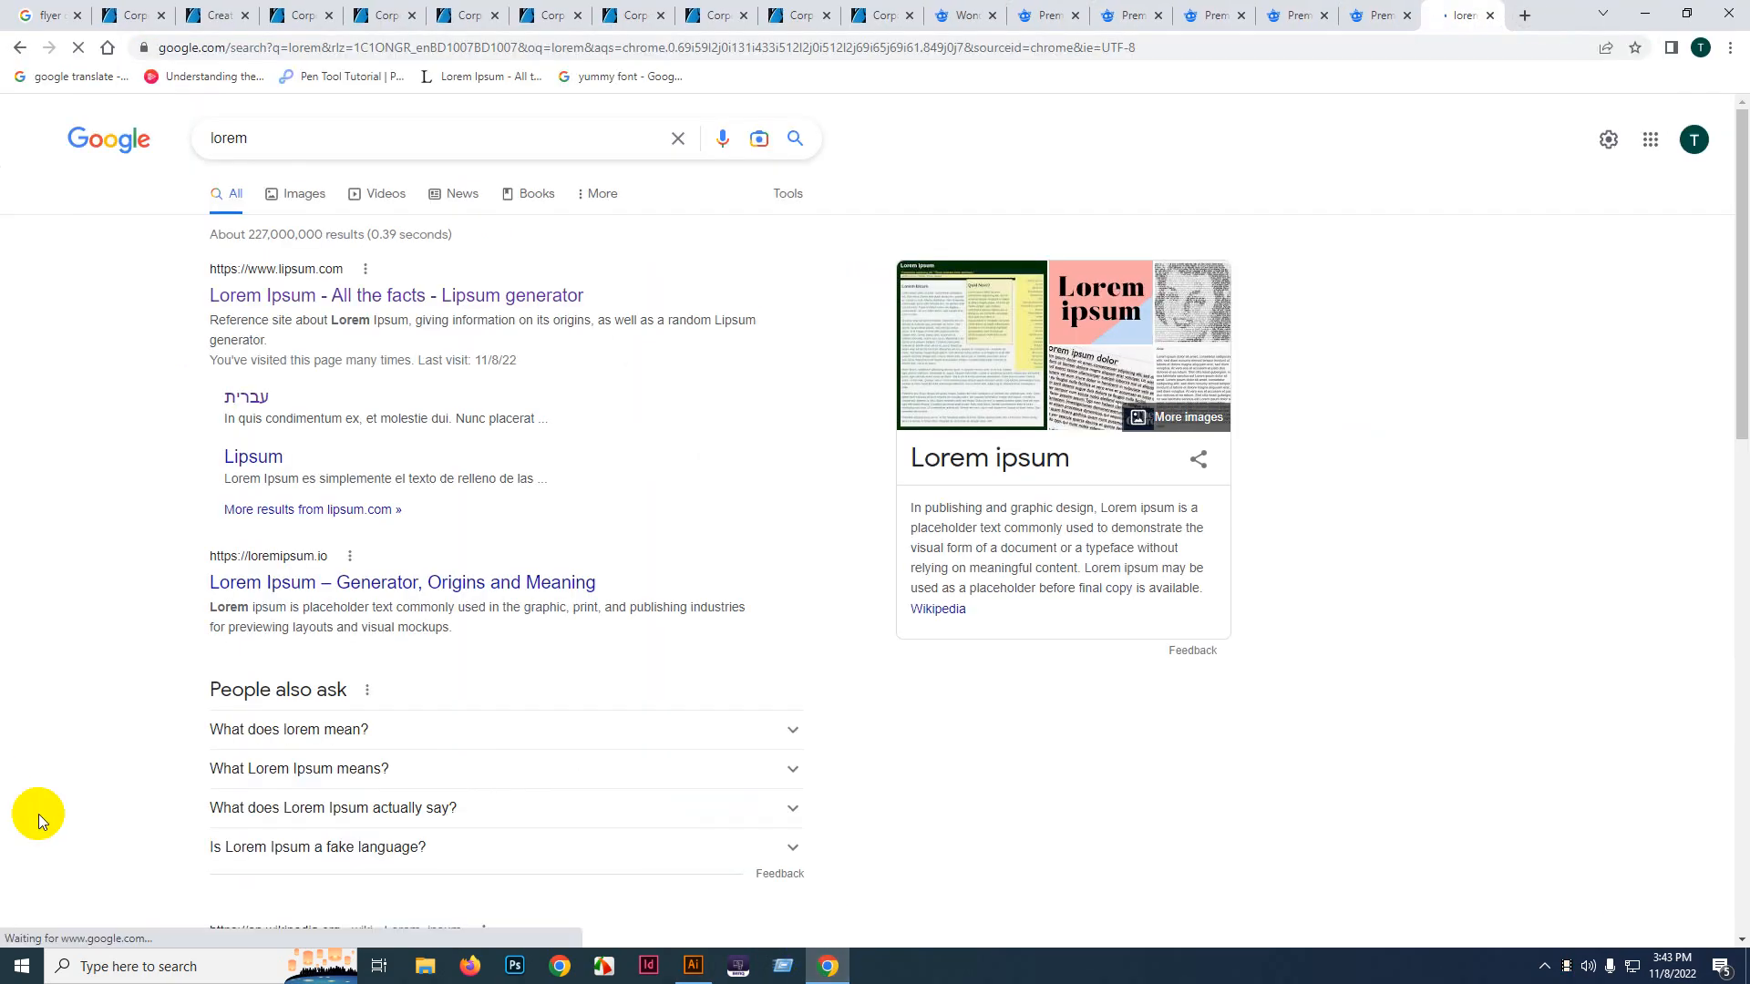
pyautogui.click(276, 298)
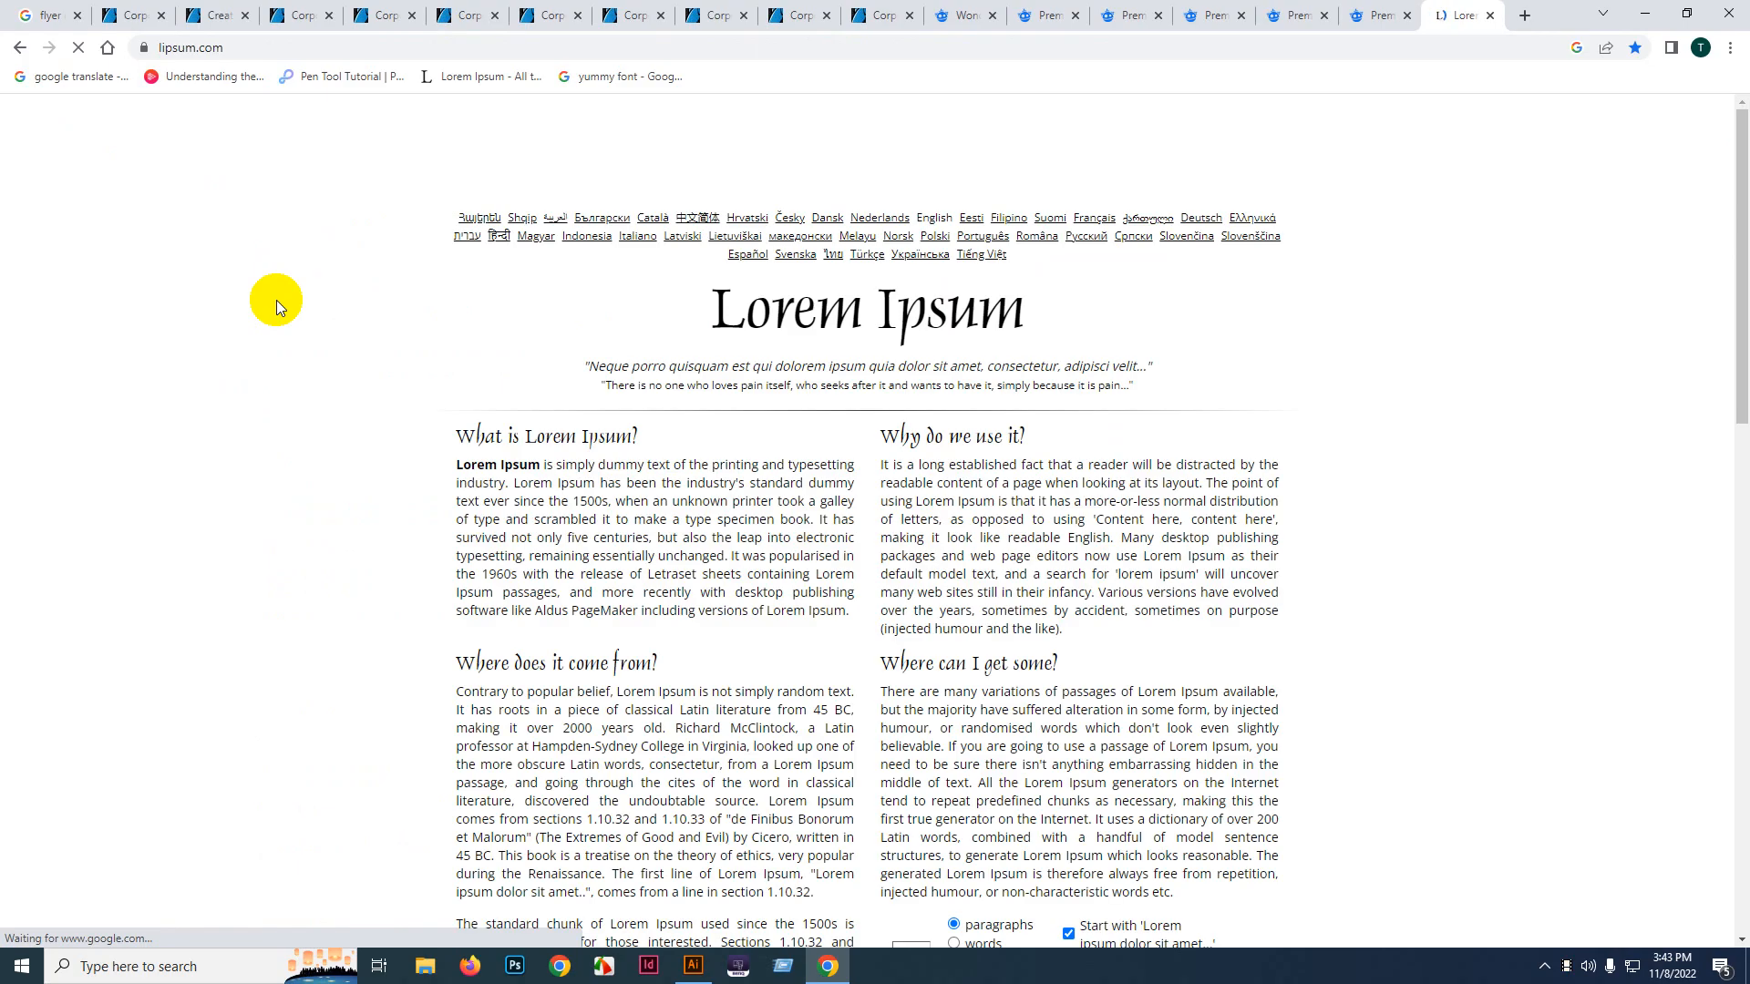
pyautogui.moveTo(460, 466); pyautogui.dragTo(729, 557)
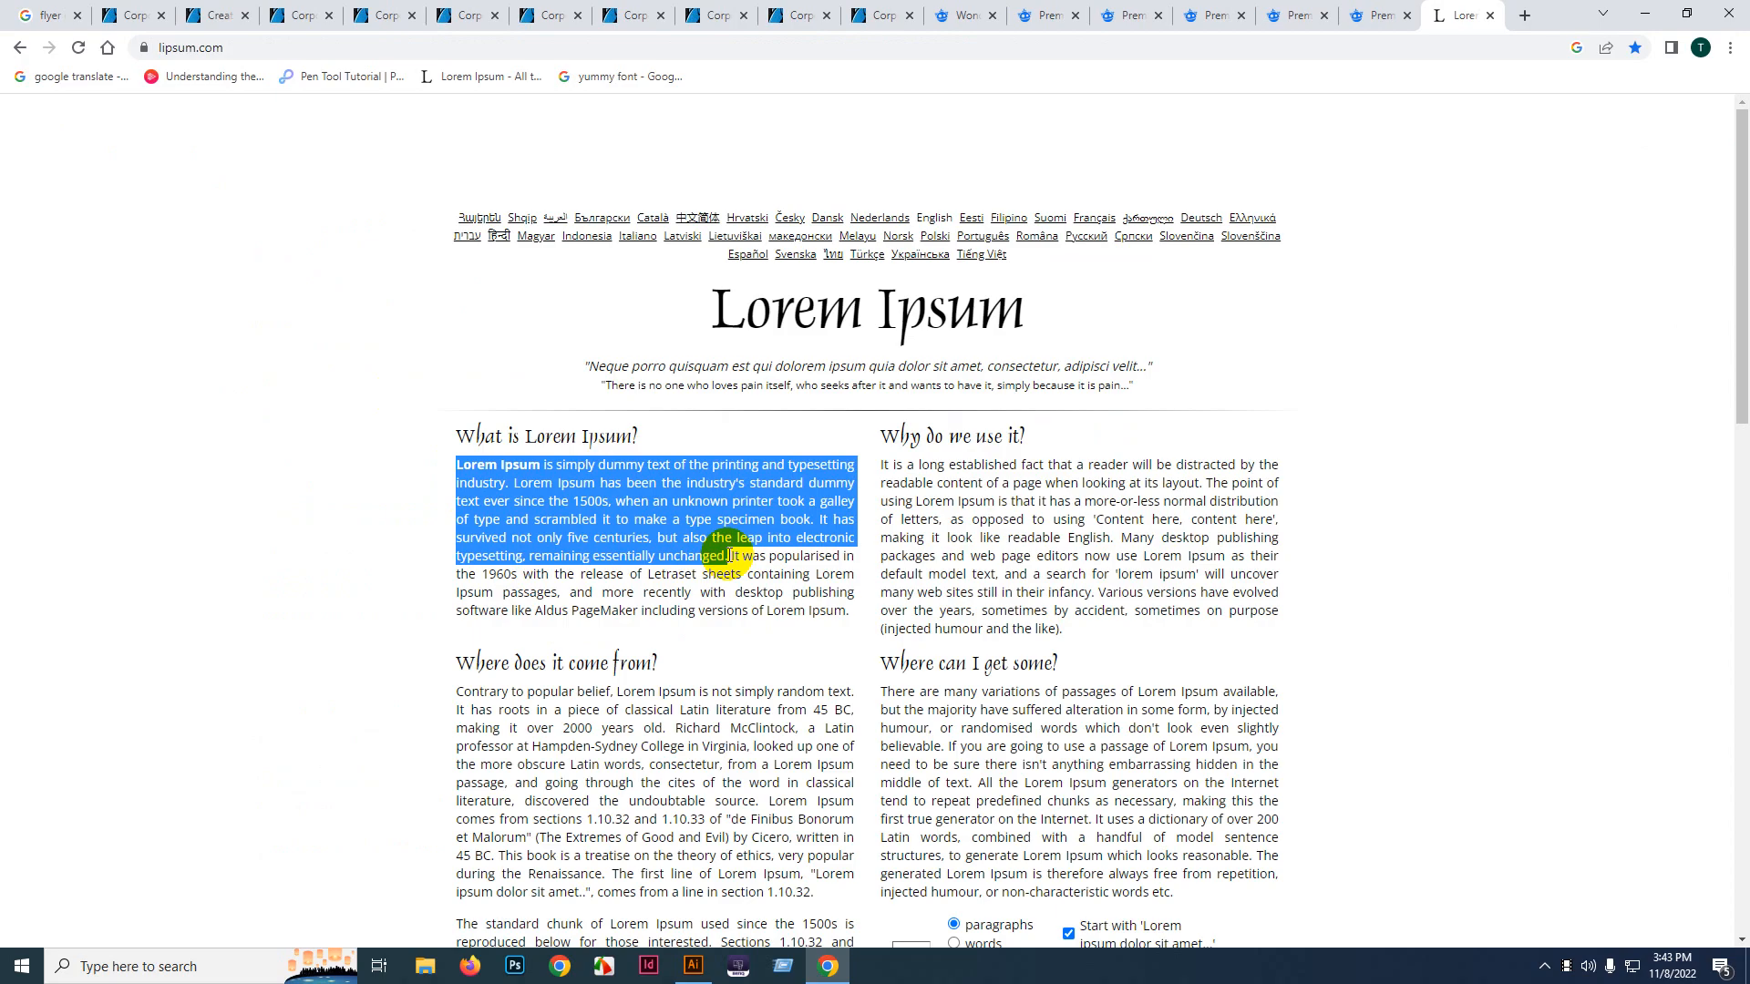
# - Switch to Illustrator, draw a text frame about 3.28 by 0.59 in over the reference's body paragraph, and replace its placeholder with the copied paragraph
pyautogui.click(692, 965)
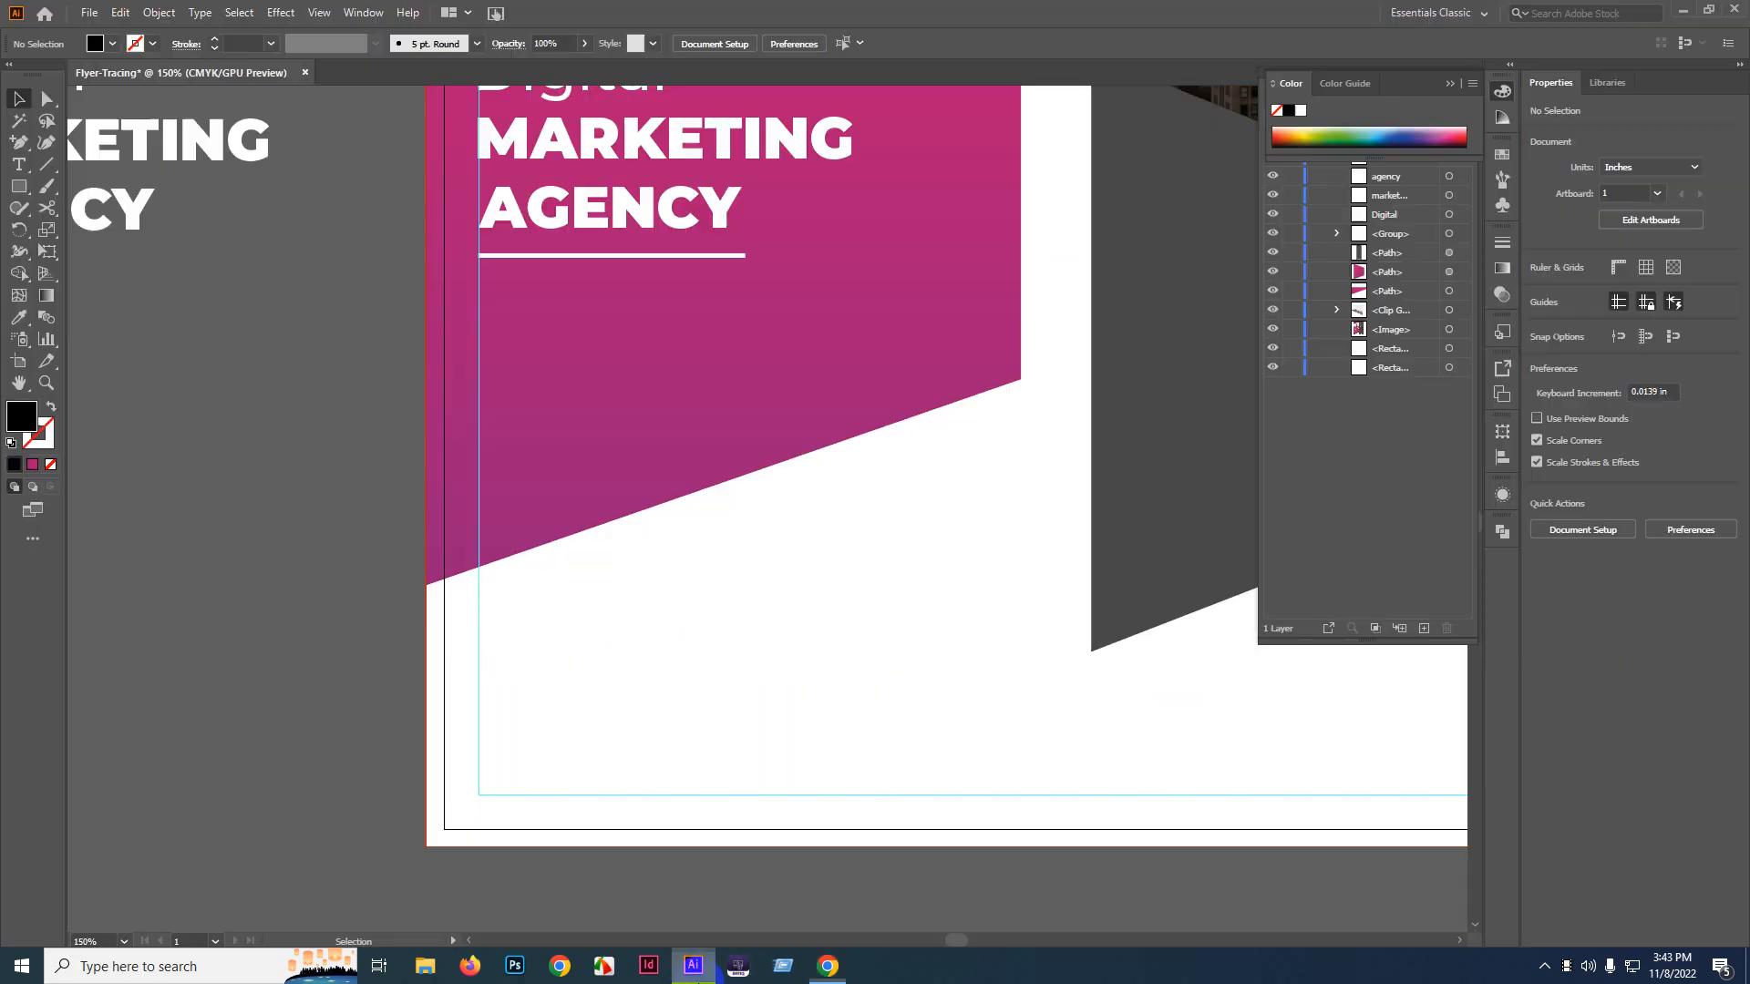
pyautogui.click(723, 429)
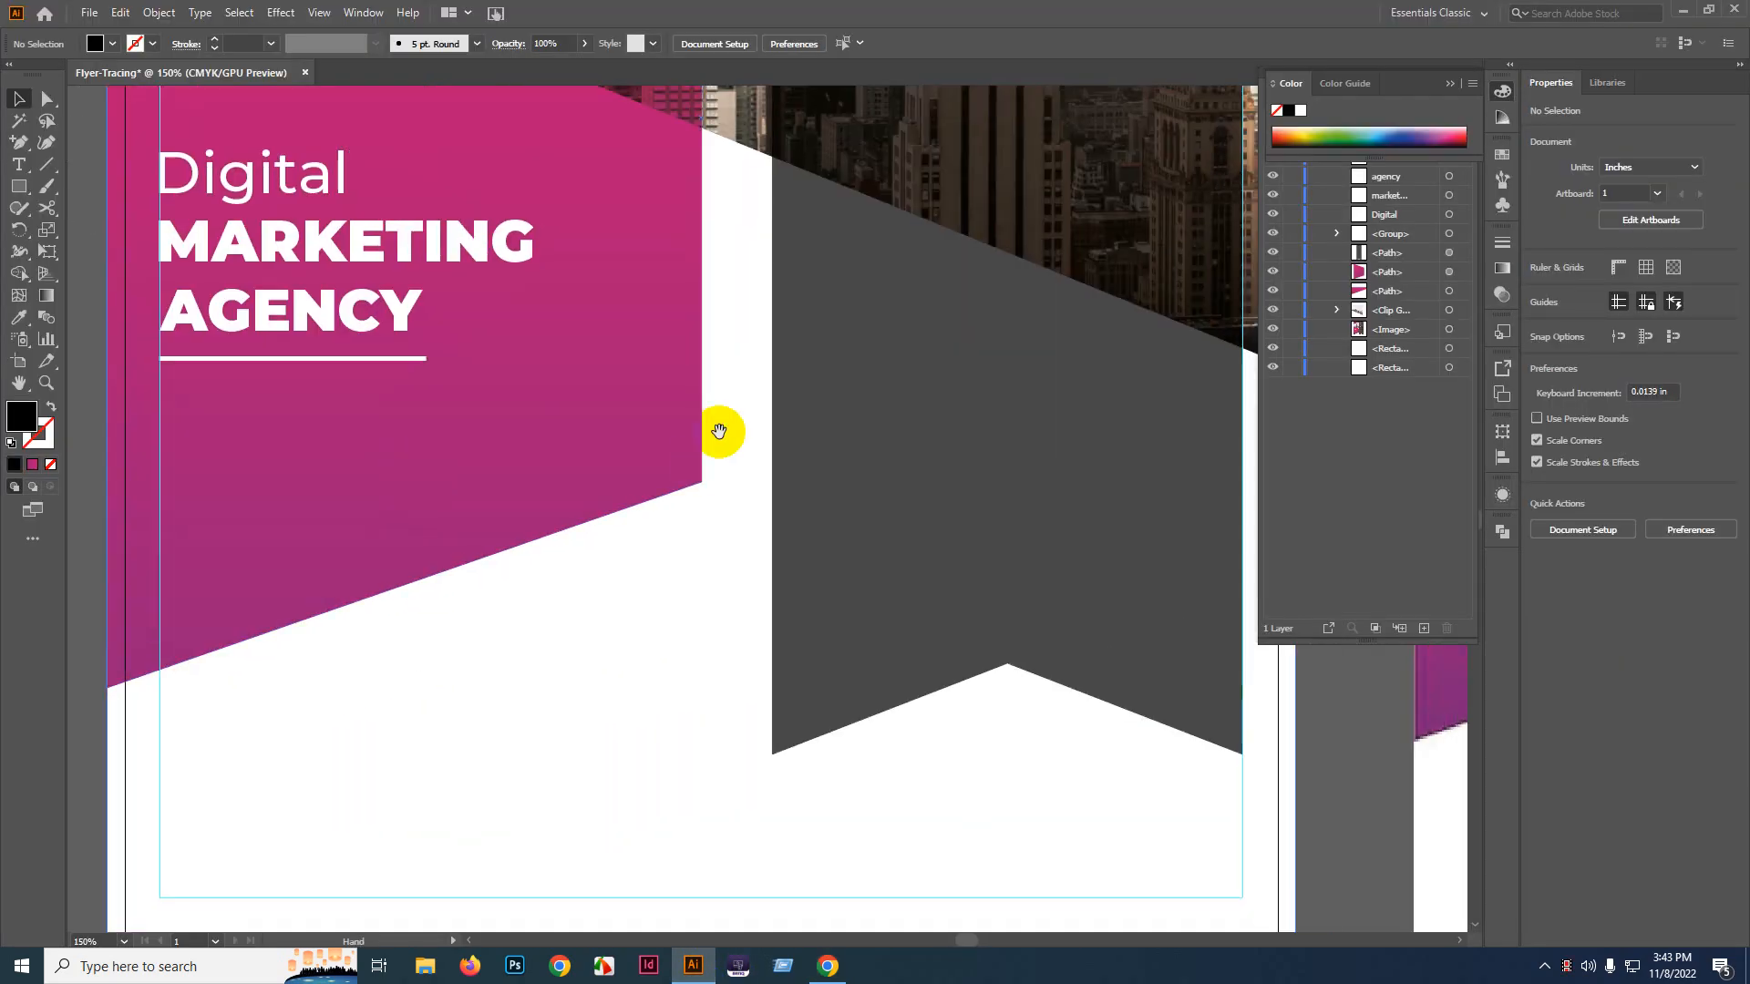
pyautogui.click(19, 168)
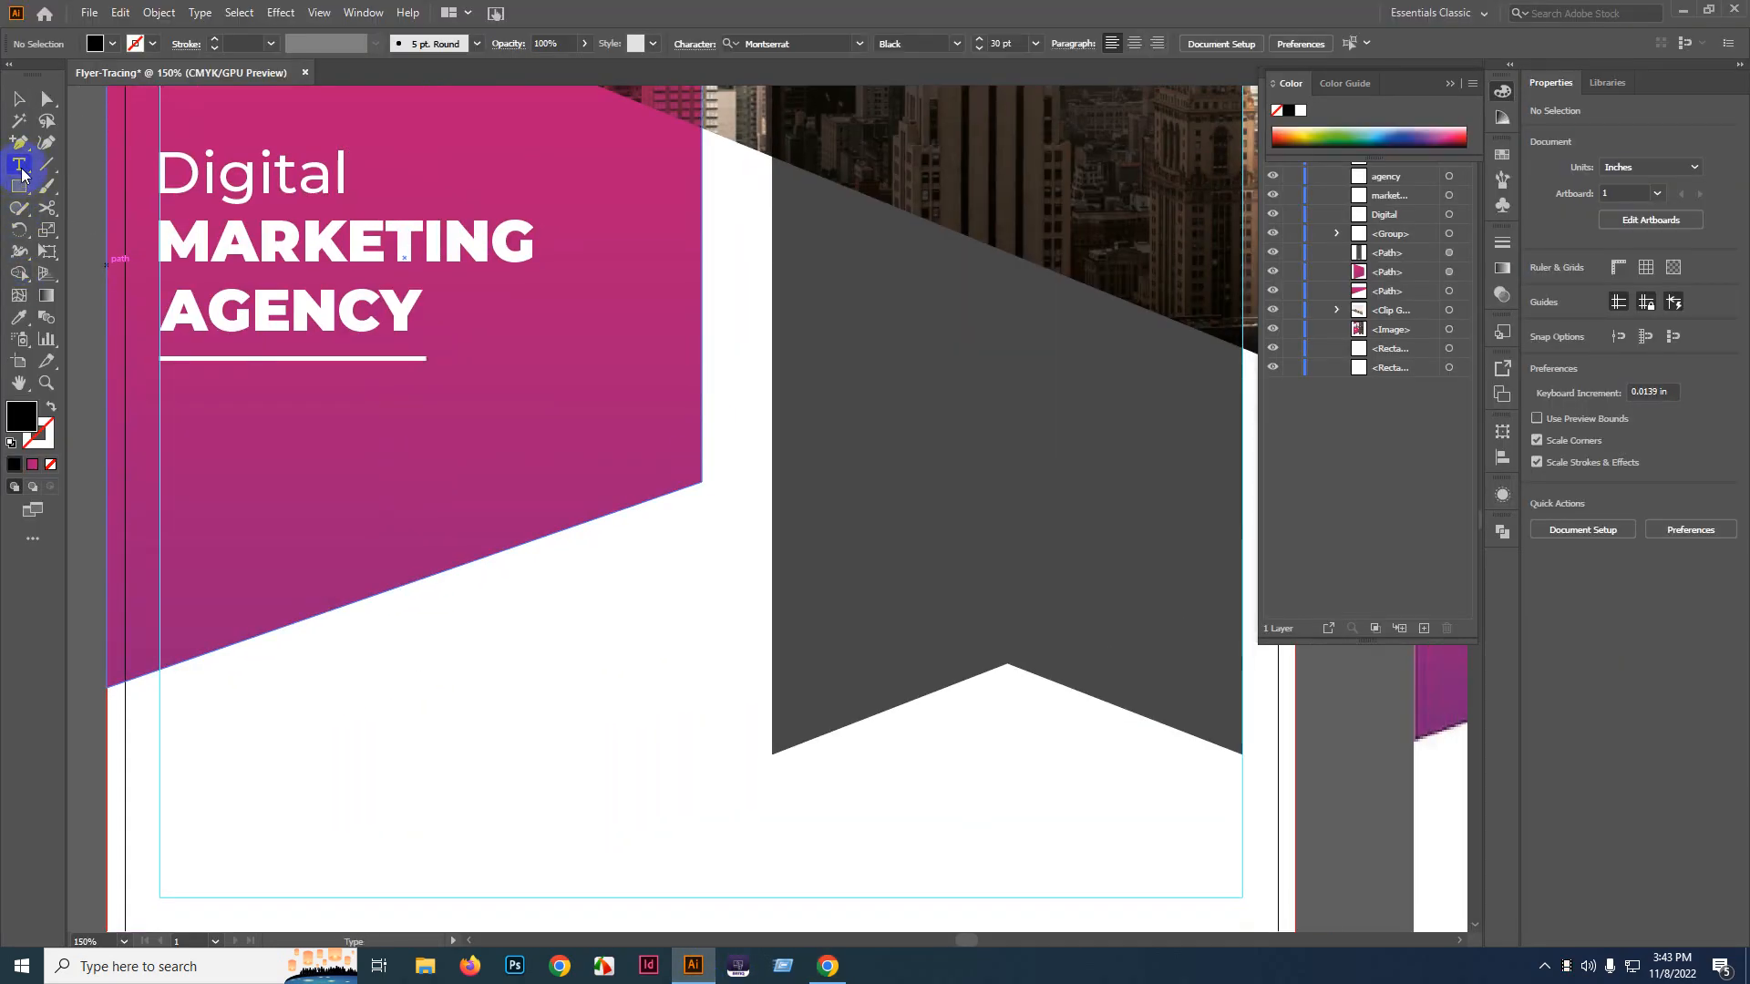
pyautogui.scroll(-1, 811, 465)
pyautogui.moveTo(1231, 337); pyautogui.dragTo(747, 320)
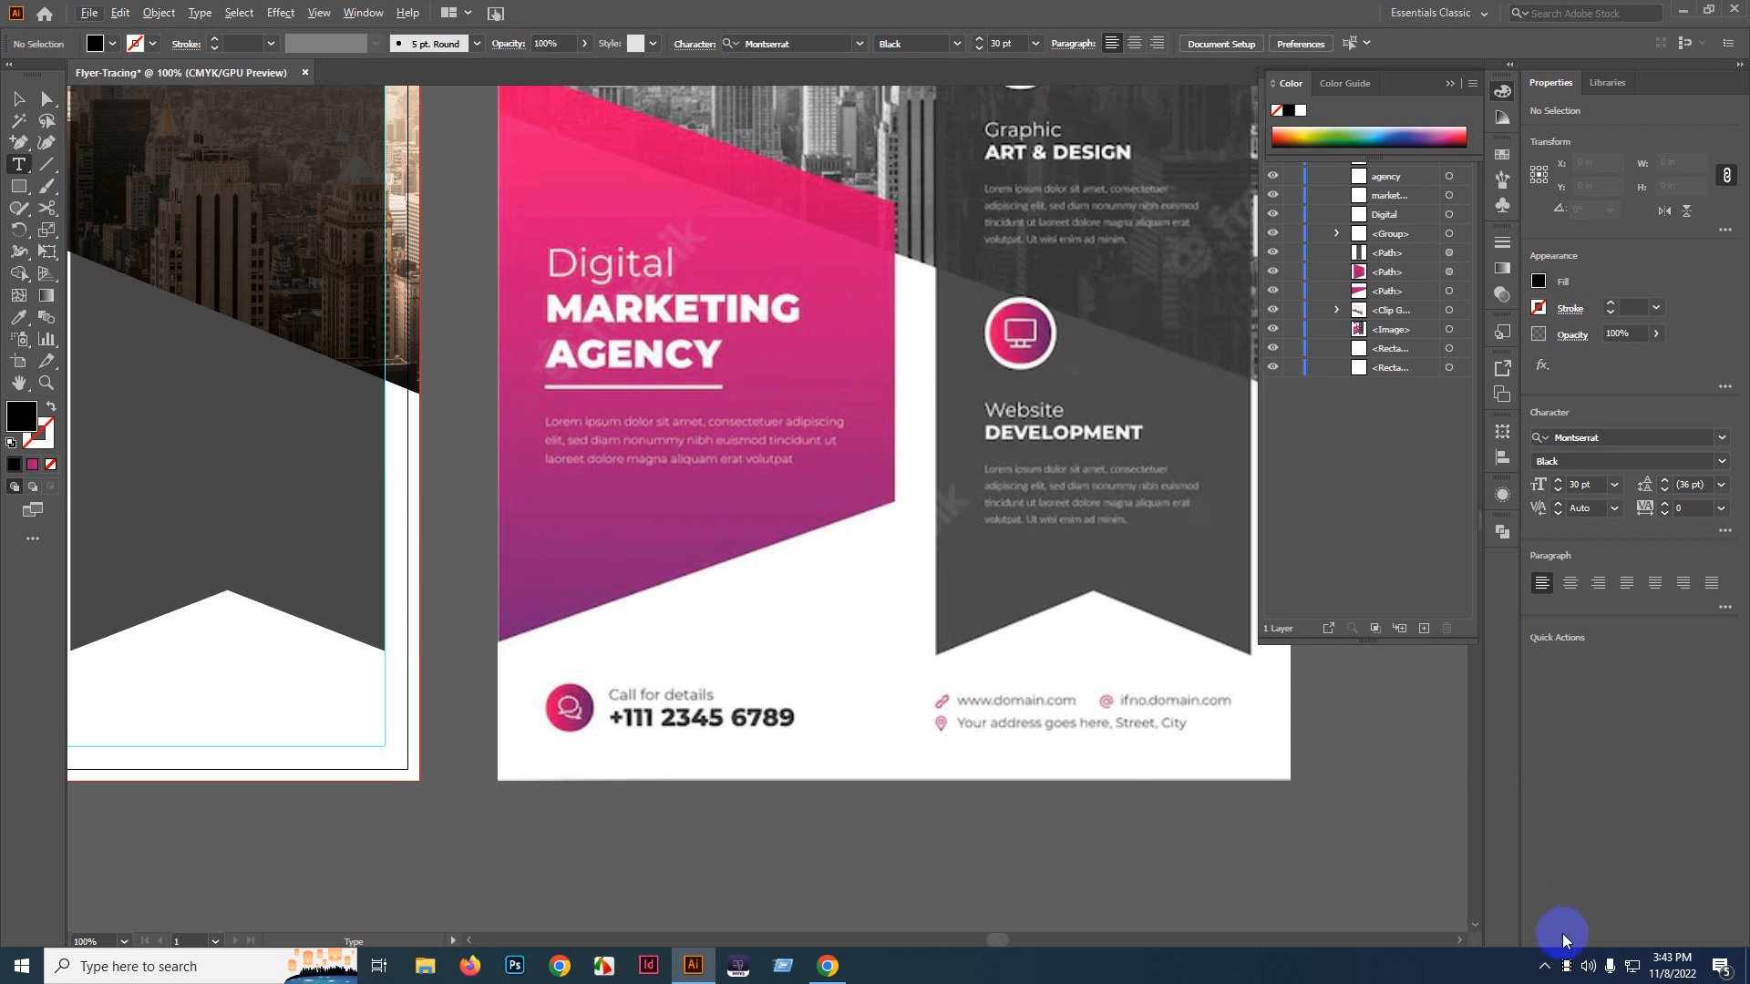
pyautogui.press('space')
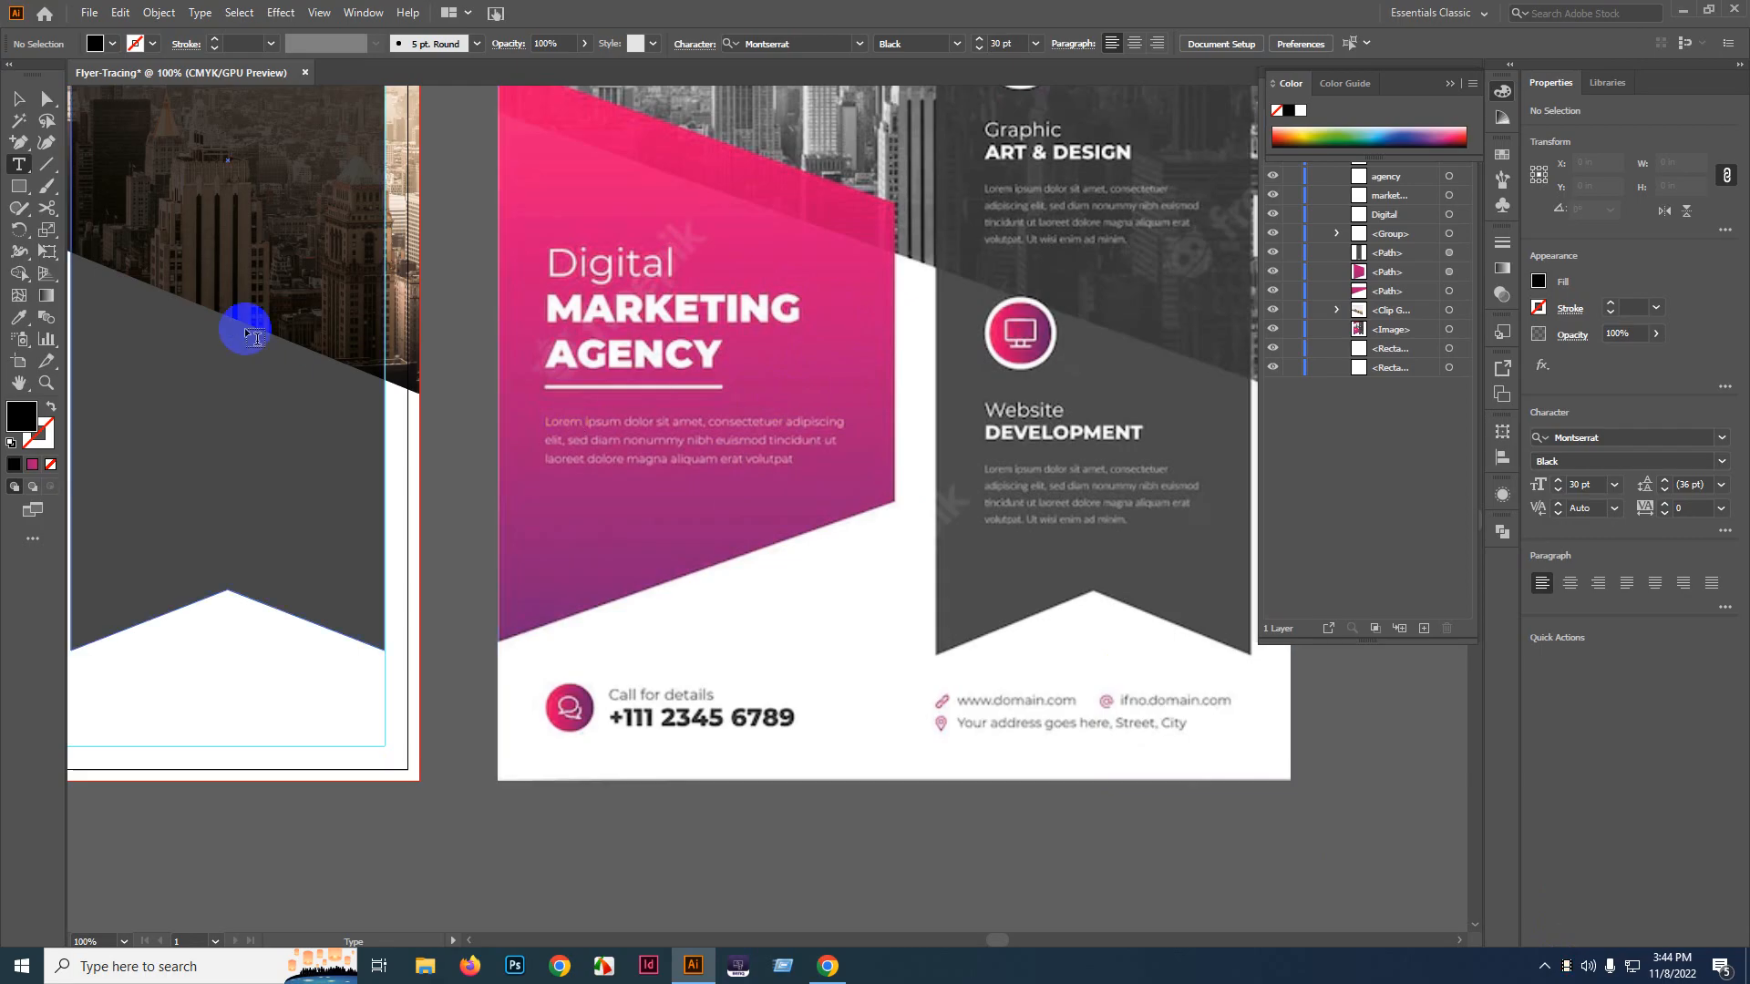
pyautogui.moveTo(545, 423); pyautogui.dragTo(852, 476)
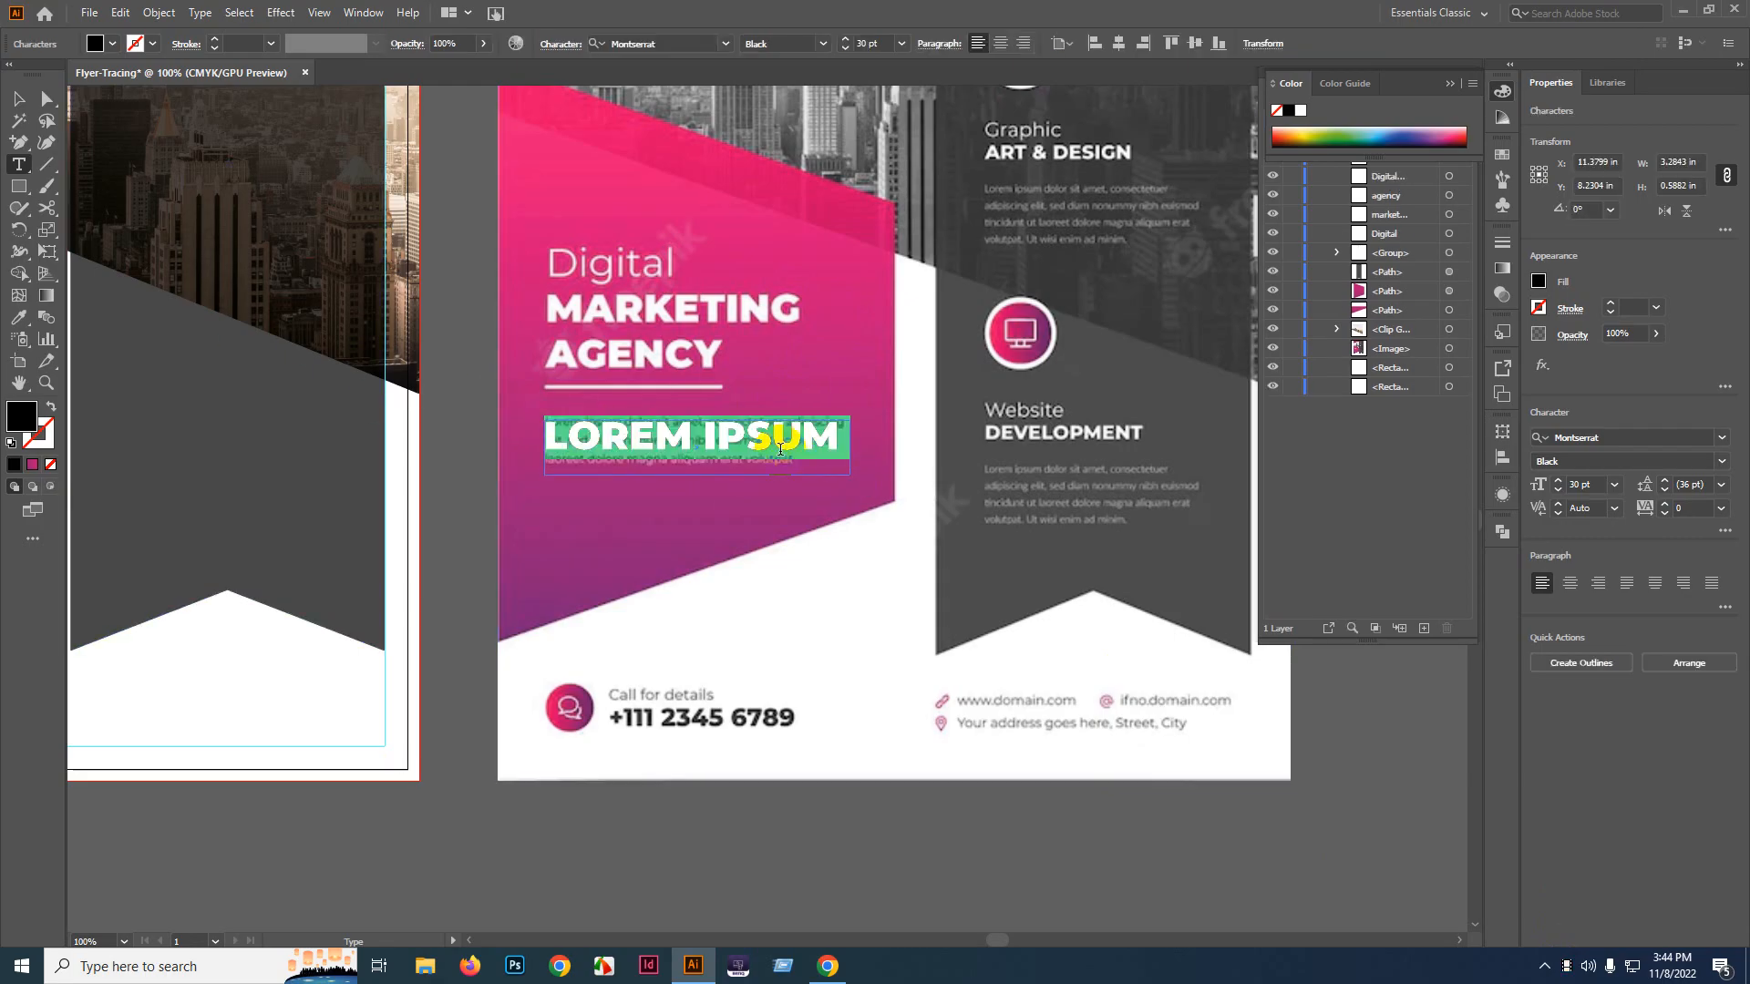
pyautogui.press('BackSpace')
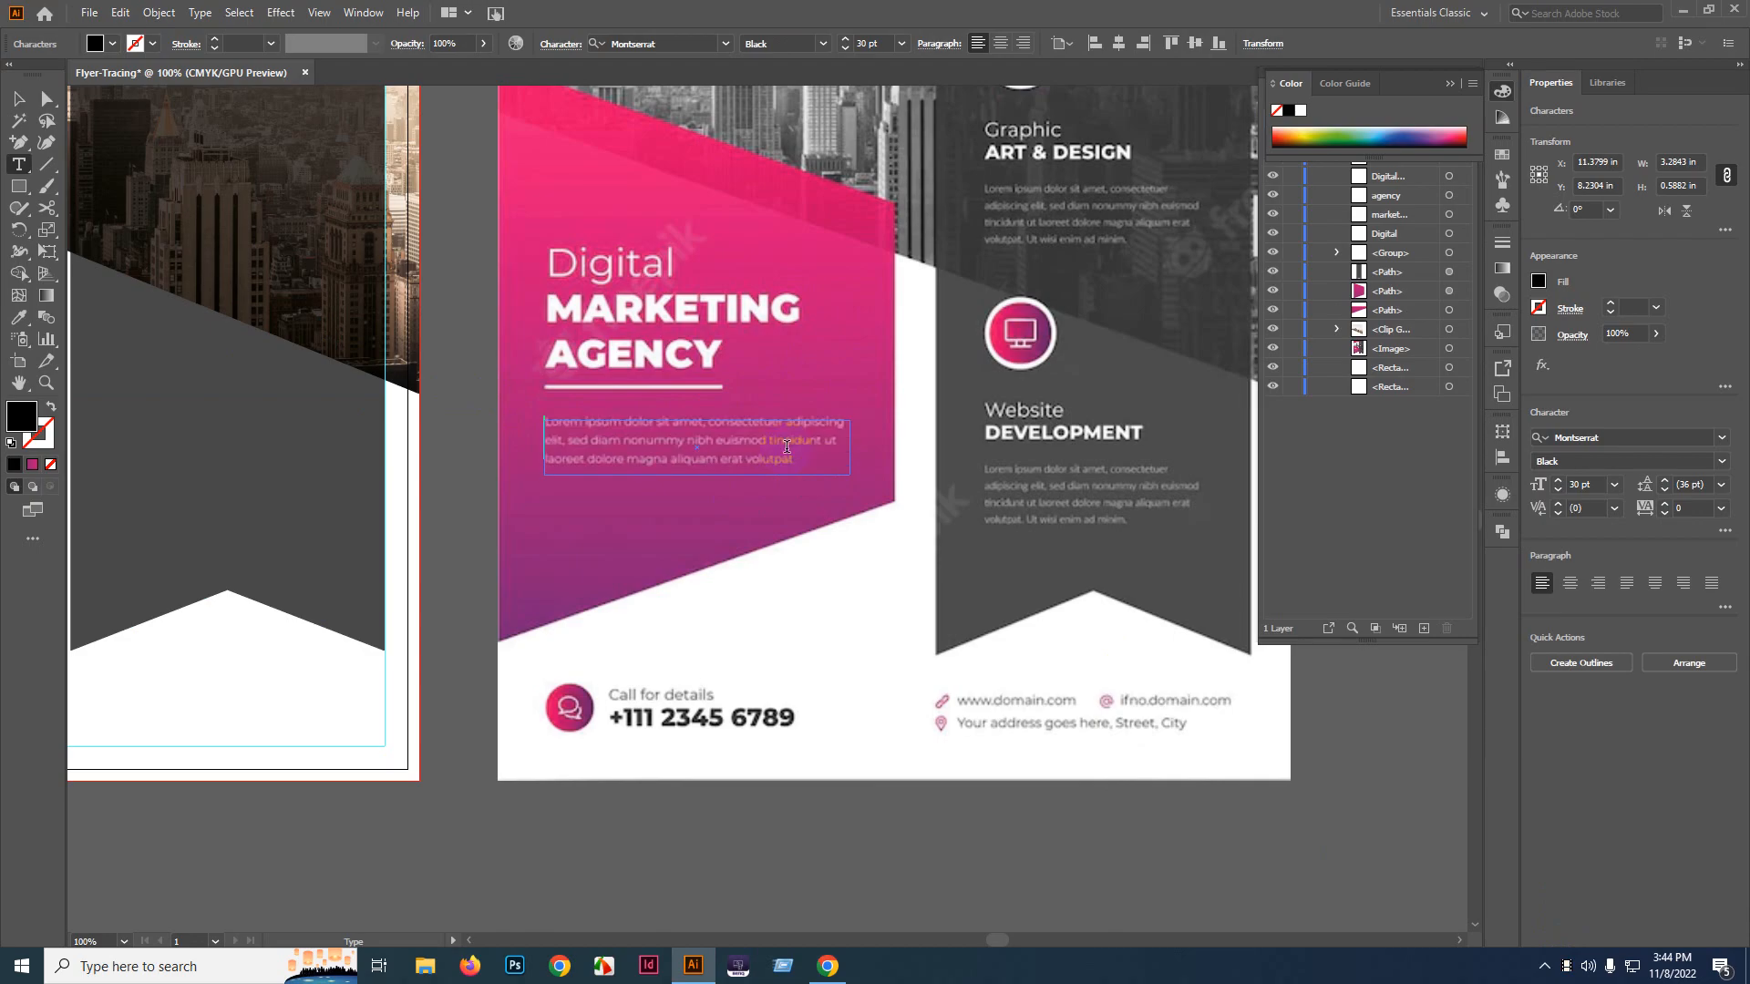
pyautogui.hotkey('ctrl', 'z')
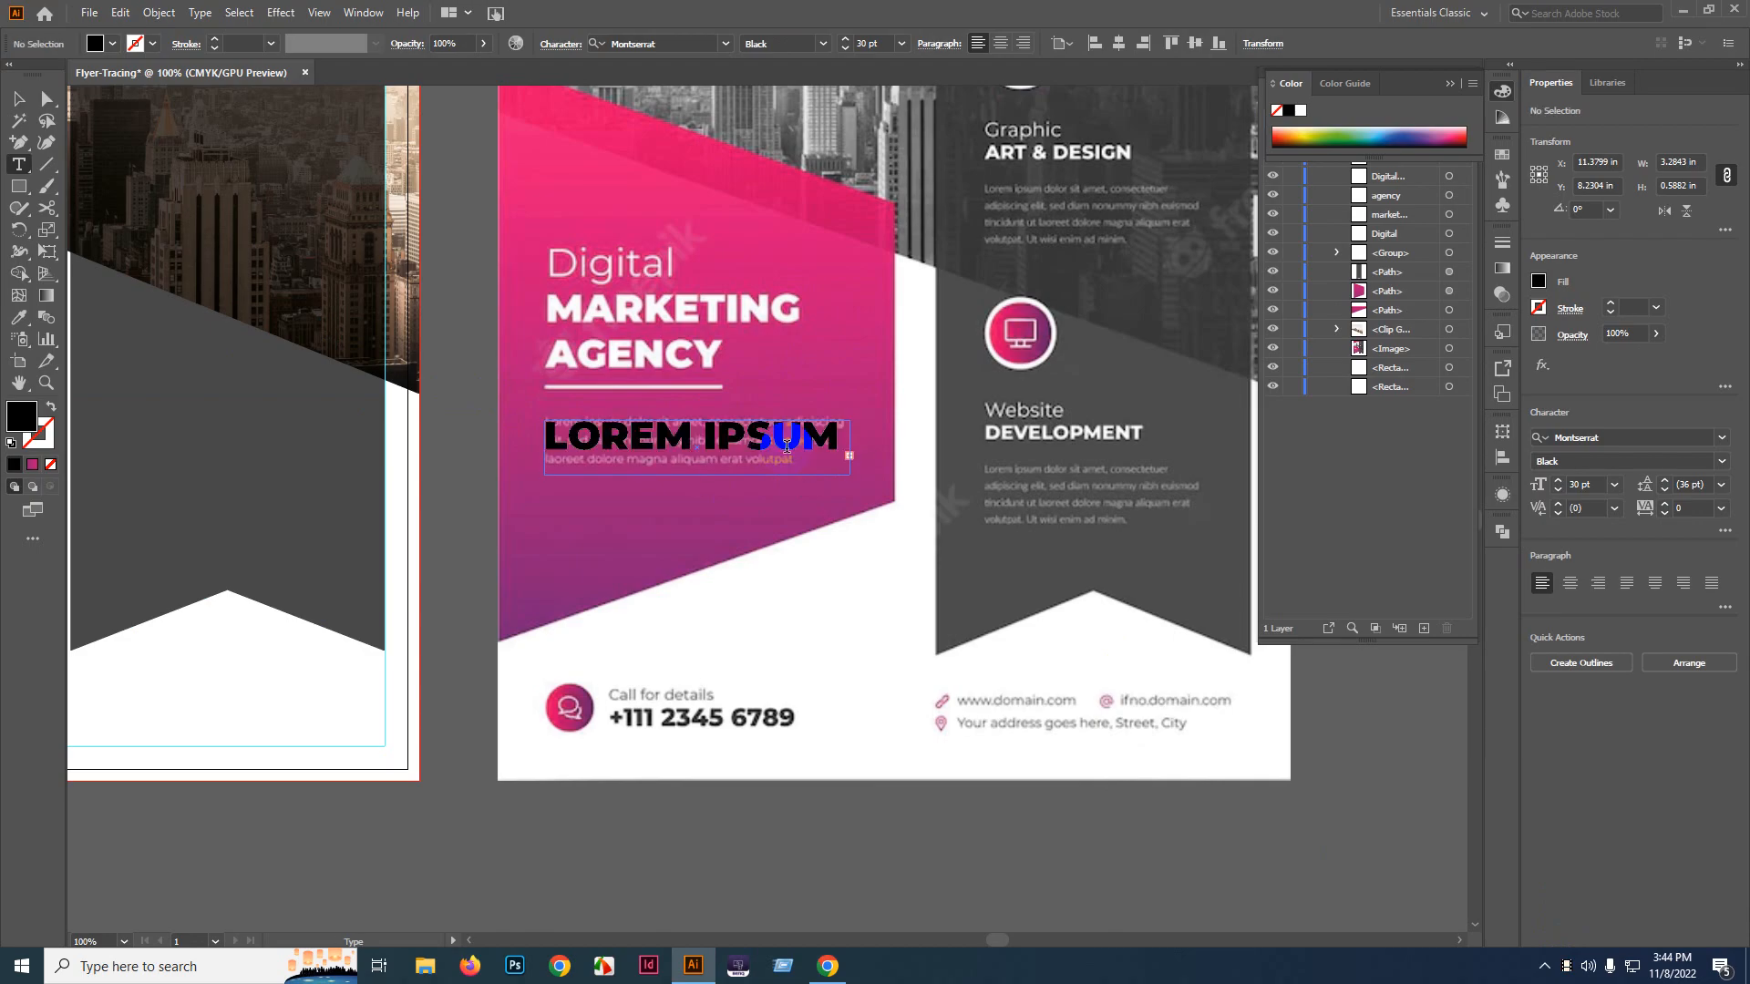
# - Set the font size of the whole pasted paragraph to 11 pt
pyautogui.hotkey('ctrl', 'a')
pyautogui.click(870, 41)
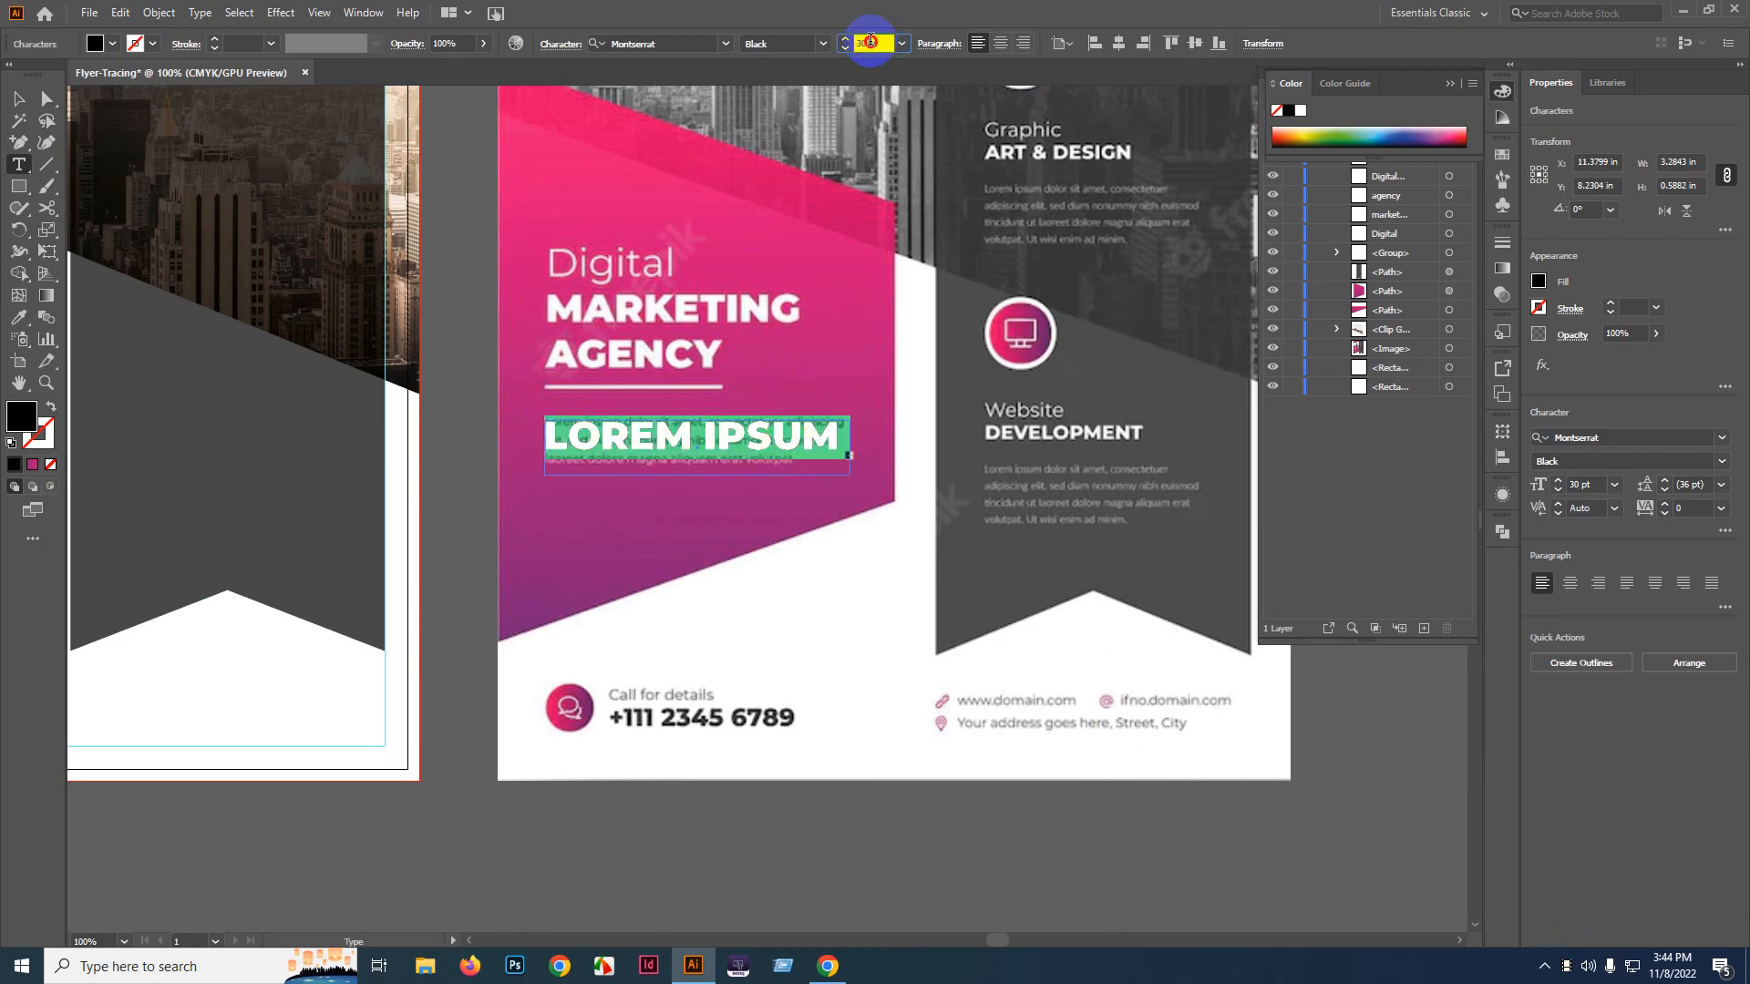
pyautogui.write('20')
pyautogui.press('Return')
pyautogui.write('11')
pyautogui.press('Return')
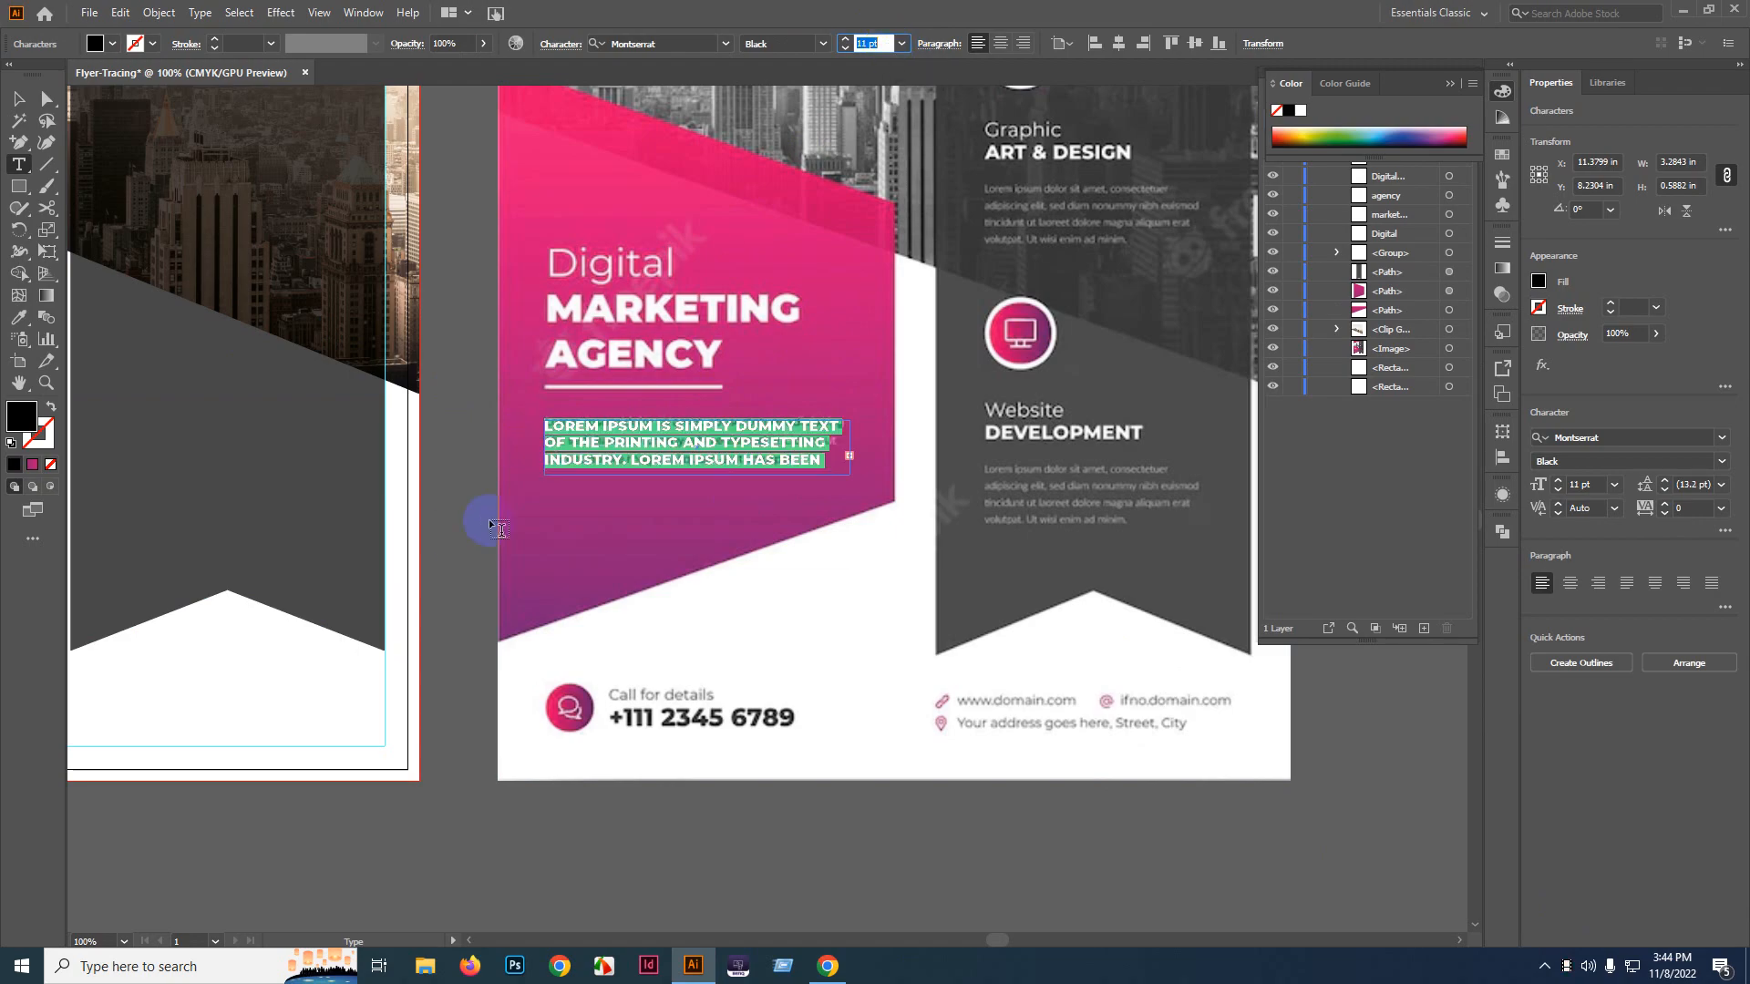
# - Turn off All Caps for the pasted paragraph and set its Montserrat style to Light
pyautogui.click(561, 44)
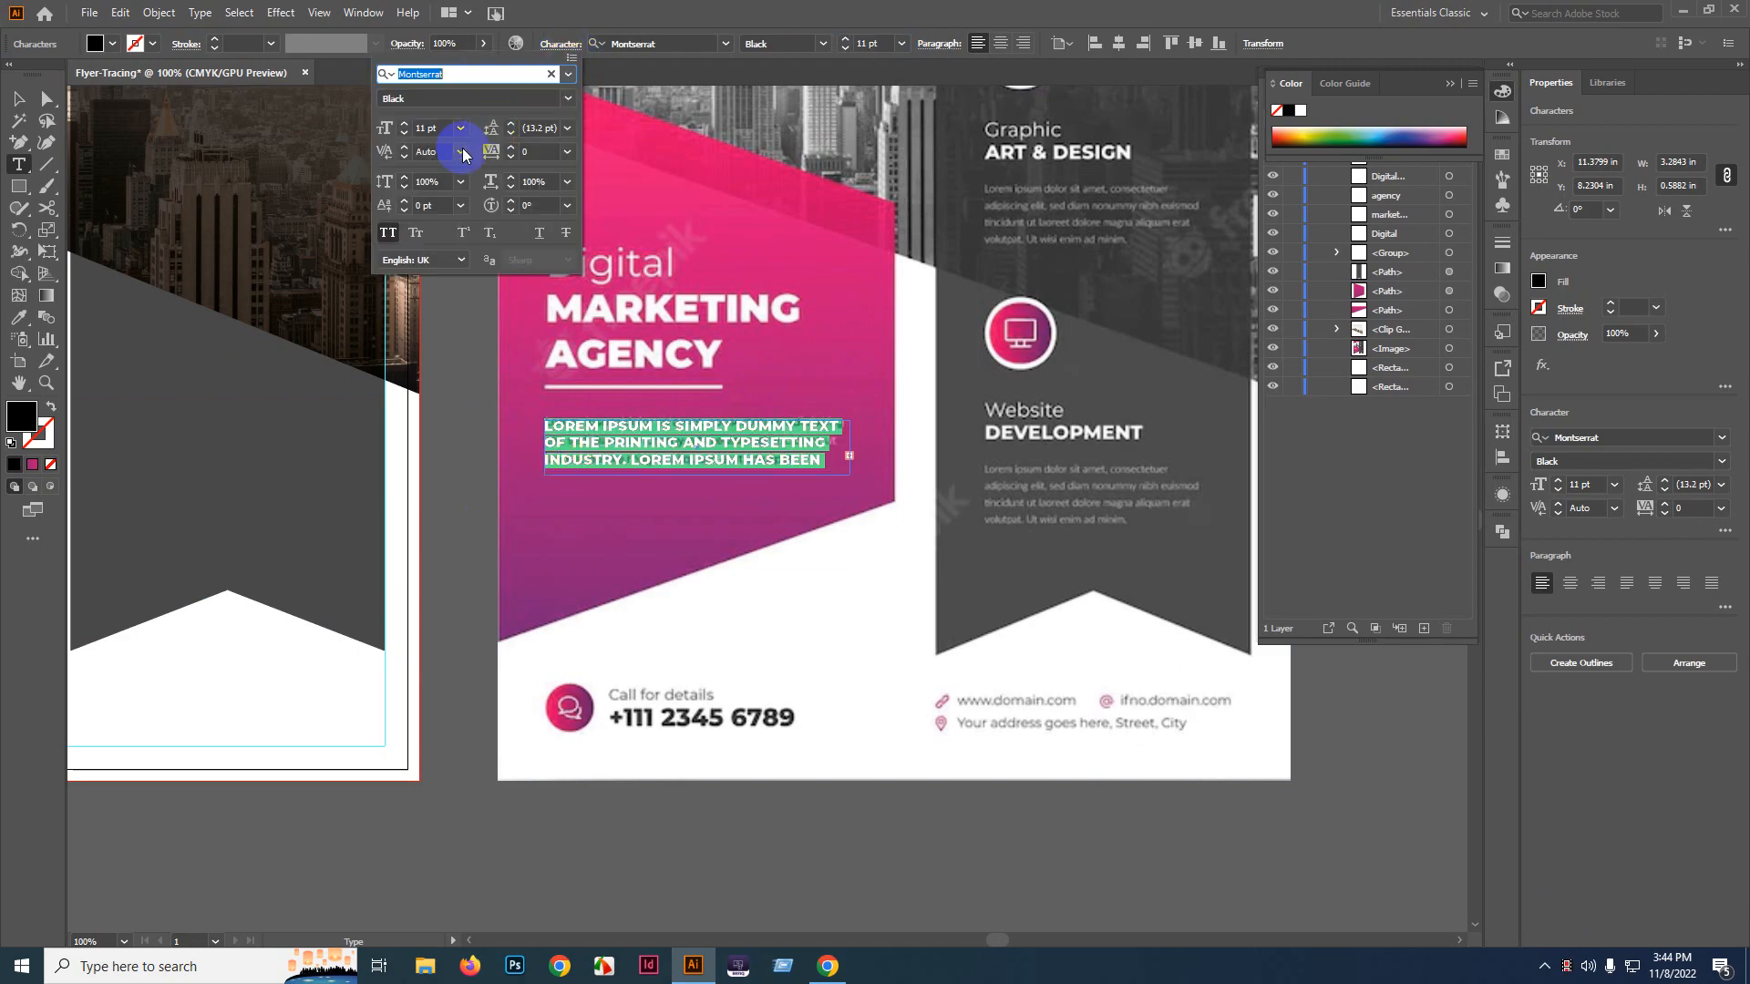
pyautogui.click(385, 234)
pyautogui.click(823, 43)
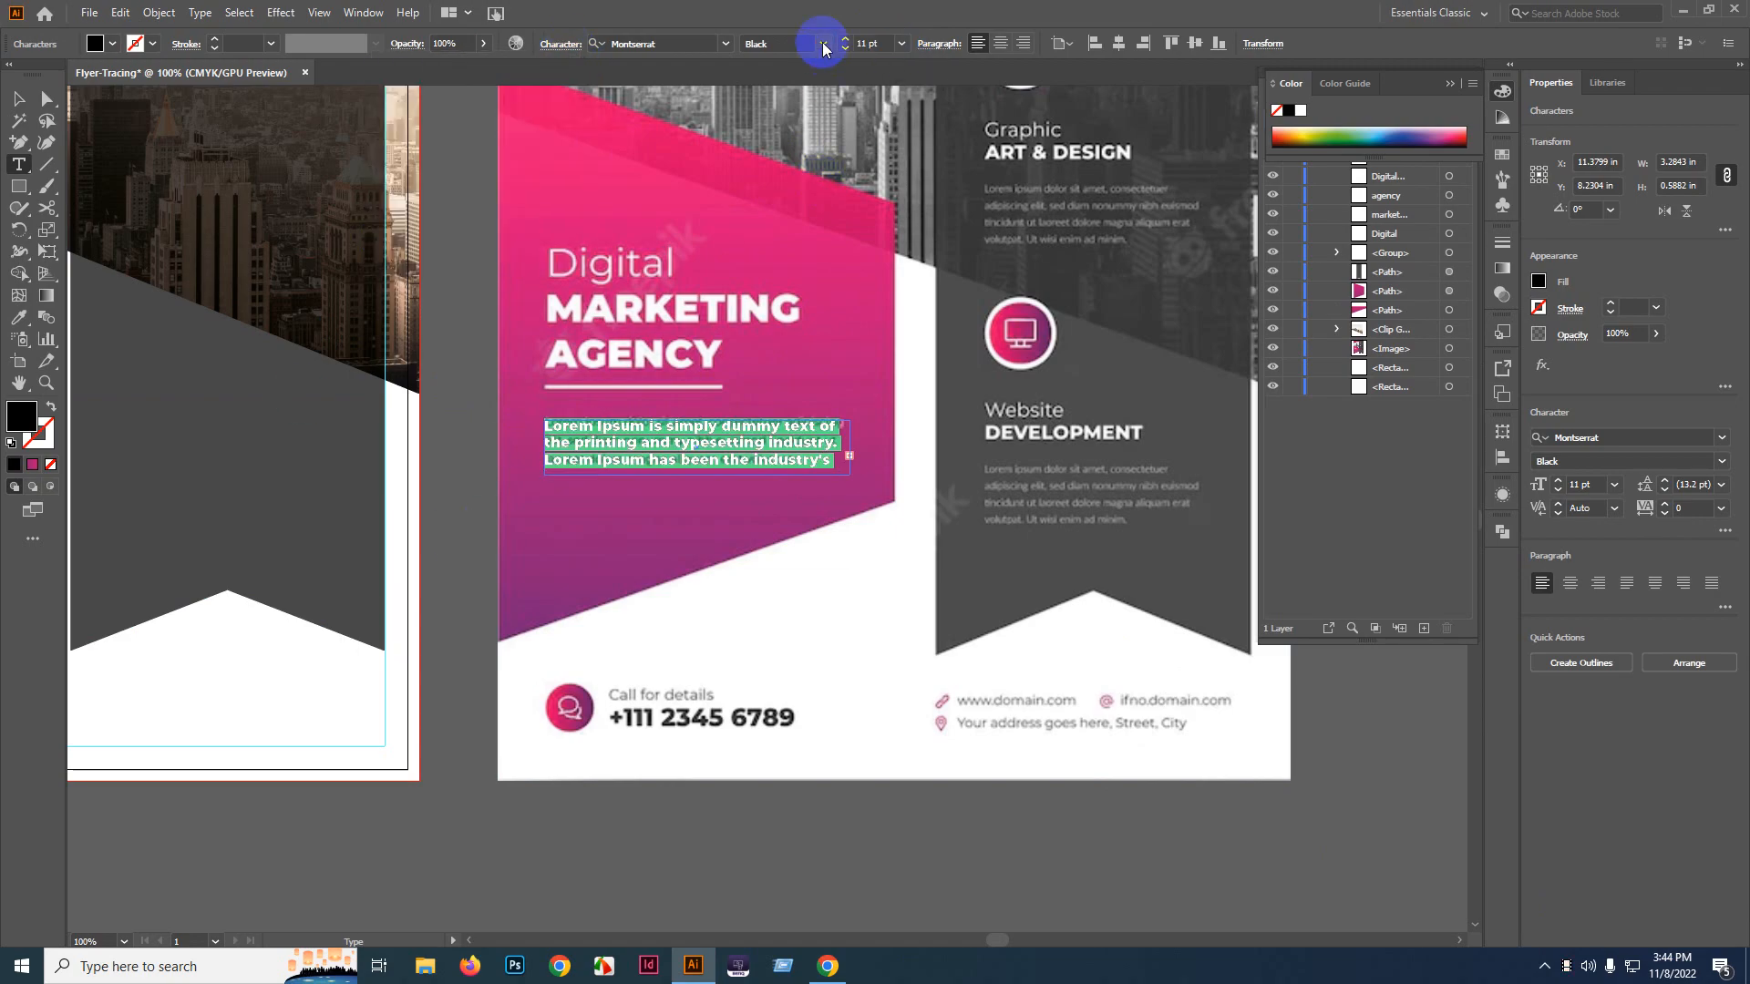
pyautogui.click(824, 42)
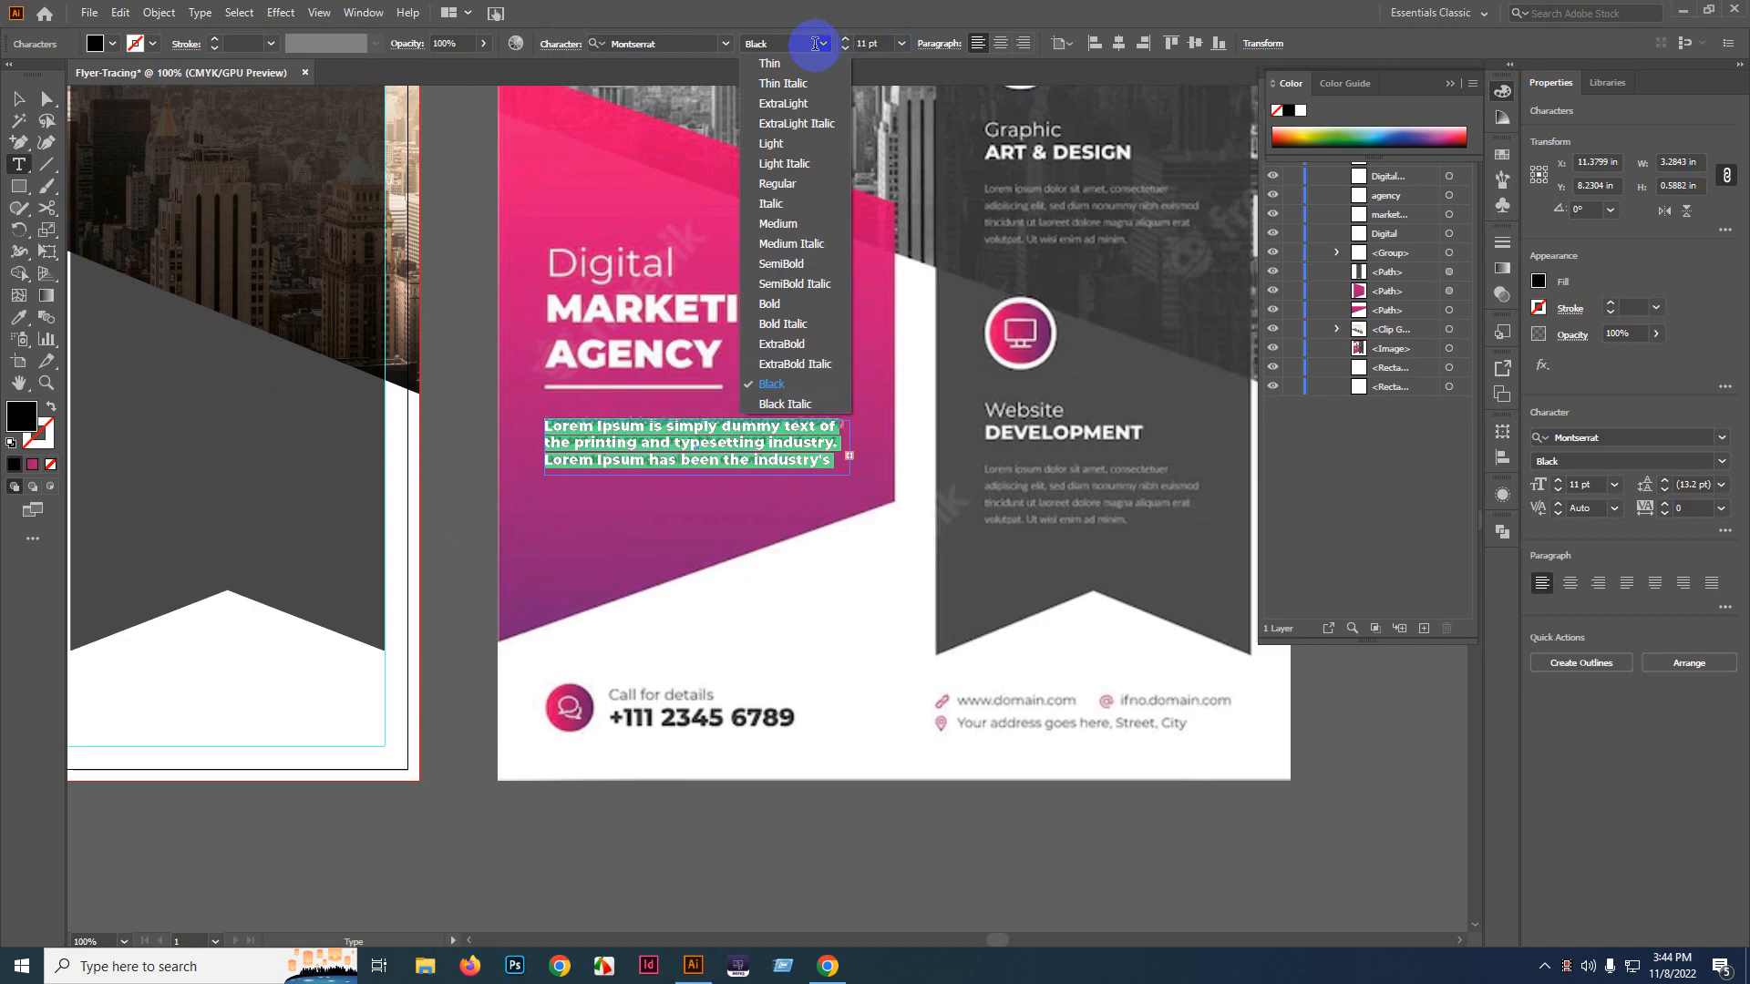
pyautogui.click(800, 144)
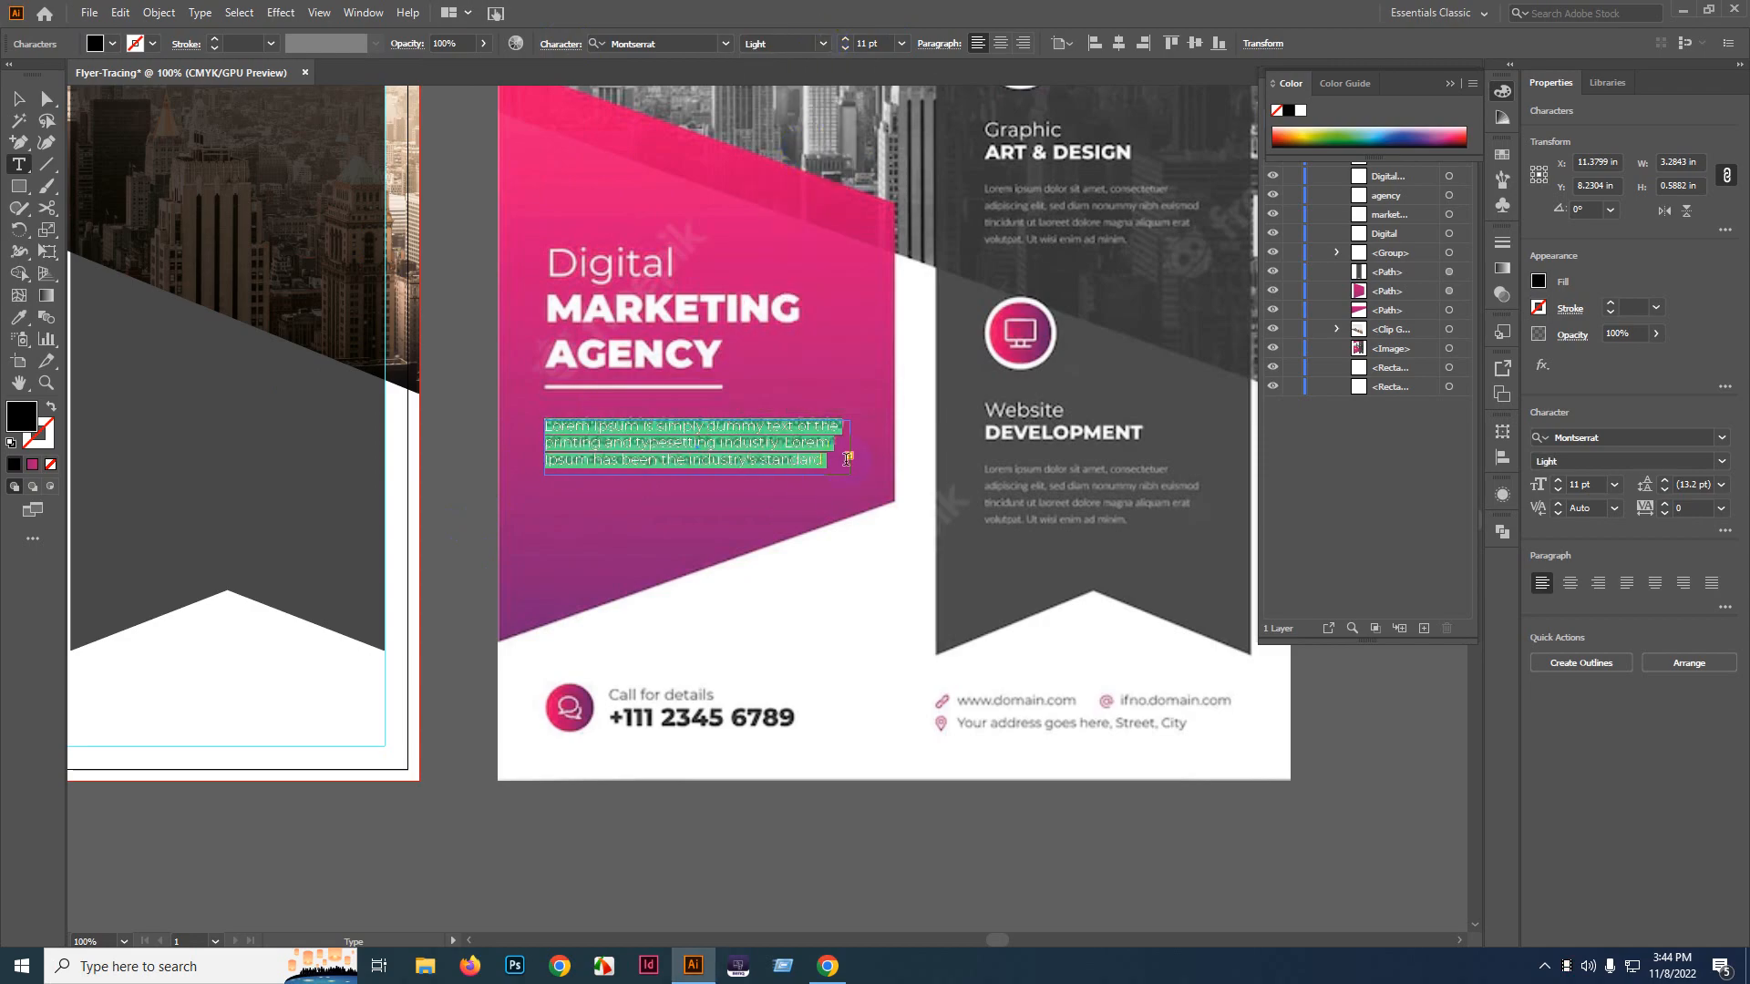
pyautogui.scroll(4, 847, 458)
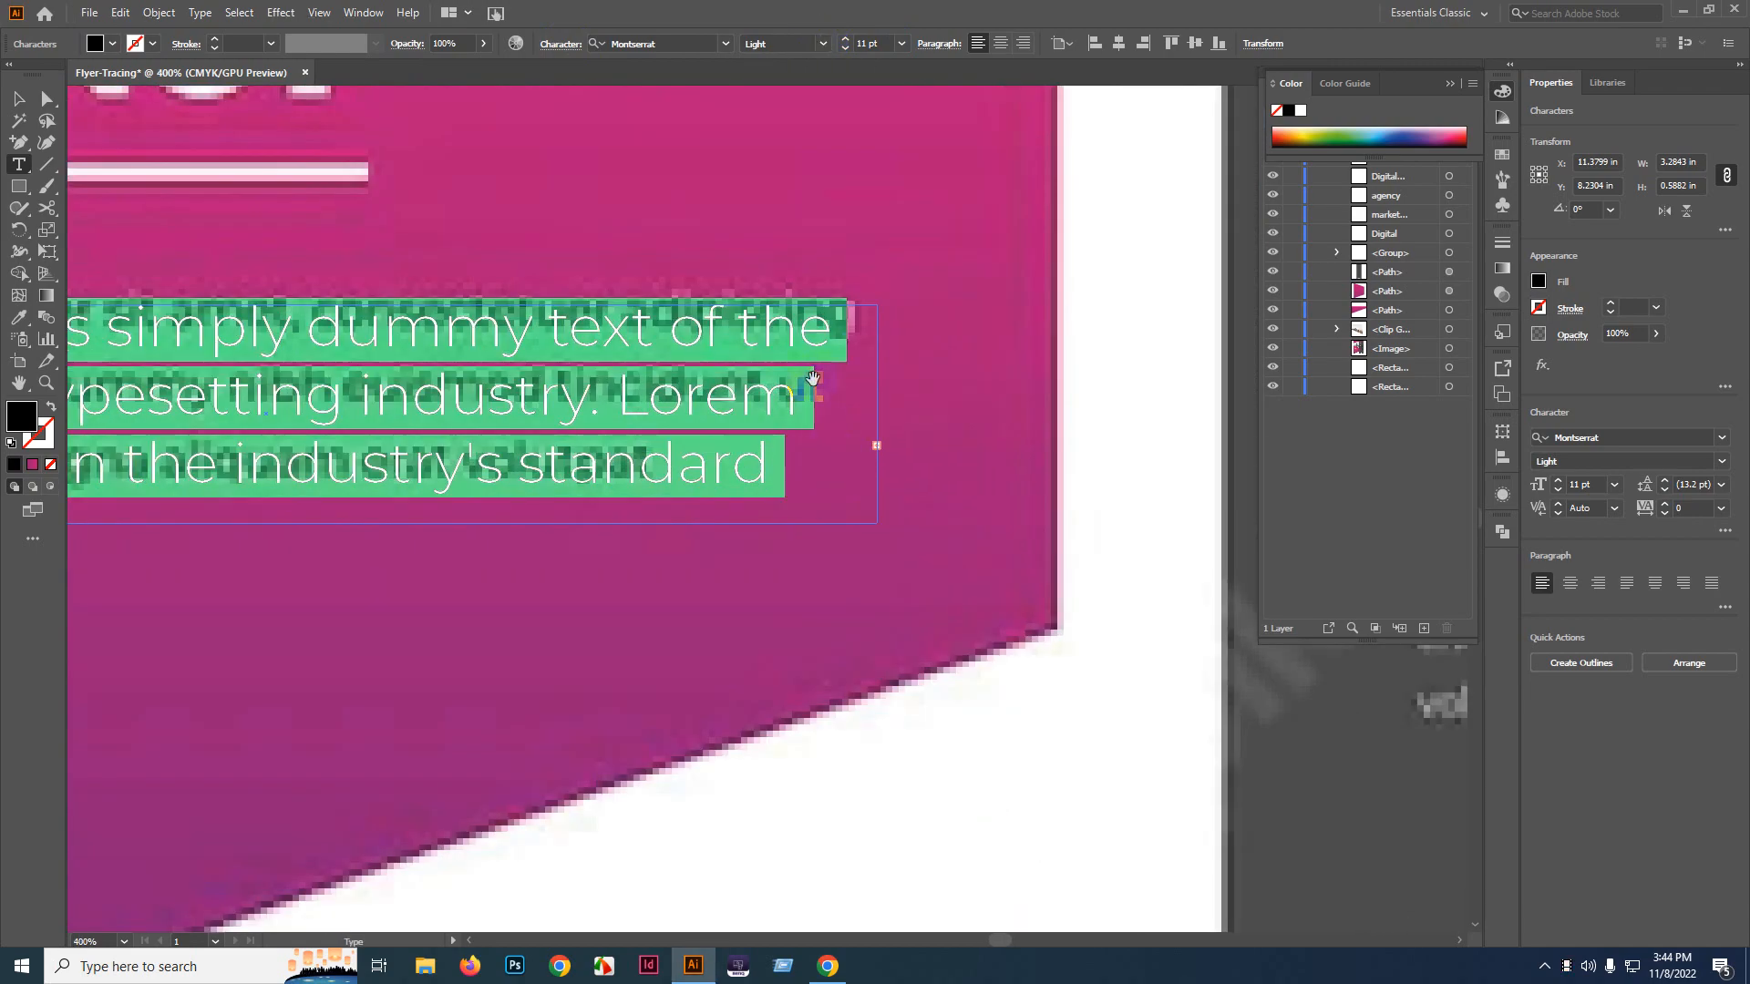
pyautogui.scroll(-2, 820, 382)
pyautogui.press('Escape')
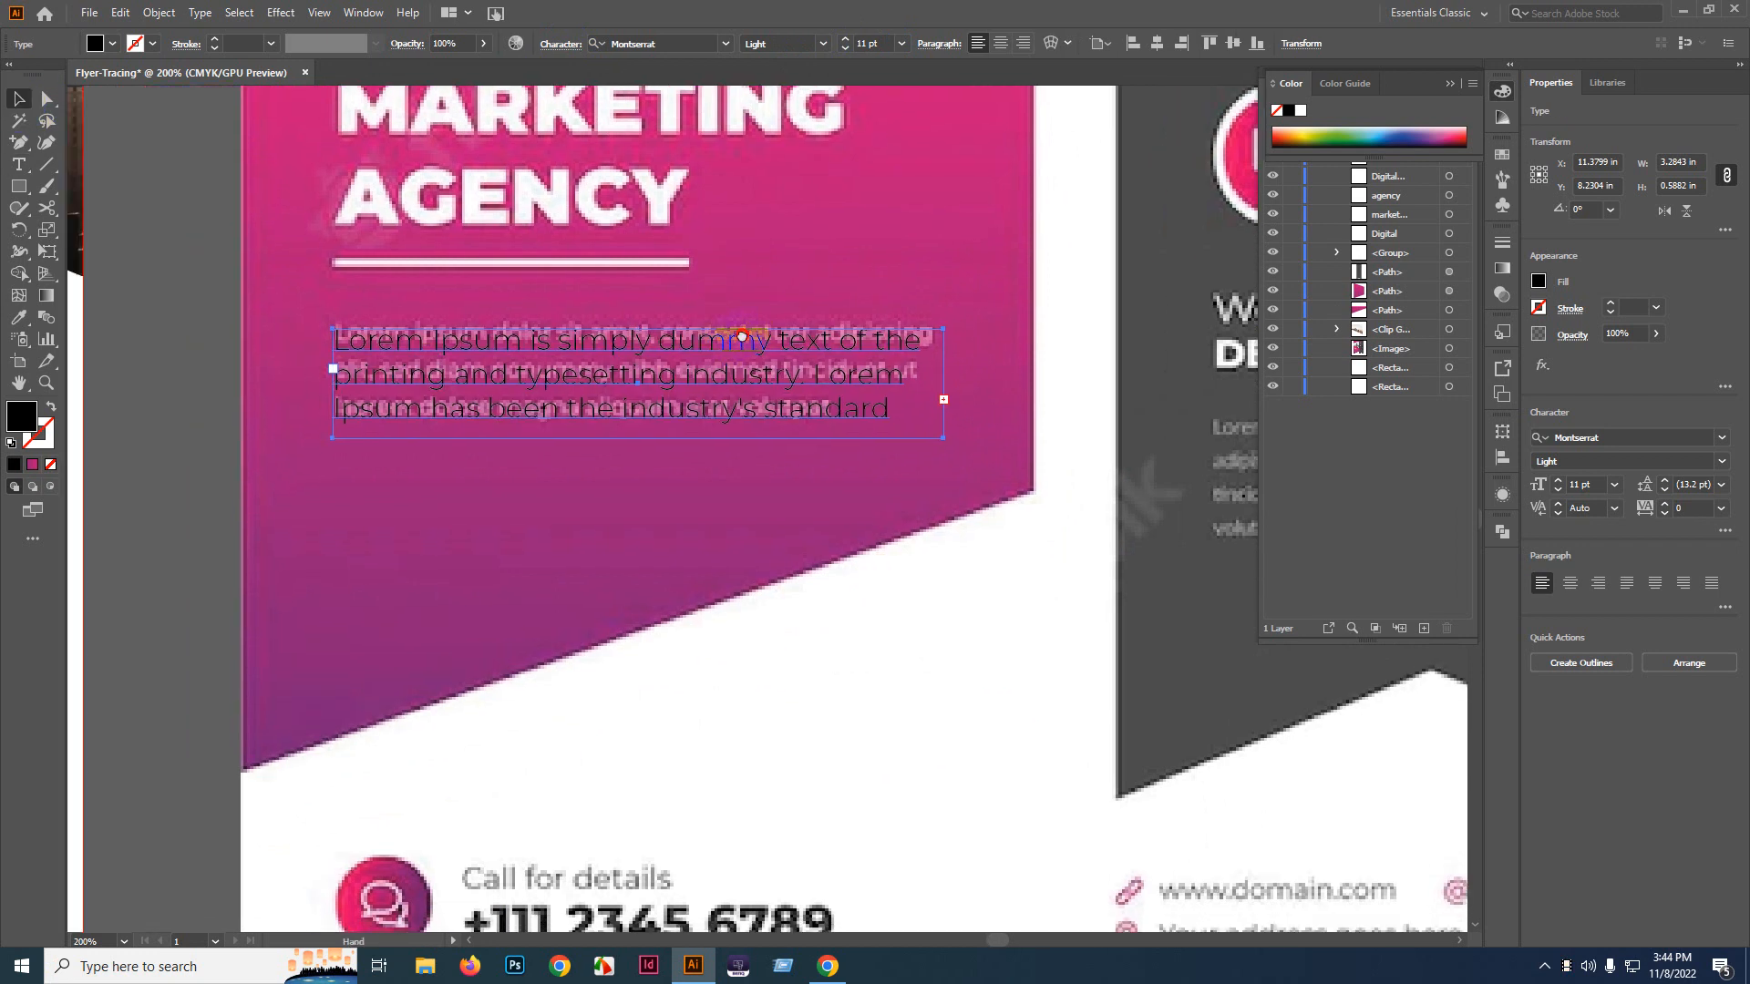
# - Color the body paragraph white by sampling the white area of the flyer with the Eyedropper
pyautogui.click(17, 321)
pyautogui.scroll(-2, 292, 547)
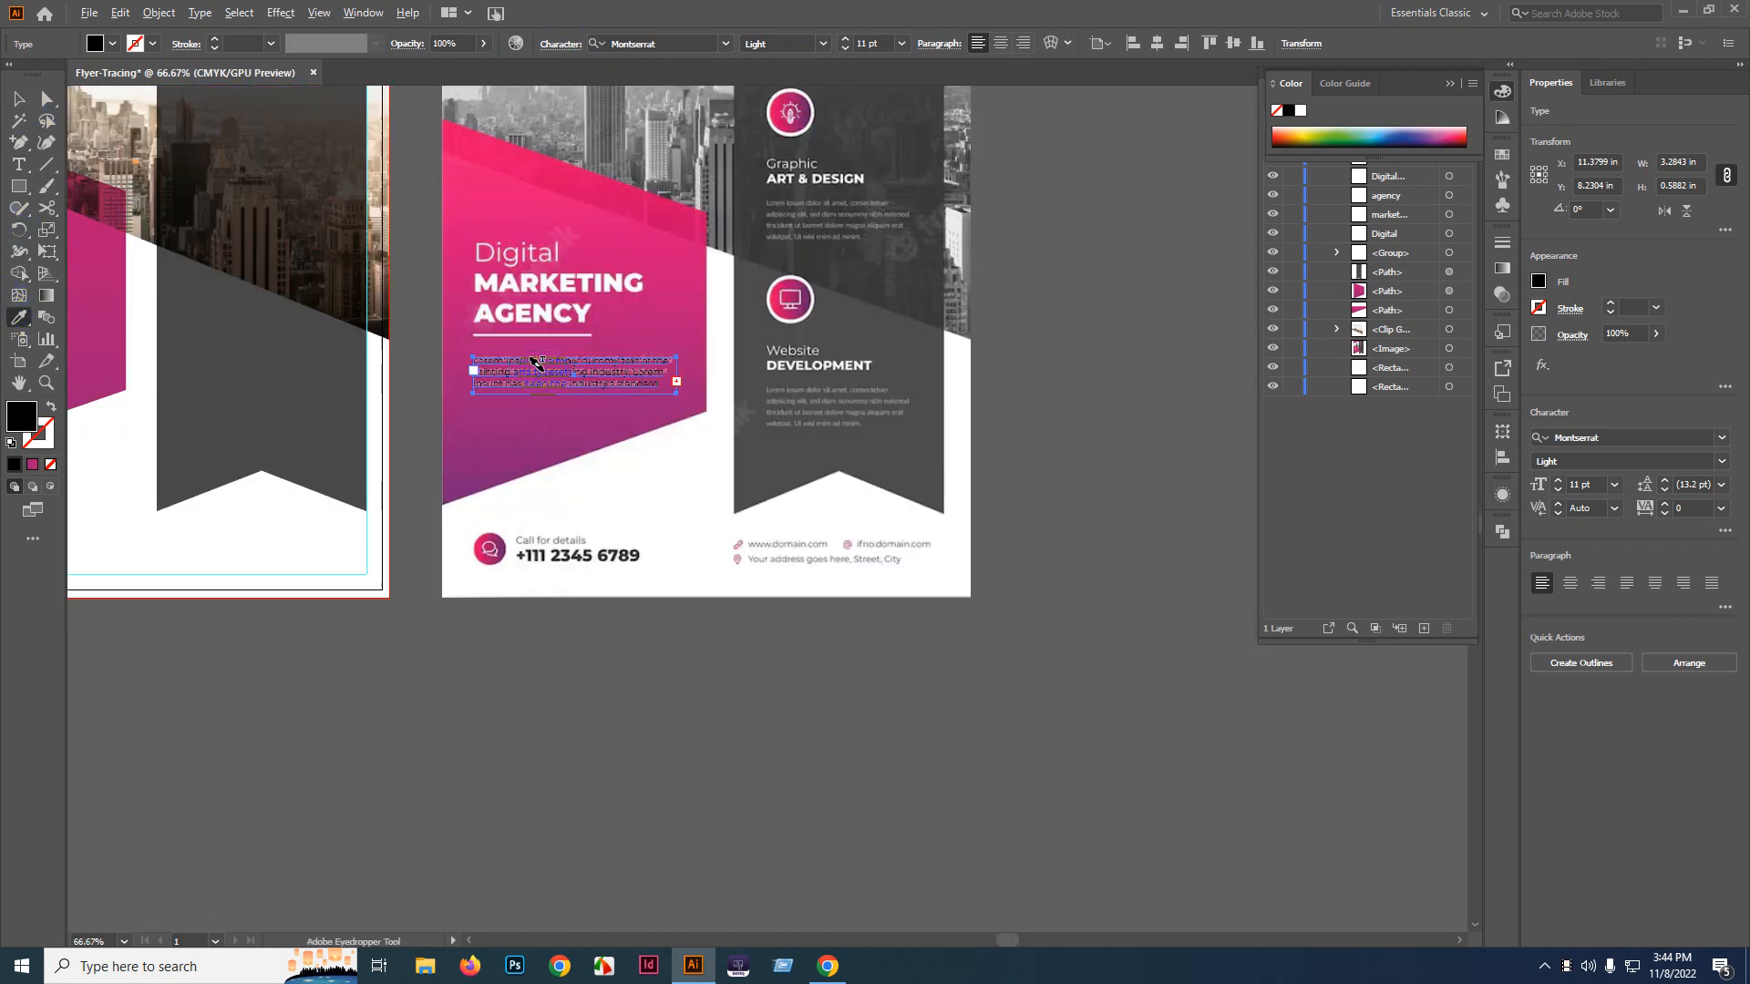
pyautogui.click(292, 547)
pyautogui.scroll(2, 293, 547)
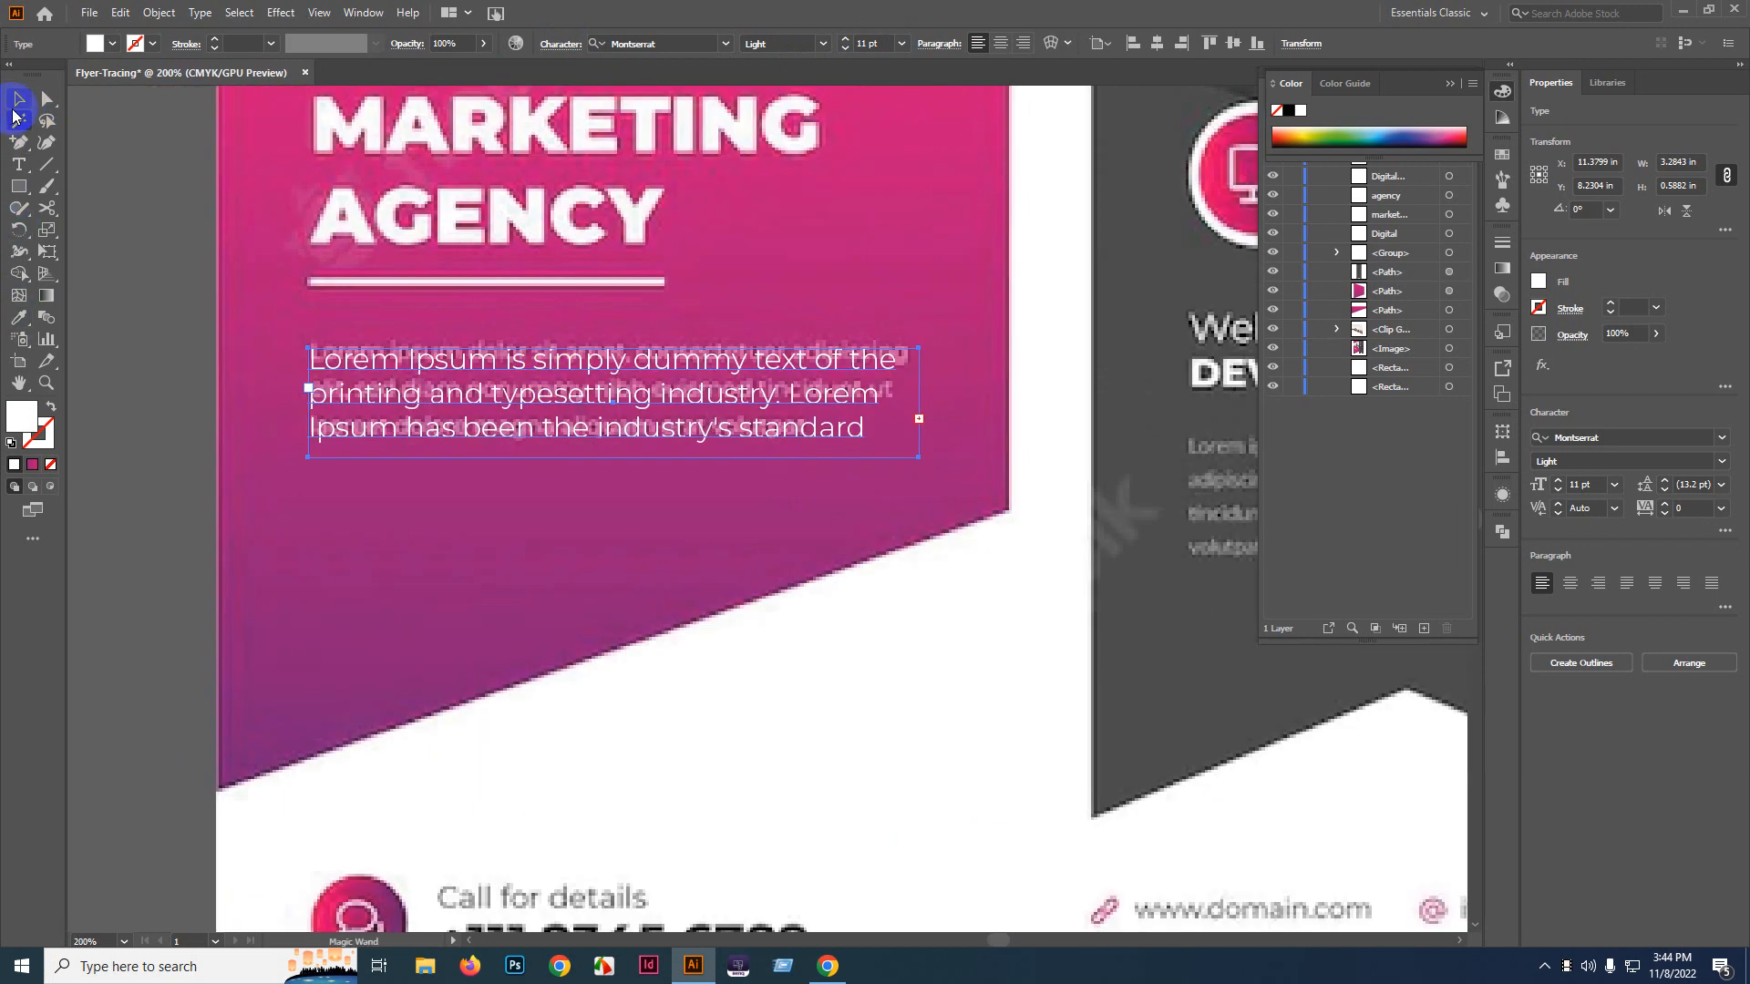
pyautogui.click(18, 97)
# - Move the body text frame just below the reference's paragraph and widen it to about 3.41 in
pyautogui.moveTo(727, 331); pyautogui.dragTo(732, 442)
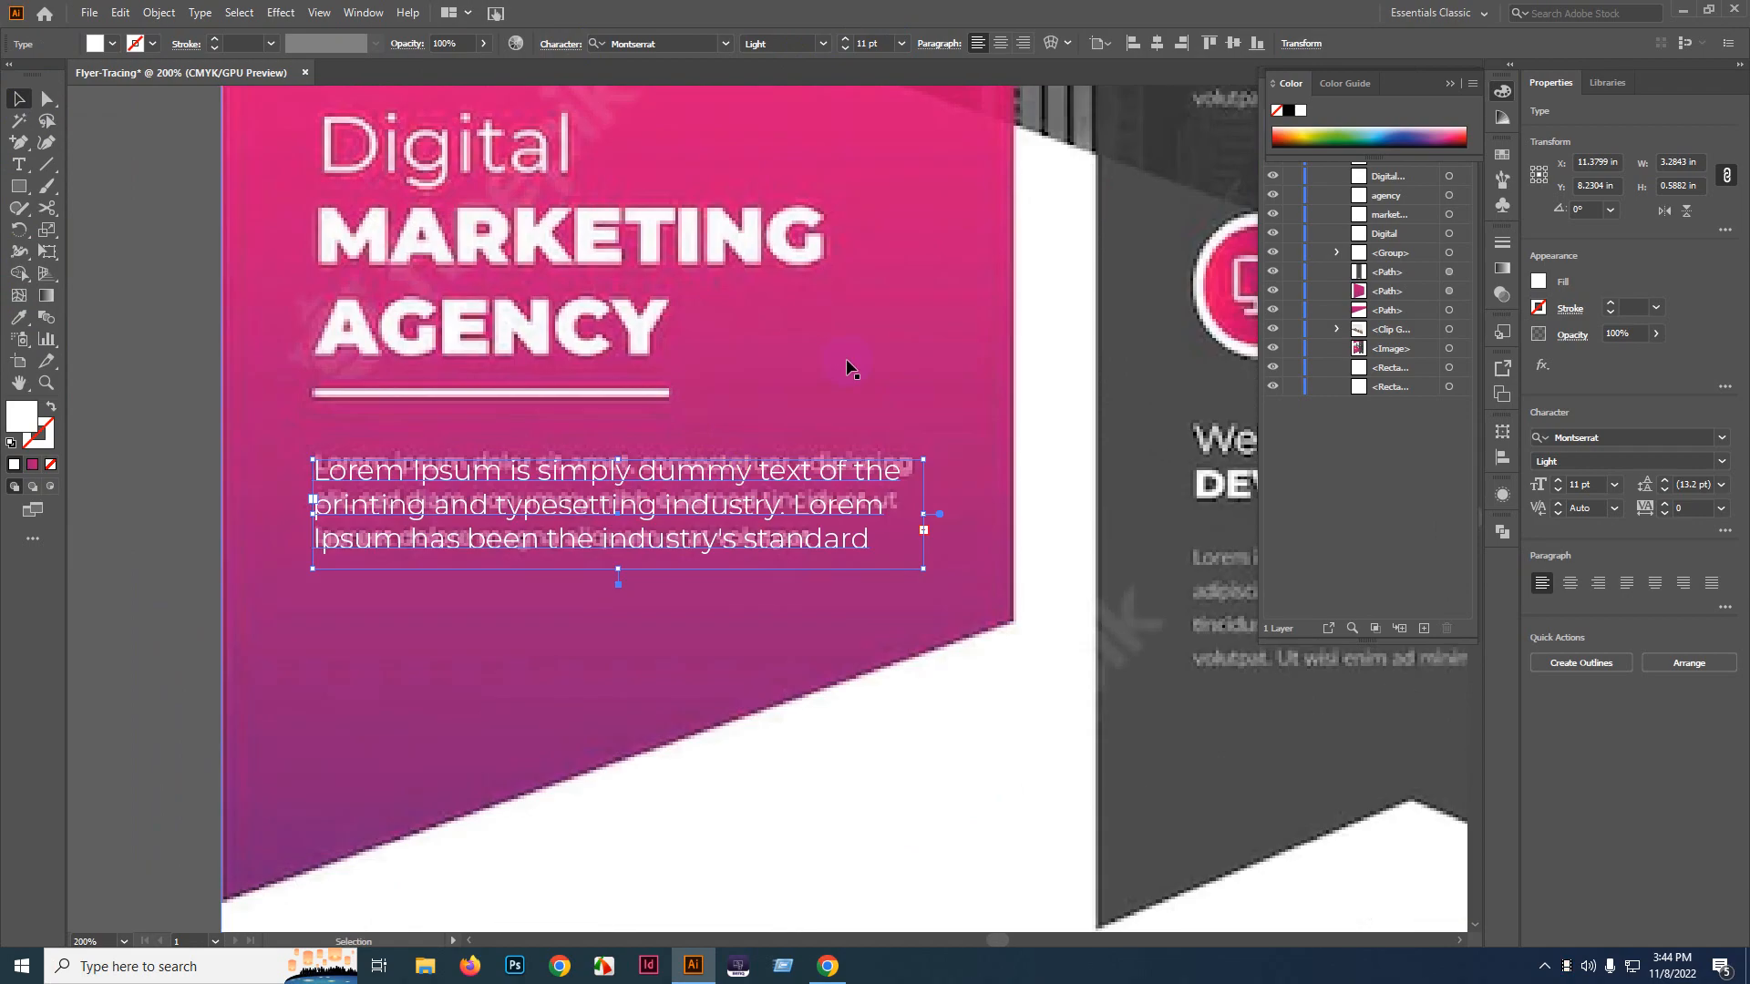
pyautogui.moveTo(417, 312); pyautogui.dragTo(544, 395)
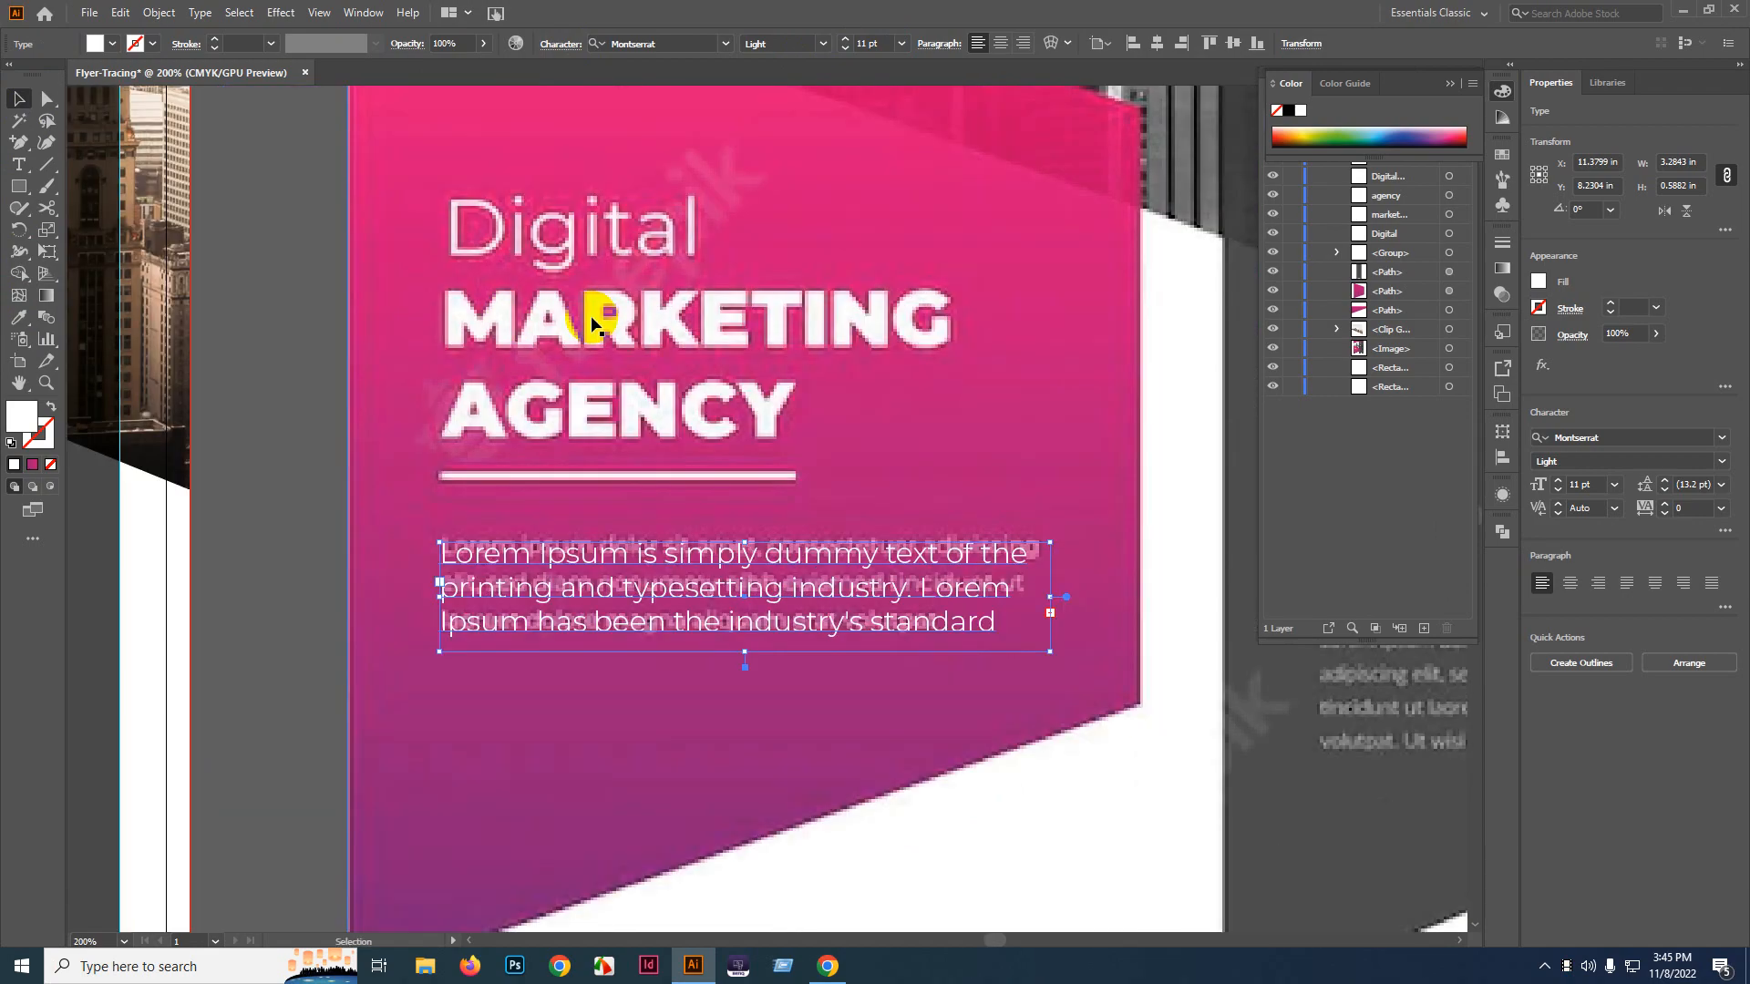
pyautogui.moveTo(593, 324); pyautogui.dragTo(538, 215)
pyautogui.moveTo(588, 446); pyautogui.dragTo(588, 561)
pyautogui.moveTo(781, 534); pyautogui.dragTo(739, 529)
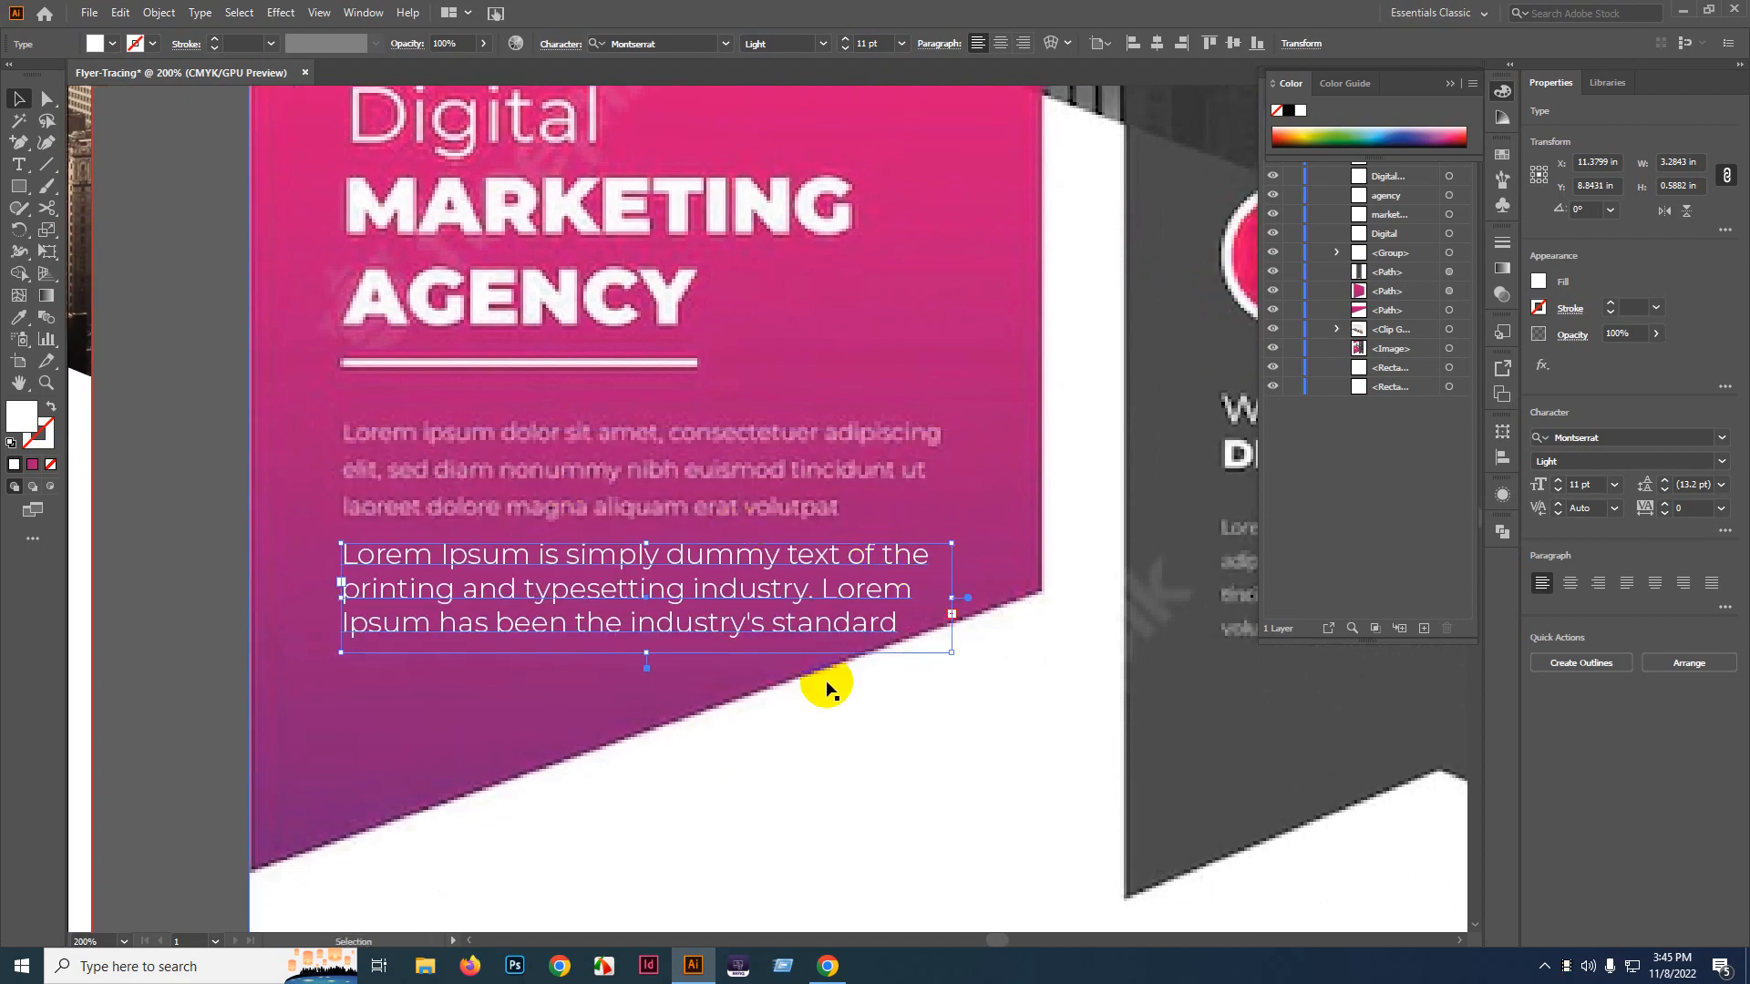
pyautogui.moveTo(954, 597); pyautogui.dragTo(977, 597)
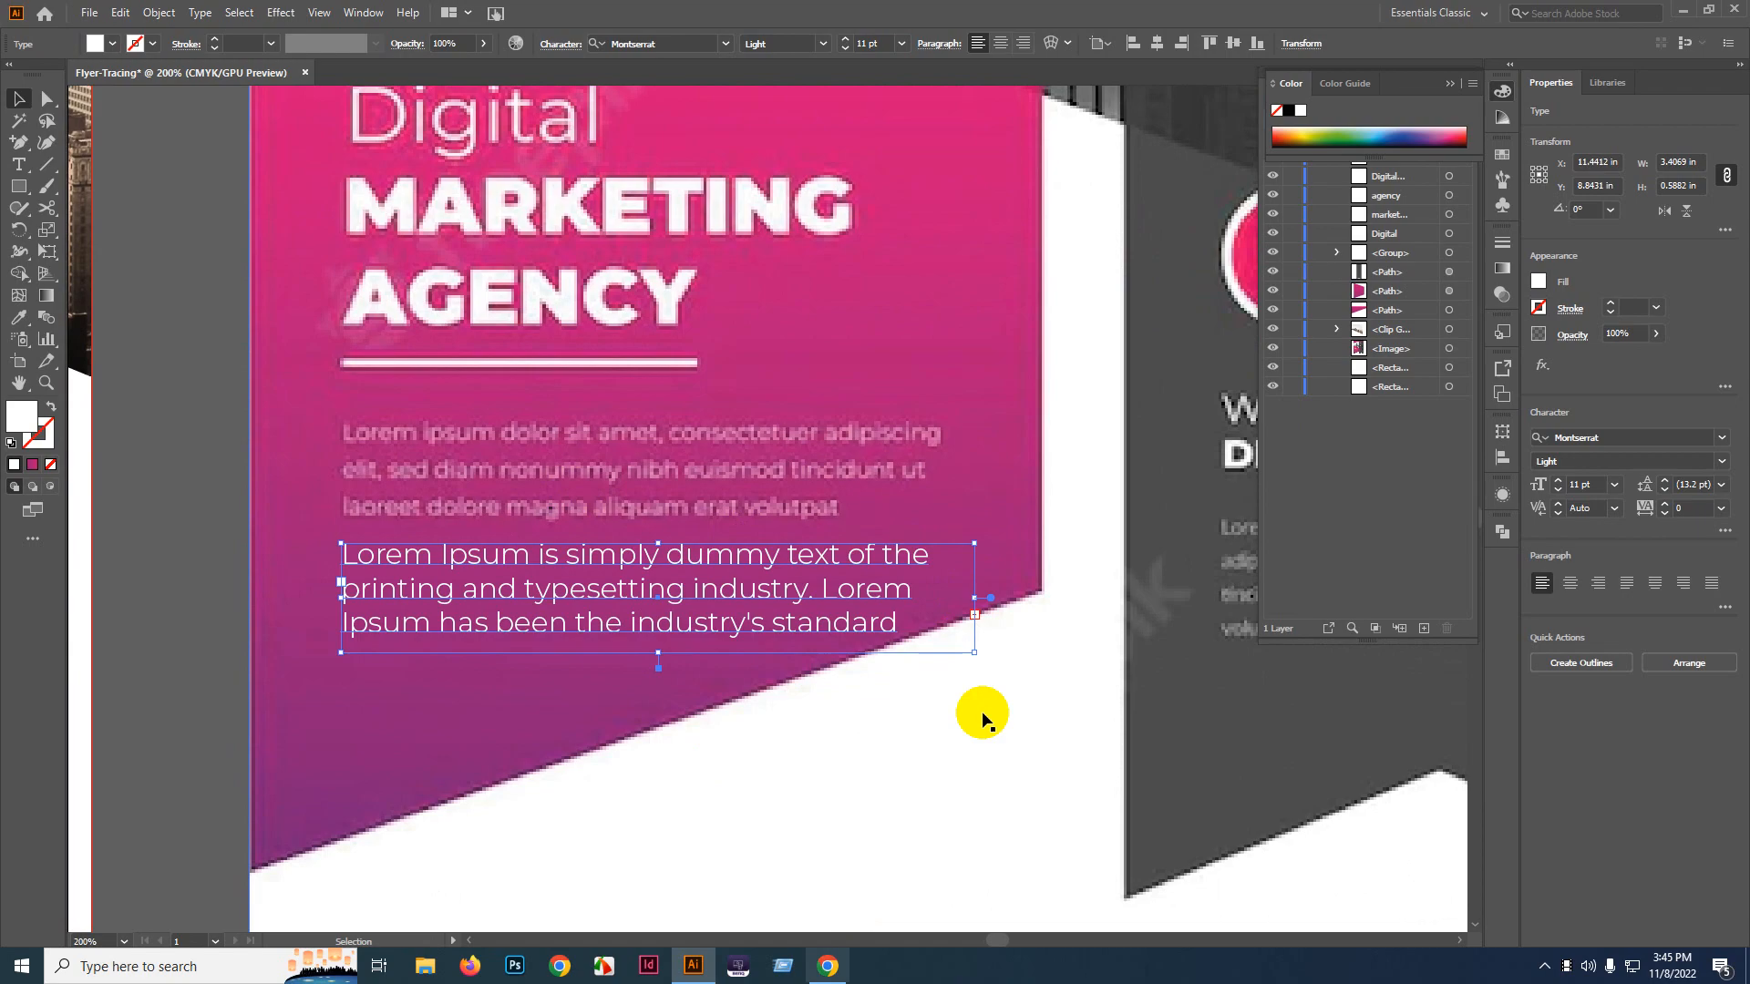
# - Justify the body paragraph with its last line aligned left
pyautogui.click(939, 44)
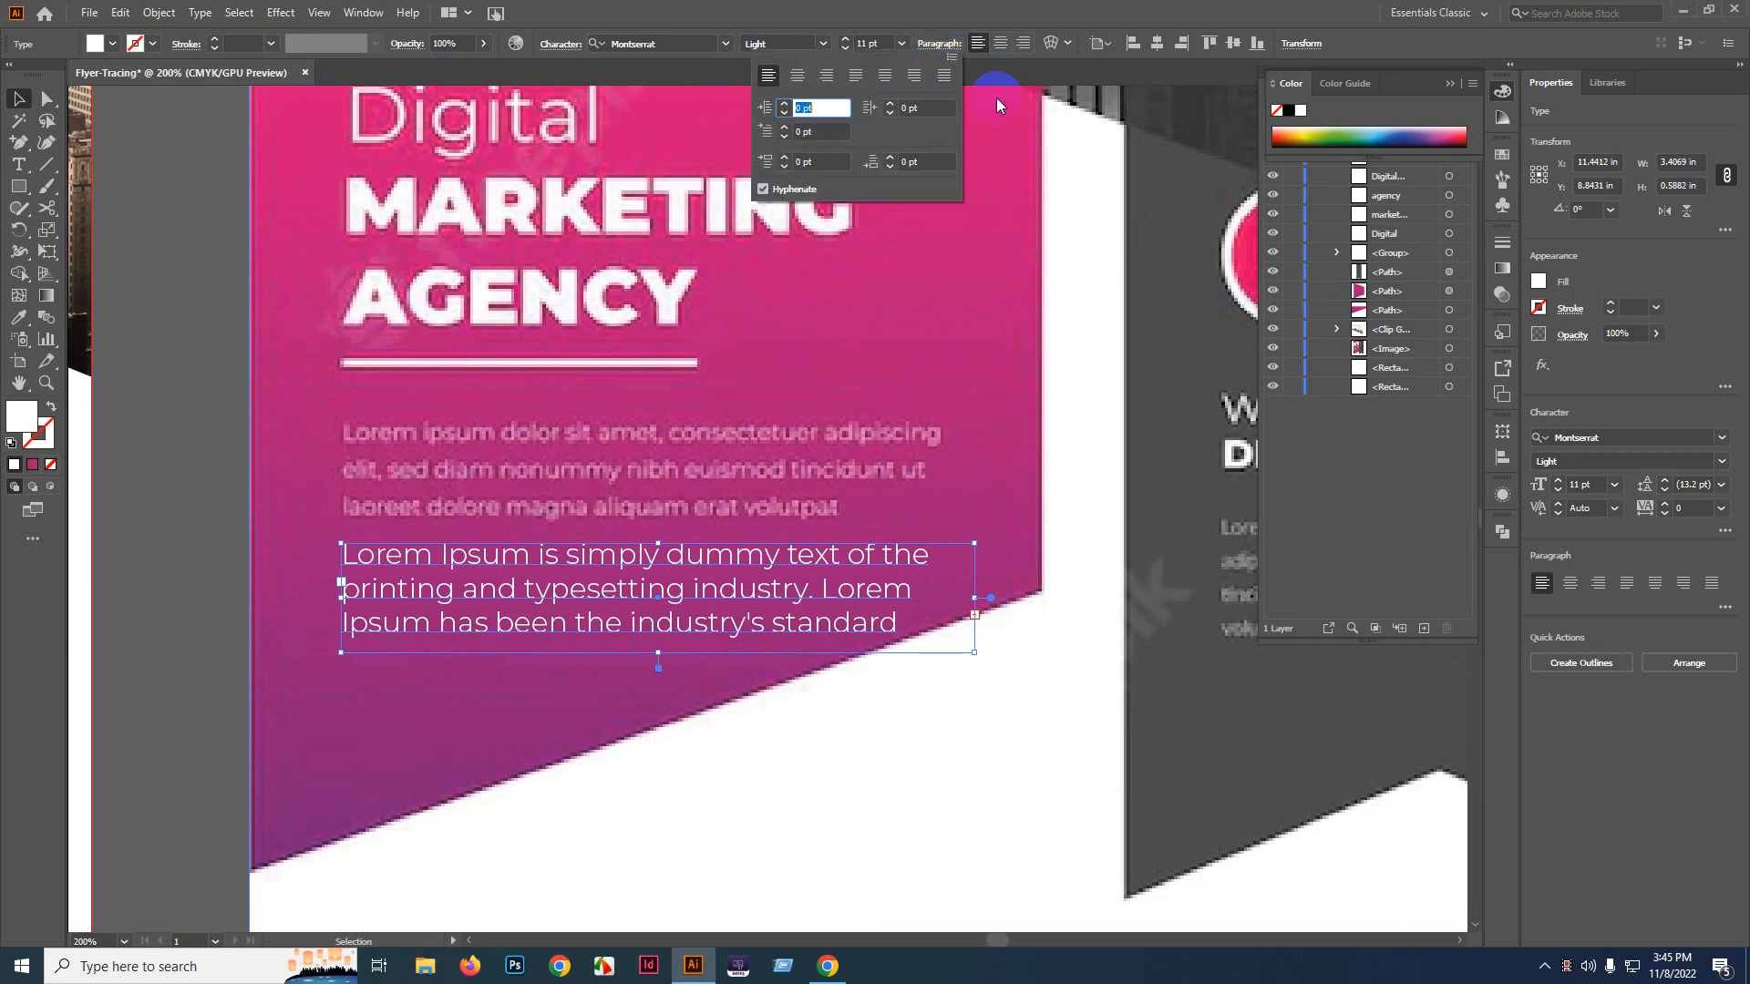
pyautogui.click(855, 75)
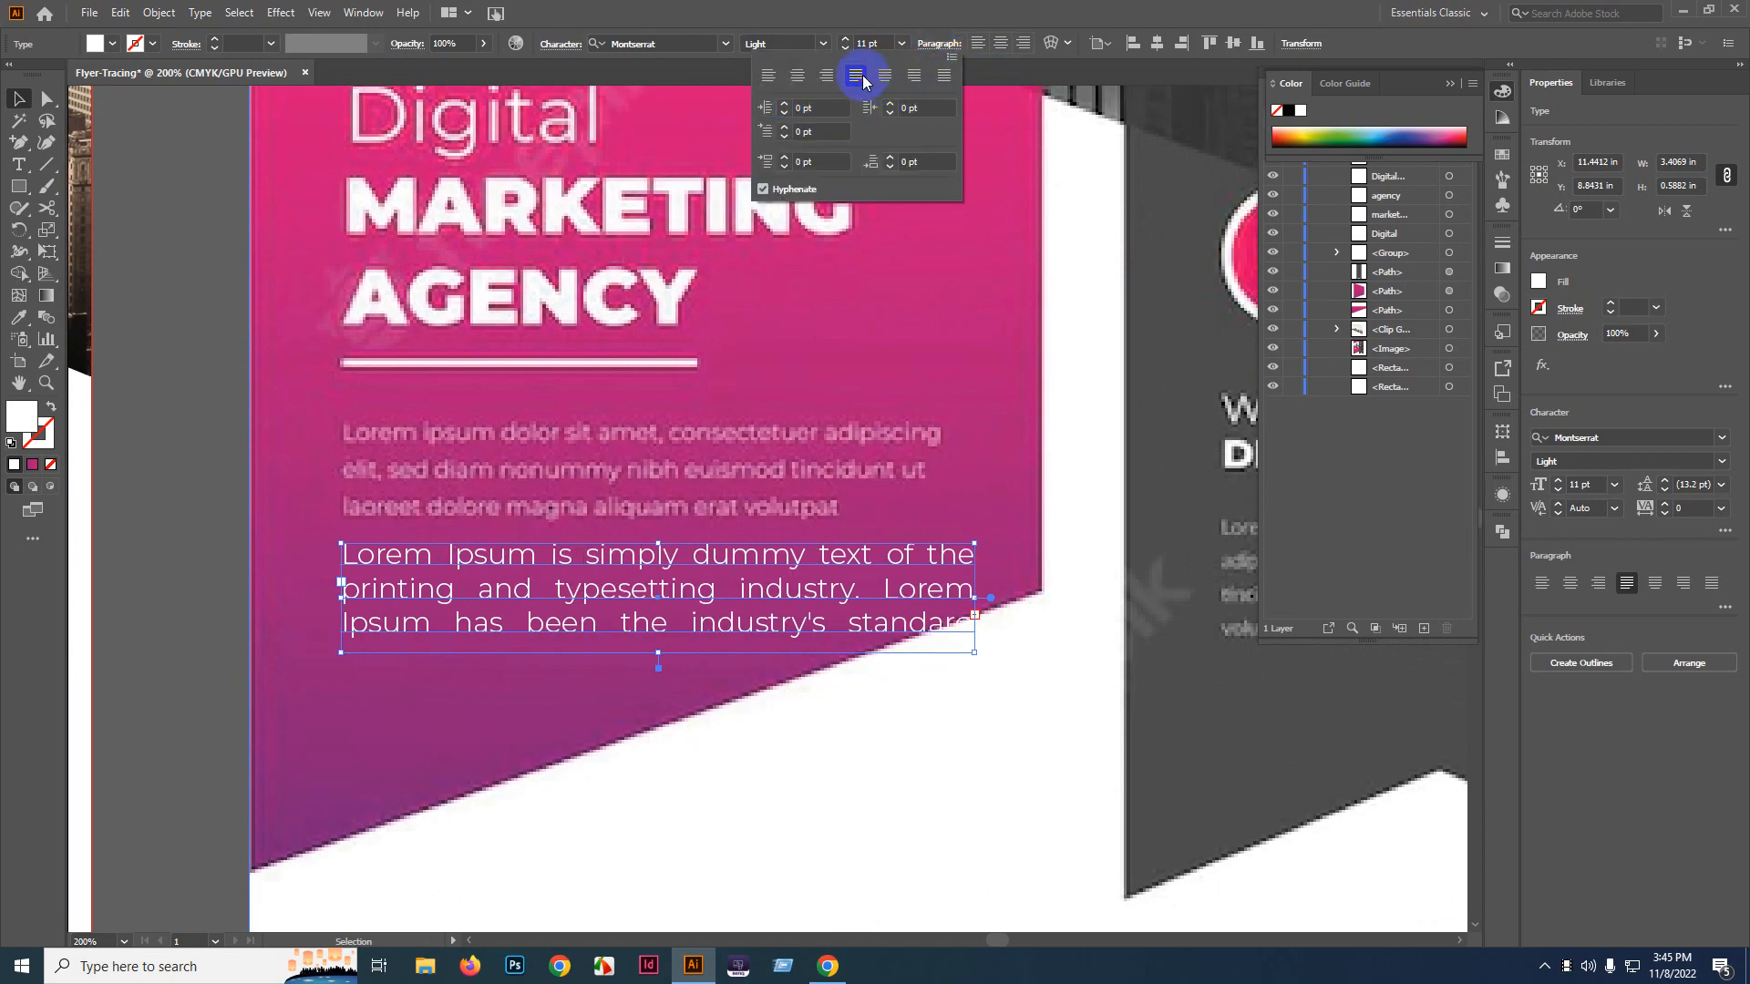
pyautogui.click(714, 637)
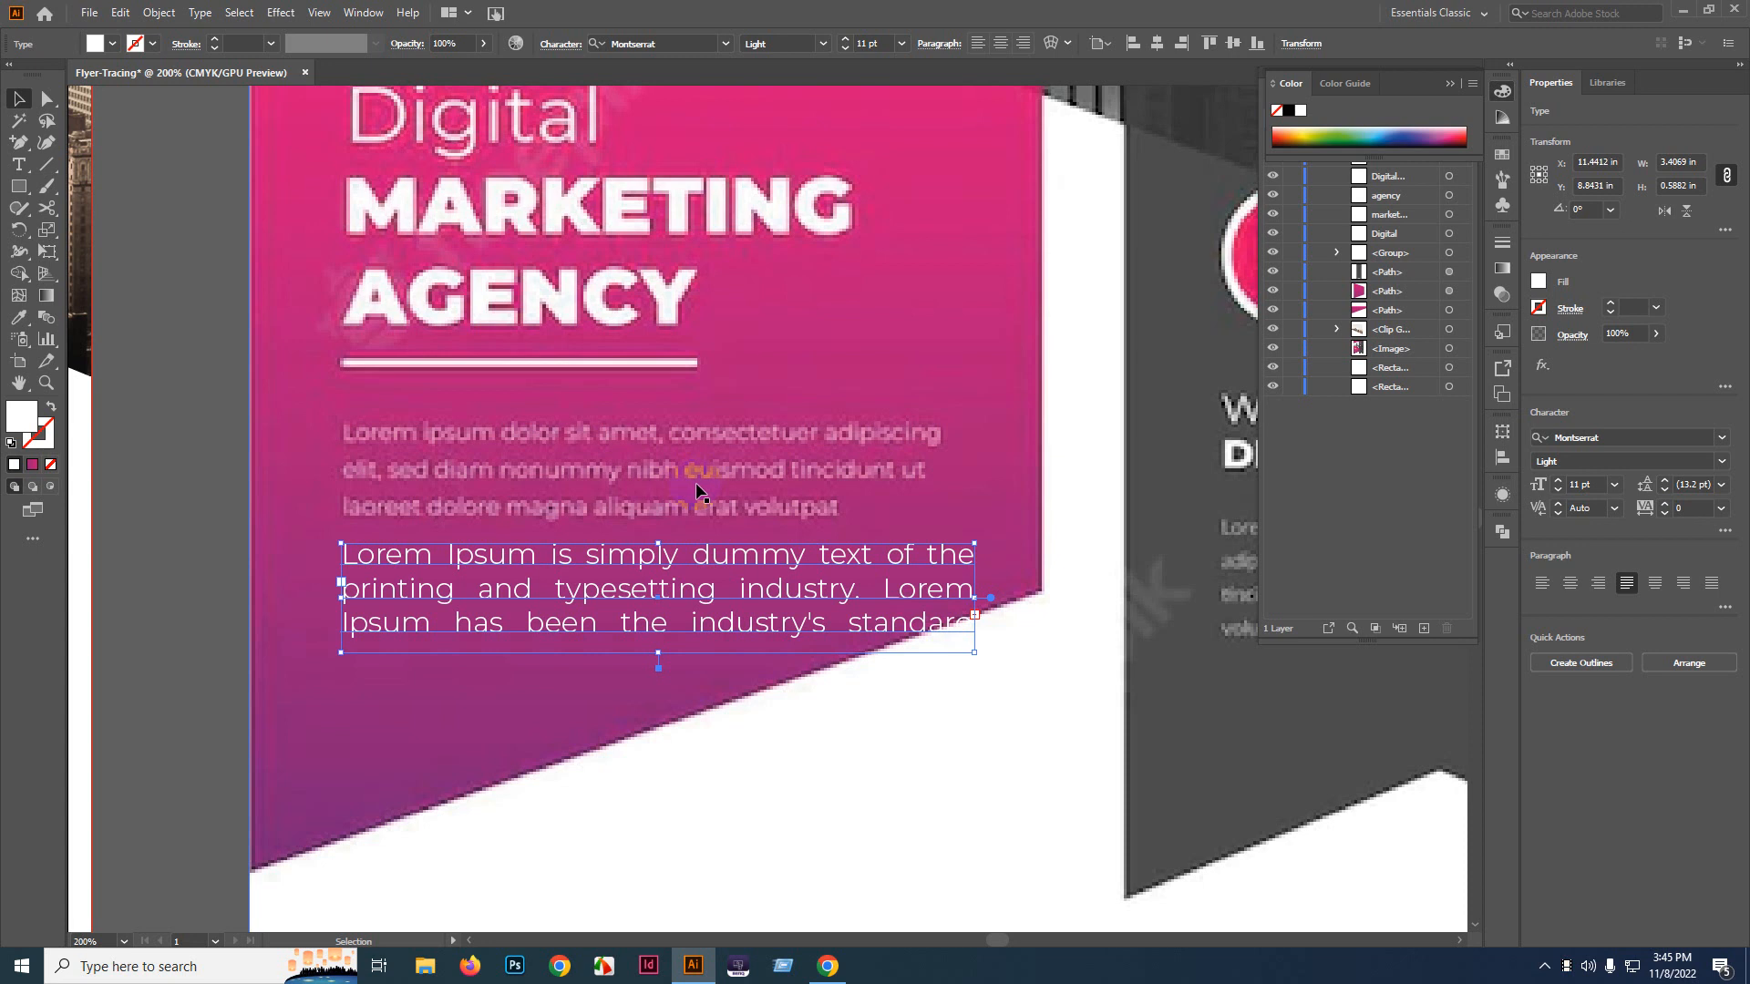
# - Trim the body paragraph to "Lorem Ipsum is simply dummy text of the printing and typesetting industry. Lorem Ipsum has been the industry"
pyautogui.scroll(-2, 698, 492)
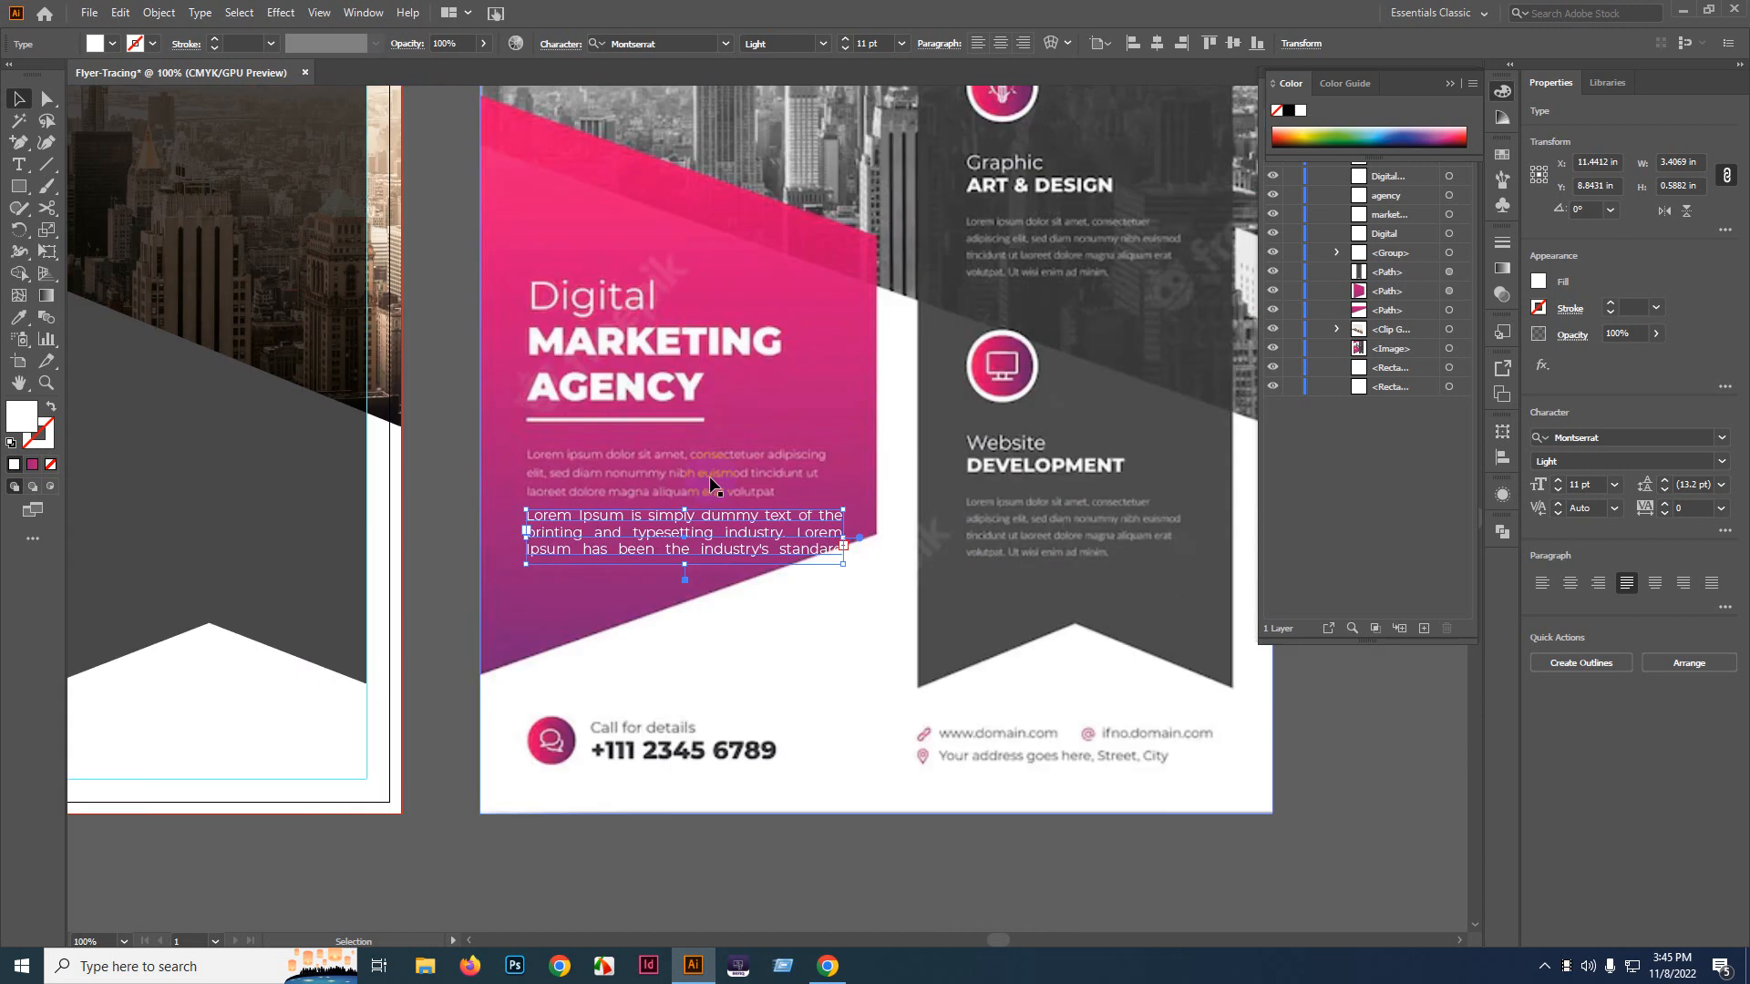
pyautogui.scroll(2, 725, 539)
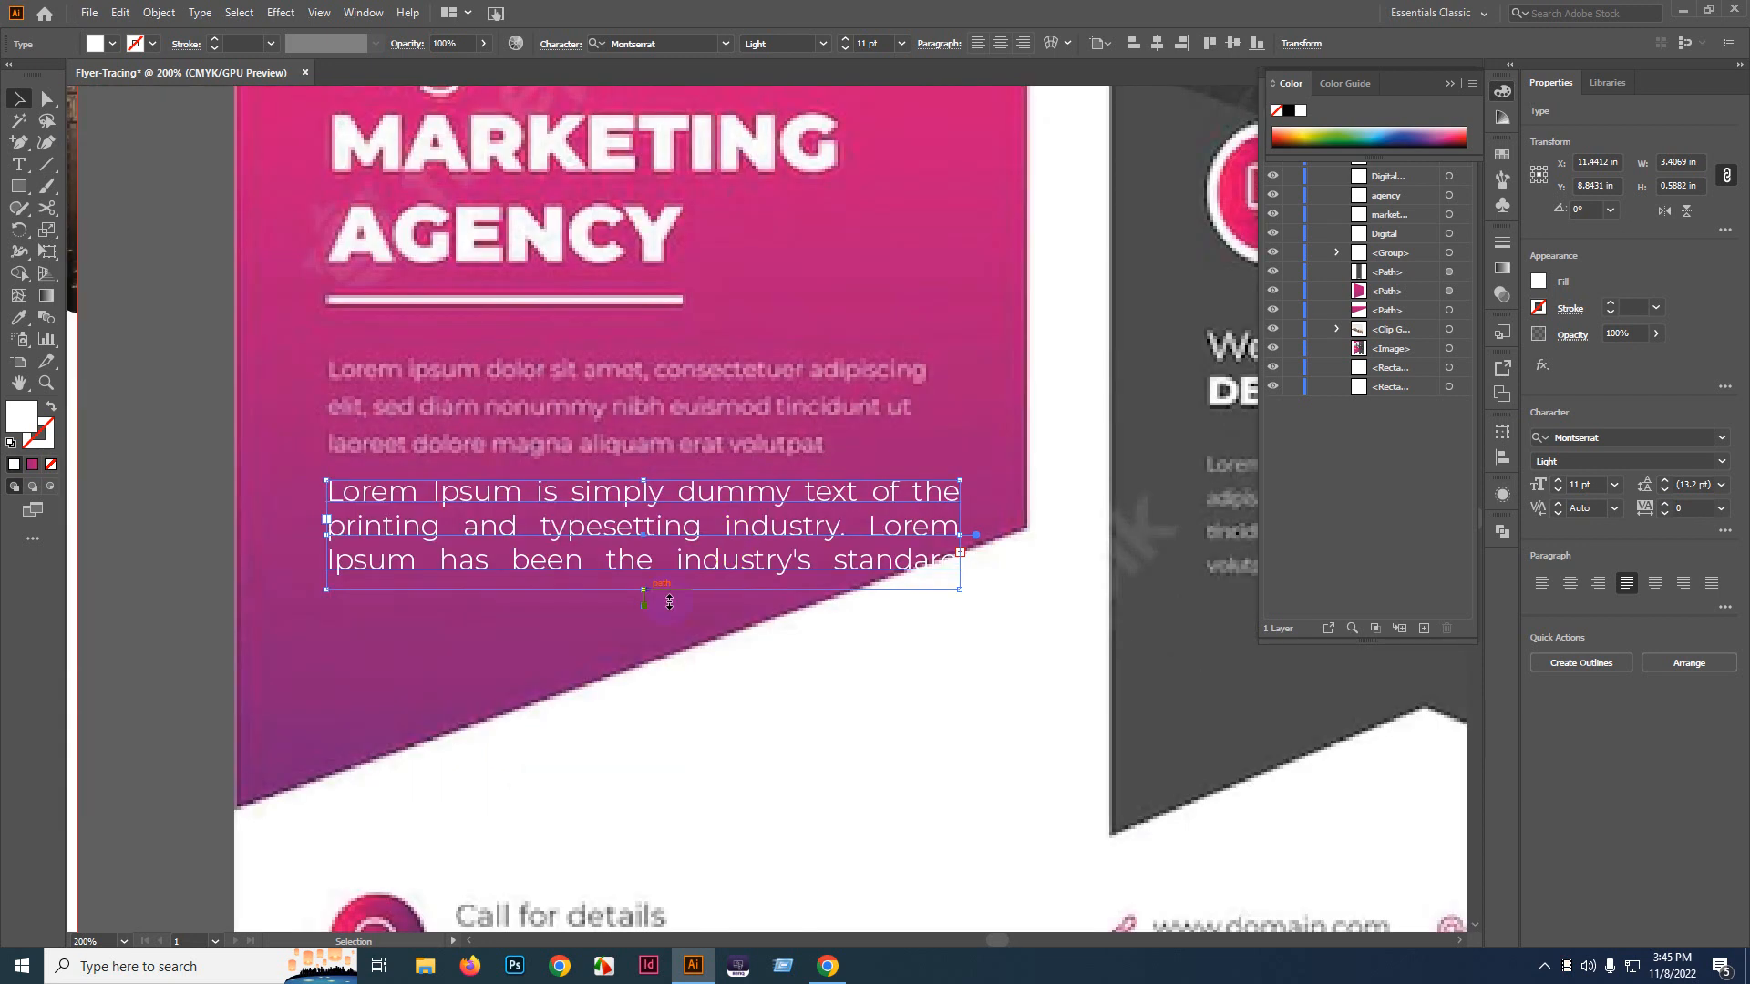
pyautogui.doubleClick(699, 566)
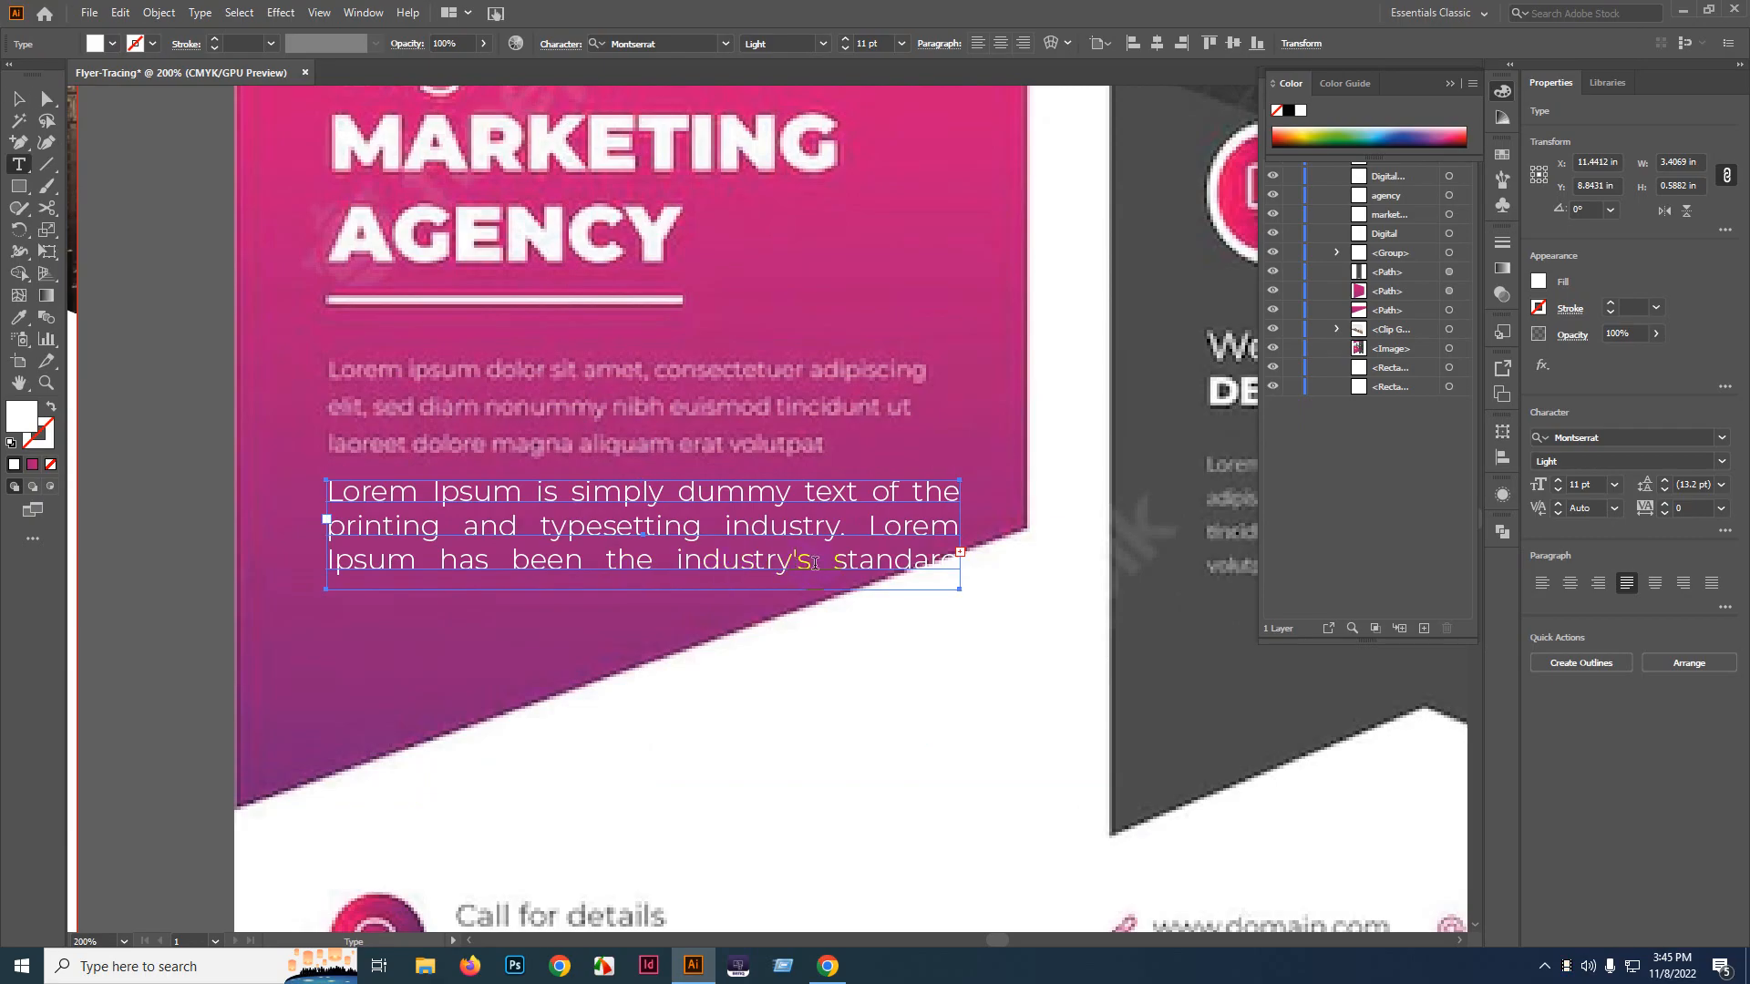
pyautogui.moveTo(797, 560); pyautogui.dragTo(273, 463)
pyautogui.hotkey('ctrl', 'c')
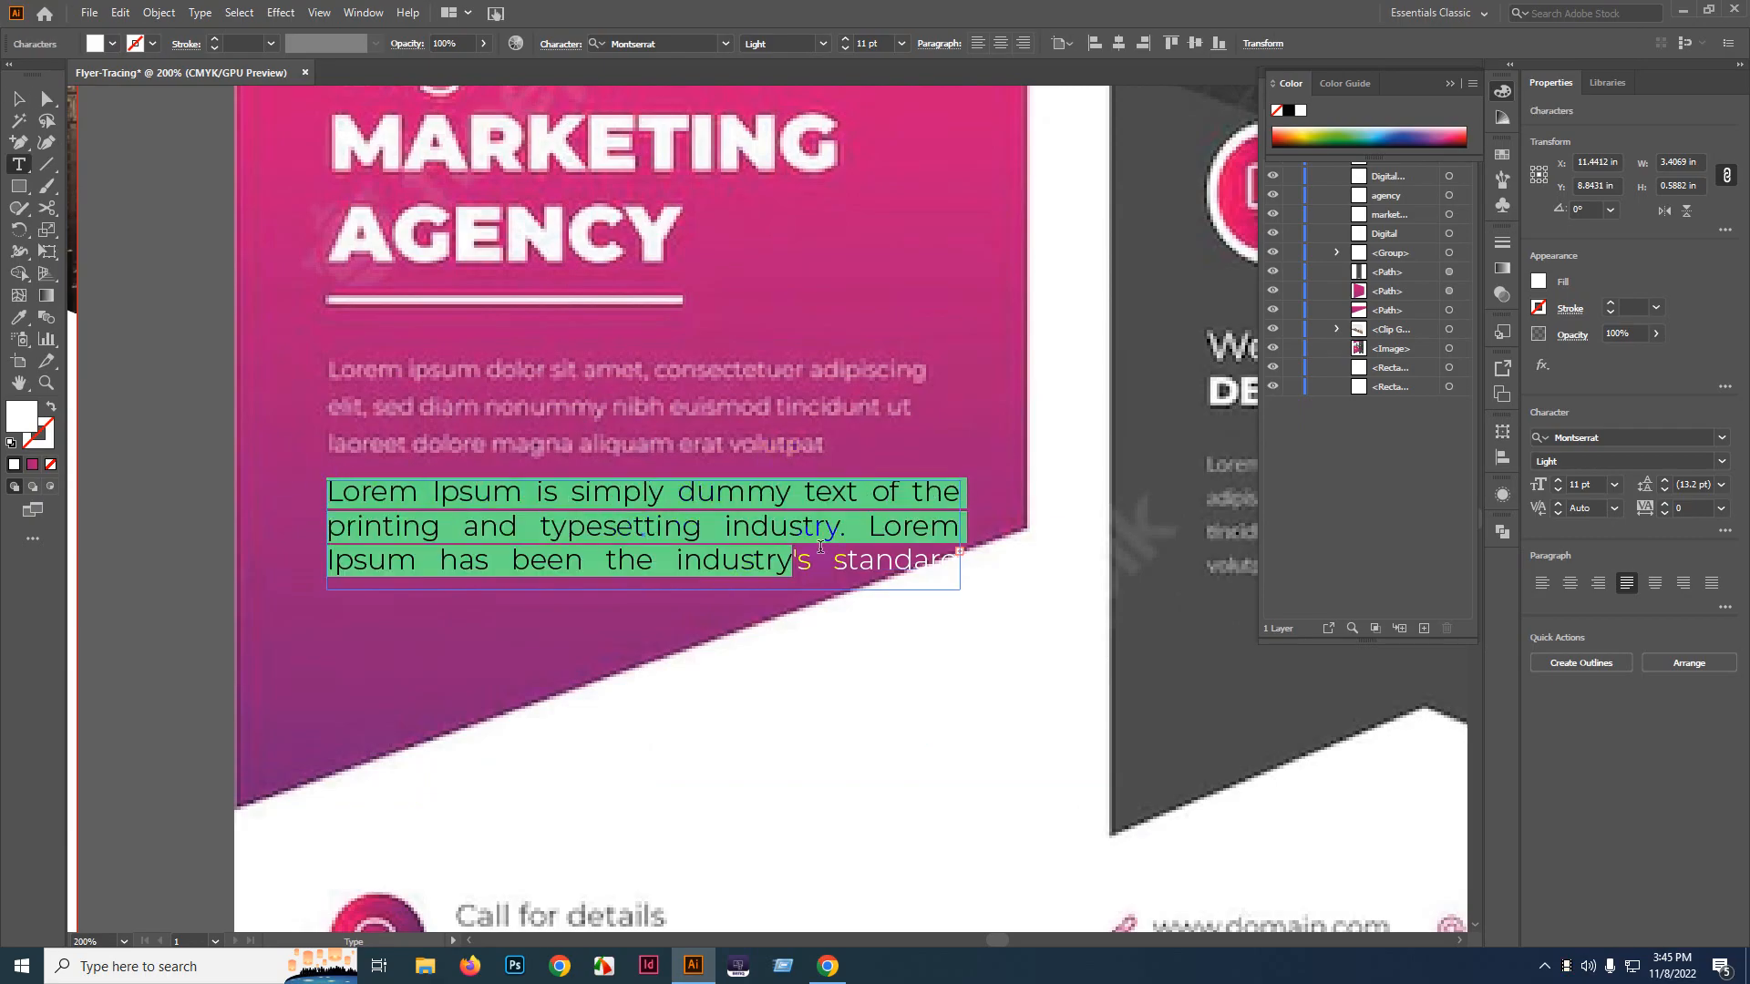
pyautogui.press('BackSpace')
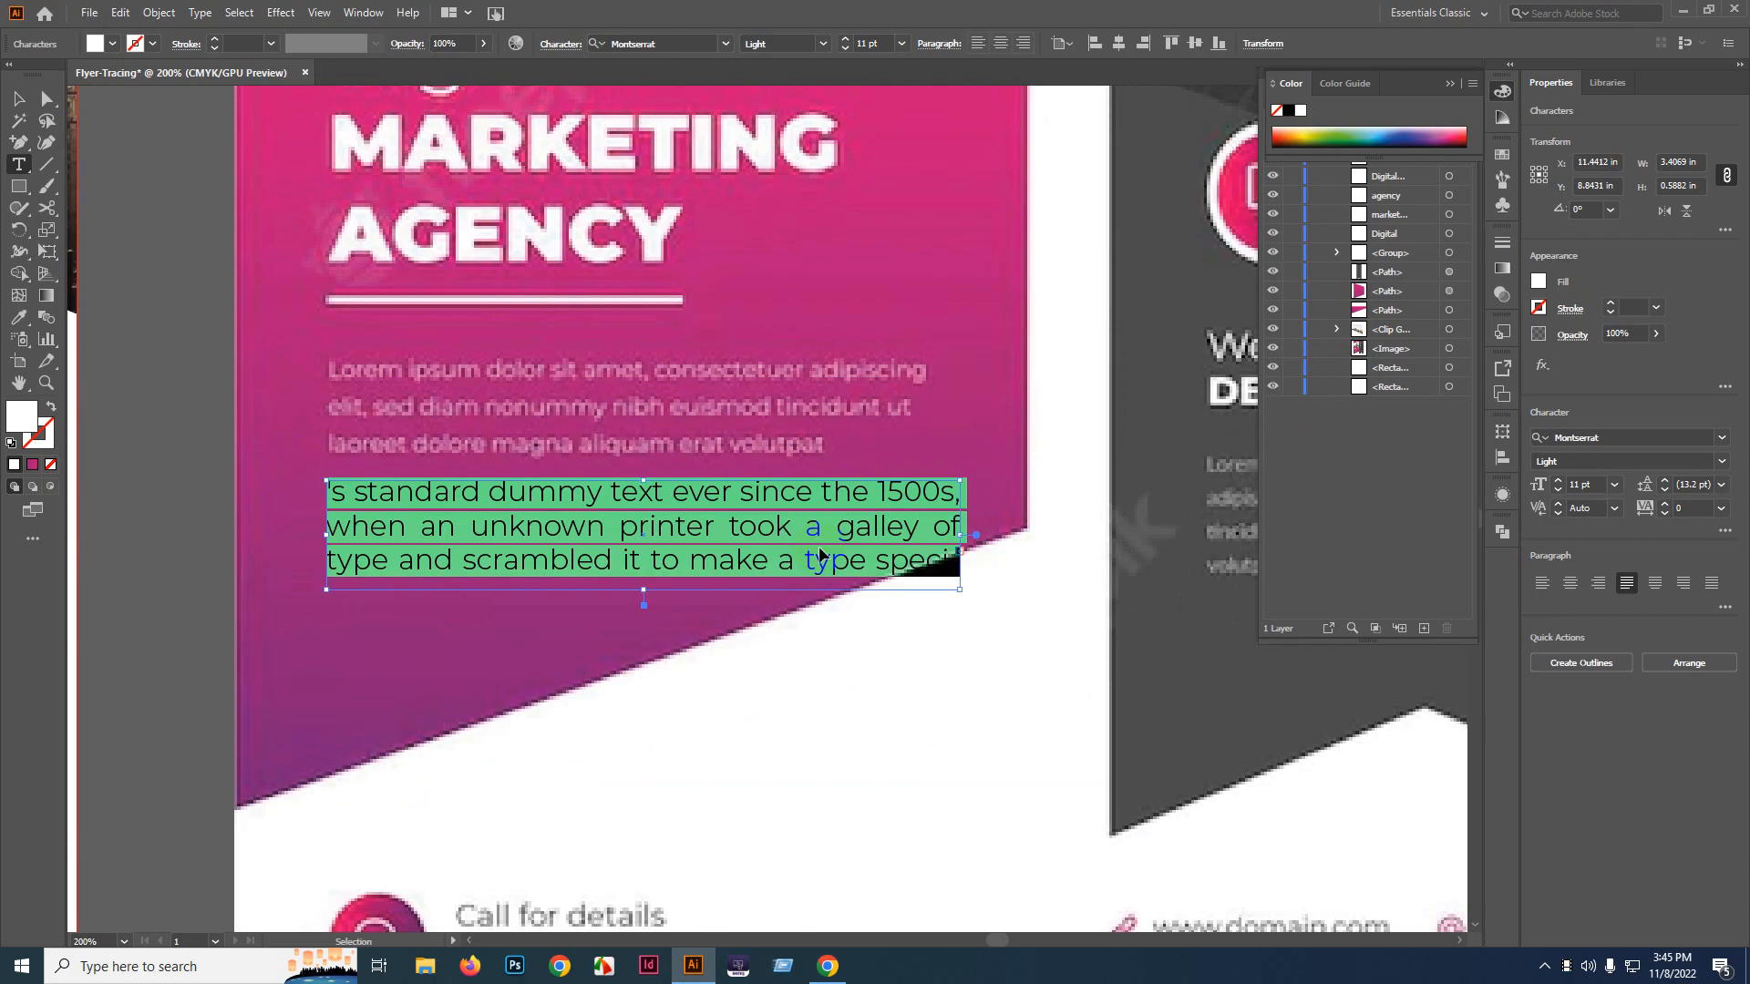
pyautogui.press('BackSpace')
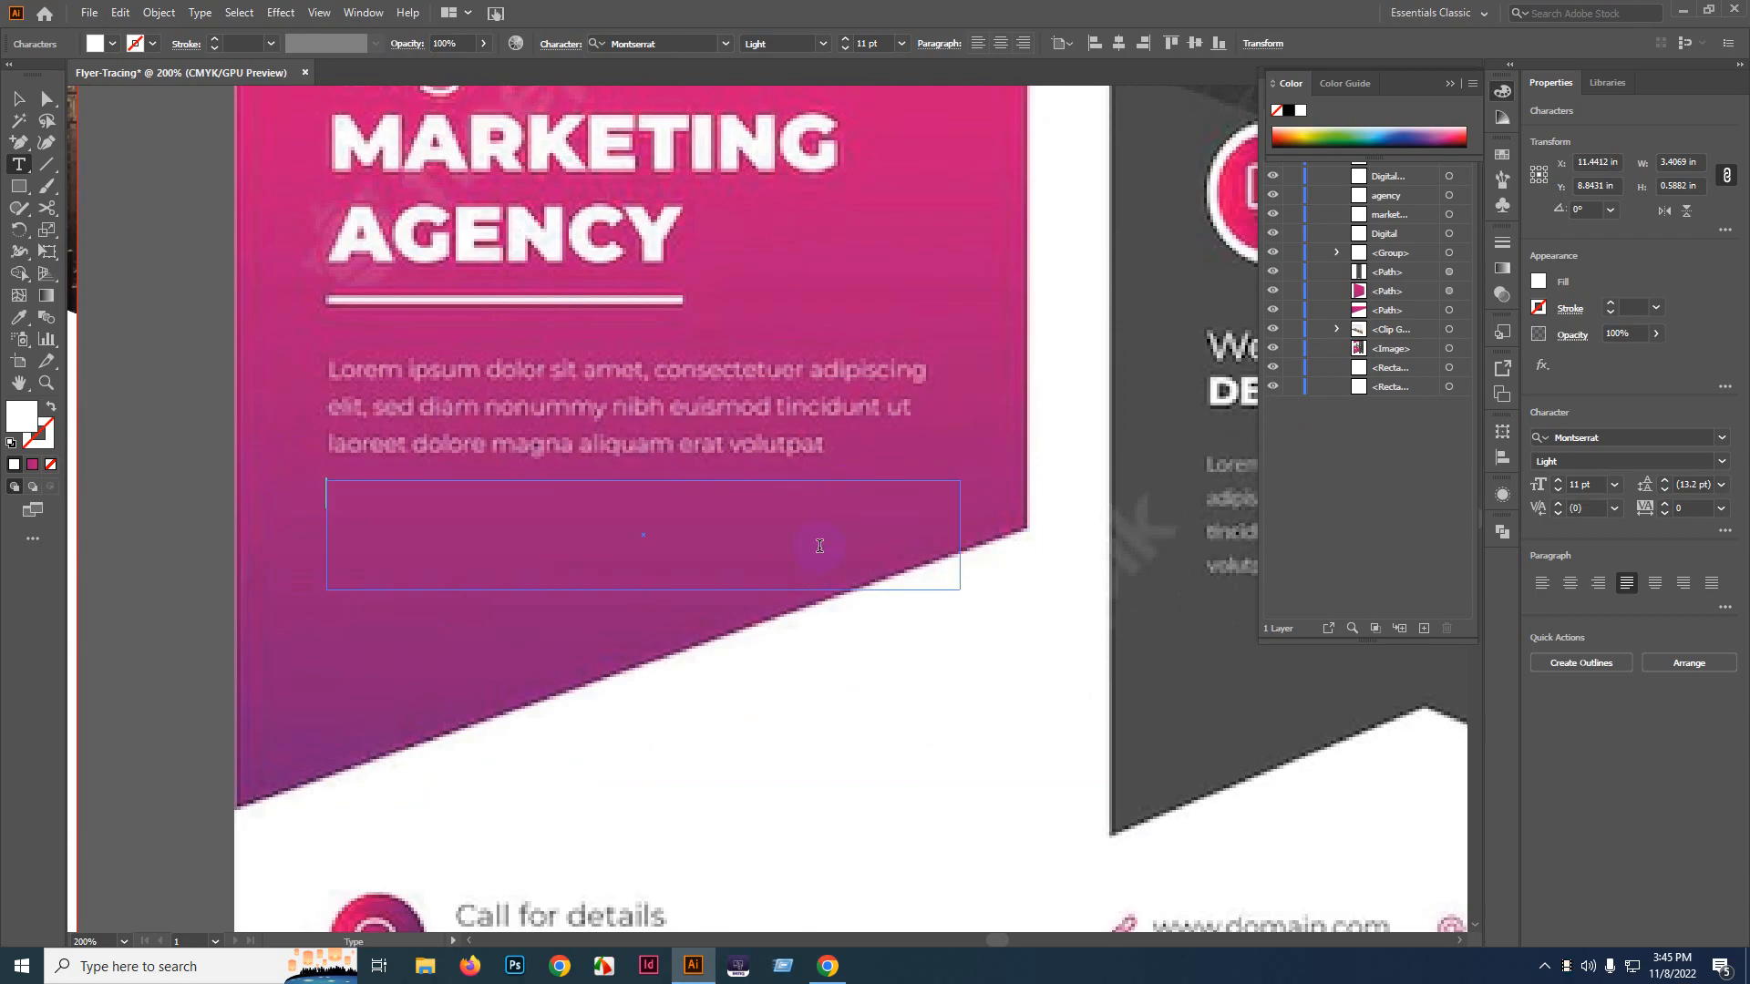
pyautogui.hotkey('ctrl', 'v')
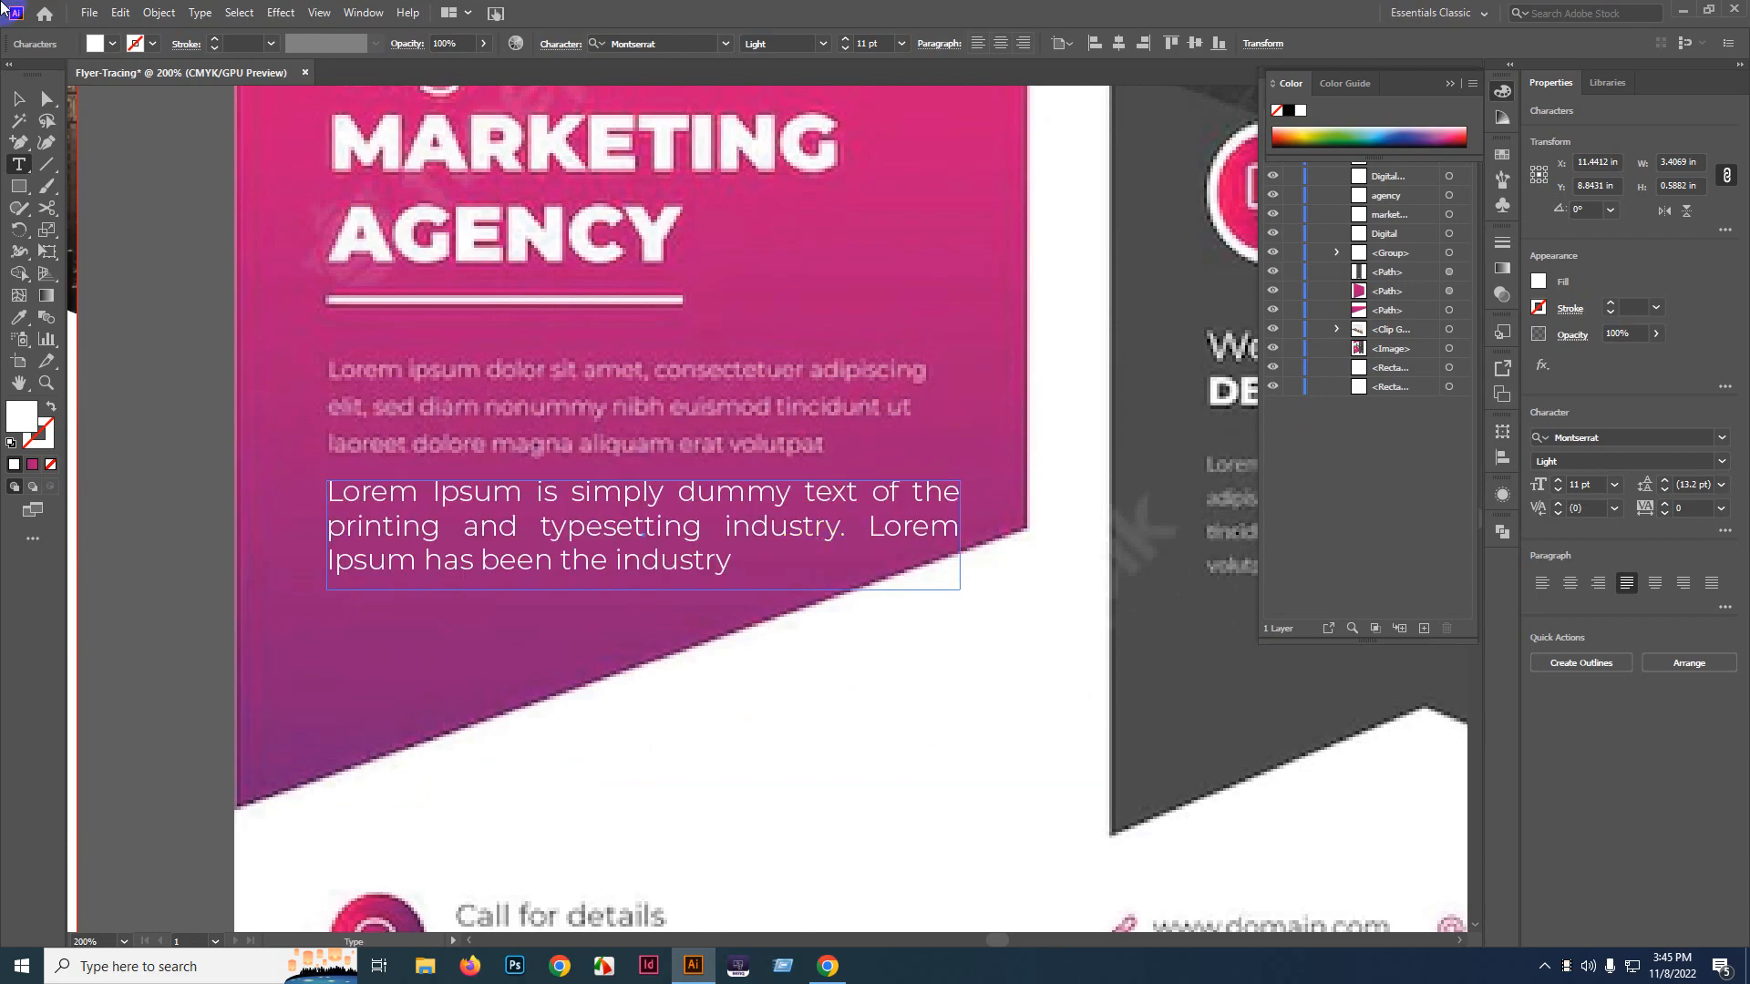
# - Left-align the body paragraph and move it over the reference's paragraph below the underline, at about X 11.44 in, Y 8.19 in
pyautogui.click(18, 97)
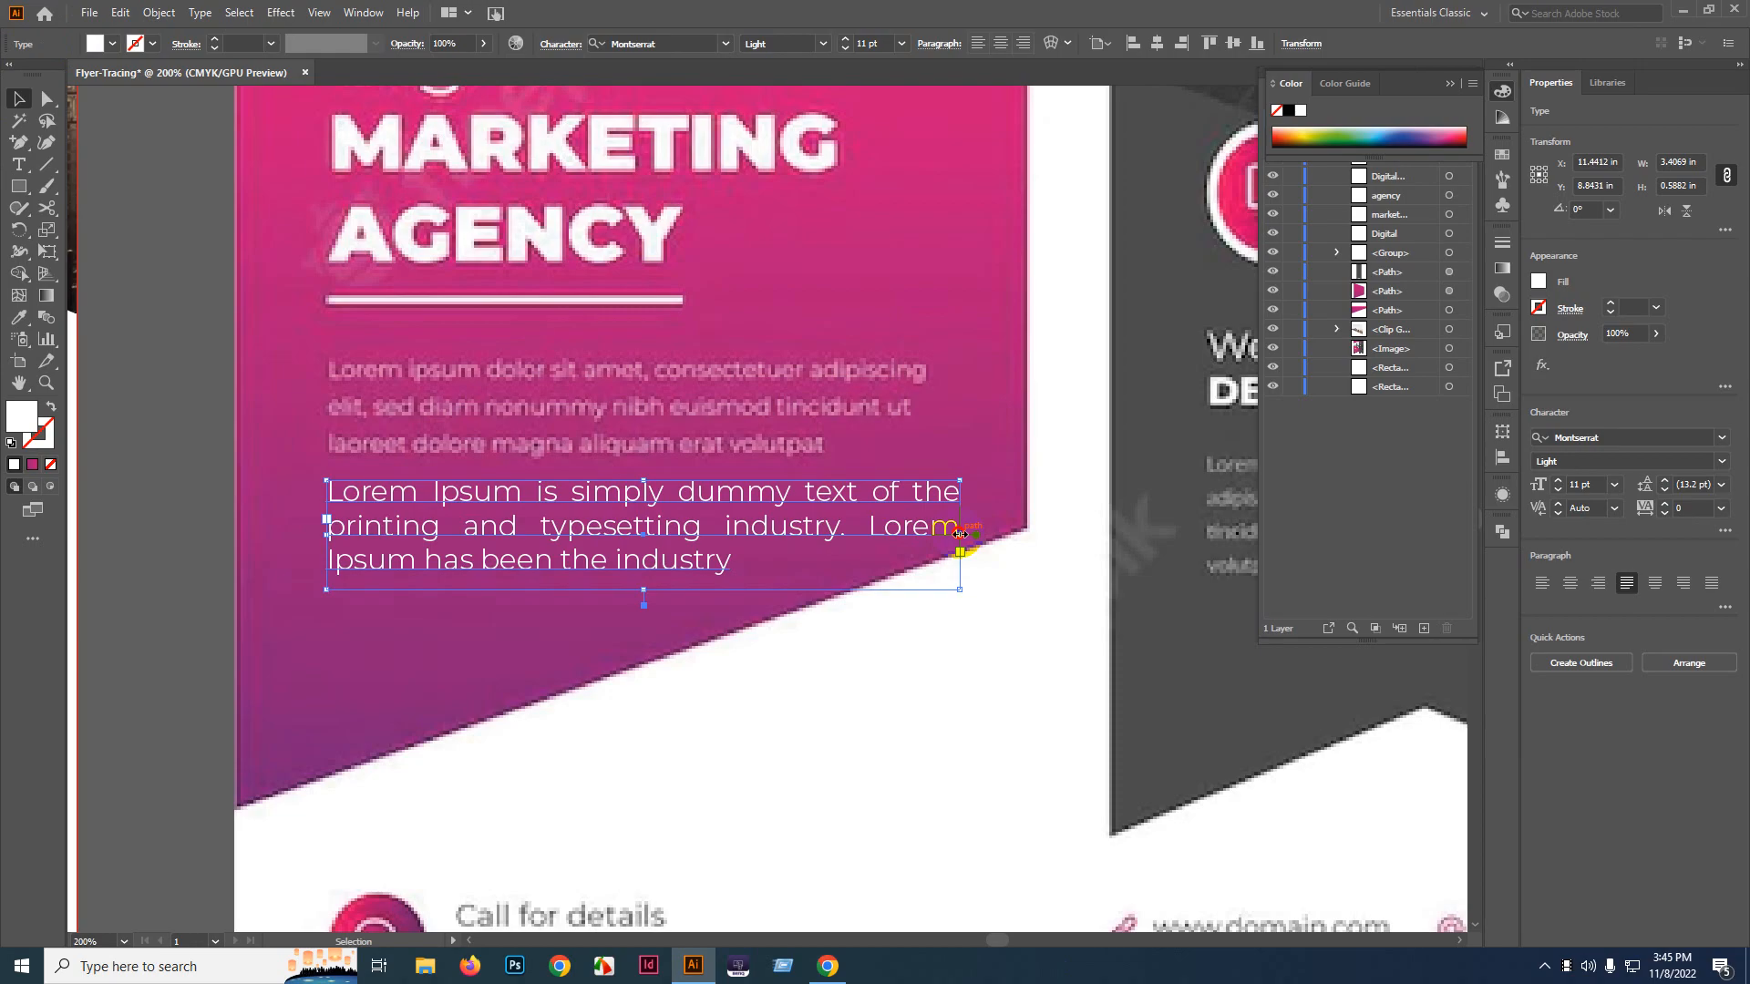
pyautogui.click(978, 43)
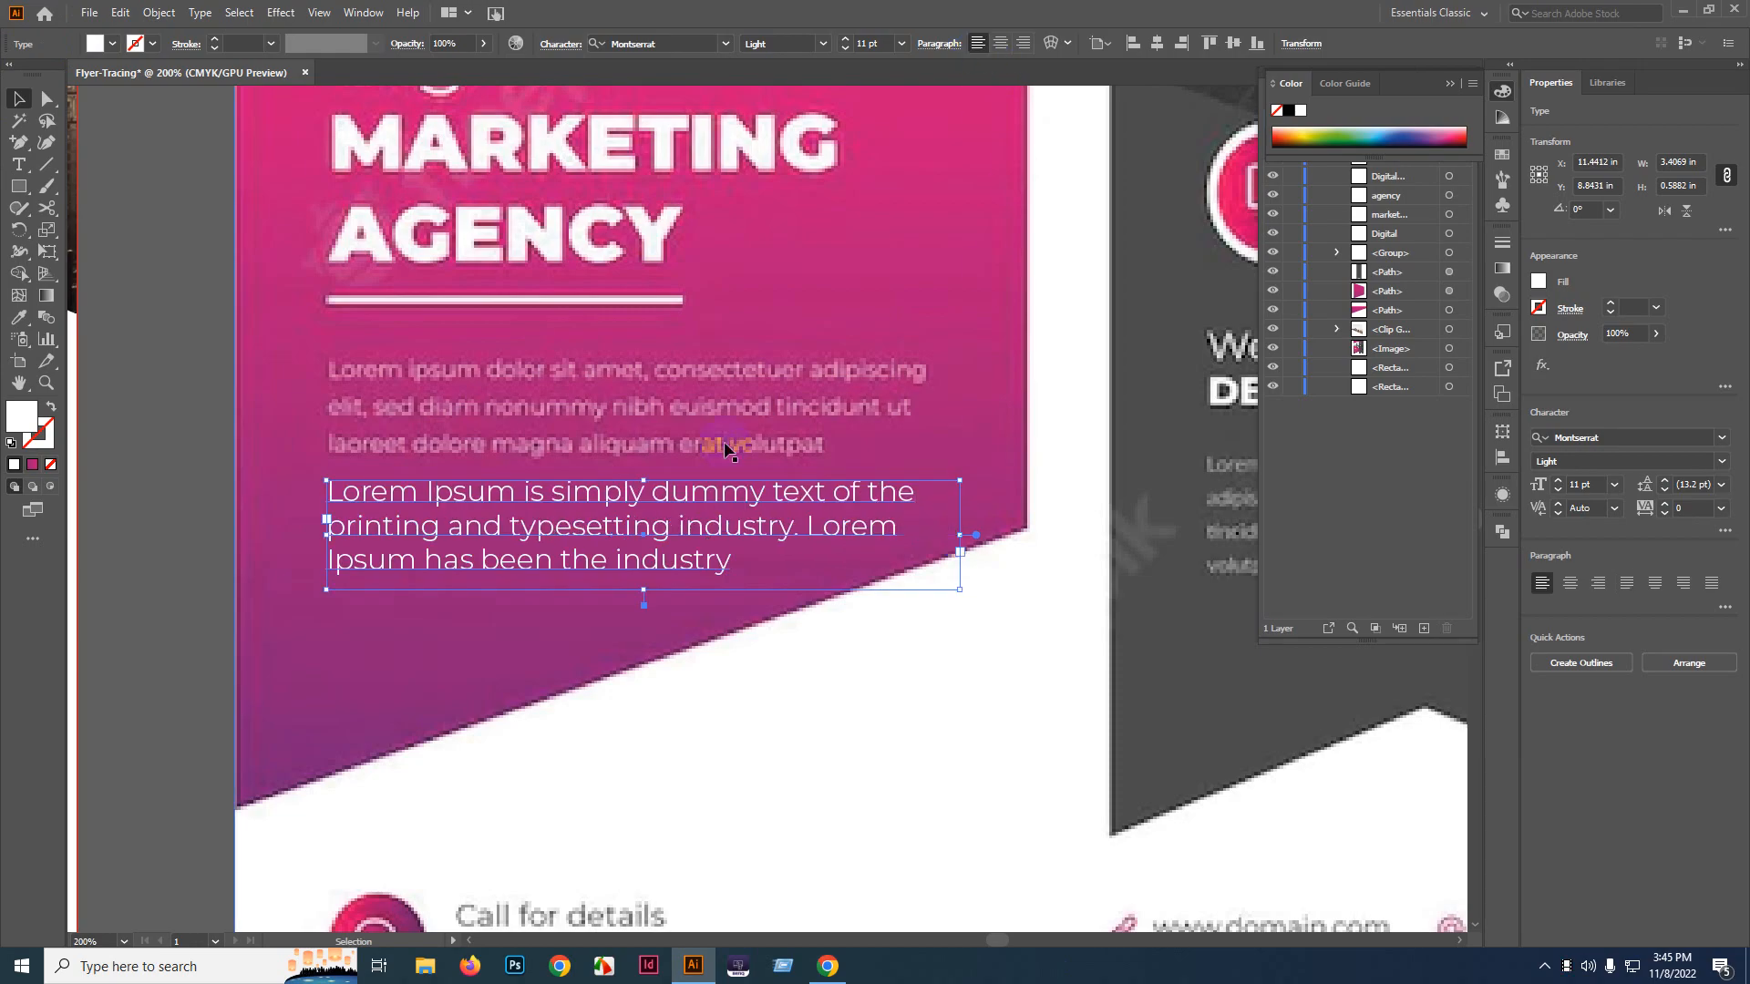
pyautogui.moveTo(725, 500); pyautogui.dragTo(722, 379)
pyautogui.scroll(8, 344, 371)
pyautogui.moveTo(262, 371); pyautogui.dragTo(331, 343)
pyautogui.scroll(-12, 330, 343)
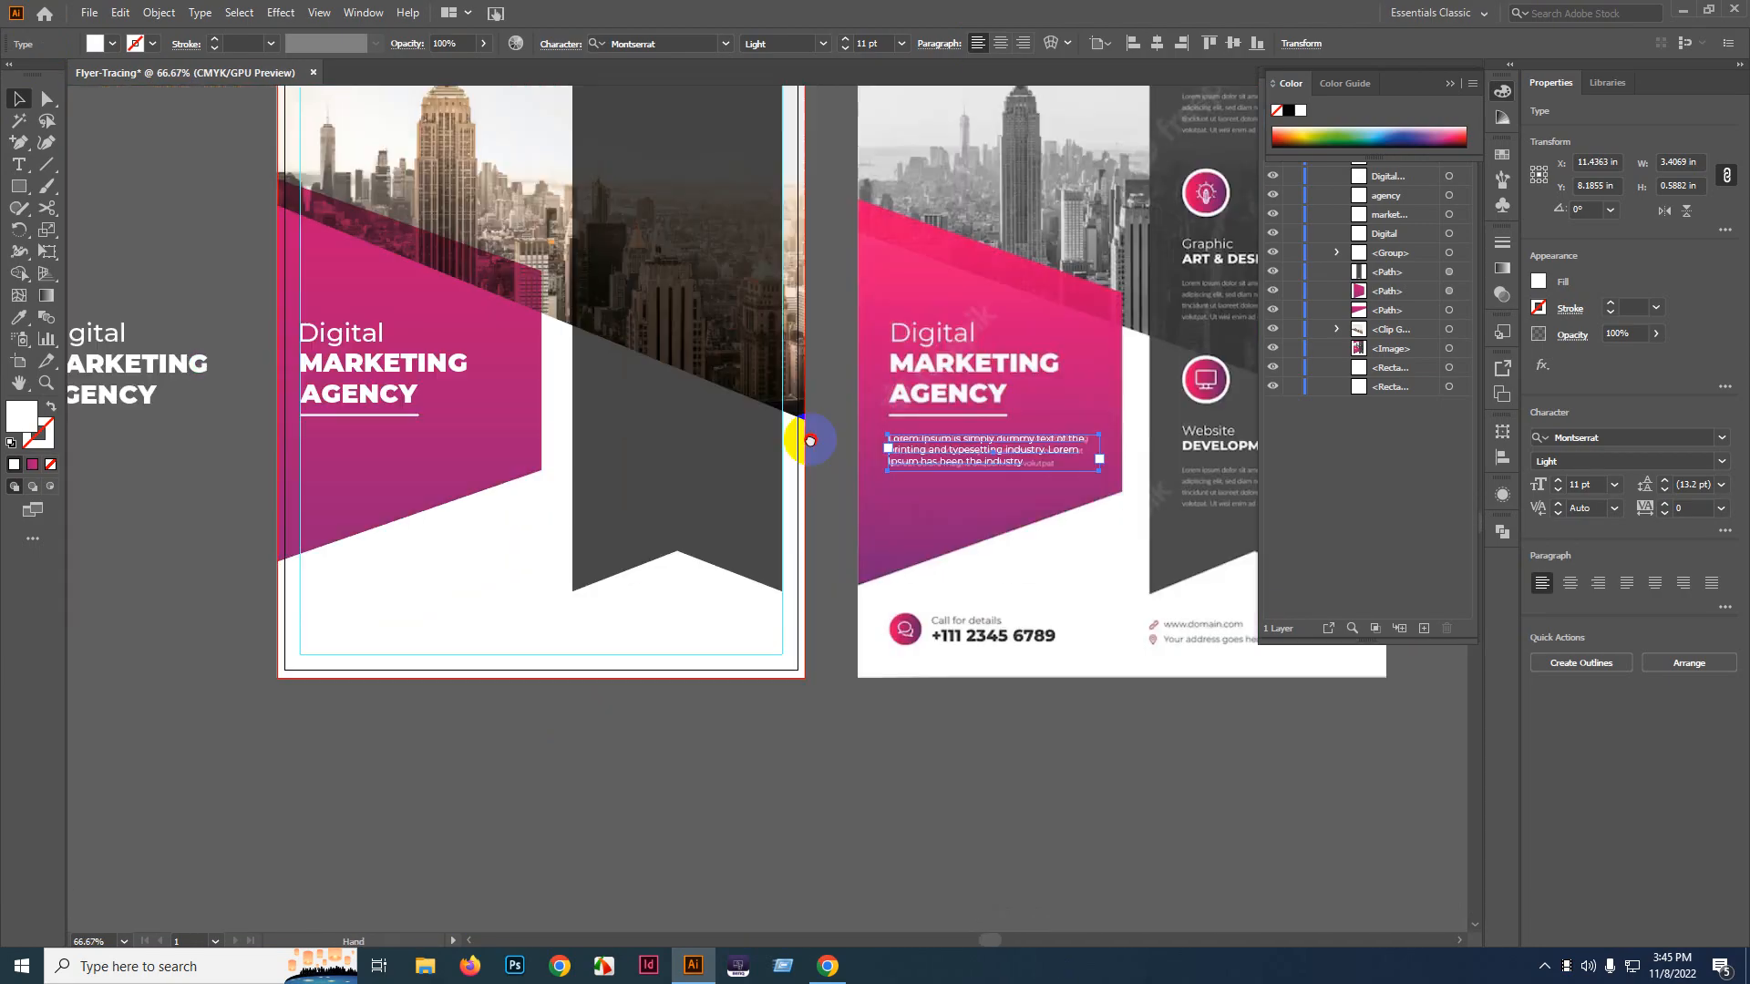
# - Move the body paragraph from the reference onto the flyer below its AGENCY underline, at about X 2.01 in, Y 8.19 in
pyautogui.moveTo(810, 440); pyautogui.dragTo(952, 468)
pyautogui.hotkey('ctrl', 'shift', 'a')
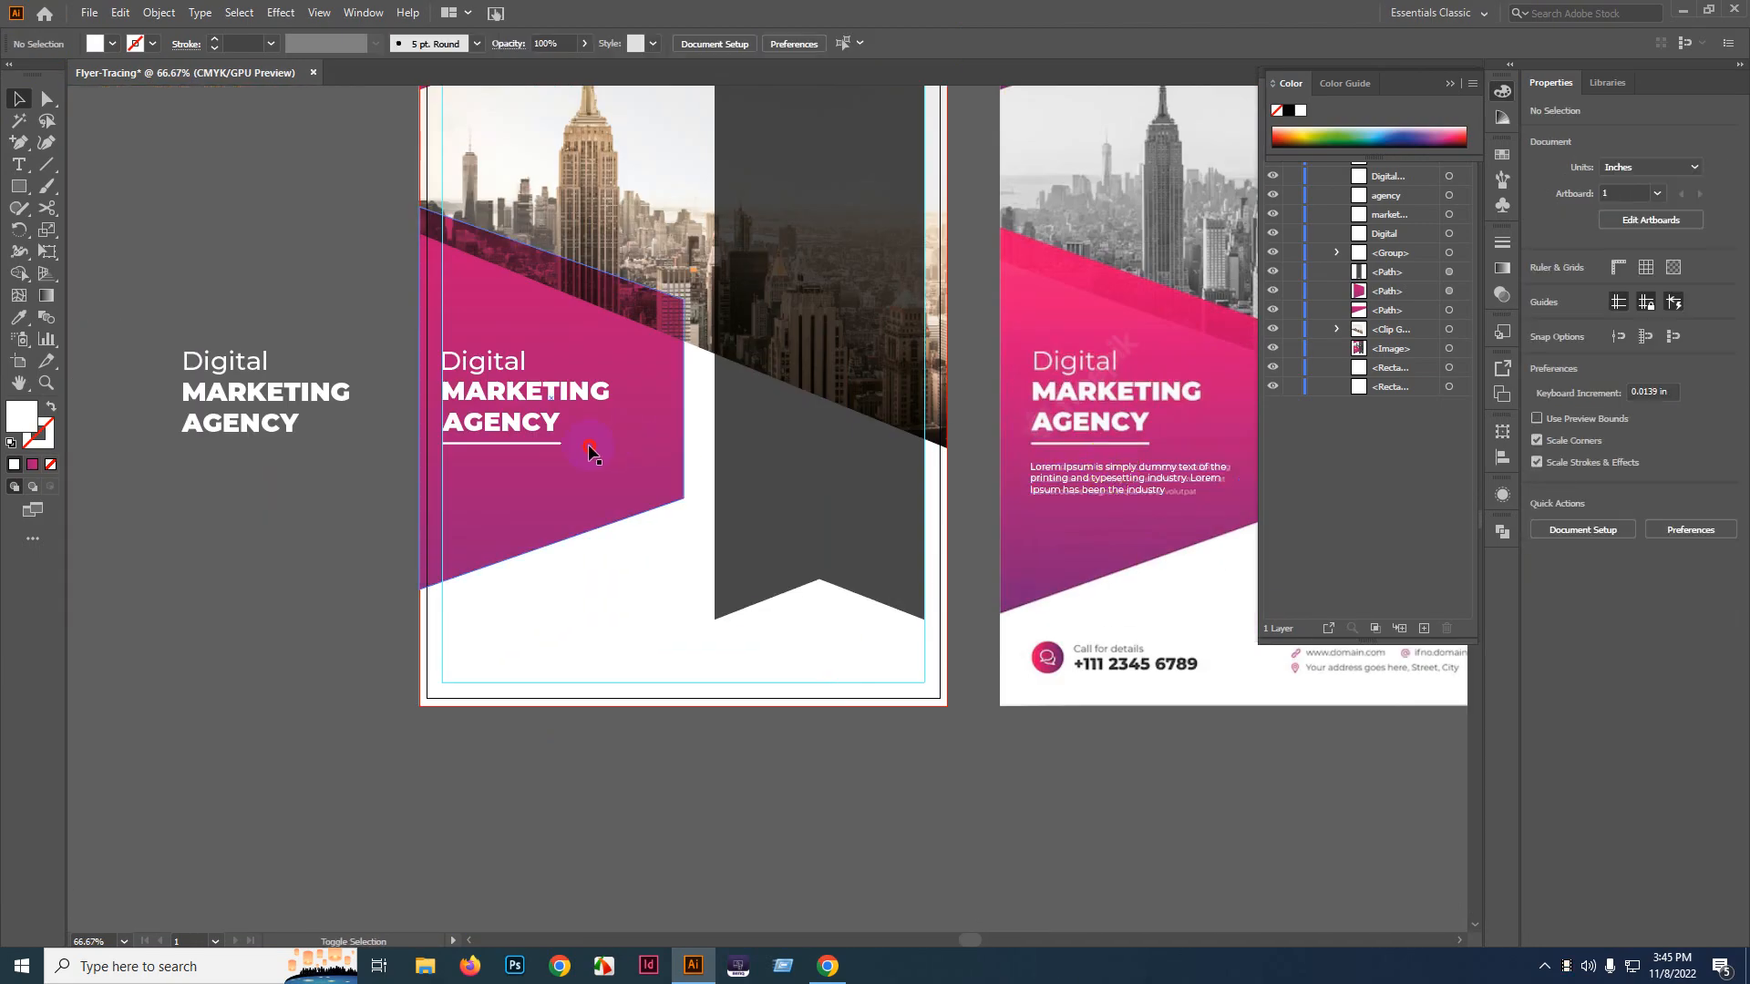
pyautogui.moveTo(1123, 468); pyautogui.dragTo(441, 488)
pyautogui.scroll(9, 441, 488)
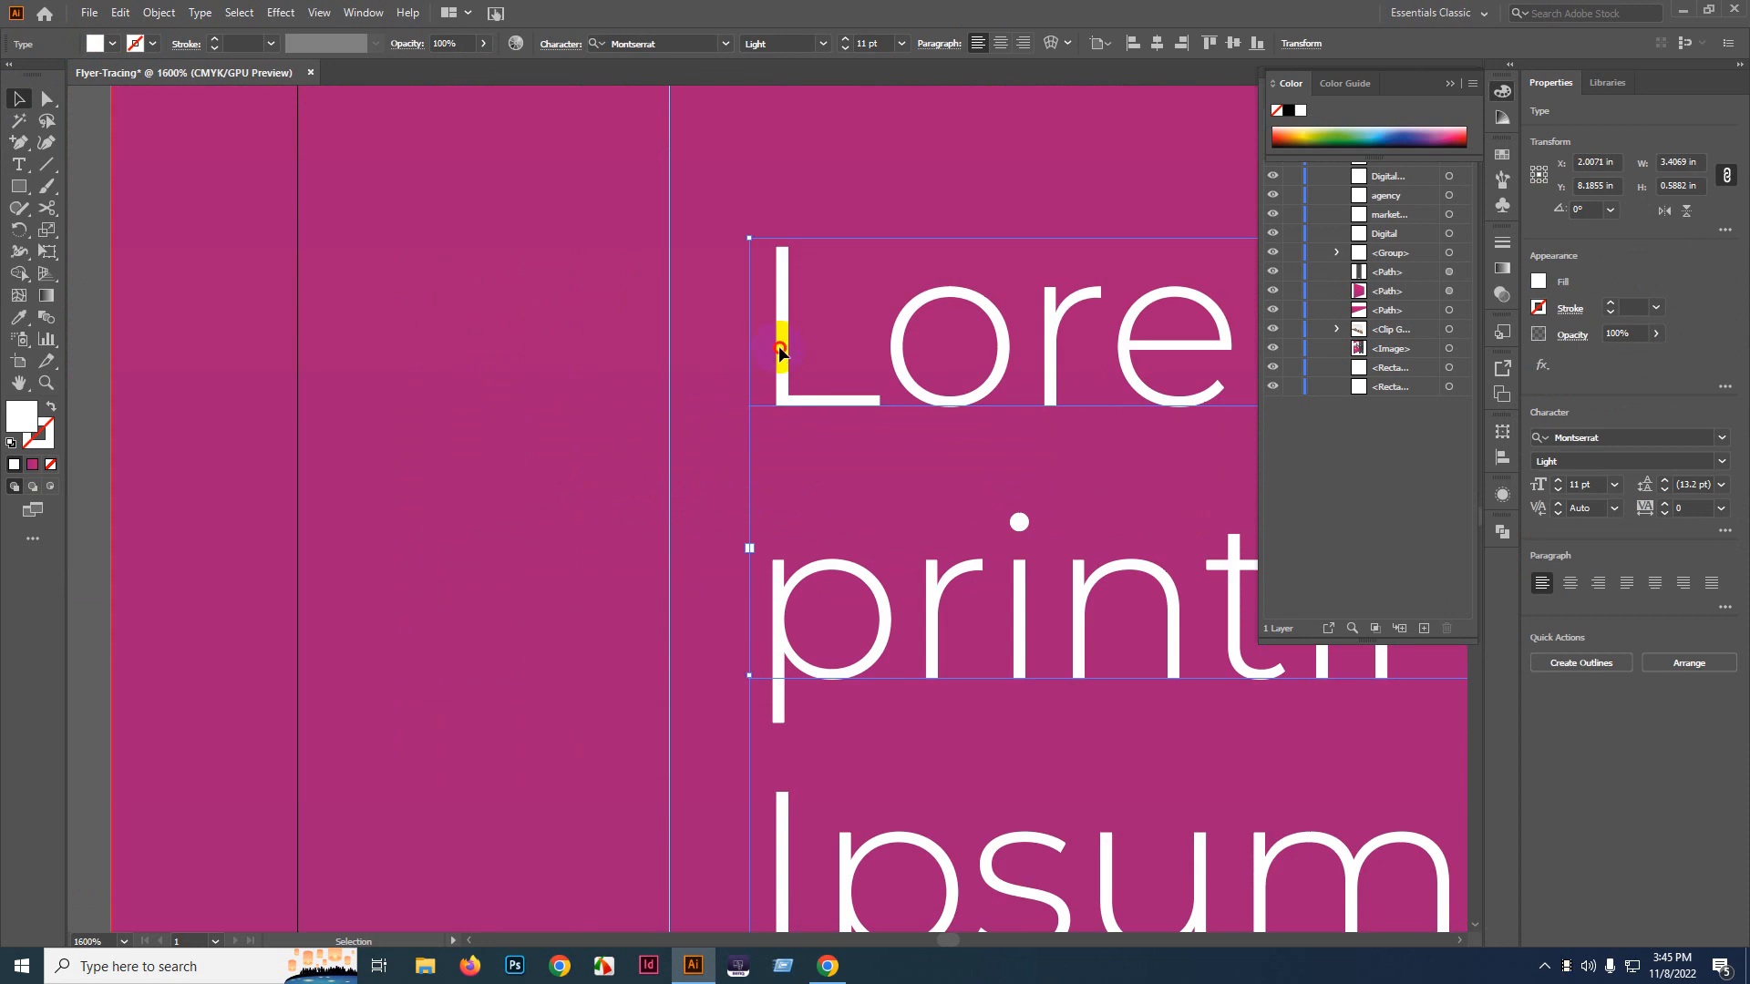
# - Align the body paragraph's first letter with the flyer's left margin guide, at about X 1.93 in, and deselect it
pyautogui.moveTo(780, 351); pyautogui.dragTo(683, 357)
pyautogui.scroll(4, 669, 369)
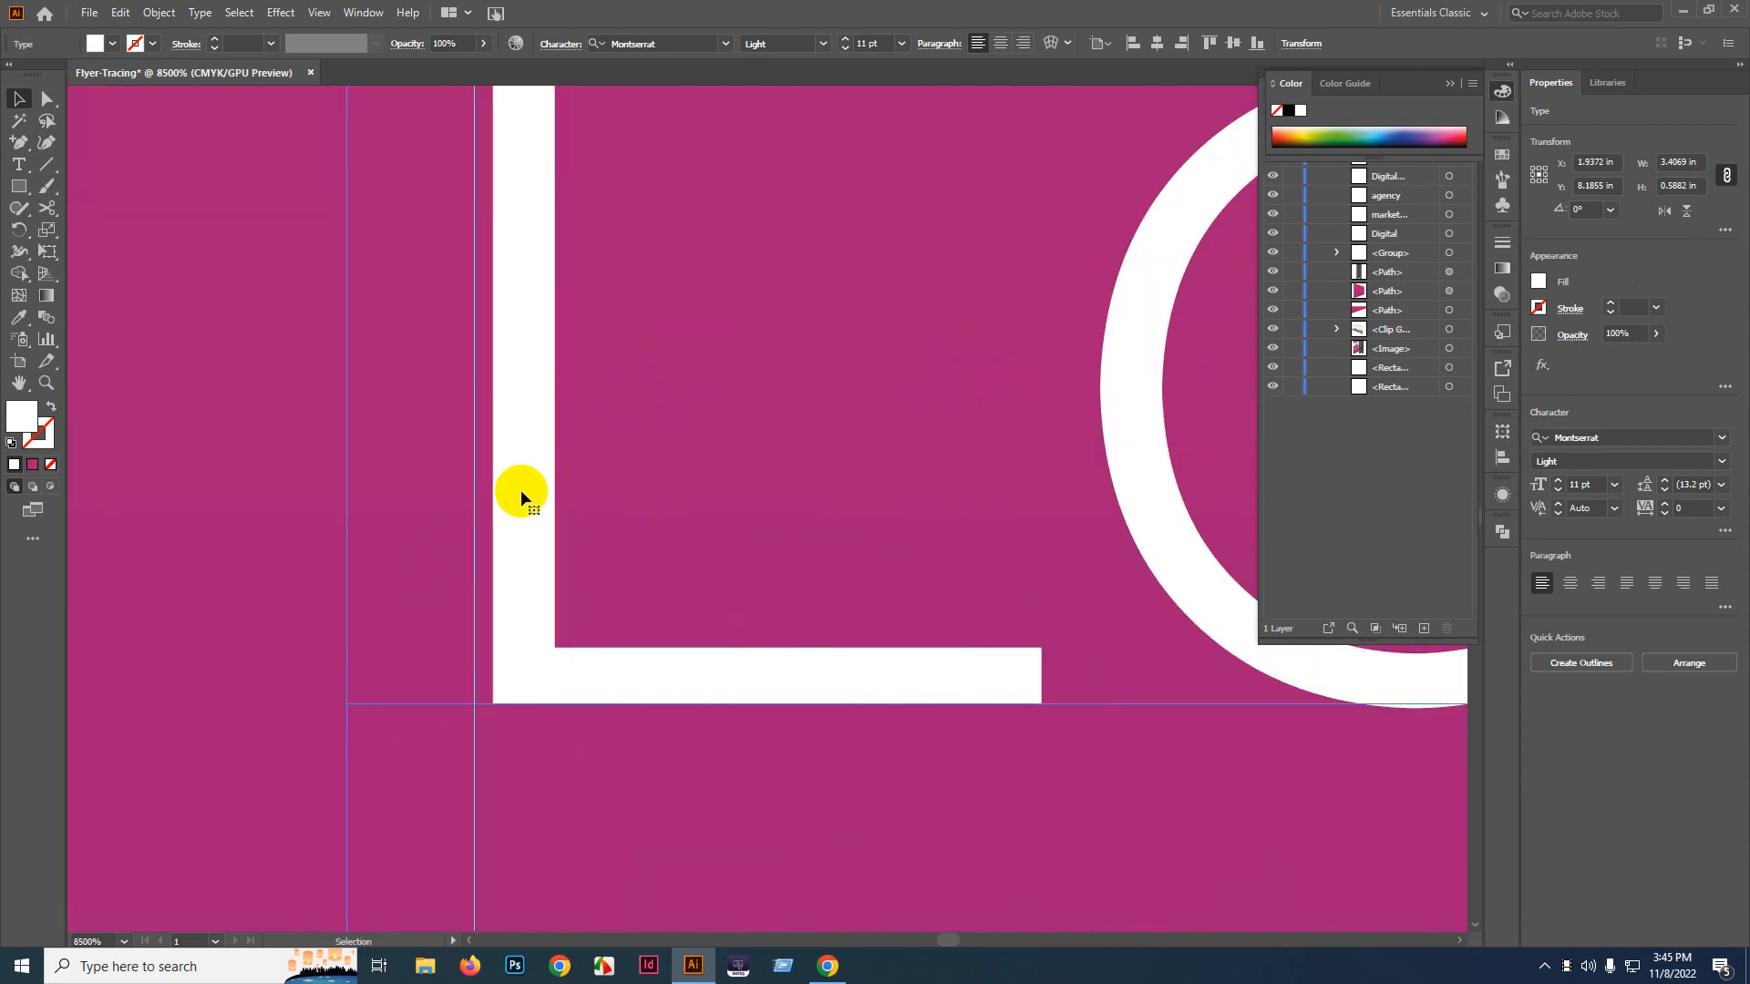
pyautogui.moveTo(520, 492); pyautogui.dragTo(478, 498)
pyautogui.scroll(-12, 478, 498)
pyautogui.moveTo(614, 526); pyautogui.dragTo(648, 485)
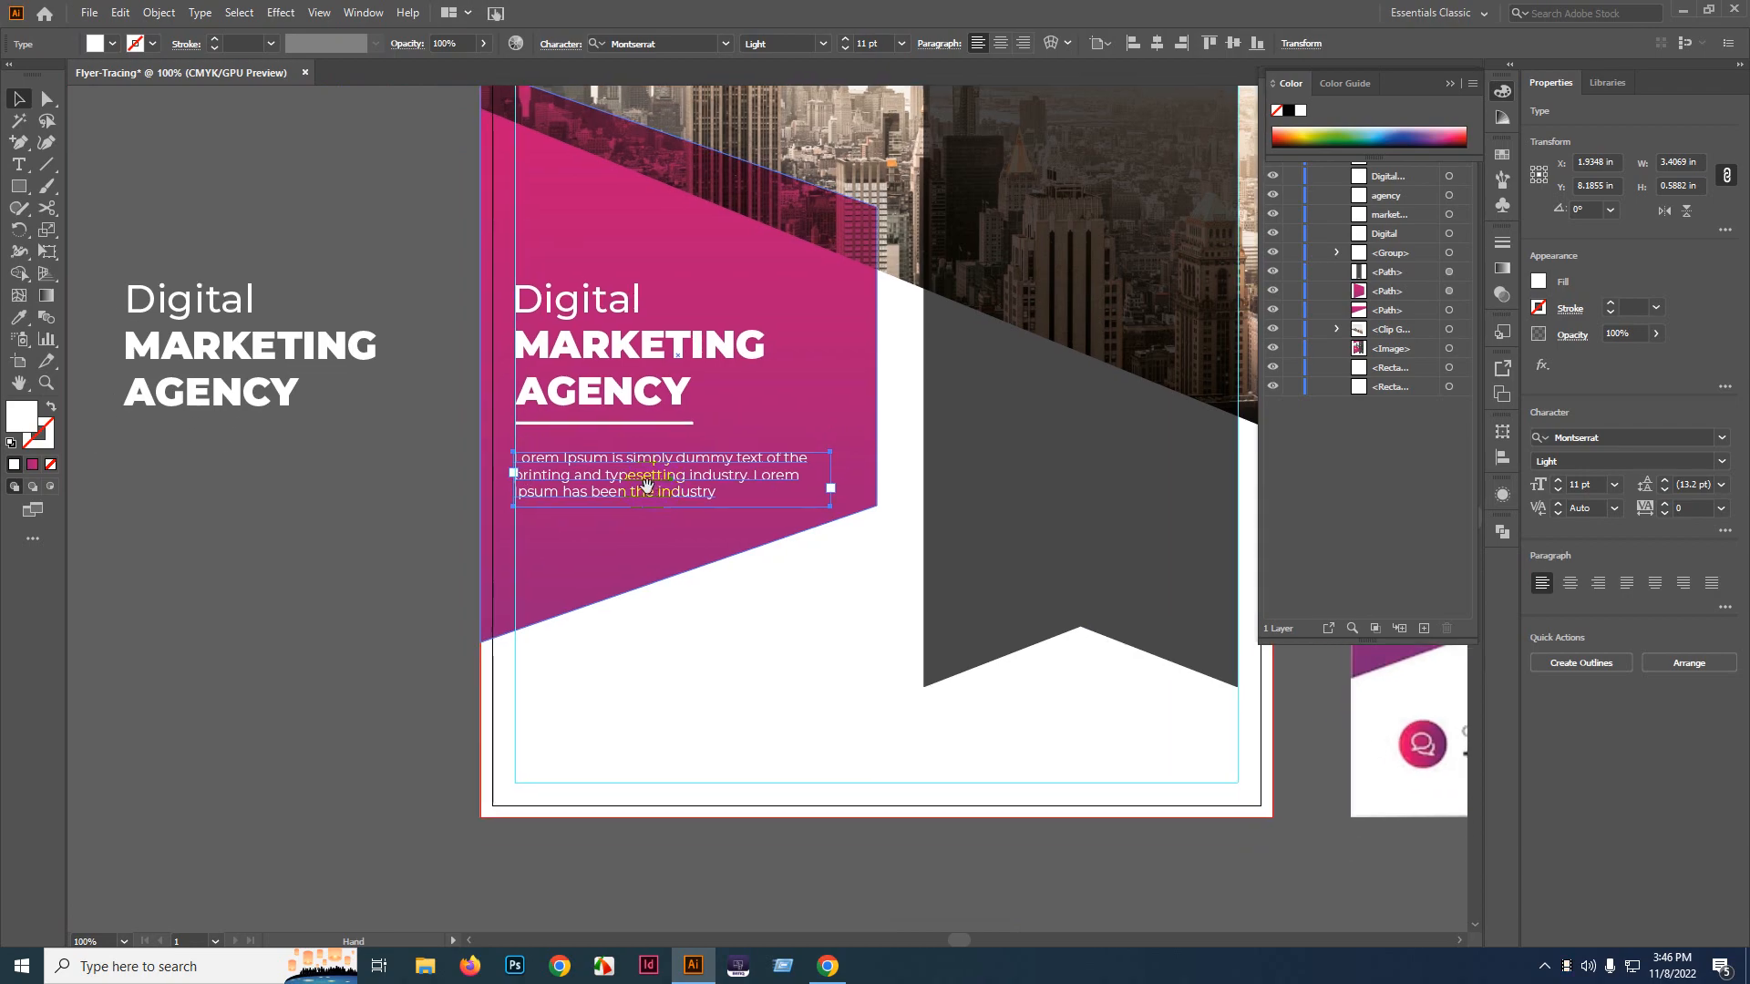
pyautogui.click(424, 463)
# - Compare the flyer's body paragraph with the reference's paragraph for text size, line spacing and width
pyautogui.scroll(-4, 426, 465)
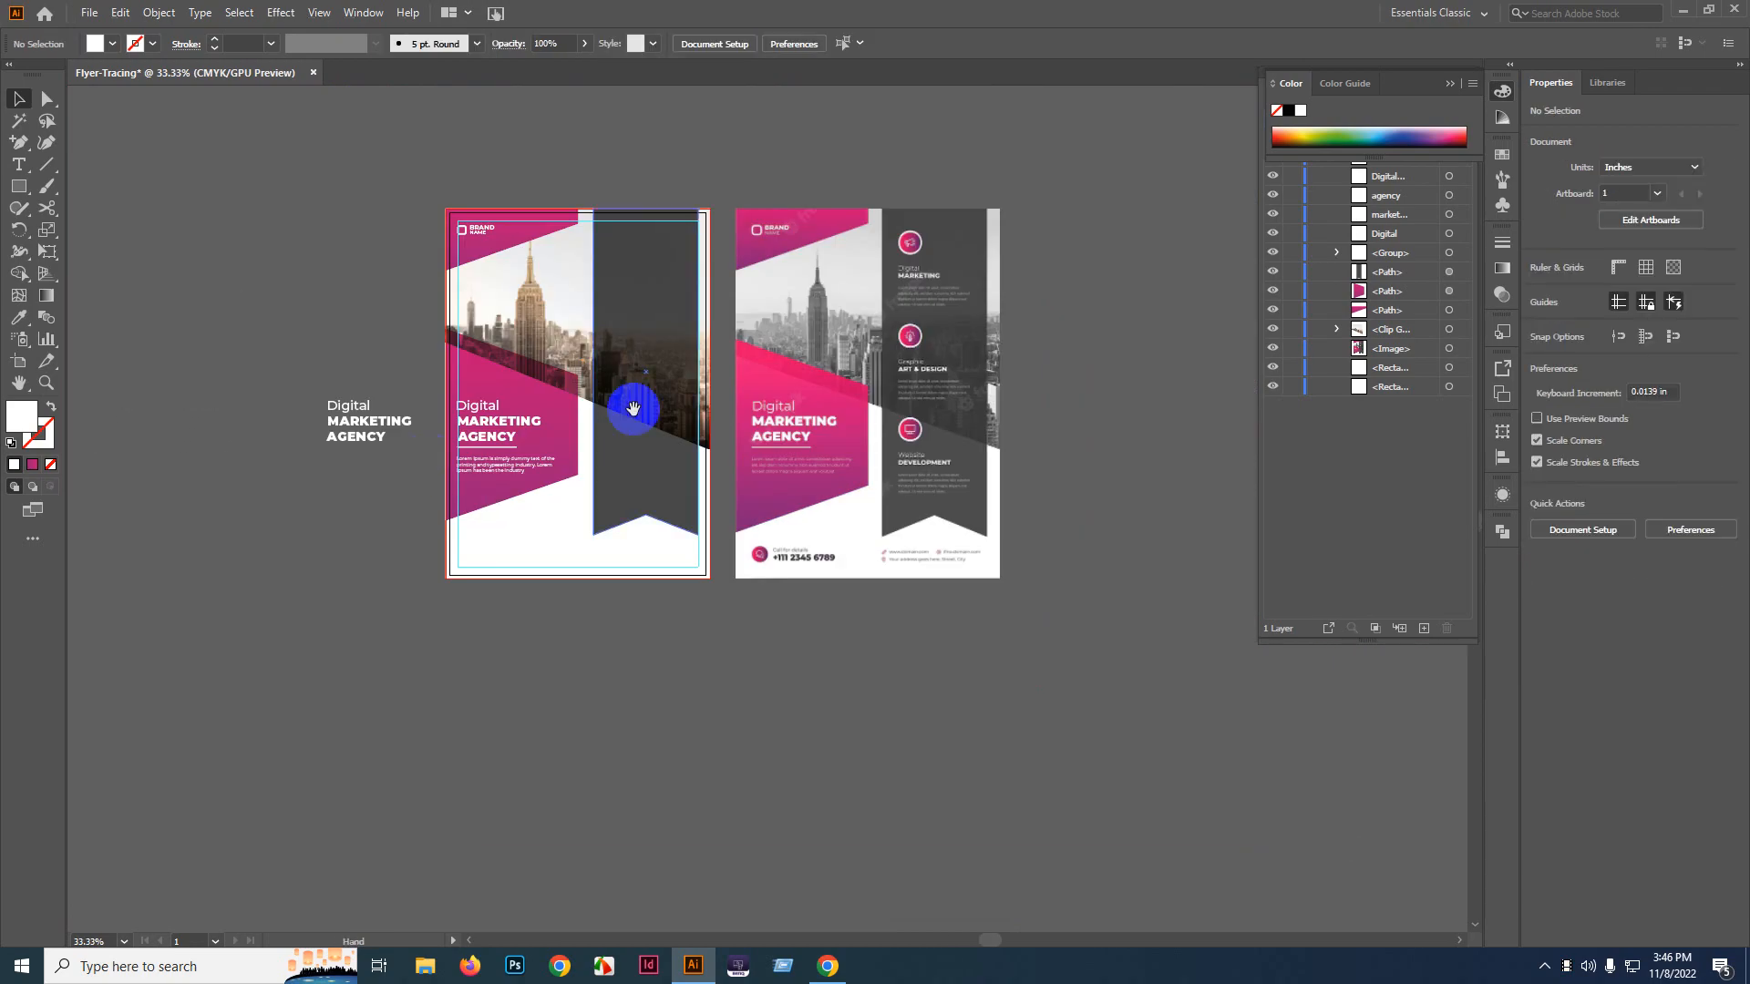
pyautogui.scroll(6, 1018, 644)
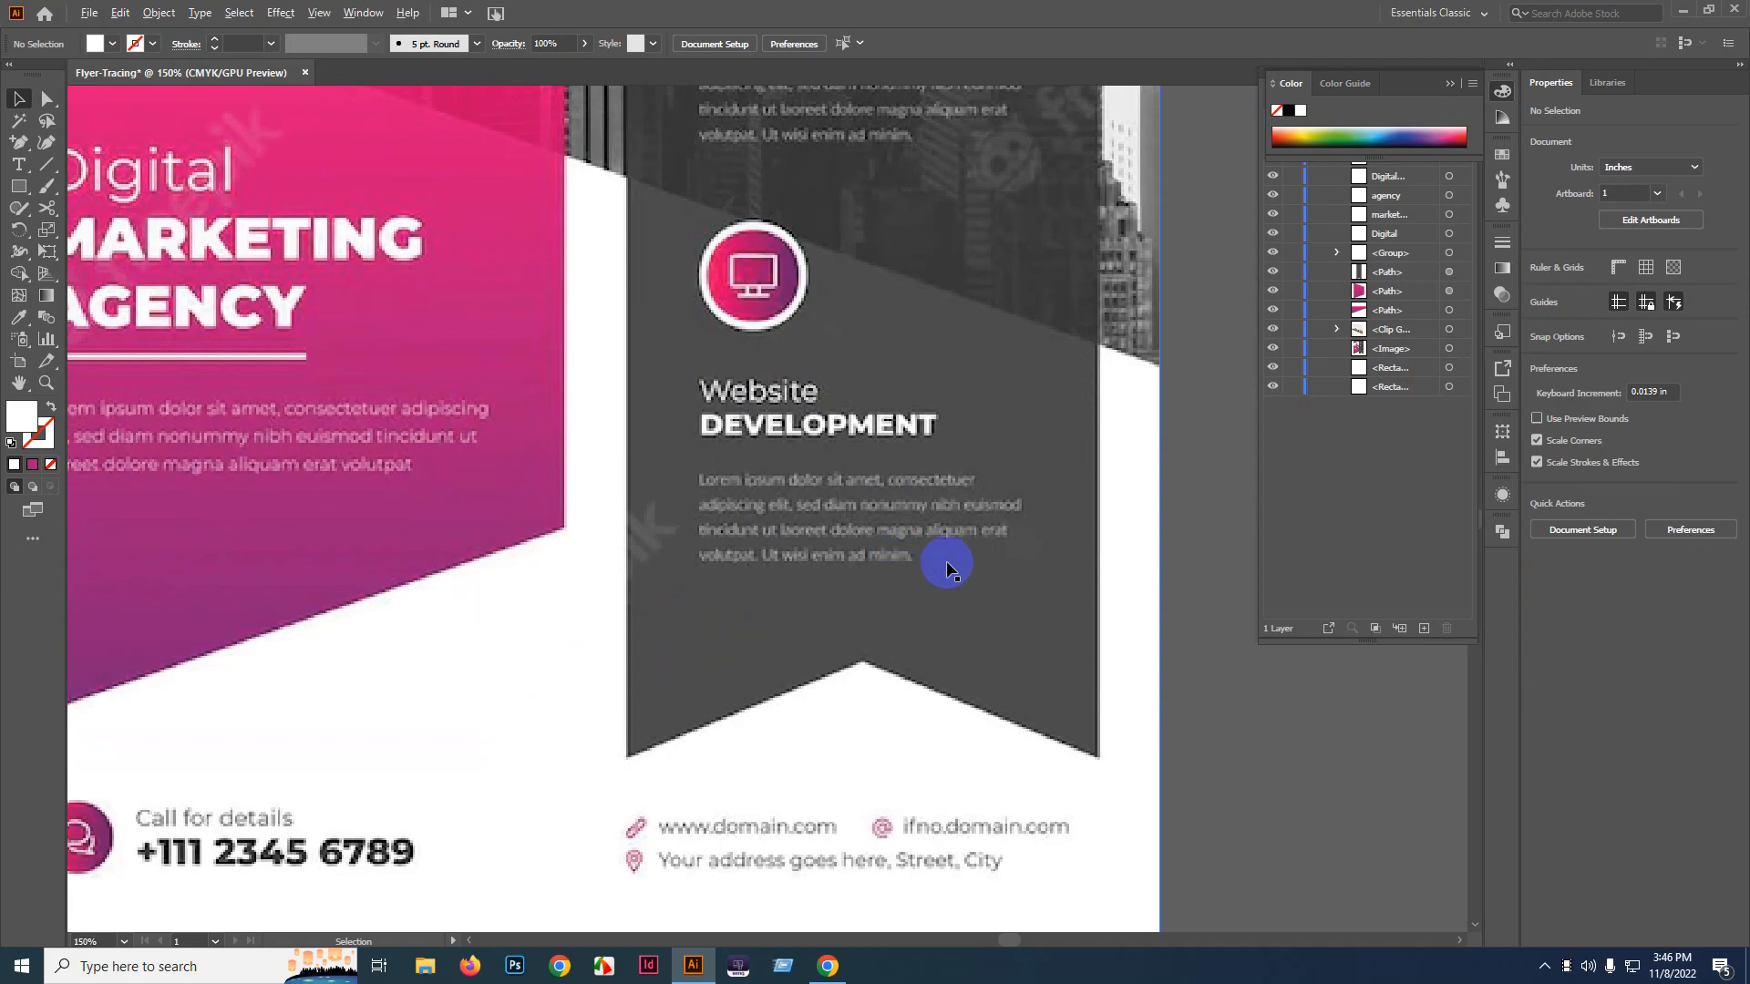
pyautogui.scroll(-2, 947, 566)
pyautogui.hscroll(-4, 1027, 578)
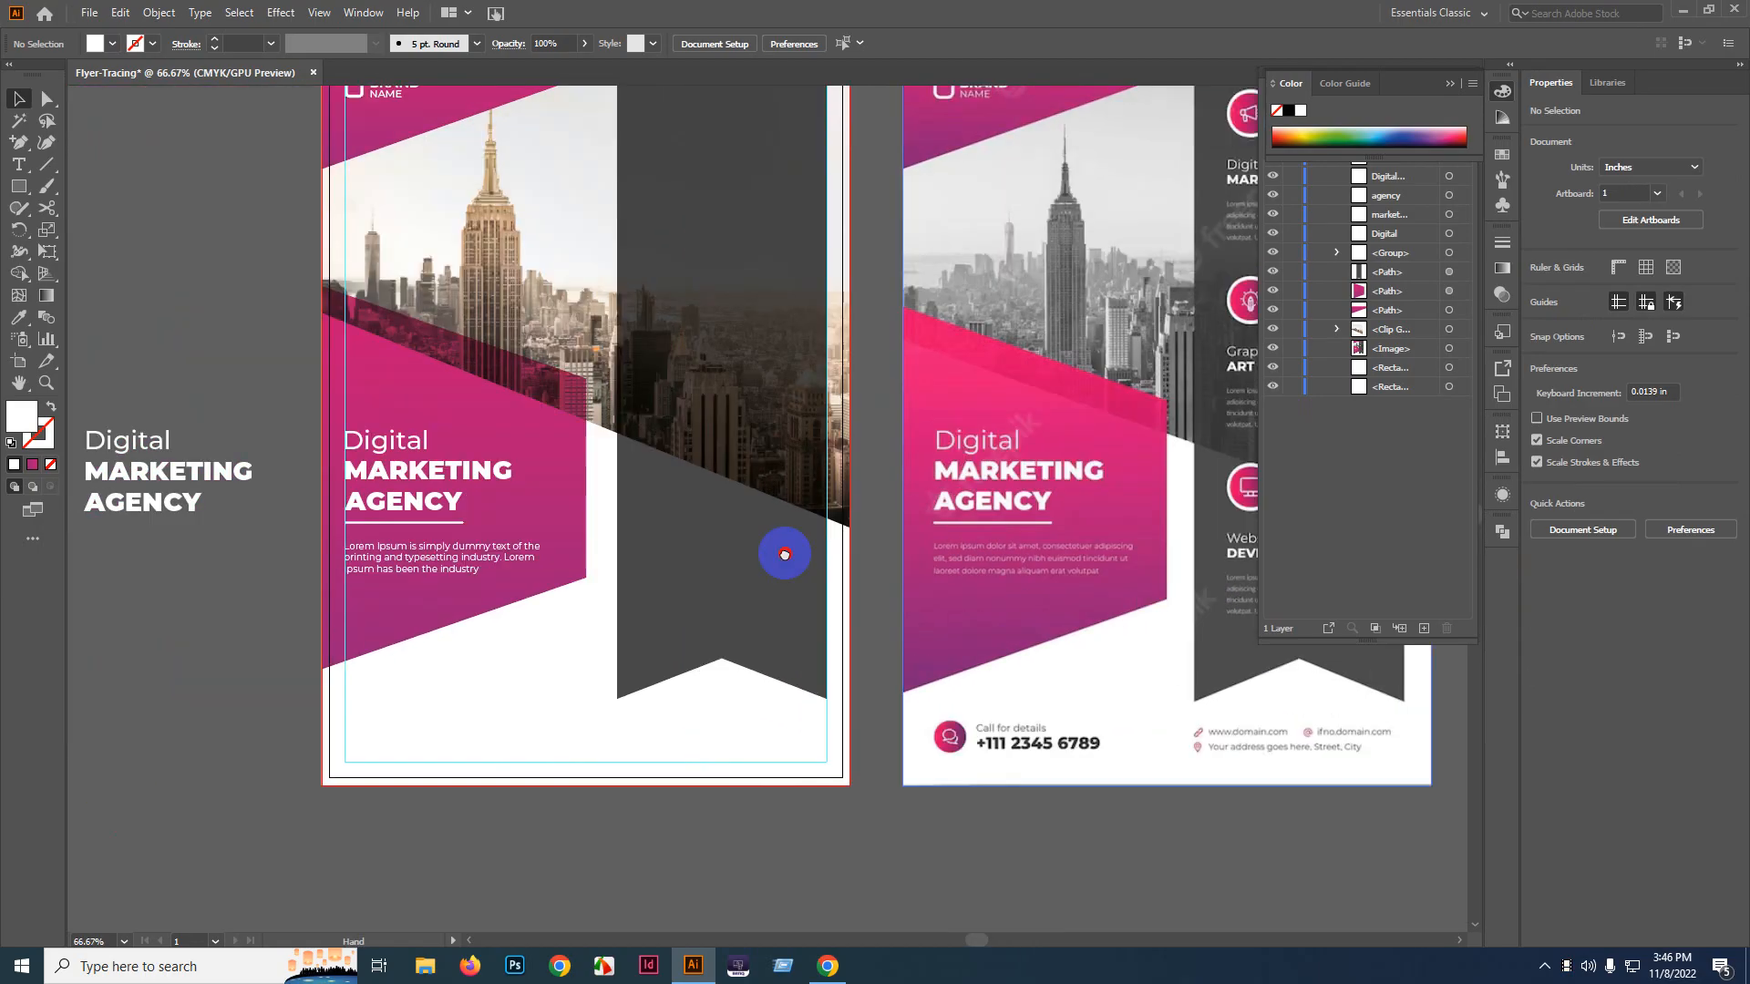
pyautogui.scroll(5, 524, 522)
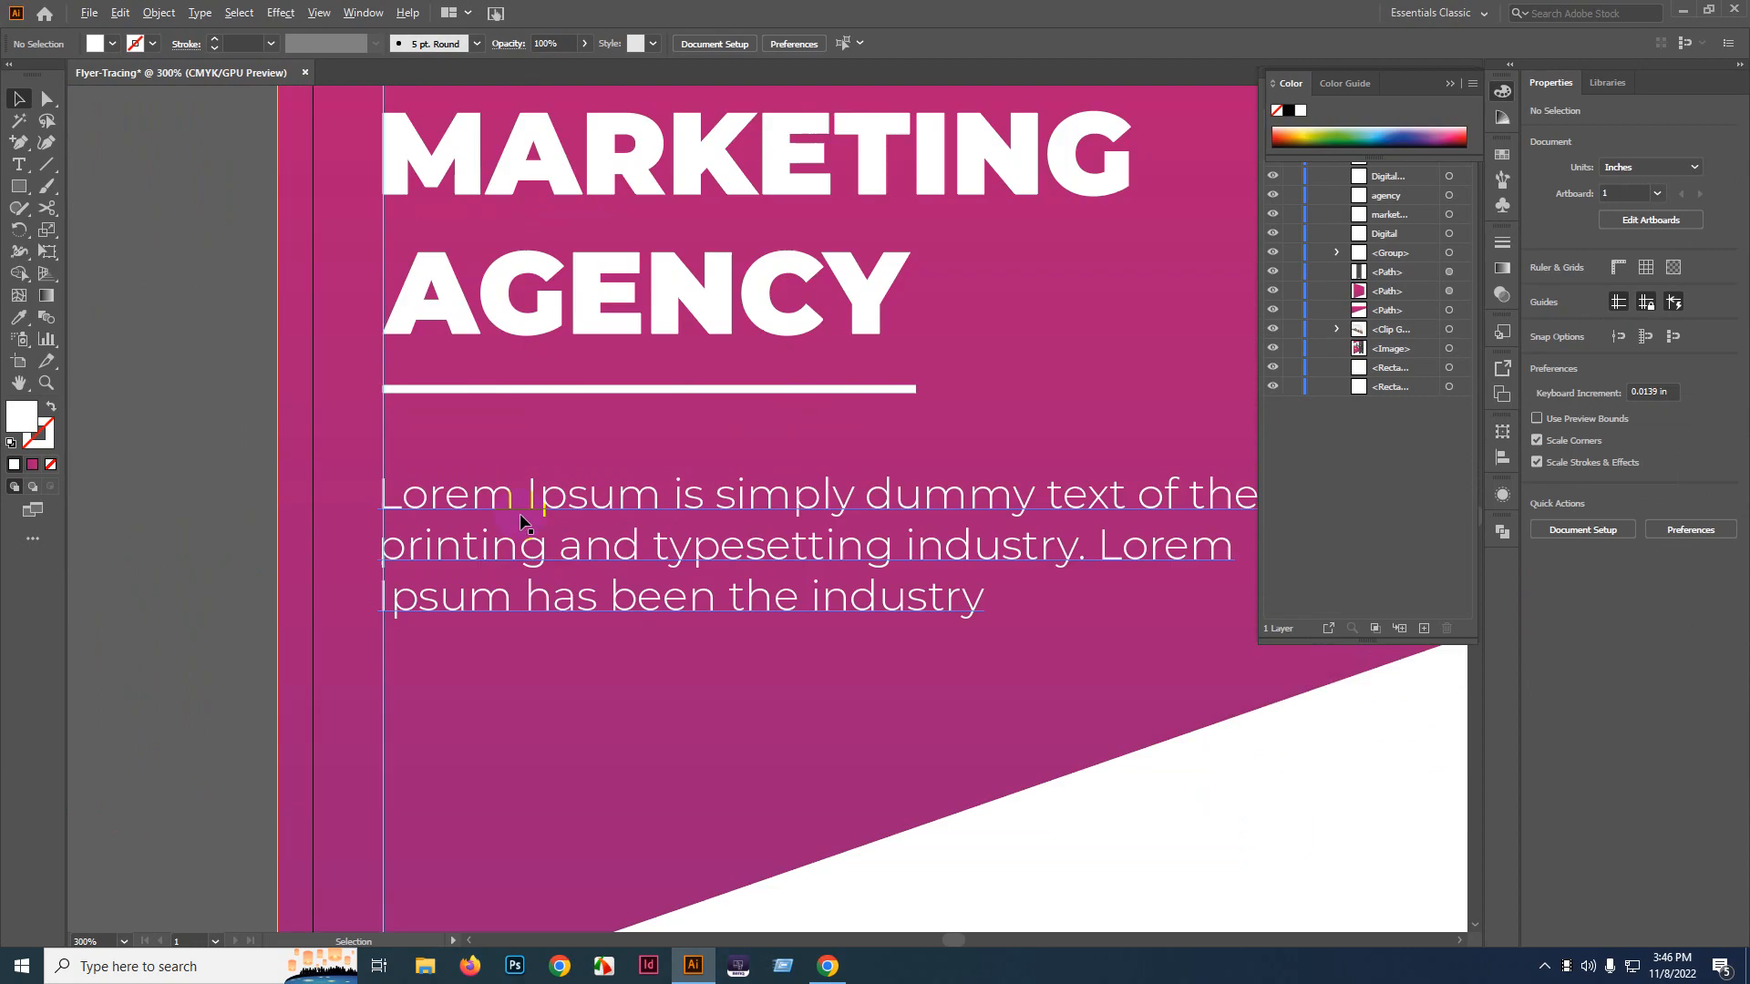
pyautogui.moveTo(782, 500); pyautogui.dragTo(437, 492)
pyautogui.scroll(-2, 605, 496)
pyautogui.scroll(2, 493, 488)
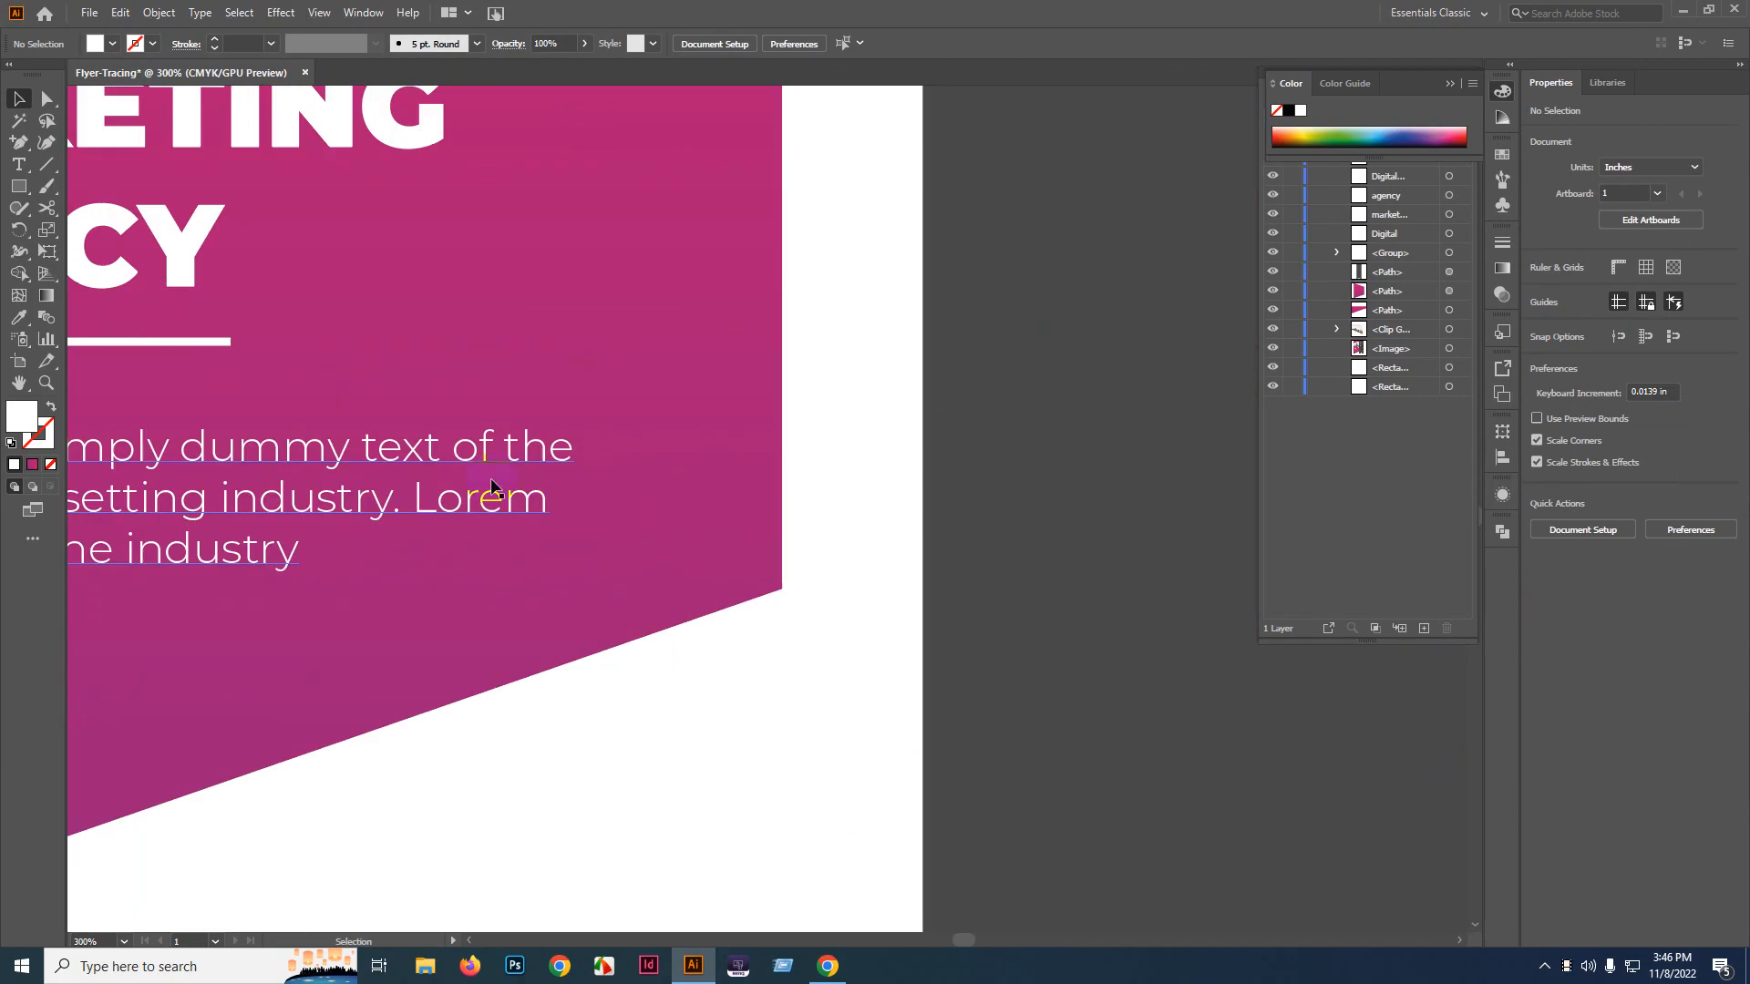
pyautogui.scroll(-3, 492, 488)
pyautogui.scroll(4, 948, 412)
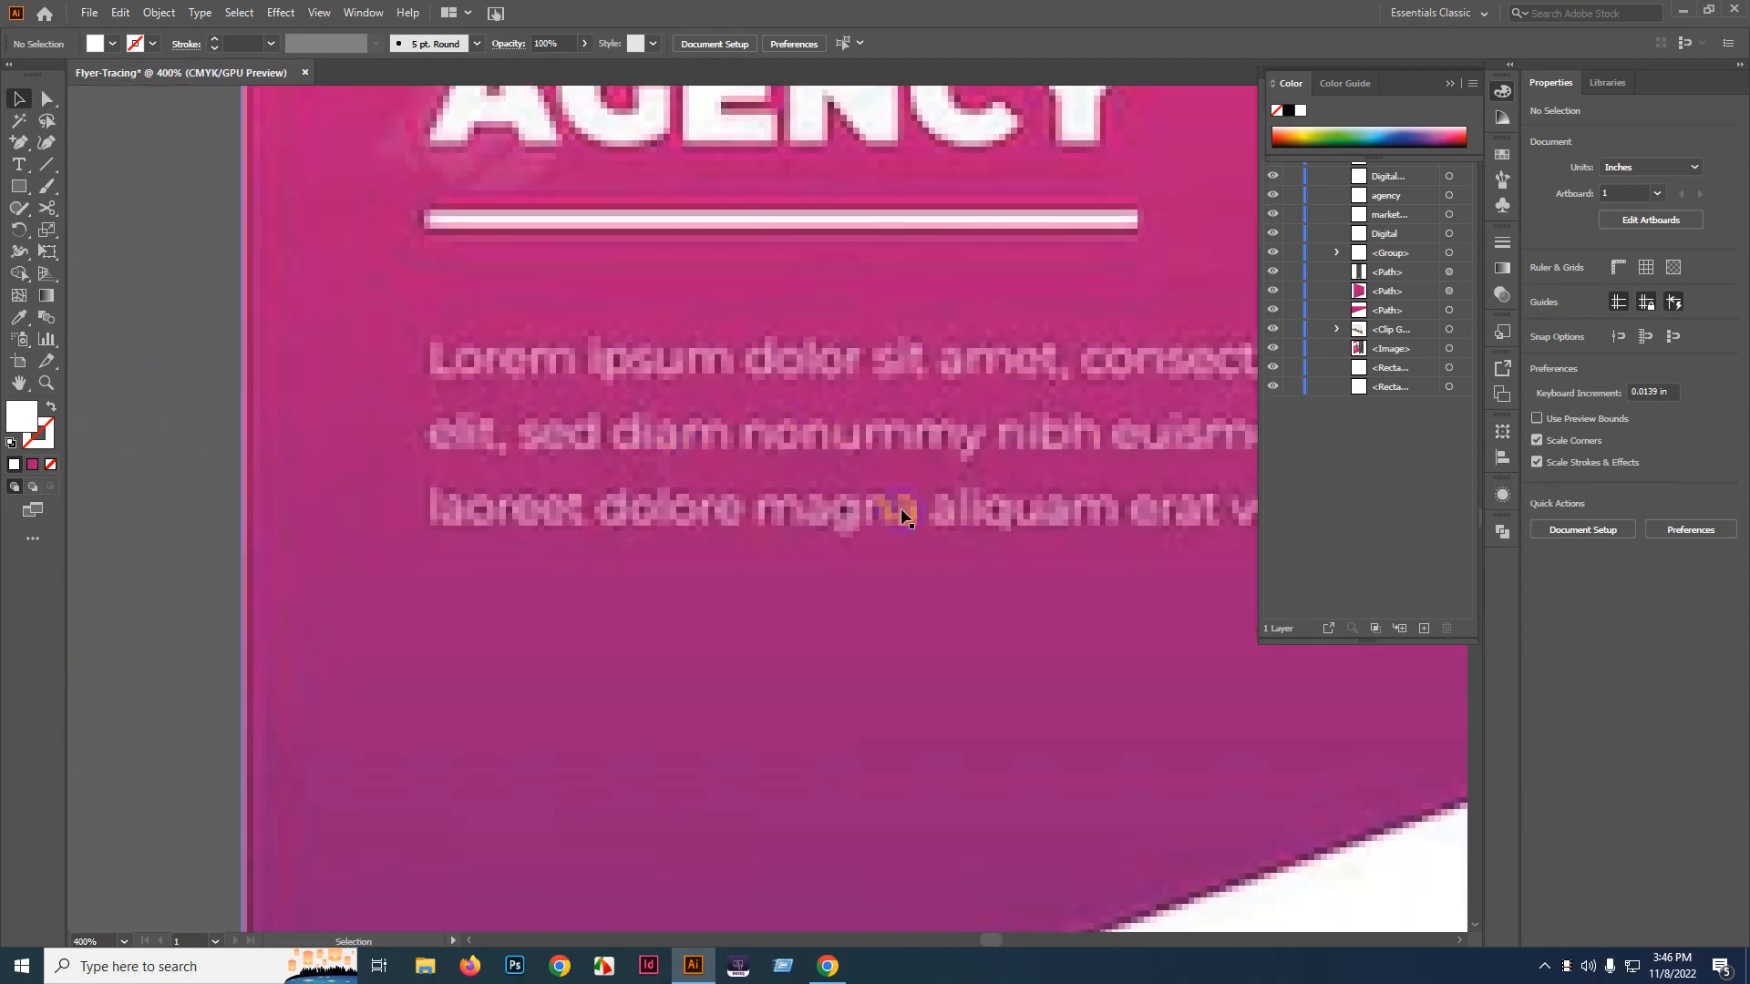
pyautogui.scroll(-4, 903, 515)
pyautogui.moveTo(444, 520); pyautogui.dragTo(753, 519)
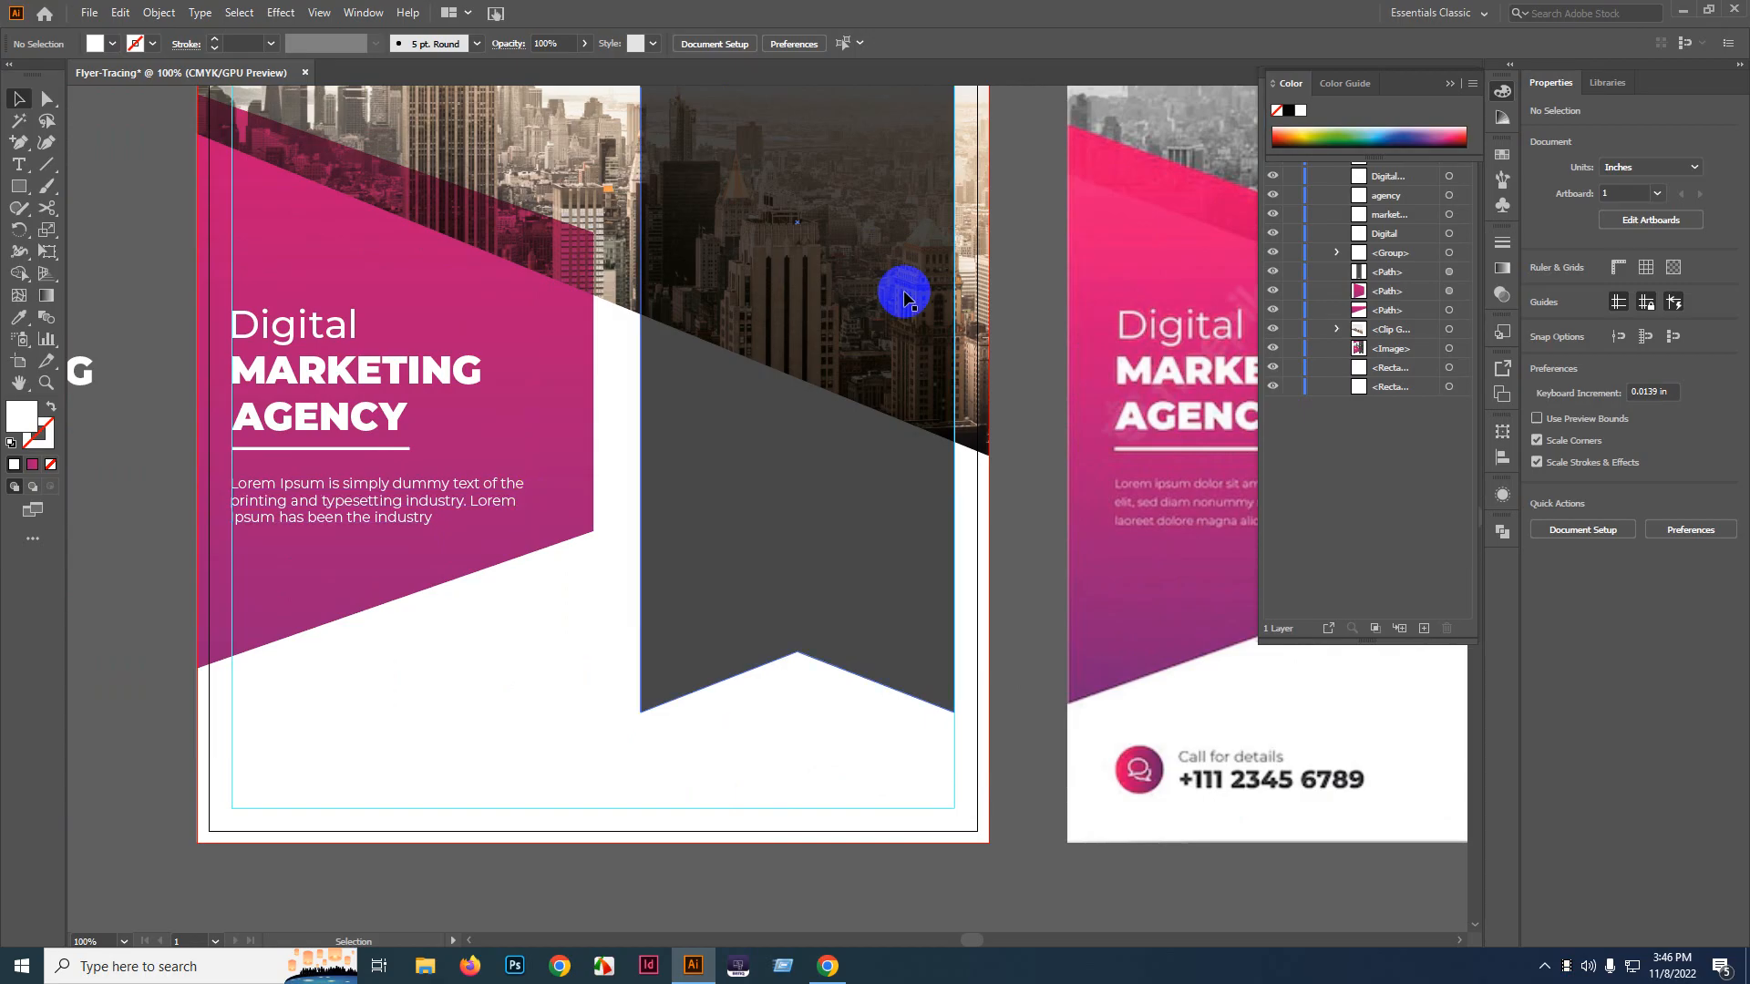
pyautogui.moveTo(906, 288); pyautogui.dragTo(852, 406)
pyautogui.scroll(3, 930, 495)
pyautogui.scroll(-1, 935, 513)
pyautogui.moveTo(935, 513); pyautogui.dragTo(771, 396)
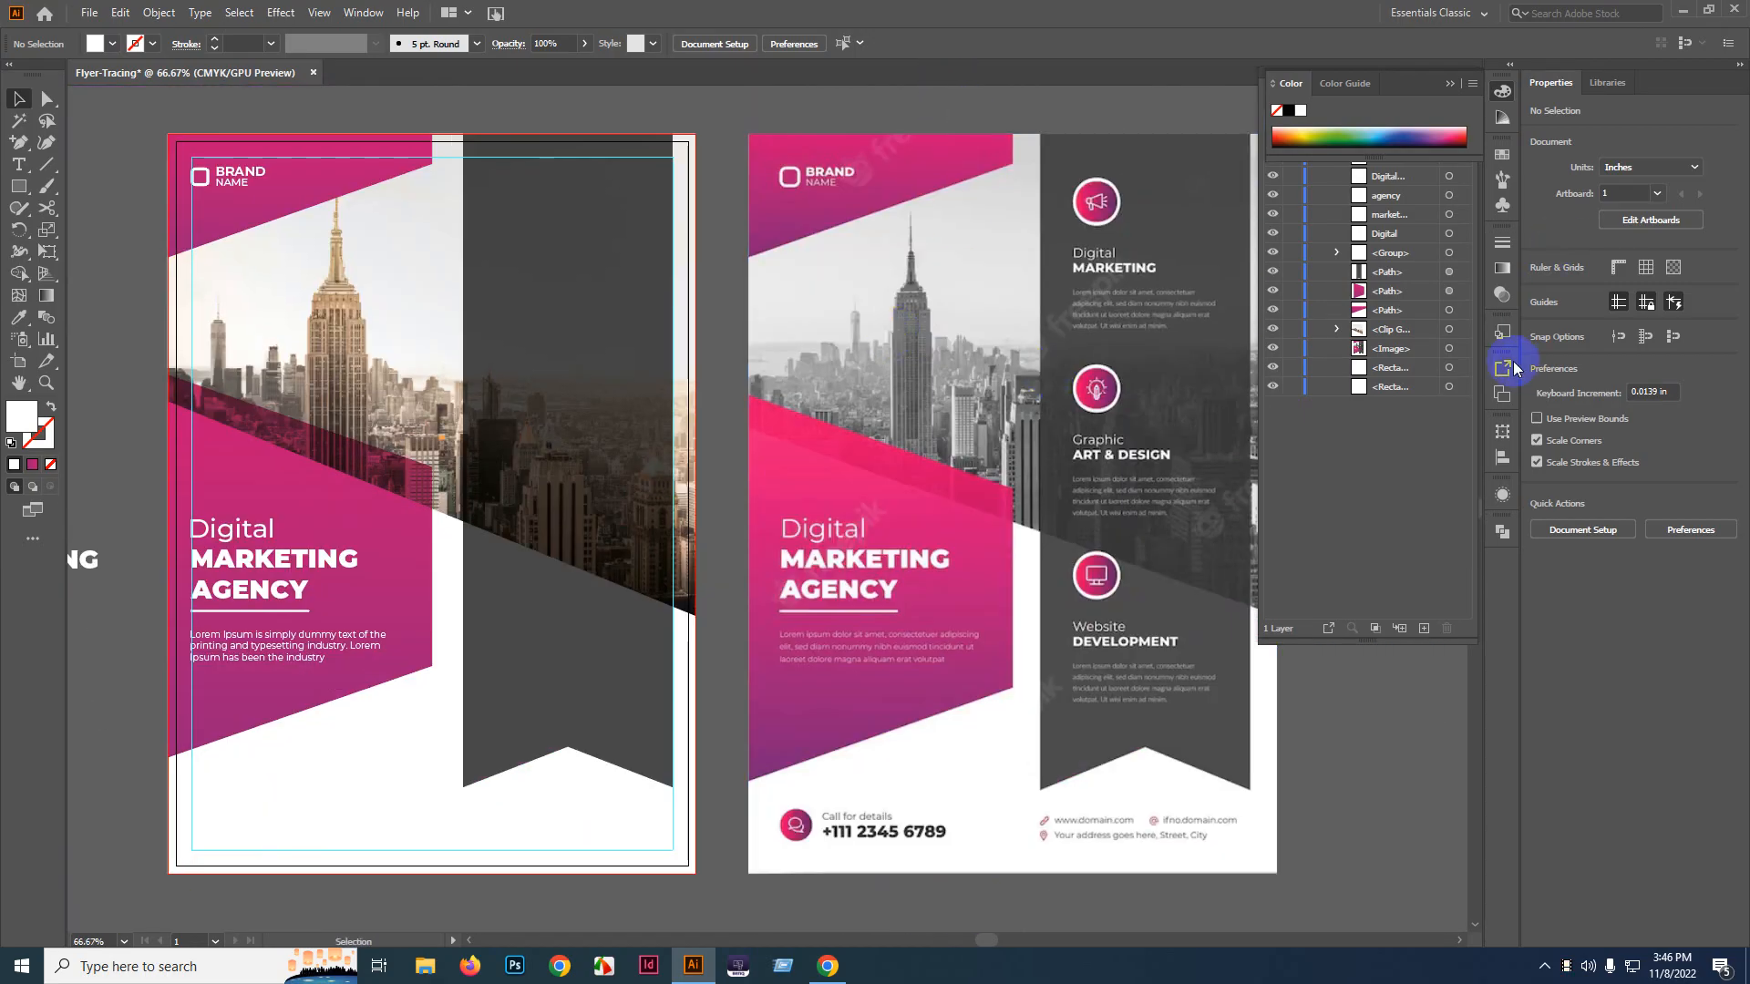
# - Show the Character settings over the reference flyer with all their options expanded
pyautogui.press('a')
pyautogui.hotkey('ctrl', 't')
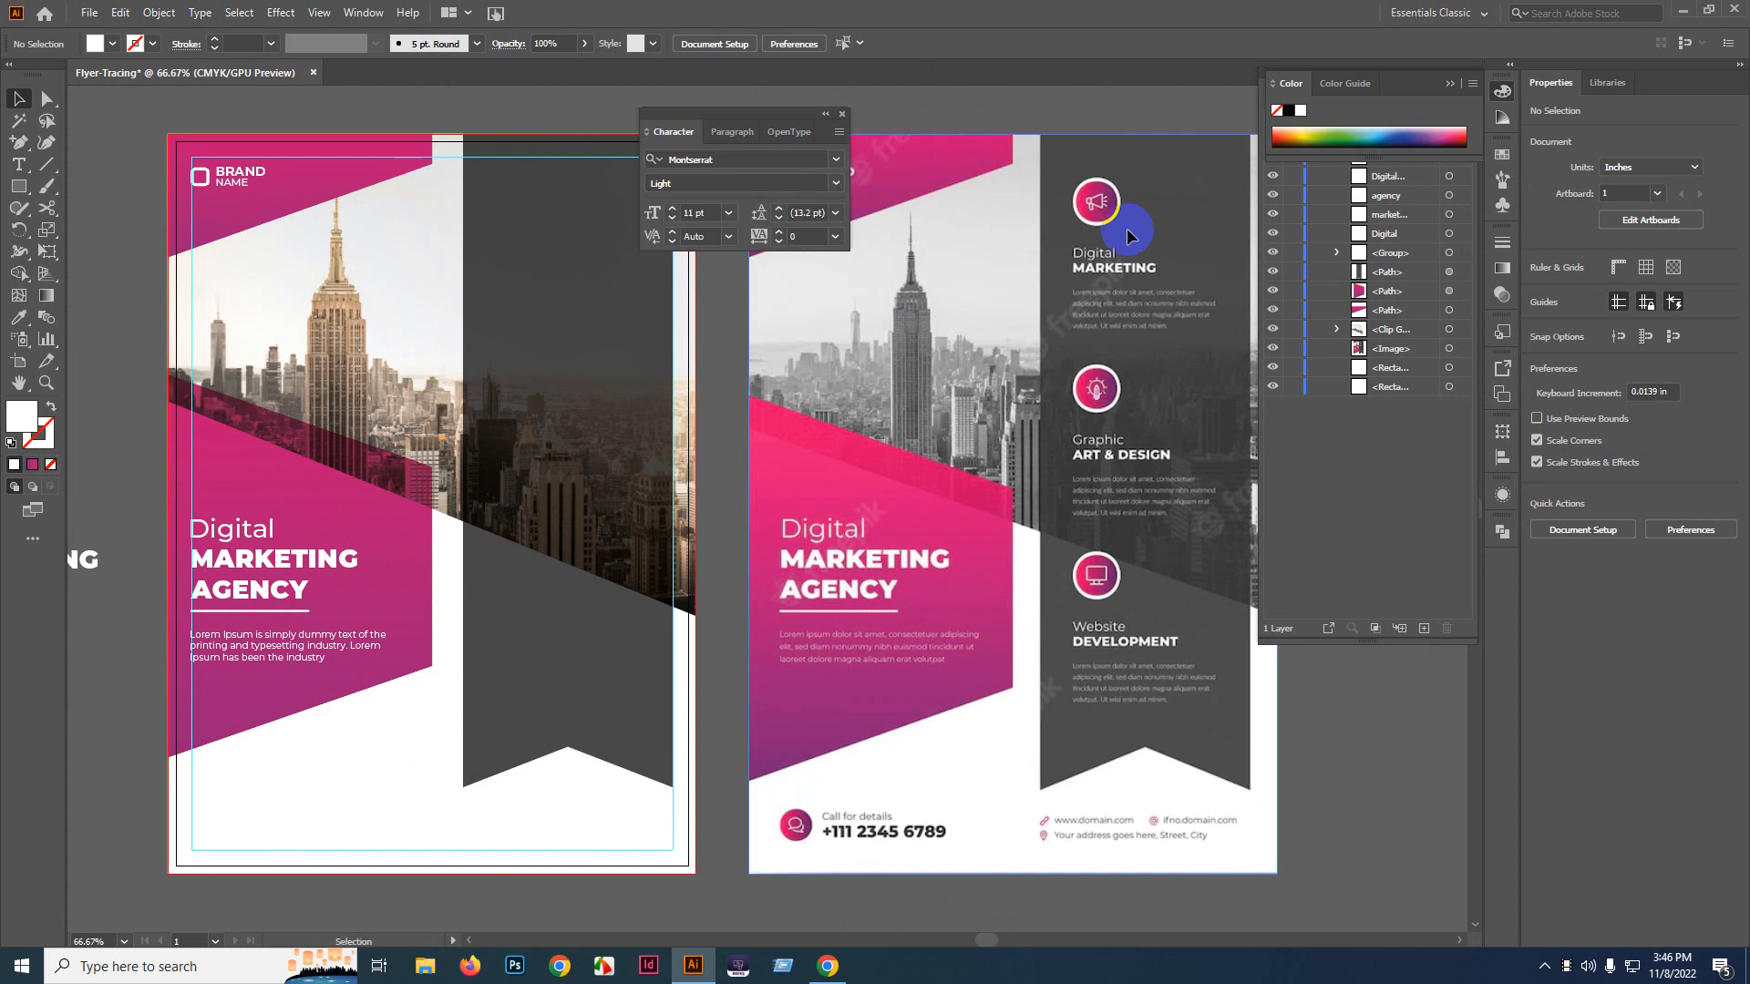
pyautogui.moveTo(672, 107); pyautogui.dragTo(962, 108)
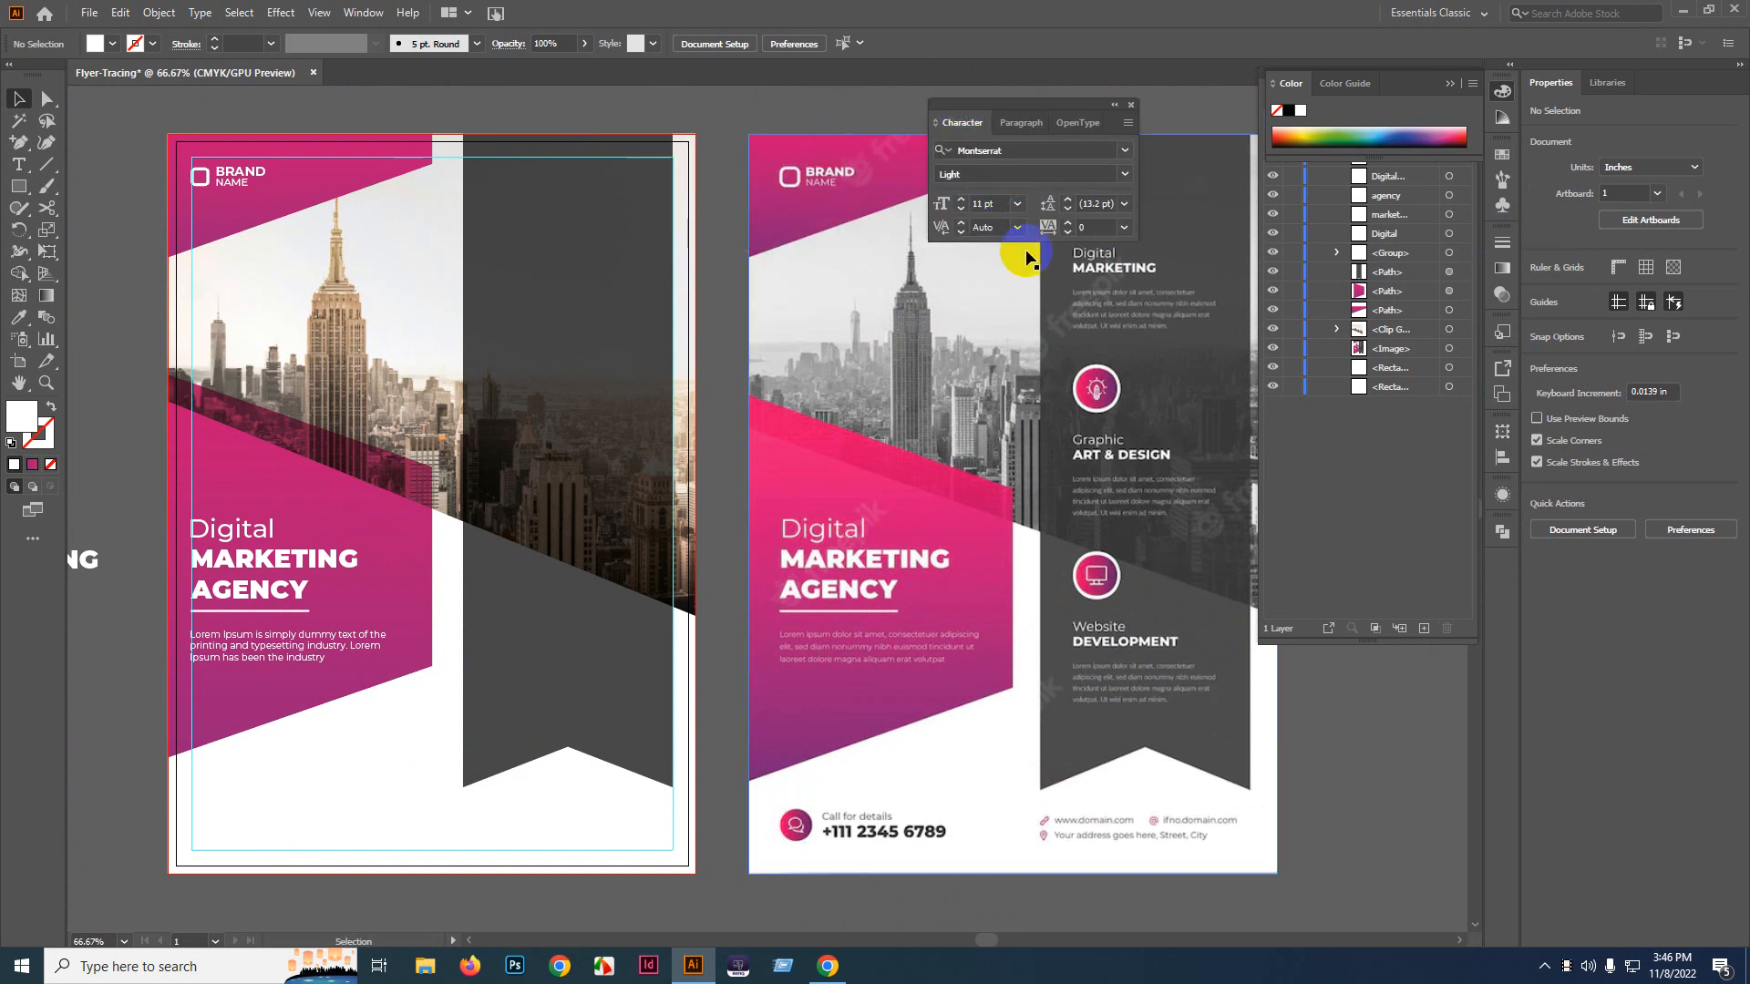
pyautogui.click(1128, 122)
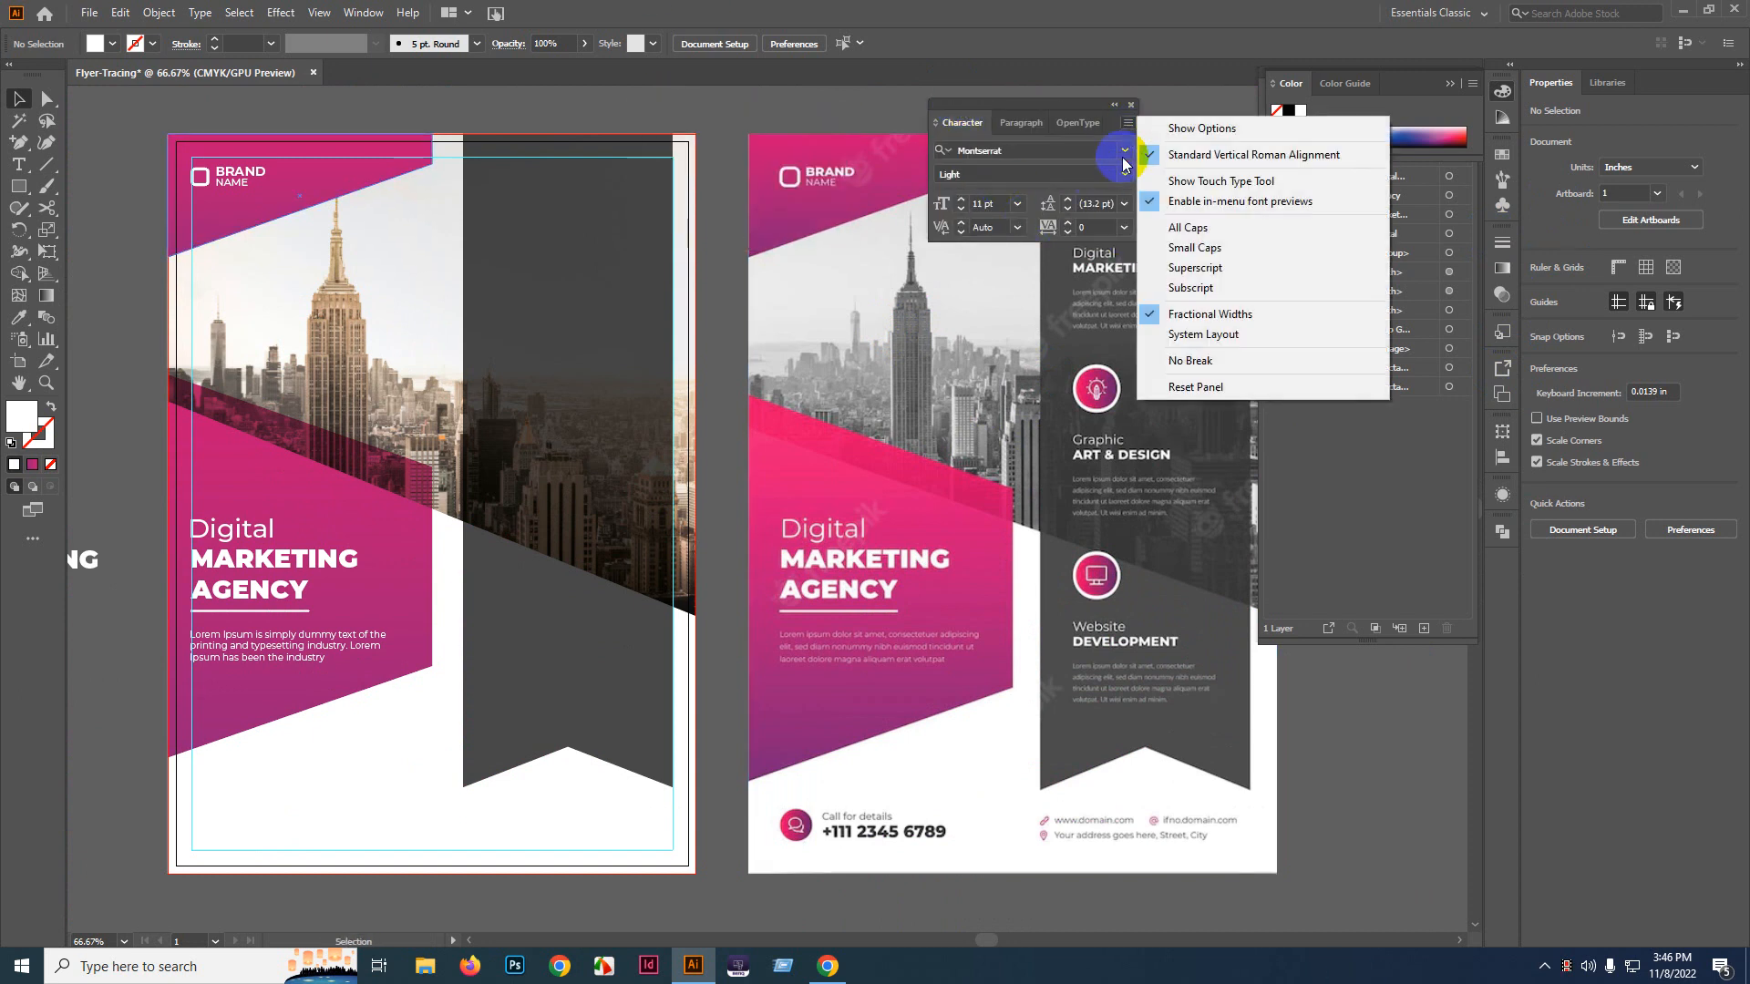
pyautogui.click(1185, 128)
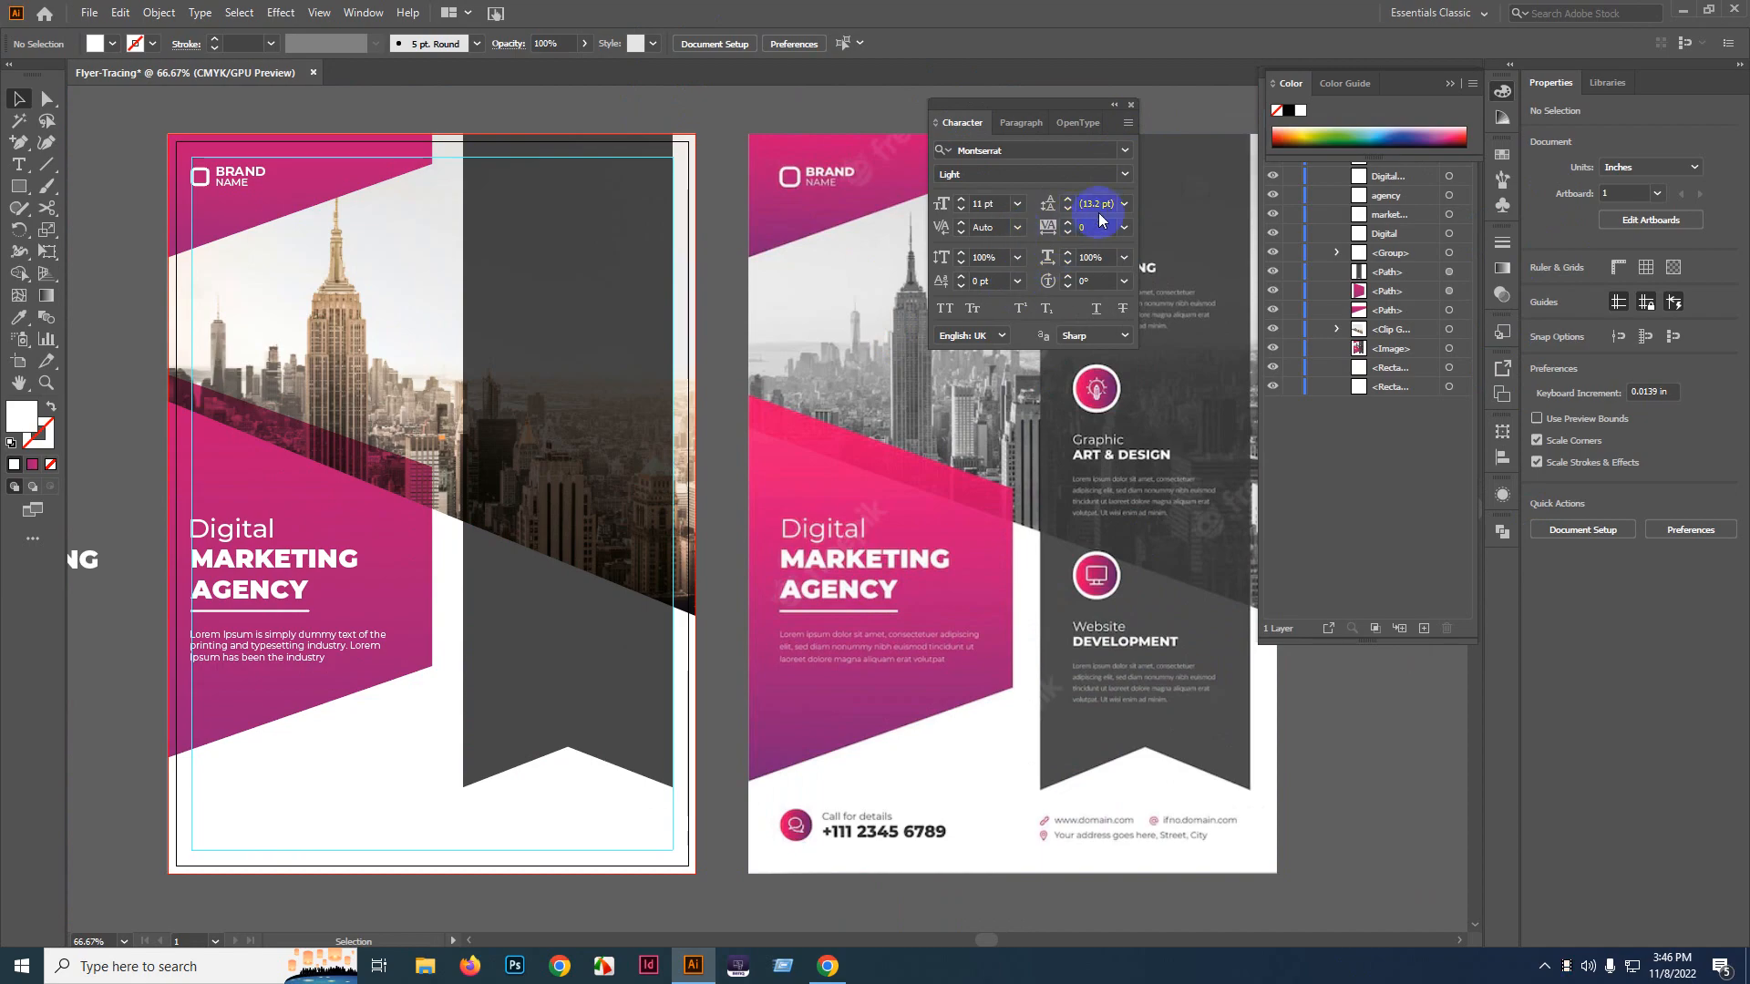
# - Set the flyer body paragraph's font size to 10 pt
pyautogui.click(1125, 203)
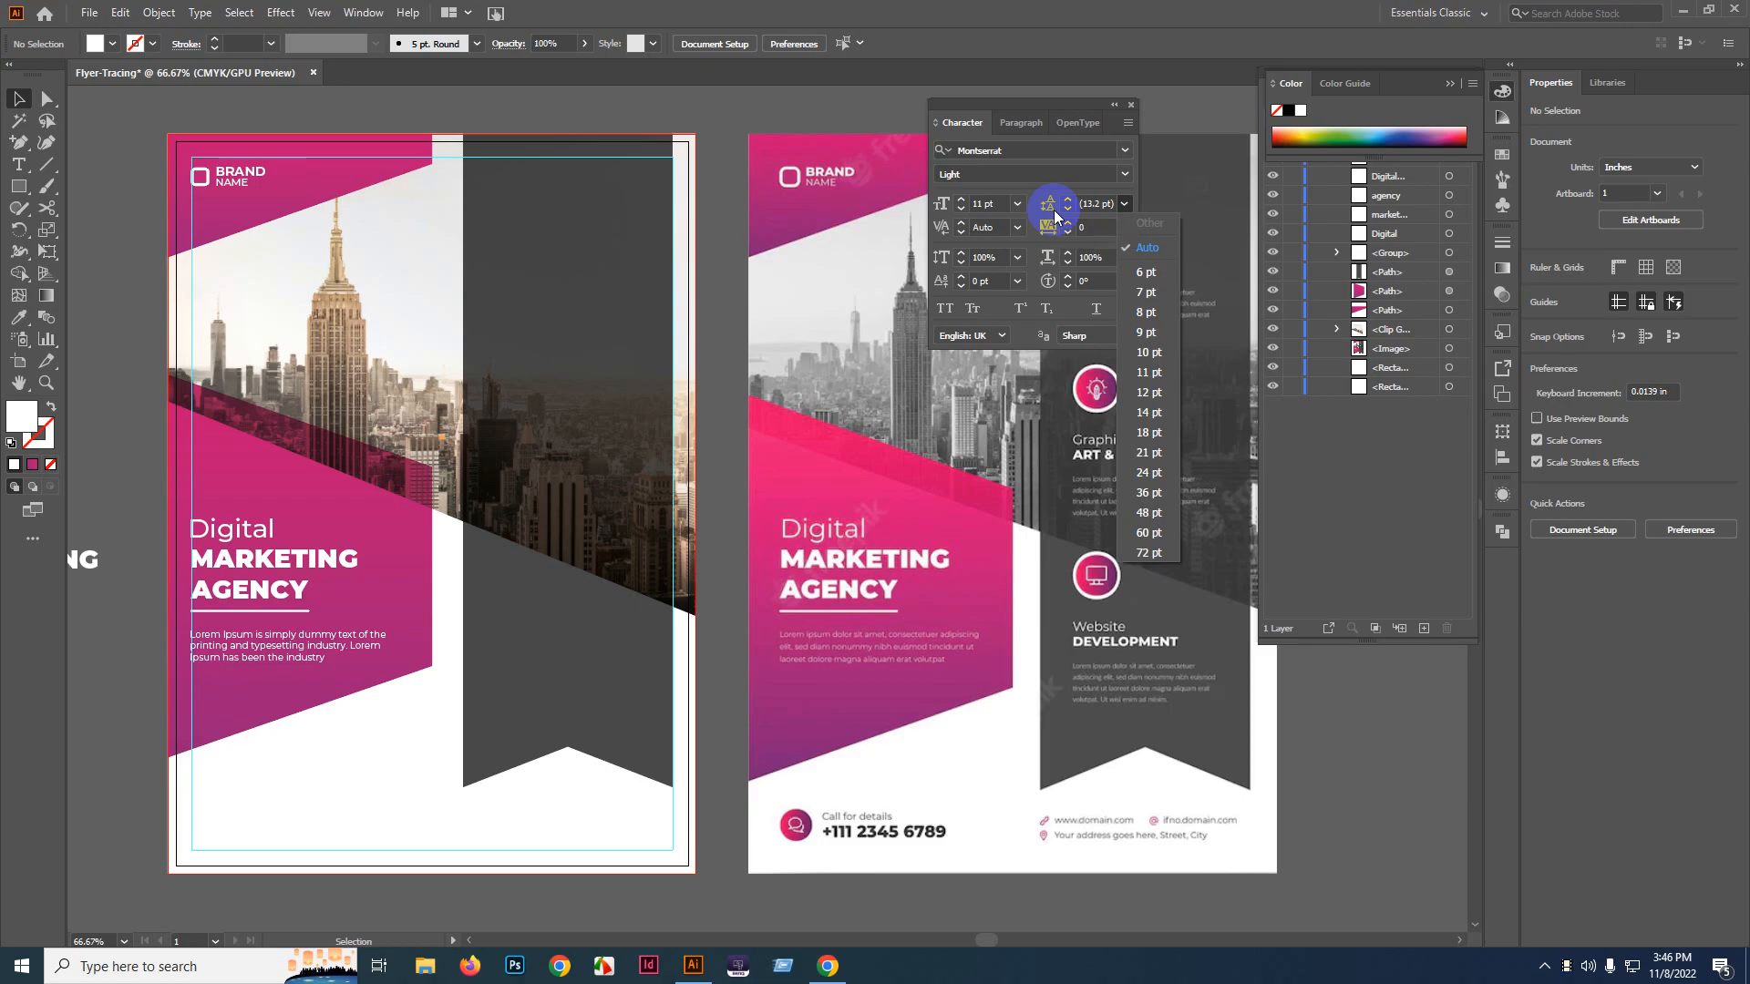
pyautogui.moveTo(537, 457); pyautogui.dragTo(687, 414)
pyautogui.click(520, 609)
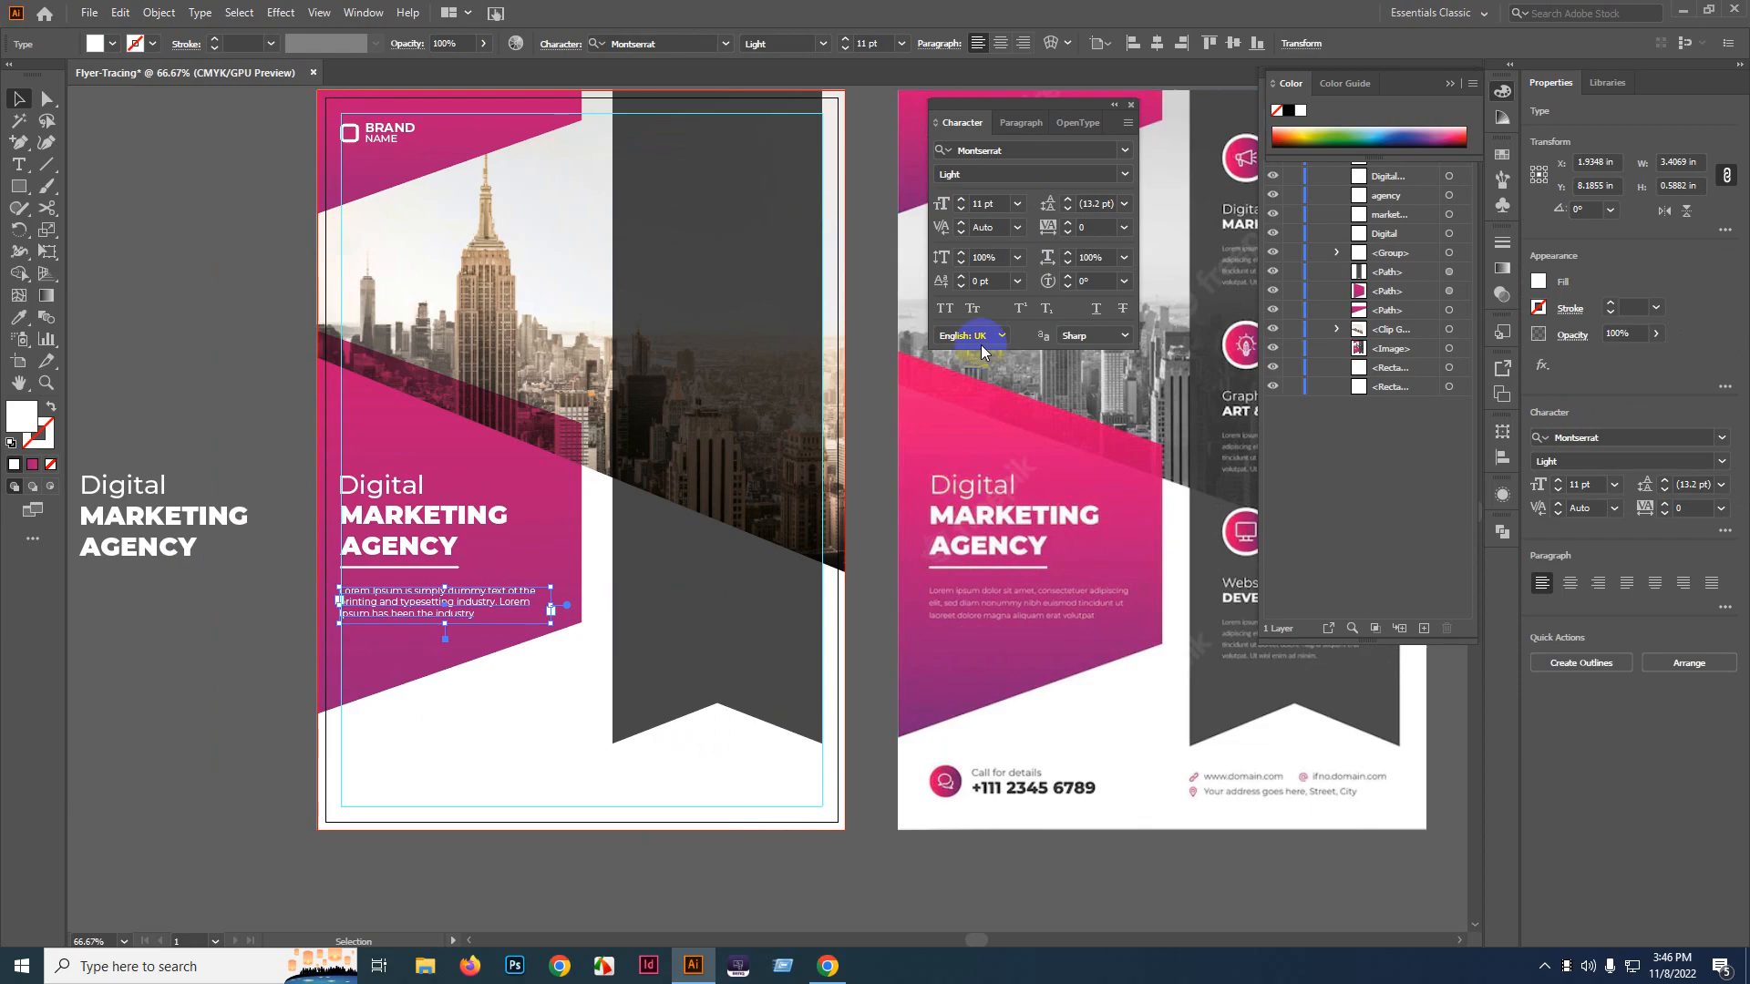
pyautogui.click(1125, 204)
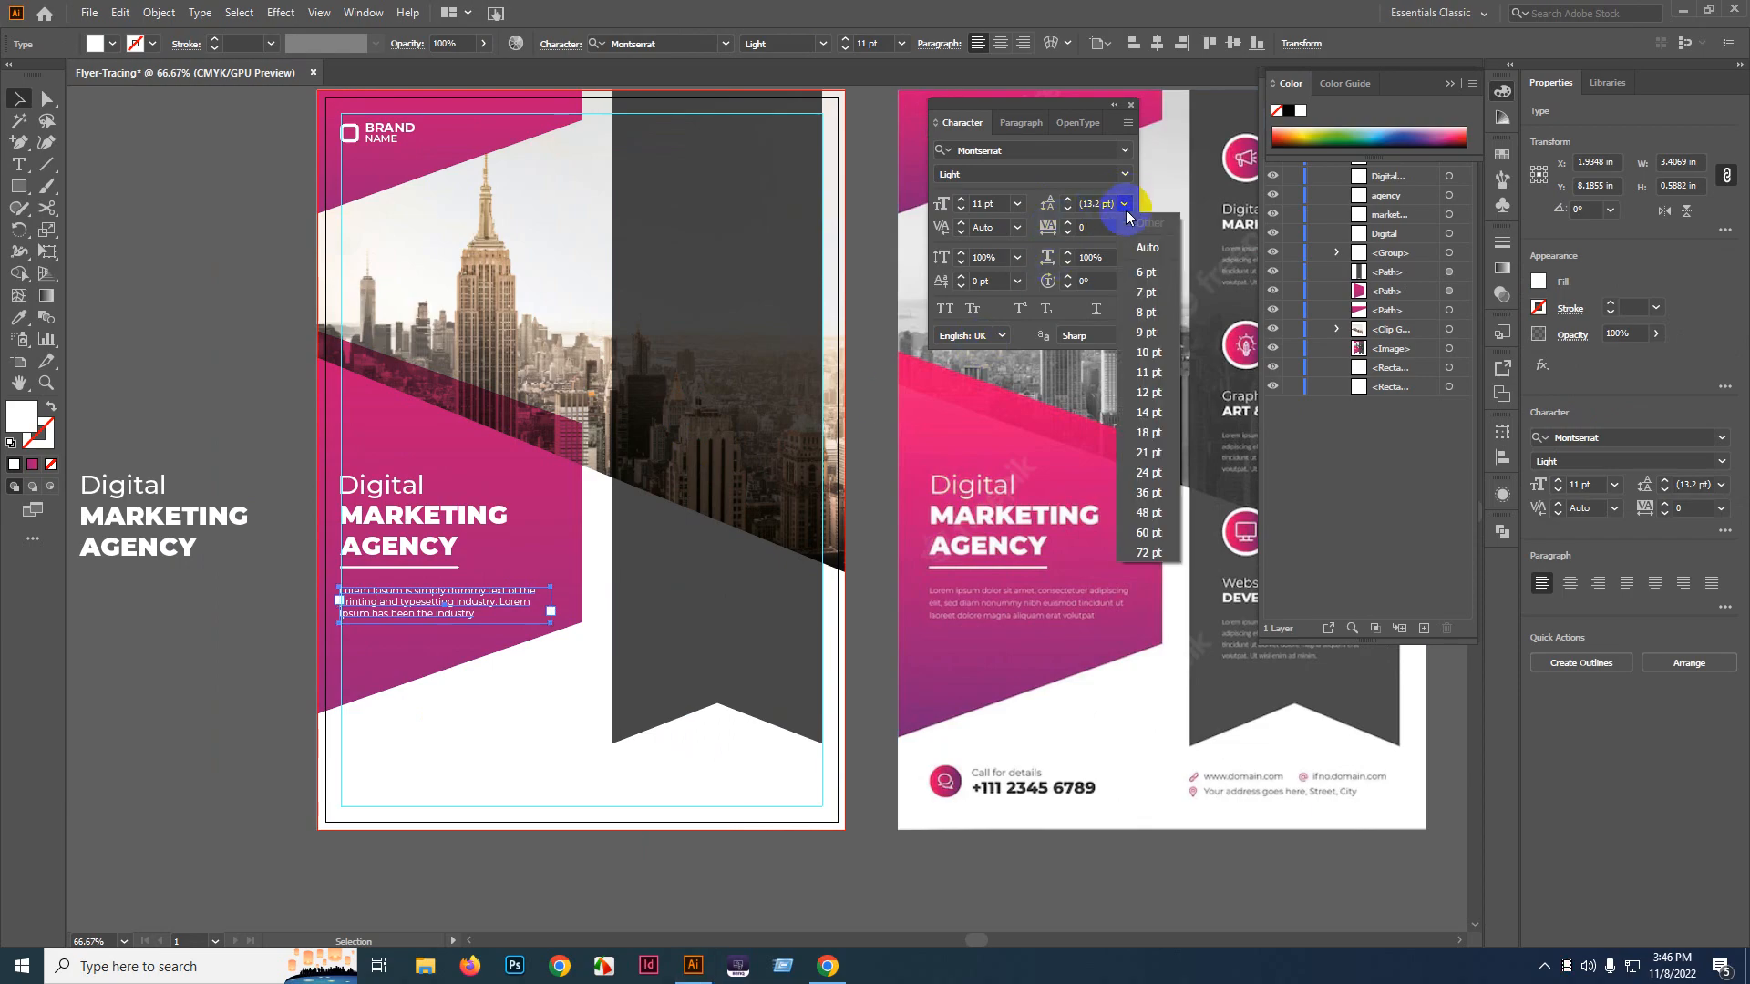
pyautogui.click(997, 202)
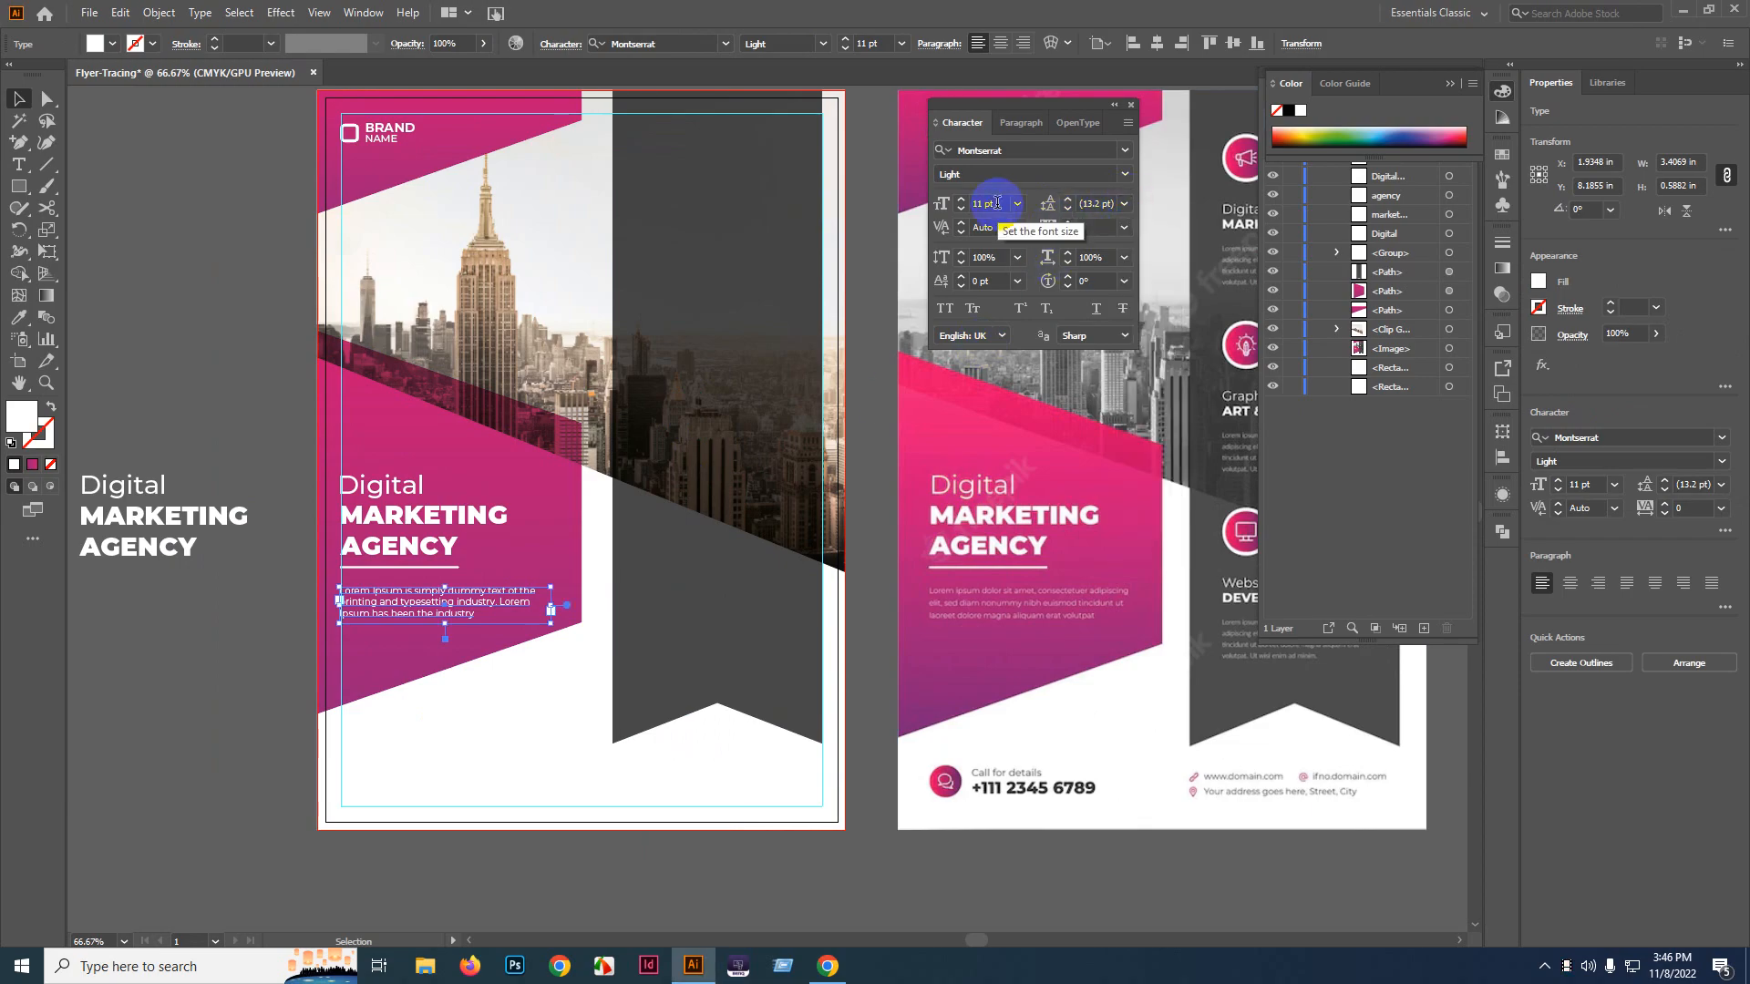
pyautogui.press('Down')
pyautogui.scroll(2, 394, 642)
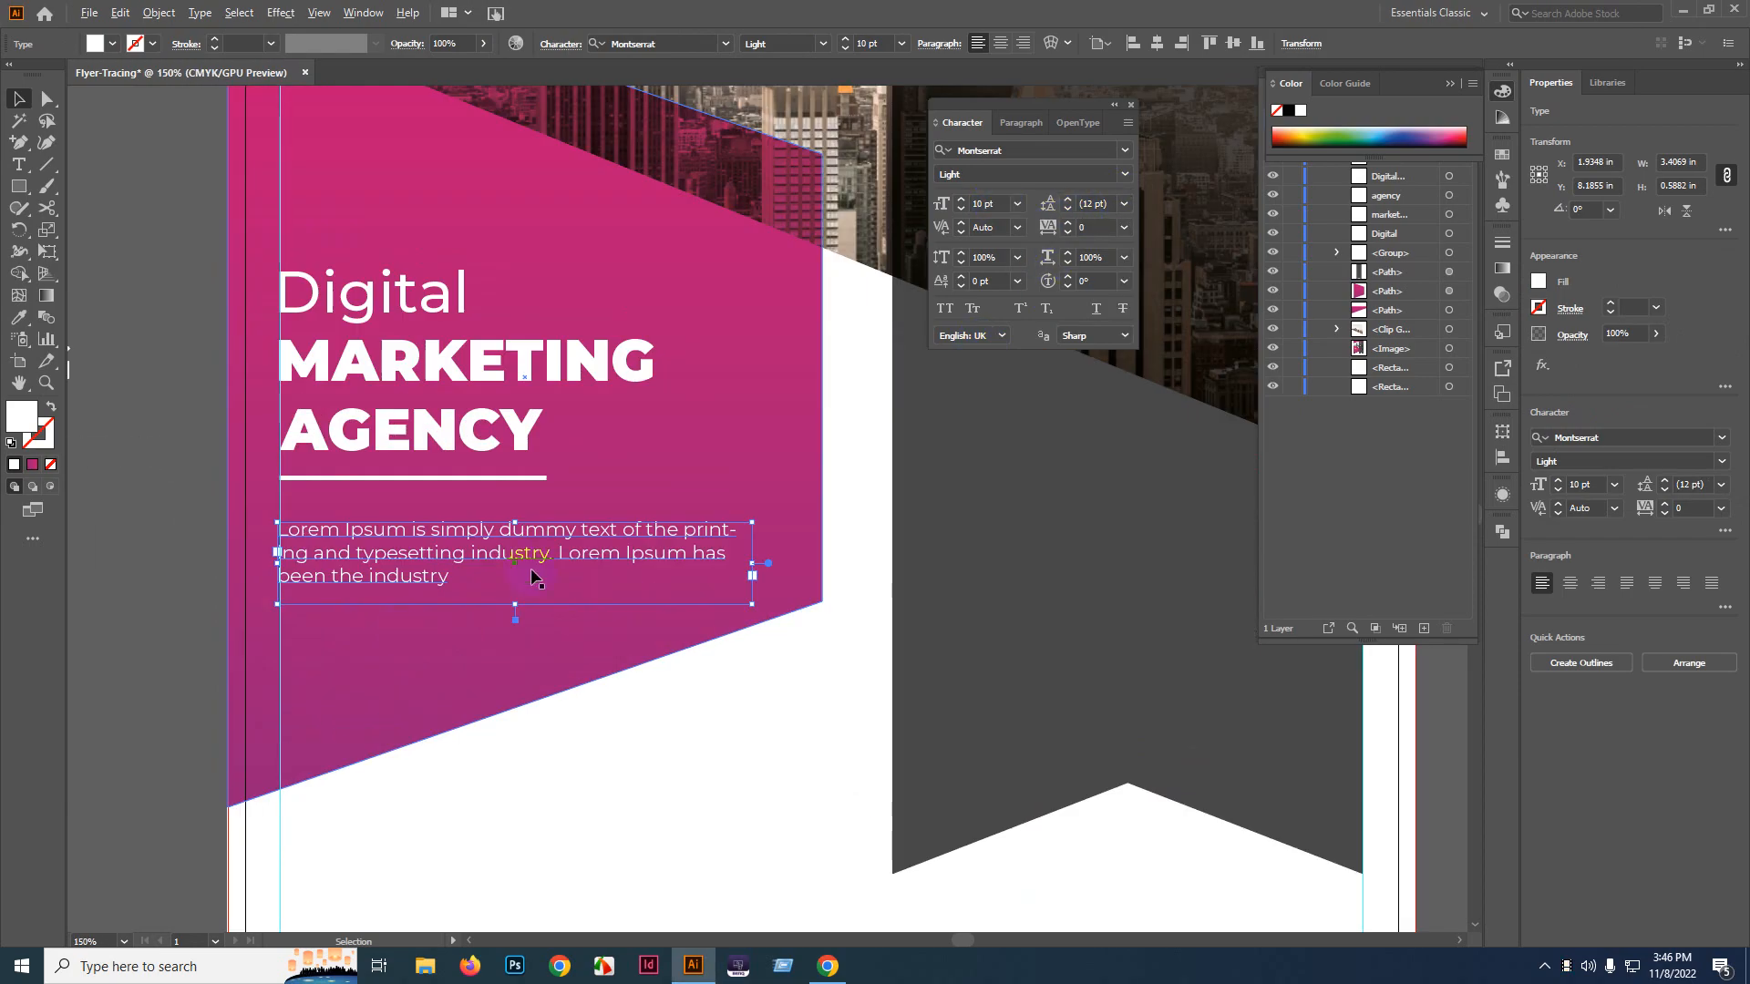
pyautogui.scroll(-2, 532, 571)
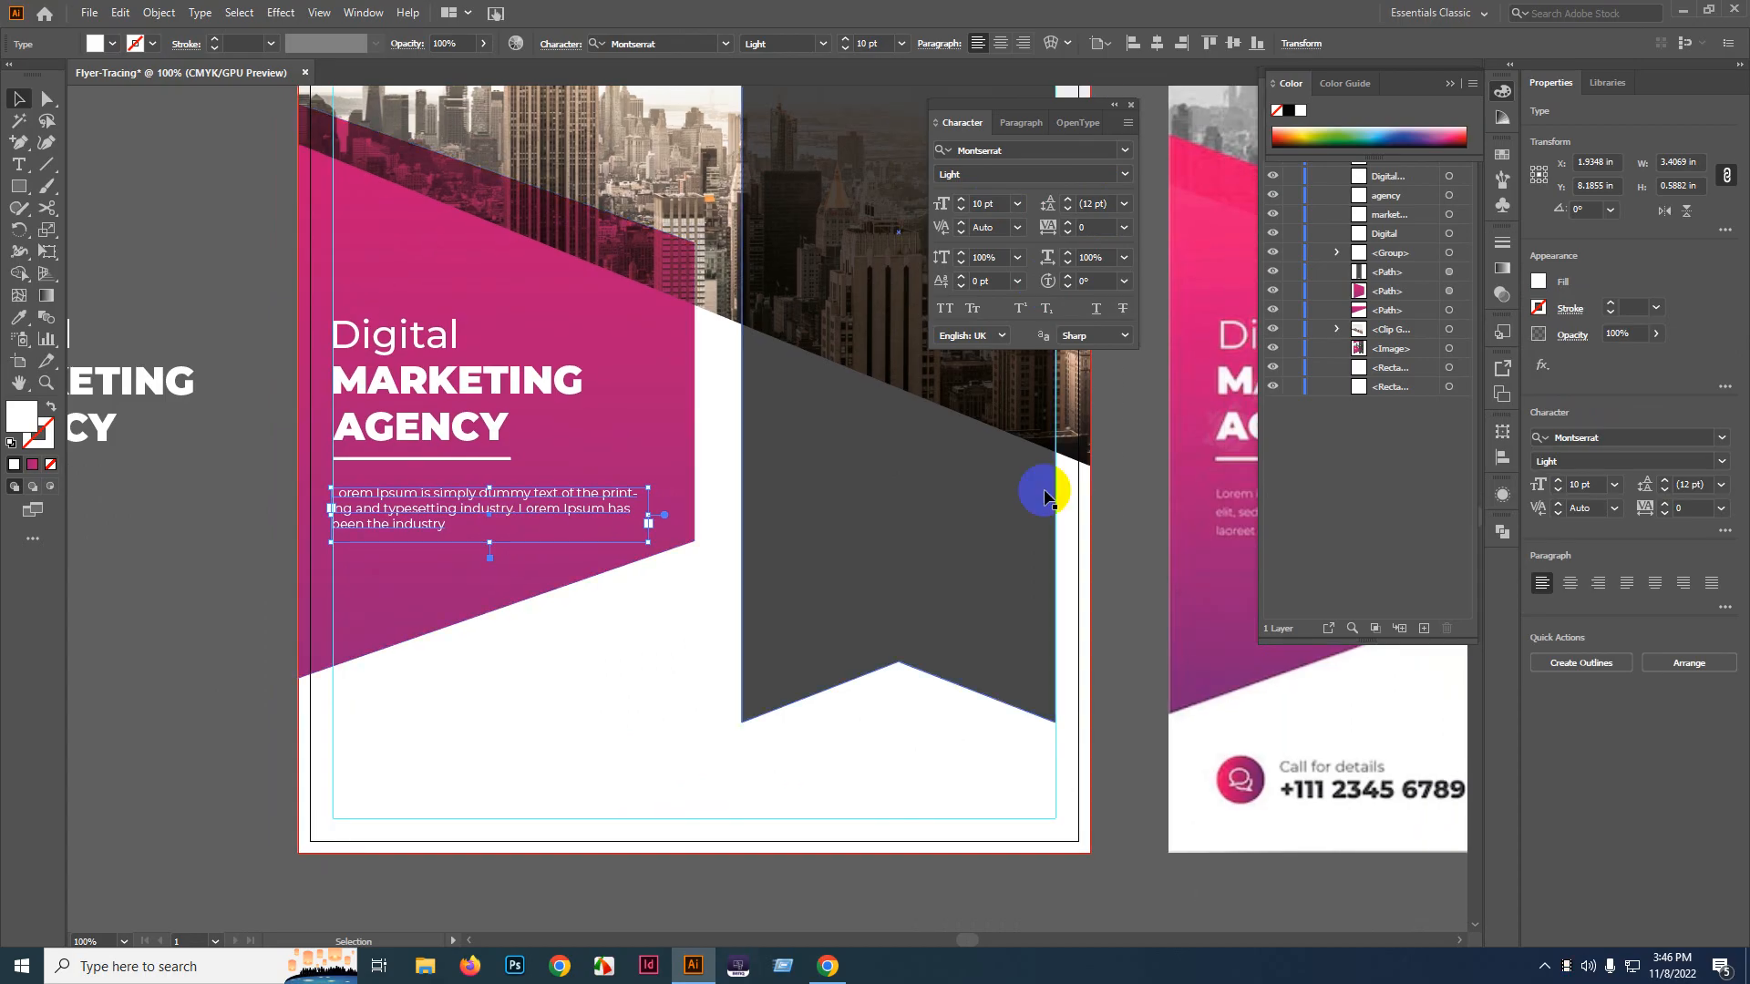
# - Set the body paragraph's leading to 10*1.4, giving 14 pt
pyautogui.click(1103, 204)
pyautogui.write('10')
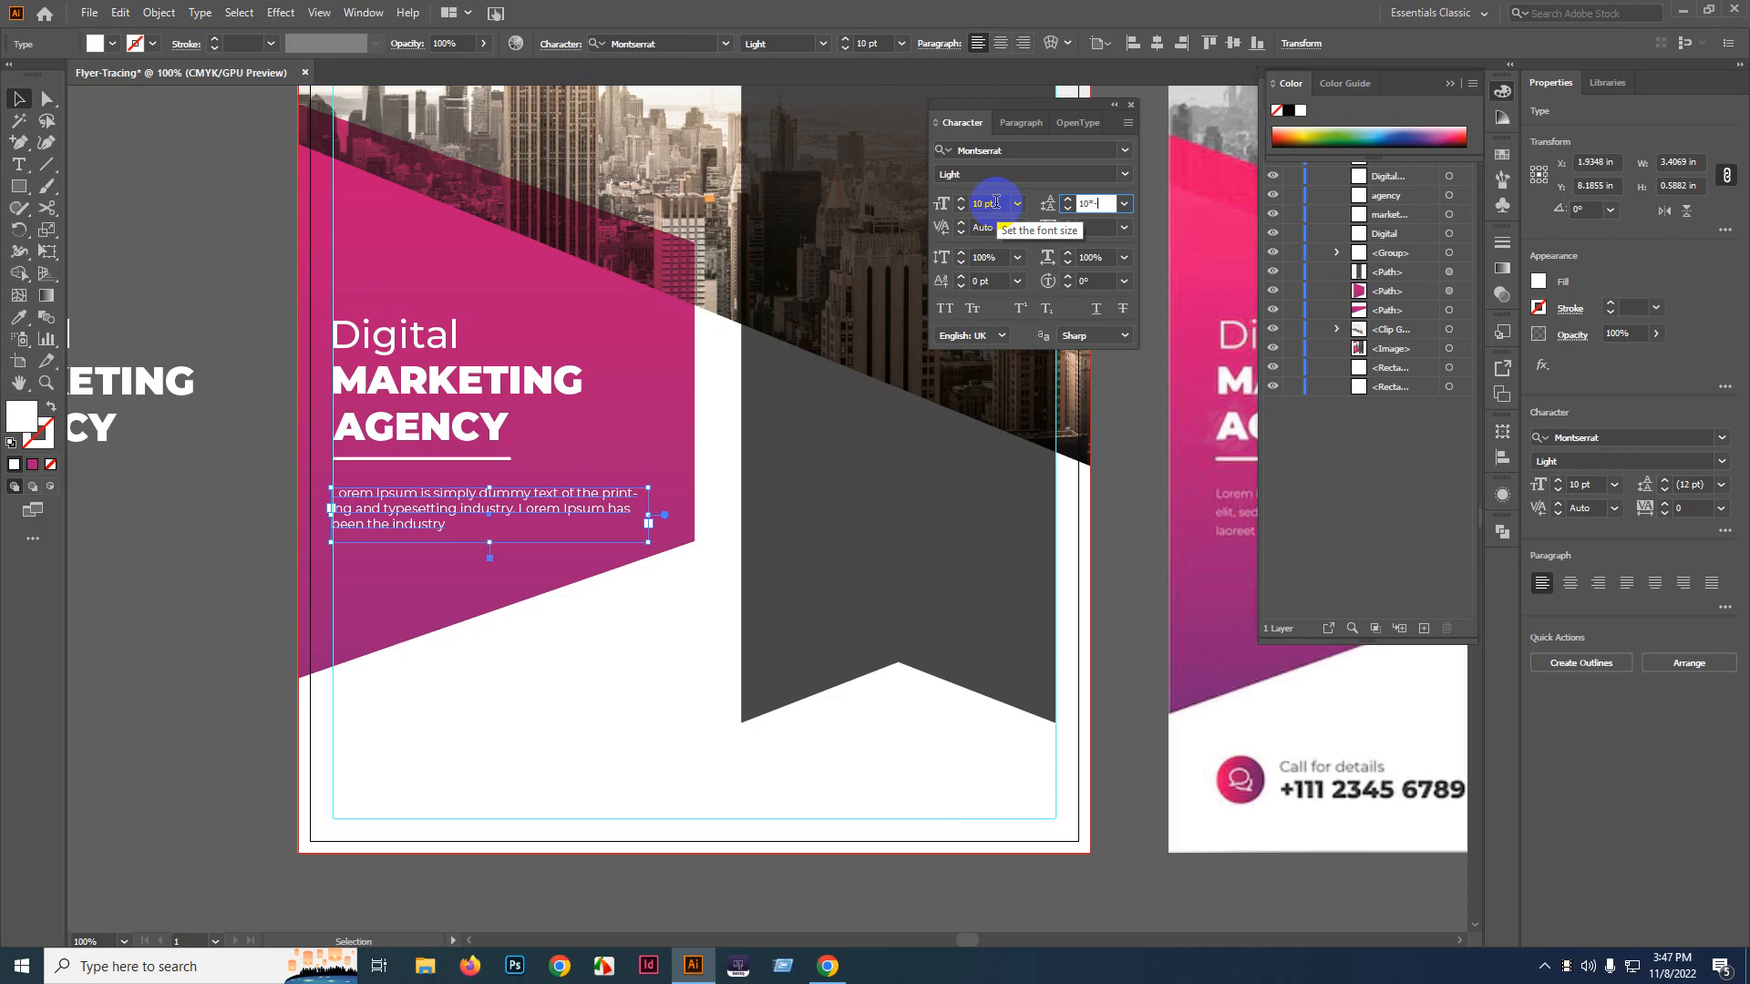
pyautogui.write('*1.4')
pyautogui.press('Return')
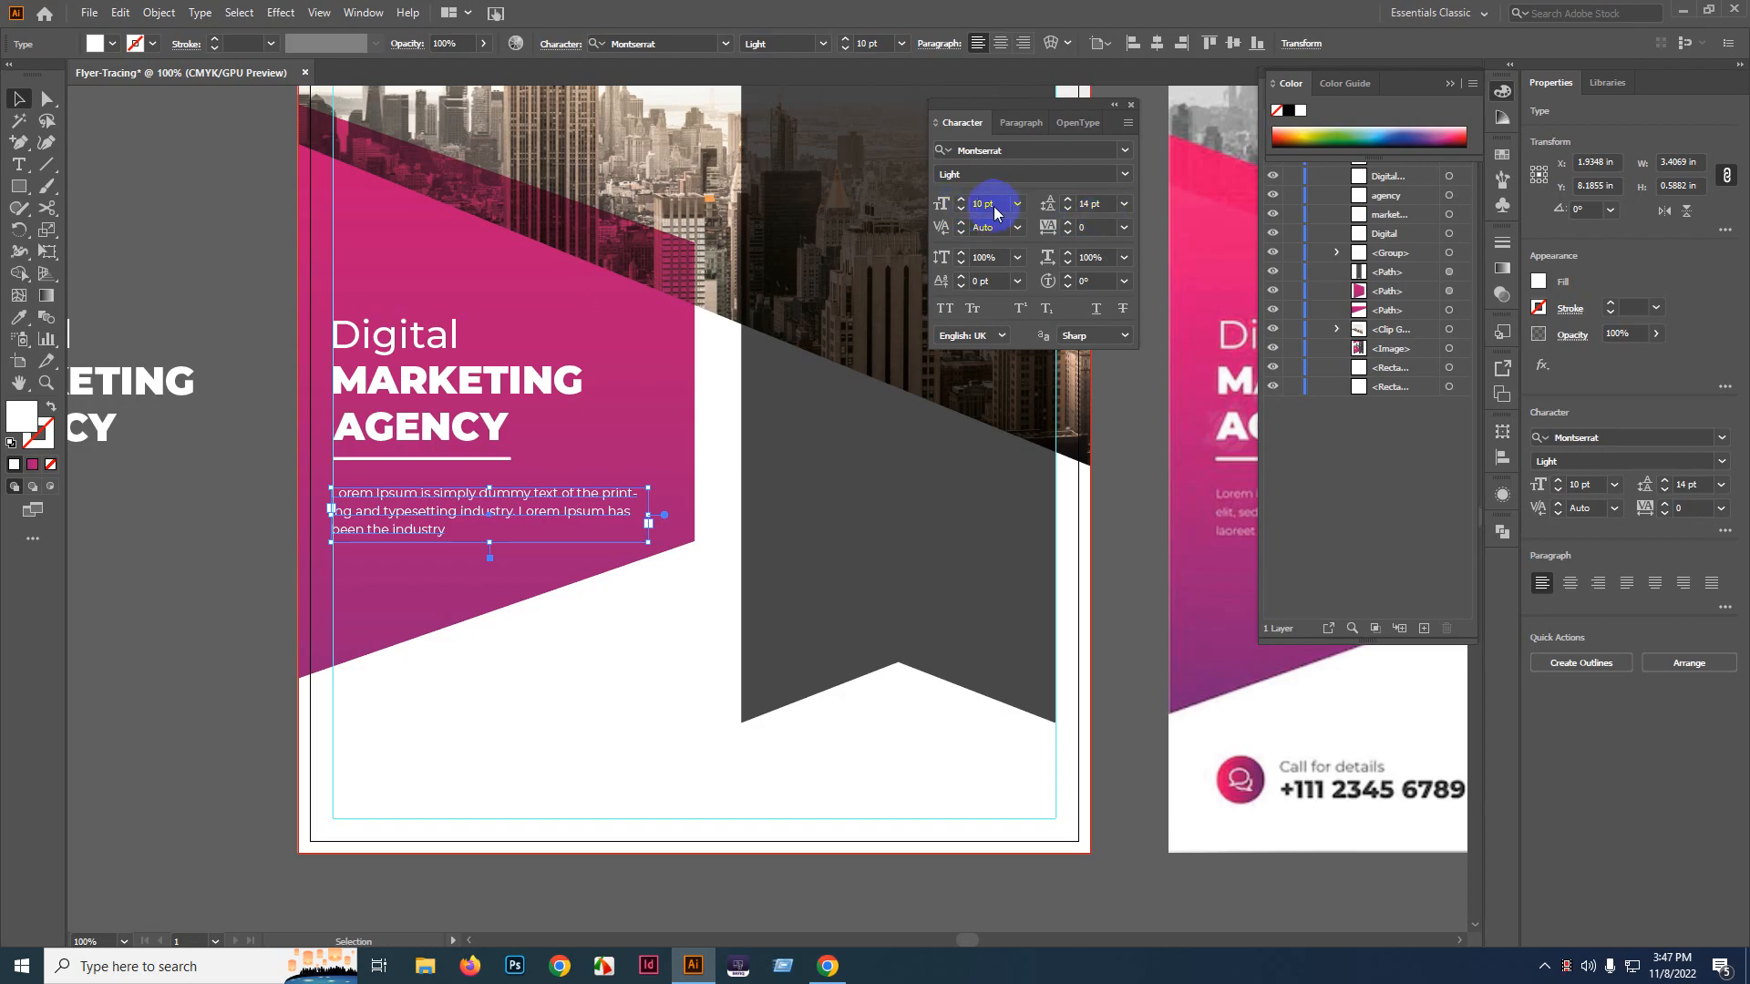
# - Try a 150 pt leading with a taller text frame on the body paragraph, and undo both changes
pyautogui.click(1098, 204)
pyautogui.doubleClick(1105, 203)
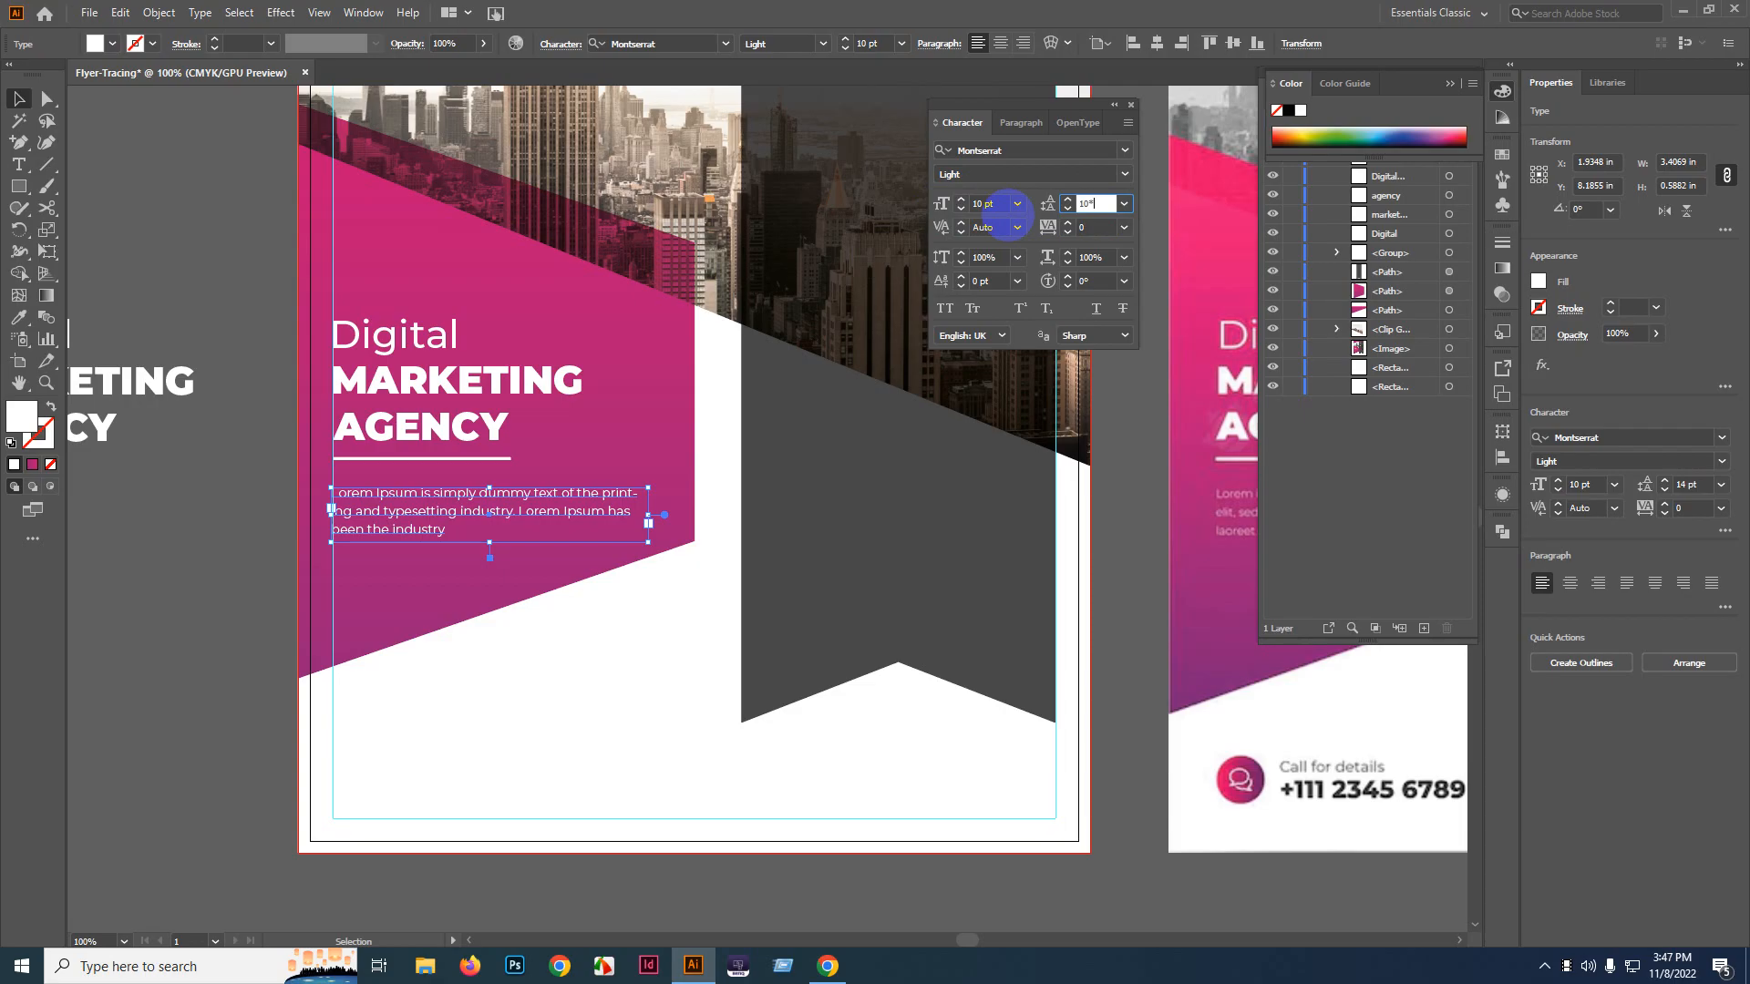
pyautogui.press('Return')
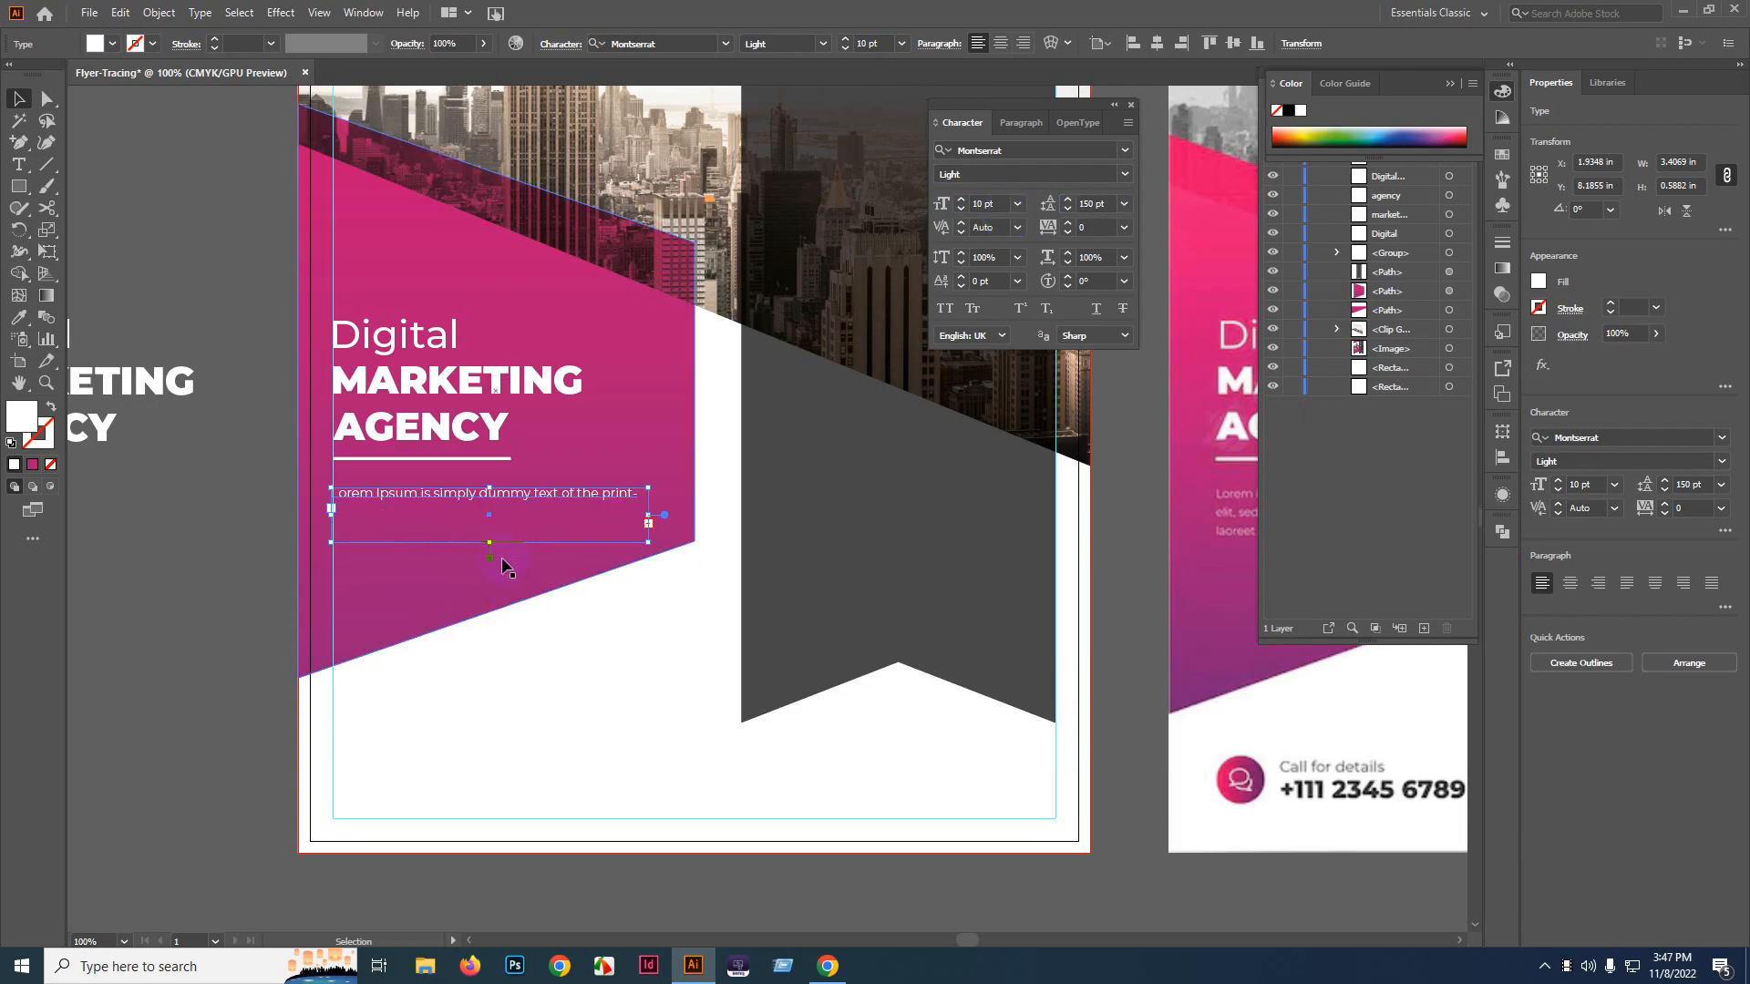
pyautogui.moveTo(490, 544); pyautogui.dragTo(488, 626)
pyautogui.hotkey('ctrl', 'z')
pyautogui.hotkey('ctrl', 'z')
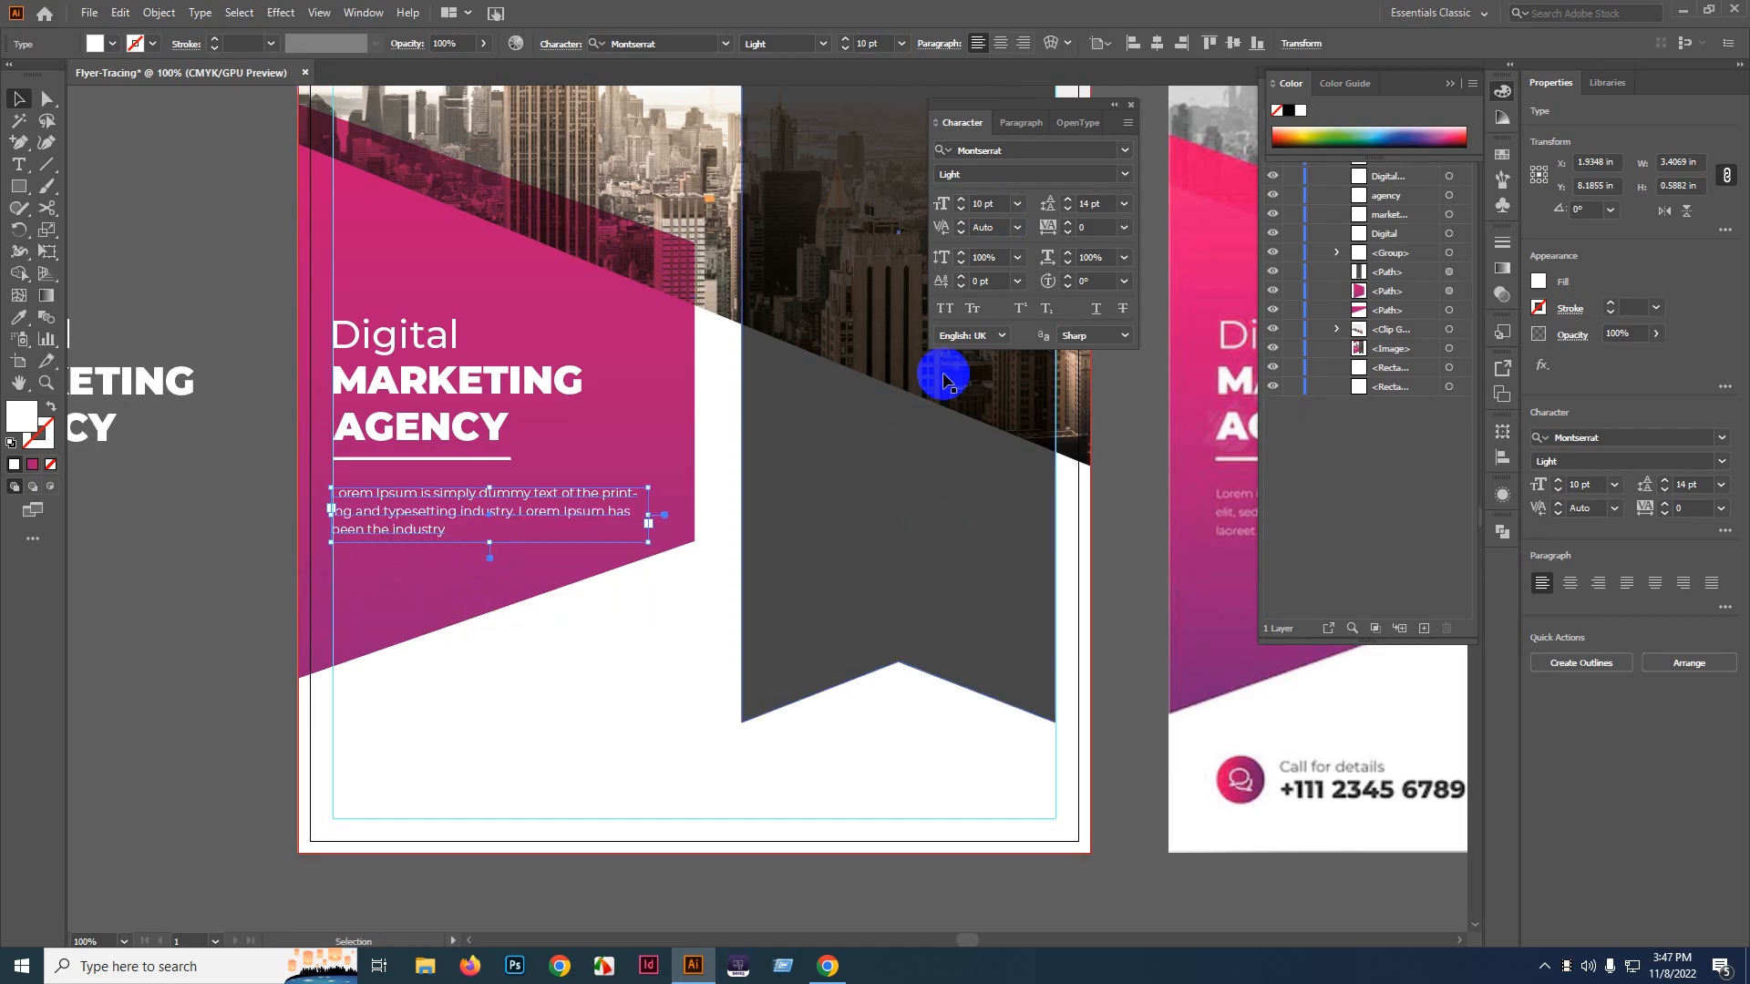
# - Set the body paragraph's leading to 15 pt and deselect it
pyautogui.click(1097, 205)
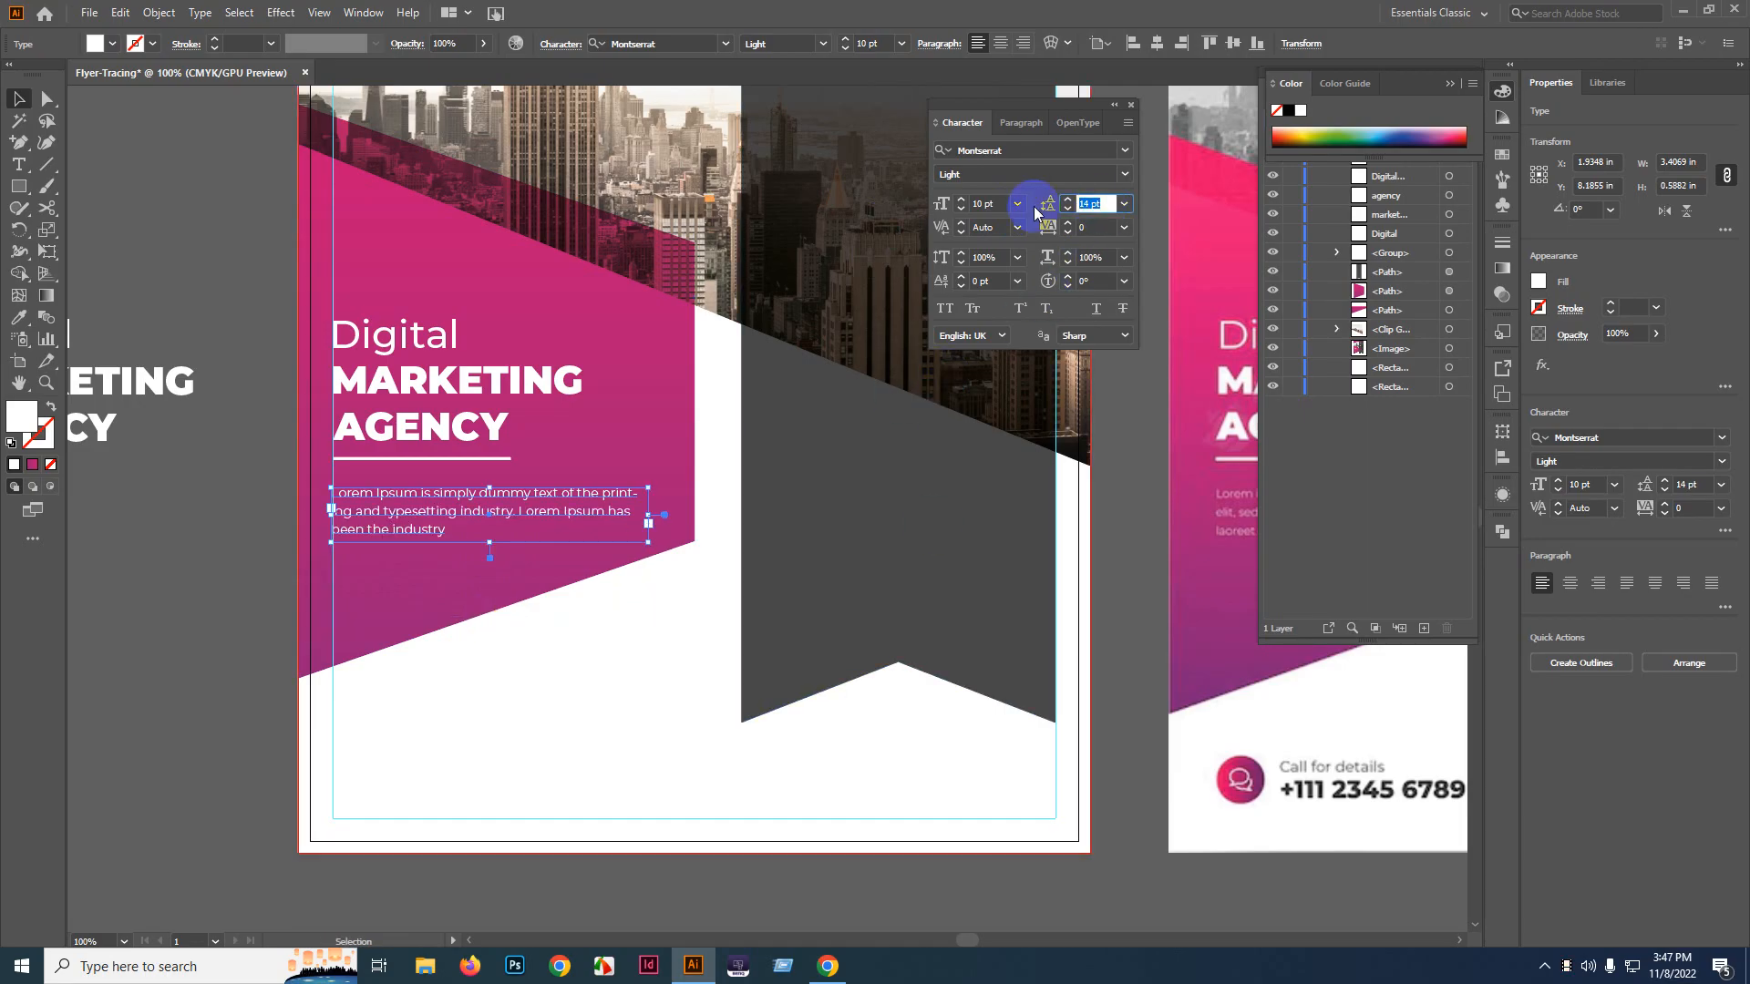
pyautogui.press('Return')
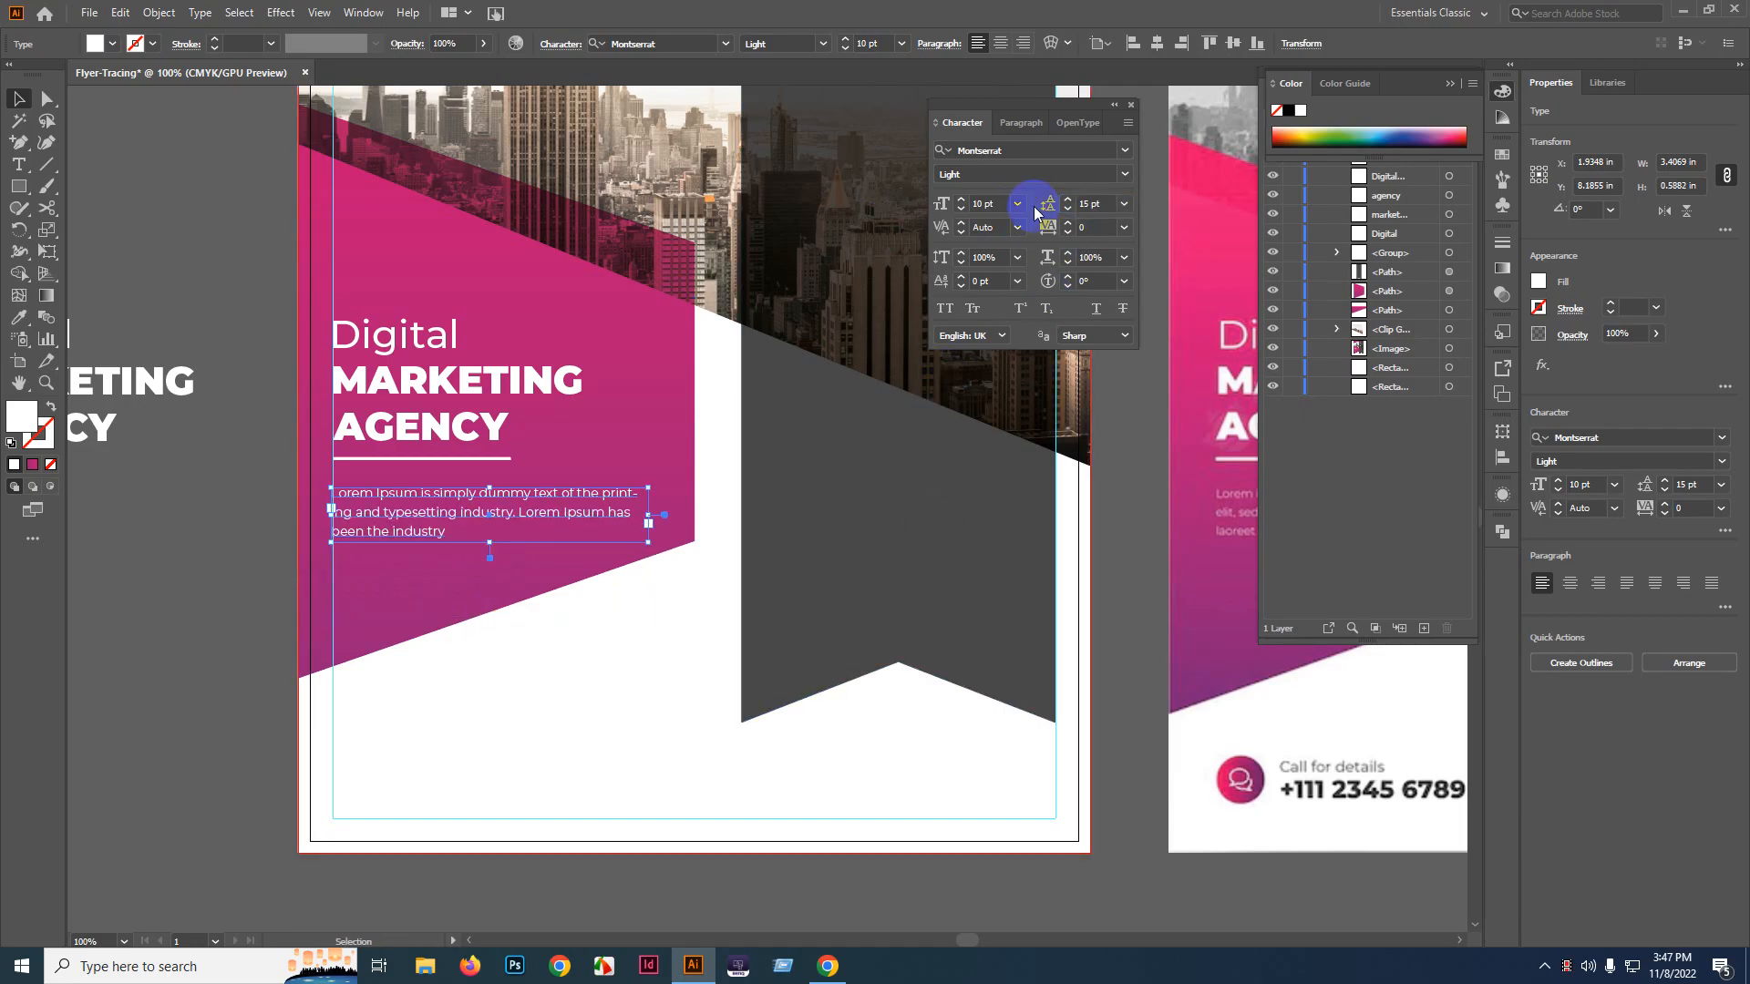
pyautogui.click(292, 458)
pyautogui.moveTo(801, 446); pyautogui.dragTo(666, 447)
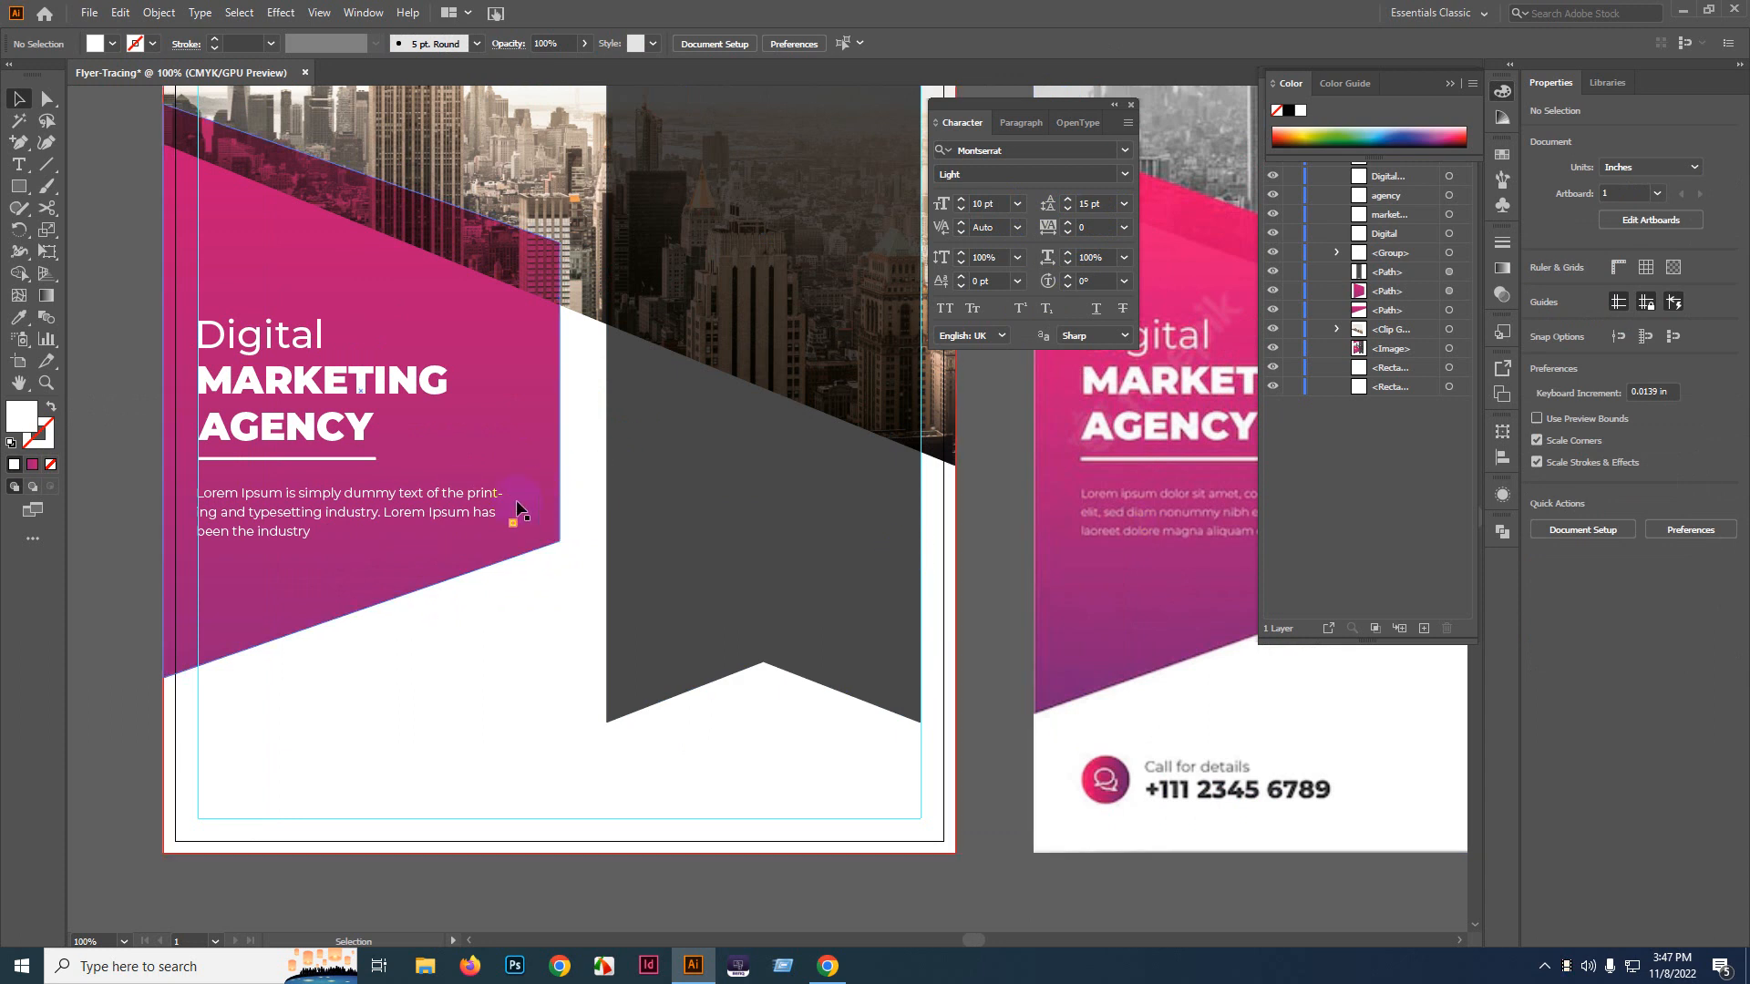
# - Widen the body paragraph's frame to about 3.48 in so the word "printing" fits on the first line
pyautogui.click(458, 531)
pyautogui.hotkey('ctrl', '=')
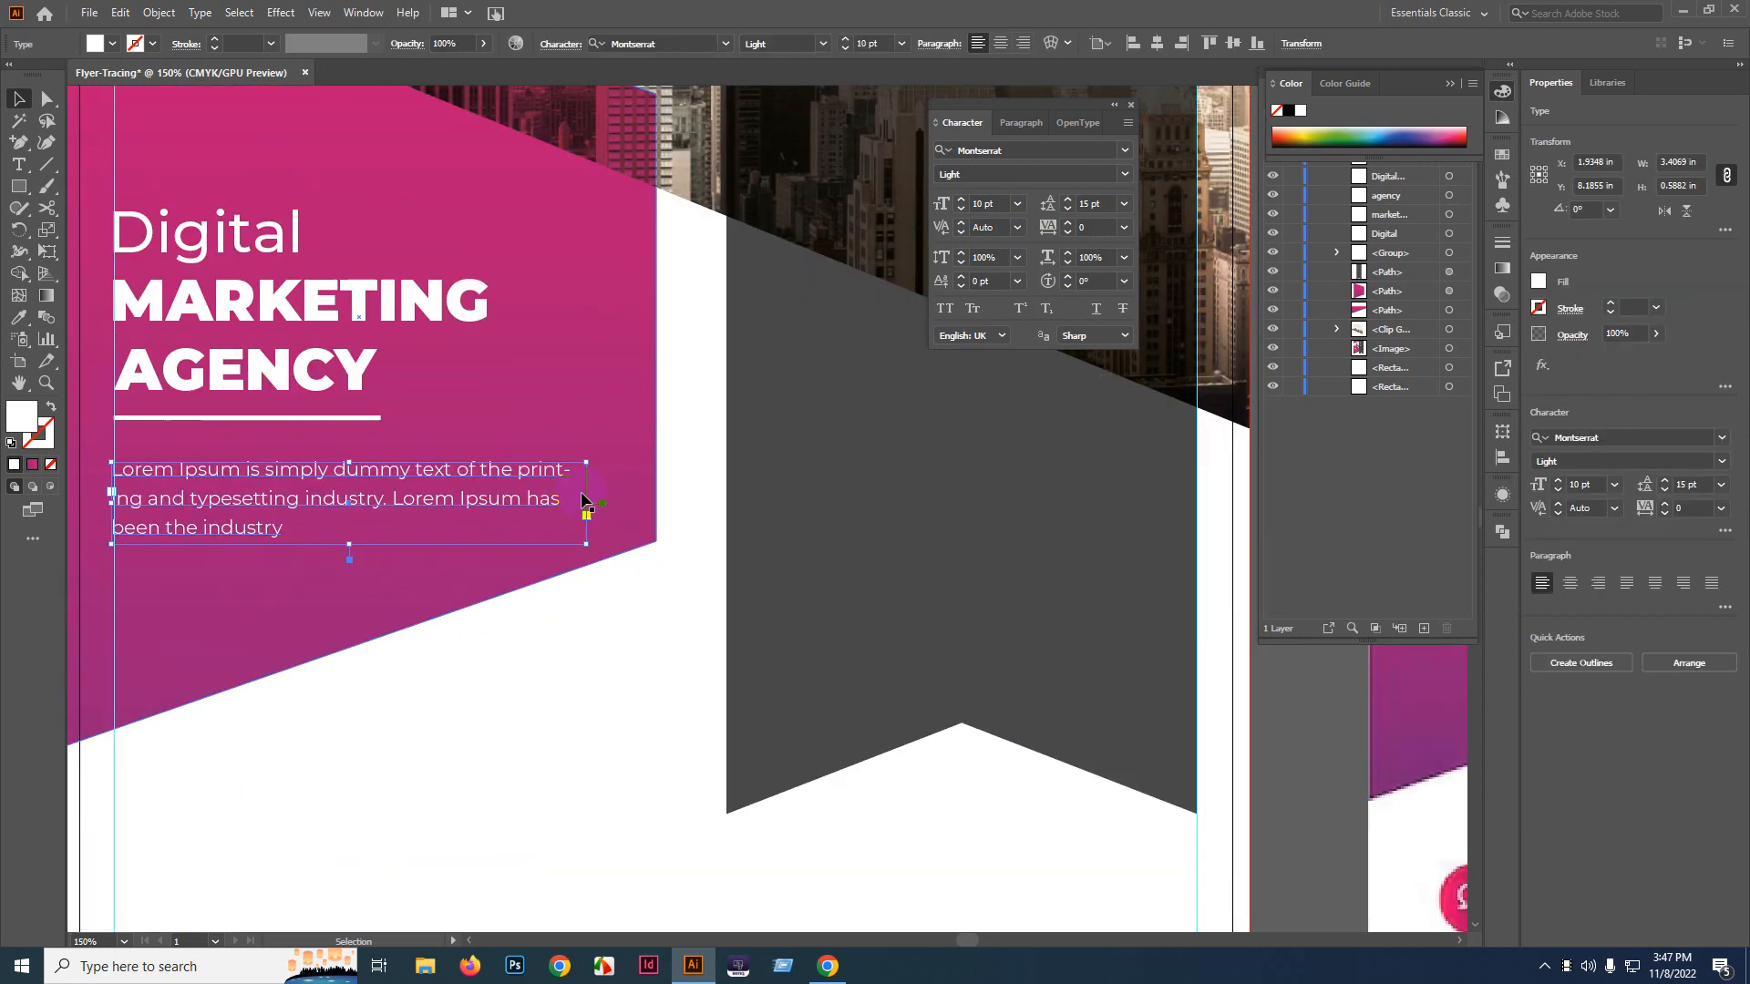
pyautogui.moveTo(588, 502); pyautogui.dragTo(605, 504)
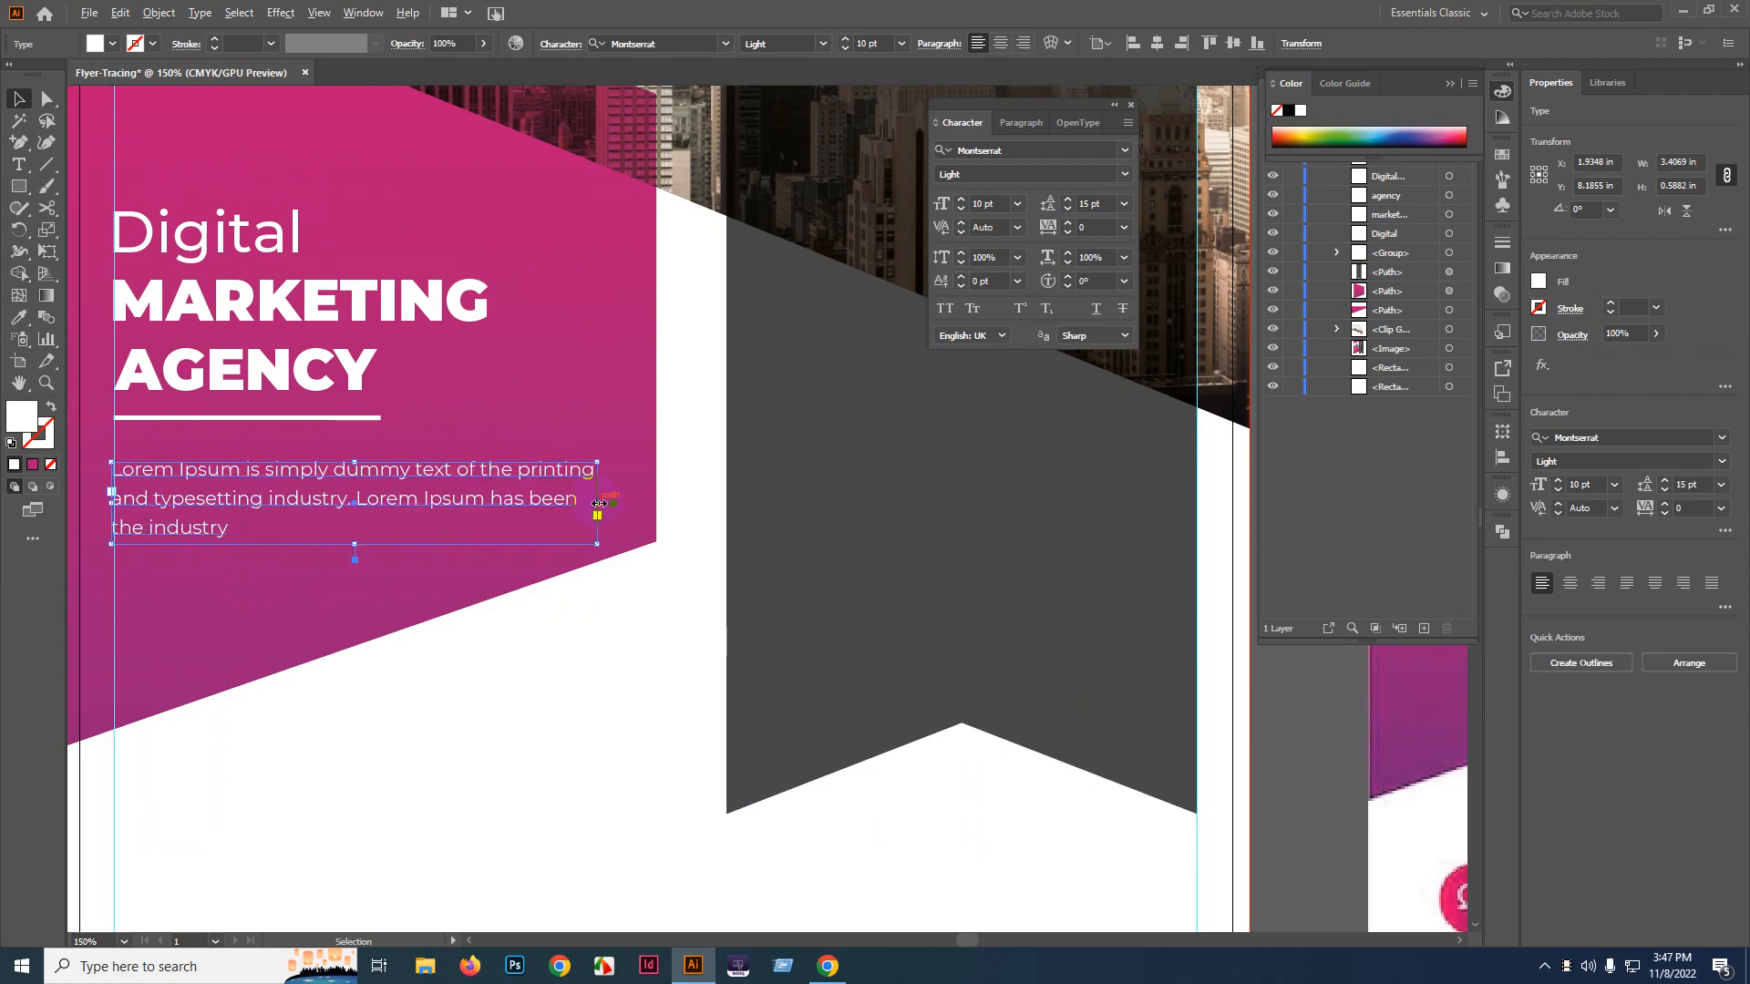
pyautogui.hotkey('ctrl', '-')
pyautogui.hotkey('ctrl', '-')
pyautogui.scroll(4, 522, 491)
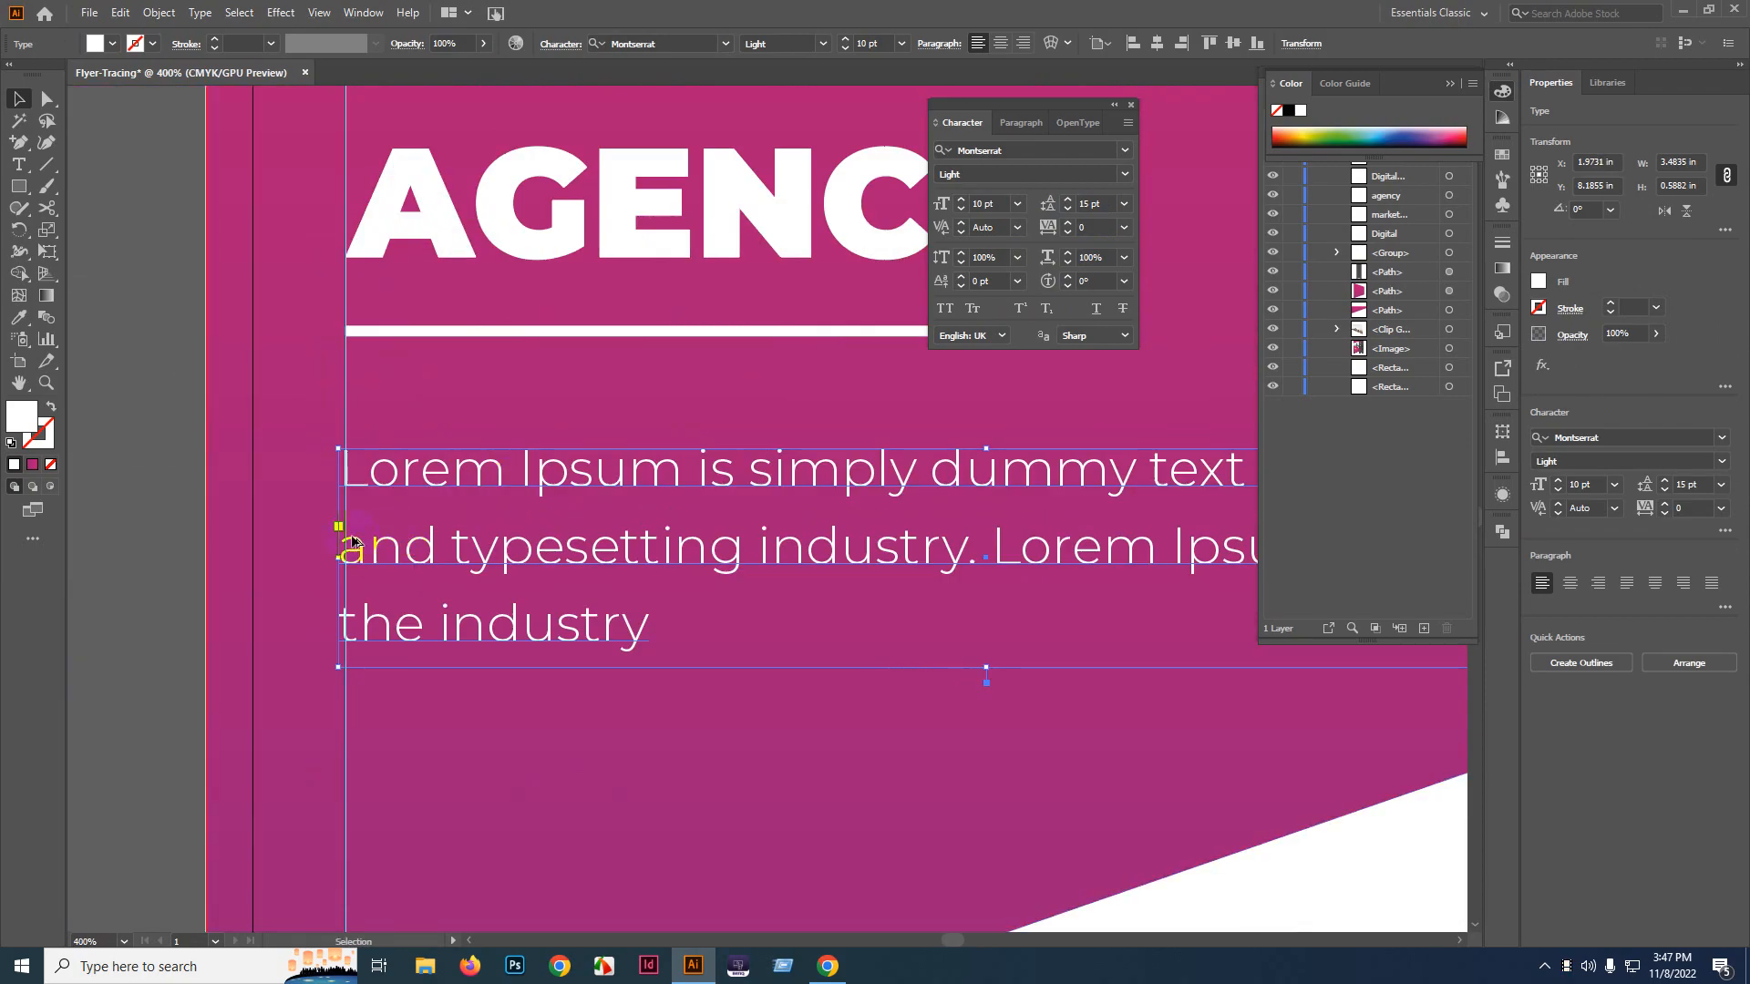
# - Nudge the lorem ipsum paragraph slightly sideways to align its text with the flyer's left margin guide, then deselect it
pyautogui.scroll(8, 351, 510)
pyautogui.scroll(3, 695, 490)
pyautogui.moveTo(606, 519); pyautogui.dragTo(623, 516)
pyautogui.scroll(-11, 528, 510)
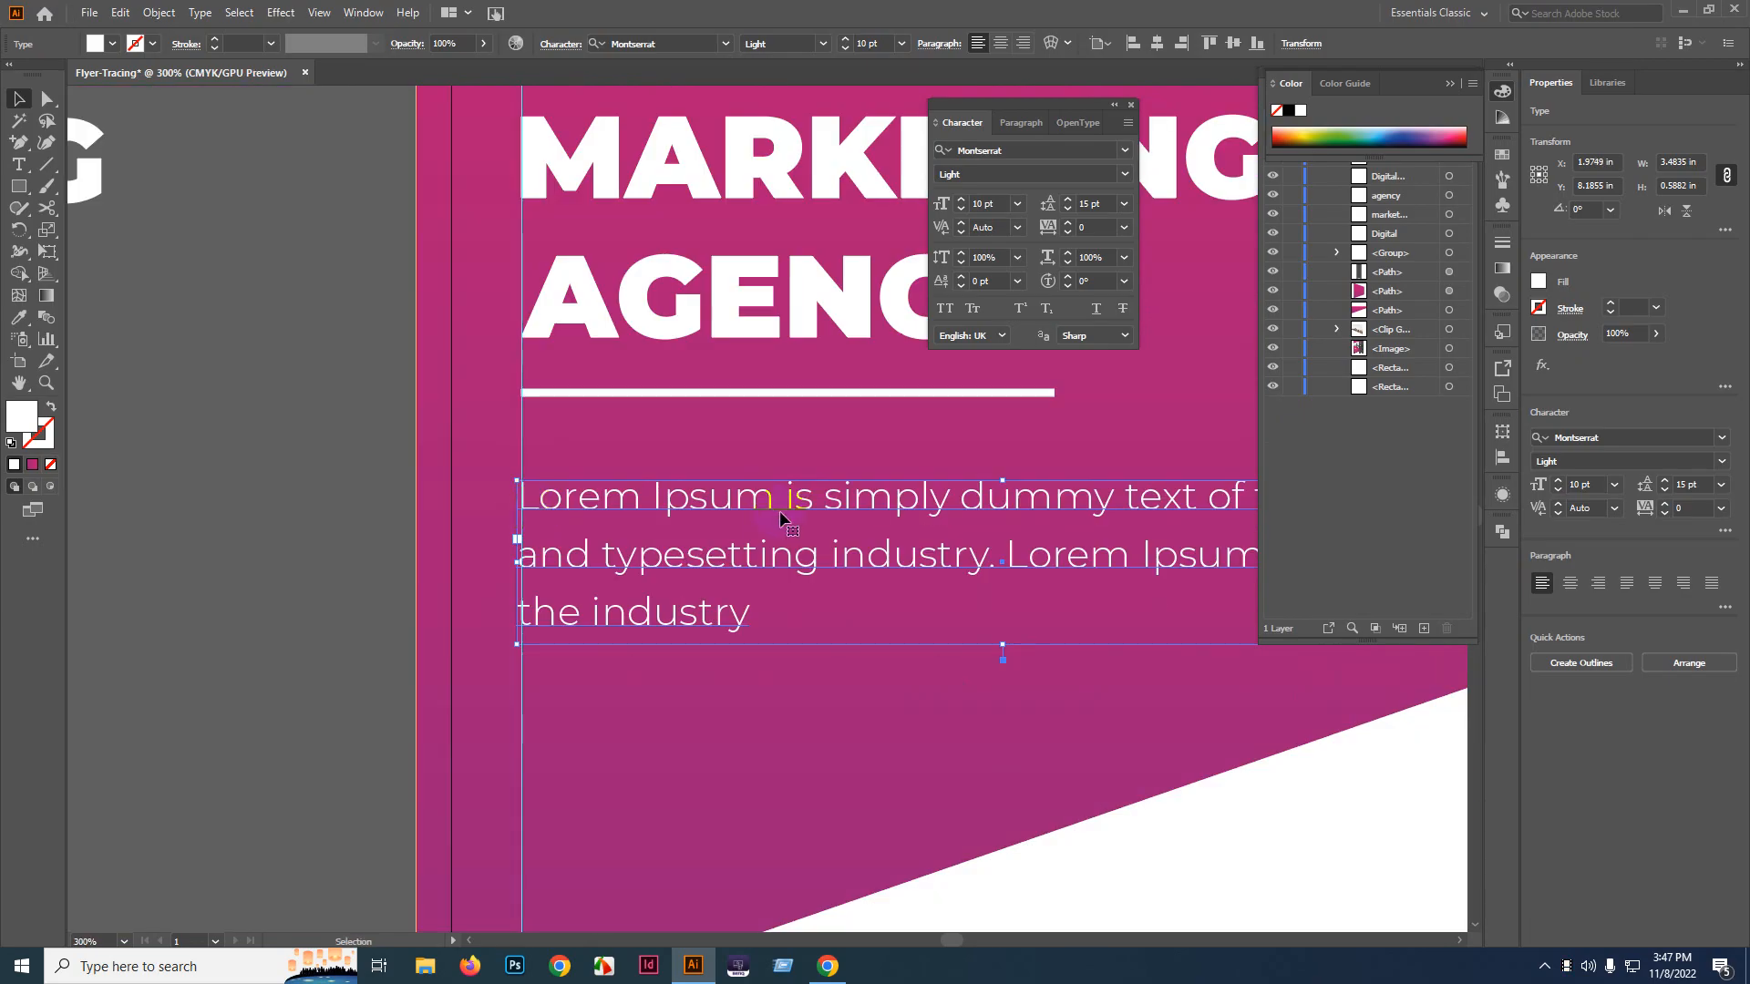
pyautogui.scroll(-4, 735, 511)
pyautogui.click(429, 547)
pyautogui.scroll(-2, 402, 468)
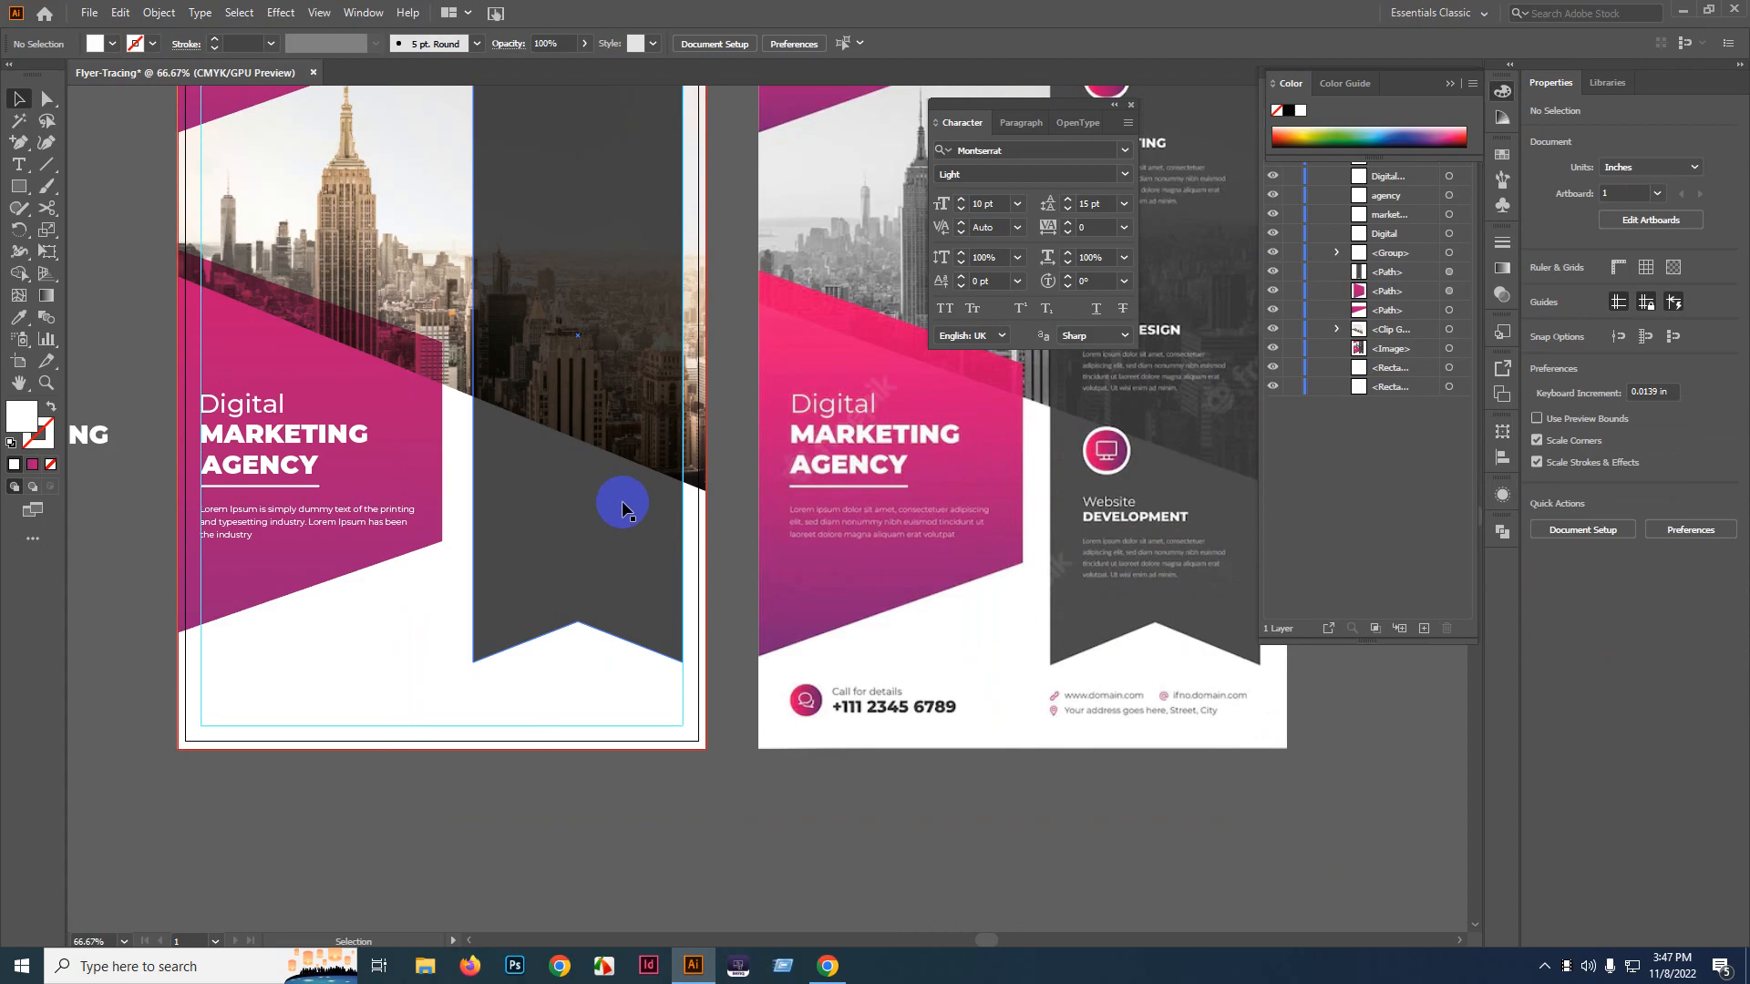
# - Compare the flyer's layout with the reference design, including its Digital Marketing and Art & Design service blocks
pyautogui.hscroll(2, 693, 510)
pyautogui.moveTo(544, 480); pyautogui.dragTo(665, 480)
pyautogui.scroll(-2, 850, 528)
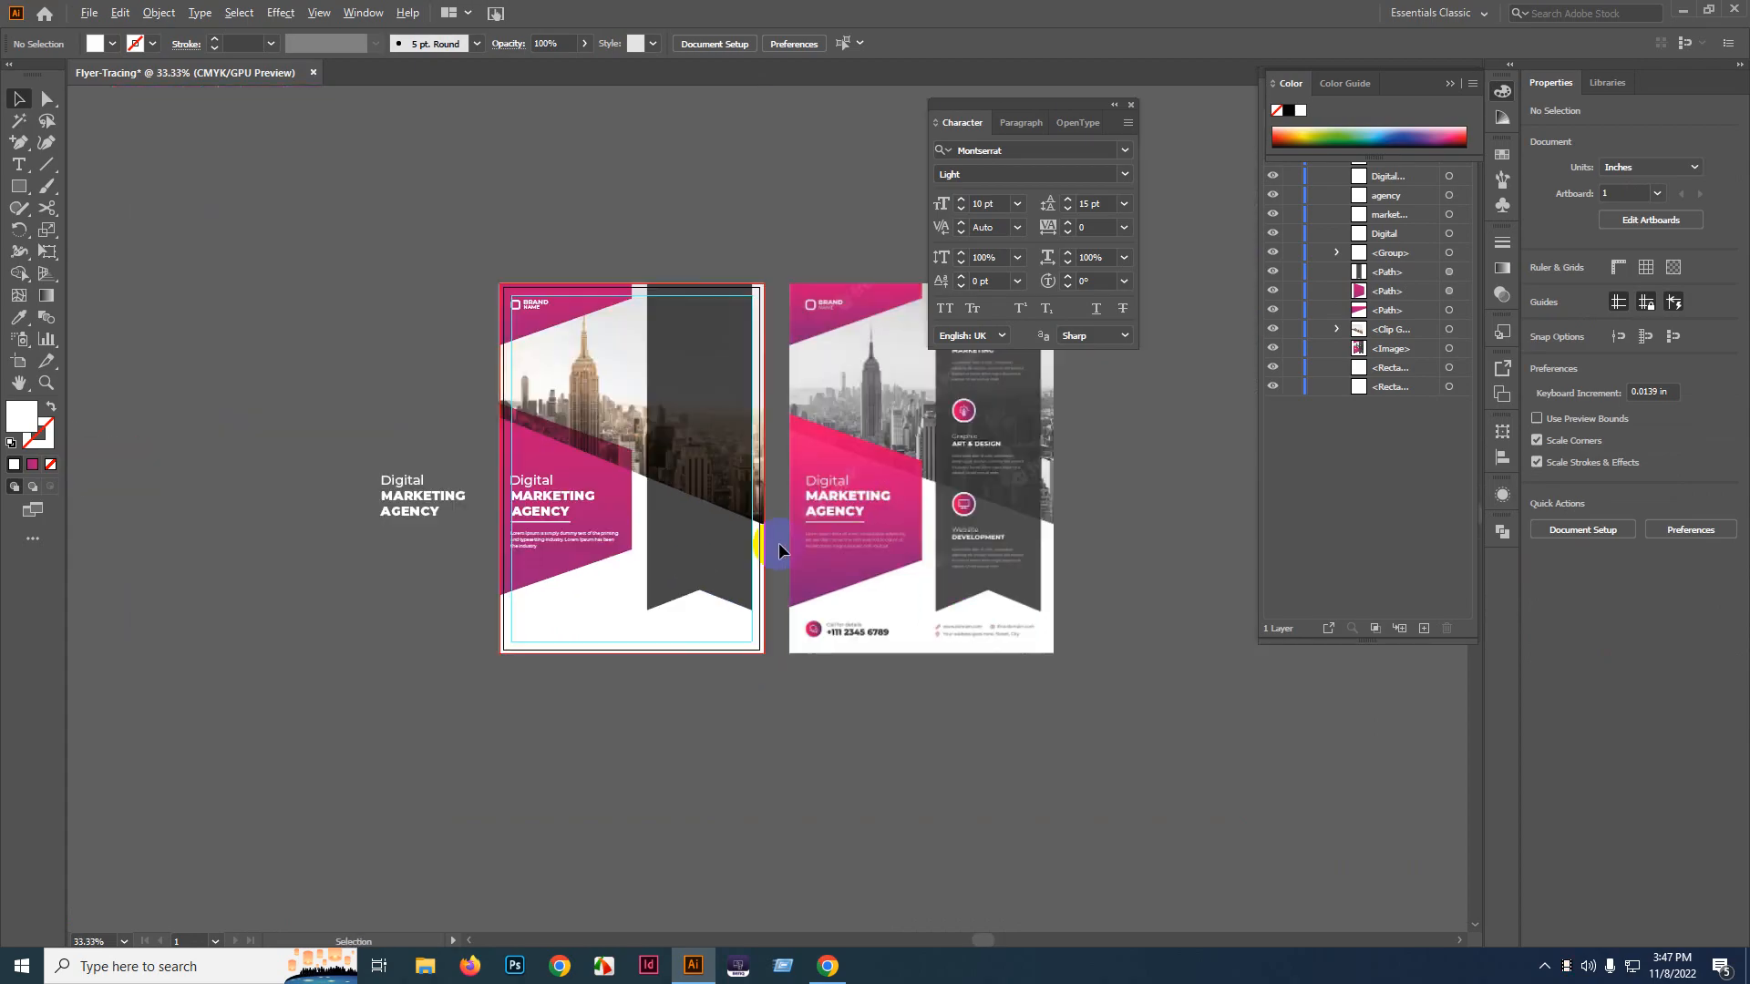
pyautogui.hscroll(3, 779, 543)
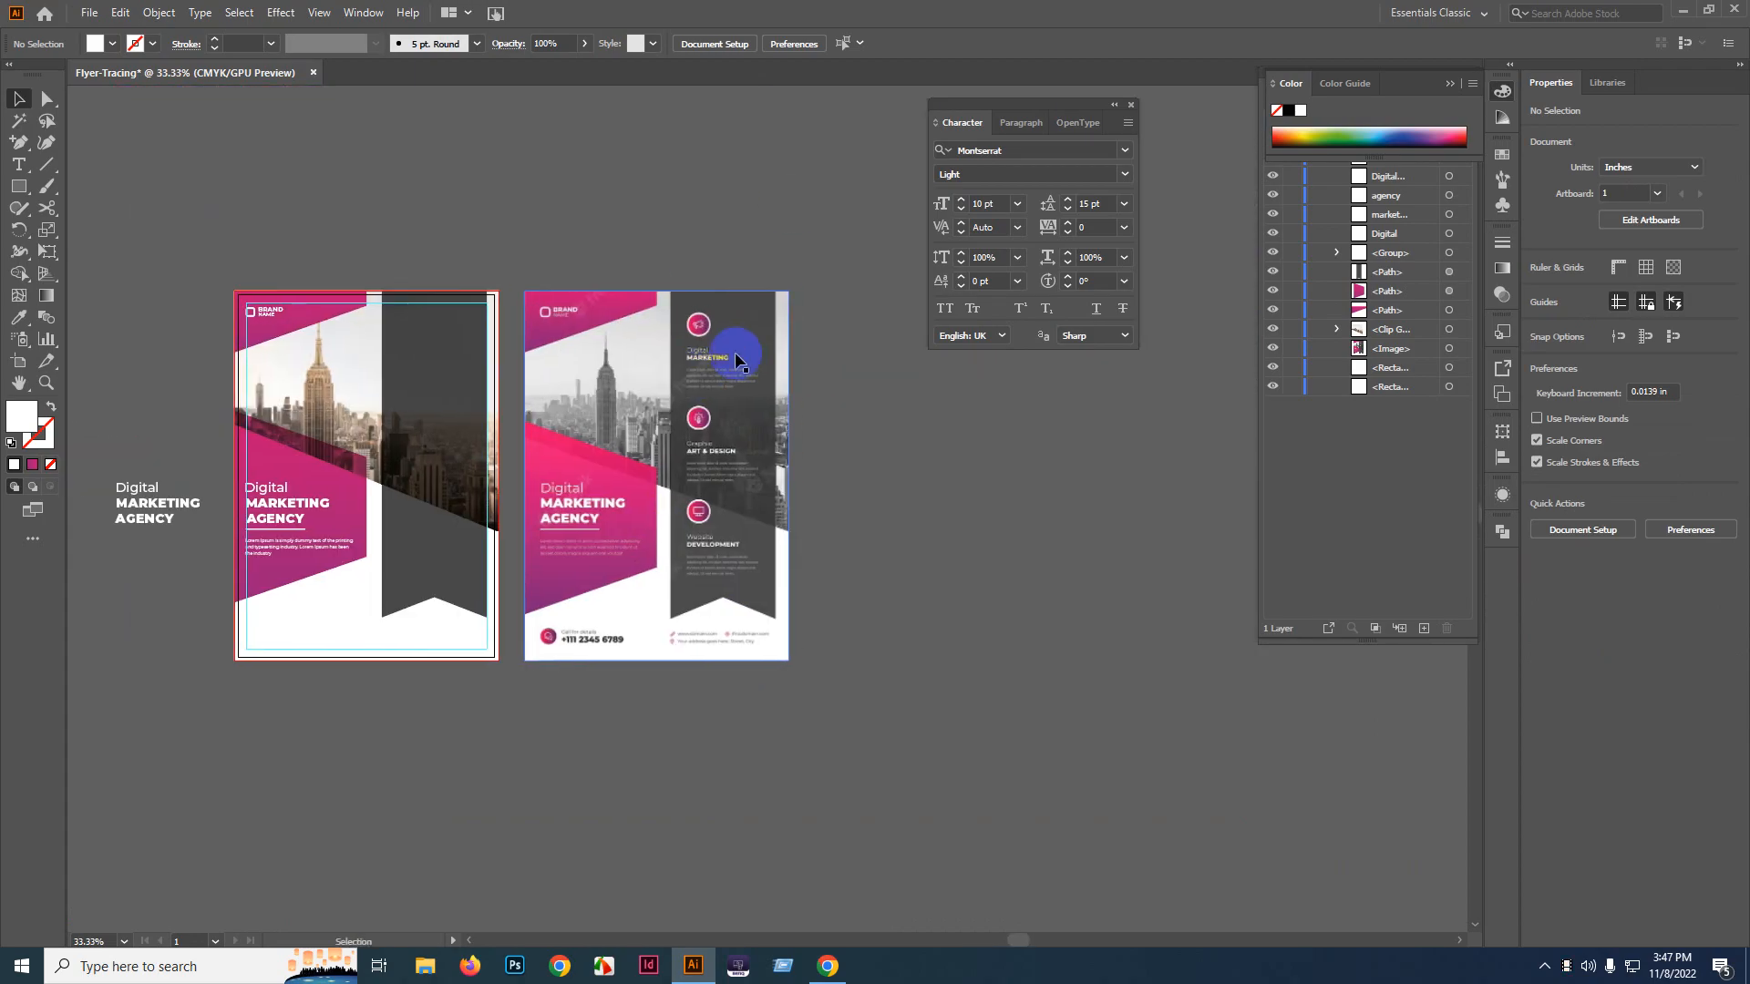
pyautogui.scroll(4, 710, 377)
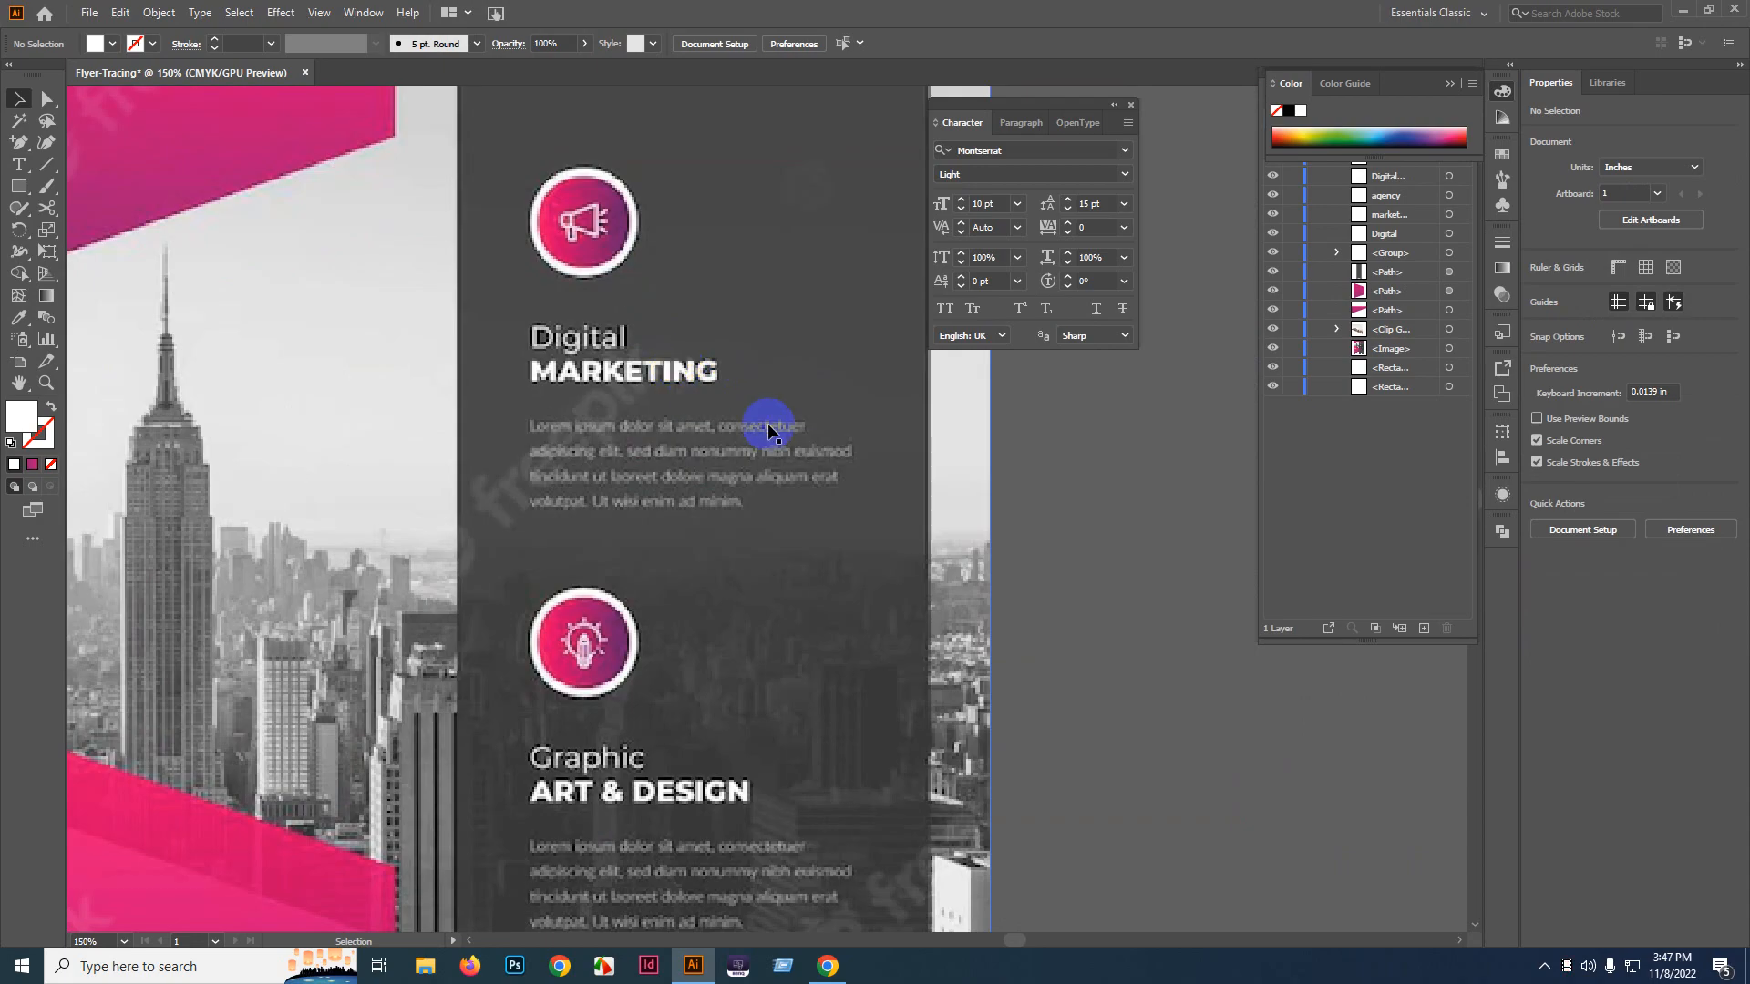
pyautogui.scroll(-4, 774, 422)
pyautogui.scroll(1, 801, 495)
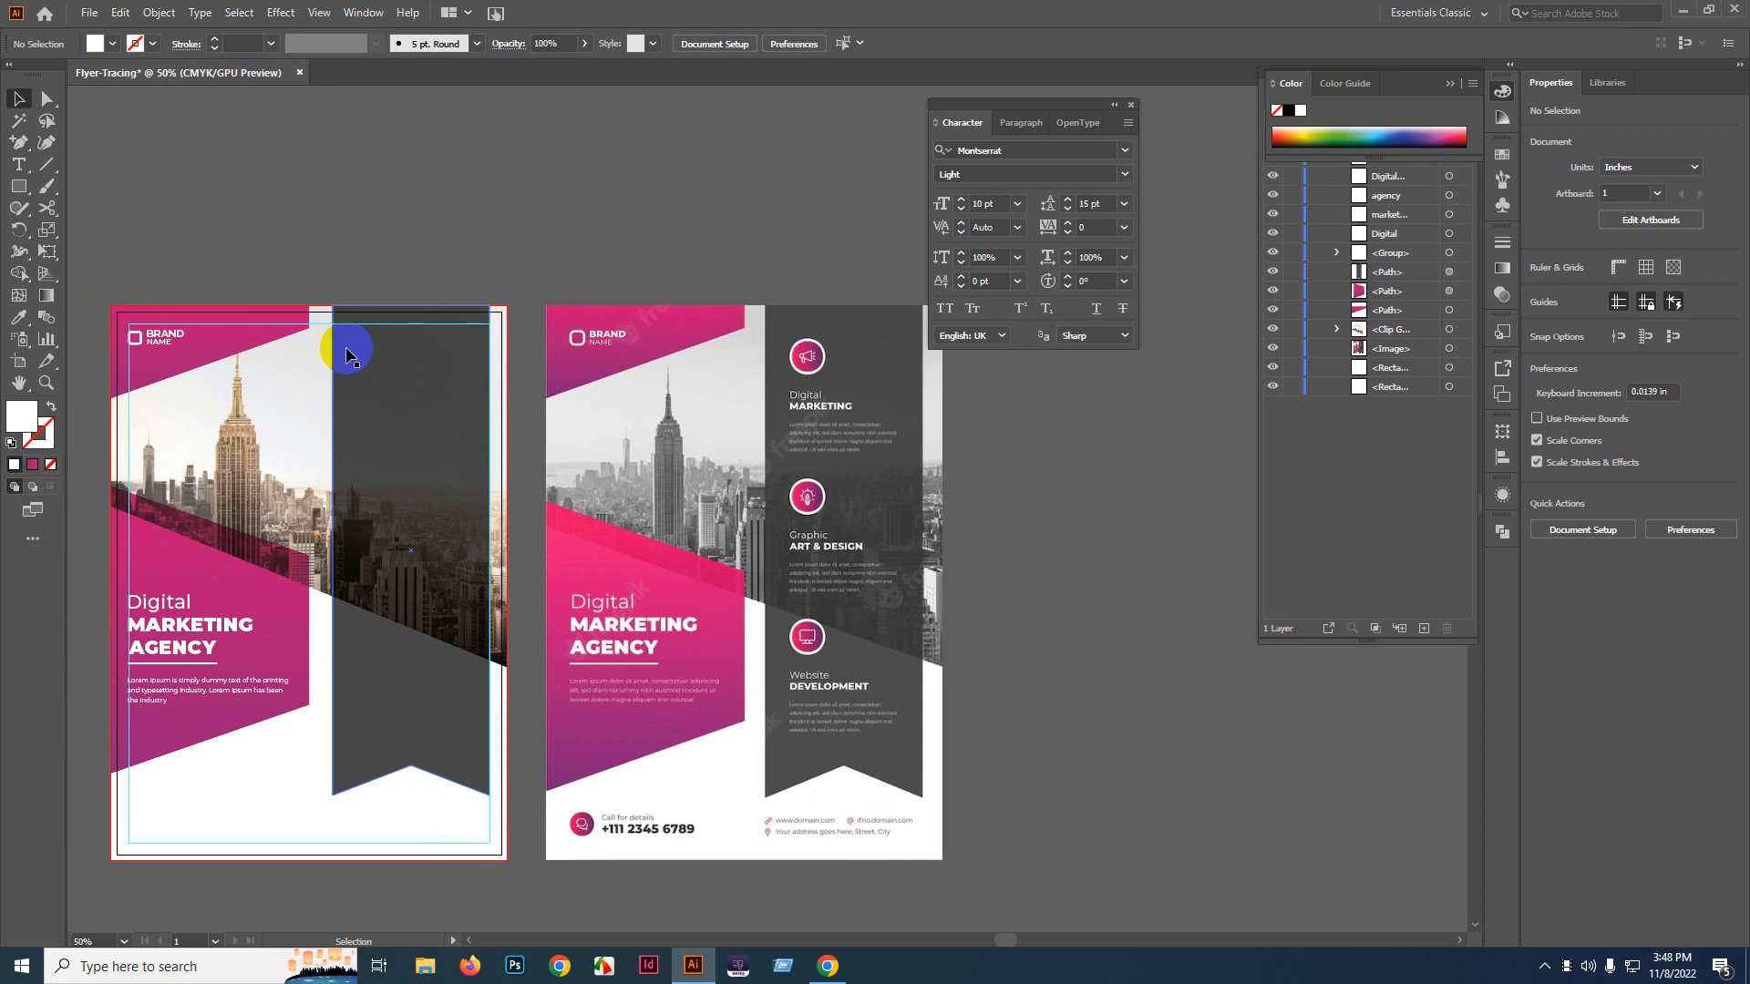
pyautogui.moveTo(504, 446); pyautogui.dragTo(723, 336)
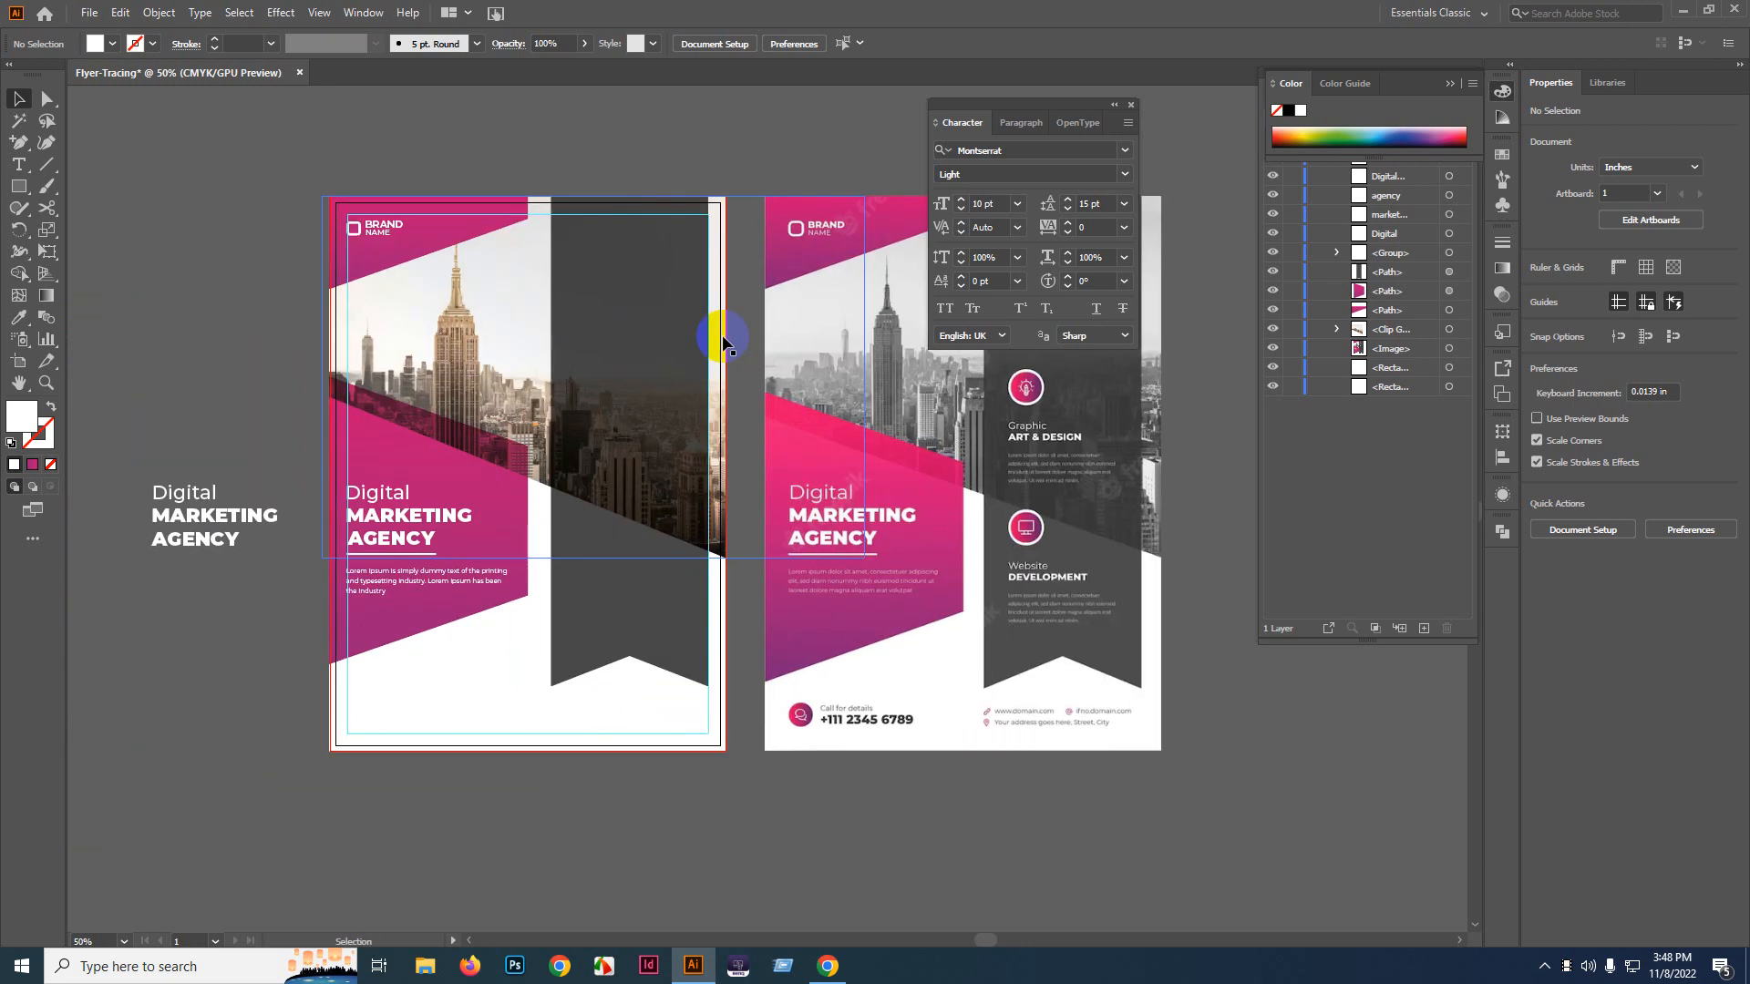
# - Examine how the heading lines, underline and lorem ipsum paragraph line up with the left margin guide
pyautogui.scroll(6, 333, 574)
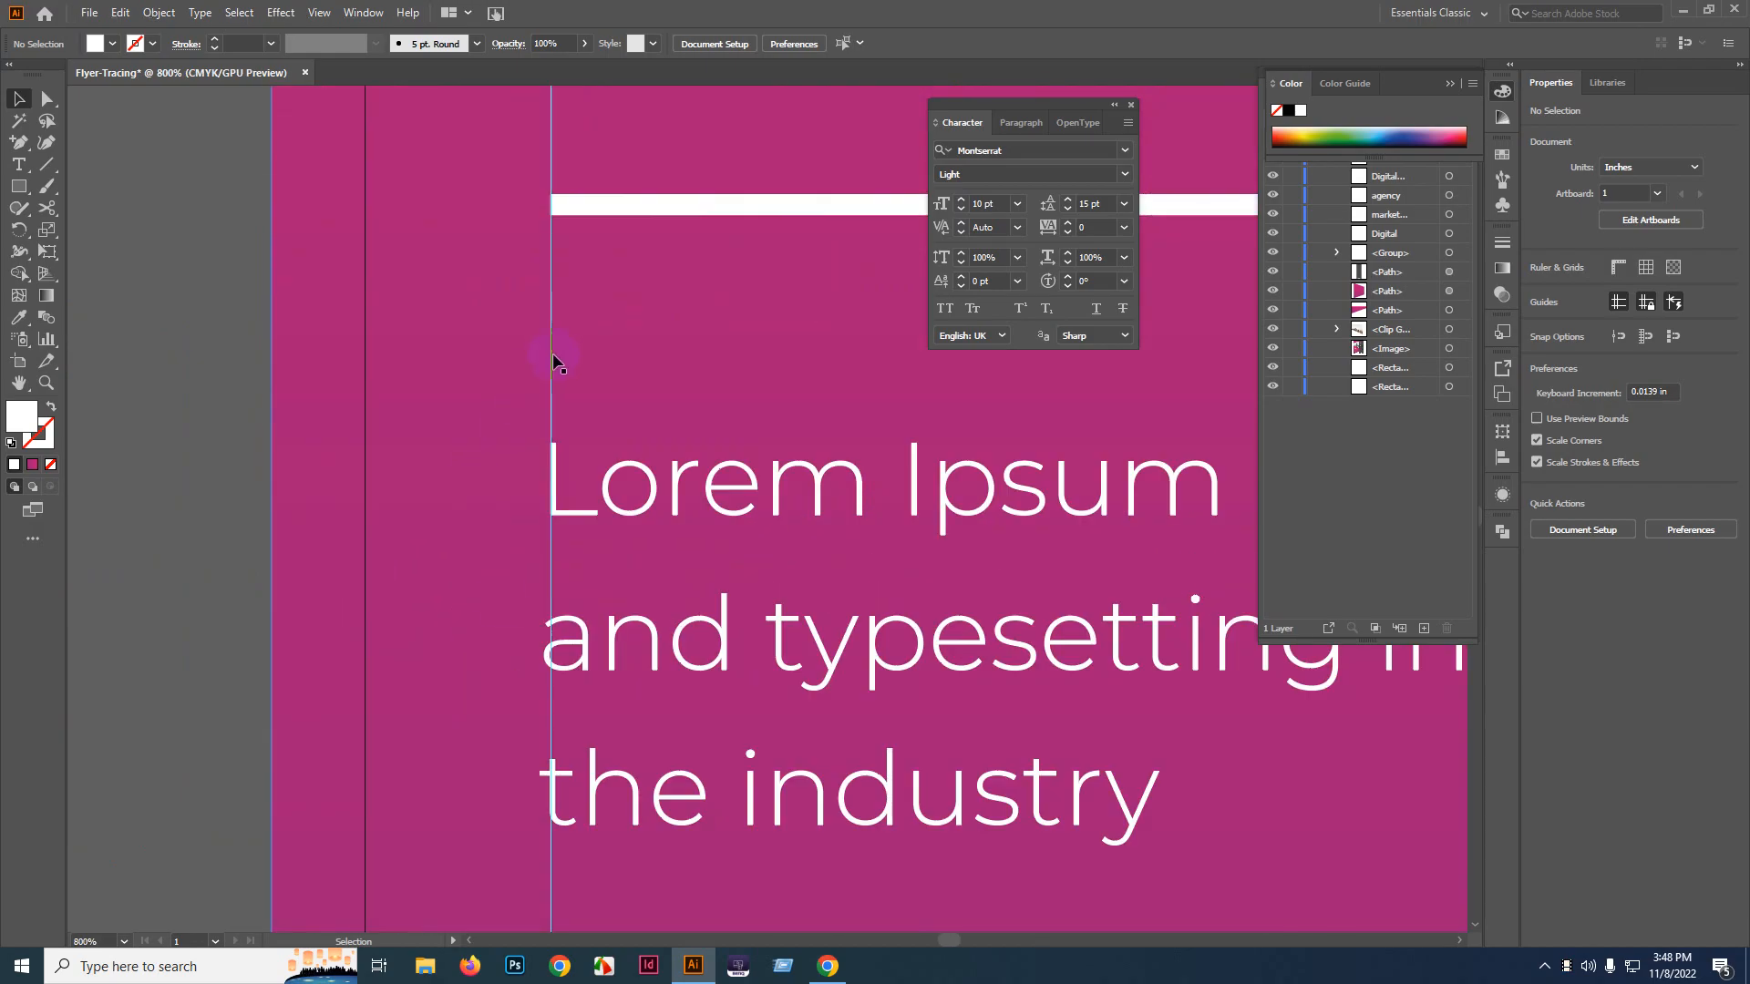
pyautogui.scroll(2, 547, 620)
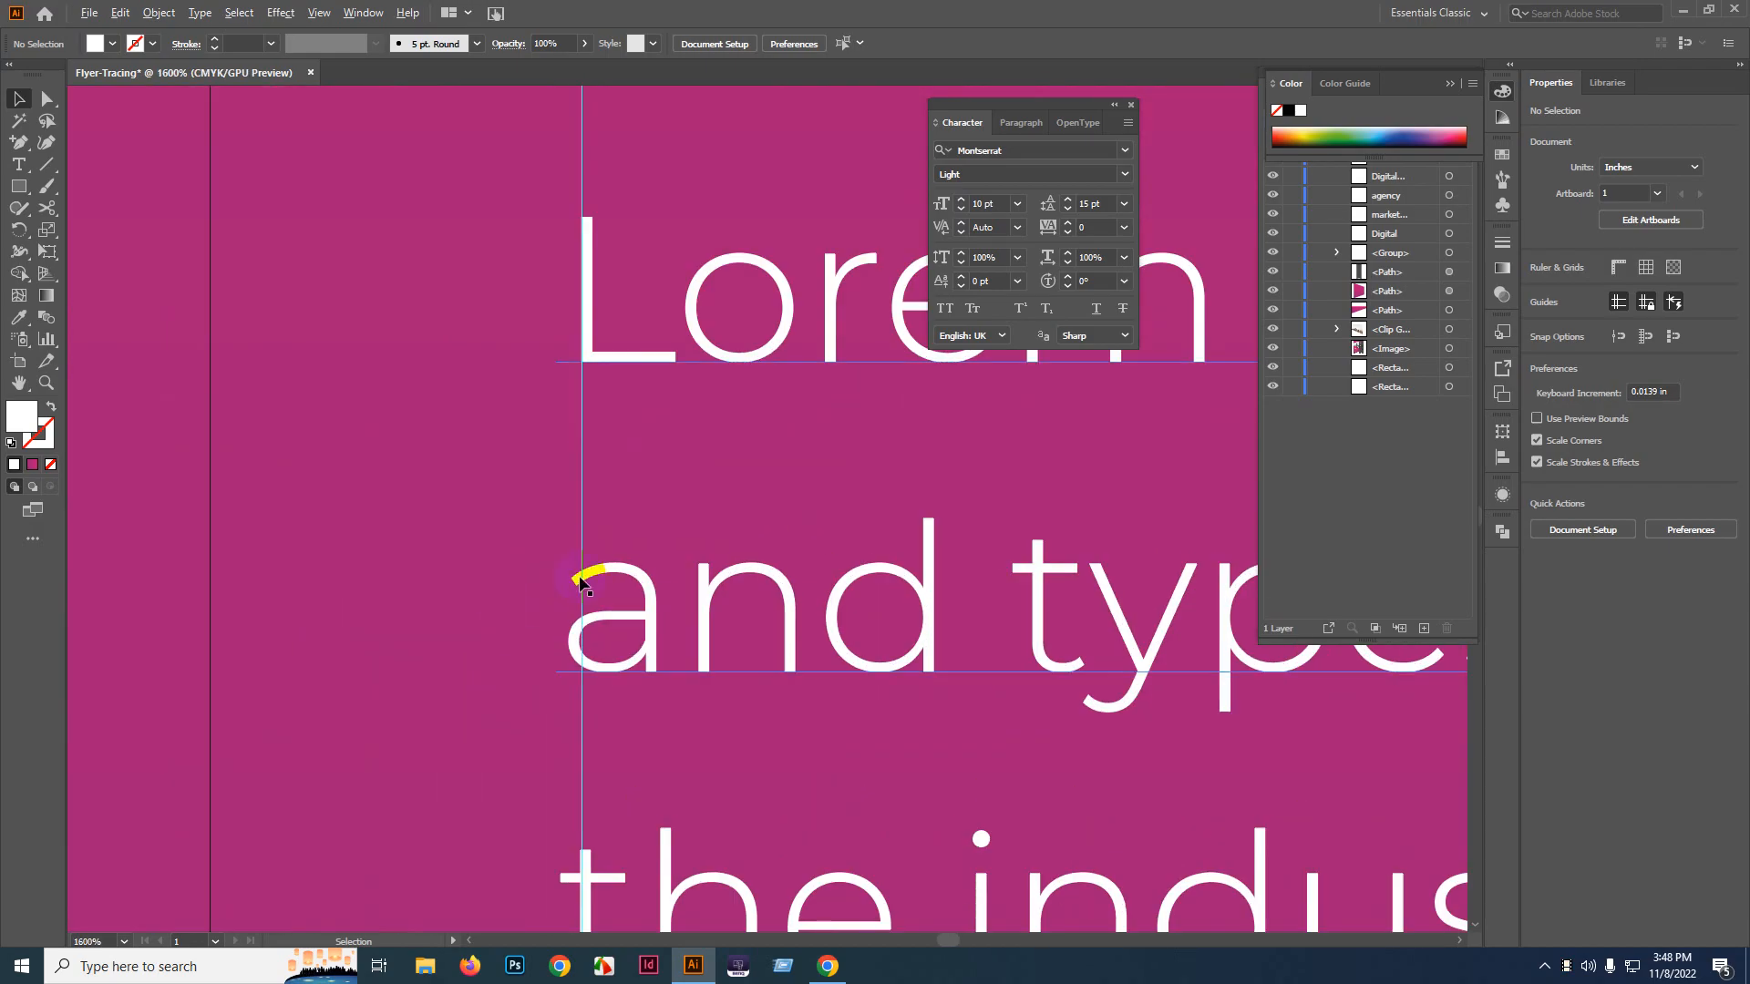
pyautogui.scroll(-5, 580, 584)
pyautogui.click(496, 360)
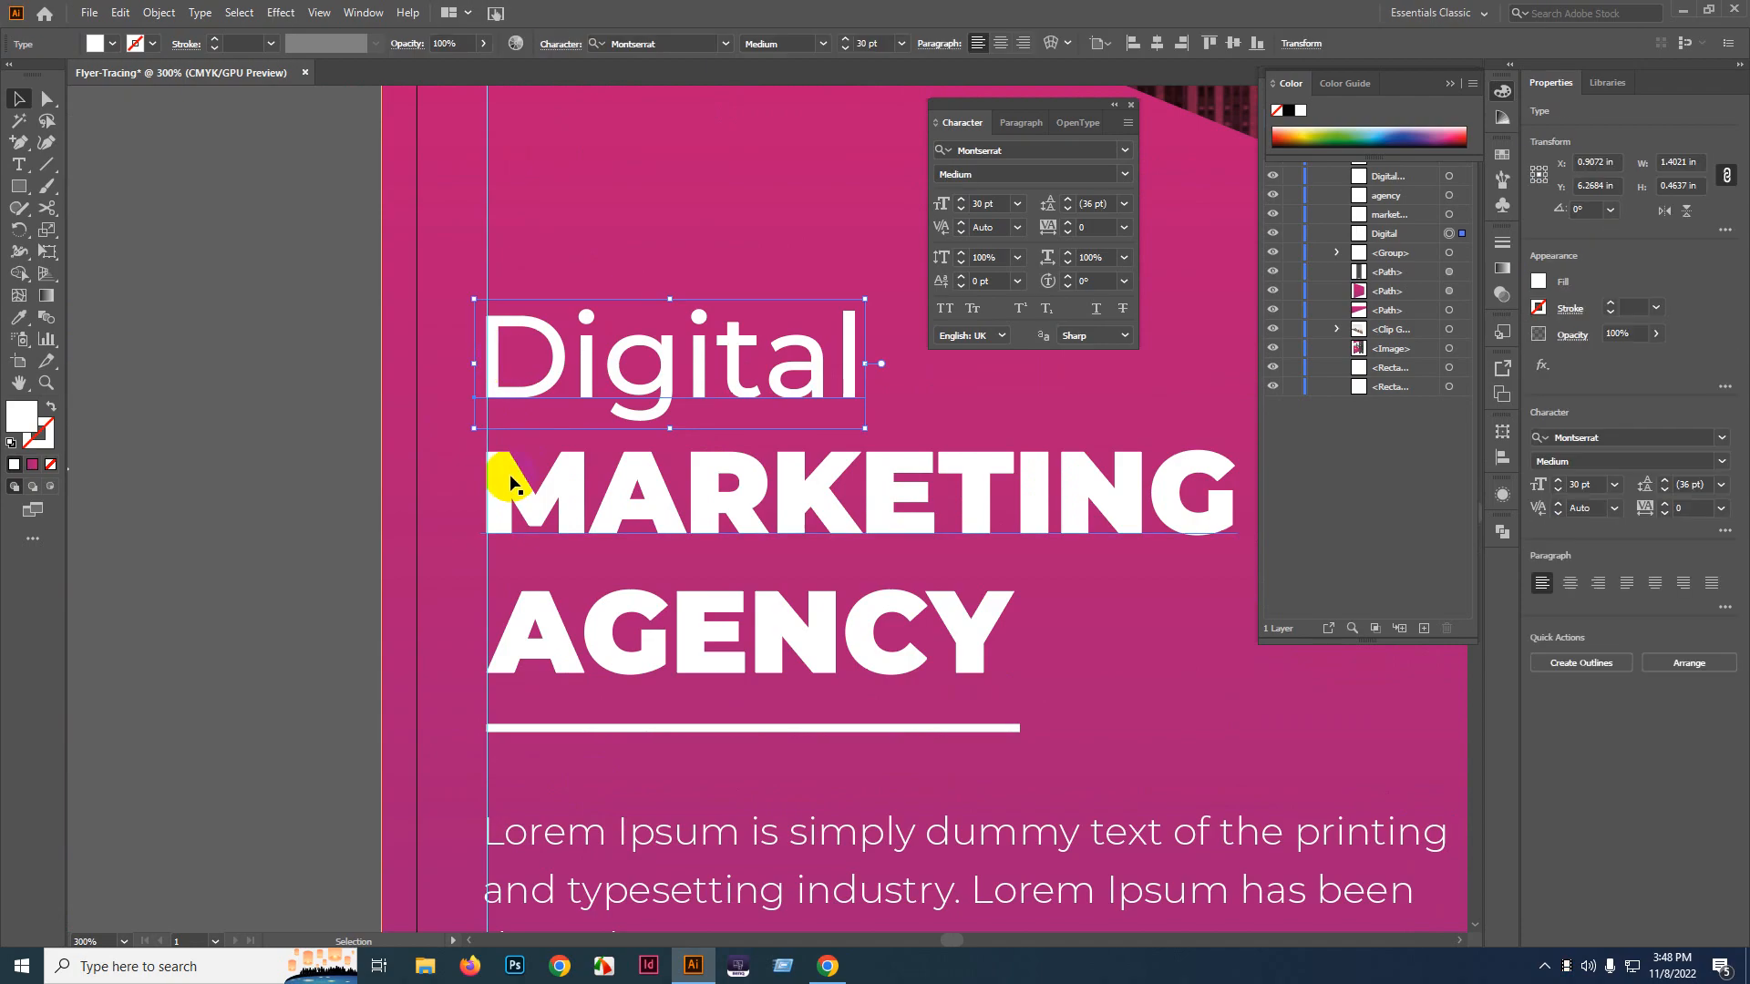
pyautogui.scroll(-5, 508, 481)
pyautogui.scroll(4, 574, 456)
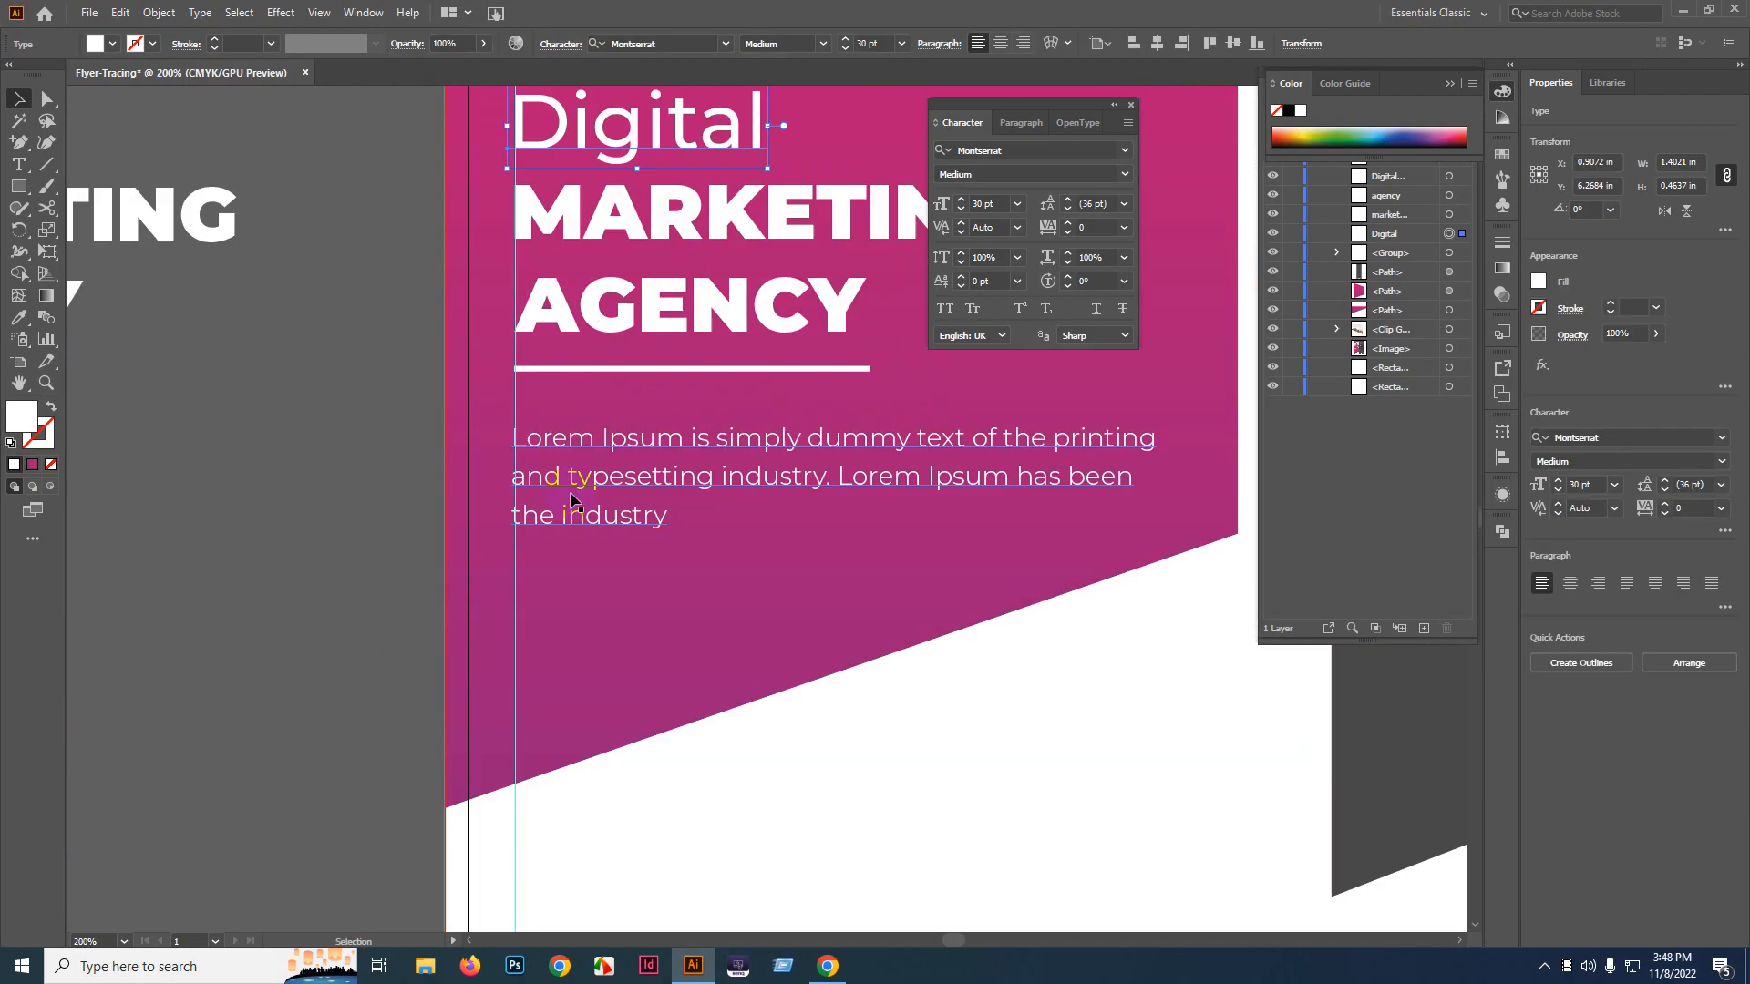
pyautogui.click(576, 438)
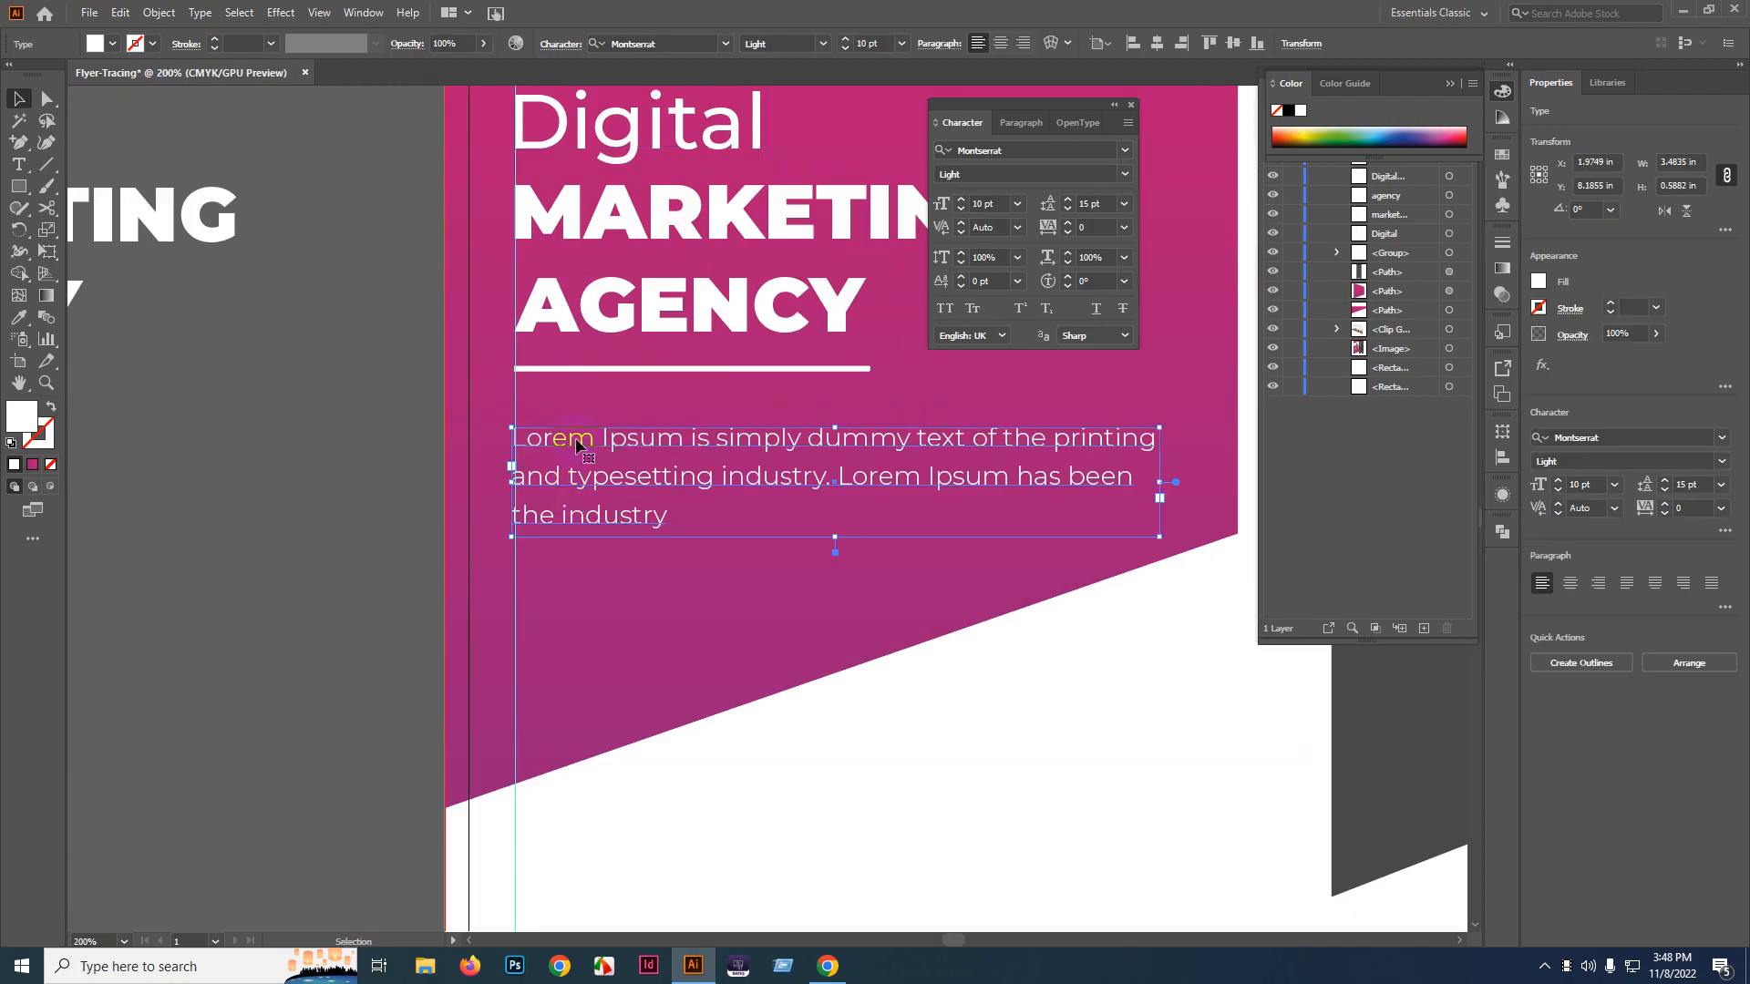
pyautogui.scroll(4, 527, 443)
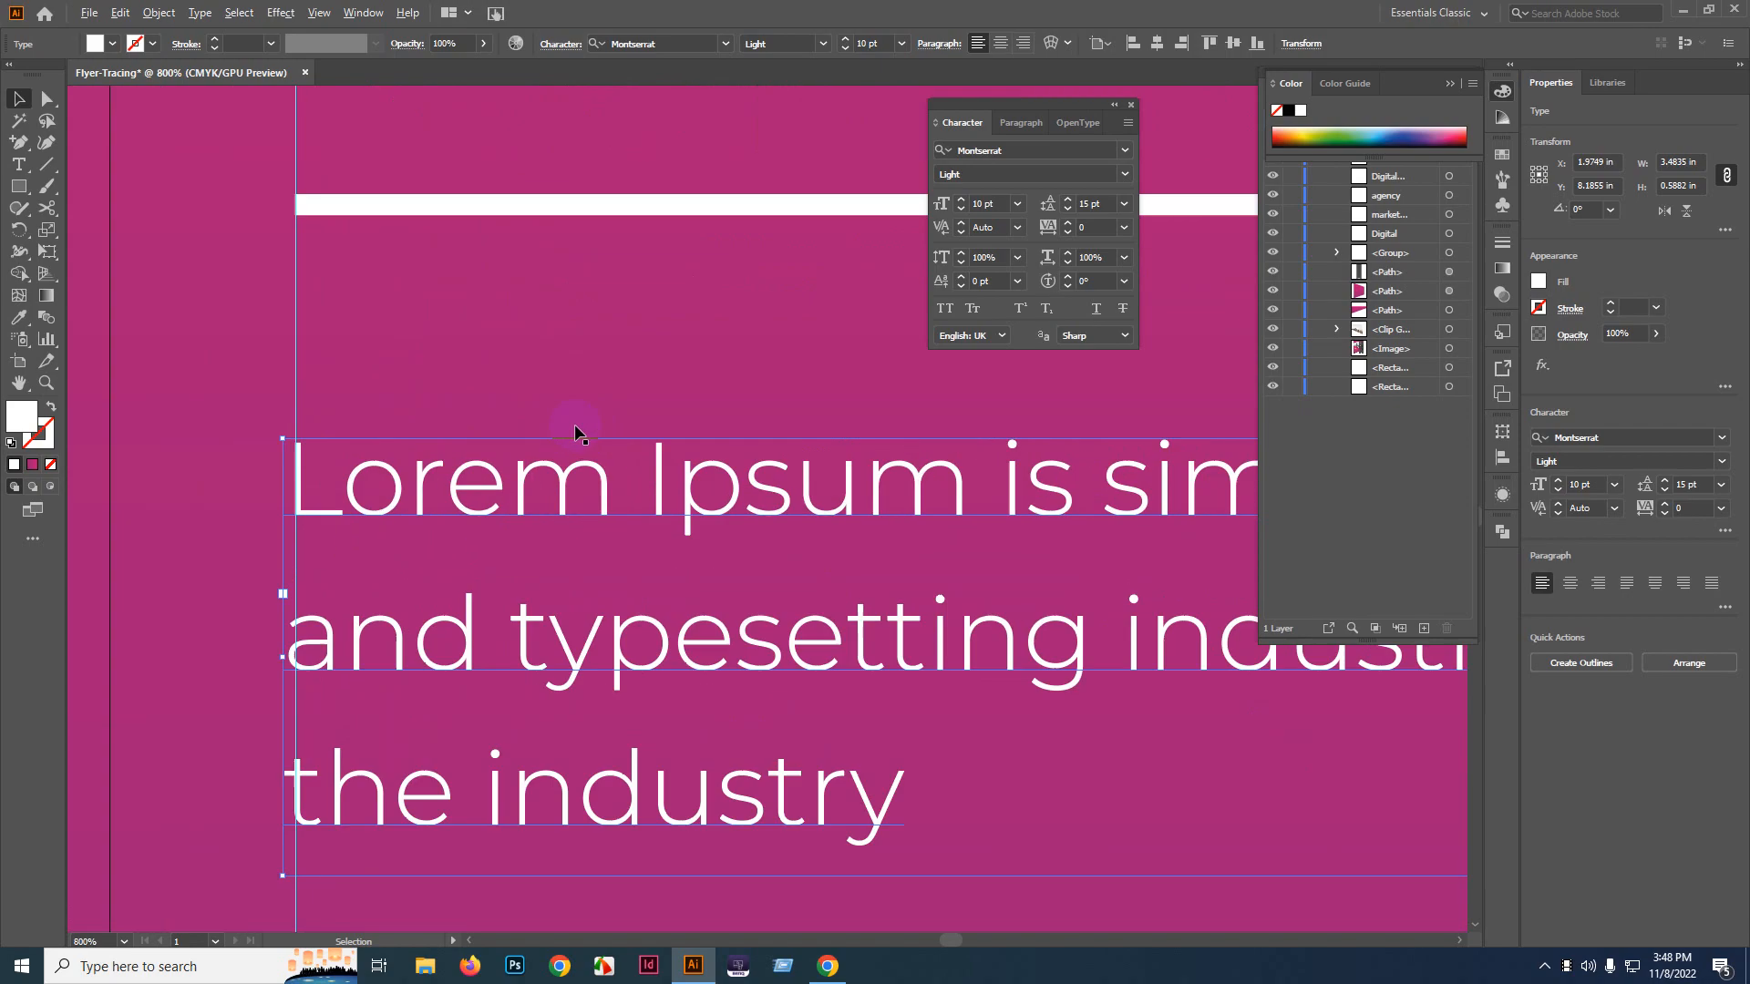
pyautogui.scroll(4, 276, 472)
pyautogui.scroll(-3, 276, 471)
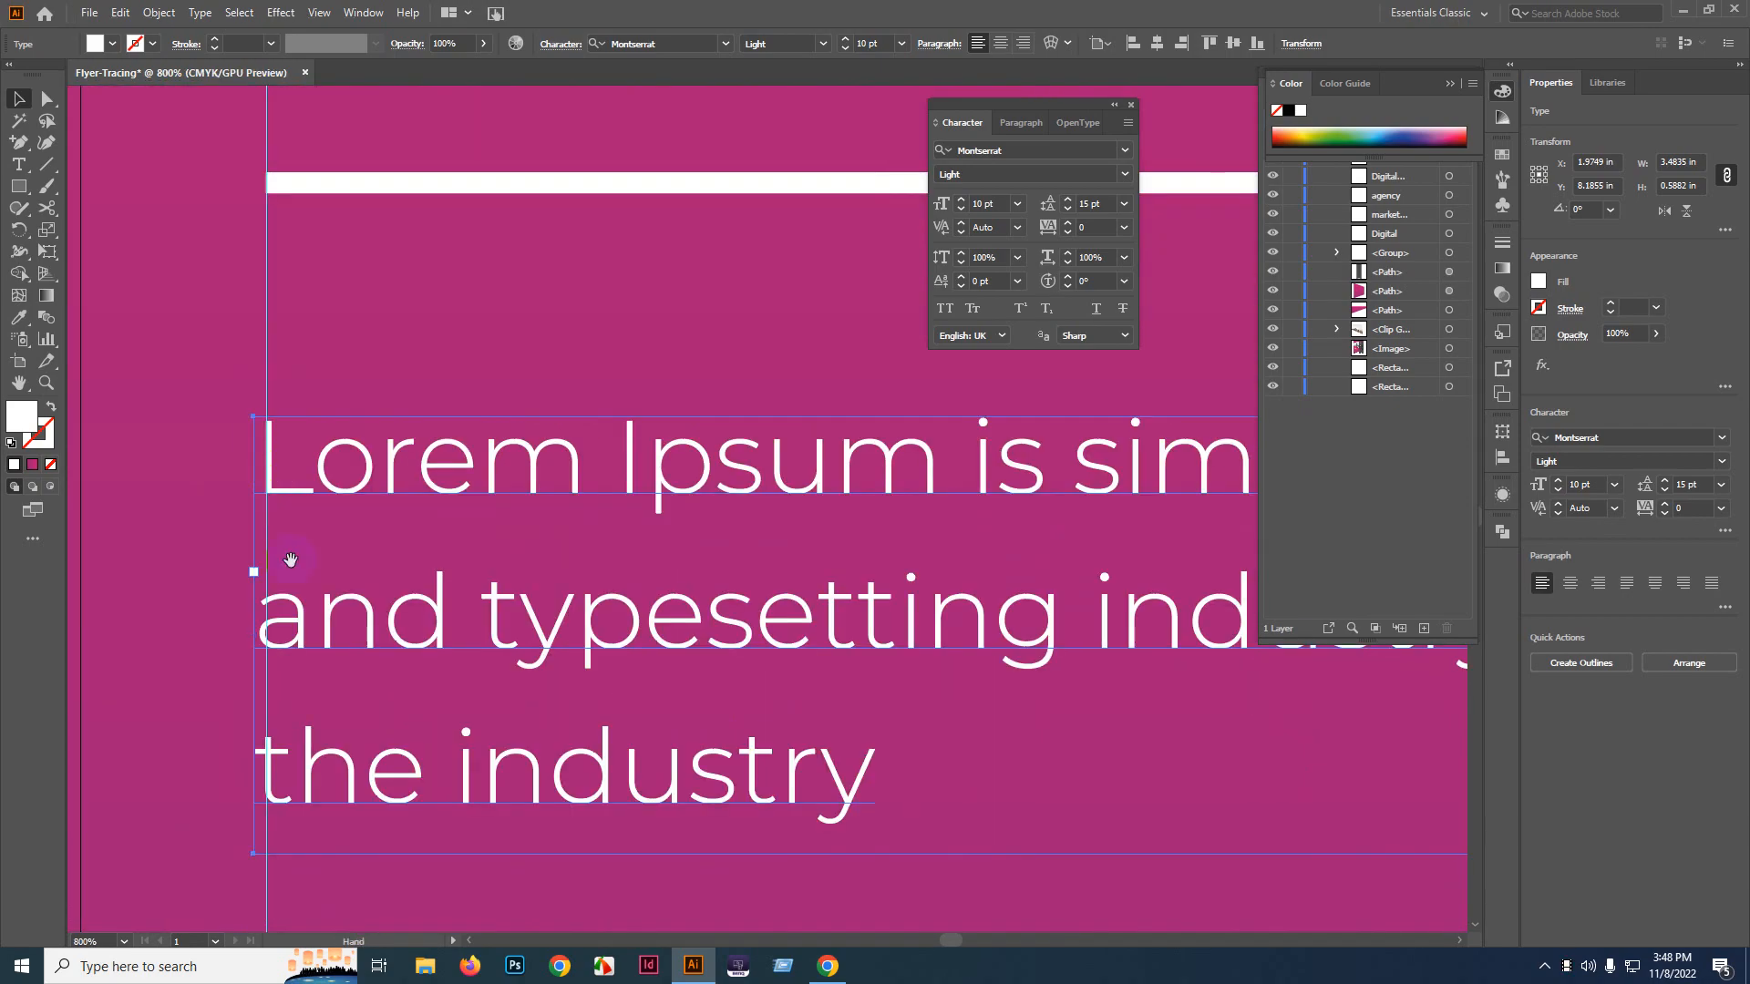
pyautogui.scroll(-3, 421, 600)
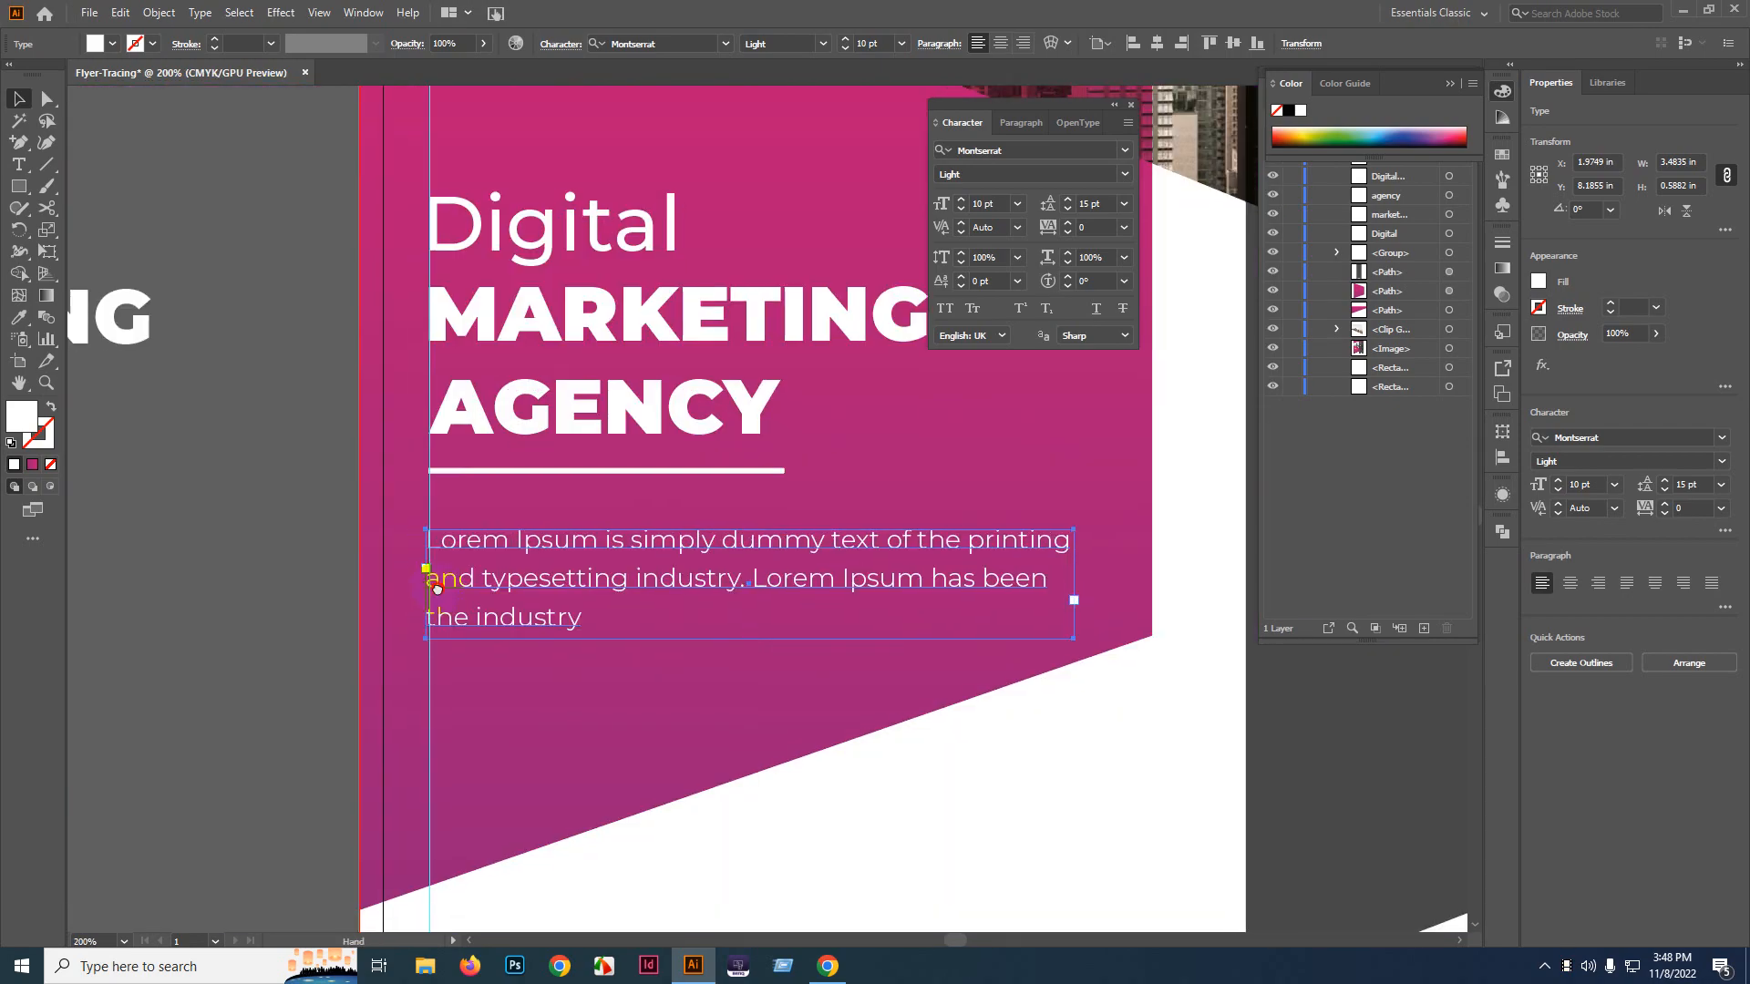
pyautogui.click(290, 516)
pyautogui.scroll(-2, 440, 565)
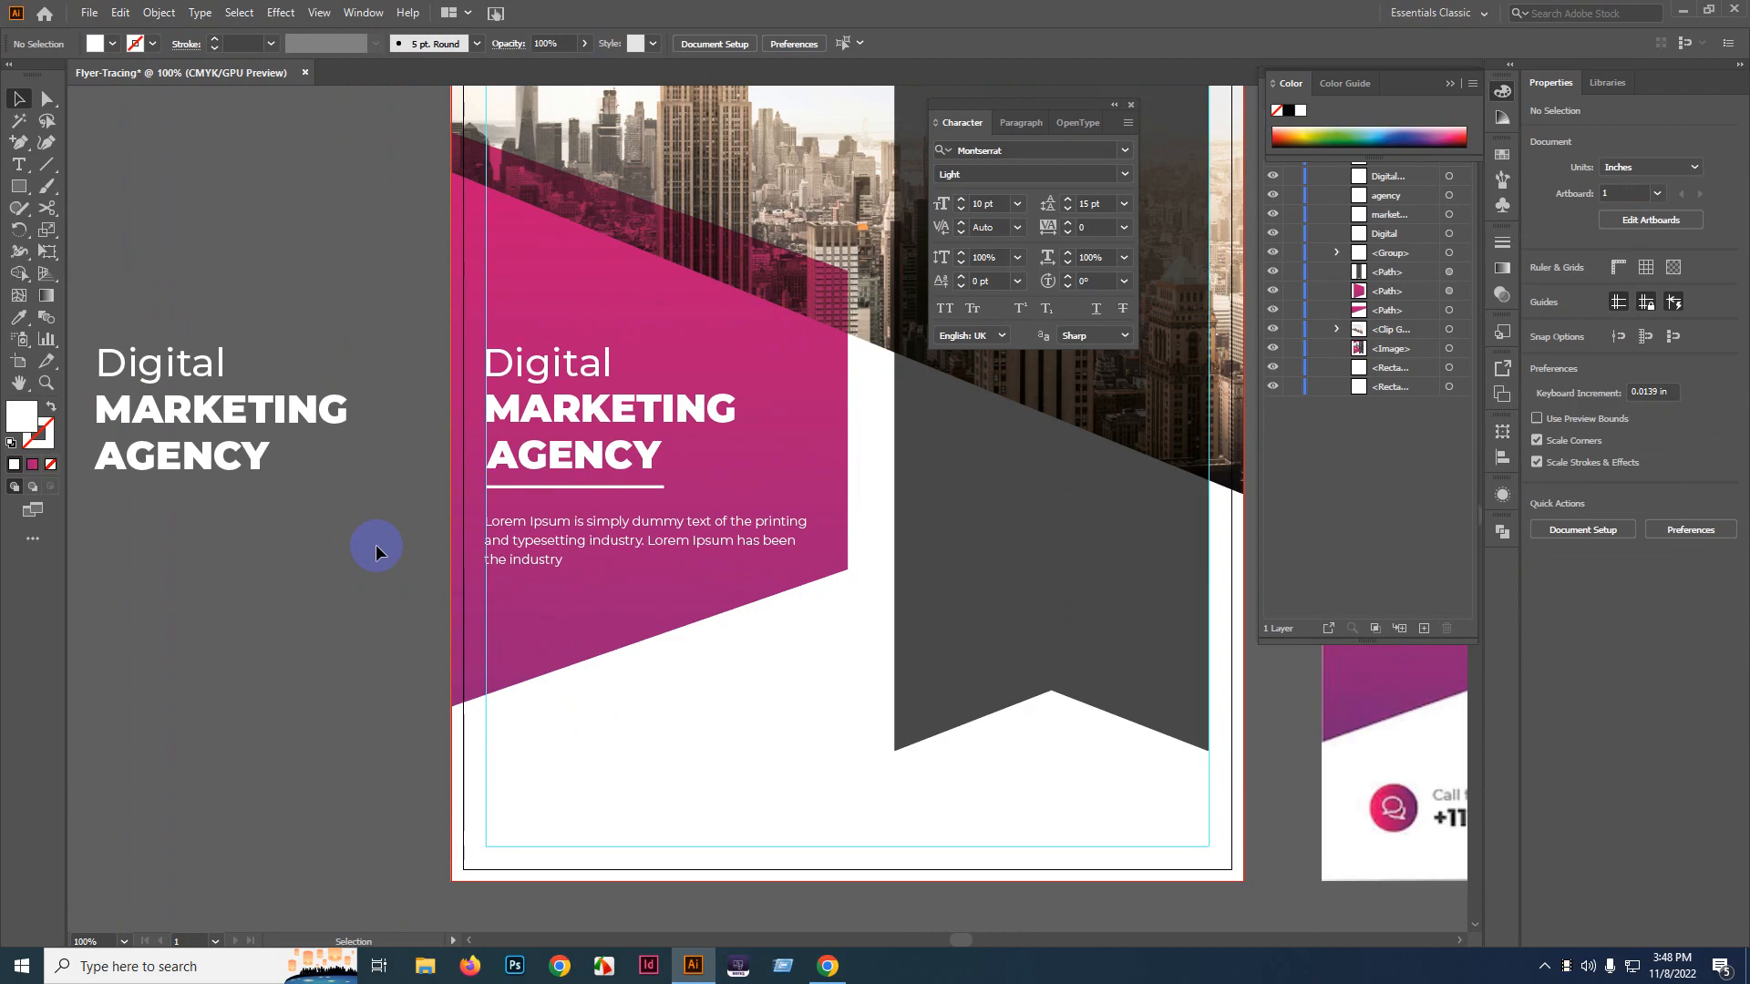
pyautogui.moveTo(567, 702); pyautogui.dragTo(547, 615)
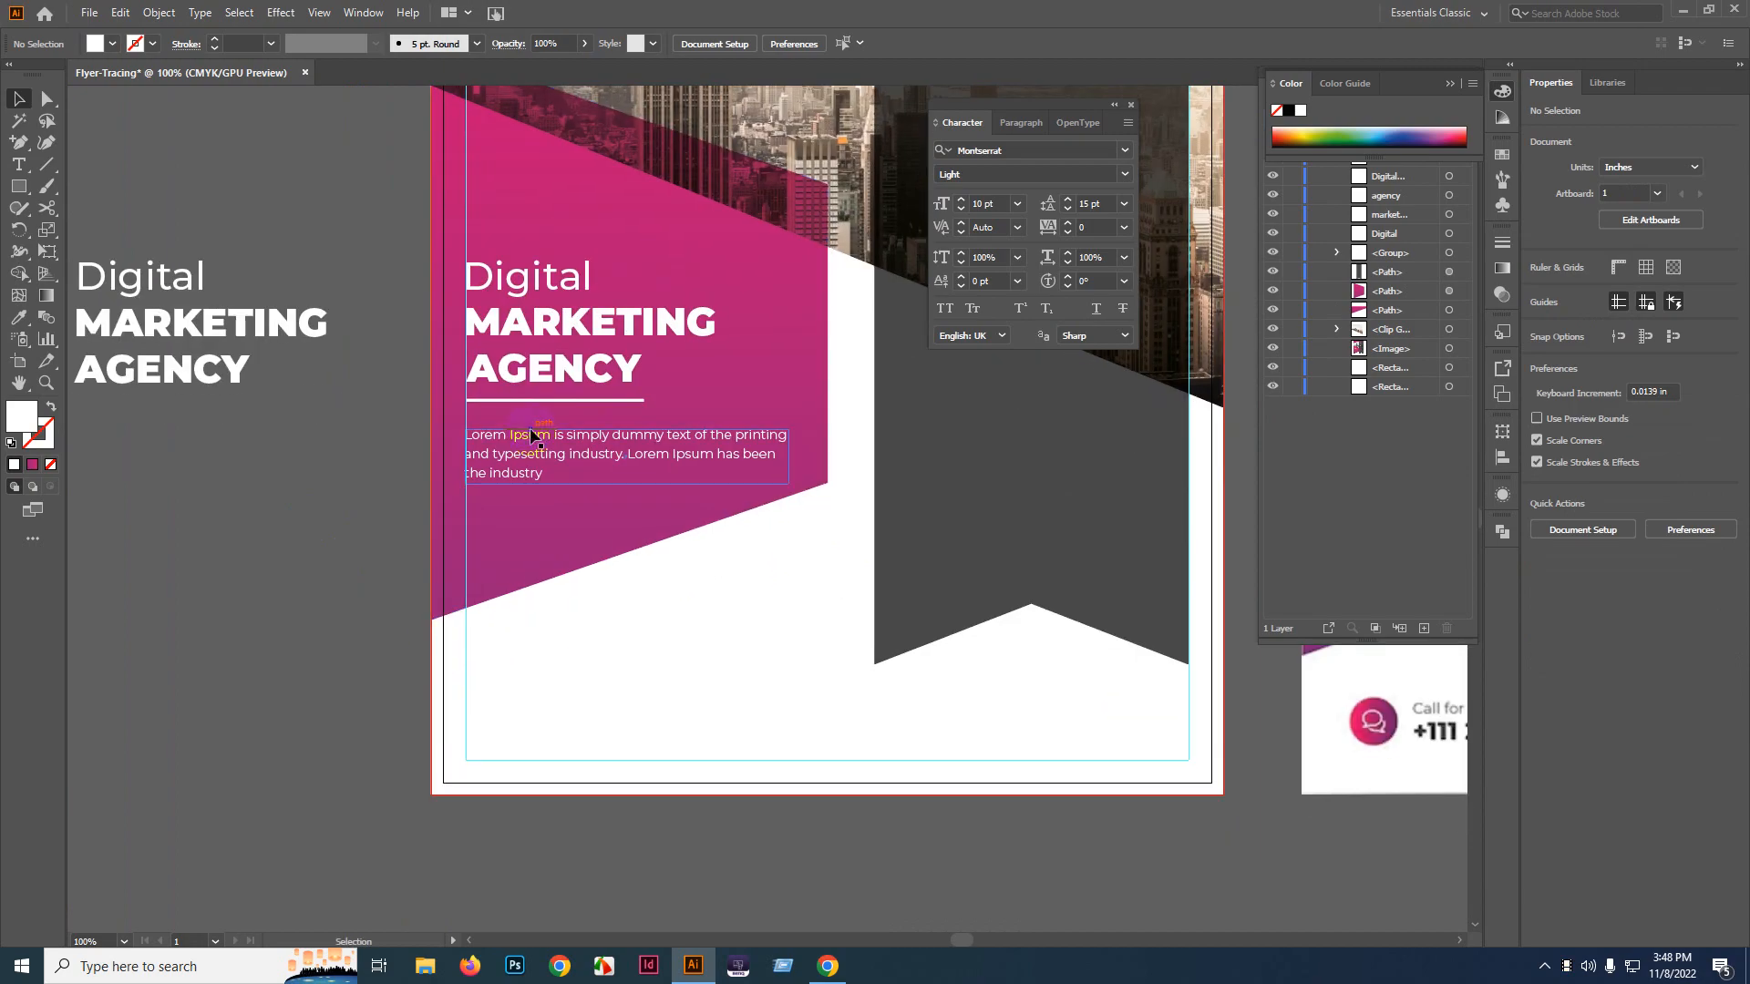
pyautogui.scroll(-2, 716, 708)
pyautogui.scroll(1, 519, 547)
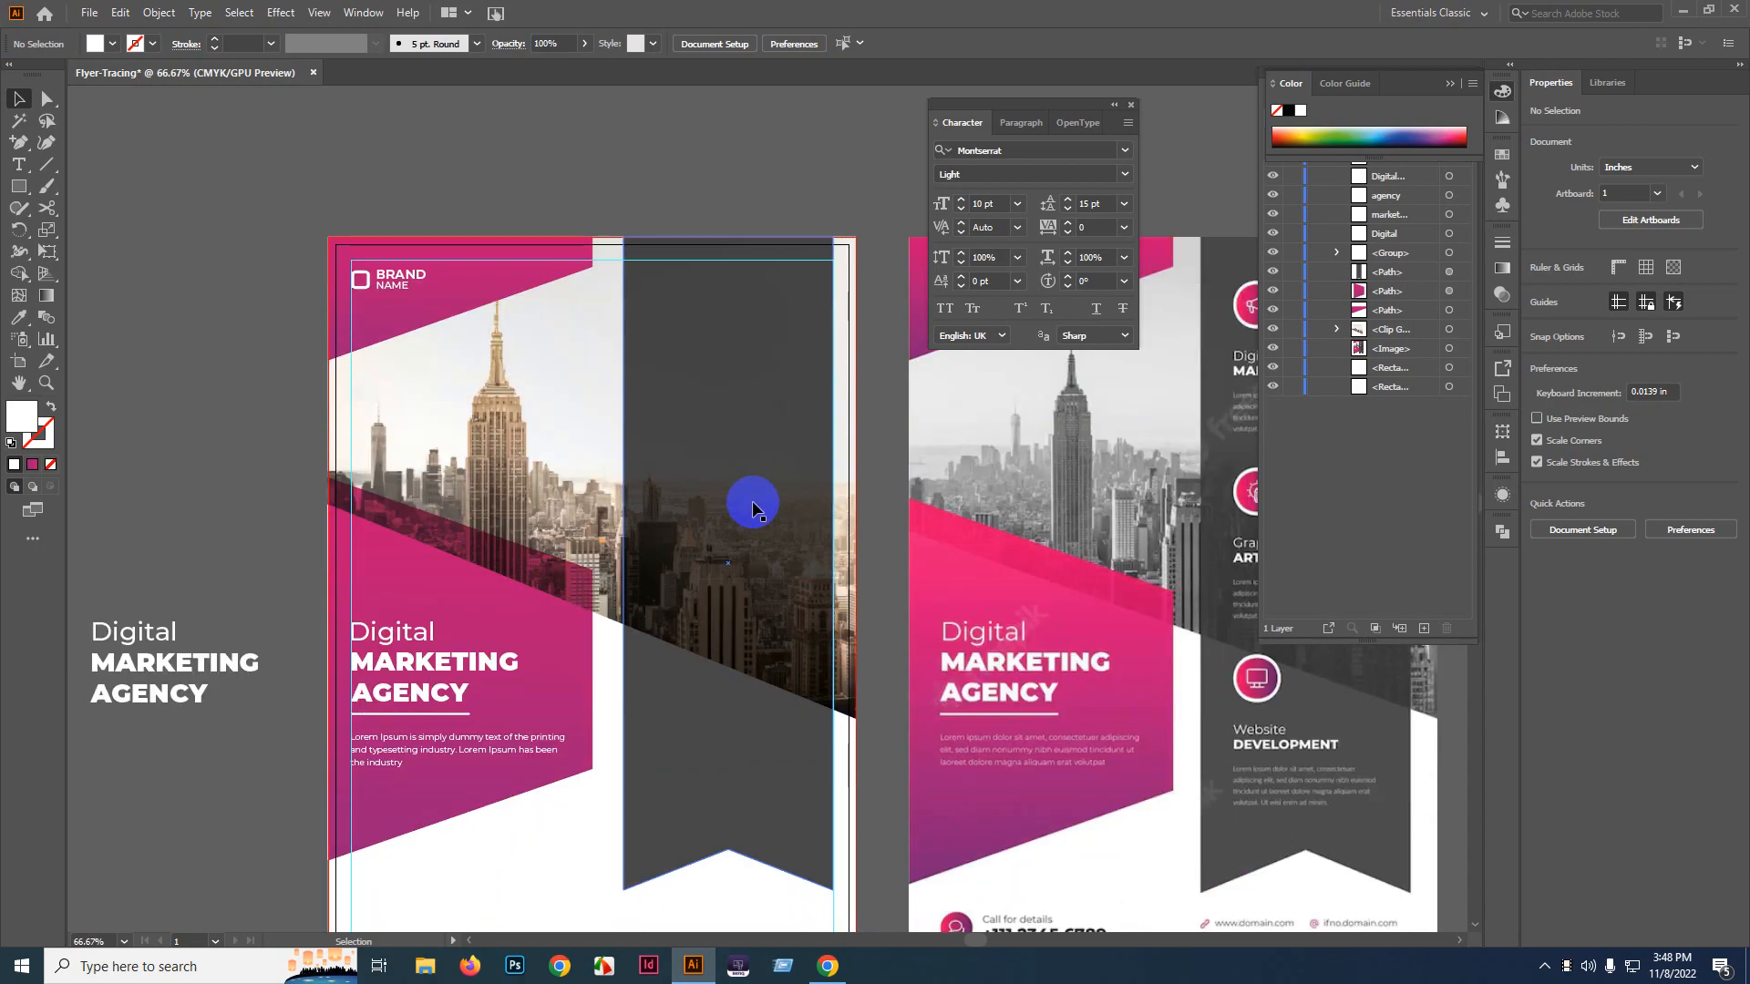
# - Draw a white rectangle about 8.64 in wide and 1.43 in high across the flyer's bottom edge, overhanging the bleed
pyautogui.scroll(-5, 757, 502)
pyautogui.click(19, 186)
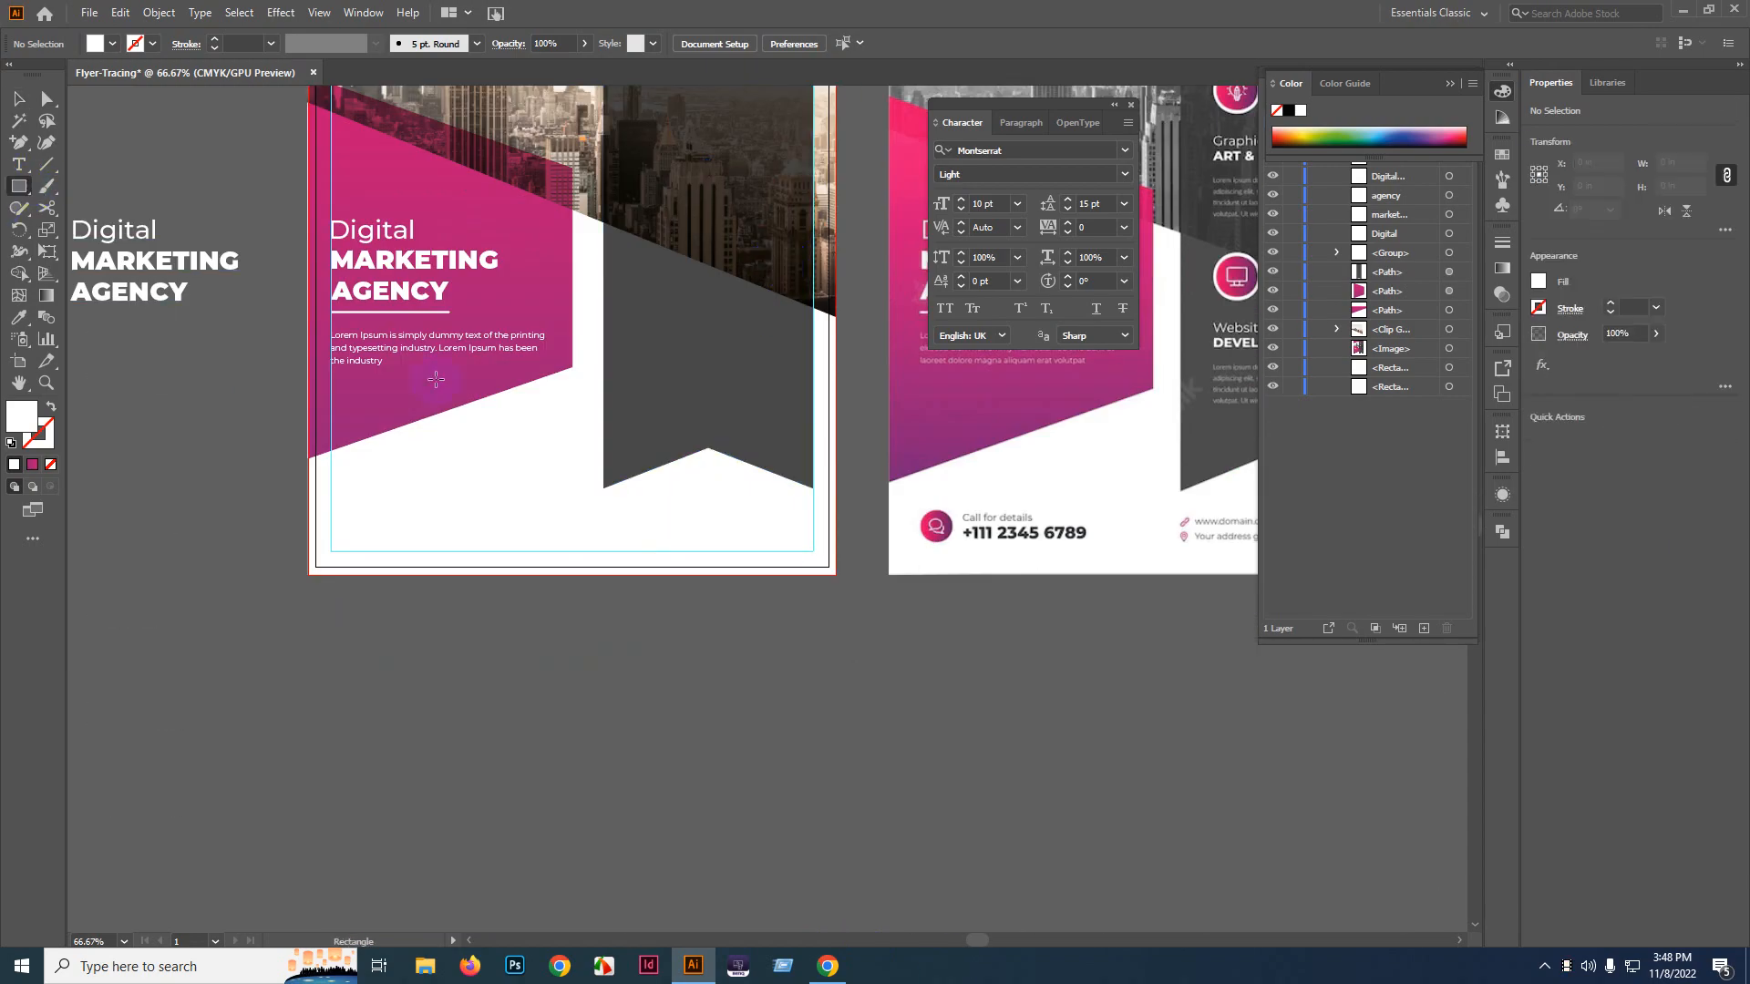
pyautogui.scroll(2, 416, 503)
pyautogui.moveTo(355, 383); pyautogui.dragTo(448, 438)
pyautogui.scroll(-2, 227, 406)
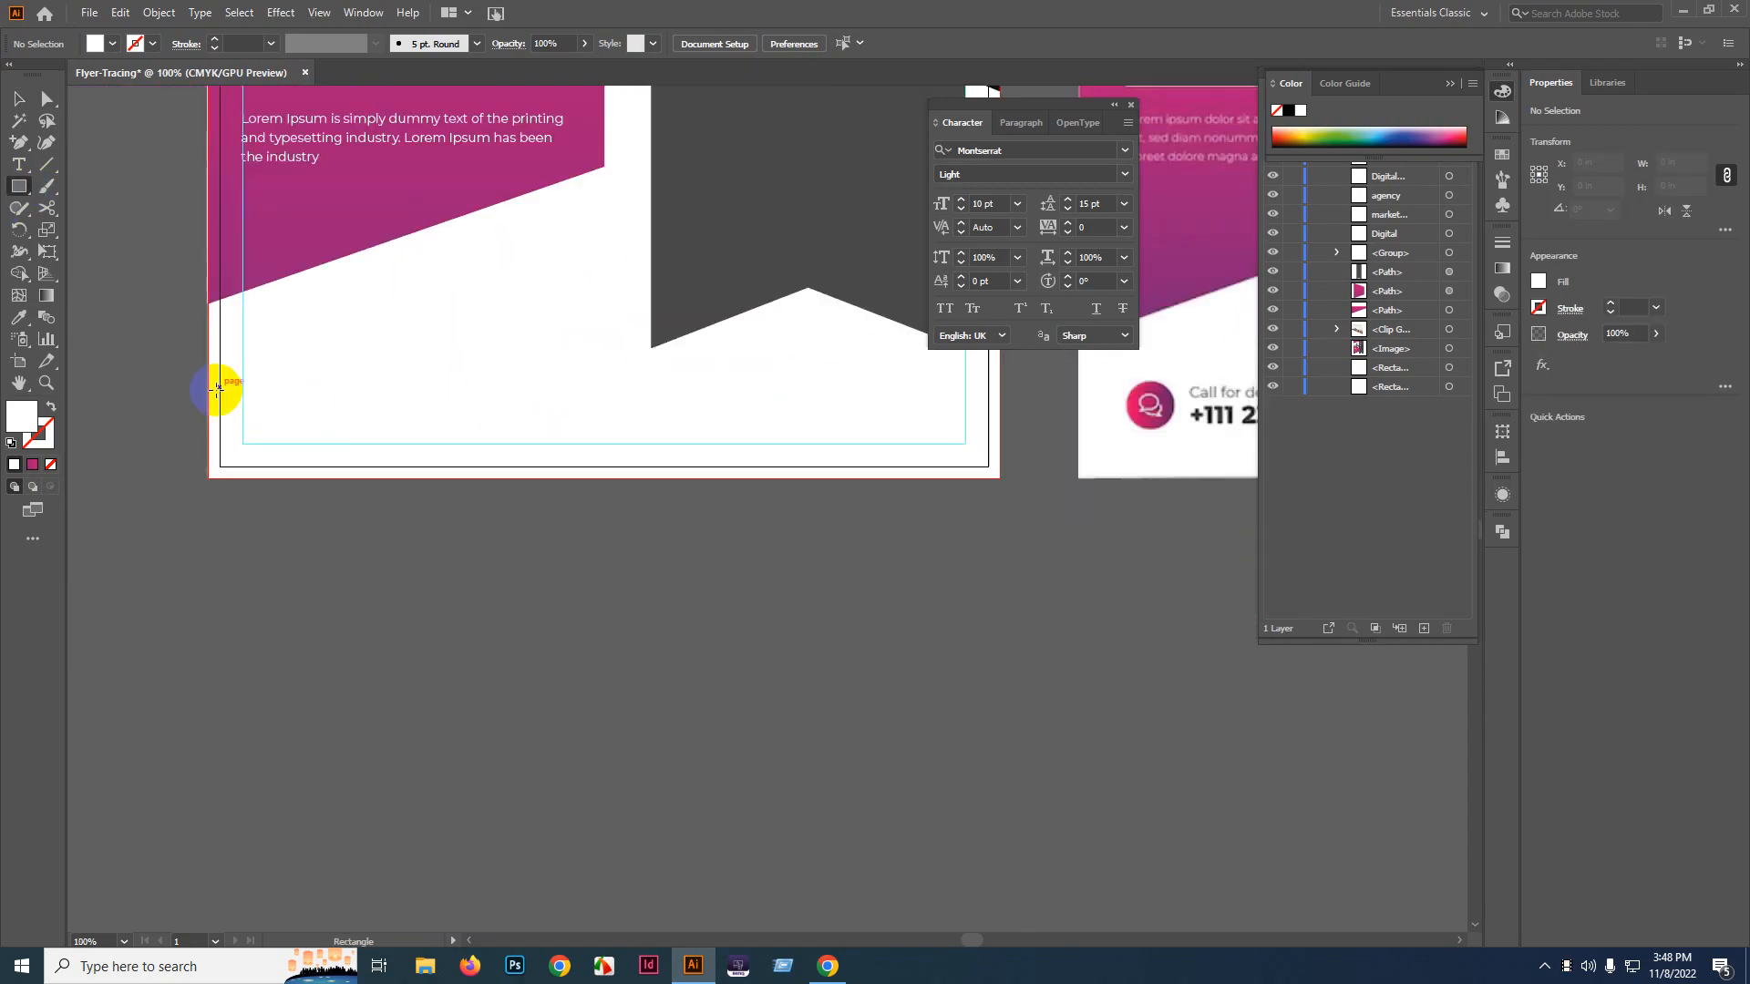
pyautogui.moveTo(202, 374); pyautogui.dragTo(1005, 507)
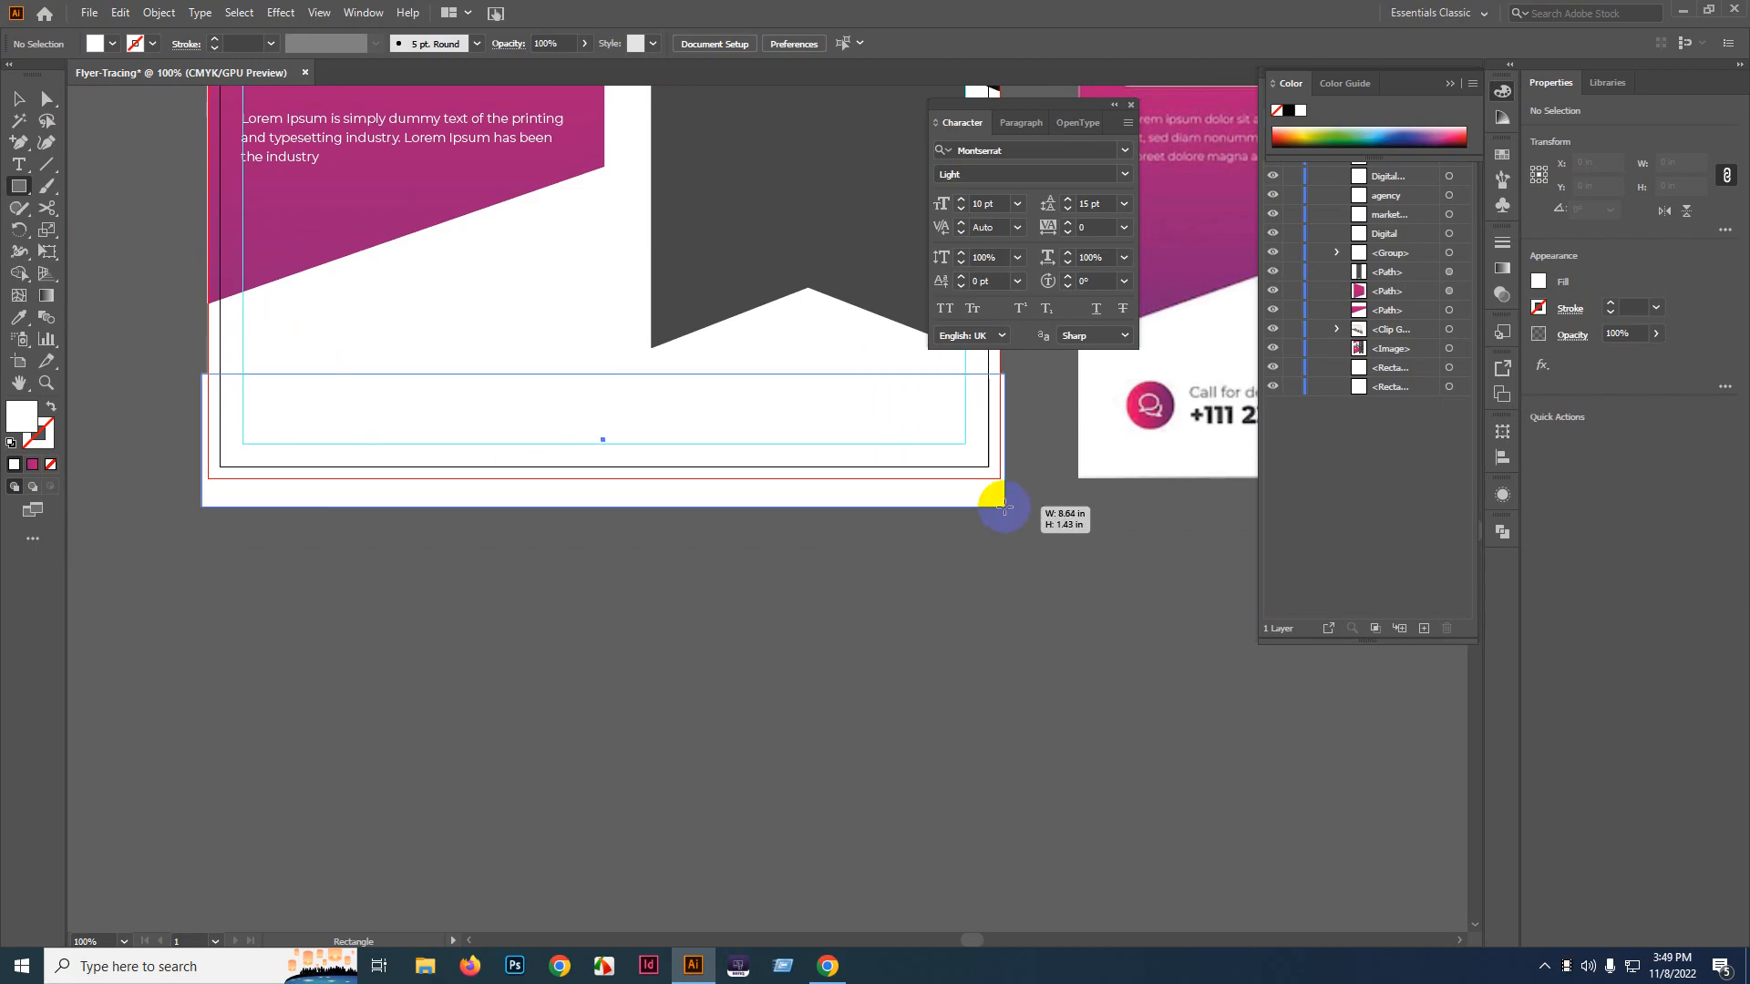
pyautogui.press('v')
# - Copy the angled shape's magenta gradient onto the bottom rectangle with the Eyedropper and move the rectangle down about 0.29 in
pyautogui.scroll(1, 395, 442)
pyautogui.click(19, 318)
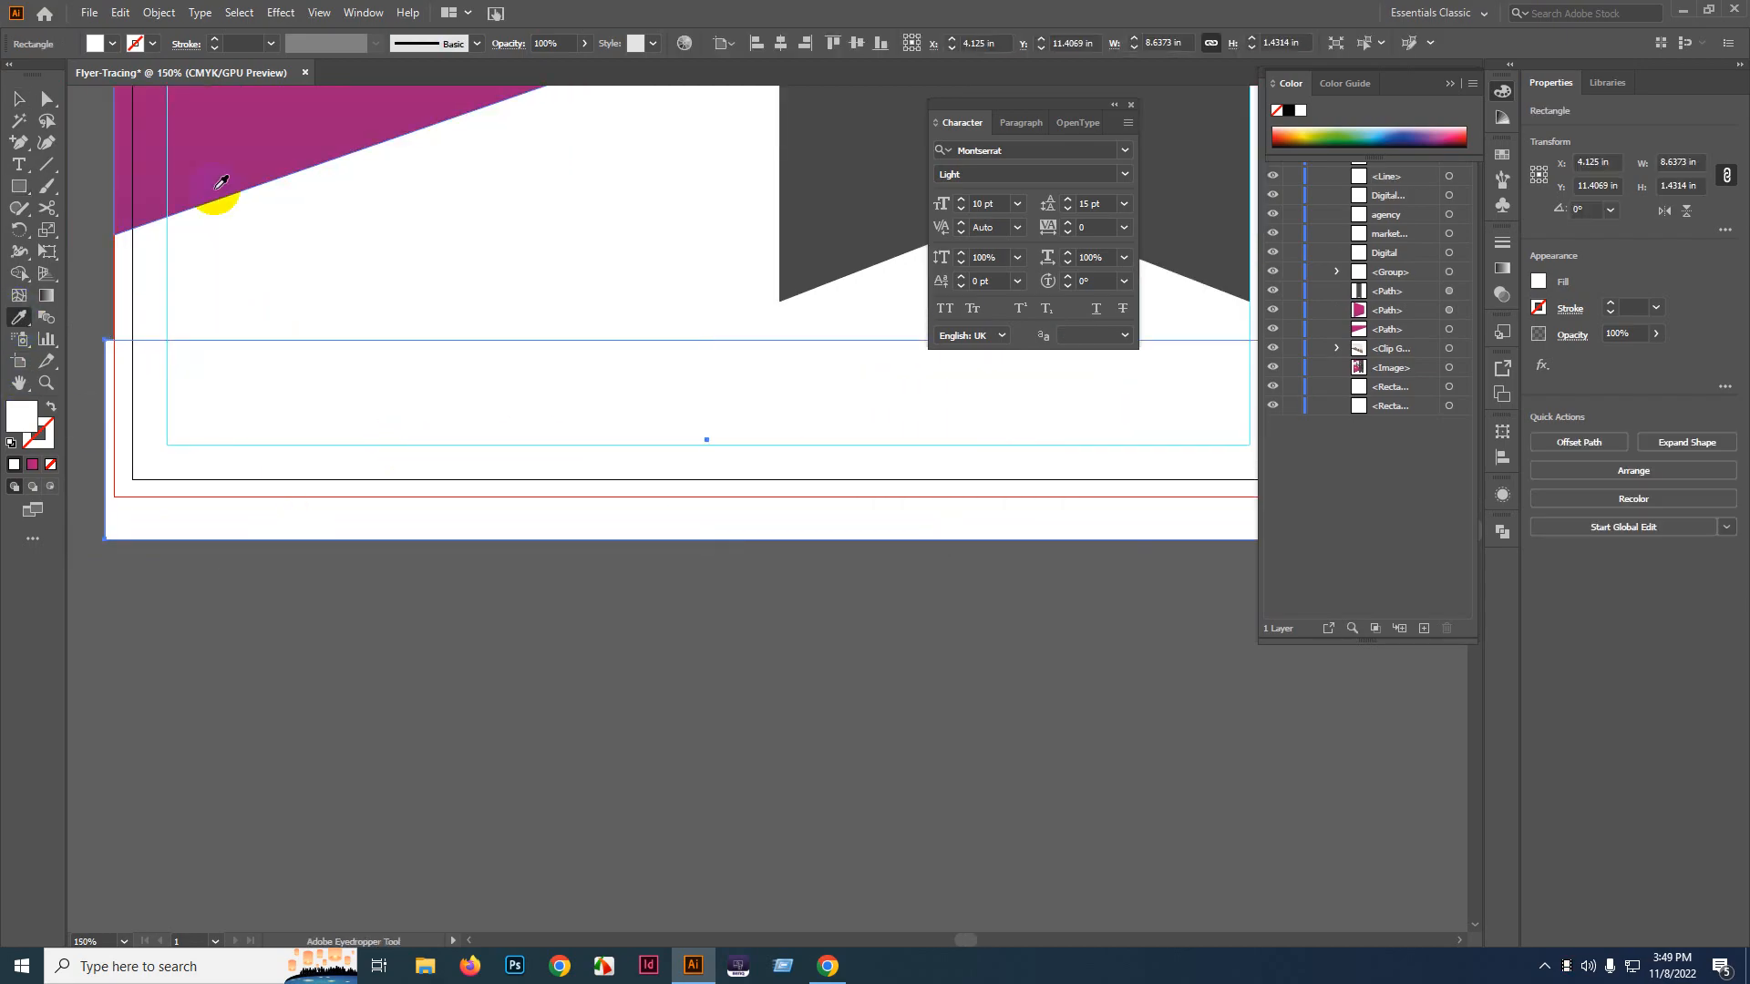
pyautogui.click(215, 201)
pyautogui.moveTo(481, 380); pyautogui.dragTo(475, 426)
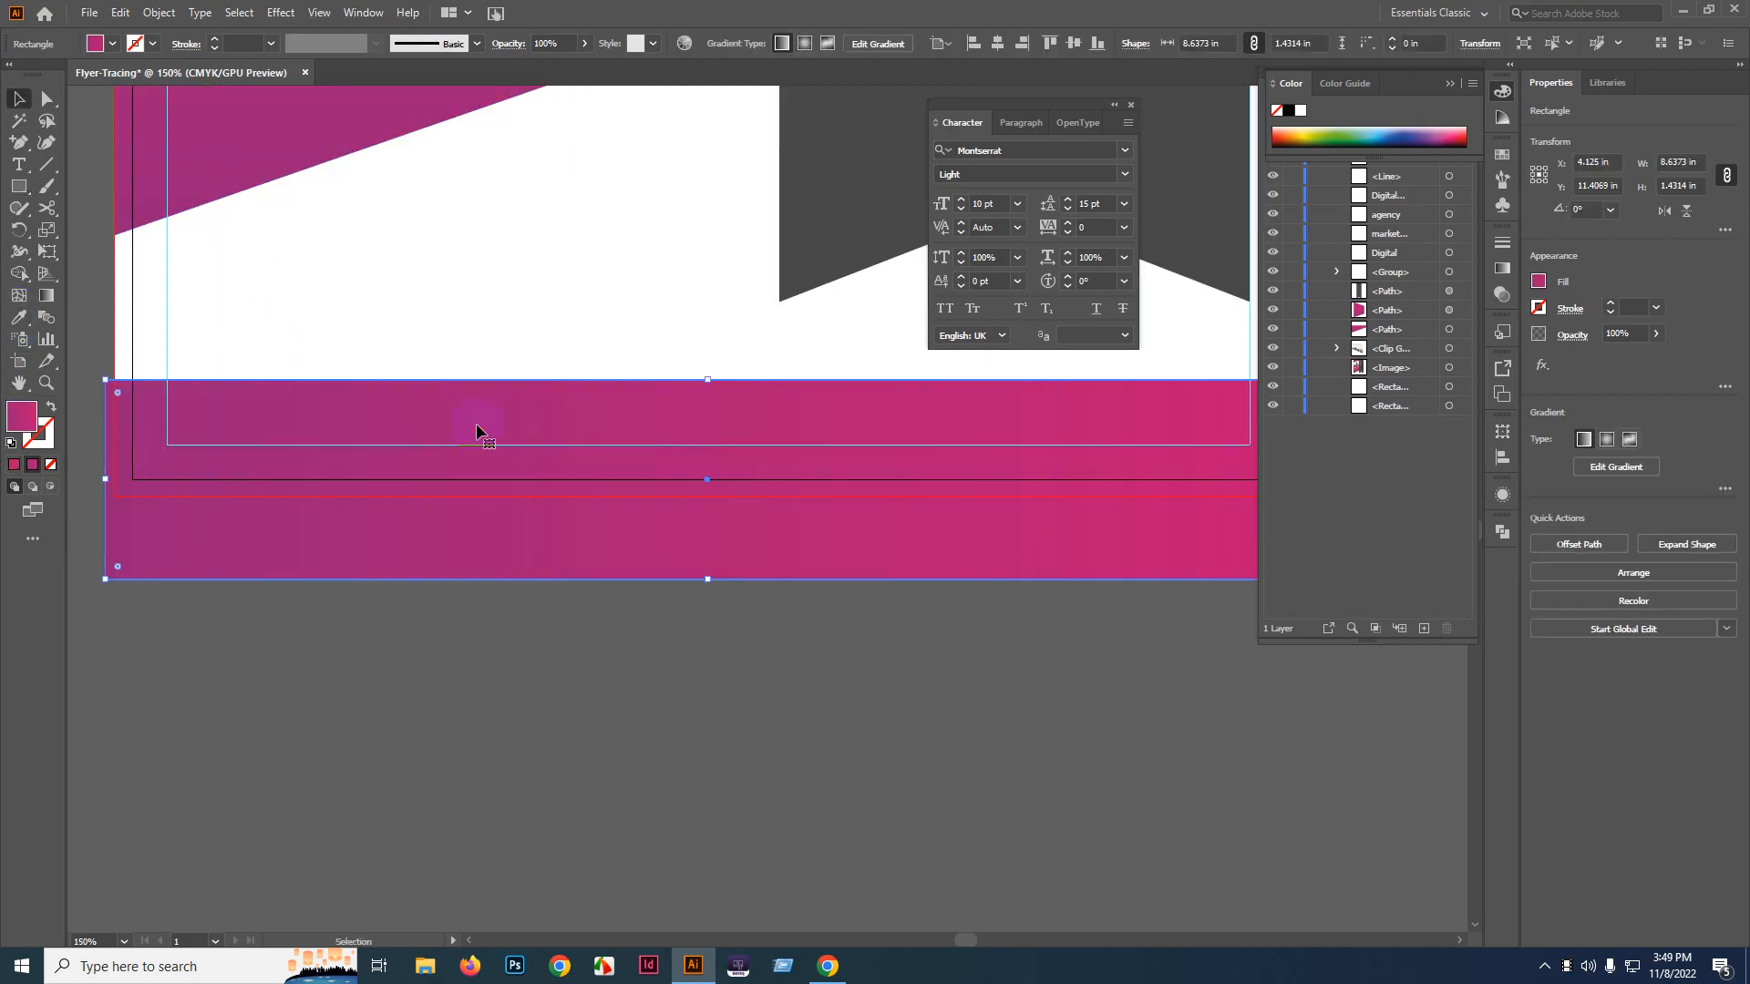
# - Trim the gradient bar's overhang outside the flyer's background rectangle with the Shape Builder, then deselect
pyautogui.scroll(1, 364, 520)
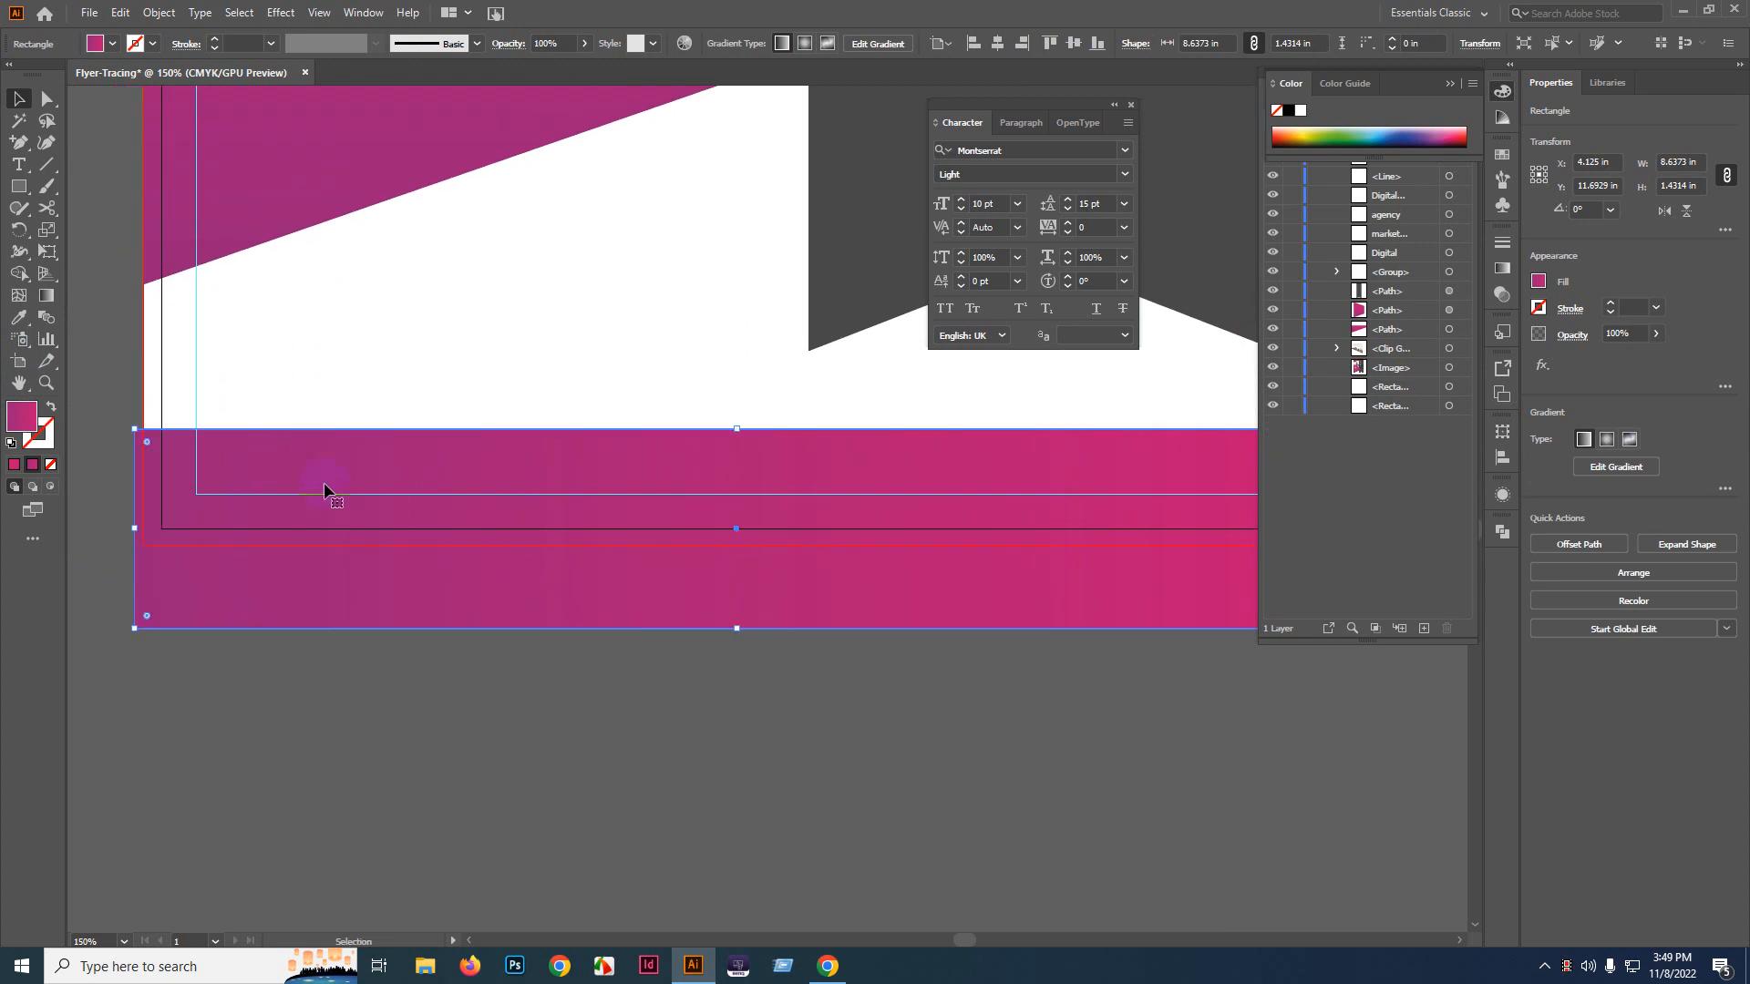
pyautogui.keyDown('shift'); pyautogui.click(385, 552); pyautogui.keyUp('shift')
pyautogui.click(20, 273)
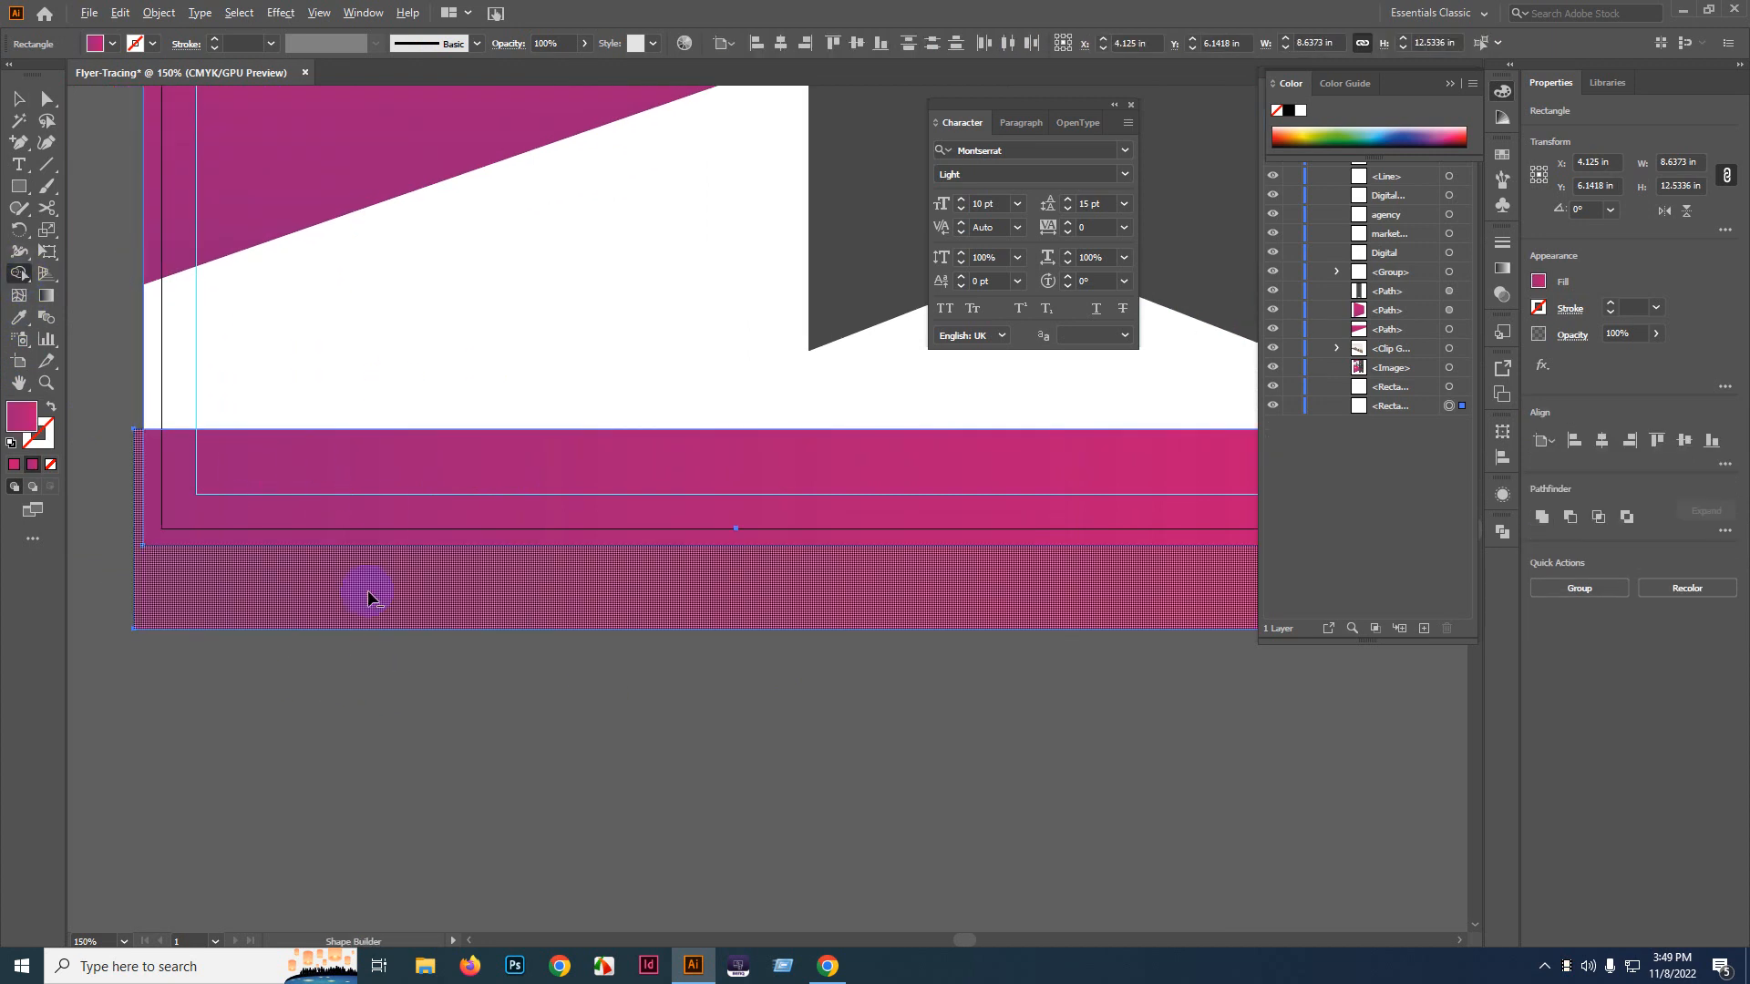
pyautogui.keyDown('alt'); pyautogui.click(508, 594); pyautogui.keyUp('alt')
pyautogui.press('v')
pyautogui.scroll(-2, 367, 648)
pyautogui.click(506, 679)
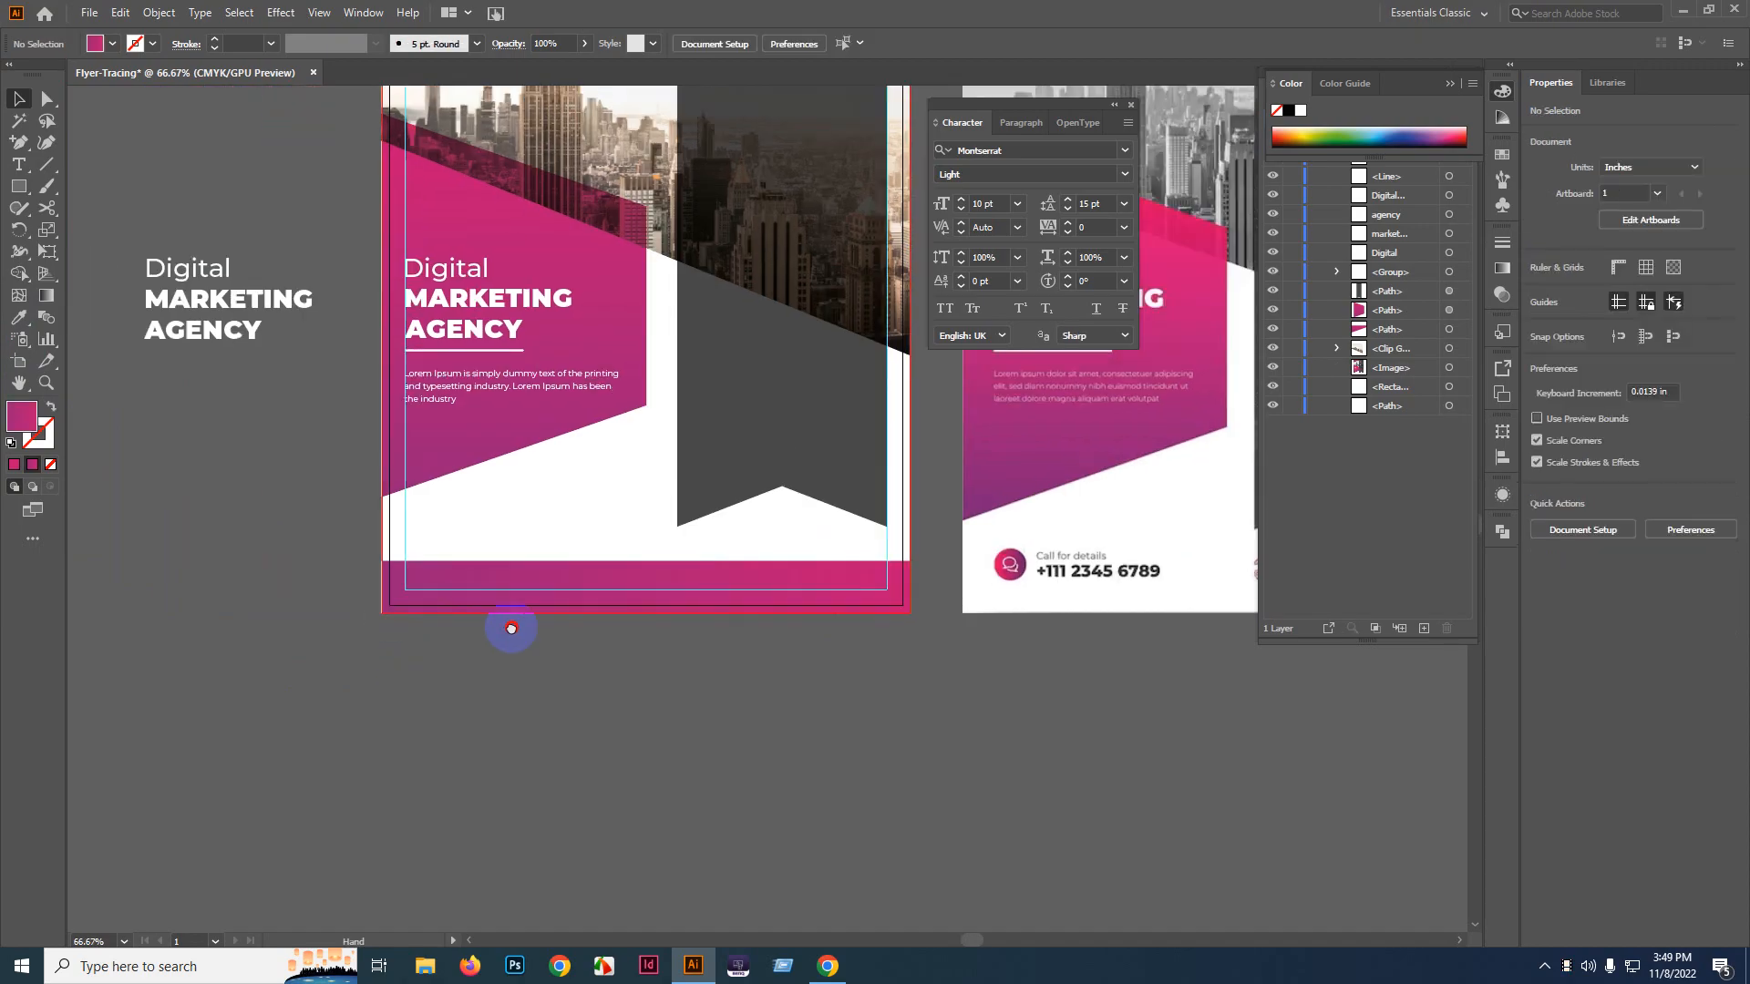
# - Duplicate the "Digital" line of the flyer's heading into the empty area below the flyer
pyautogui.scroll(4, 392, 547)
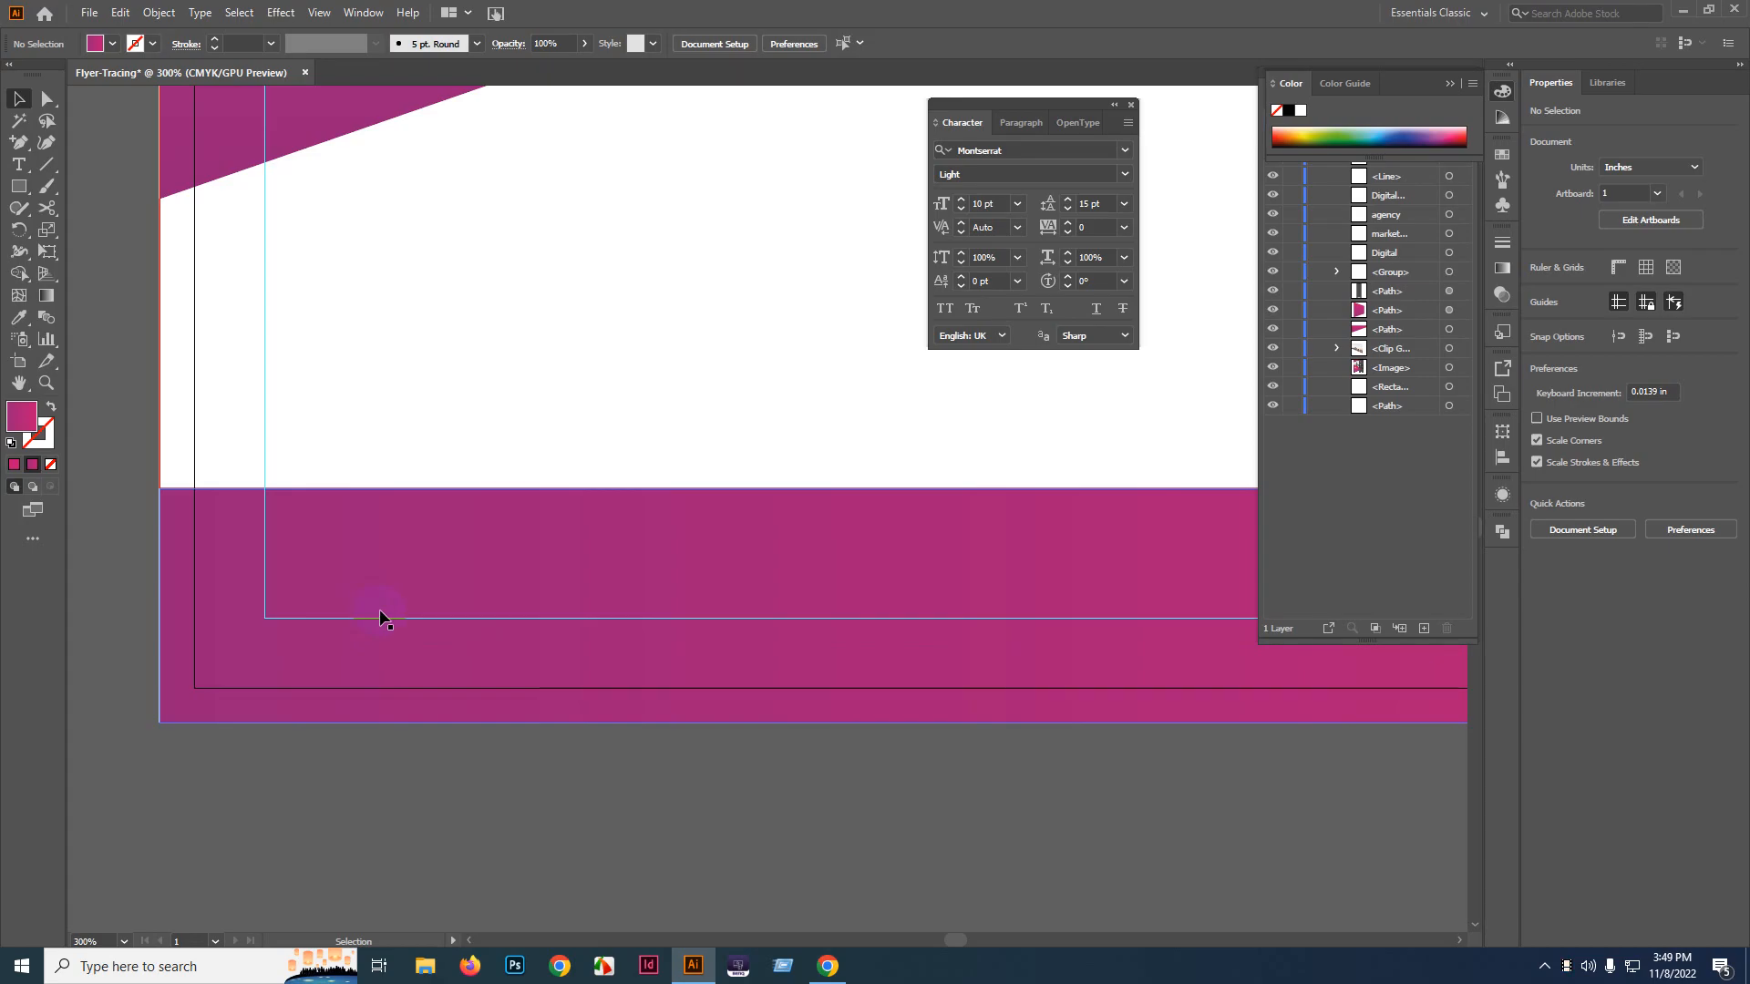
pyautogui.hscroll(1, 546, 565)
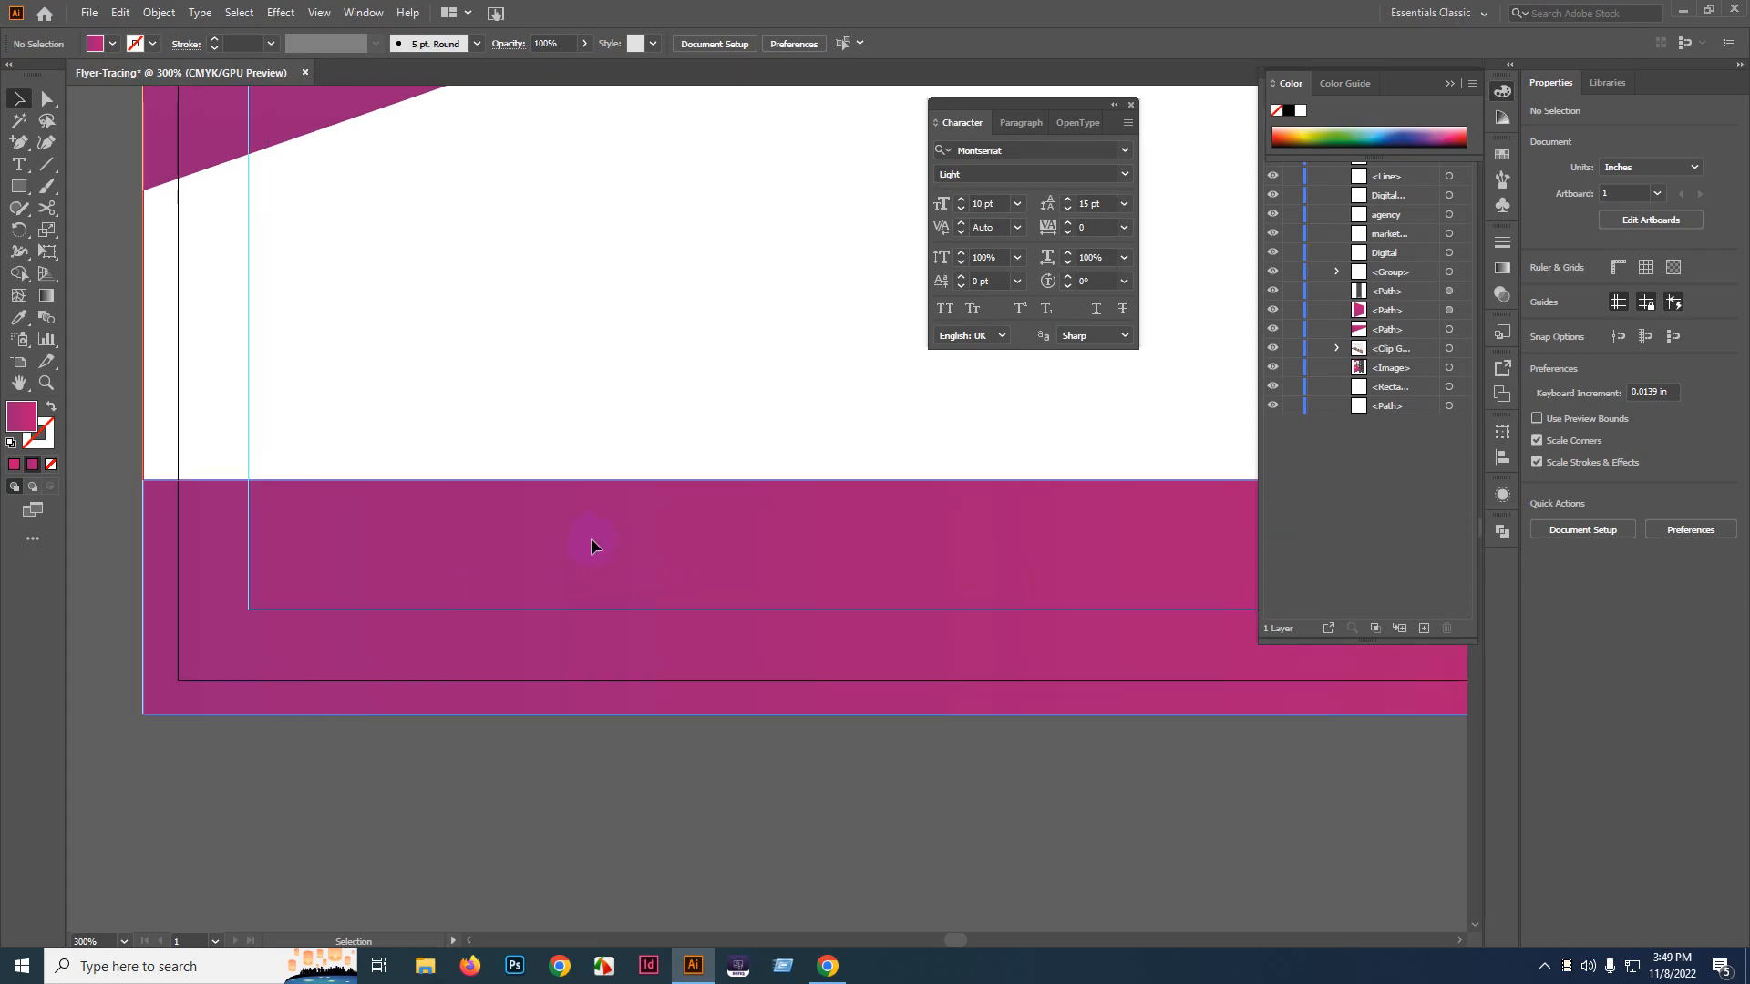
pyautogui.scroll(-1, 638, 560)
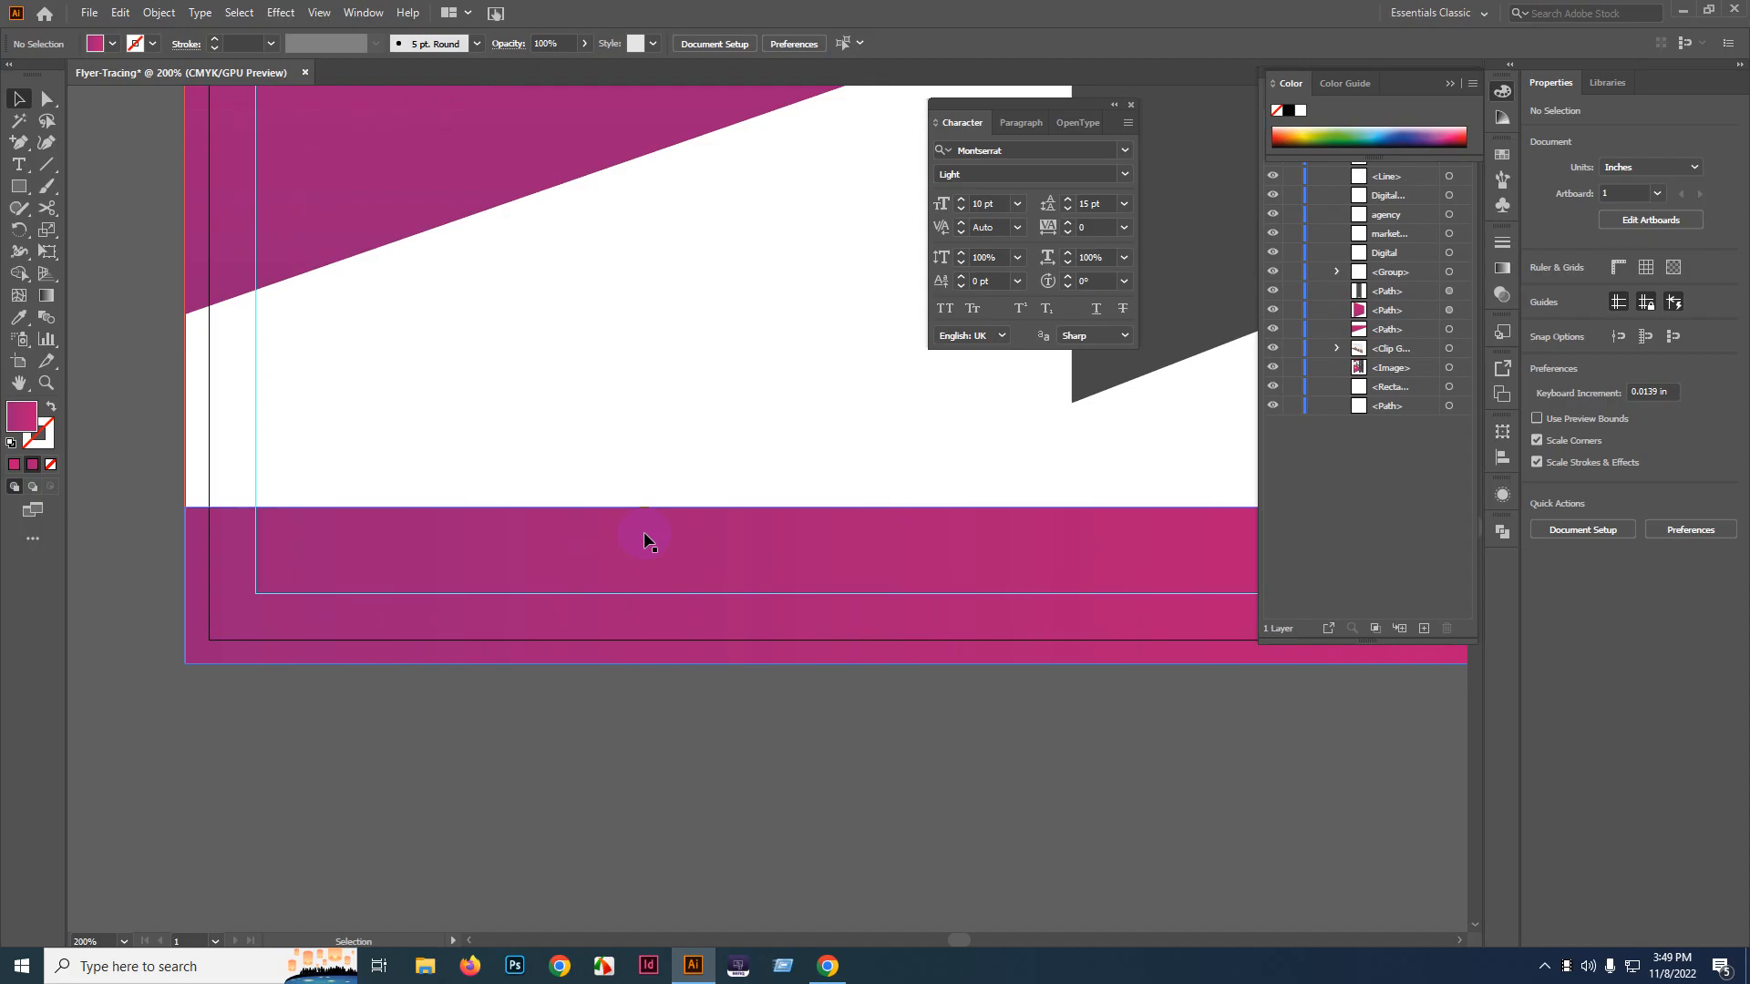
pyautogui.click(369, 548)
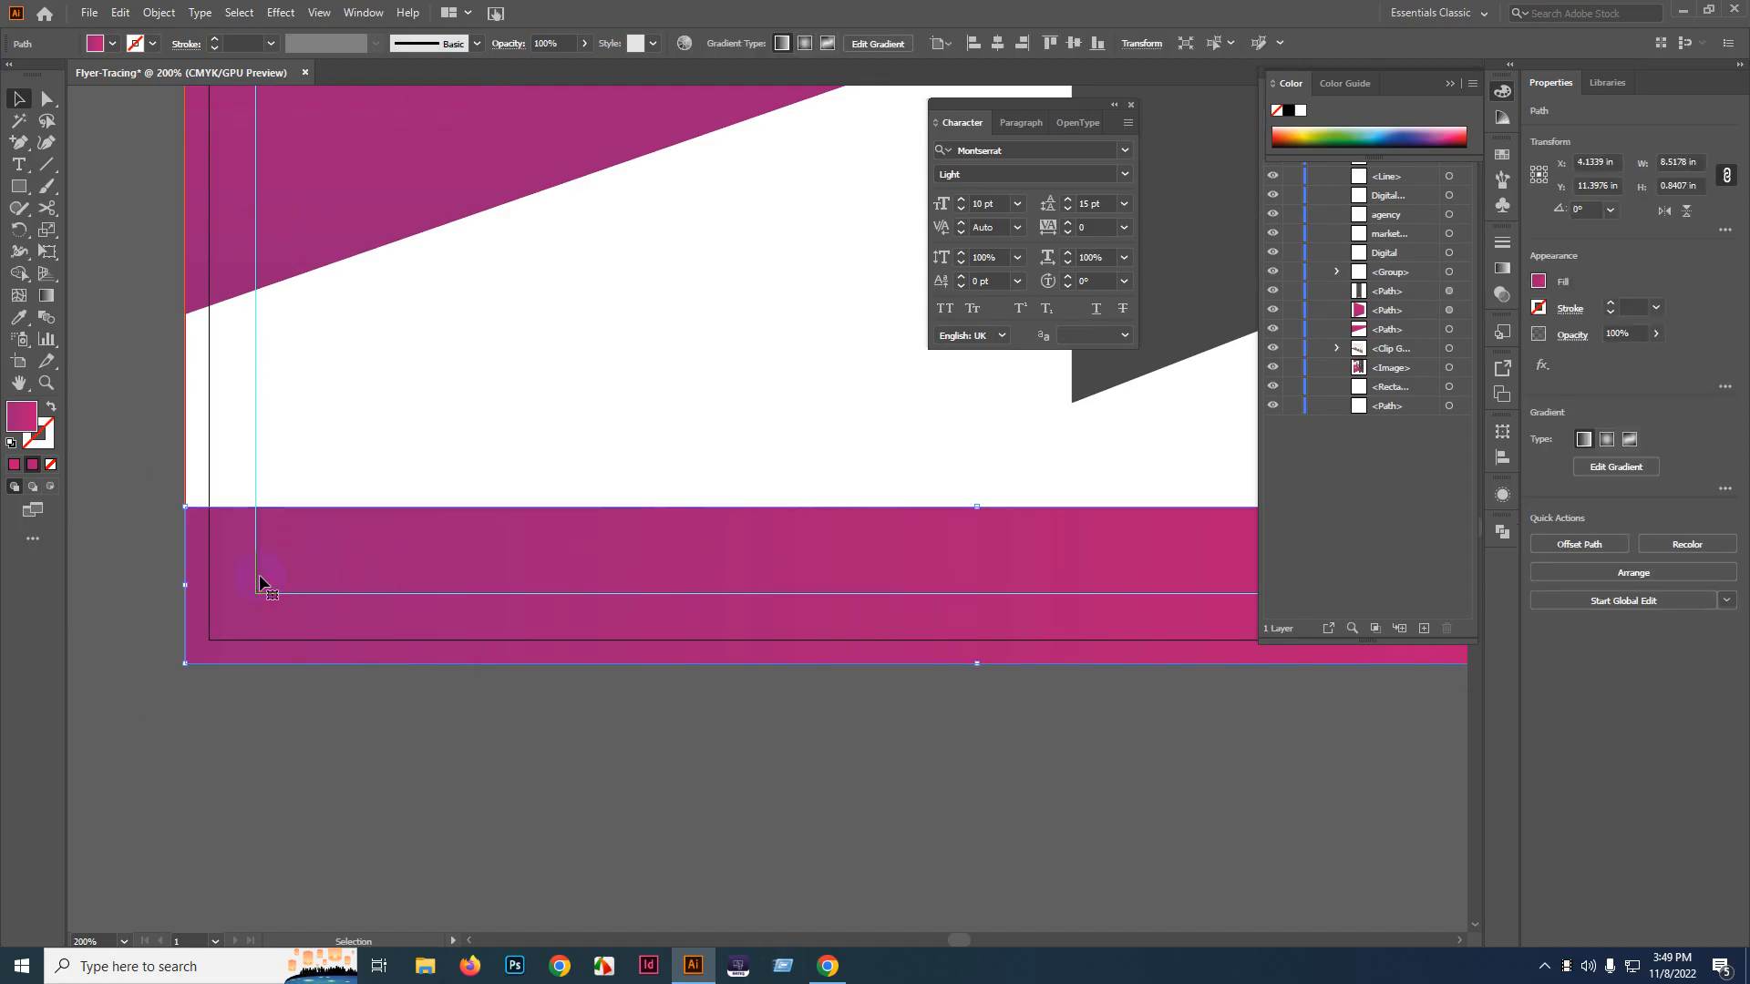
pyautogui.scroll(-3, 374, 585)
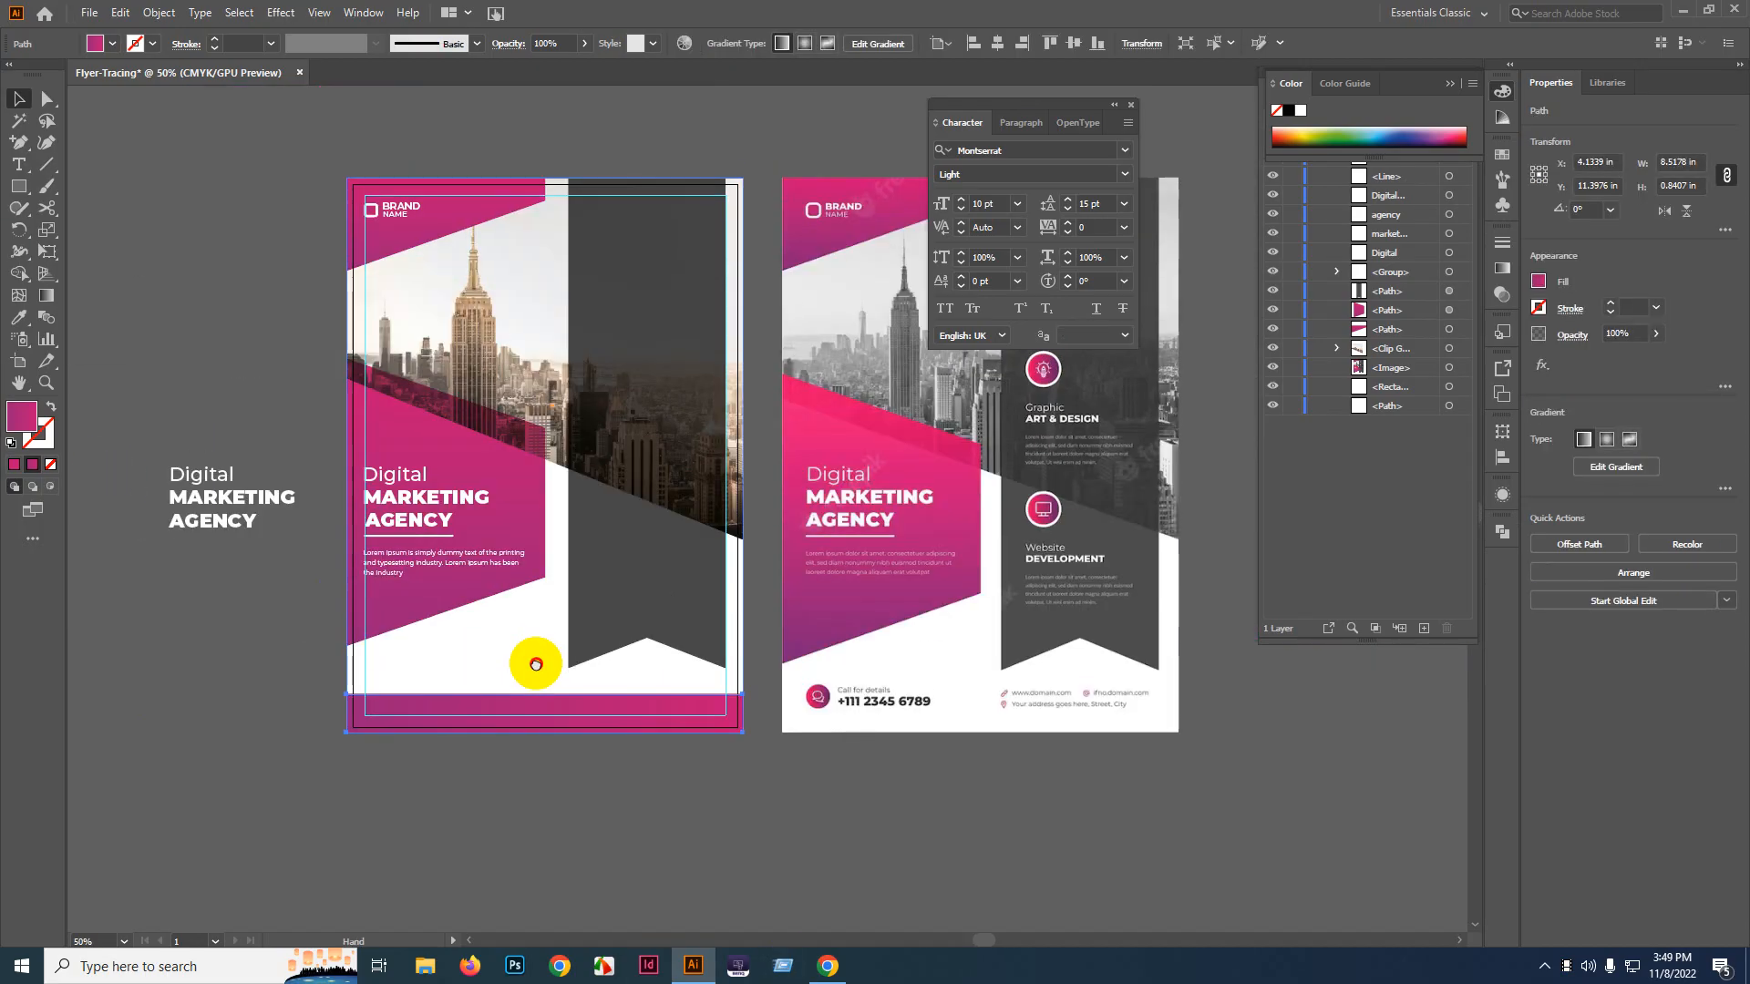
pyautogui.click(313, 370)
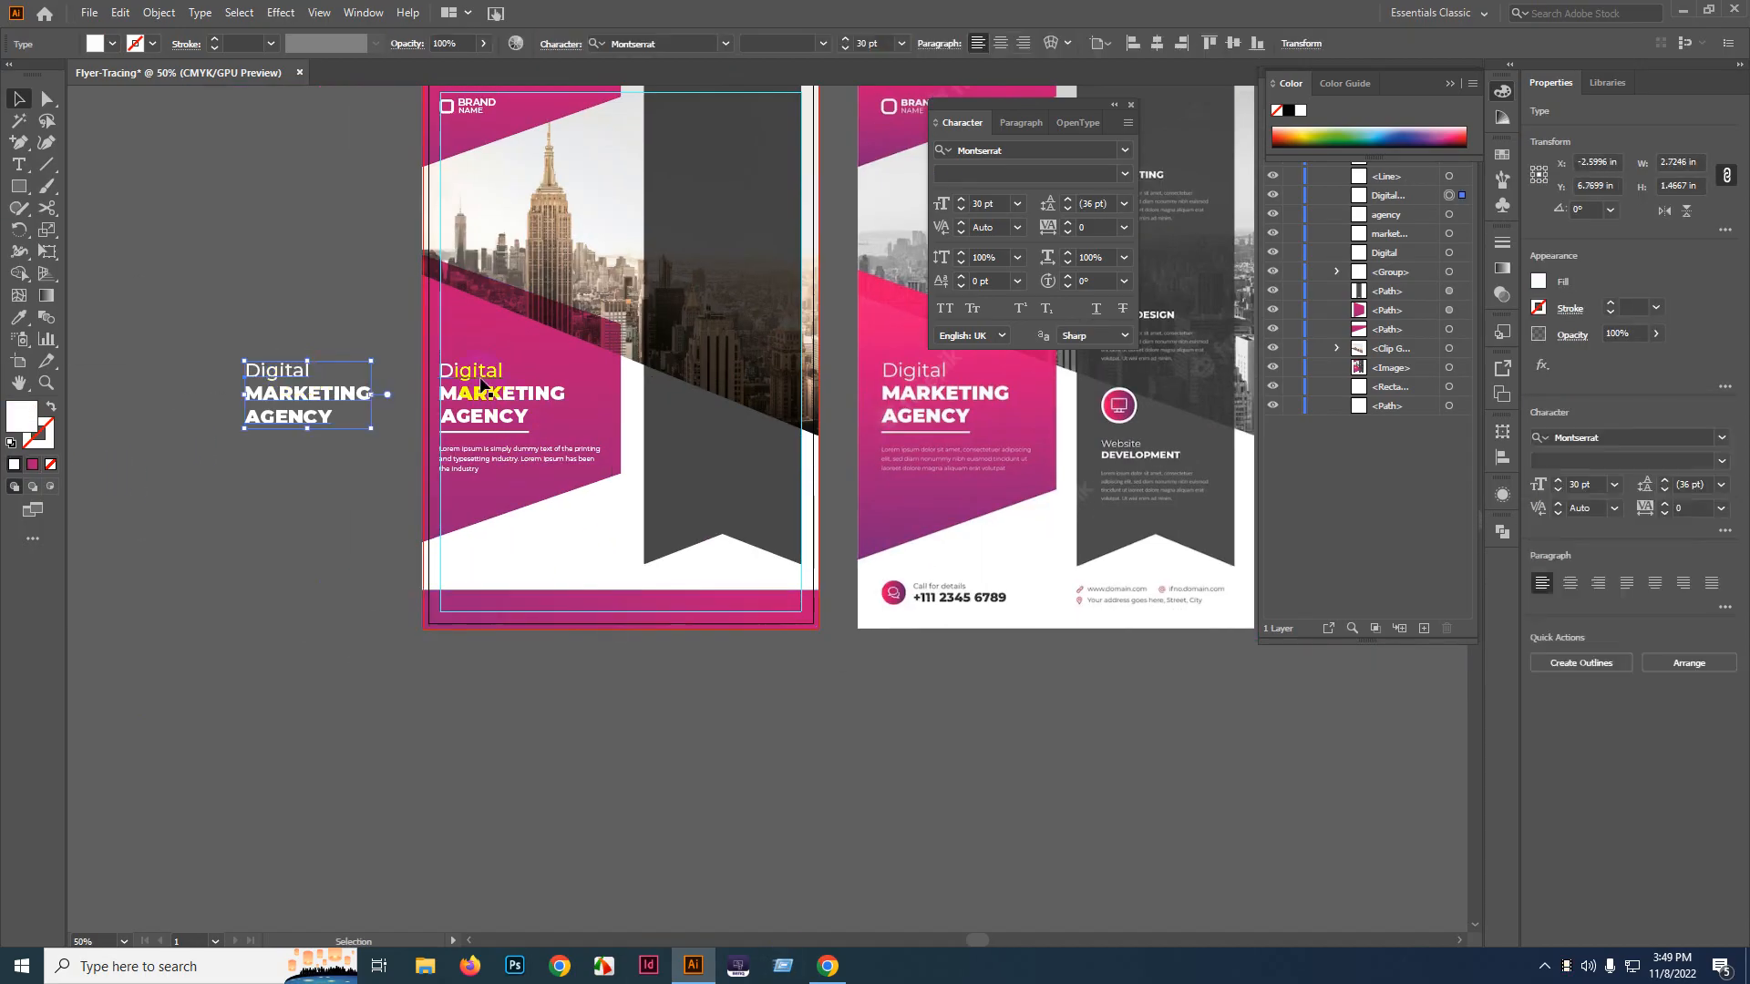
pyautogui.click(472, 370)
pyautogui.moveTo(483, 382); pyautogui.dragTo(507, 665)
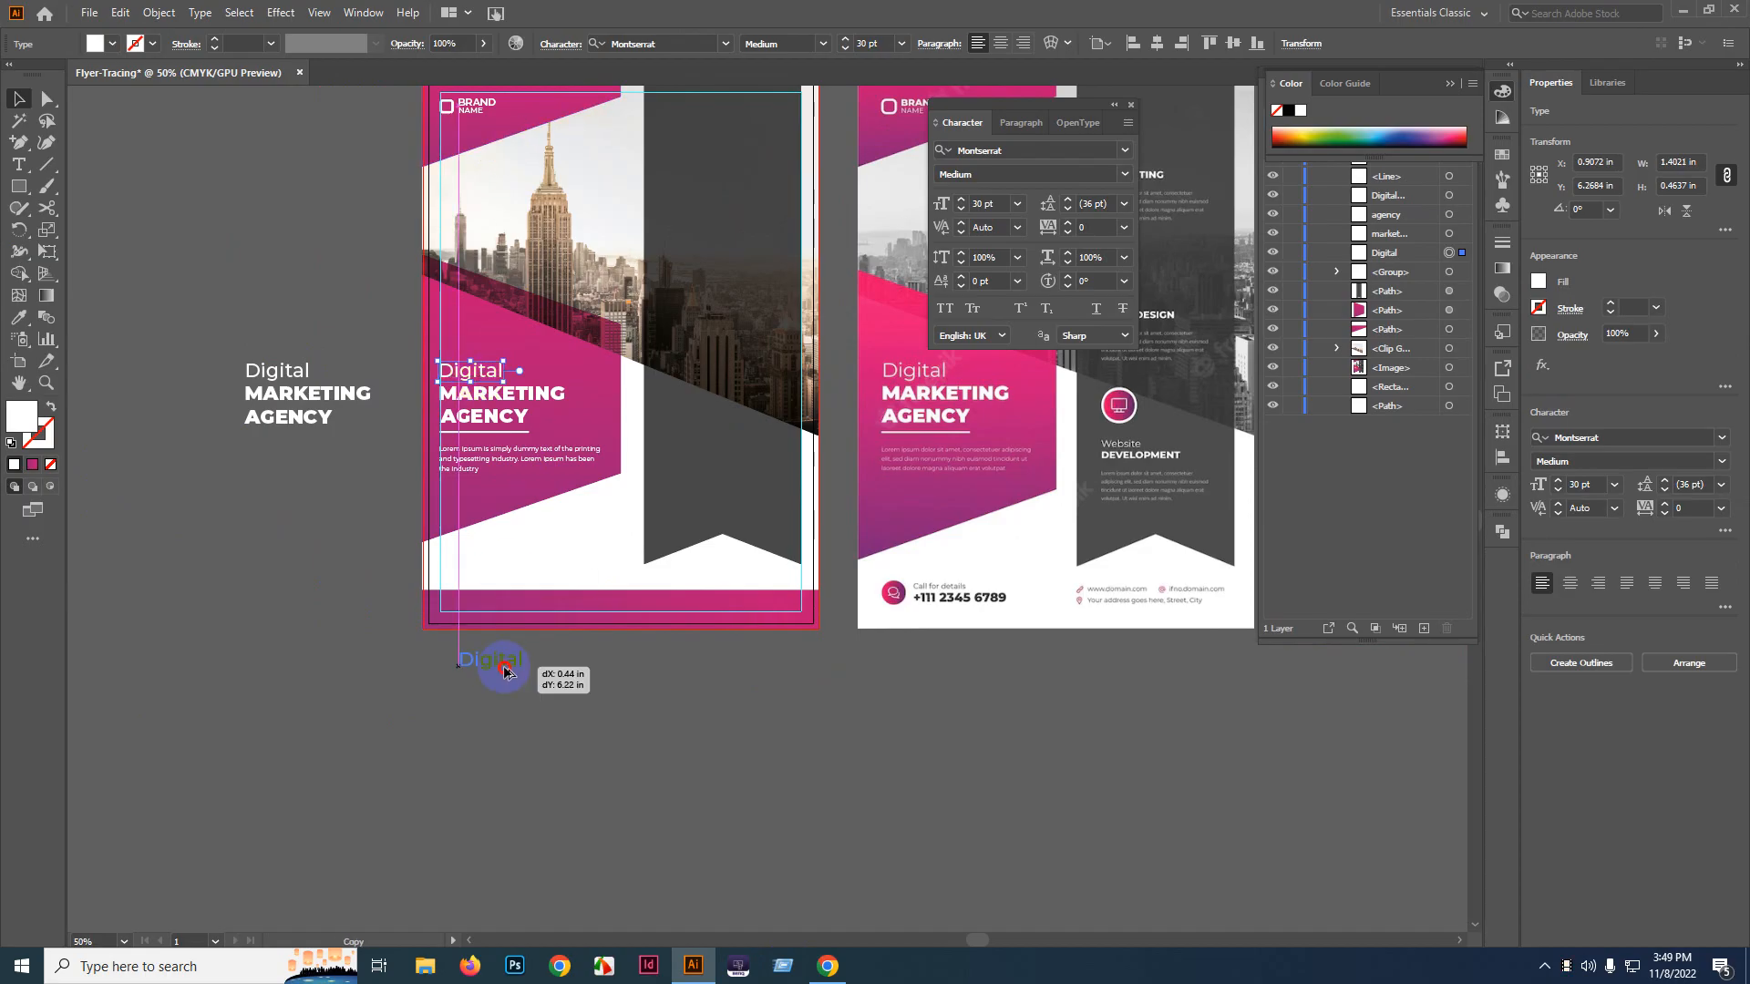
# - Set the font size of the "Digital" copy below the flyer to 6 pt
pyautogui.scroll(4, 506, 671)
pyautogui.click(873, 43)
pyautogui.write('18')
pyautogui.press('Return')
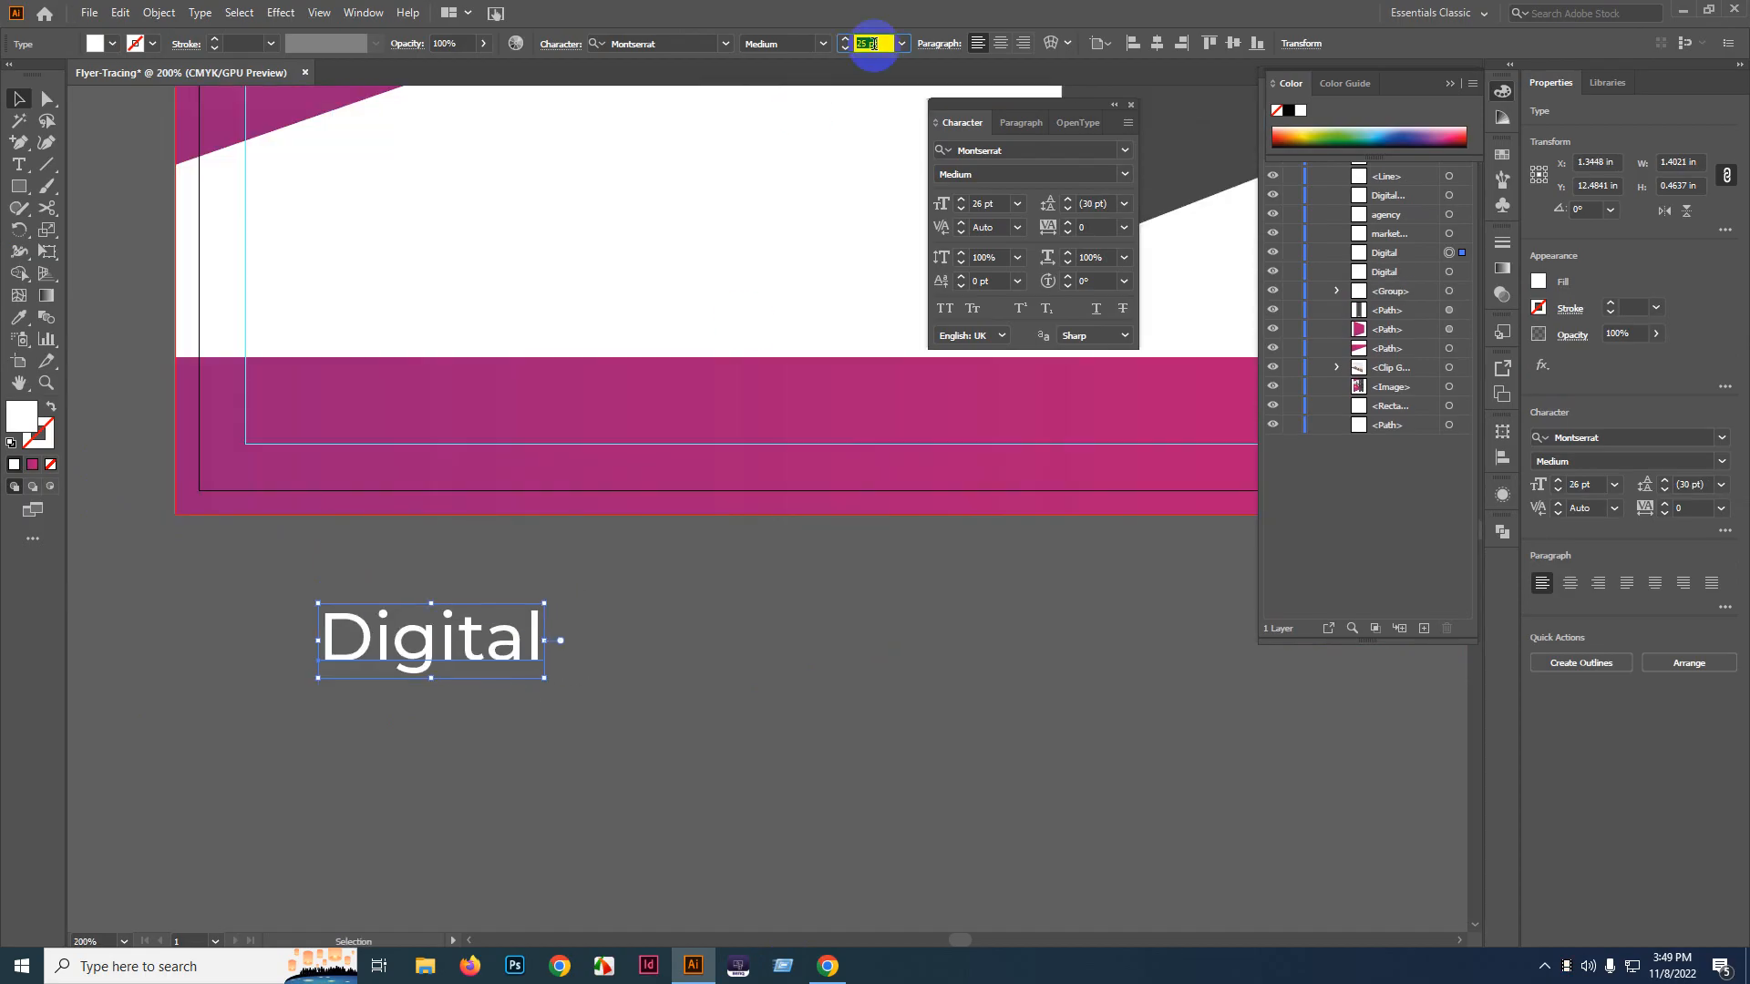
pyautogui.write('6')
pyautogui.press('Return')
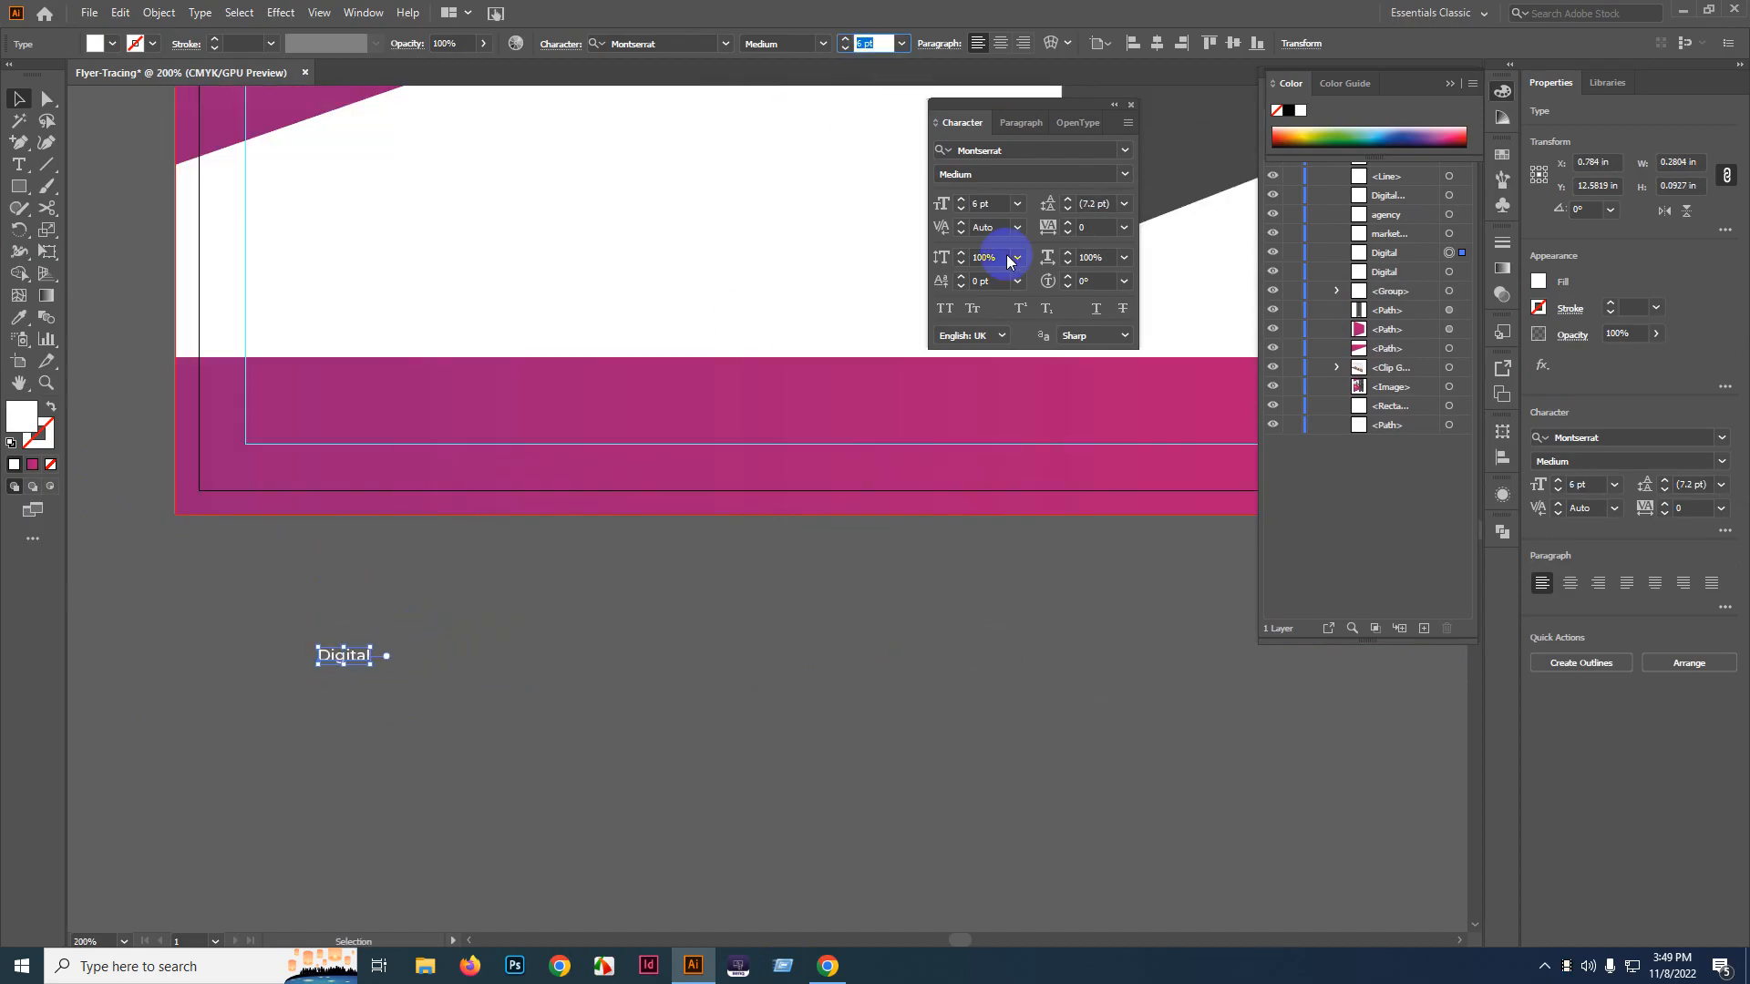
# - Set the "Digital" copy below the flyer to 12 pt and try to centre it vertically on the gradient bar
pyautogui.scroll(6, 872, 42)
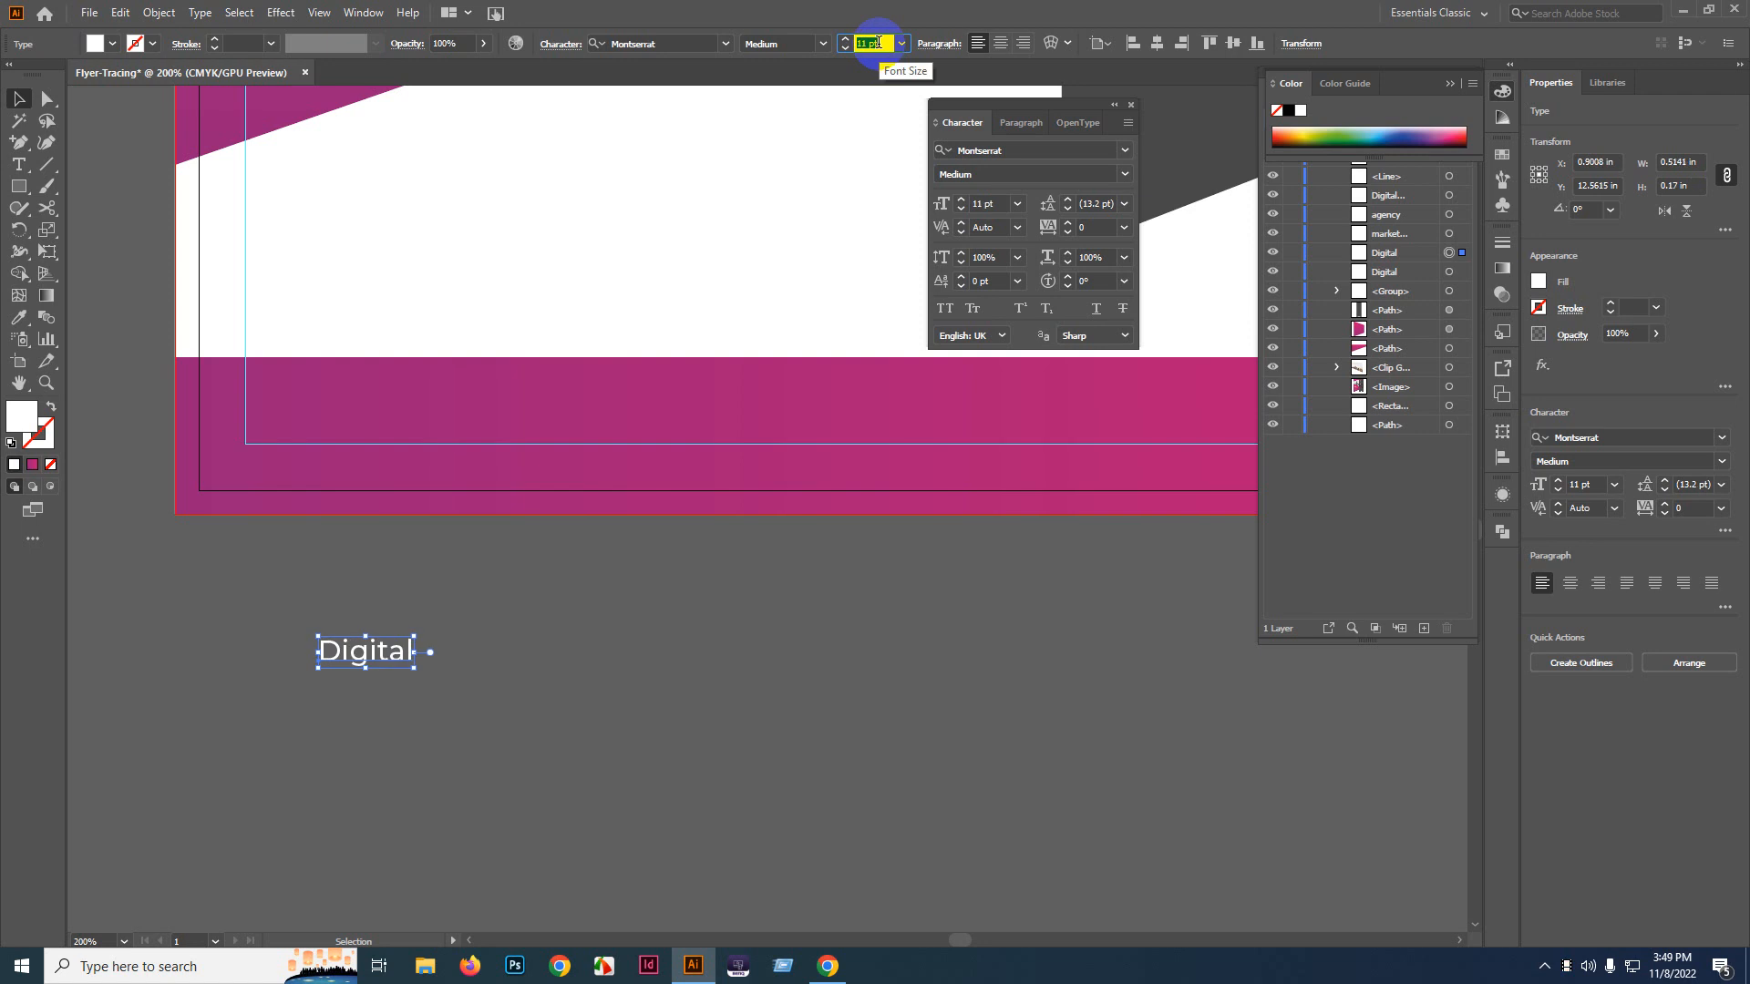
pyautogui.moveTo(717, 524); pyautogui.dragTo(782, 622)
pyautogui.click(451, 747)
pyautogui.keyDown('shift'); pyautogui.click(535, 578); pyautogui.keyUp('shift')
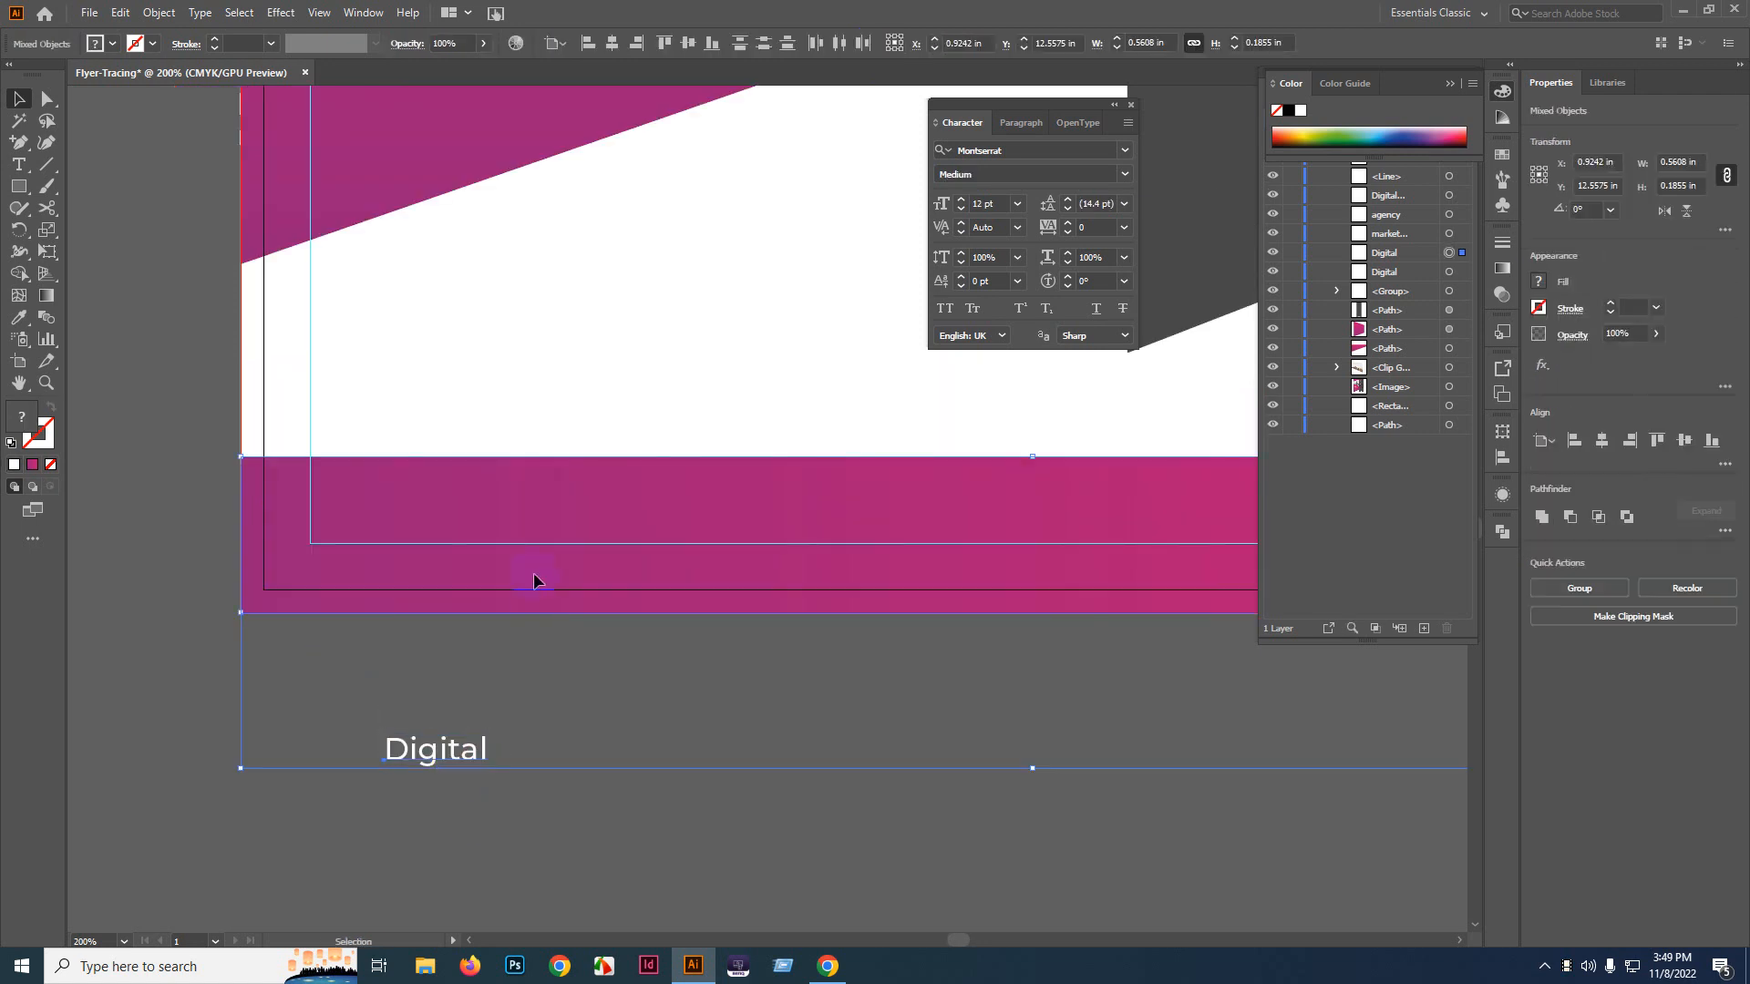
pyautogui.click(688, 42)
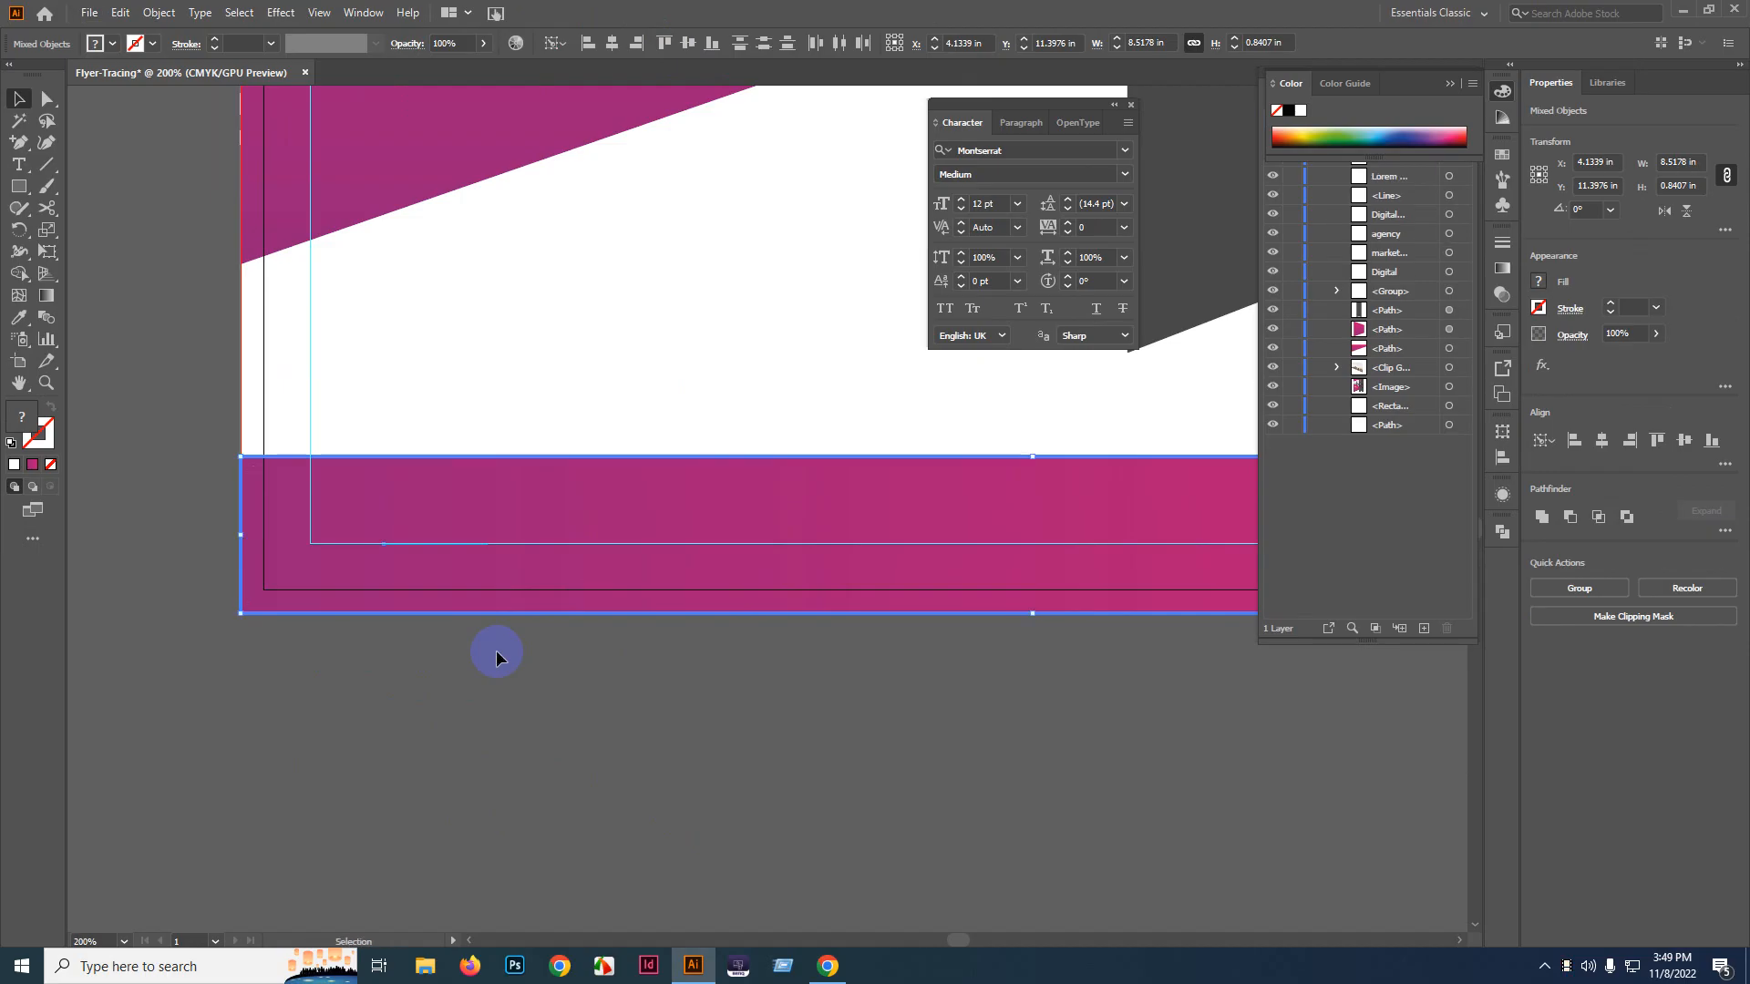
pyautogui.hotkey('ctrl', 'z')
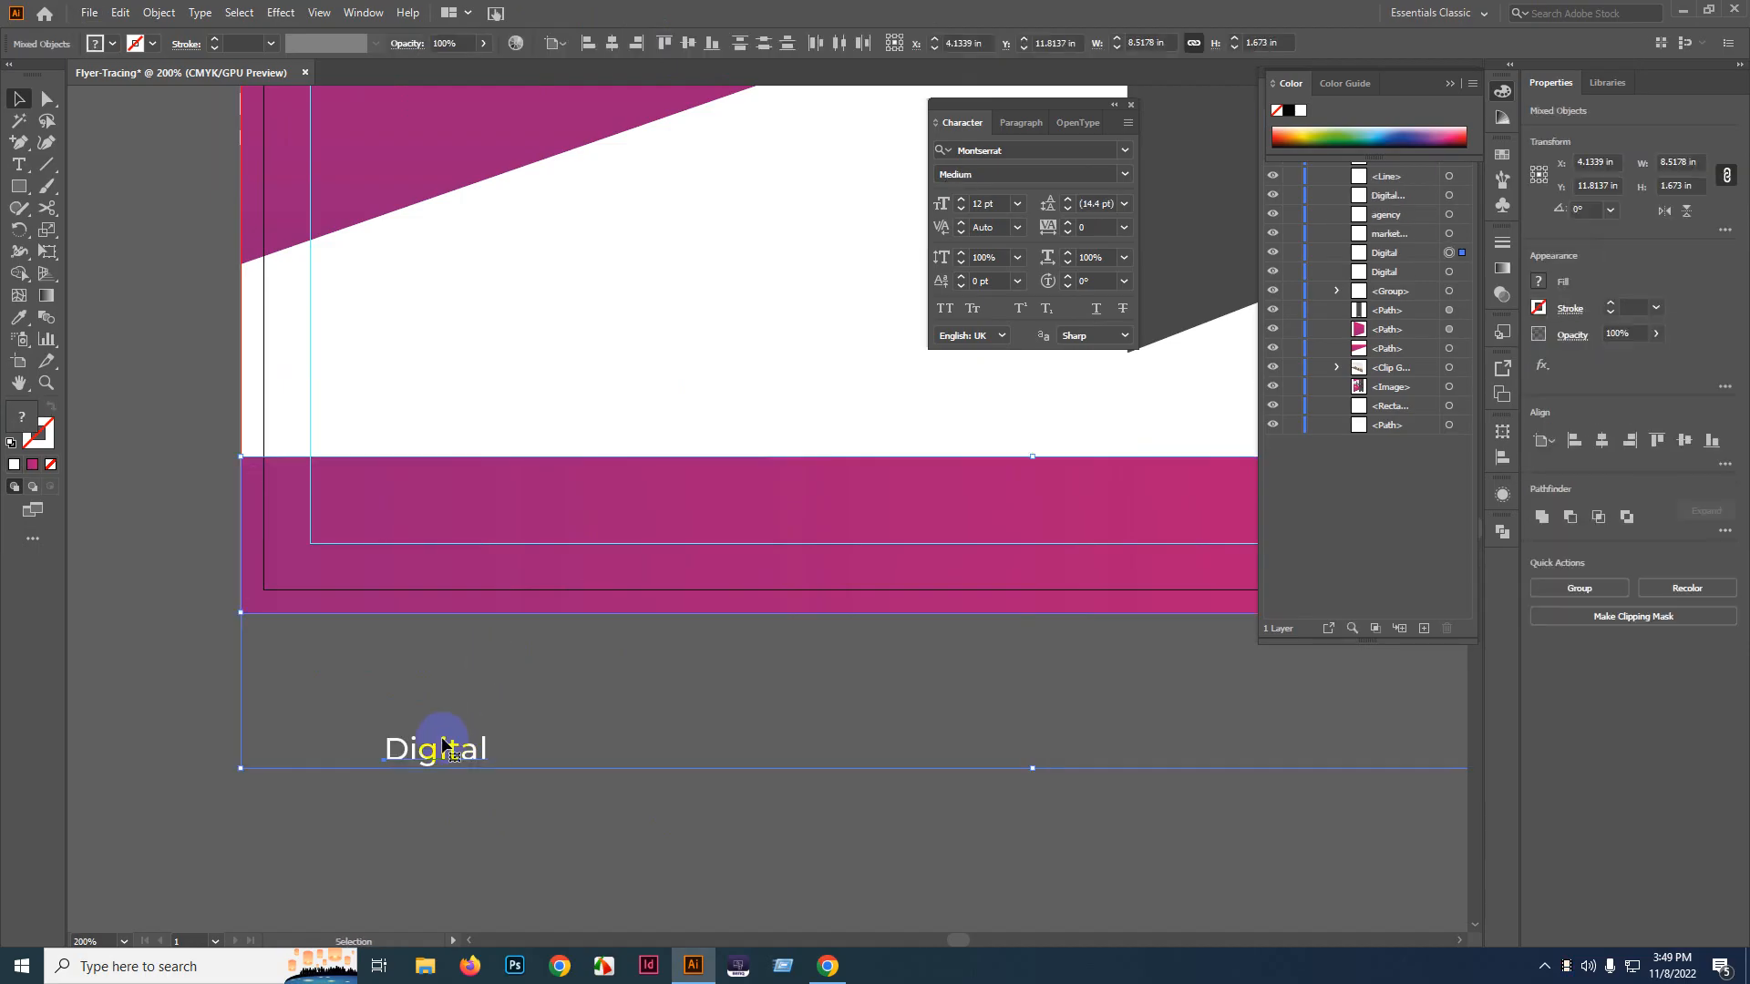
# - Bring the "Digital" copy to the front and centre it vertically on the gradient bar
pyautogui.click(460, 755)
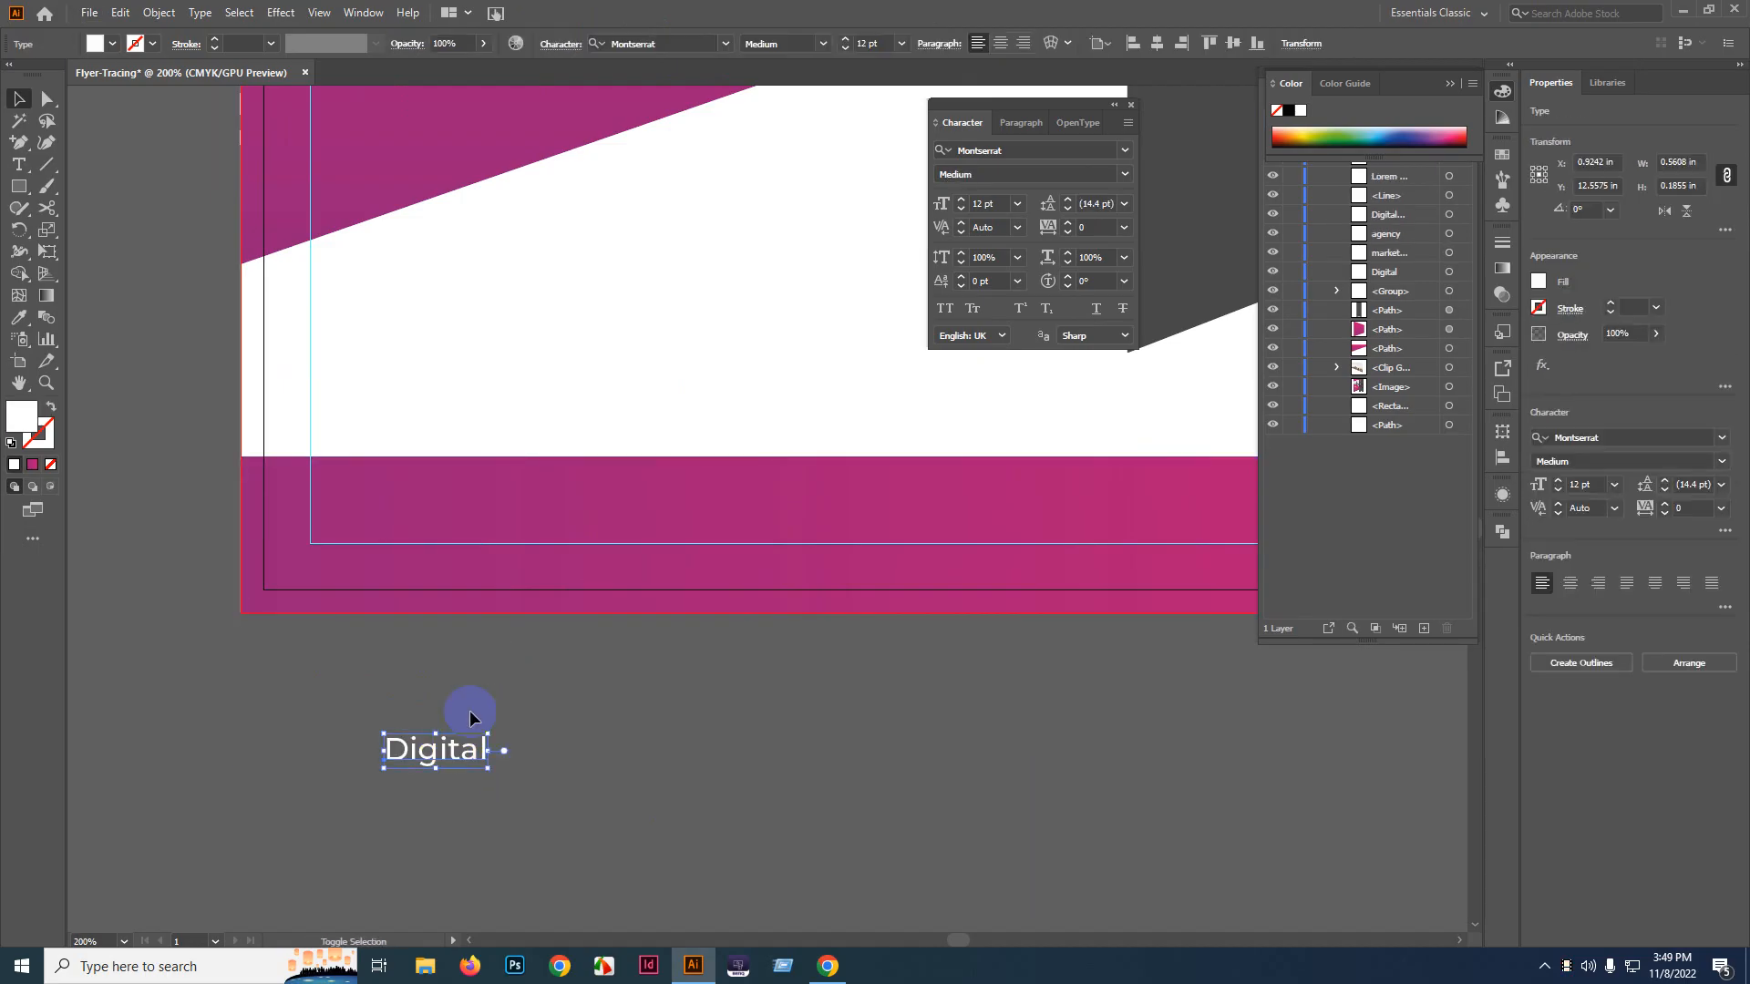
pyautogui.keyDown('shift'); pyautogui.click(583, 580); pyautogui.keyUp('shift')
pyautogui.click(688, 43)
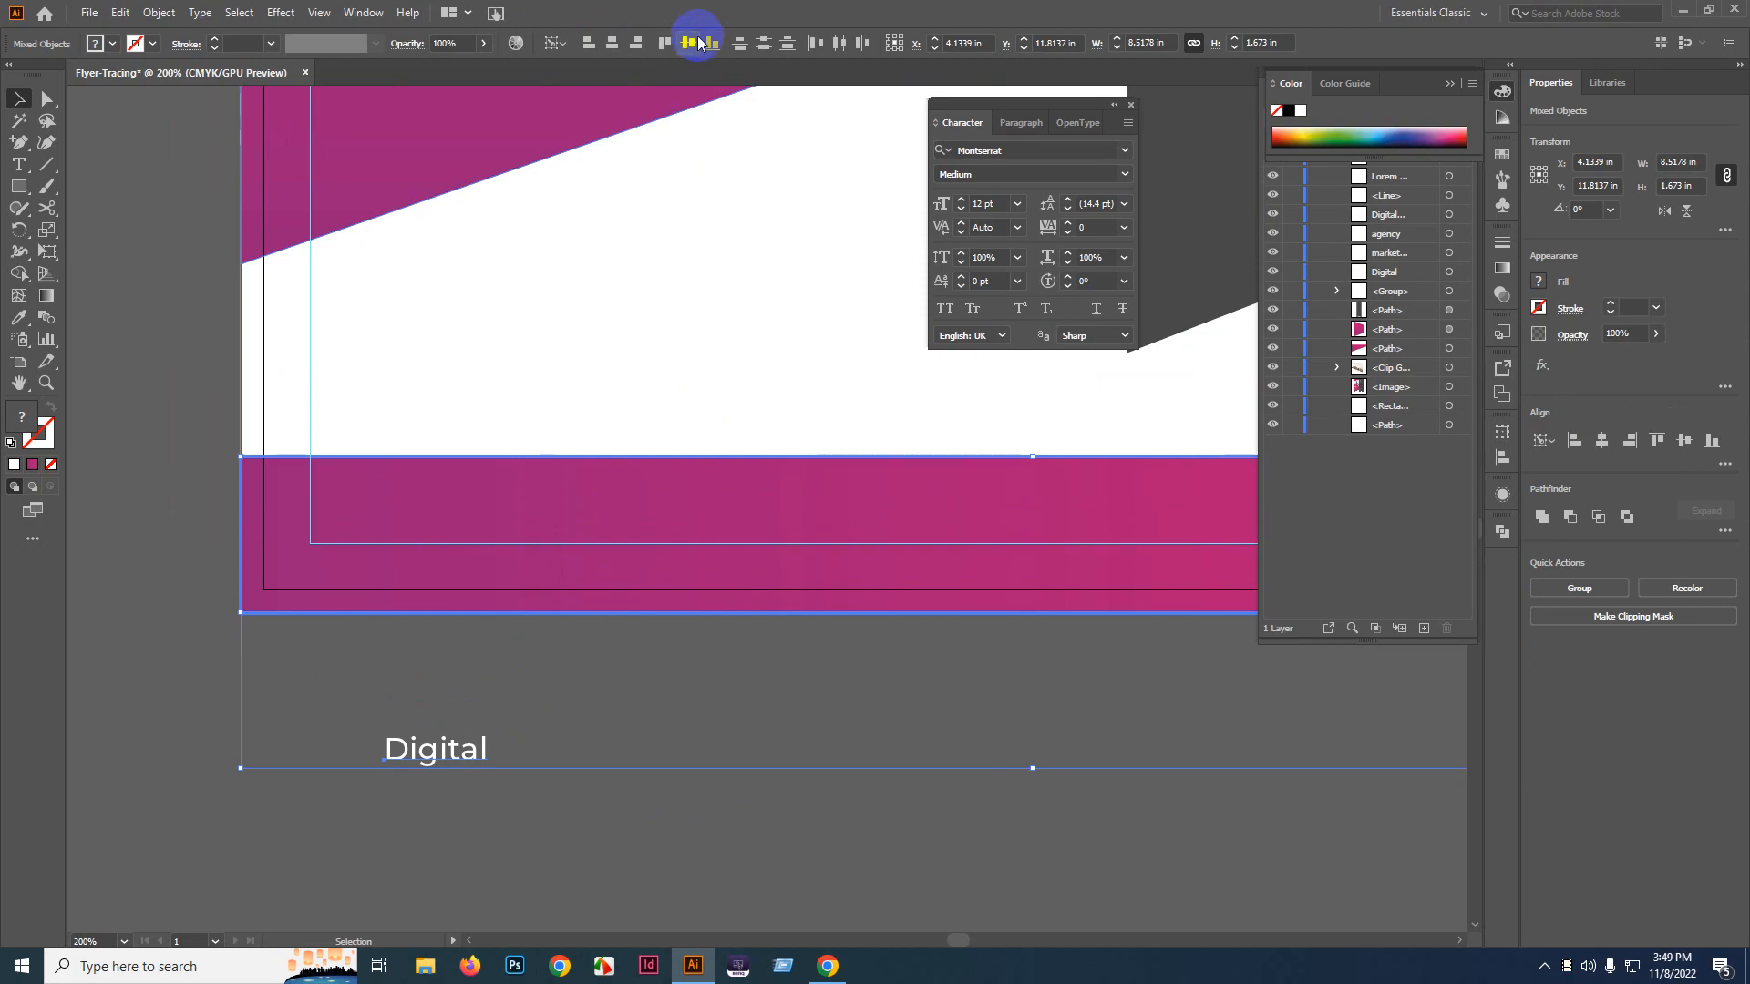
pyautogui.click(633, 721)
pyautogui.scroll(-1, 599, 718)
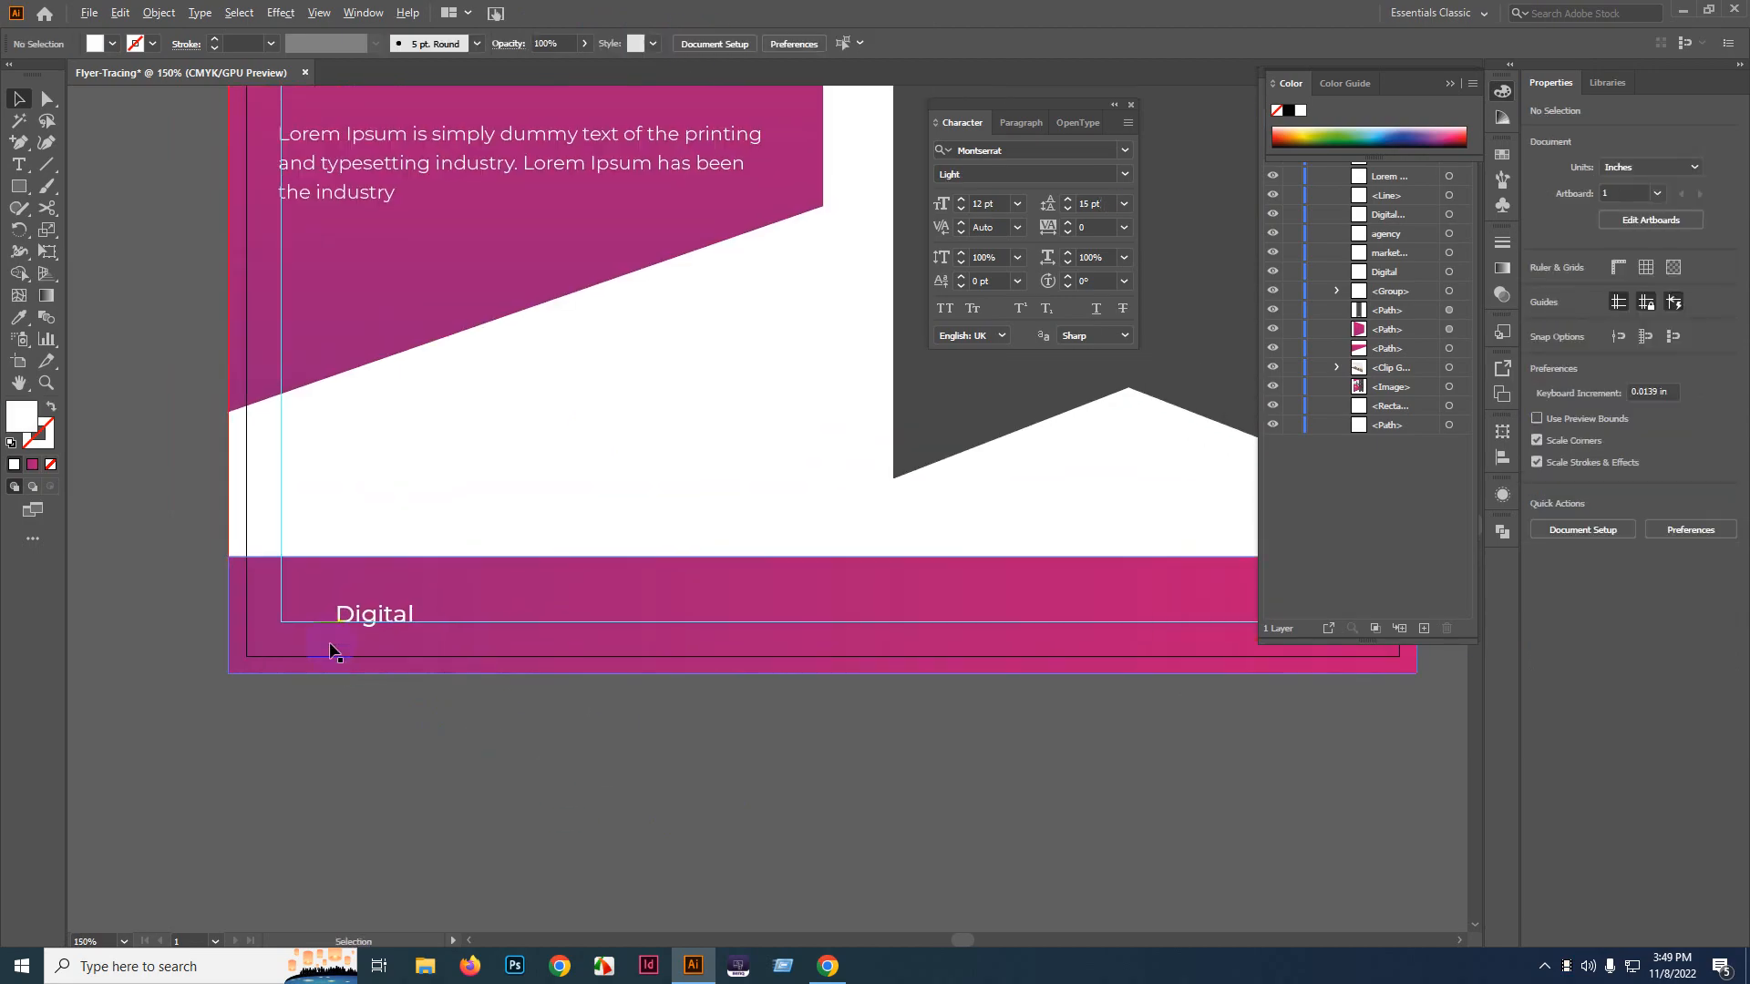
# - Move the "Digital" text on the gradient bar slightly up from the bottom margin guide, then deselect
pyautogui.scroll(4, 333, 629)
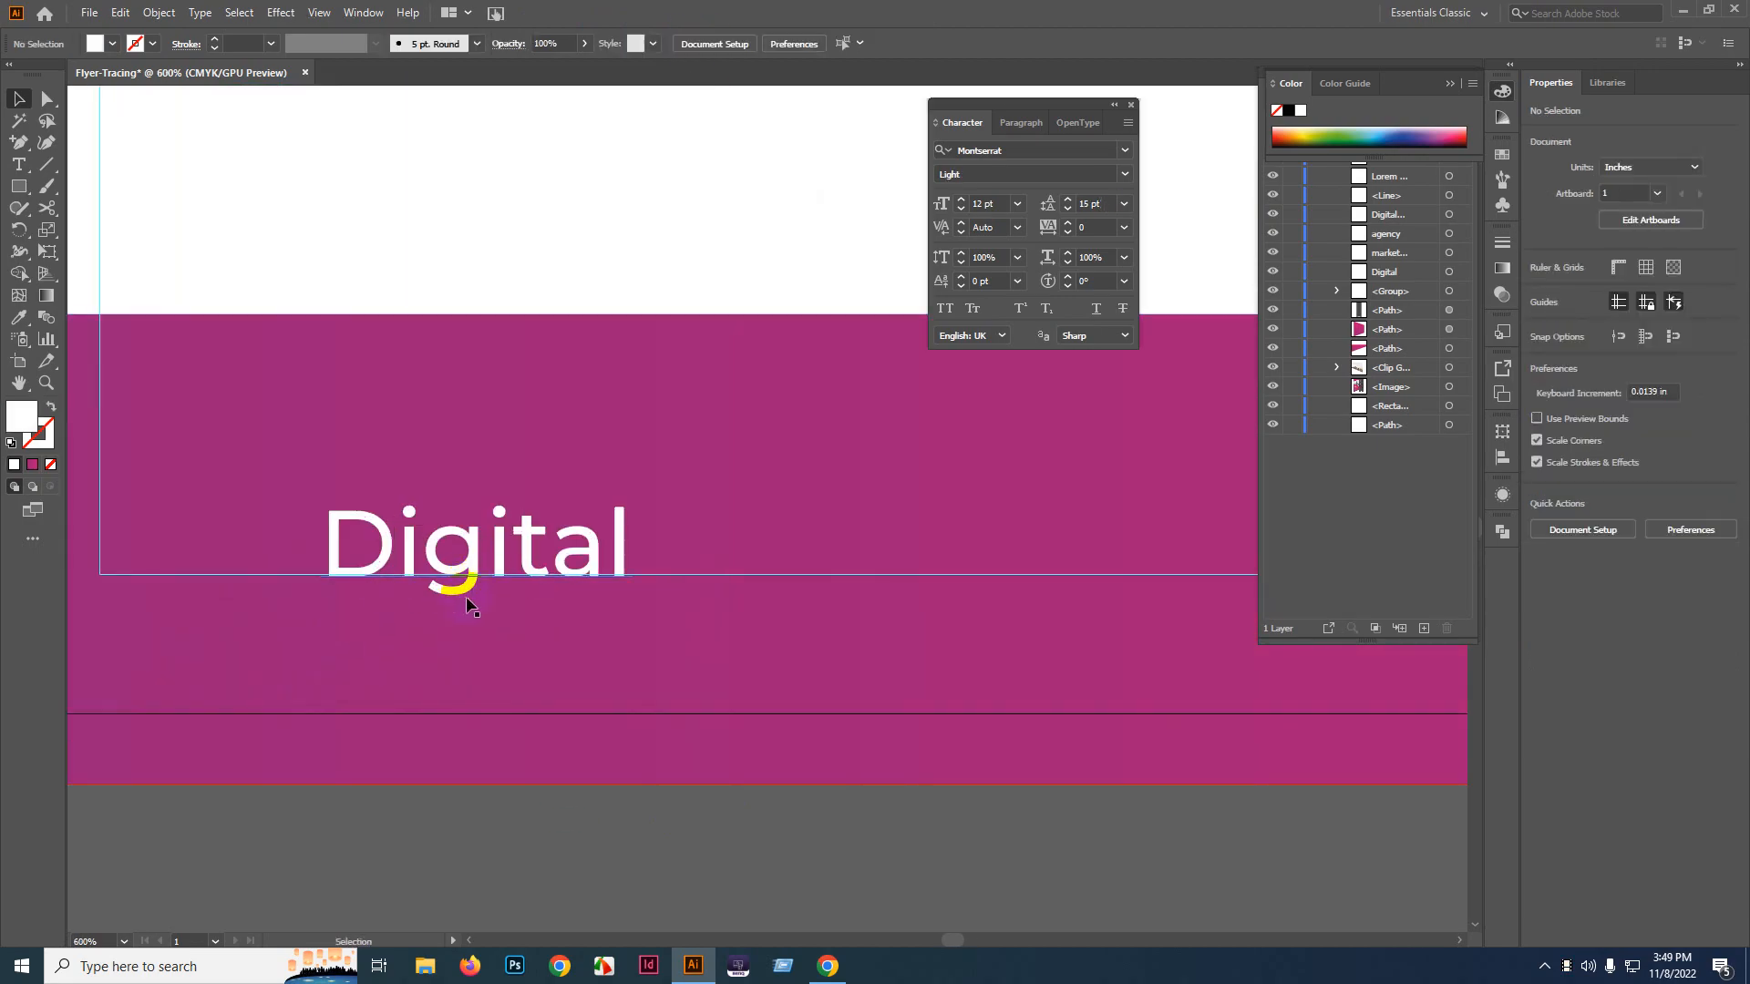
pyautogui.scroll(2, 450, 555)
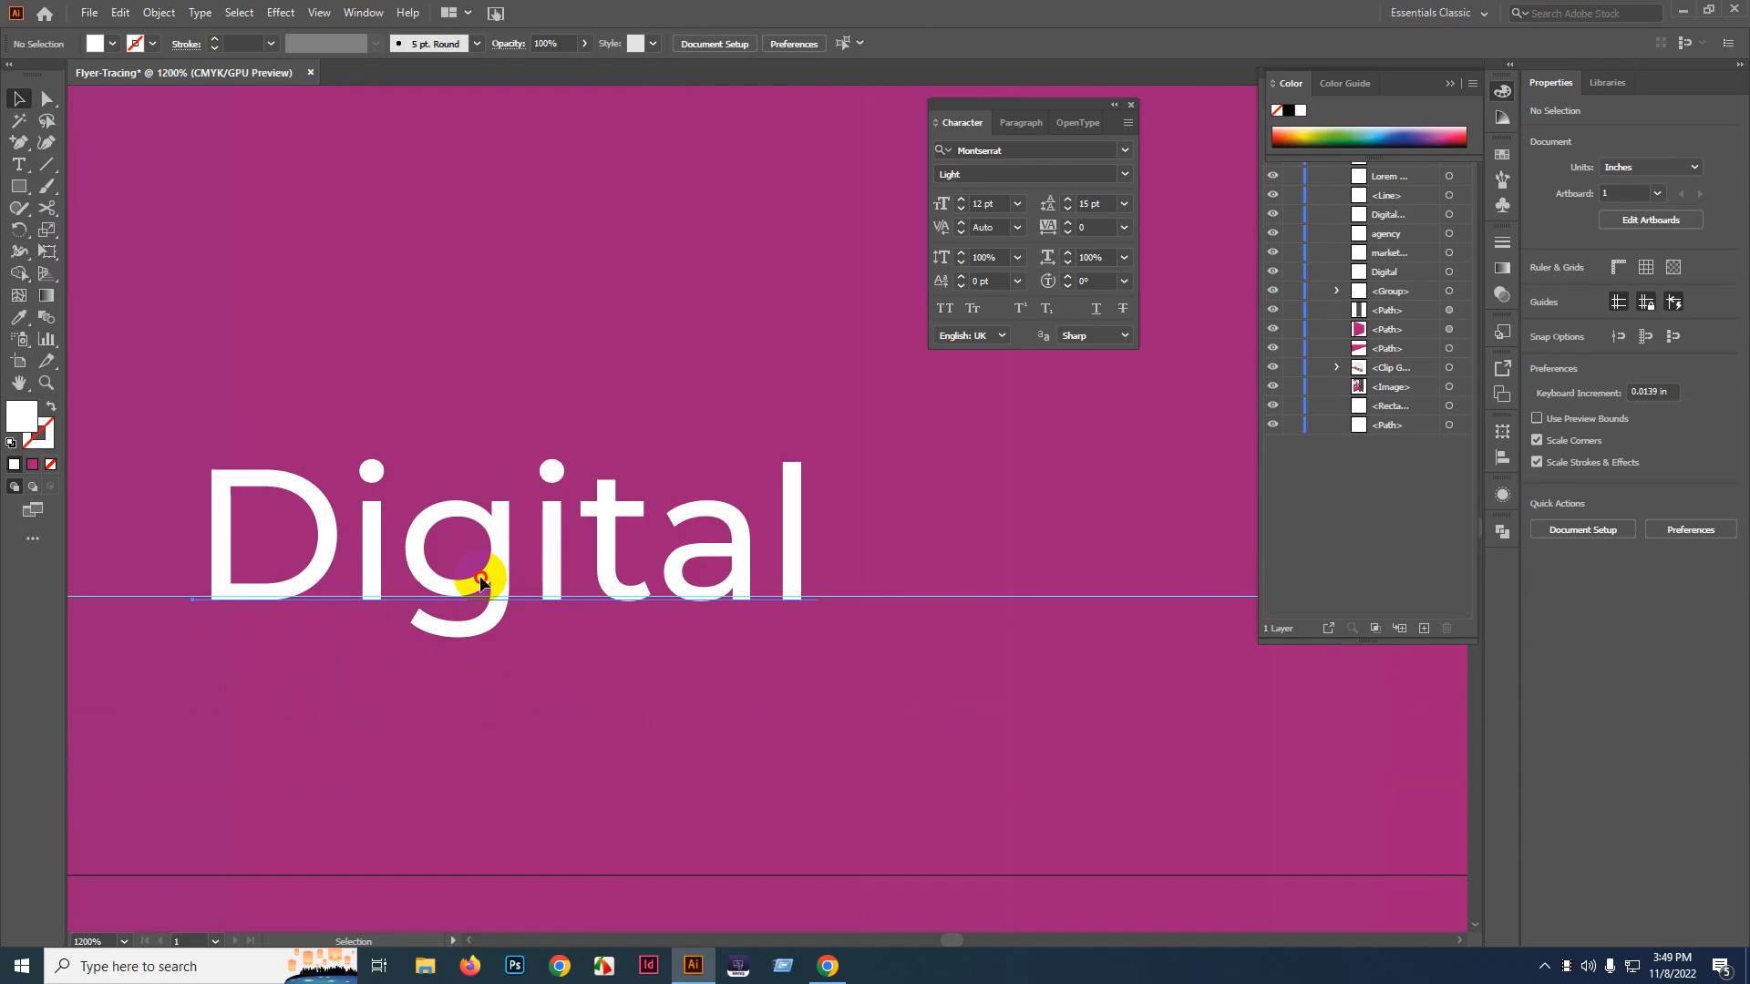
pyautogui.moveTo(480, 574); pyautogui.dragTo(480, 539)
pyautogui.scroll(-3, 499, 547)
pyautogui.click(719, 824)
pyautogui.scroll(-5, 785, 723)
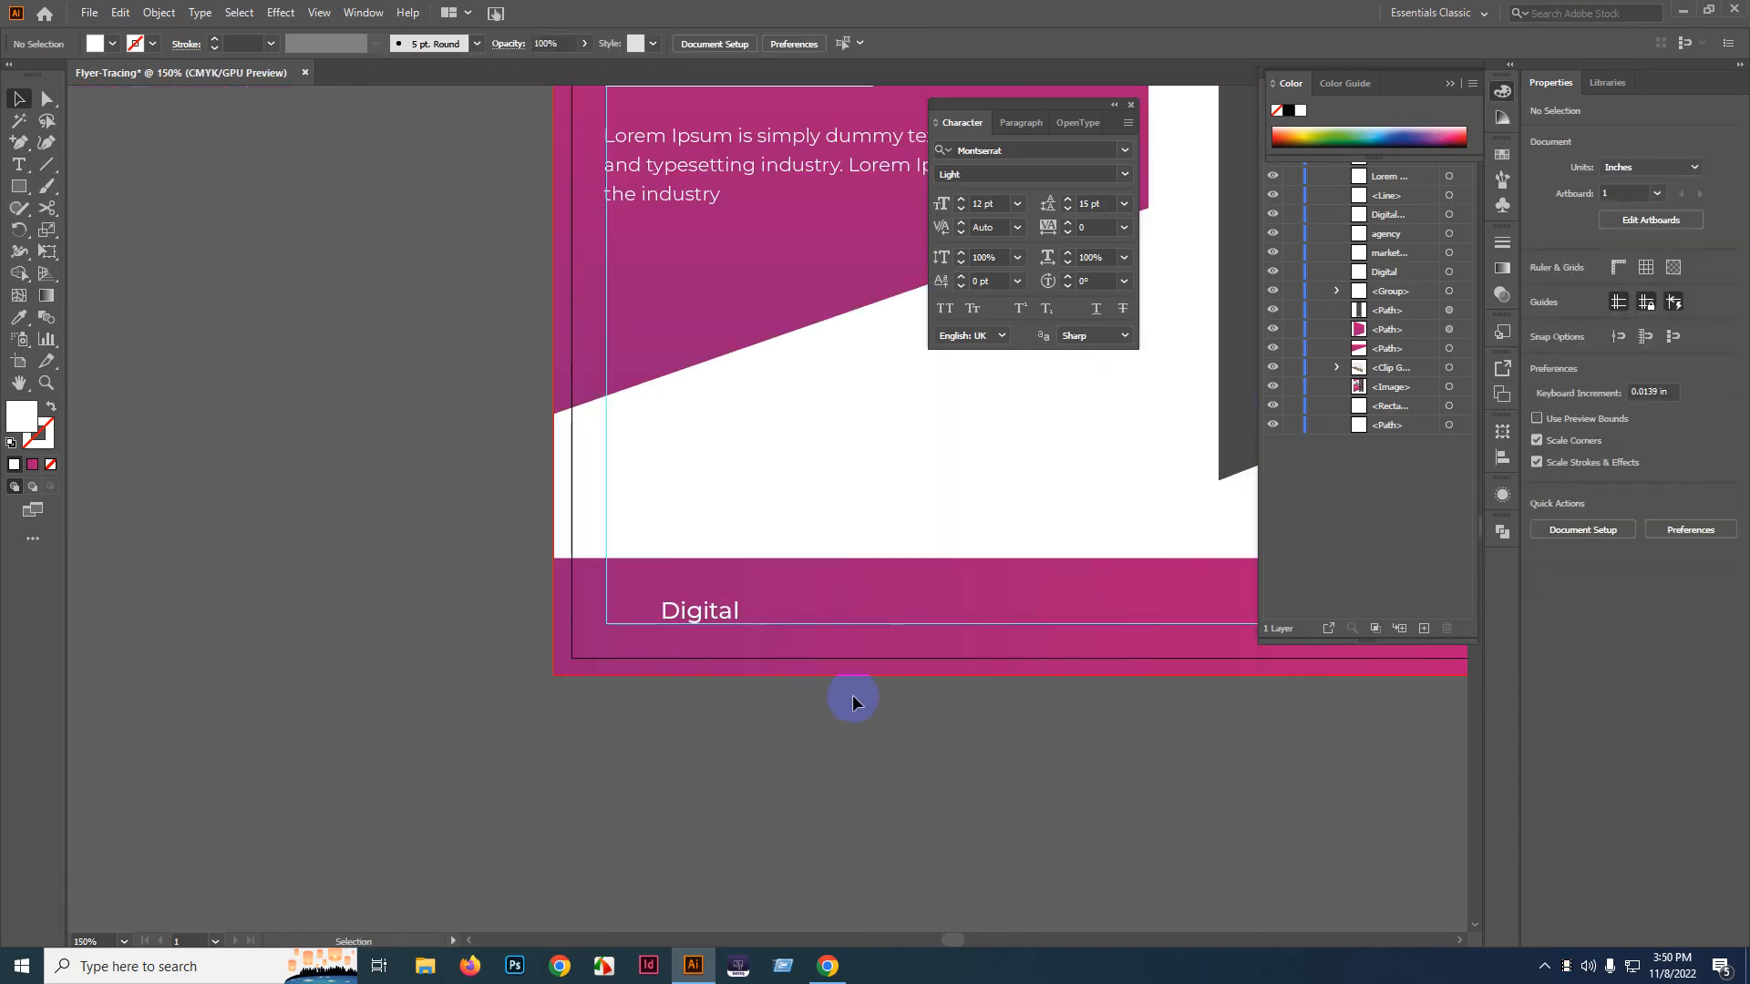
# - Preview the whole flyer fitted to the Save for Web window, then leave without exporting
pyautogui.hscroll(3, 848, 699)
pyautogui.hotkey('ctrl', 'alt', 'shift', 's')
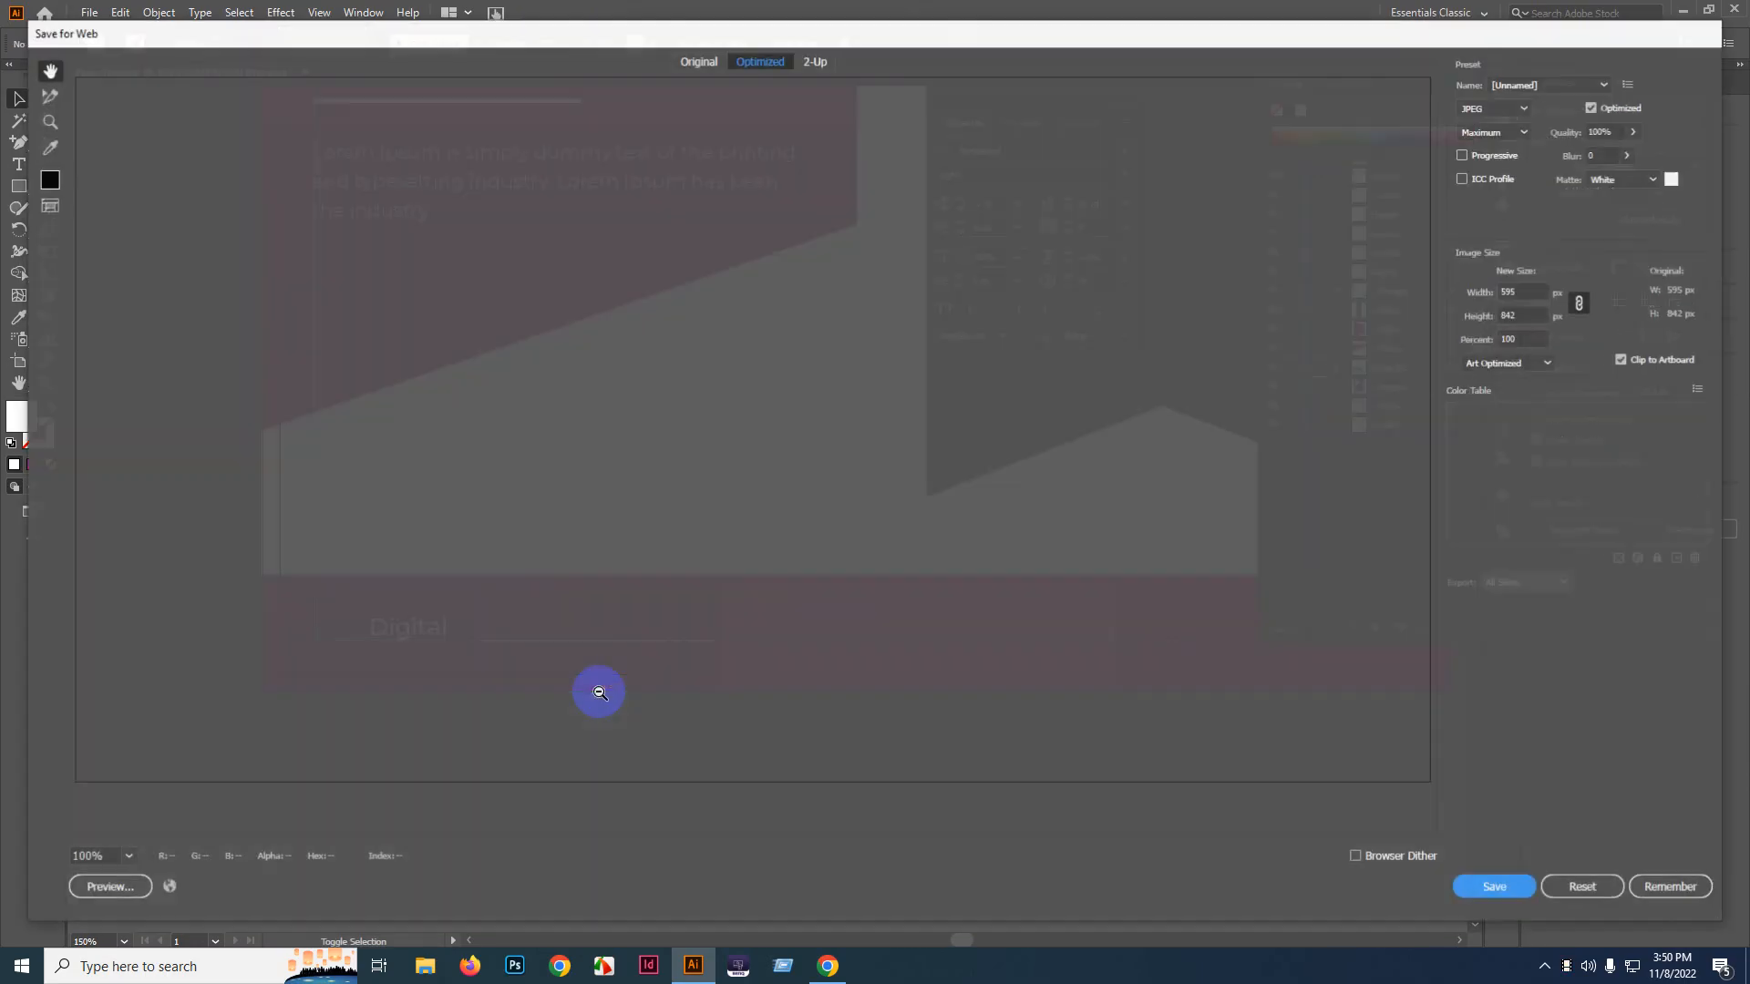
pyautogui.click(128, 857)
pyautogui.click(152, 843)
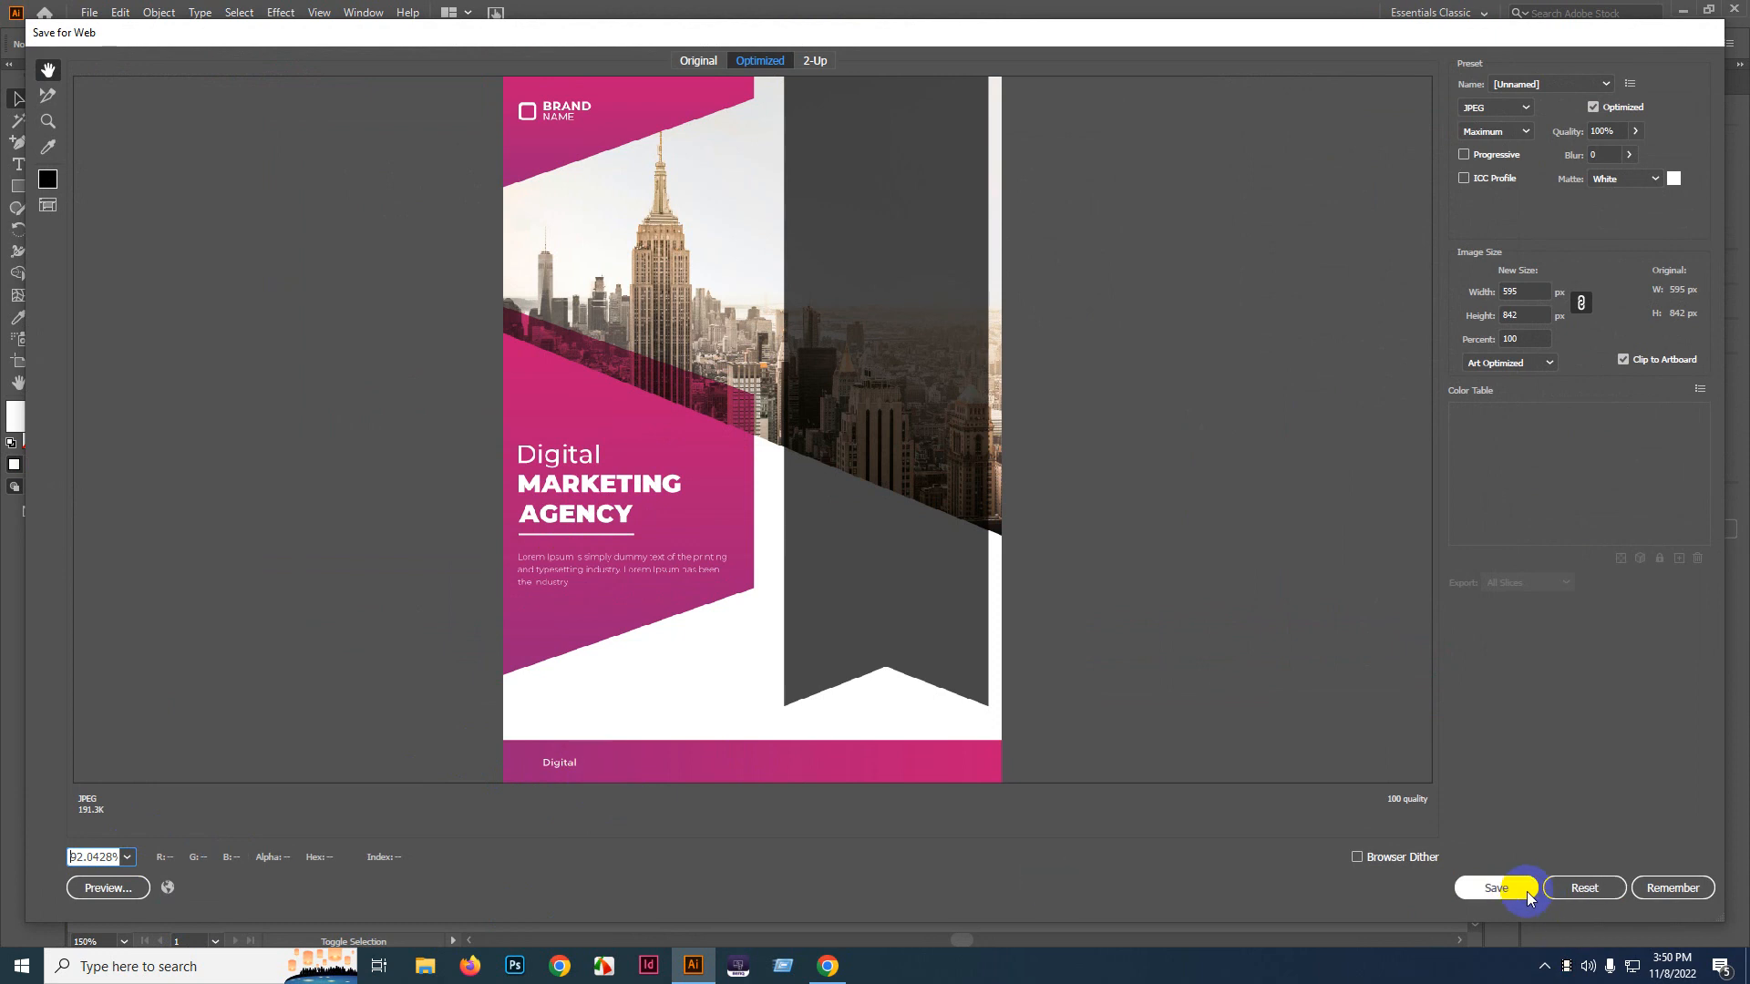
pyautogui.click(1584, 888)
# - Move the "Digital" text lower on the gradient bar so it crosses the bottom margin guide, and check its placement
pyautogui.scroll(5, 407, 620)
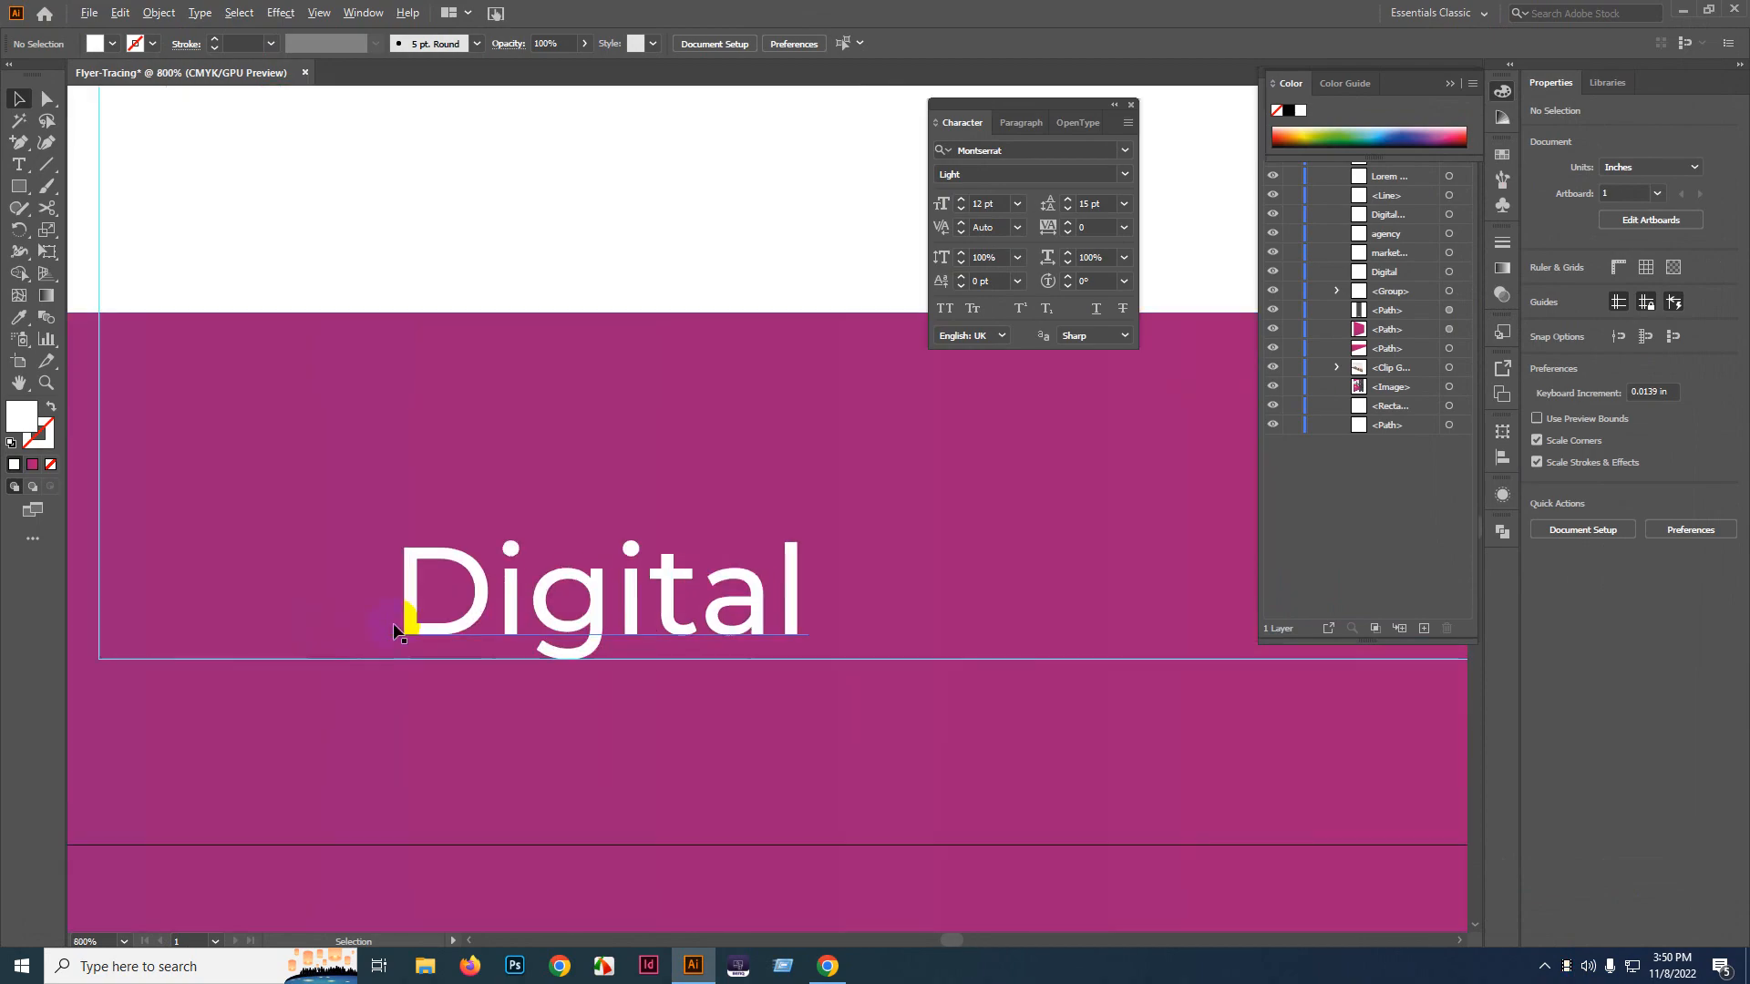
pyautogui.moveTo(407, 593); pyautogui.dragTo(406, 692)
pyautogui.scroll(-5, 405, 692)
pyautogui.click(524, 852)
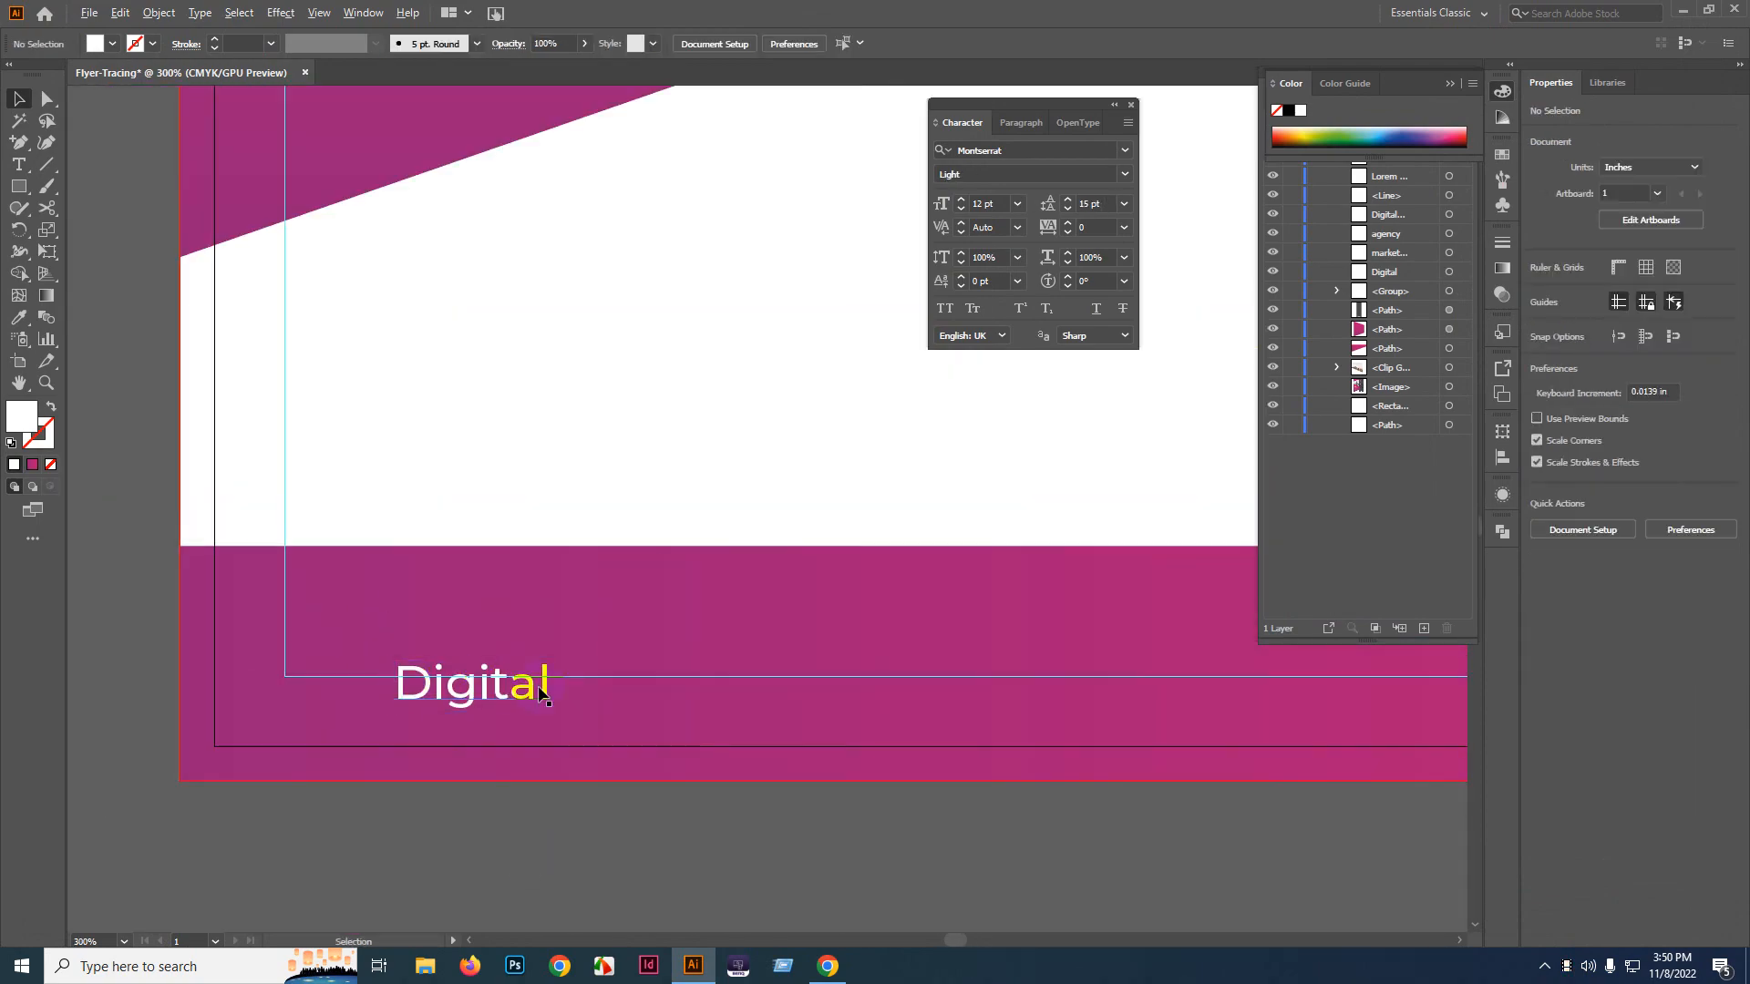
pyautogui.scroll(-3, 541, 694)
pyautogui.scroll(4, 415, 693)
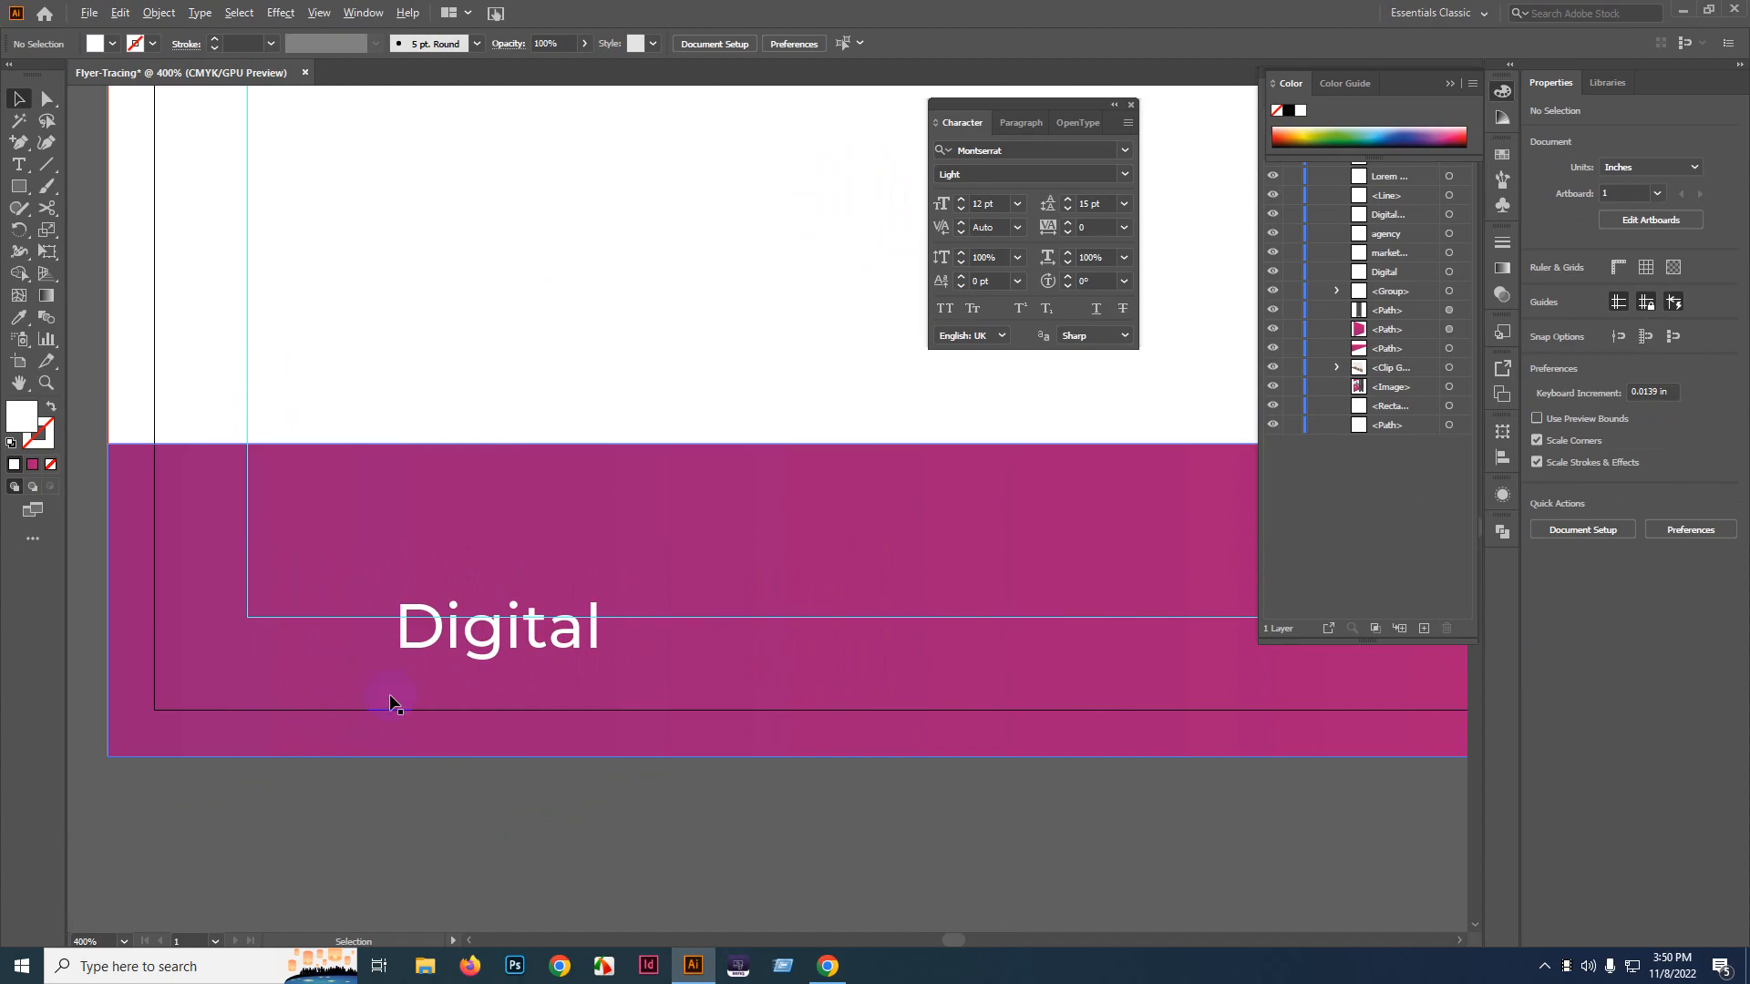
pyautogui.scroll(4, 390, 702)
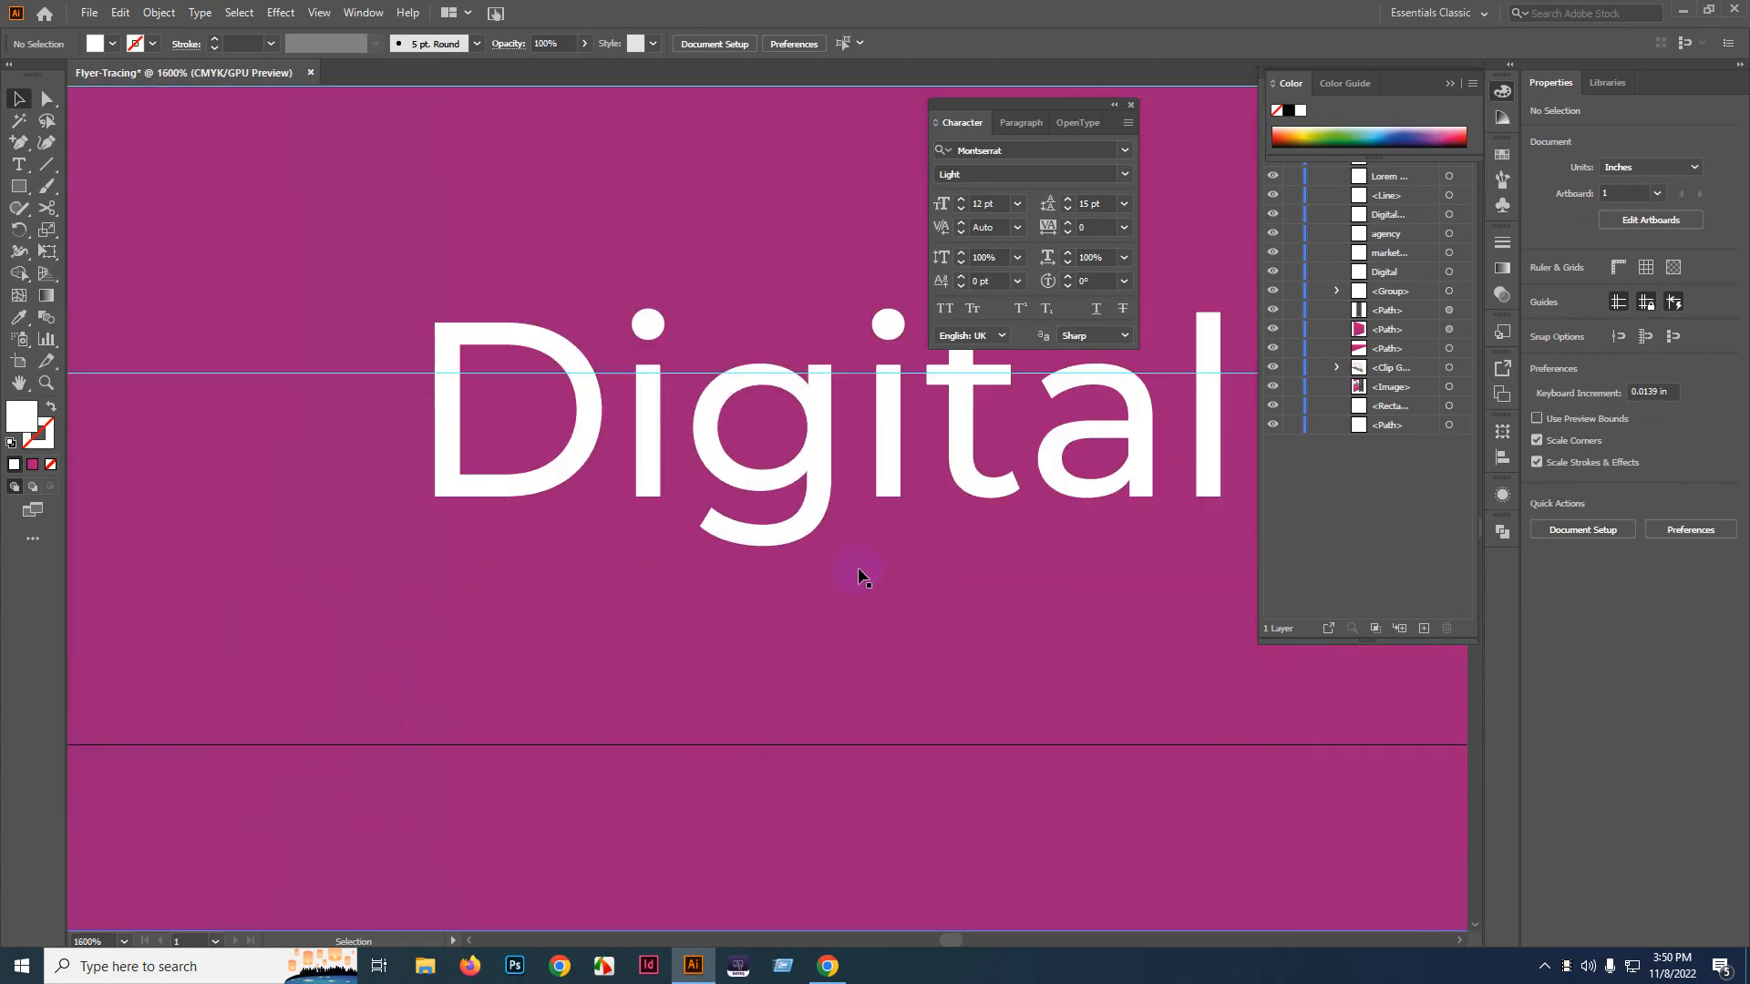
pyautogui.scroll(-4, 858, 576)
# - Delete the small "Digital" text and the gradient bar from the flyer's bottom edge
pyautogui.moveTo(637, 477); pyautogui.dragTo(547, 747)
pyautogui.press('Delete')
pyautogui.scroll(-4, 544, 740)
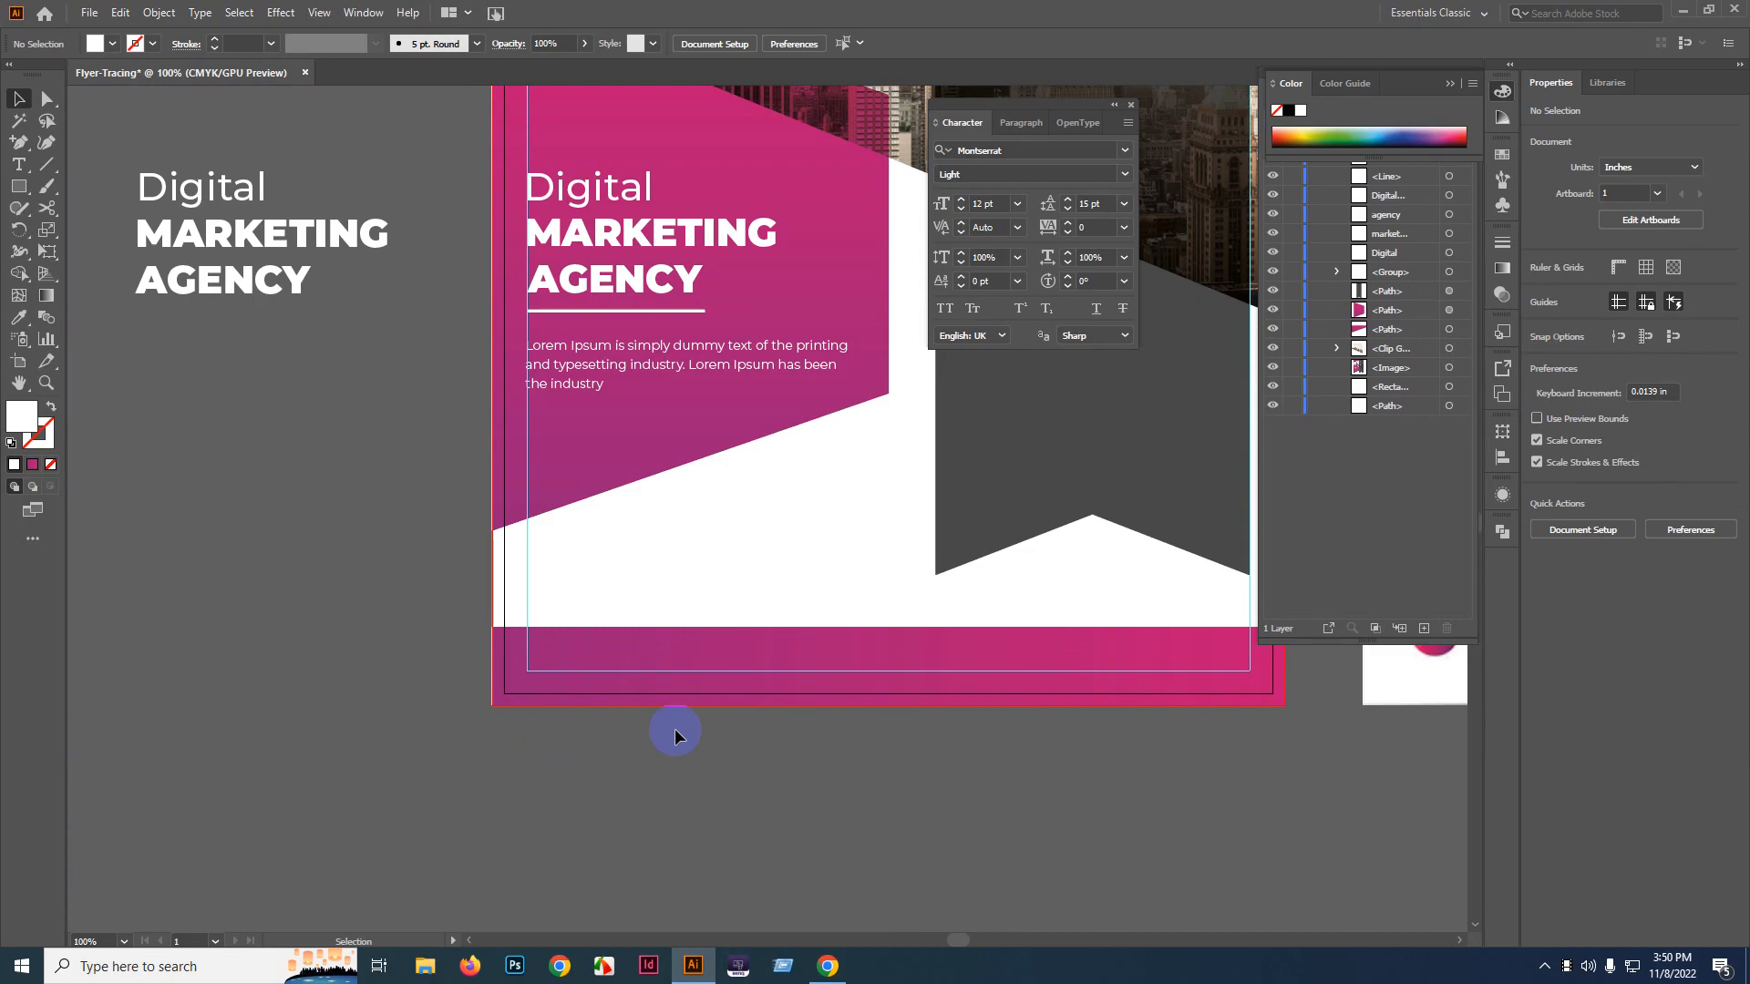
pyautogui.moveTo(730, 694); pyautogui.dragTo(476, 814)
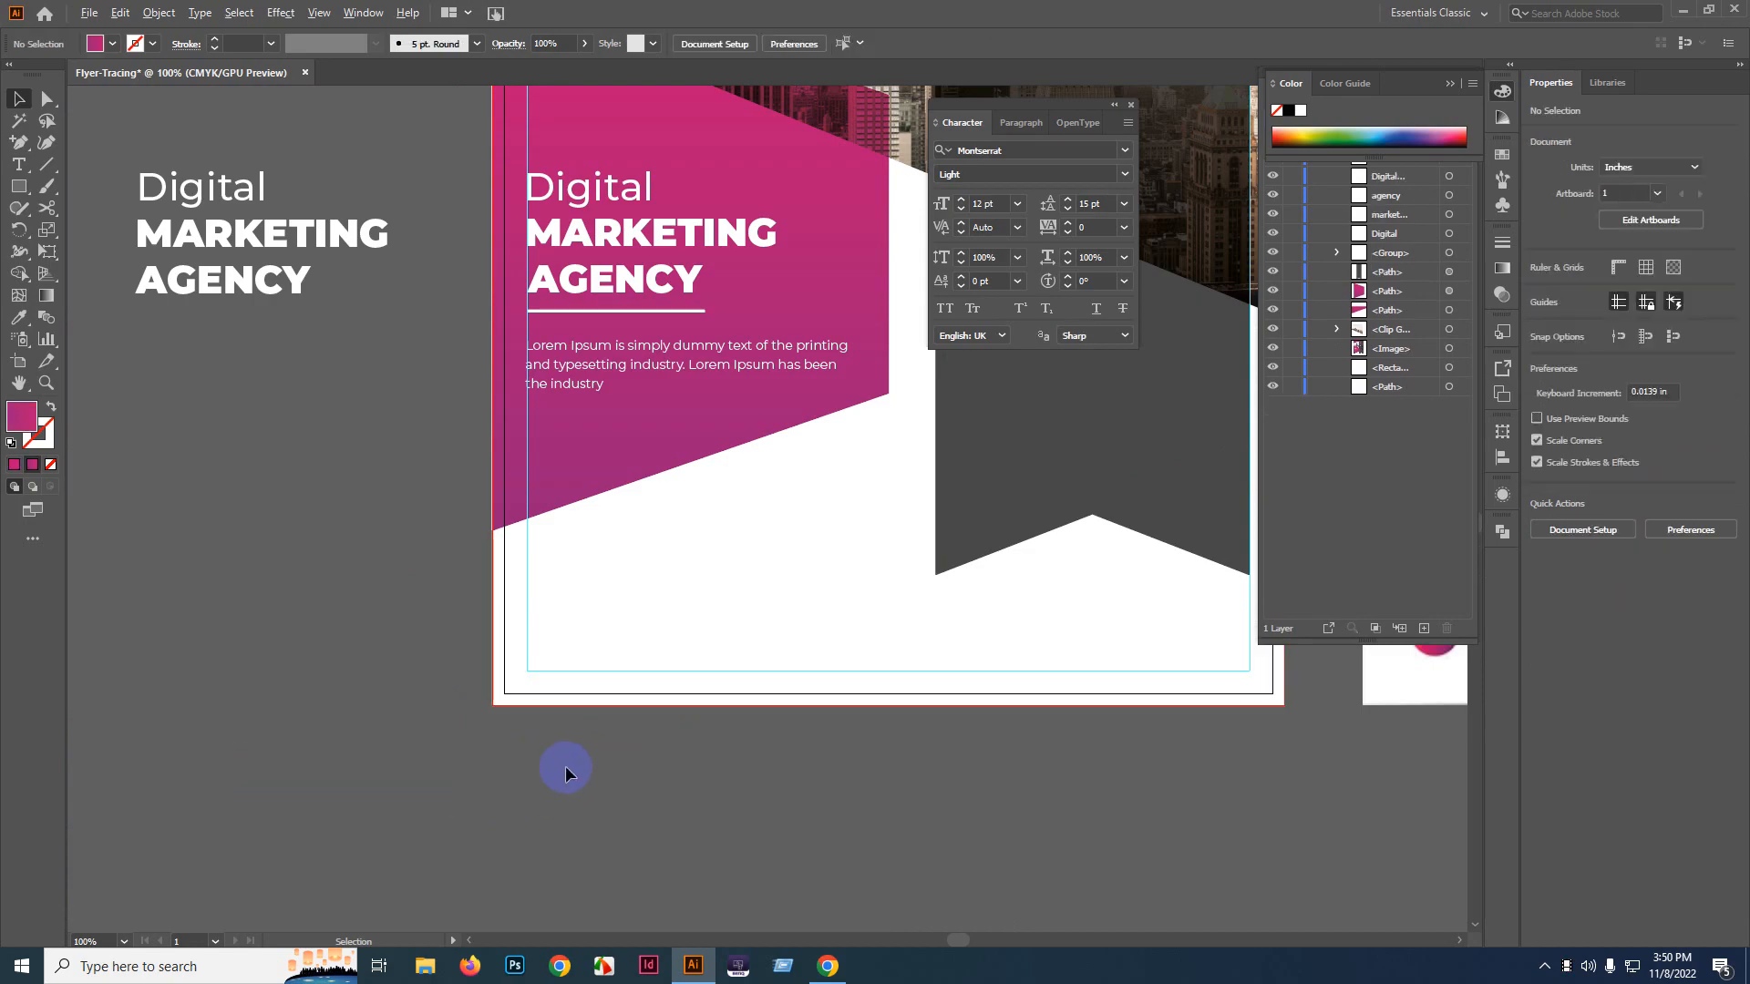
# - Close the floating Character settings and add the text "Digital Marketing" on two lines near the reference flyer's megaphone icon
pyautogui.hotkey('ctrl', '-')
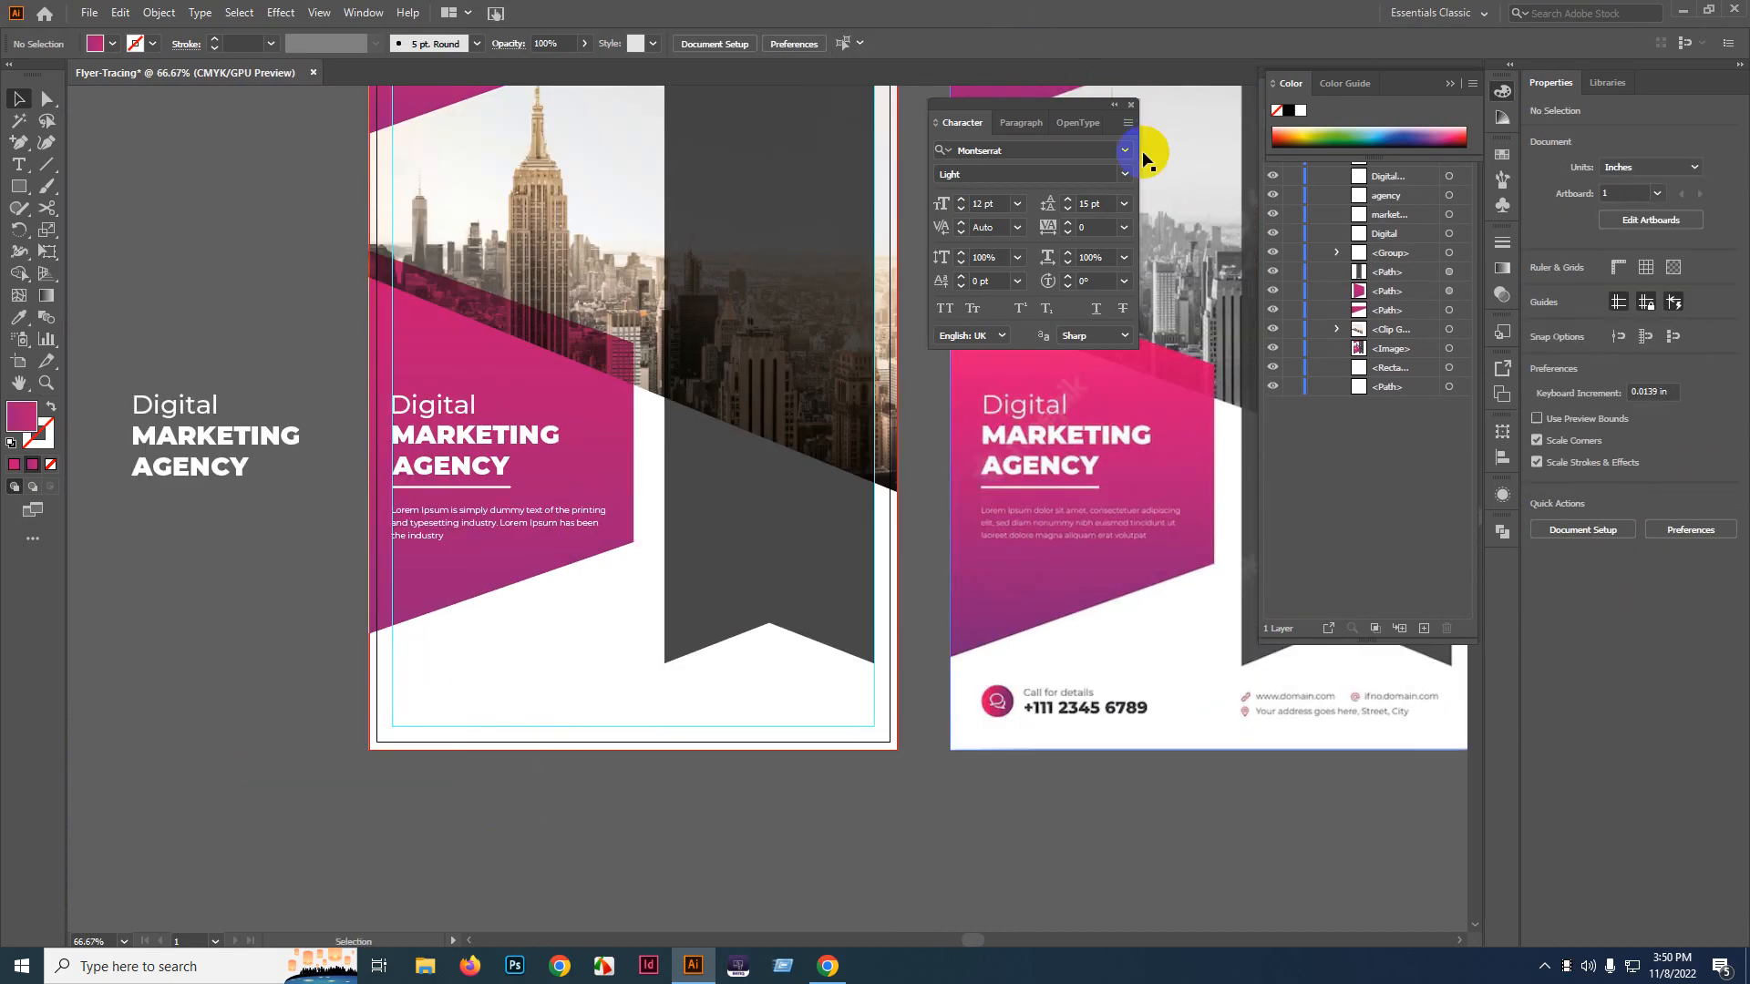
pyautogui.hotkey('ctrl', 't')
pyautogui.moveTo(1145, 155); pyautogui.dragTo(715, 344)
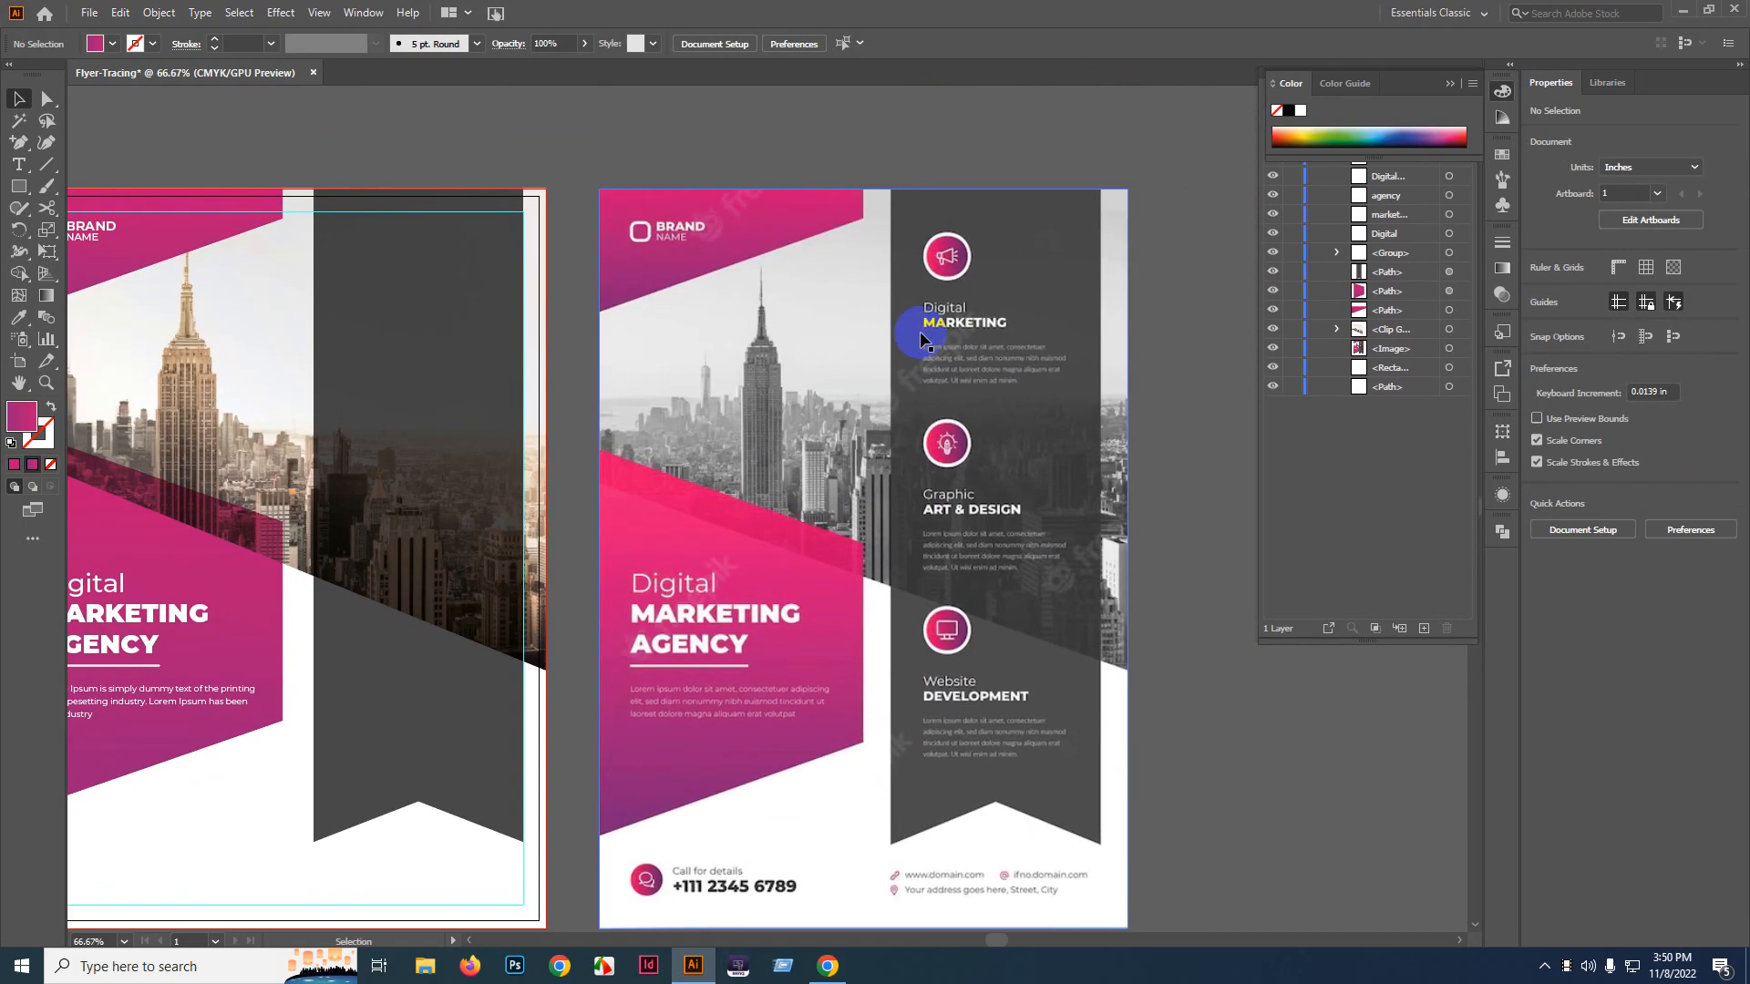
pyautogui.moveTo(907, 353); pyautogui.dragTo(987, 342)
pyautogui.scroll(2, 1106, 356)
pyautogui.moveTo(1106, 356); pyautogui.dragTo(881, 431)
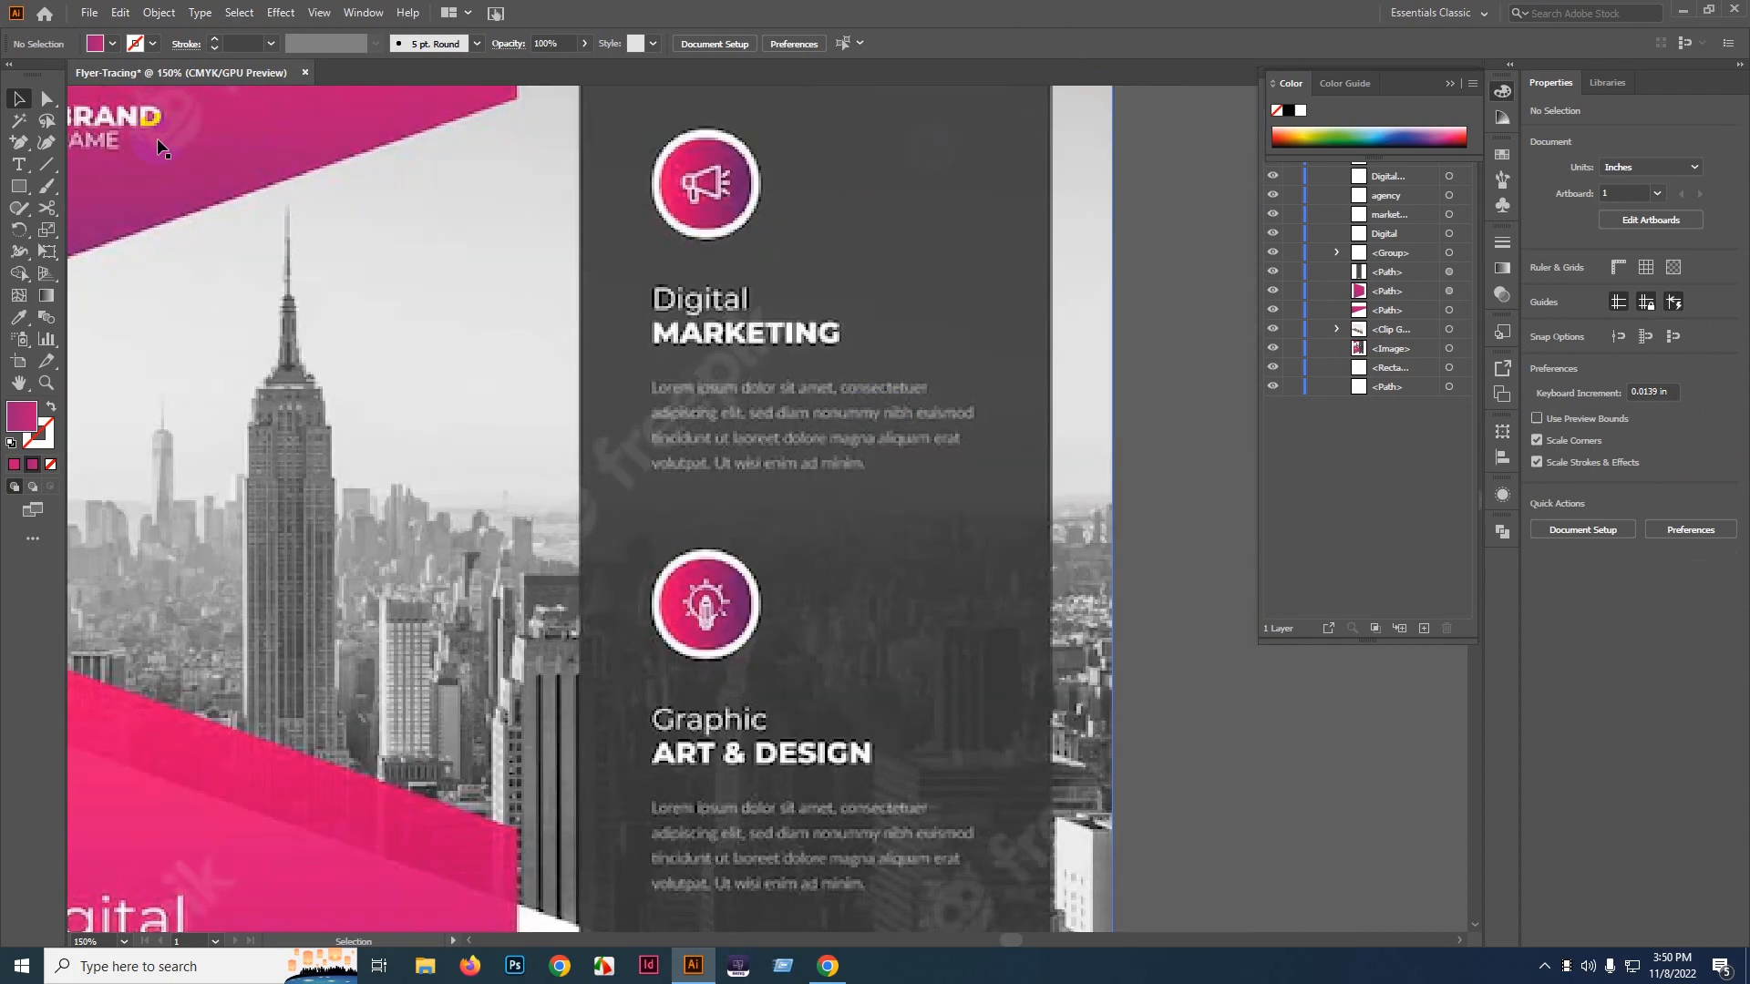
pyautogui.click(30, 169)
pyautogui.click(776, 264)
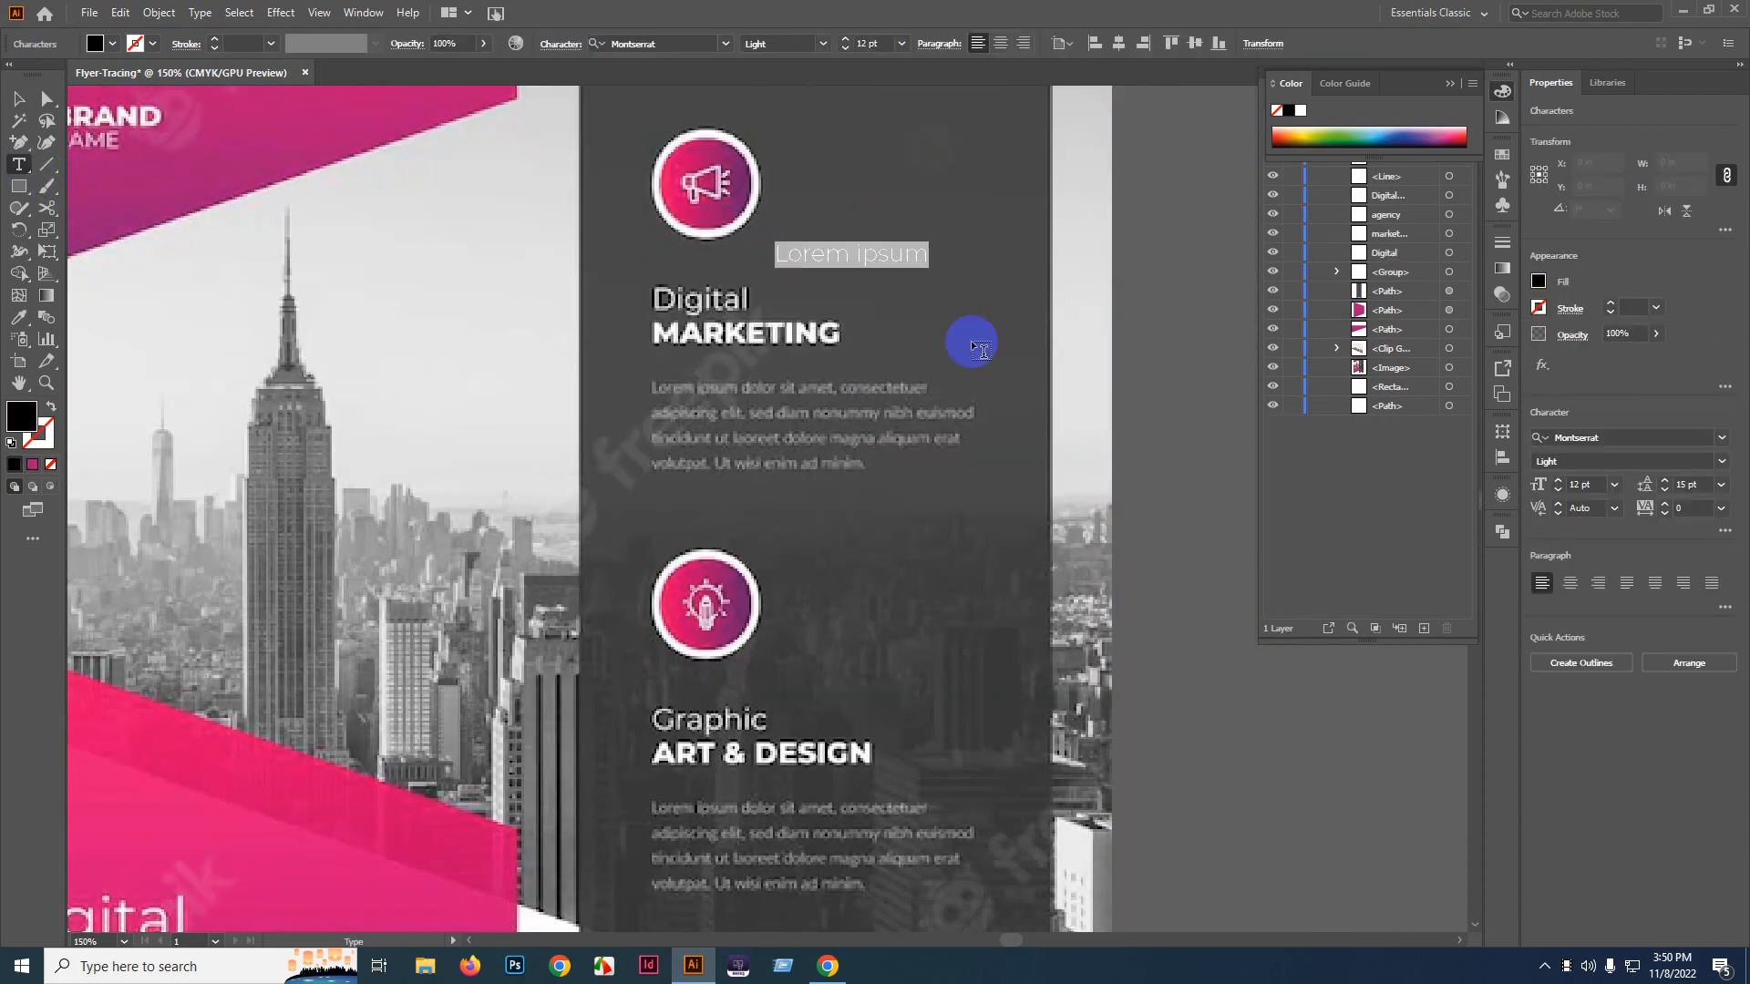
pyautogui.write('D')
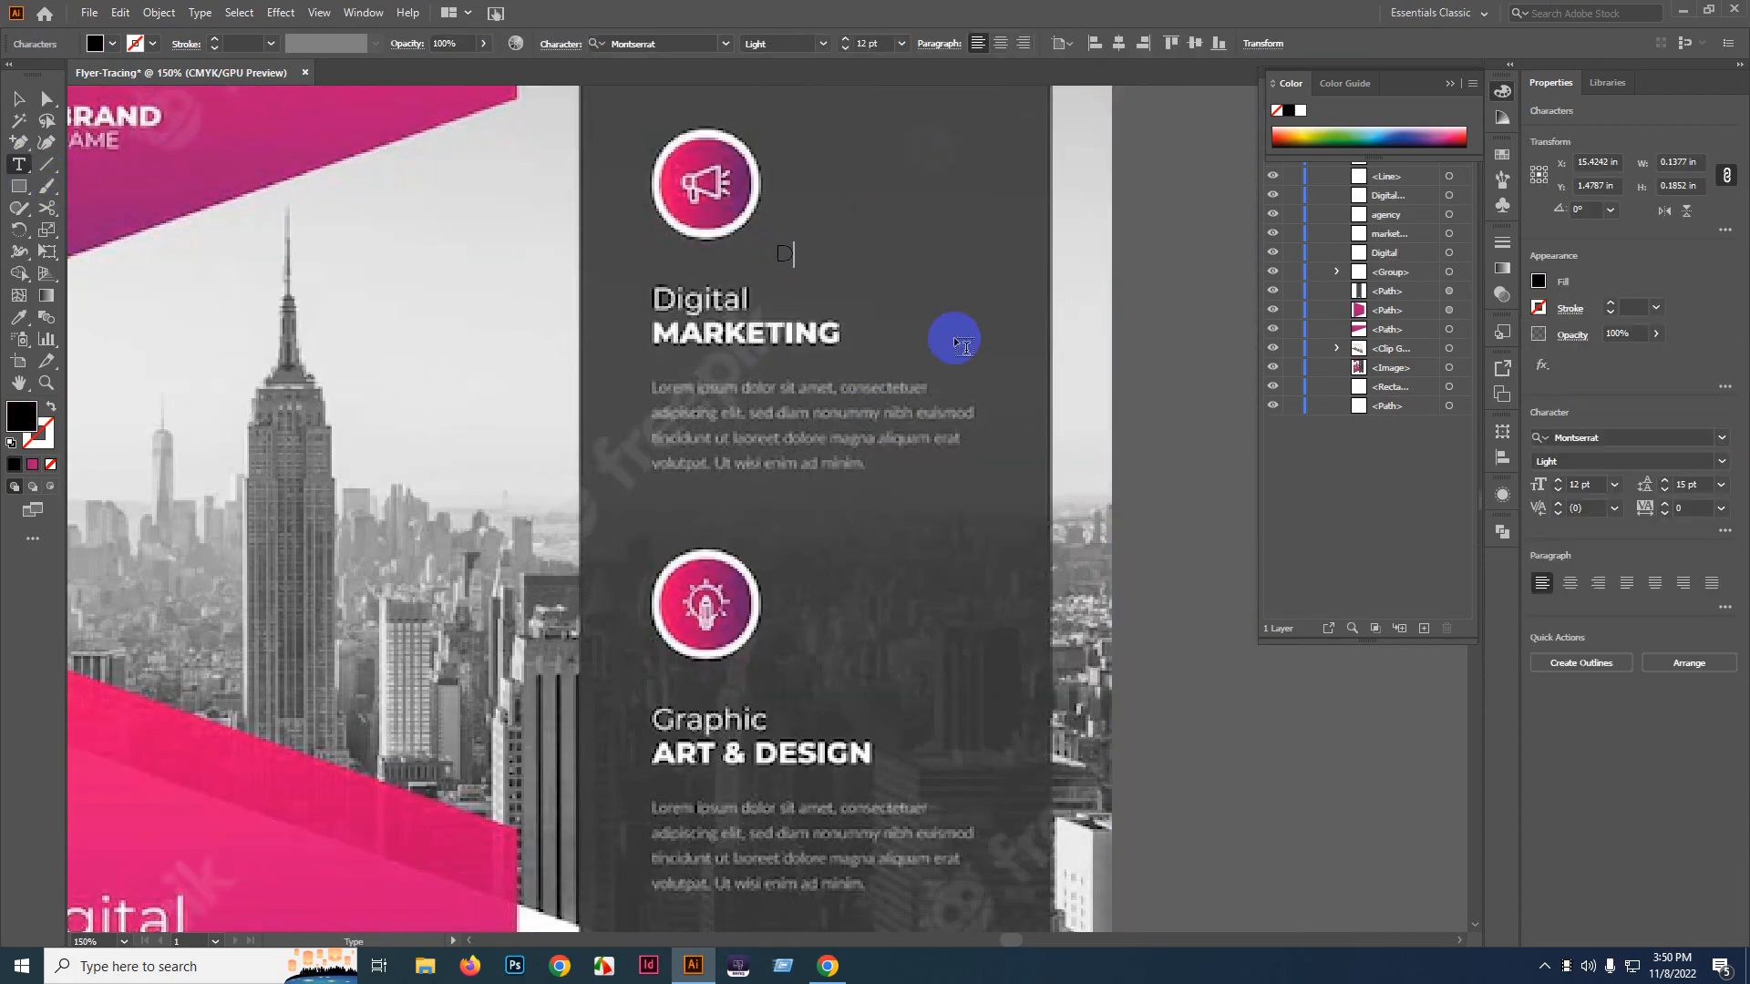
pyautogui.write('igital ')
pyautogui.write('Ma')
pyautogui.write('rketing')
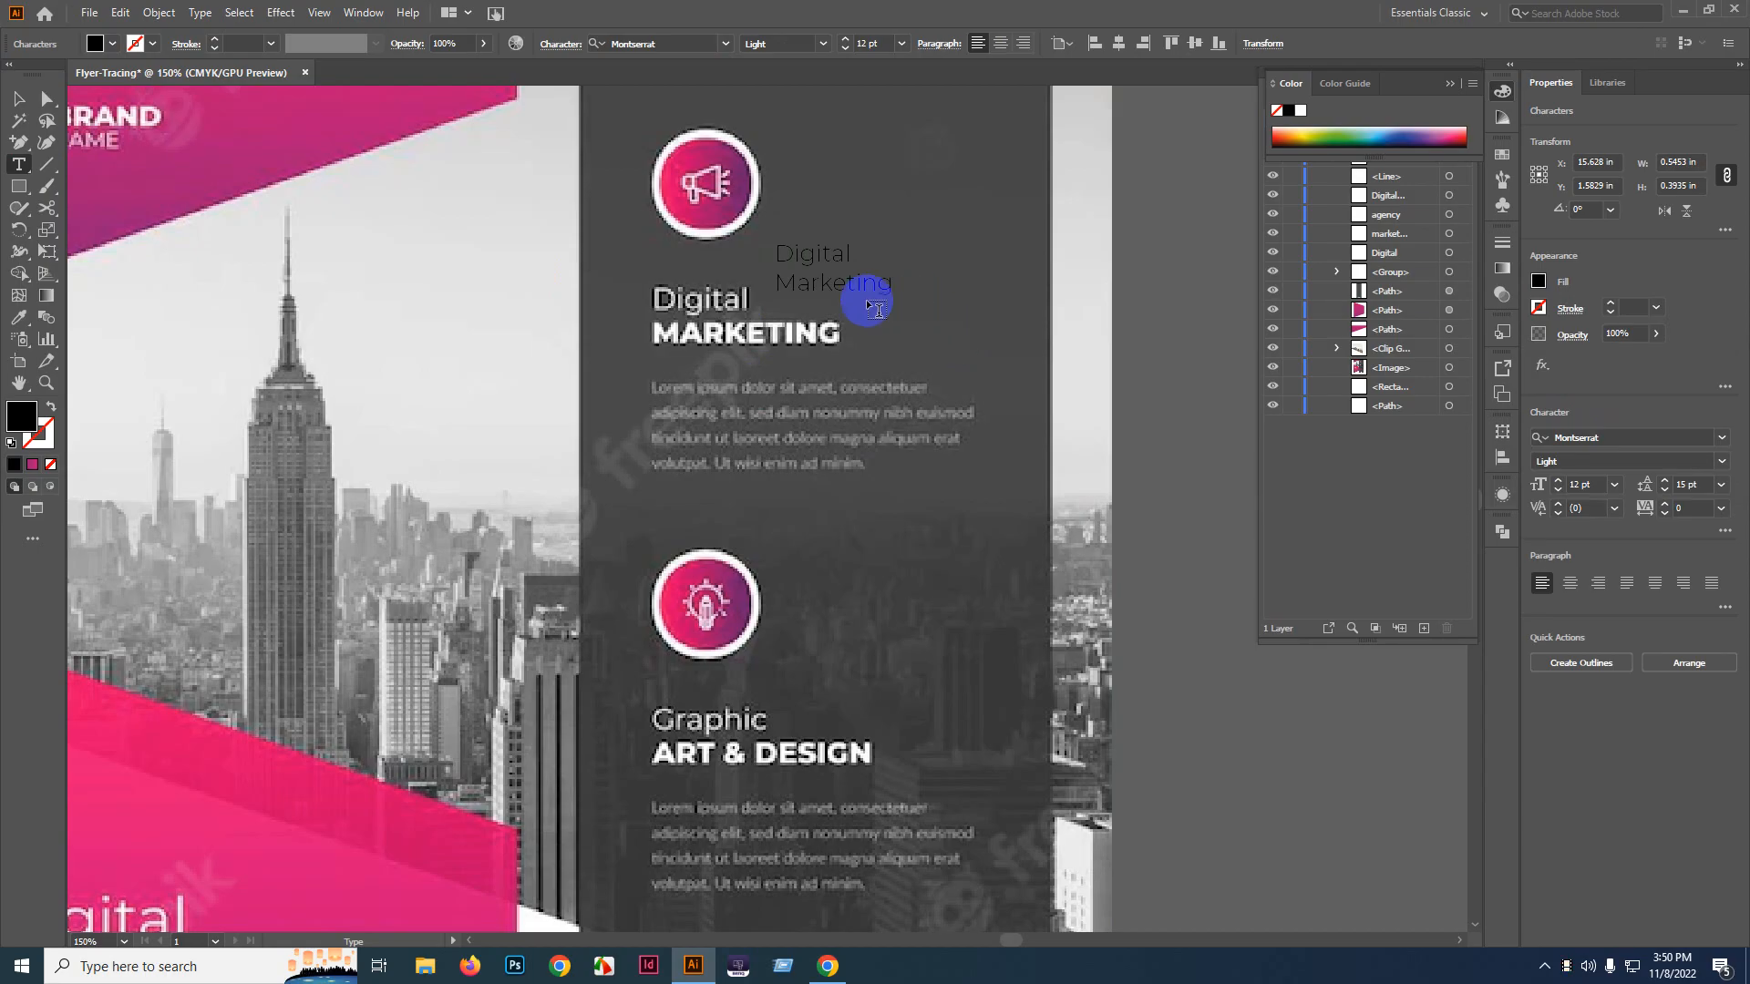
# - Fill the new two-line "Digital Marketing" text with white and set the word "Marketing" to Bold
pyautogui.hotkey('ctrl', 'a')
pyautogui.click(1304, 110)
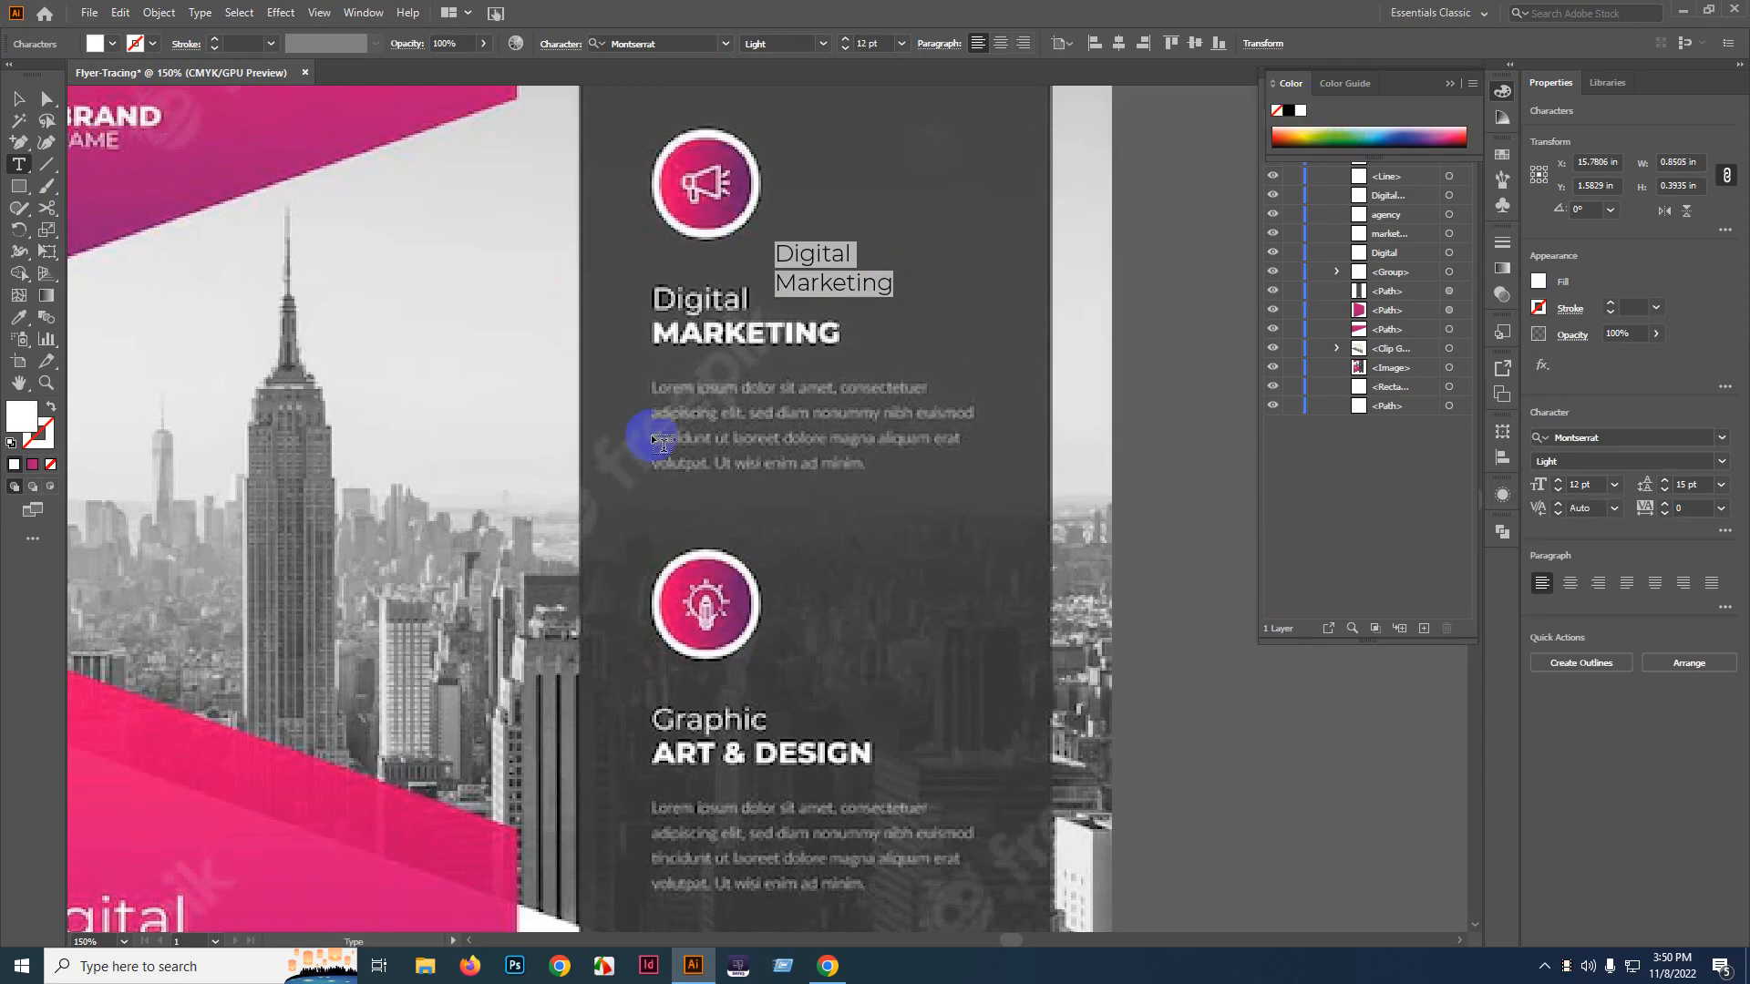
pyautogui.doubleClick(802, 281)
pyautogui.click(802, 273)
pyautogui.doubleClick(798, 273)
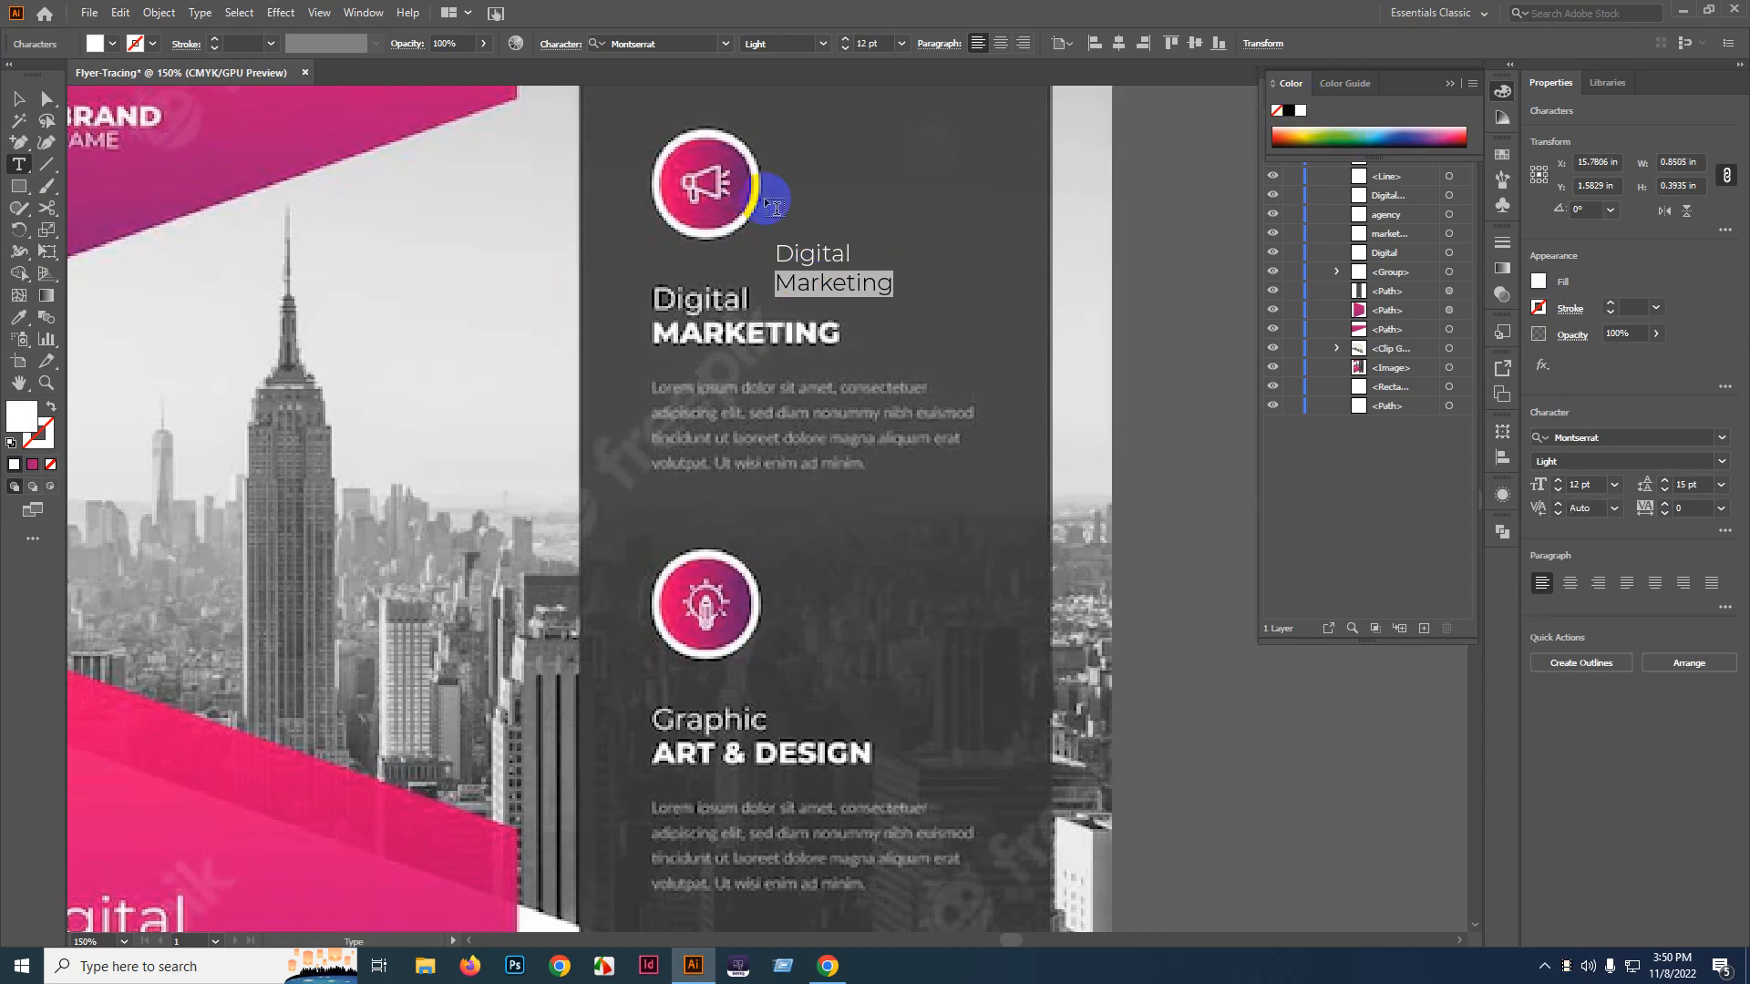
pyautogui.click(816, 44)
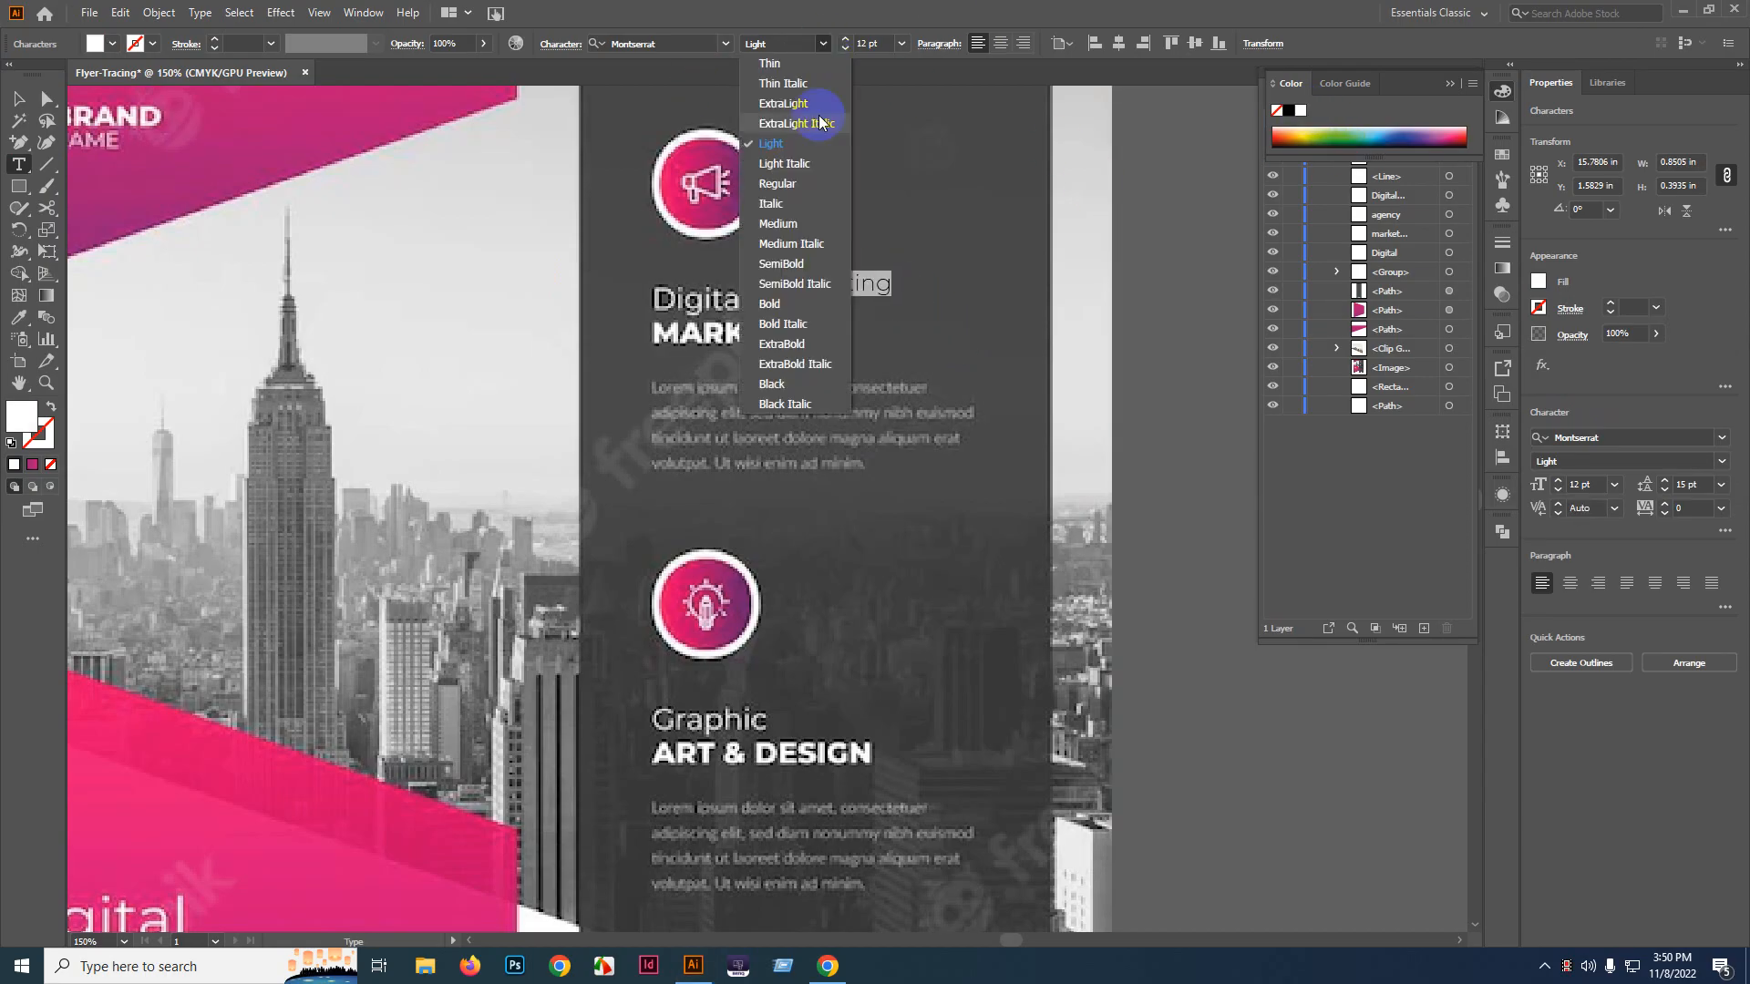
pyautogui.click(770, 303)
pyautogui.doubleClick(794, 254)
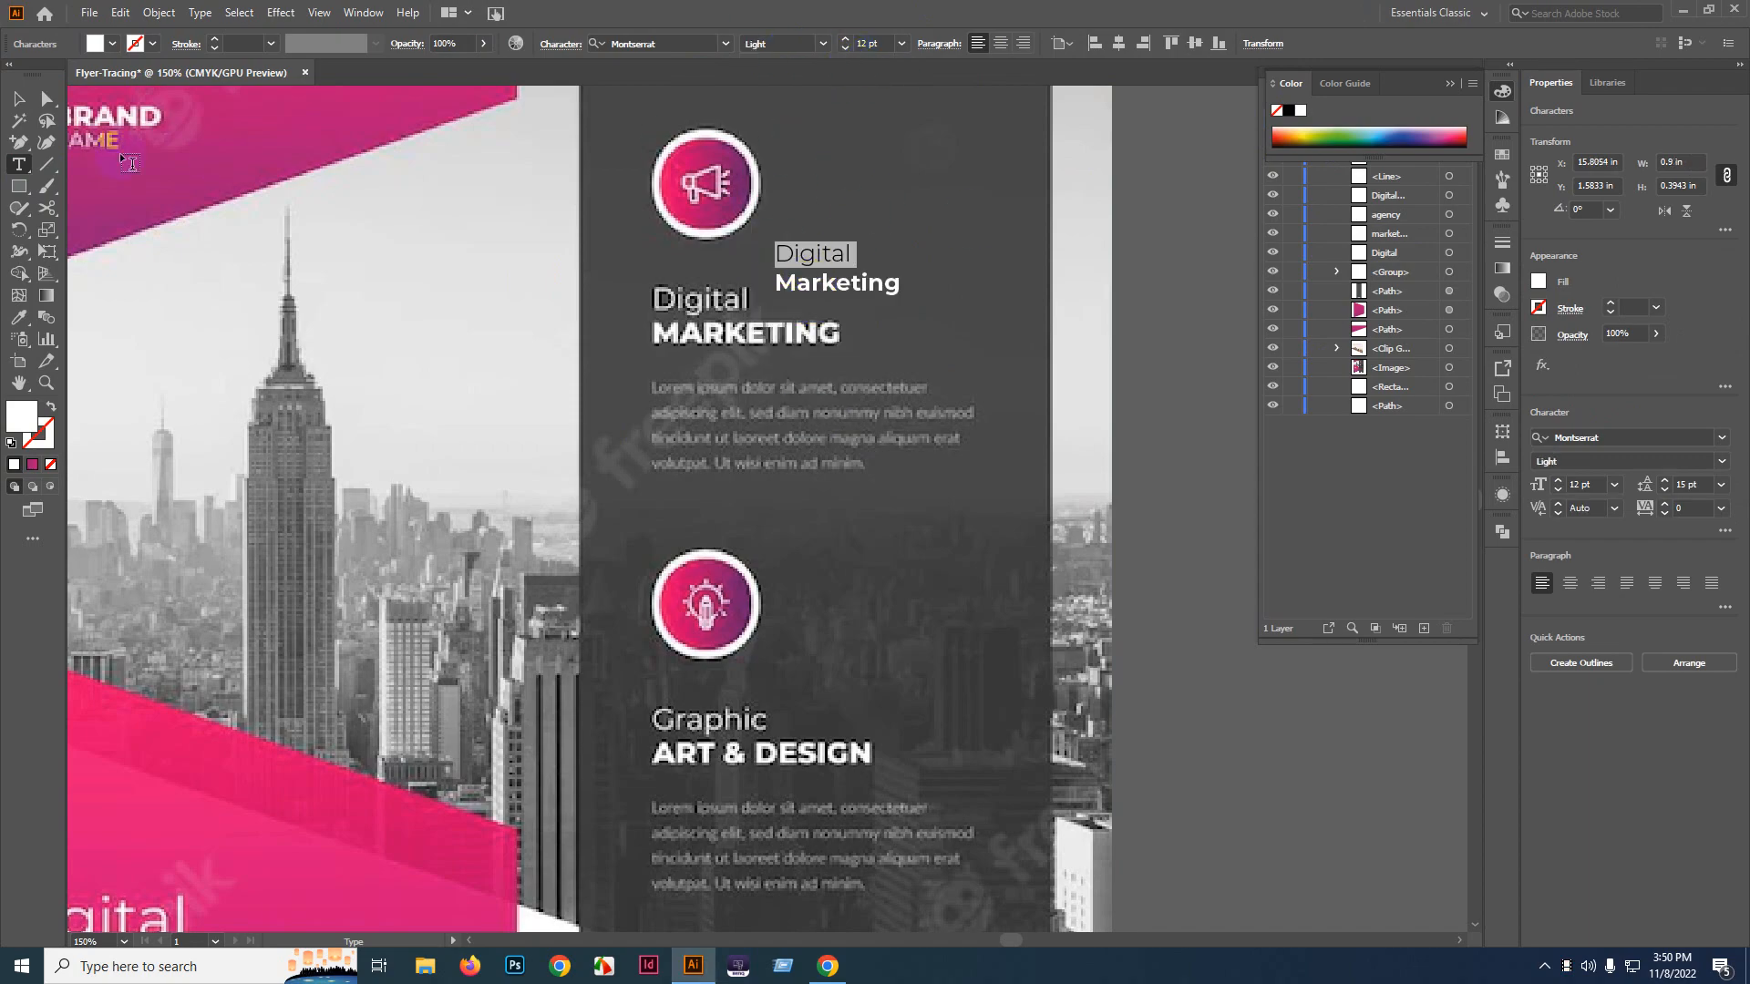
# - Move the "Digital Marketing" text over the matching reference heading and scale it up to about 18.43 pt
pyautogui.press('Escape')
pyautogui.scroll(2, 716, 263)
pyautogui.moveTo(871, 259); pyautogui.dragTo(625, 335)
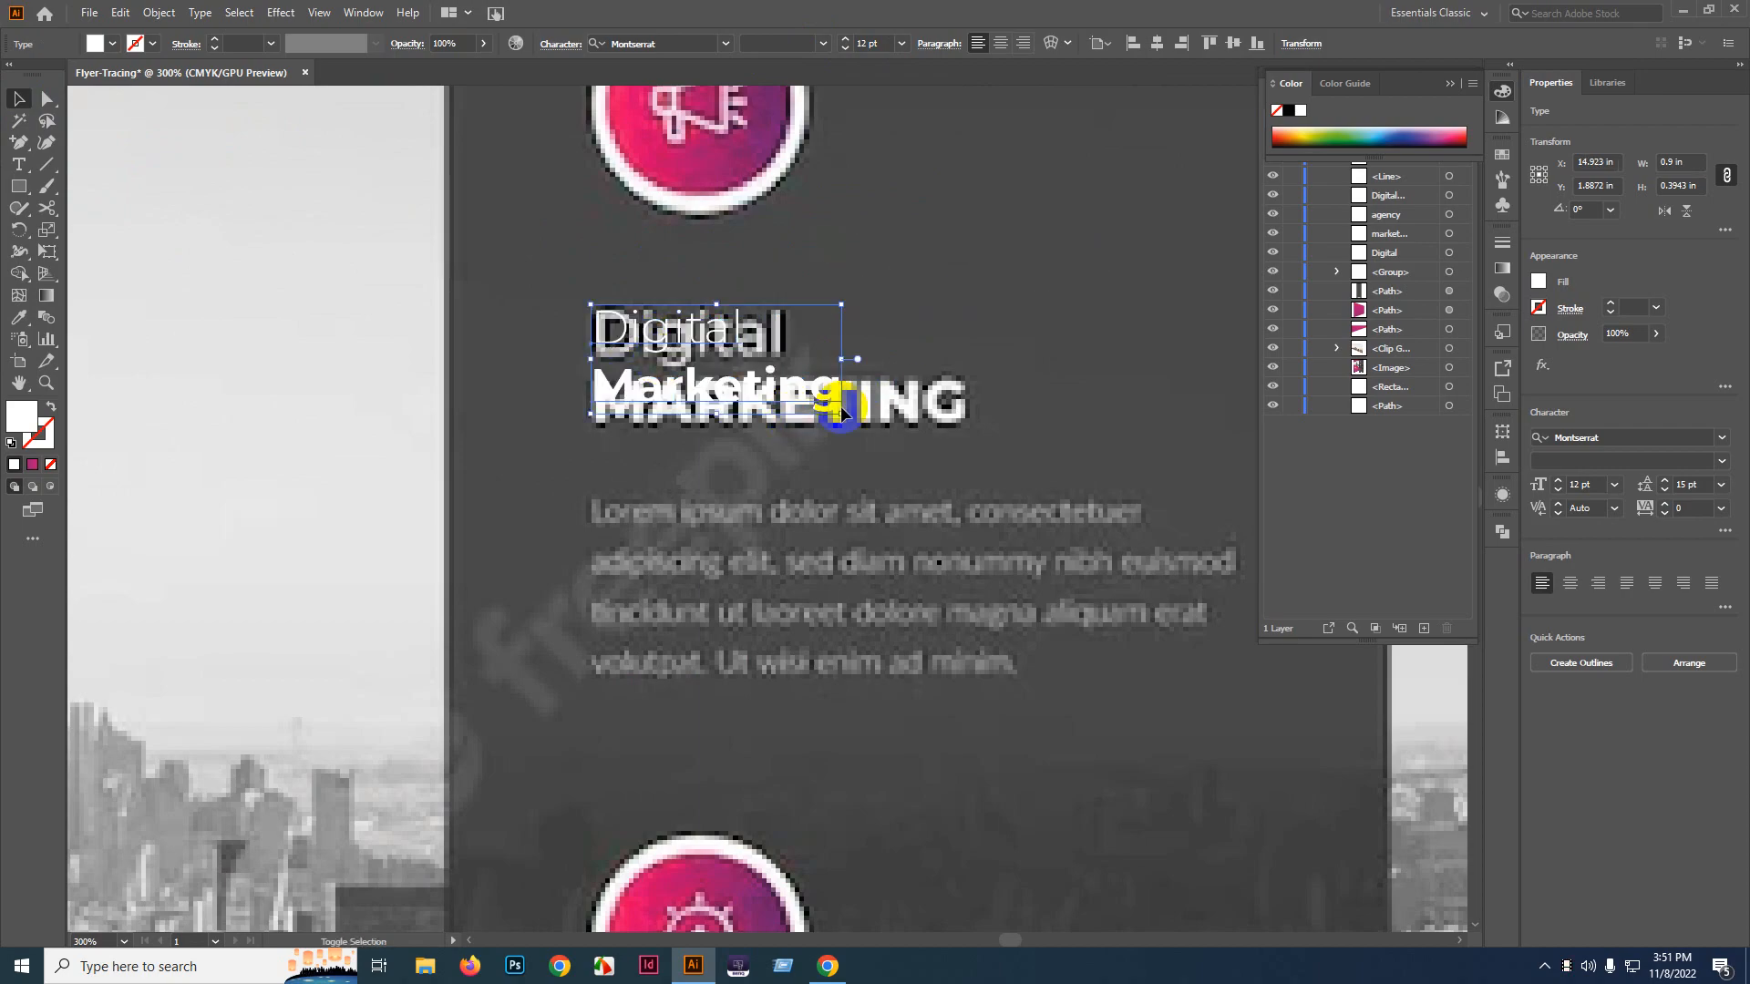
pyautogui.moveTo(841, 413); pyautogui.dragTo(1074, 468)
pyautogui.moveTo(801, 437); pyautogui.dragTo(802, 393)
# - Tighten the "Digital Marketing" text's leading to 17.04 pt and realign it over the reference heading
pyautogui.scroll(2, 629, 337)
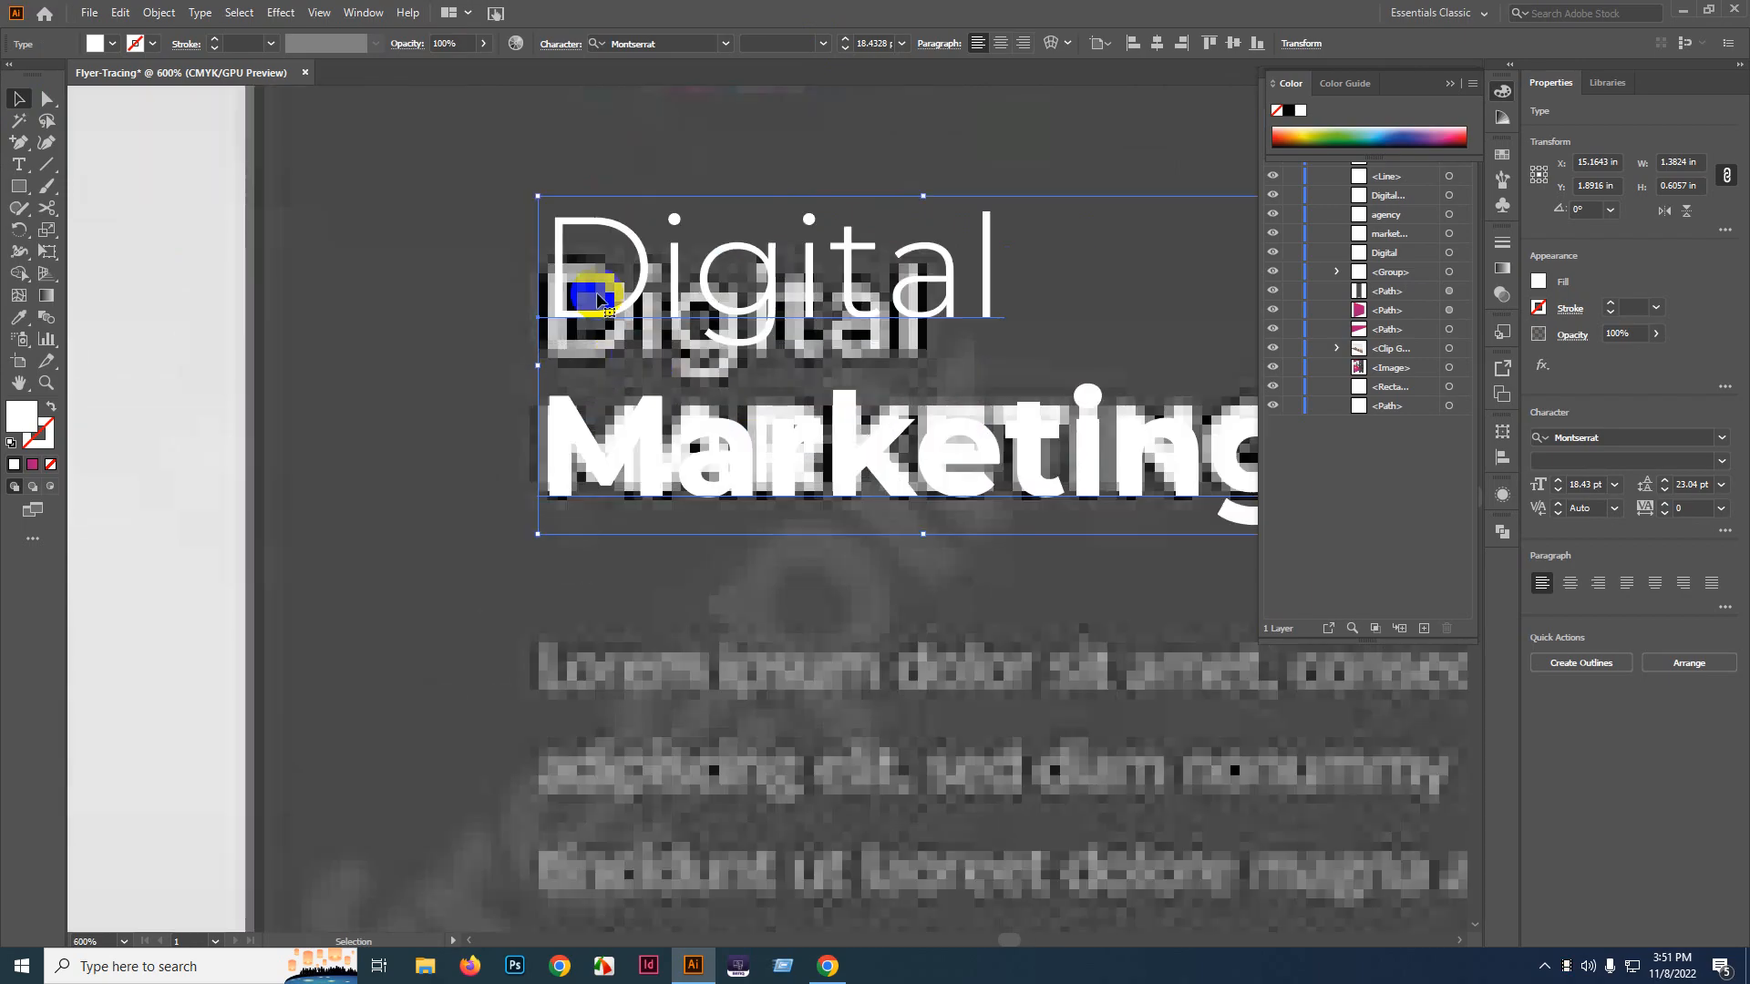
pyautogui.hotkey('alt', 'Up')
pyautogui.hotkey('alt', 'Up')
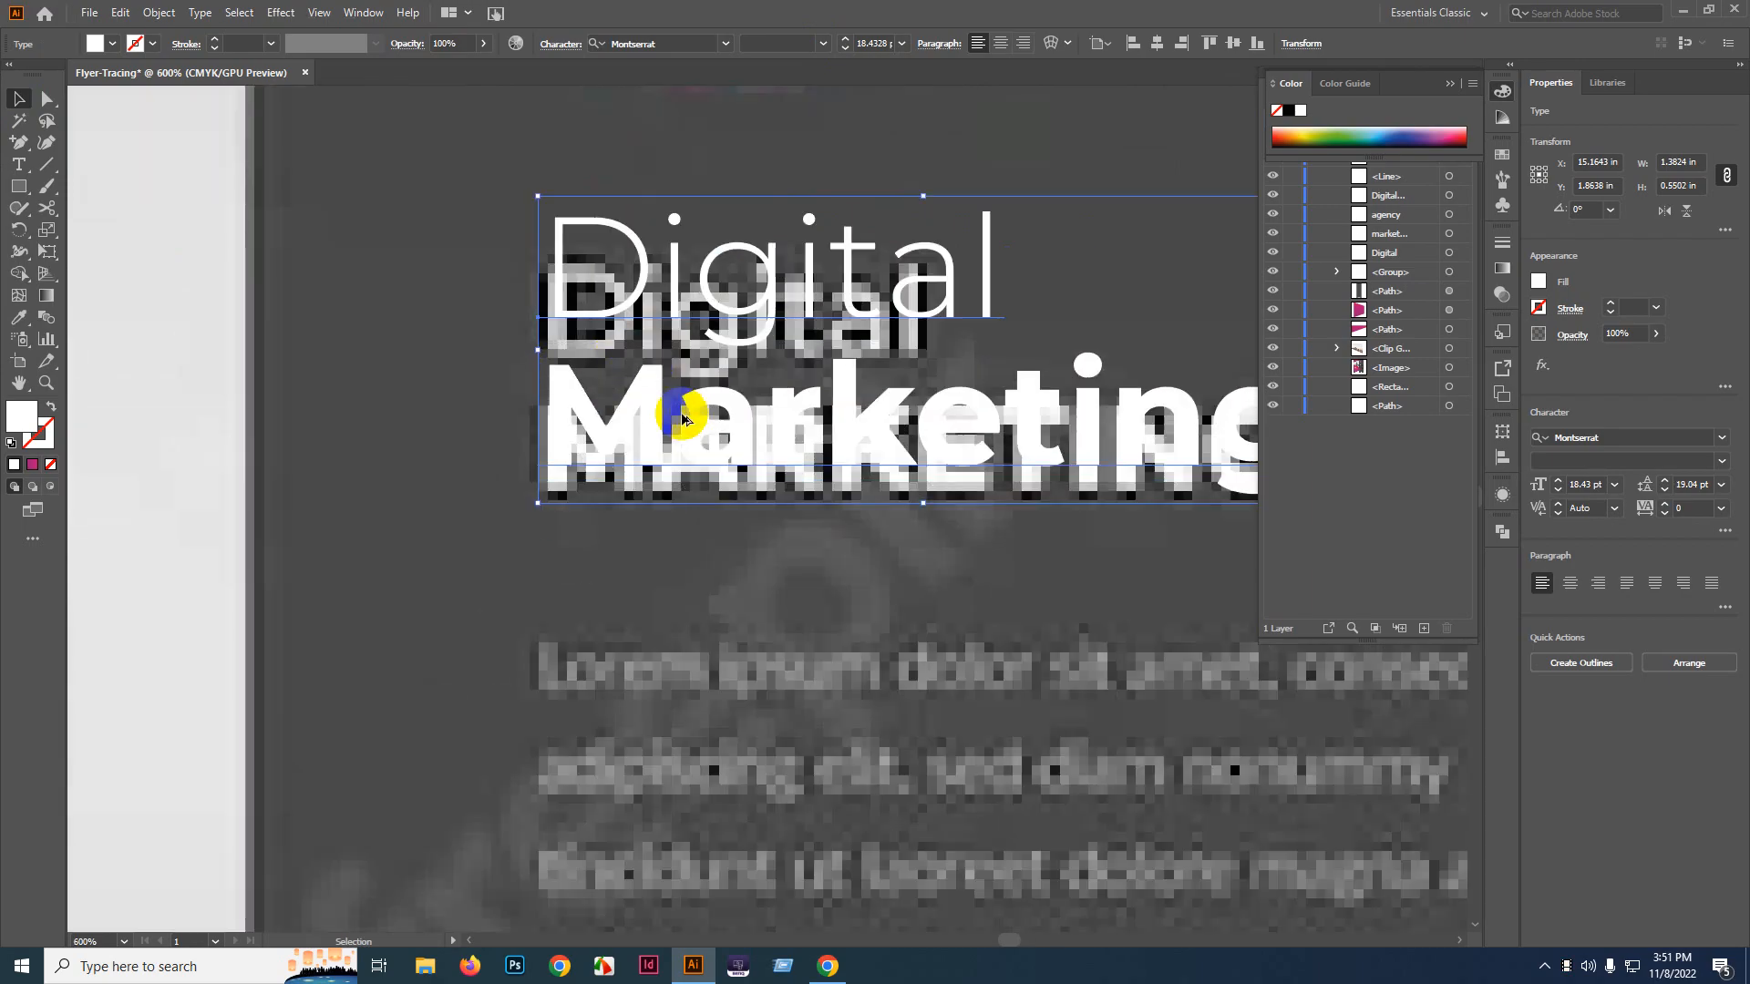
pyautogui.moveTo(682, 419); pyautogui.dragTo(644, 444)
pyautogui.hotkey('alt', 'Up')
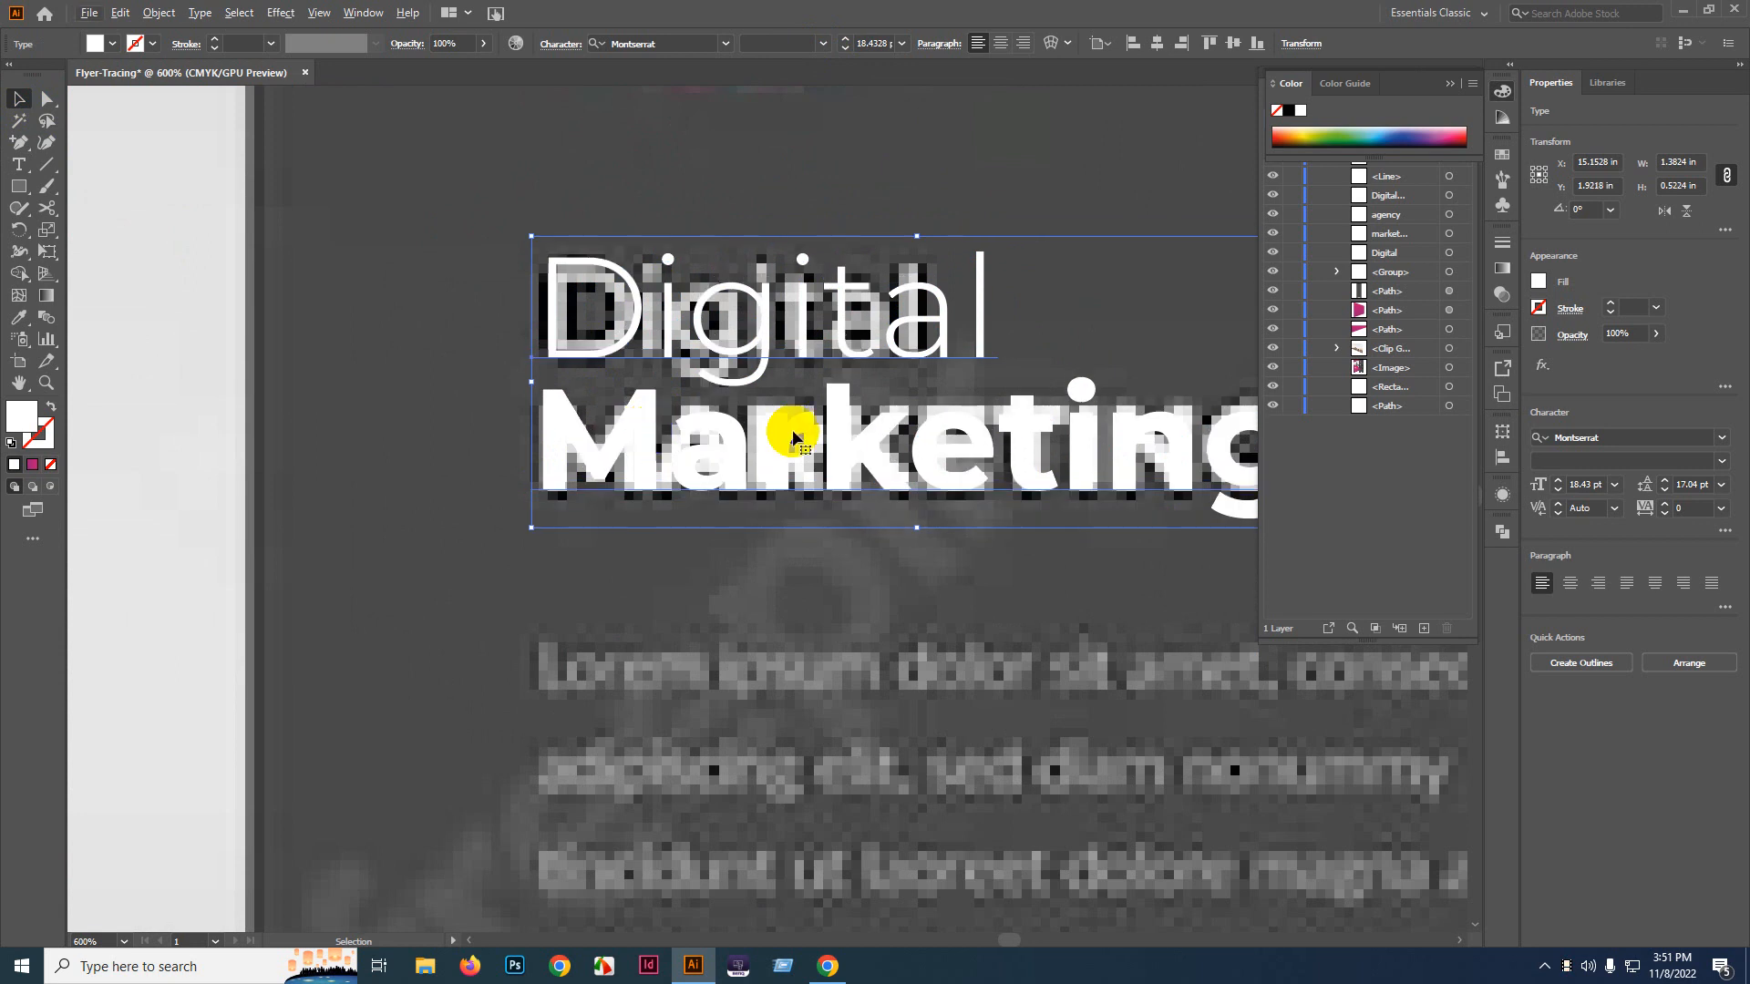
# - Set the font size of the word "Digital" in the new heading to 16 pt
pyautogui.hotkey('ctrl', '-')
pyautogui.hotkey('ctrl', '-')
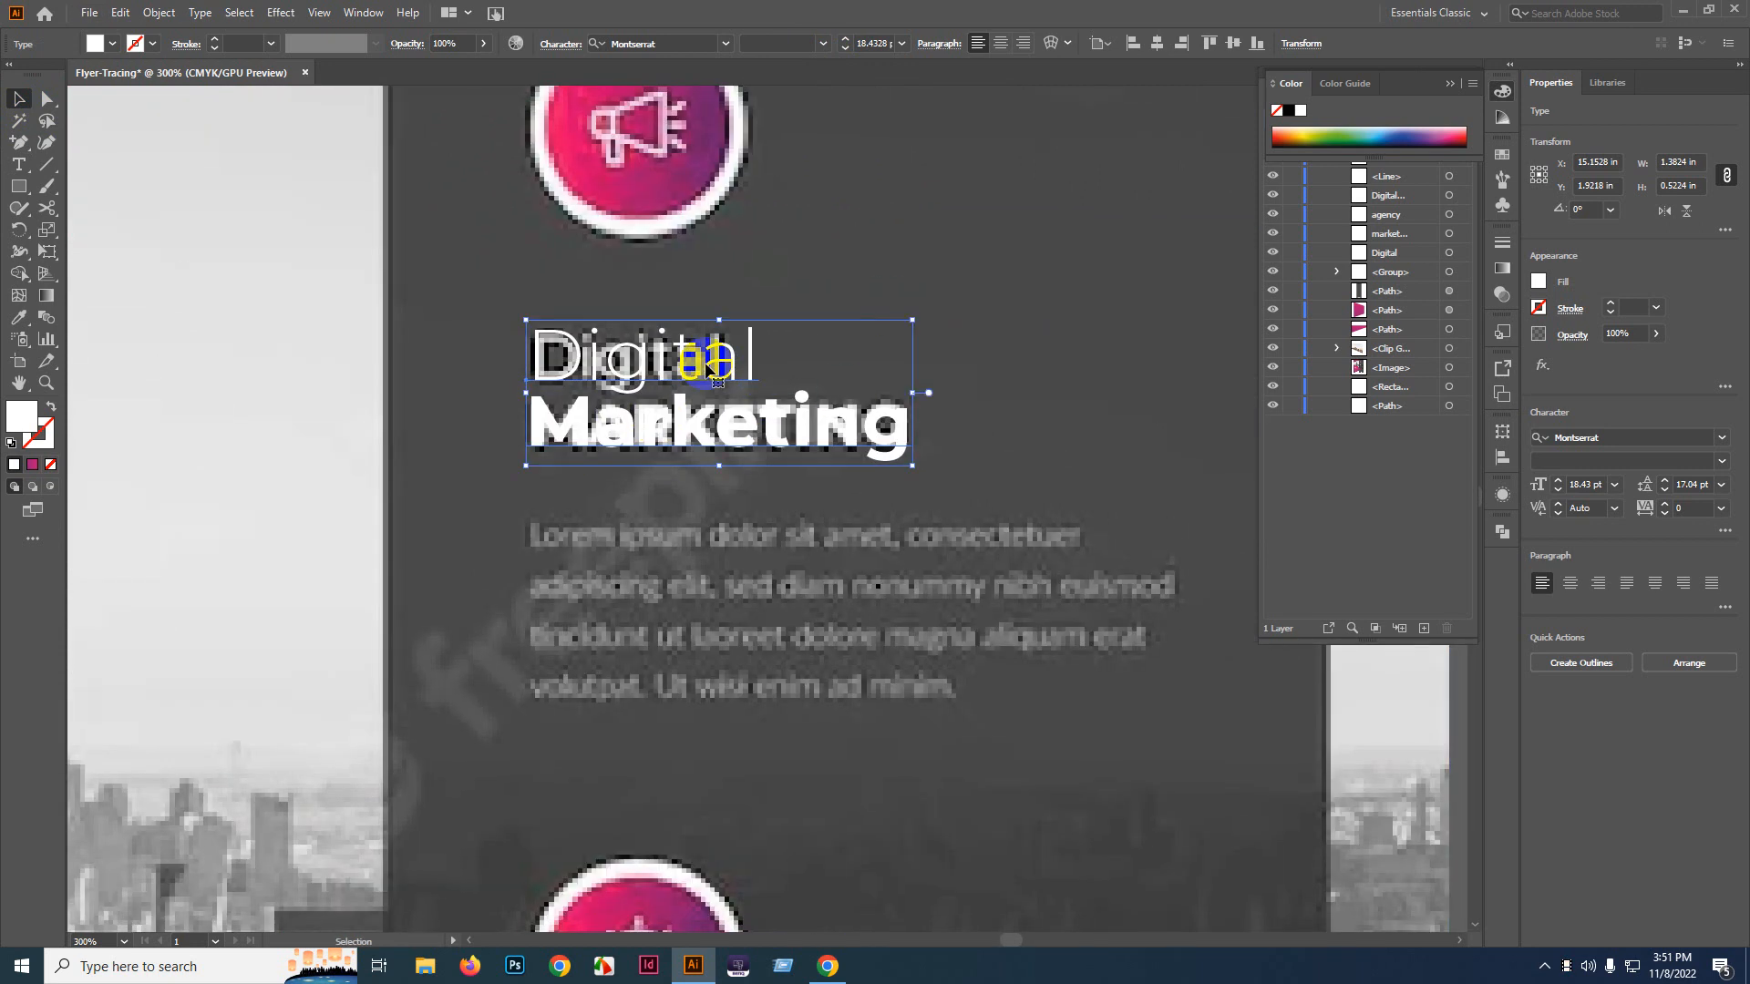
pyautogui.doubleClick(714, 364)
pyautogui.doubleClick(714, 365)
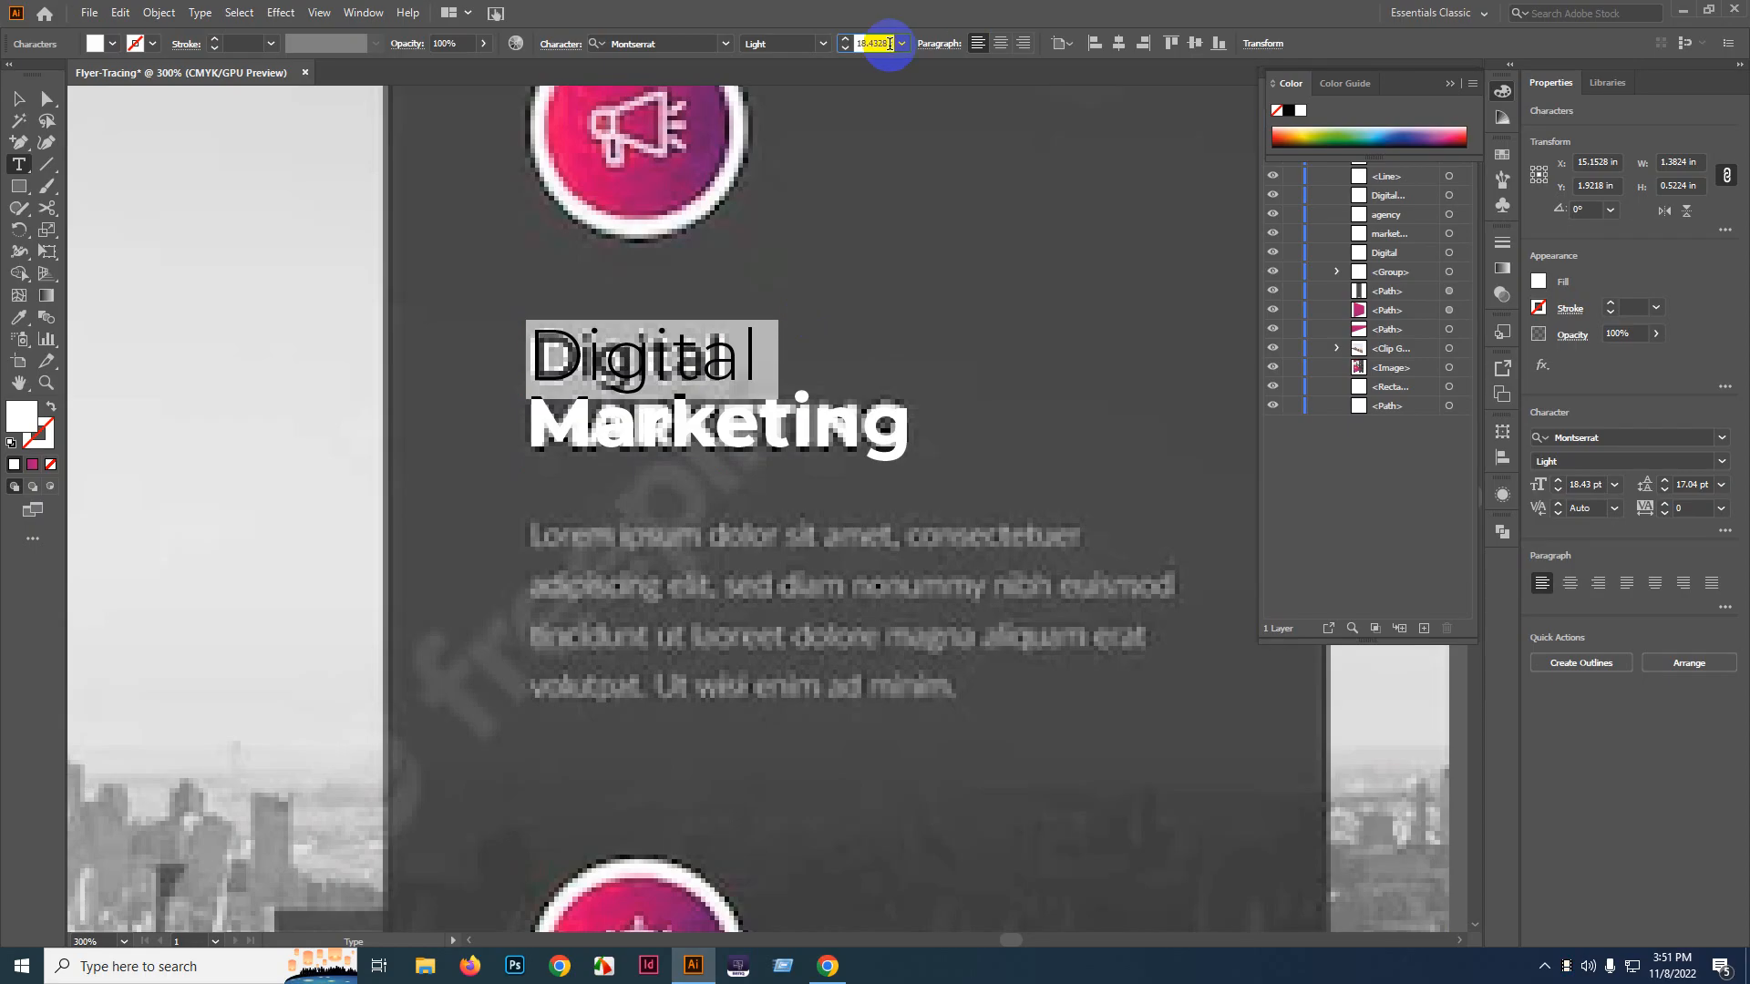
pyautogui.write('16')
pyautogui.press('Return')
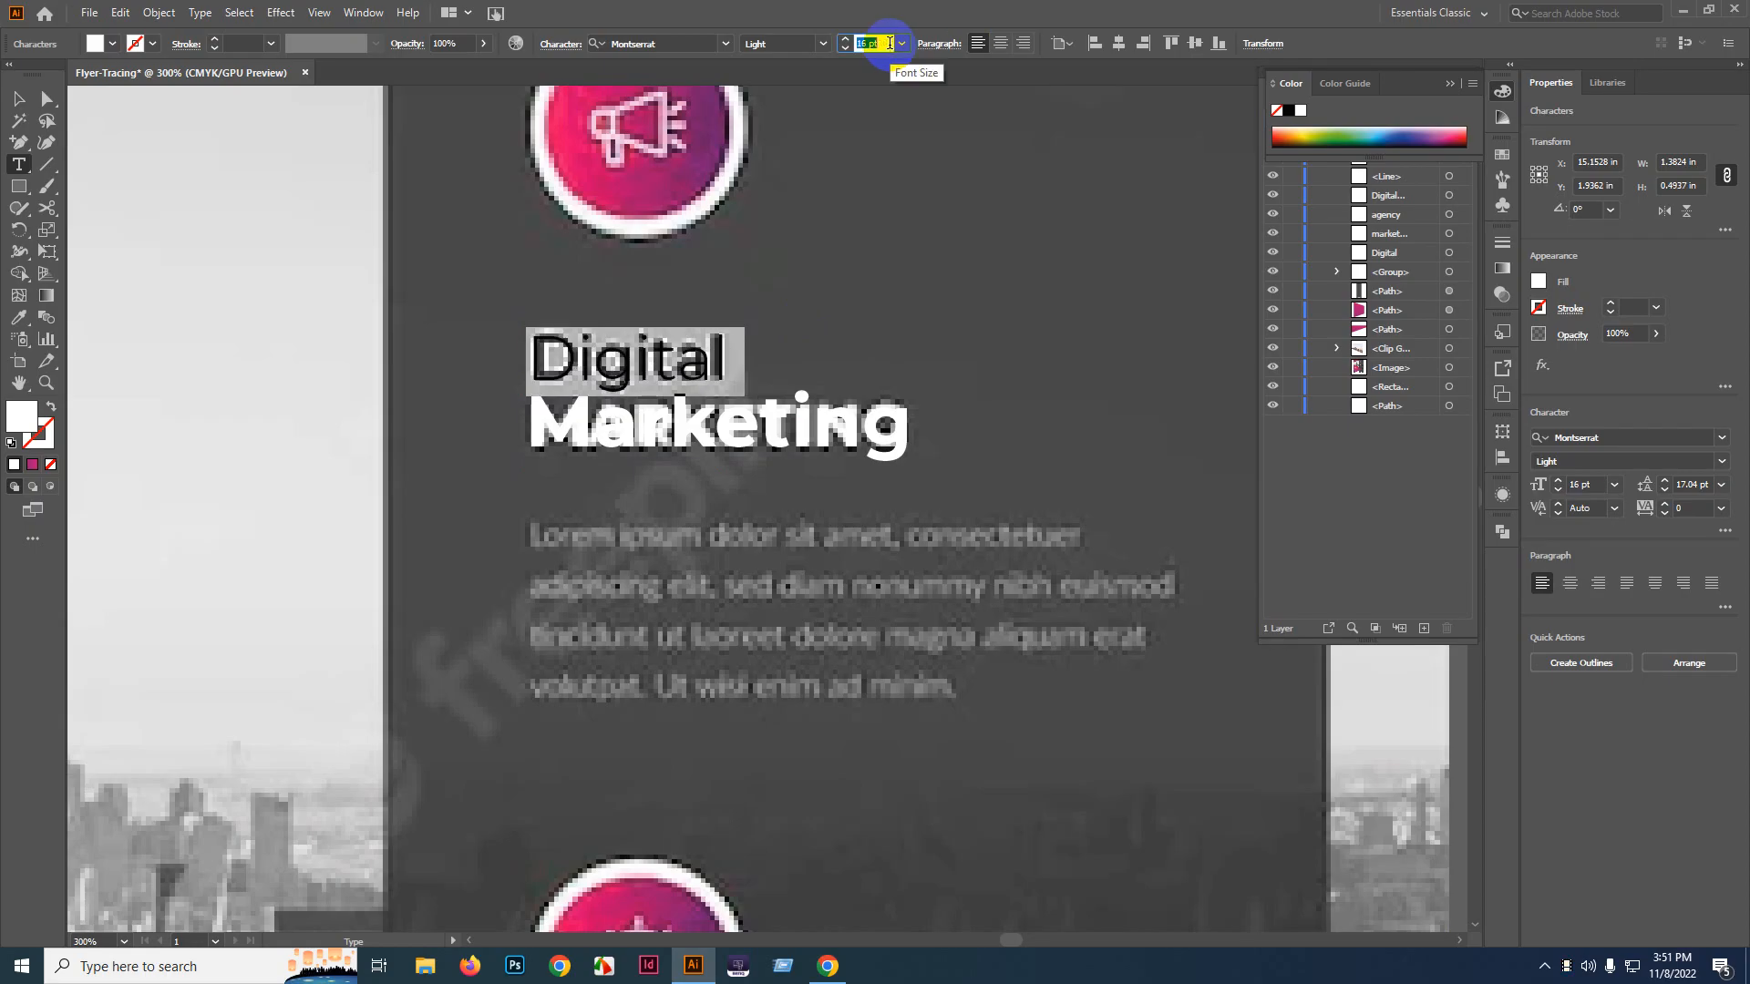
# - Set the font size of the word "Marketing" in the new service heading to 18 pt
pyautogui.doubleClick(784, 419)
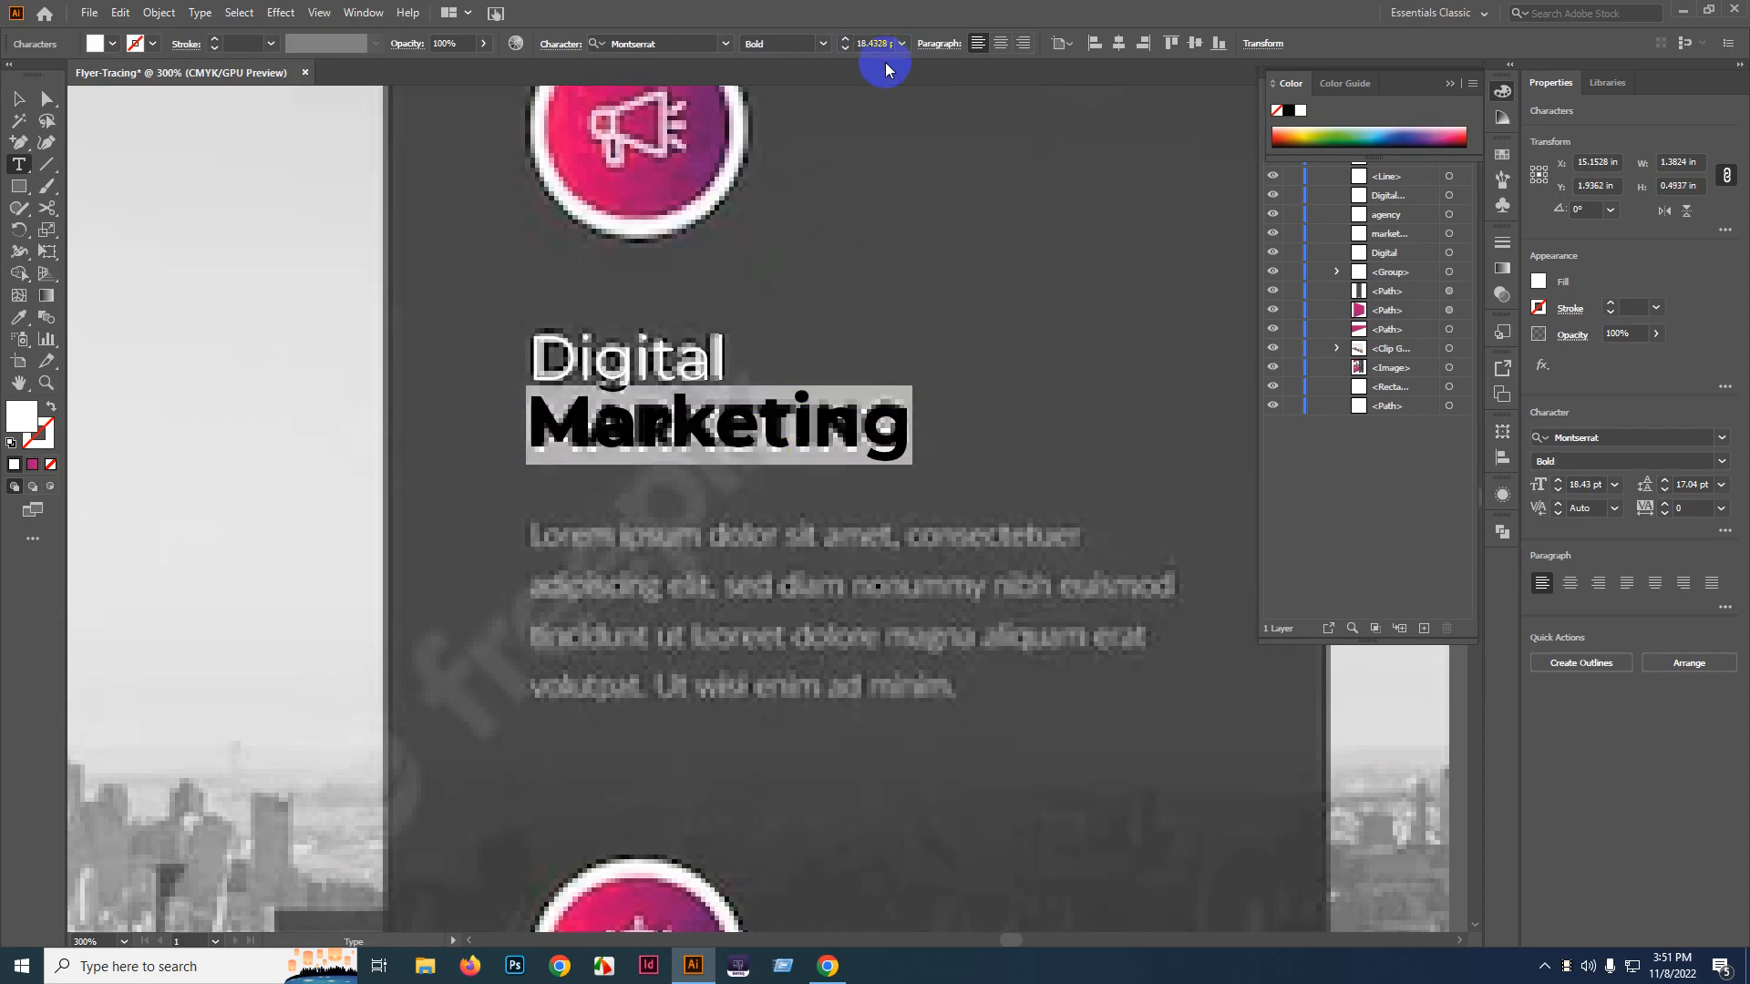
pyautogui.write('18')
pyautogui.press('Return')
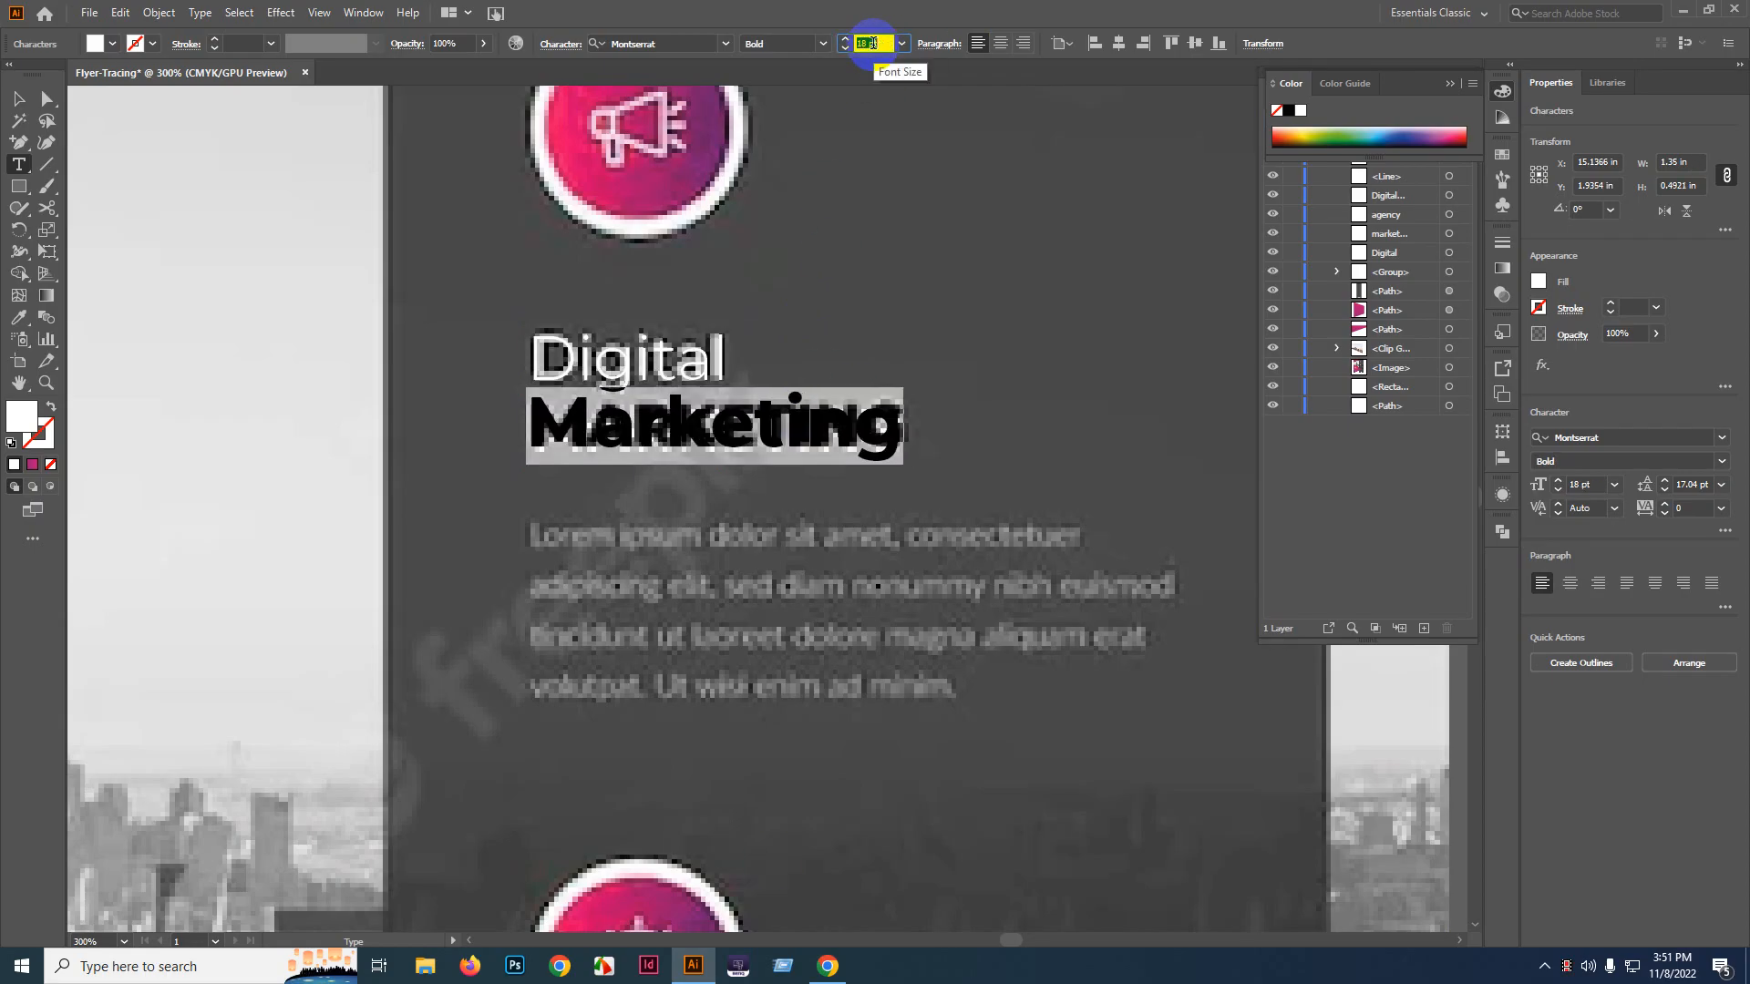
pyautogui.click(20, 100)
# - Switch to Chrome and copy the "What is Lorem Ipsum?" paragraph on lipsum.com, from its beginning through "remaining essentially unchanged."
pyautogui.hotkey('ctrl', '-')
pyautogui.hotkey('ctrl', '-')
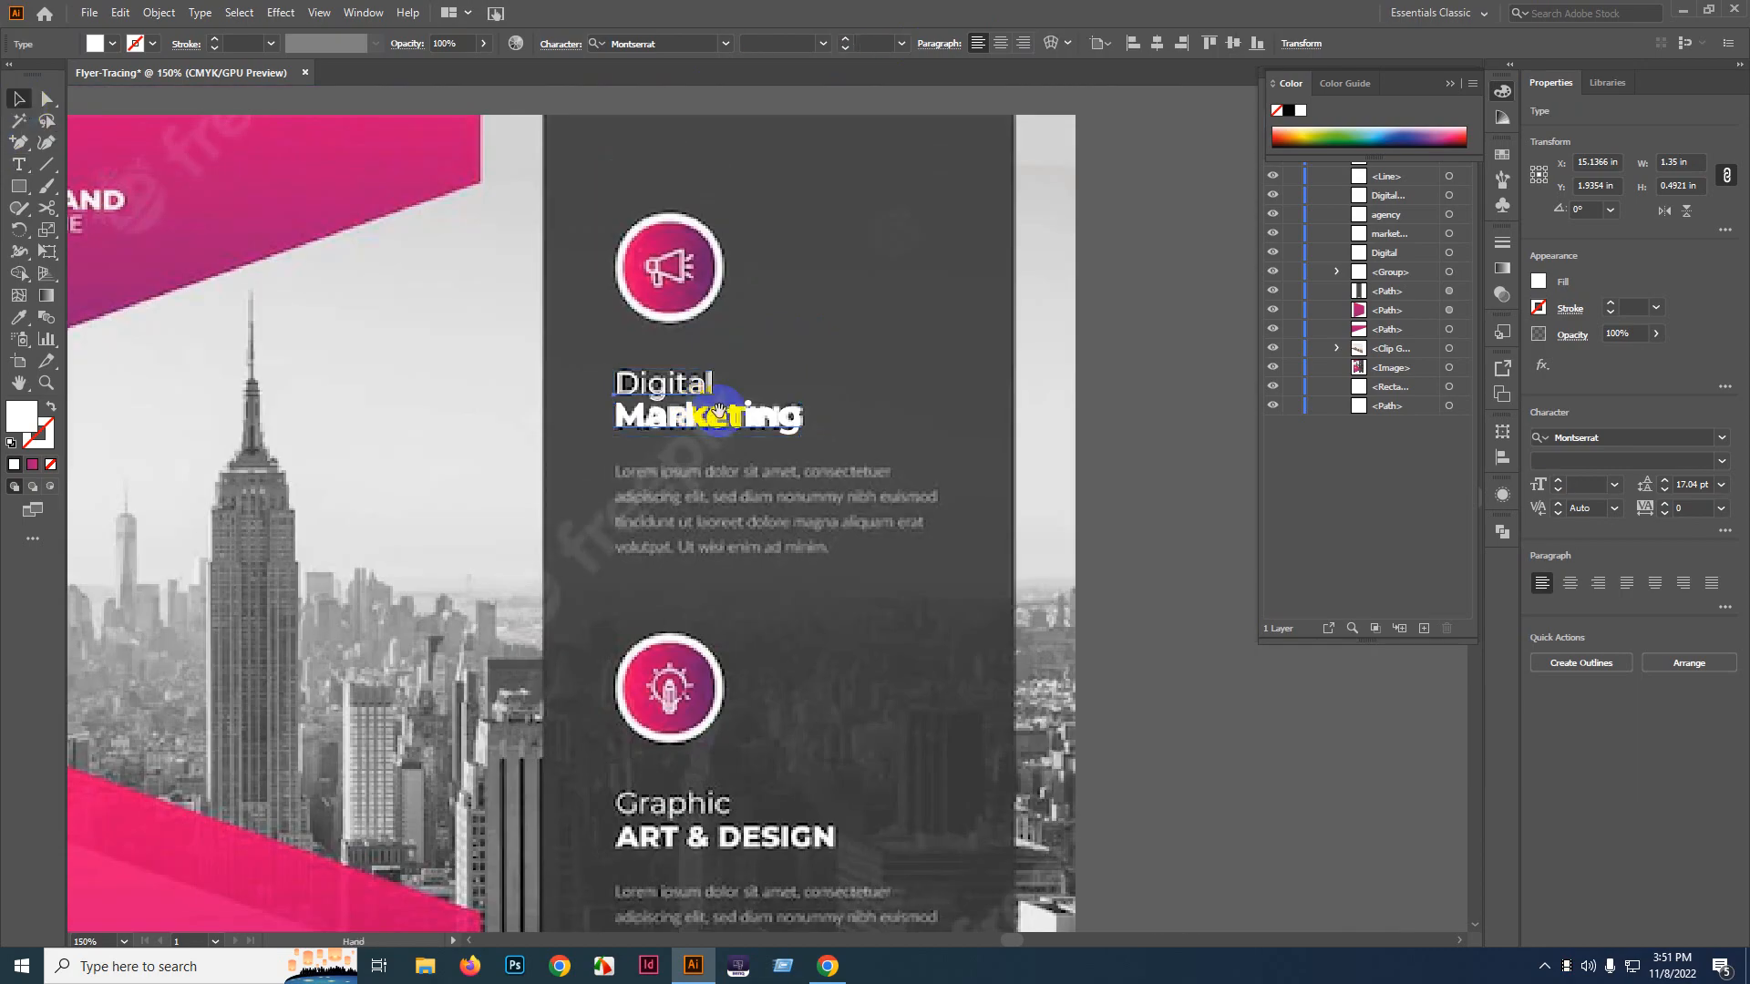
pyautogui.moveTo(782, 378); pyautogui.dragTo(814, 286)
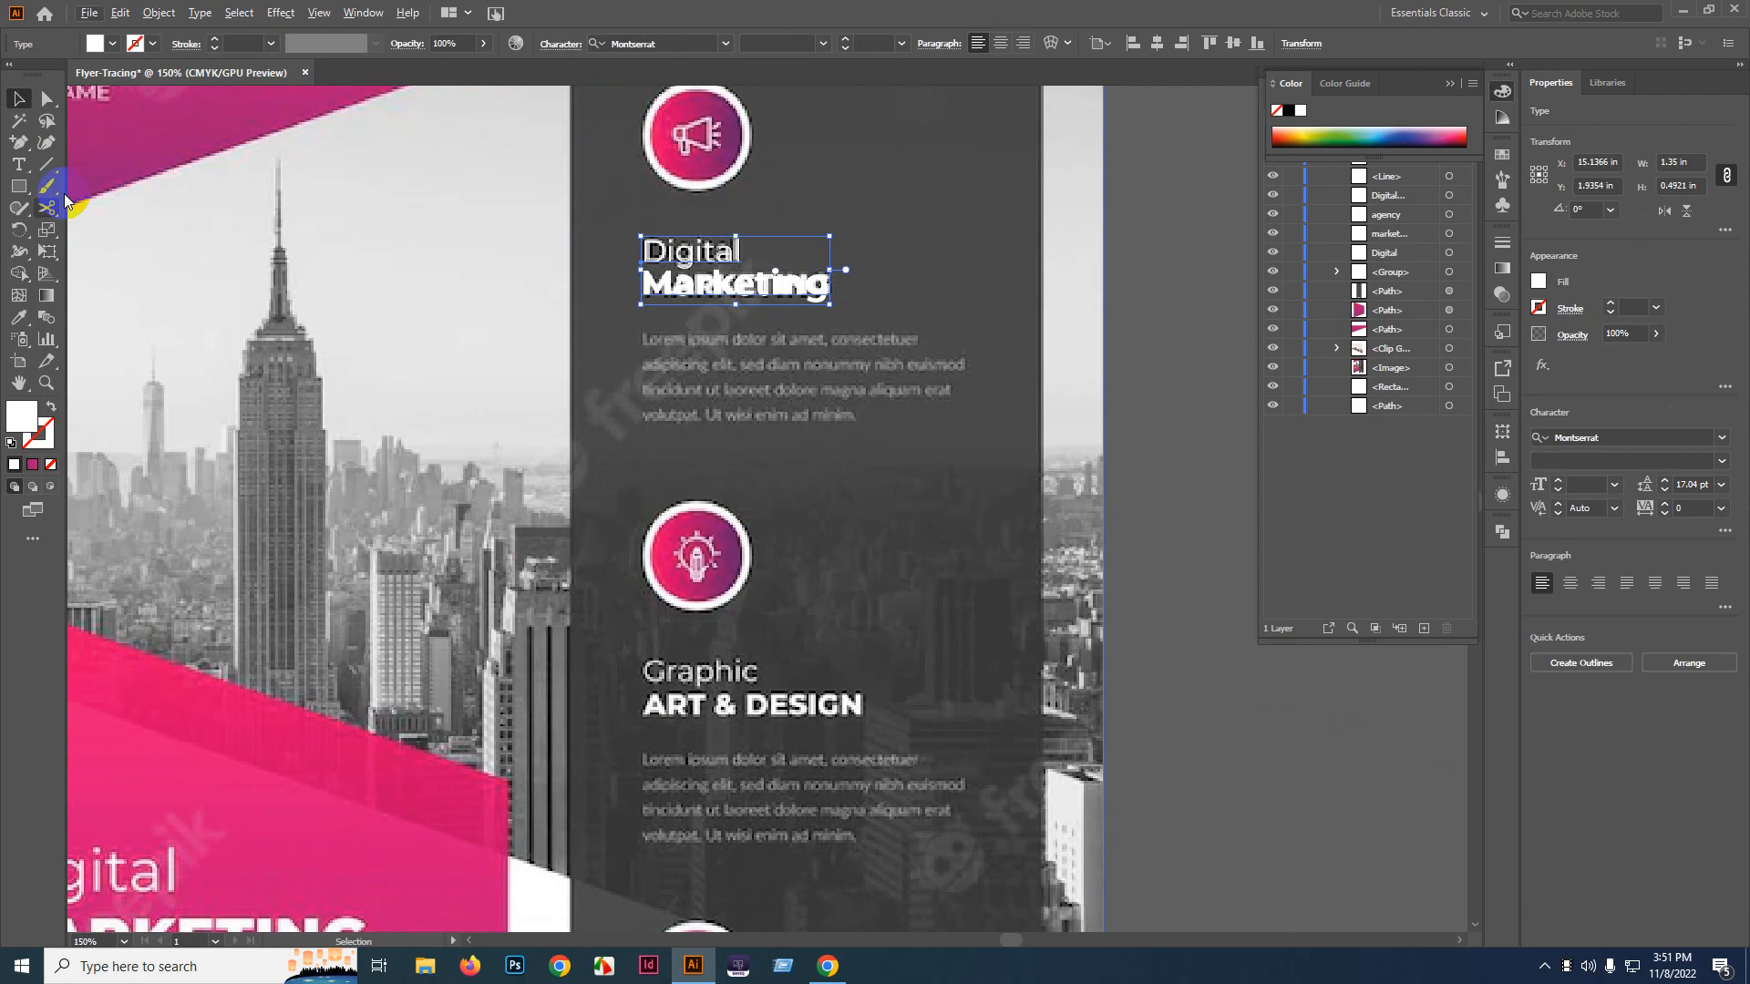
pyautogui.click(20, 165)
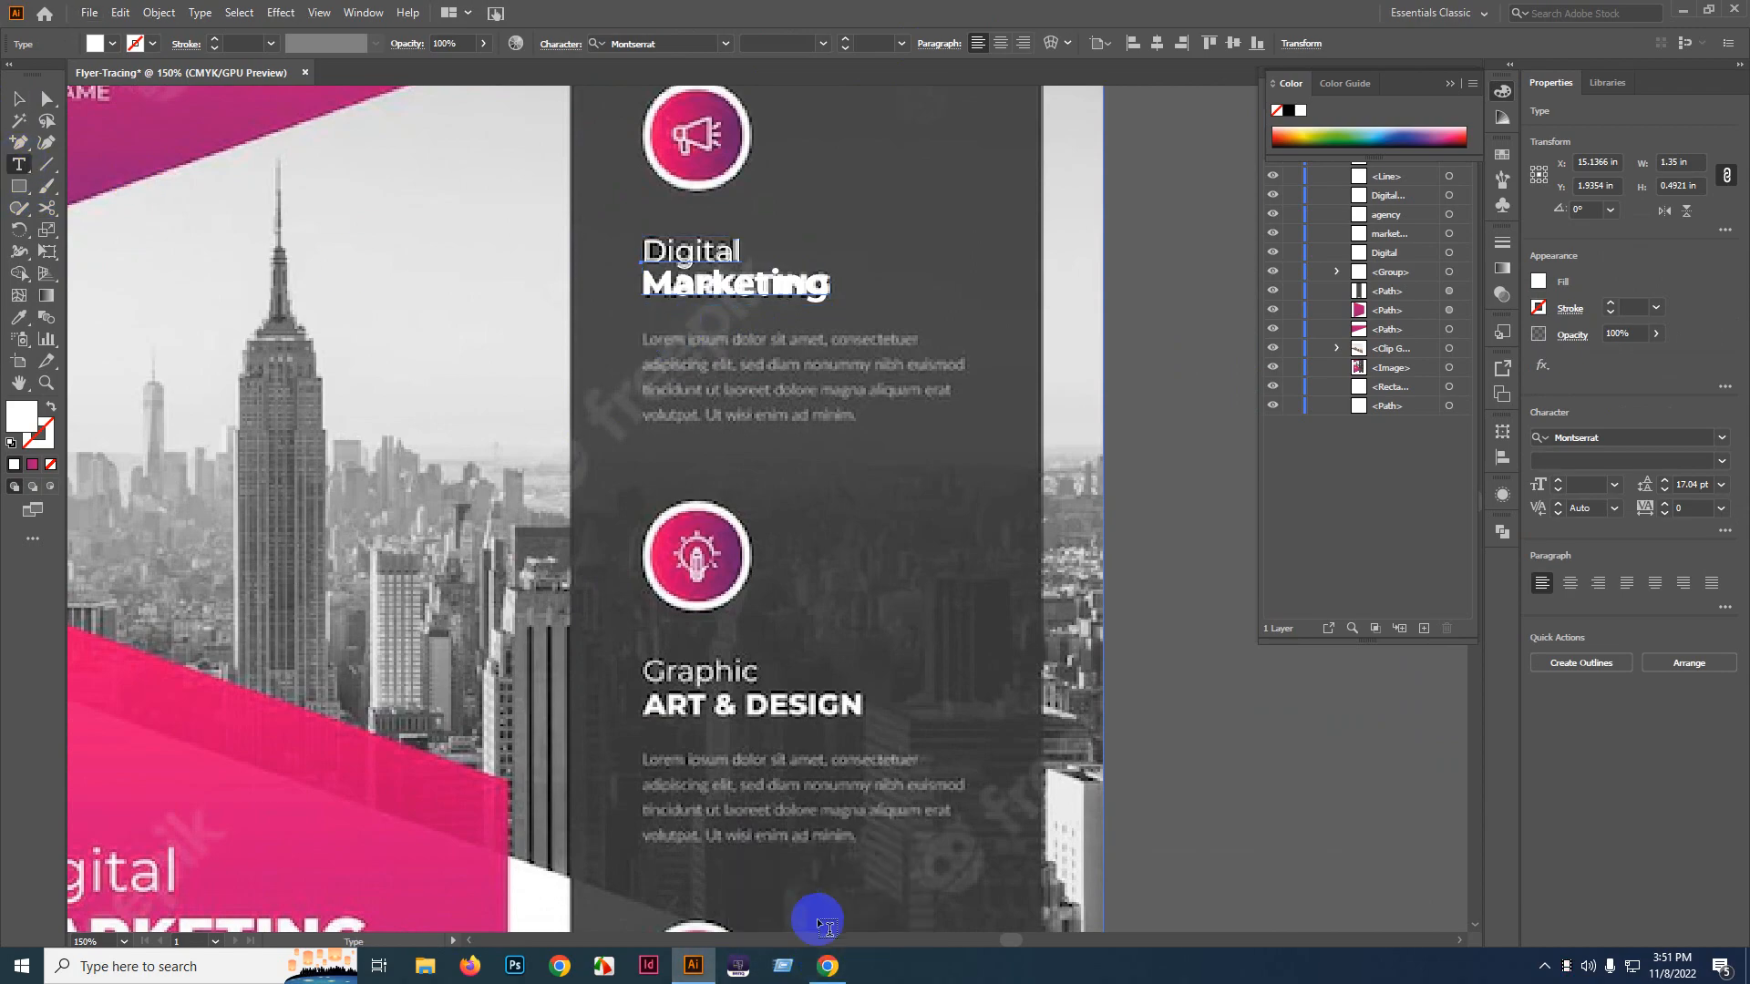
pyautogui.click(827, 966)
pyautogui.rightClick(471, 439)
pyautogui.click(465, 489)
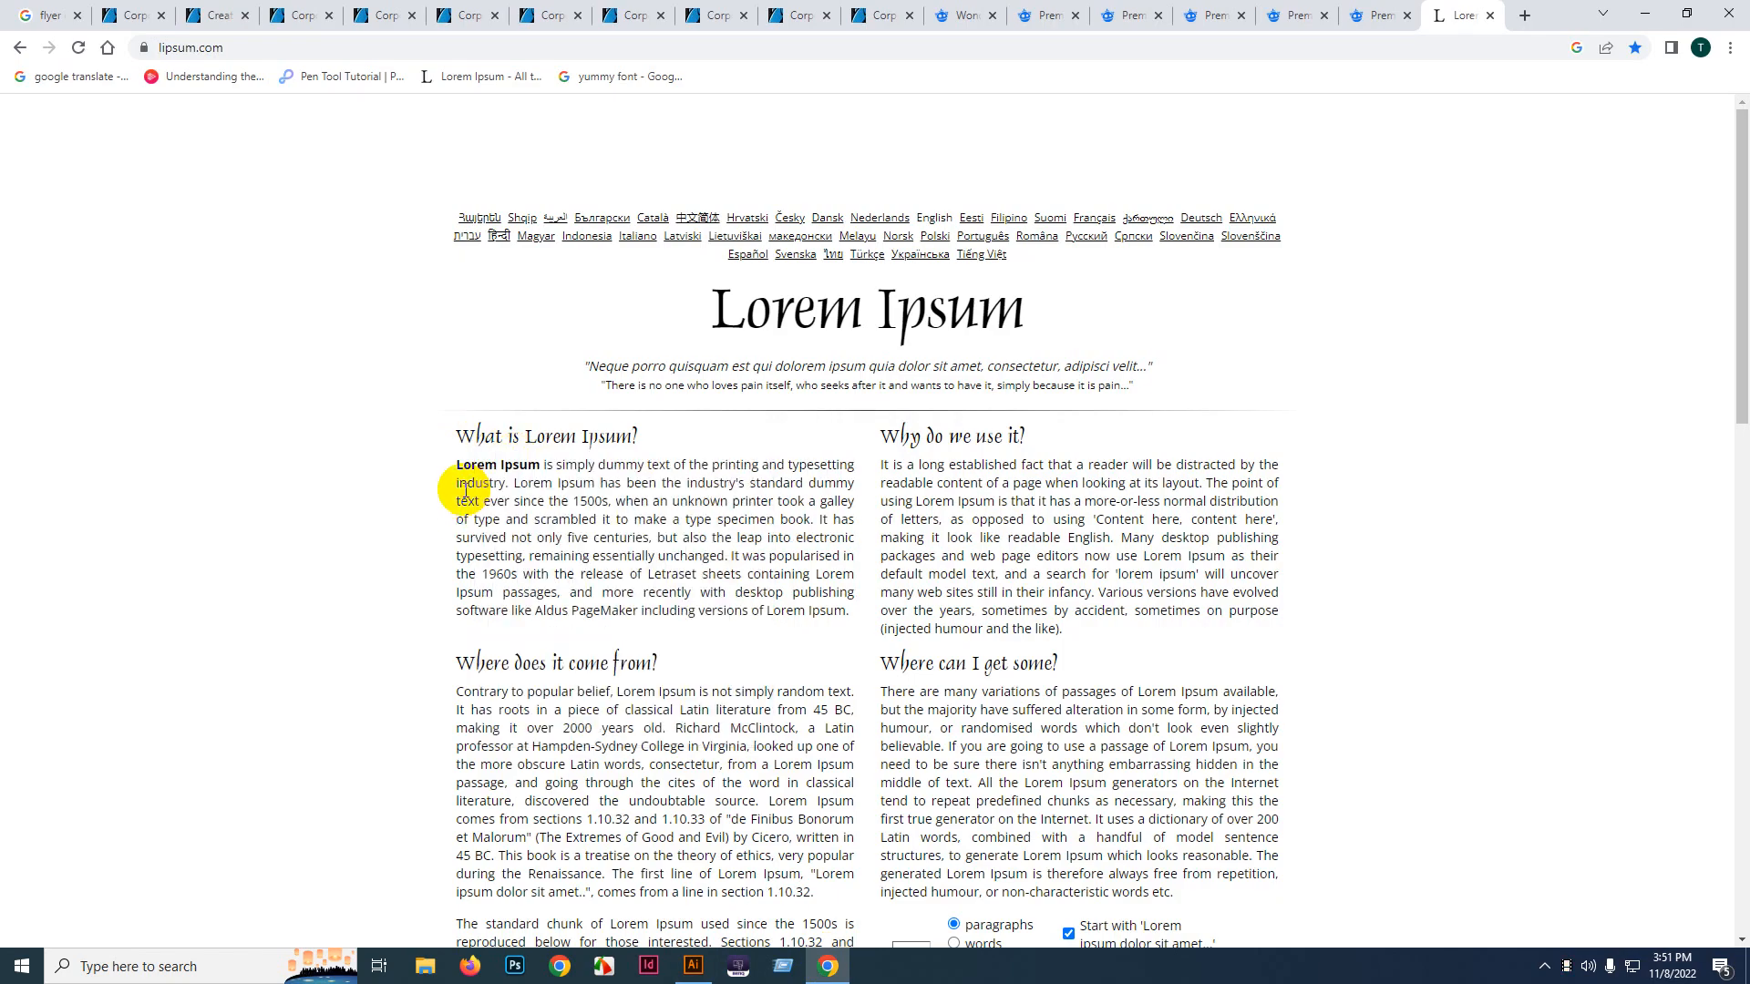
pyautogui.moveTo(455, 463); pyautogui.dragTo(732, 556)
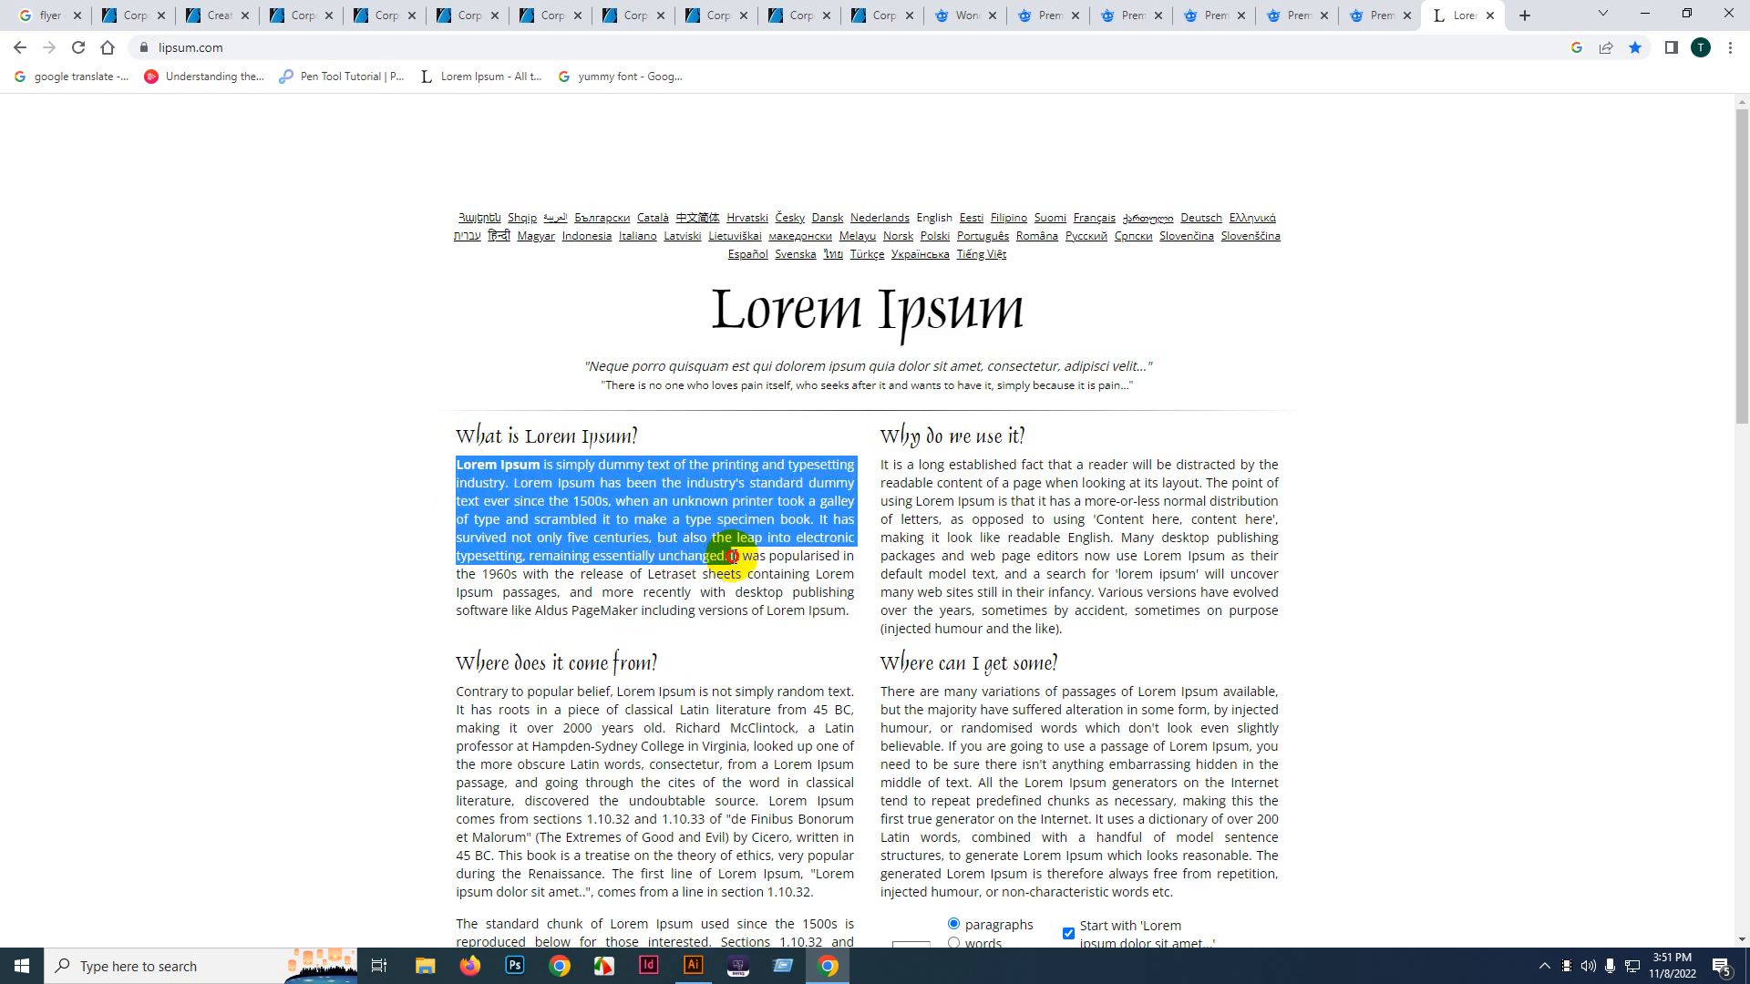
# - Back in Illustrator, paste the copied text into an area text box about 2.37 × 0.68 in over the reference paragraph below "Digital Marketing"
pyautogui.click(693, 966)
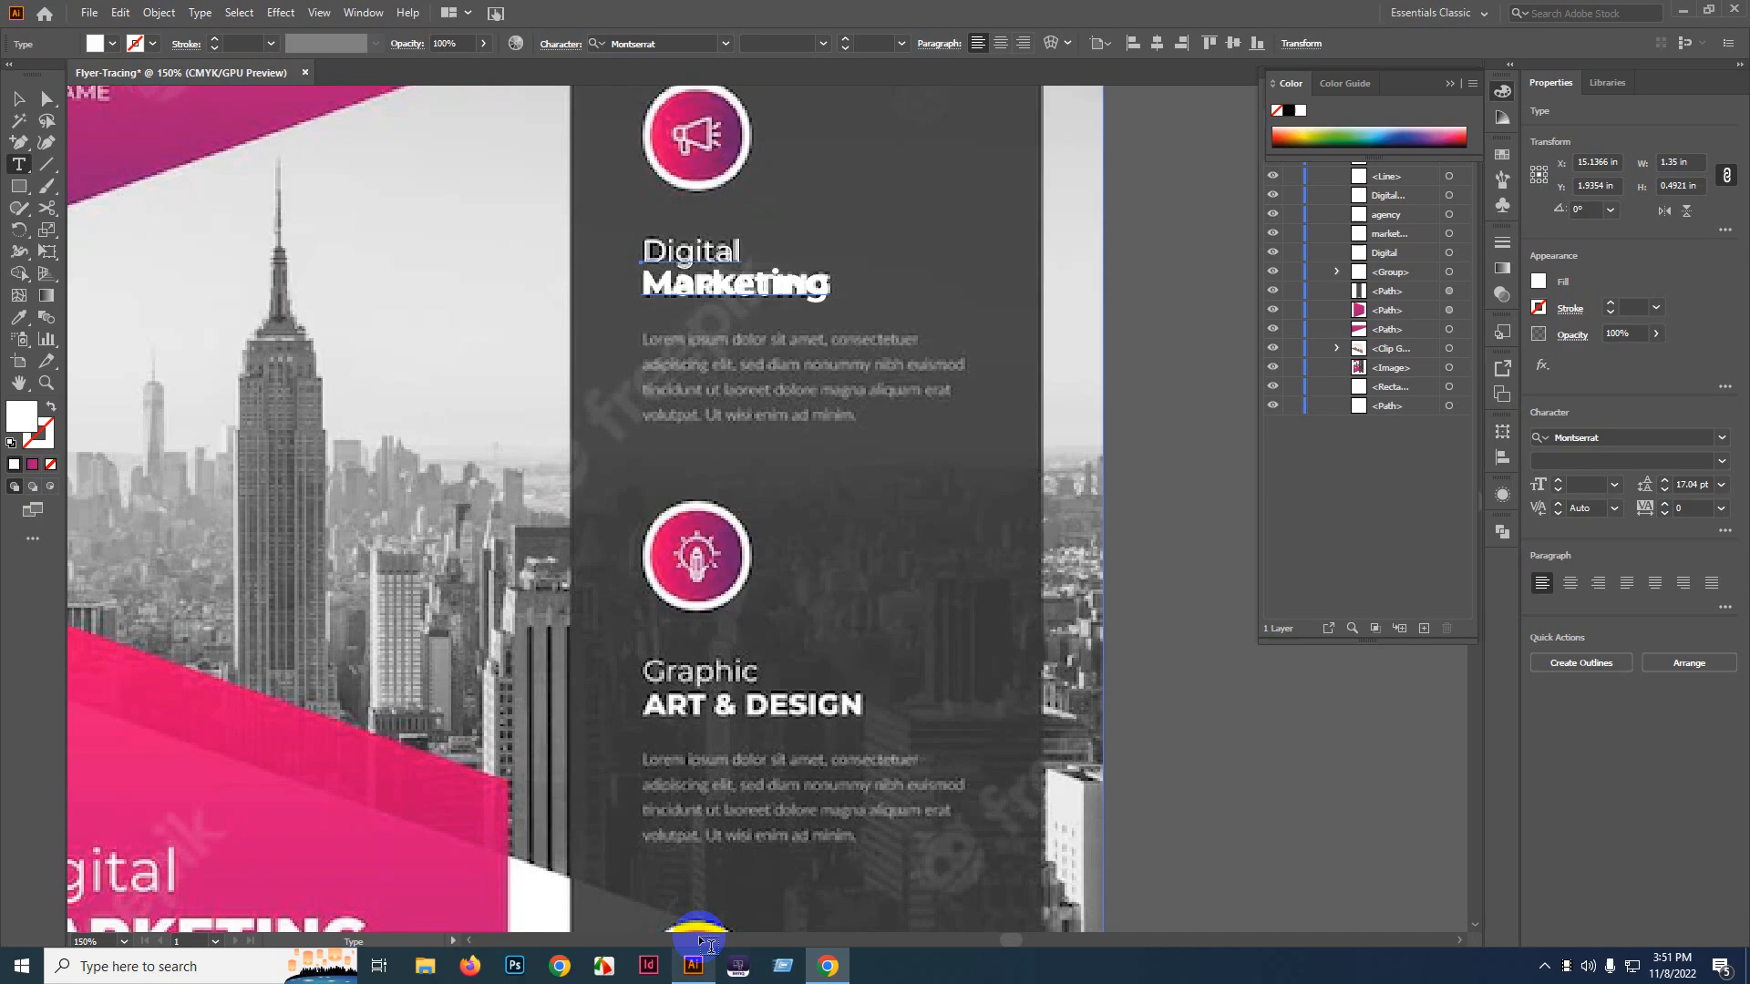
pyautogui.moveTo(642, 340); pyautogui.dragTo(976, 431)
pyautogui.hotkey('ctrl', 'v')
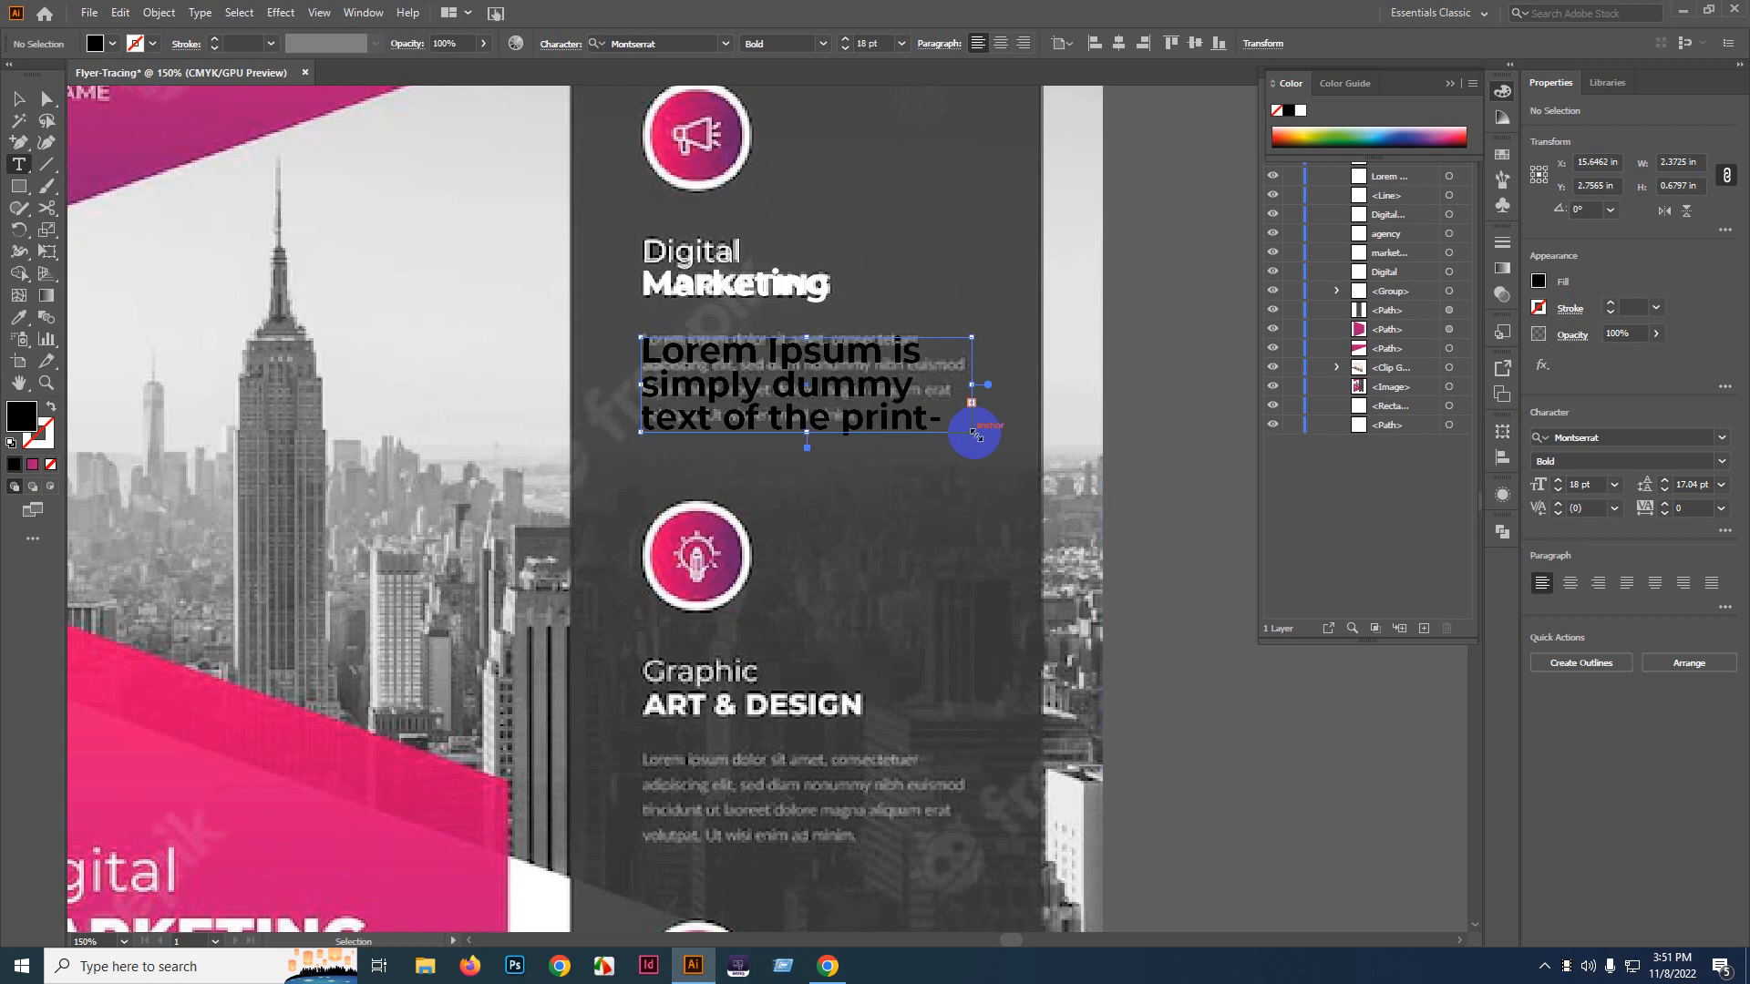
# - Set all of the pasted paragraph's text to 10 pt with the Light font style
pyautogui.hotkey('ctrl', 'a')
pyautogui.click(891, 43)
pyautogui.scroll(-6, 891, 43)
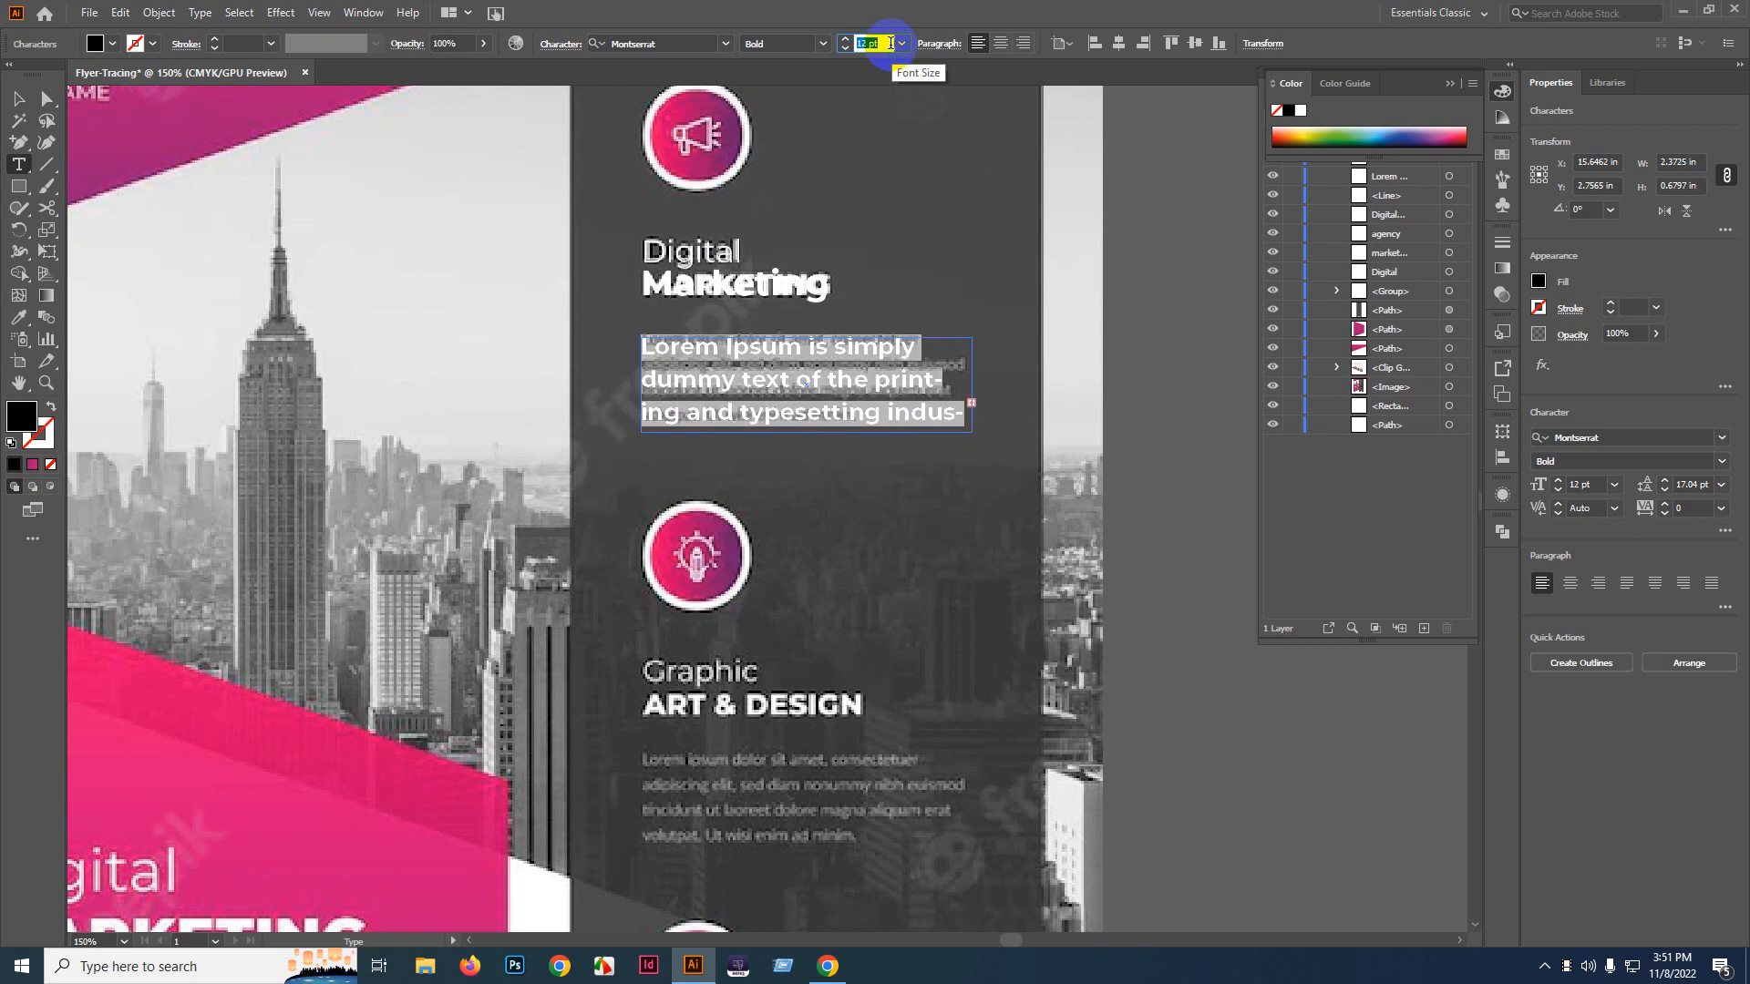
pyautogui.scroll(-2, 892, 43)
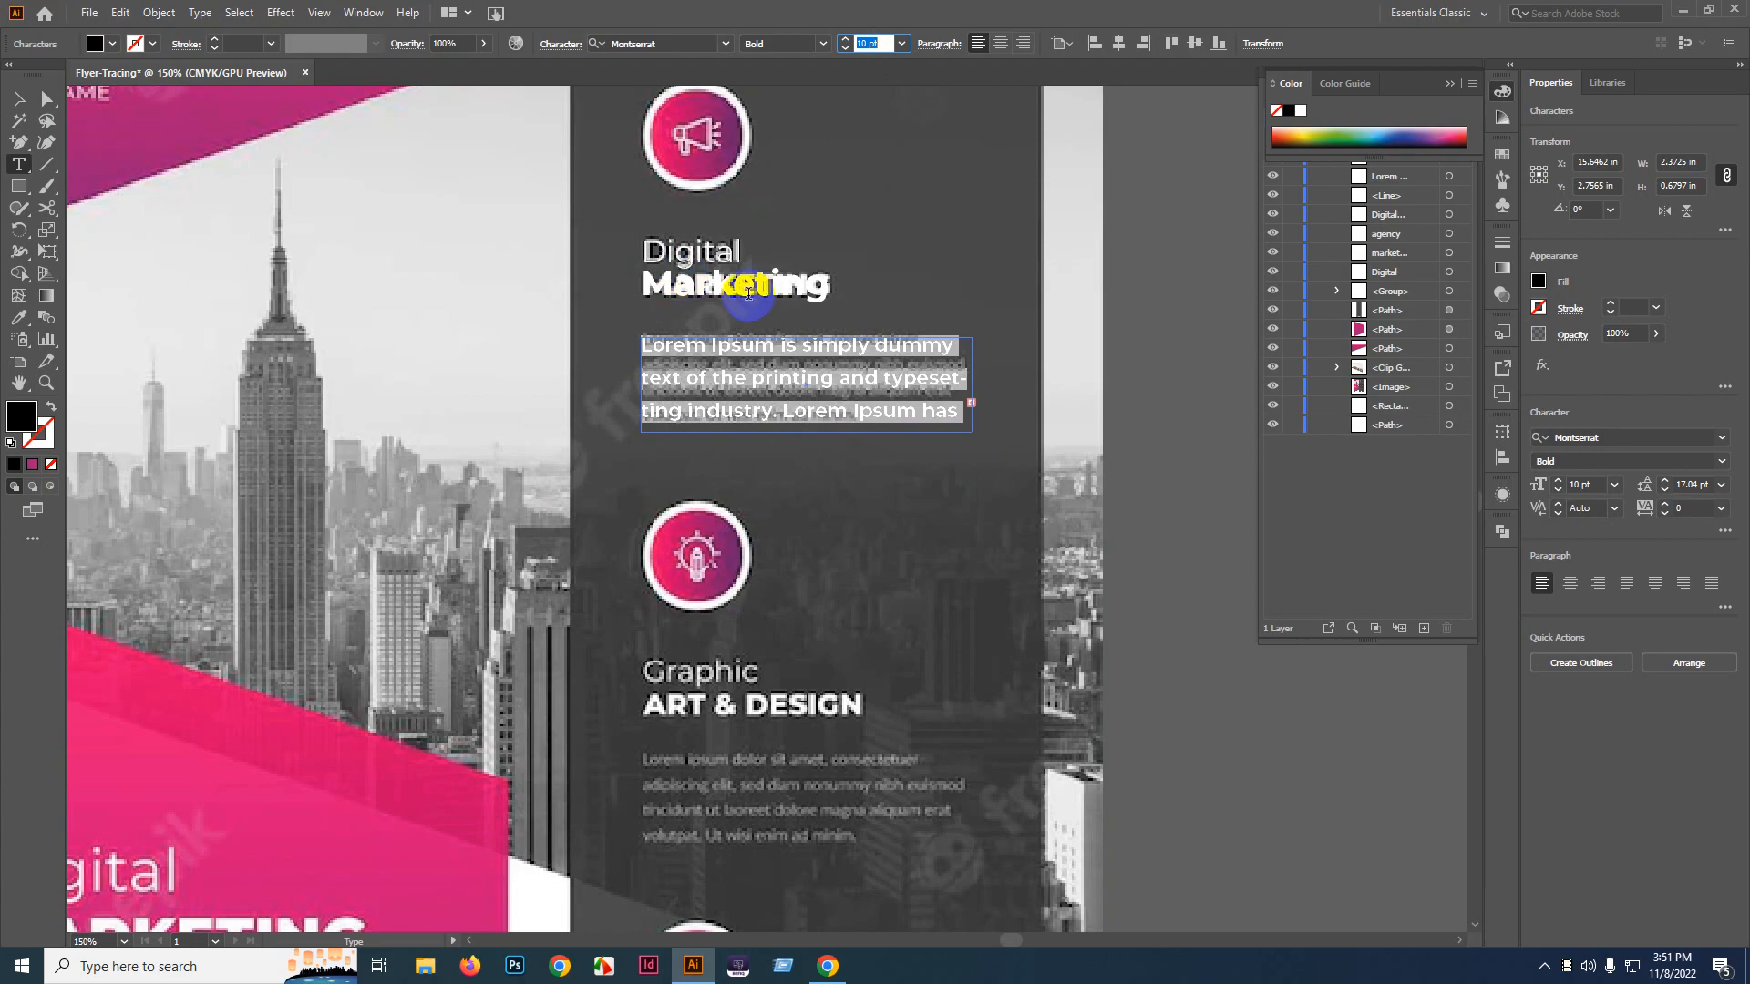
pyautogui.click(816, 44)
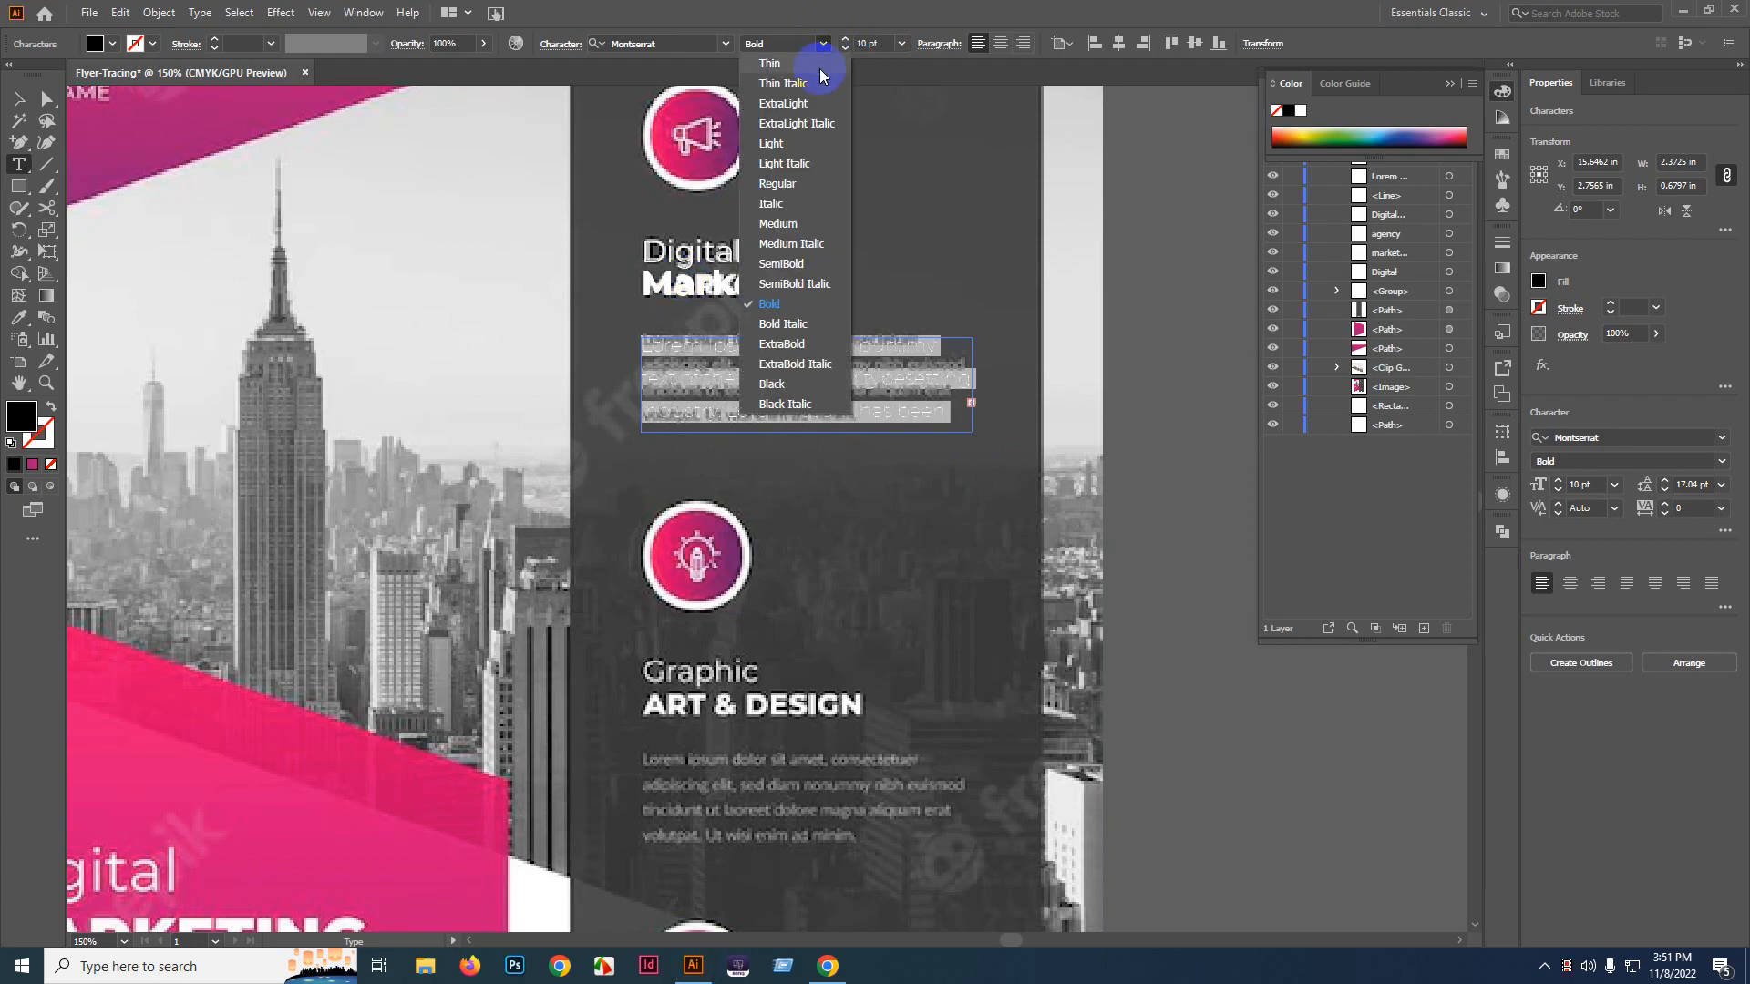
pyautogui.click(779, 144)
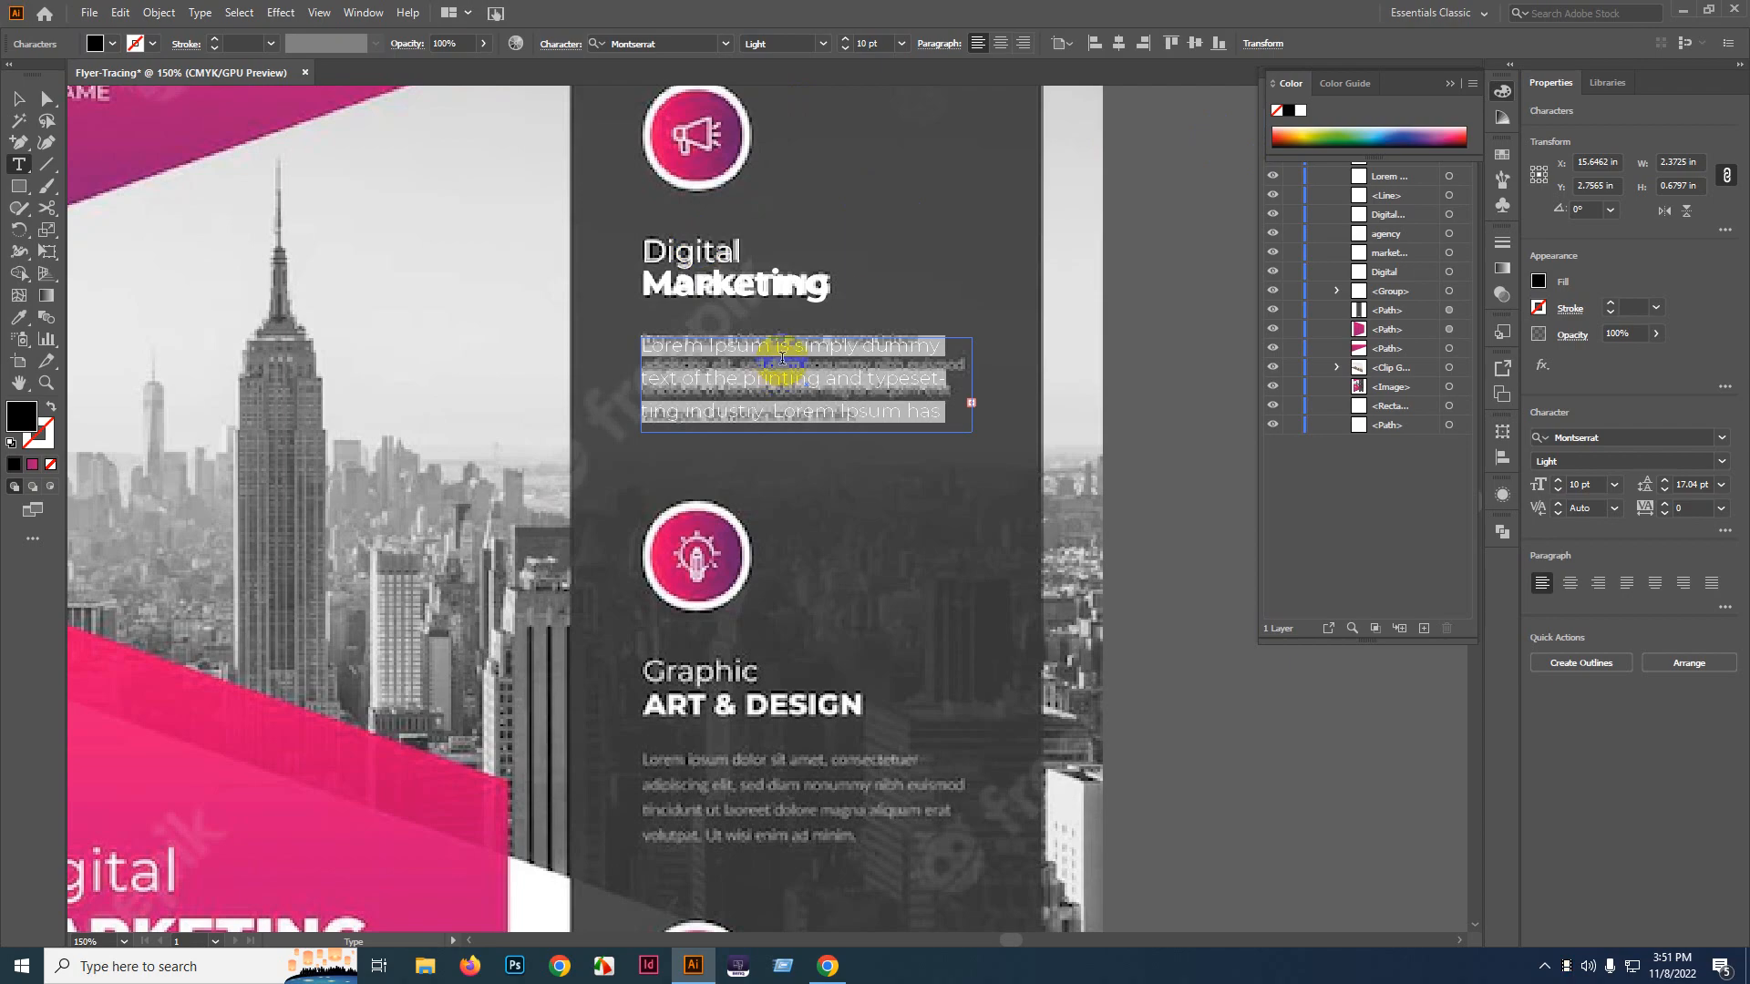
# - Set the pasted paragraph's leading to Auto
pyautogui.click(1450, 86)
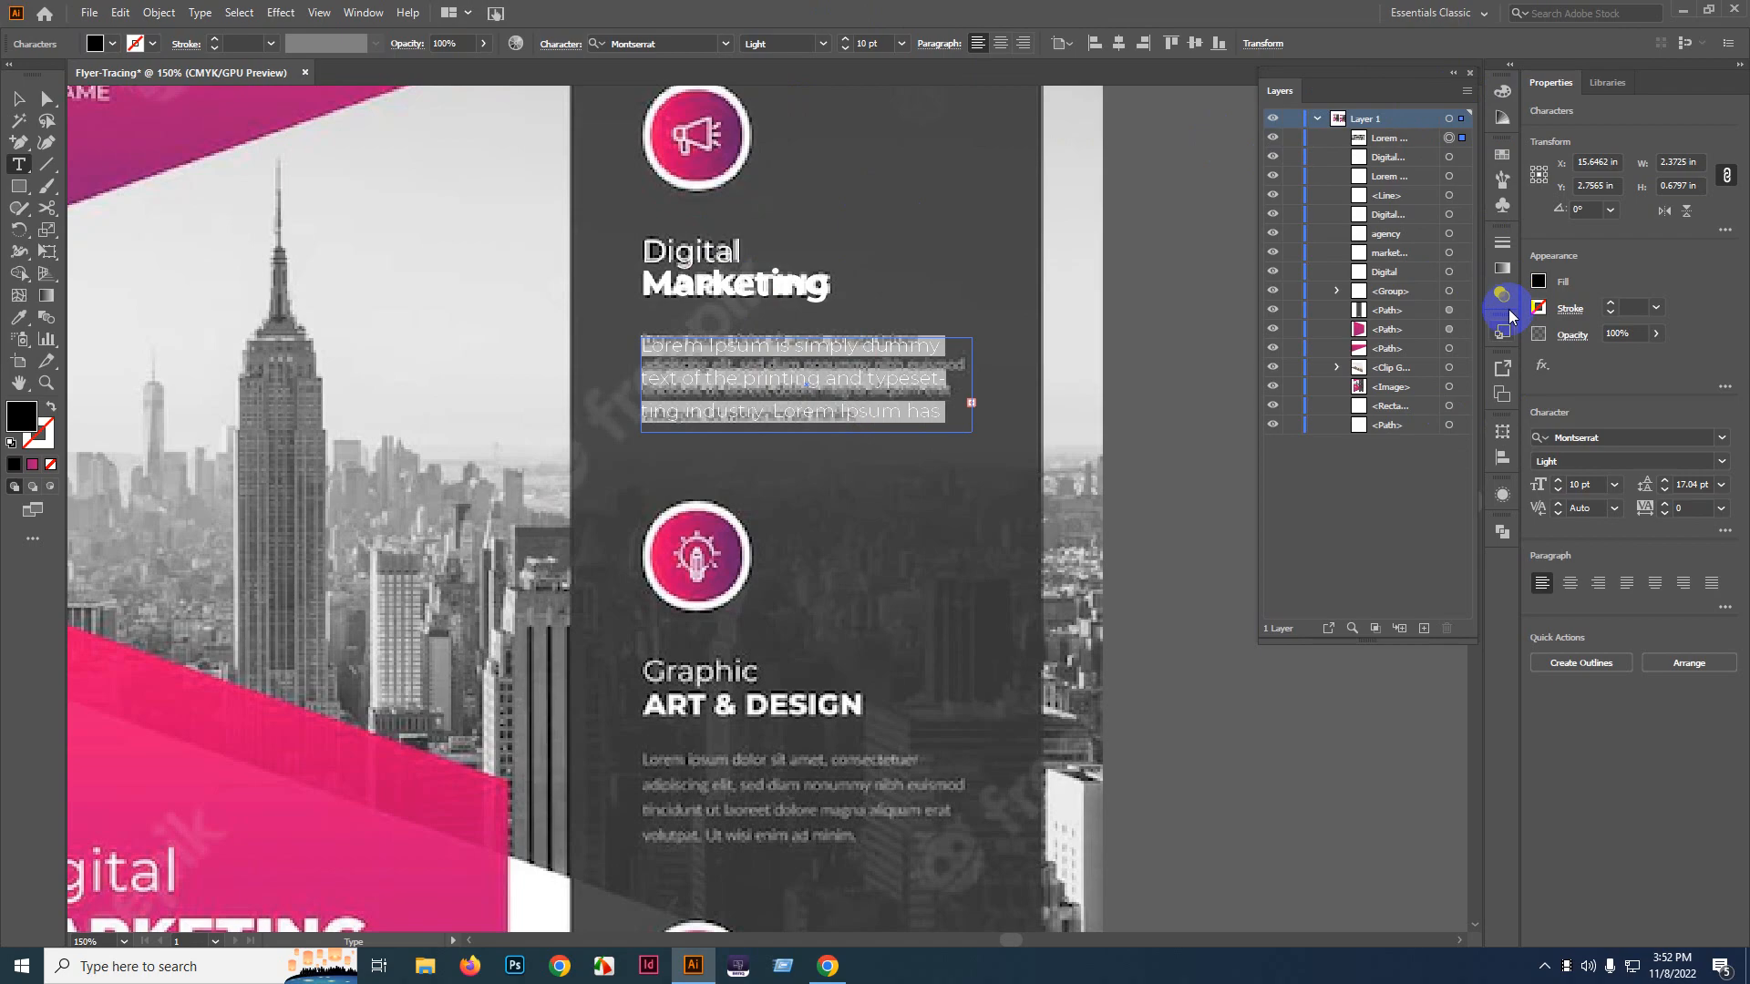
pyautogui.click(1499, 533)
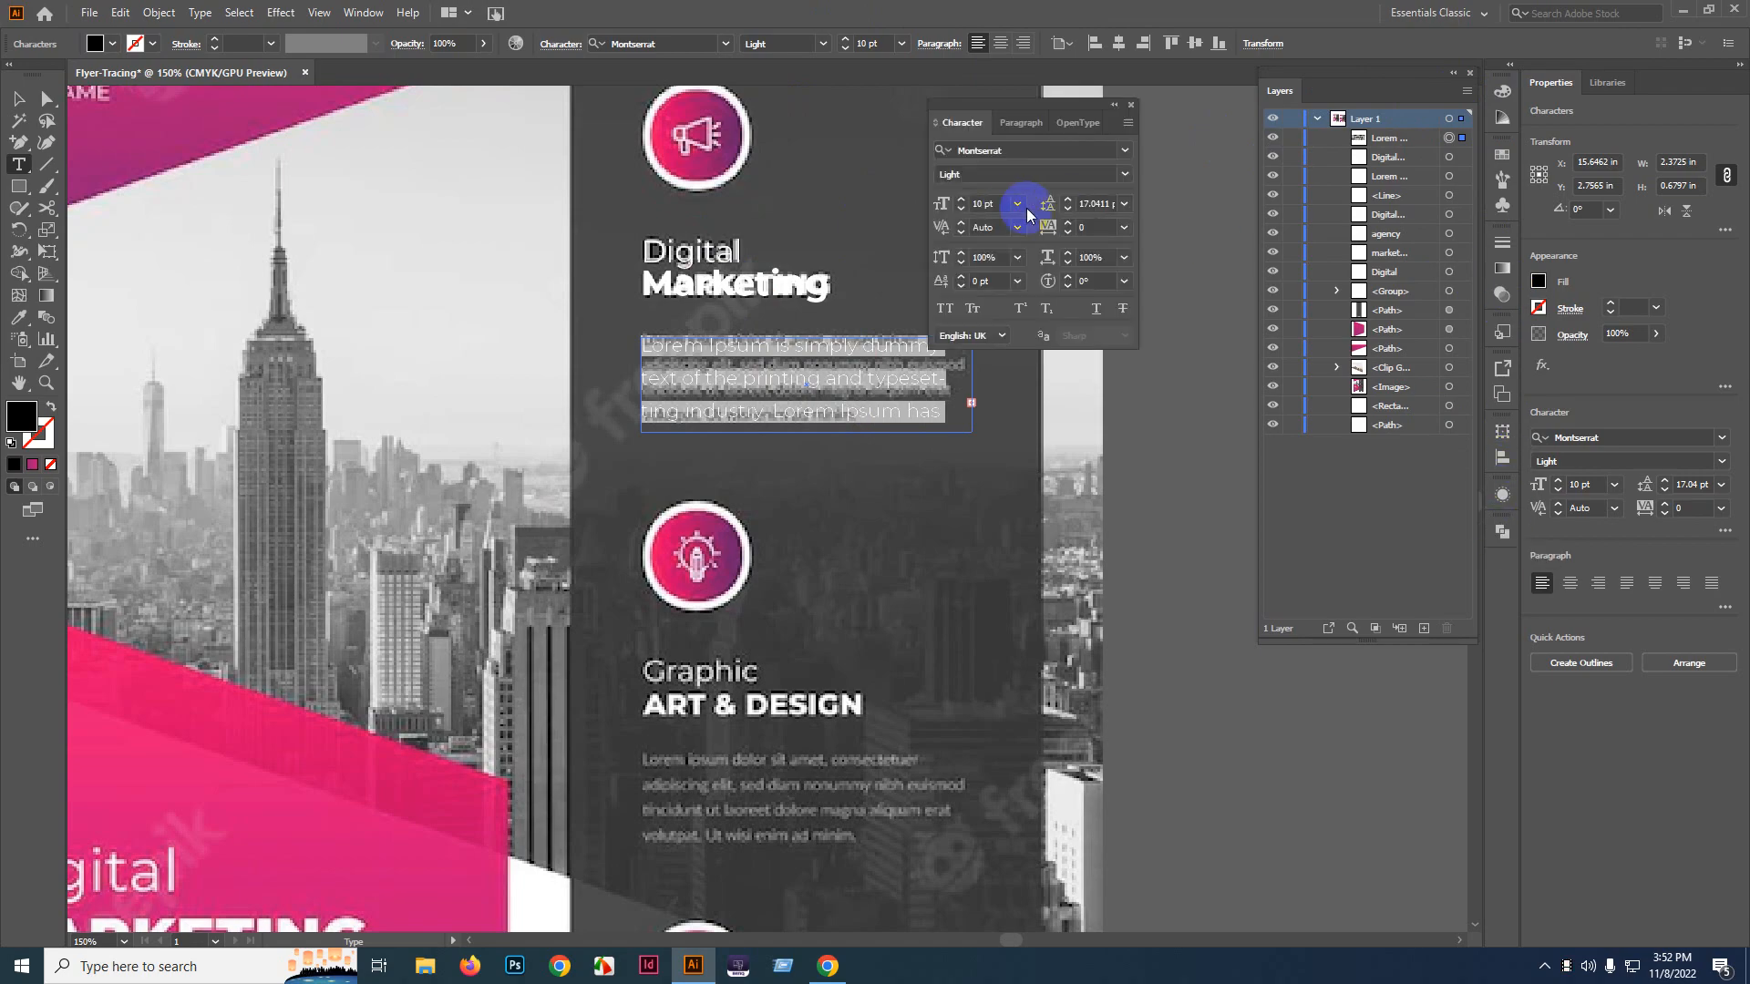
pyautogui.click(1125, 206)
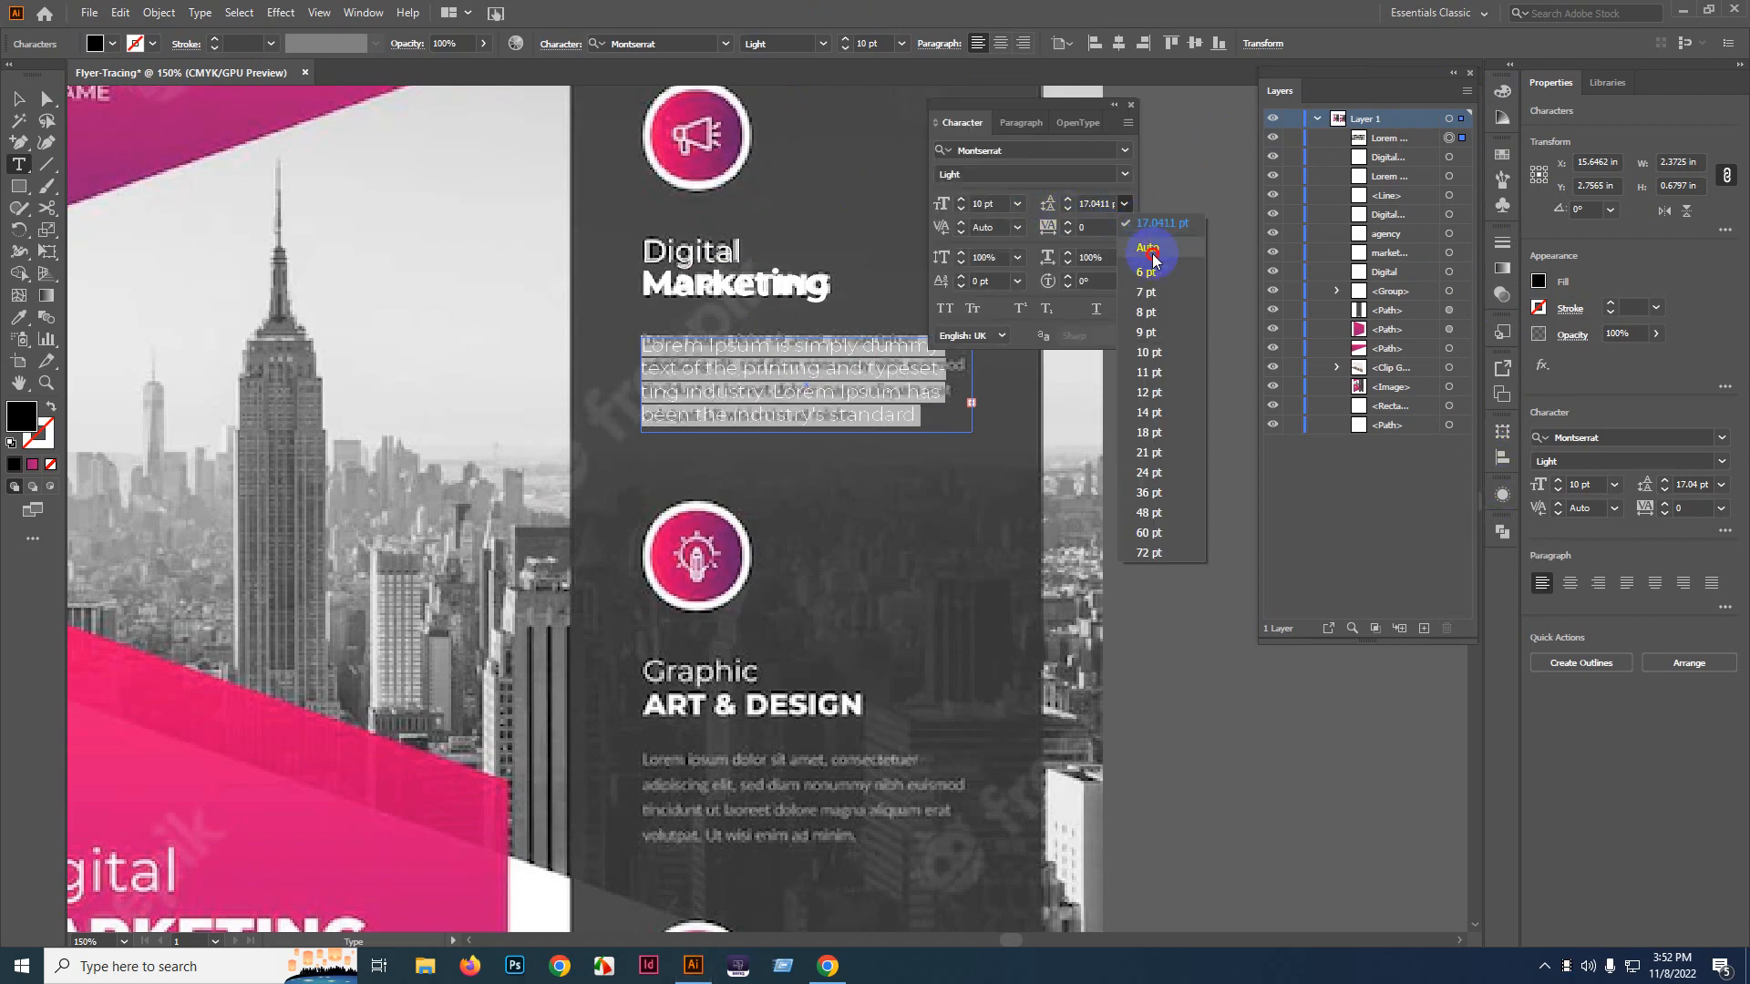
pyautogui.click(1152, 250)
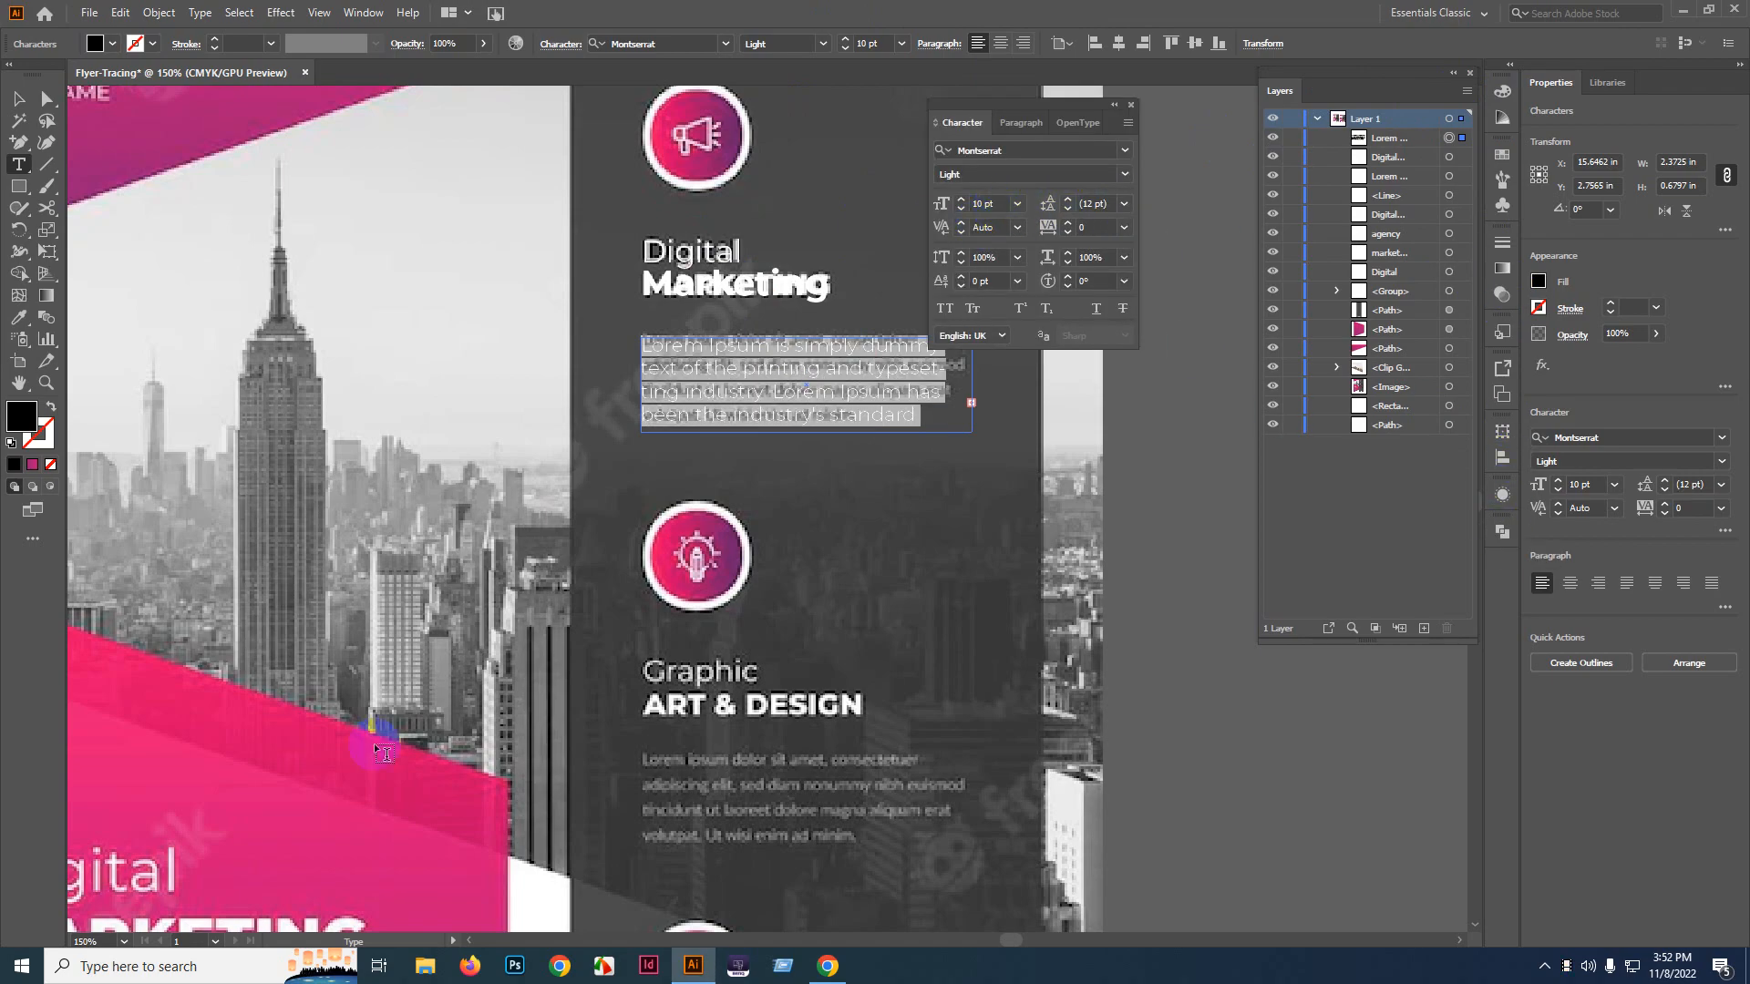
pyautogui.scroll(-2, 383, 753)
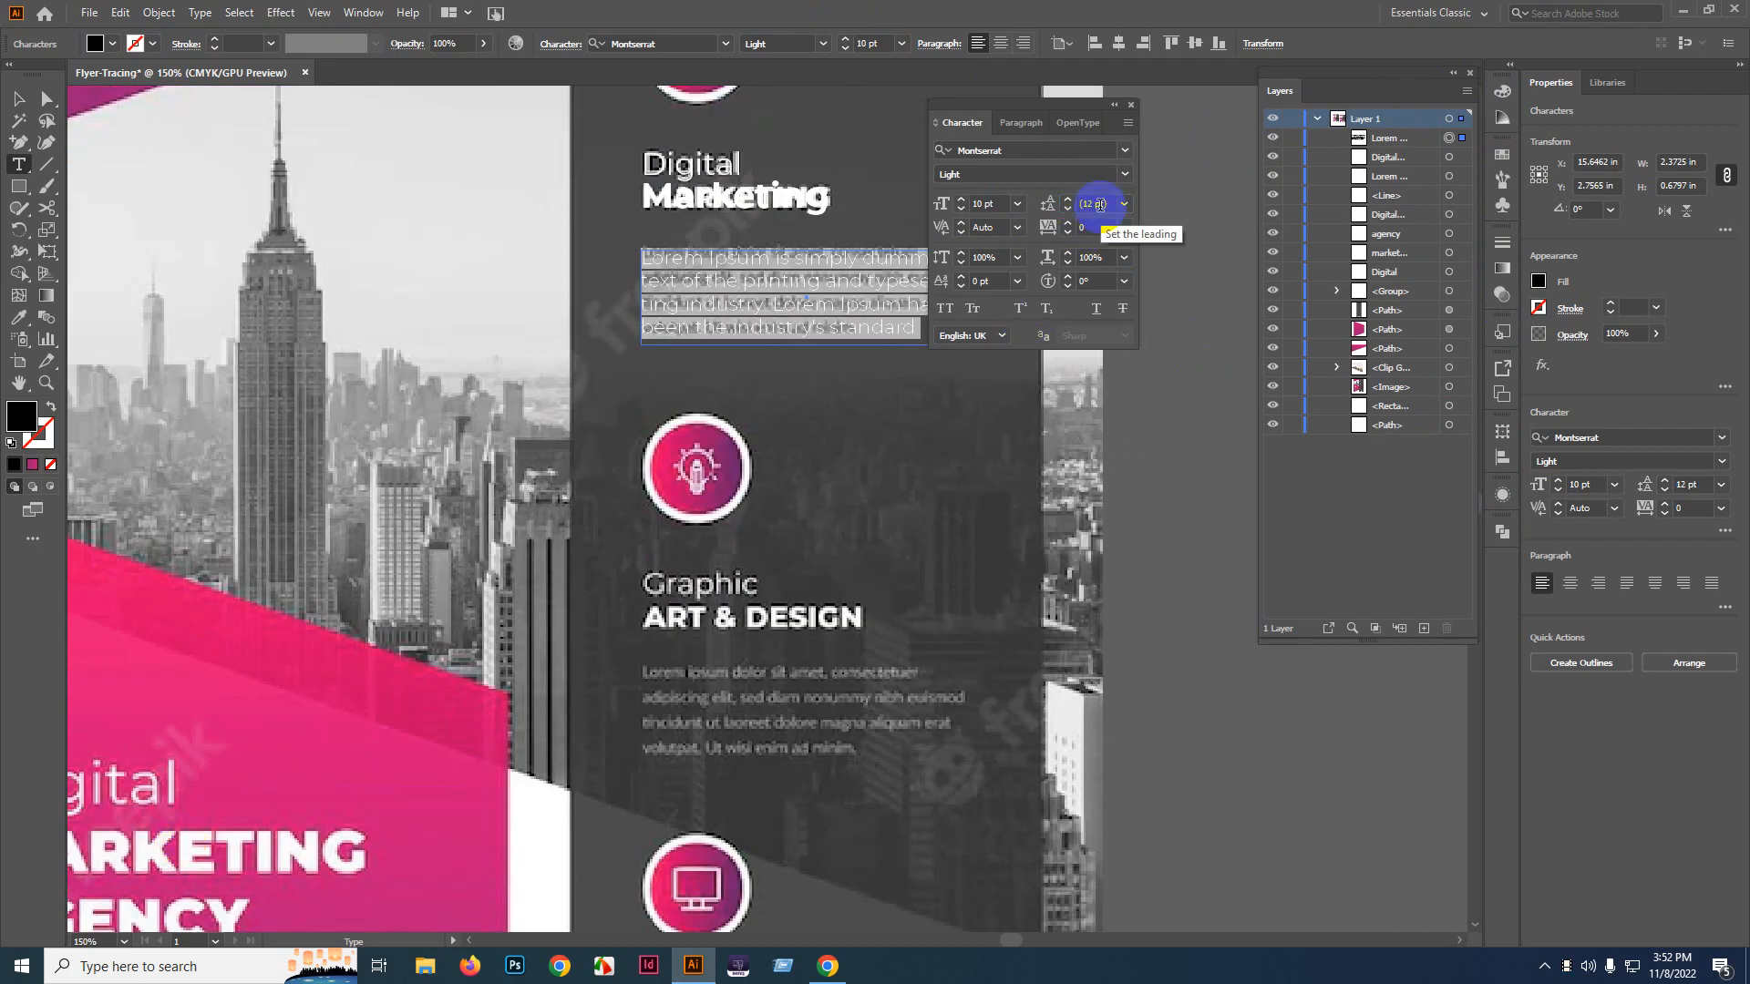
# - Delete everything in the pasted paragraph after "been the industry", including the overflowing text
pyautogui.click(900, 305)
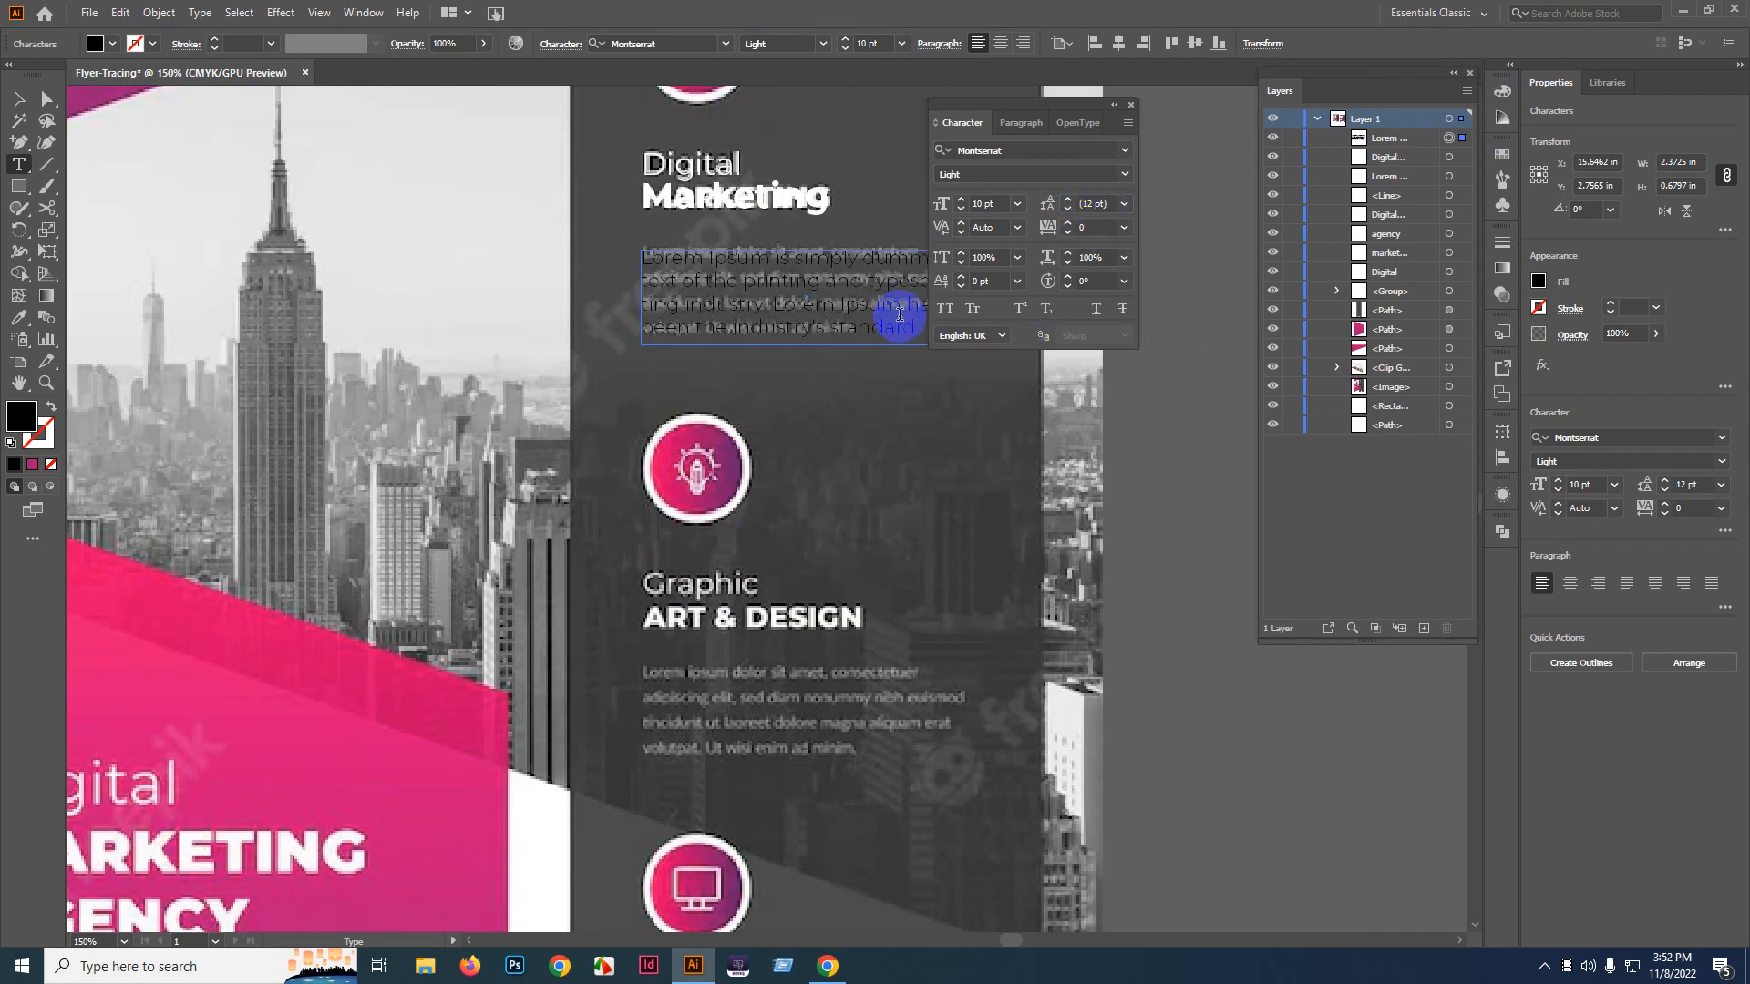
pyautogui.moveTo(884, 328); pyautogui.dragTo(898, 329)
pyautogui.click(904, 334)
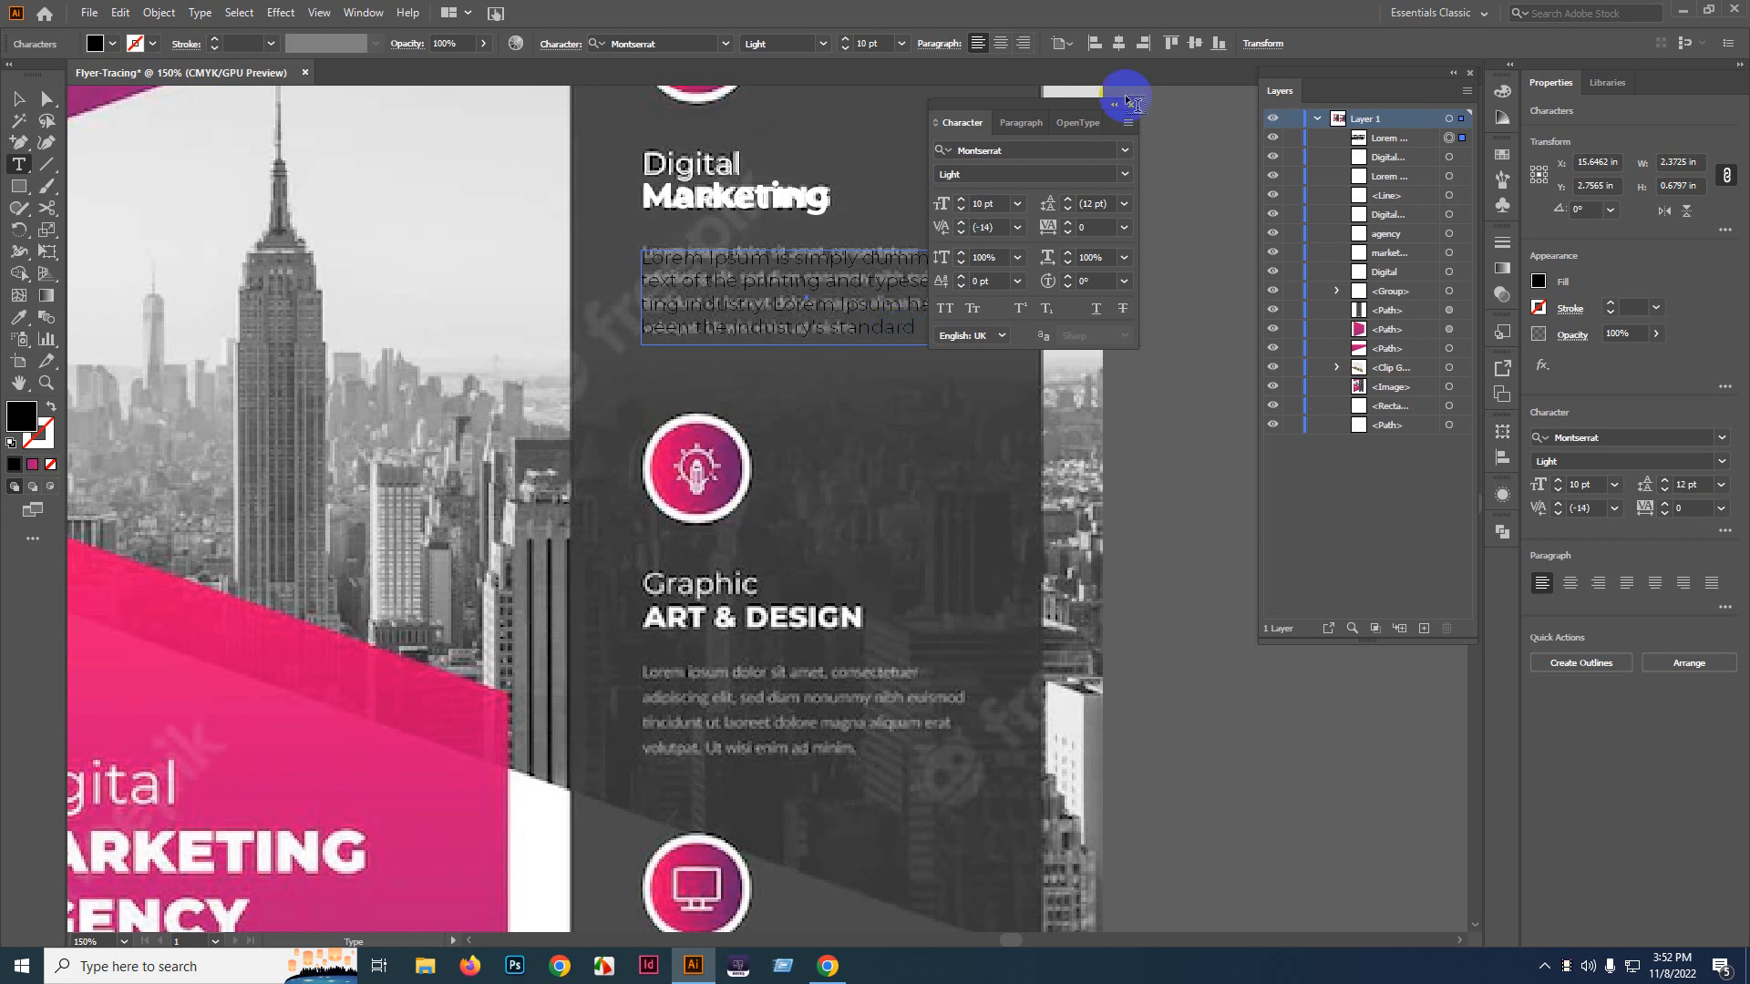
pyautogui.moveTo(1074, 104); pyautogui.dragTo(1256, 78)
pyautogui.scroll(2, 843, 336)
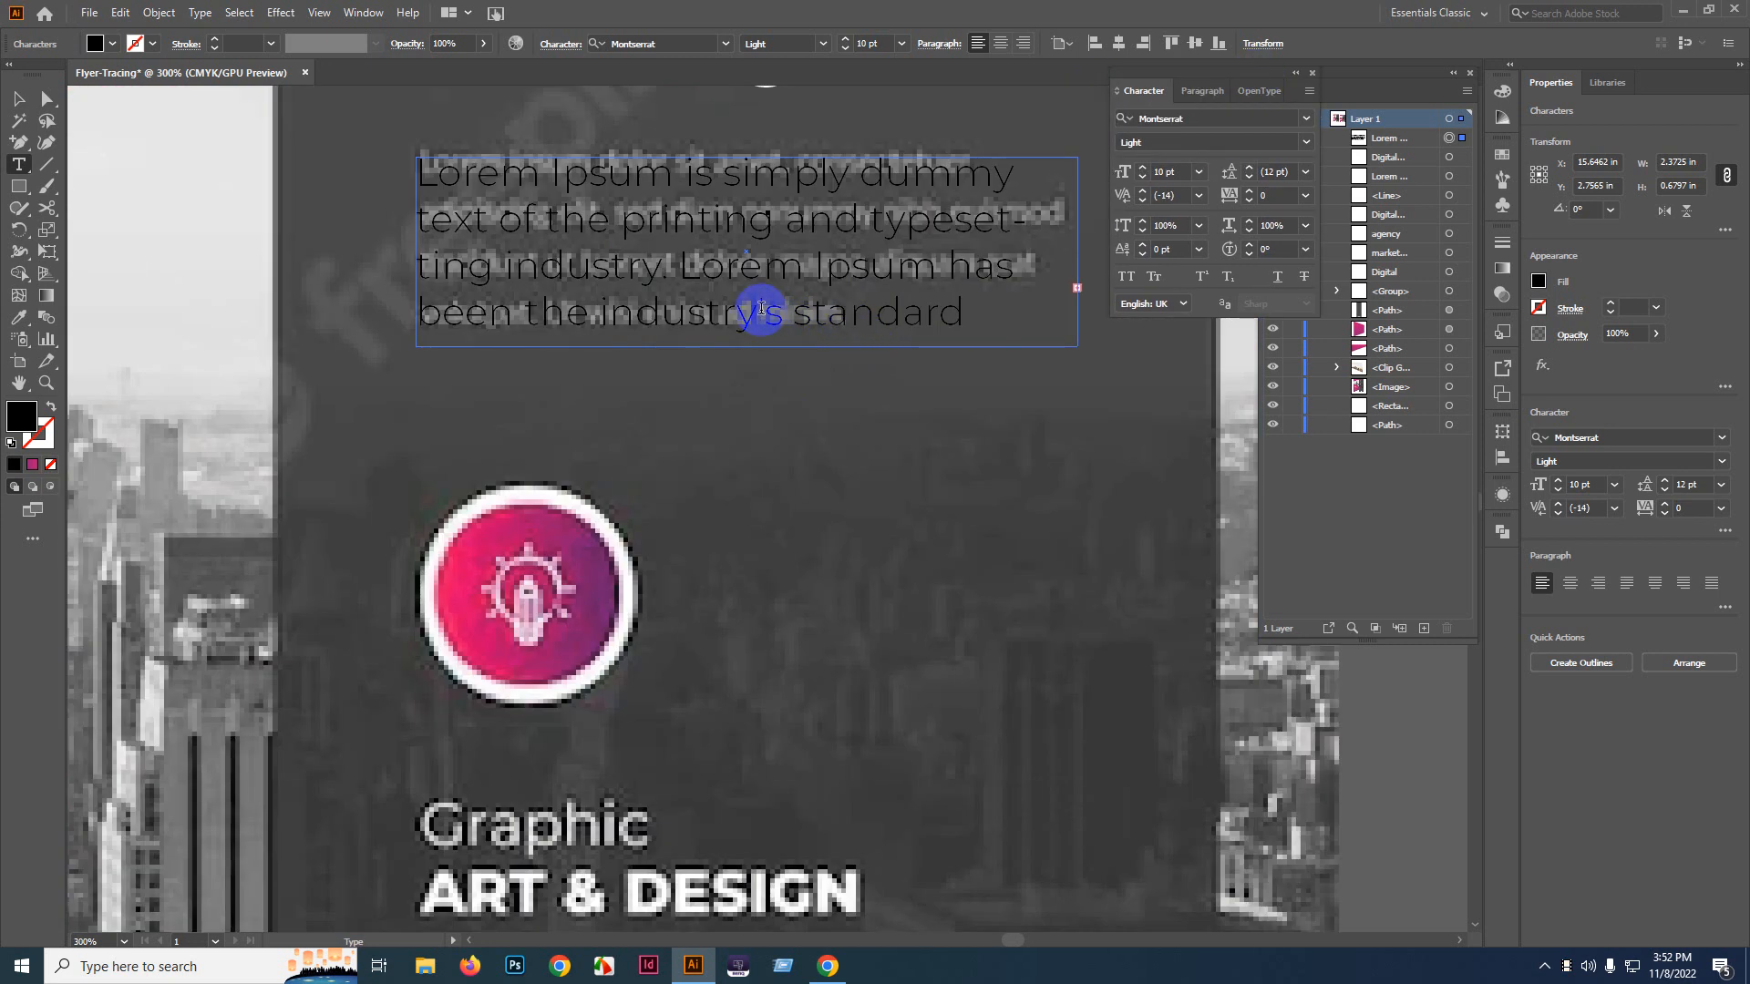
pyautogui.moveTo(761, 308); pyautogui.dragTo(1029, 351)
pyautogui.write('dummy text')
pyautogui.hotkey('ctrl', 'Left')
pyautogui.hotkey('ctrl', 'Left')
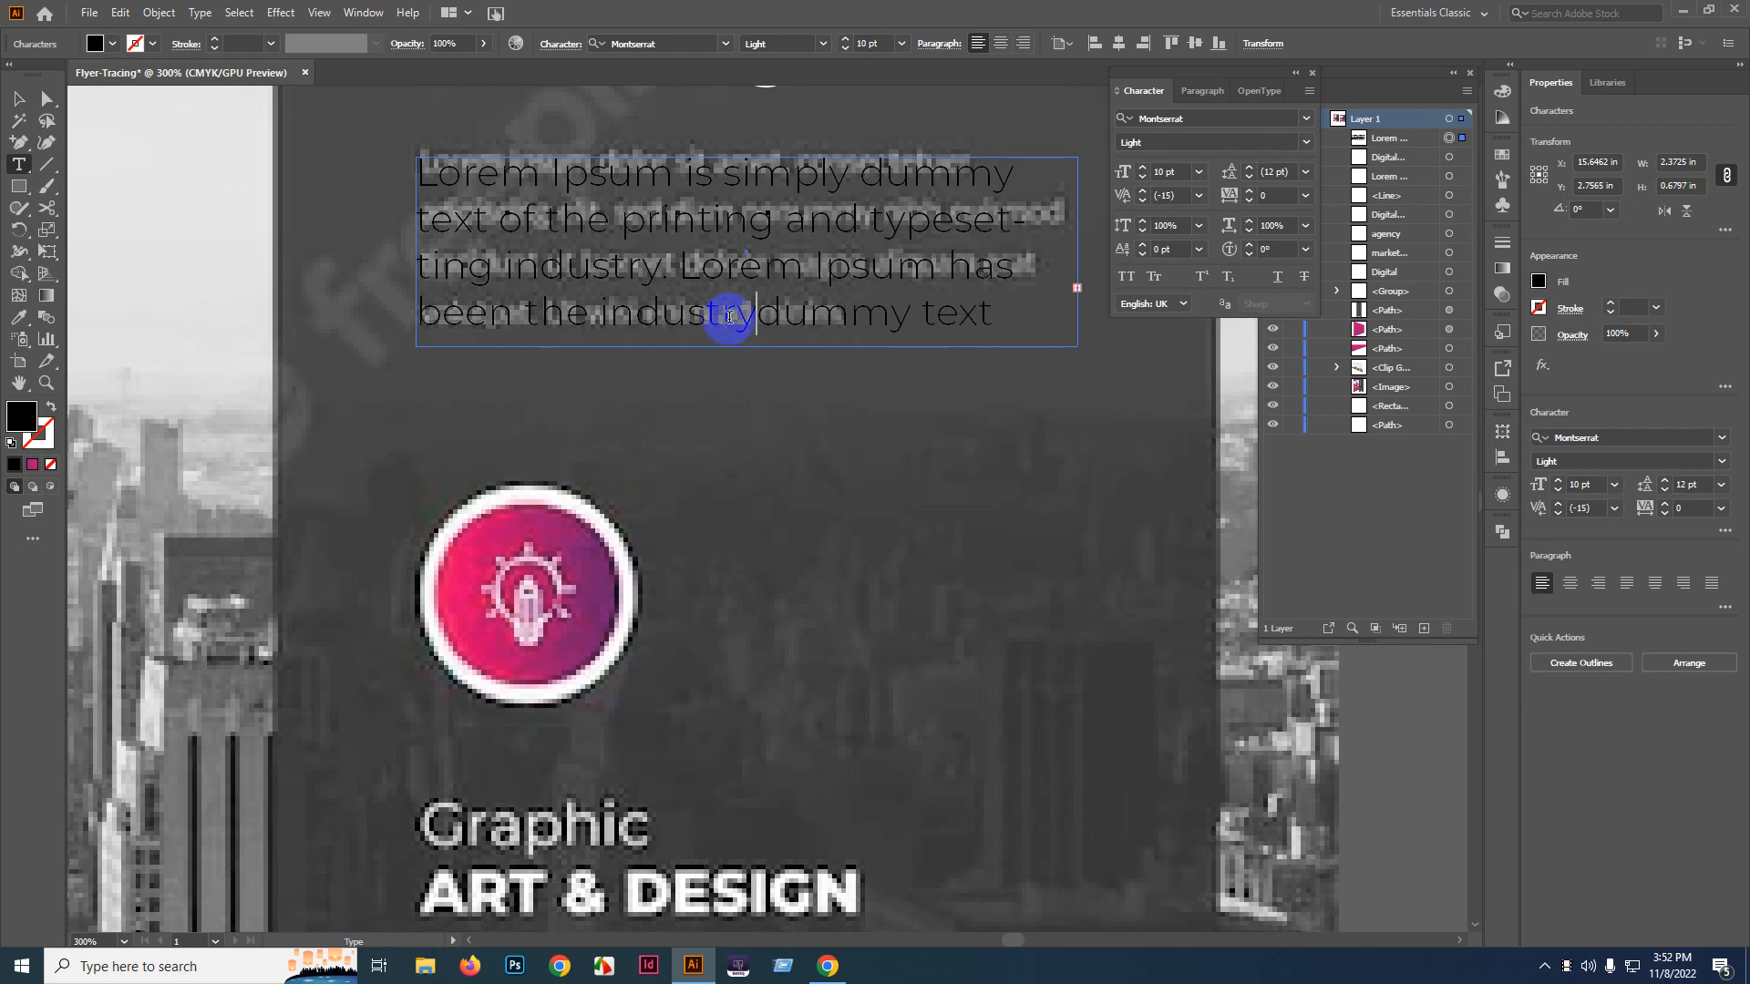
pyautogui.moveTo(749, 321); pyautogui.dragTo(379, 158)
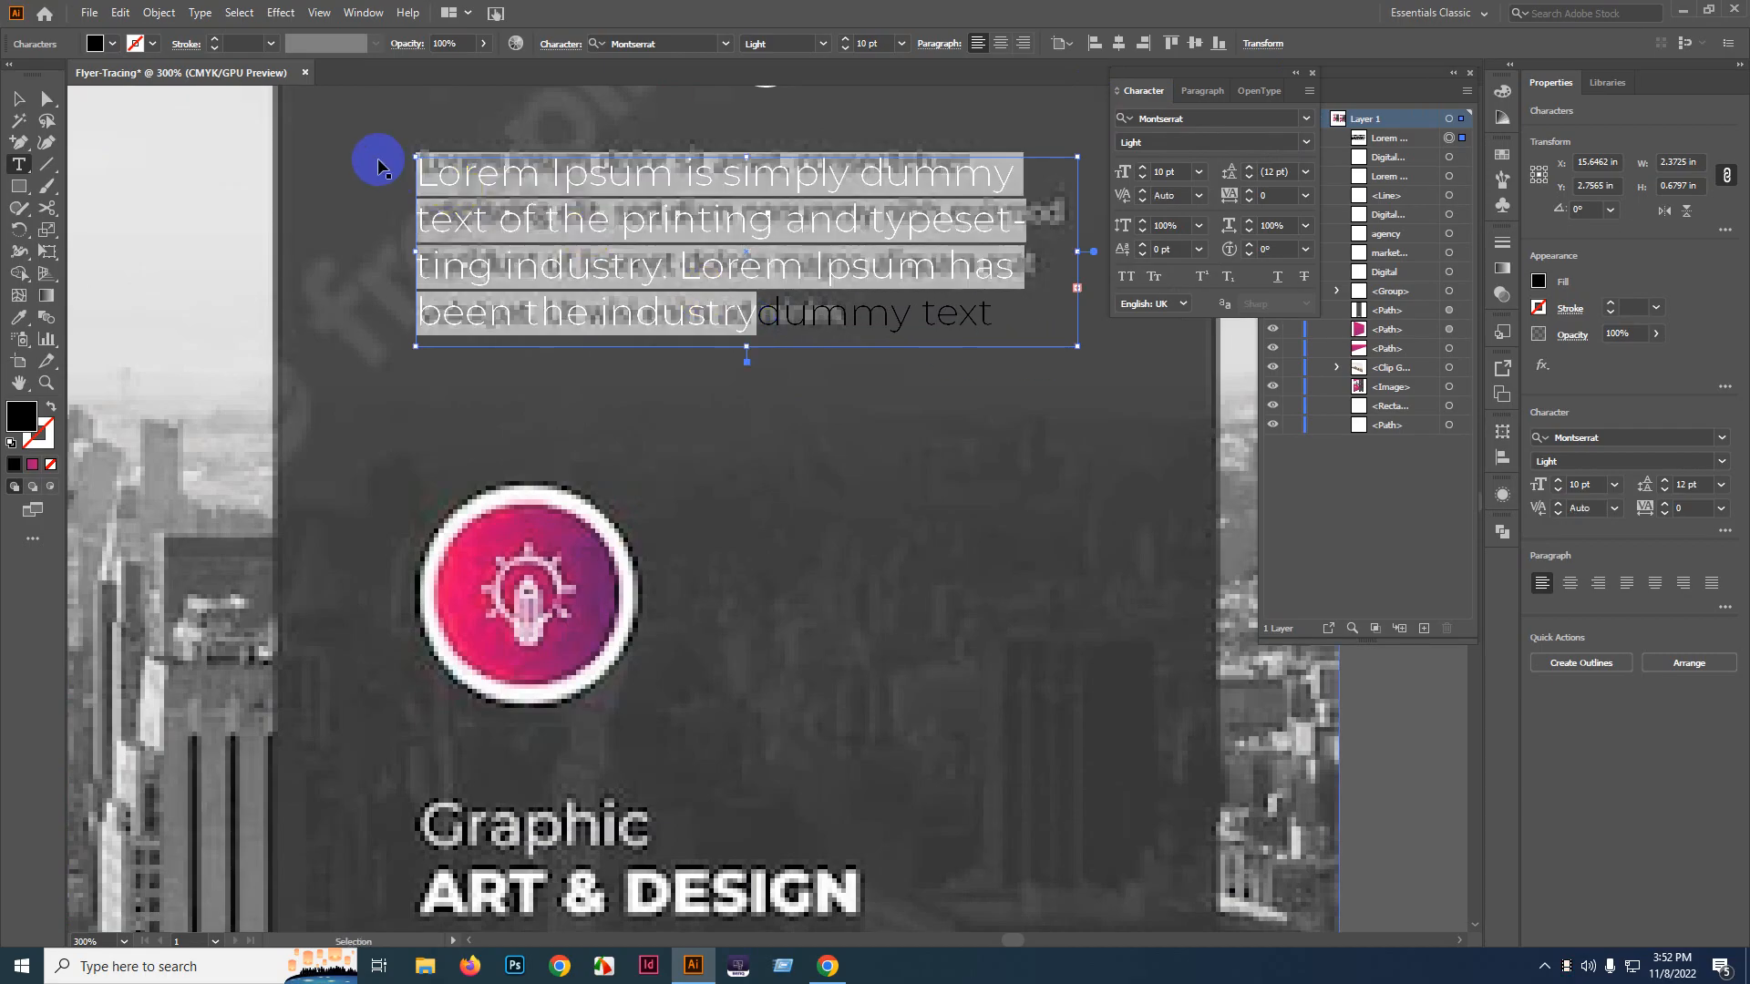
pyautogui.hotkey('ctrl', 'z')
pyautogui.hotkey('ctrl', 'z')
pyautogui.hotkey('ctrl', 'z')
pyautogui.hotkey('ctrl', 'shift', 'z')
pyautogui.hotkey('ctrl', 'shift', 'z')
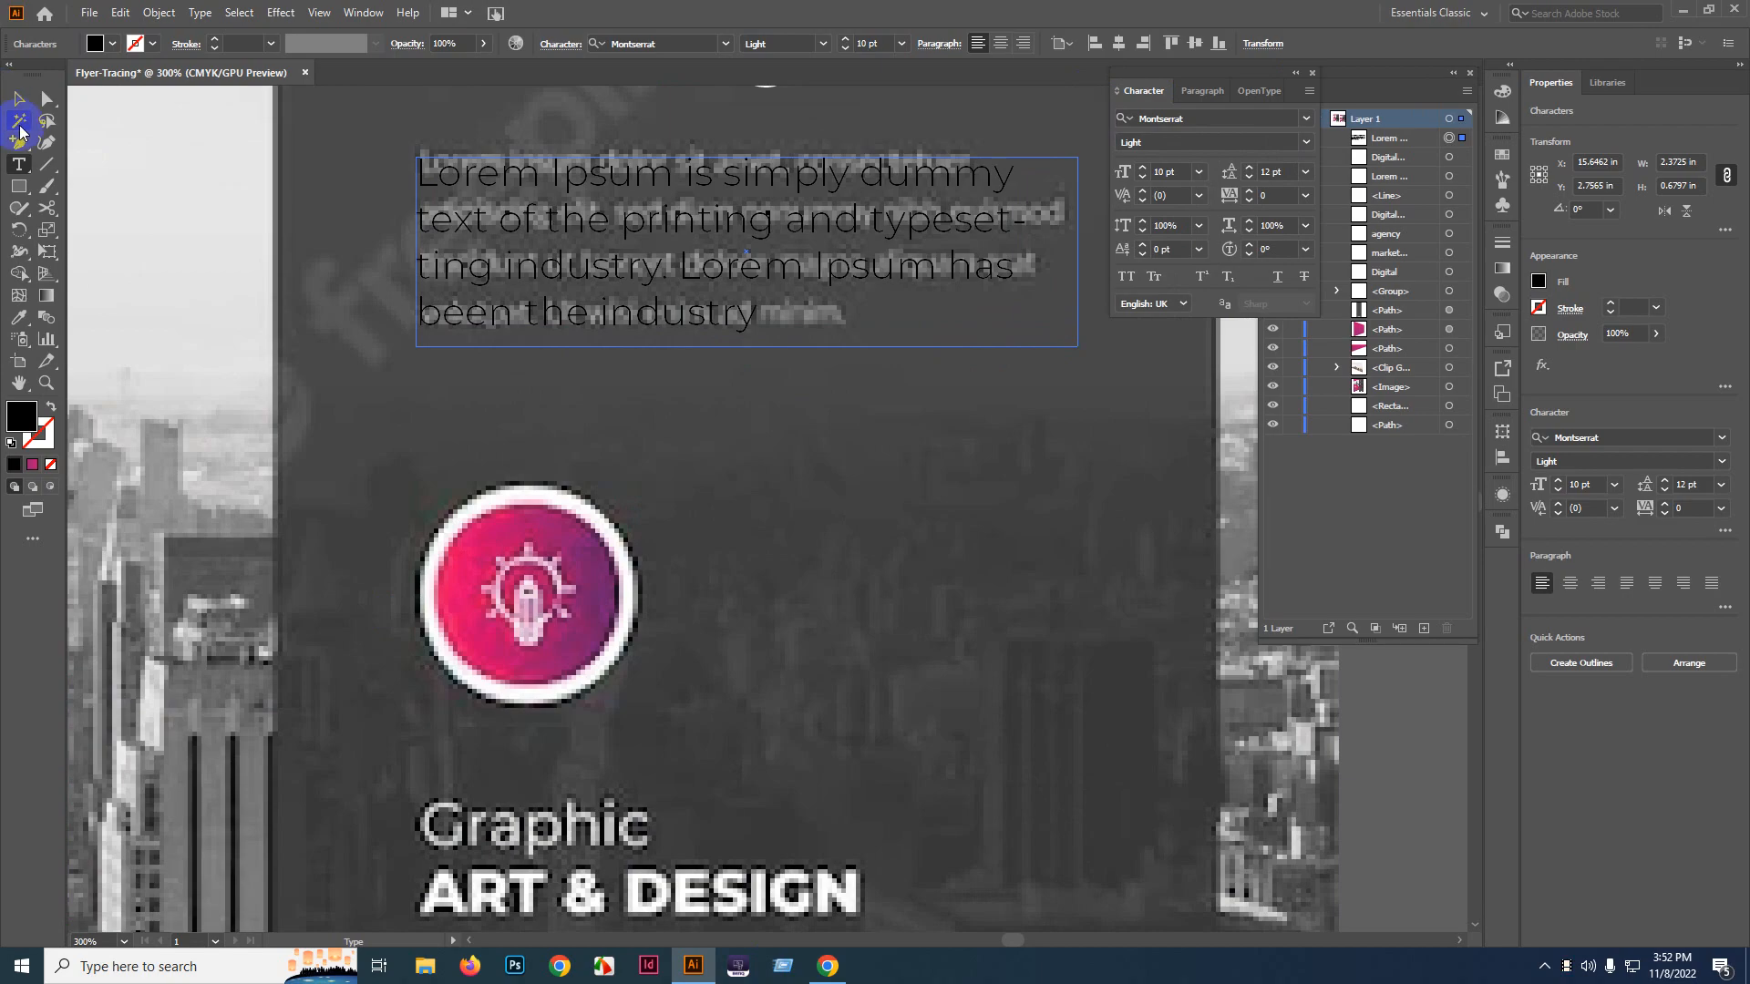
# - Fill all of the paragraph text with white and return to the Selection tool
pyautogui.hotkey('ctrl', 'a')
pyautogui.click(1502, 90)
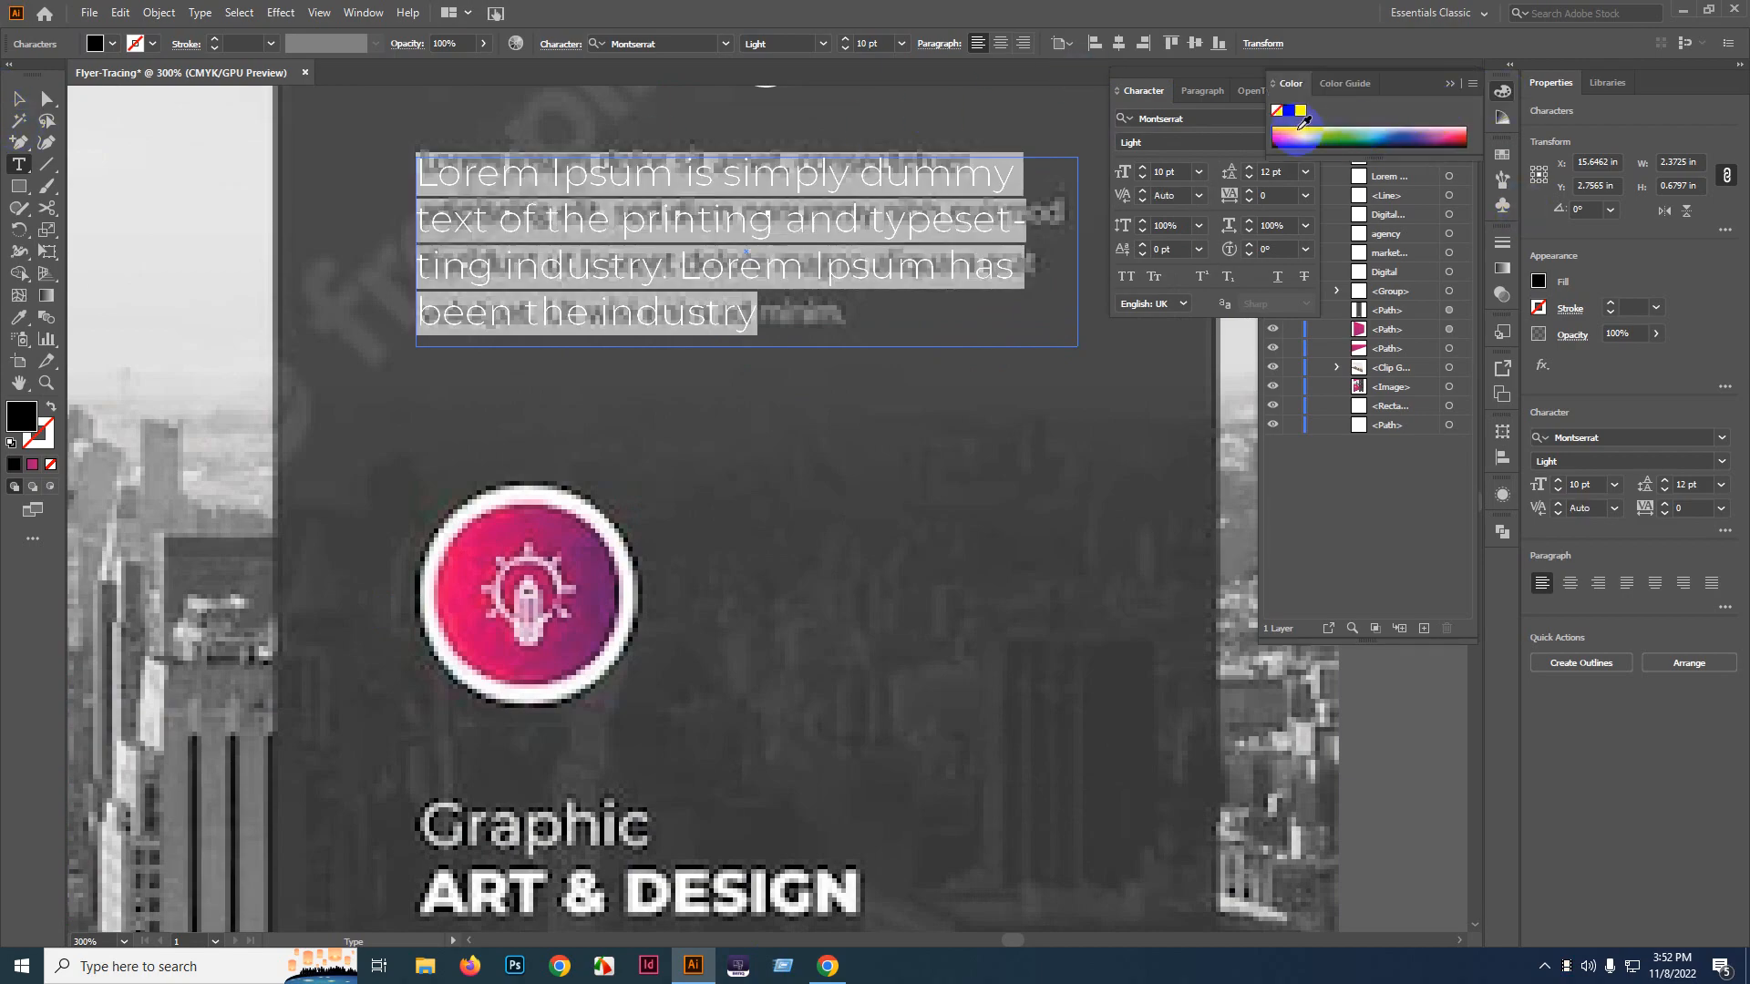
pyautogui.click(1301, 111)
pyautogui.scroll(-4, 705, 404)
pyautogui.click(19, 99)
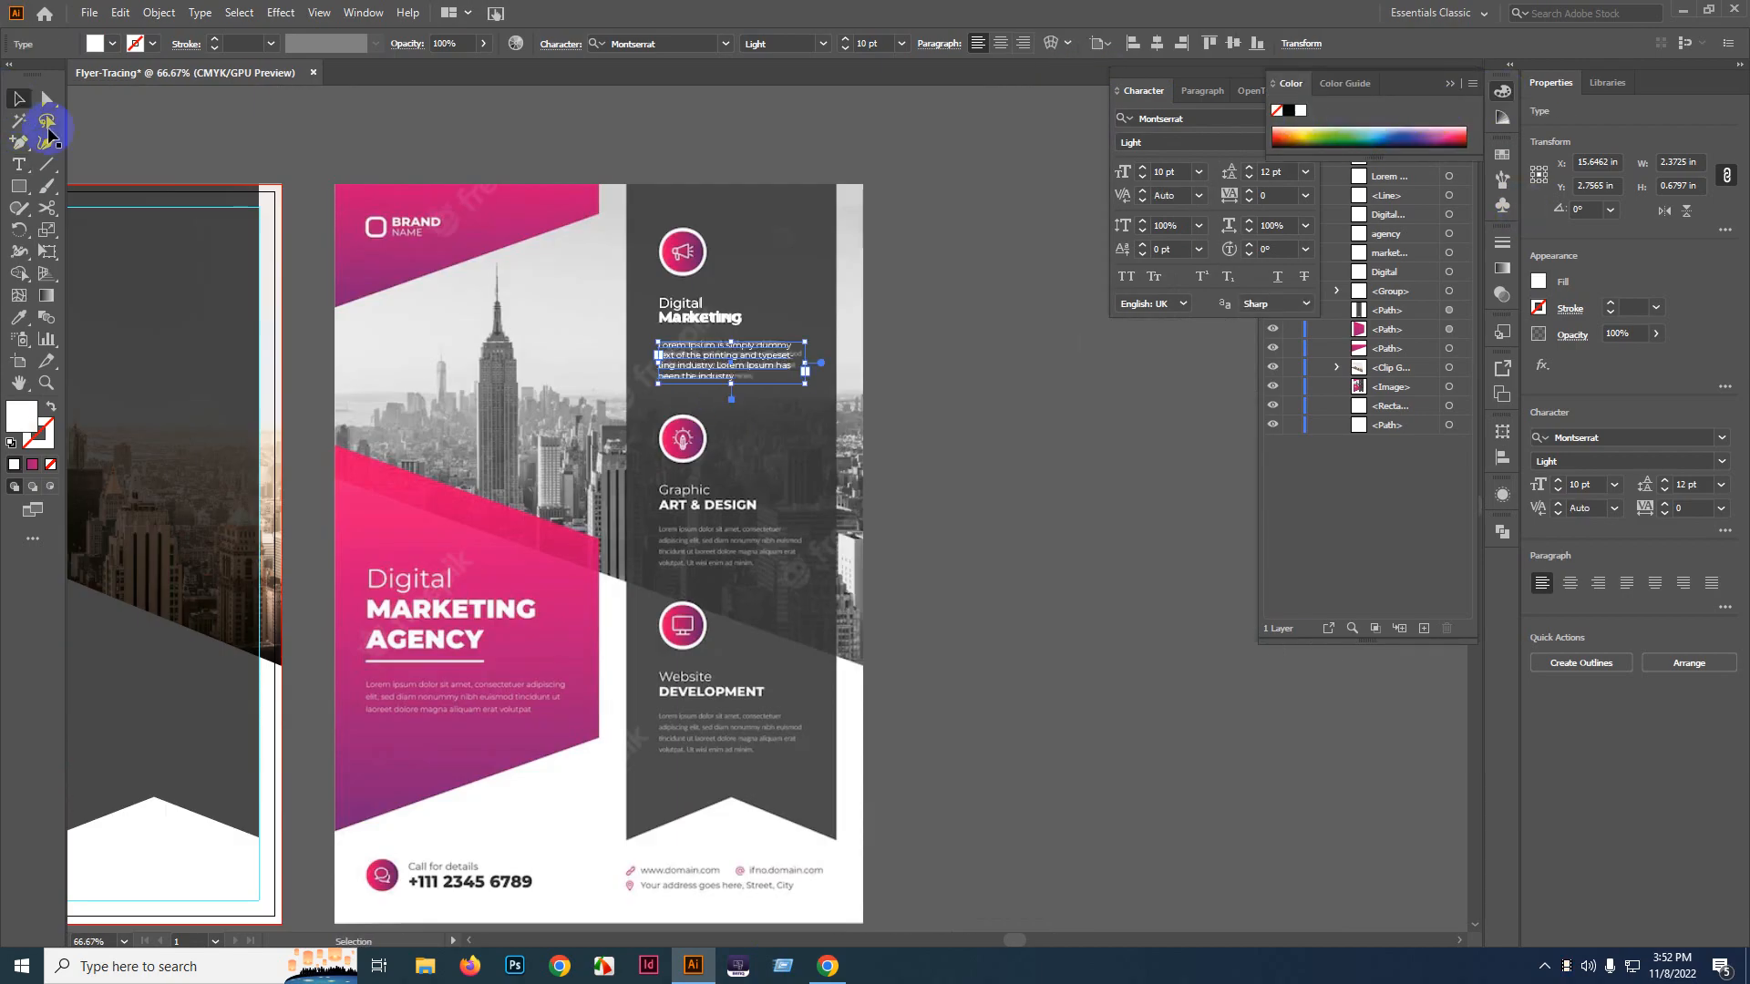
# - Turn off hyphenation for the paragraph and justify it with the last line aligned left
pyautogui.scroll(3, 996, 395)
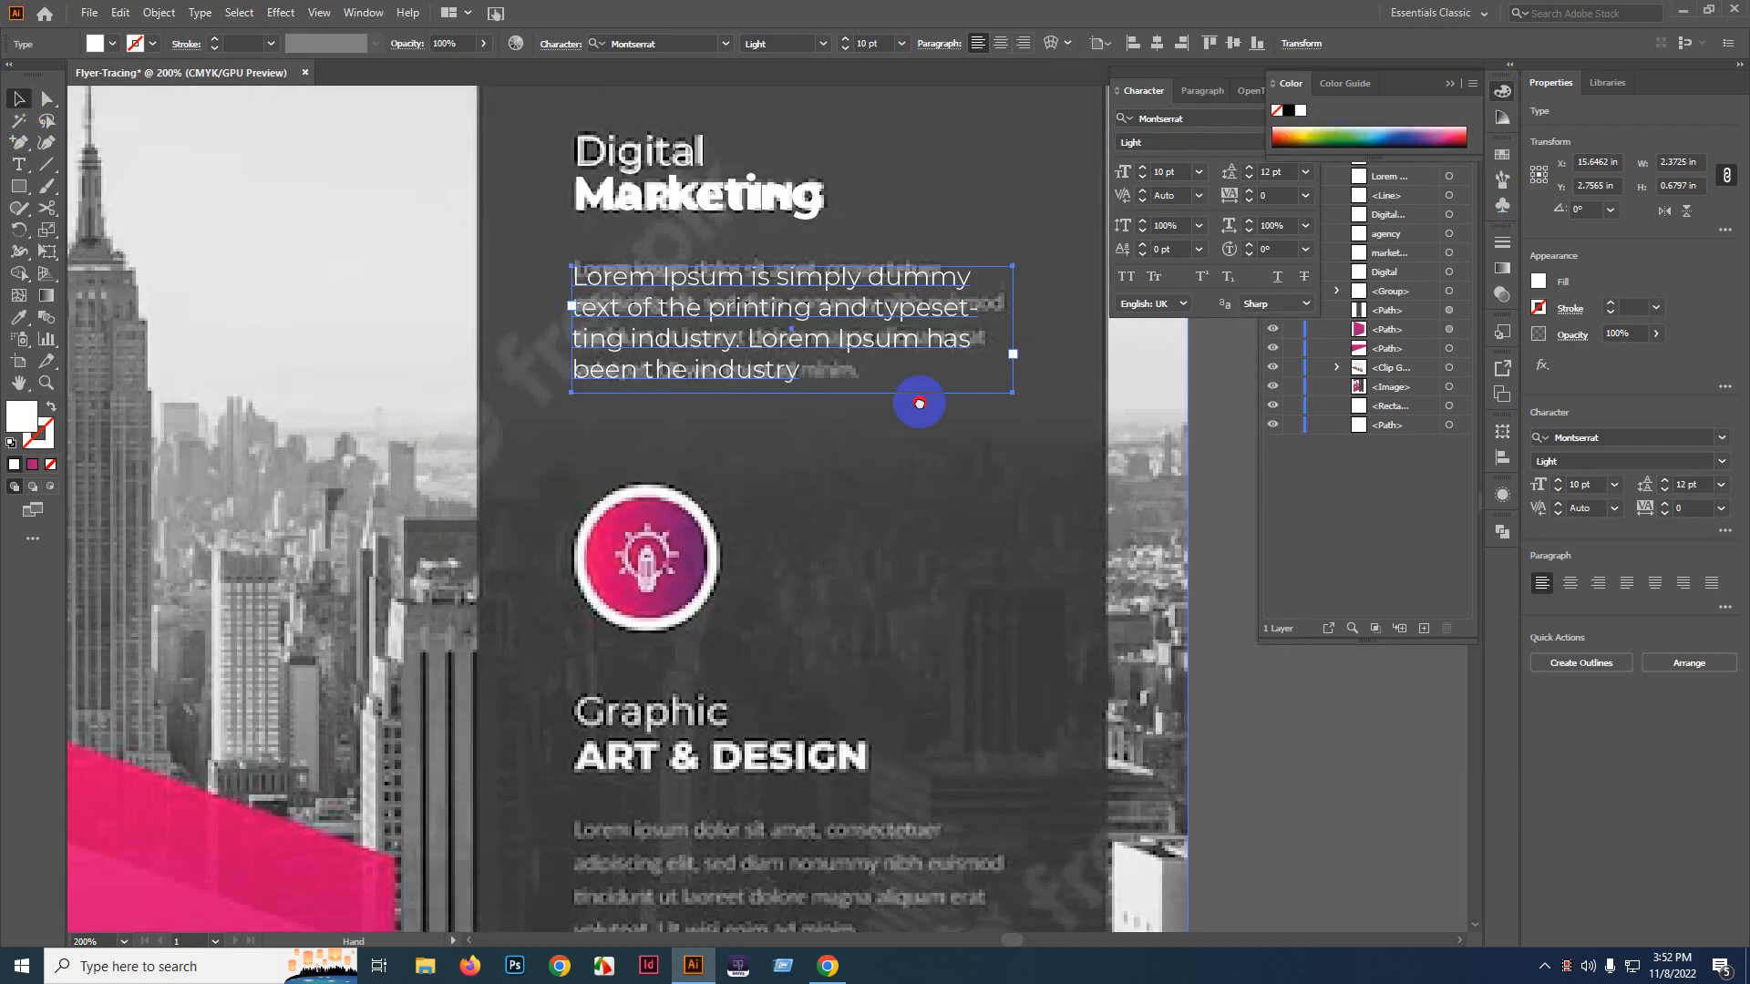
pyautogui.moveTo(919, 403); pyautogui.dragTo(777, 458)
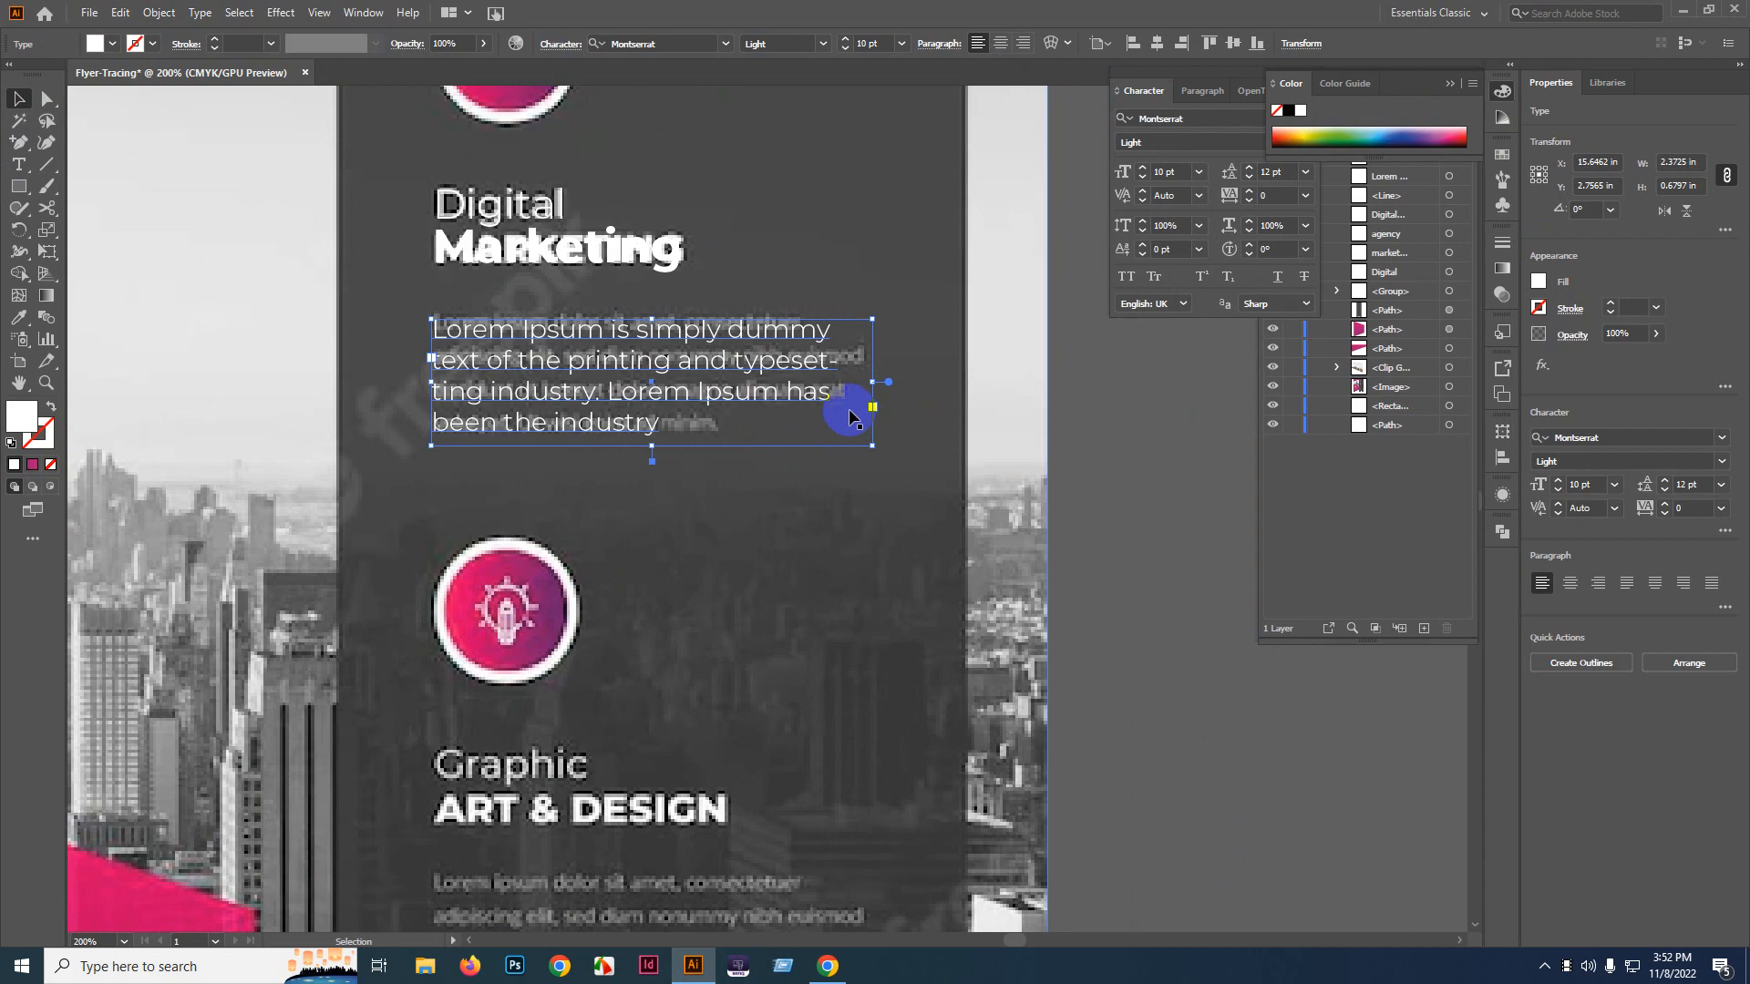
pyautogui.click(934, 44)
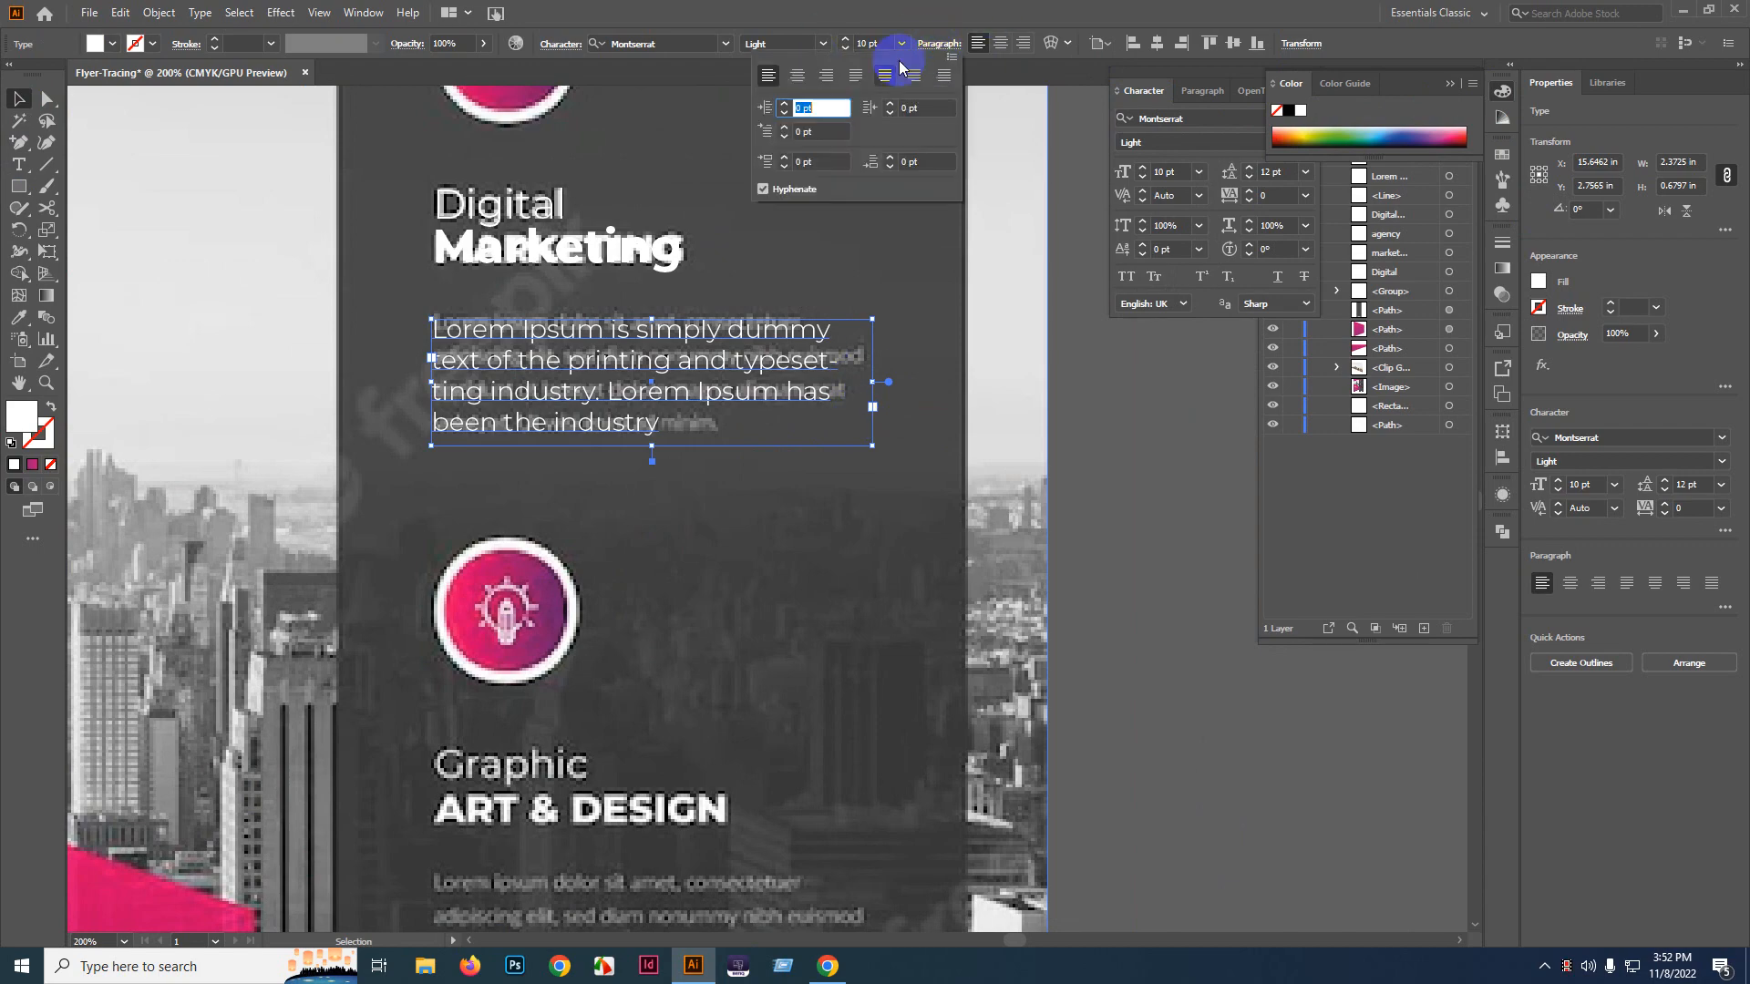
pyautogui.click(768, 189)
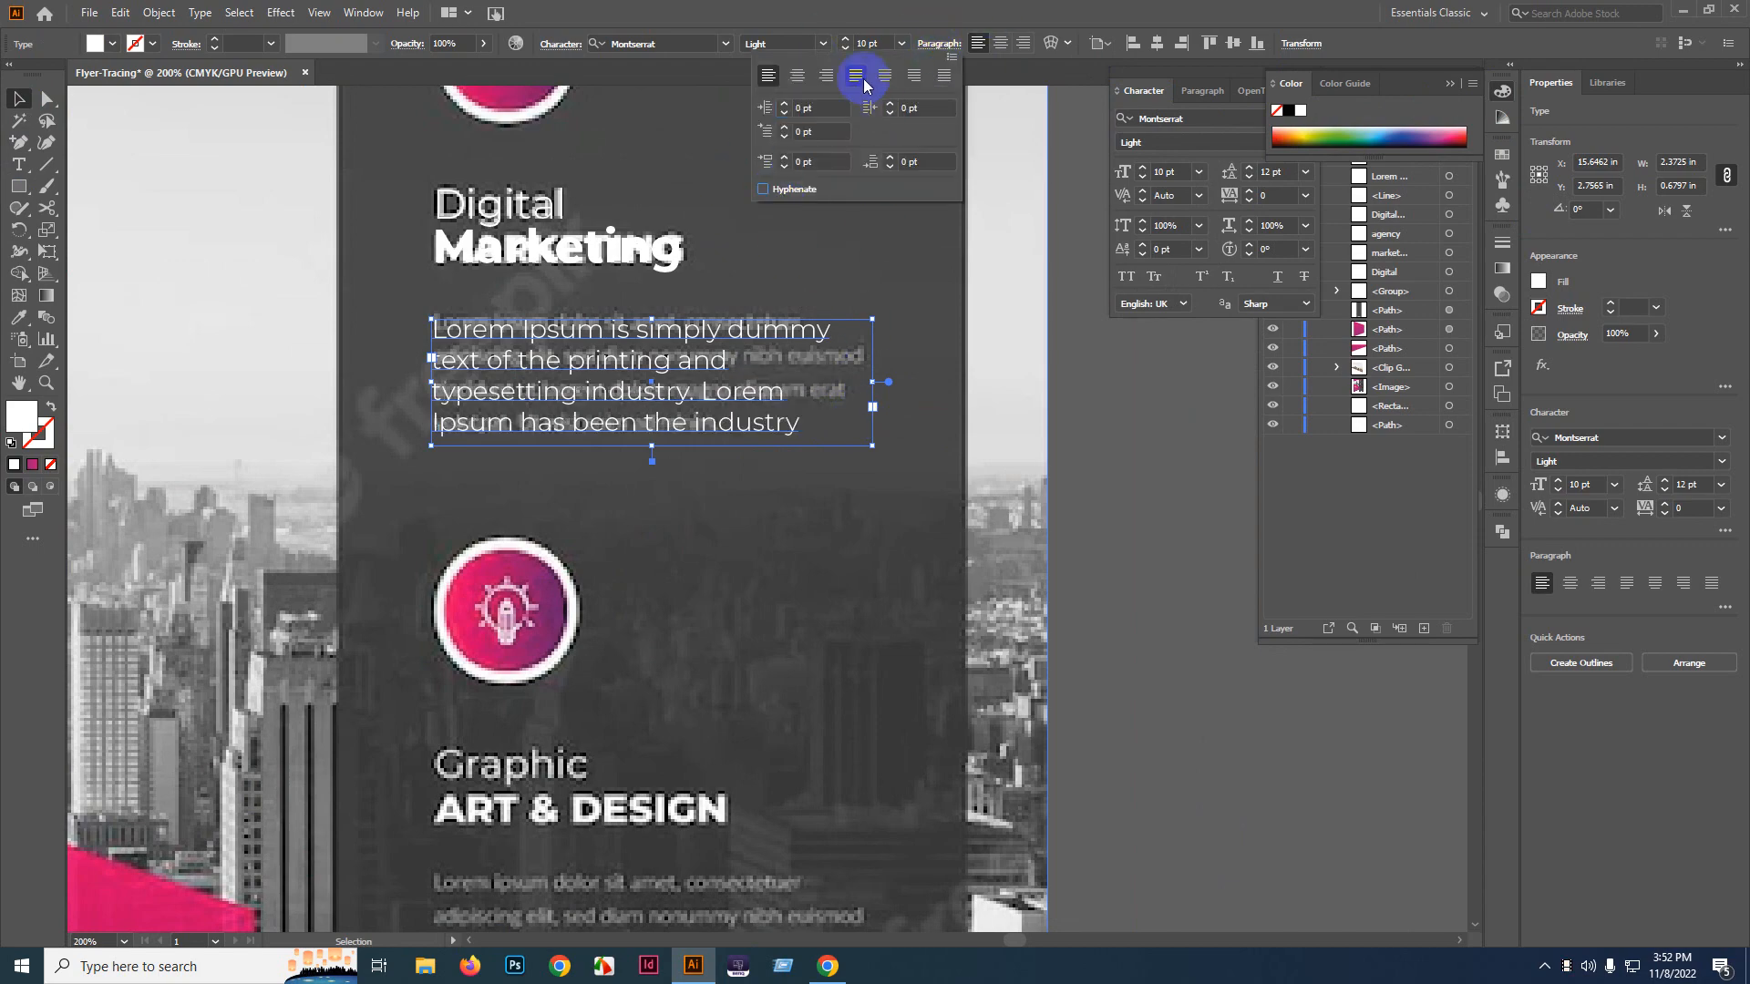
pyautogui.click(863, 82)
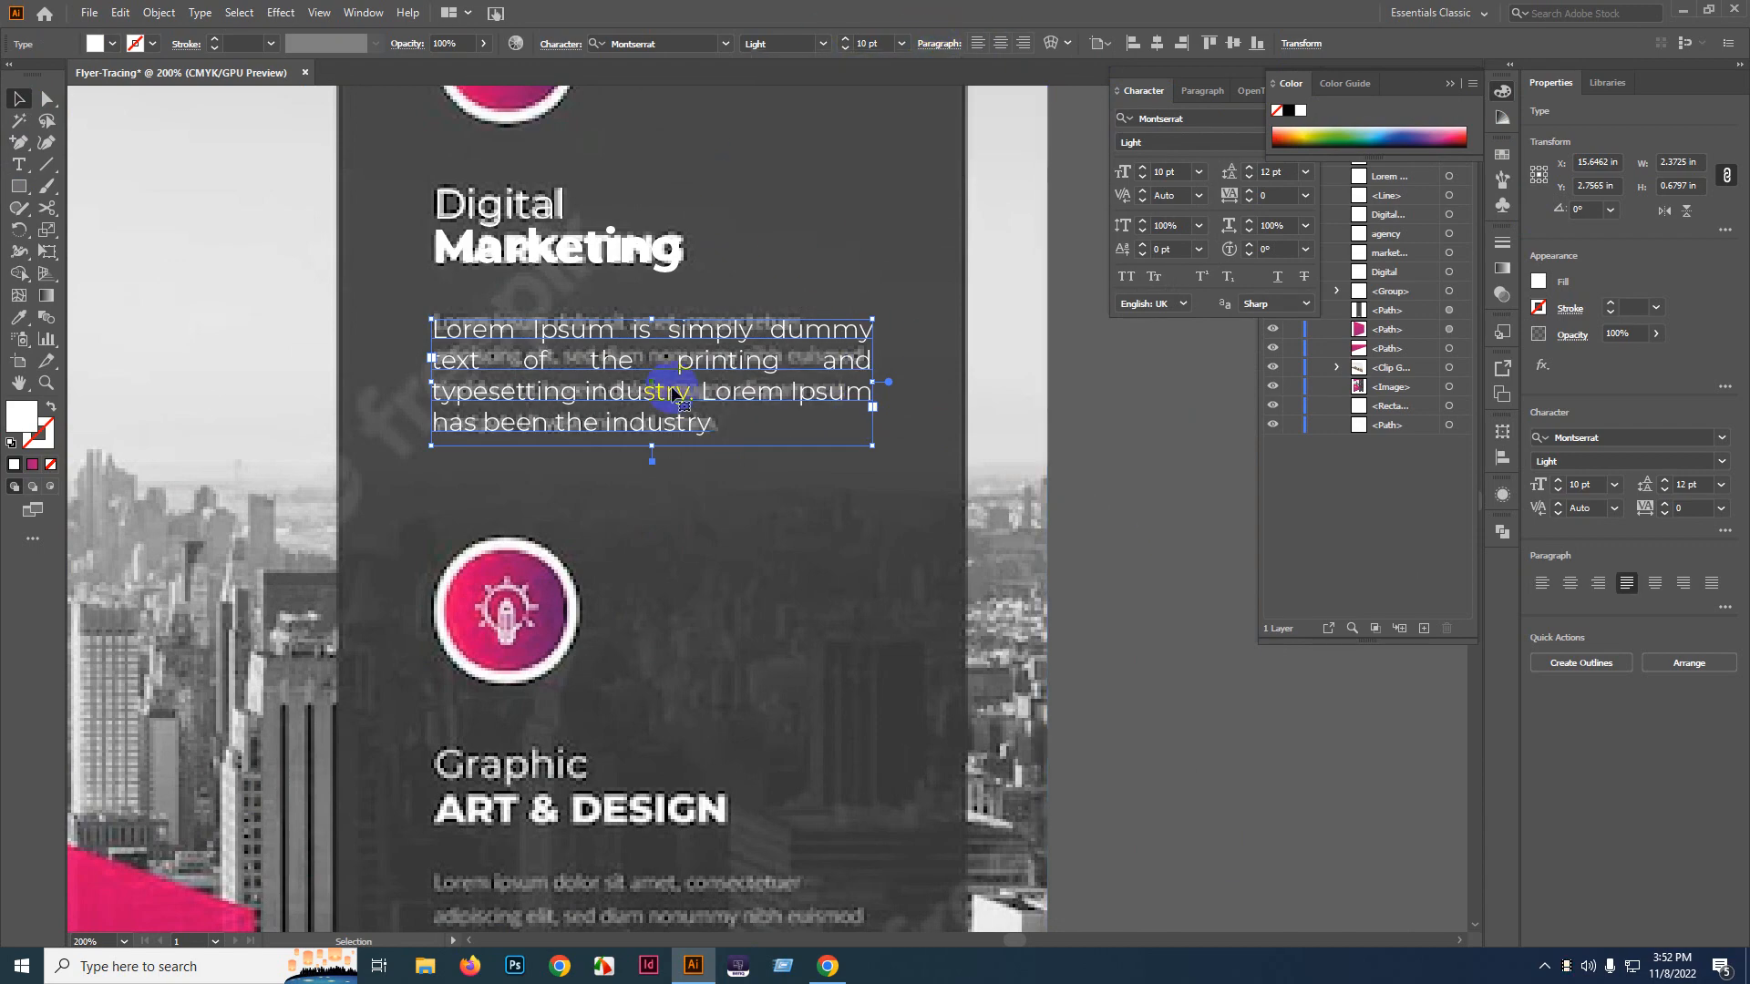
# - Duplicate the heading and paragraph straight down over the "Graphic ART & DESIGN" block, and repeat the copy over "Website DEVELOPMENT"
pyautogui.scroll(-3, 698, 290)
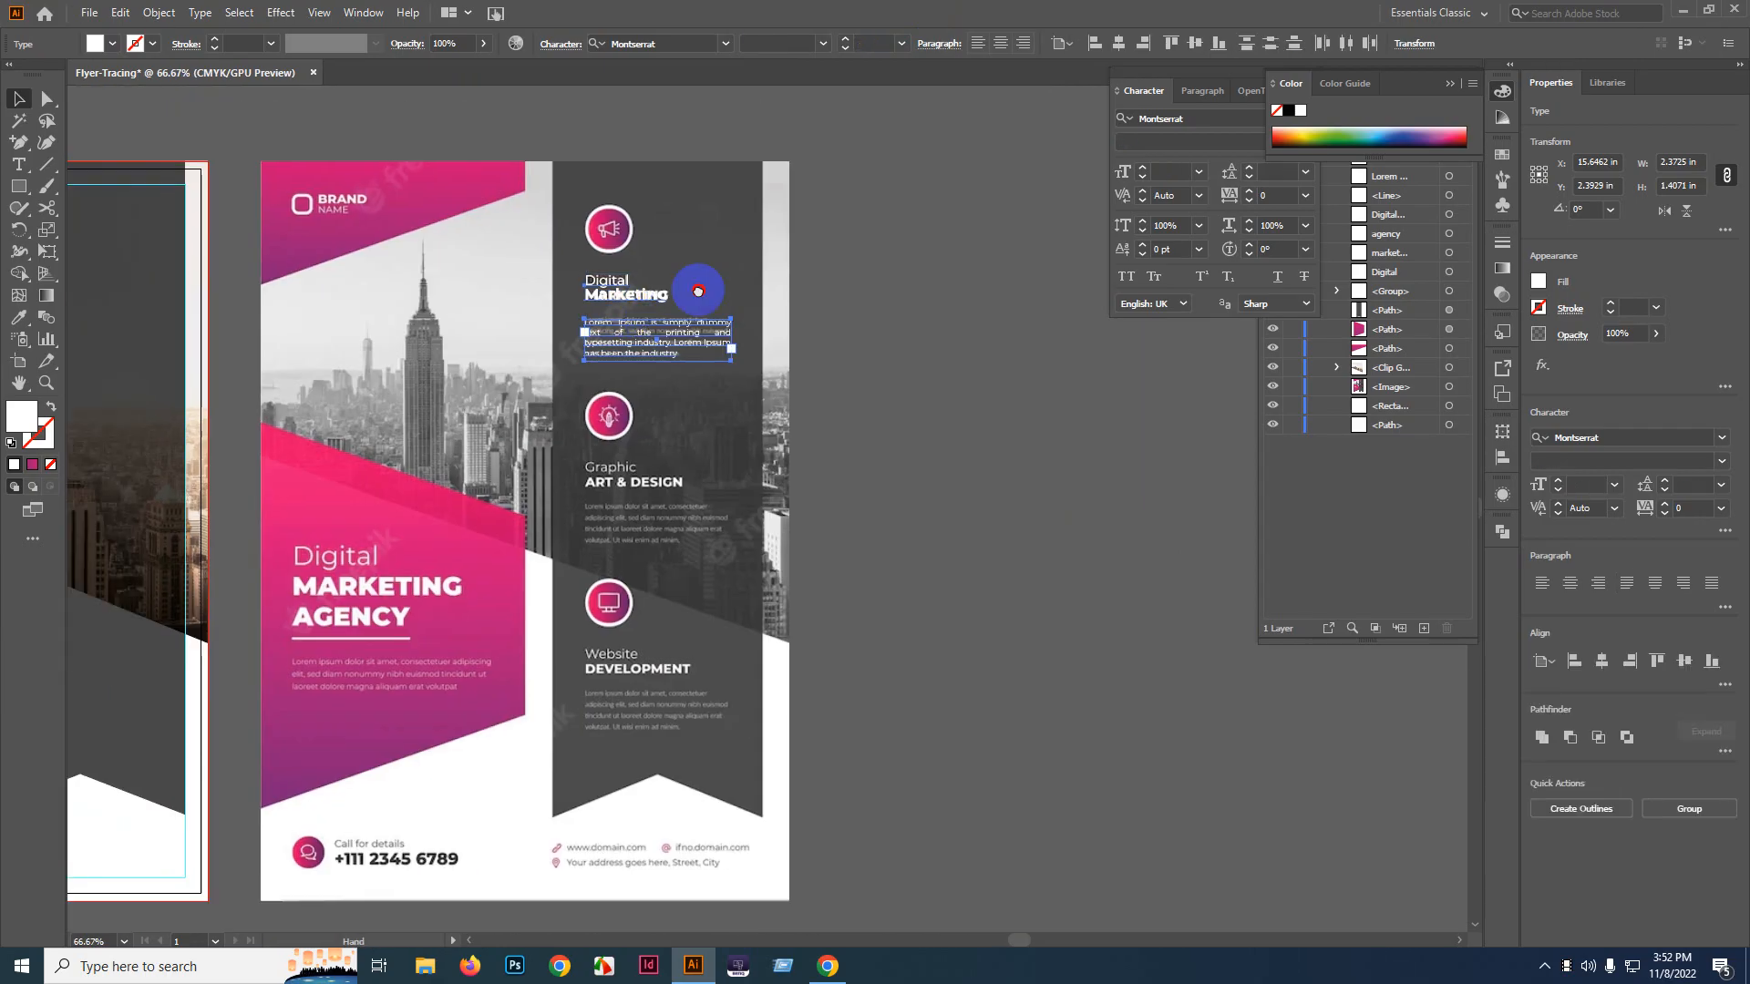
pyautogui.moveTo(698, 290); pyautogui.dragTo(636, 485)
pyautogui.scroll(-3, 636, 486)
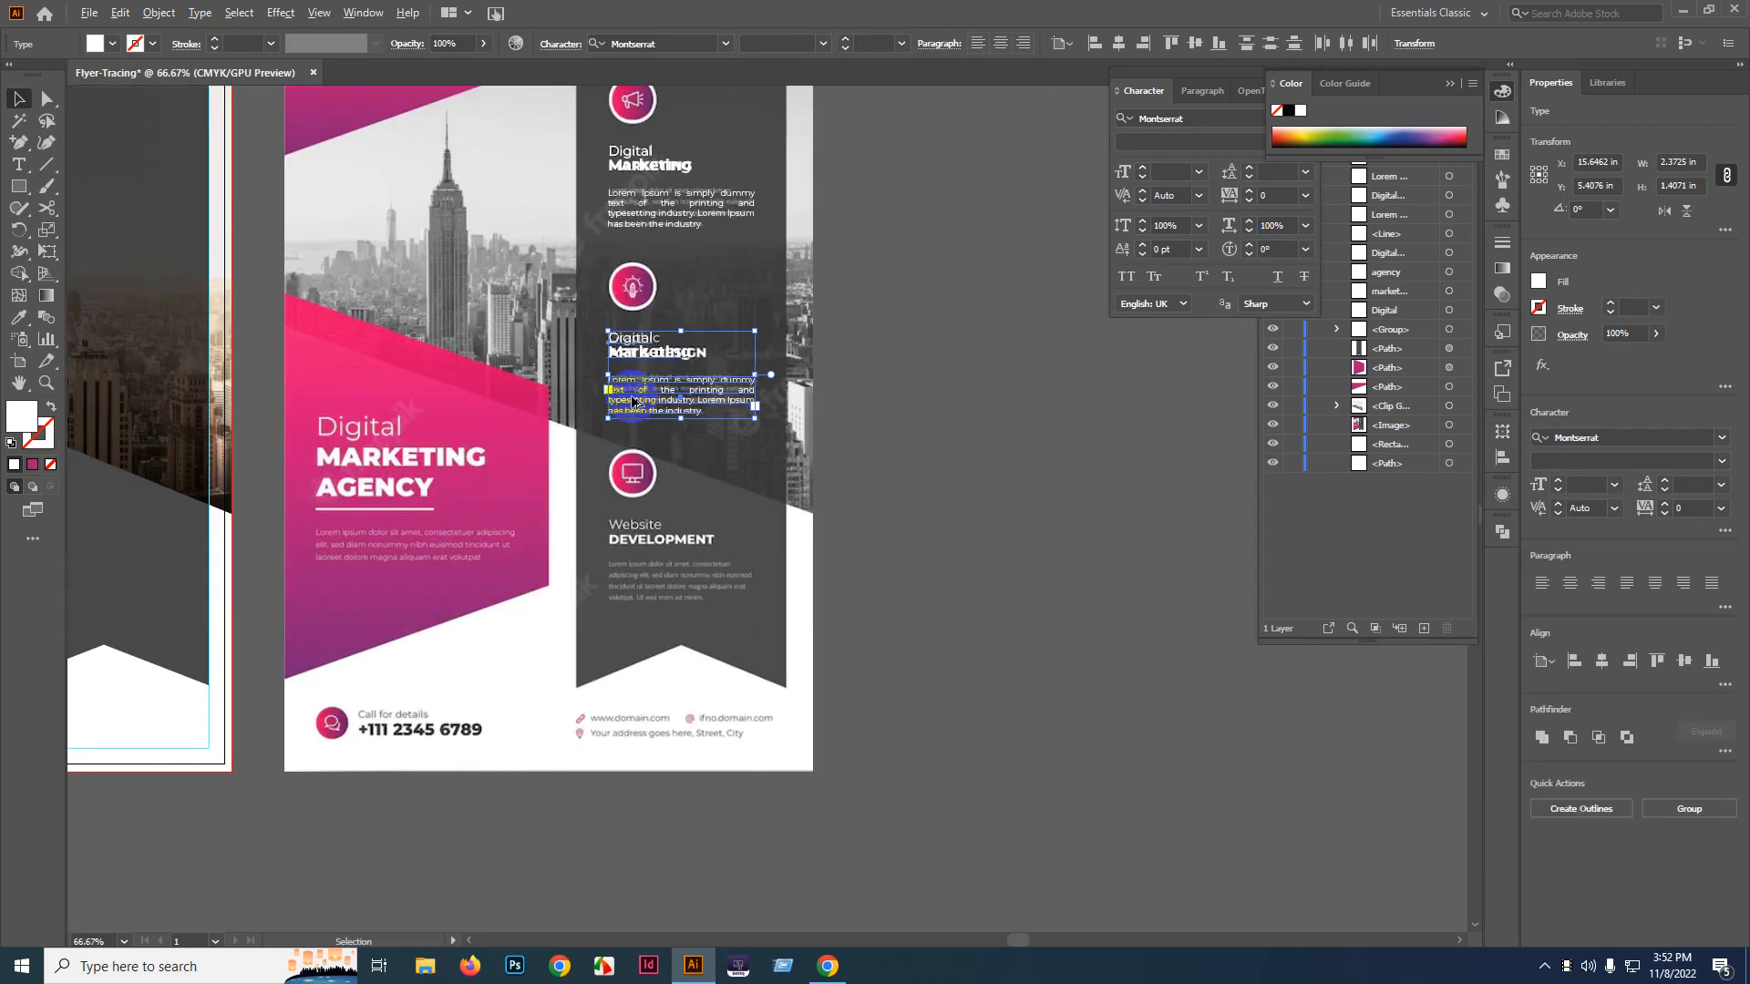
pyautogui.hotkey('ctrl', 'd')
pyautogui.scroll(4, 618, 547)
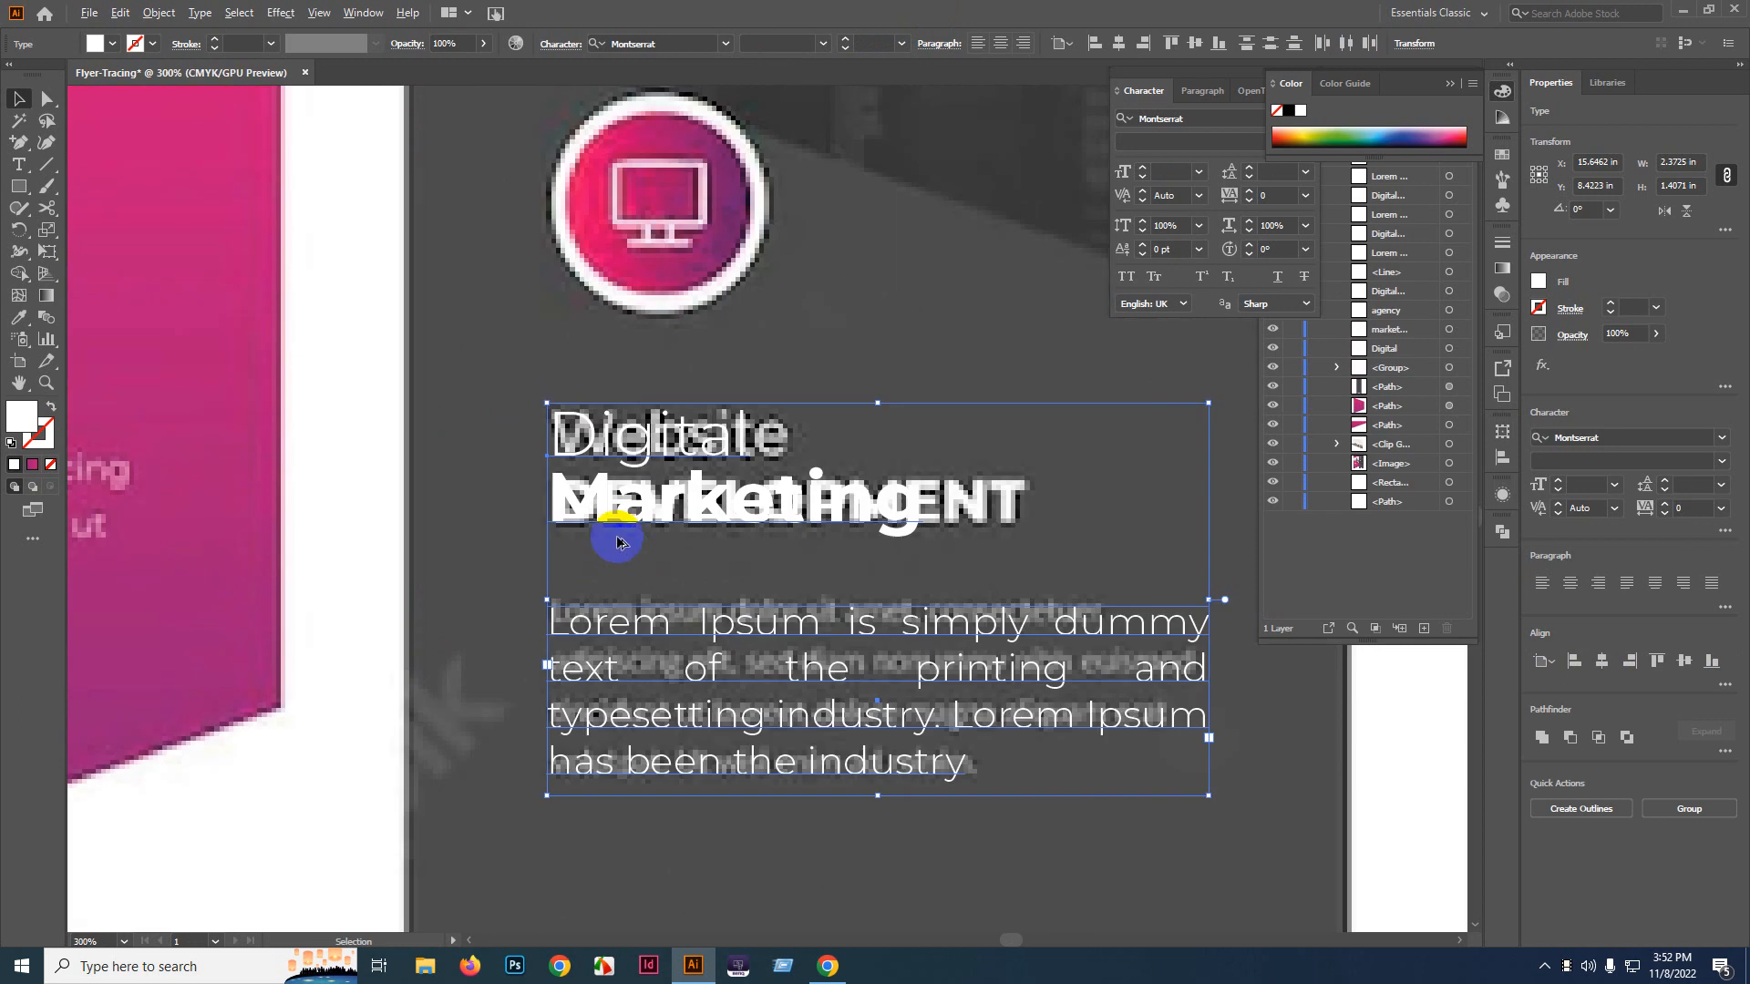
pyautogui.scroll(-4, 599, 508)
pyautogui.scroll(3, 656, 508)
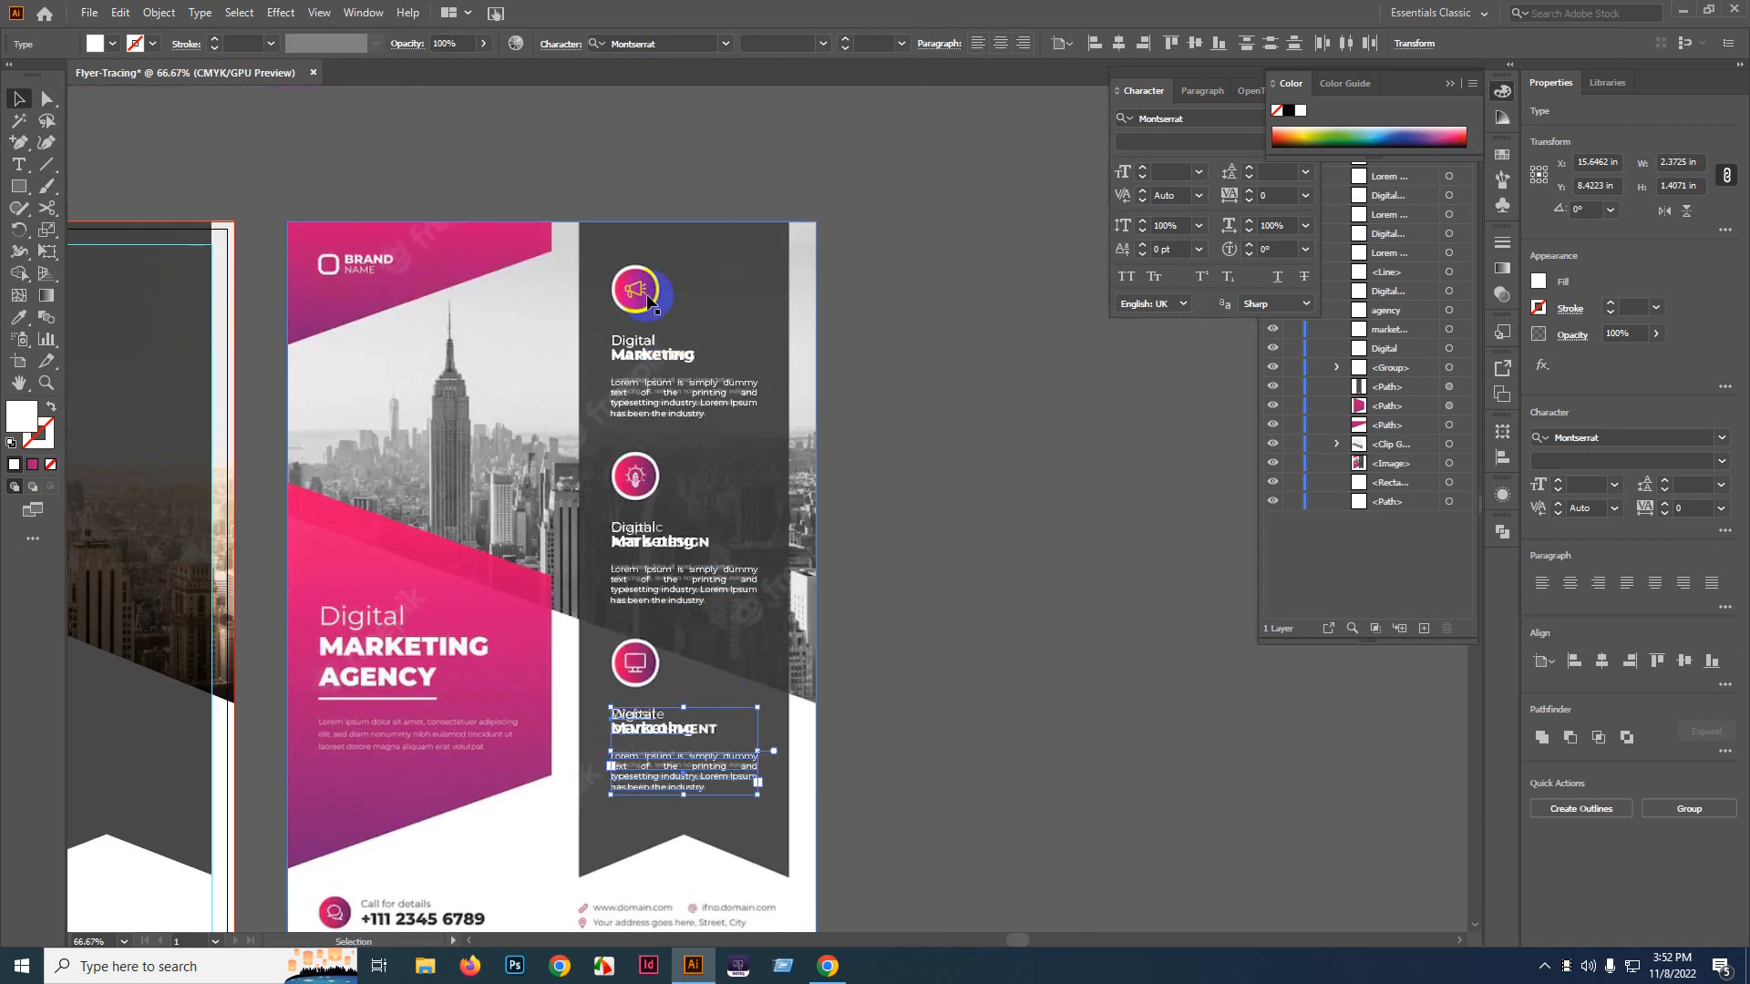
# - Move all three service heading and paragraph copies straight across to the empty canvas beside the reference flyer
pyautogui.scroll(-1, 875, 419)
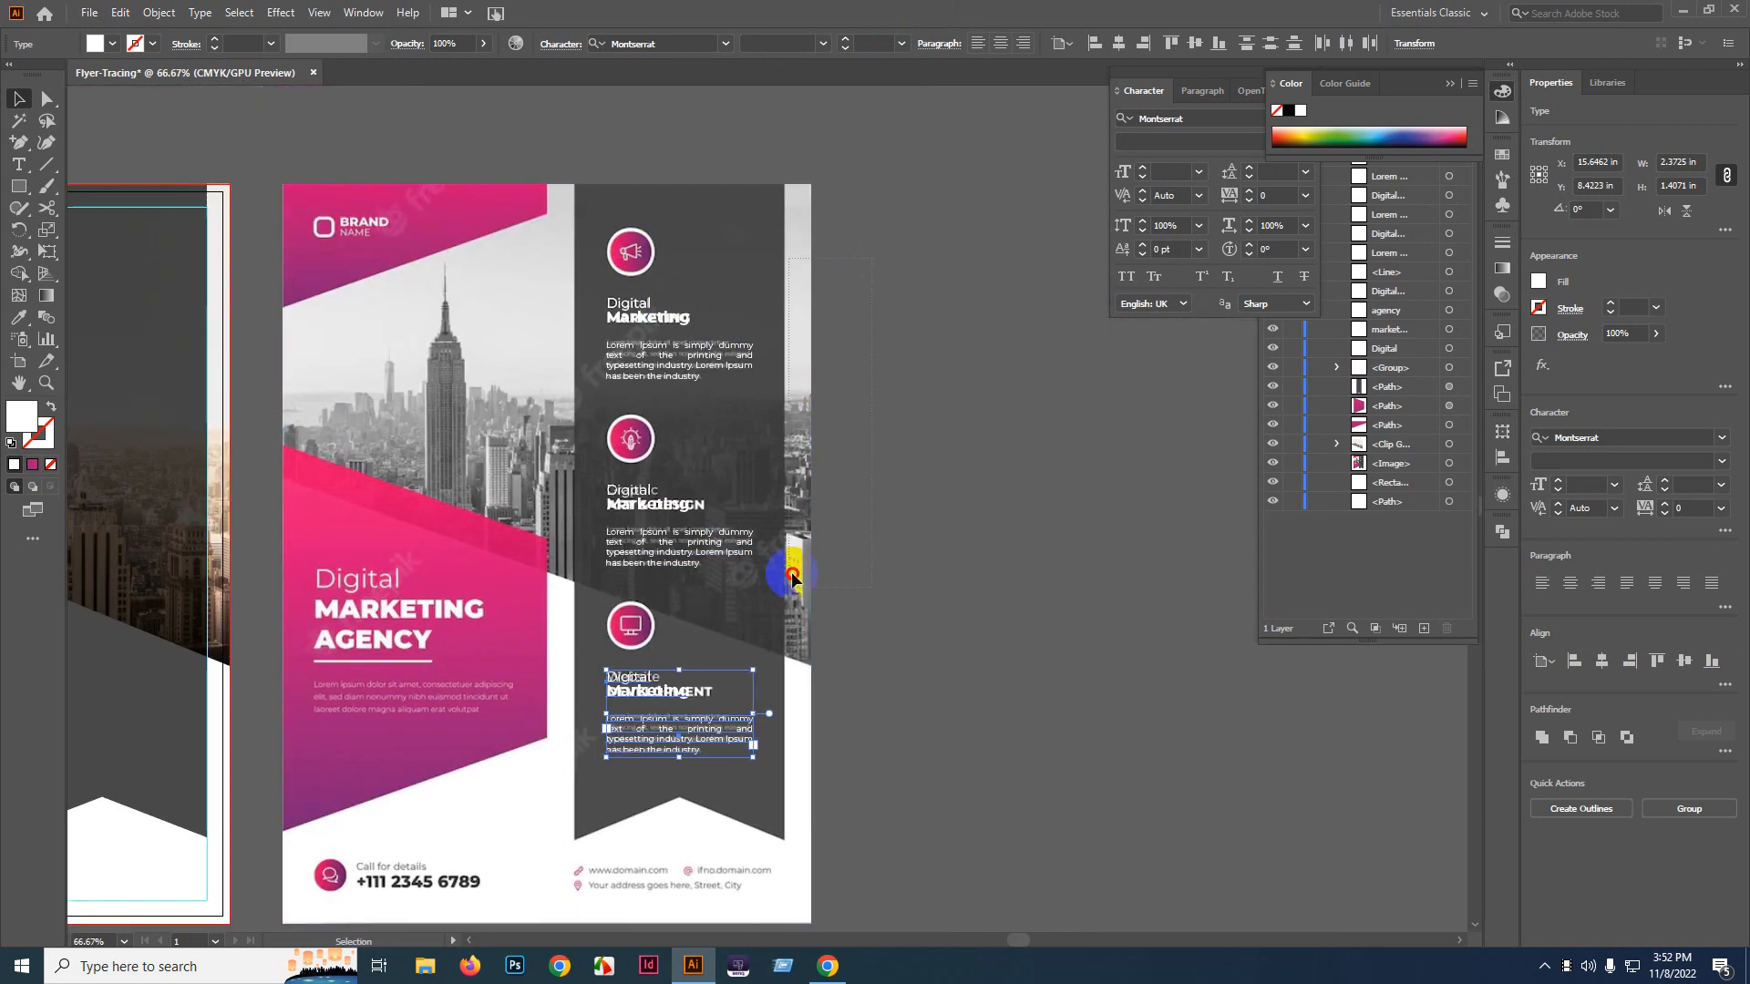
pyautogui.click(653, 808)
pyautogui.keyDown('shift'); pyautogui.click(636, 808); pyautogui.keyUp('shift')
pyautogui.scroll(-1, 949, 500)
pyautogui.hscroll(2, 949, 500)
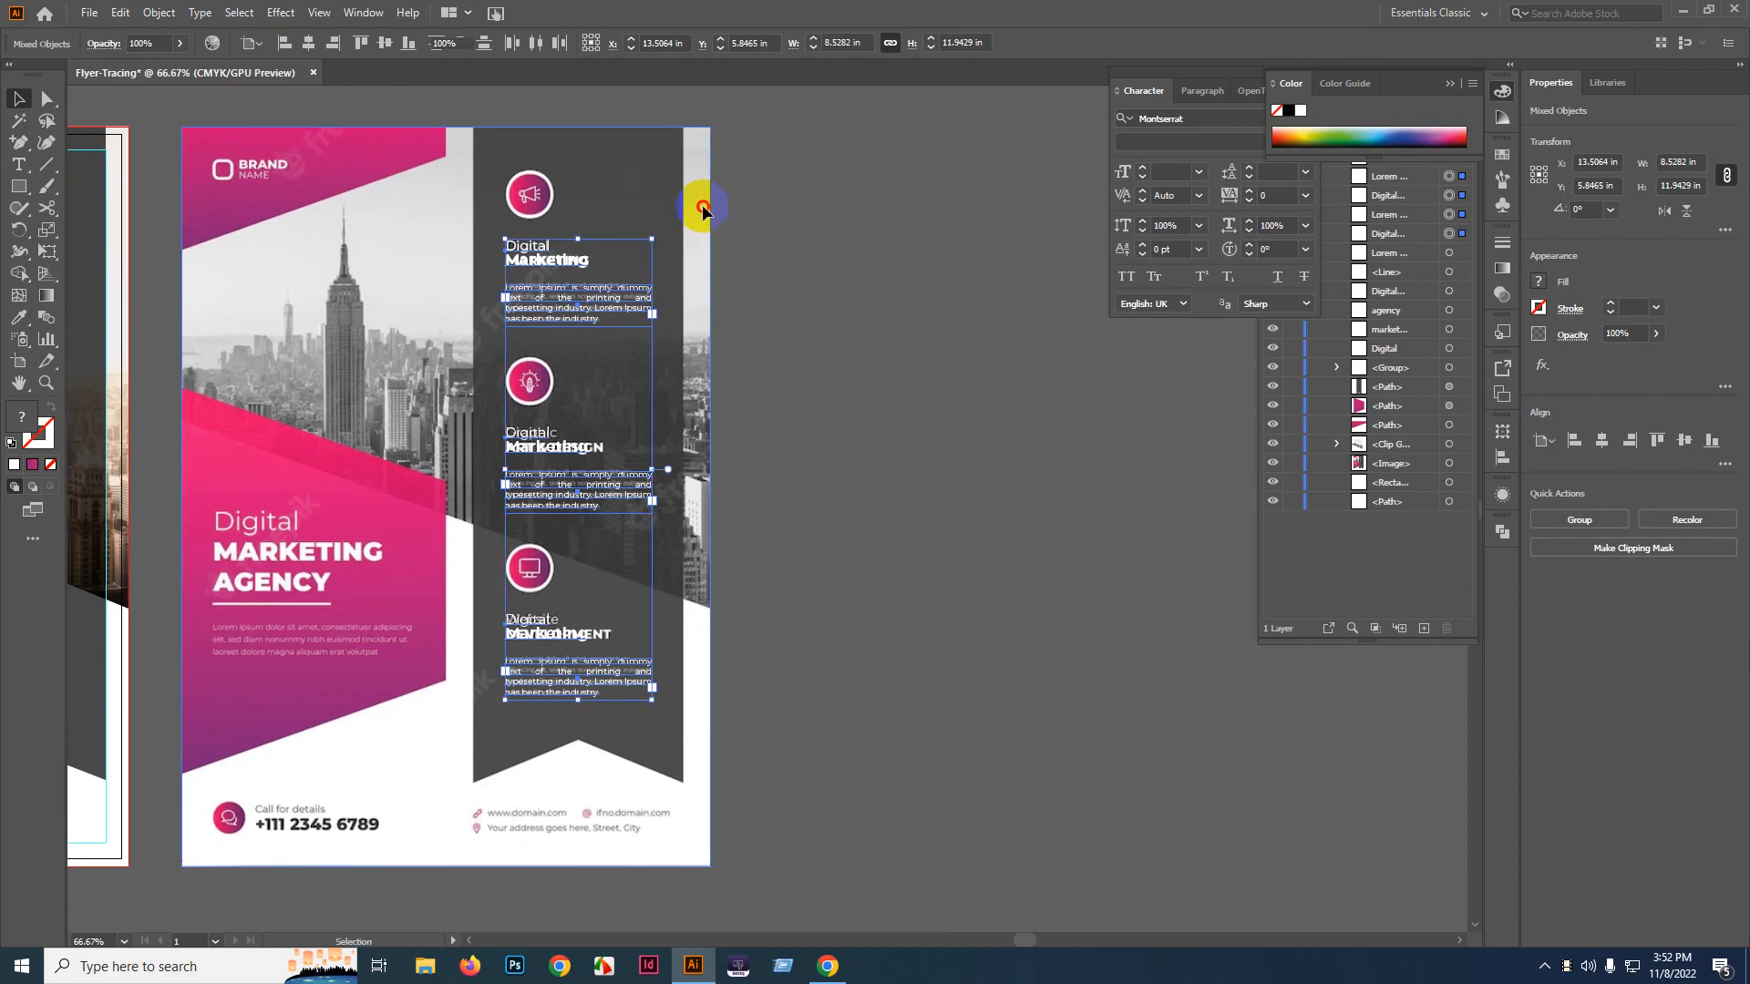
pyautogui.moveTo(549, 437); pyautogui.dragTo(930, 438)
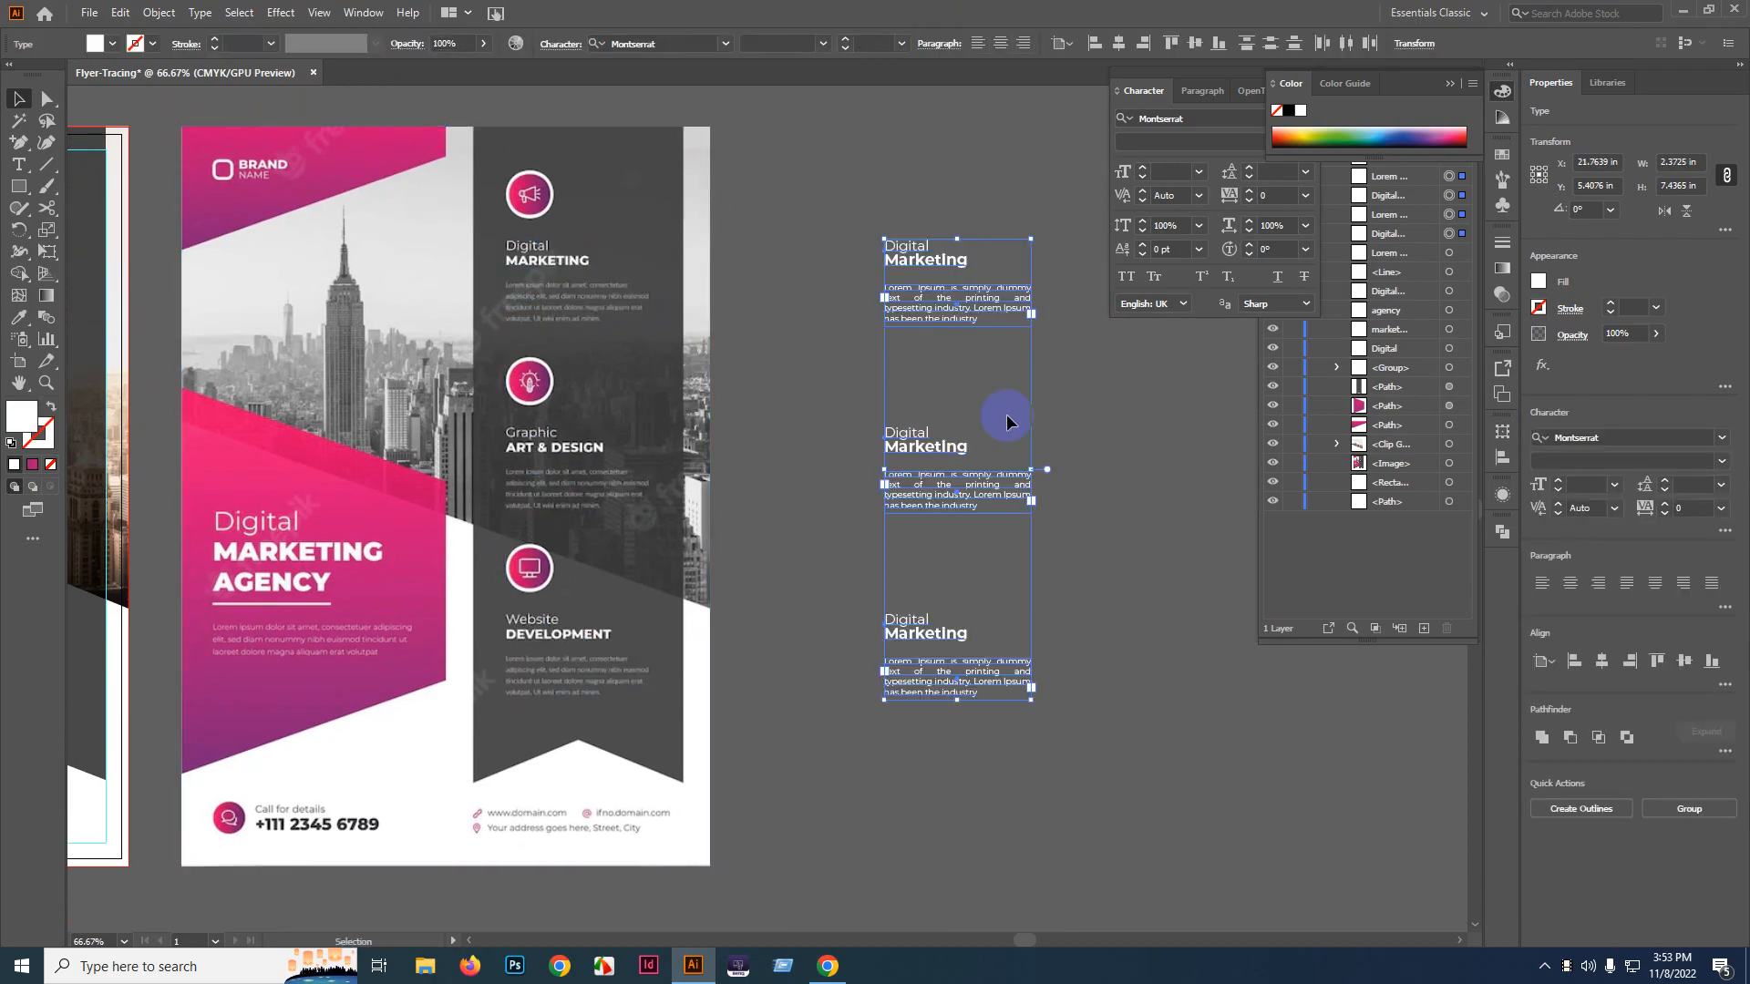
# - Try left-aligning the first service paragraph and widening its text frame to about 2.81 in
pyautogui.click(1039, 305)
pyautogui.scroll(4, 996, 302)
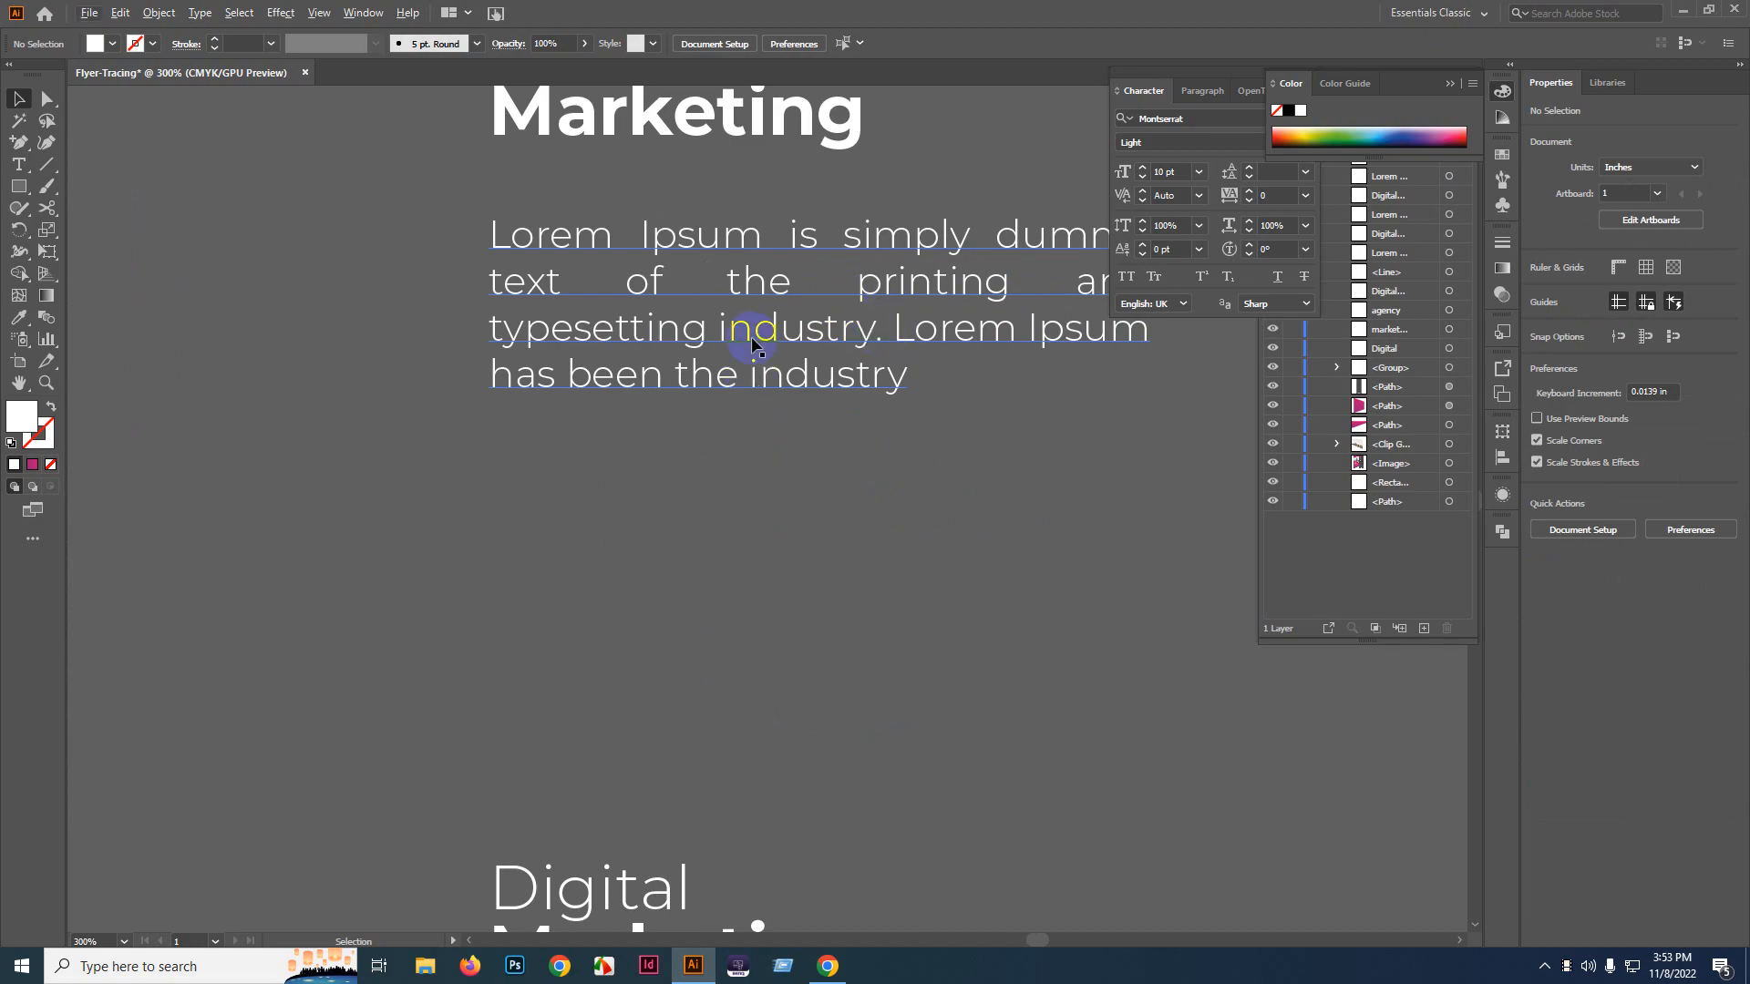
pyautogui.scroll(-1, 753, 343)
pyautogui.moveTo(838, 352); pyautogui.dragTo(814, 341)
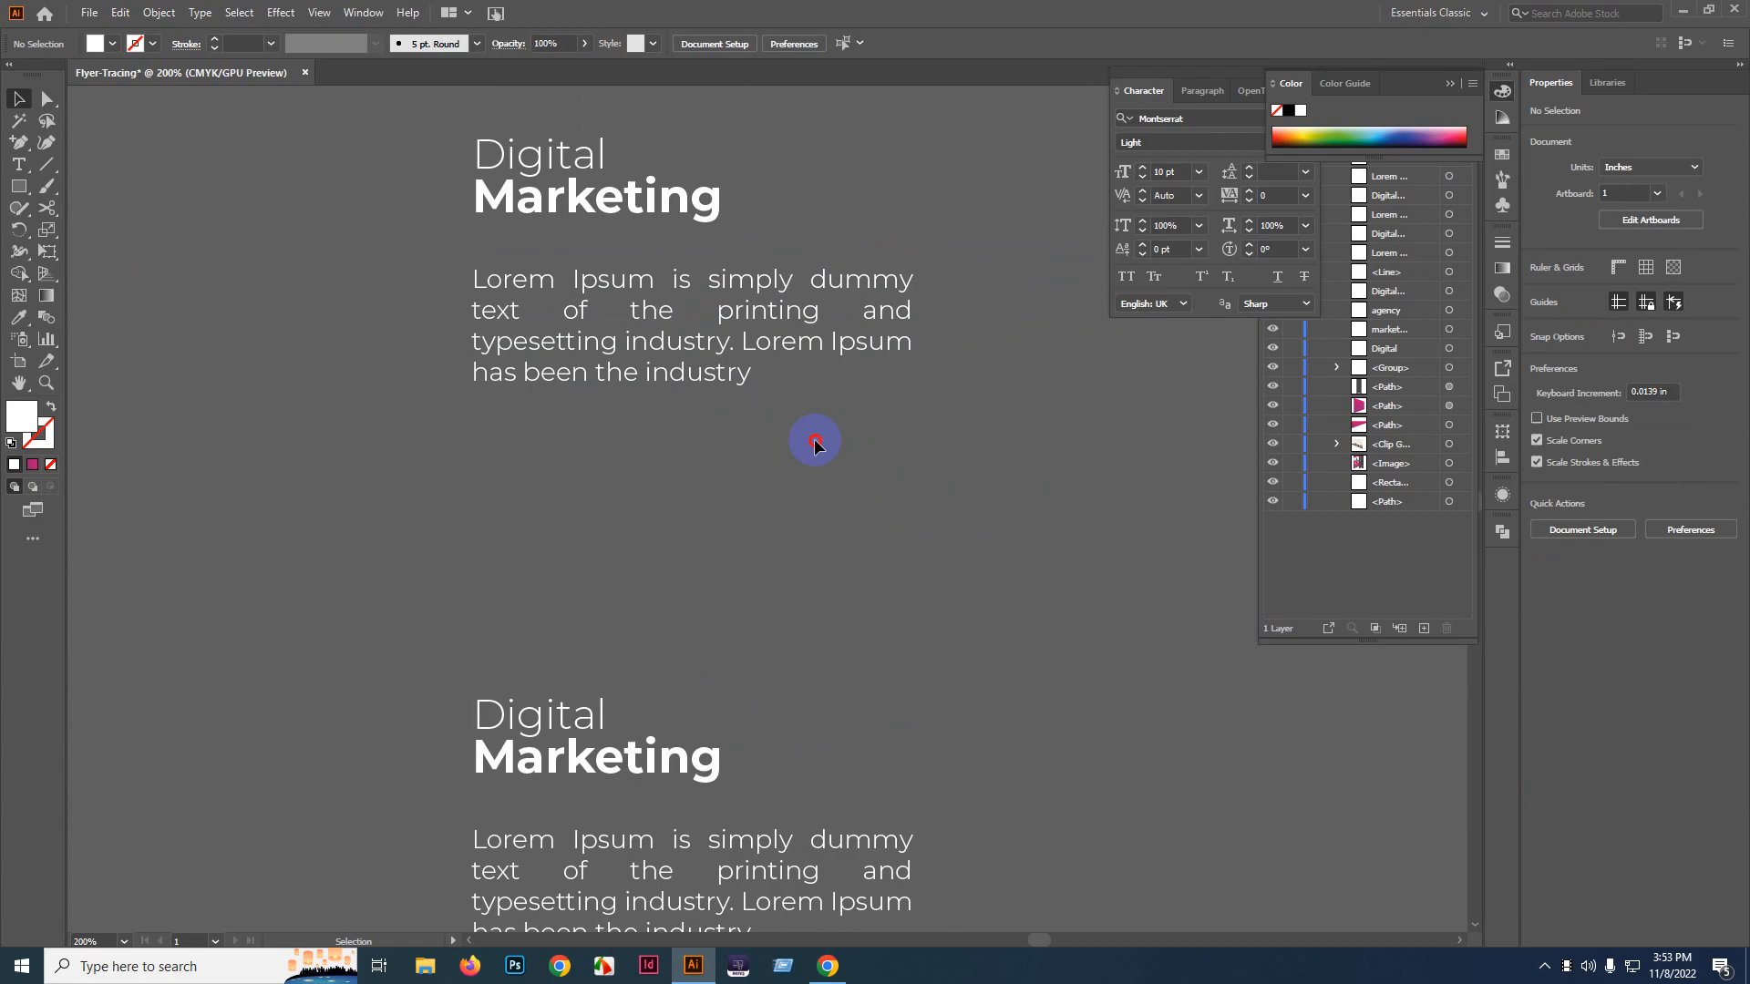
pyautogui.click(860, 383)
pyautogui.click(955, 46)
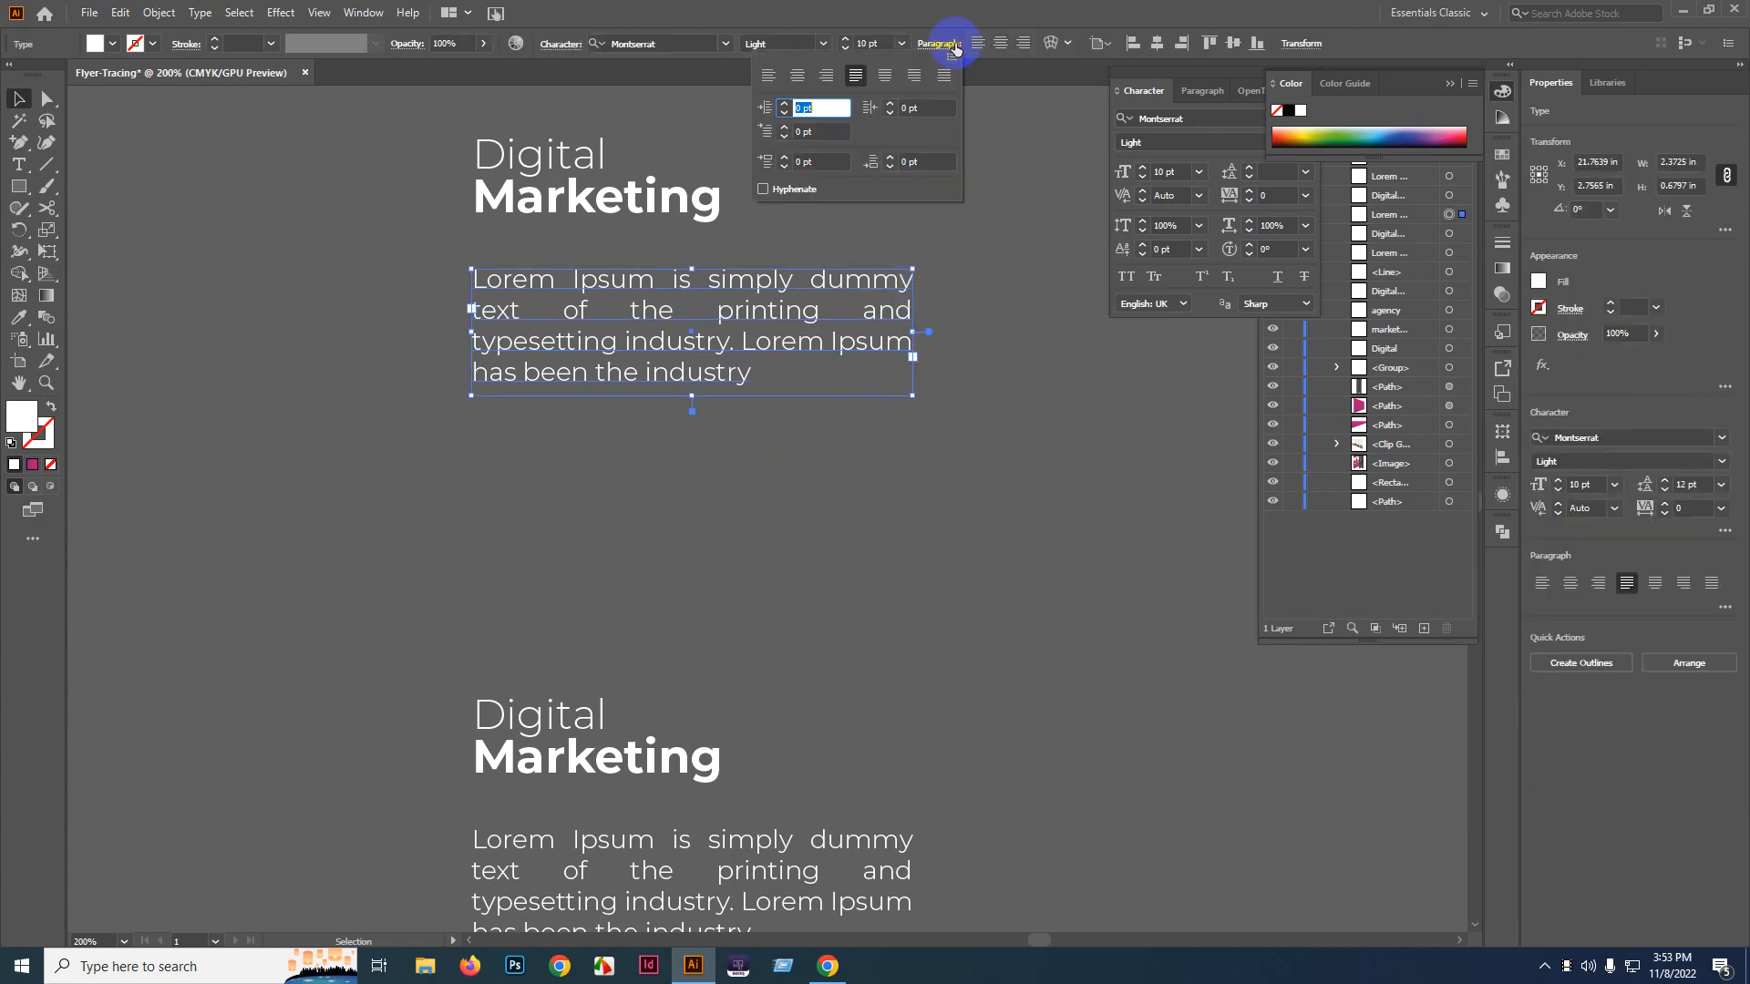
pyautogui.click(769, 76)
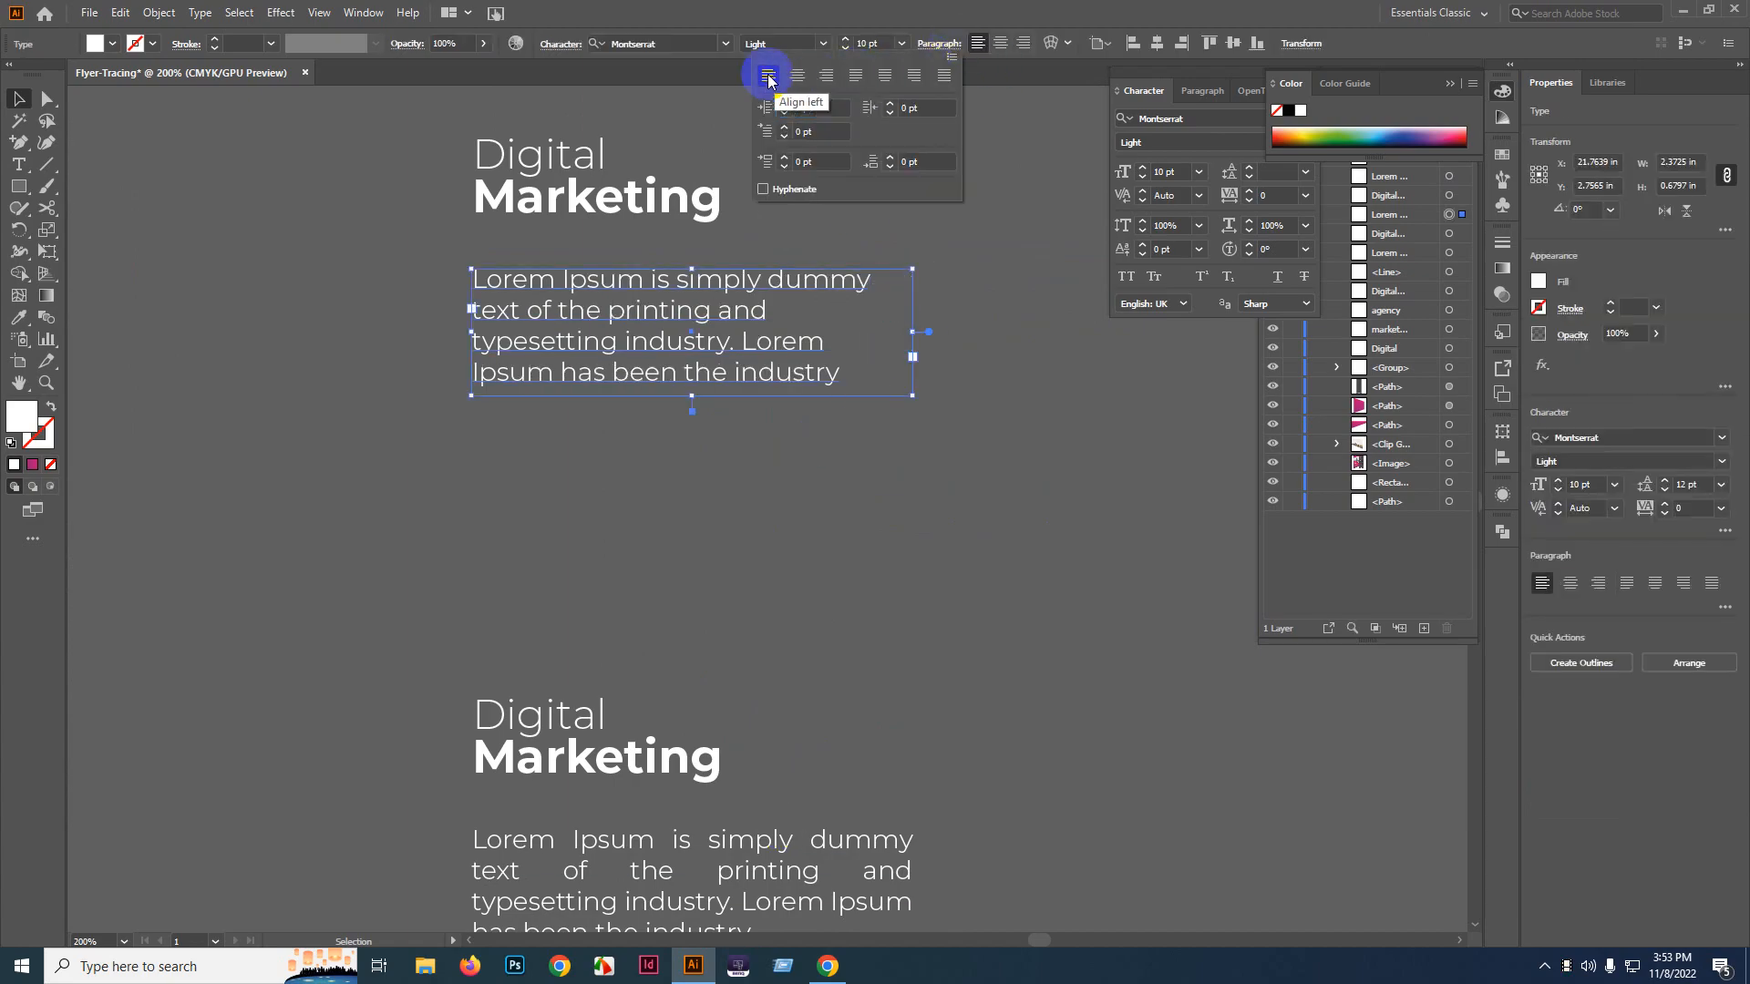
pyautogui.moveTo(921, 322); pyautogui.dragTo(891, 418)
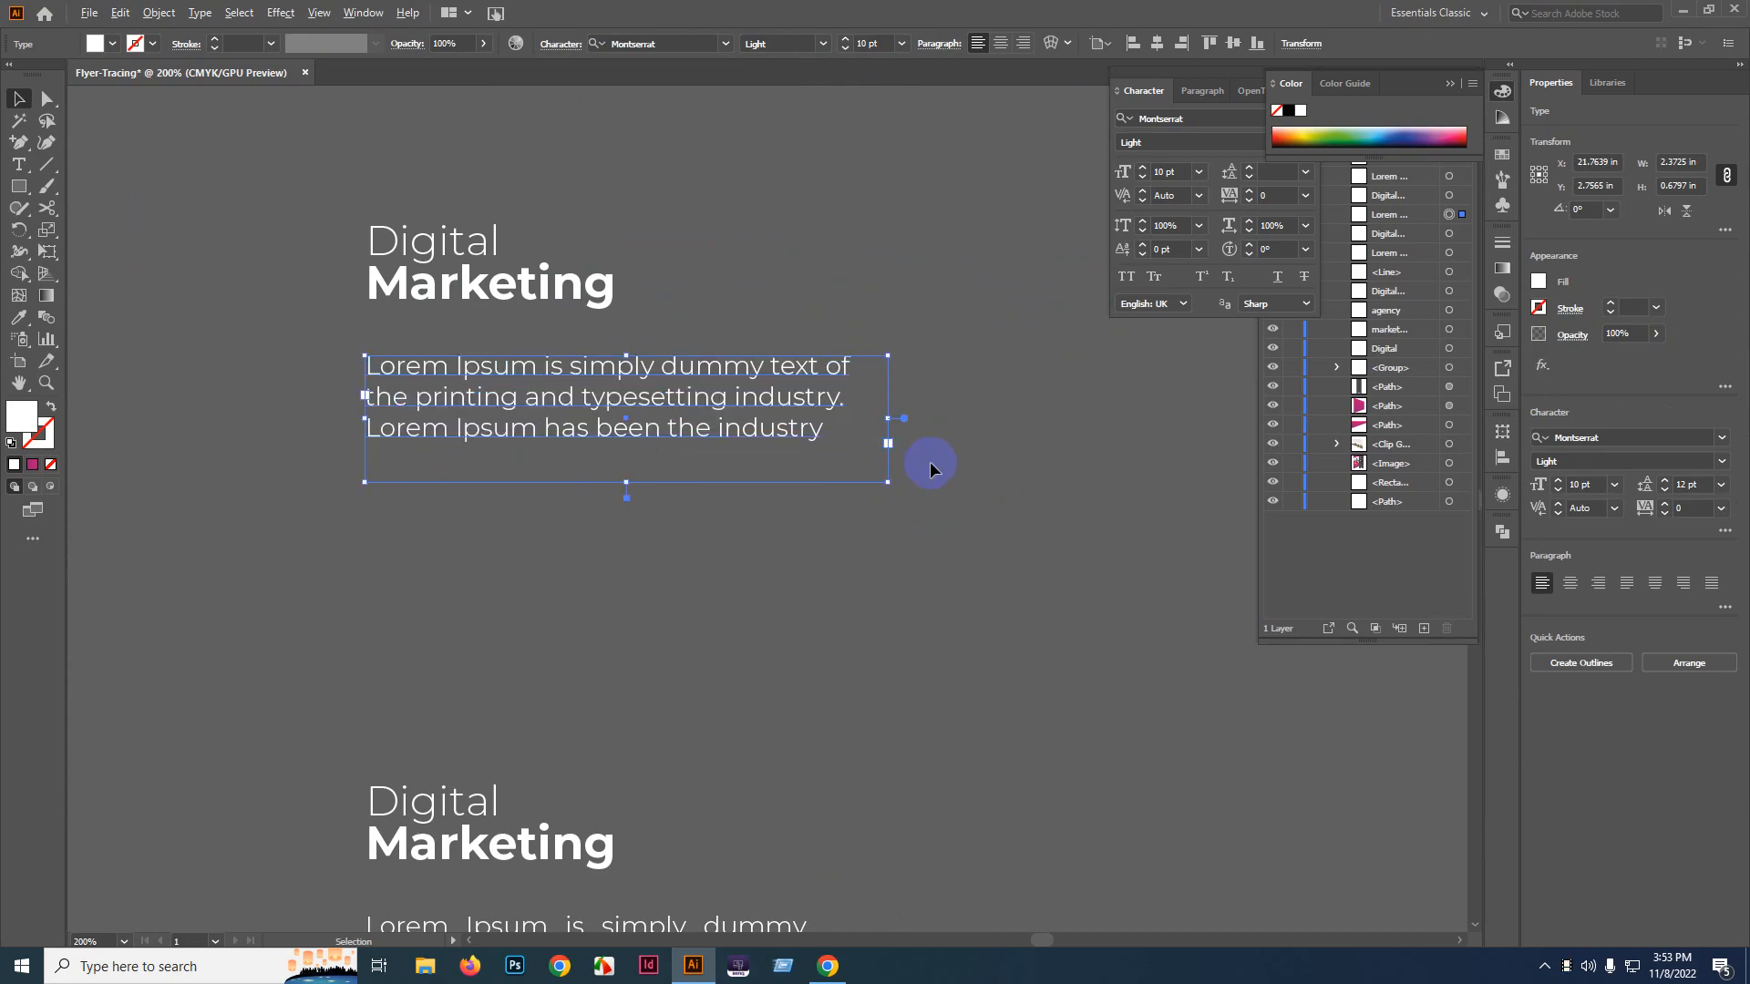
# - Try placing the first heading and its paragraph over the reference's "Digital MARKETING" block
pyautogui.scroll(-2, 930, 461)
pyautogui.hscroll(-5, 968, 359)
pyautogui.scroll(2, 1096, 507)
pyautogui.moveTo(1096, 507); pyautogui.dragTo(878, 281)
pyautogui.scroll(1, 1000, 488)
pyautogui.hscroll(-2, 1000, 489)
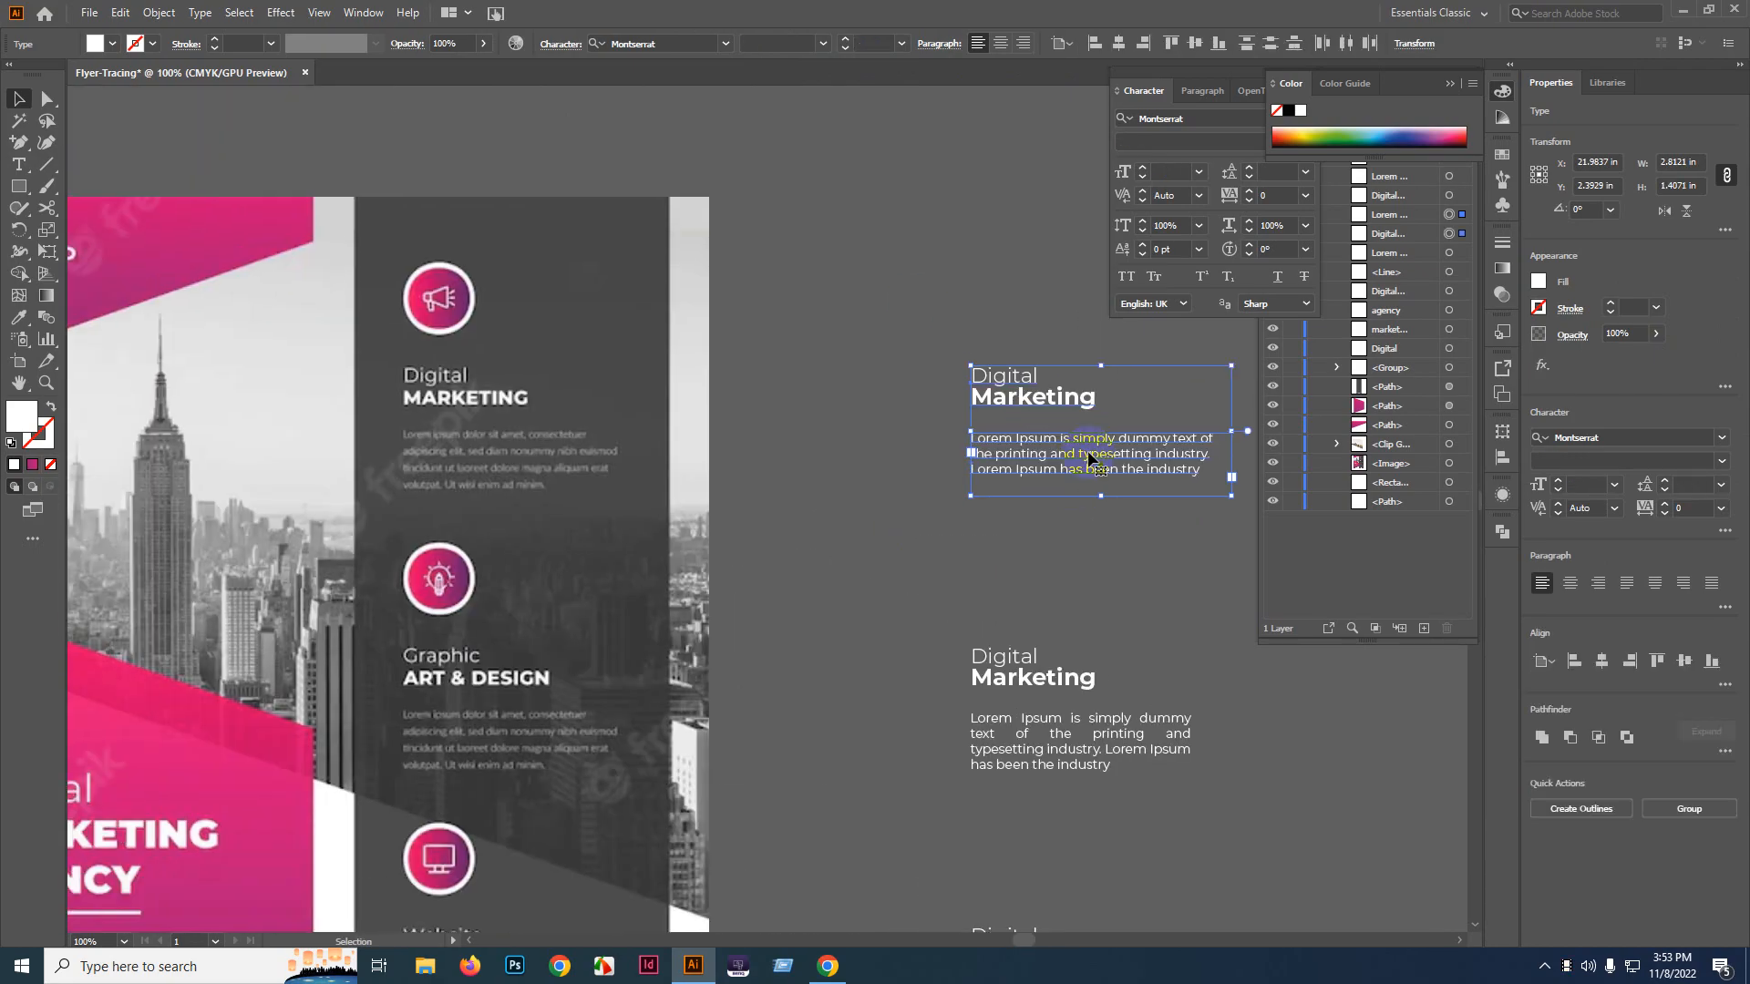
pyautogui.moveTo(1089, 438); pyautogui.dragTo(522, 437)
pyautogui.scroll(3, 605, 457)
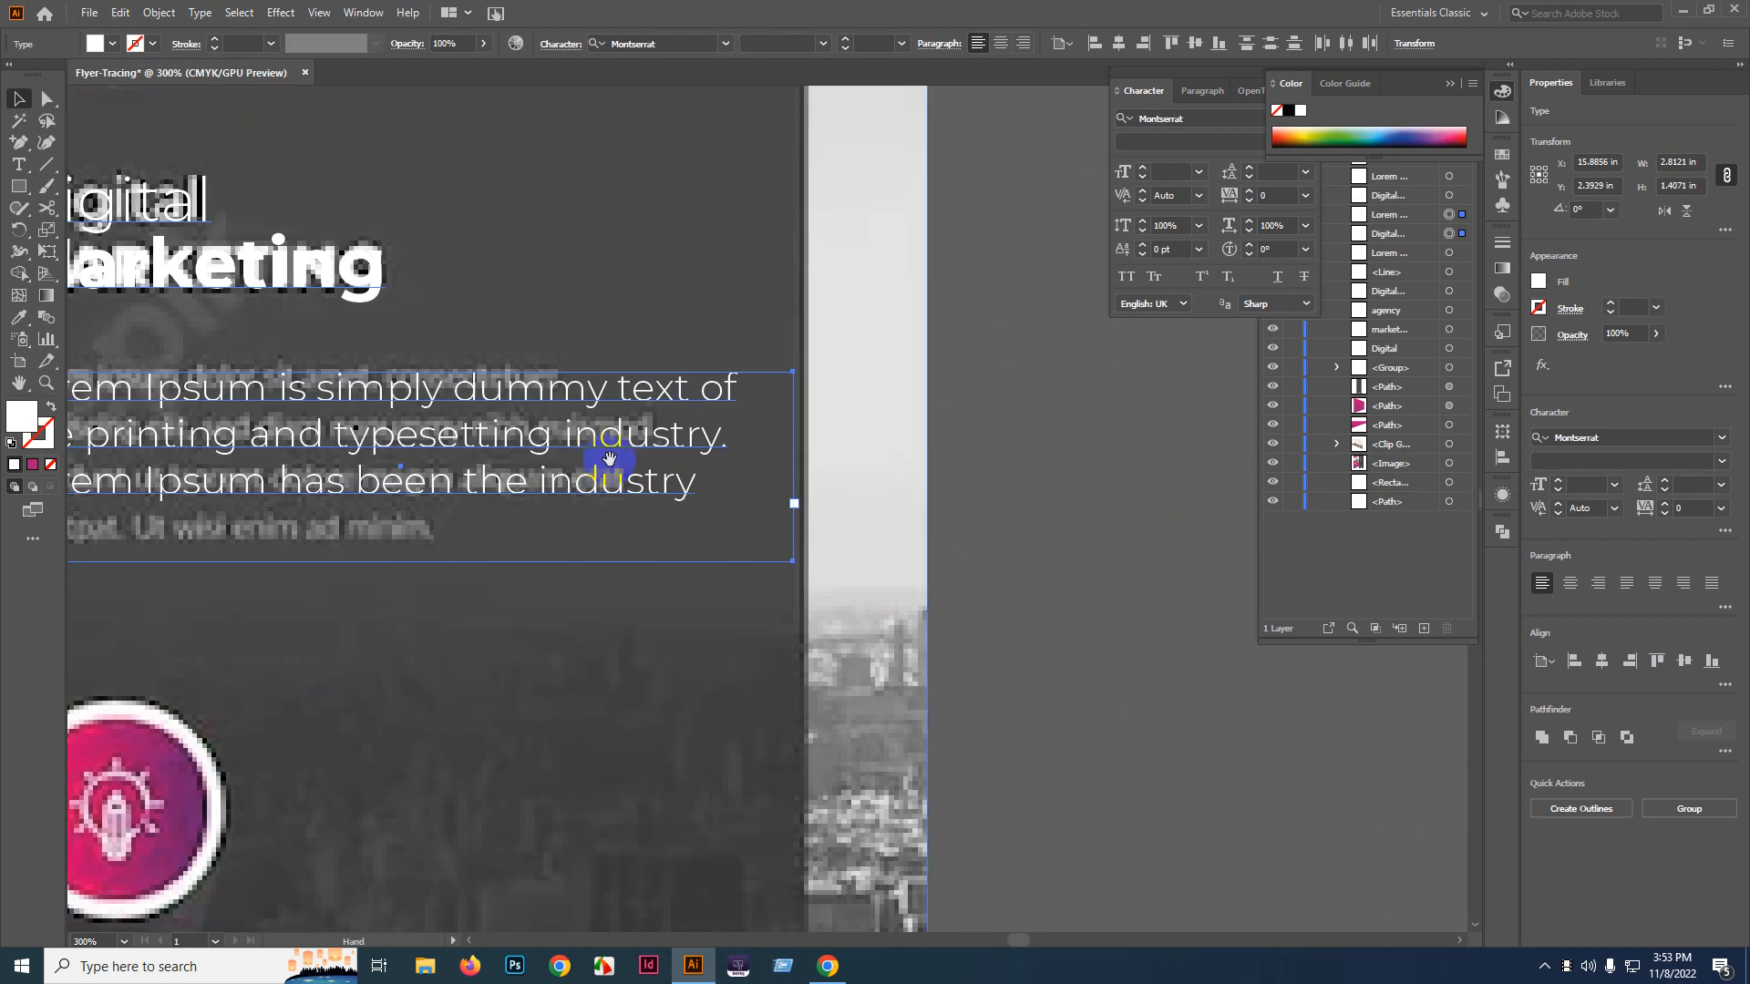
pyautogui.hscroll(-3, 957, 457)
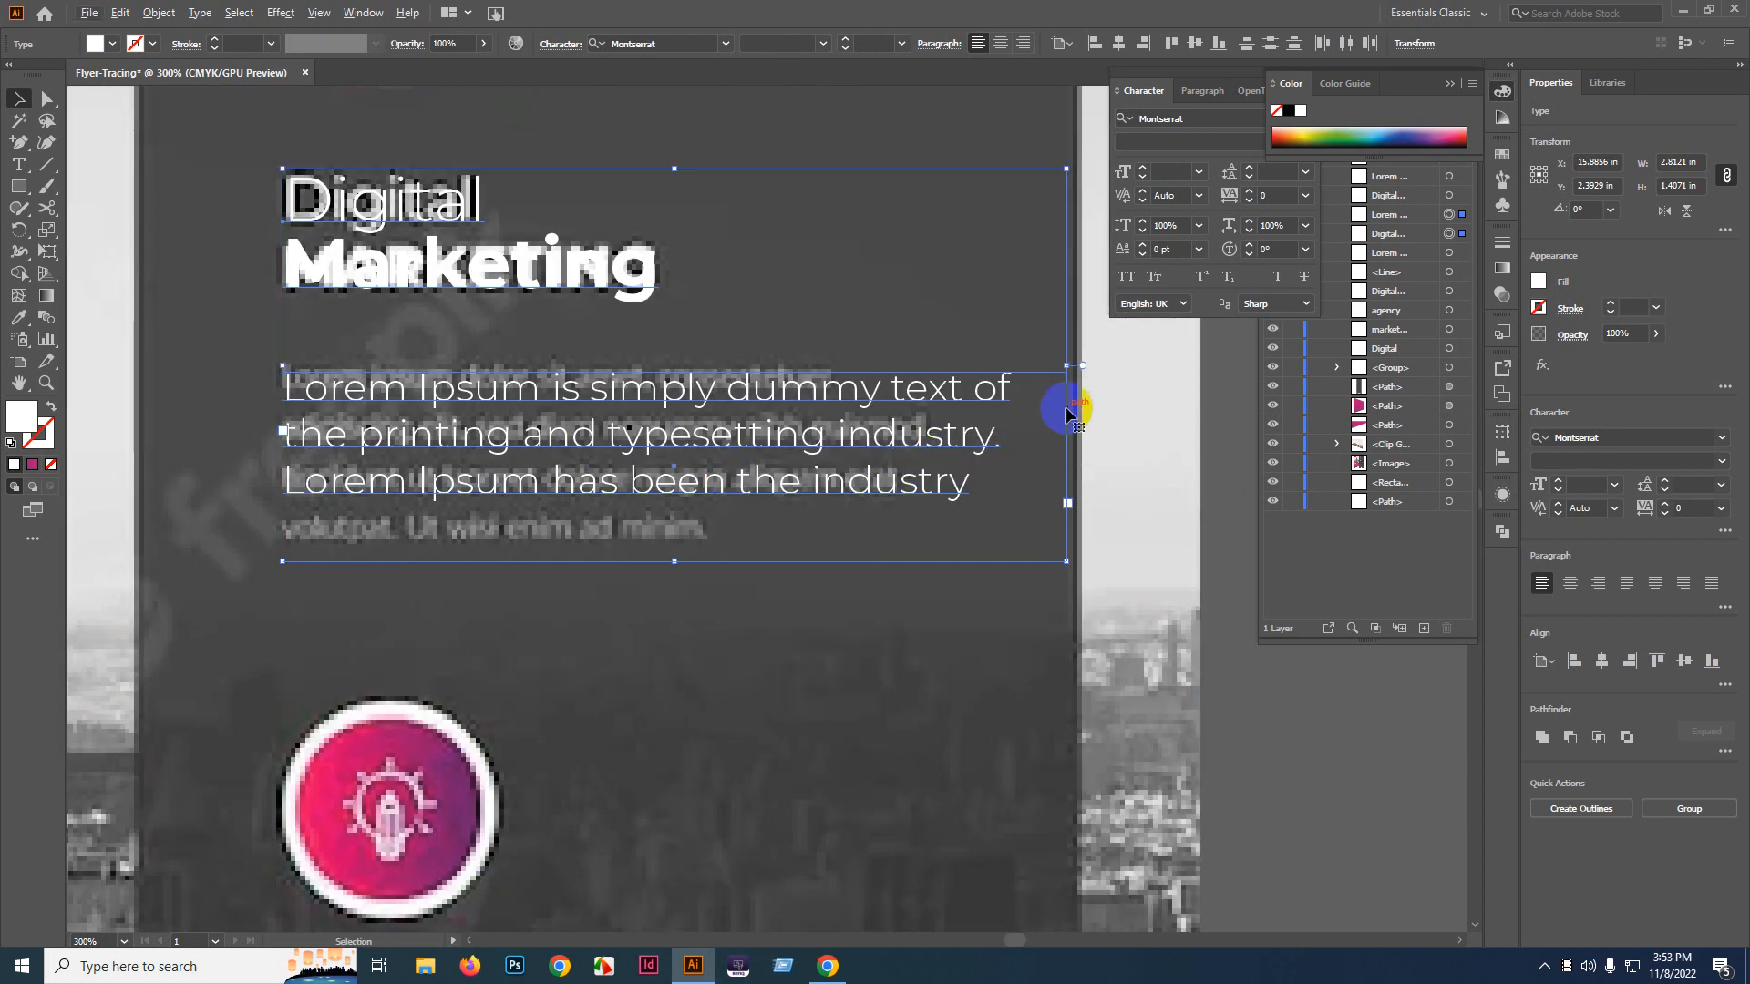
# - Undo the placement, frame widening and left alignment of the first service text block
pyautogui.hotkey('ctrl', 'z')
pyautogui.hscroll(2, 1044, 468)
pyautogui.scroll(-1, 820, 410)
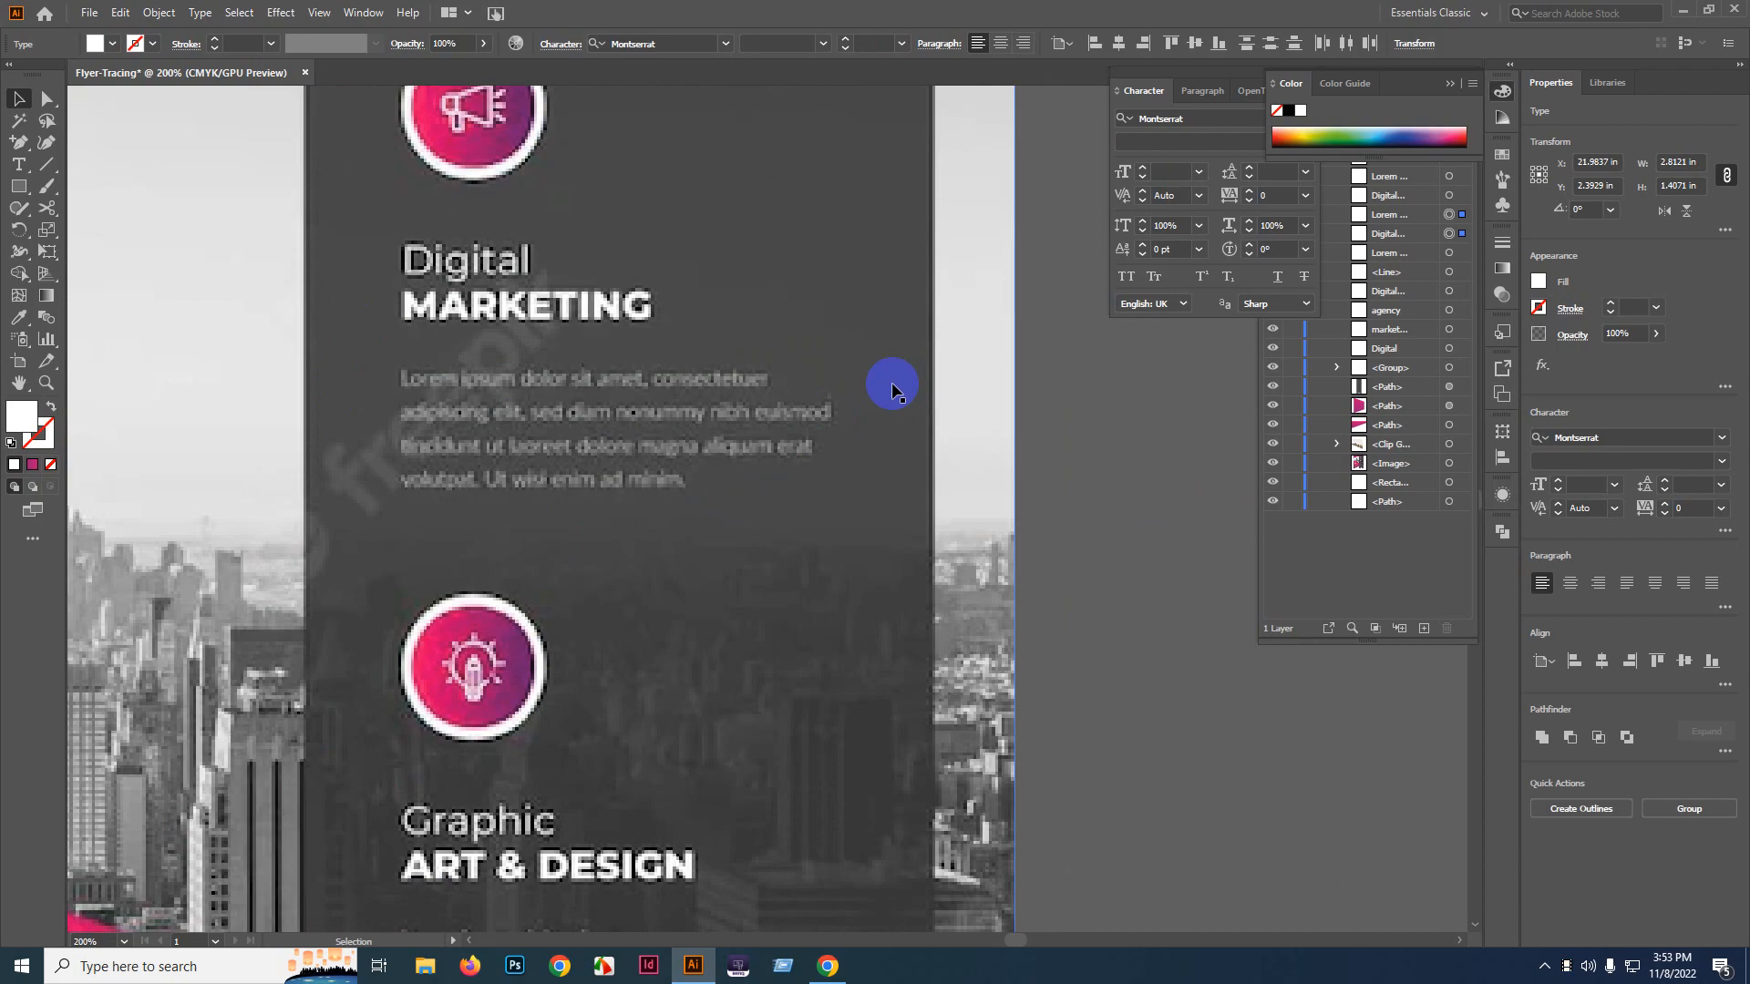
pyautogui.scroll(-2, 743, 438)
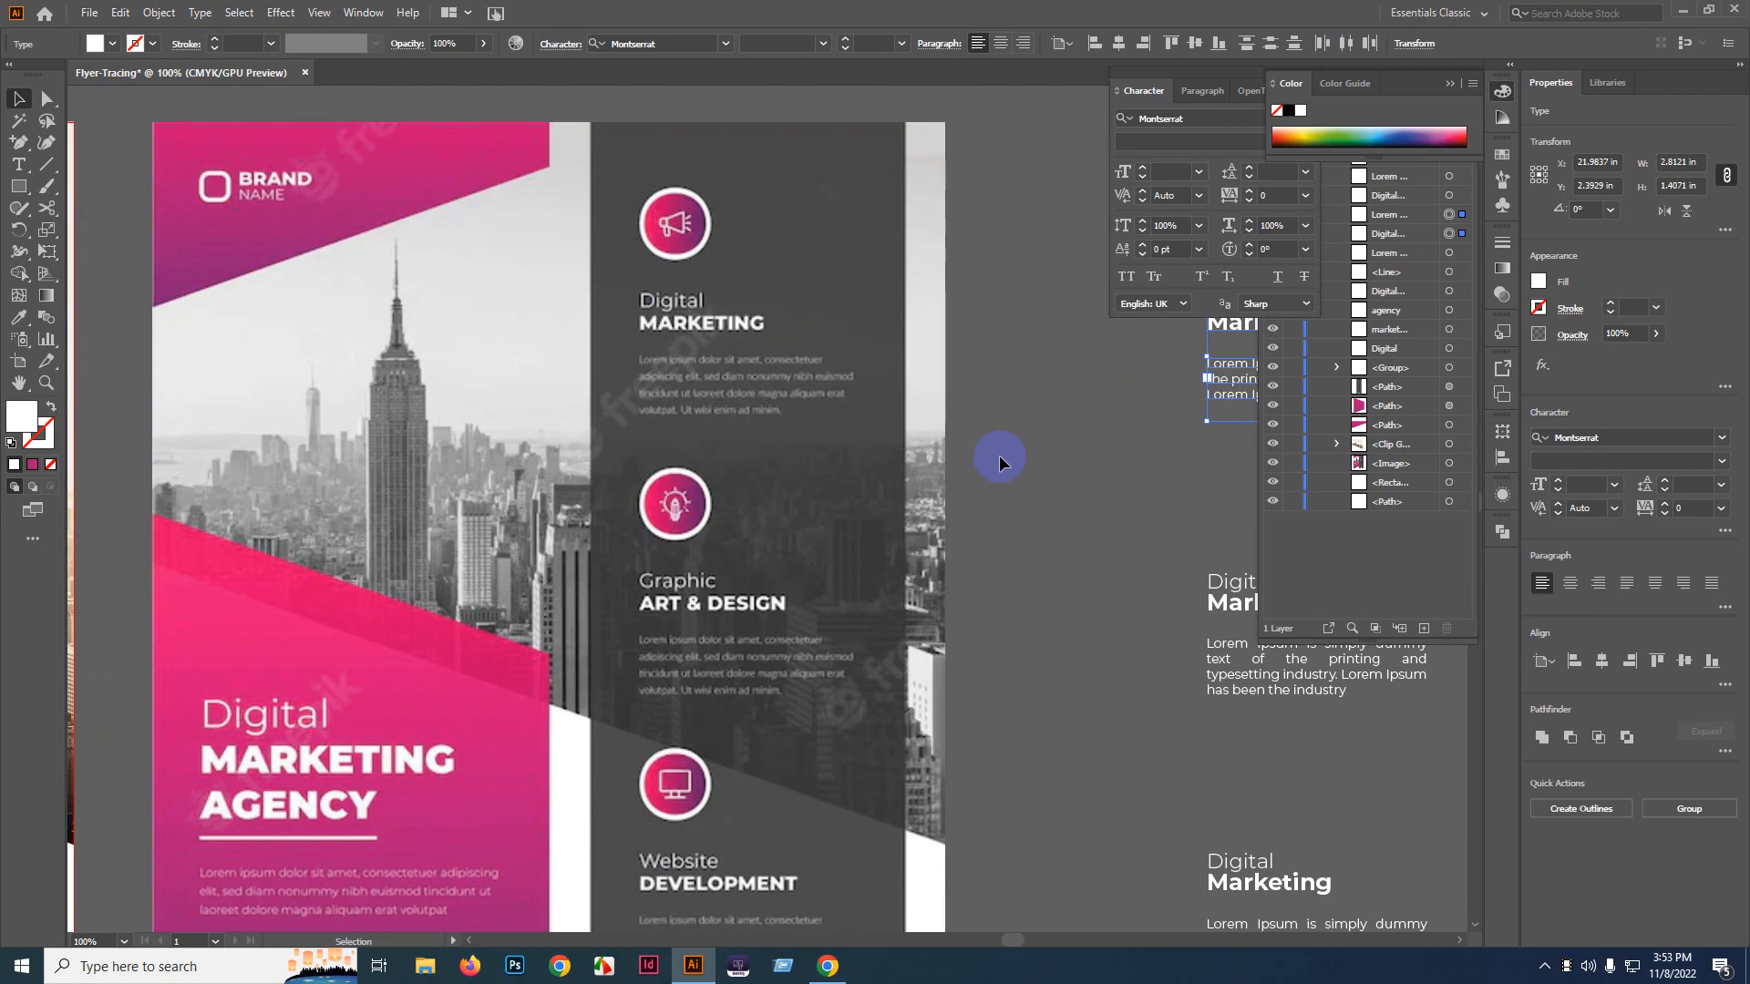
pyautogui.moveTo(1000, 457); pyautogui.dragTo(812, 409)
pyautogui.hotkey('ctrl', 'z')
pyautogui.hotkey('ctrl', 'z')
pyautogui.hotkey('ctrl', 'z')
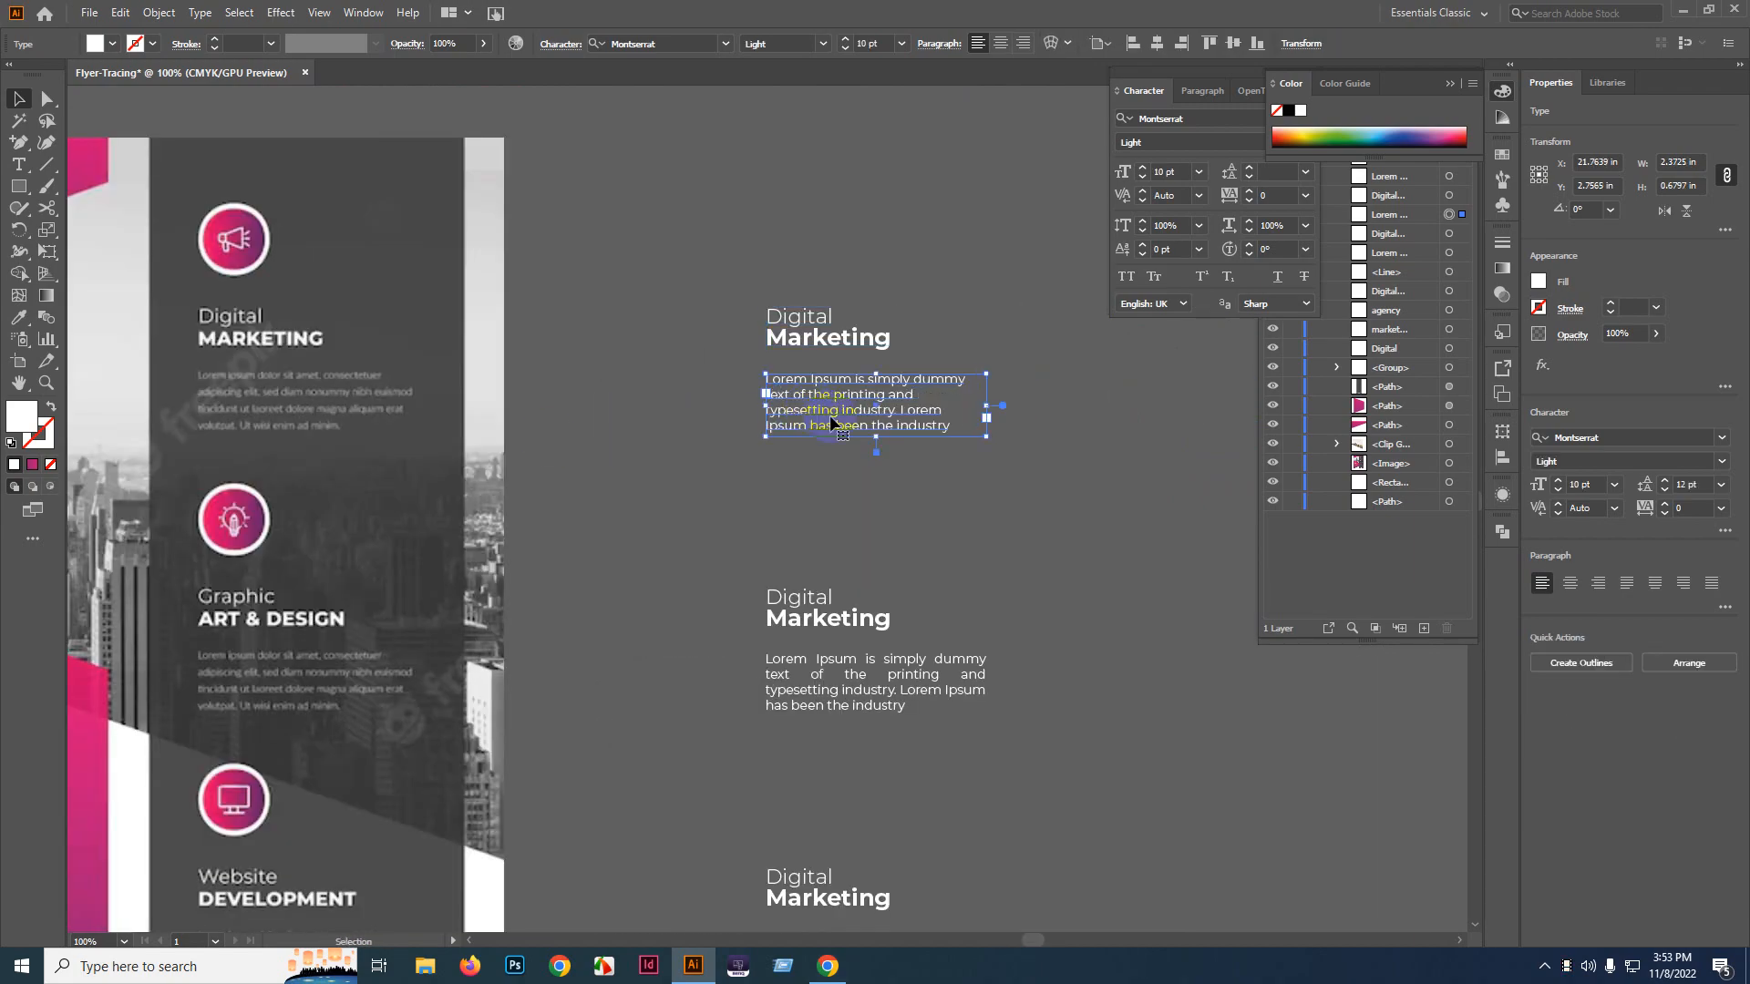
pyautogui.hotkey('ctrl', 'z')
pyautogui.hotkey('ctrl', 'z')
pyautogui.hotkey('ctrl', 'z')
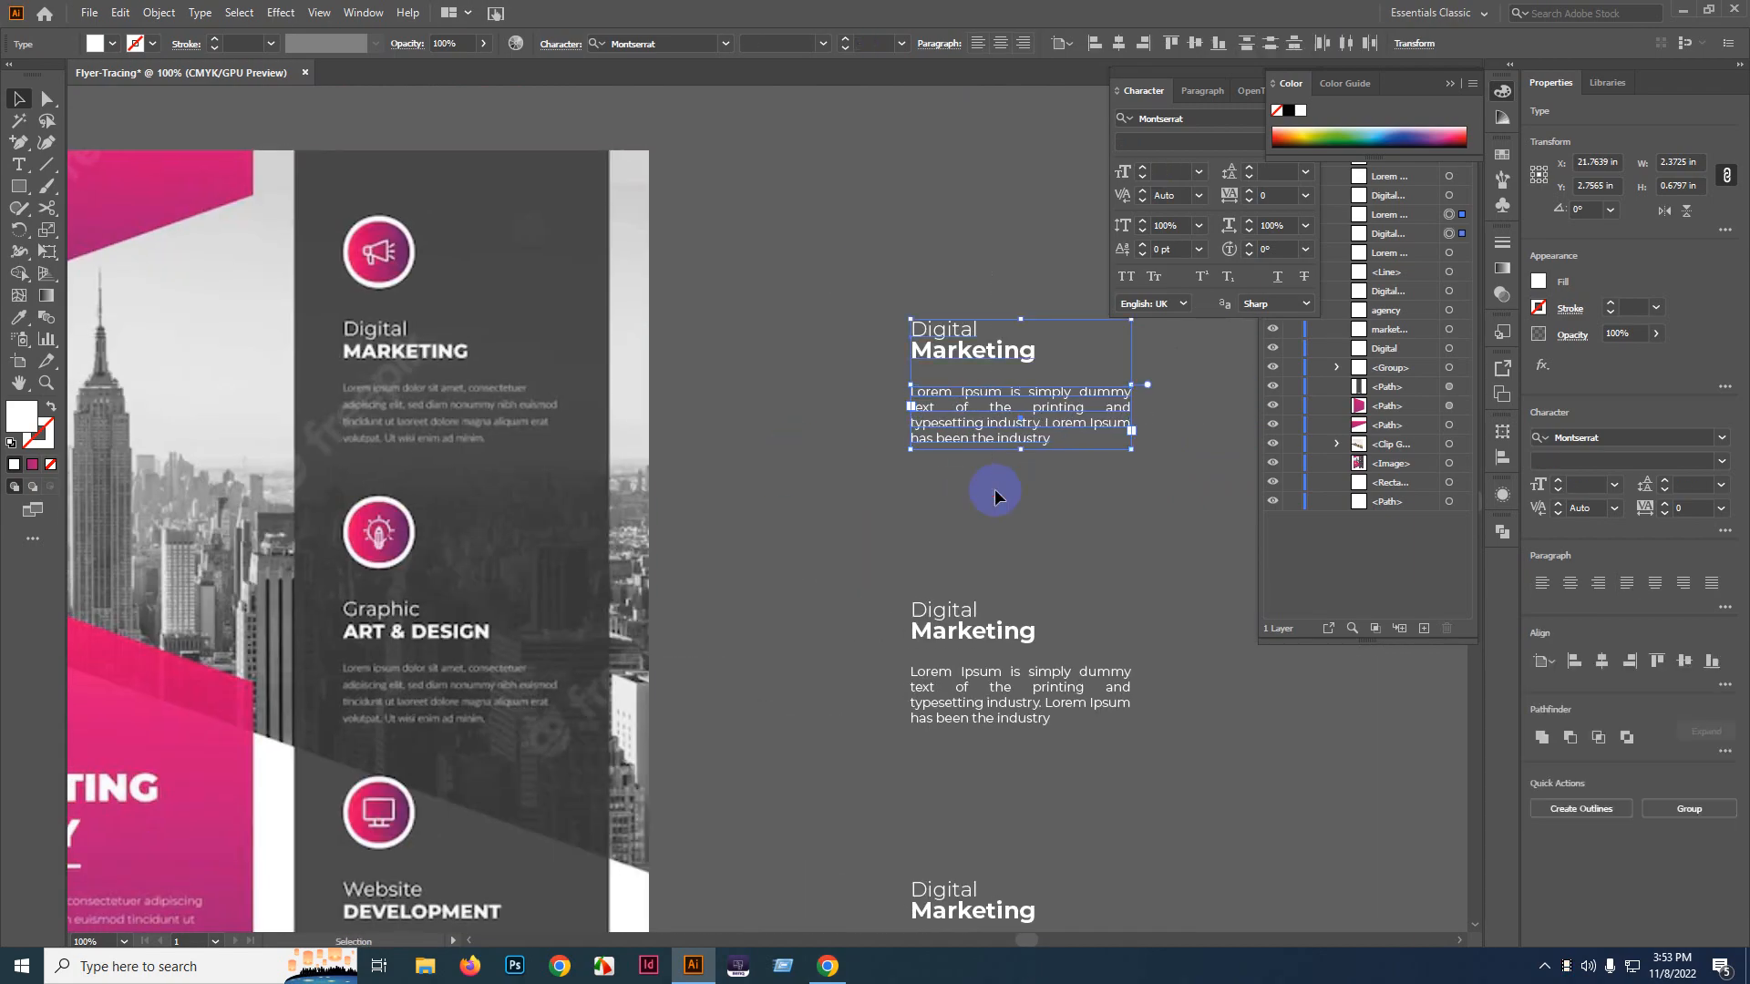
# - Copy the first heading and justified paragraph onto the reference's "Digital MARKETING" block, then deselect it
pyautogui.moveTo(1114, 364); pyautogui.dragTo(550, 376)
pyautogui.scroll(1, 630, 417)
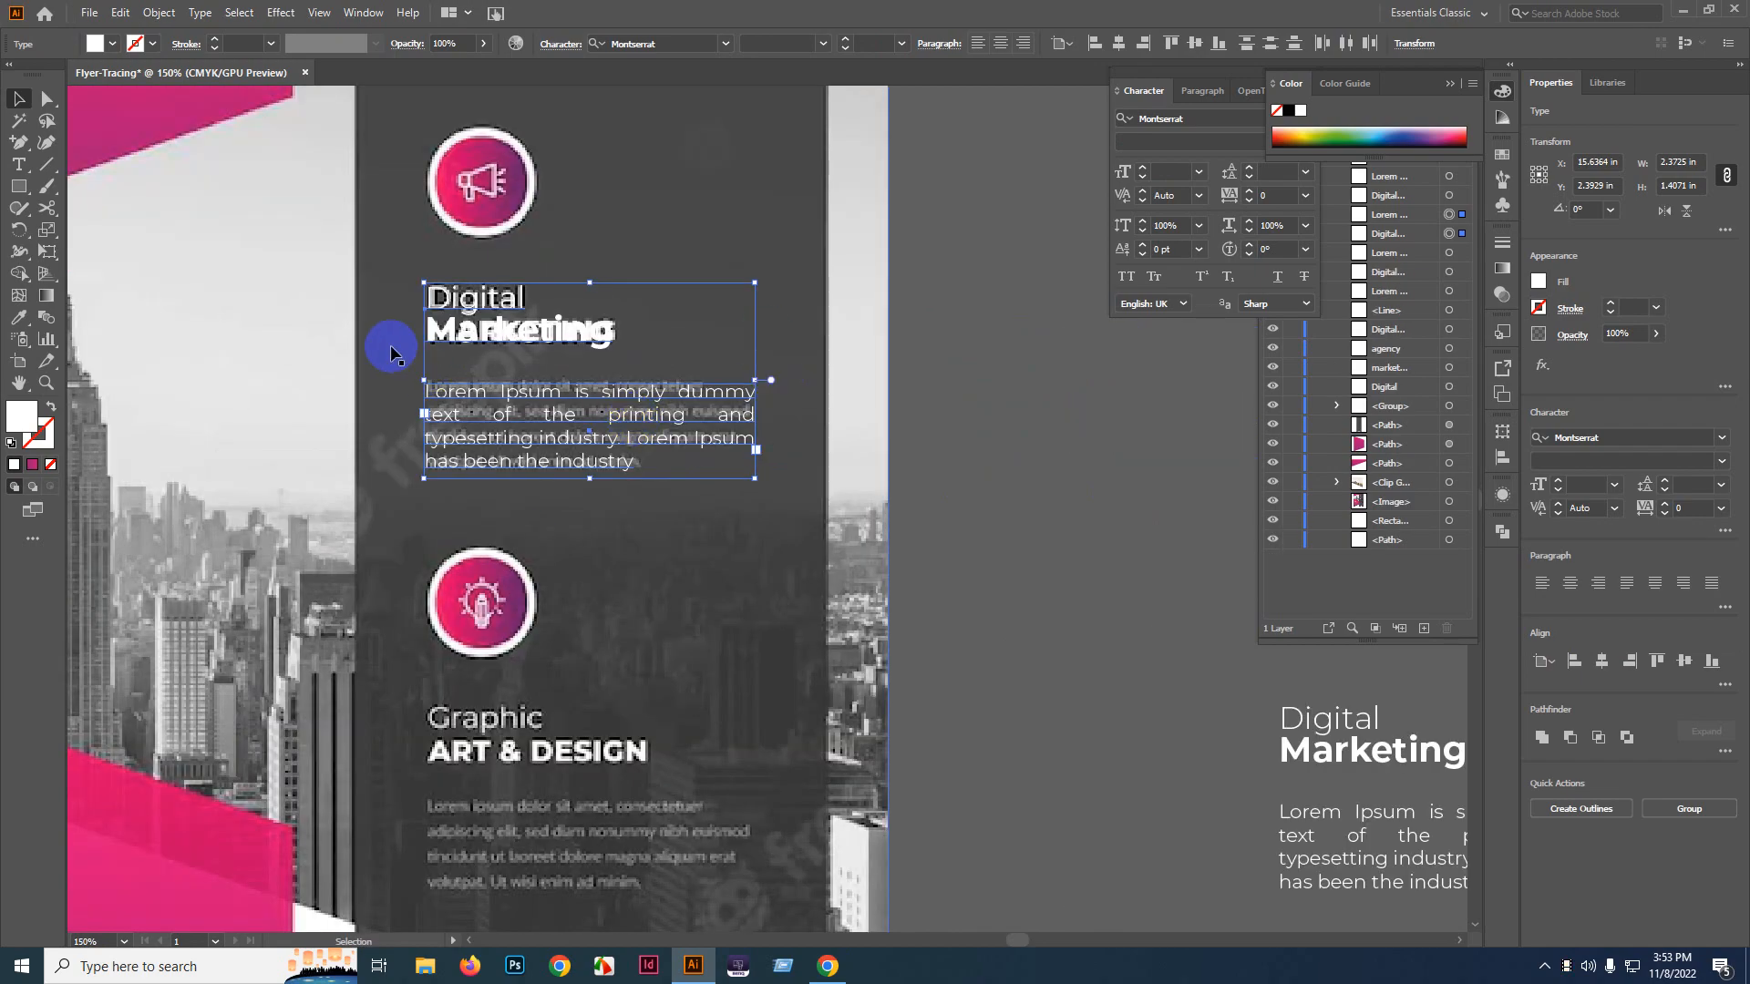
pyautogui.scroll(-3, 581, 355)
pyautogui.click(744, 257)
pyautogui.moveTo(743, 257); pyautogui.dragTo(839, 291)
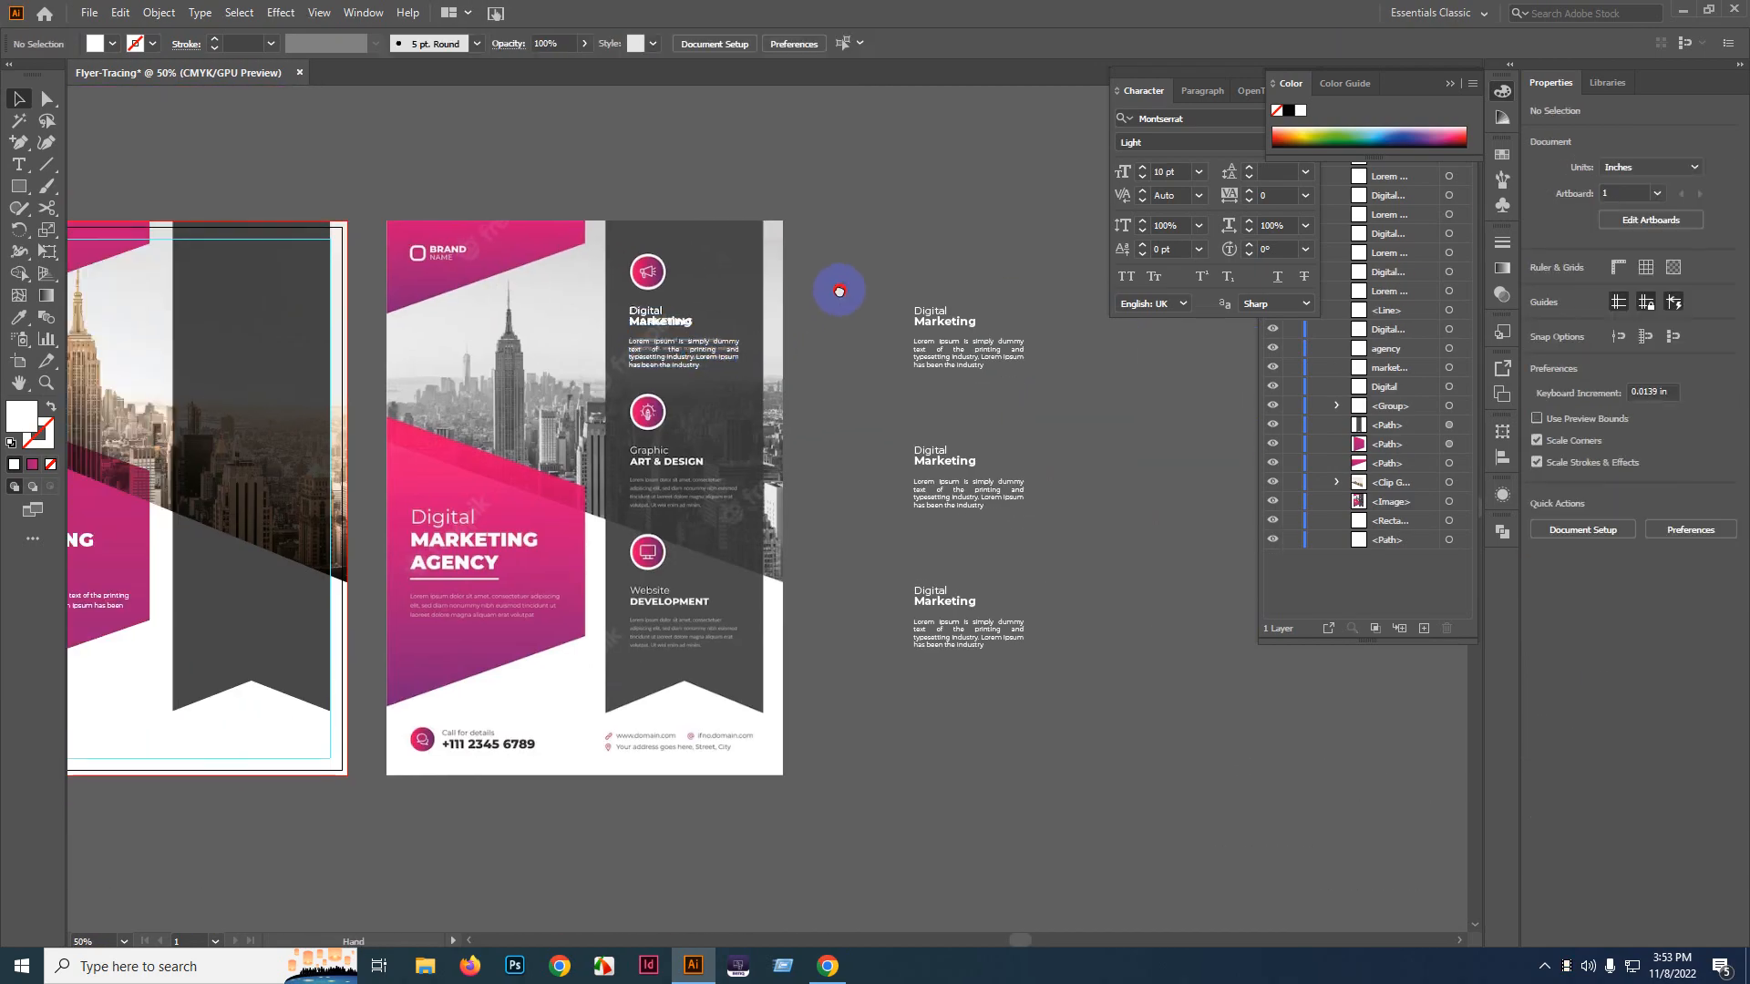
# - Draw a circle about 0.64 in wide over the reference's megaphone icon and fill it with the flyer's pink
pyautogui.scroll(2, 672, 288)
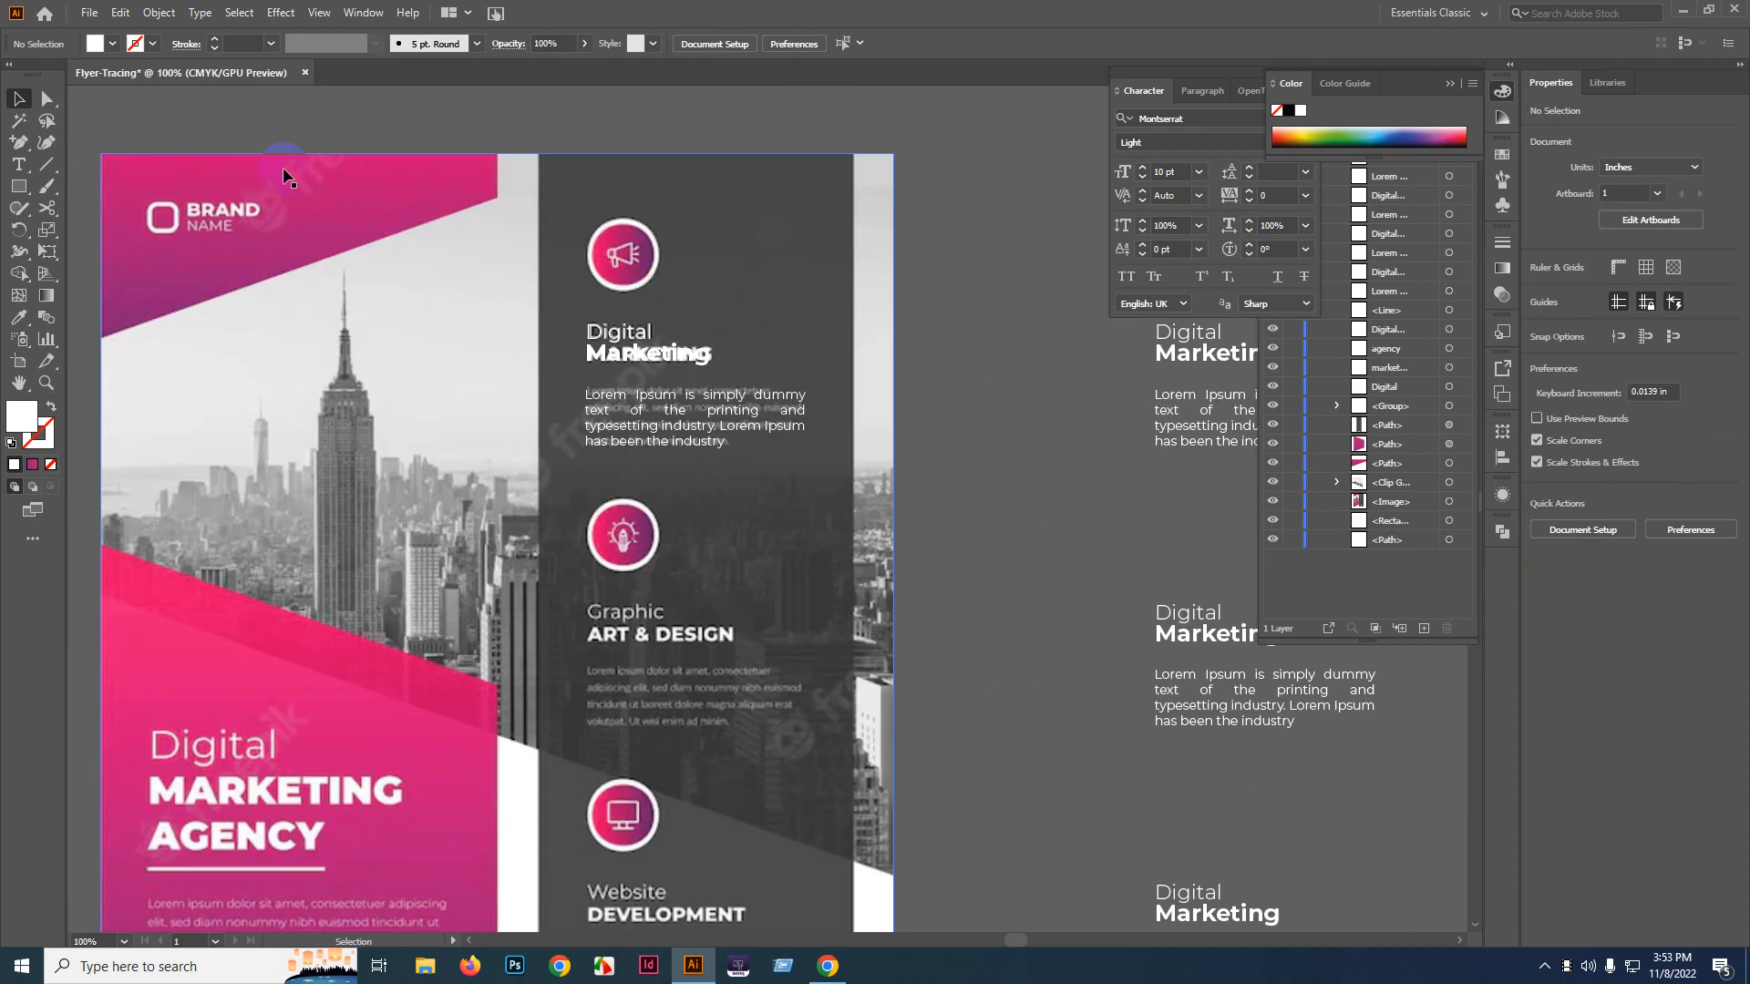
pyautogui.moveTo(18, 179); pyautogui.dragTo(99, 237)
pyautogui.click(94, 233)
pyautogui.scroll(4, 587, 266)
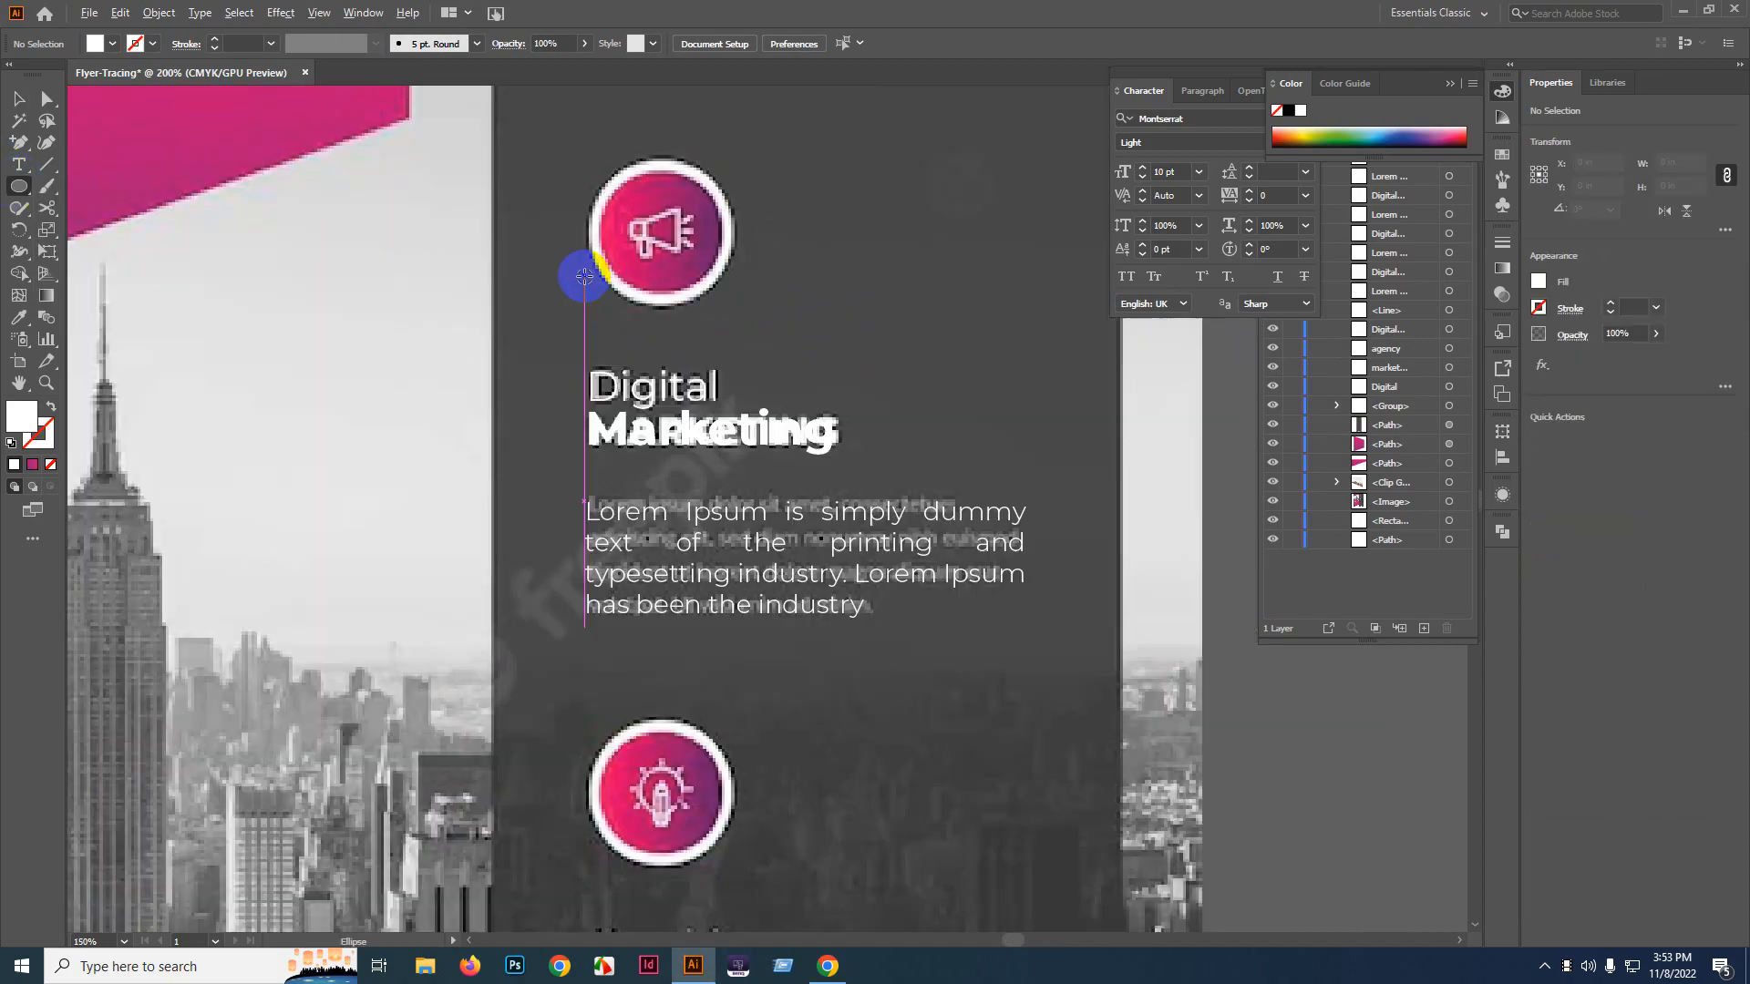
pyautogui.moveTo(603, 376); pyautogui.dragTo(696, 466)
pyautogui.click(266, 223)
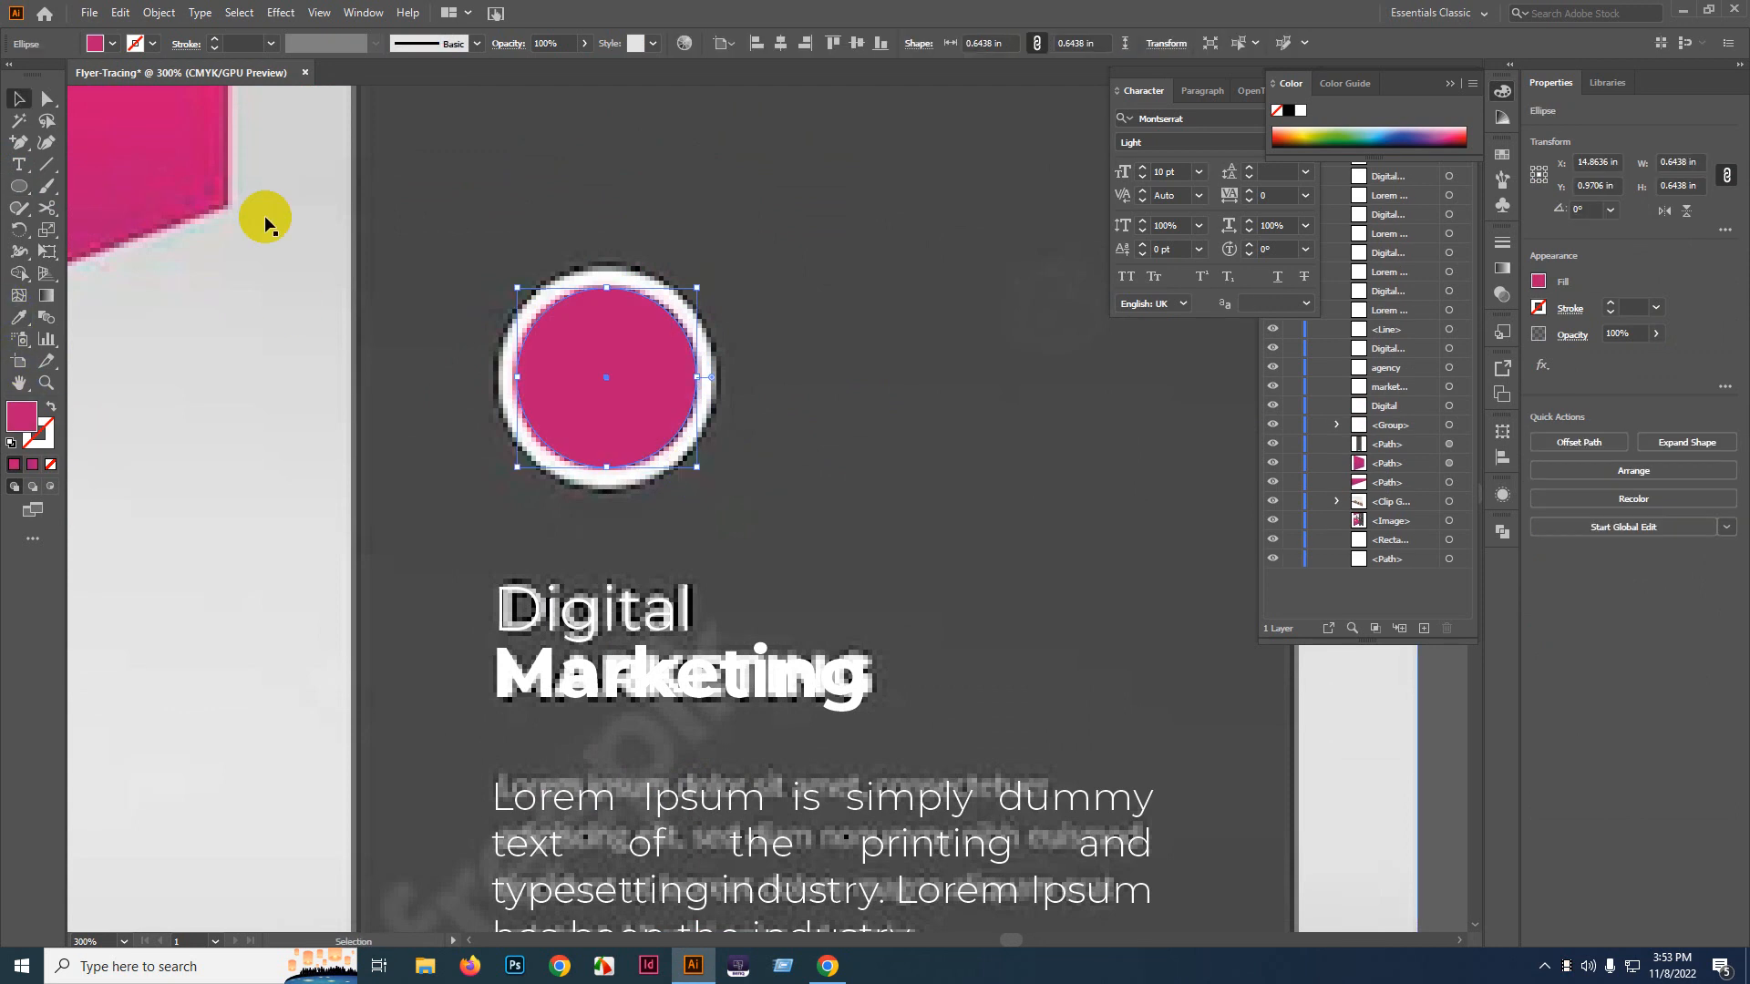
# - Duplicate the pink circle in place behind it, enlarge the copy to about 0.80 in and fill it white
pyautogui.click(697, 337)
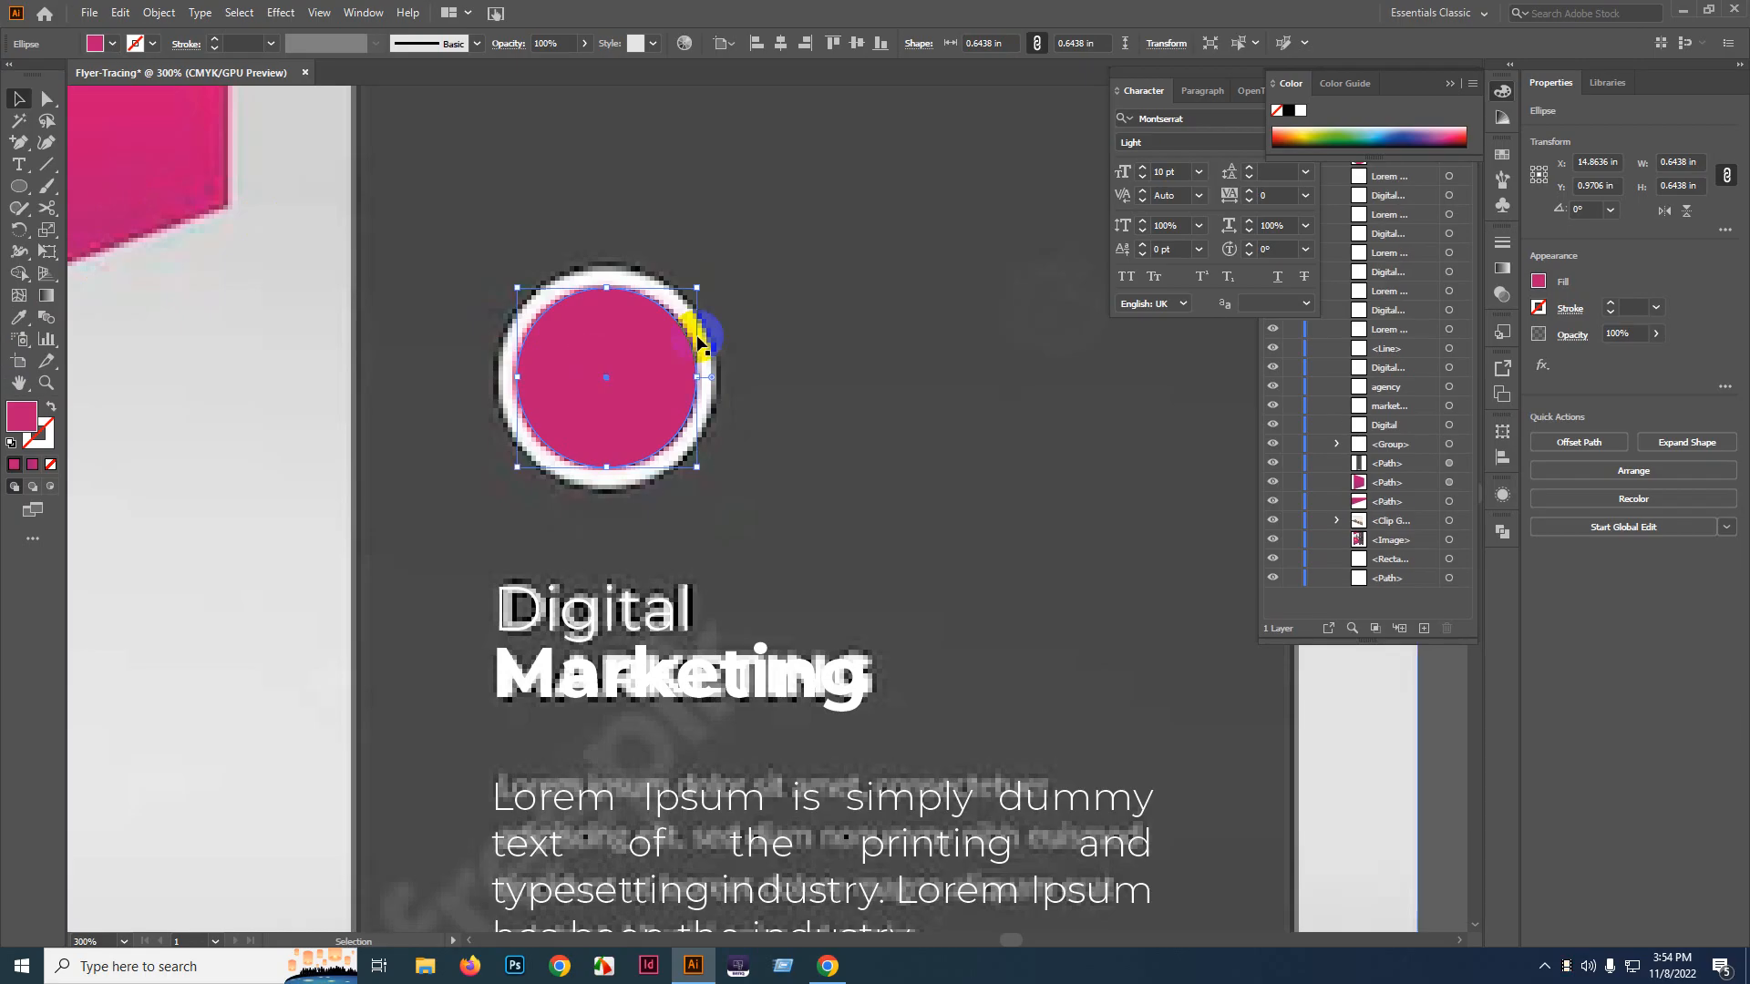
pyautogui.moveTo(698, 290); pyautogui.dragTo(719, 266)
pyautogui.click(18, 317)
pyautogui.click(174, 394)
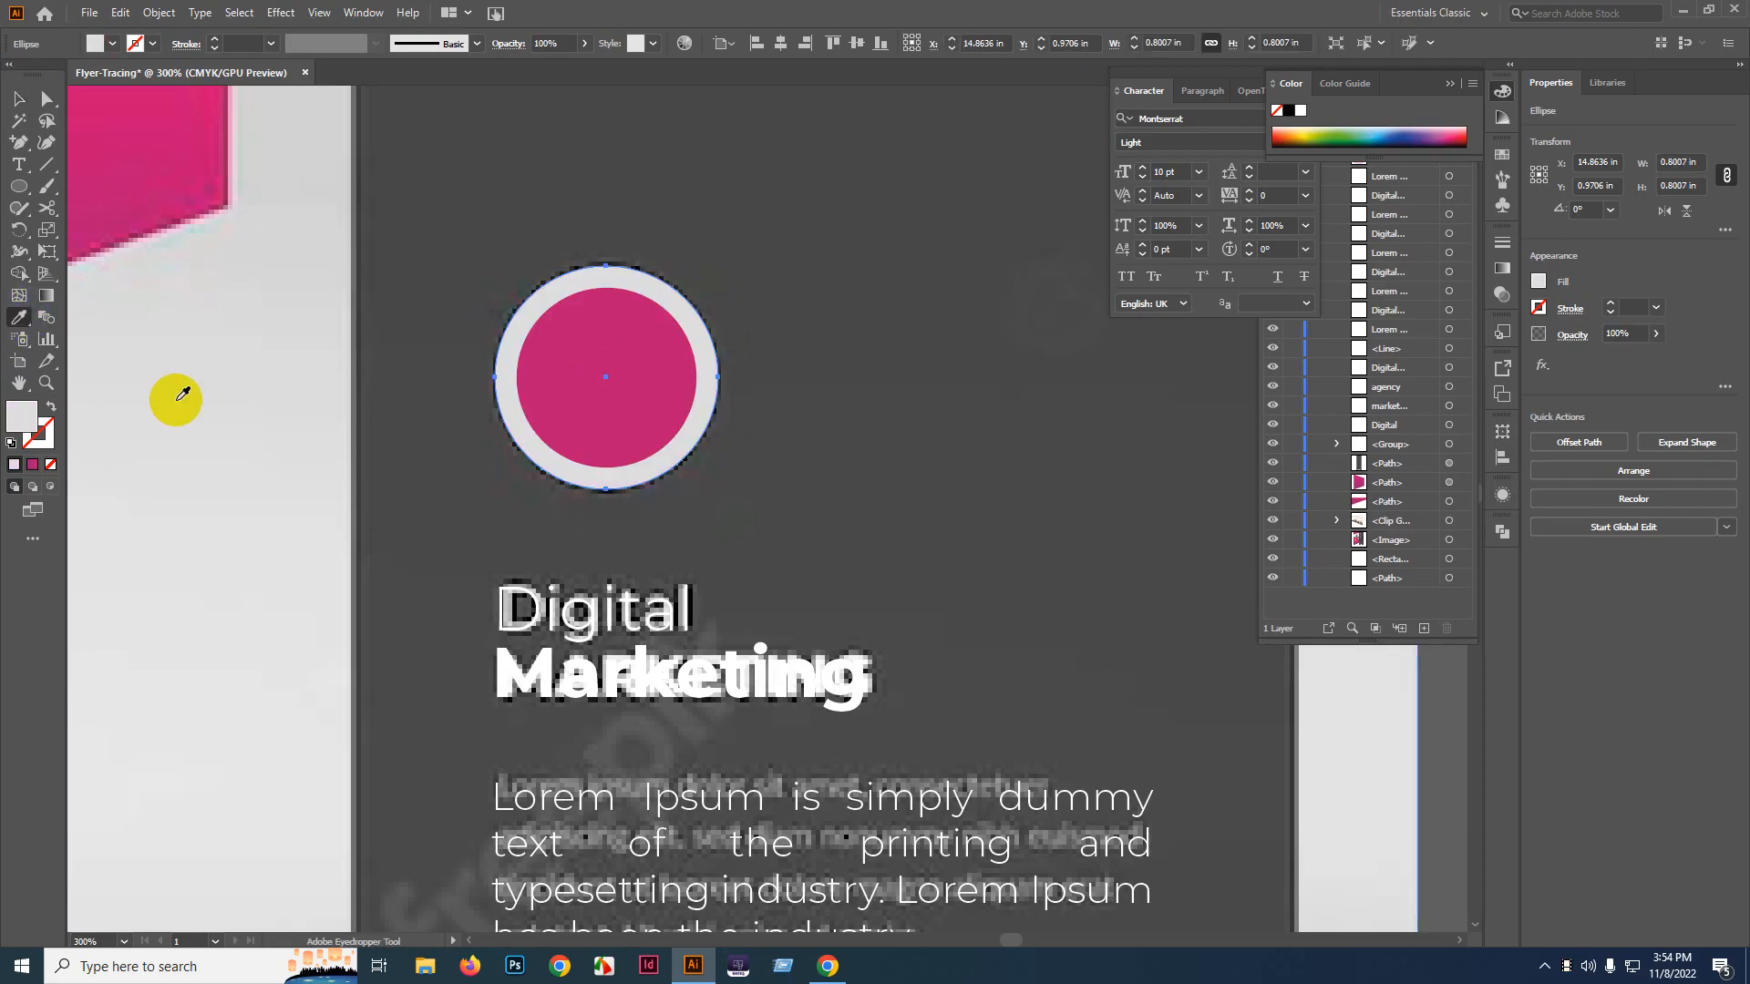
pyautogui.click(1301, 111)
pyautogui.hotkey('ctrl', '1')
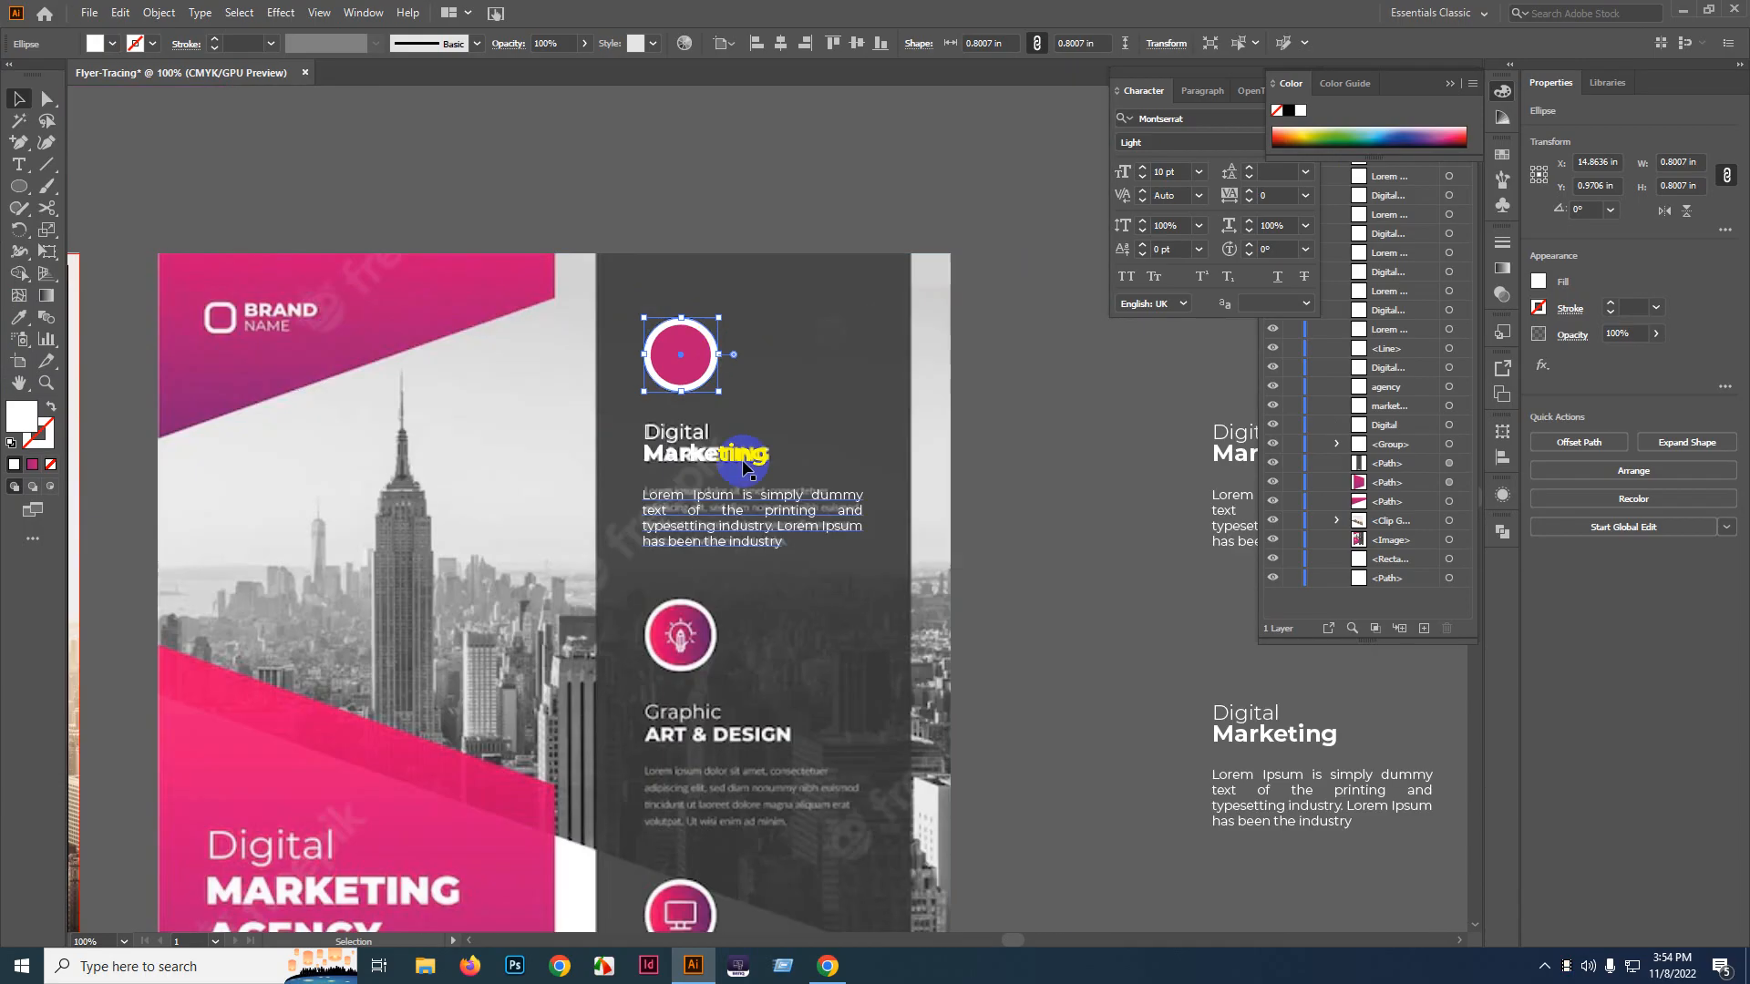
# - Move the pink and white circles together above the first heading beside the reference and group them
pyautogui.press('v')
pyautogui.click(1114, 496)
pyautogui.scroll(3, 557, 387)
pyautogui.click(699, 346)
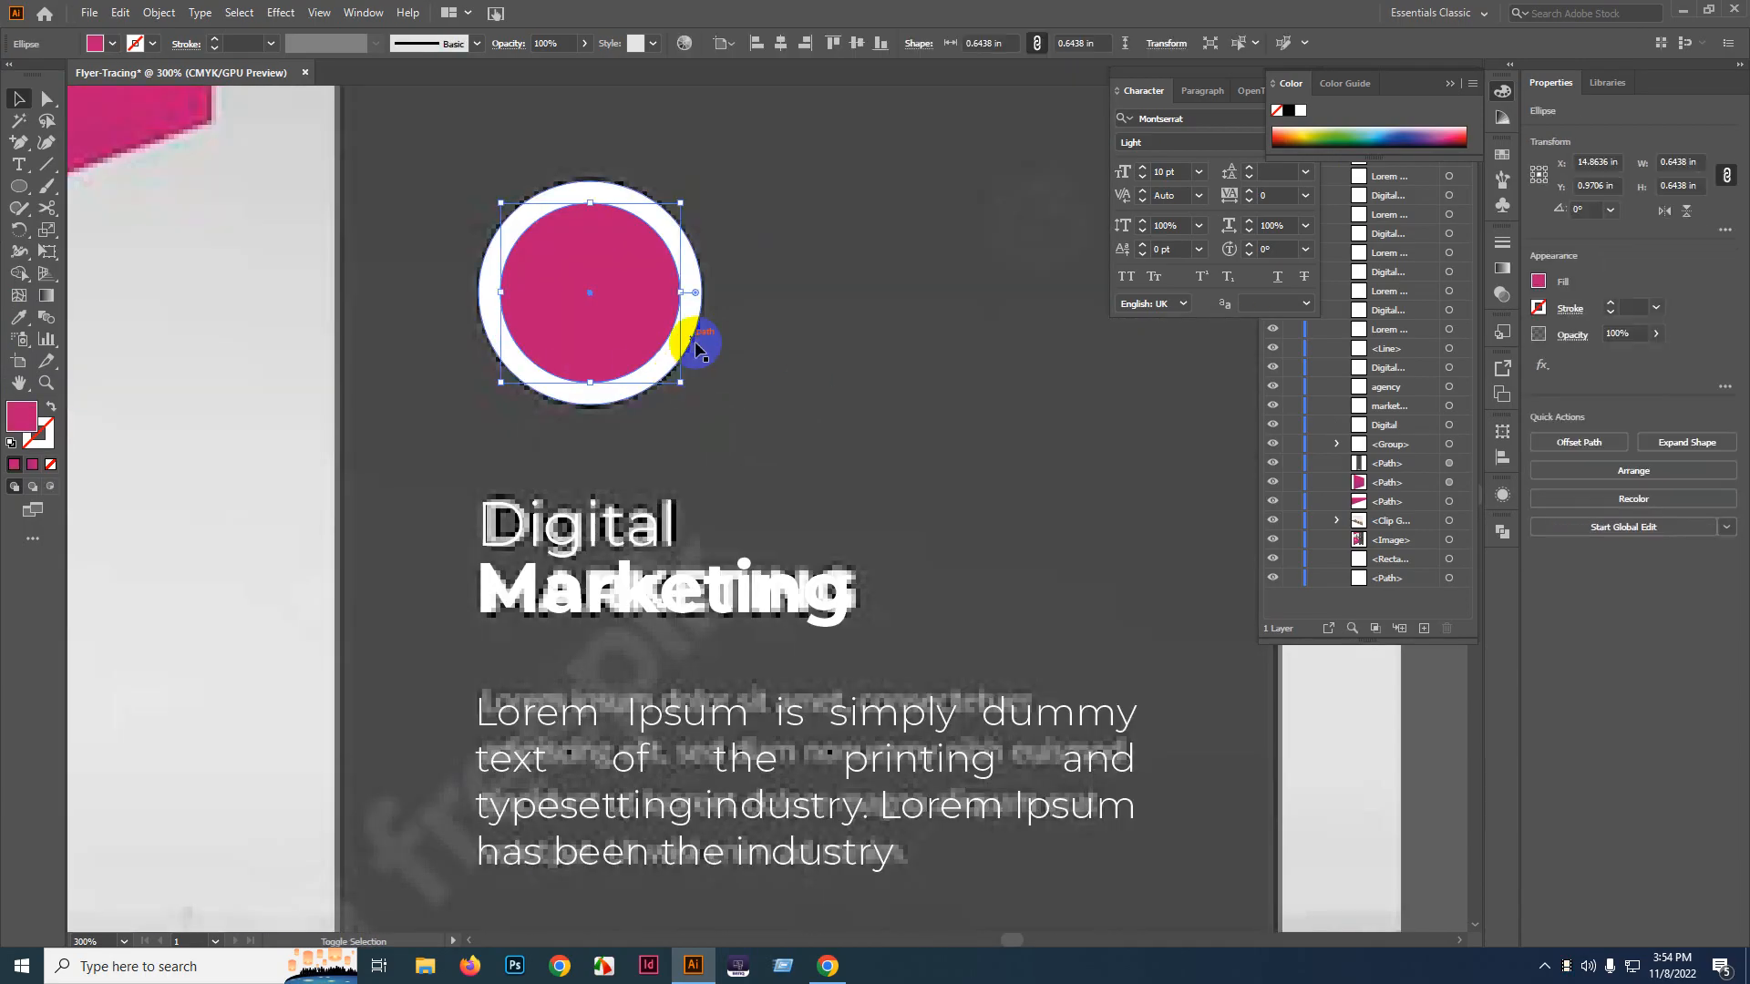
pyautogui.scroll(-3, 671, 438)
pyautogui.moveTo(762, 394); pyautogui.dragTo(553, 405)
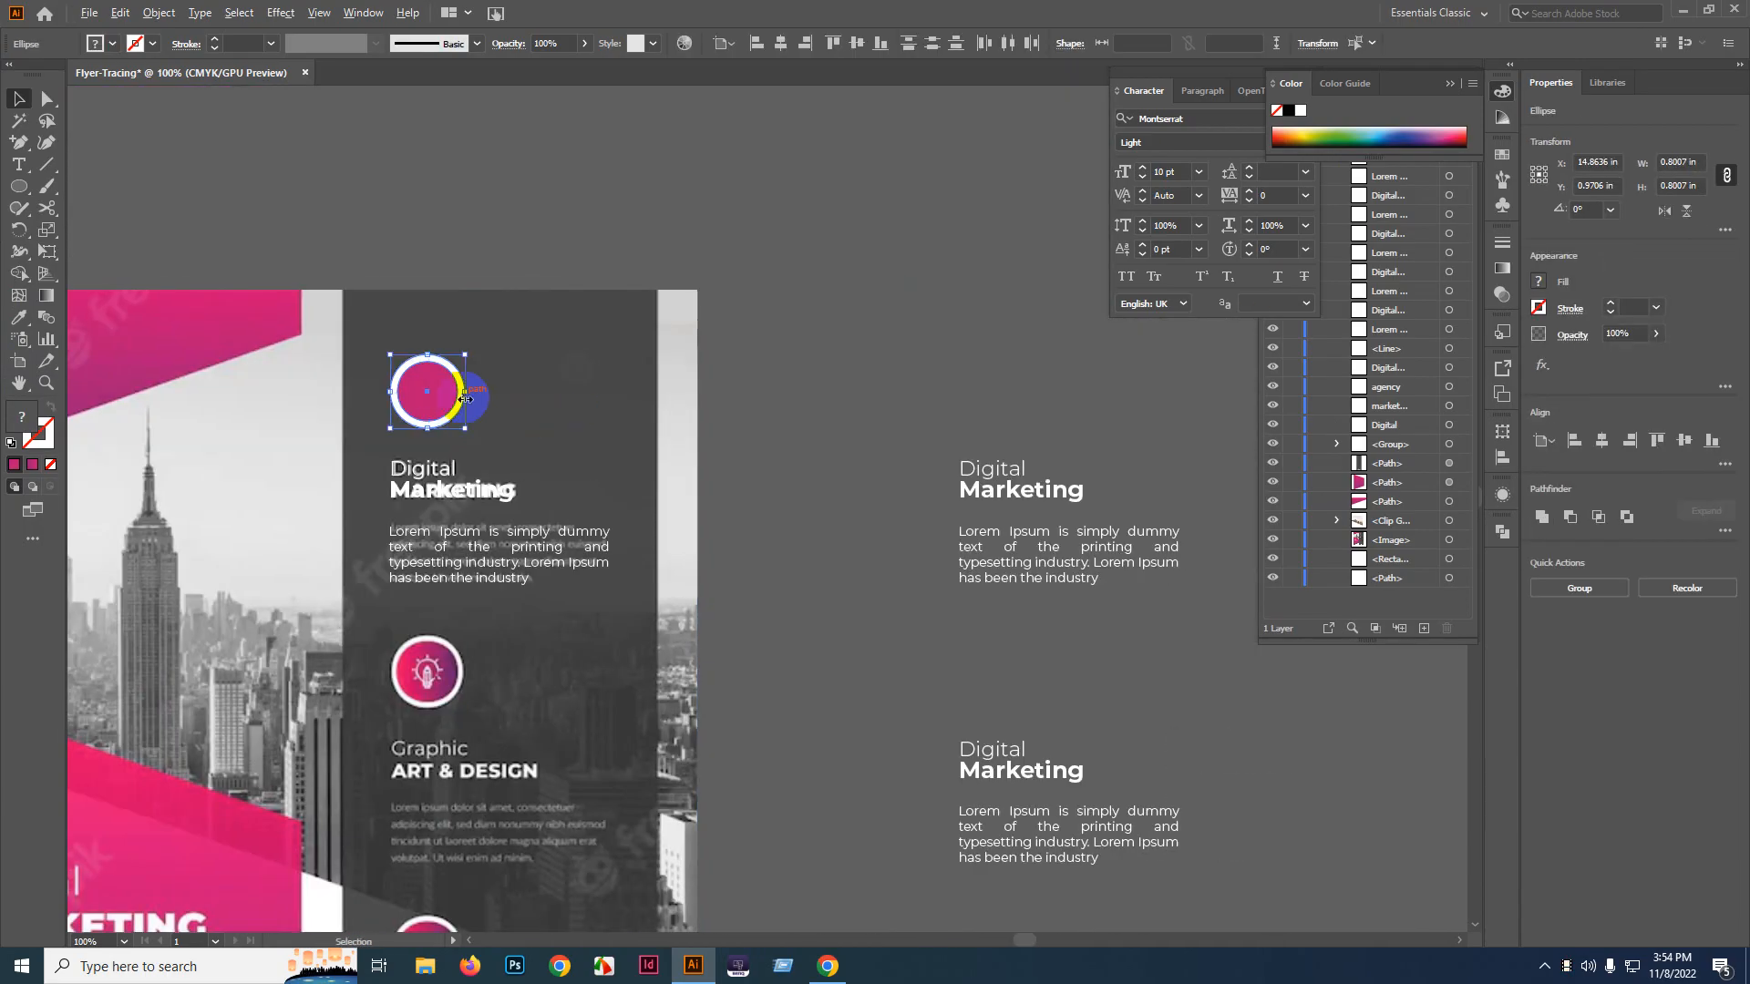
pyautogui.moveTo(432, 392); pyautogui.dragTo(993, 394)
pyautogui.moveTo(993, 394); pyautogui.dragTo(853, 418)
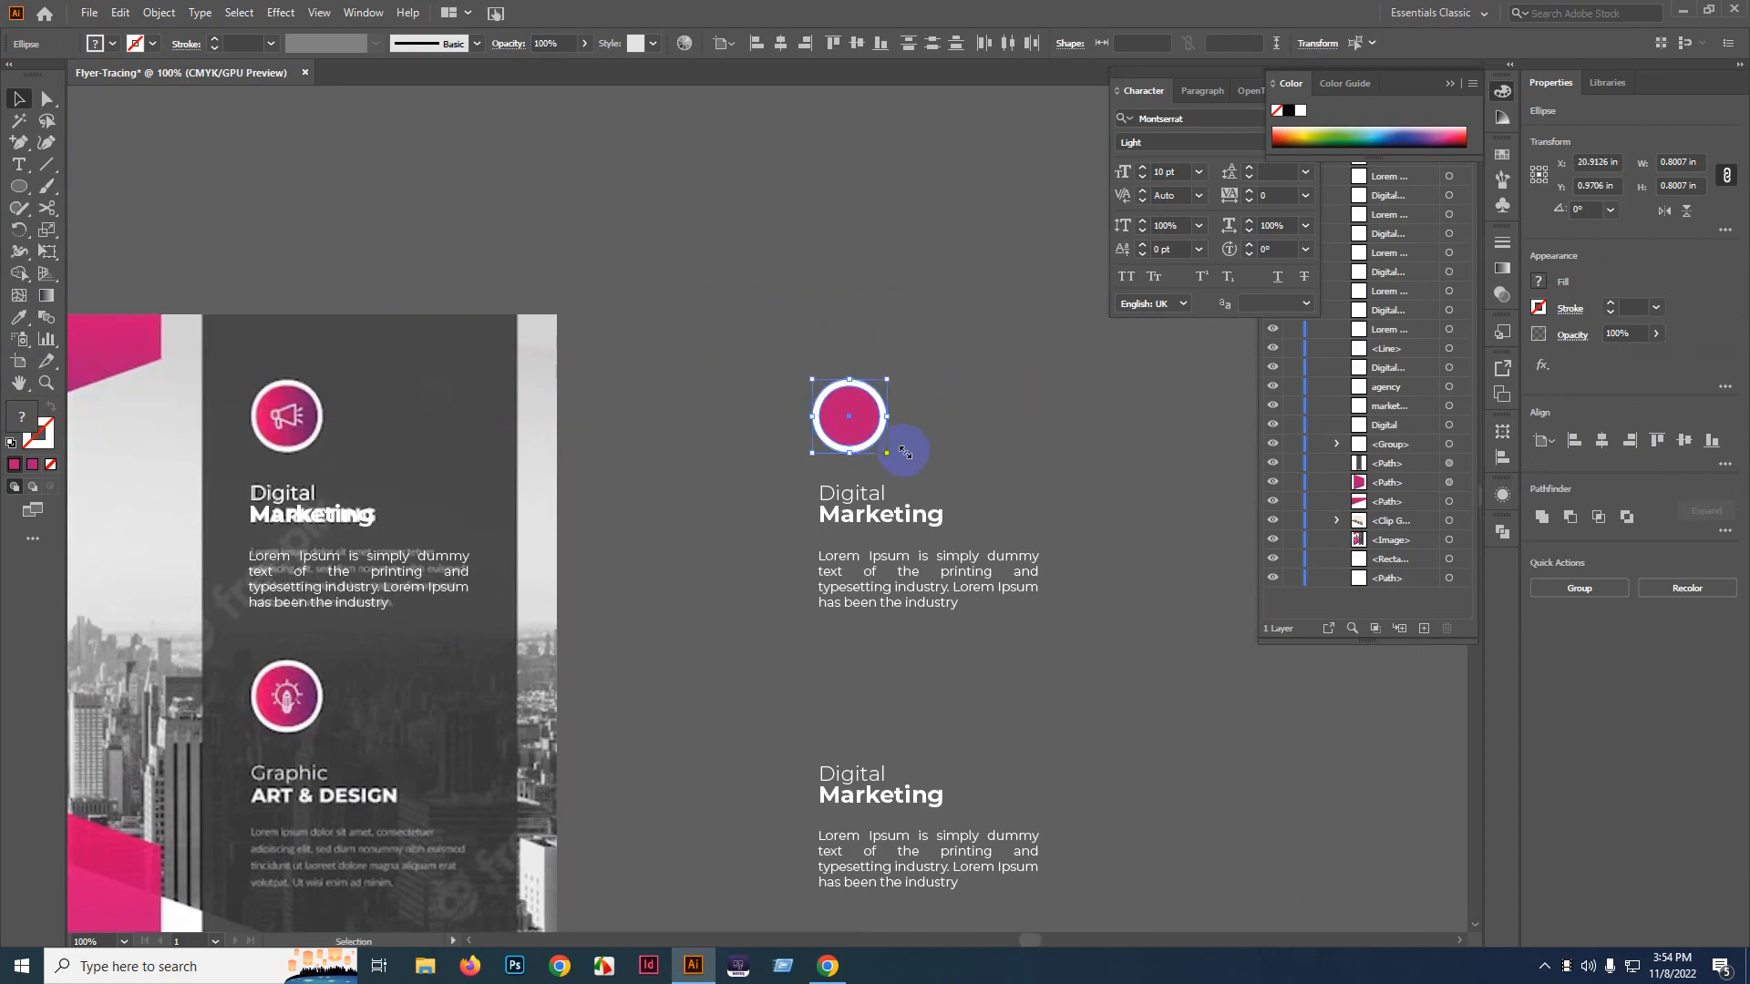
pyautogui.hotkey('ctrl', 'g')
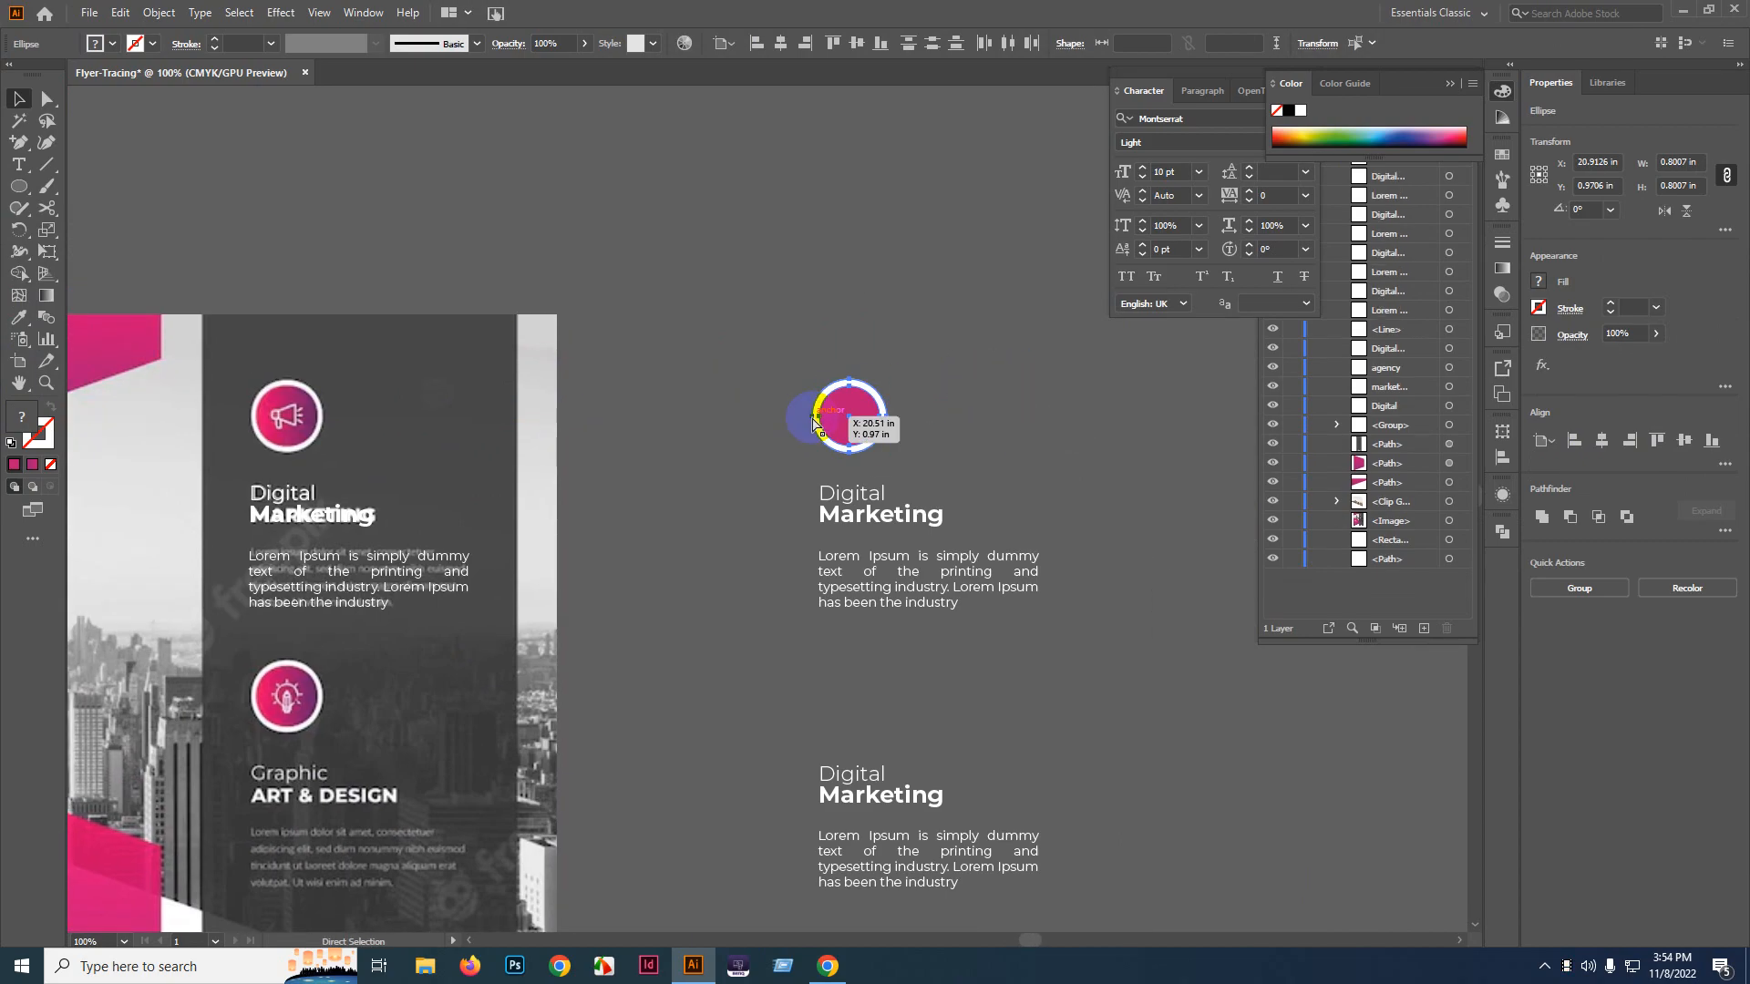
# - Align the circle group's left edge with the "Digital Marketing" heading, keeping the heading in place
pyautogui.keyDown('shift'); pyautogui.click(853, 540); pyautogui.keyUp('shift')
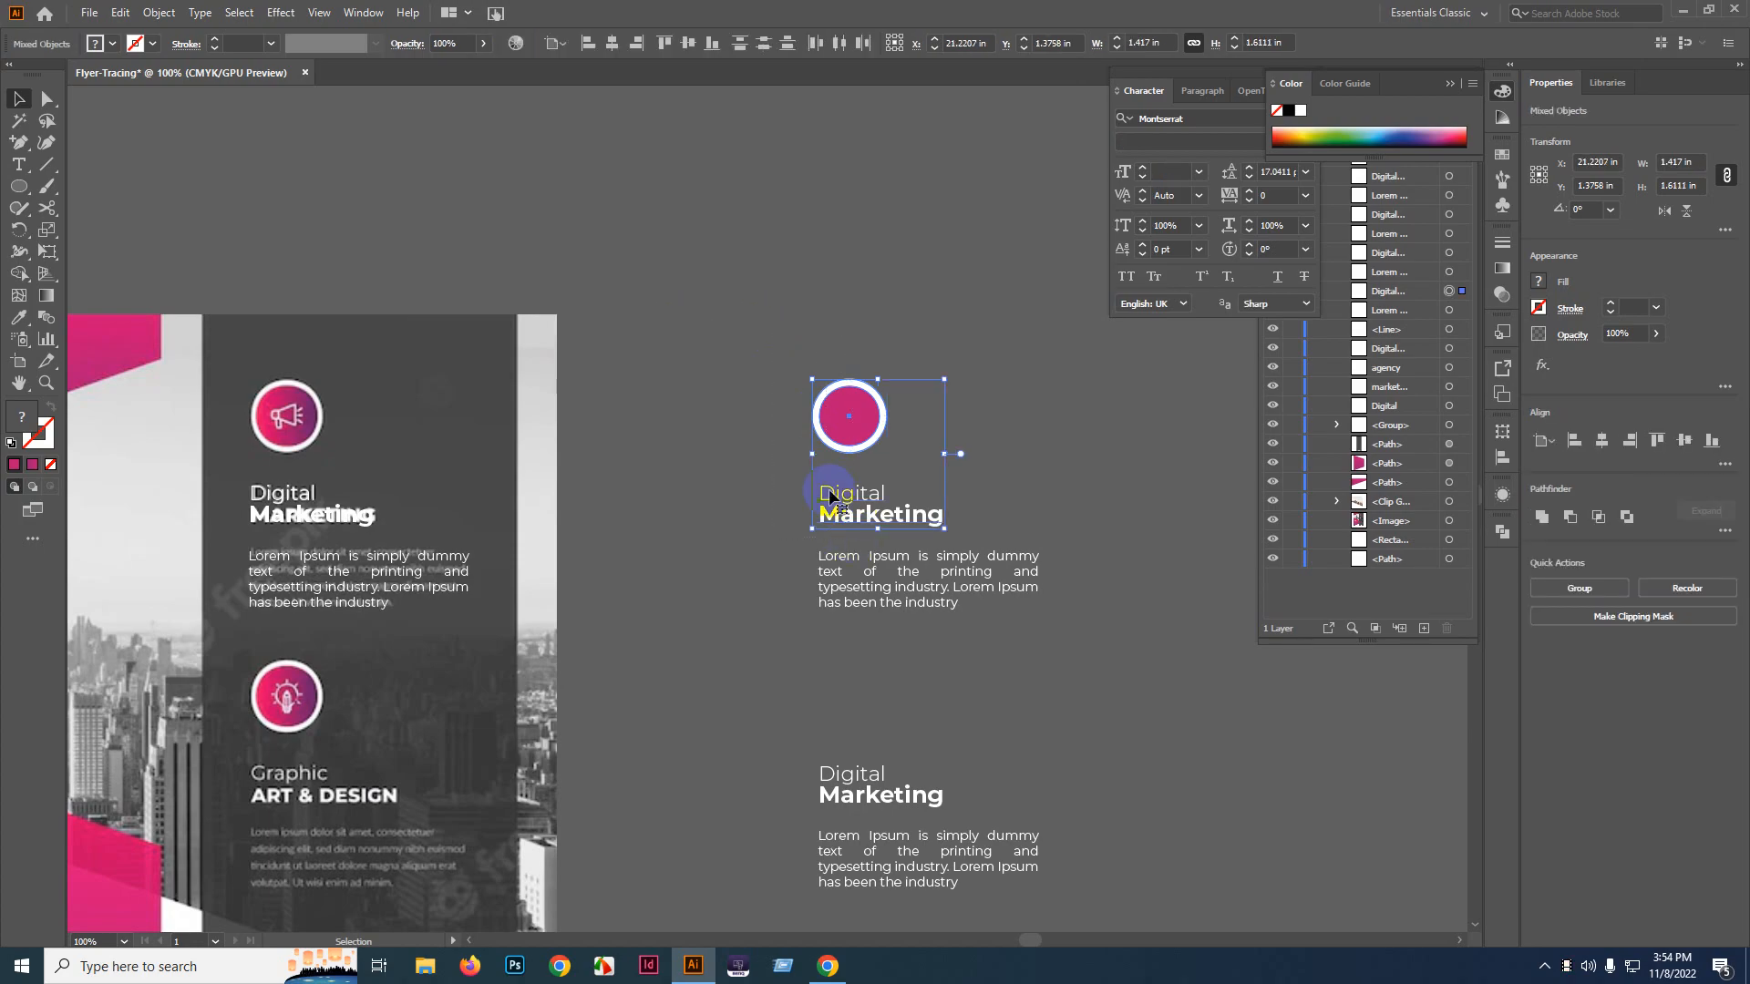
pyautogui.click(589, 45)
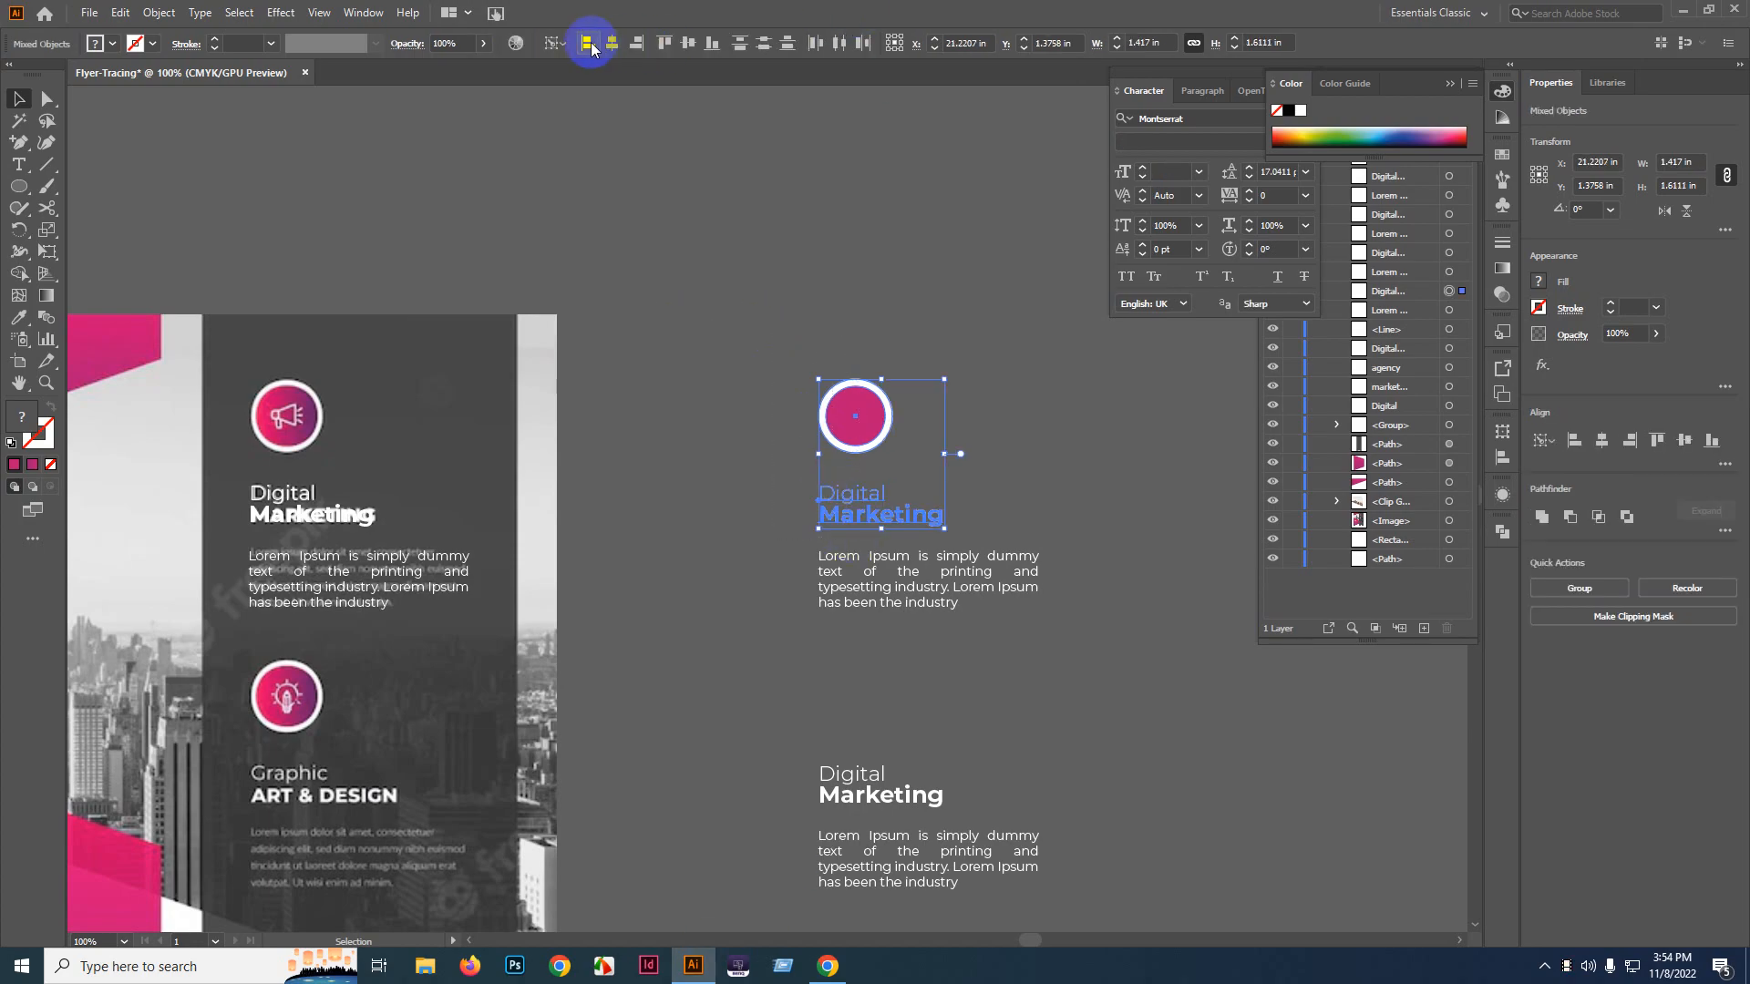
pyautogui.click(921, 264)
# - Duplicate the circle group straight down about 3.04 in above the second heading and repeat the copy above the third
pyautogui.hotkey('ctrl', '-')
pyautogui.moveTo(820, 315); pyautogui.dragTo(821, 517)
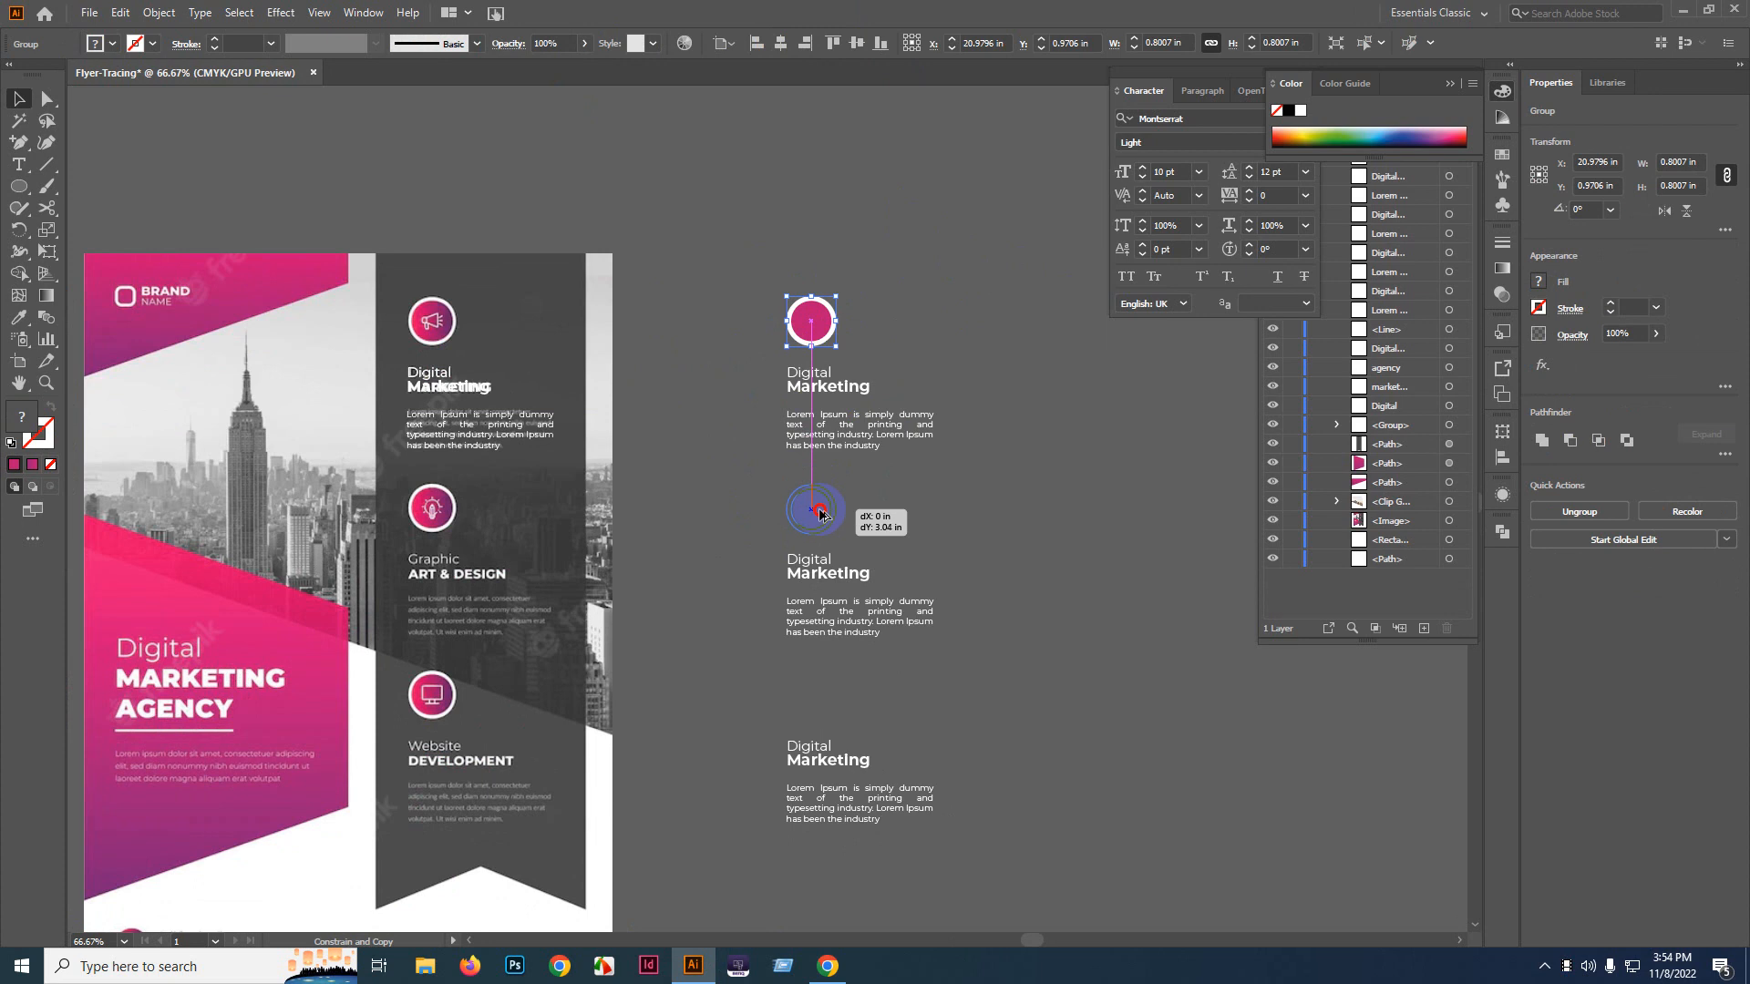
pyautogui.moveTo(820, 516); pyautogui.dragTo(821, 515)
pyautogui.moveTo(876, 483); pyautogui.dragTo(871, 334)
pyautogui.hotkey('ctrl', 'd')
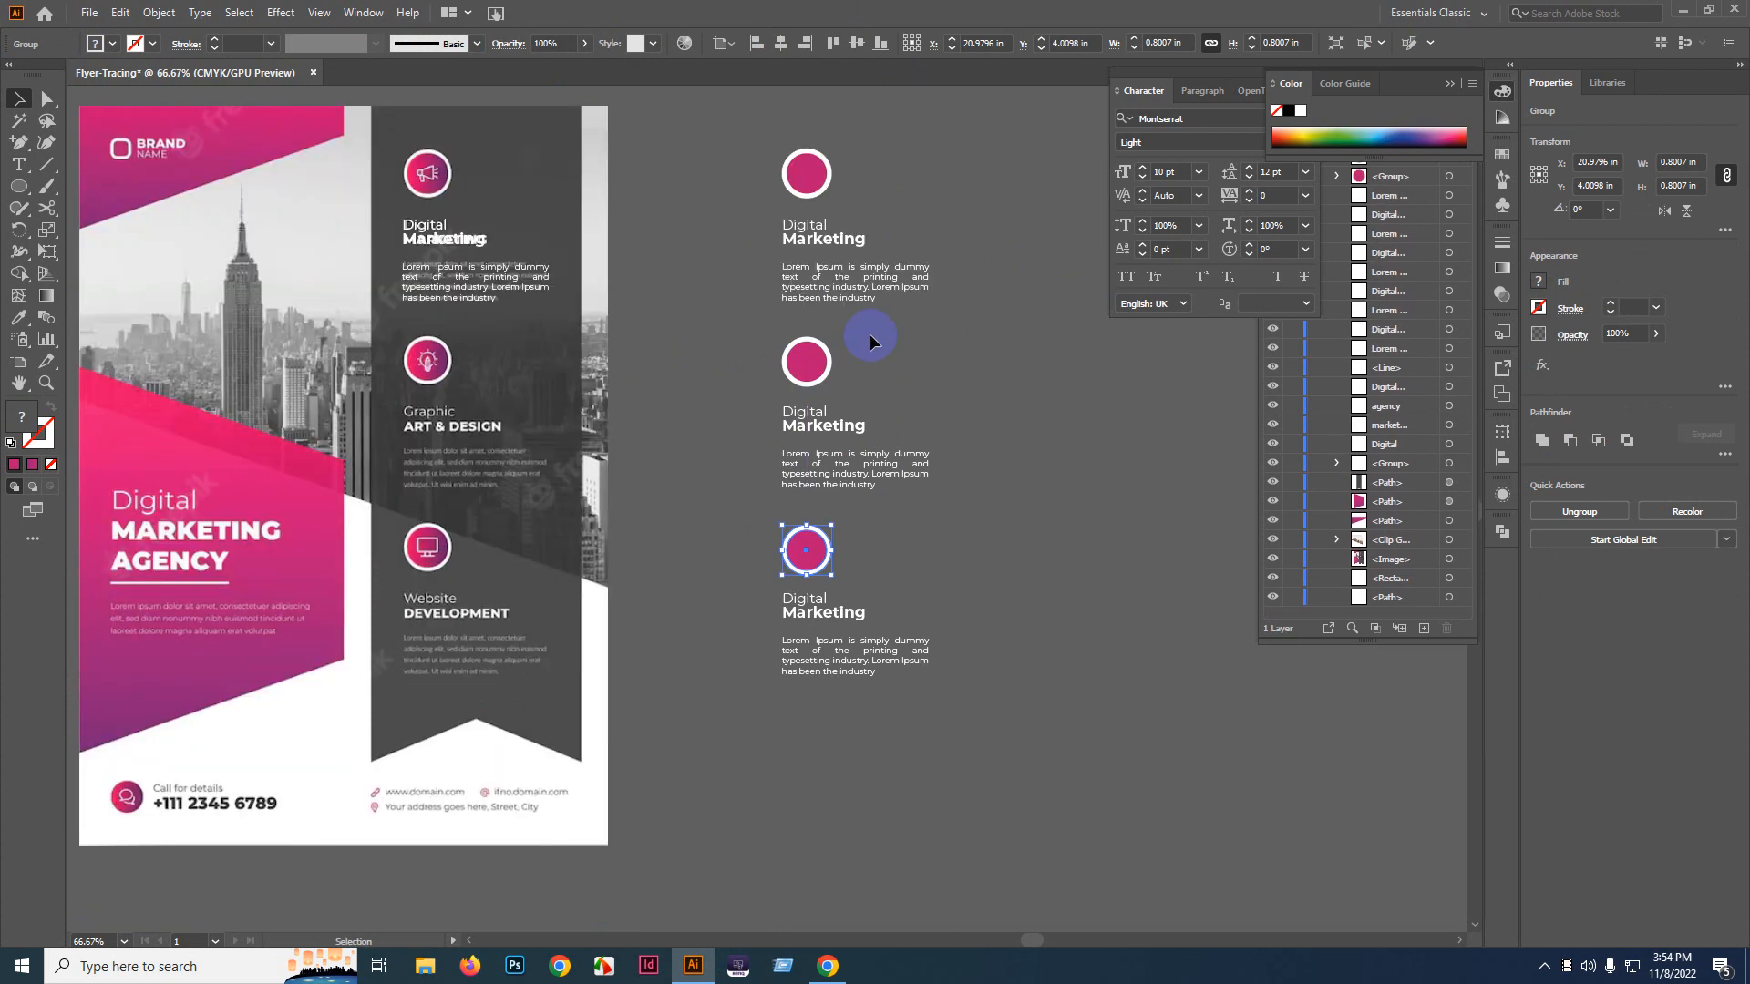
# - Select the three service blocks beside the reference with their circles and move them onto the flyer's dark ribbon panel
pyautogui.click(976, 512)
pyautogui.hotkey('ctrl', 'a')
pyautogui.hotkey('ctrl', '-')
pyautogui.hotkey('ctrl', '-')
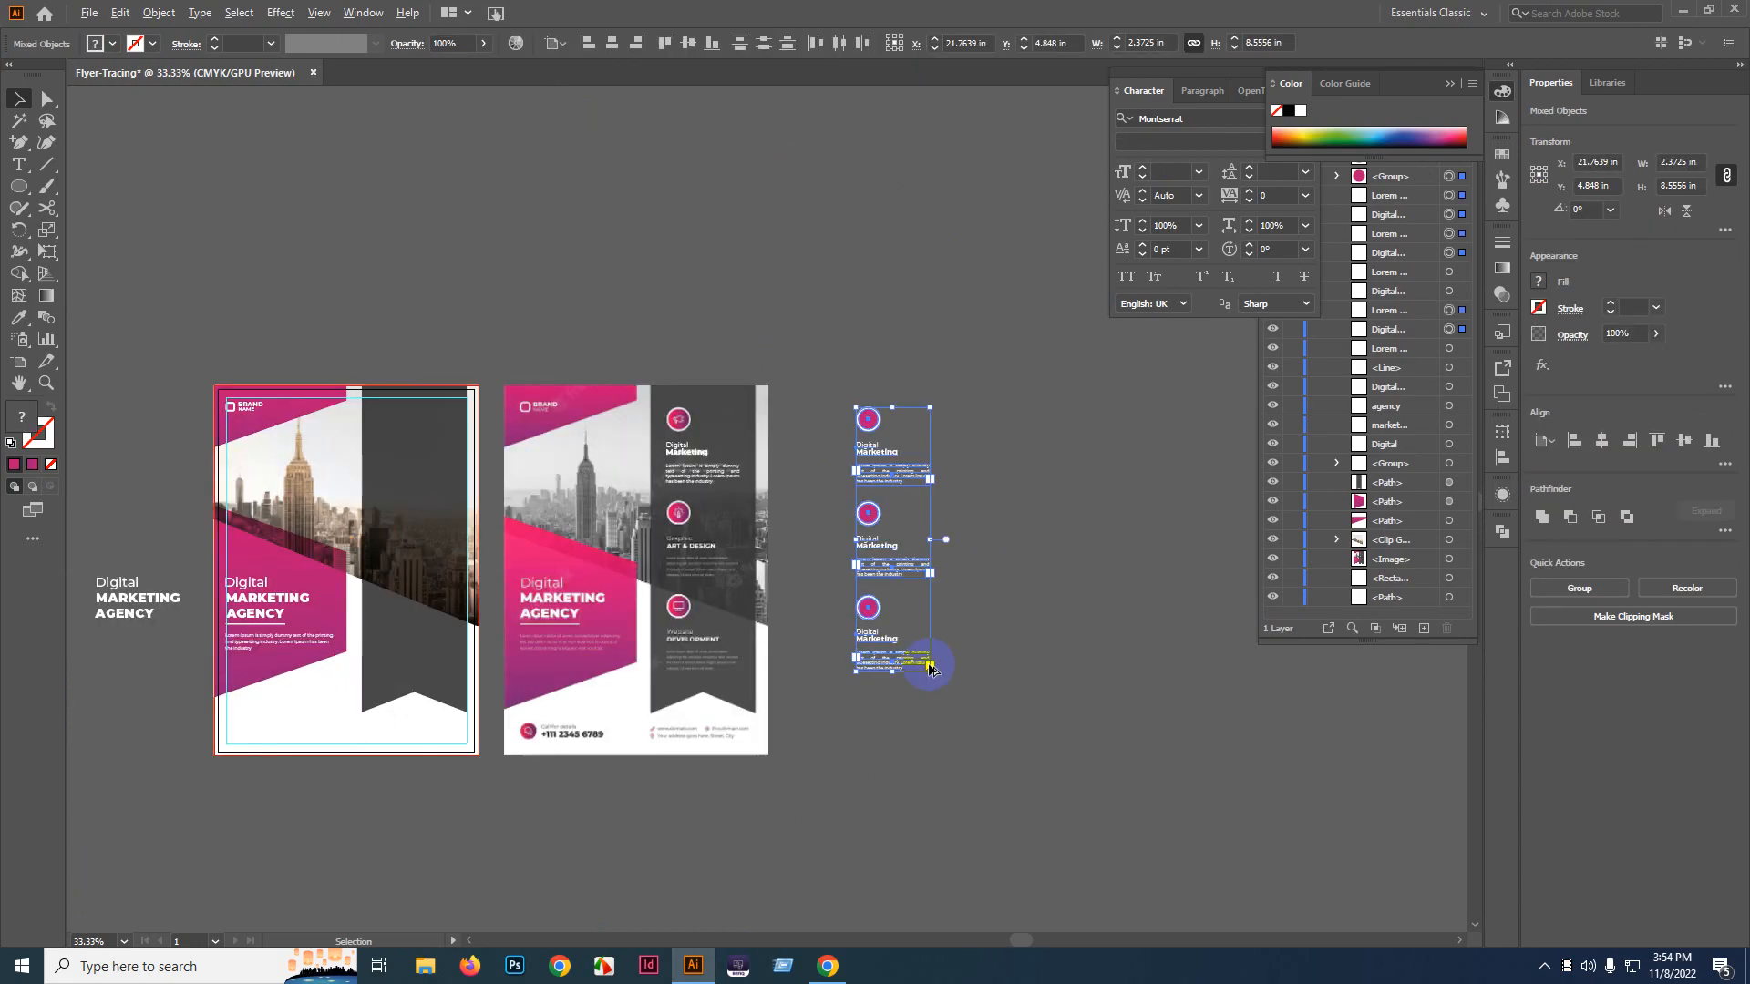
pyautogui.moveTo(1116, 472); pyautogui.dragTo(642, 449)
pyautogui.hotkey('ctrl', '+')
pyautogui.hotkey('ctrl', '+')
pyautogui.hotkey('ctrl', '+')
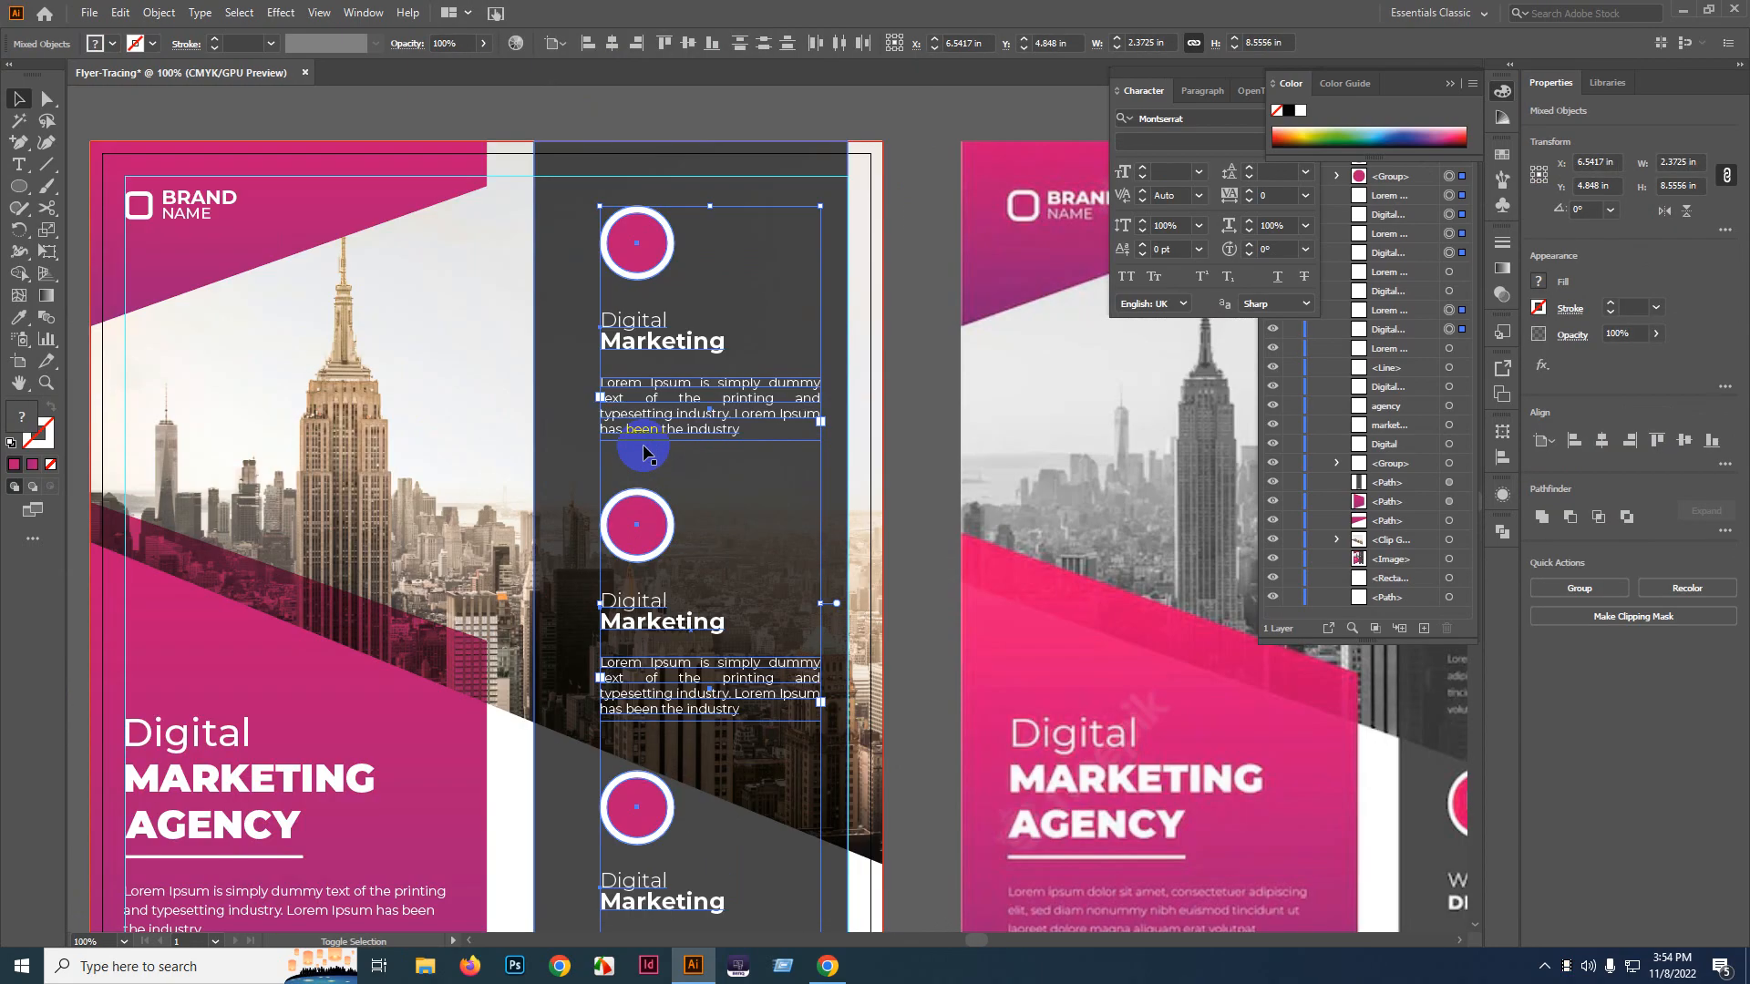
# - Center the circles, headings and paragraphs horizontally on the dark ribbon panel and deselect everything
pyautogui.keyDown('shift'); pyautogui.click(797, 150); pyautogui.keyUp('shift')
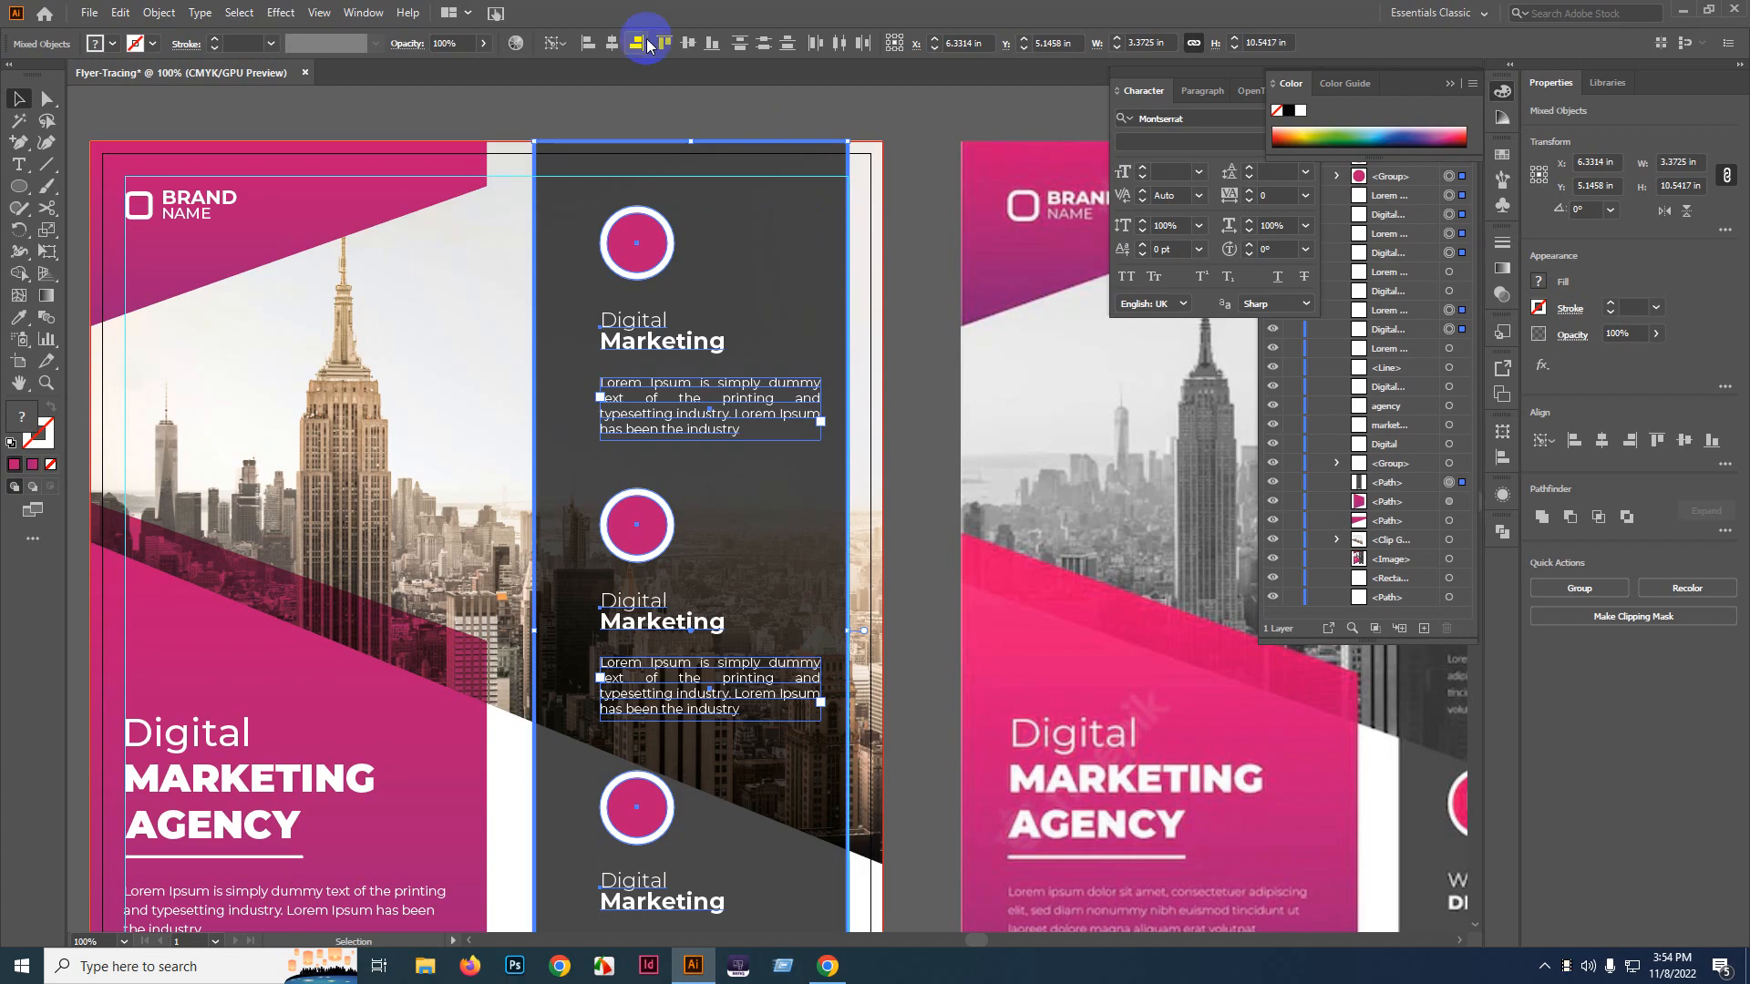
pyautogui.click(617, 41)
pyautogui.hotkey('ctrl', '-')
pyautogui.hotkey('ctrl', '-')
pyautogui.click(867, 137)
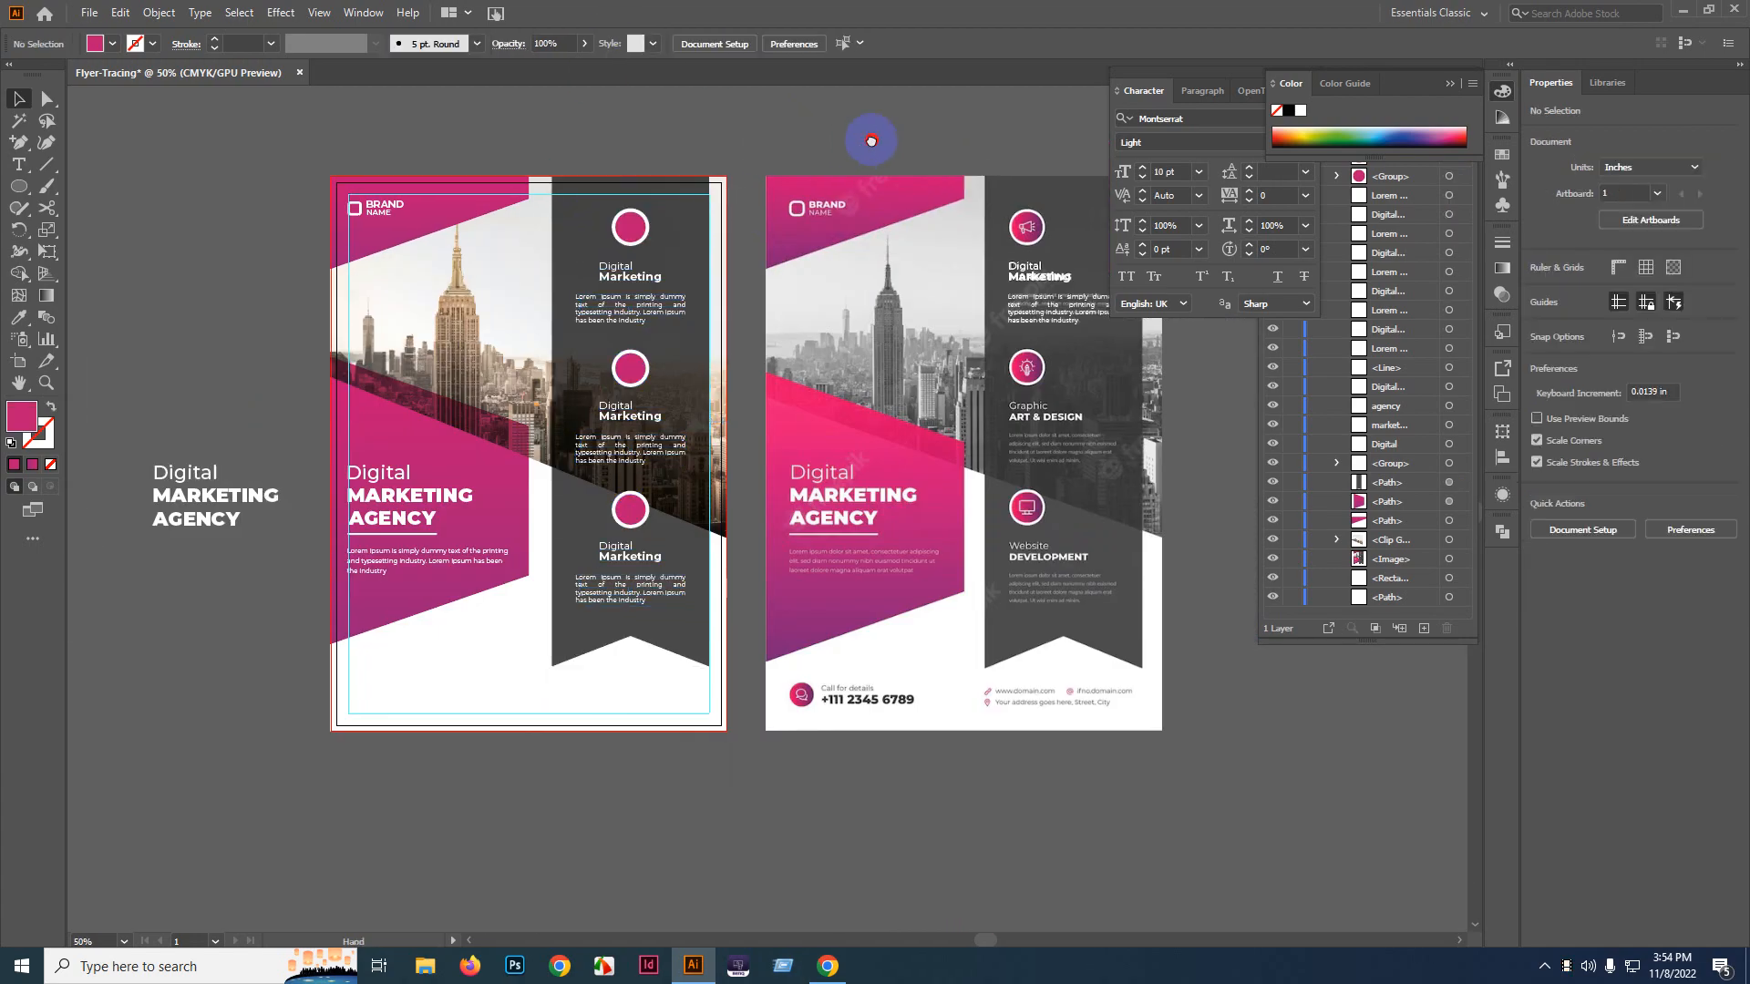
# - Undo the separate horizontal centering of the circles, headings and paragraphs on the dark ribbon panel
pyautogui.hotkey('ctrl', '+')
pyautogui.hotkey('ctrl', '+')
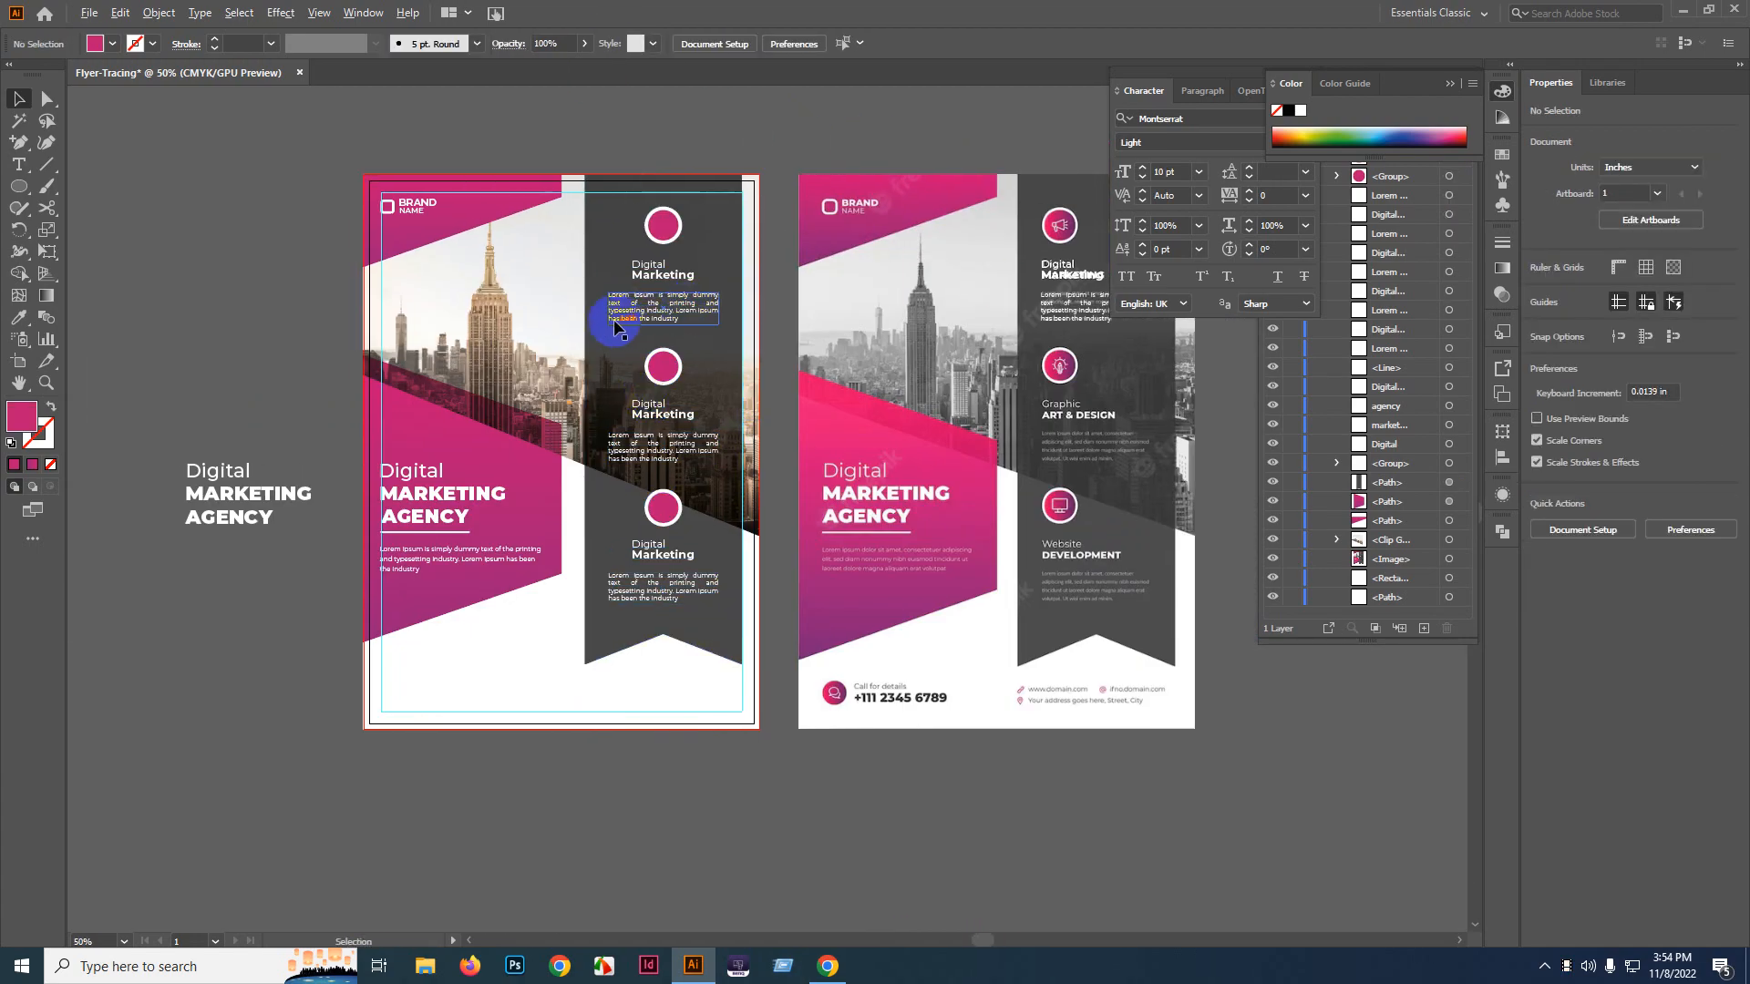
pyautogui.hotkey('ctrl', 'z')
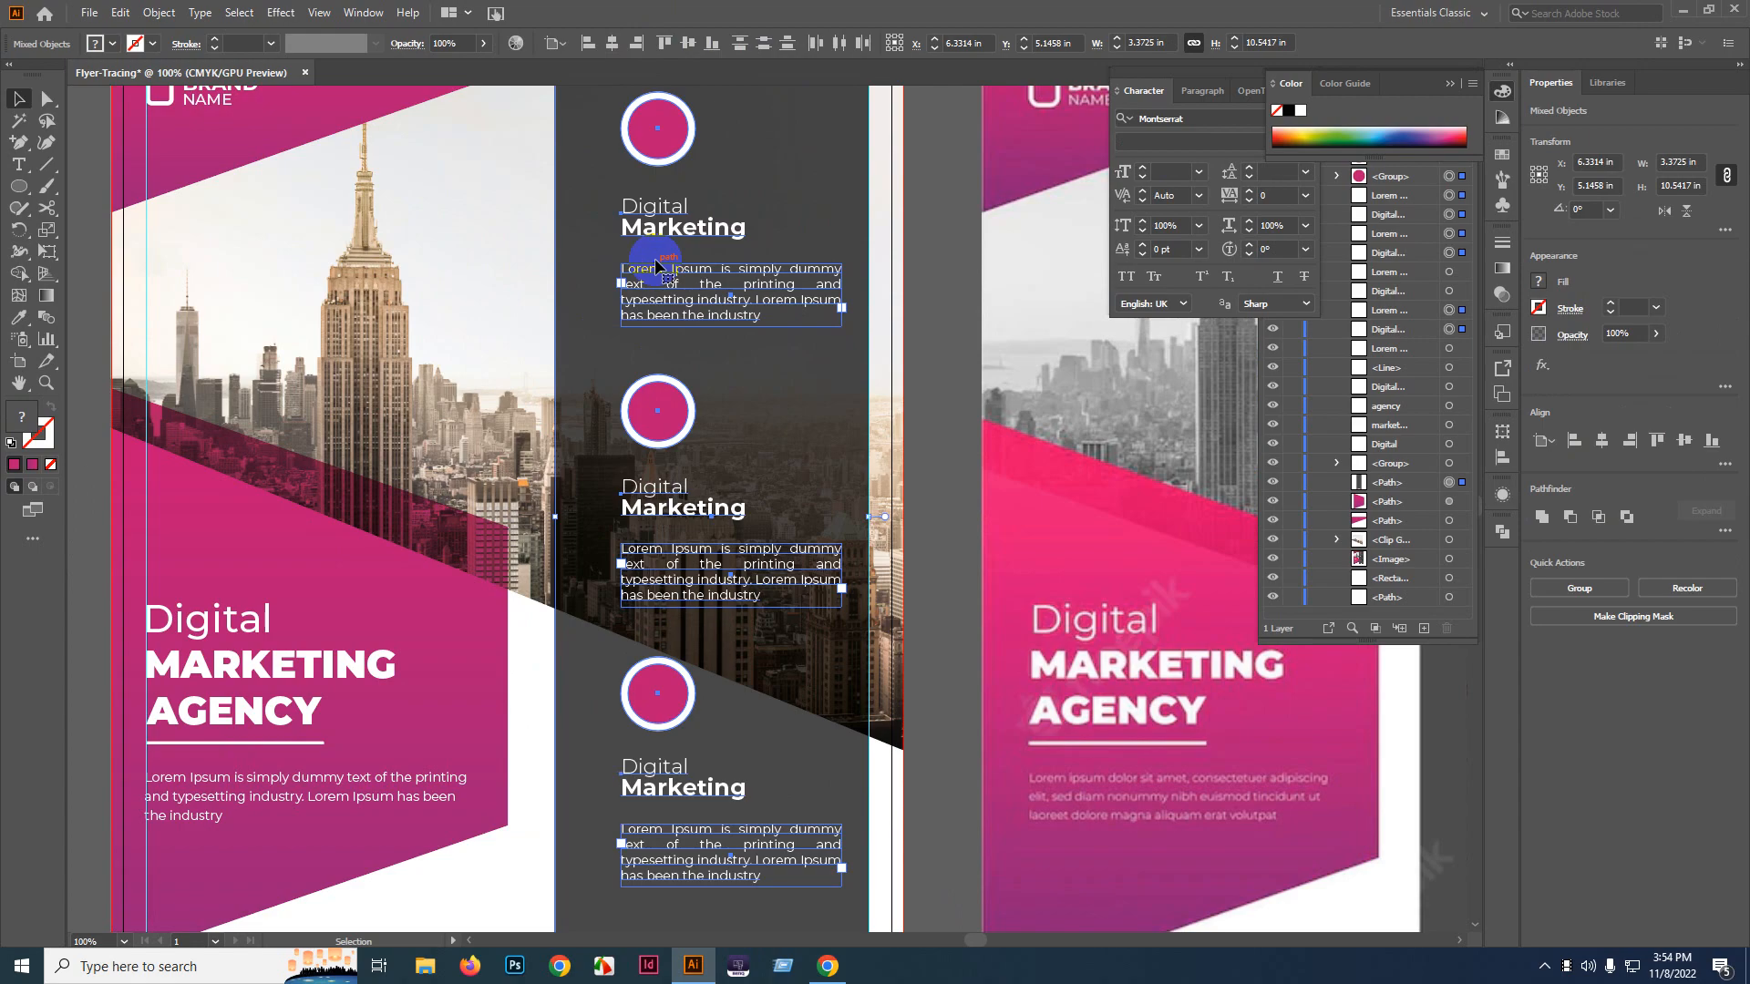
pyautogui.hotkey('ctrl', '-')
pyautogui.hotkey('ctrl', '-')
# - Group the three service blocks with their circles and center the group horizontally on the dark ribbon panel
pyautogui.keyDown('shift'); pyautogui.click(799, 327); pyautogui.keyUp('shift')
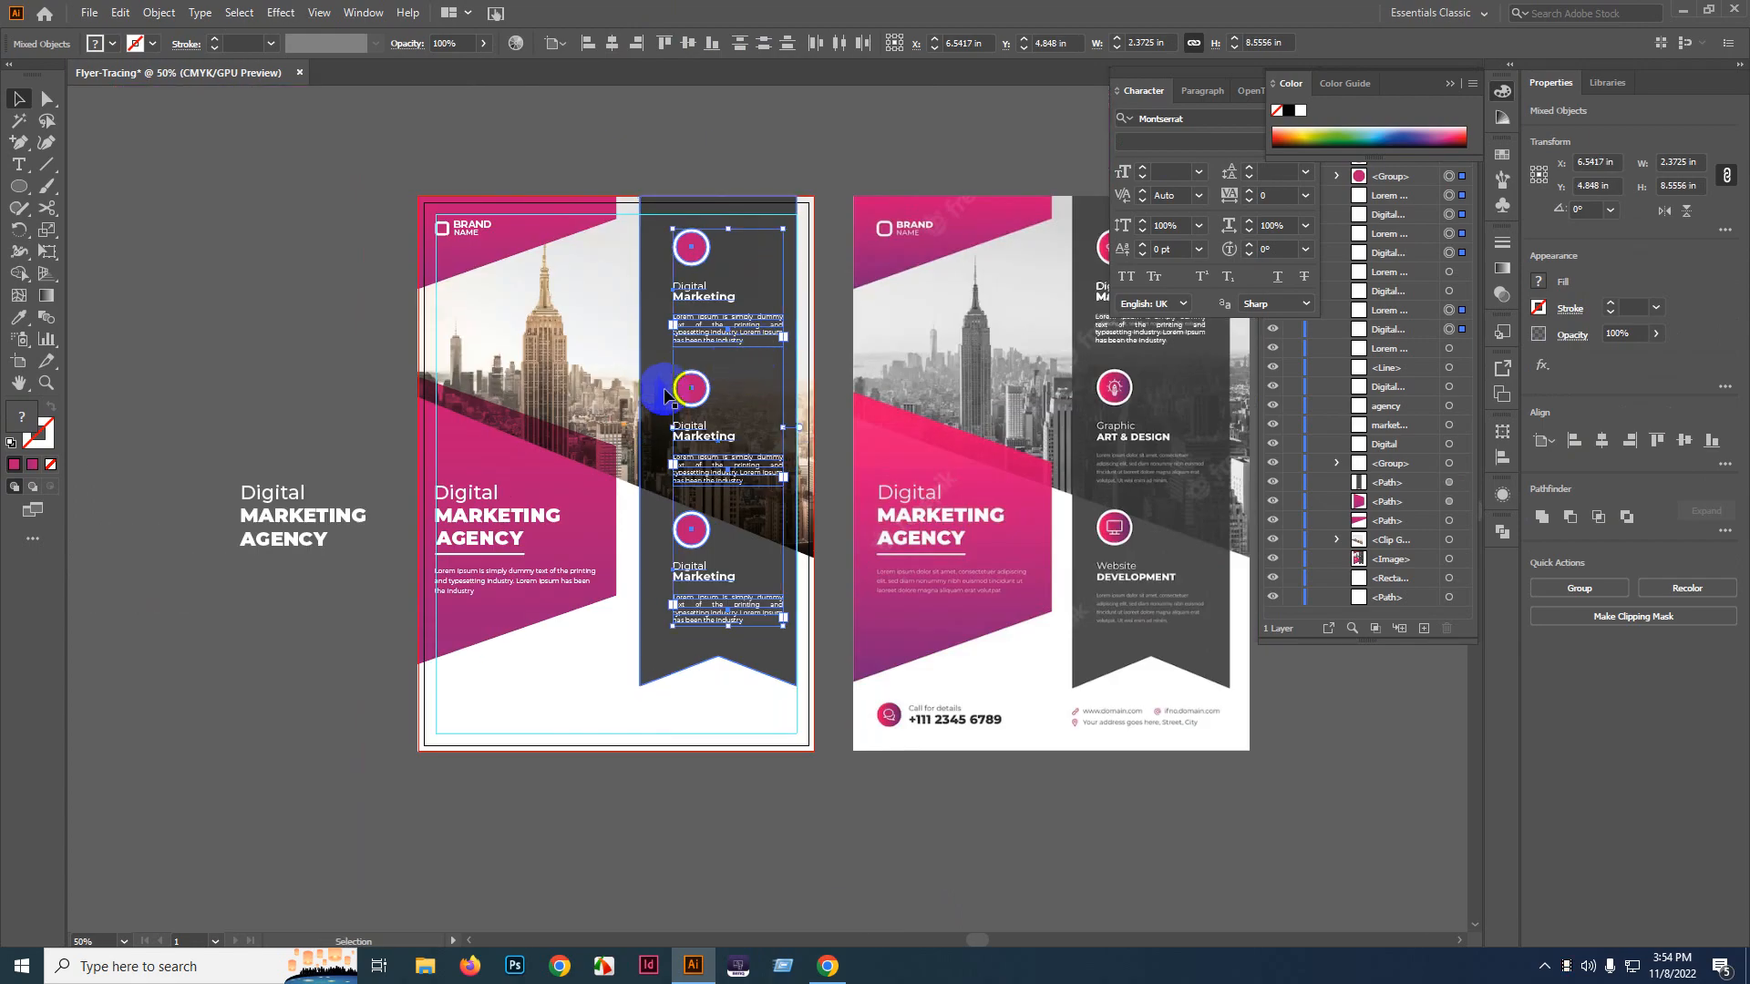
pyautogui.hotkey('ctrl', 'g')
pyautogui.keyDown('shift'); pyautogui.click(730, 204); pyautogui.keyUp('shift')
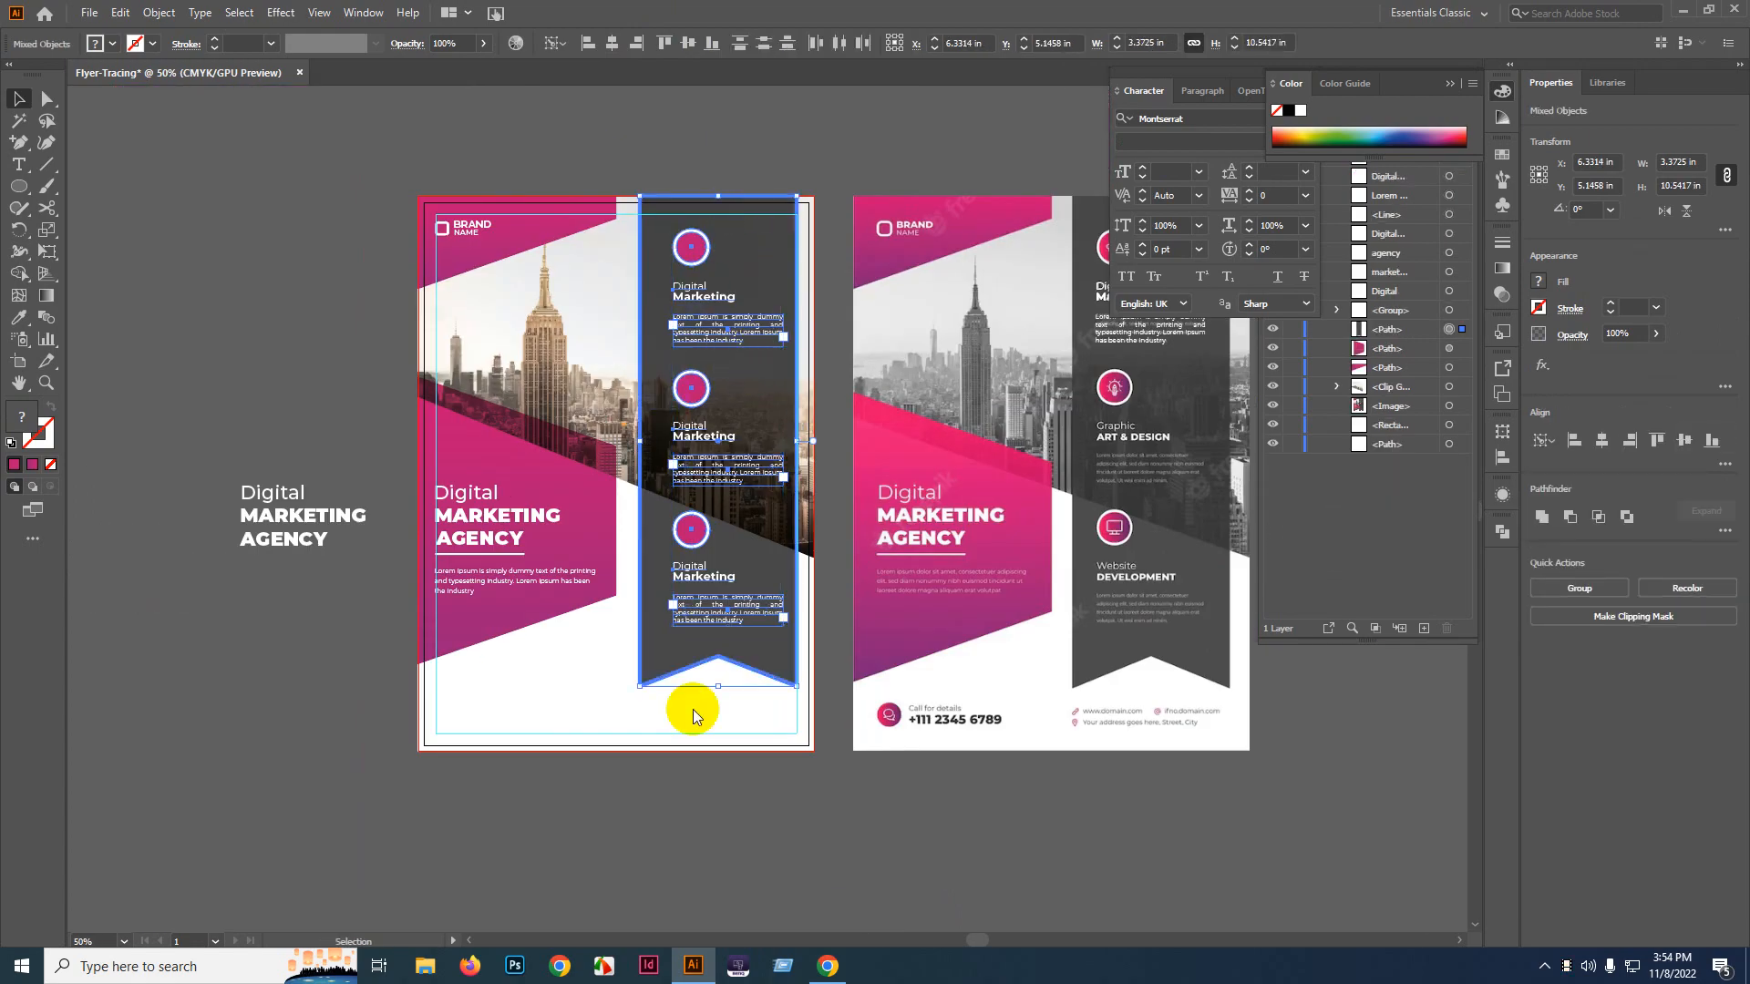
pyautogui.click(610, 54)
pyautogui.click(882, 155)
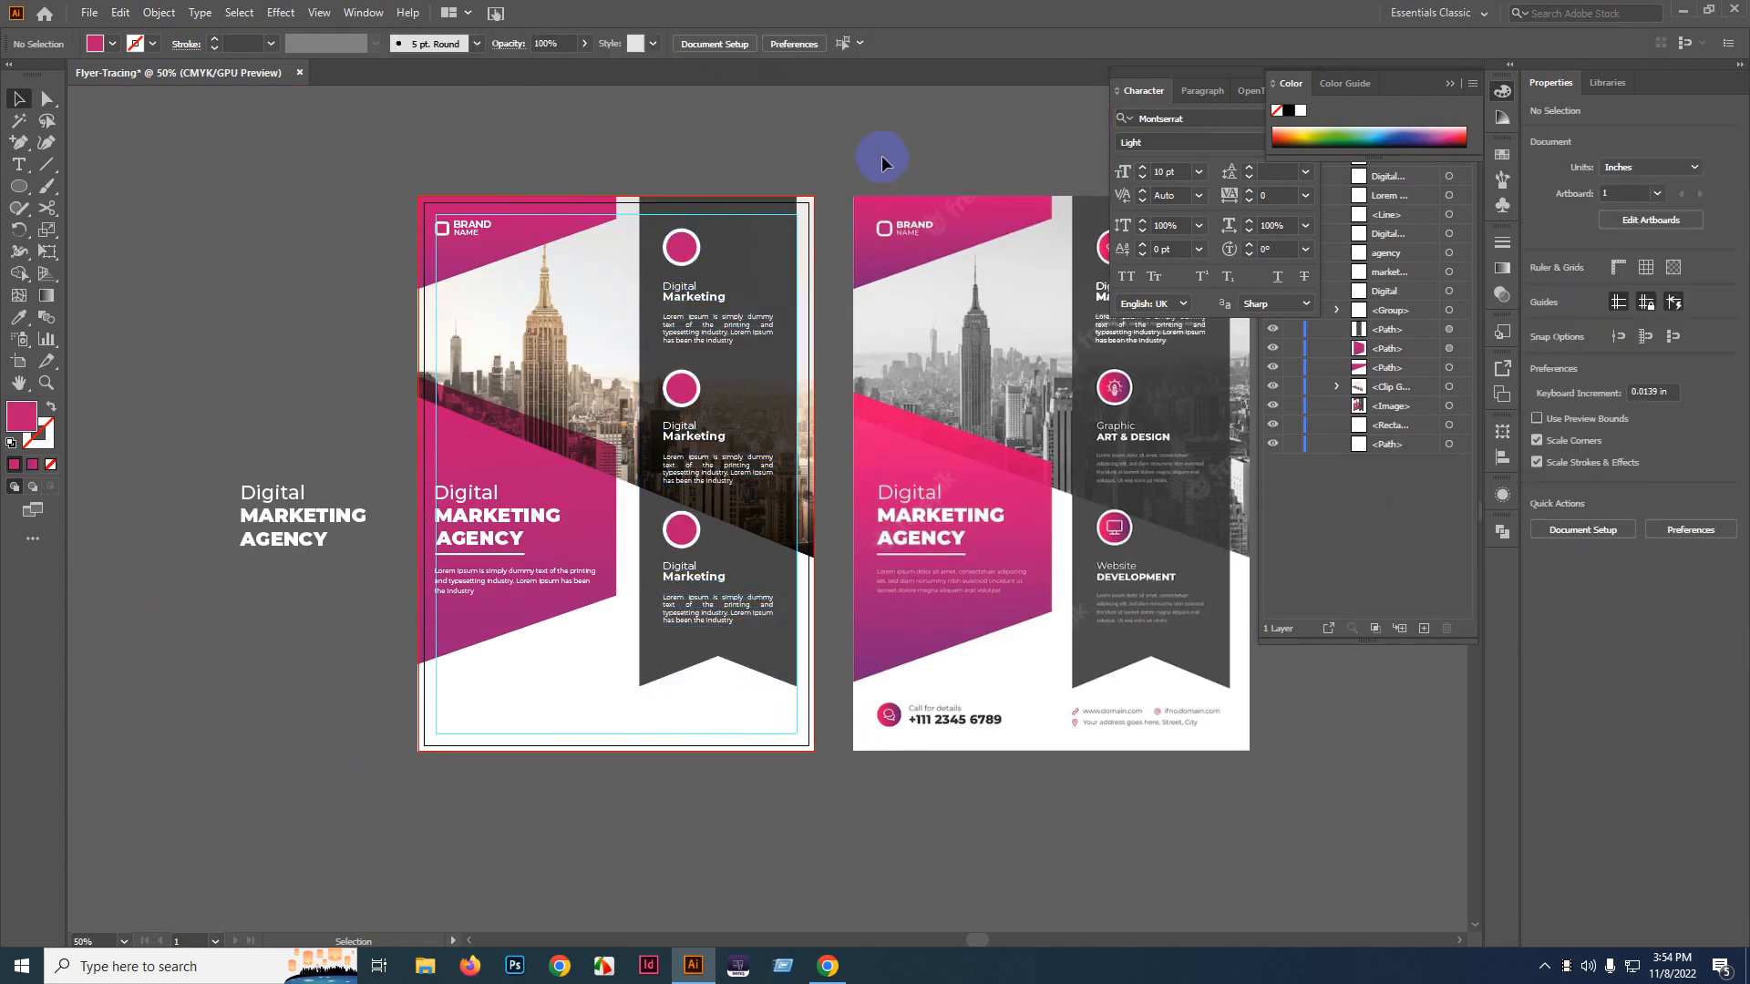
# - Add a two-line text below the artboard reading "Call For Details" with the contact phone number on the second line
pyautogui.keyDown('alt'); pyautogui.scroll(3, 812, 332); pyautogui.keyUp('alt')
pyautogui.scroll(-2, 664, 344)
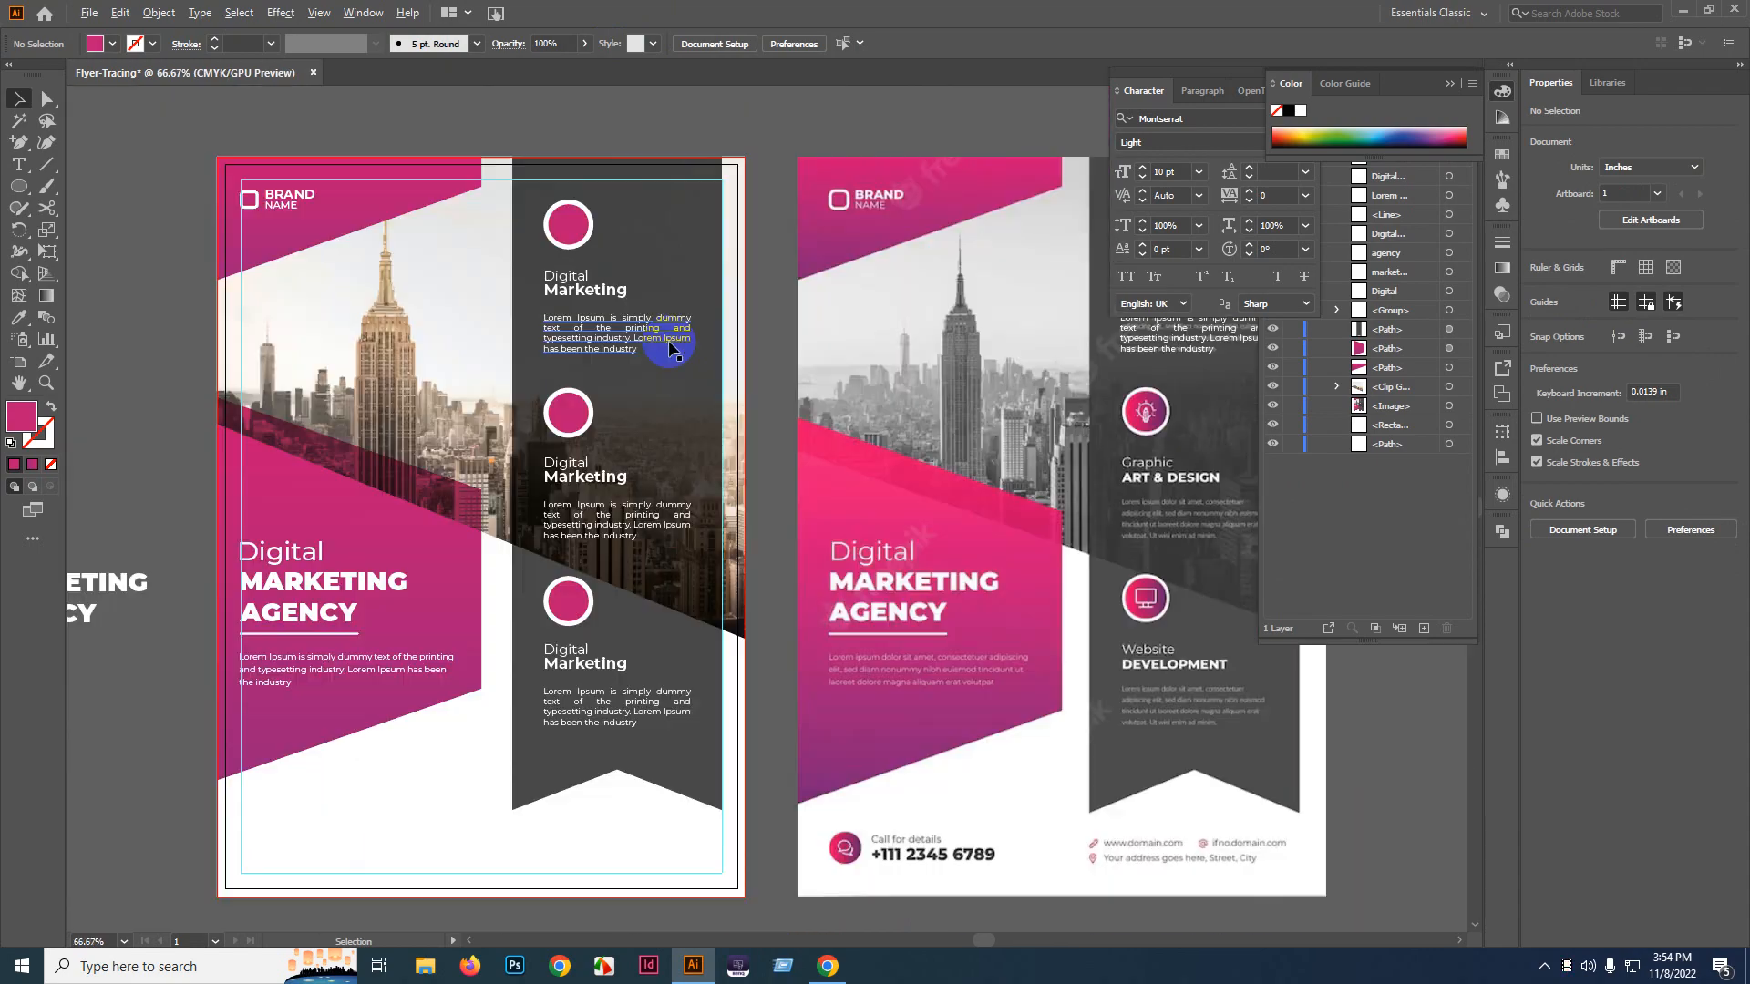
pyautogui.scroll(-1, 736, 362)
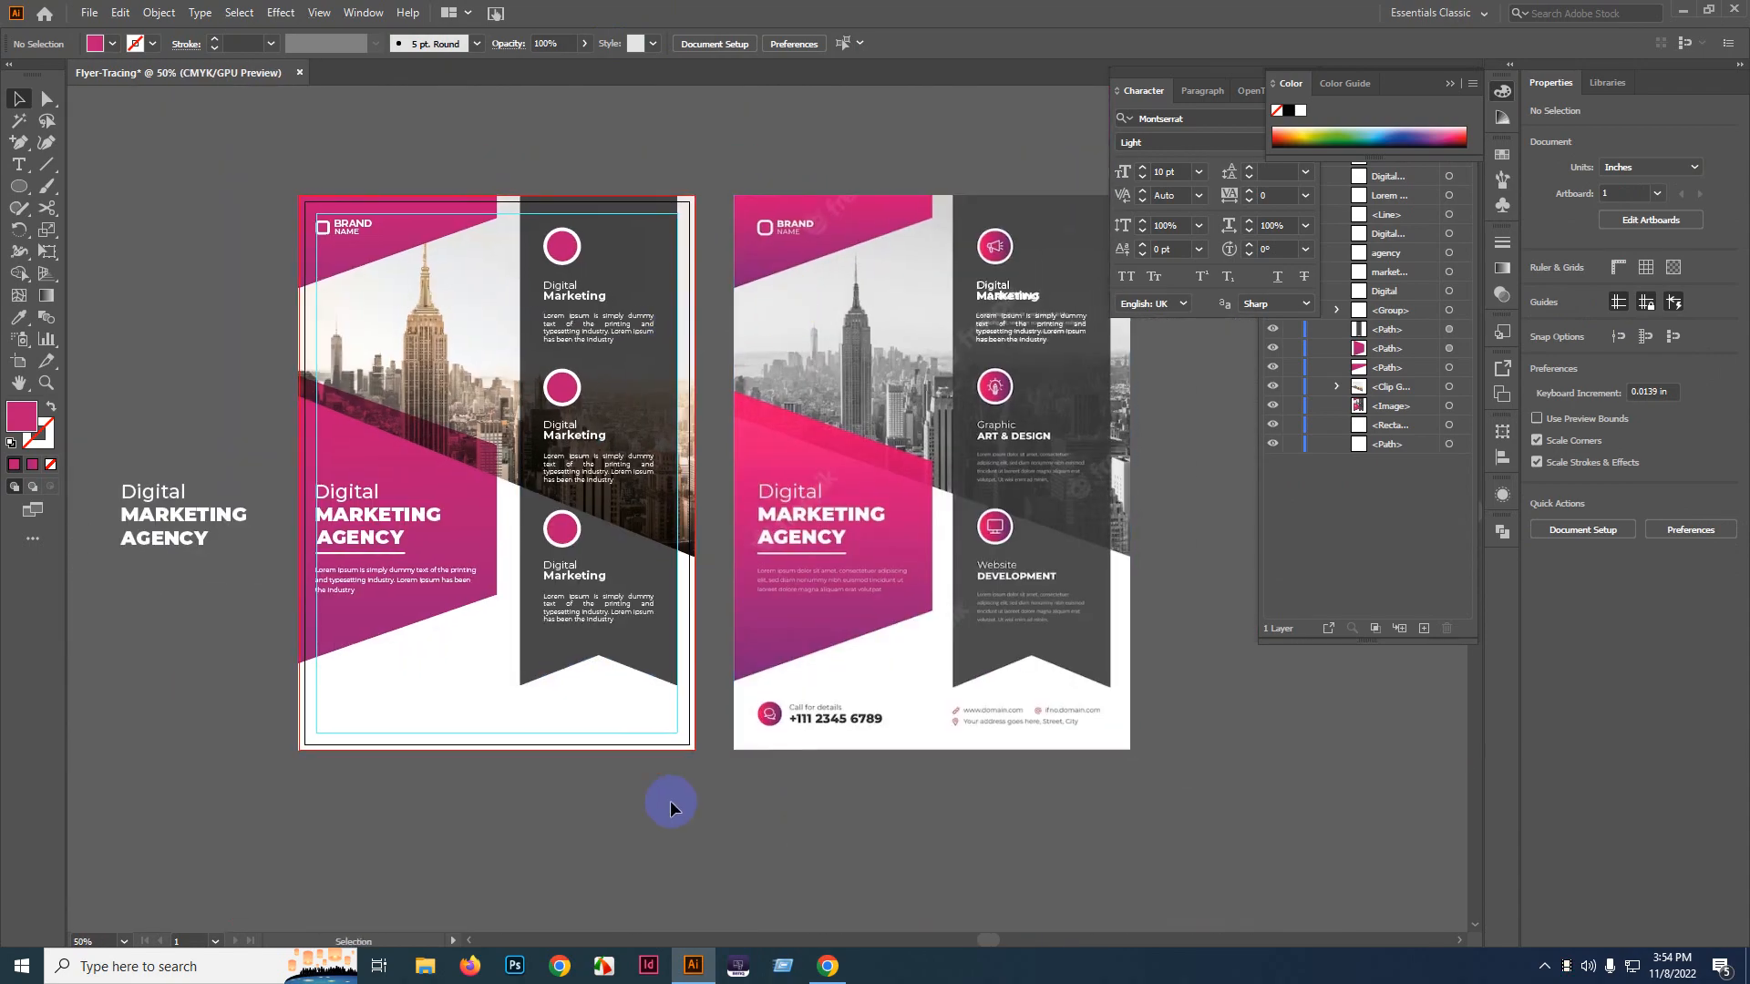
pyautogui.scroll(1, 371, 704)
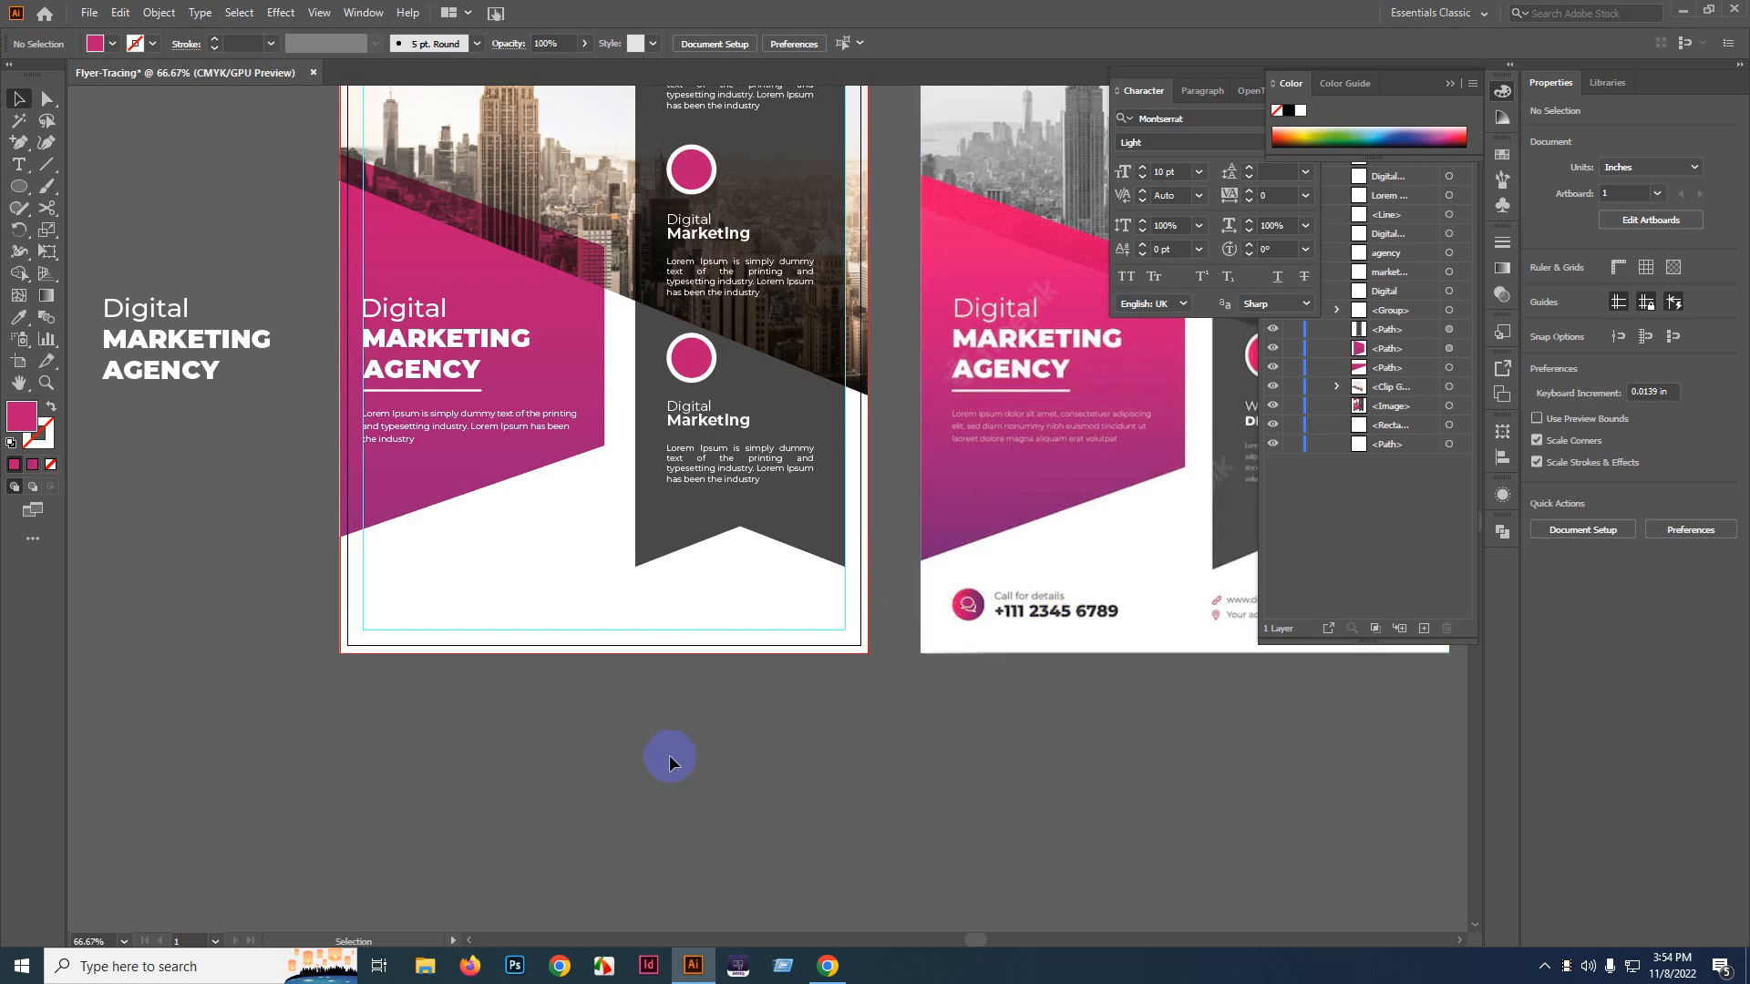
pyautogui.press('t')
pyautogui.click(637, 813)
pyautogui.write('Call')
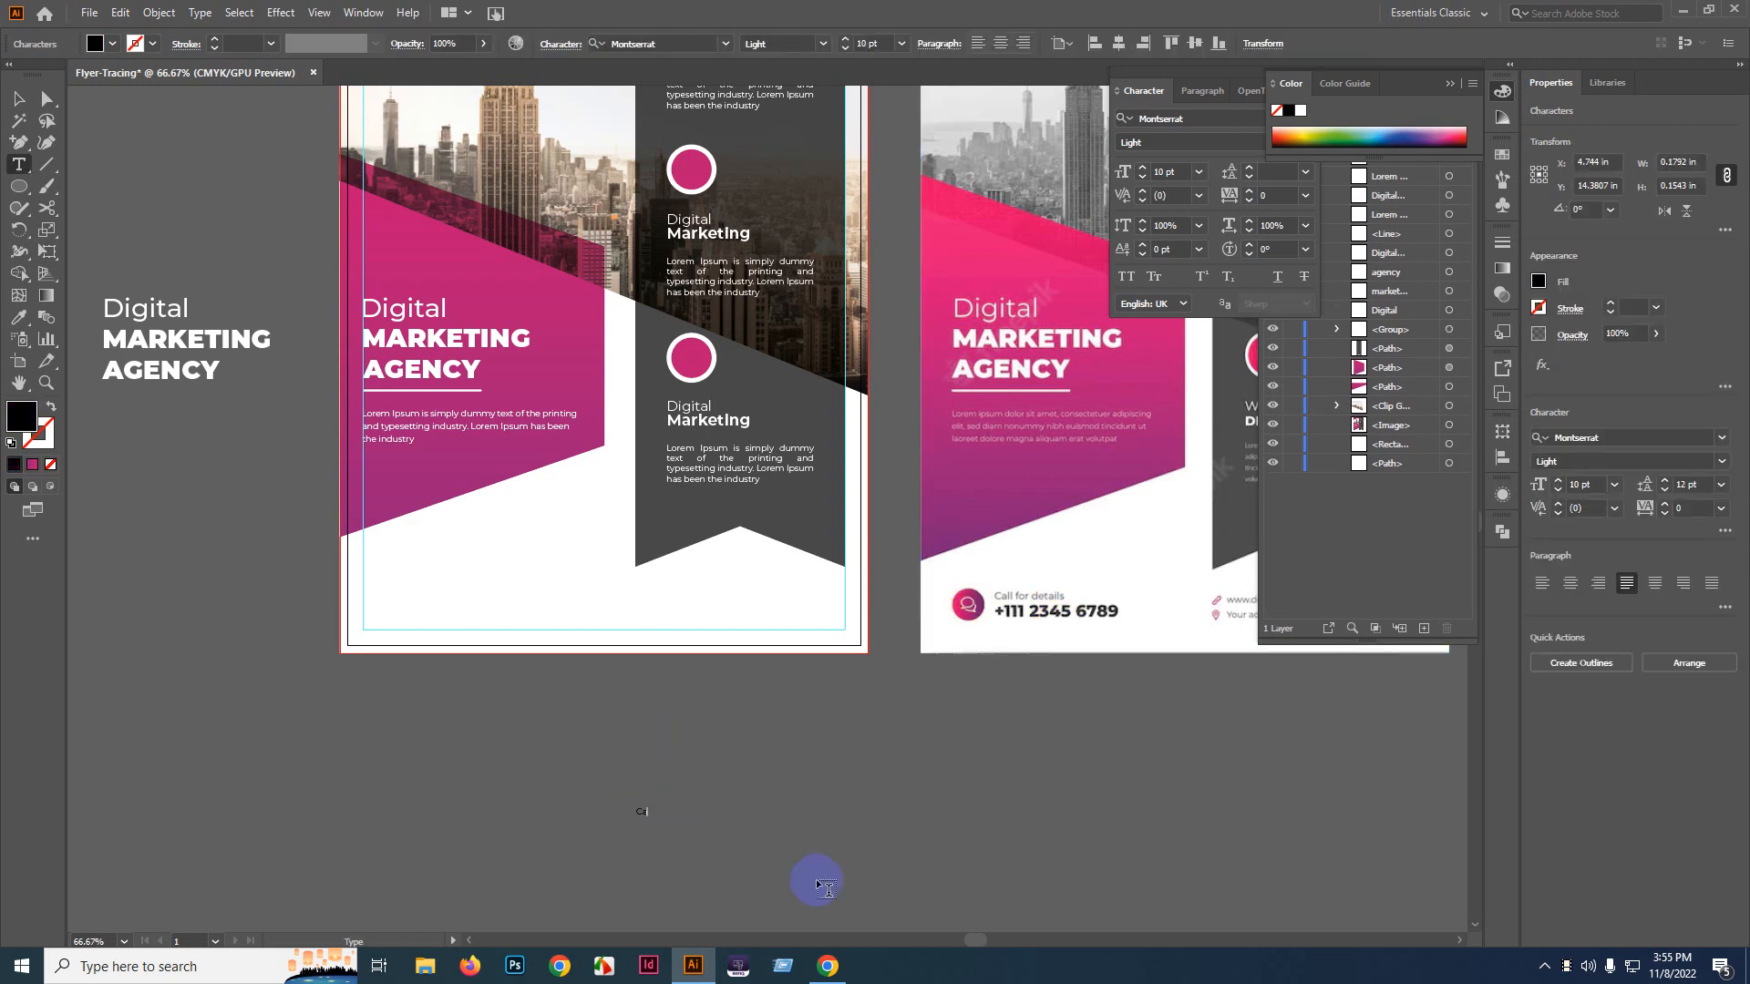
pyautogui.write(' For Details')
pyautogui.scroll(4, 768, 857)
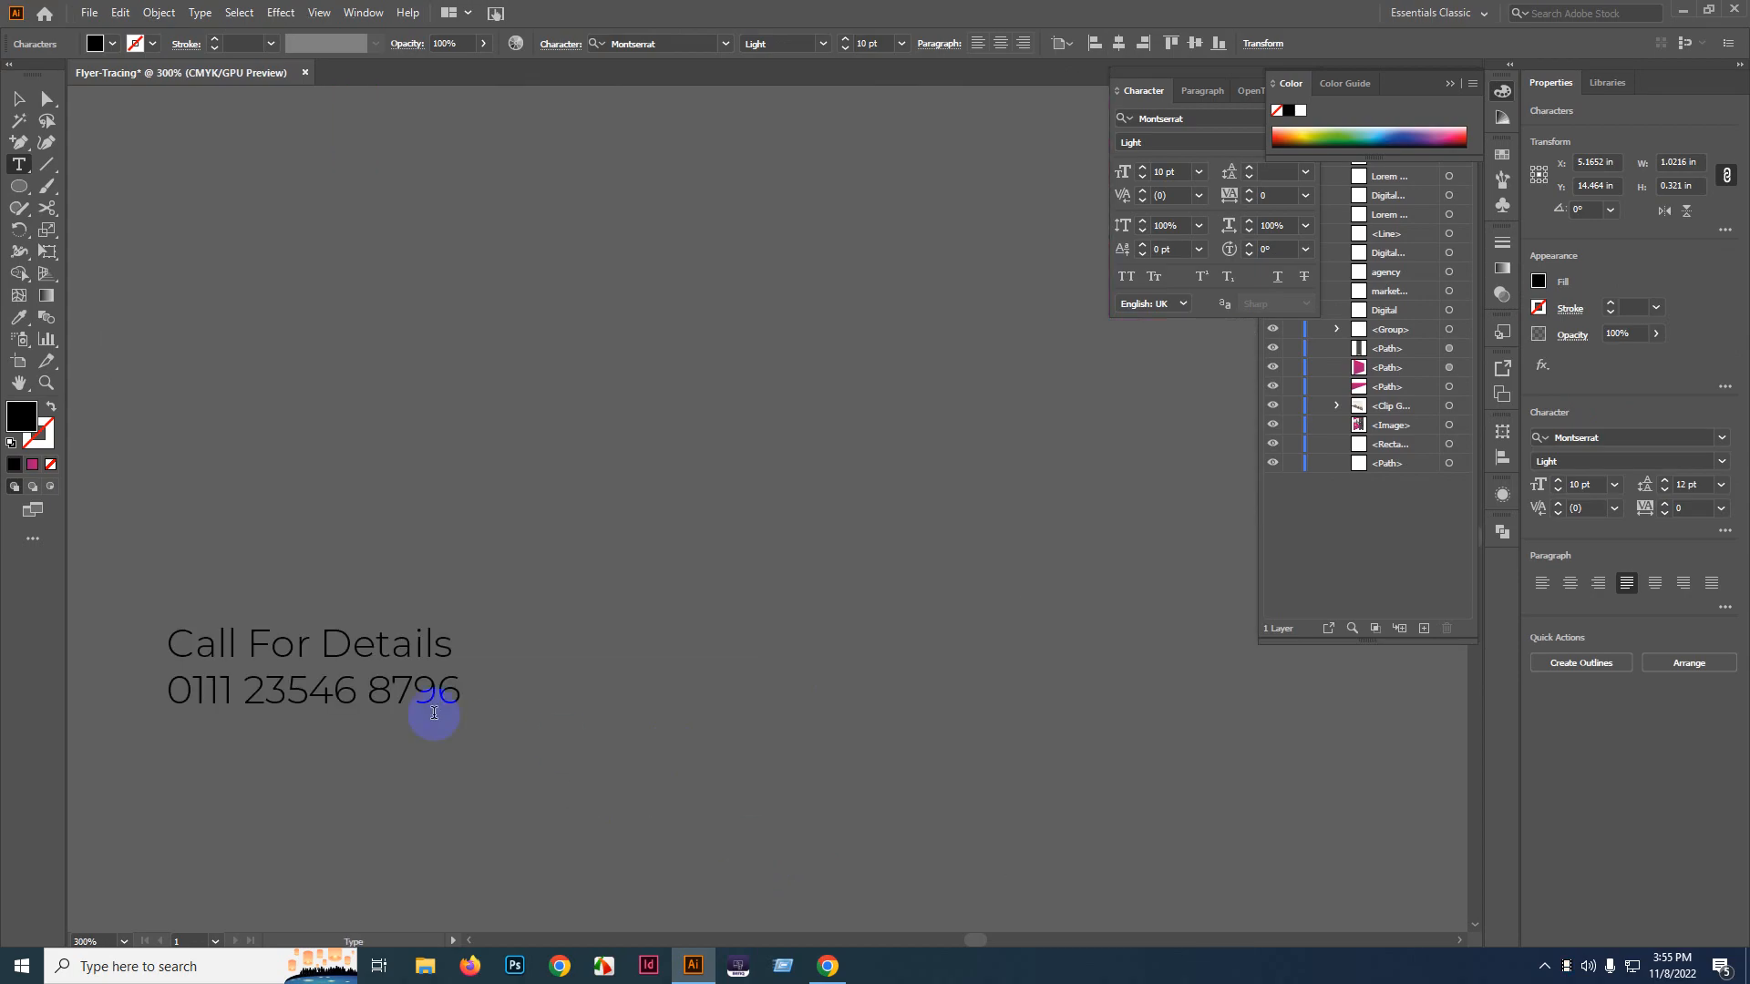
# - Set the phone number line to Montserrat Bold at 16 pt
pyautogui.doubleClick(351, 691)
pyautogui.click(351, 689)
pyautogui.doubleClick(358, 691)
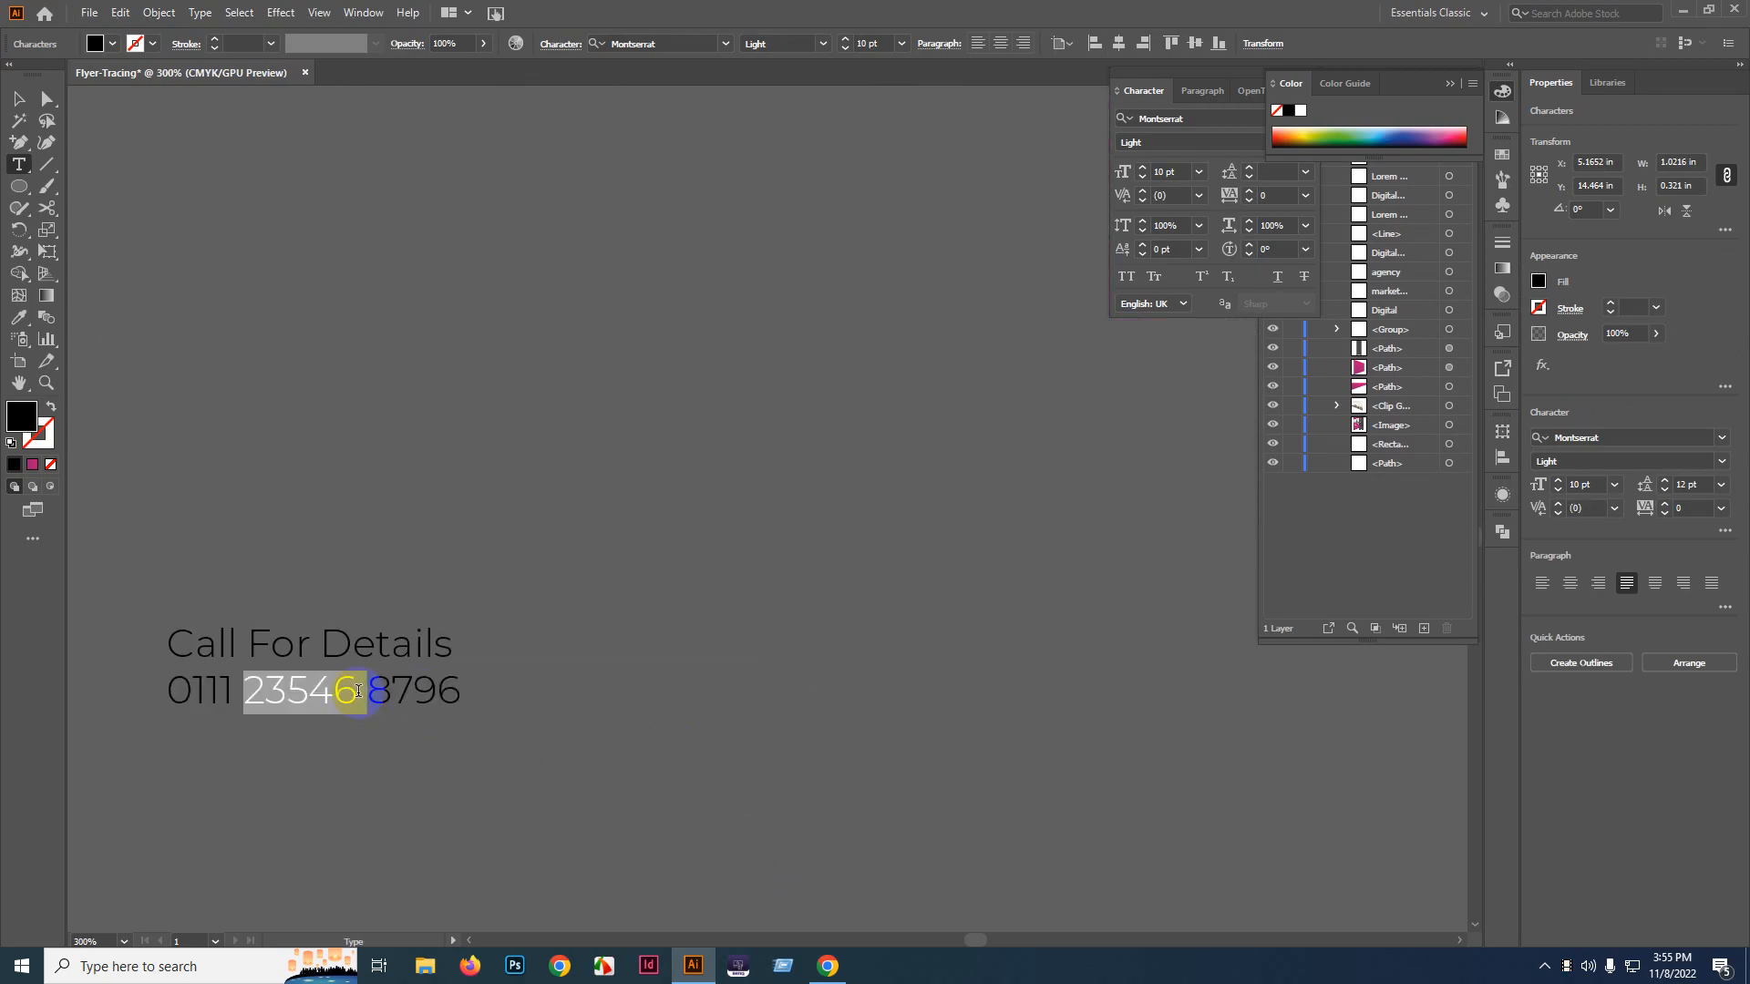
pyautogui.tripleClick(359, 691)
pyautogui.click(824, 44)
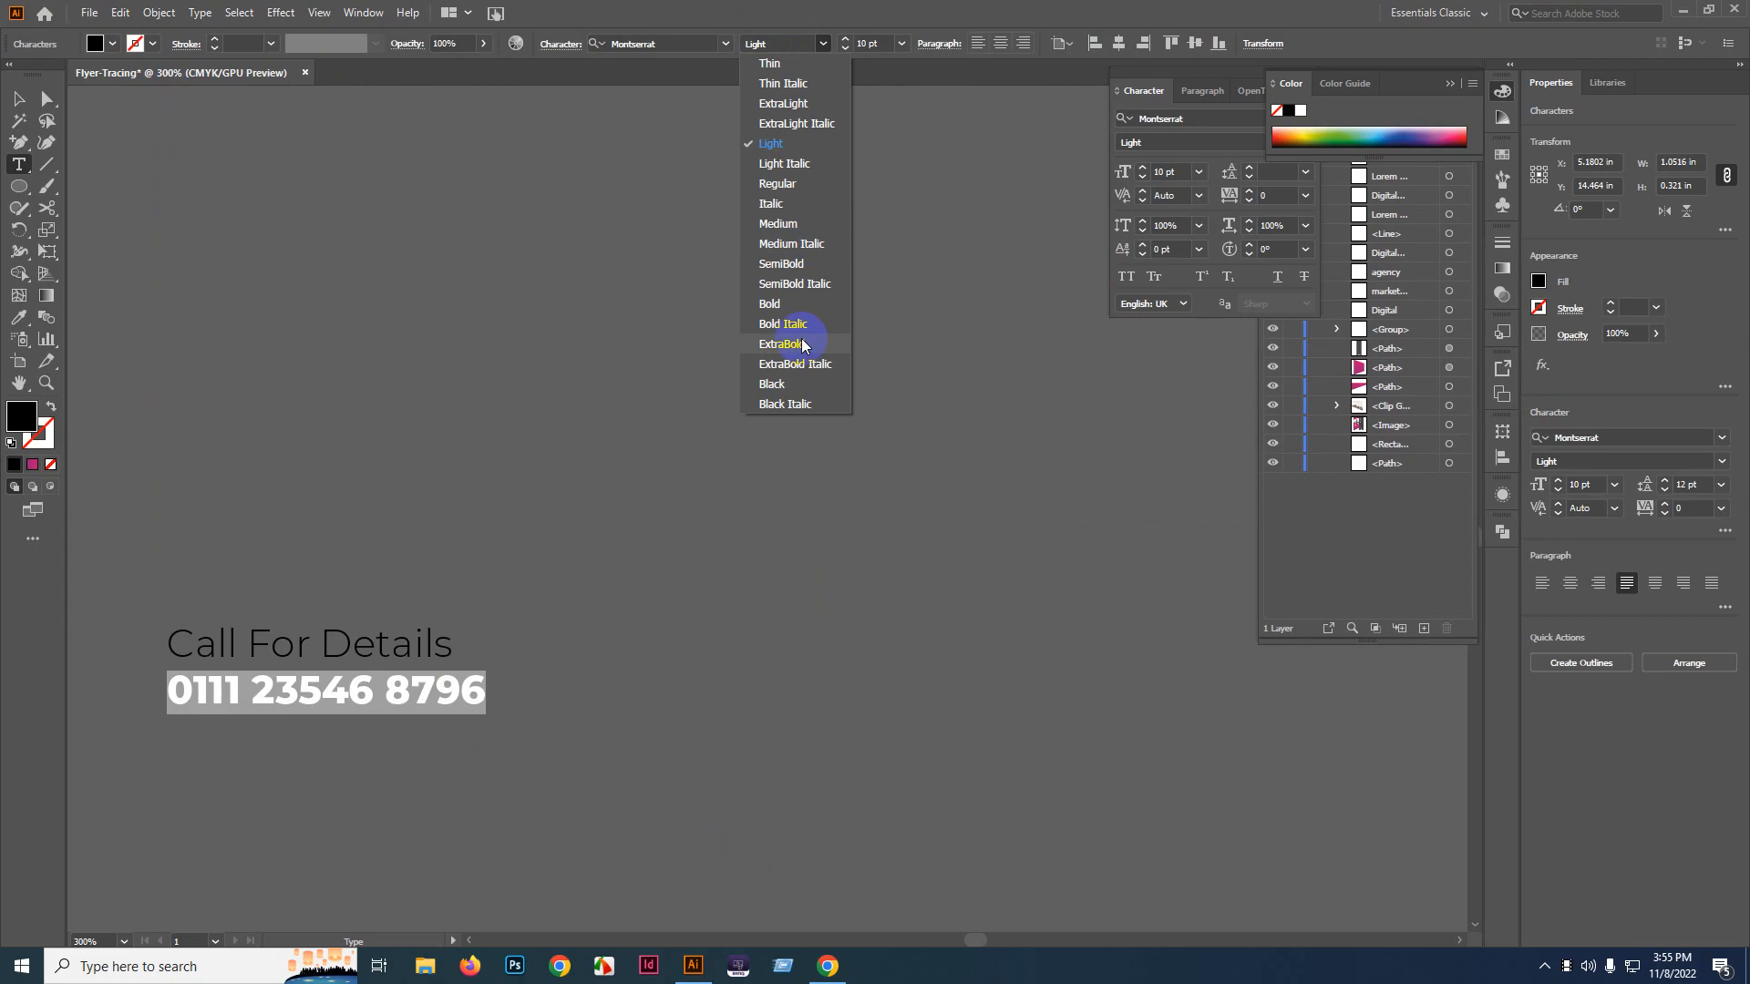
pyautogui.click(781, 303)
pyautogui.click(875, 41)
pyautogui.scroll(5, 877, 41)
pyautogui.scroll(3, 877, 41)
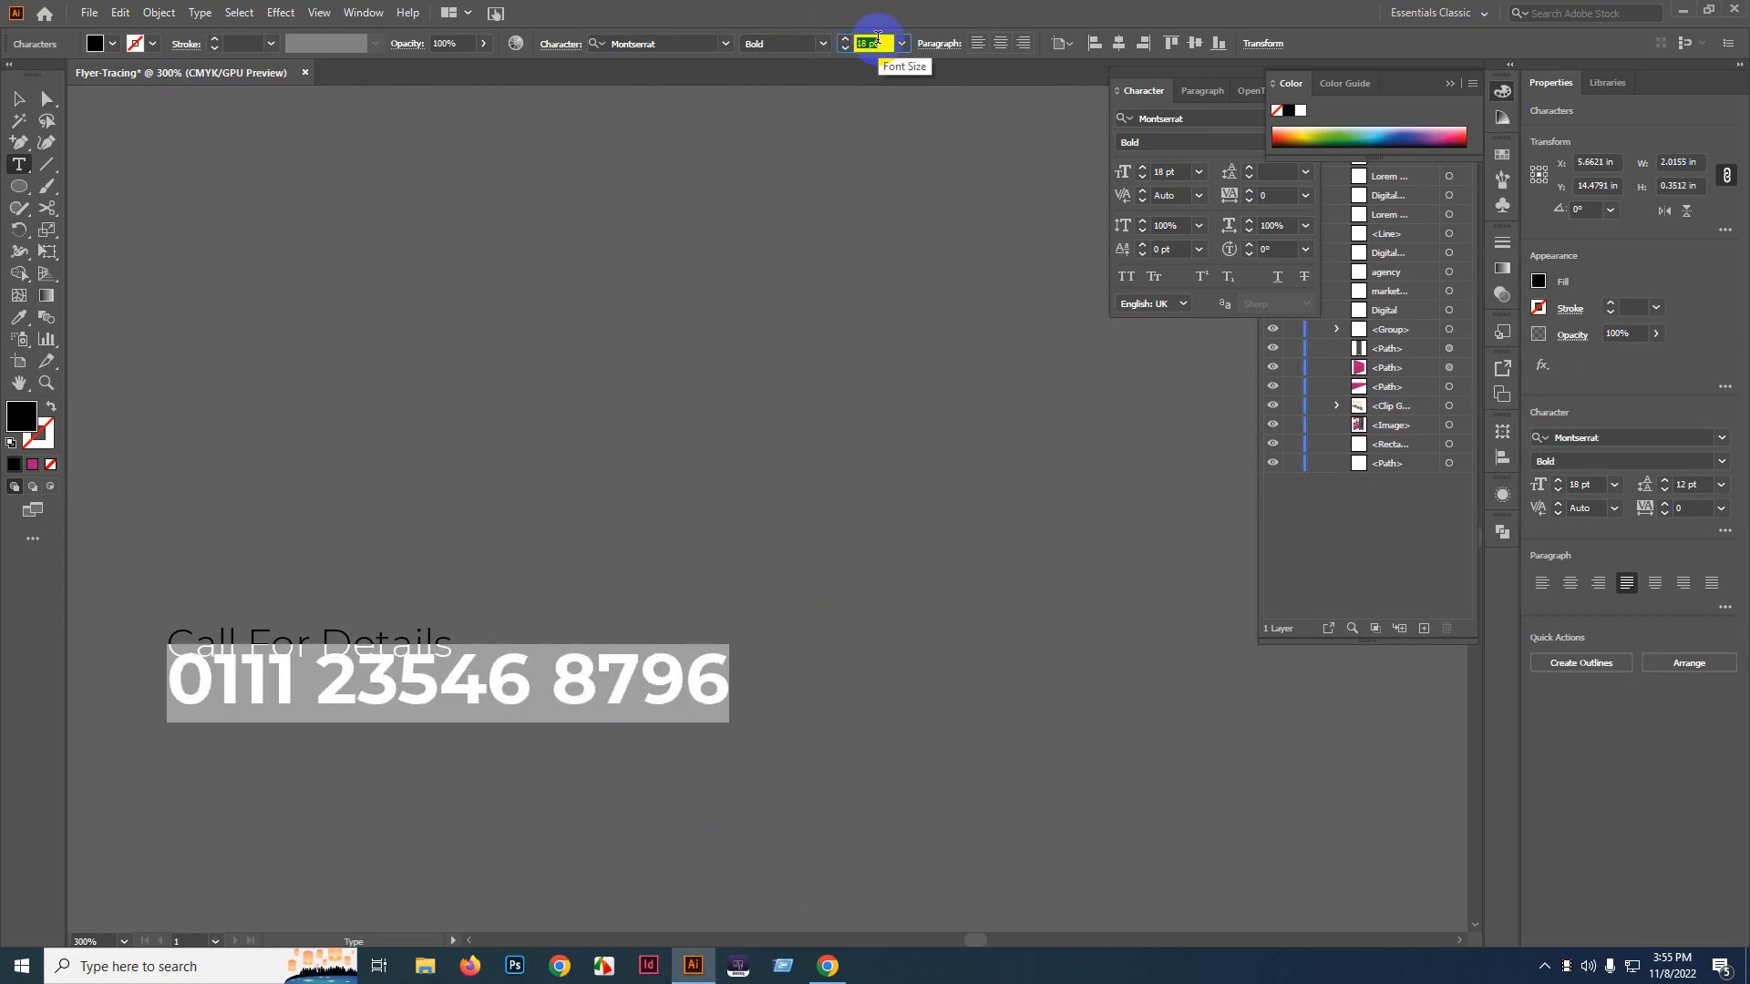
pyautogui.scroll(-1, 877, 41)
pyautogui.scroll(1, 877, 41)
pyautogui.scroll(-2, 877, 41)
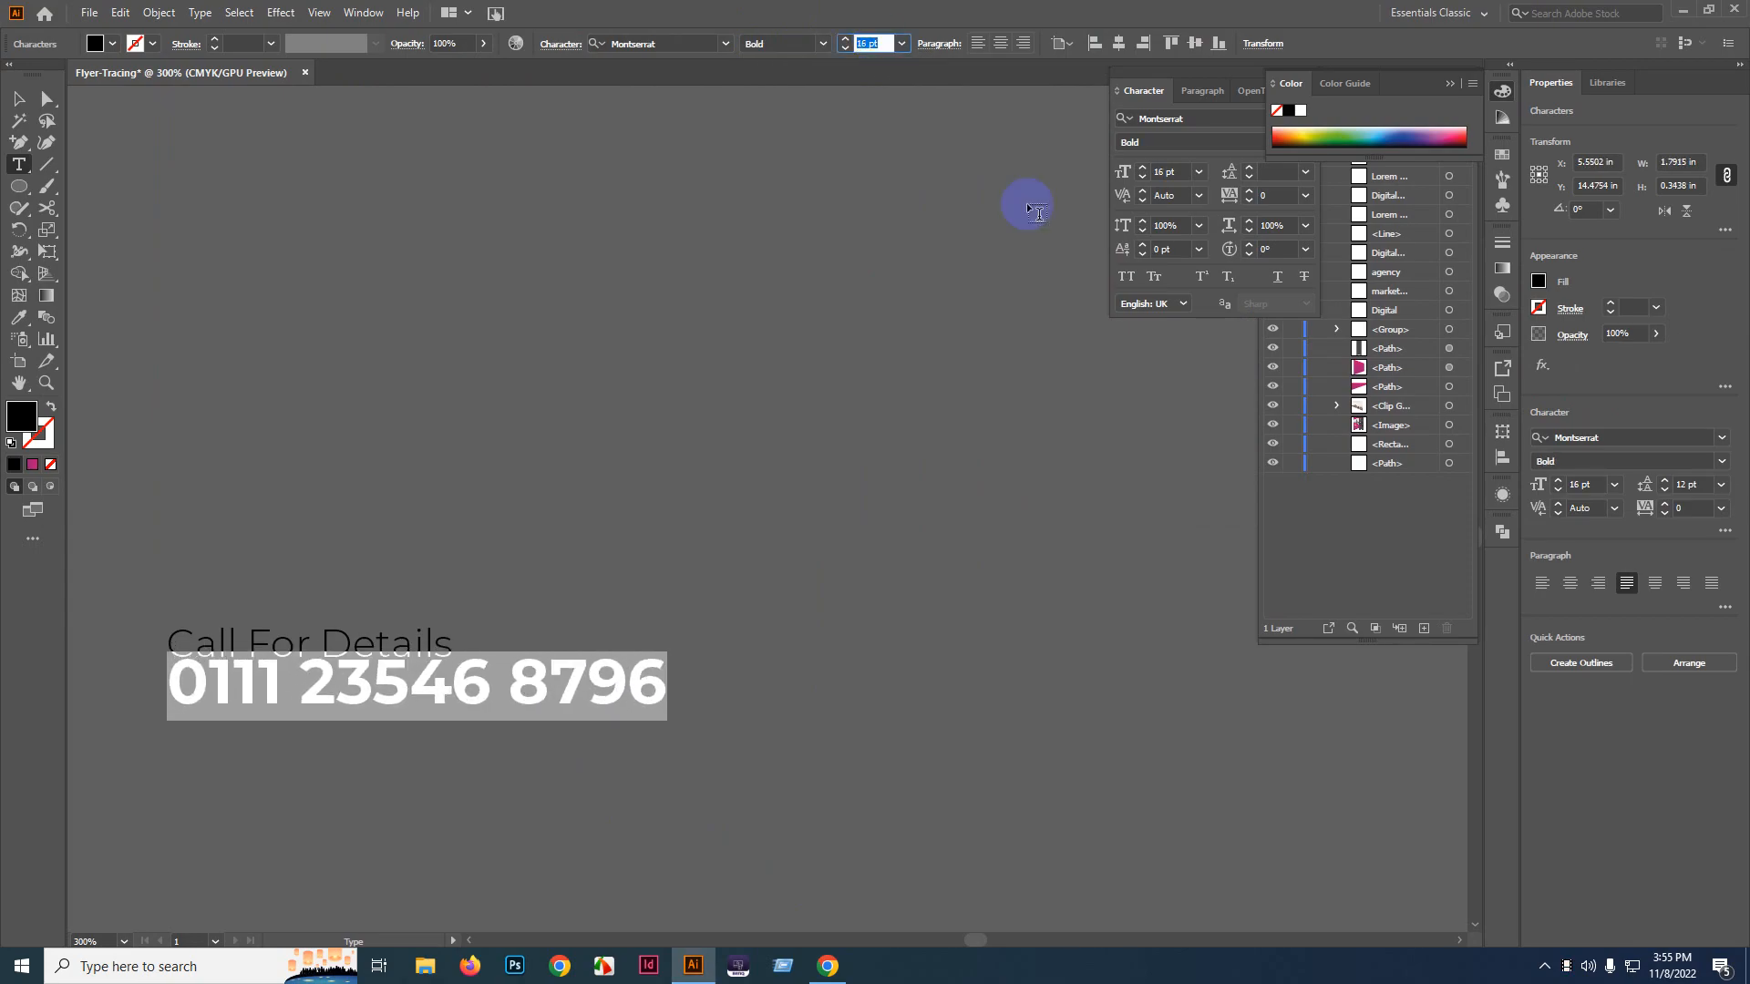
pyautogui.click(19, 99)
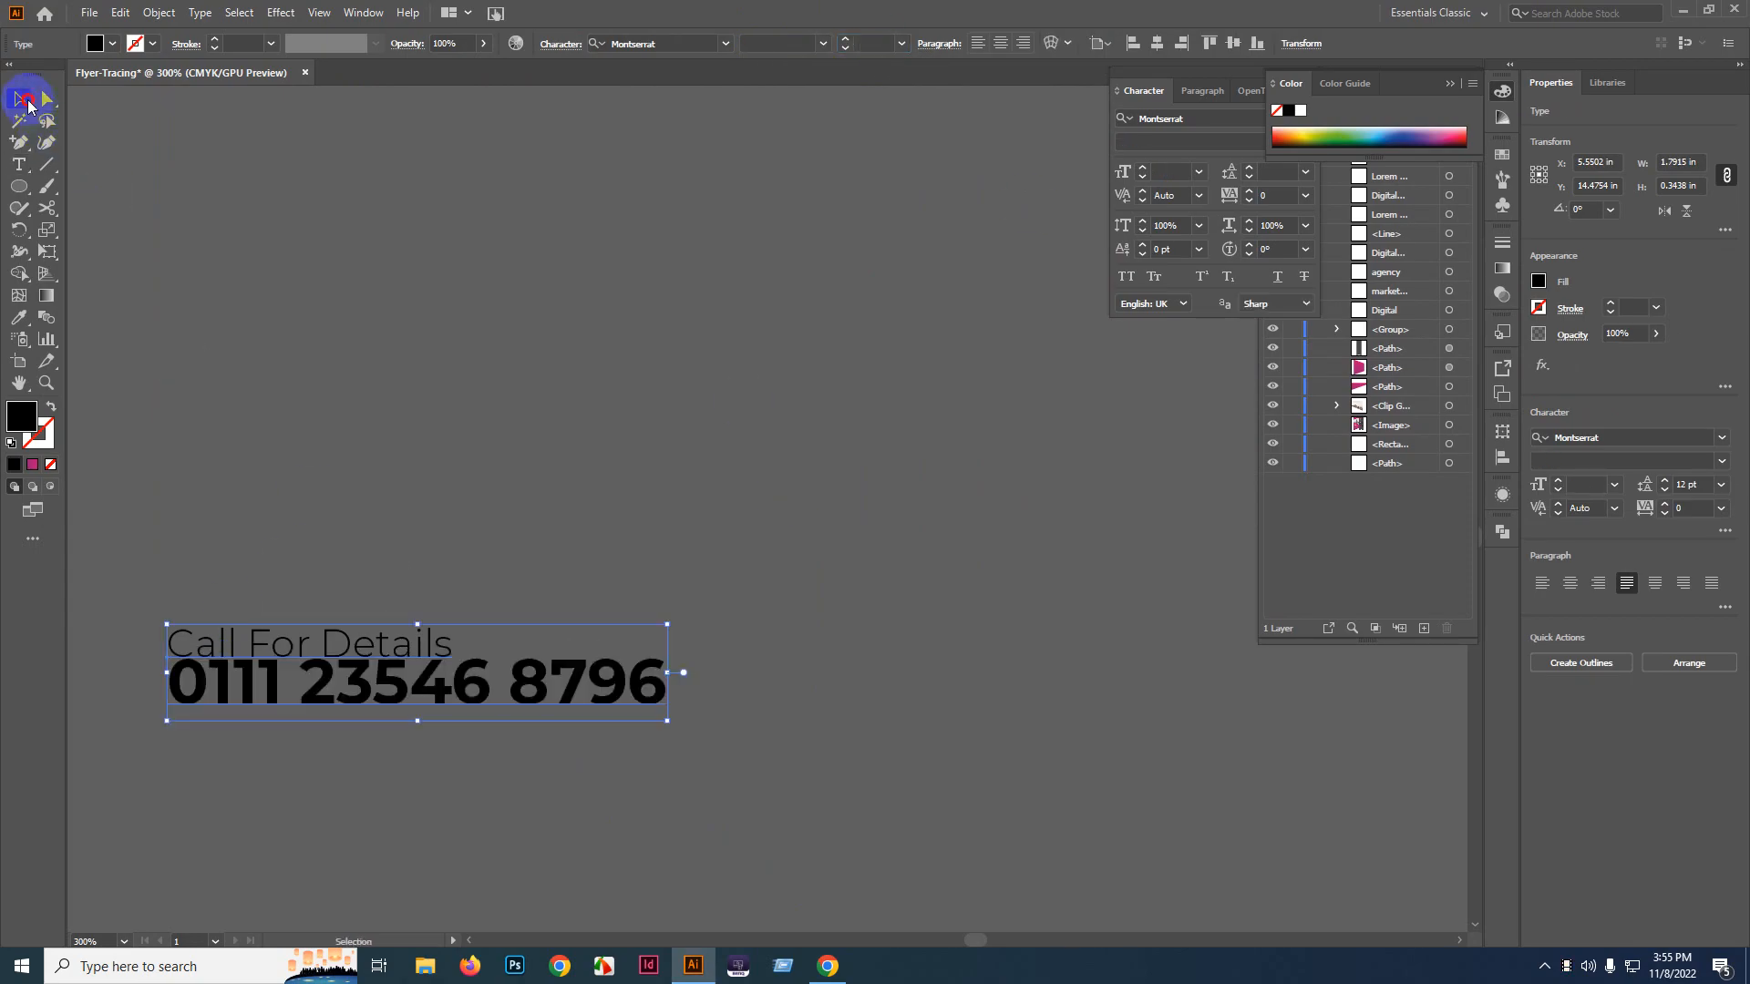
# - Set the leading of the contact text to Auto and deselect it
pyautogui.scroll(-2, 594, 395)
pyautogui.scroll(2, 625, 501)
pyautogui.moveTo(641, 485); pyautogui.dragTo(596, 485)
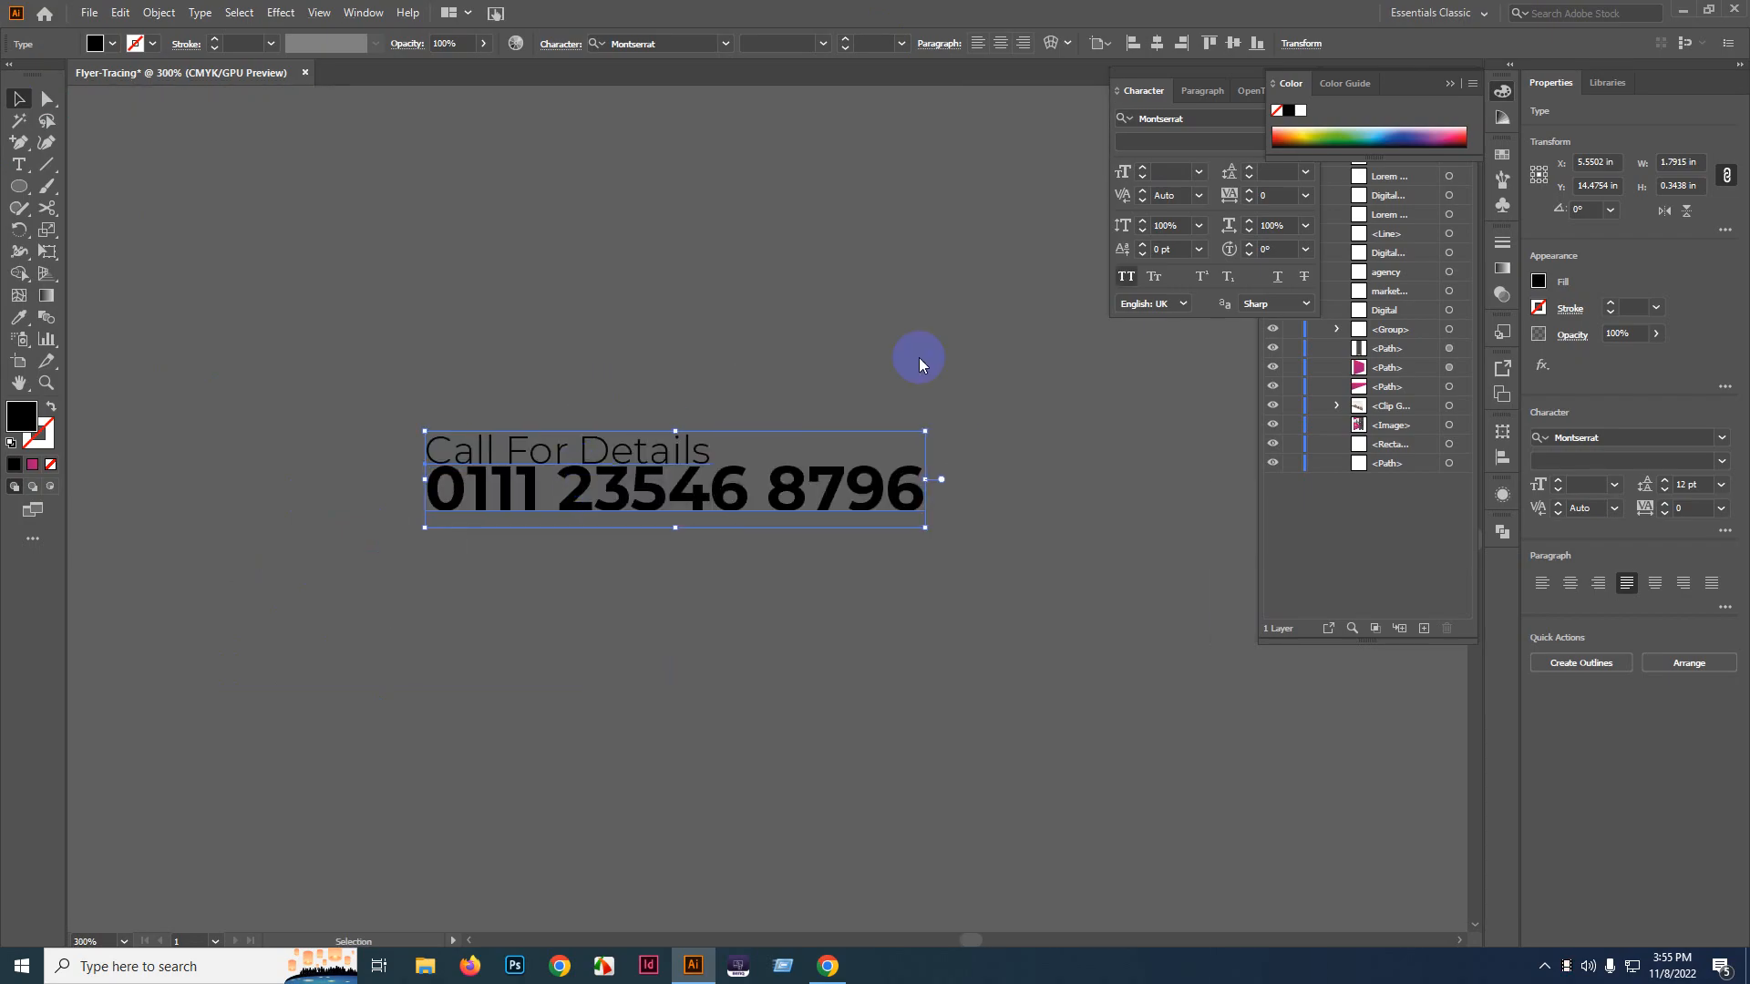
pyautogui.click(1449, 83)
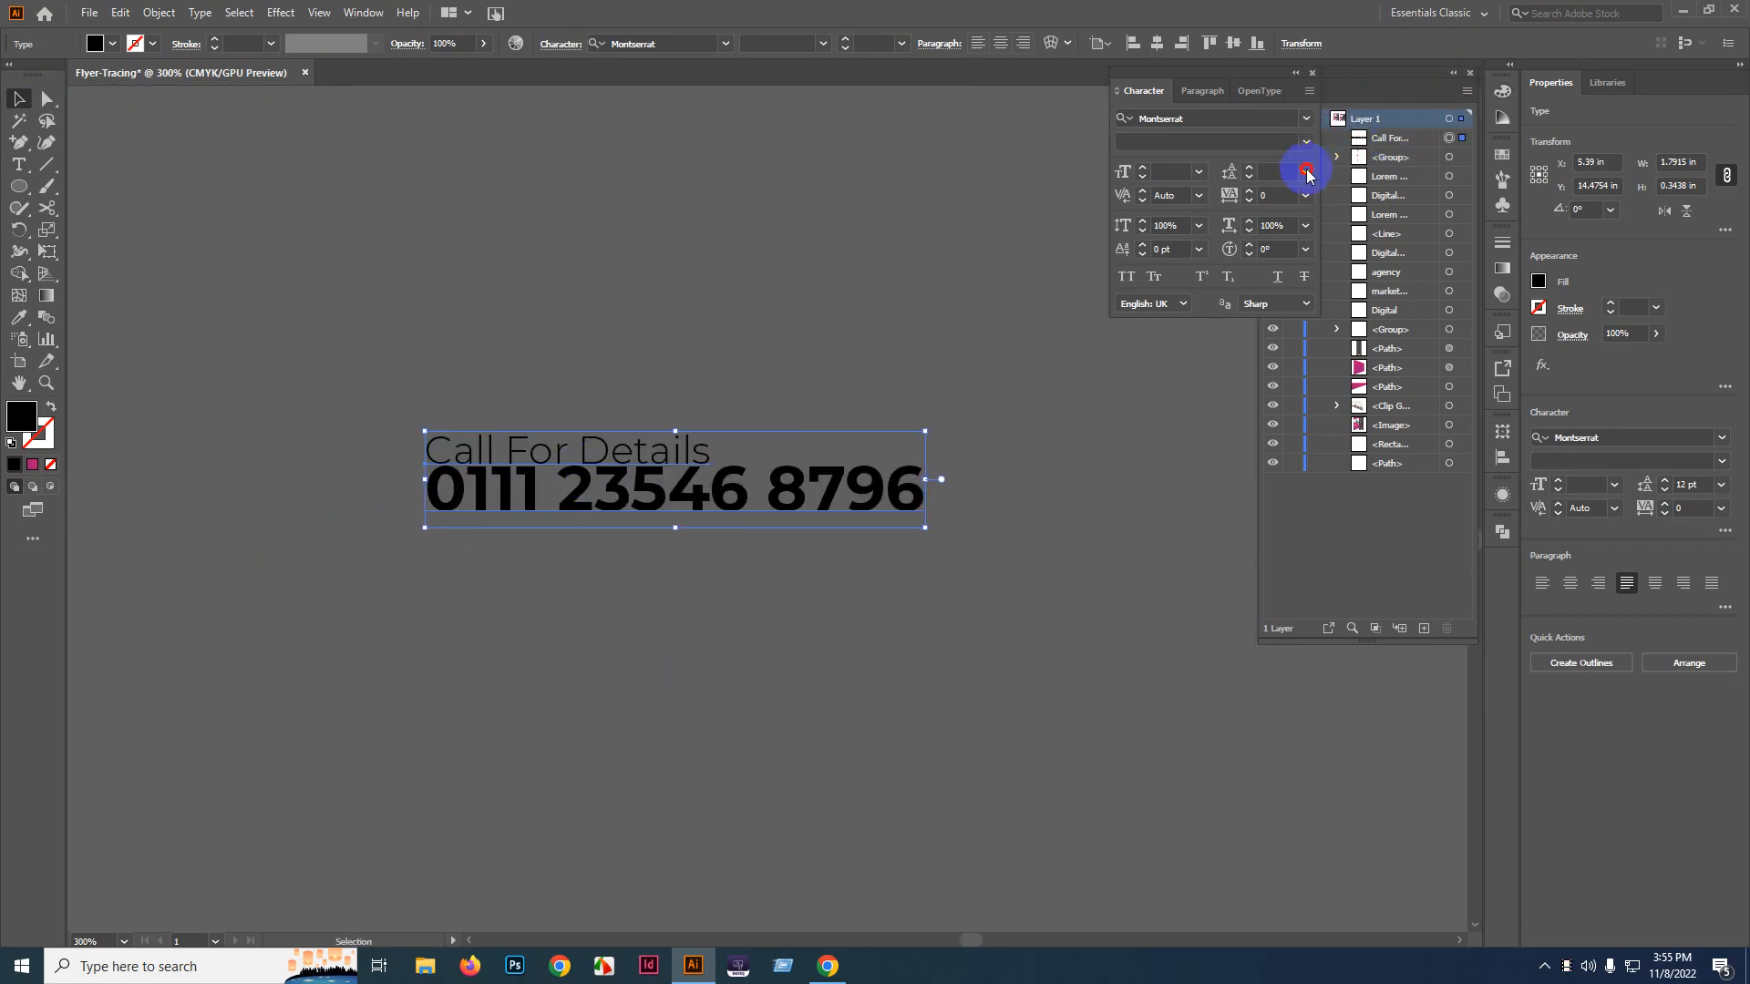
pyautogui.click(1306, 171)
pyautogui.click(1328, 215)
pyautogui.click(907, 576)
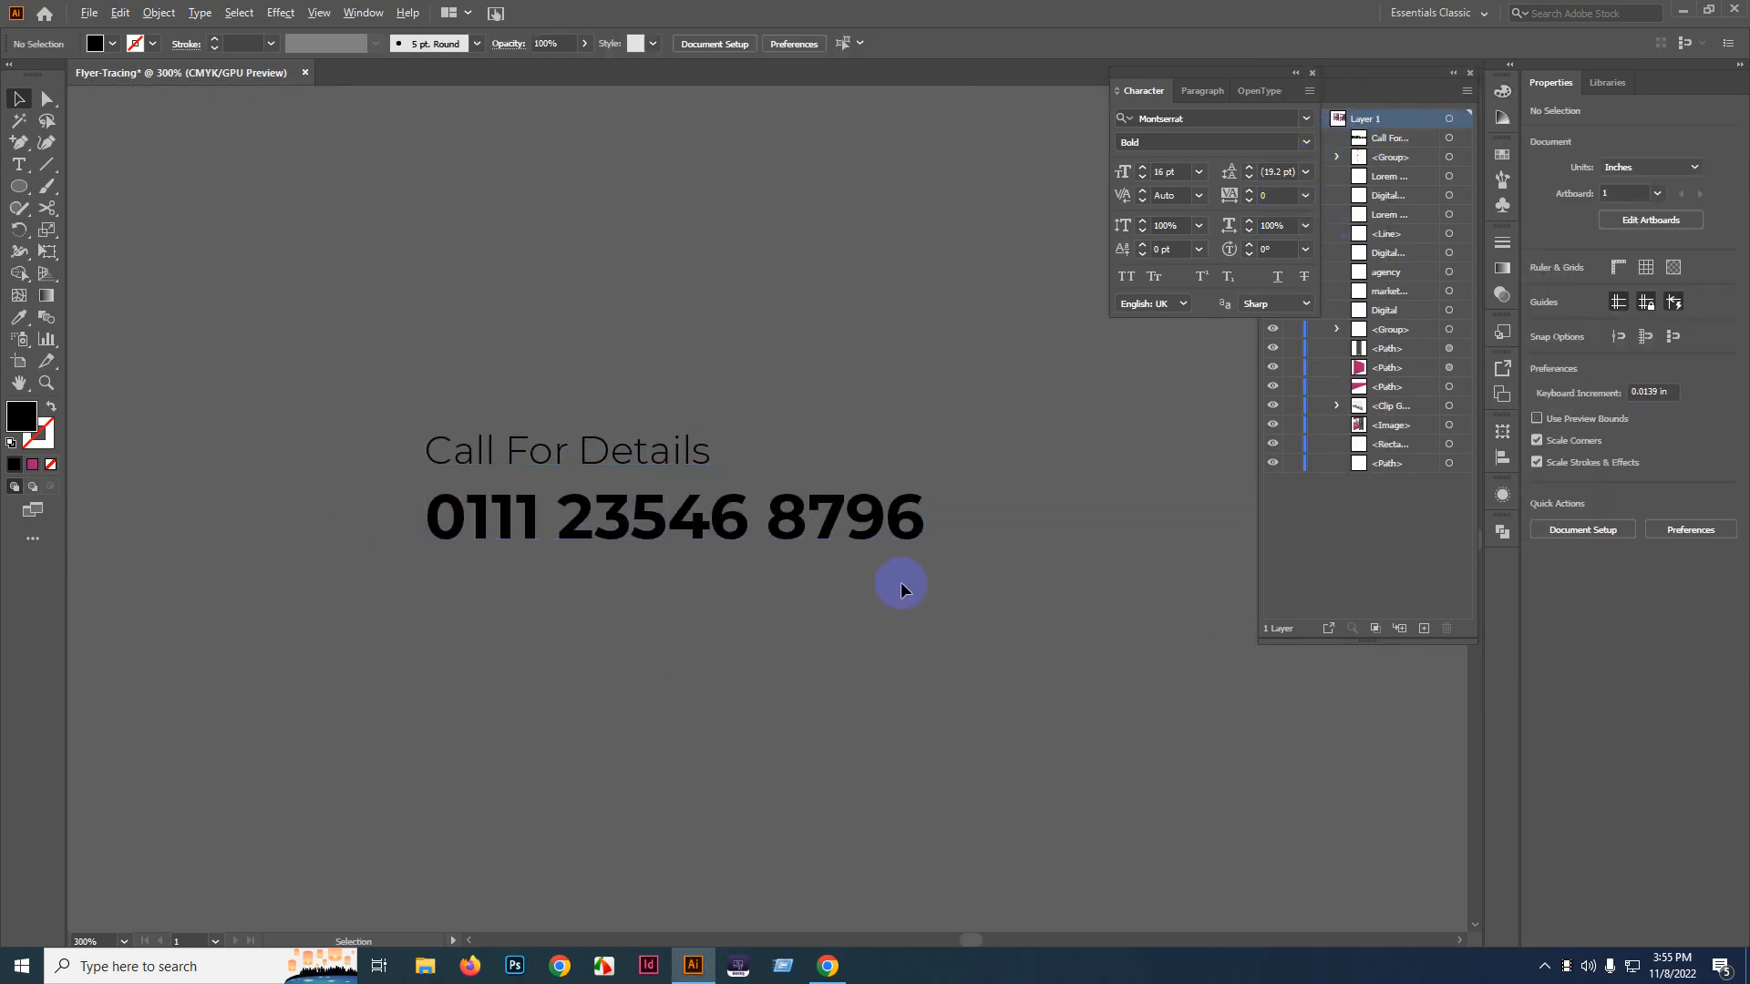
# - Move the contact text onto the reference flyer's phone contact line so the two can be compared
pyautogui.scroll(-3, 900, 582)
pyautogui.moveTo(930, 605); pyautogui.dragTo(668, 665)
pyautogui.moveTo(459, 663); pyautogui.dragTo(181, 318)
pyautogui.moveTo(292, 313); pyautogui.dragTo(828, 453)
pyautogui.hscroll(4, 754, 392)
pyautogui.hotkey('ctrl', '=')
pyautogui.hotkey('ctrl', '=')
pyautogui.moveTo(613, 438)
pyautogui.mouseDown()
pyautogui.moveTo(637, 461)
pyautogui.moveTo(588, 435)
pyautogui.mouseUp()
pyautogui.hscroll(2, 781, 434)
# - Increase the phone number line's font size to 18 pt
pyautogui.doubleClick(800, 437)
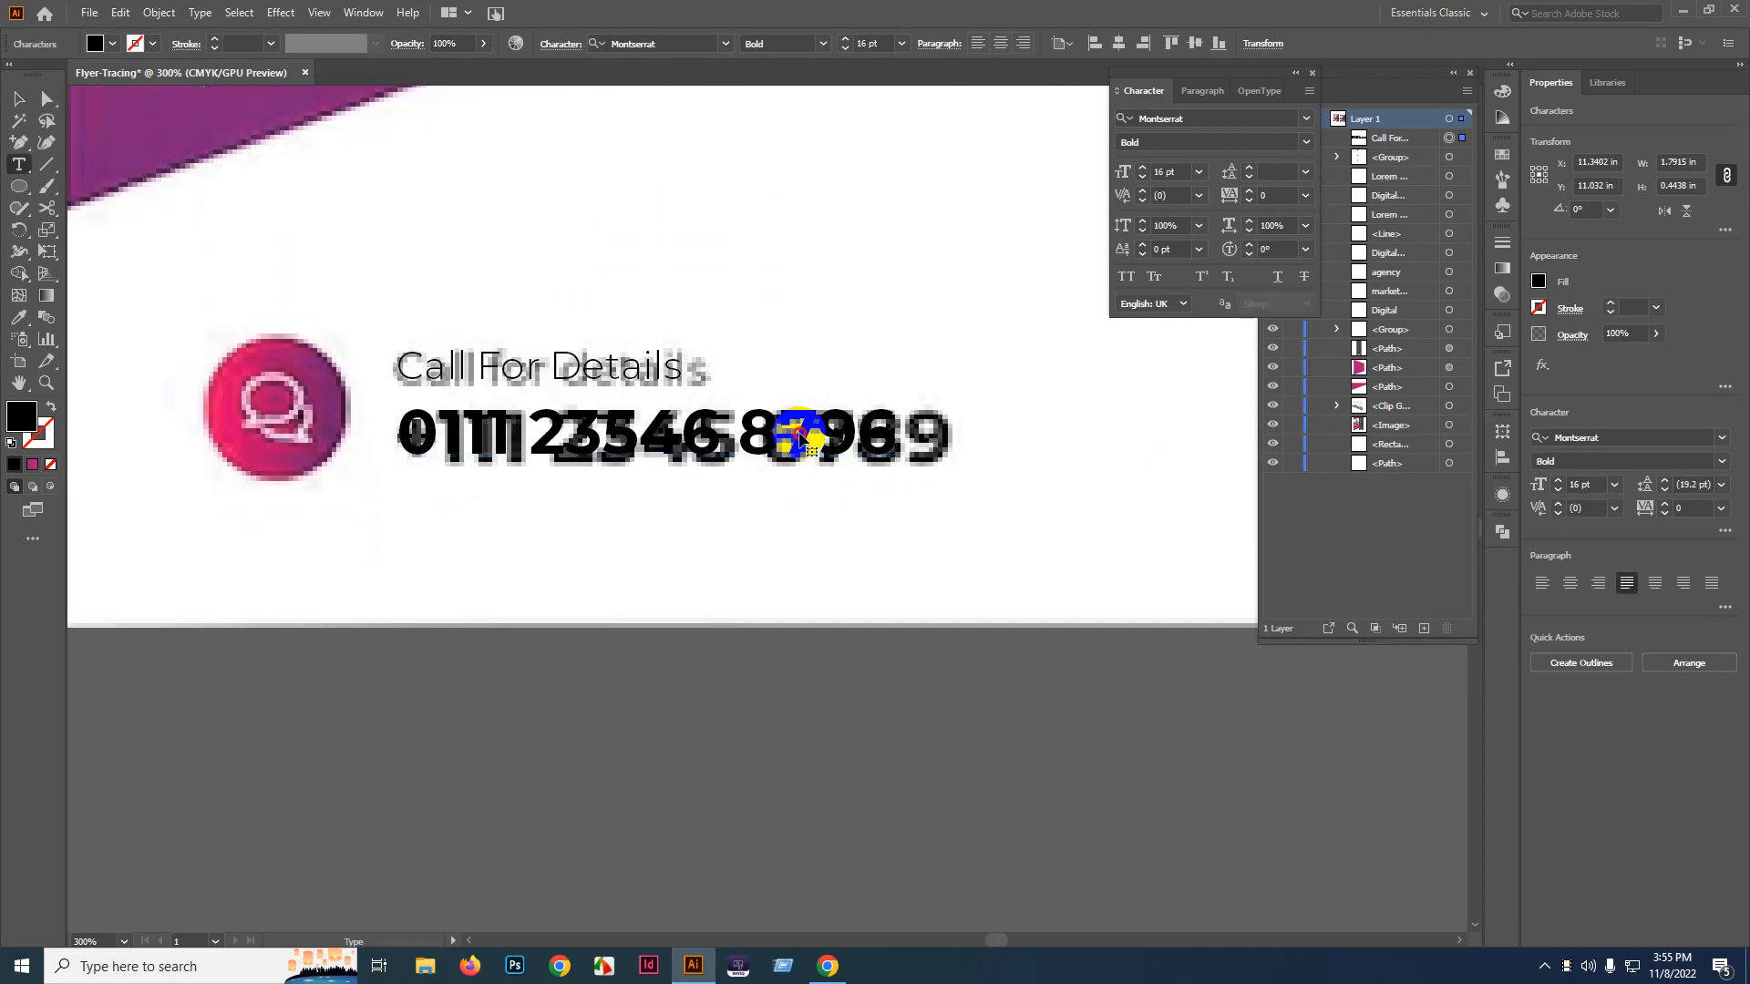
pyautogui.doubleClick(799, 438)
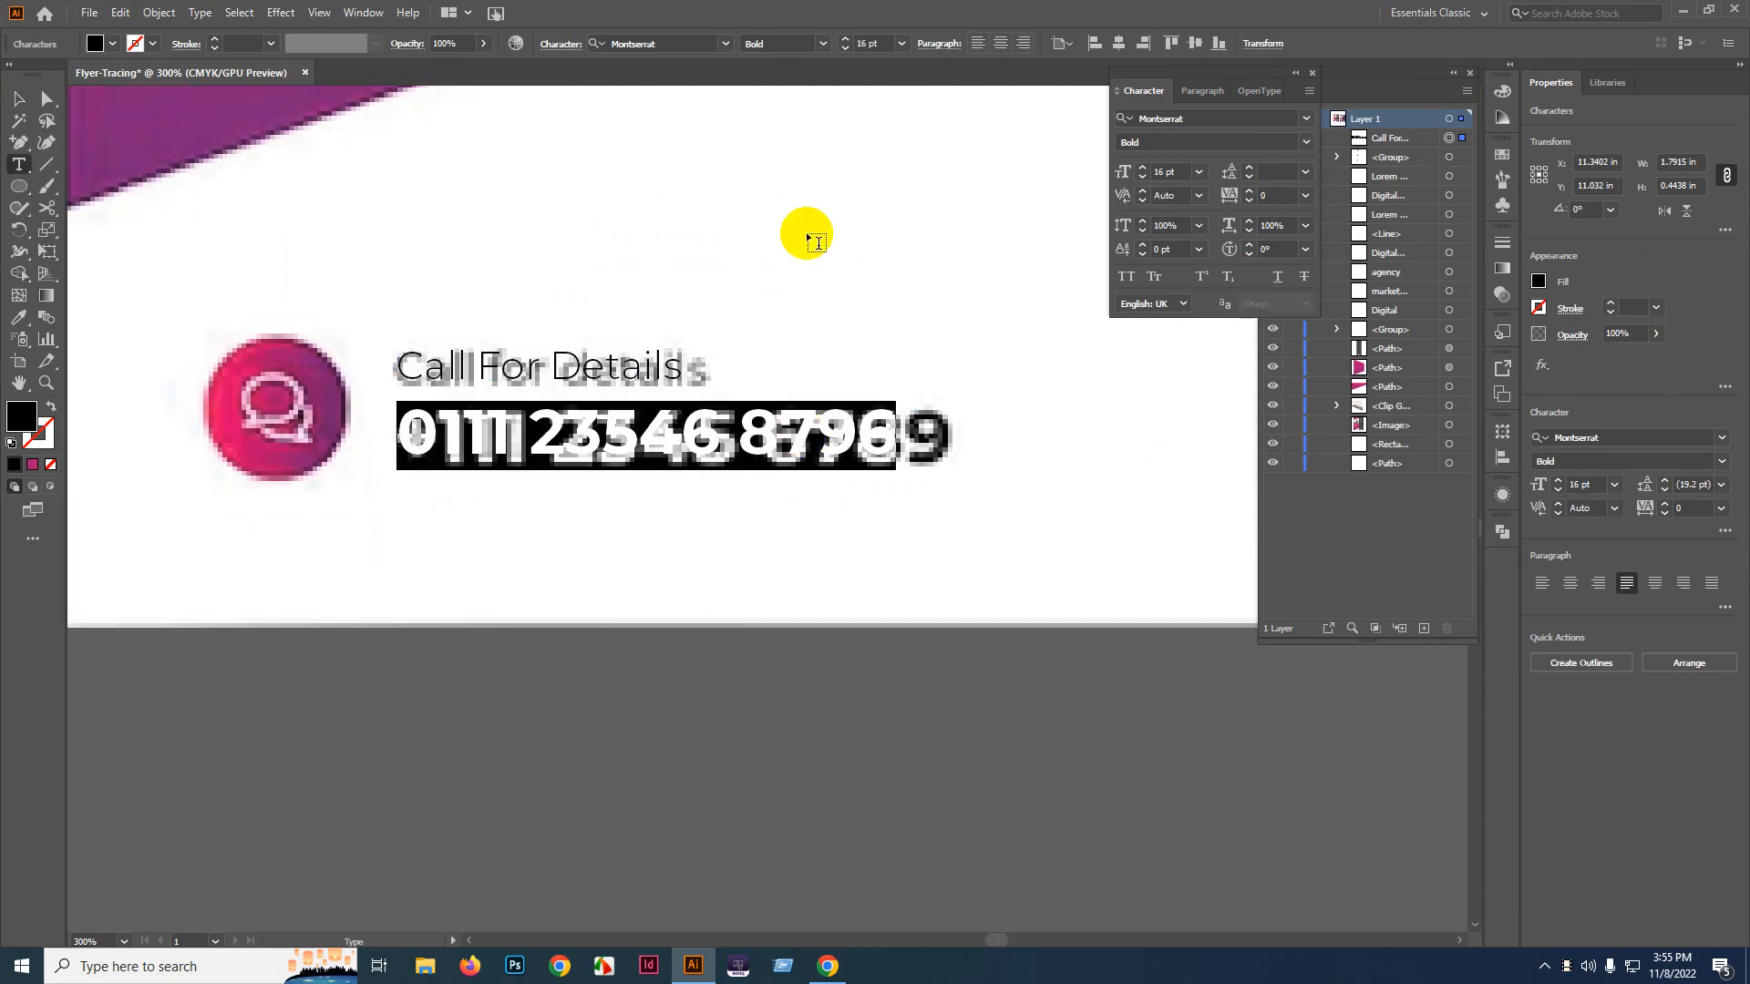
pyautogui.click(873, 46)
pyautogui.press('Up')
pyautogui.press('Up')
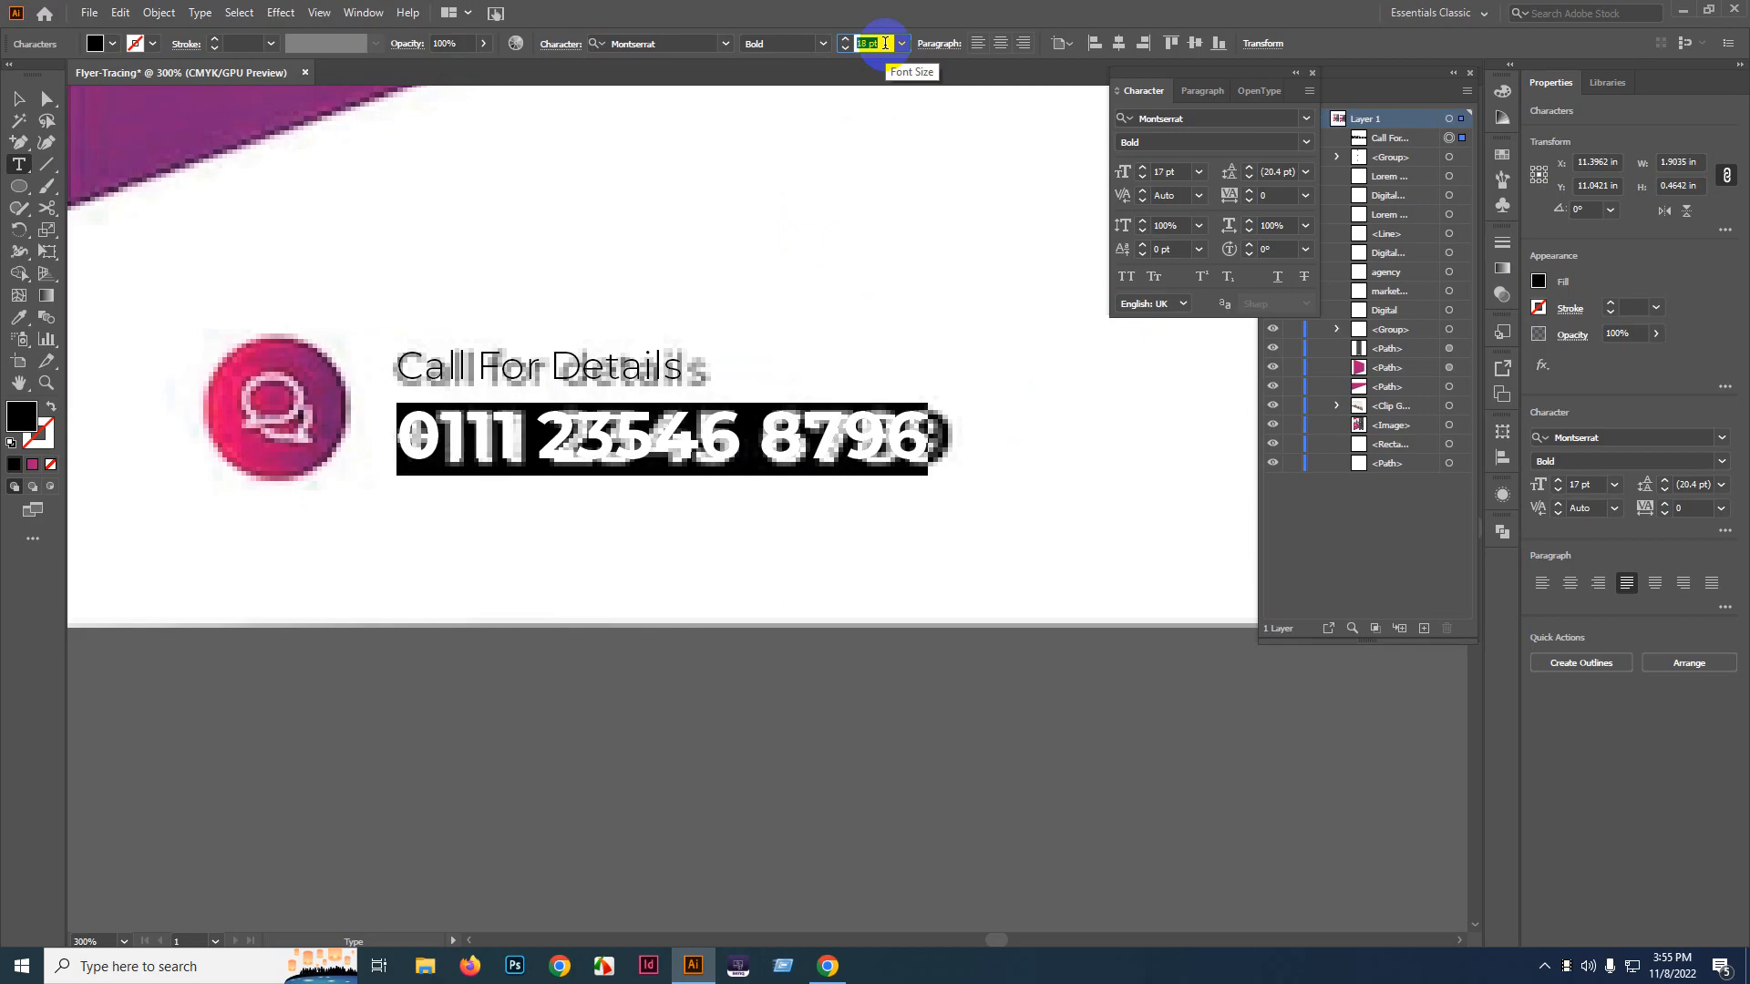
pyautogui.click(18, 97)
# - Undo the move of the grouped service blocks and ungroup them on the flyer's ribbon panel
pyautogui.hotkey('ctrl', '1')
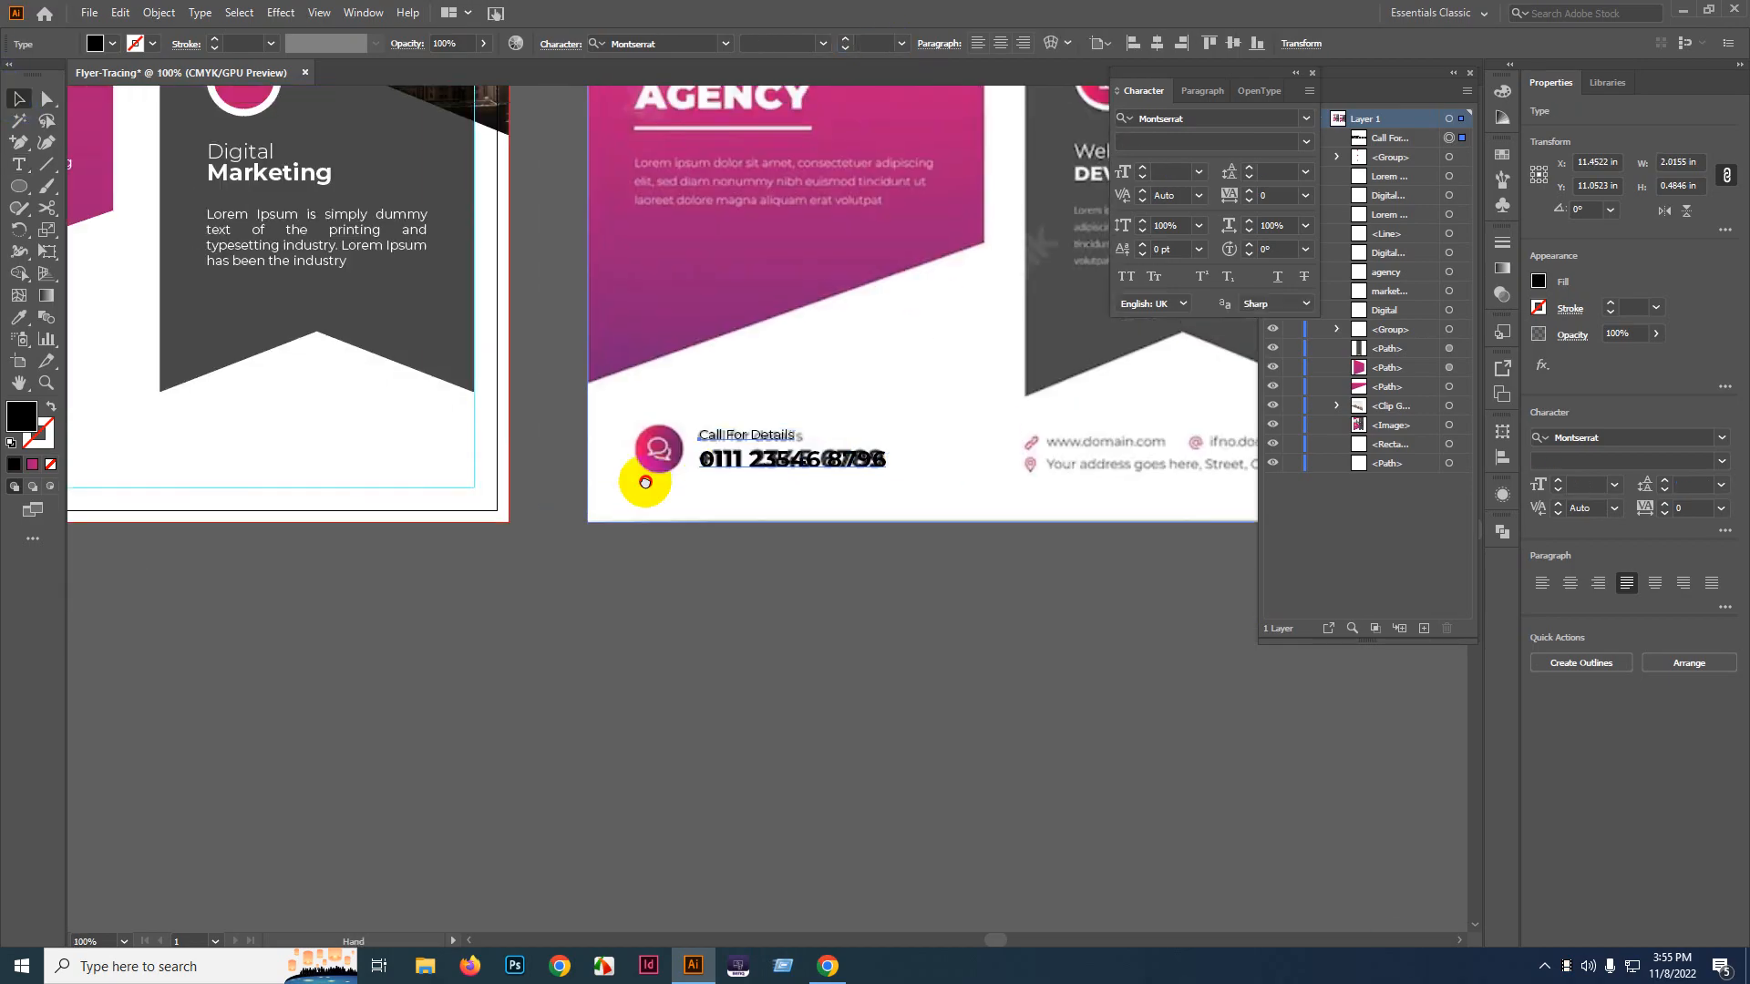
pyautogui.moveTo(645, 480); pyautogui.dragTo(606, 463)
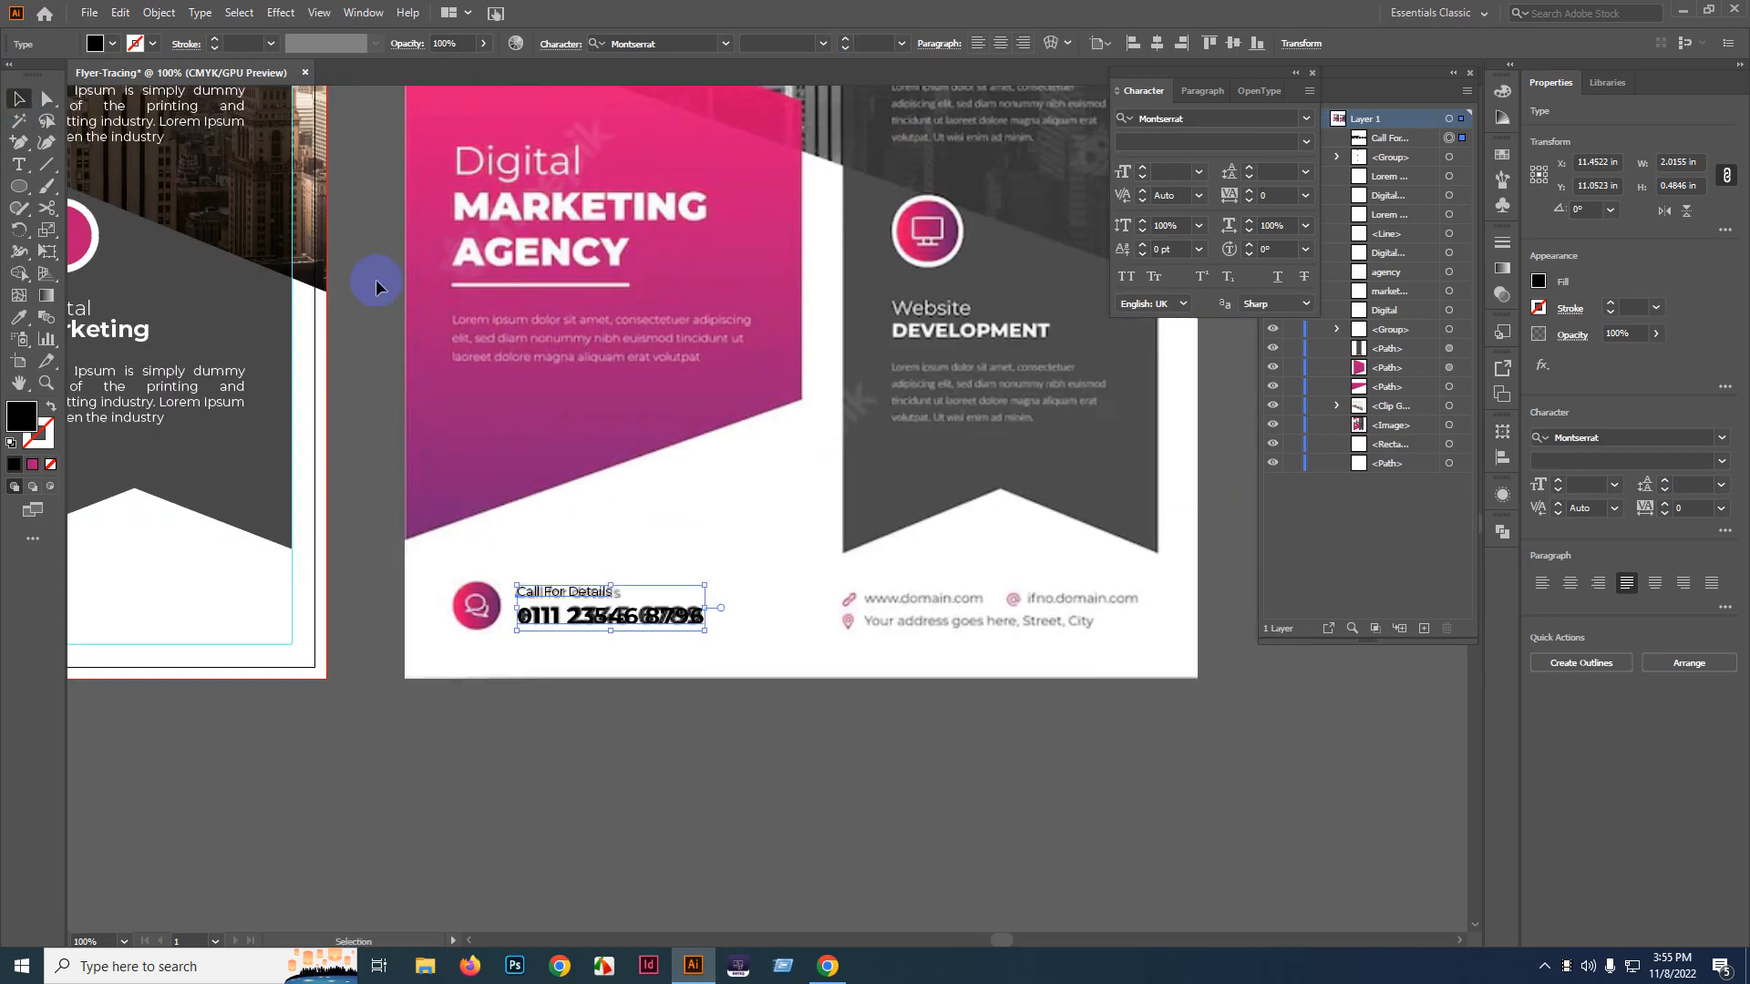
pyautogui.moveTo(71, 239); pyautogui.dragTo(969, 715)
pyautogui.hotkey('ctrl', 'z')
pyautogui.click(625, 808)
pyautogui.moveTo(484, 297); pyautogui.dragTo(791, 775)
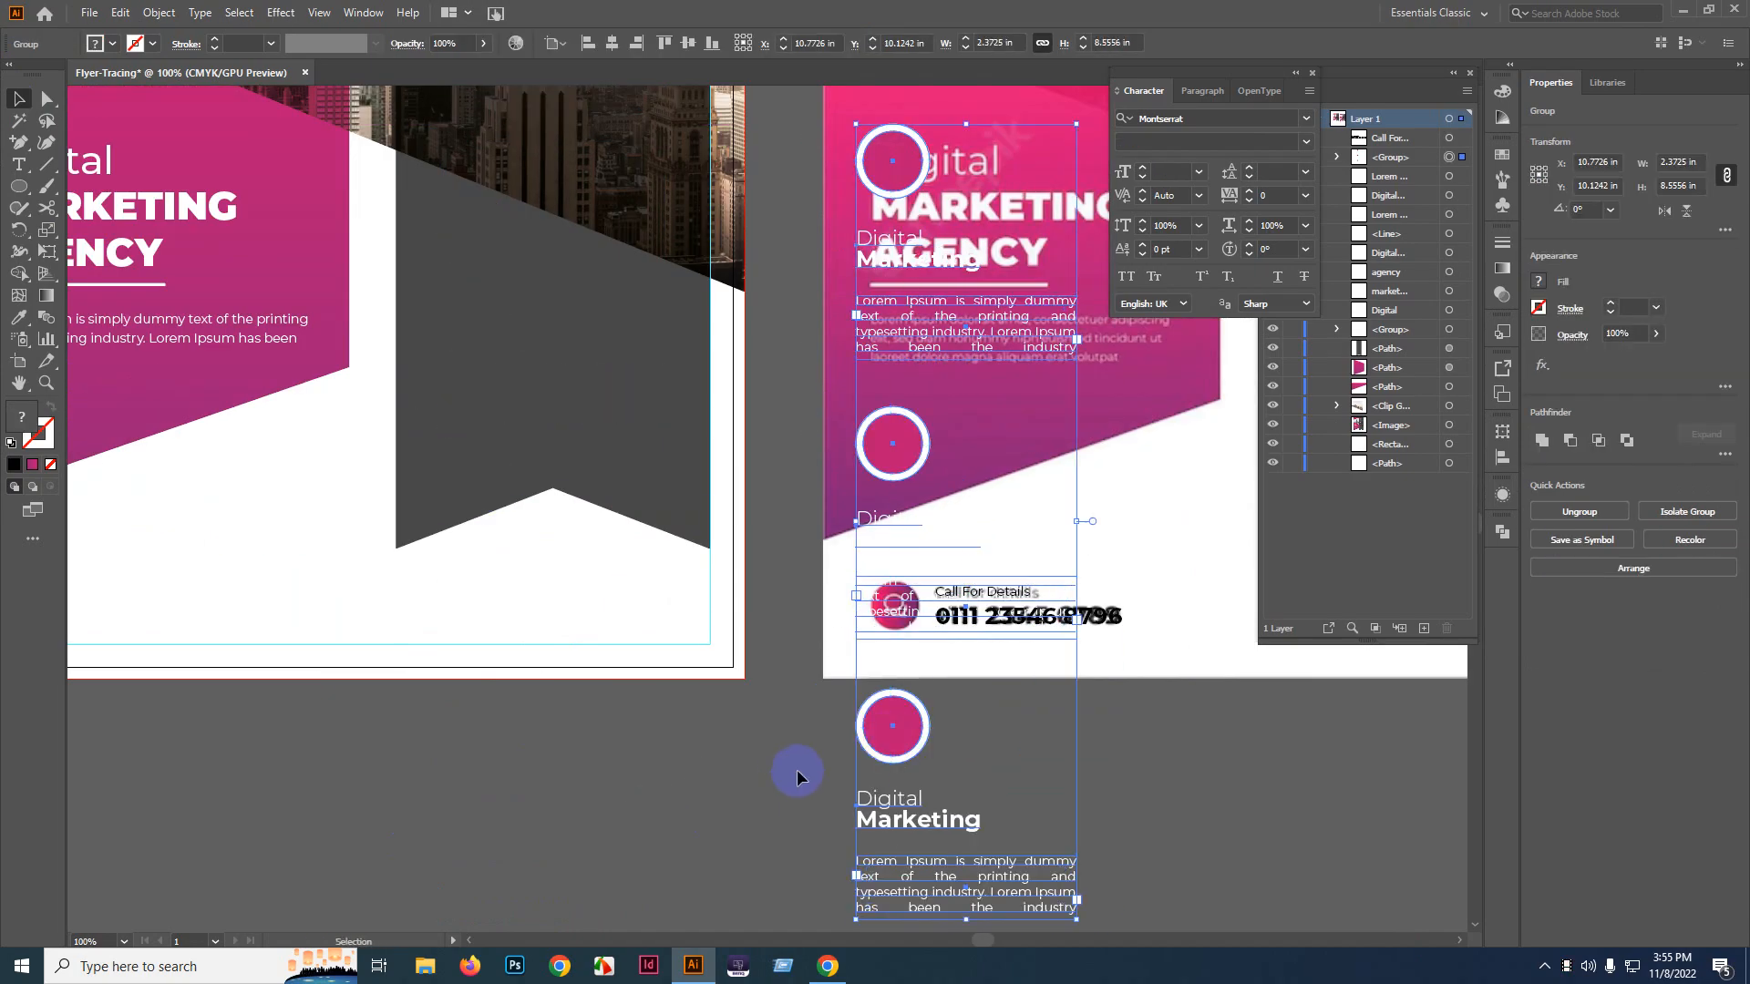
pyautogui.hotkey('ctrl', 'z')
pyautogui.click(801, 762)
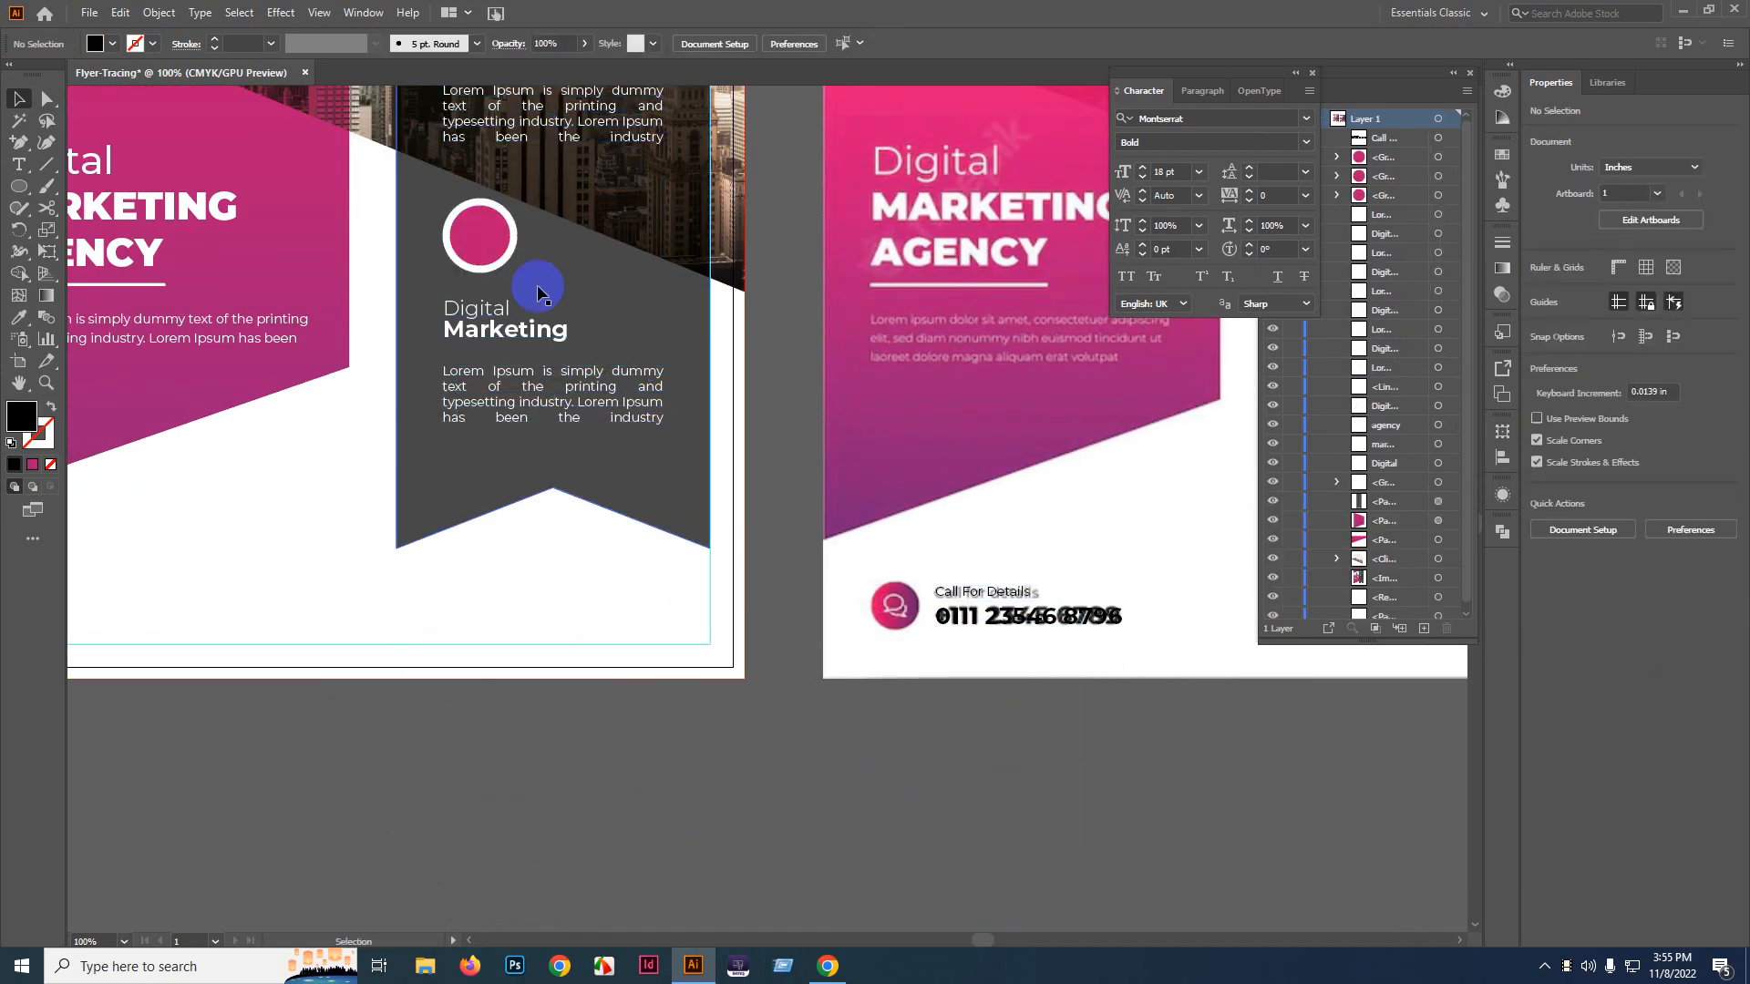
# - Copy the third service block's circle onto the reference's phone icon, ungroup the copy and delete its white ring
pyautogui.keyDown('alt'); pyautogui.moveTo(488, 236); pyautogui.dragTo(875, 607); pyautogui.keyUp('alt')
pyautogui.hotkey('ctrl', 'shift', 'g')
pyautogui.click(938, 776)
pyautogui.press('Delete')
# - Scale the copied pink circle to about 0.46 in and place it over the reference's phone icon
pyautogui.scroll(4, 873, 611)
pyautogui.scroll(1, 871, 618)
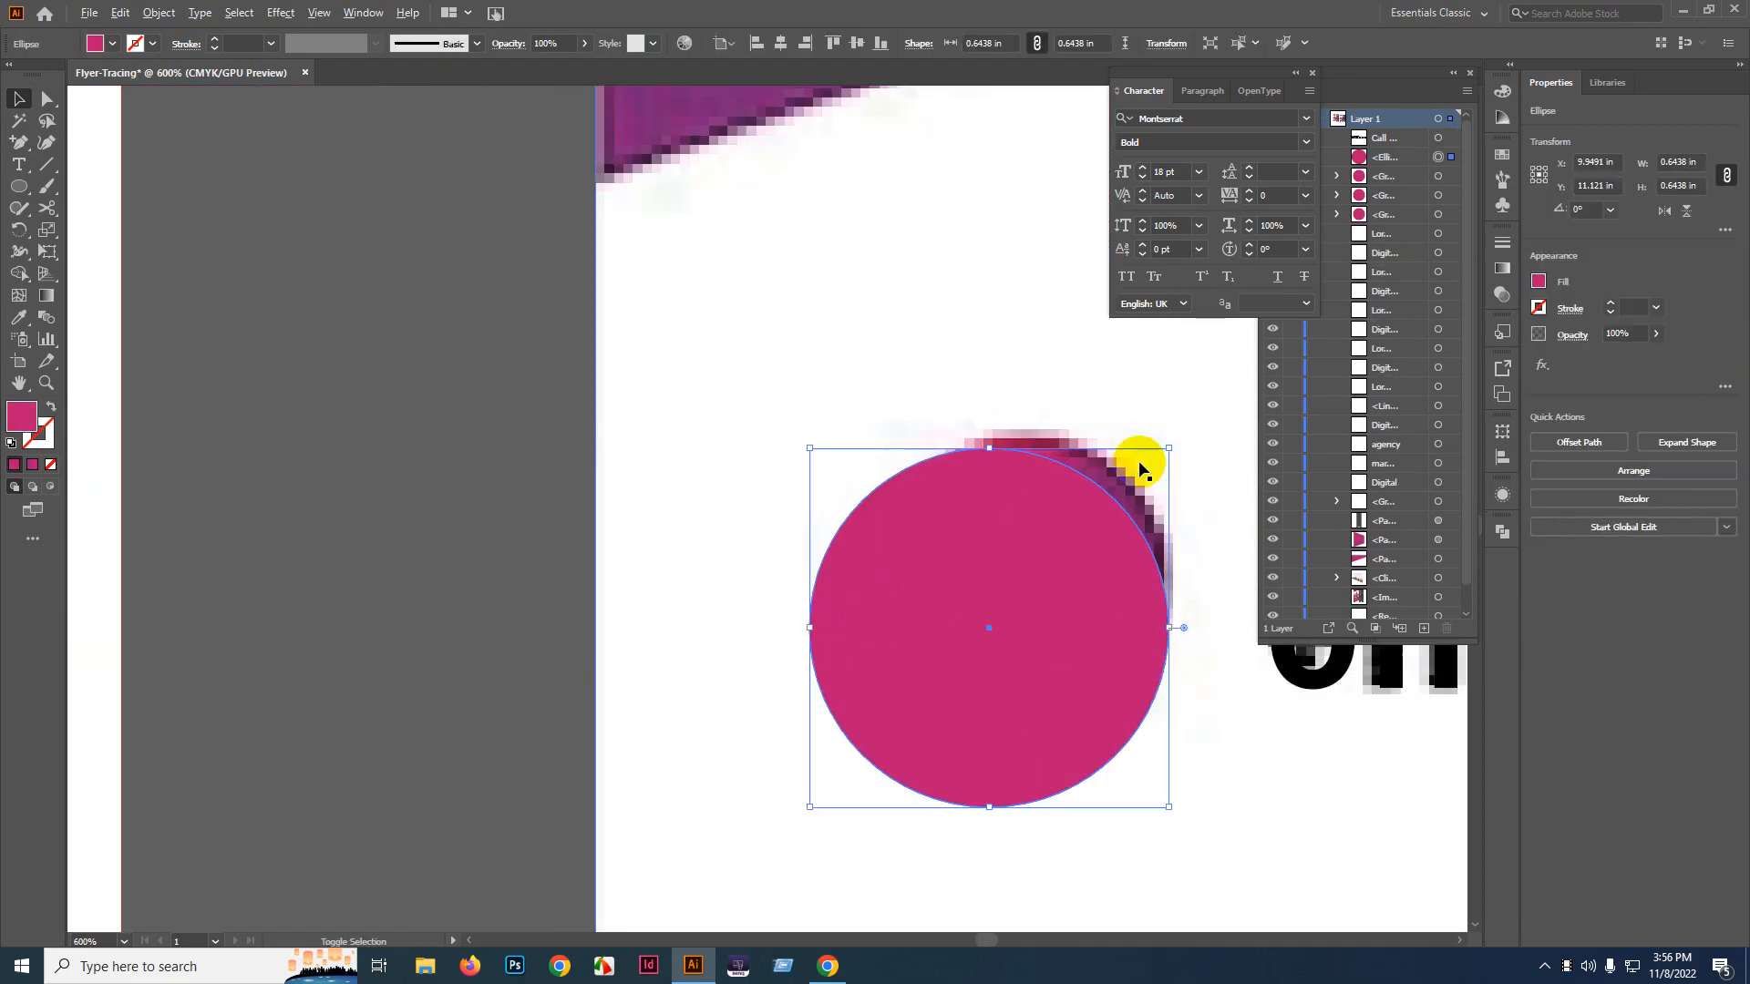
pyautogui.keyDown('alt'); pyautogui.keyDown('shift'); pyautogui.moveTo(1167, 446); pyautogui.dragTo(1130, 487); pyautogui.keyUp('shift'); pyautogui.keyUp('alt')
pyautogui.moveTo(1019, 633); pyautogui.dragTo(1048, 578)
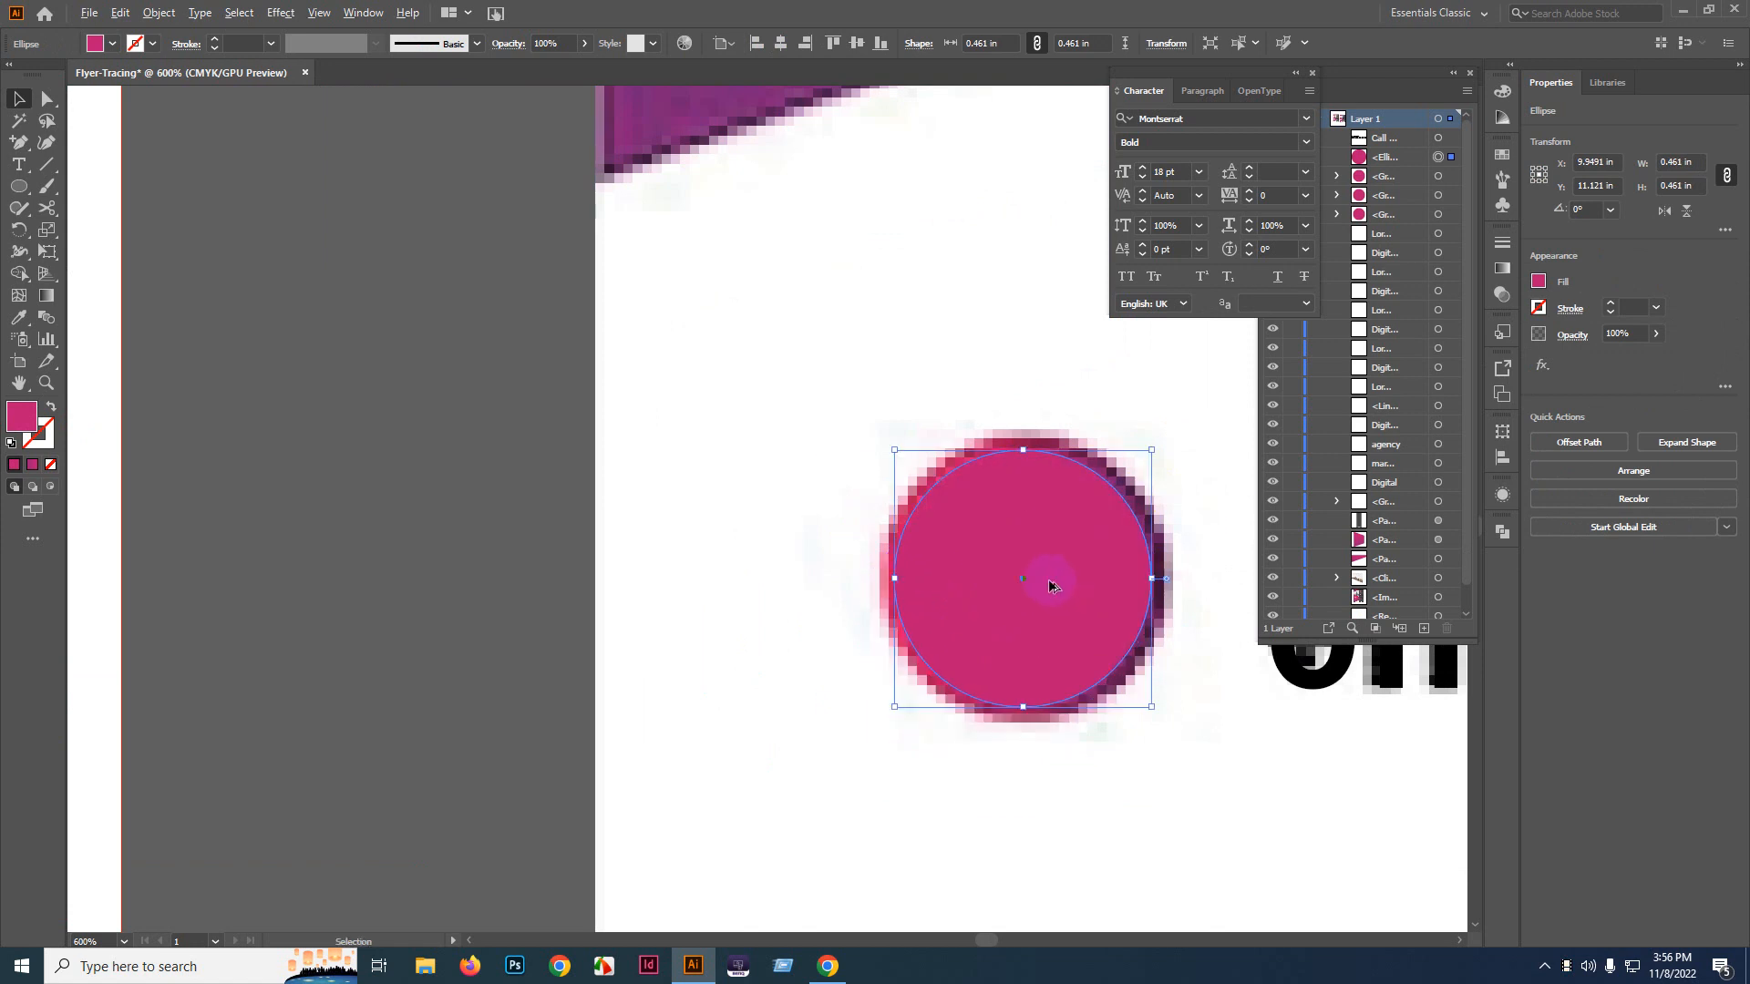
pyautogui.scroll(-2, 1049, 578)
pyautogui.keyDown('shift'); pyautogui.click(1015, 614); pyautogui.keyUp('shift')
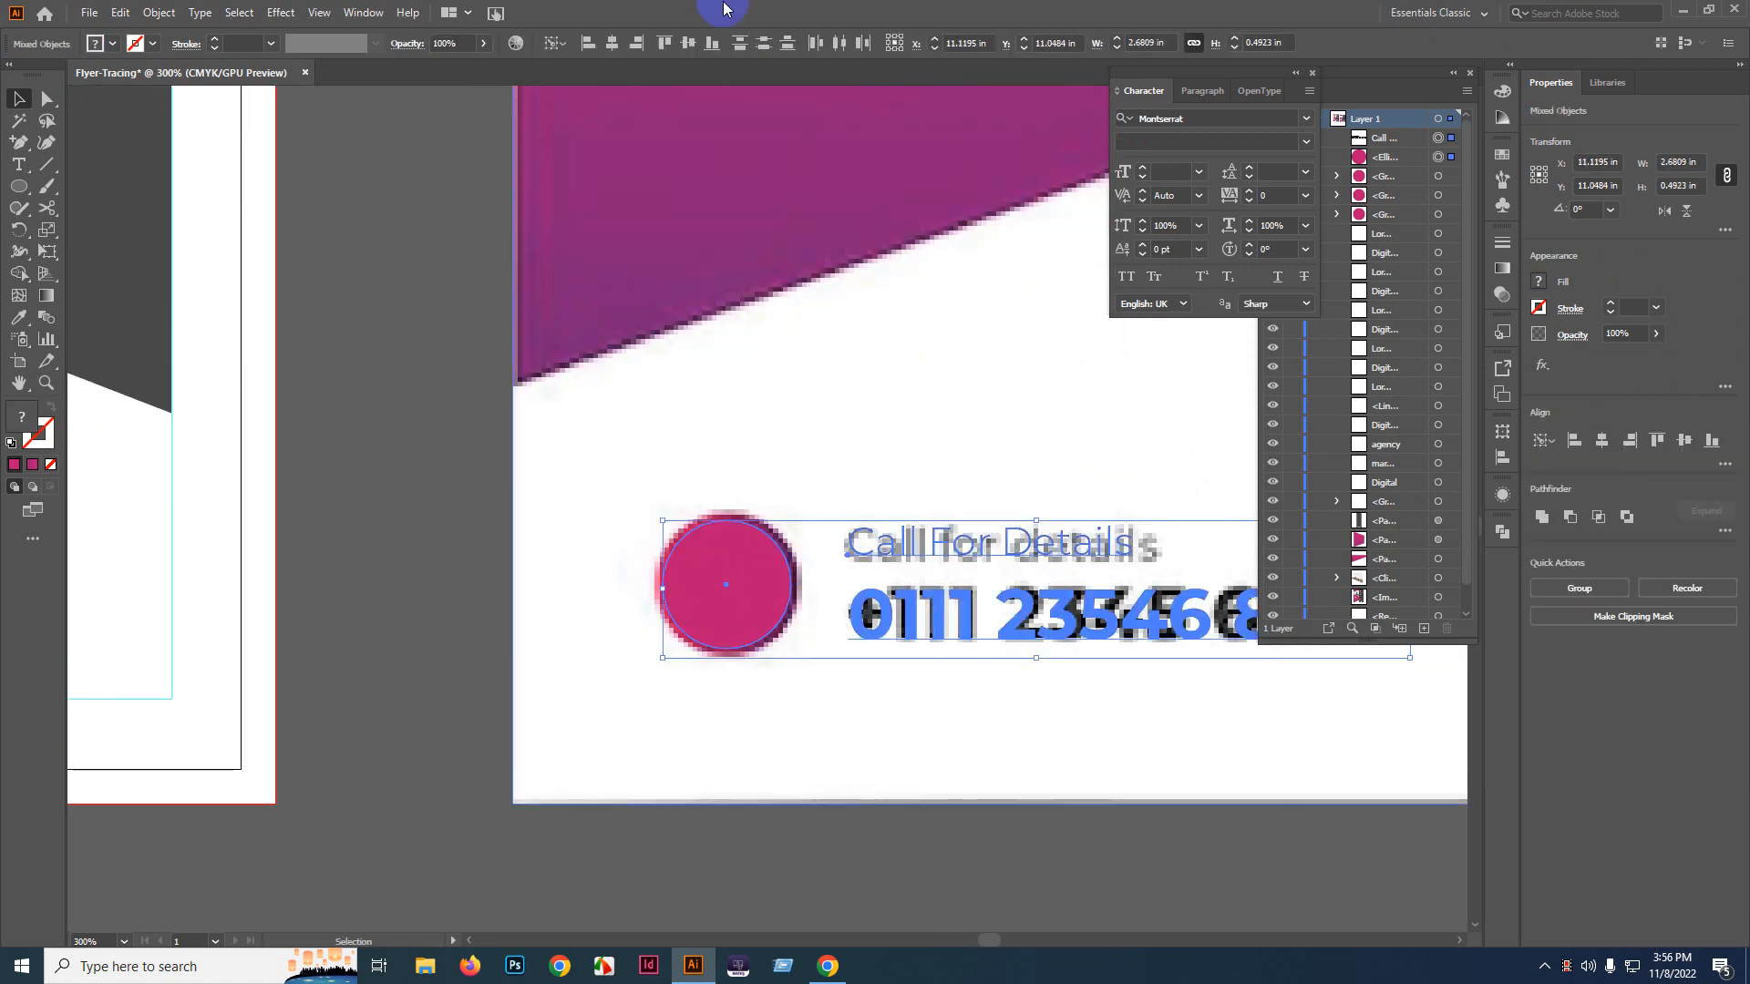
pyautogui.click(613, 44)
pyautogui.hotkey('ctrl', 'z')
pyautogui.click(689, 44)
pyautogui.scroll(-1, 715, 402)
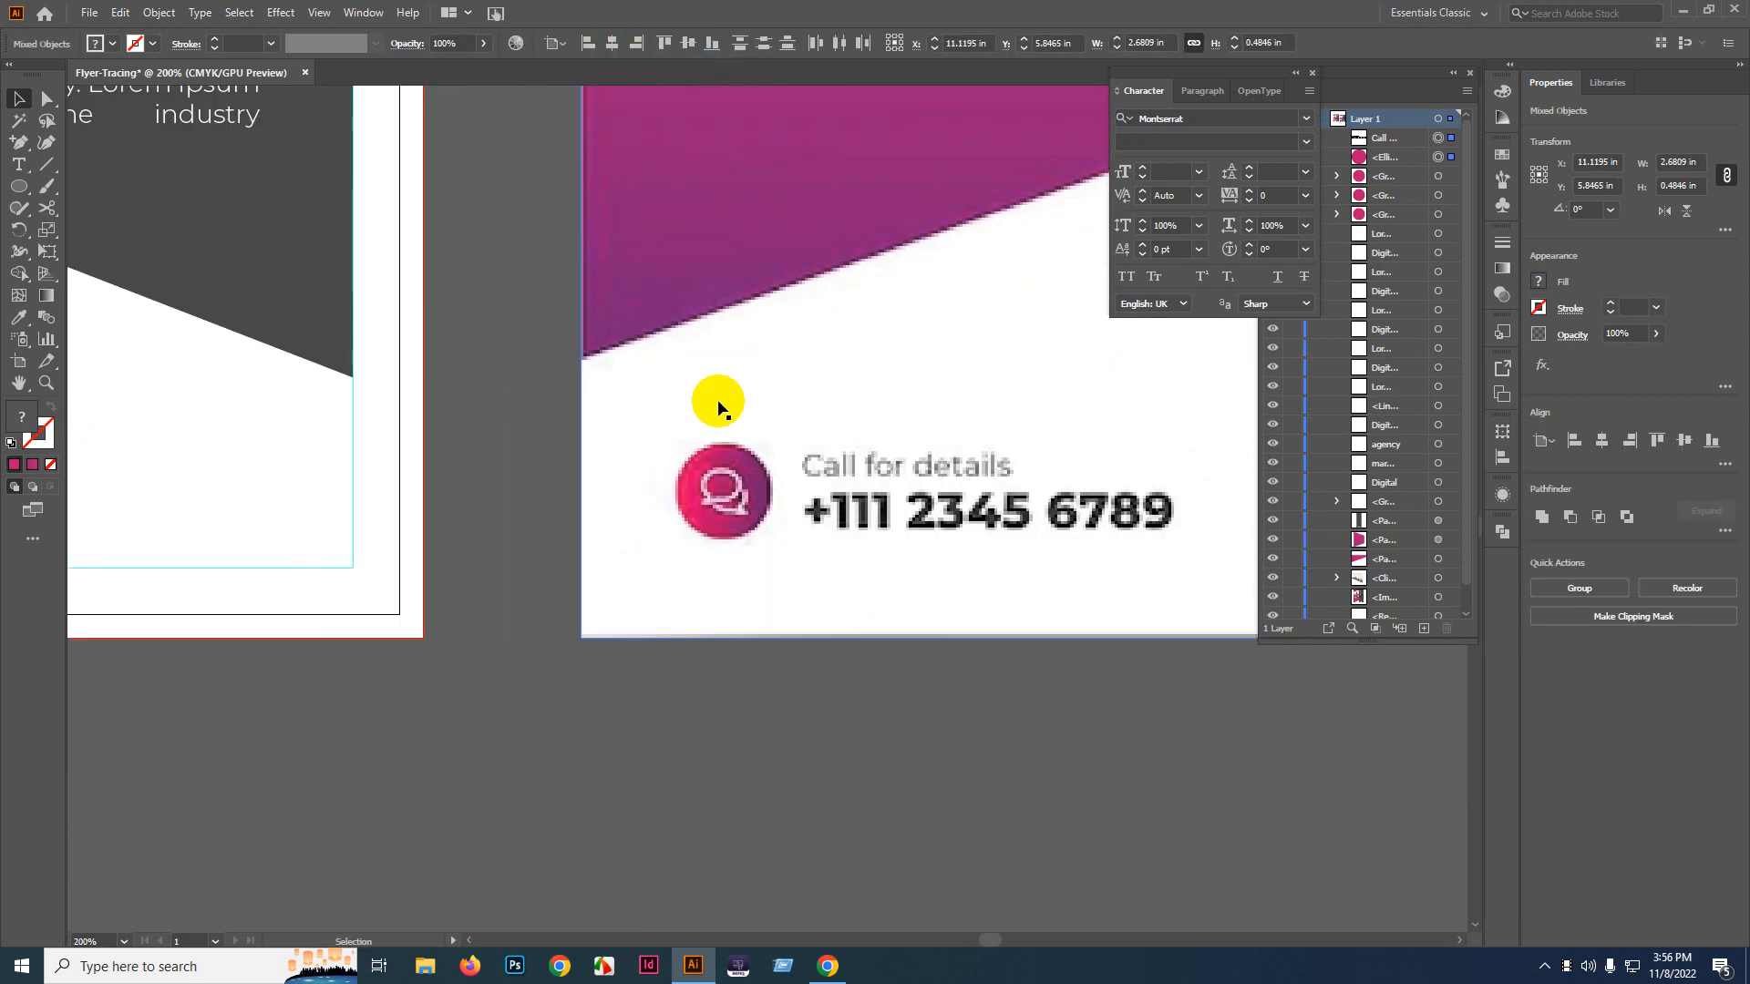
pyautogui.hotkey('ctrl', 'z')
pyautogui.click(859, 670)
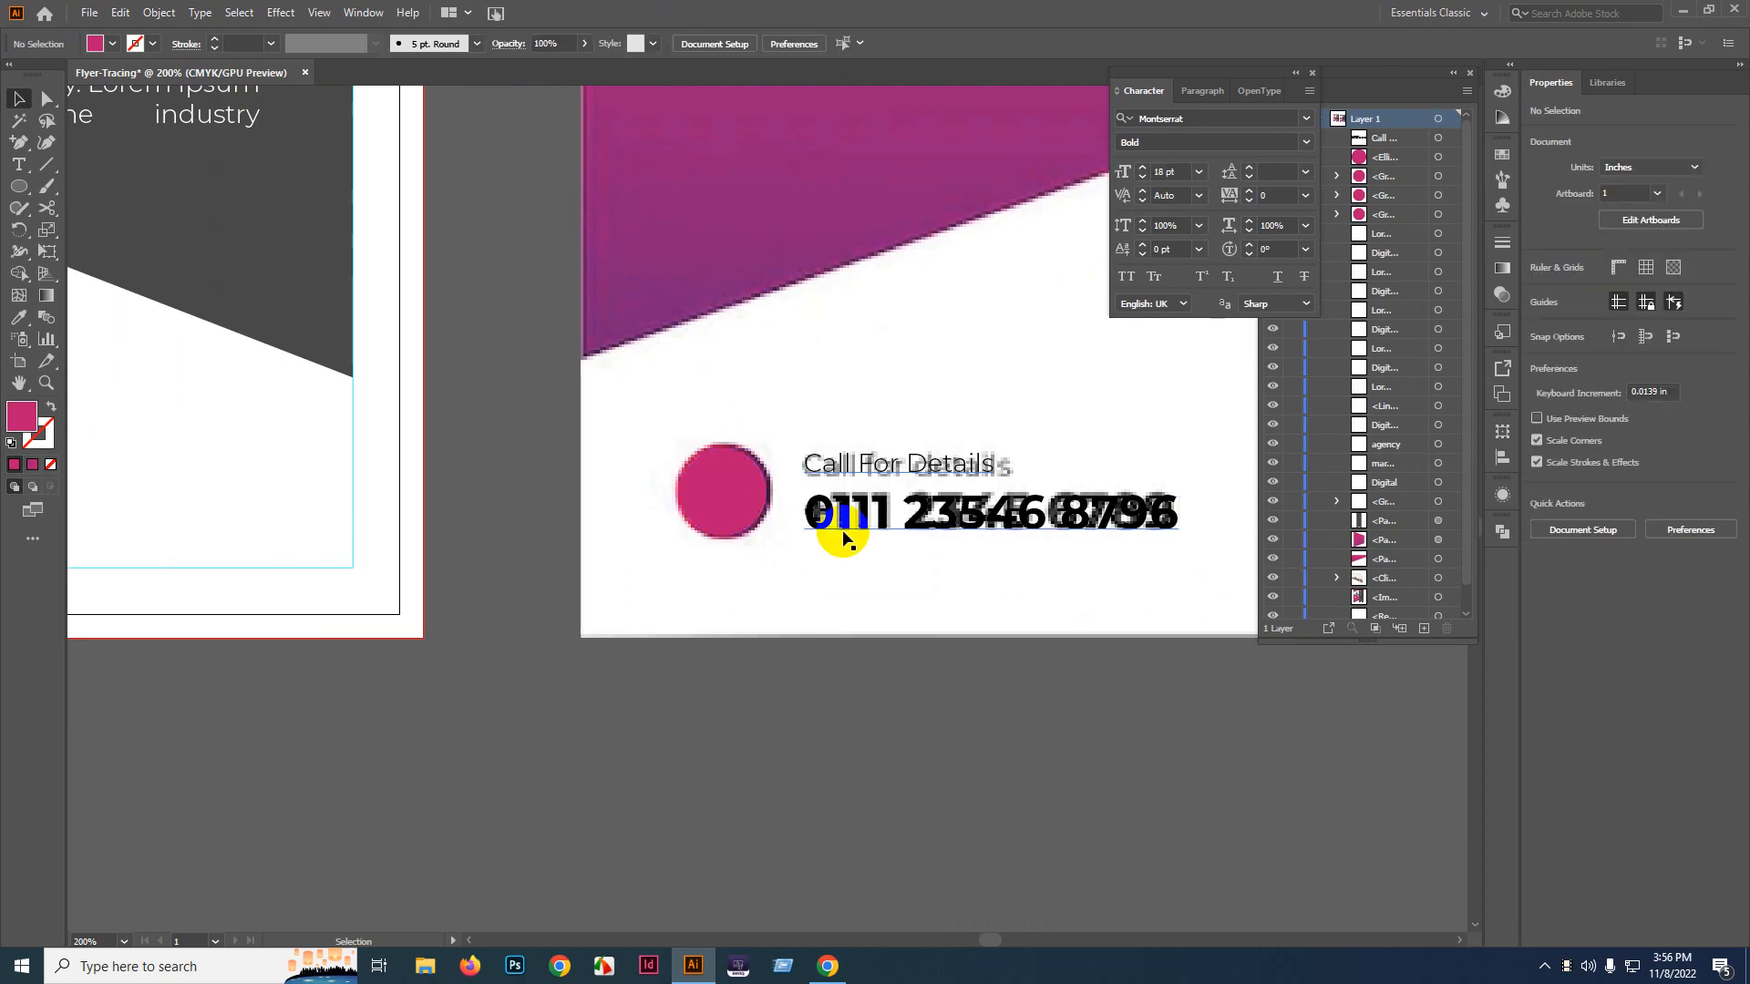
# - Vertically center the contact text on the pink circle, keeping the circle in place, and deselect both
pyautogui.click(825, 515)
pyautogui.keyDown('shift'); pyautogui.click(758, 504); pyautogui.keyUp('shift')
pyautogui.click(759, 503)
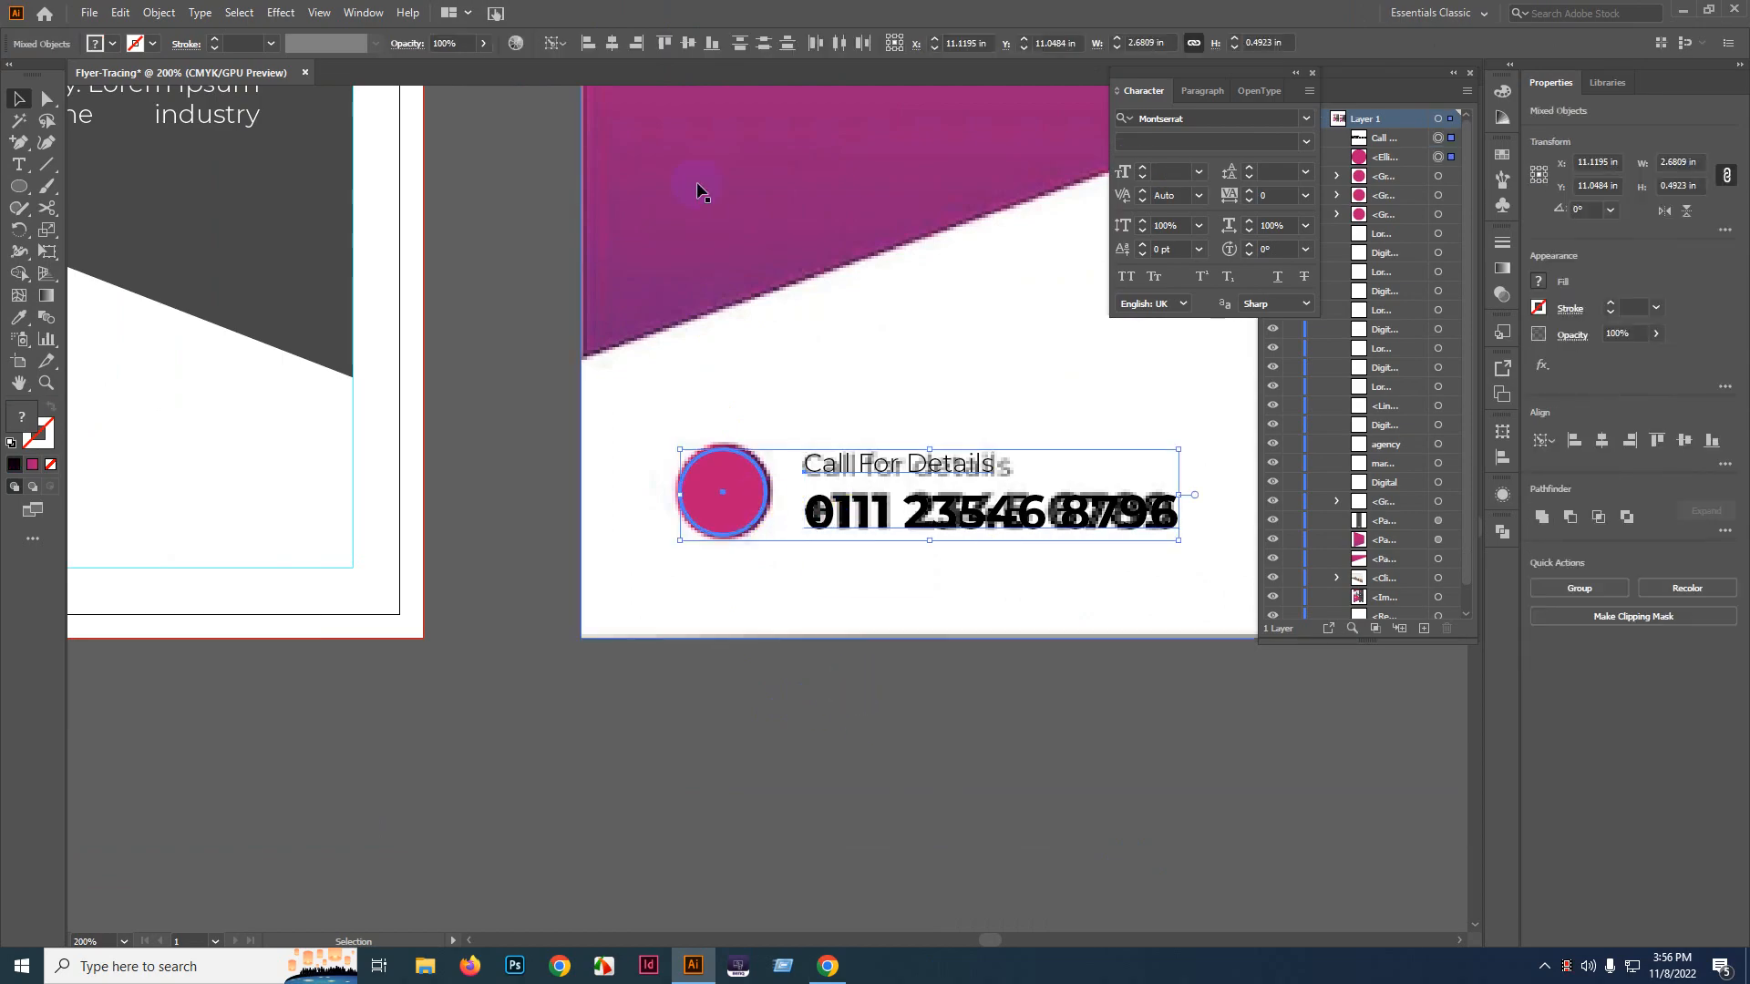
pyautogui.click(689, 44)
pyautogui.click(919, 730)
pyautogui.scroll(-1, 895, 686)
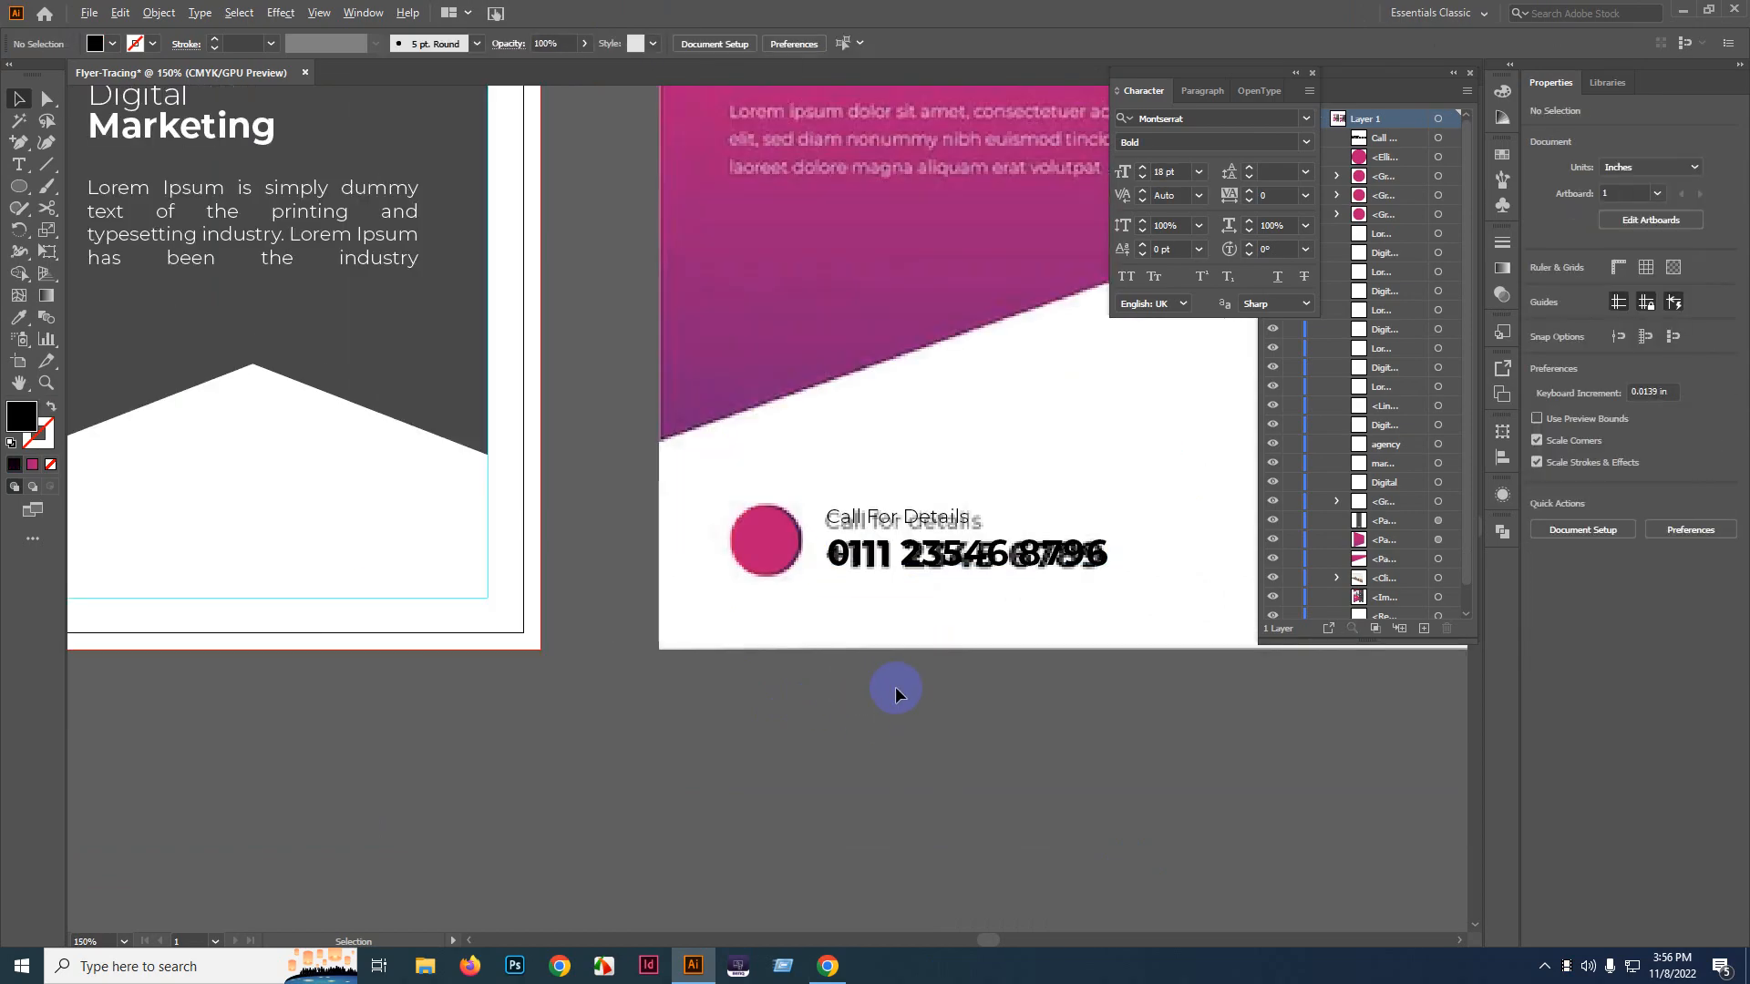
# - Move the pink circle and contact text to the flyer's lower-left corner, against the left margin guide
pyautogui.click(977, 533)
pyautogui.keyDown('shift'); pyautogui.click(836, 530); pyautogui.keyUp('shift')
pyautogui.scroll(-1, 834, 538)
pyautogui.moveTo(834, 538); pyautogui.dragTo(194, 448)
pyautogui.moveTo(227, 445); pyautogui.dragTo(328, 478)
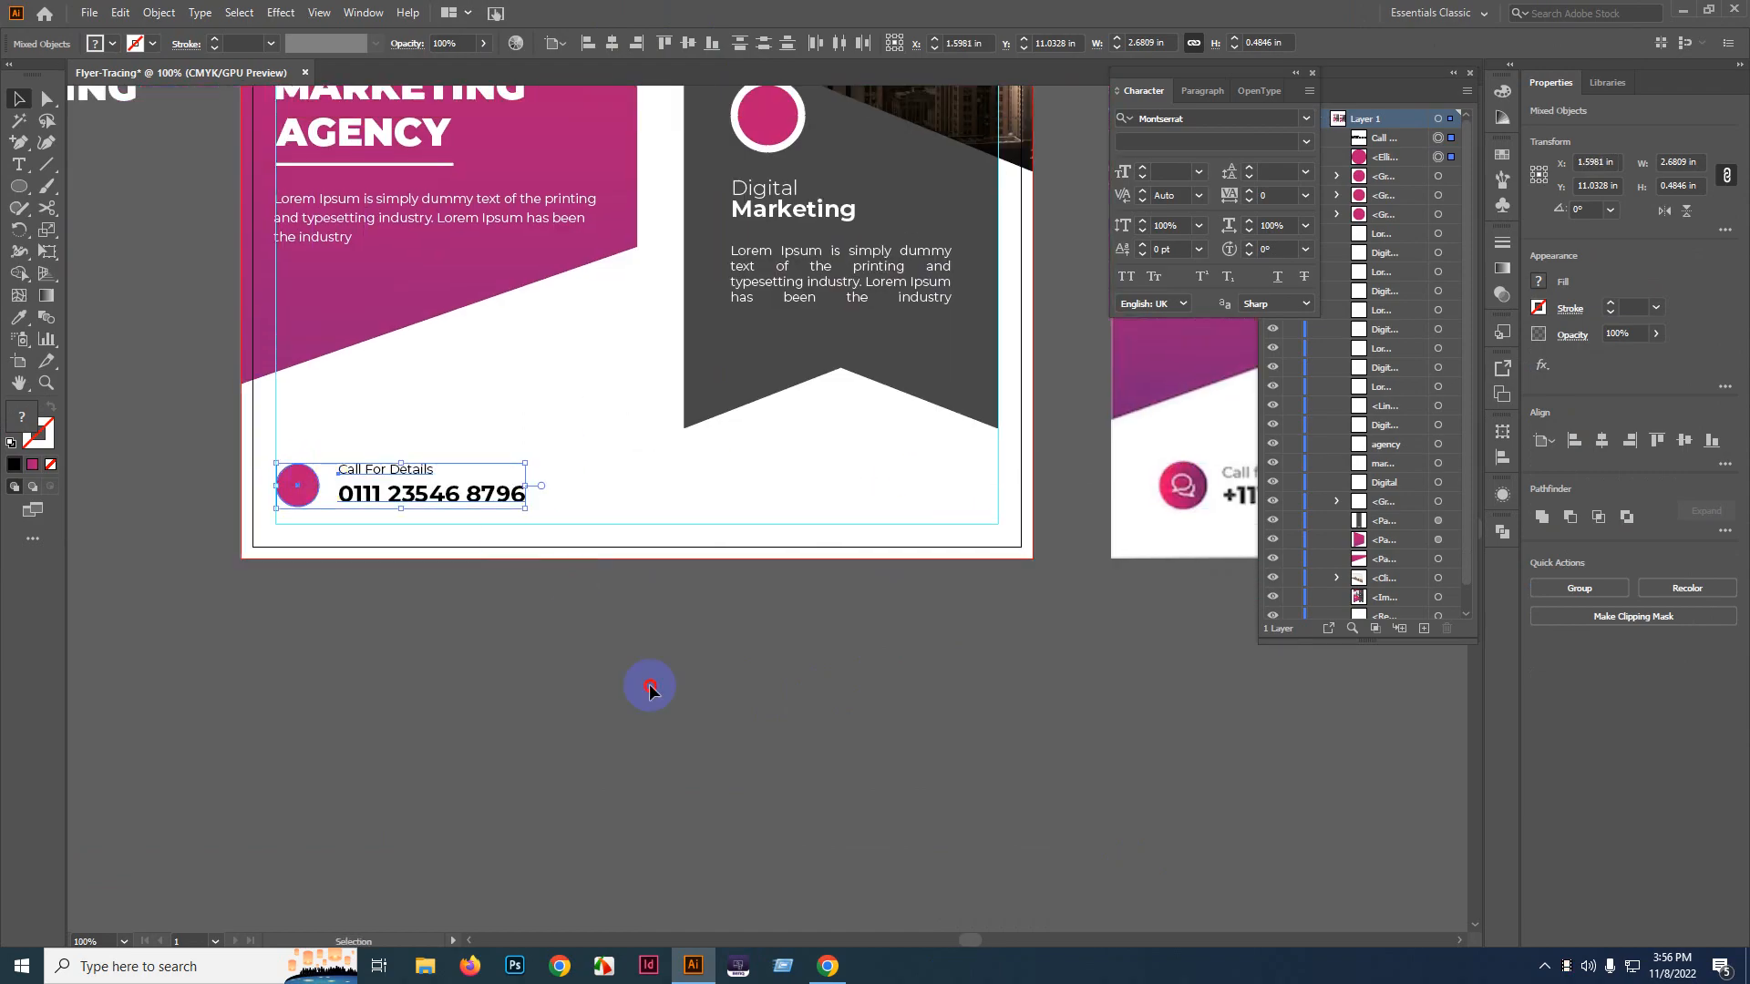
pyautogui.click(652, 691)
pyautogui.scroll(-2, 650, 687)
pyautogui.moveTo(870, 658); pyautogui.dragTo(570, 755)
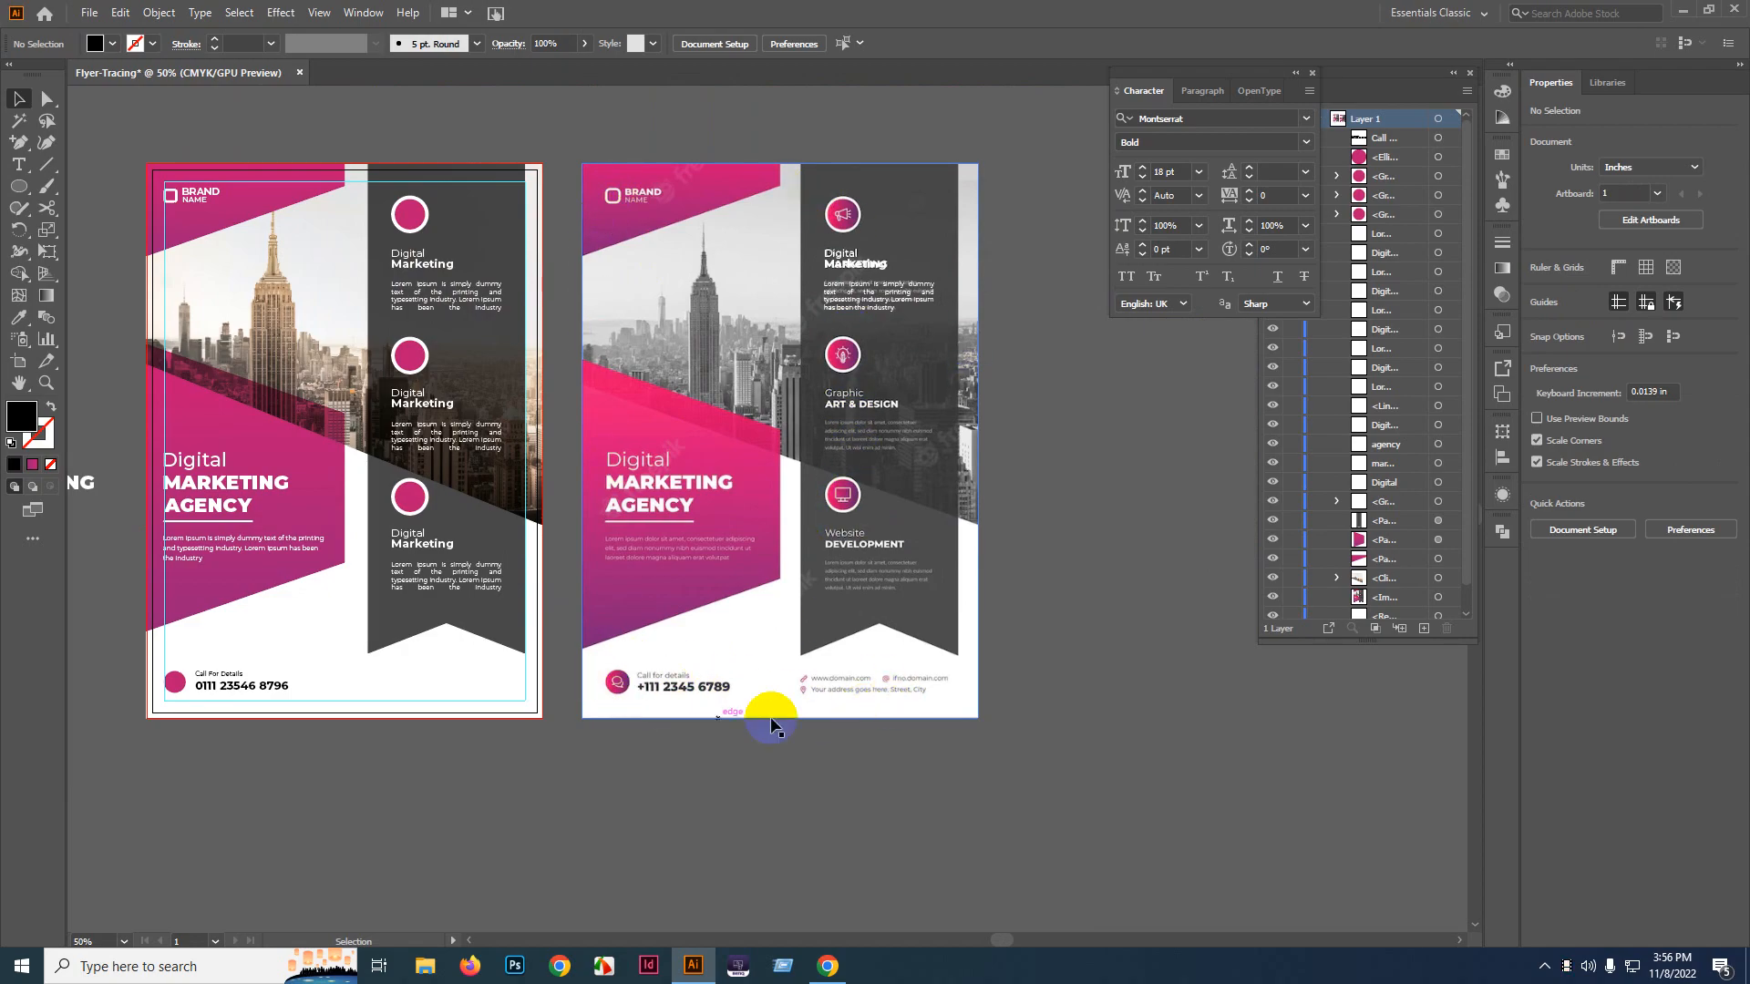
pyautogui.hscroll(-3, 1003, 665)
pyautogui.scroll(4, 1113, 636)
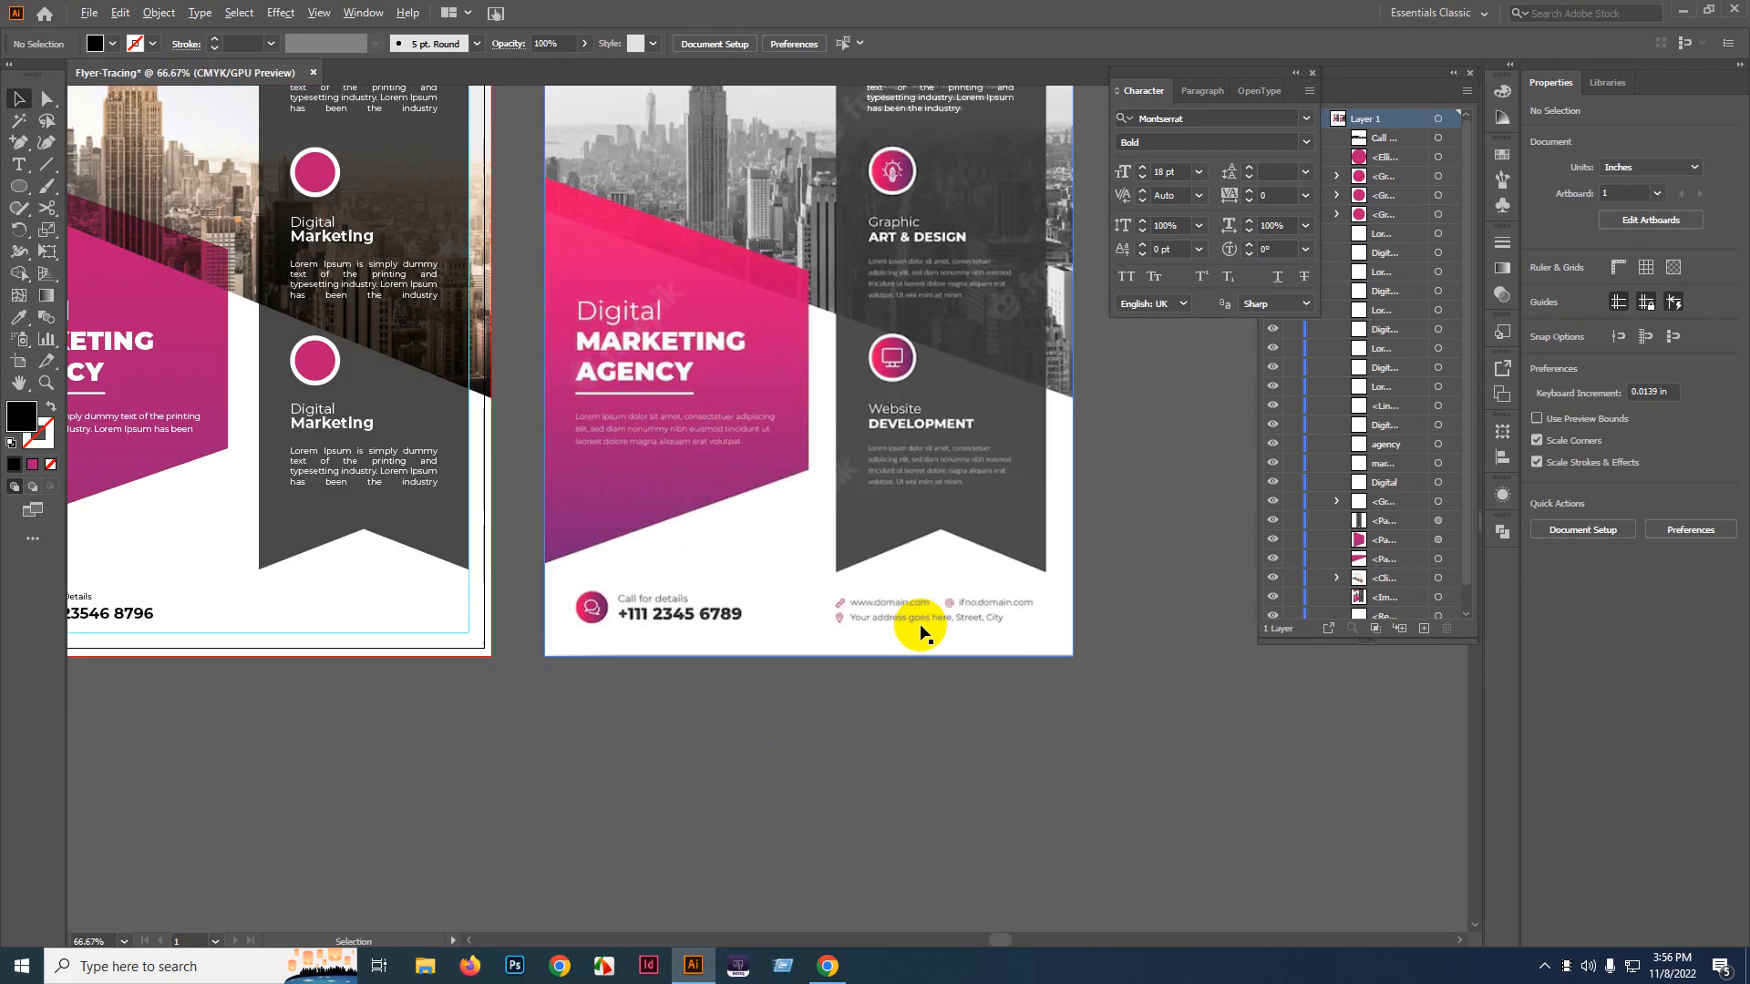
# - Delete the grayscale reference flyer beside the artboard
pyautogui.scroll(-4, 921, 625)
pyautogui.scroll(-2, 829, 659)
pyautogui.hscroll(2, 829, 656)
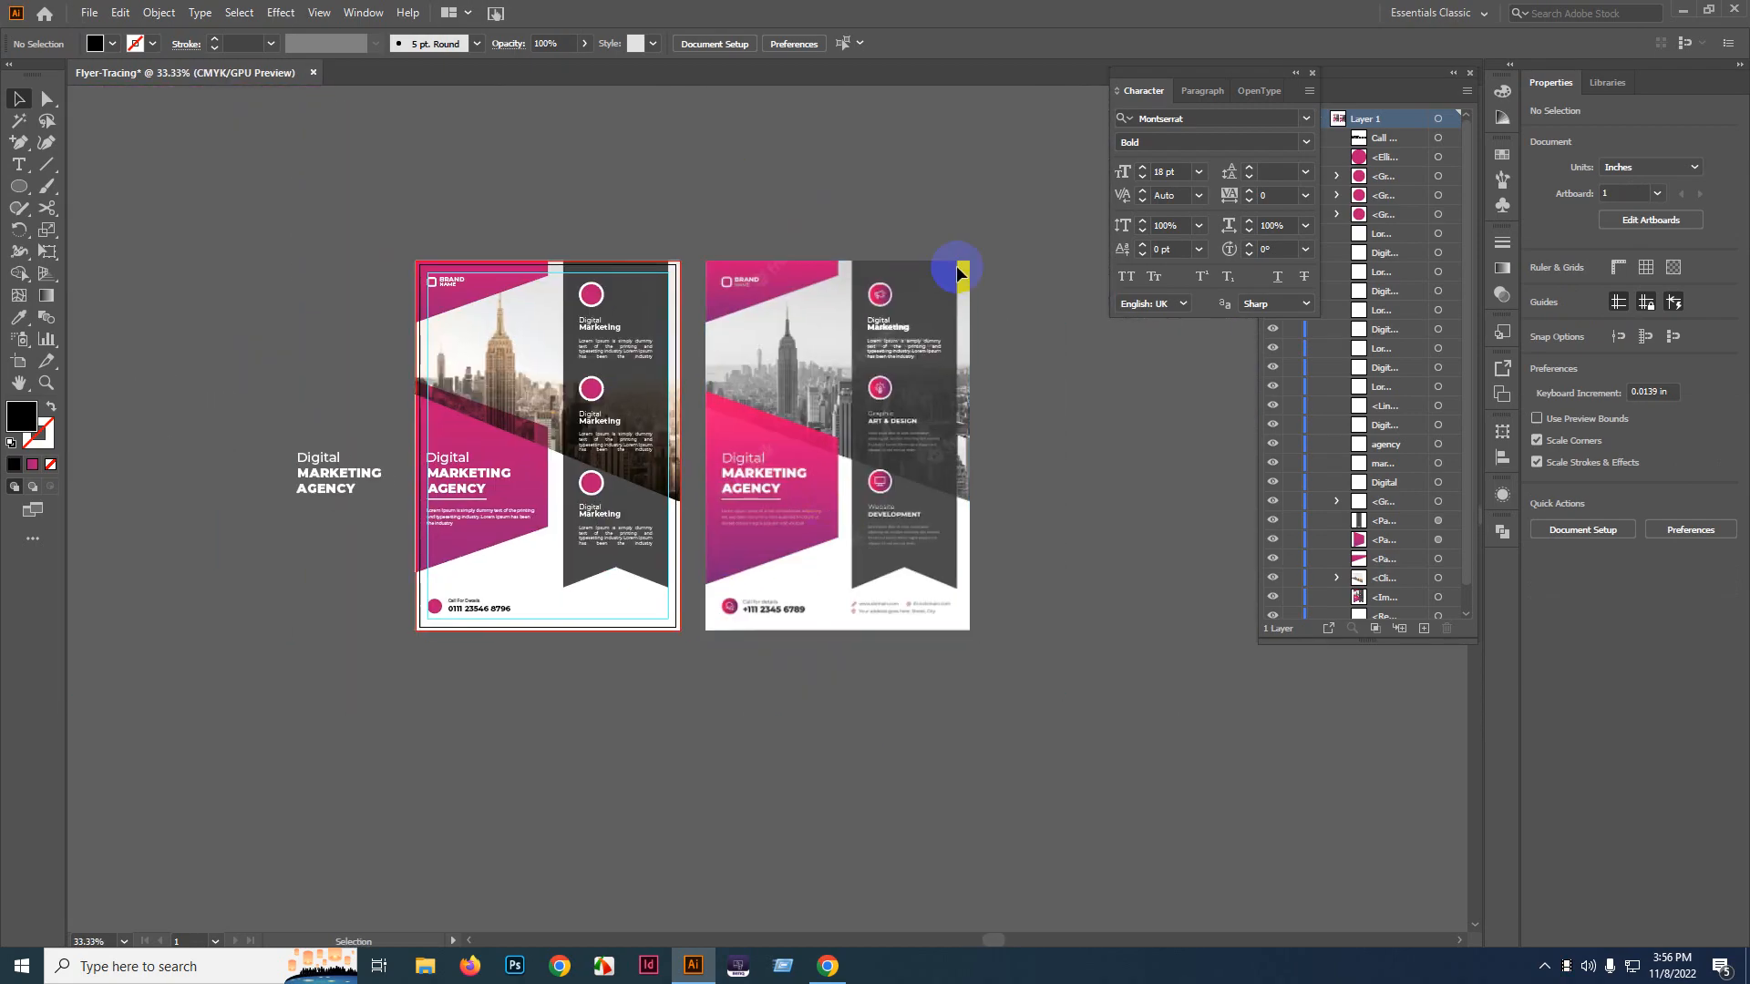
pyautogui.moveTo(949, 266); pyautogui.dragTo(793, 593)
pyautogui.press('Delete')
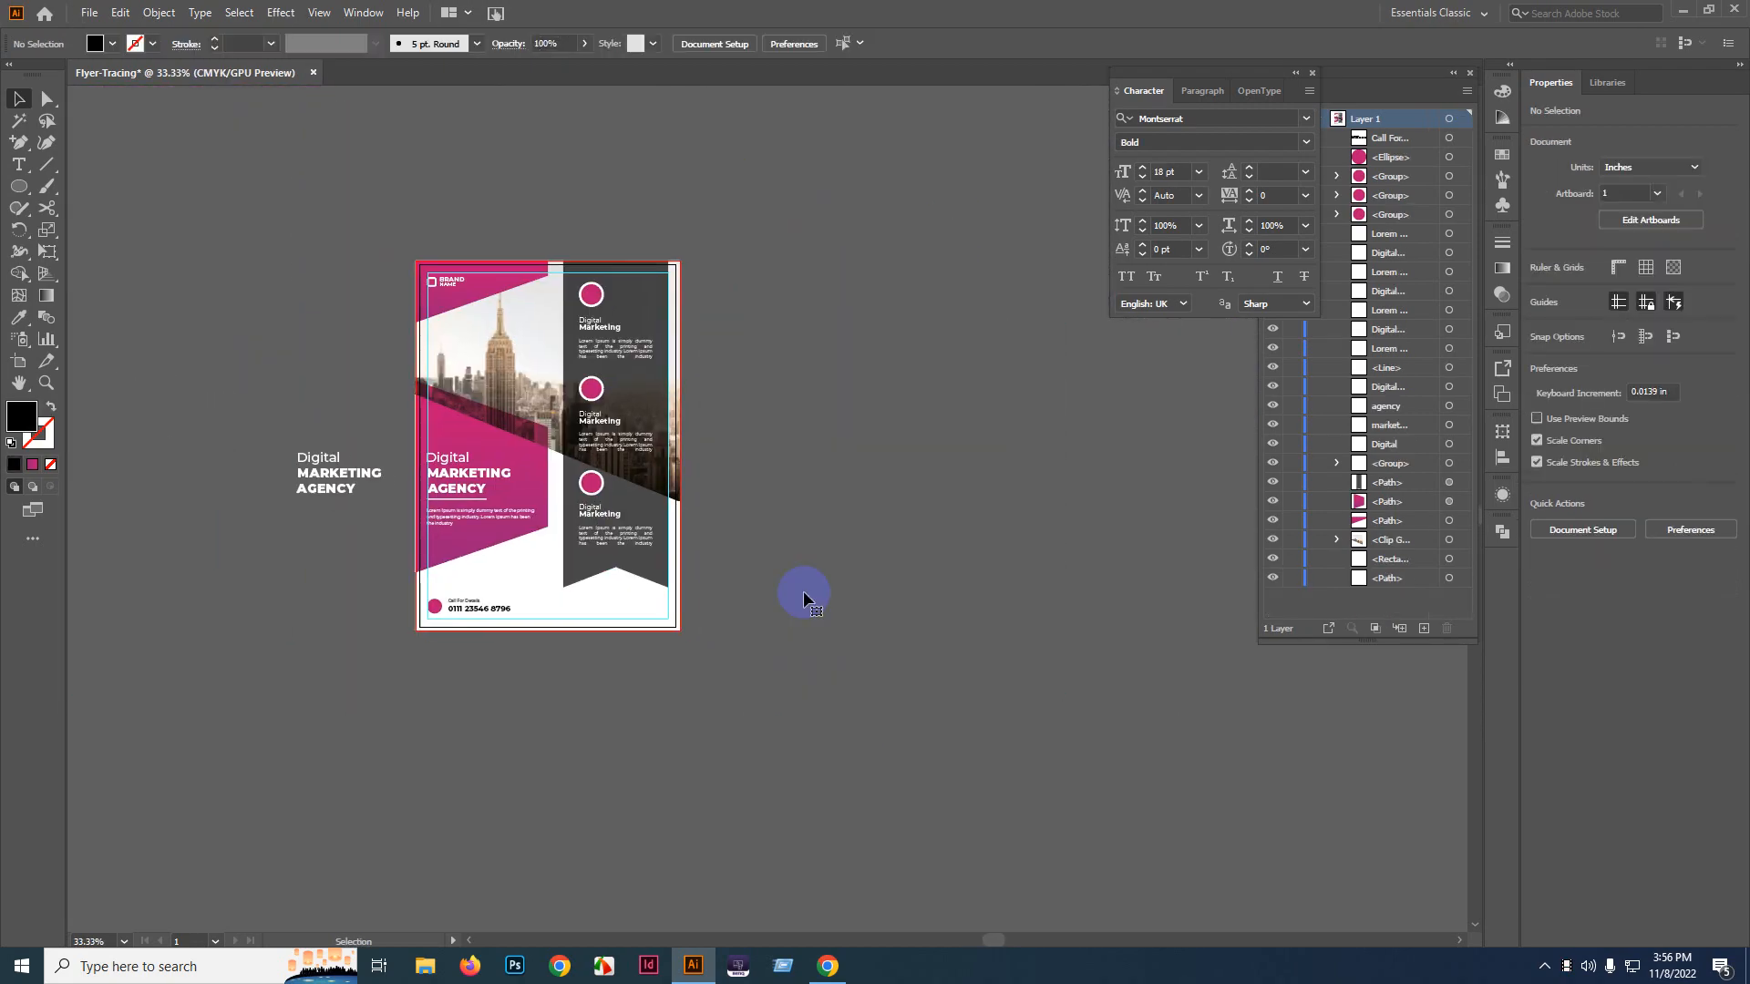
# - Delete the spare white "Digital MARKETING AGENCY" text lying outside the artboard
pyautogui.click(387, 622)
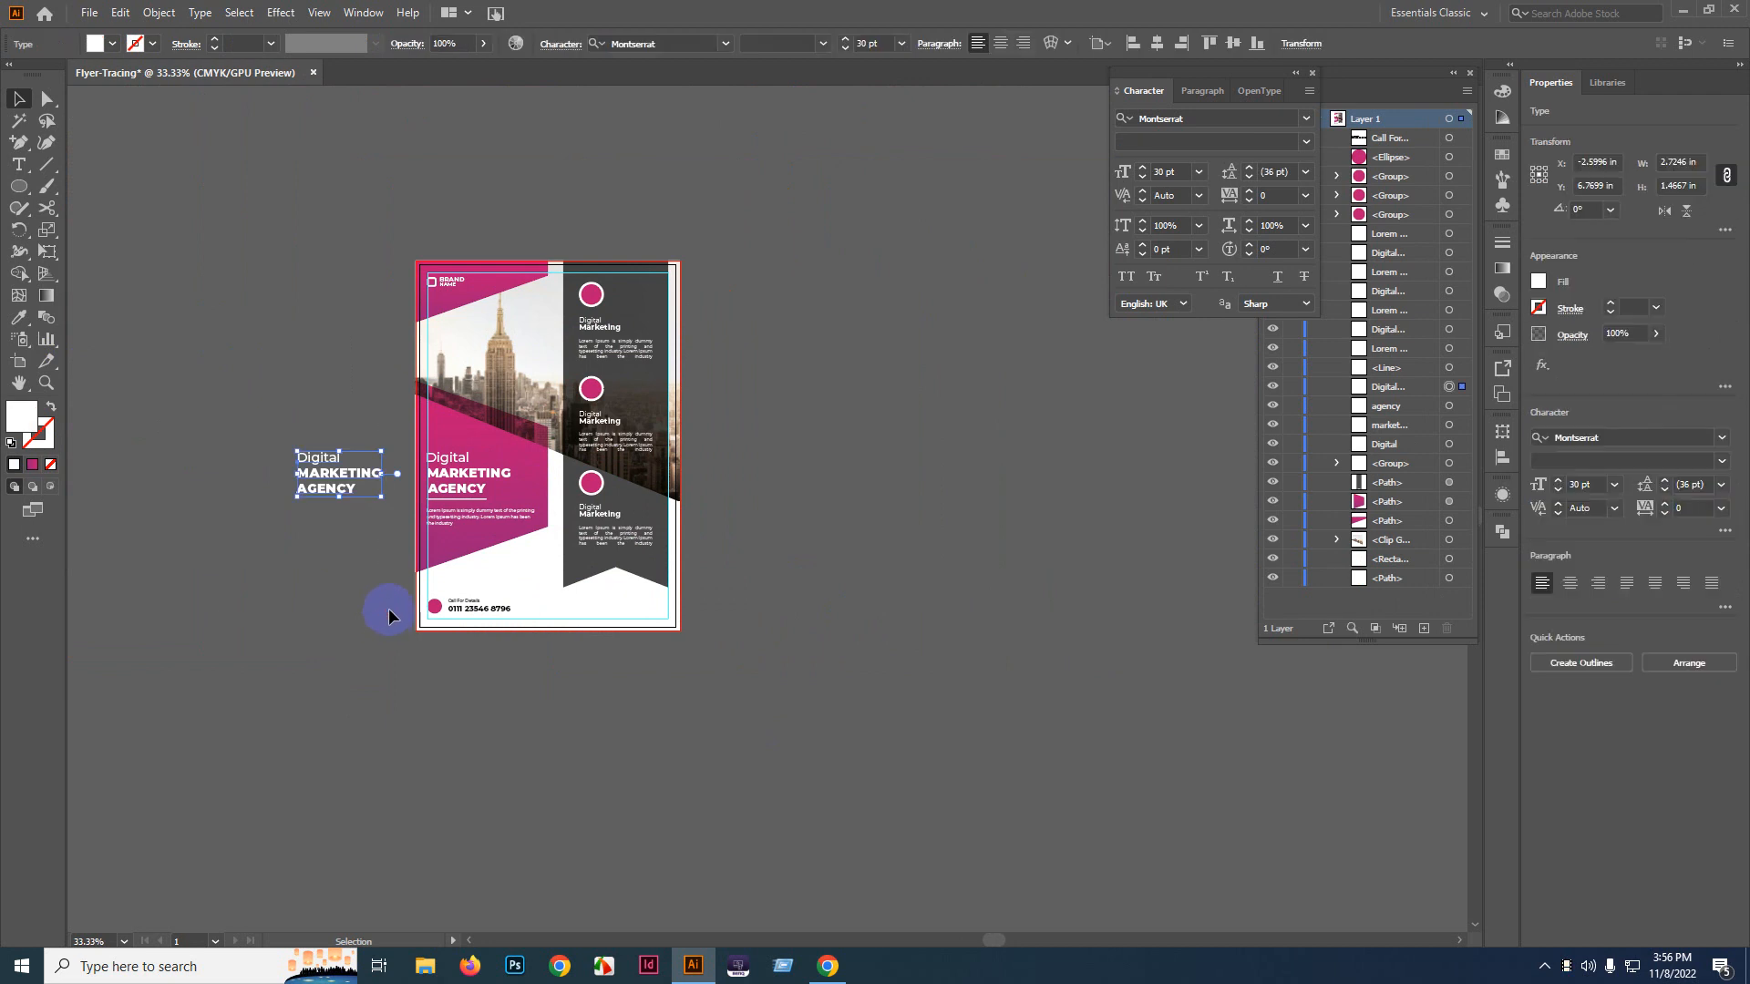
pyautogui.press('Delete')
pyautogui.hscroll(-2, 859, 537)
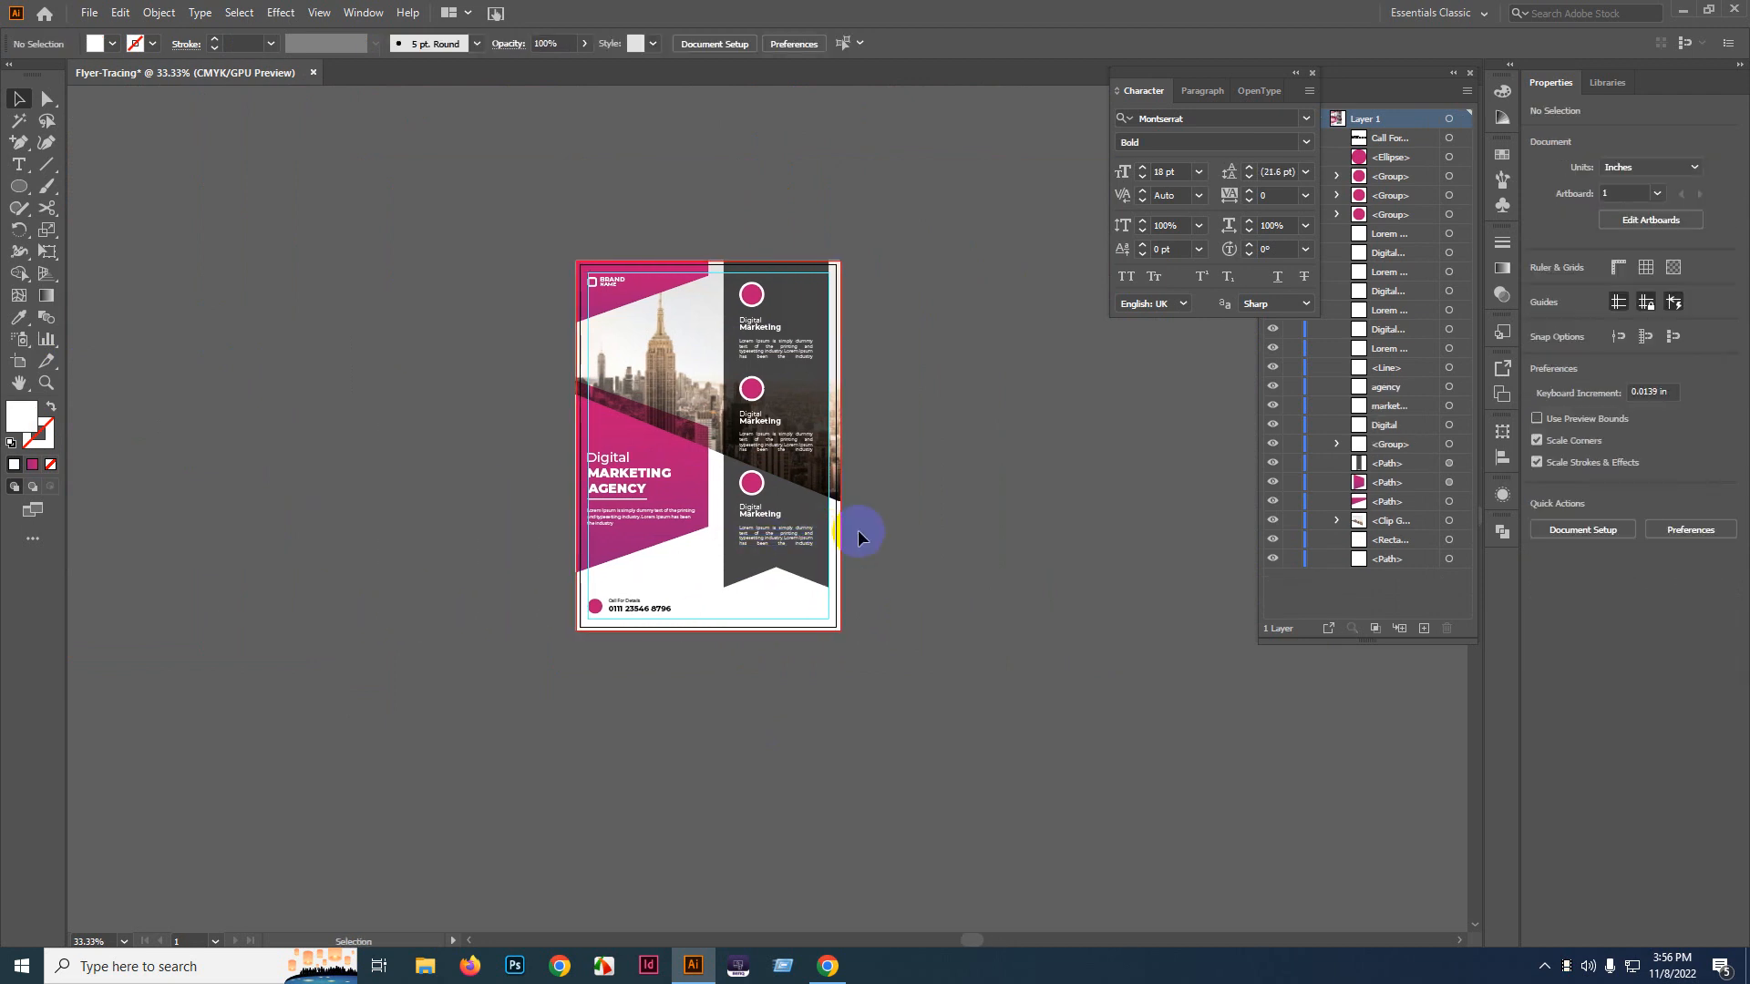
# - Switch to Chrome, view the Freepik business flyer concept page for comparison, and return to Illustrator
pyautogui.click(828, 966)
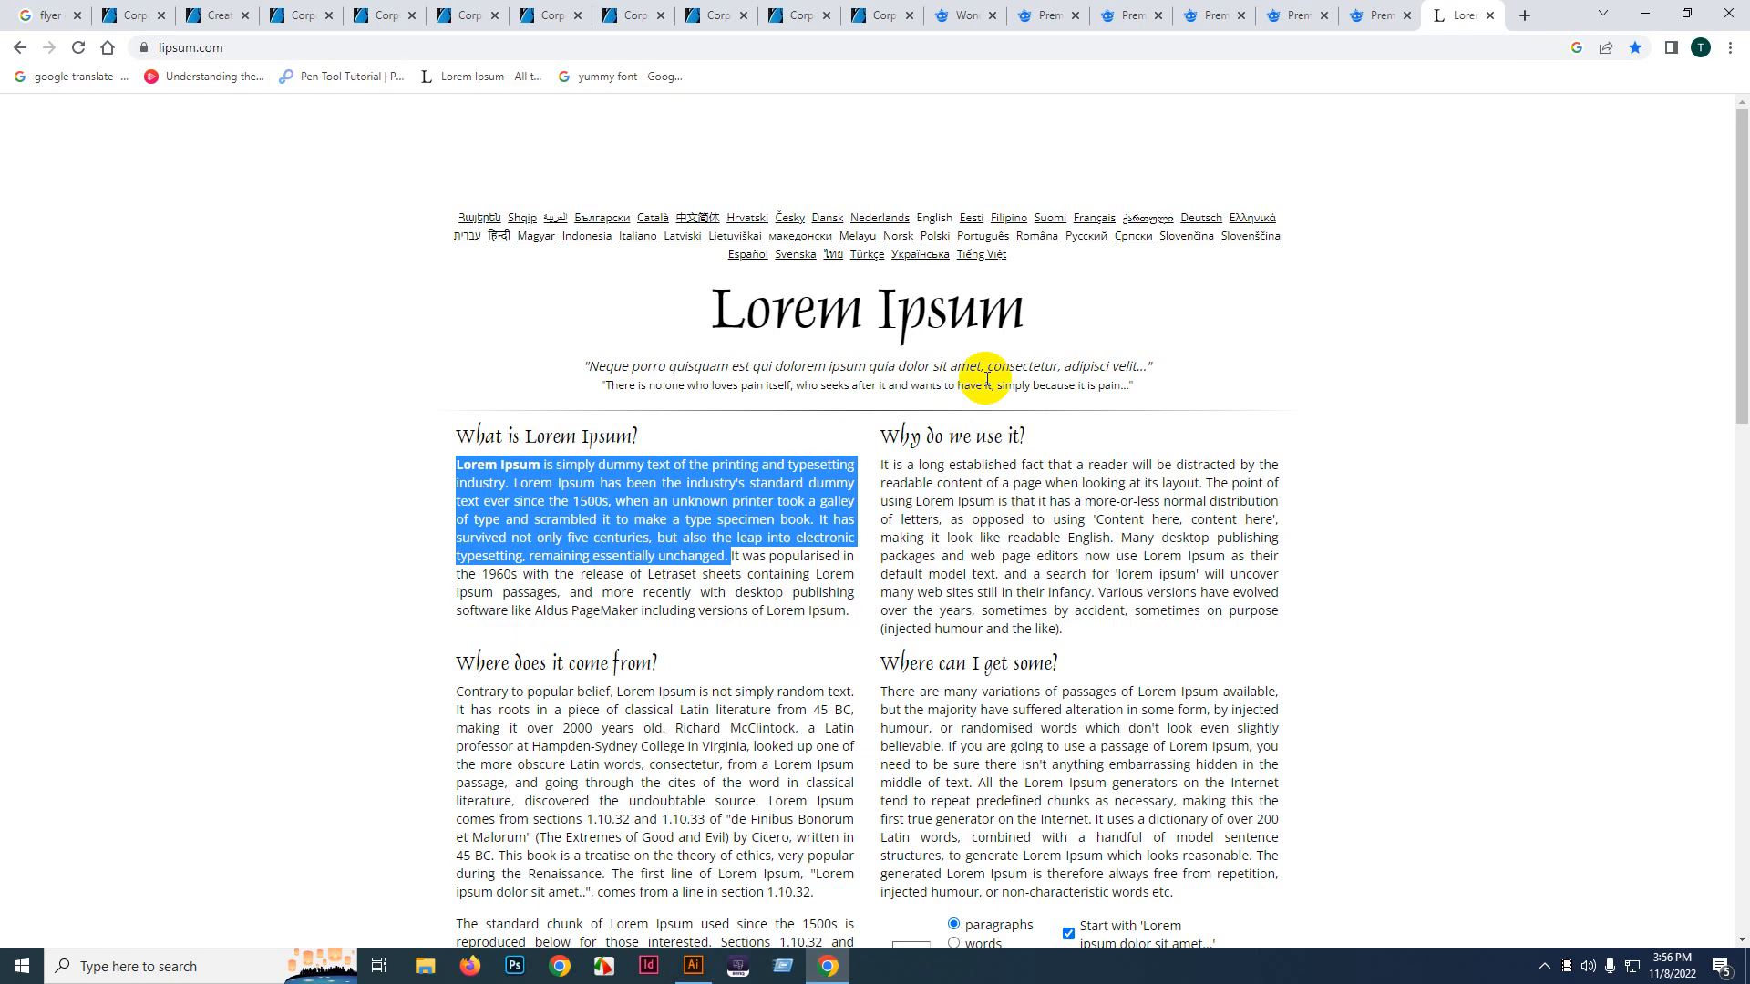
pyautogui.click(1371, 14)
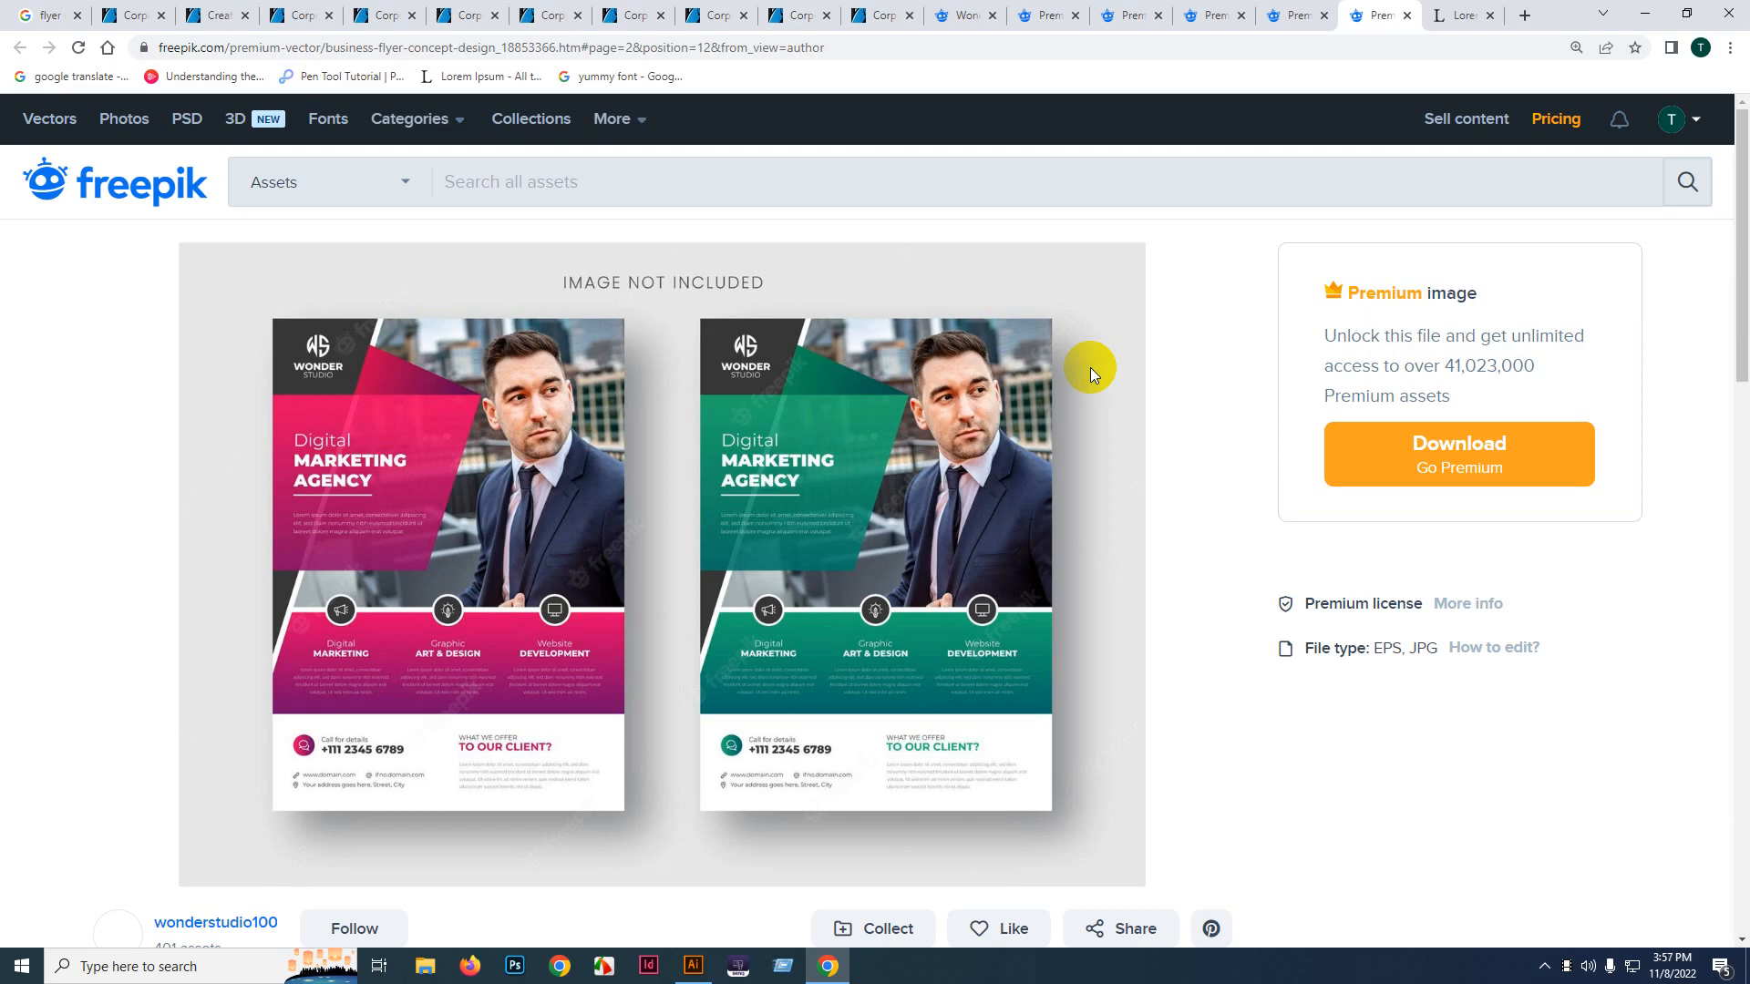
pyautogui.click(695, 966)
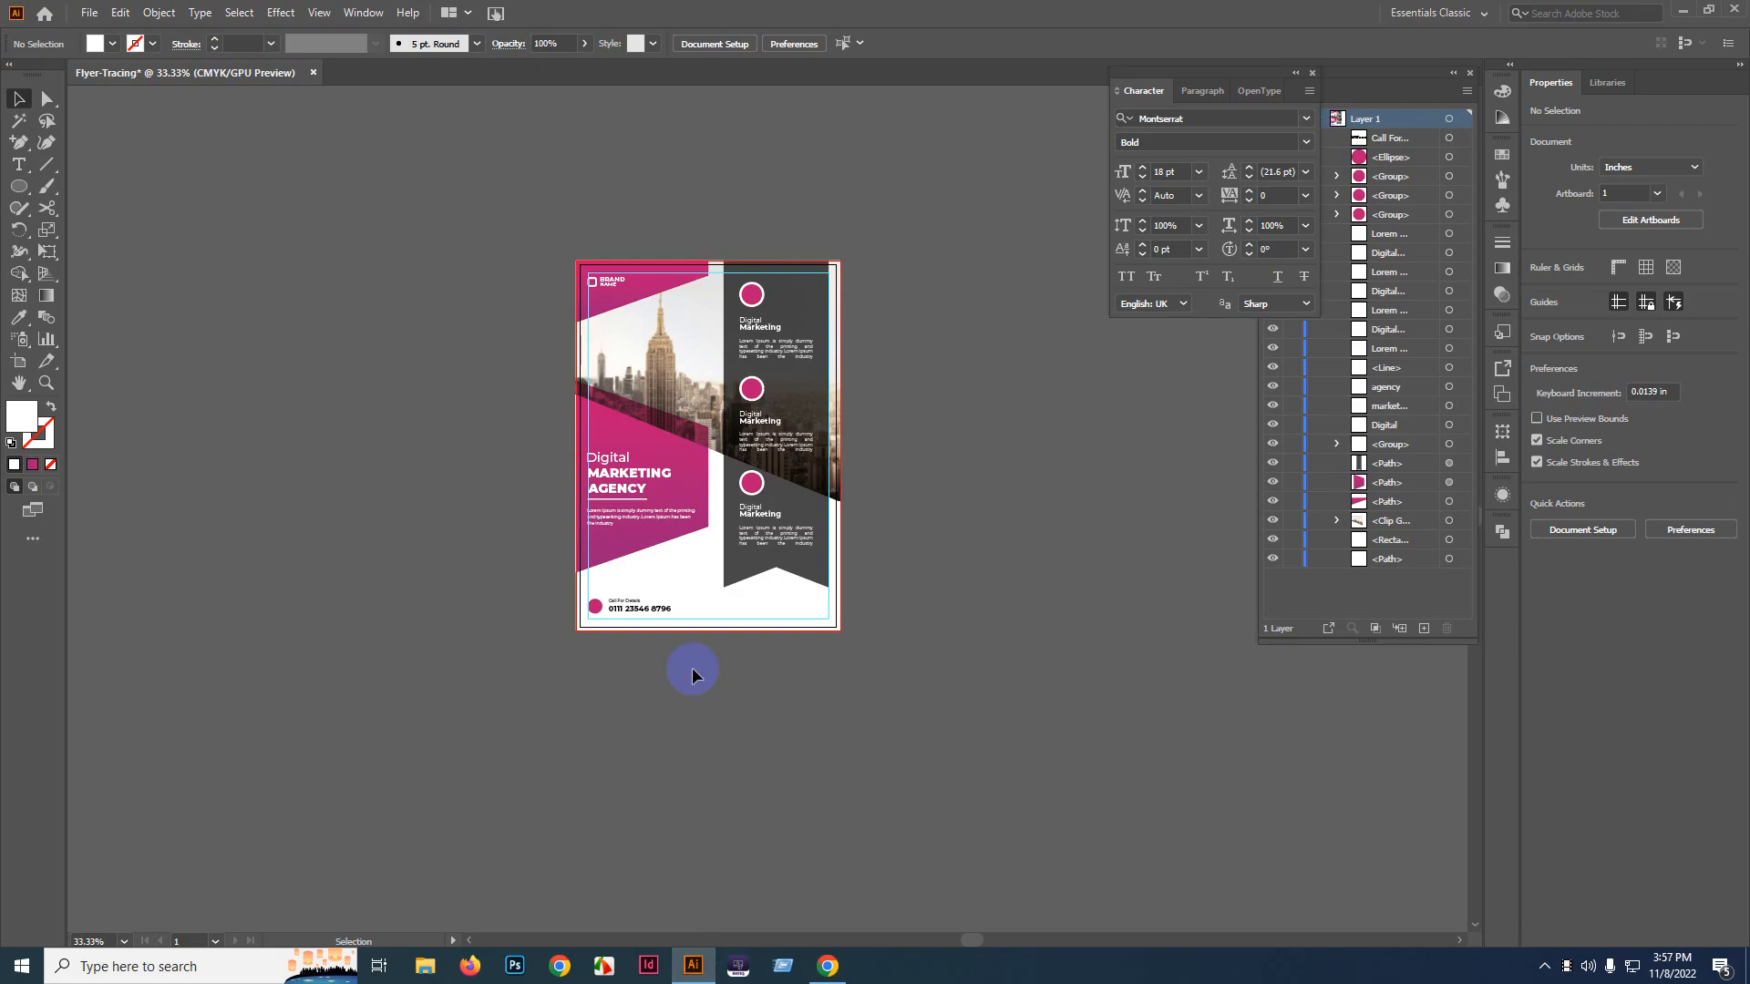
# - Move the footer contact text about 0.08 in horizontally closer to the pink circle and deselect it
pyautogui.scroll(5, 602, 616)
pyautogui.click(670, 572)
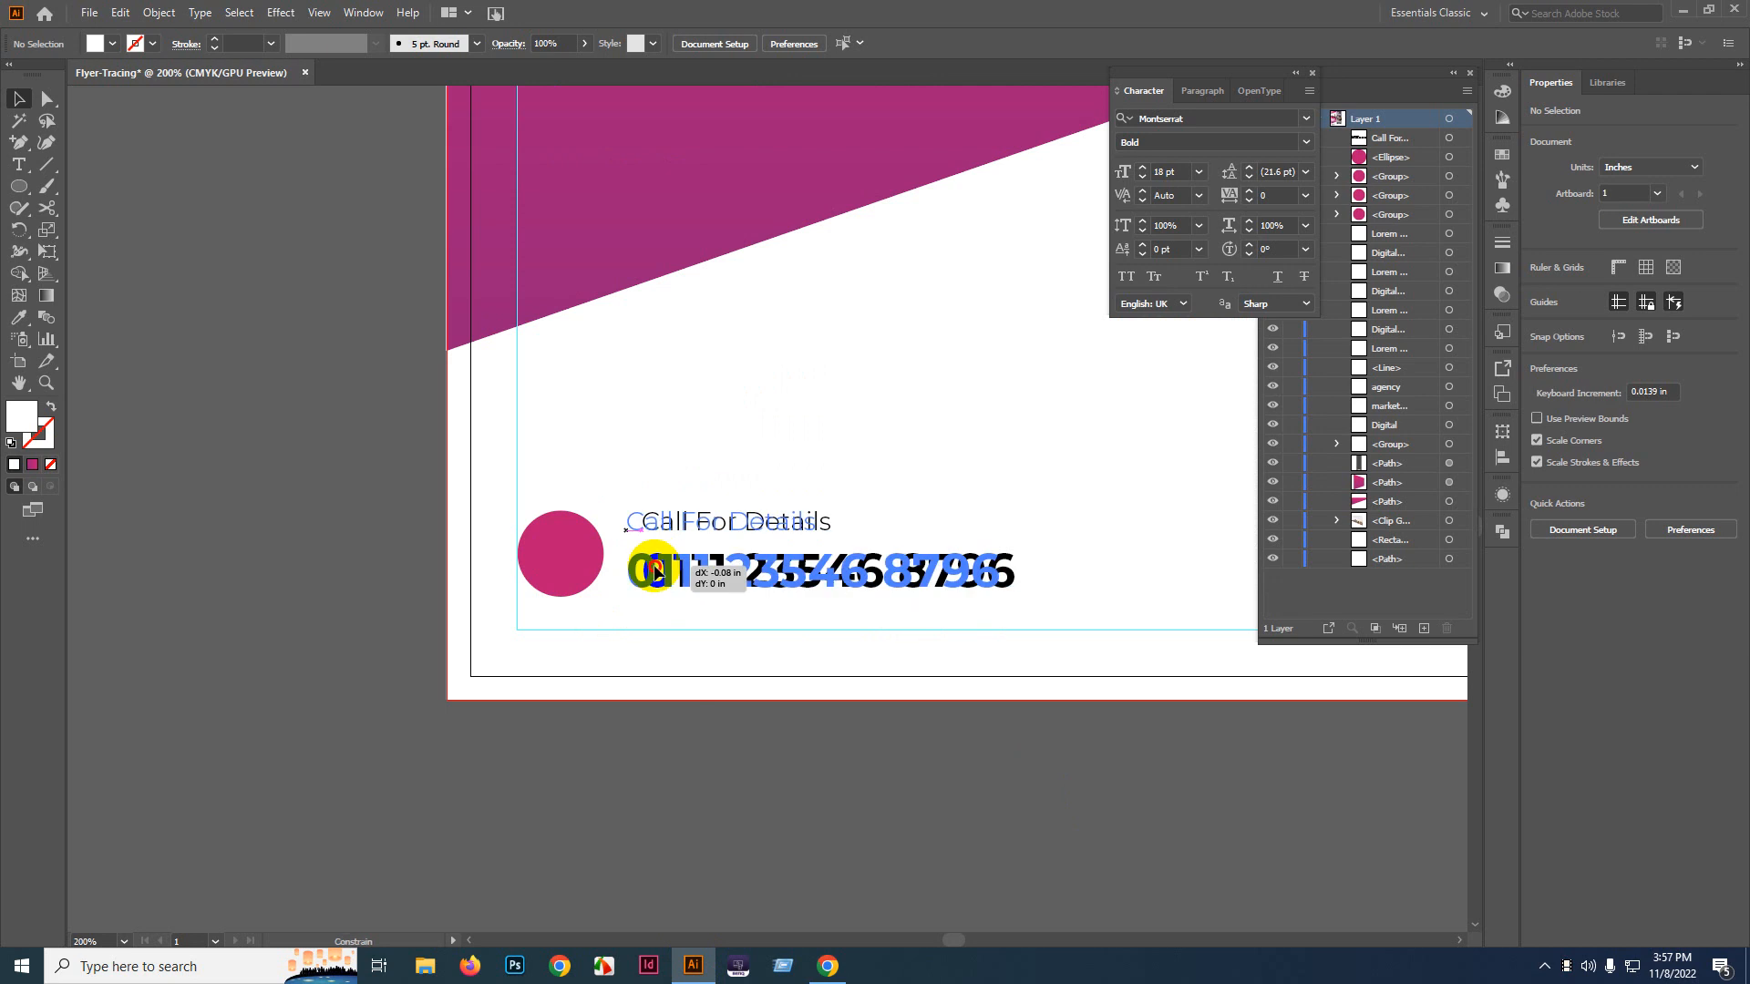
pyautogui.scroll(-5, 612, 577)
pyautogui.click(592, 762)
# - Save the document as Flyer-Tracing.ai in D:\GB 1789\Class Work\Illustrator, using the Illustrator 2020 version
pyautogui.scroll(-1, 848, 562)
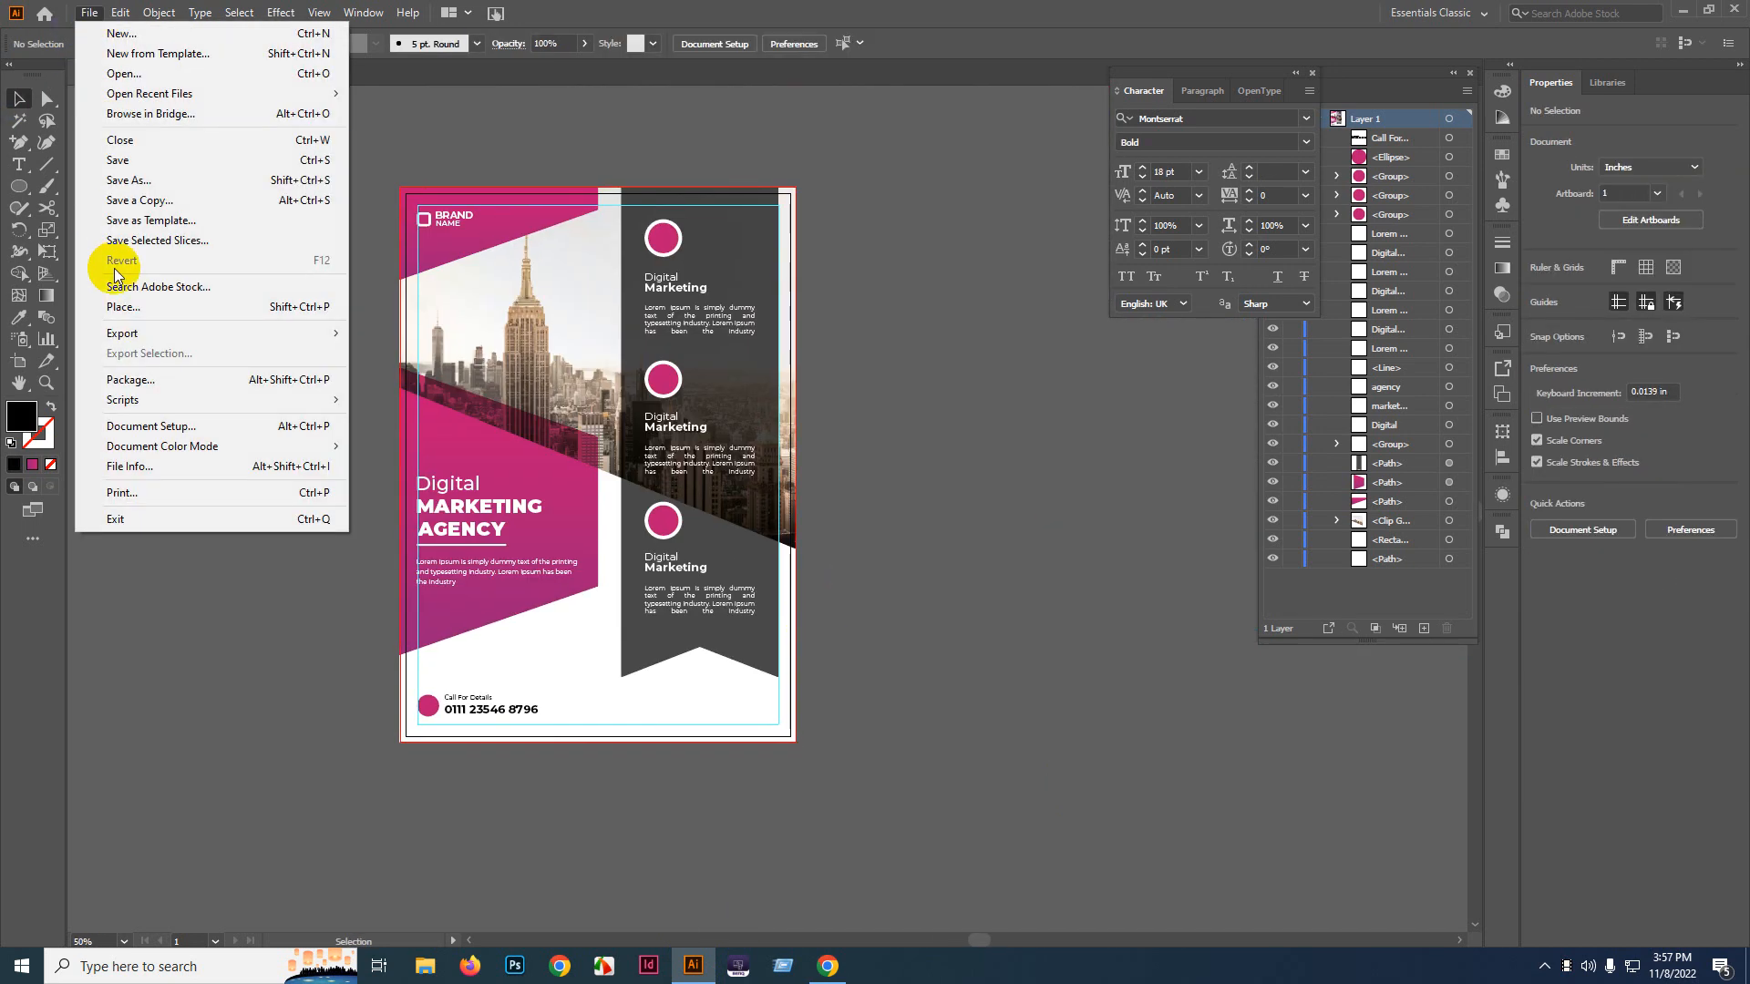
pyautogui.click(128, 179)
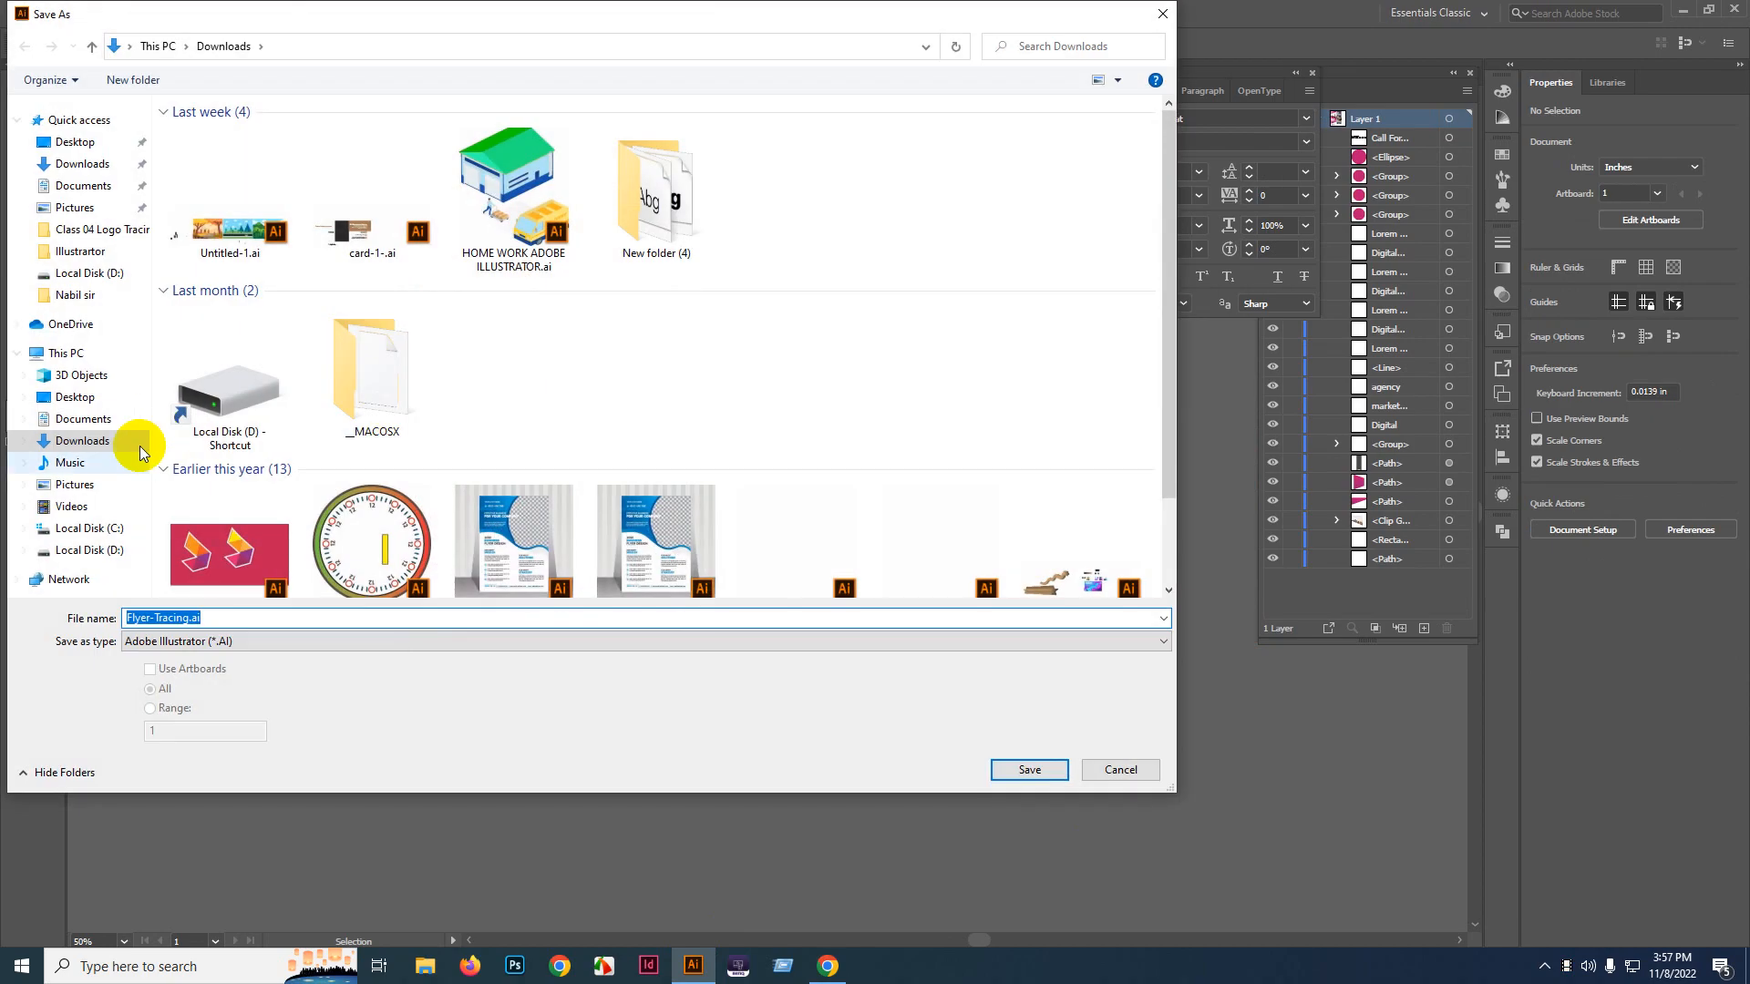
pyautogui.click(74, 484)
pyautogui.click(90, 549)
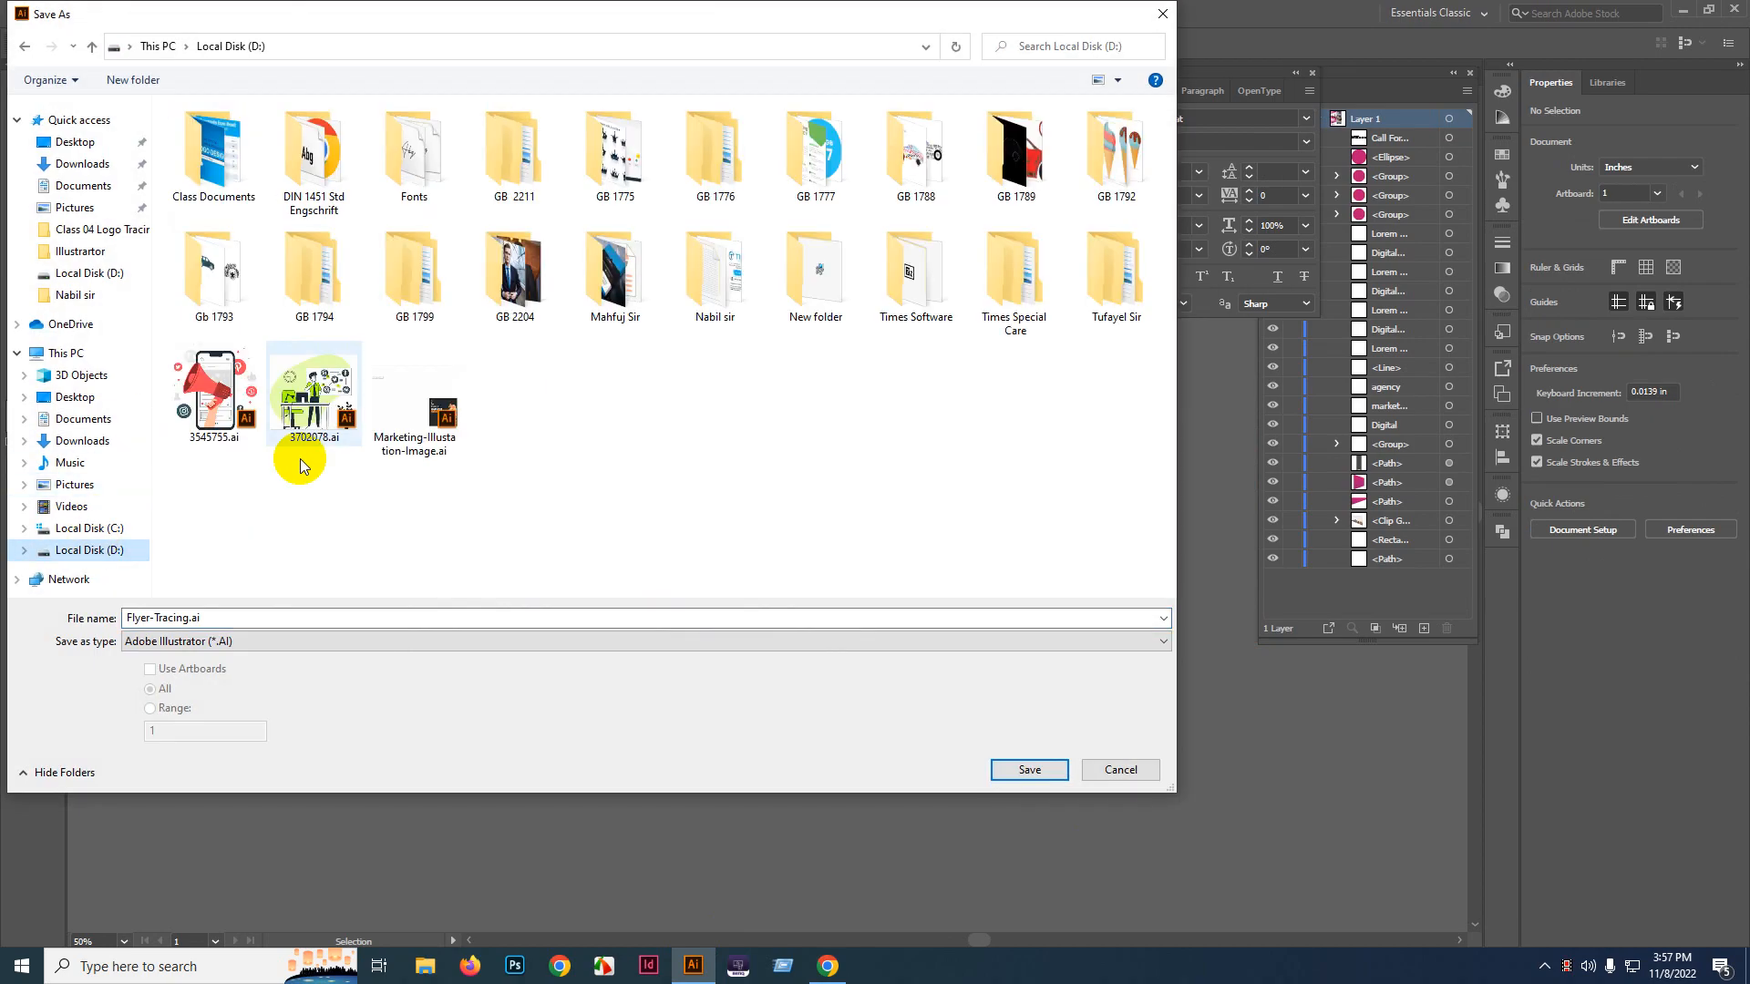
pyautogui.doubleClick(975, 168)
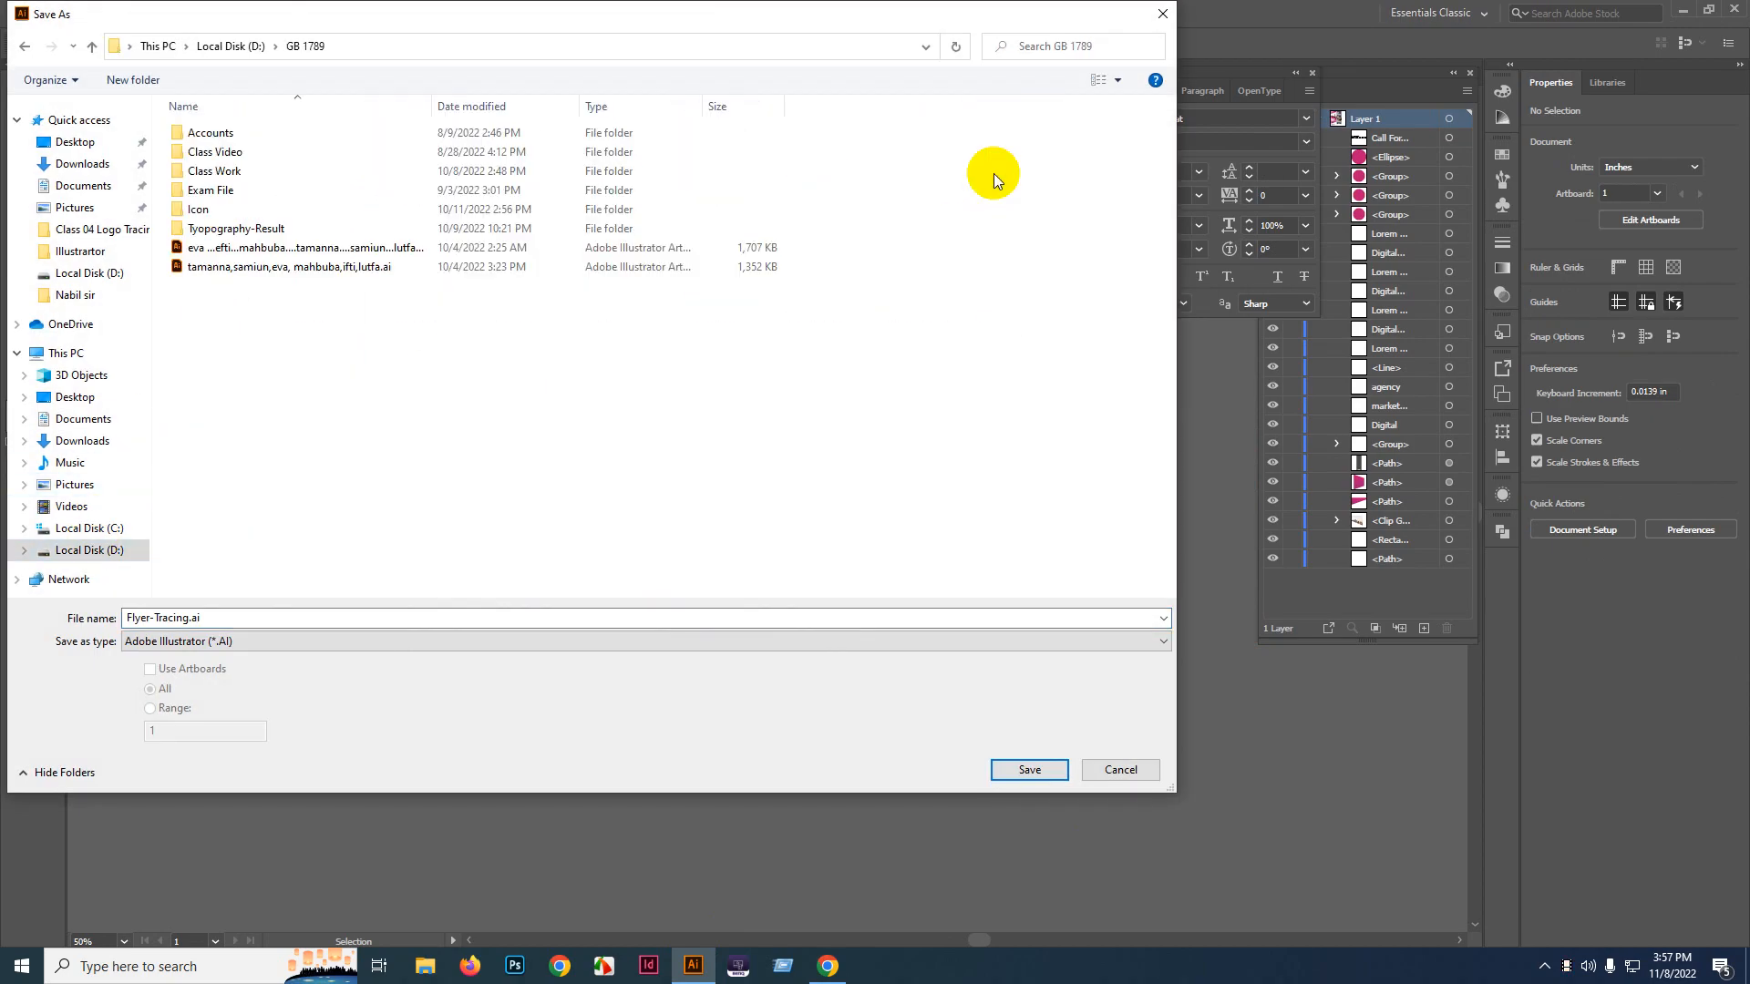
pyautogui.doubleClick(239, 170)
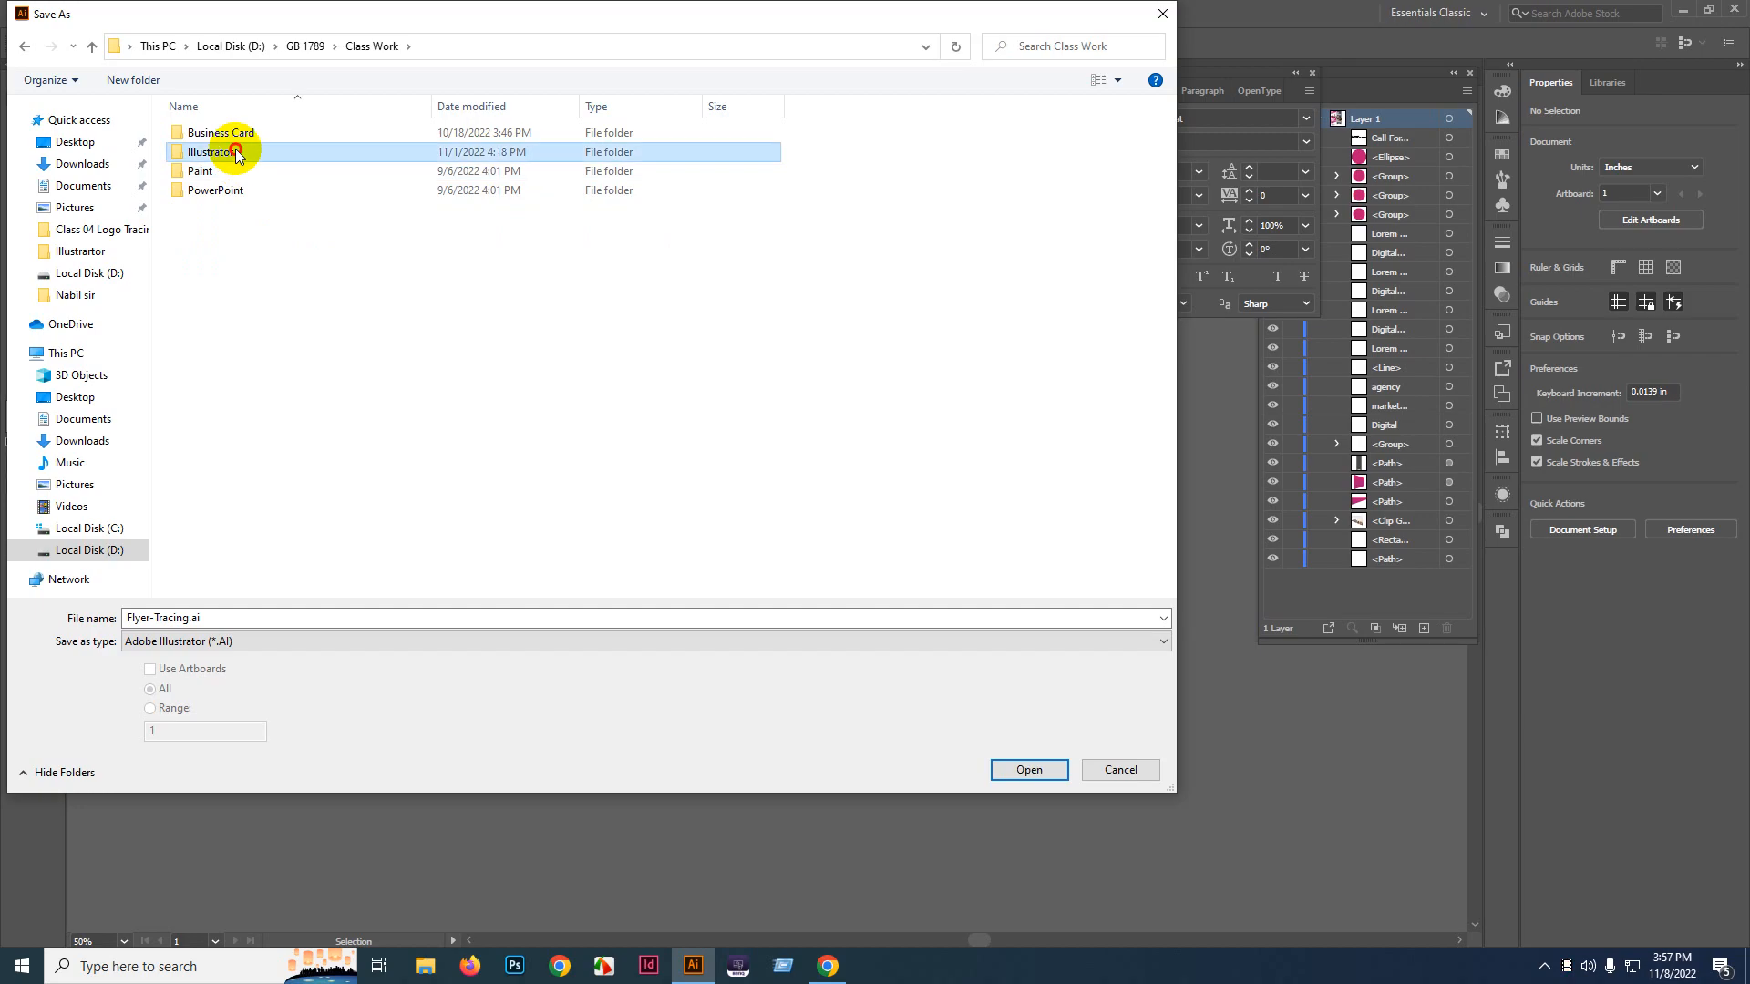
pyautogui.doubleClick(241, 152)
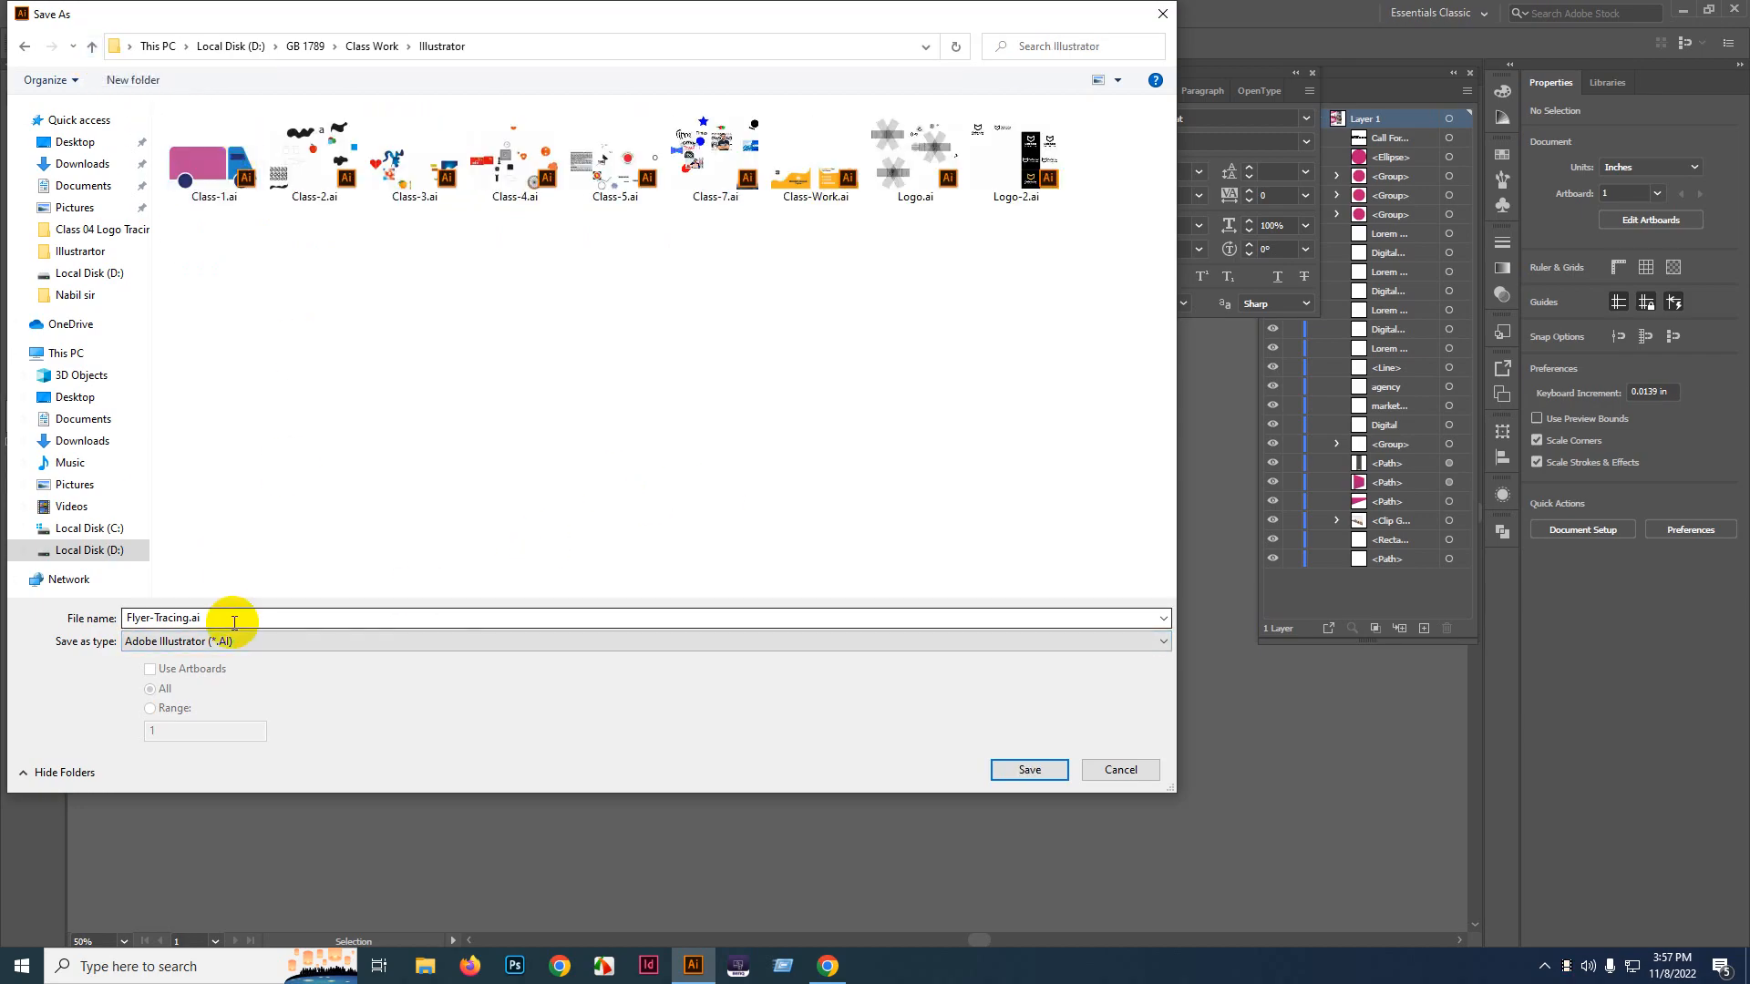
pyautogui.click(1019, 769)
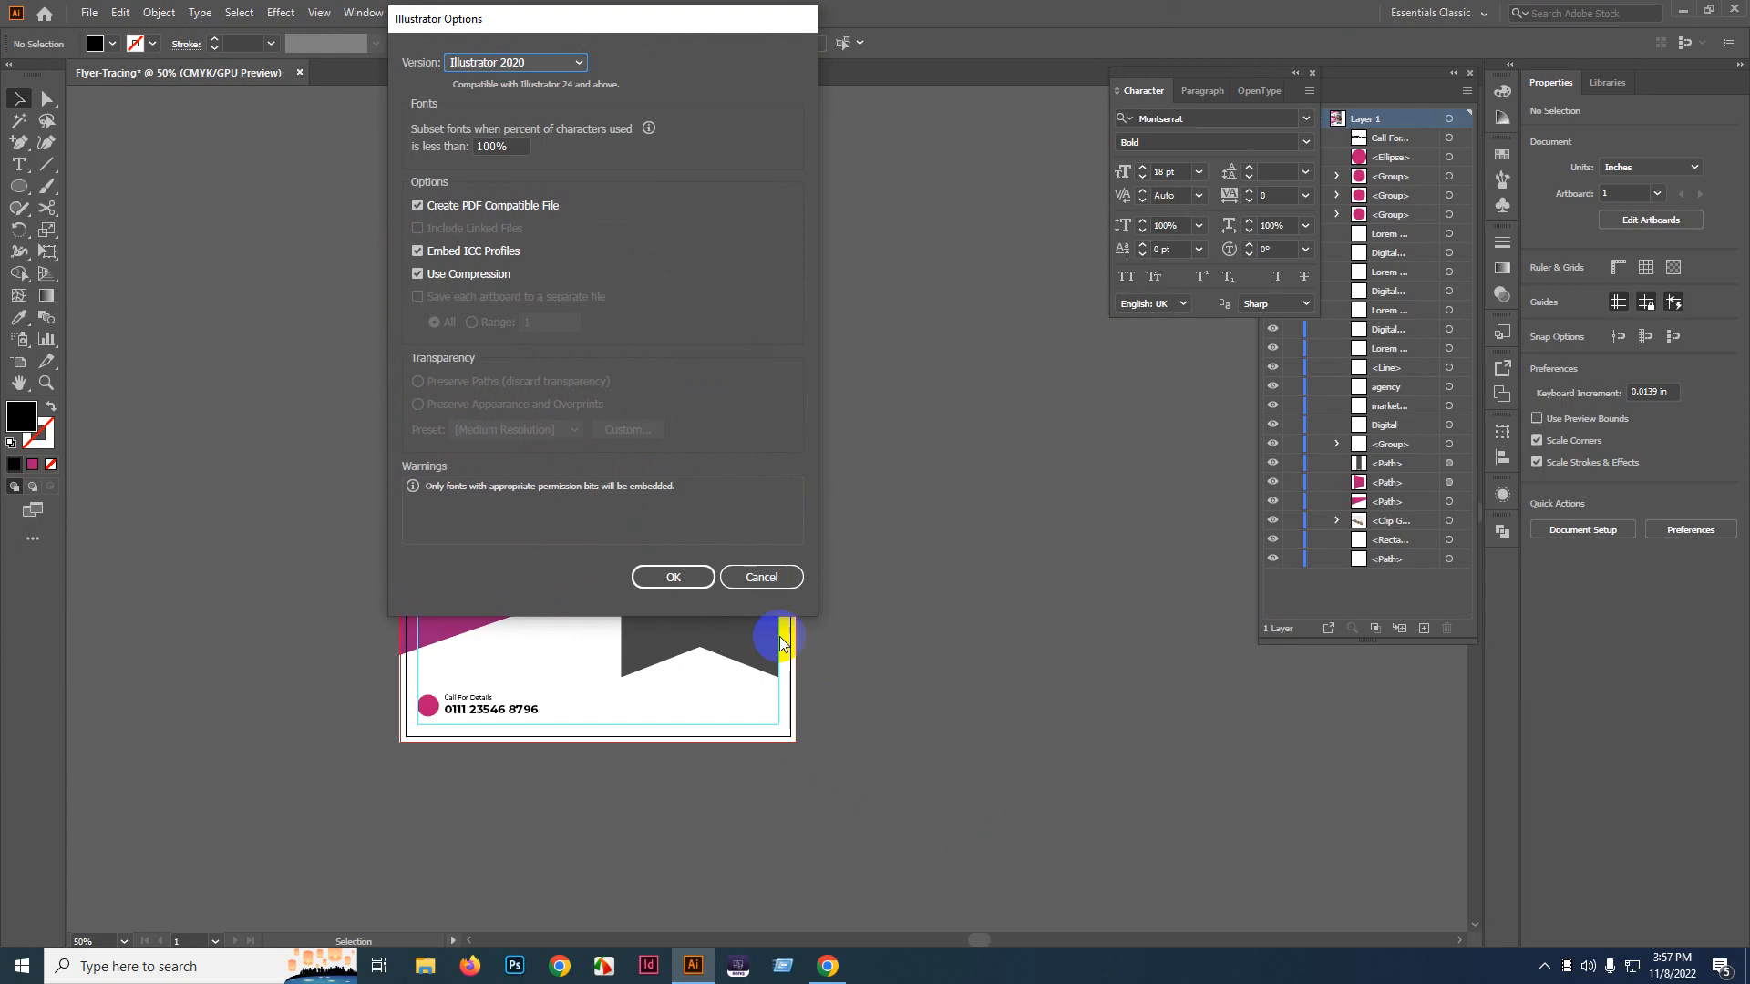
pyautogui.click(691, 581)
# - Start a Save for Web export of the flyer and fit its preview on screen
pyautogui.click(89, 13)
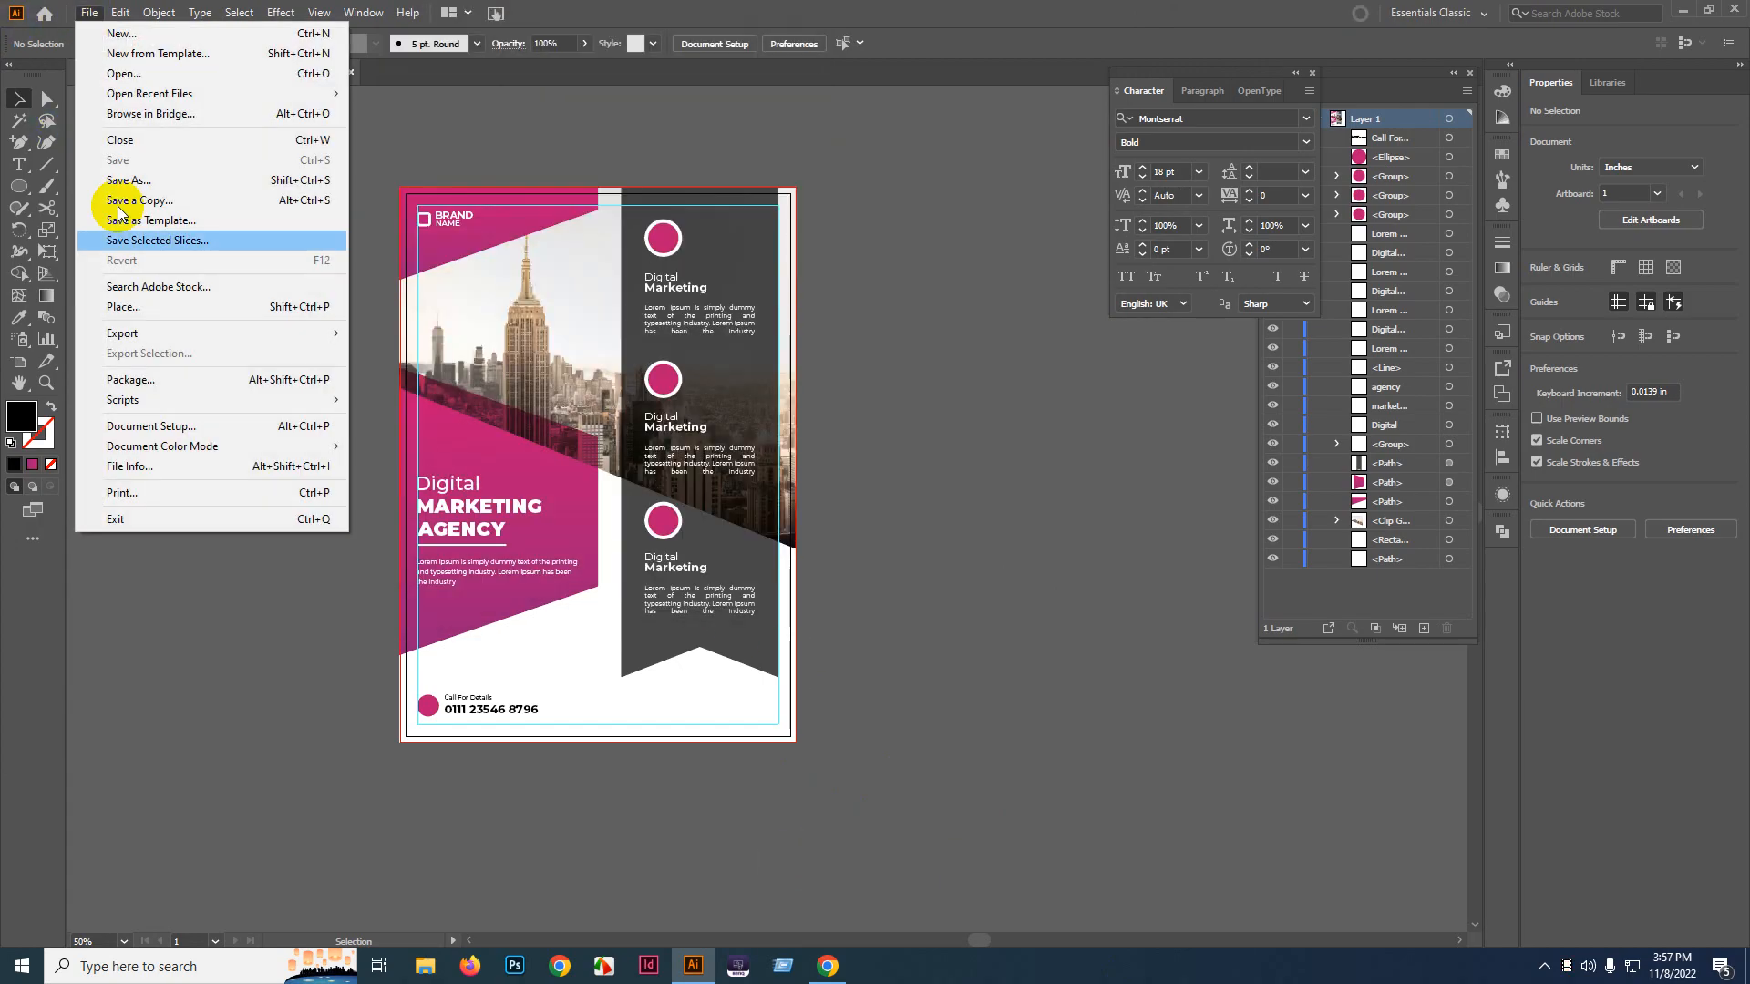
pyautogui.moveTo(132, 330)
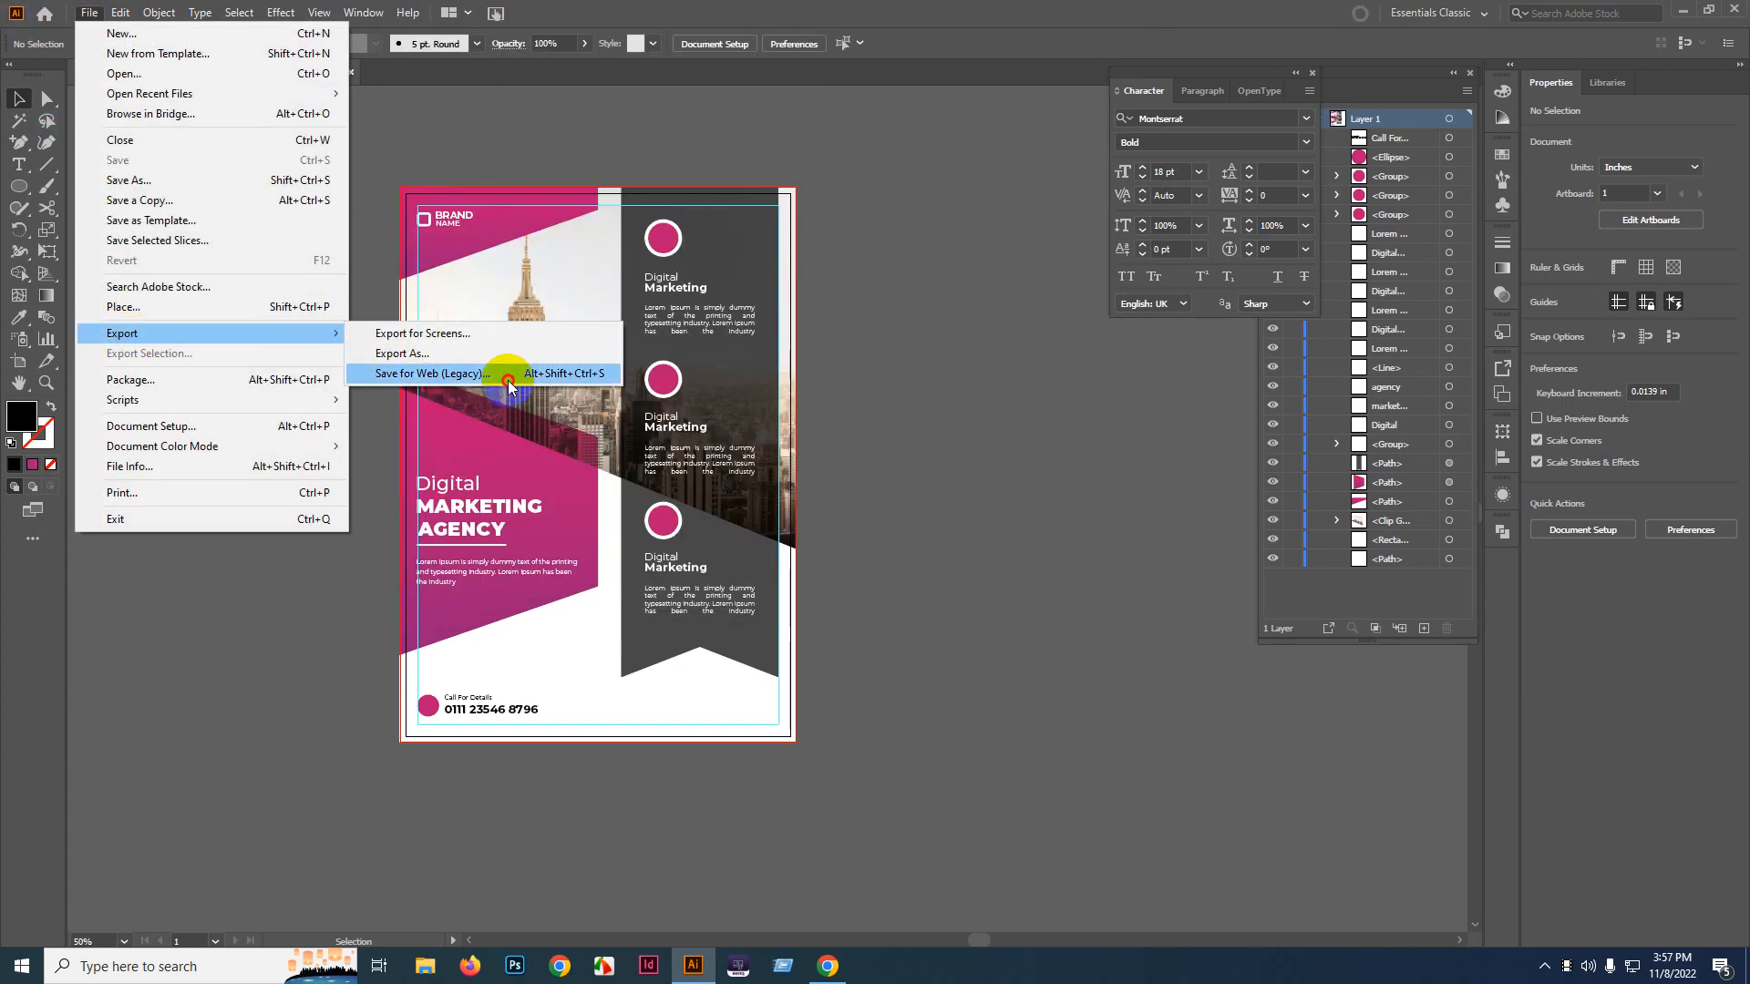
pyautogui.click(510, 373)
pyautogui.click(126, 858)
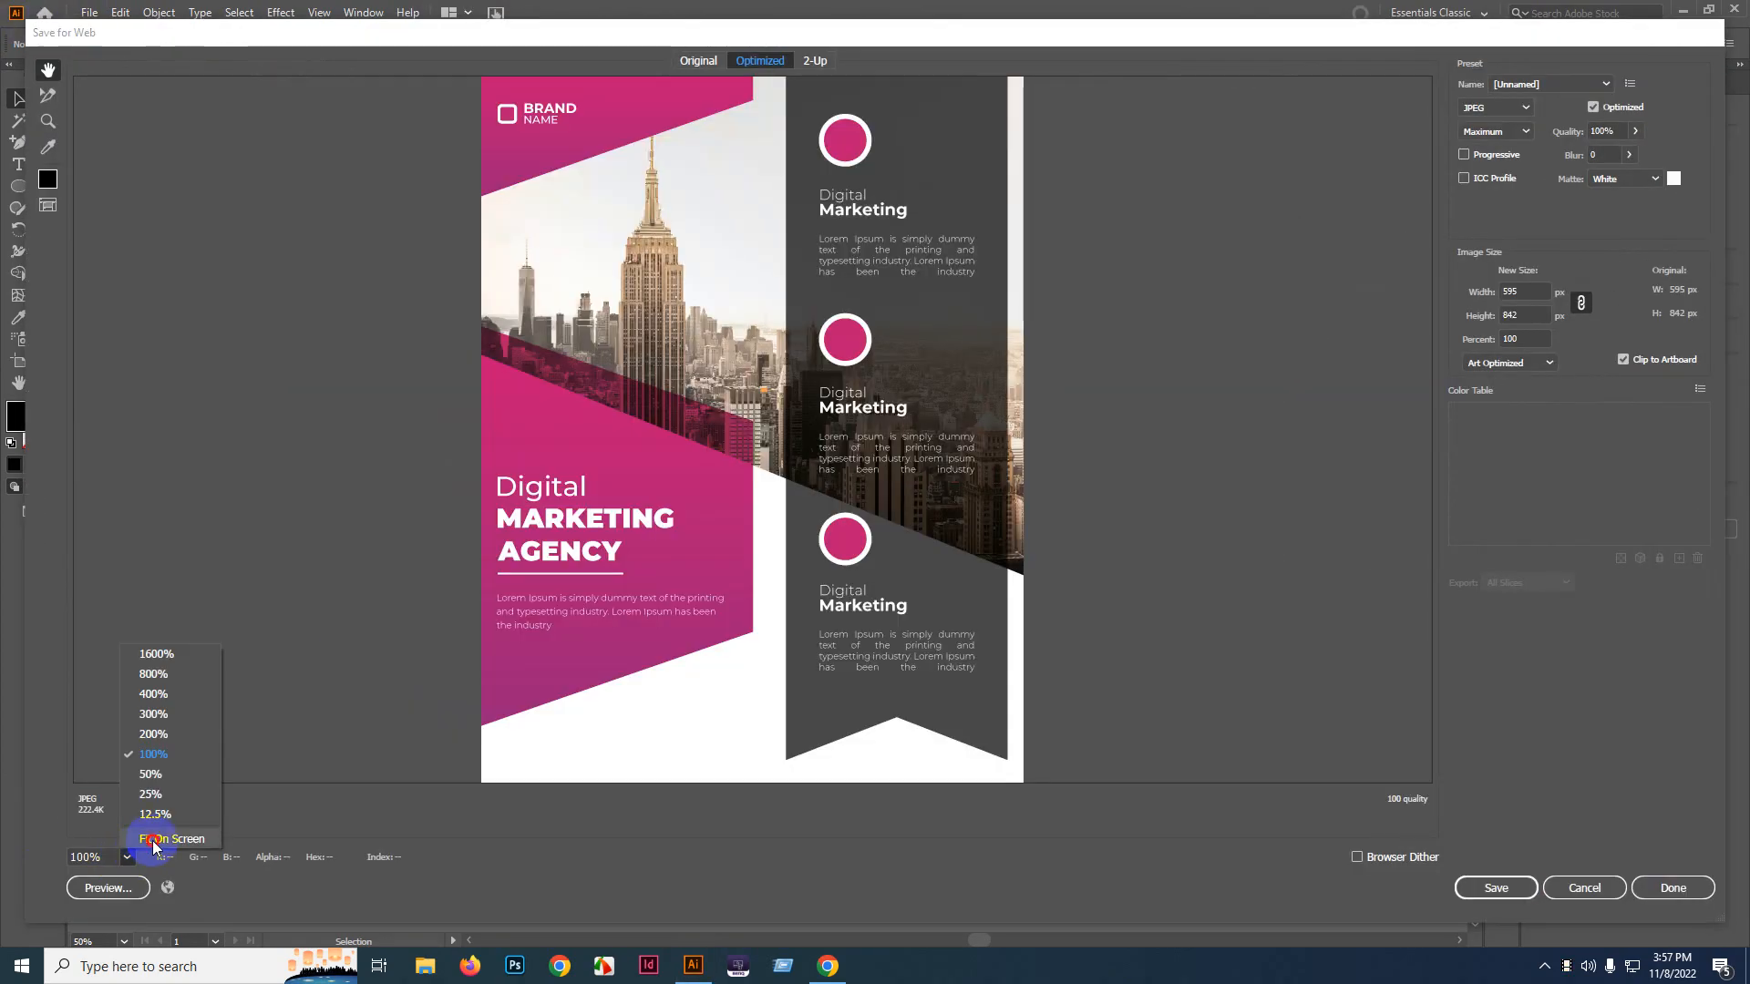
pyautogui.click(150, 832)
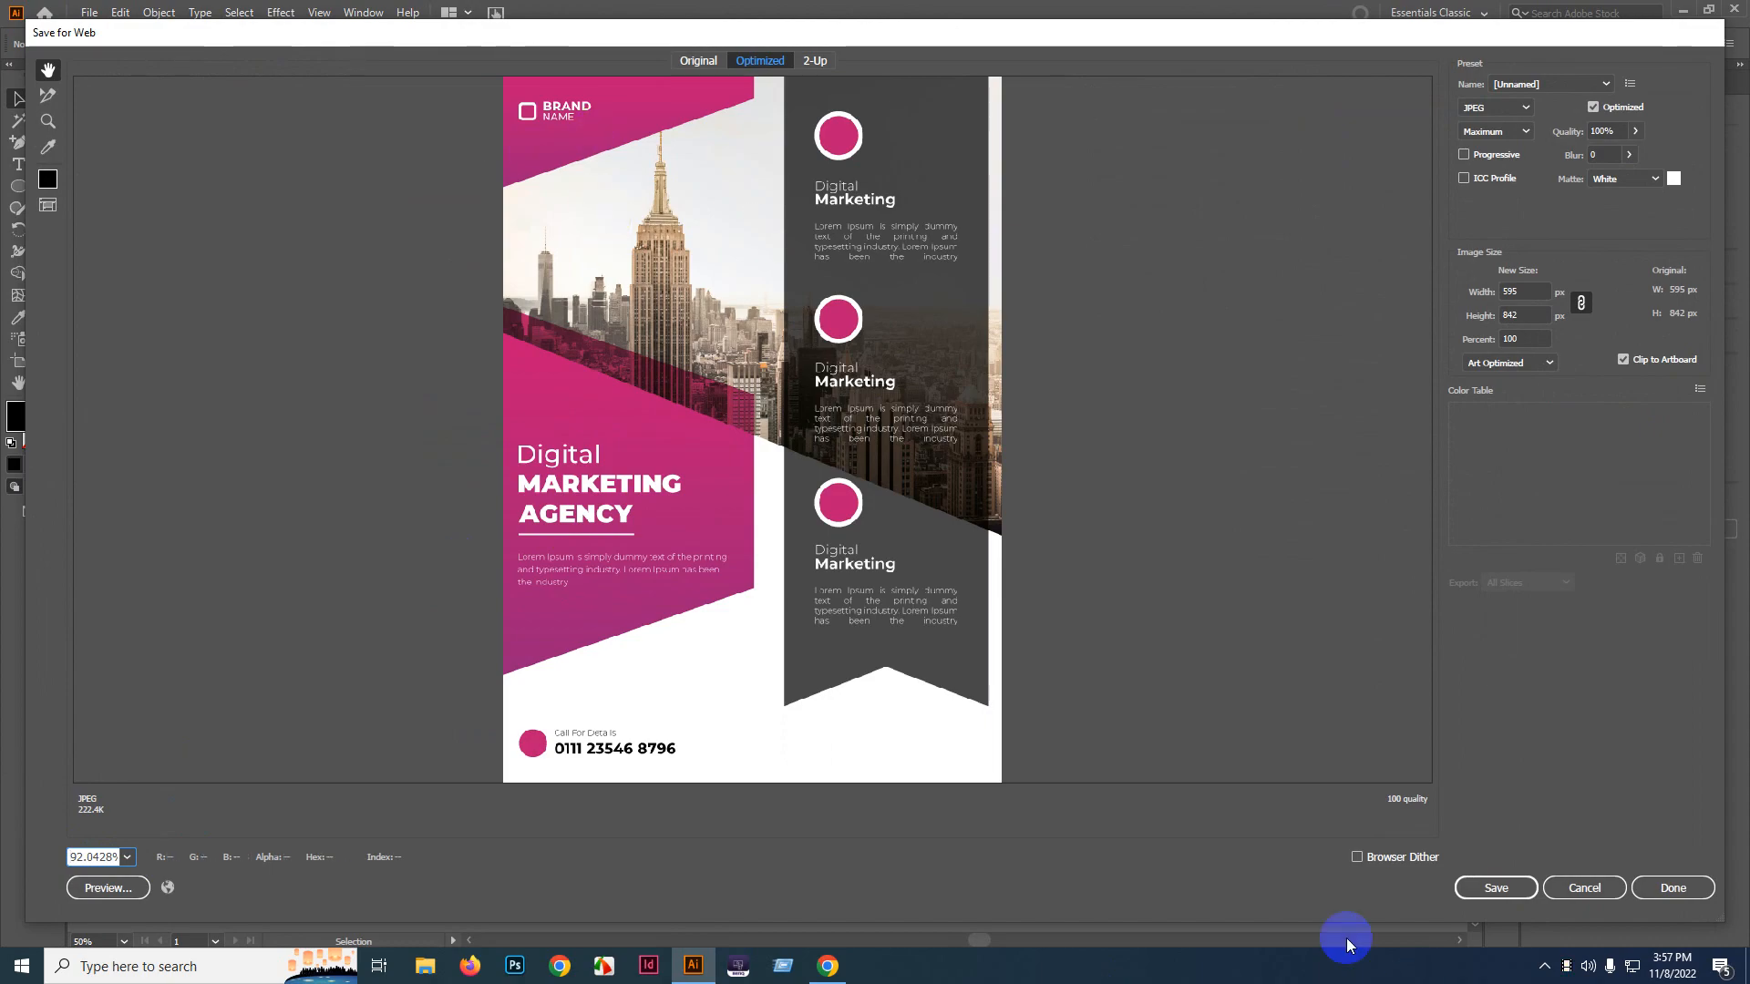
# - Save the flyer's JPEG export under the name 1 in D:\GB 1789\Class Work\Illustrator
pyautogui.click(1496, 888)
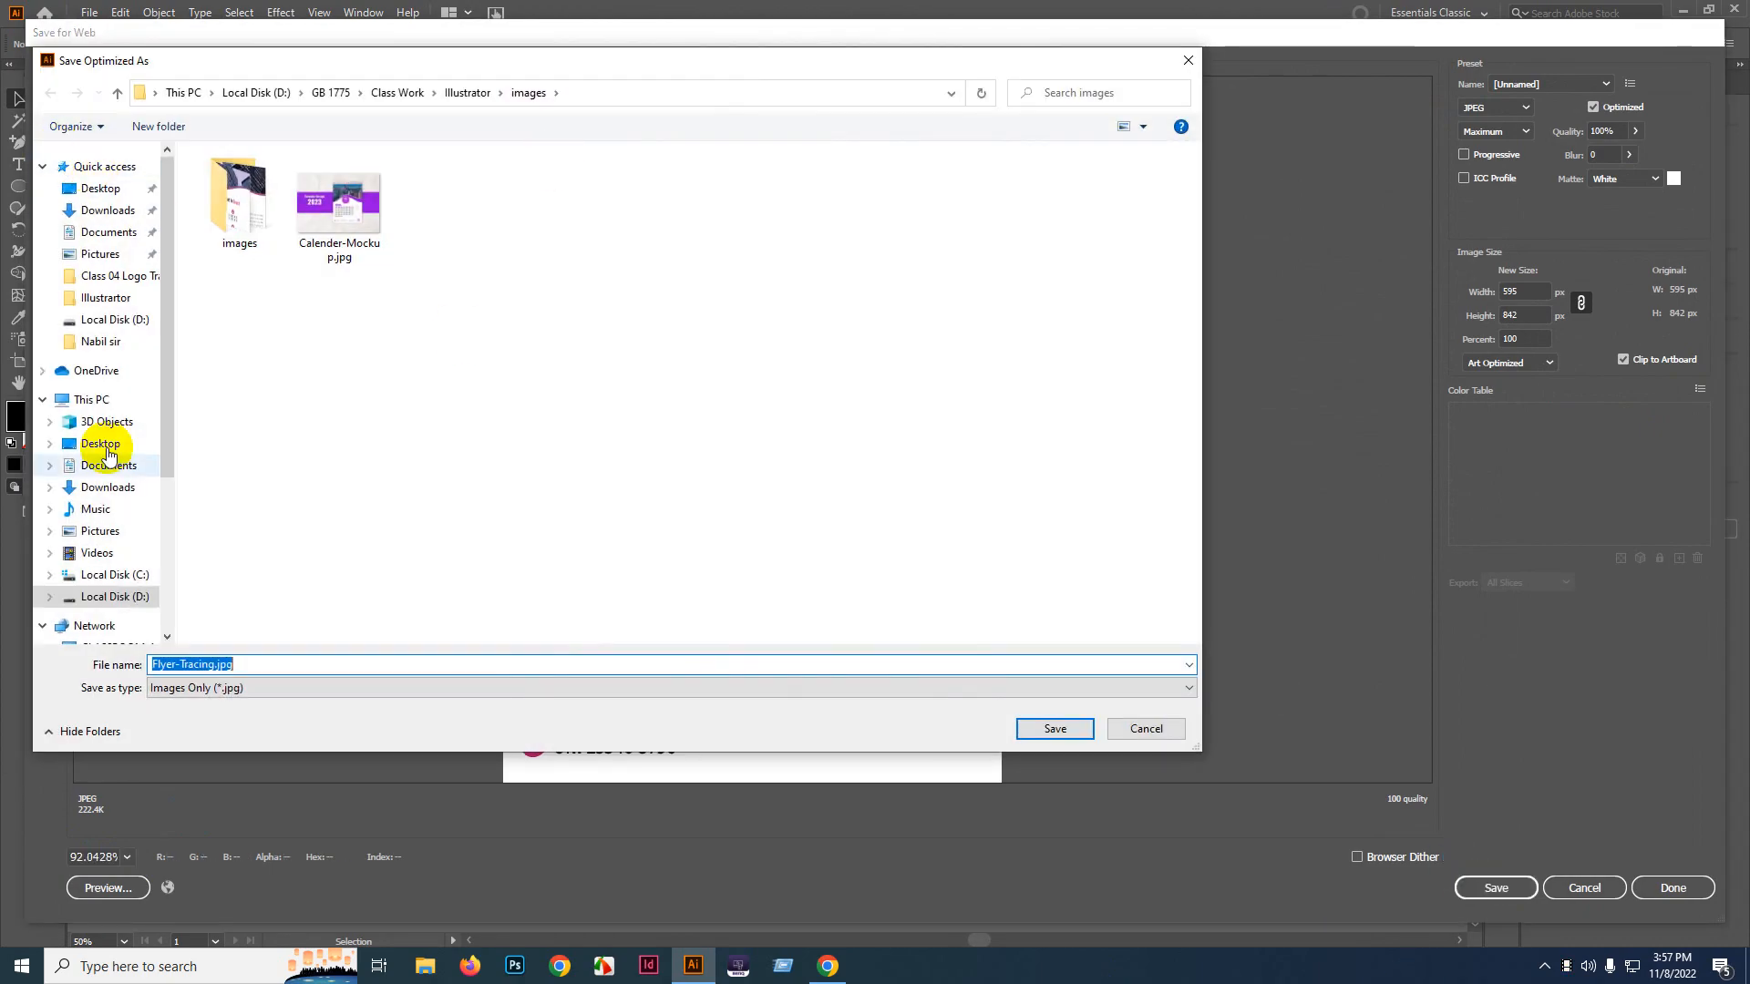
pyautogui.click(109, 596)
pyautogui.doubleClick(1015, 202)
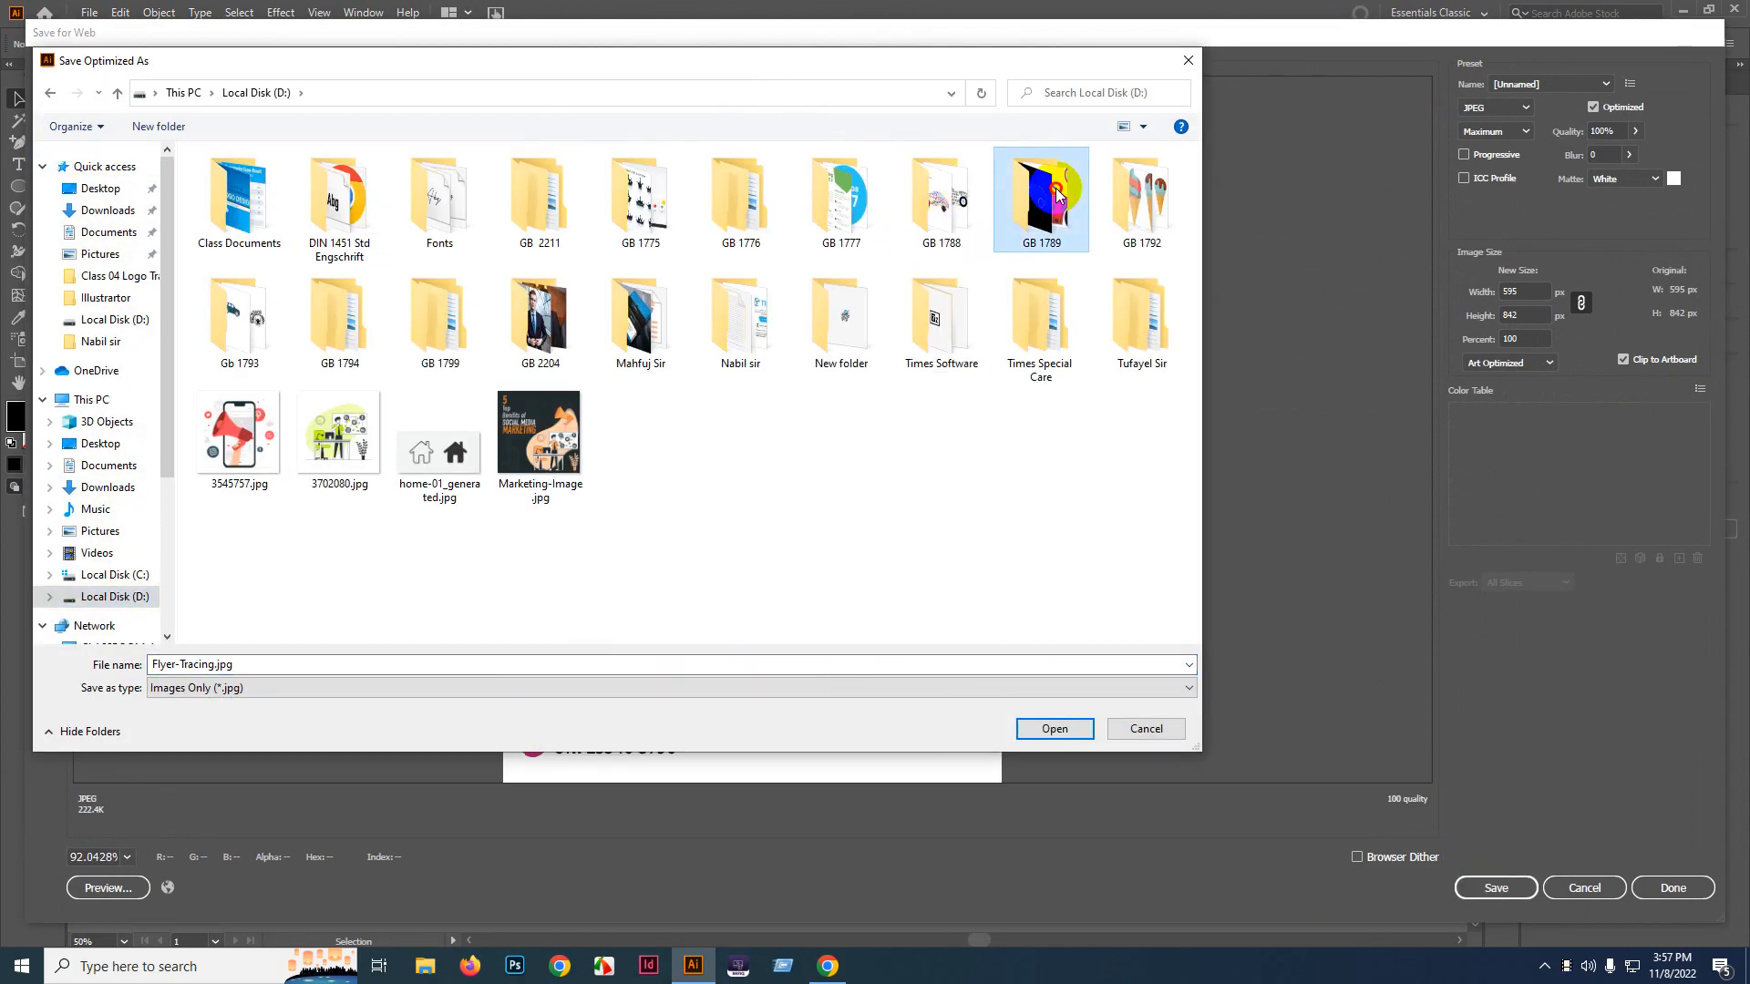
pyautogui.click(321, 215)
pyautogui.doubleClick(321, 217)
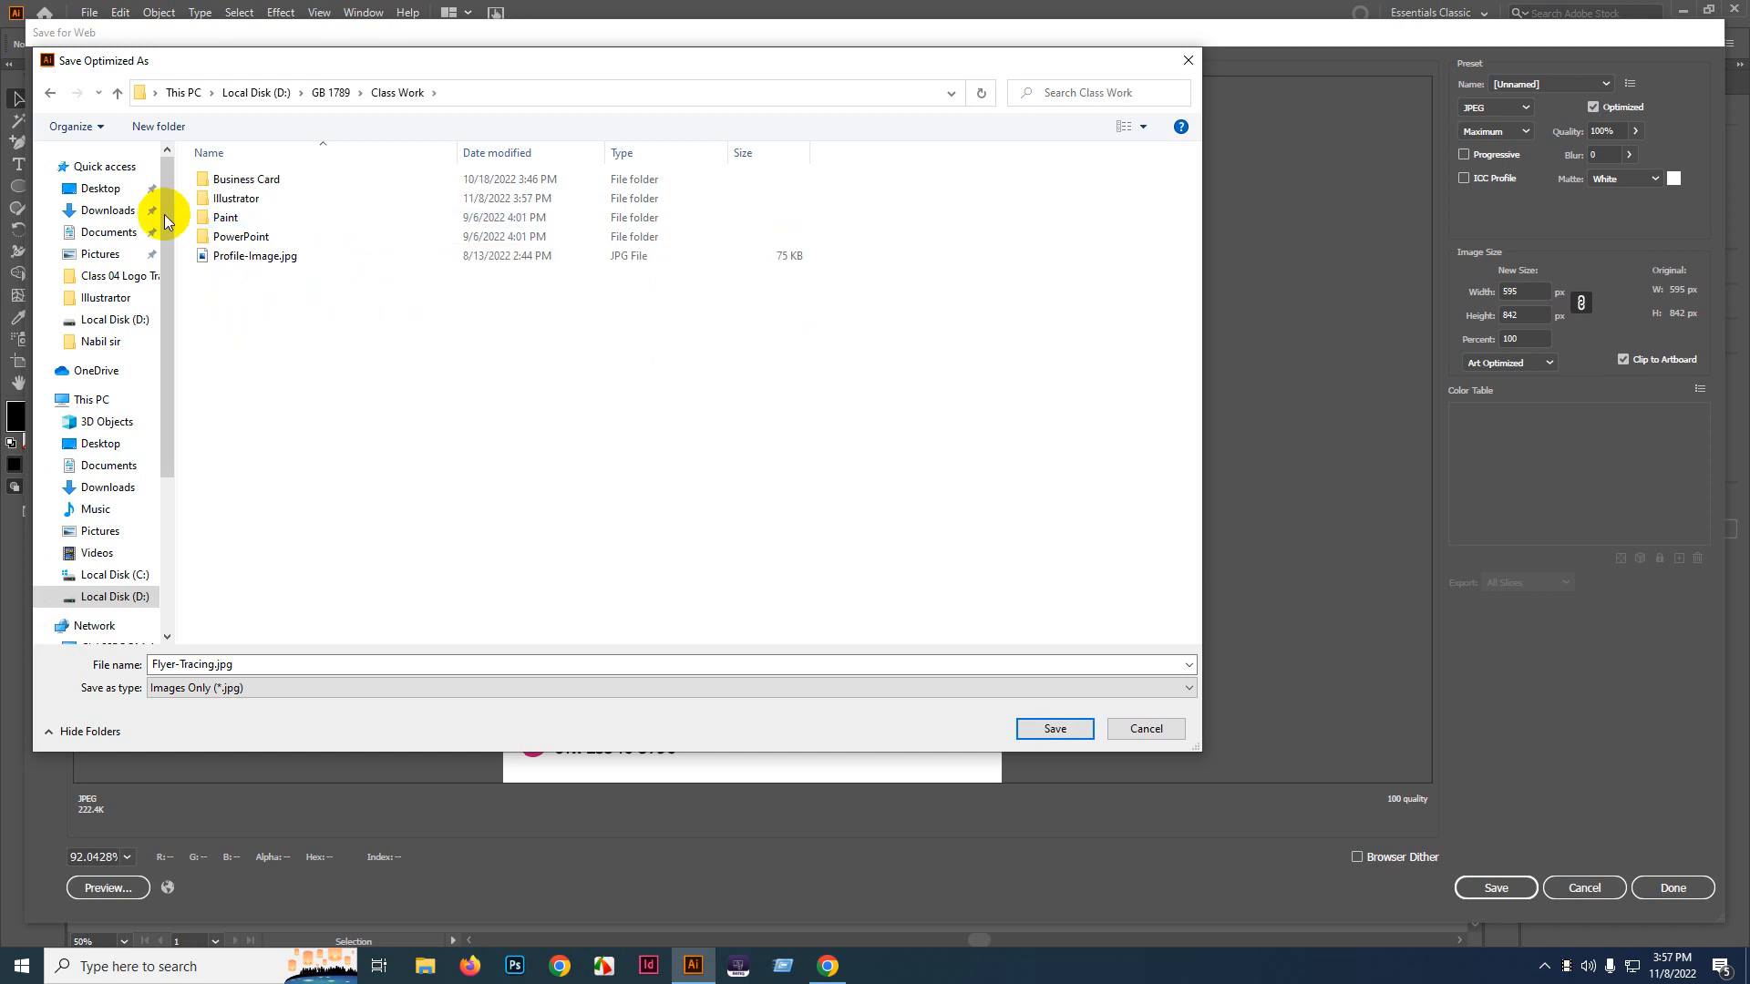
pyautogui.doubleClick(310, 195)
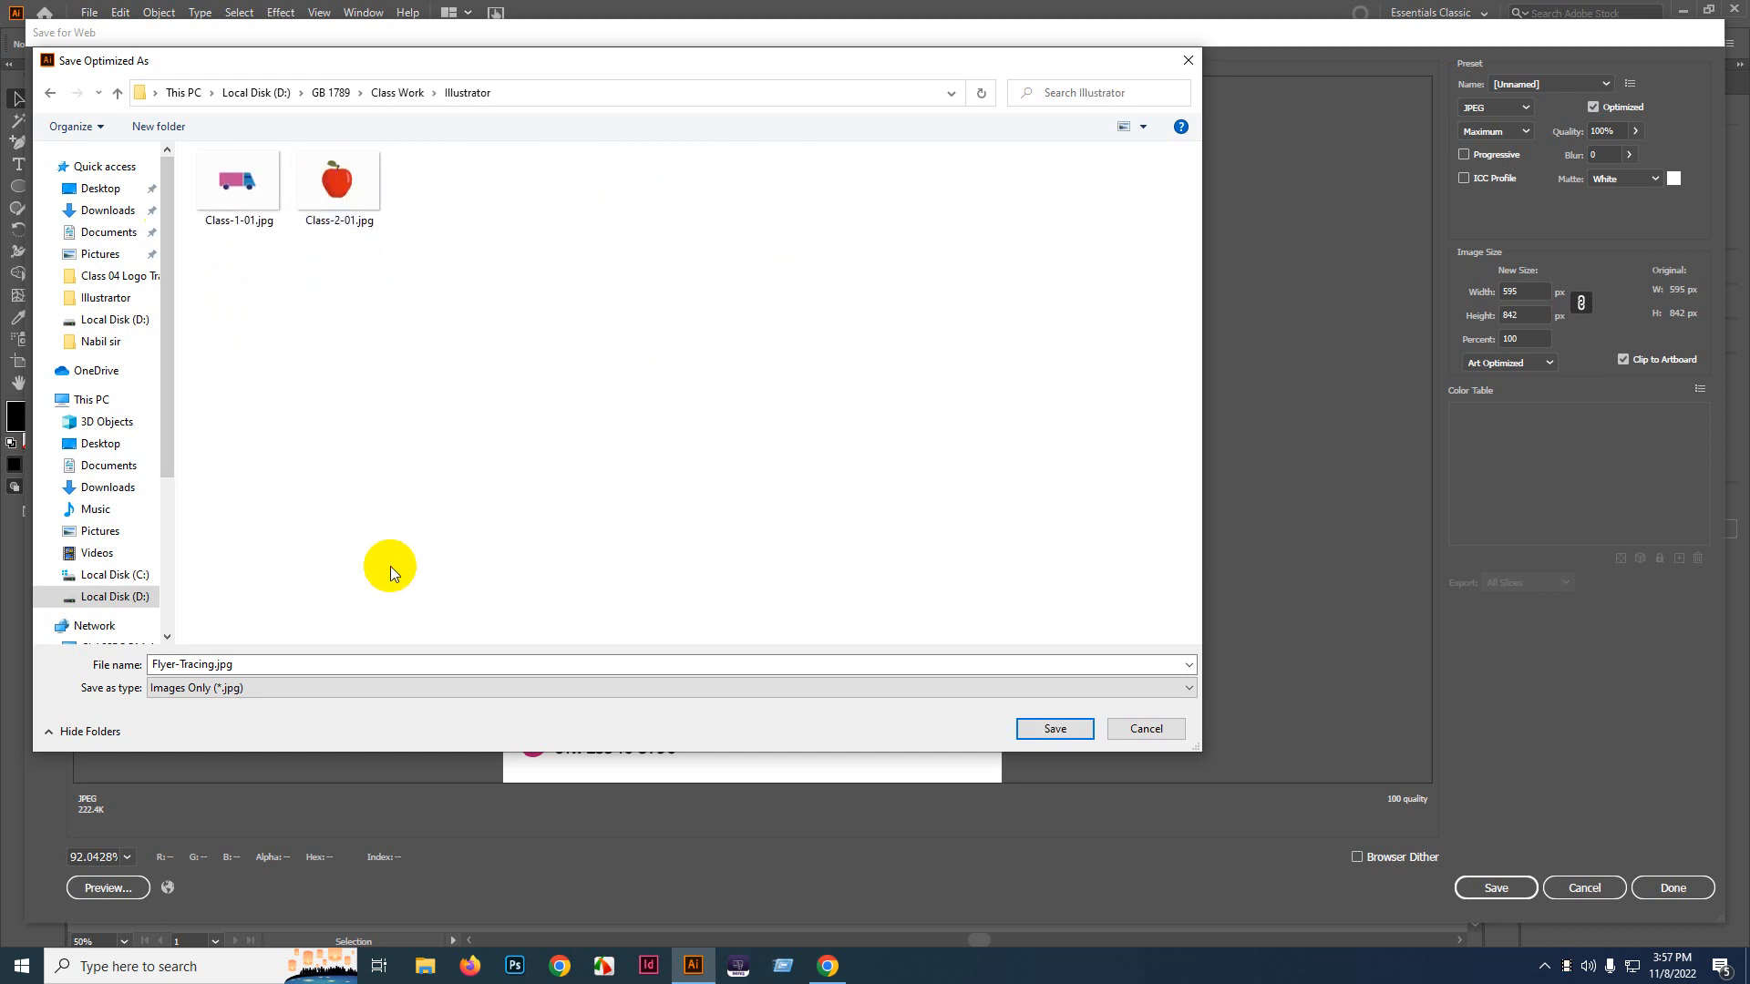
pyautogui.click(254, 670)
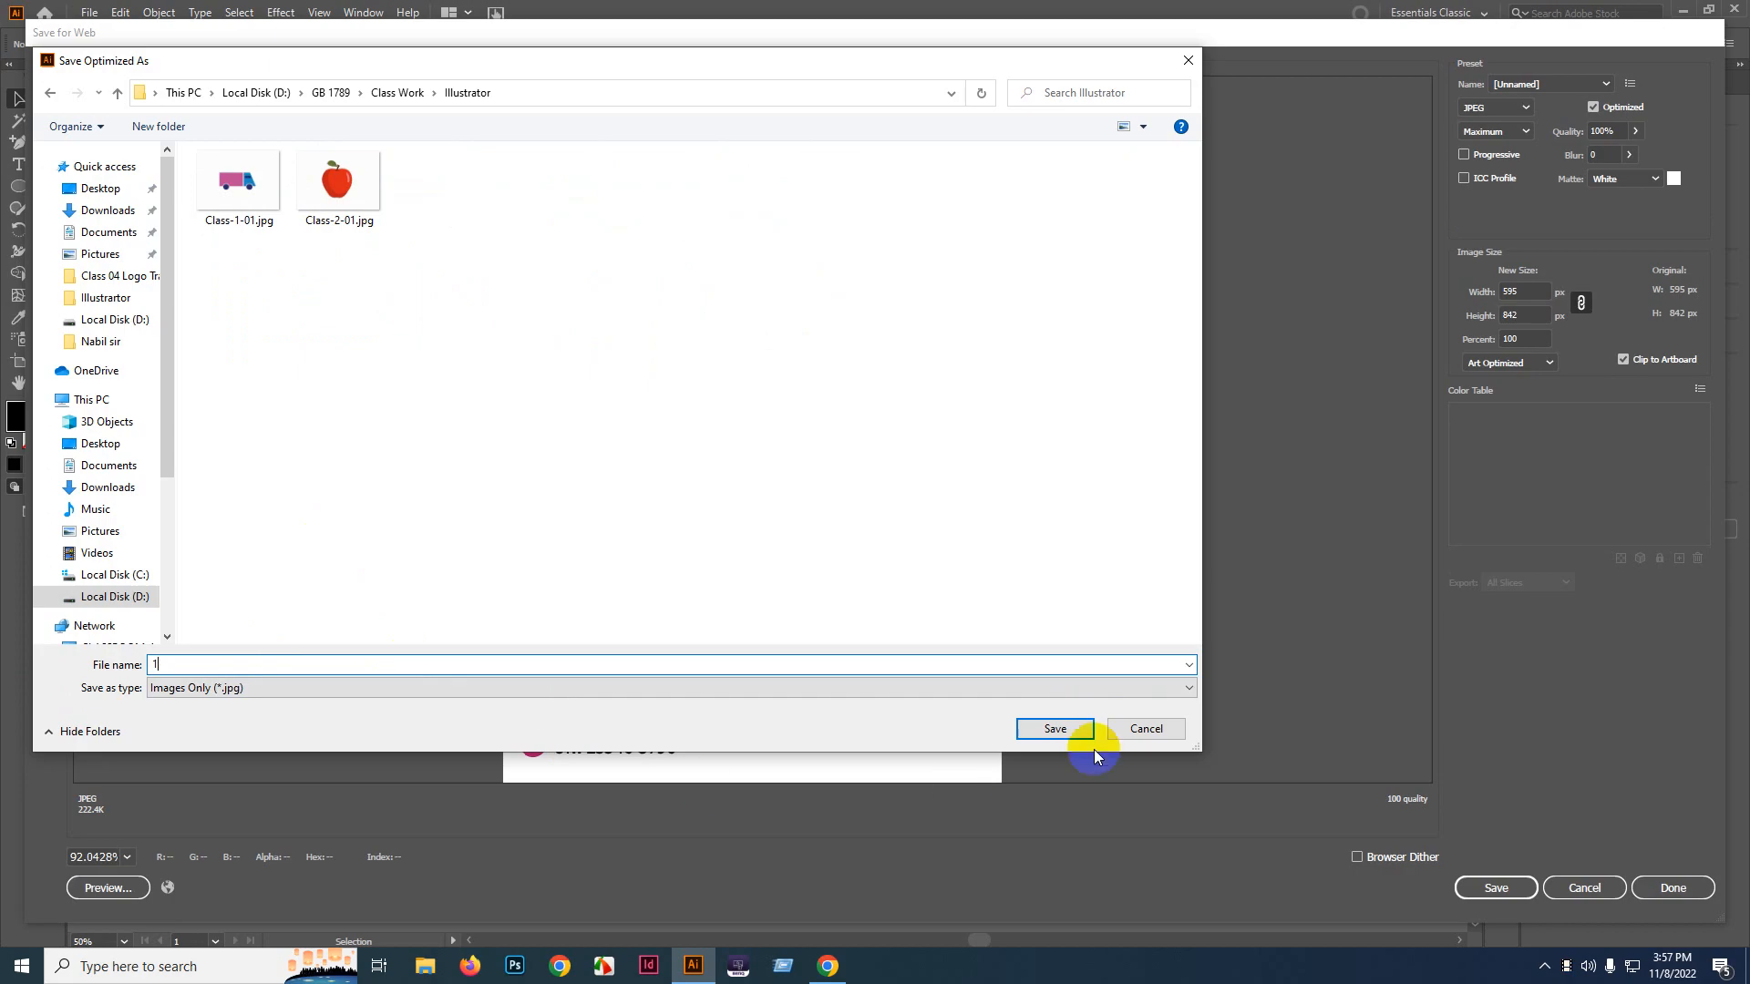
pyautogui.click(1065, 731)
pyautogui.scroll(-1, 953, 527)
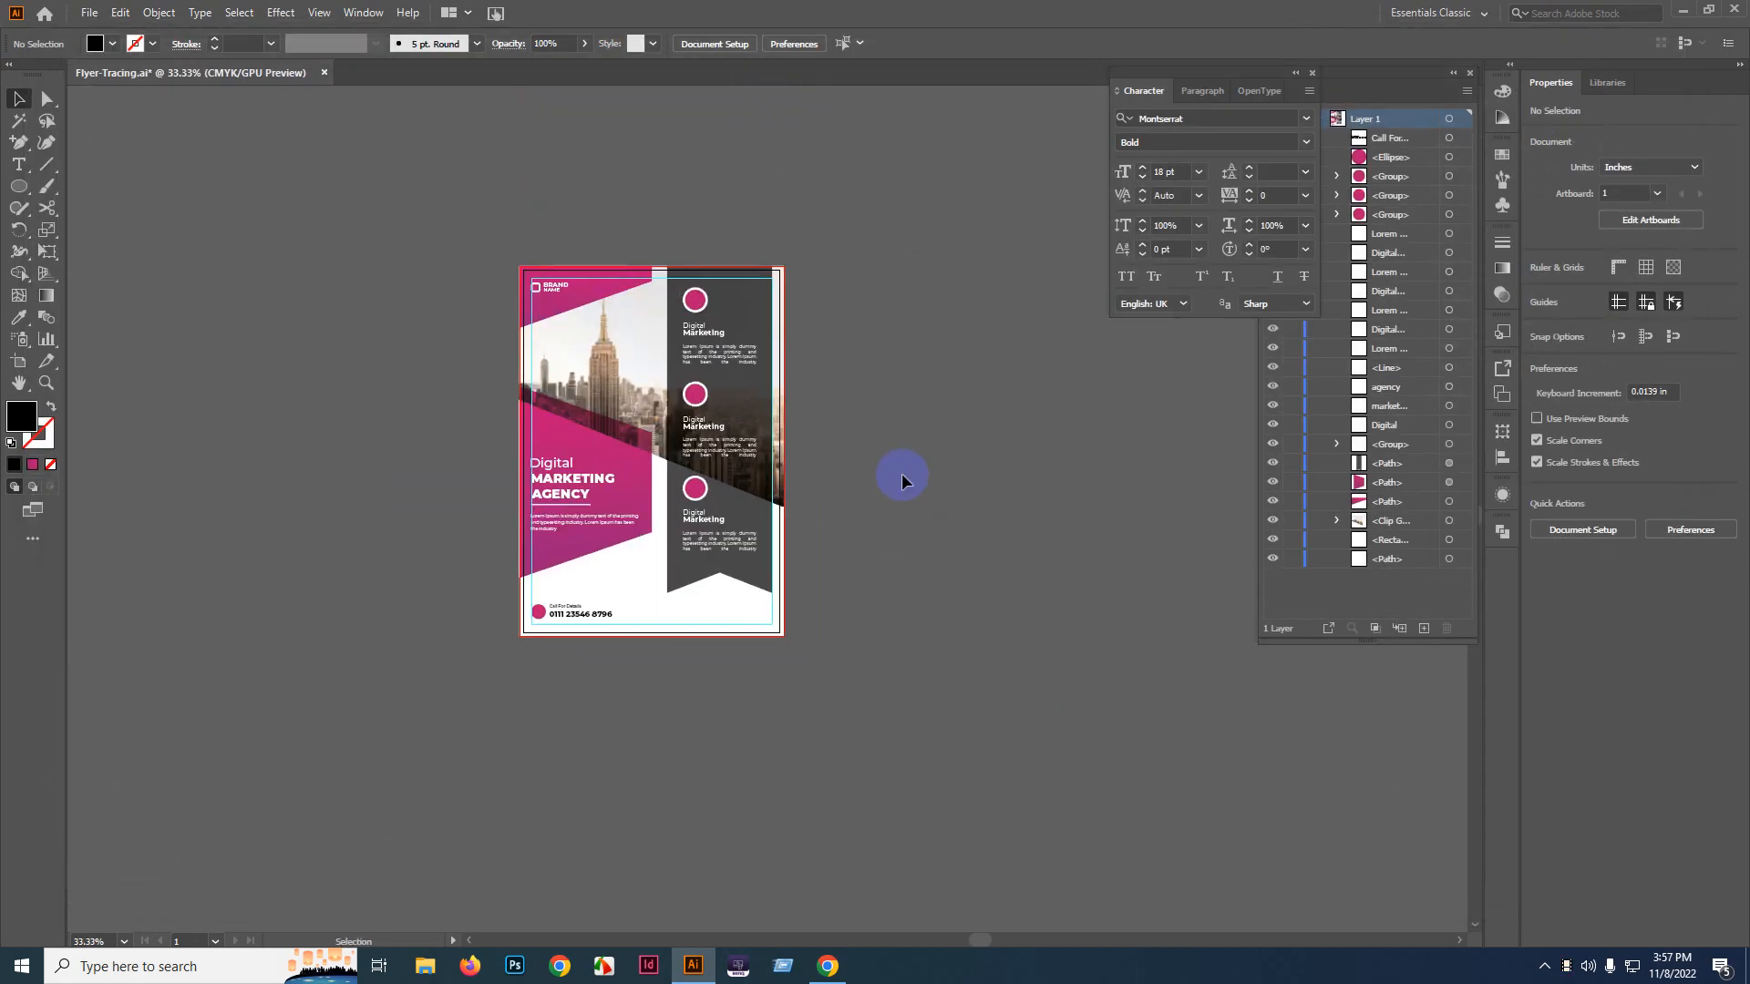
# - Switch to File Explorer, browse to D:\GB 1789\Class Work\Illustrator and open 1.jpg to check the exported flyer
pyautogui.click(424, 967)
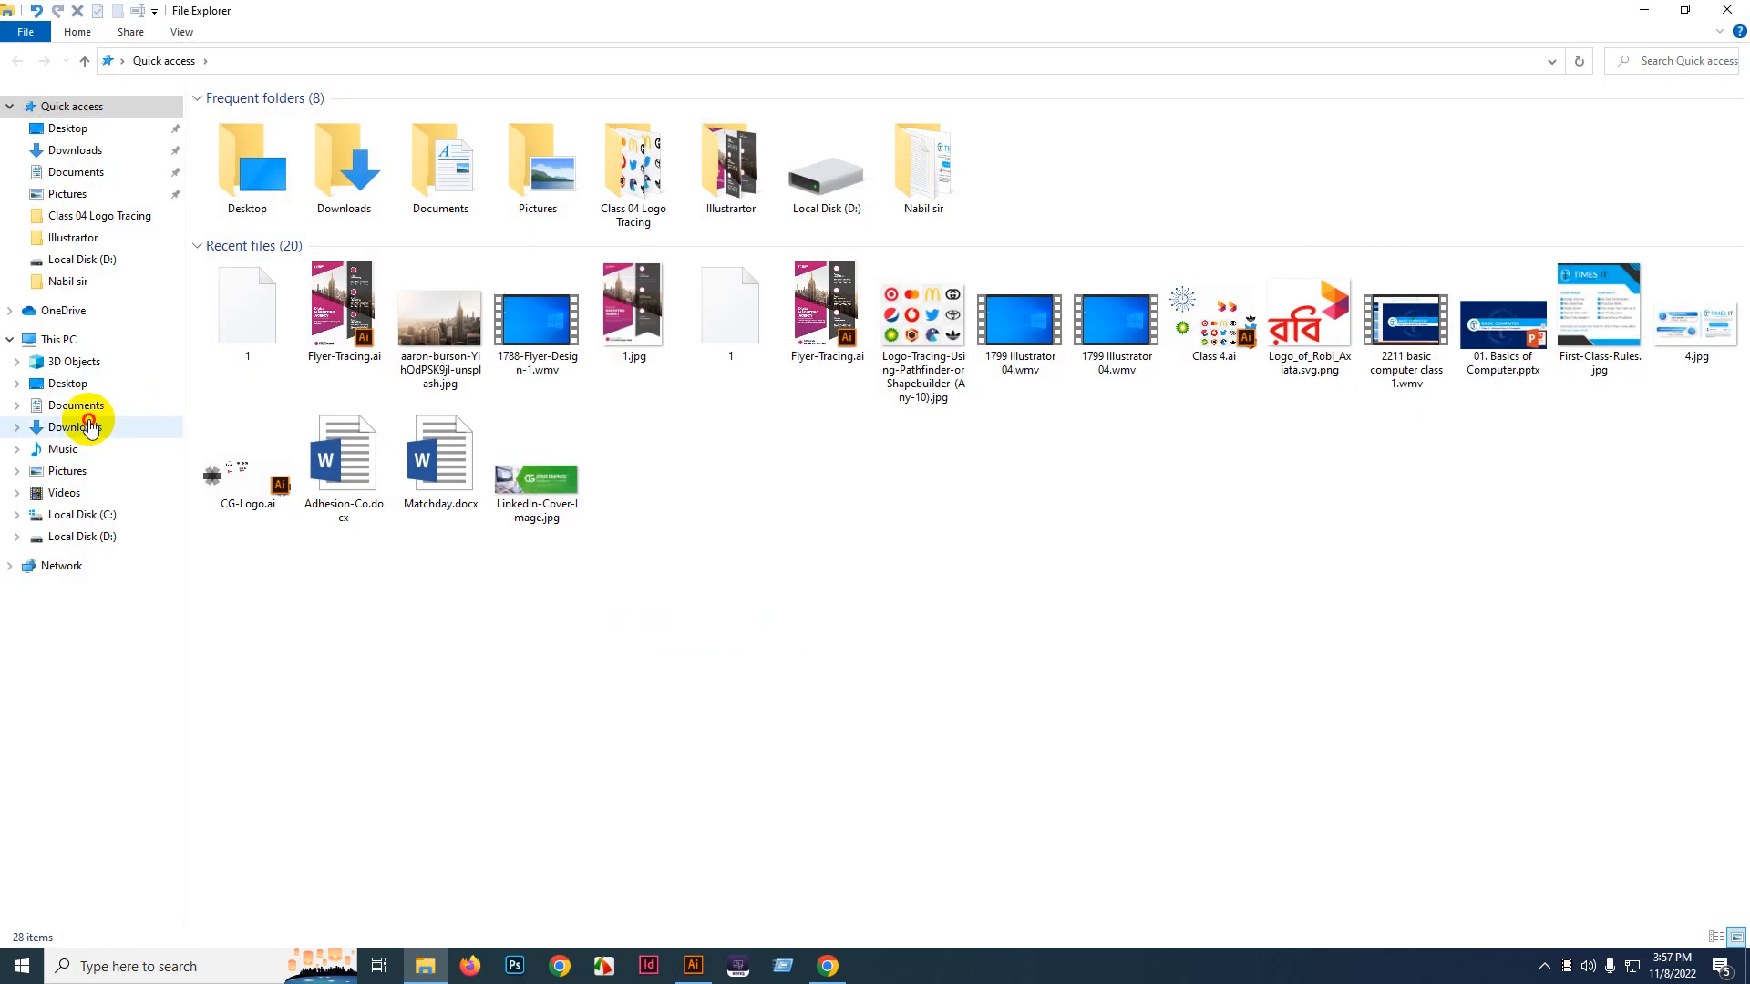
pyautogui.click(129, 426)
pyautogui.click(16, 515)
pyautogui.click(79, 515)
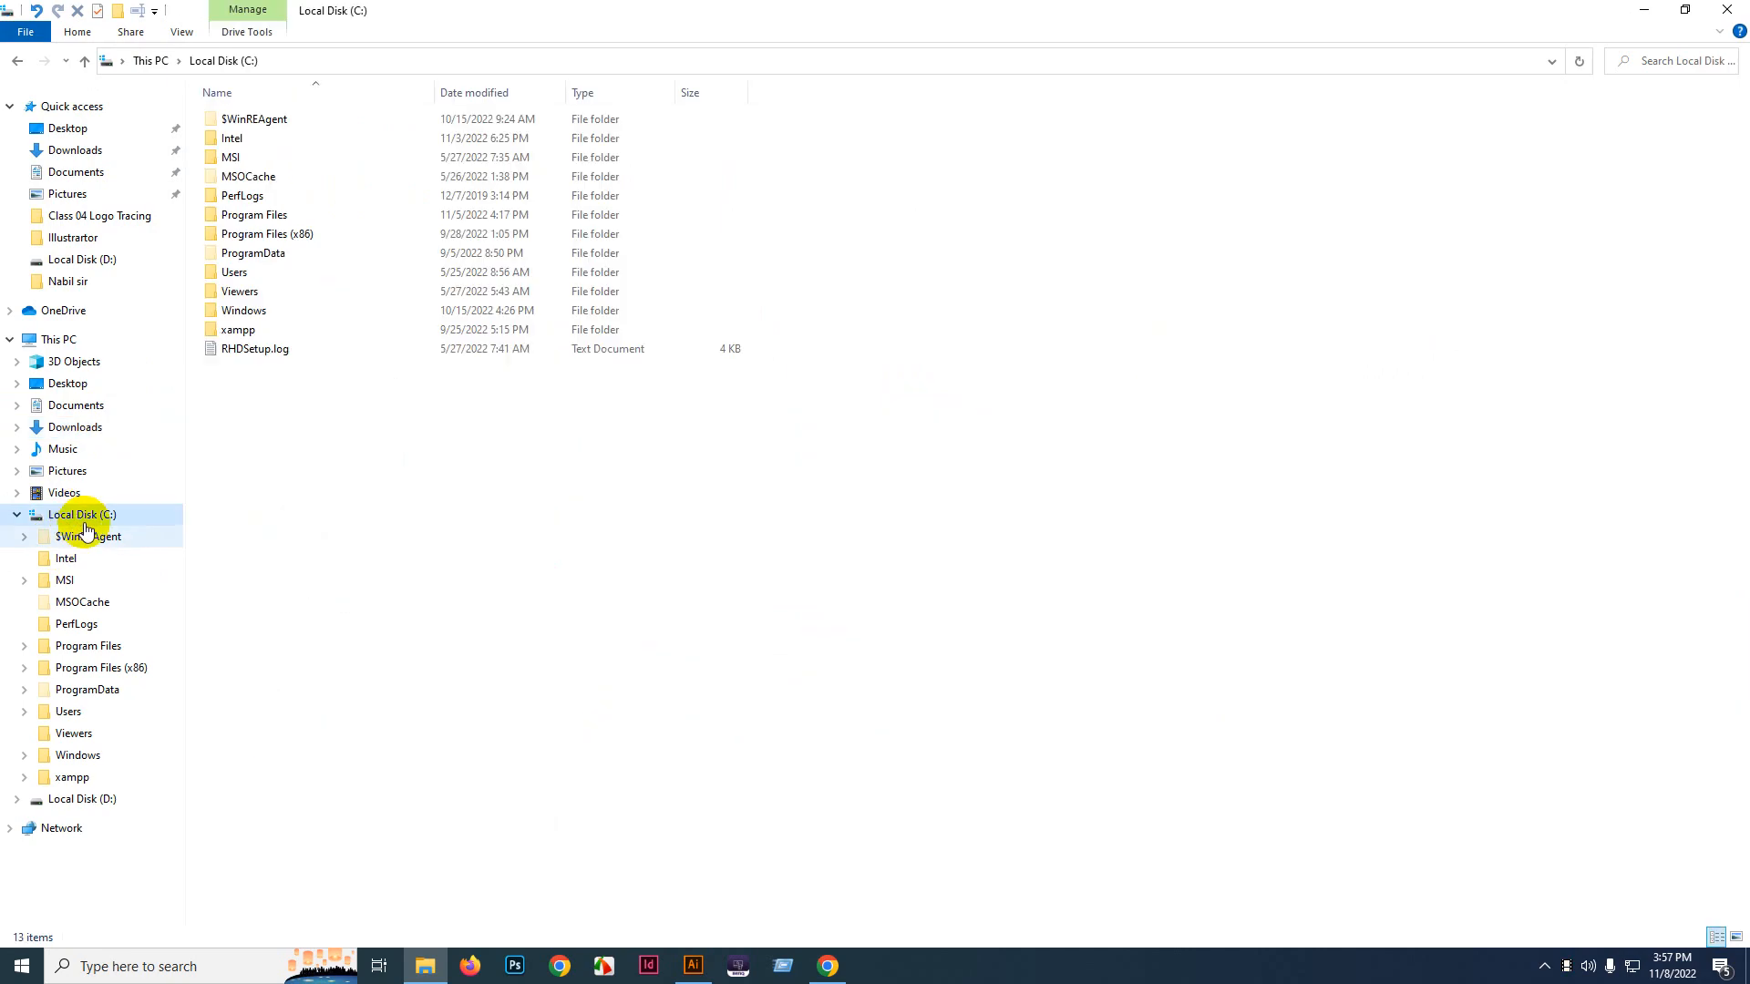
pyautogui.click(126, 807)
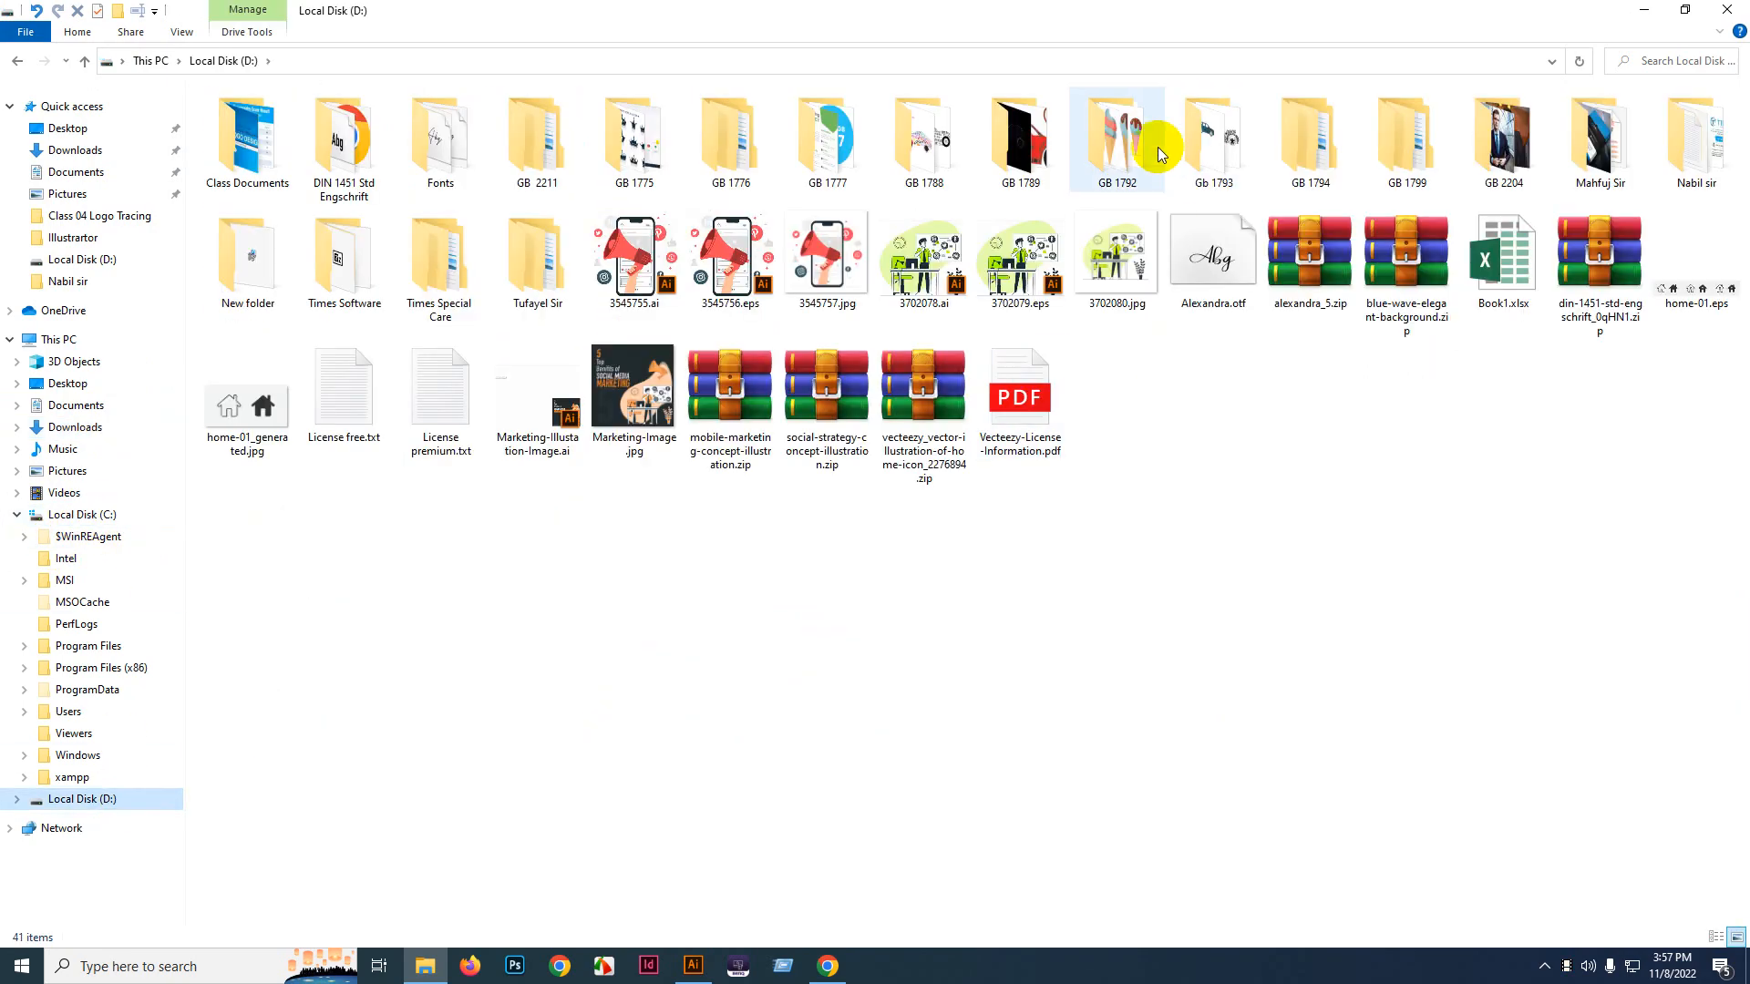
pyautogui.doubleClick(1025, 136)
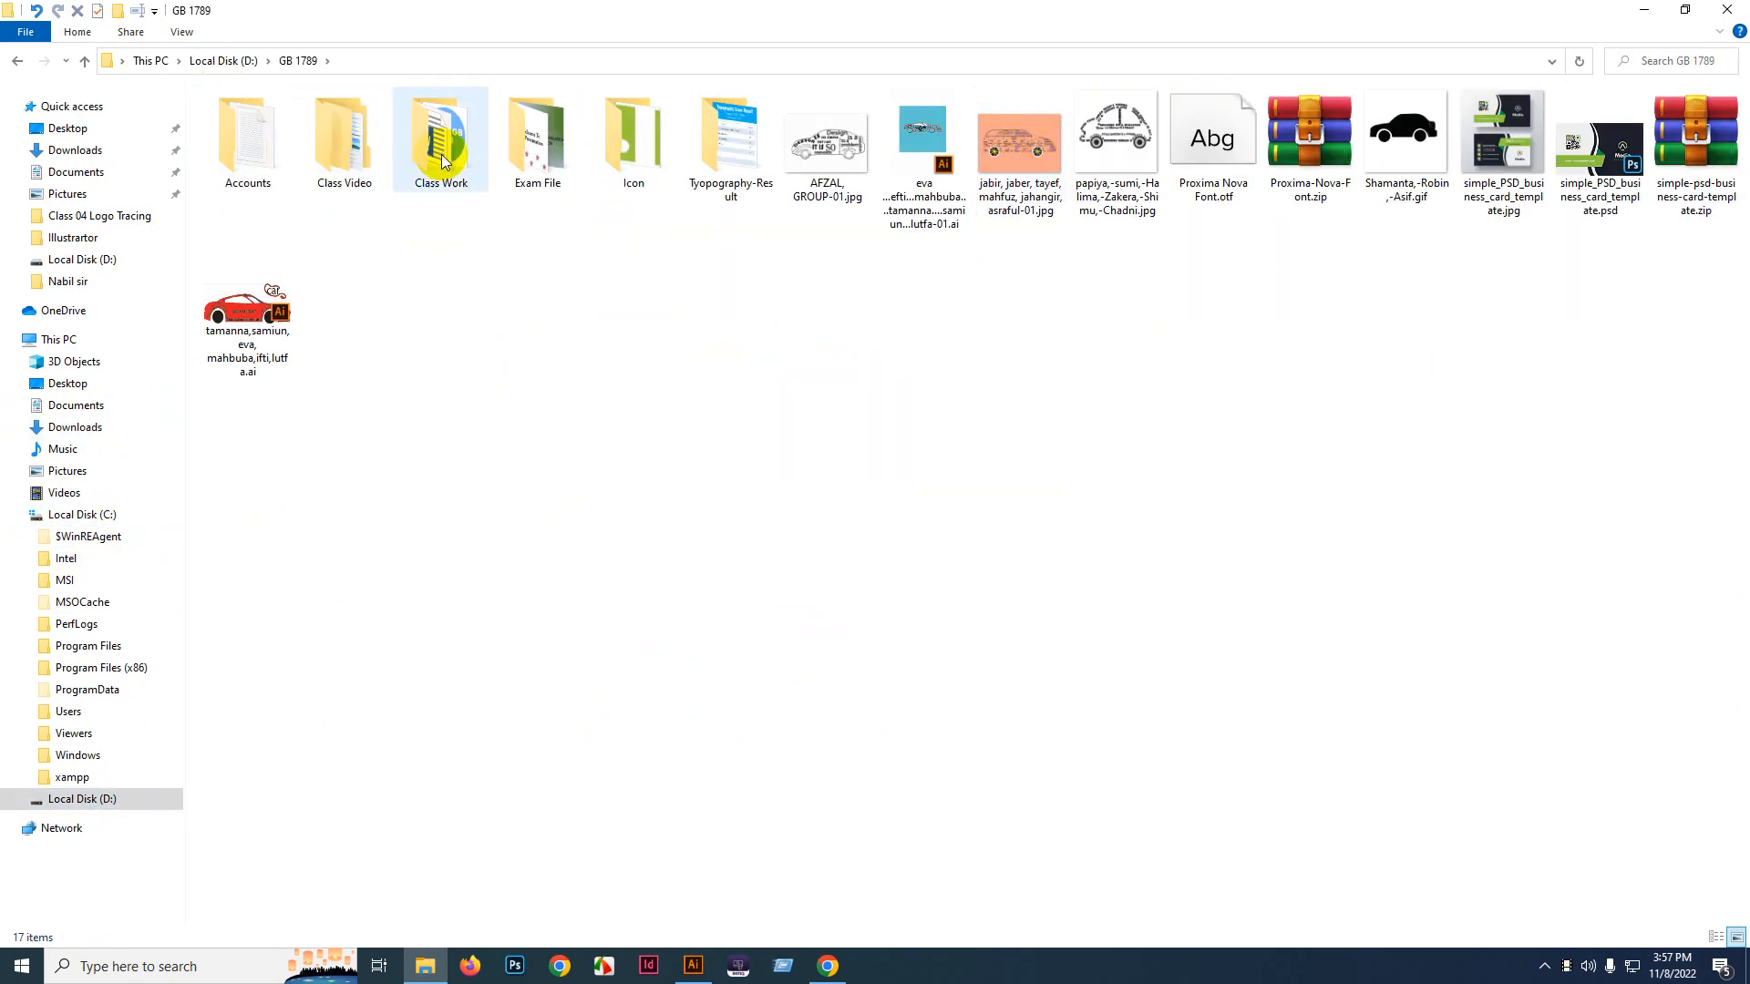
pyautogui.doubleClick(440, 137)
pyautogui.doubleClick(344, 132)
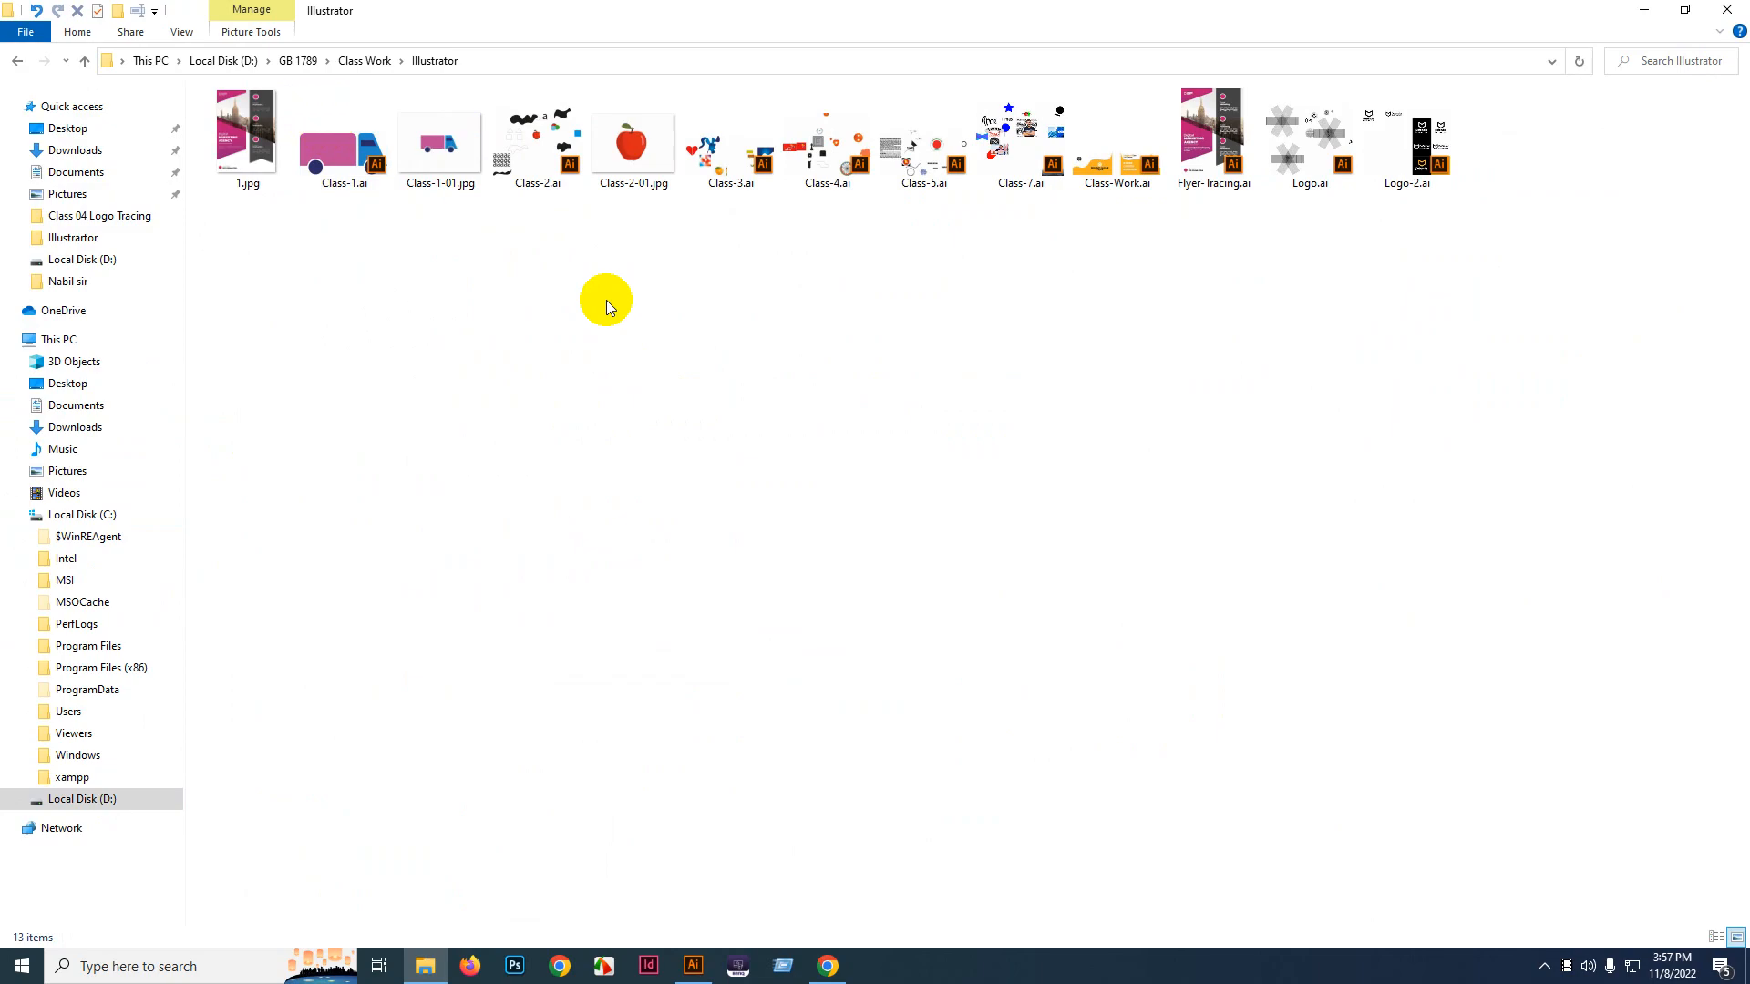
pyautogui.doubleClick(233, 140)
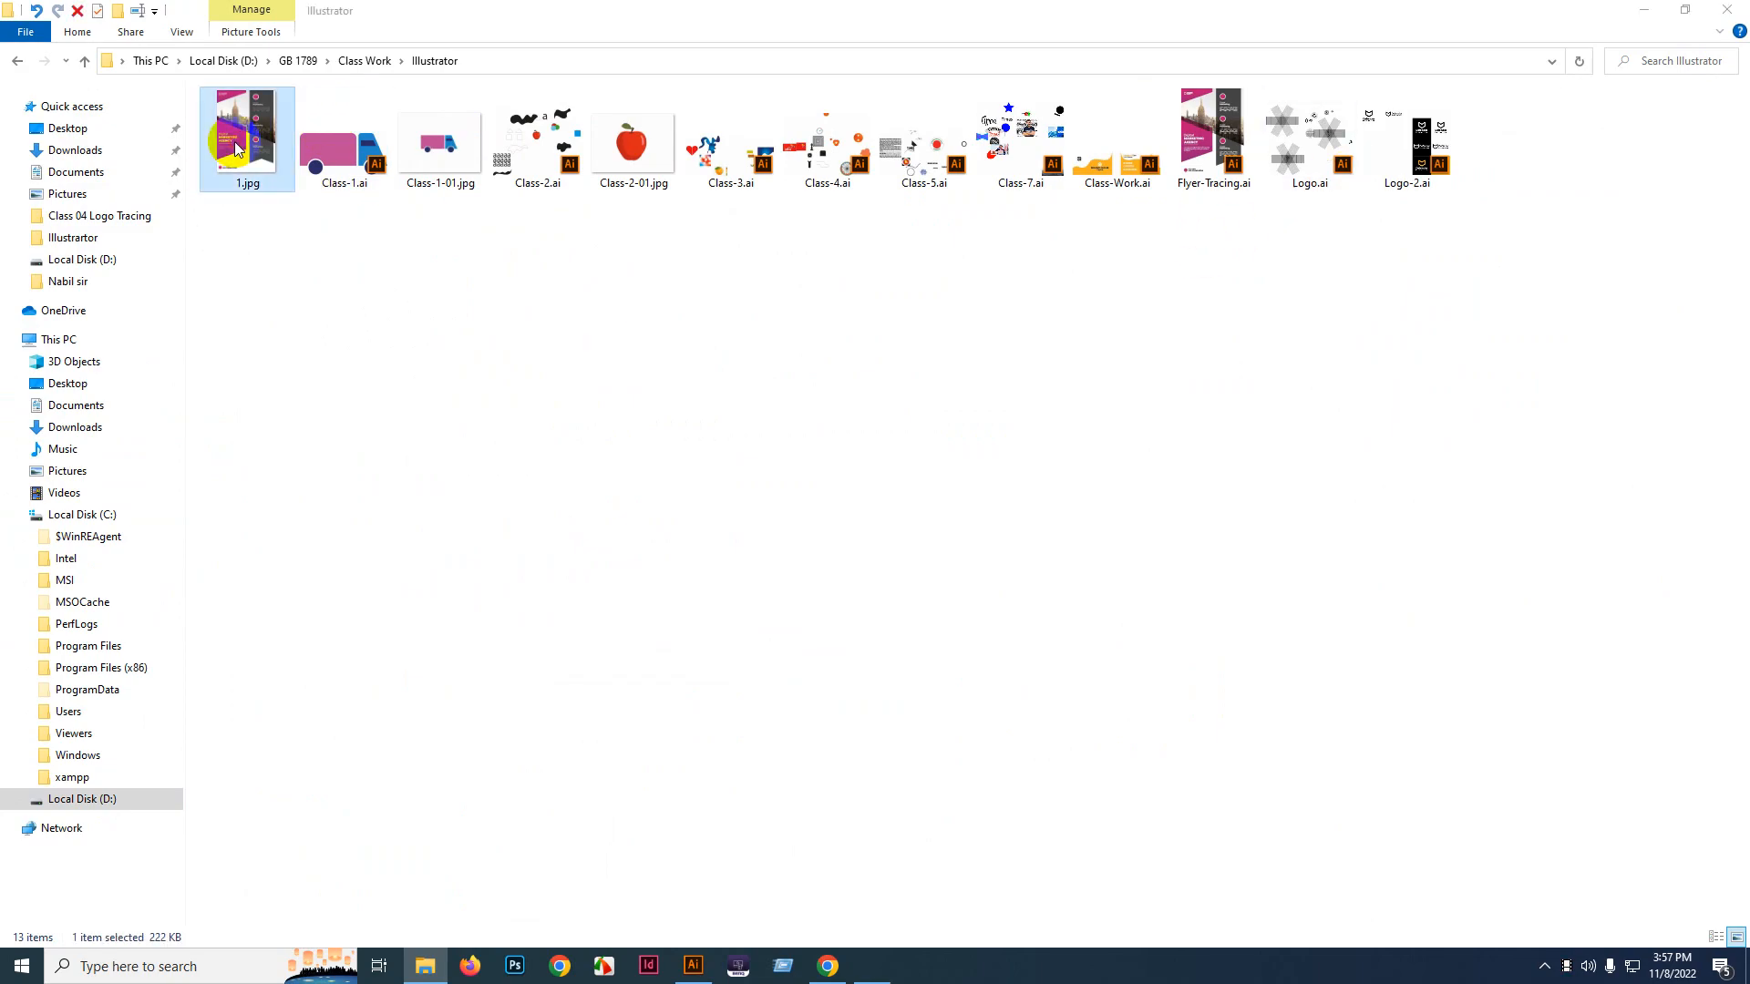
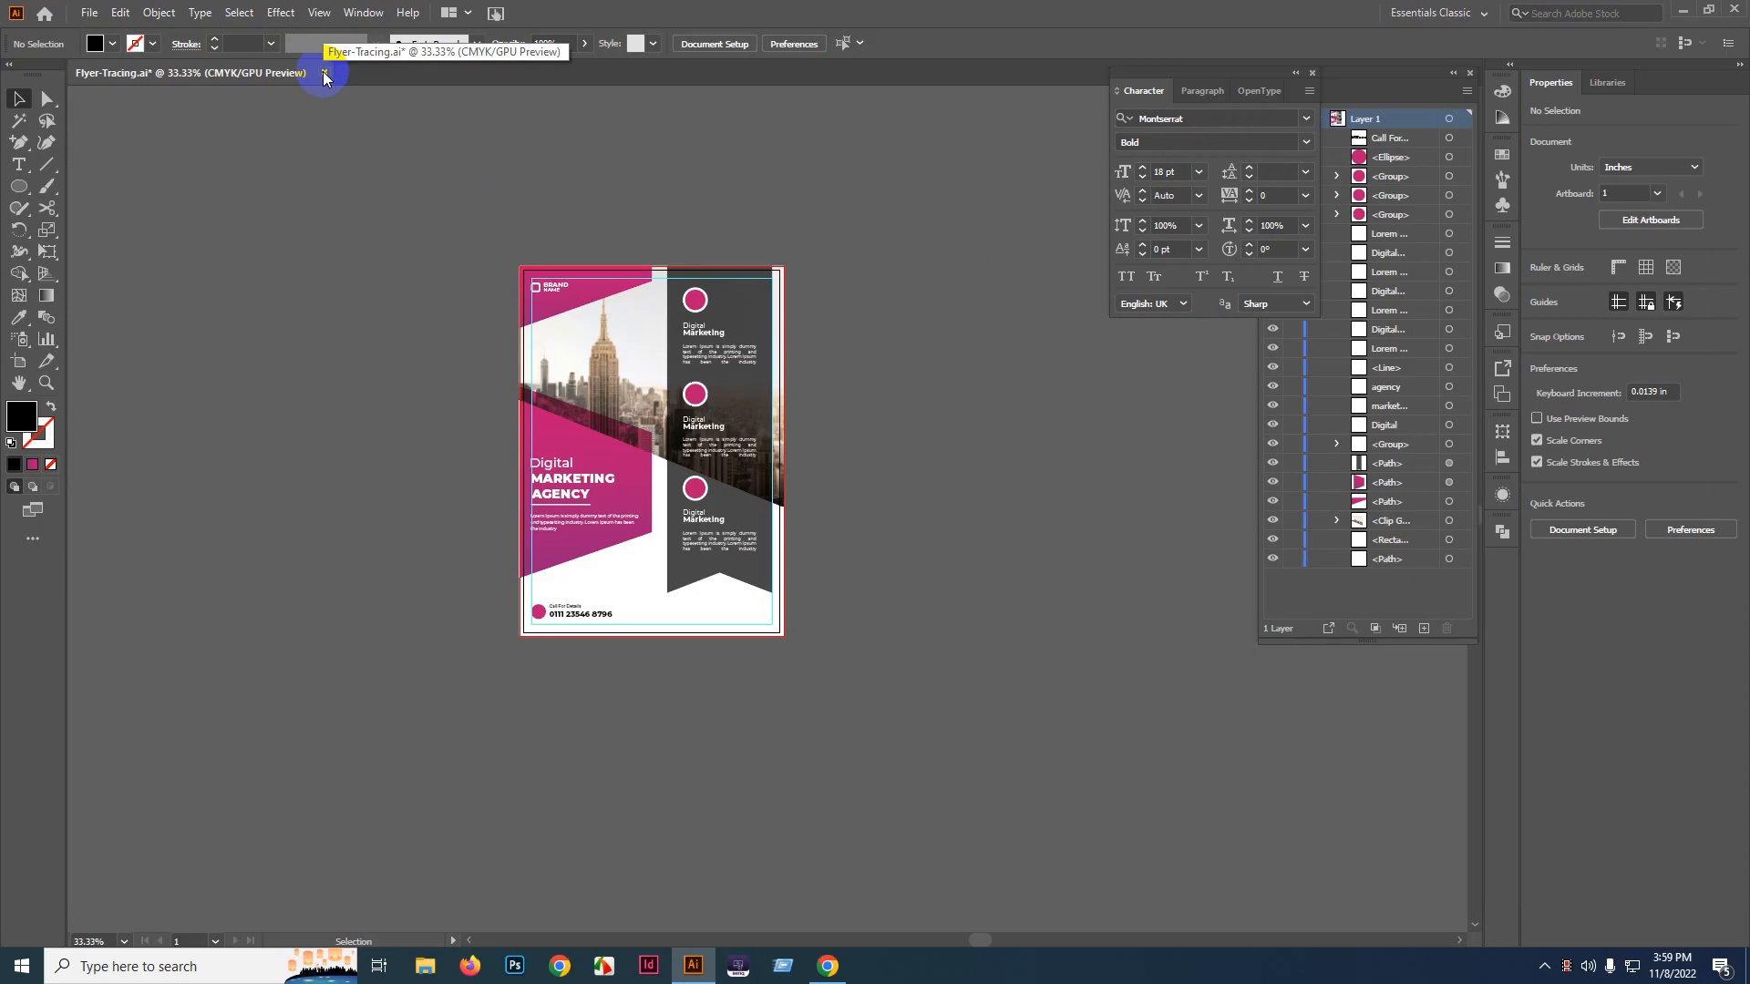
# - Draw a black circle about 8.17 in wide beside the artboard, duplicate it about 4.09 in to the right, and select both circles
pyautogui.hscroll(-3, 586, 344)
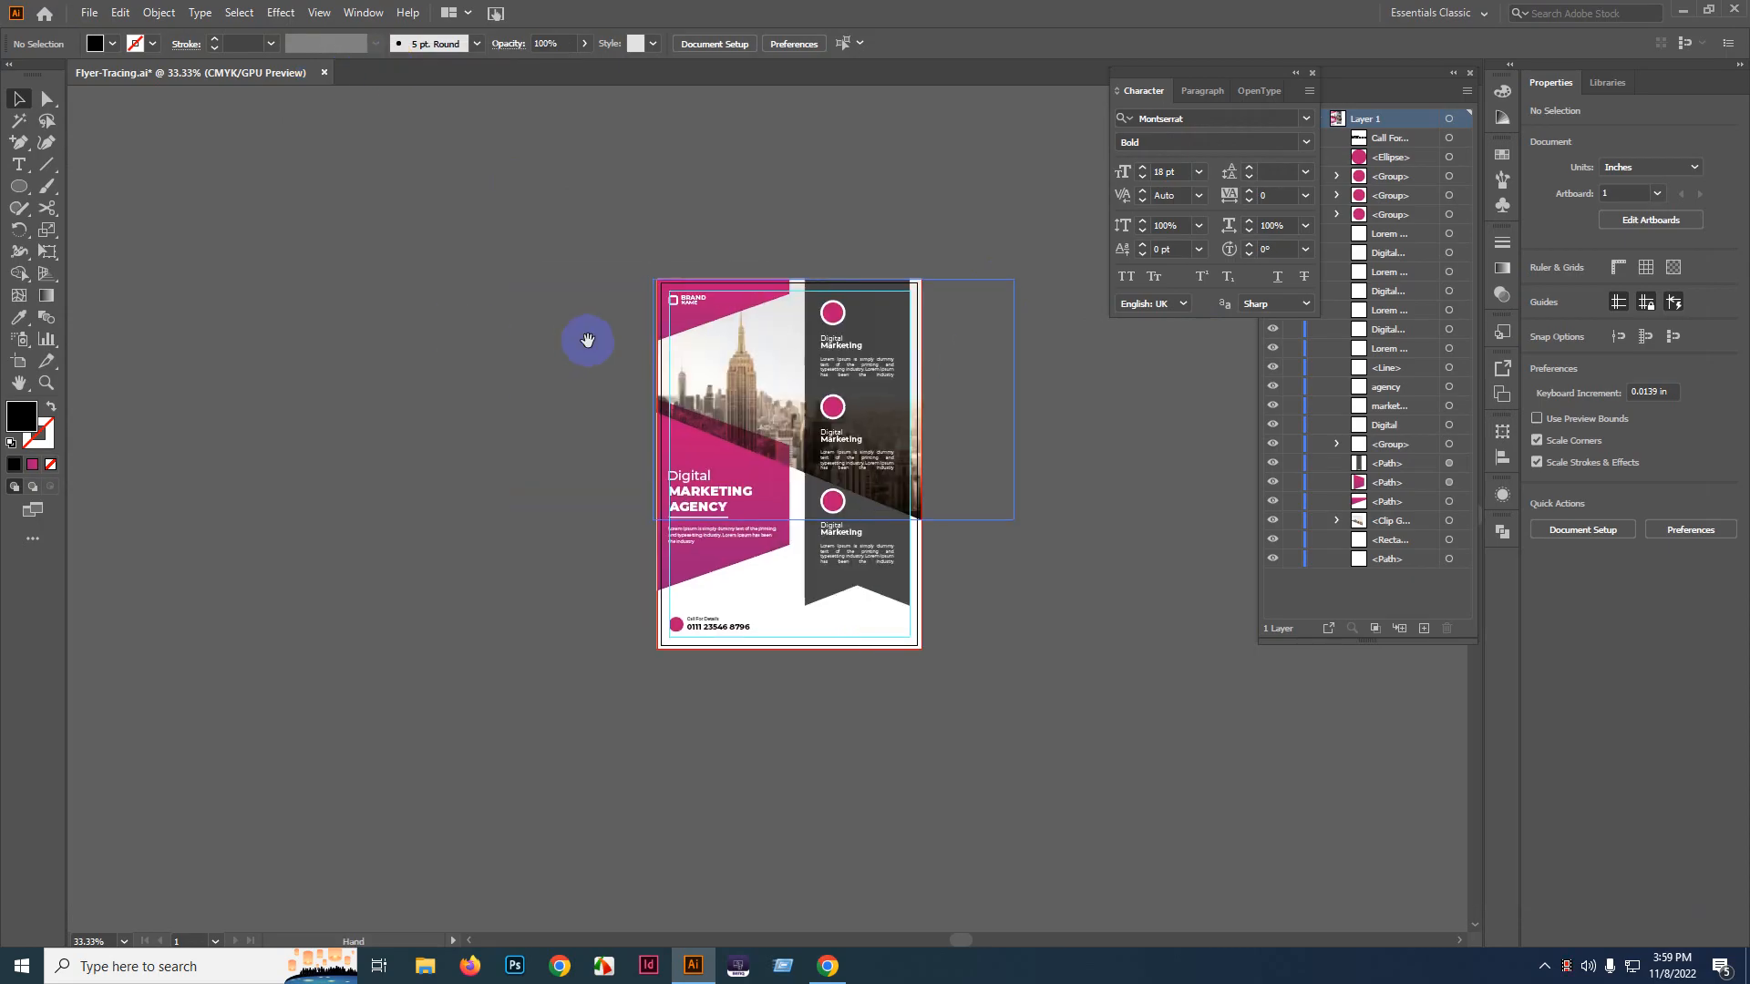
pyautogui.click(19, 186)
pyautogui.moveTo(267, 264); pyautogui.dragTo(520, 517)
pyautogui.press('v')
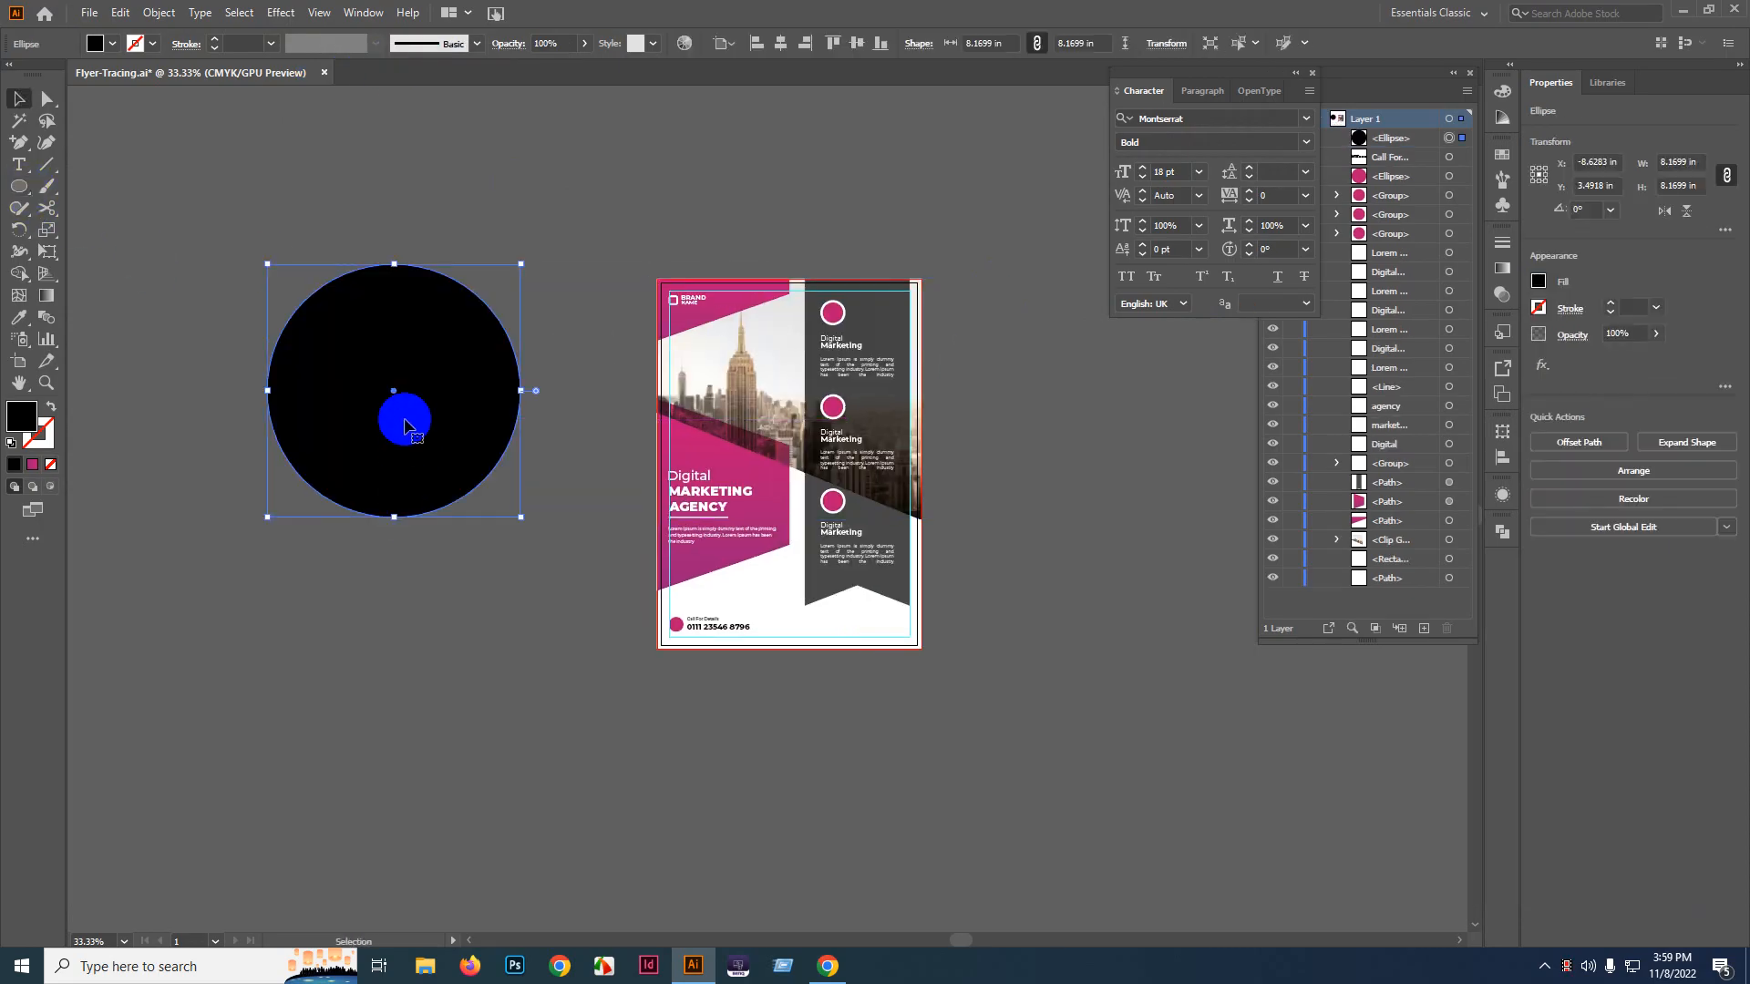
pyautogui.moveTo(402, 422); pyautogui.dragTo(528, 422)
pyautogui.hotkey('ctrl', 'a')
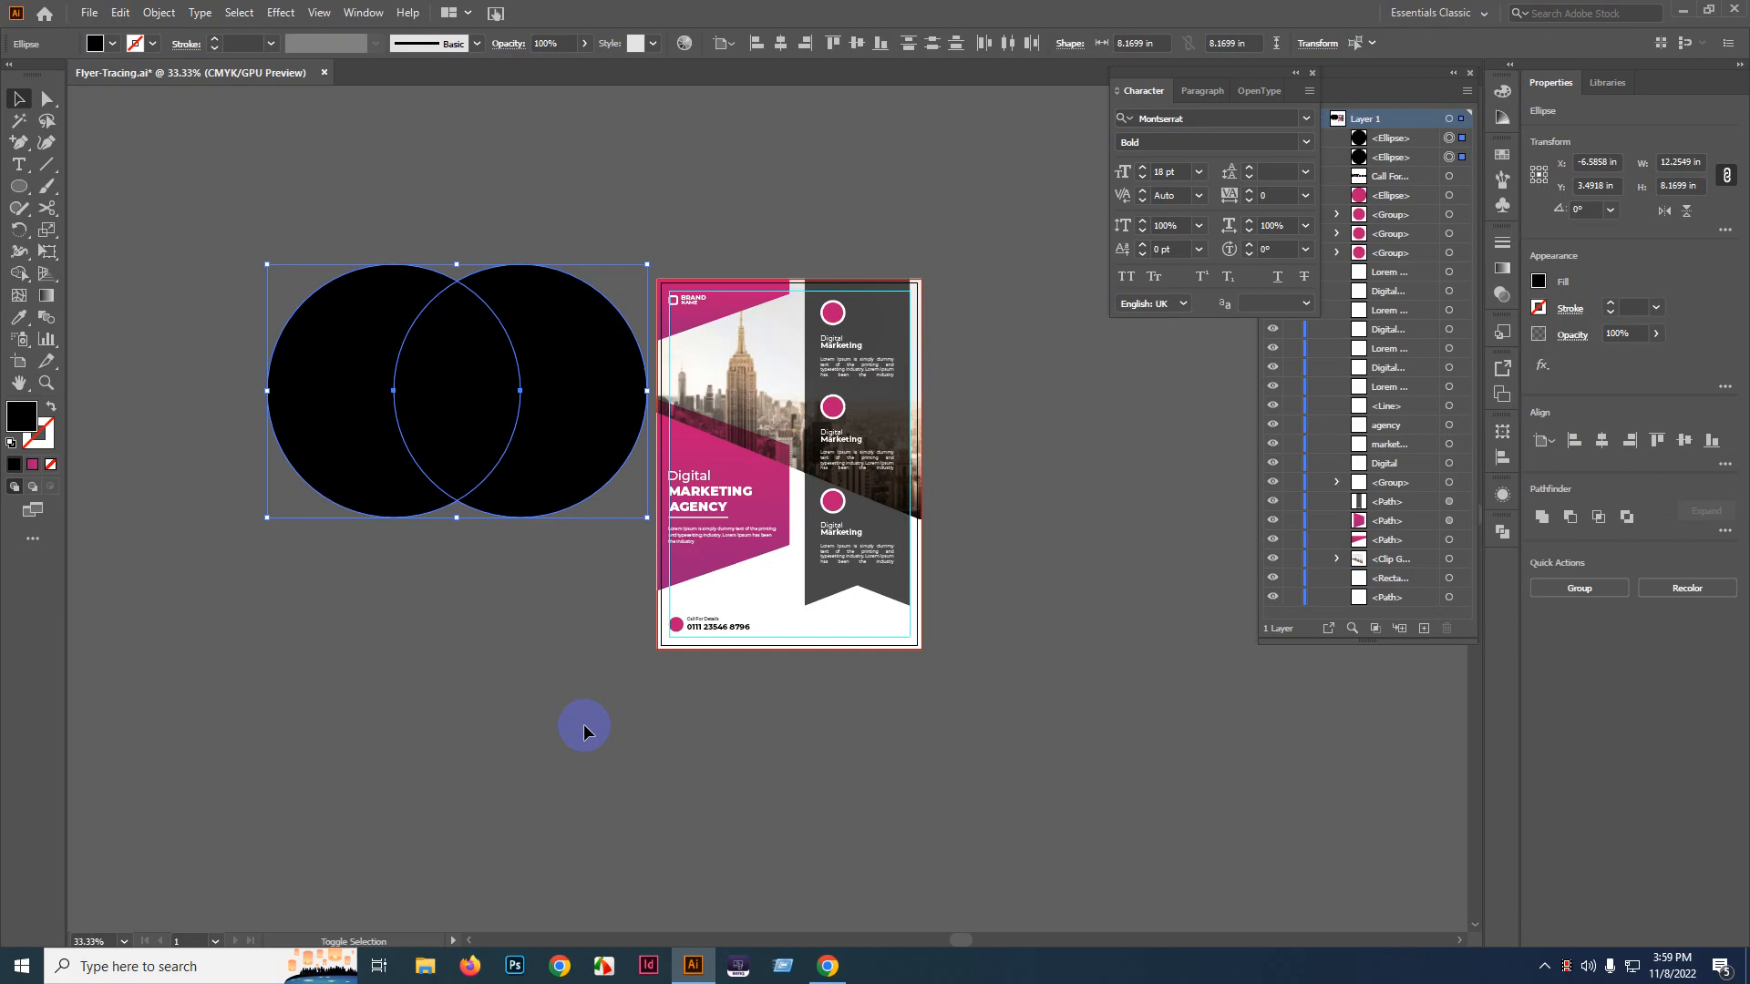
# - Remove the circles' outer crescents with Shape Builder, leaving the central lens, and place a copy about 1.8 in to its left
pyautogui.hotkey('shift', 'm')
pyautogui.keyDown('alt'); pyautogui.click(586, 489); pyautogui.keyUp('alt')
pyautogui.keyDown('alt'); pyautogui.click(380, 430); pyautogui.keyUp('alt')
pyautogui.press('v')
pyautogui.click(450, 547)
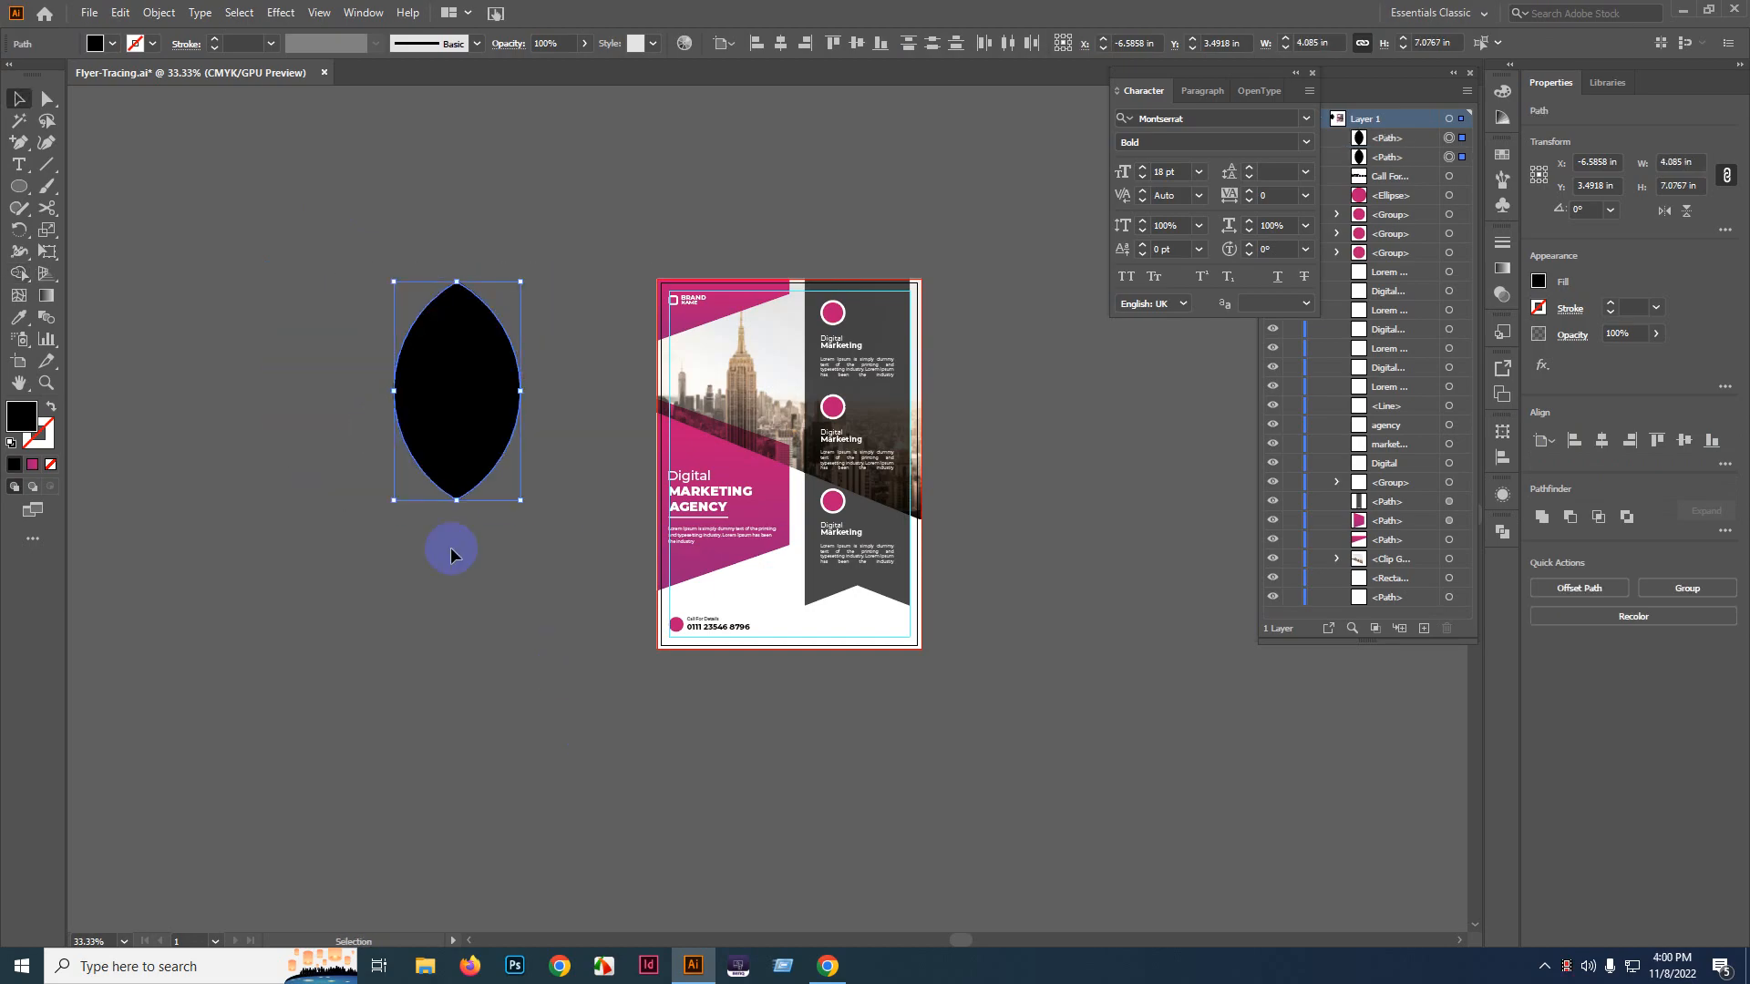
pyautogui.click(481, 415)
pyautogui.moveTo(482, 416); pyautogui.dragTo(428, 416)
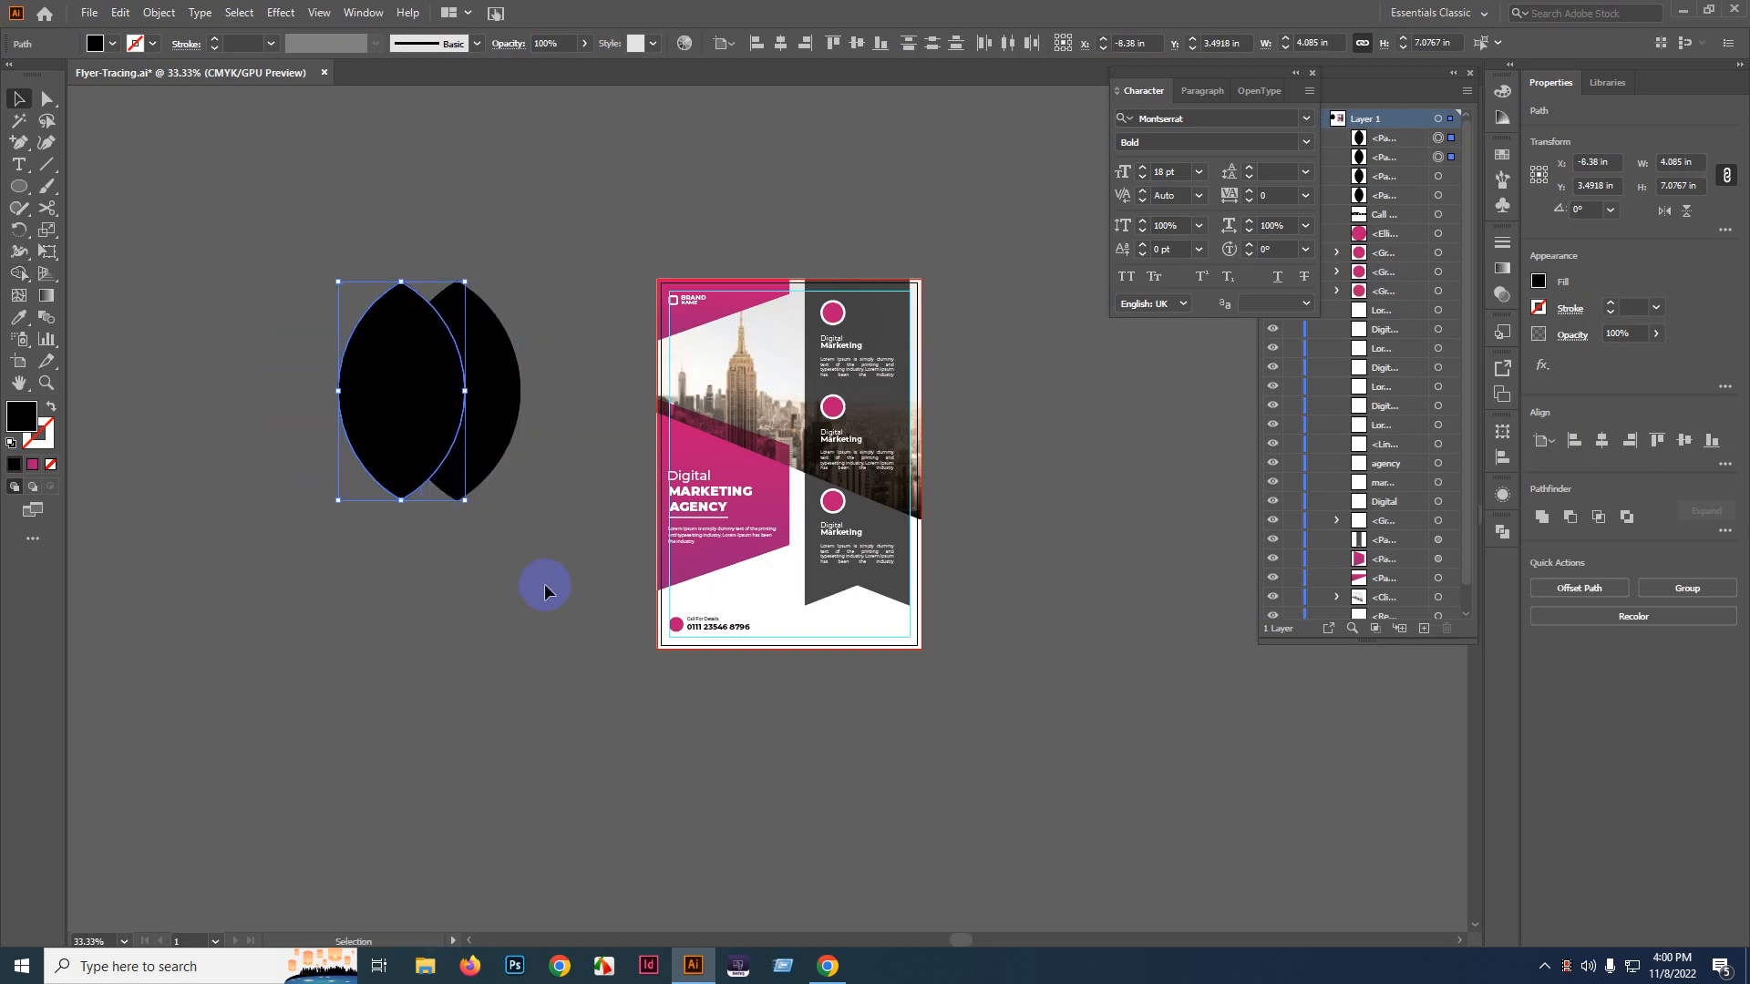
# - Fill the right-hand lens with the flyer's magenta gradient, sampled with the Eyedropper
pyautogui.hotkey('ctrl', '=')
pyautogui.click(500, 453)
pyautogui.click(457, 429)
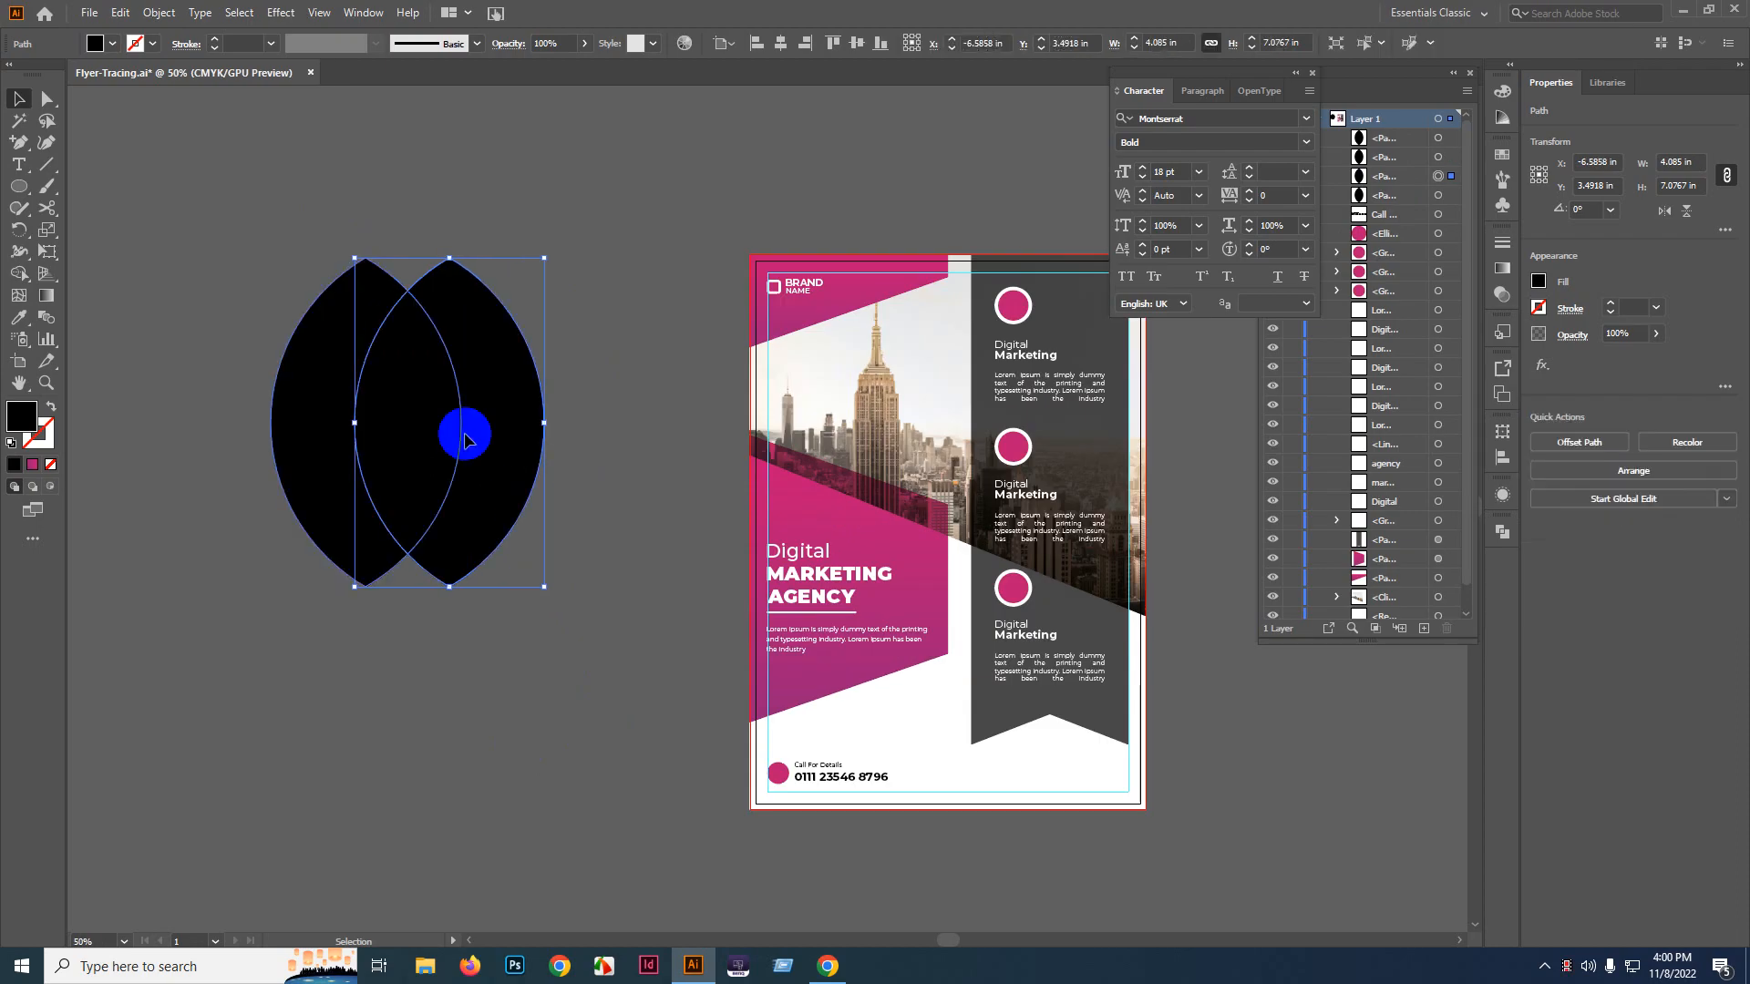
pyautogui.click(20, 318)
pyautogui.click(840, 565)
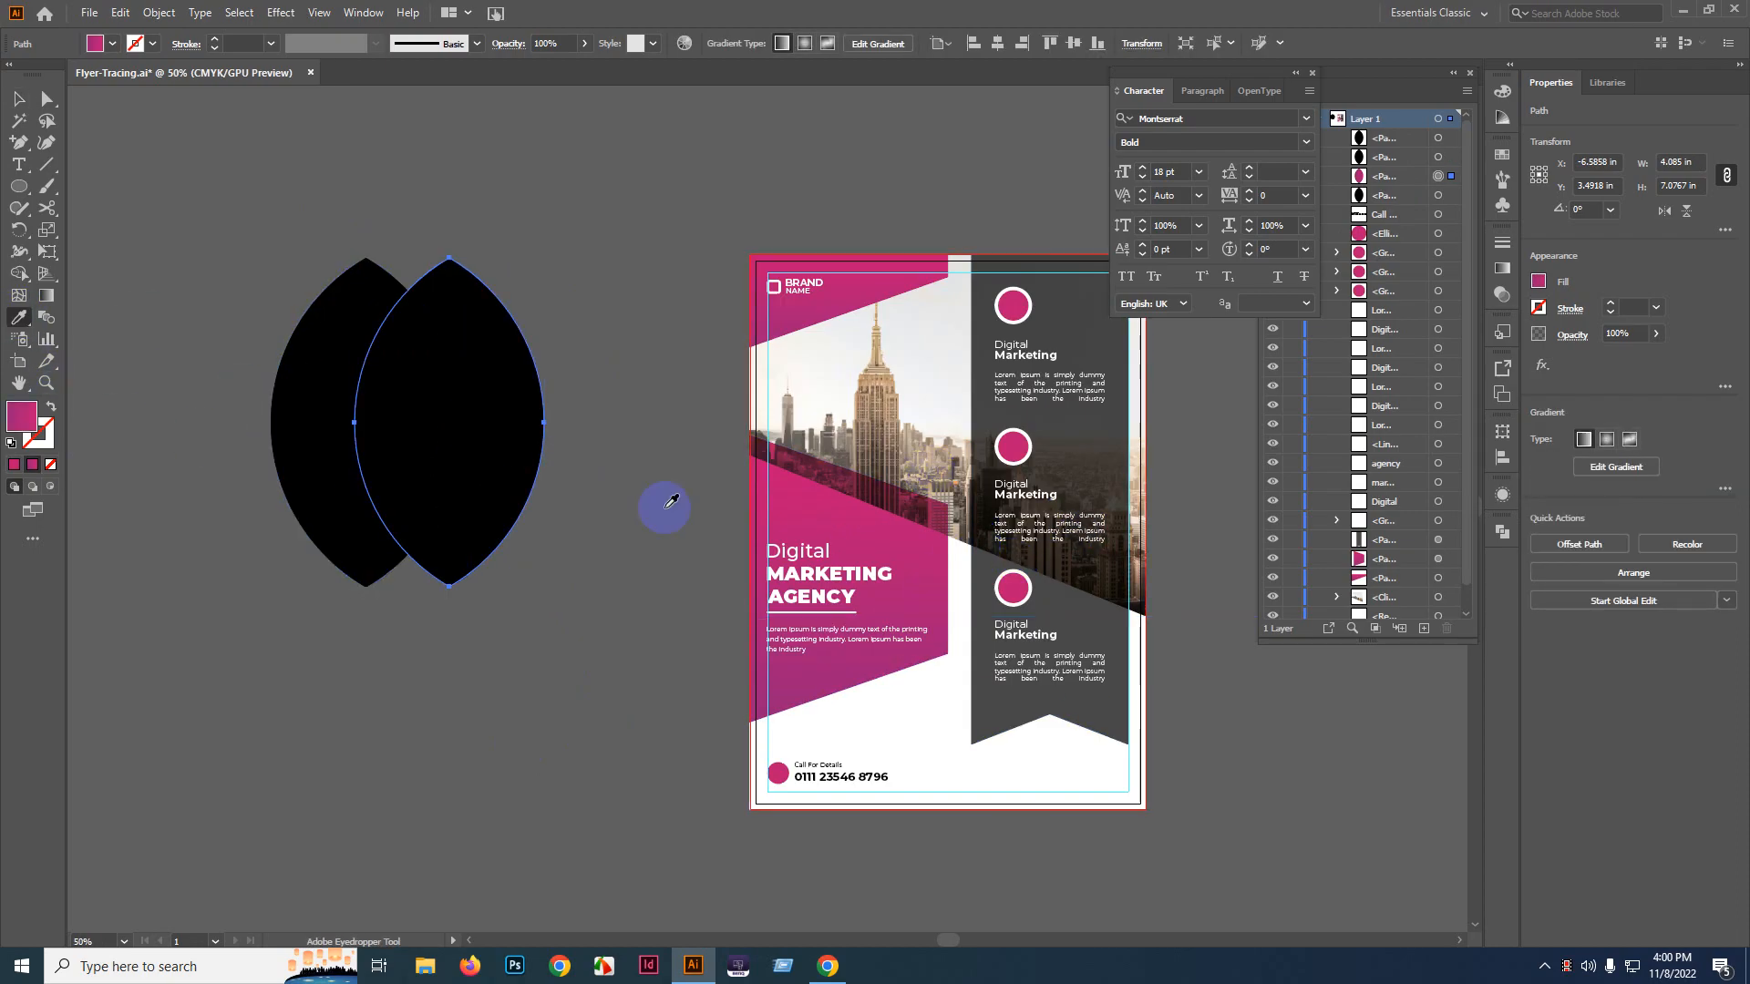
pyautogui.click(827, 302)
# - Set the left-hand lens's fill to the yellow d8d55b
pyautogui.keyDown('ctrl'); pyautogui.click(334, 378); pyautogui.keyUp('ctrl')
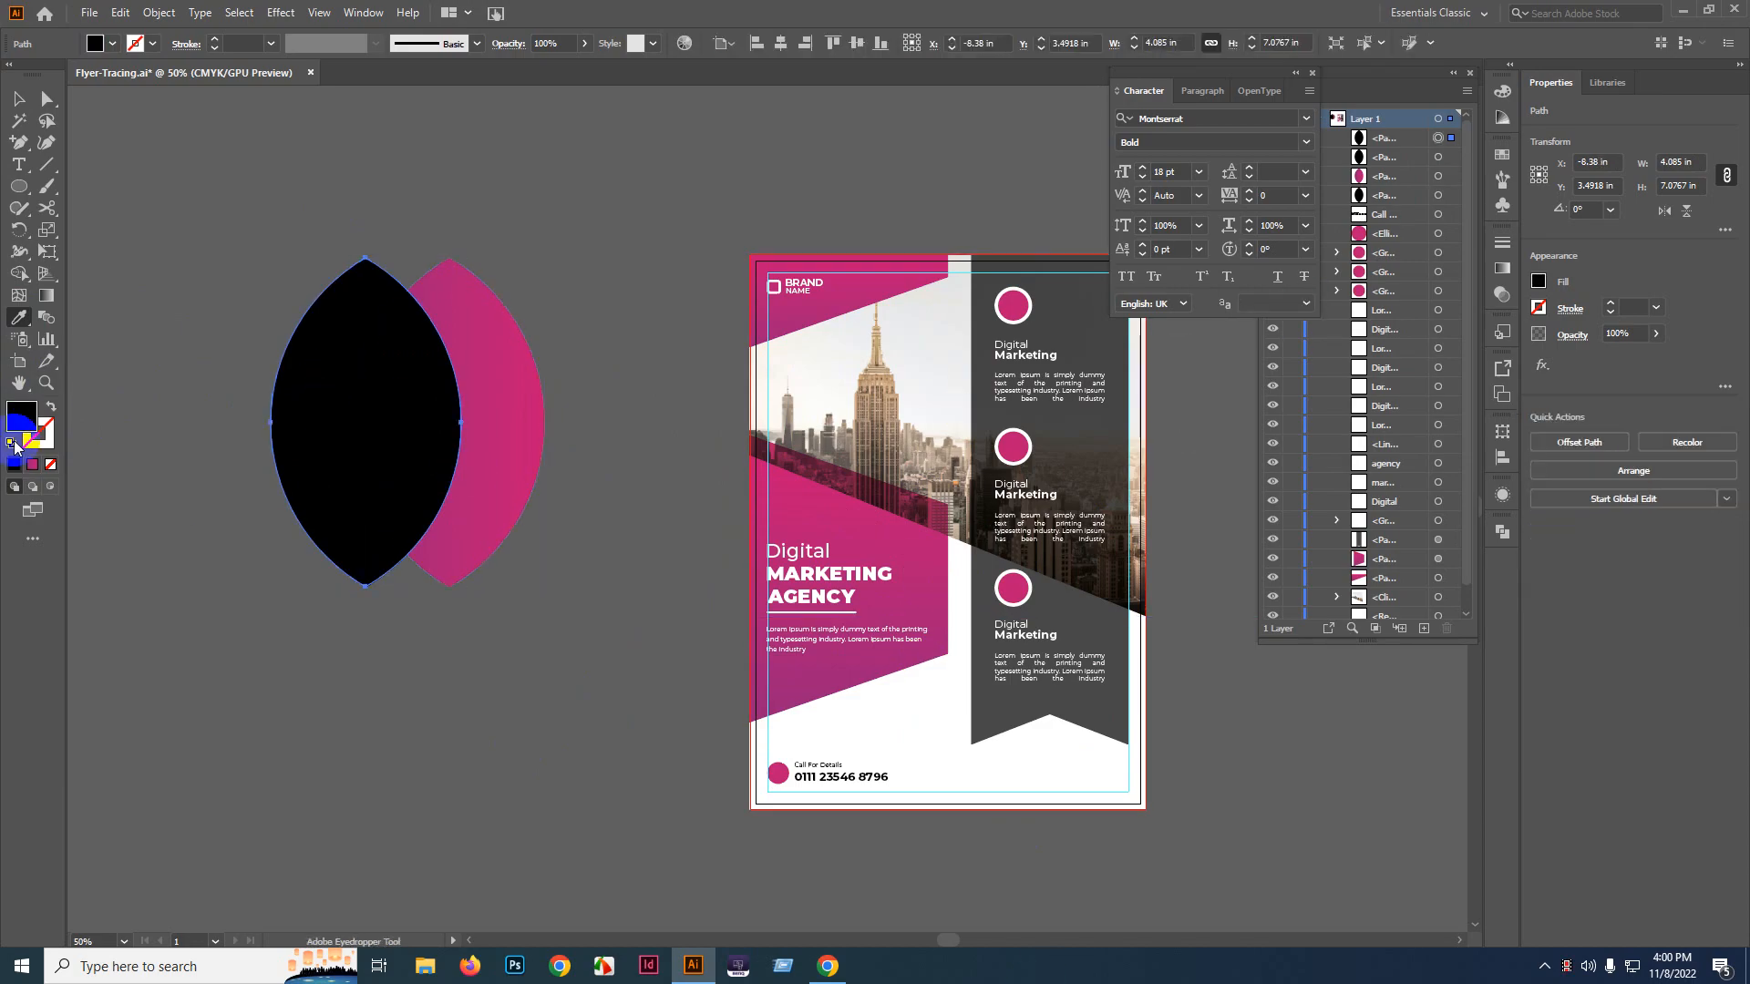
pyautogui.click(20, 418)
pyautogui.click(1273, 269)
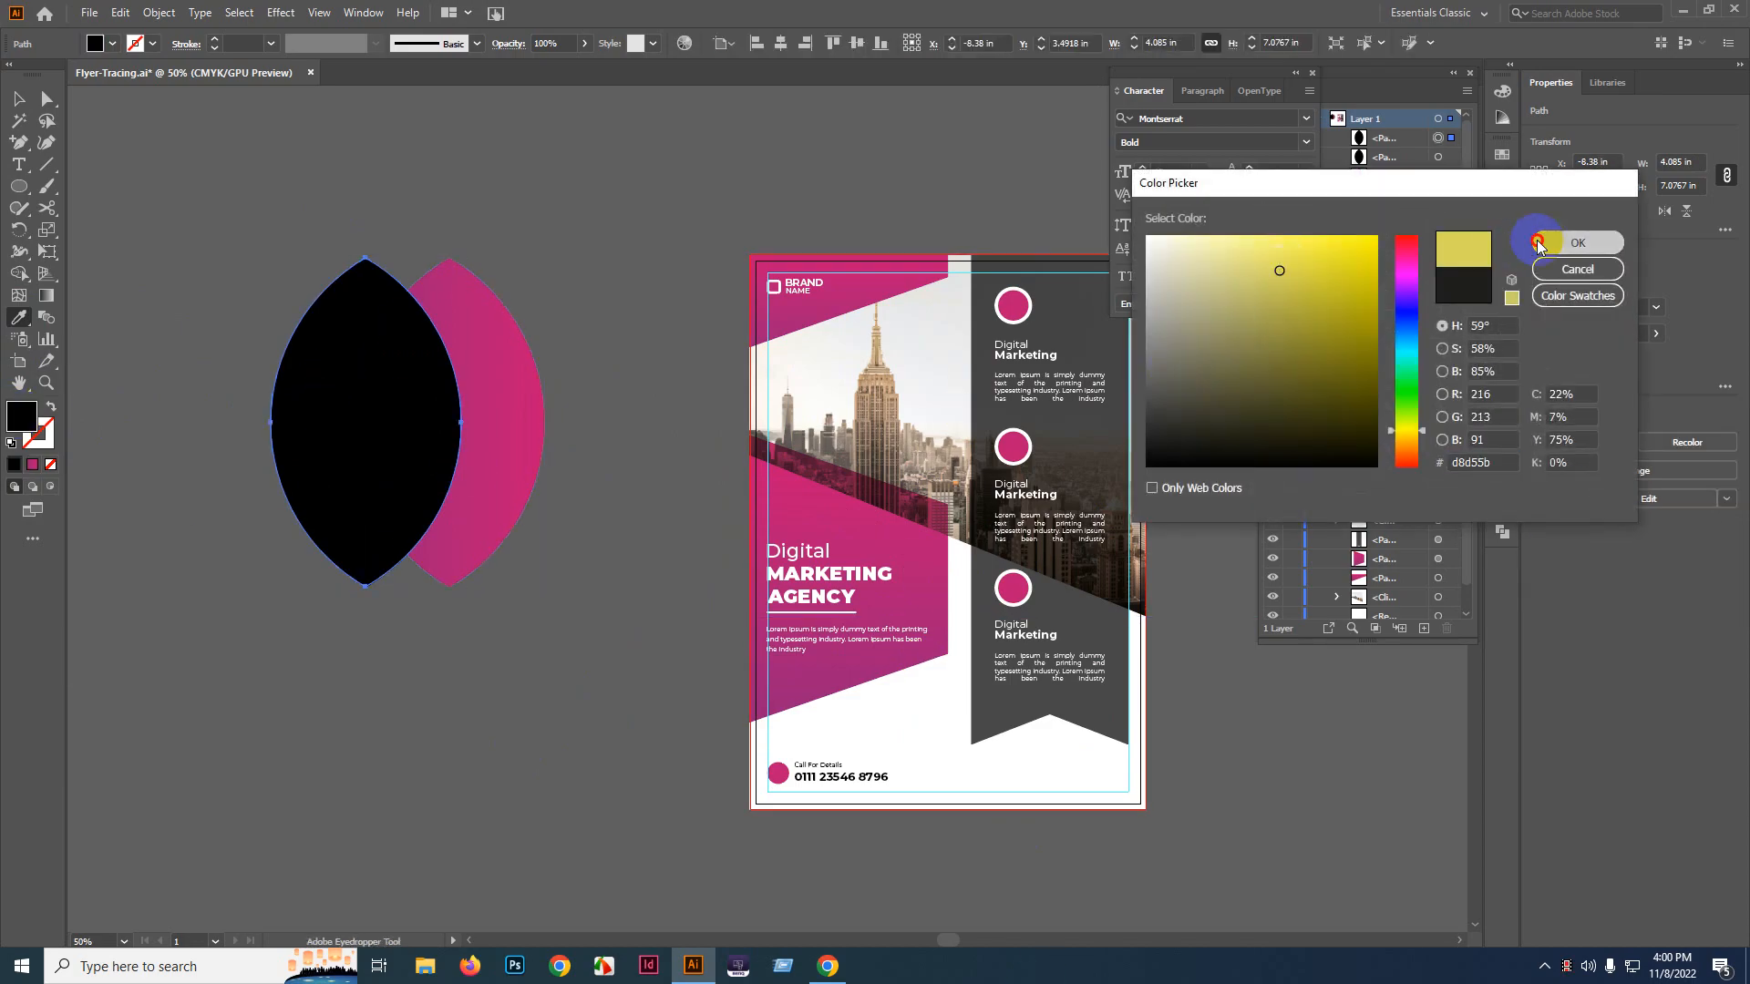
pyautogui.click(1574, 242)
pyautogui.press('v')
pyautogui.click(483, 518)
pyautogui.moveTo(560, 586); pyautogui.dragTo(701, 697)
pyautogui.scroll(1, 724, 739)
pyautogui.click(522, 402)
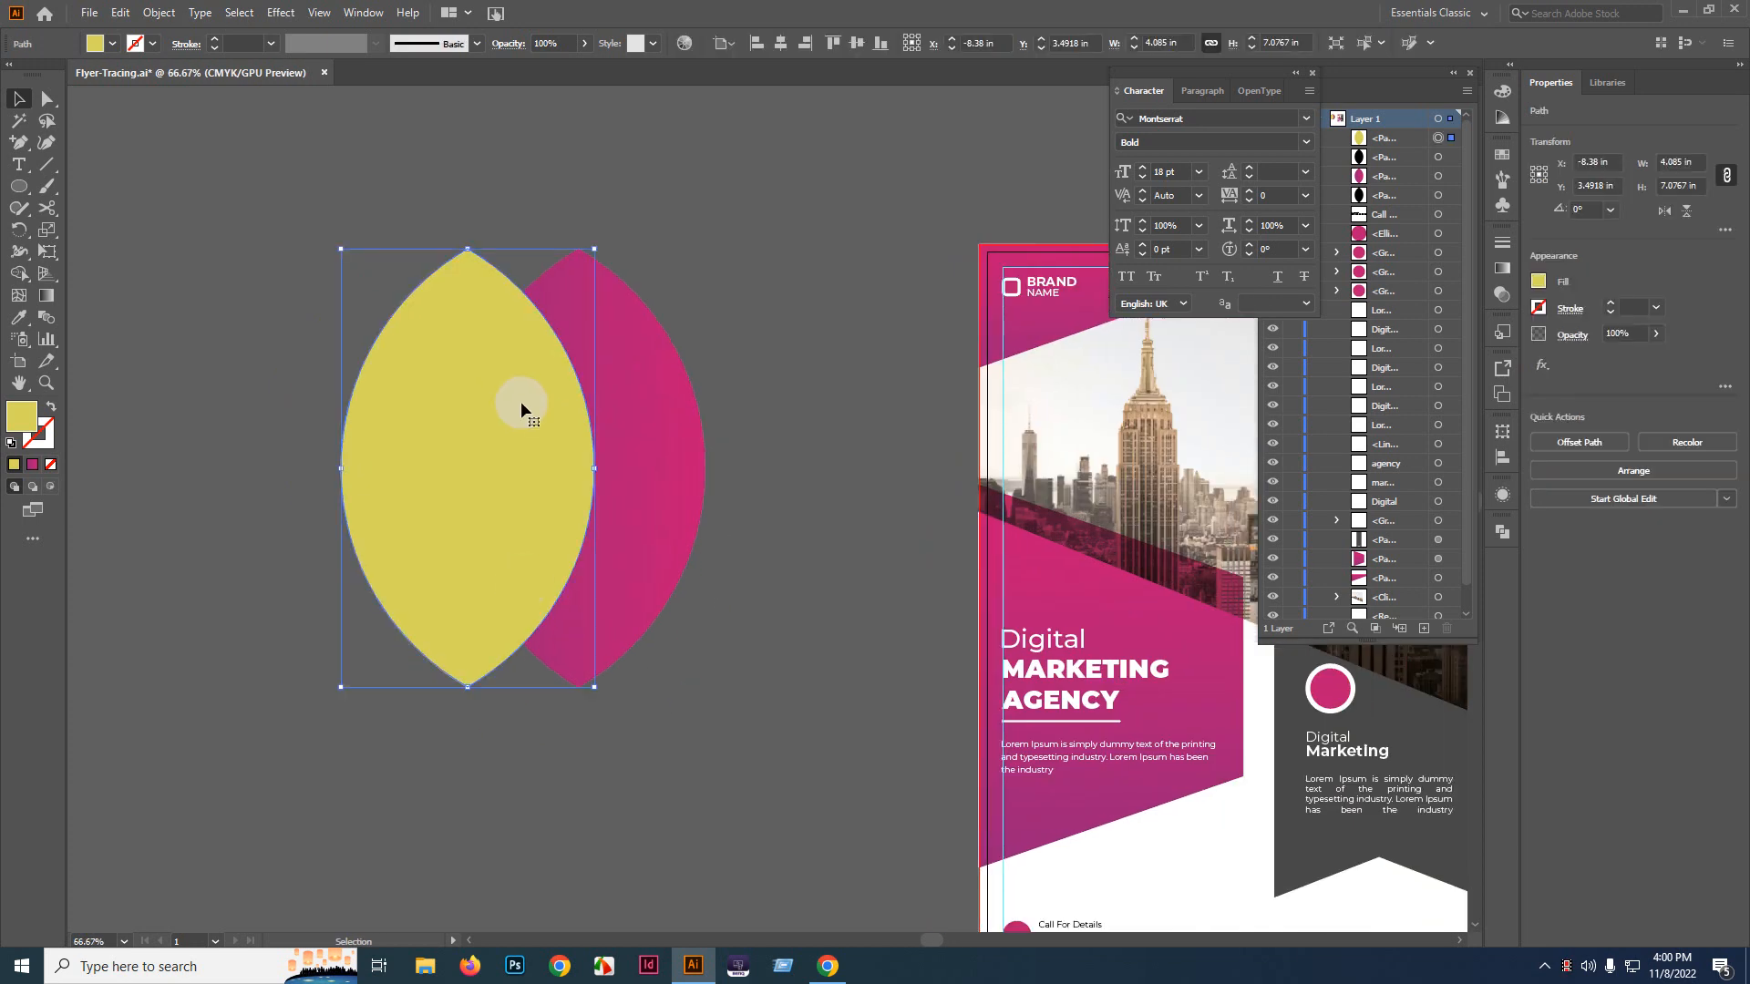
pyautogui.hscroll(1, 730, 379)
pyautogui.click(741, 380)
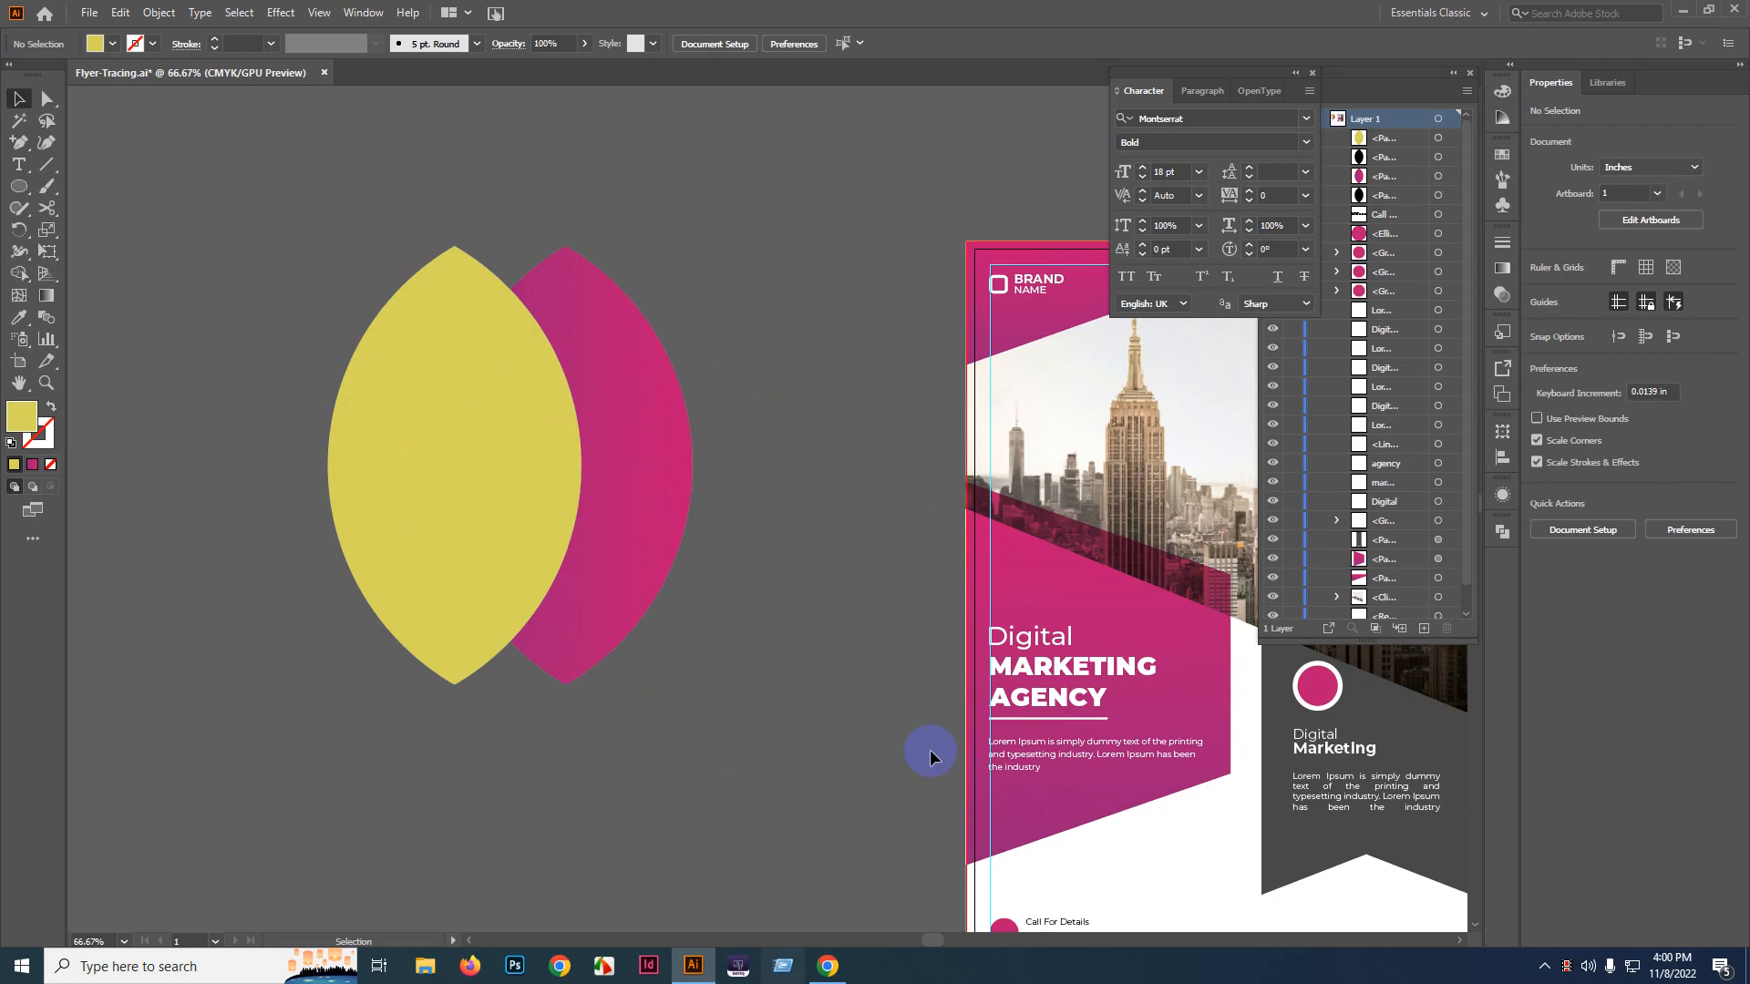
pyautogui.moveTo(844, 477); pyautogui.dragTo(820, 352)
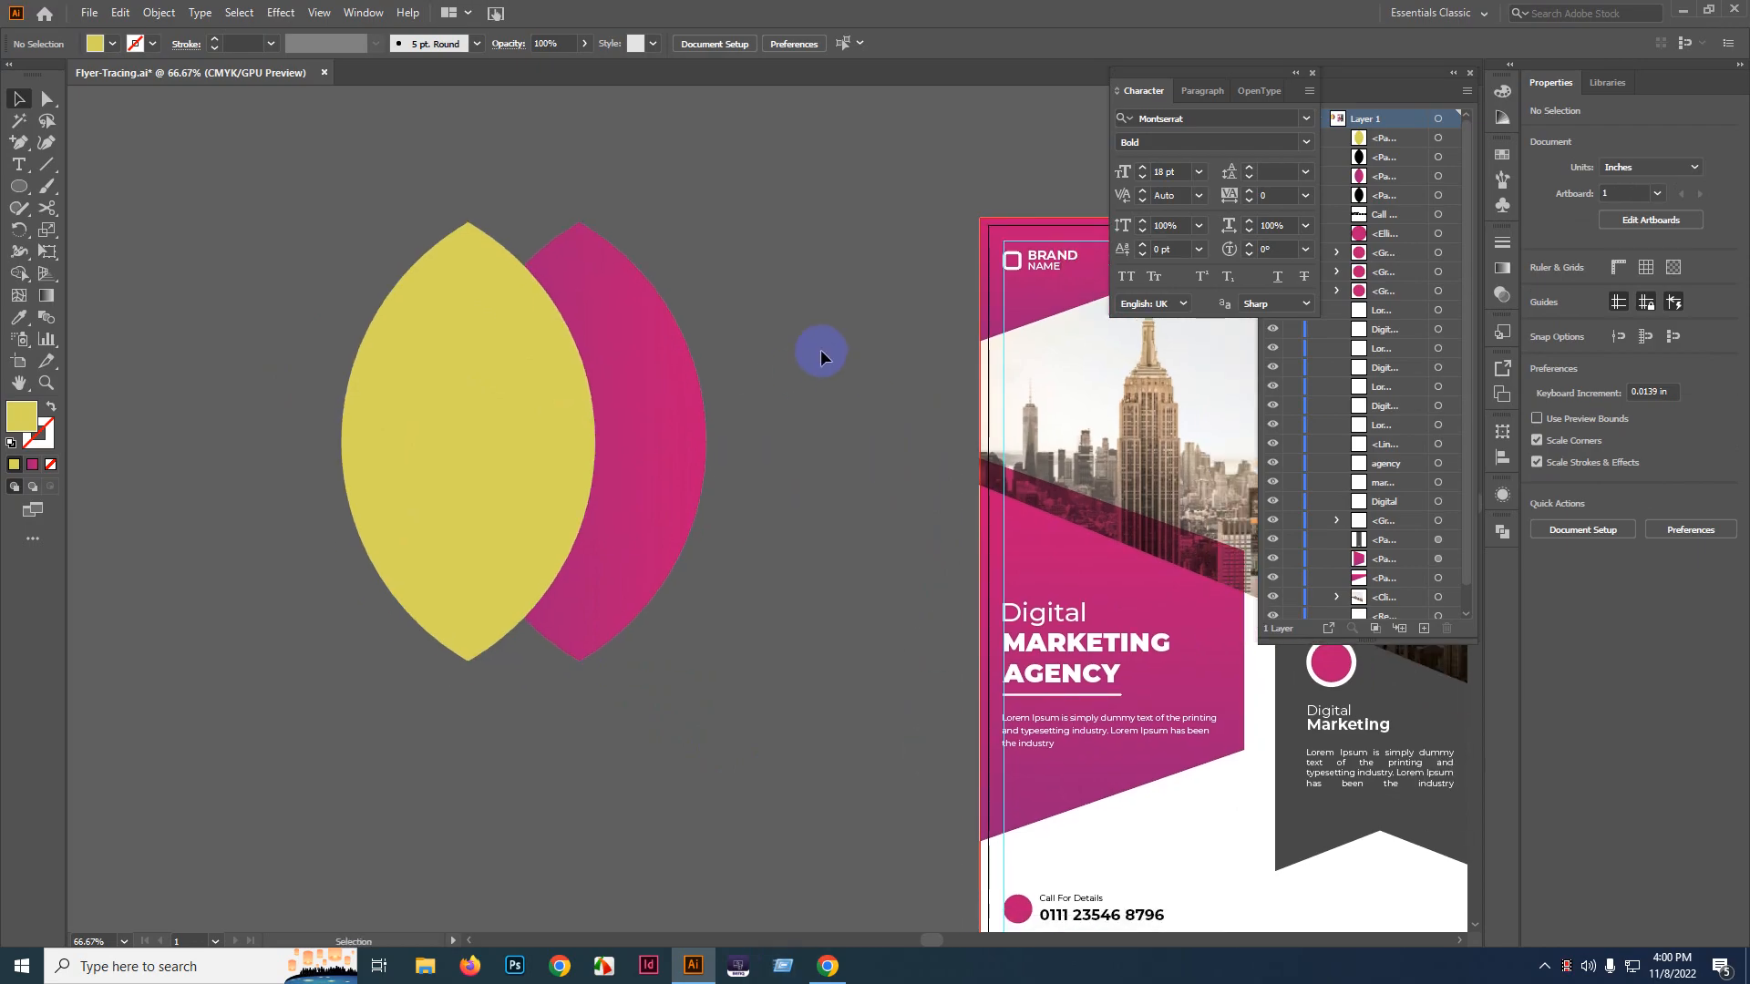
pyautogui.click(545, 369)
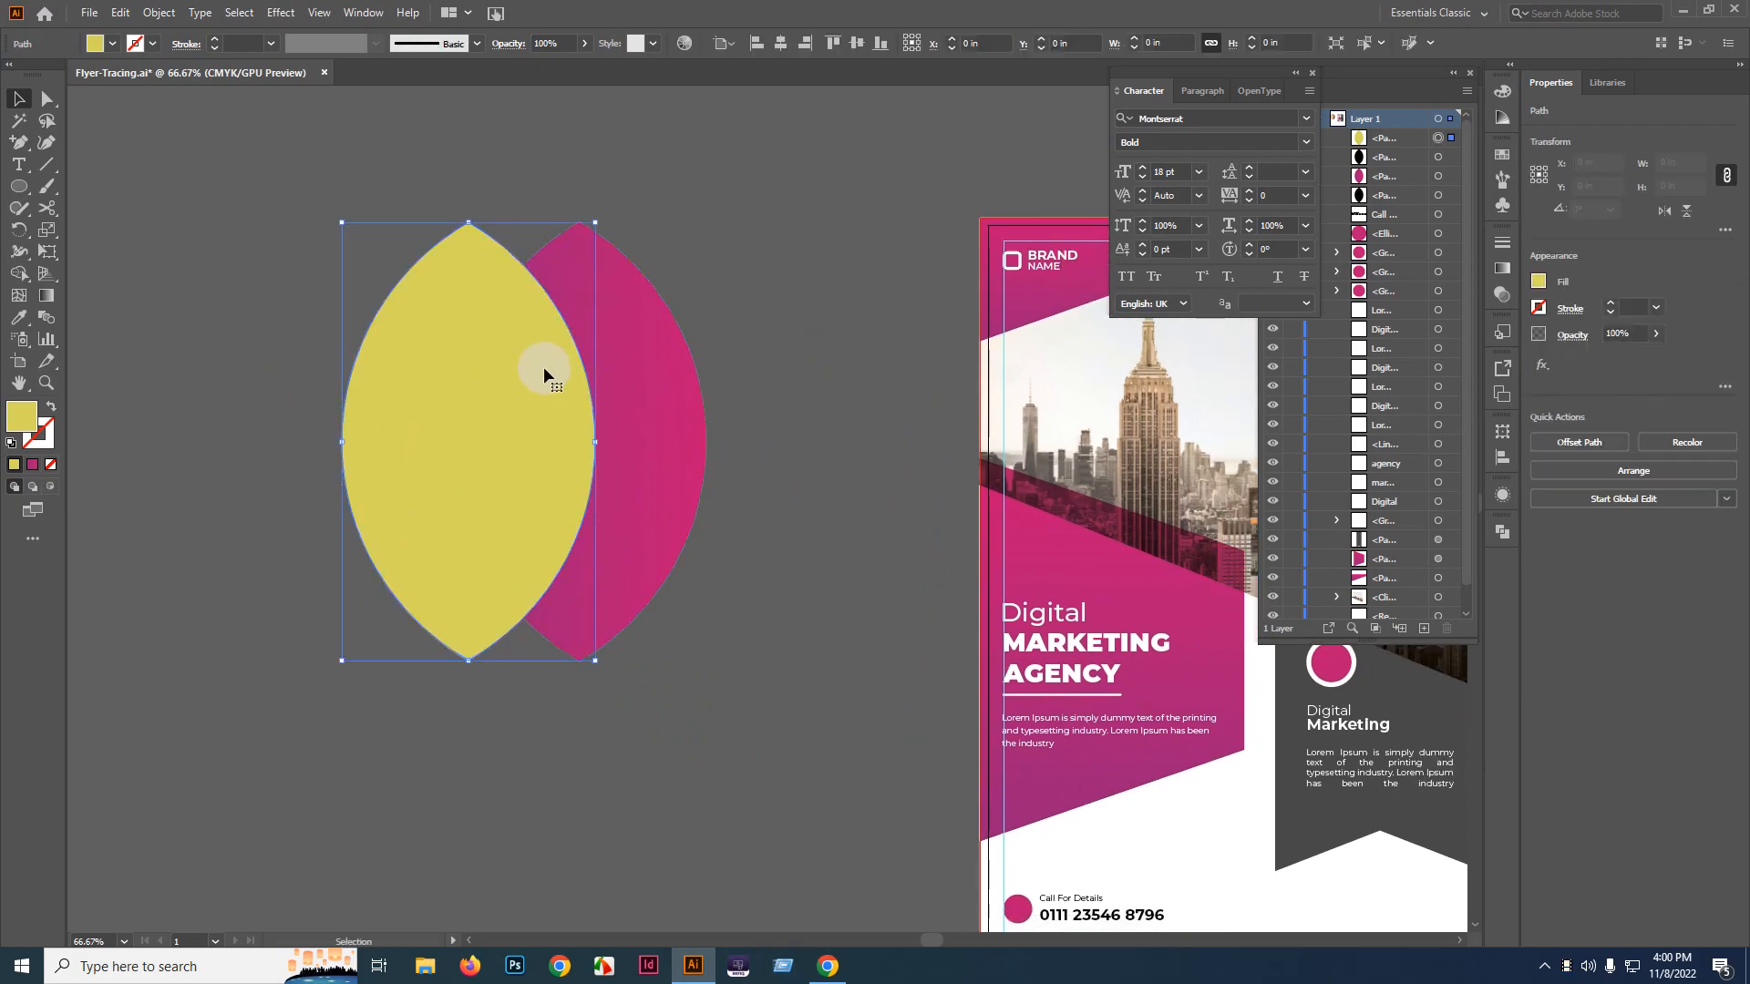
pyautogui.click(786, 343)
pyautogui.click(435, 337)
pyautogui.press('a')
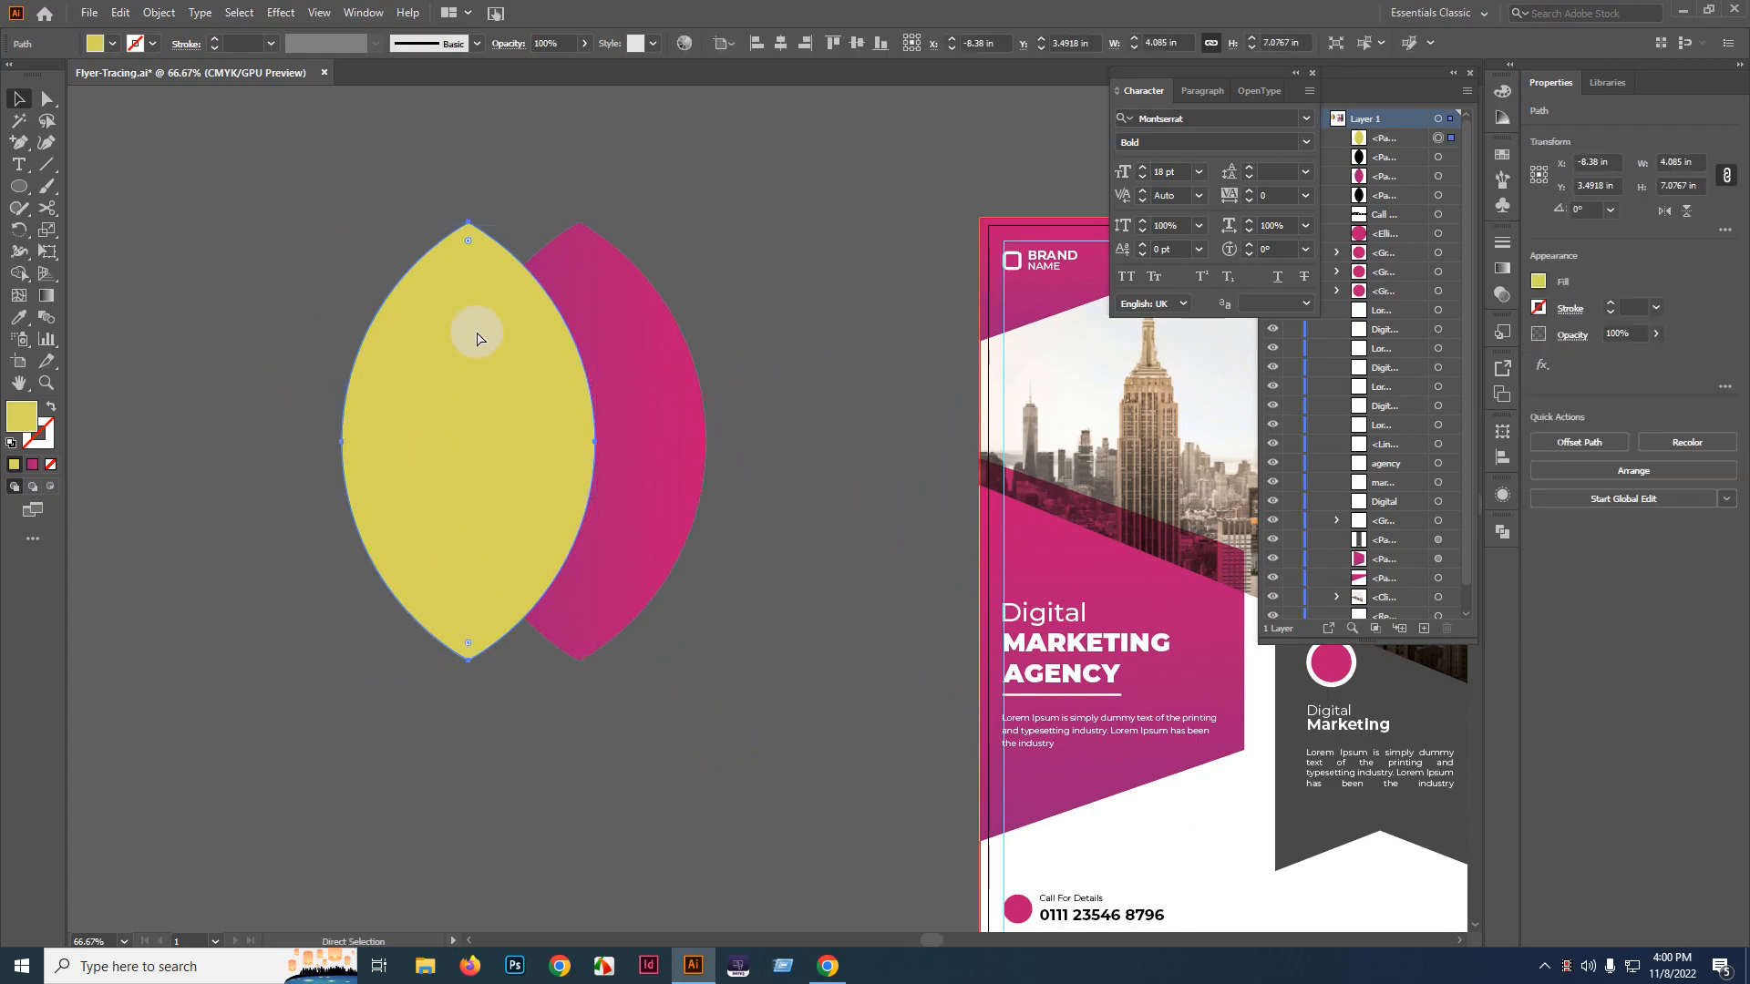
pyautogui.moveTo(465, 244); pyautogui.dragTo(456, 664)
pyautogui.hotkey('ctrl', 'z')
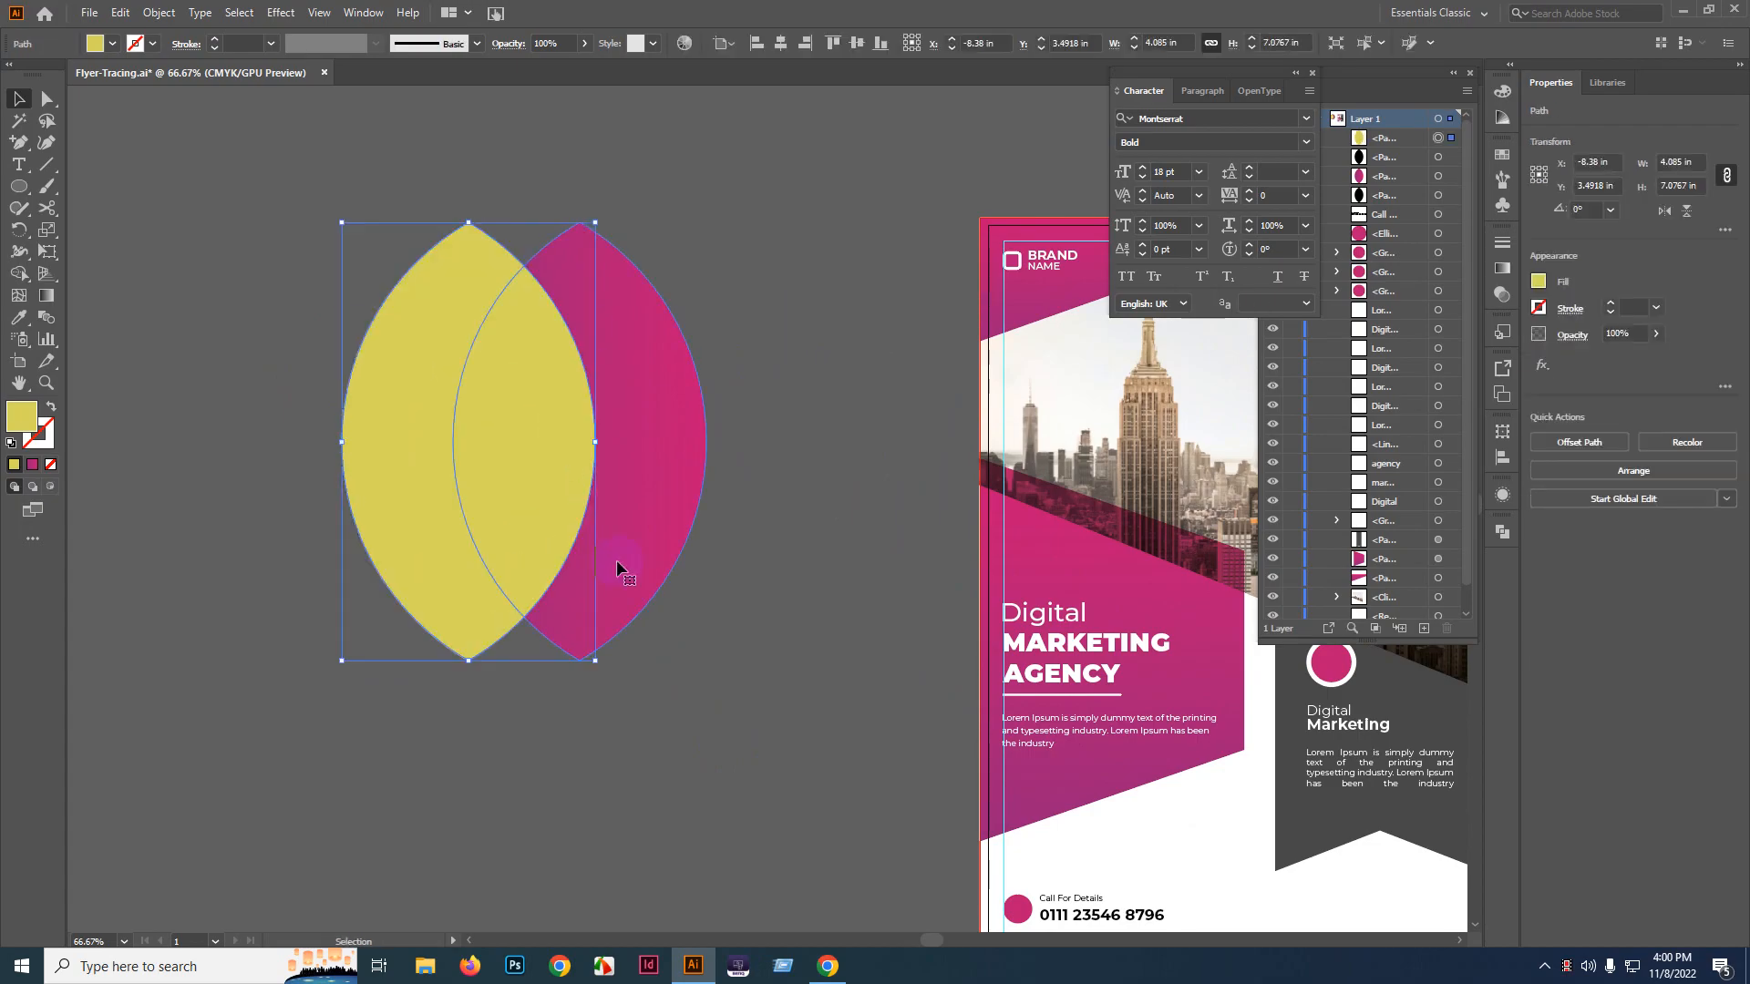
# - Move the yellow lens about 2.9 in left and 3 in down, and sample its fill onto the black duplicate beneath
pyautogui.moveTo(570, 380); pyautogui.dragTo(199, 718)
pyautogui.moveTo(367, 482); pyautogui.dragTo(239, 649)
pyautogui.press('v')
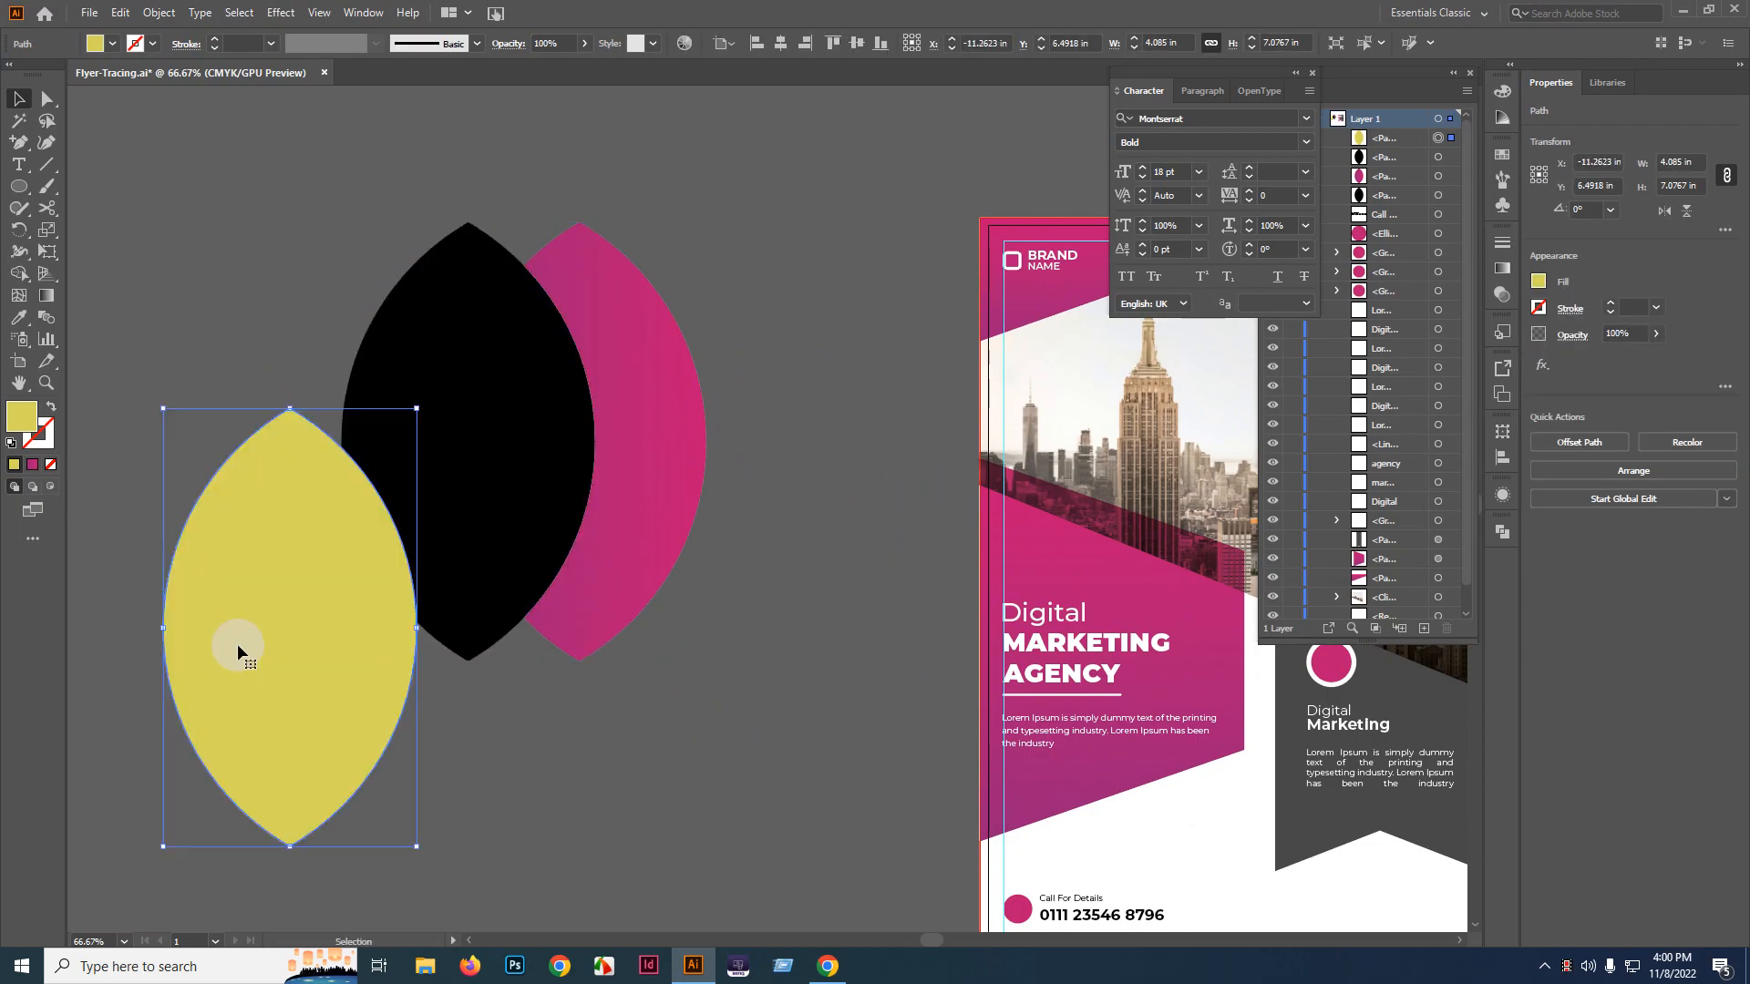
pyautogui.click(449, 449)
pyautogui.click(19, 317)
pyautogui.click(212, 558)
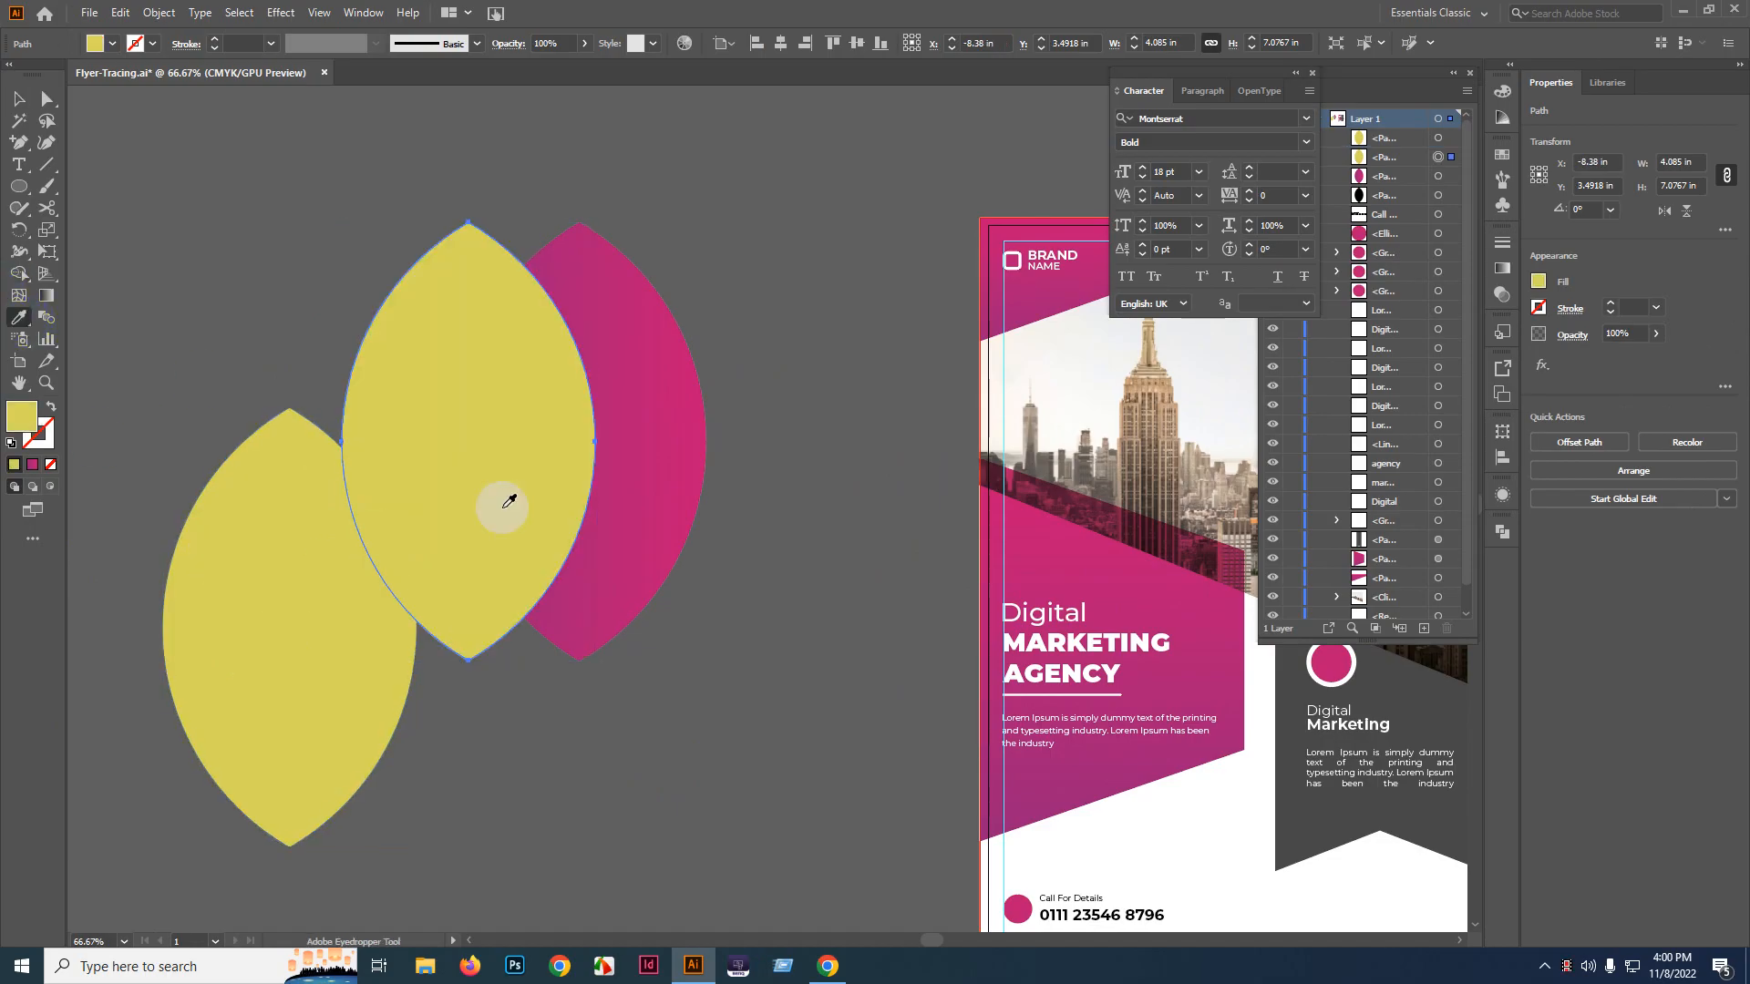
# - Delete the extra yellow lens that lies farthest from the flyer
pyautogui.press('v')
pyautogui.click(188, 691)
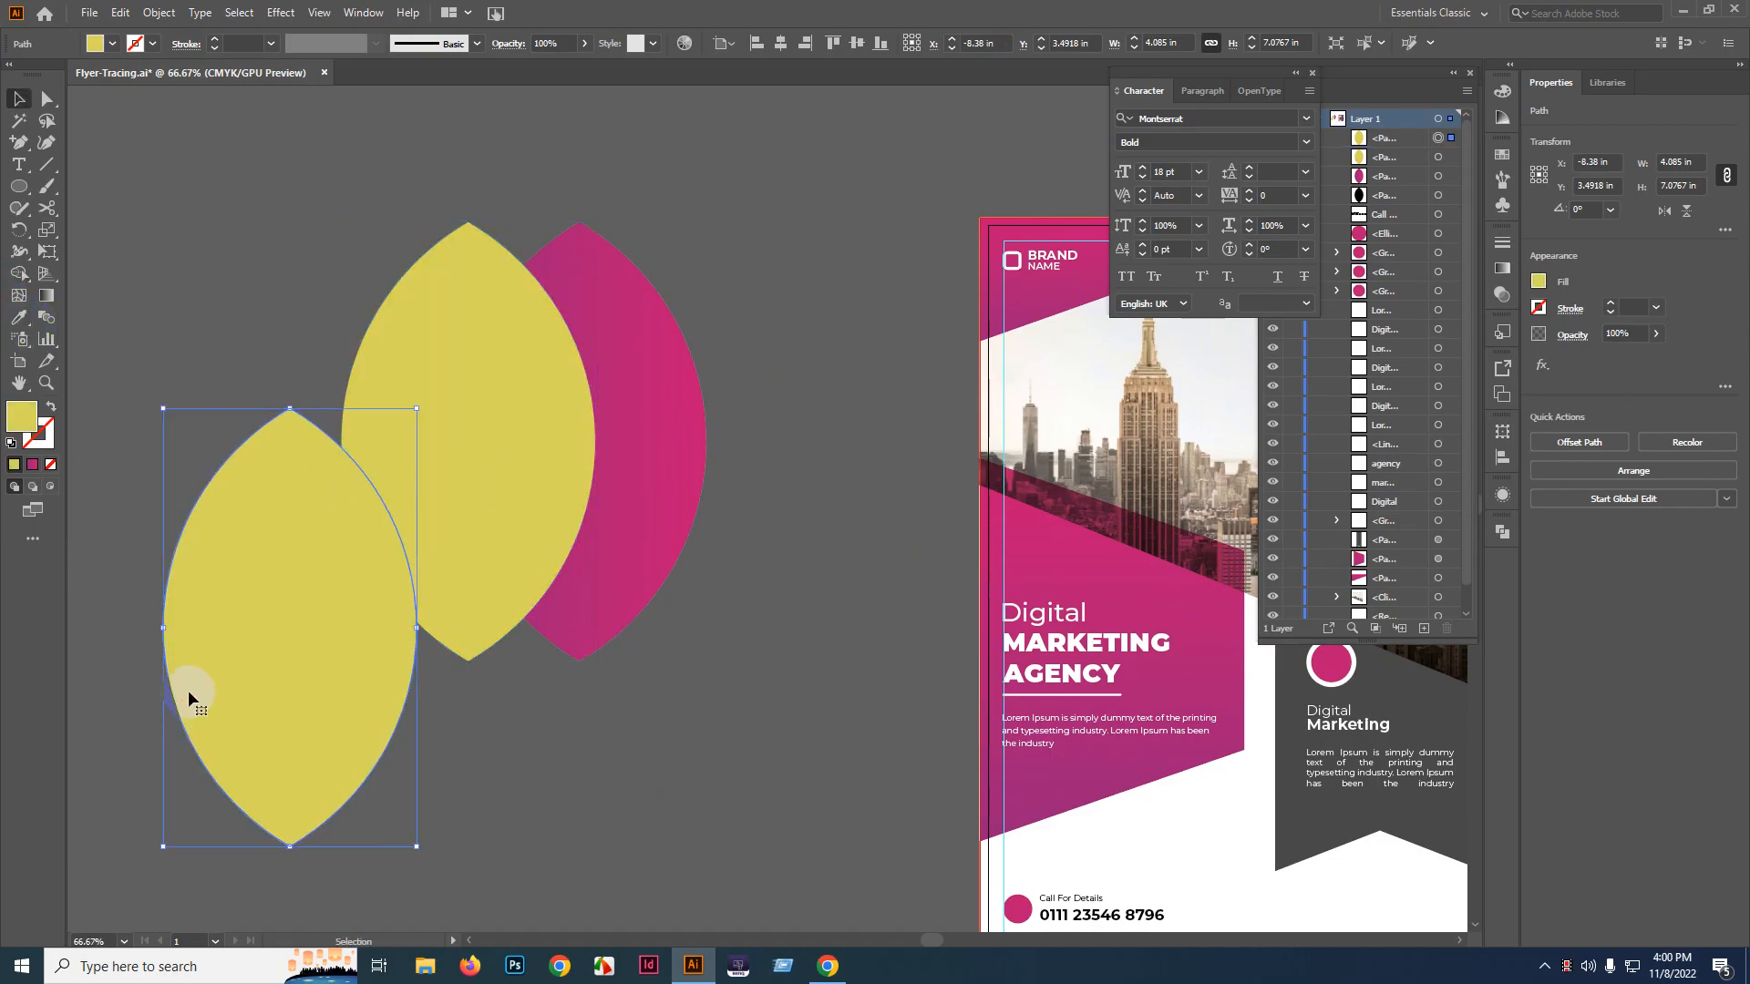
pyautogui.press('Delete')
pyautogui.click(436, 459)
pyautogui.moveTo(436, 460); pyautogui.dragTo(274, 520)
pyautogui.hotkey('ctrl', 'z')
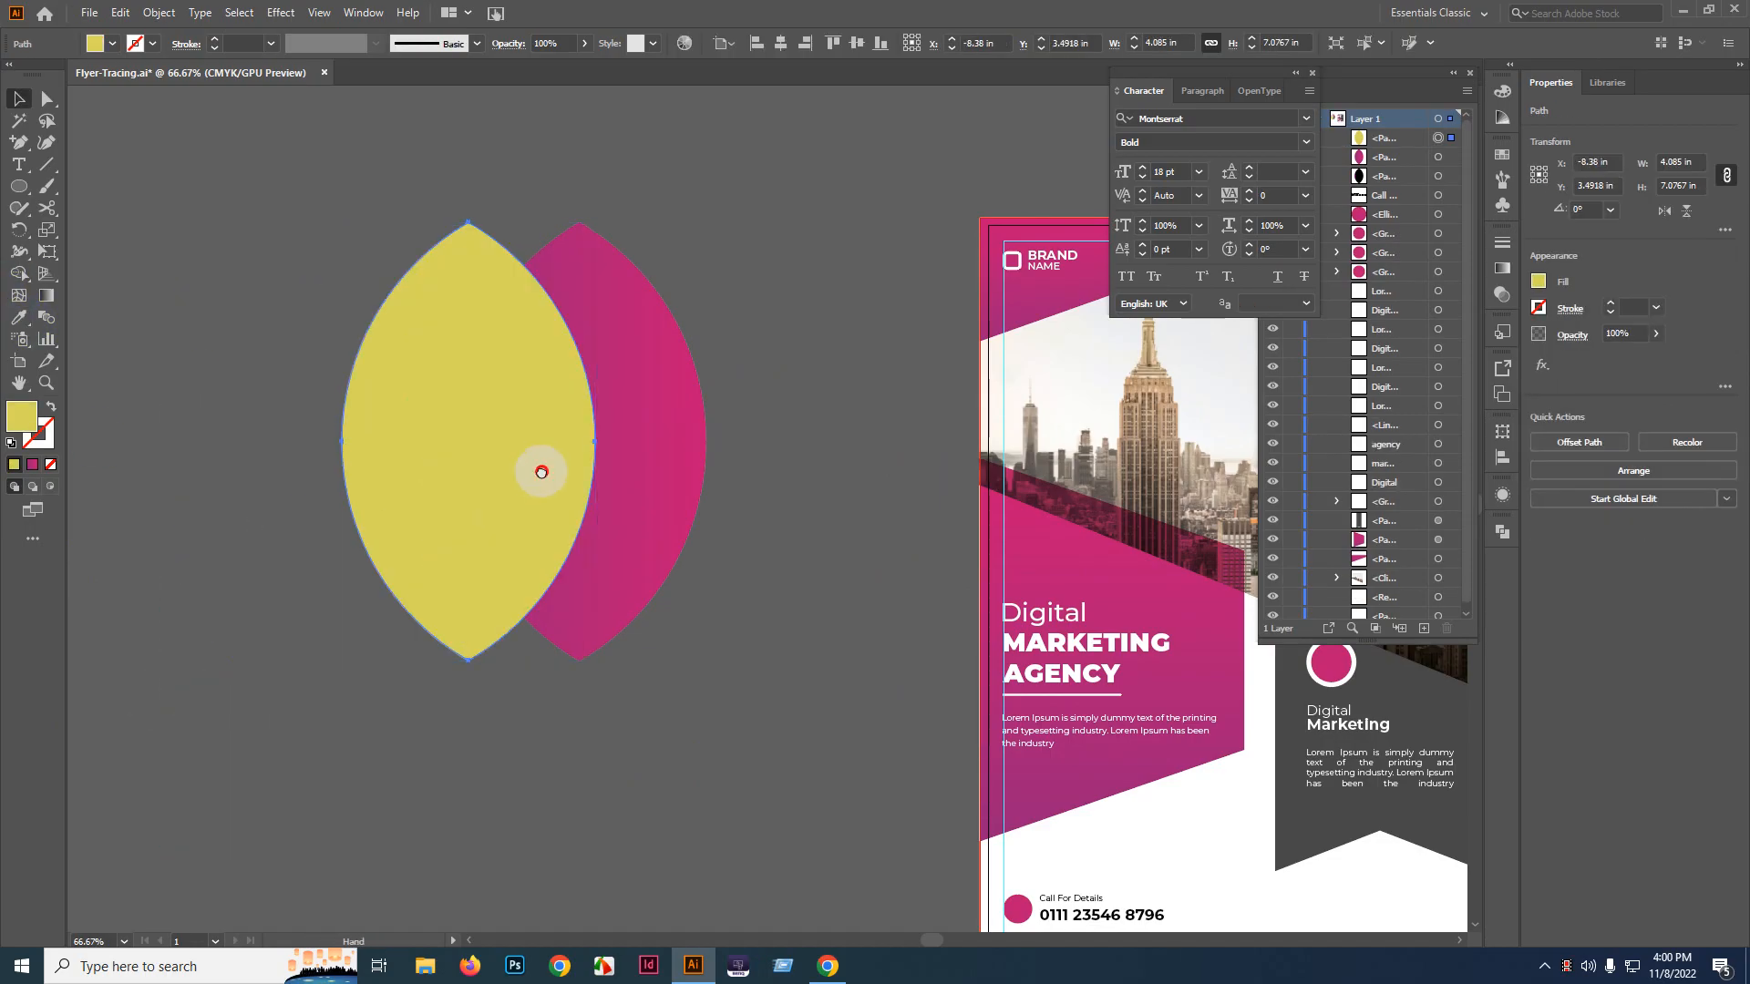
pyautogui.moveTo(725, 343); pyautogui.dragTo(742, 422)
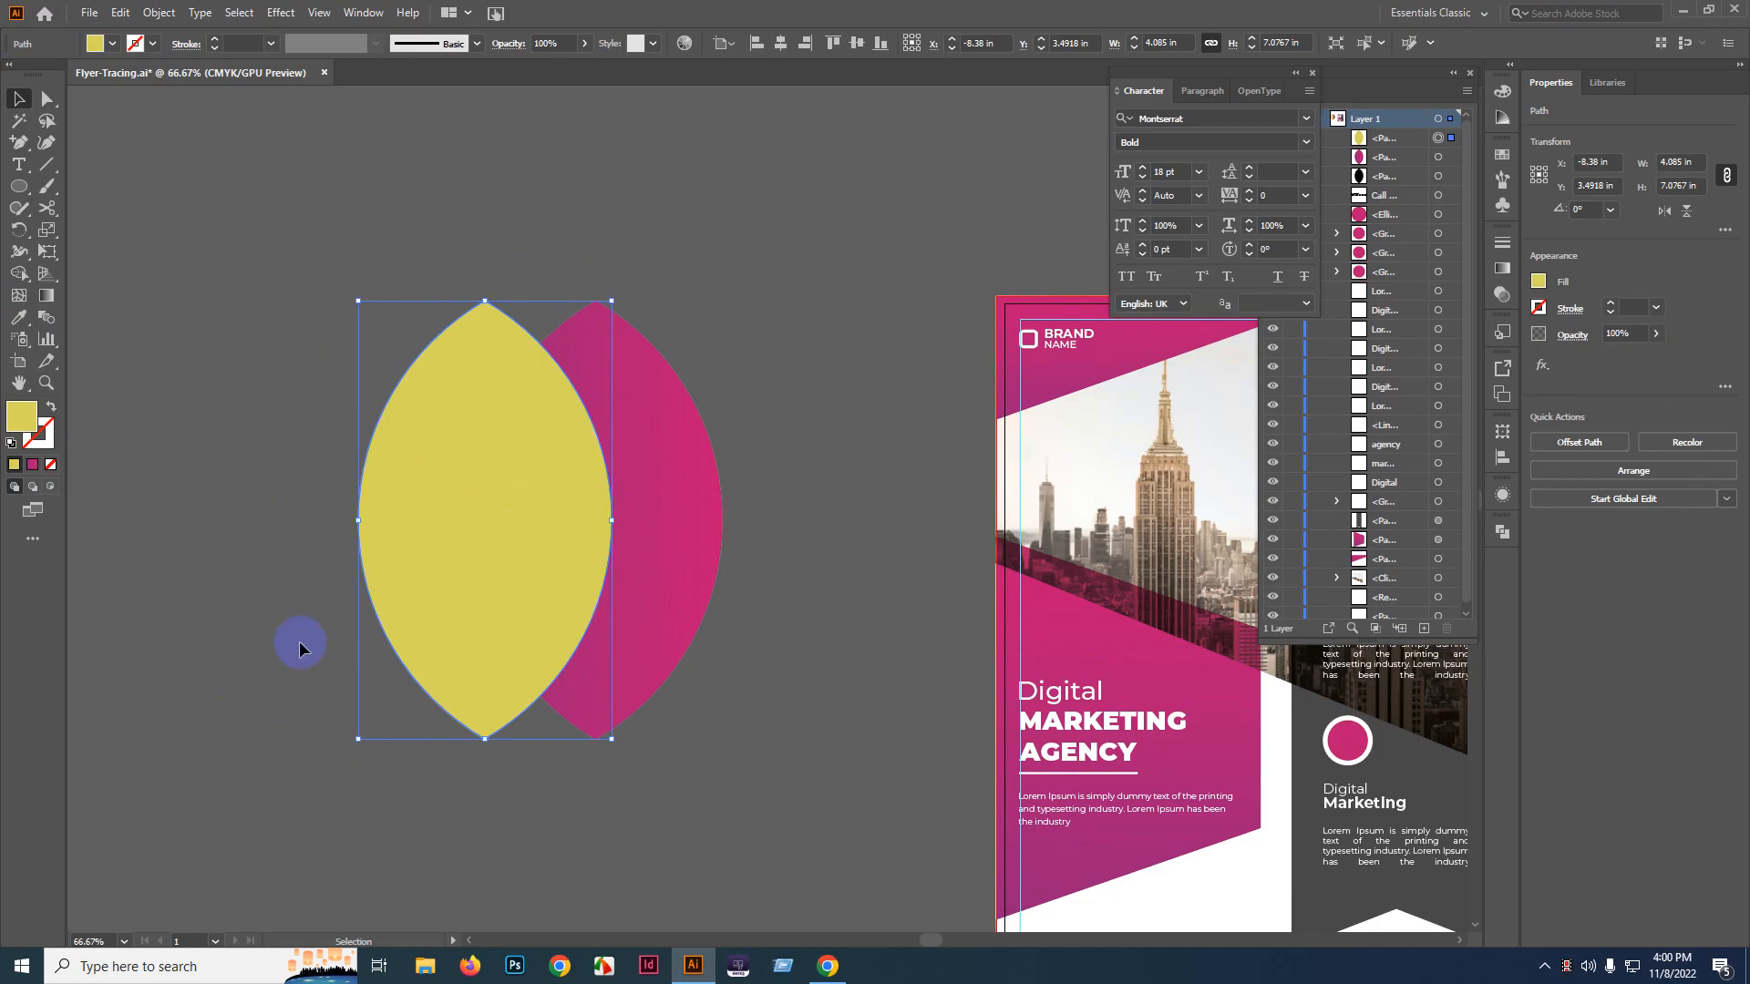
pyautogui.click(736, 408)
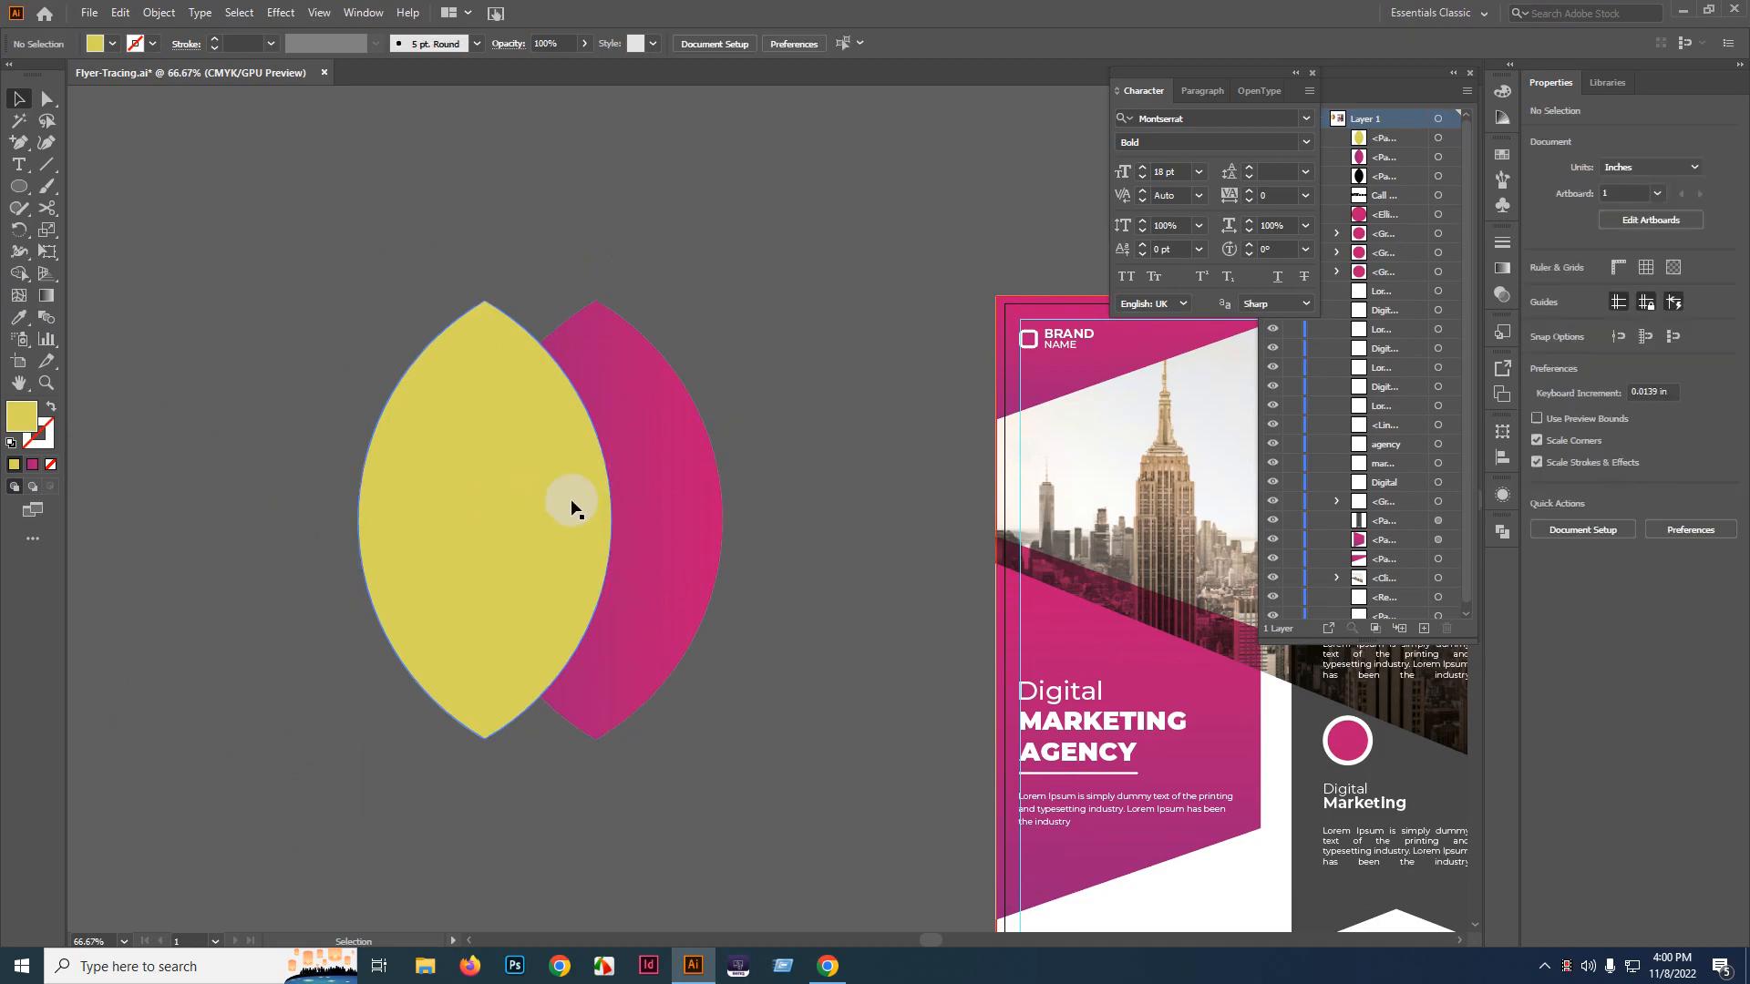
pyautogui.scroll(-2, 785, 398)
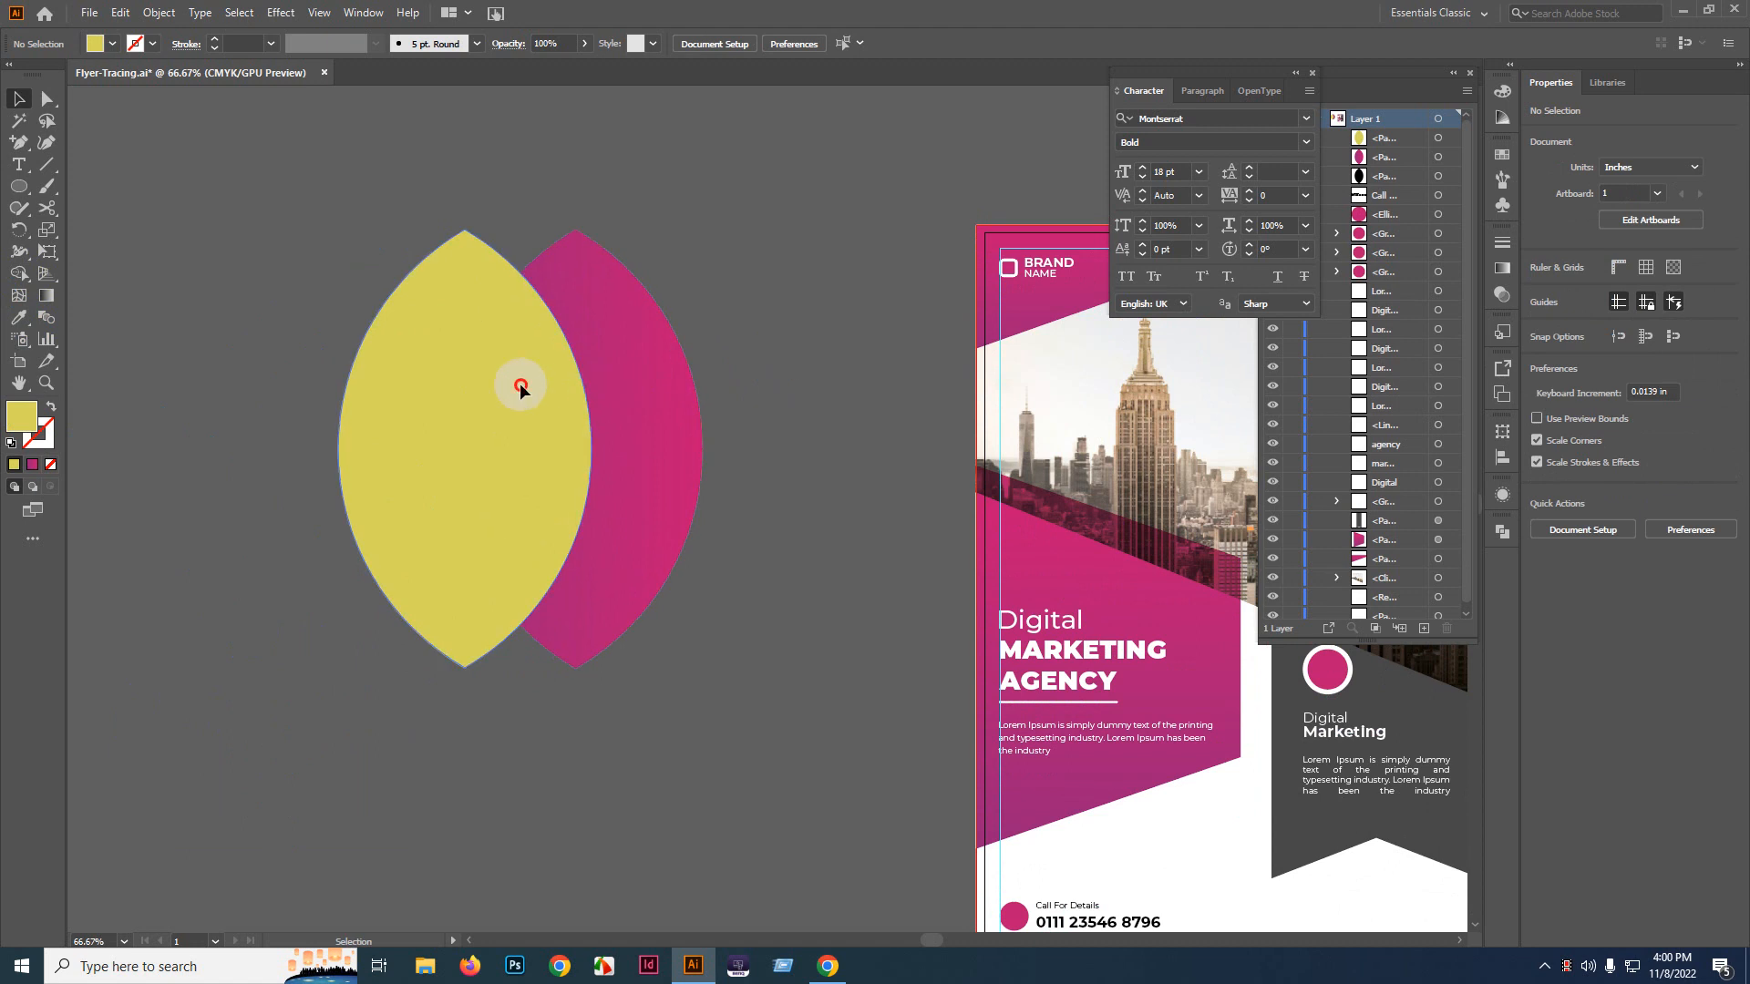
# - Try the Multiply blend mode on the yellow lens, inspect its overlap with the magenta lens, and undo the blend change
pyautogui.click(519, 387)
pyautogui.click(1502, 294)
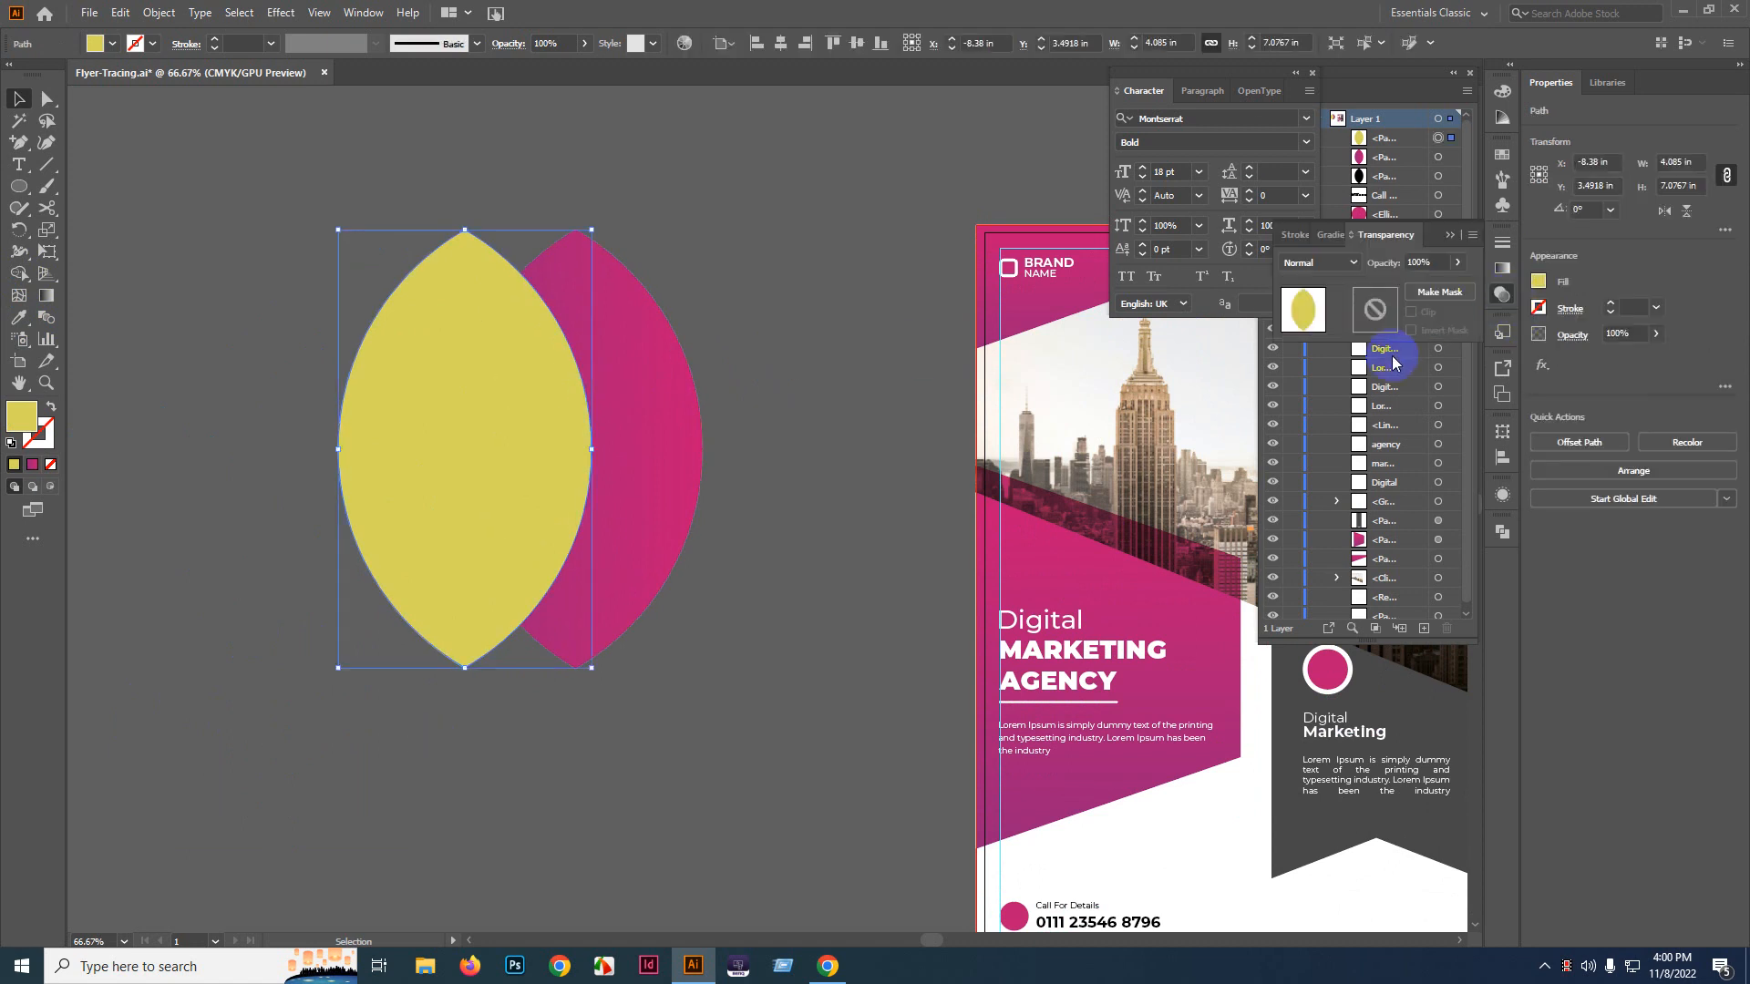
pyautogui.click(1319, 263)
pyautogui.click(1320, 312)
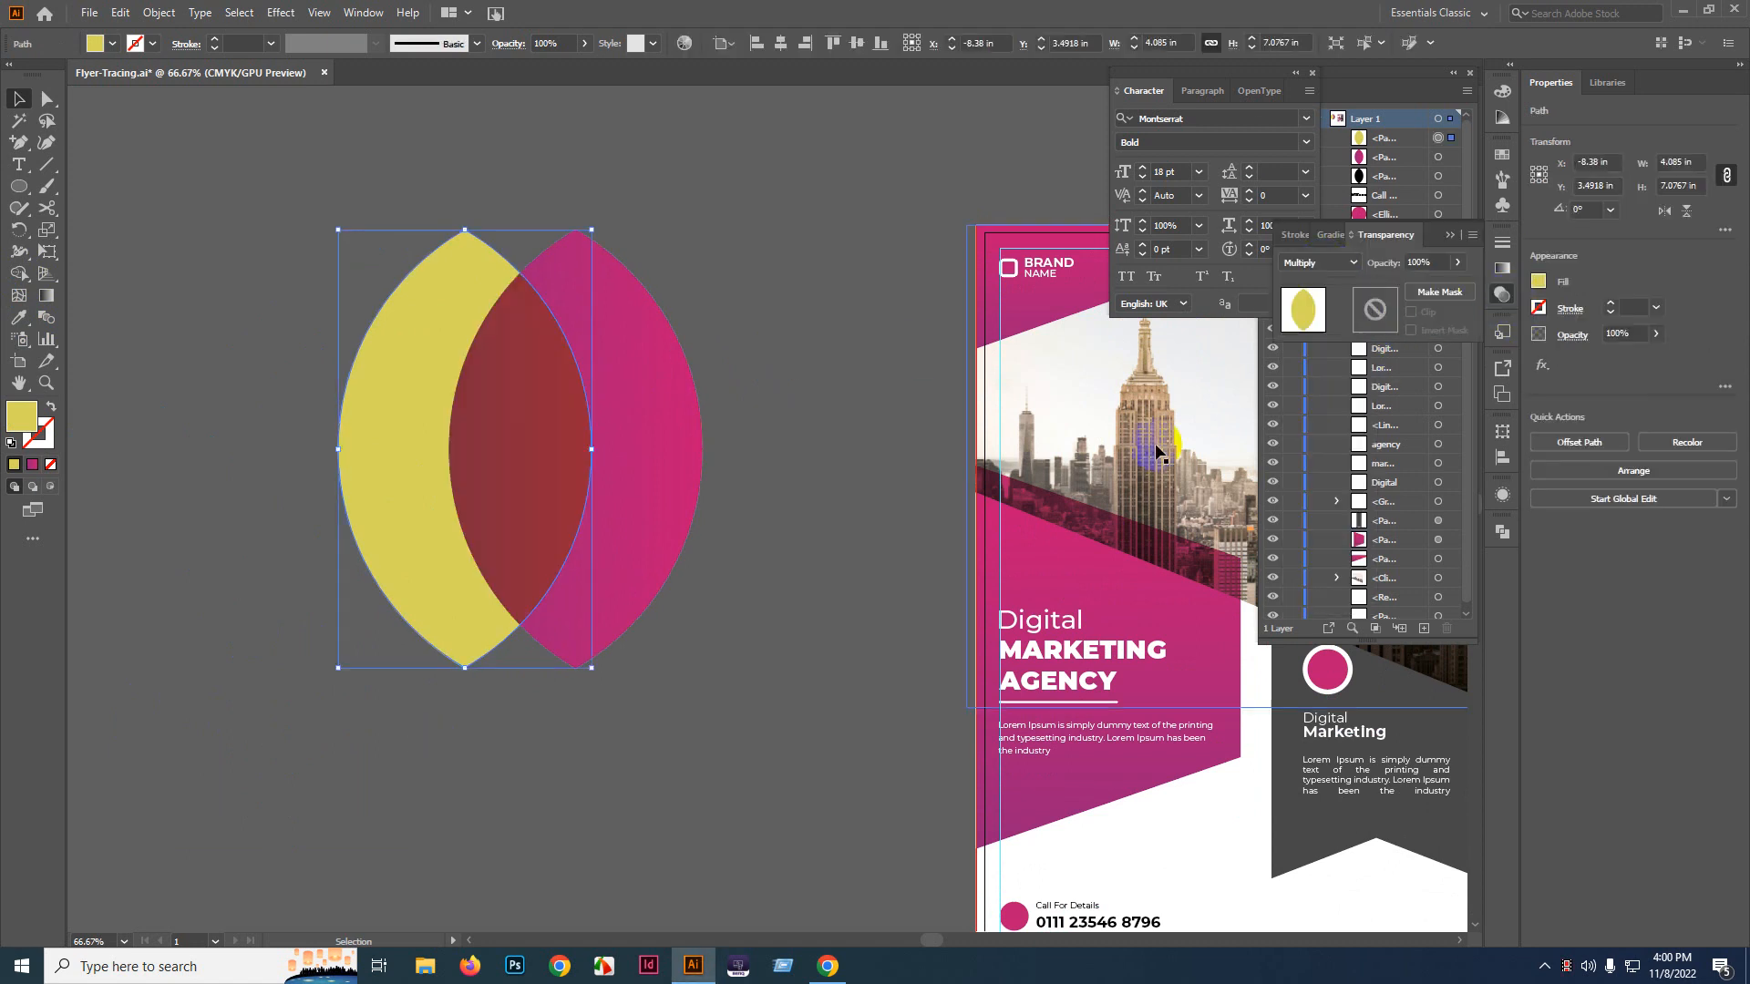
pyautogui.hscroll(-1, 829, 479)
pyautogui.click(842, 474)
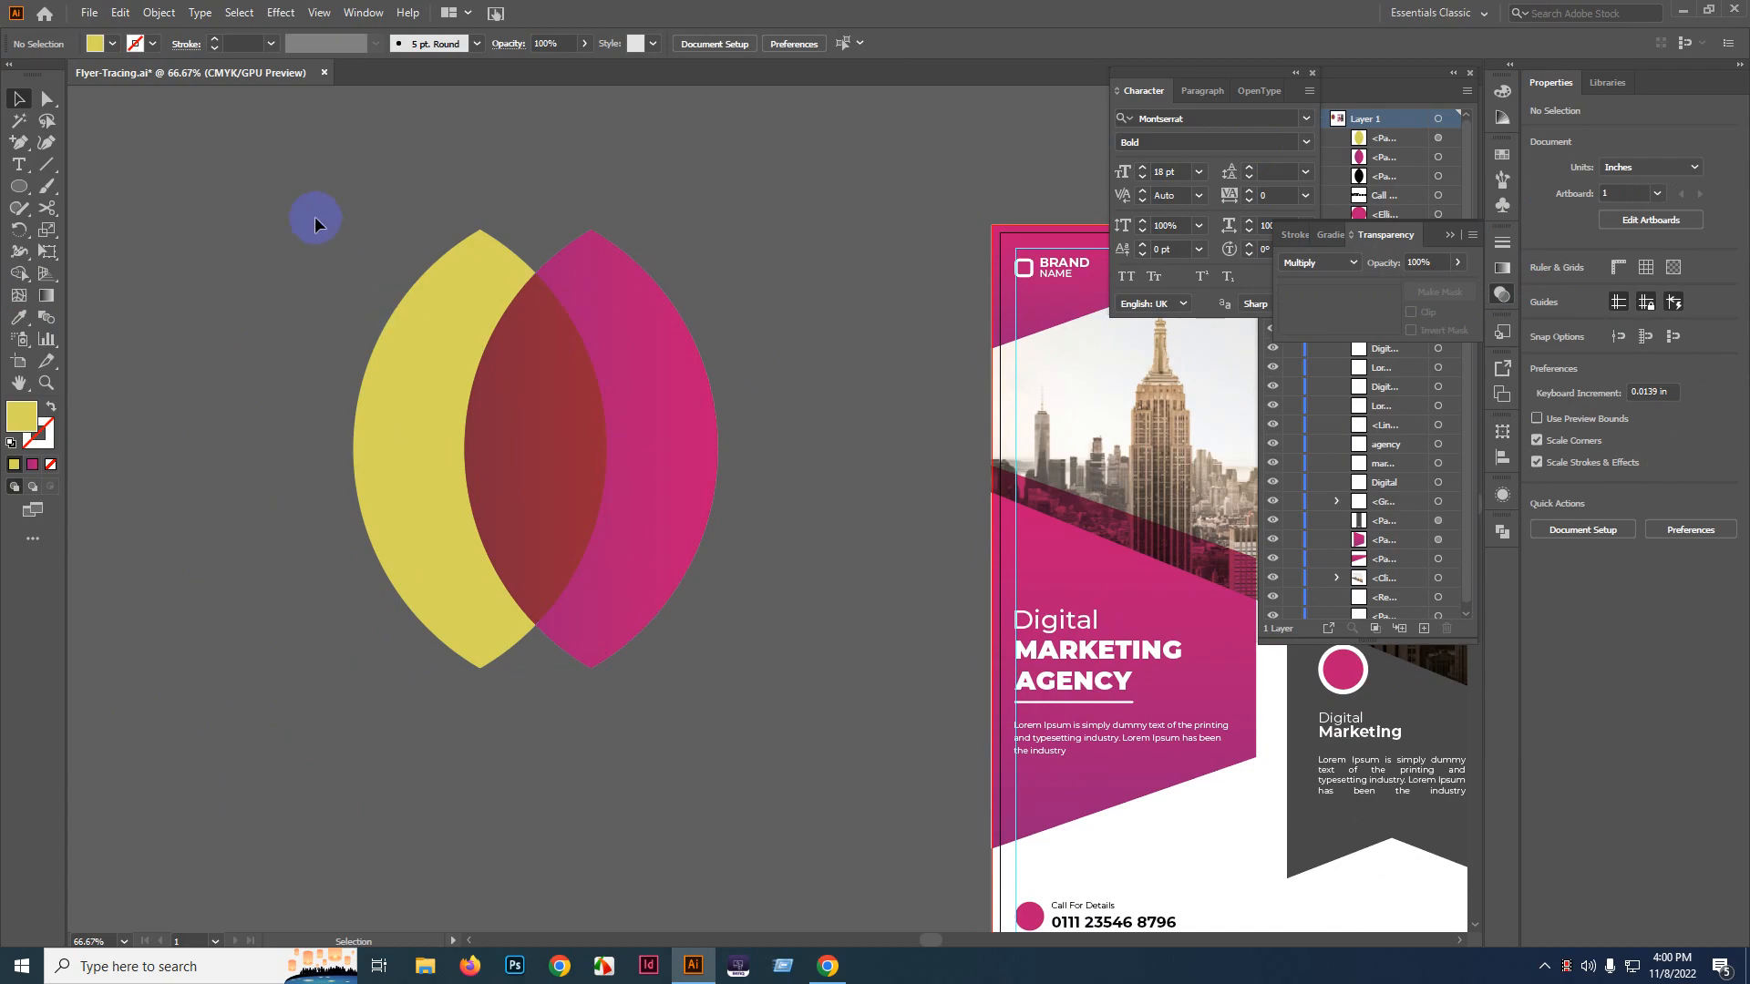
pyautogui.moveTo(315, 216); pyautogui.dragTo(730, 781)
pyautogui.hscroll(-2, 836, 571)
pyautogui.scroll(-1, 858, 567)
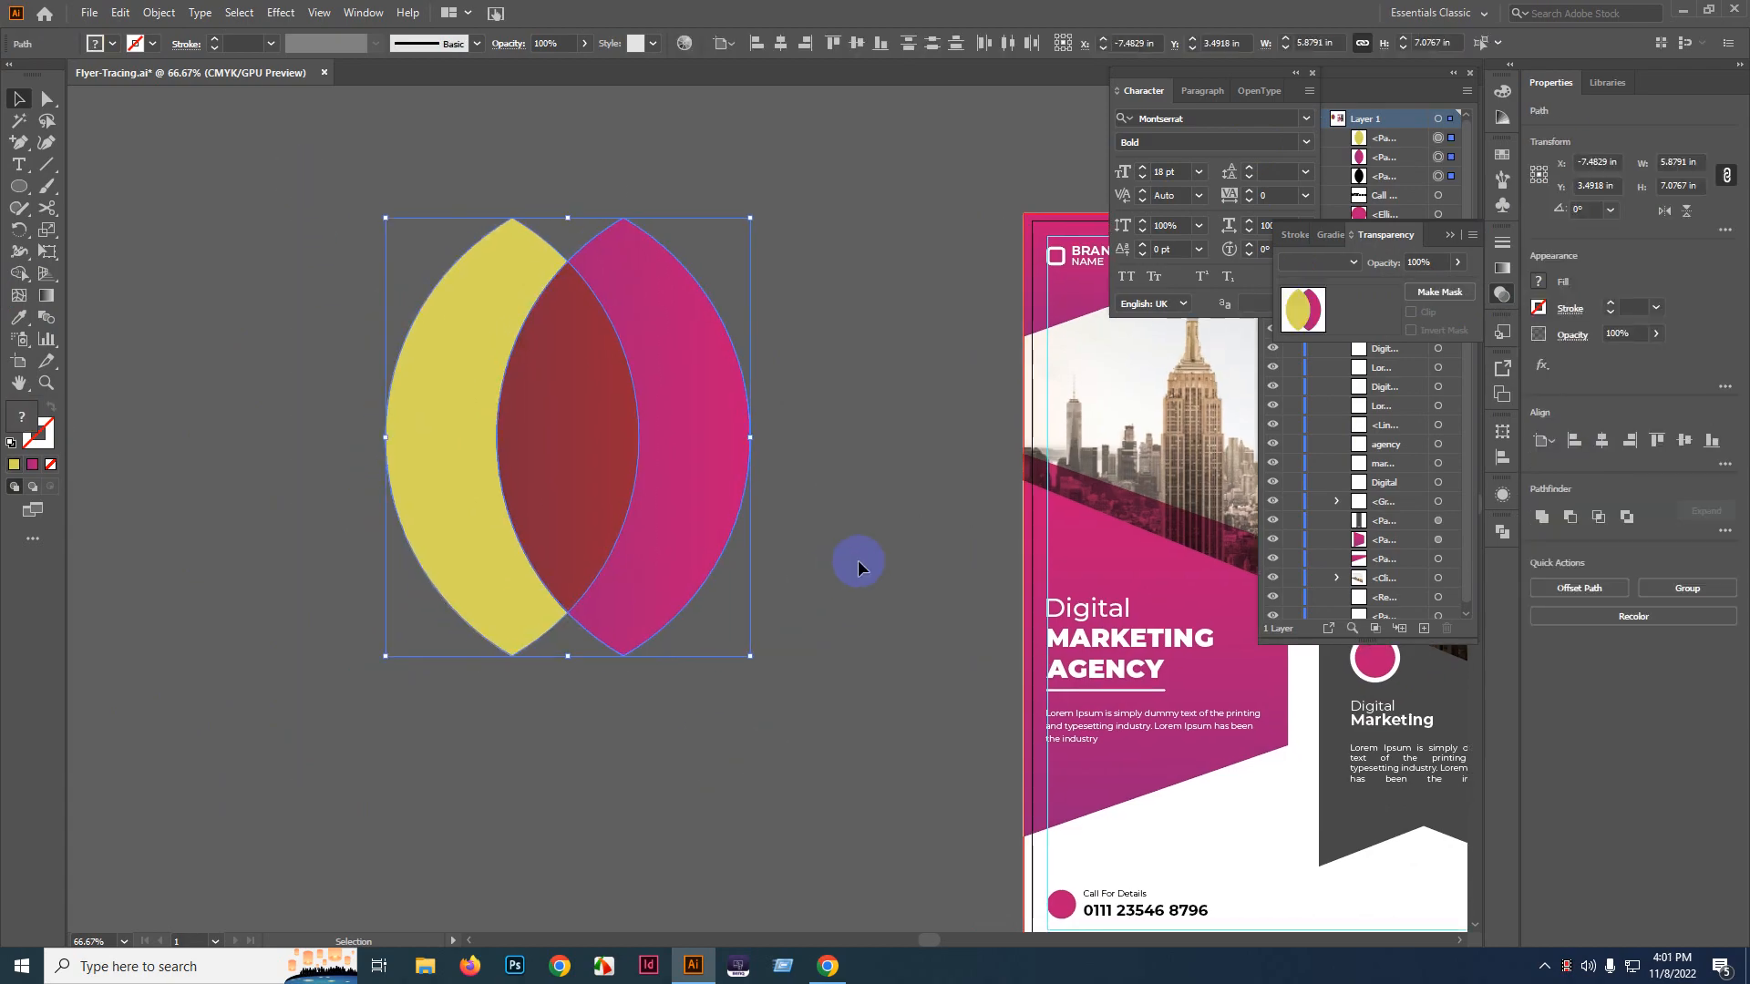
pyautogui.click(858, 567)
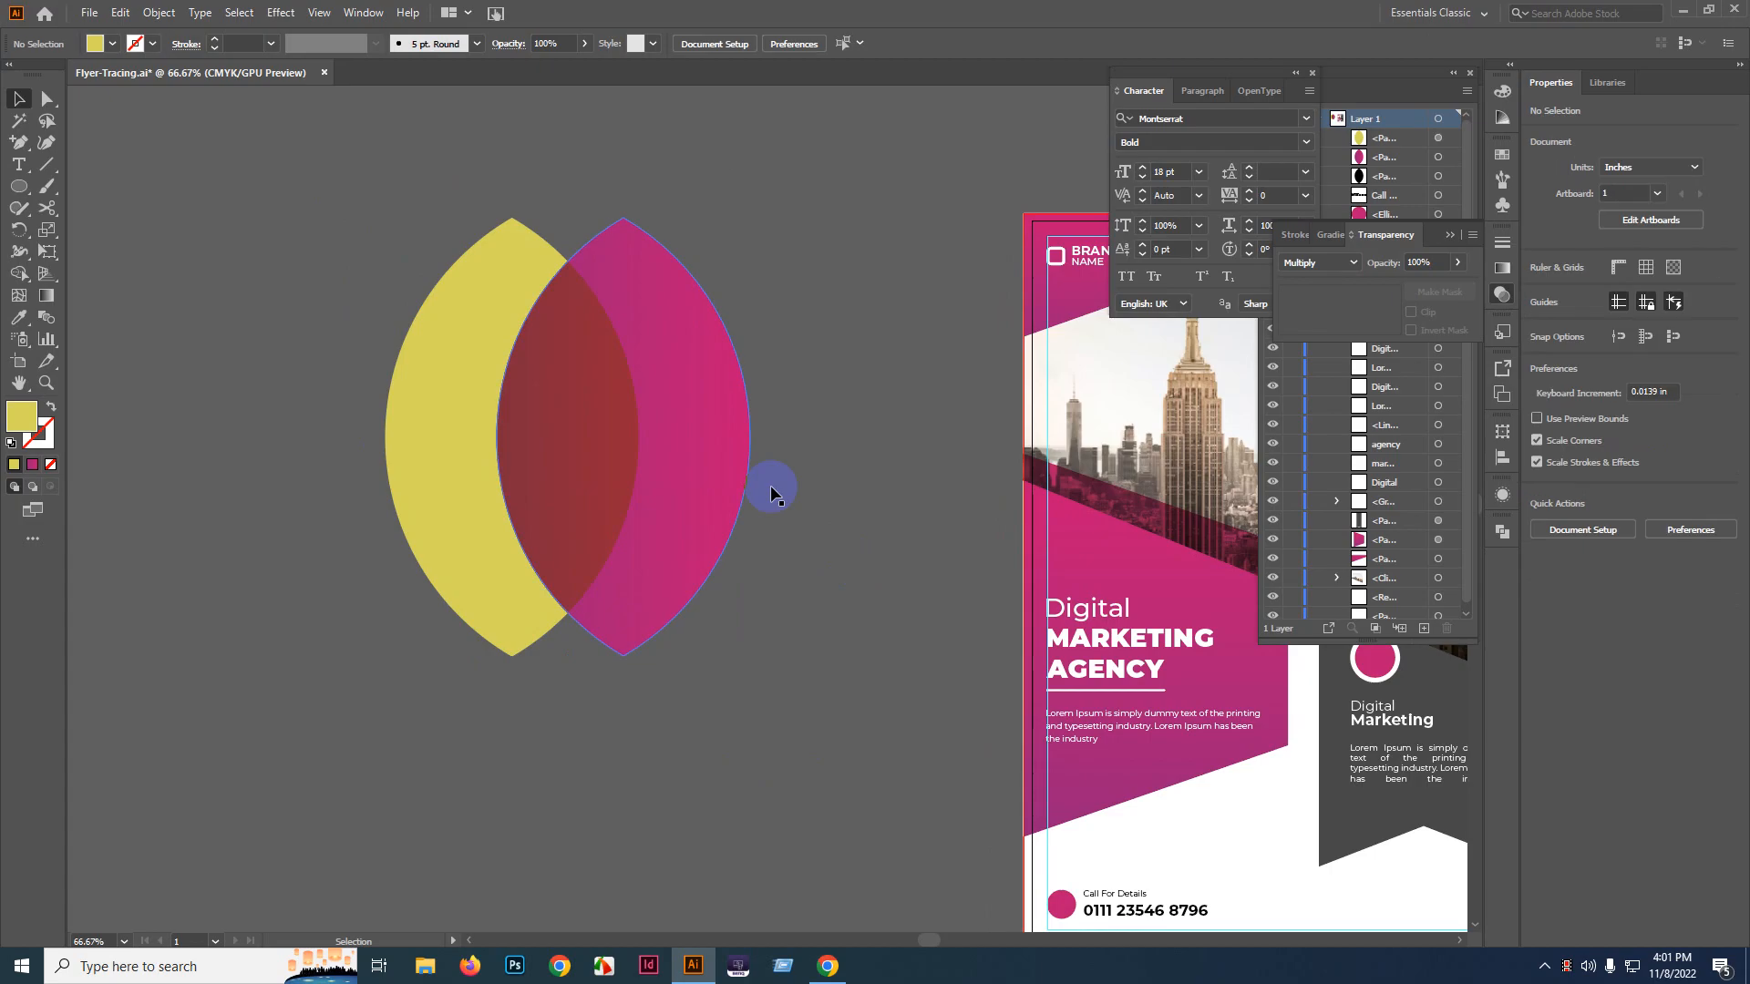
pyautogui.hscroll(1, 764, 470)
pyautogui.scroll(1, 764, 470)
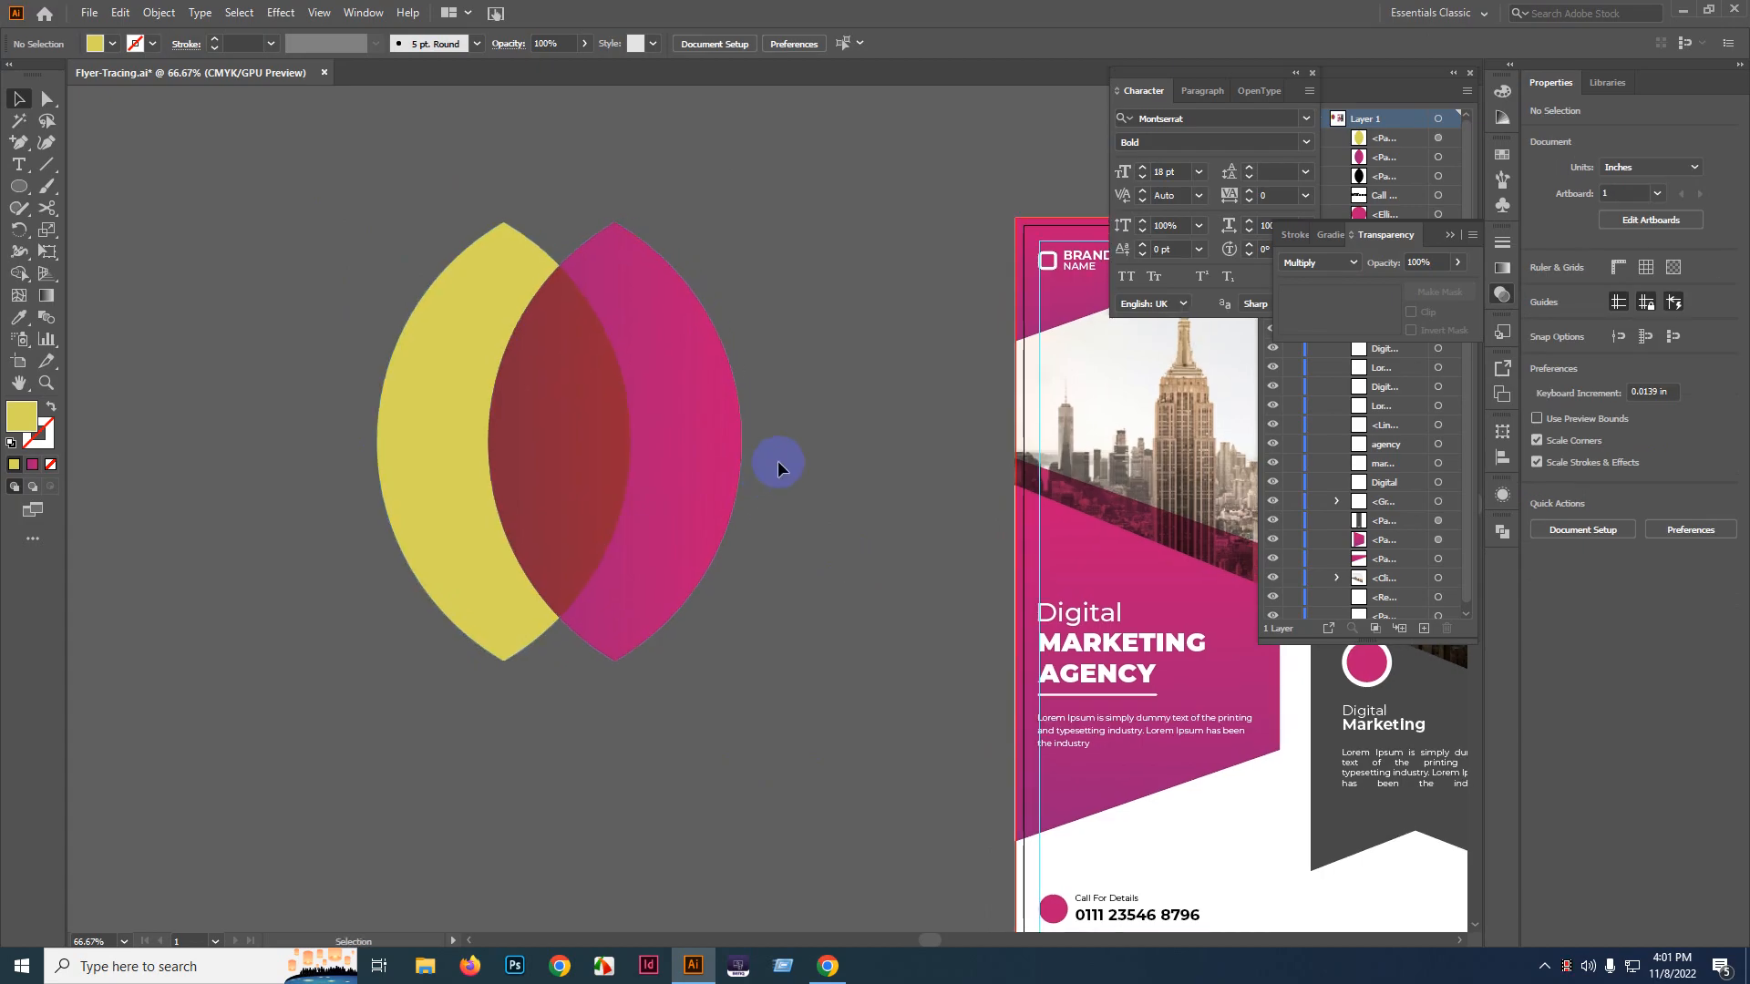
pyautogui.hotkey('ctrl', 'z')
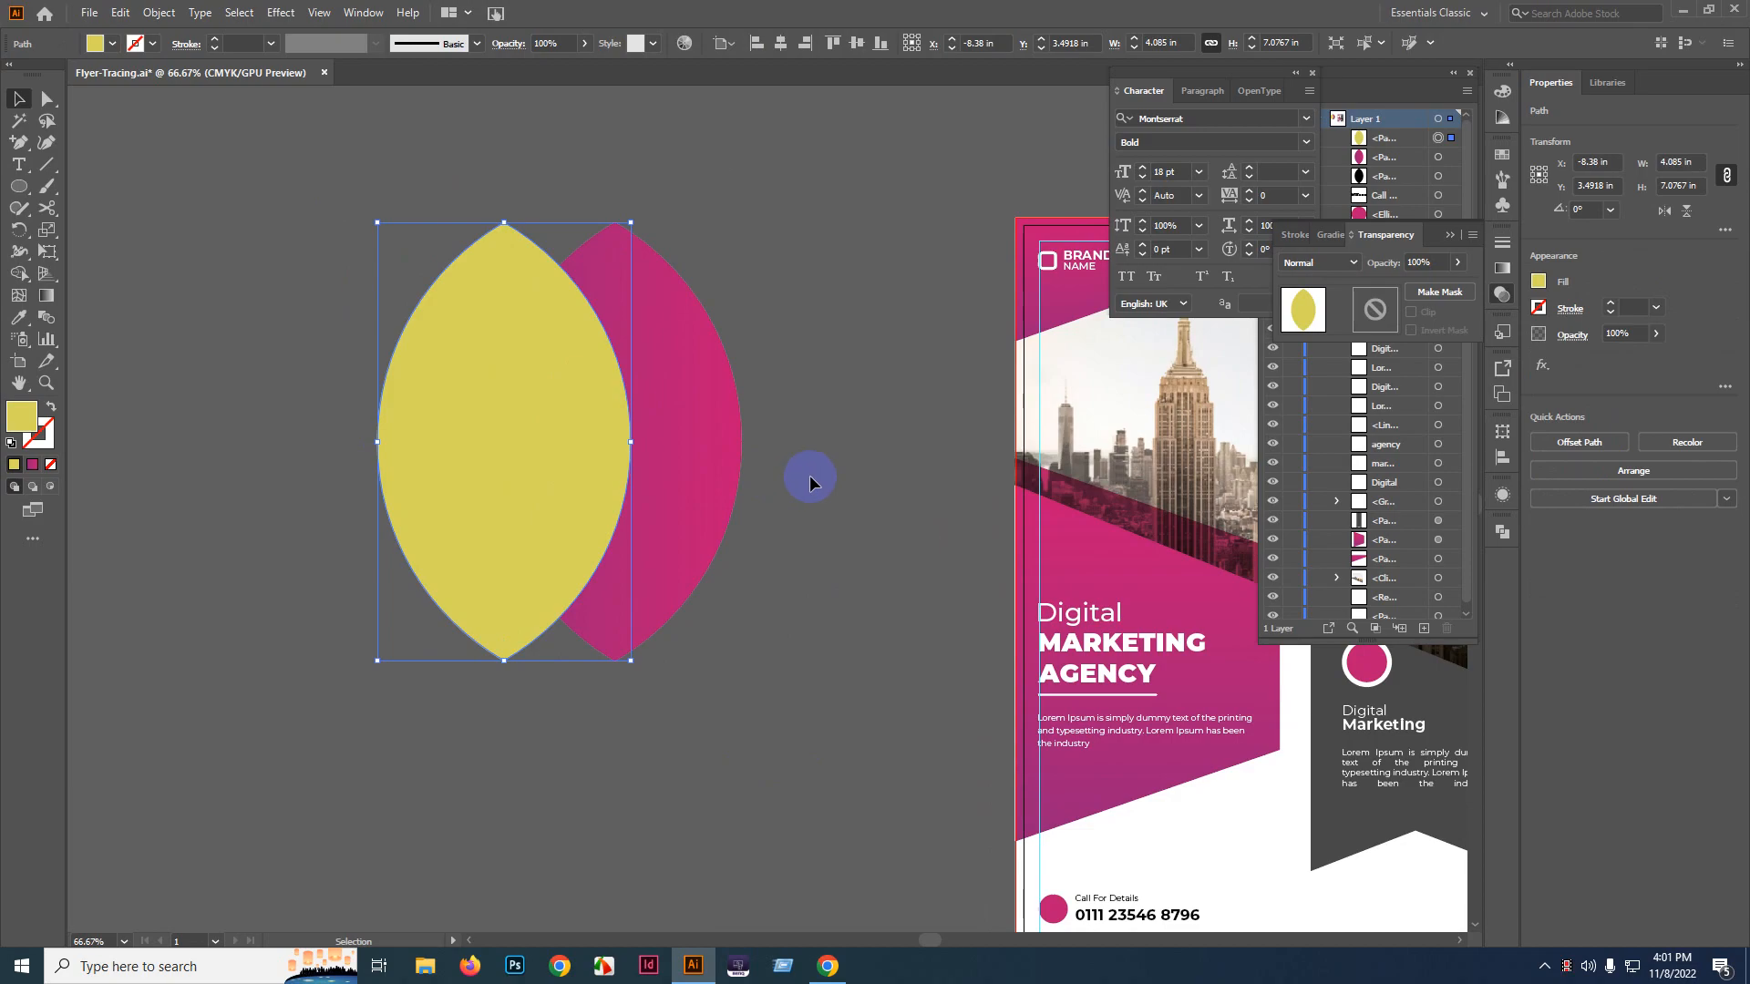
pyautogui.click(809, 474)
pyautogui.hscroll(1, 802, 474)
pyautogui.scroll(-1, 802, 474)
pyautogui.click(704, 449)
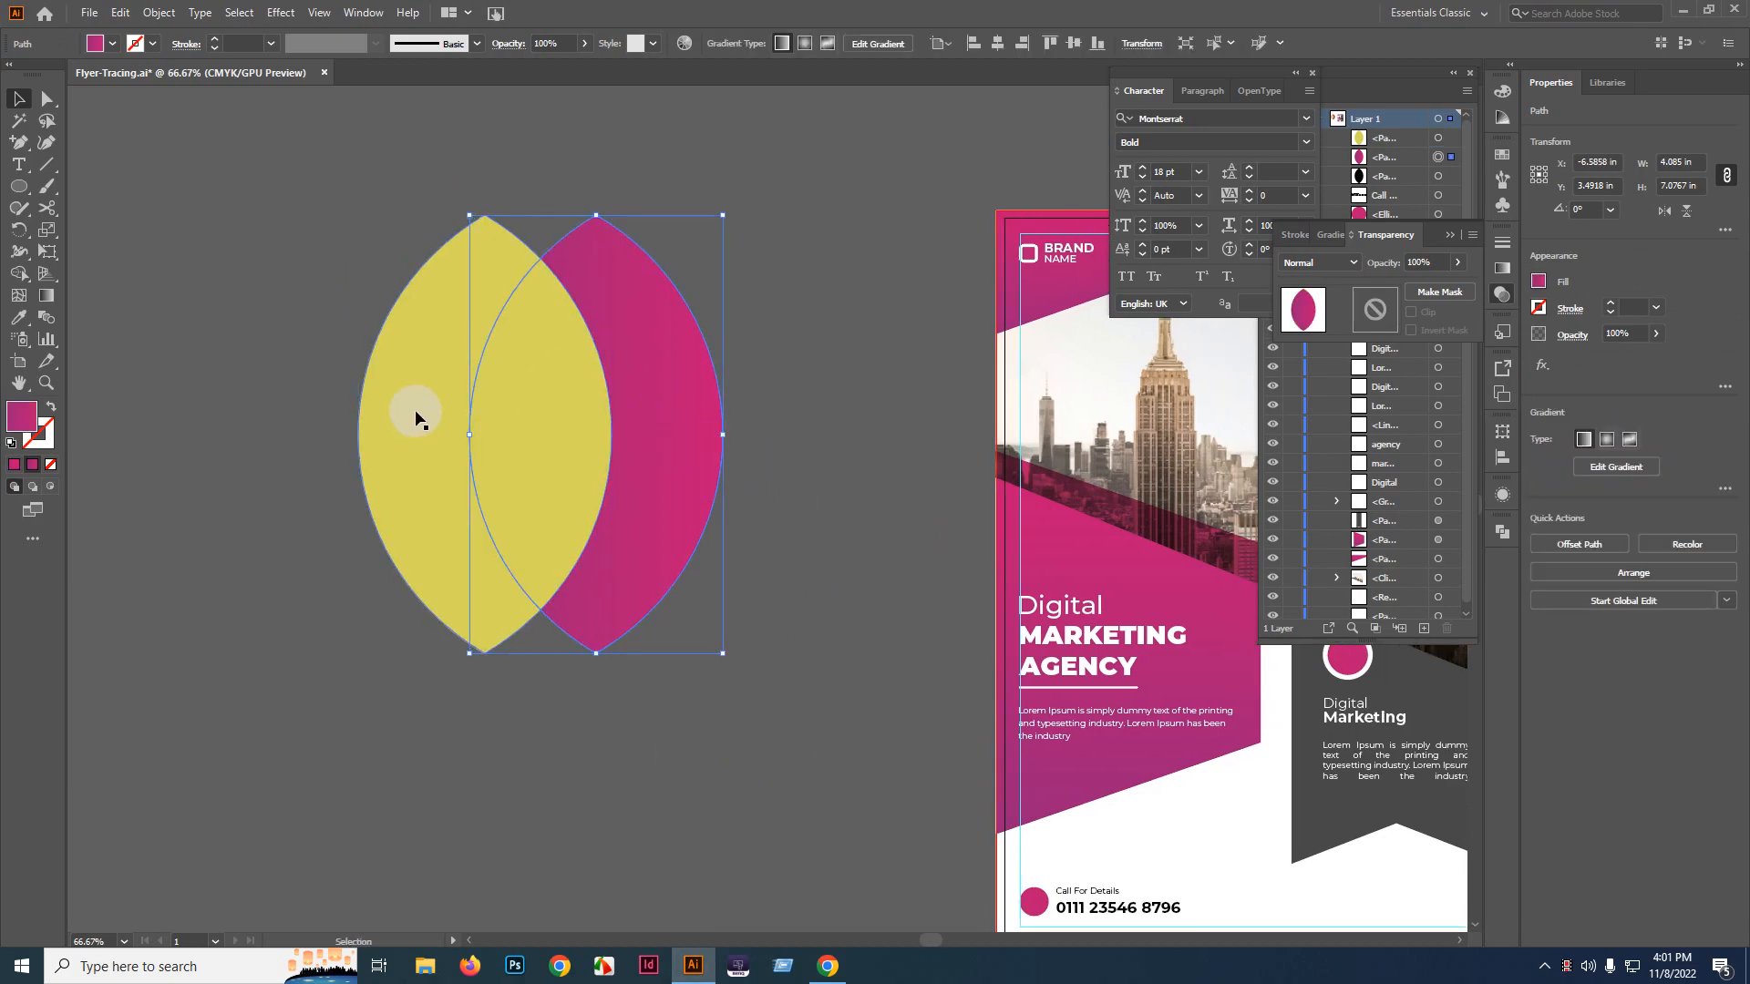
pyautogui.click(539, 319)
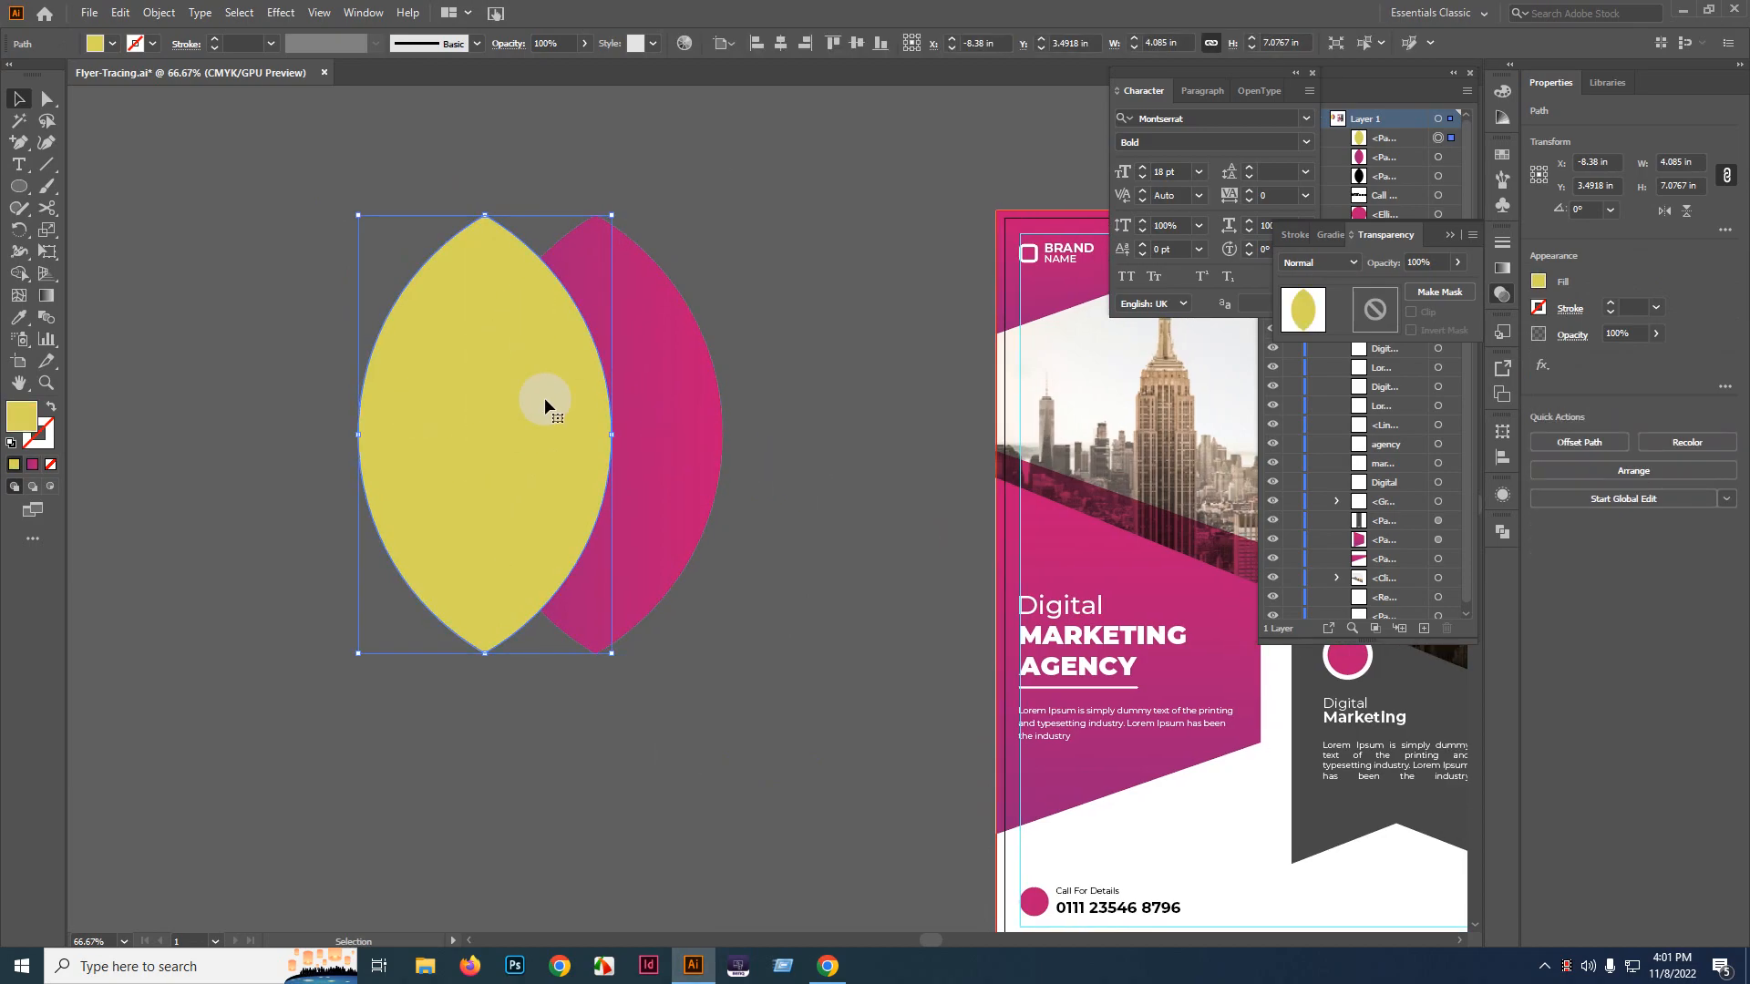
pyautogui.hscroll(1, 605, 394)
pyautogui.click(795, 458)
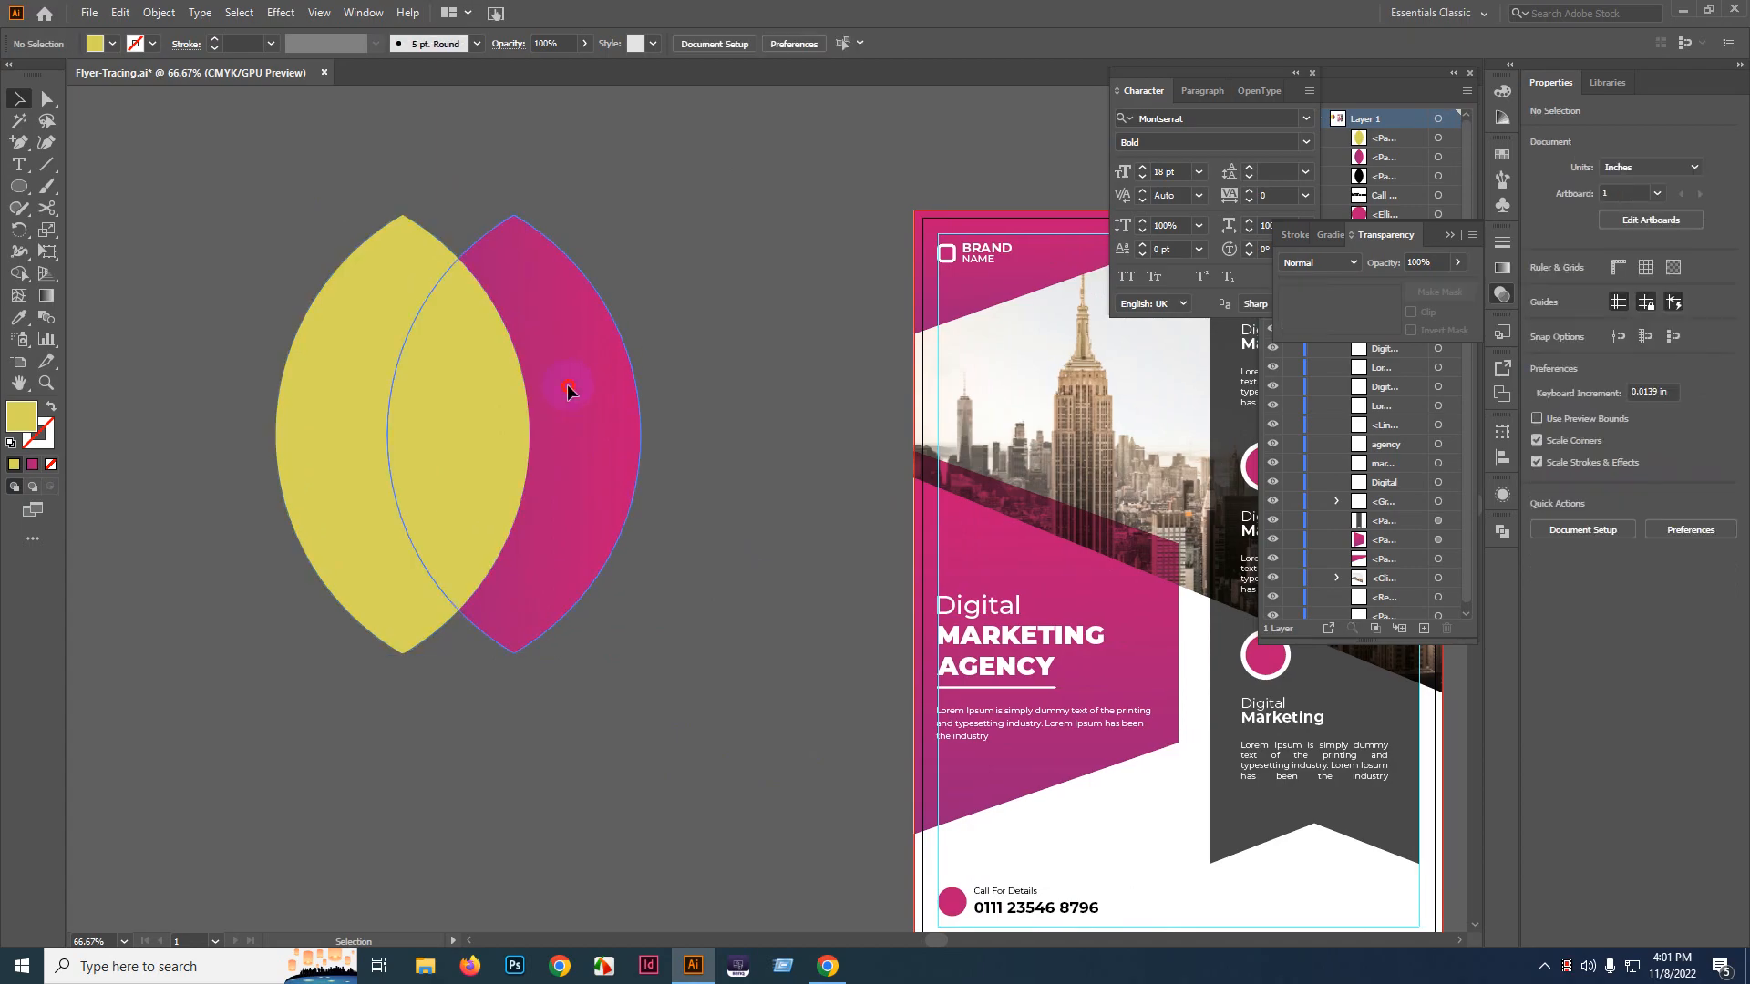
# - Fill the yellow lens with the magenta gradient sampled from the right-hand lens
pyautogui.click(567, 384)
pyautogui.click(19, 318)
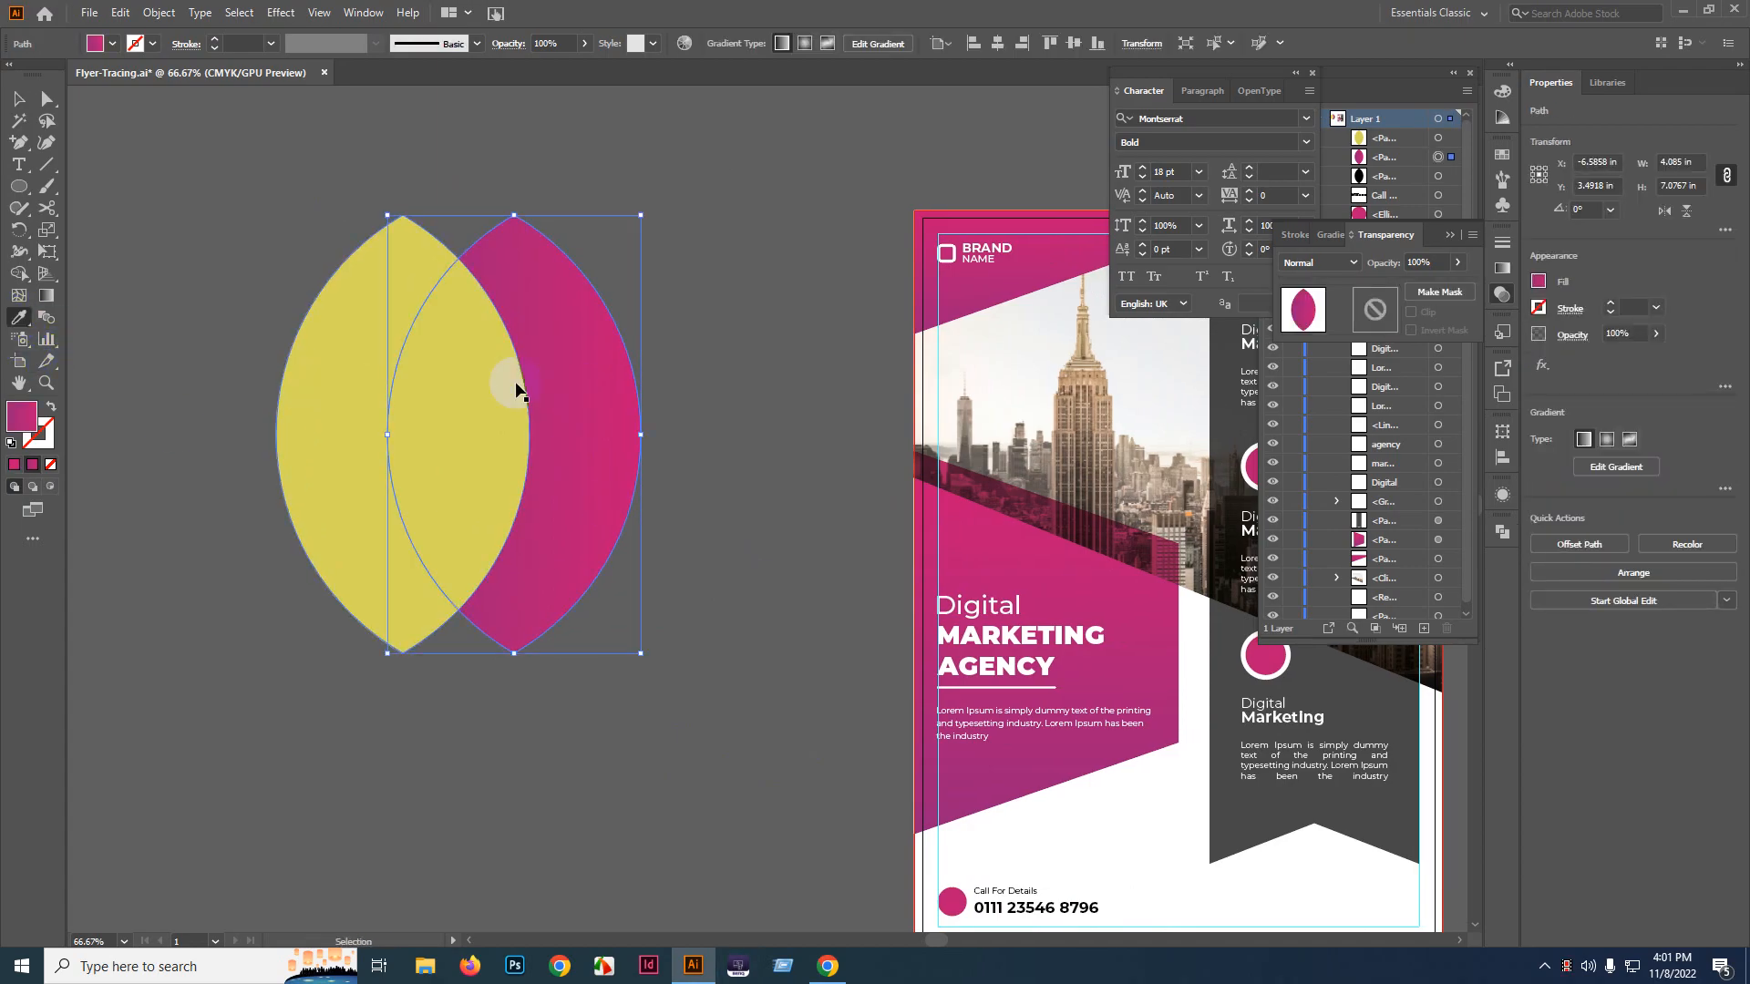
pyautogui.keyDown('ctrl'); pyautogui.click(375, 383); pyautogui.keyUp('ctrl')
pyautogui.click(582, 360)
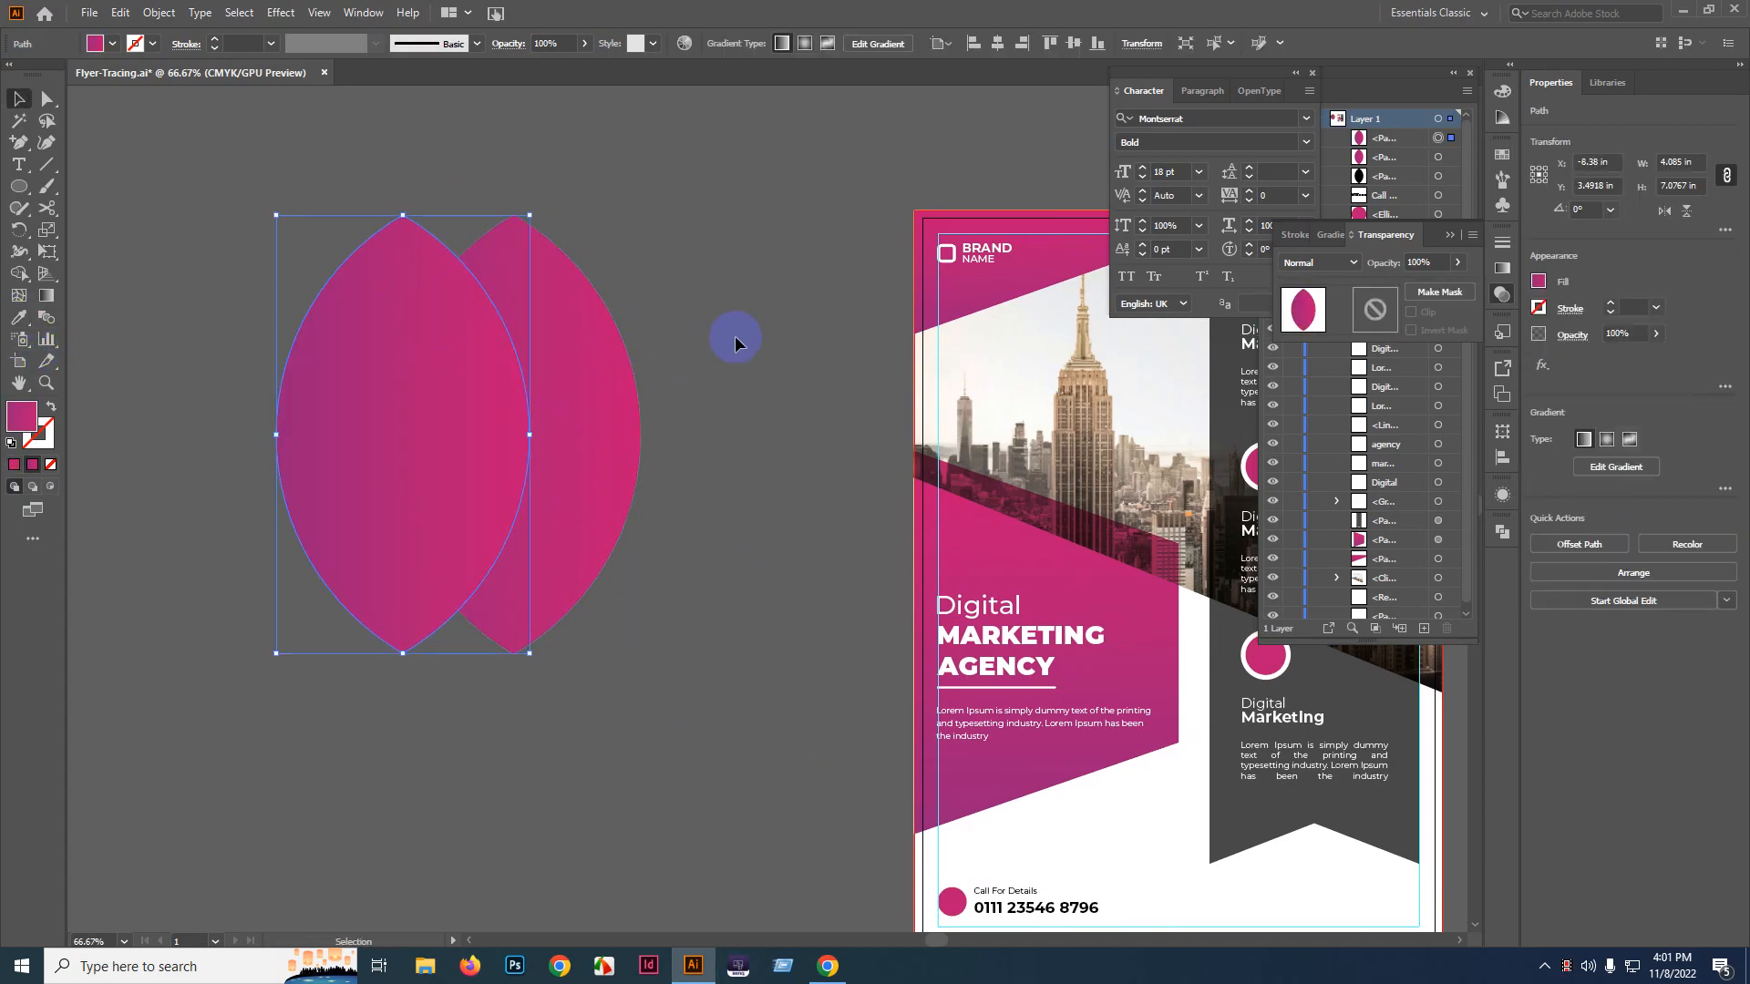
# - Try the Multiply blend mode on all the overlapping magenta lens shapes and undo it
pyautogui.moveTo(187, 197); pyautogui.dragTo(438, 410)
pyautogui.click(1319, 263)
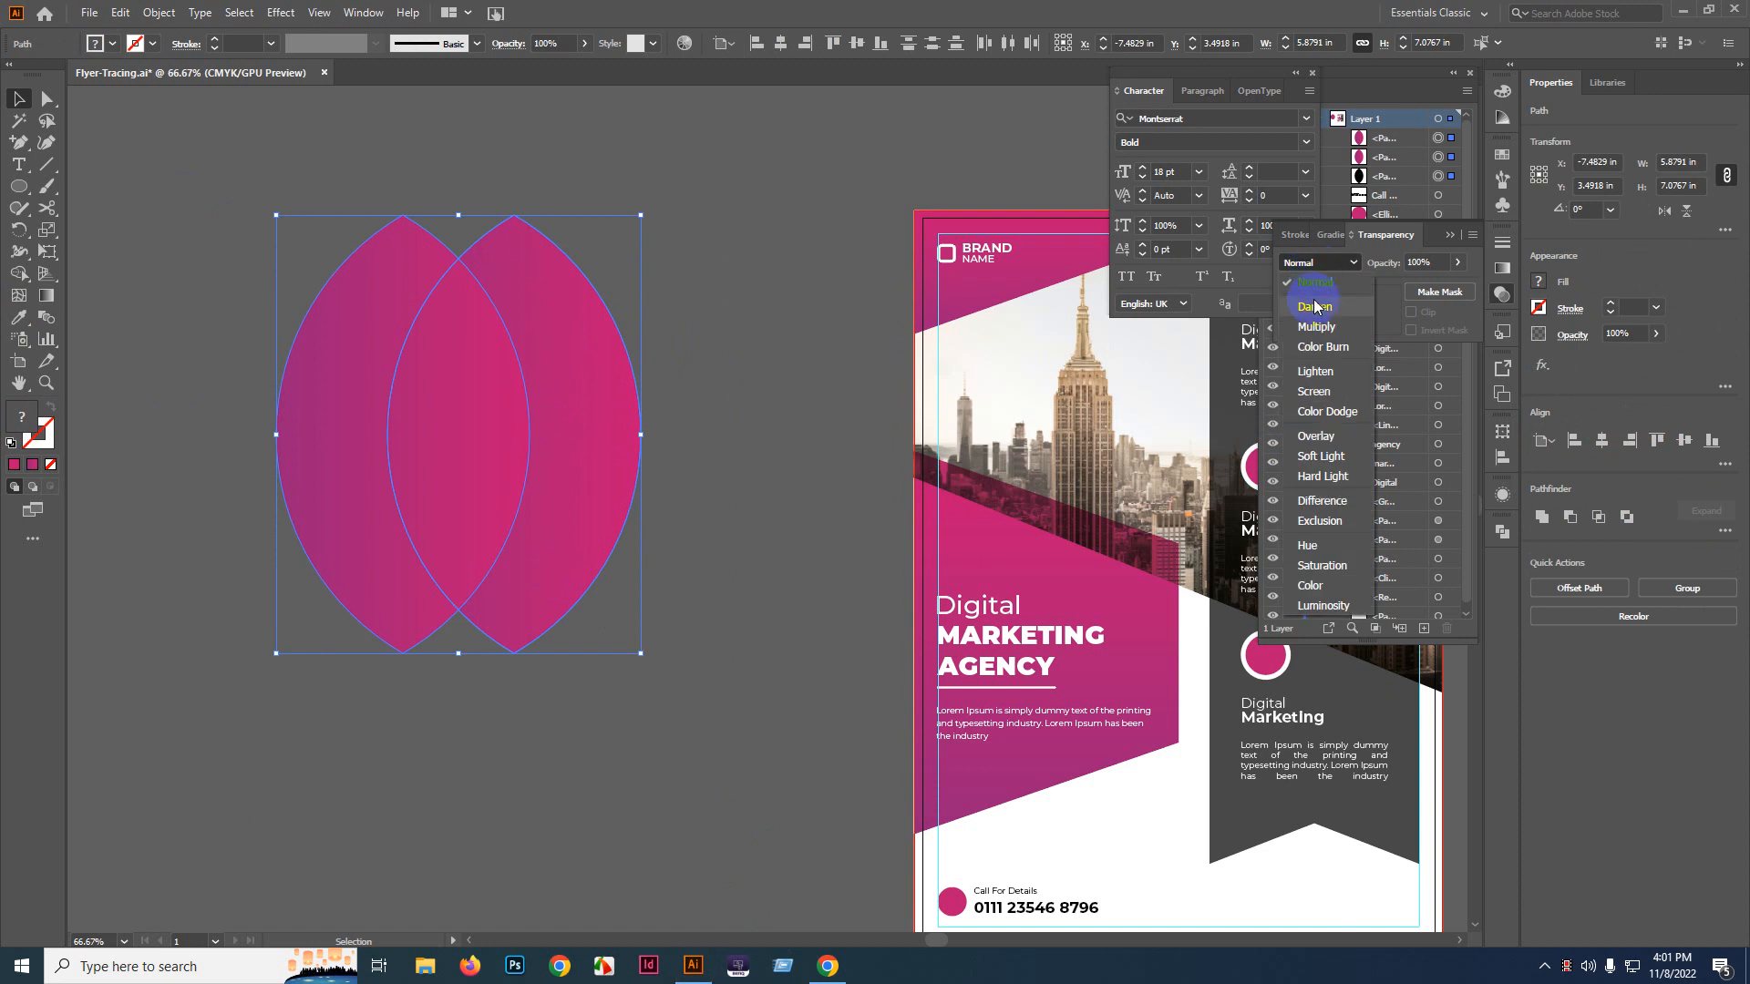
pyautogui.click(1316, 326)
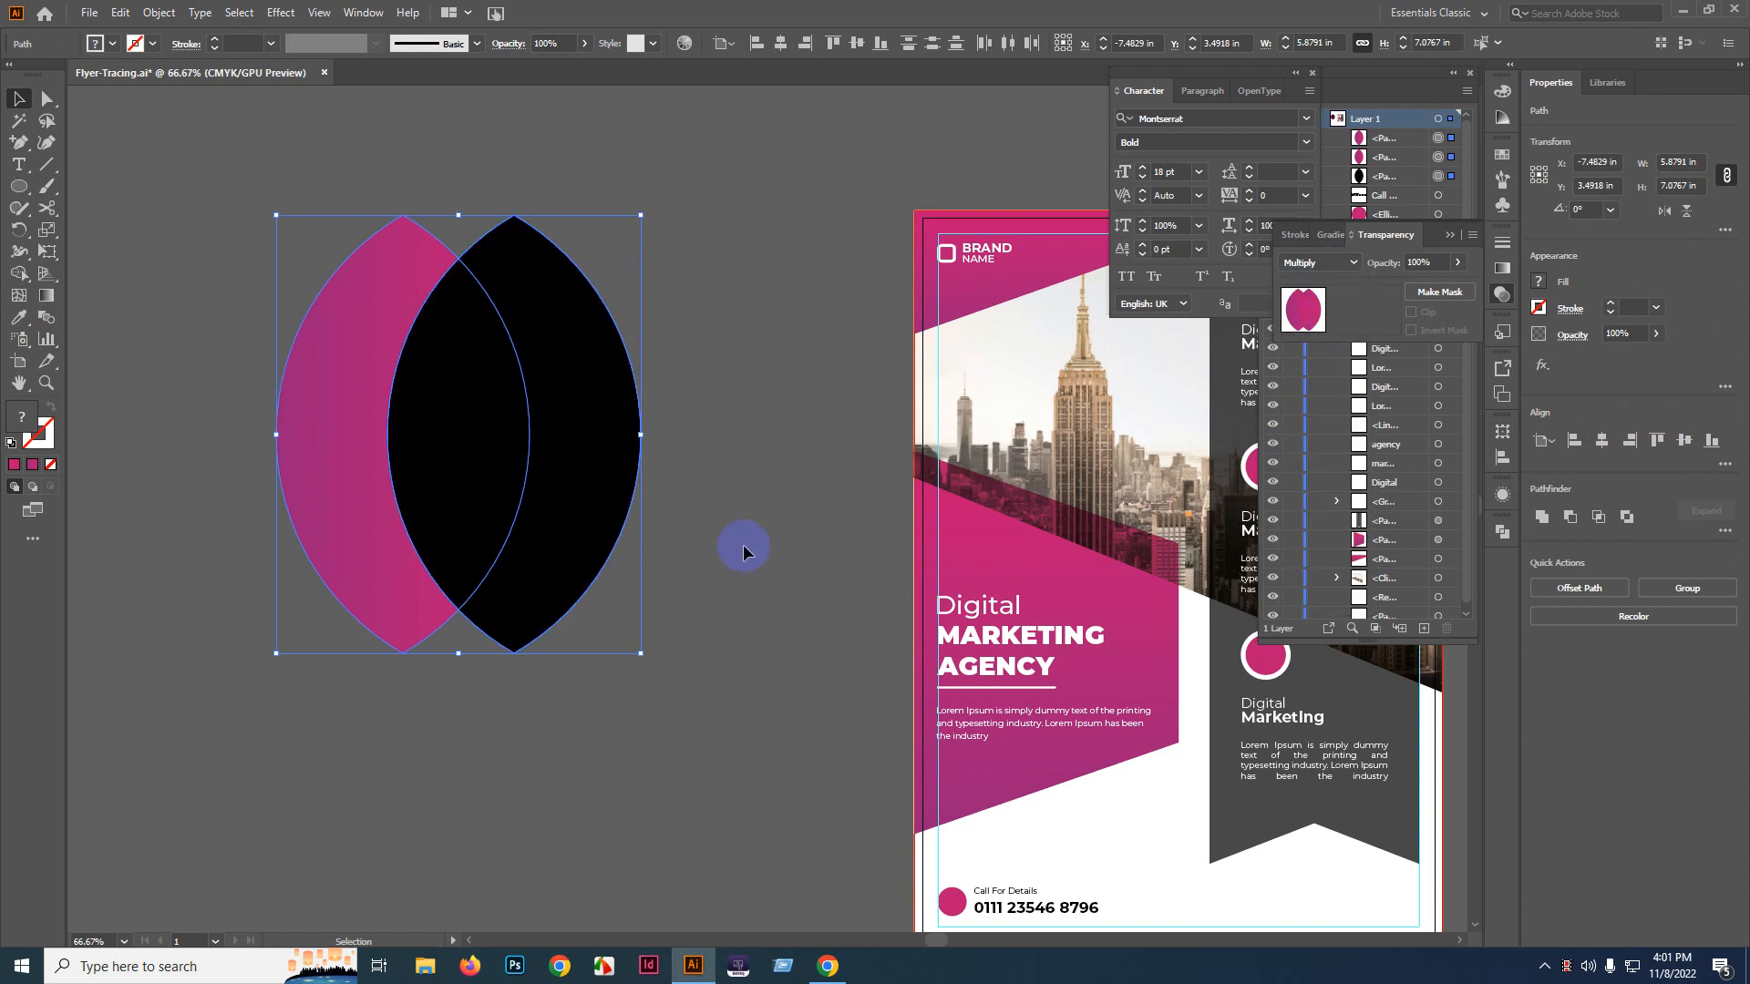
pyautogui.hotkey('ctrl', 'z')
pyautogui.click(514, 419)
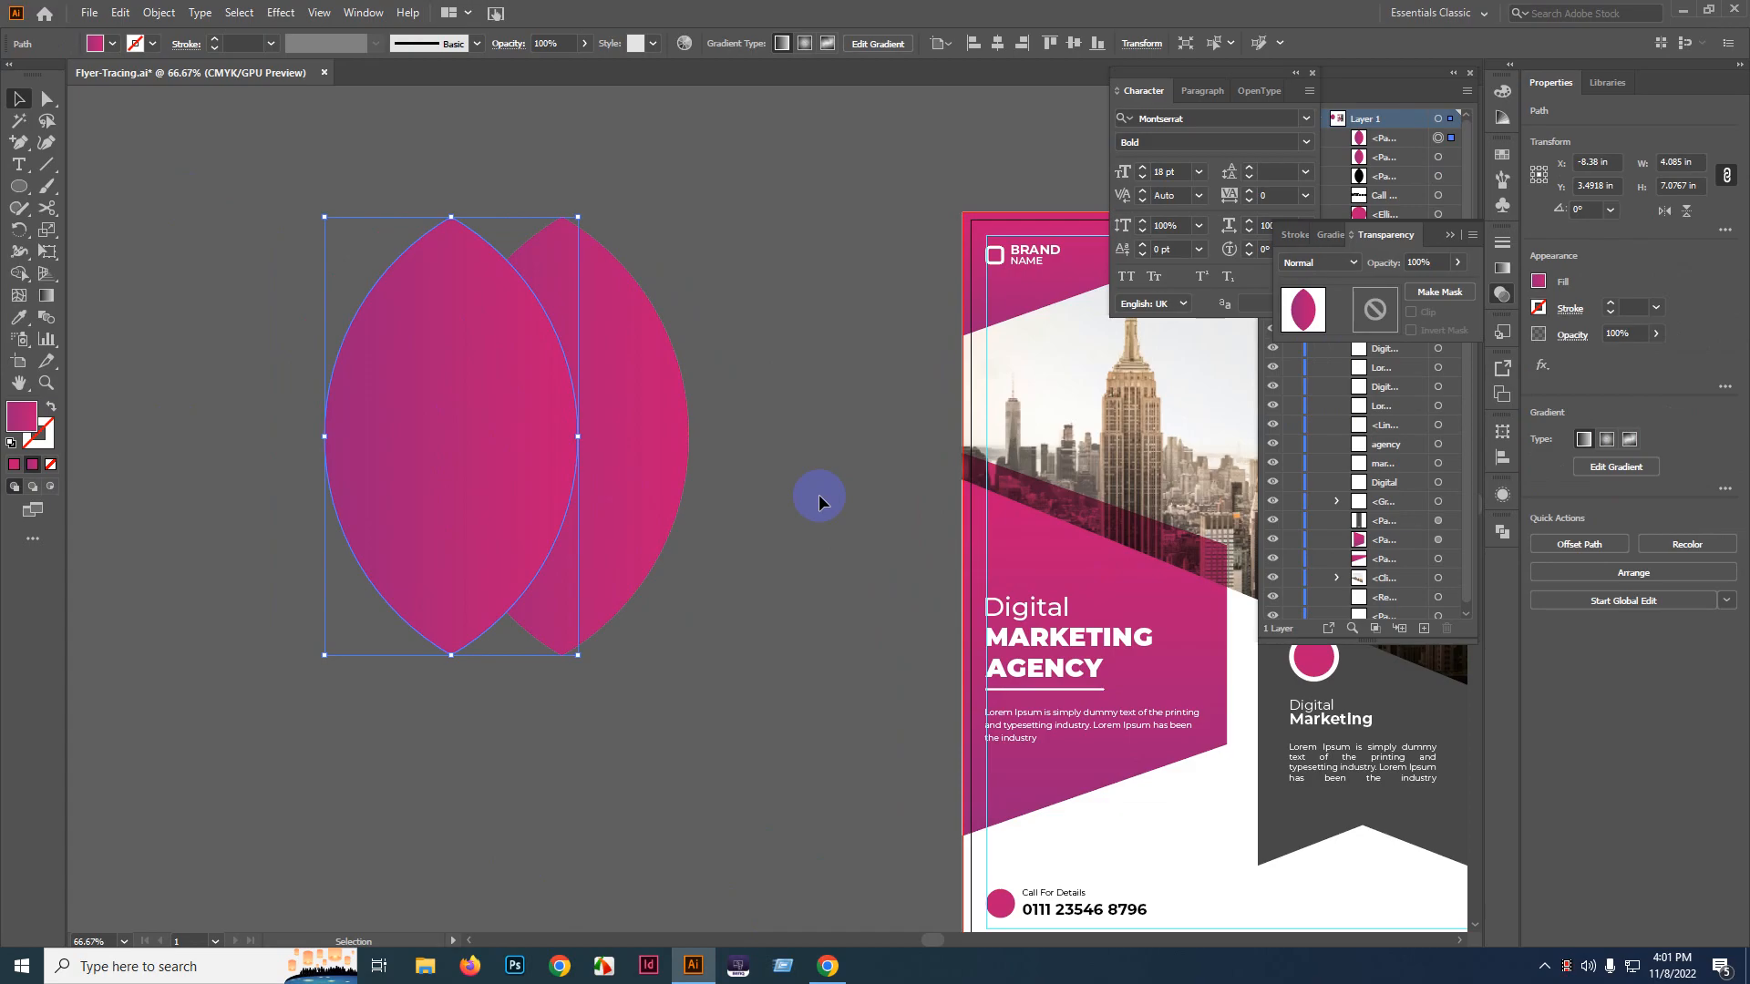
pyautogui.moveTo(270, 171); pyautogui.dragTo(752, 768)
pyautogui.click(19, 274)
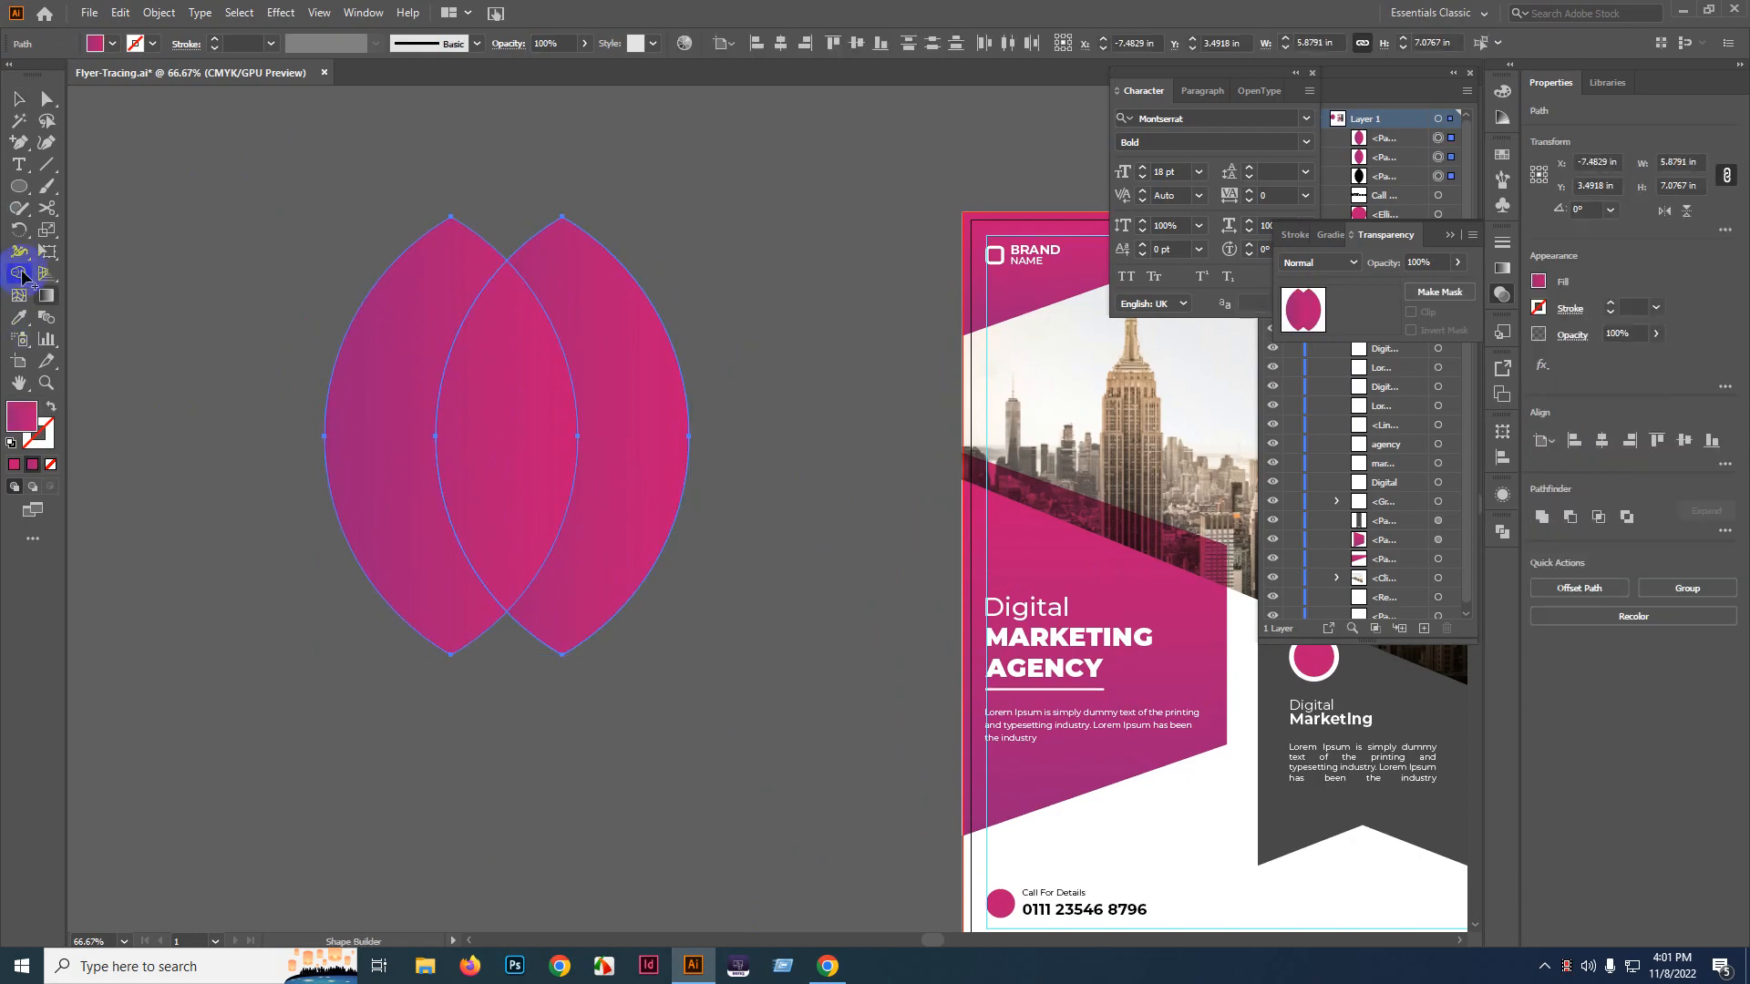
pyautogui.moveTo(511, 402); pyautogui.dragTo(738, 438)
pyautogui.press('v')
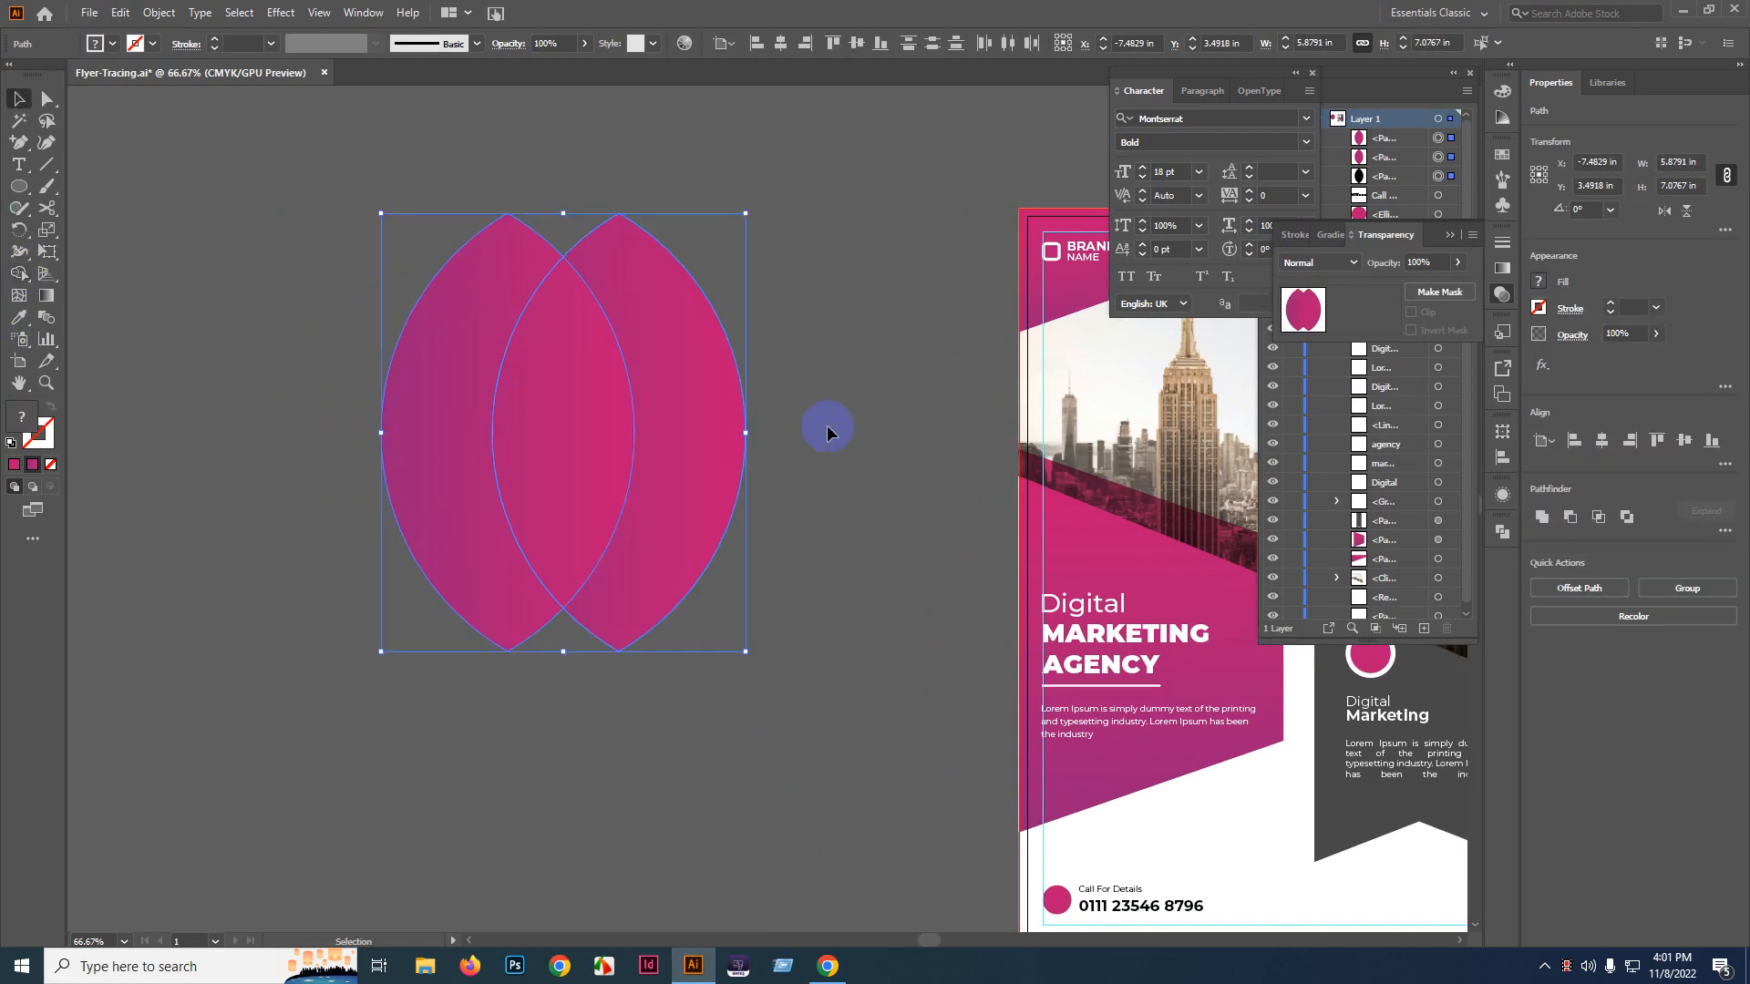
pyautogui.click(861, 408)
pyautogui.moveTo(860, 409); pyautogui.dragTo(799, 408)
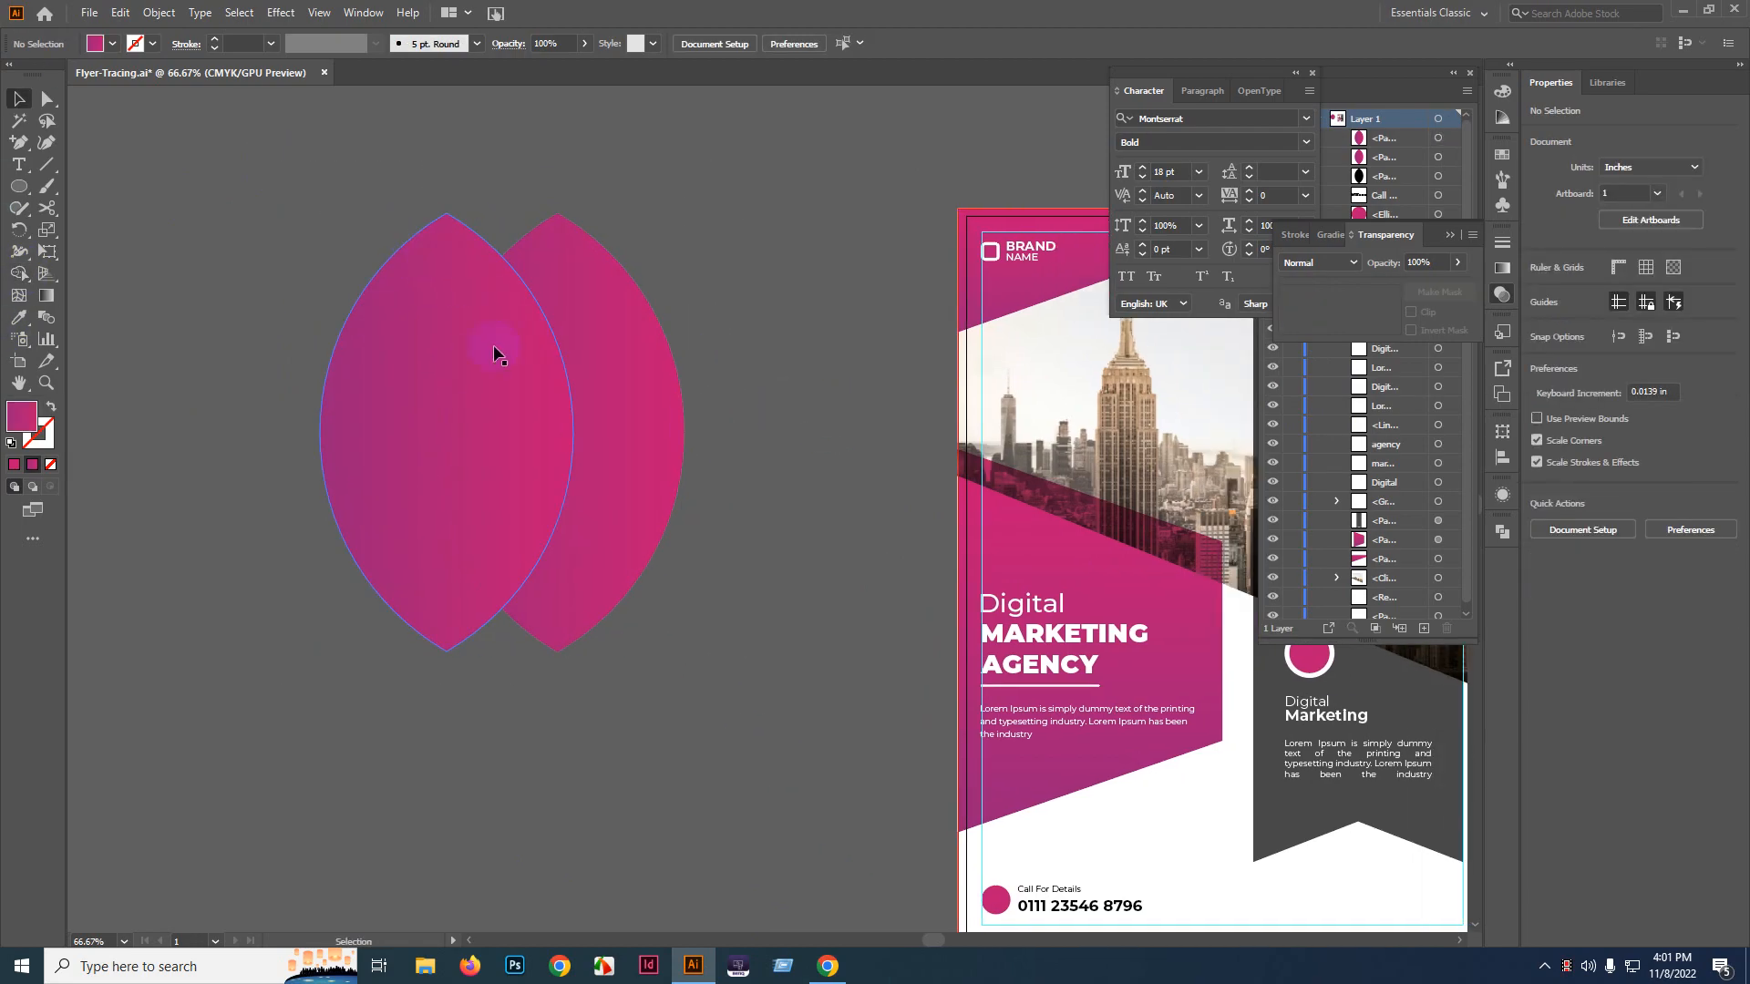
# - Replace the magenta gradient of the left-hand lens with a solid orange fill picked from the colour spectrum
pyautogui.doubleClick(21, 417)
pyautogui.click(1285, 250)
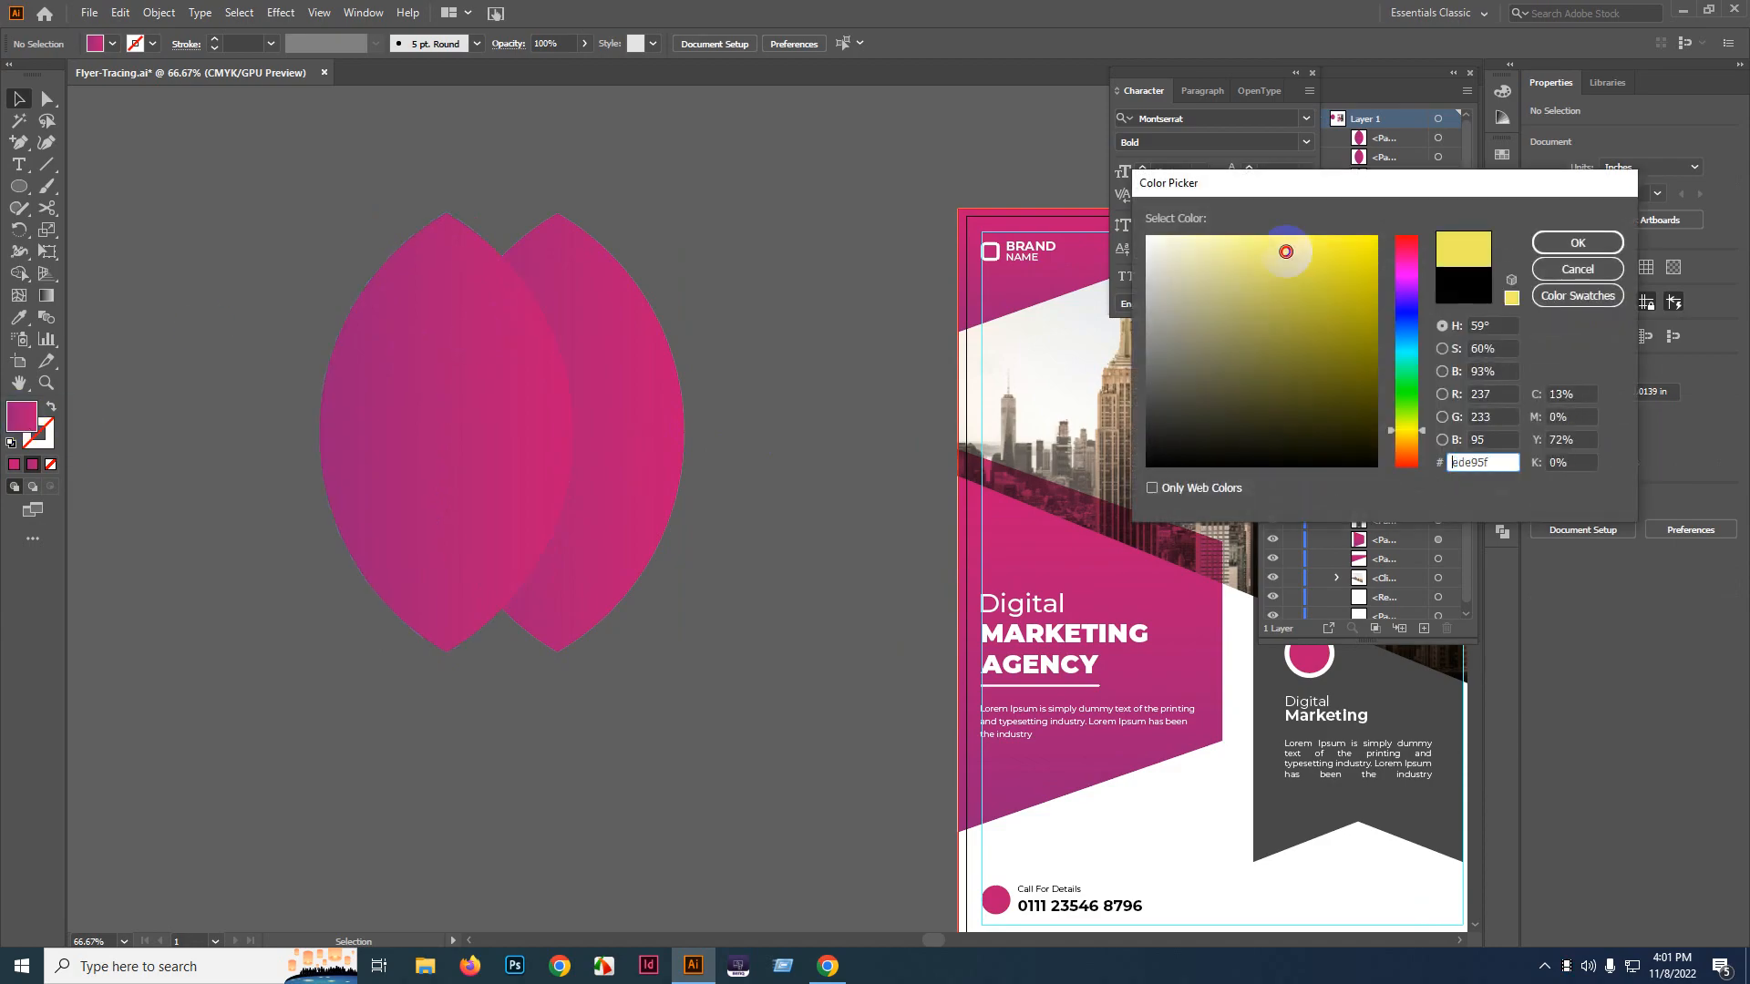
pyautogui.click(1560, 242)
pyautogui.click(14, 465)
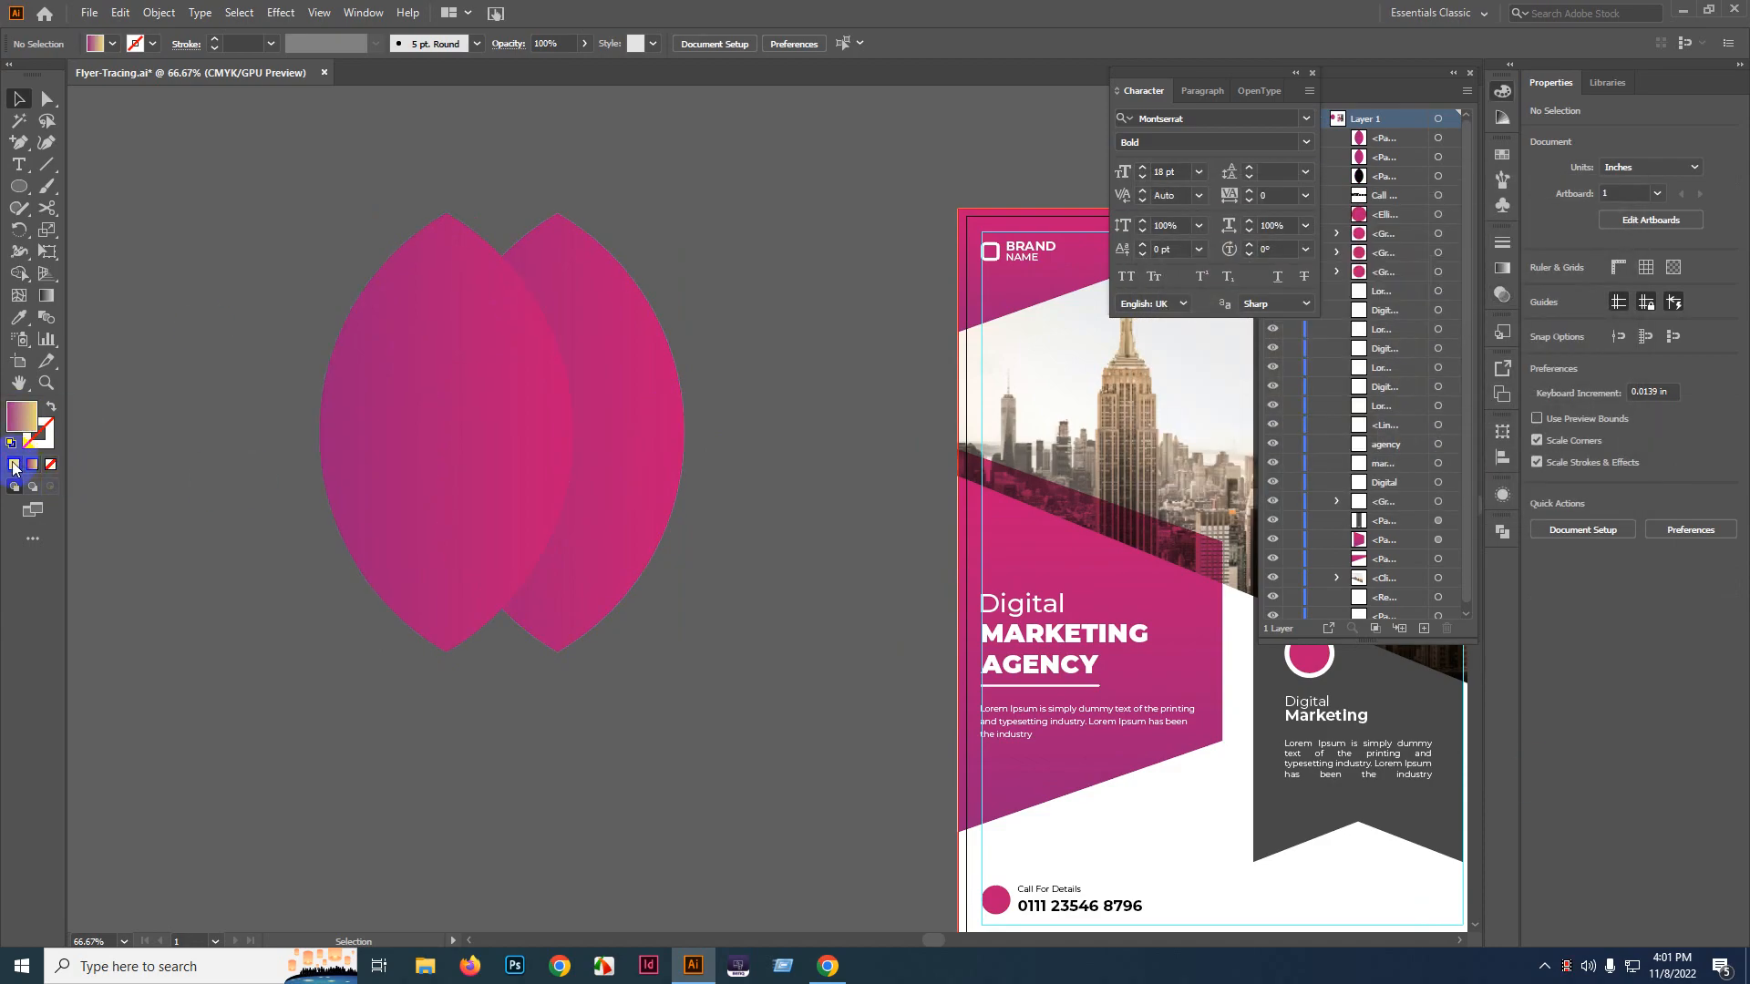
pyautogui.click(439, 415)
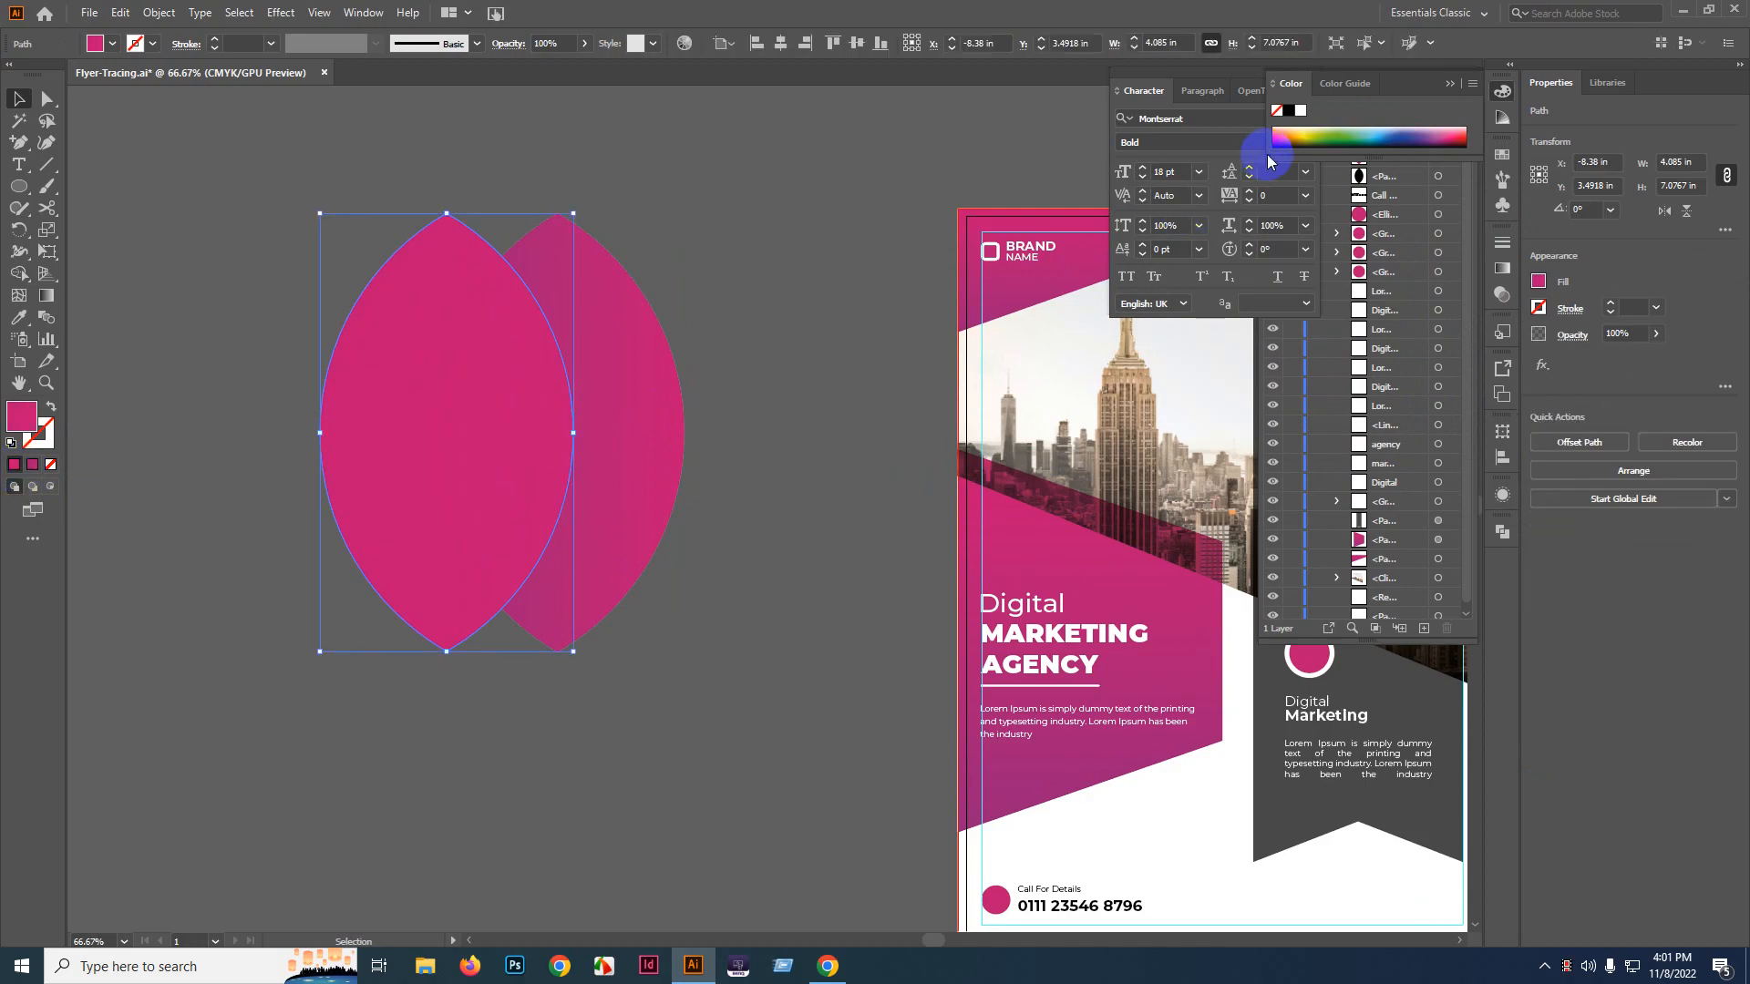
pyautogui.click(1293, 137)
pyautogui.click(707, 447)
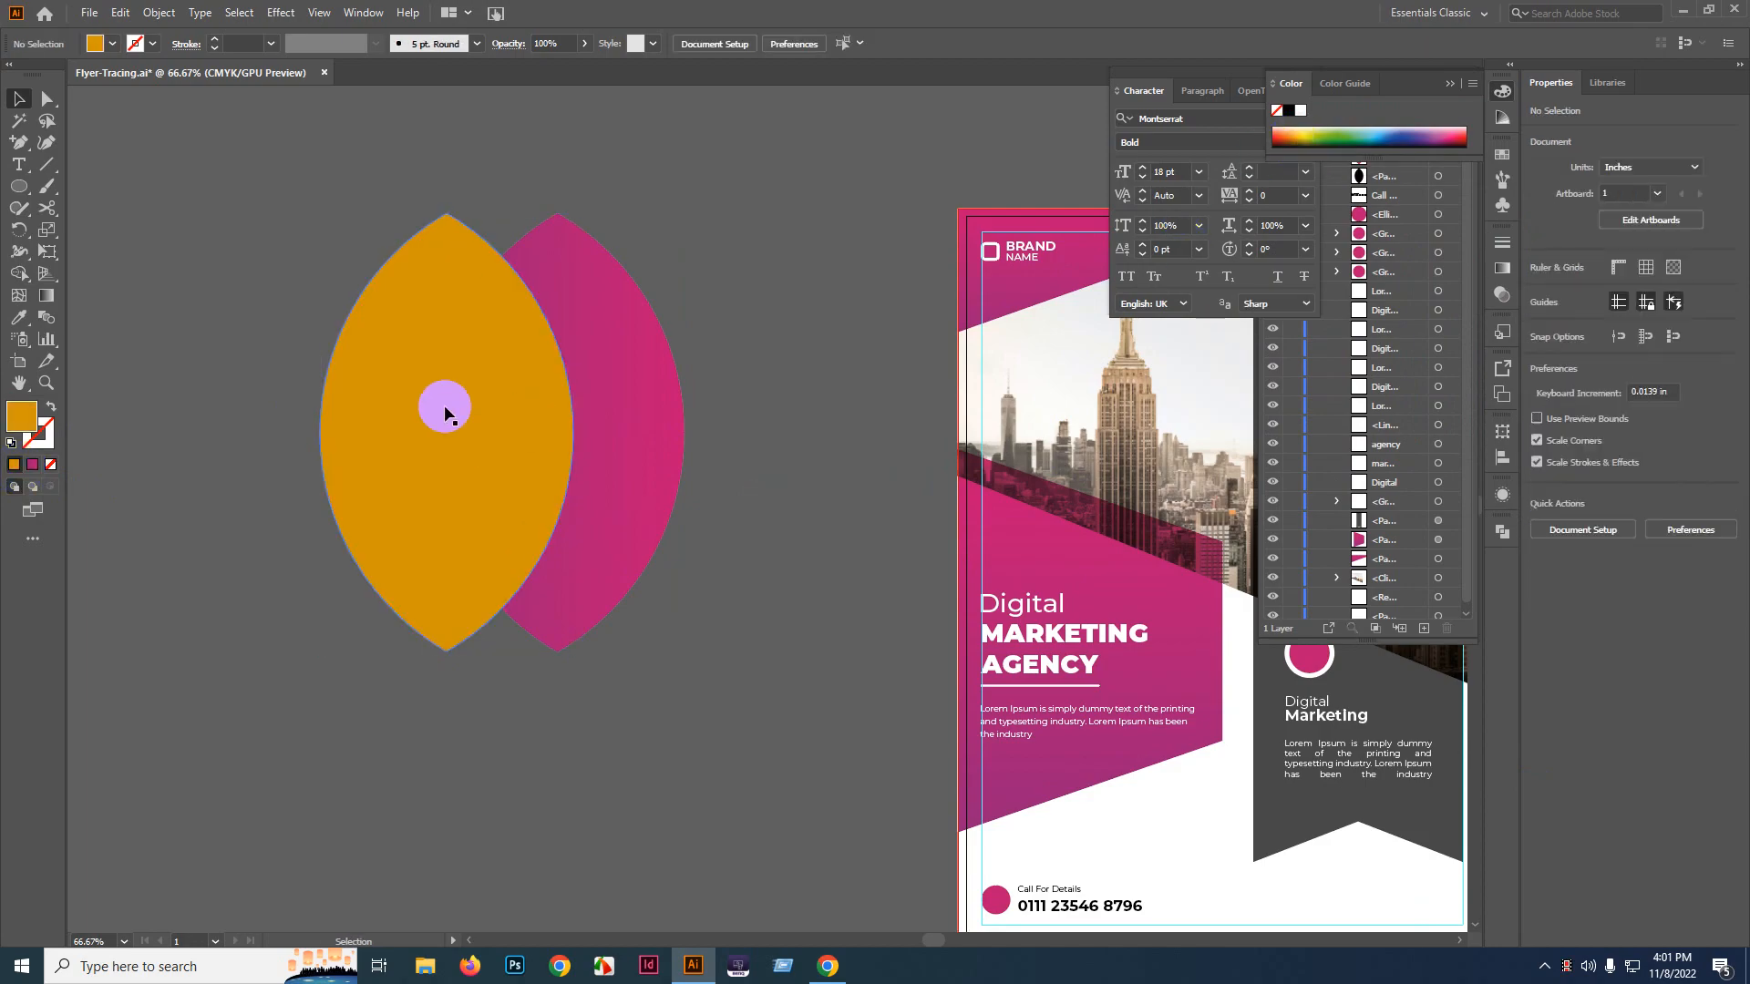
# - Set all the overlapping lens shapes to the Multiply blend mode
pyautogui.scroll(1, 492, 365)
pyautogui.moveTo(702, 396); pyautogui.dragTo(689, 396)
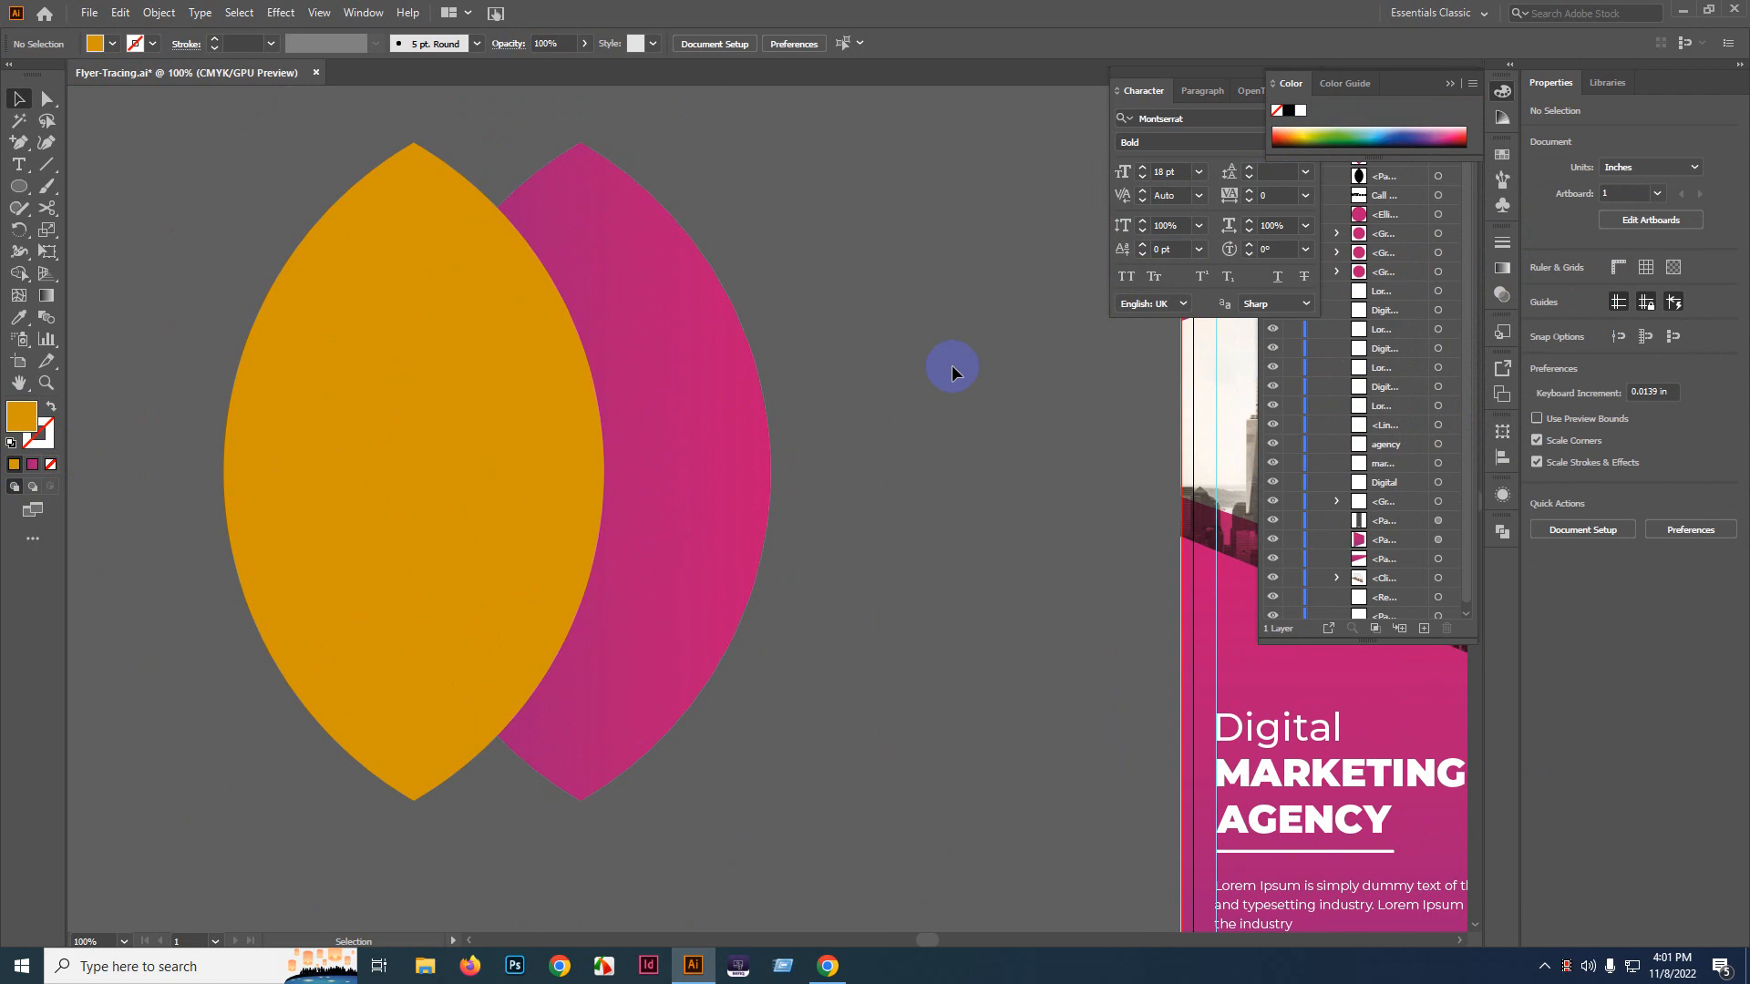
pyautogui.moveTo(319, 715); pyautogui.dragTo(578, 680)
pyautogui.hscroll(-2, 918, 625)
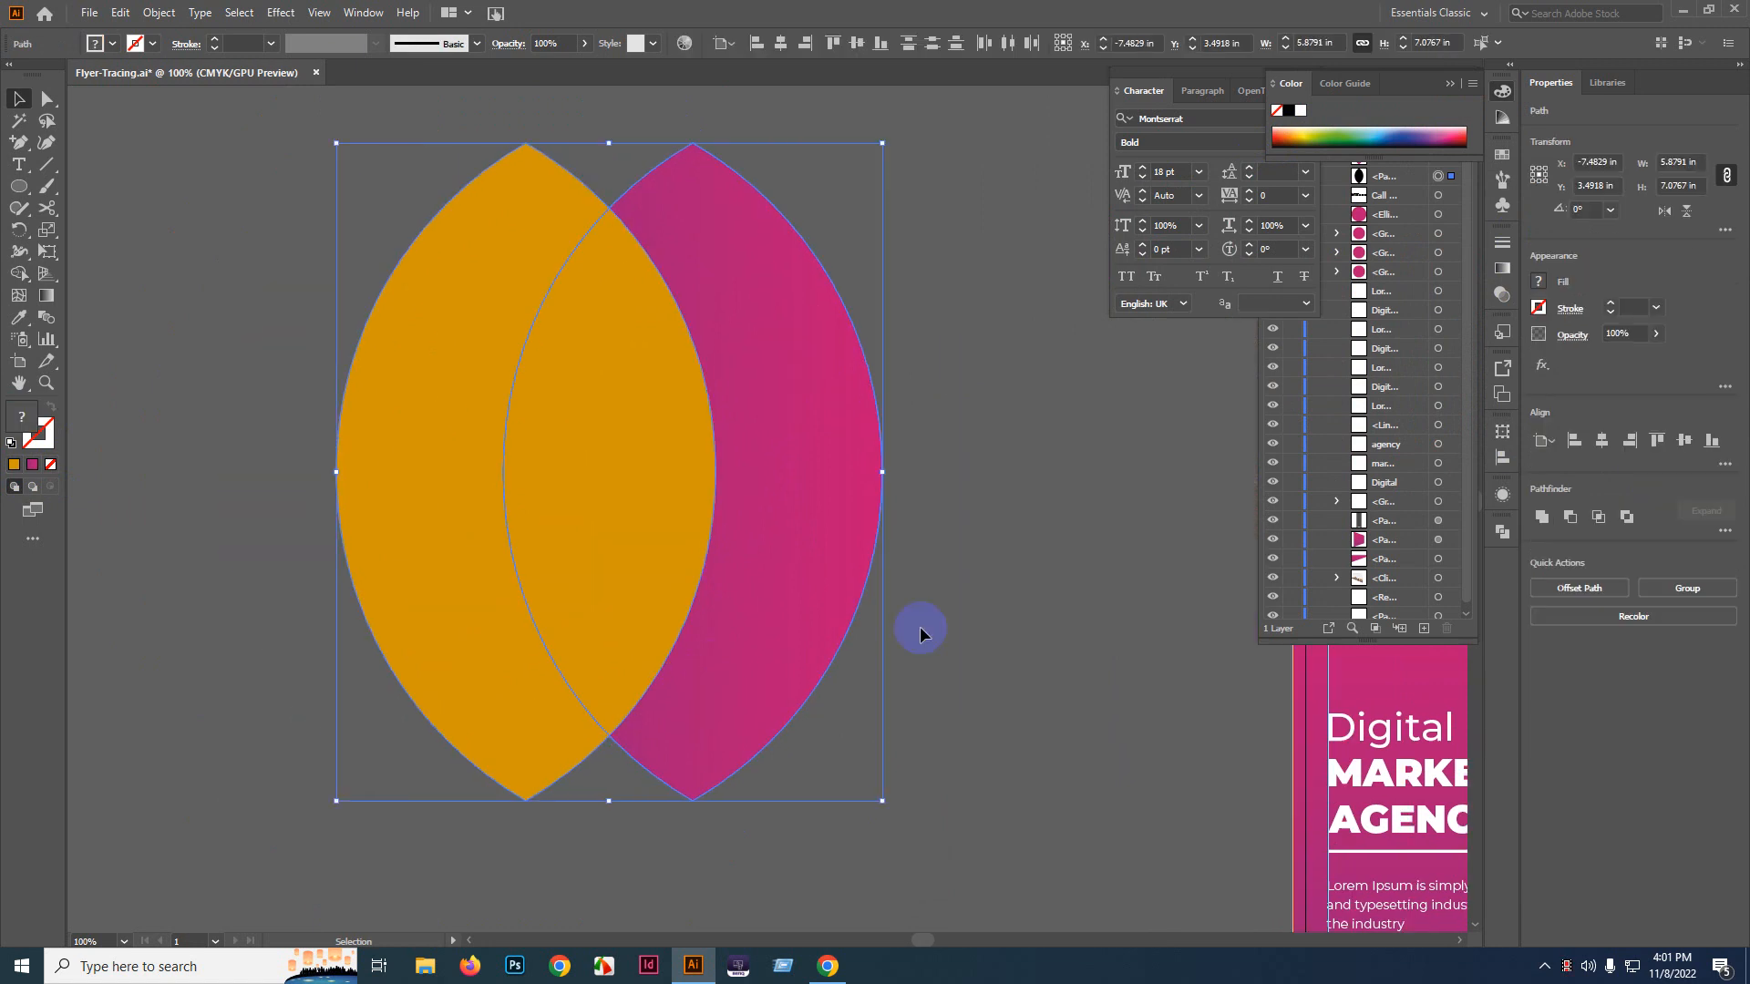
pyautogui.click(1148, 588)
pyautogui.moveTo(547, 815); pyautogui.dragTo(742, 926)
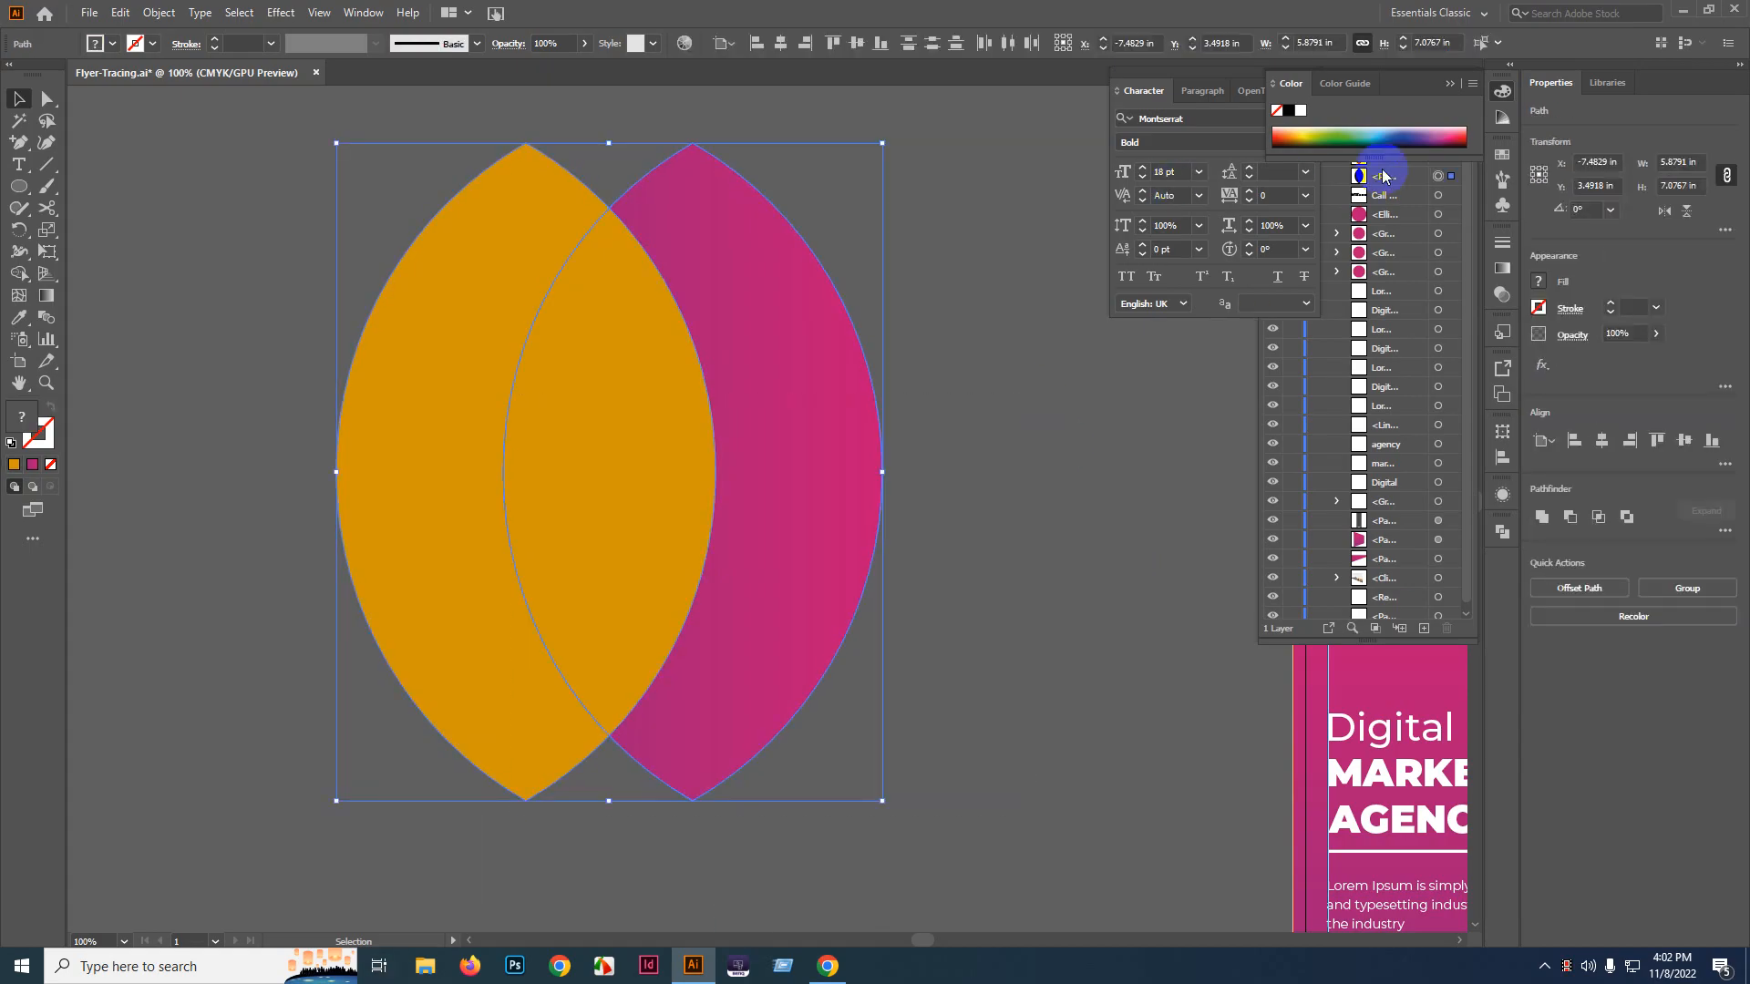
pyautogui.click(1502, 294)
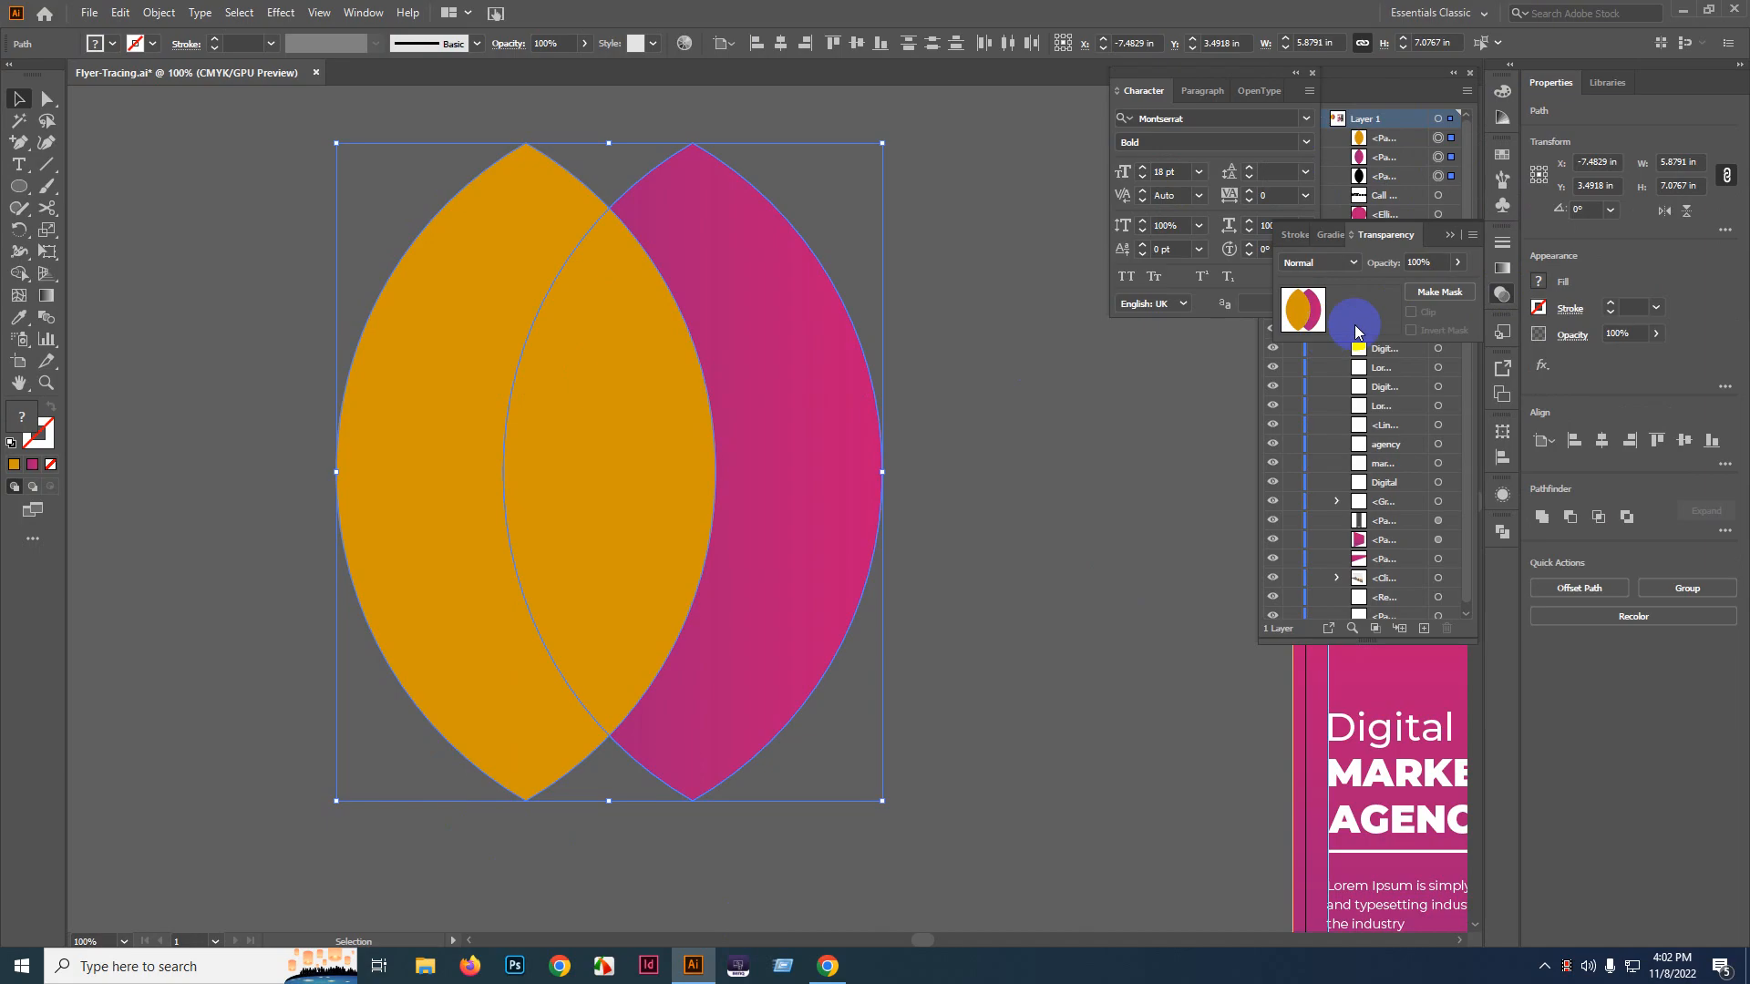
pyautogui.click(1329, 266)
pyautogui.click(1316, 326)
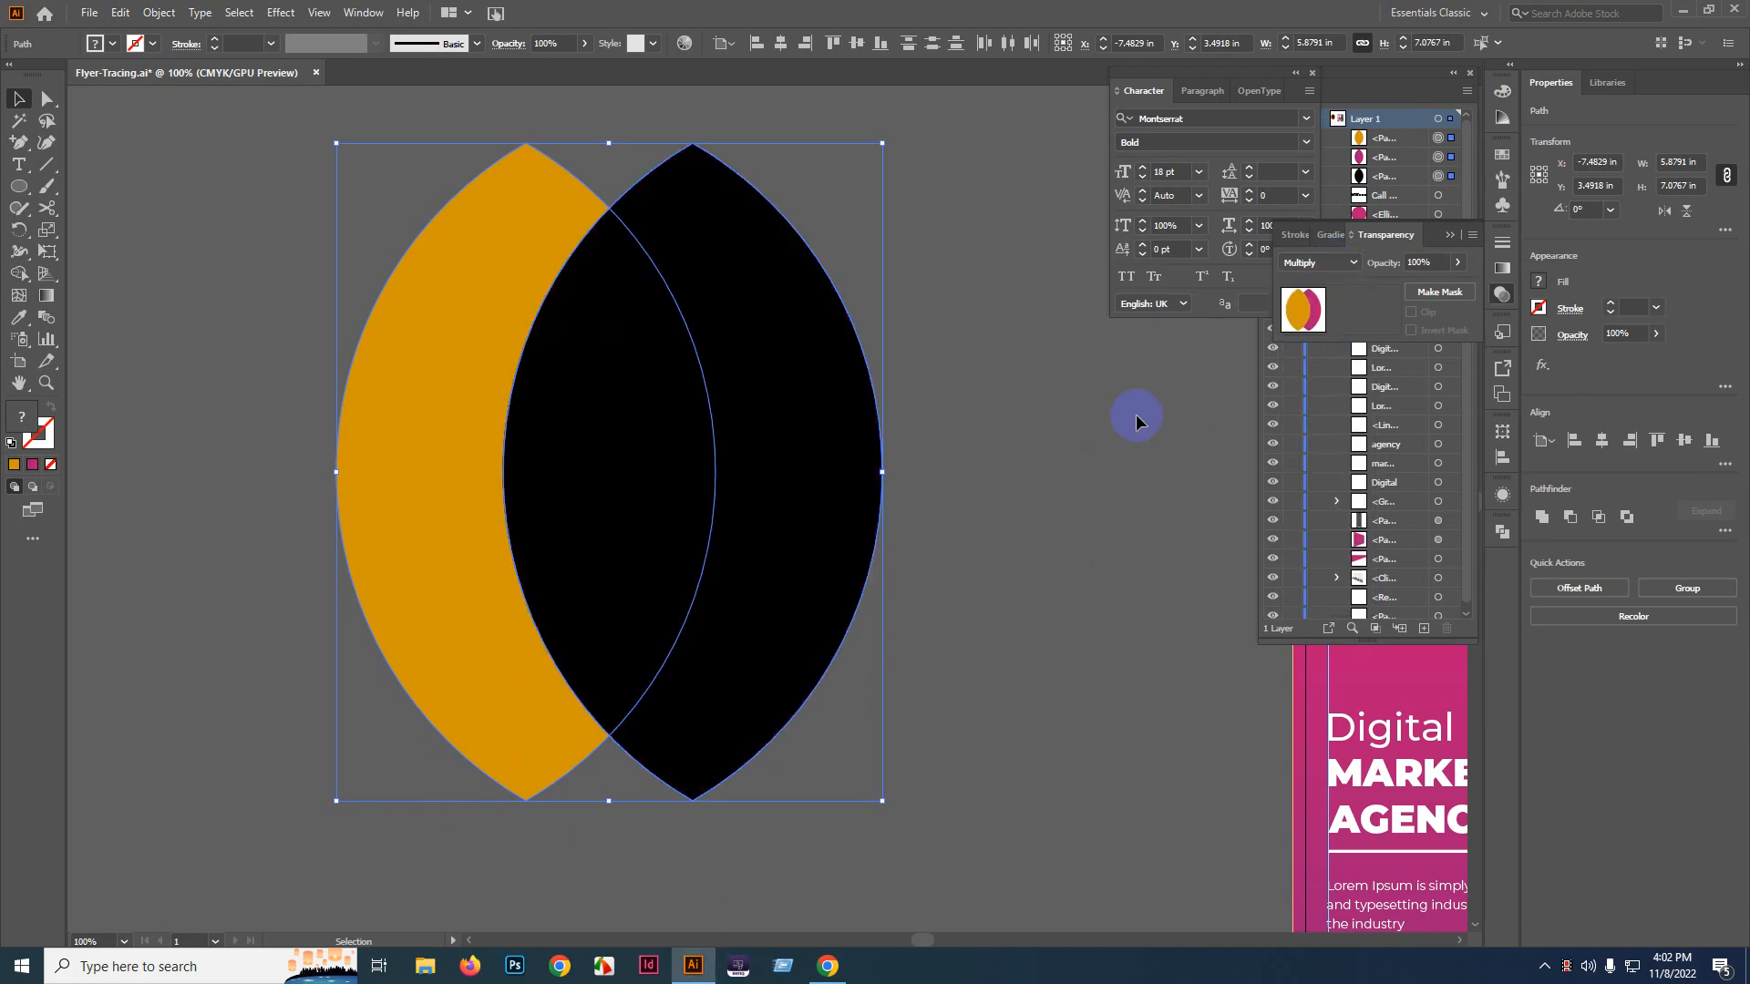
pyautogui.moveTo(880, 412); pyautogui.dragTo(319, 641)
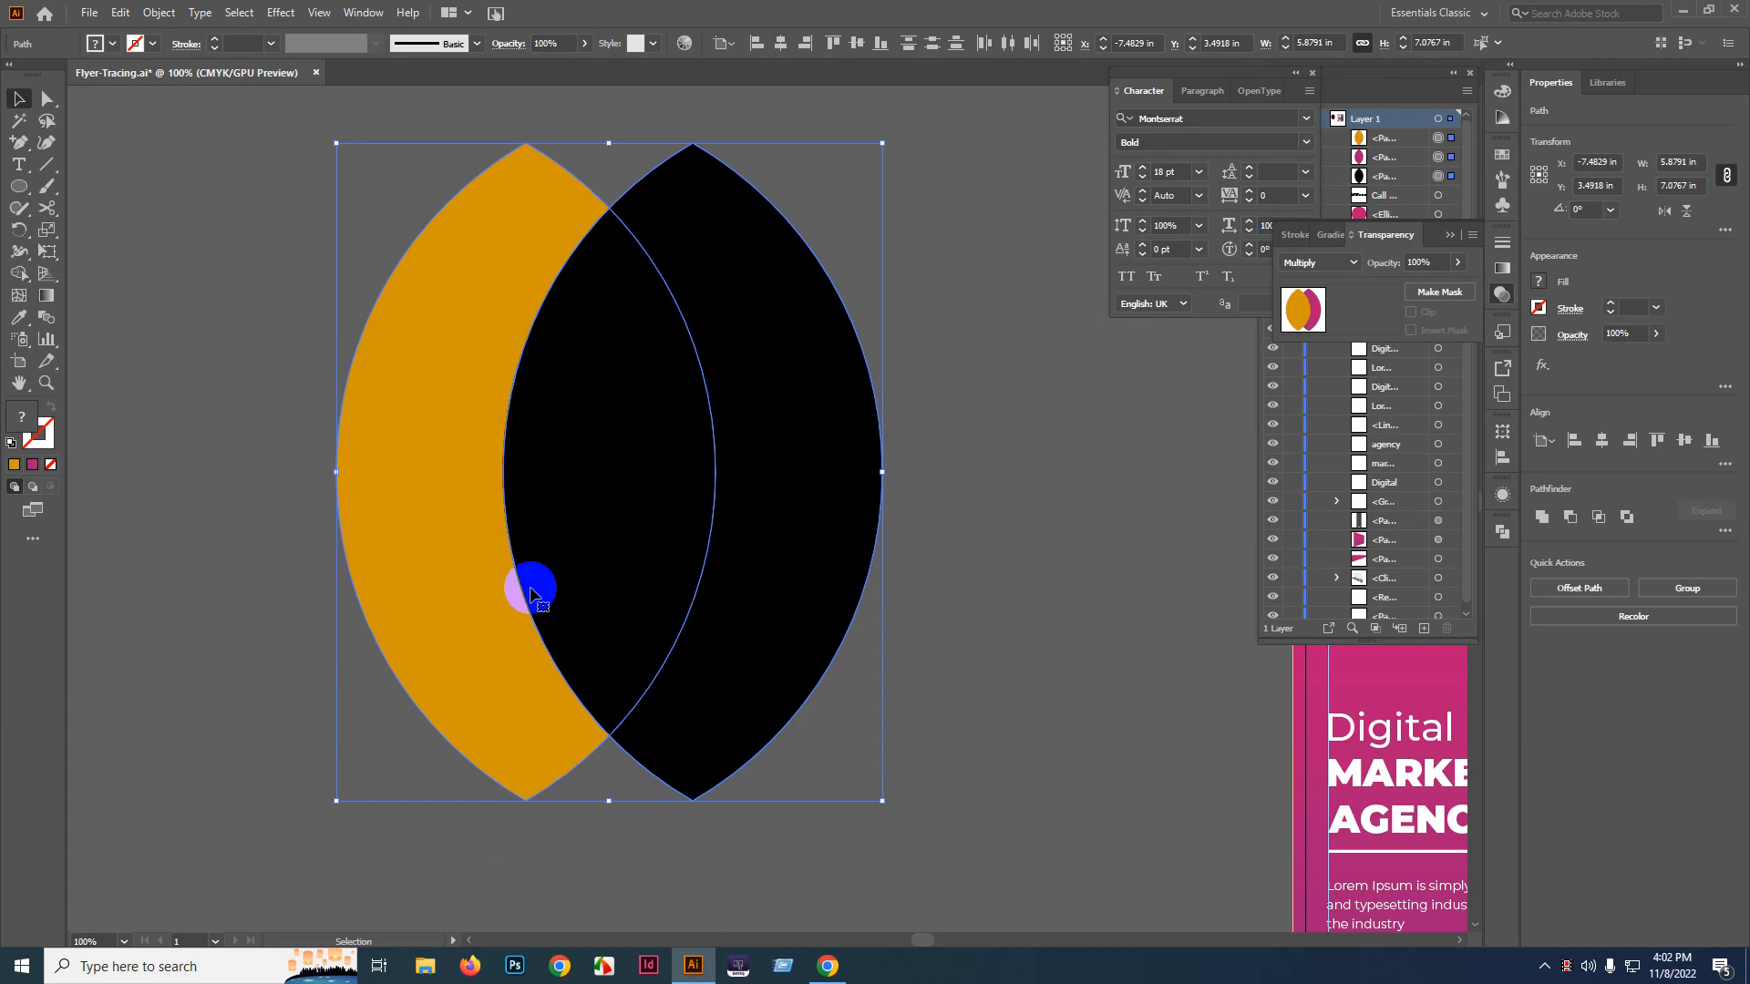
pyautogui.click(970, 388)
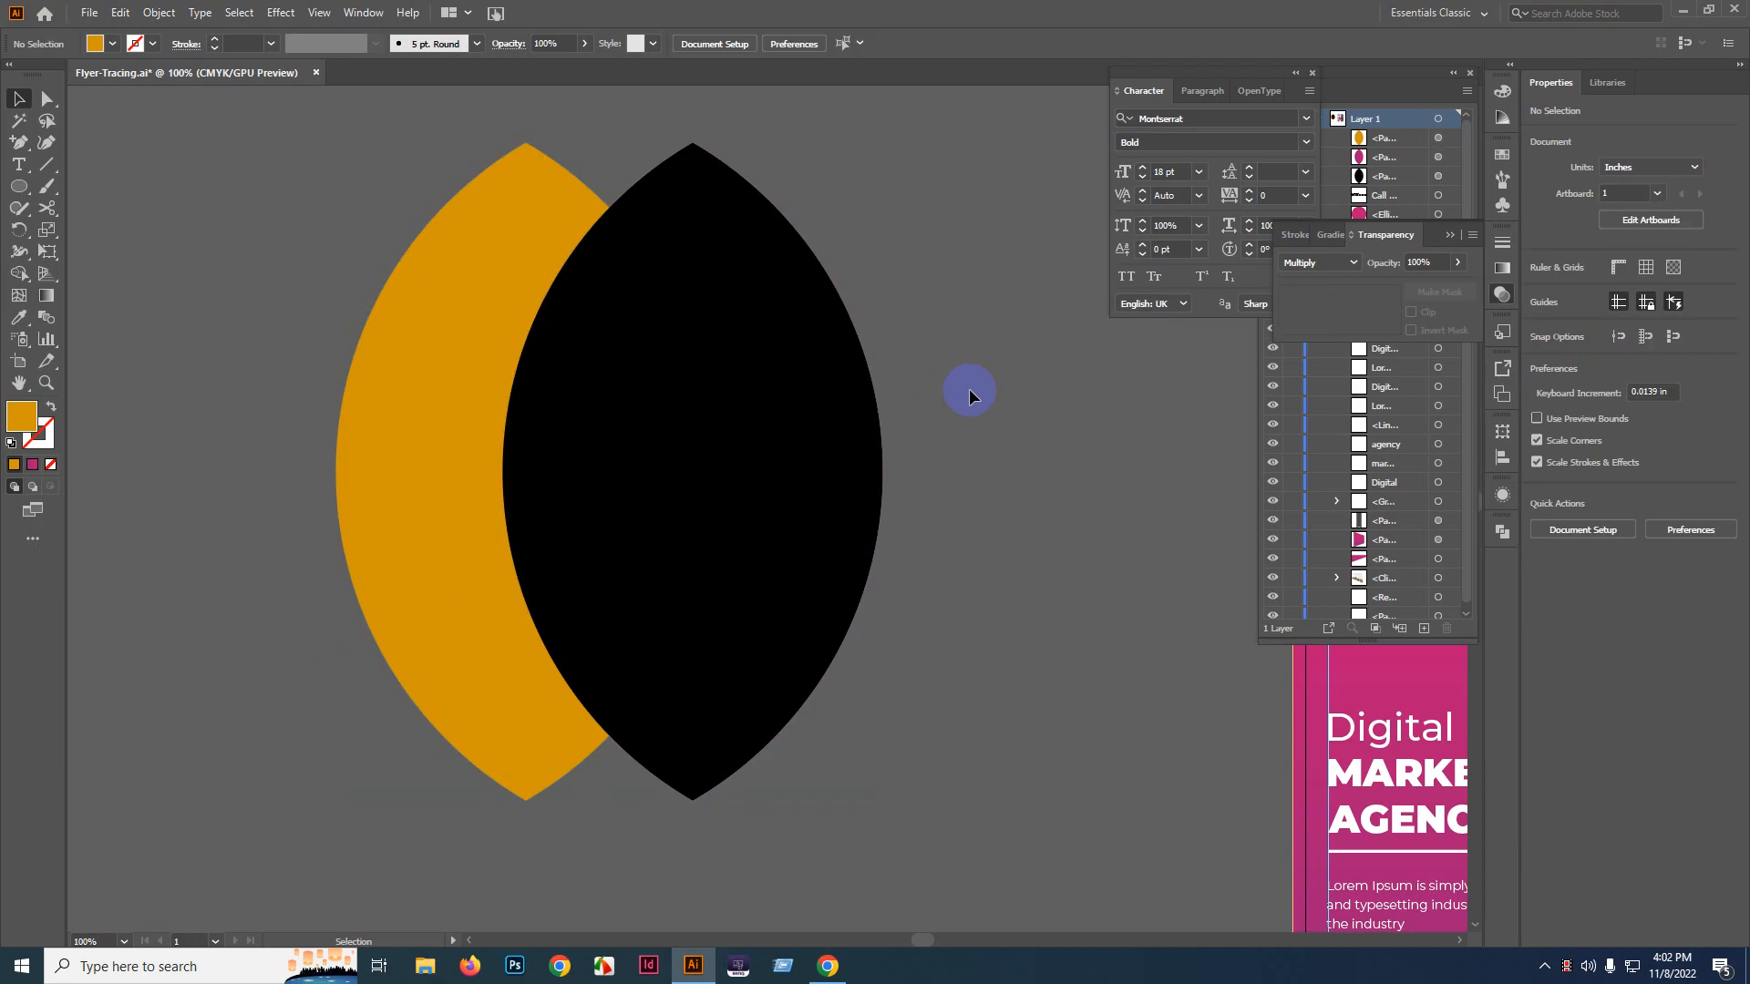
pyautogui.moveTo(993, 378); pyautogui.dragTo(208, 555)
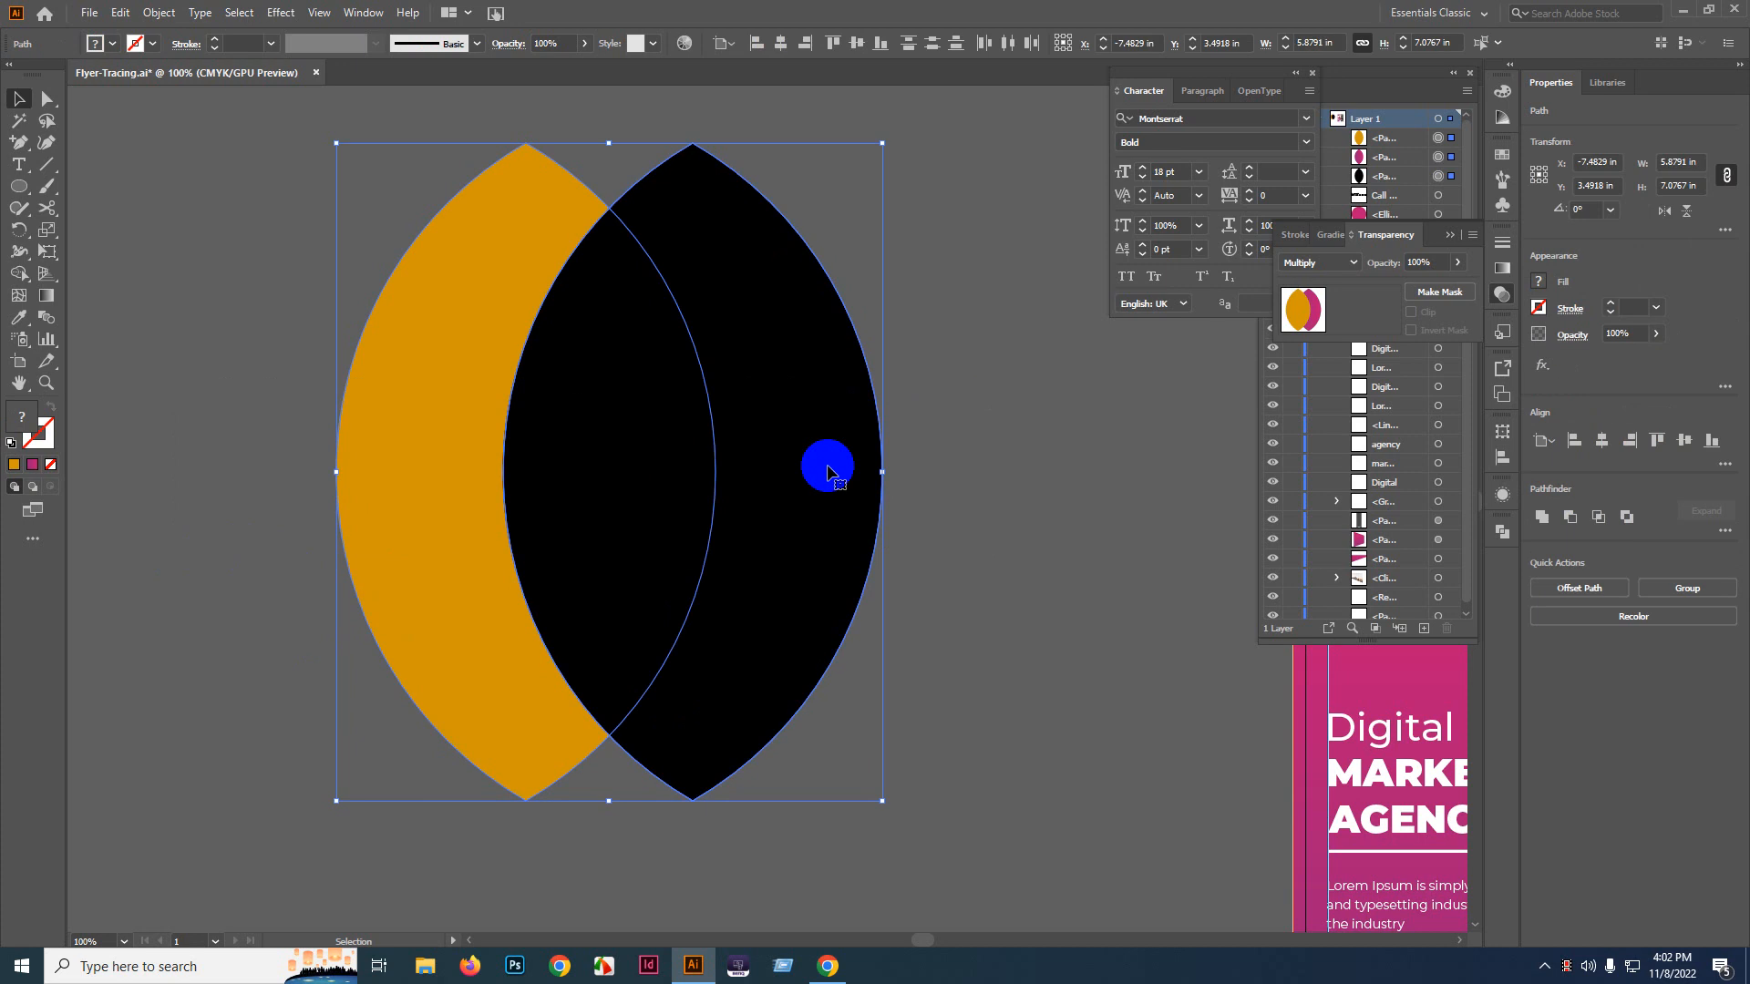
pyautogui.click(976, 417)
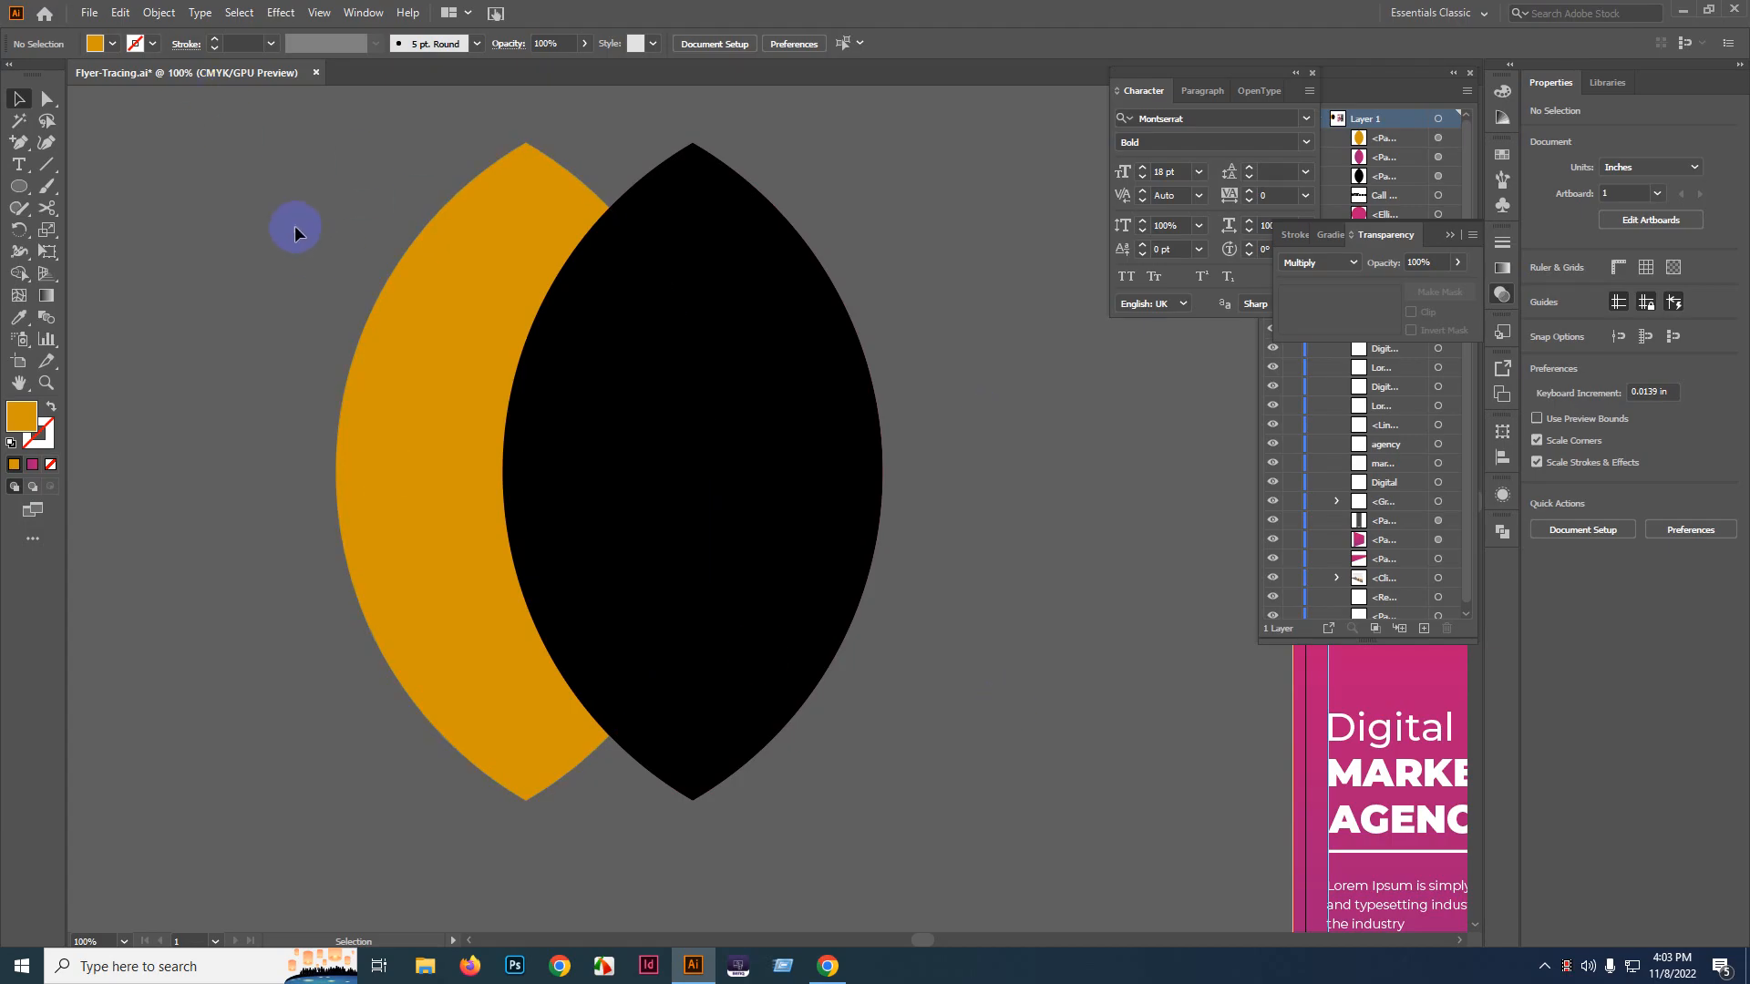
# - Split all the overlapping lens shapes with Pathfinder Divide and ungroup the resulting pieces
pyautogui.moveTo(344, 243); pyautogui.dragTo(882, 675)
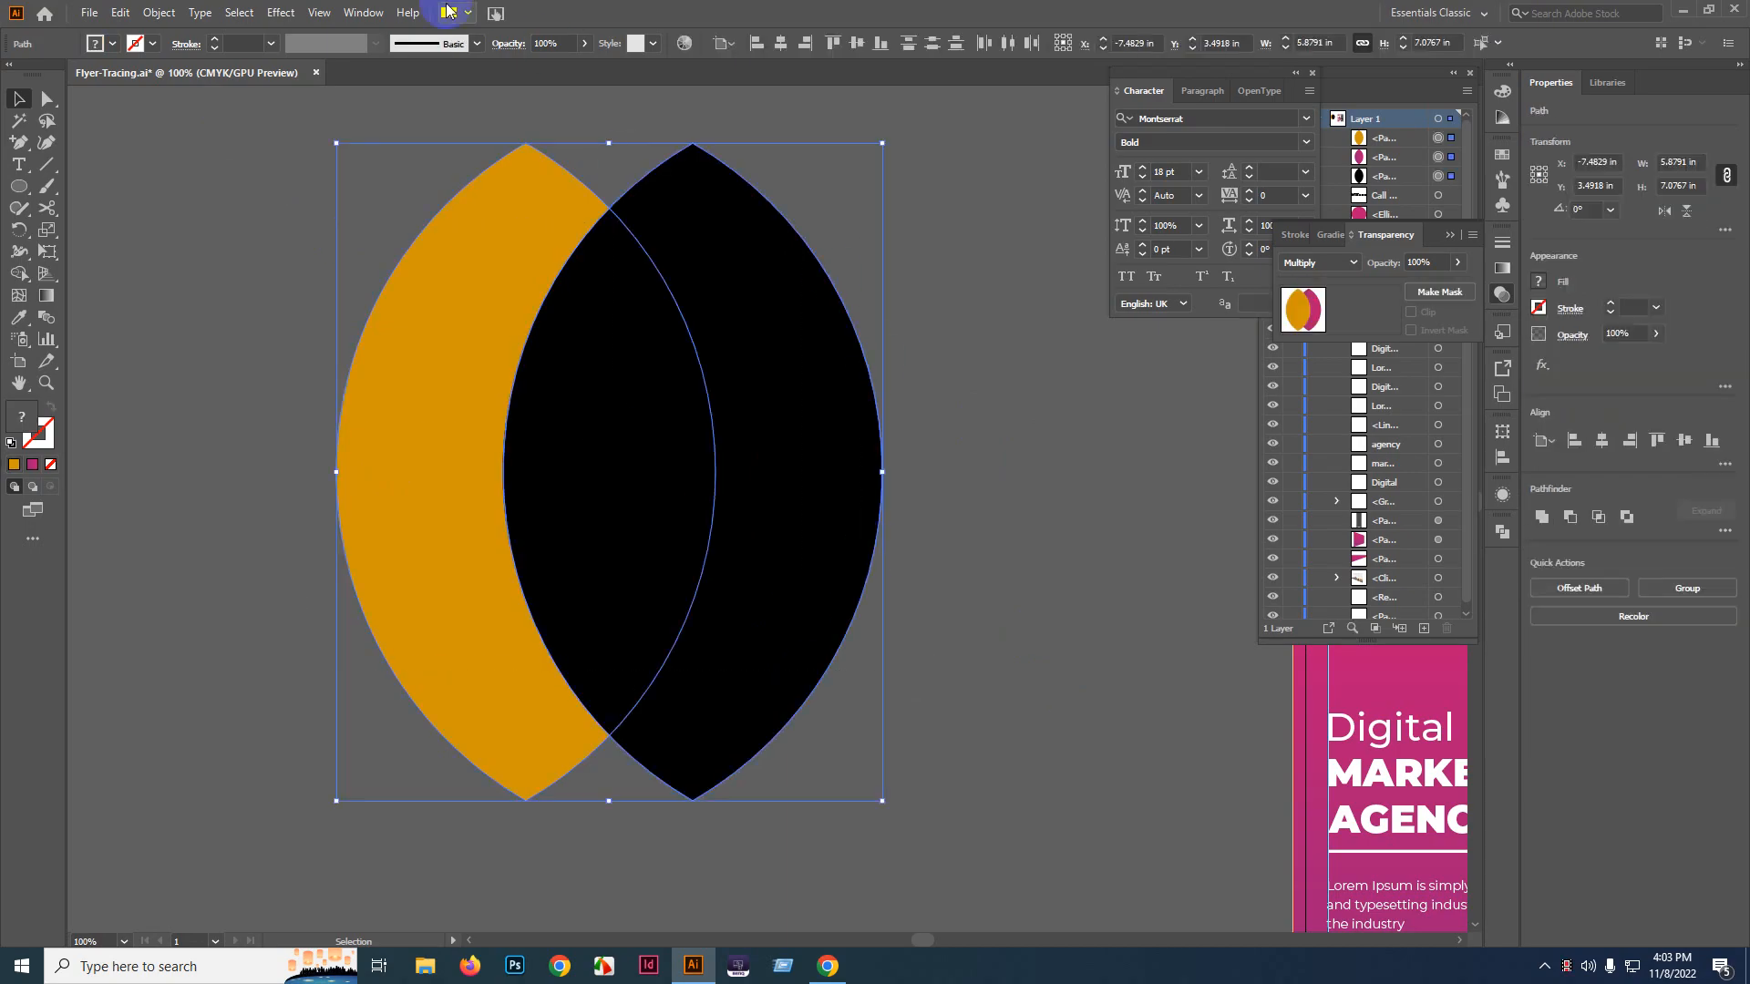
pyautogui.click(362, 12)
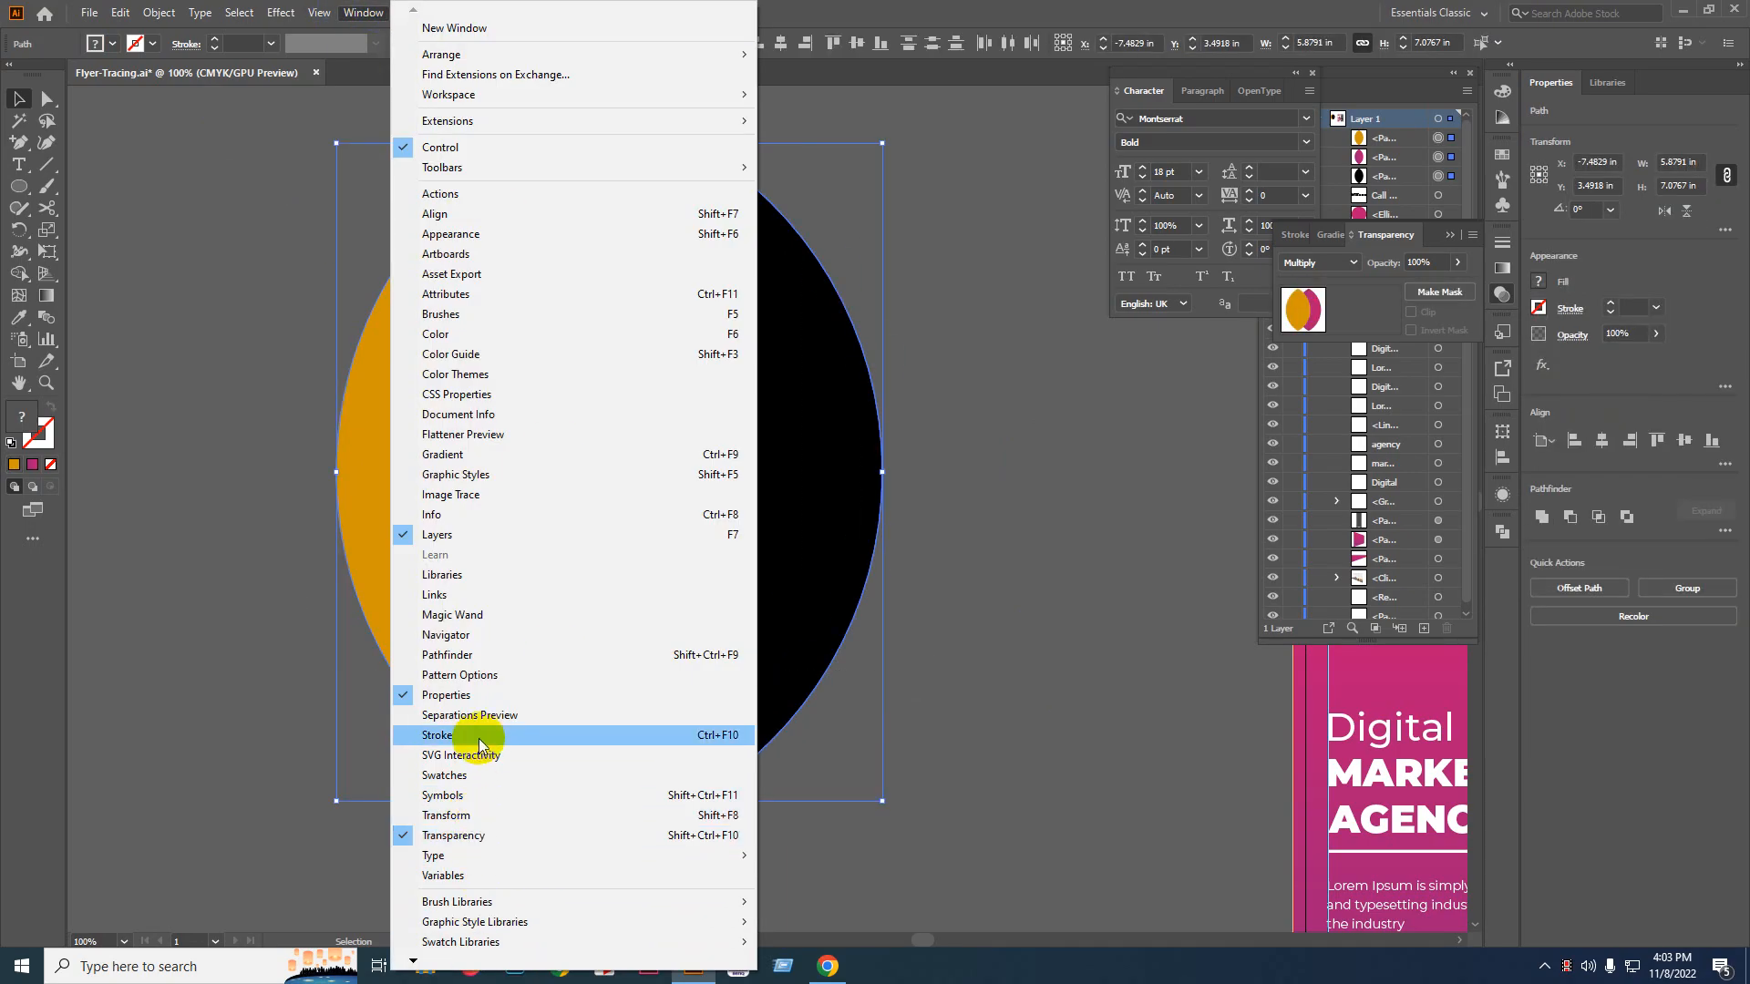
pyautogui.click(456, 655)
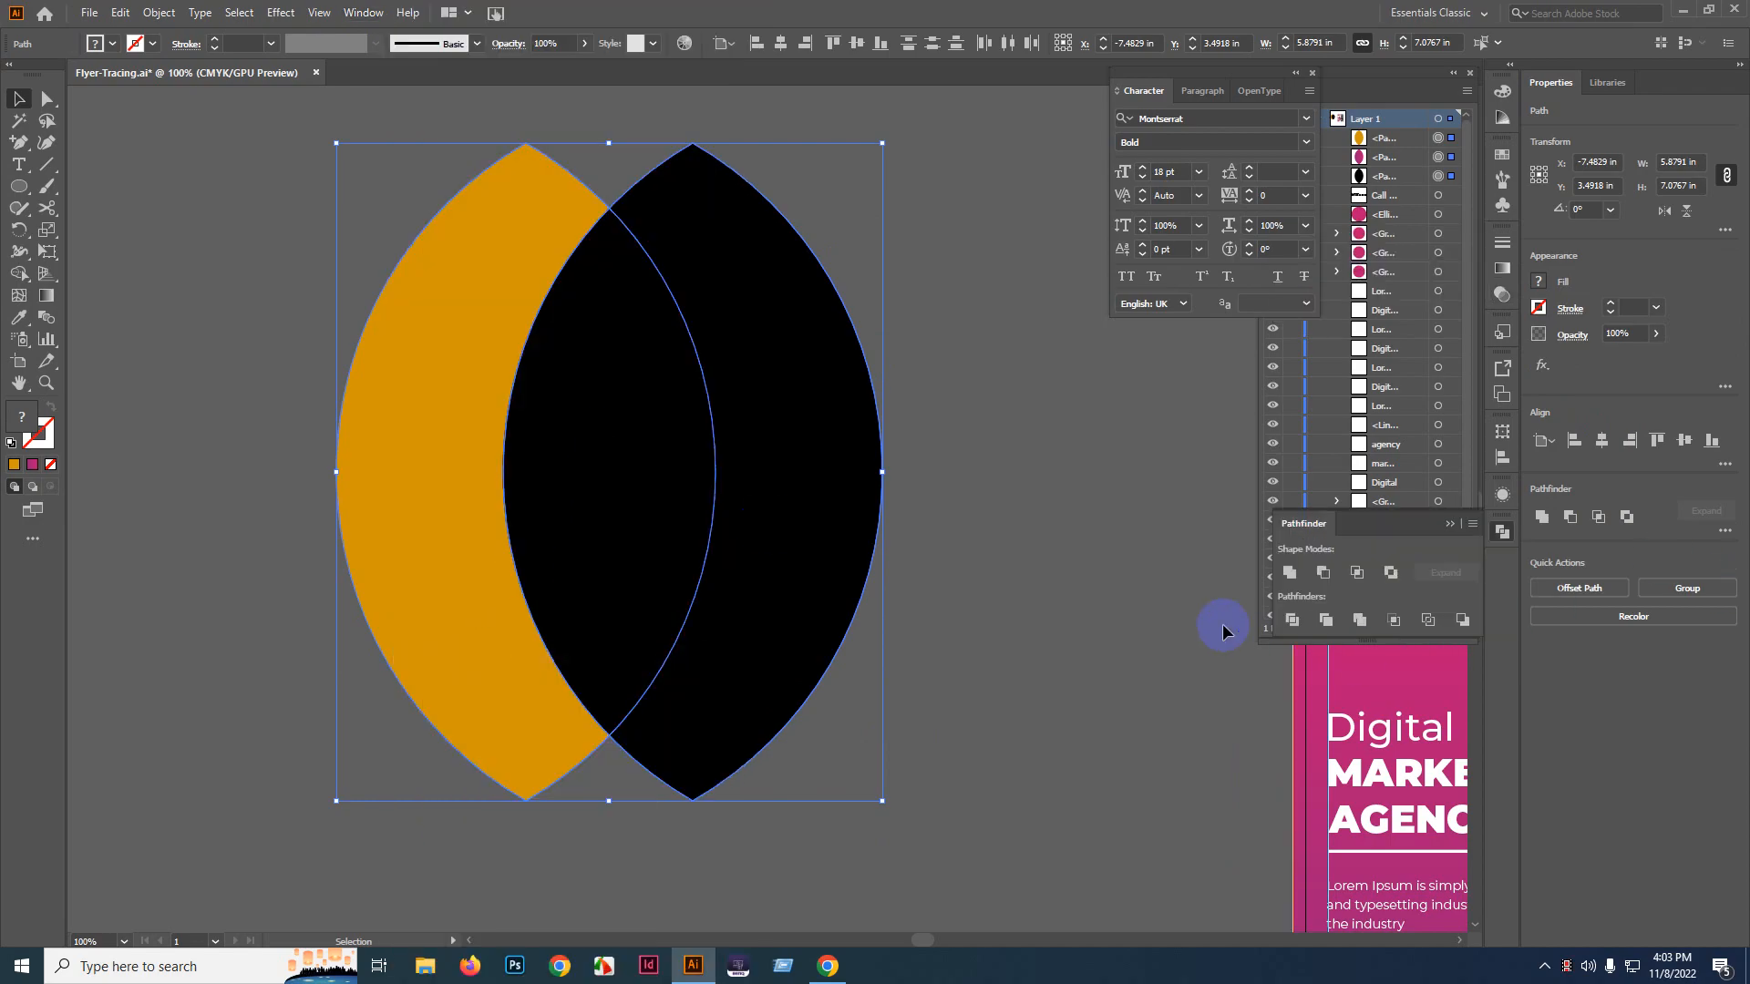
pyautogui.click(1293, 619)
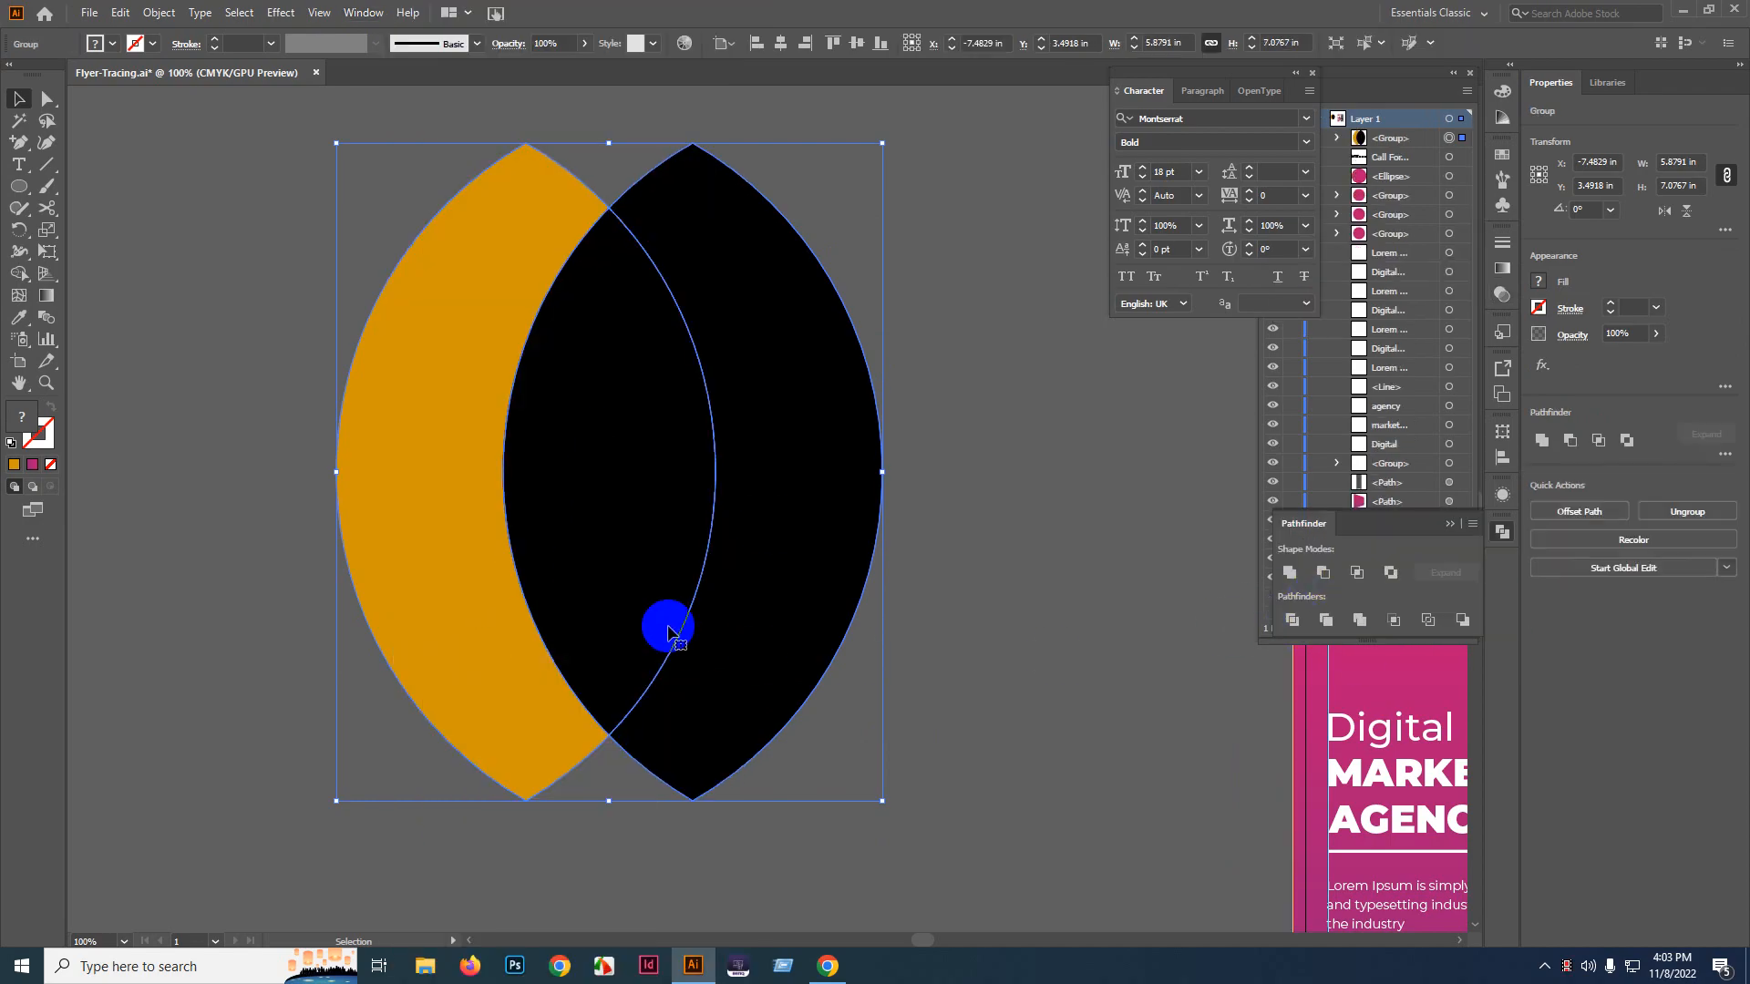
pyautogui.click(262, 574)
pyautogui.rightClick(596, 519)
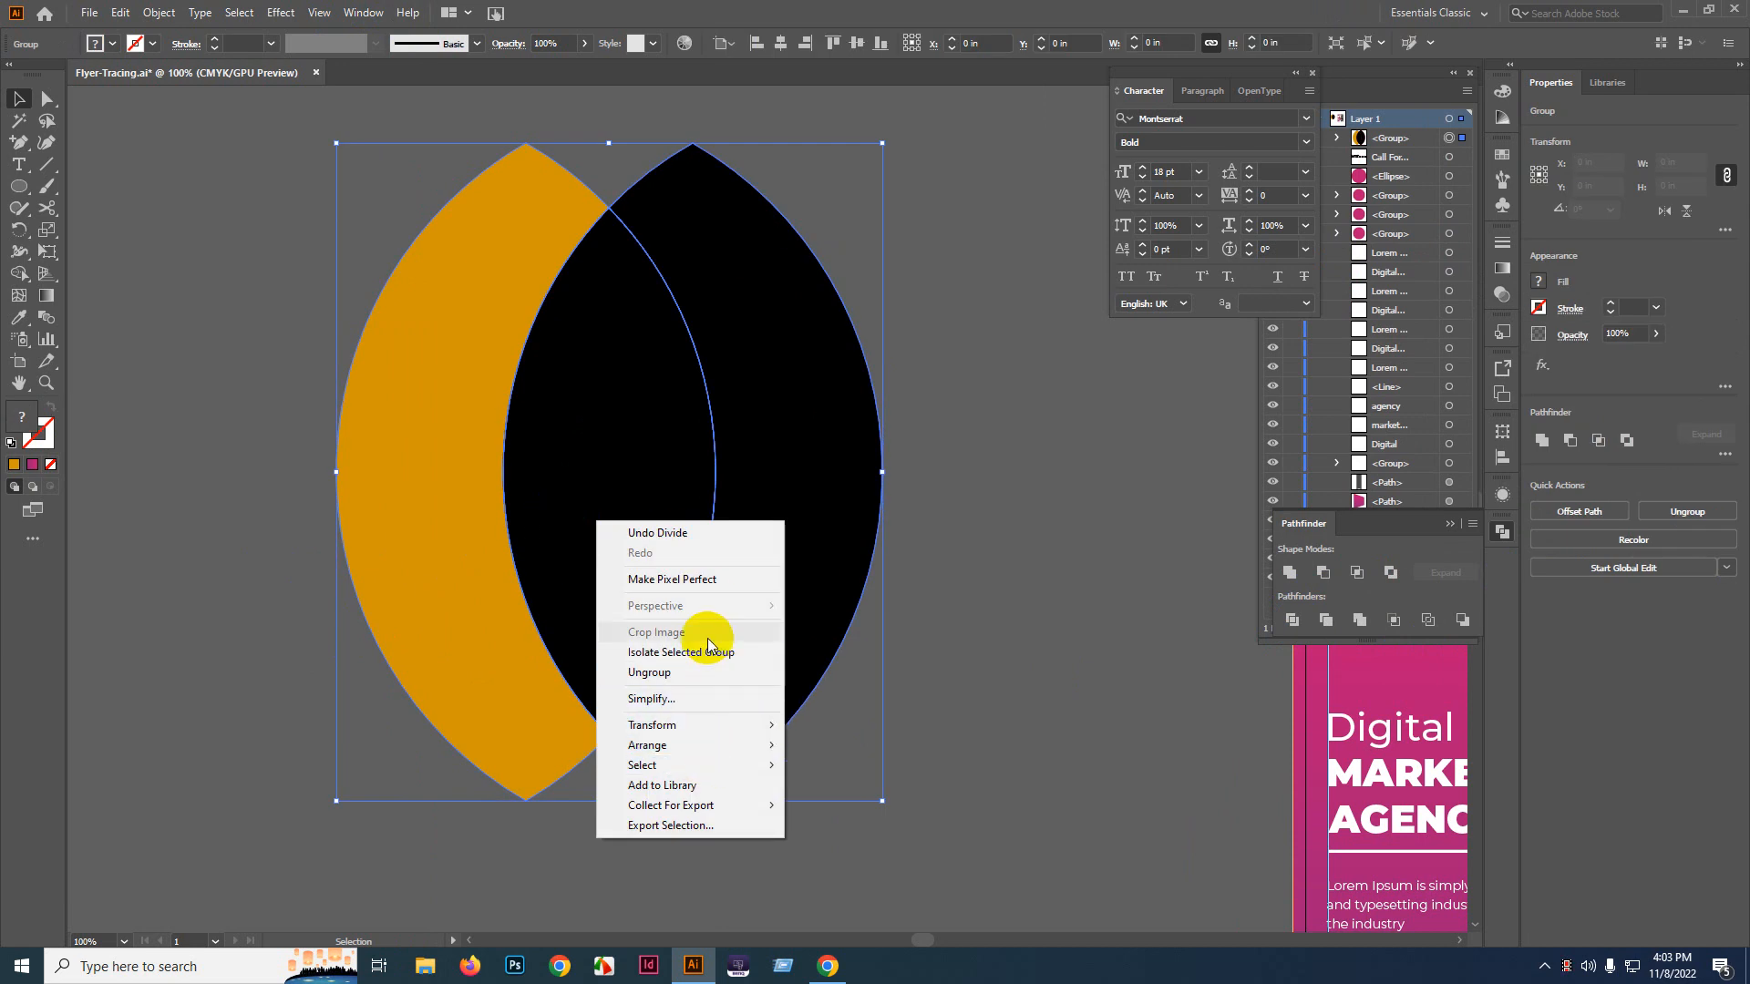
pyautogui.click(707, 671)
pyautogui.click(923, 544)
pyautogui.click(629, 520)
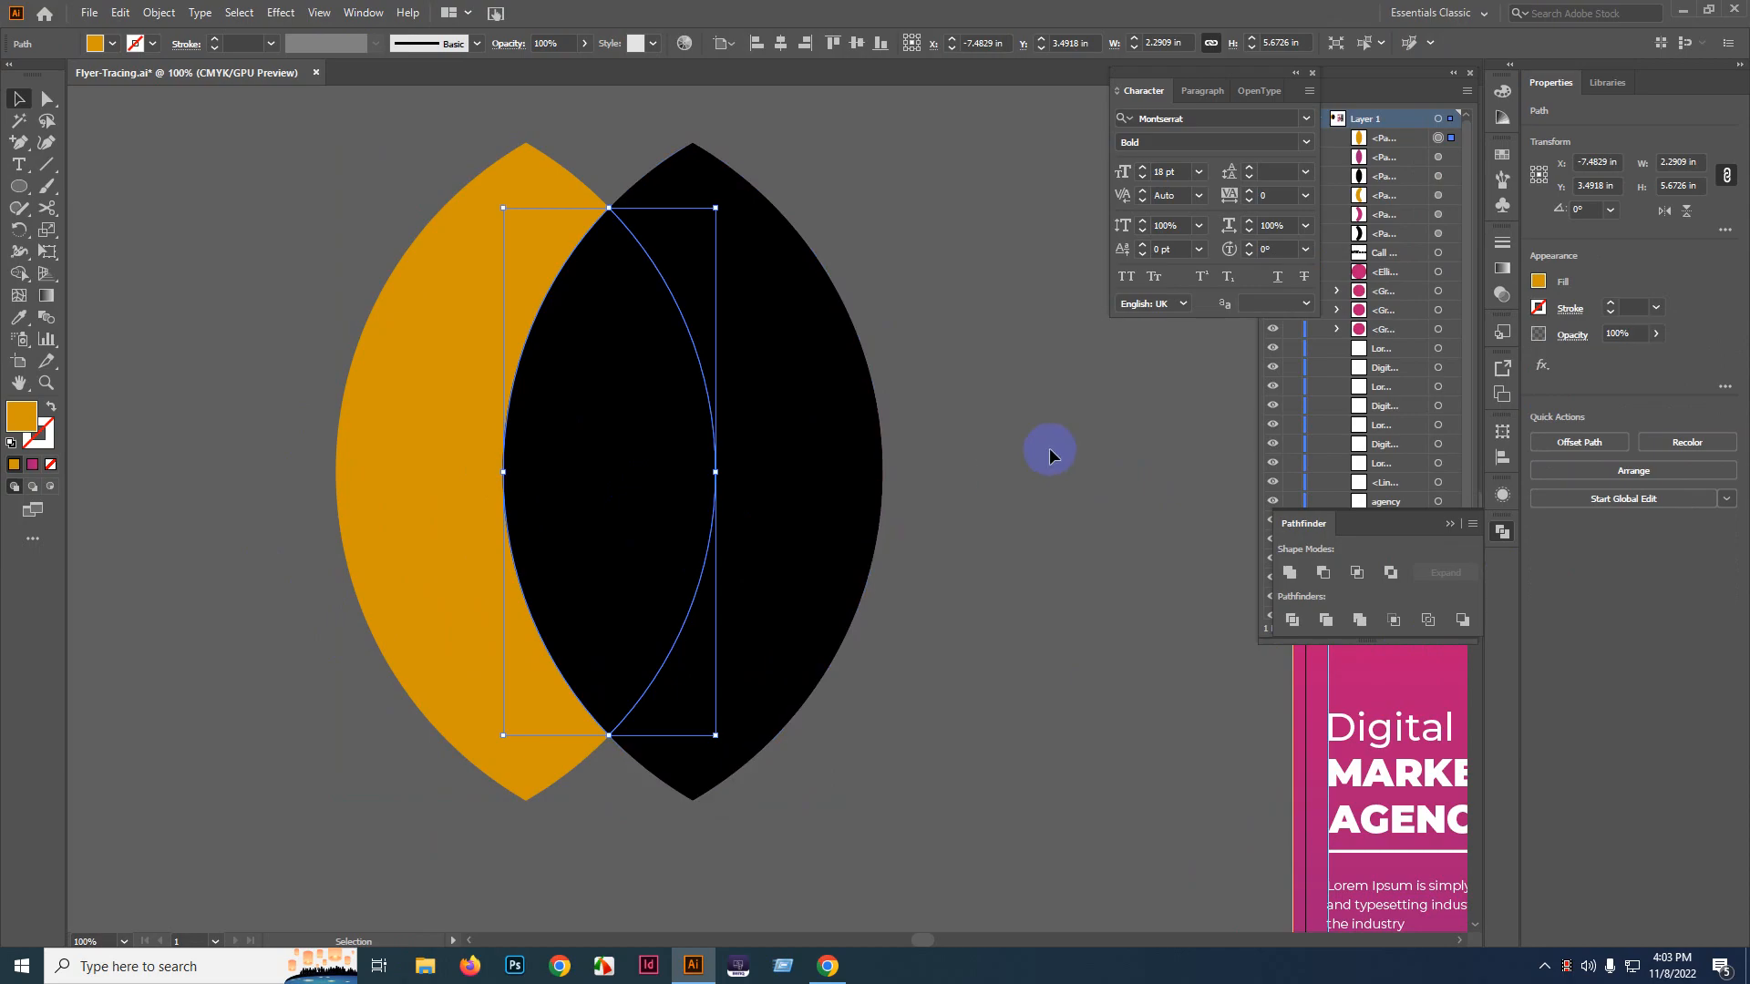
# - Try to recolour the right-hand crescent piece with a fill sampled from the empty canvas beside it
pyautogui.click(779, 493)
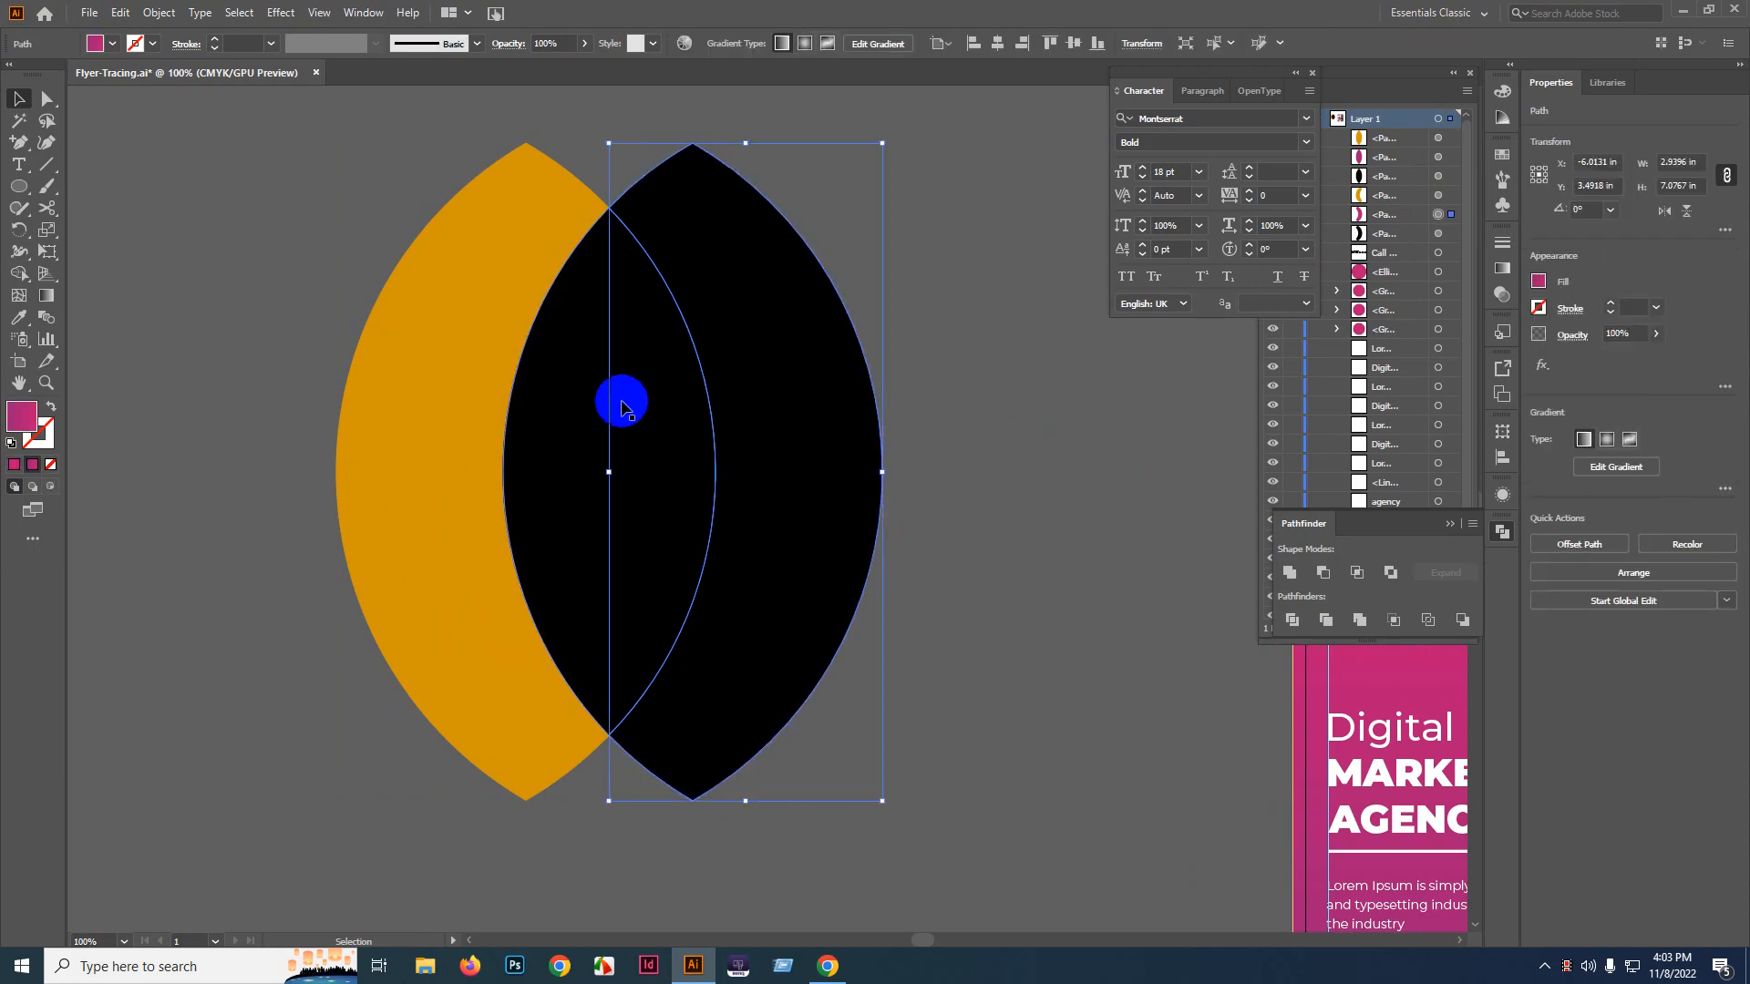
pyautogui.click(20, 316)
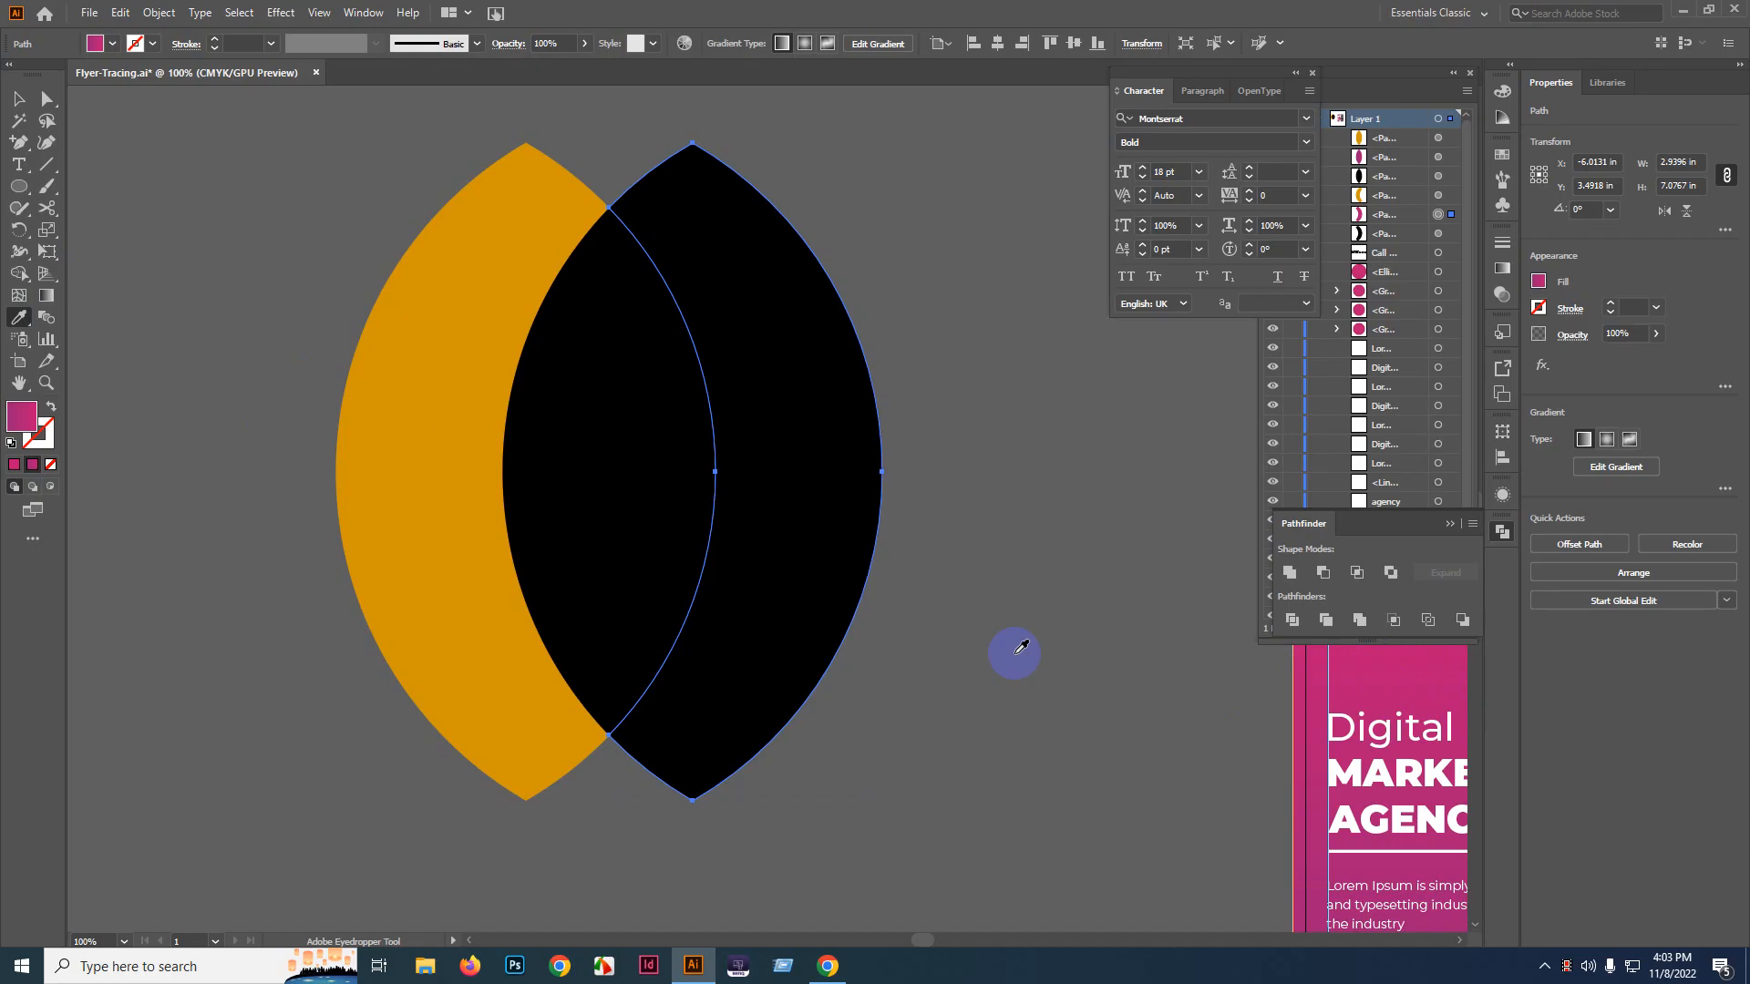
pyautogui.click(1103, 637)
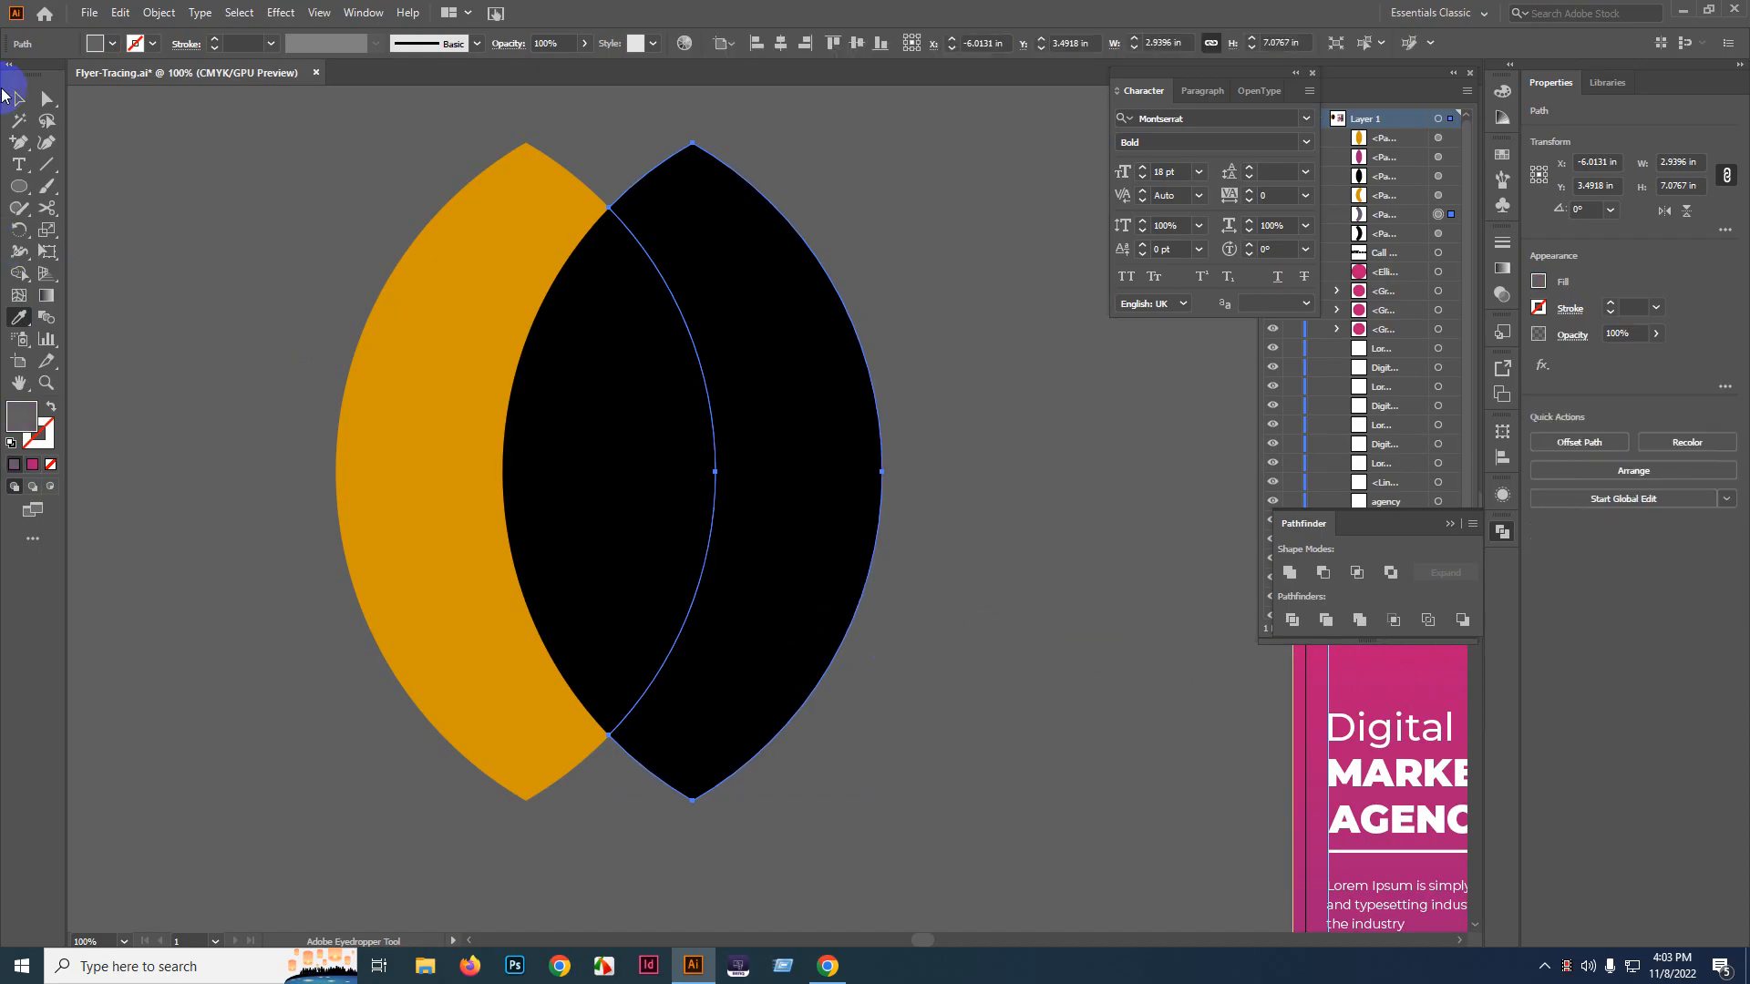
pyautogui.click(18, 97)
pyautogui.click(315, 248)
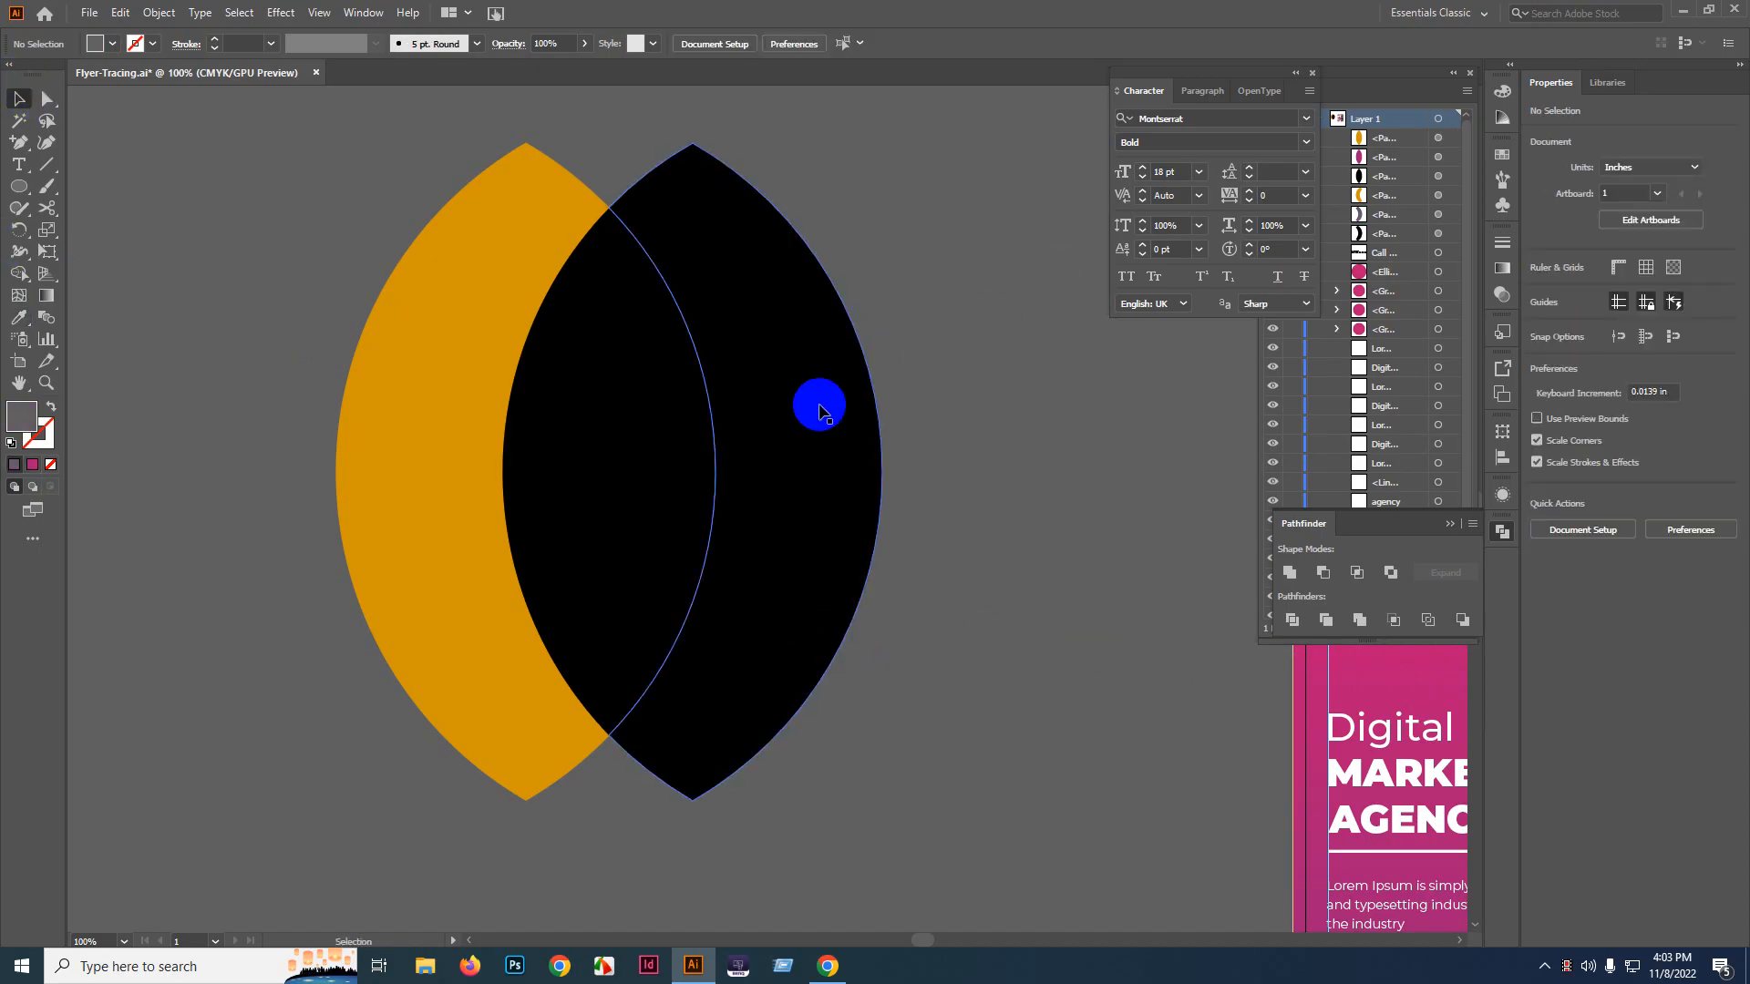
# - Fill the right-hand crescent piece with the magenta gradient sampled from the flyer
pyautogui.click(816, 412)
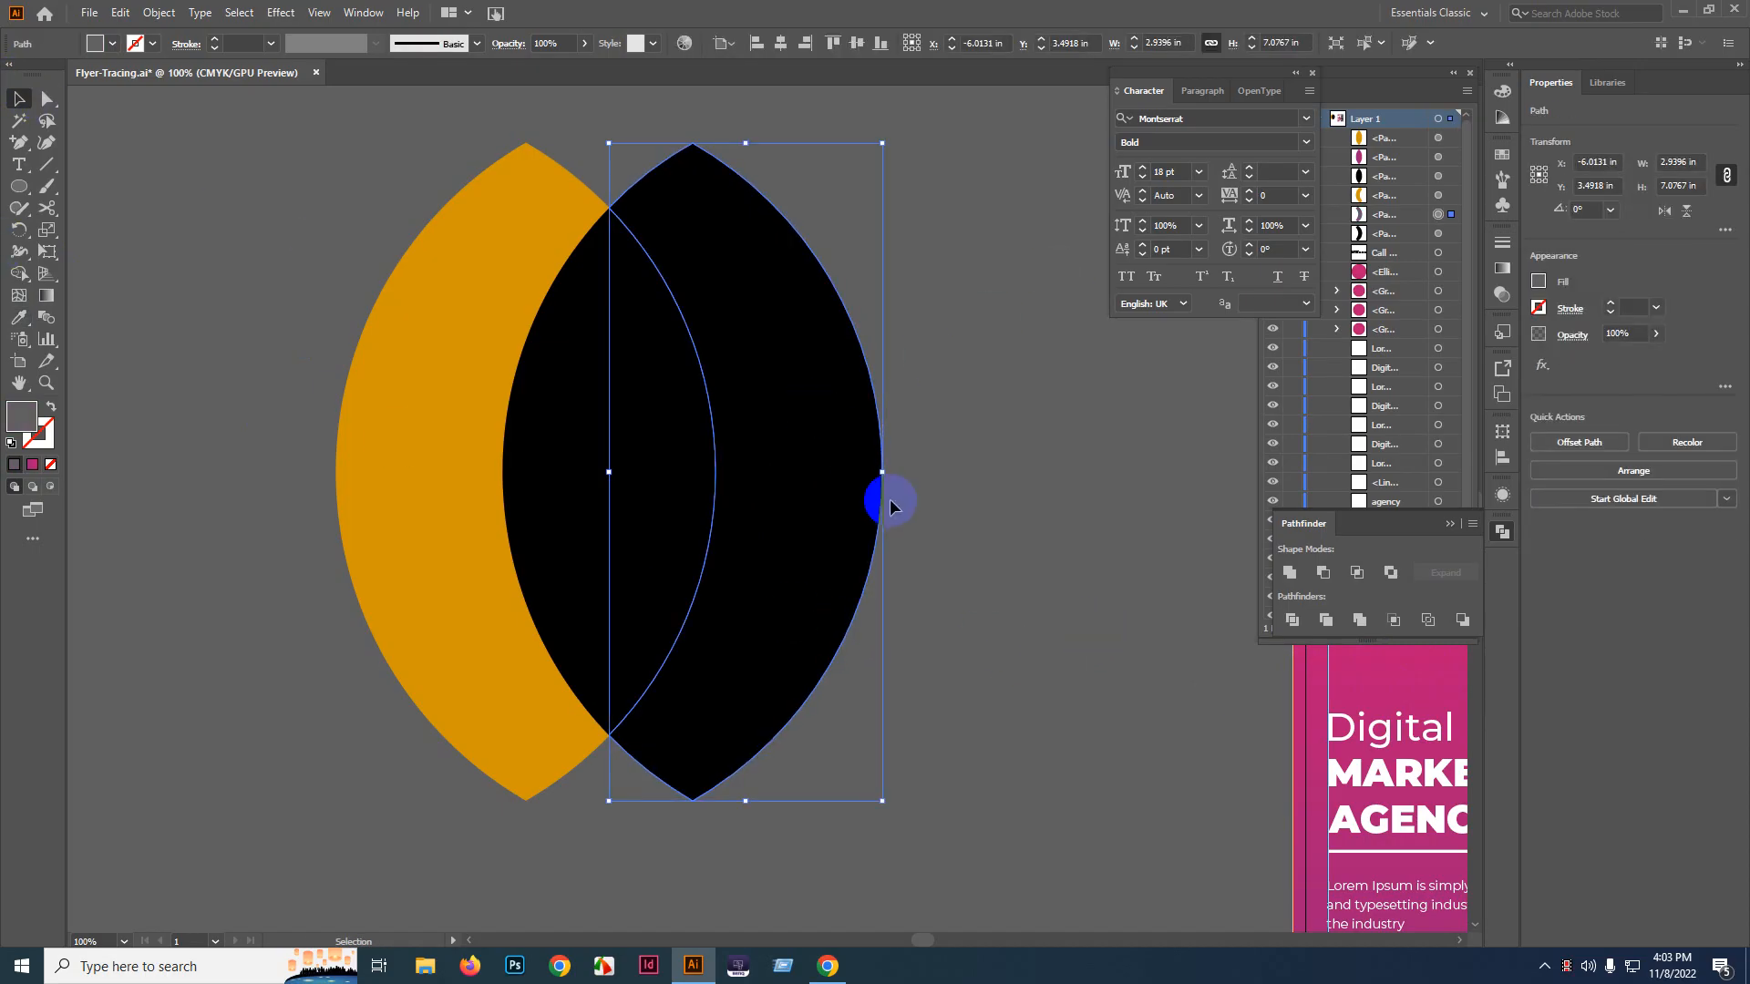
pyautogui.click(22, 316)
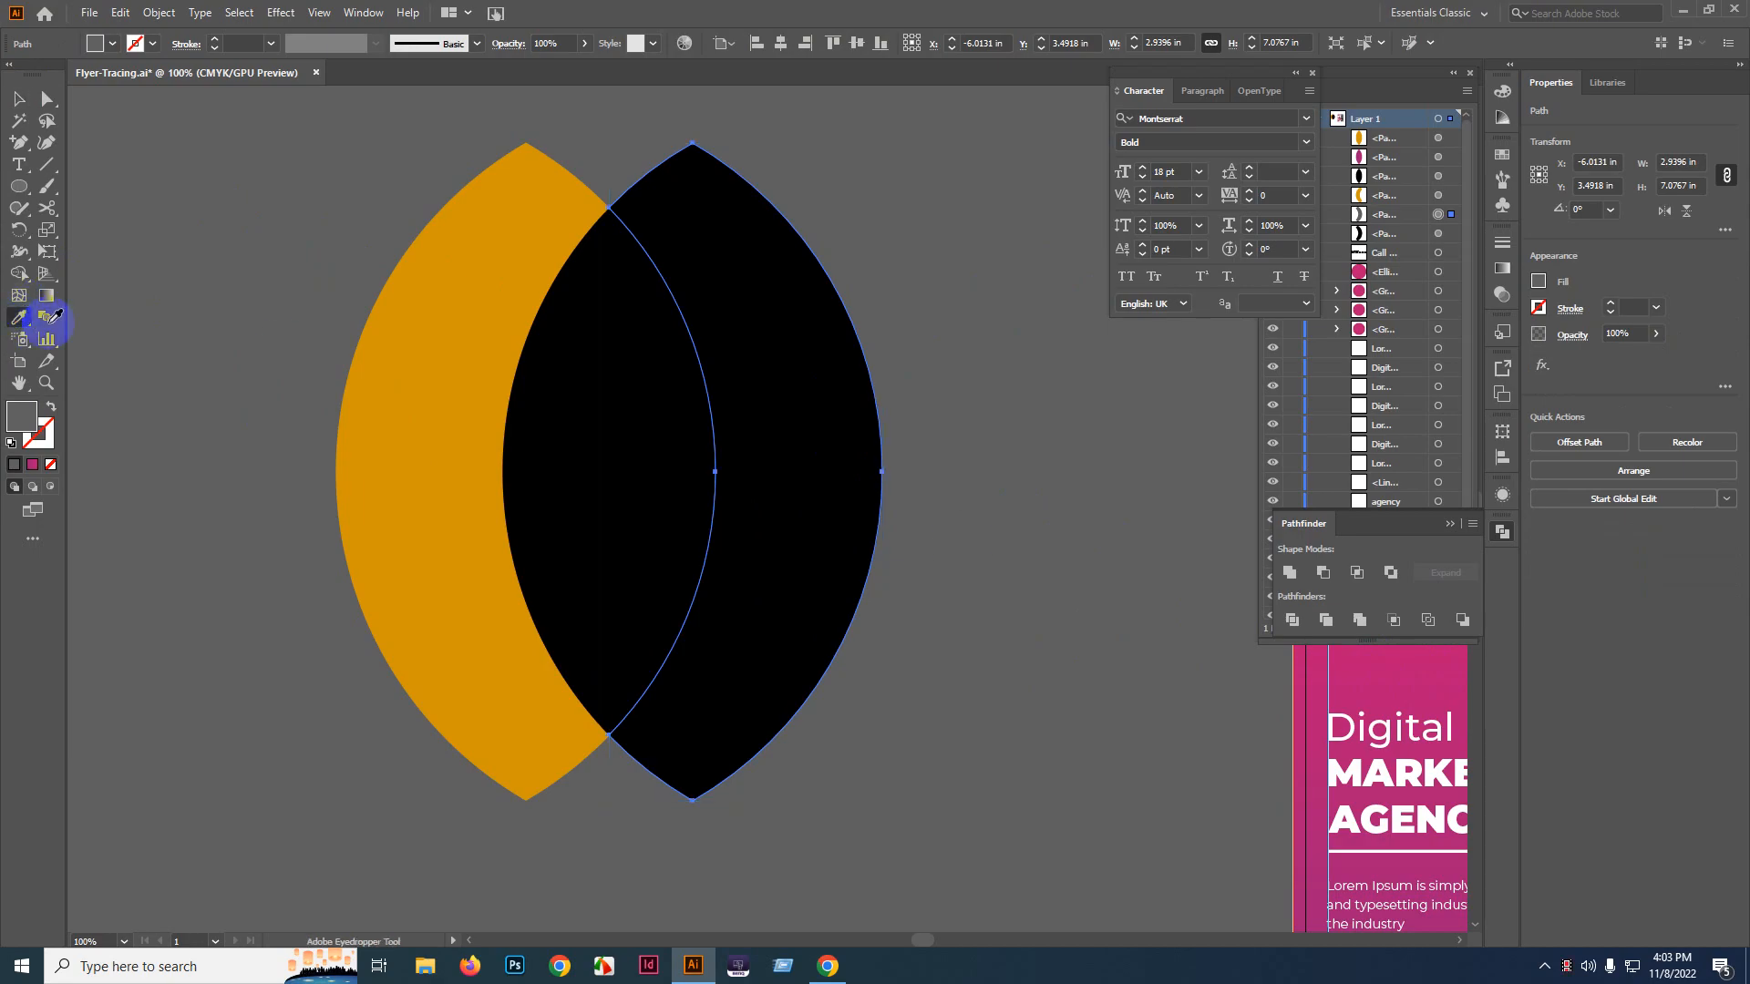
pyautogui.click(1395, 676)
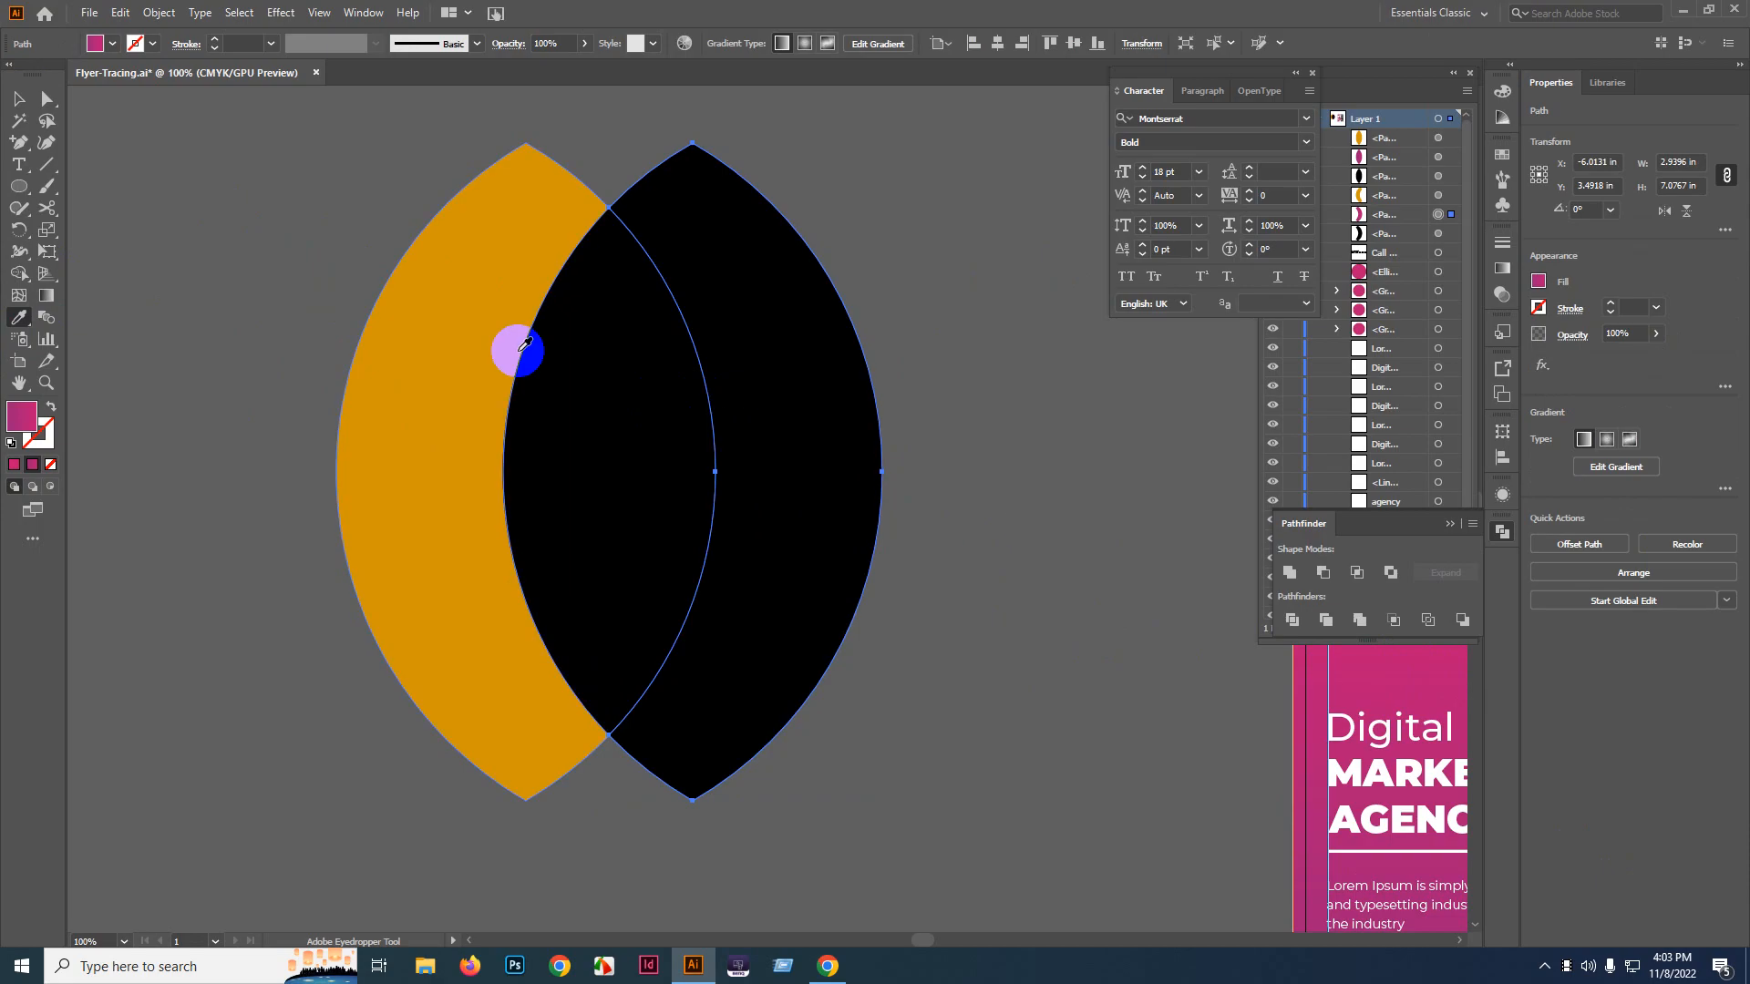
pyautogui.click(20, 100)
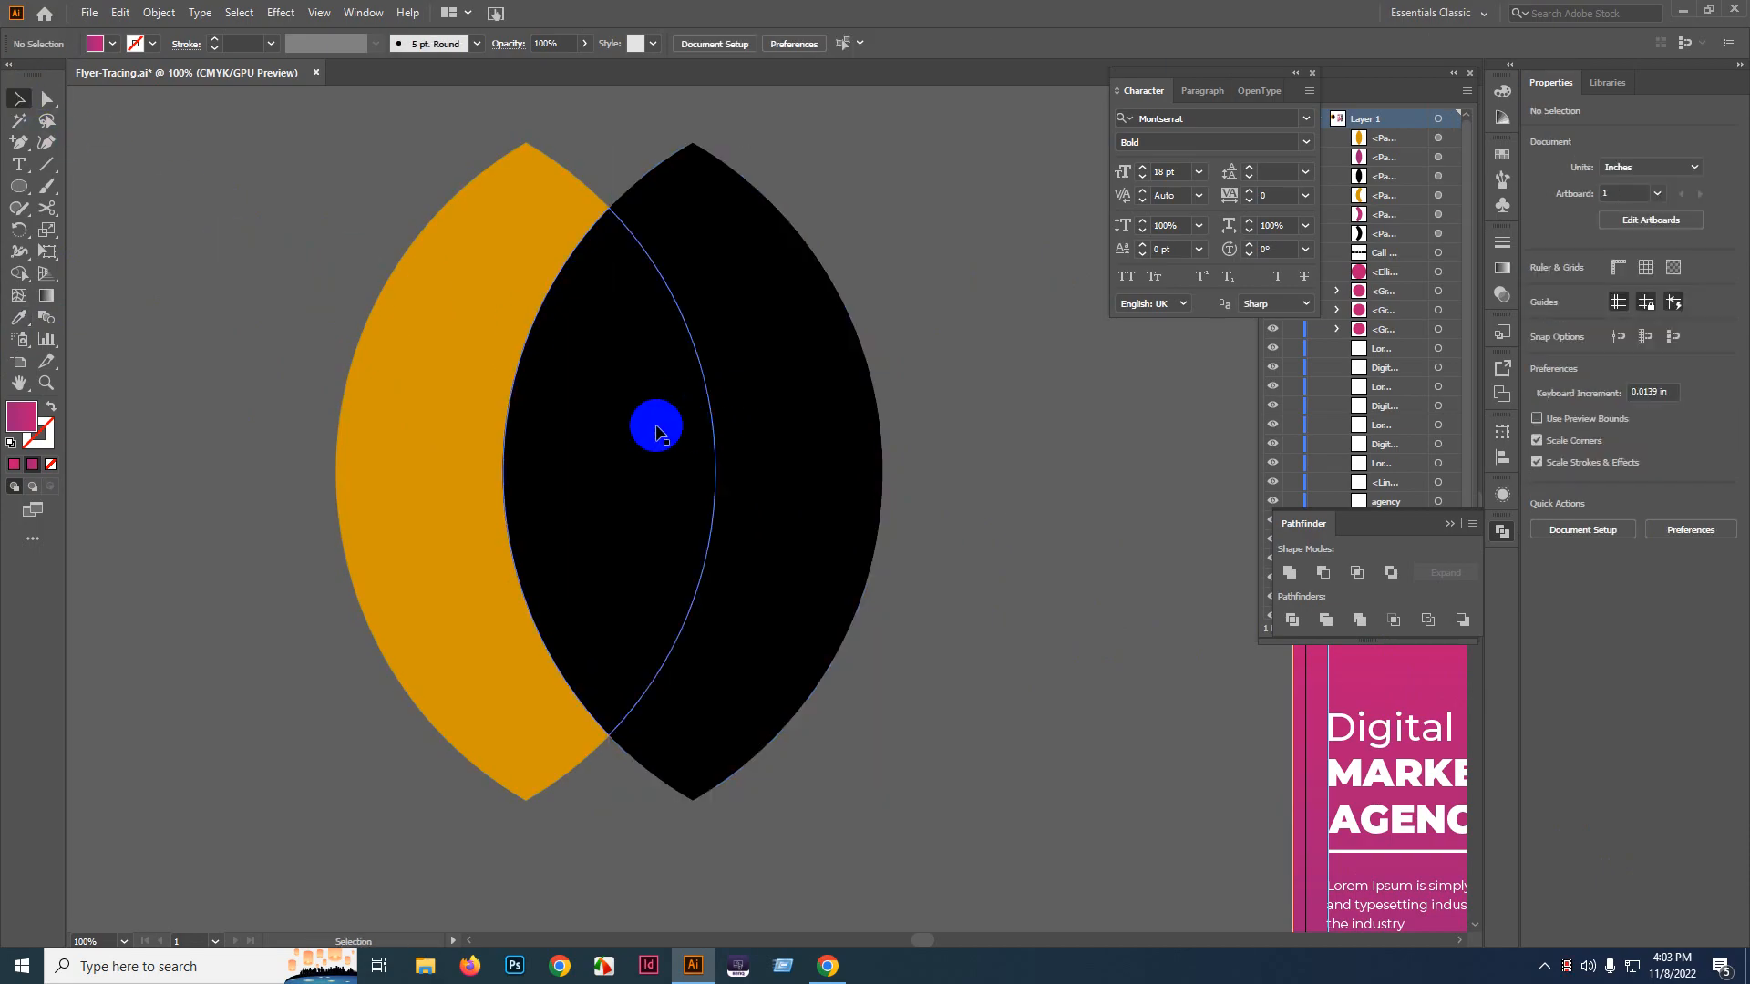
# - Fill the central overlap piece of the divided lenses with the magenta gradient sampled from the flyer
pyautogui.click(656, 426)
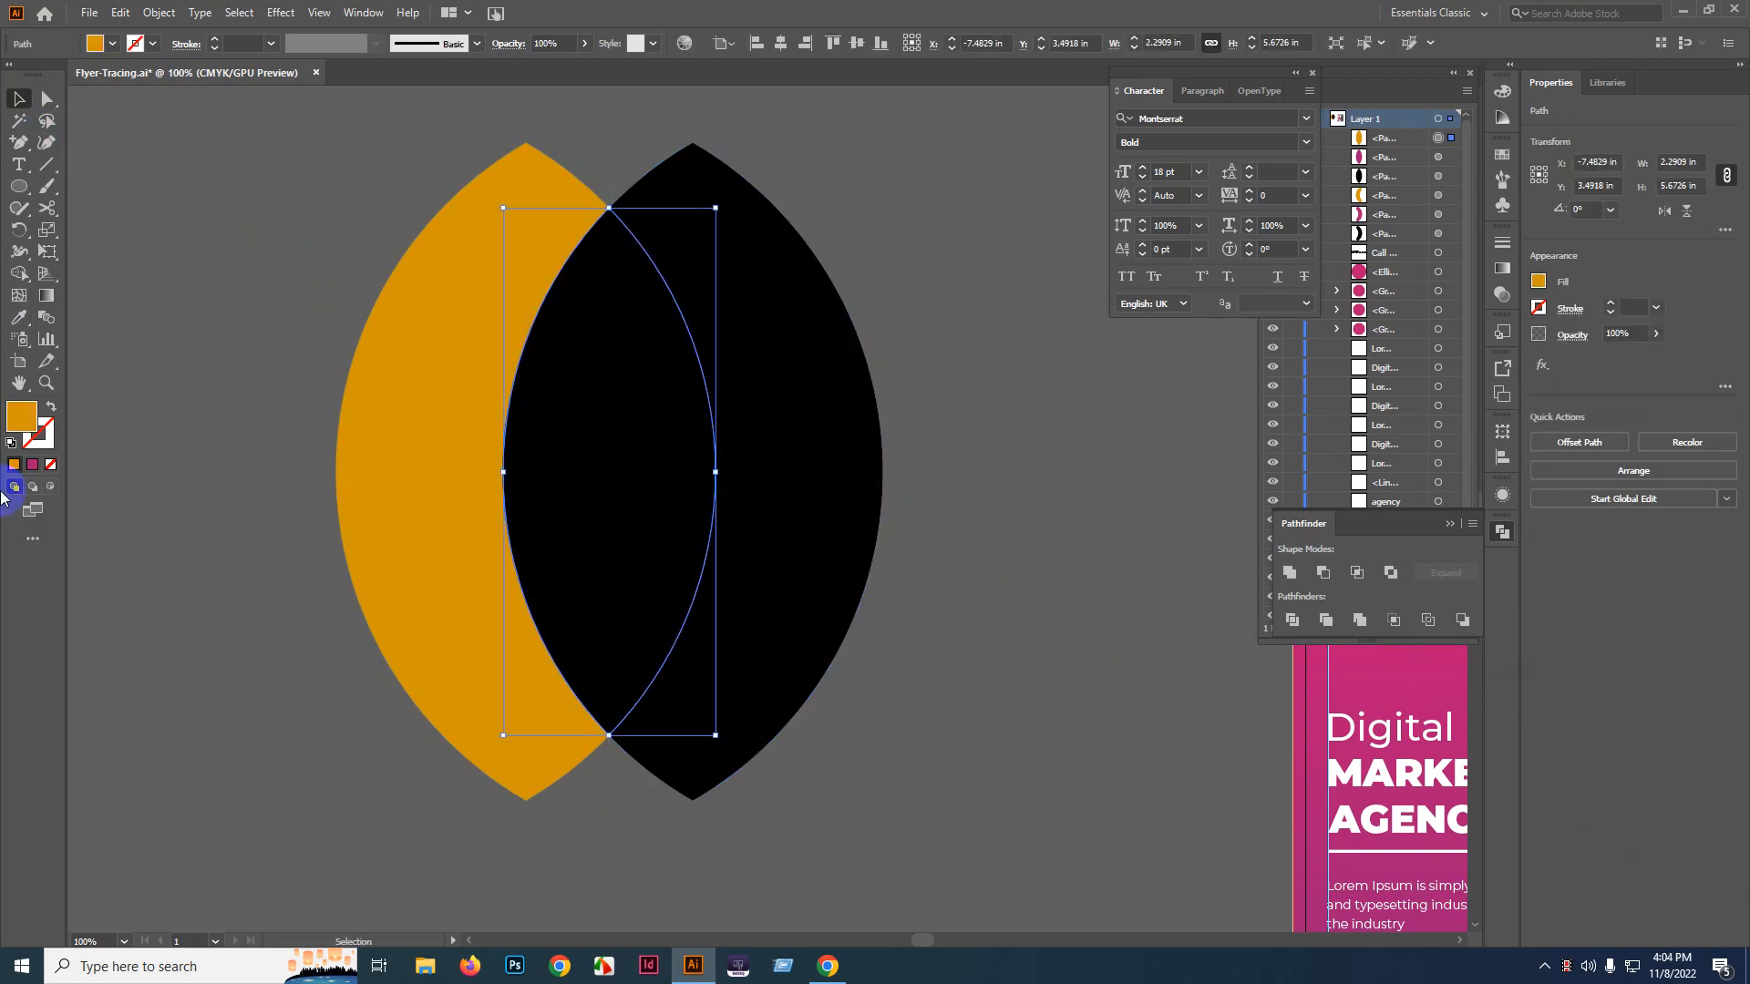
pyautogui.click(18, 318)
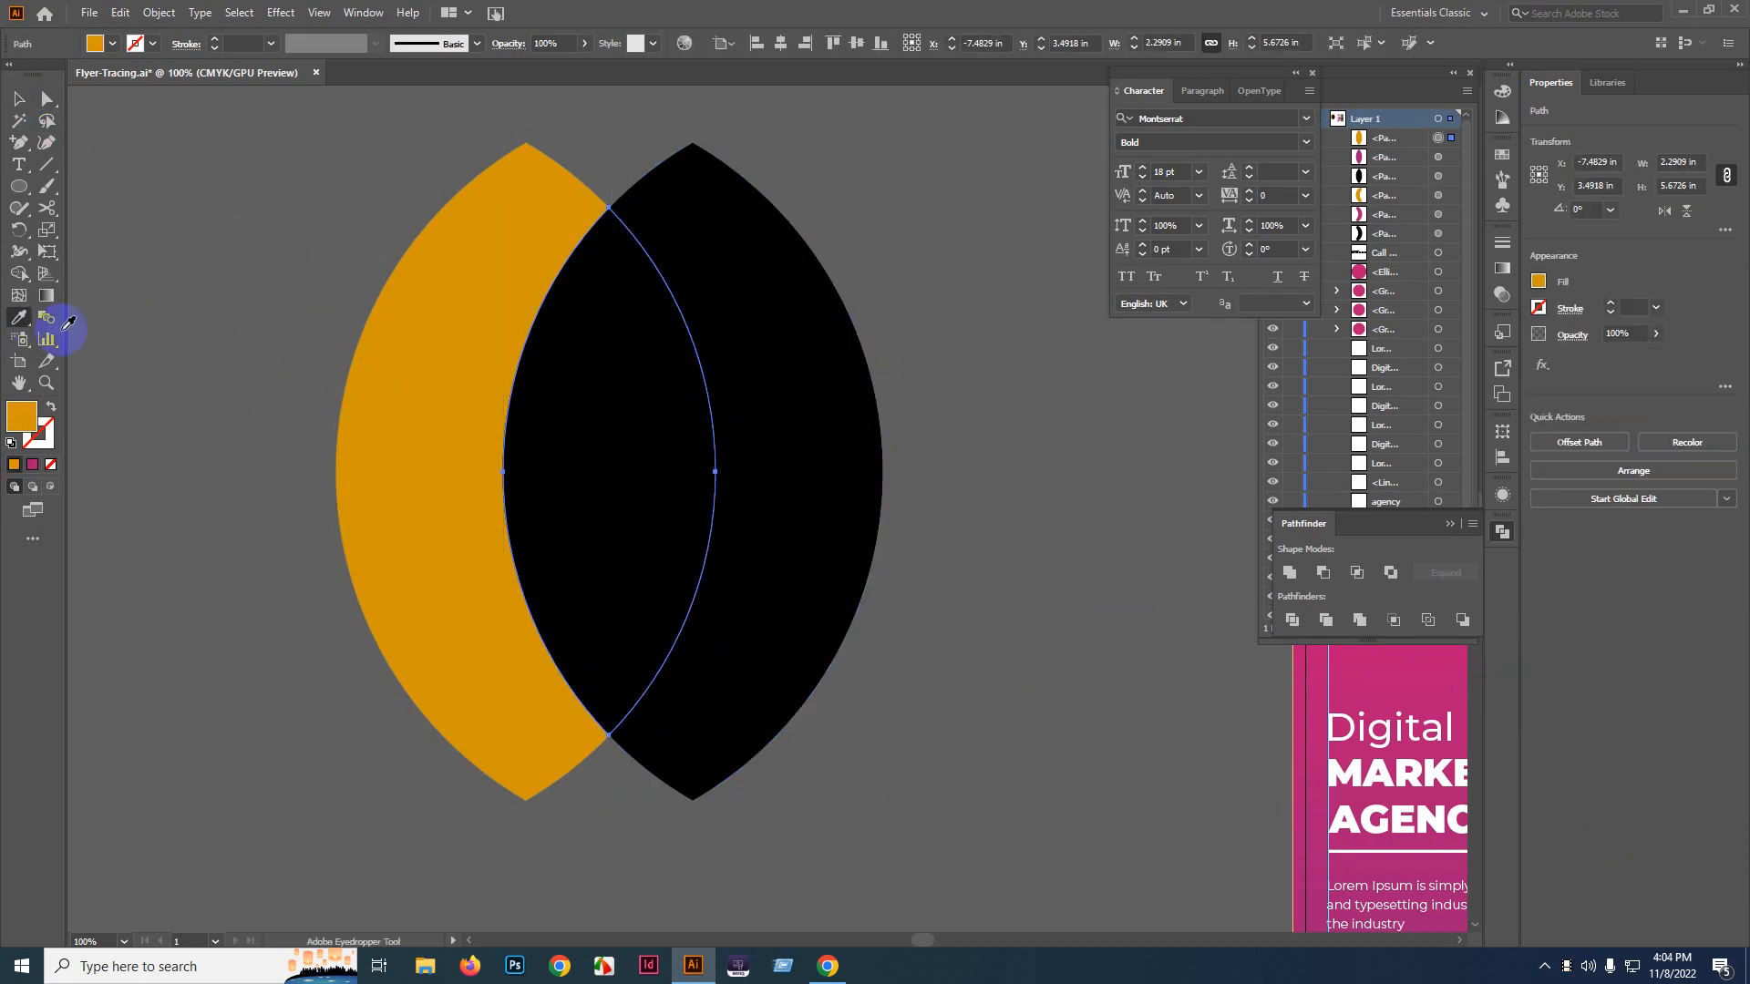
pyautogui.click(1409, 674)
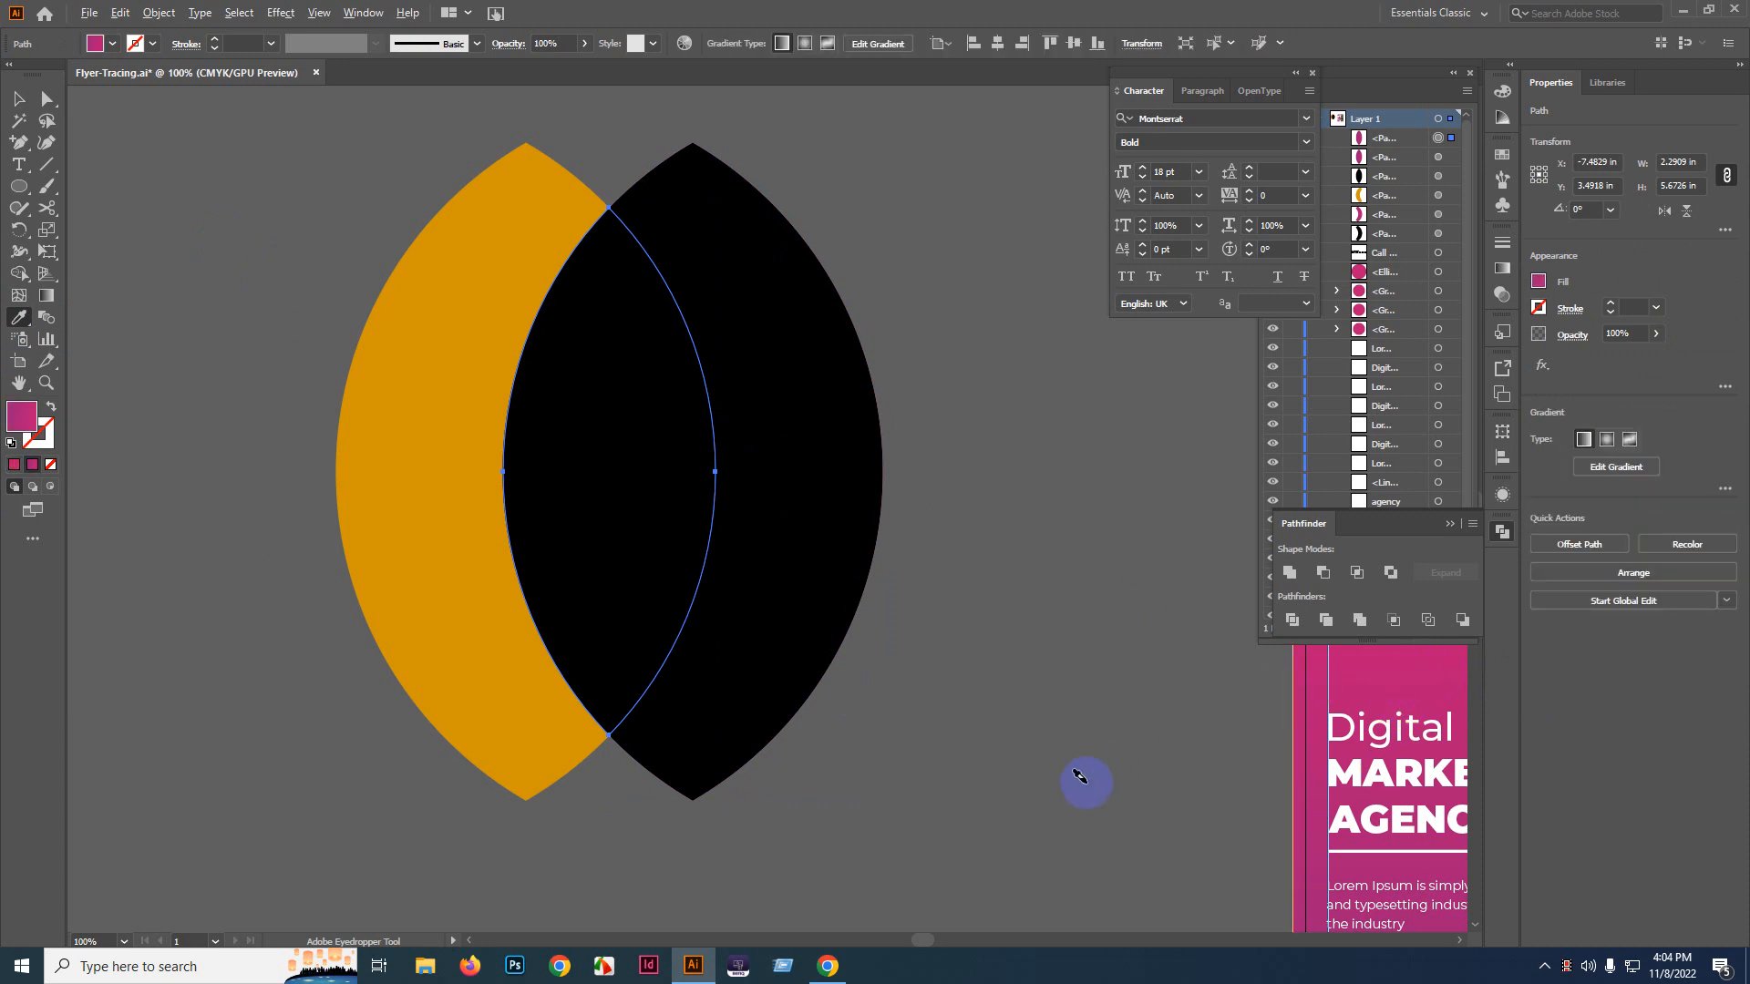
pyautogui.scroll(-3, 1080, 776)
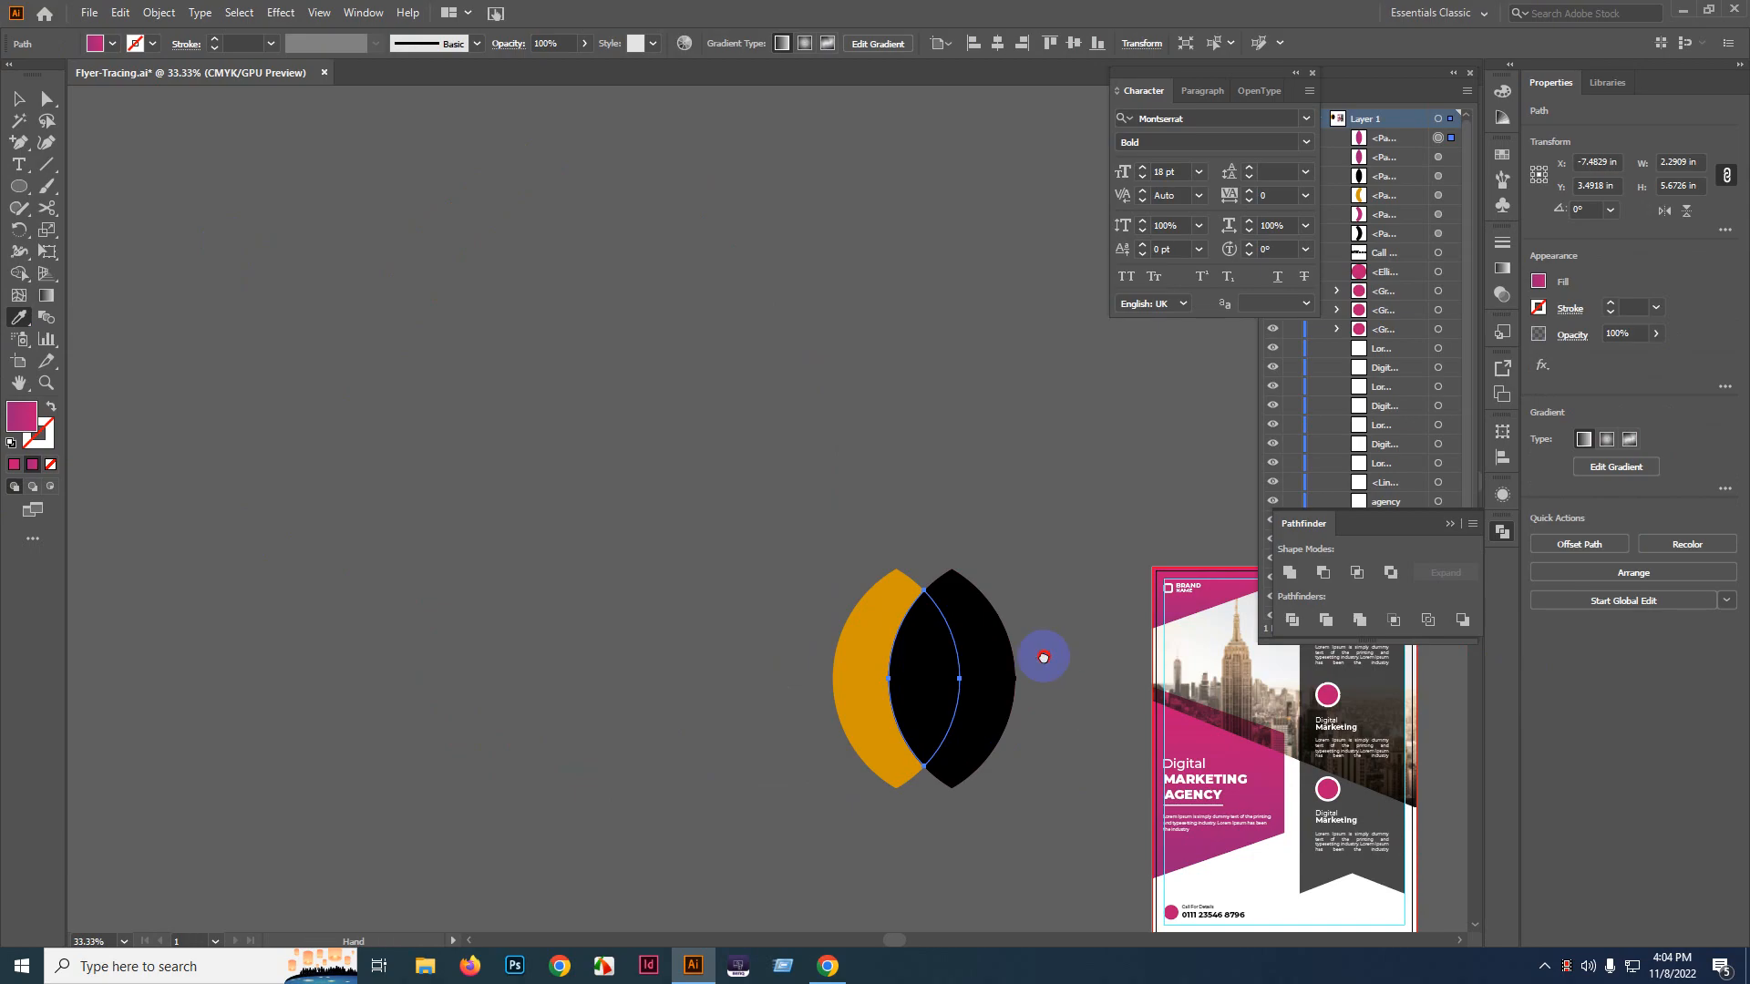
# - Set the fill of the selected central overlap piece of the lenses to the purple swatch and deselect it
pyautogui.moveTo(1044, 656); pyautogui.dragTo(610, 328)
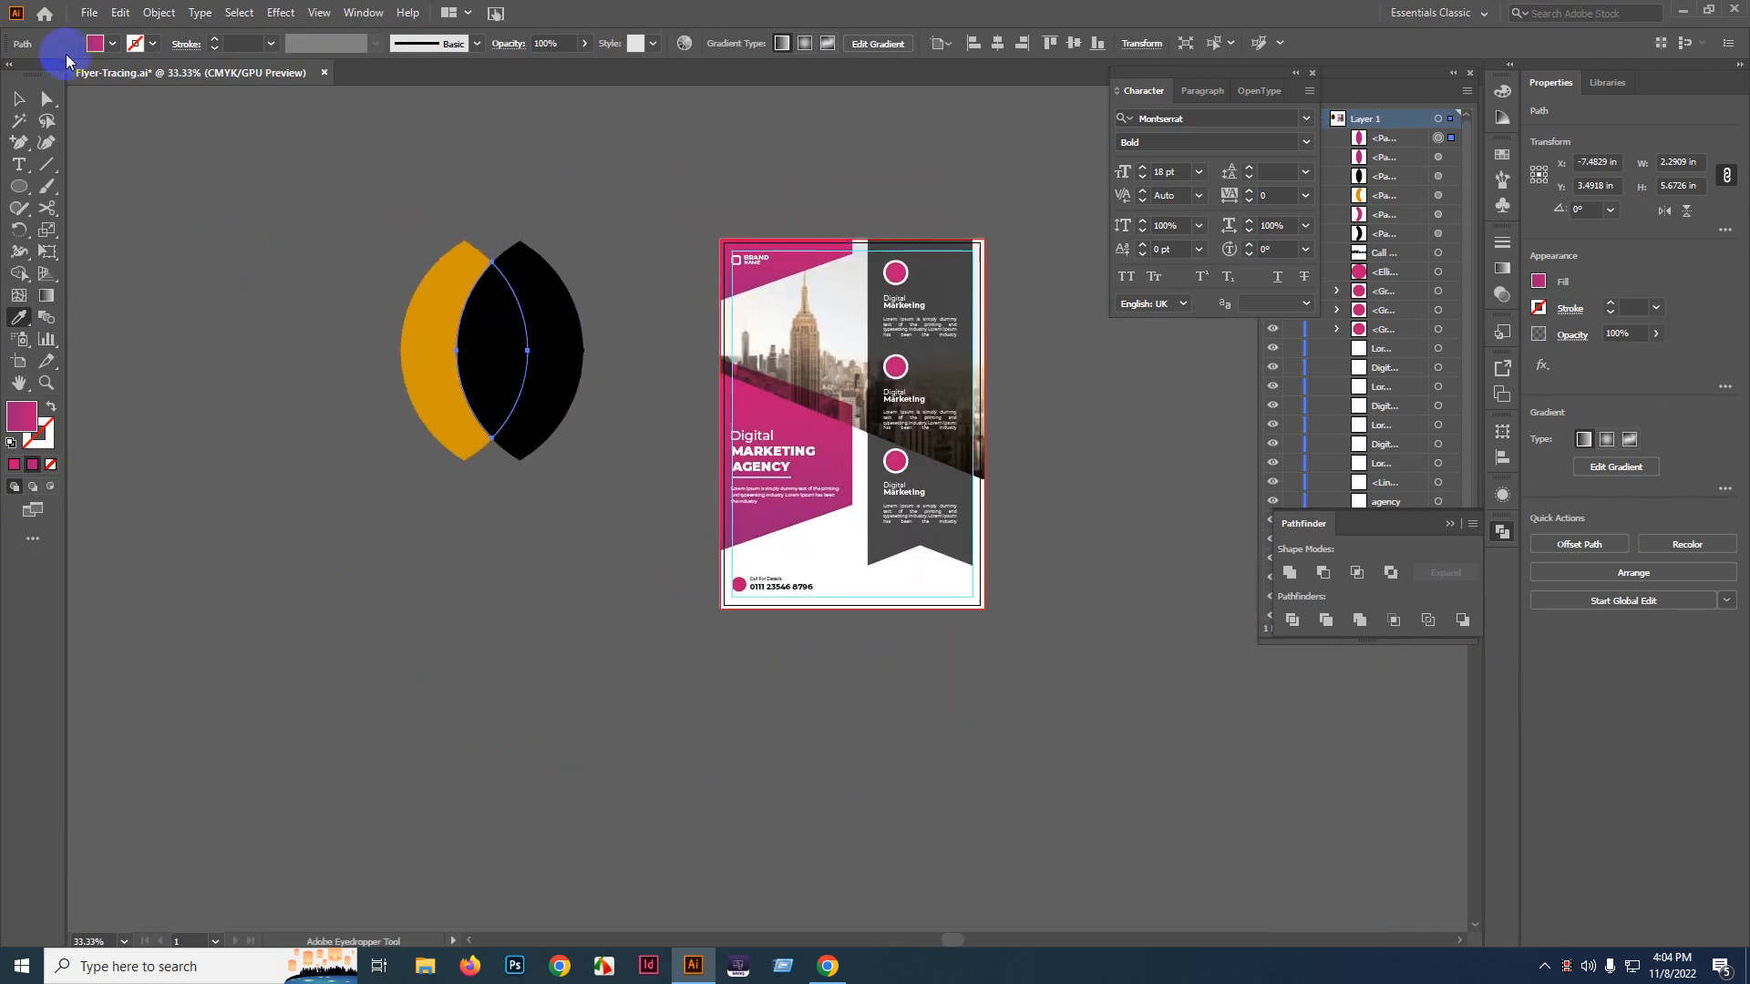
pyautogui.click(95, 43)
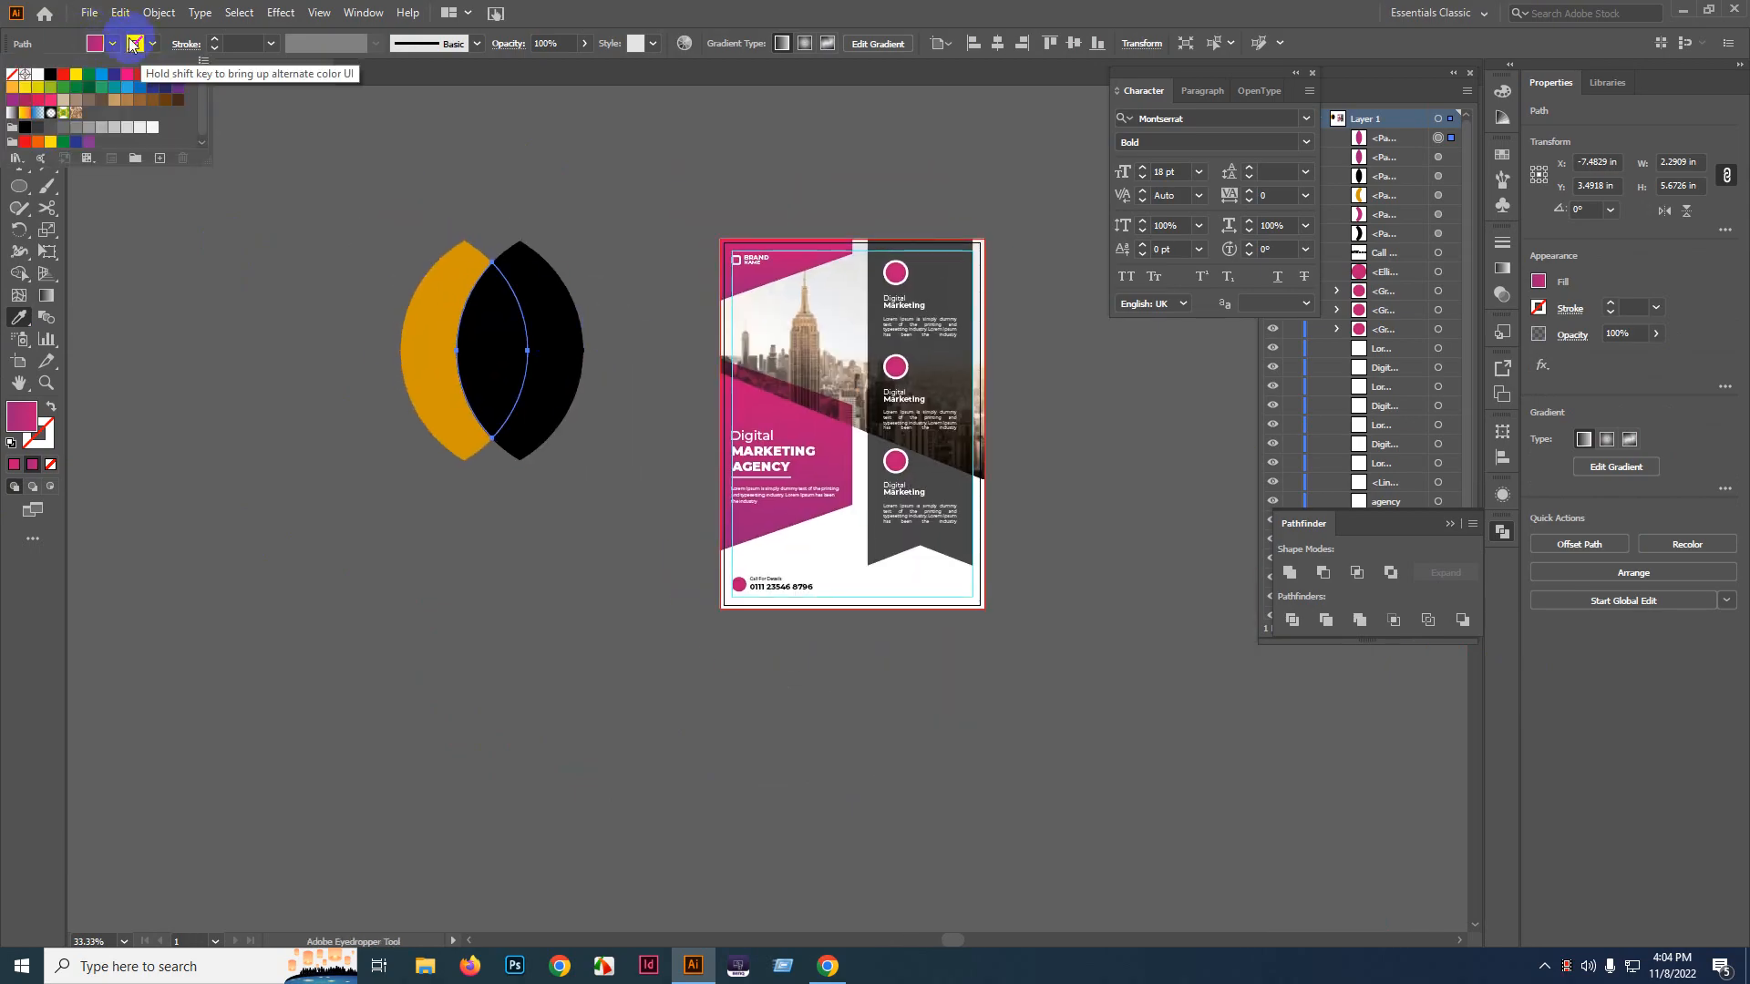
pyautogui.click(95, 46)
pyautogui.click(375, 317)
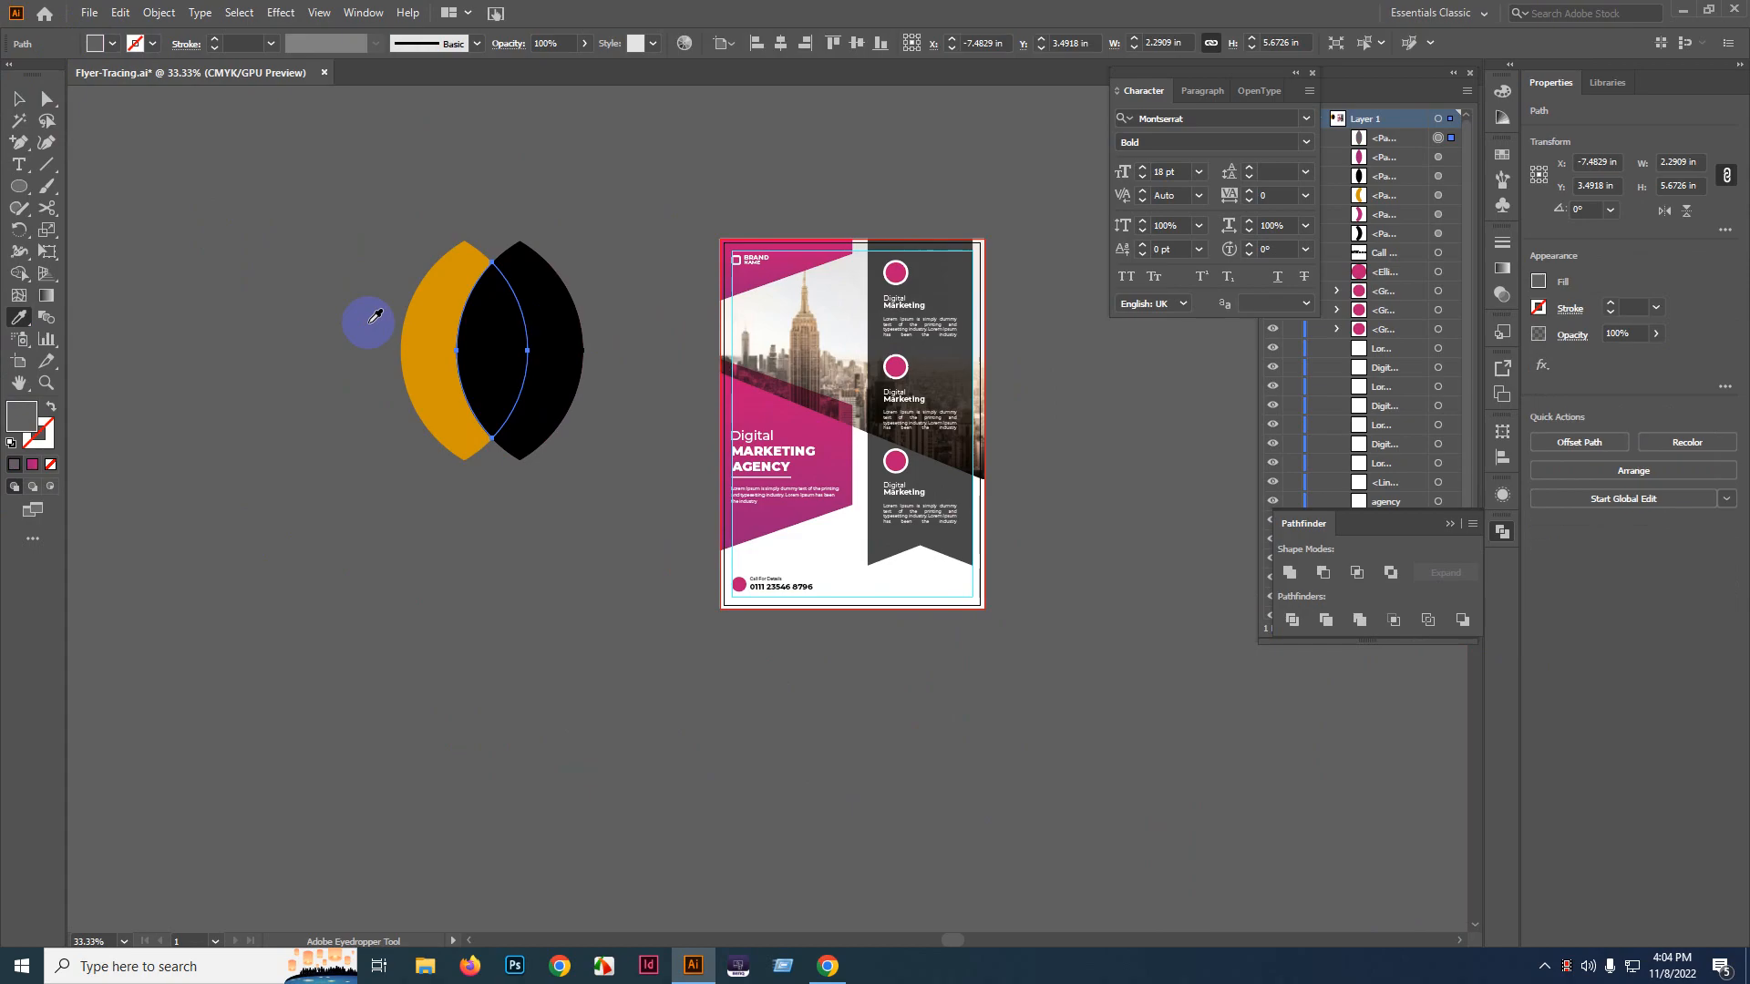
pyautogui.click(120, 45)
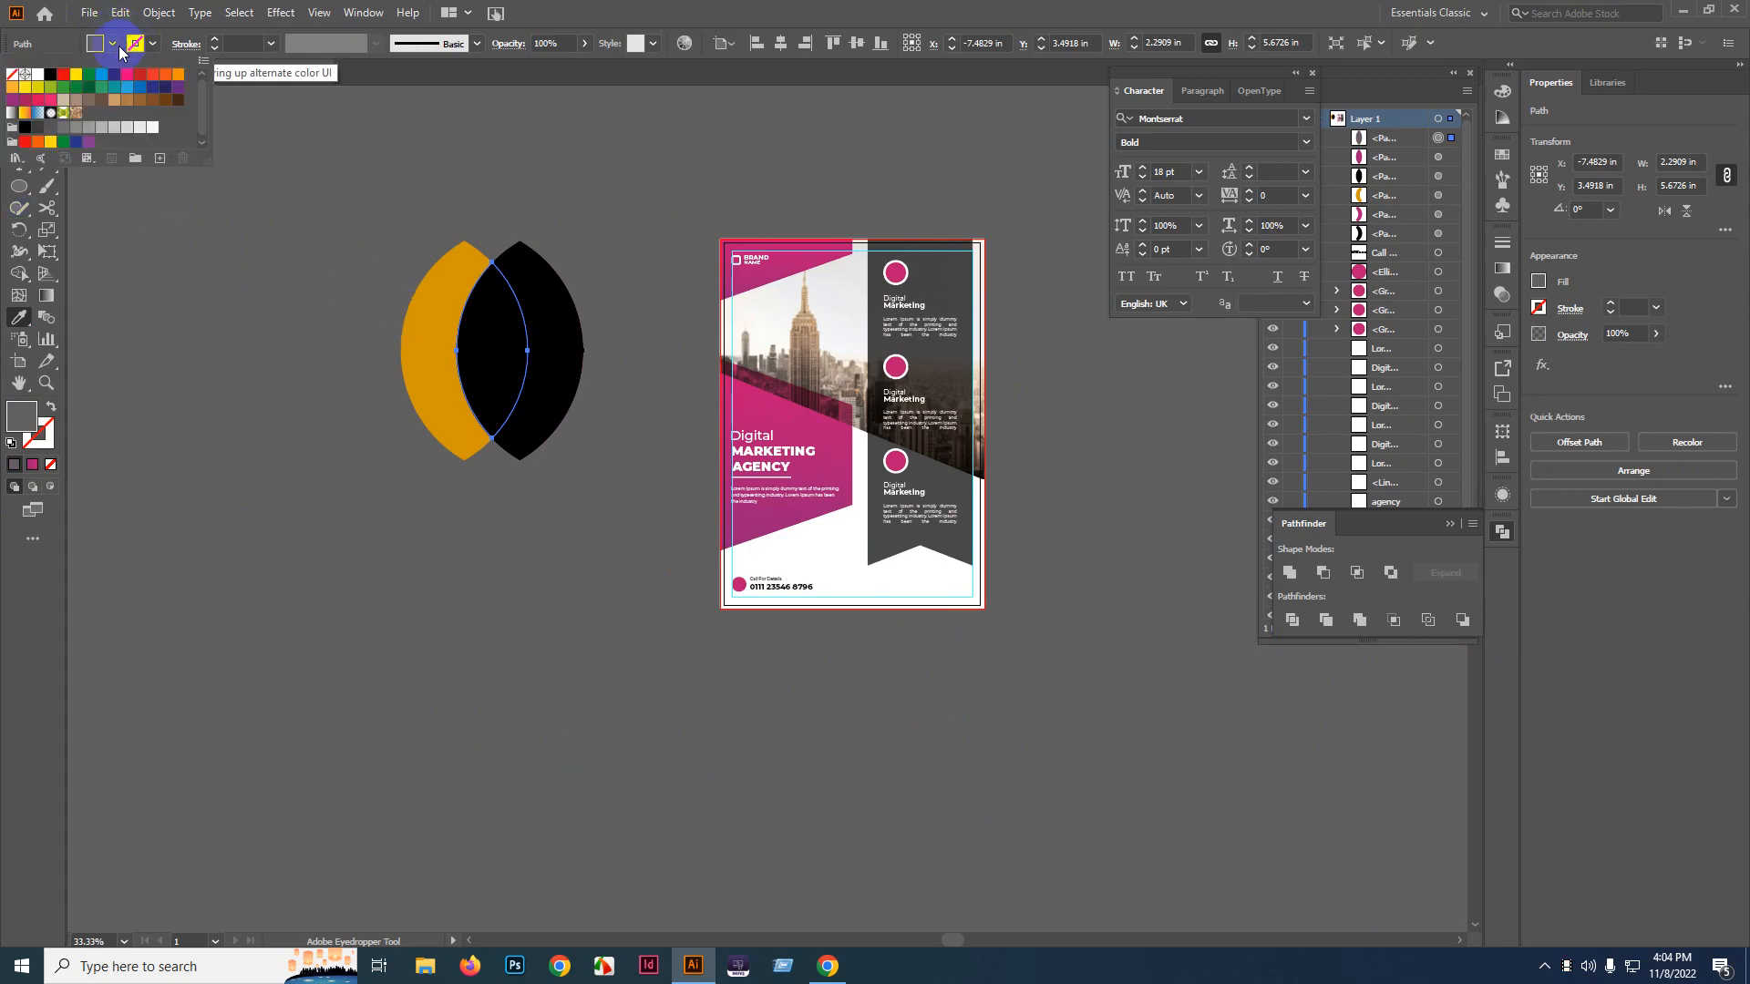
pyautogui.click(177, 87)
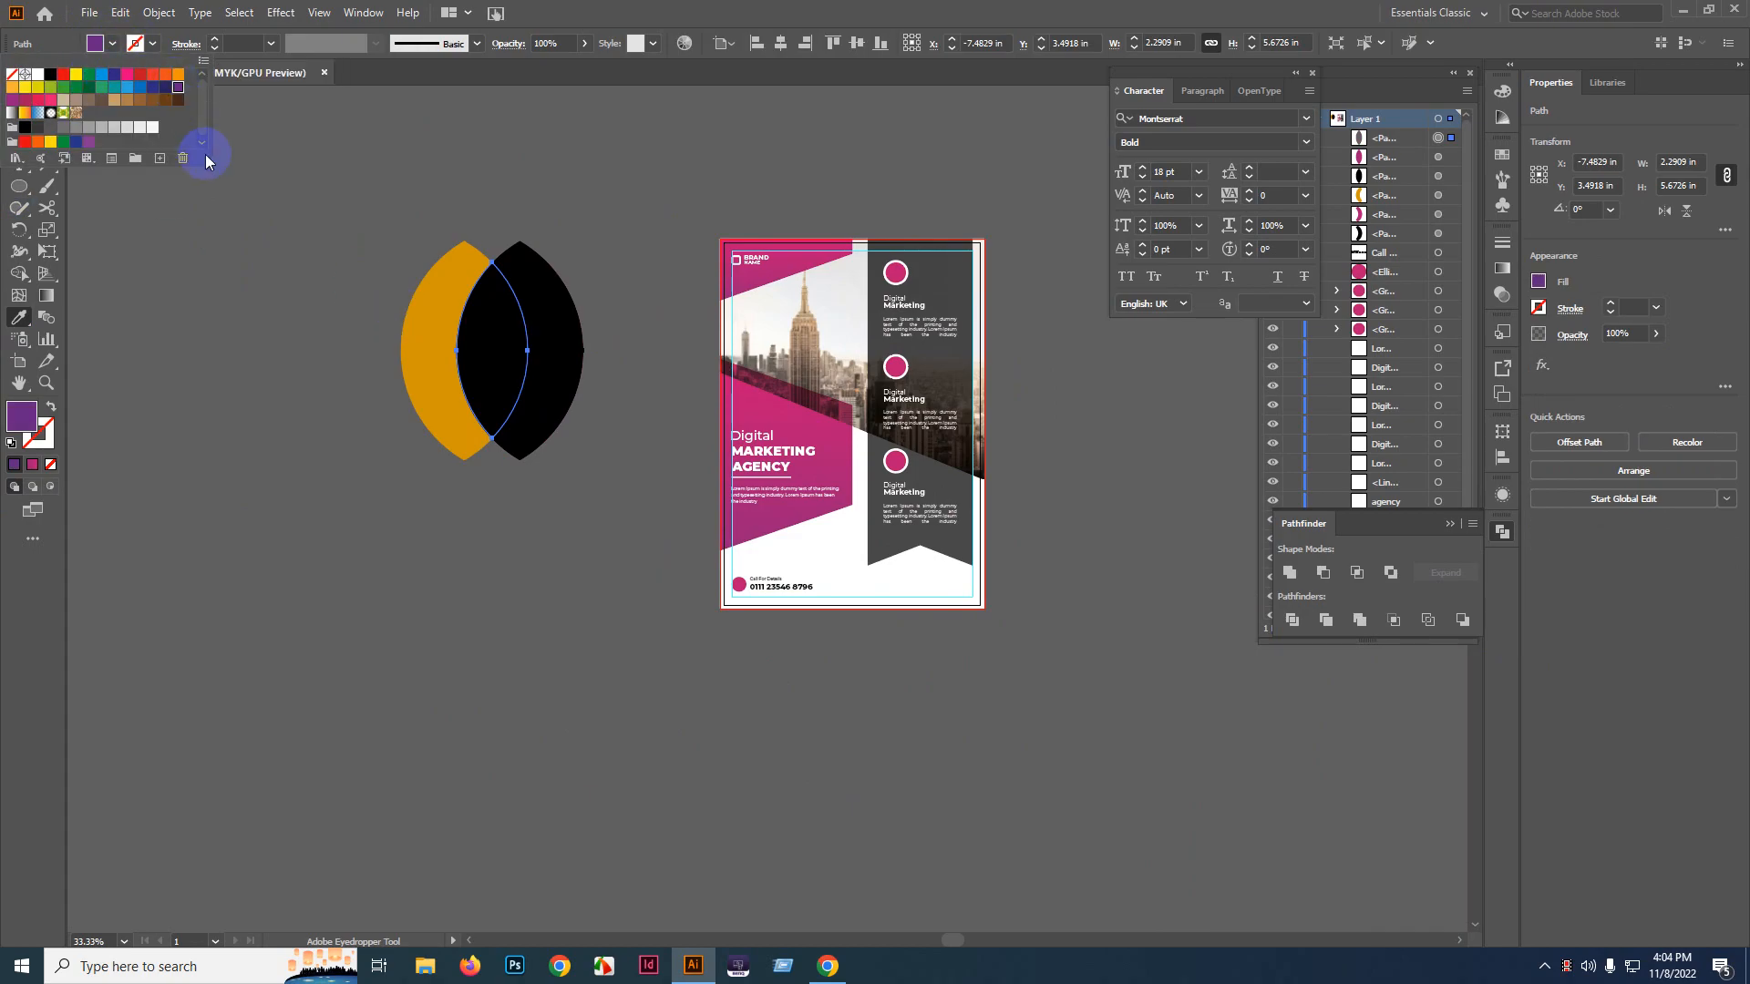
pyautogui.press('Escape')
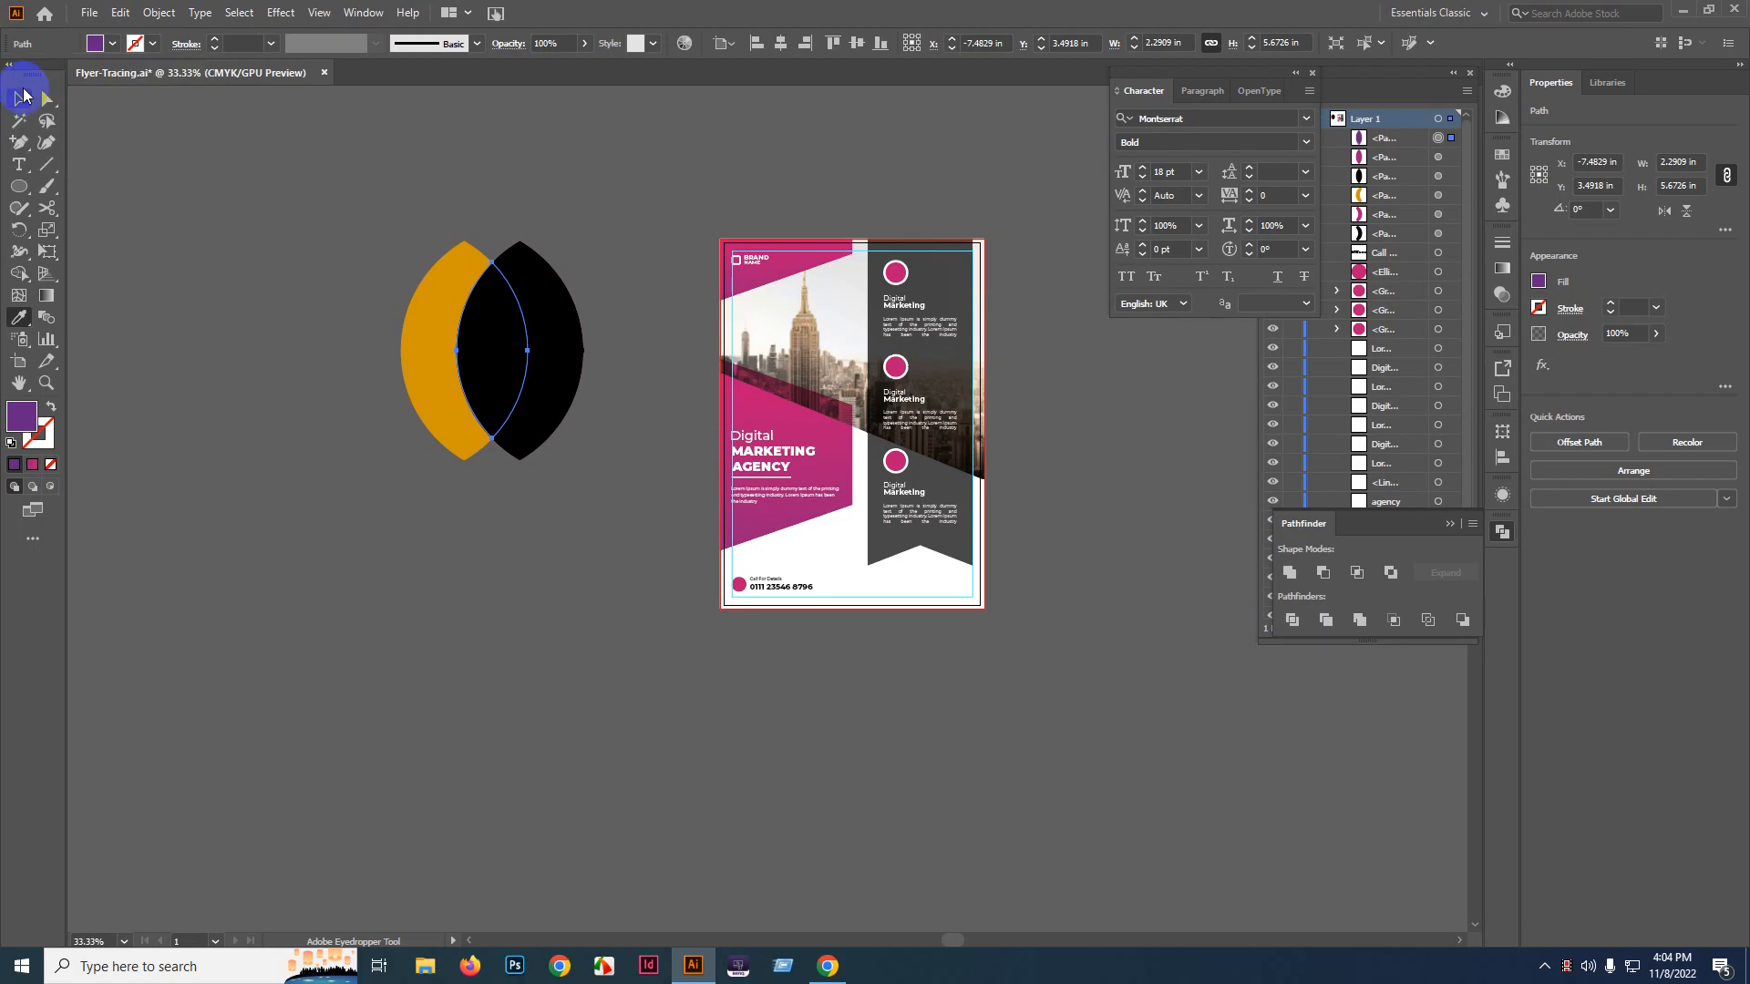
pyautogui.click(18, 97)
pyautogui.click(369, 230)
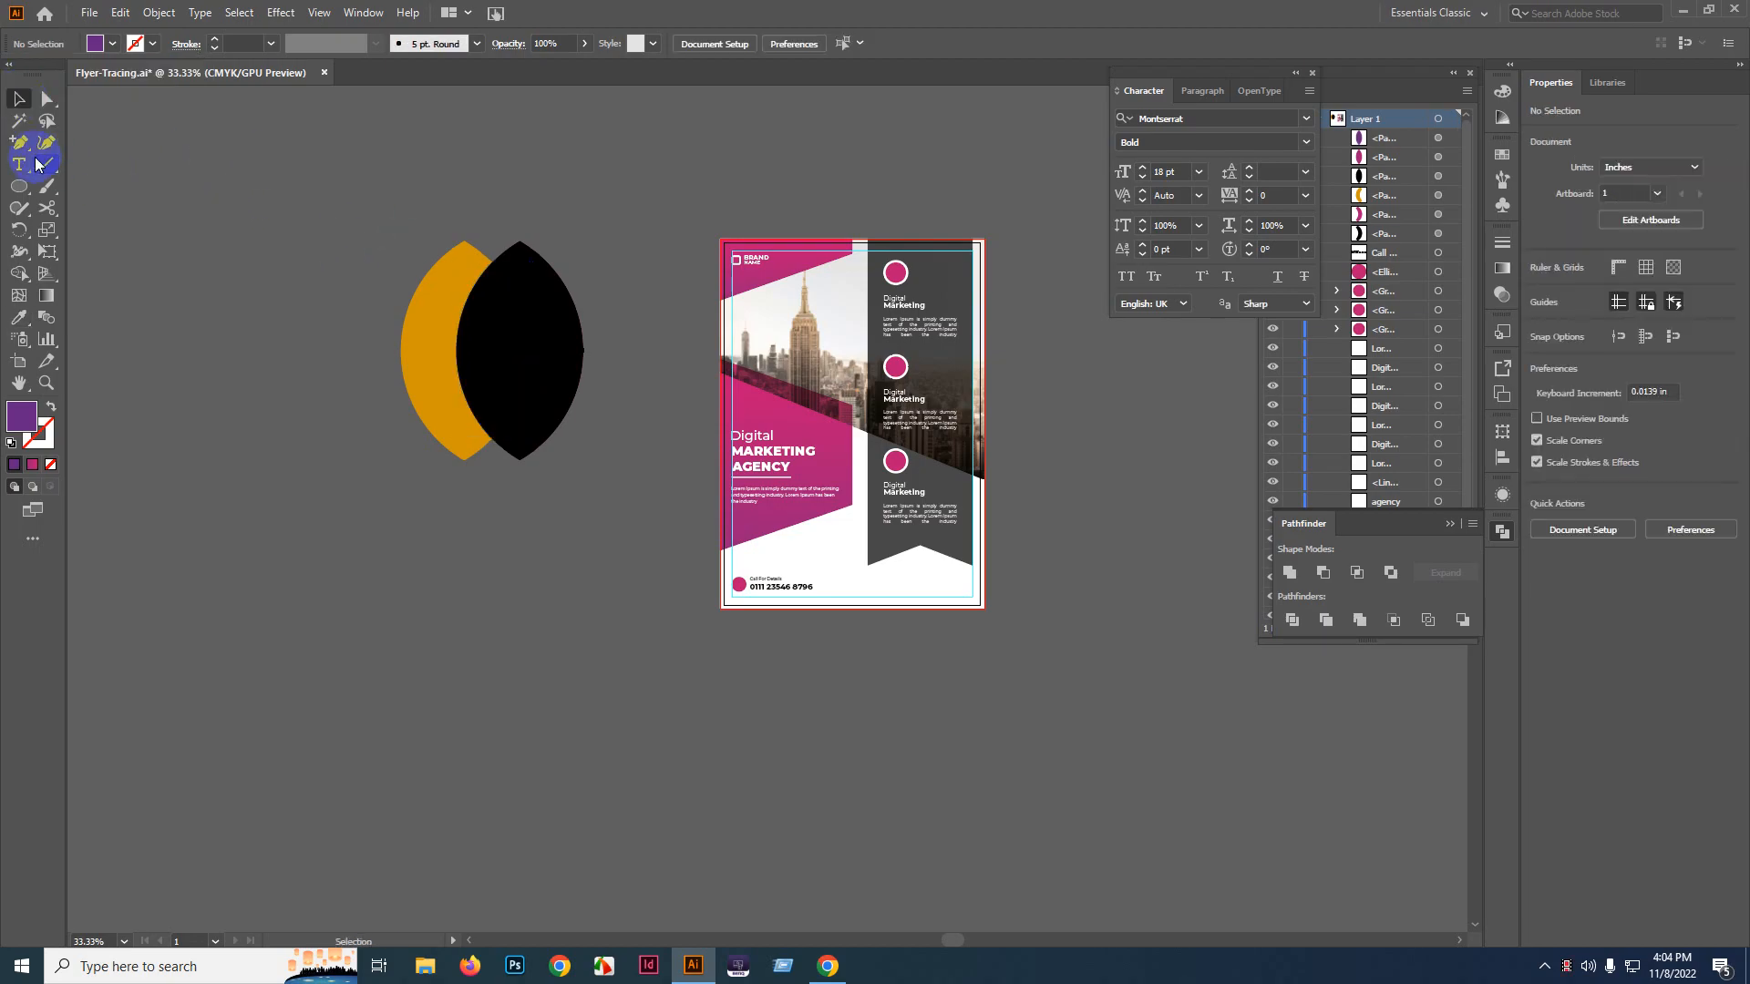
# - Draw a purple ellipse about 3.79 by 5.10 in beside the orange crescent and place a copy overlapping its right side
pyautogui.click(29, 187)
pyautogui.moveTo(193, 199); pyautogui.dragTo(311, 356)
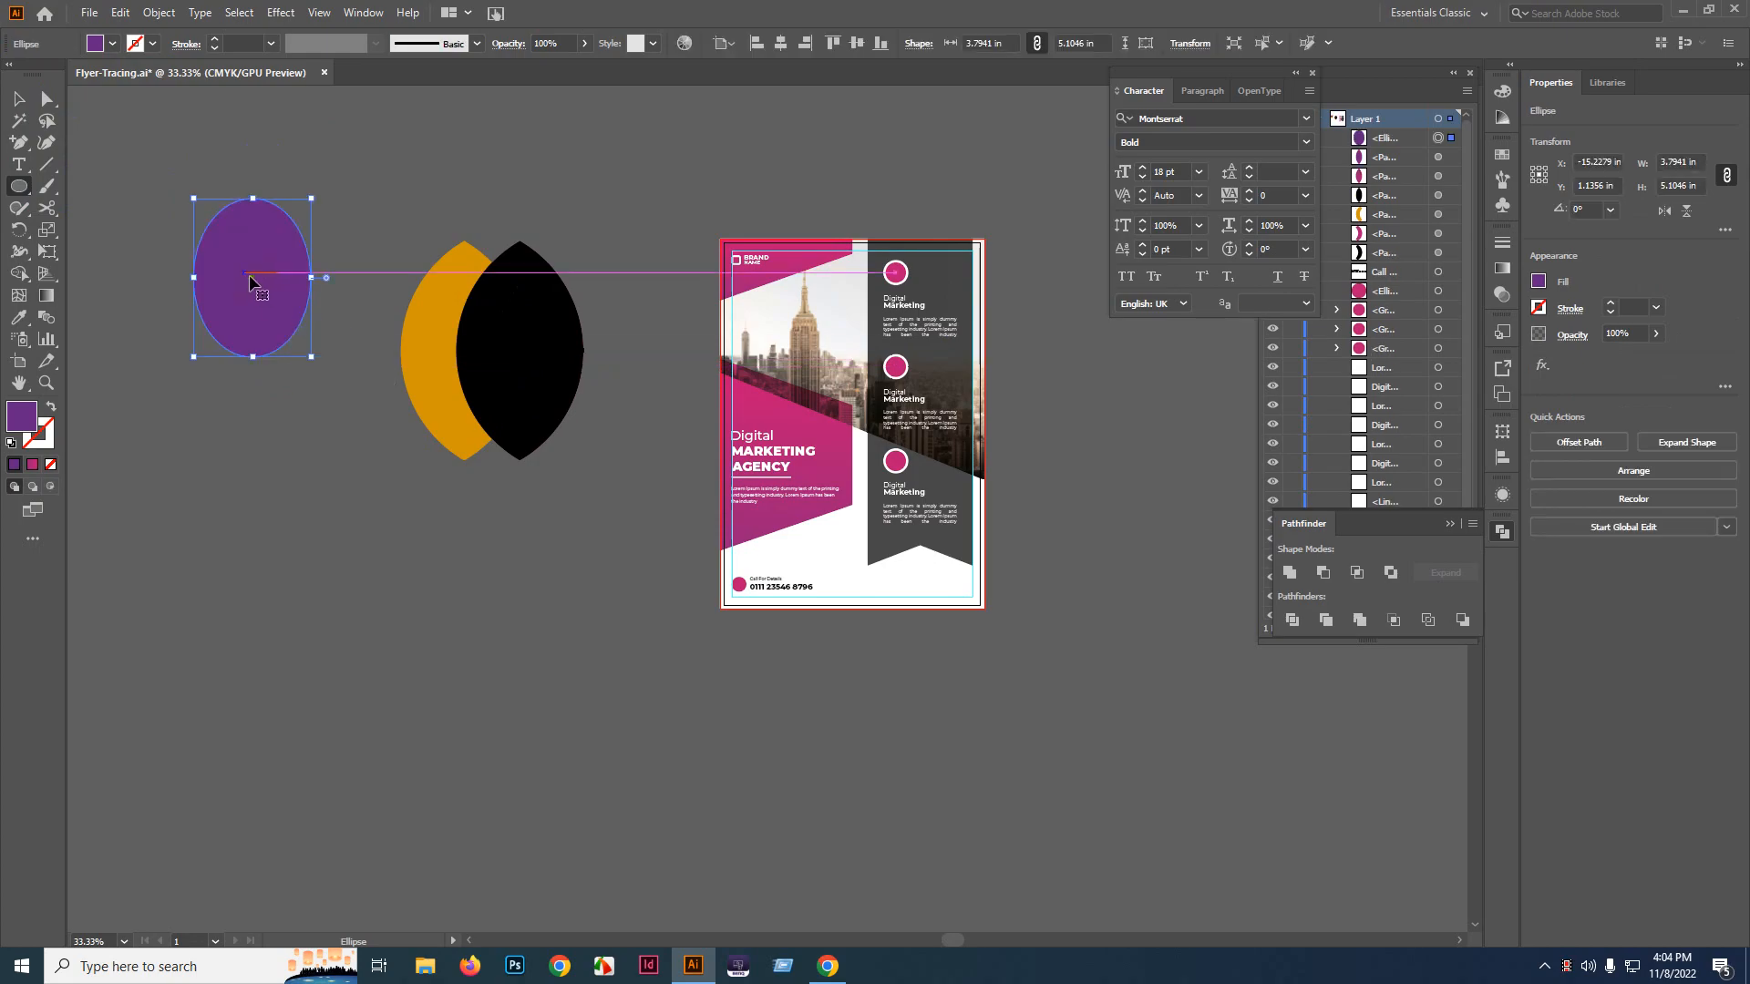
pyautogui.moveTo(252, 283); pyautogui.dragTo(320, 273)
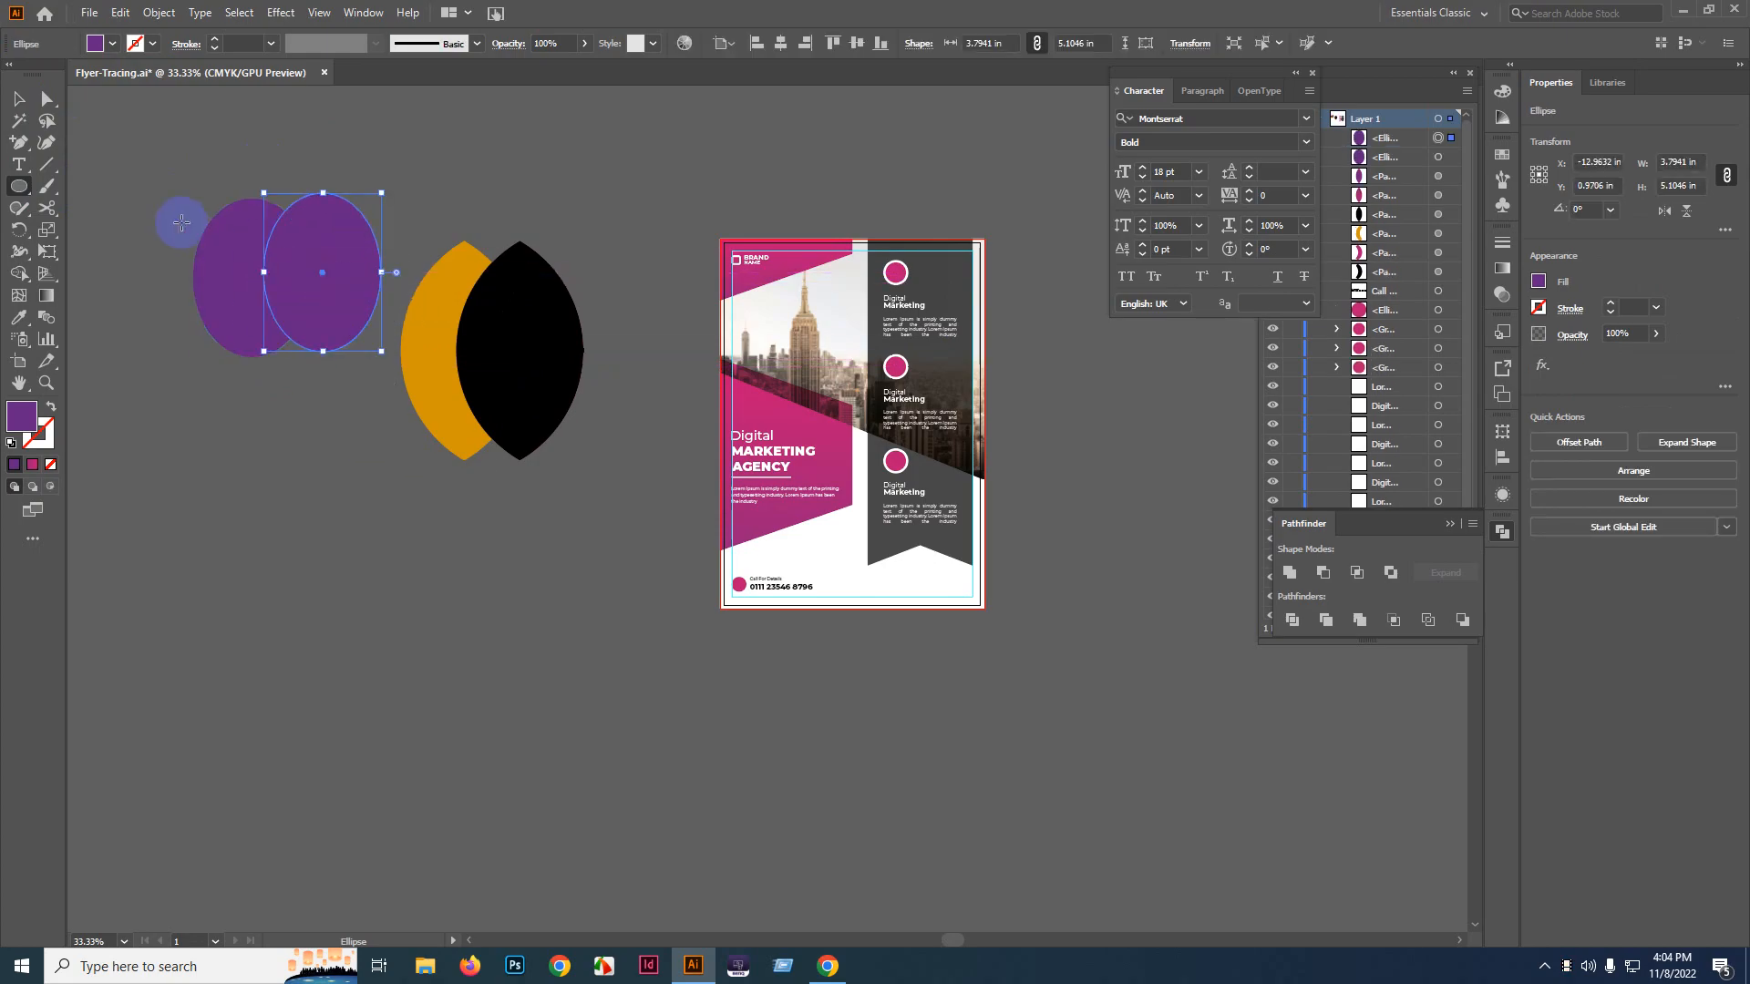
pyautogui.click(36, 96)
pyautogui.moveTo(159, 161); pyautogui.dragTo(365, 383)
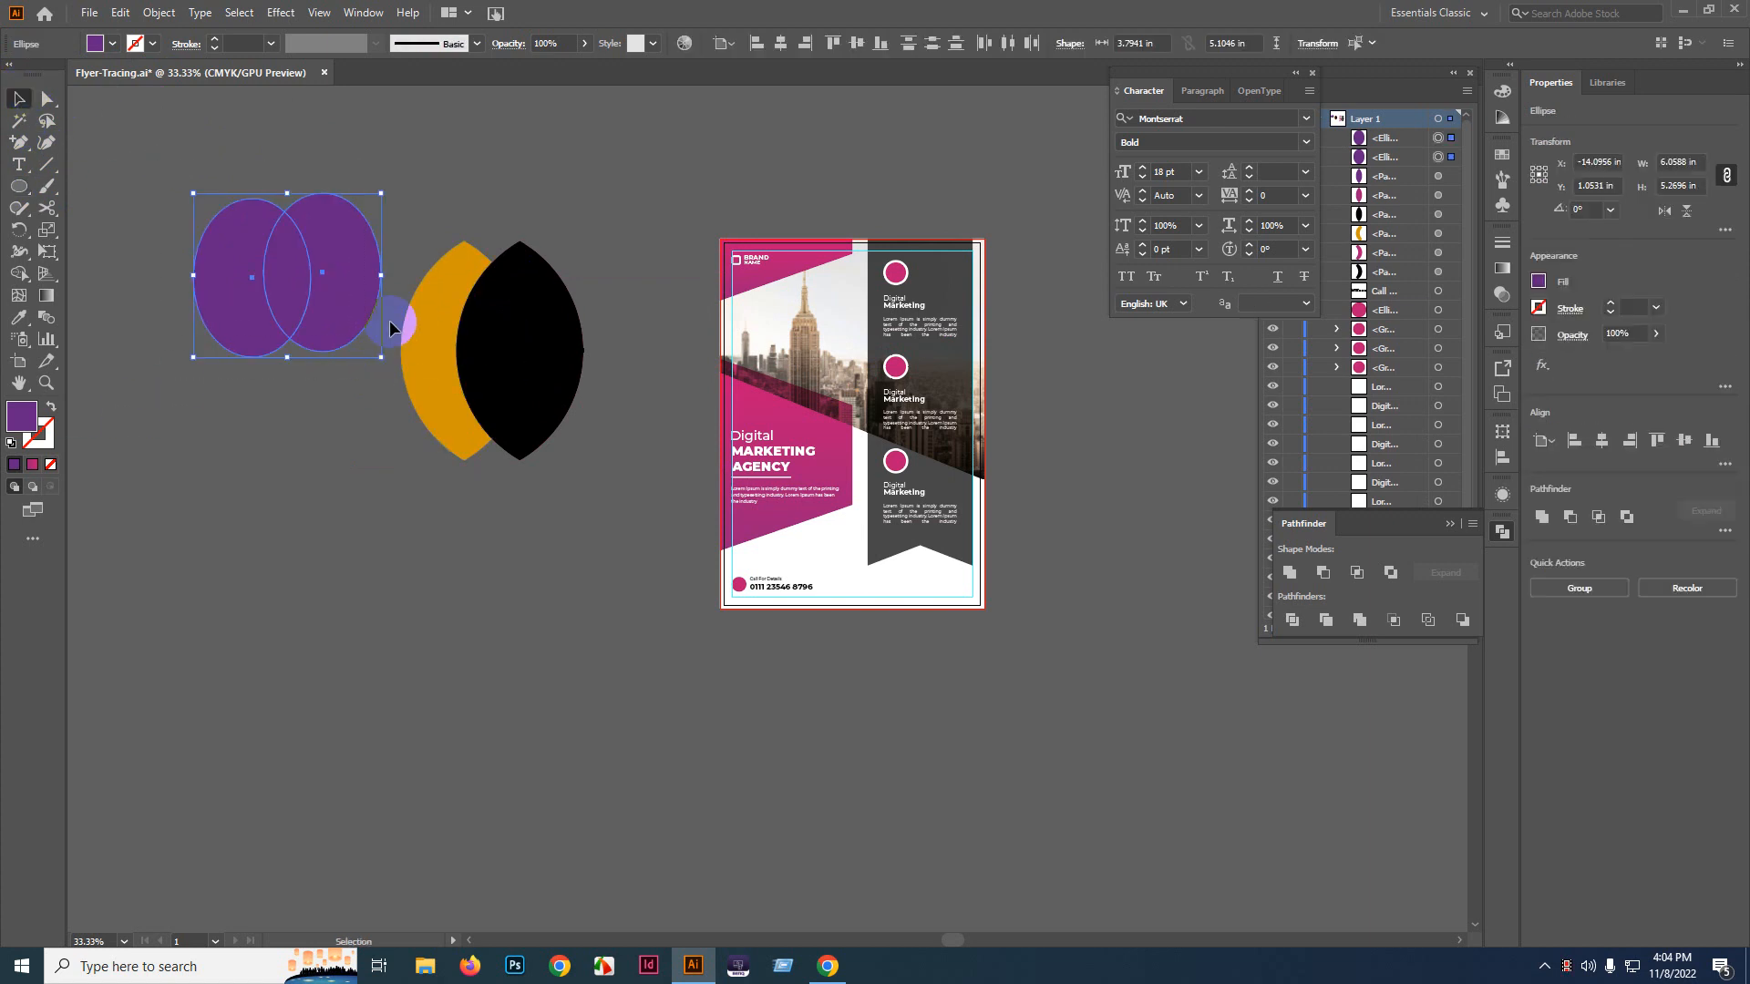
pyautogui.click(369, 13)
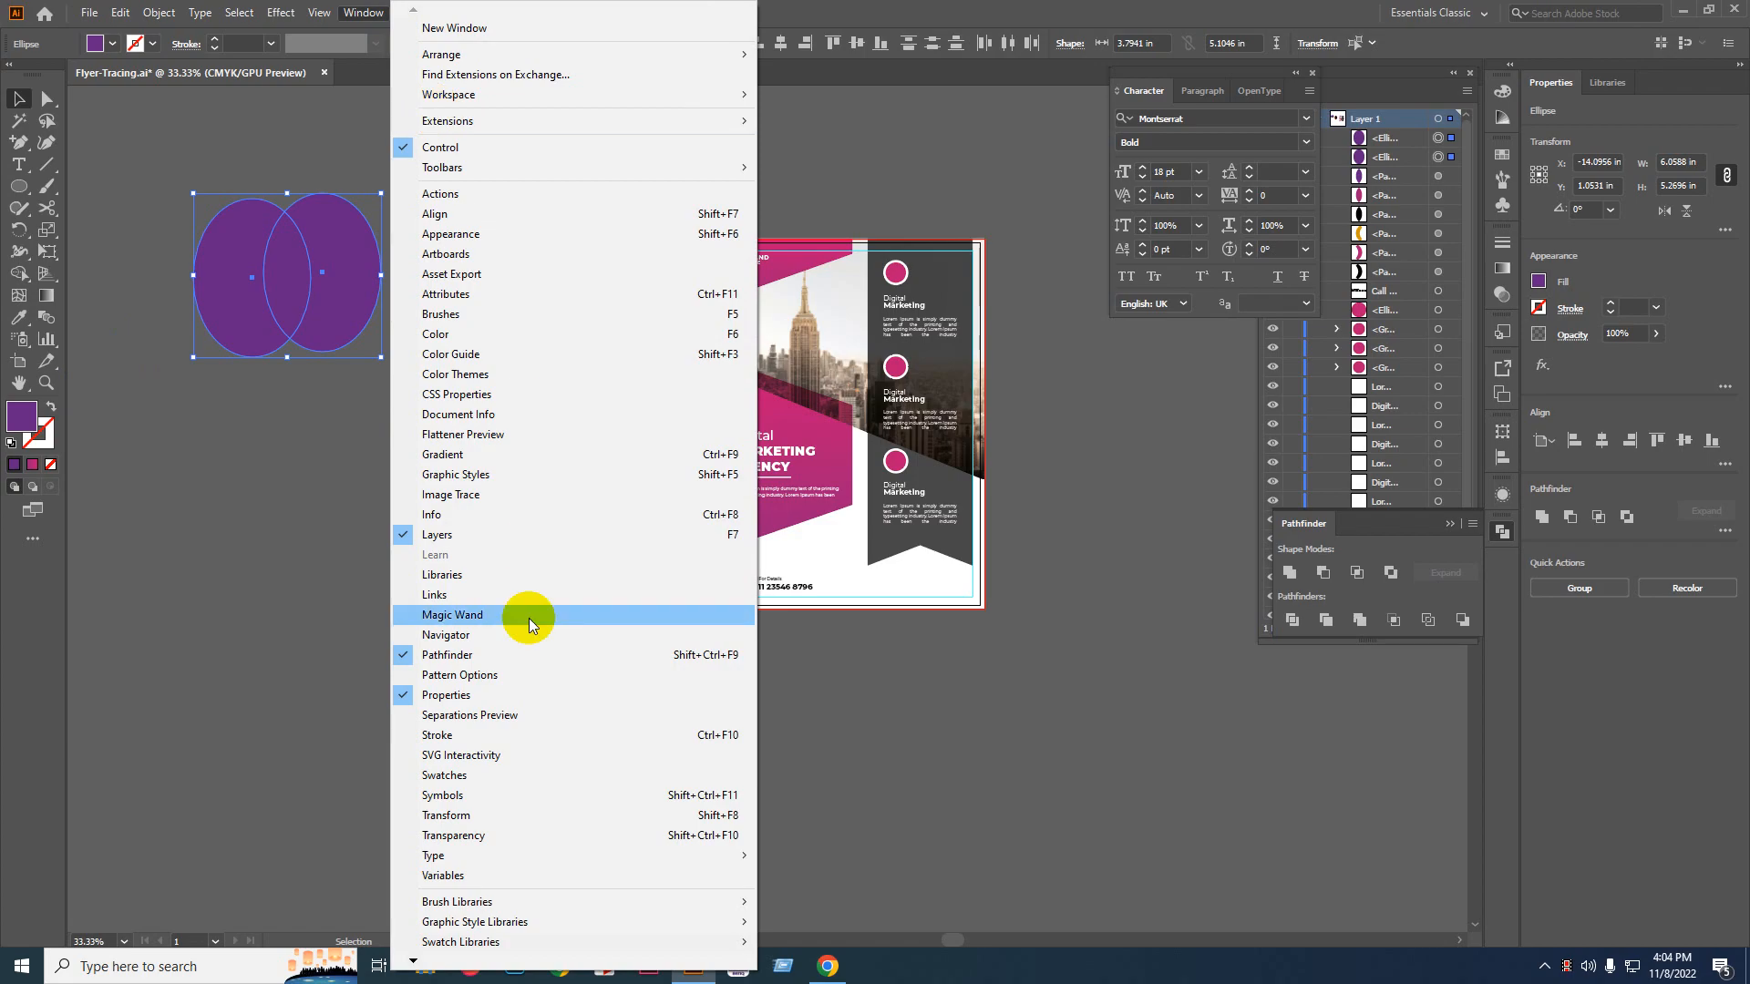
pyautogui.click(515, 655)
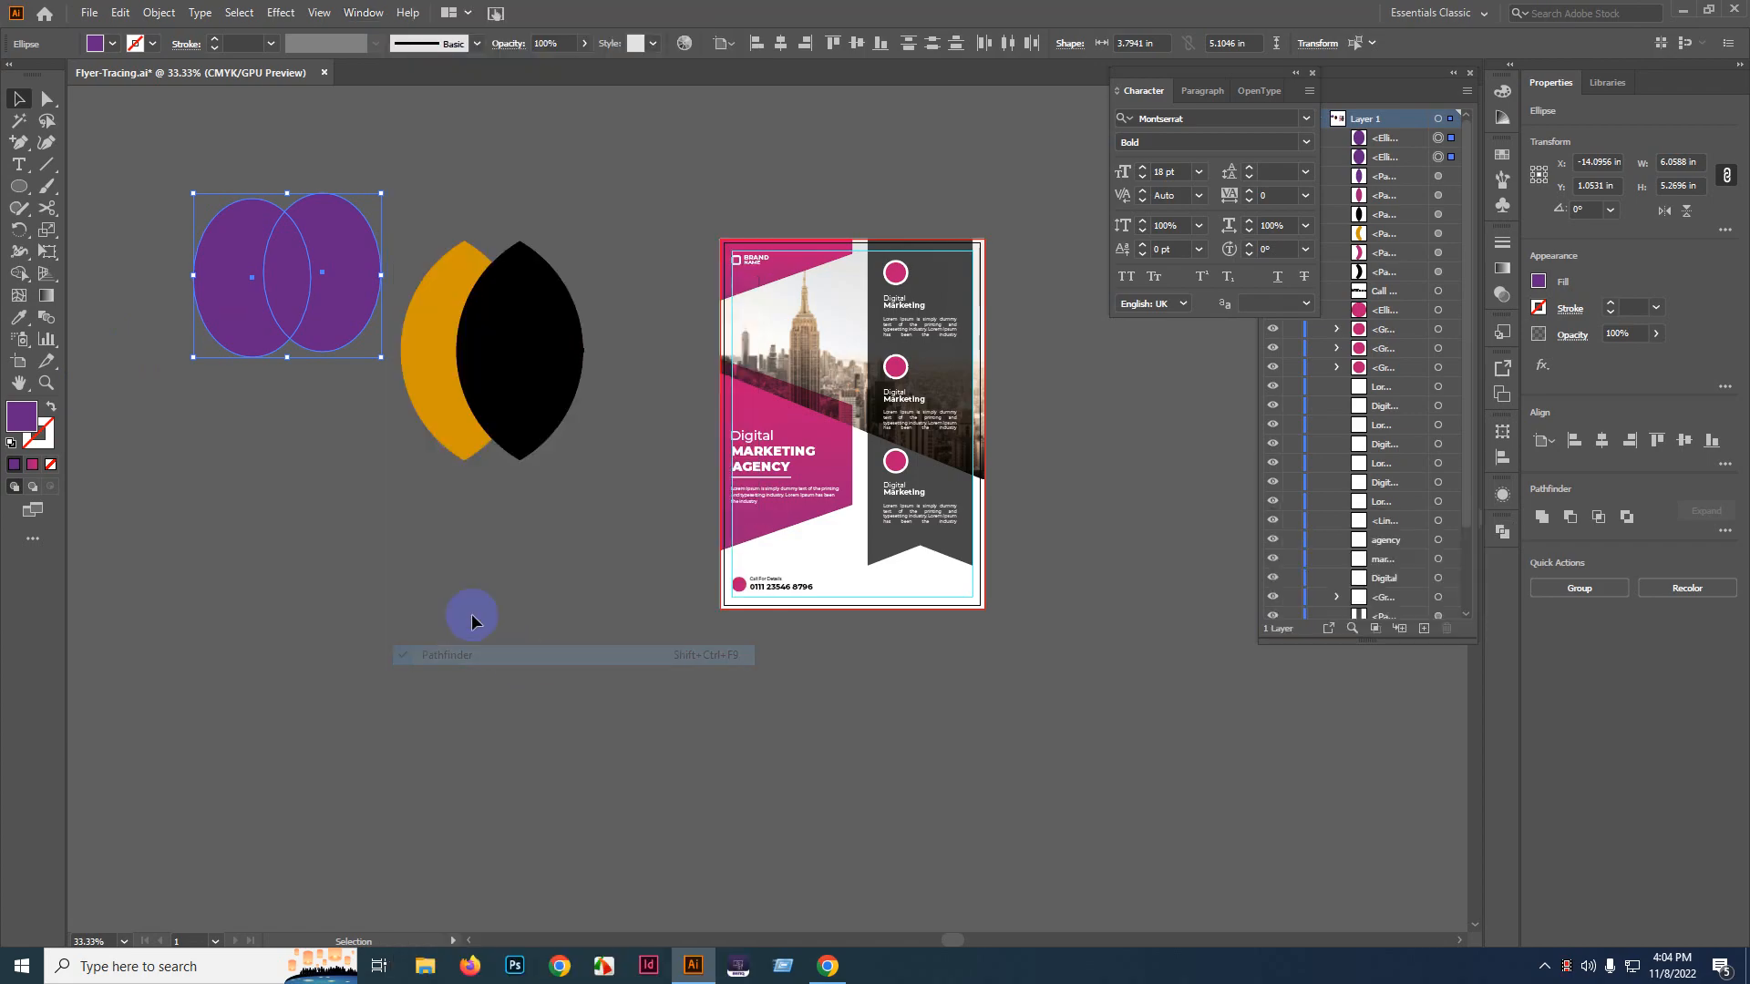
pyautogui.rightClick(253, 326)
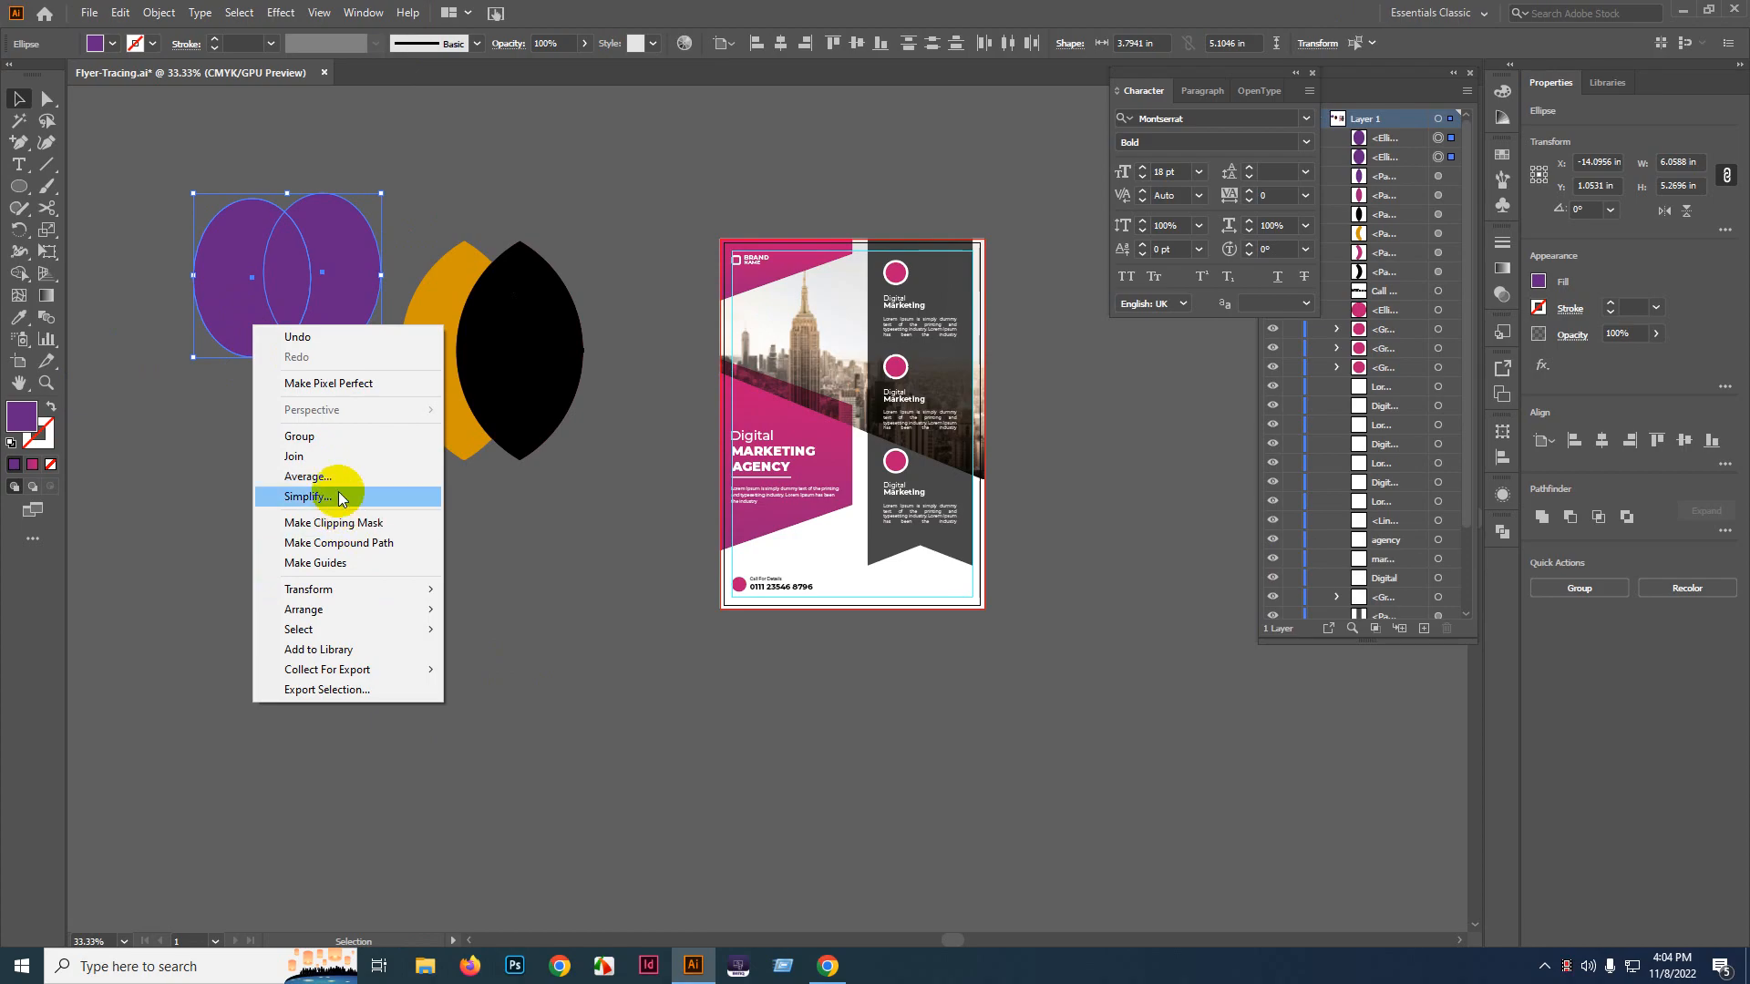
pyautogui.click(247, 540)
pyautogui.click(207, 507)
pyautogui.click(278, 285)
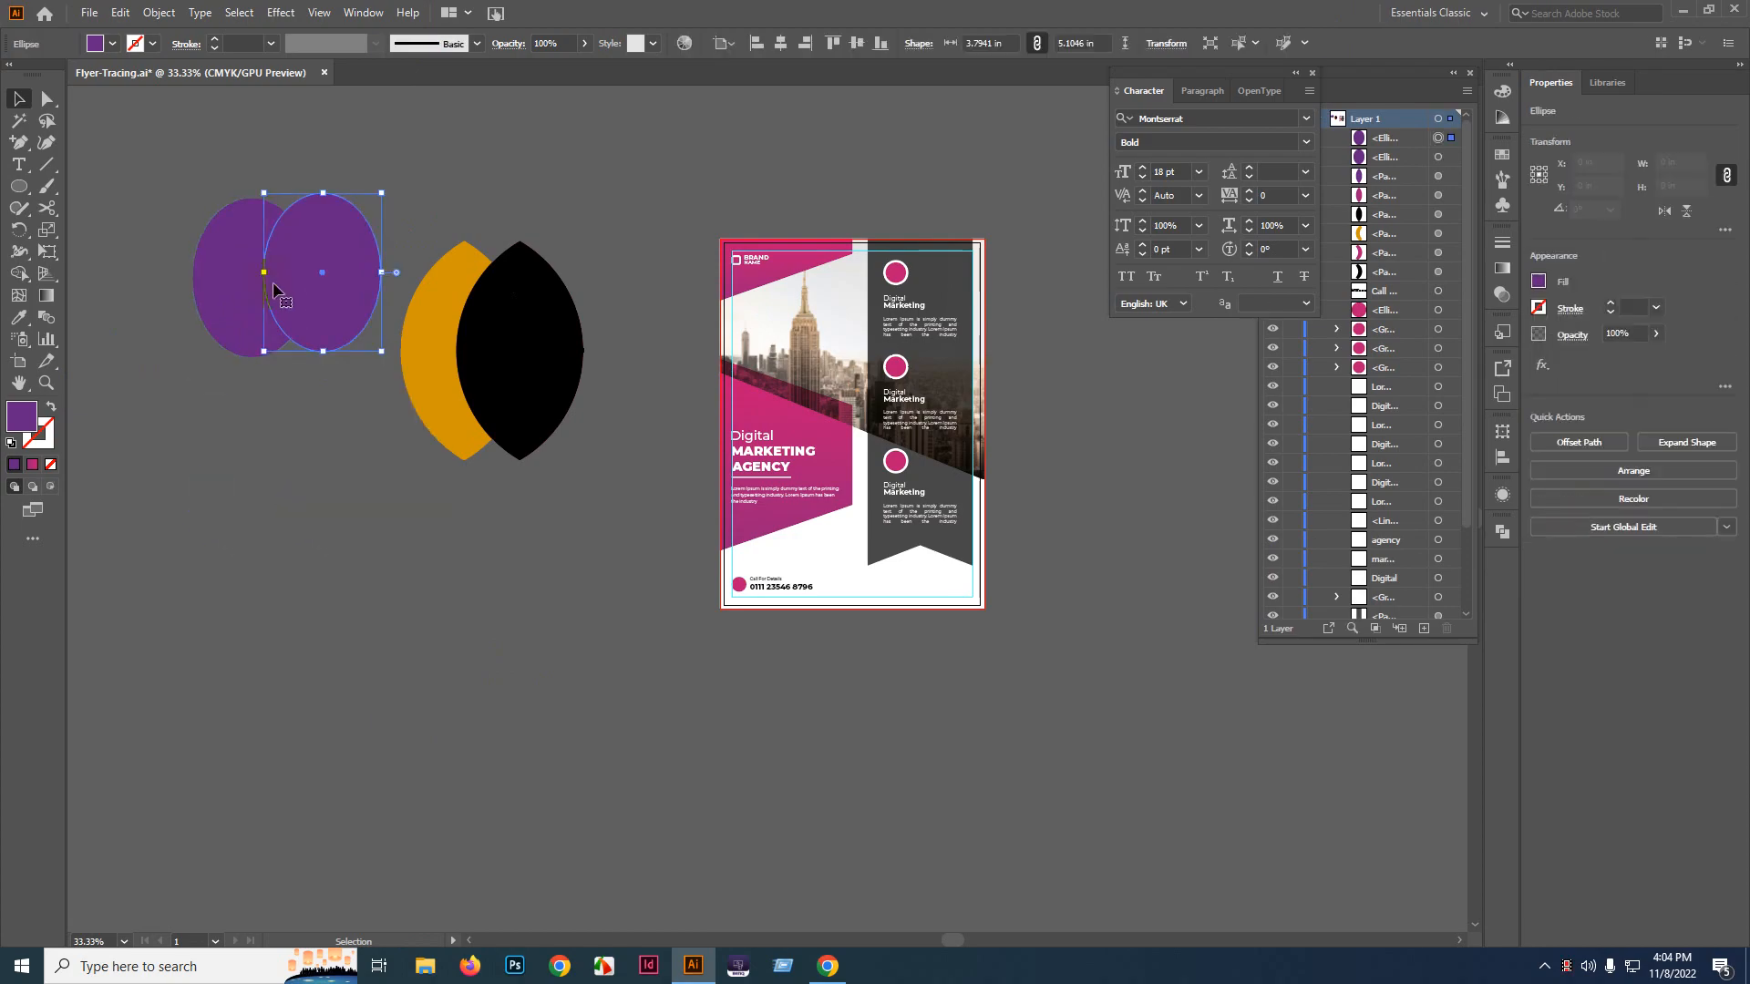
# - Split the two overlapping purple ellipses with Pathfinder Divide and ungroup the resulting pieces
pyautogui.moveTo(186, 182); pyautogui.dragTo(406, 356)
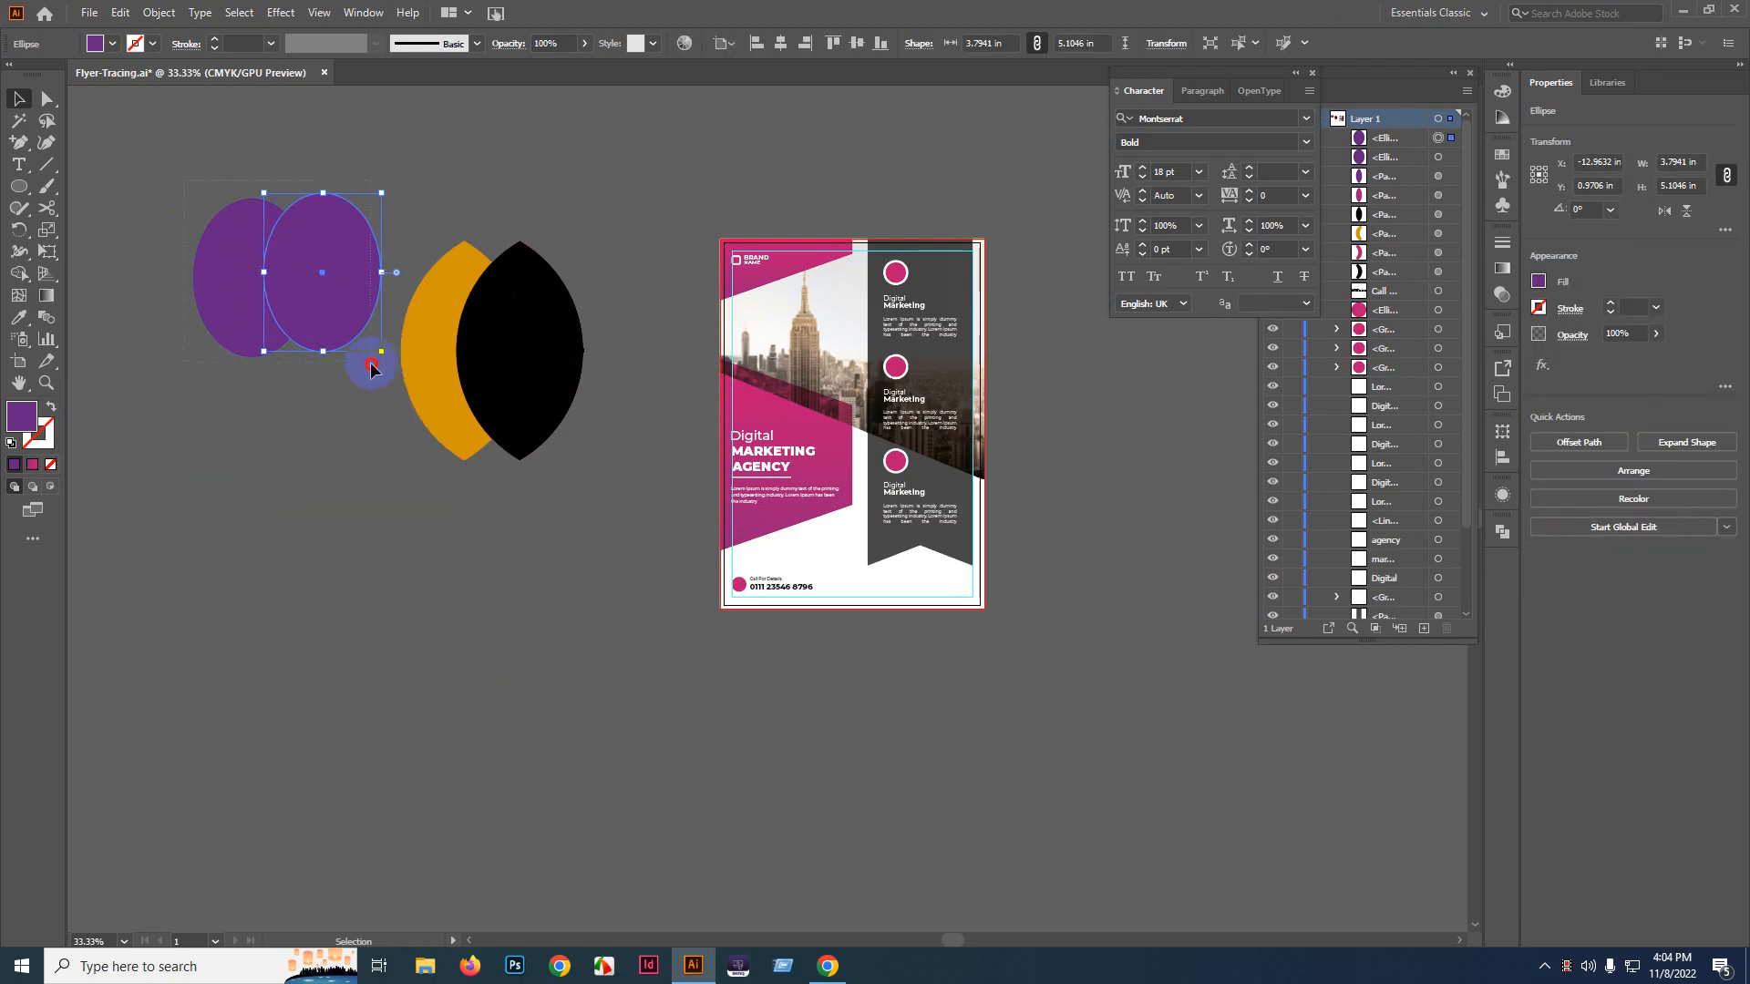
pyautogui.click(364, 12)
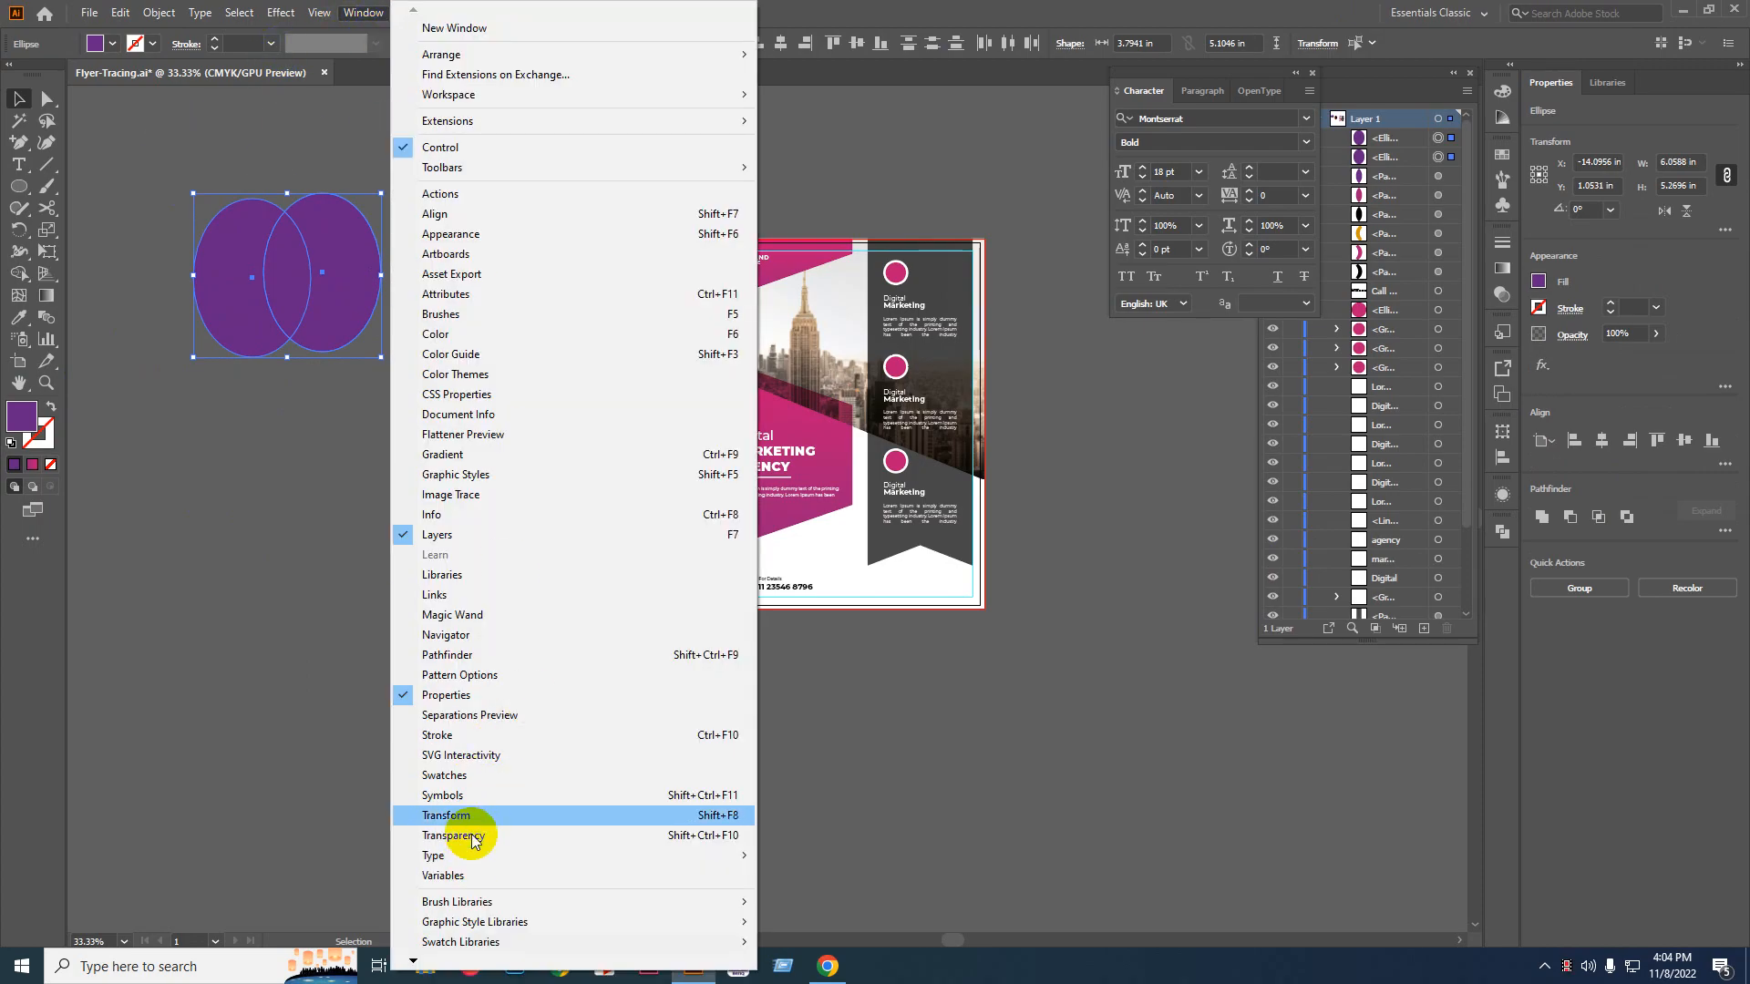
pyautogui.click(491, 654)
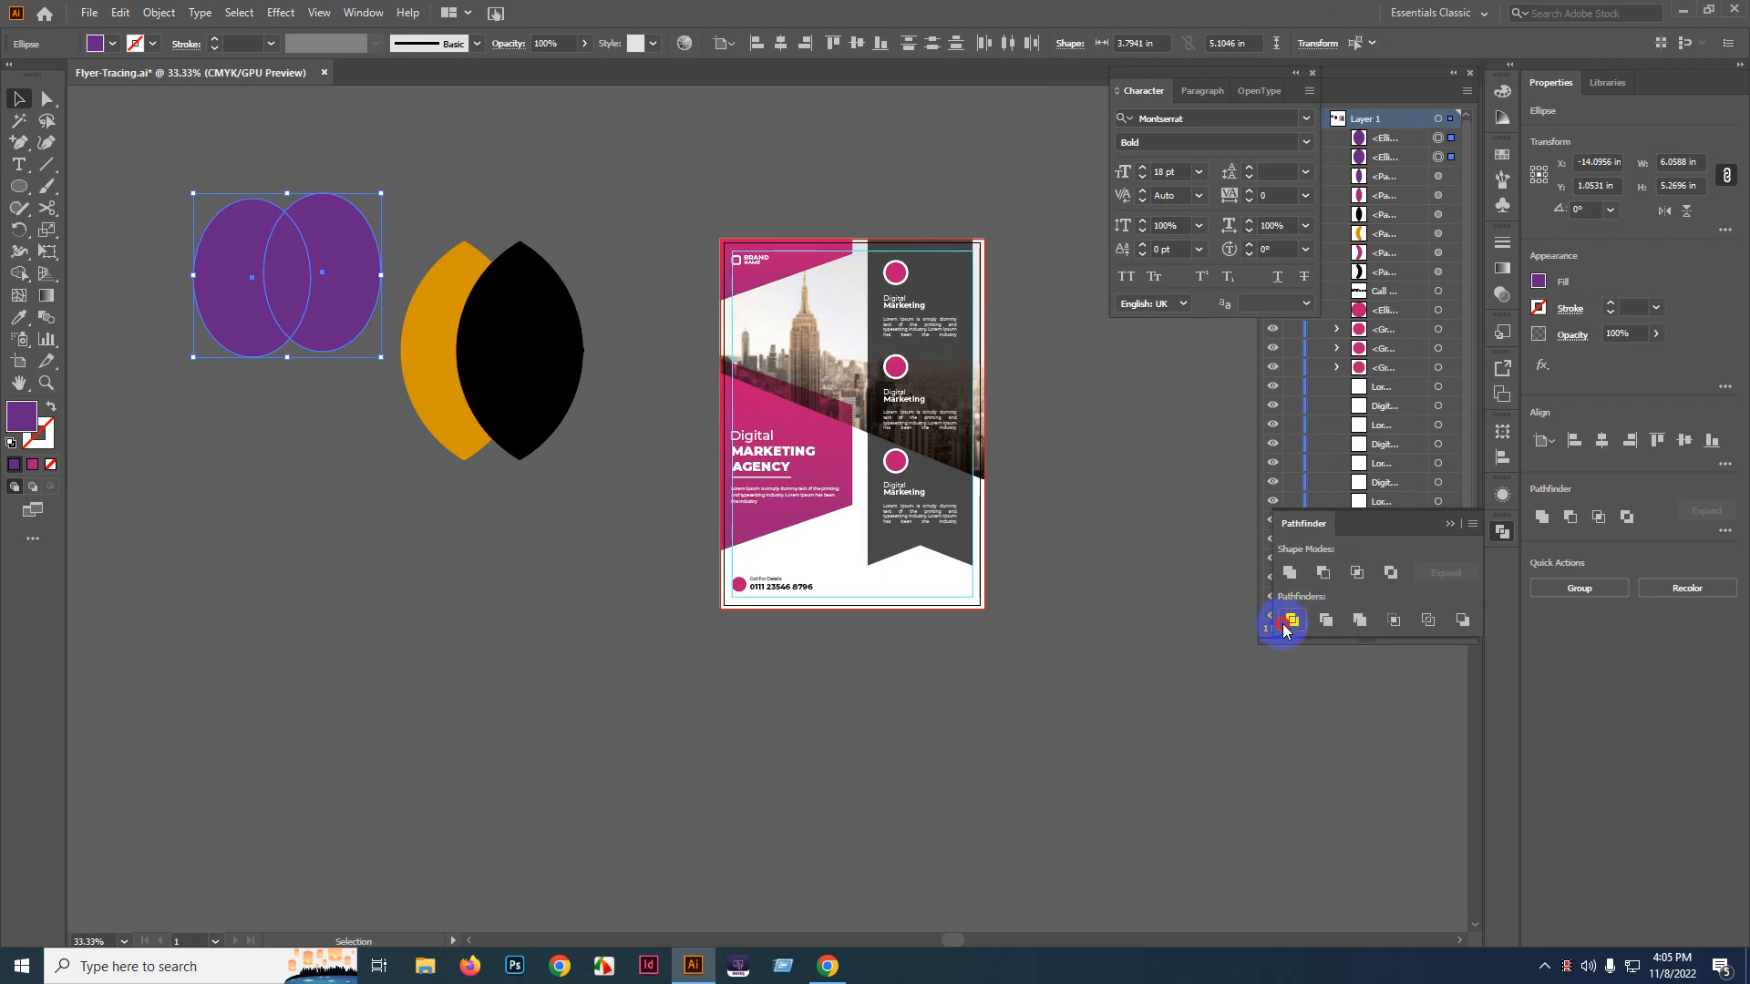
pyautogui.click(1287, 624)
pyautogui.click(507, 638)
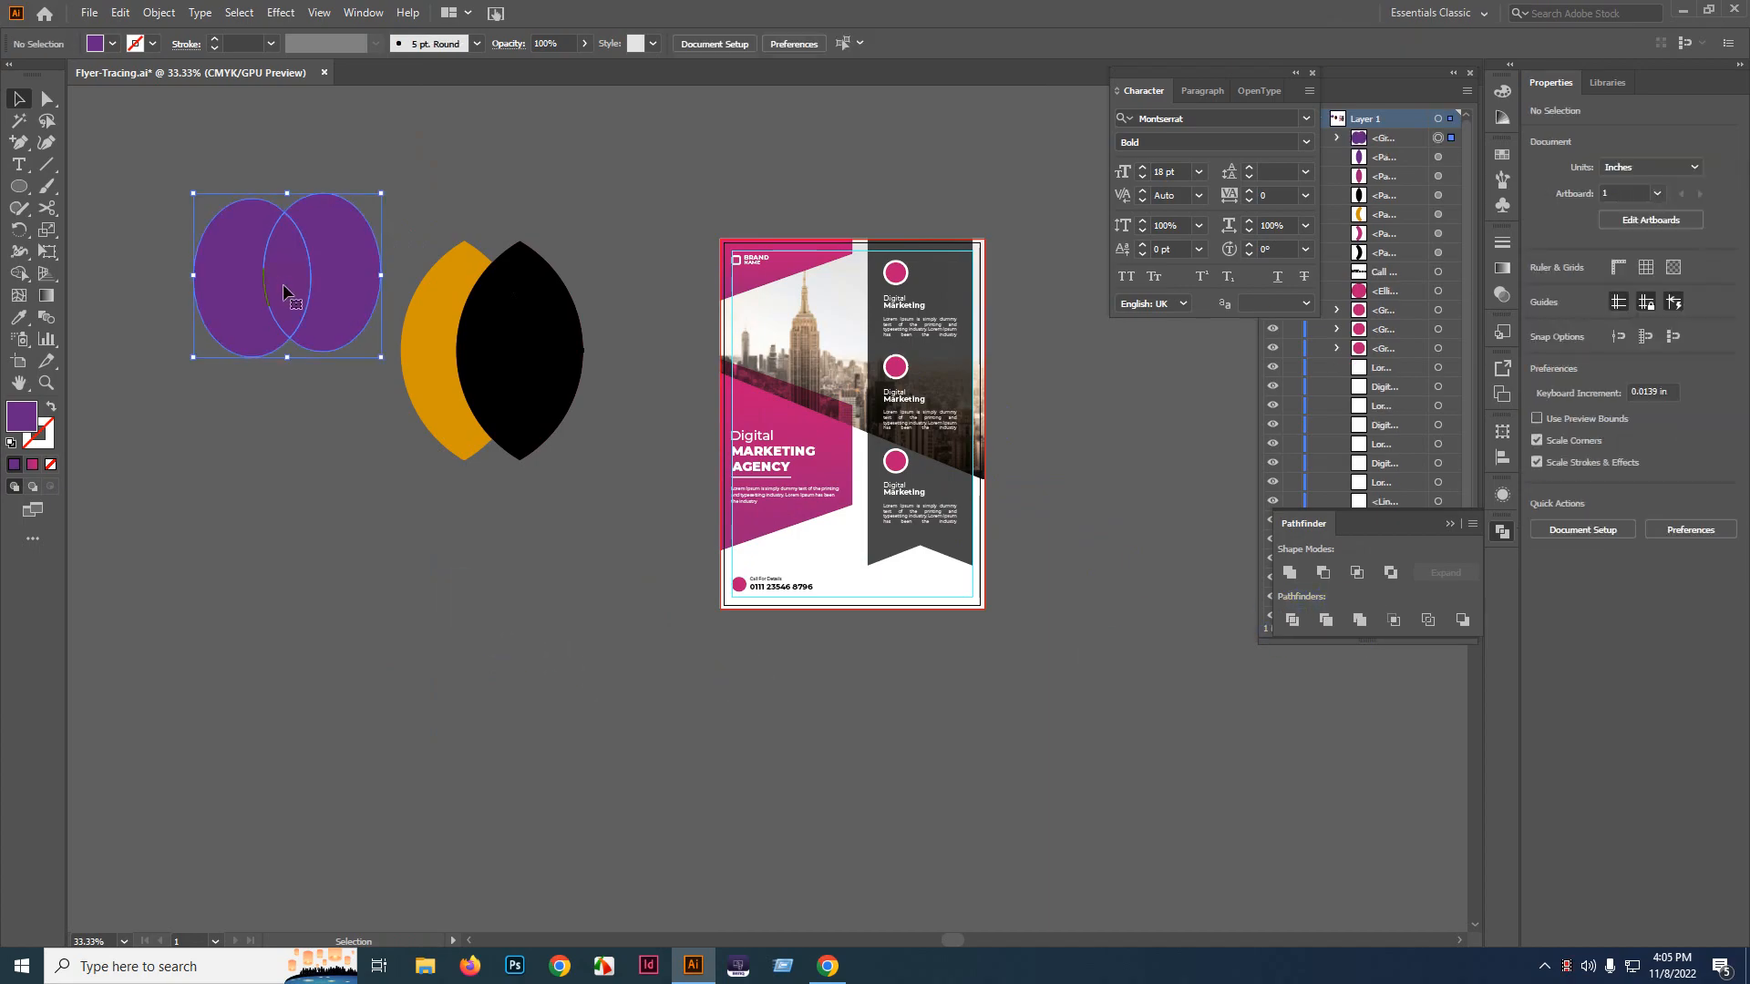
pyautogui.click(283, 283)
pyautogui.rightClick(210, 272)
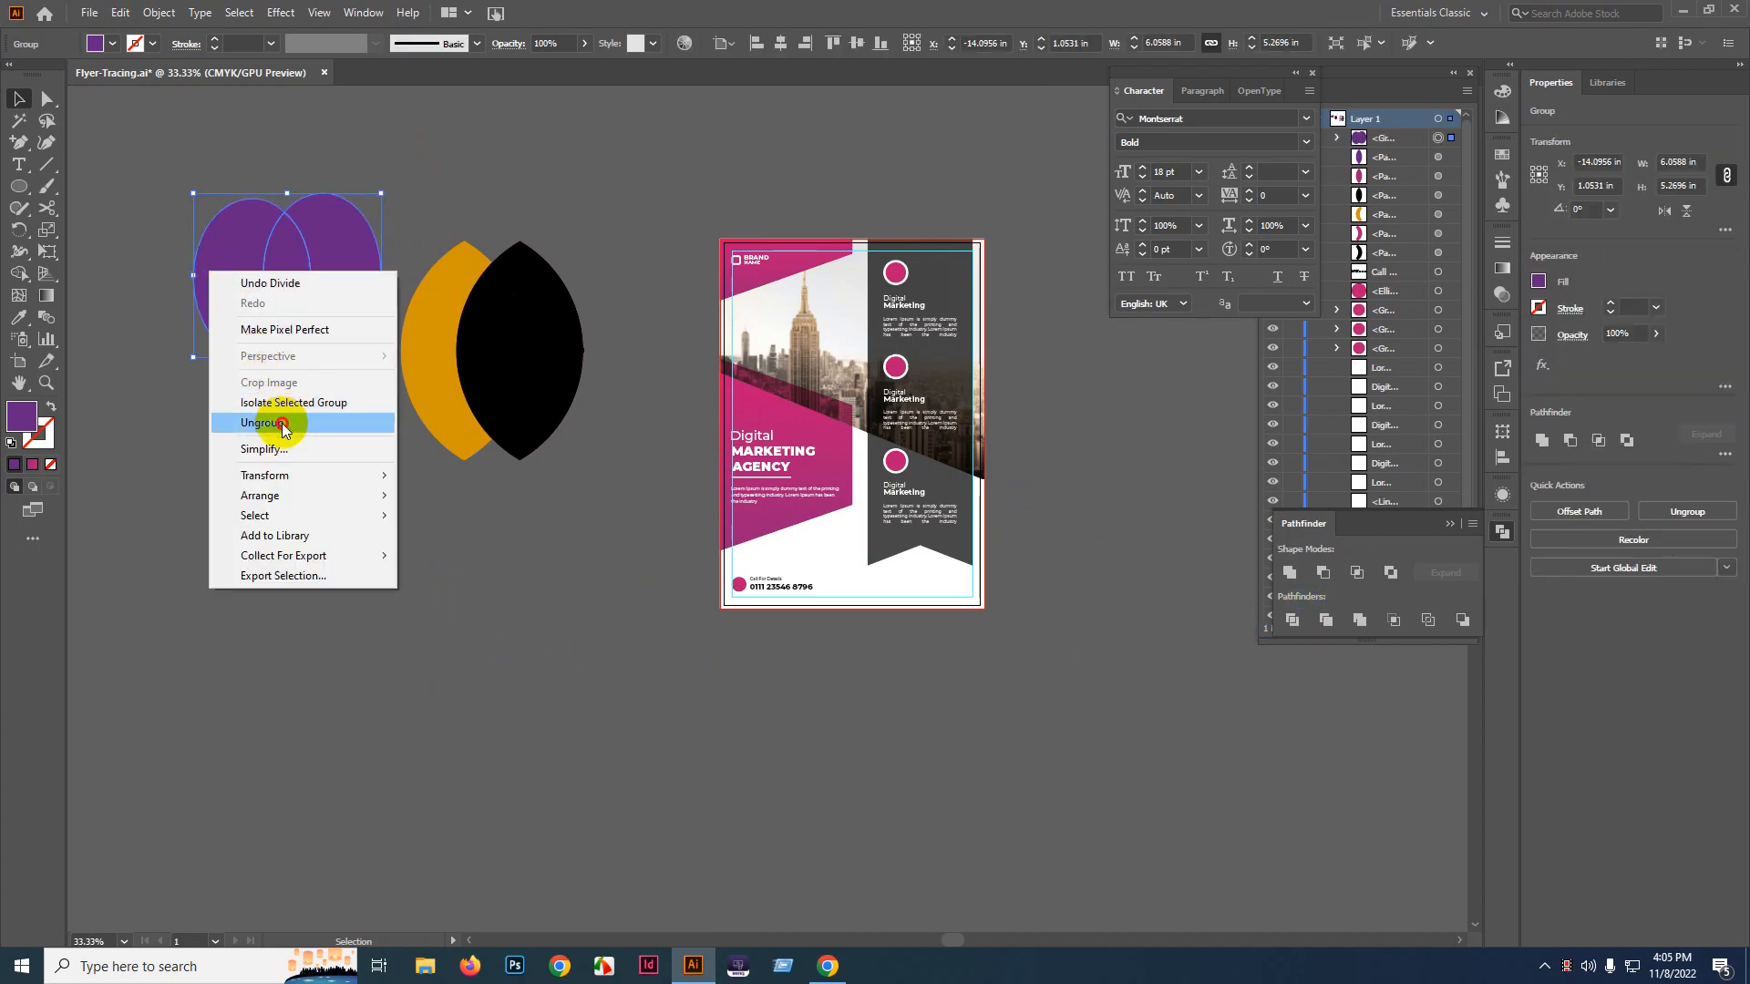
pyautogui.click(274, 423)
pyautogui.click(235, 388)
# - Fill the central overlap piece of the divided ellipses with the magenta gradient sampled from the flyer
pyautogui.click(287, 282)
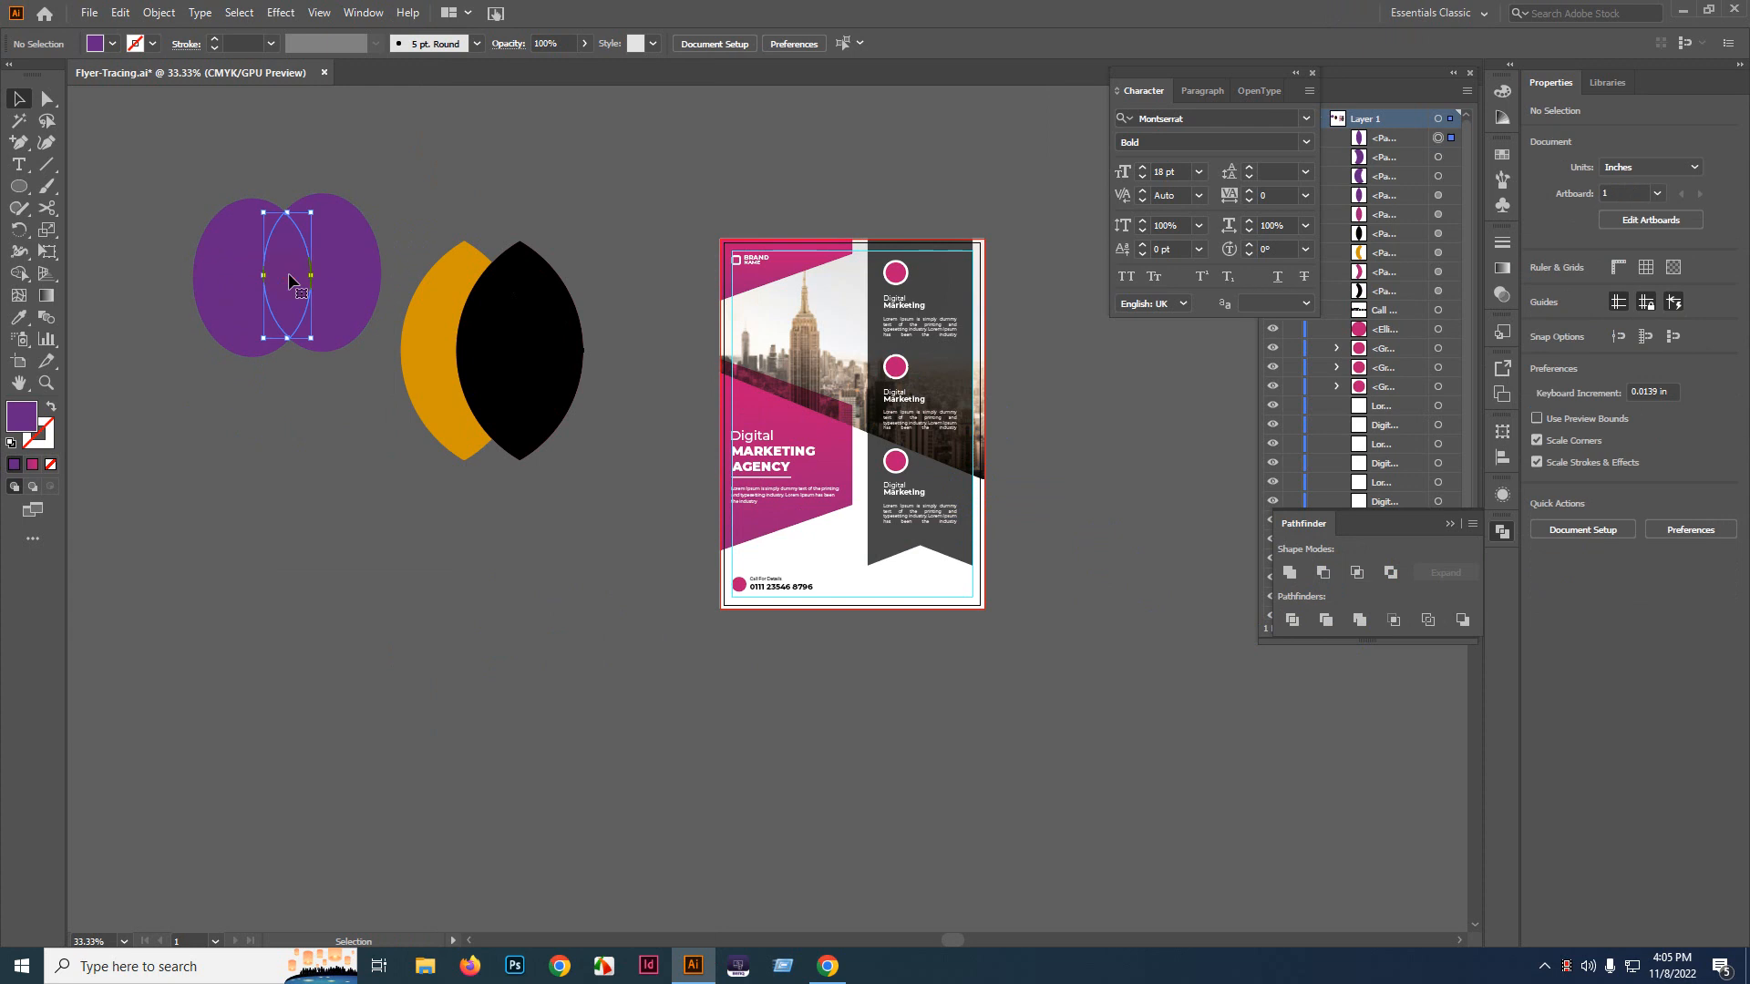
pyautogui.click(18, 319)
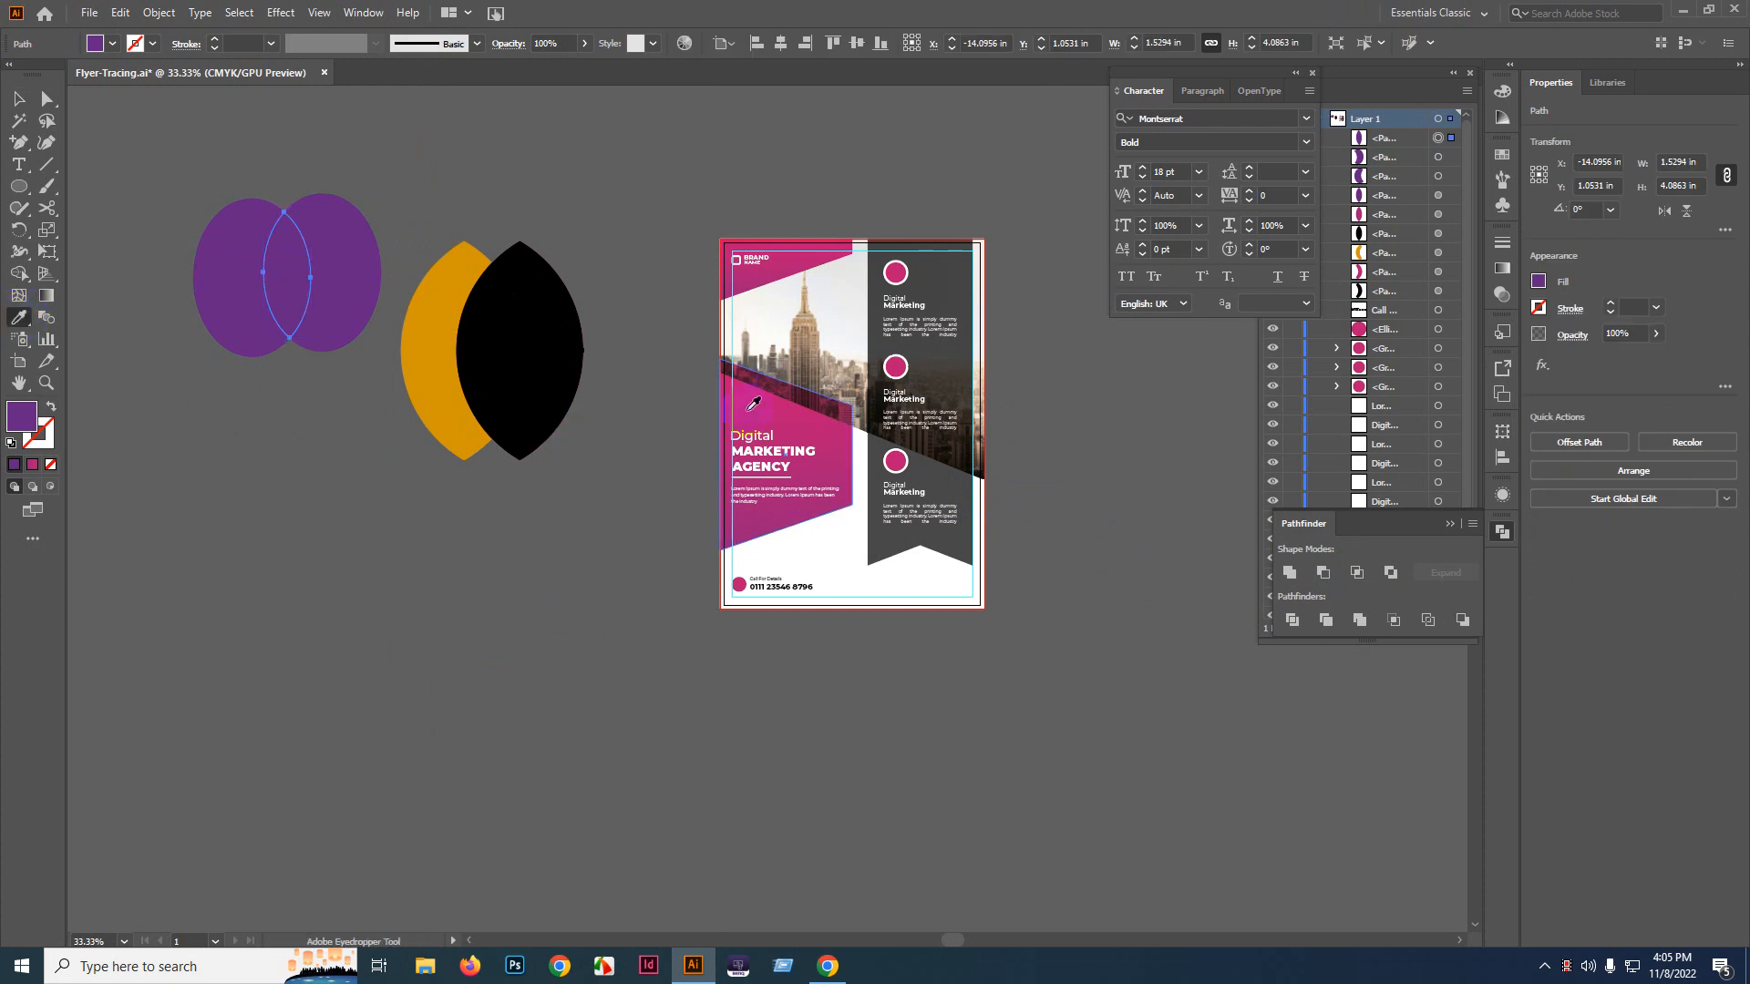
pyautogui.click(796, 415)
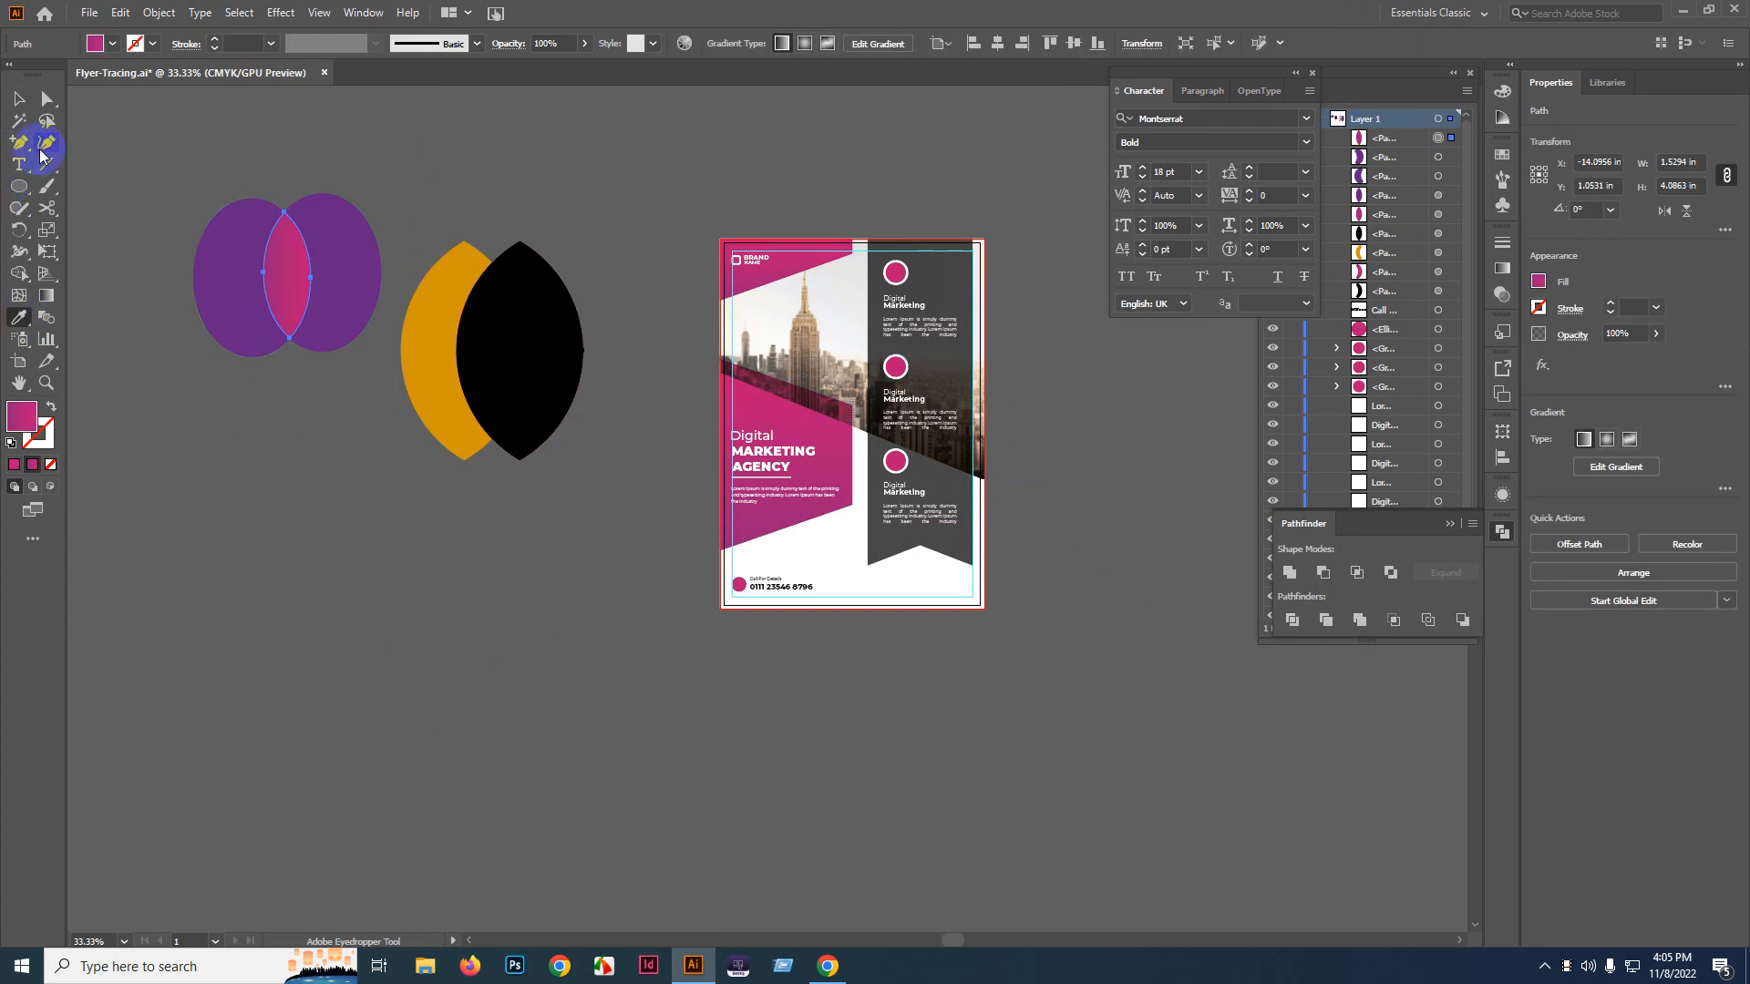
# - Fill the right-hand piece of the divided ellipses with the same sampled magenta gradient and deselect it
pyautogui.click(19, 99)
pyautogui.click(363, 253)
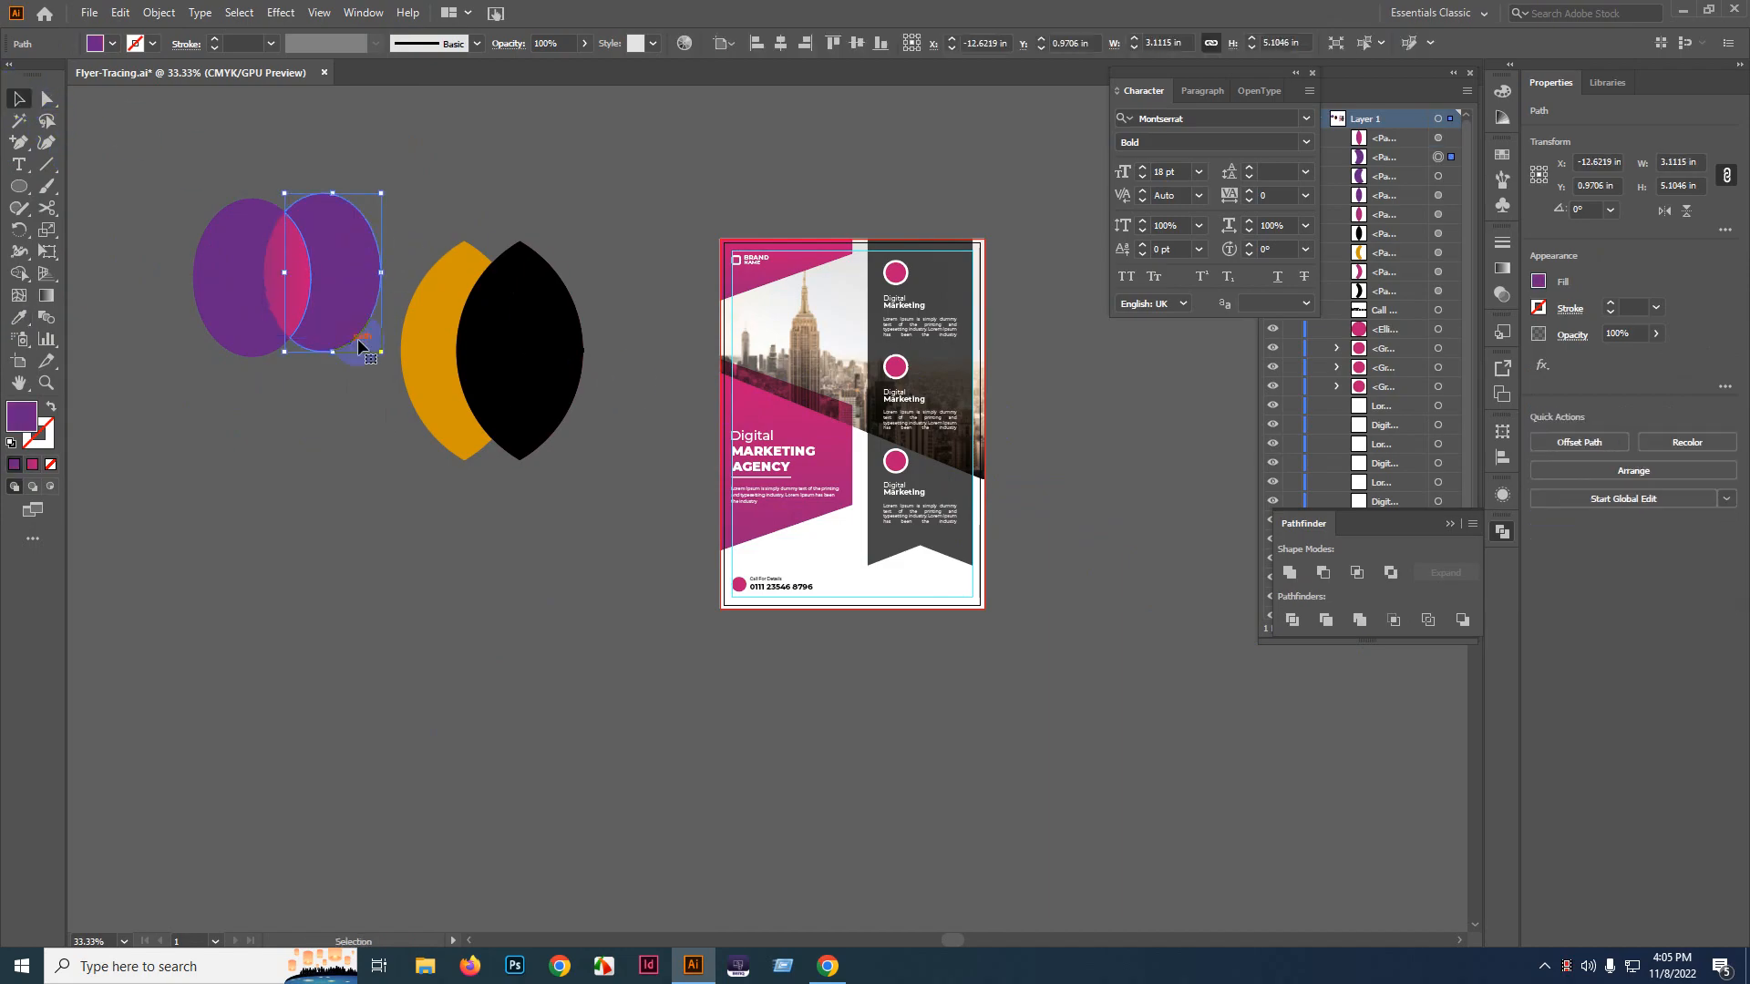
pyautogui.click(19, 317)
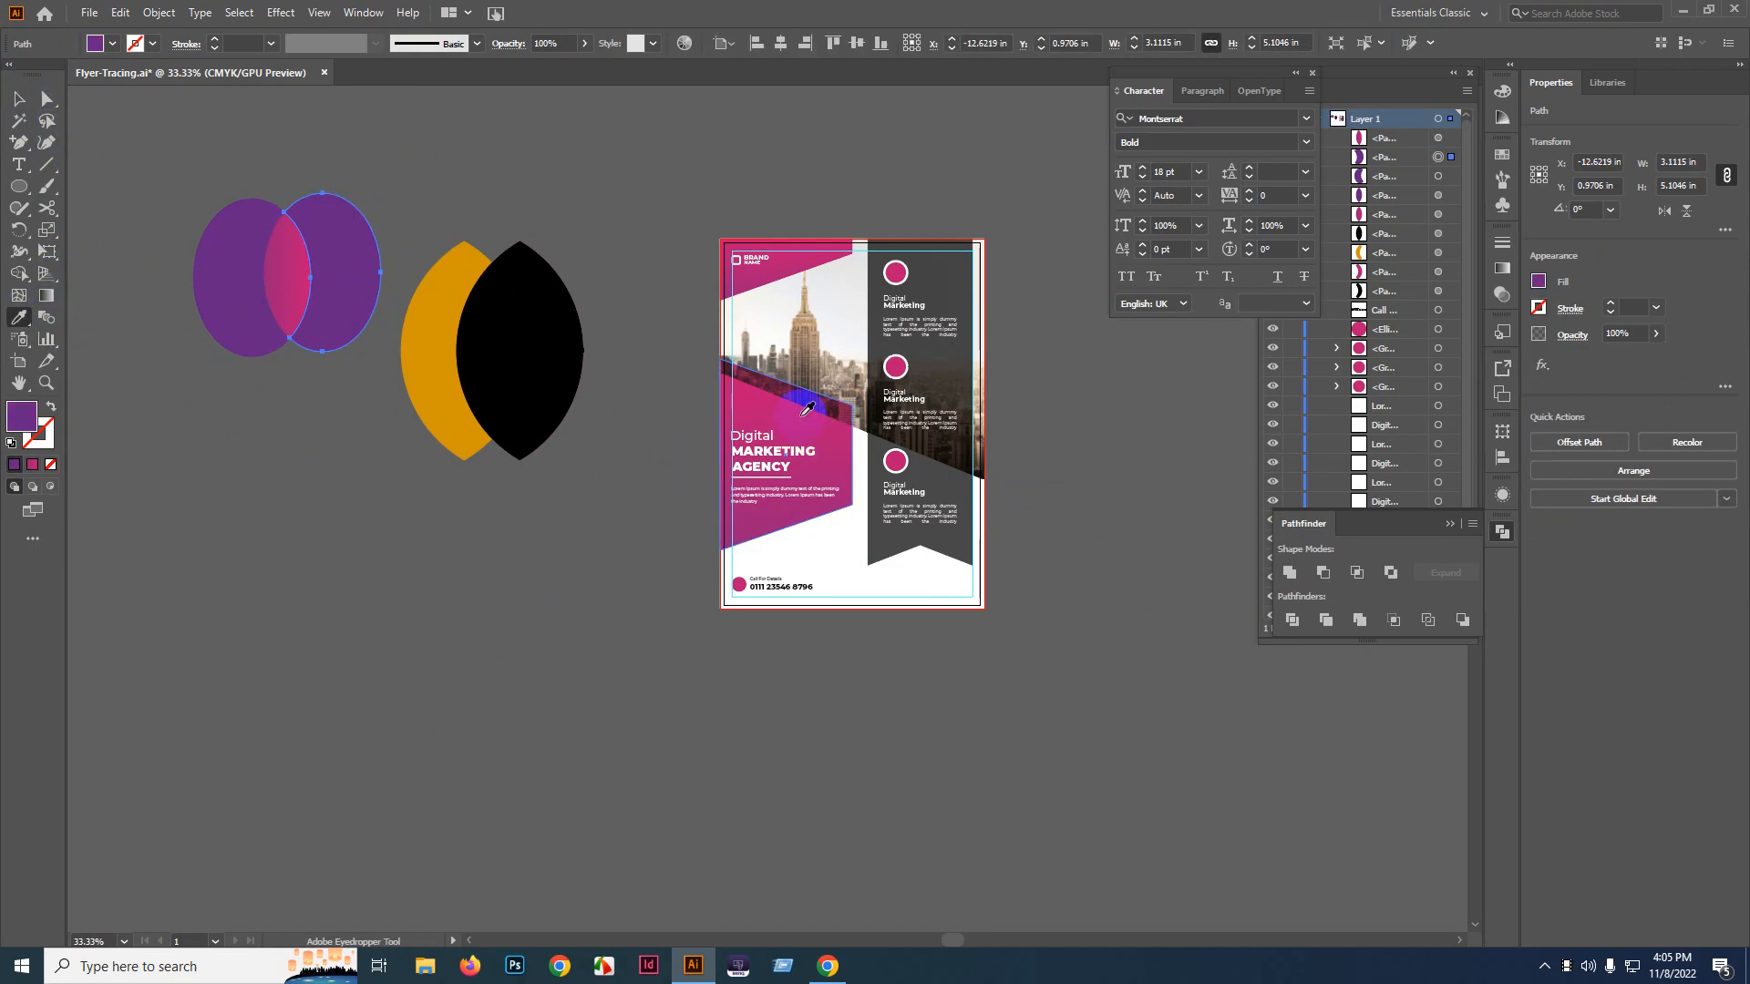
pyautogui.click(290, 273)
pyautogui.click(18, 98)
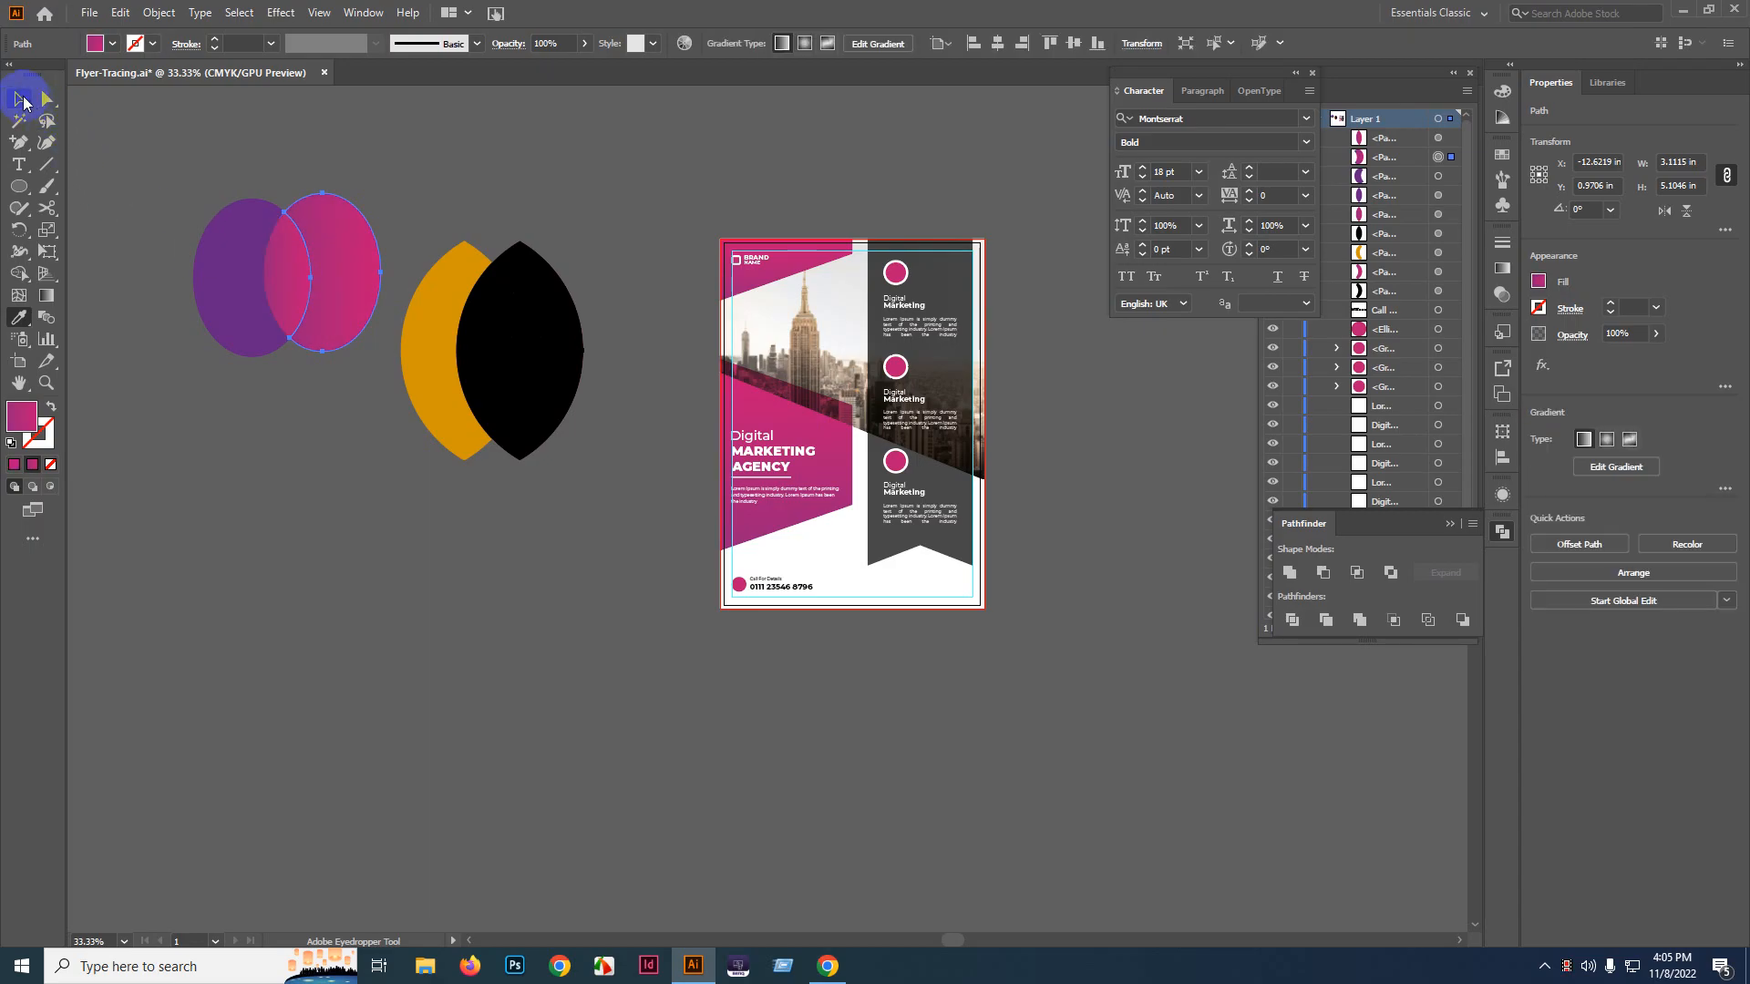
pyautogui.click(206, 145)
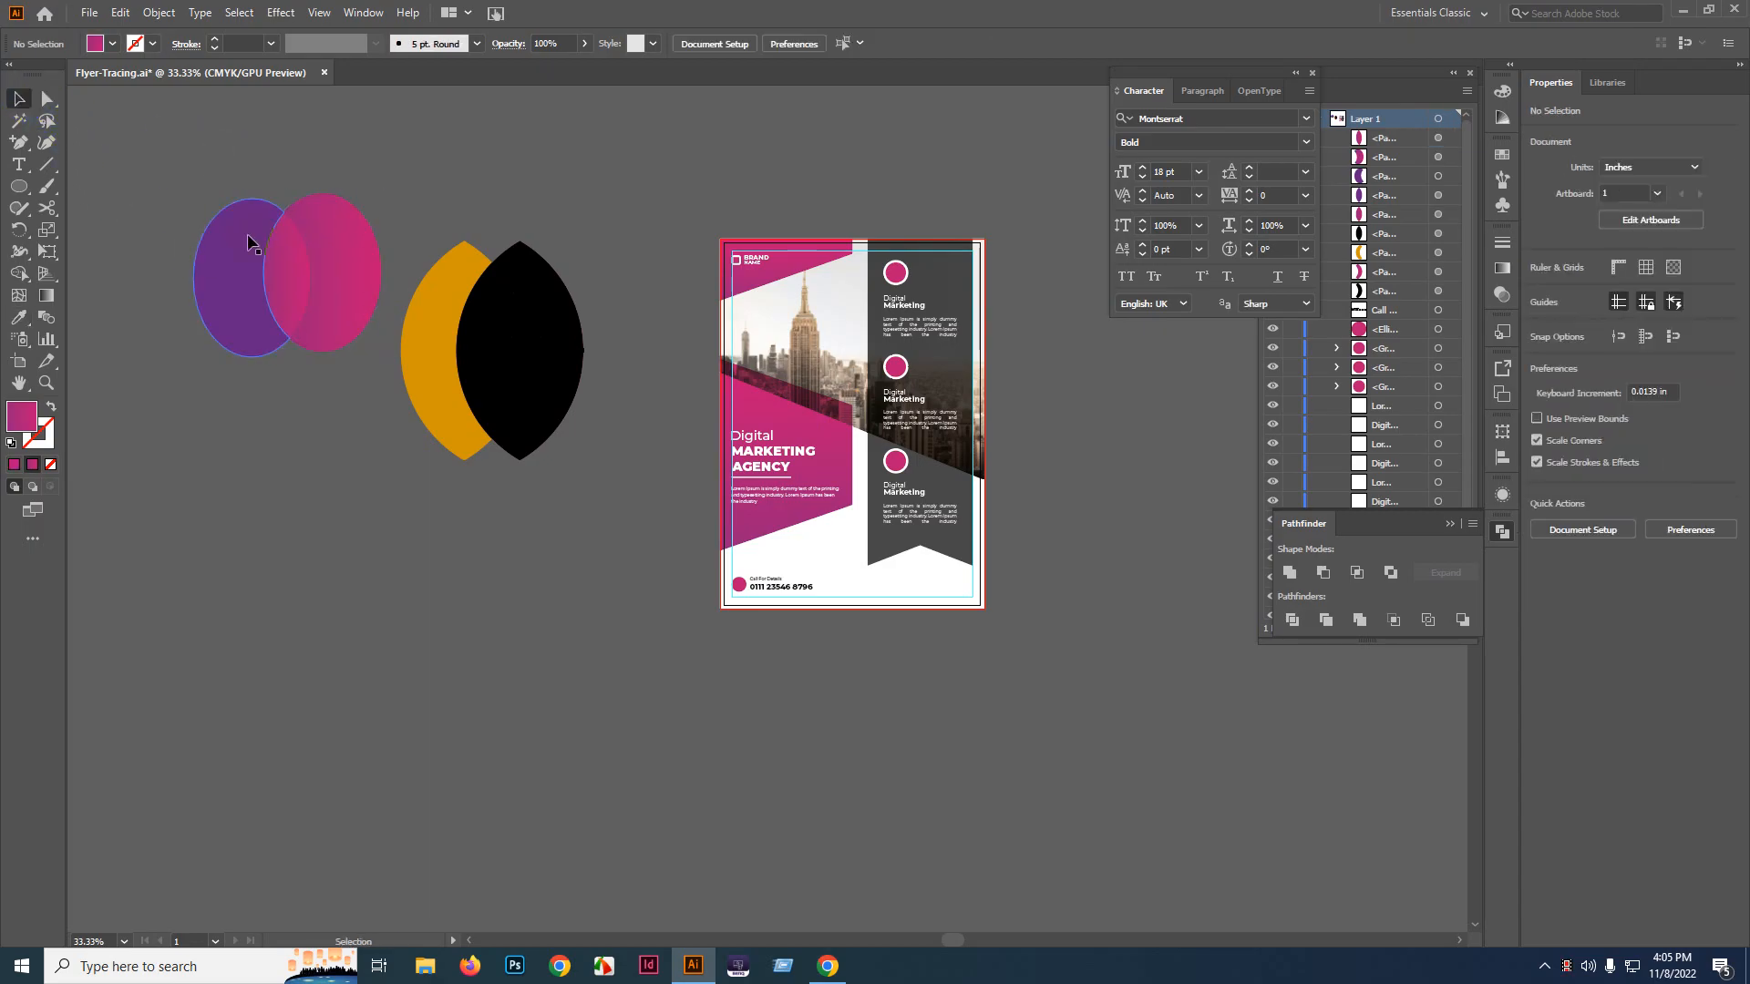
# - Move the purple left-hand crescent of the divided ellipses left and slightly down, away from the magenta pieces
pyautogui.moveTo(248, 239); pyautogui.dragTo(180, 261)
pyautogui.click(244, 164)
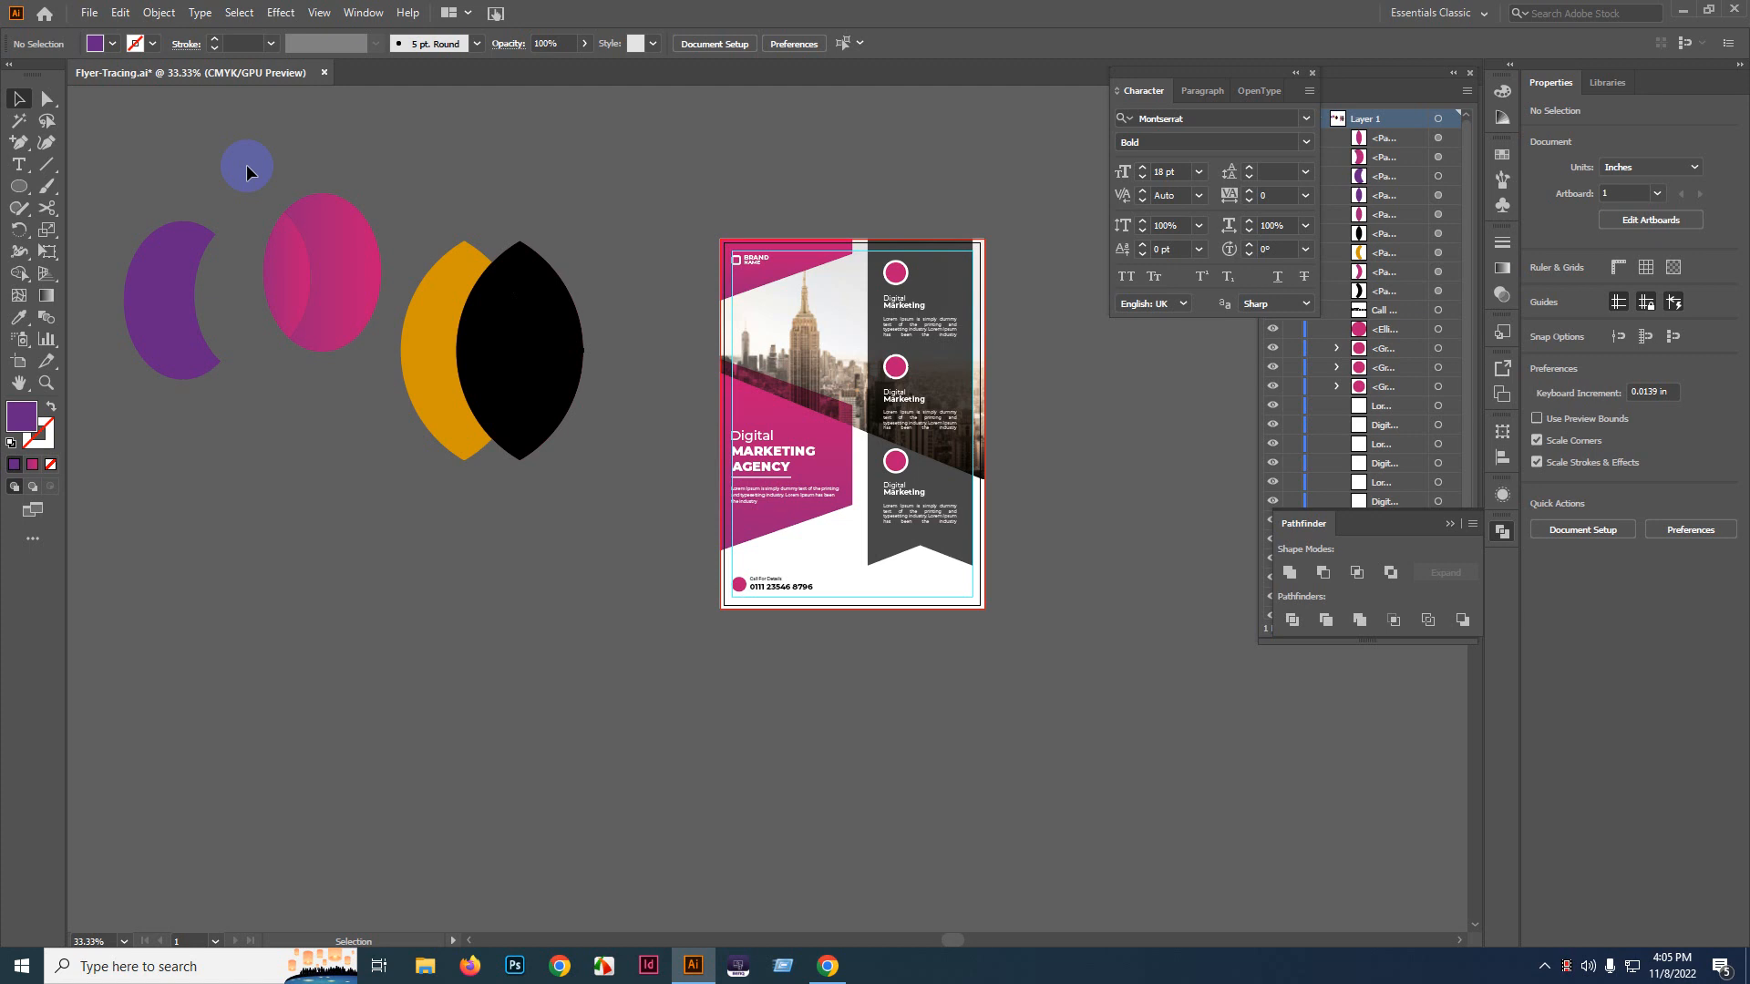
pyautogui.press('c')
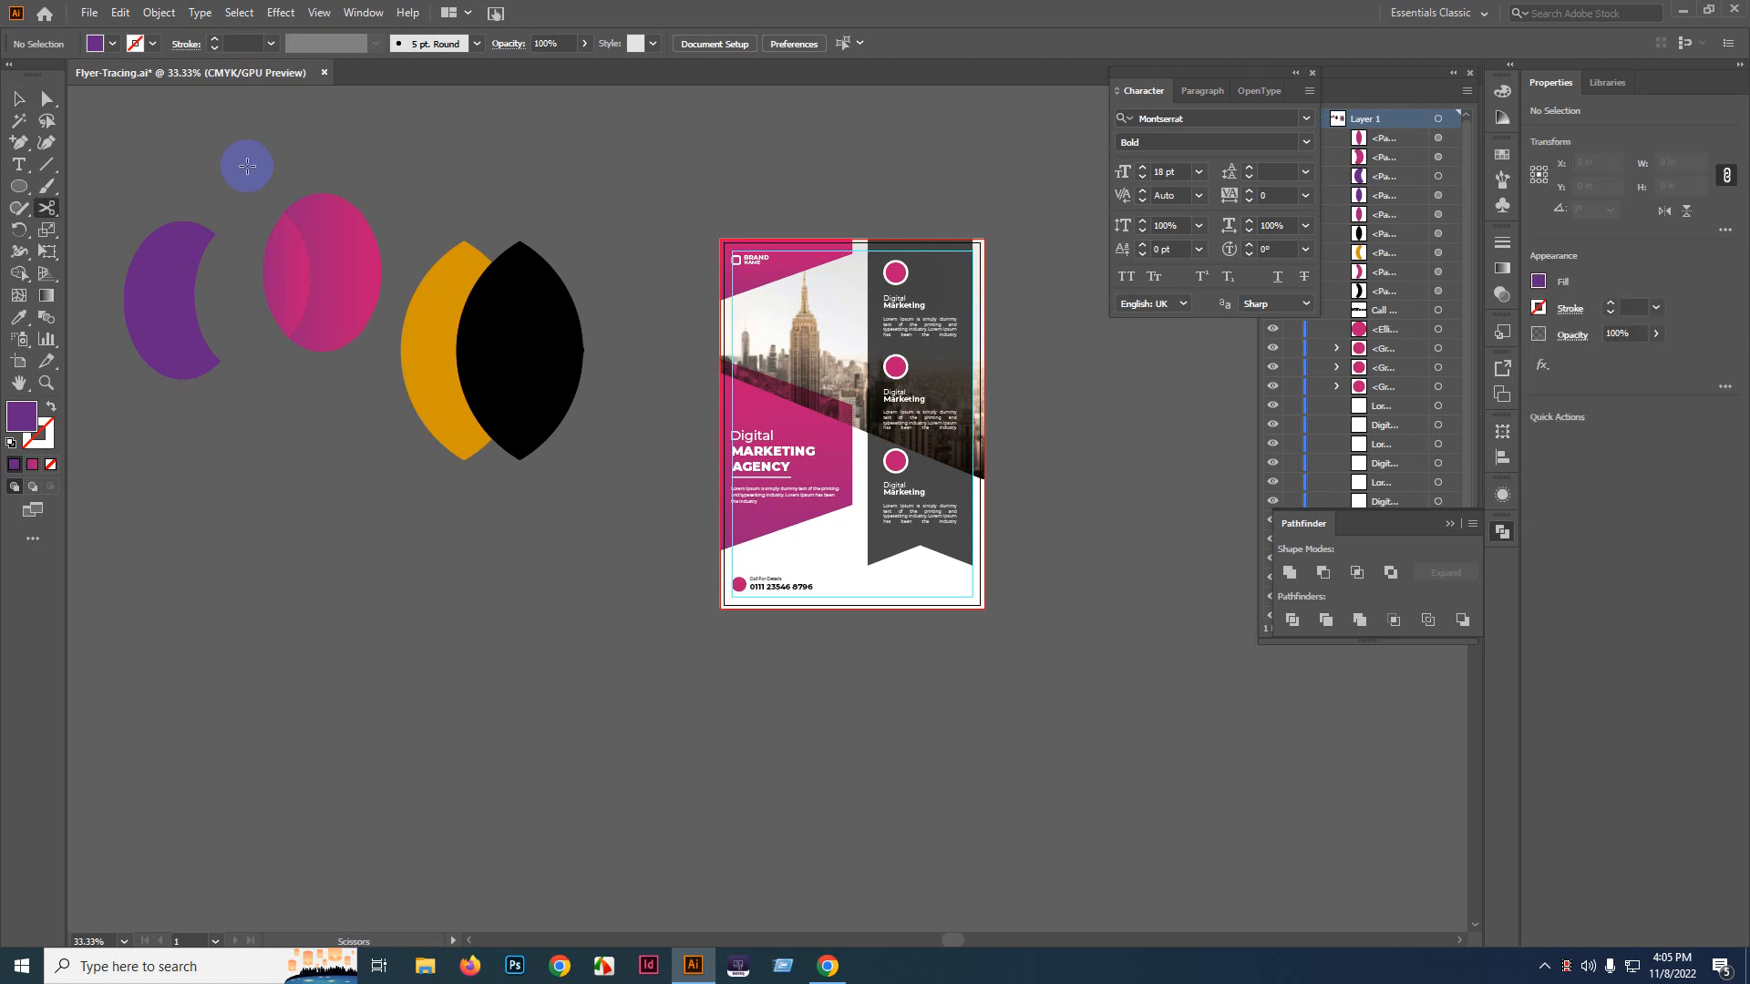